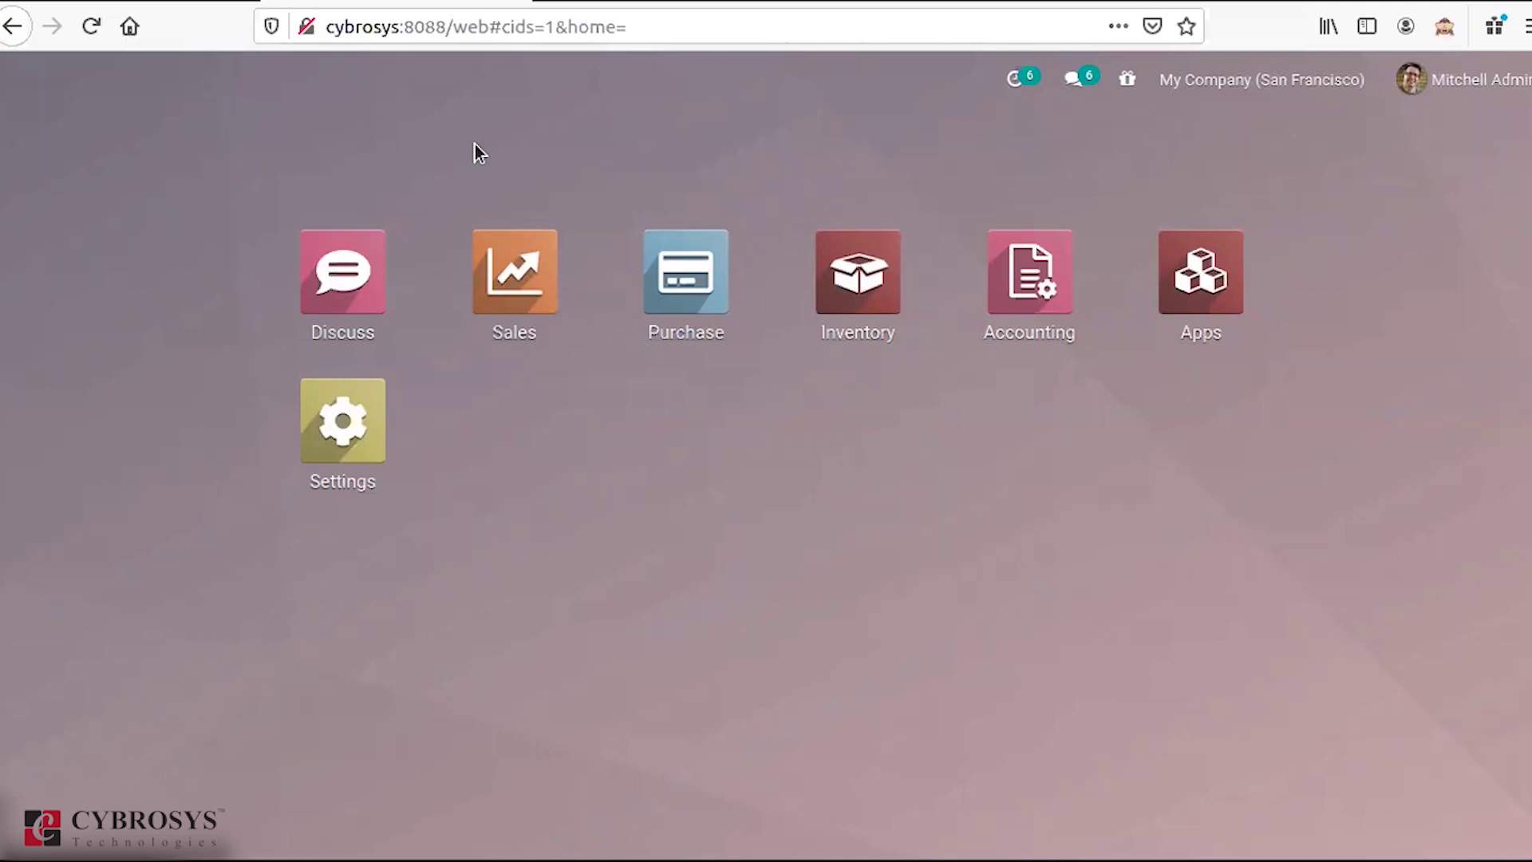
# Step: Open the Sales app to its list of quotations
pyautogui.click(491, 236)
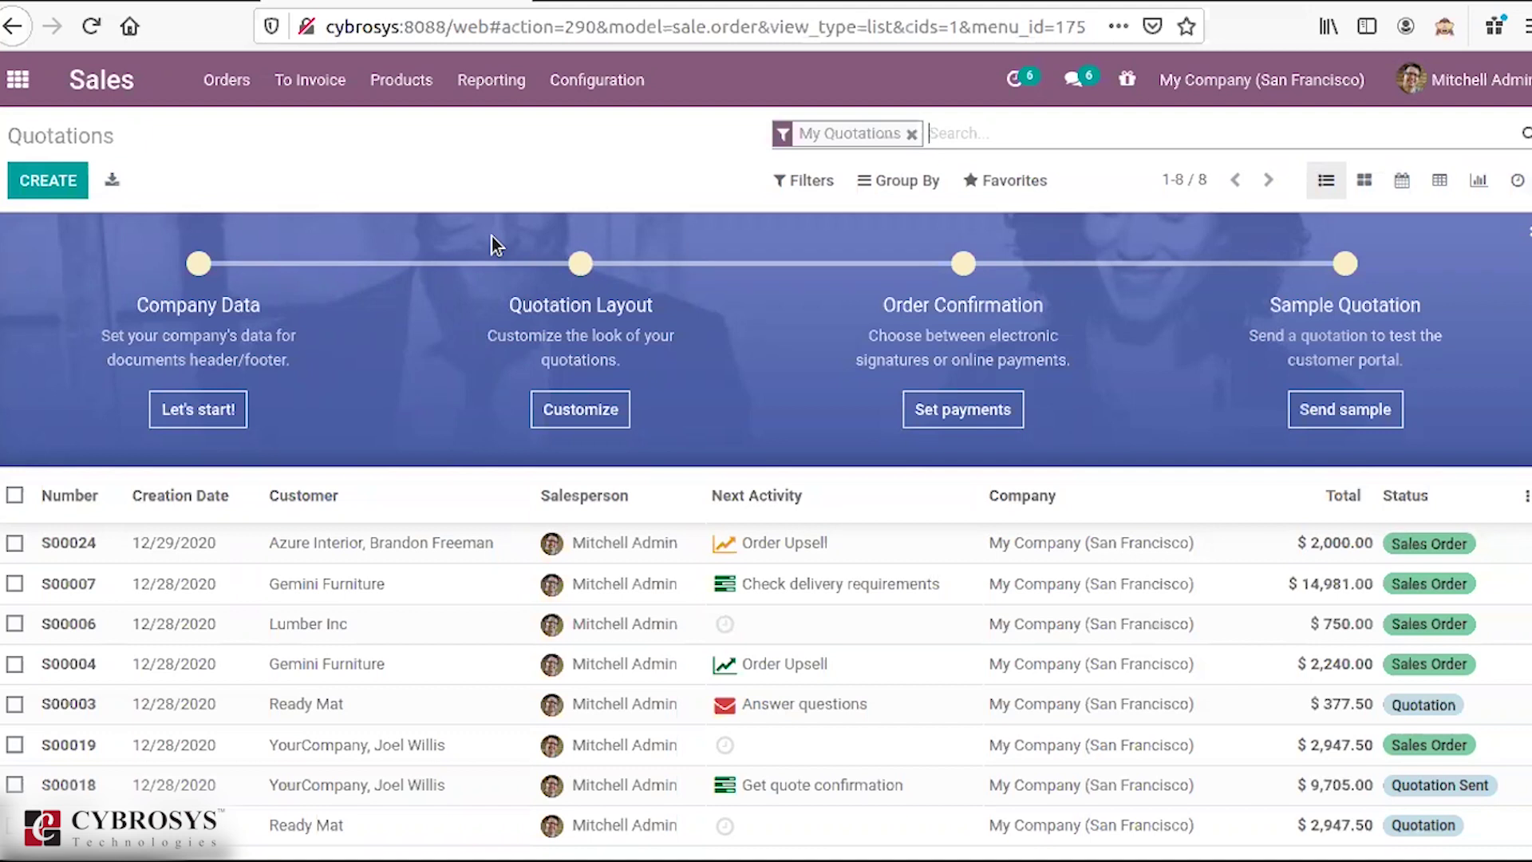
pyautogui.click(253, 102)
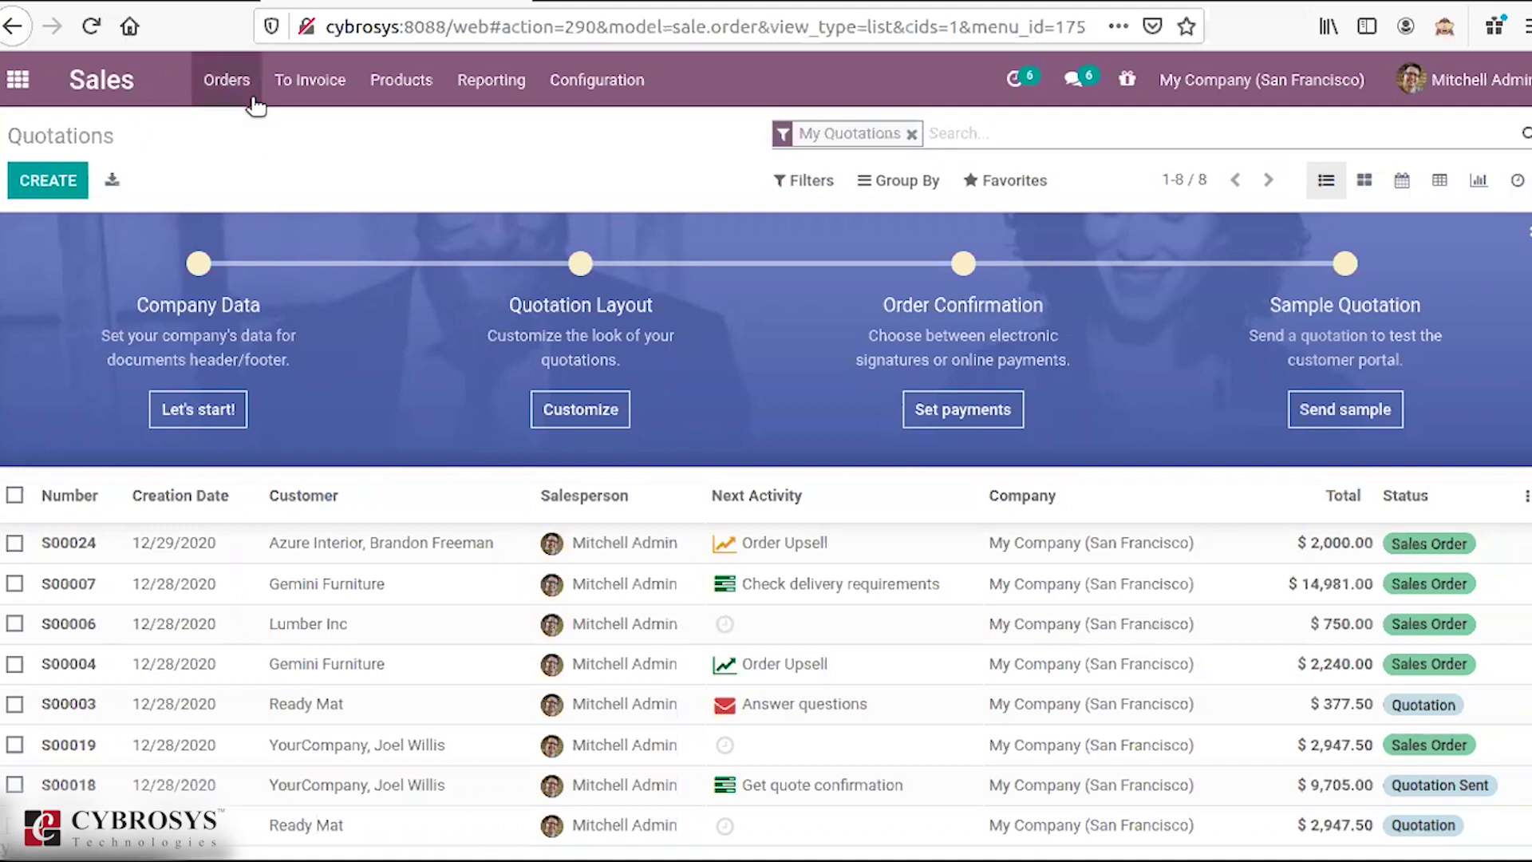
pyautogui.click(333, 103)
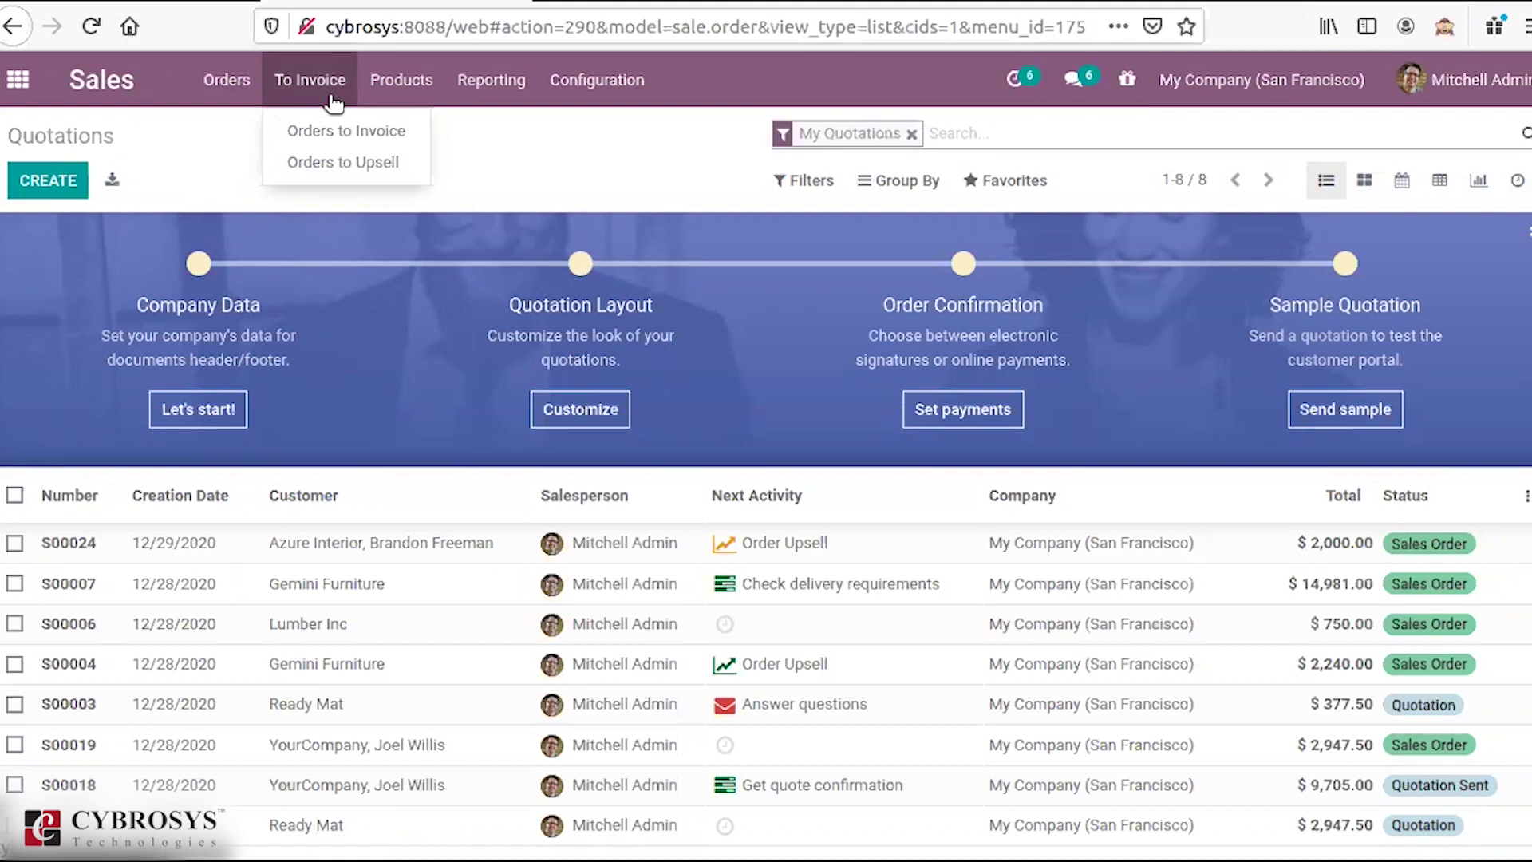
pyautogui.click(379, 97)
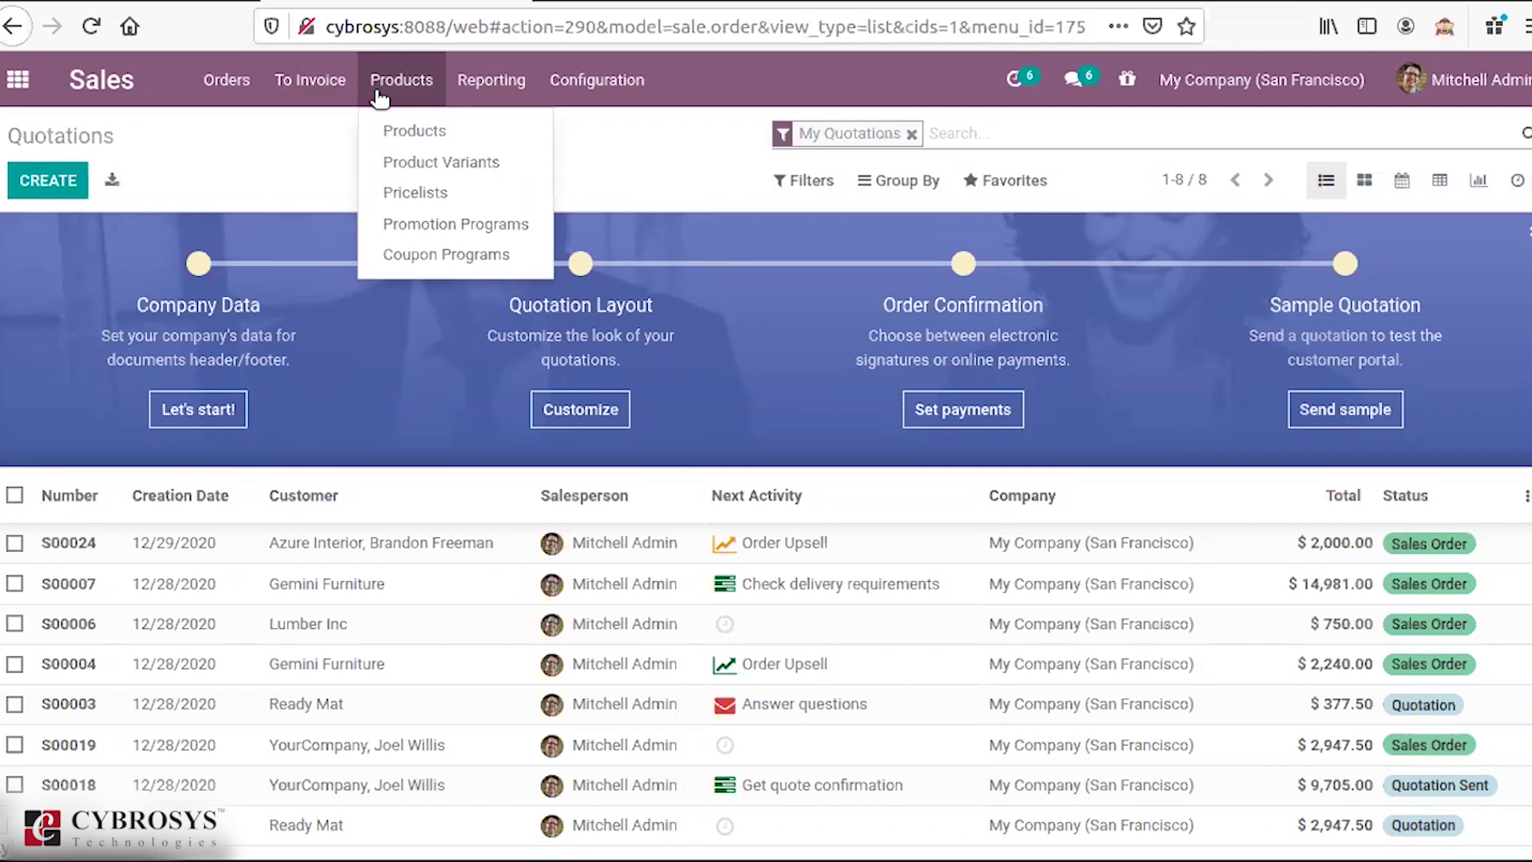
pyautogui.moveTo(473, 92)
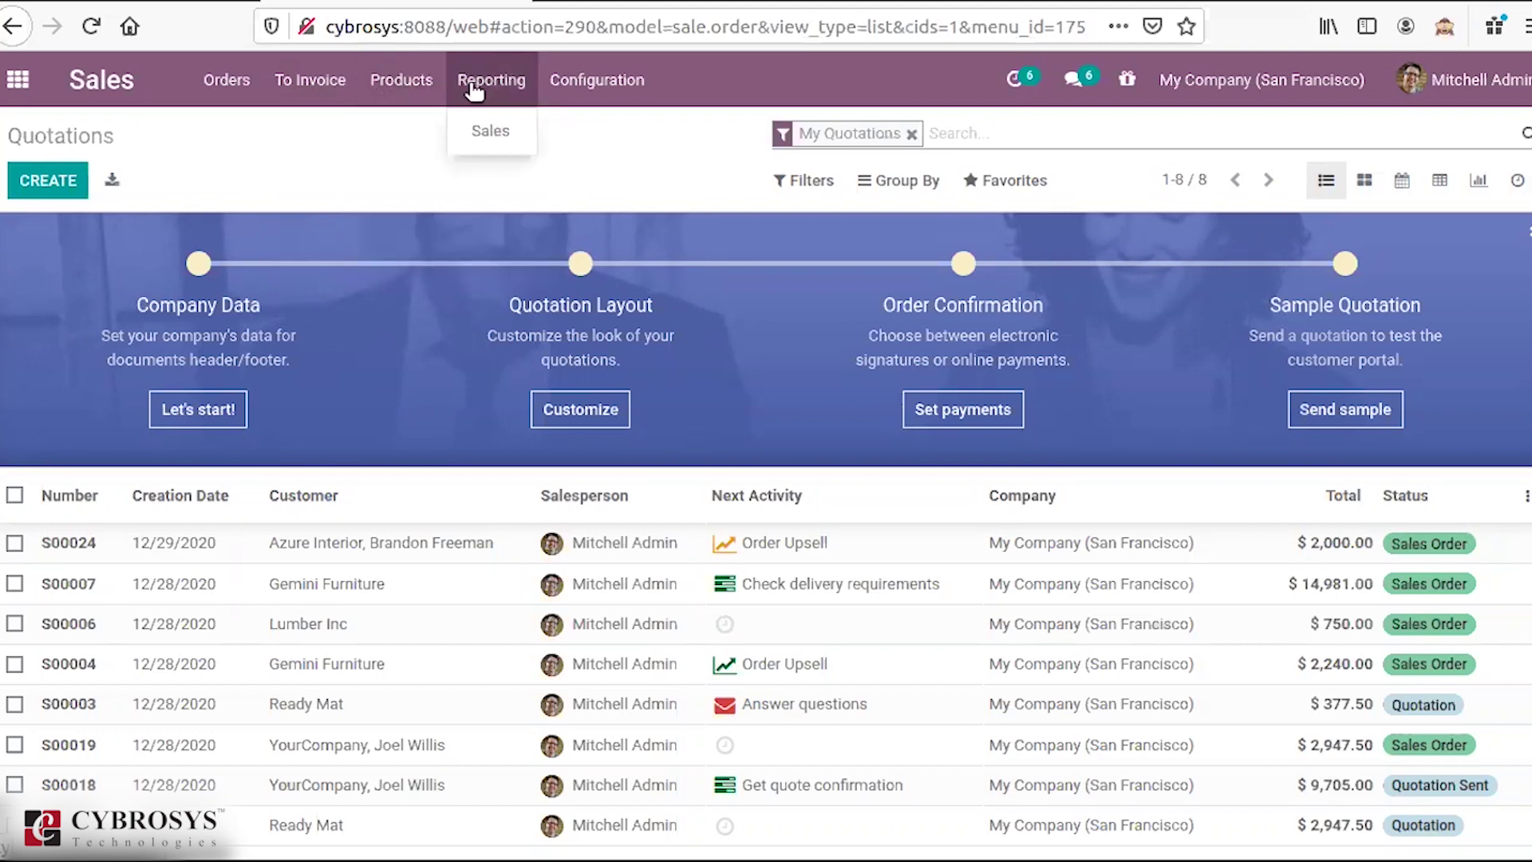
pyautogui.moveTo(563, 95)
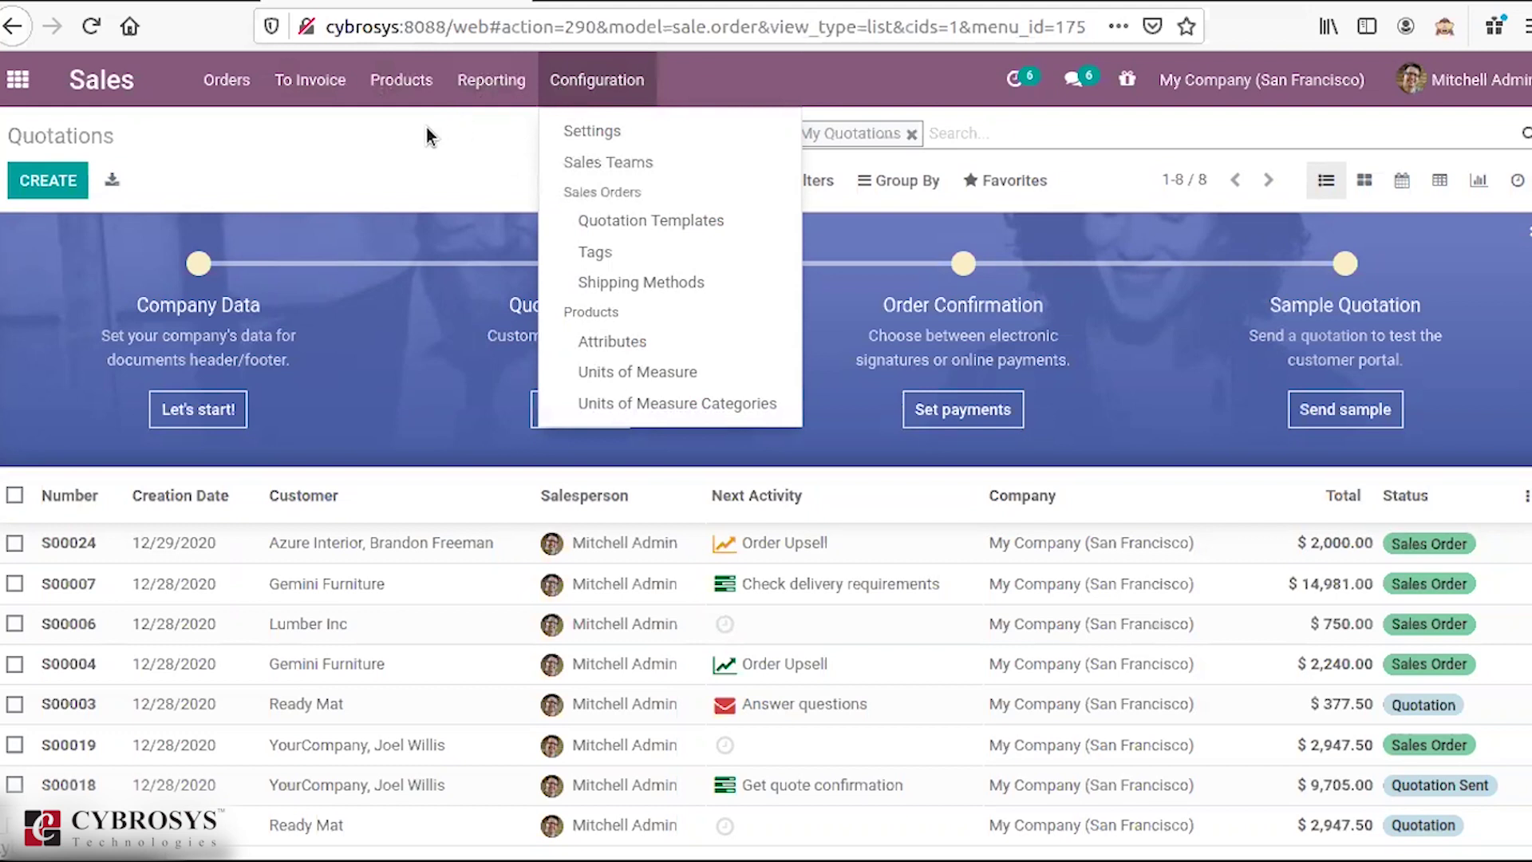
pyautogui.press('Left')
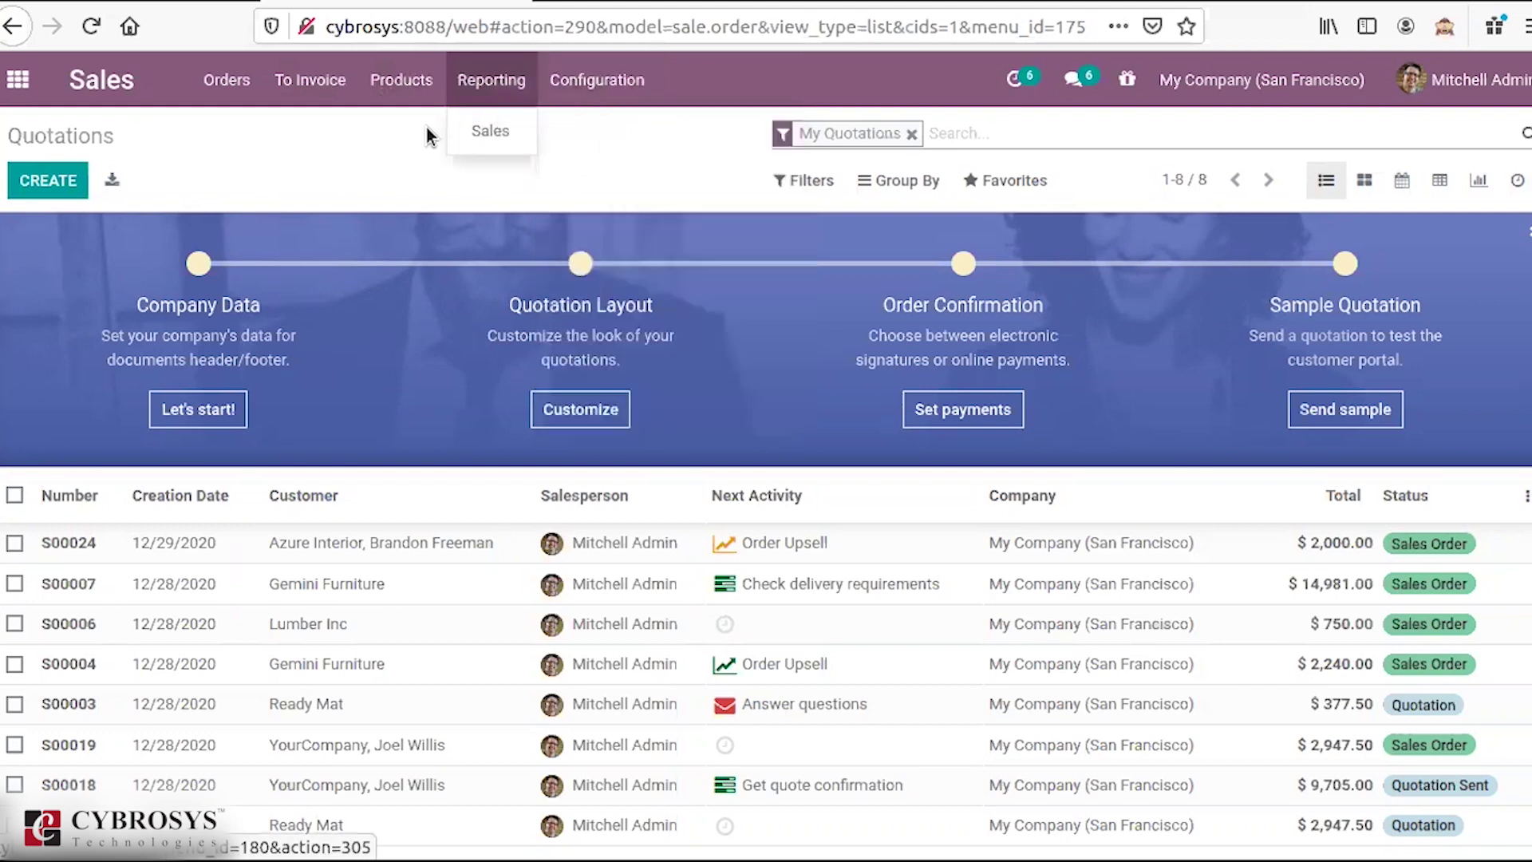
pyautogui.click(254, 93)
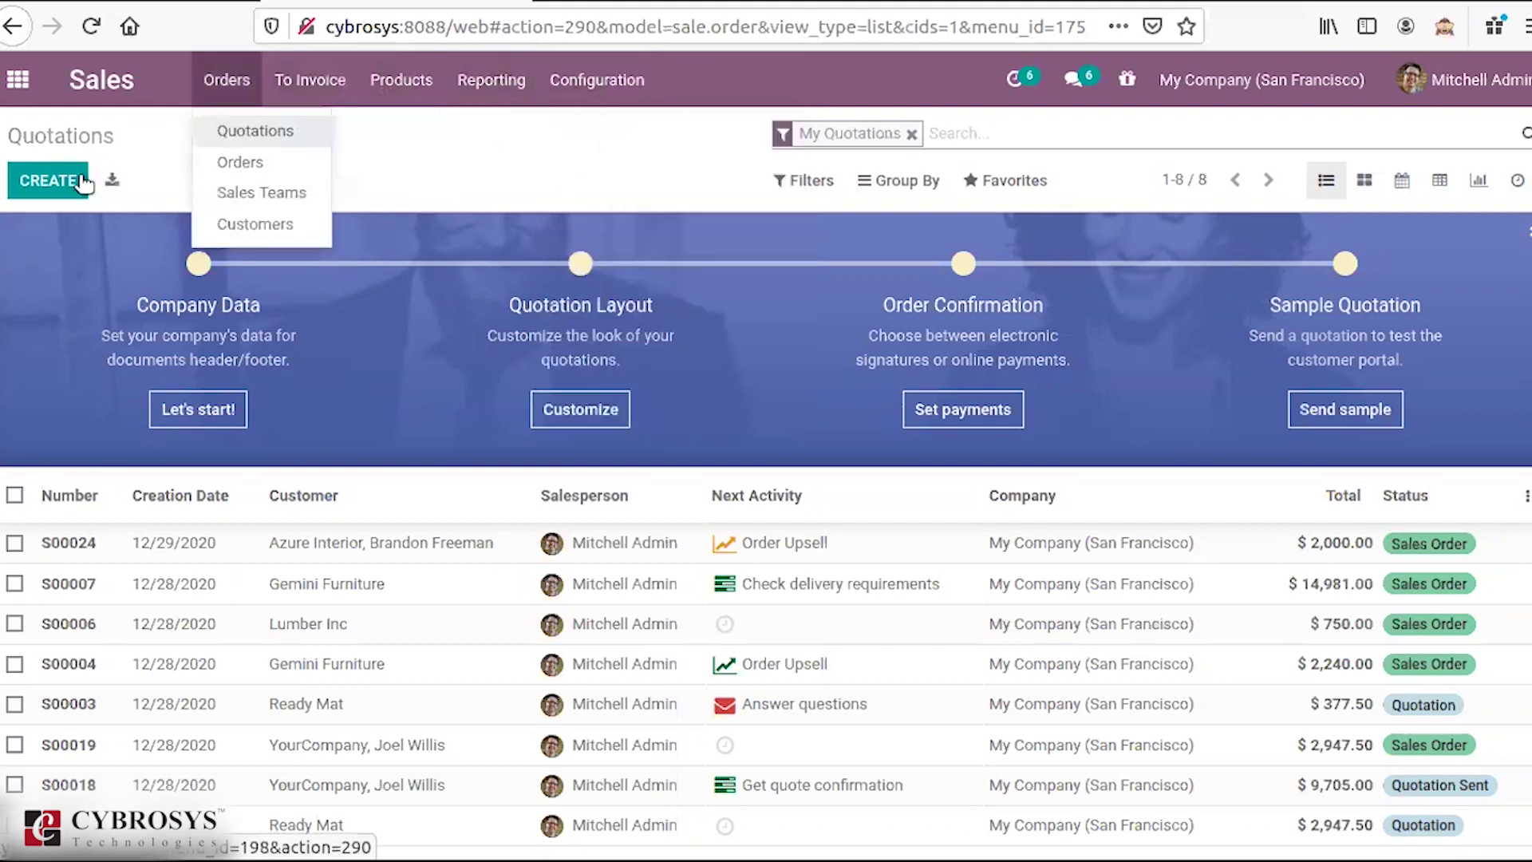
pyautogui.click(389, 160)
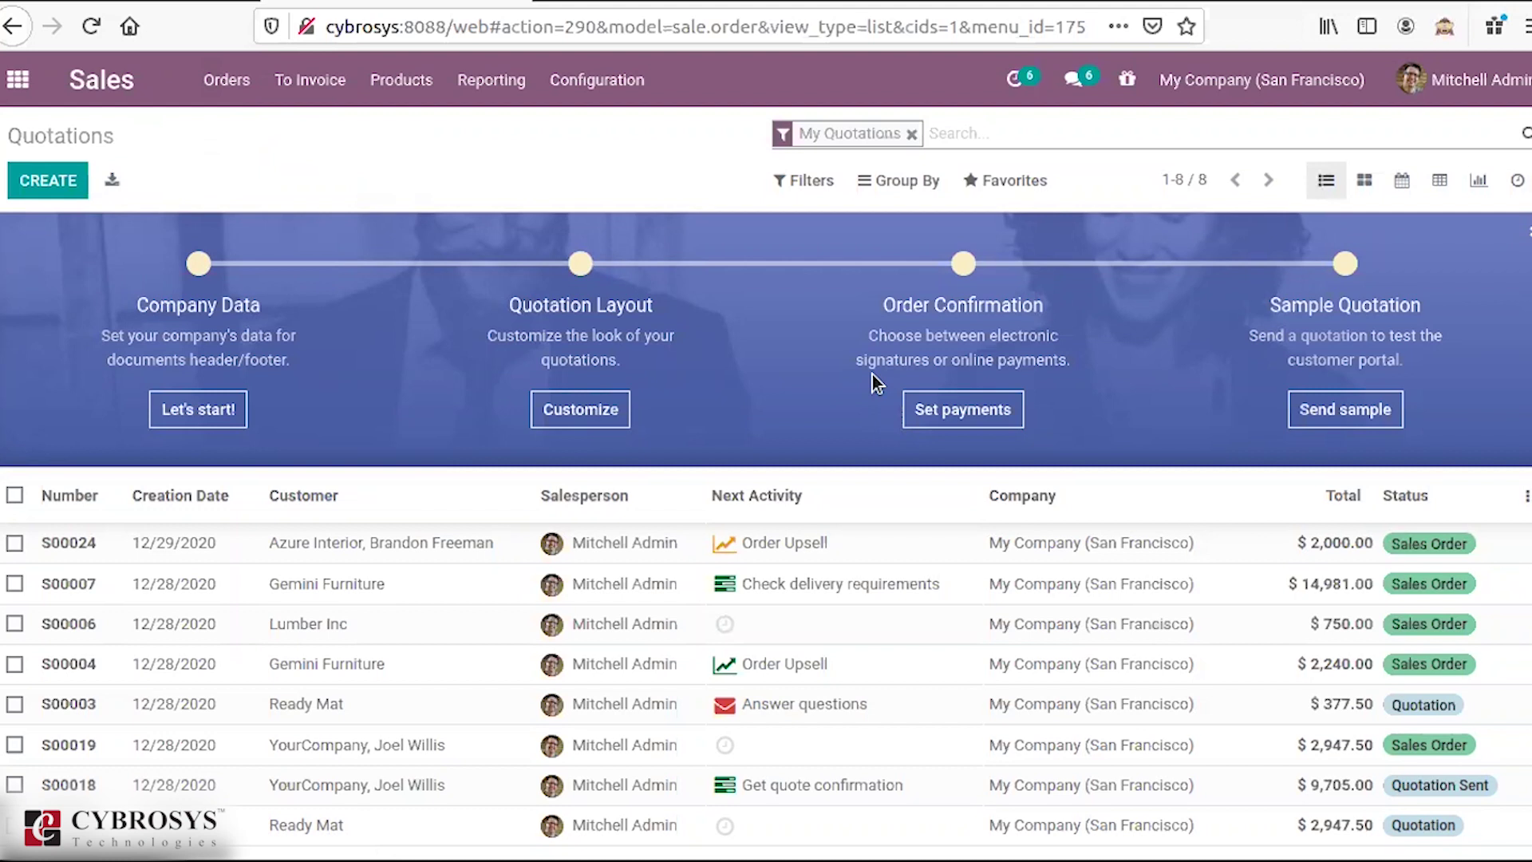
pyautogui.click(554, 547)
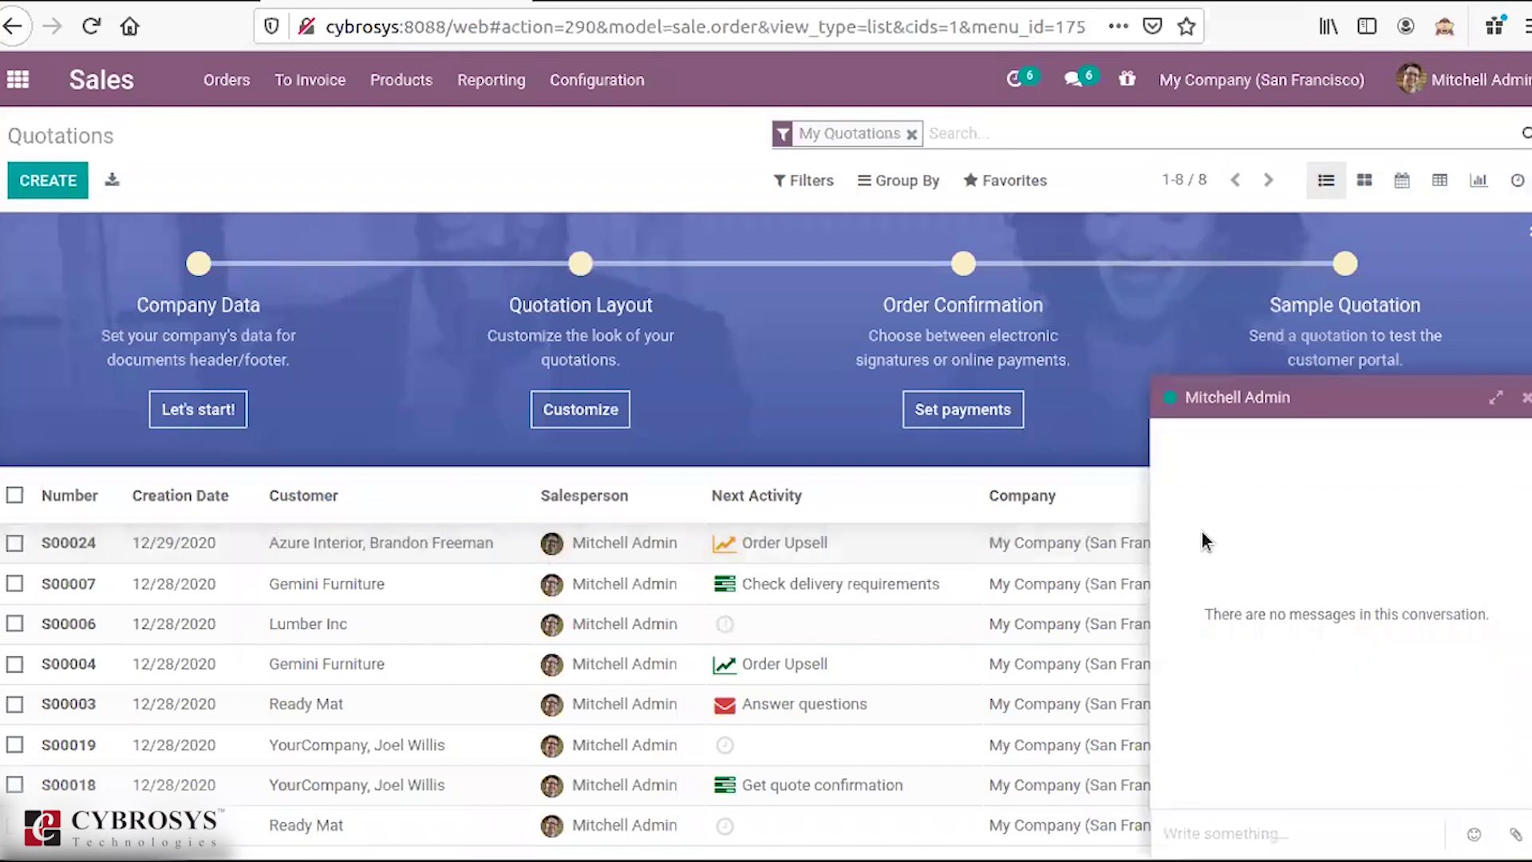
pyautogui.click(1526, 396)
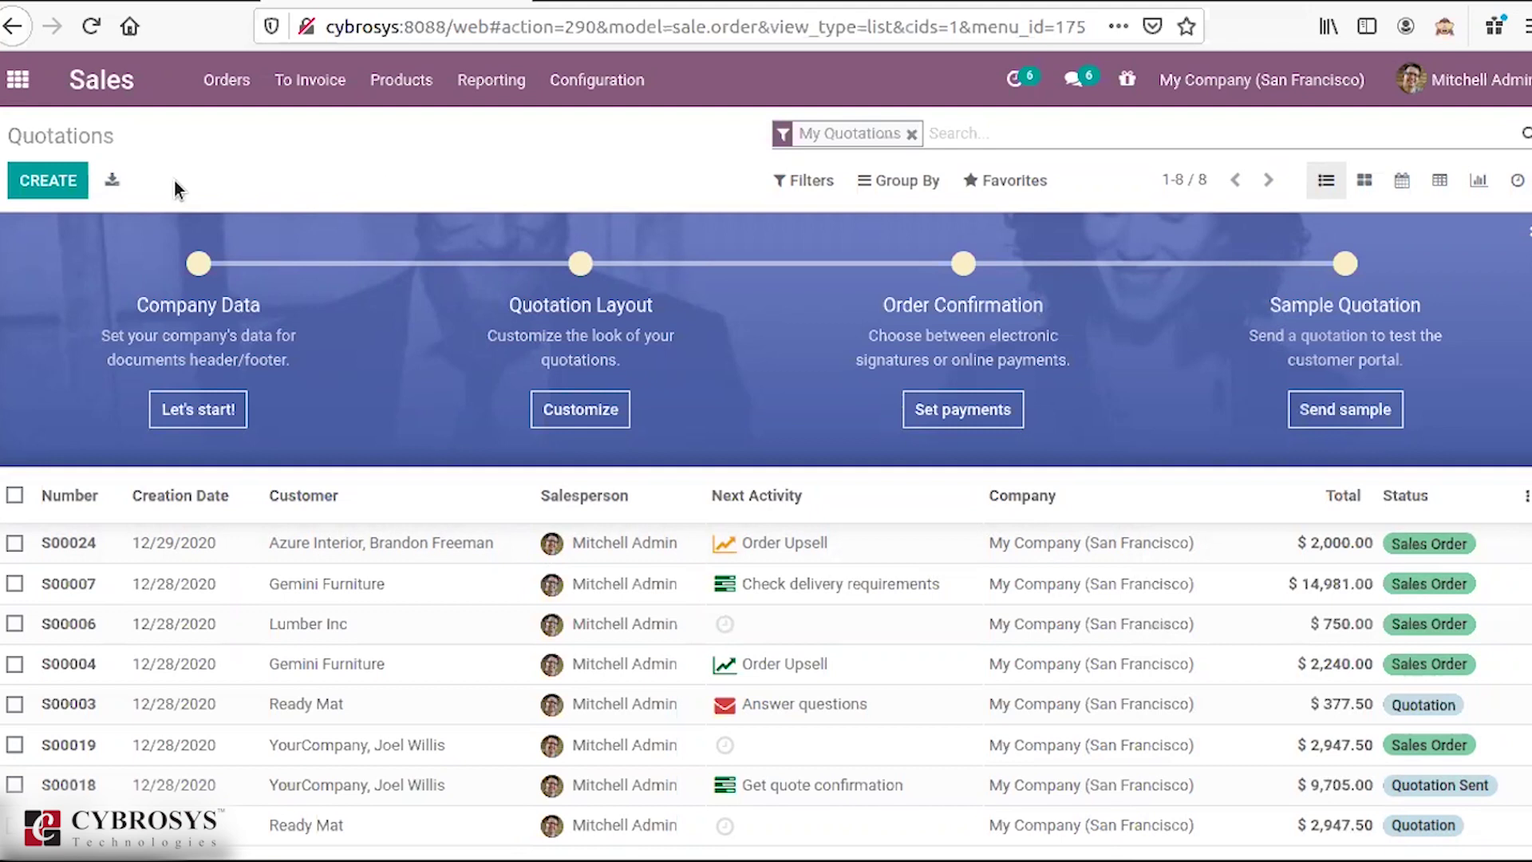
# Step: Create a new quotation and set its customer to the second individual contact listed under Azure Interior
pyautogui.click(57, 177)
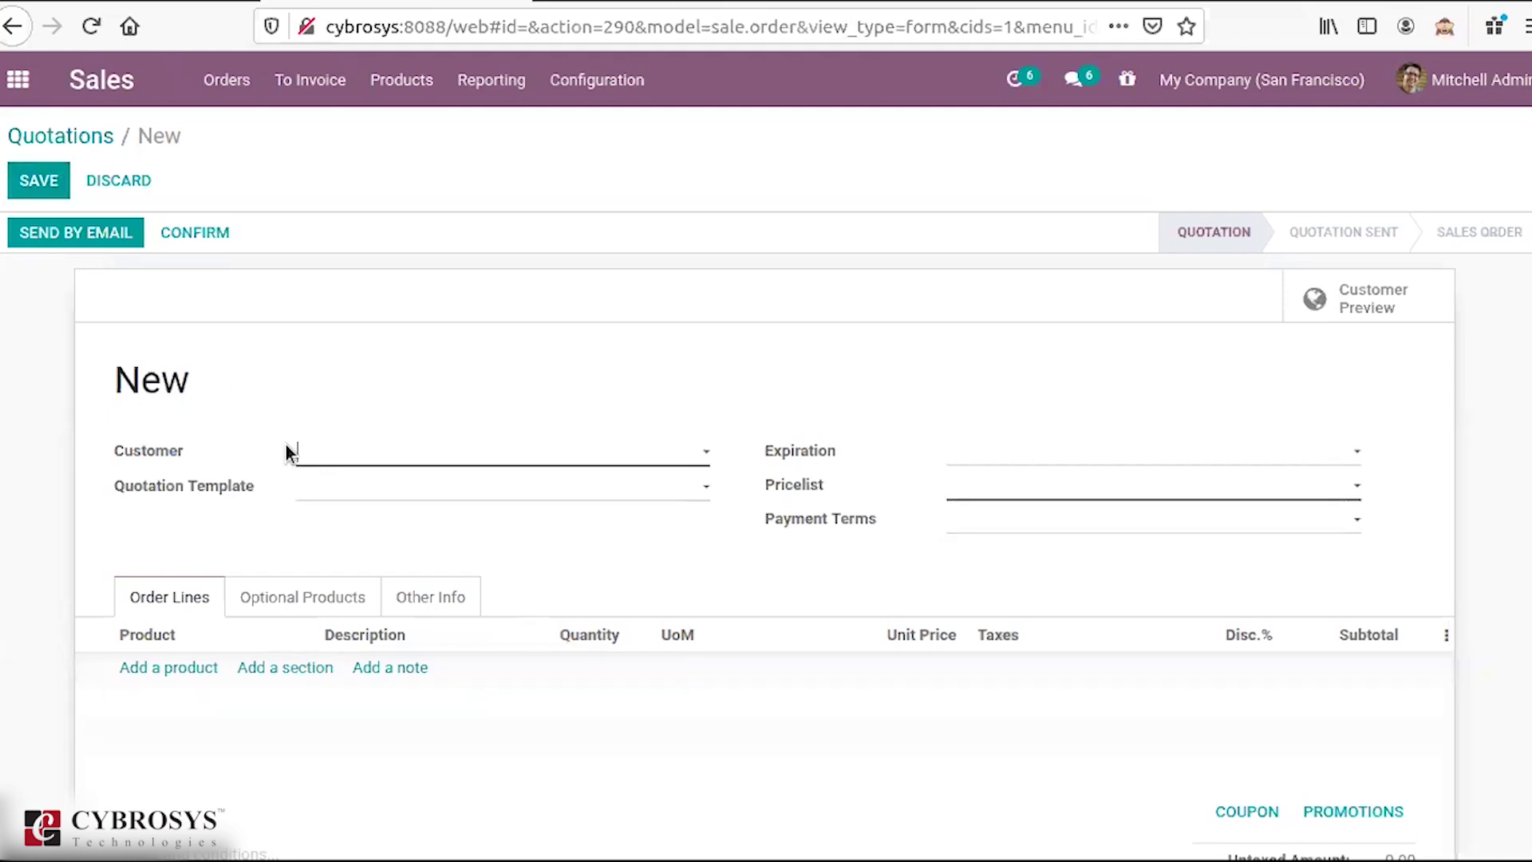
pyautogui.click(313, 458)
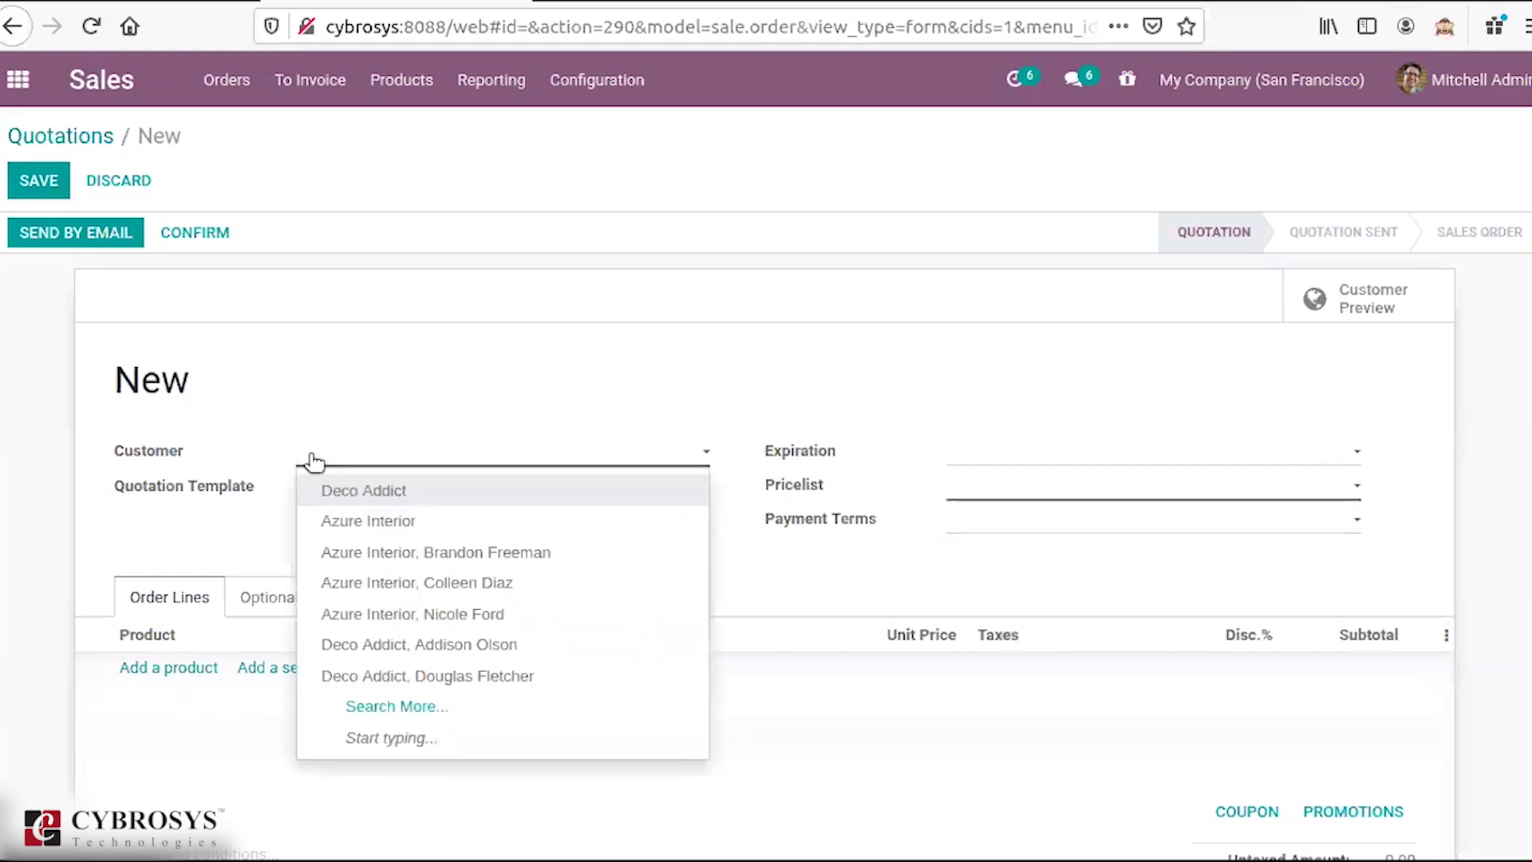
pyautogui.click(372, 591)
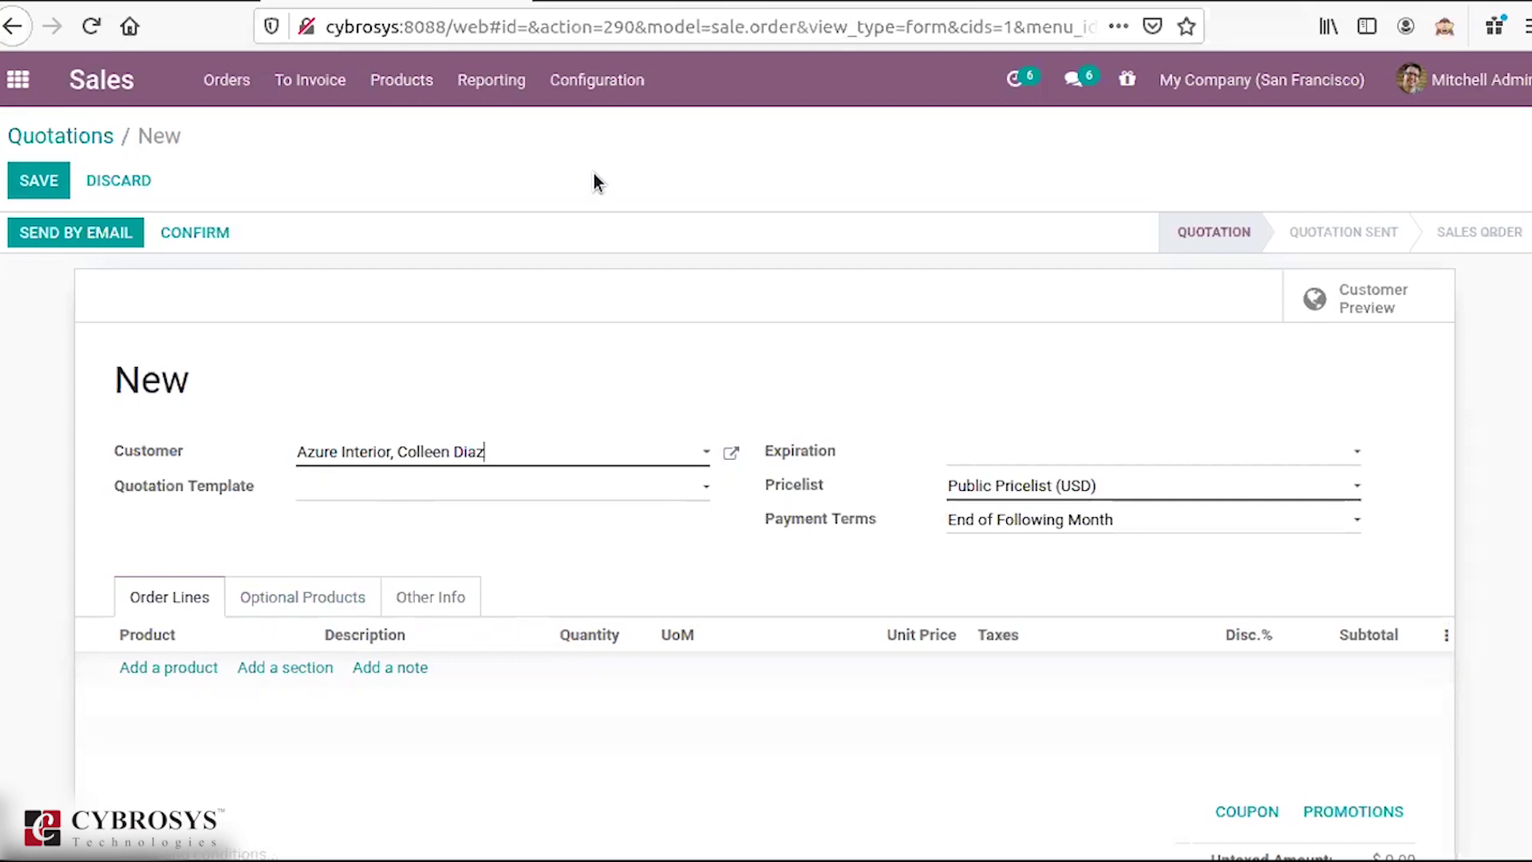
pyautogui.click(597, 79)
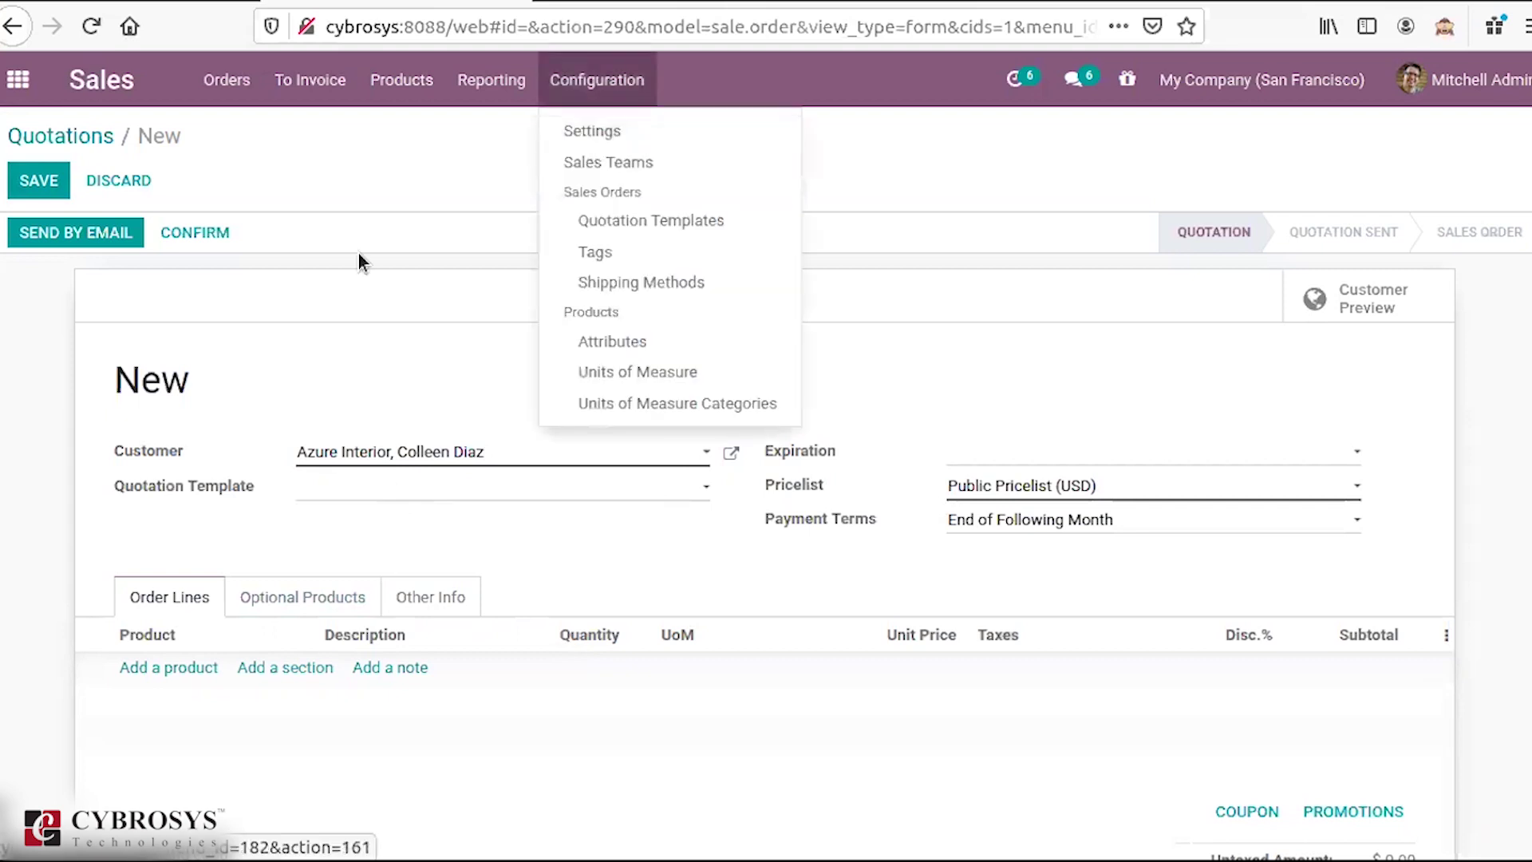
pyautogui.click(418, 381)
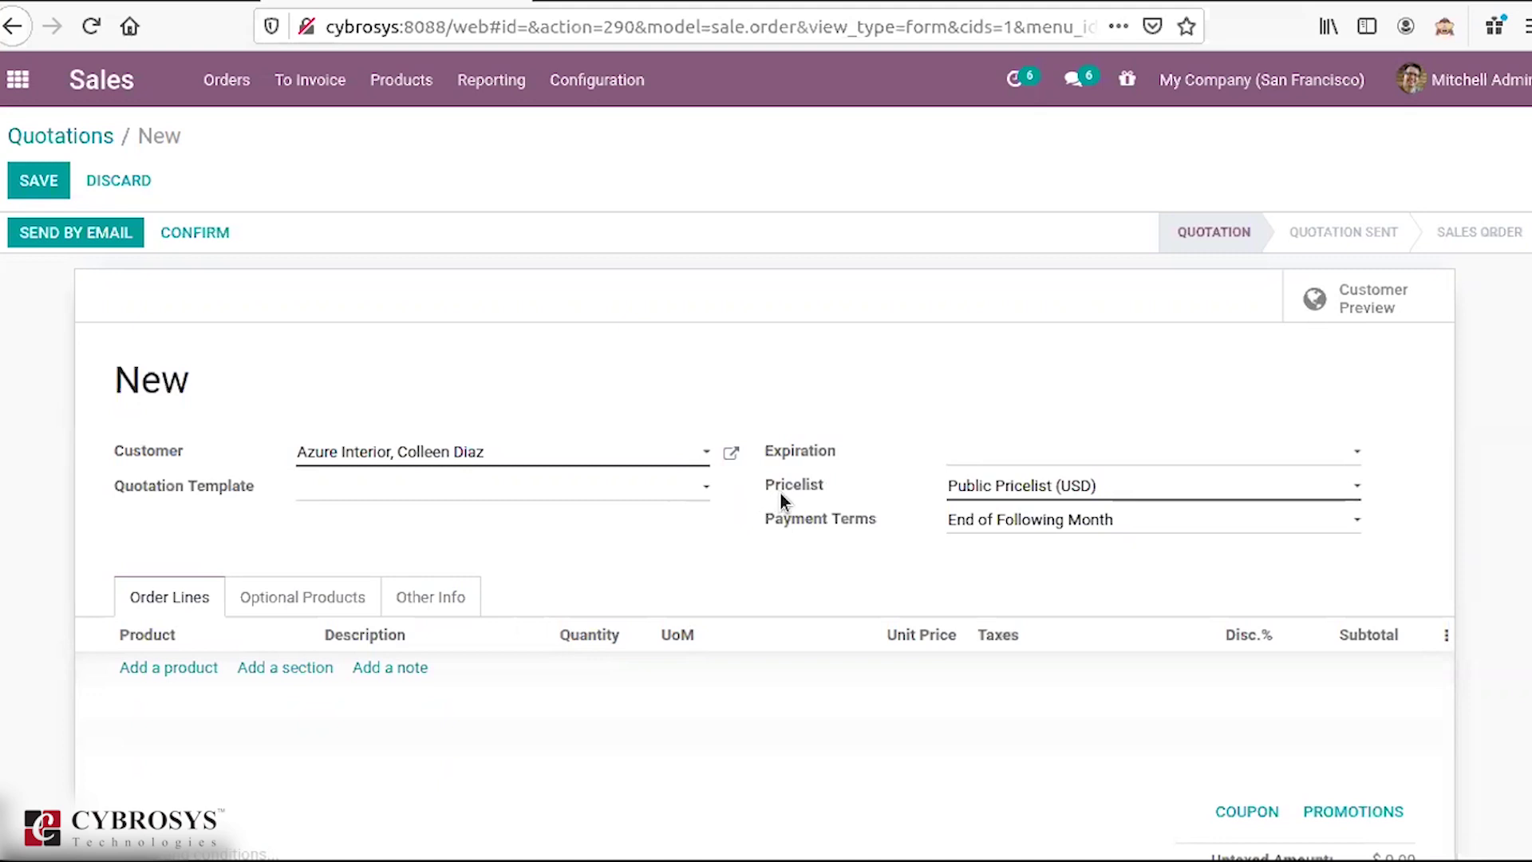
pyautogui.moveTo(780, 493)
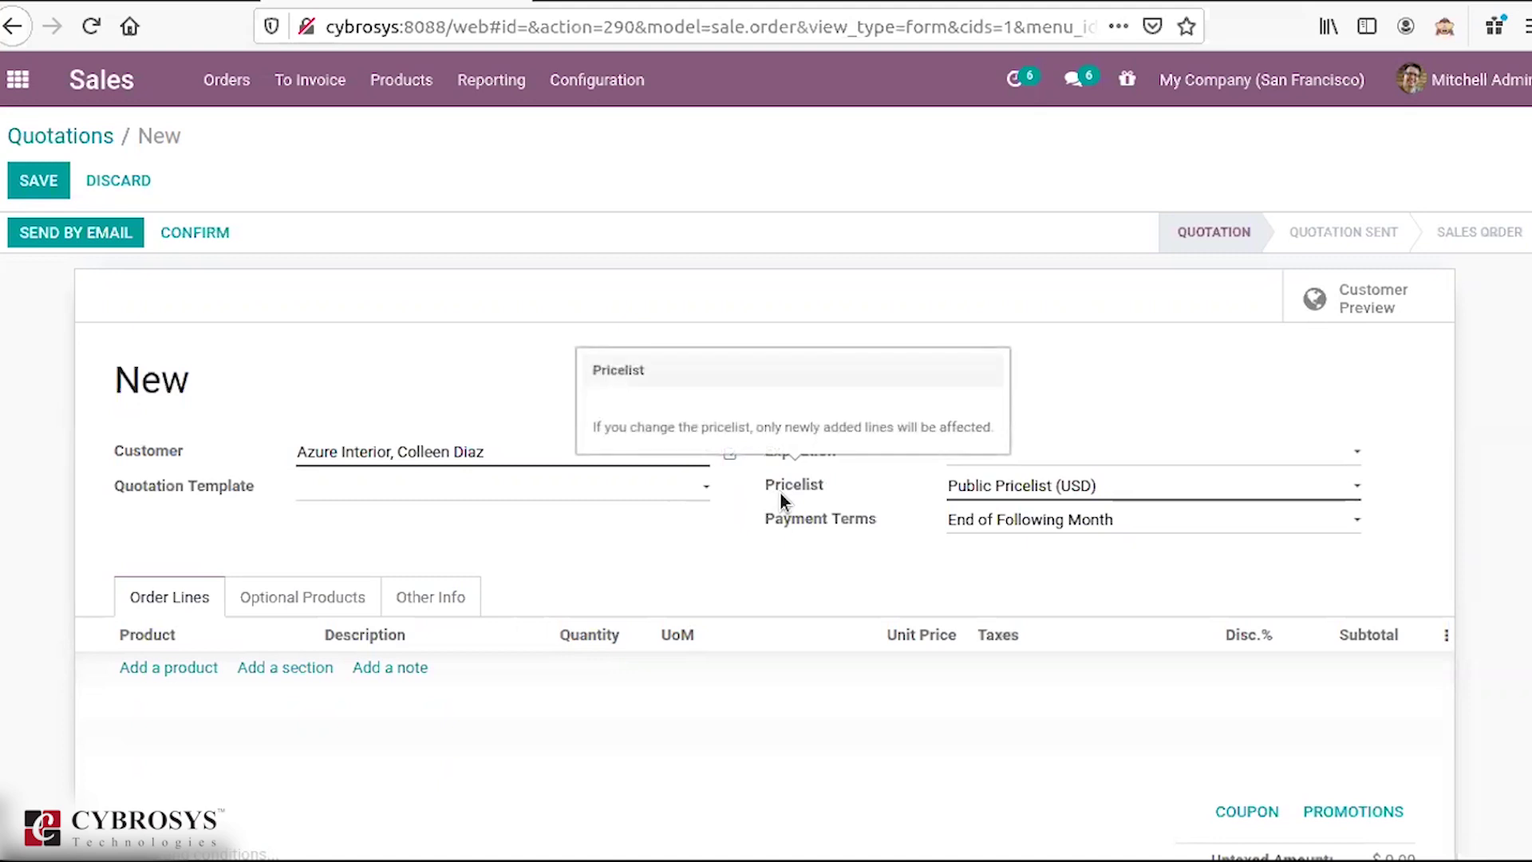
pyautogui.click(411, 98)
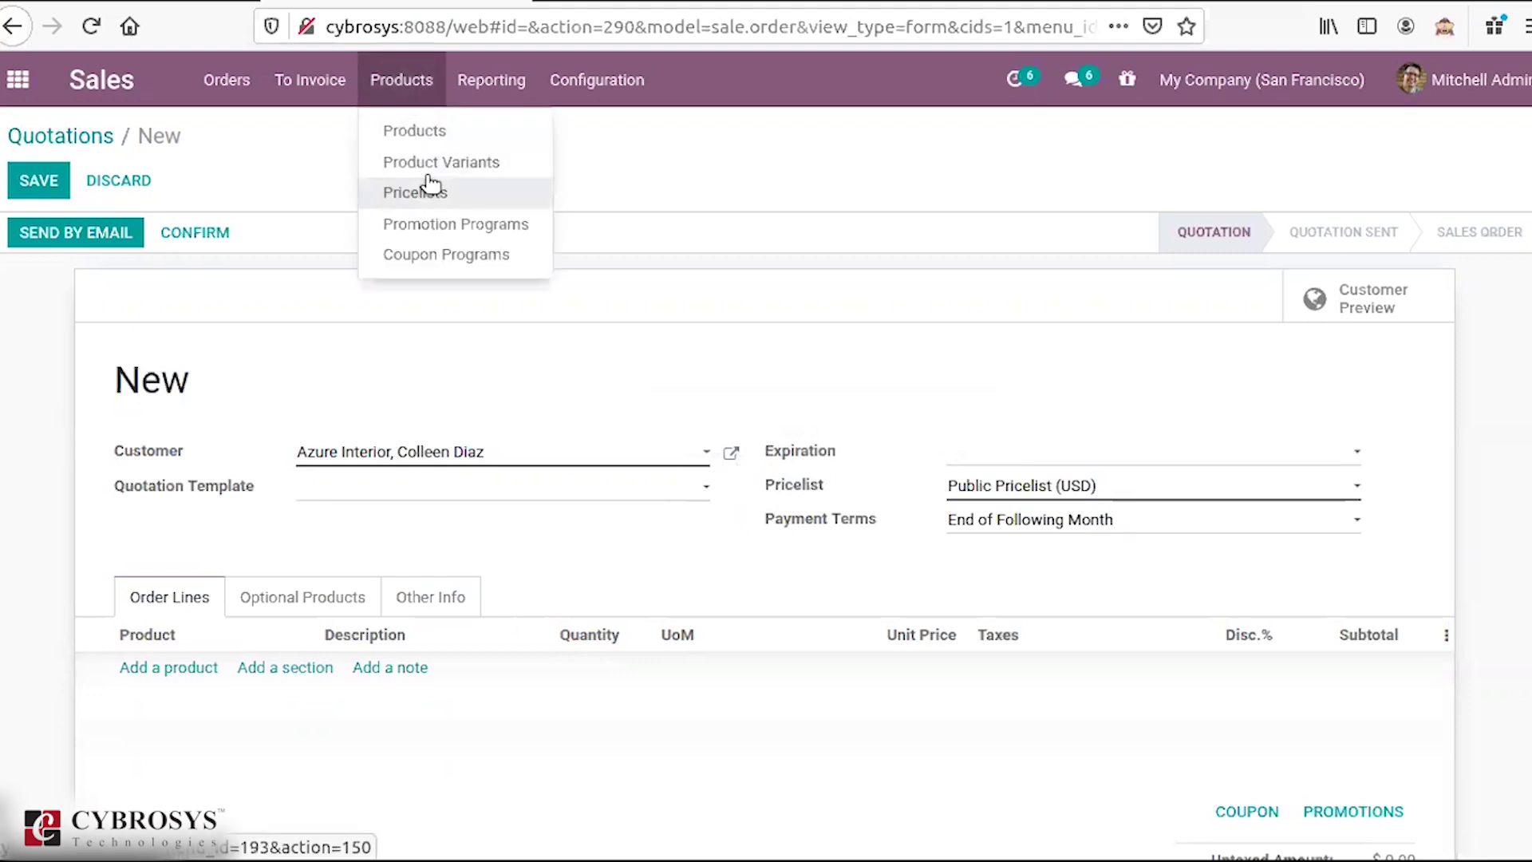
# Step: Open the selected customer's record from the quotation, examine its Sales & Purchase details, and close it without changes
pyautogui.click(741, 286)
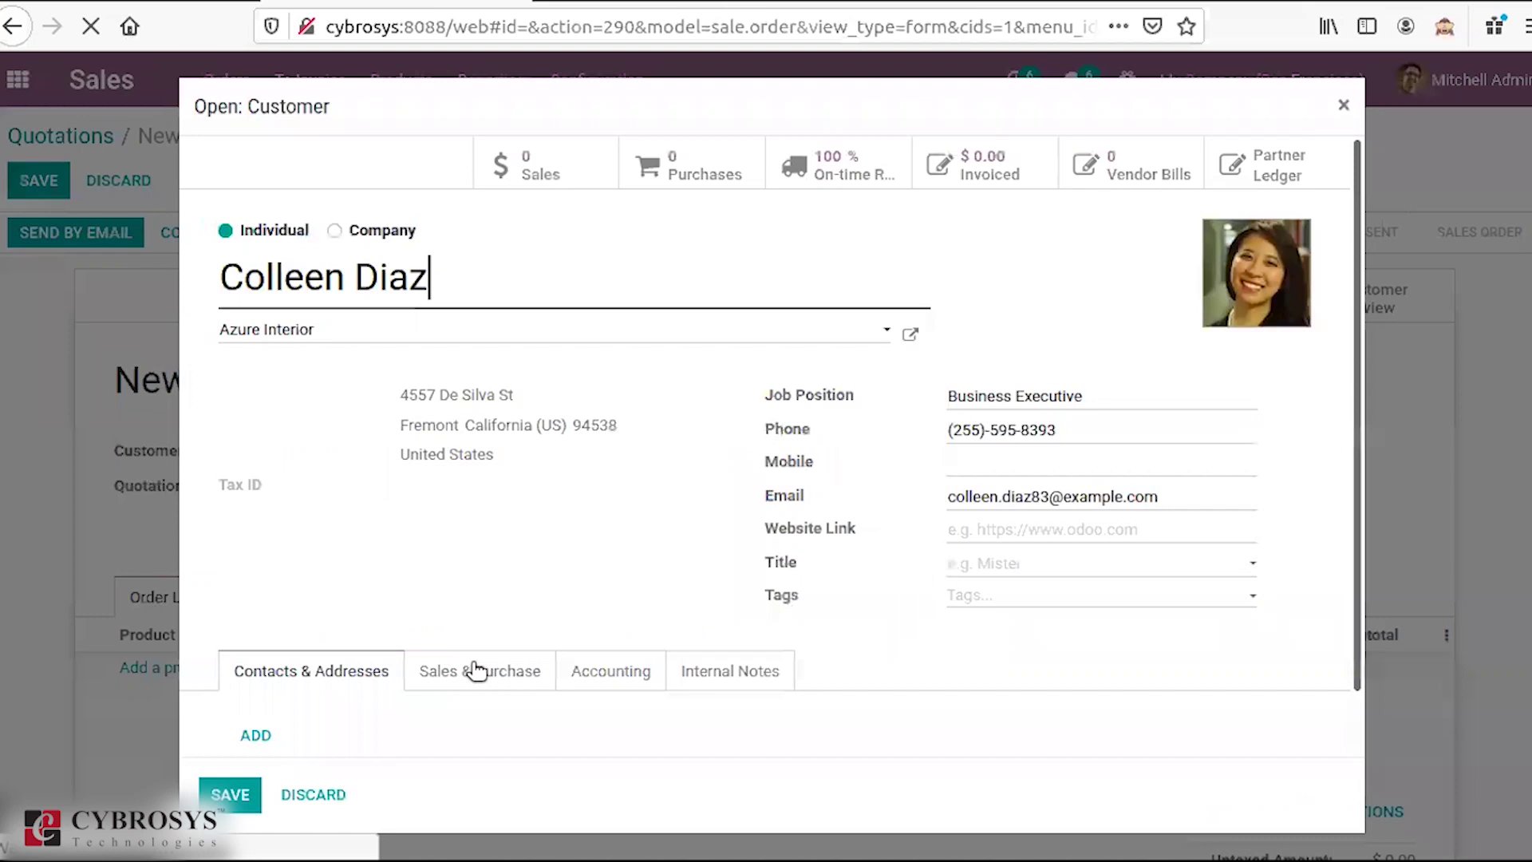
pyautogui.click(476, 671)
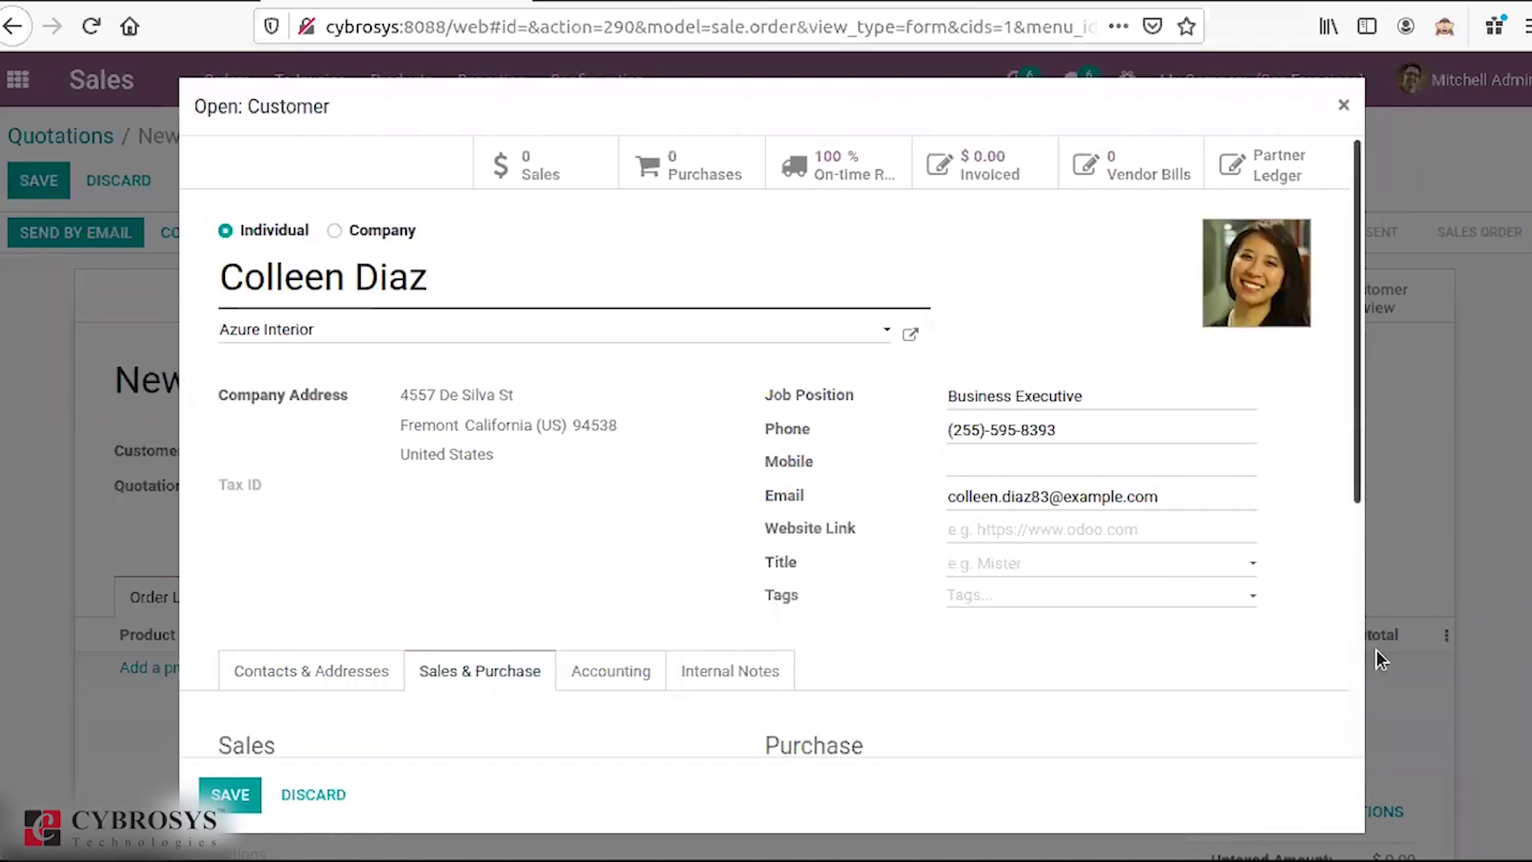
pyautogui.scroll(-5, 1378, 672)
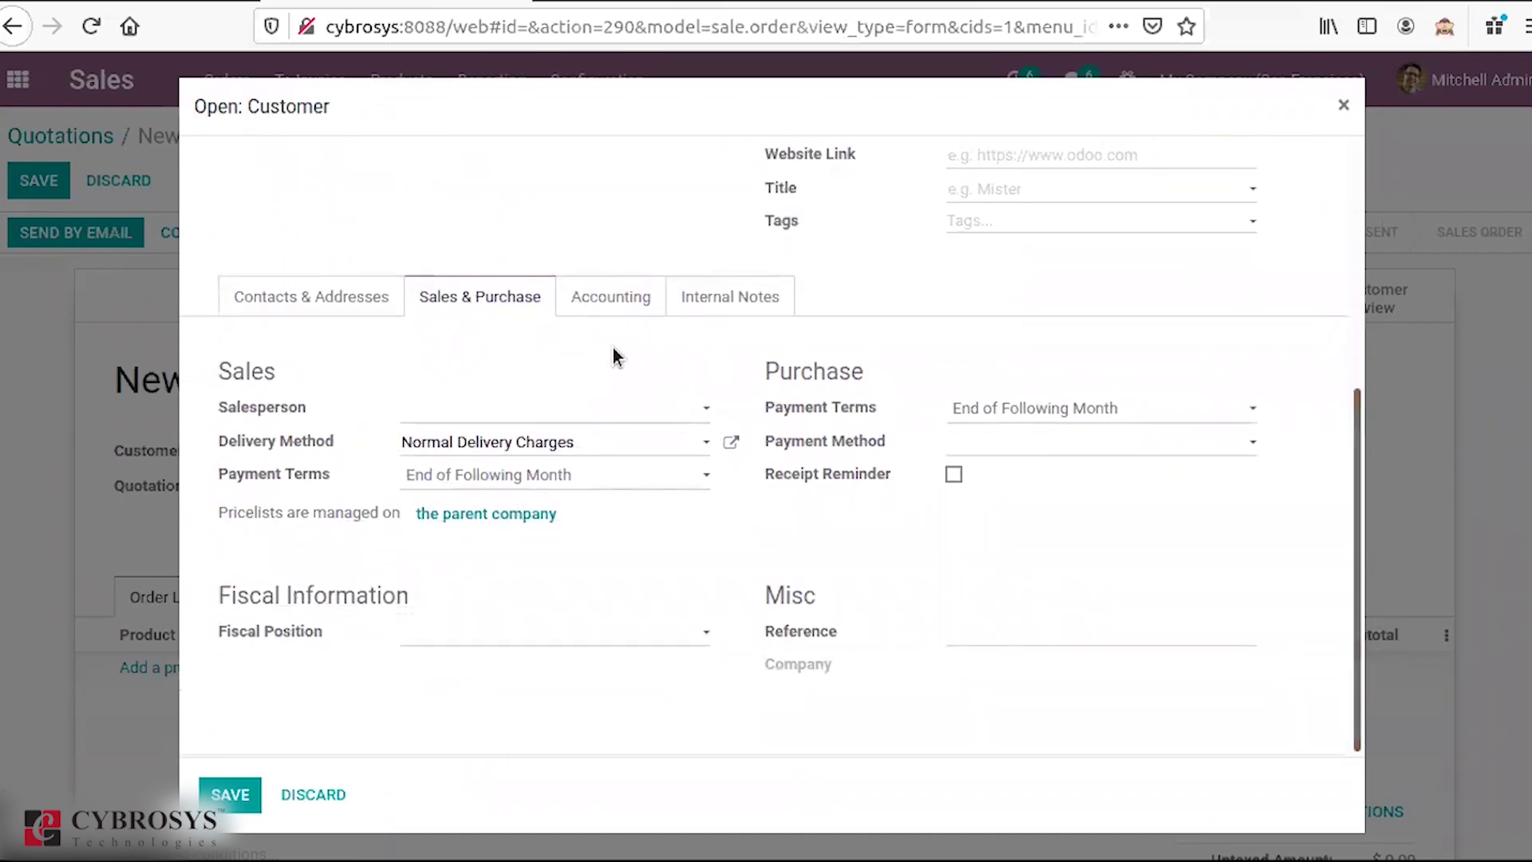
pyautogui.click(625, 297)
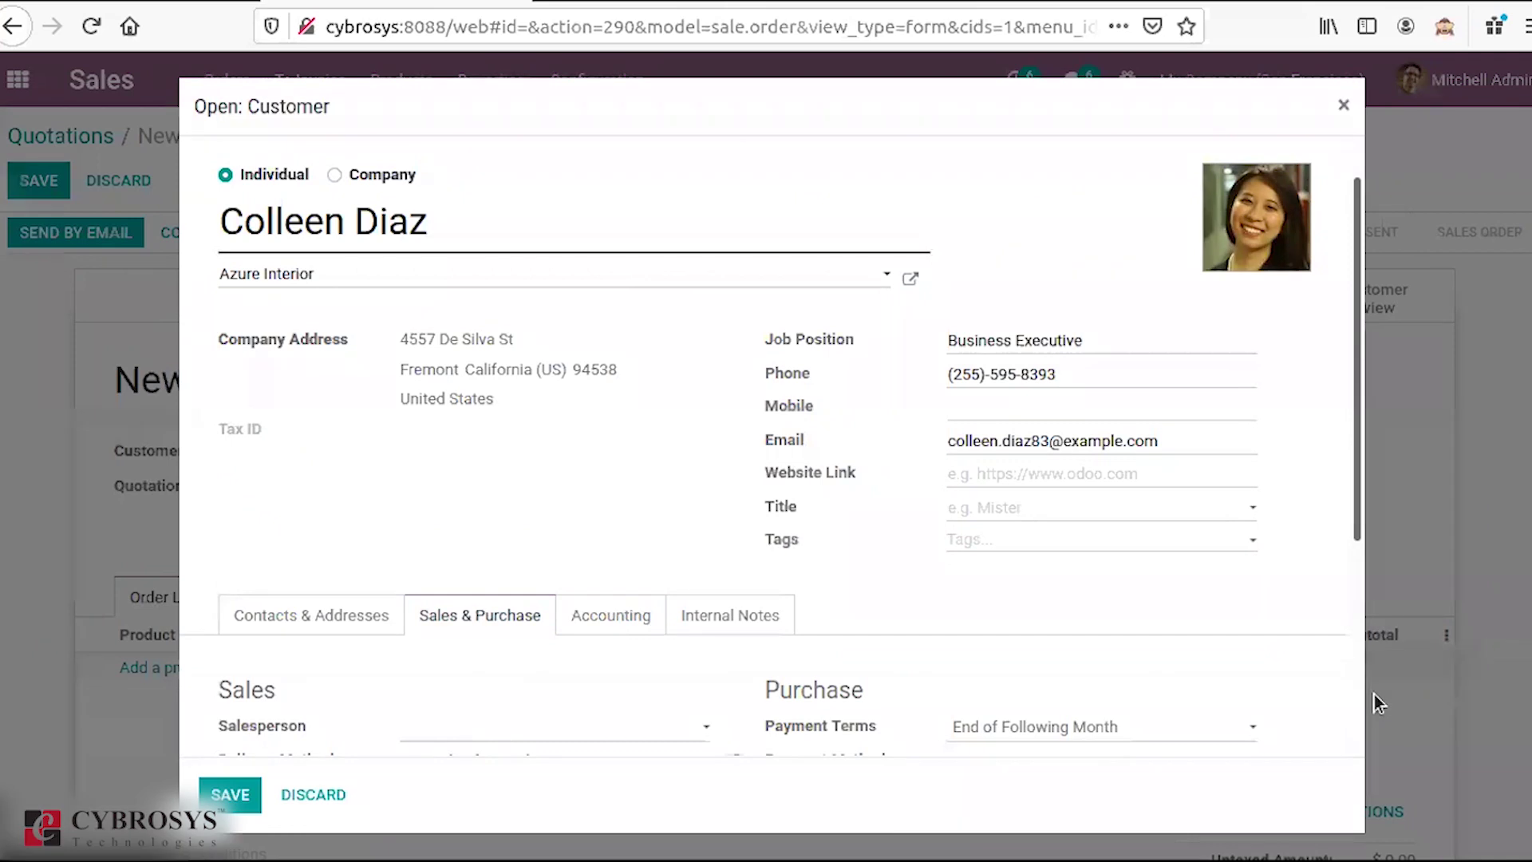
pyautogui.scroll(-4, 1343, 112)
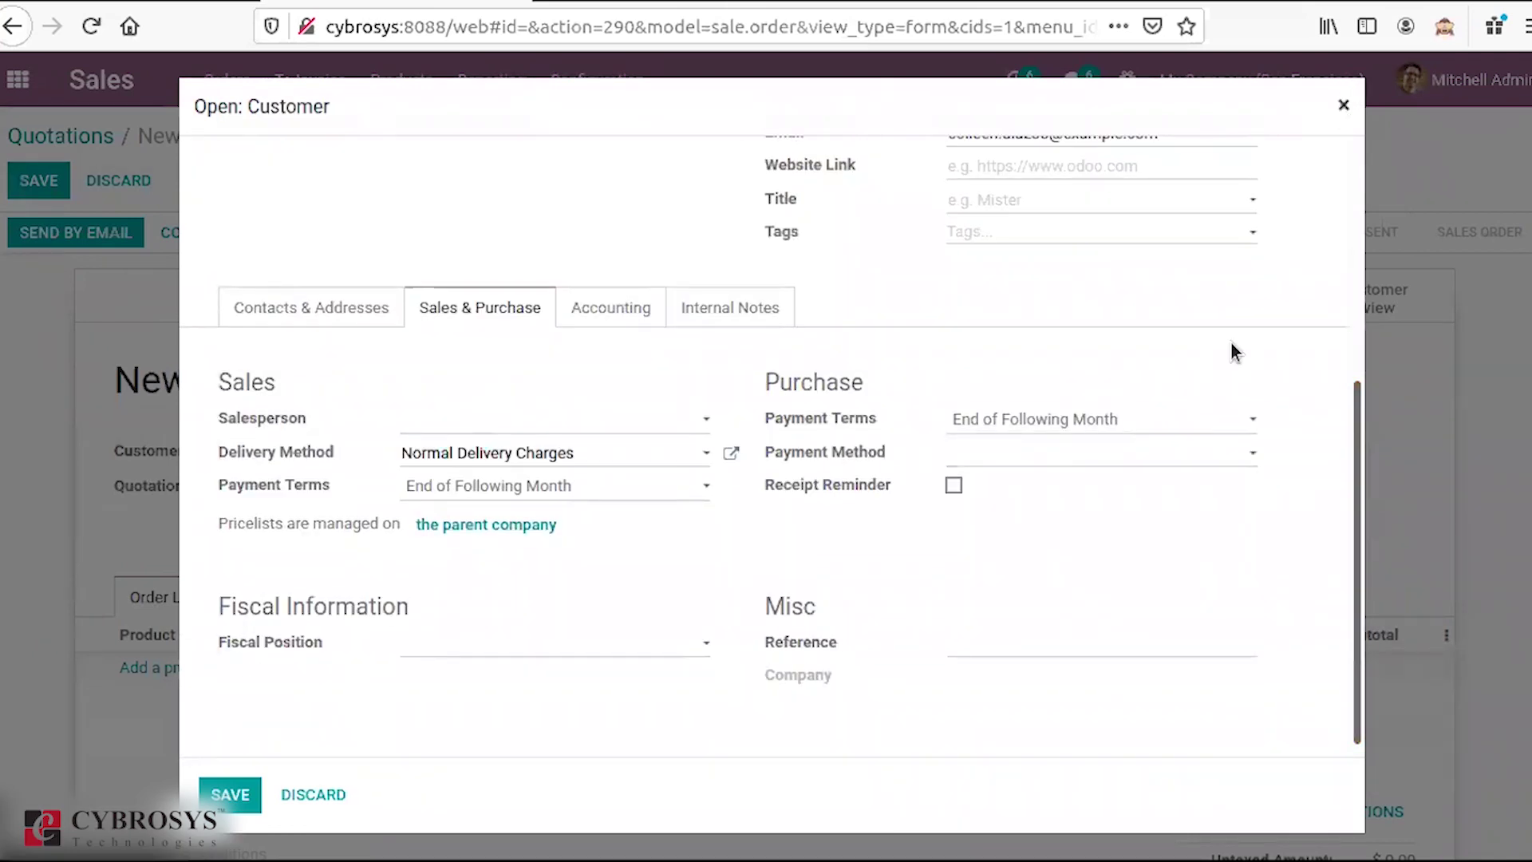
pyautogui.press('Escape')
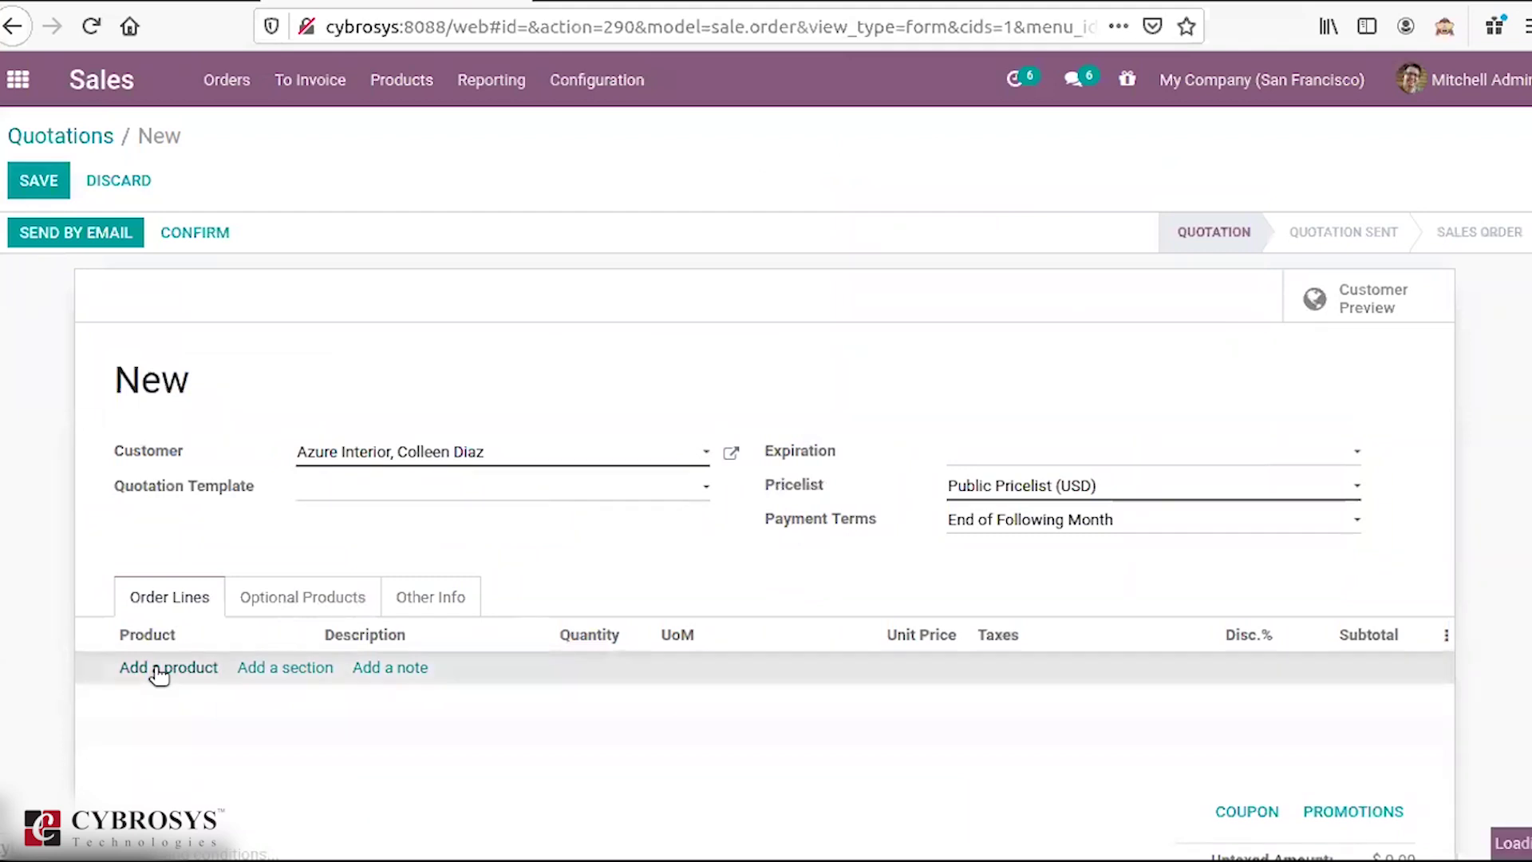
pyautogui.click(160, 670)
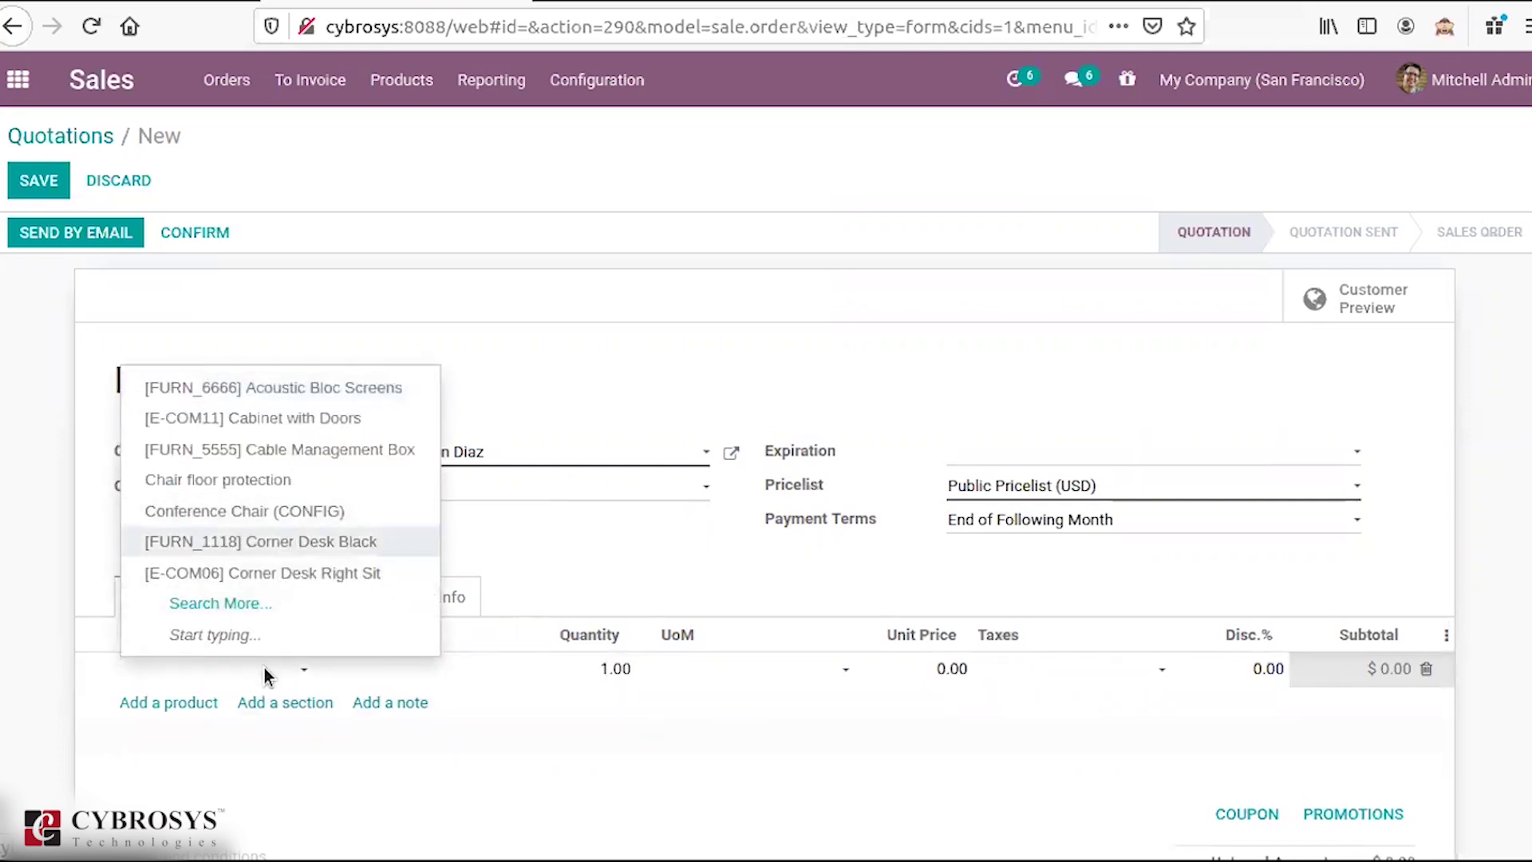
pyautogui.press('Return')
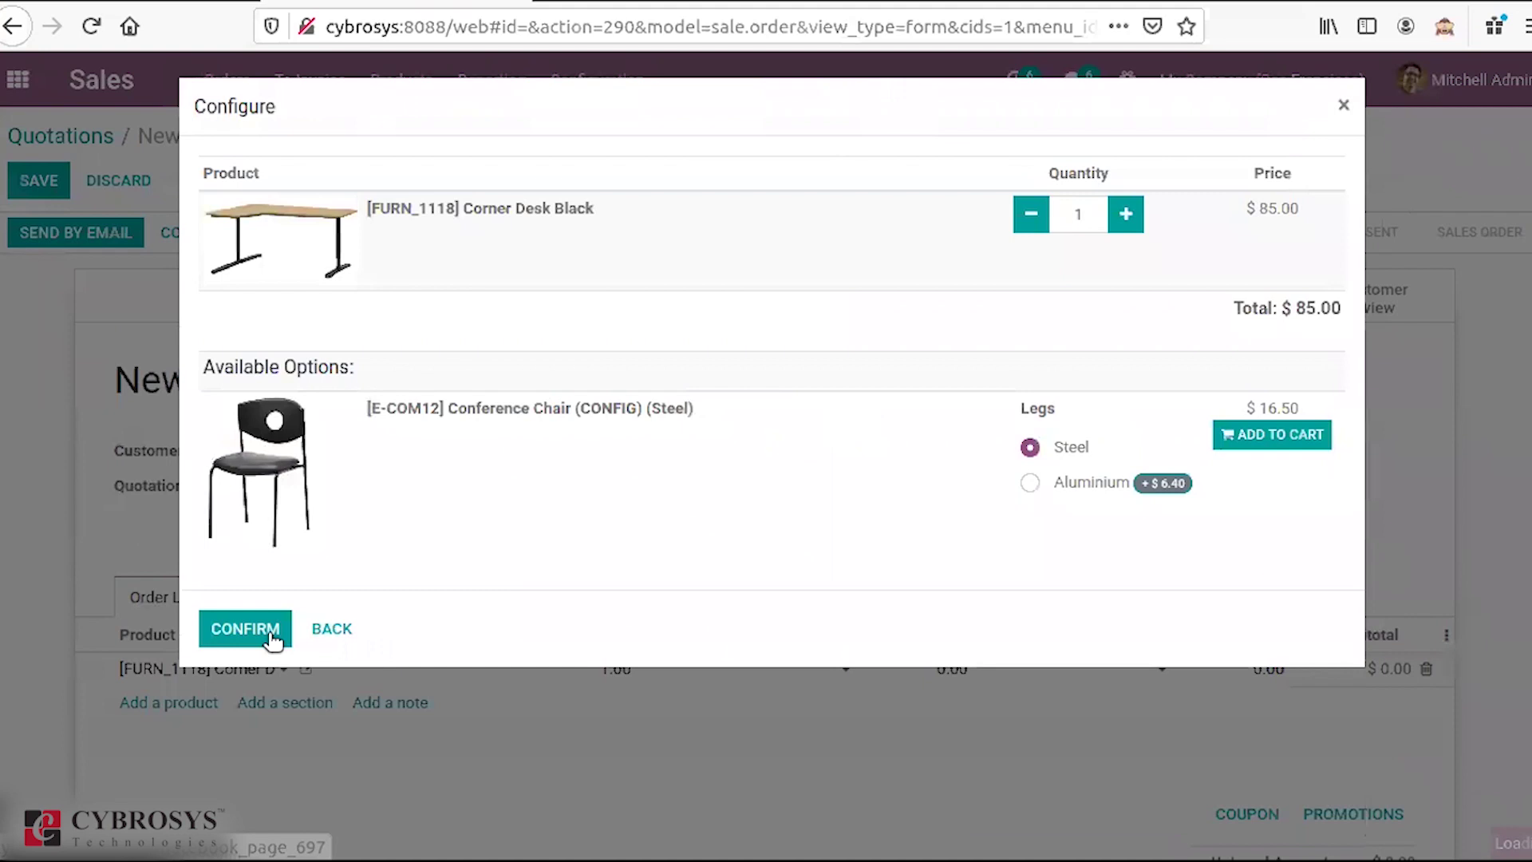
pyautogui.press('Tab')
pyautogui.press('Return')
# Step: Fill the order line with the [E-COM07] Large Cabinet product, chosen from the full product list
pyautogui.click(246, 674)
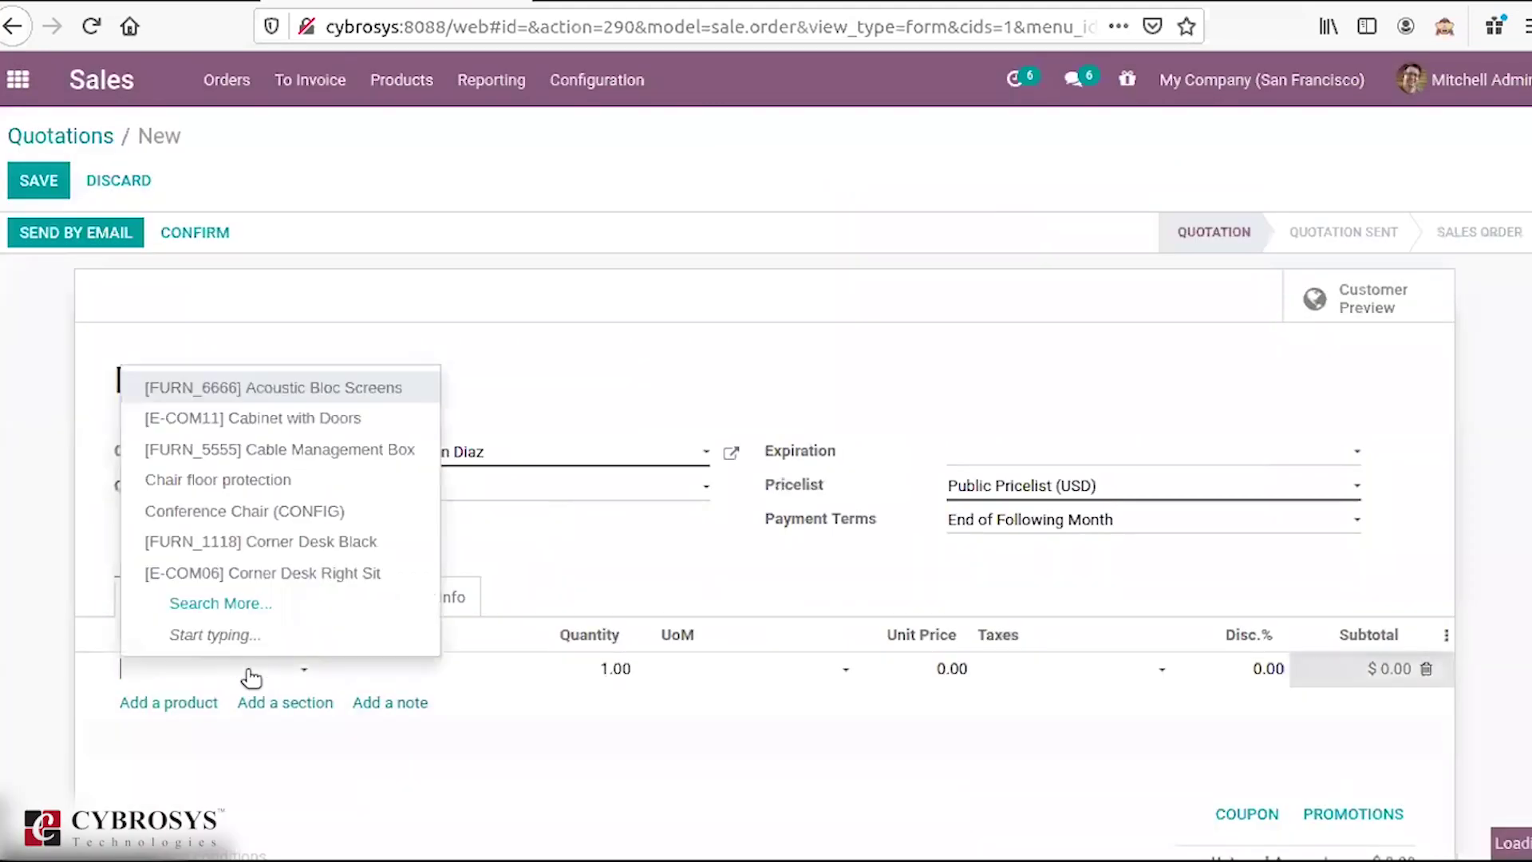
pyautogui.click(248, 606)
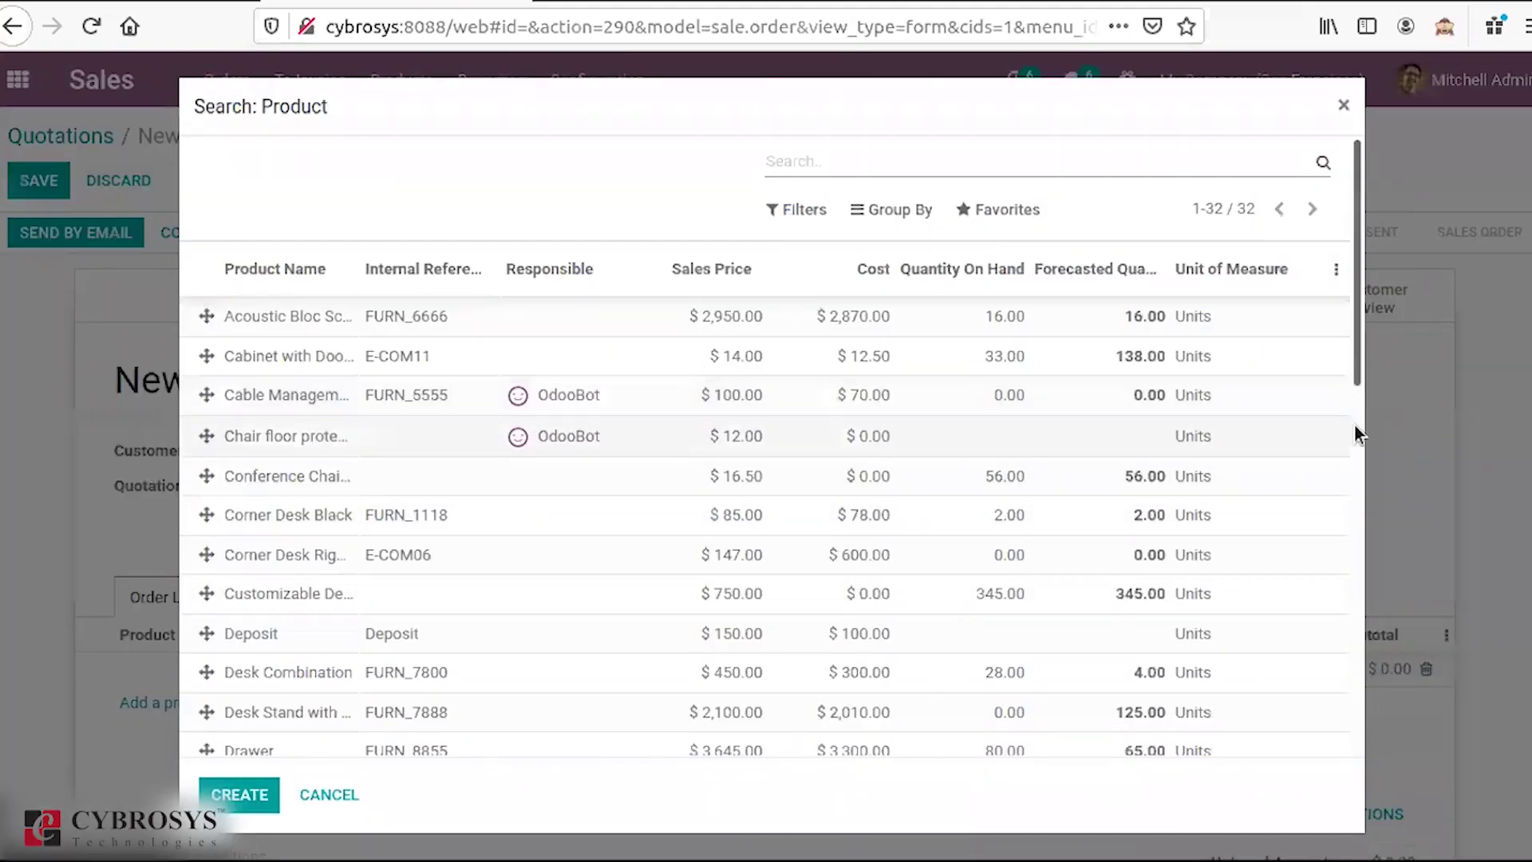
pyautogui.scroll(-5, 1369, 549)
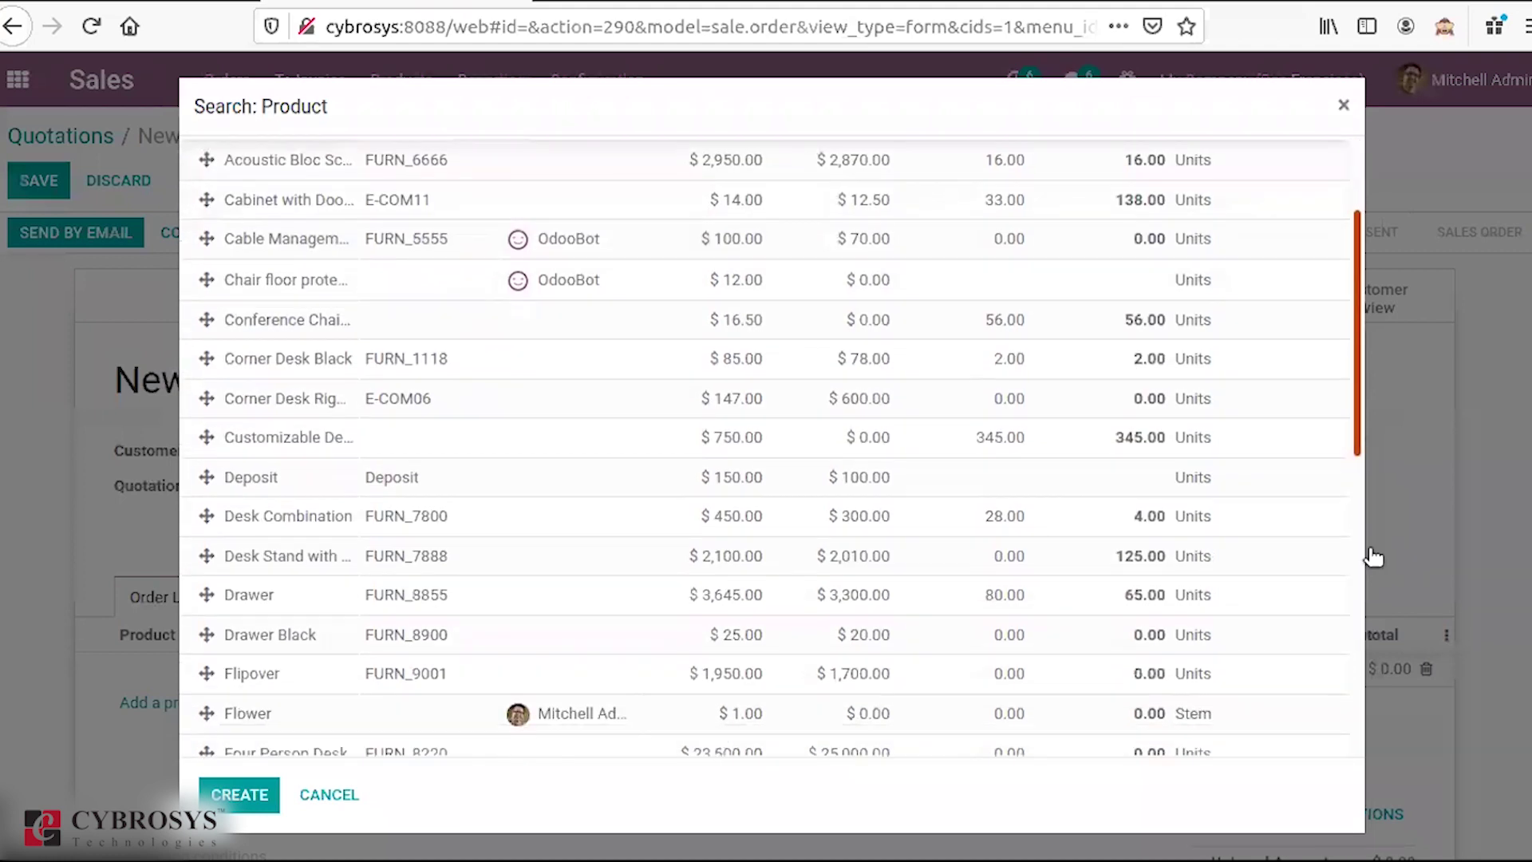
pyautogui.scroll(-1, 316, 604)
pyautogui.click(316, 603)
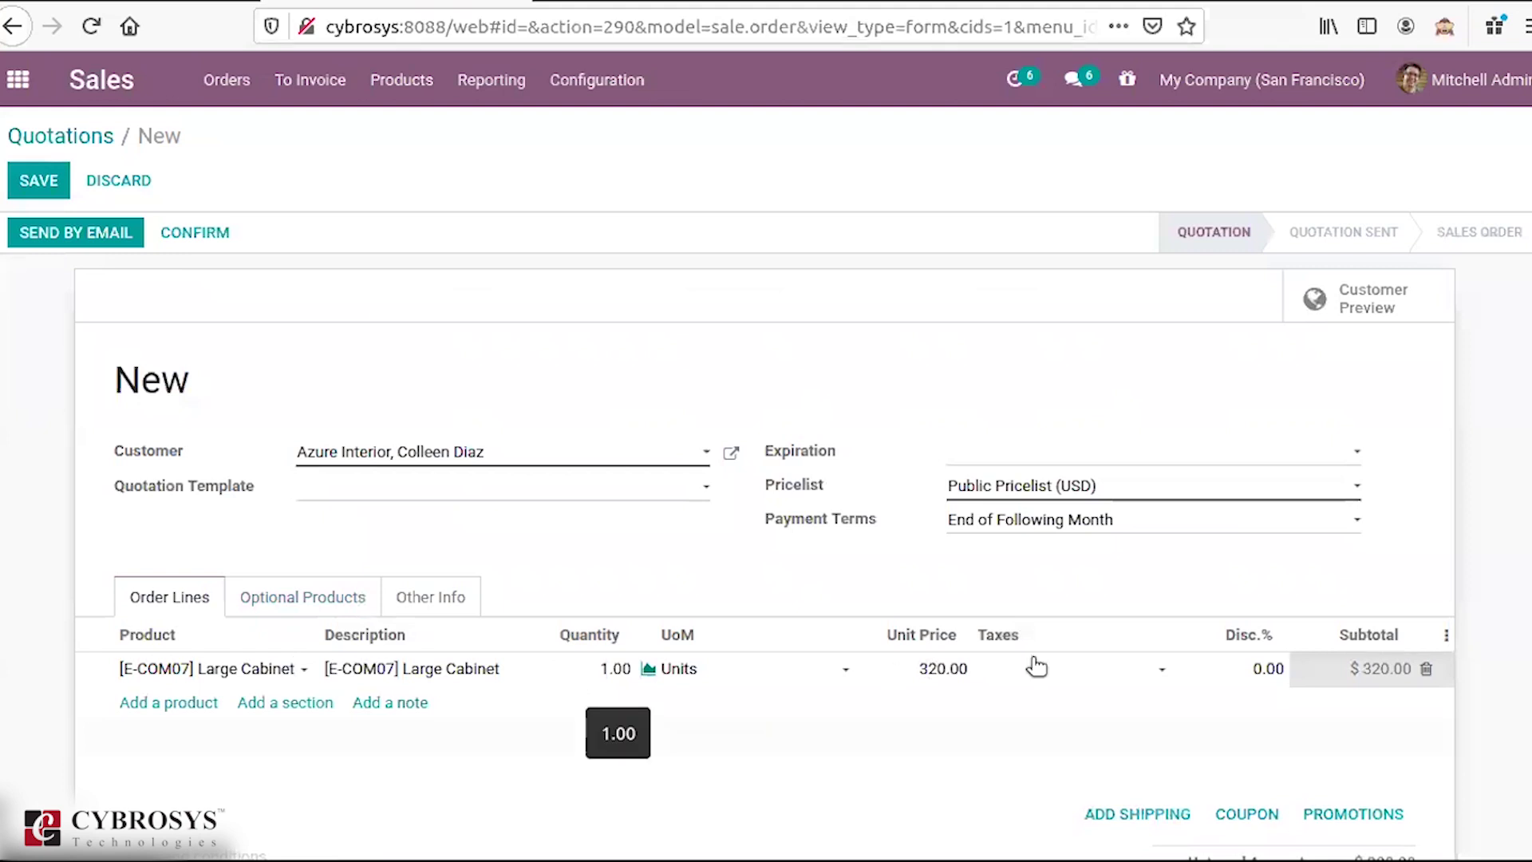
pyautogui.click(1230, 669)
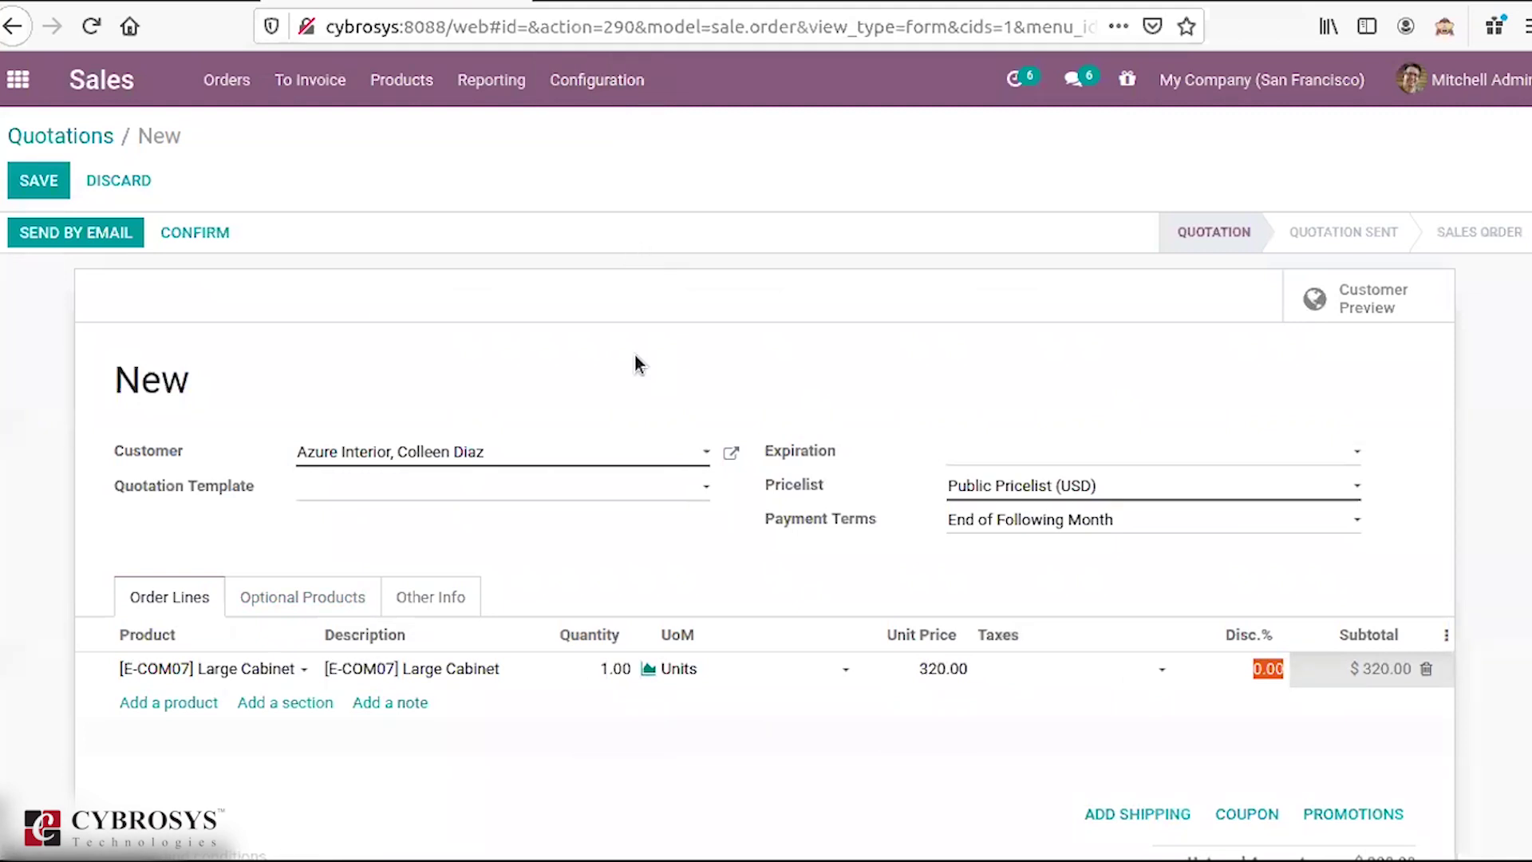
# Step: Add a section titled "Service" below the Large Cabinet order line
pyautogui.click(294, 691)
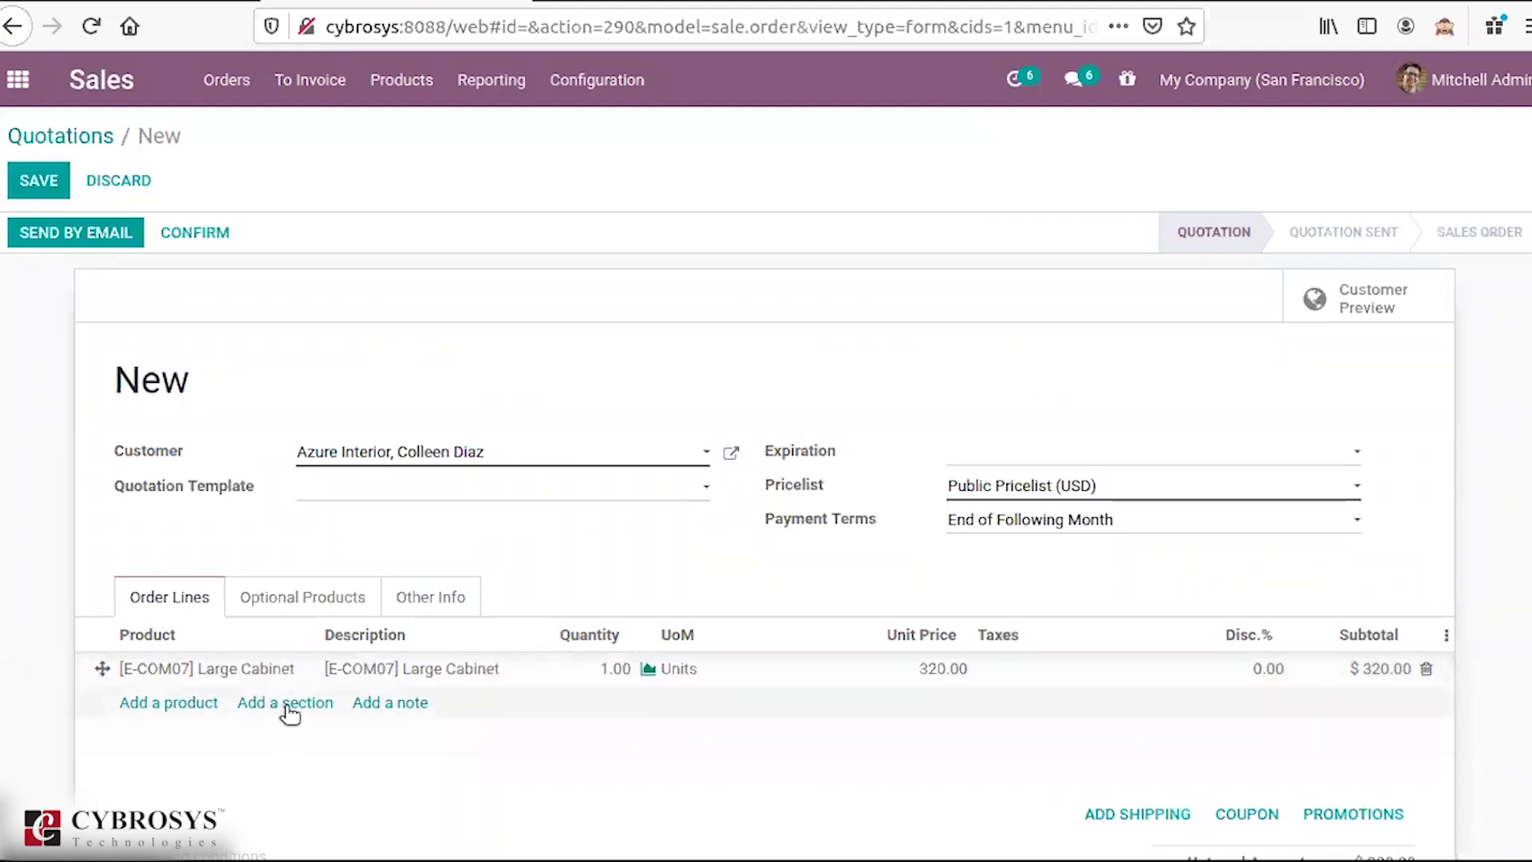
pyautogui.click(286, 705)
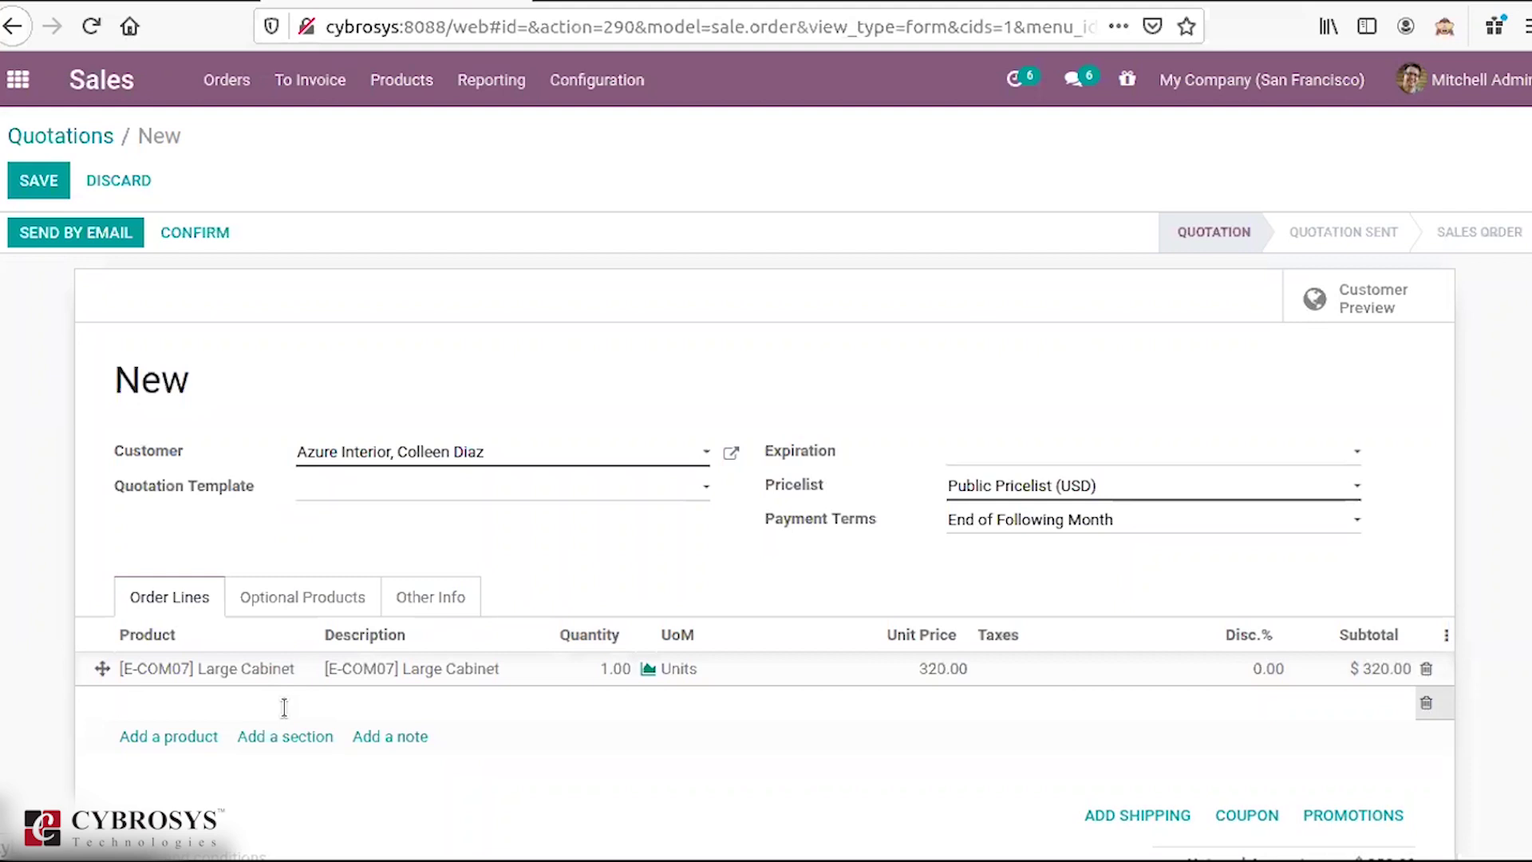
pyautogui.write('Service')
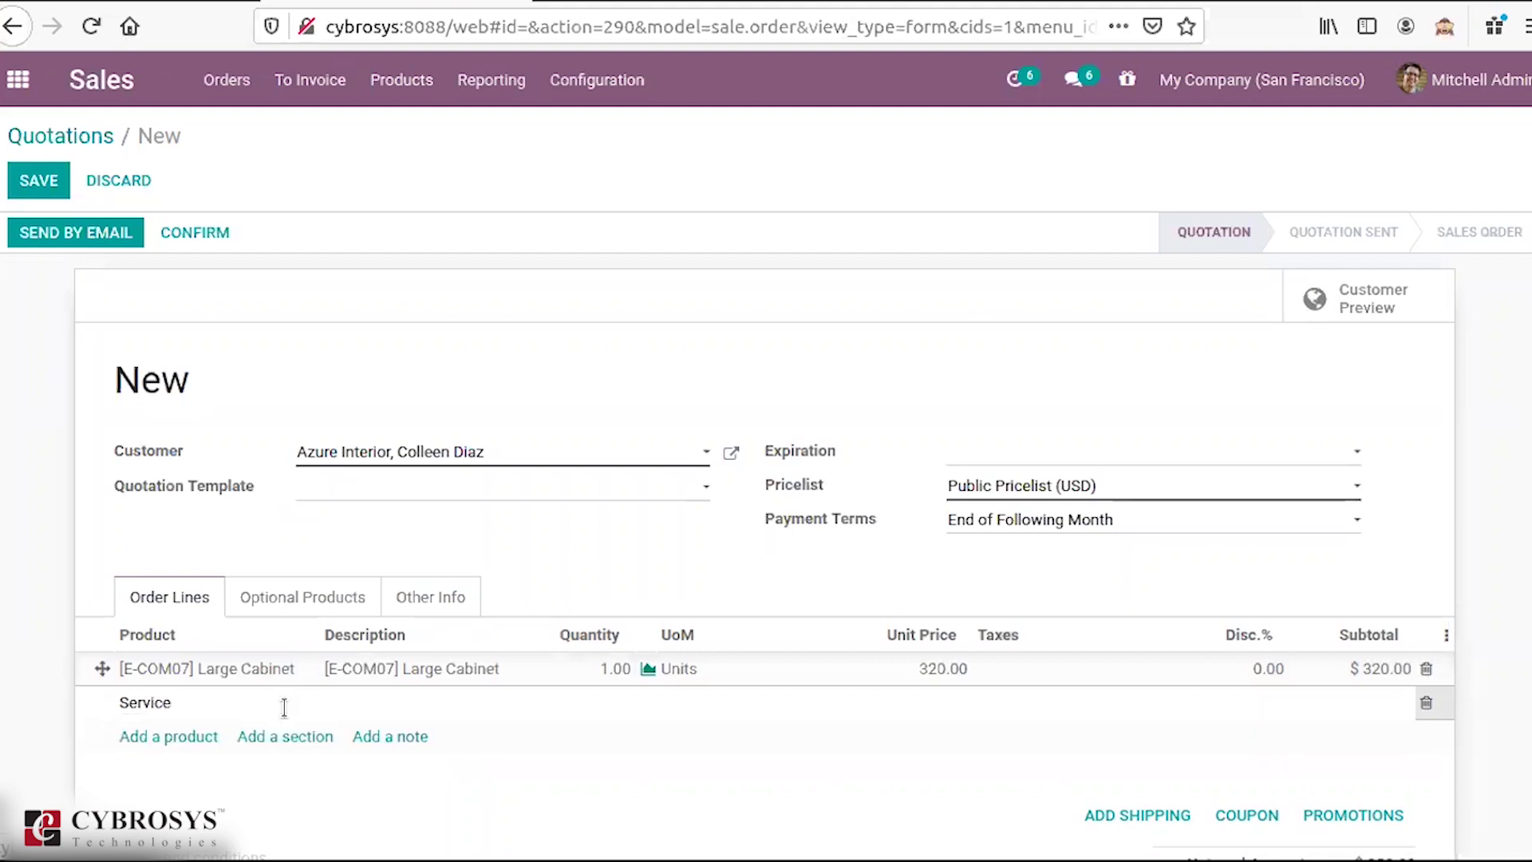
pyautogui.click(184, 776)
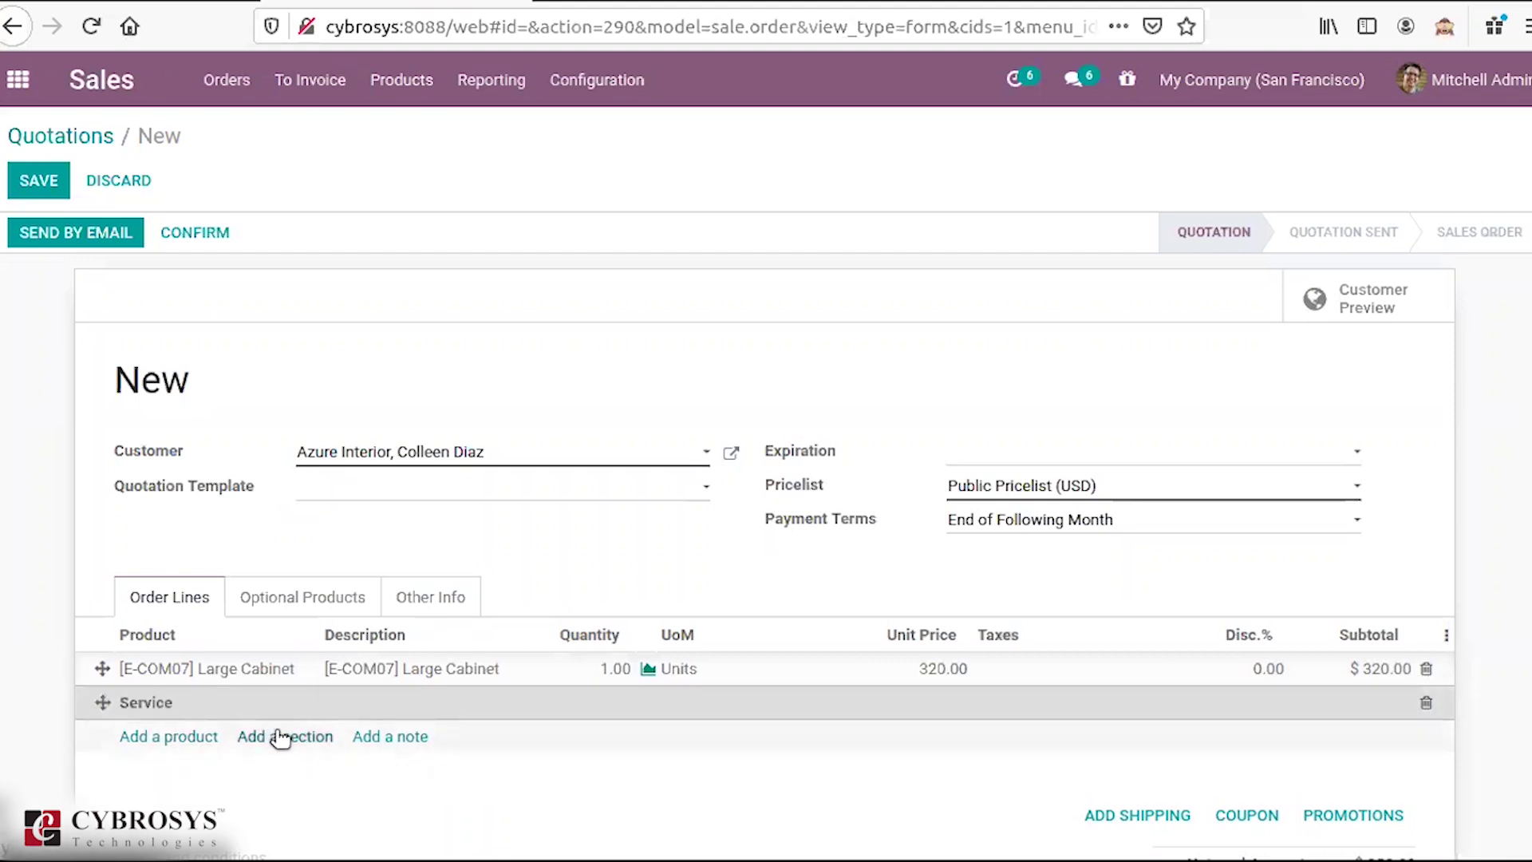
pyautogui.click(176, 738)
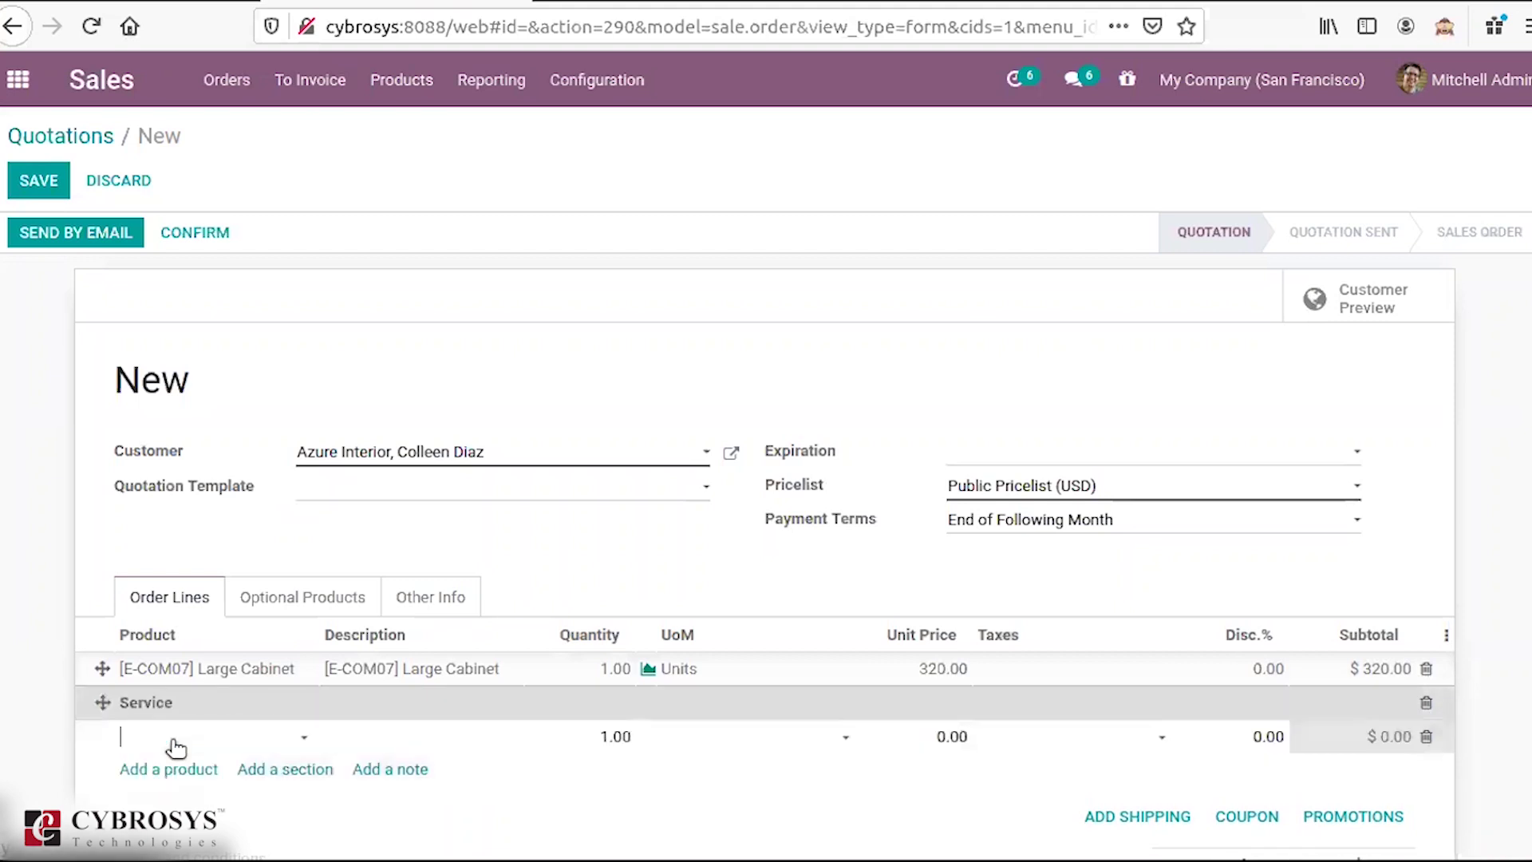
pyautogui.write('ser')
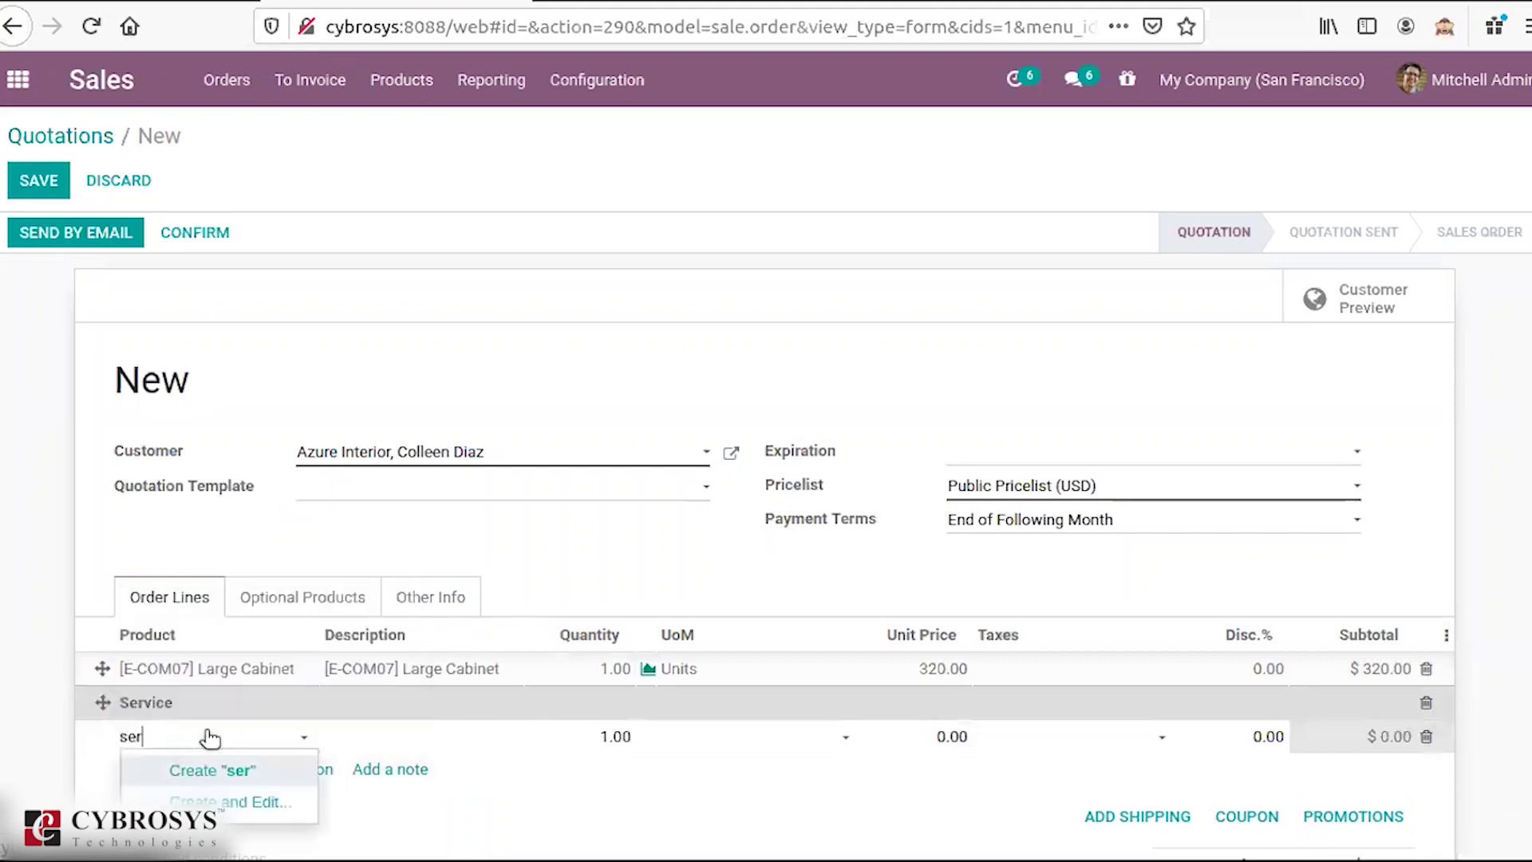
pyautogui.press('BackSpace')
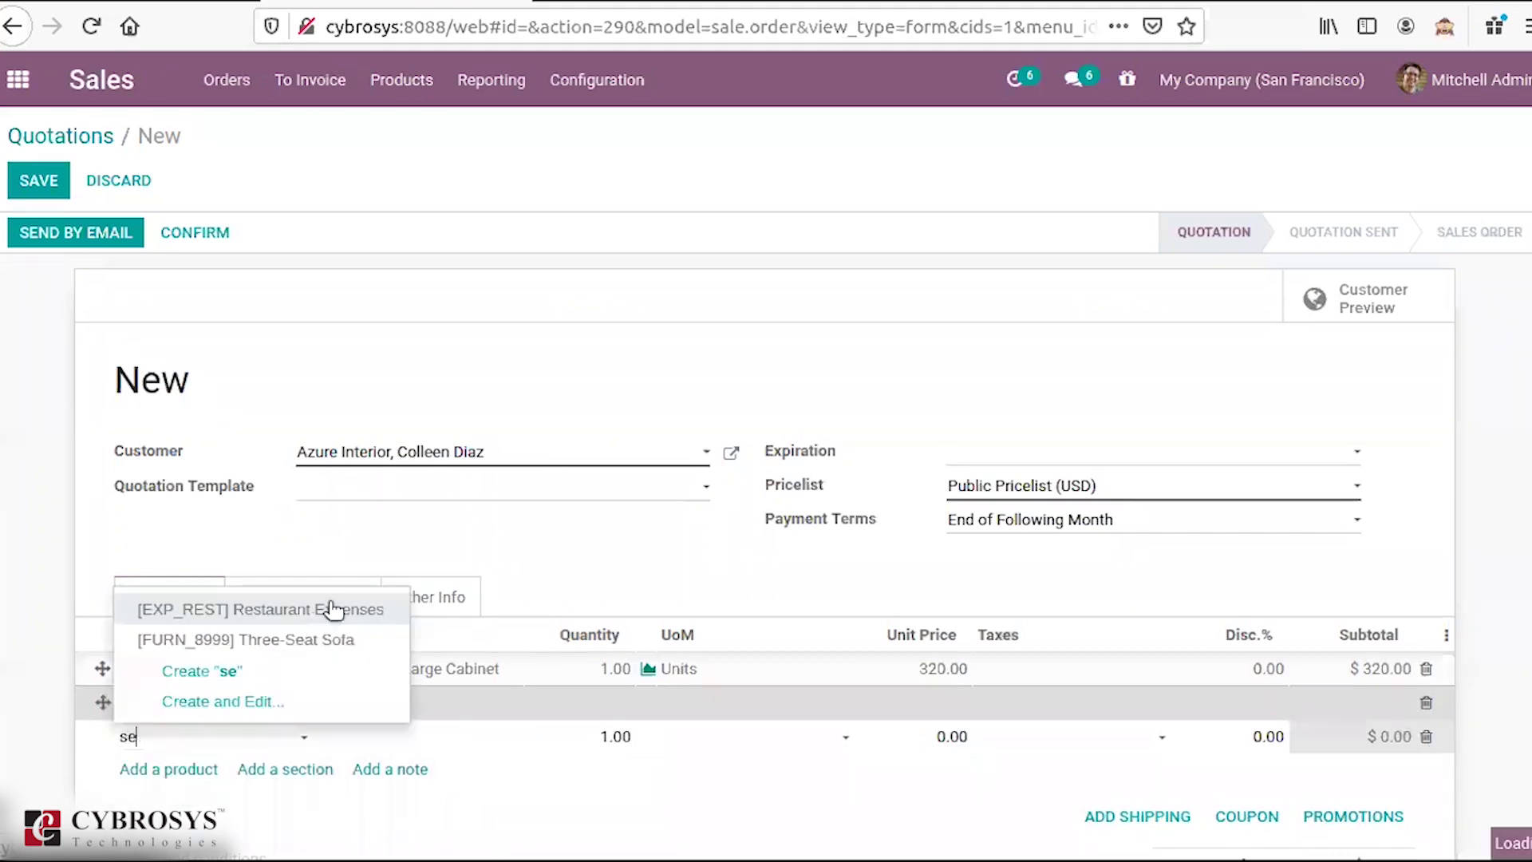
pyautogui.press('BackSpace')
pyautogui.press('BackSpace')
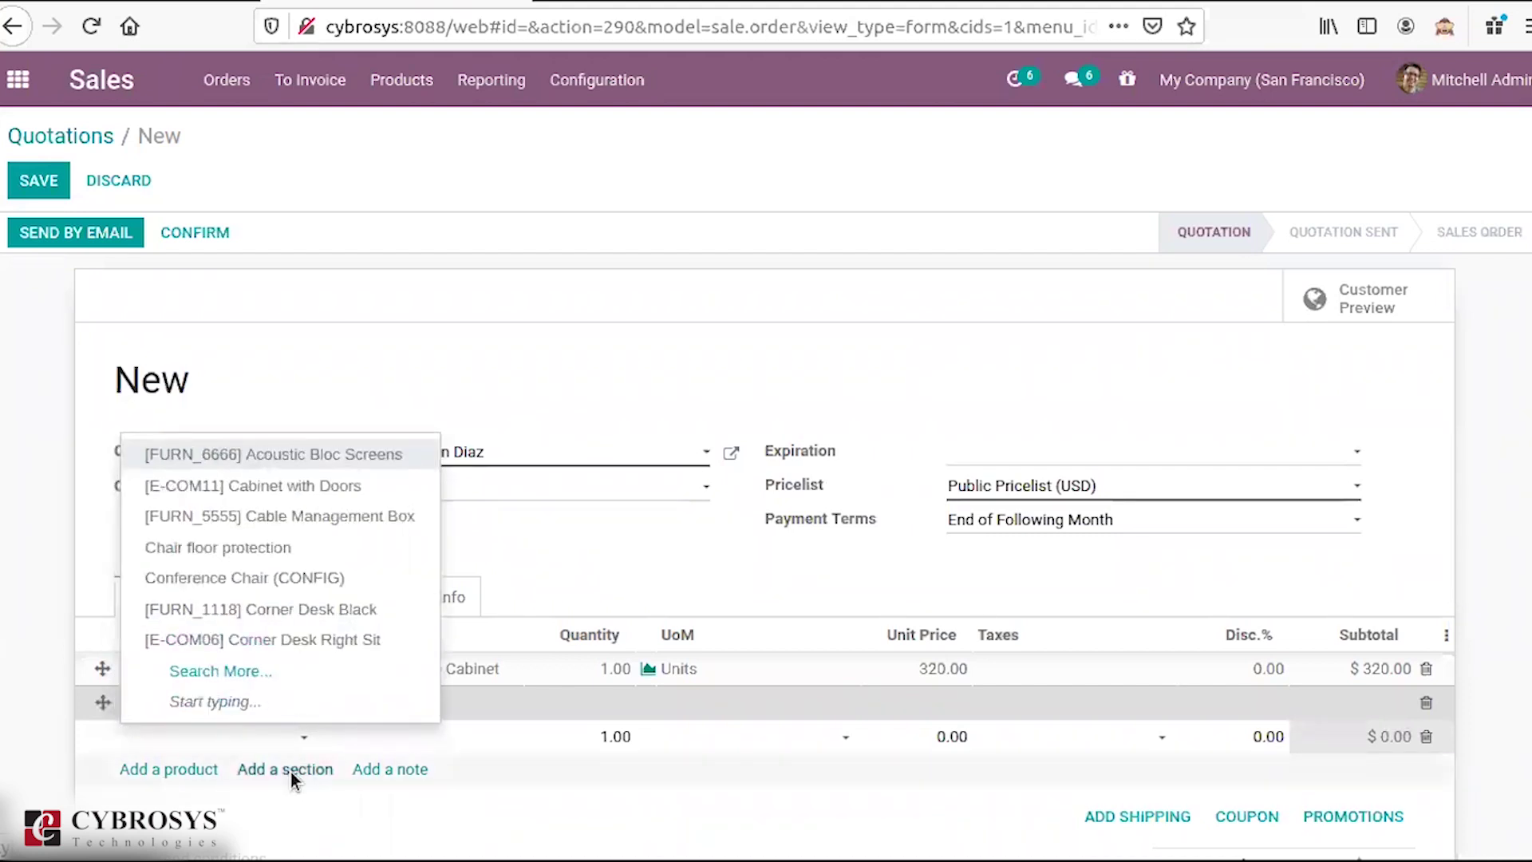
pyautogui.click(949, 792)
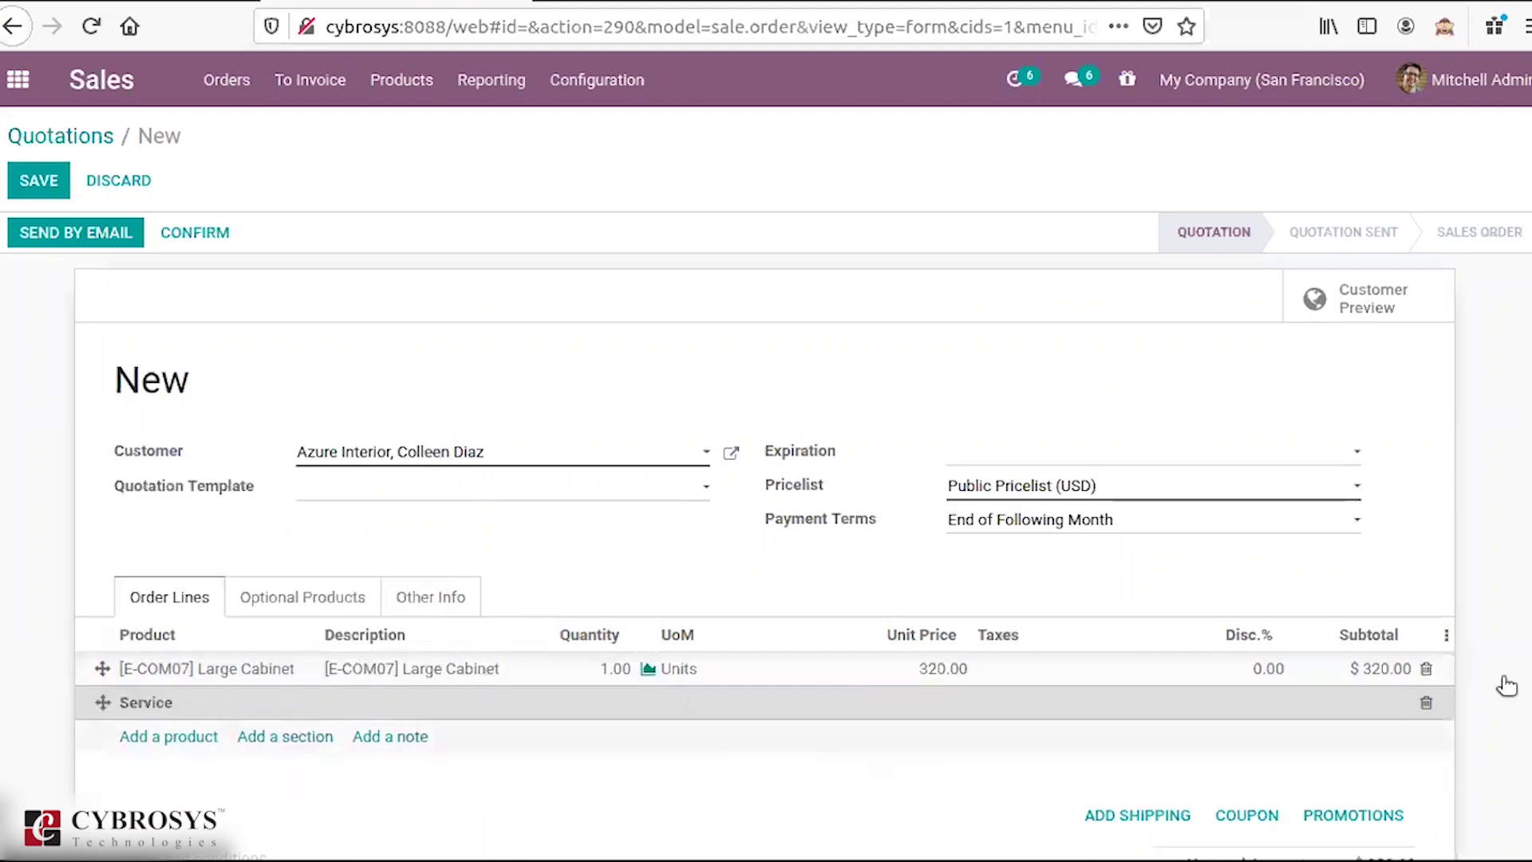
# Step: Delete the "Service" section from the order lines and start a blank note line below Large Cabinet
pyautogui.click(1426, 702)
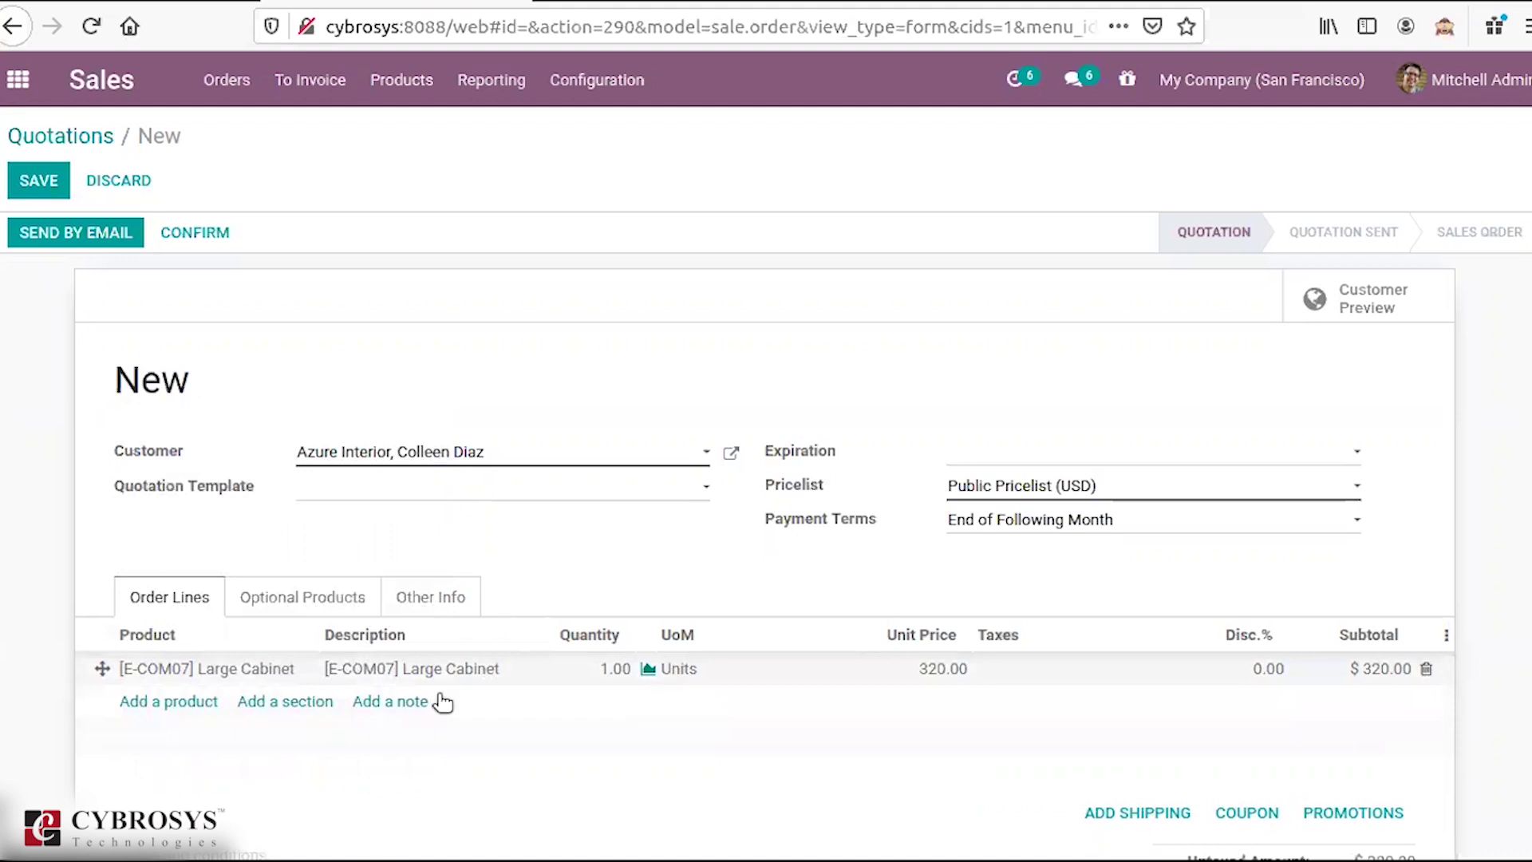
pyautogui.click(362, 700)
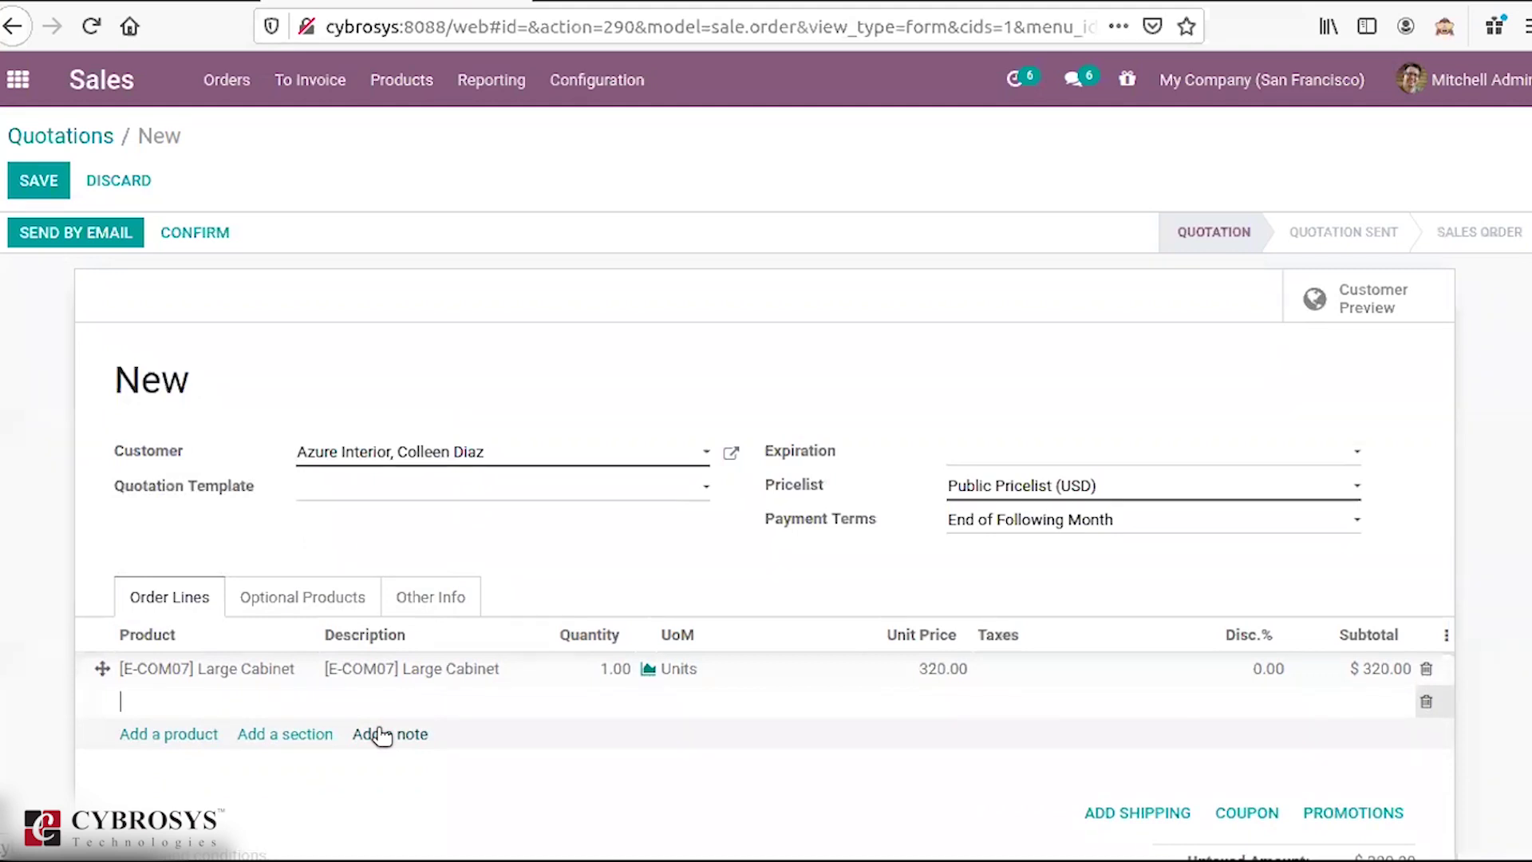
# Step: Examine the products offered for an optional product line without choosing one, and compare with the quotation's order lines
pyautogui.click(319, 605)
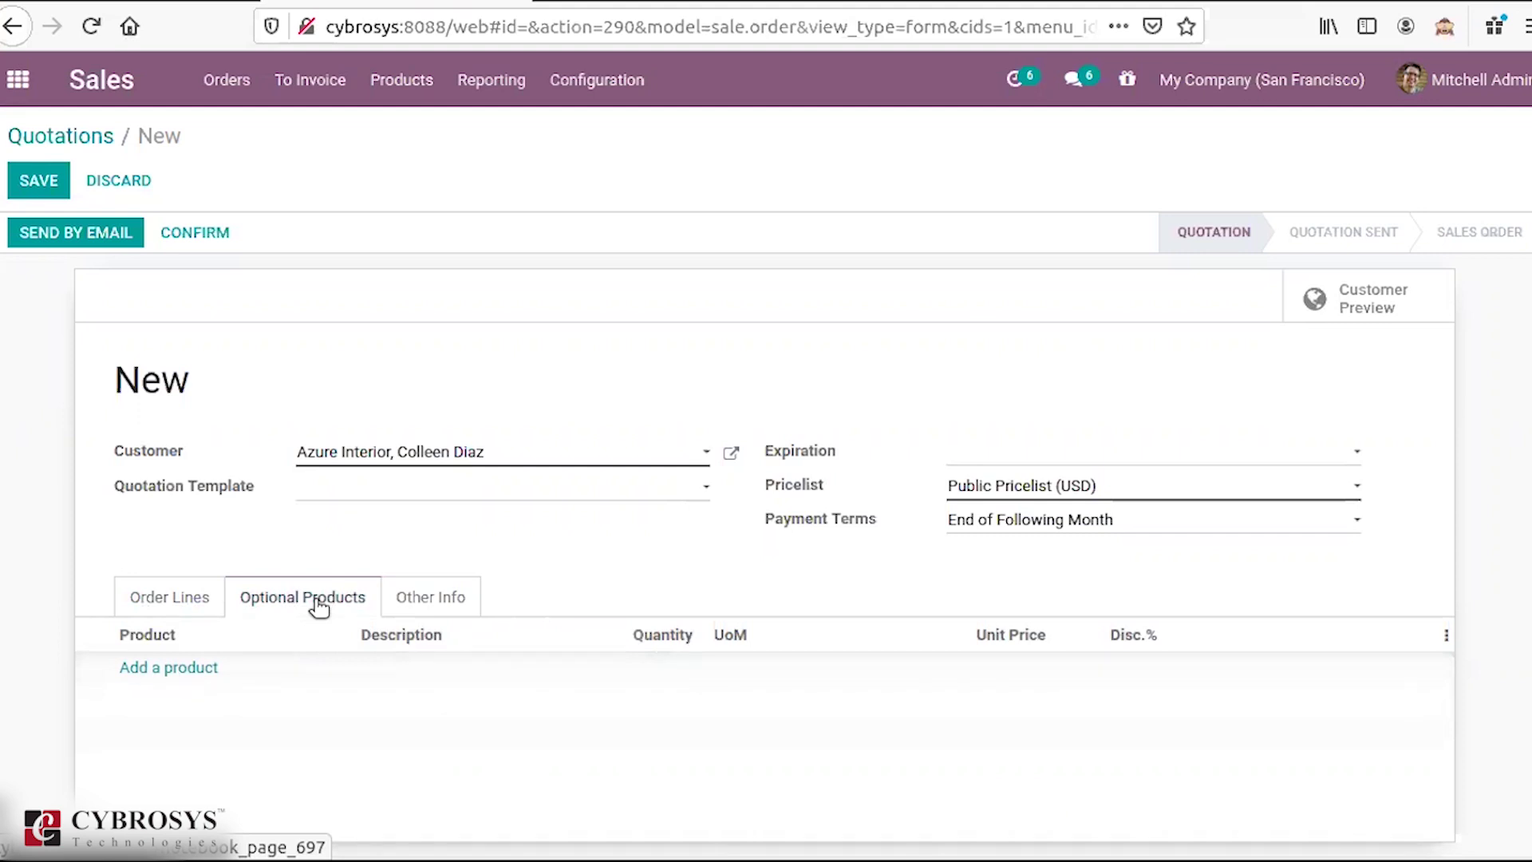
pyautogui.click(161, 672)
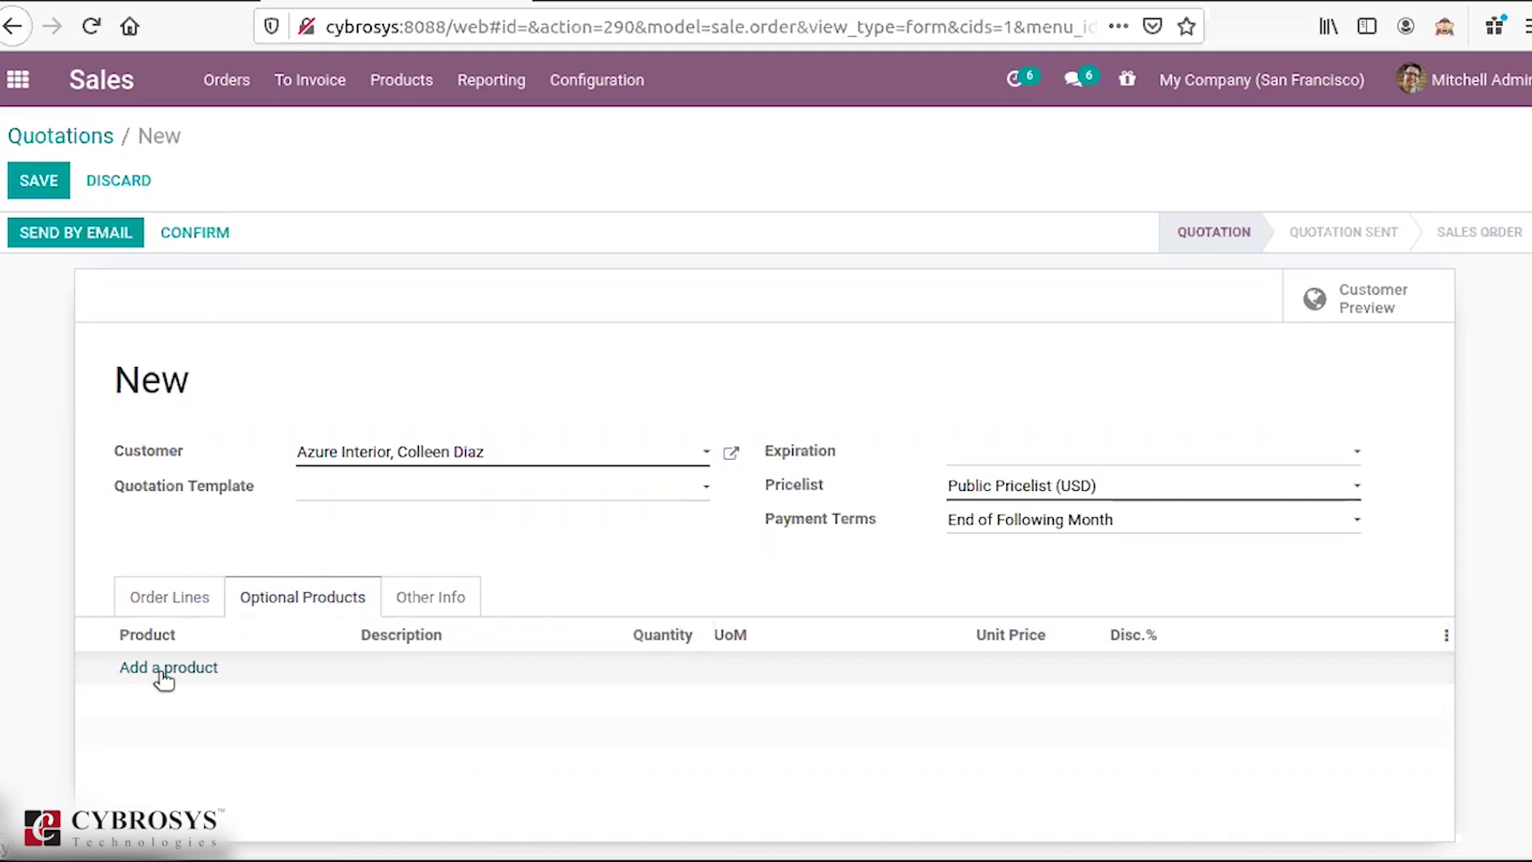
pyautogui.click(163, 674)
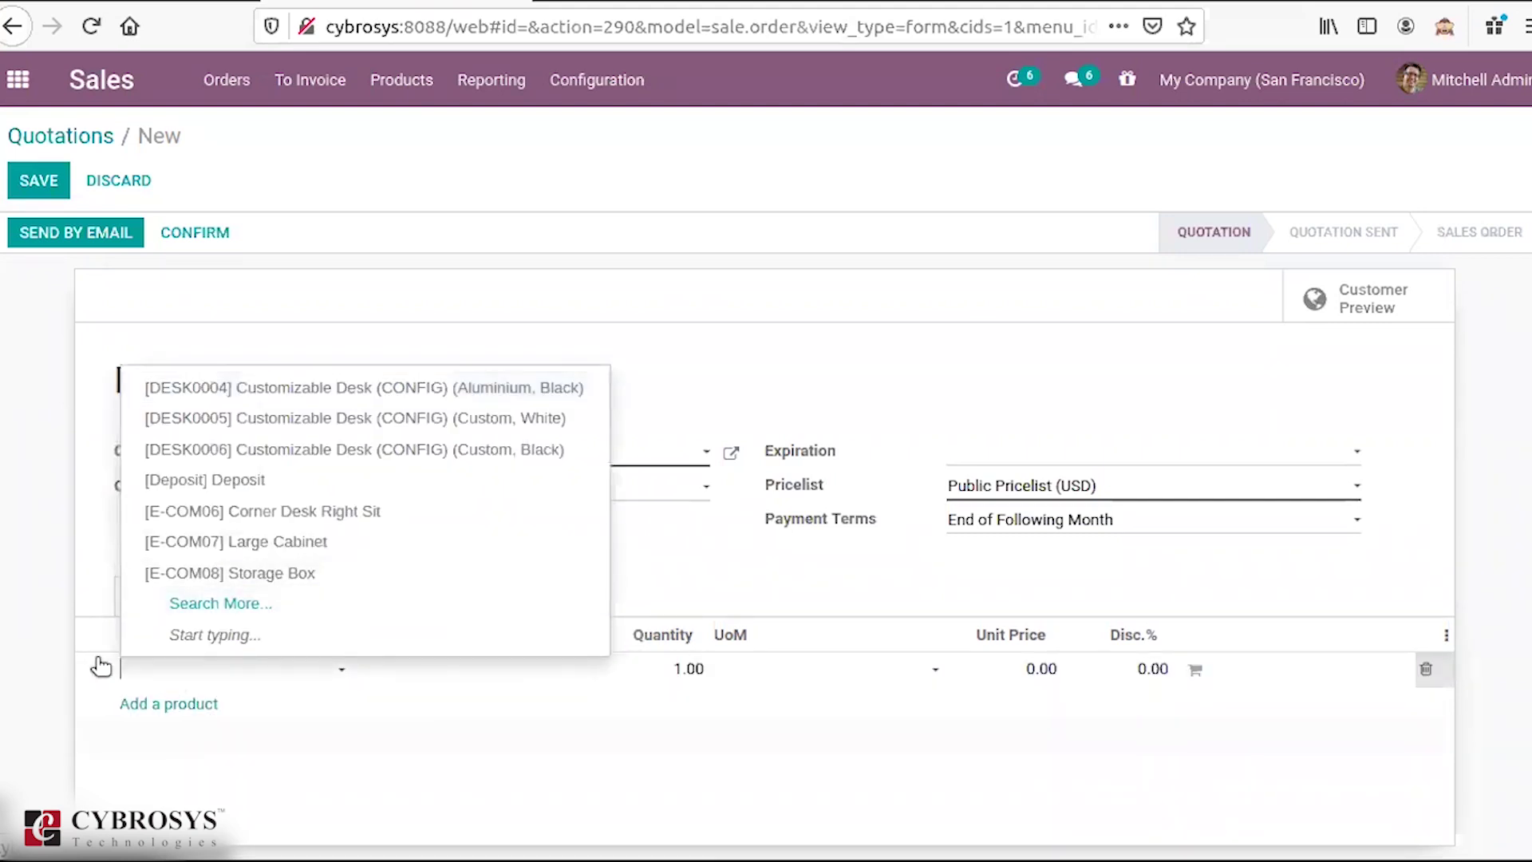
pyautogui.click(172, 605)
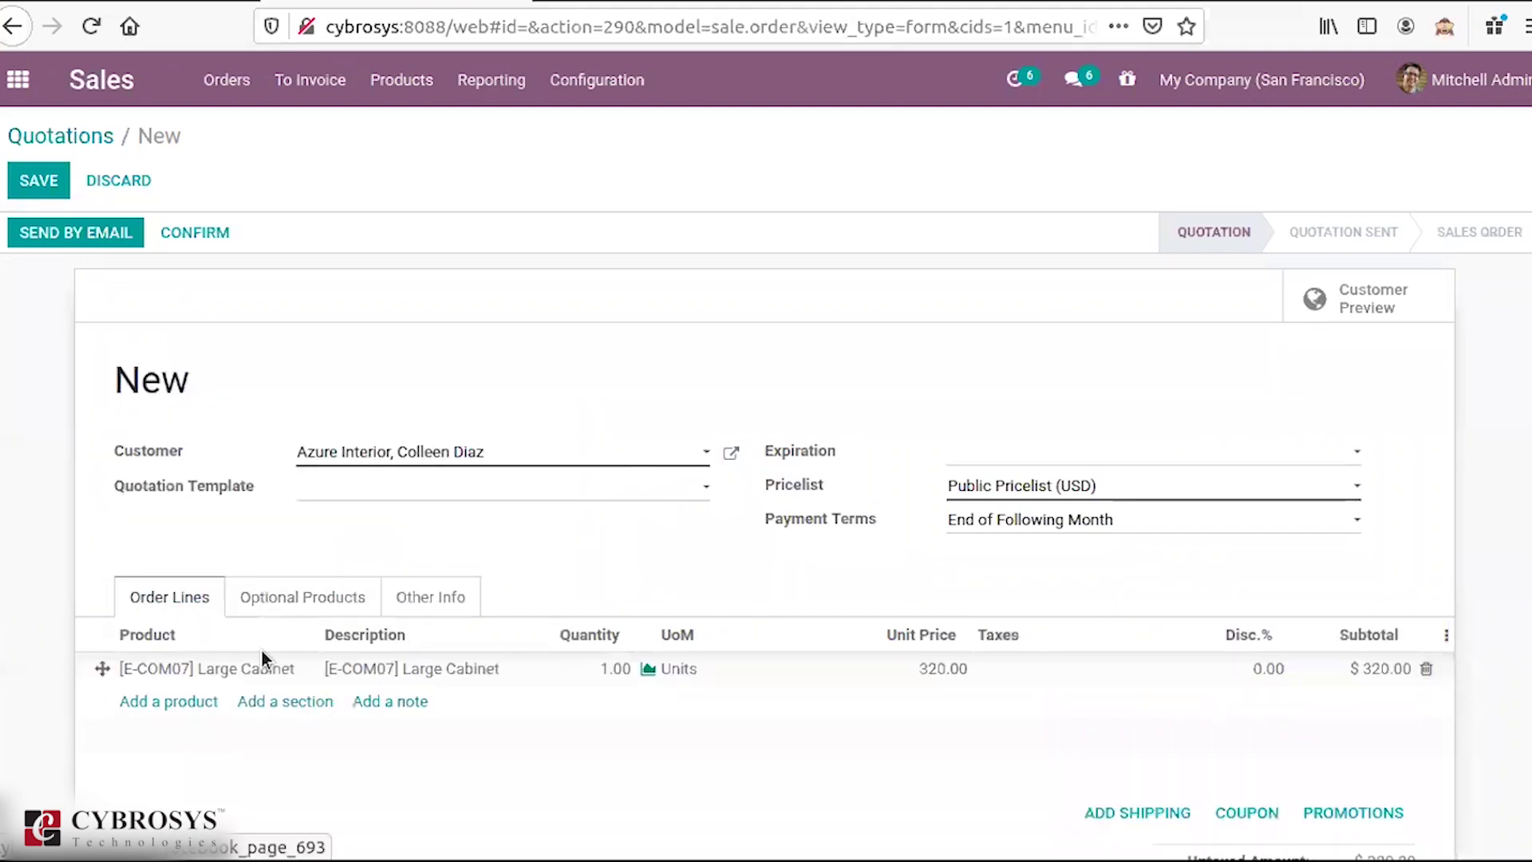
pyautogui.click(323, 603)
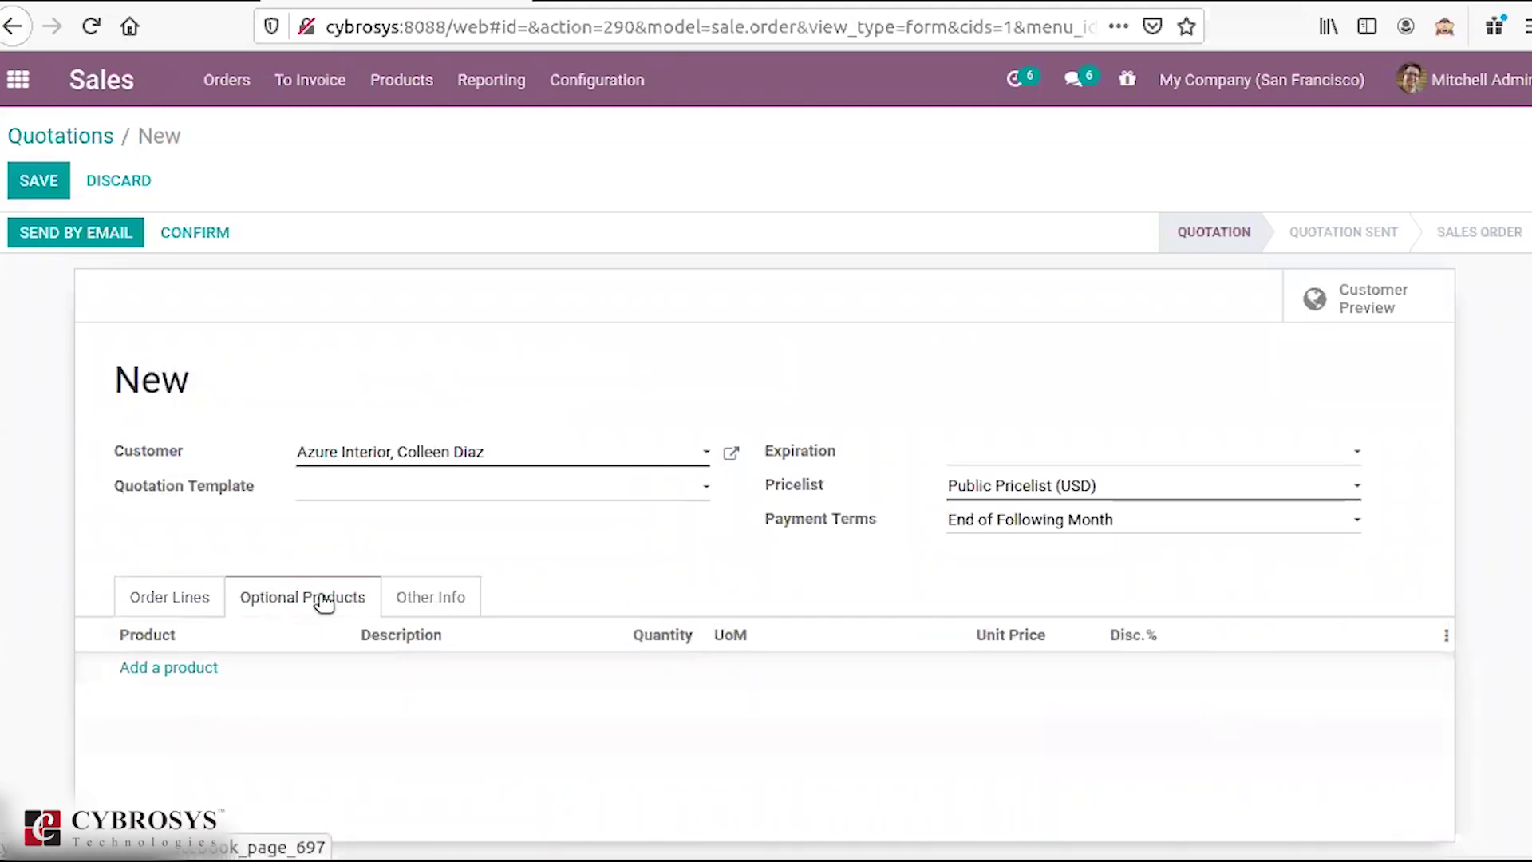
# Step: Examine the quotation's other sales information, including the Salesperson choices, Customer Reference and available Tags, without changing anything
pyautogui.click(418, 608)
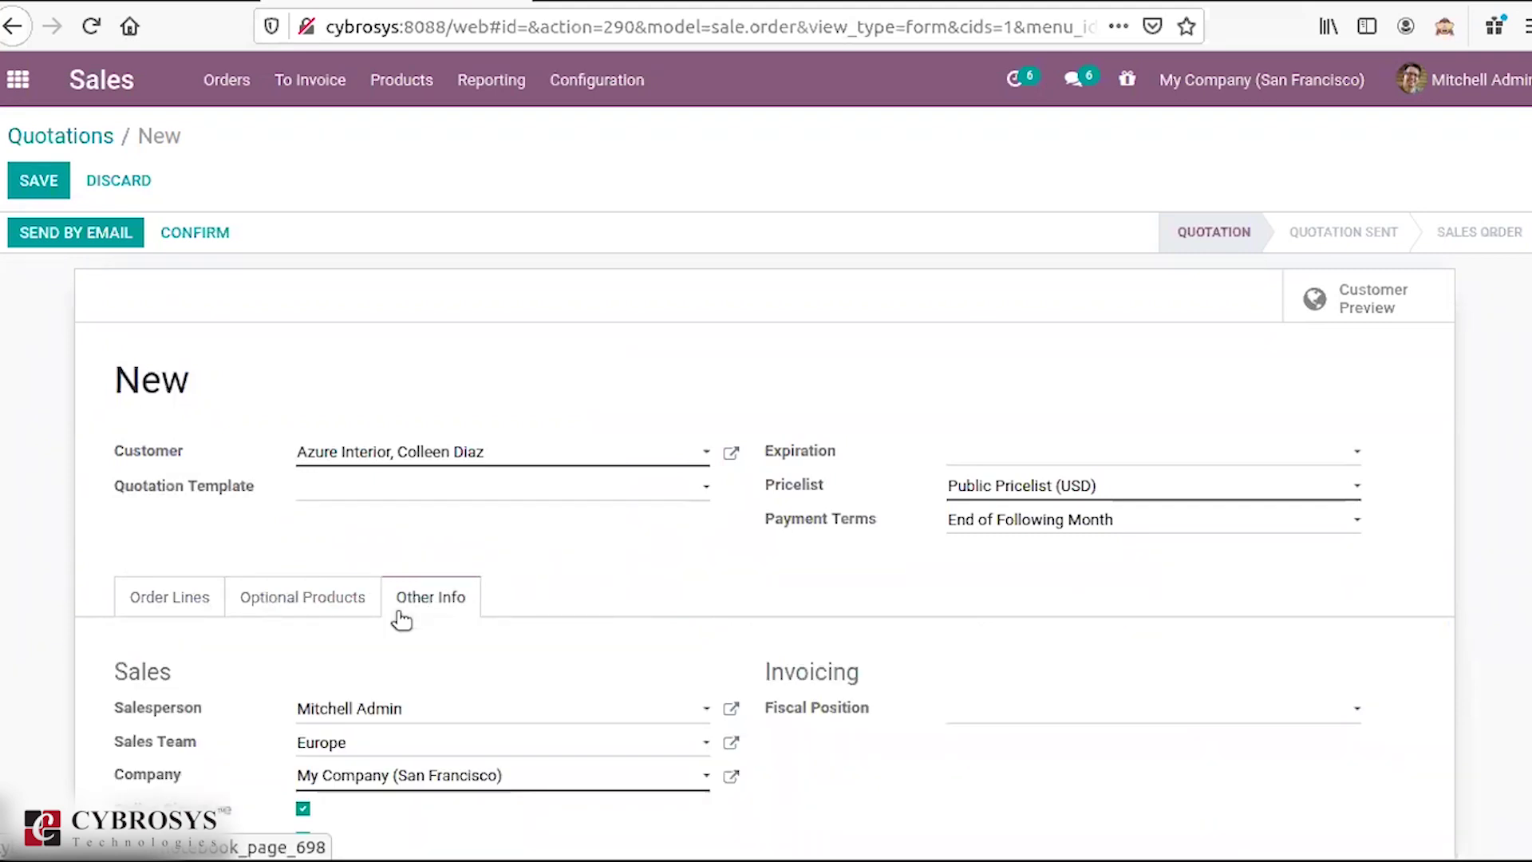
pyautogui.click(431, 711)
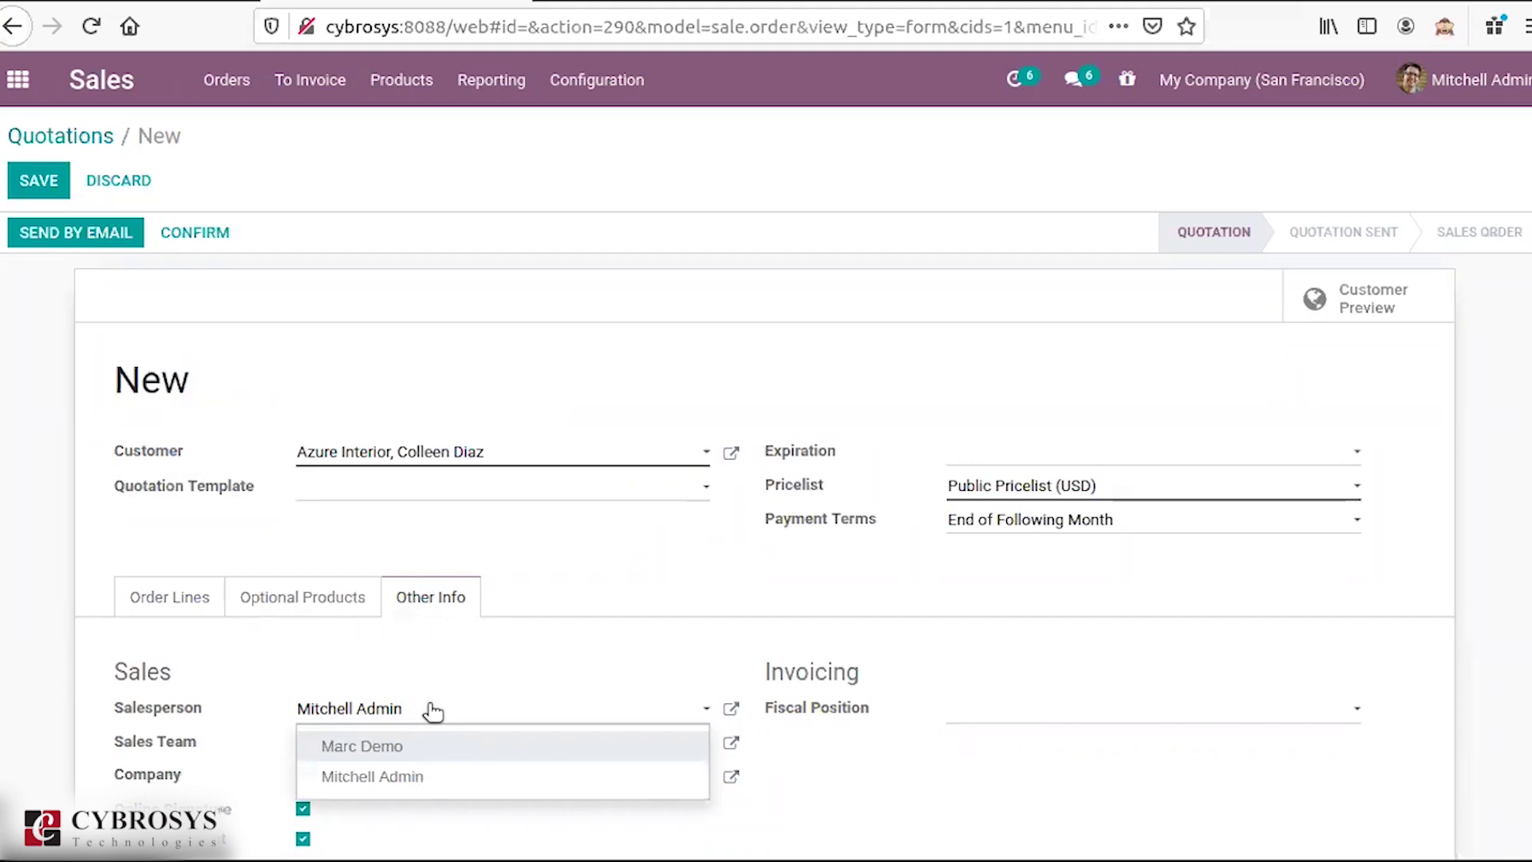
pyautogui.click(432, 711)
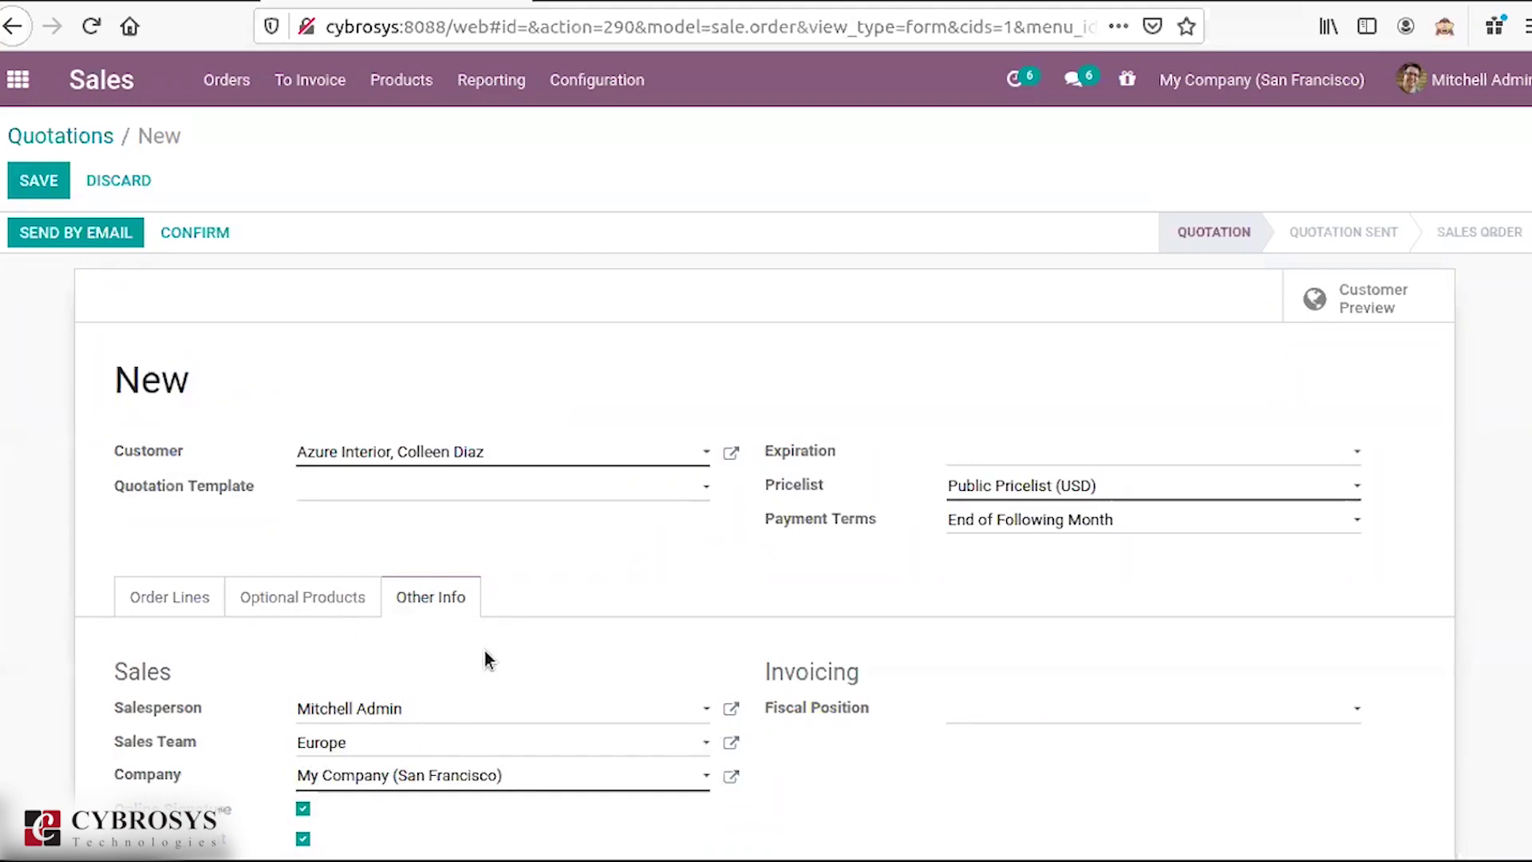
pyautogui.press('Down')
pyautogui.press('Escape')
pyautogui.scroll(-3, 660, 663)
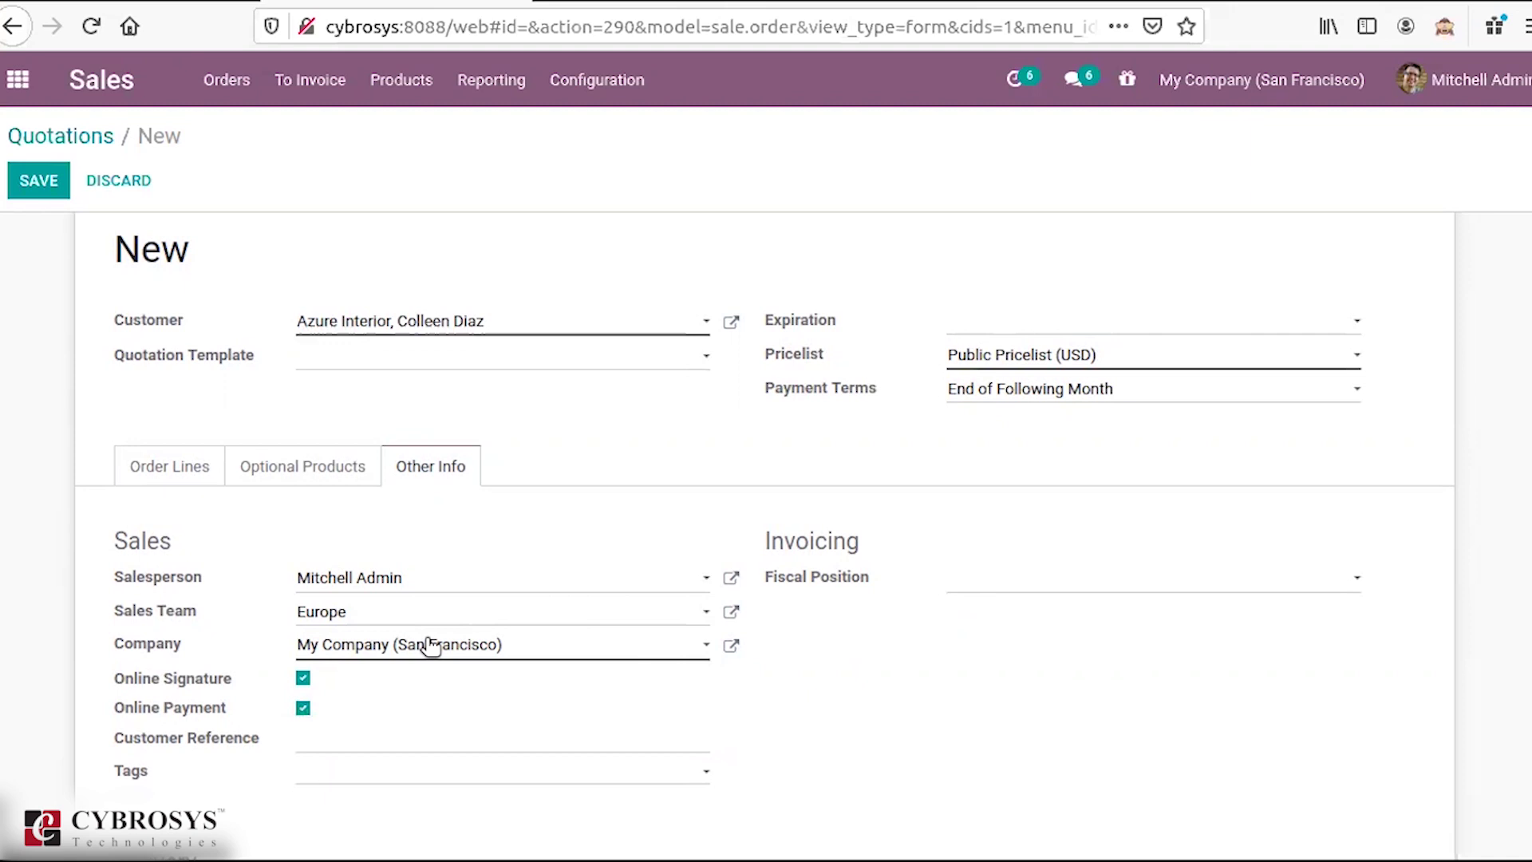
pyautogui.click(304, 742)
pyautogui.click(306, 742)
pyautogui.click(366, 779)
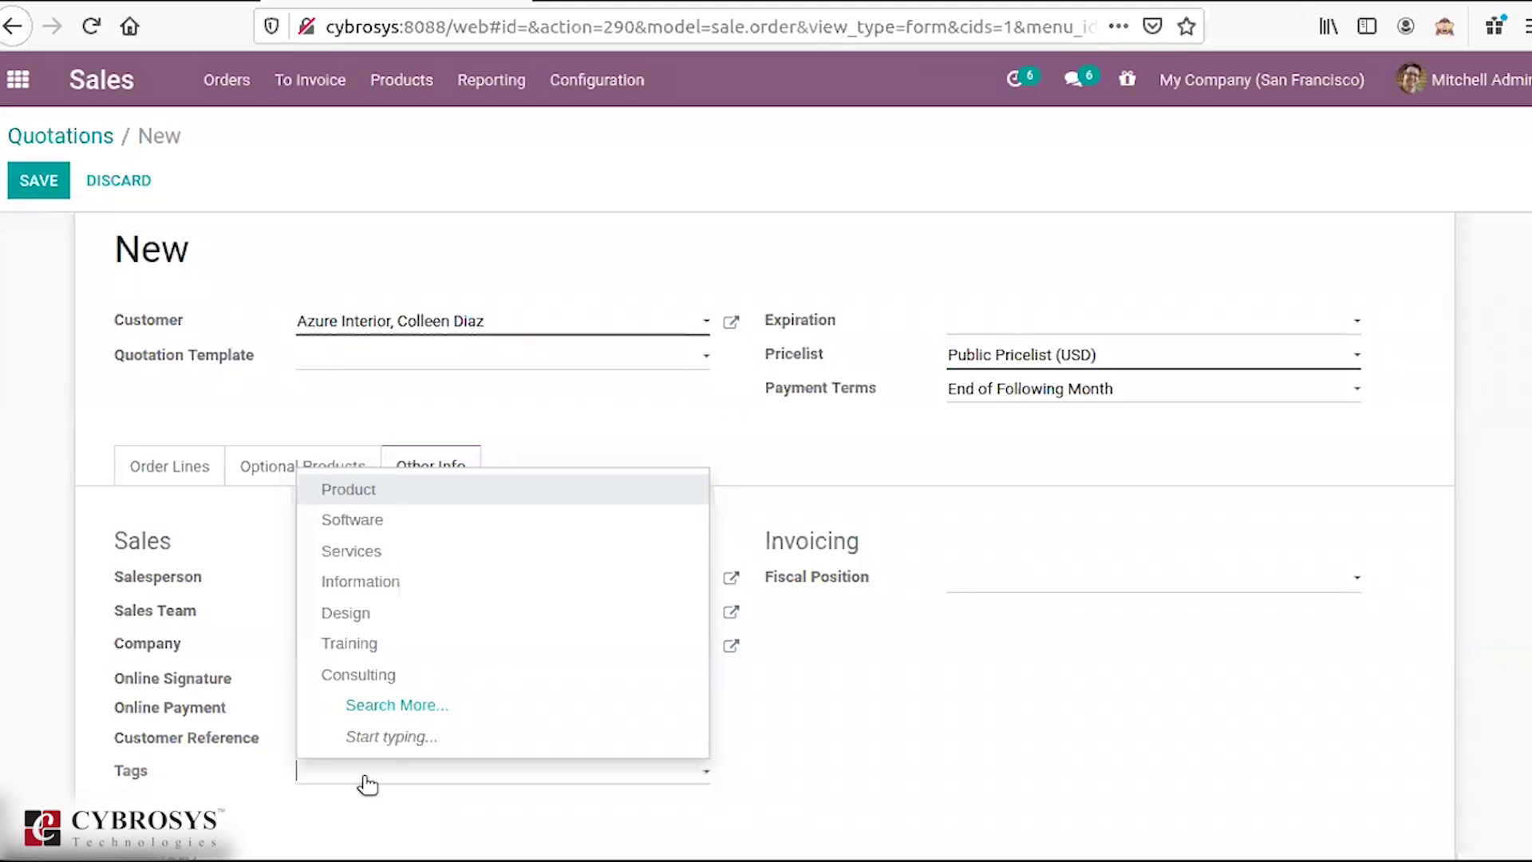
pyautogui.click(889, 651)
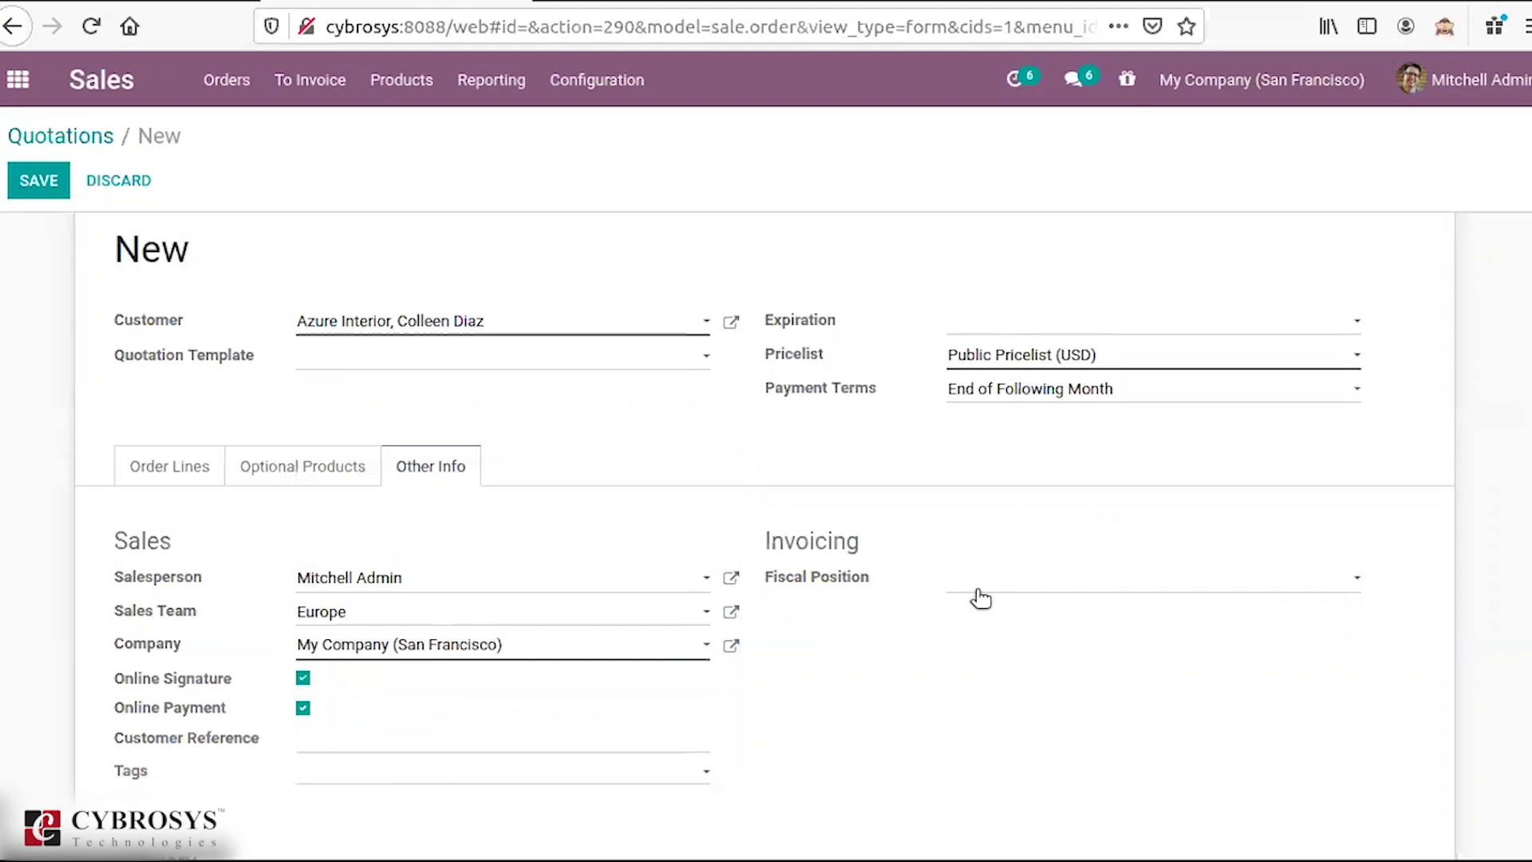
# Step: Examine the Fiscal Position choices under Invoicing and the Shipping Policy options under Delivery without changing them
pyautogui.click(980, 597)
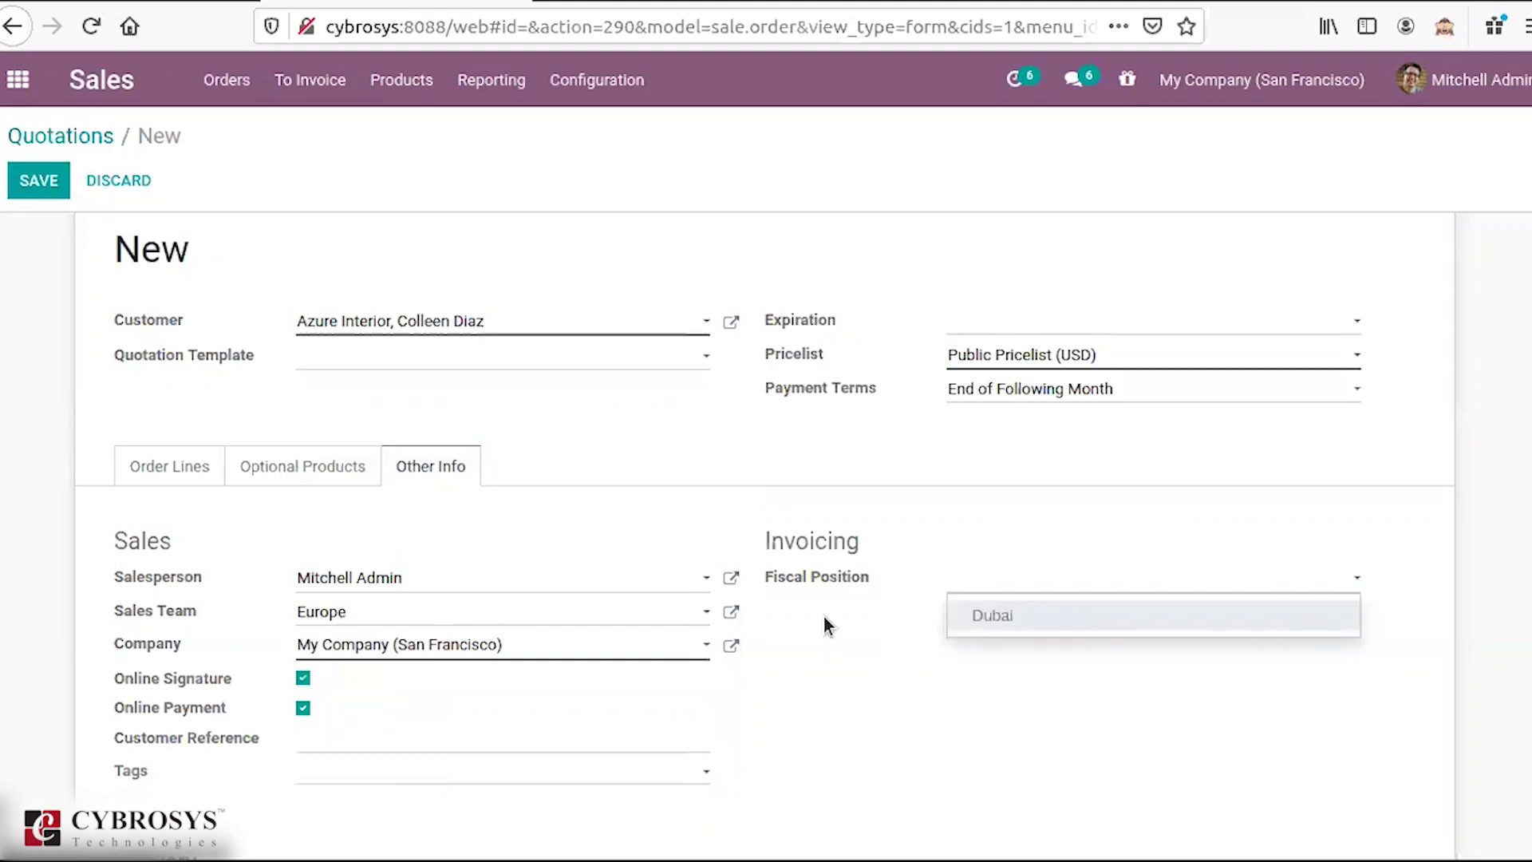
pyautogui.click(824, 615)
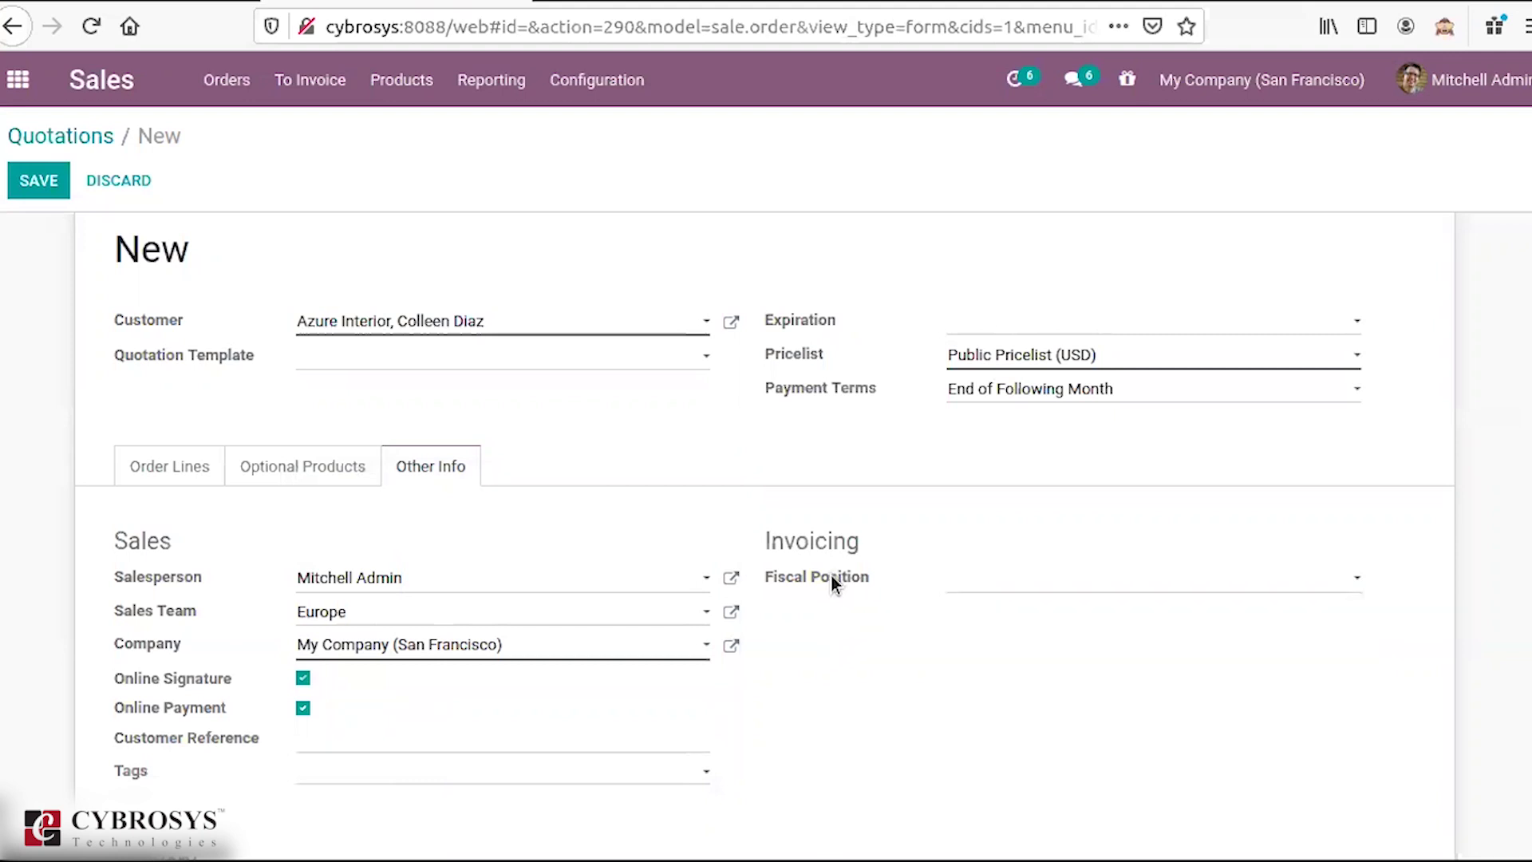
pyautogui.moveTo(831, 573)
pyautogui.scroll(-5, 1157, 628)
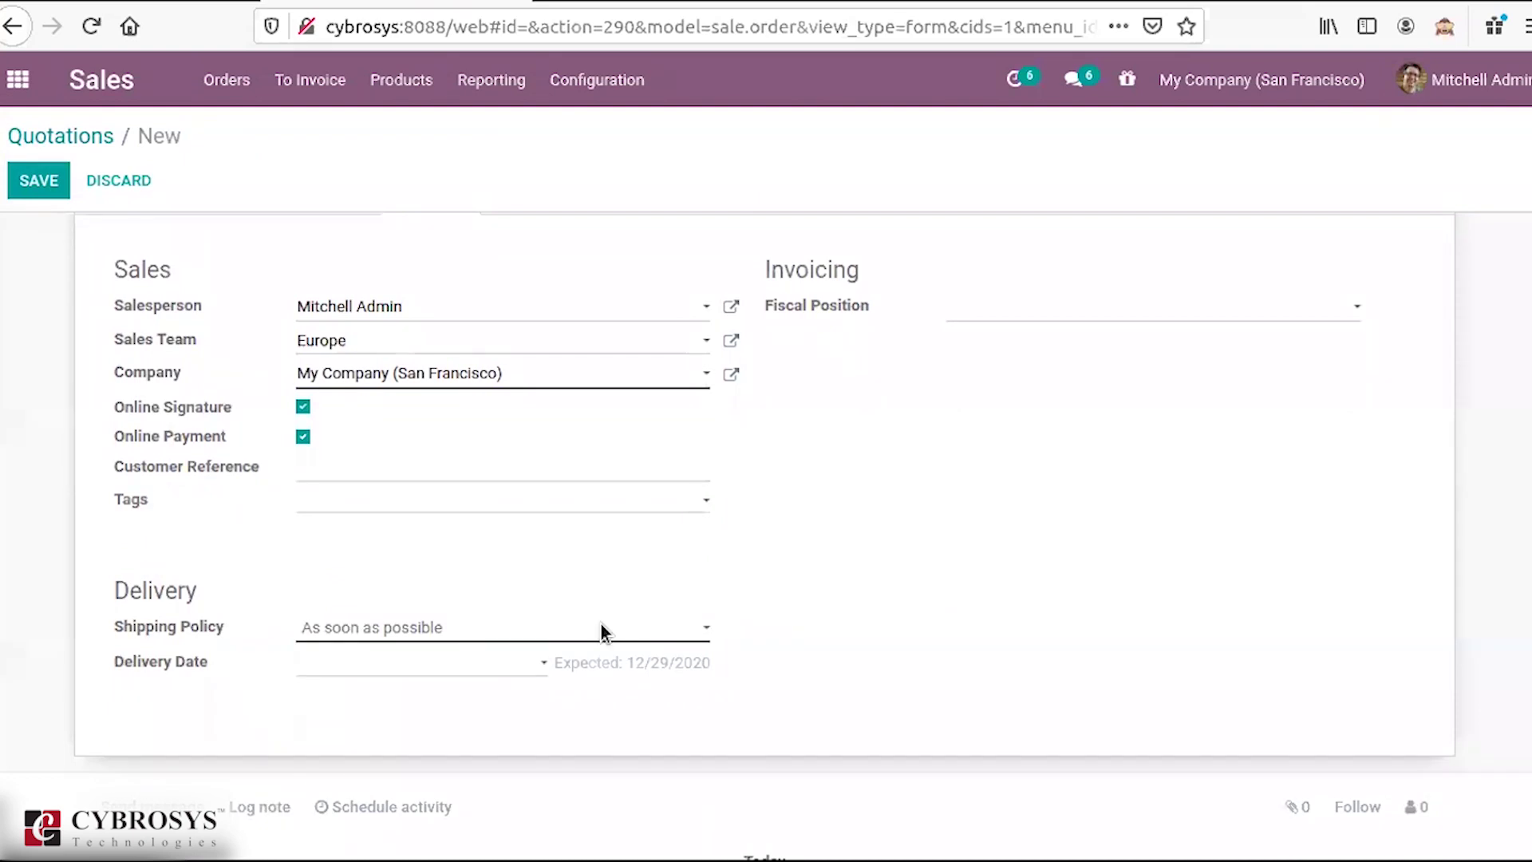
pyautogui.click(601, 630)
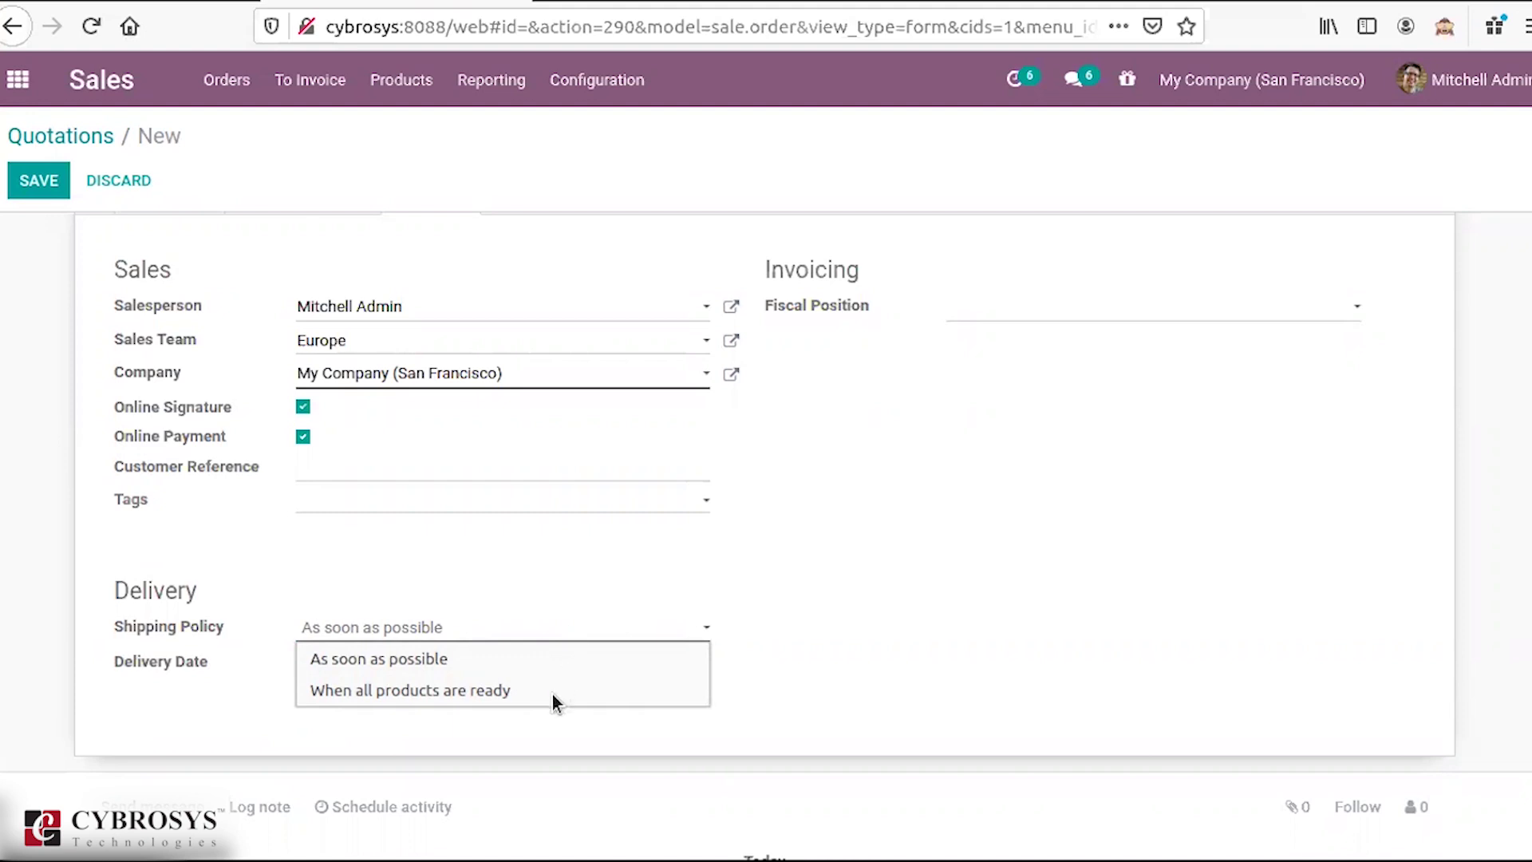
pyautogui.click(793, 625)
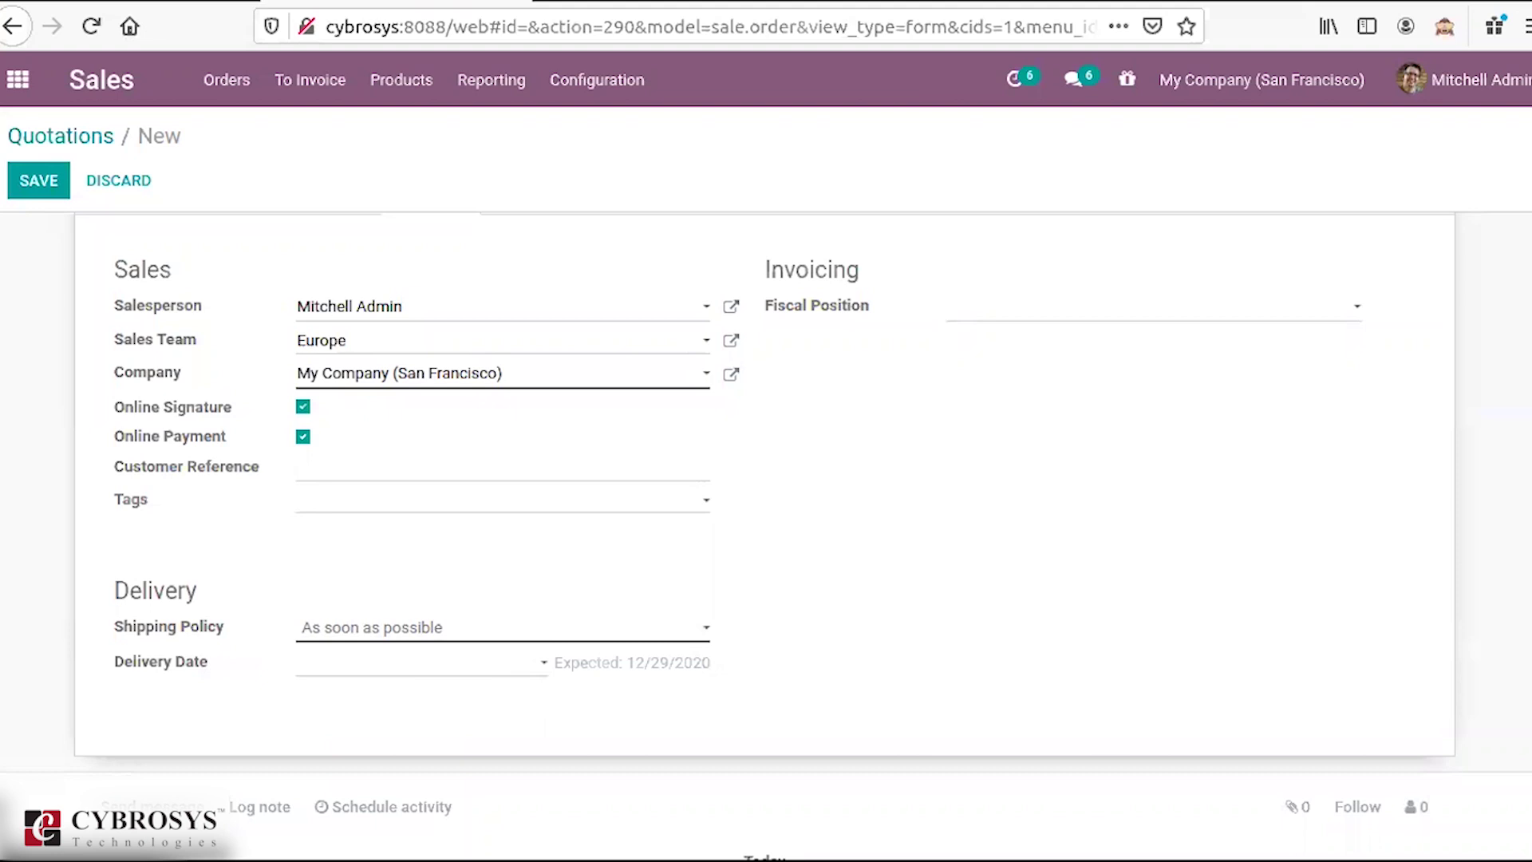
# Step: Return to the quotation's order lines and try to send the quotation to the customer by email
pyautogui.scroll(2, 764, 478)
pyautogui.scroll(5, 764, 479)
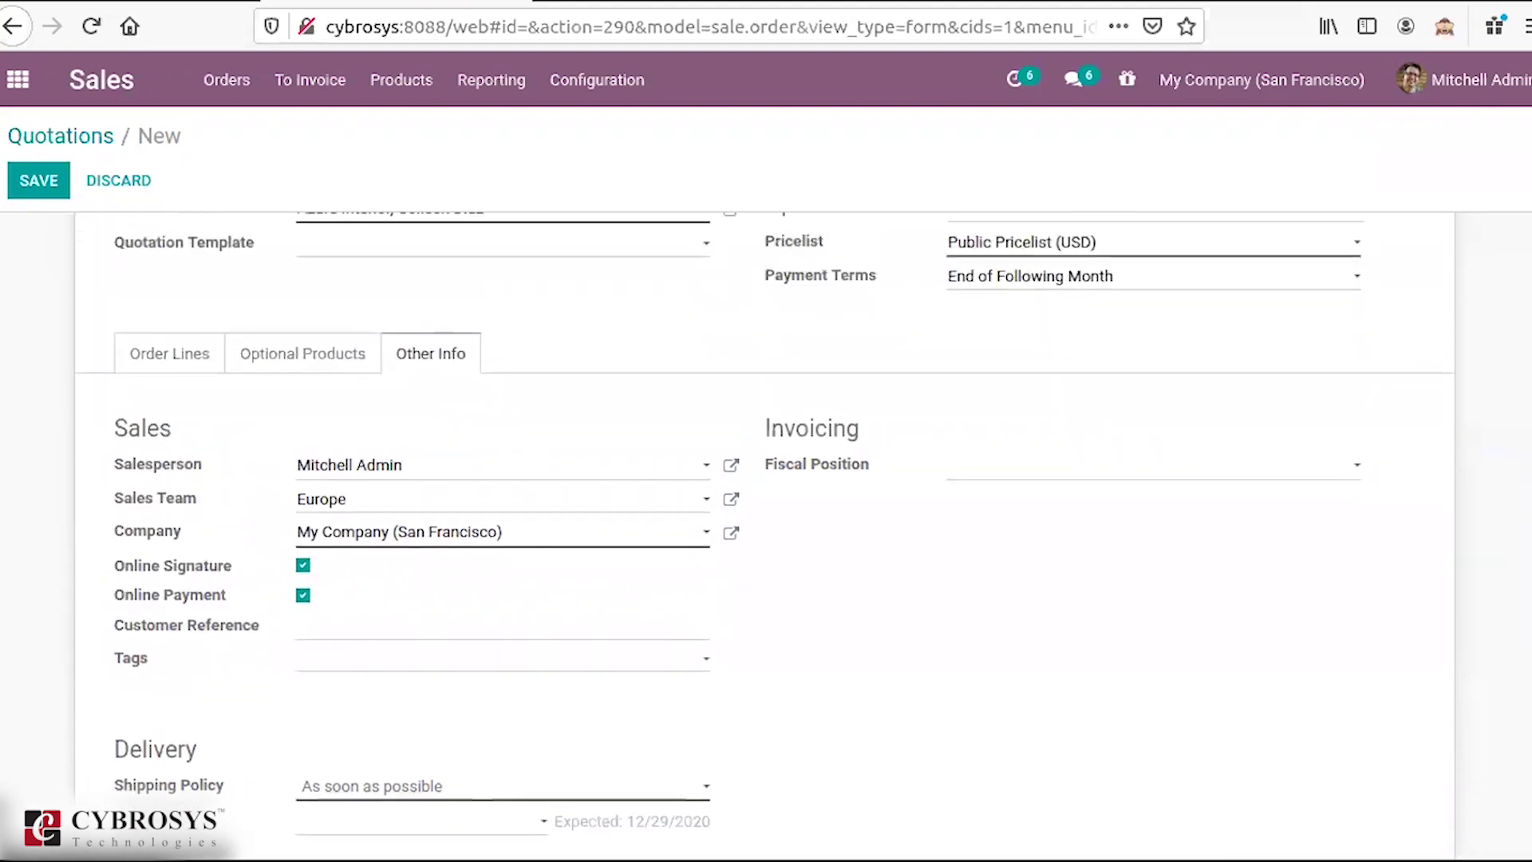
pyautogui.scroll(1, 765, 478)
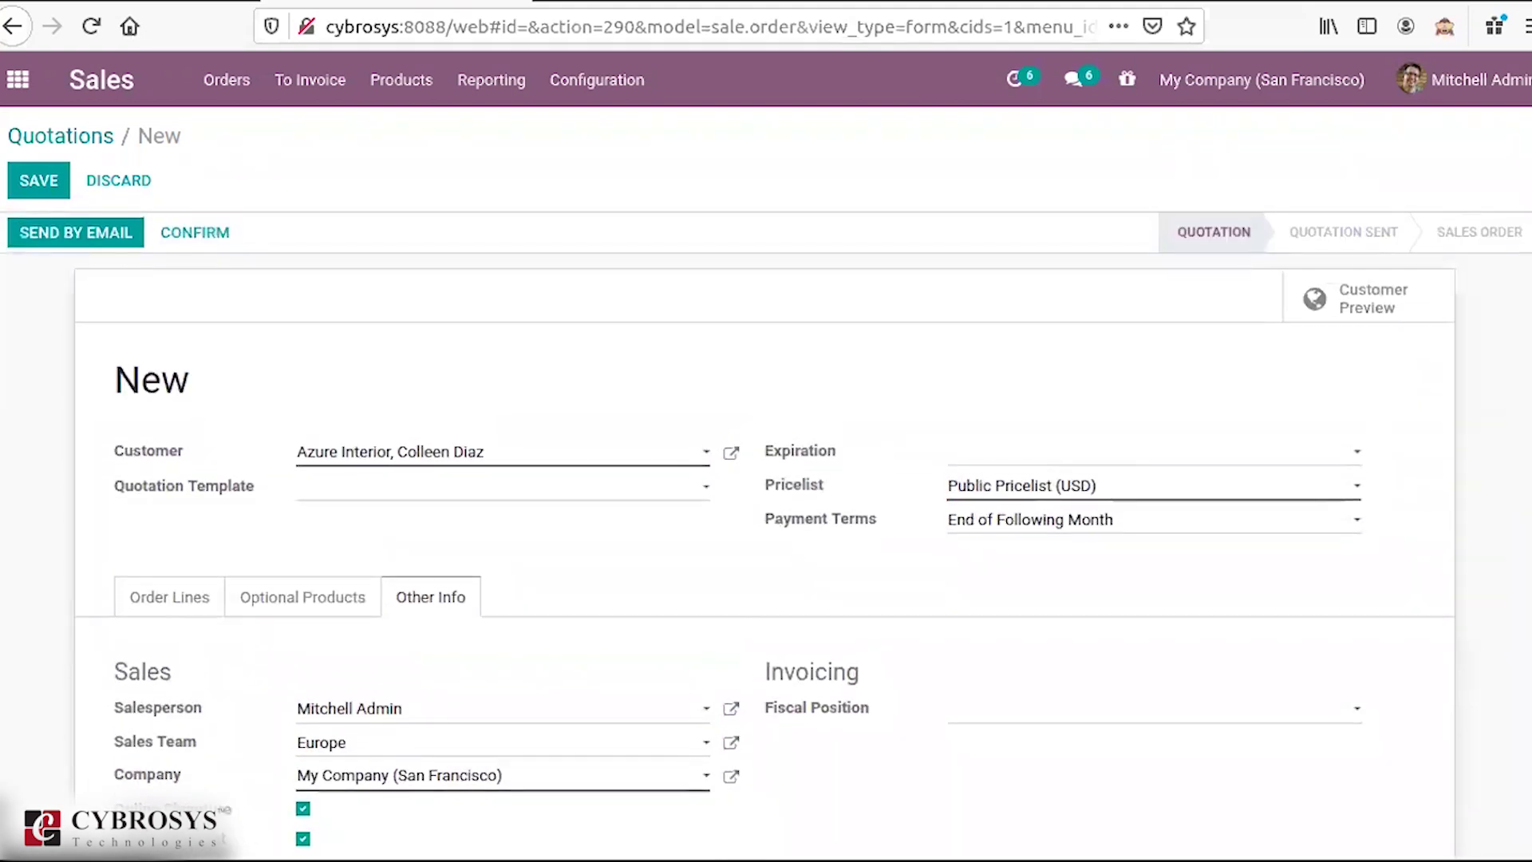
pyautogui.click(301, 596)
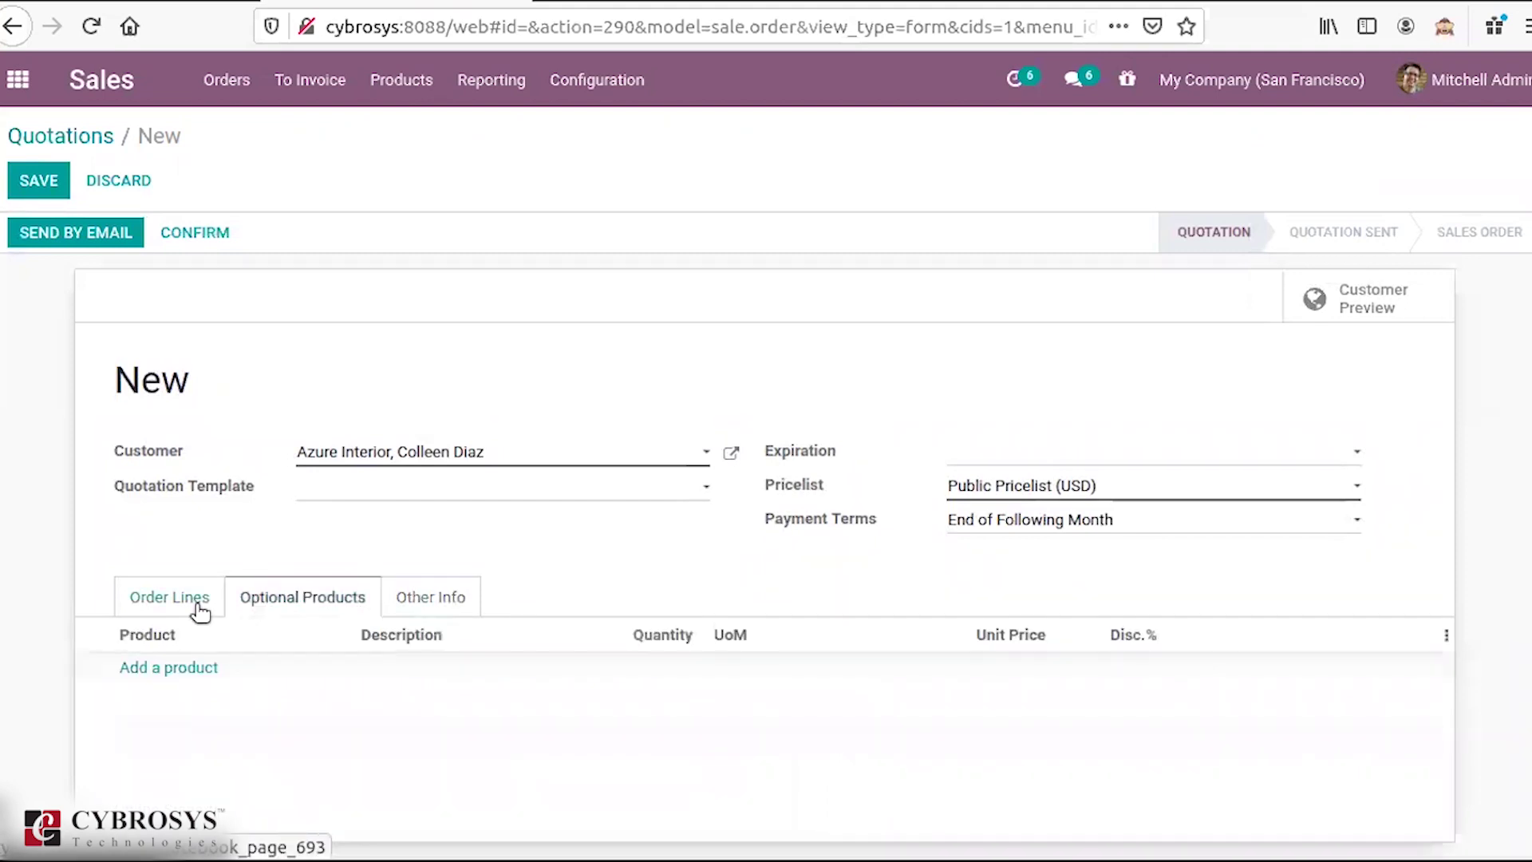
pyautogui.click(202, 607)
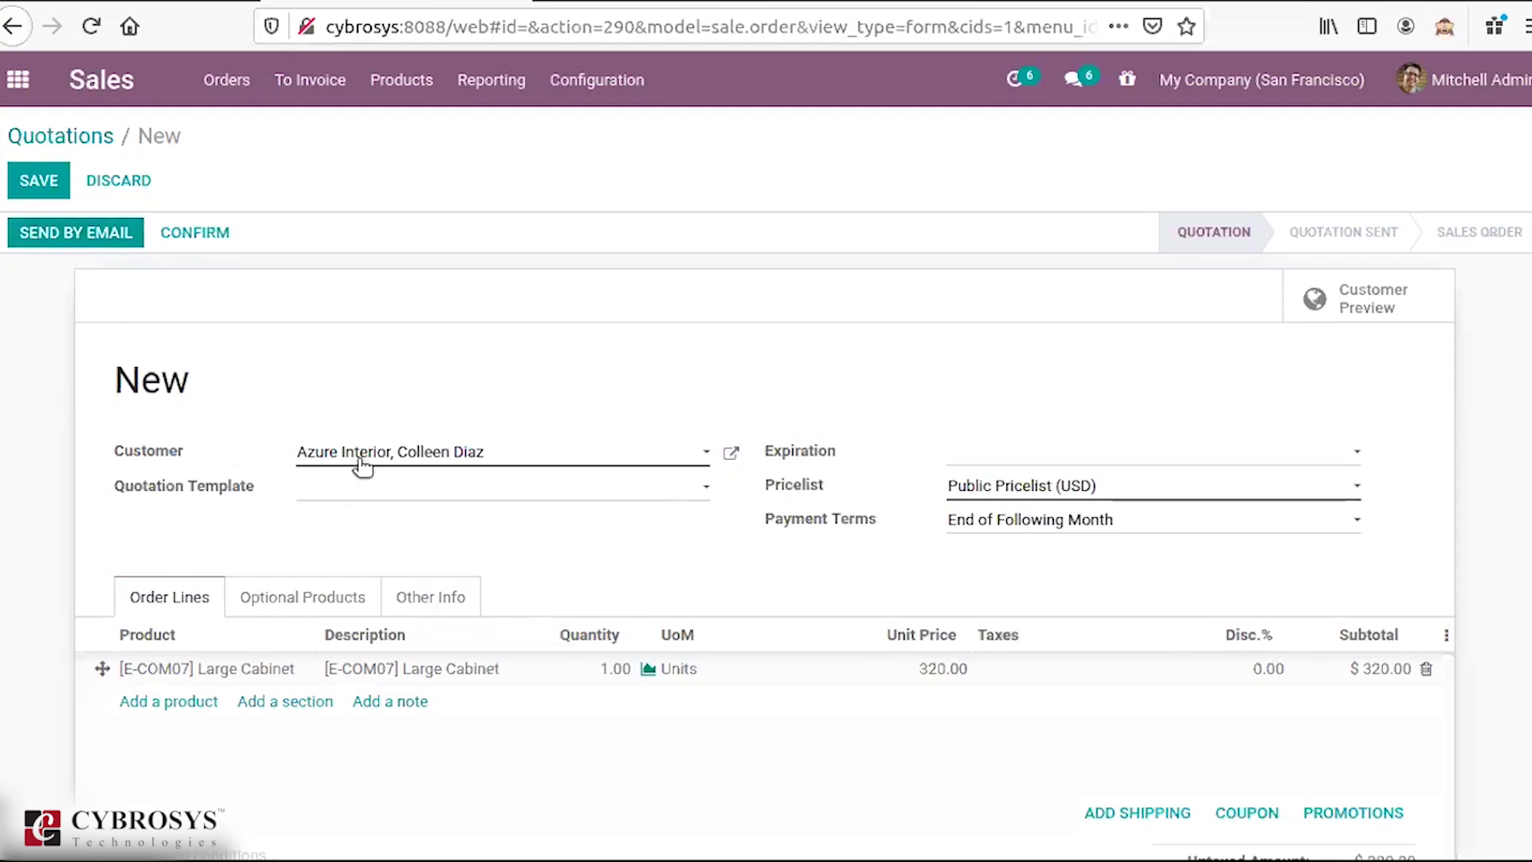
pyautogui.click(104, 241)
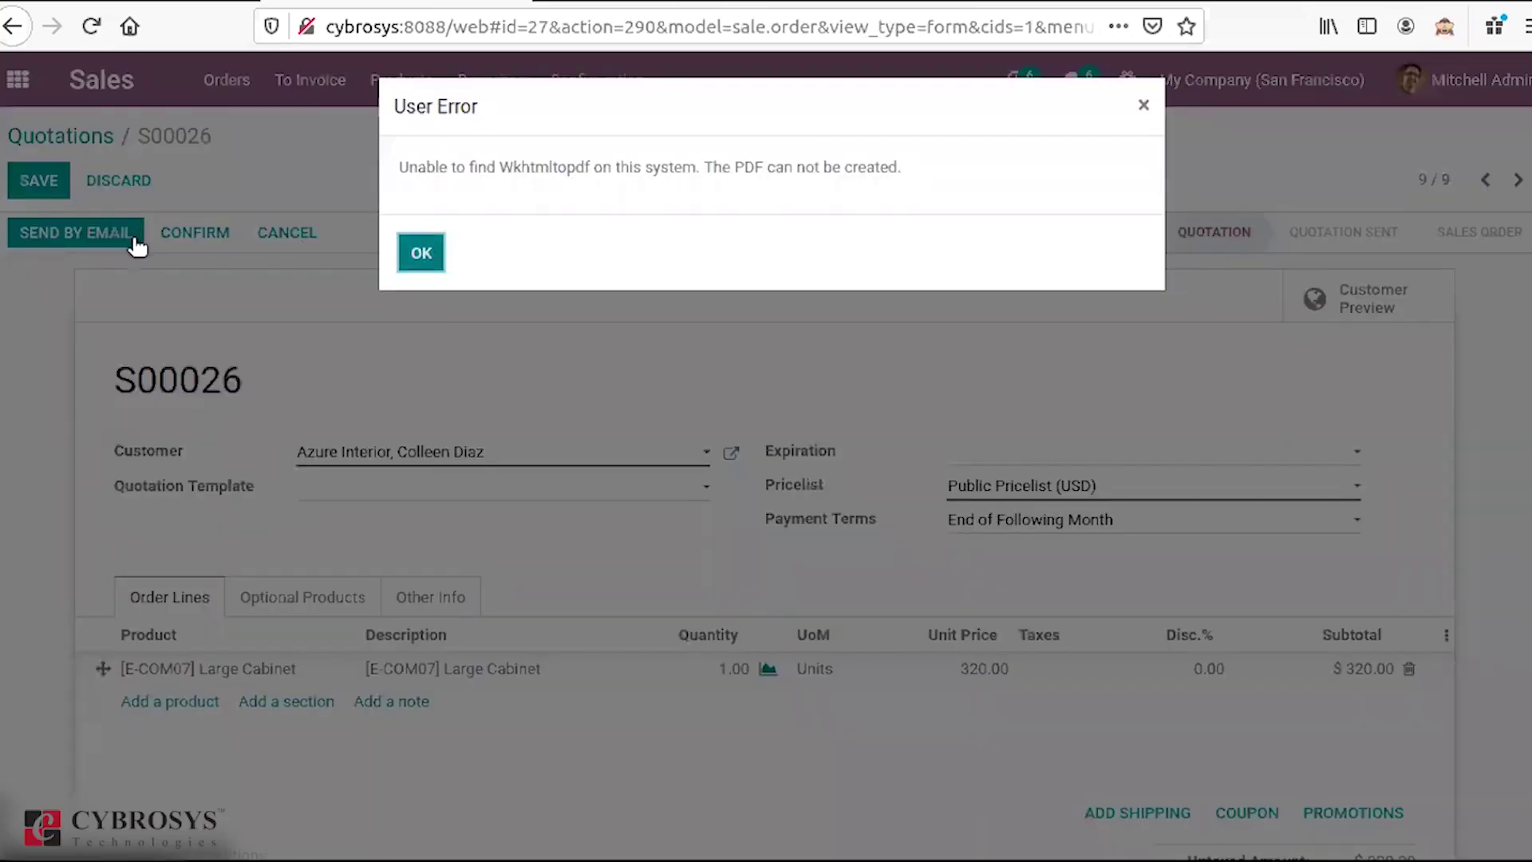
pyautogui.press('Escape')
pyautogui.click(117, 237)
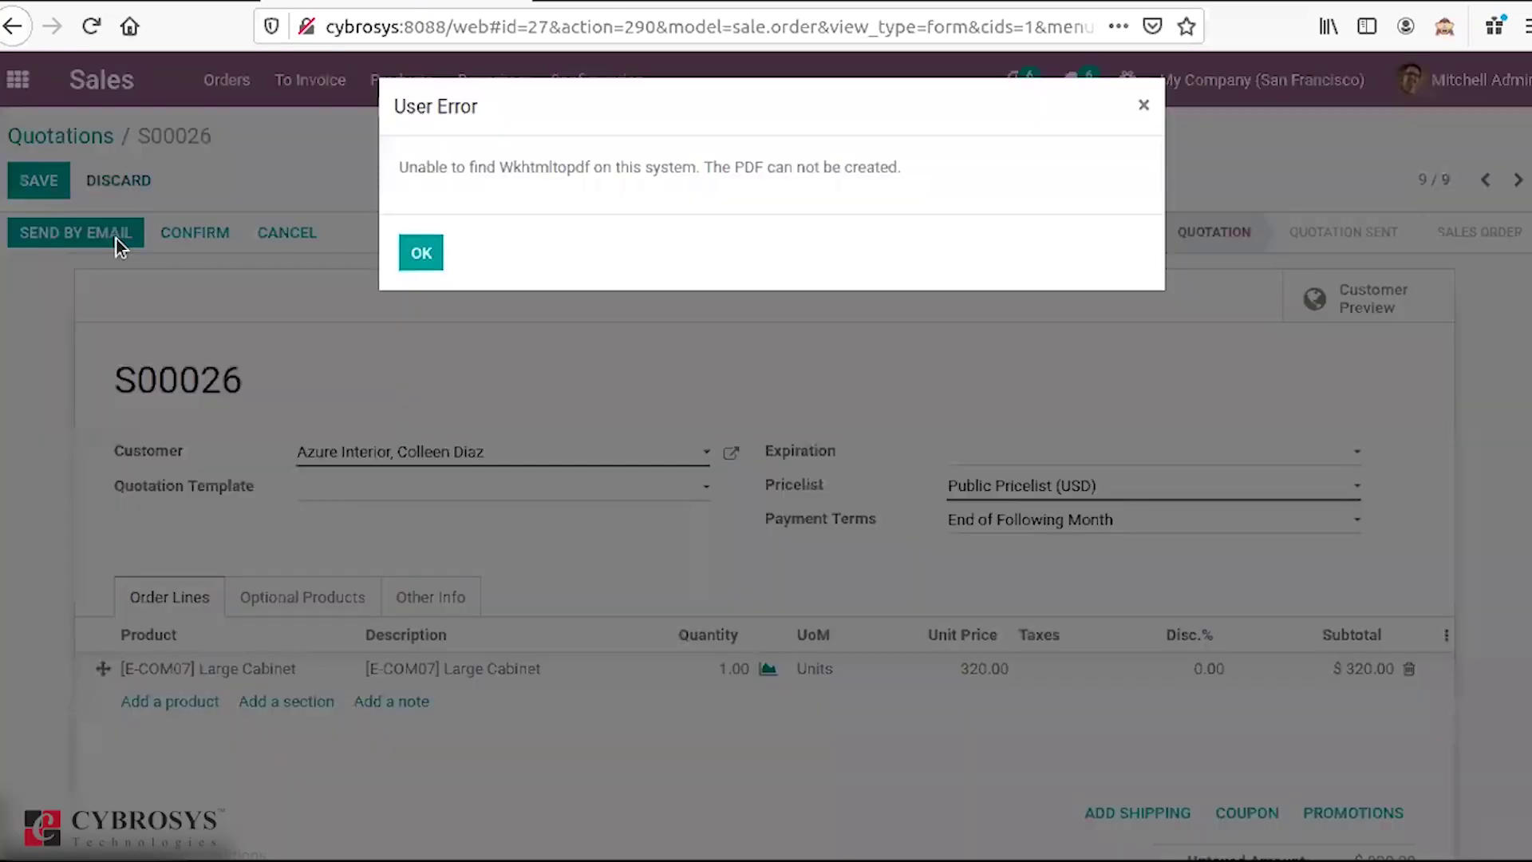
pyautogui.click(422, 254)
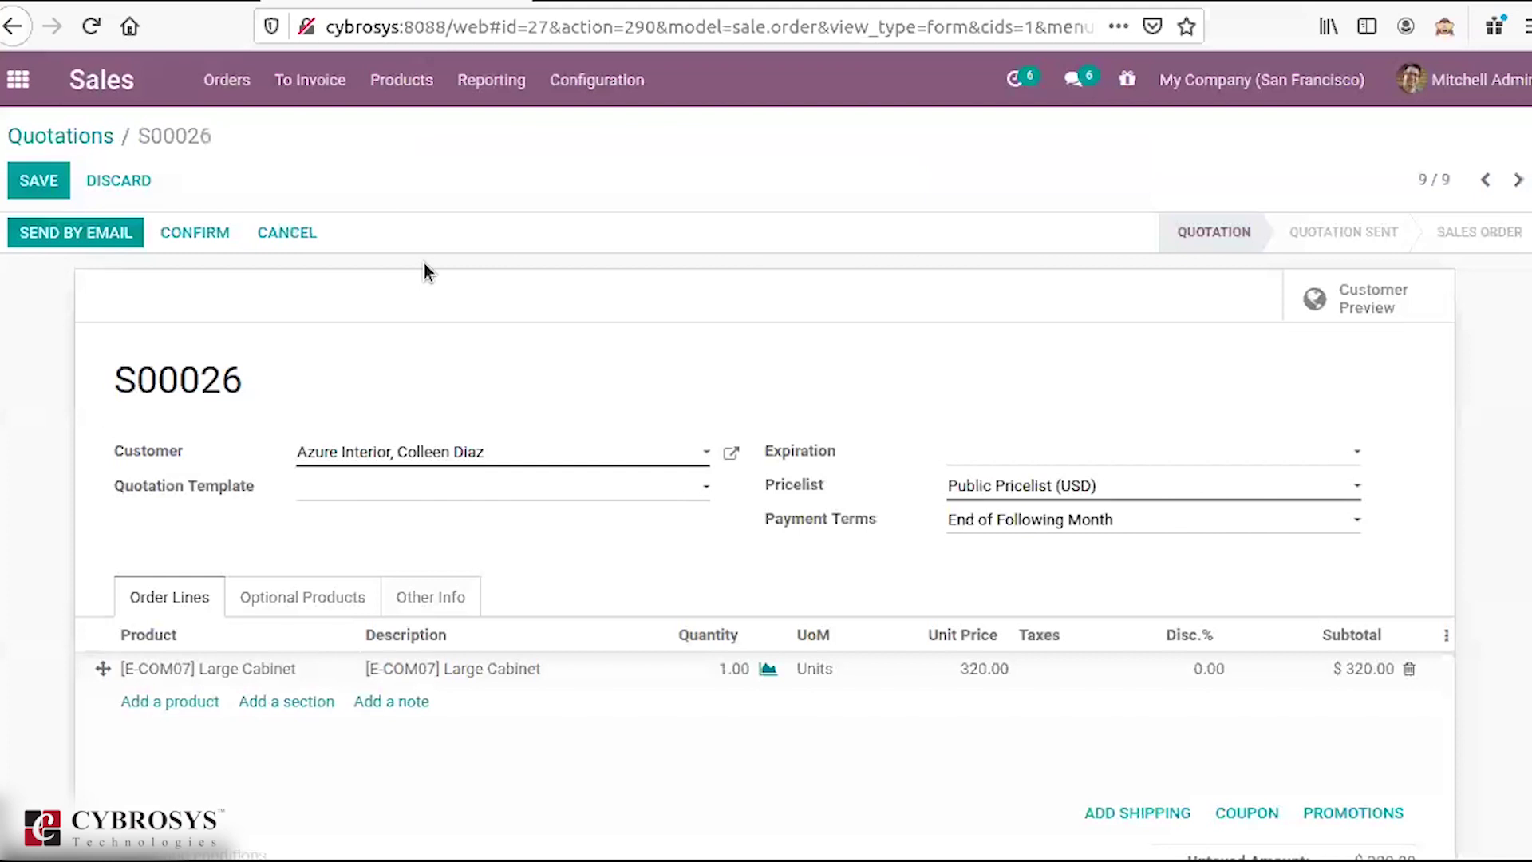
pyautogui.click(94, 238)
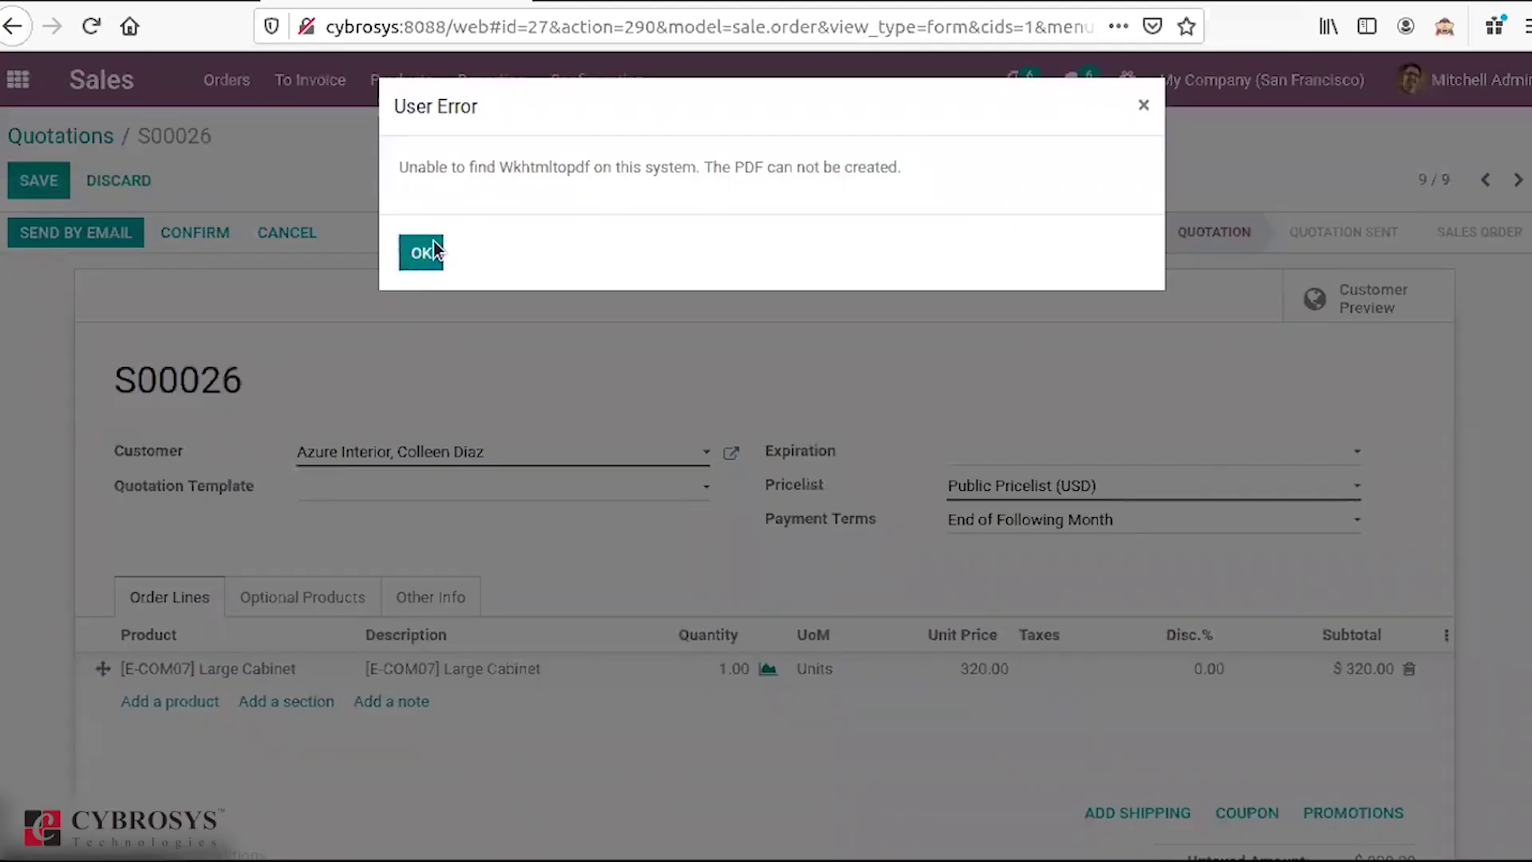
pyautogui.click(414, 260)
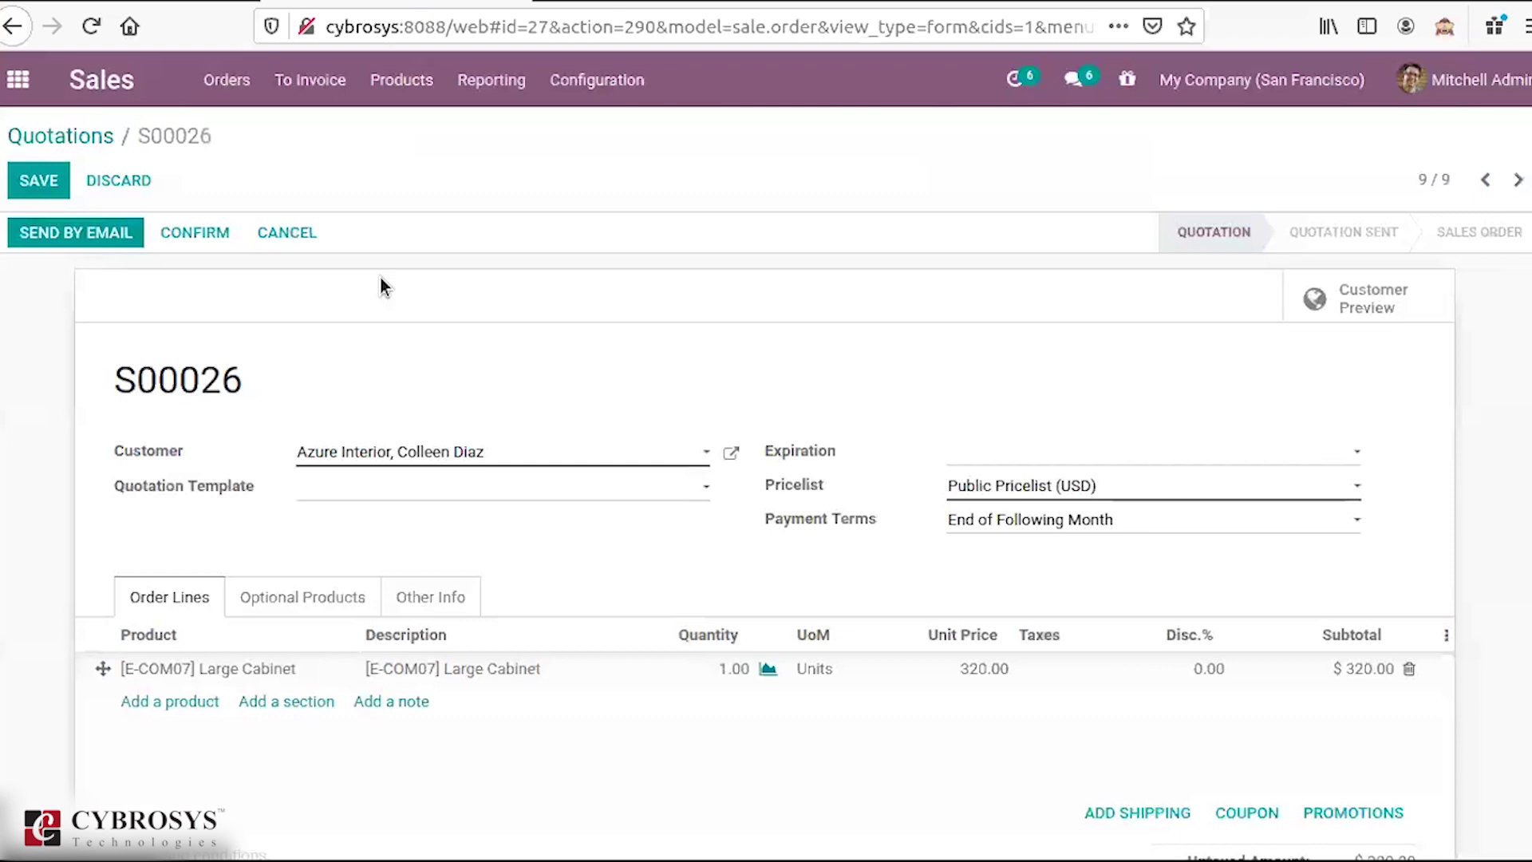
pyautogui.click(104, 238)
# Step: Confirm the quotation as a sales order and open its linked delivery order to check the source document
pyautogui.click(184, 236)
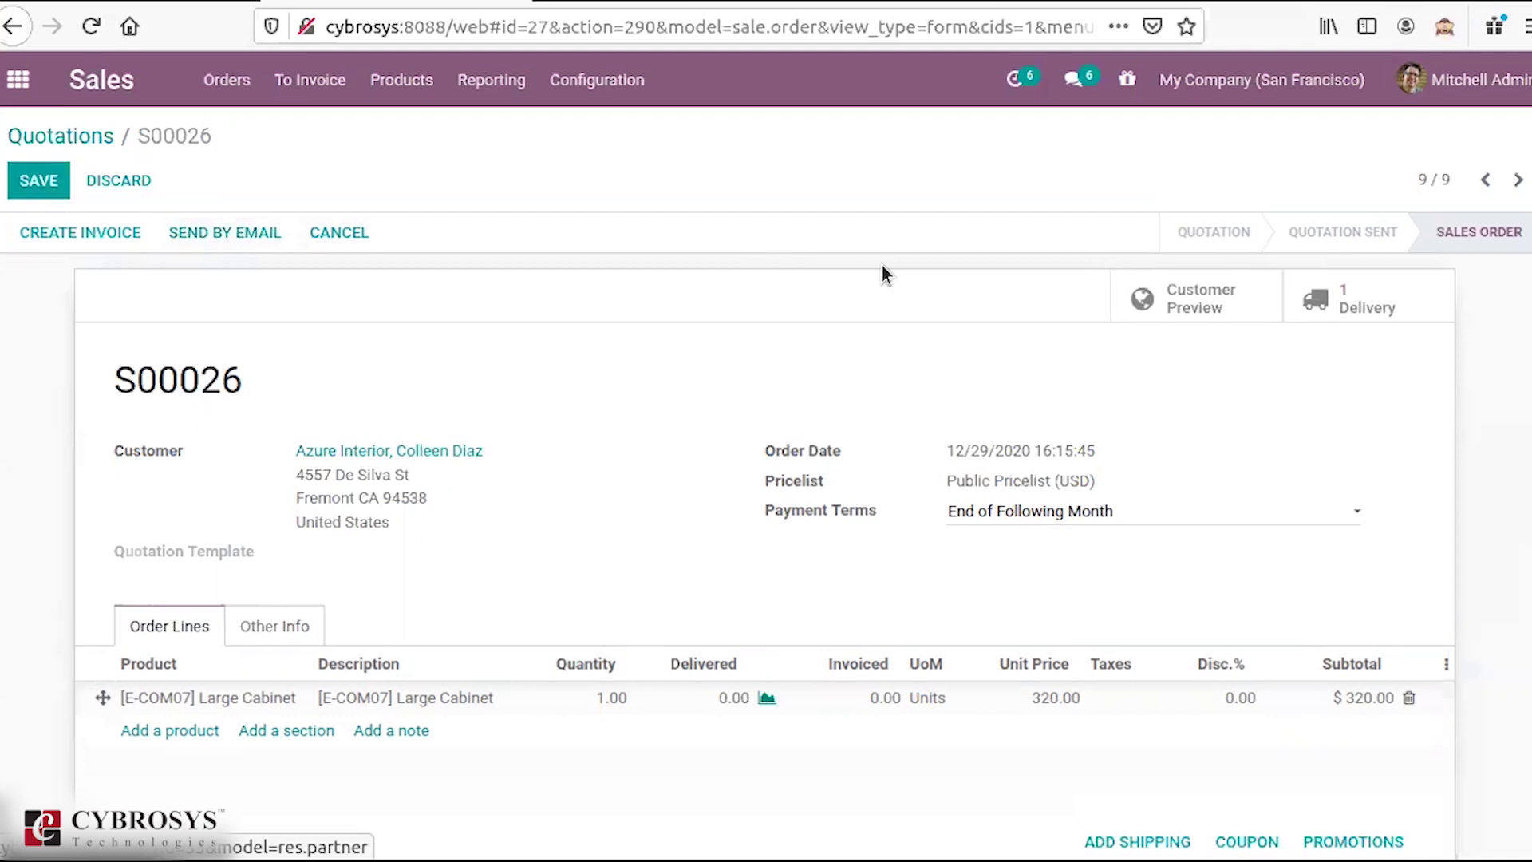
pyautogui.click(1337, 318)
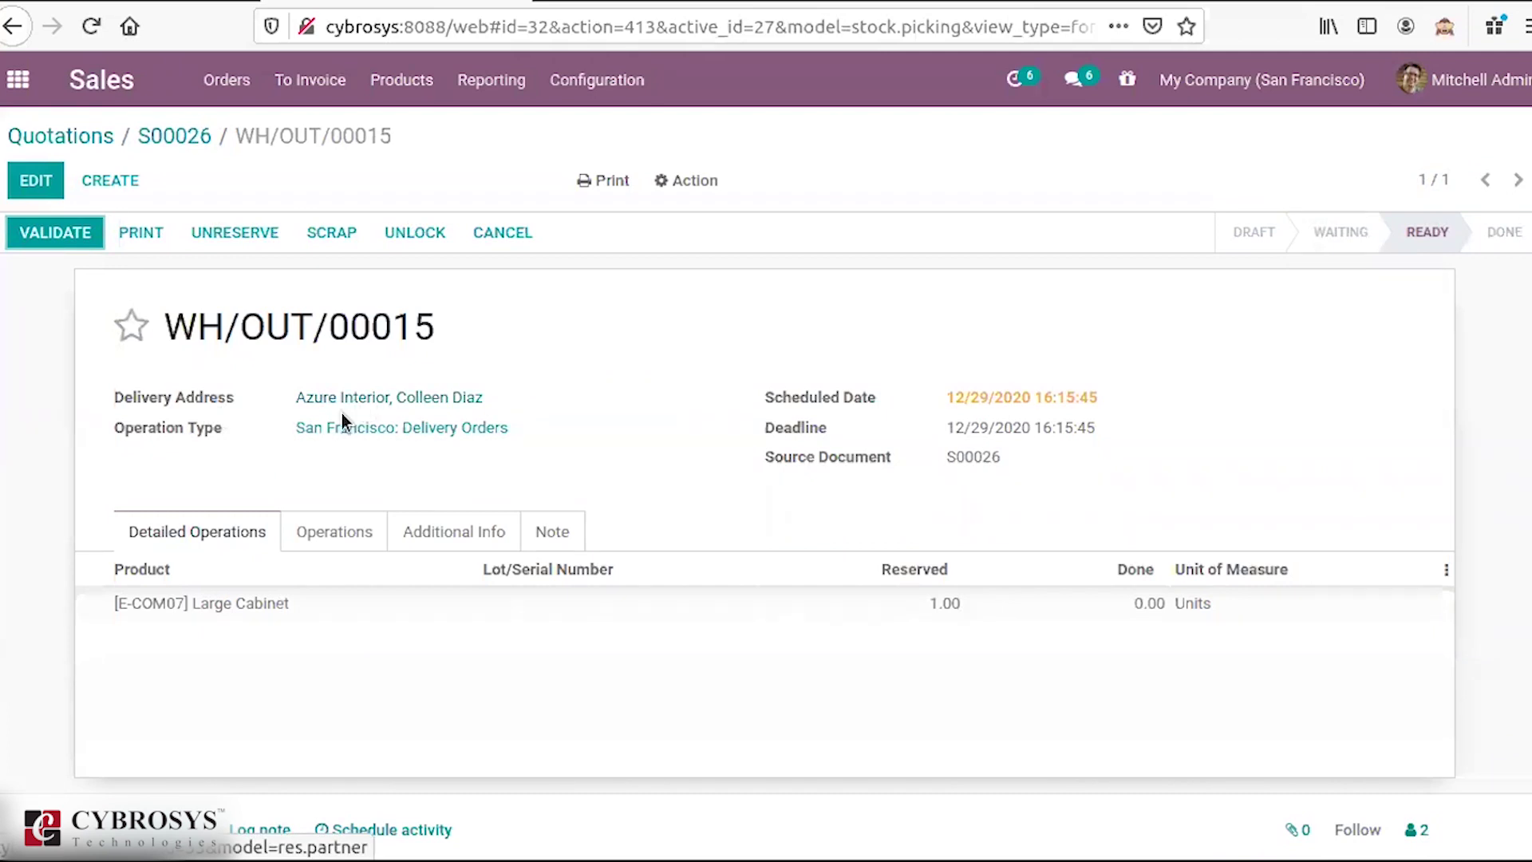
pyautogui.click(955, 456)
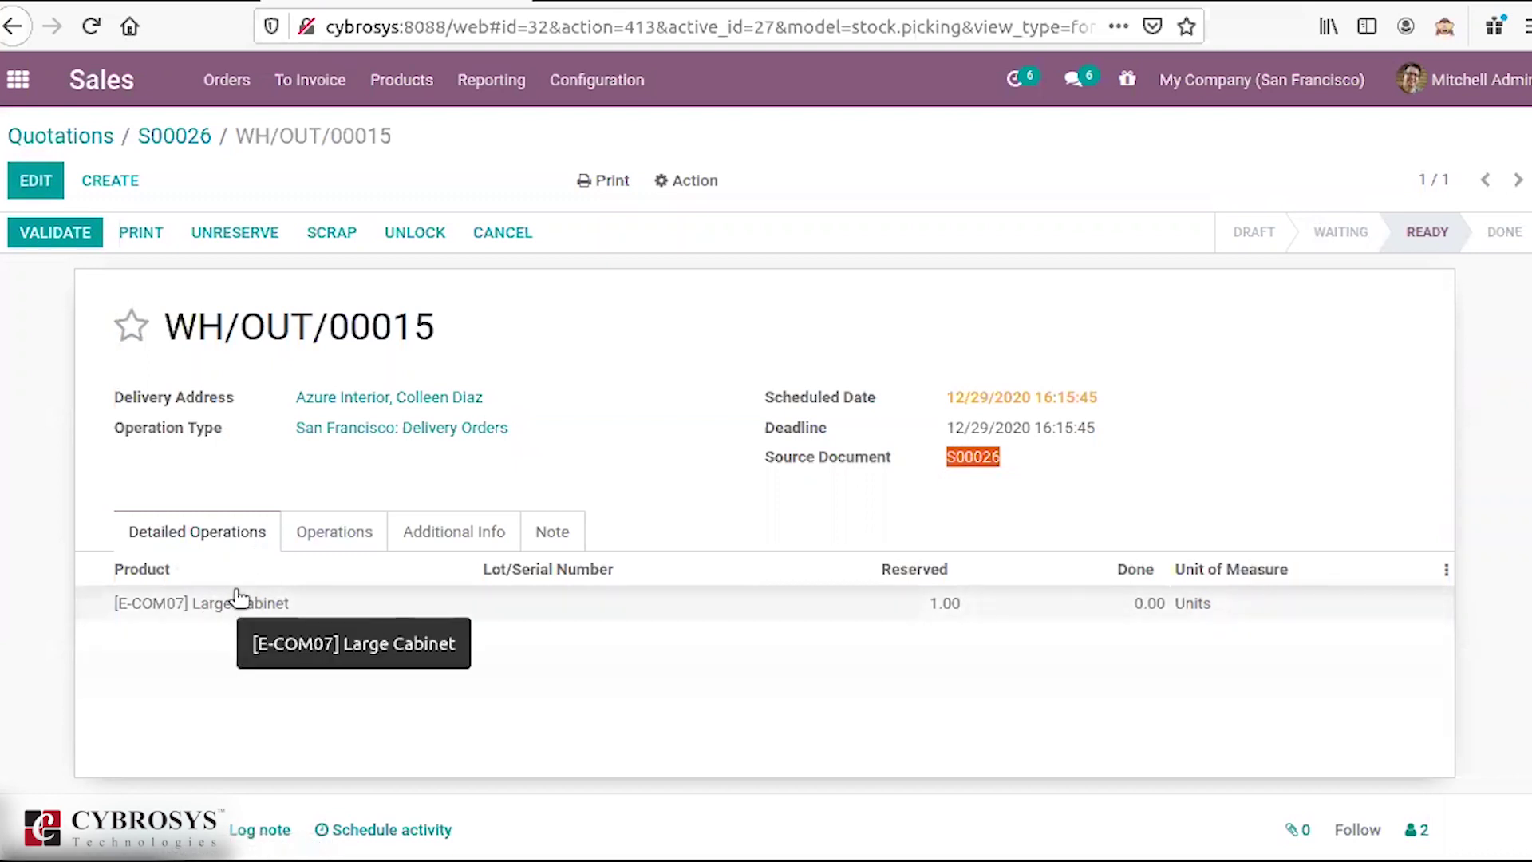
# Step: Examine the delivery order's Operations, Additional Info and Note sections, and return to its Detailed Operations
pyautogui.click(313, 532)
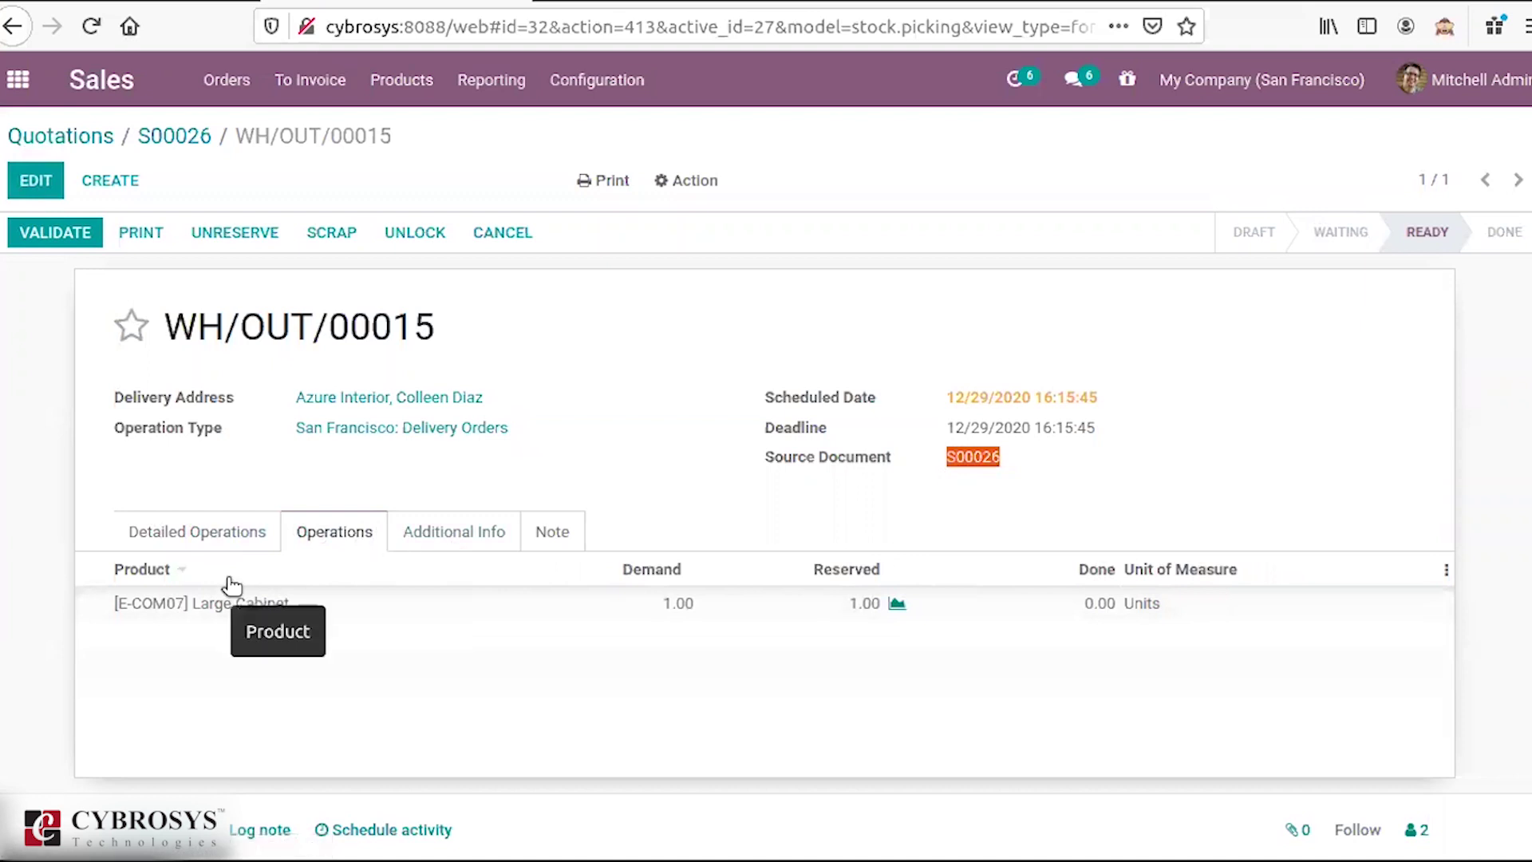
pyautogui.click(434, 531)
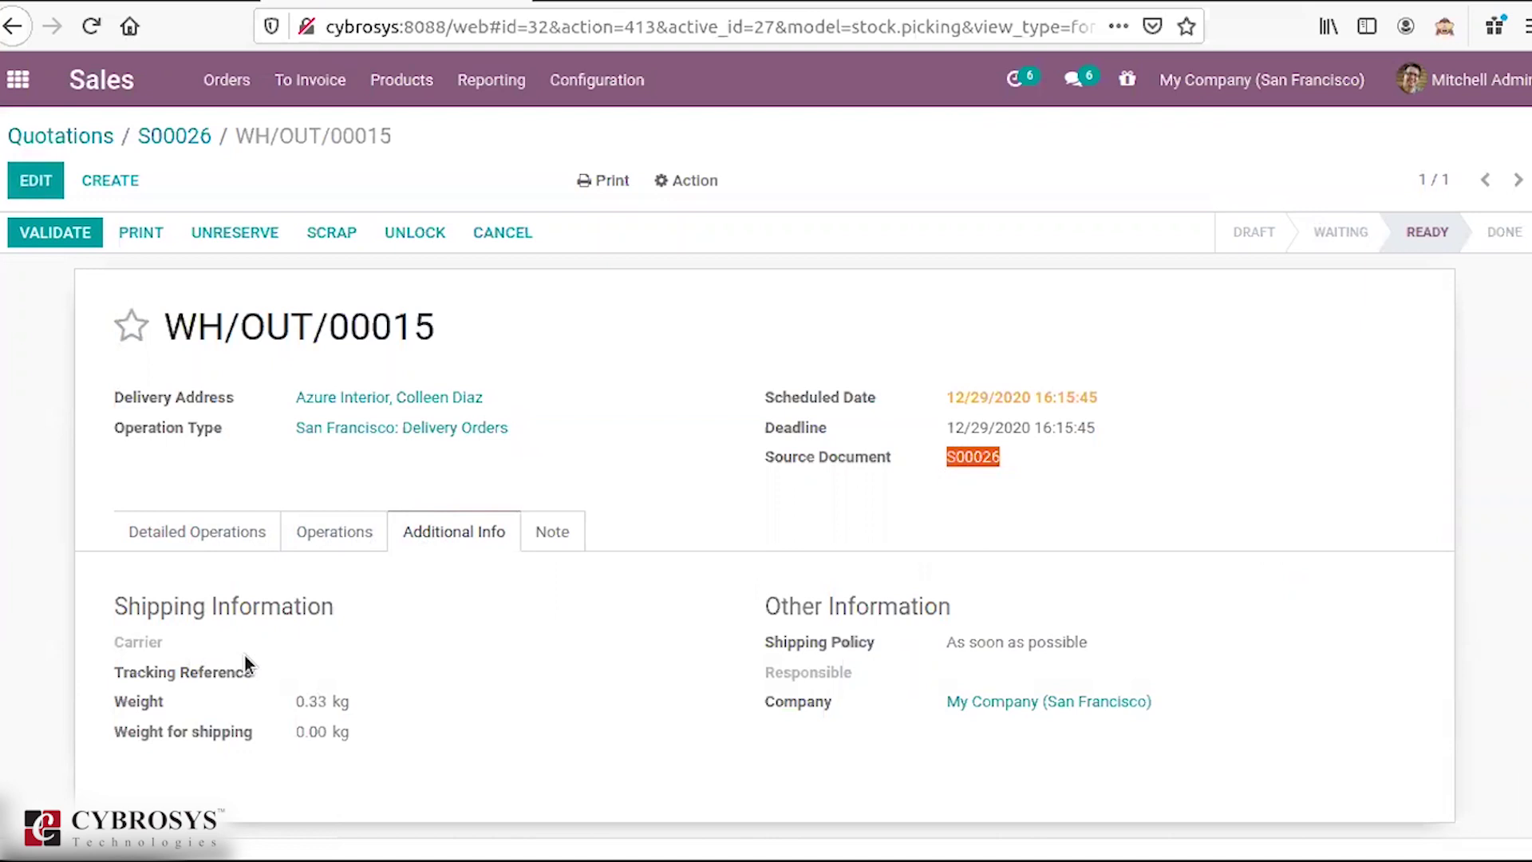
pyautogui.click(554, 524)
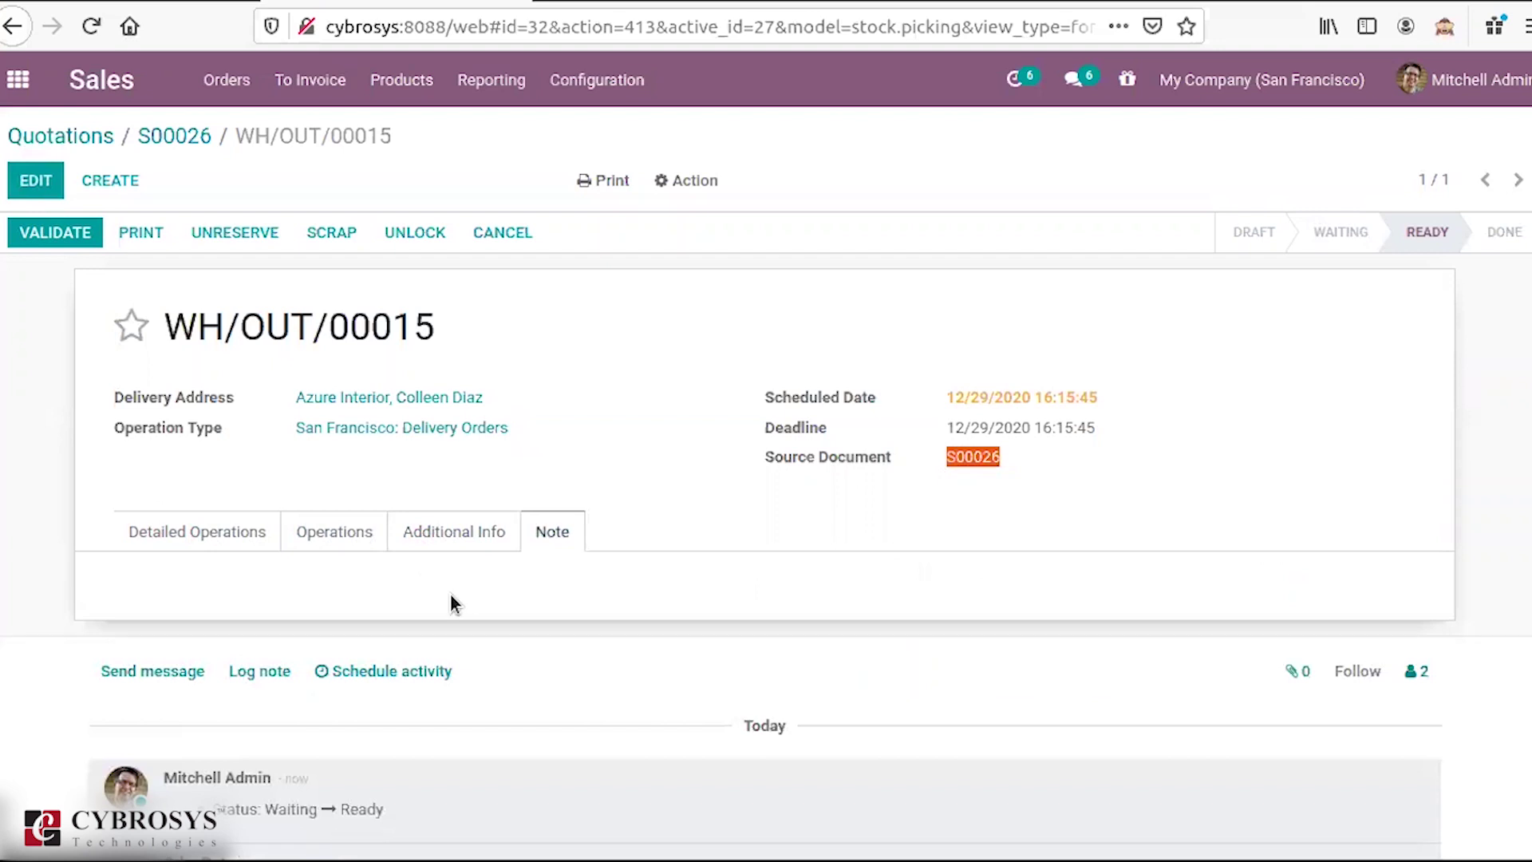
pyautogui.click(232, 536)
# Step: Validate the delivery as an immediate transfer of all quantities and return to the linked sales order
pyautogui.click(45, 231)
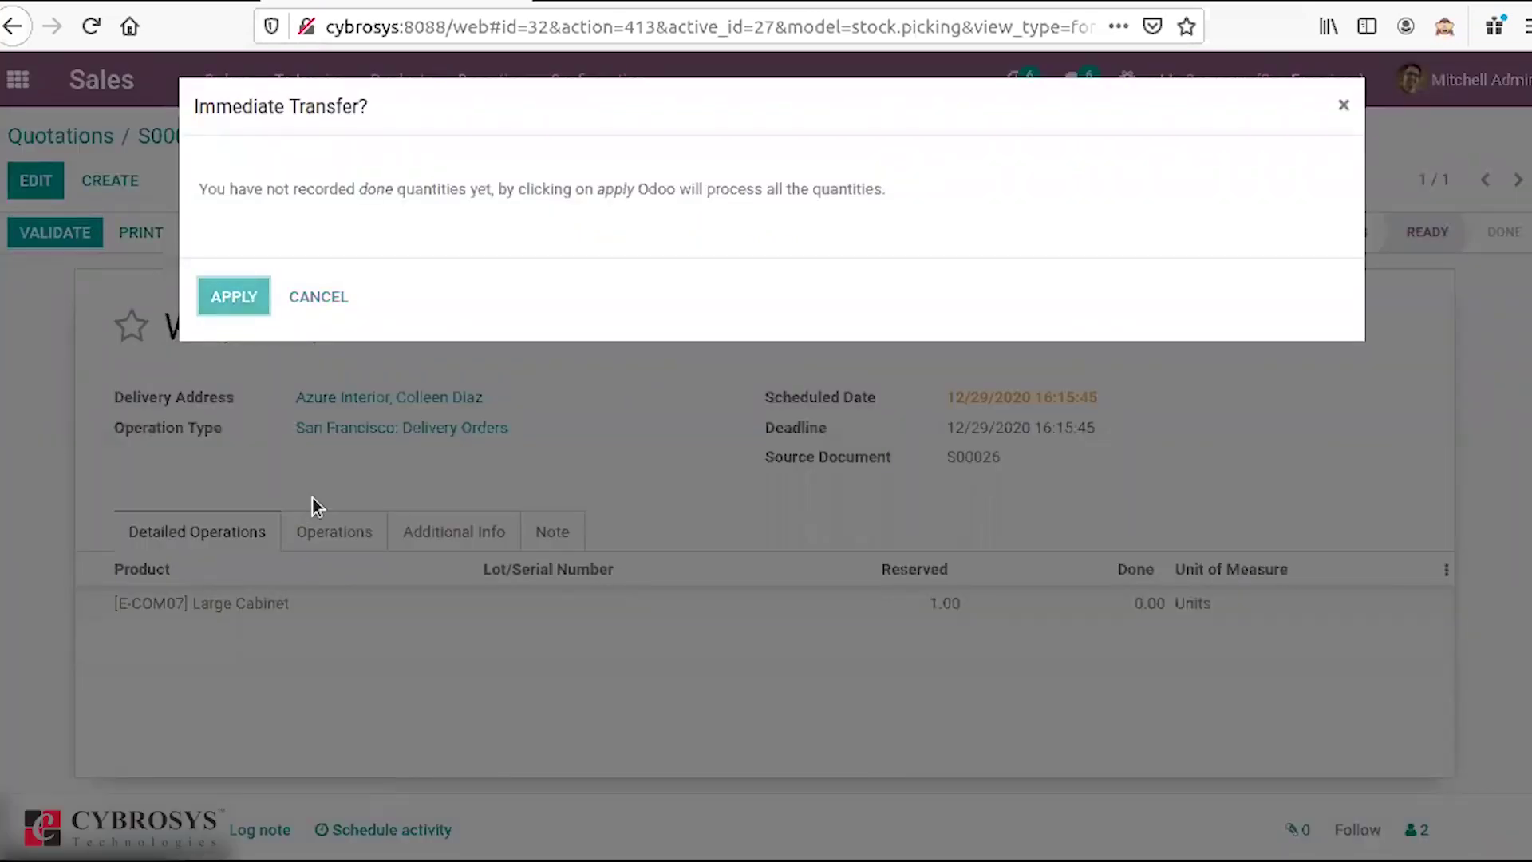
pyautogui.press('Return')
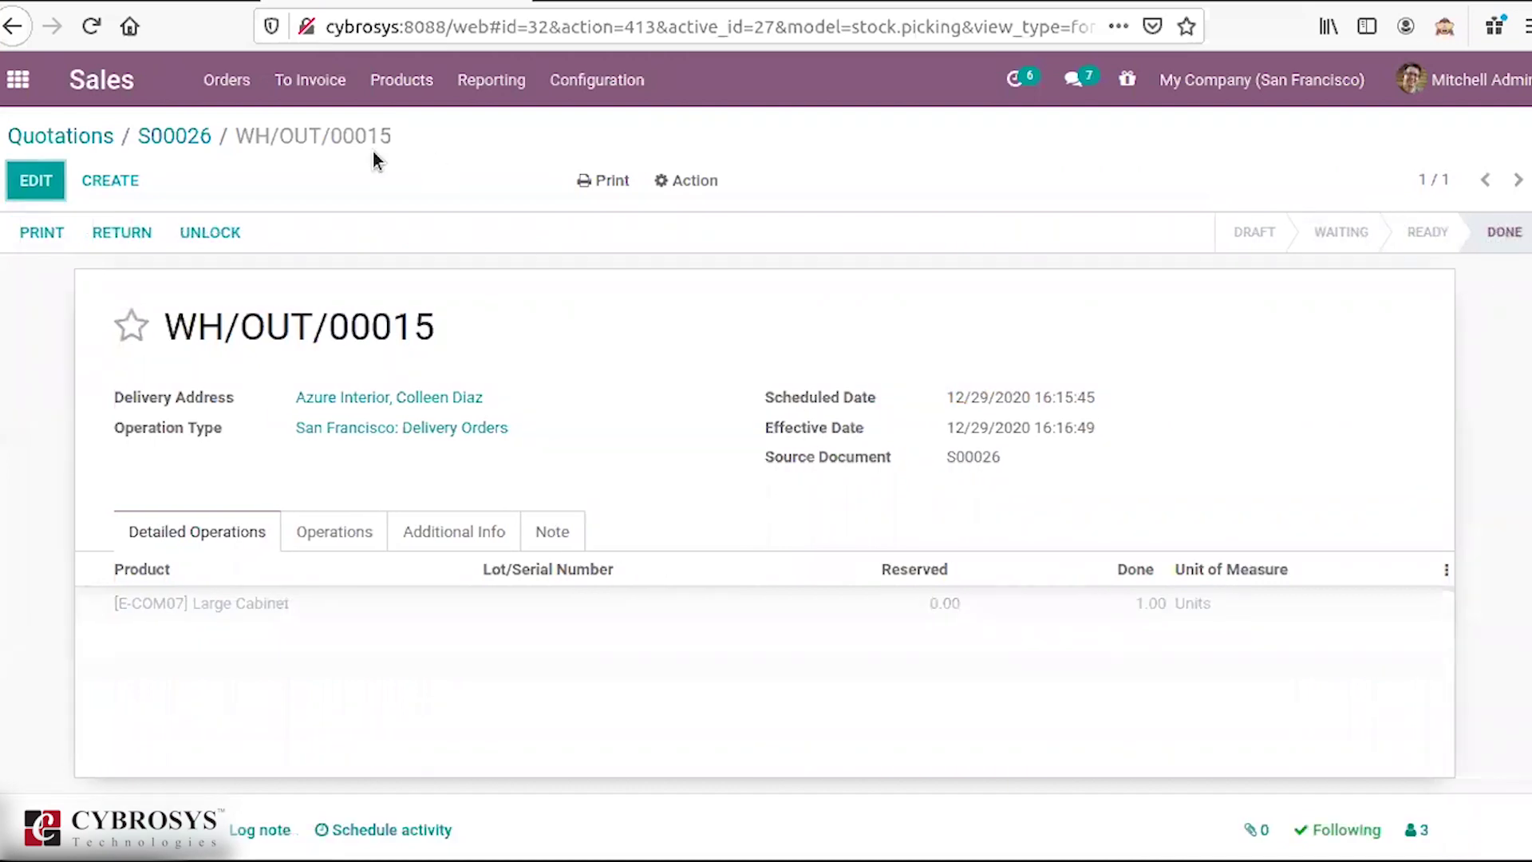
pyautogui.click(166, 137)
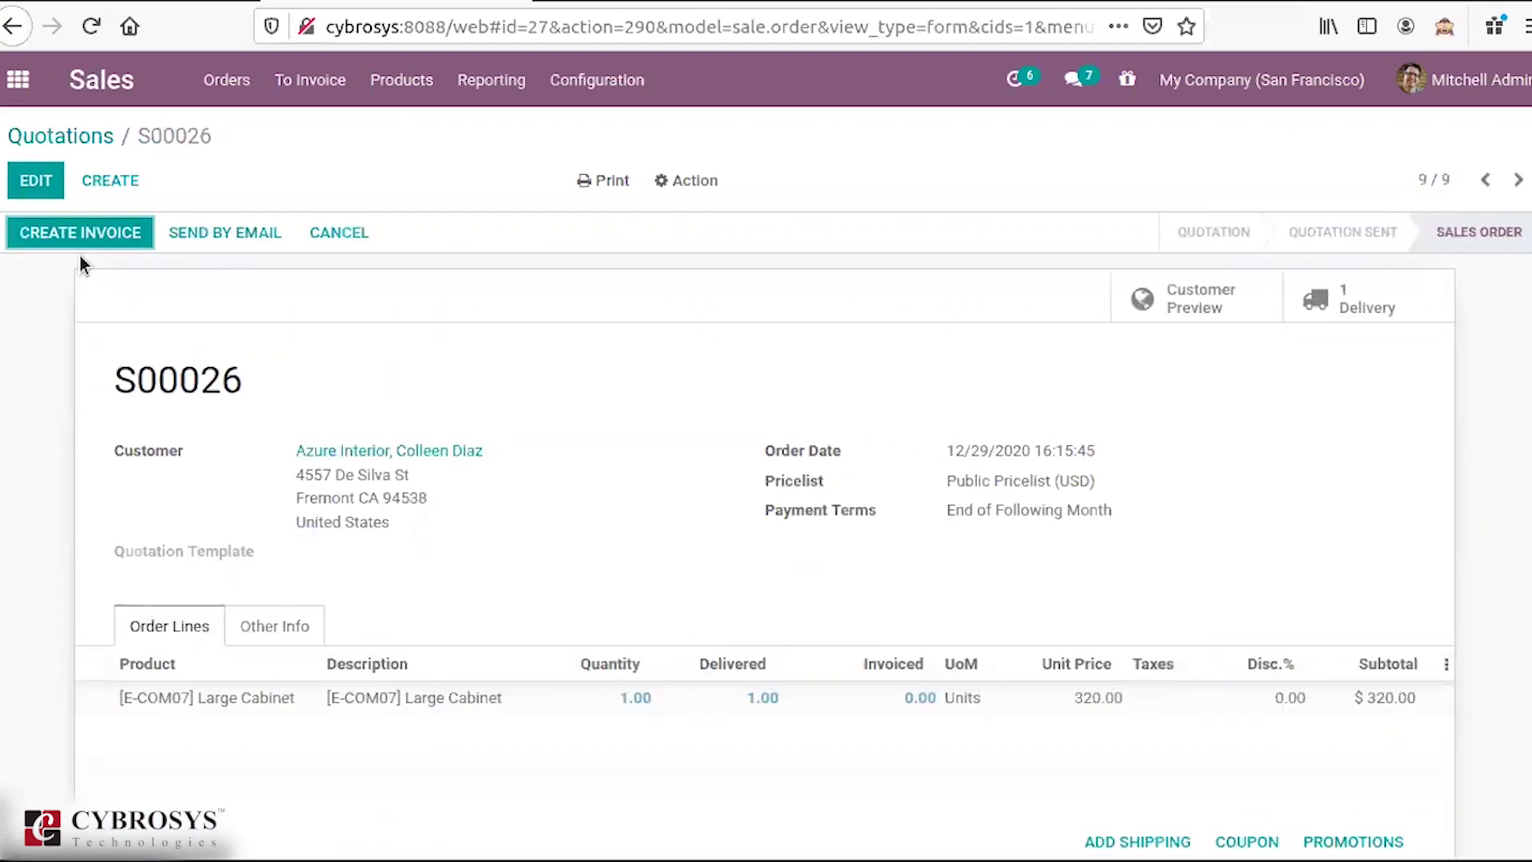
pyautogui.click(102, 225)
# Step: Open the Quotations list and examine the status of each record
pyautogui.click(214, 93)
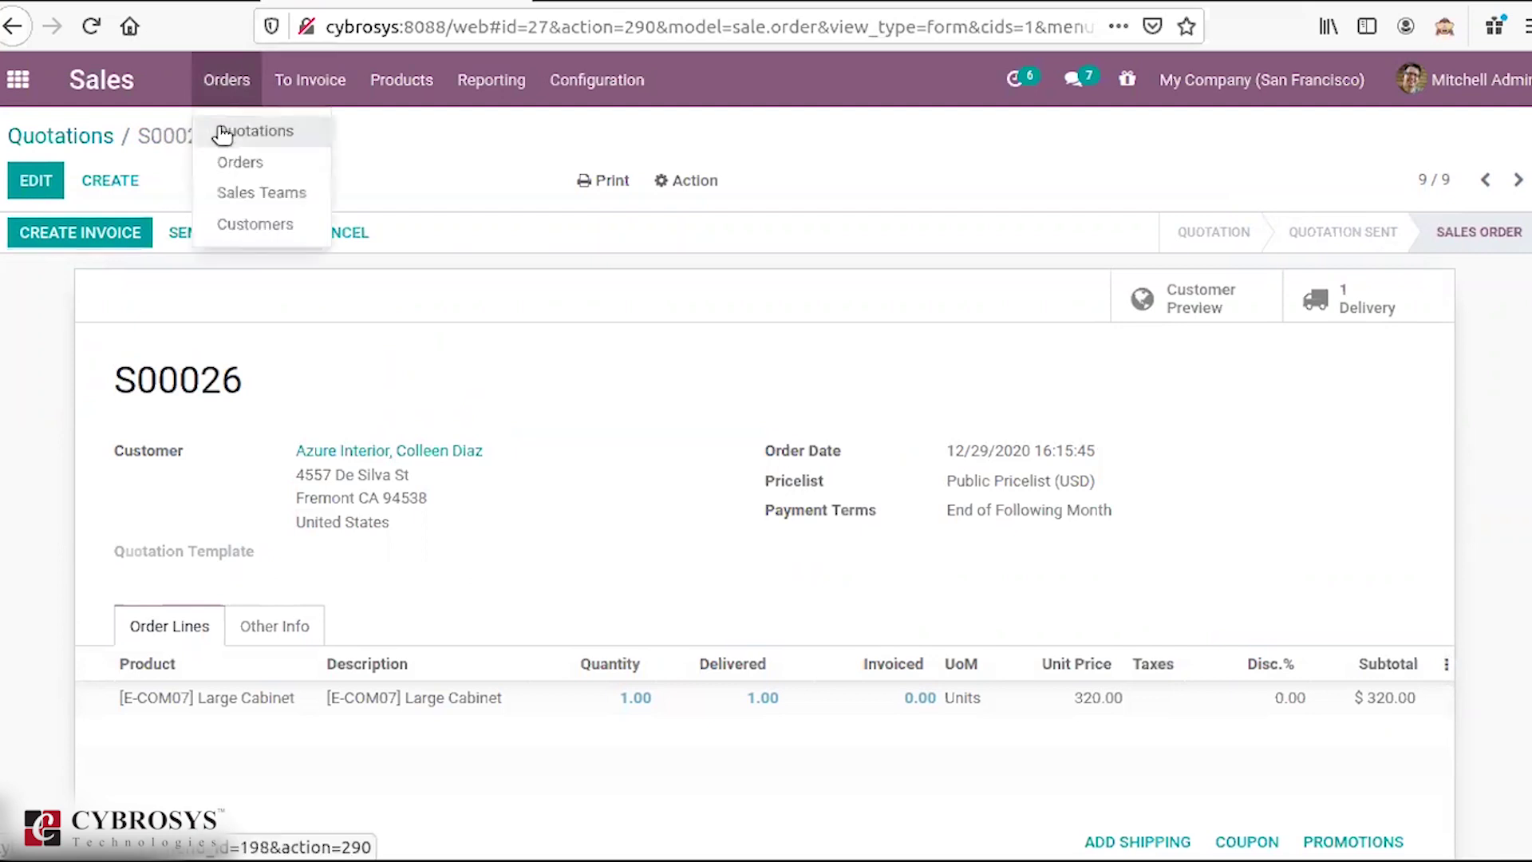
pyautogui.click(218, 128)
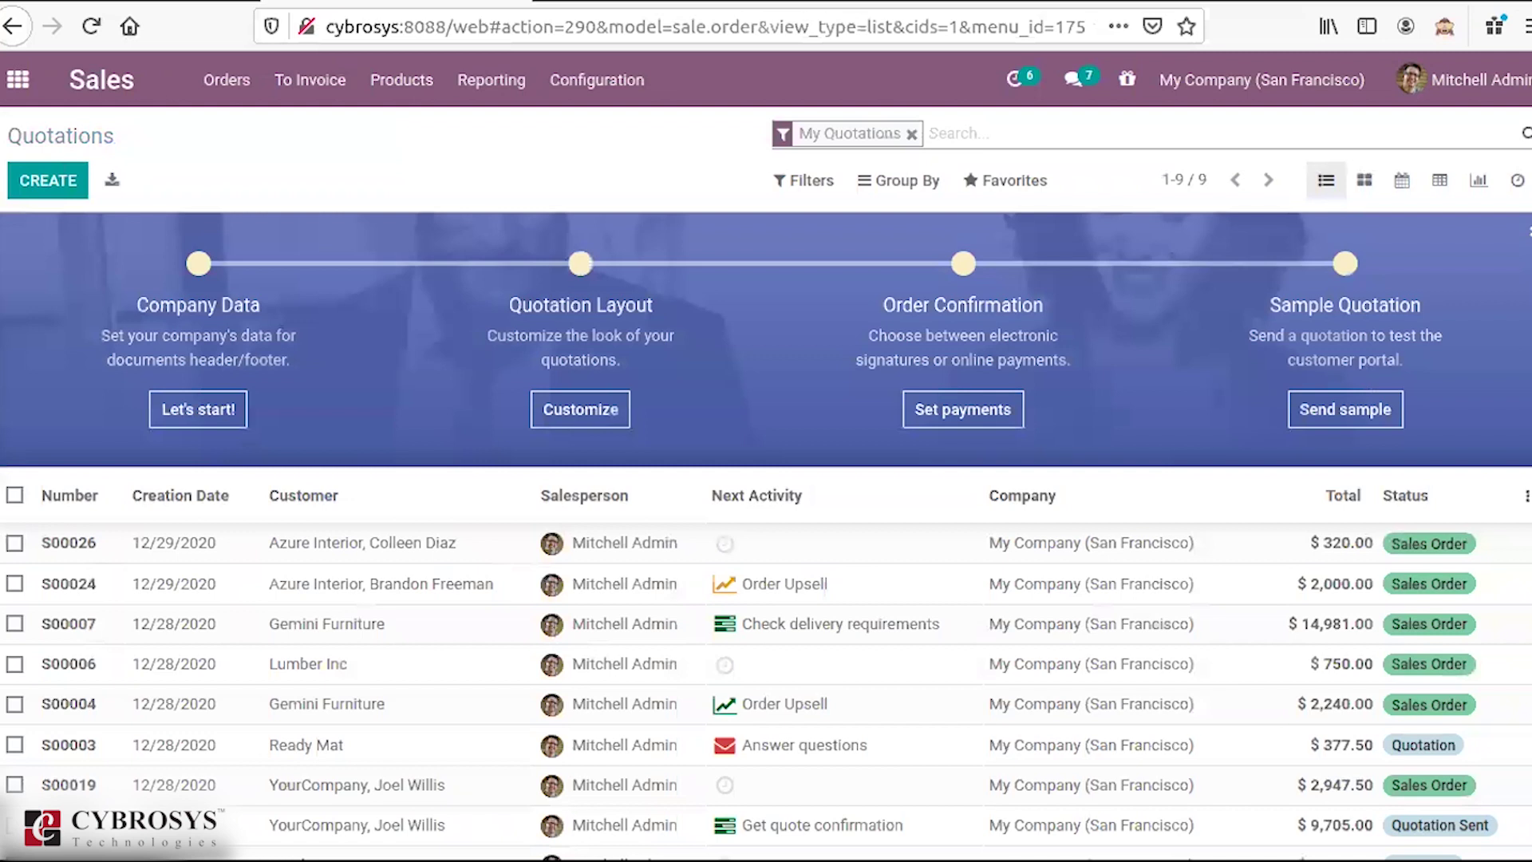
pyautogui.scroll(-1, 1504, 551)
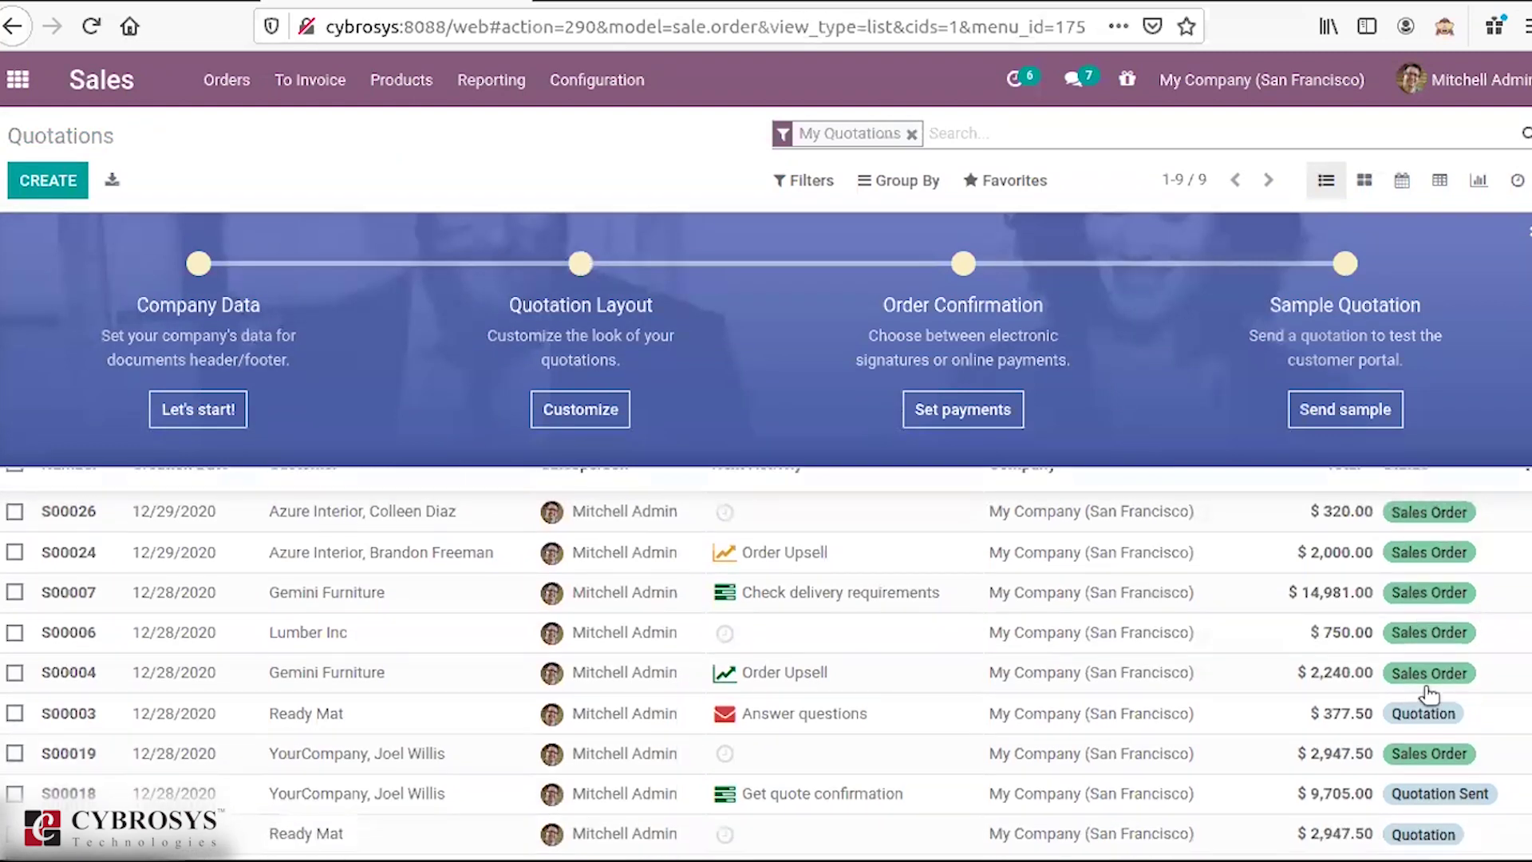
pyautogui.scroll(1, 1428, 610)
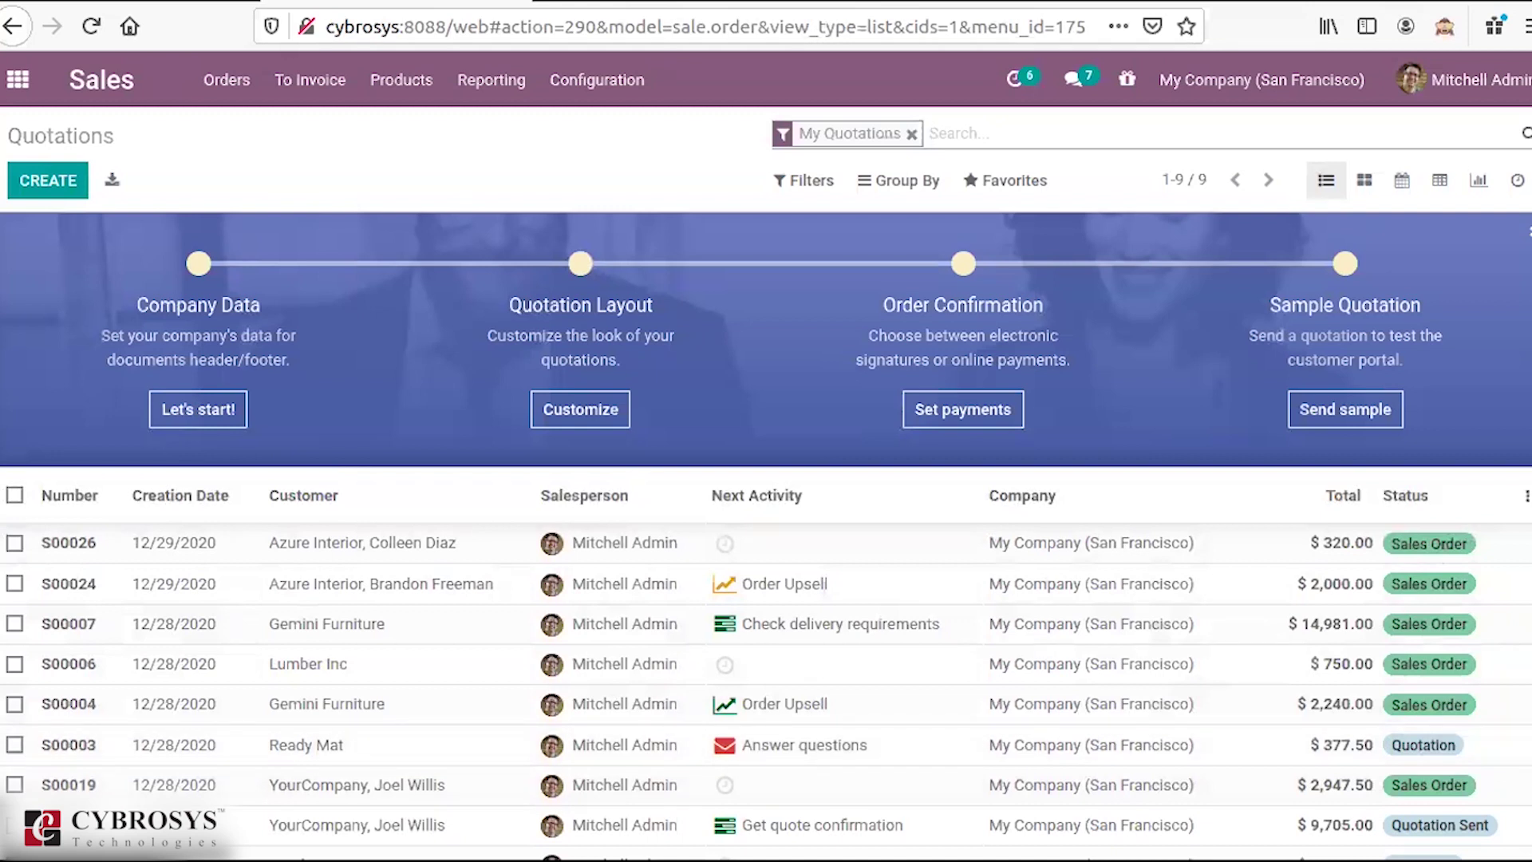
pyautogui.scroll(-1, 912, 407)
pyautogui.scroll(1, 543, 128)
# Step: Filter the list by Quotations in addition to My Quotations, and remove the Quotations filter again
pyautogui.click(806, 185)
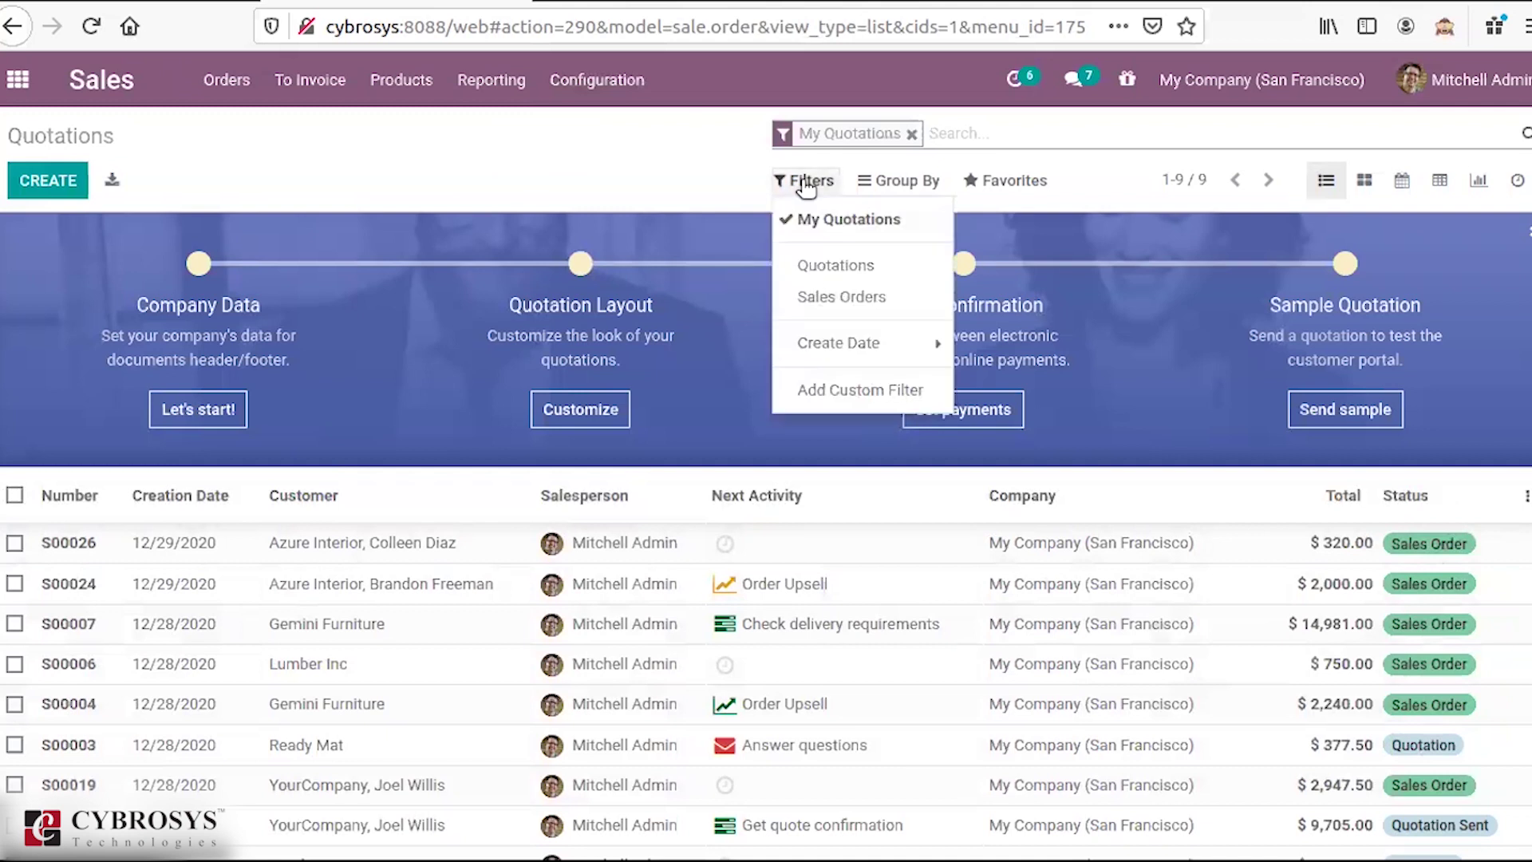
pyautogui.click(849, 269)
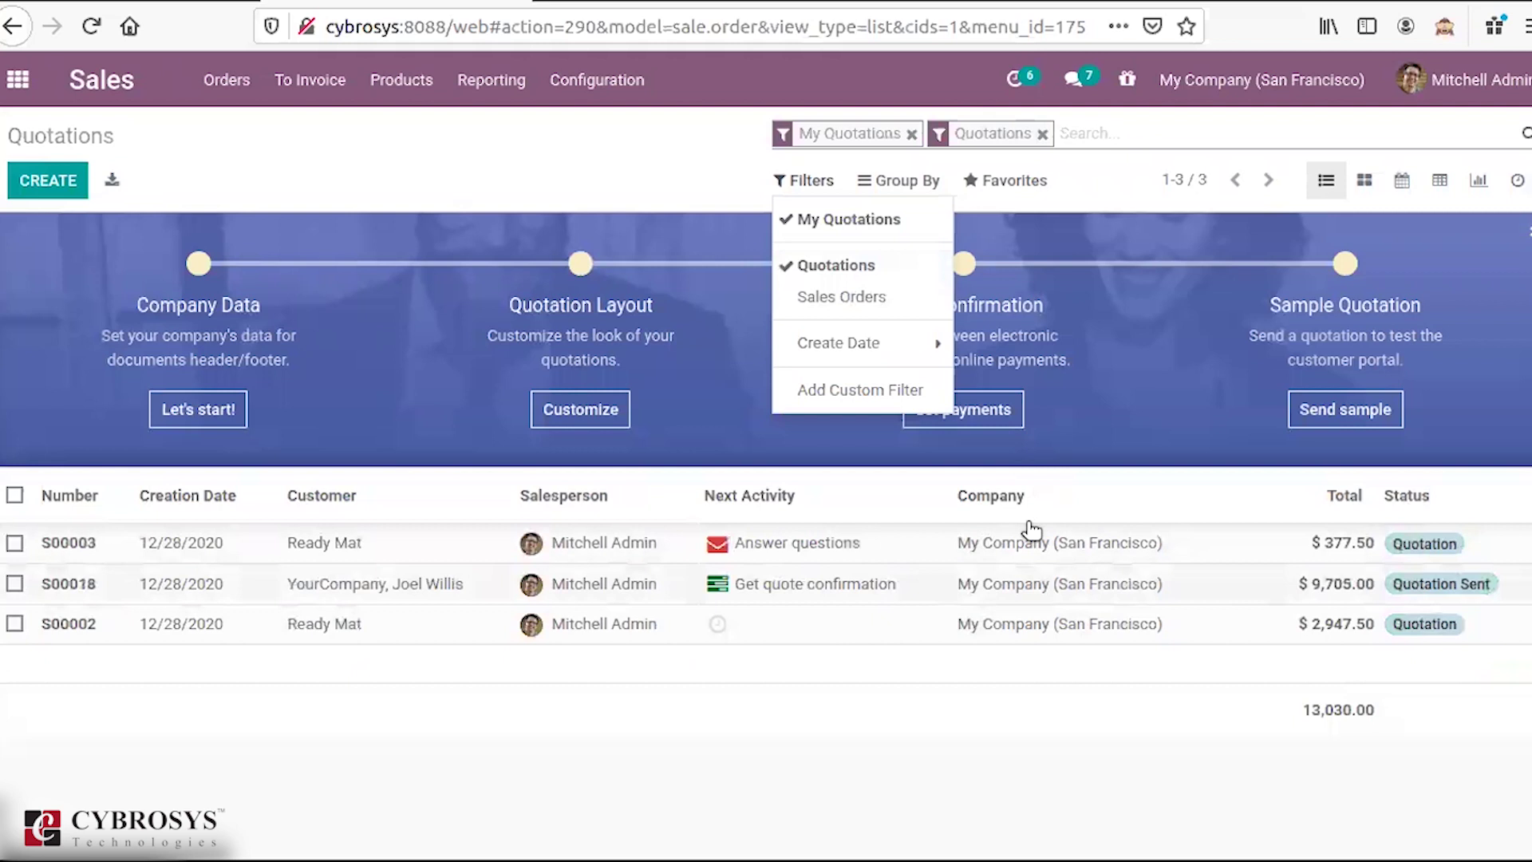
pyautogui.click(791, 268)
# Step: Show only Sales Orders without the My Quotations filter, group them by Salesperson, and inspect the orders in each group
pyautogui.click(842, 297)
pyautogui.click(912, 222)
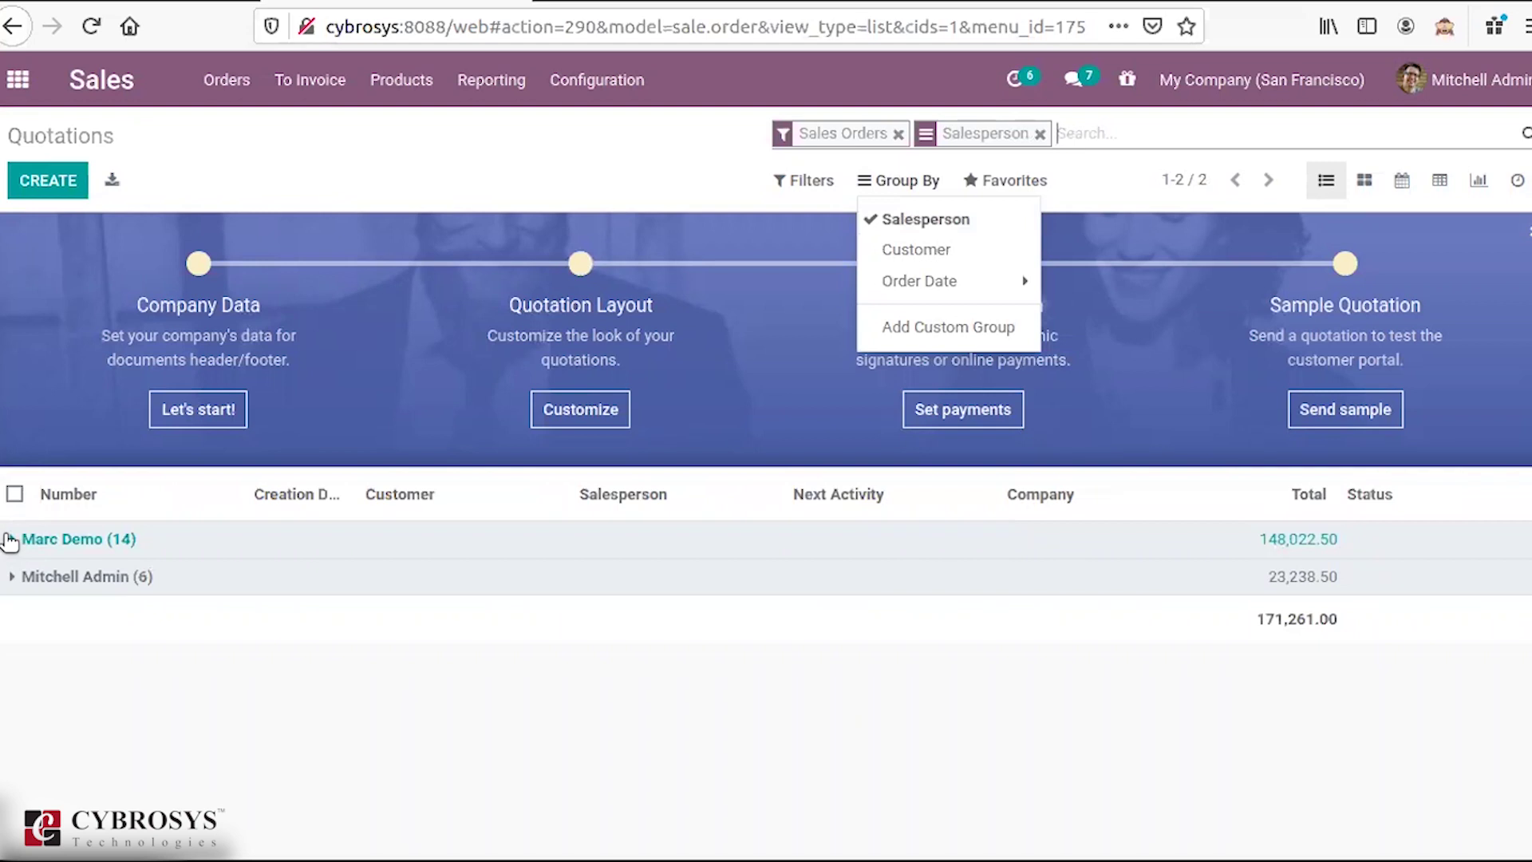
pyautogui.click(9, 541)
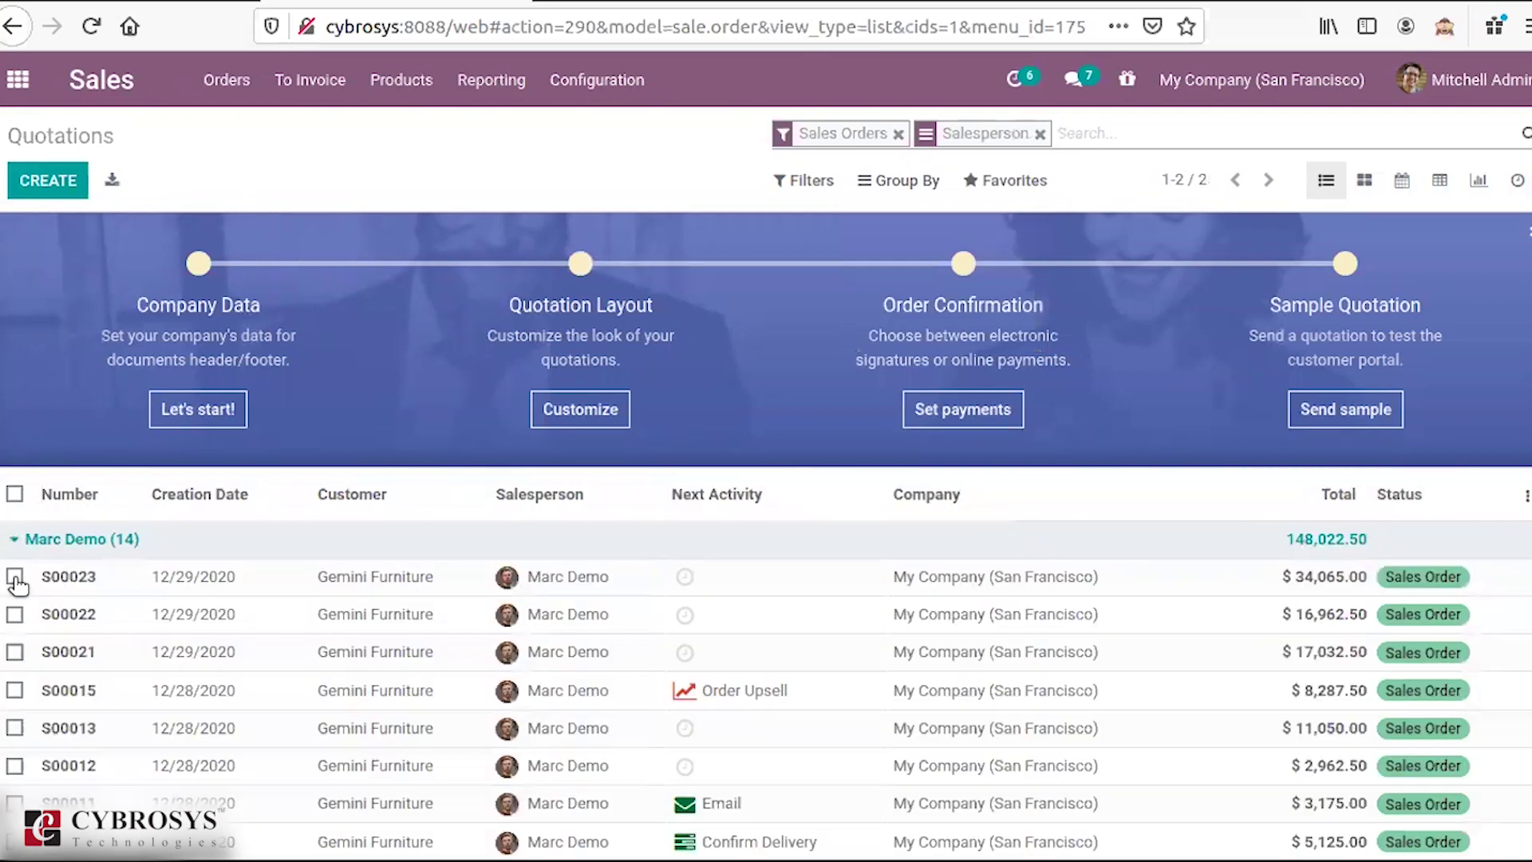
pyautogui.click(16, 539)
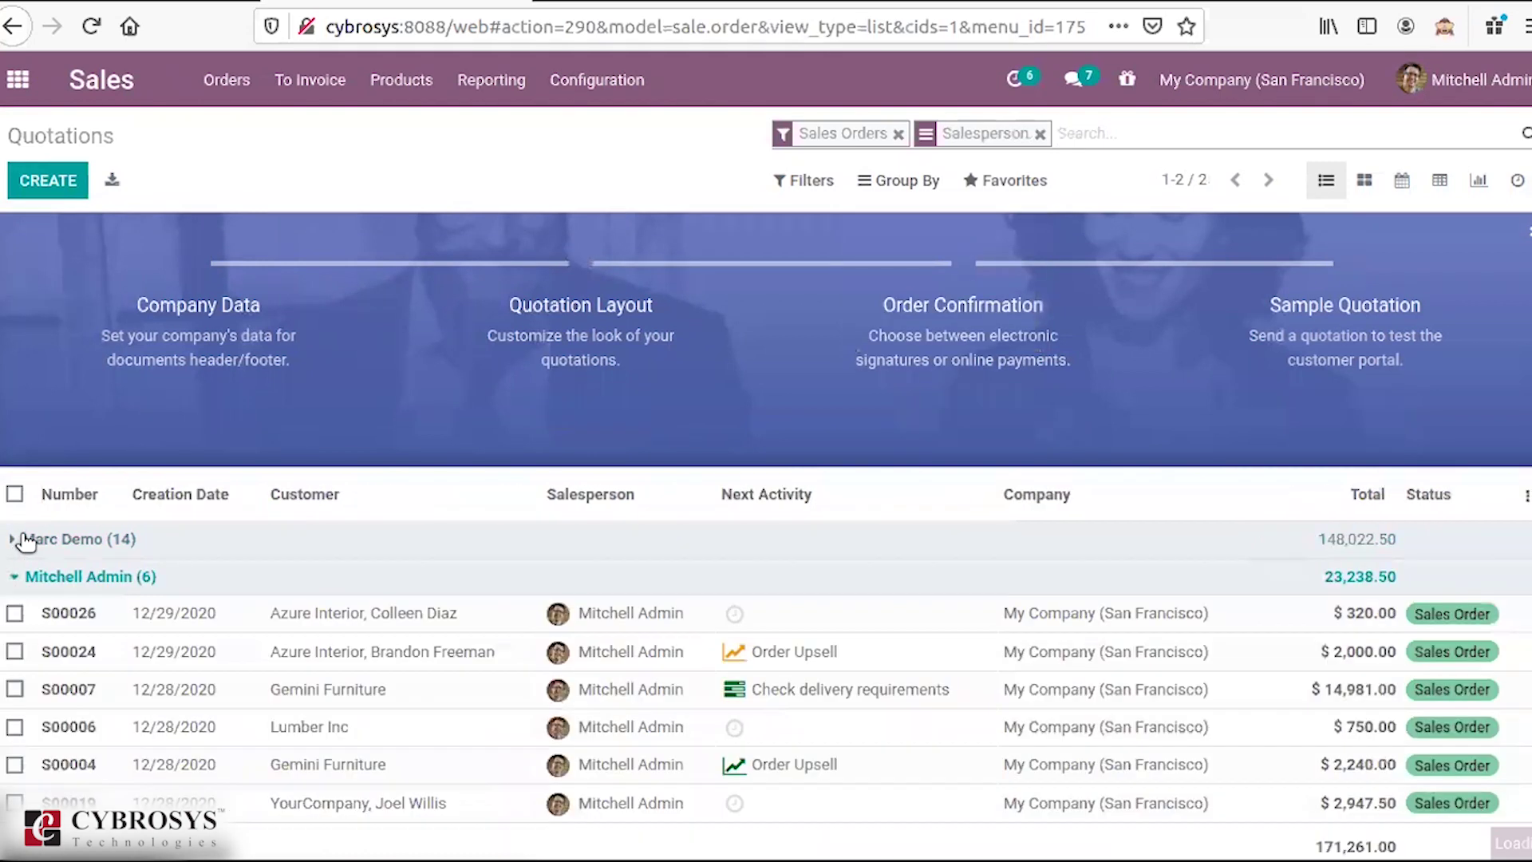
pyautogui.click(932, 184)
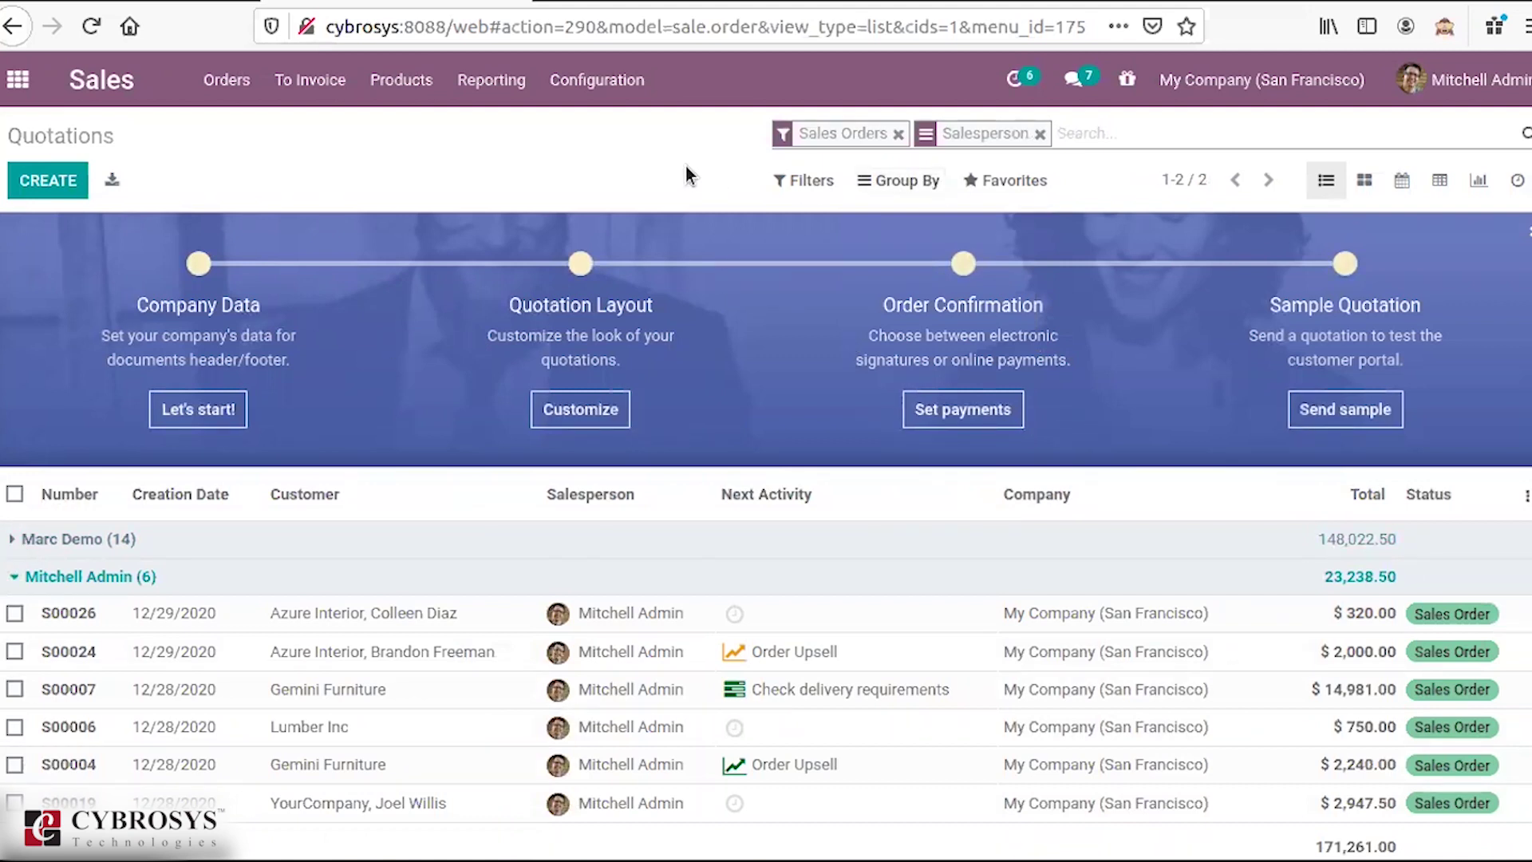
pyautogui.click(762, 189)
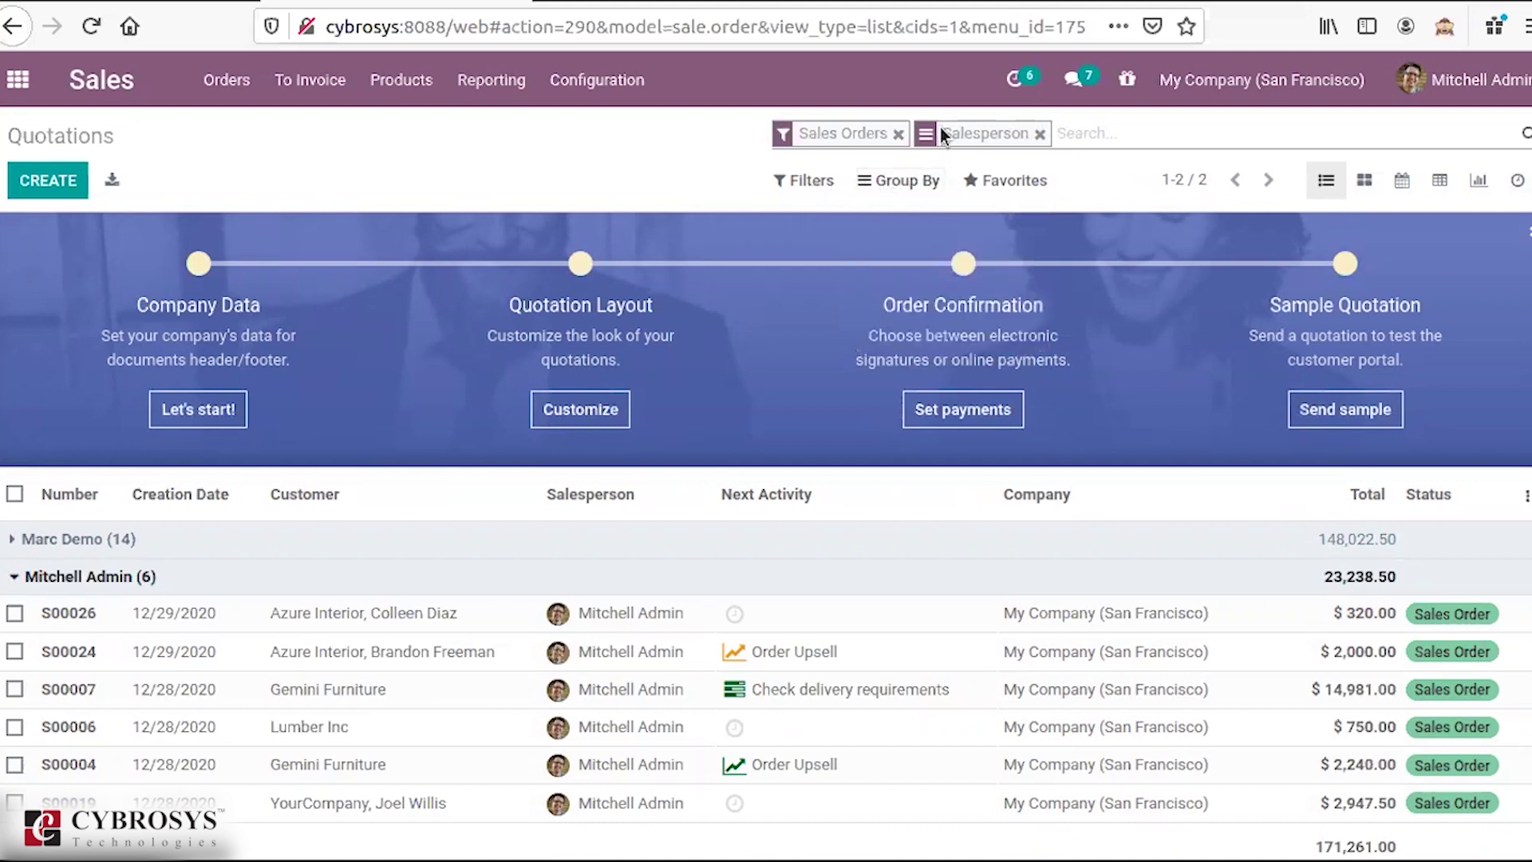
# Step: Remove the Sales Orders filter, view the salesperson groups as Kanban cards, and return to the list view
pyautogui.click(898, 134)
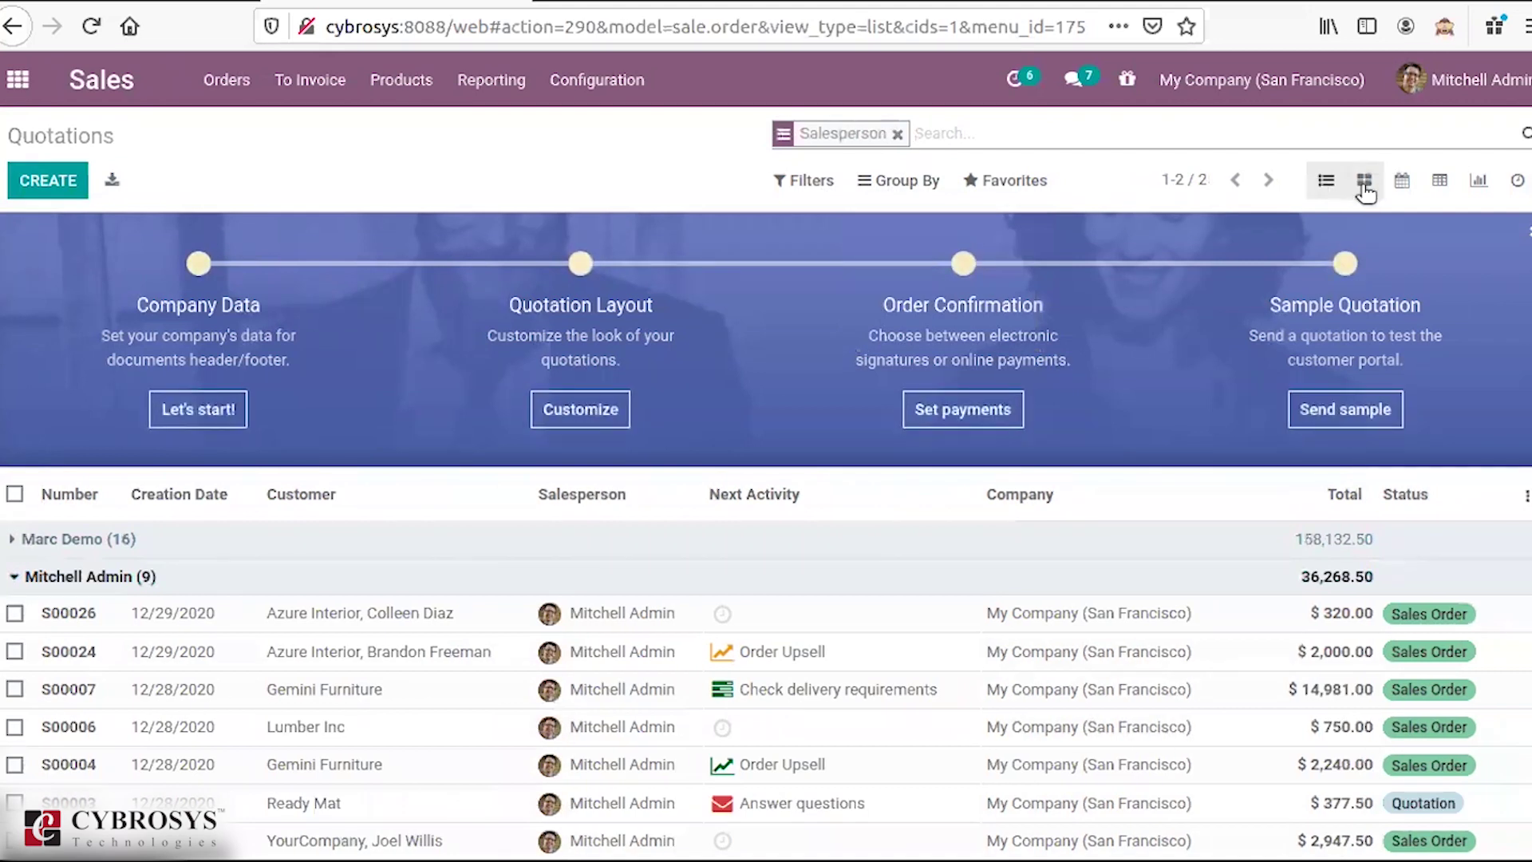
pyautogui.click(1366, 185)
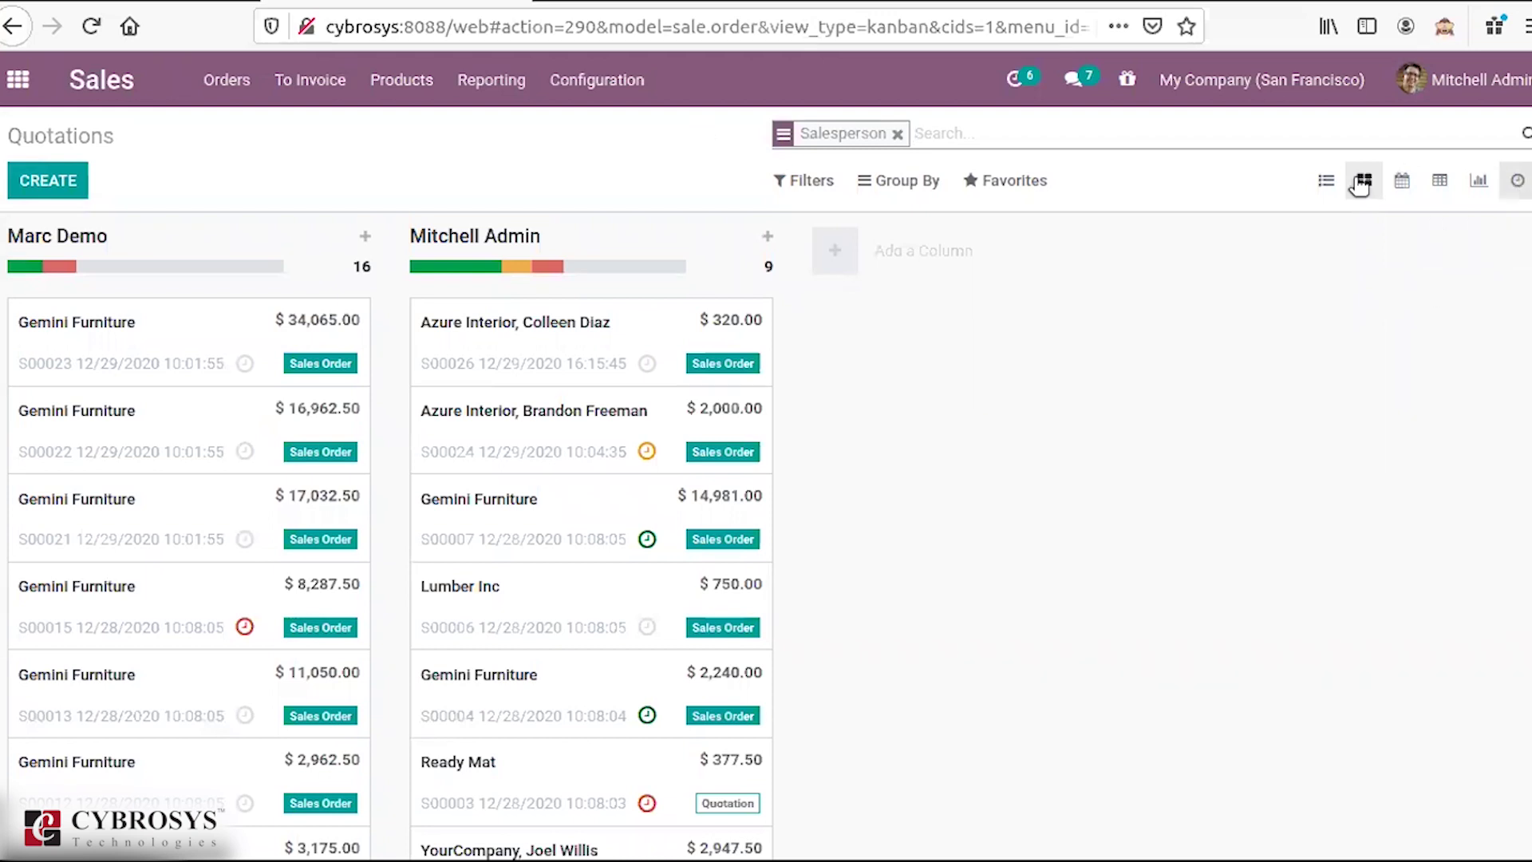
pyautogui.click(1329, 190)
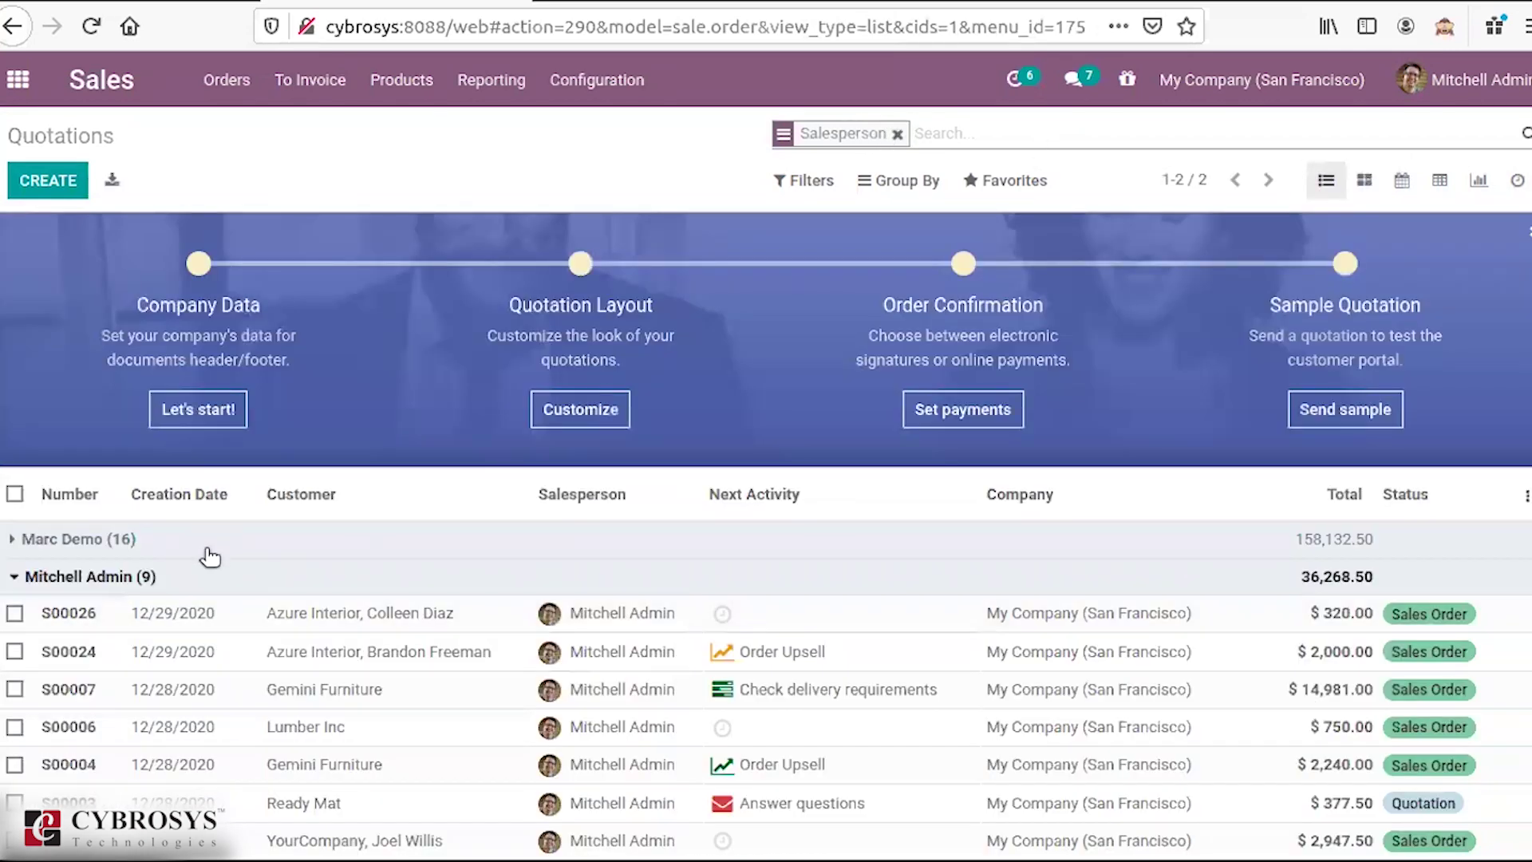
# Step: Clear the Salesperson grouping and open the newest sales order, the $320.00 one, at its message log
pyautogui.press('BackSpace')
pyautogui.click(359, 543)
pyautogui.scroll(-5, 766, 479)
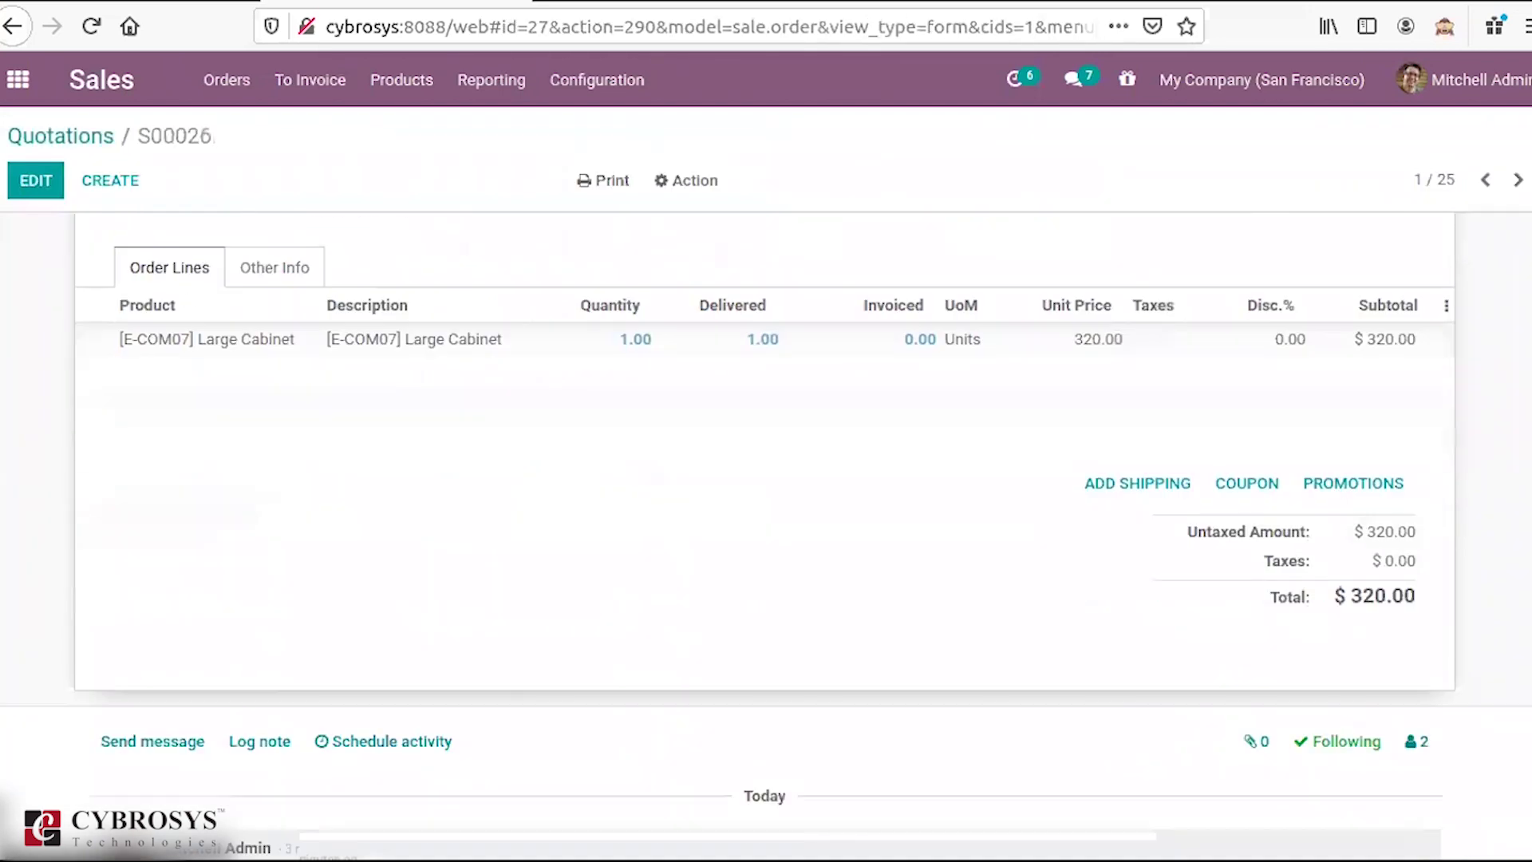
pyautogui.scroll(-3, 601, 740)
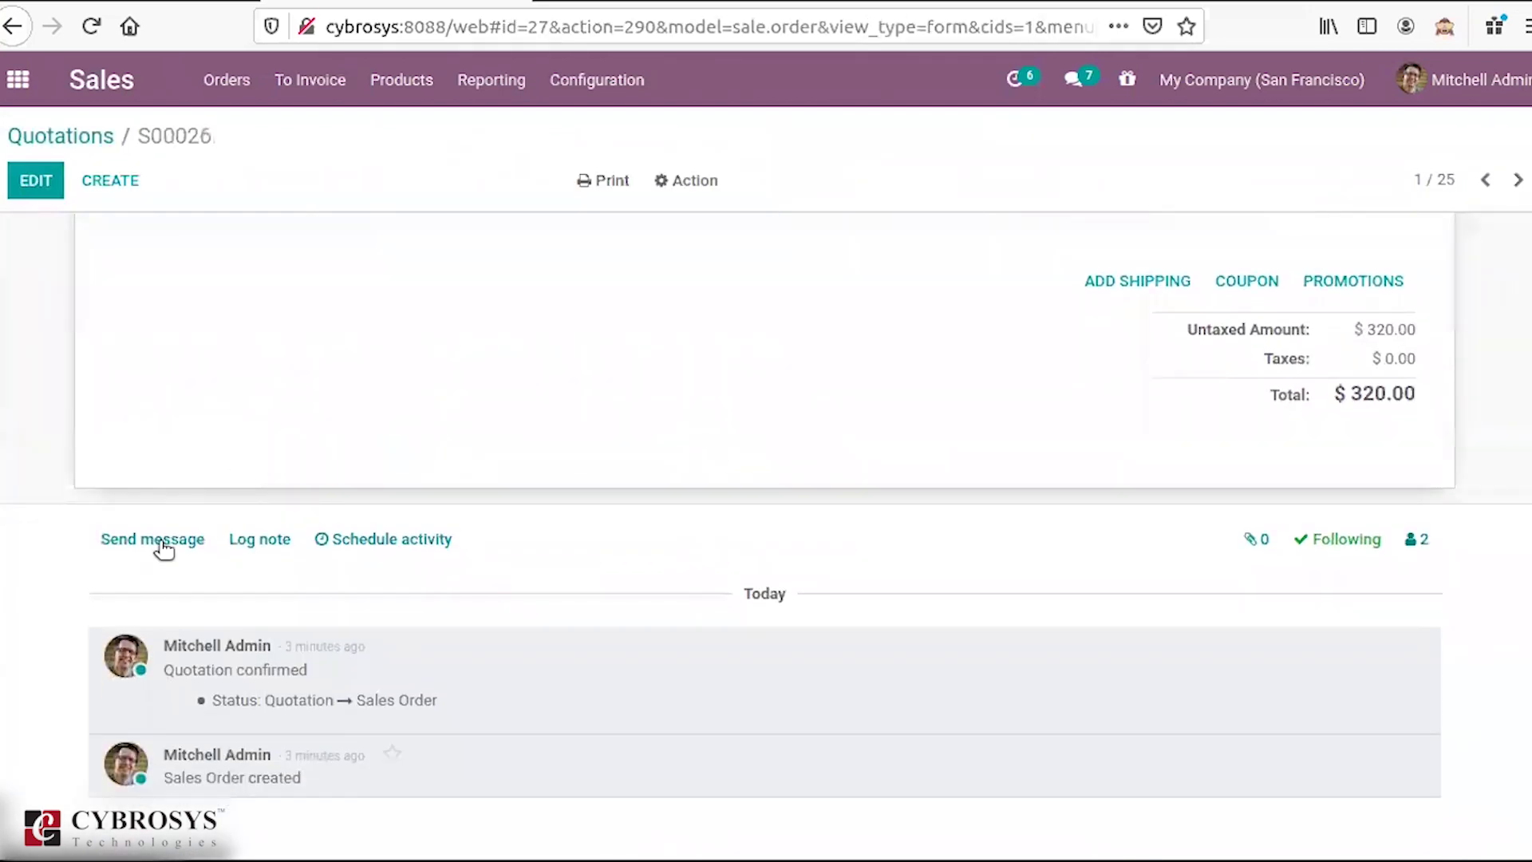
# Step: Examine the order's Send message, Log note and Schedule activity options and its logged history
pyautogui.click(155, 541)
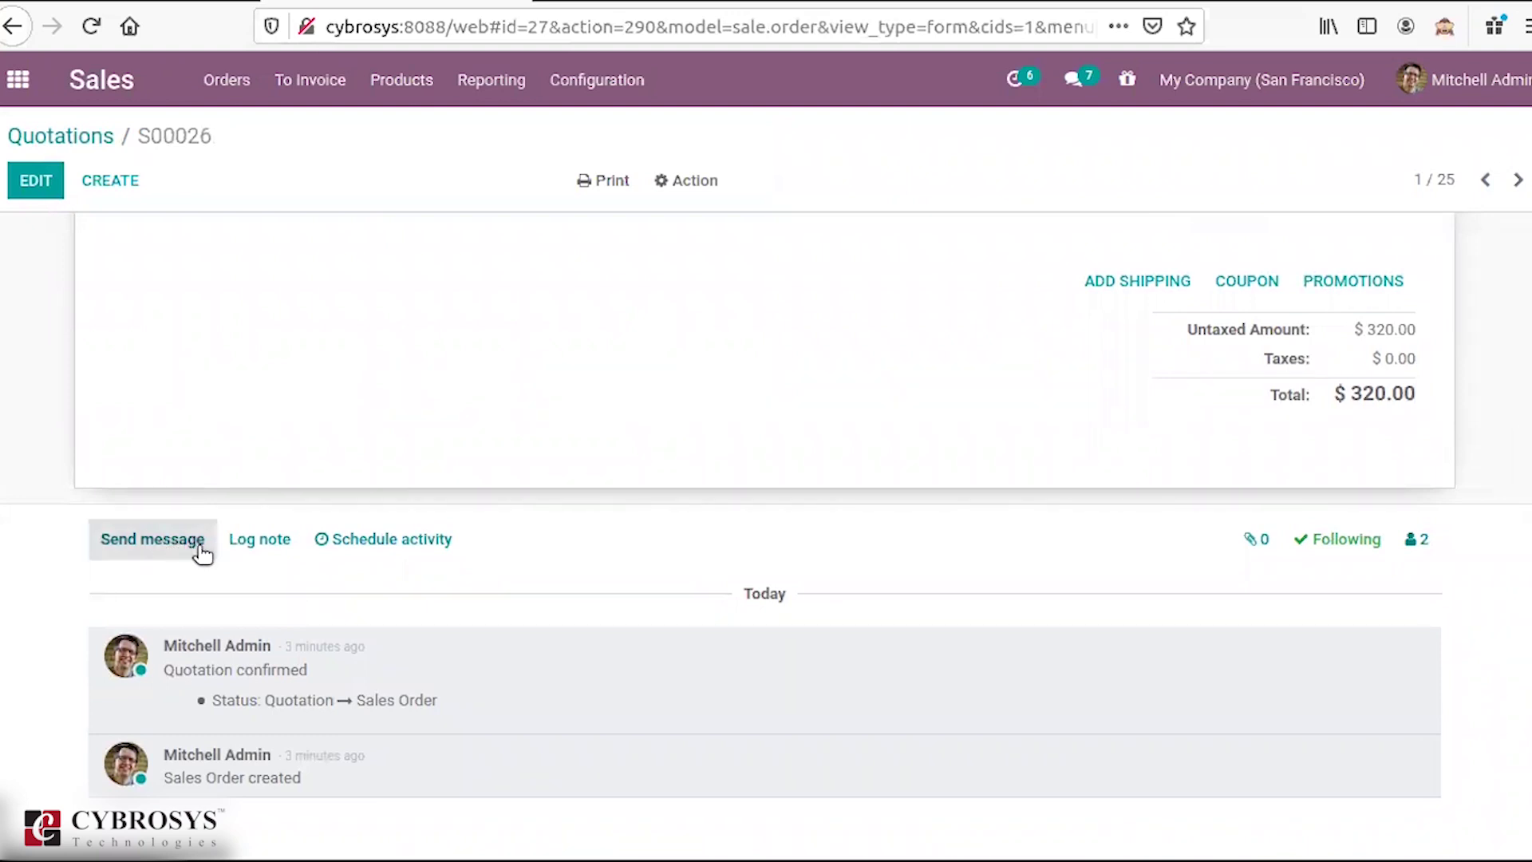
pyautogui.click(254, 540)
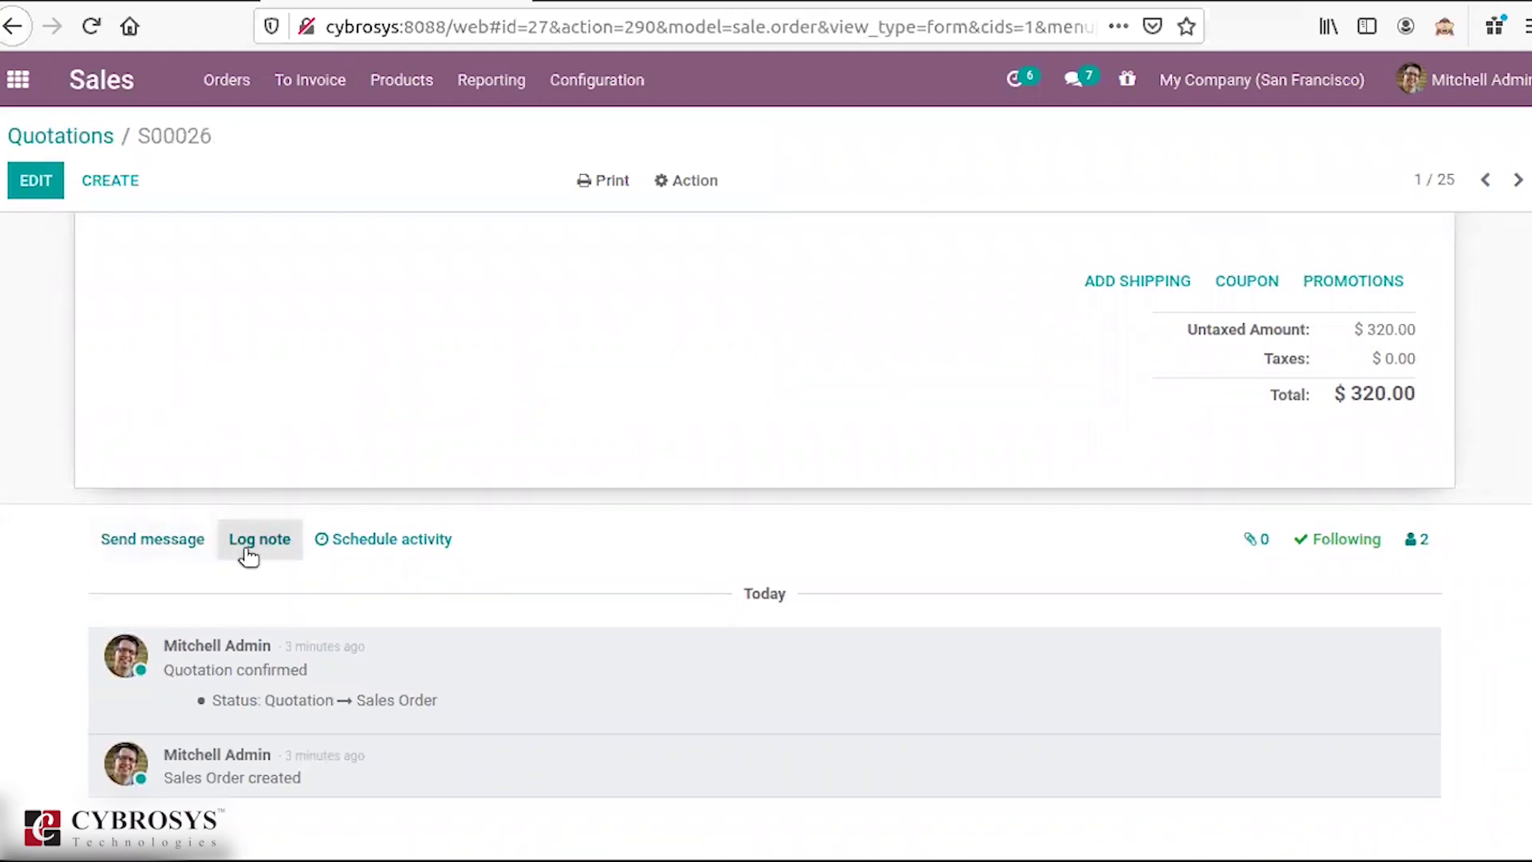
pyautogui.click(336, 549)
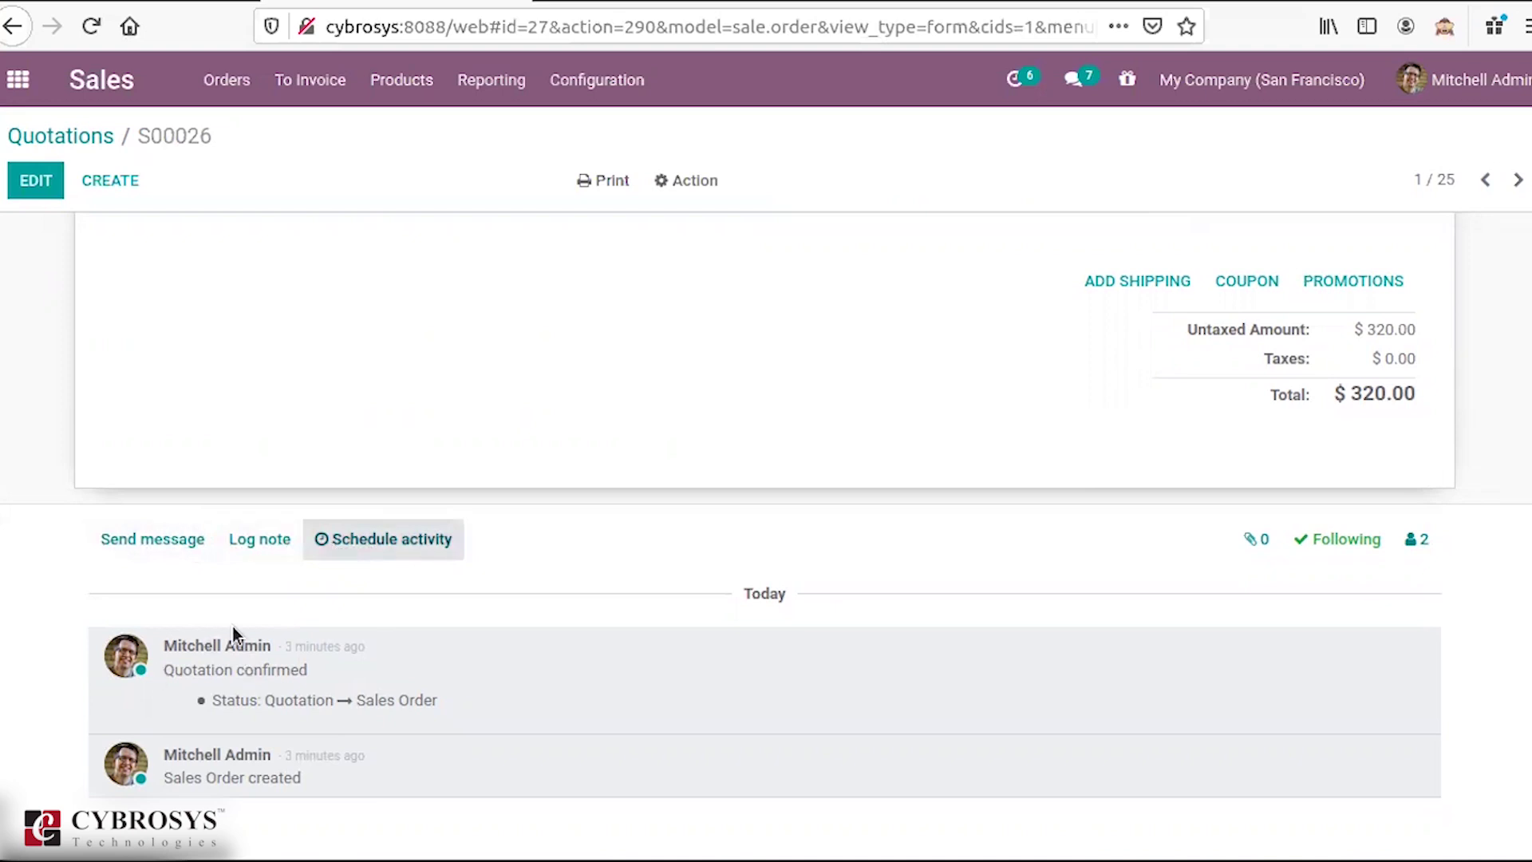
pyautogui.click(296, 689)
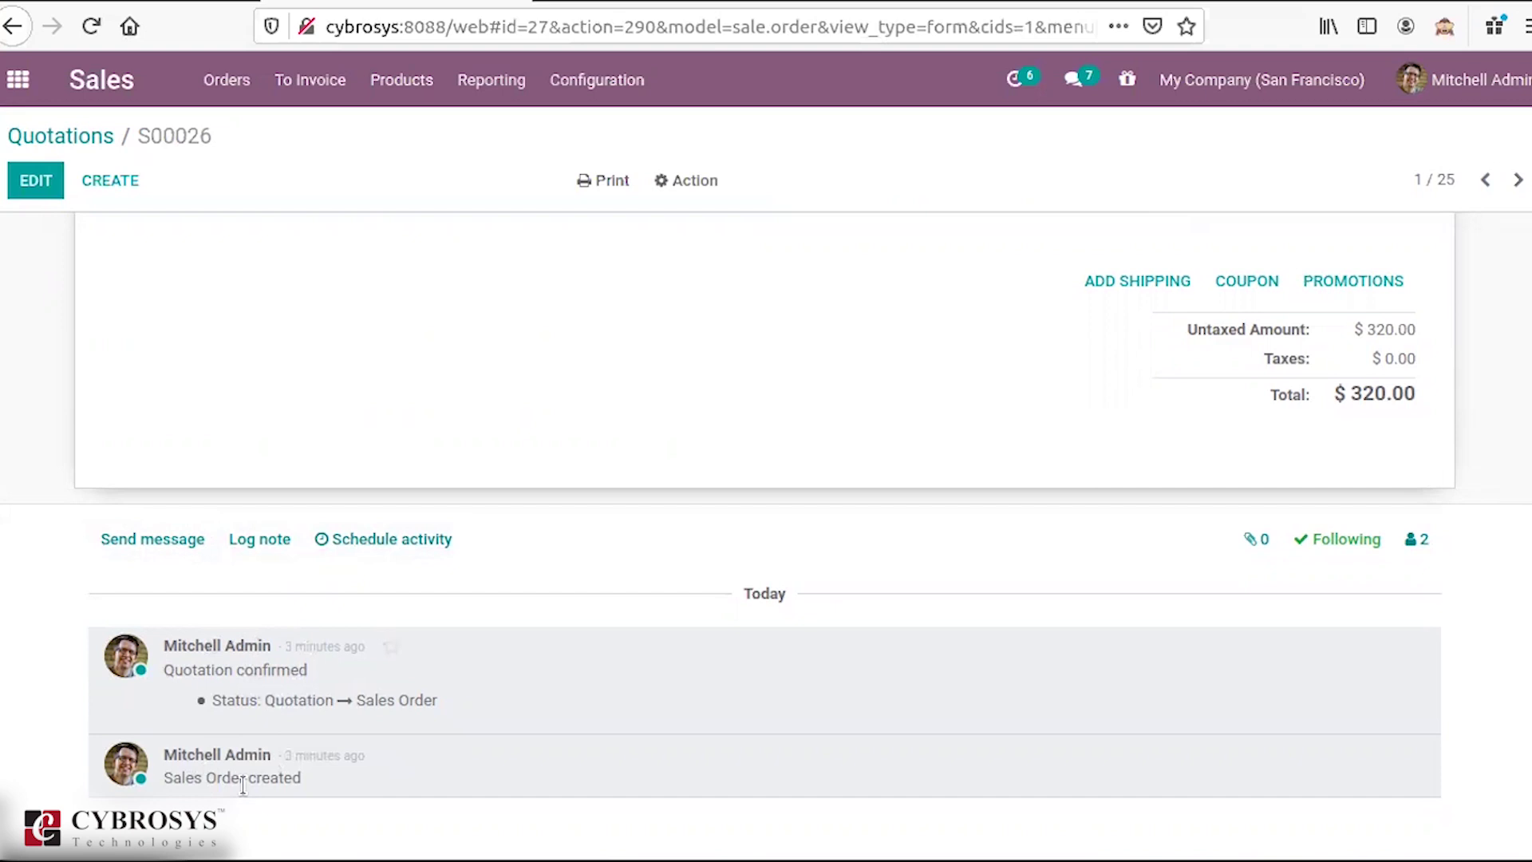
# Step: Review the available activity types and schedule a To Do activity on the sales order, due 01/03/2021
pyautogui.click(393, 536)
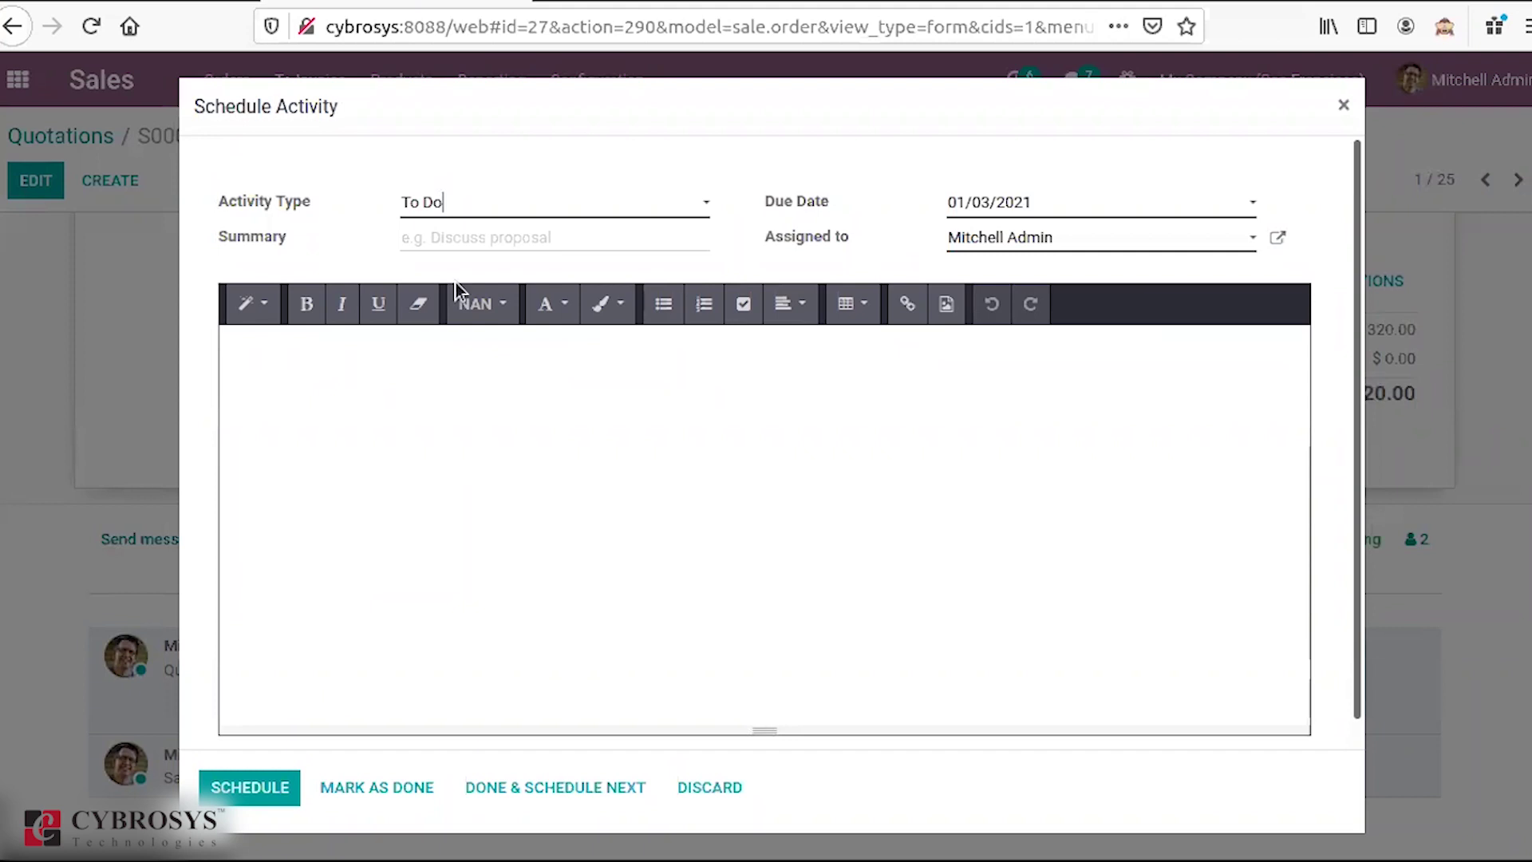
pyautogui.click(564, 201)
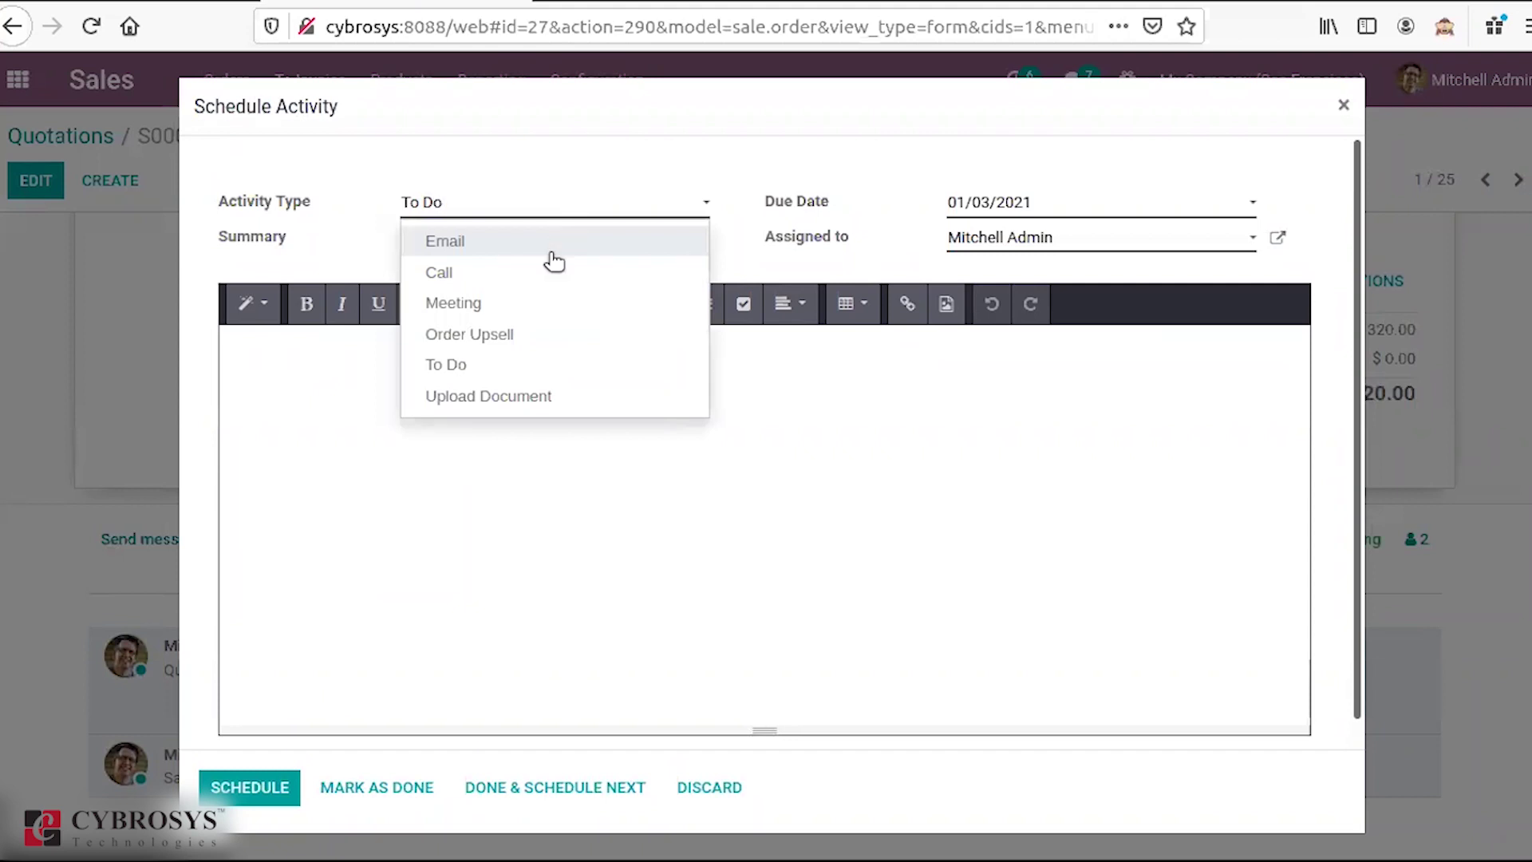
pyautogui.click(360, 582)
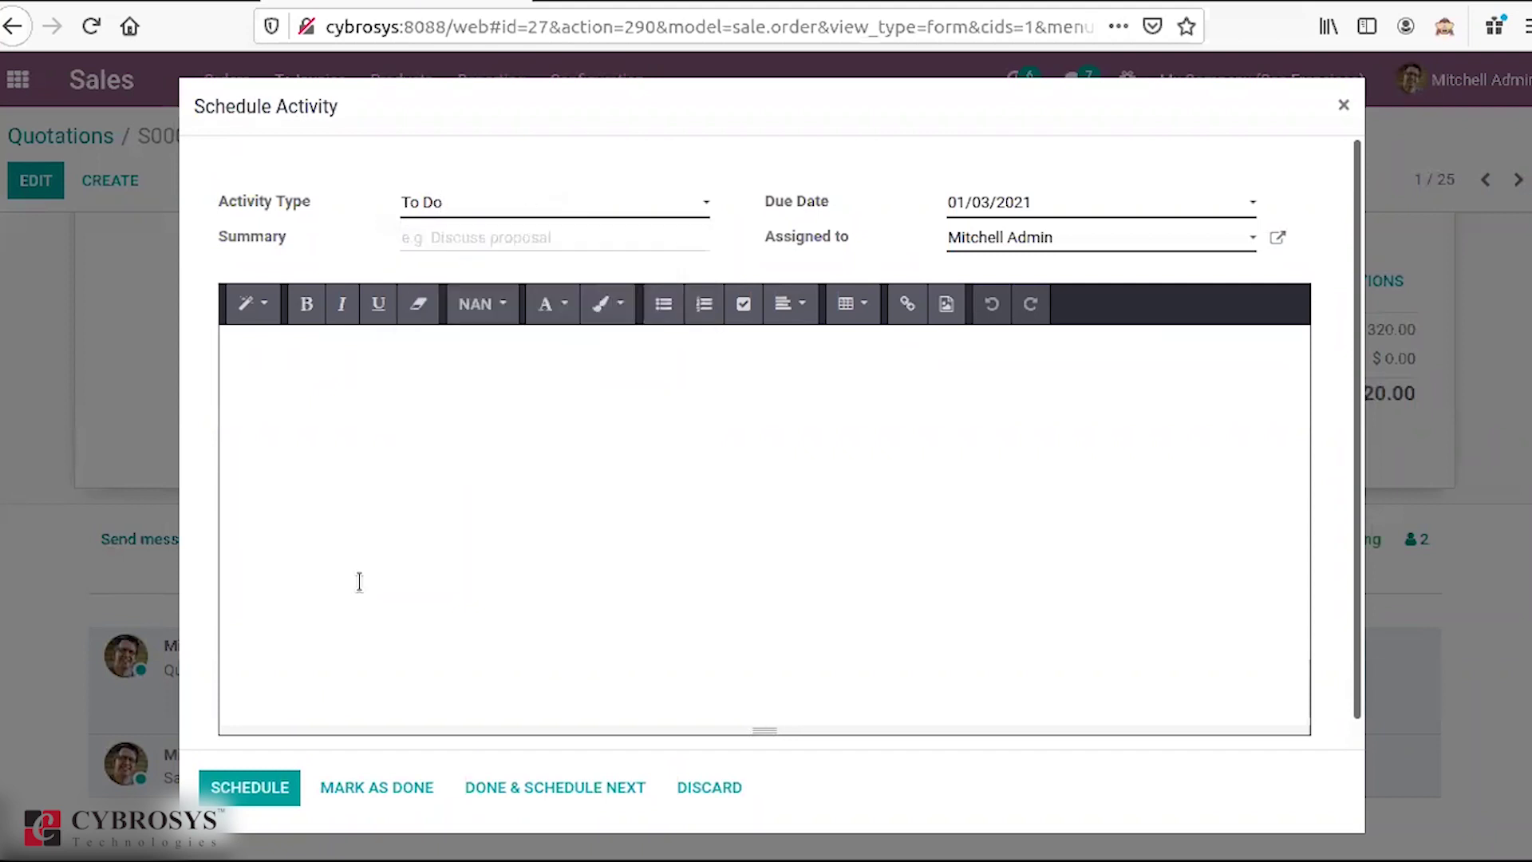
pyautogui.click(253, 786)
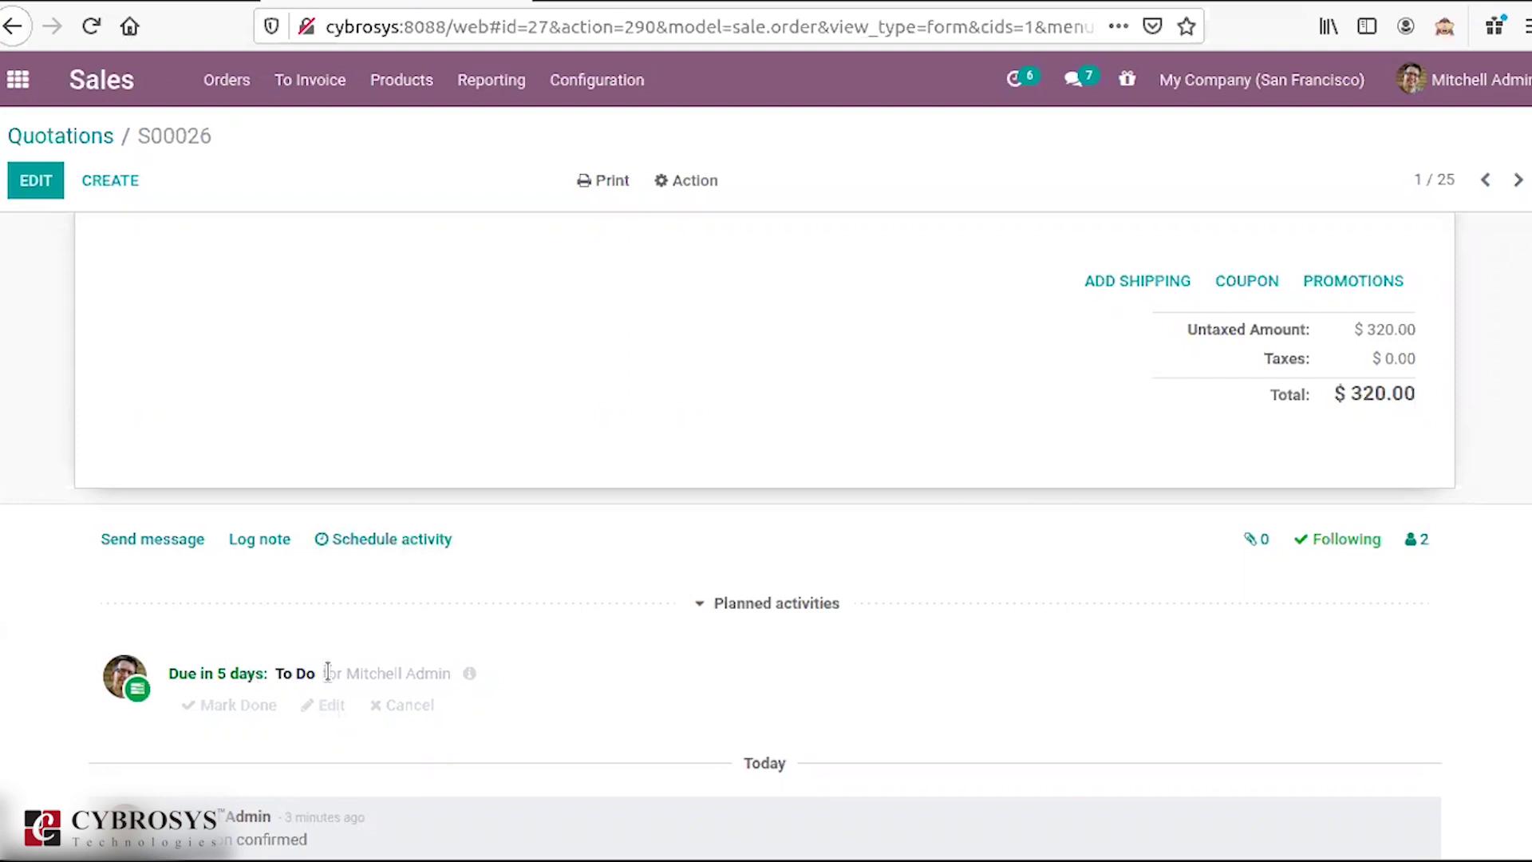
# Step: Open the message form for the order's followers without sending anything, and open the Sales Orders list
pyautogui.click(175, 539)
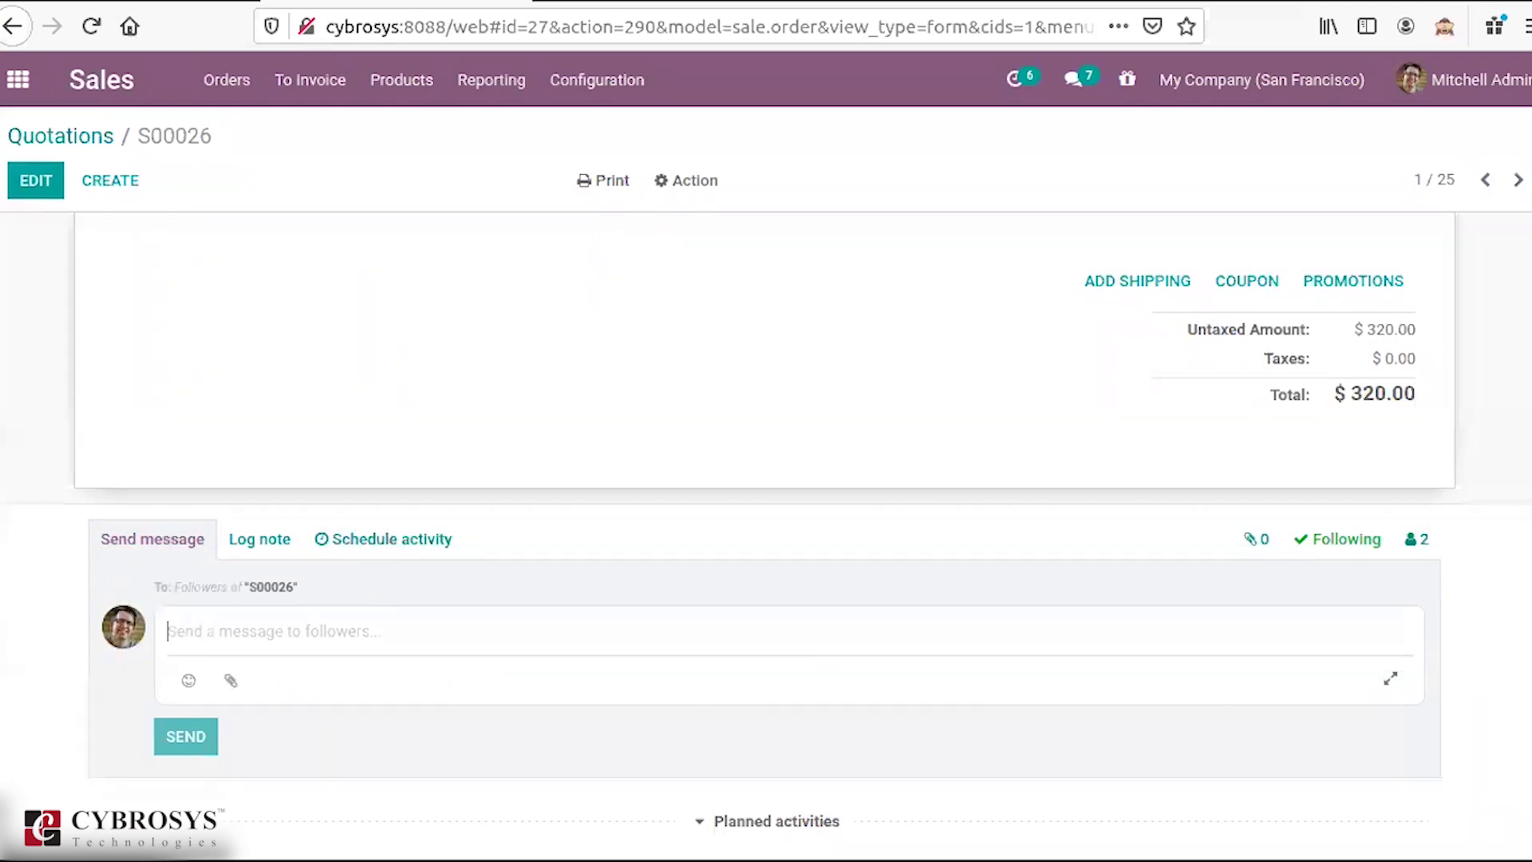
pyautogui.scroll(1, 766, 567)
pyautogui.scroll(5, 766, 538)
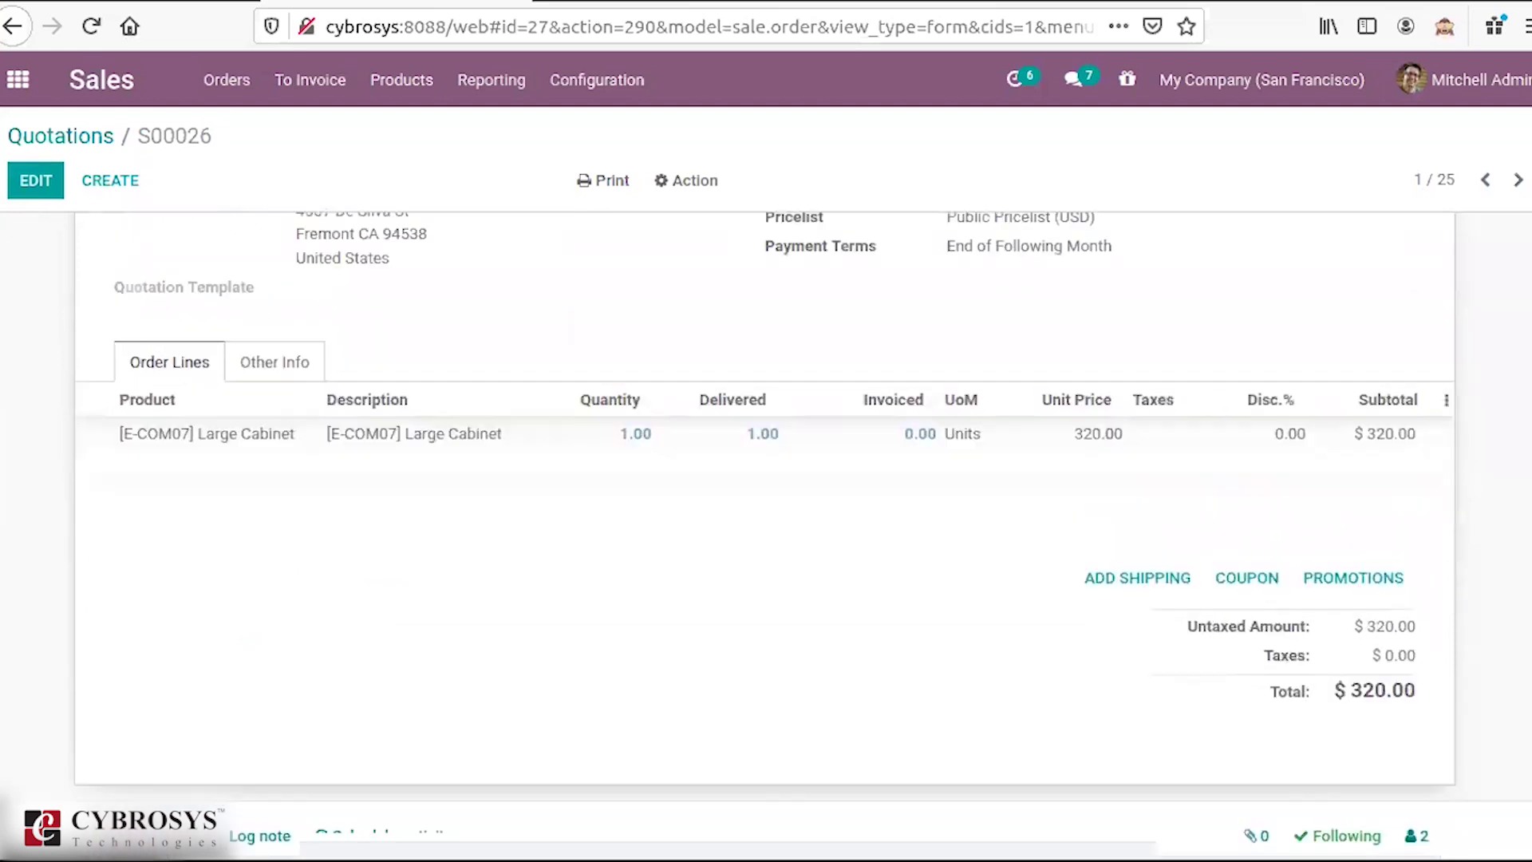
pyautogui.scroll(3, 766, 539)
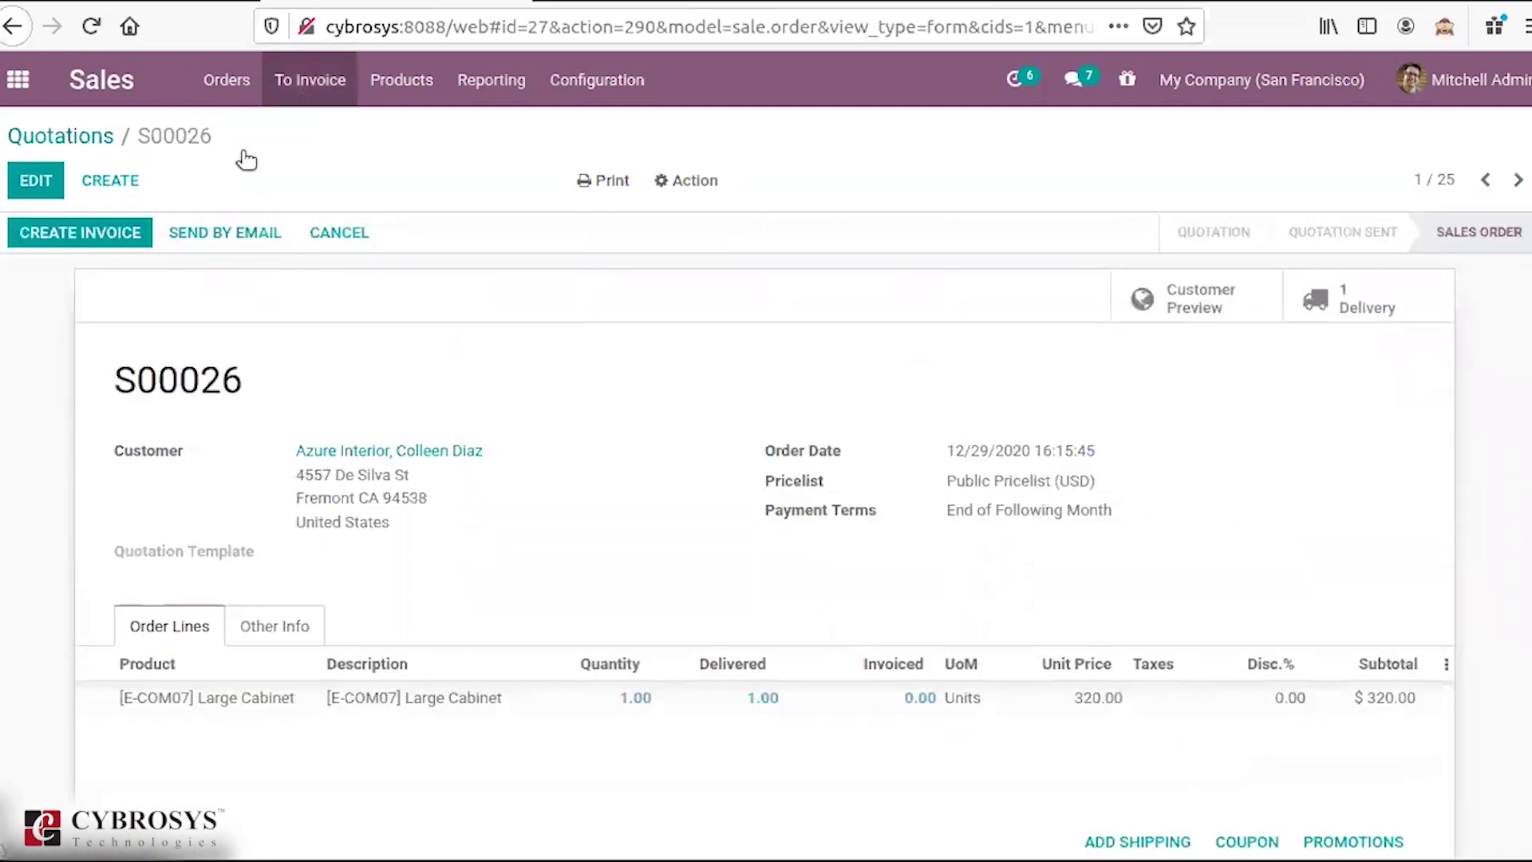
pyautogui.click(232, 91)
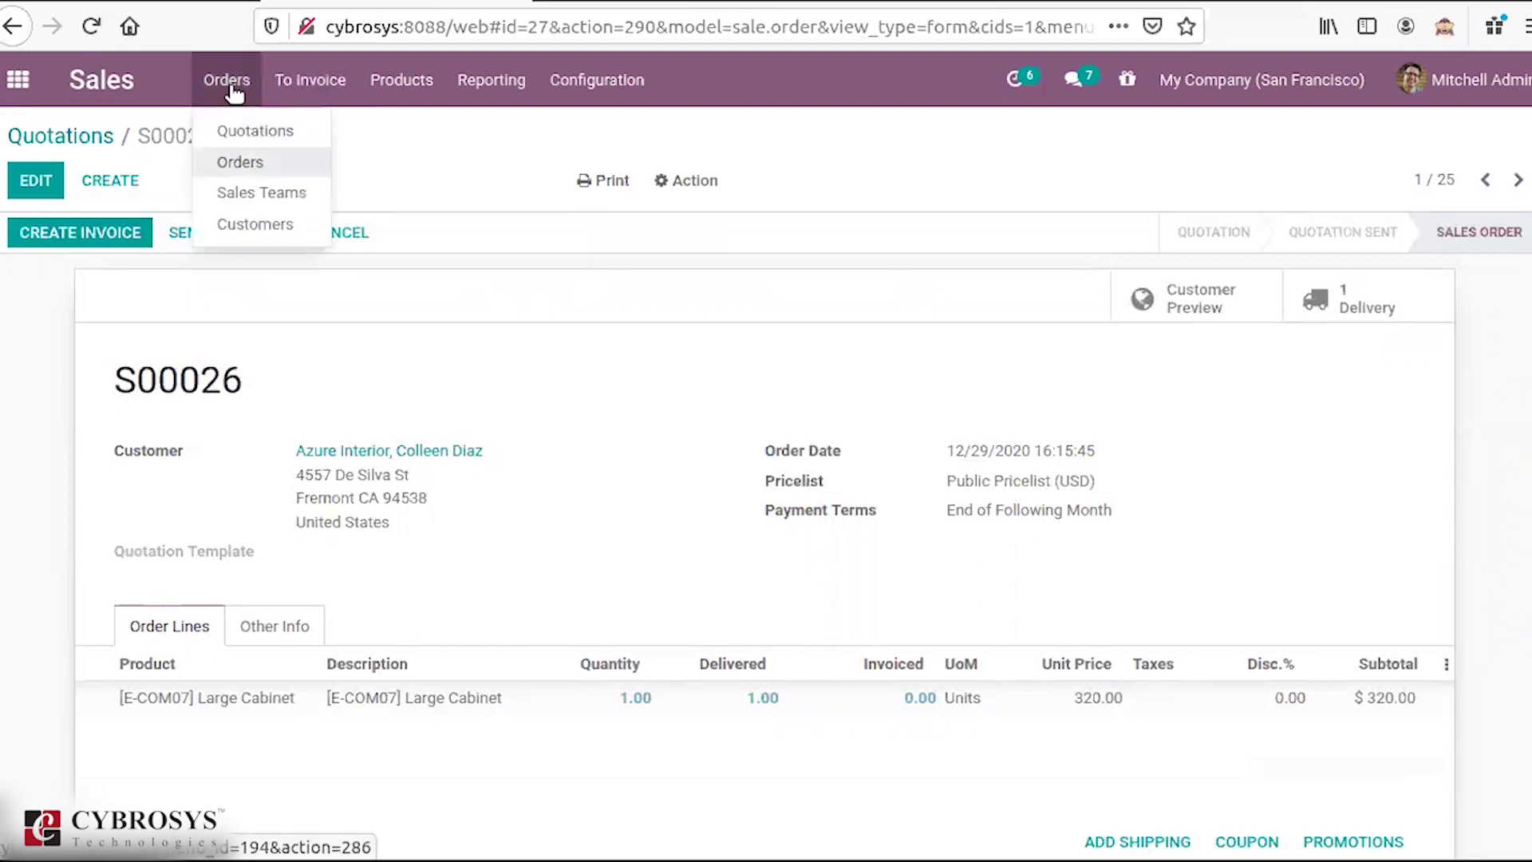
pyautogui.click(232, 91)
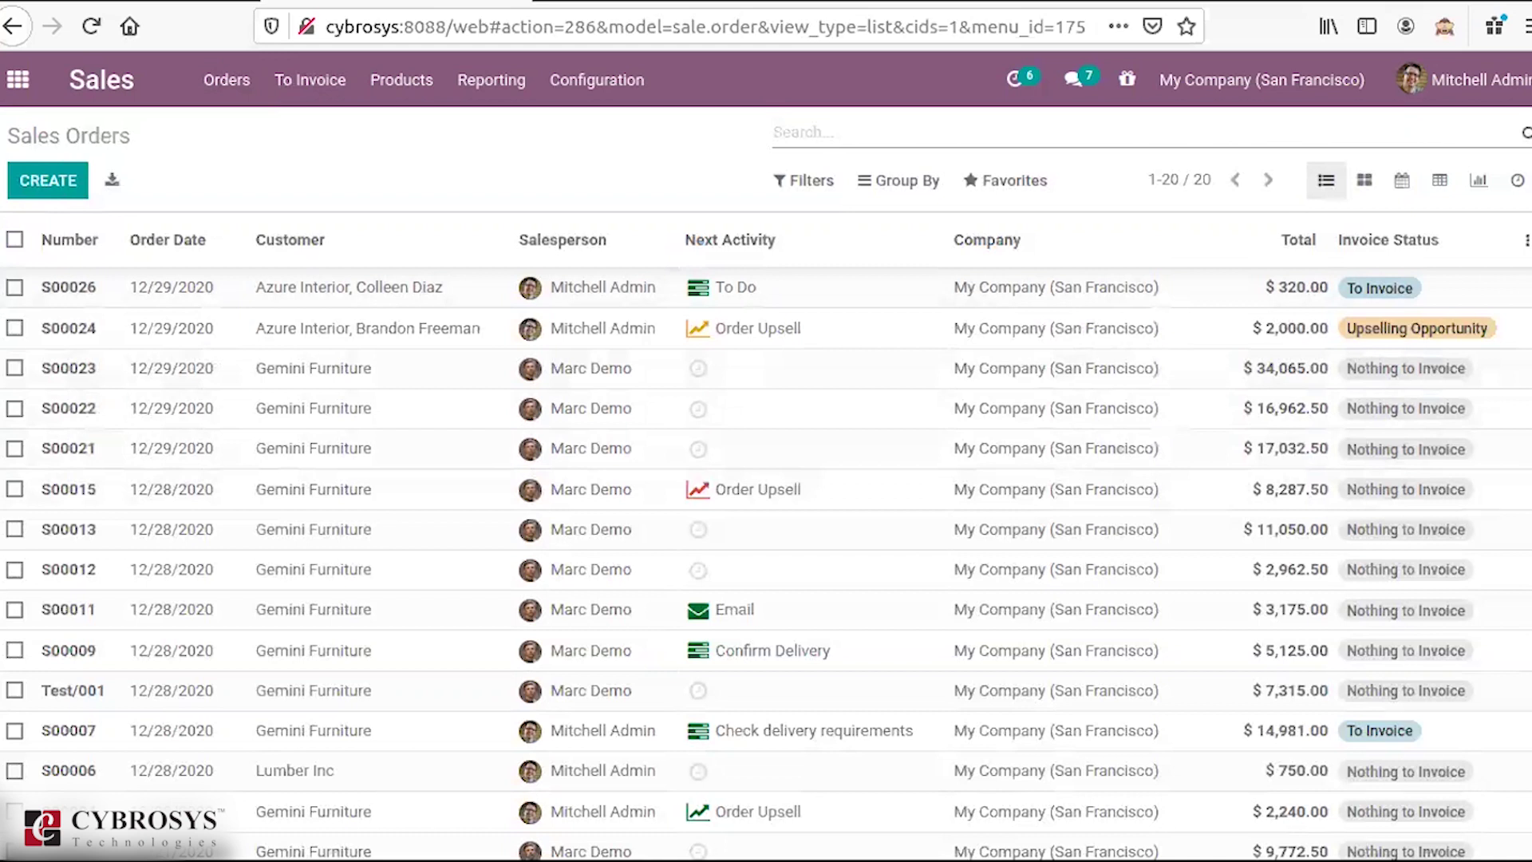
# Step: Look through the Sales Orders list, a blank order form and the $8,287.50 Gemini Furniture order, and return to the list
pyautogui.scroll(-3, 1038, 451)
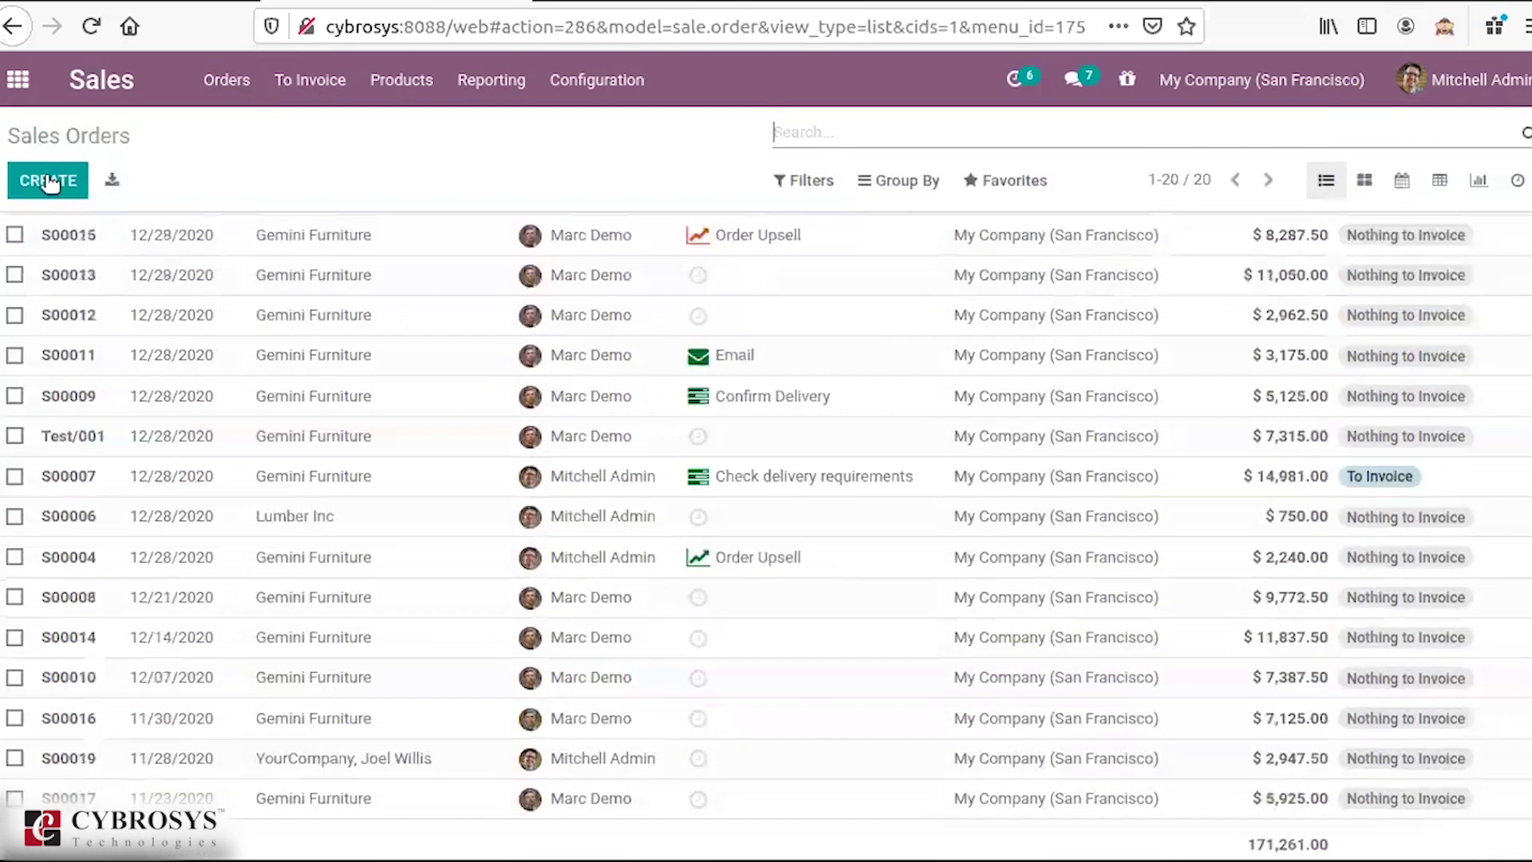
pyautogui.scroll(3, 48, 183)
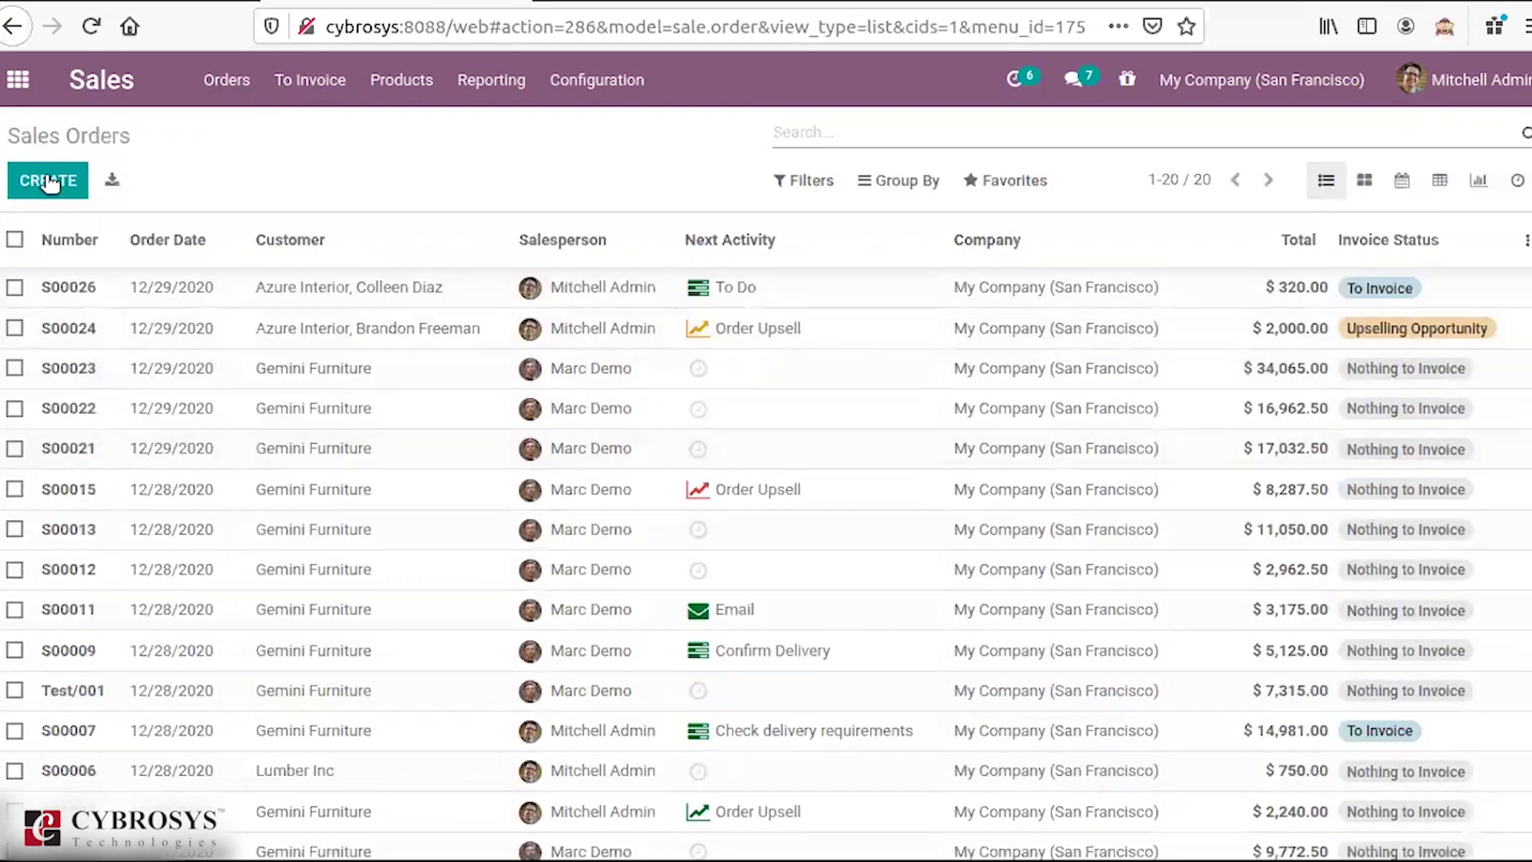
pyautogui.click(48, 183)
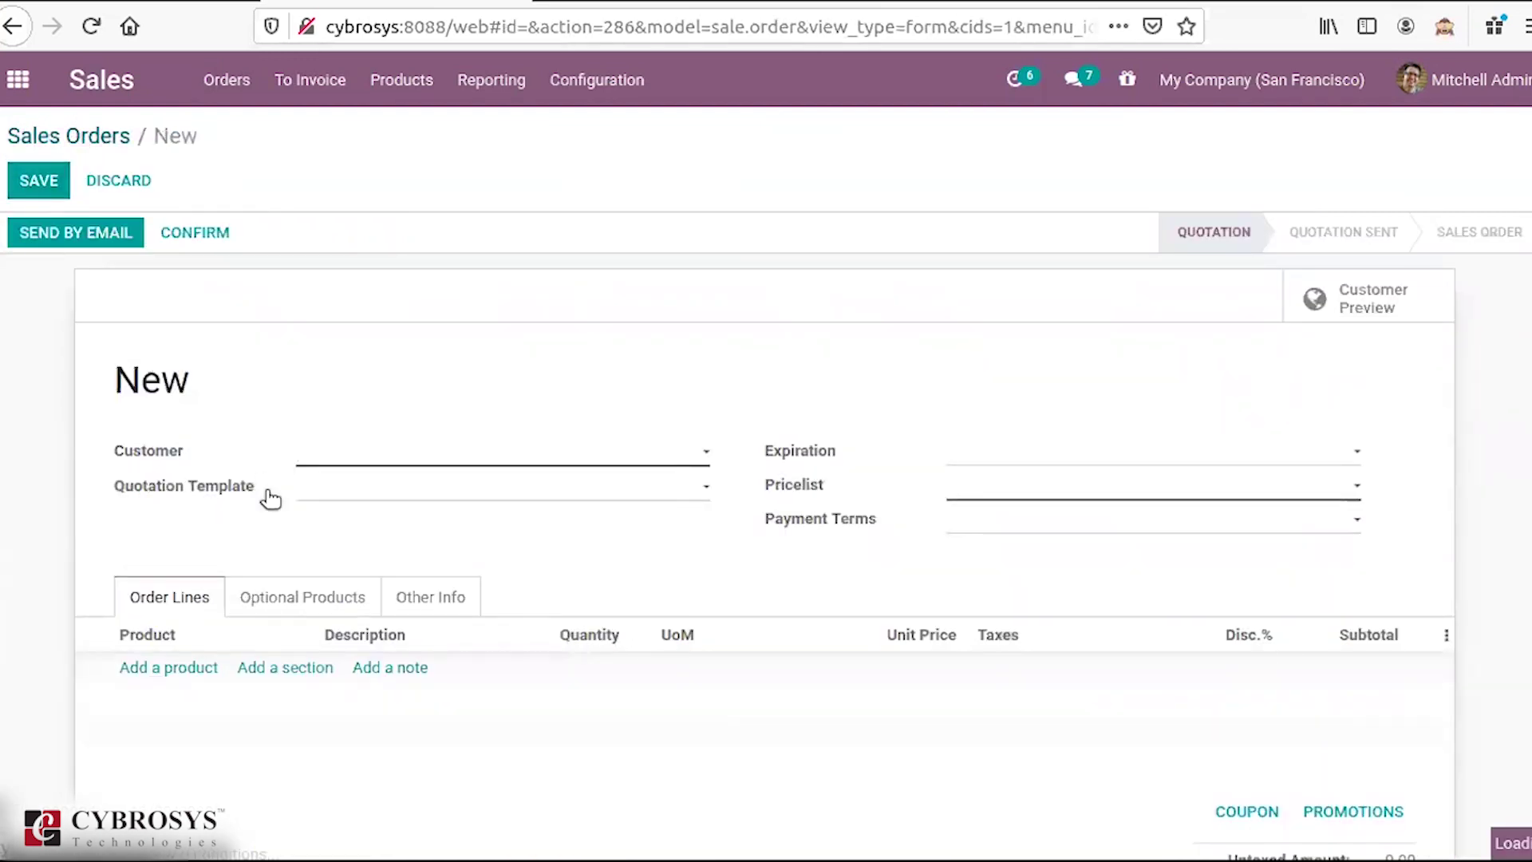
pyautogui.hotkey('alt', 'Left')
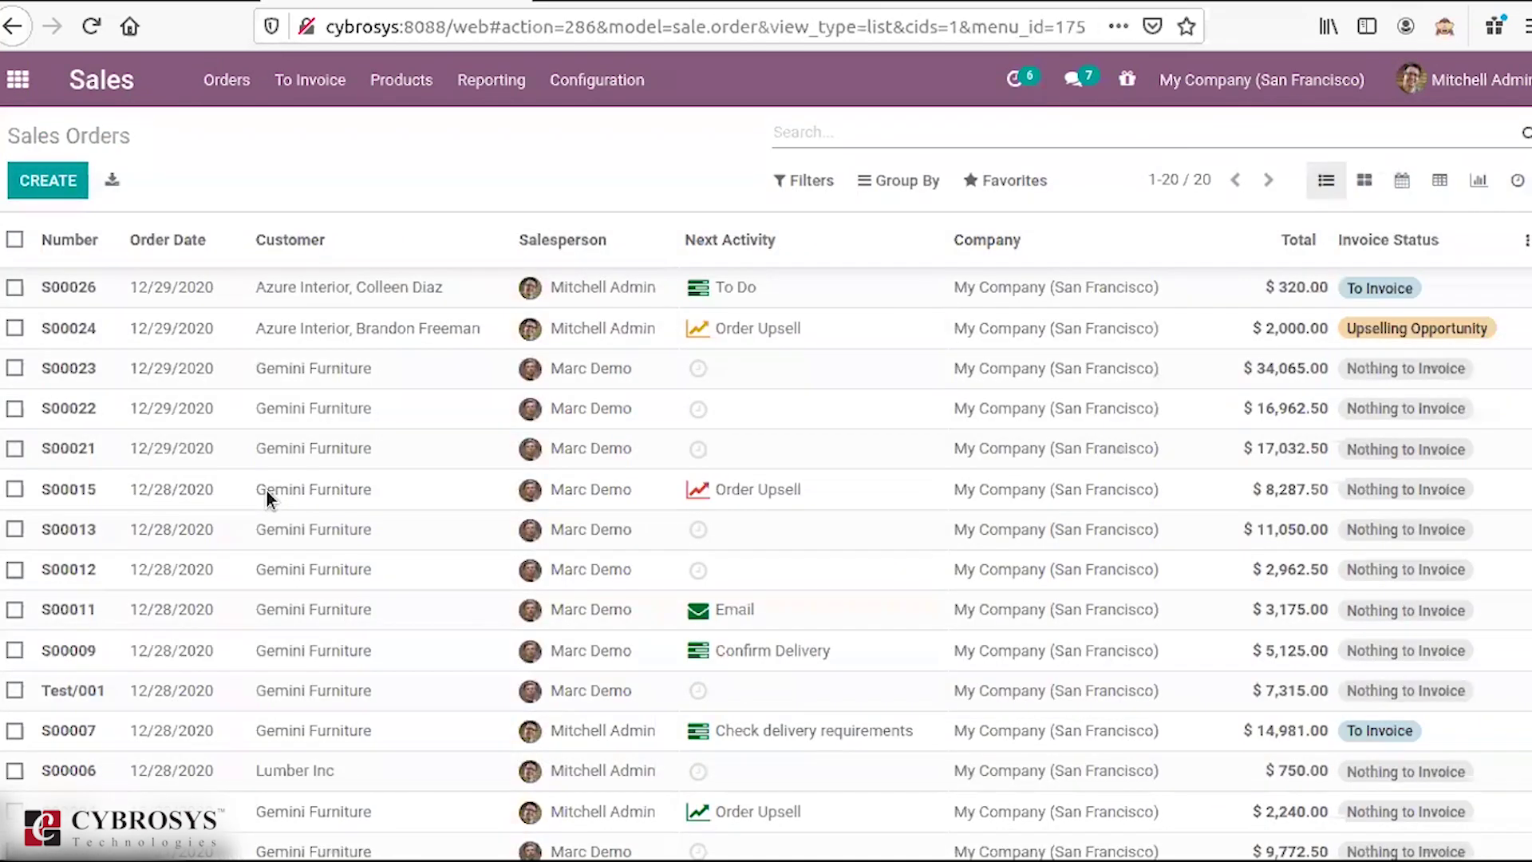
pyautogui.click(265, 489)
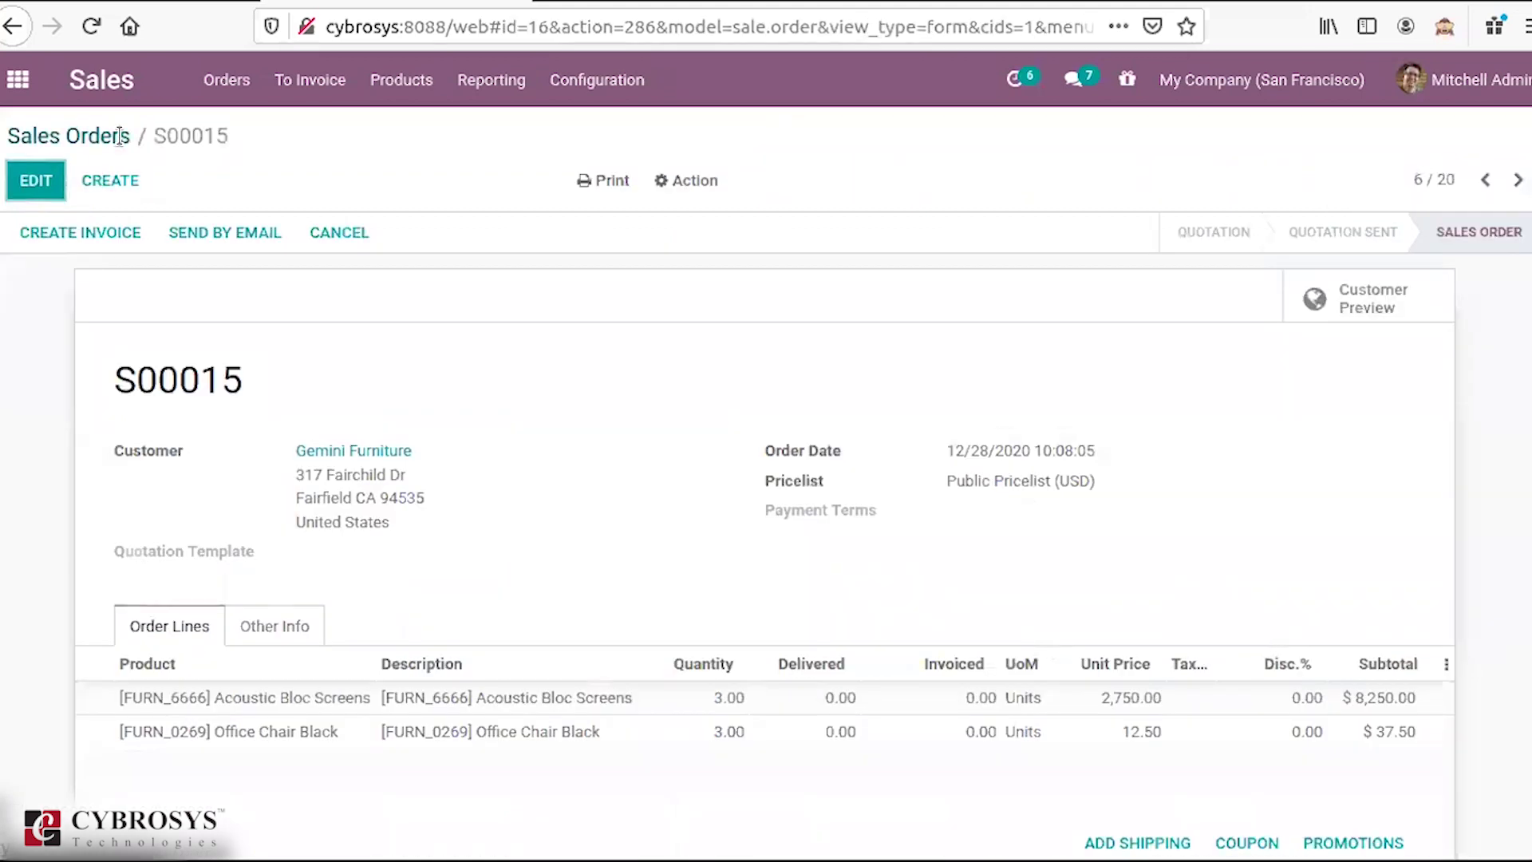
pyautogui.click(120, 137)
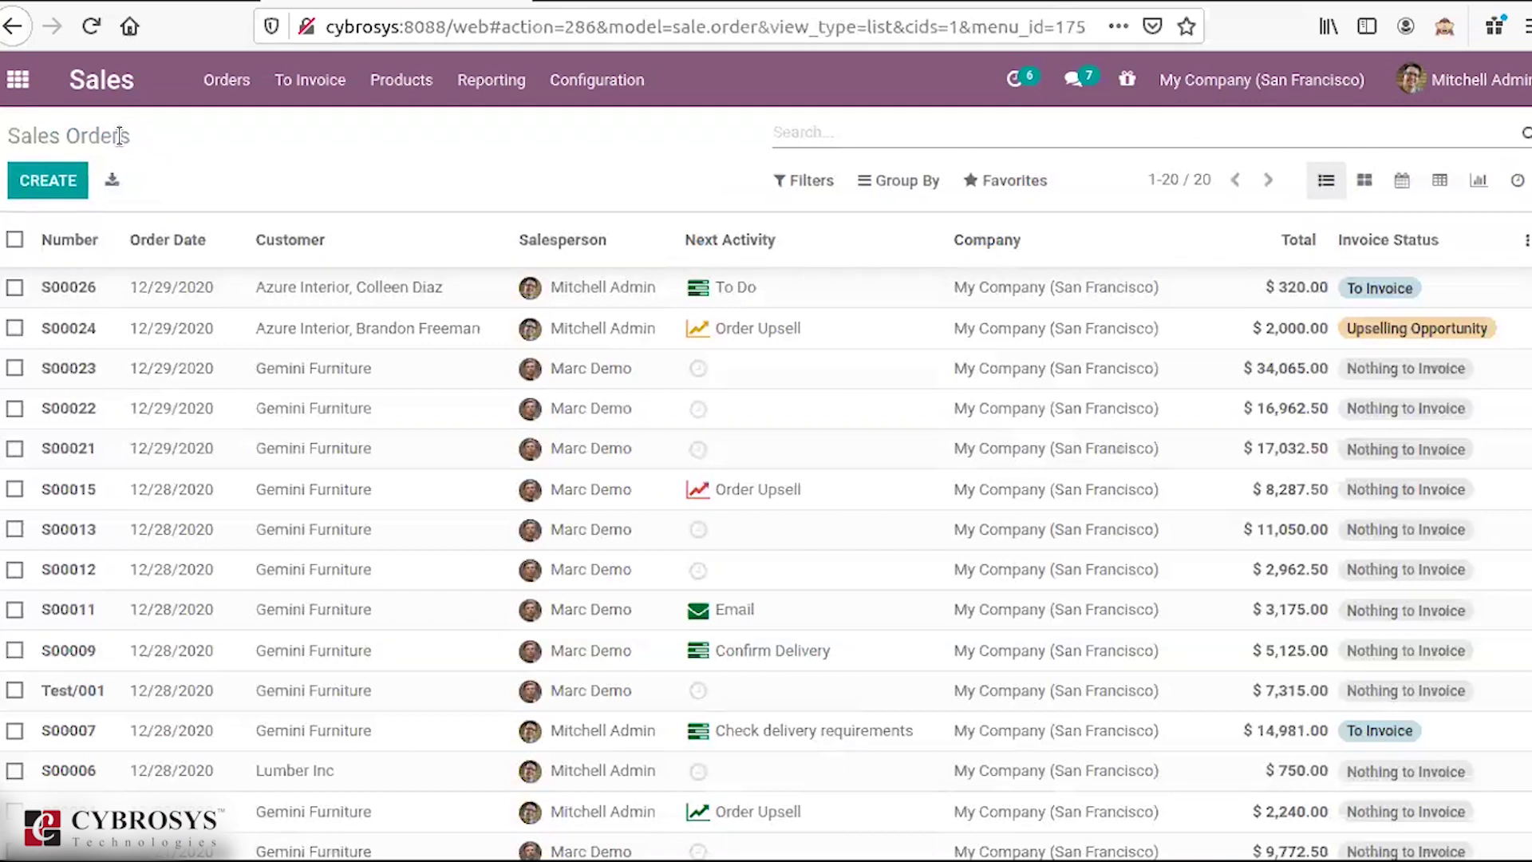
# Step: Review the Orders to Invoice list and open the Orders to Upsell list
pyautogui.click(317, 82)
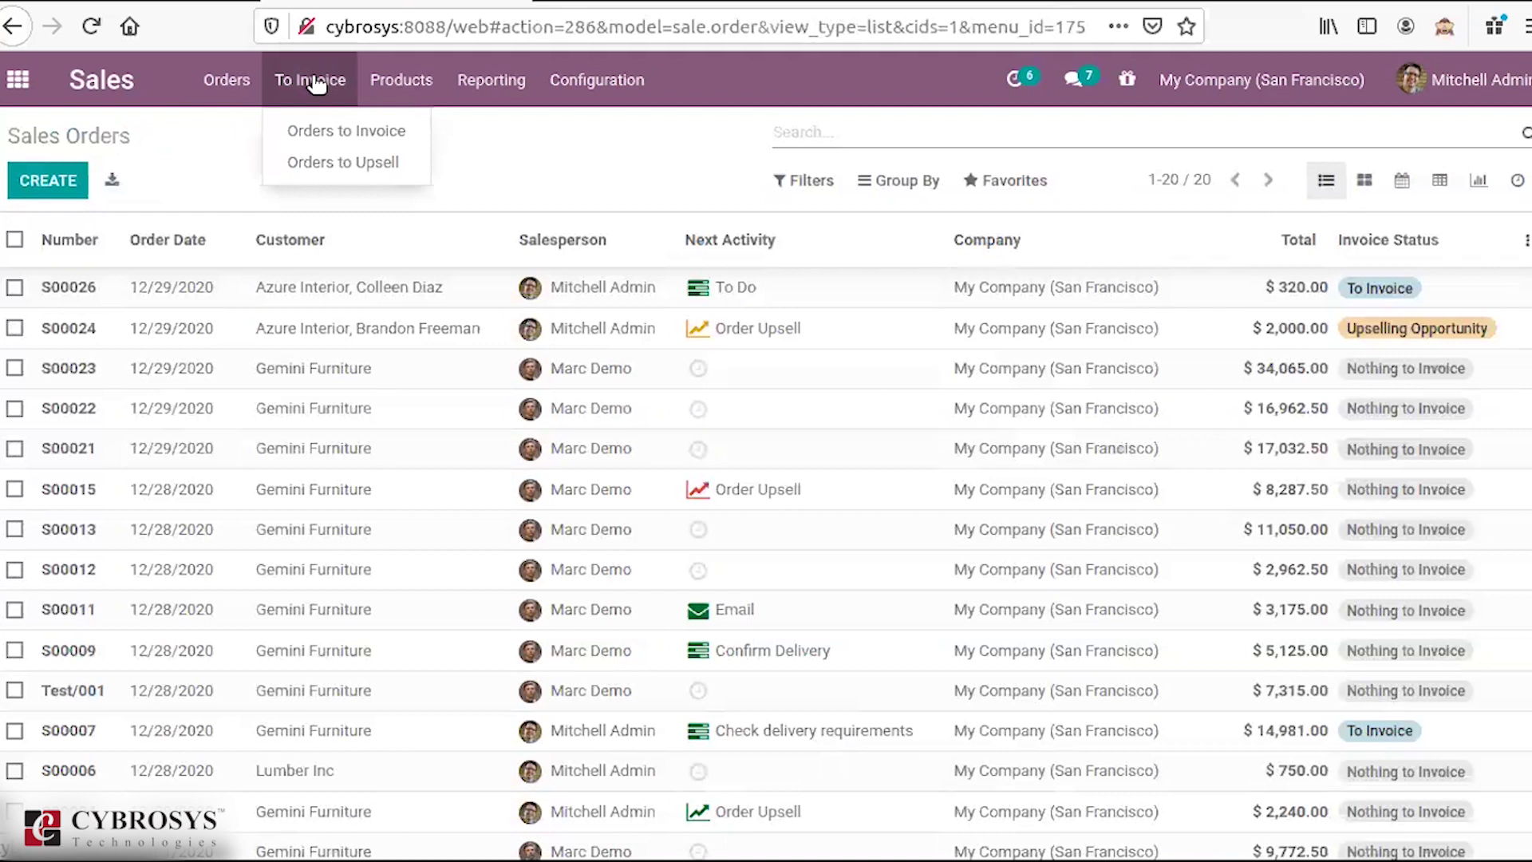
pyautogui.click(324, 132)
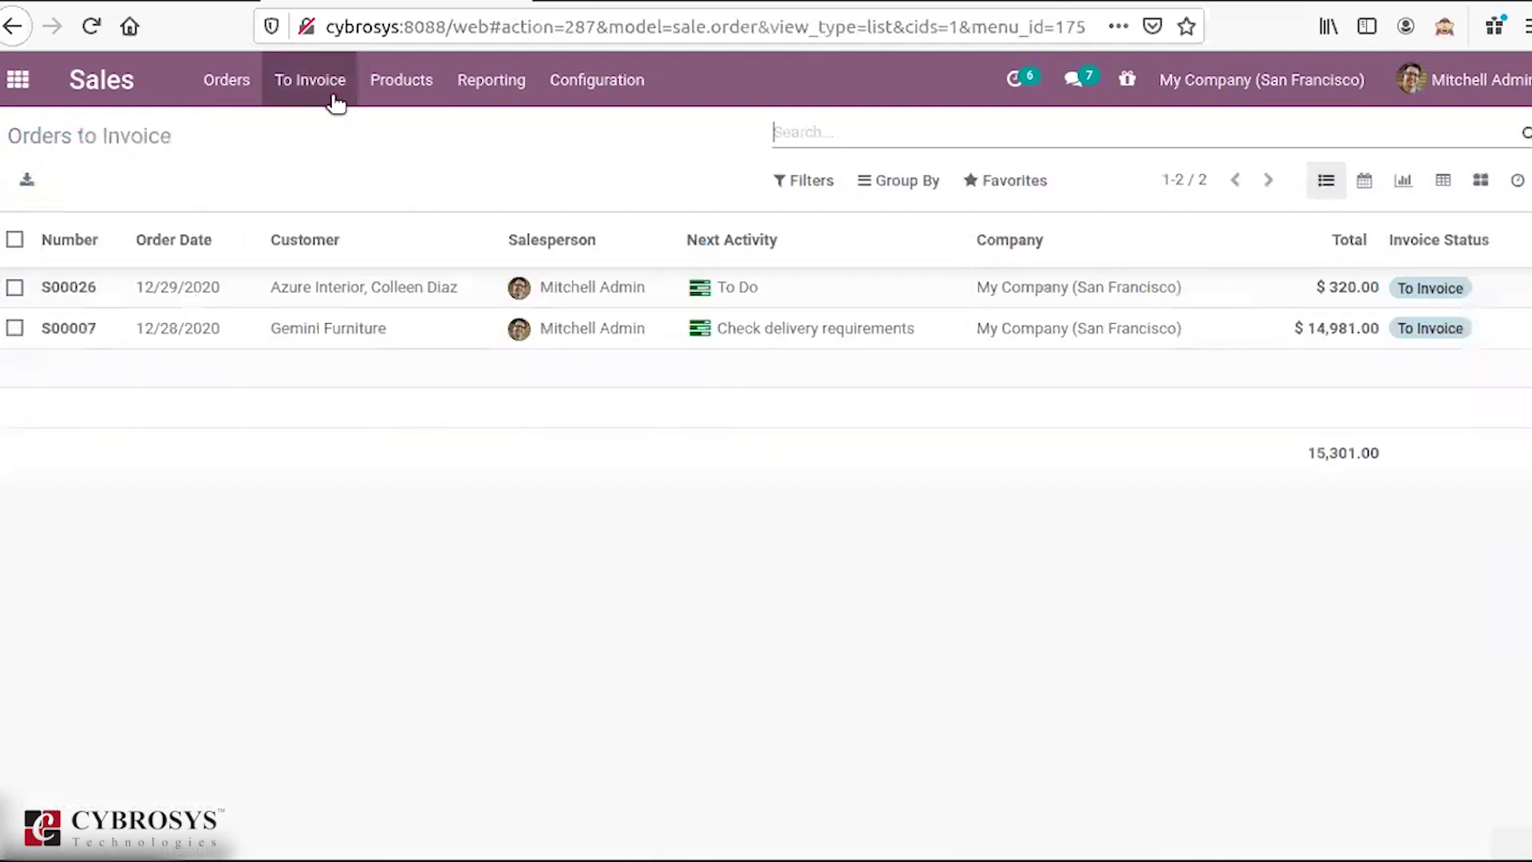
pyautogui.click(312, 284)
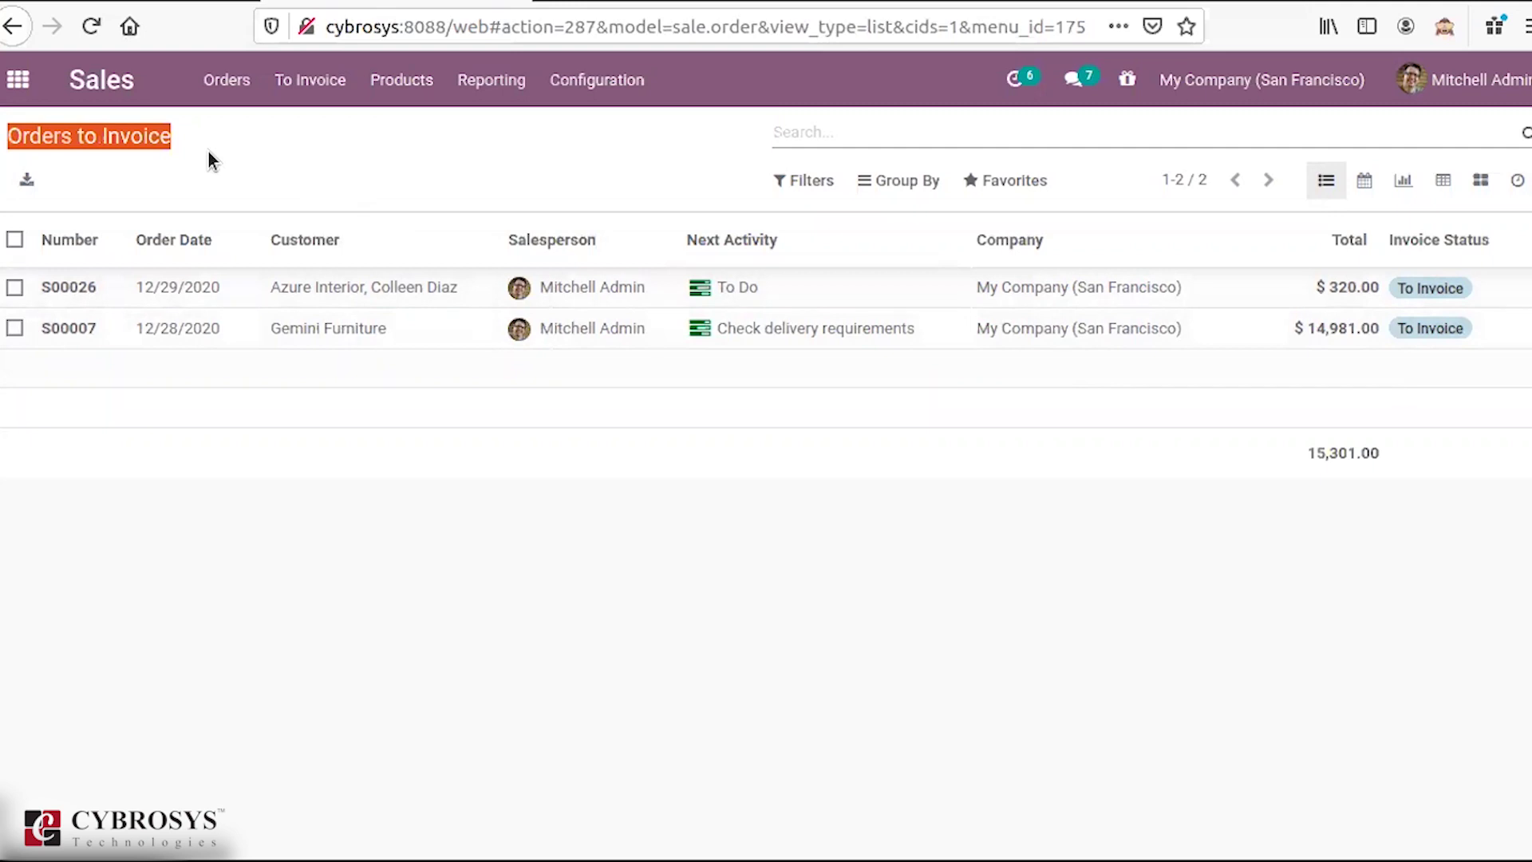
pyautogui.click(288, 91)
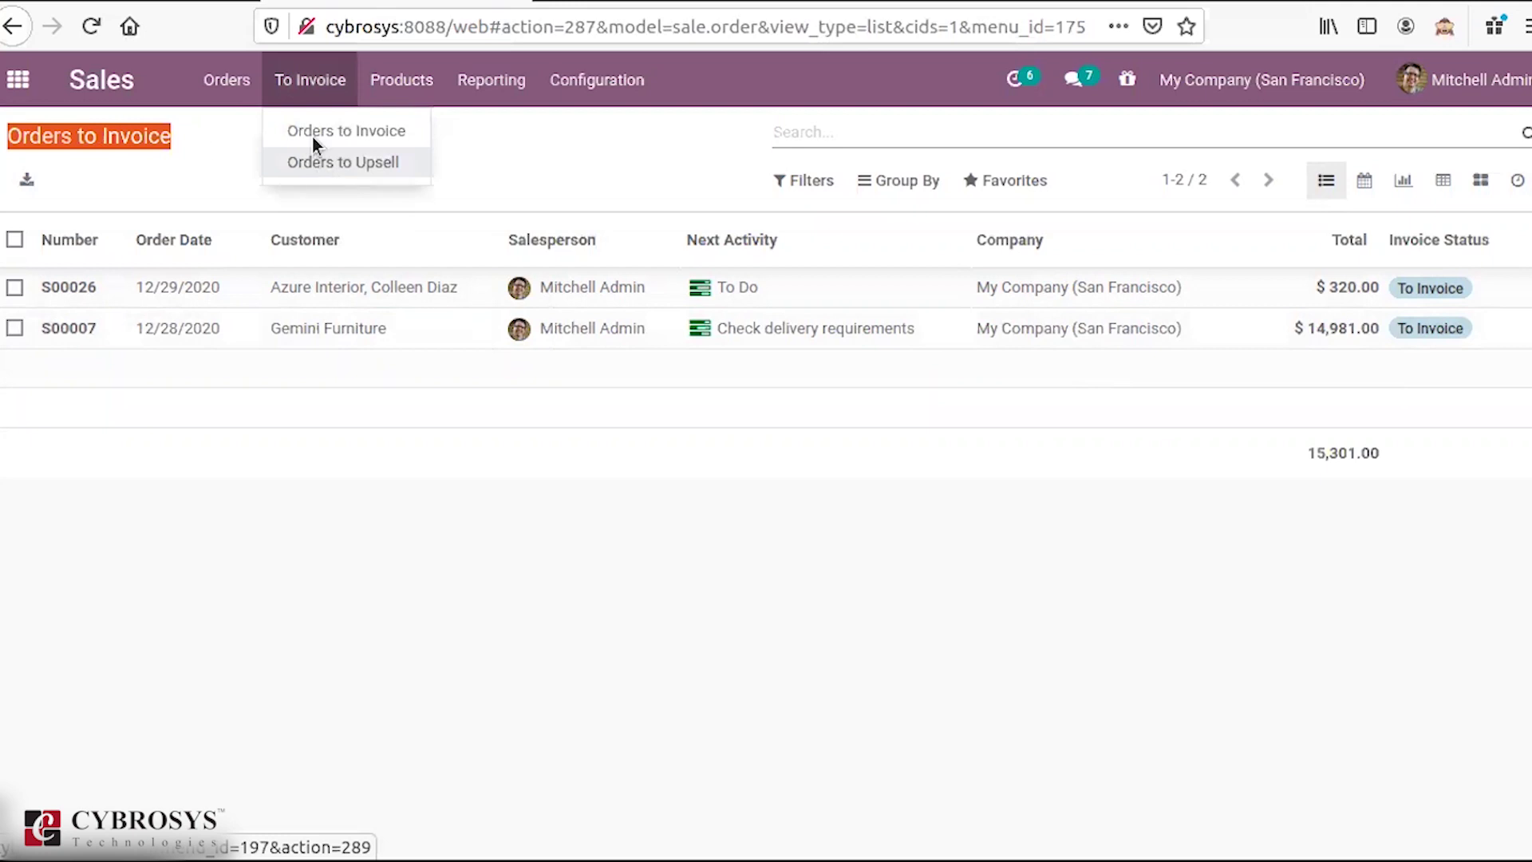
pyautogui.press('Return')
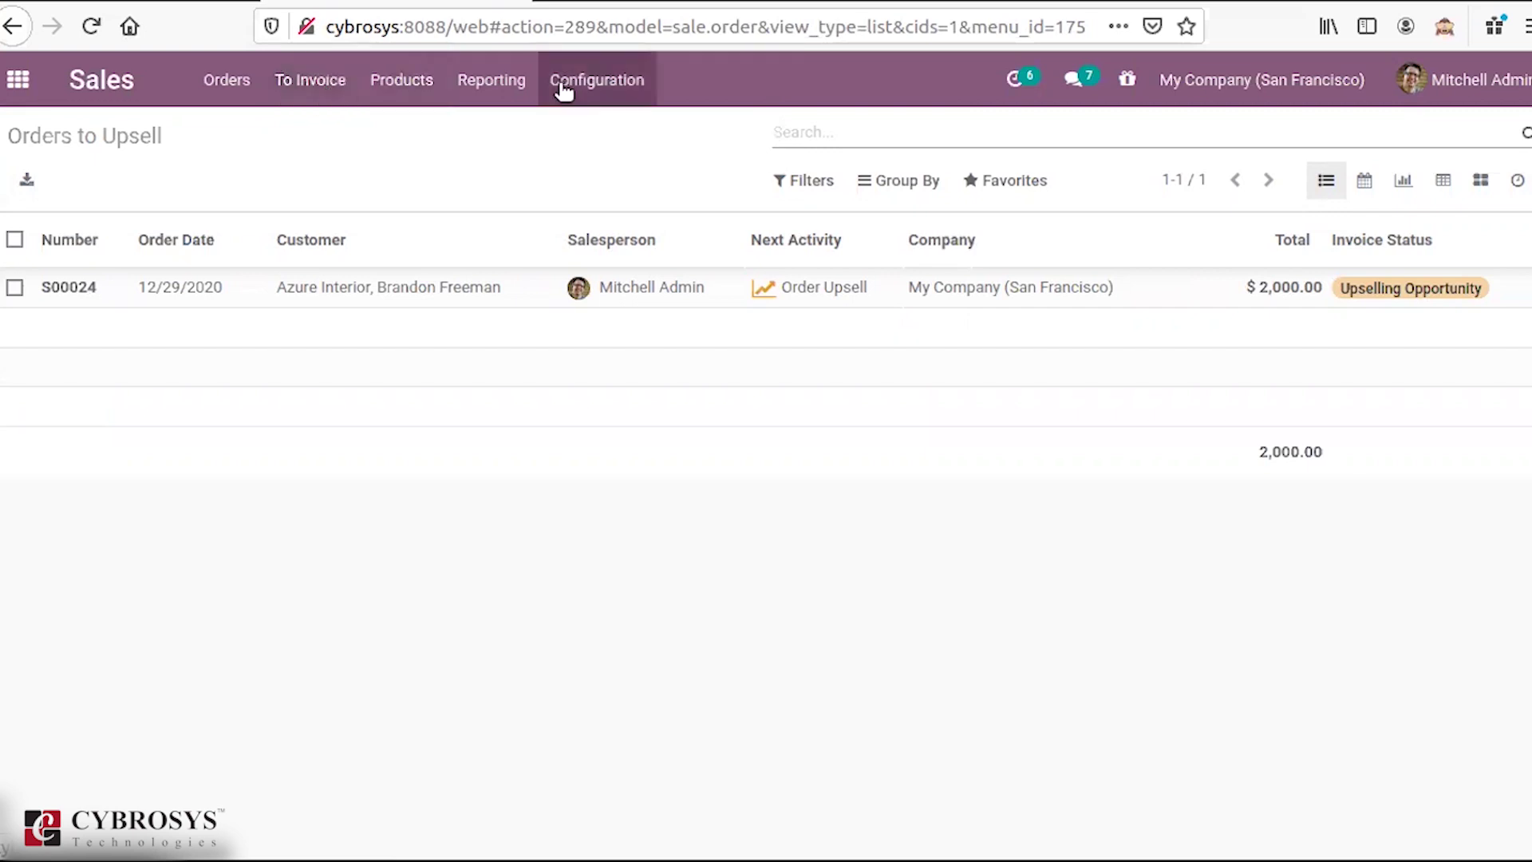
# Step: Check the Invoicing Policy option in the Sales configuration settings
pyautogui.click(639, 94)
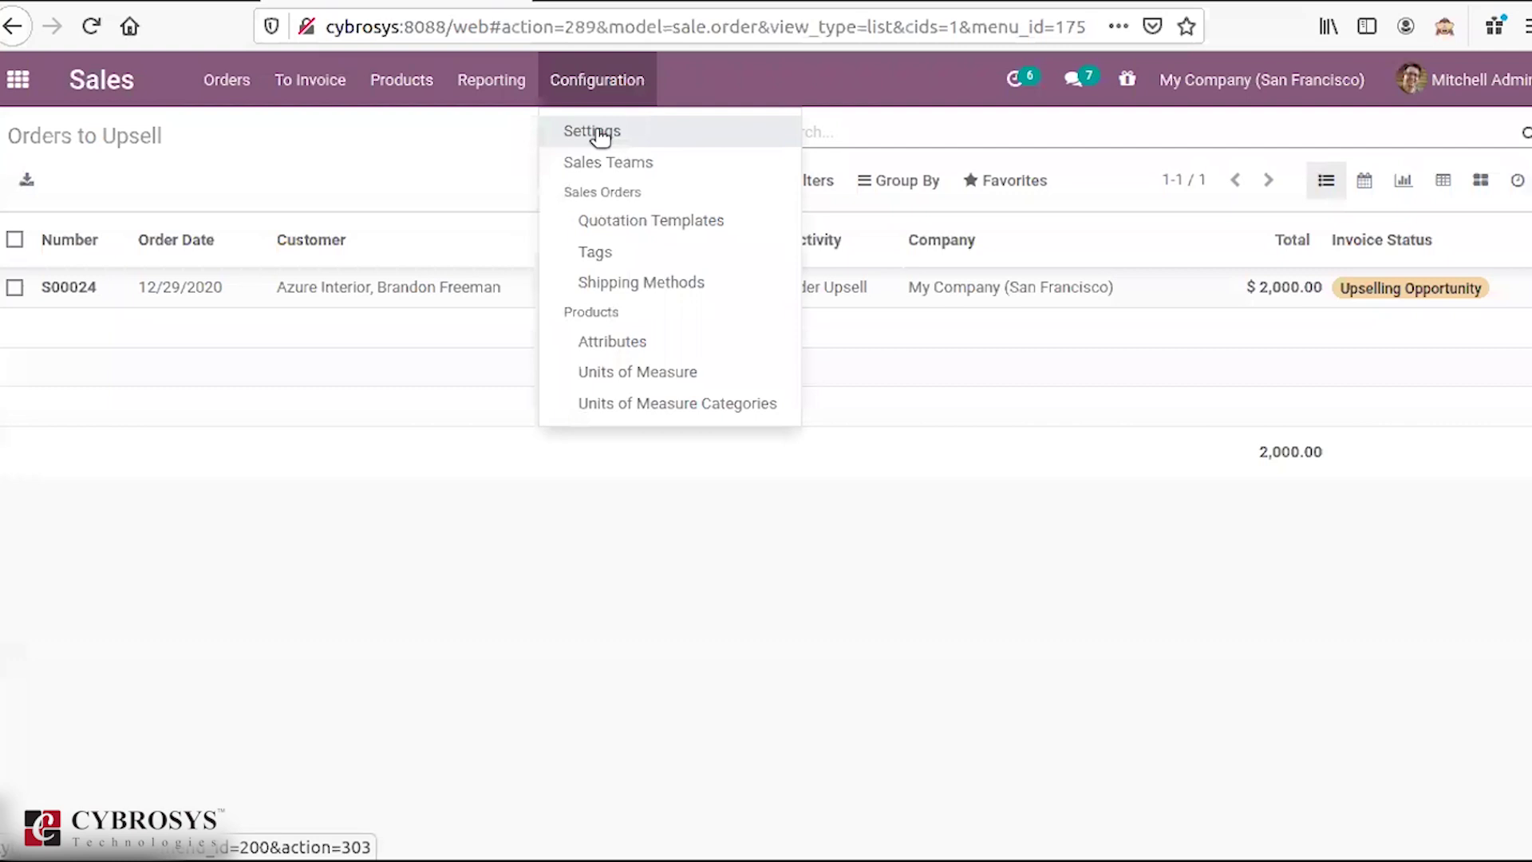
pyautogui.click(599, 134)
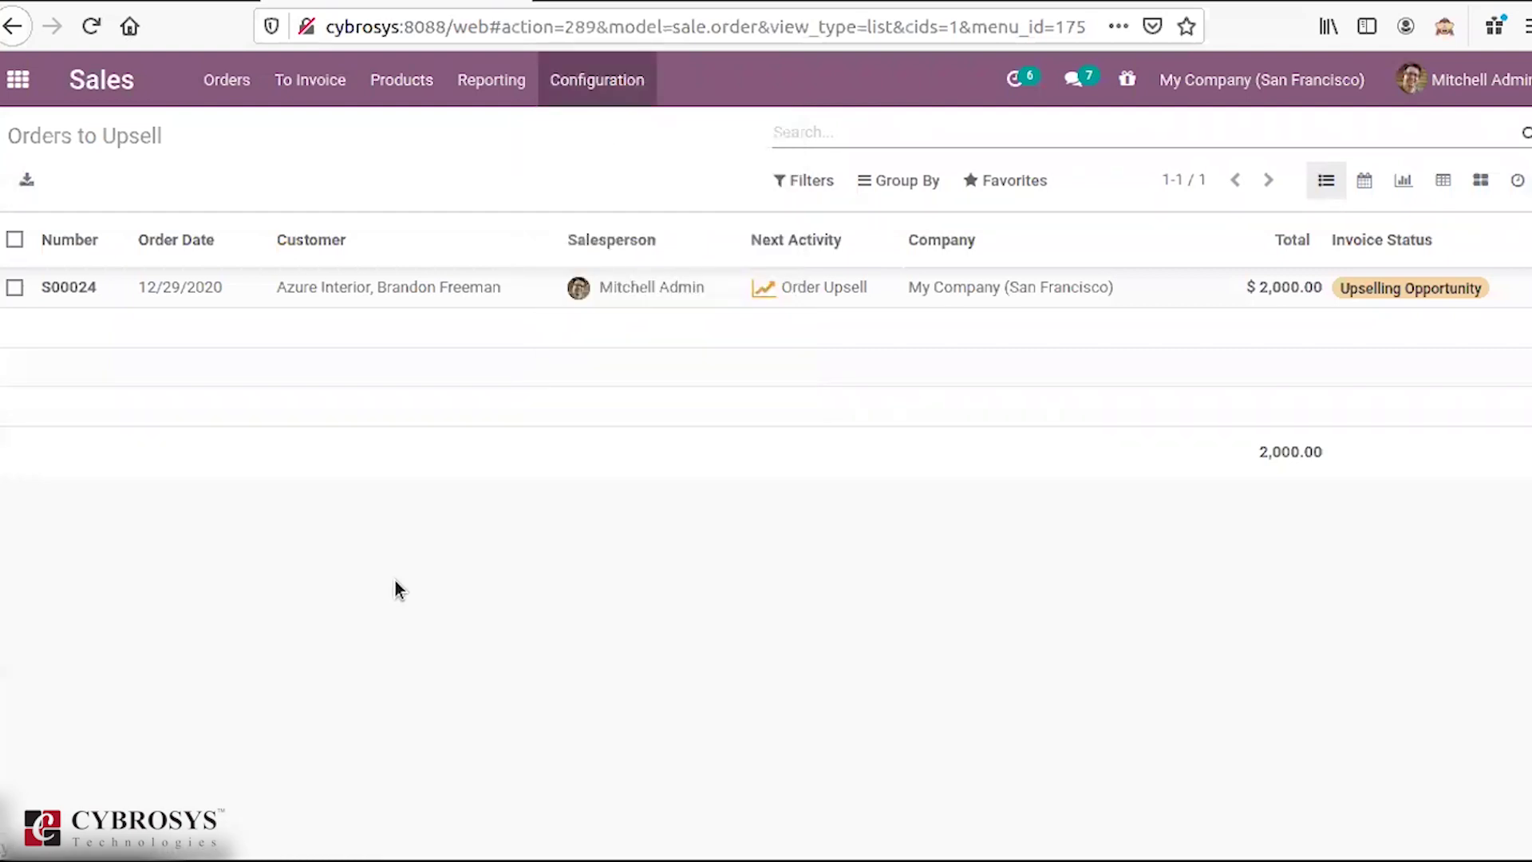
pyautogui.scroll(-10, 394, 578)
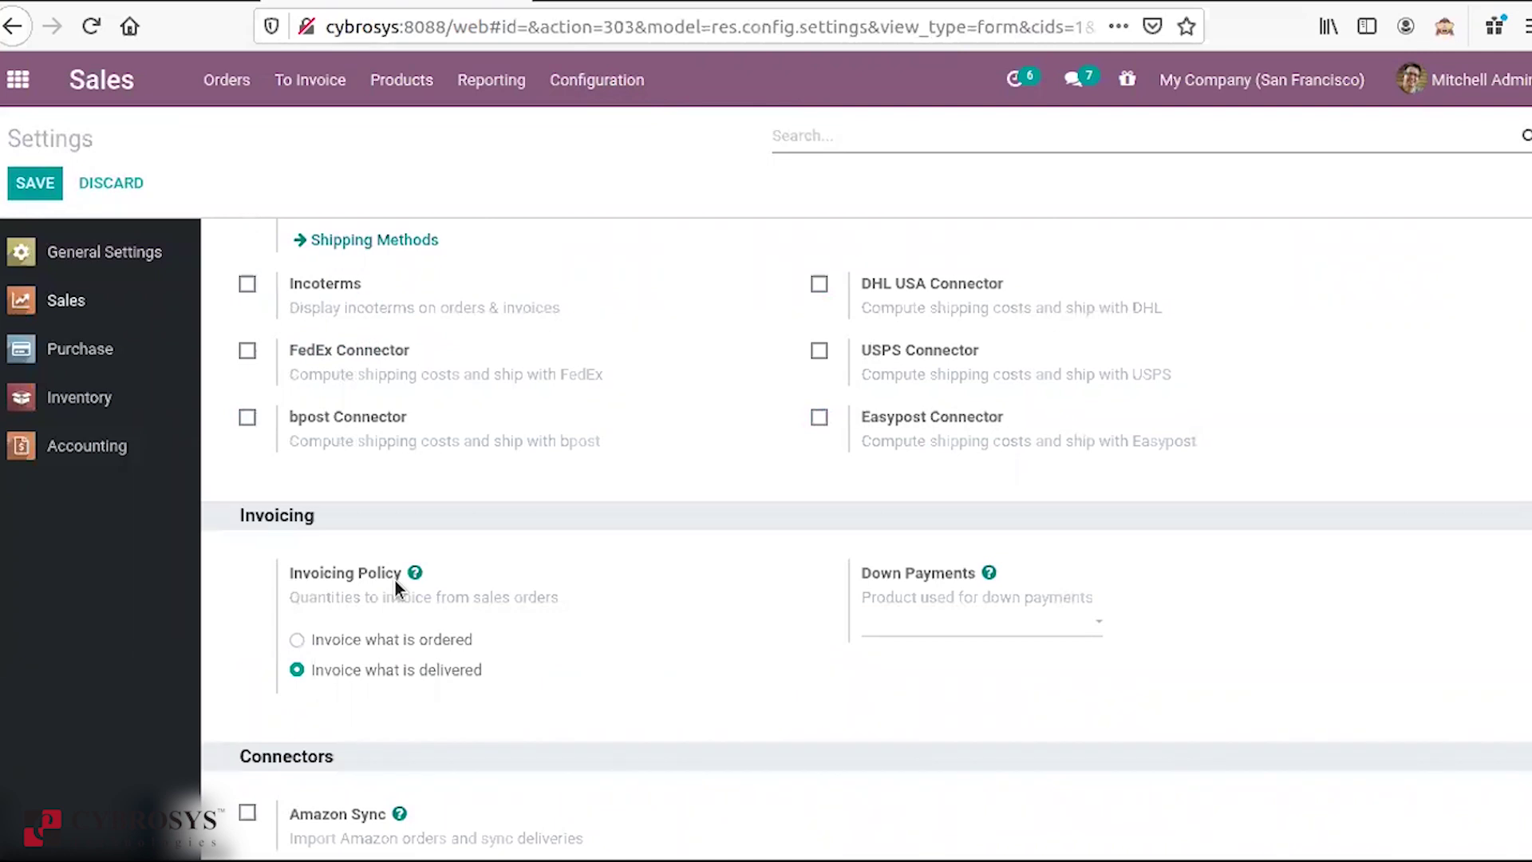
# Step: Examine the $2,000.00 Azure Interior order from the Orders to Upsell list and return to that list
pyautogui.click(319, 83)
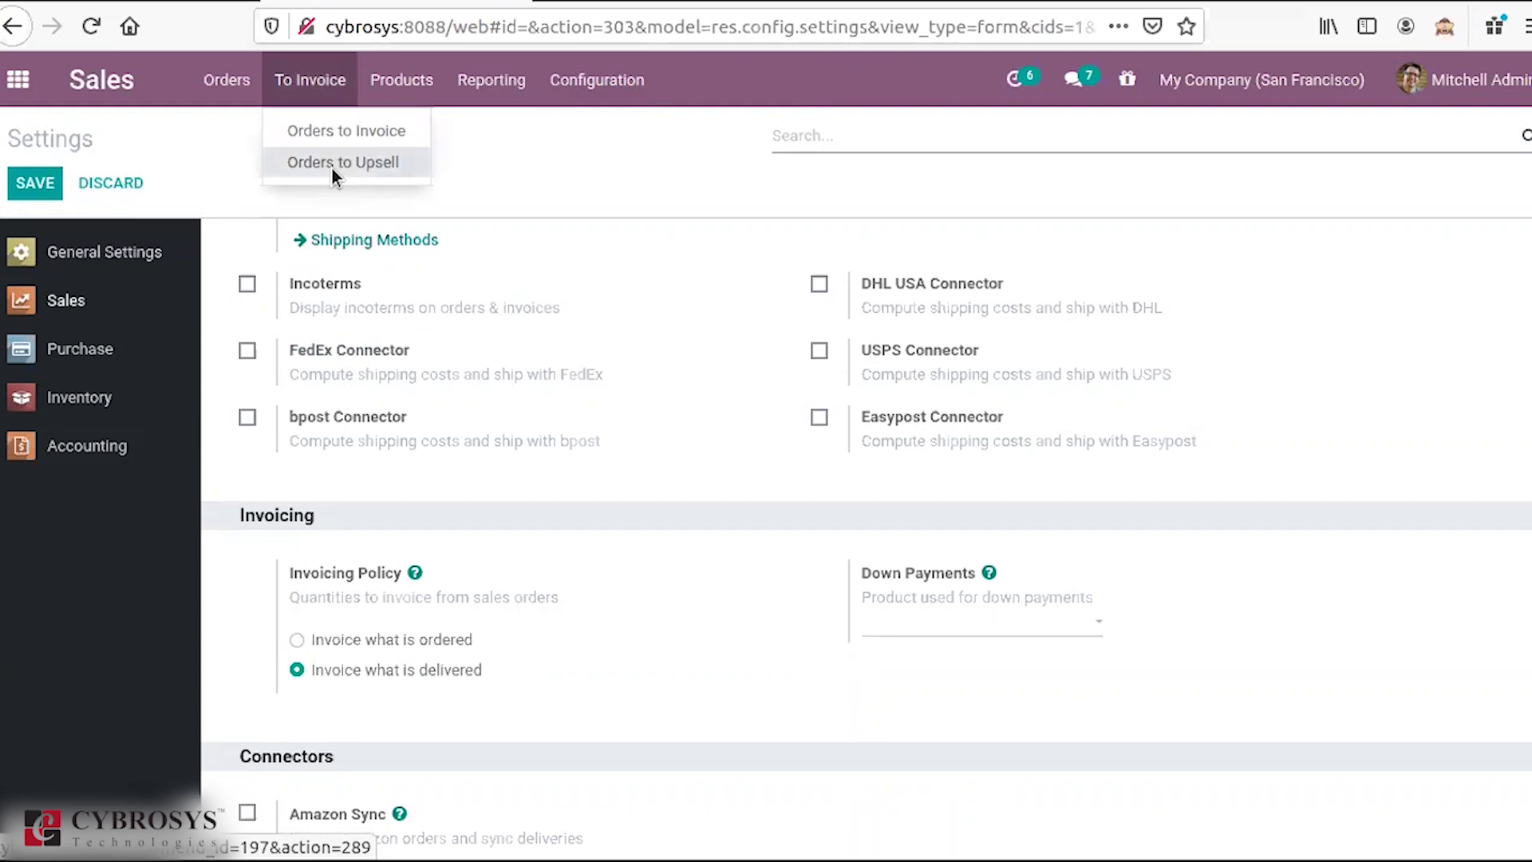
pyautogui.click(332, 166)
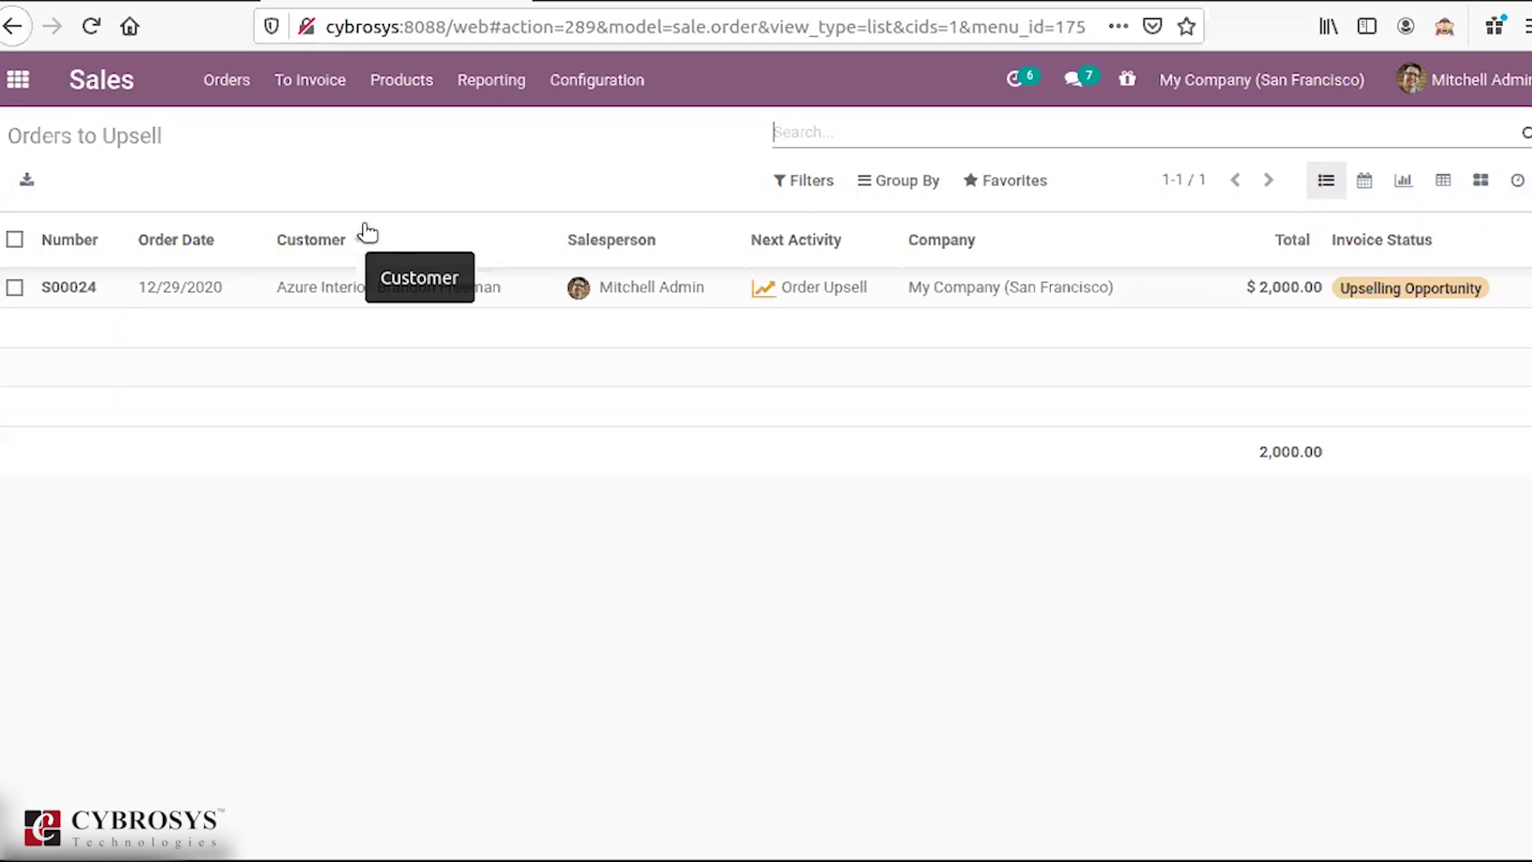
pyautogui.click(322, 286)
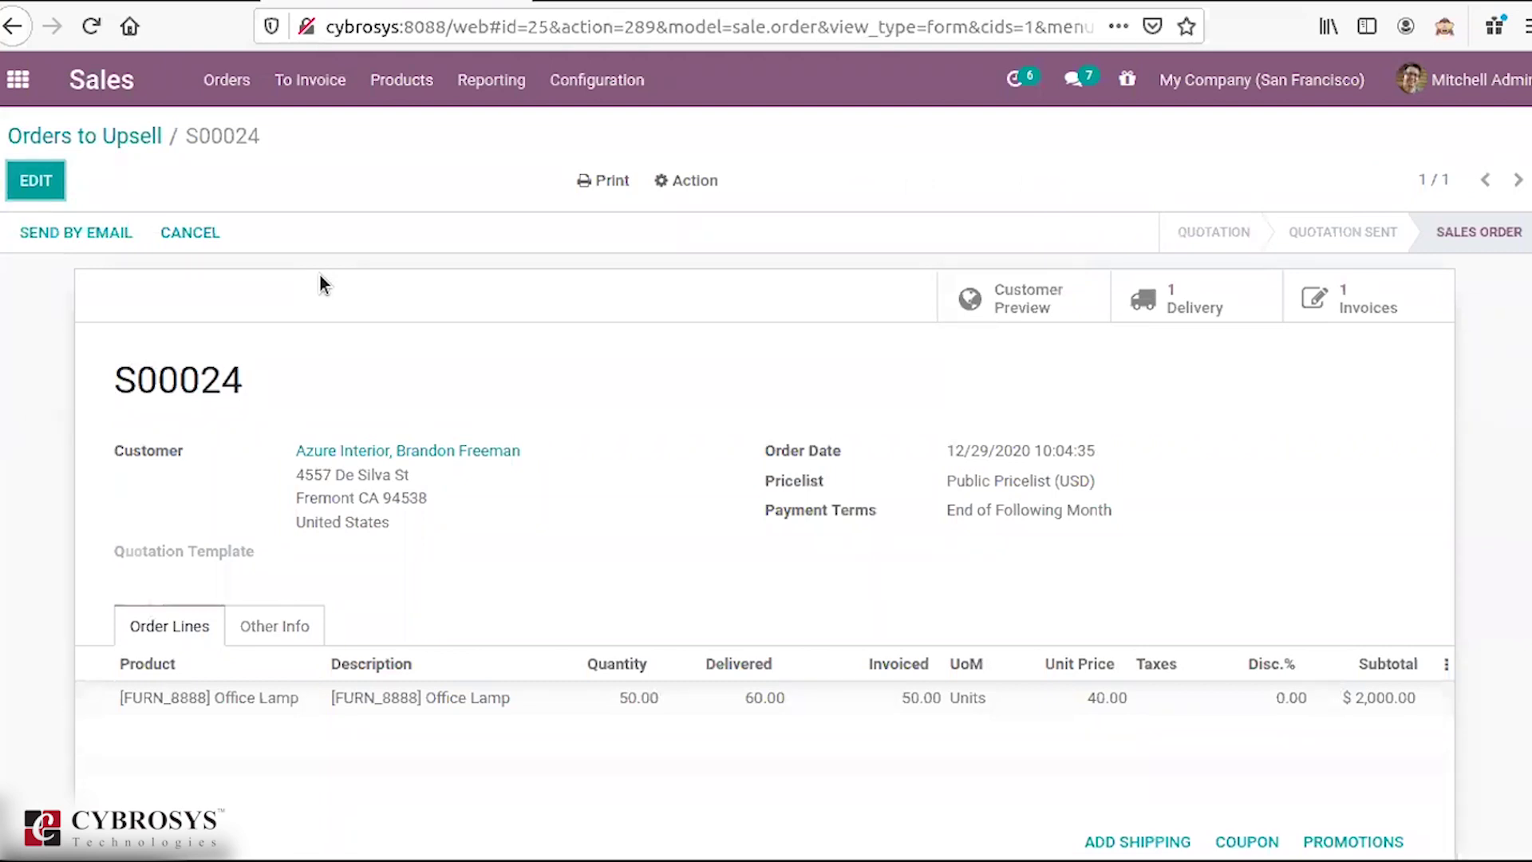
pyautogui.click(117, 140)
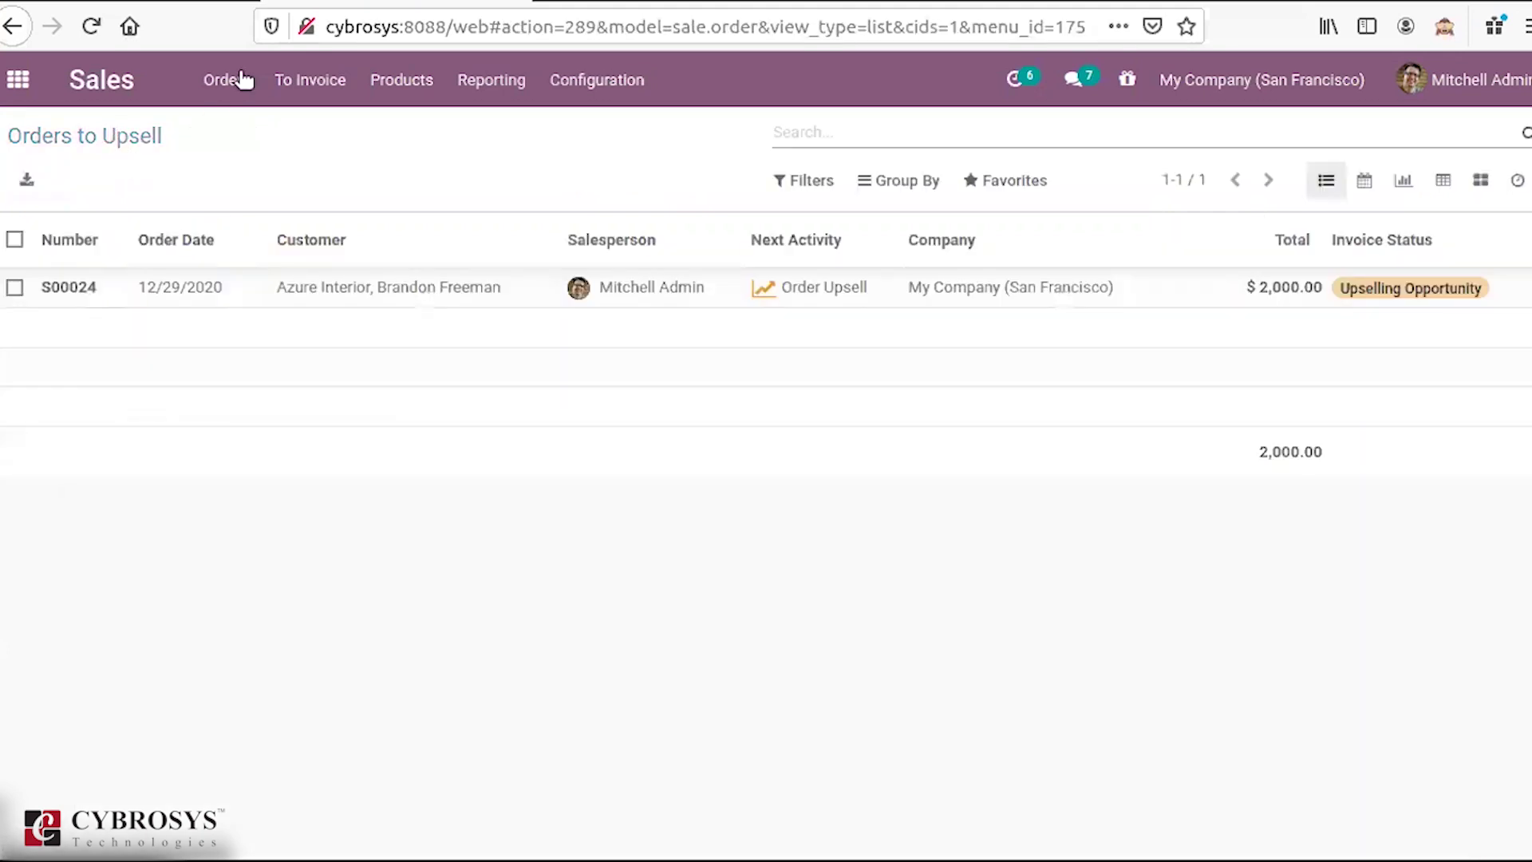
# Step: Open the $2,000.00 Azure Interior order from the Sales Orders list in edit mode and inspect its Office Lamp line's description
pyautogui.click(239, 80)
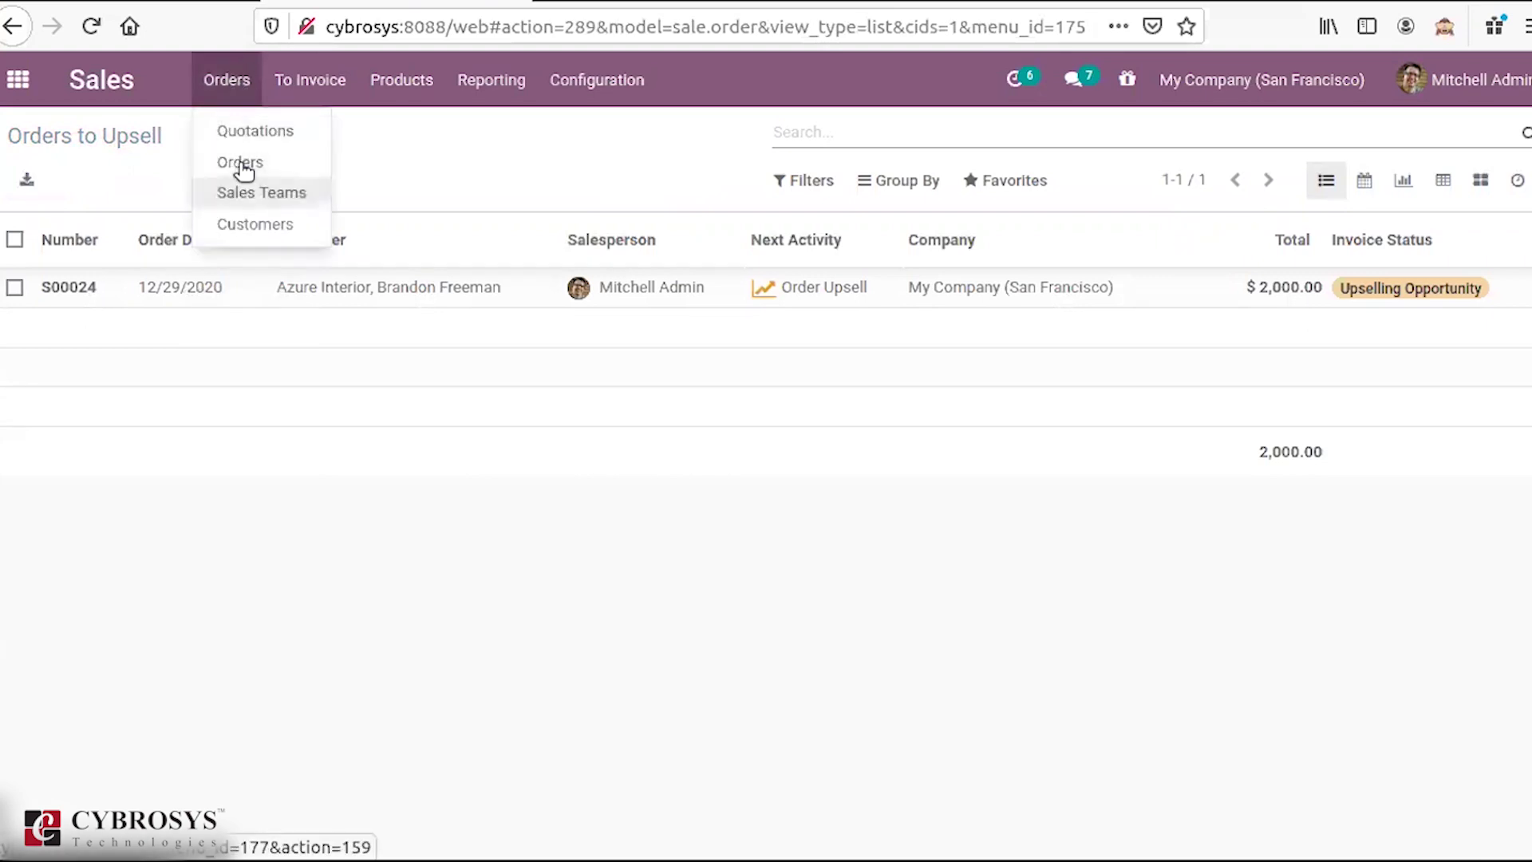
pyautogui.click(240, 164)
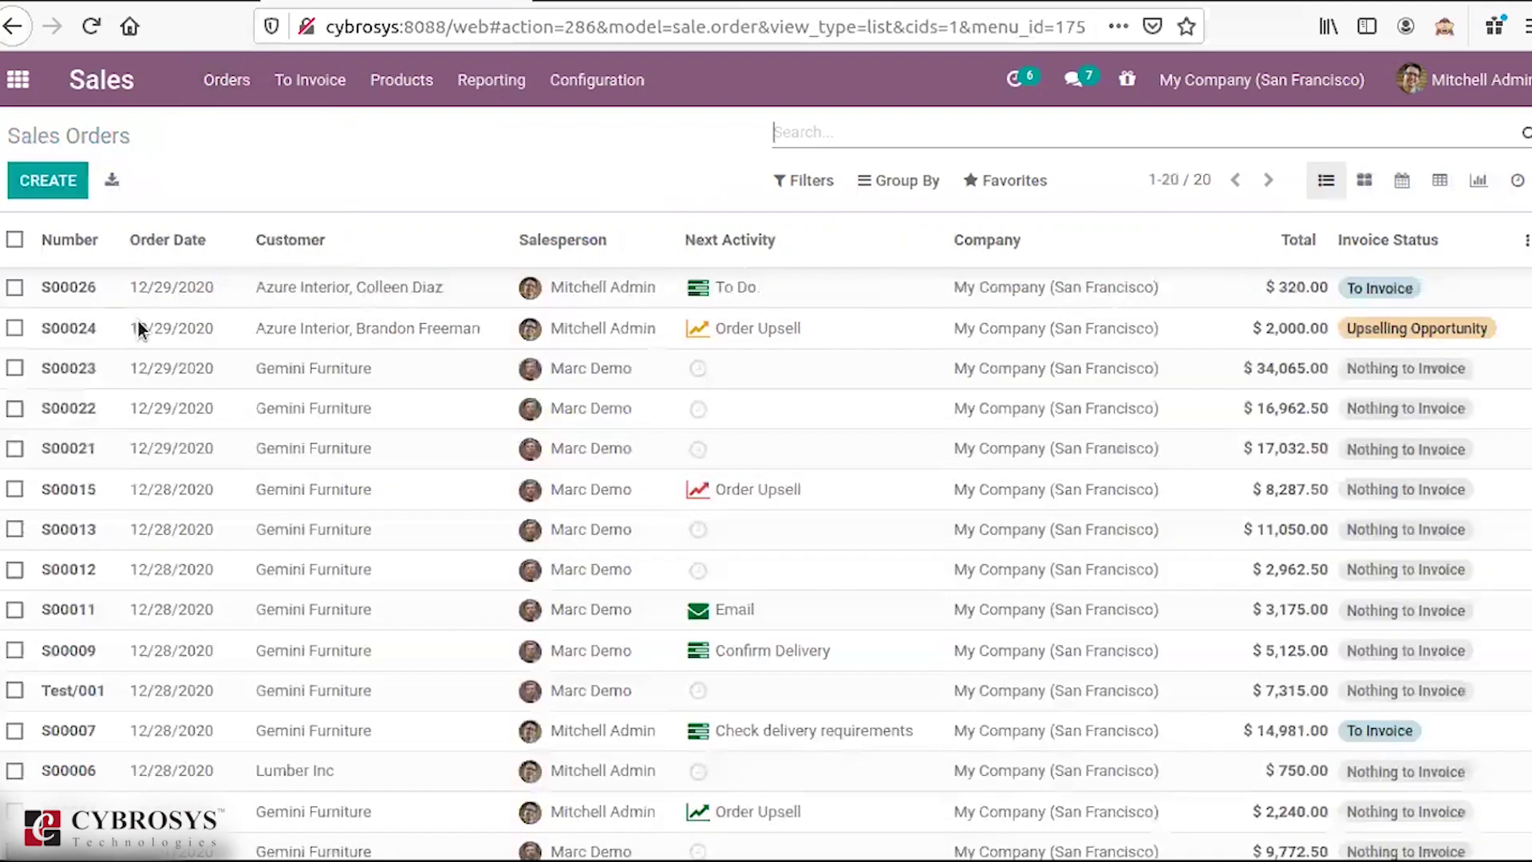
pyautogui.click(138, 323)
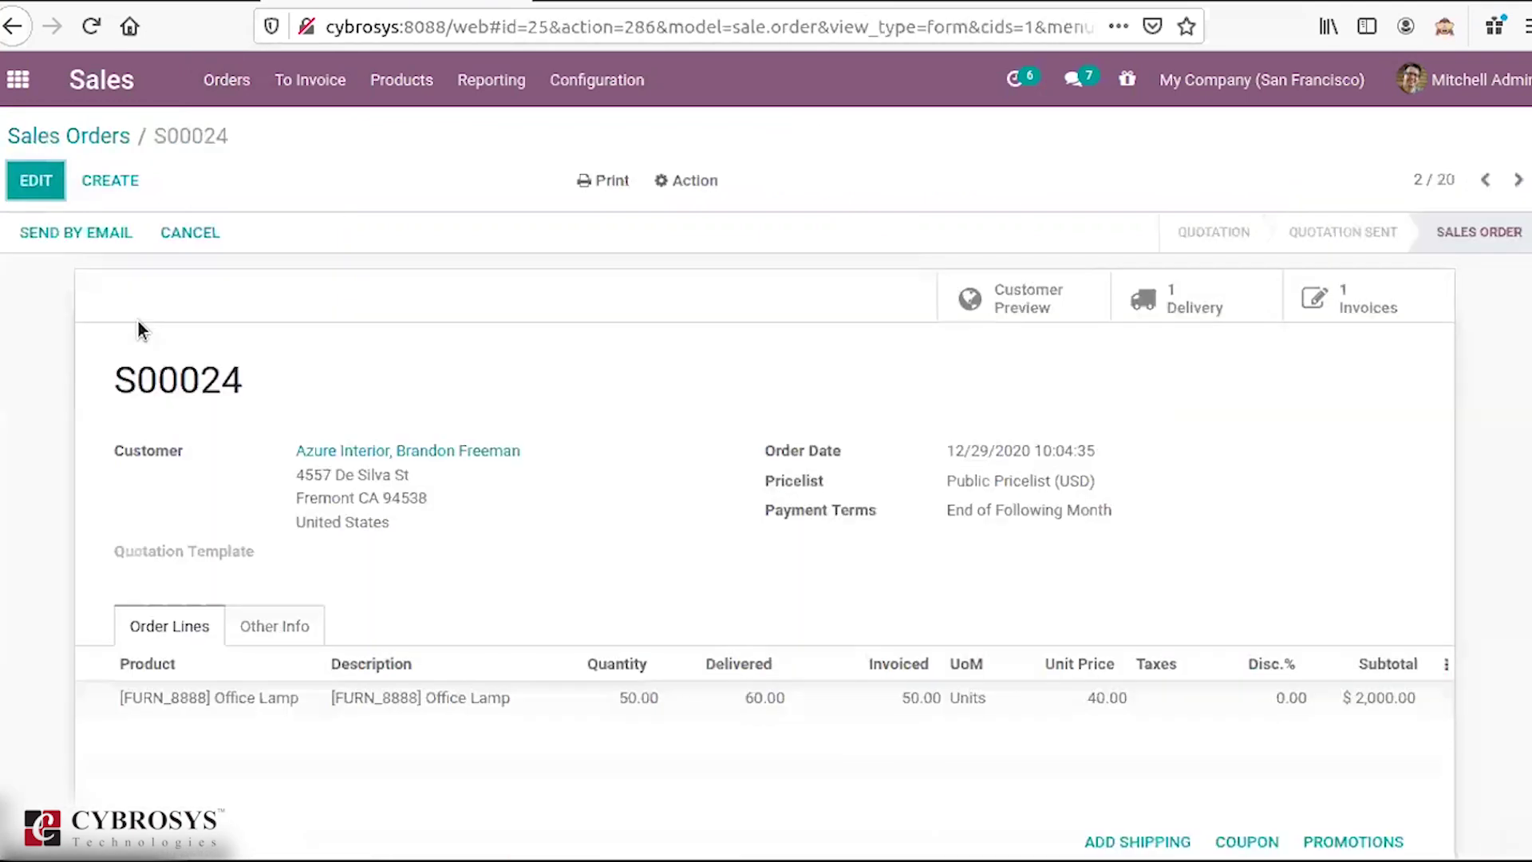
pyautogui.click(52, 190)
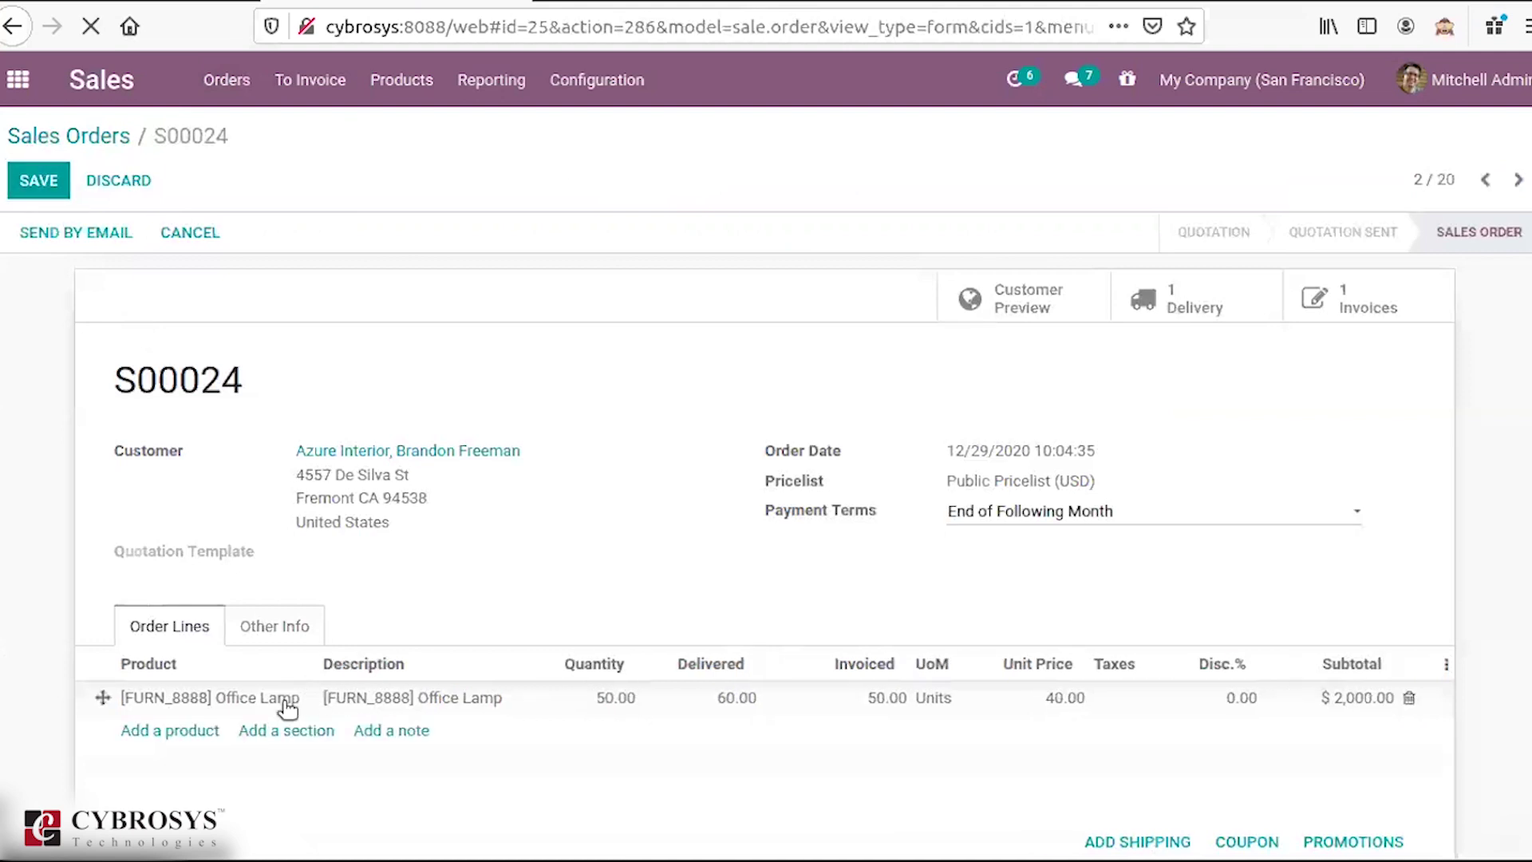
pyautogui.click(345, 701)
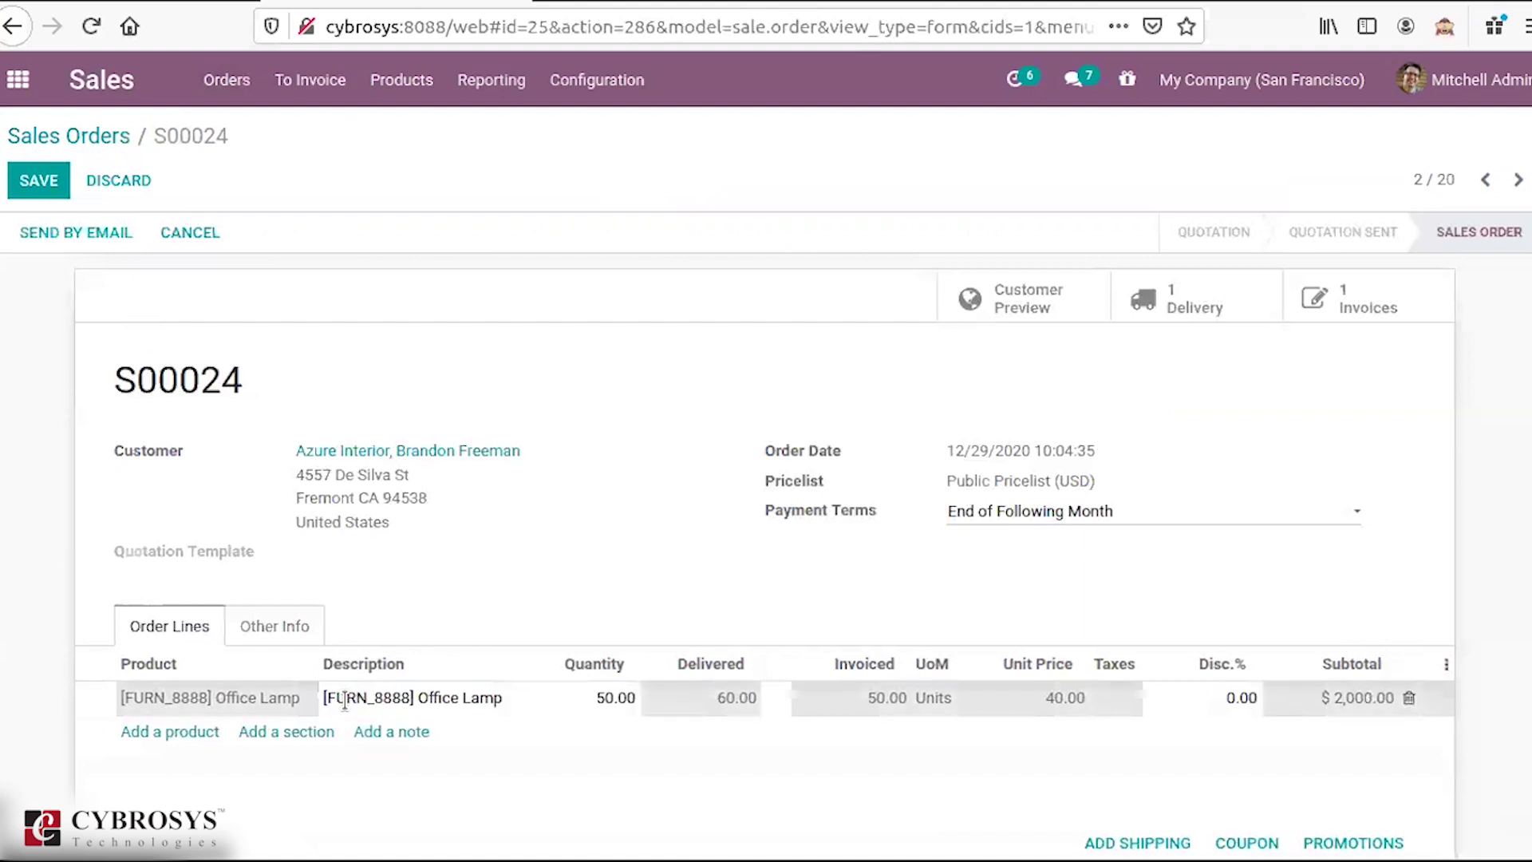
pyautogui.tripleClick(345, 700)
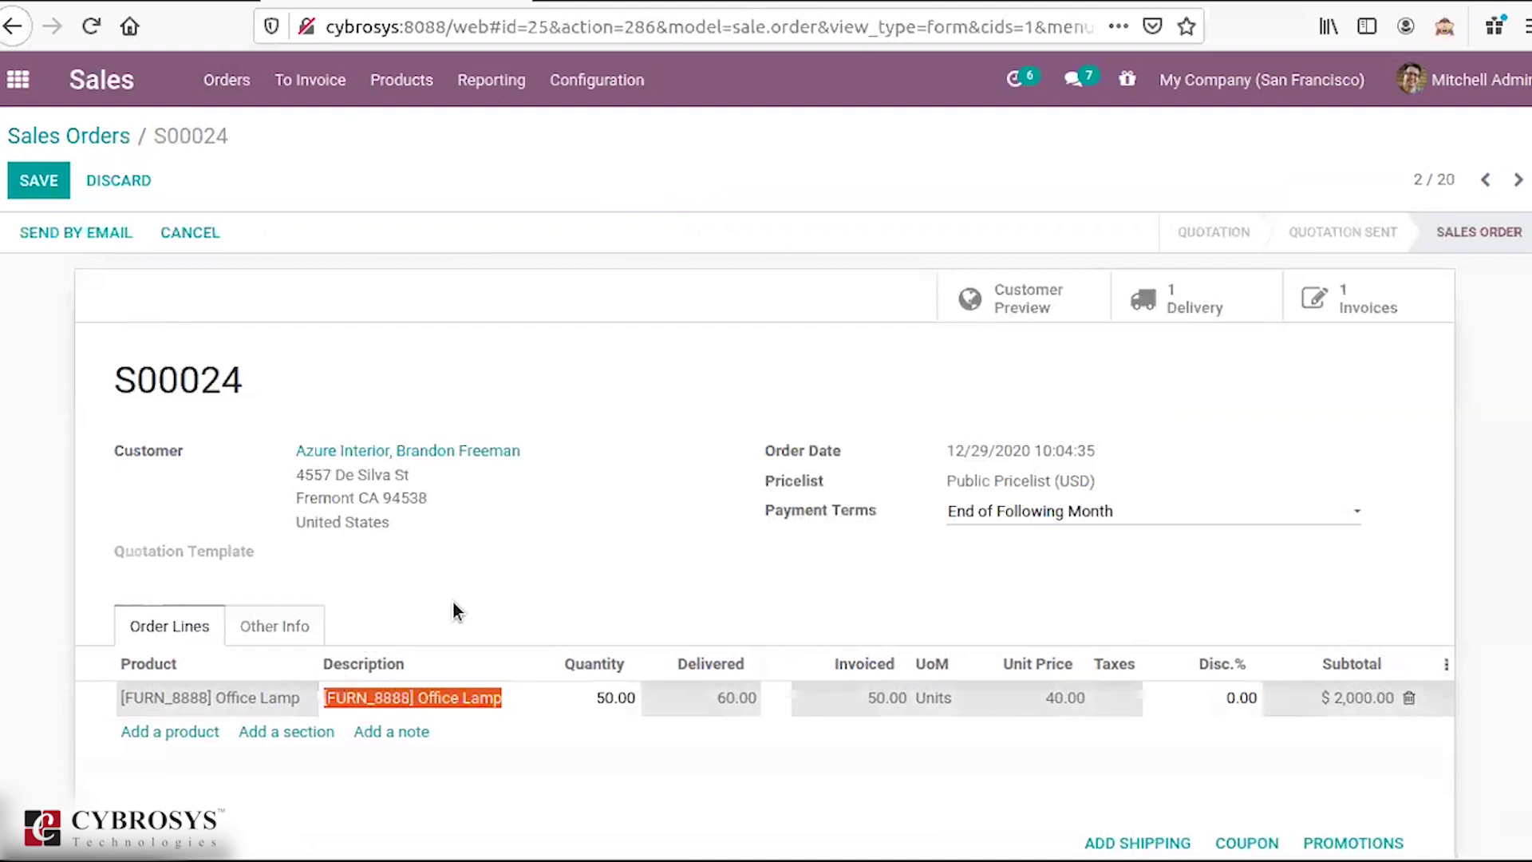
pyautogui.click(434, 576)
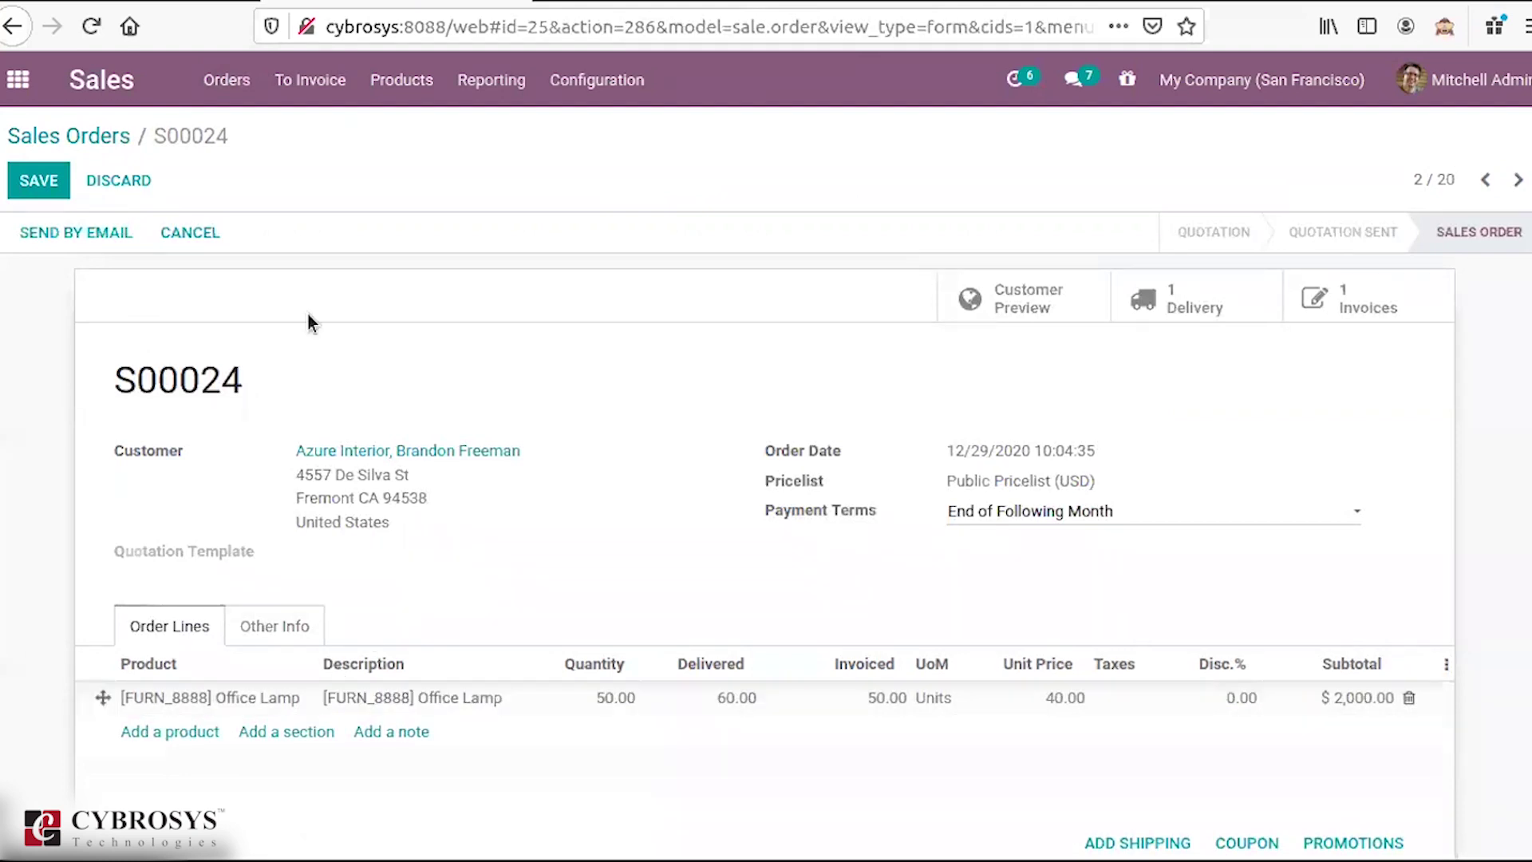
# Step: Search the products for office lamp and examine the Office Lamp's invoicing policy options in edit mode
pyautogui.click(416, 86)
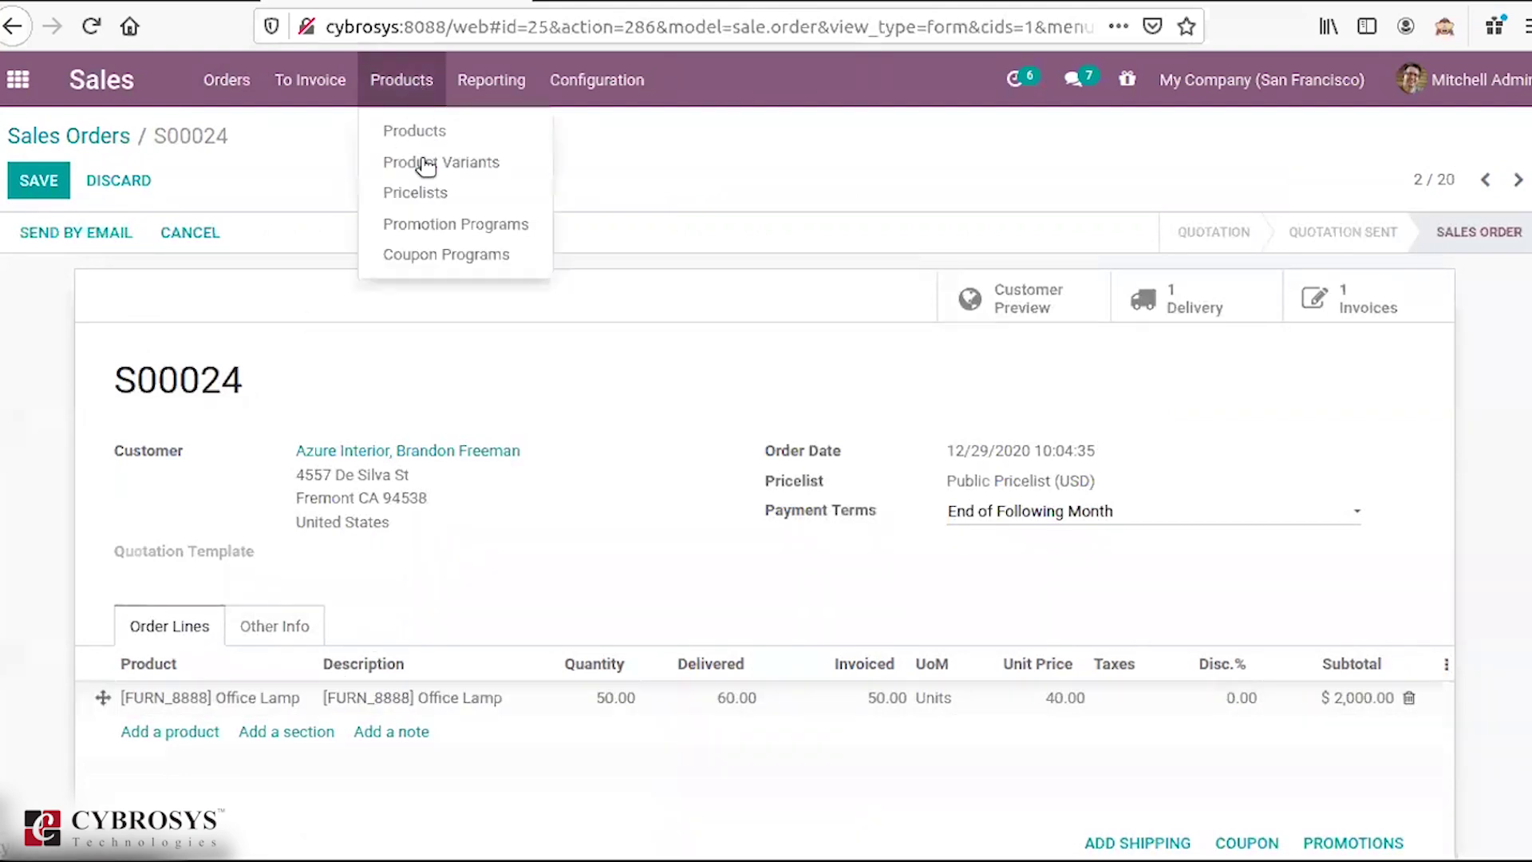
pyautogui.click(428, 134)
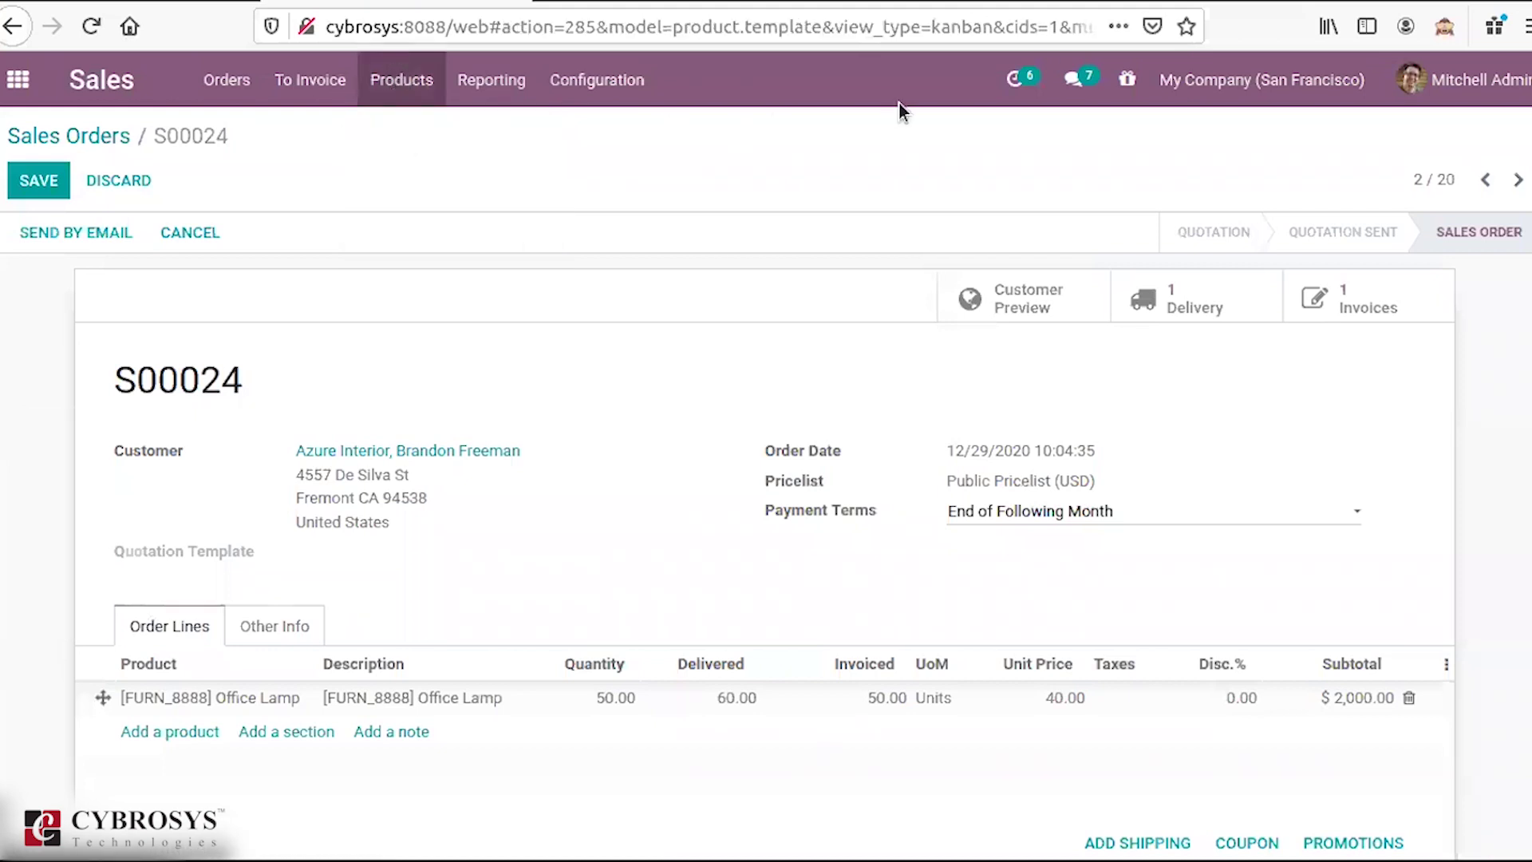
pyautogui.write('office lamp')
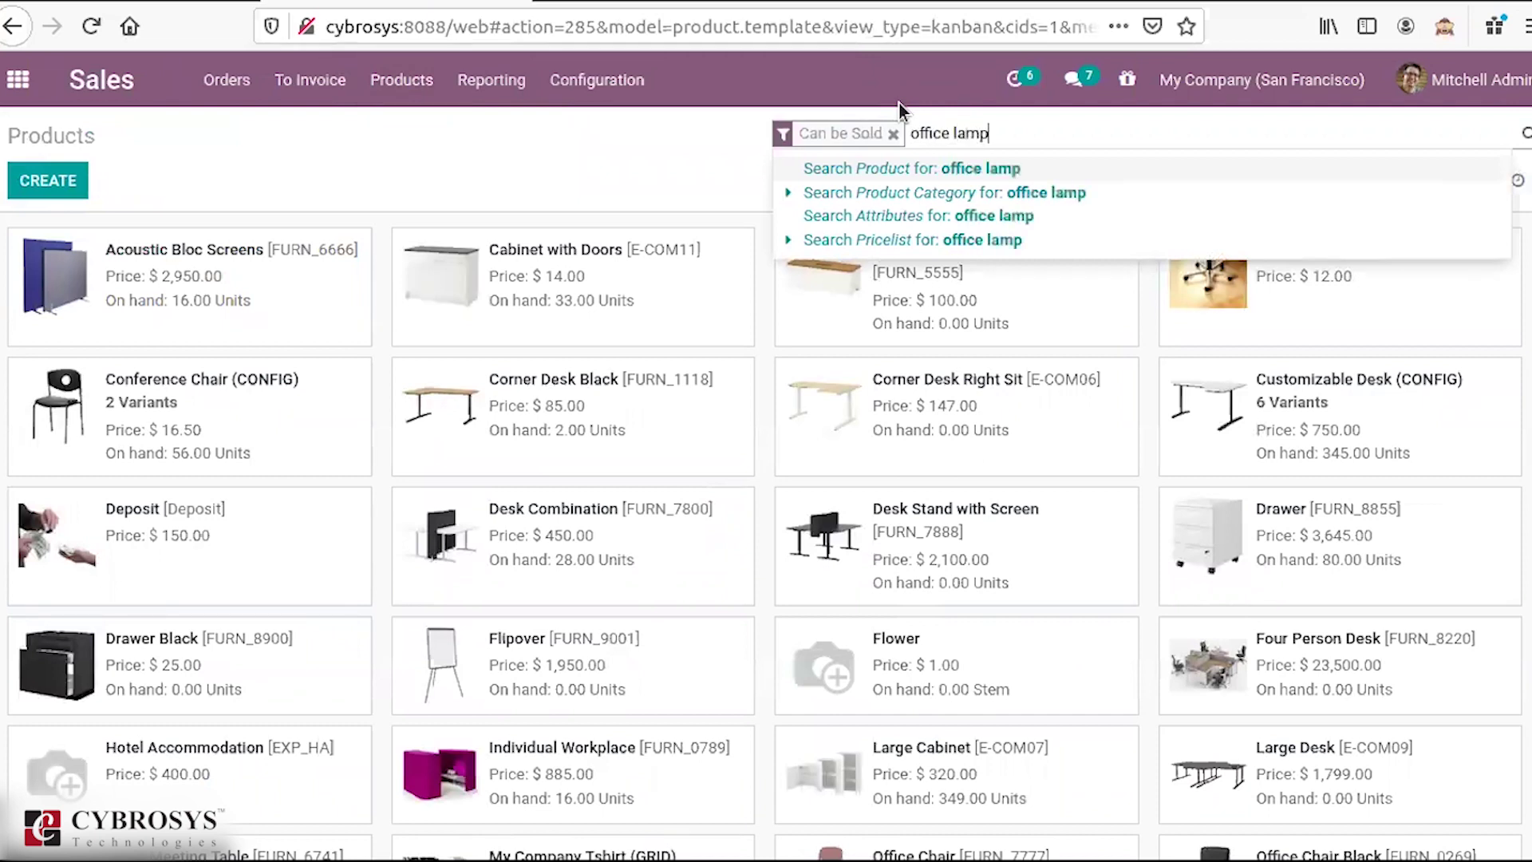
pyautogui.press('Return')
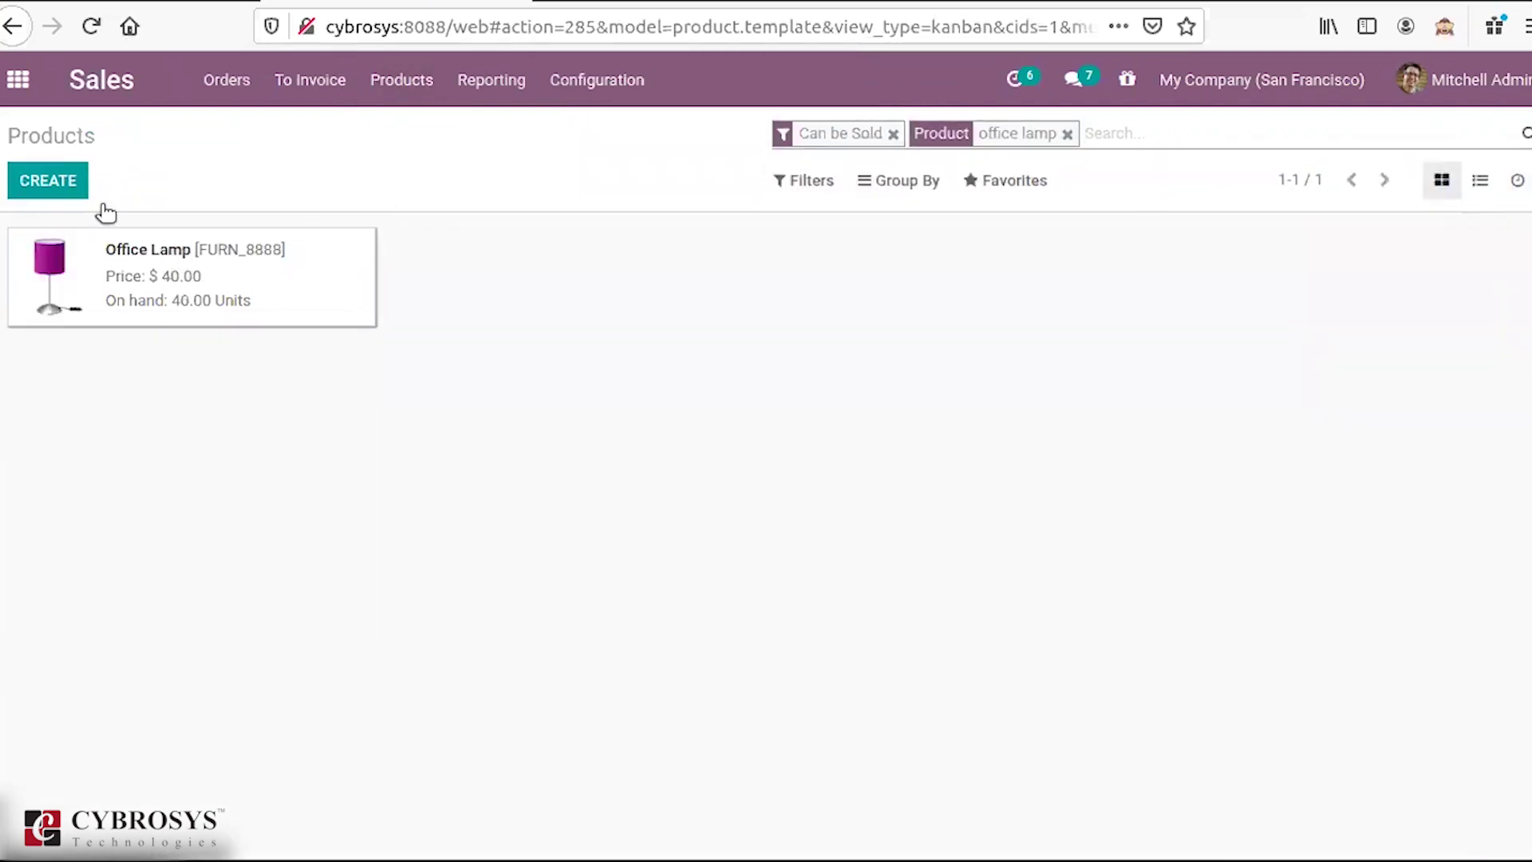
pyautogui.click(164, 298)
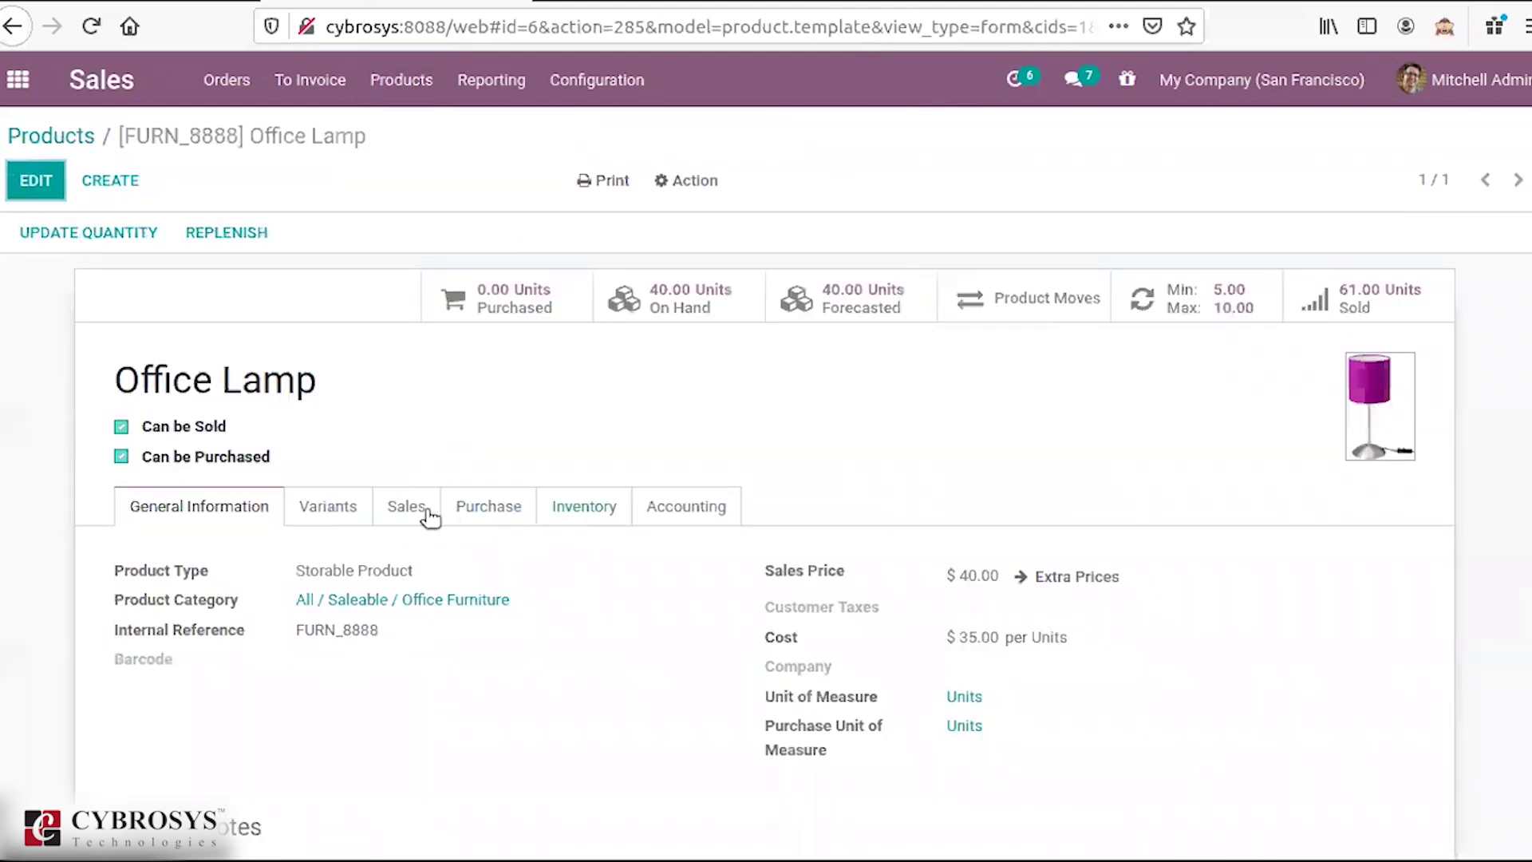
pyautogui.click(427, 516)
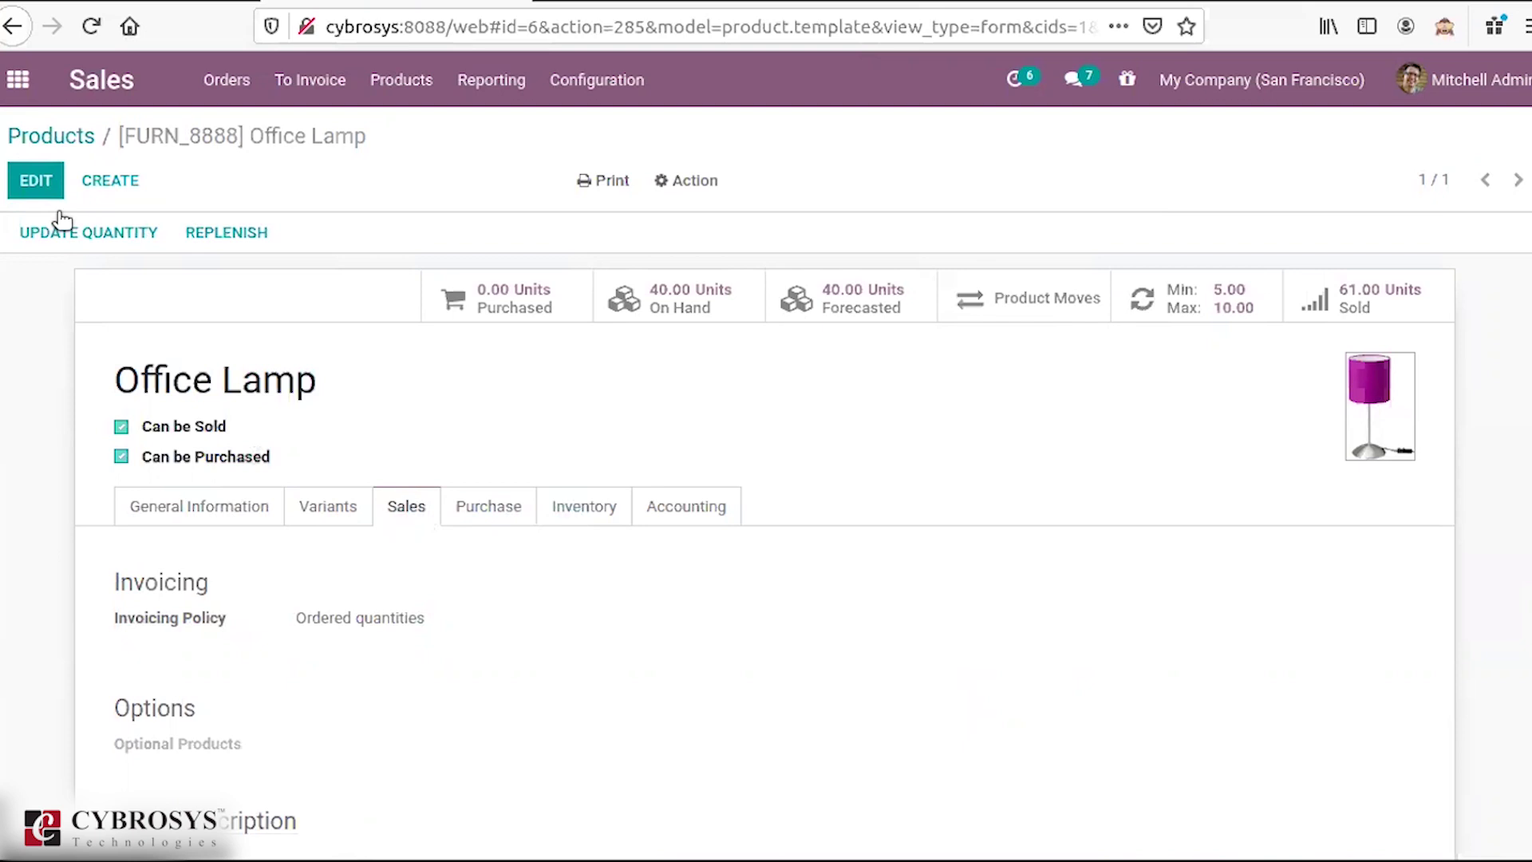
pyautogui.click(36, 181)
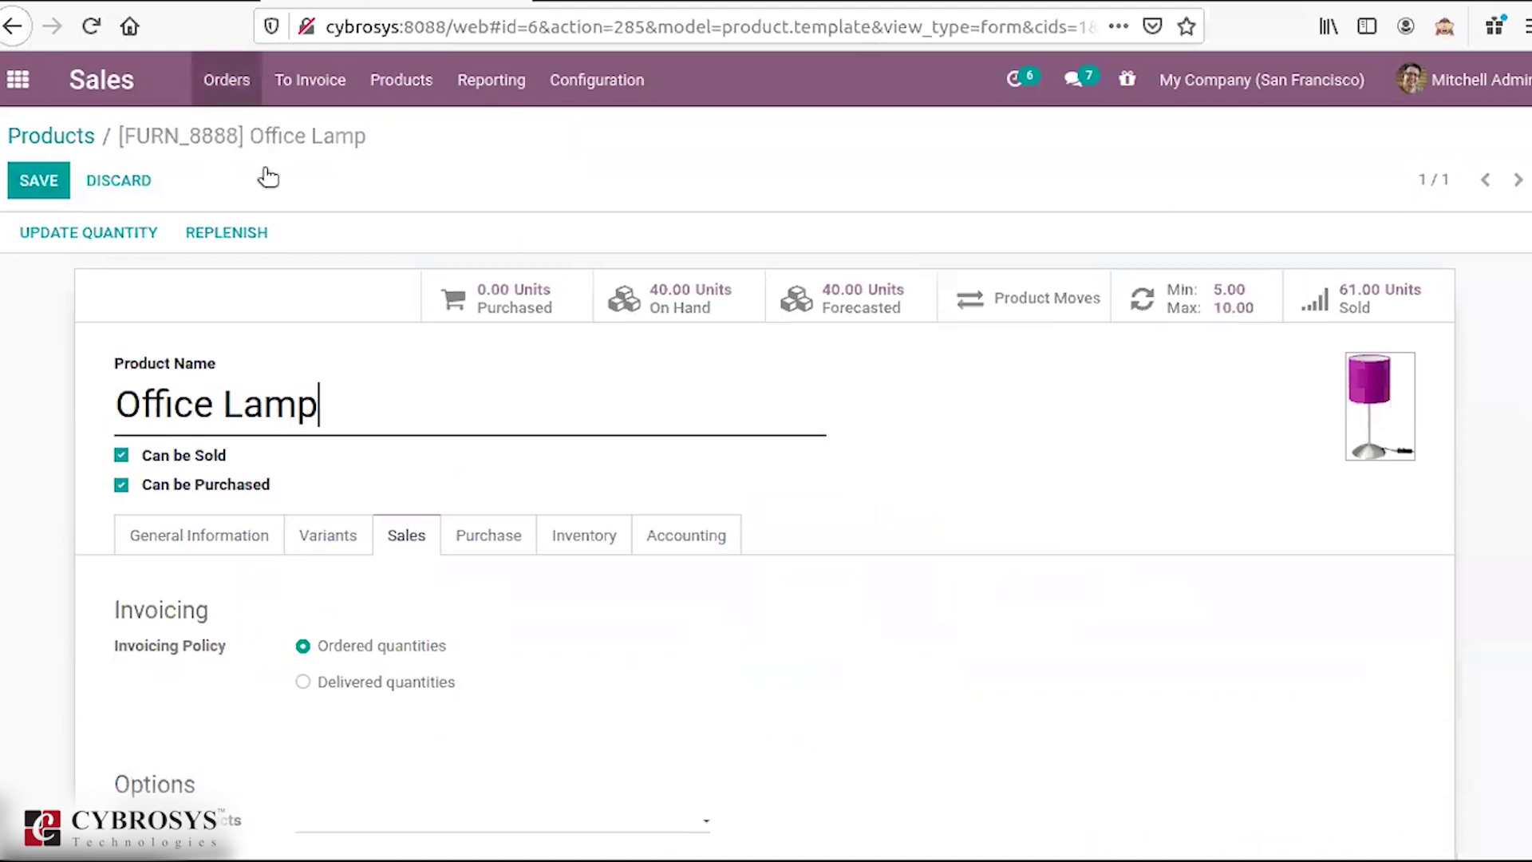
# Step: Reopen the $2,000.00 Azure Interior order from the Sales Orders list in edit mode, inspect its delivery and return to the list
pyautogui.click(309, 80)
pyautogui.click(232, 84)
pyautogui.click(228, 164)
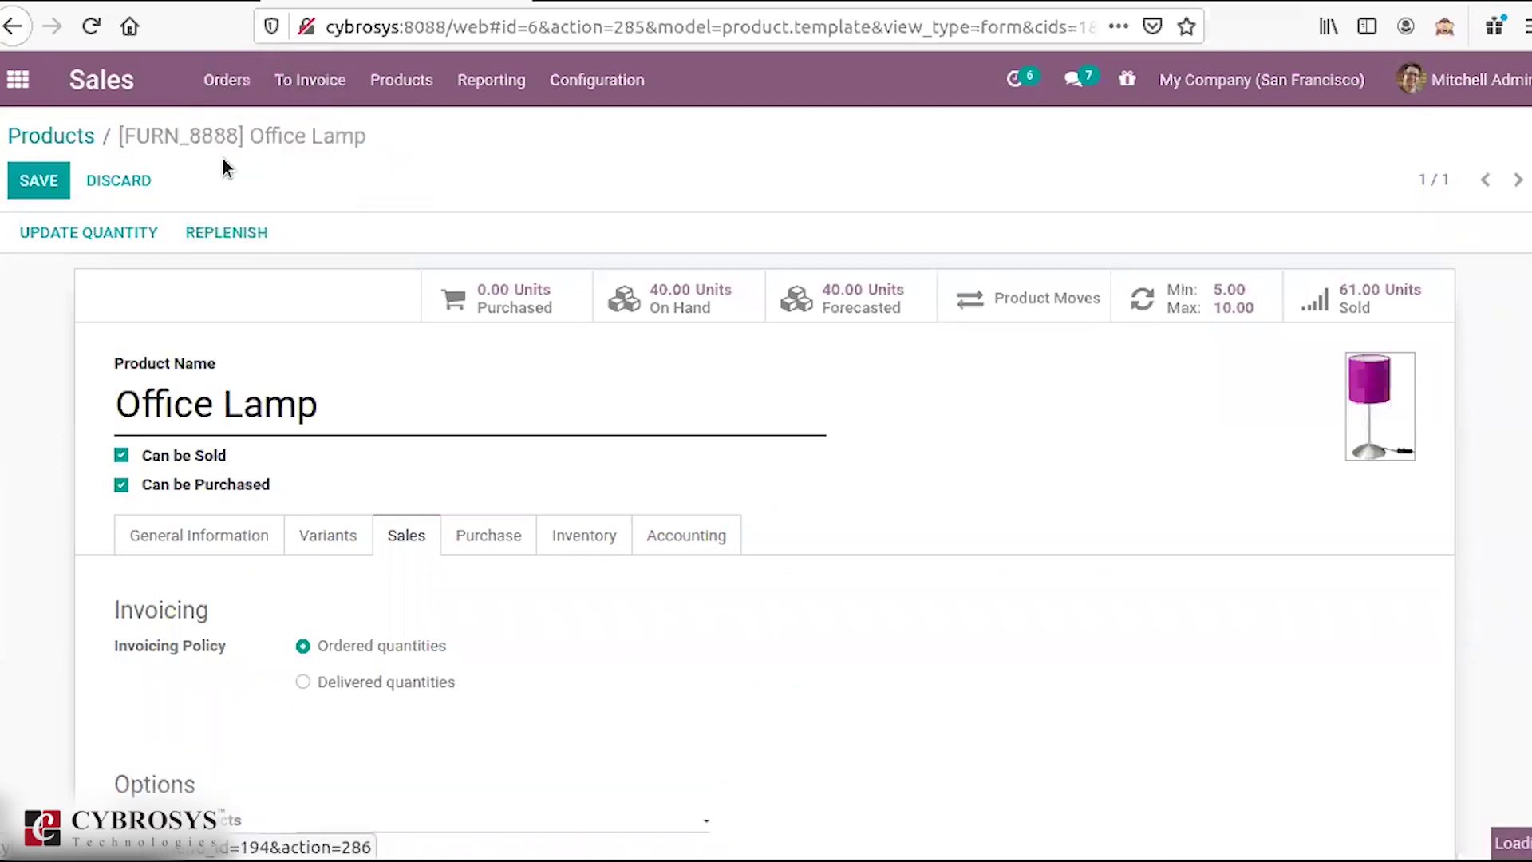
pyautogui.click(73, 329)
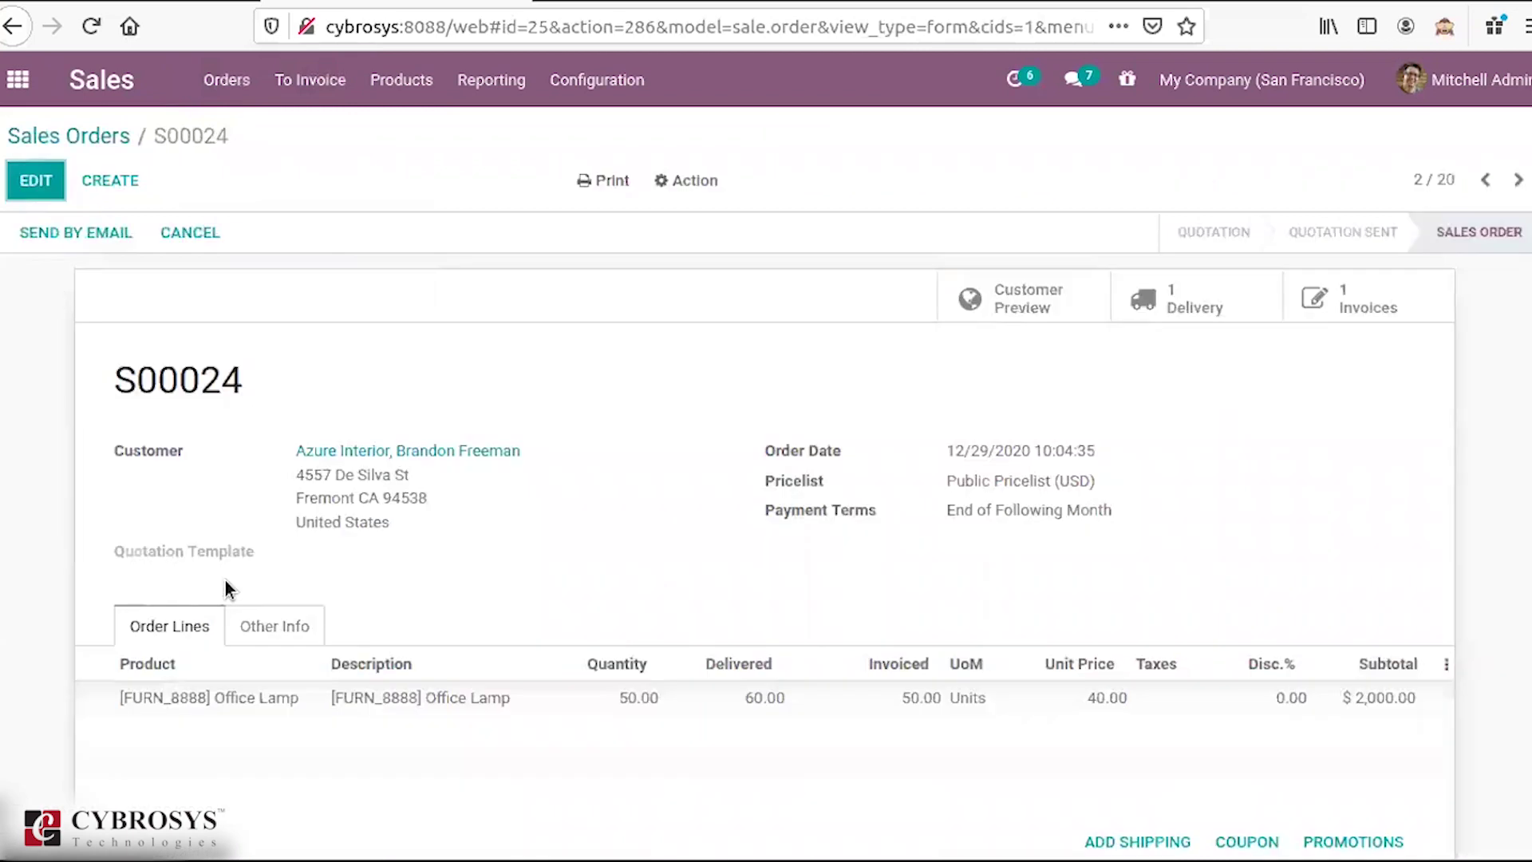
pyautogui.click(36, 168)
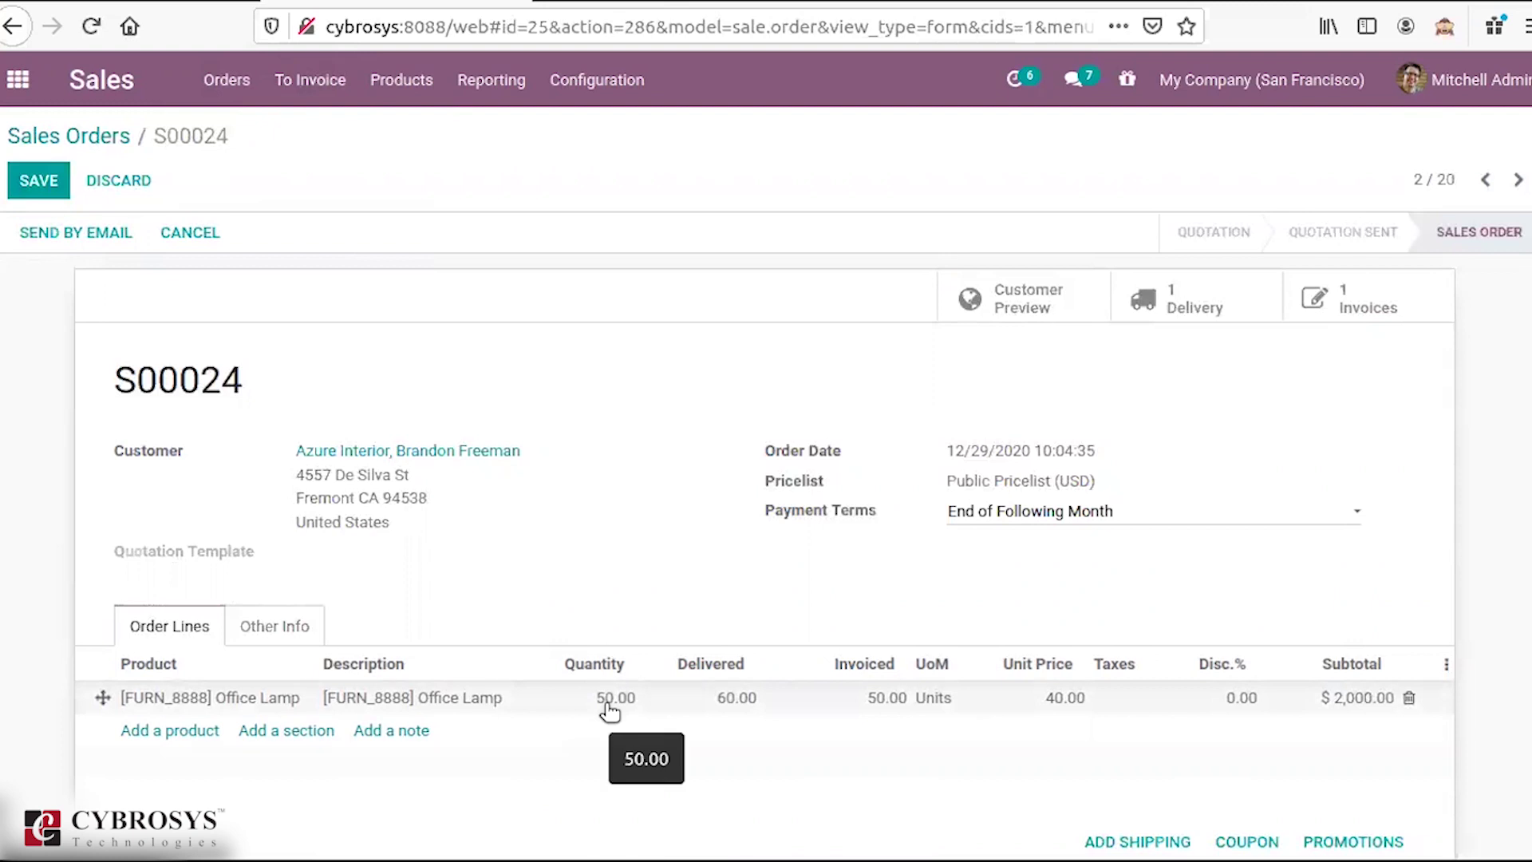
pyautogui.click(1220, 300)
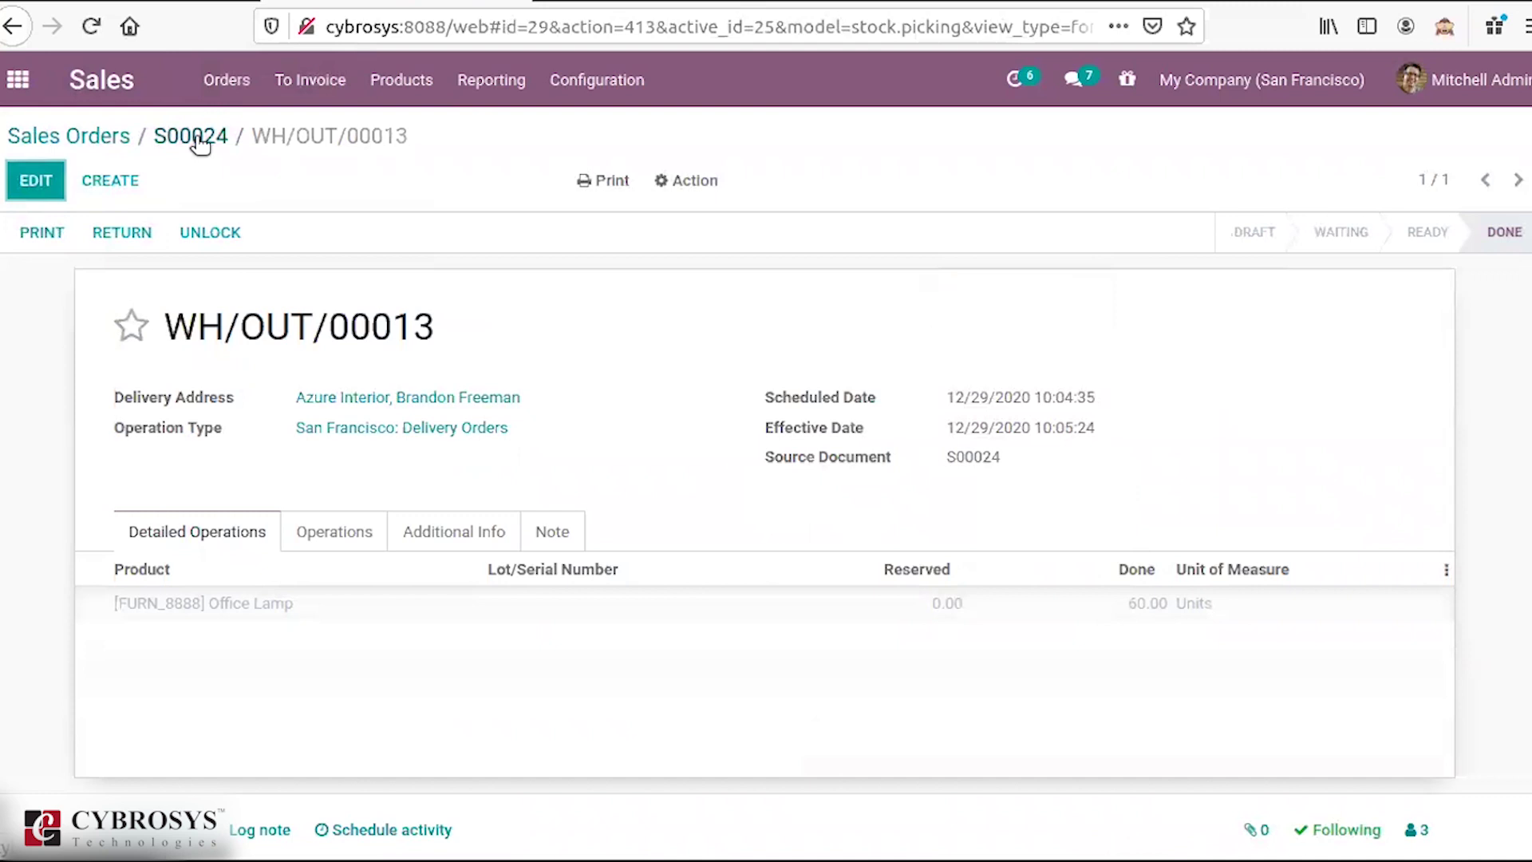
pyautogui.click(124, 139)
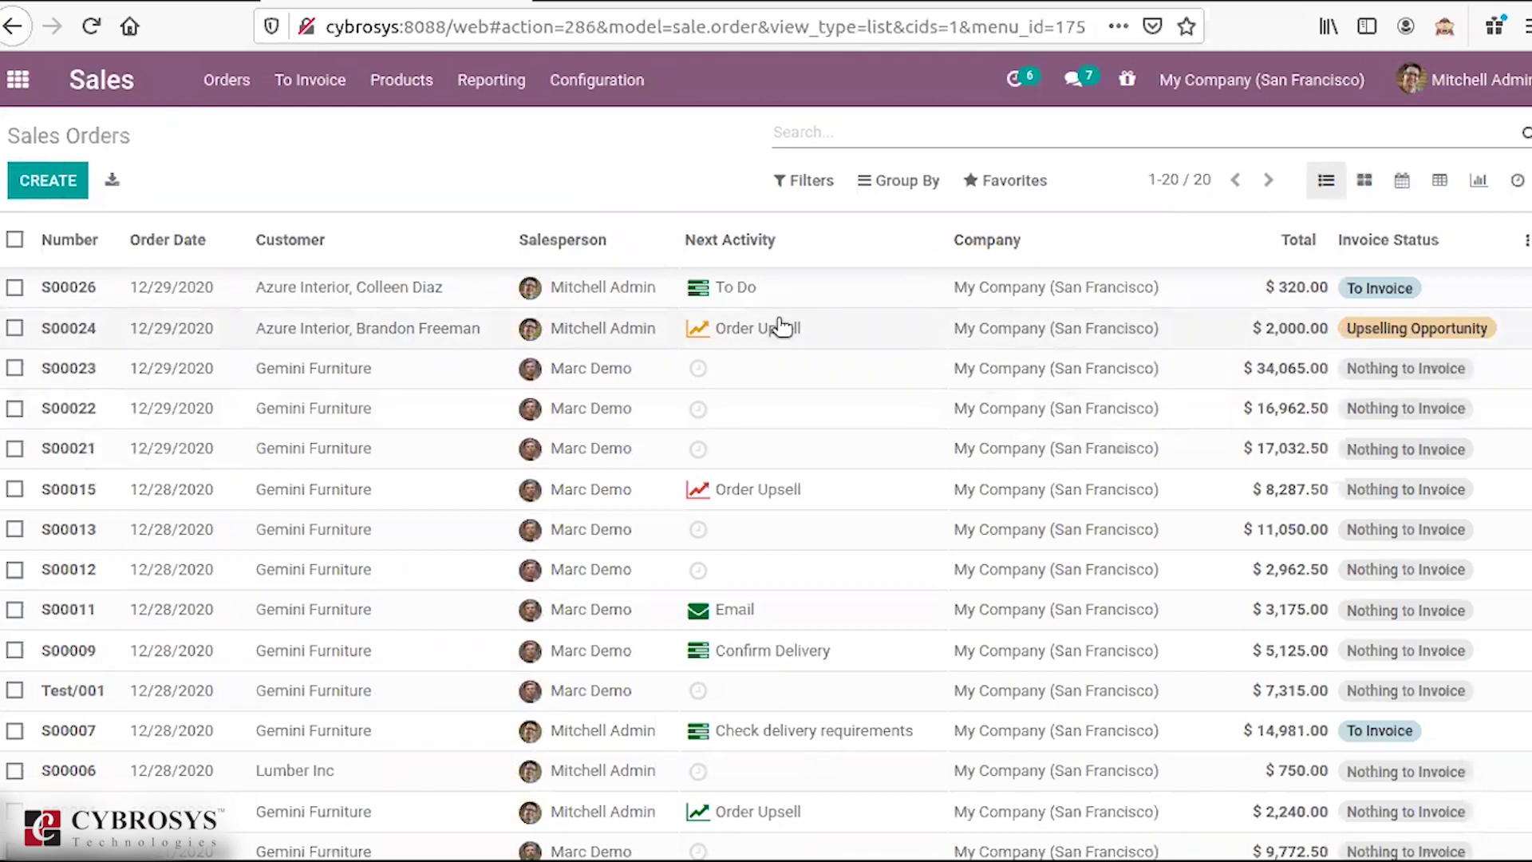
# Step: Compare the ordered and delivered quantities on the Azure Interior order in Orders to Upsell and return to that list
pyautogui.click(309, 80)
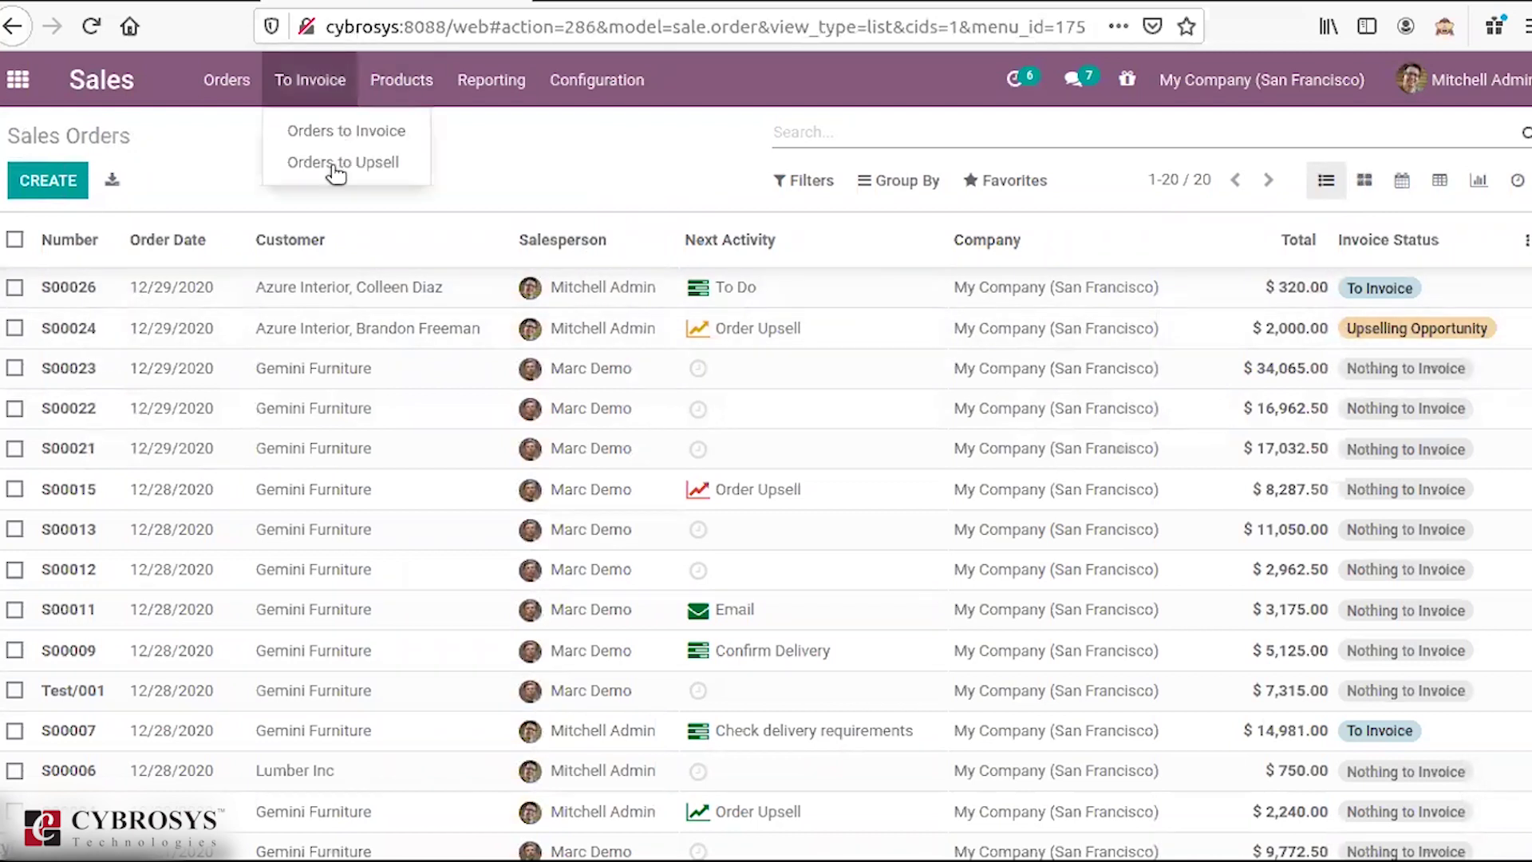
pyautogui.click(335, 165)
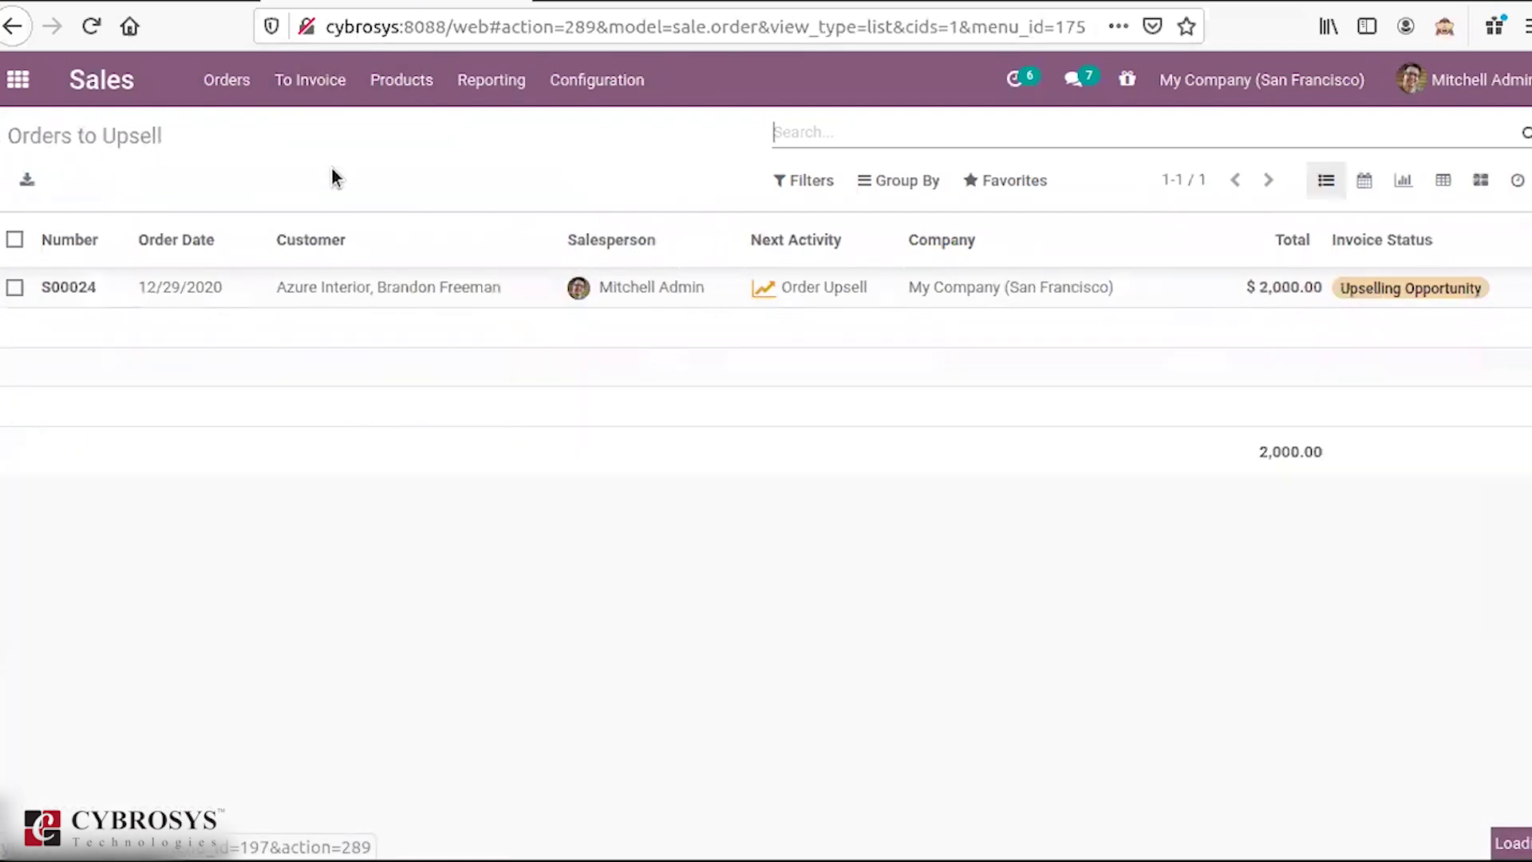
pyautogui.click(308, 287)
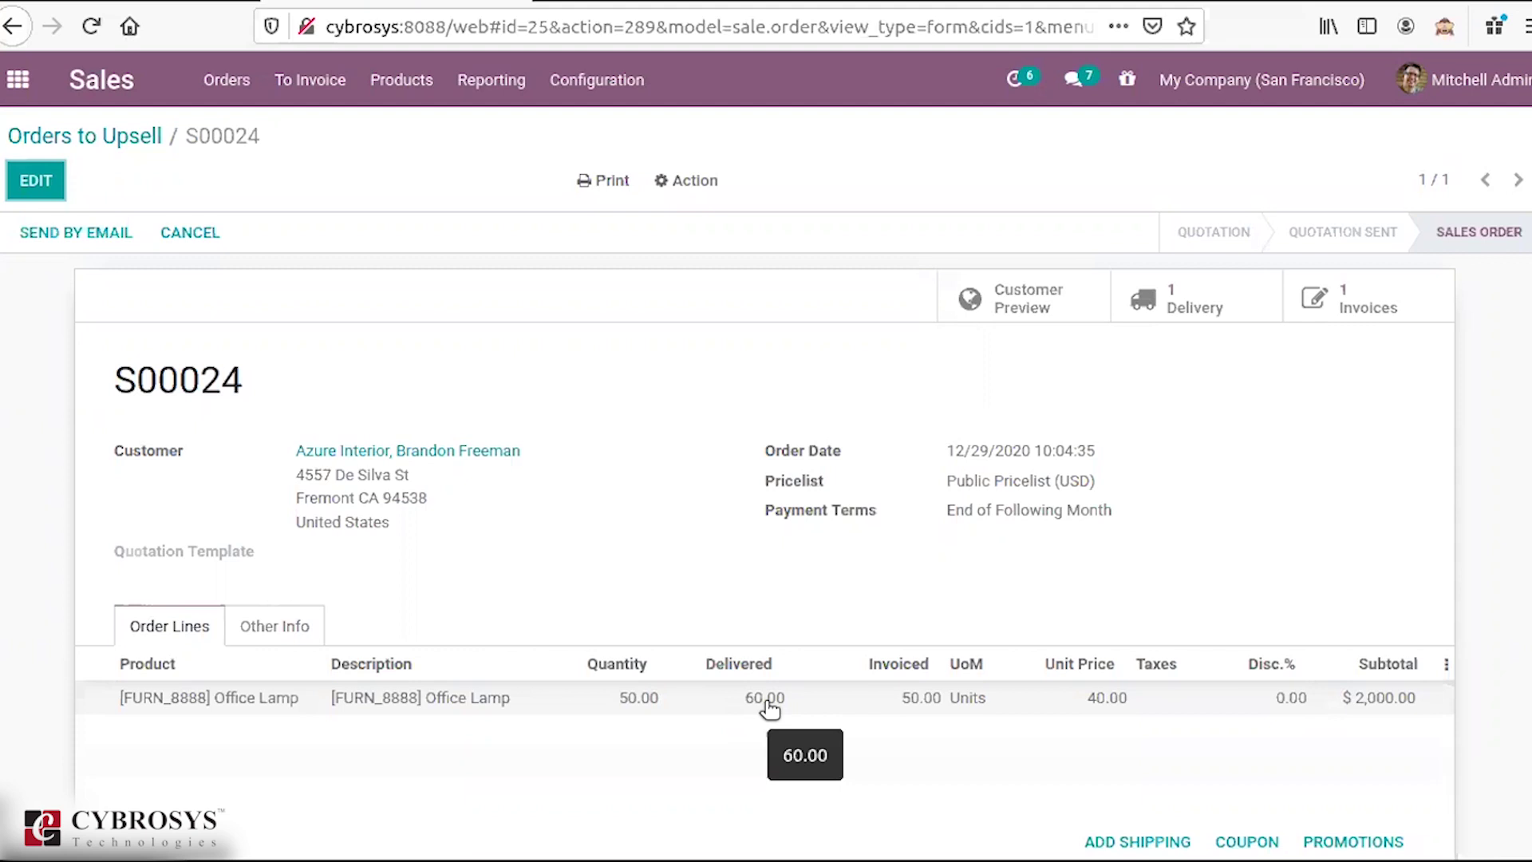
pyautogui.click(143, 138)
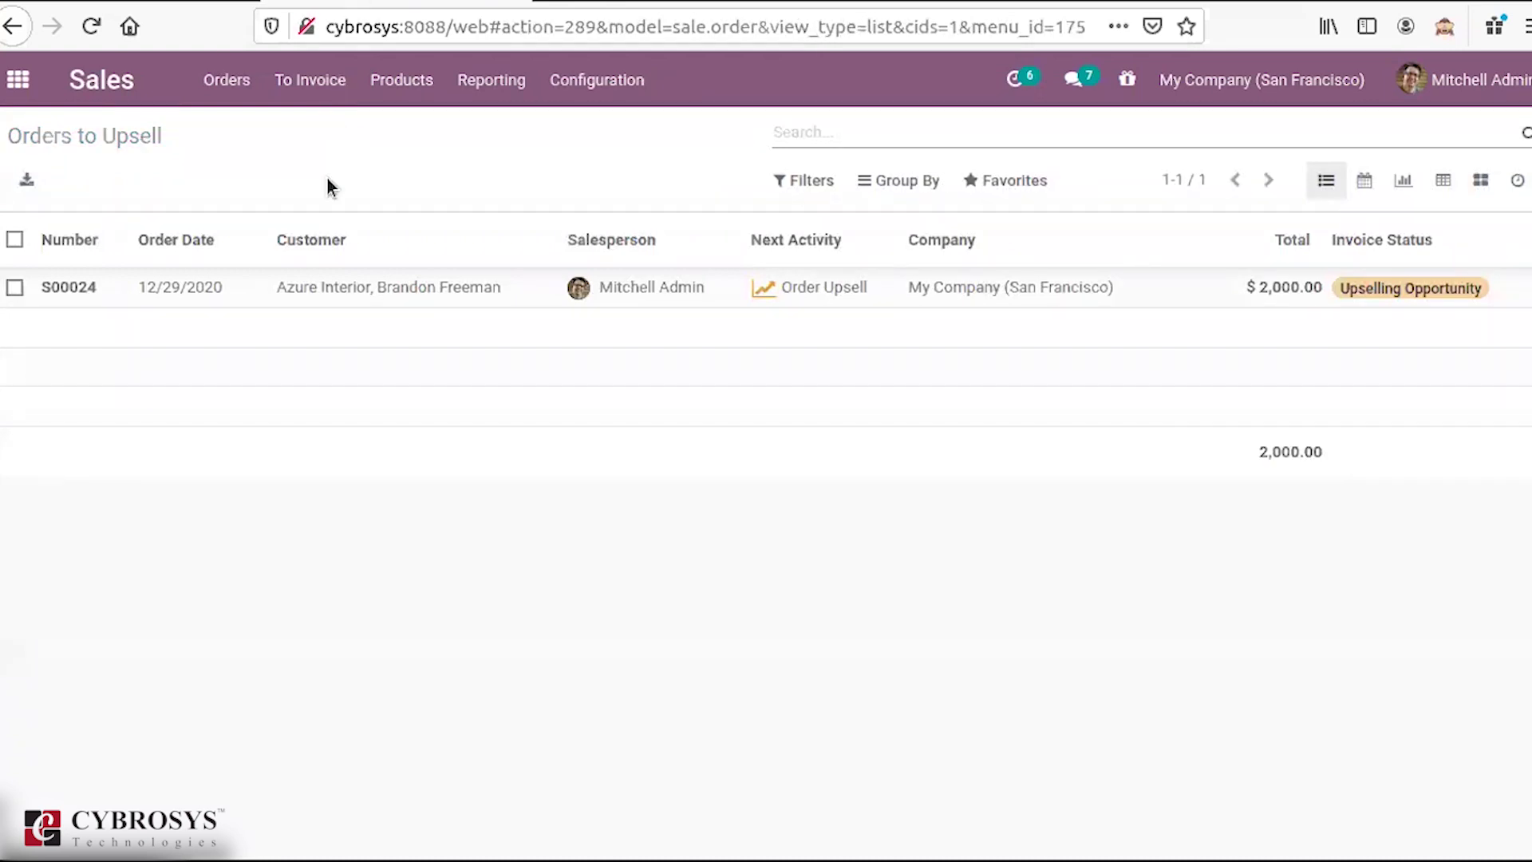
pyautogui.click(324, 101)
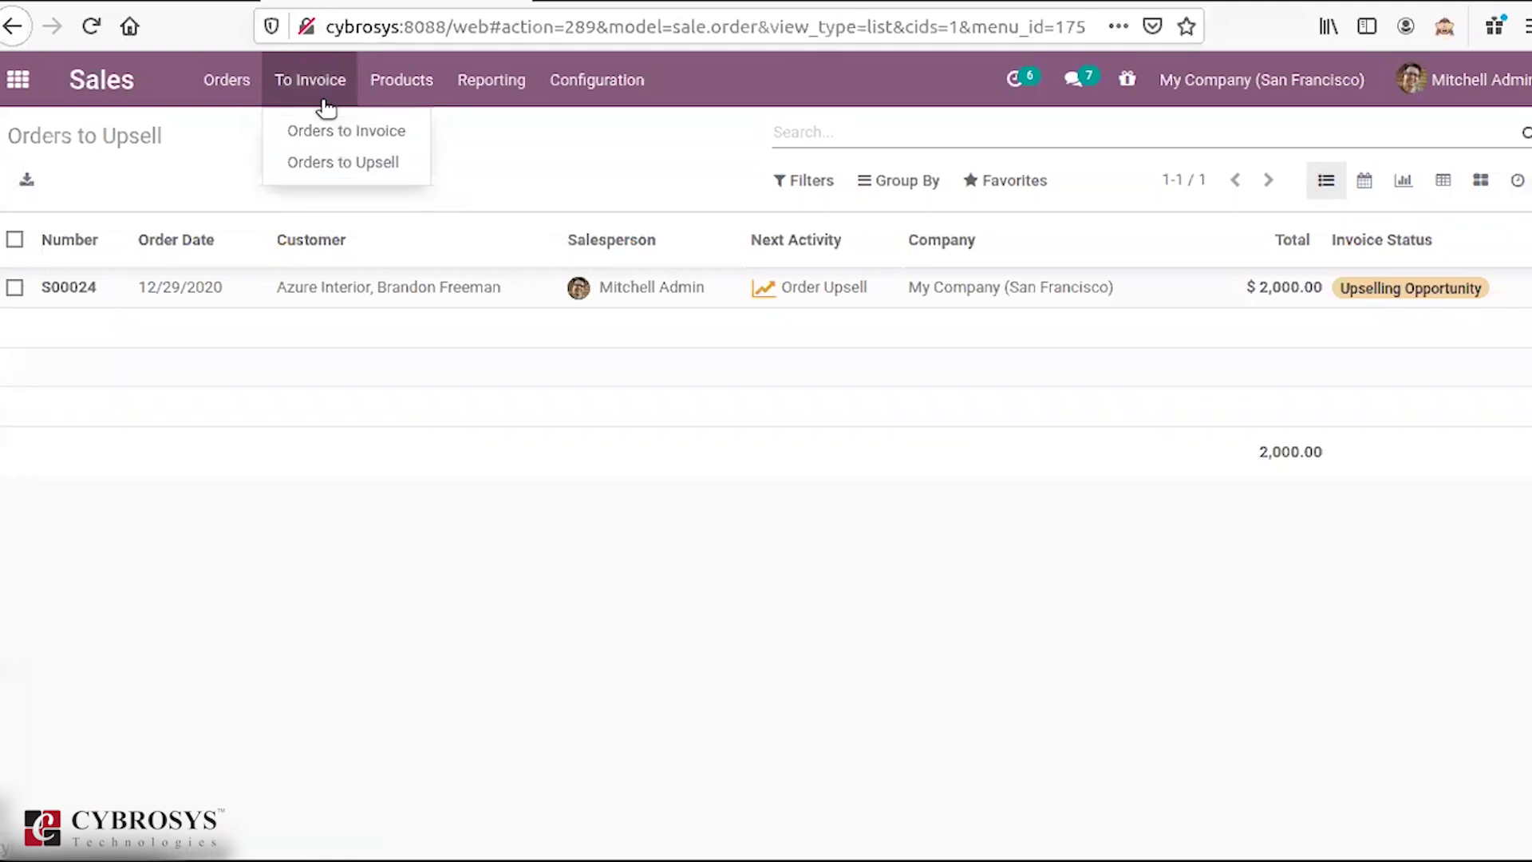
# Step: View the products as a list, show and hide the optional Product Type column, and return to the card view
pyautogui.click(408, 95)
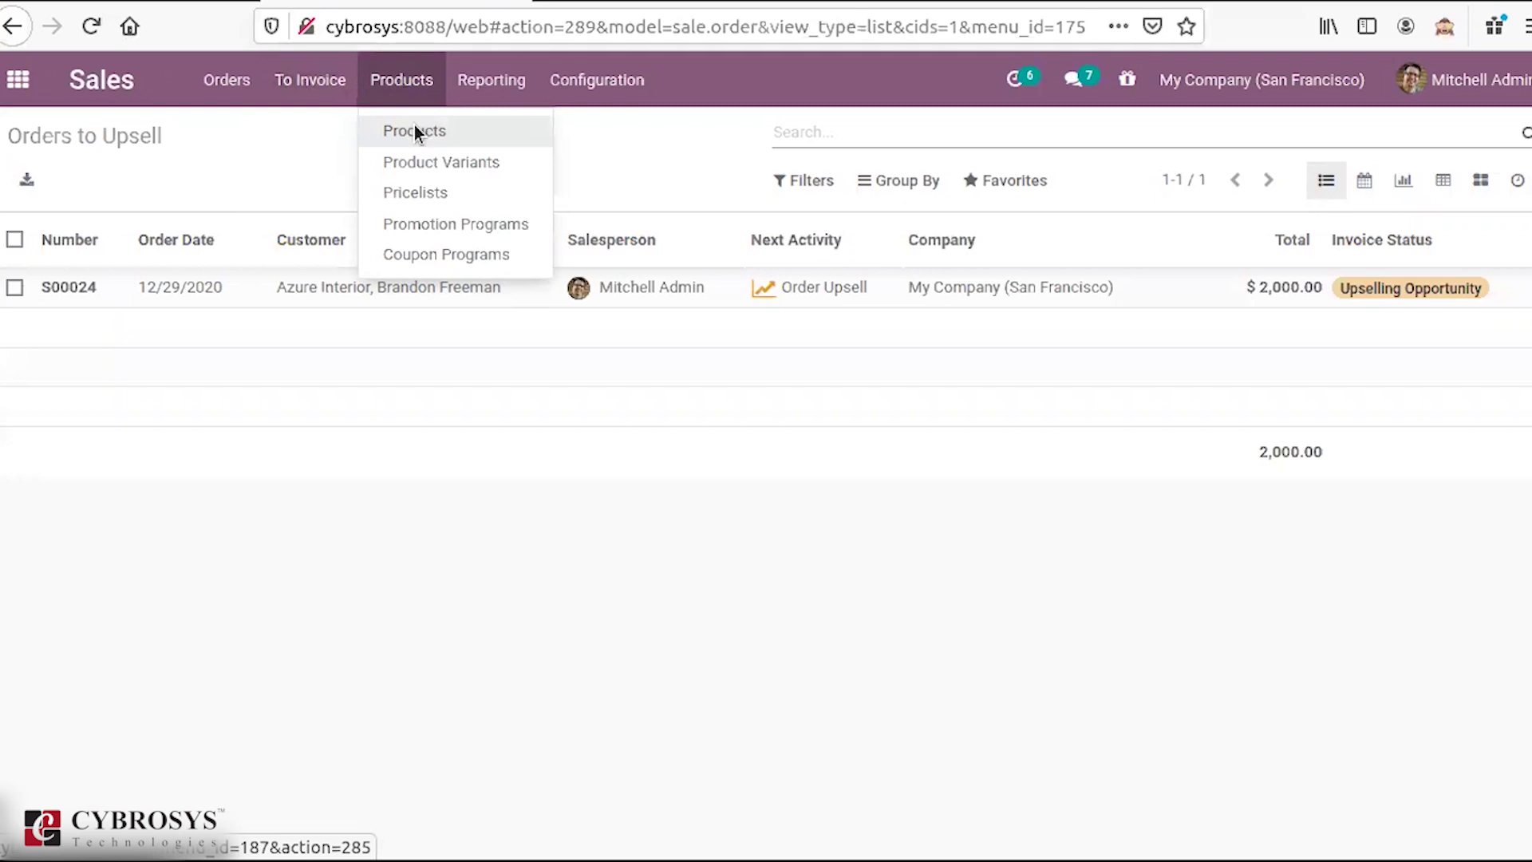
pyautogui.click(409, 131)
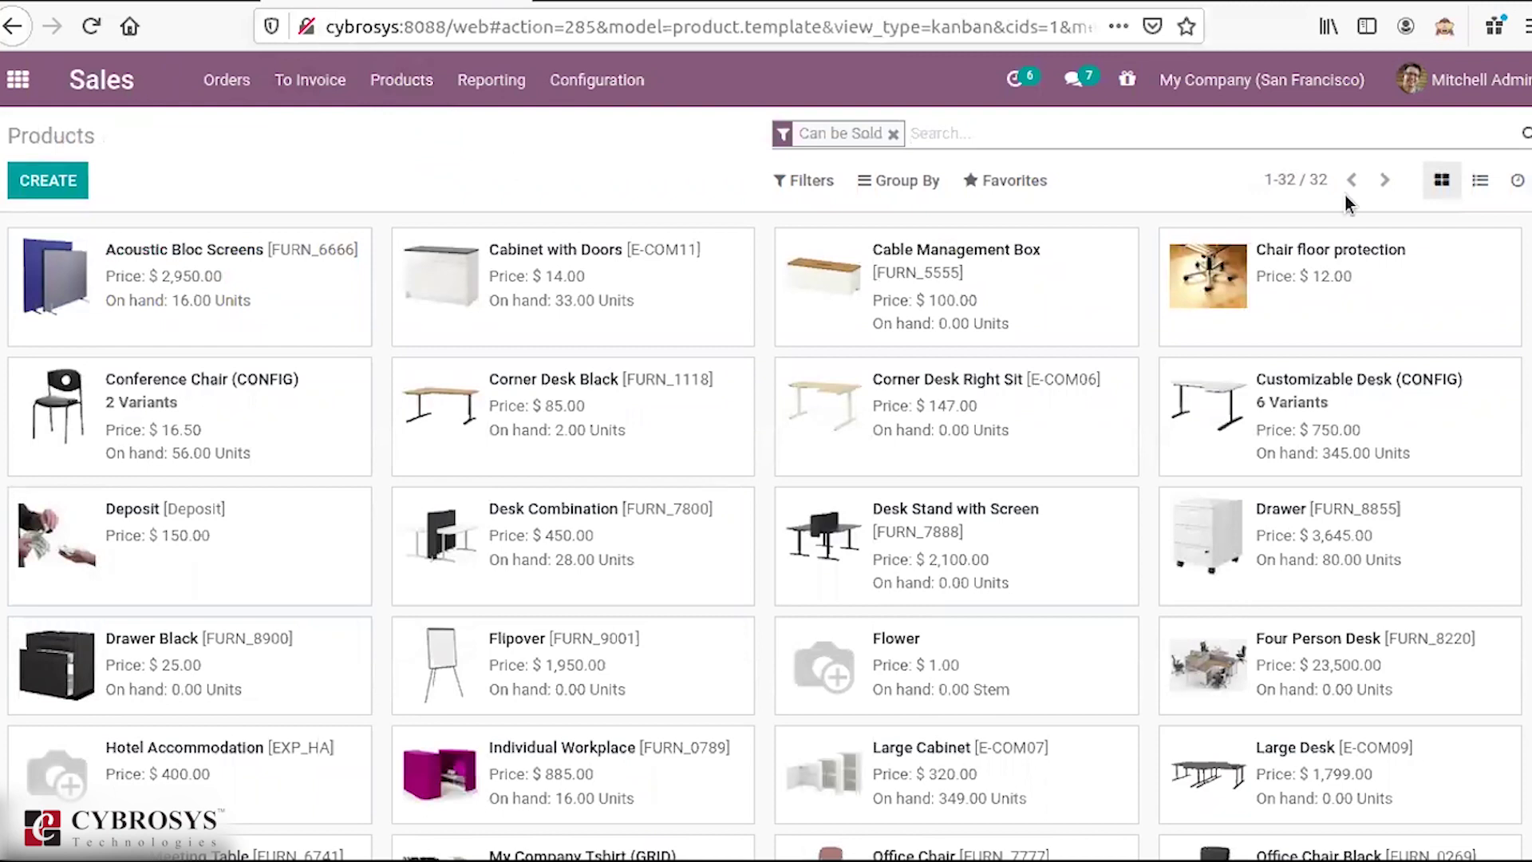
pyautogui.click(1480, 182)
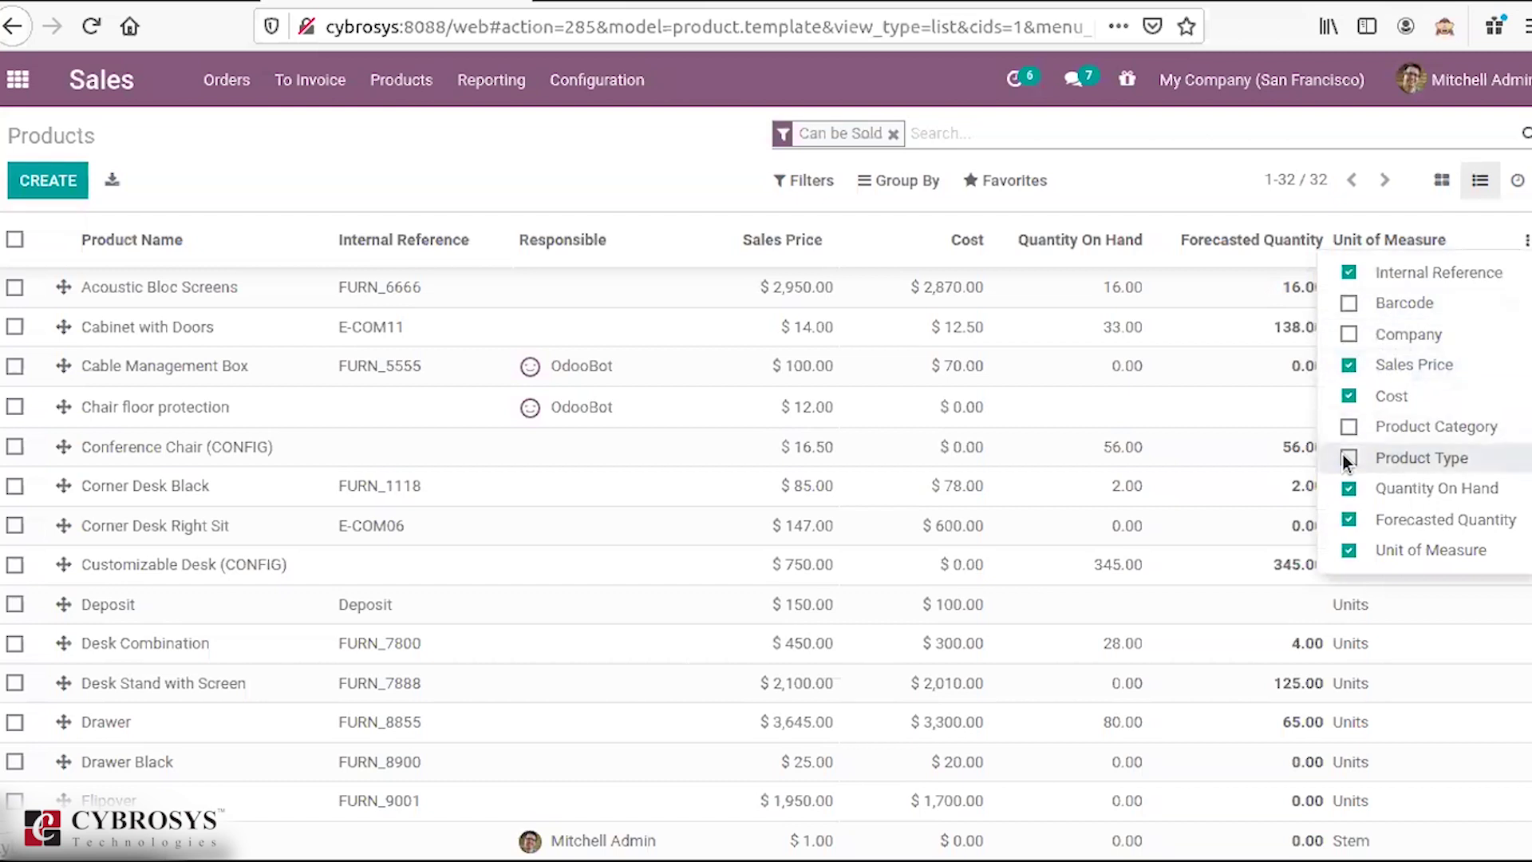
pyautogui.click(1345, 457)
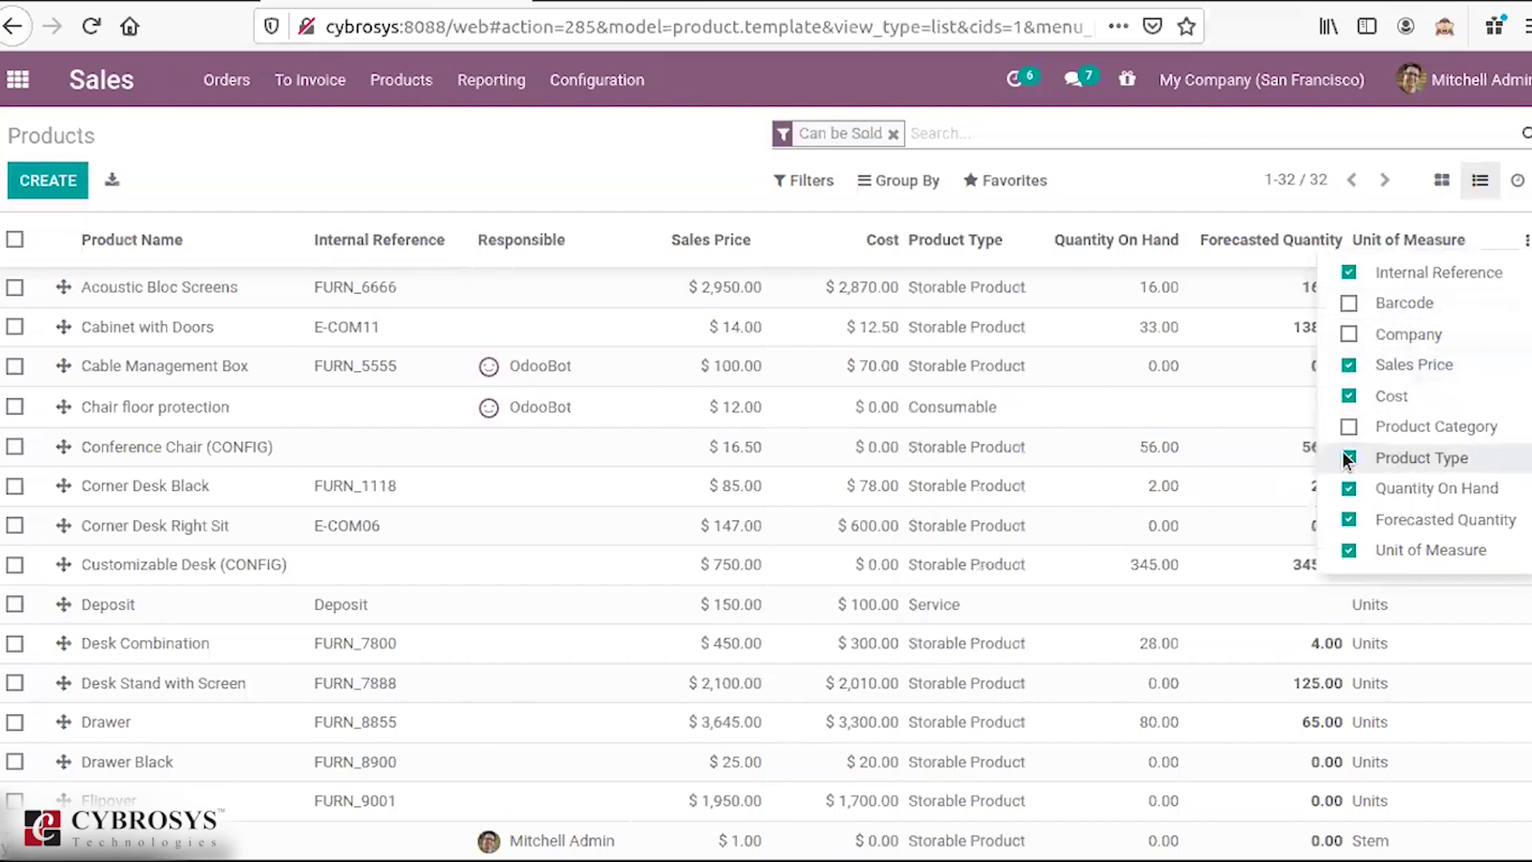
pyautogui.click(1347, 458)
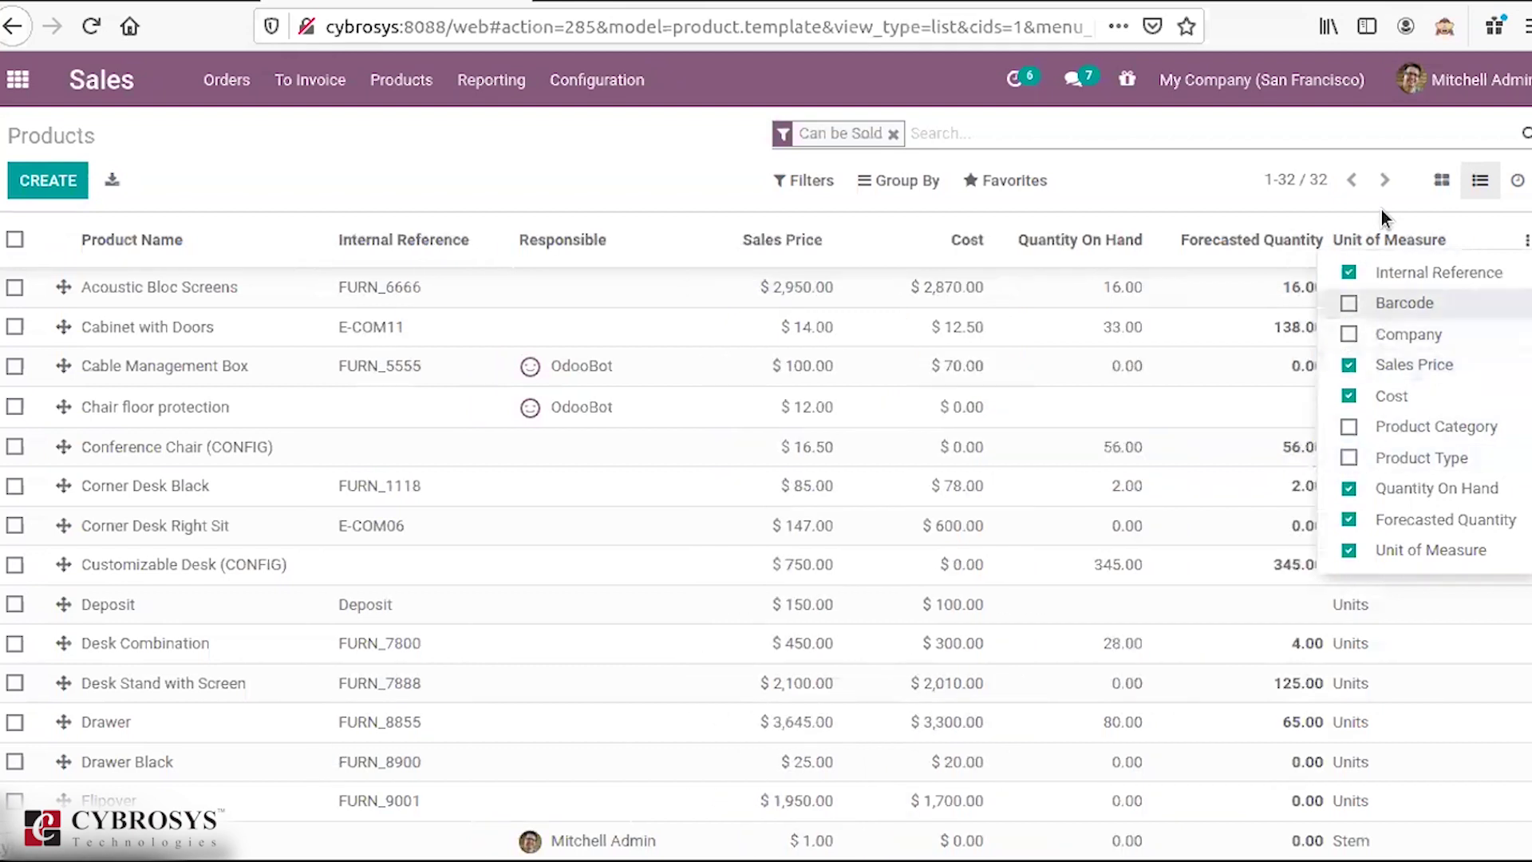
pyautogui.click(1446, 180)
pyautogui.click(1446, 180)
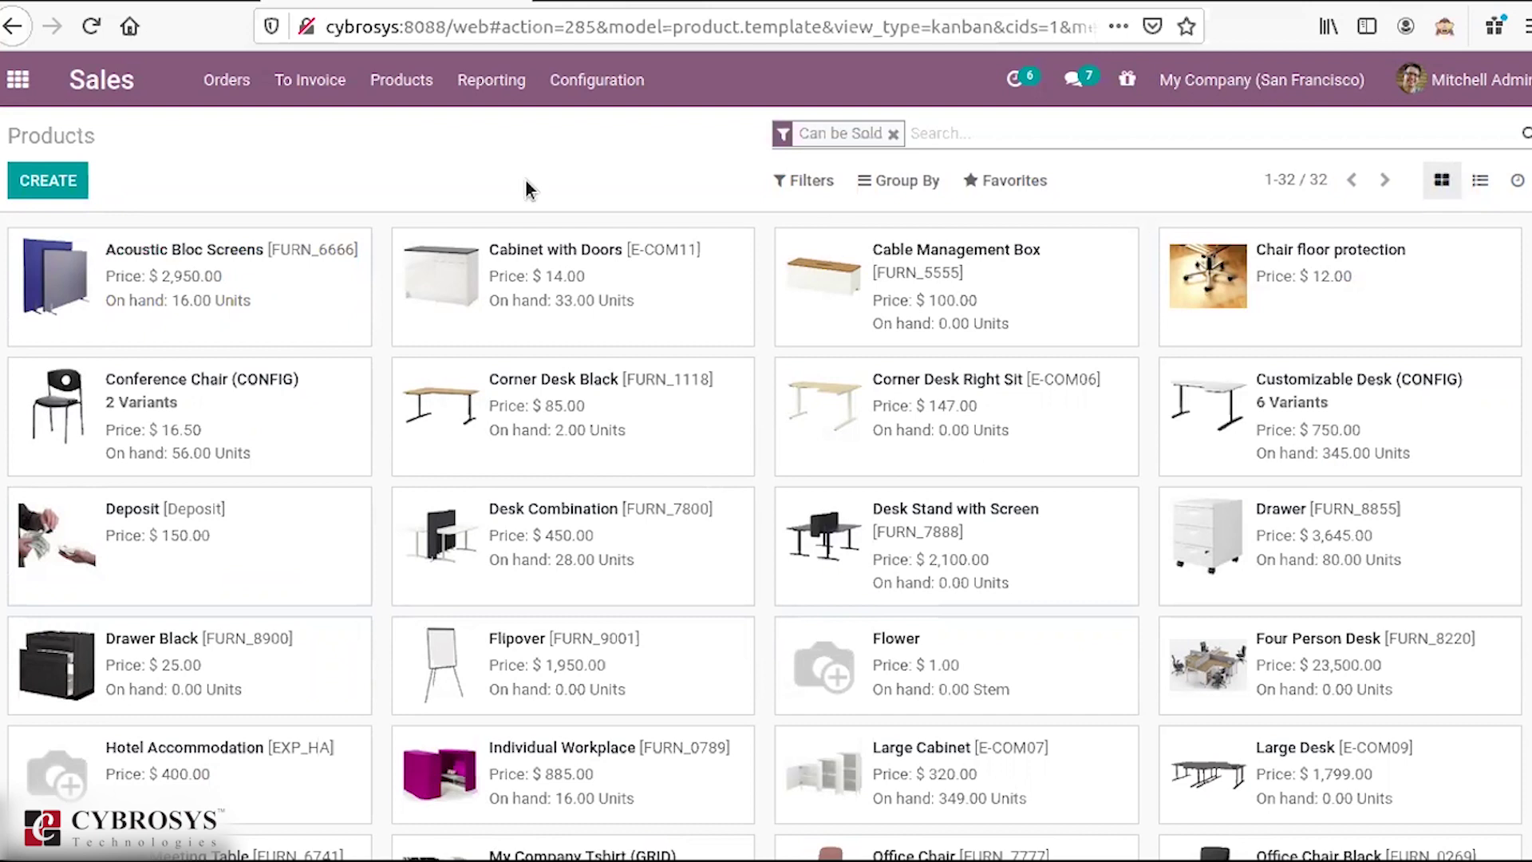
# Step: Start a new product and switch its Can be Sold option off and back on
pyautogui.click(48, 181)
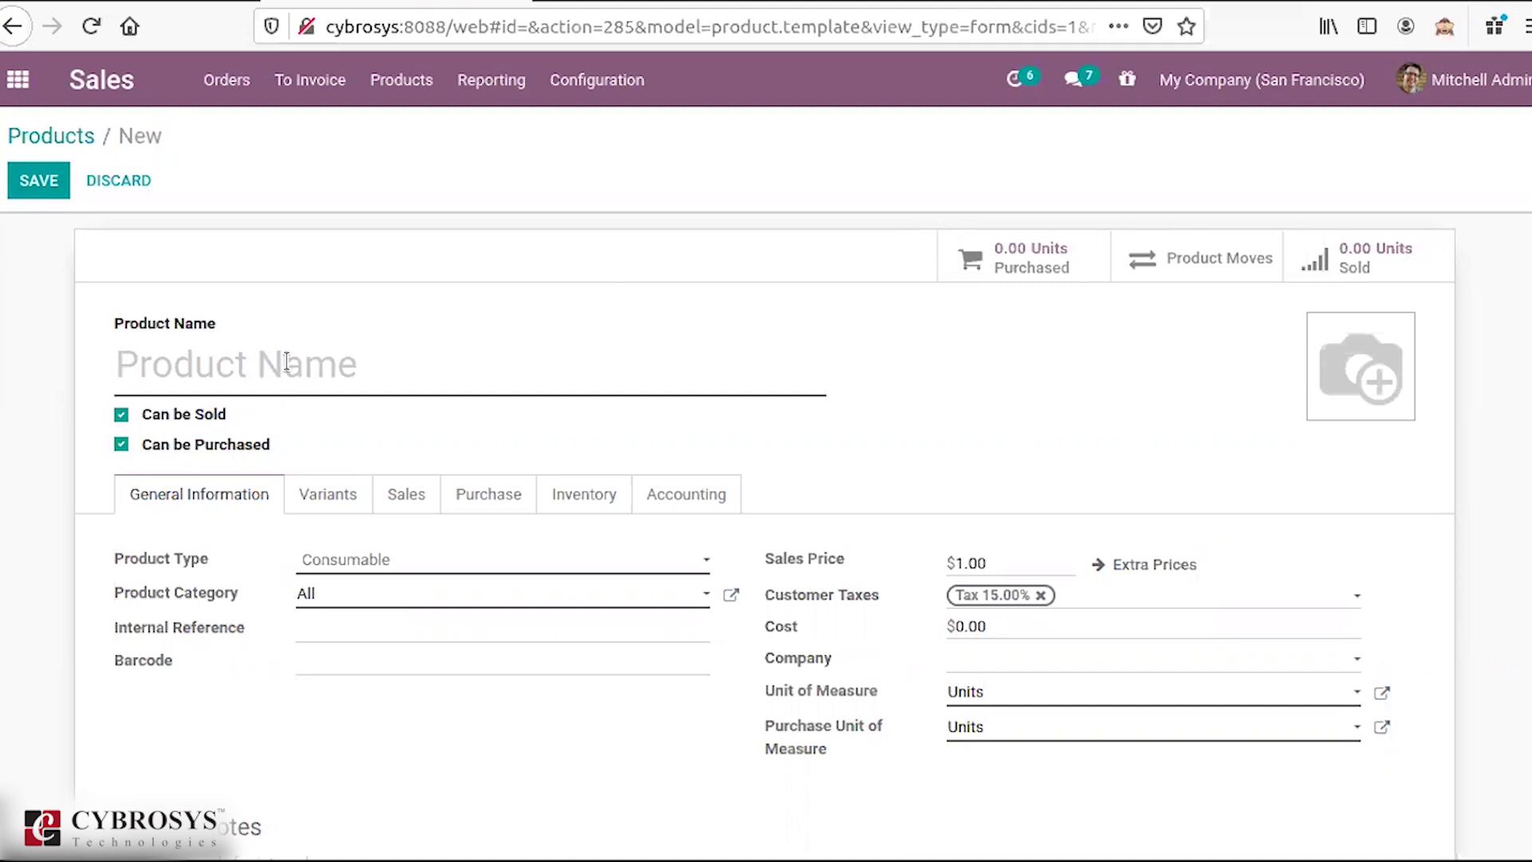
pyautogui.click(121, 416)
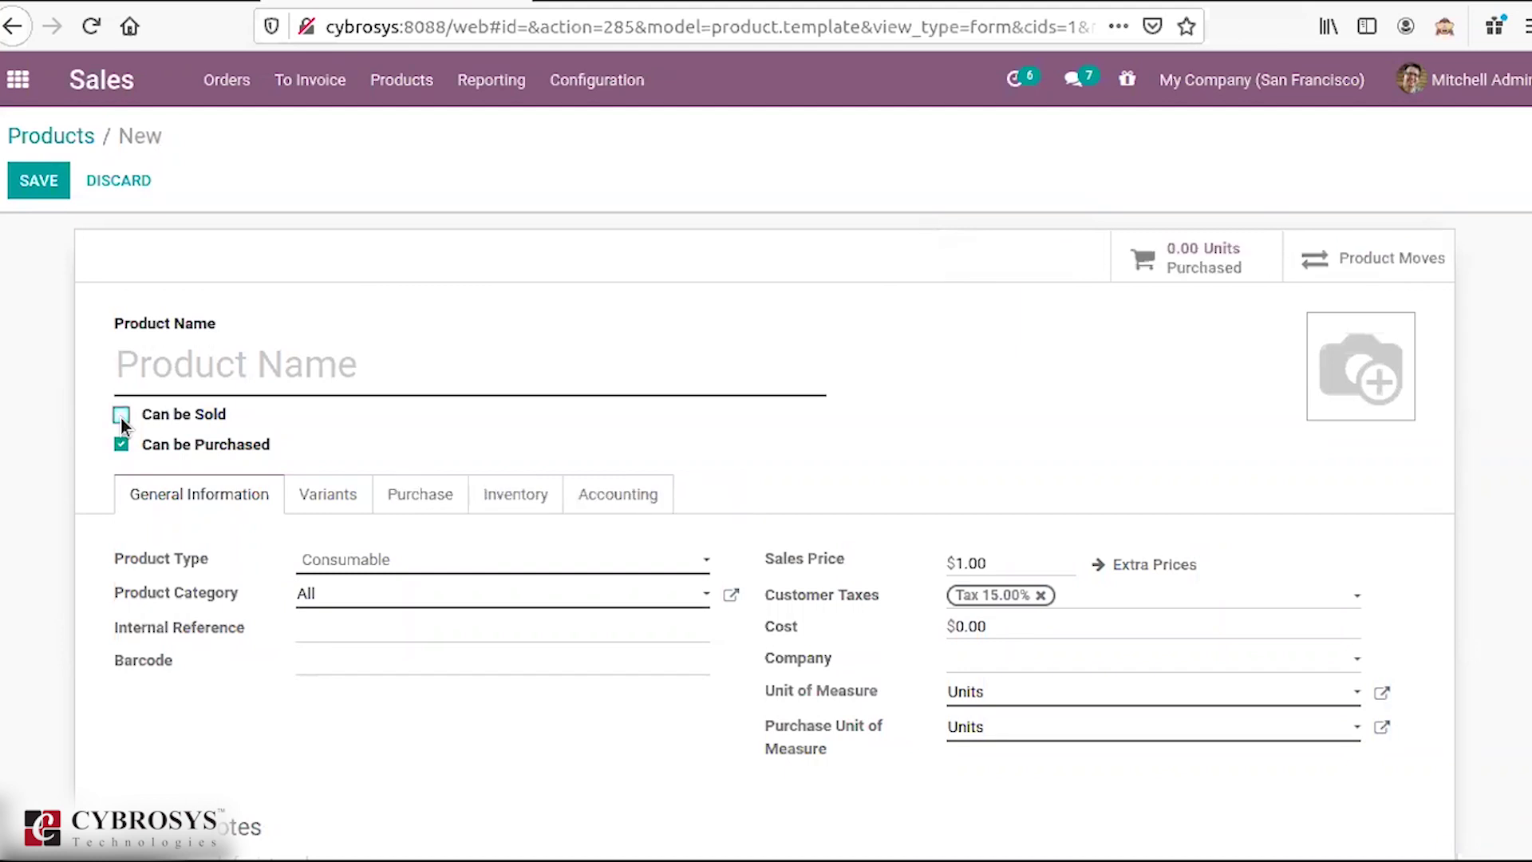
pyautogui.click(121, 416)
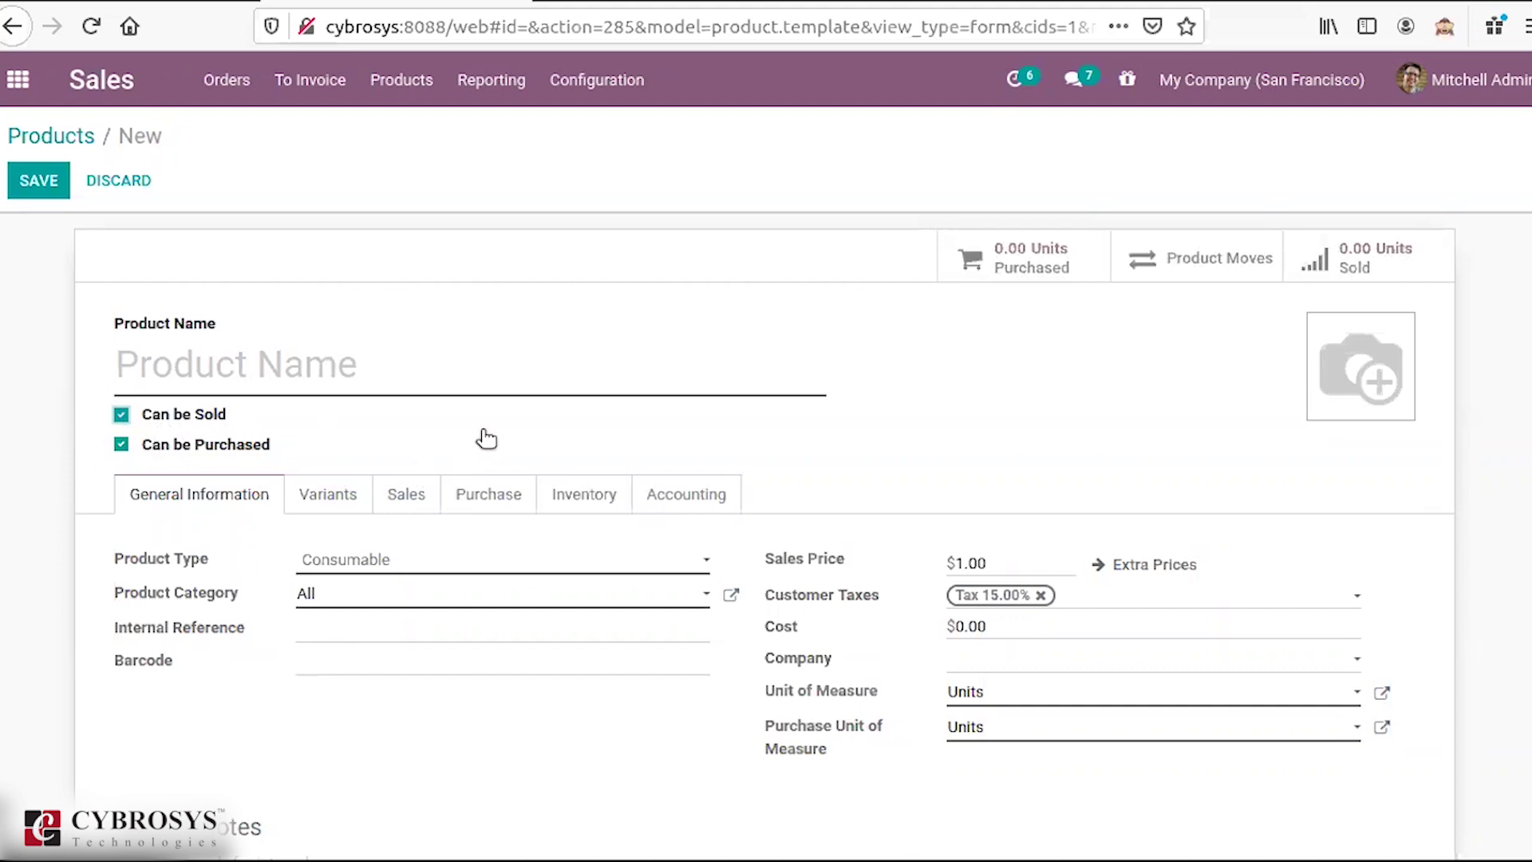
# Step: Examine the available product types for the new product, keeping Consumable
pyautogui.click(463, 566)
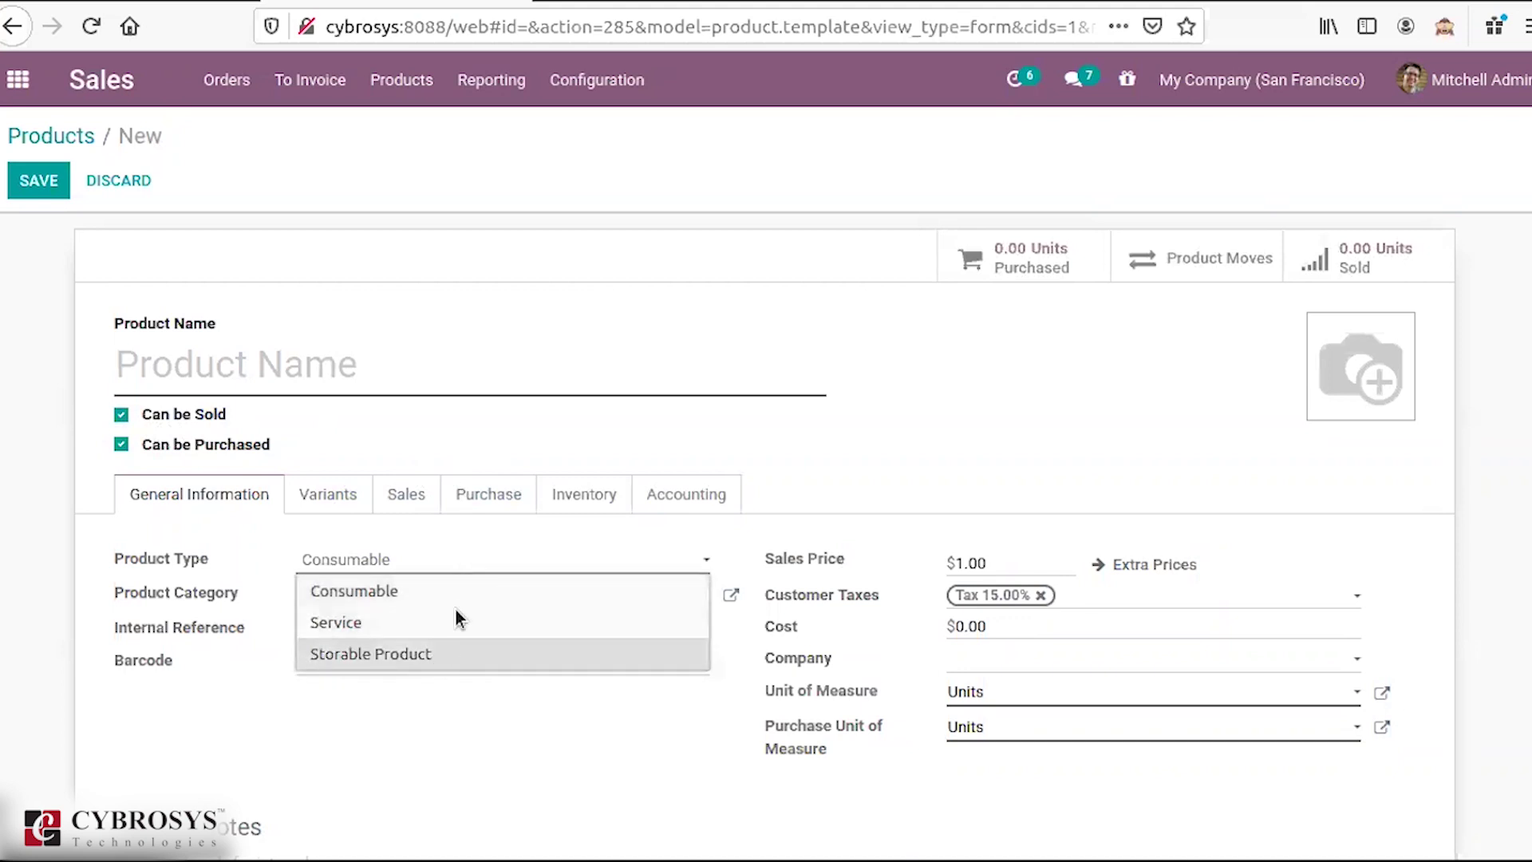
pyautogui.click(477, 573)
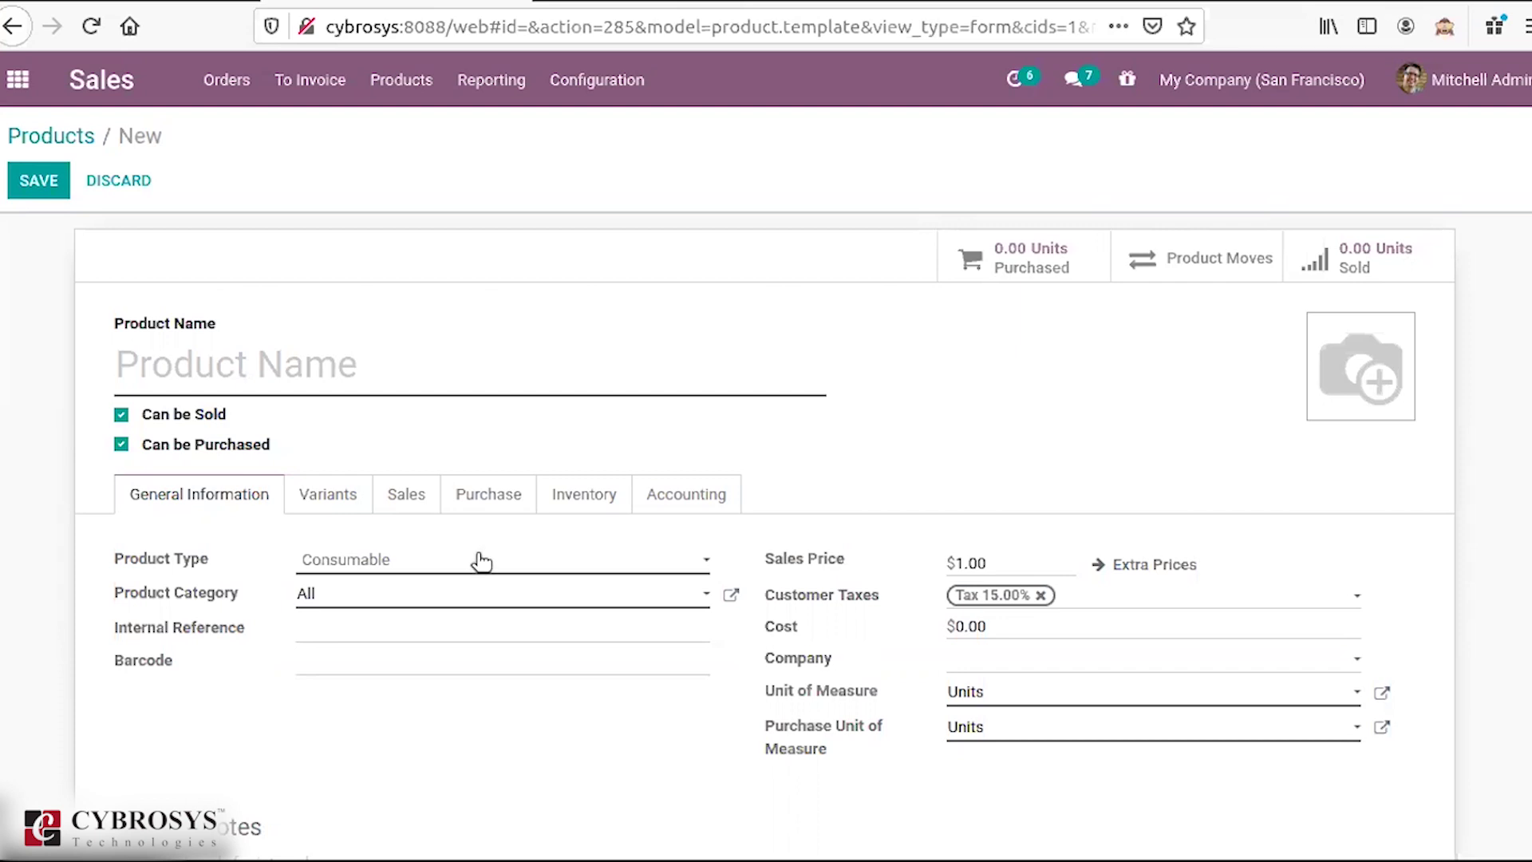
pyautogui.click(480, 561)
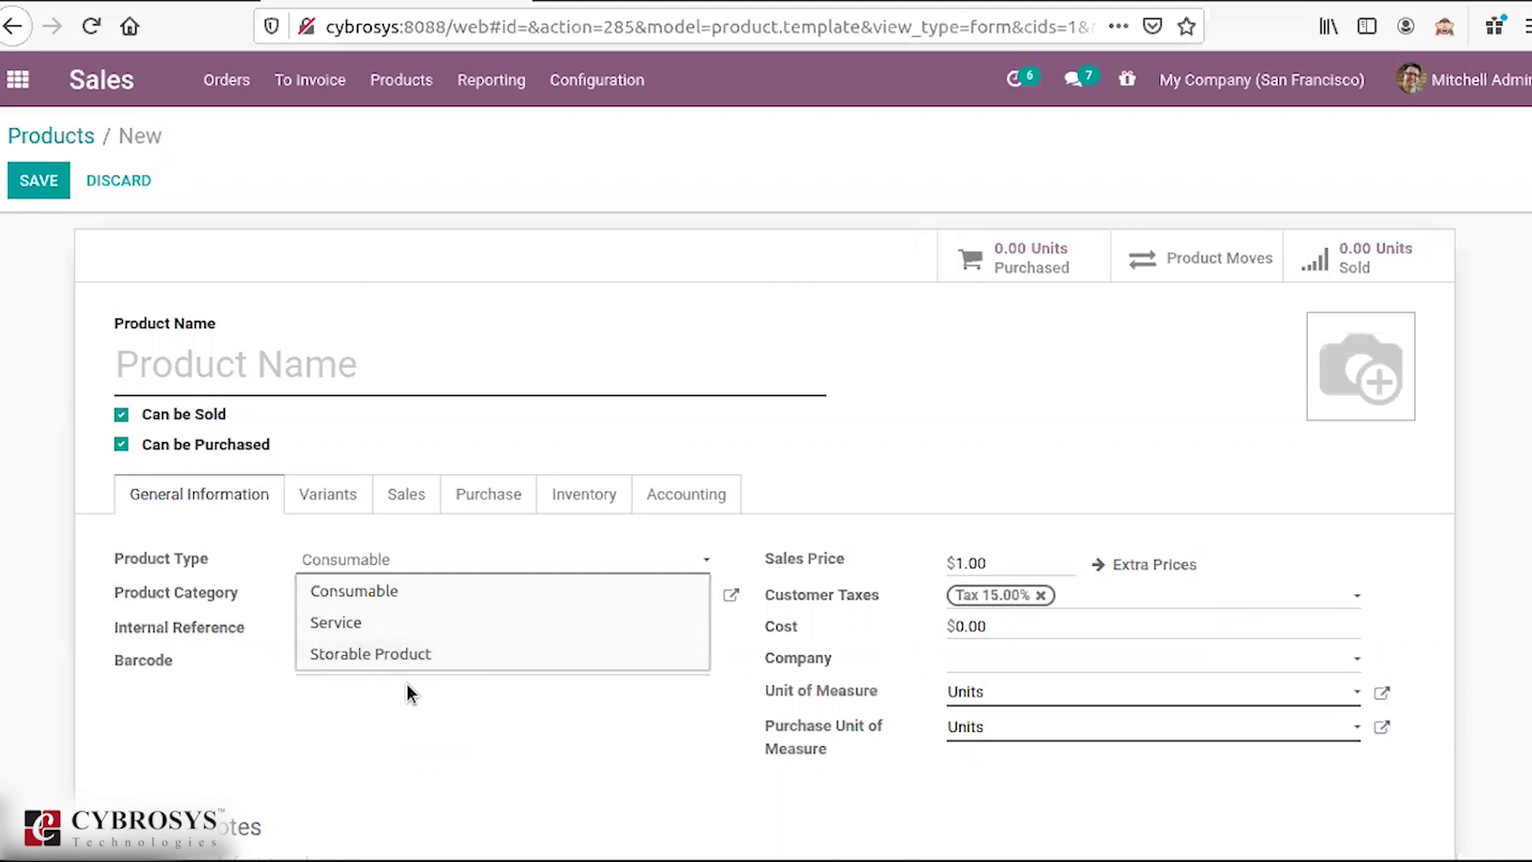
pyautogui.click(418, 625)
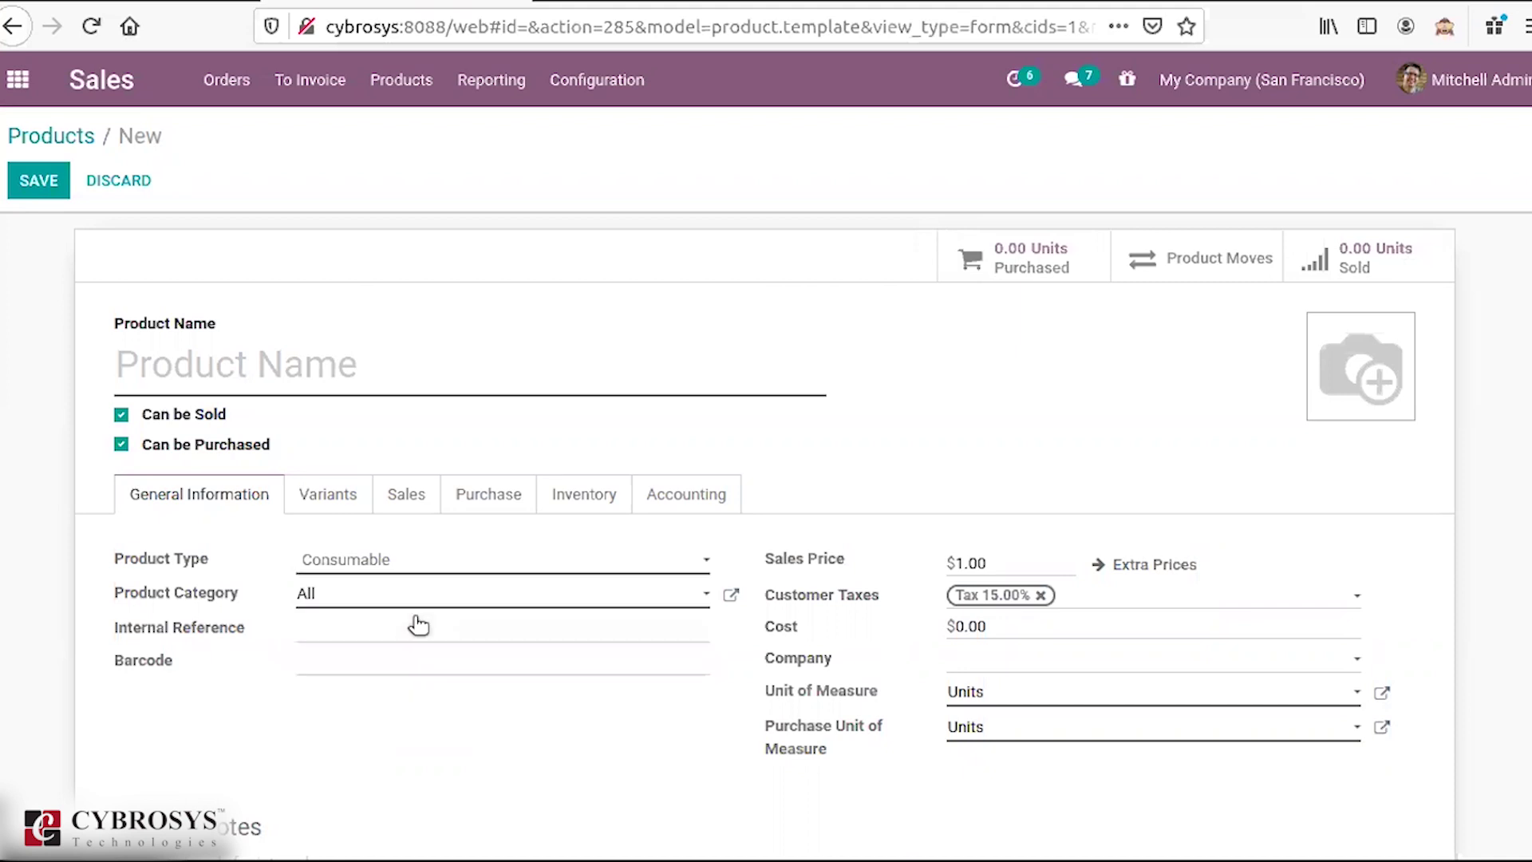
pyautogui.click(442, 556)
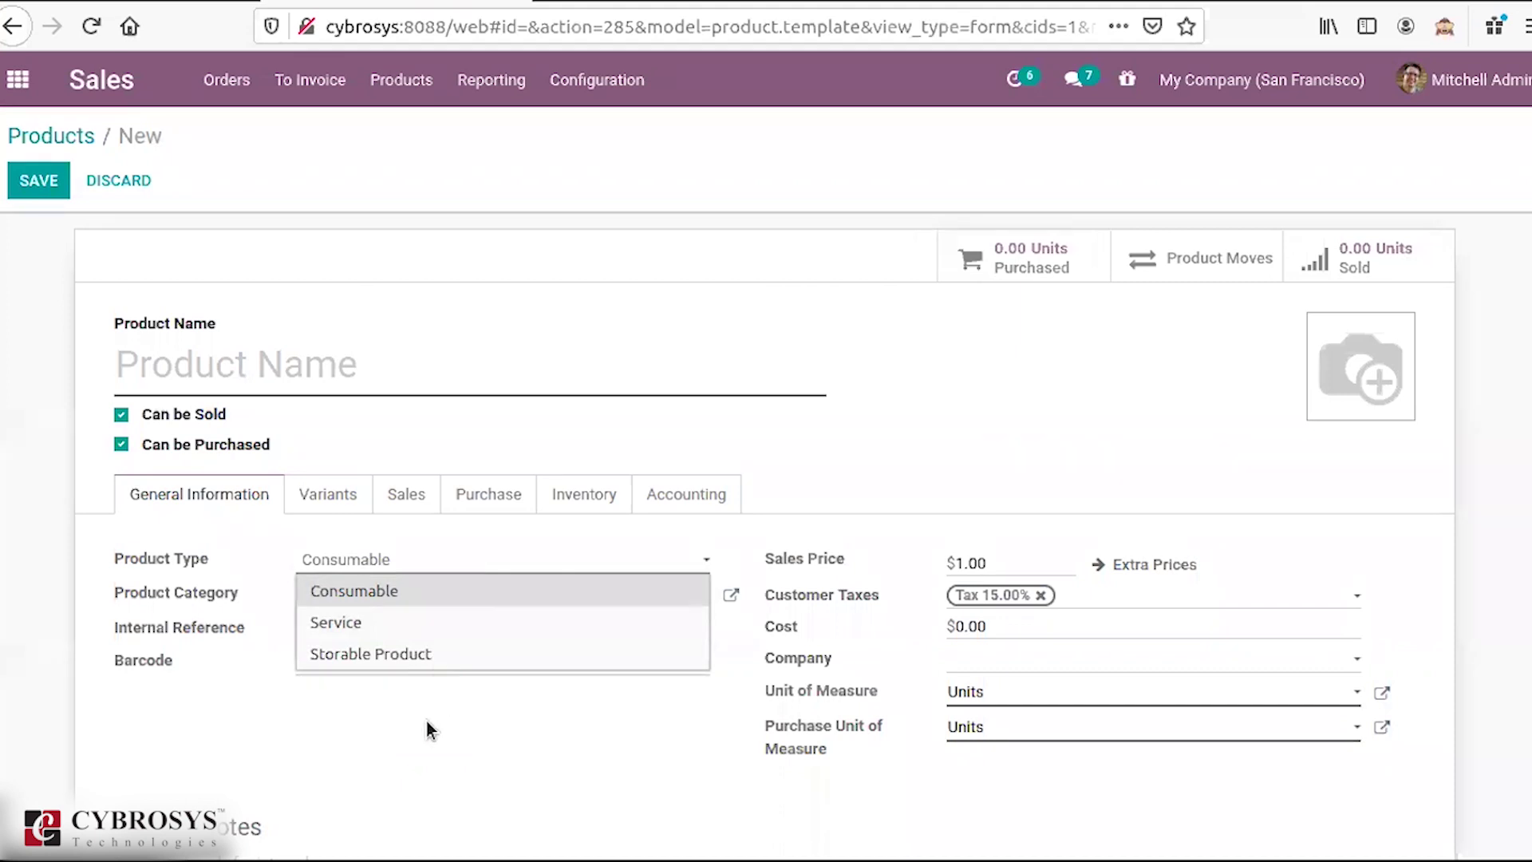
pyautogui.click(315, 597)
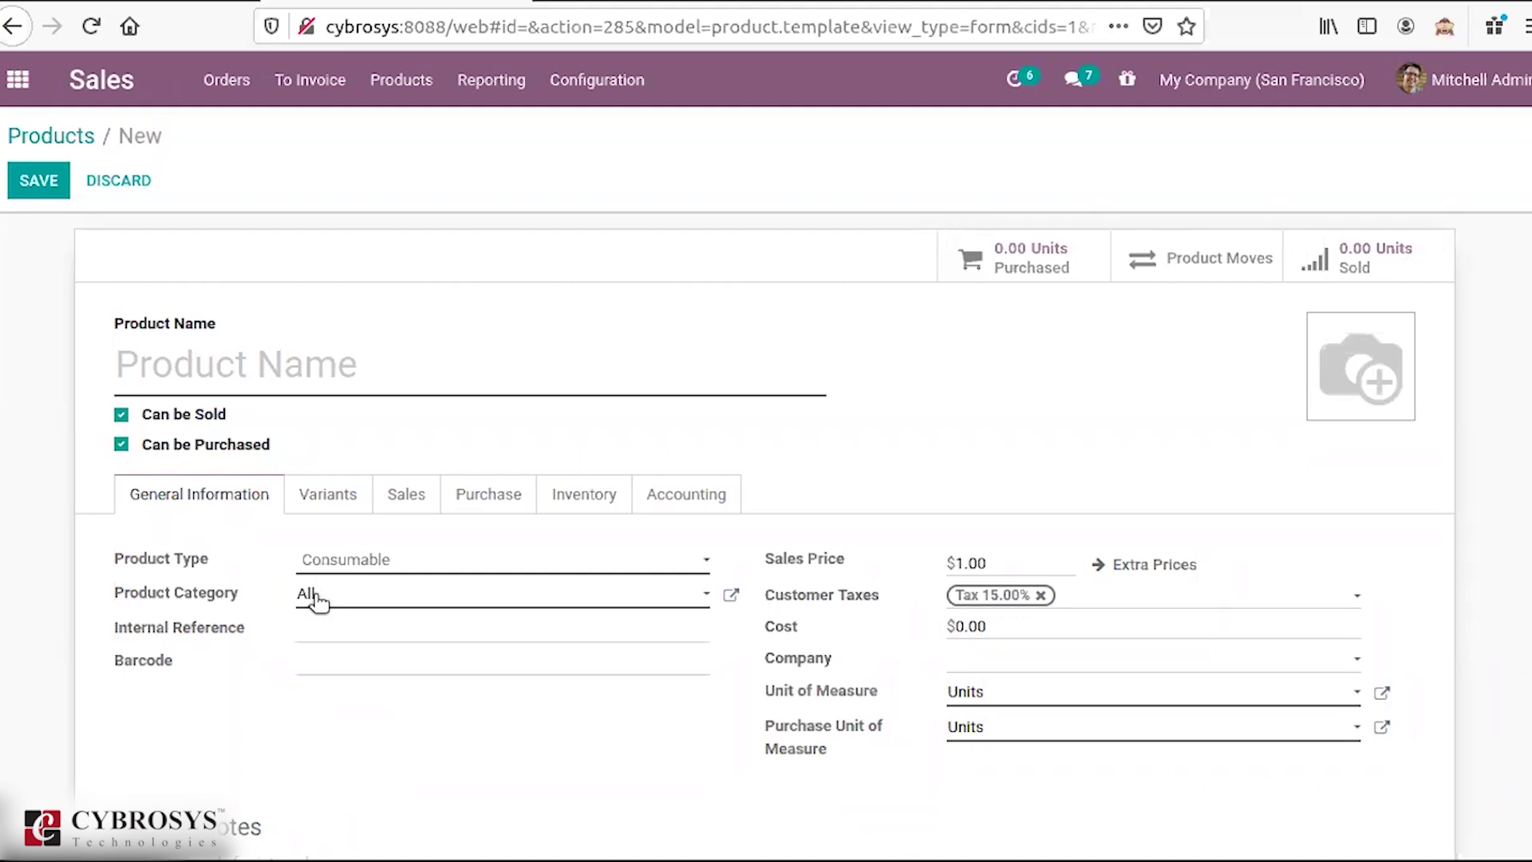
# Step: Examine the new product's category choices, barcode field and remaining general information, including the internal notes
pyautogui.click(315, 598)
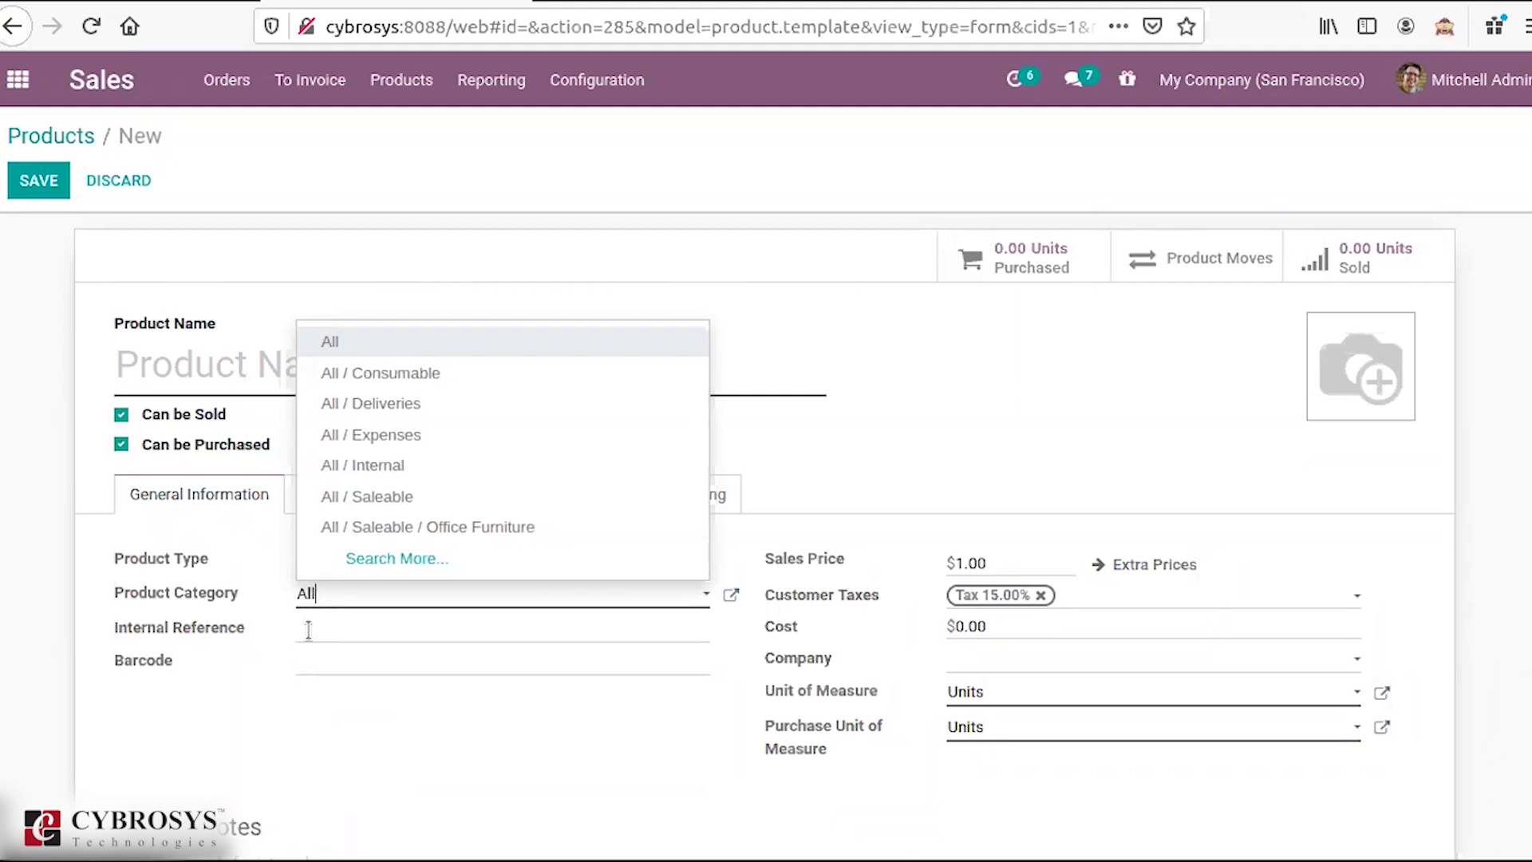
pyautogui.click(308, 630)
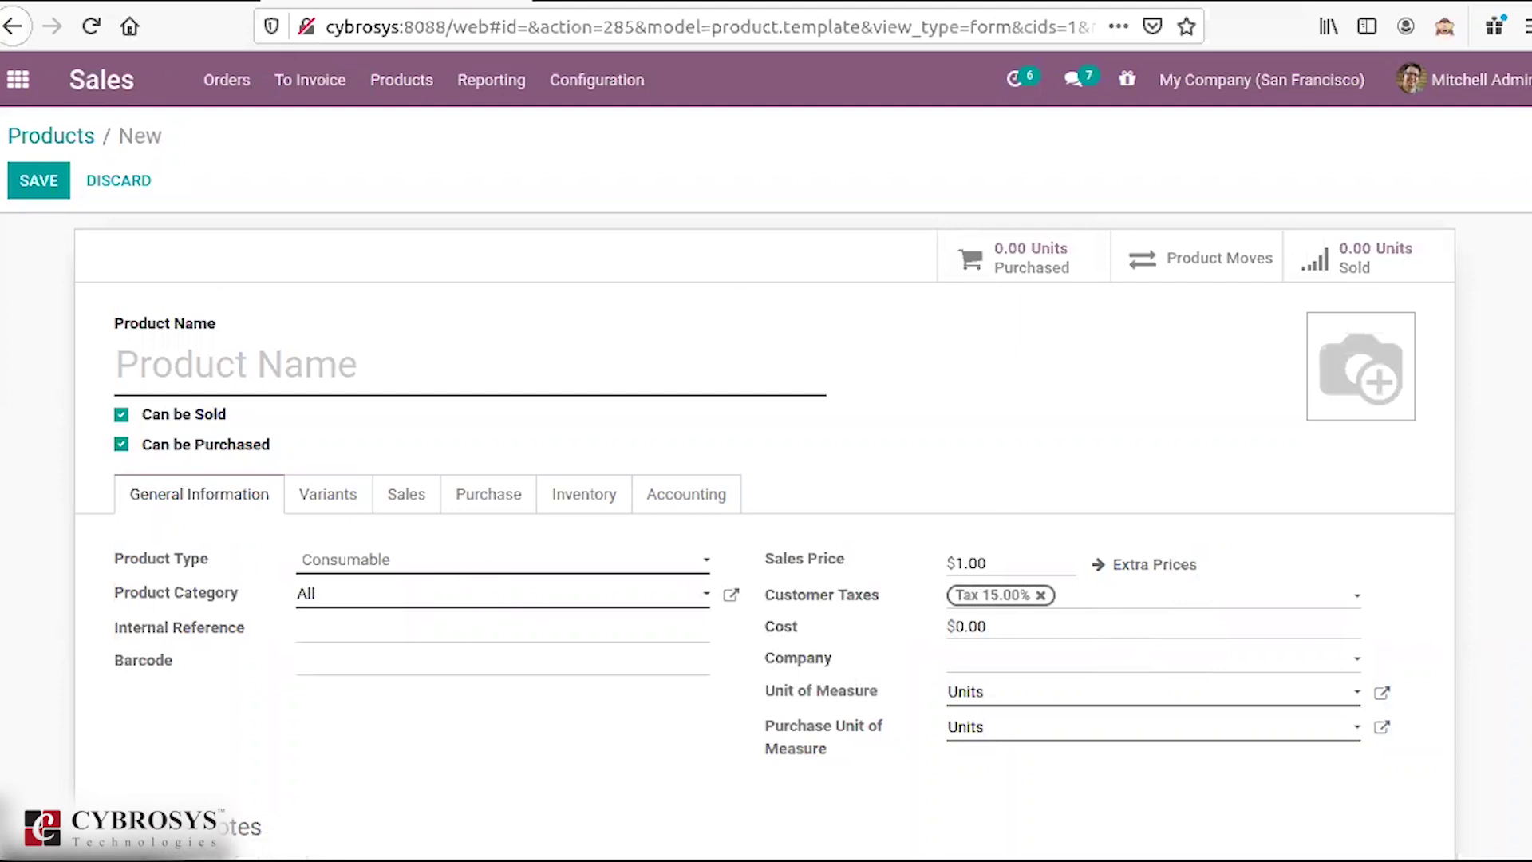
pyautogui.scroll(-3, 766, 479)
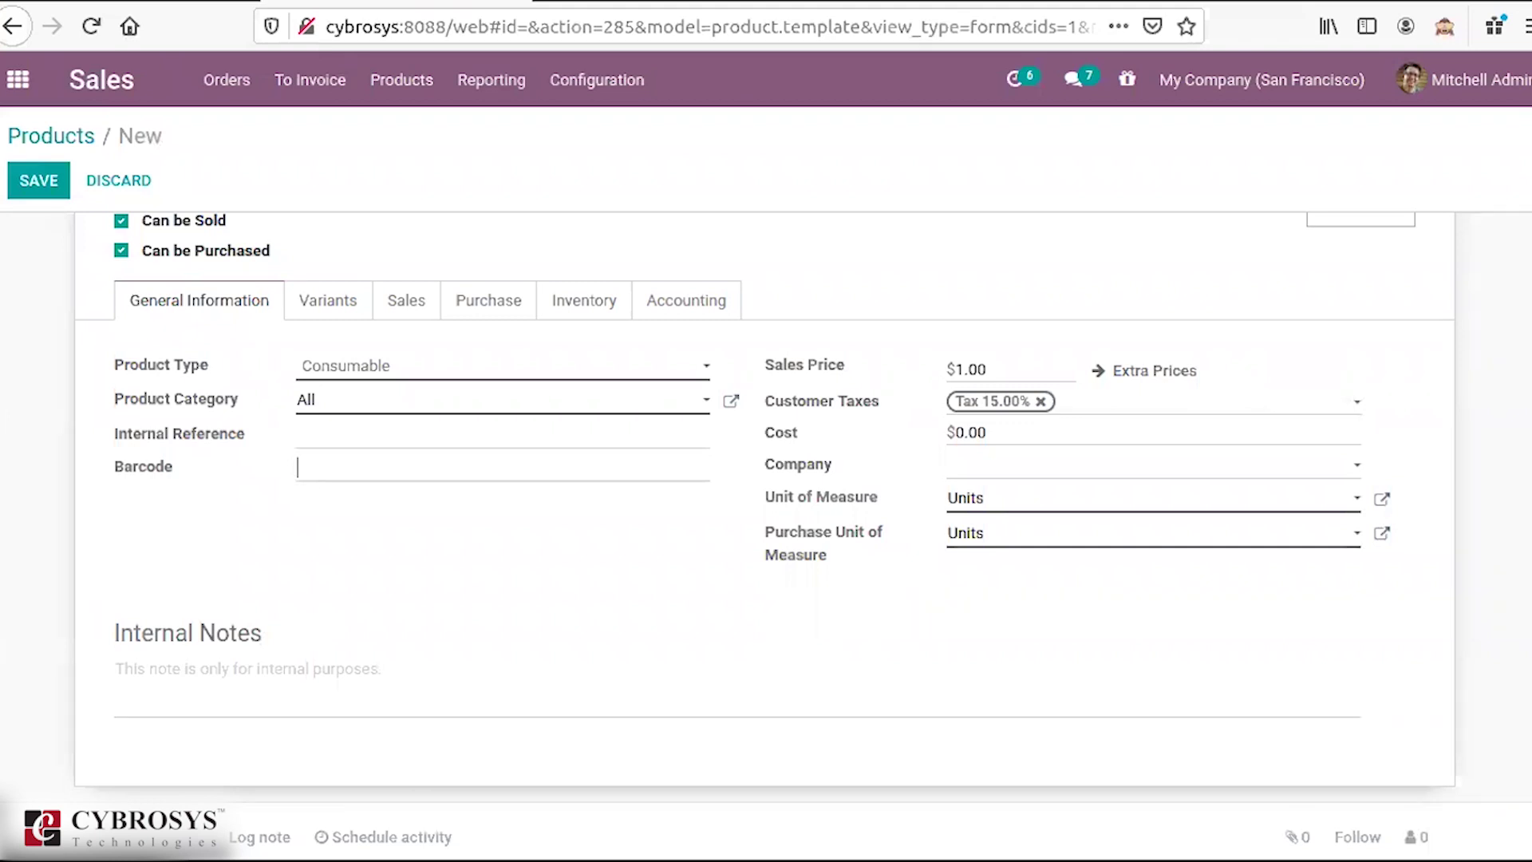
pyautogui.scroll(2, 383, 424)
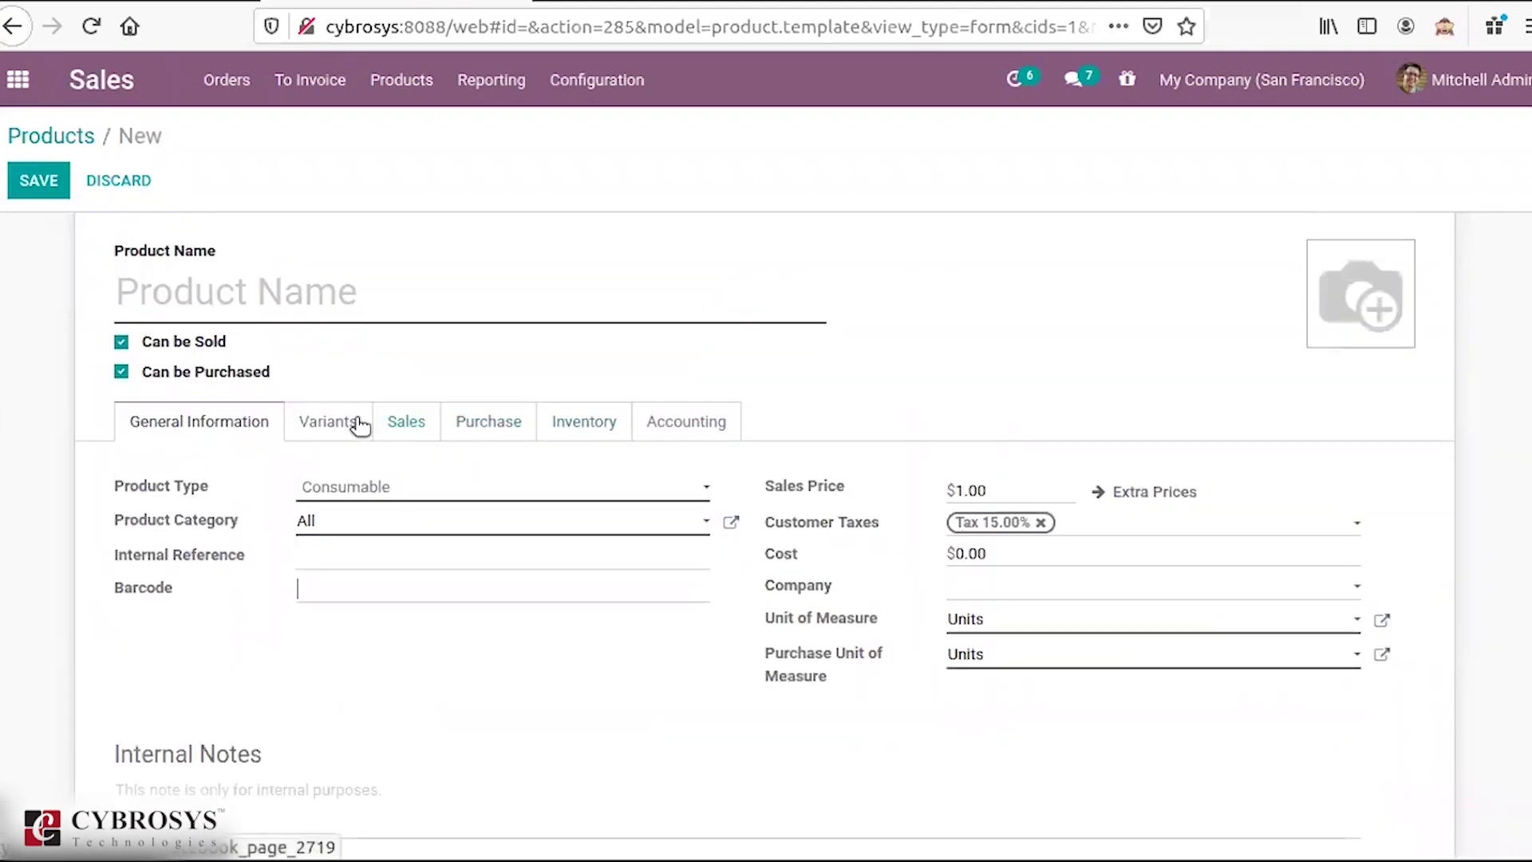
# Step: Add a blank variant attribute line to the new product and examine the attributes offered for it
pyautogui.click(351, 423)
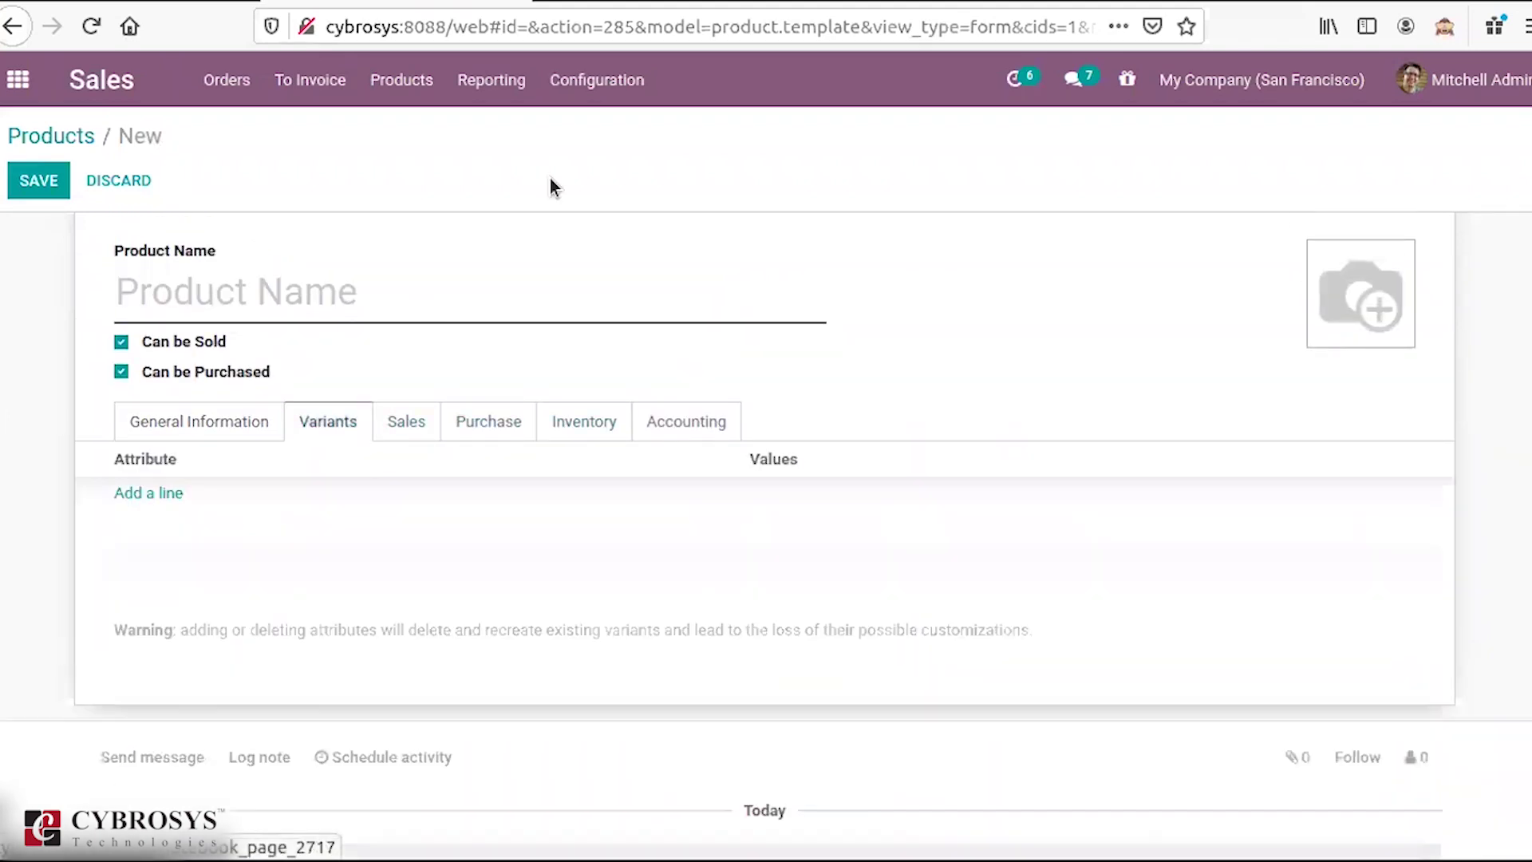
pyautogui.click(628, 88)
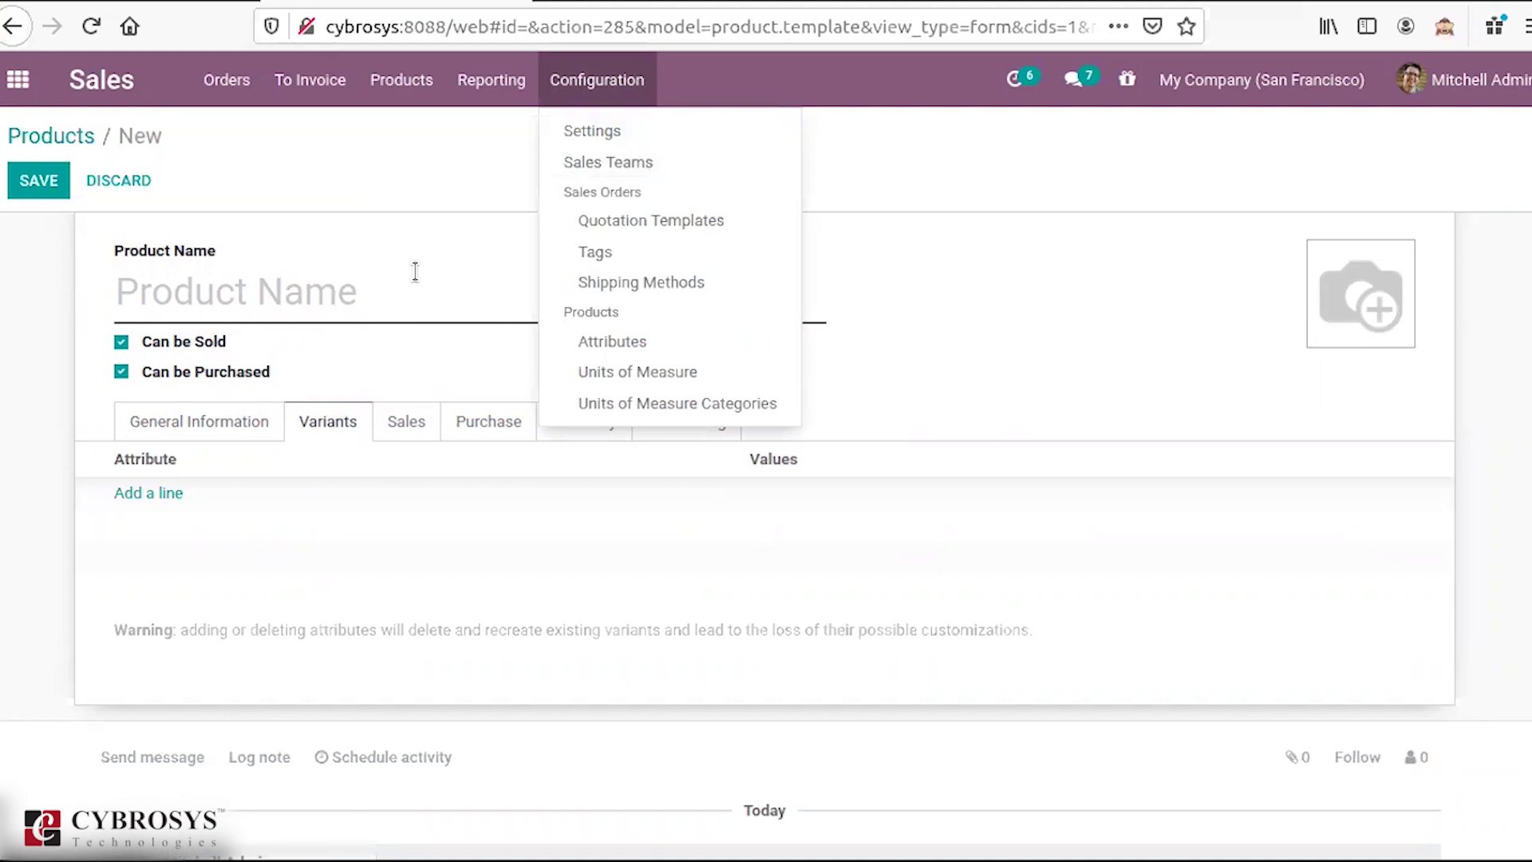
pyautogui.click(36, 420)
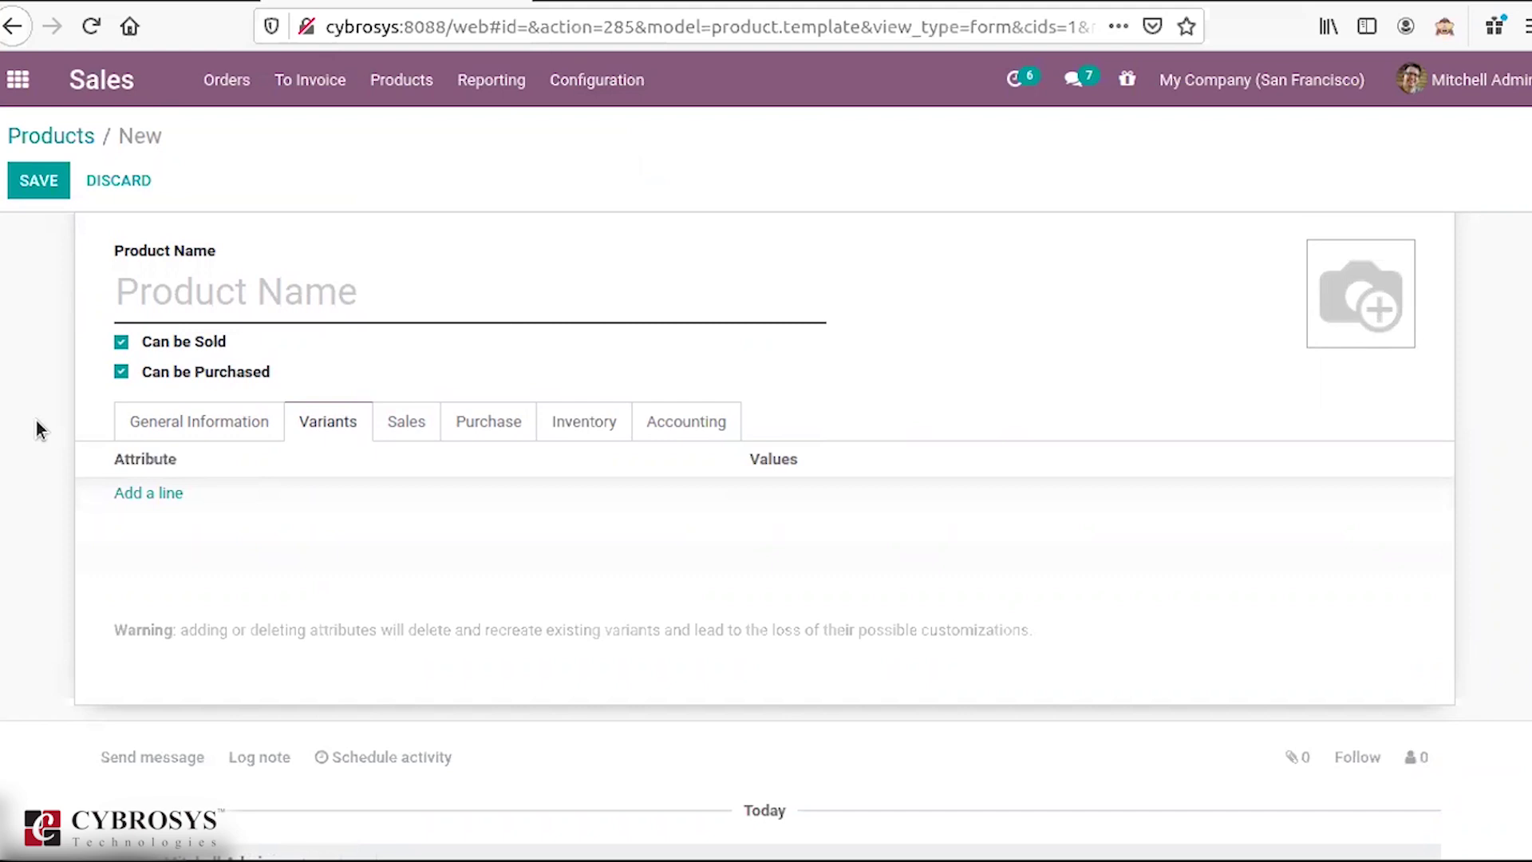
pyautogui.click(172, 493)
pyautogui.click(175, 496)
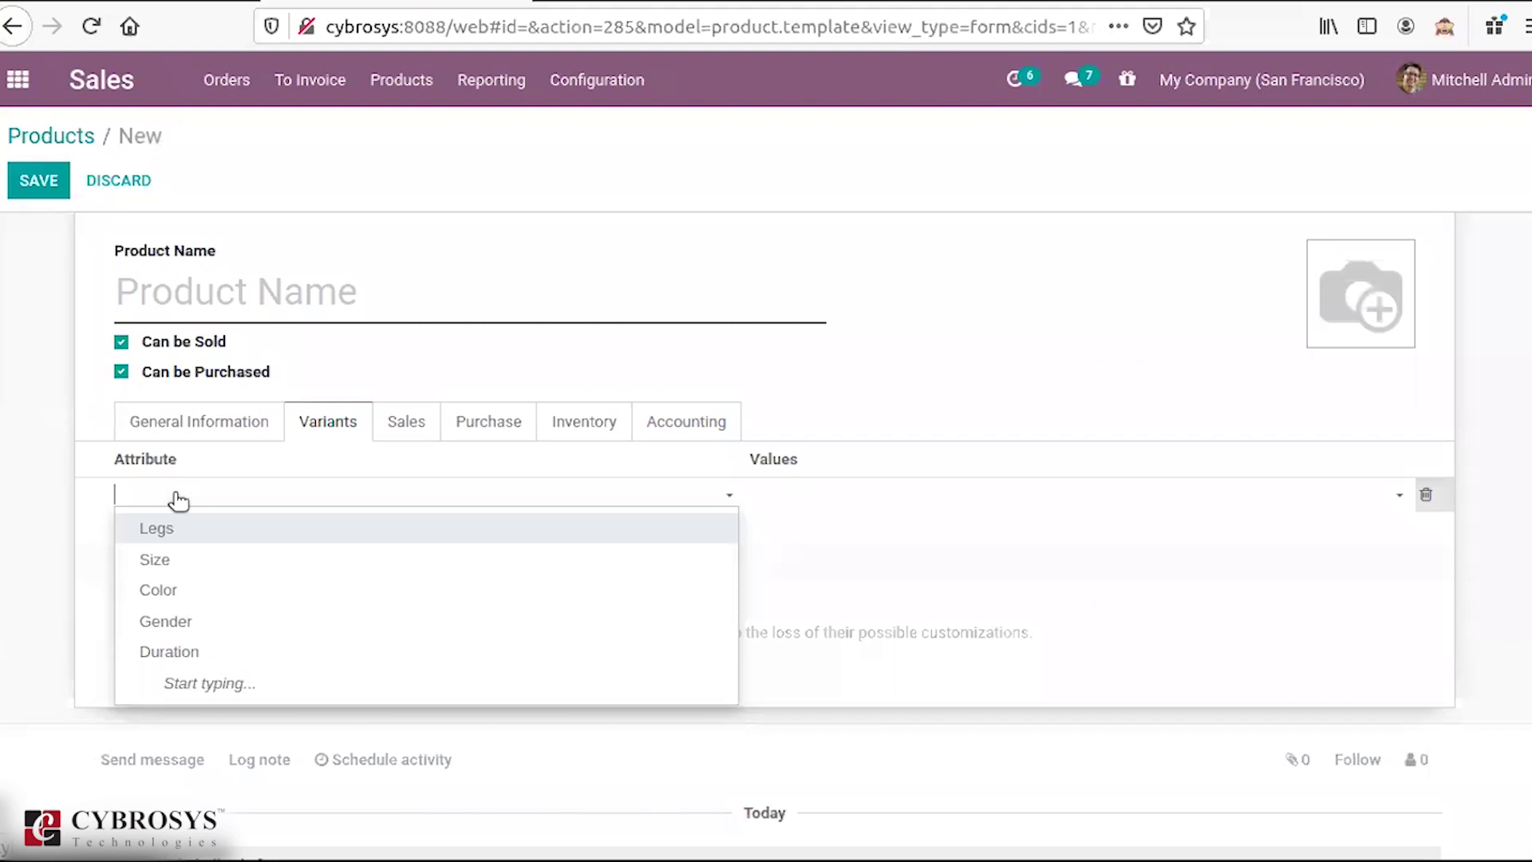
pyautogui.click(82, 476)
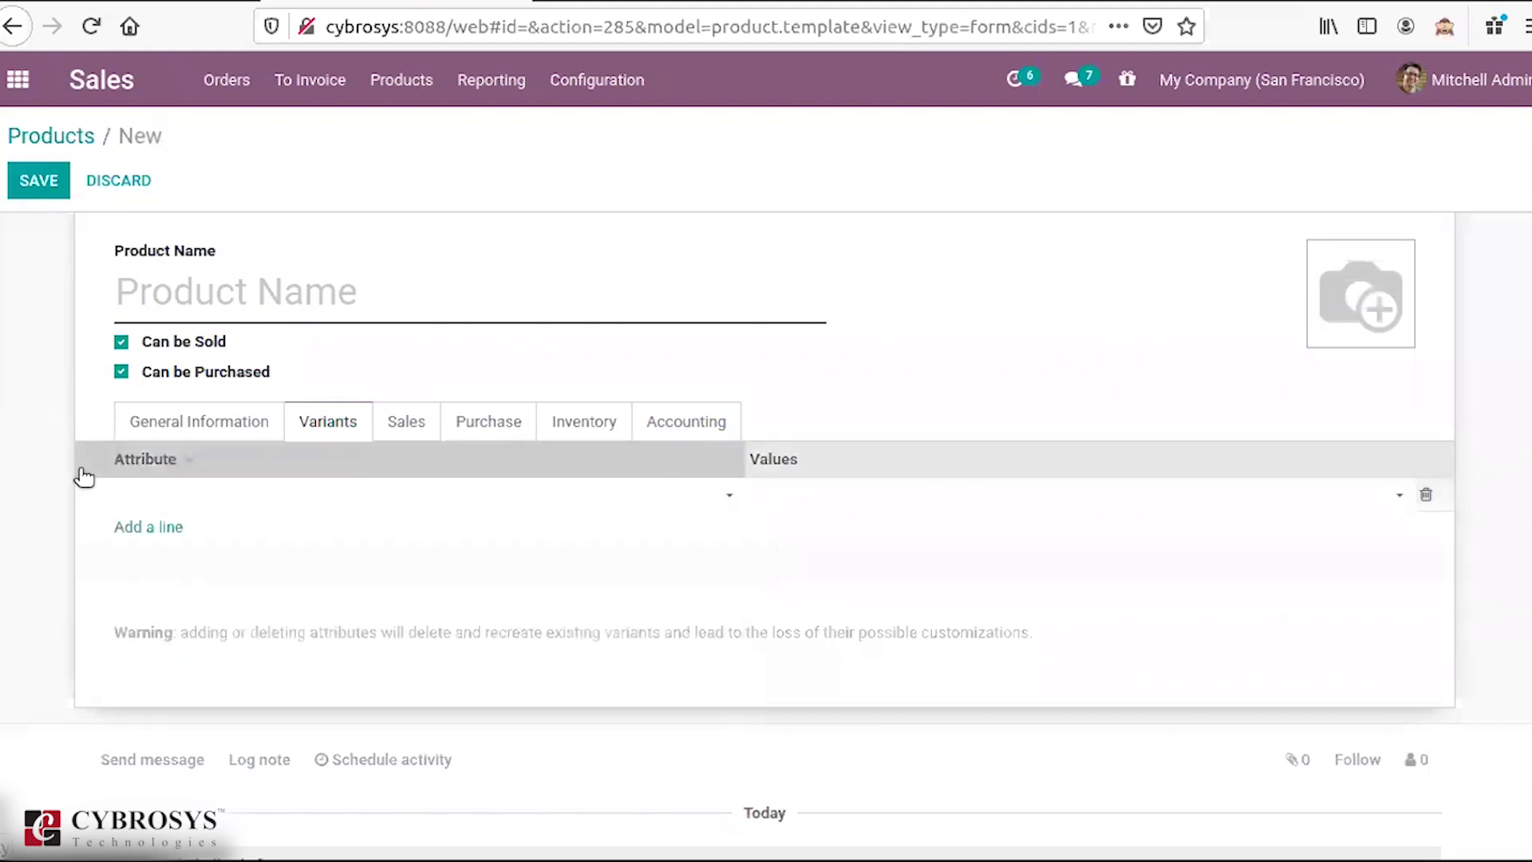
# Step: Examine the new product's sales details: invoicing policy, the optional products on offer, and the sales description
pyautogui.click(399, 423)
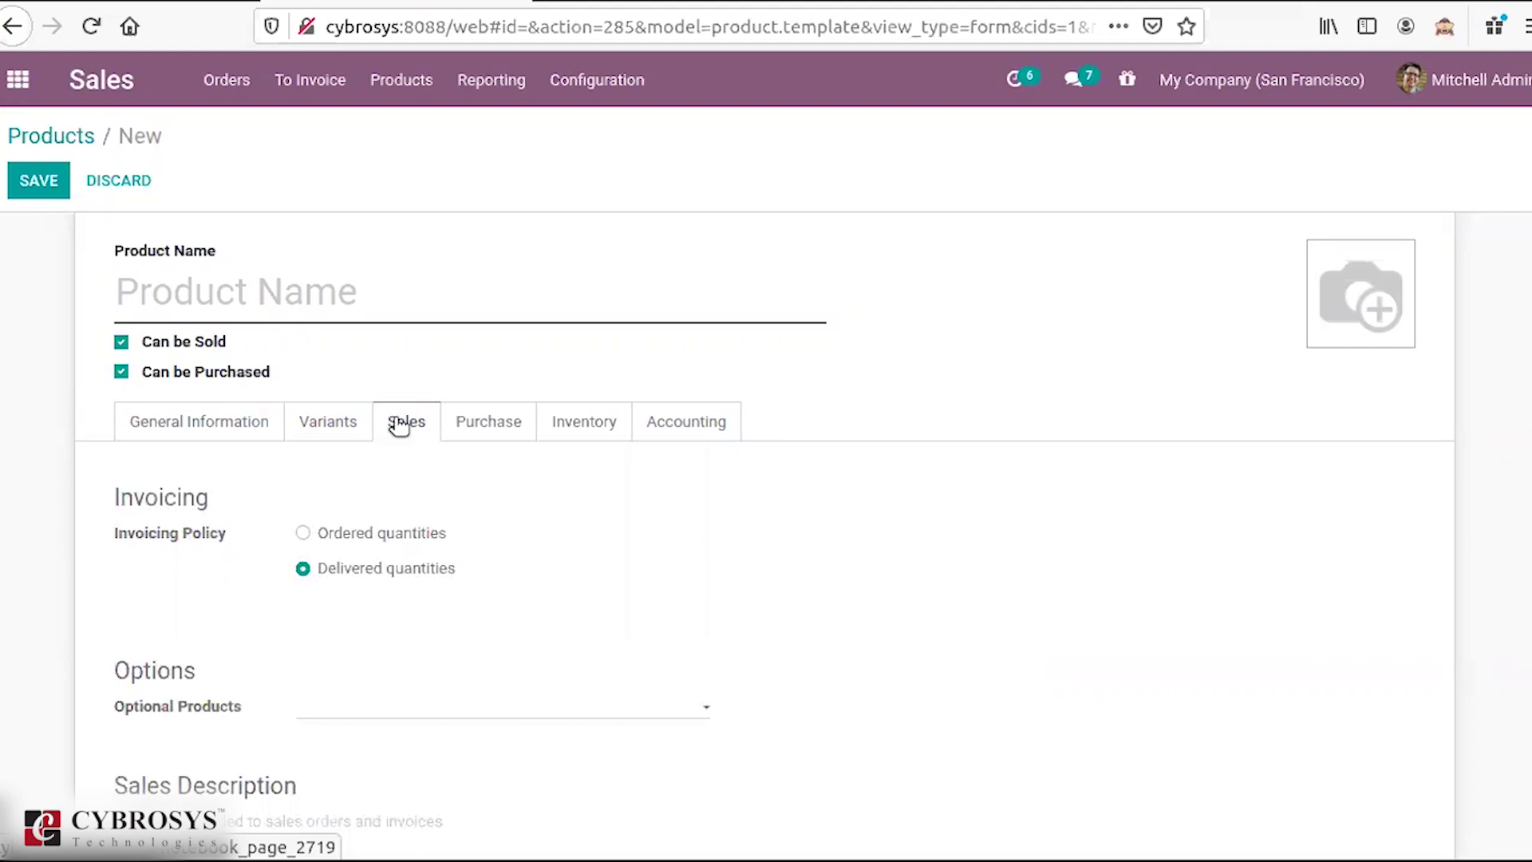
pyautogui.click(365, 709)
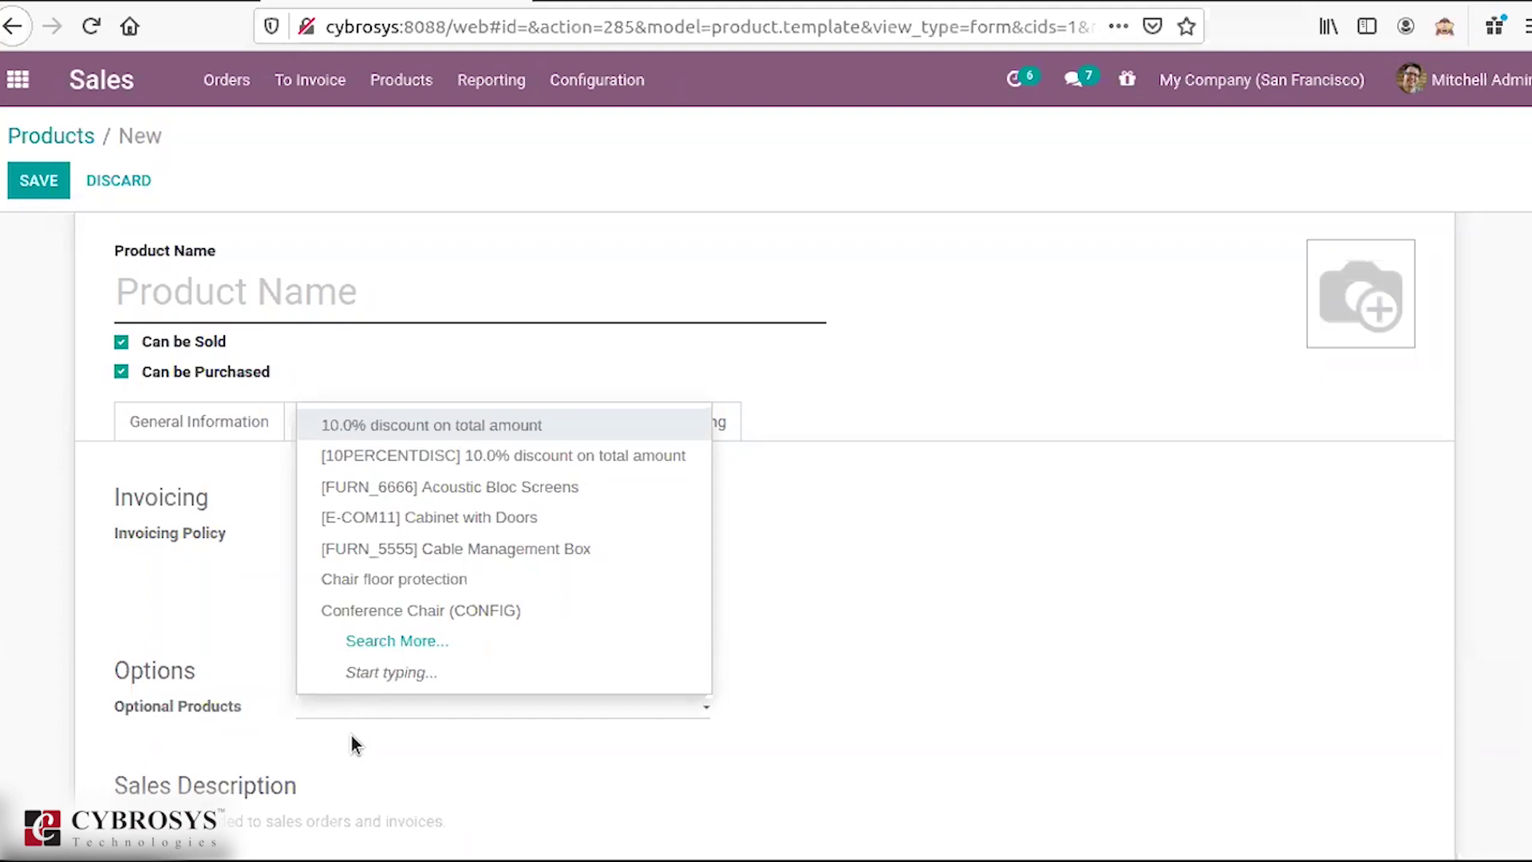
pyautogui.click(362, 694)
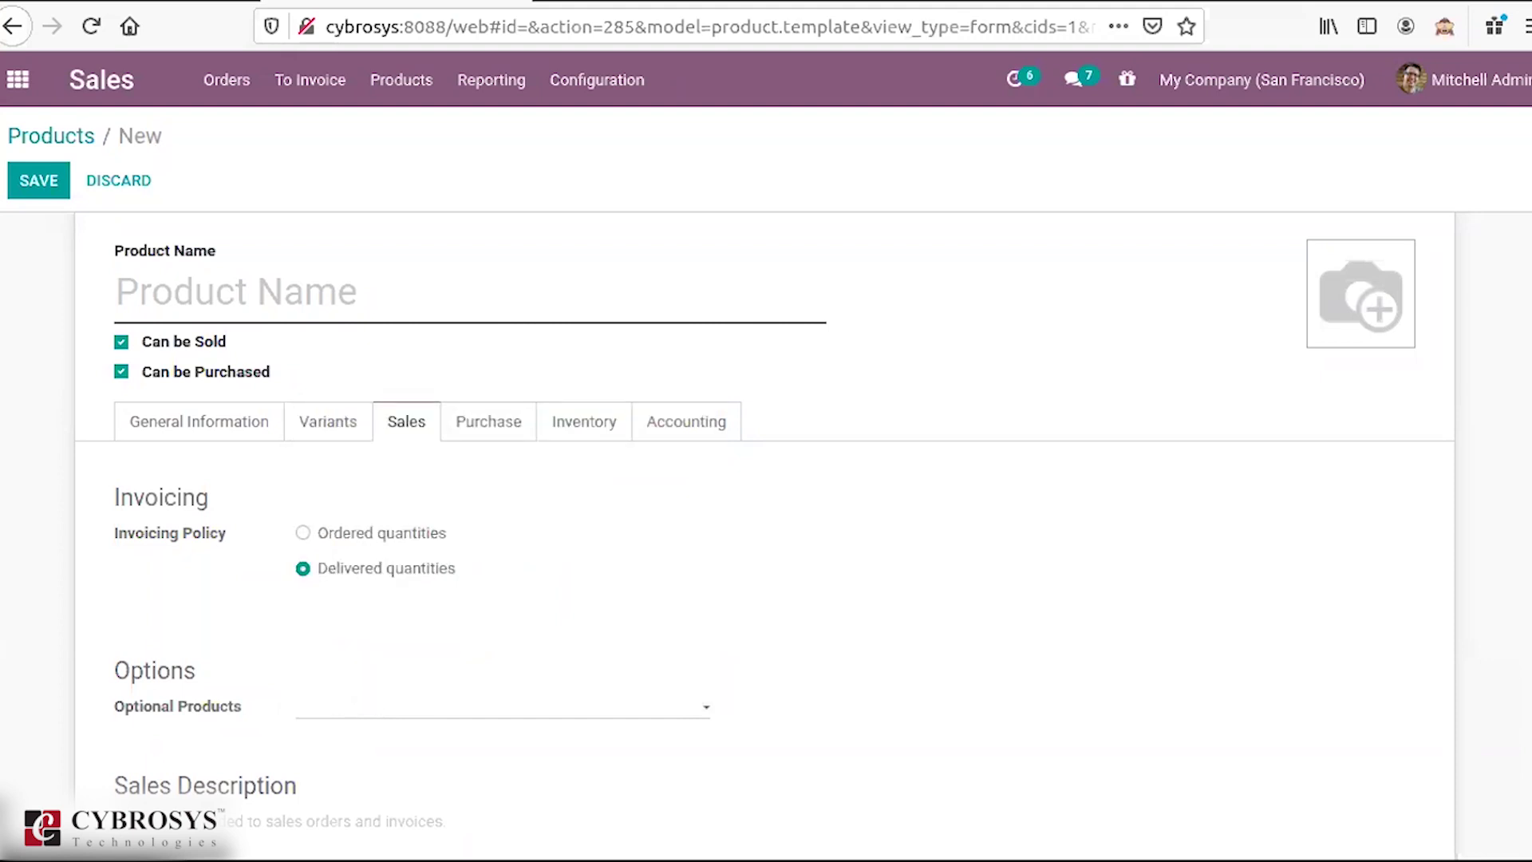
pyautogui.scroll(-2, 1146, 697)
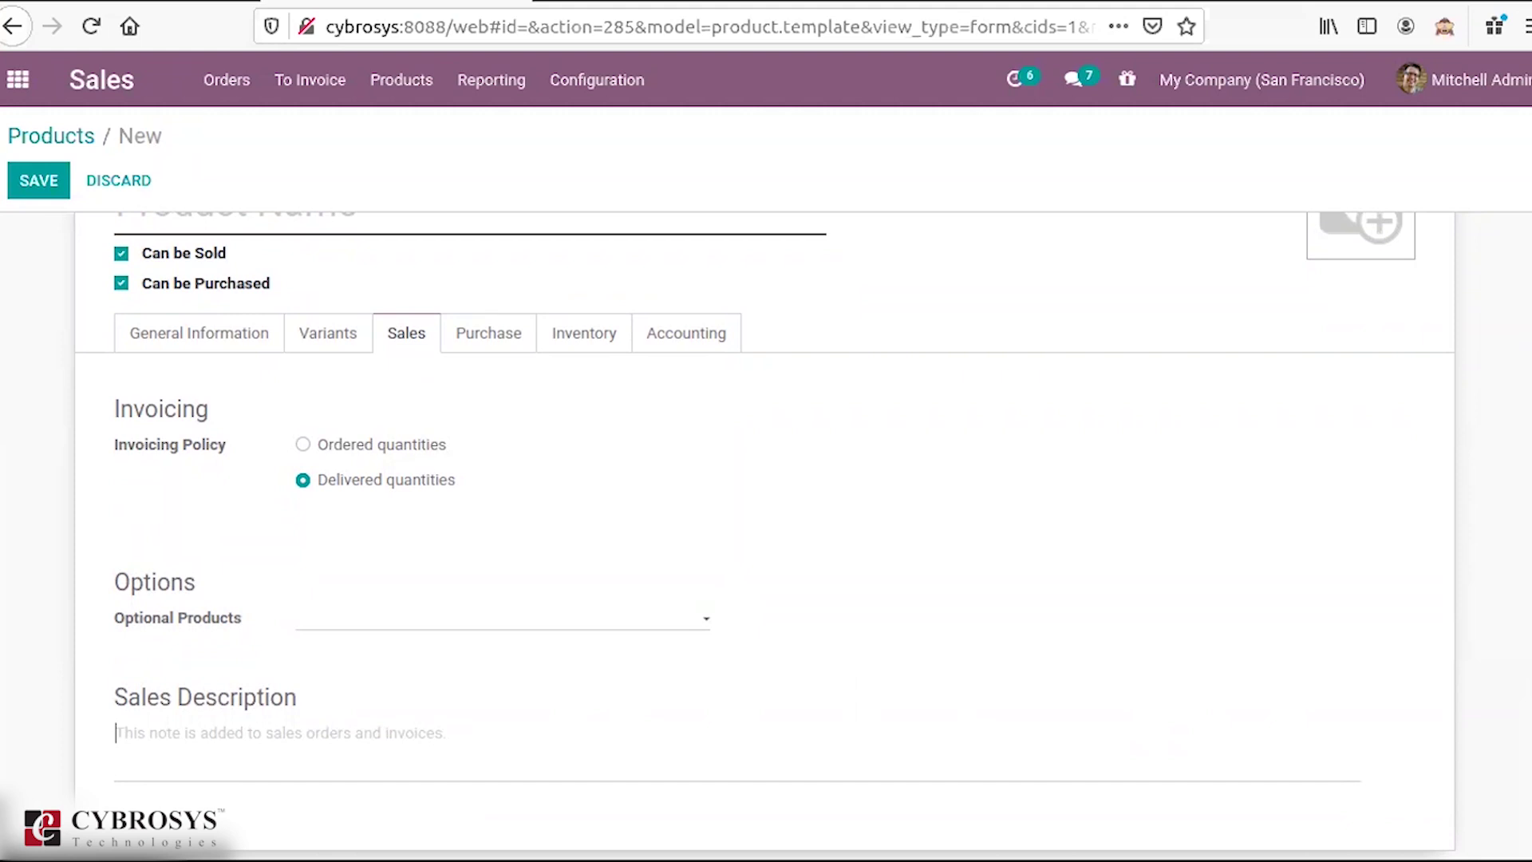
pyautogui.scroll(4, 482, 506)
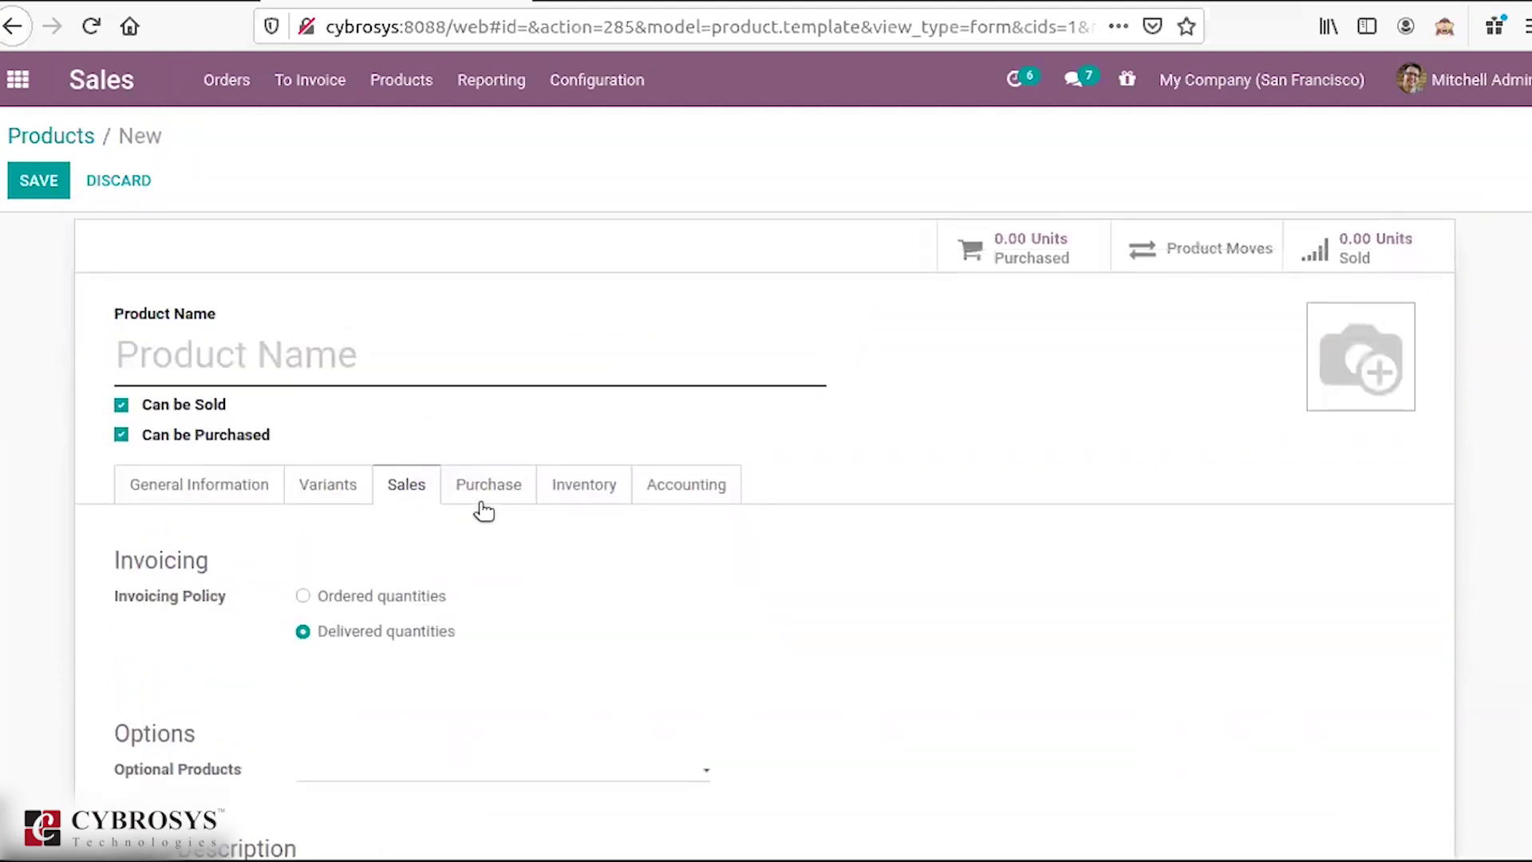
# Step: Examine the new product's purchase details, including vendors, procurement, vendor taxes, control policy and purchase description
pyautogui.click(488, 510)
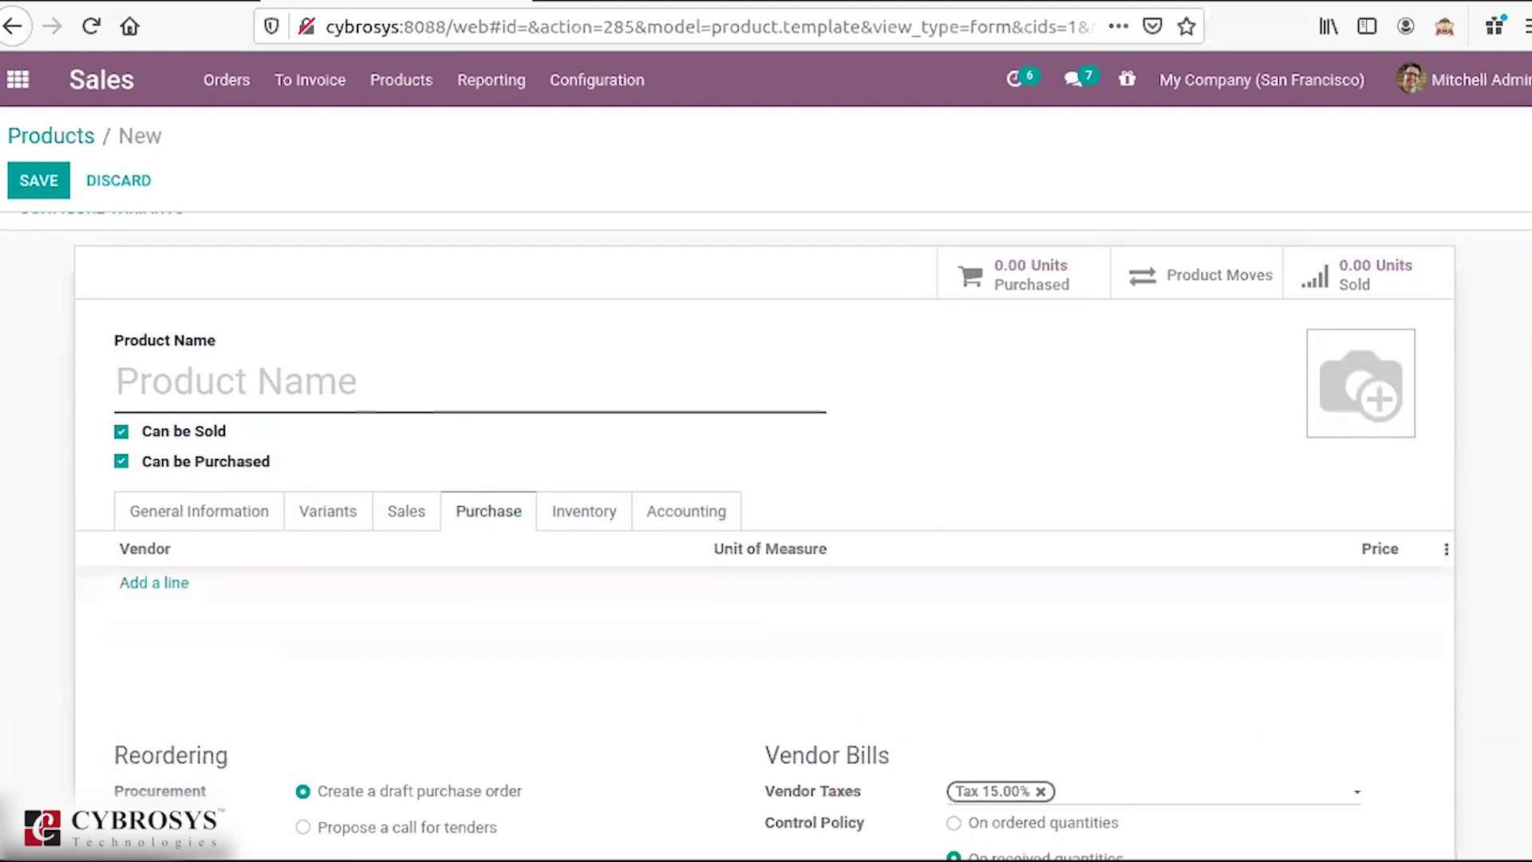
pyautogui.scroll(-1, 489, 404)
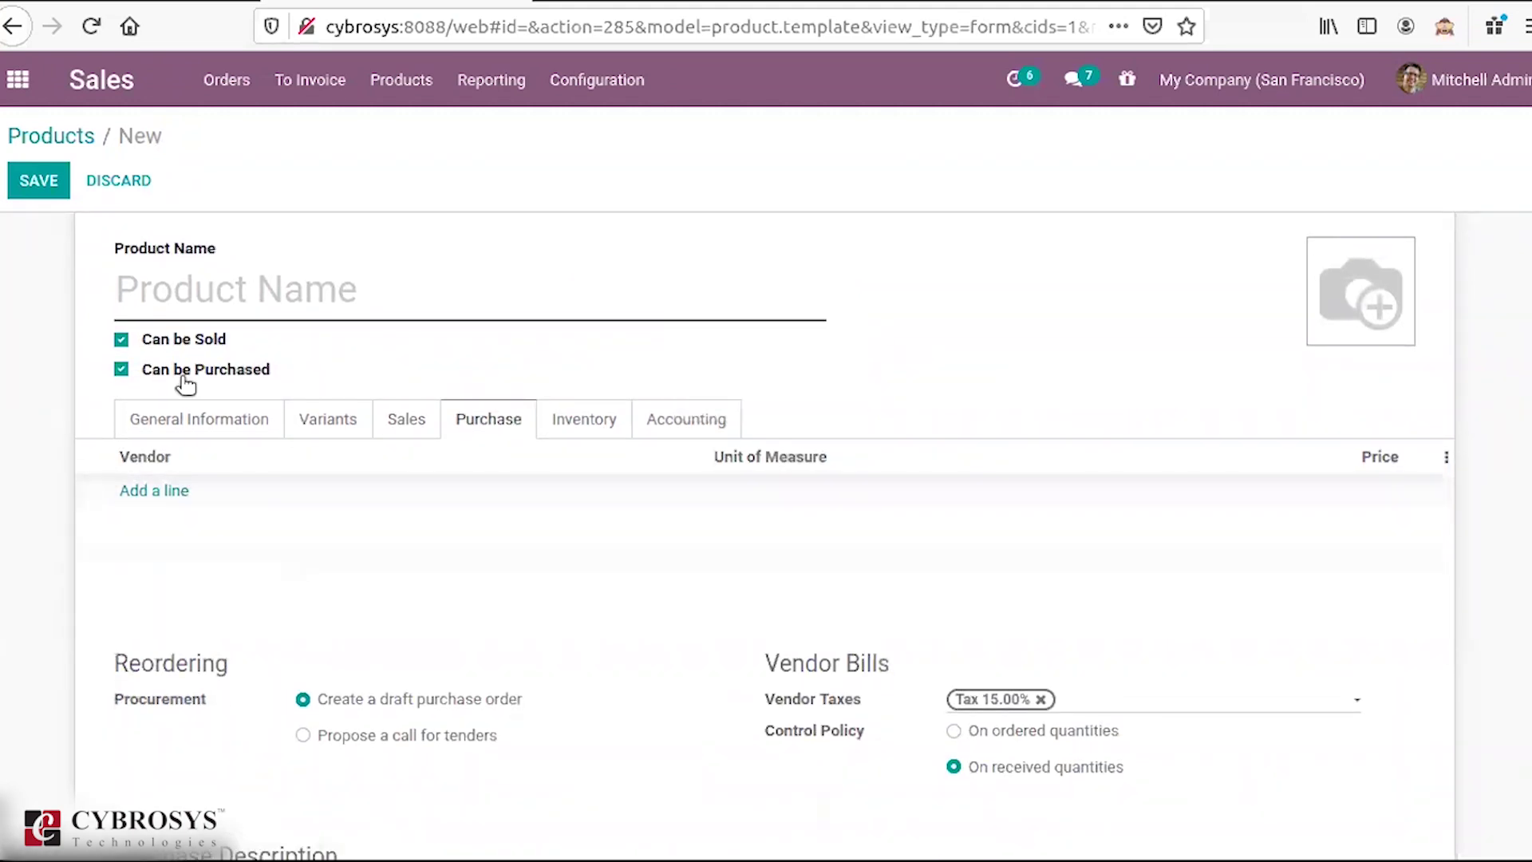
pyautogui.scroll(-3, 182, 382)
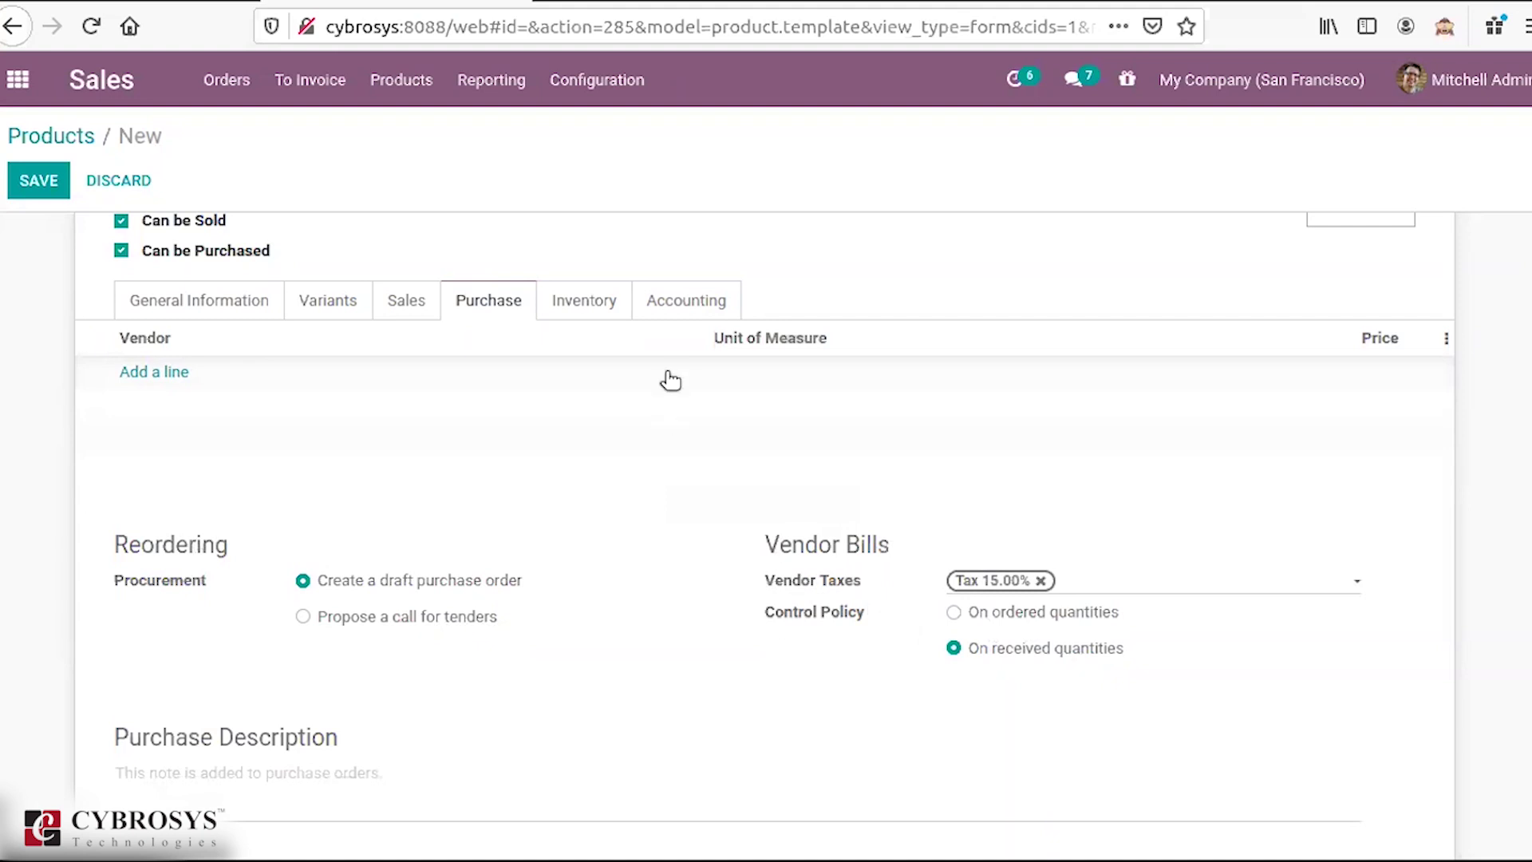
# Step: Examine the new product's inventory routes, logistics and delivery descriptions, and its income and expense account fields
pyautogui.click(598, 304)
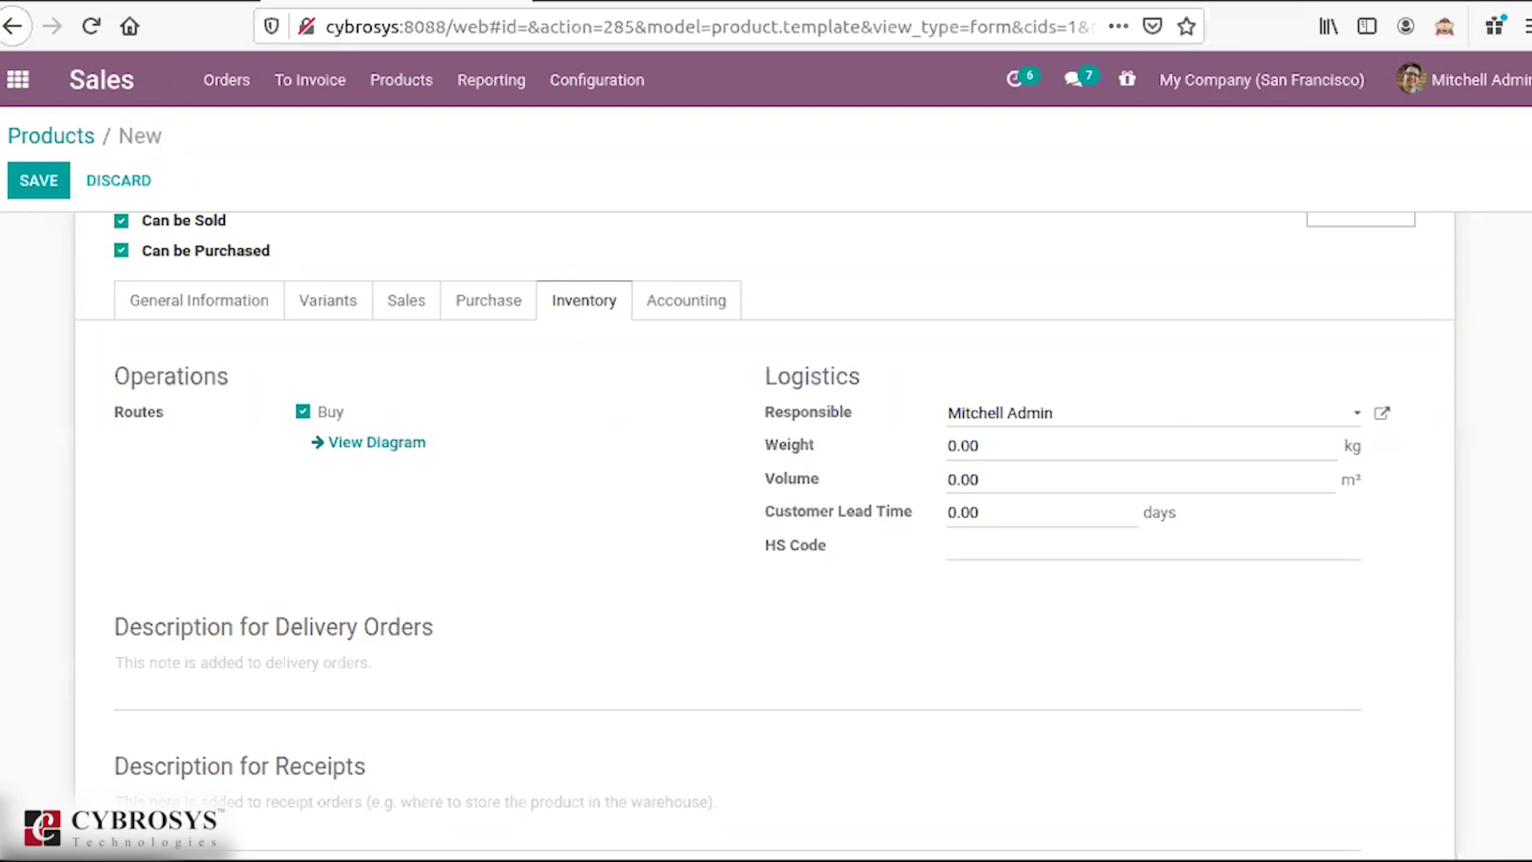
pyautogui.scroll(-2, 1070, 424)
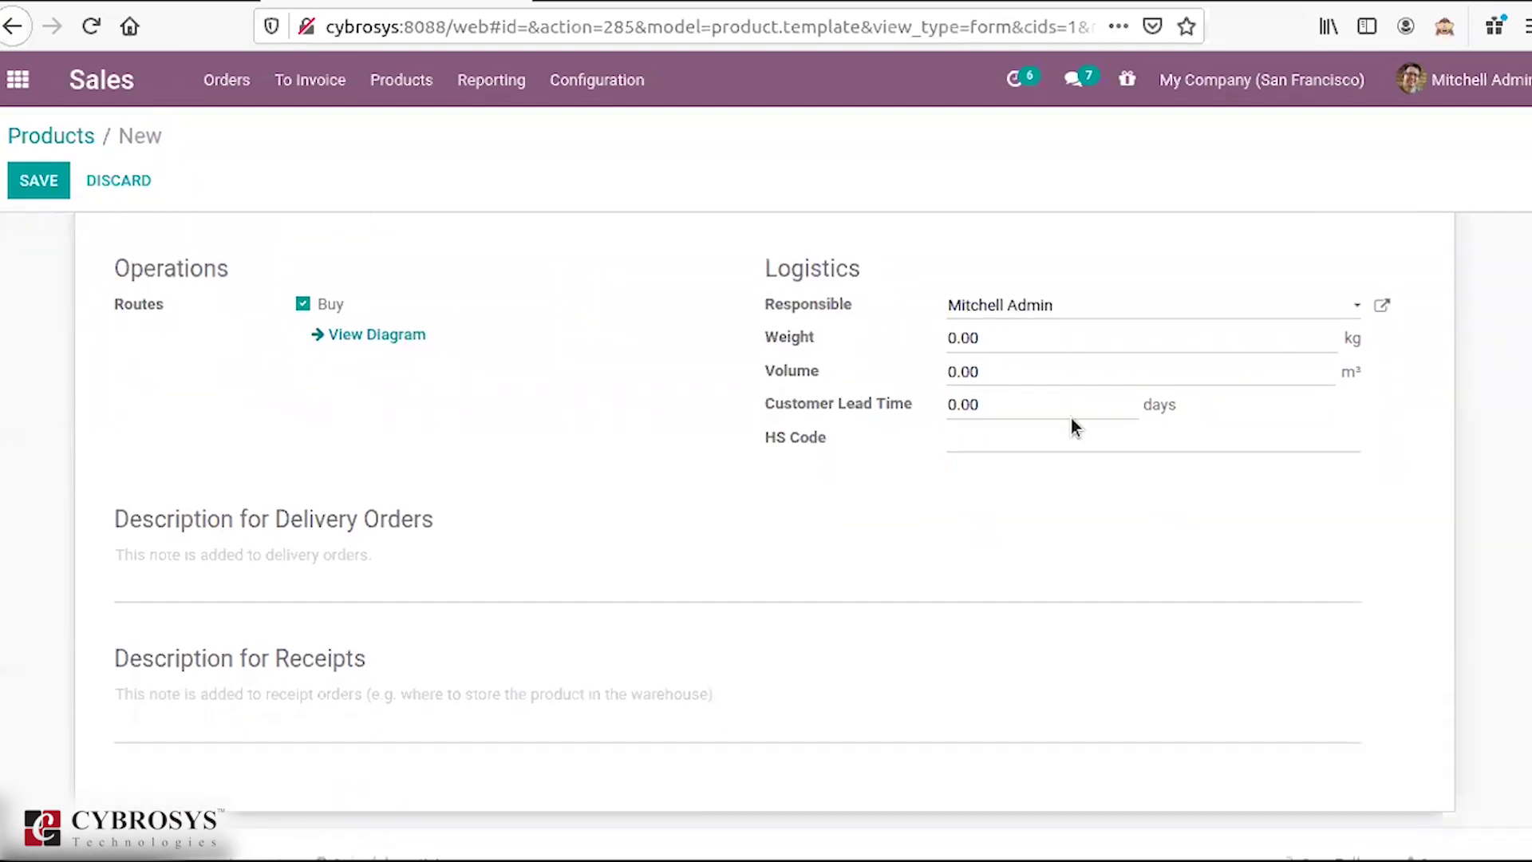
pyautogui.scroll(4, 687, 486)
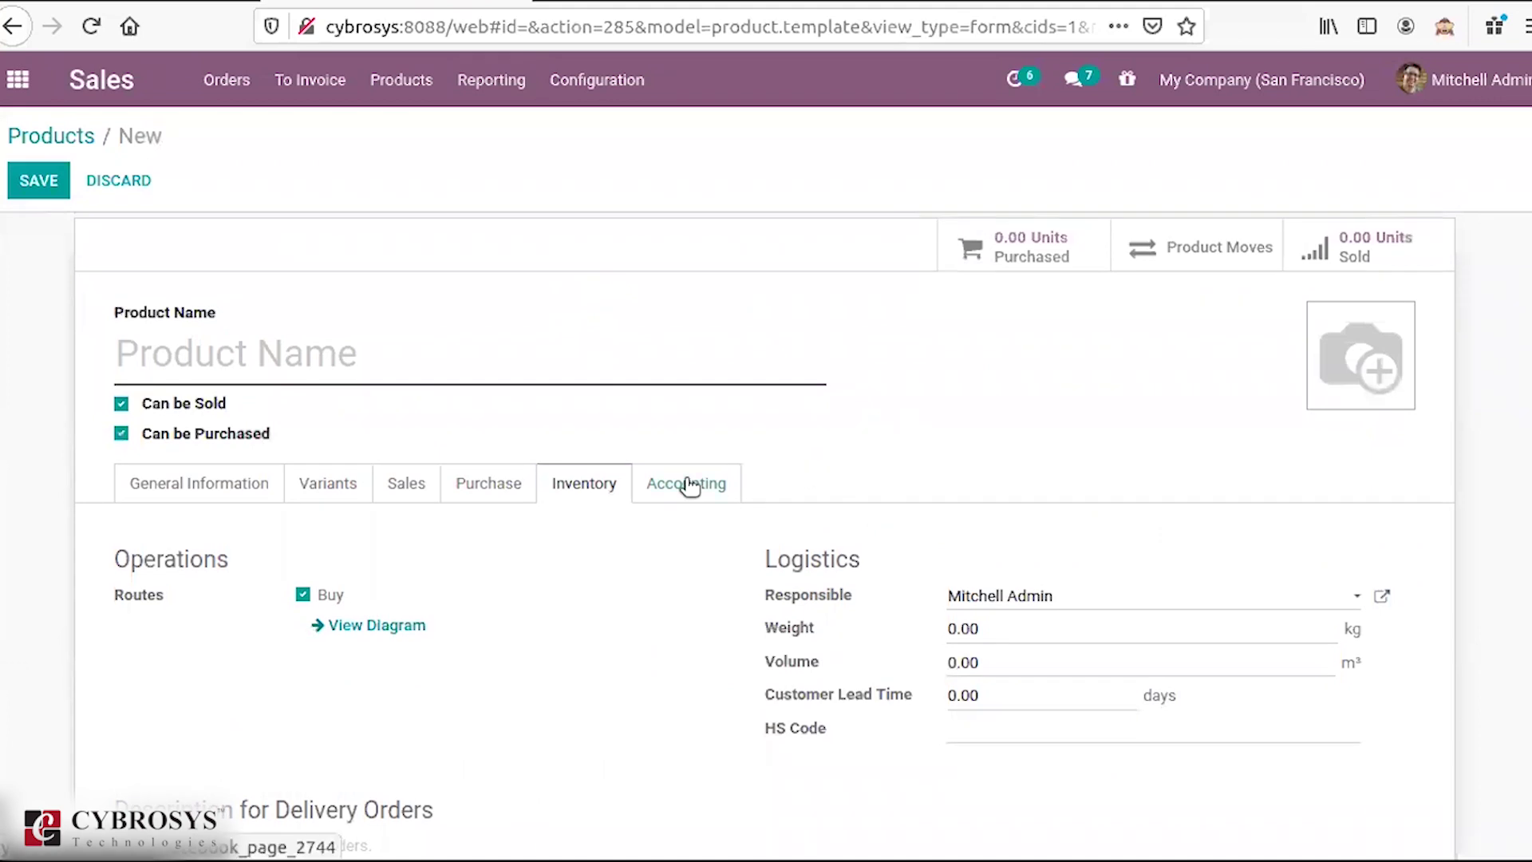
pyautogui.click(690, 486)
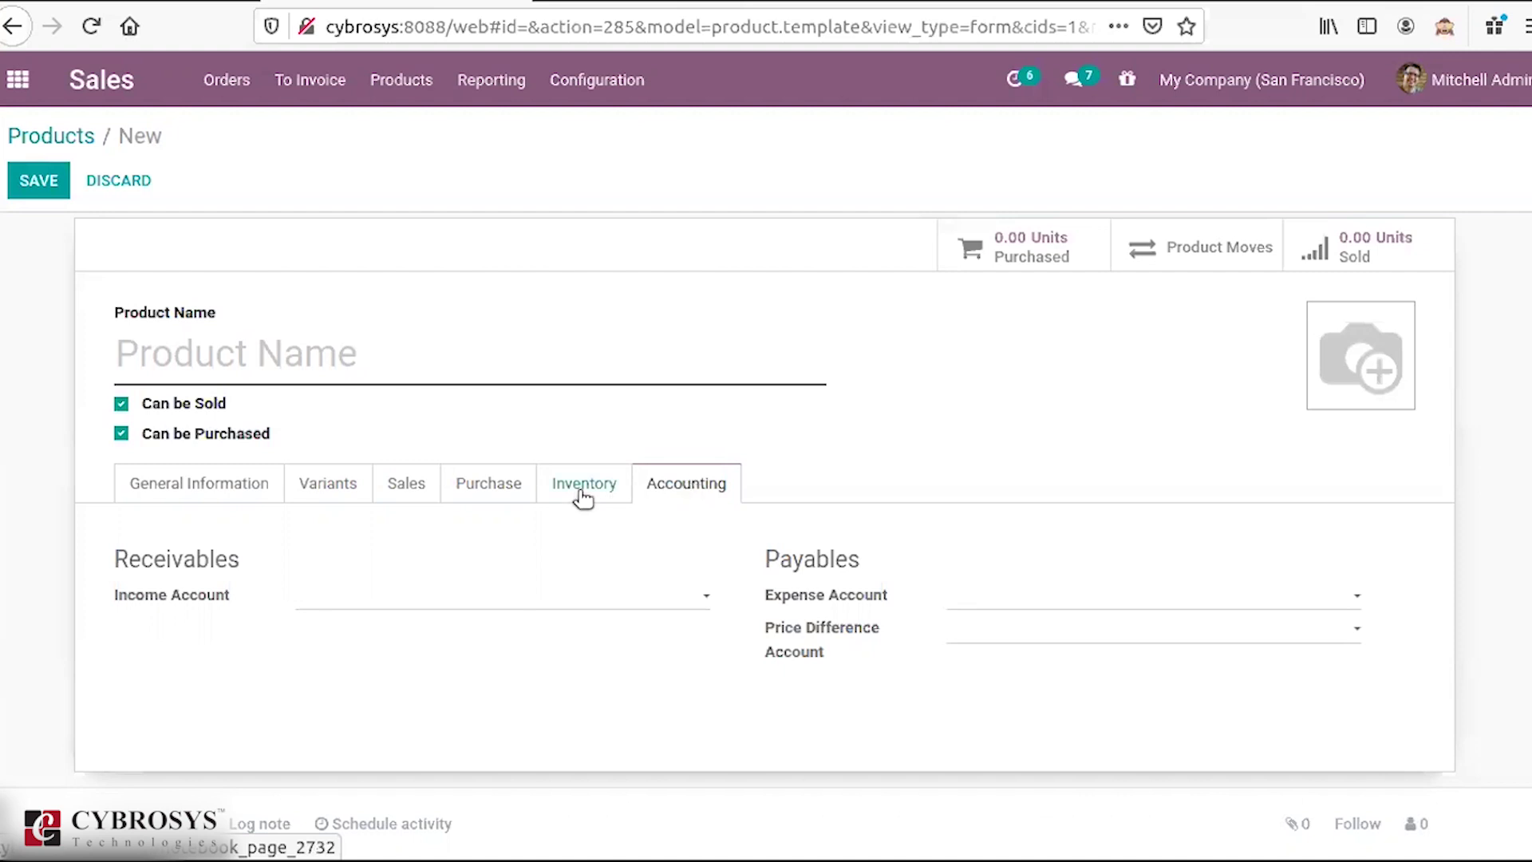
# Step: Go back through the new product's inventory, purchase, sales and variant details to its general information
pyautogui.click(541, 495)
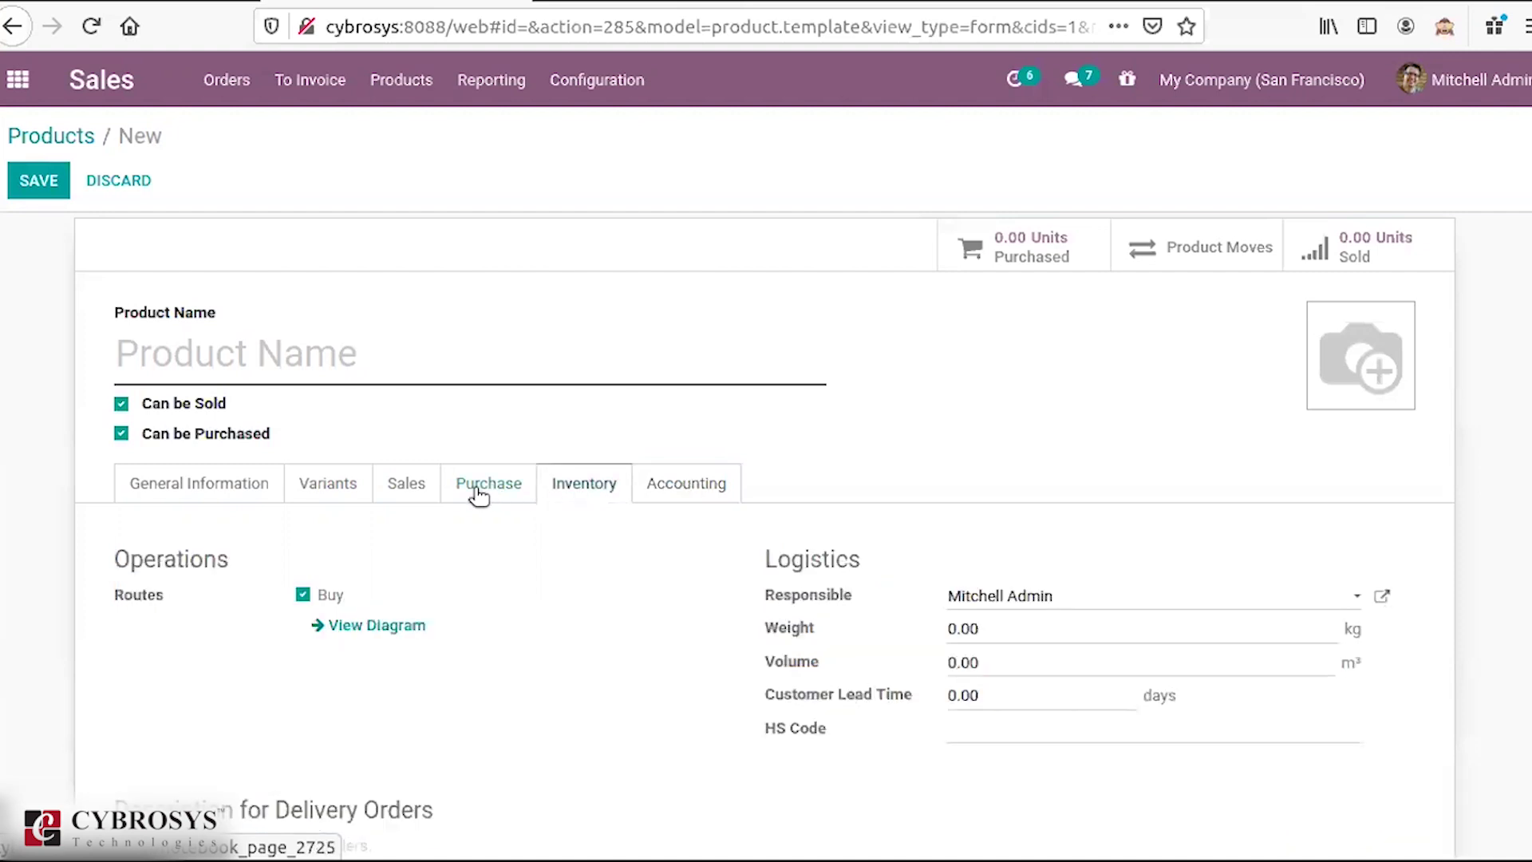
pyautogui.click(479, 493)
pyautogui.click(404, 488)
pyautogui.click(343, 488)
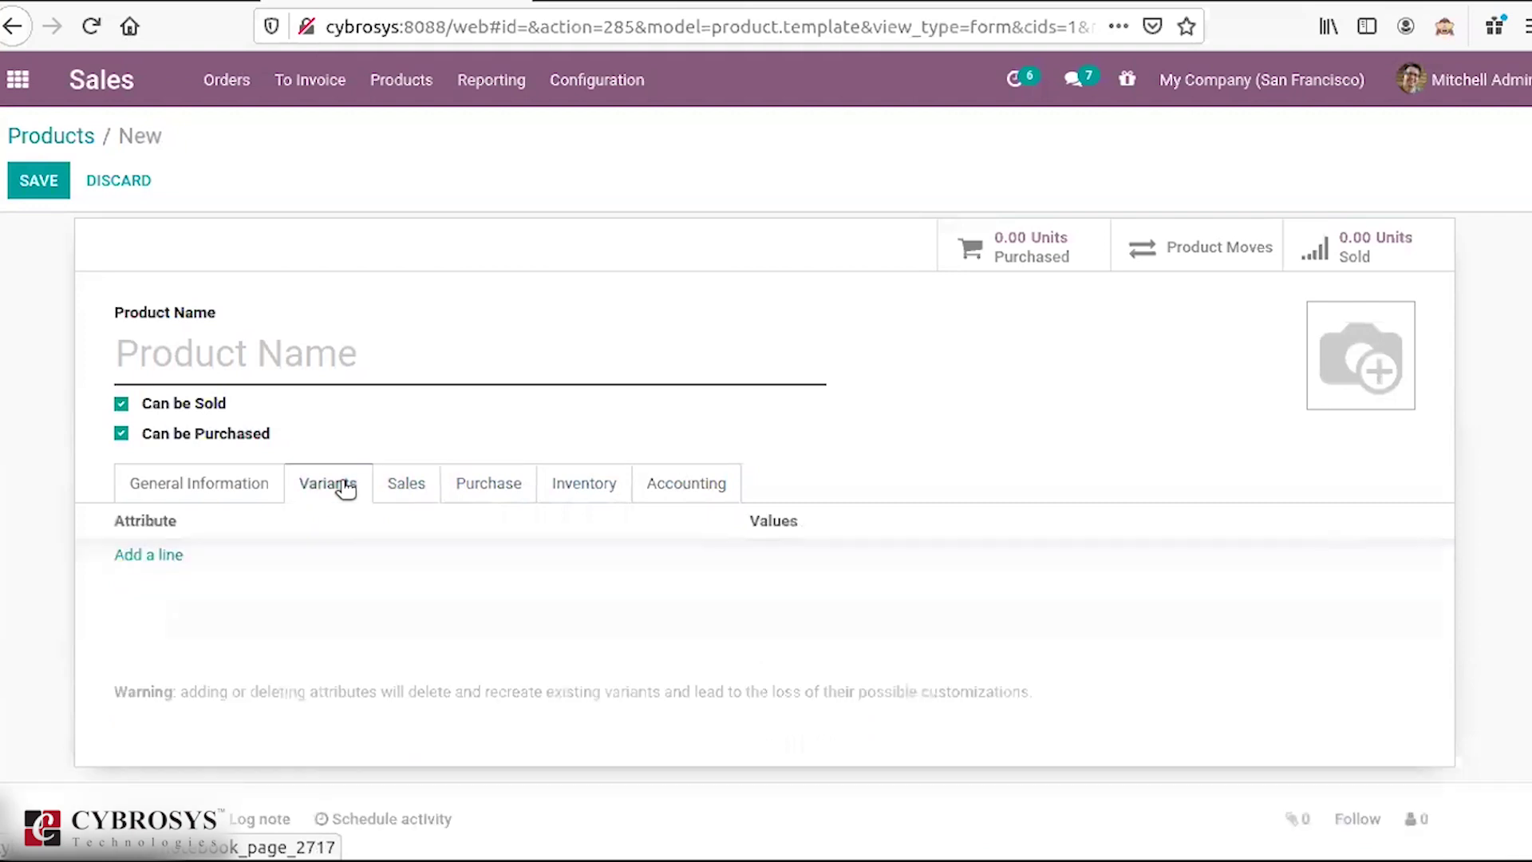
pyautogui.click(249, 490)
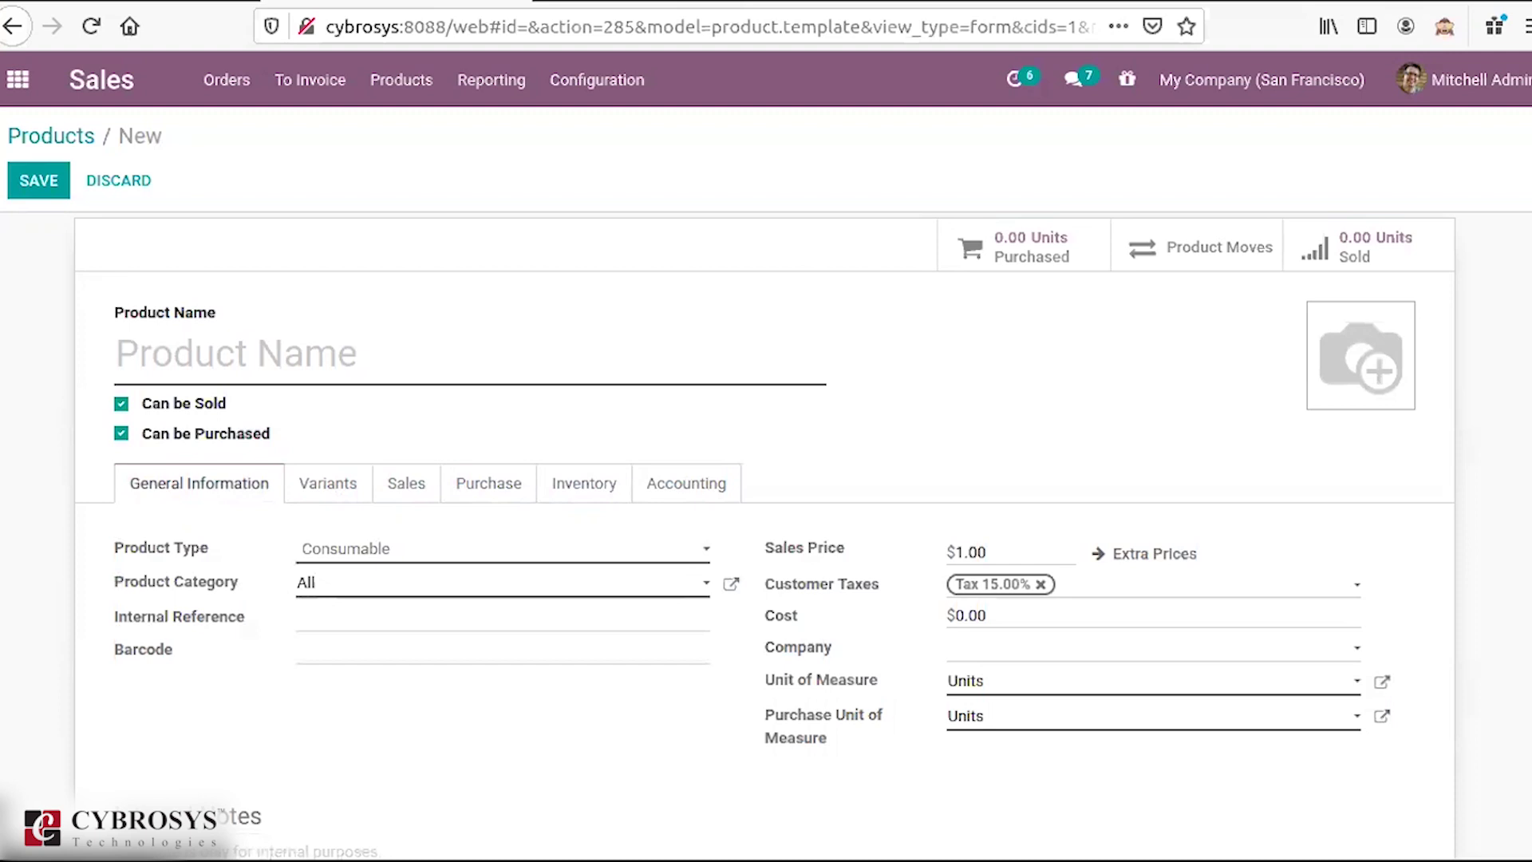
pyautogui.scroll(-1, 765, 536)
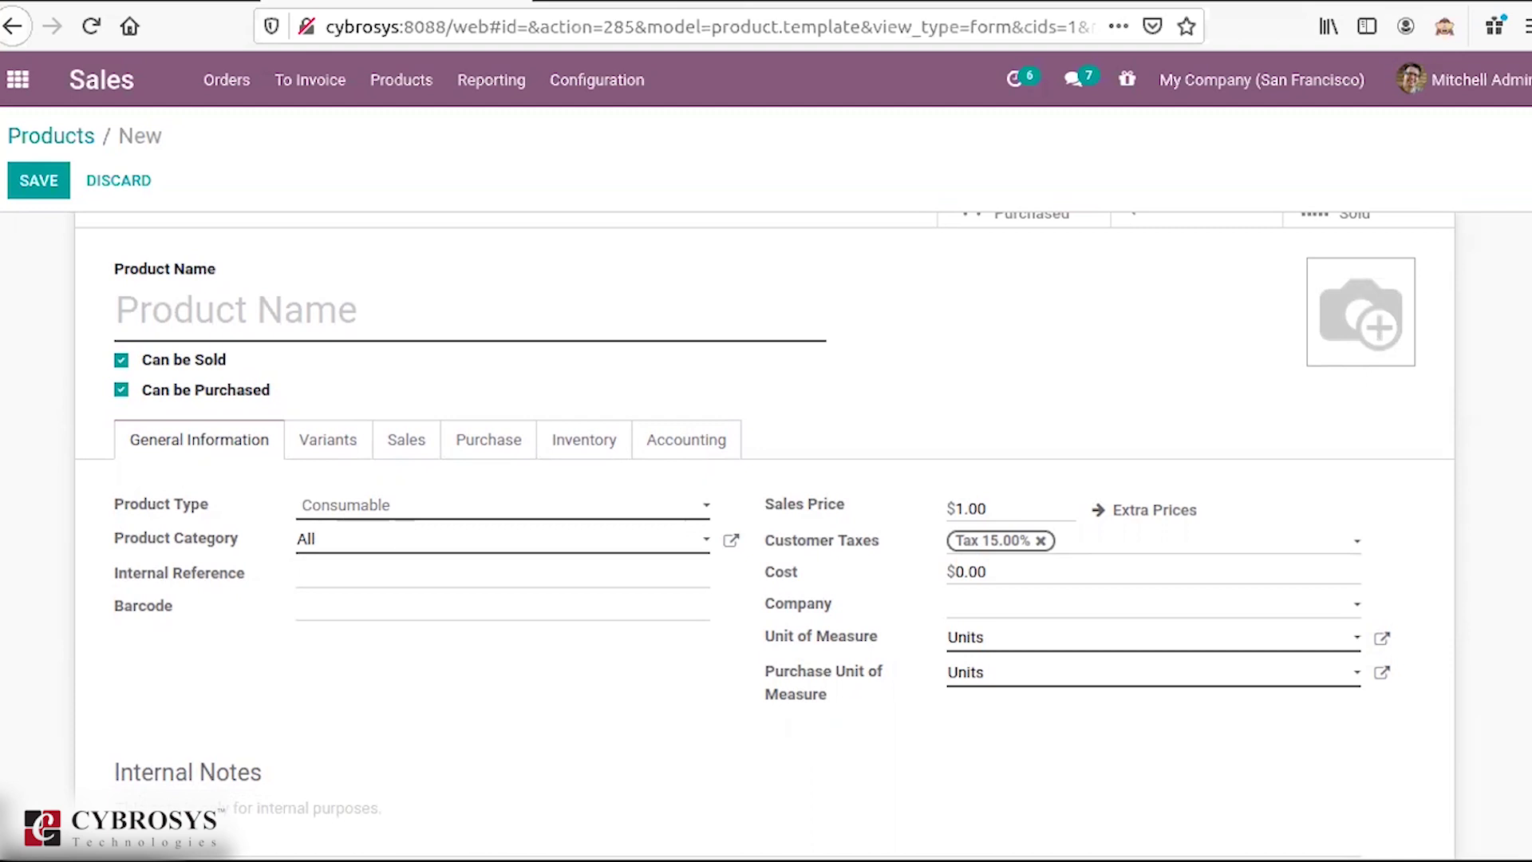
# Step: Discard the unsaved new product and open the list of product variants
pyautogui.click(424, 85)
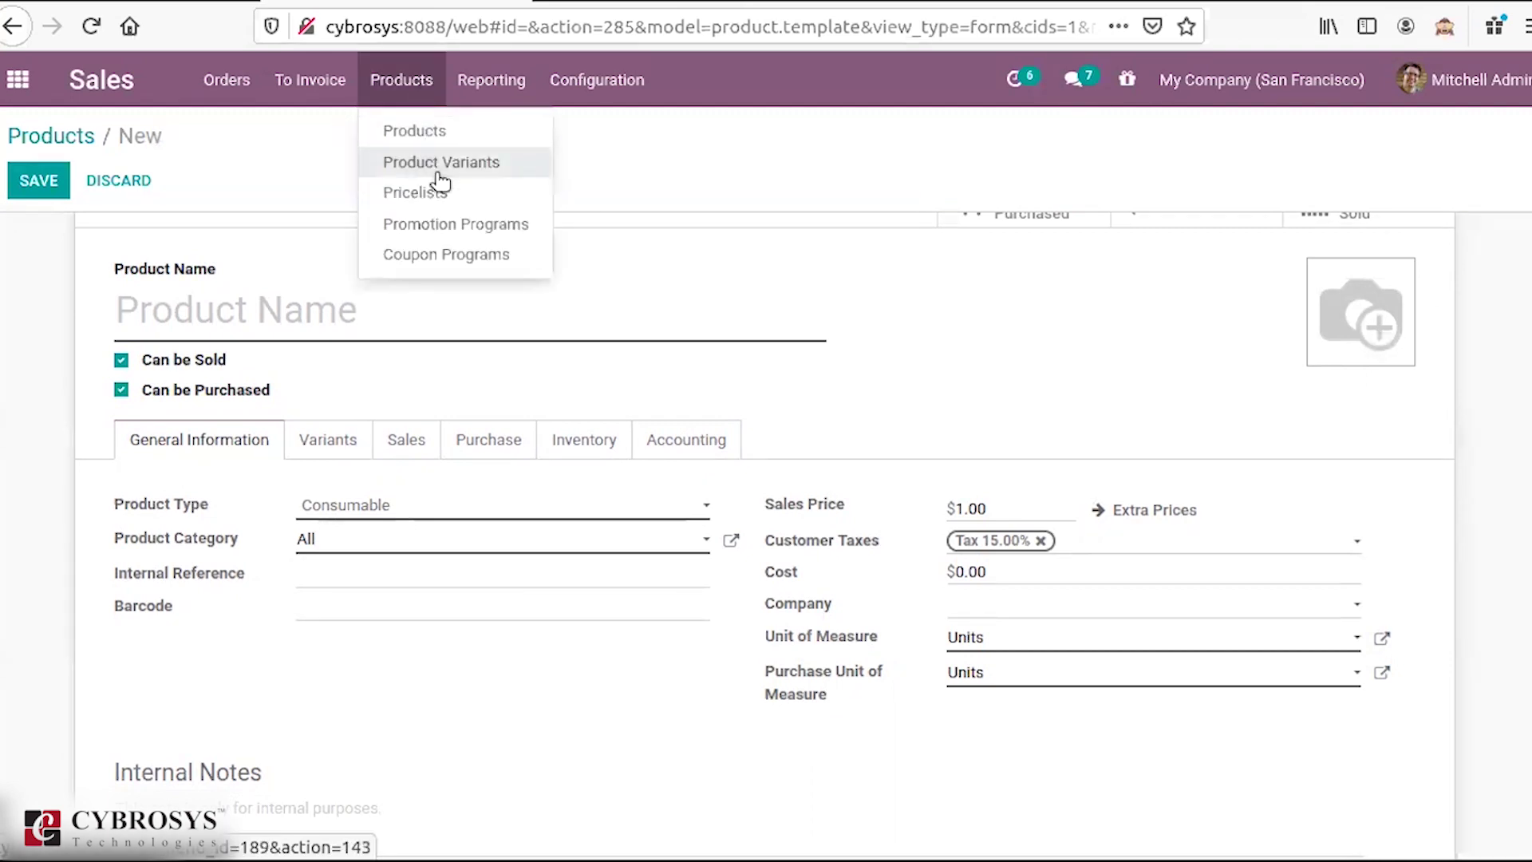
pyautogui.click(438, 169)
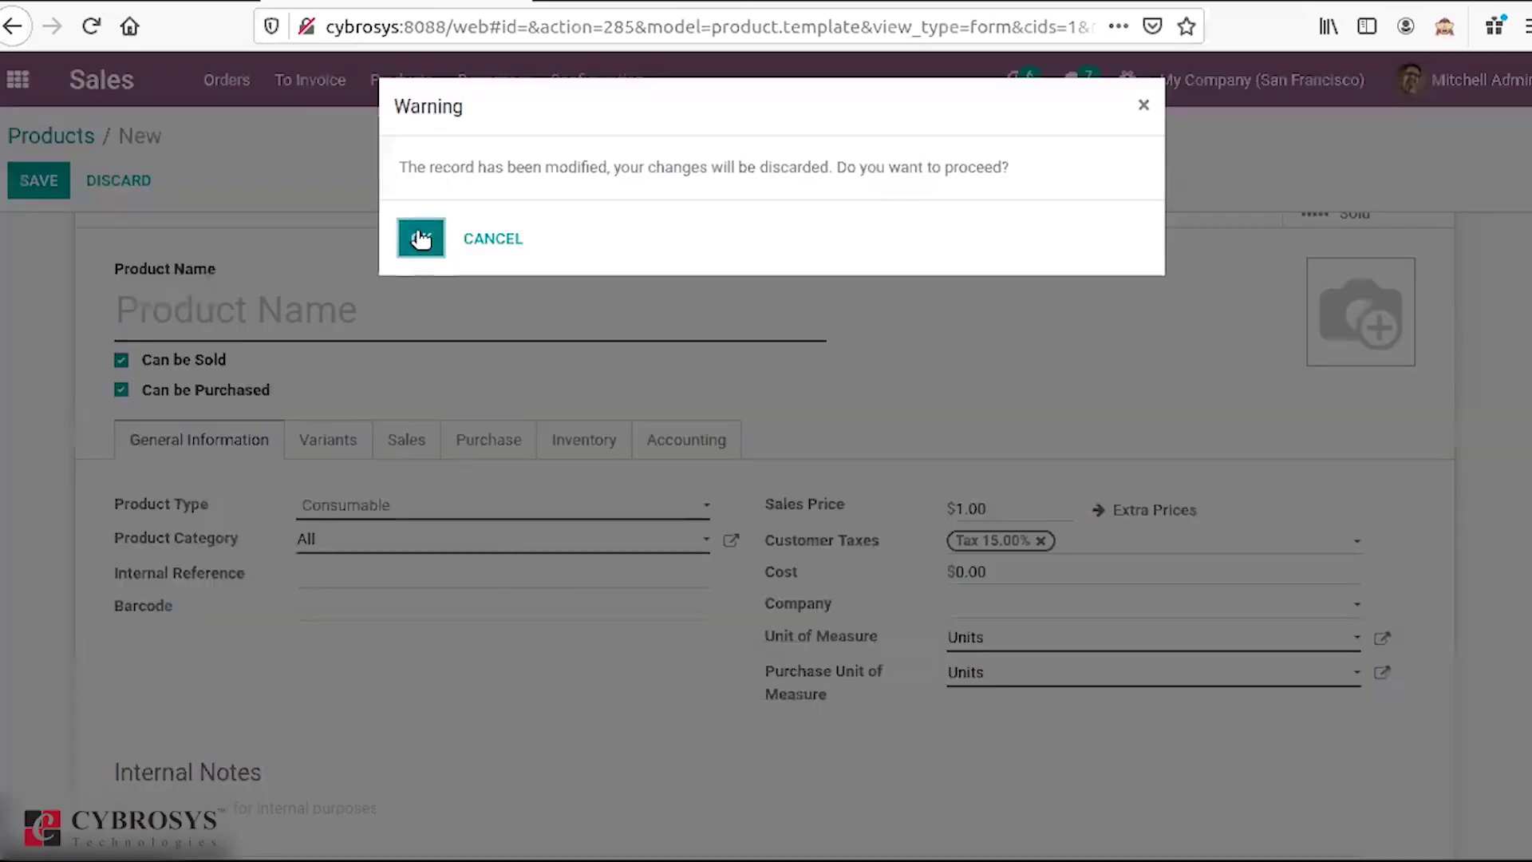
pyautogui.click(421, 238)
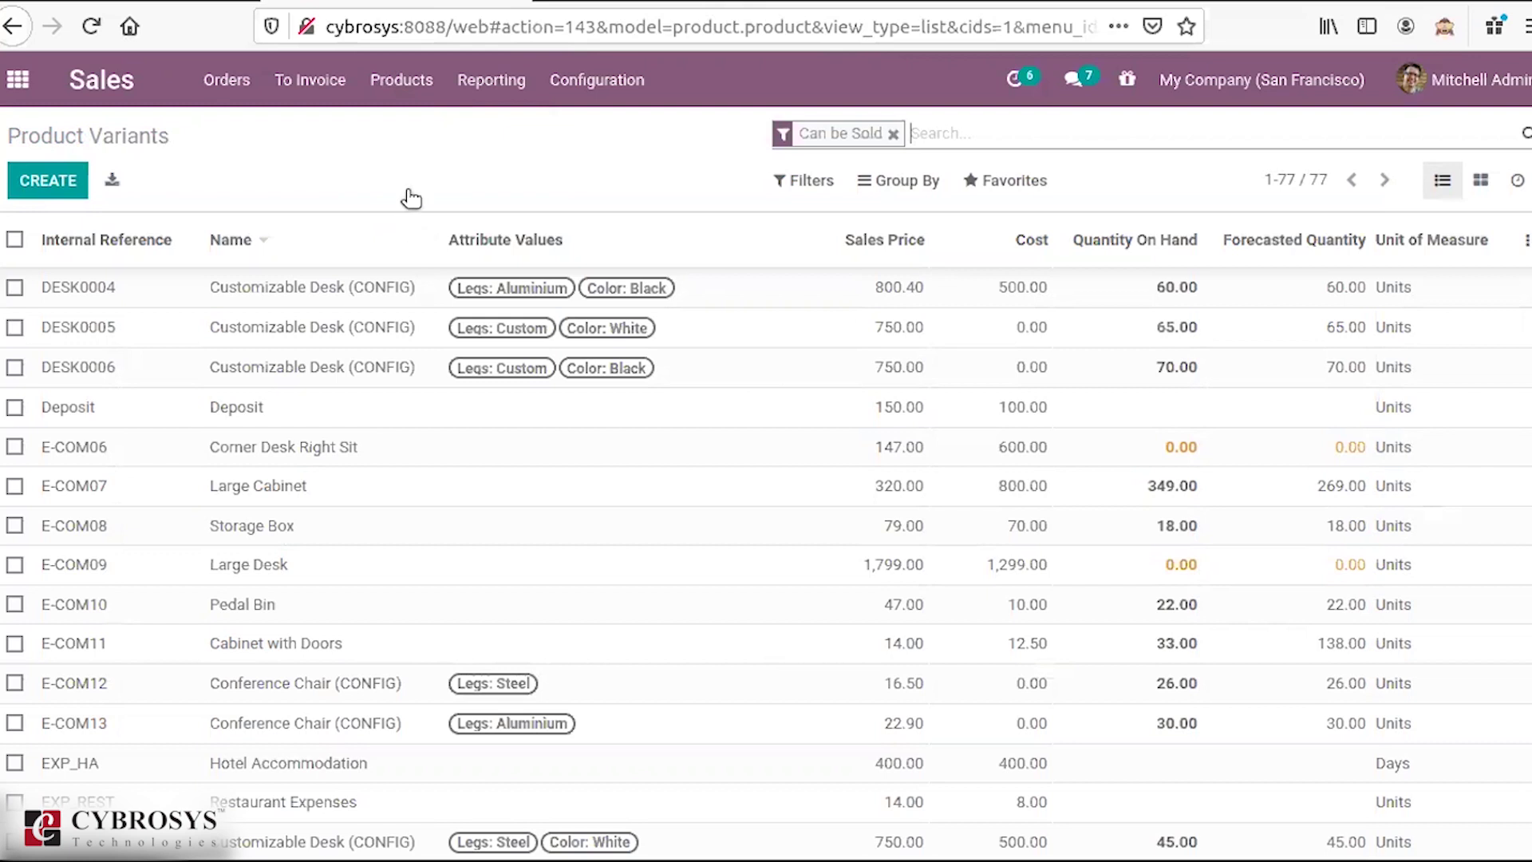
# Step: Search the products for "cust", open Customizable Desk (CONFIG) and examine its variant attributes and values
pyautogui.click(387, 70)
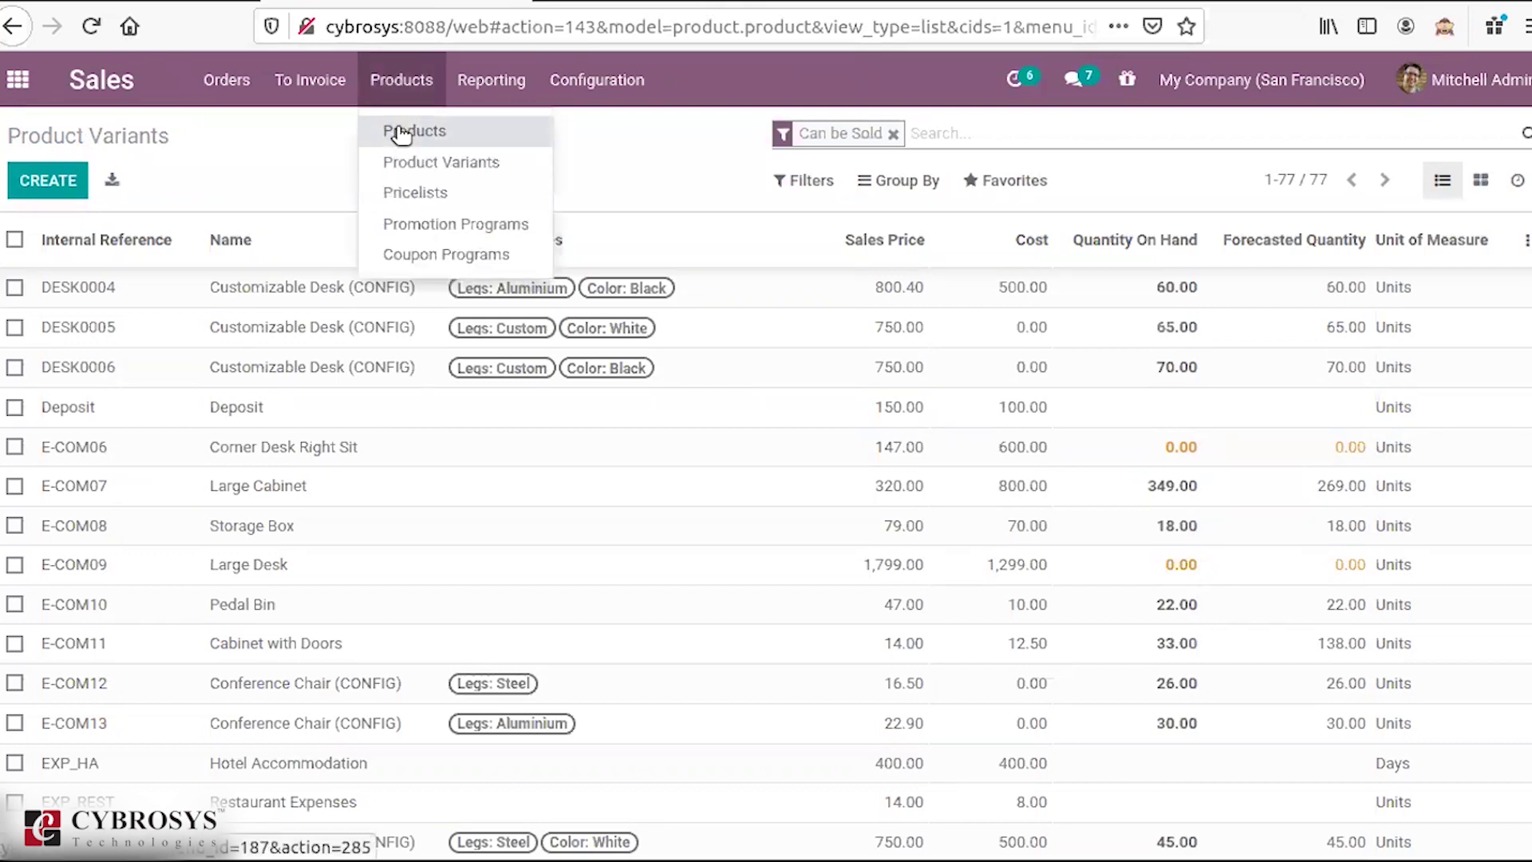
pyautogui.click(397, 131)
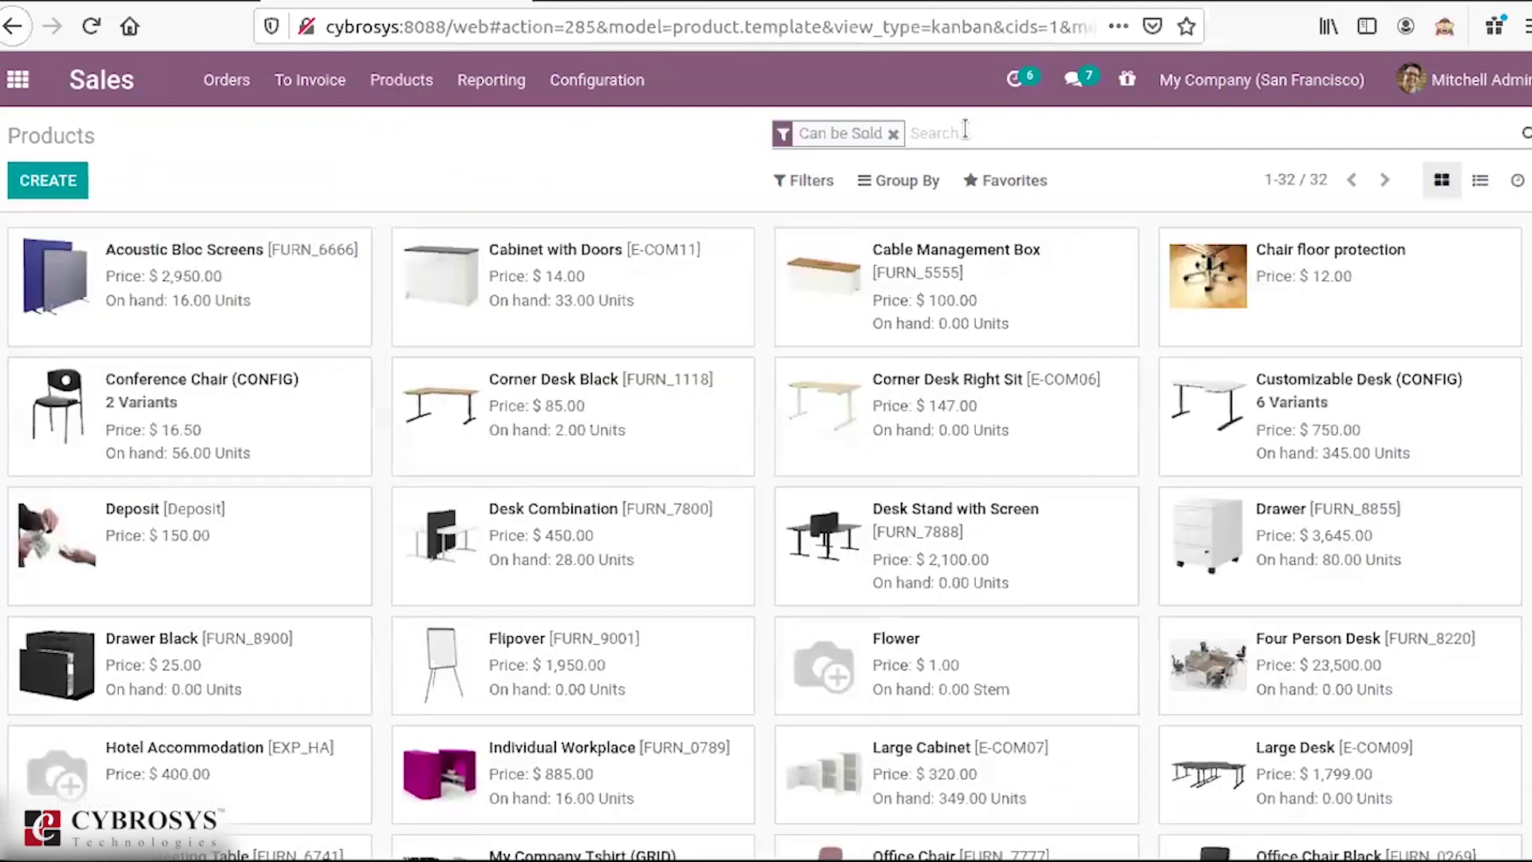
pyautogui.click(966, 130)
pyautogui.write('cust')
pyautogui.press('Return')
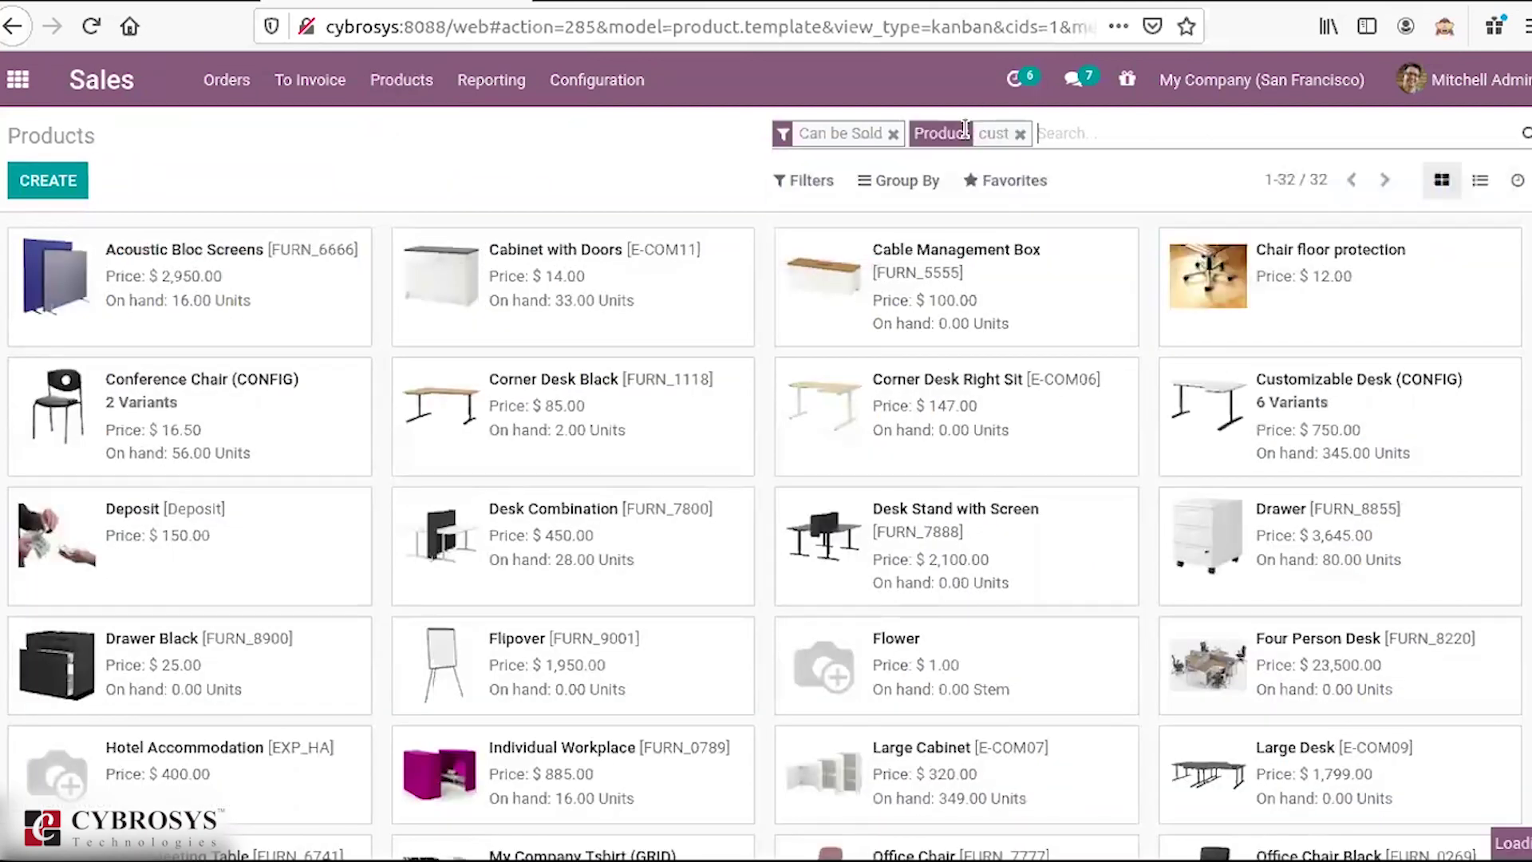
pyautogui.click(199, 298)
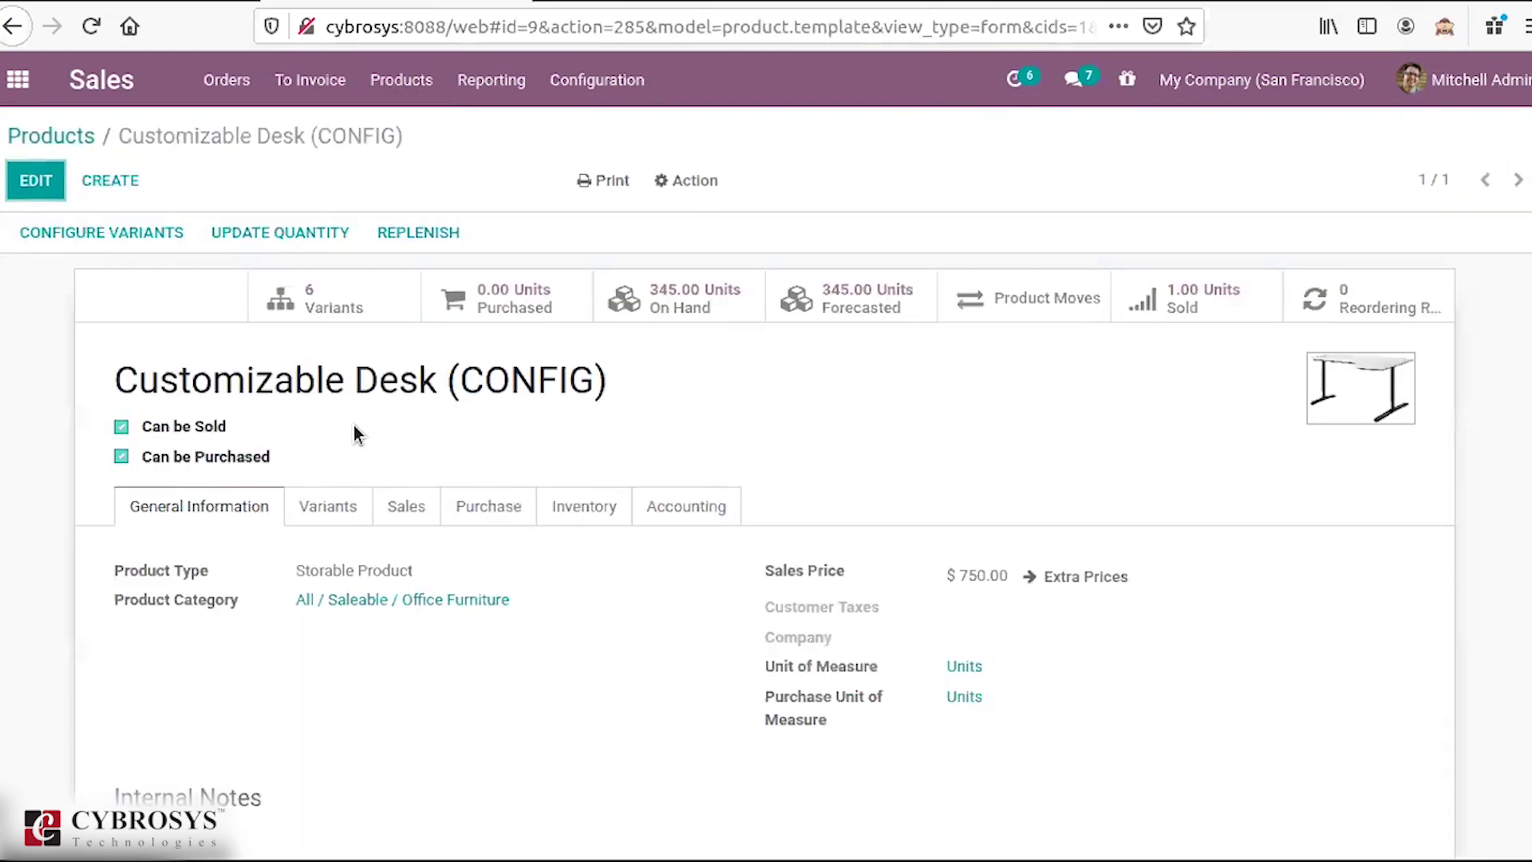
pyautogui.click(318, 506)
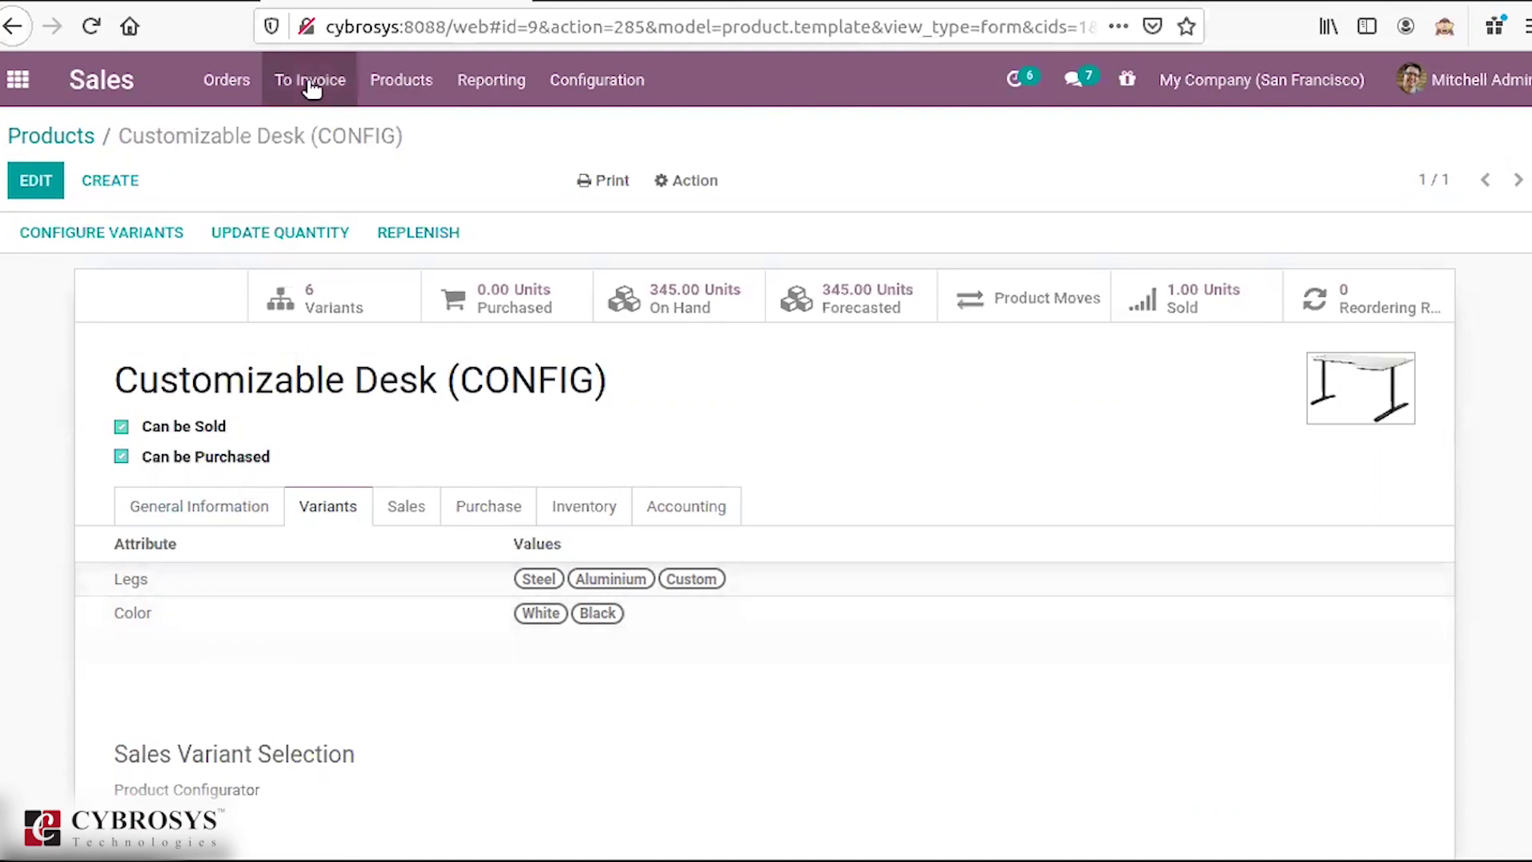
# Step: Return to the product variants list to review the individual variants and their attribute values
pyautogui.click(403, 93)
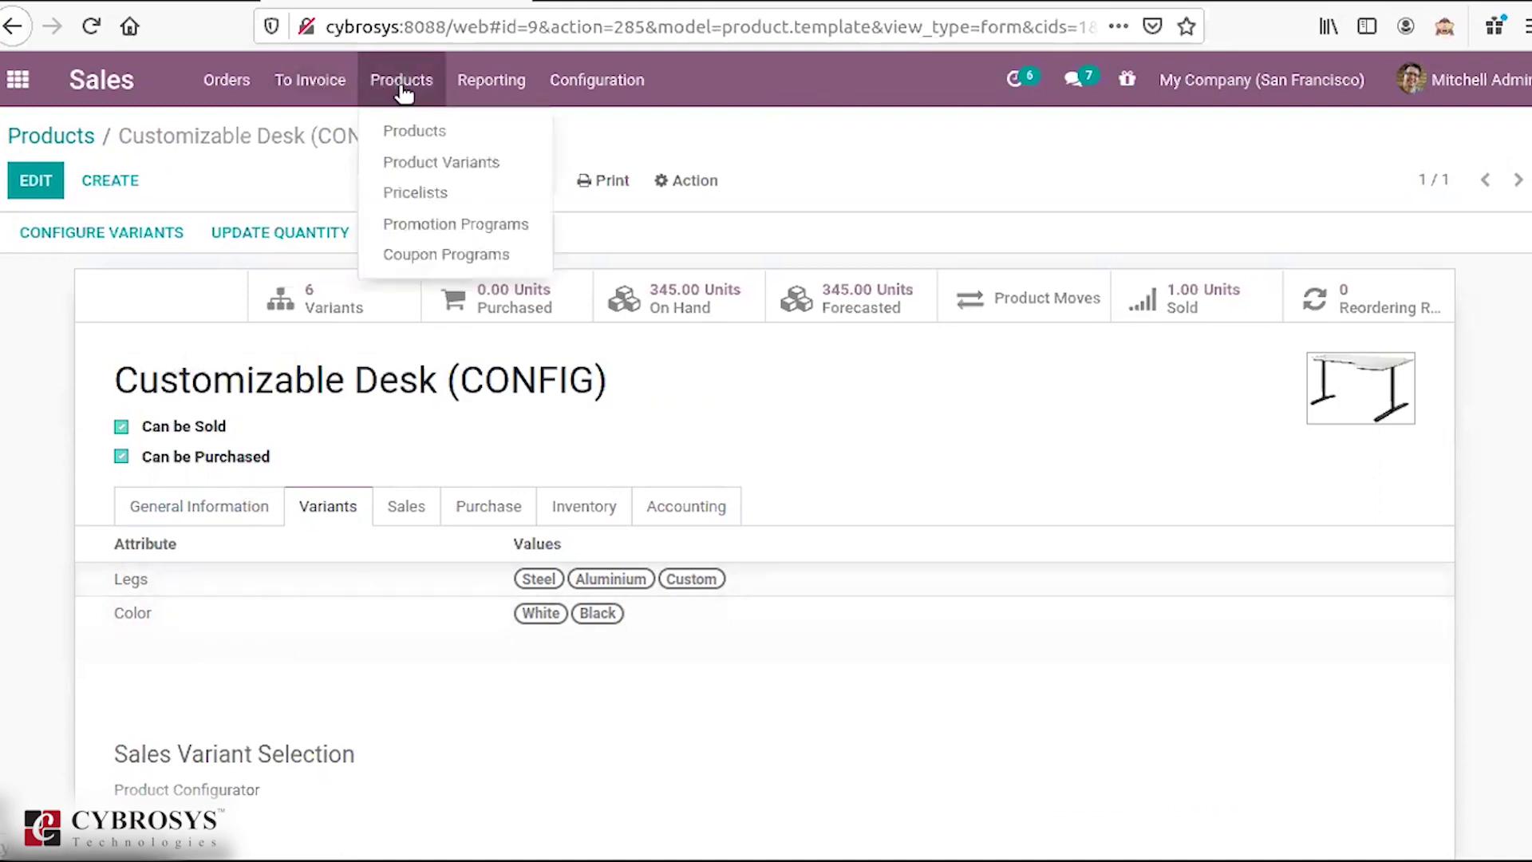
pyautogui.click(414, 156)
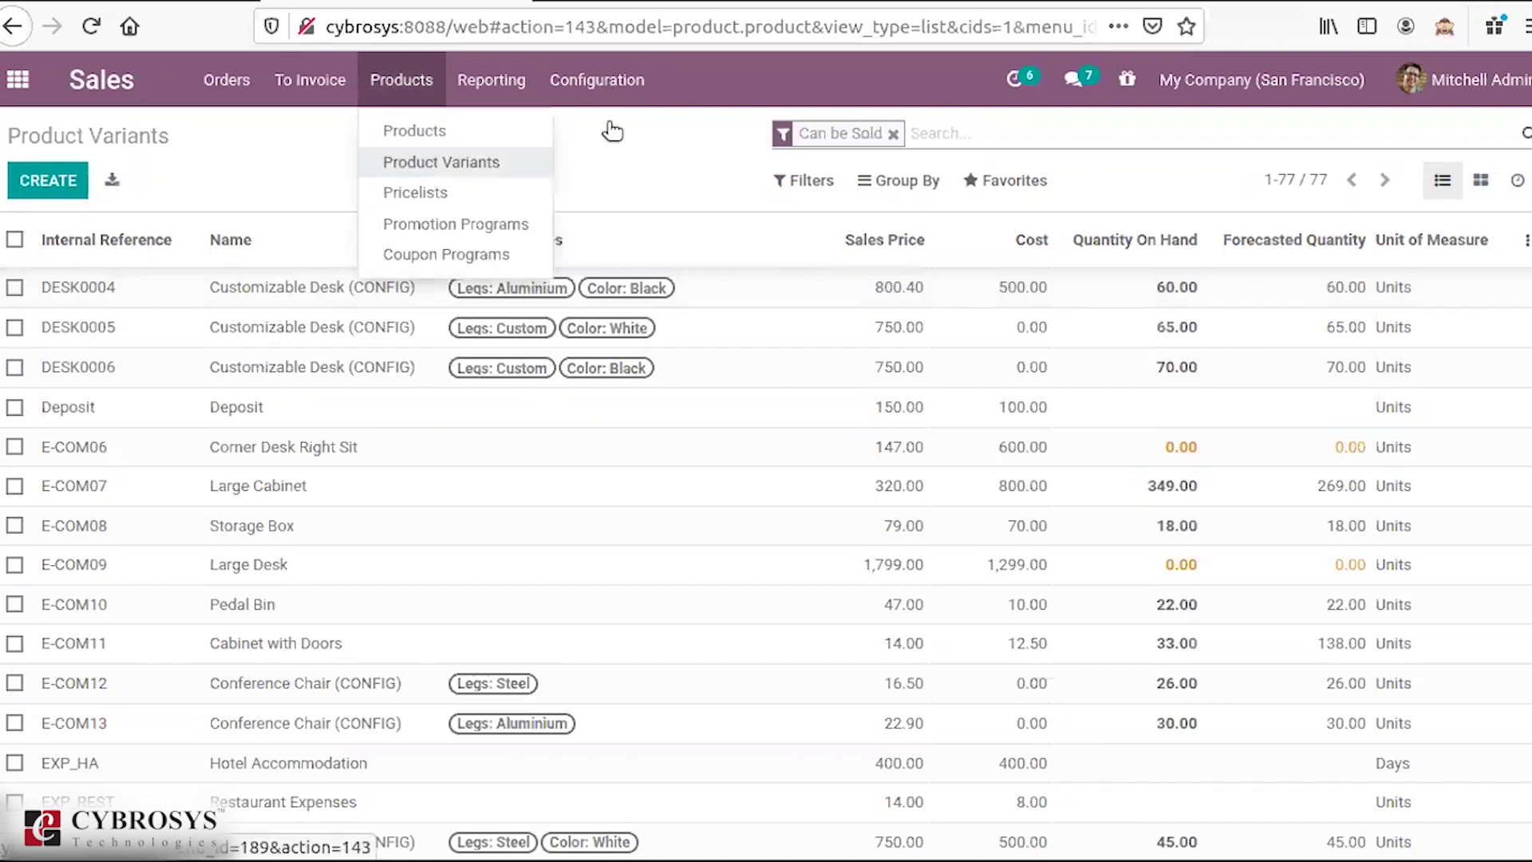
# Step: Check the Variants option in the Sales settings and open the list of product attributes
pyautogui.click(597, 80)
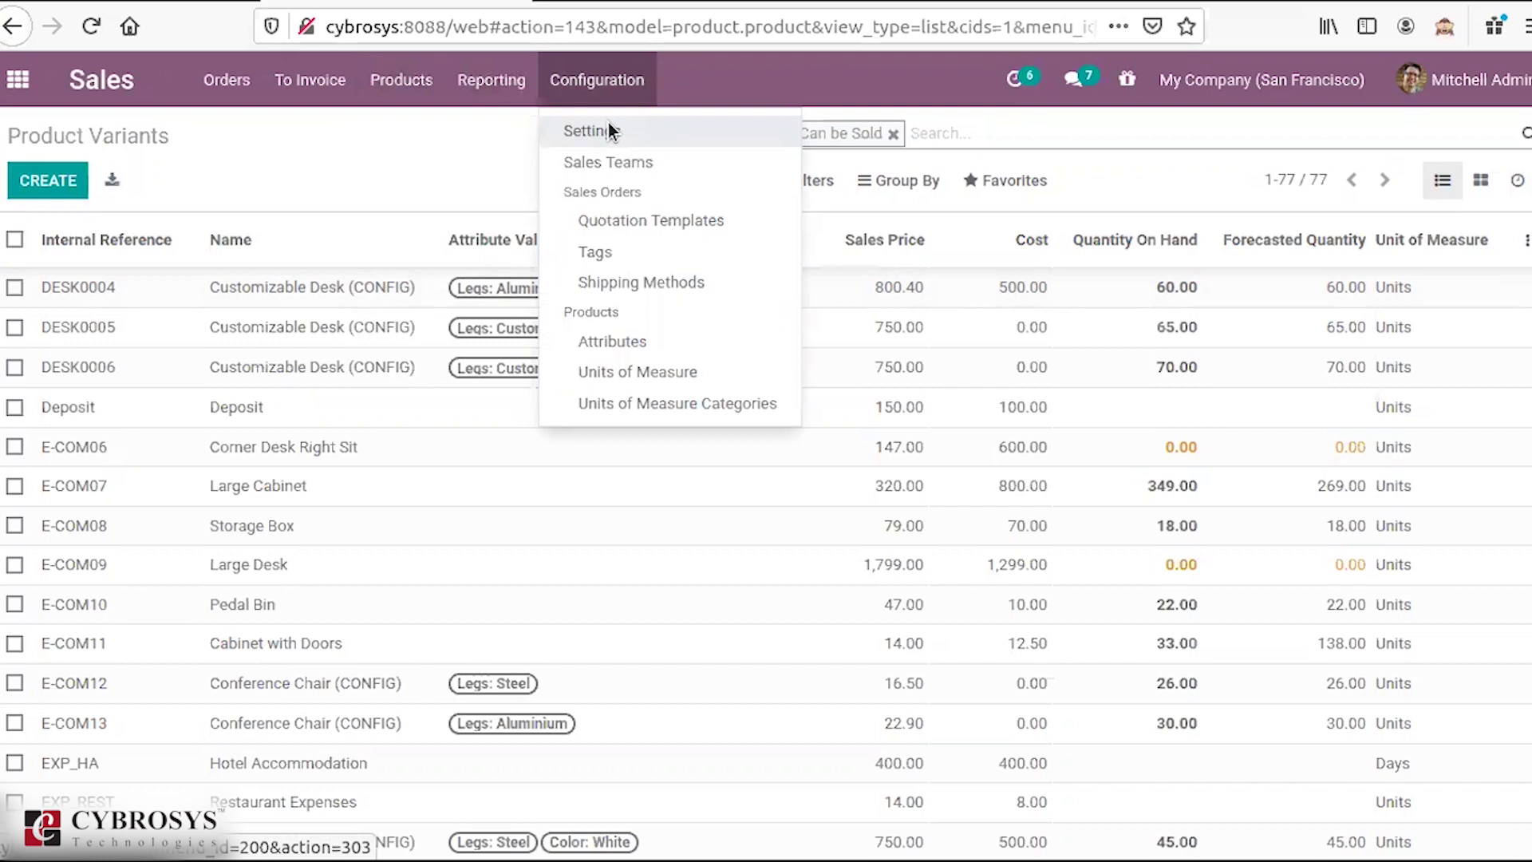
pyautogui.click(610, 130)
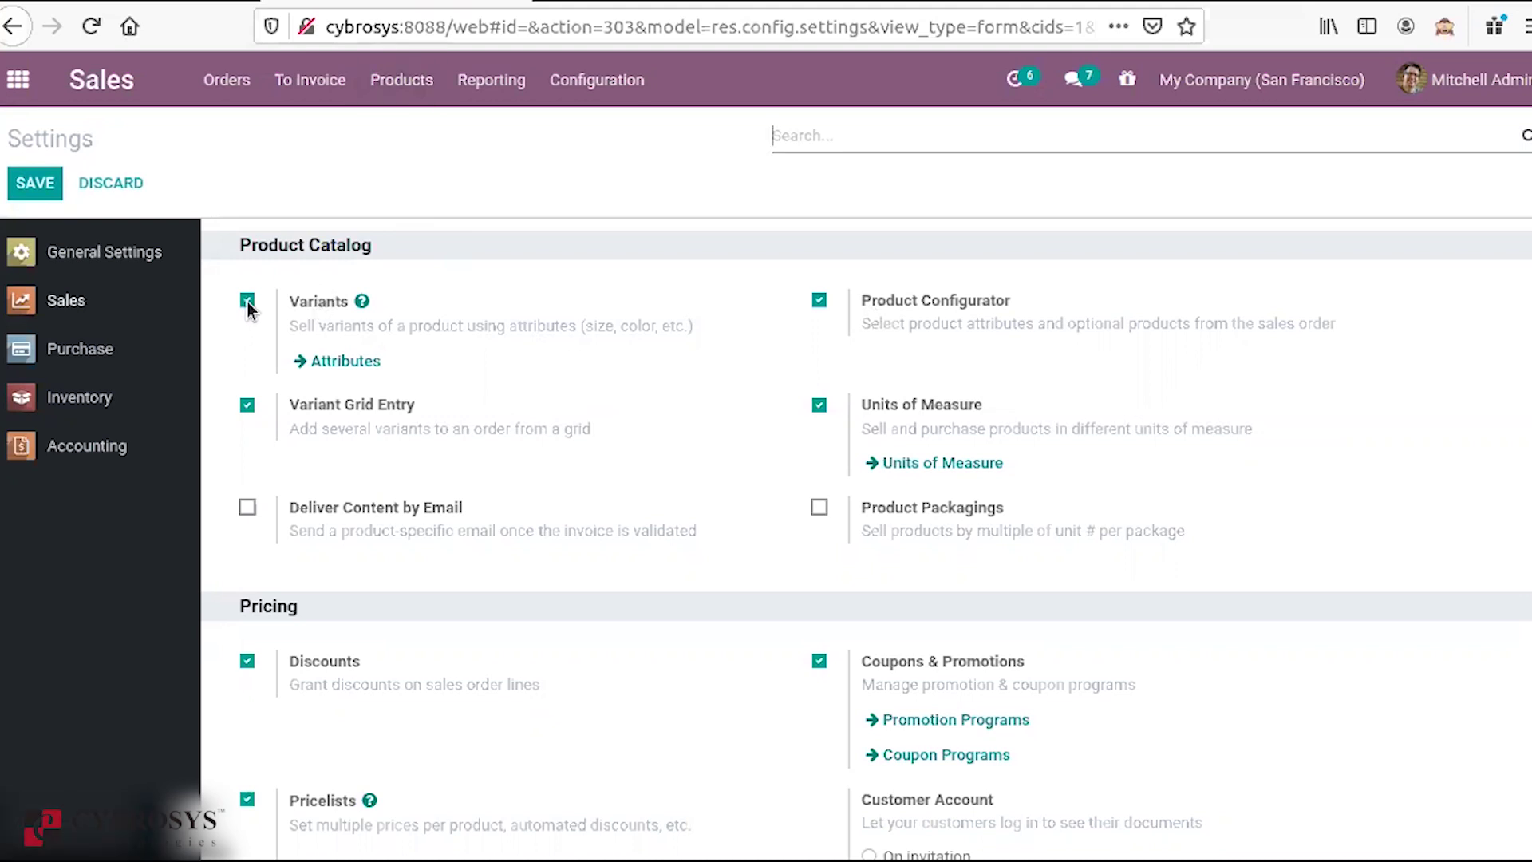
pyautogui.click(341, 361)
pyautogui.click(592, 88)
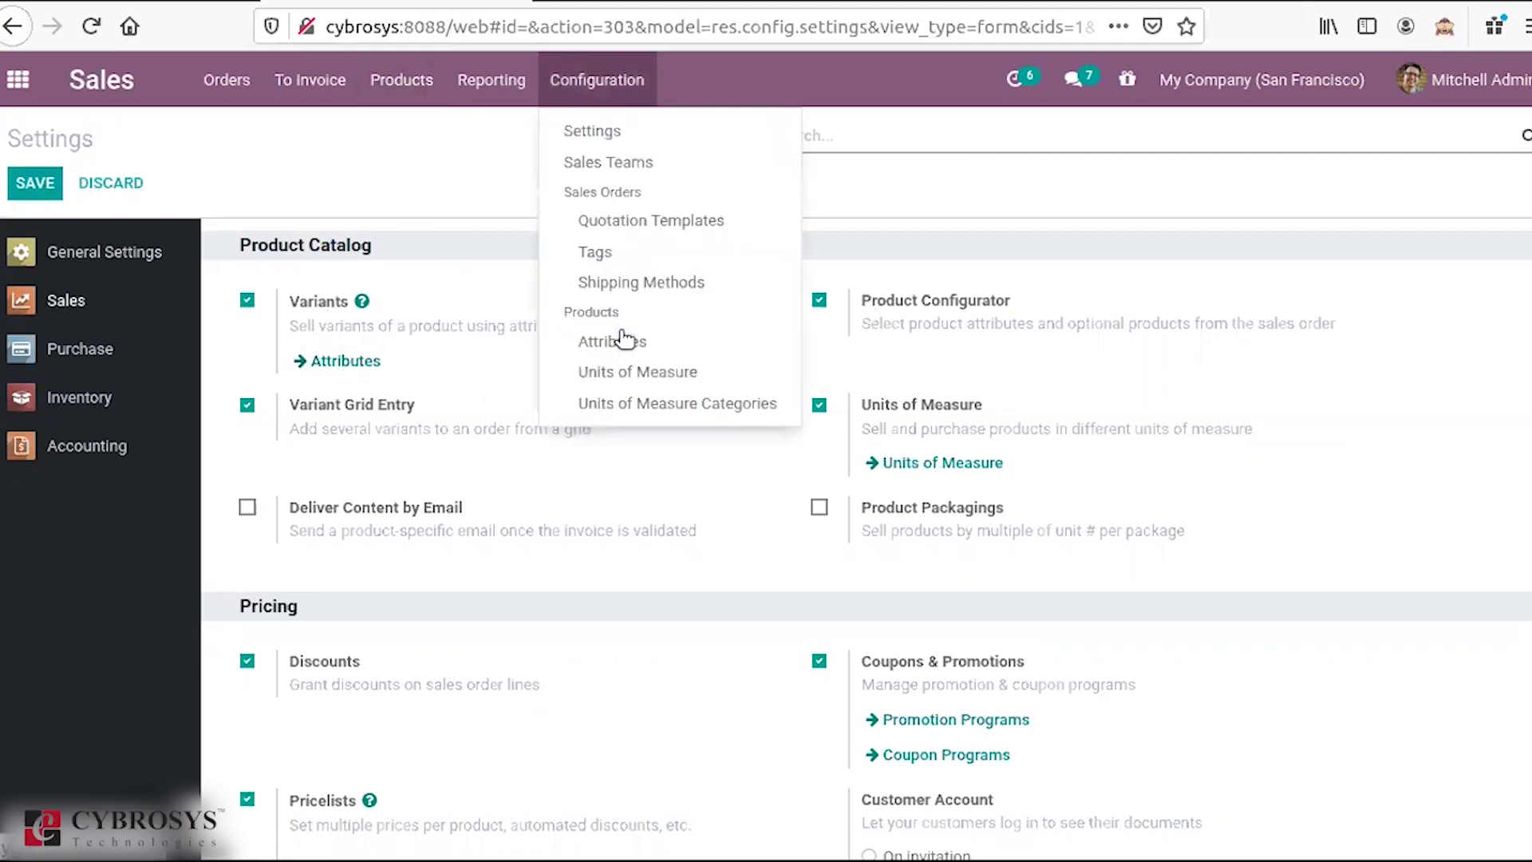
pyautogui.click(624, 341)
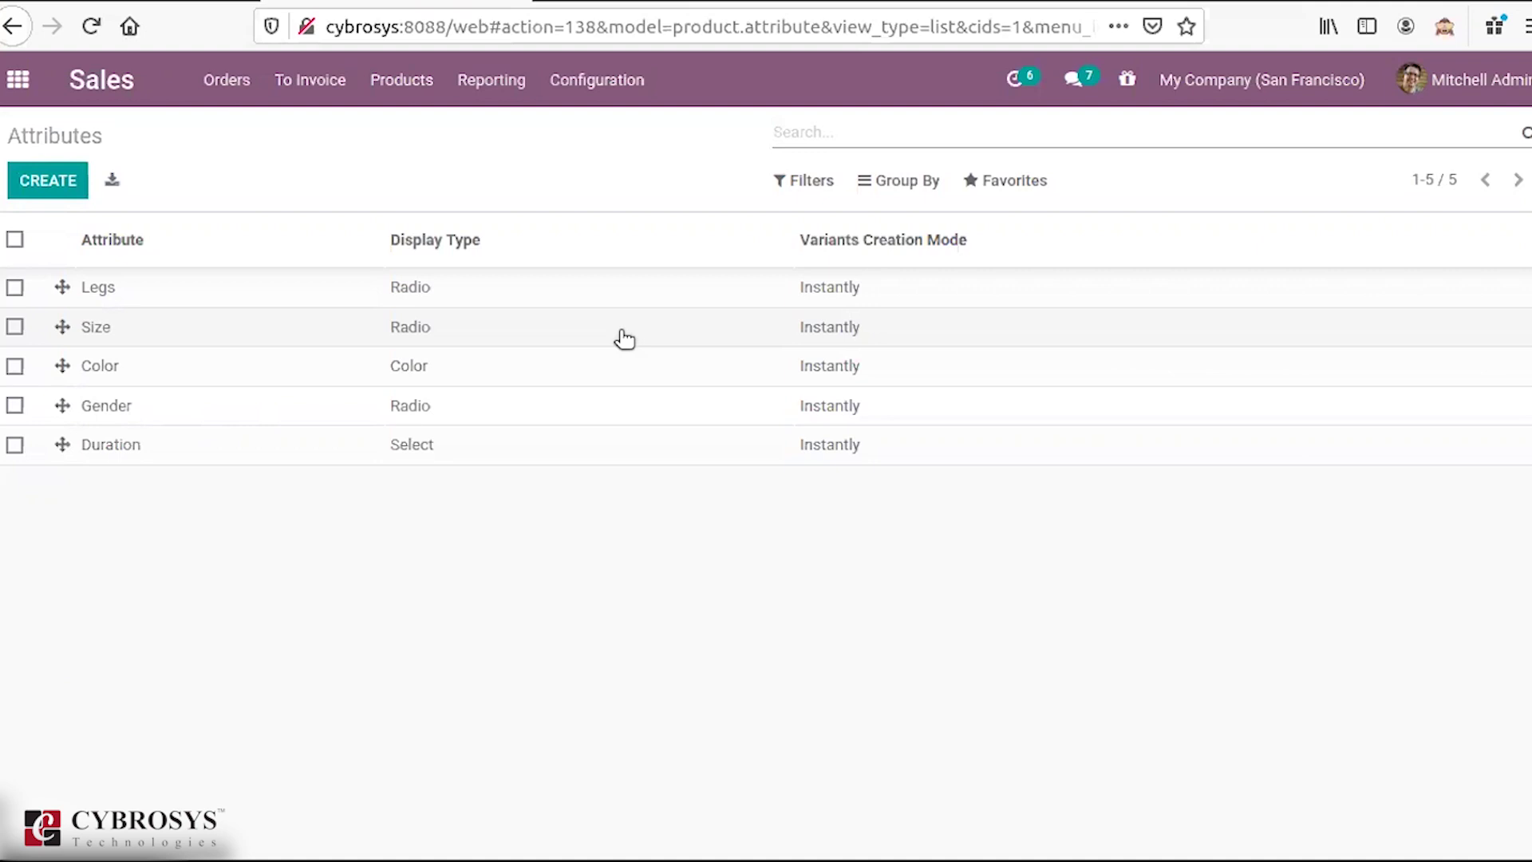
# Step: Start a new attribute, try the Select, Color and Radio display types, and discard the record
pyautogui.click(32, 192)
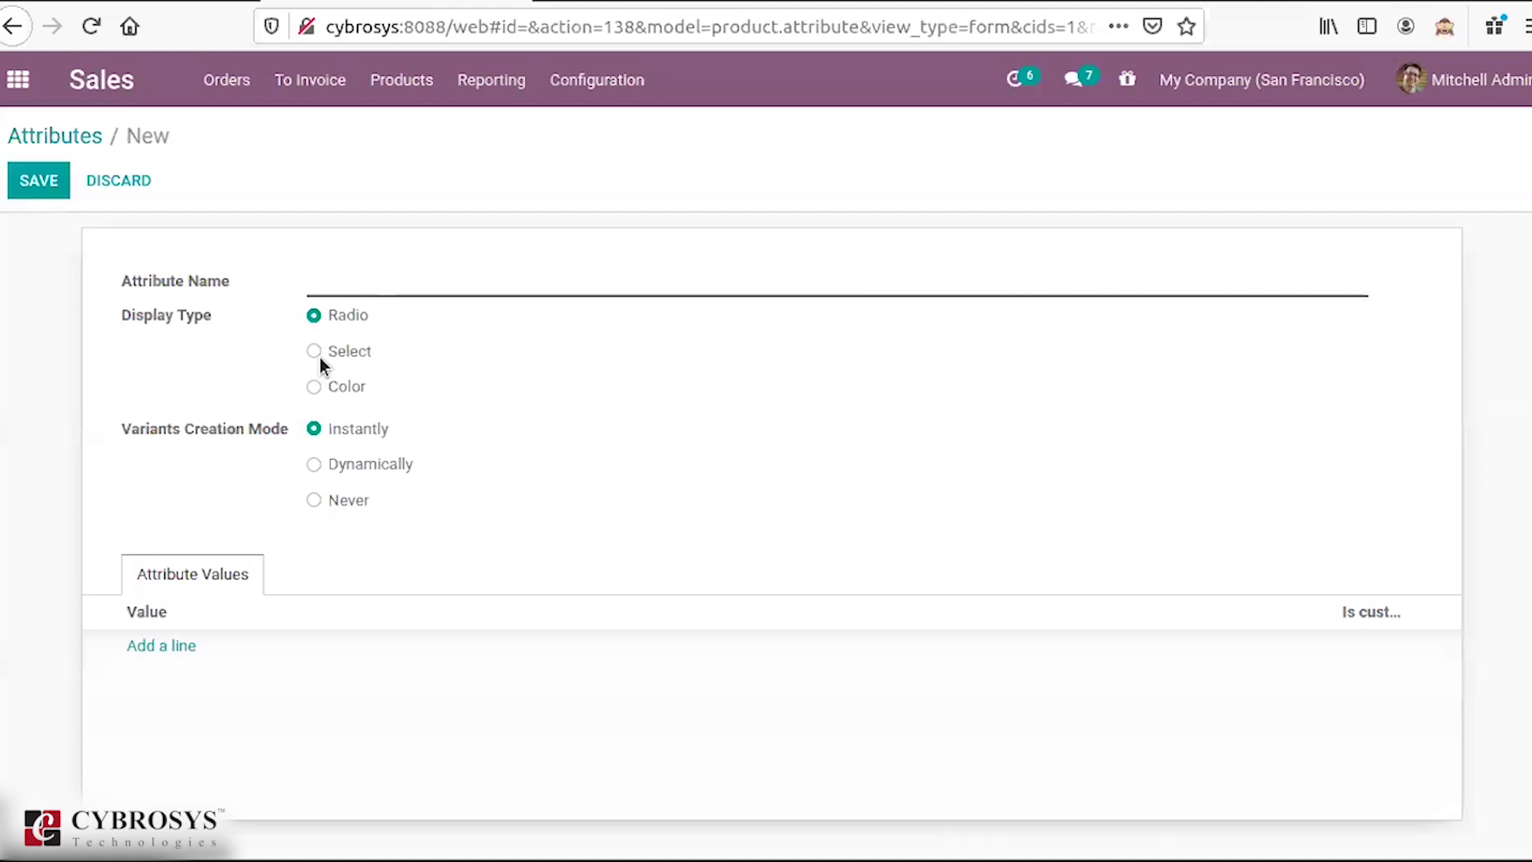
pyautogui.click(332, 349)
pyautogui.click(303, 381)
pyautogui.click(314, 319)
pyautogui.moveTo(259, 429)
pyautogui.hotkey('alt', 'j')
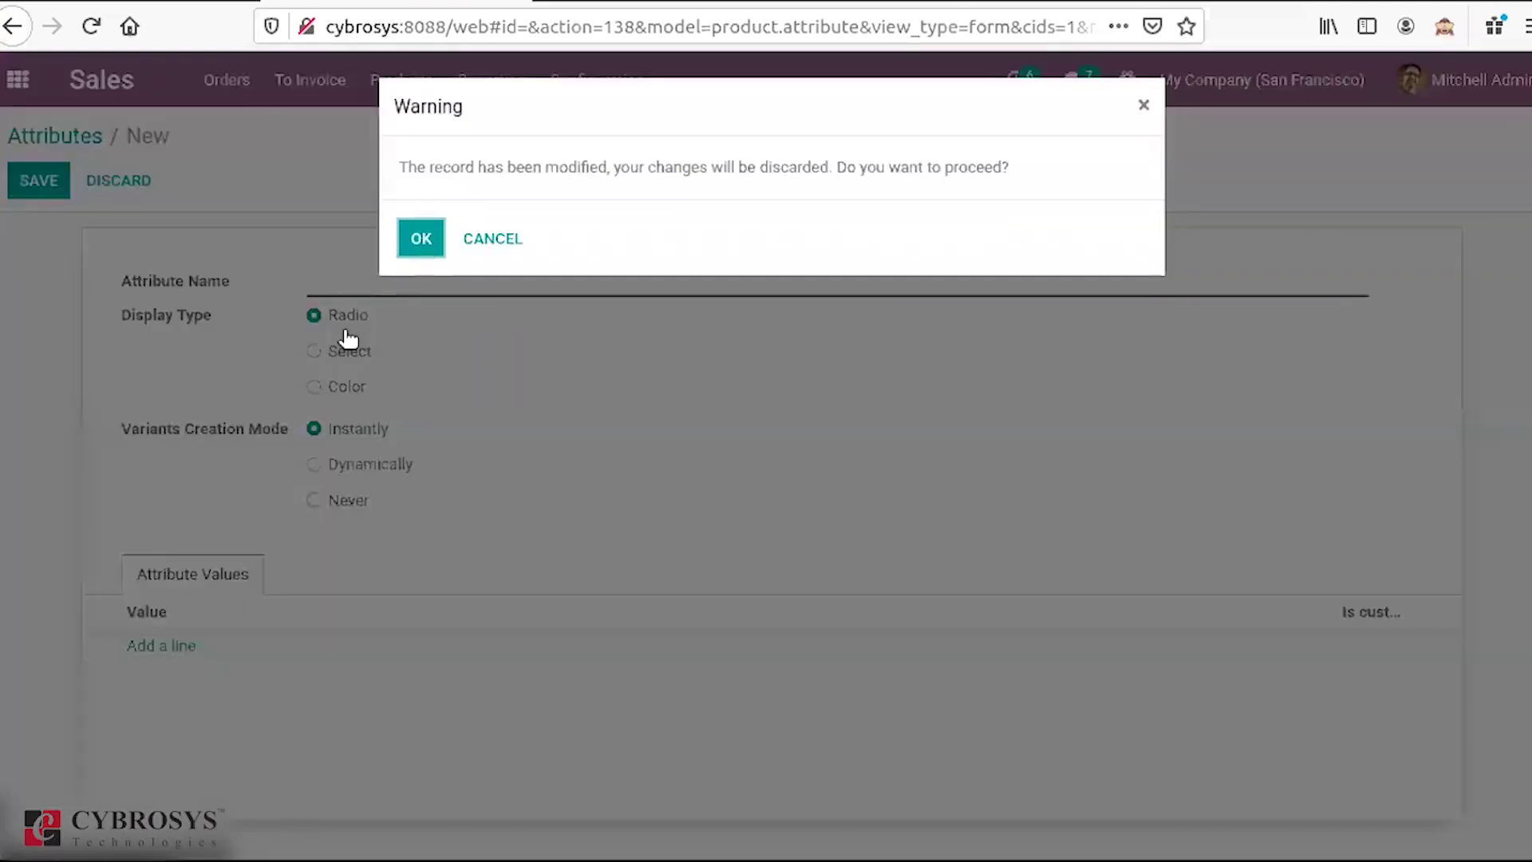
pyautogui.press('Return')
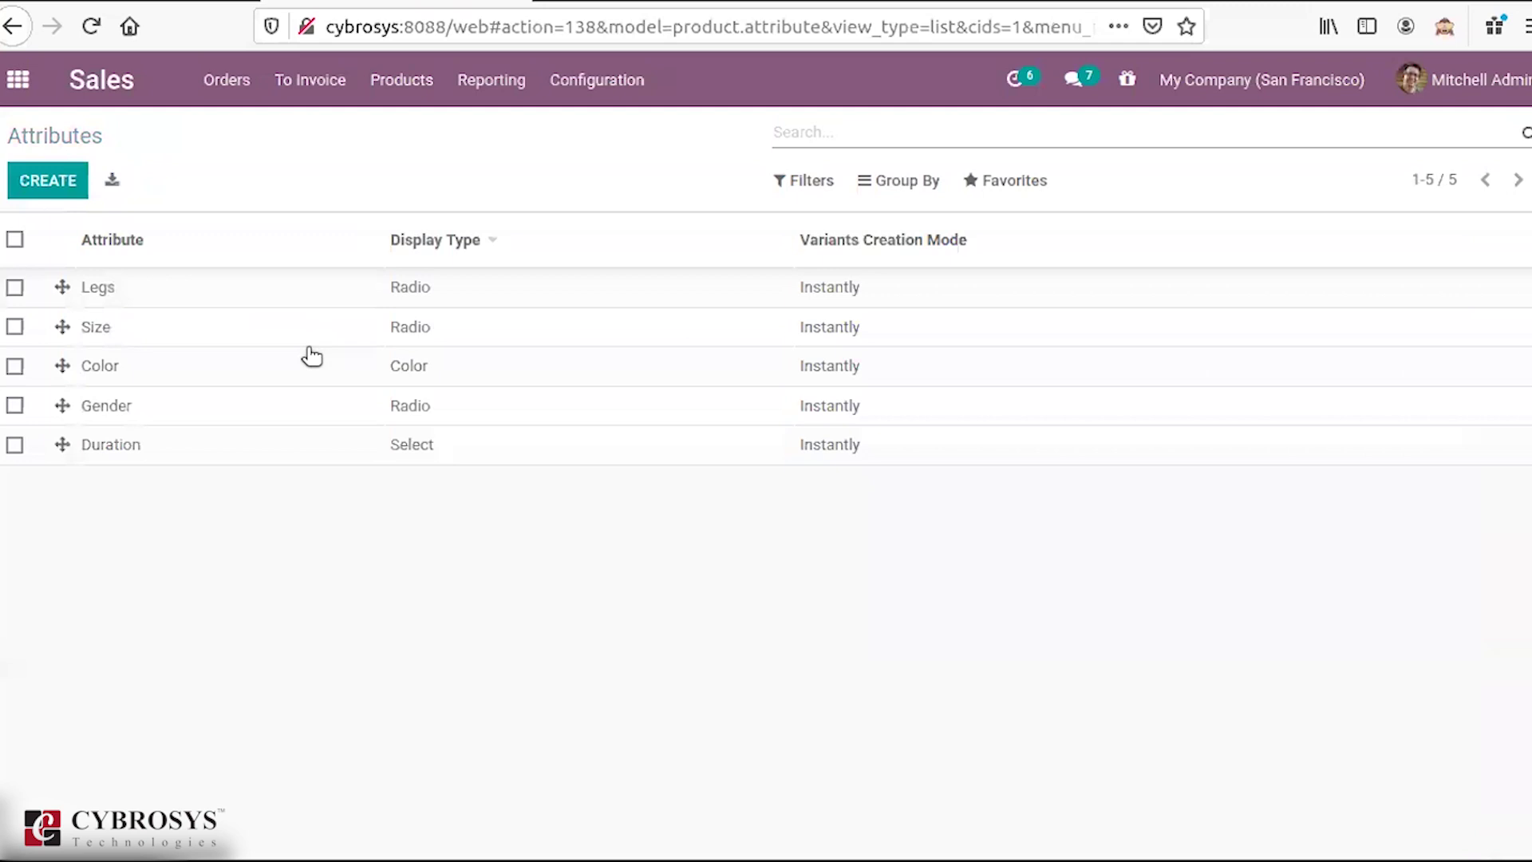
# Step: Open the Legs attribute to examine its display type, variants creation mode and values
pyautogui.click(291, 331)
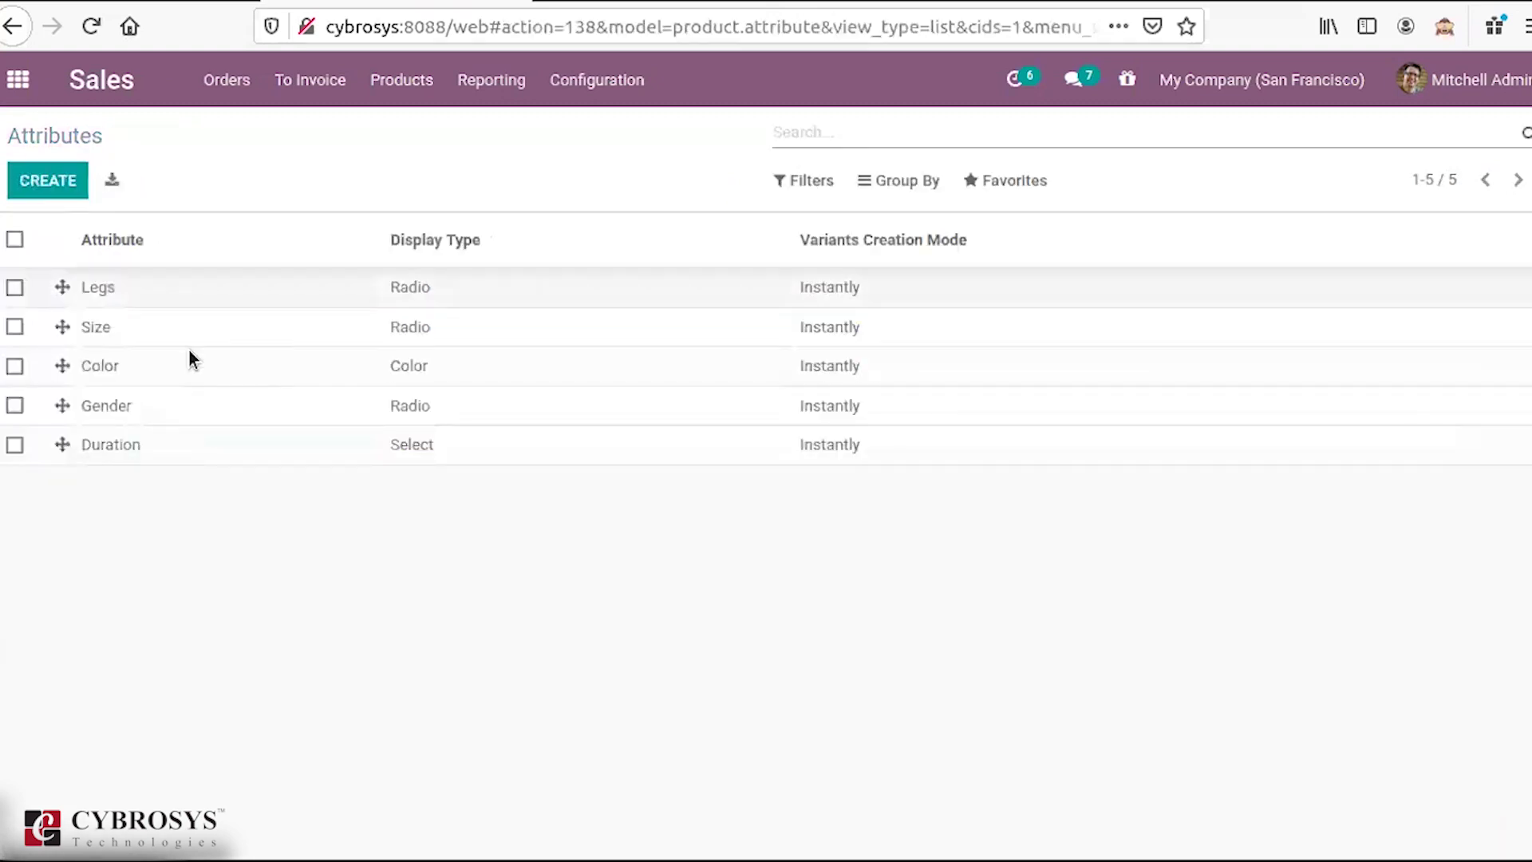
pyautogui.click(192, 289)
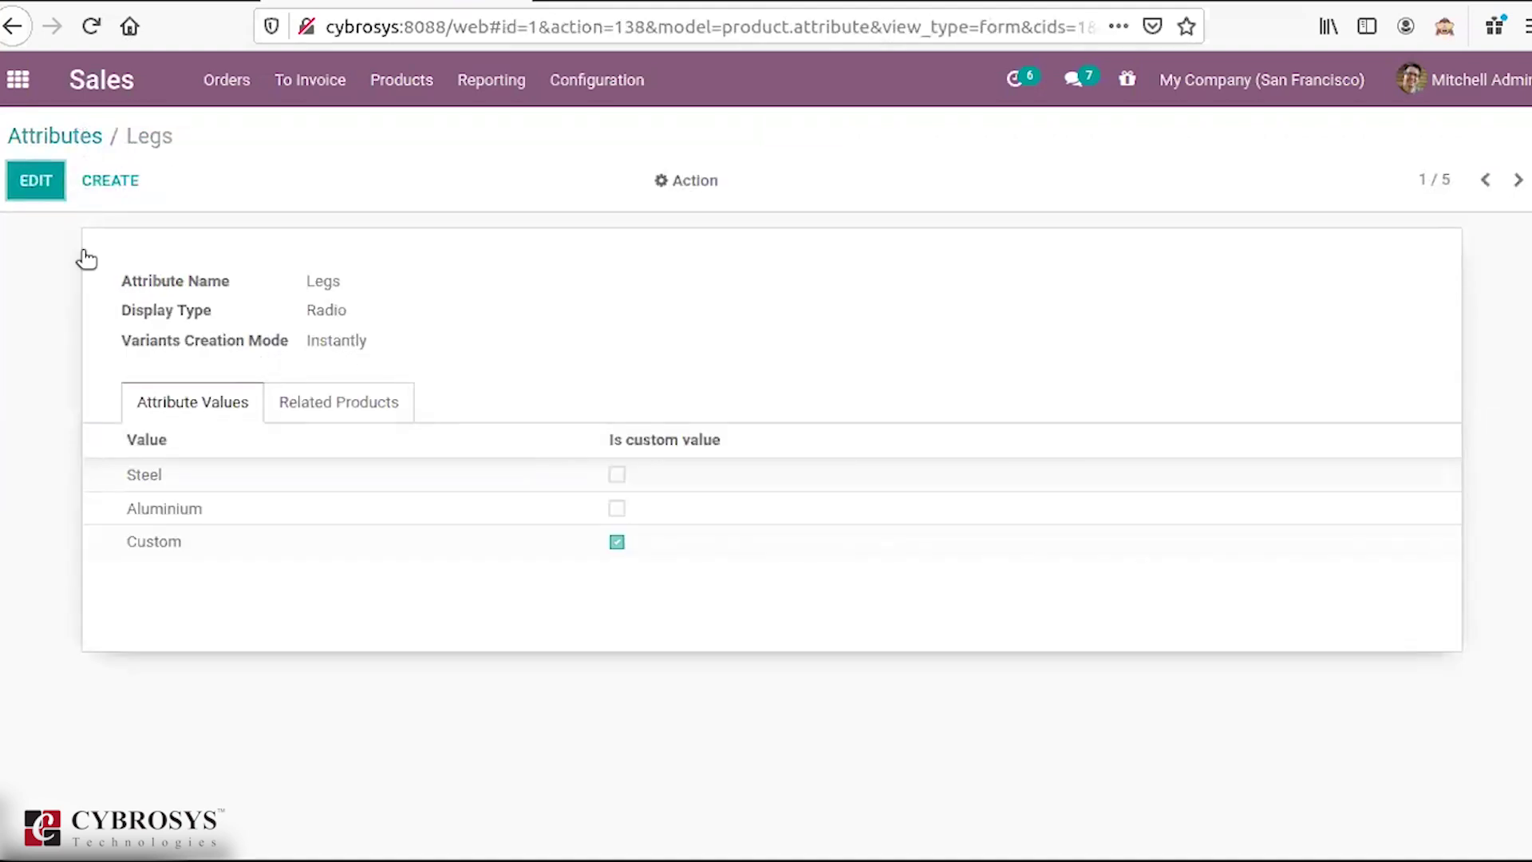
# Step: Open the Color attribute from the attributes list to examine its display type, creation mode and values
pyautogui.click(55, 136)
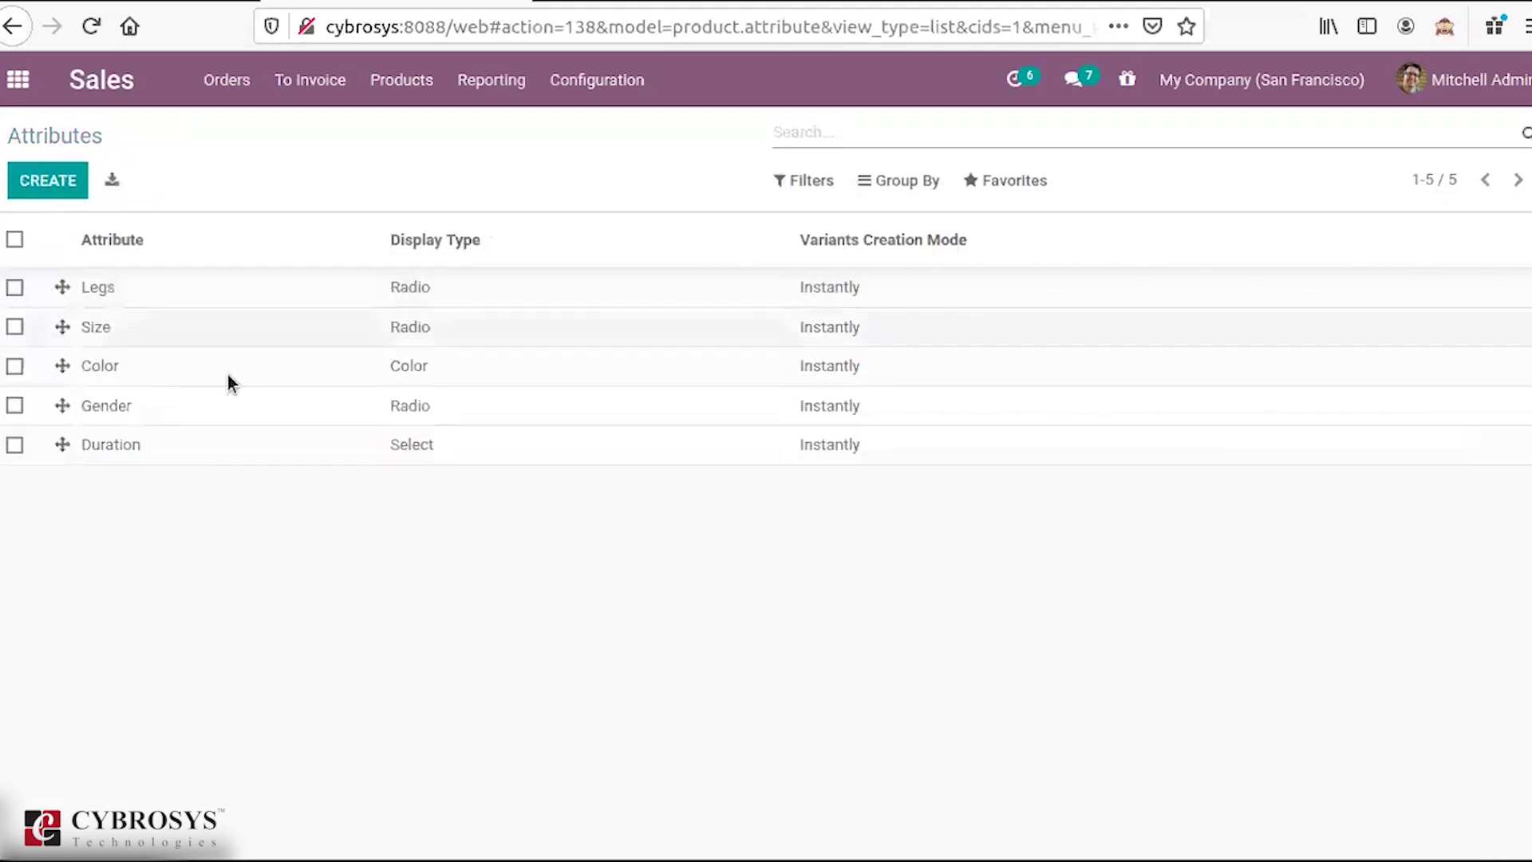
pyautogui.click(255, 366)
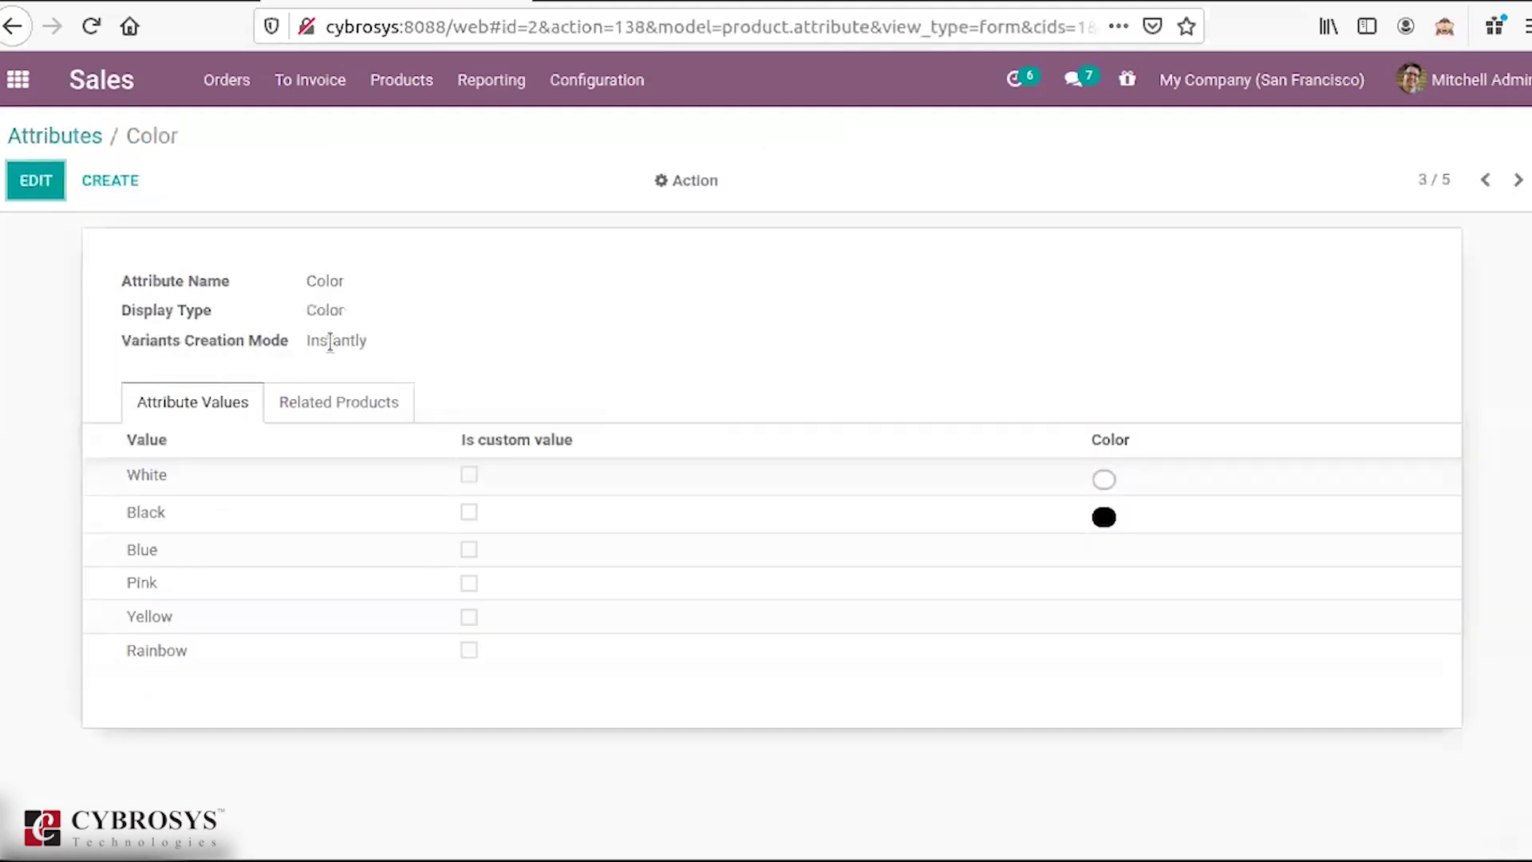
pyautogui.click(86, 142)
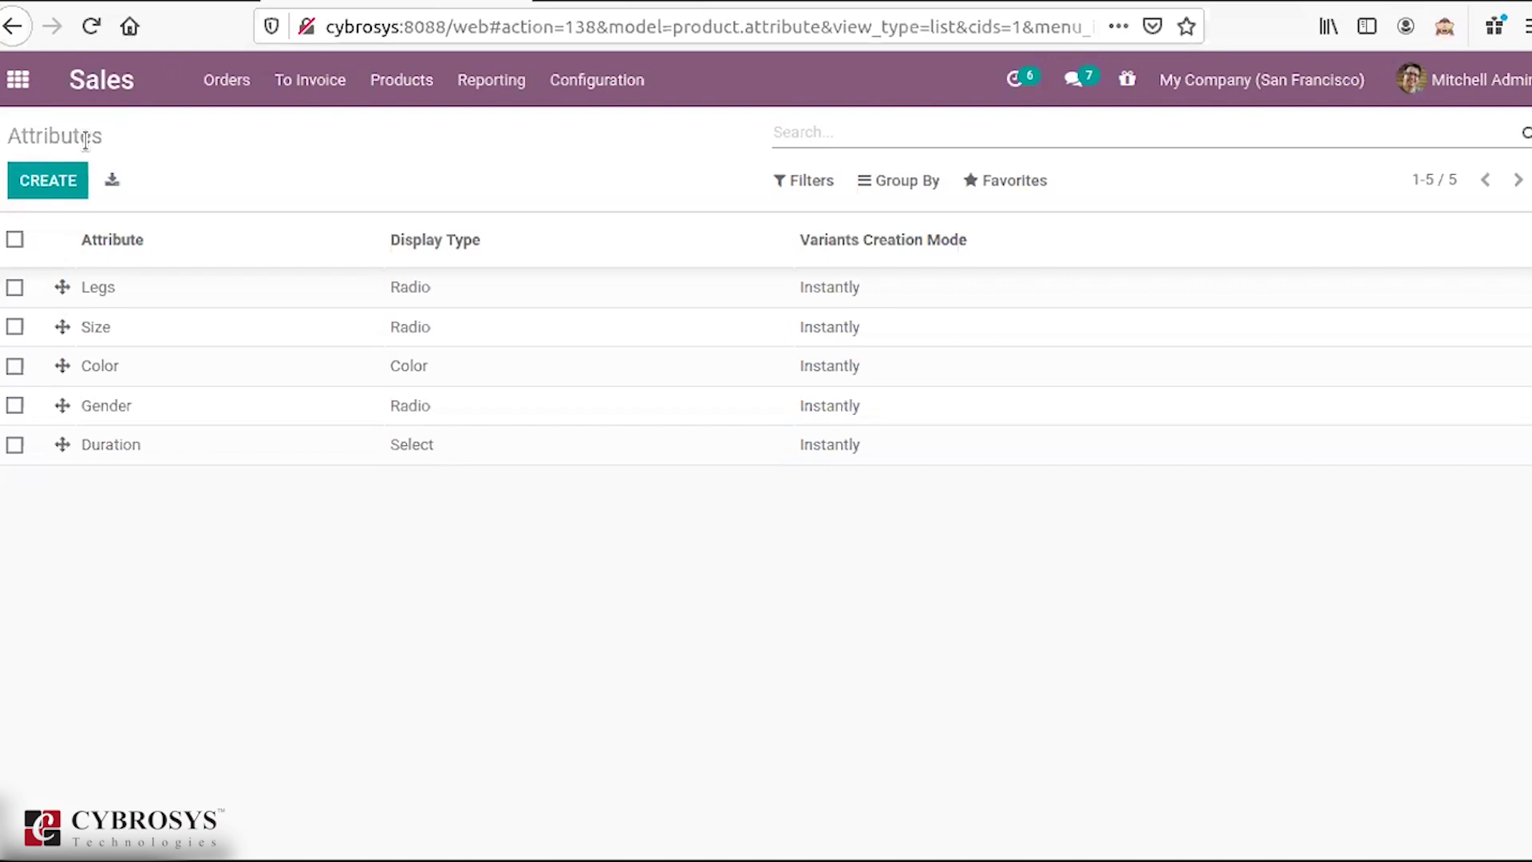
# Step: Start a new attribute named Color1 with the Color display type and the Dynamically variants creation mode
pyautogui.click(35, 188)
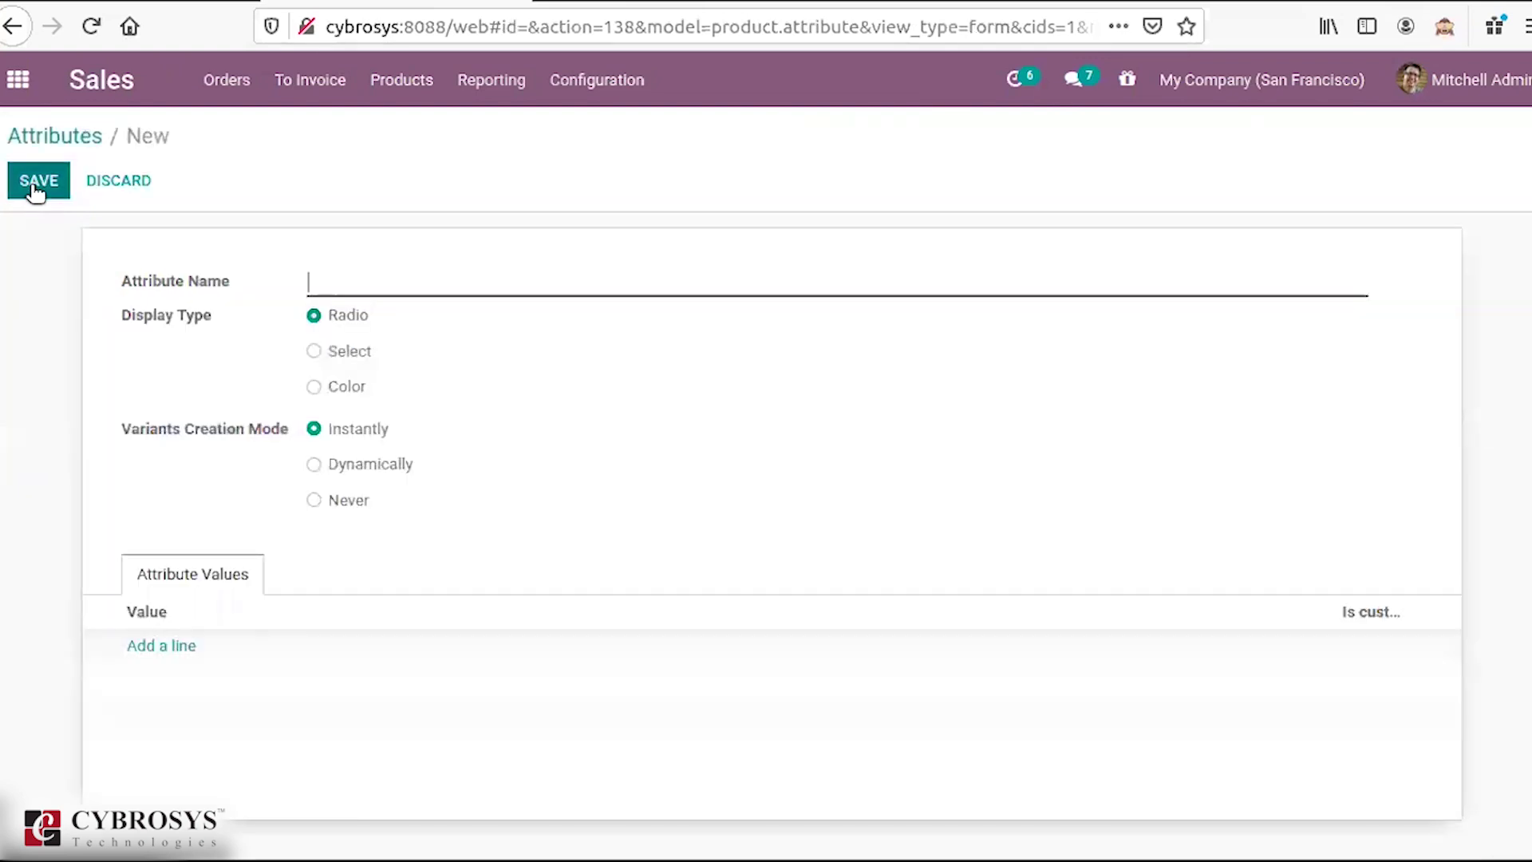
pyautogui.write('Color1')
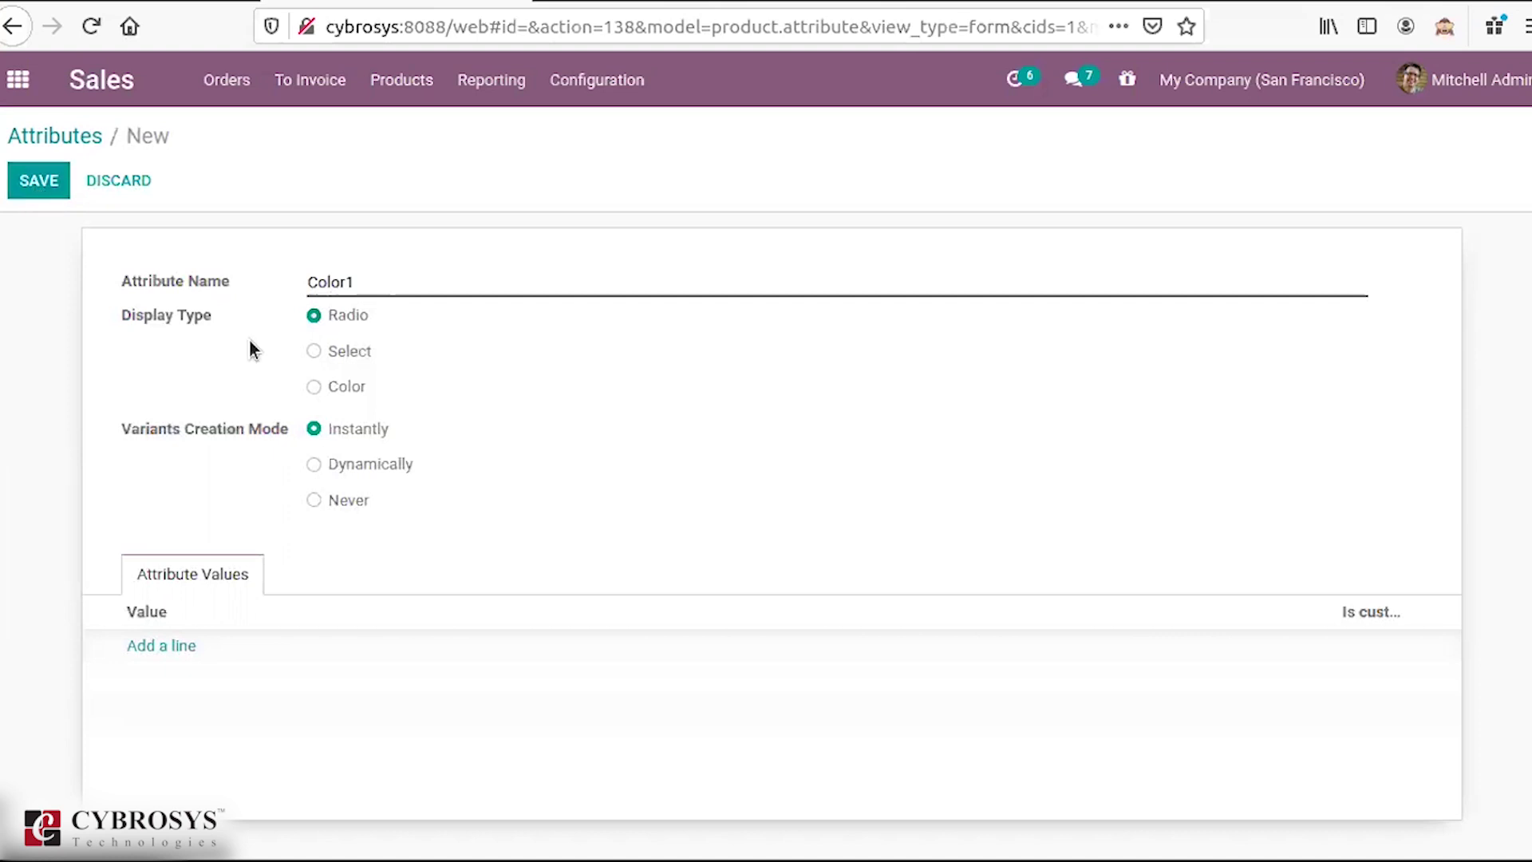
pyautogui.click(313, 387)
pyautogui.click(313, 465)
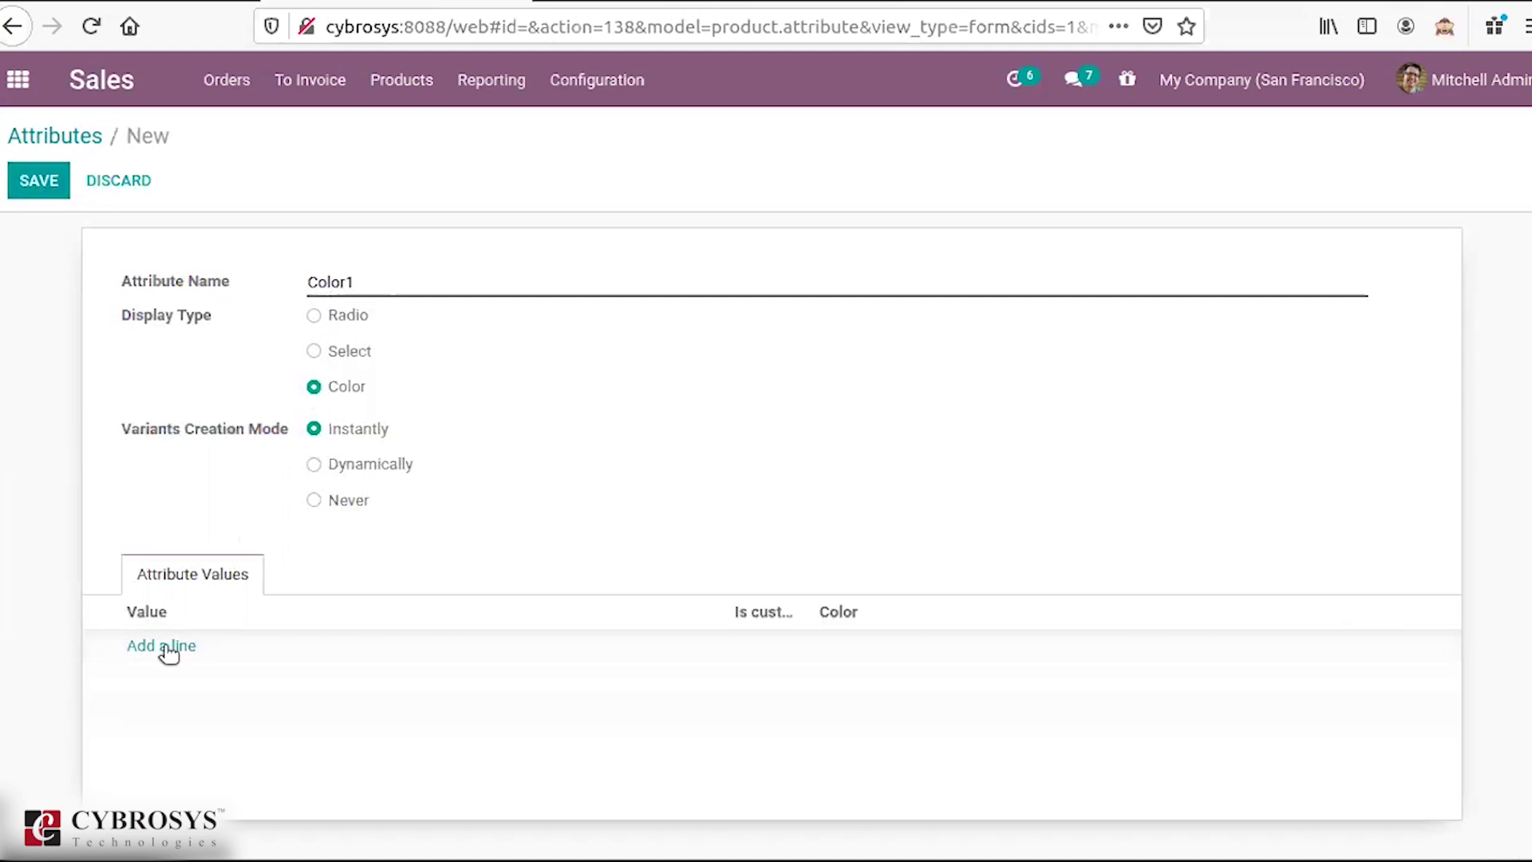
# Step: Add the values red (#FF0000) and blue (#006AFF) to the Color1 attribute and save it
pyautogui.click(160, 648)
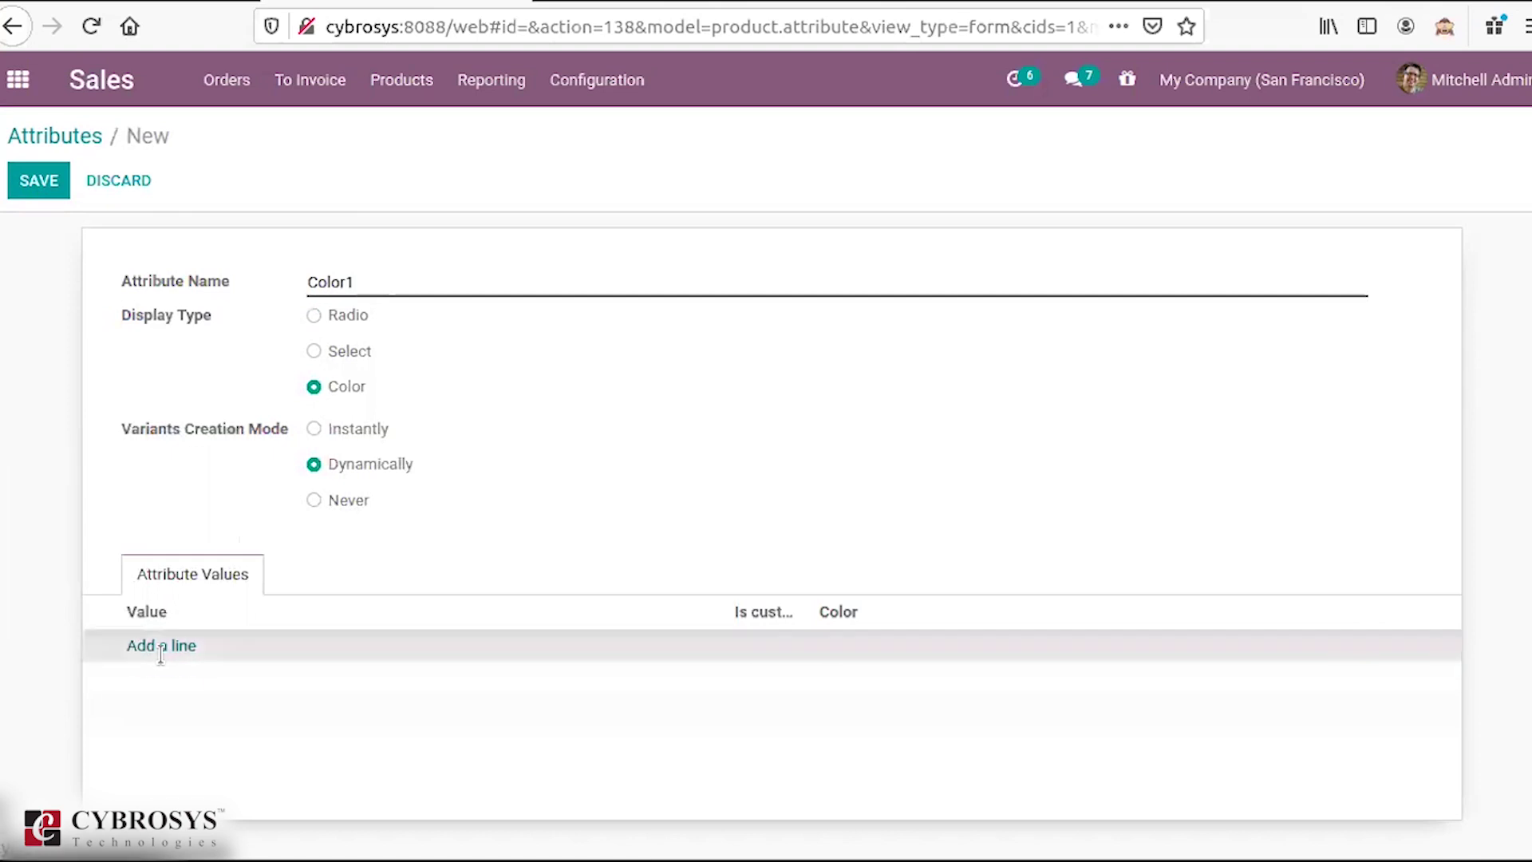
pyautogui.write('red')
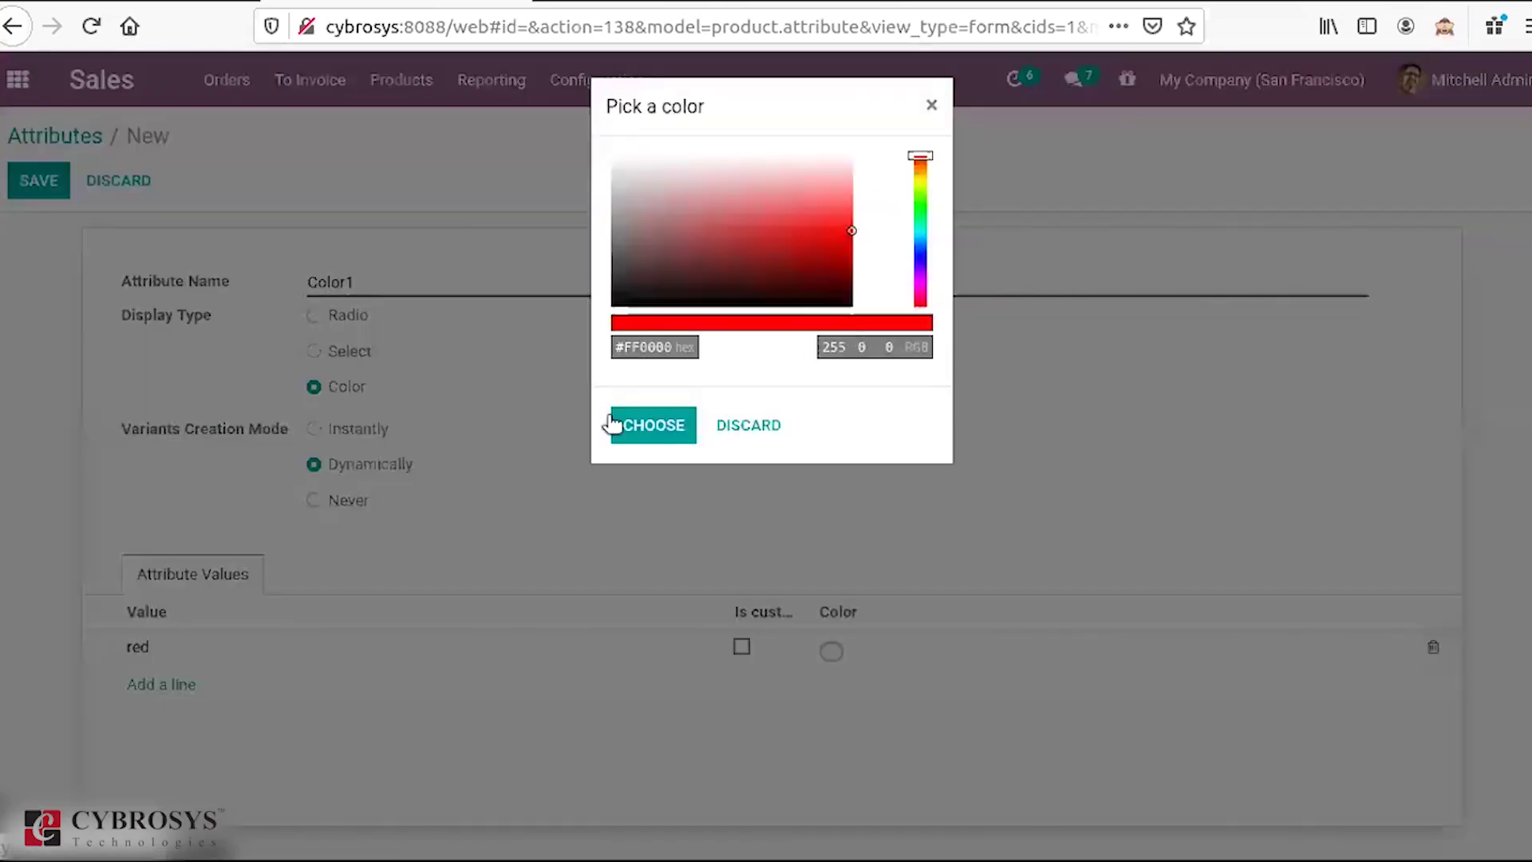
pyautogui.click(625, 429)
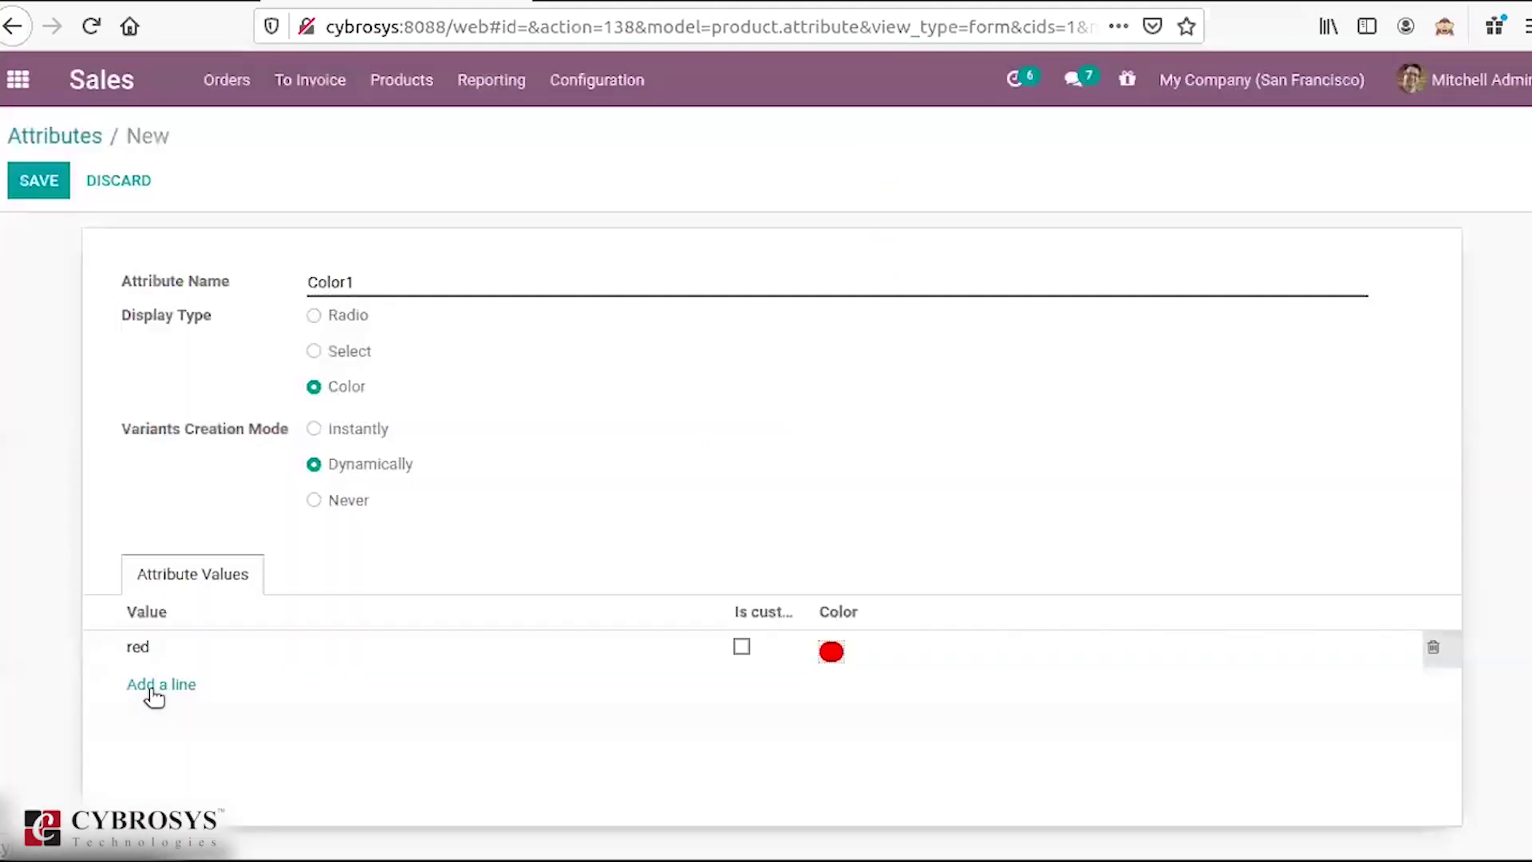
pyautogui.click(156, 687)
pyautogui.write('b')
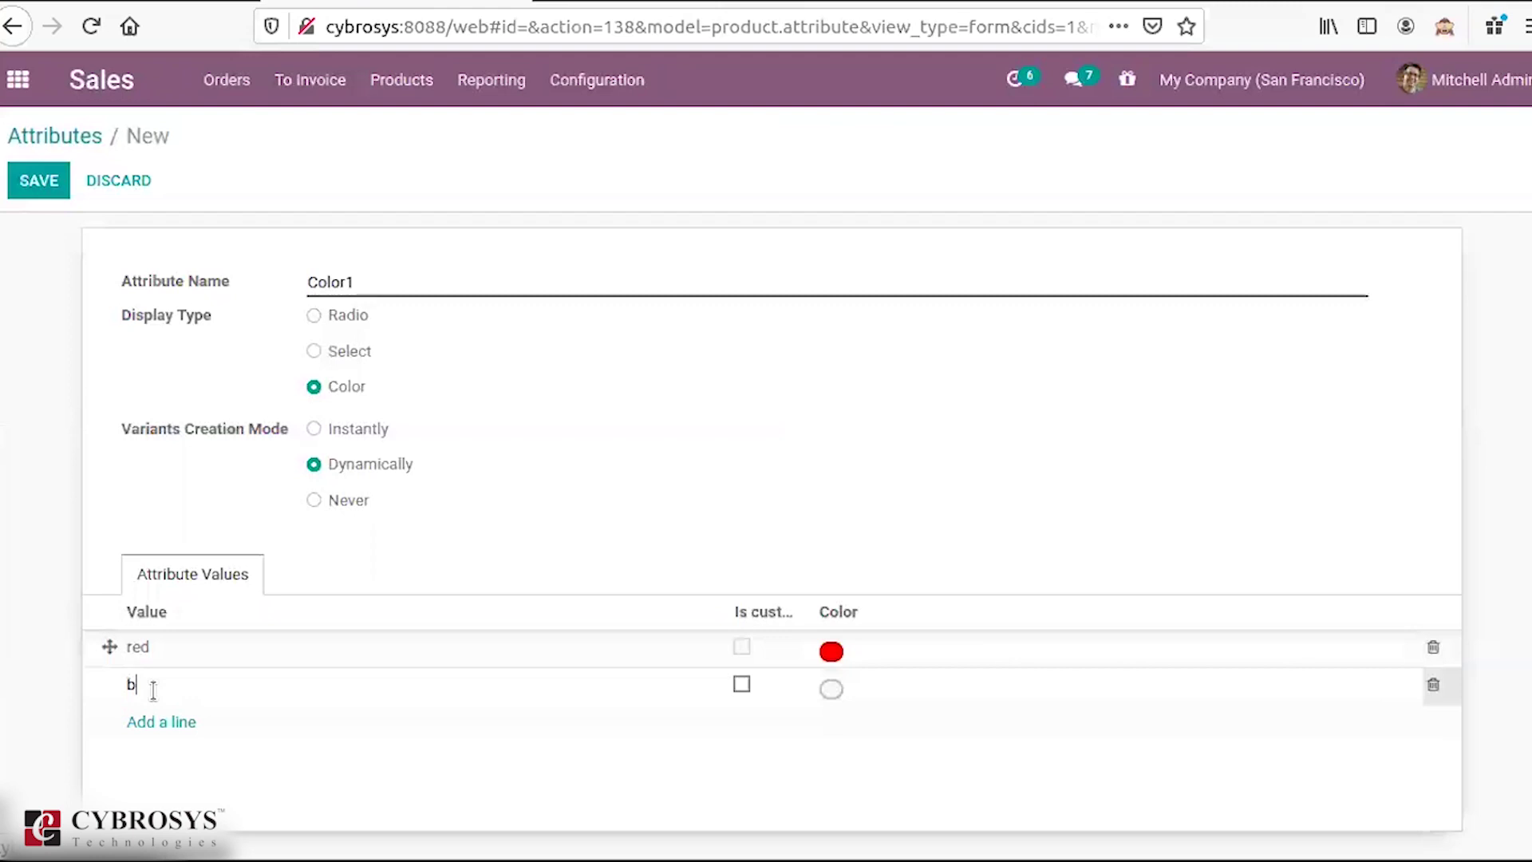
pyautogui.write('lue')
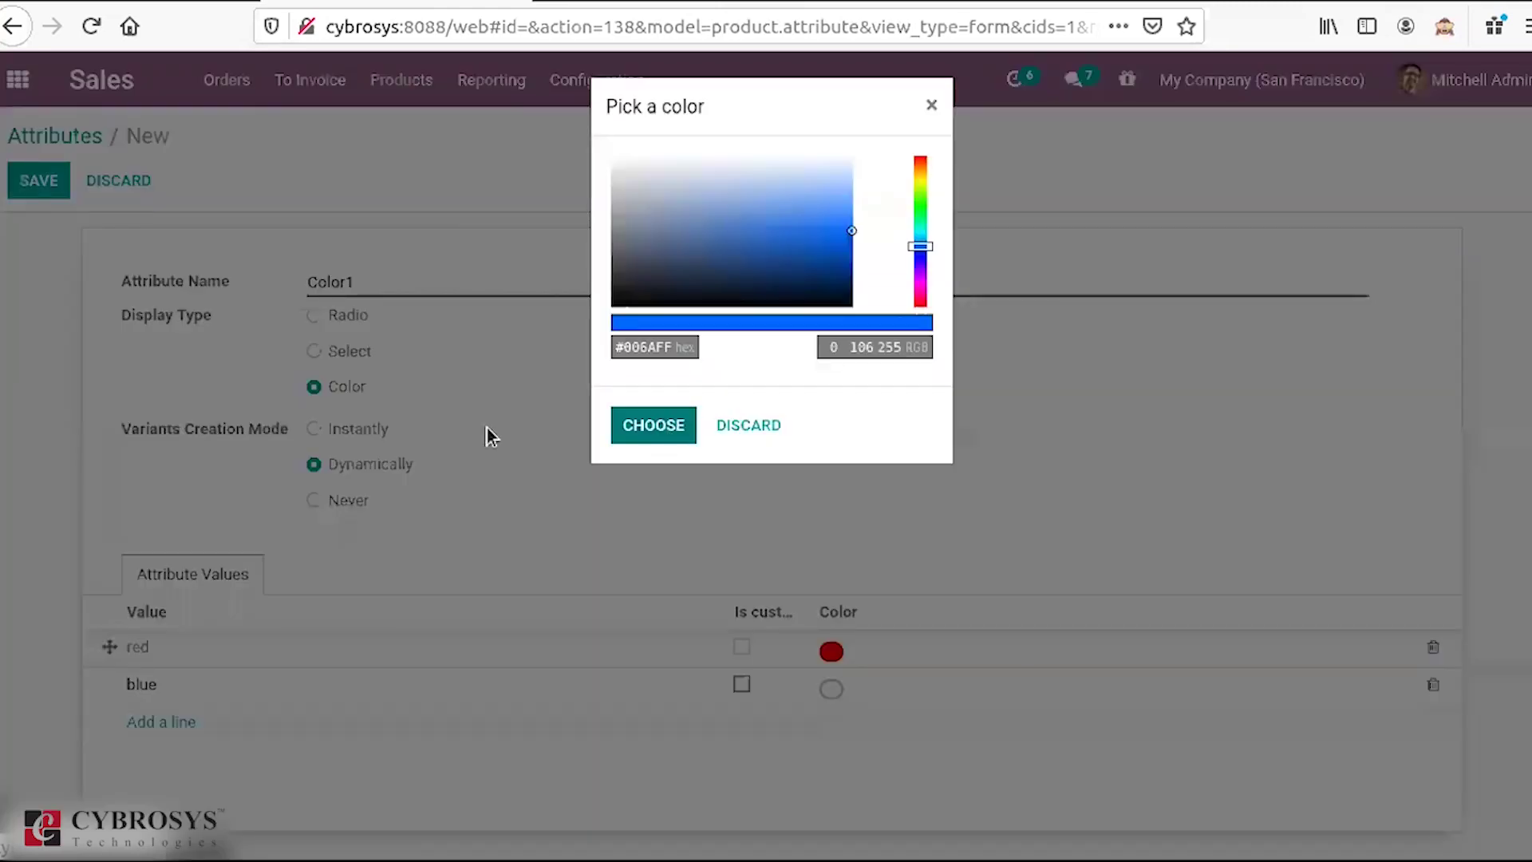
pyautogui.press('Return')
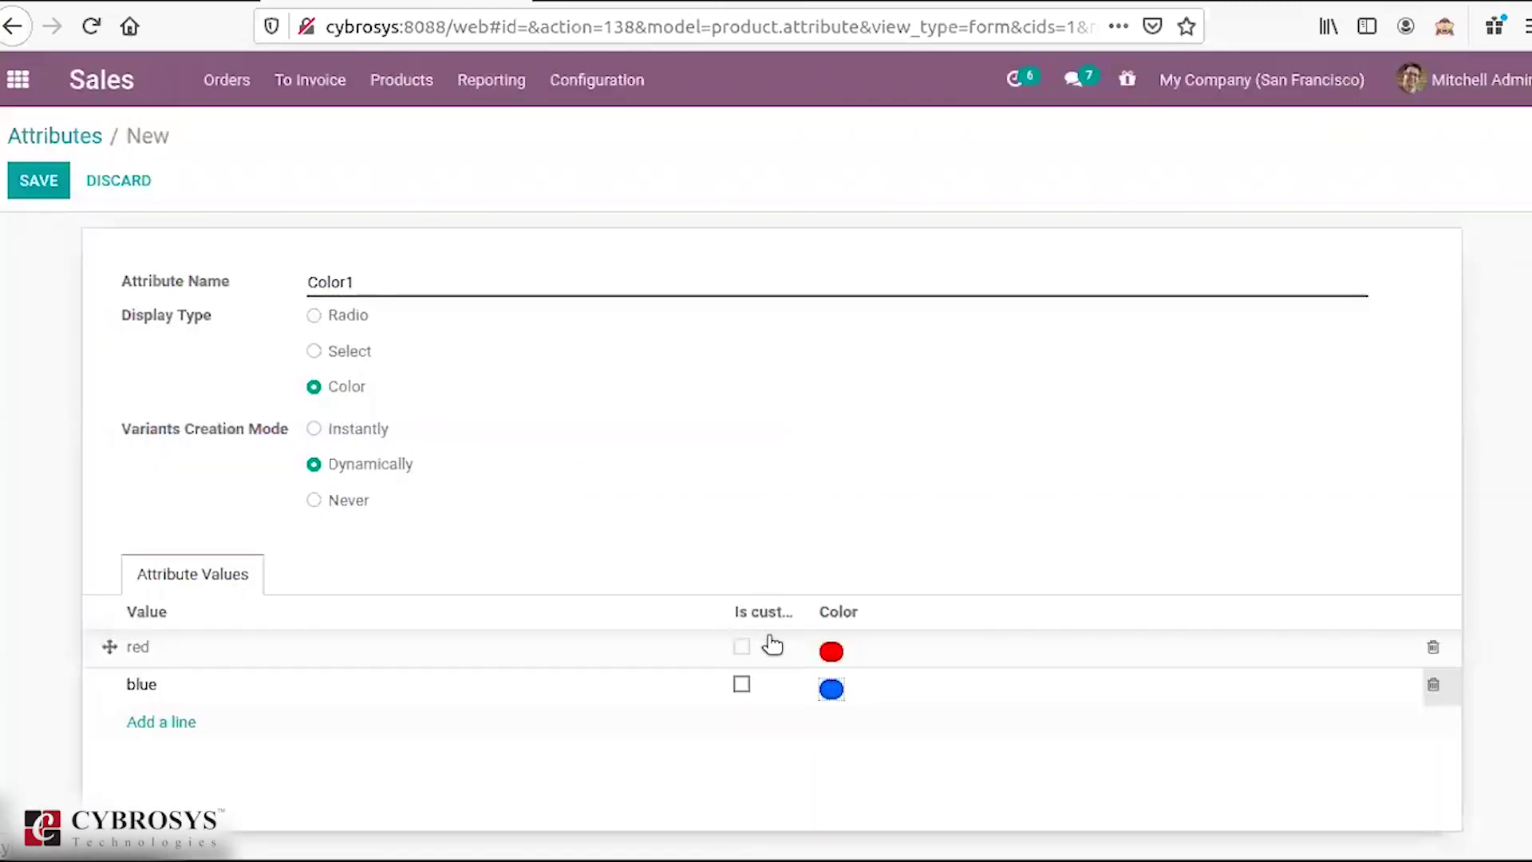
pyautogui.click(36, 186)
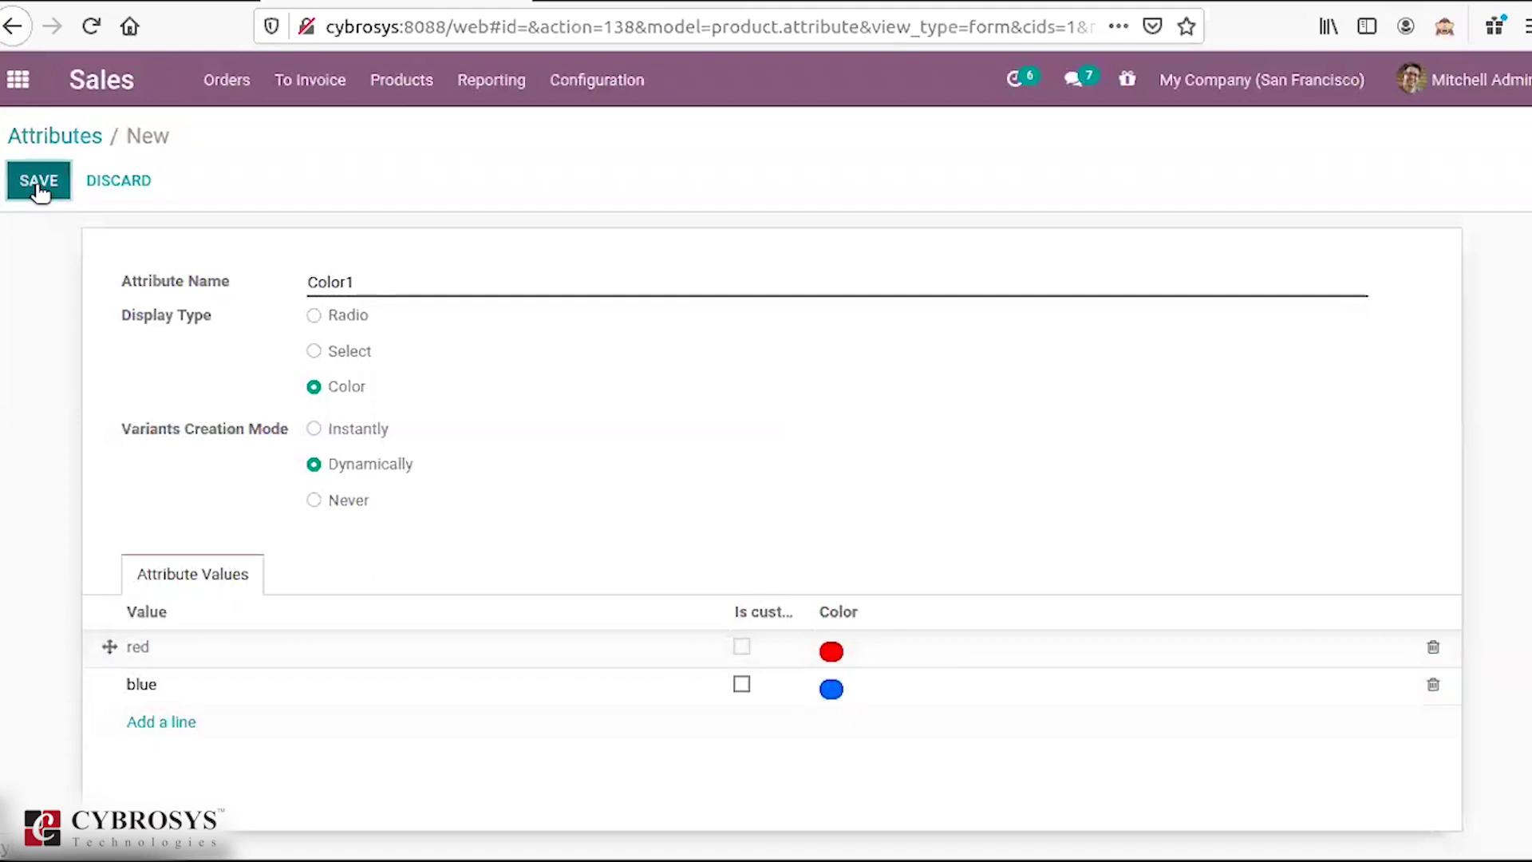
pyautogui.click(79, 141)
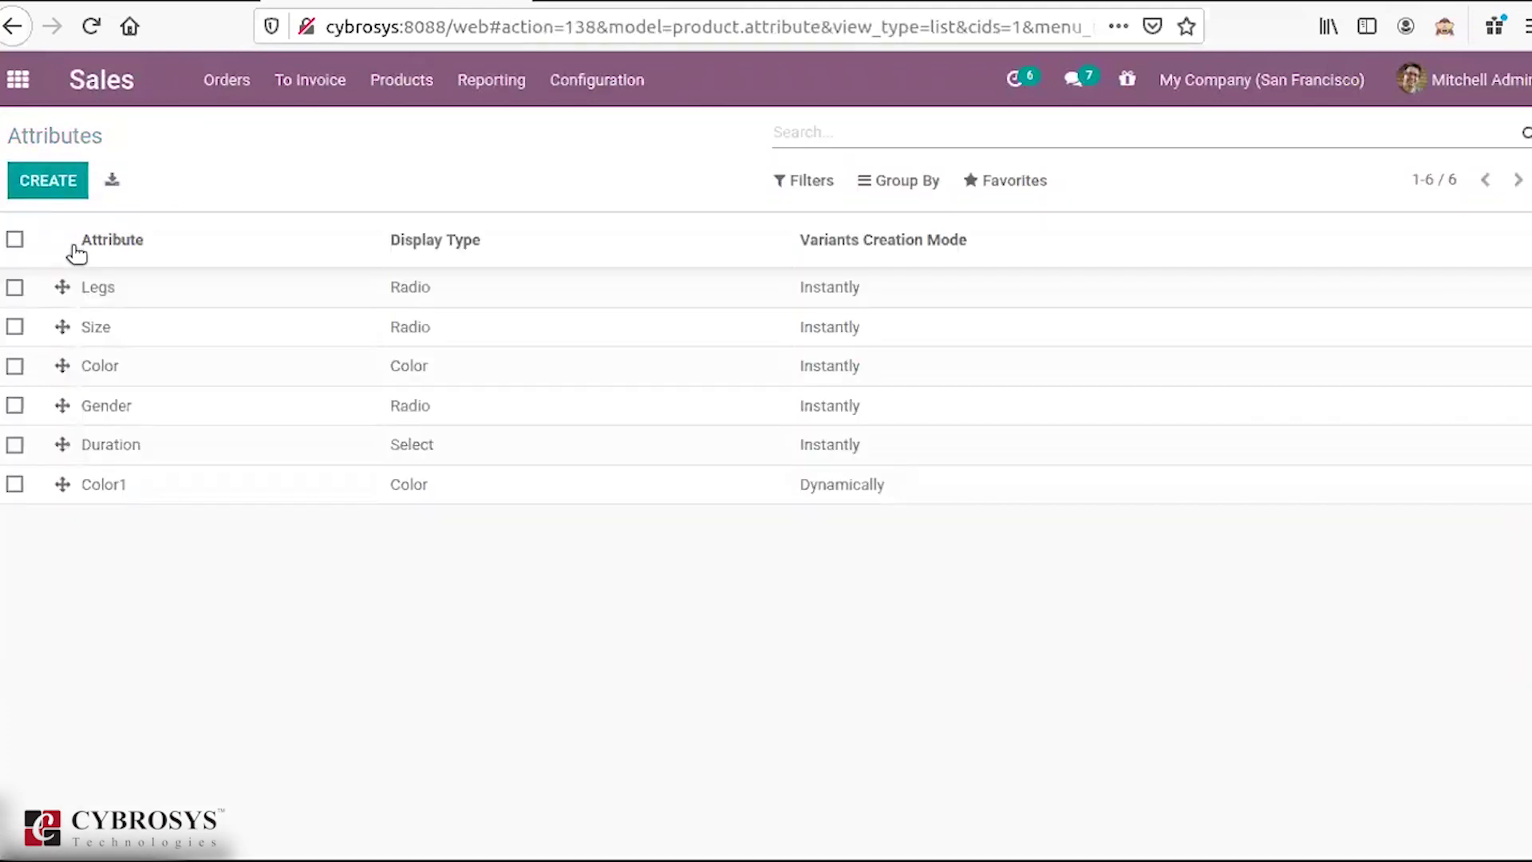
# Step: Start a new attribute named Size1 with the Dynamically variants creation mode
pyautogui.click(46, 190)
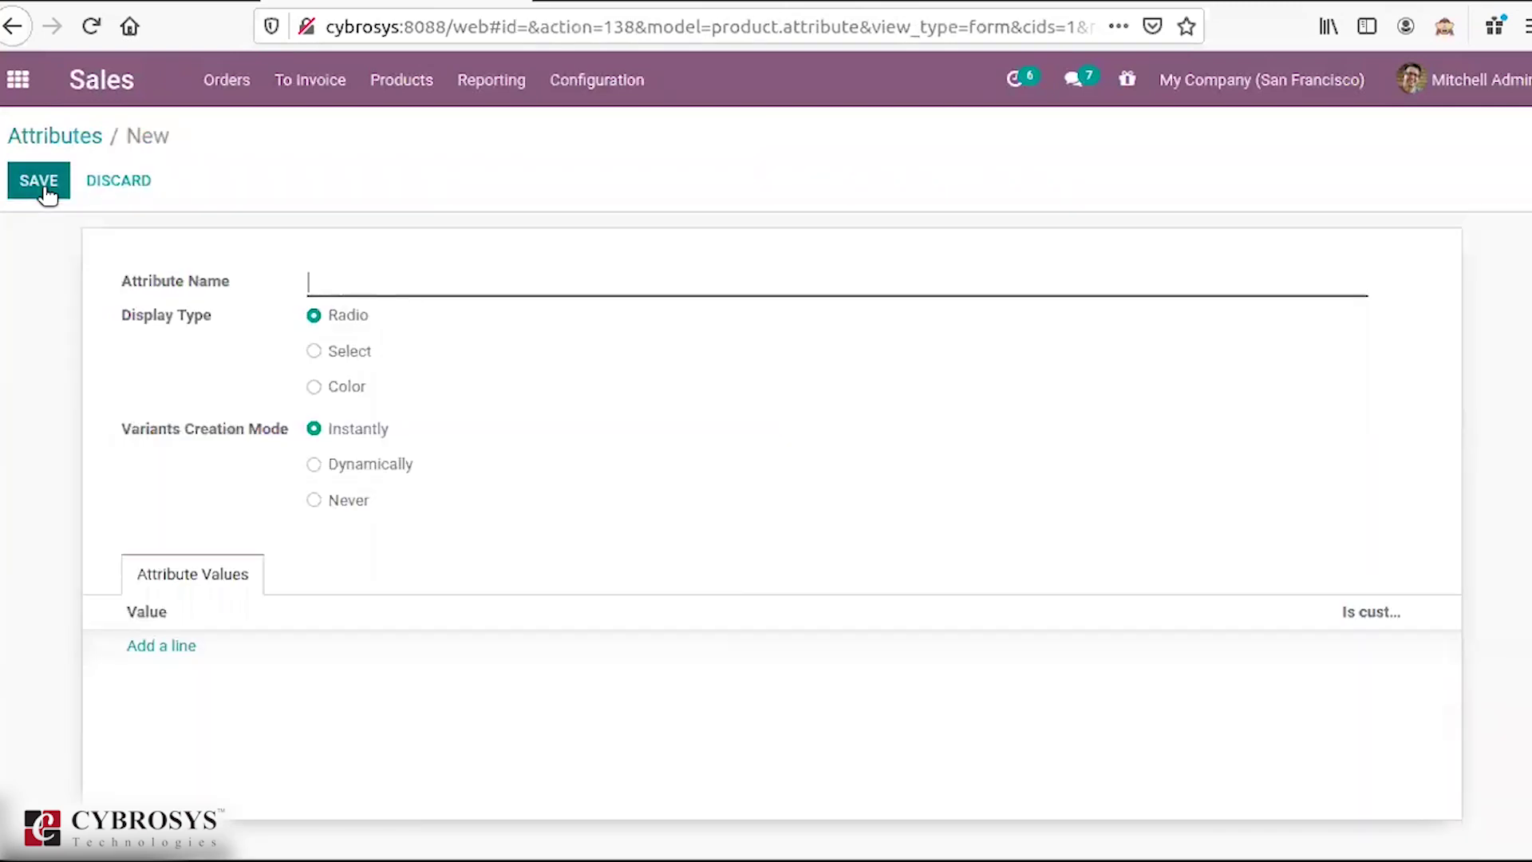
pyautogui.write('Size1')
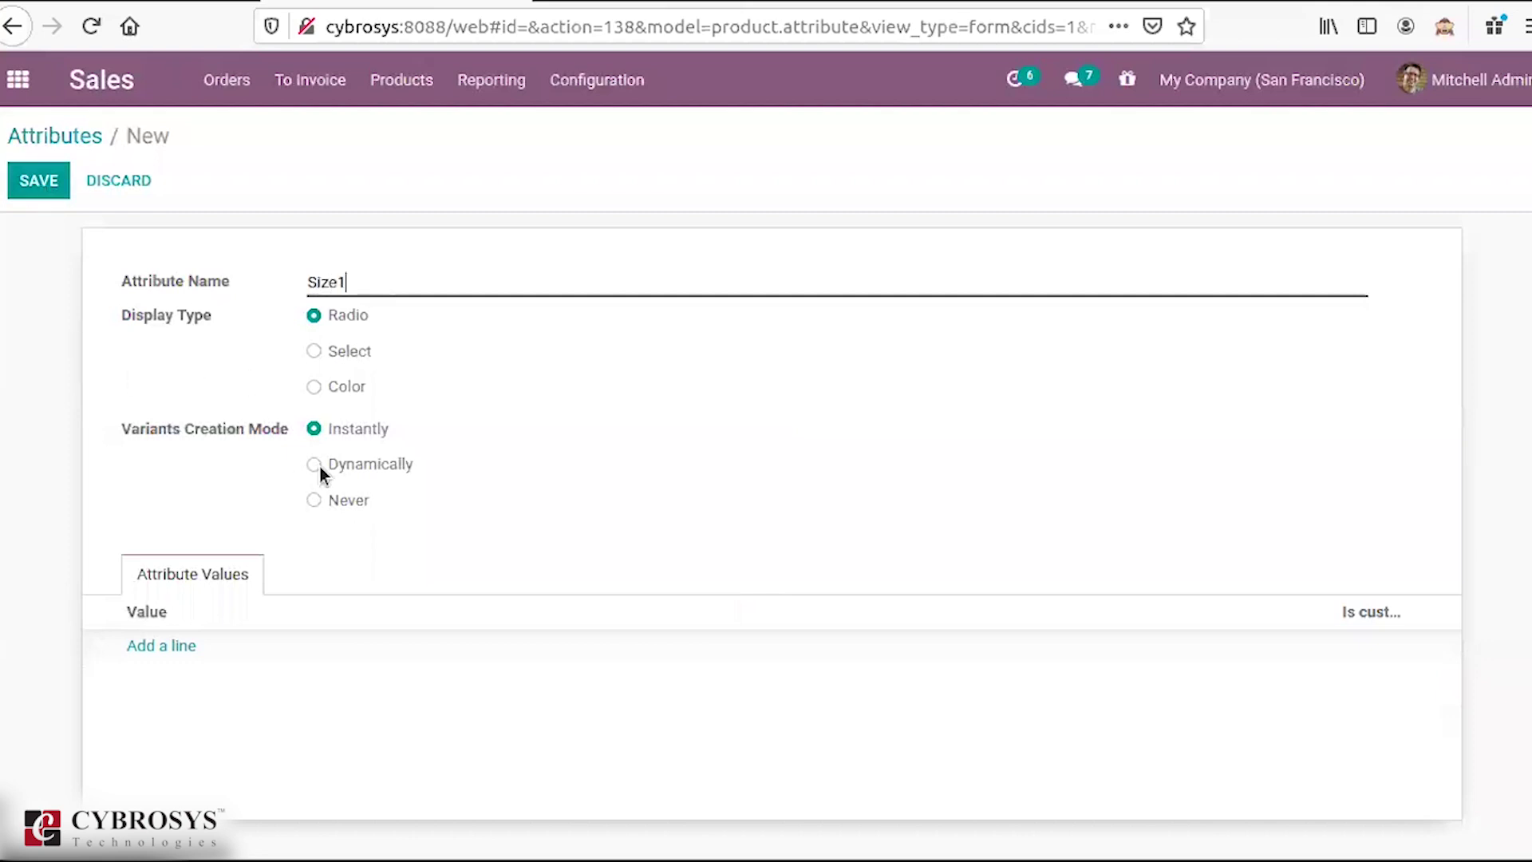
pyautogui.click(313, 466)
# Step: Add the values s and m to the Size1 attribute and save it
pyautogui.click(168, 650)
pyautogui.write('s')
pyautogui.click(152, 683)
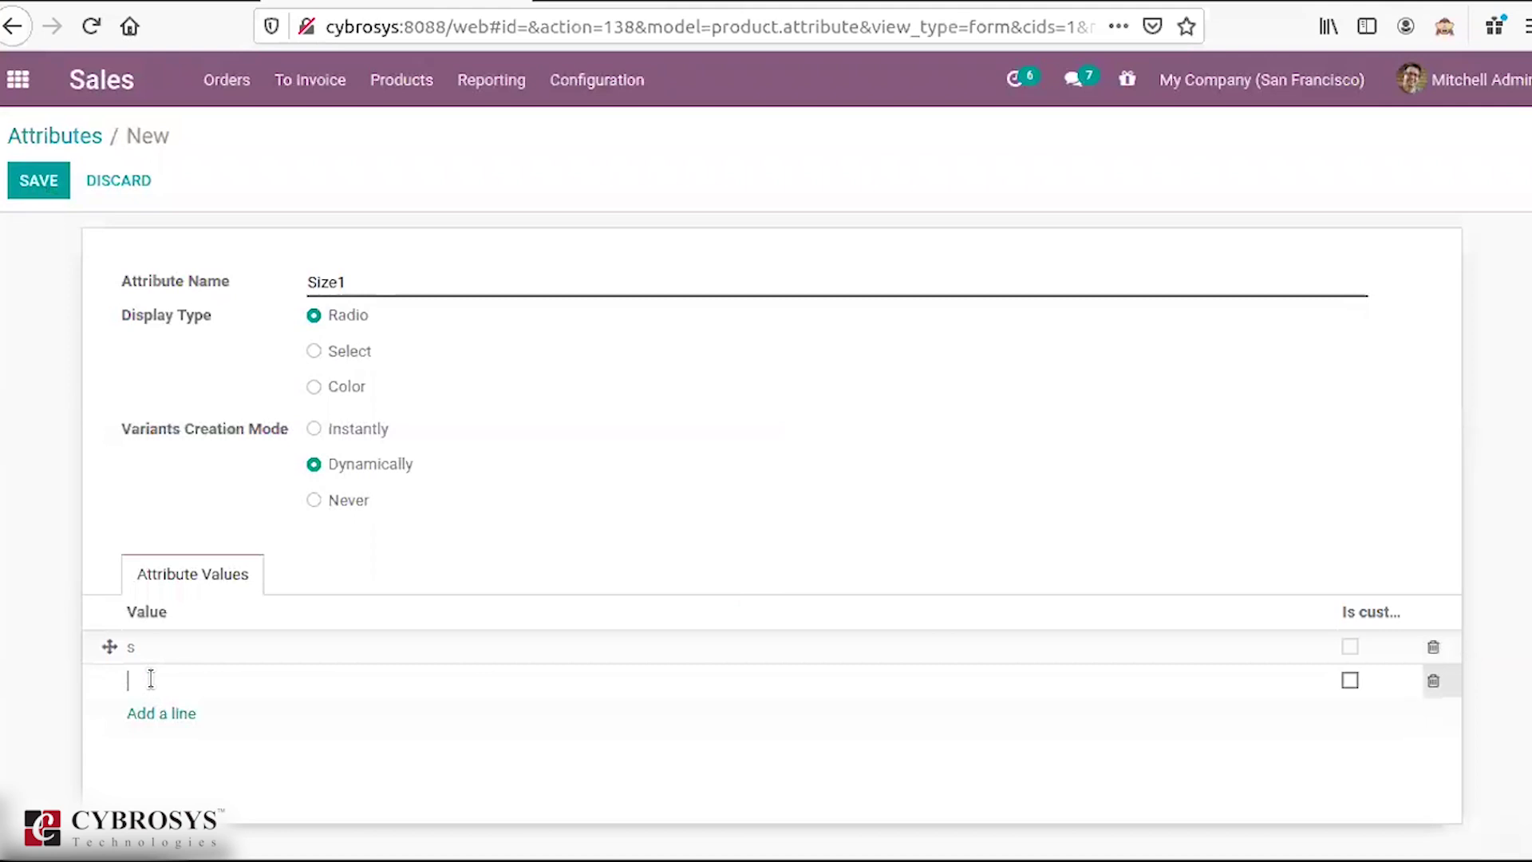
pyautogui.write('m')
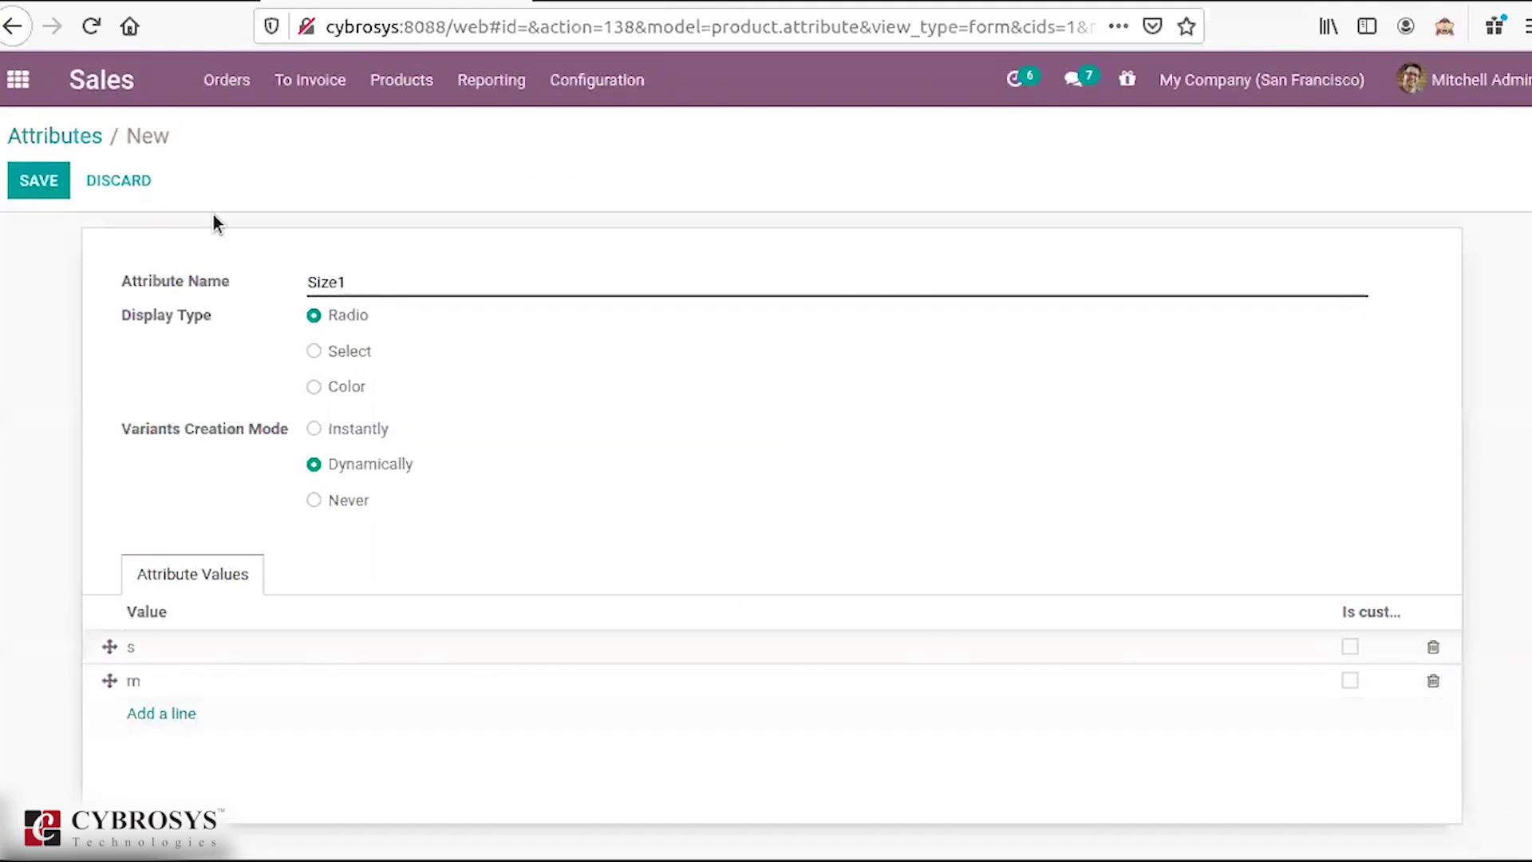
pyautogui.click(38, 180)
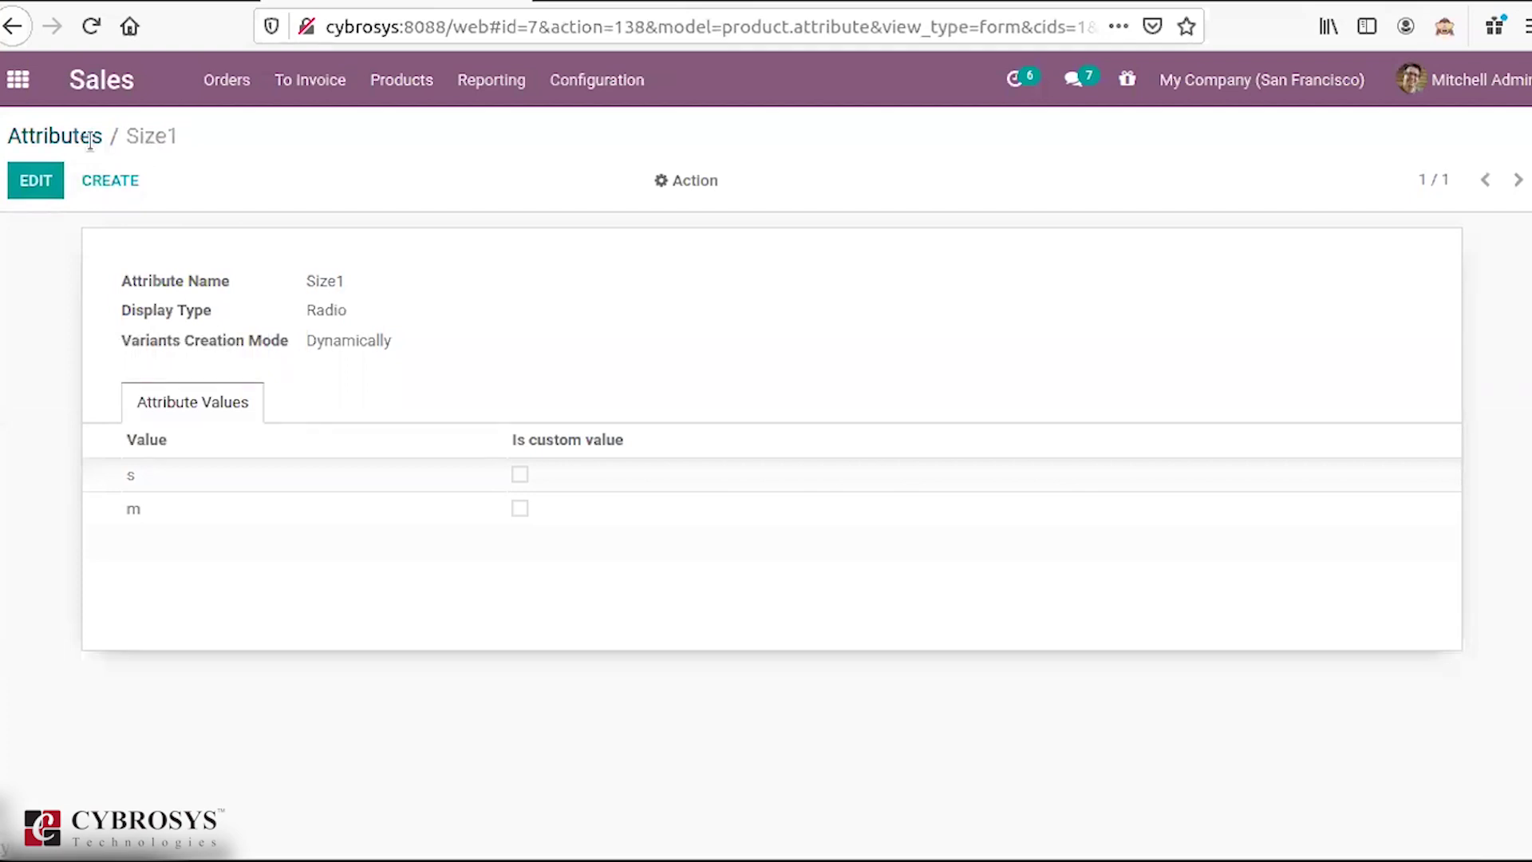
pyautogui.click(90, 141)
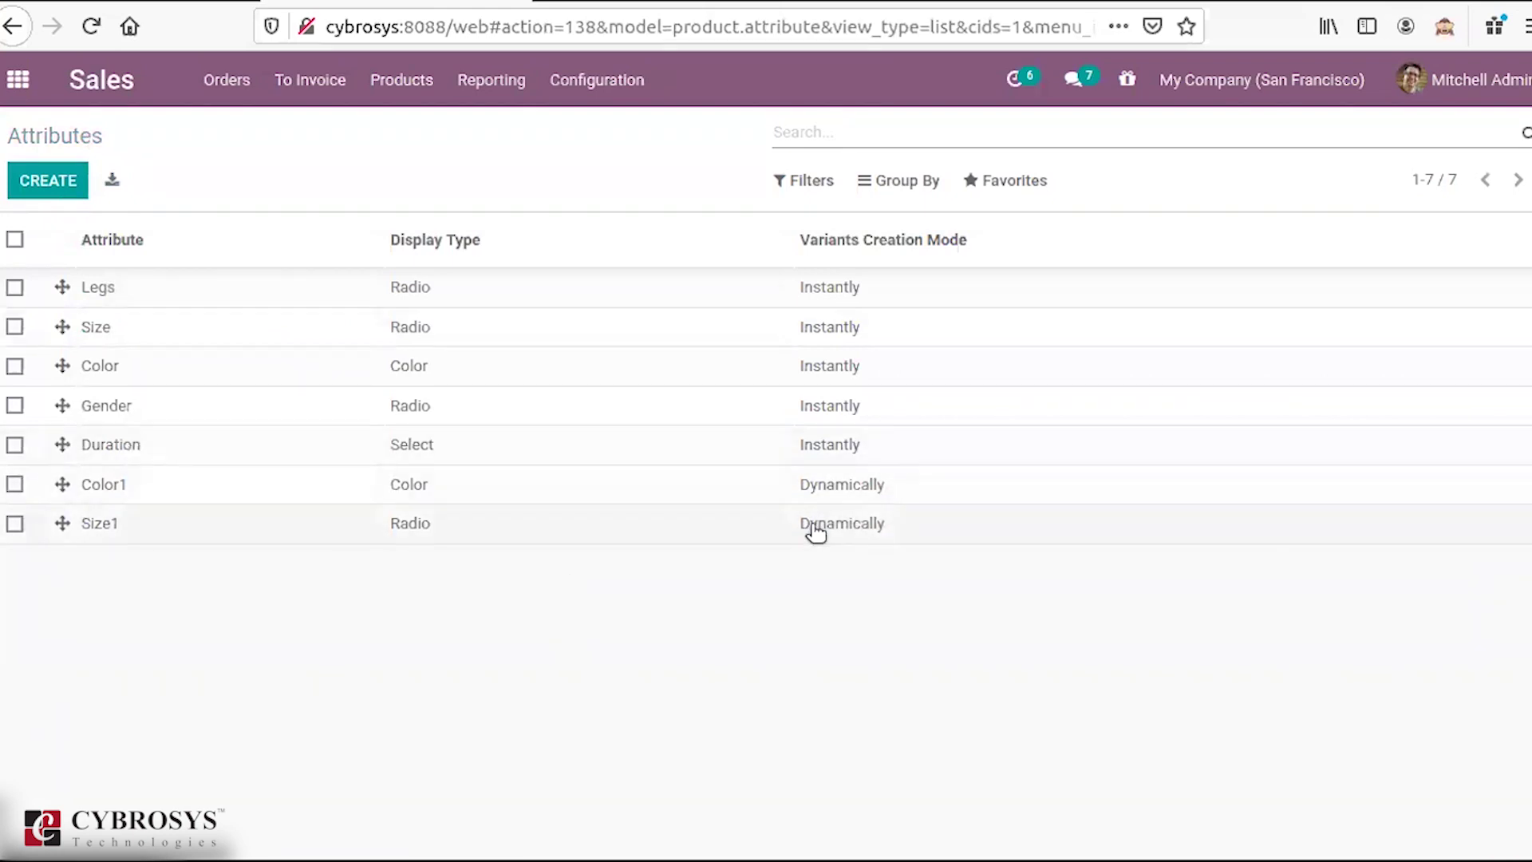
# Step: Start a new product named Shirt as a Storable Product and remove its 15% customer tax
pyautogui.click(399, 86)
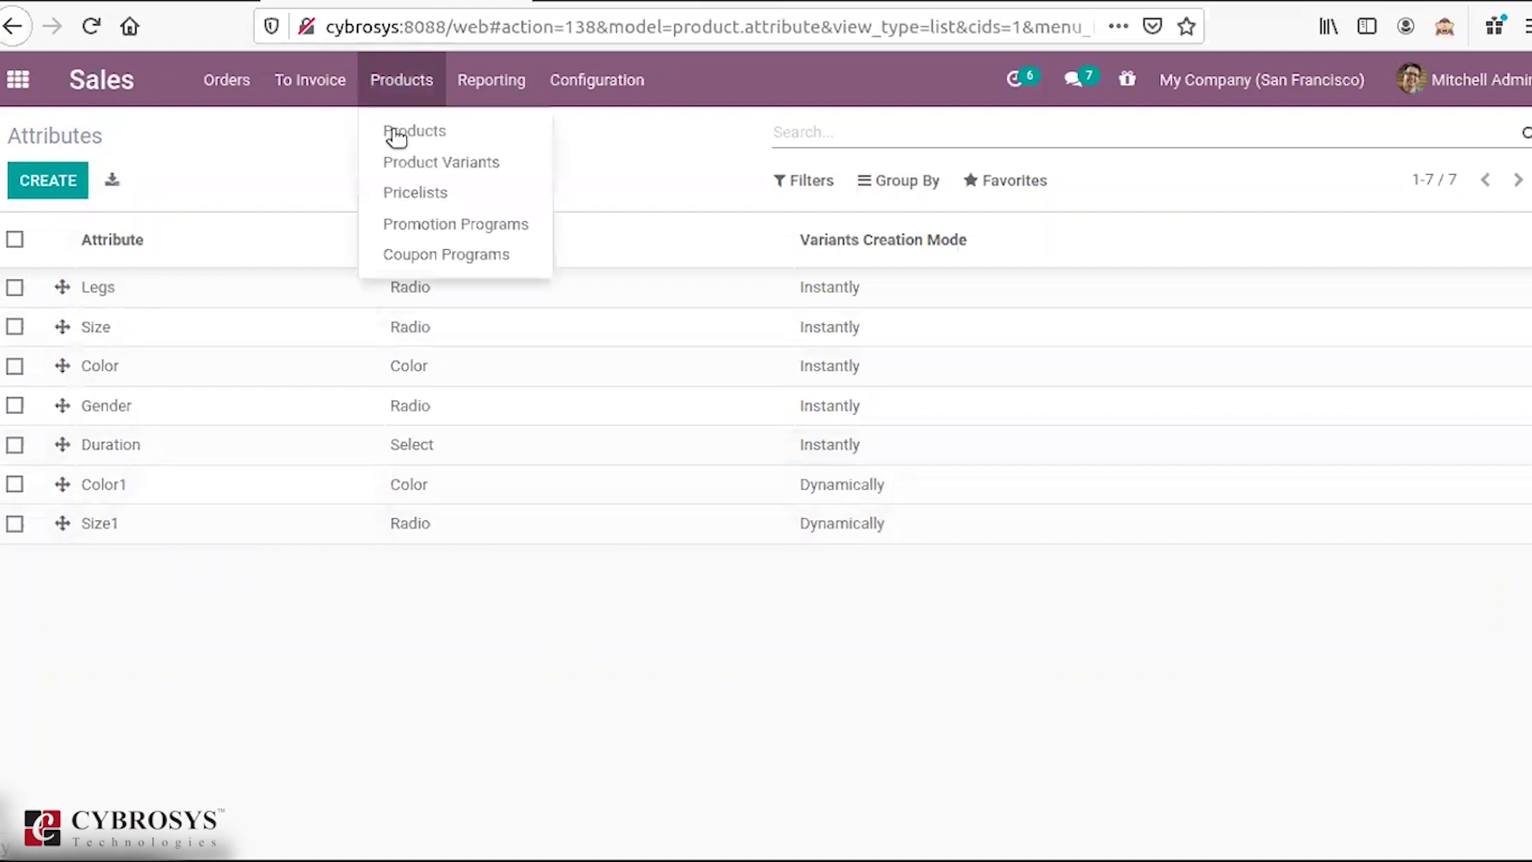
pyautogui.click(393, 136)
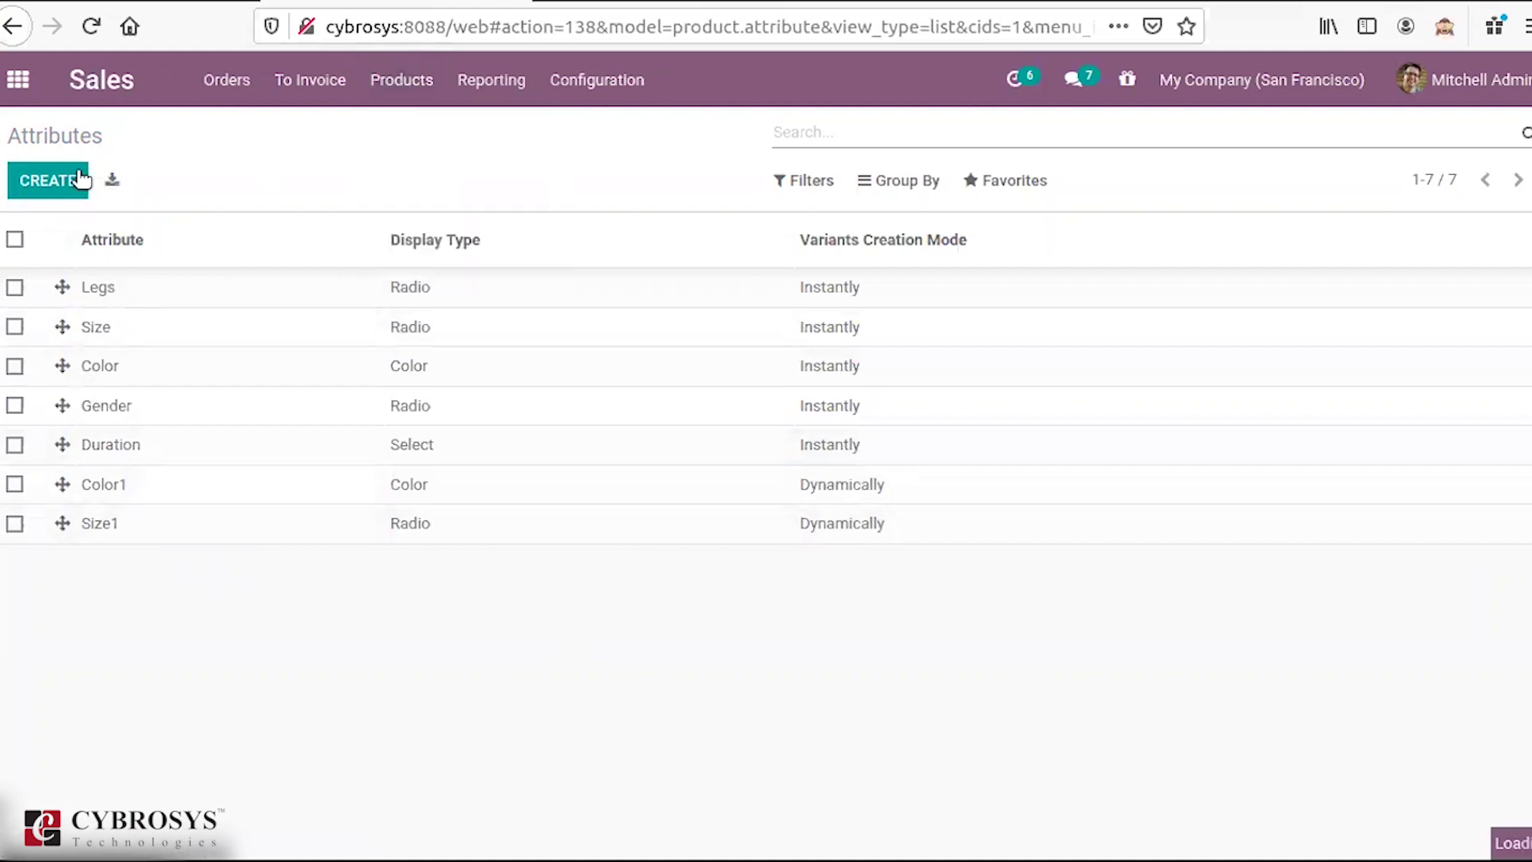
pyautogui.click(84, 180)
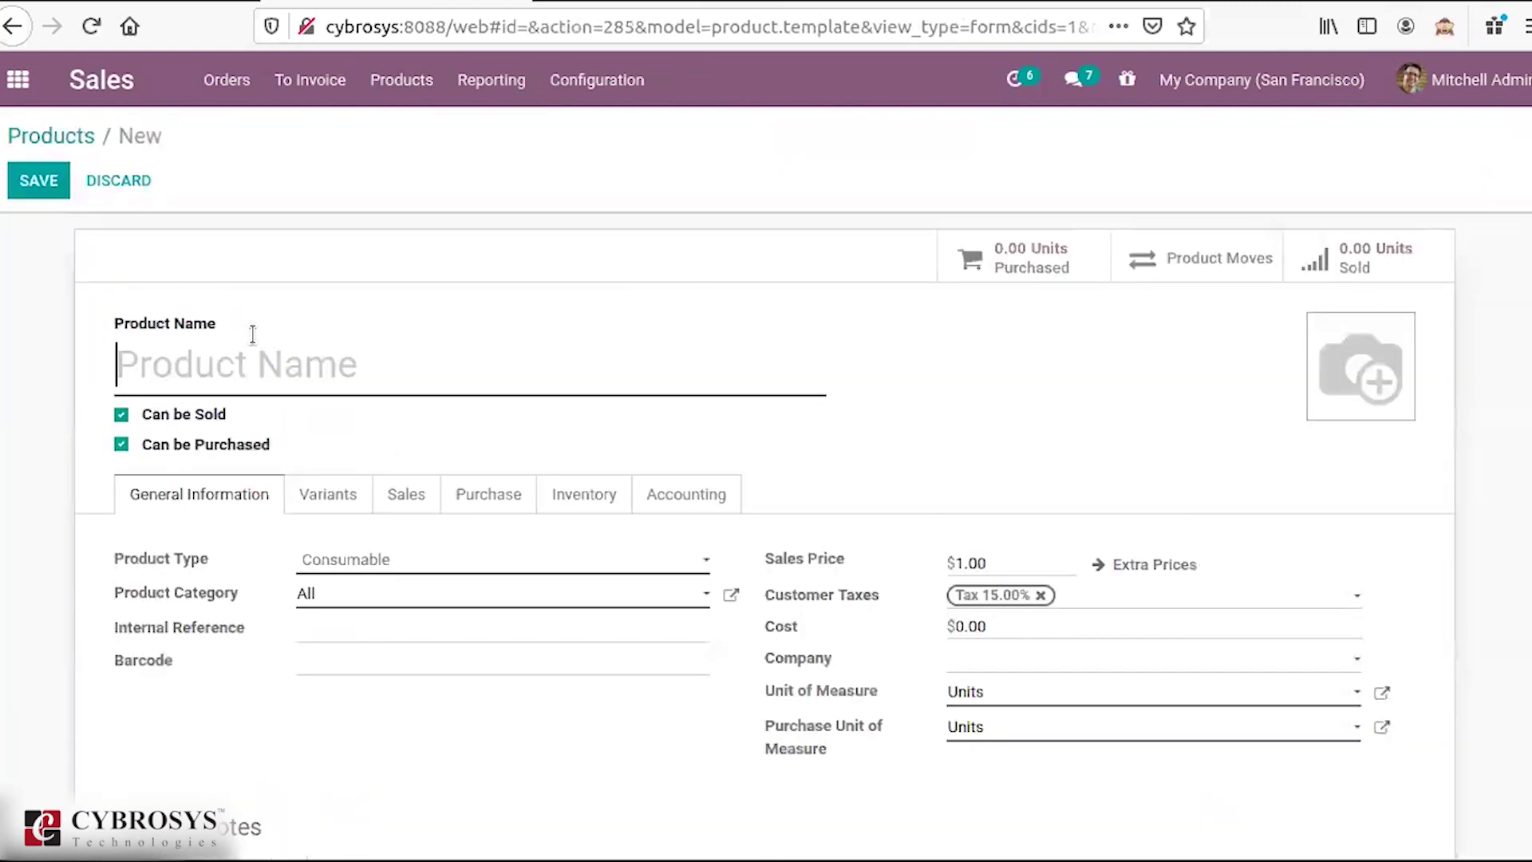
pyautogui.write('Shirt')
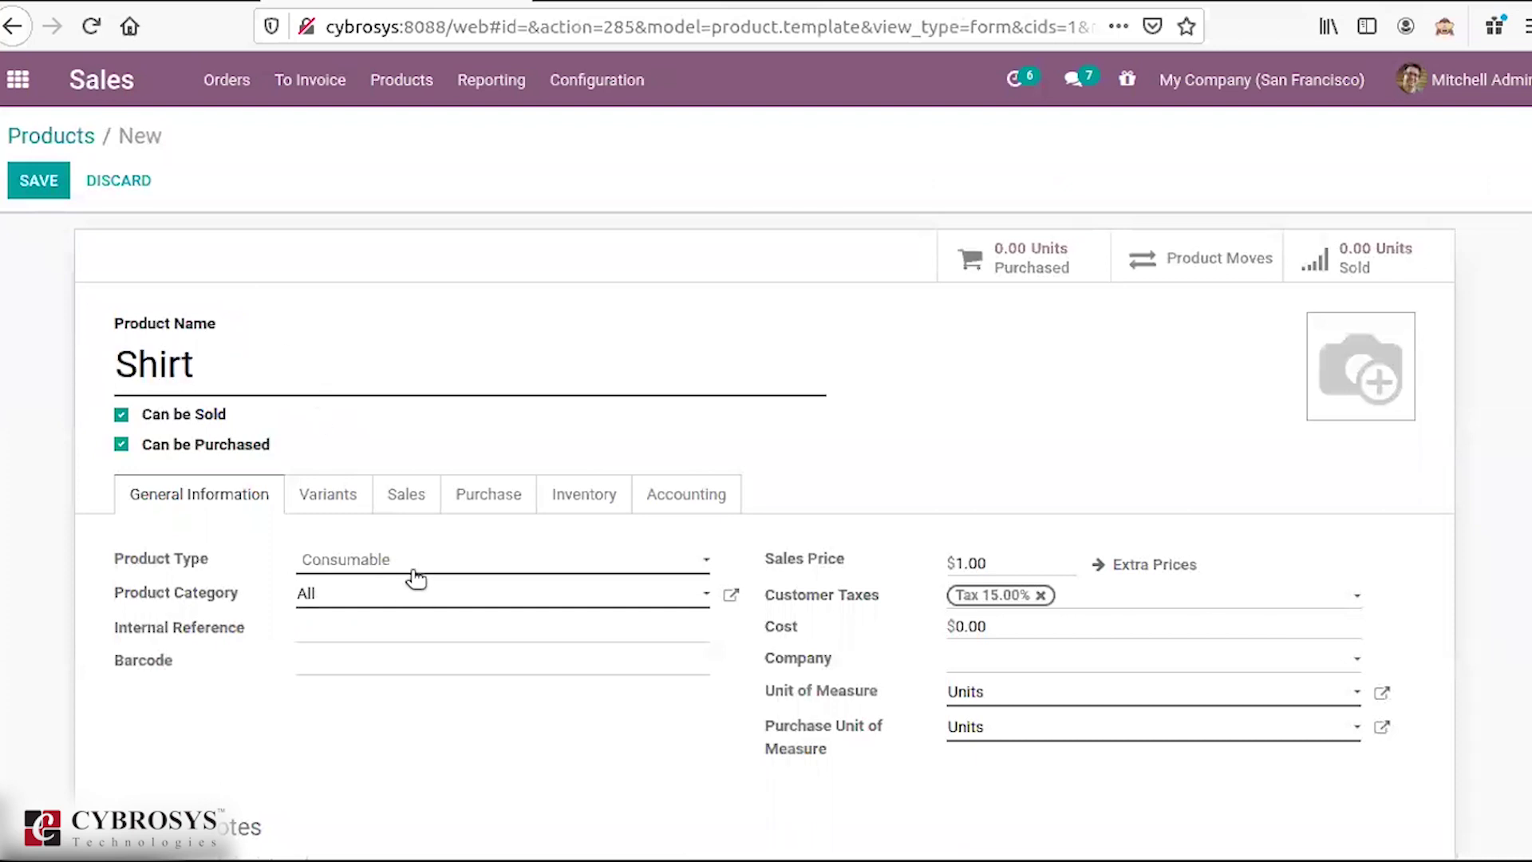
pyautogui.click(417, 568)
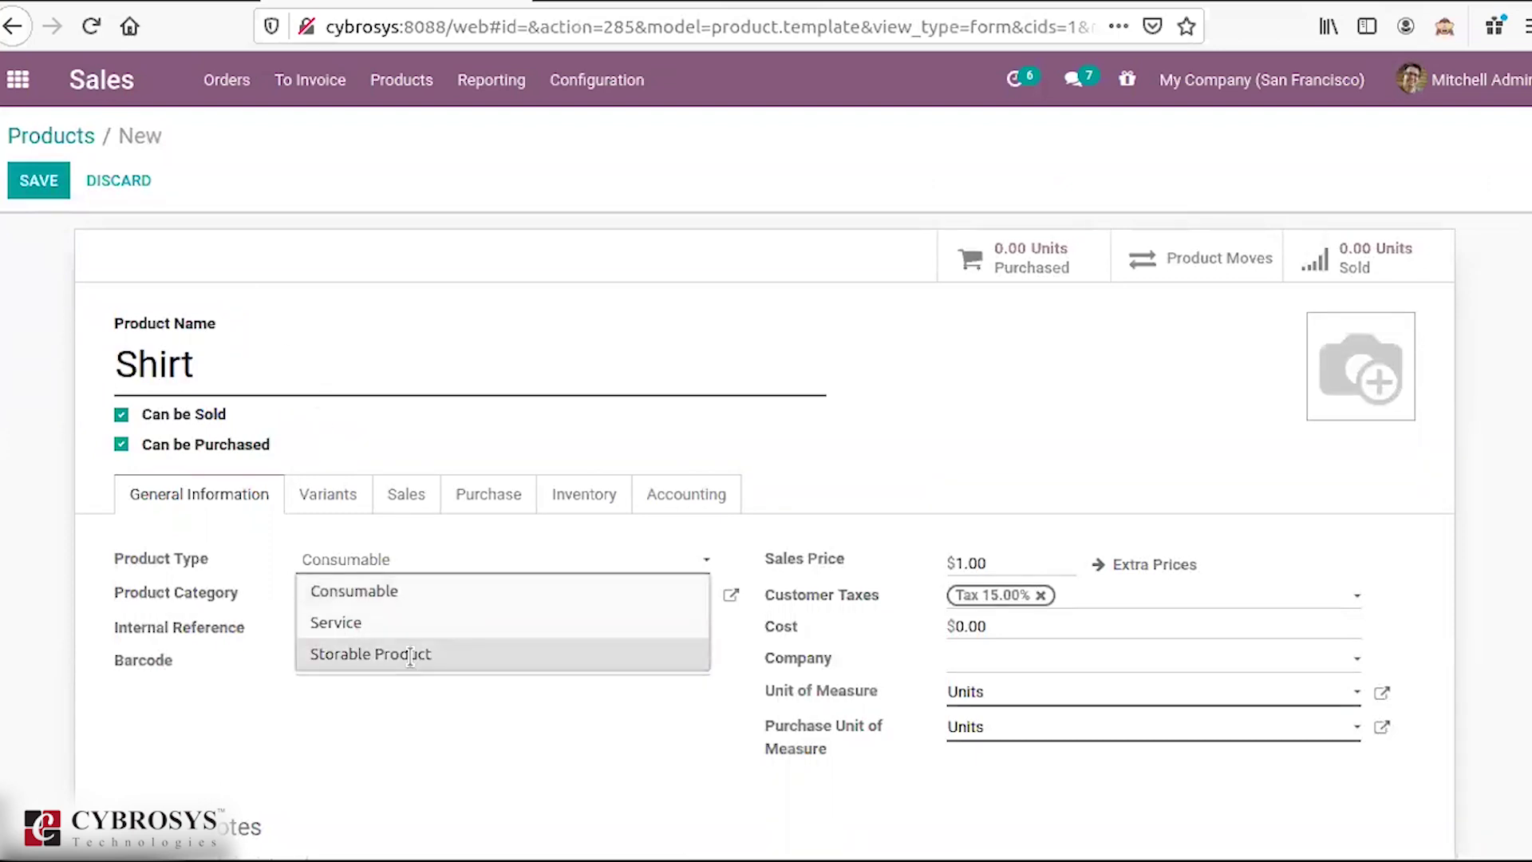
pyautogui.click(409, 655)
pyautogui.click(1041, 637)
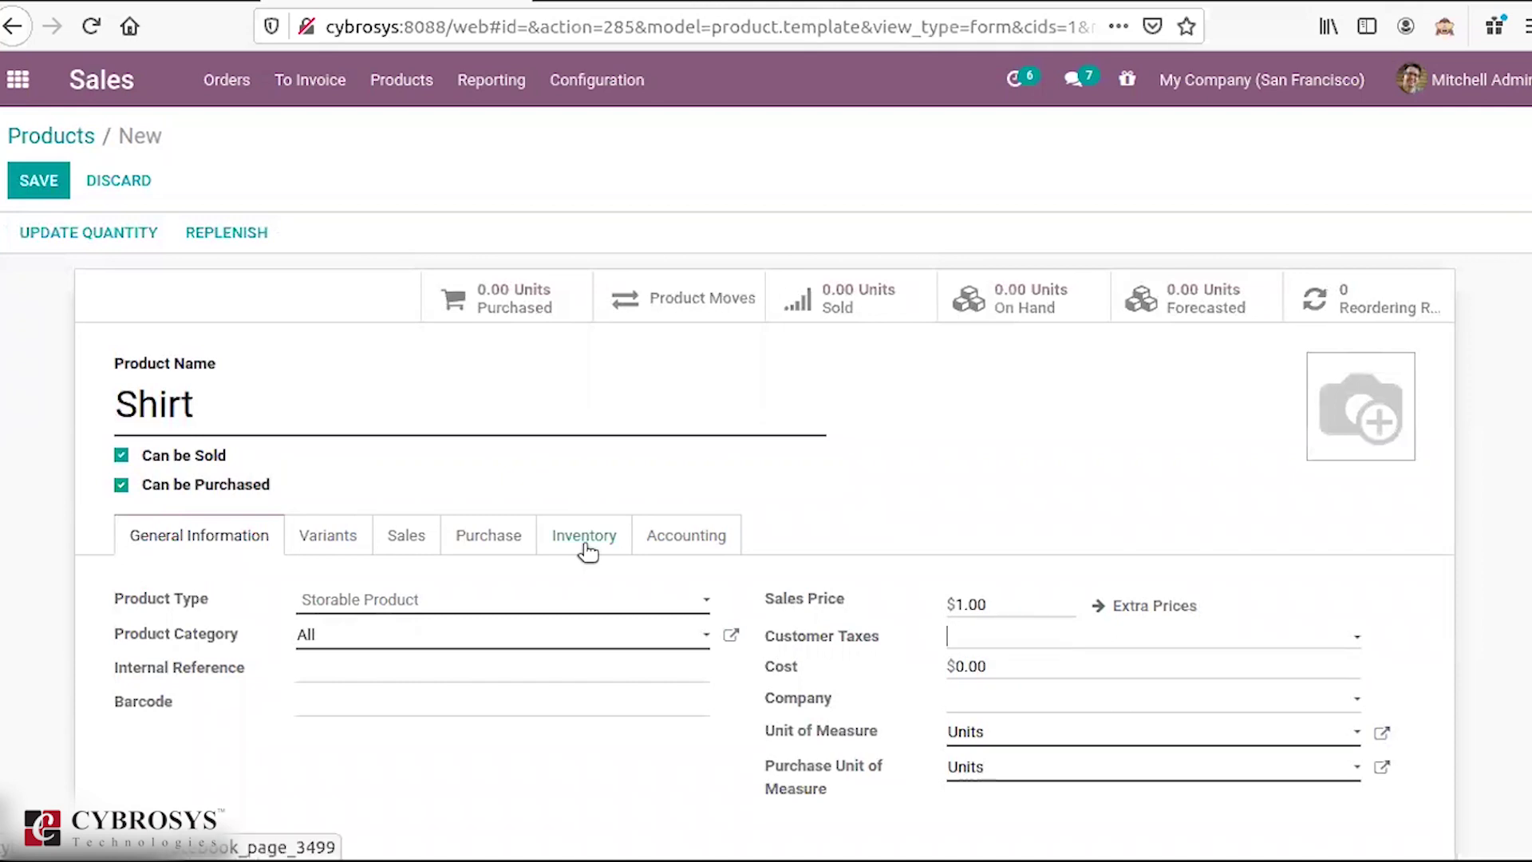
# Step: Add the Color1 attribute with the values red and blue to the Shirt's variants
pyautogui.click(337, 534)
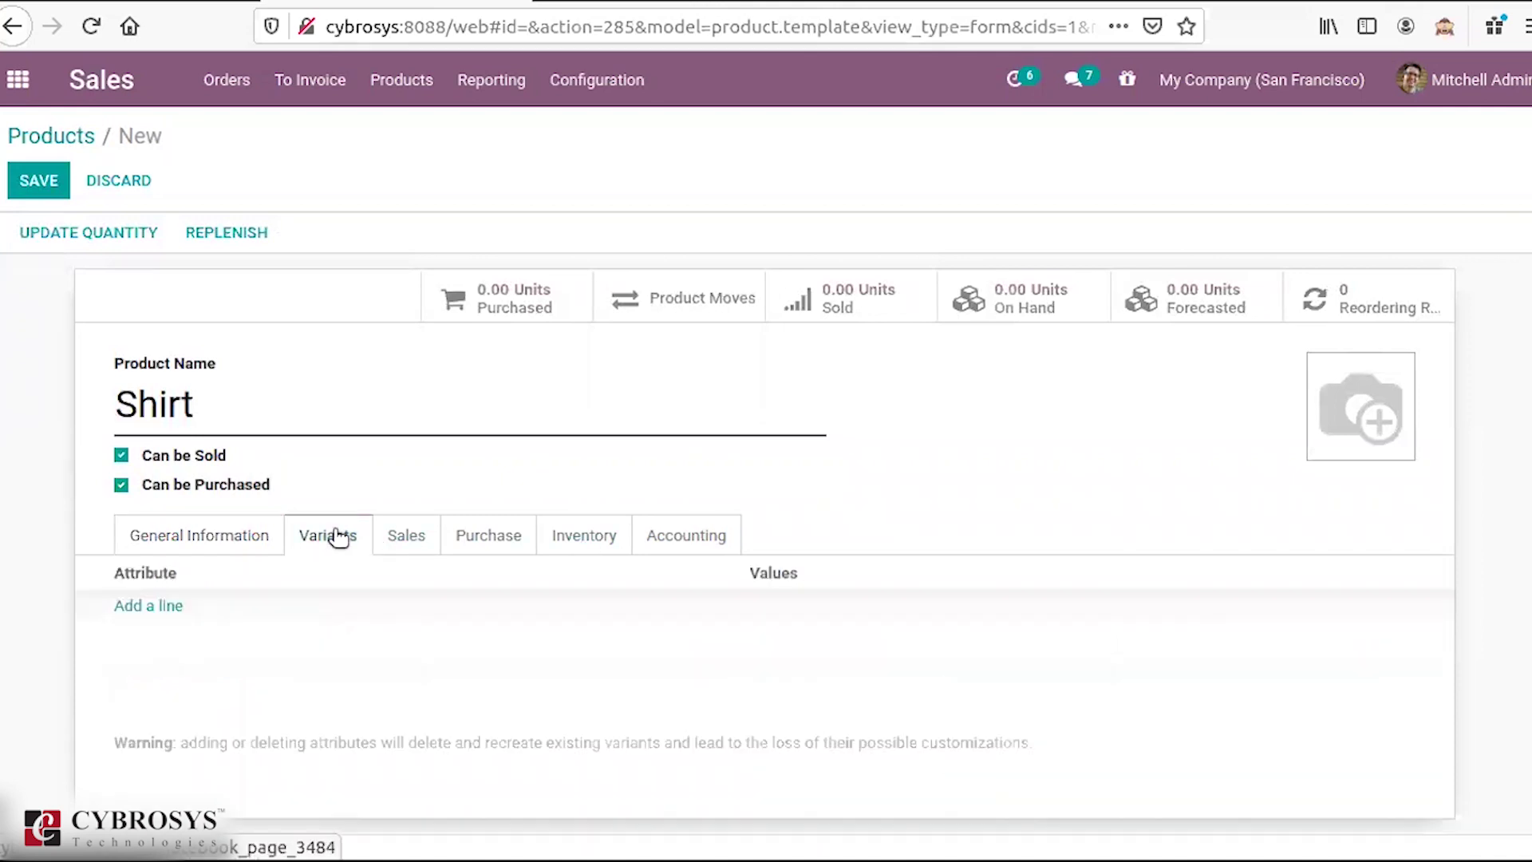
pyautogui.click(158, 607)
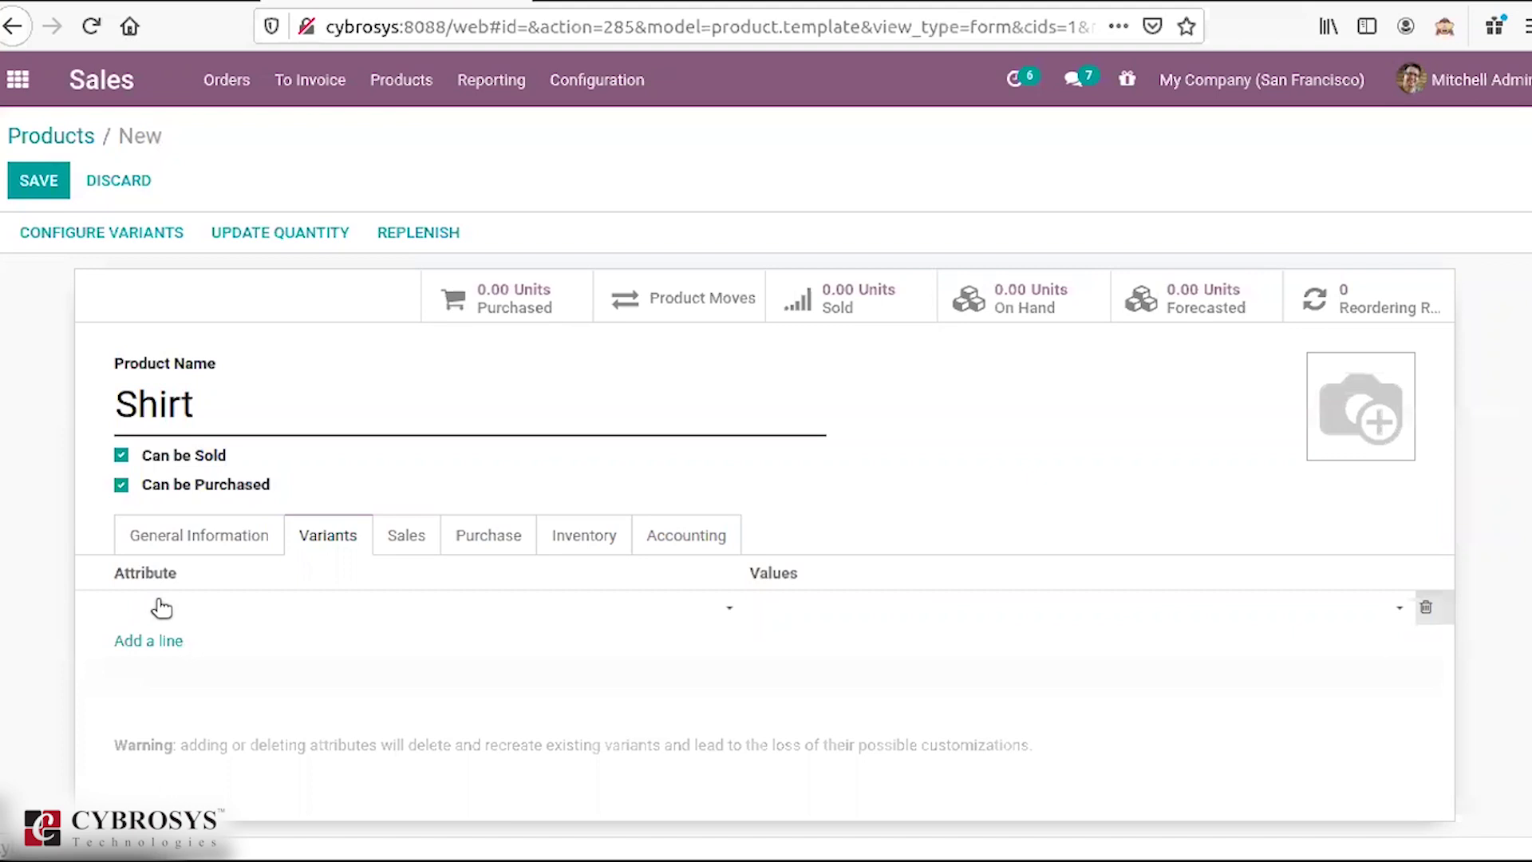
pyautogui.write('col')
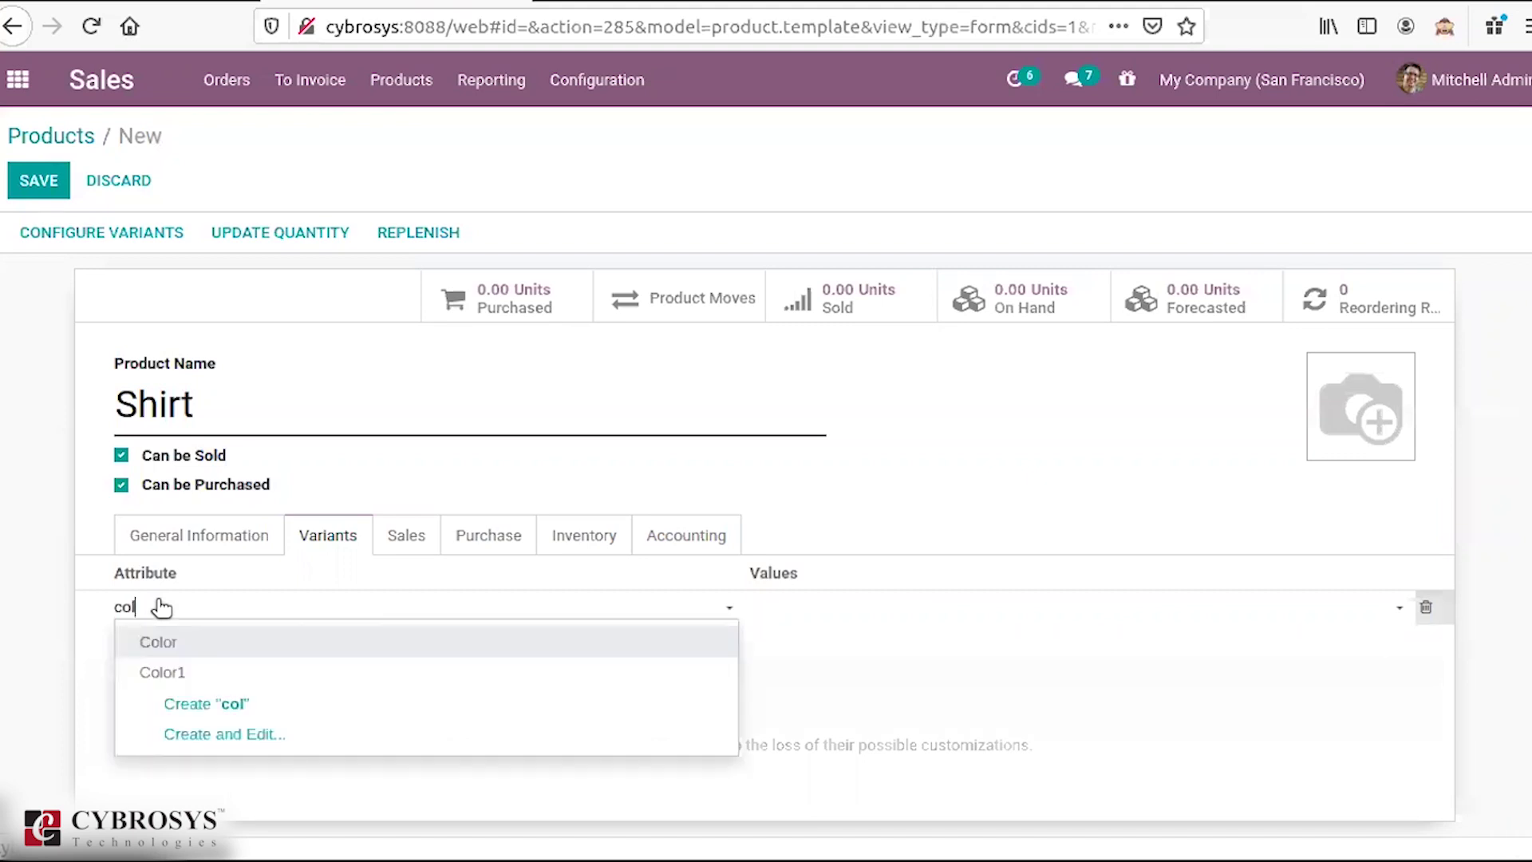
pyautogui.click(170, 672)
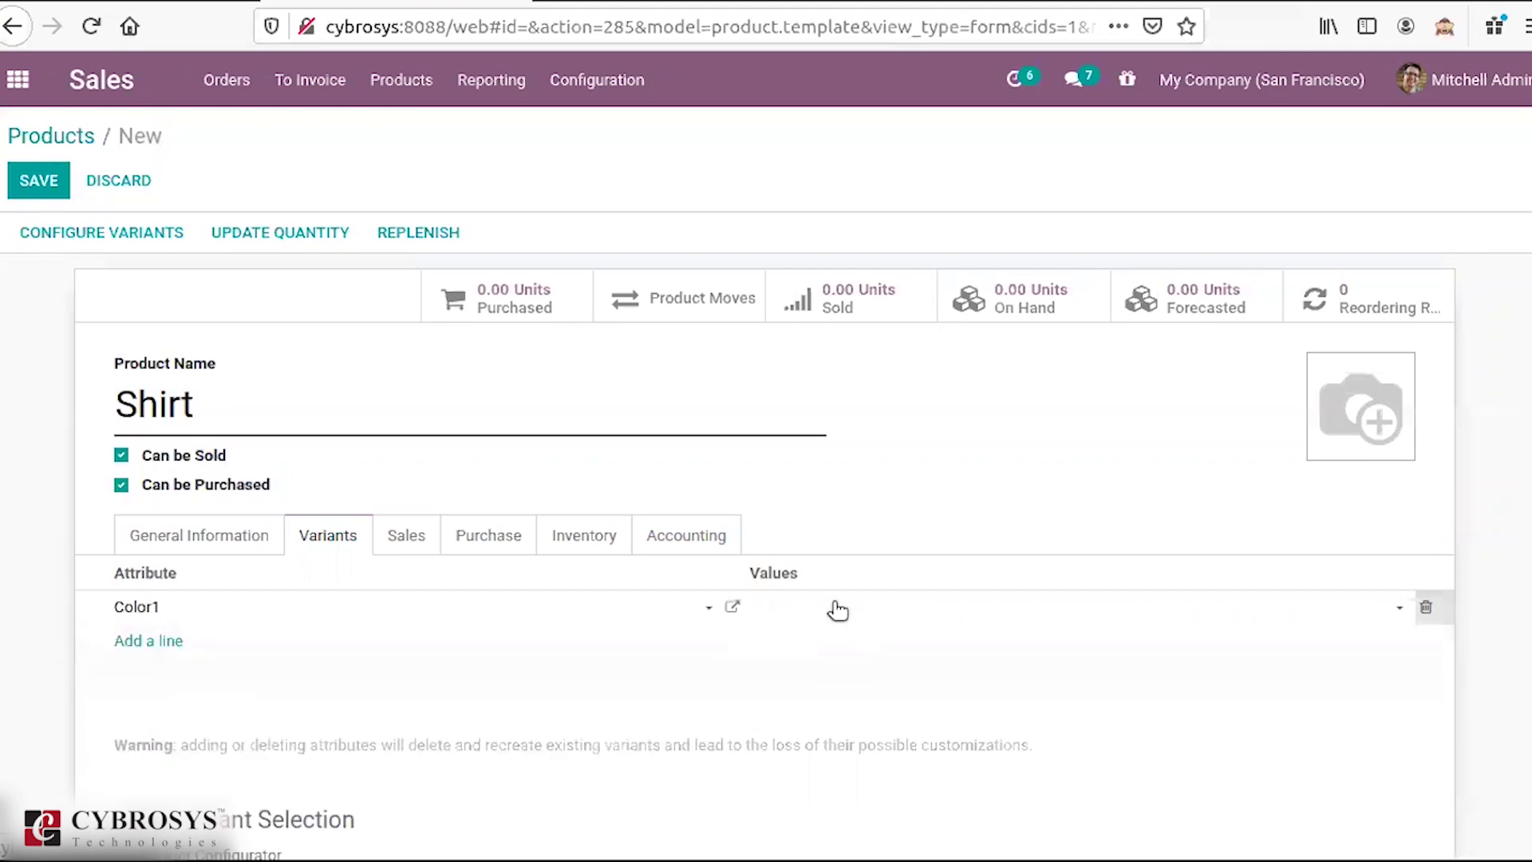
pyautogui.click(836, 606)
pyautogui.click(810, 641)
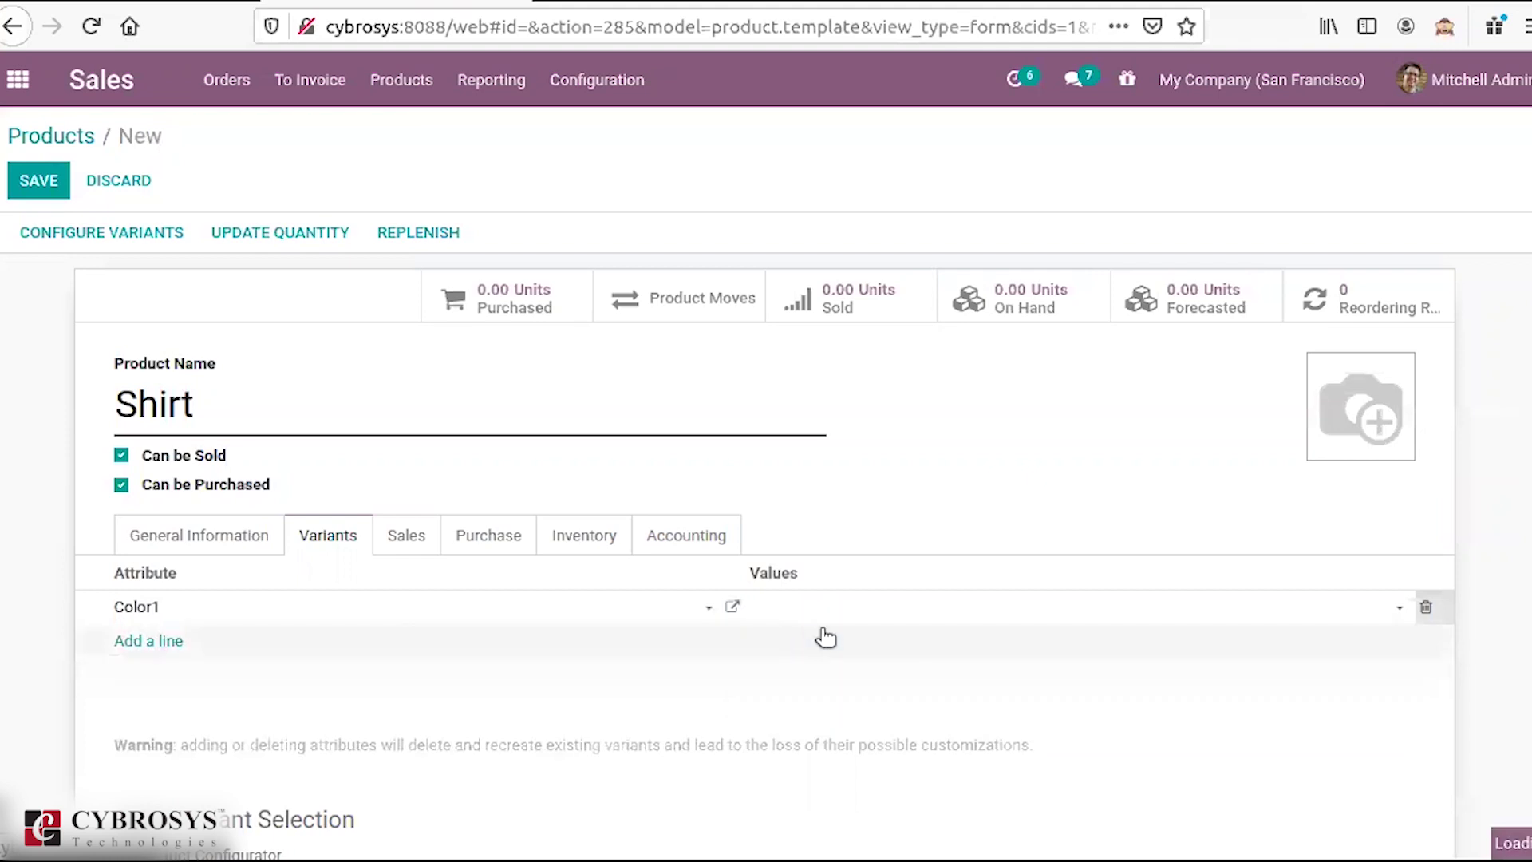
pyautogui.press('Return')
# Step: Add the Size1 attribute with the values s and m to the Shirt's variants
pyautogui.click(147, 639)
pyautogui.write('siz')
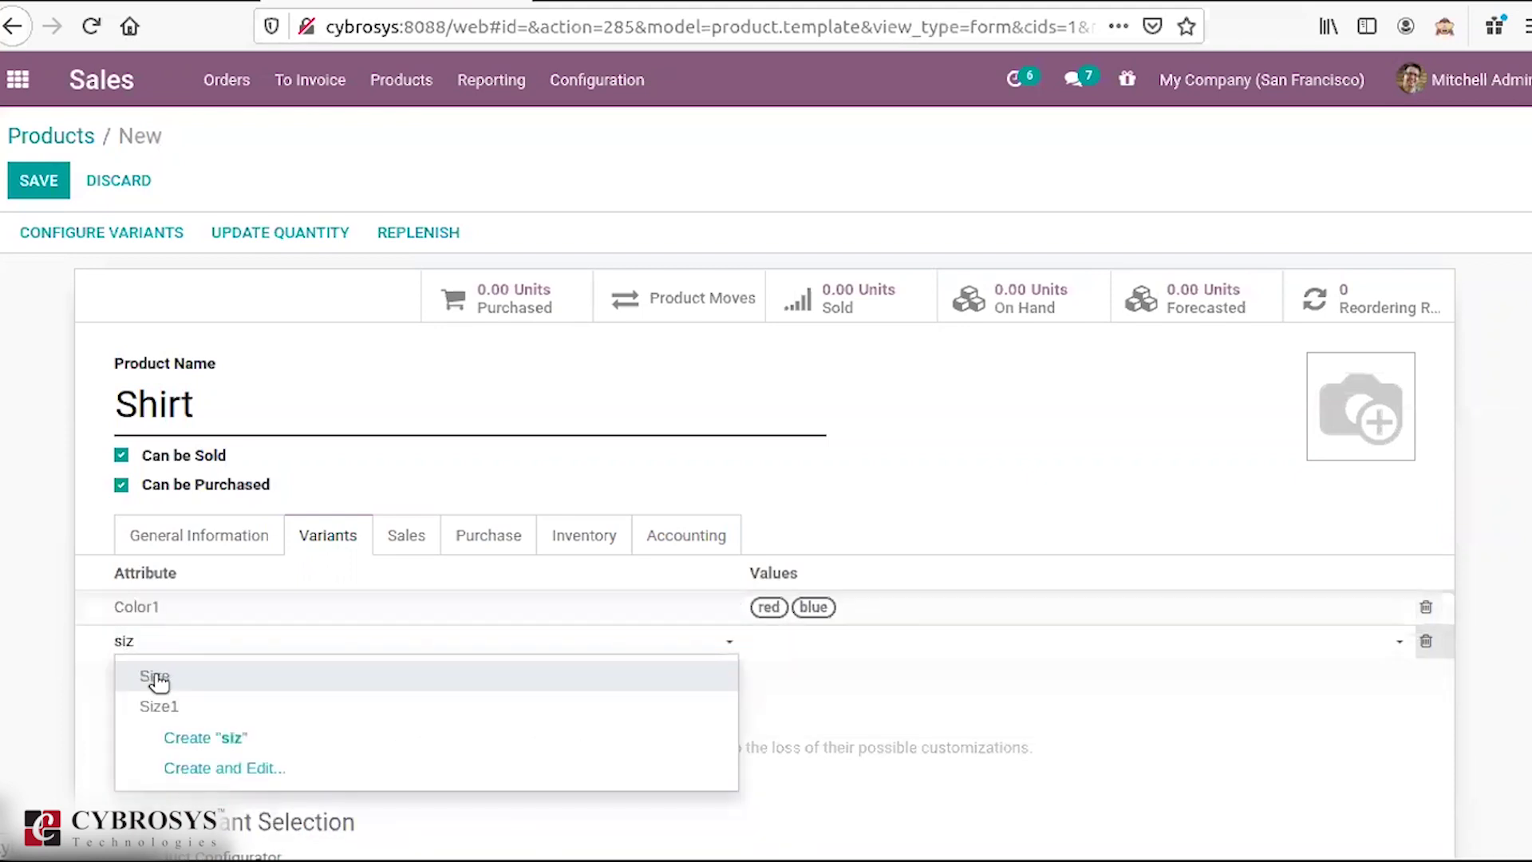
pyautogui.click(154, 676)
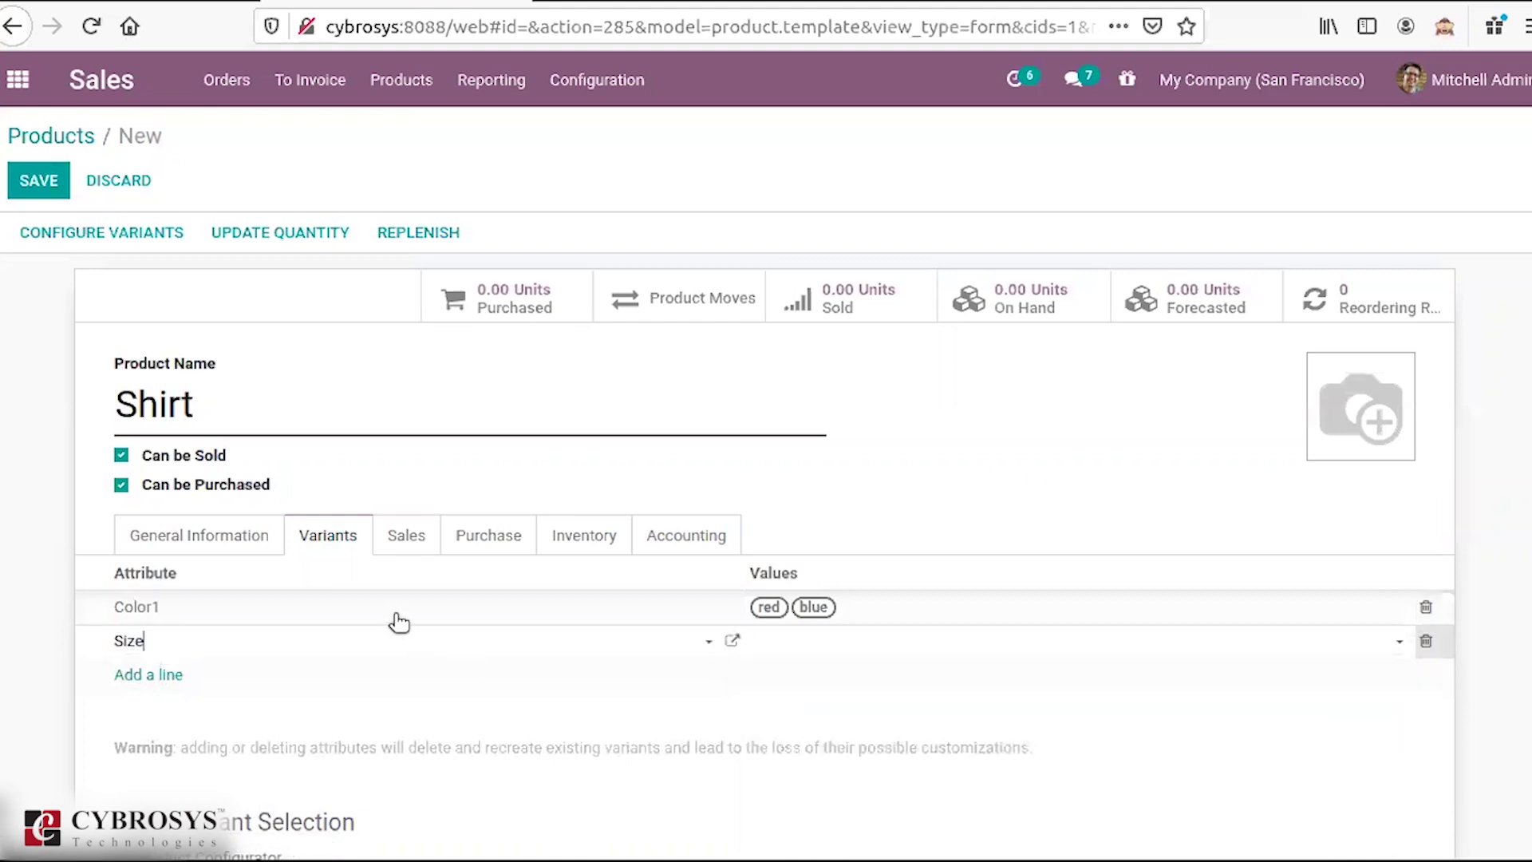
pyautogui.click(505, 649)
pyautogui.press('Return')
pyautogui.click(780, 645)
pyautogui.click(782, 680)
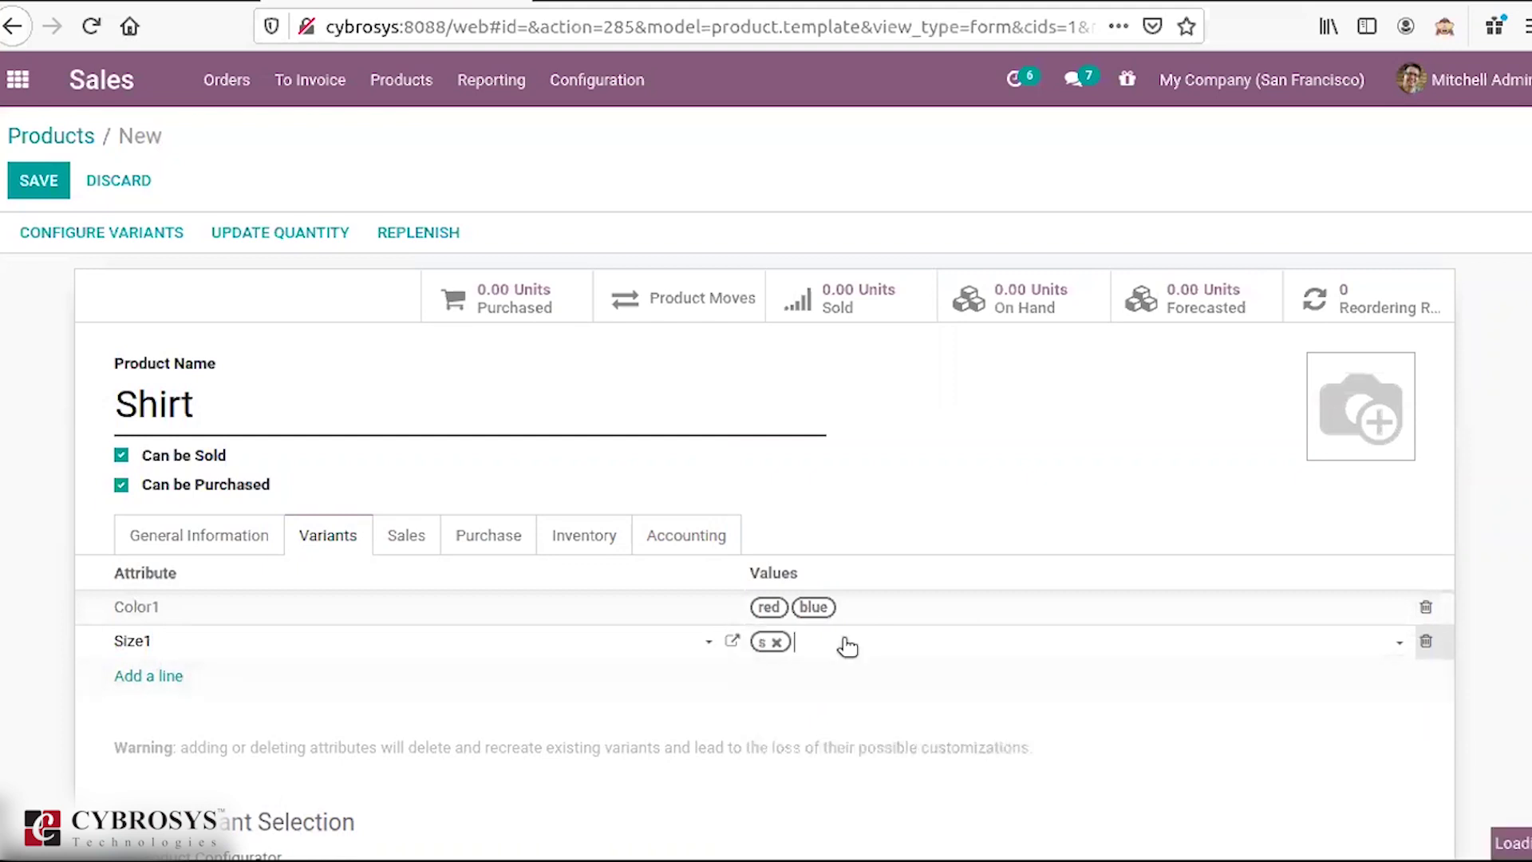
pyautogui.click(841, 643)
pyautogui.click(806, 680)
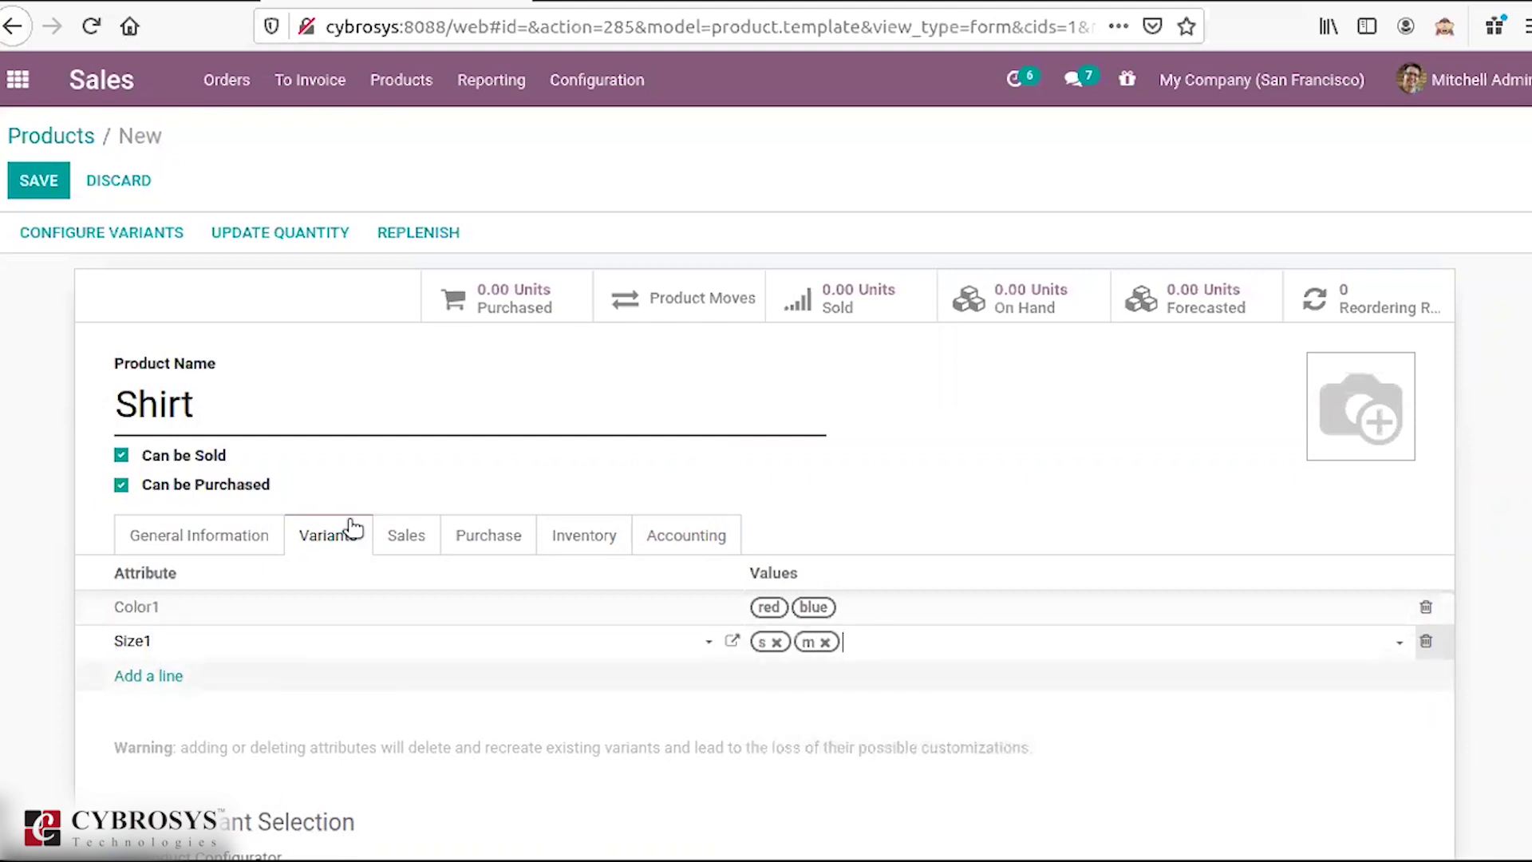
# Step: Rename the product as Shirt1 and save it
pyautogui.click(209, 381)
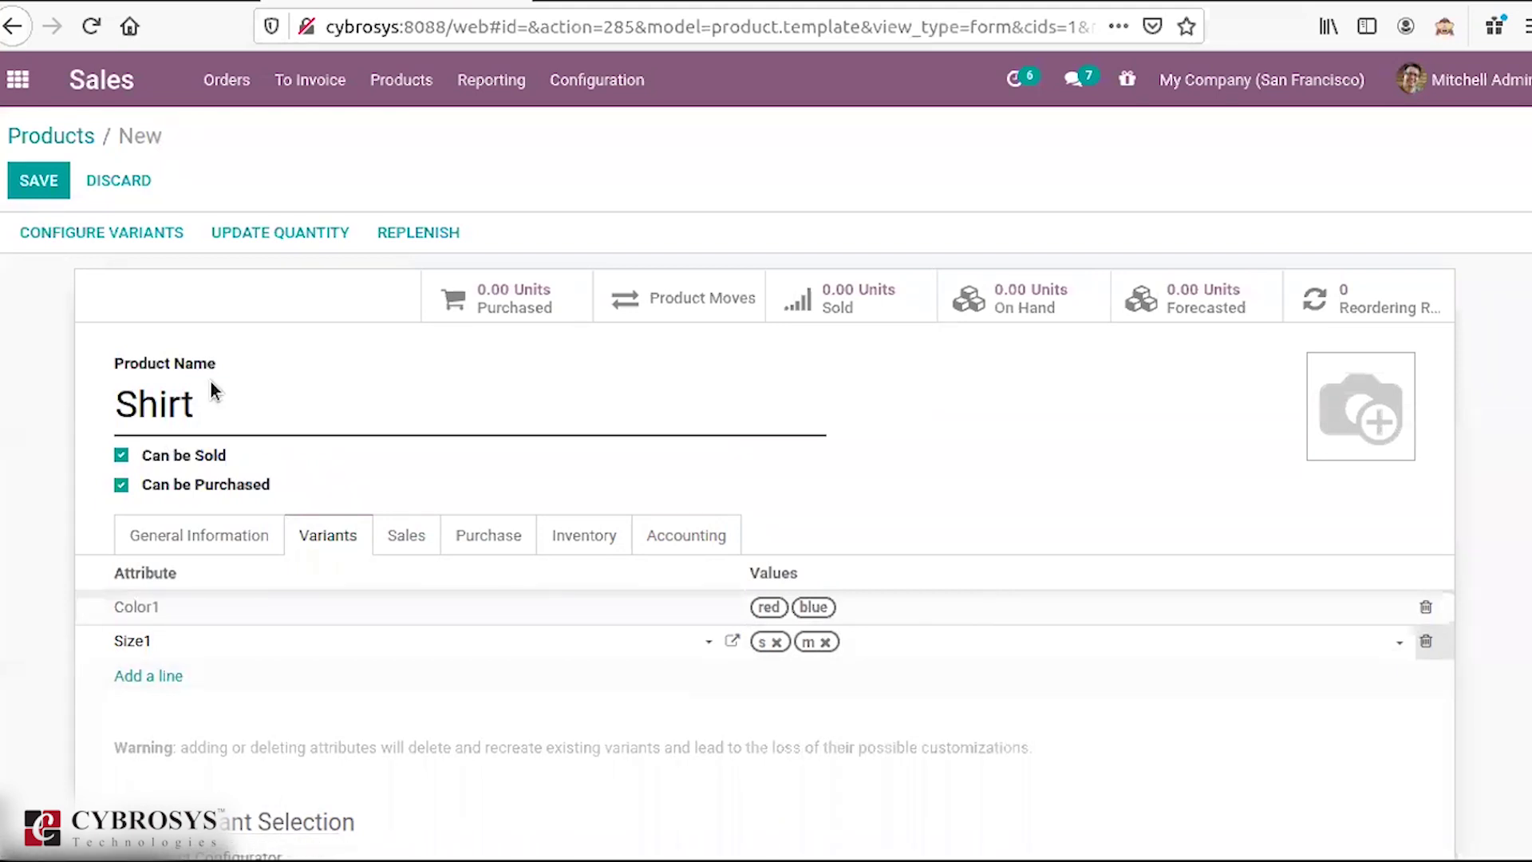
pyautogui.click(32, 182)
pyautogui.write('1')
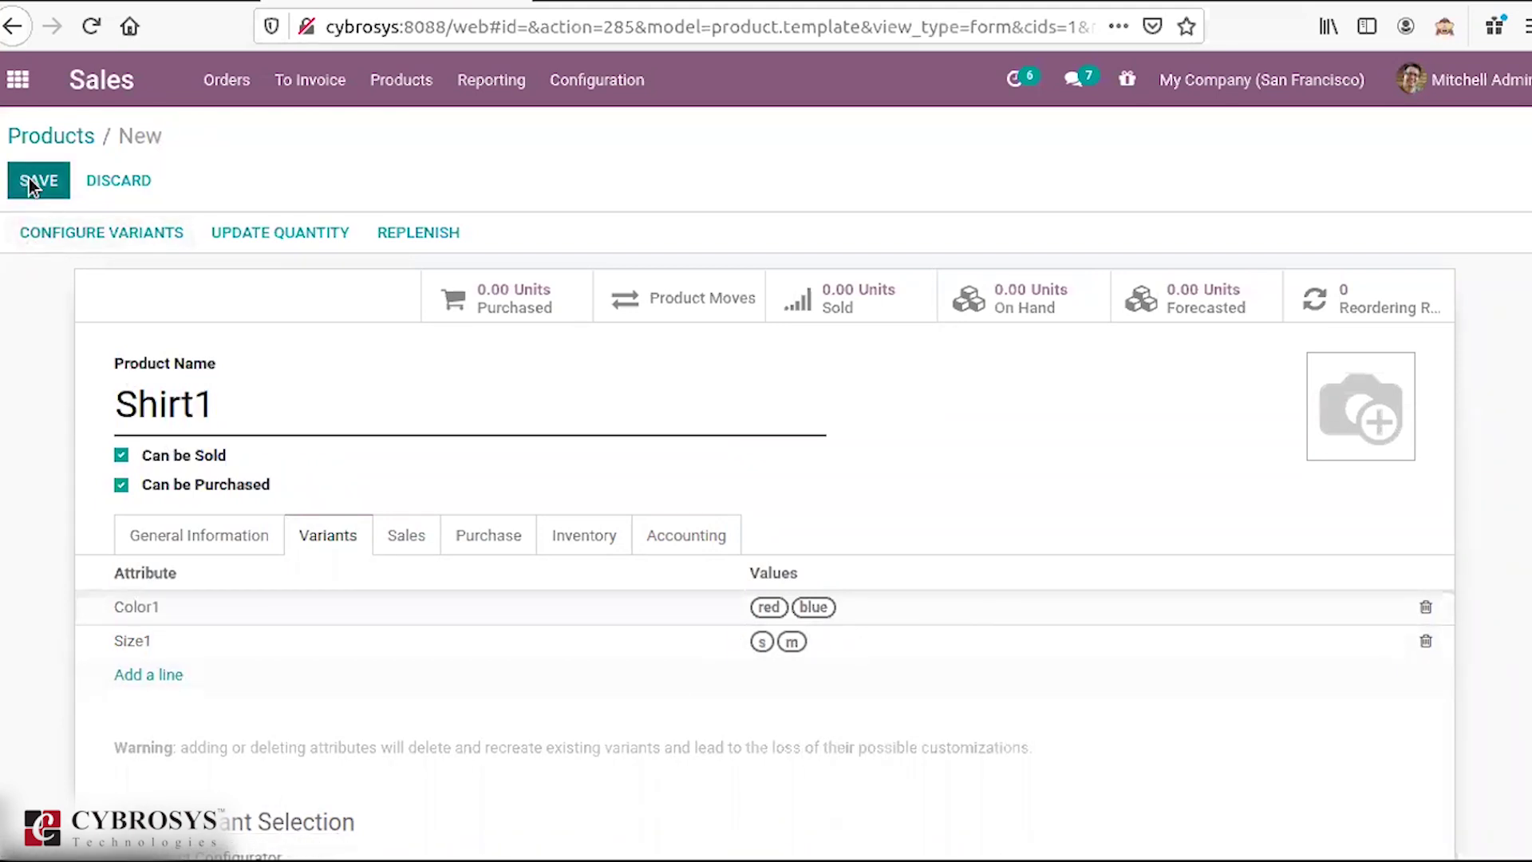
pyautogui.click(29, 182)
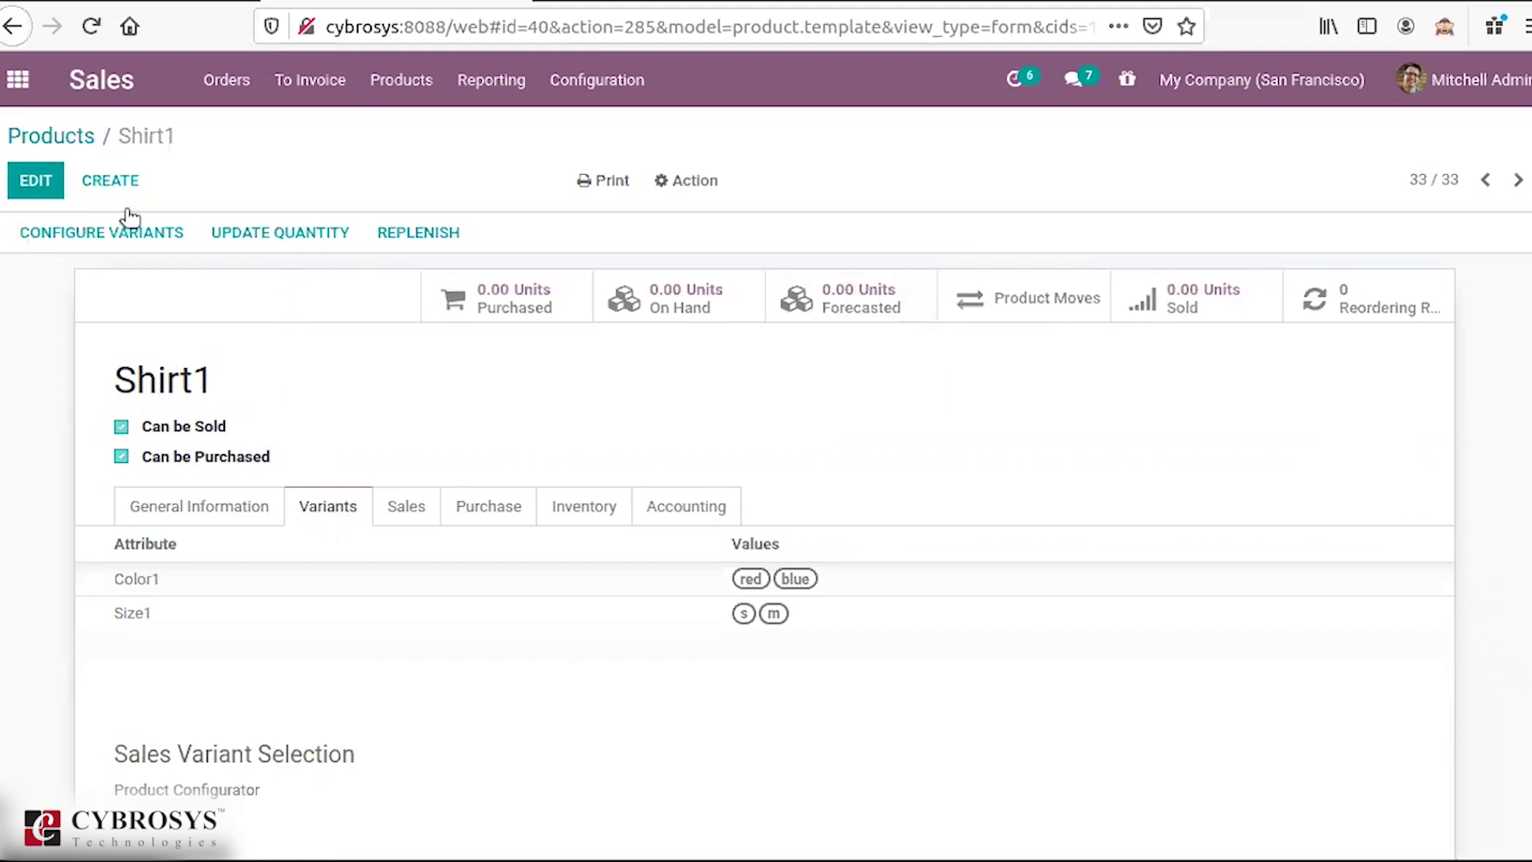
# Step: Start another new product named Shirt and set its type to Storable Product
pyautogui.click(125, 180)
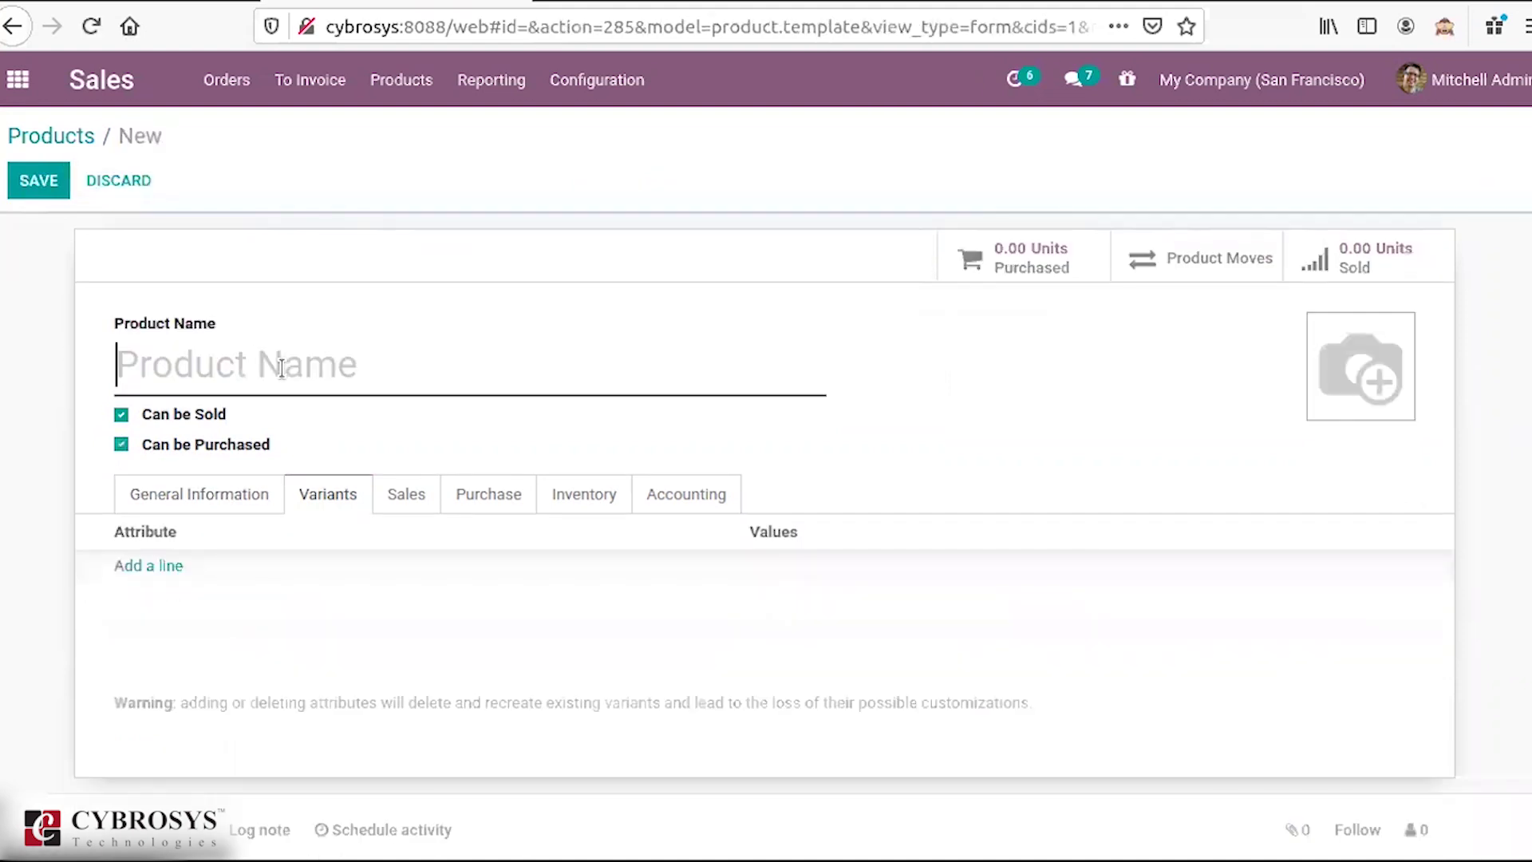
pyautogui.write('Shirt')
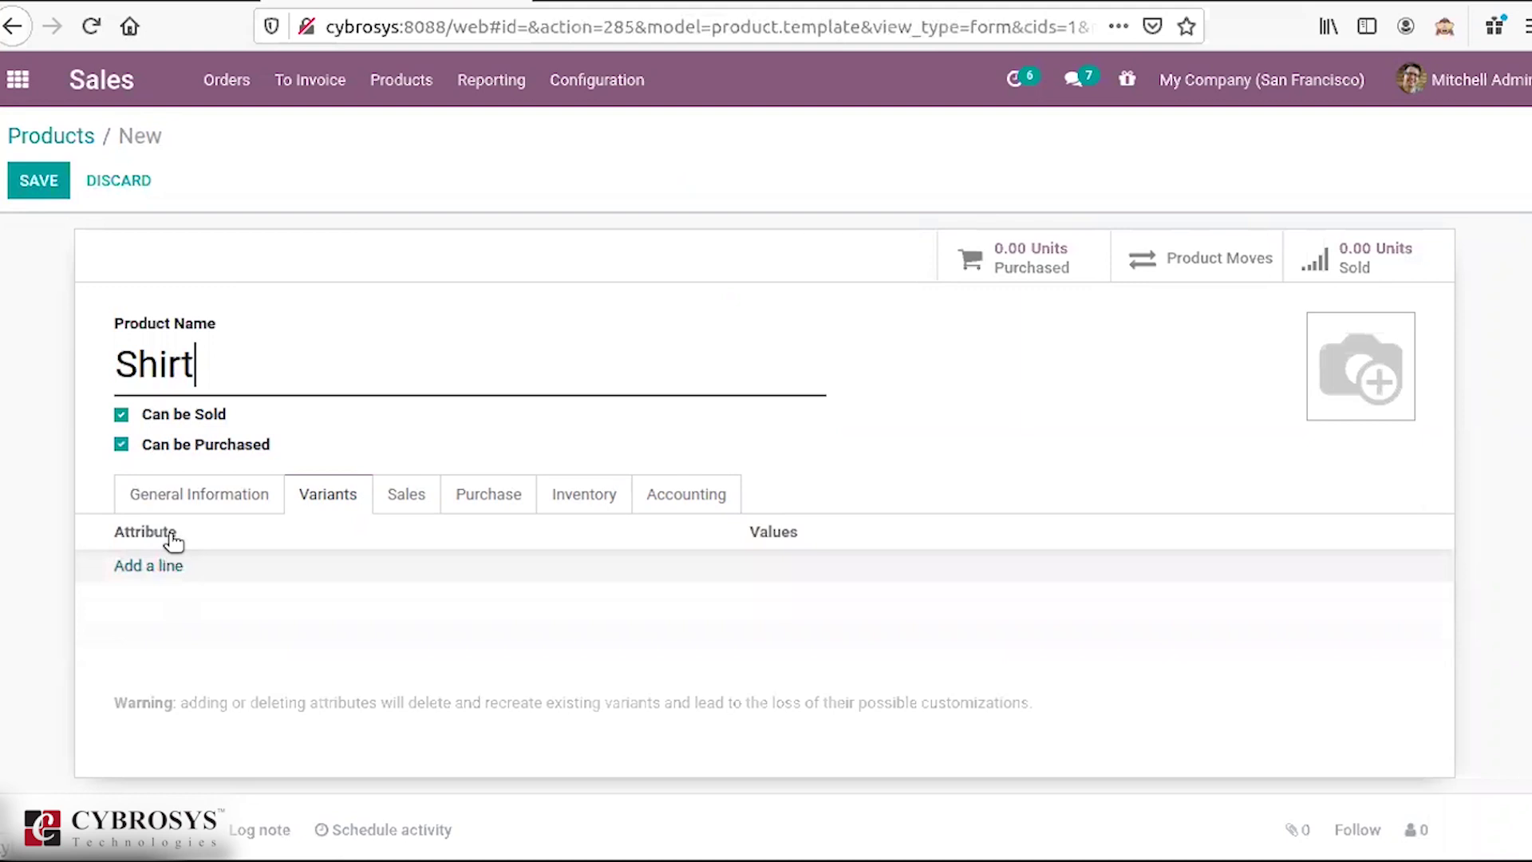
pyautogui.click(213, 498)
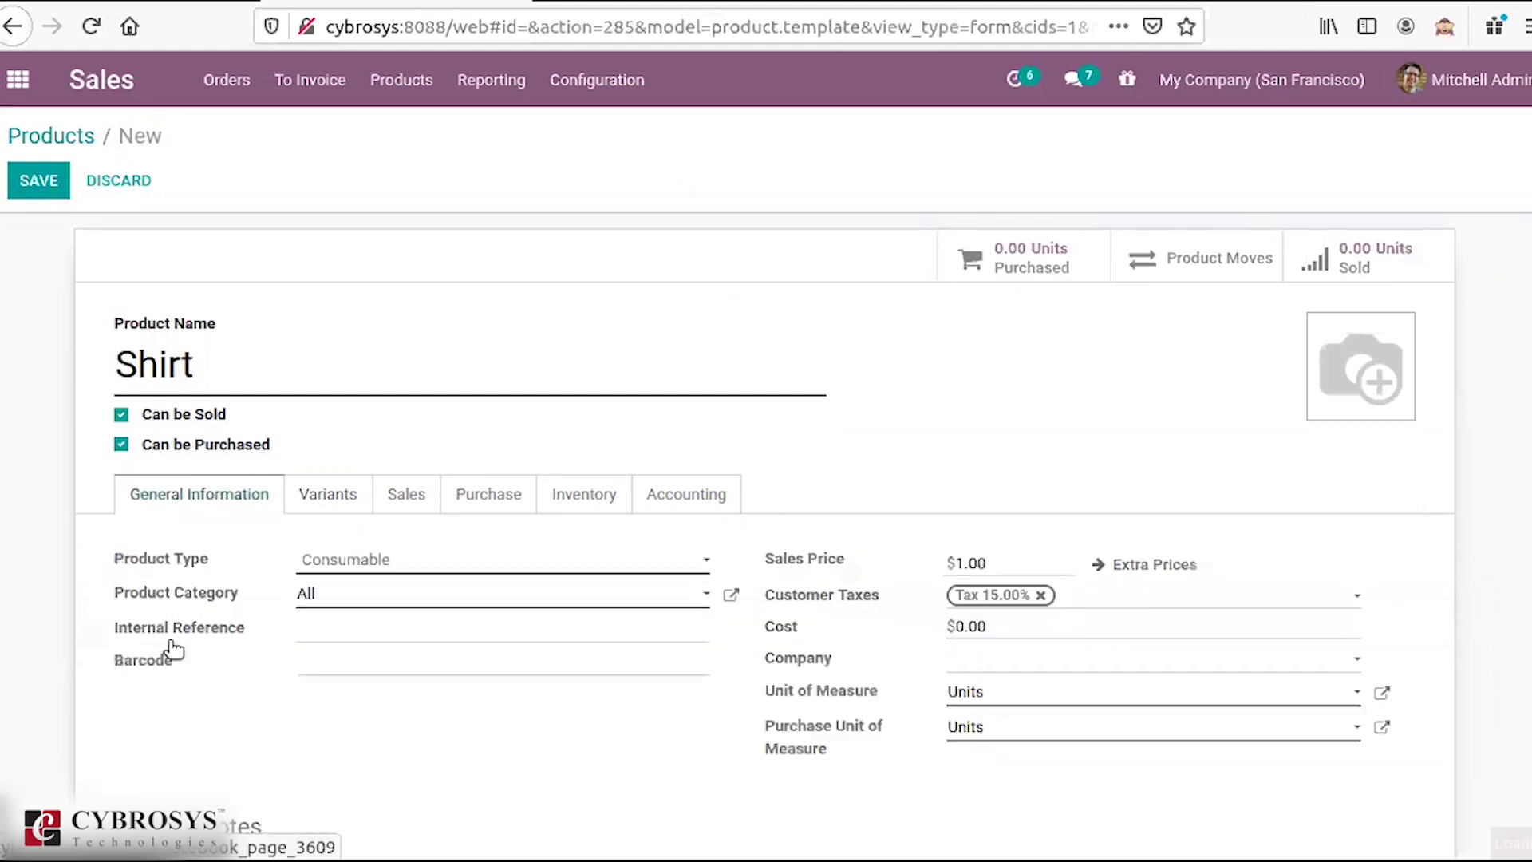
pyautogui.click(559, 559)
pyautogui.press('Return')
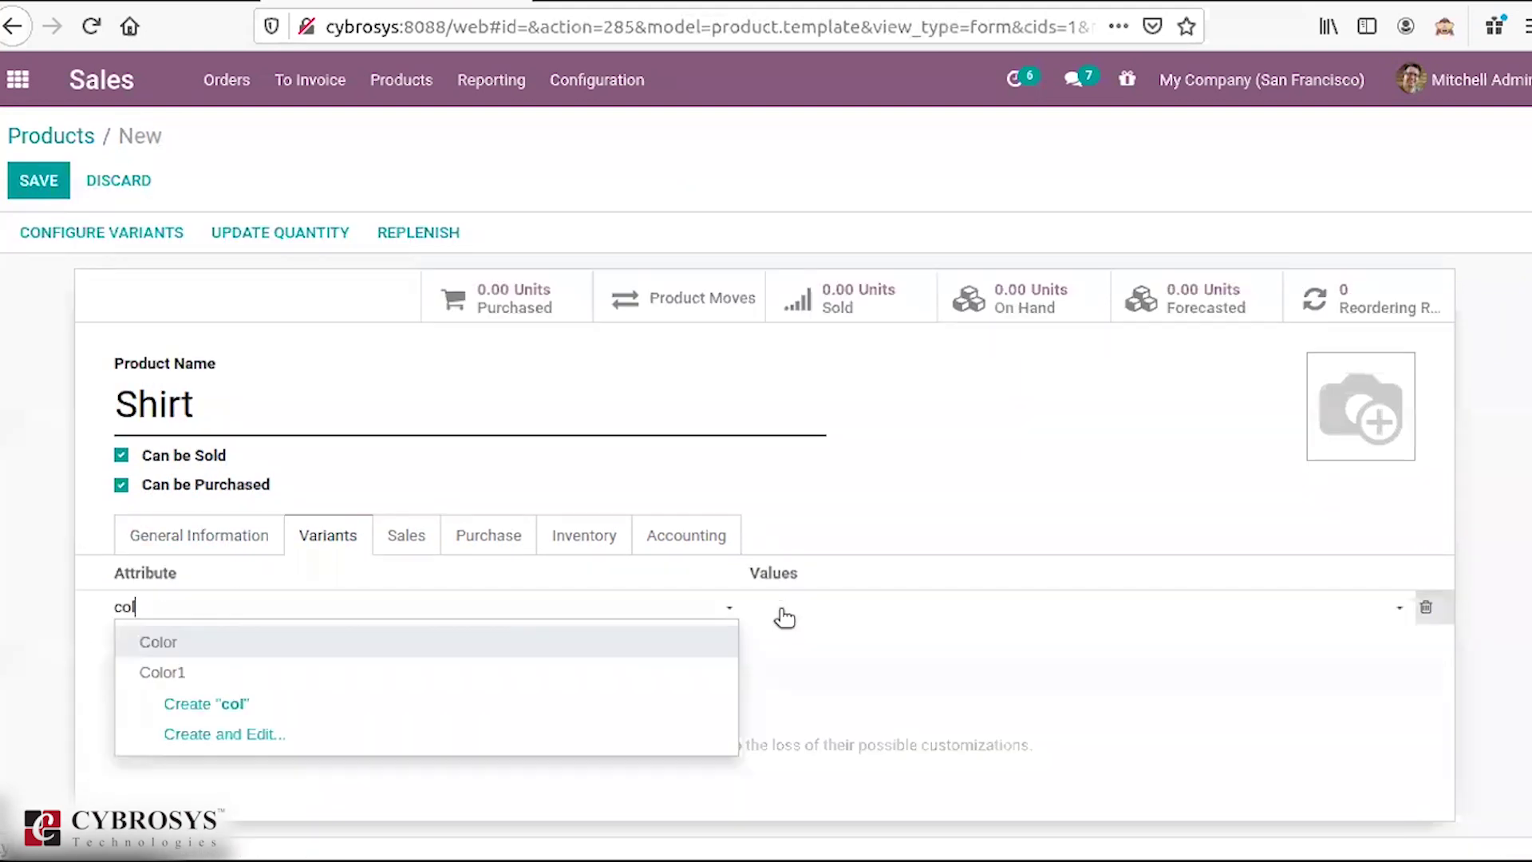
# Step: Add the Color attribute with the values White and Black to the Shirt's variants
pyautogui.press('Return')
pyautogui.click(784, 617)
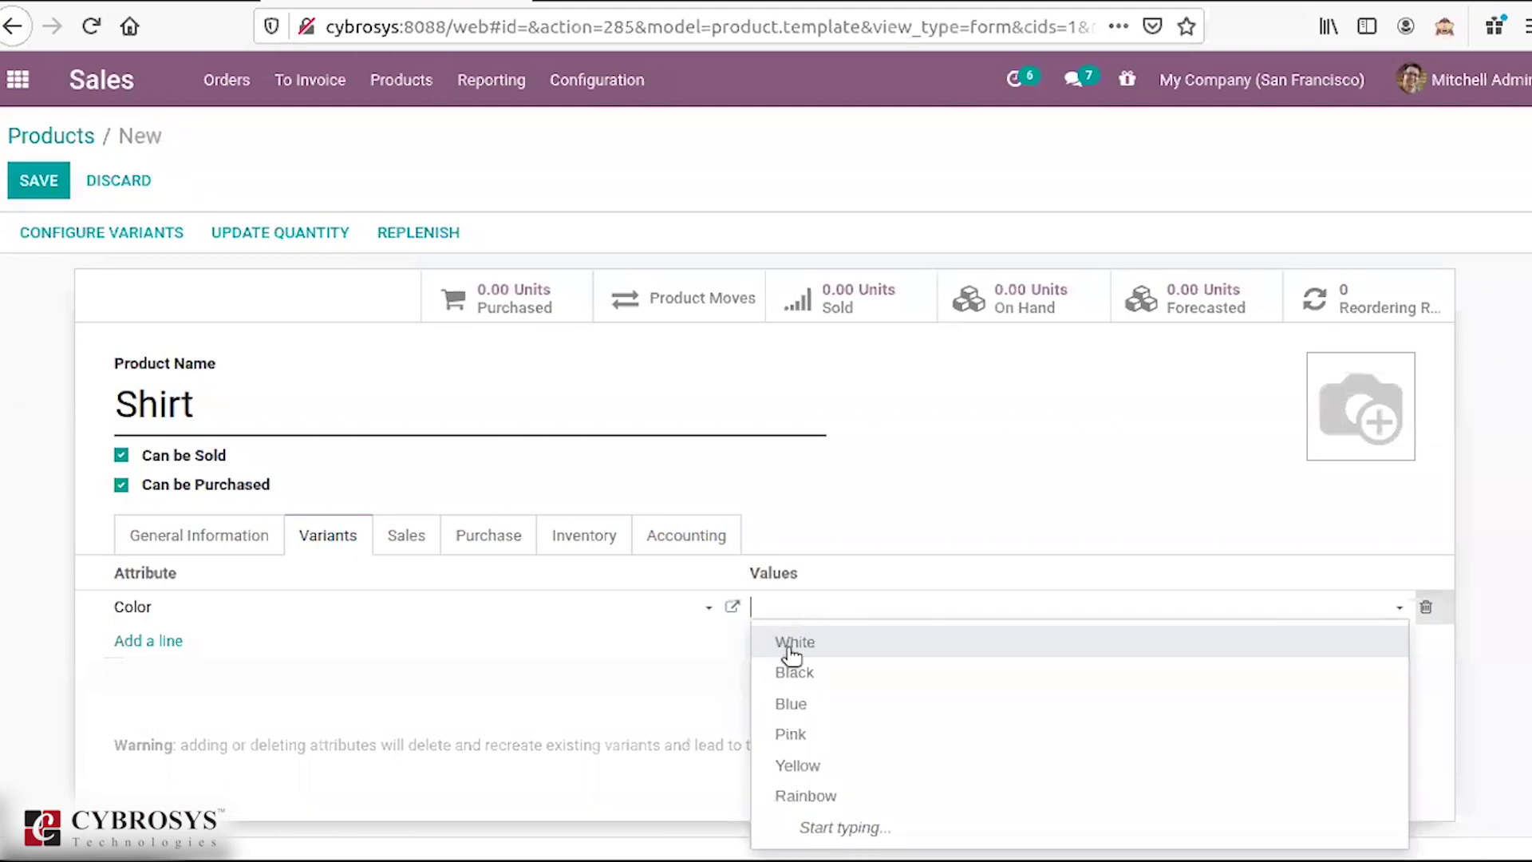
pyautogui.press('Return')
pyautogui.click(837, 608)
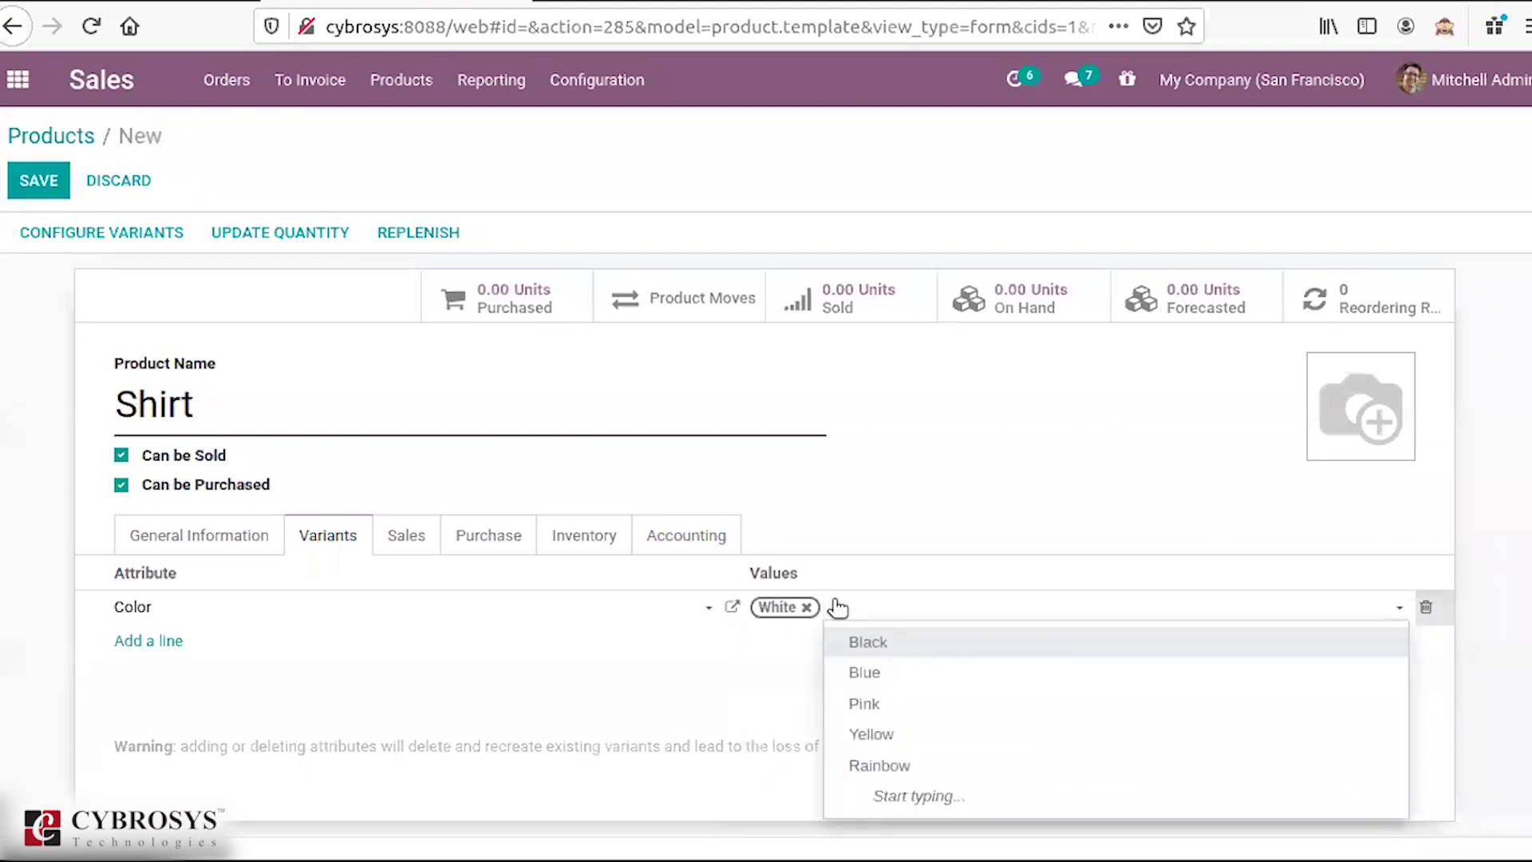
pyautogui.click(852, 650)
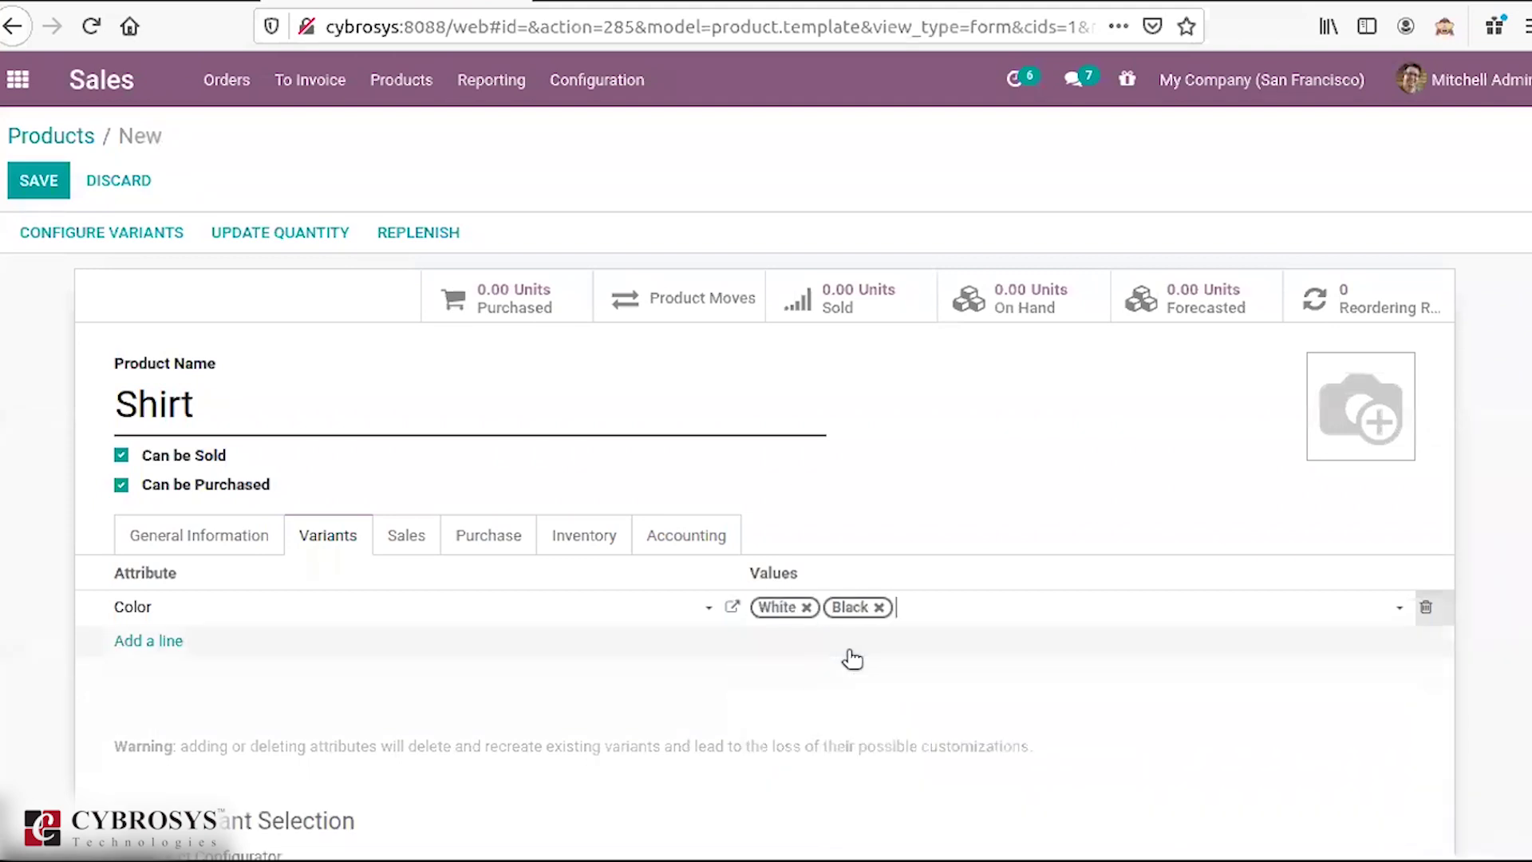
# Step: Add the Size attribute with the values S and M to the Shirt's variants and save the product
pyautogui.click(159, 642)
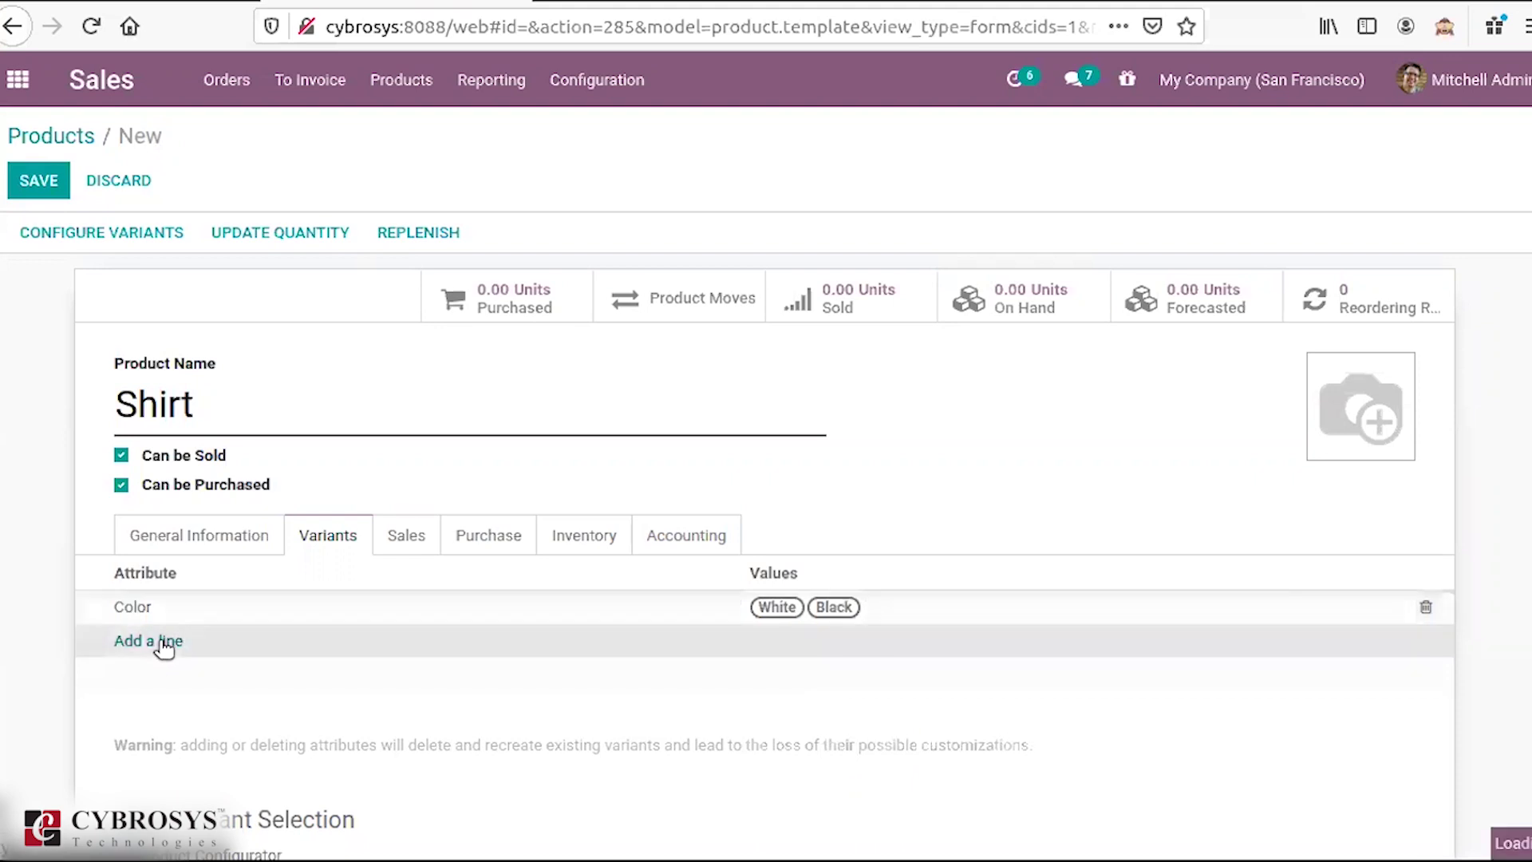
pyautogui.write('si')
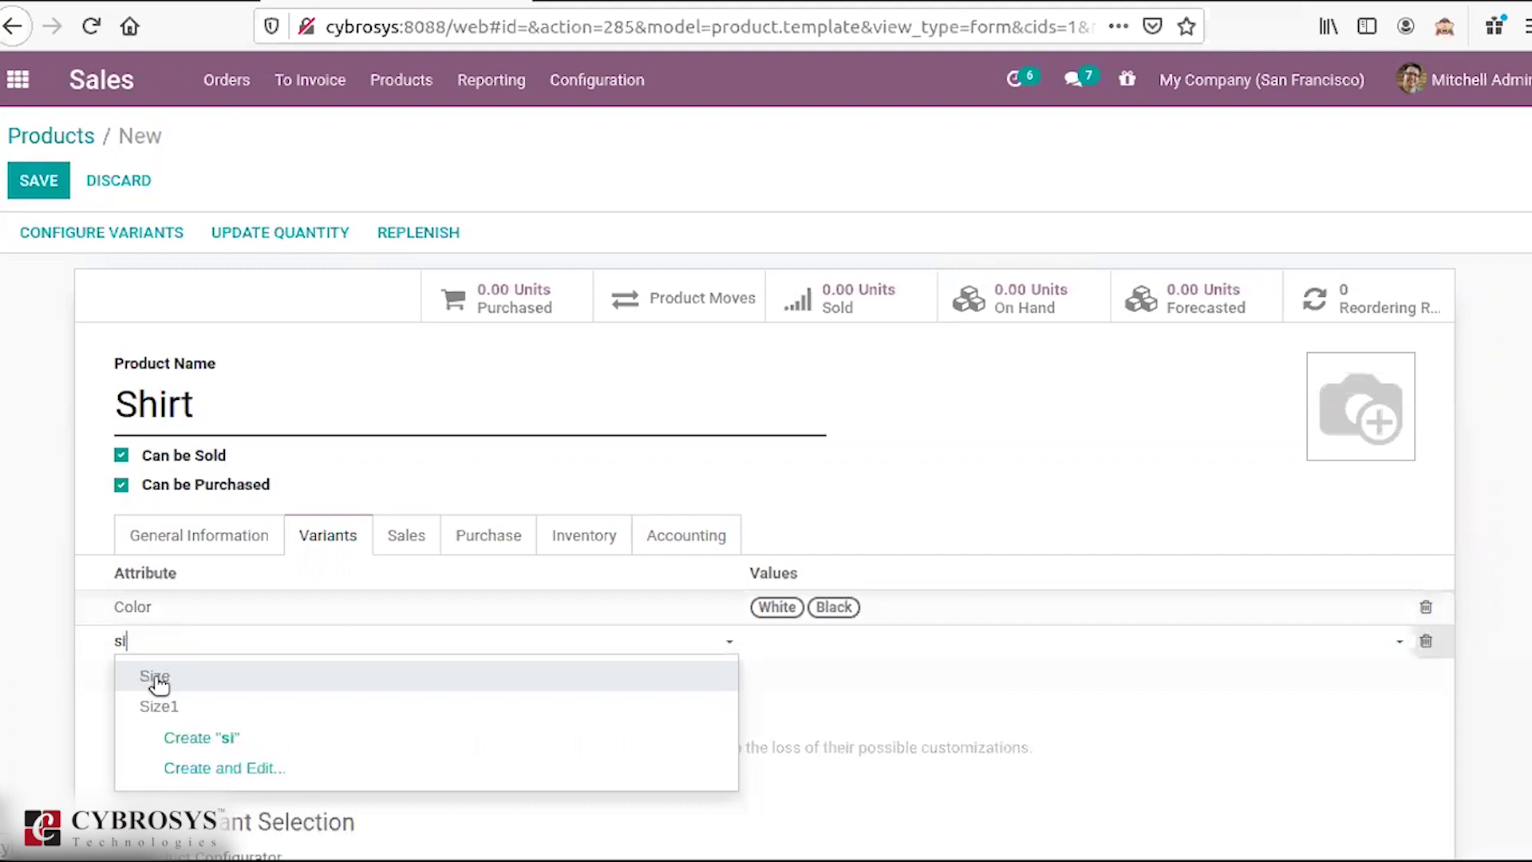
pyautogui.click(155, 676)
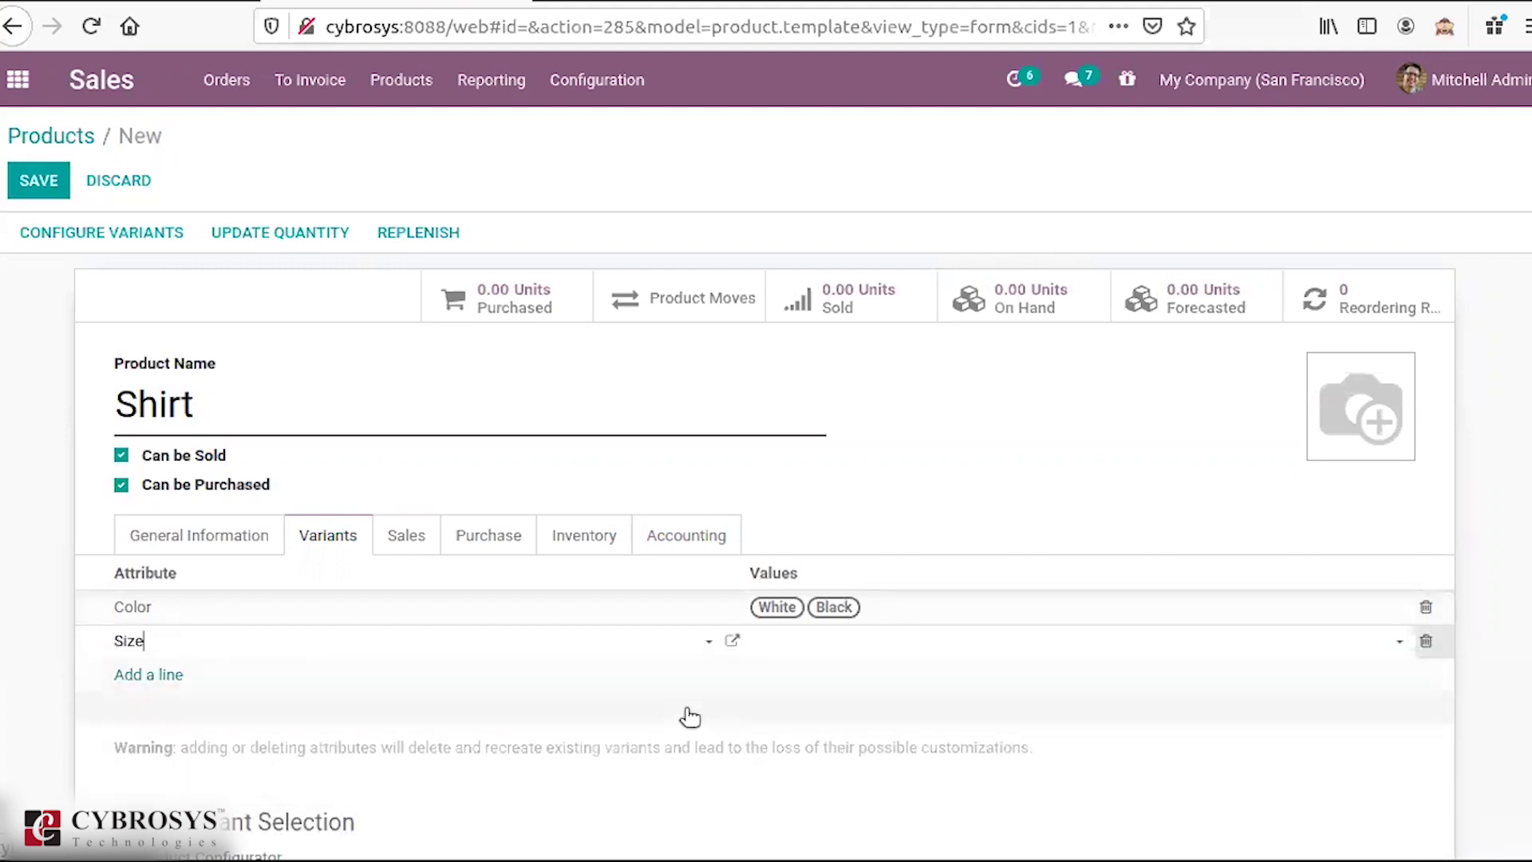
# Step: Check the Shirt's list of product variants and return to the product
pyautogui.click(311, 295)
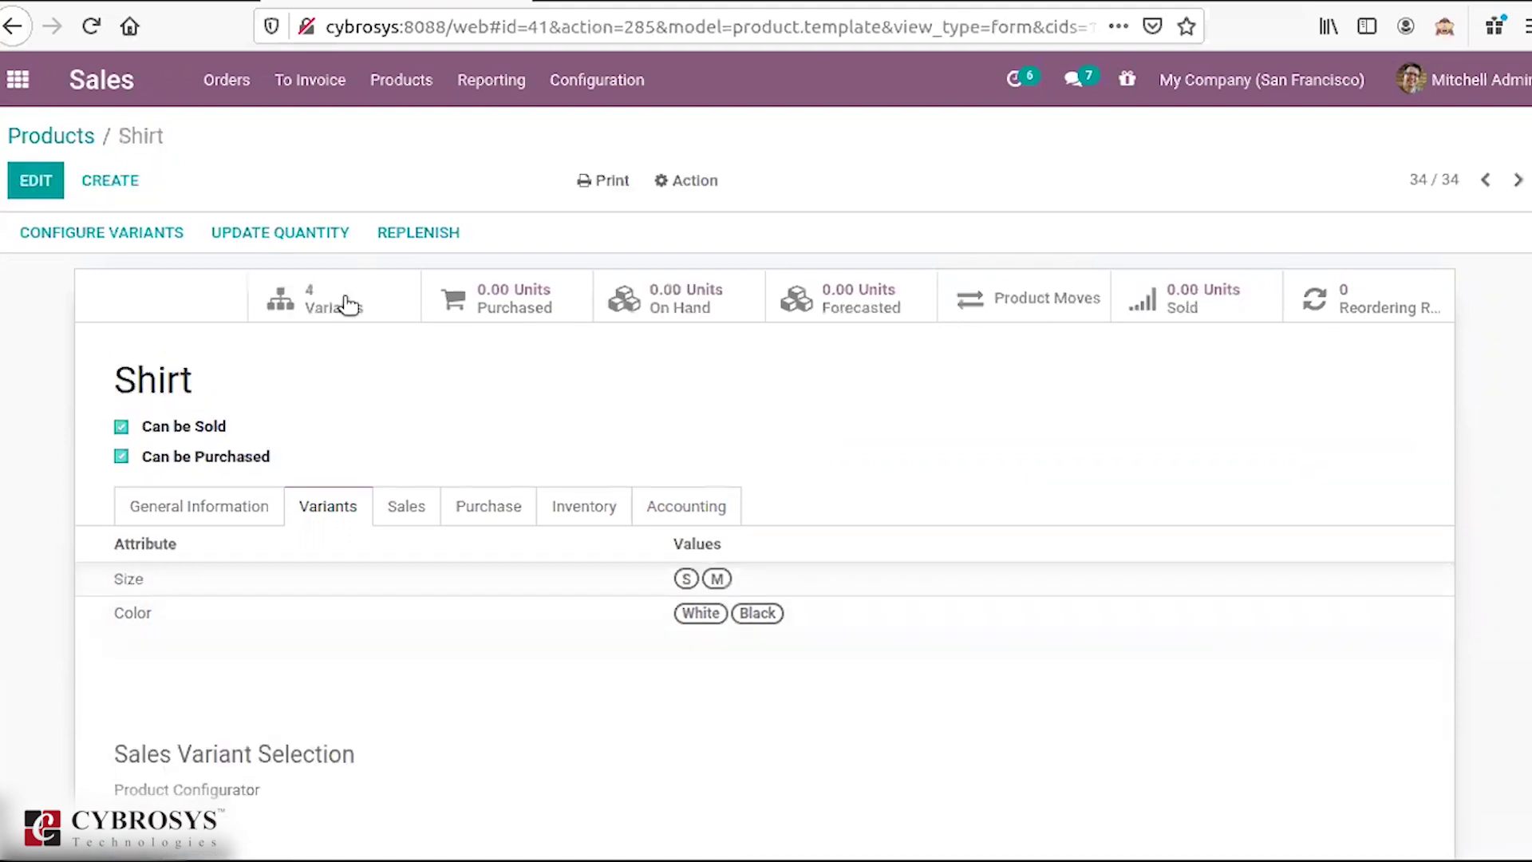
pyautogui.click(345, 303)
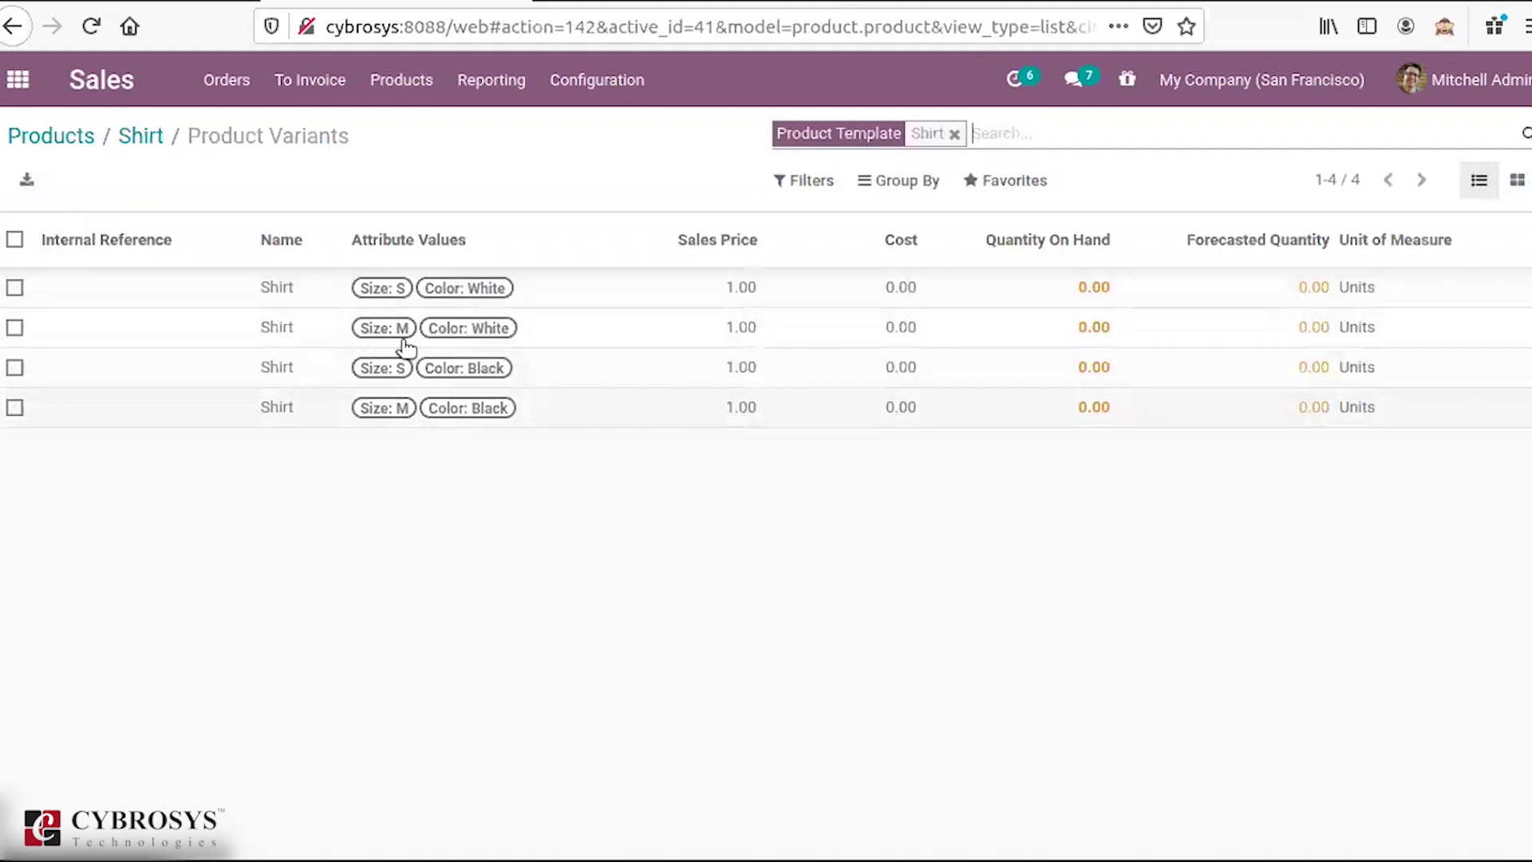
pyautogui.click(139, 139)
# Step: Search the products for shirt, open Shirt1 and examine its attribute lines and Sales Variant Selection options
pyautogui.click(67, 141)
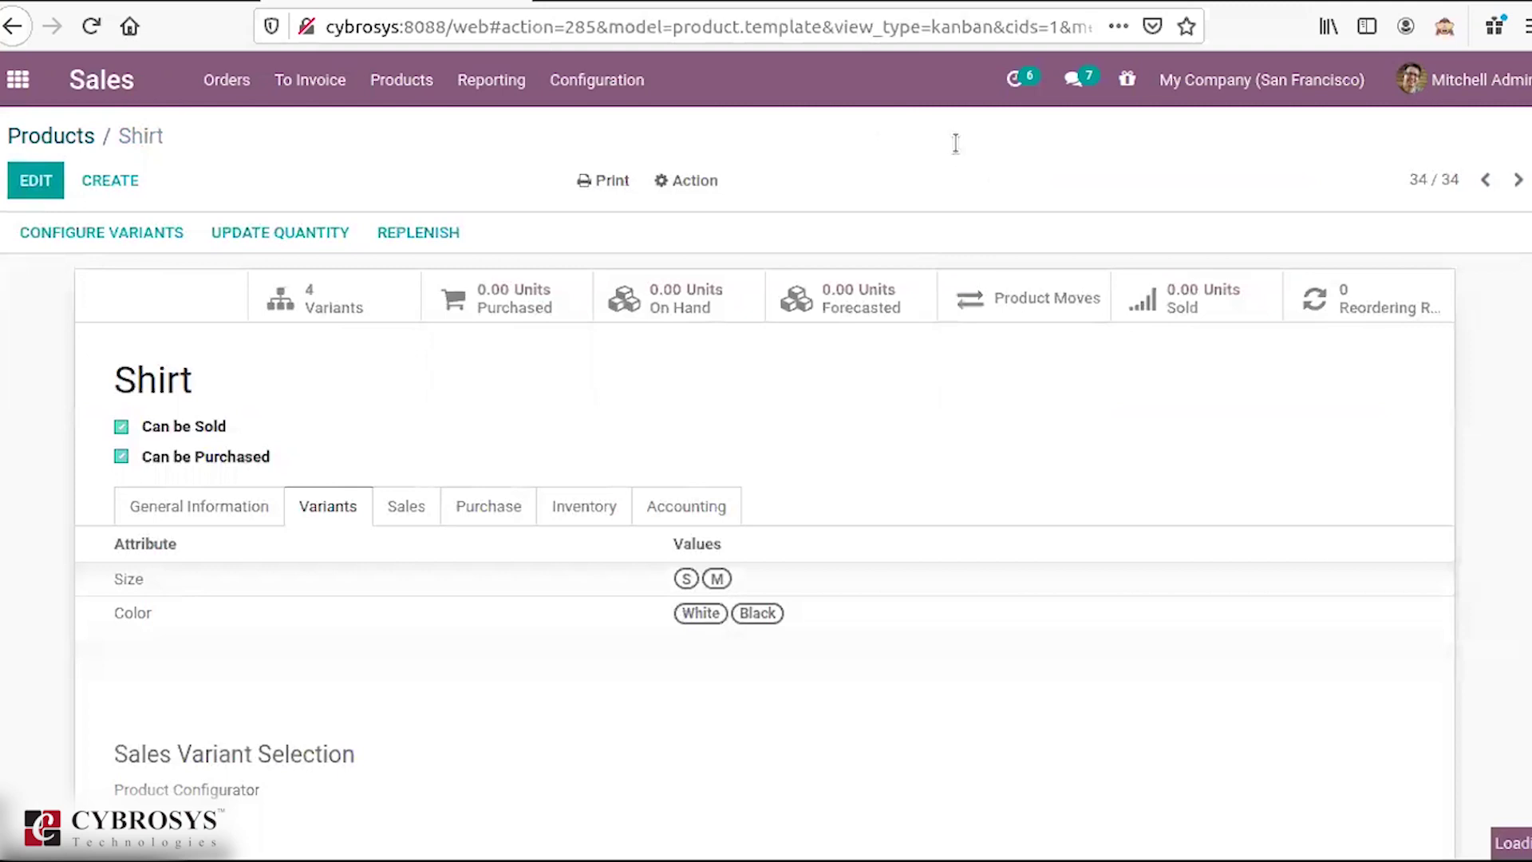
pyautogui.write('shirt')
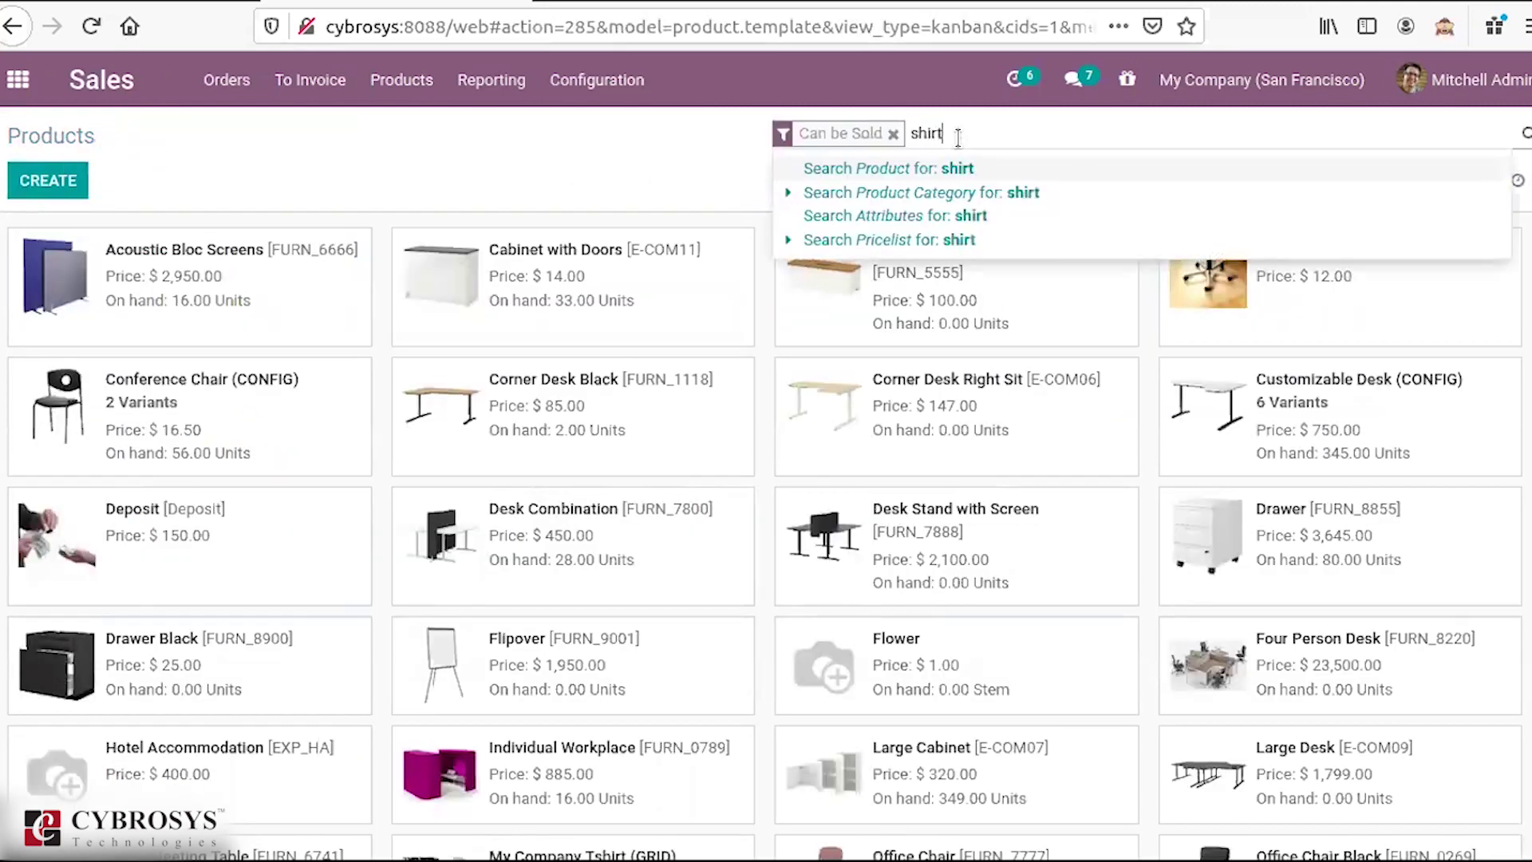
pyautogui.press('Return')
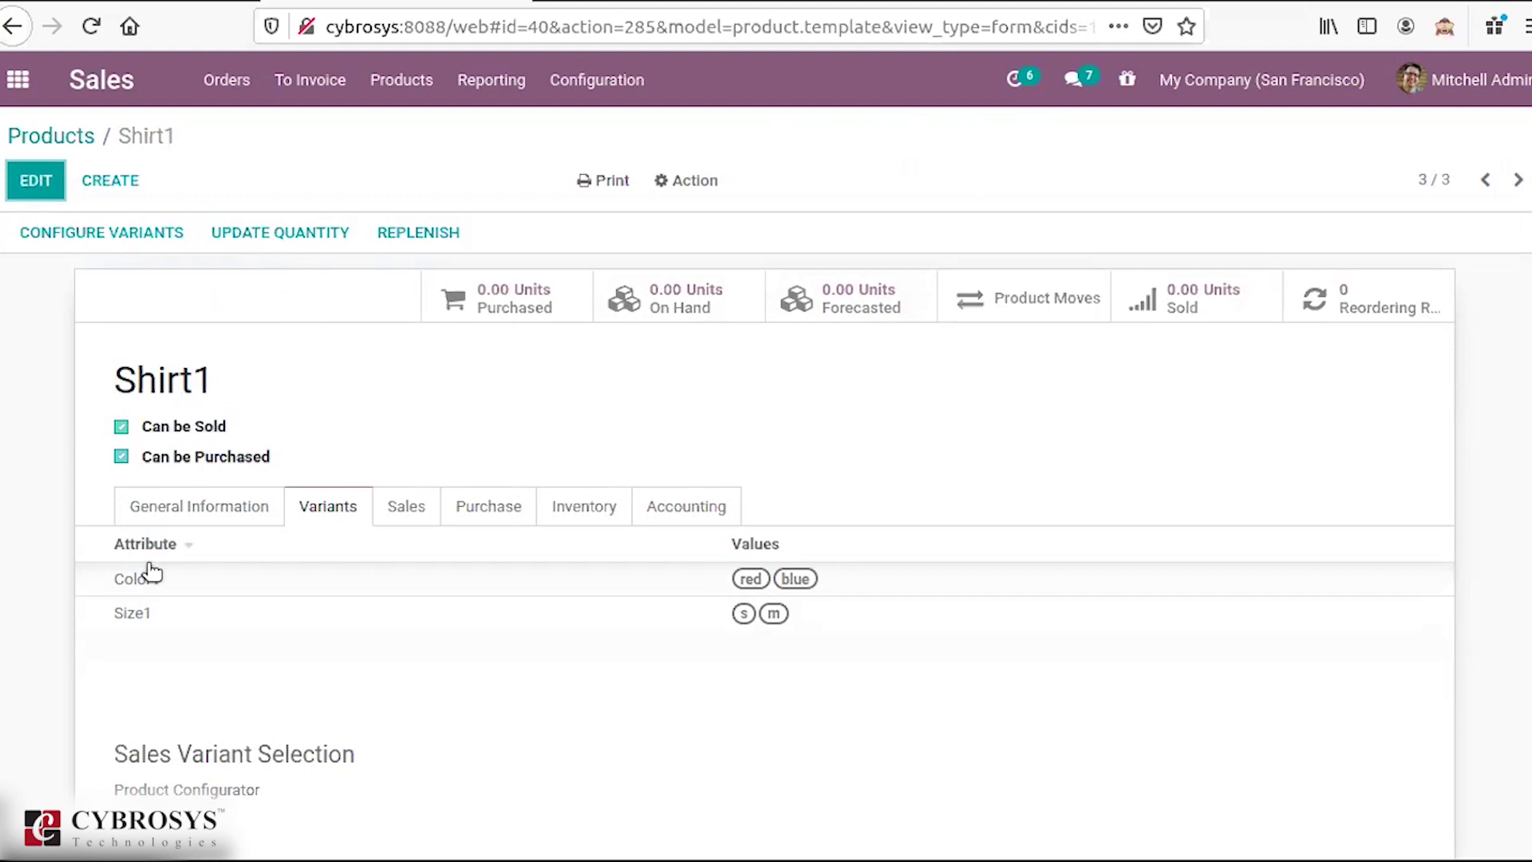
pyautogui.click(40, 180)
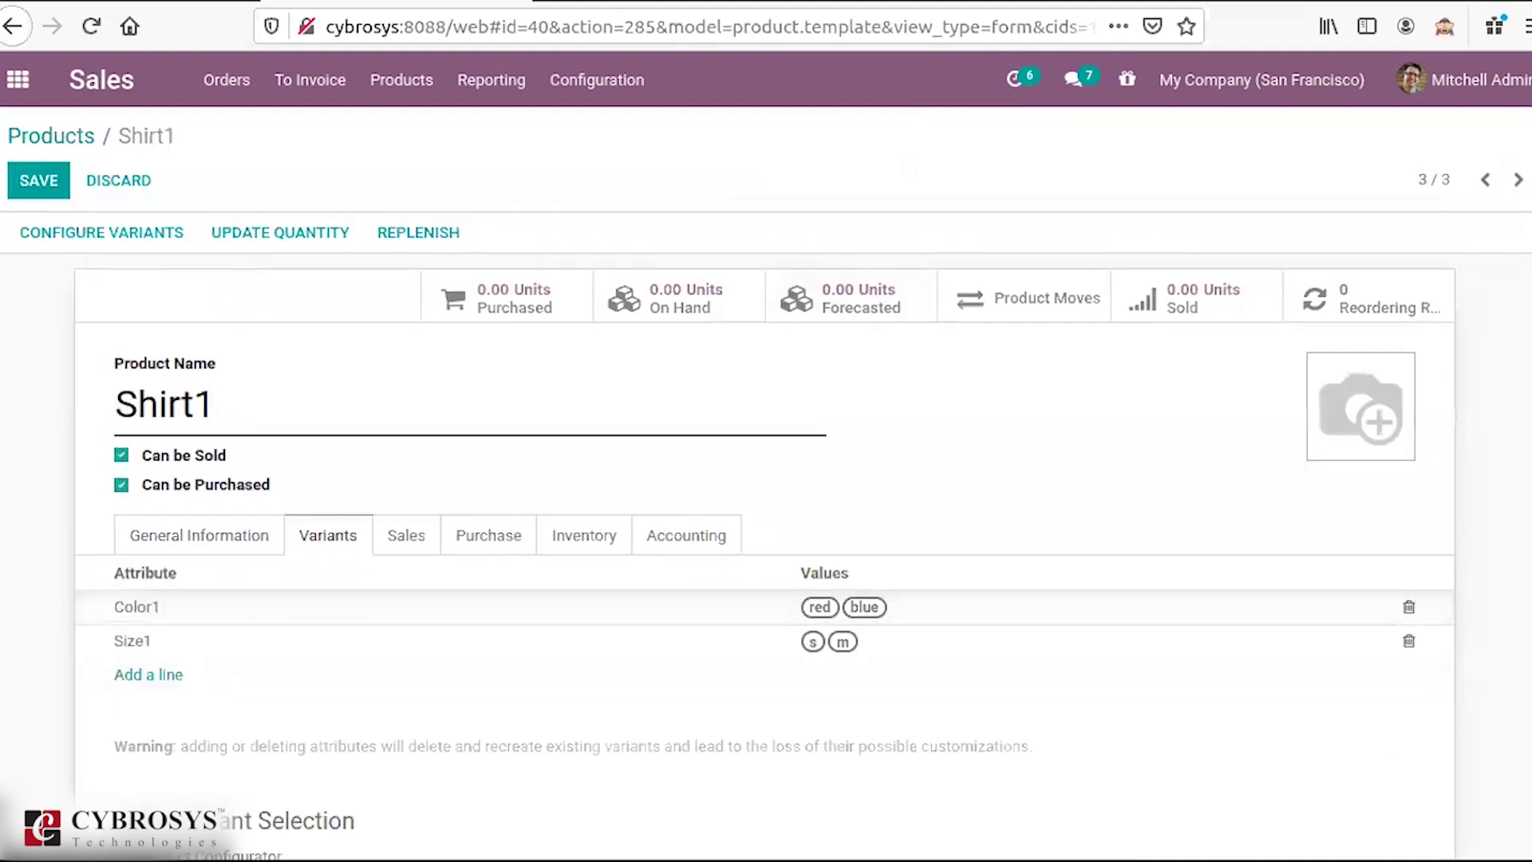
pyautogui.scroll(-4, 766, 527)
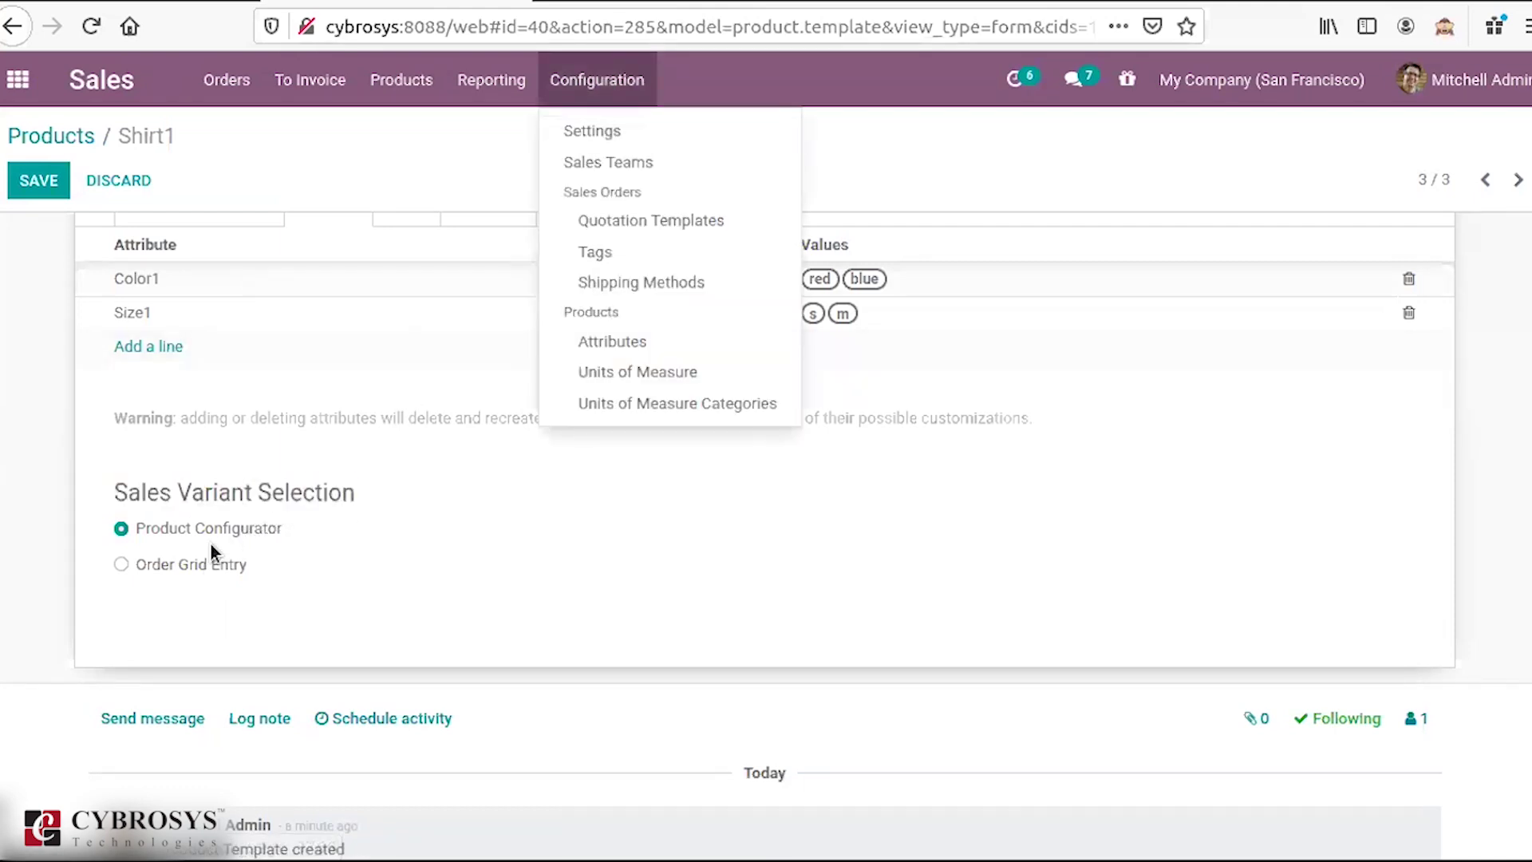
pyautogui.click(28, 184)
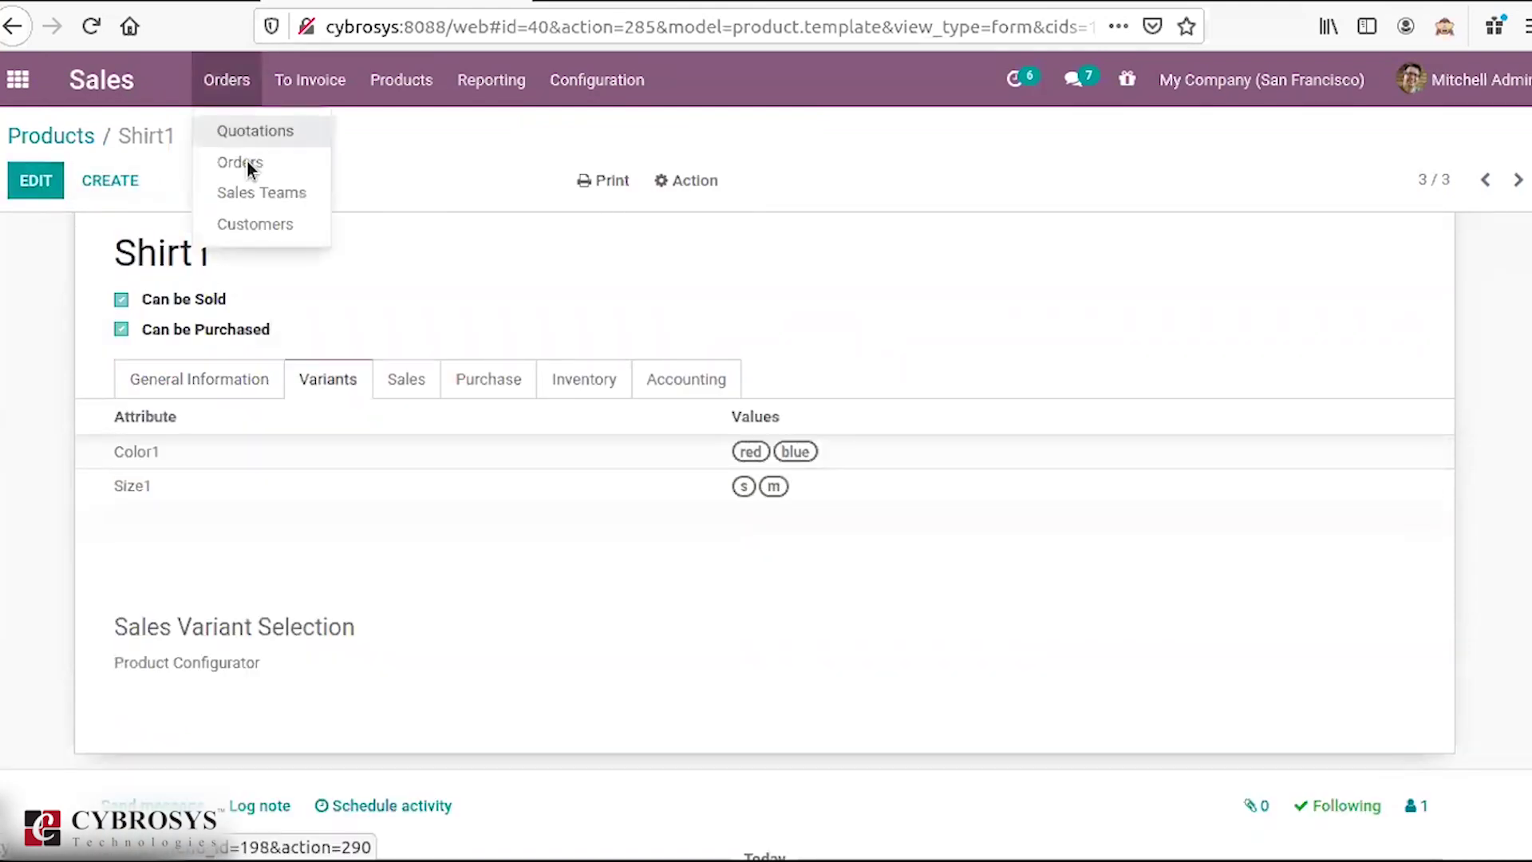
# Step: Start a new sales order and choose a Deco Addict contact as the customer
pyautogui.click(228, 166)
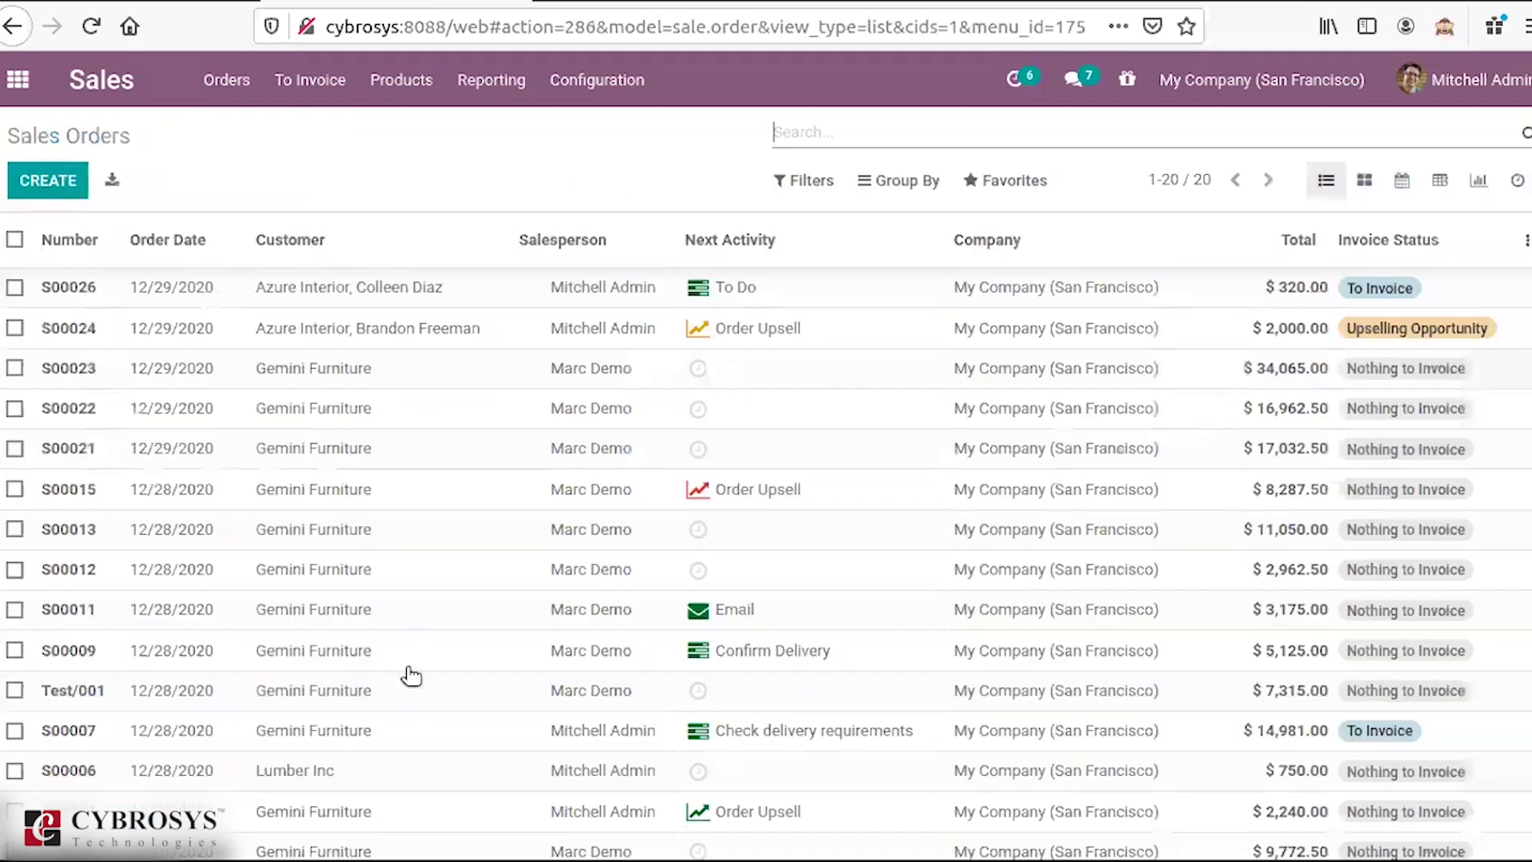
pyautogui.hotkey('alt', 'c')
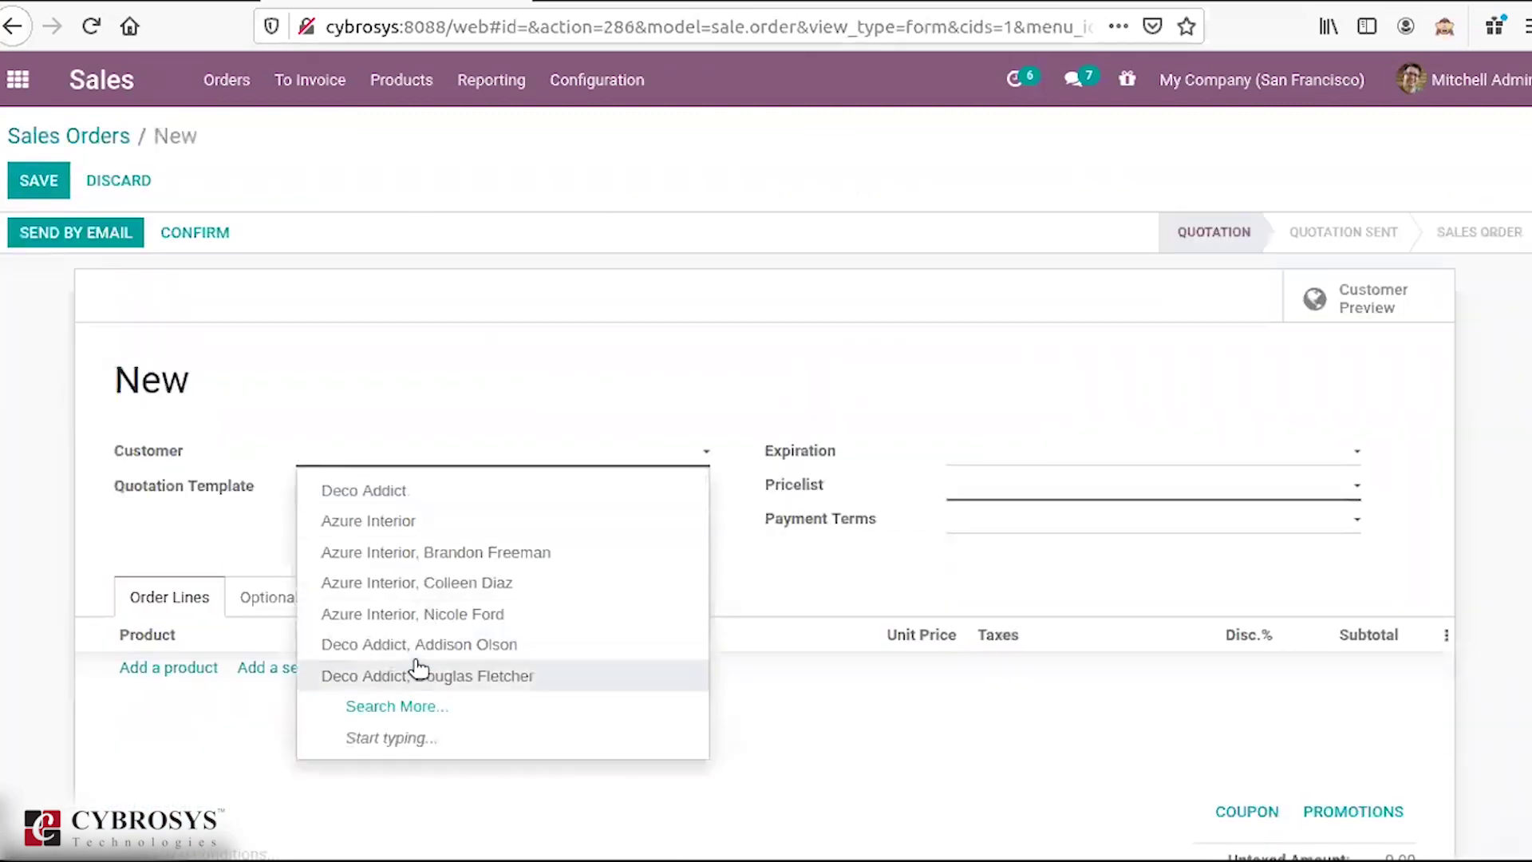
pyautogui.press('Return')
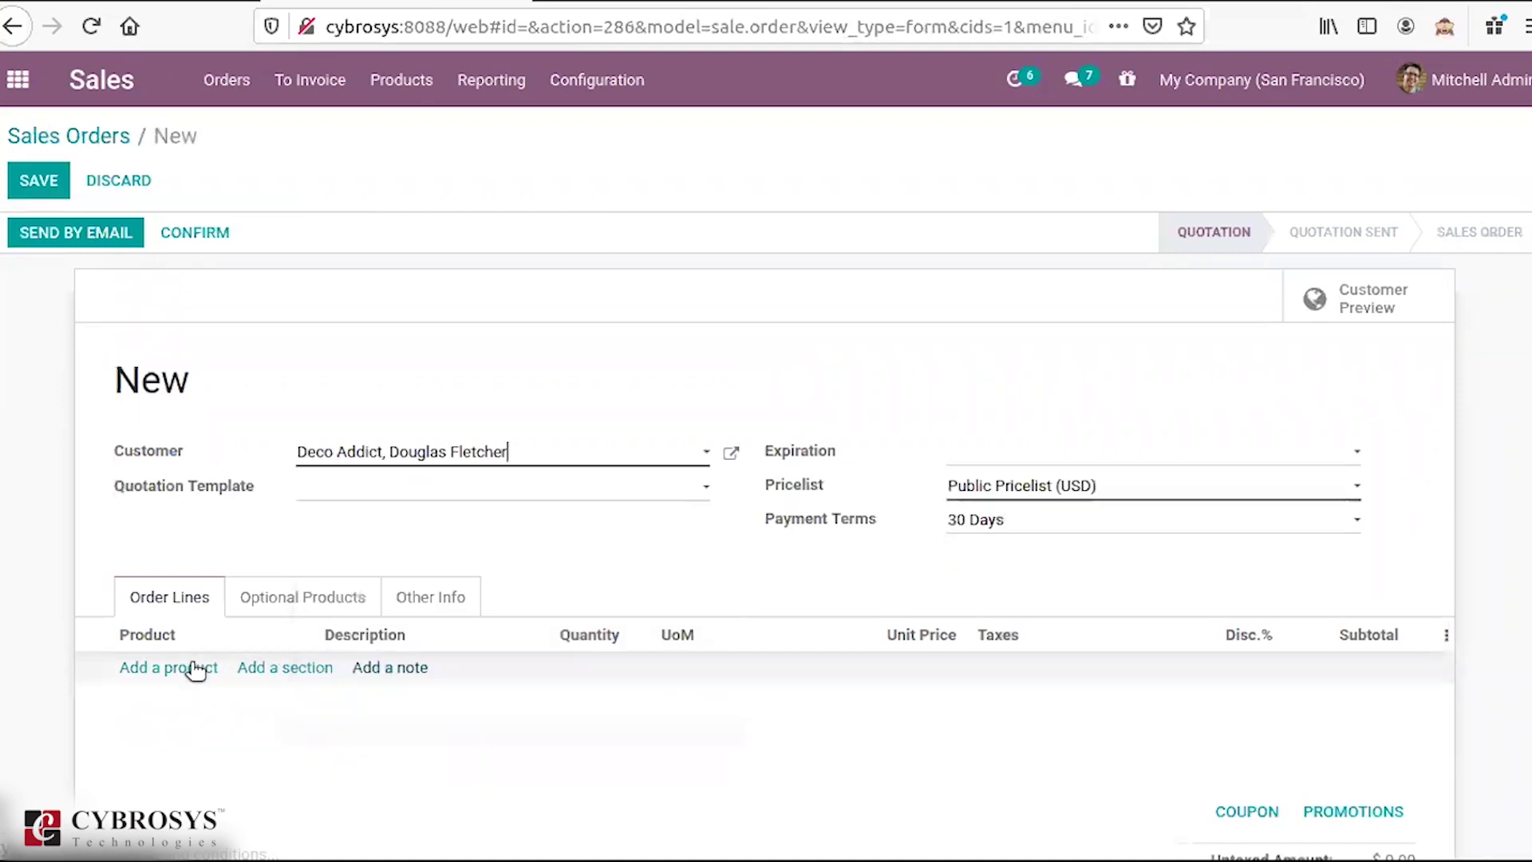
# Step: Add Shirt1 to the order lines, configured as red in size m with a quantity of 2
pyautogui.click(195, 670)
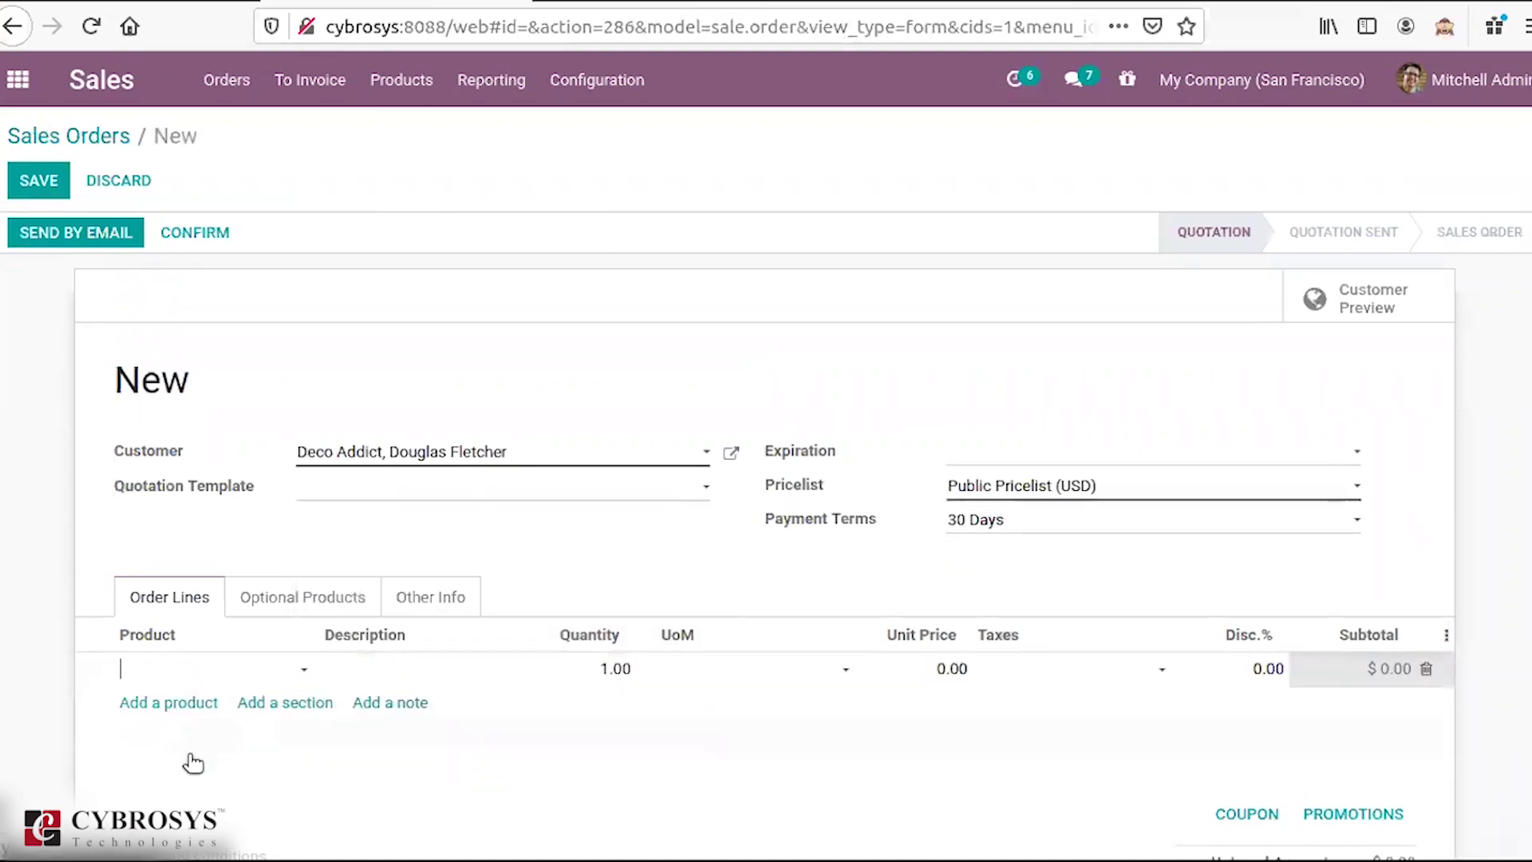
pyautogui.write('shirt')
pyautogui.press('Down')
pyautogui.press('Down')
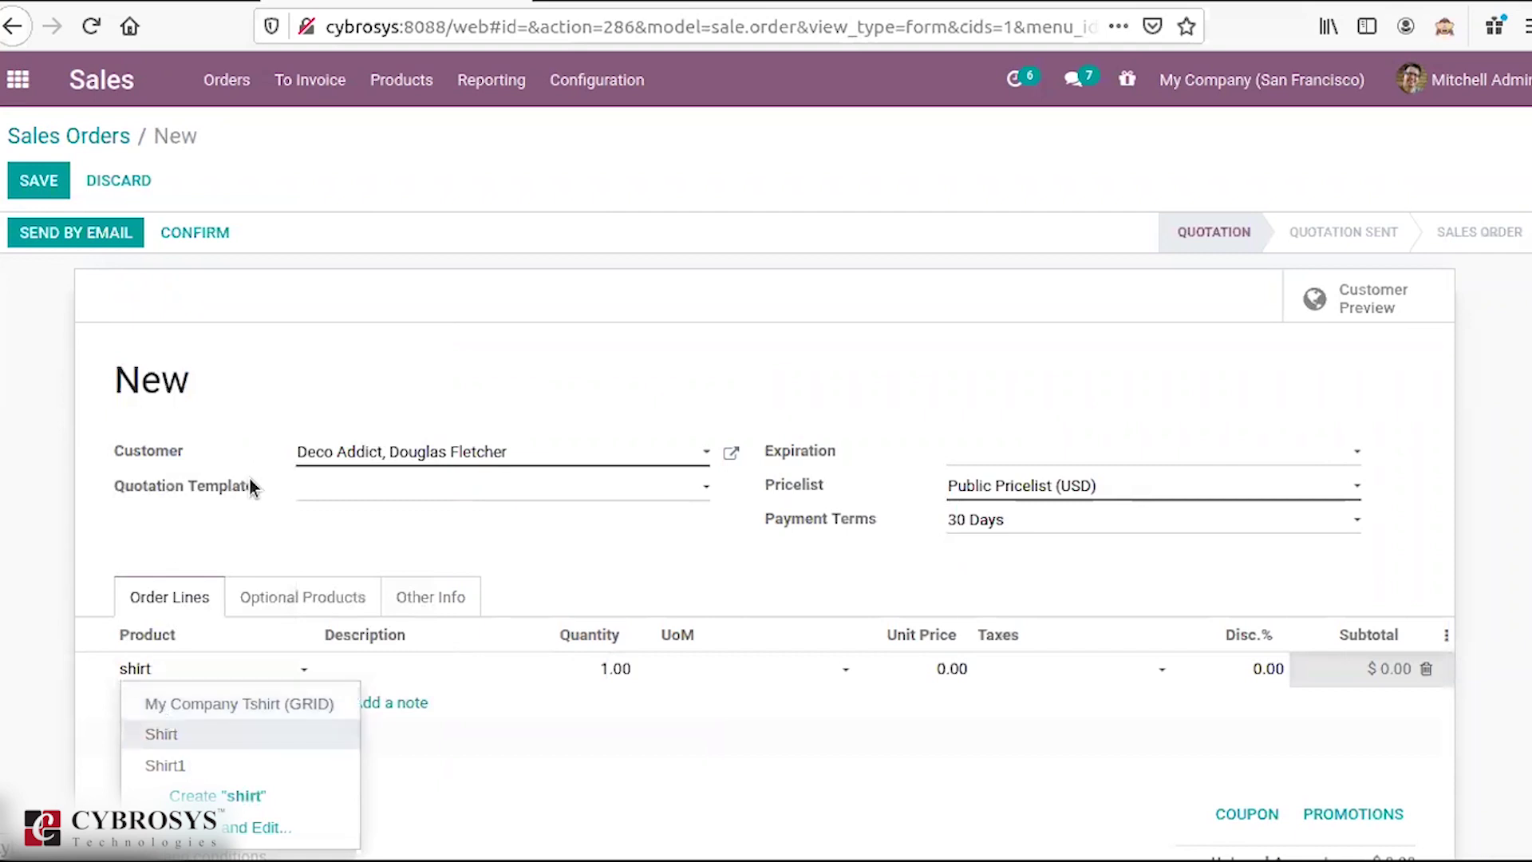
pyautogui.press('Return')
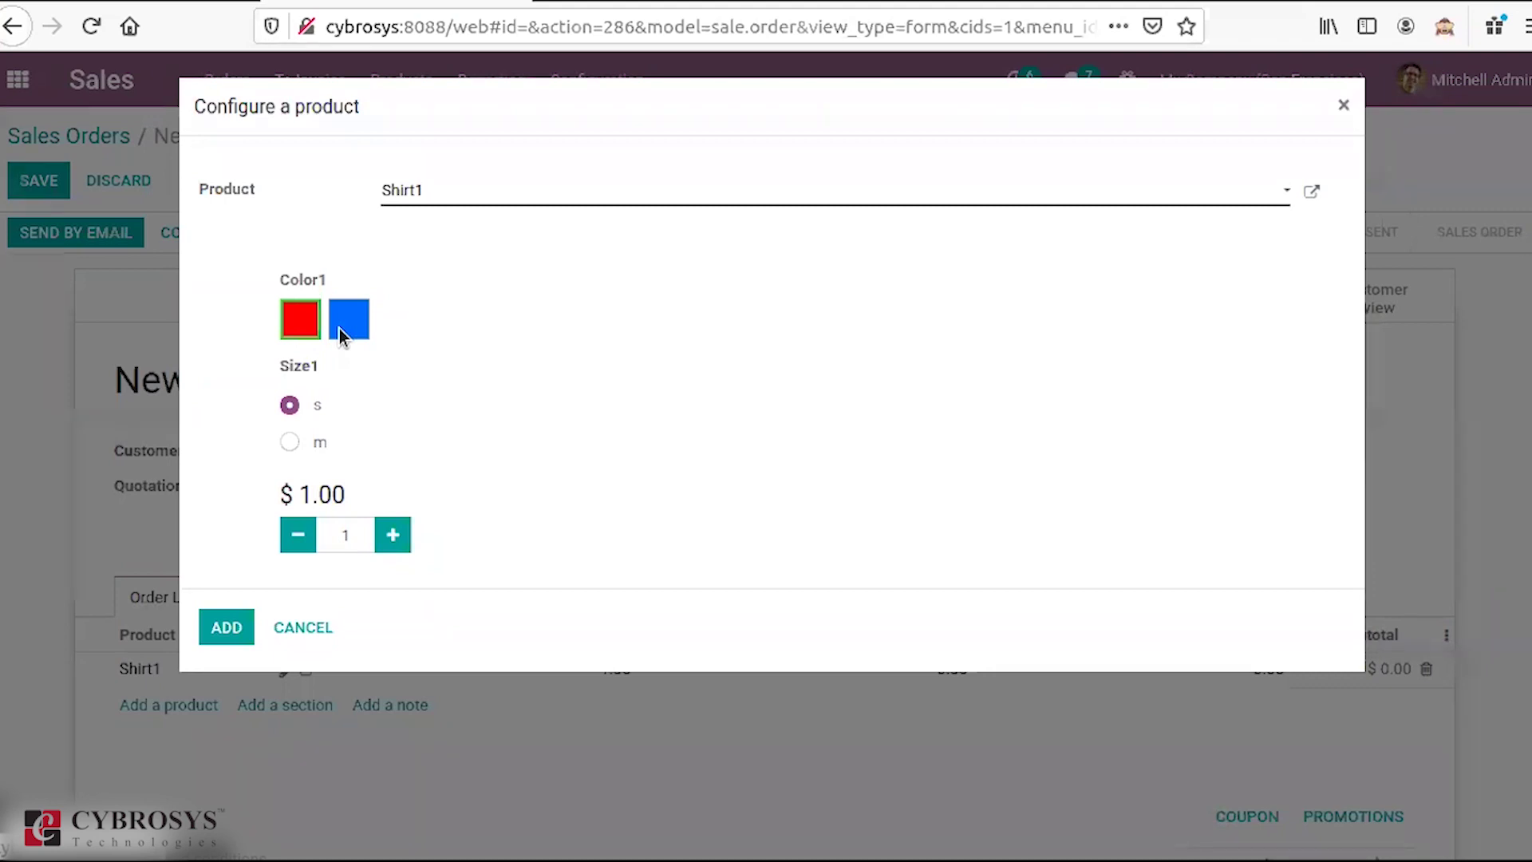
pyautogui.click(289, 443)
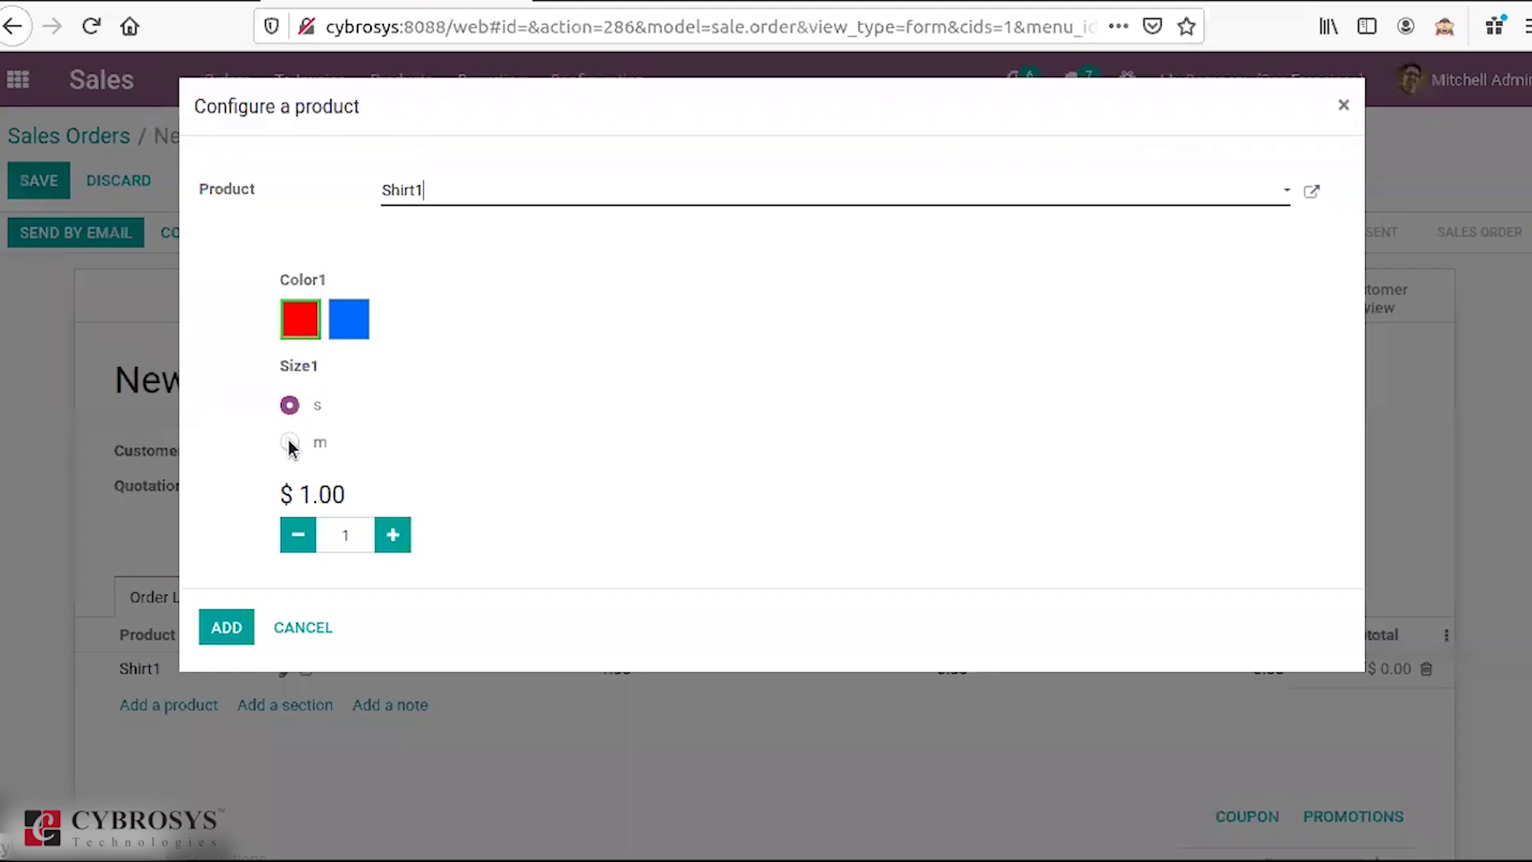
pyautogui.click(392, 535)
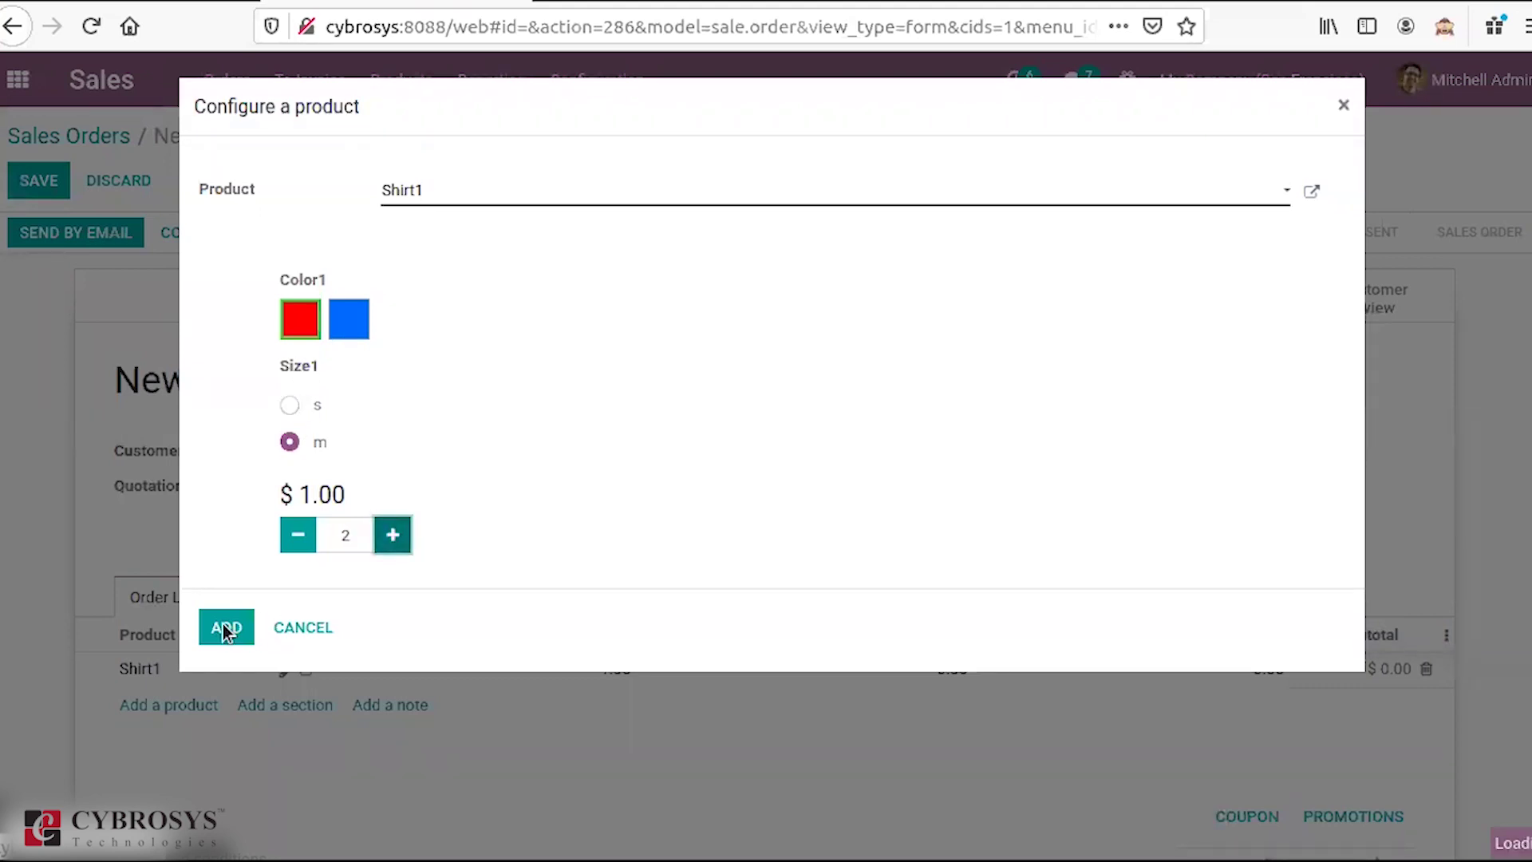
pyautogui.press('Return')
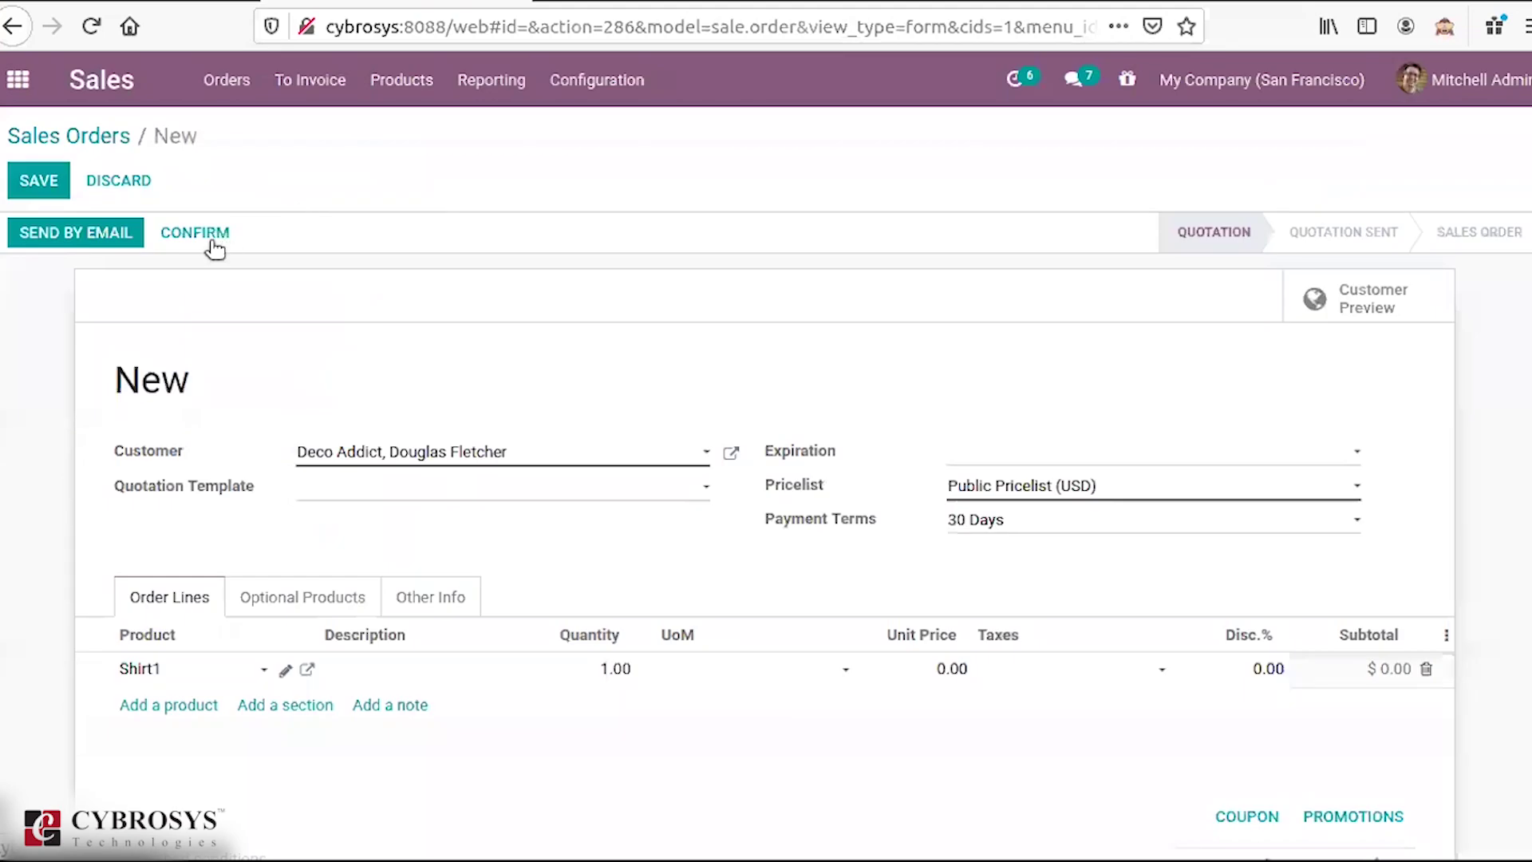
# Step: Discard the unsaved sales order
pyautogui.click(209, 249)
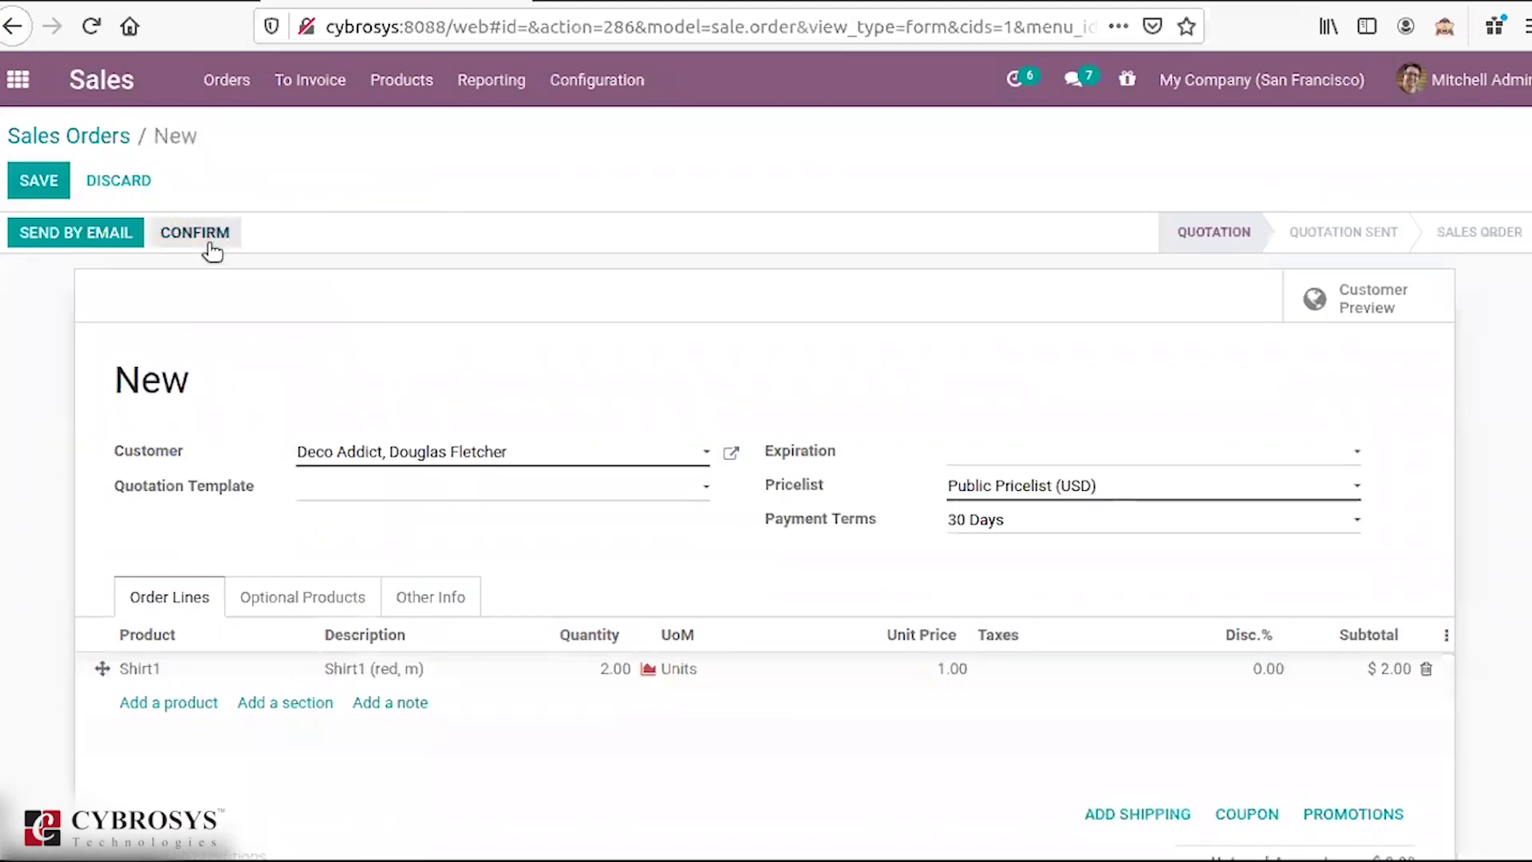
pyautogui.click(136, 184)
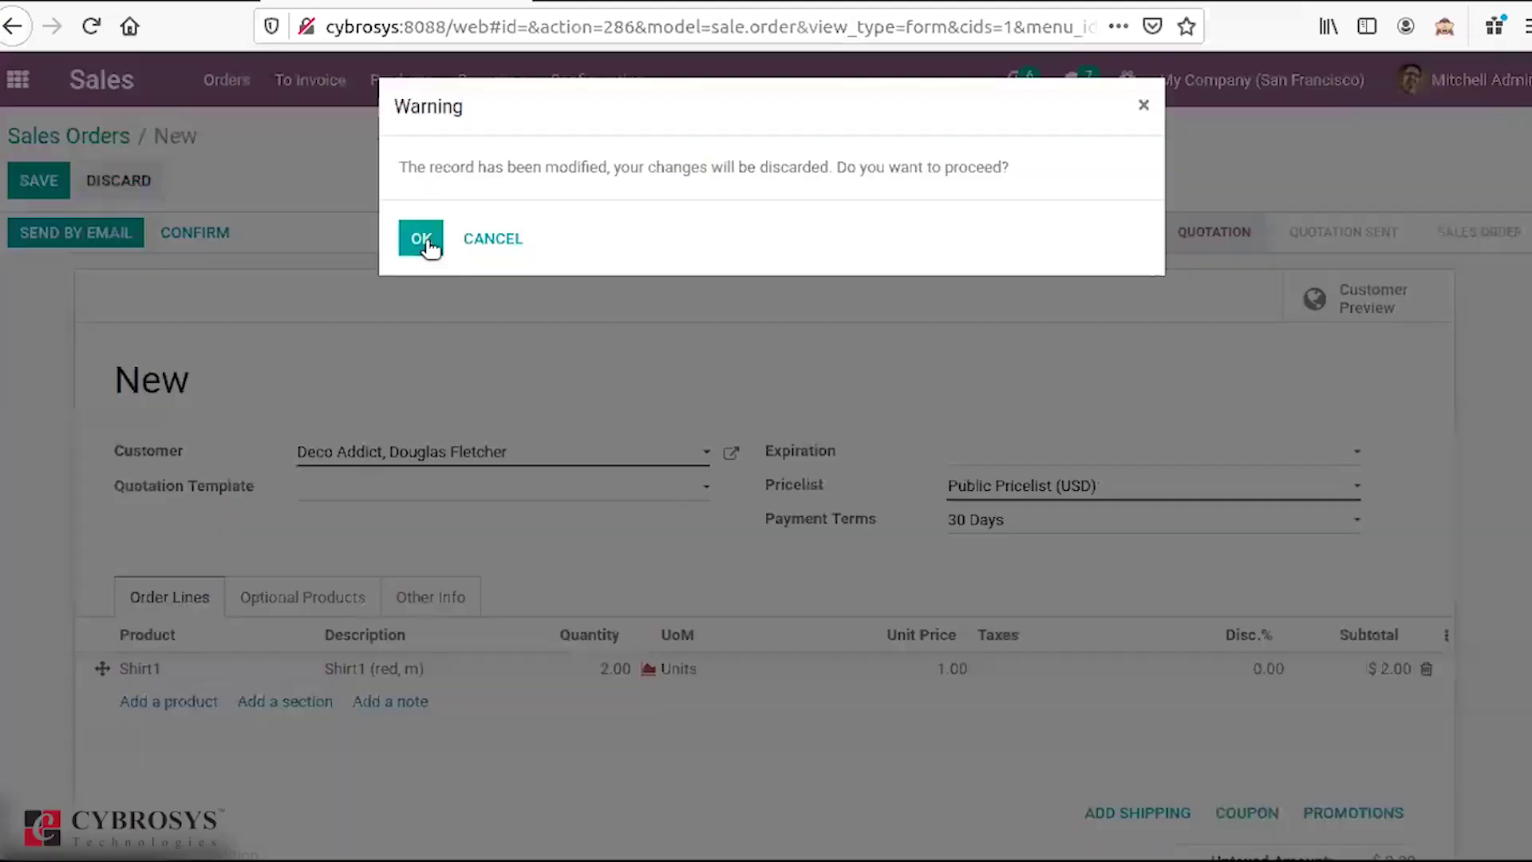
pyautogui.press('Return')
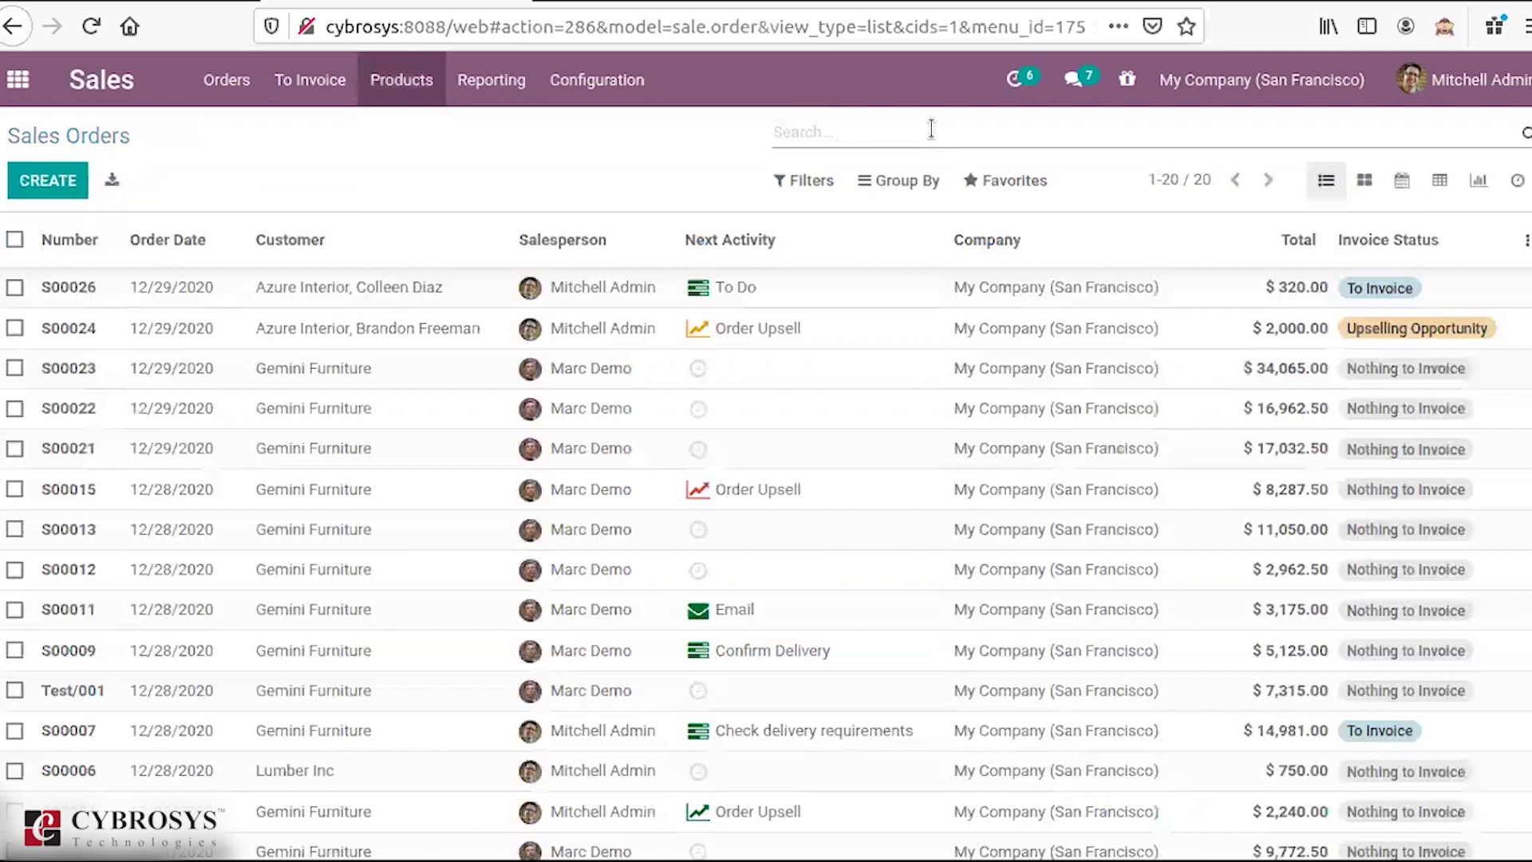
# Step: Search the products for shirt and open Shirt1 to check whether it has variants
pyautogui.write('shirt')
pyautogui.press('Return')
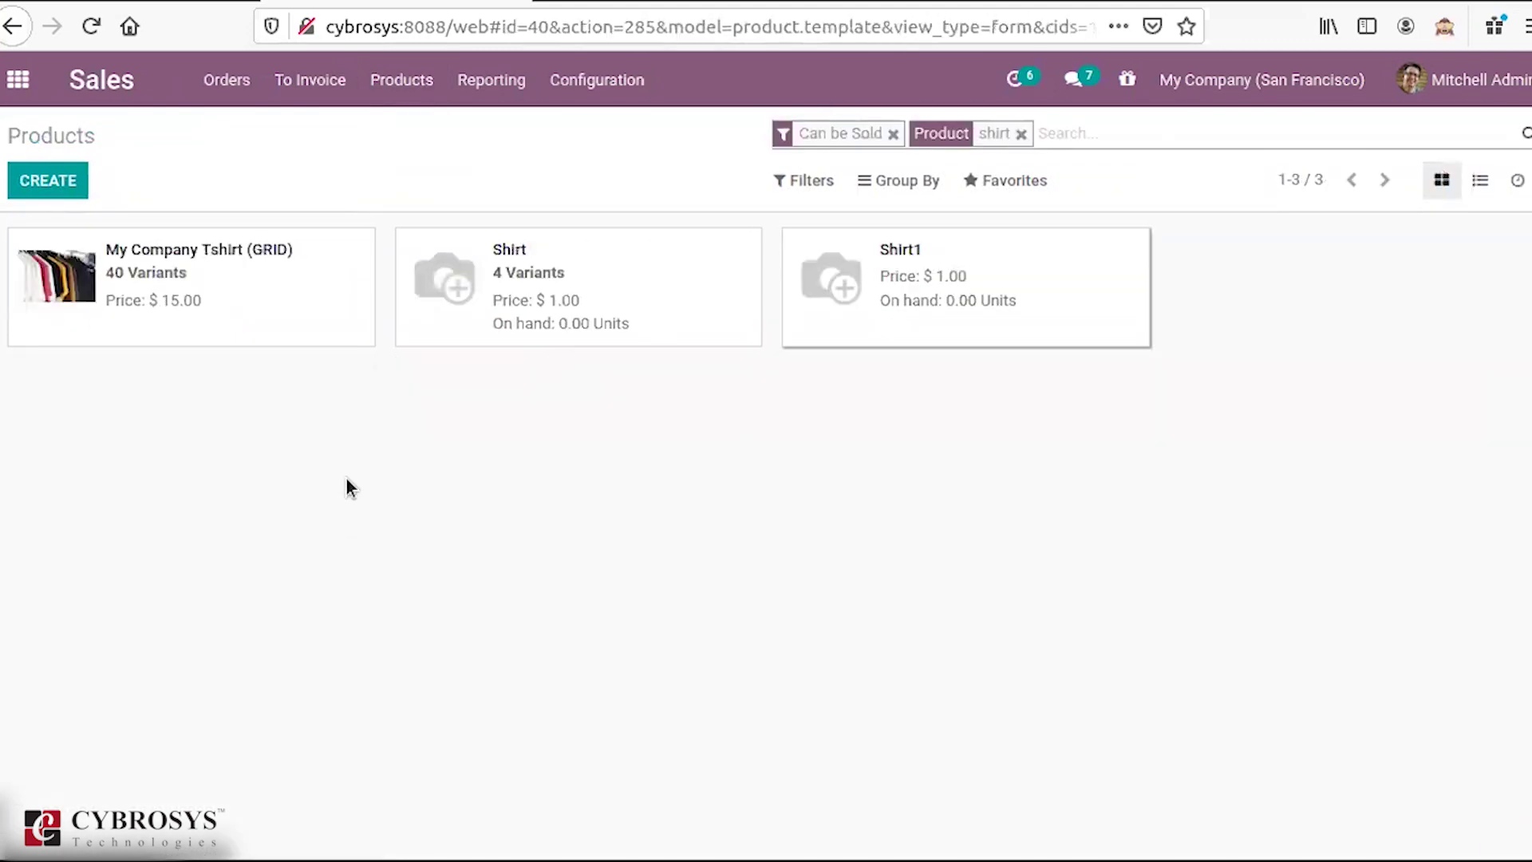
pyautogui.click(330, 509)
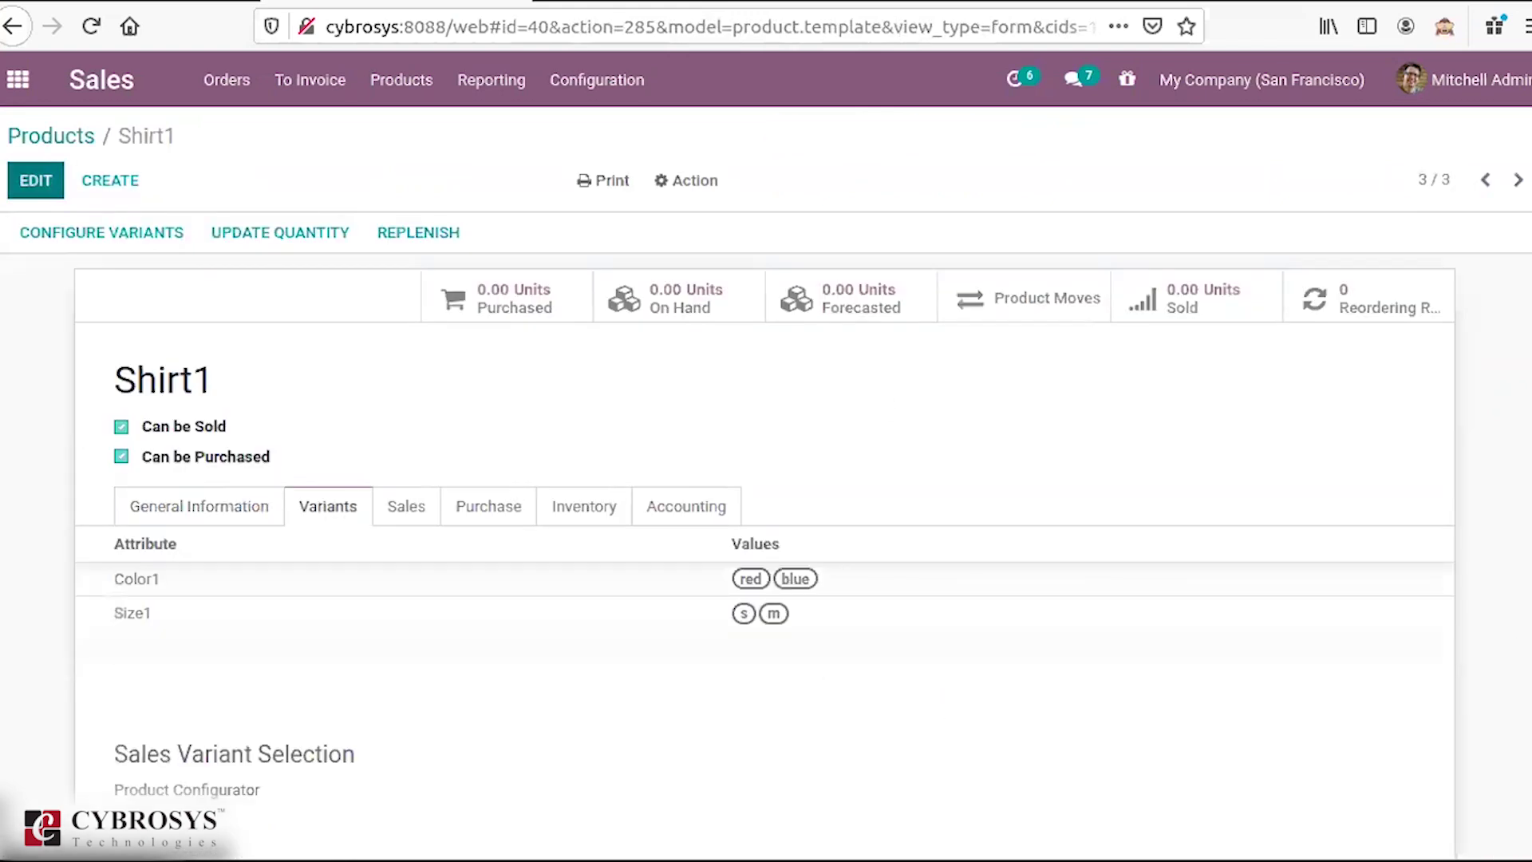
# Step: Set Shirt1's sales variant selection to Order Grid Entry and save the product
pyautogui.click(147, 616)
pyautogui.scroll(-5, 124, 645)
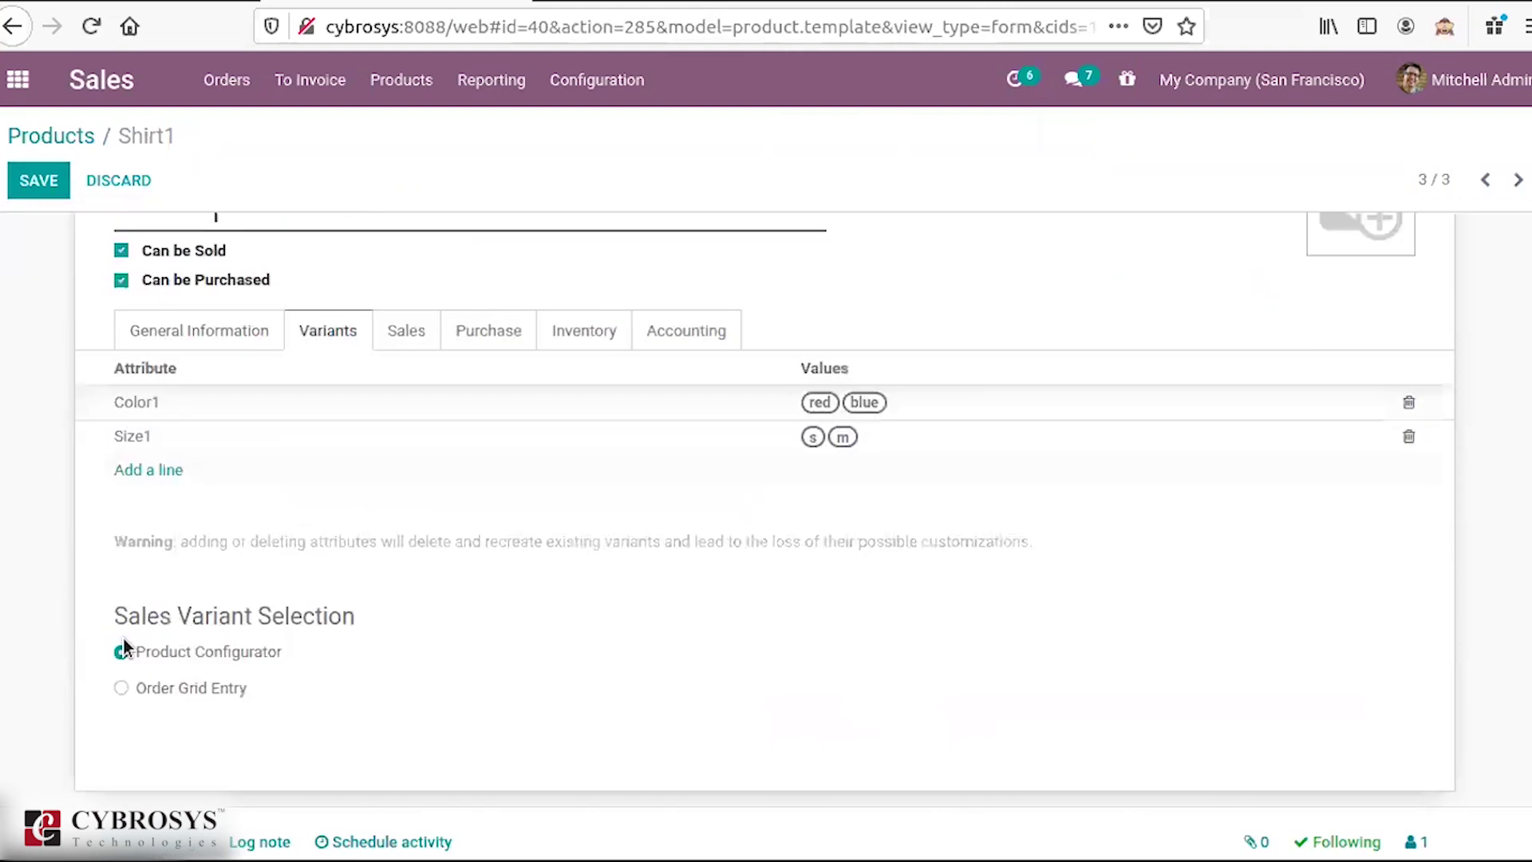
pyautogui.click(121, 637)
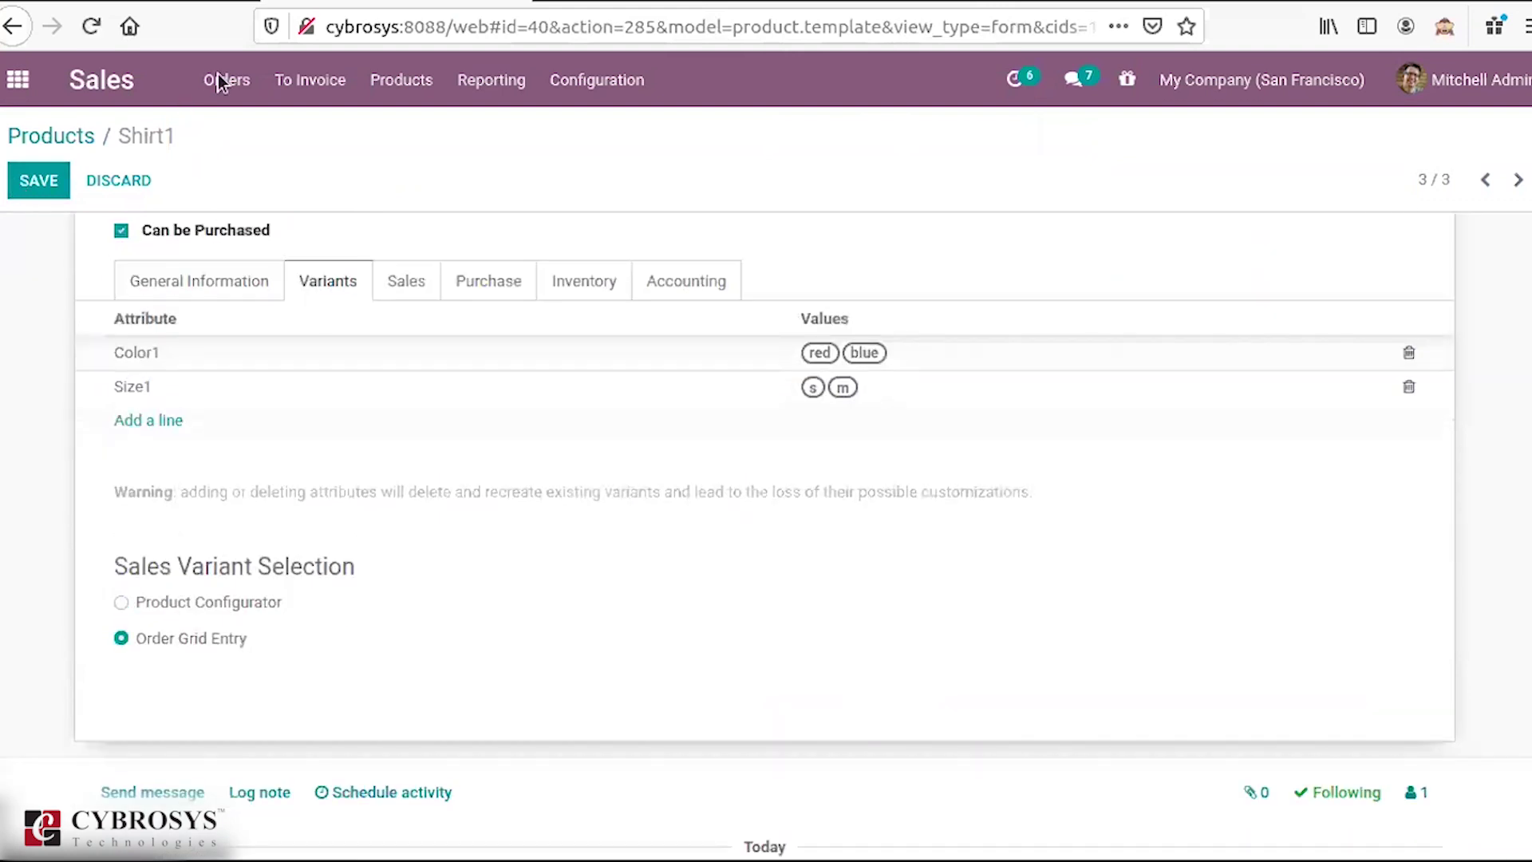
pyautogui.hotkey('alt', 's')
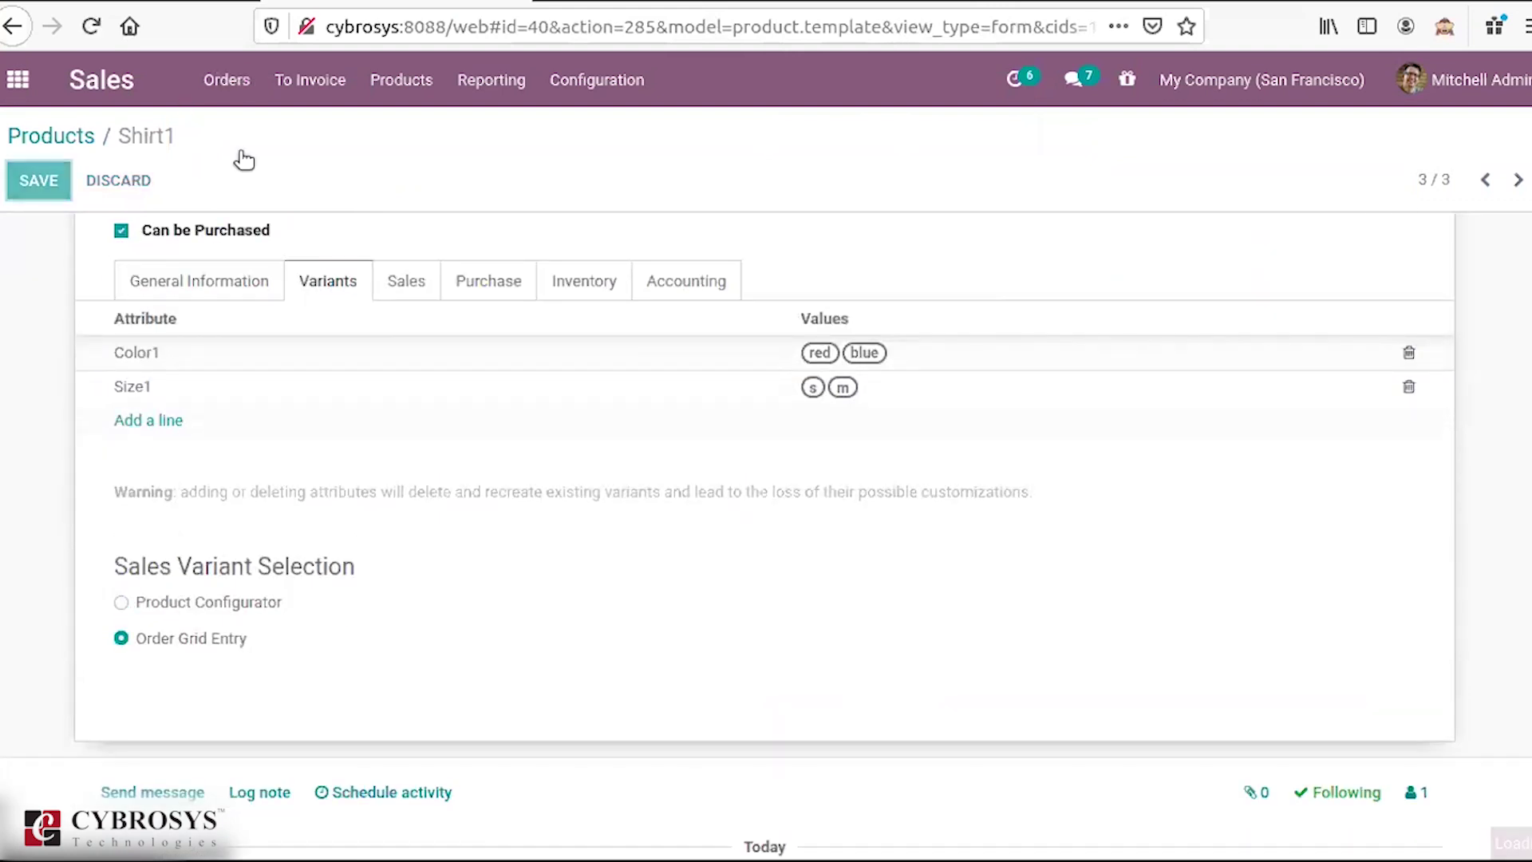
# Step: Start a new sales order, add Shirt1 to view its variant quantity grid, and close the grid without entering quantities
pyautogui.click(227, 80)
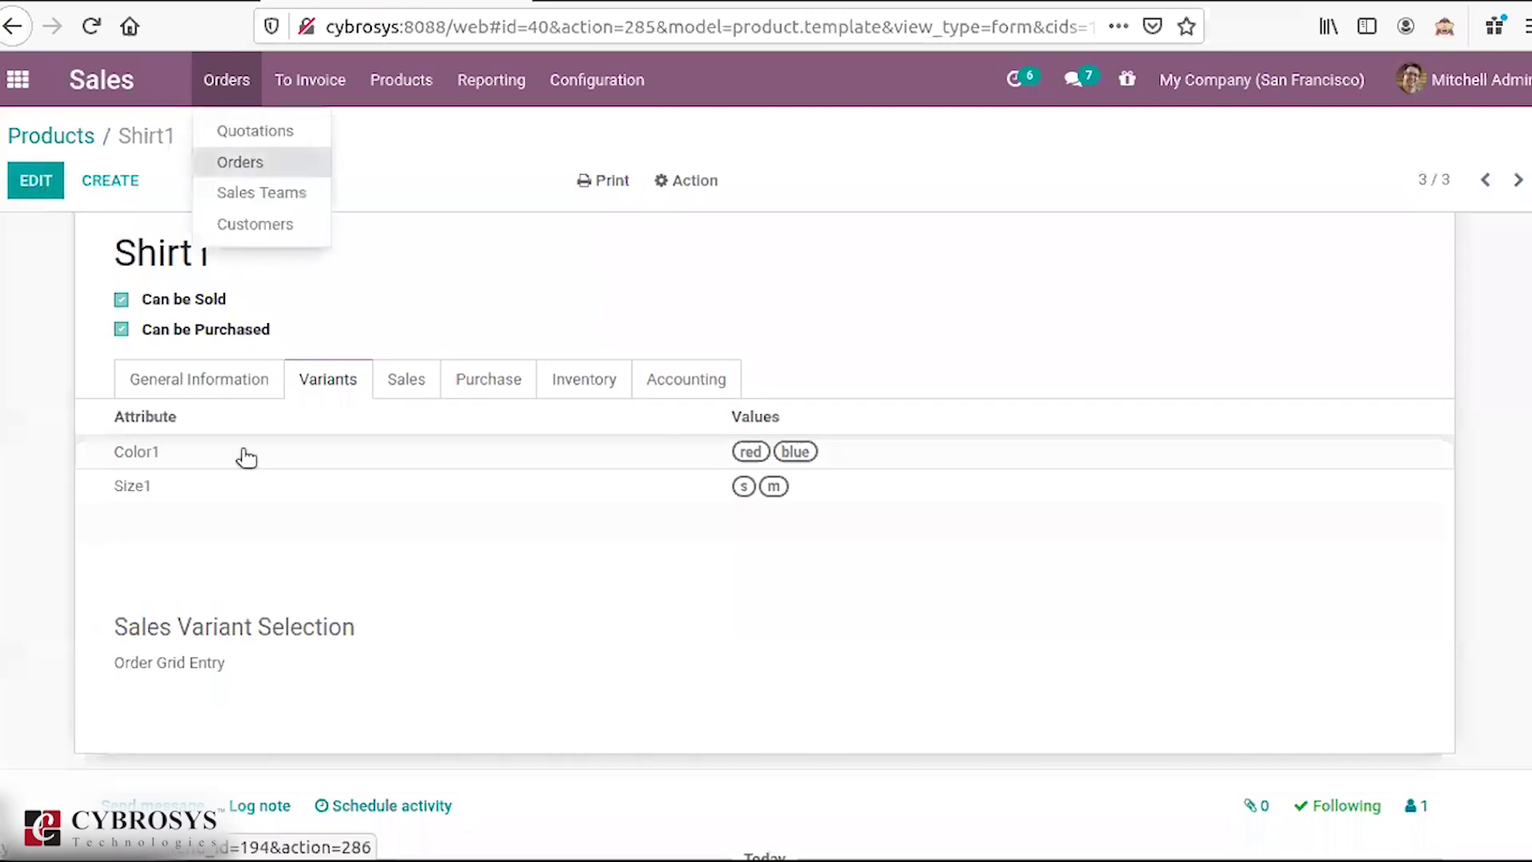
pyautogui.click(239, 161)
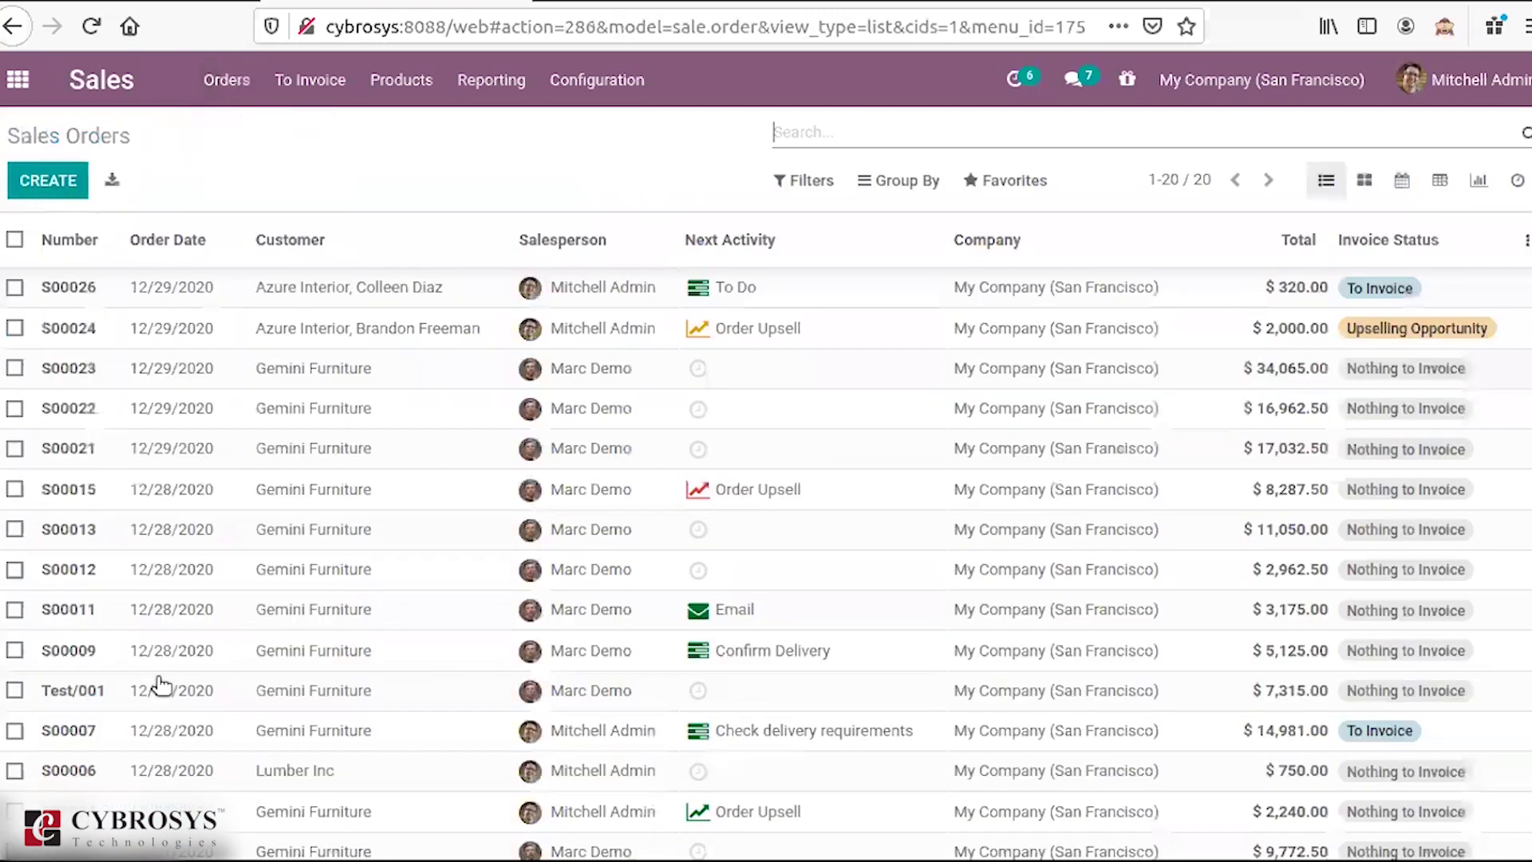
pyautogui.hotkey('alt', 'c')
pyautogui.click(164, 675)
pyautogui.write('shi')
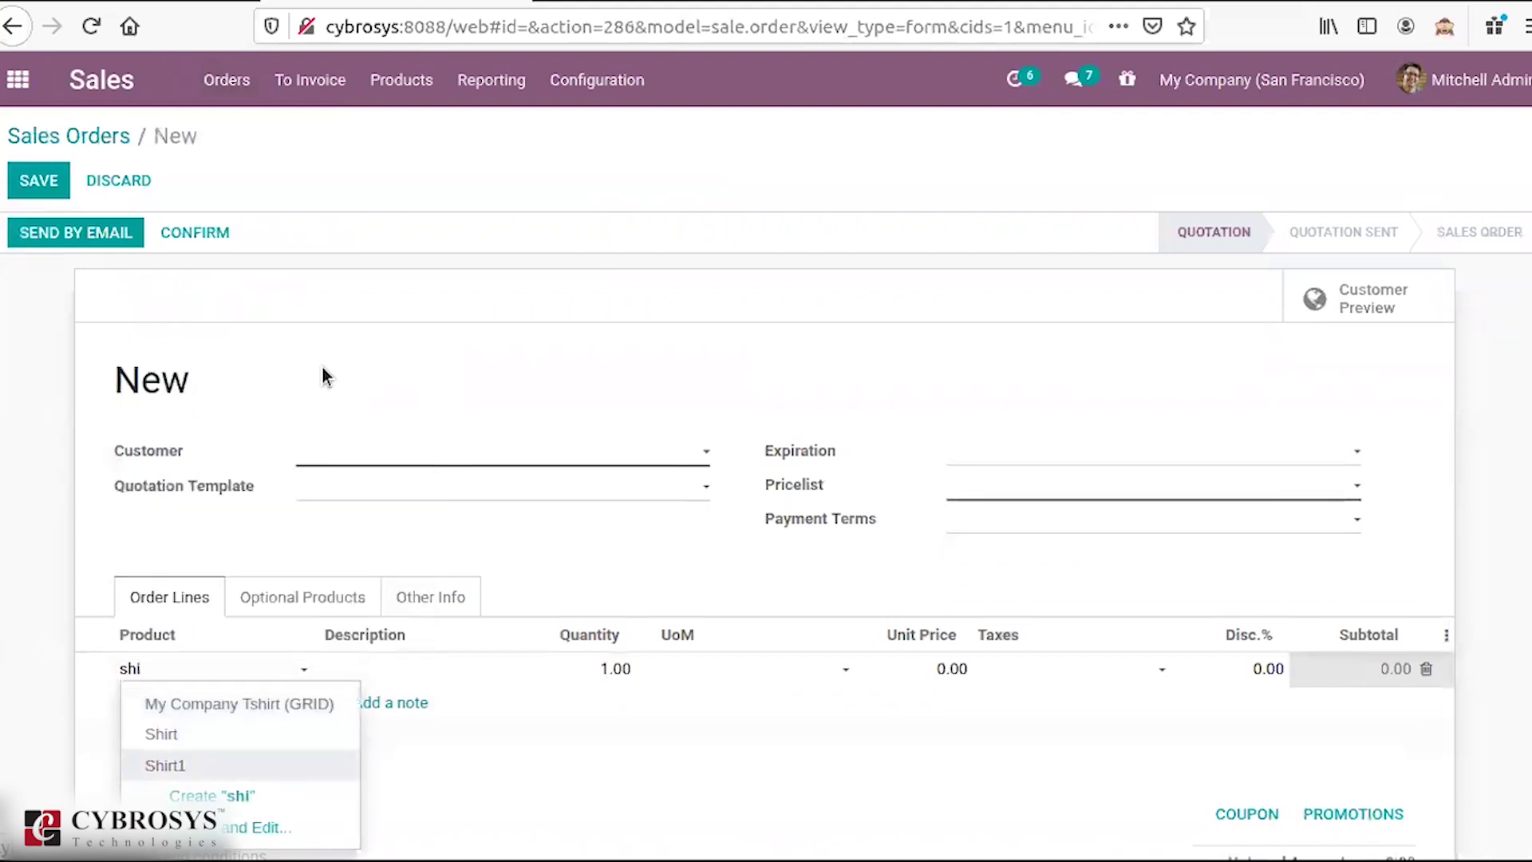
pyautogui.click(396, 289)
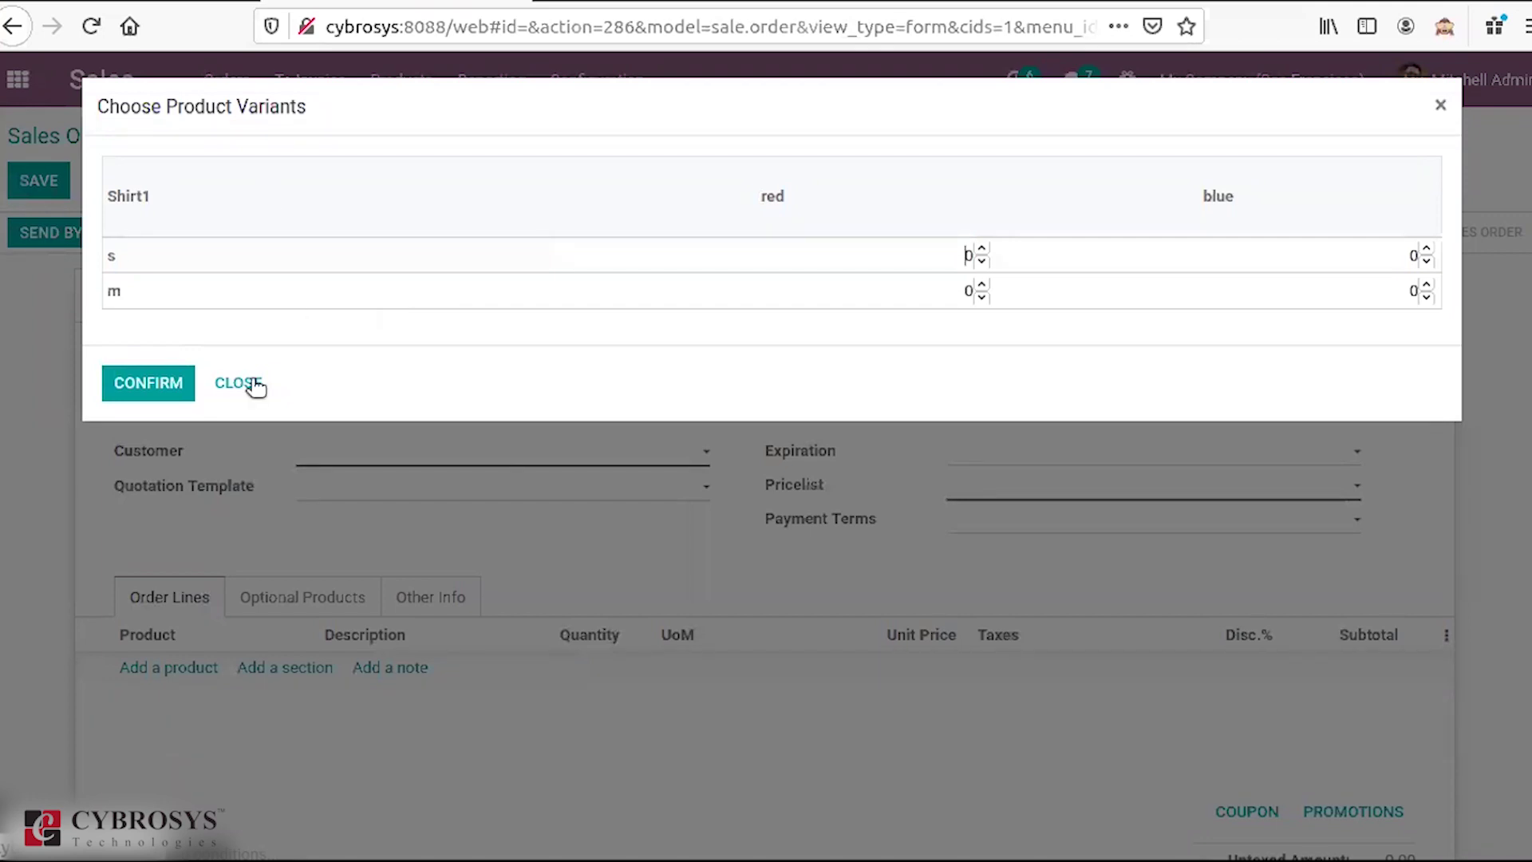
pyautogui.press('Escape')
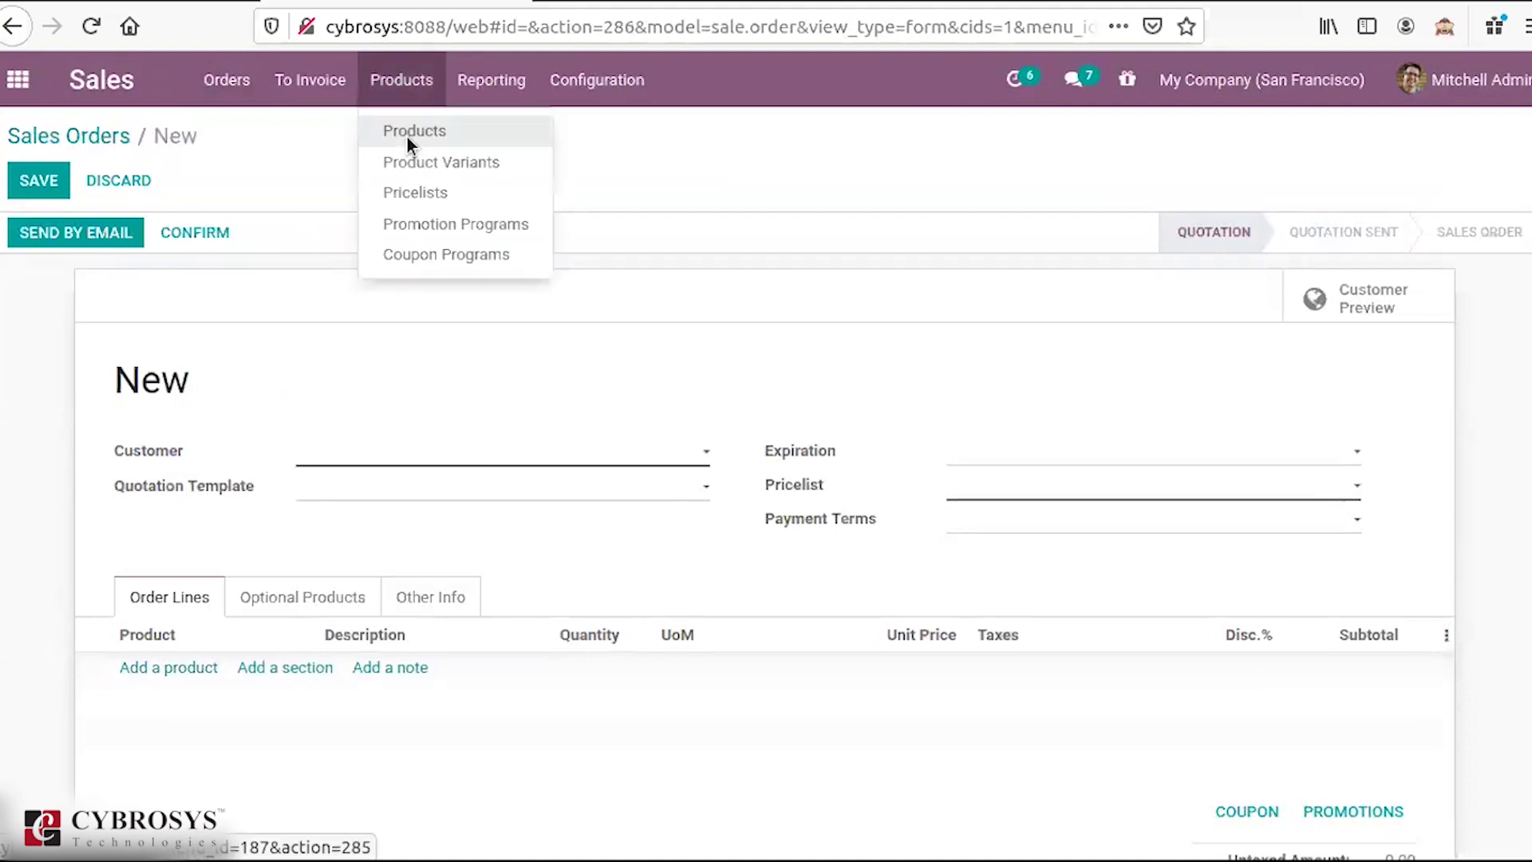
# Step: Discard the unsaved sales order and search the product variants for shirt
pyautogui.click(407, 136)
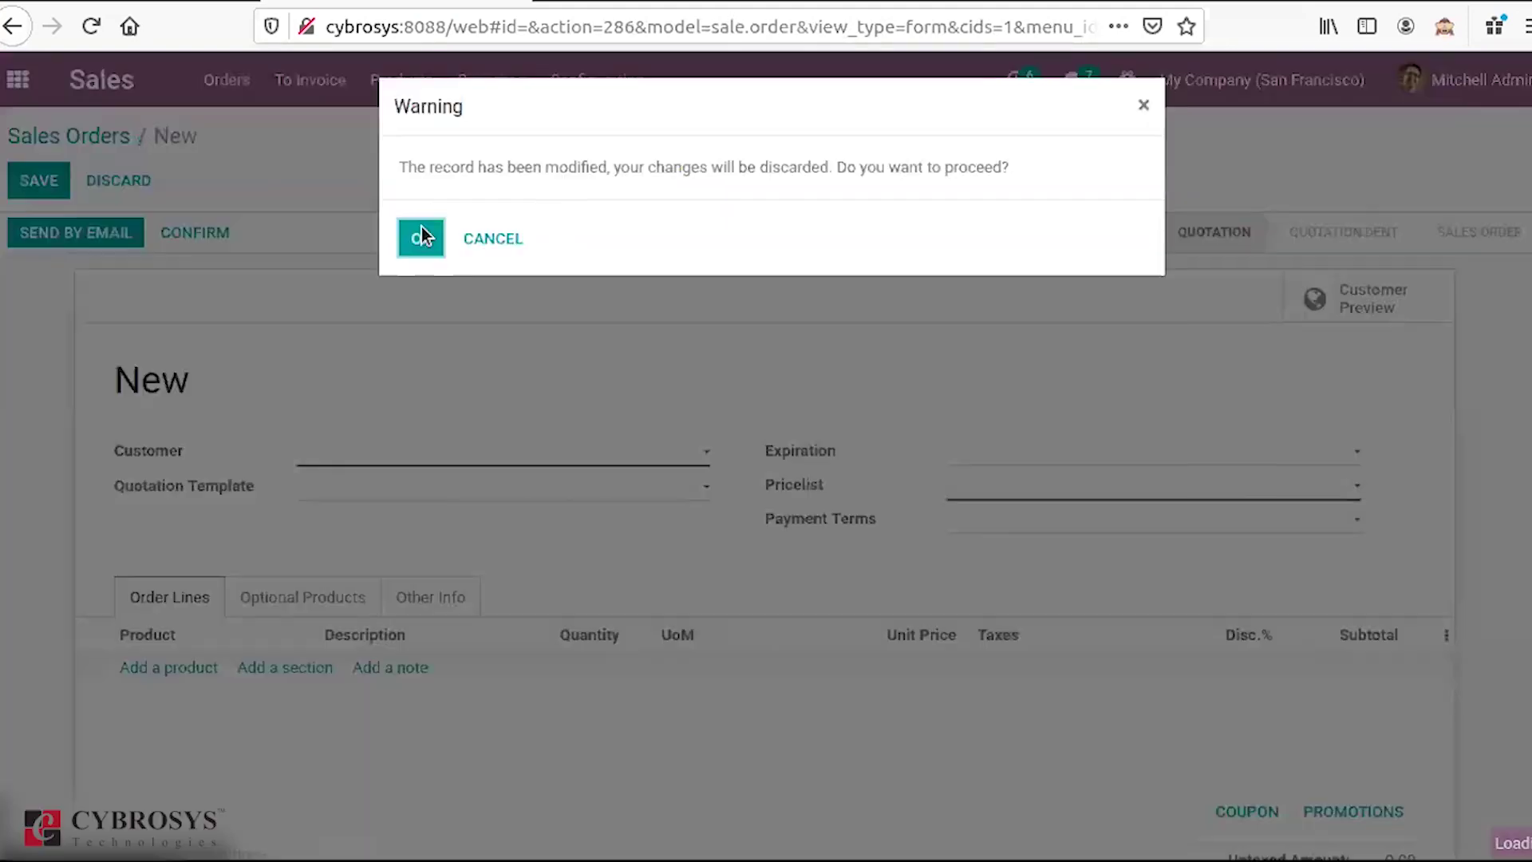
pyautogui.click(421, 236)
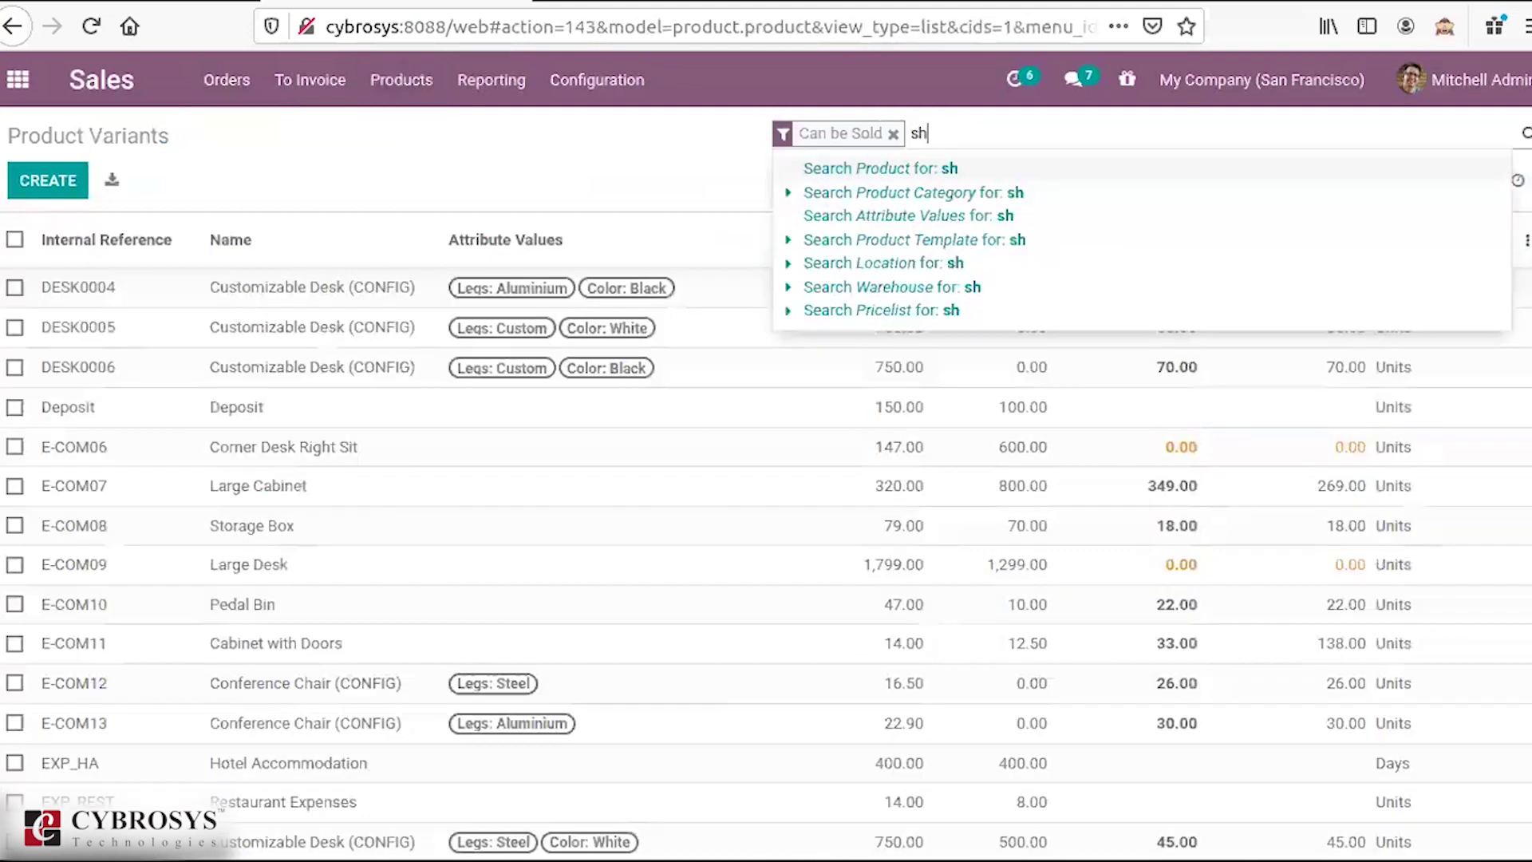
pyautogui.write('irt')
pyautogui.press('Return')
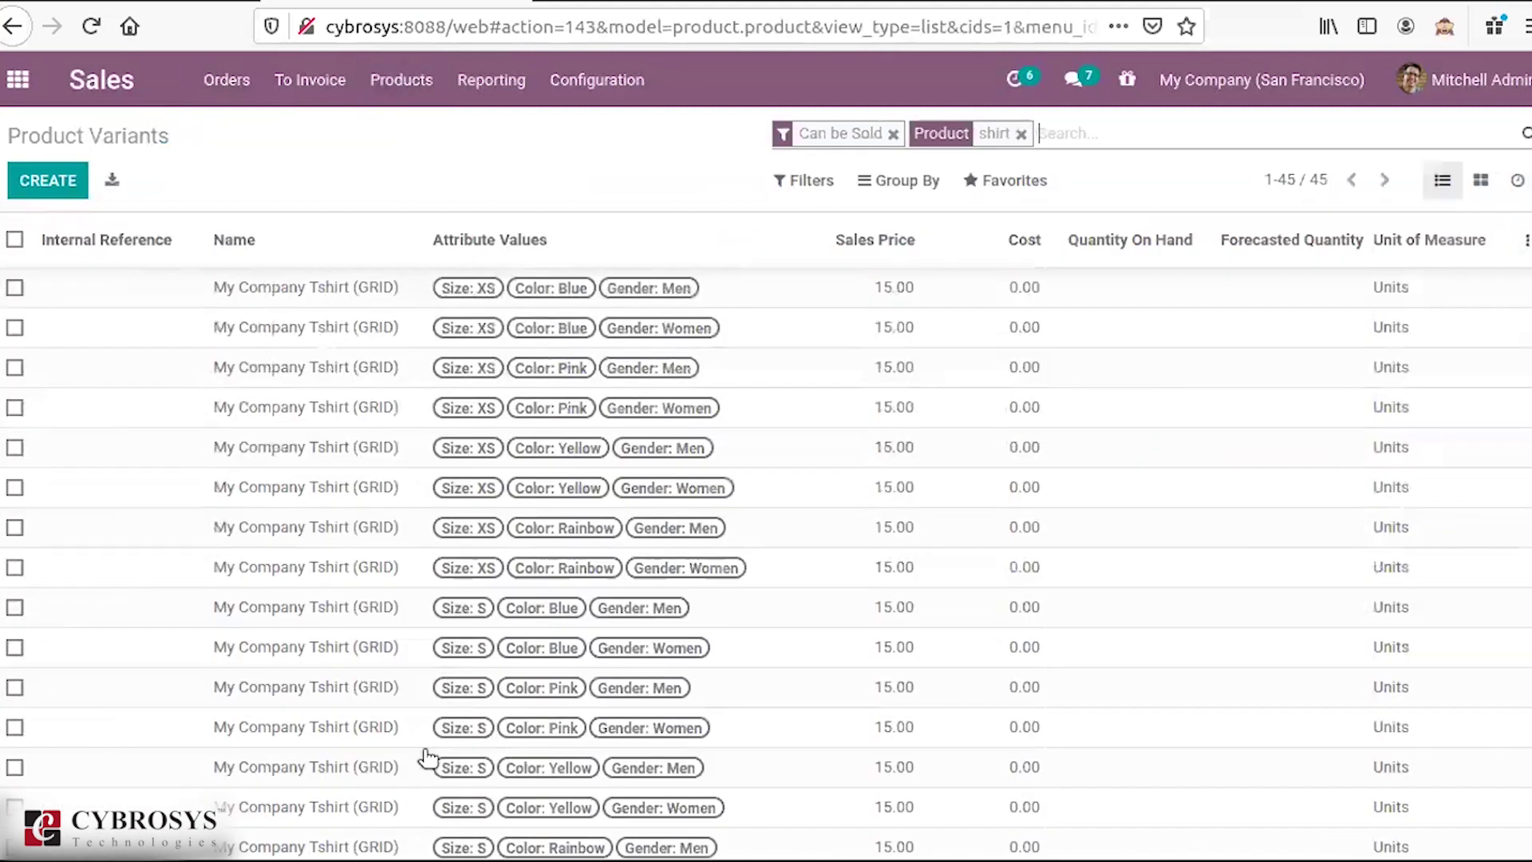
pyautogui.scroll(-10, 241, 691)
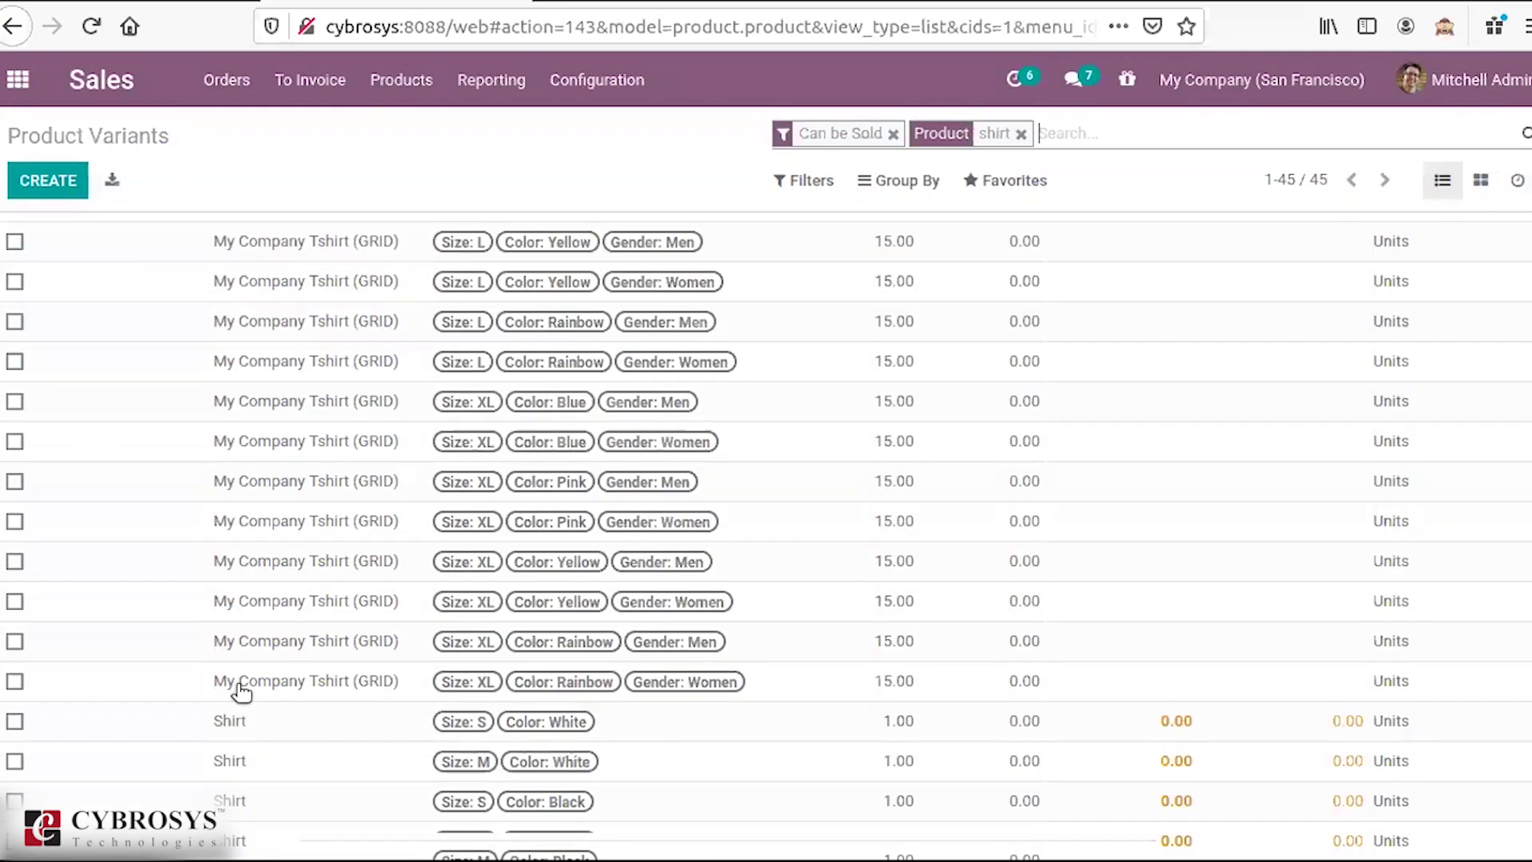
pyautogui.click(316, 536)
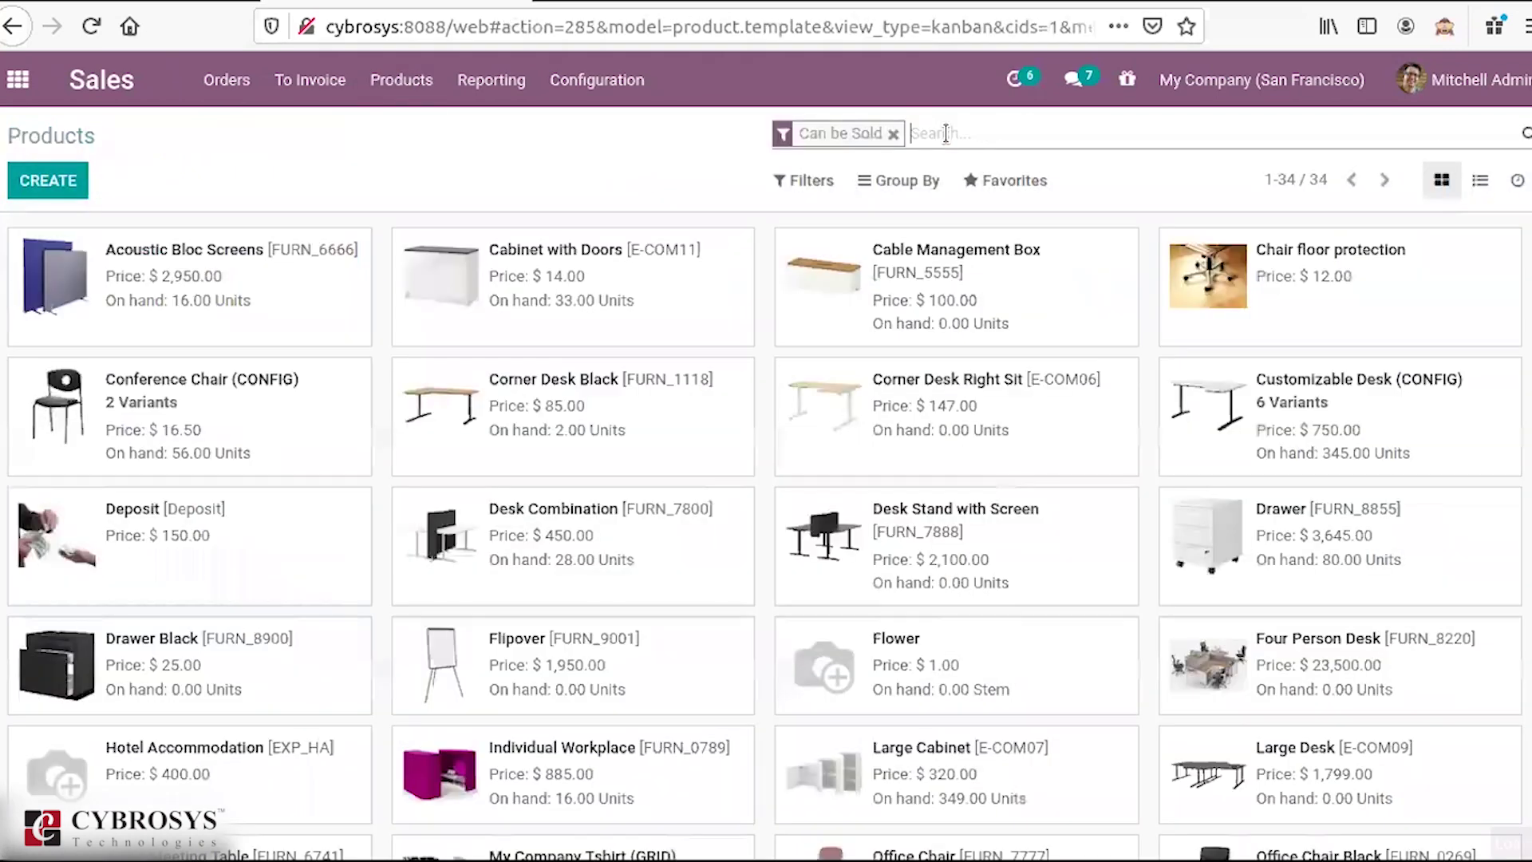
# Step: Search the products for shirt, open Shirt, and inspect its variants, including the white size S variant
pyautogui.write('shirt')
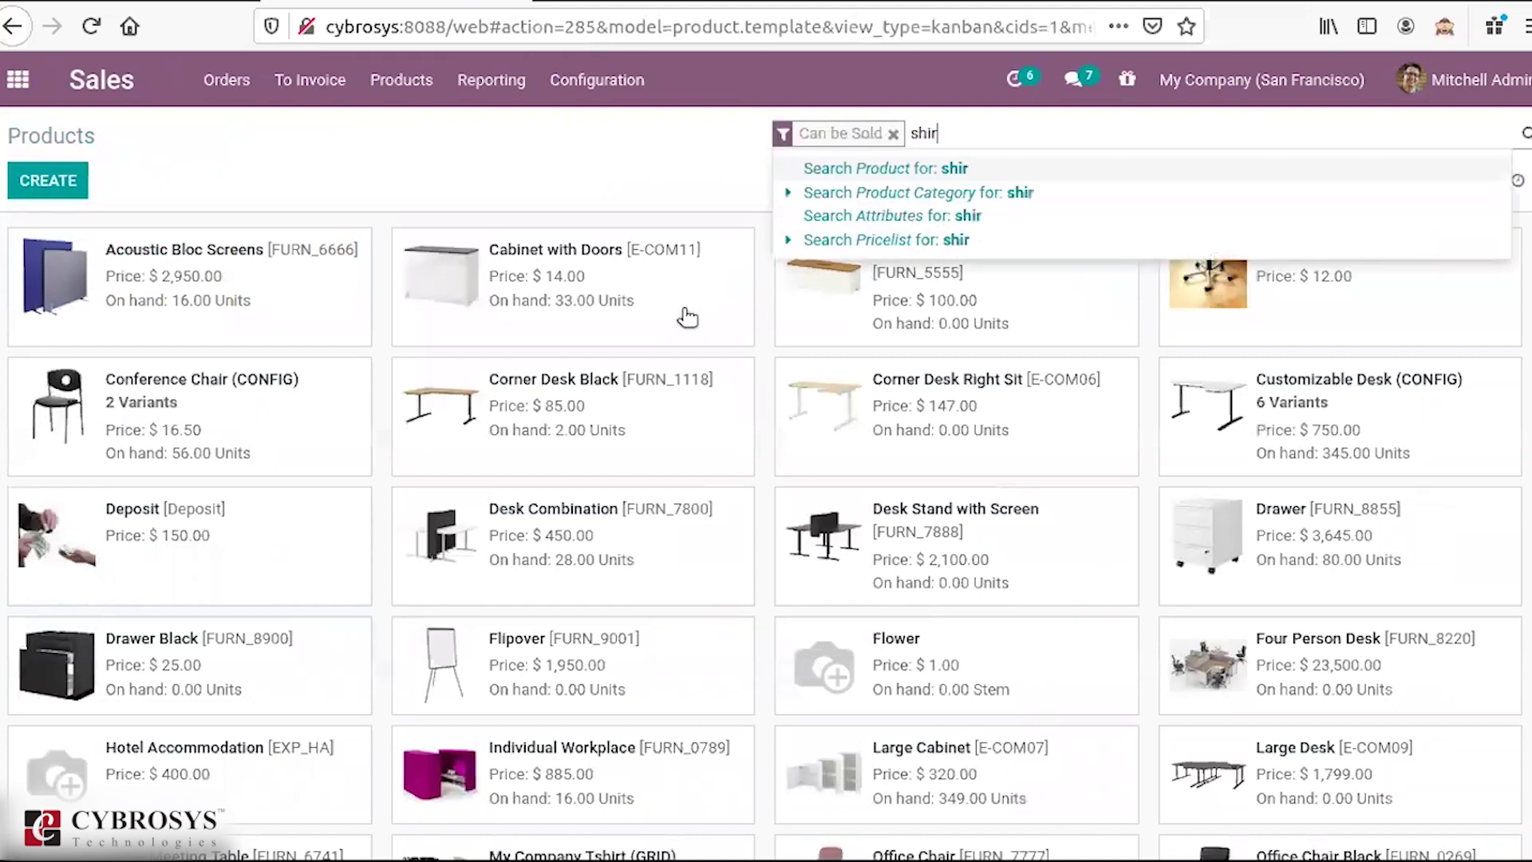
pyautogui.press('Return')
pyautogui.click(317, 314)
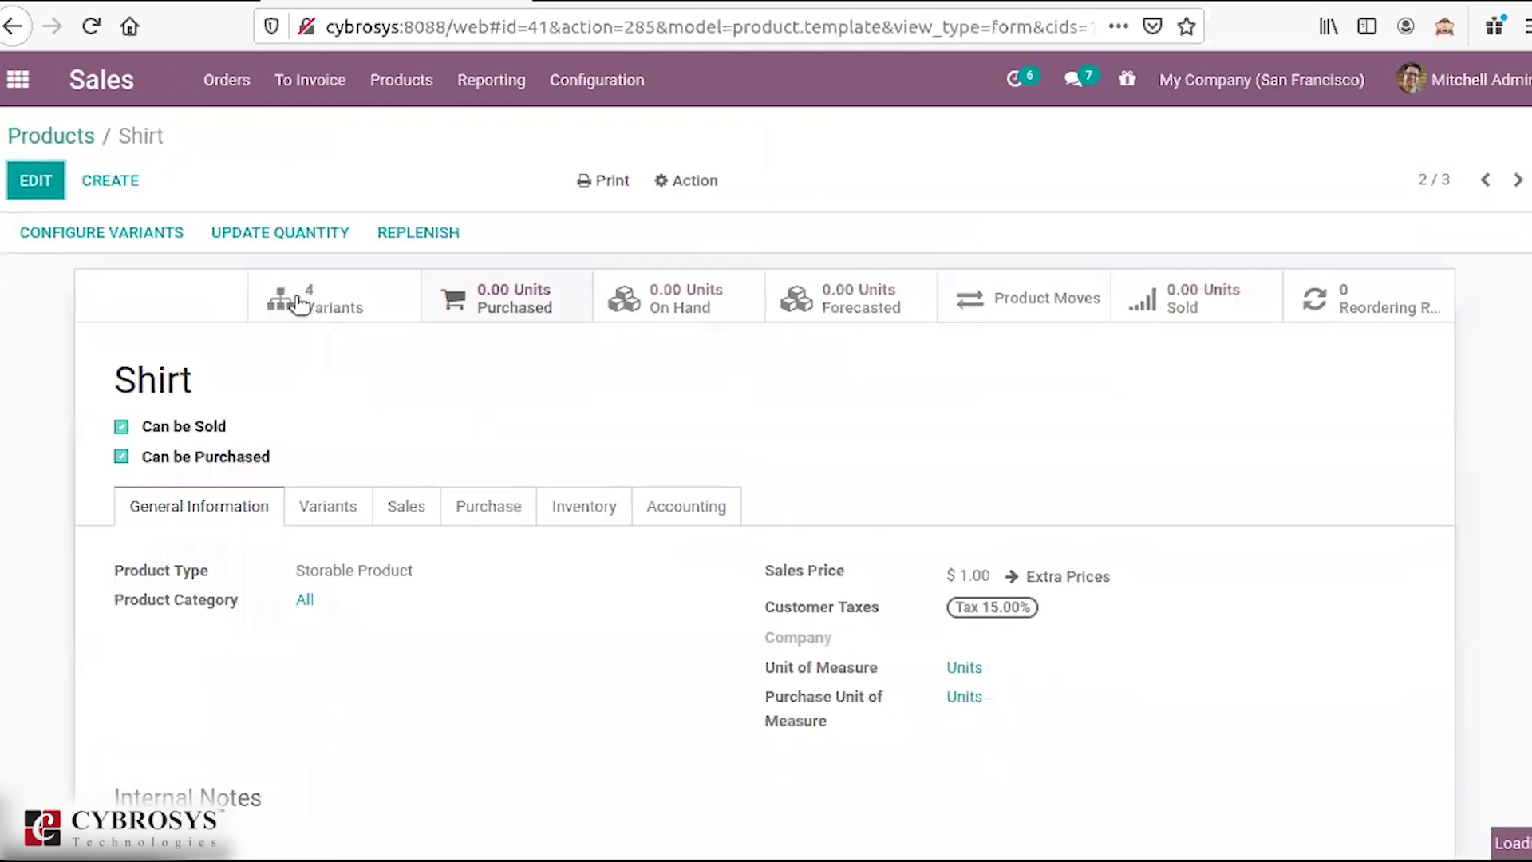
pyautogui.click(275, 301)
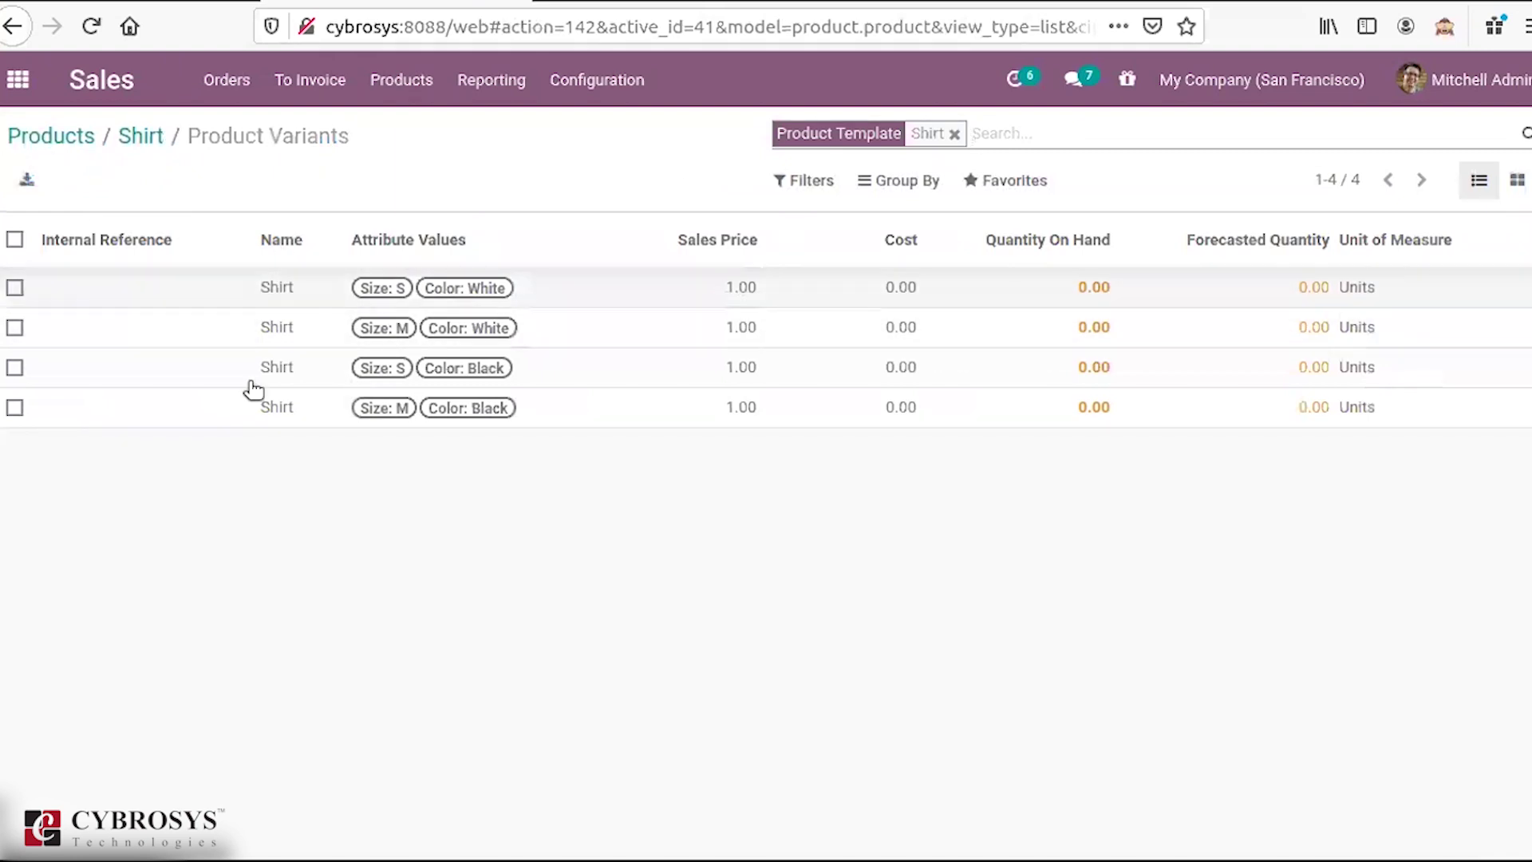
pyautogui.click(467, 289)
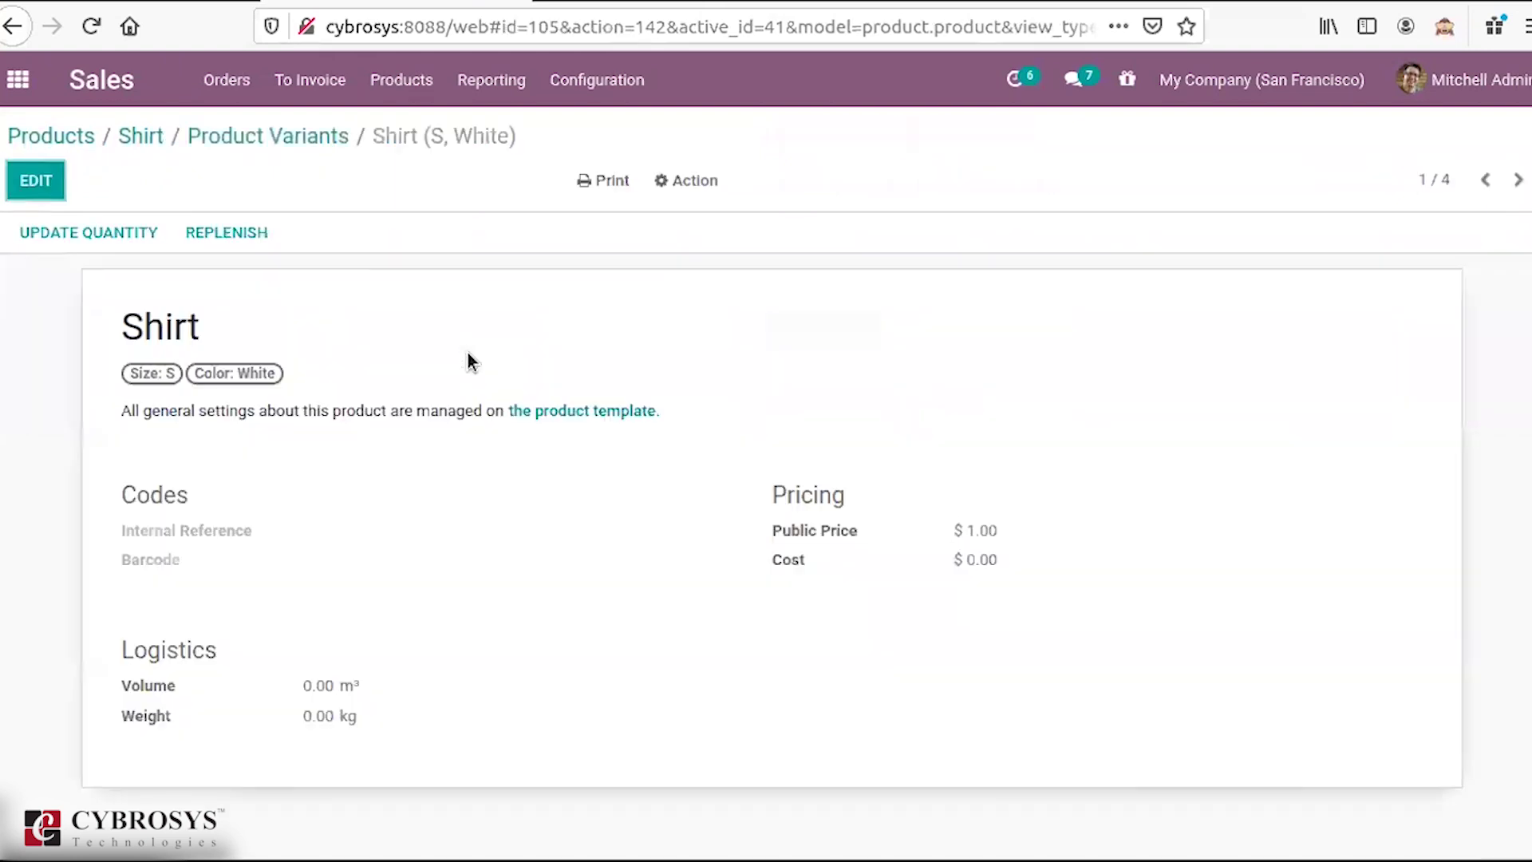
pyautogui.click(130, 142)
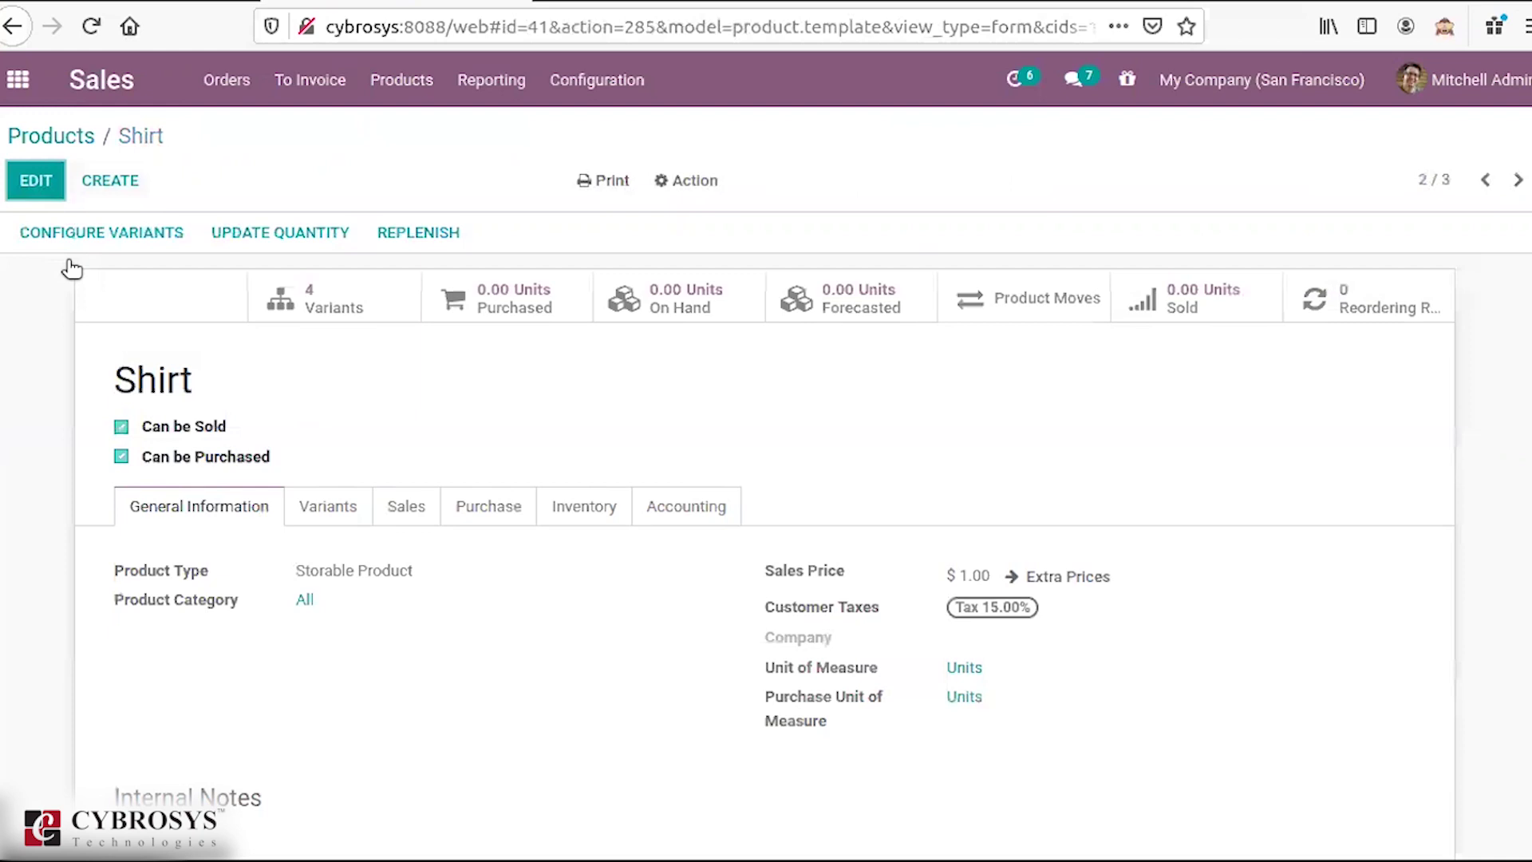
# Step: Open the variant configuration of Shirt and examine the extra price and exclusion fields of the size S value
pyautogui.click(169, 233)
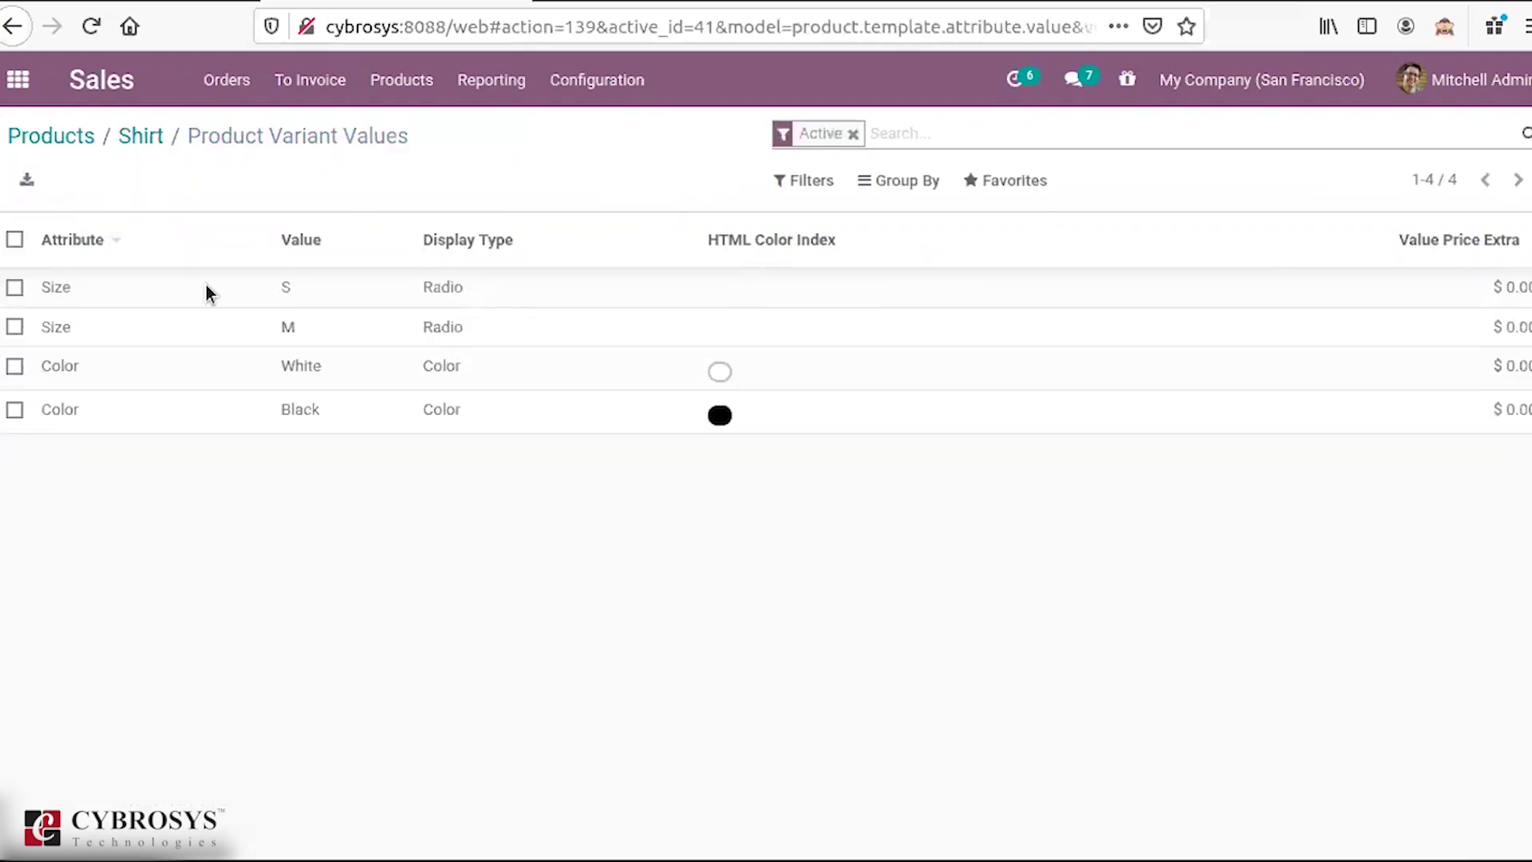
pyautogui.click(56, 287)
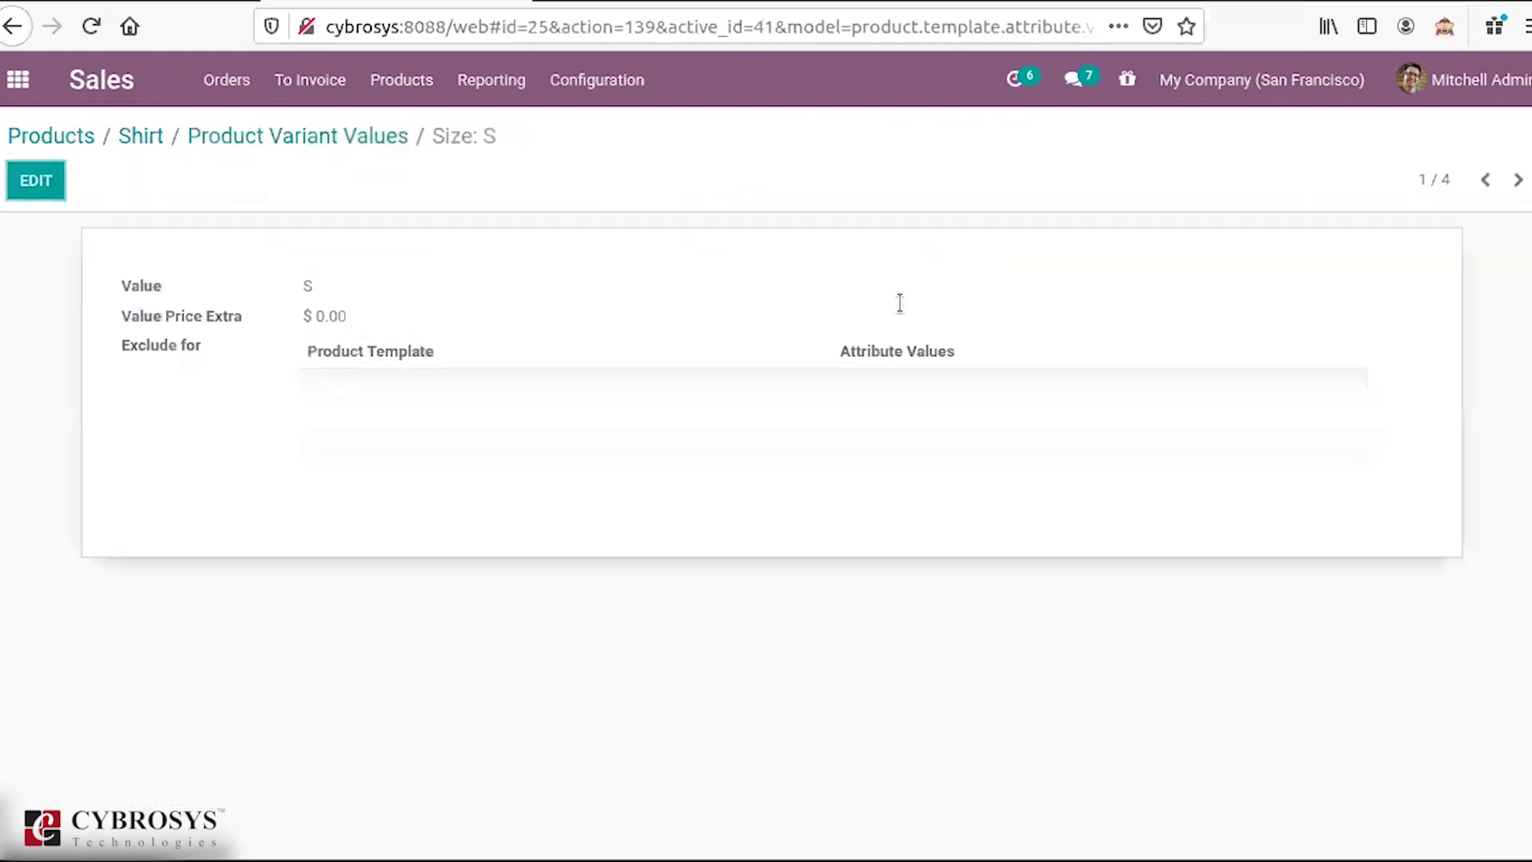
pyautogui.click(586, 308)
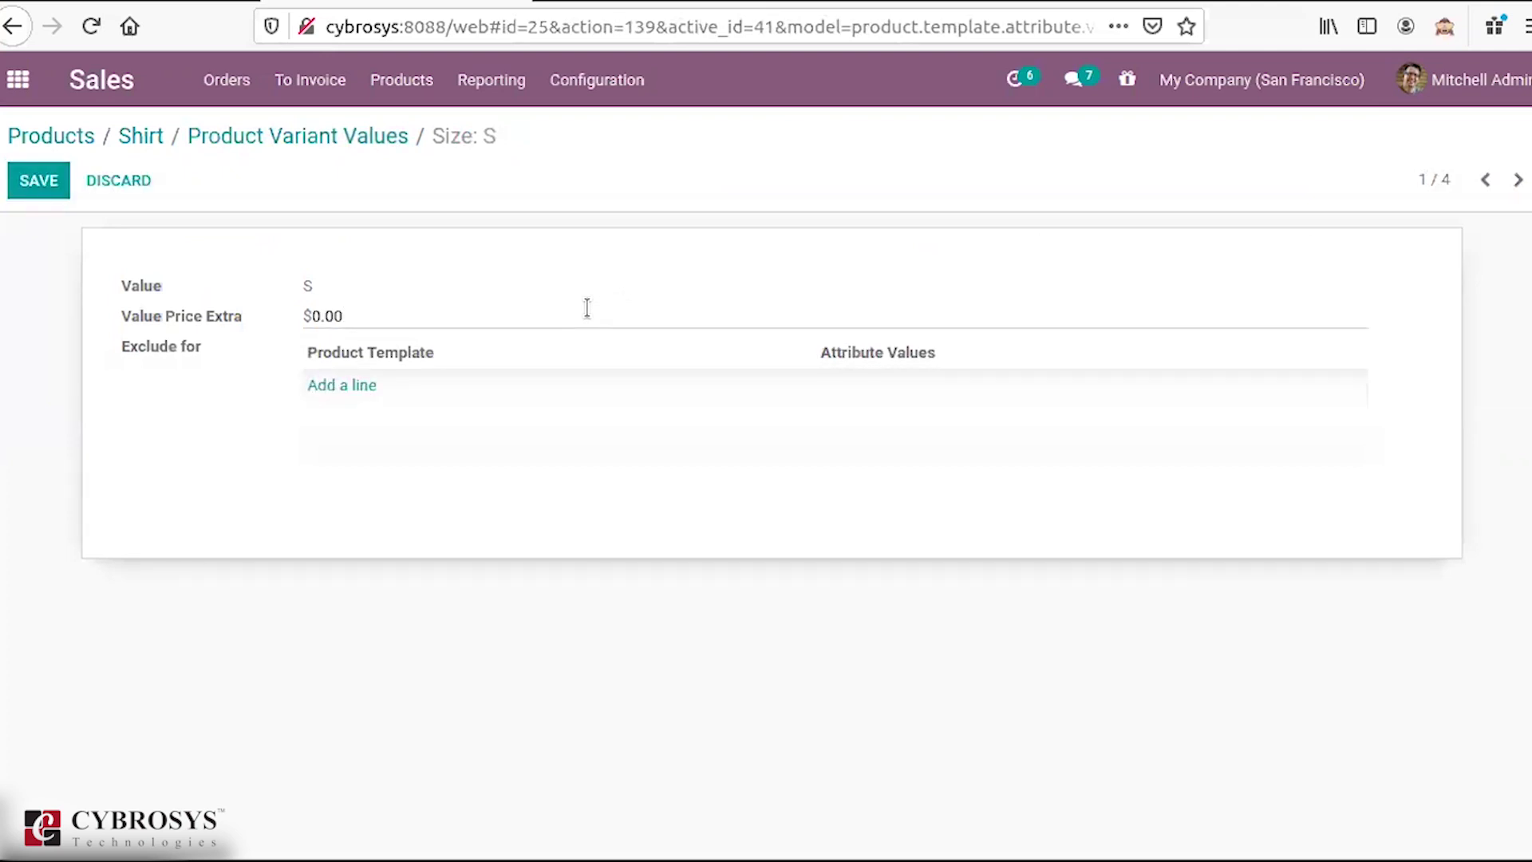
pyautogui.hotkey('ctrl', 'a')
pyautogui.click(317, 134)
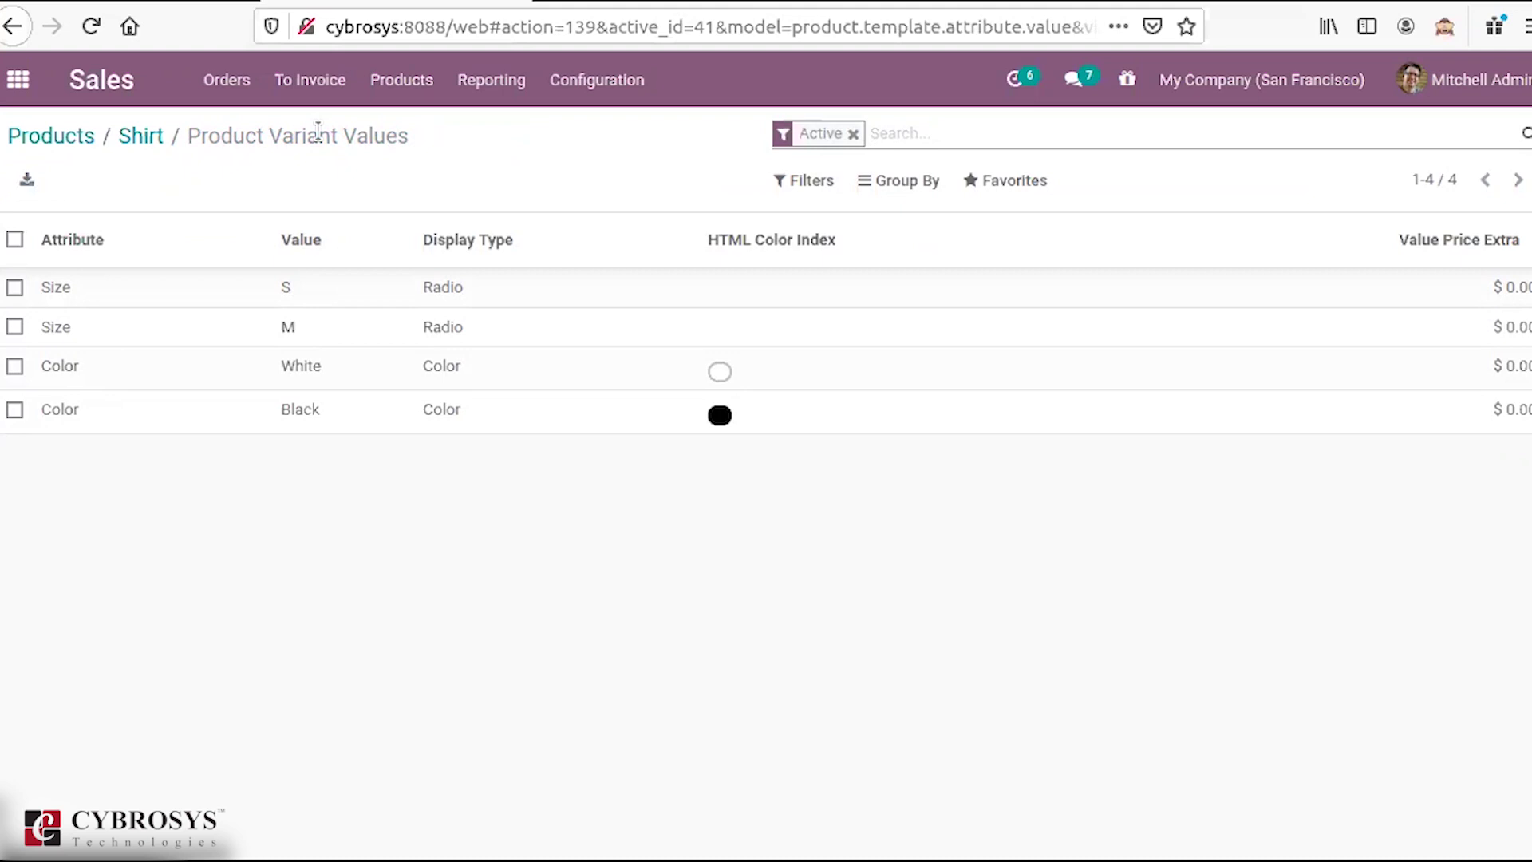
pyautogui.click(140, 142)
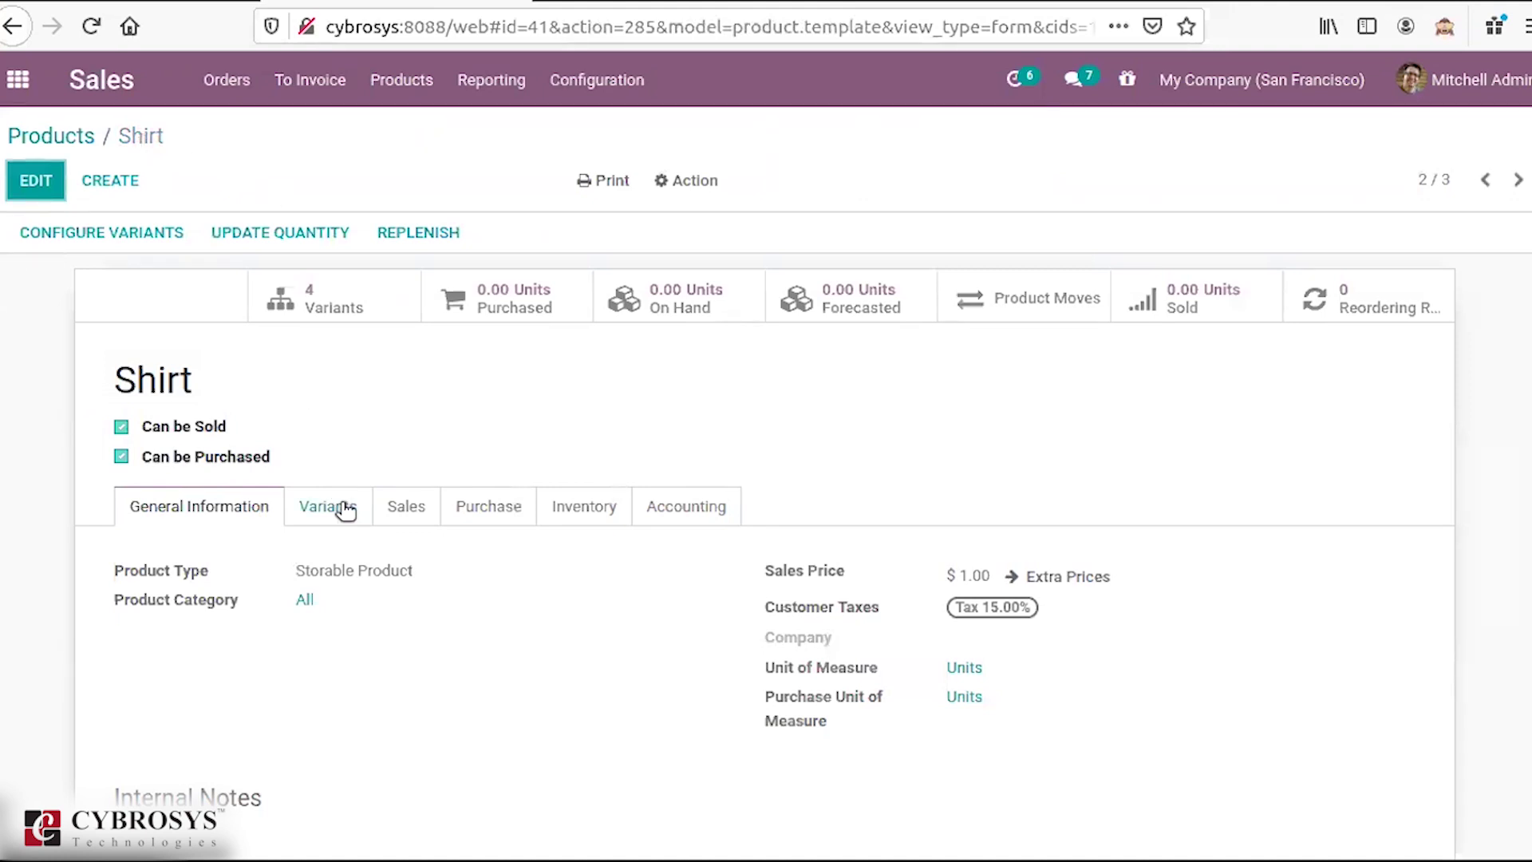
# Step: Open the Sales settings and examine the Pricelists option and its pricing methods
pyautogui.click(399, 79)
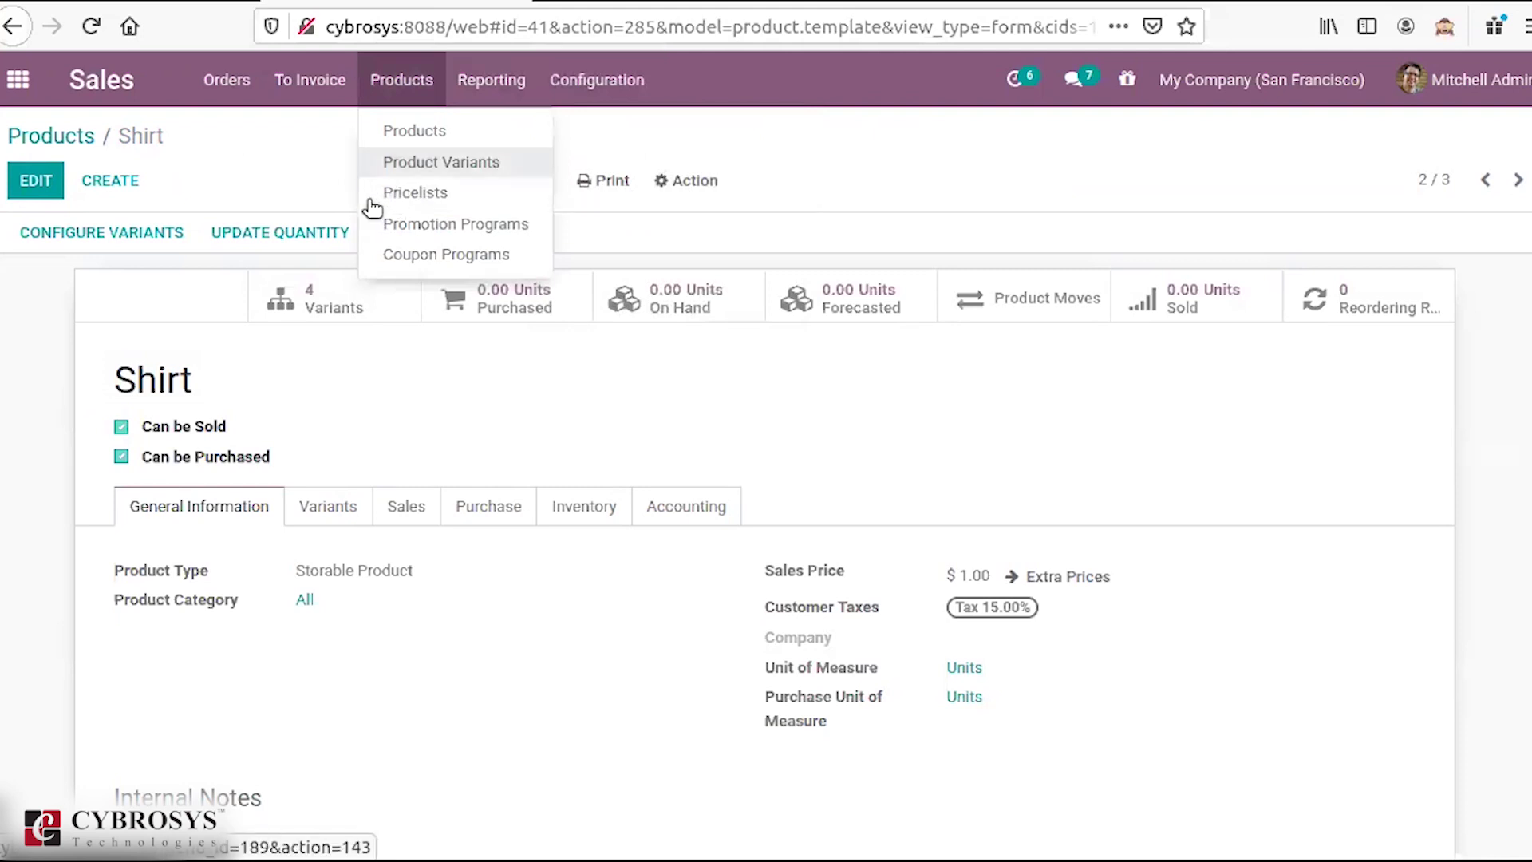
pyautogui.click(578, 93)
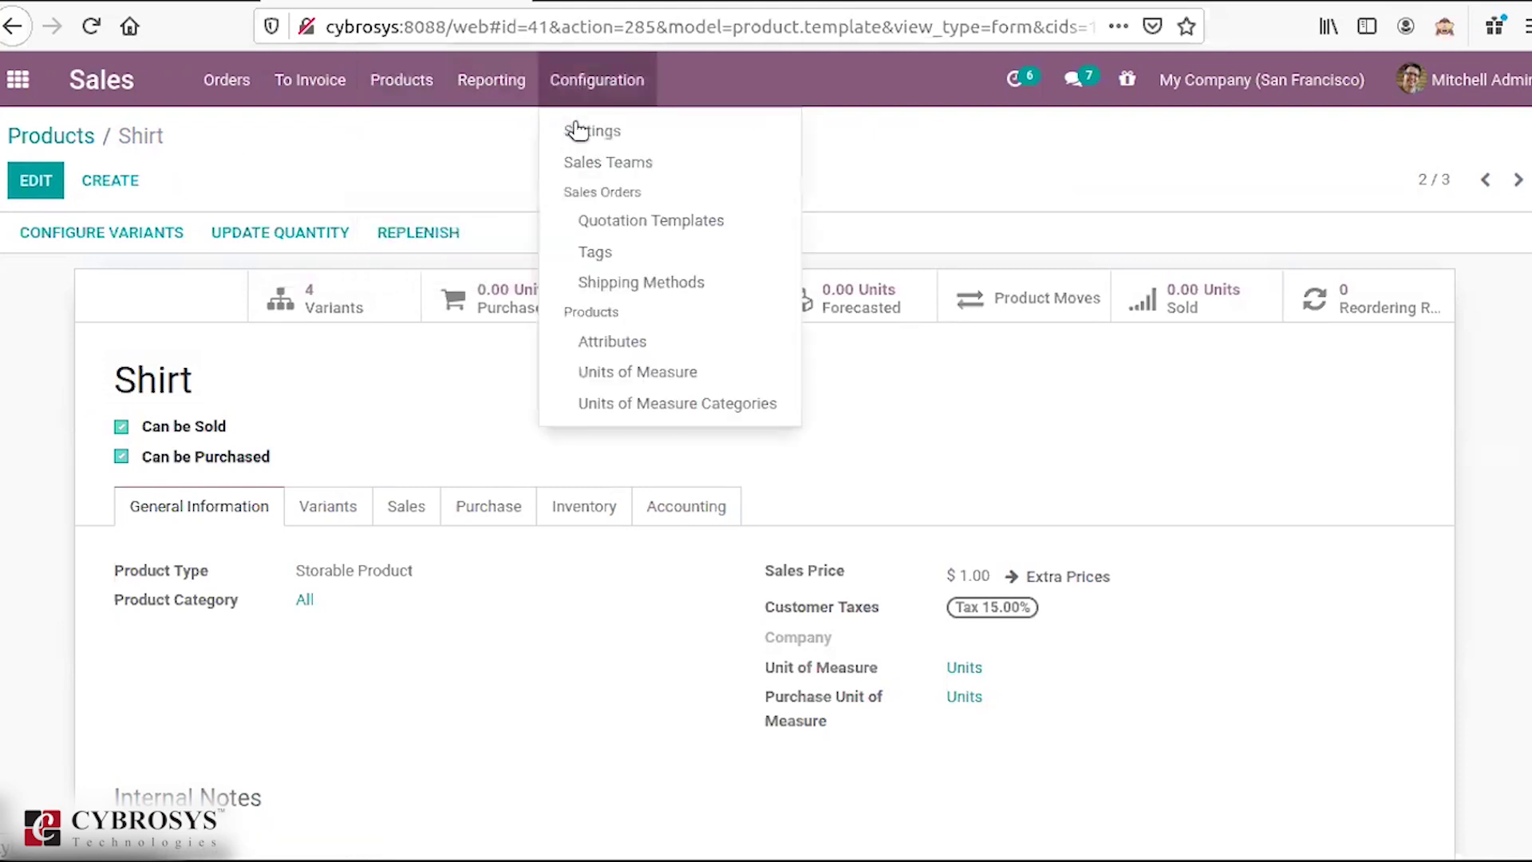
pyautogui.click(603, 78)
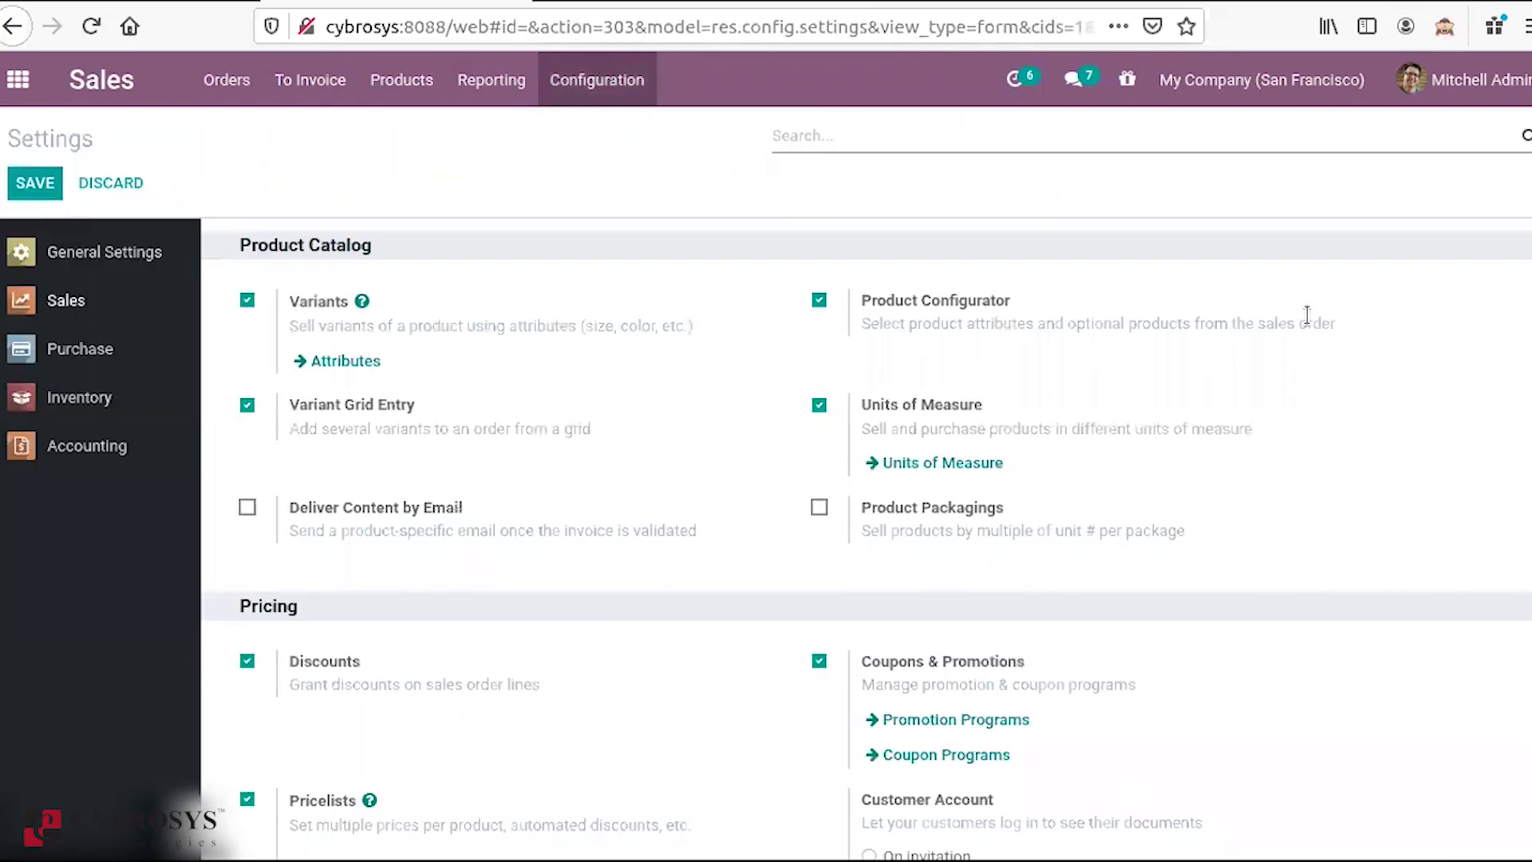
pyautogui.scroll(-3, 700, 471)
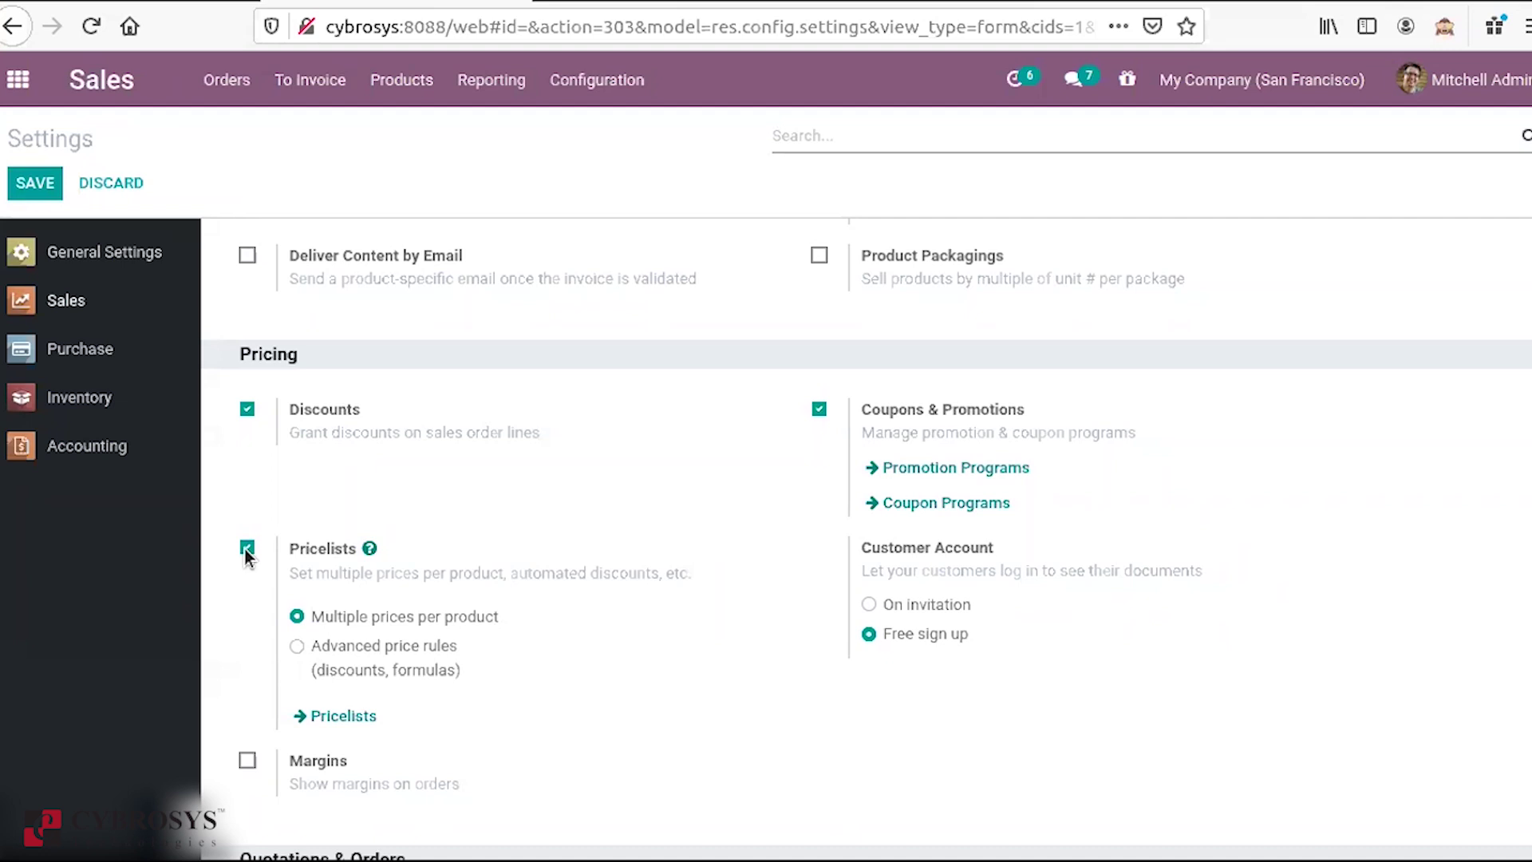
pyautogui.moveTo(332, 600)
pyautogui.moveTo(359, 556)
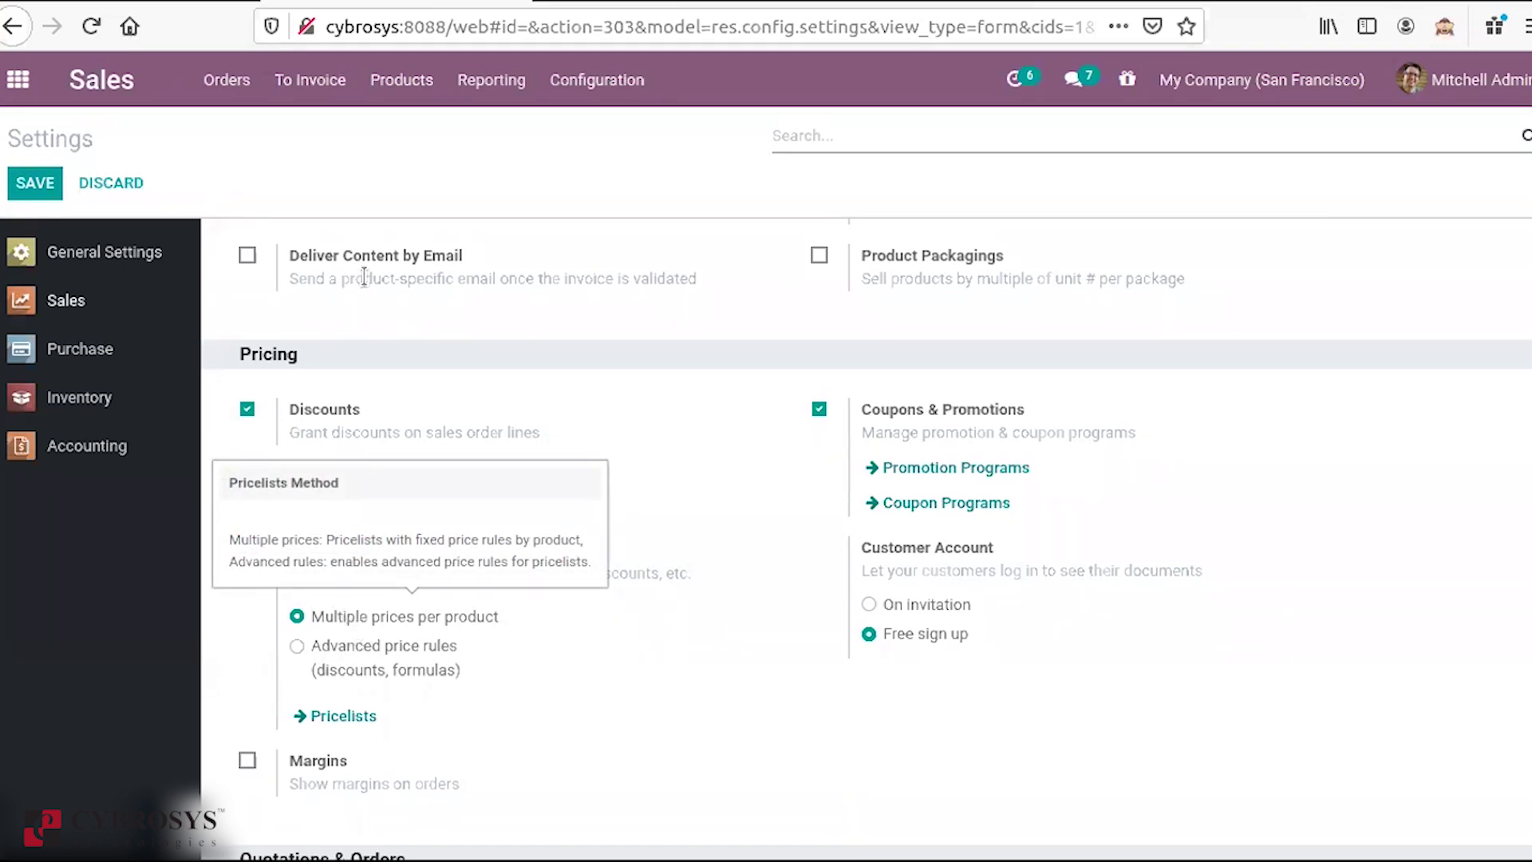
# Step: Open the pricelists, start a new pricelist, and examine its price rule fields and company choices
pyautogui.click(423, 82)
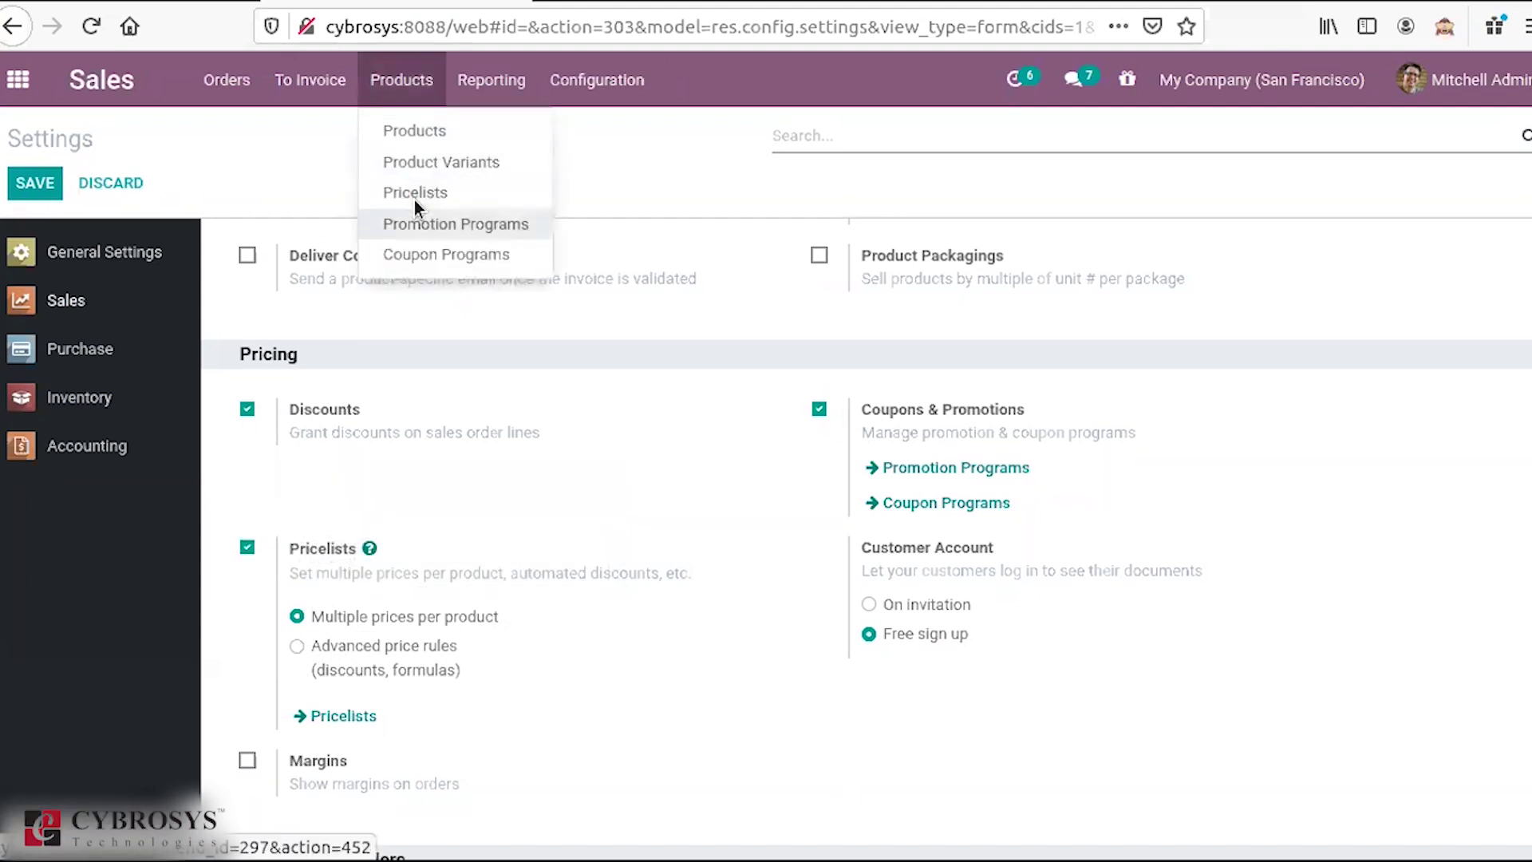
pyautogui.click(415, 194)
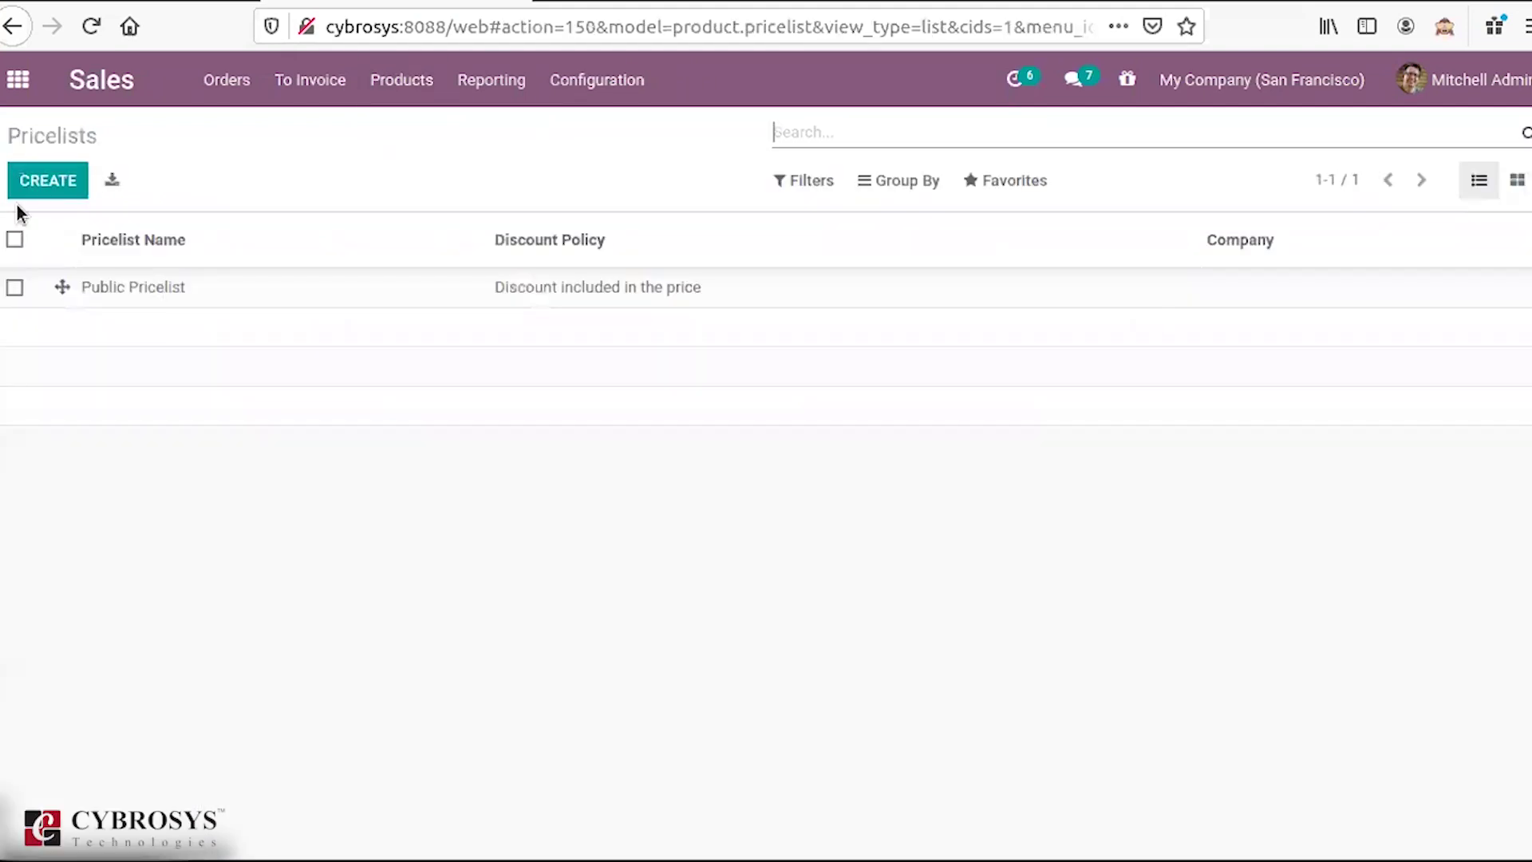
pyautogui.click(47, 180)
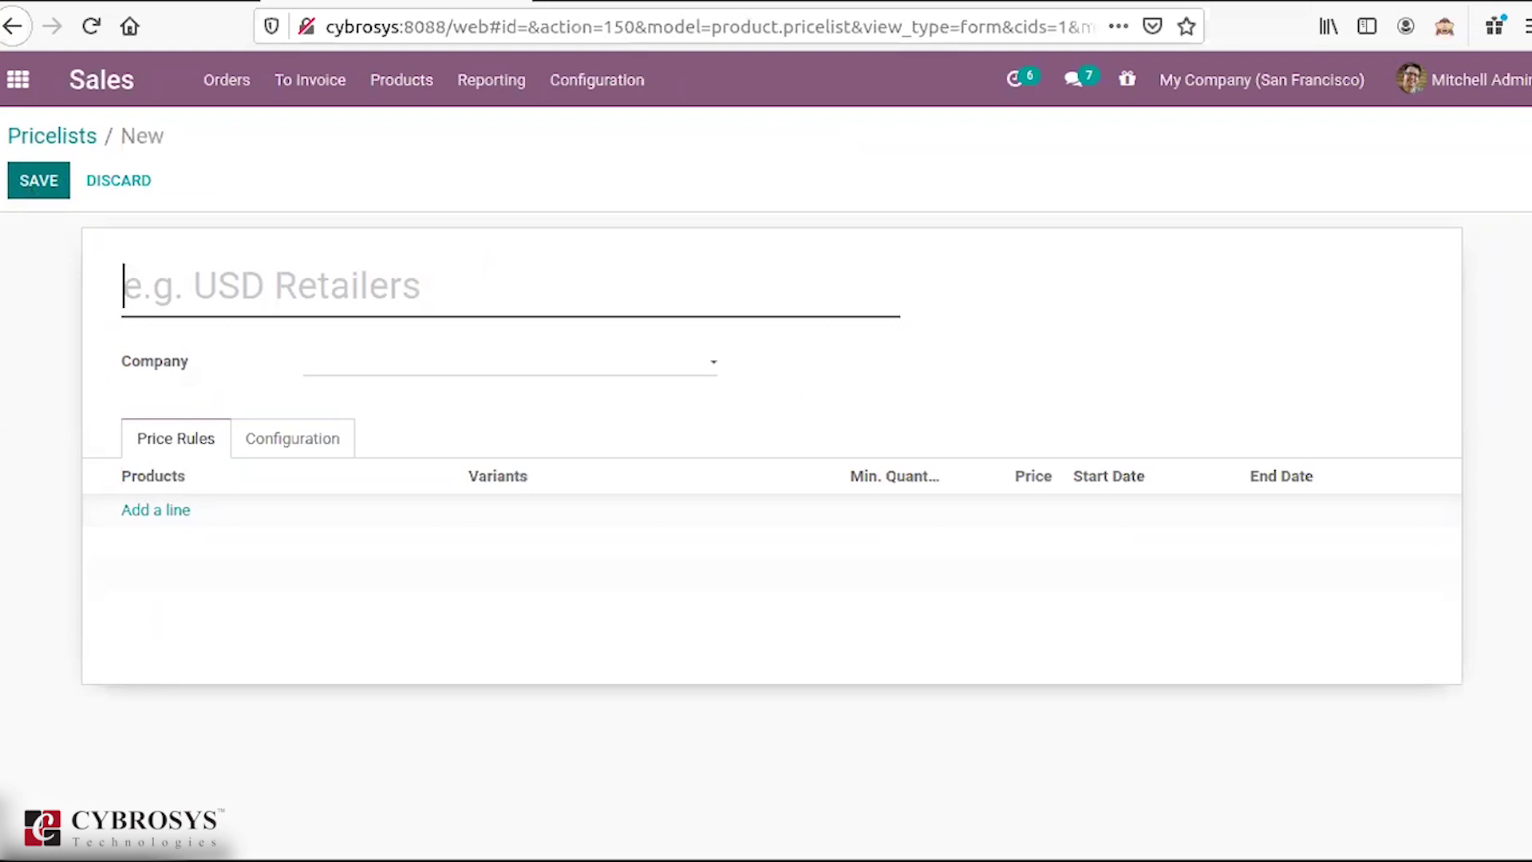
pyautogui.click(145, 513)
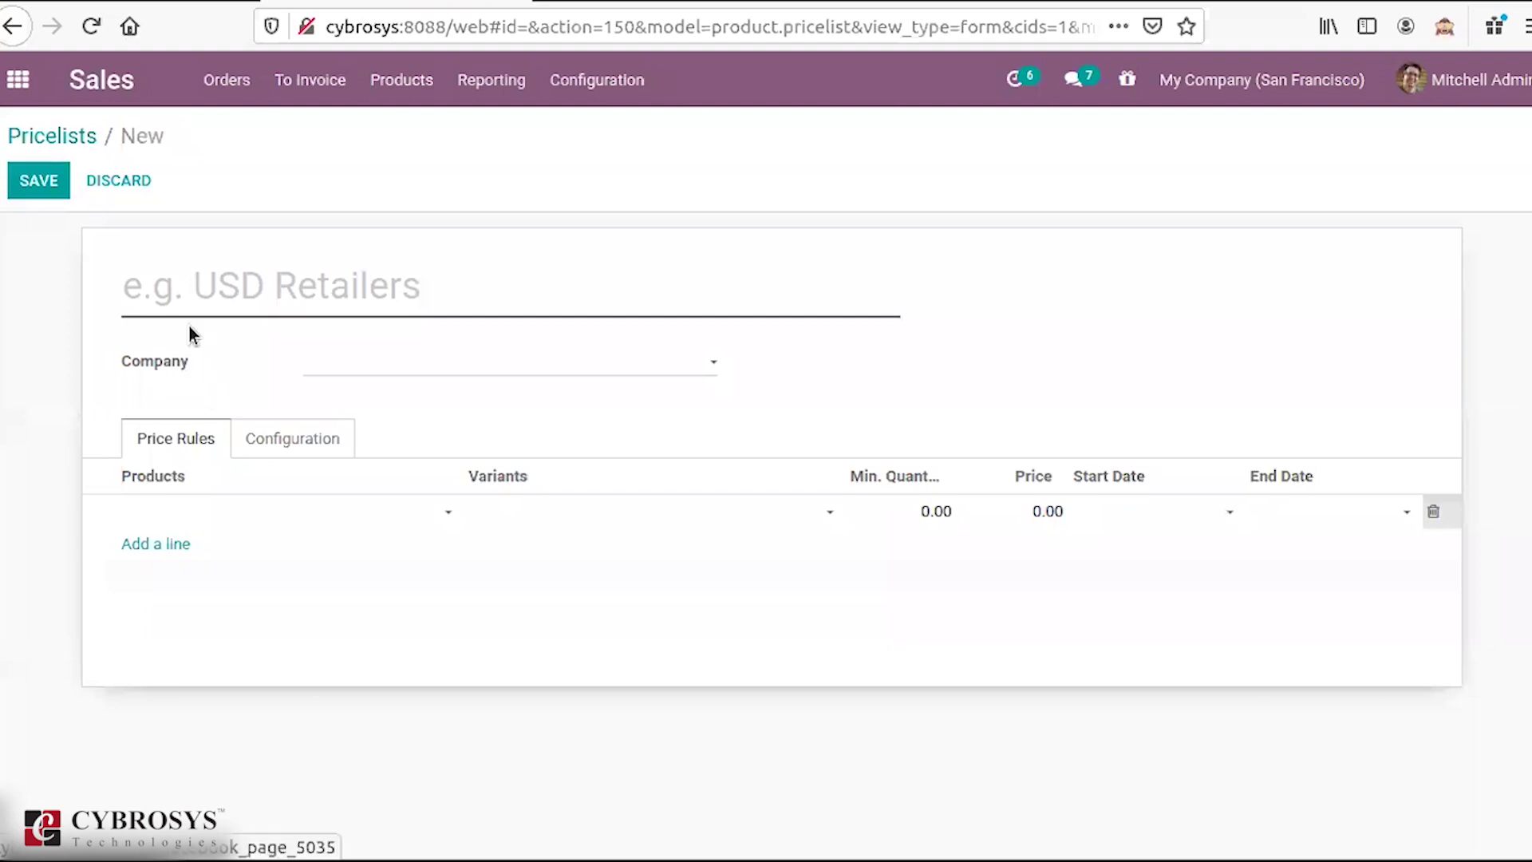
pyautogui.click(244, 293)
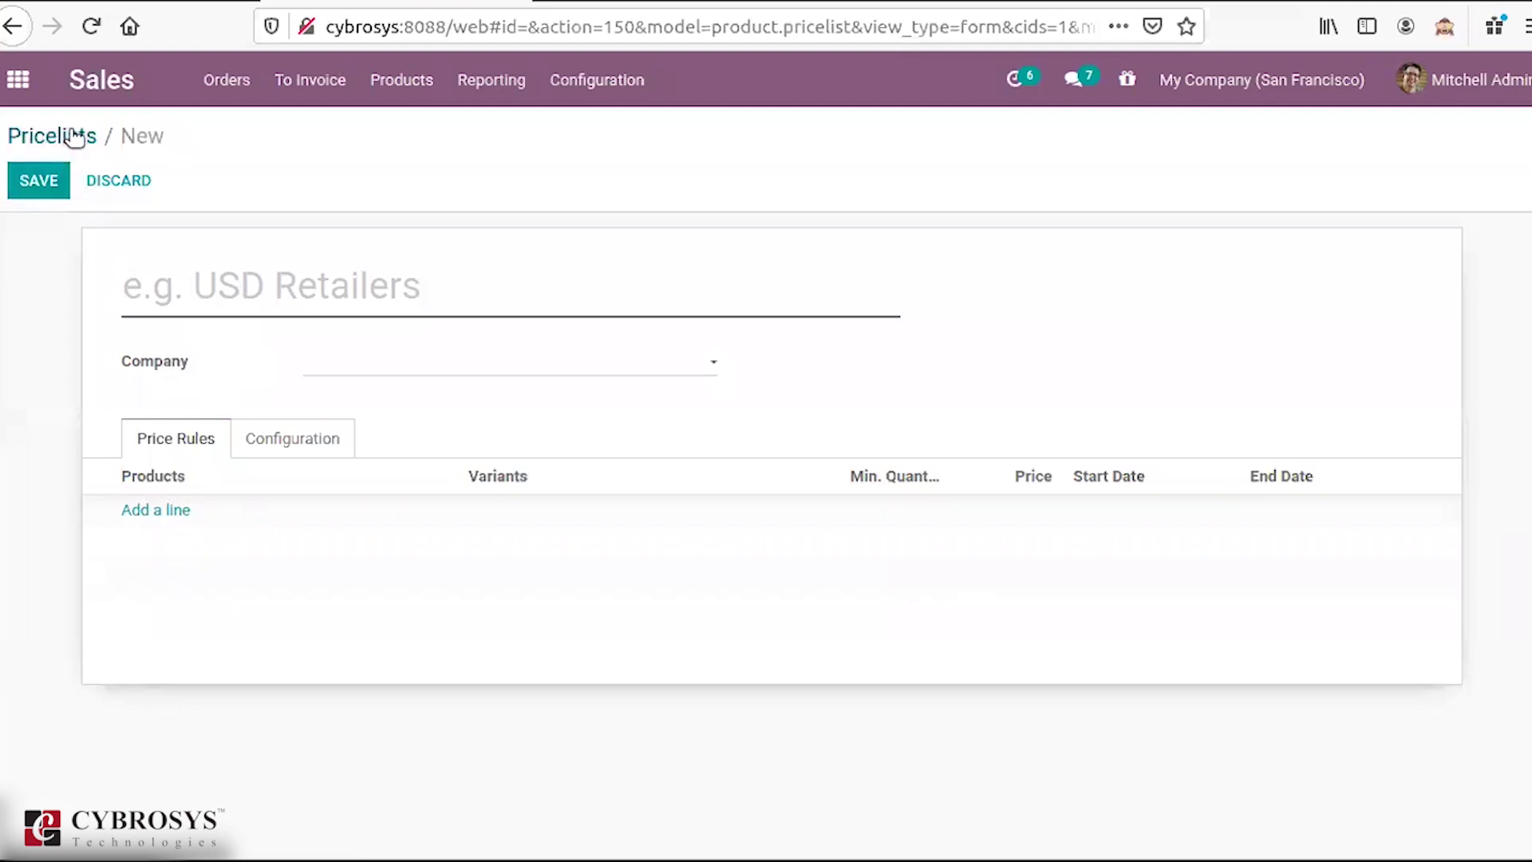
pyautogui.click(331, 372)
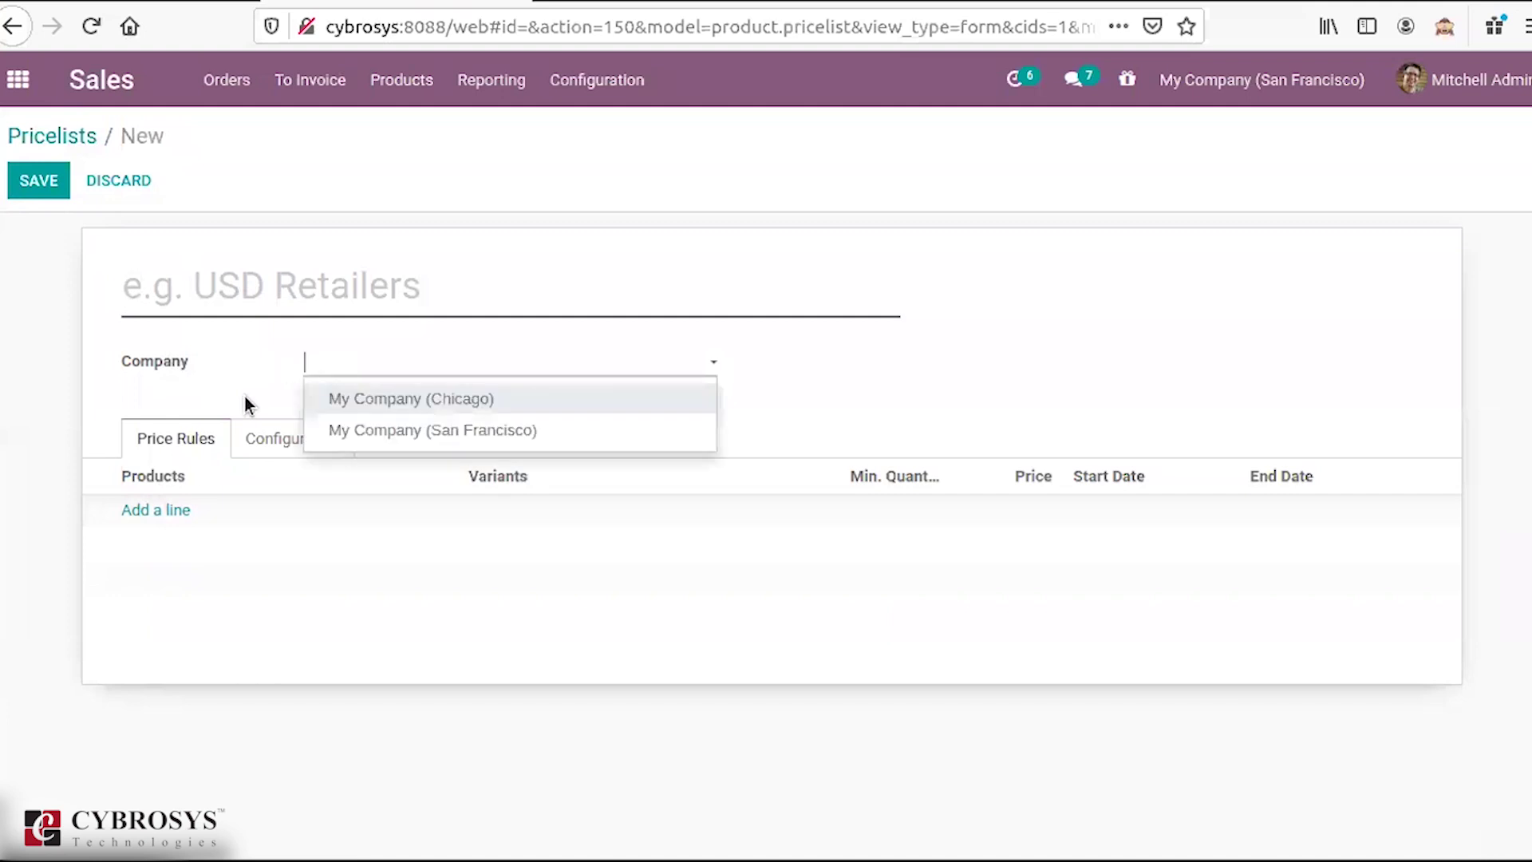
# Step: Add a price rule for Acoustic Bloc Screens to the new pricelist and replace its product with Shirt
pyautogui.click(152, 510)
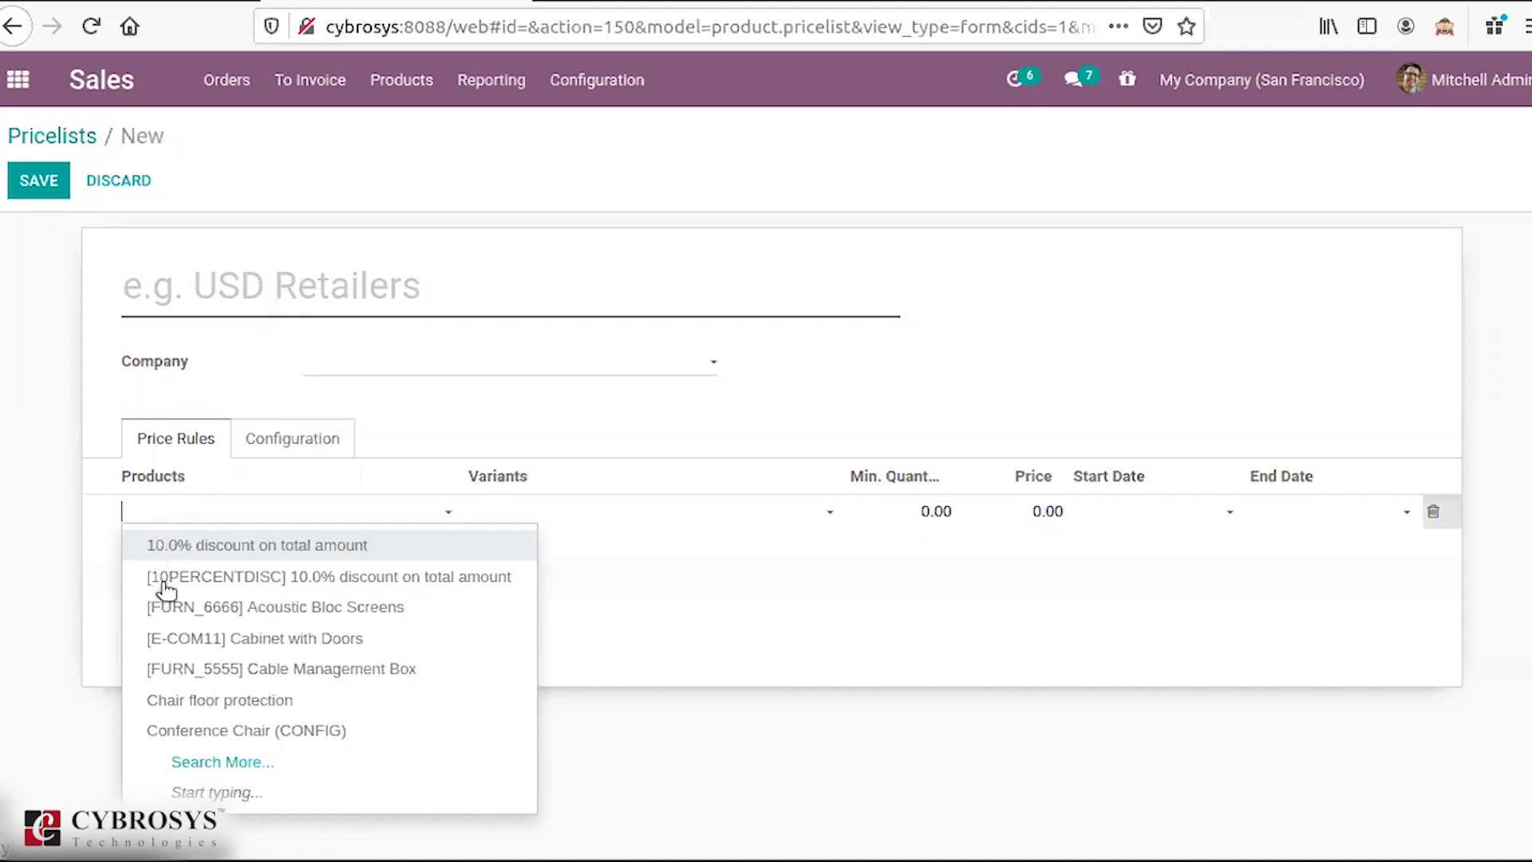
pyautogui.click(274, 607)
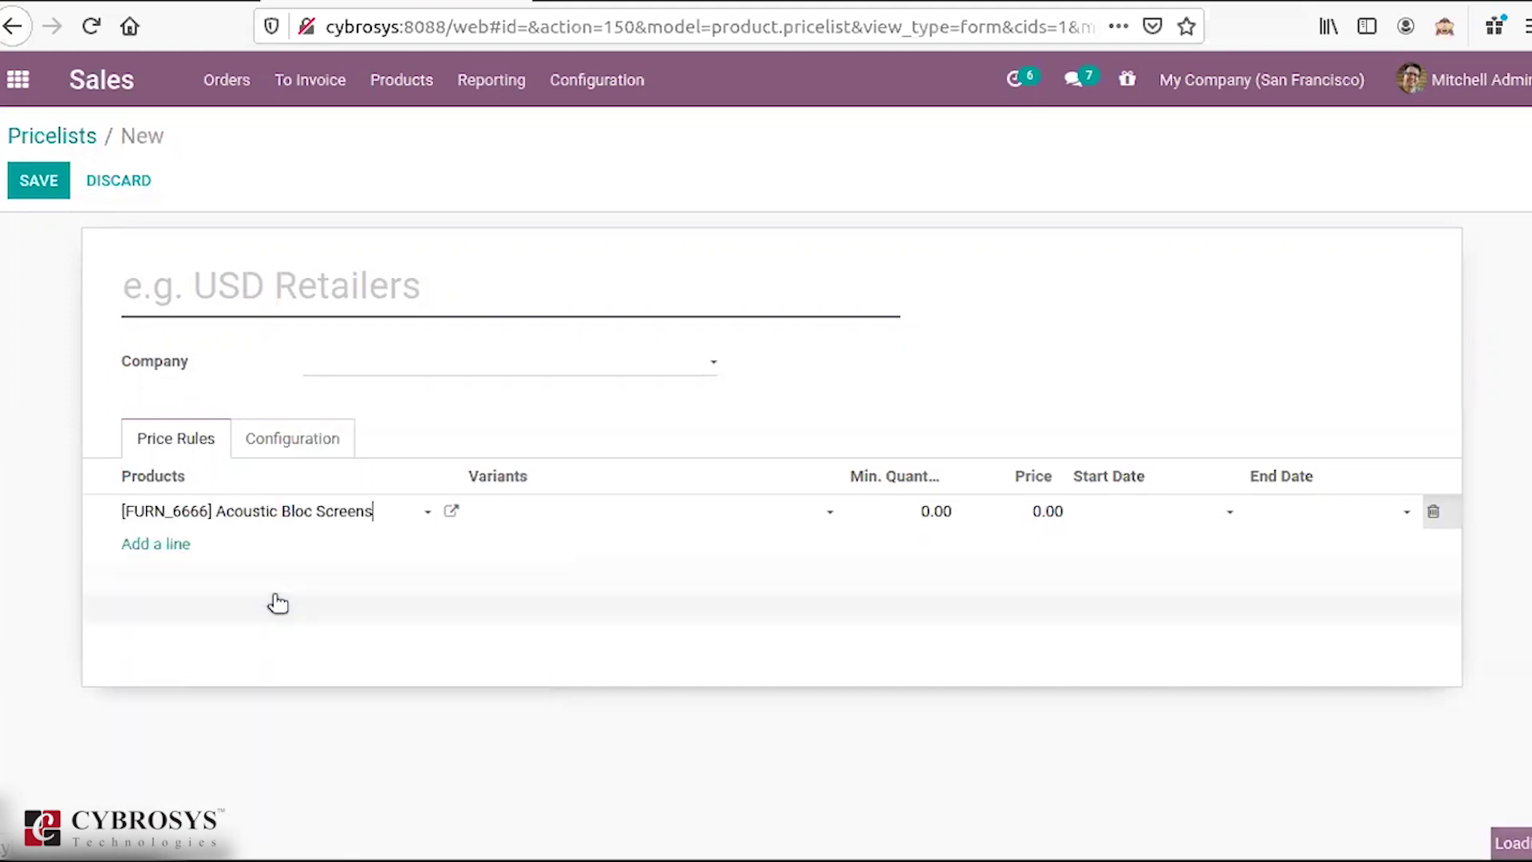
pyautogui.click(695, 517)
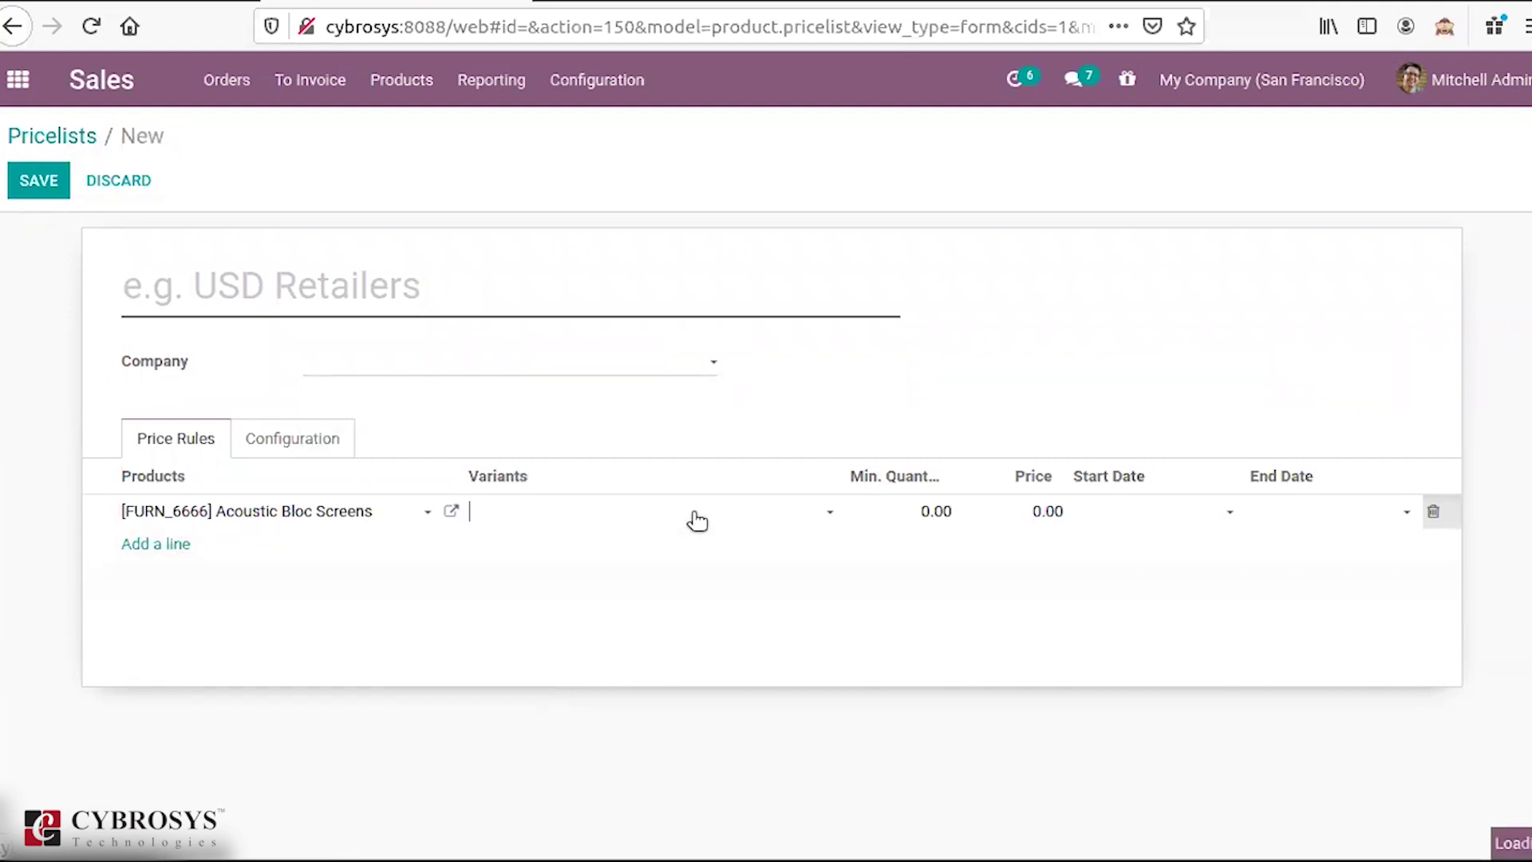
pyautogui.click(394, 521)
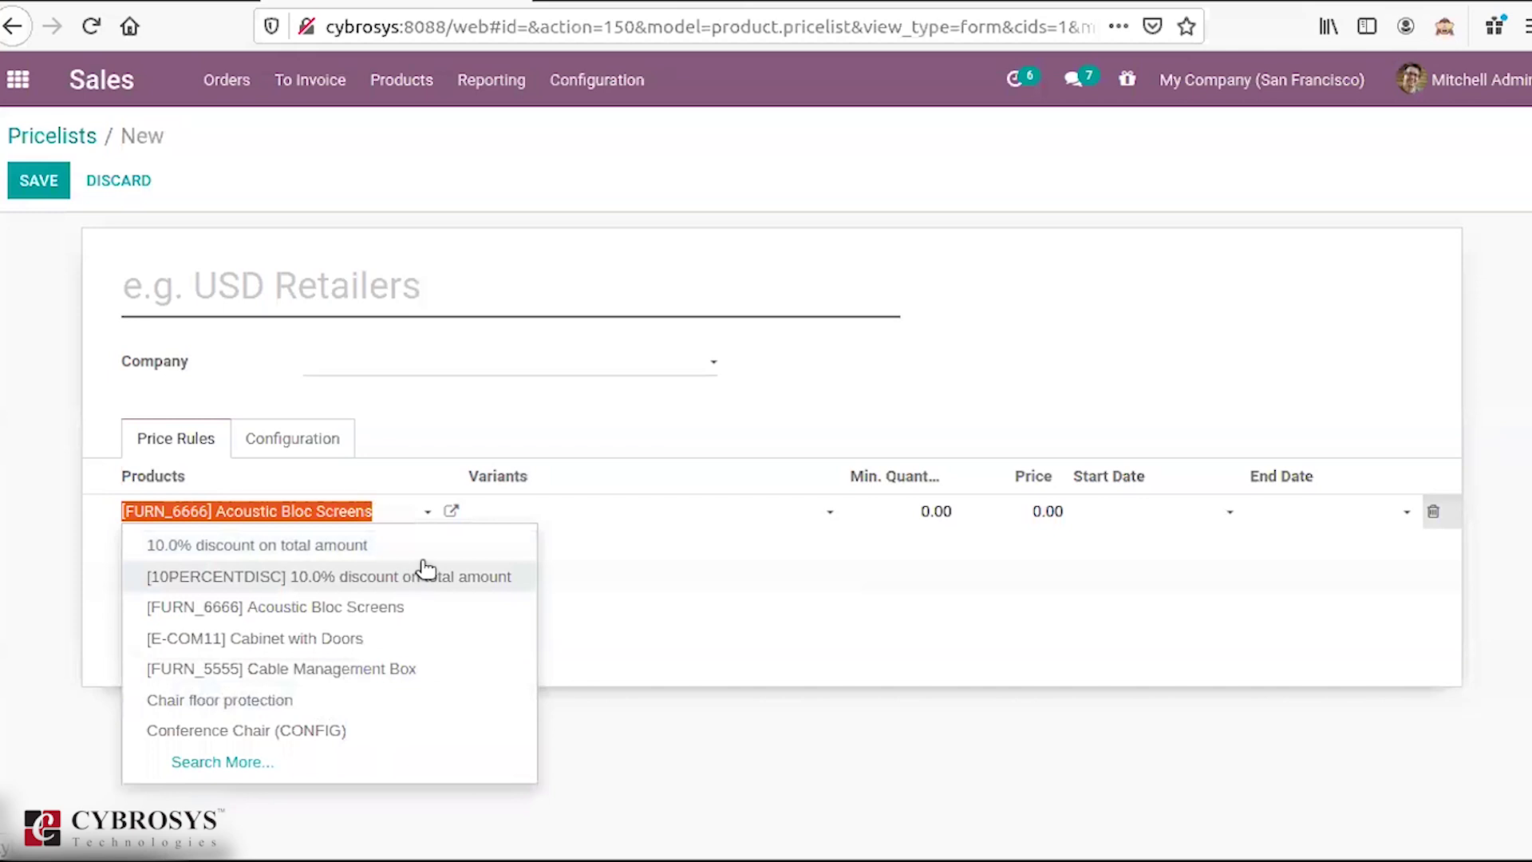
pyautogui.press('BackSpace')
pyautogui.write('co')
pyautogui.press('BackSpace')
pyautogui.press('BackSpace')
pyautogui.write('shi')
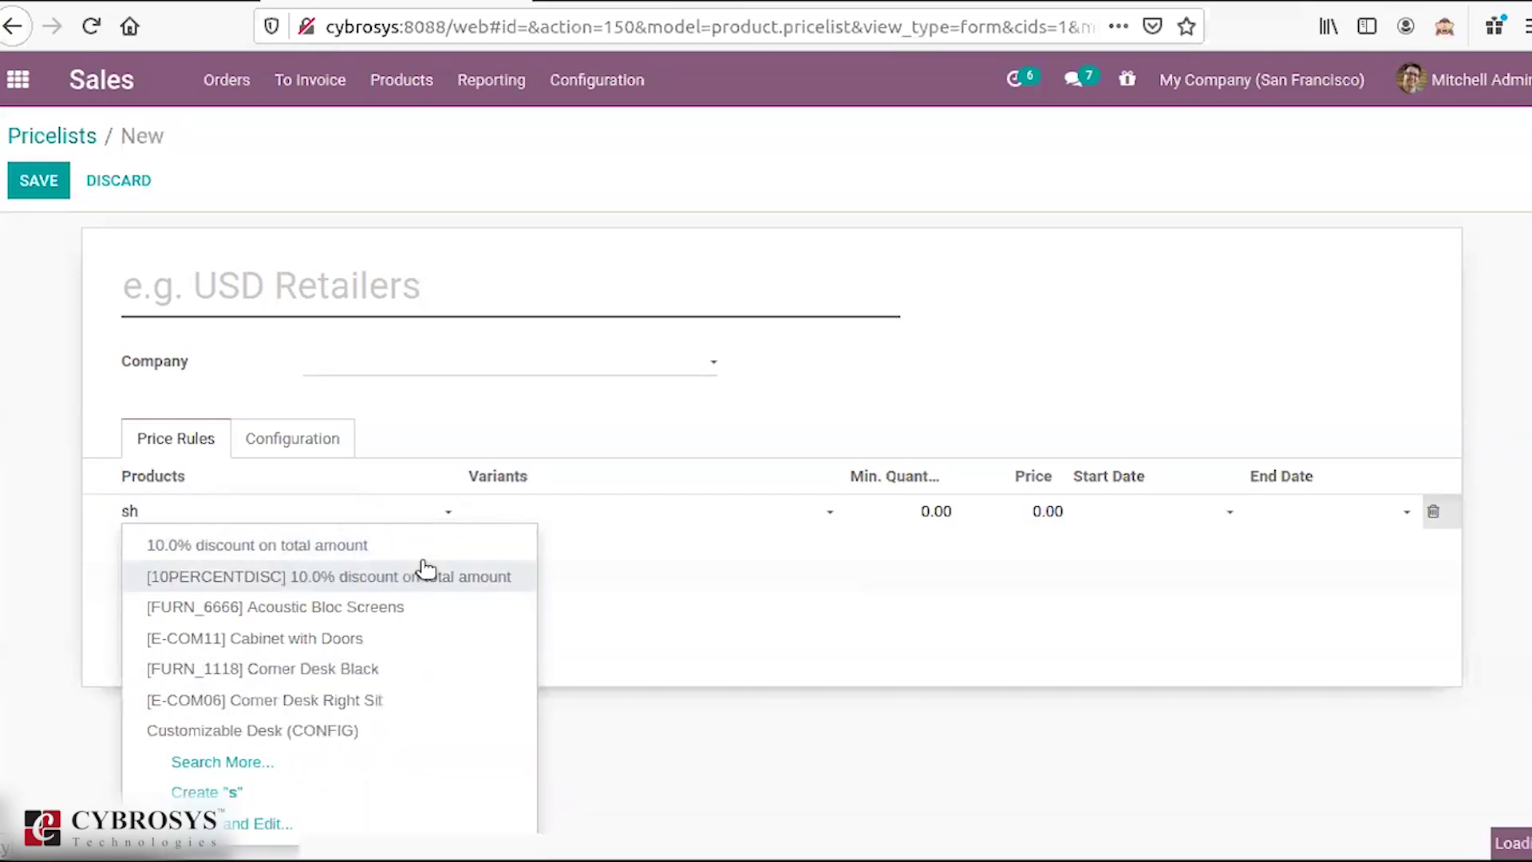
pyautogui.click(424, 573)
# Step: Choose the variant Shirt (S, White) for the Shirt price rule and clear the variant again
pyautogui.click(533, 512)
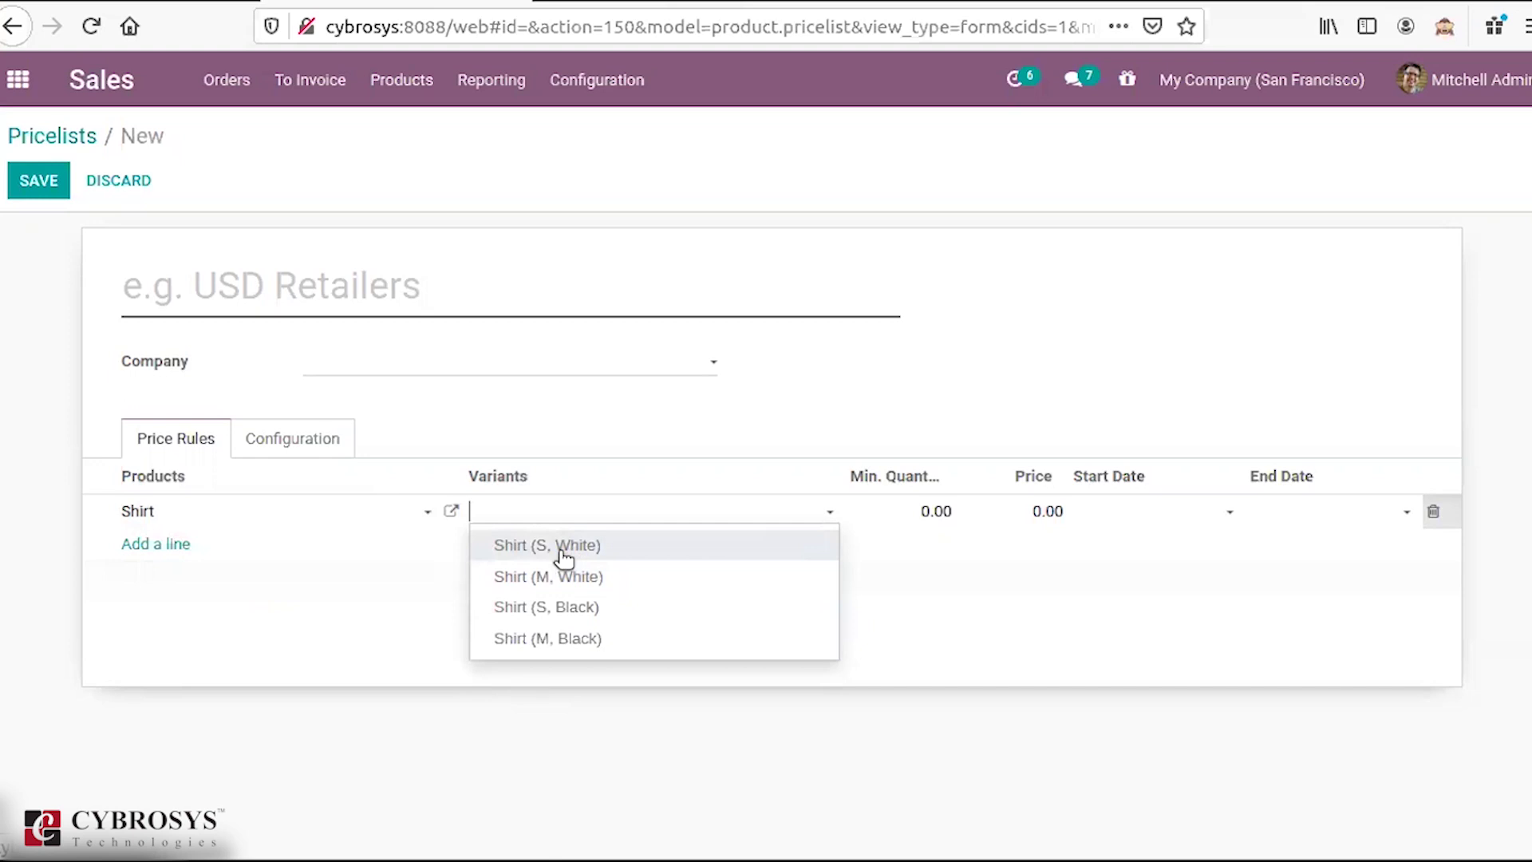
pyautogui.click(563, 551)
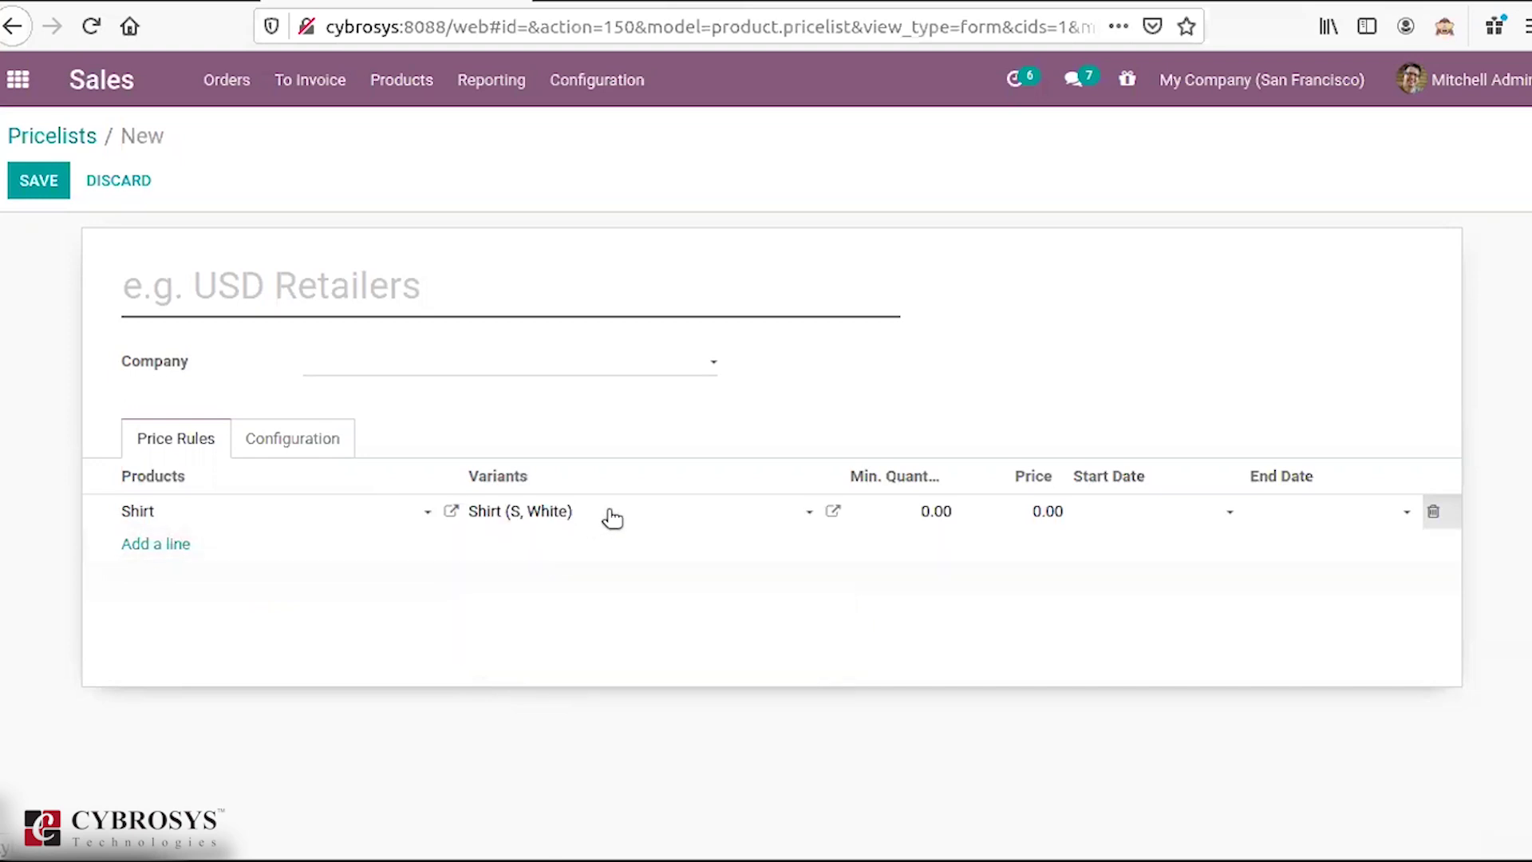
pyautogui.press('BackSpace')
pyautogui.press('BackSpace')
pyautogui.press('BackSpace')
pyautogui.press('BackSpace')
pyautogui.press('BackSpace')
pyautogui.press('BackSpace')
pyautogui.press('BackSpace')
pyautogui.press('BackSpace')
pyautogui.press('BackSpace')
pyautogui.press('BackSpace')
pyautogui.press('BackSpace')
pyautogui.press('BackSpace')
pyautogui.press('BackSpace')
pyautogui.press('BackSpace')
pyautogui.press('BackSpace')
pyautogui.press('BackSpace')
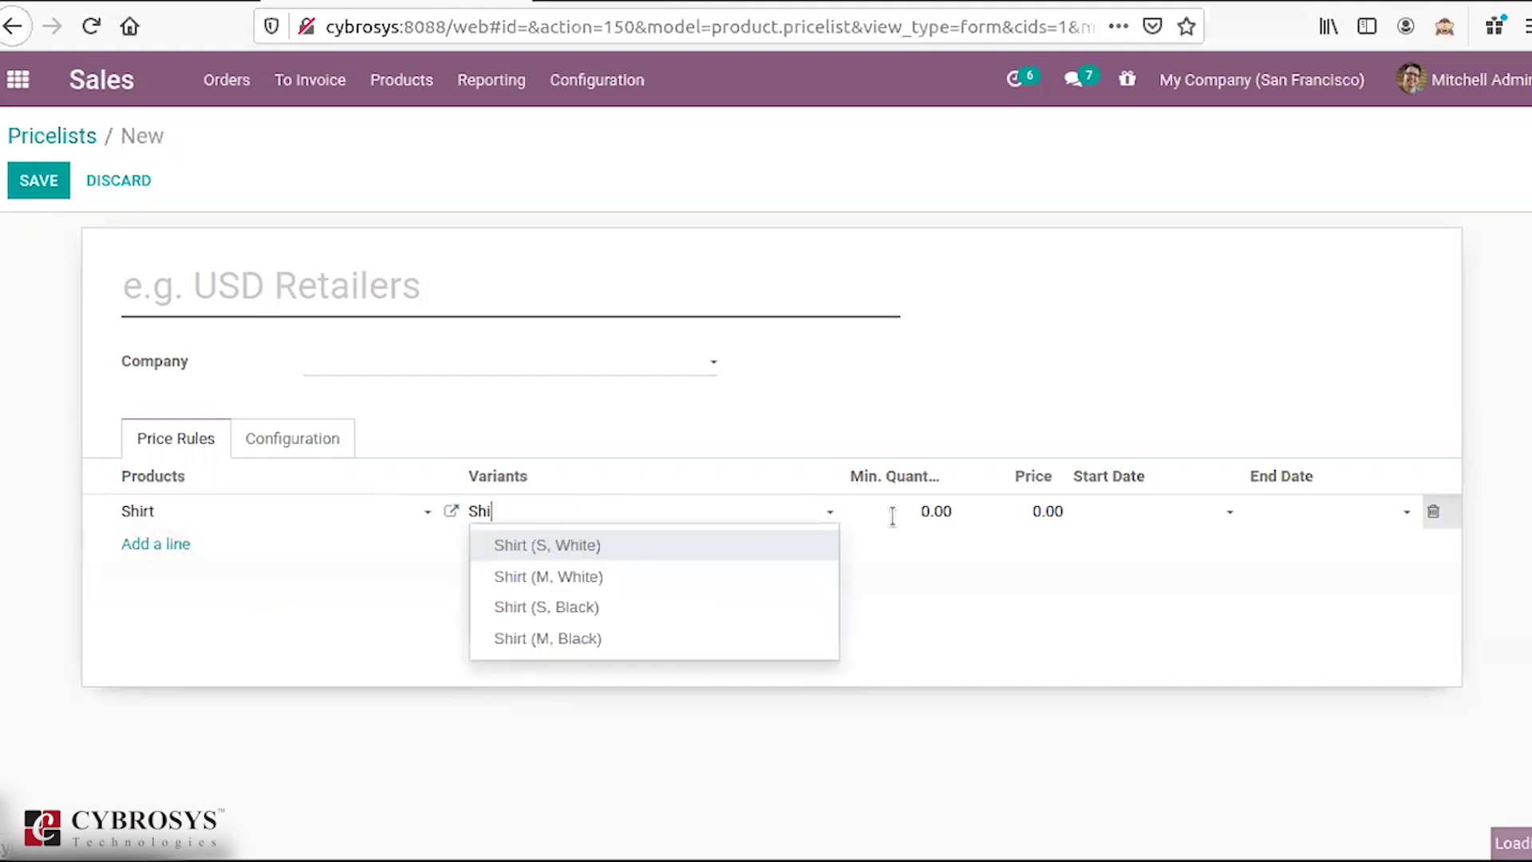
pyautogui.press('Tab')
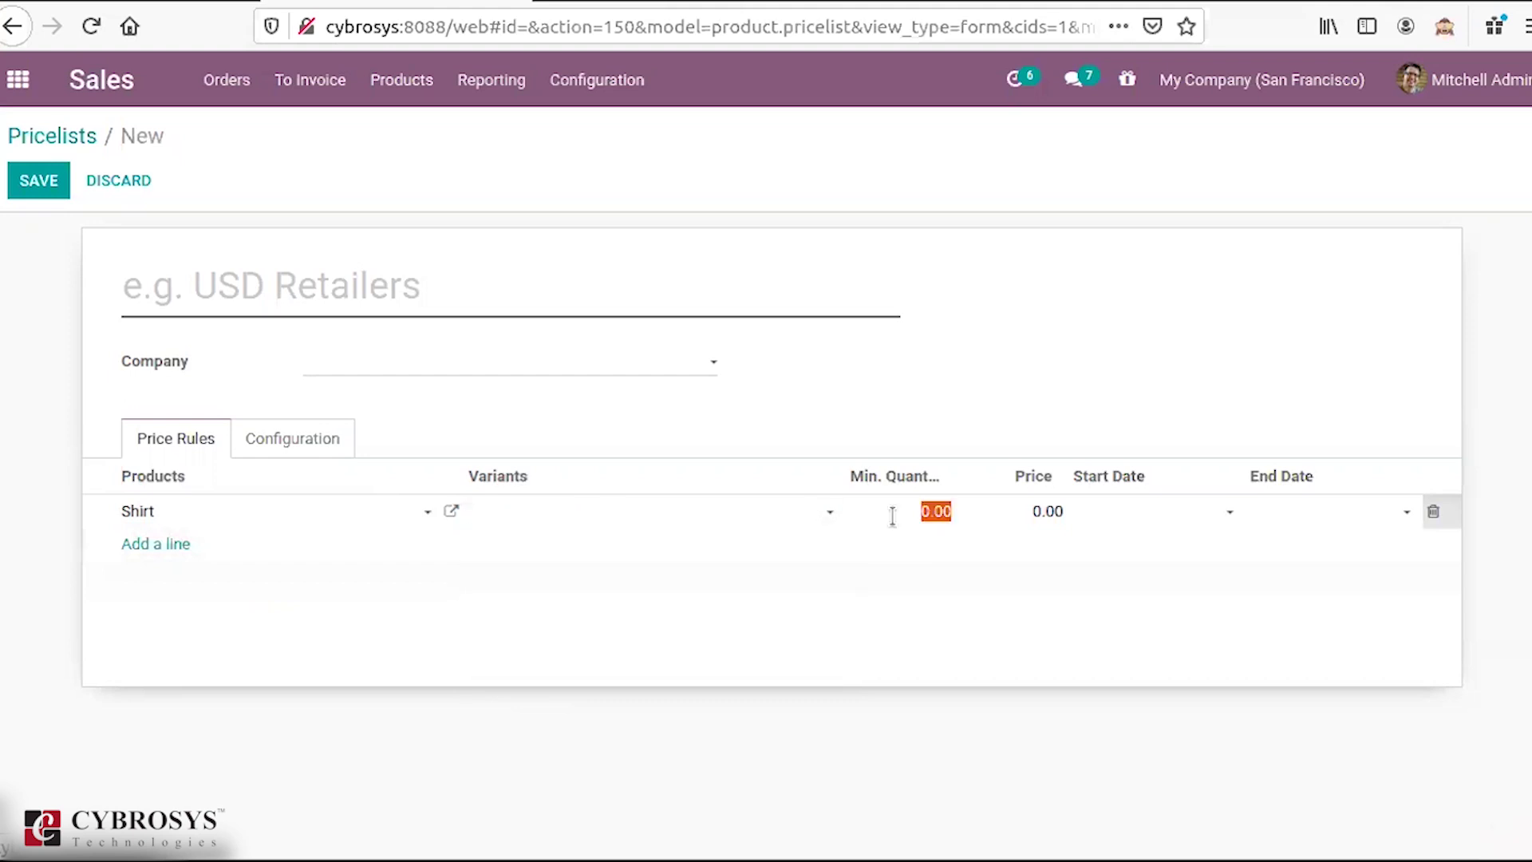
# Step: Set the Shirt price rule's minimum quantity to 10 and its price to 1000
pyautogui.write('1000')
pyautogui.press('BackSpace')
pyautogui.click(984, 385)
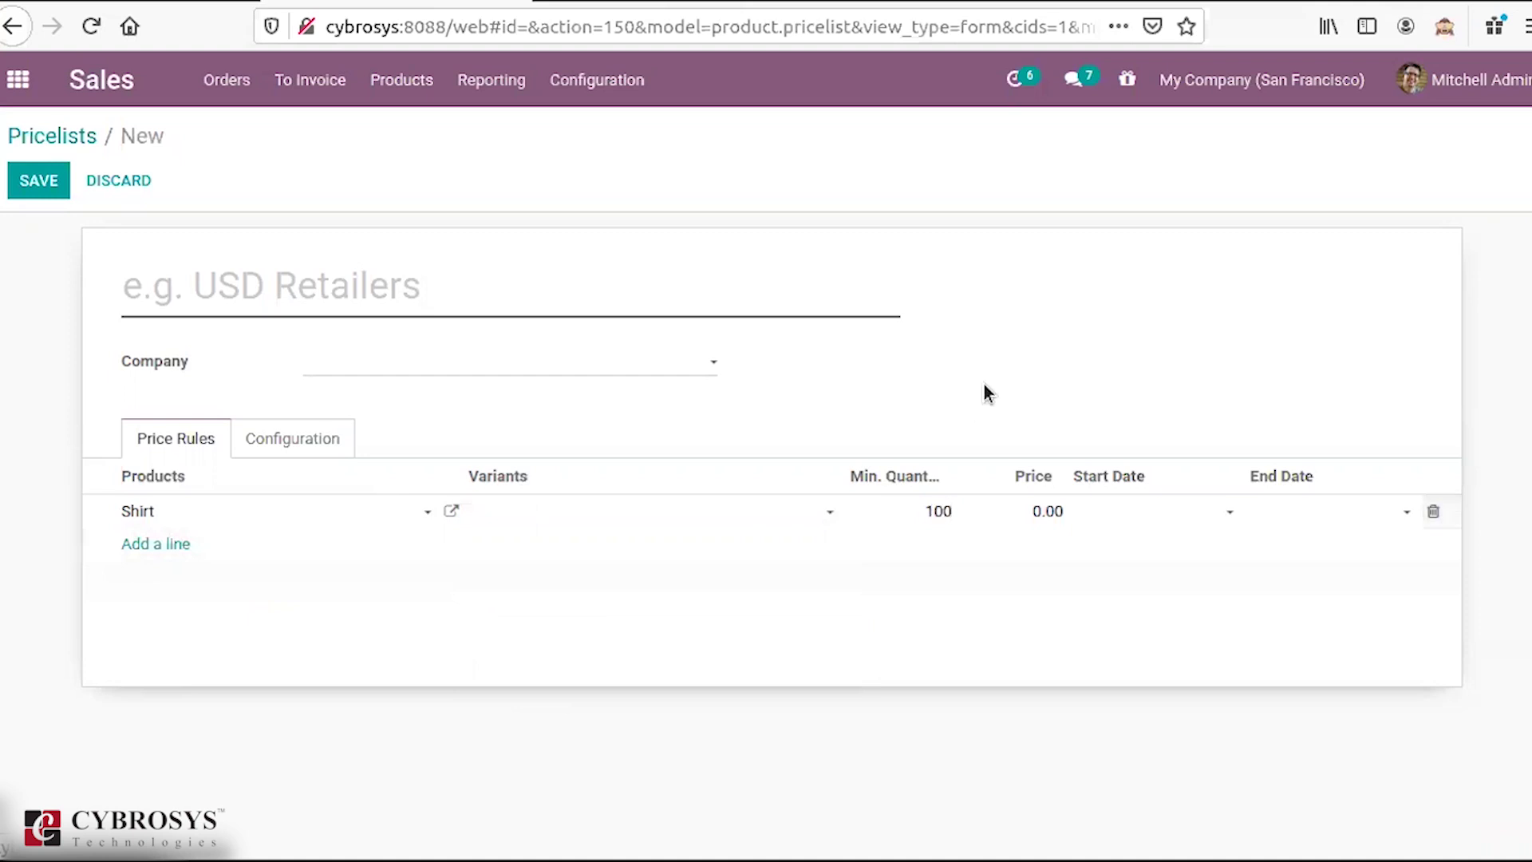
pyautogui.click(924, 513)
pyautogui.press('BackSpace')
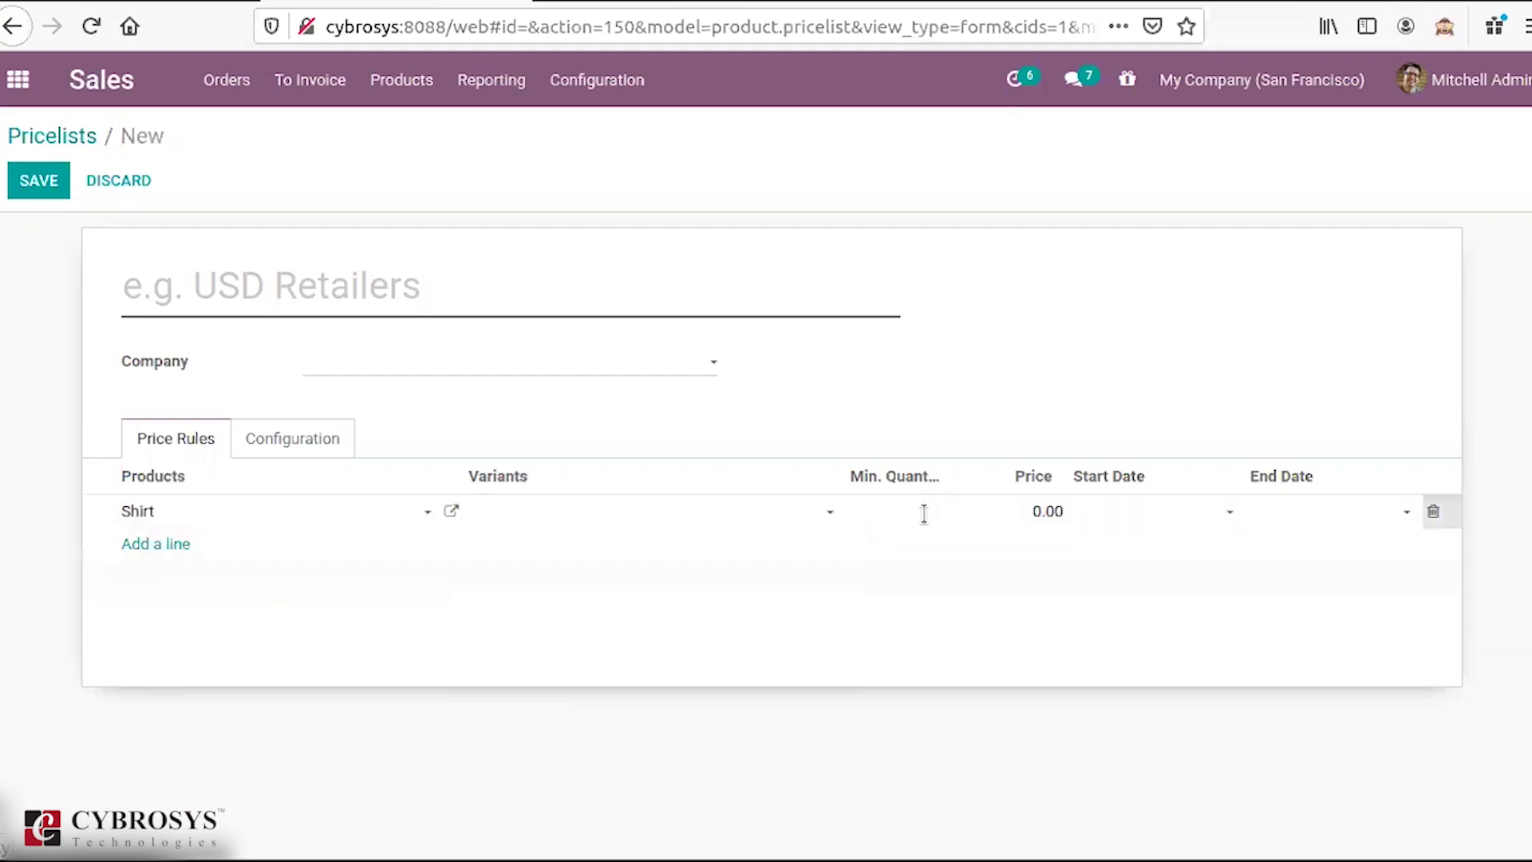
pyautogui.write('10')
pyautogui.click(1031, 515)
pyautogui.write('1000')
pyautogui.click(1051, 363)
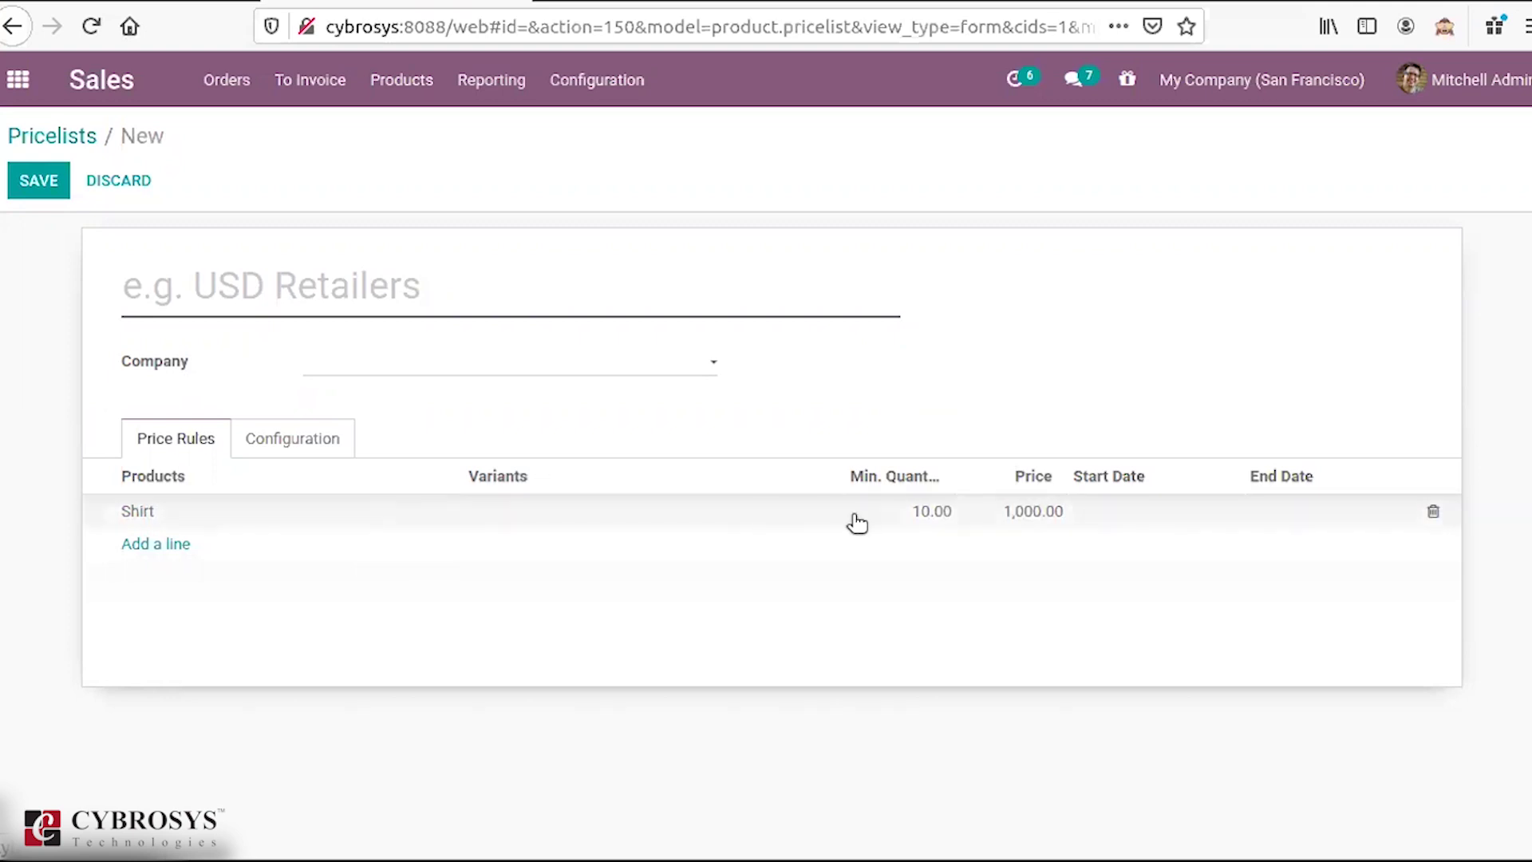
pyautogui.click(1109, 511)
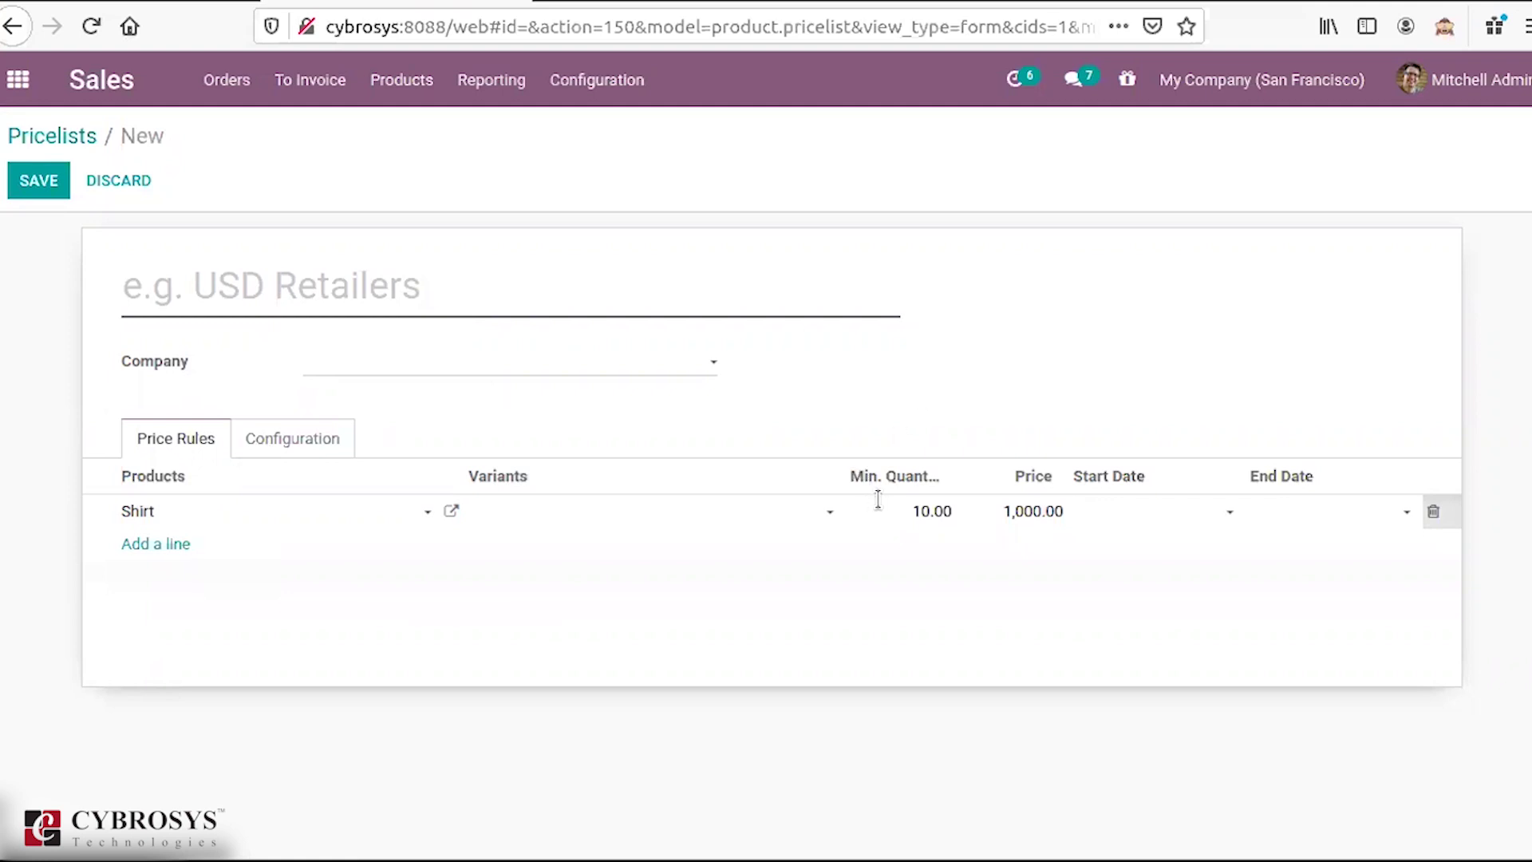
pyautogui.click(907, 508)
pyautogui.click(976, 404)
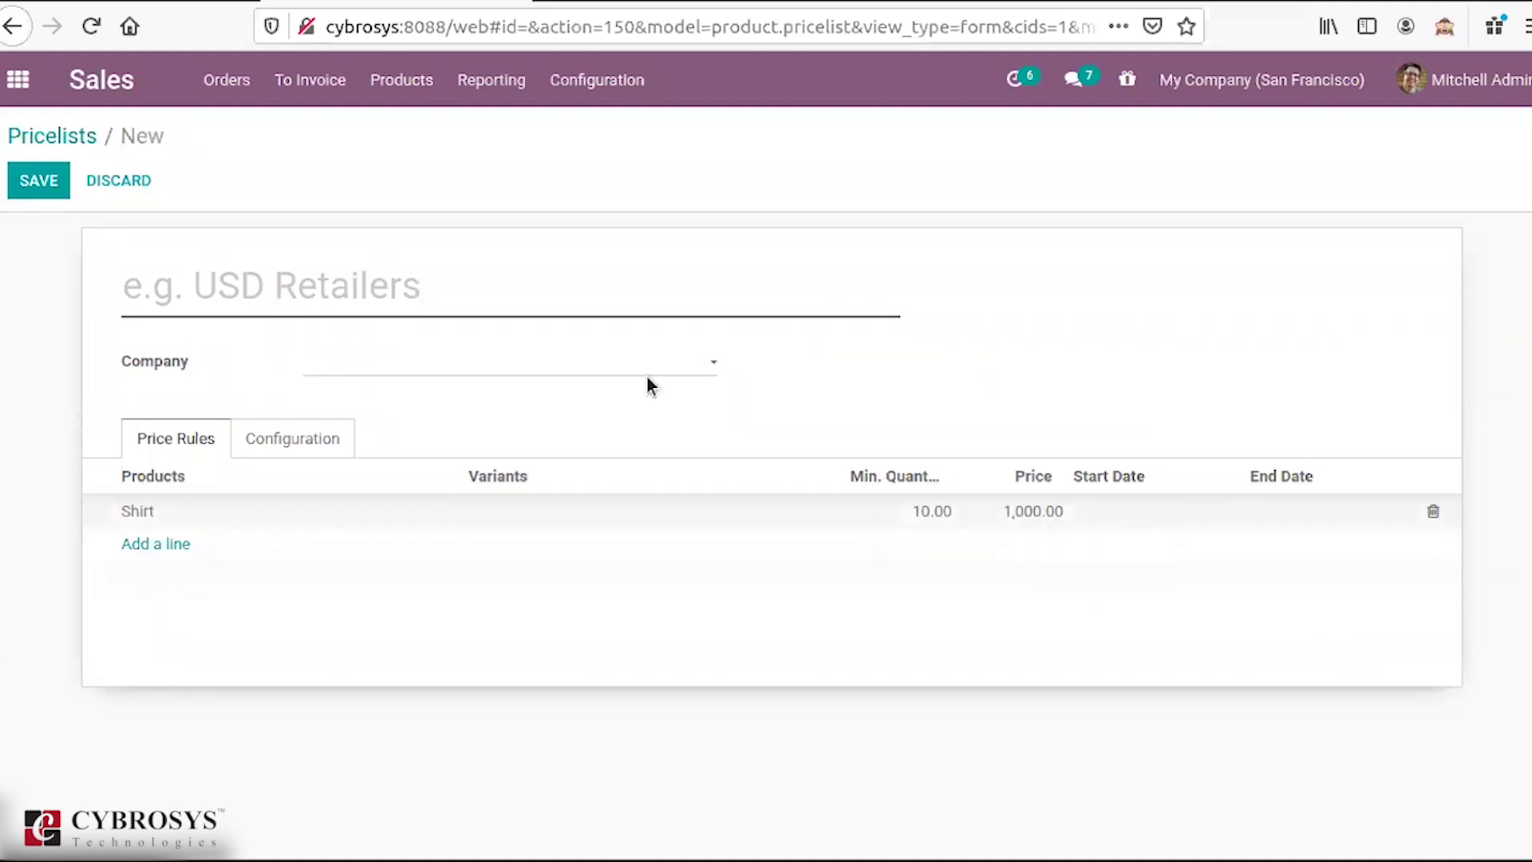
# Step: Examine the new pricelist's country group and discount policy configuration, and discard the unsaved pricelist
pyautogui.click(264, 448)
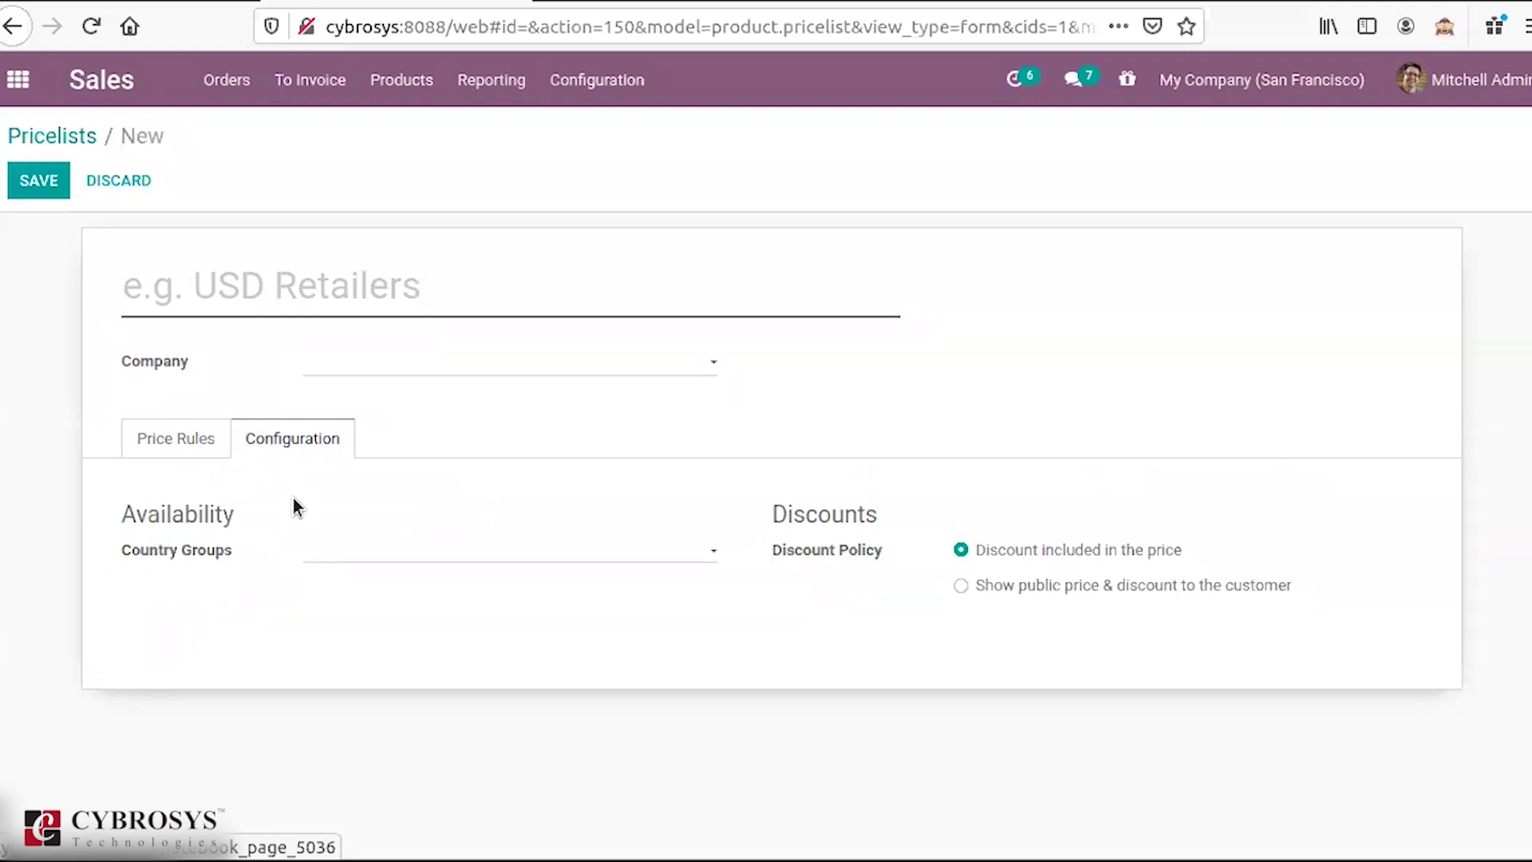
pyautogui.click(317, 557)
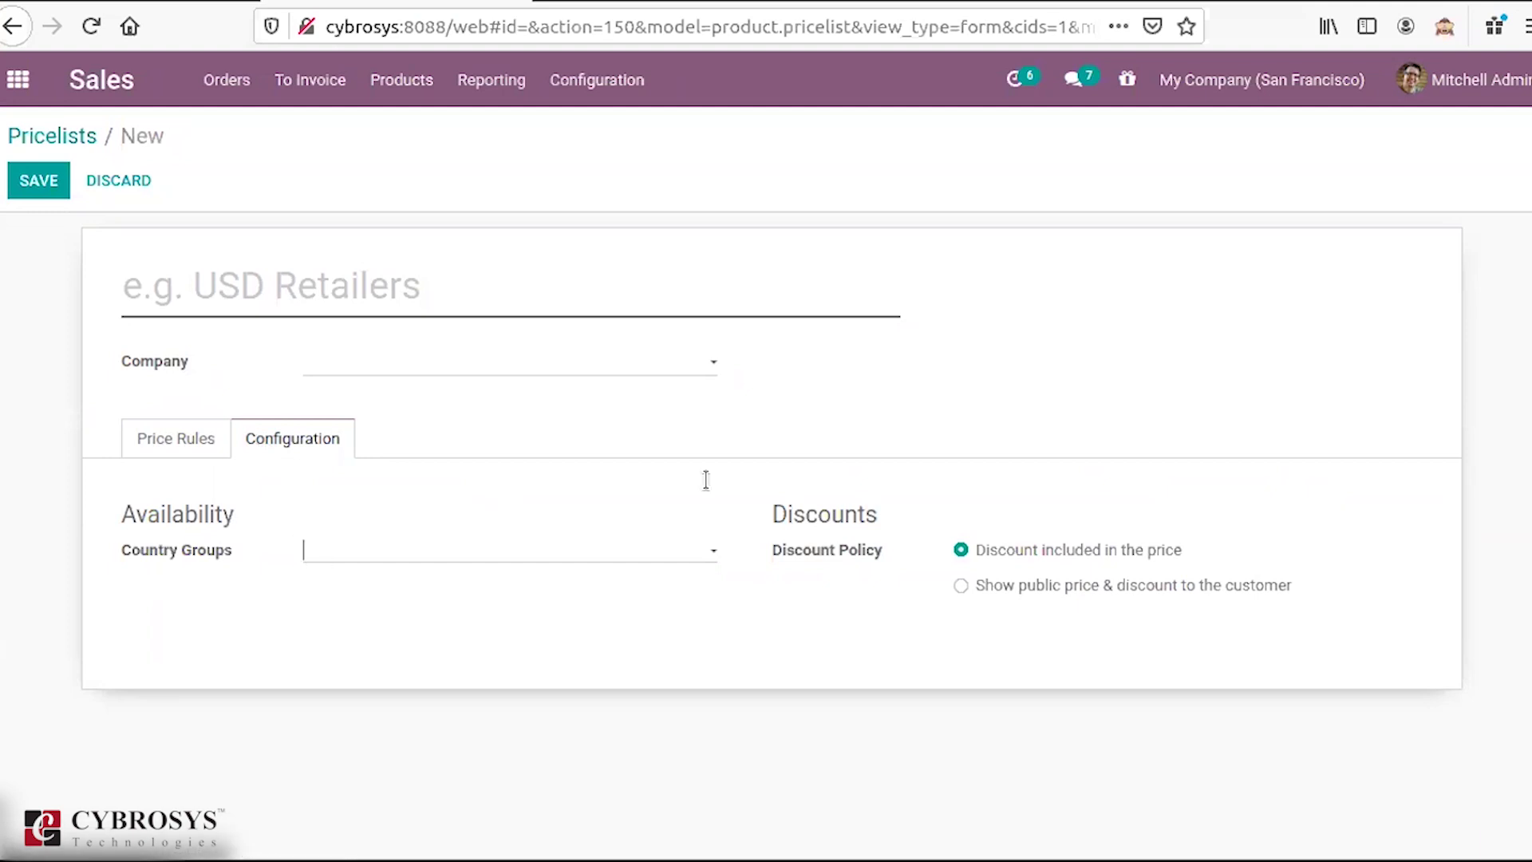
pyautogui.click(903, 554)
pyautogui.click(961, 587)
pyautogui.click(51, 134)
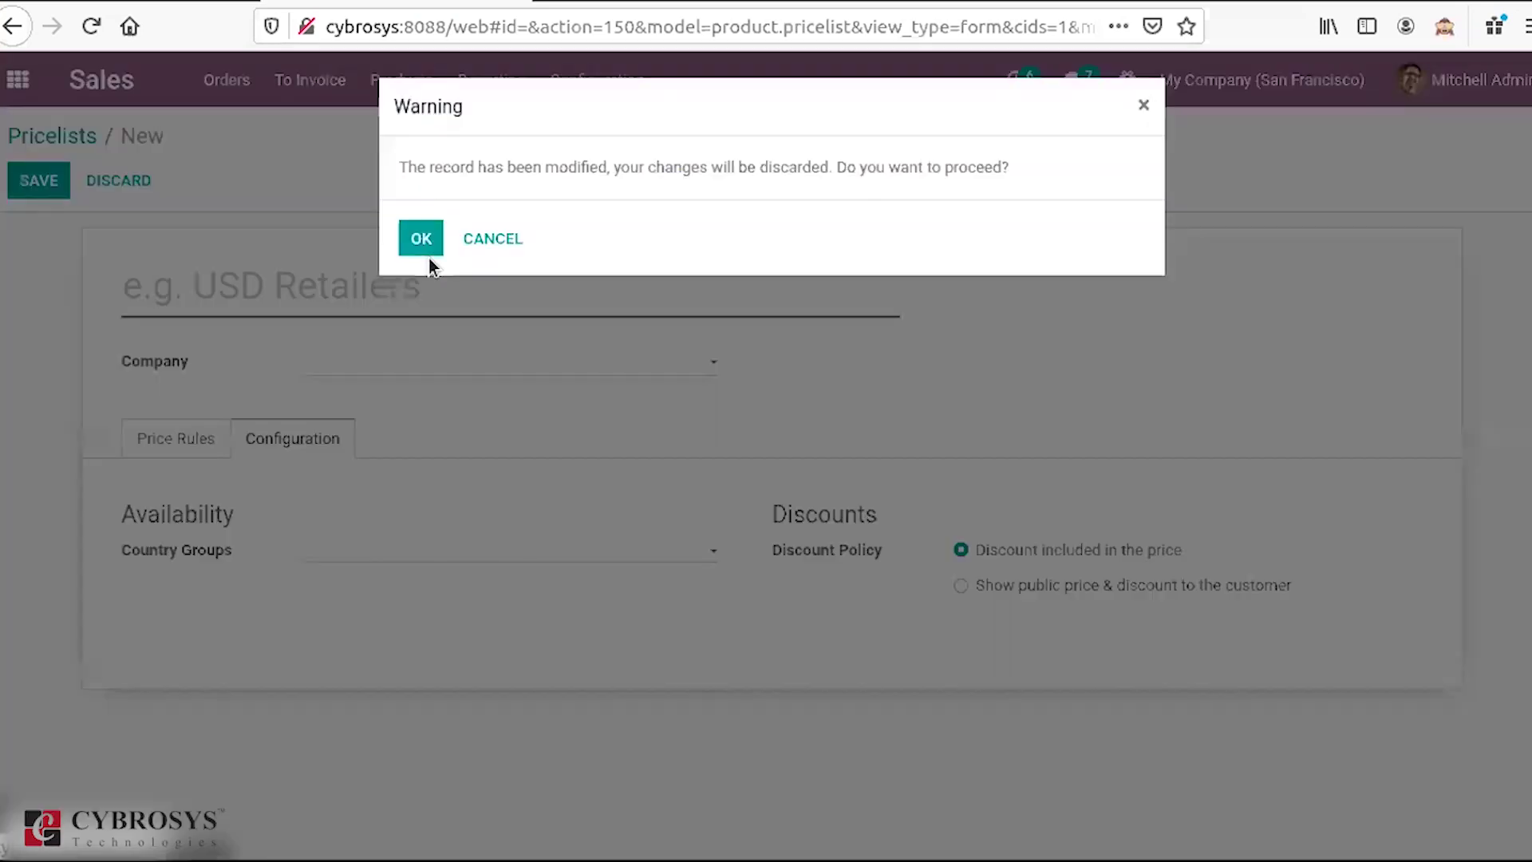
pyautogui.click(423, 252)
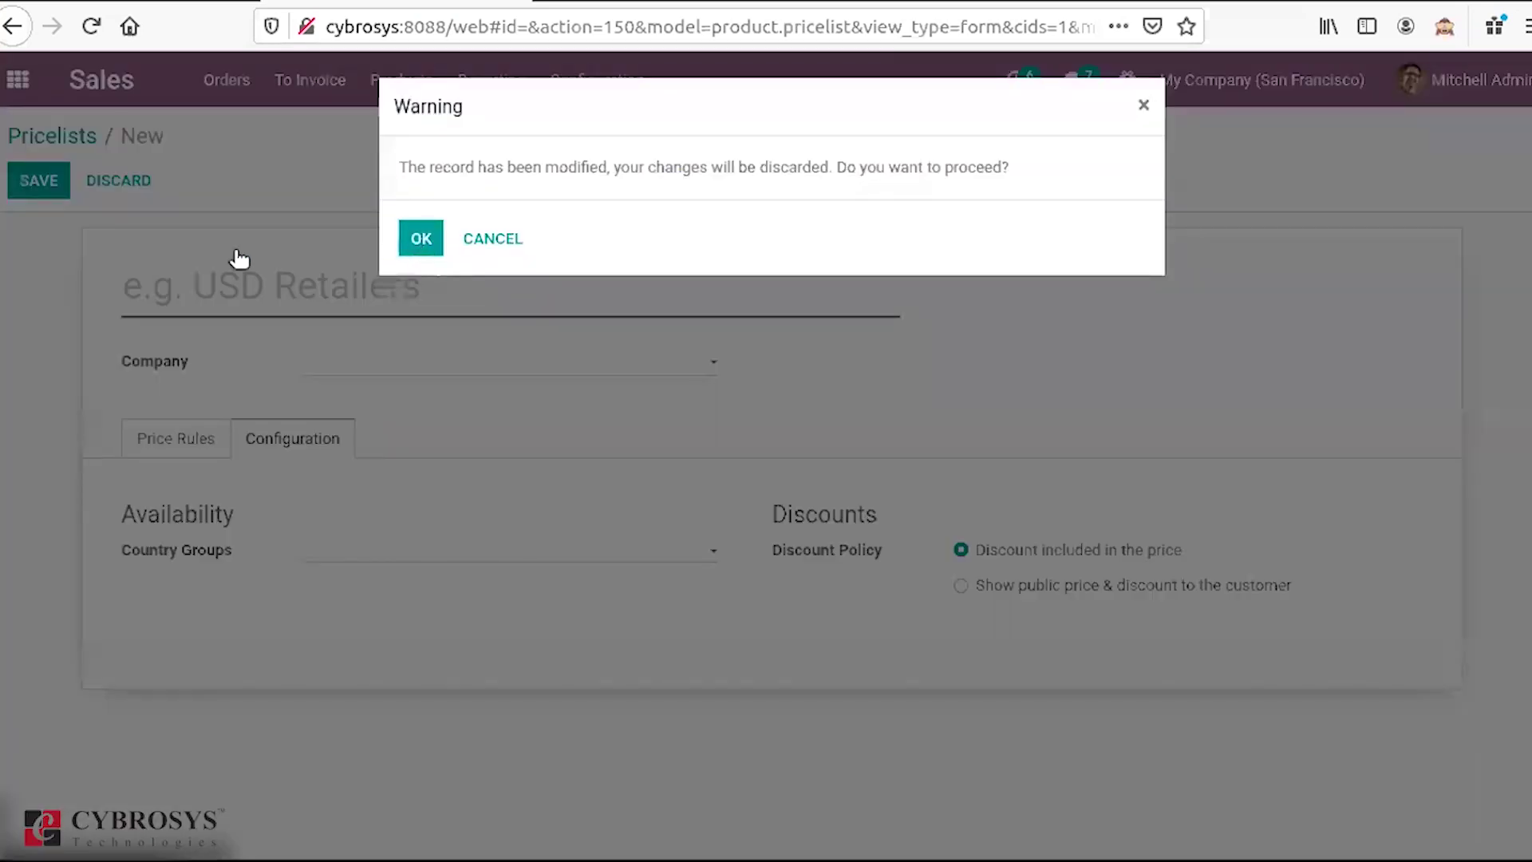
pyautogui.press('Return')
# Step: Open the Public Pricelist for editing, examine its price rules, and return to the list of pricelists
pyautogui.click(155, 284)
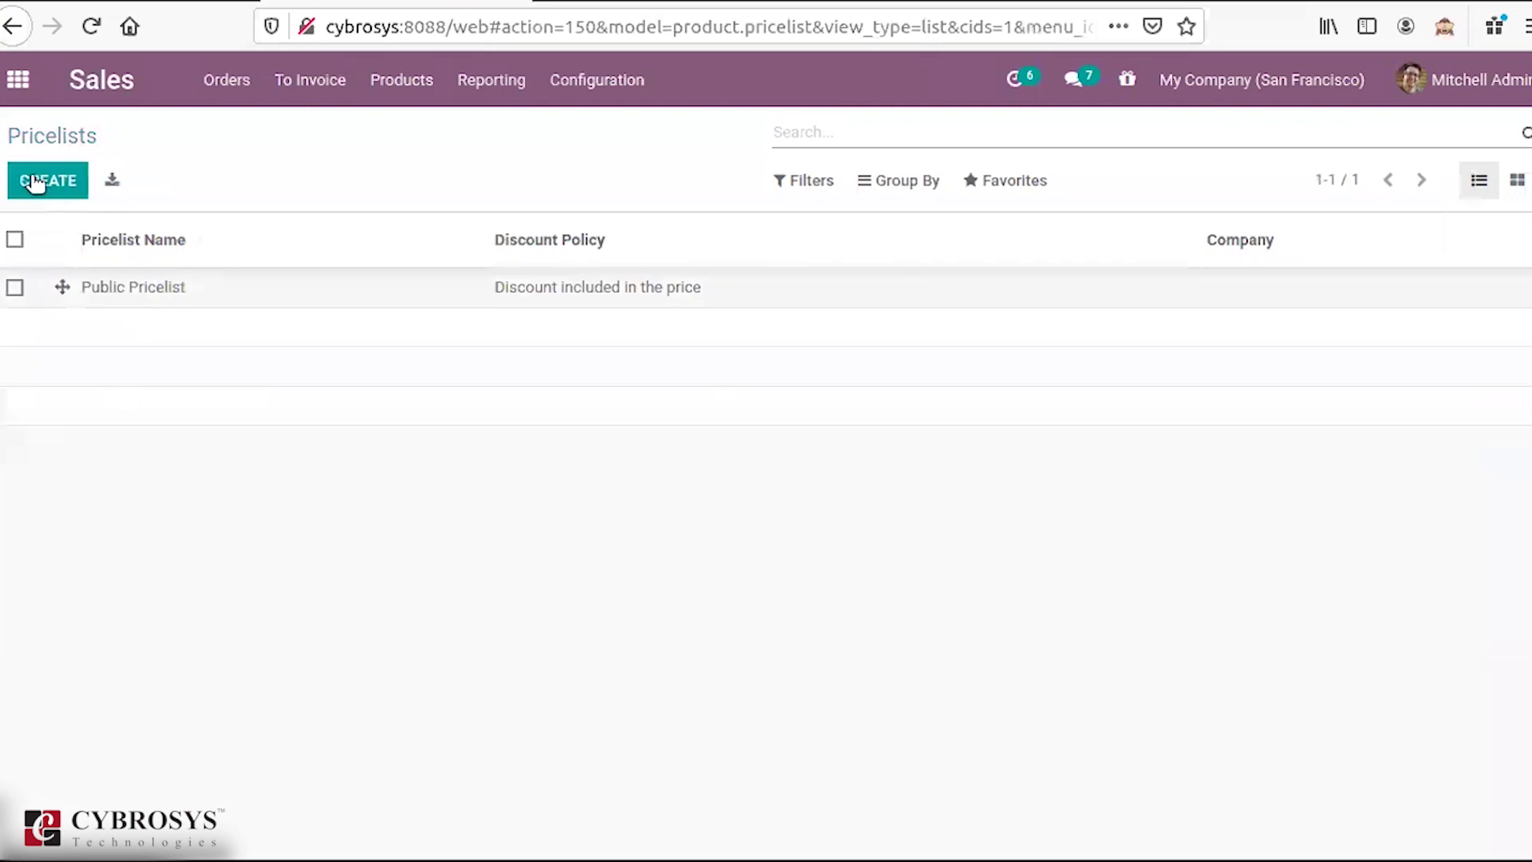
pyautogui.hotkey('alt', 'a')
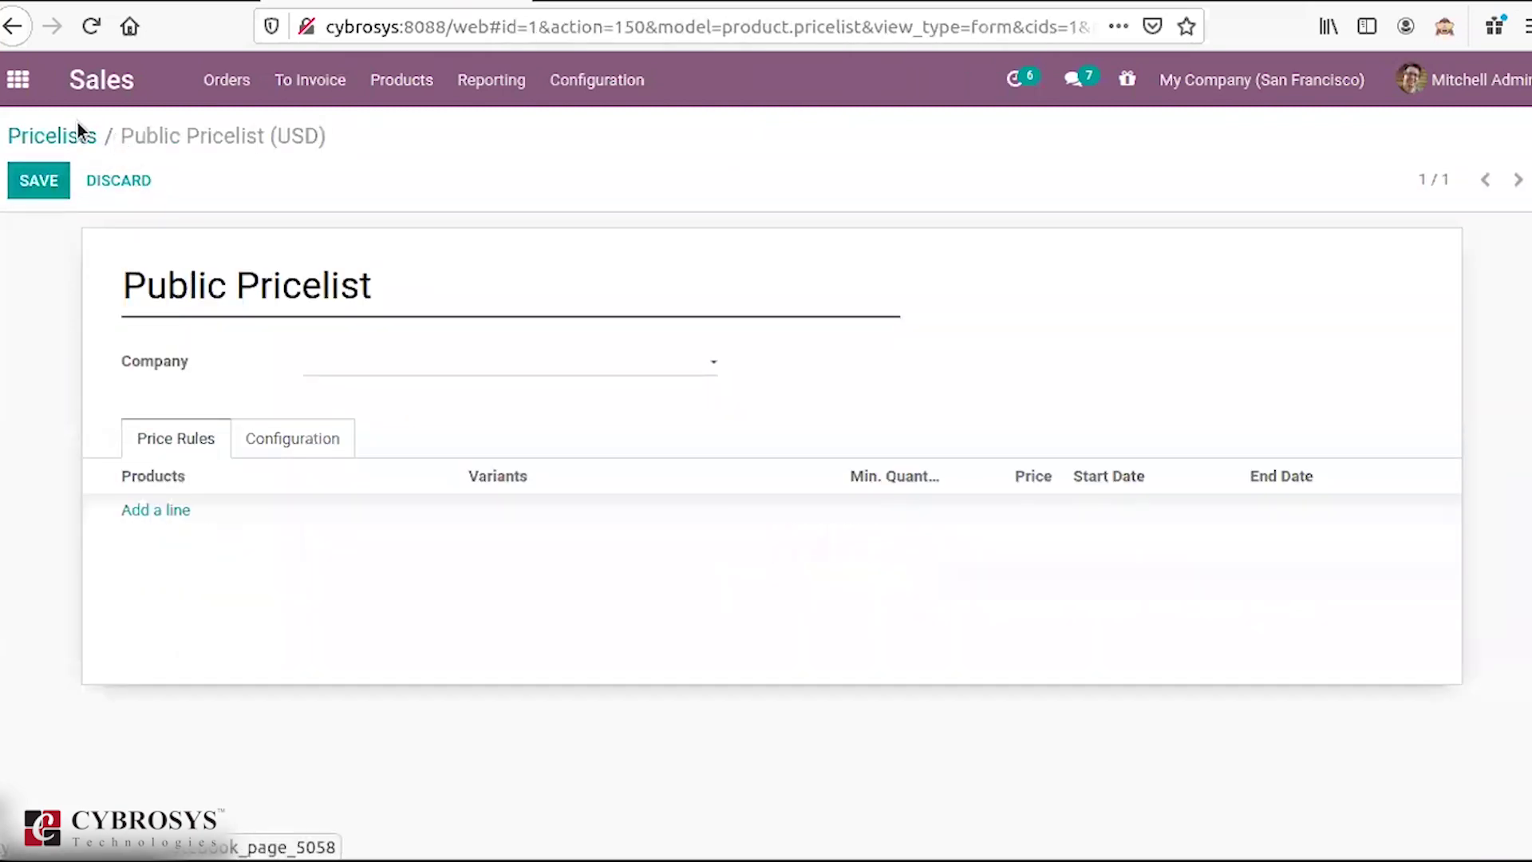
pyautogui.click(80, 132)
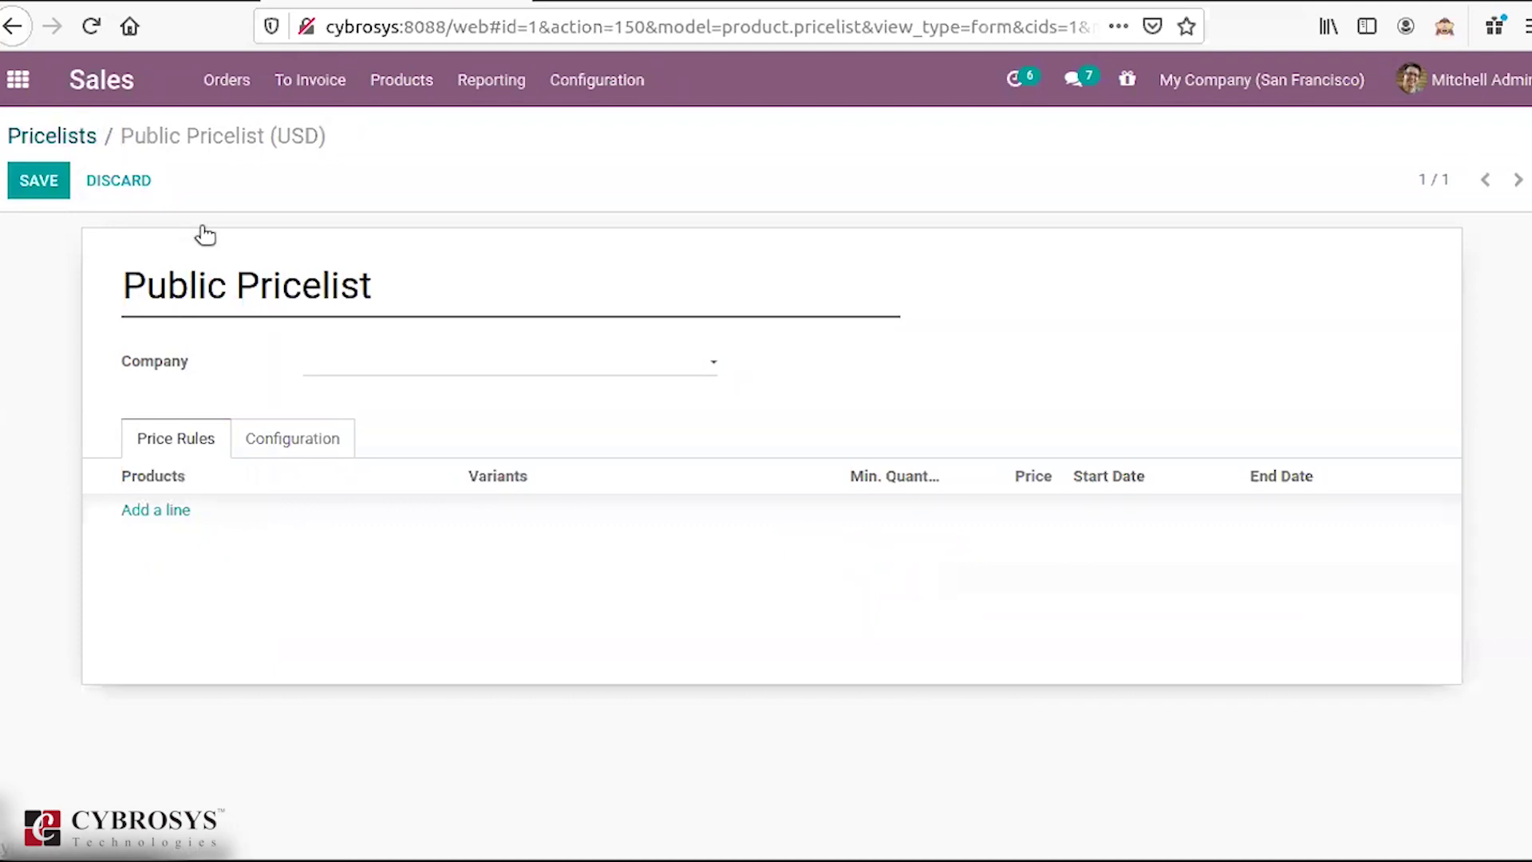
# Step: Switch the pricelist method in the Sales settings to Advanced price rules (discounts, formulas) and save
pyautogui.click(604, 80)
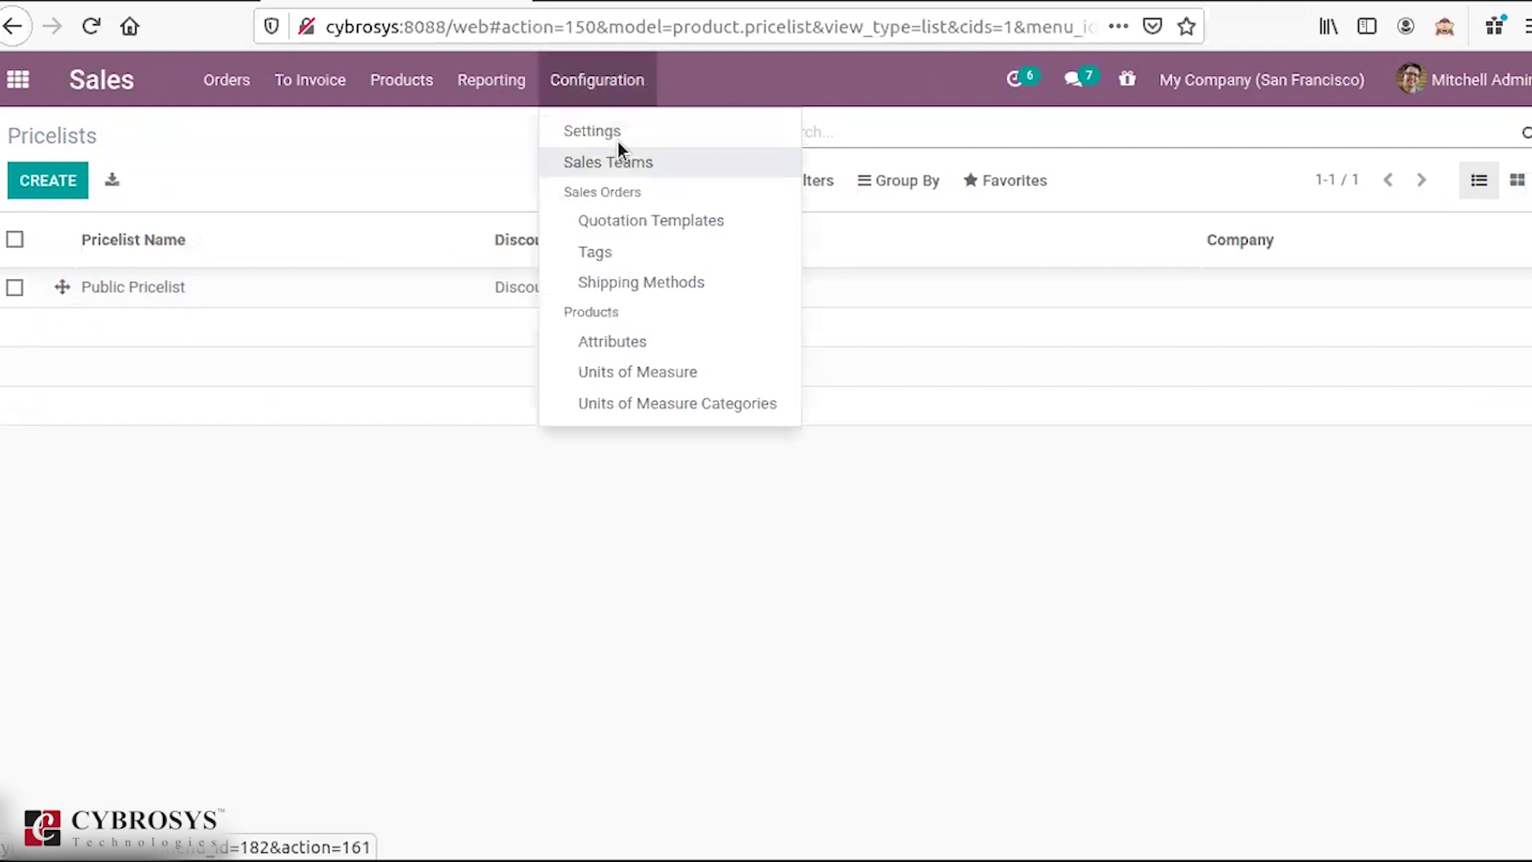
pyautogui.click(622, 97)
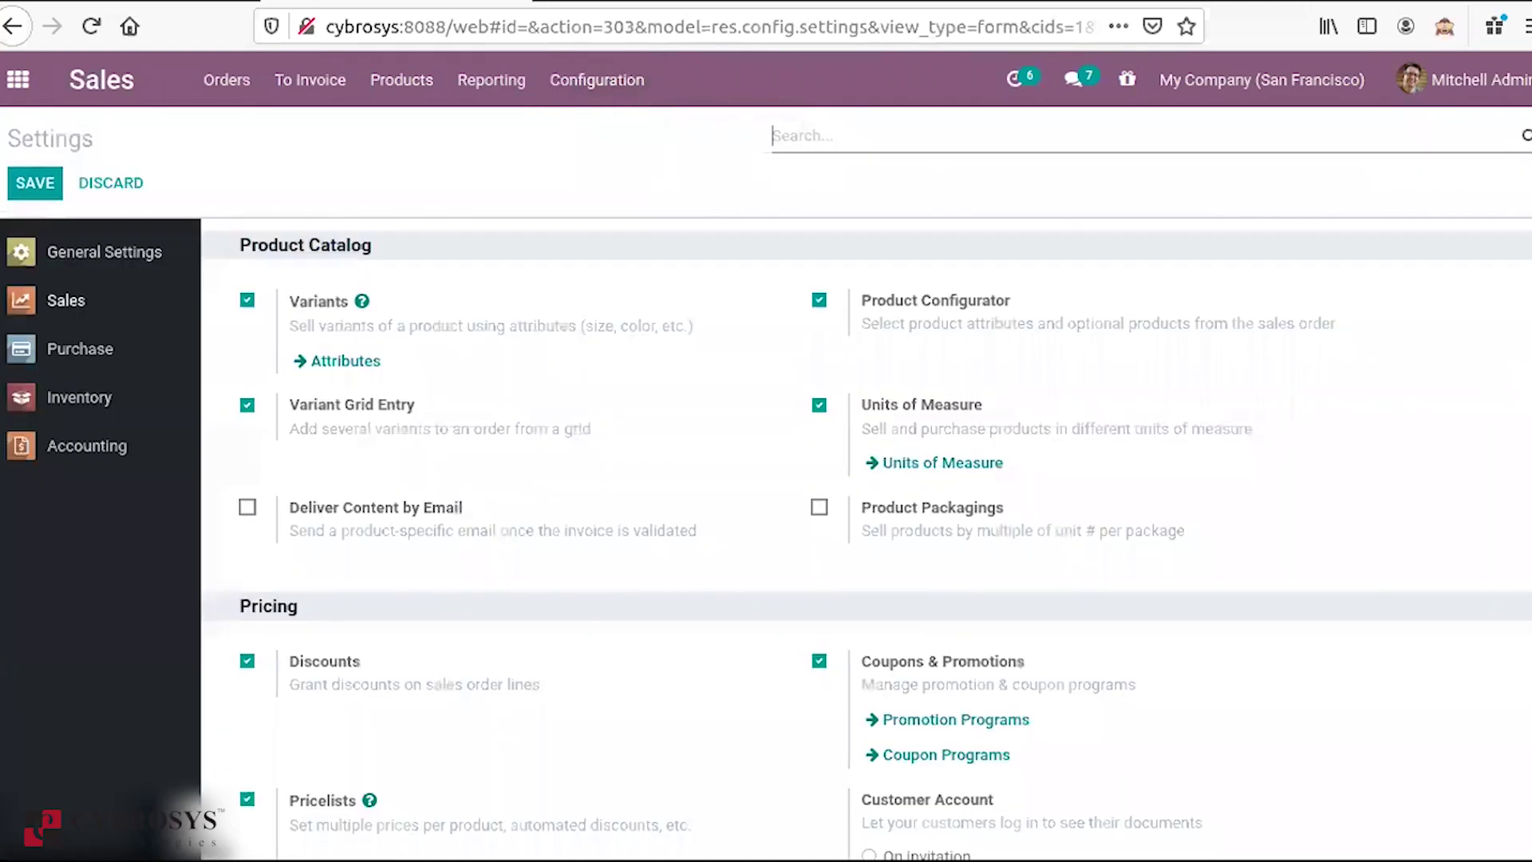
pyautogui.scroll(-5, 295, 519)
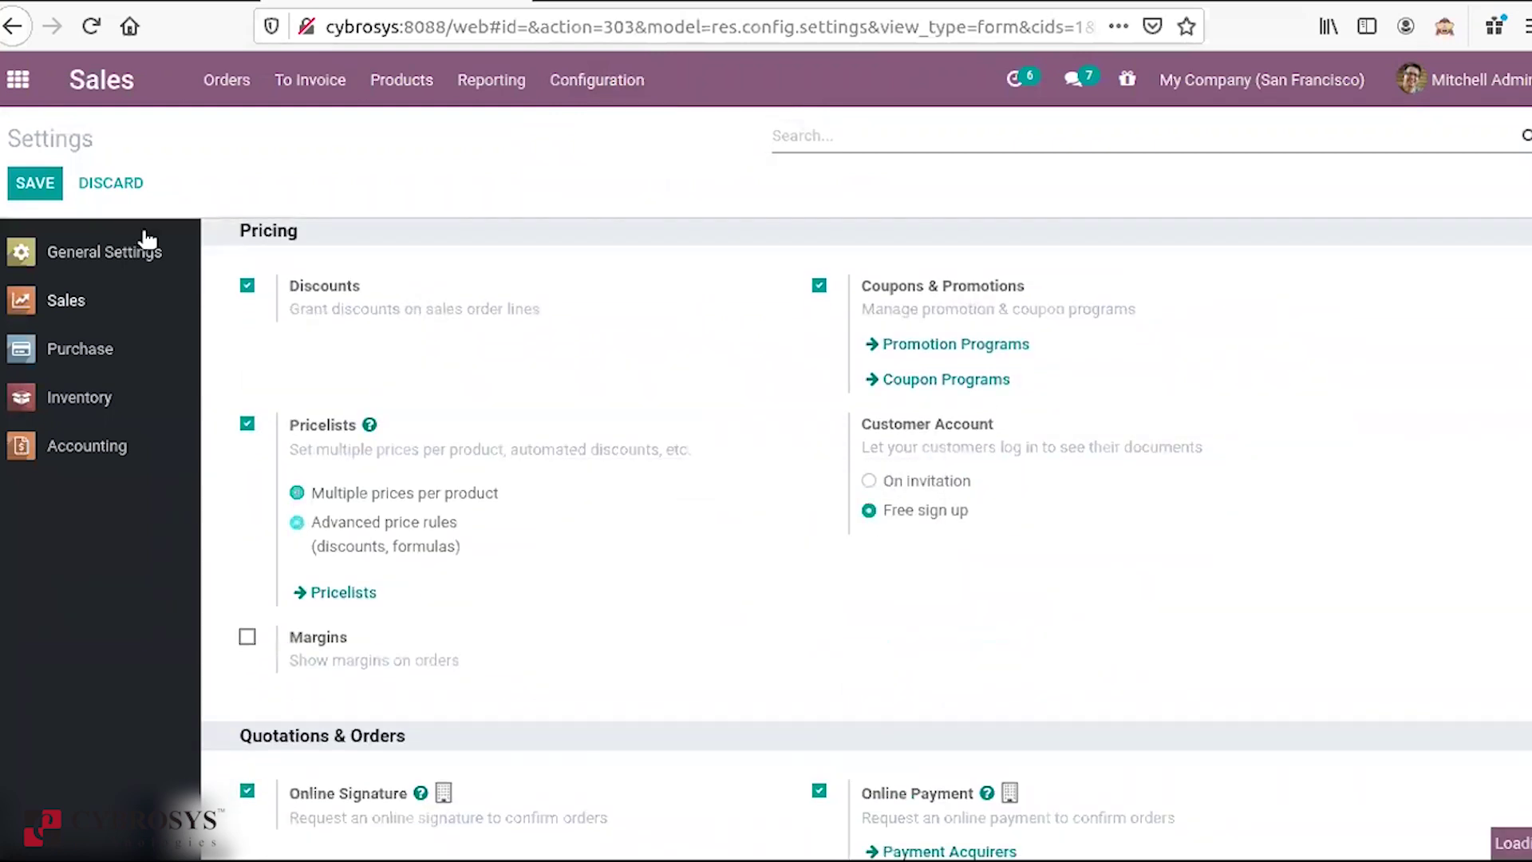
pyautogui.click(39, 185)
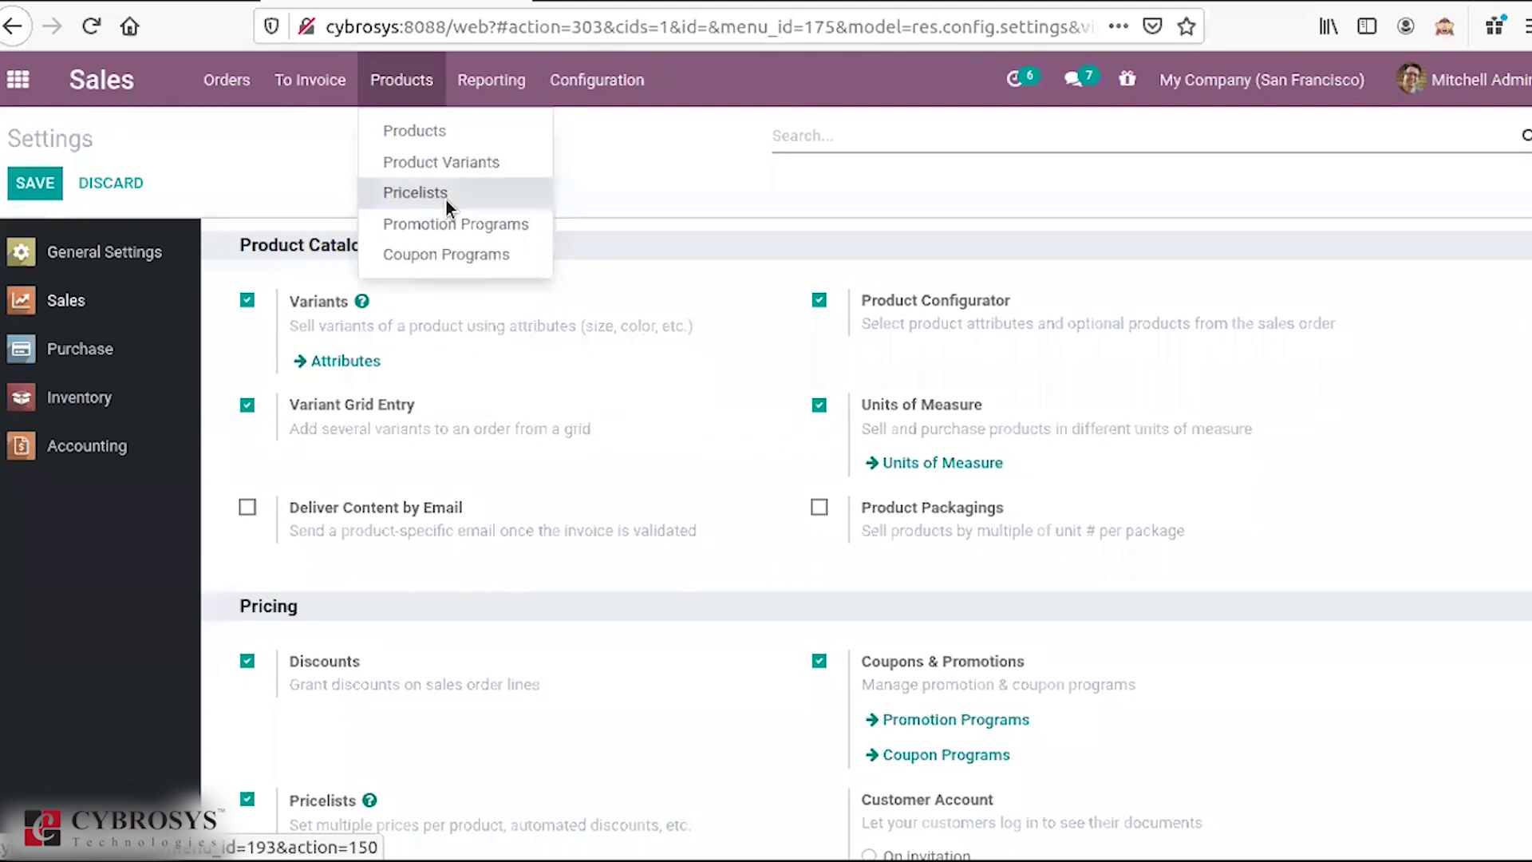
# Step: Start a new pricelist and add a price rule to it
pyautogui.click(445, 198)
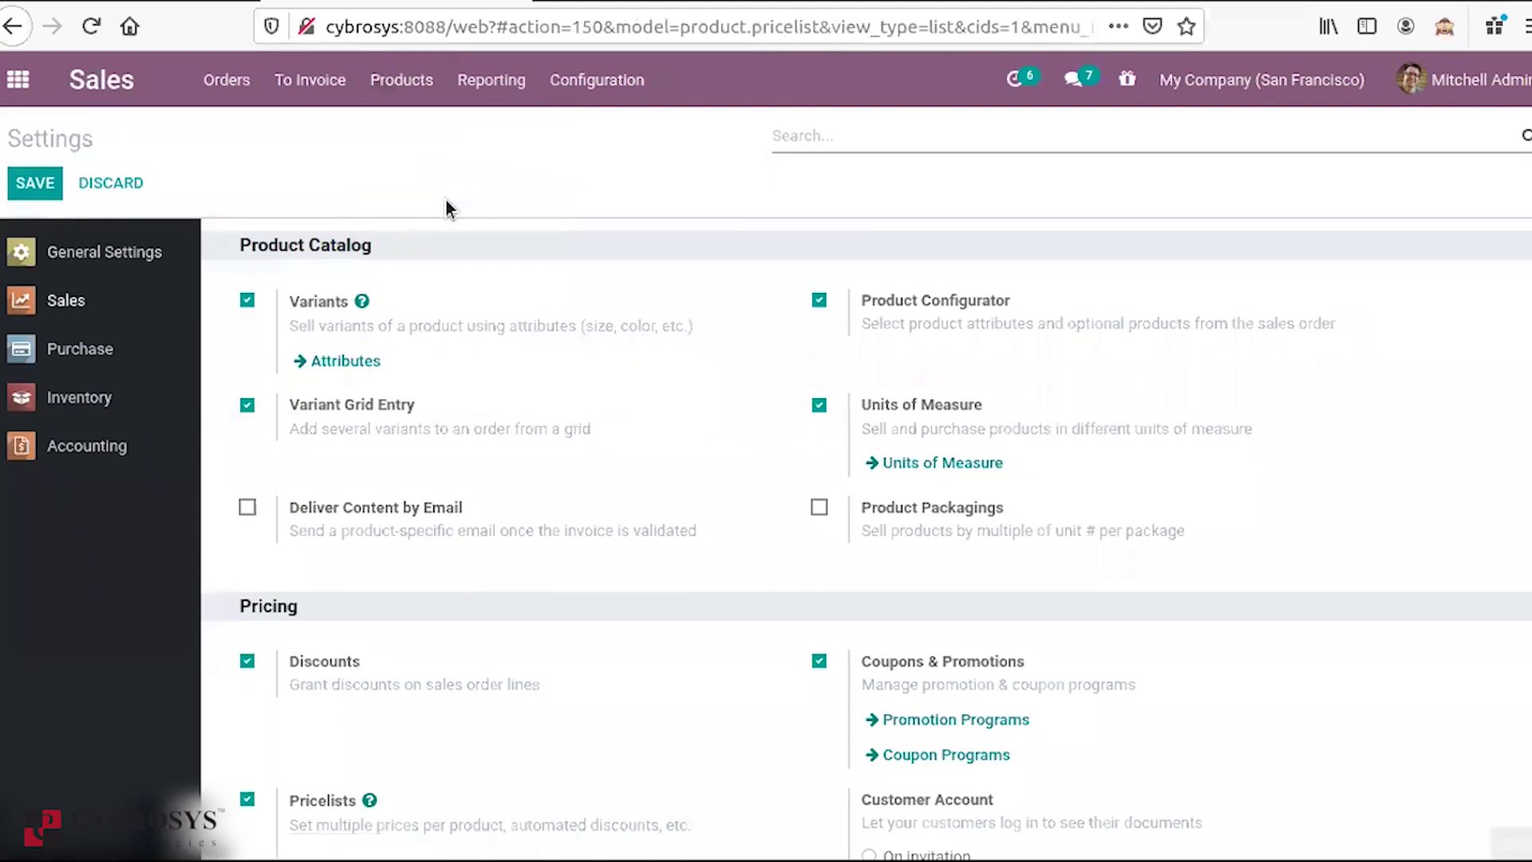
pyautogui.click(51, 181)
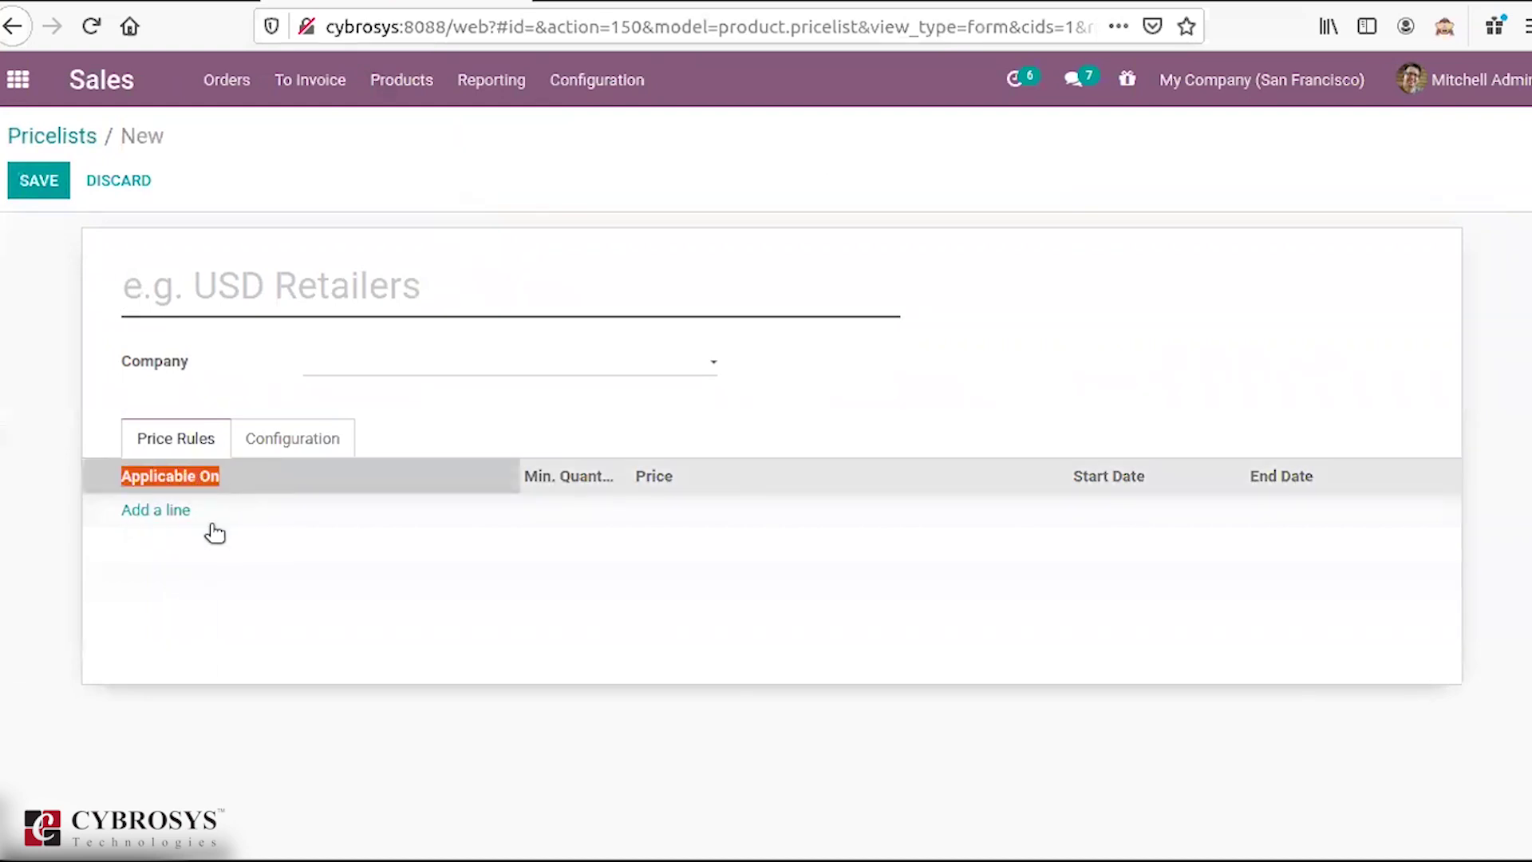
pyautogui.click(170, 508)
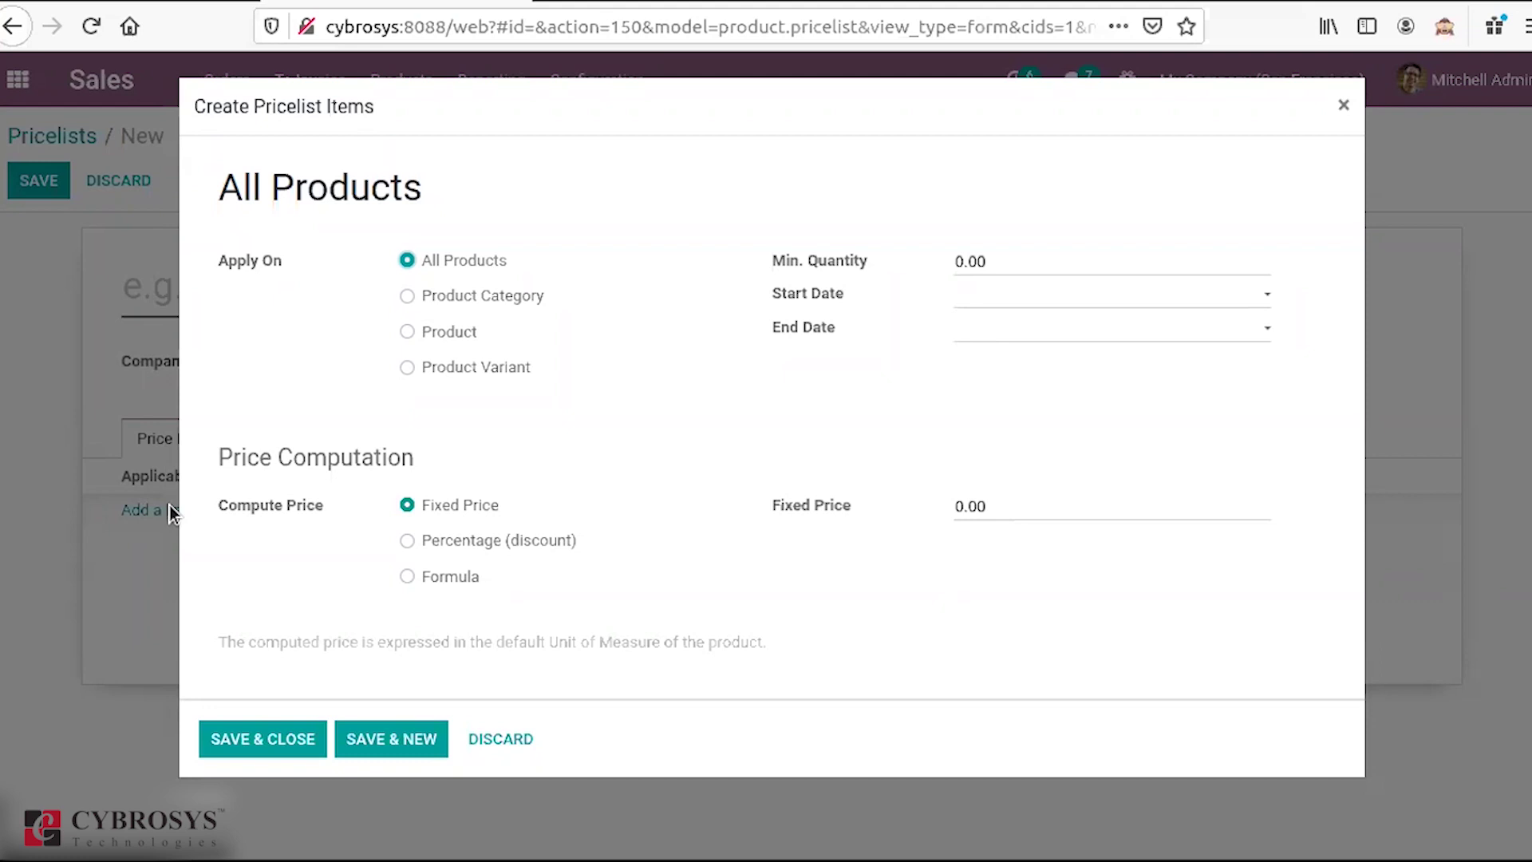
# Step: Go through the Product Category and Product scopes of the price rule and apply the rule on Product Variant
pyautogui.click(407, 296)
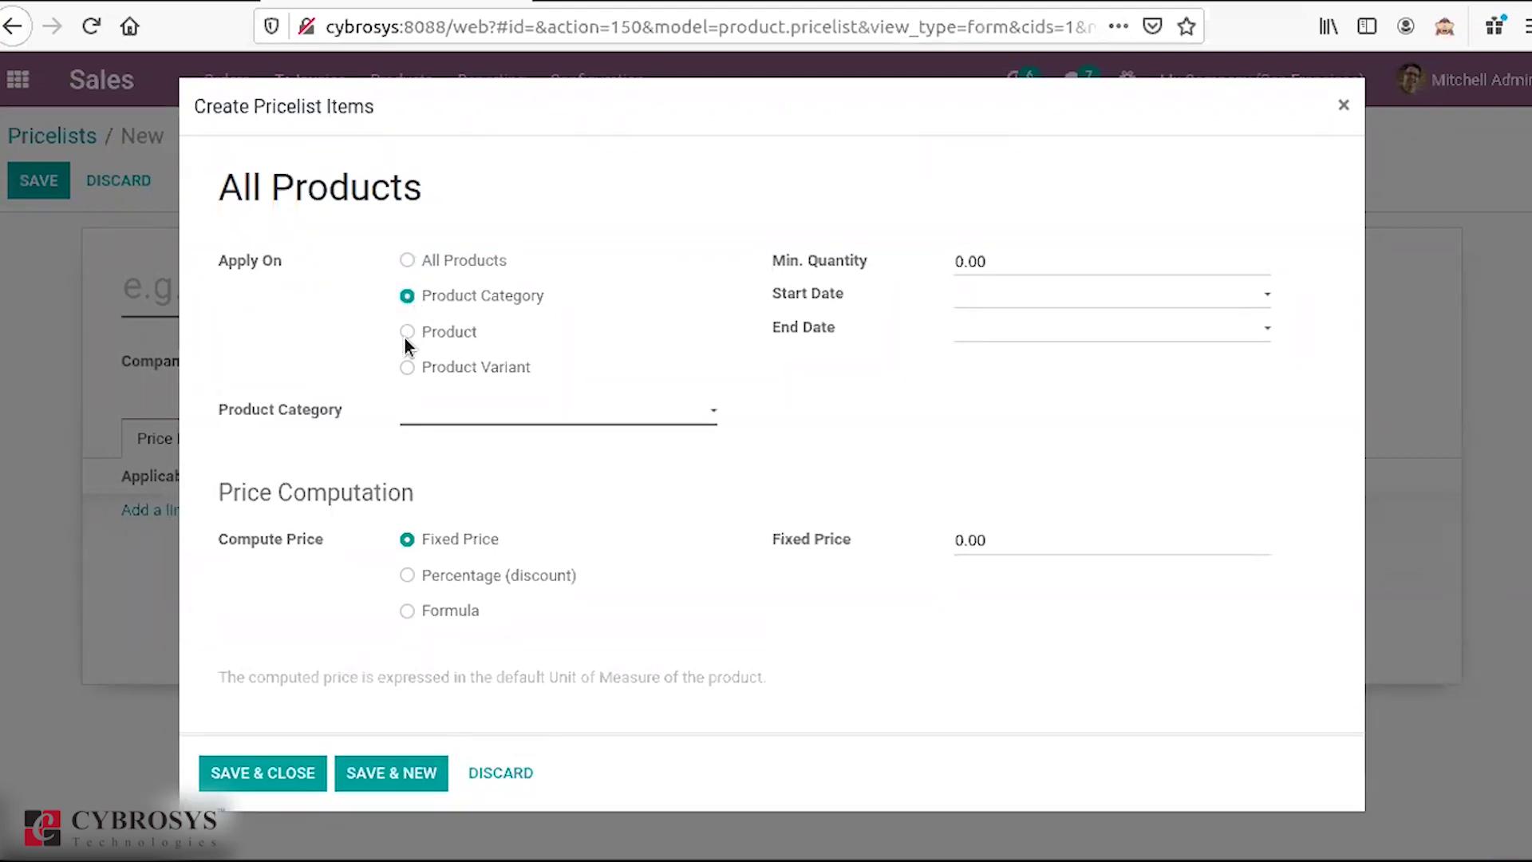
pyautogui.press('Down')
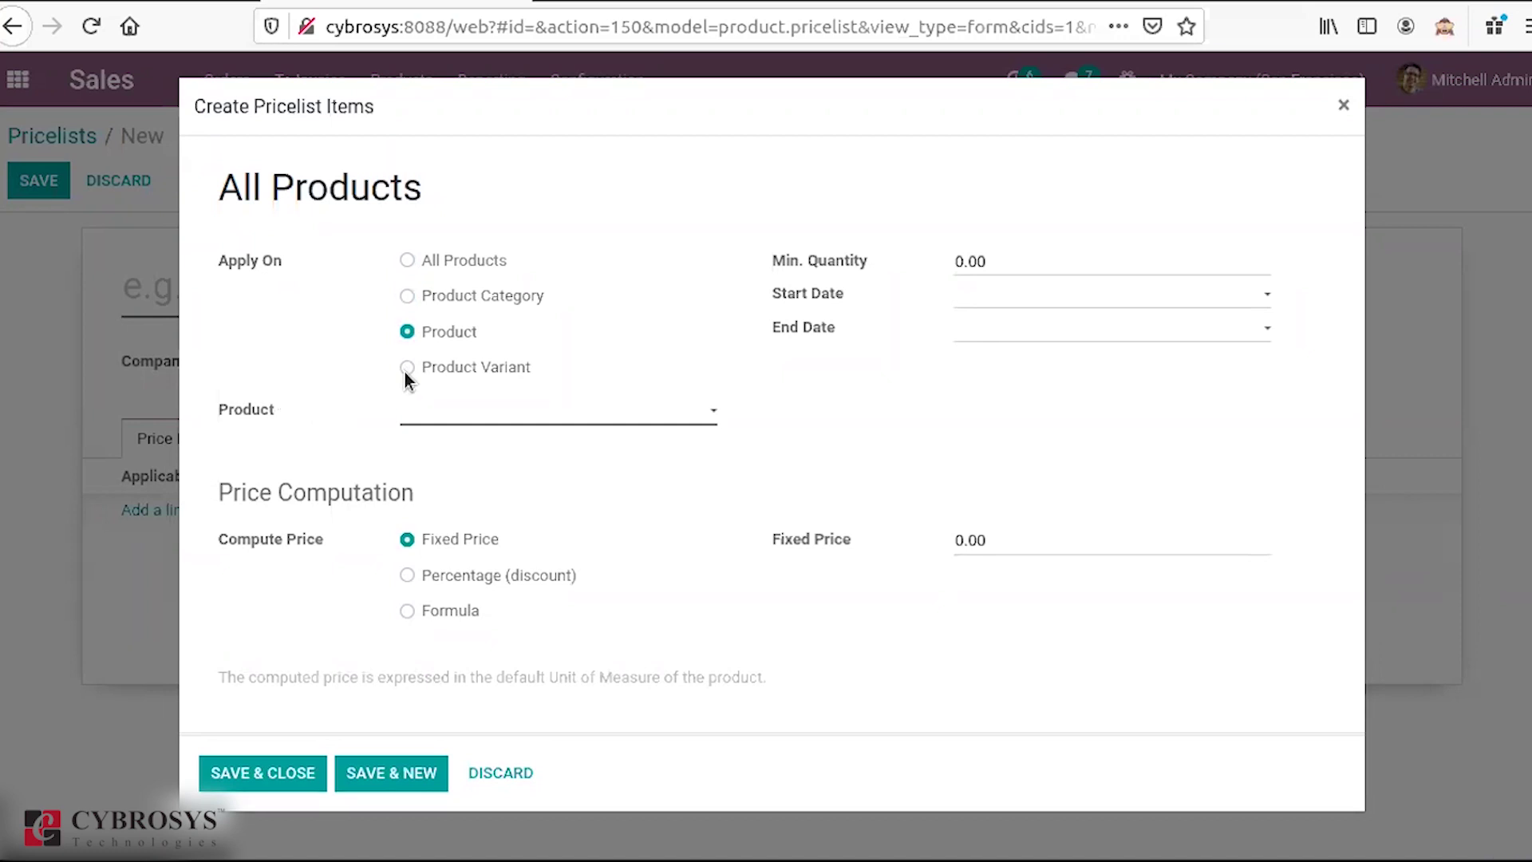
pyautogui.press('Down')
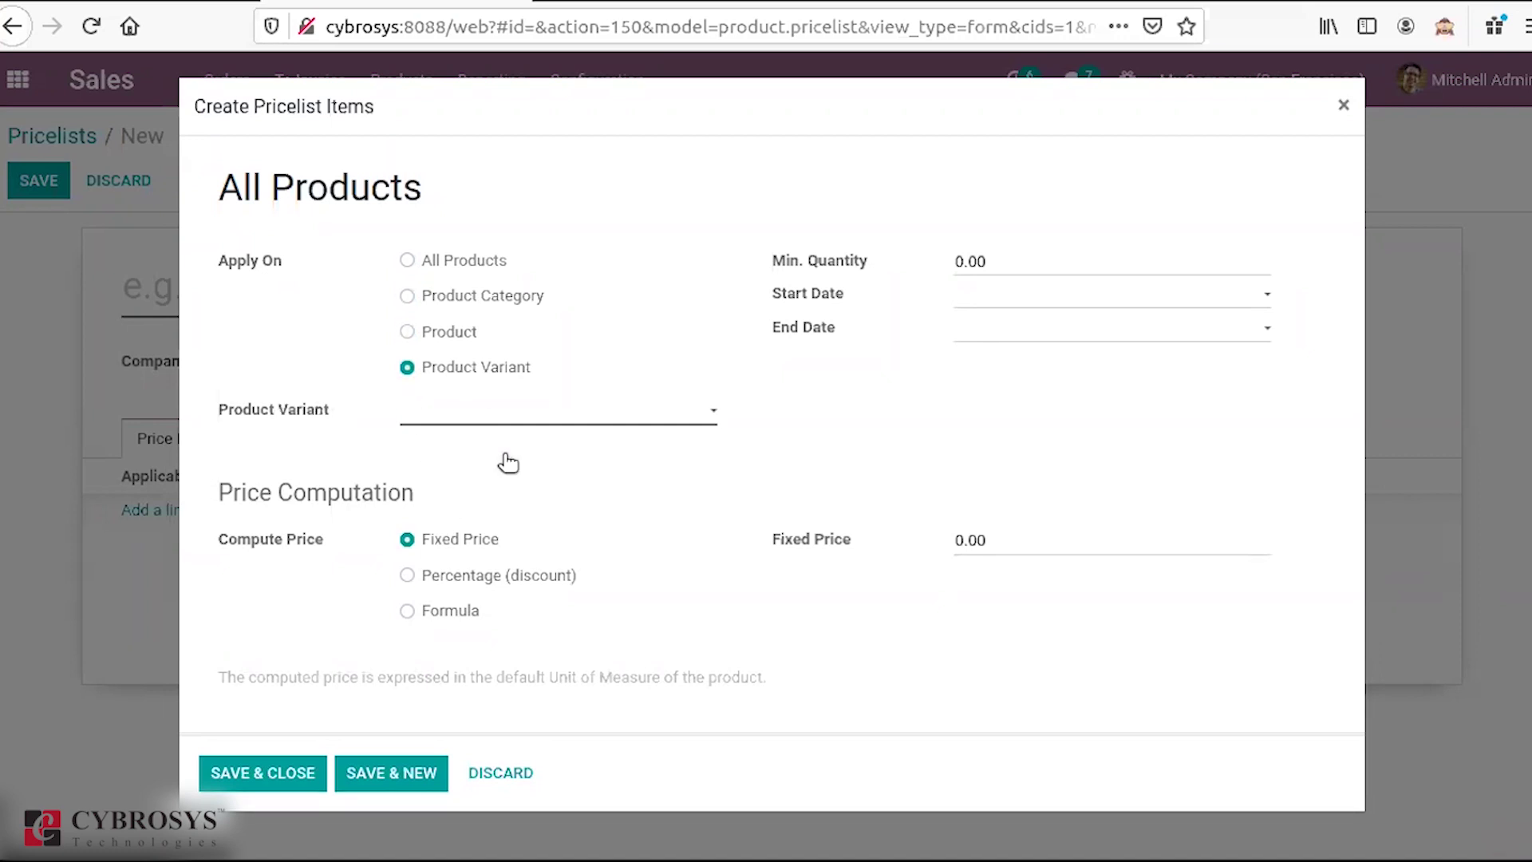
pyautogui.click(590, 407)
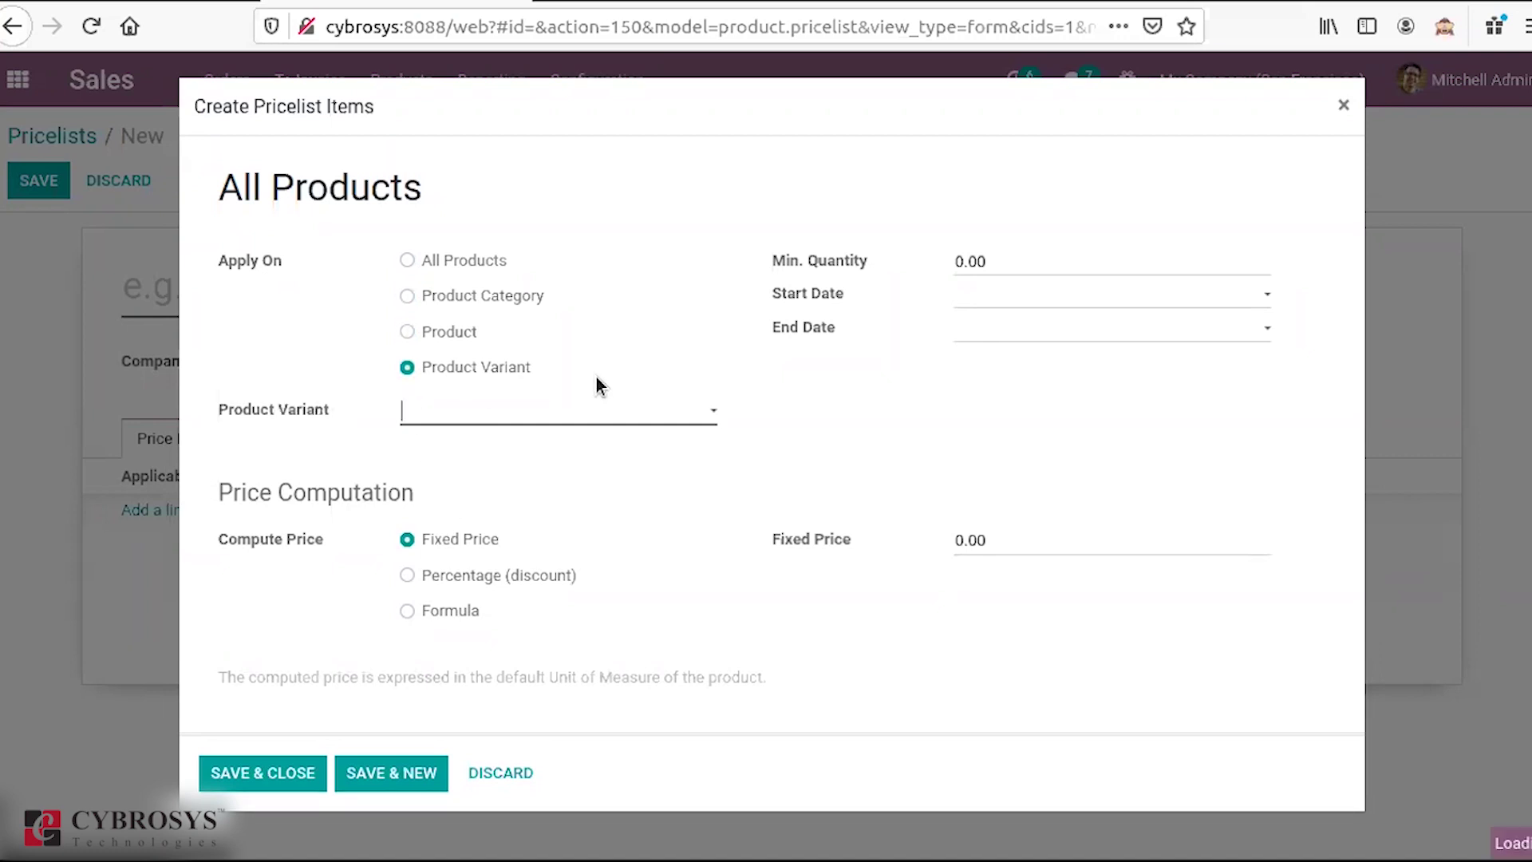
# Step: Apply the price rule to All Products and go through its minimum quantity, start date and end date fields
pyautogui.click(407, 278)
pyautogui.press('Down')
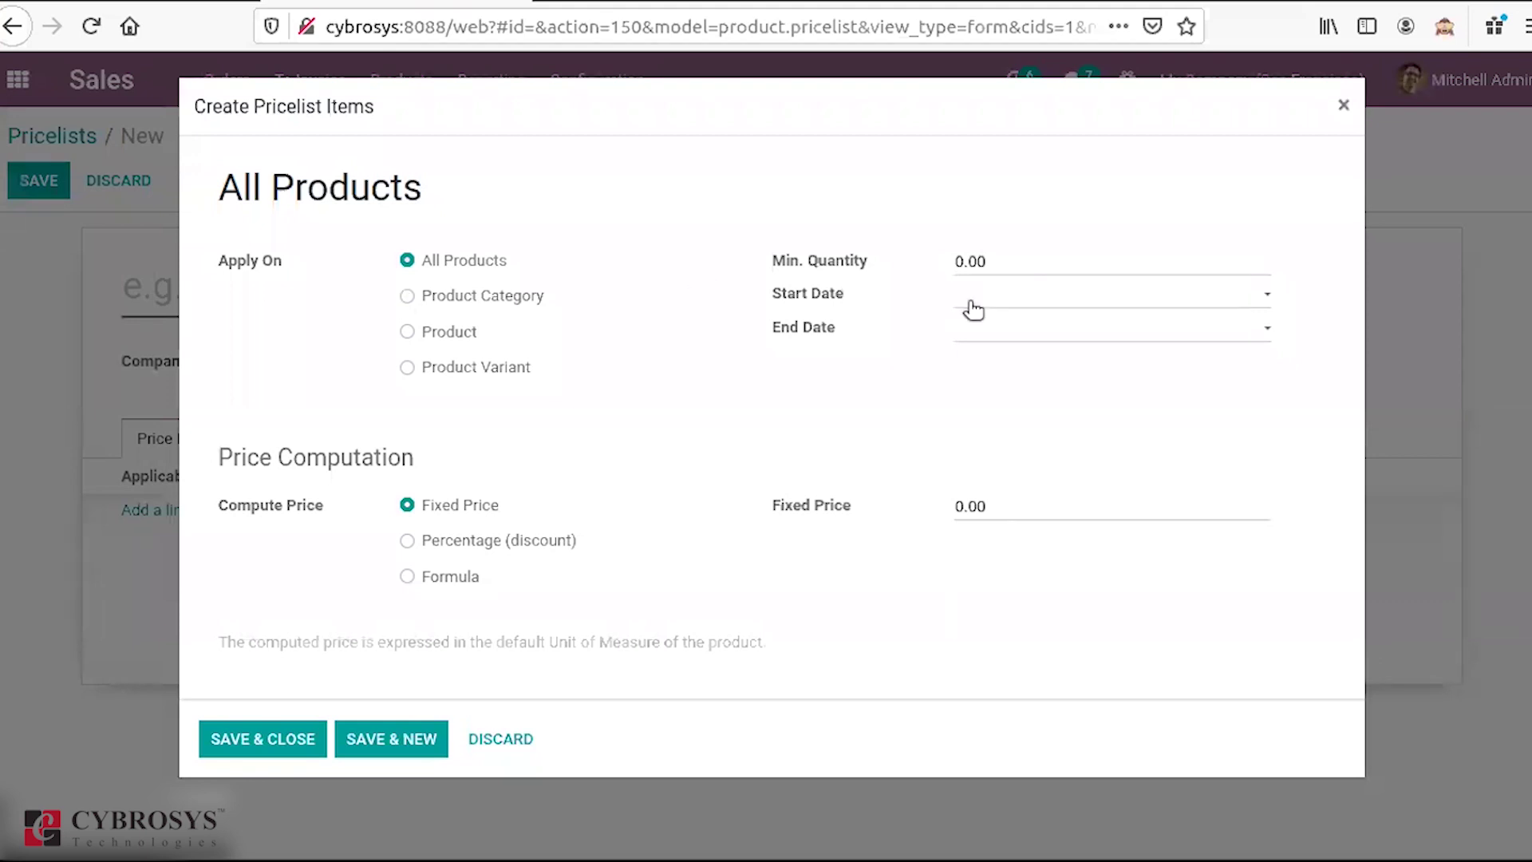
pyautogui.click(1004, 261)
pyautogui.hotkey('shift', 'Left')
pyautogui.hotkey('shift', 'Left')
pyautogui.hotkey('shift', 'Left')
pyautogui.hotkey('shift', 'Left')
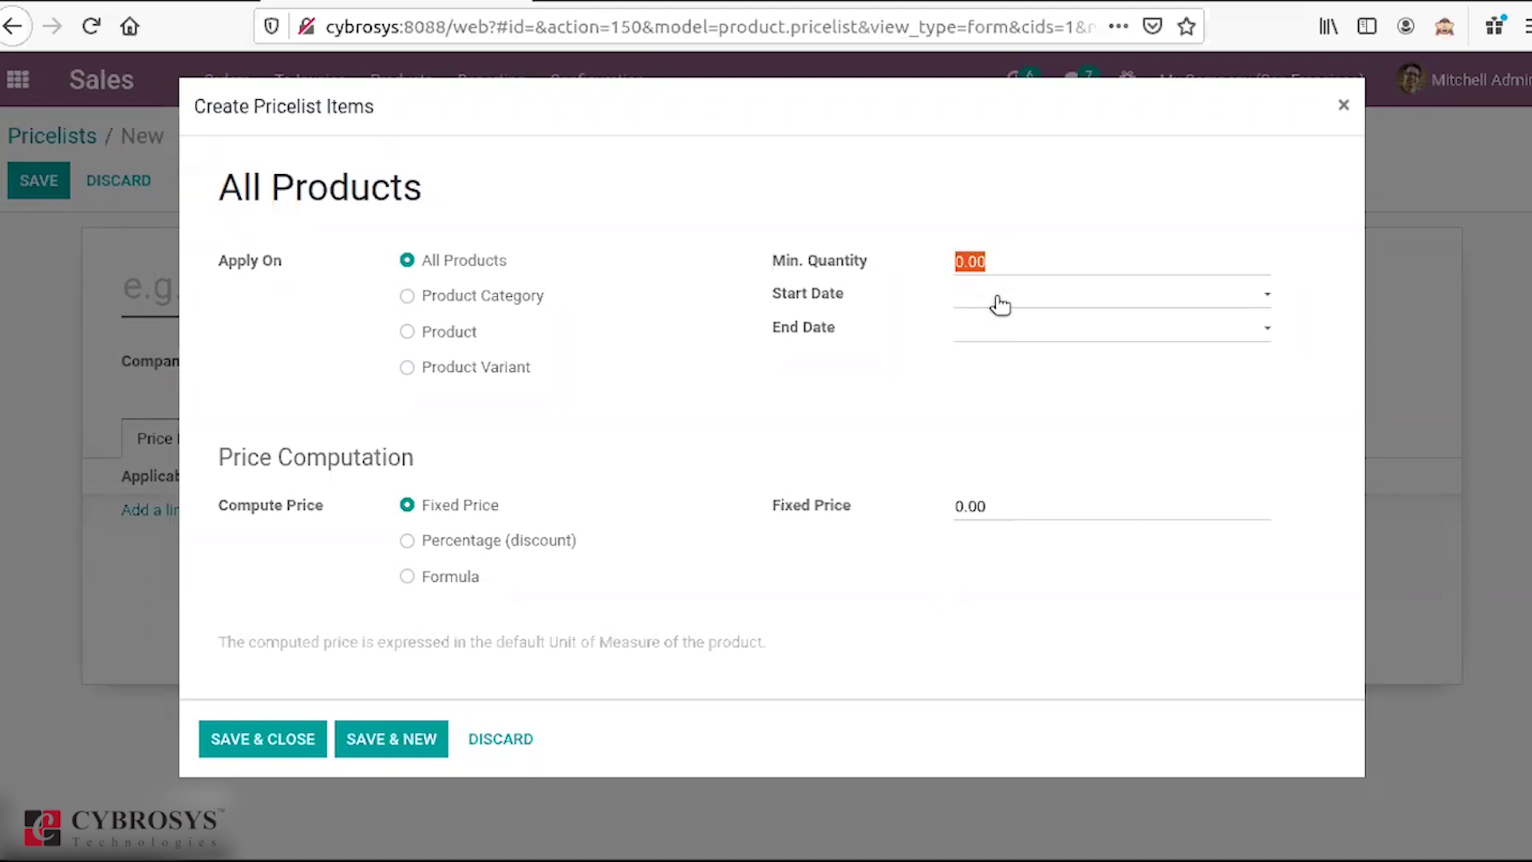
pyautogui.click(997, 300)
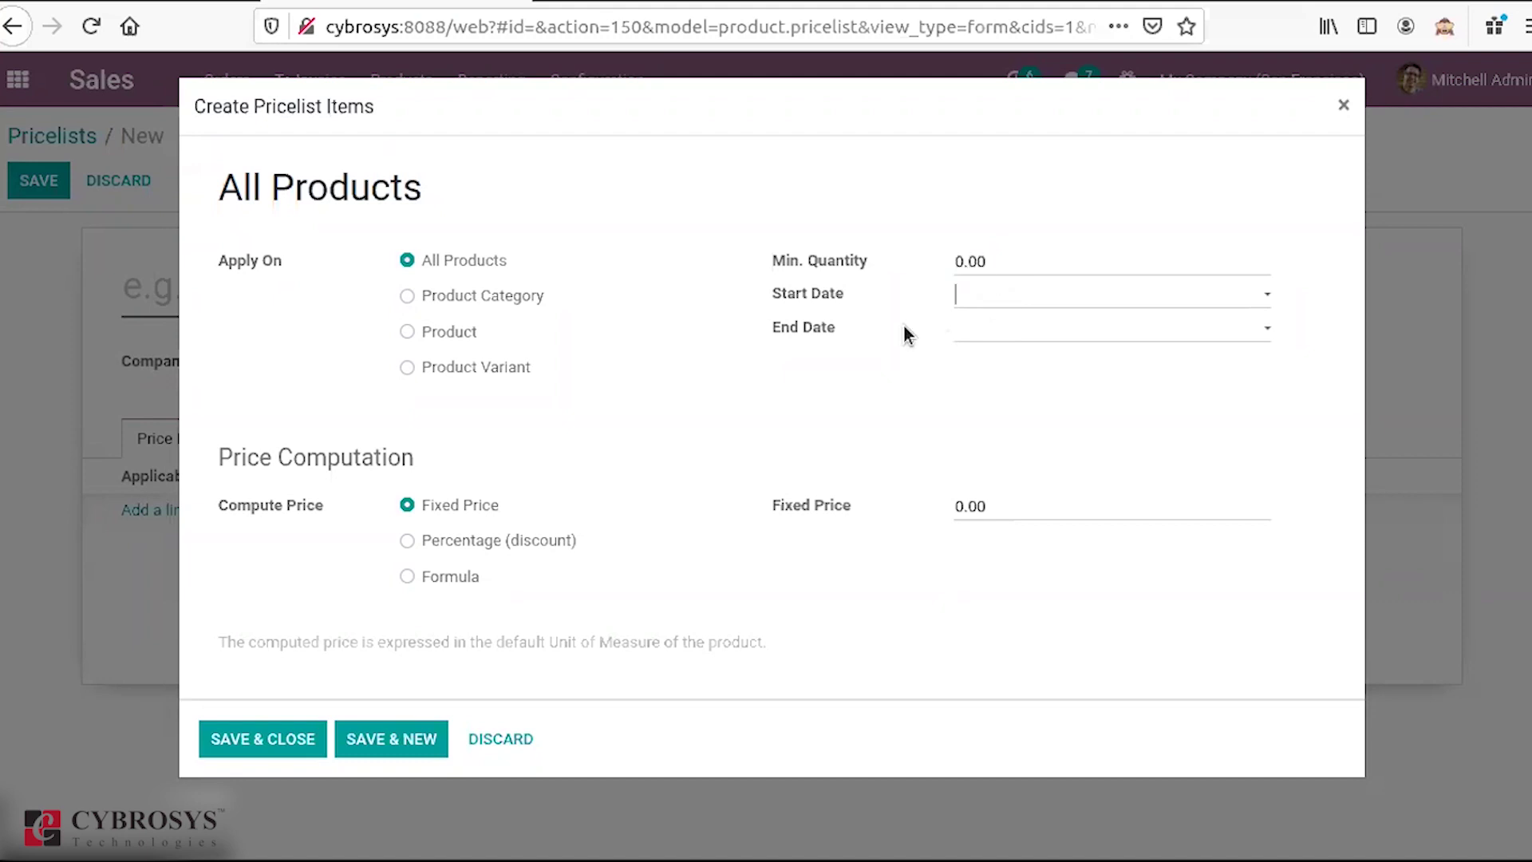
pyautogui.click(948, 329)
pyautogui.click(824, 391)
# Step: Try the Percentage (discount) and Fixed Price computations for the rule, and set its price computation to Formula
pyautogui.click(407, 541)
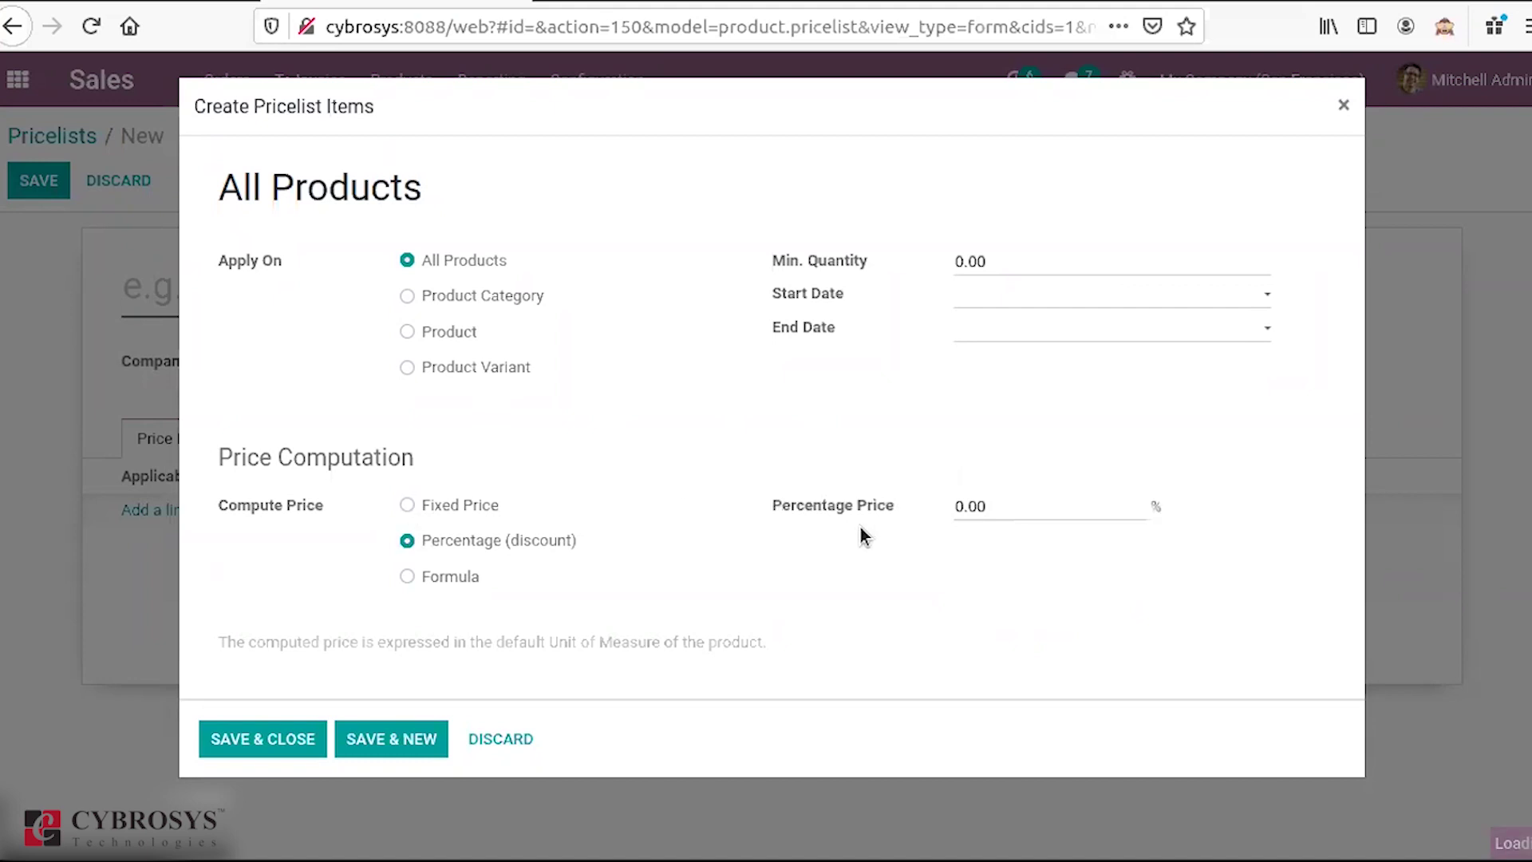
pyautogui.click(1048, 504)
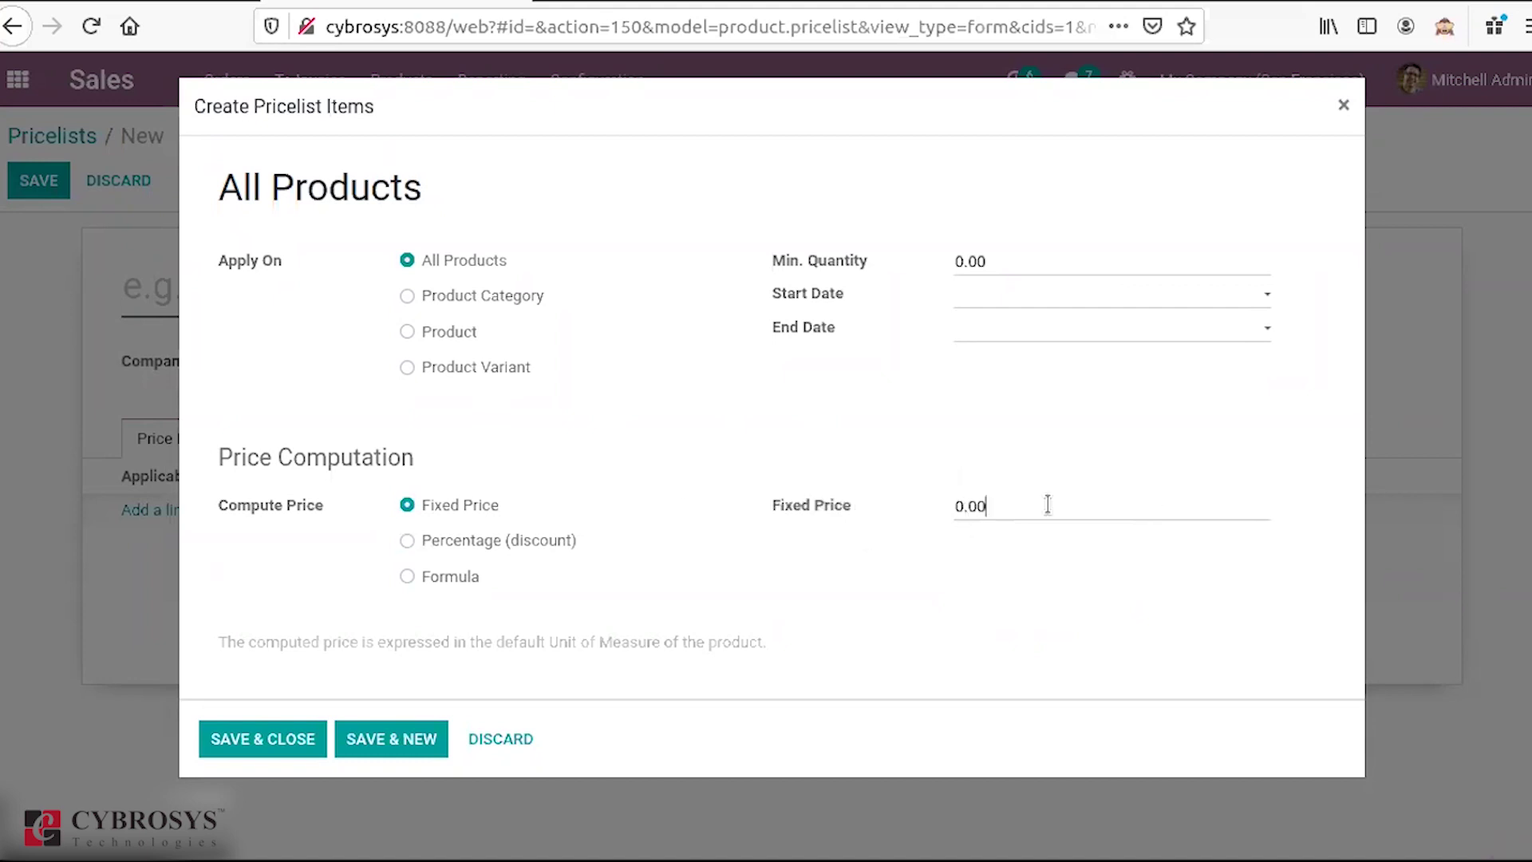
pyautogui.click(407, 540)
pyautogui.press('Tab')
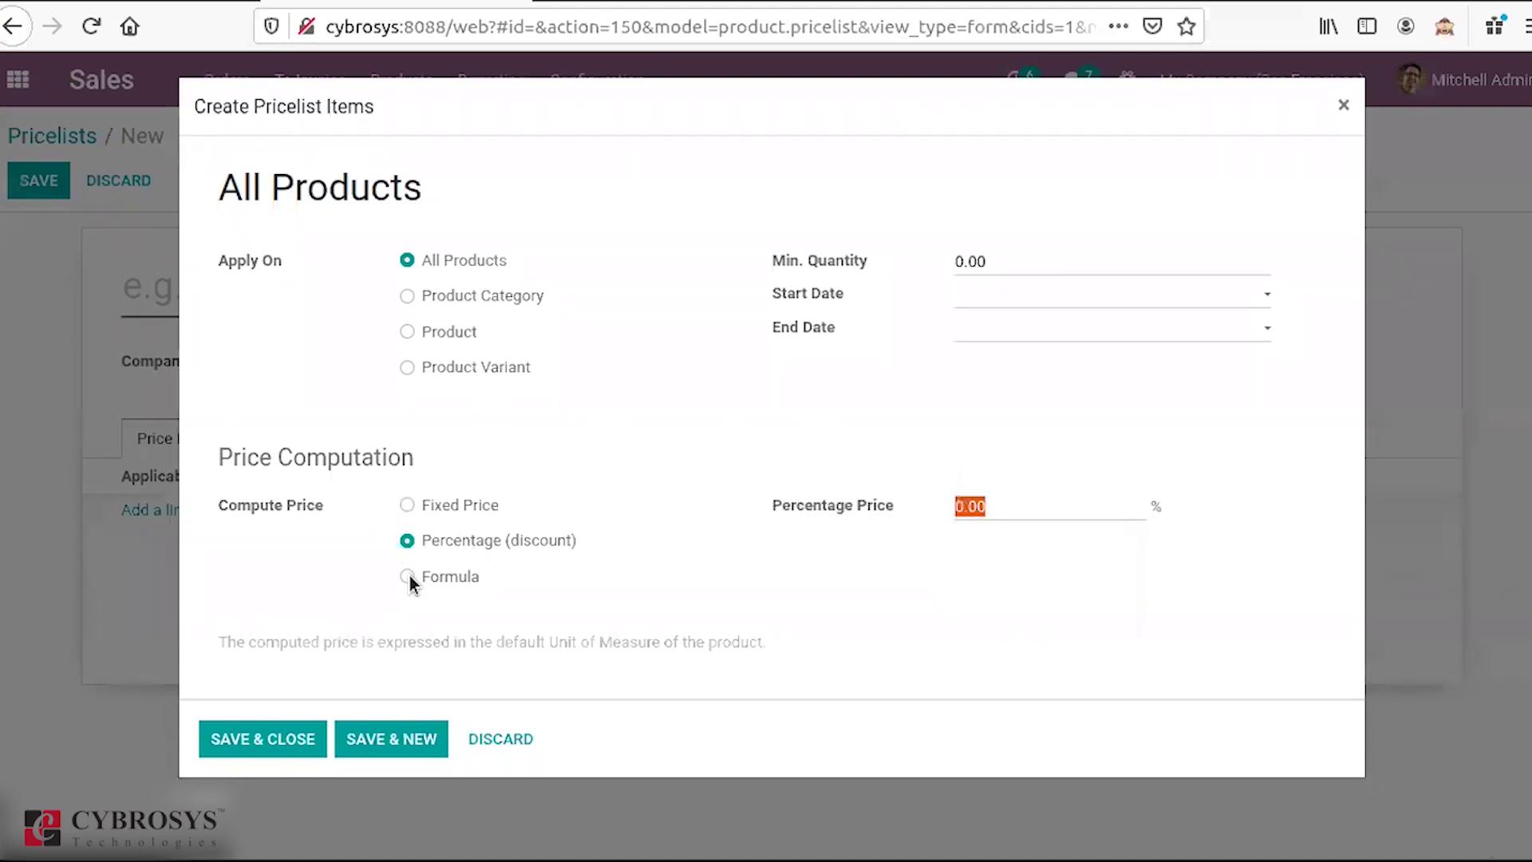
pyautogui.hotkey('shift', 'Tab')
pyautogui.press('Down')
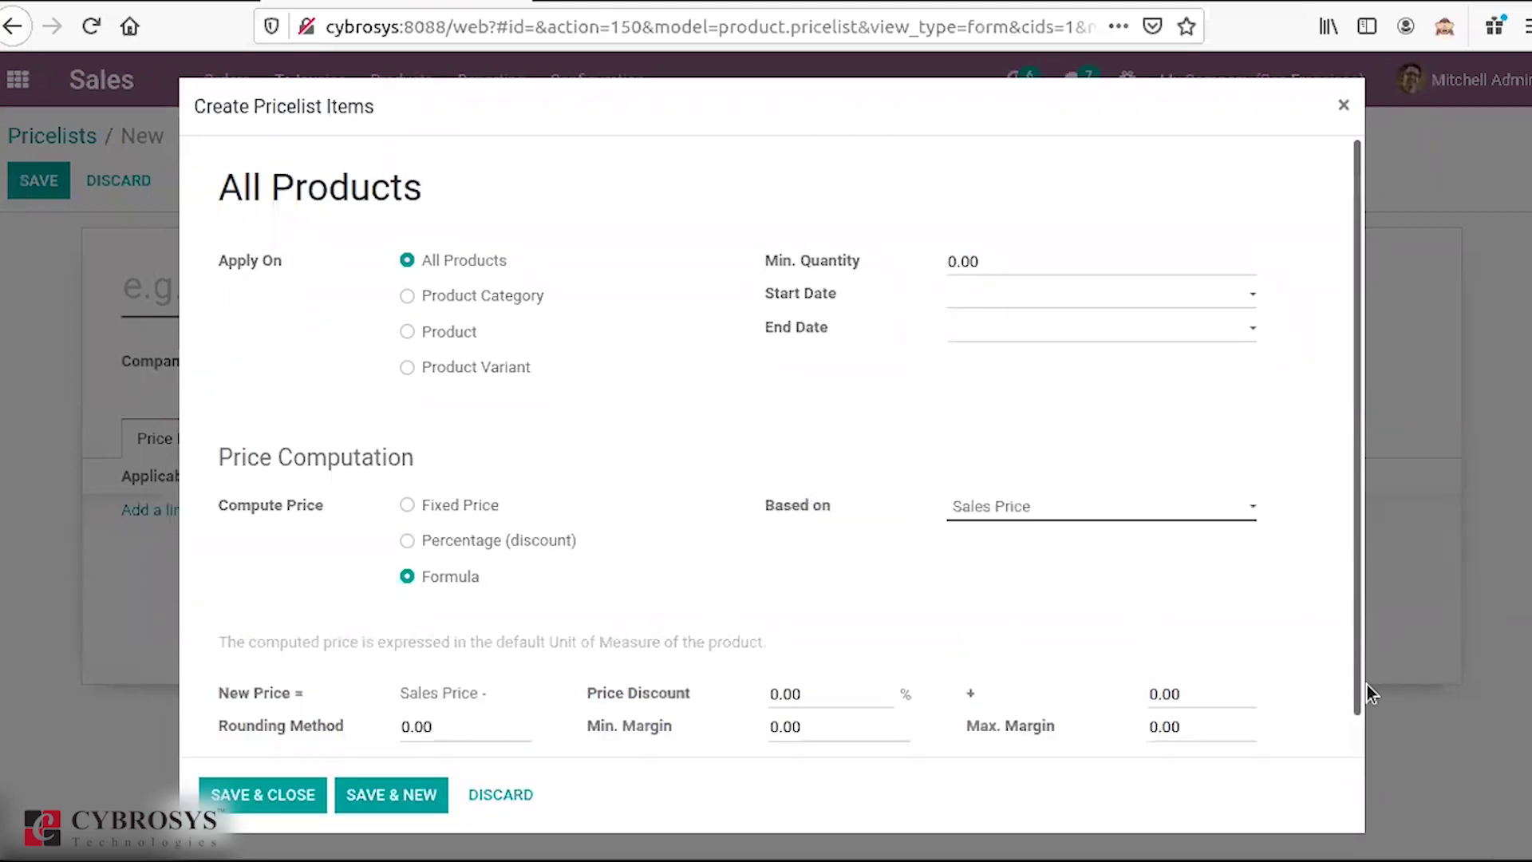
pyautogui.scroll(-1, 1365, 682)
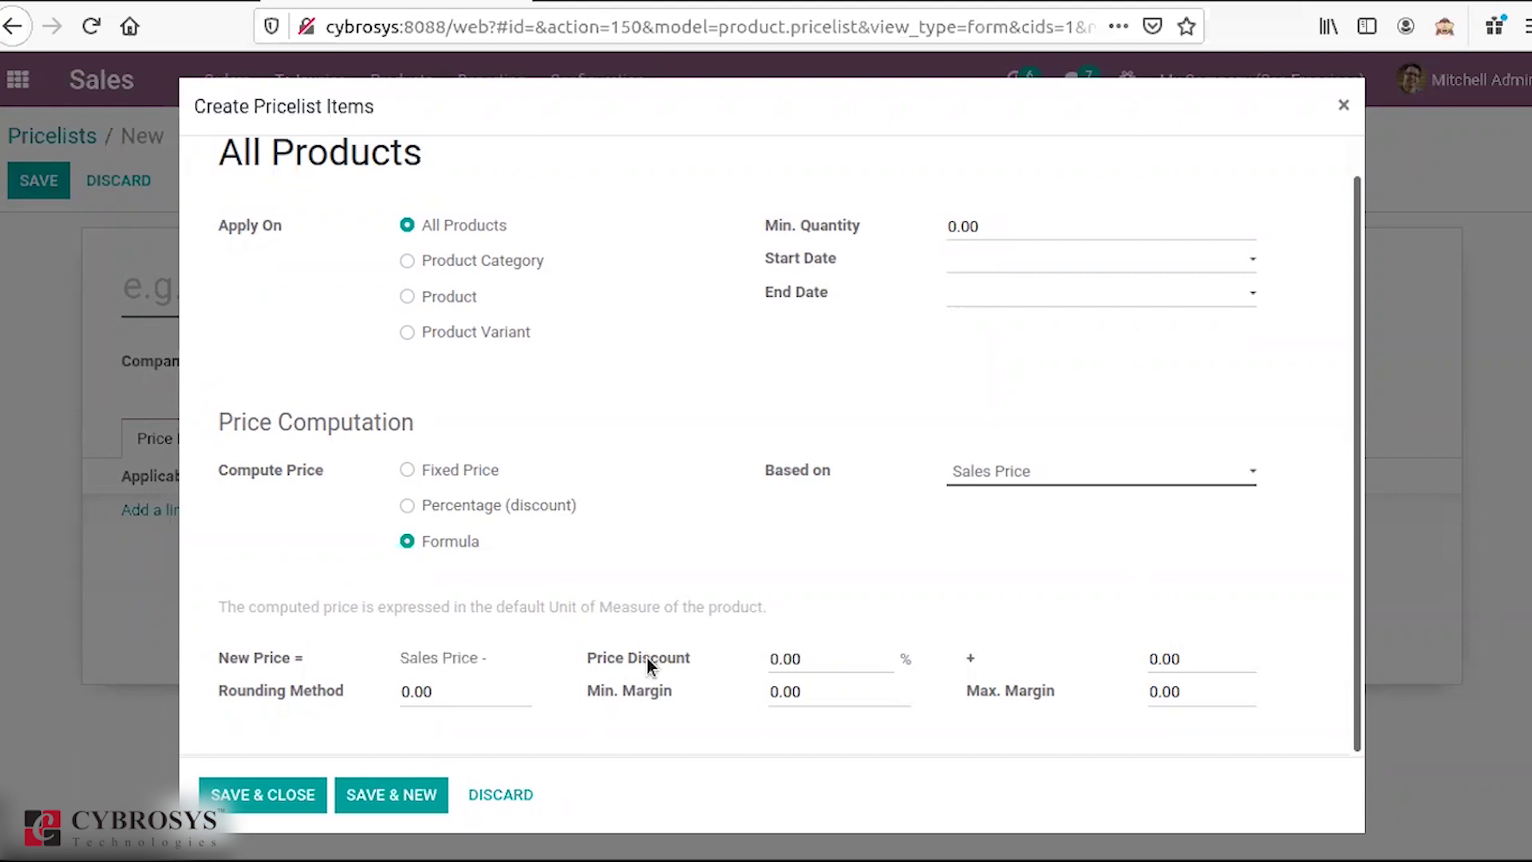
# Step: Examine the formula's base price, price discount, extra amount and minimum margin fields
pyautogui.doubleClick(752, 654)
pyautogui.doubleClick(1157, 658)
pyautogui.doubleClick(800, 692)
pyautogui.tripleClick(479, 657)
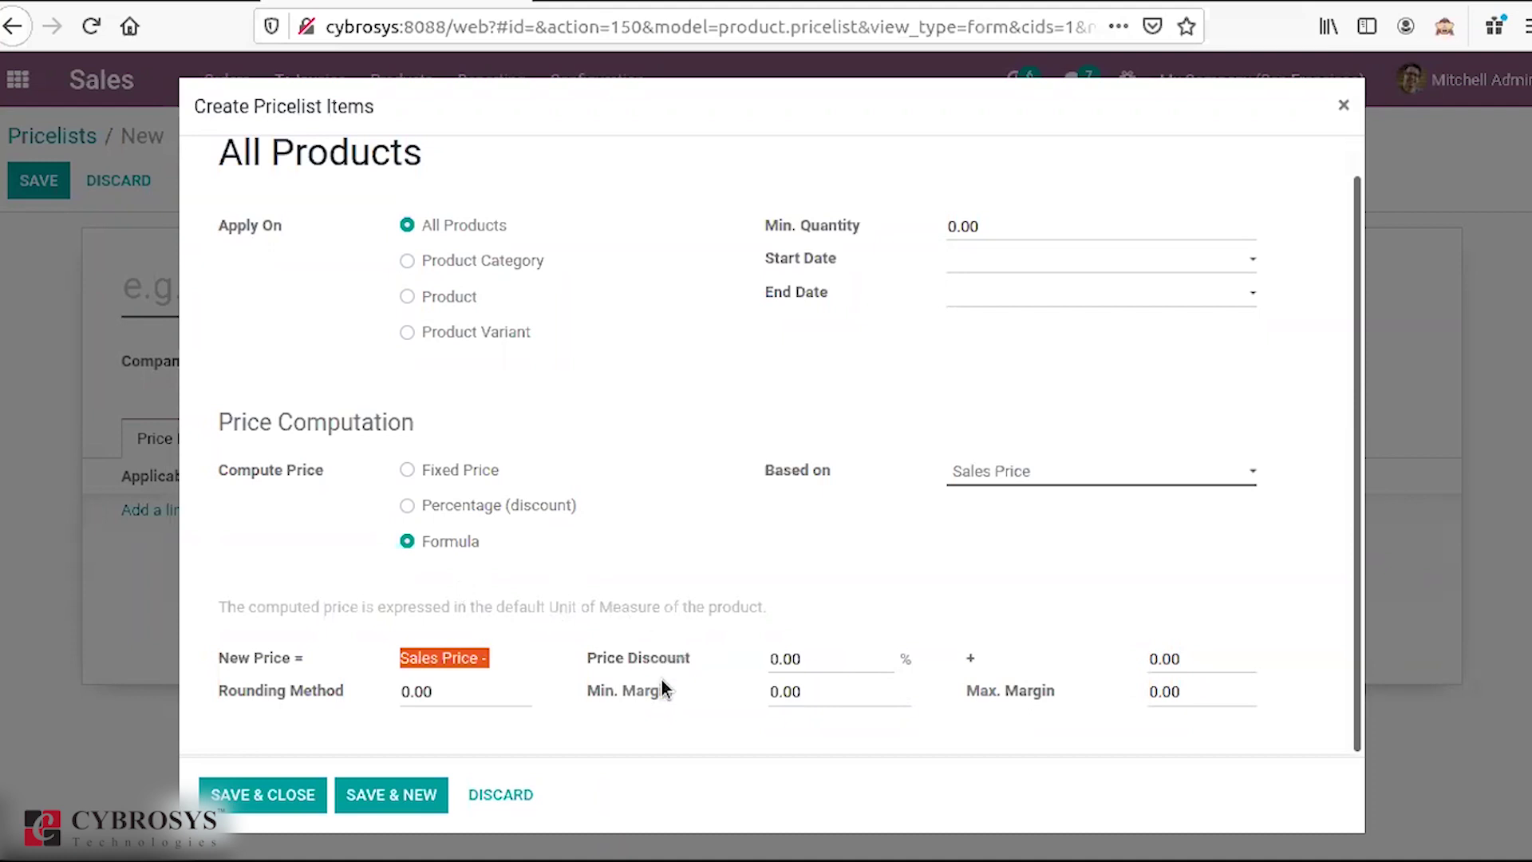
pyautogui.moveTo(662, 680)
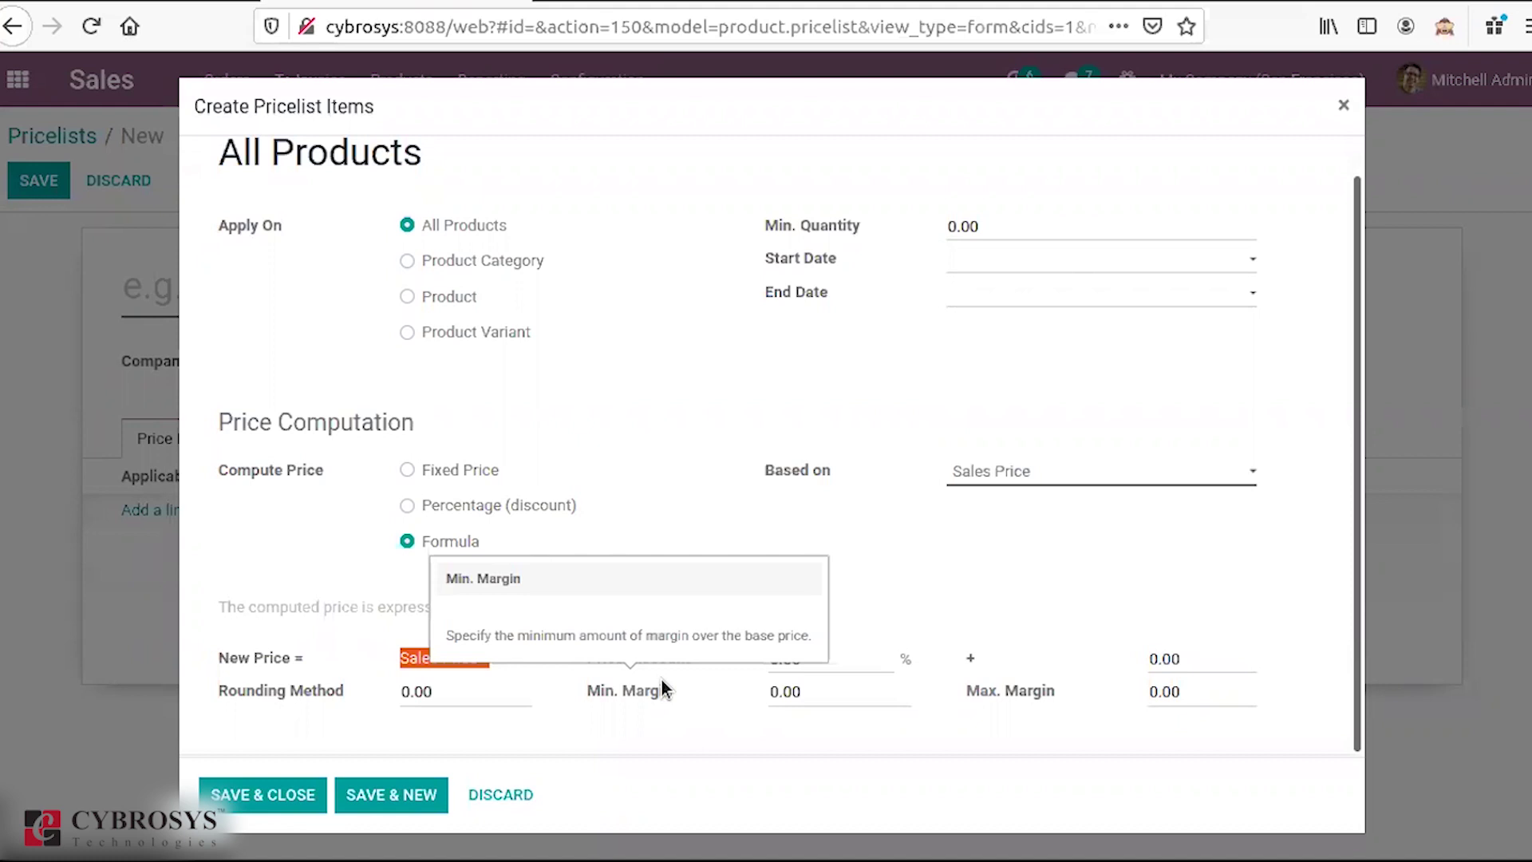
# Step: Discard the price rule and check the new pricelist's country group and discount policy settings before returning to the pricelists
pyautogui.click(496, 795)
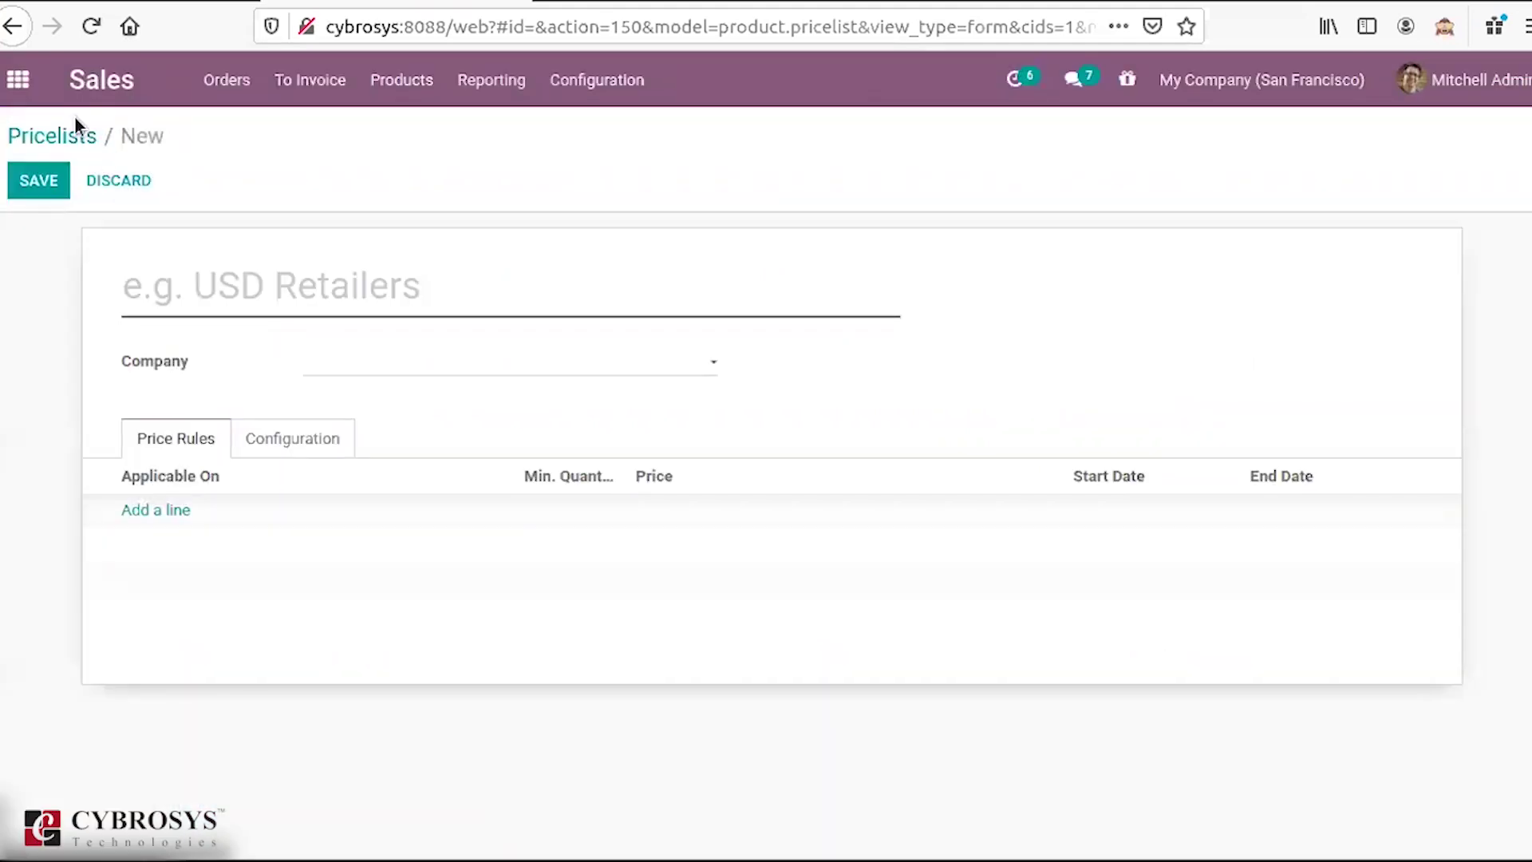
pyautogui.click(295, 440)
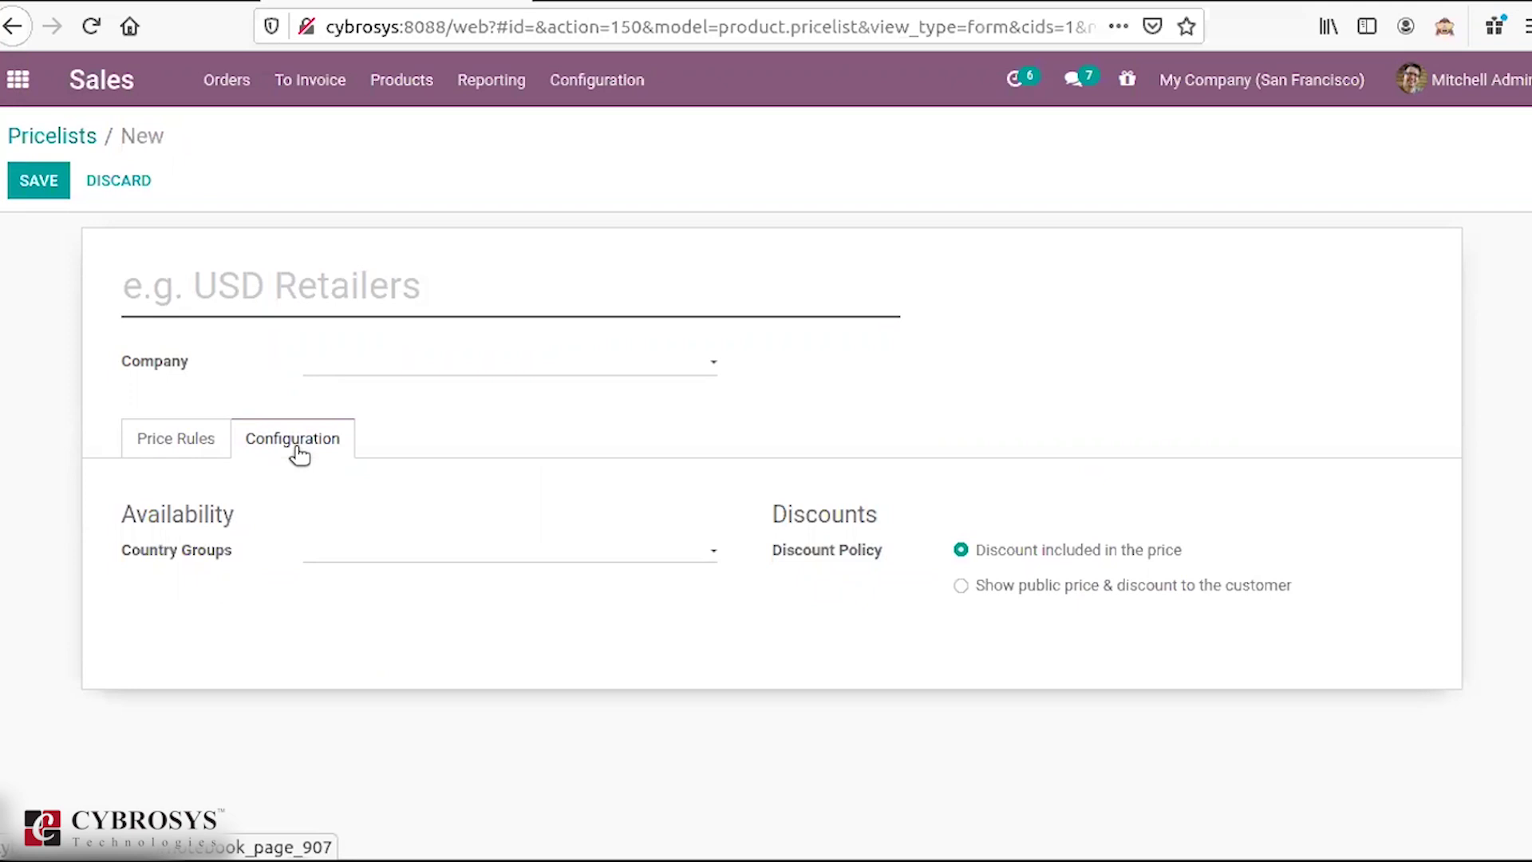
pyautogui.click(68, 141)
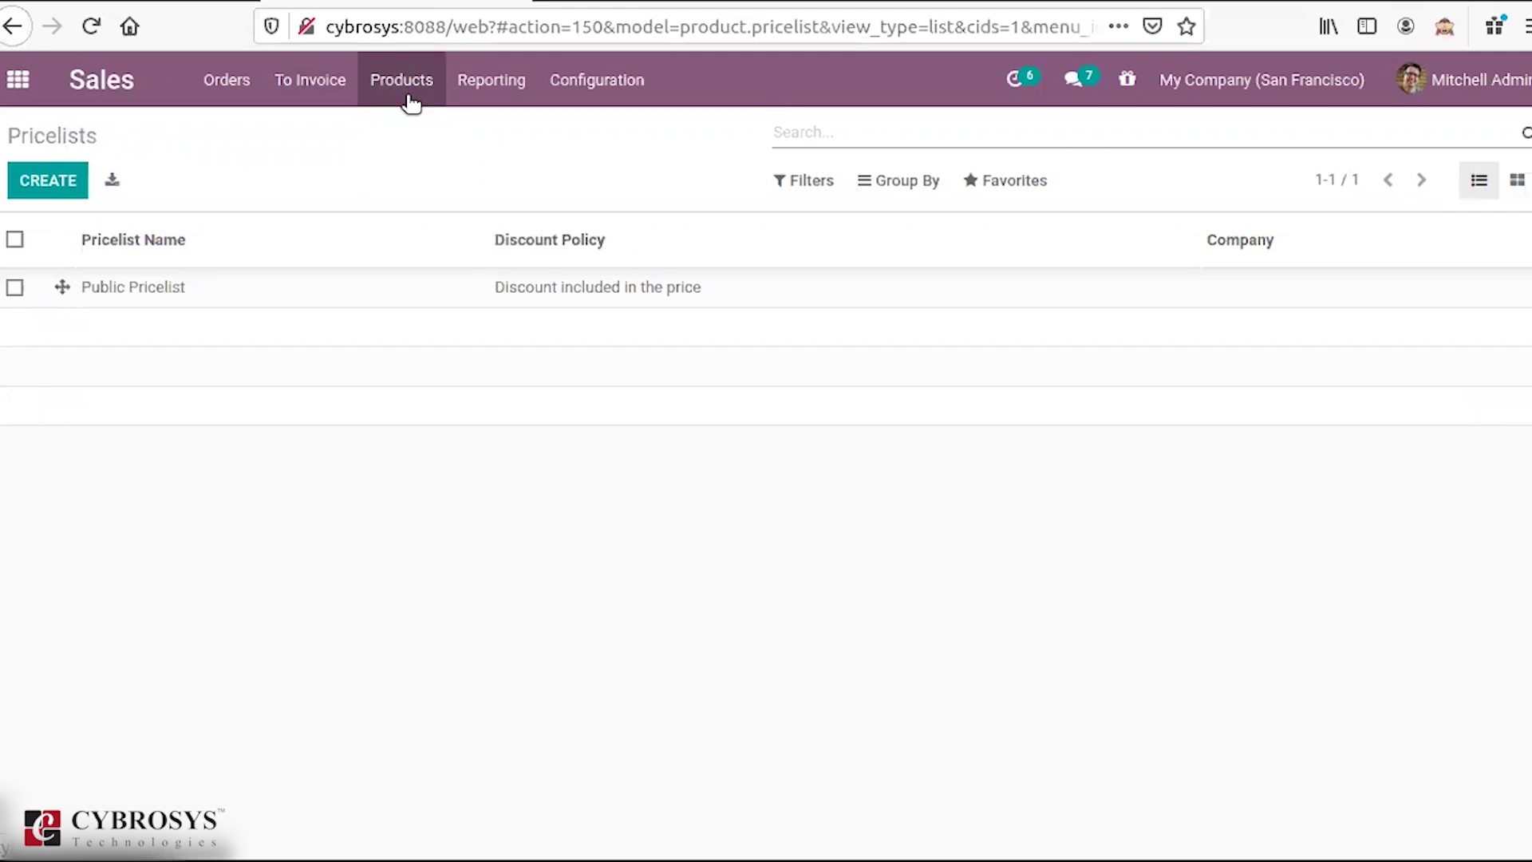
# Step: Open the Sales settings and review the Pricing options, including Coupons & Promotions
pyautogui.click(409, 102)
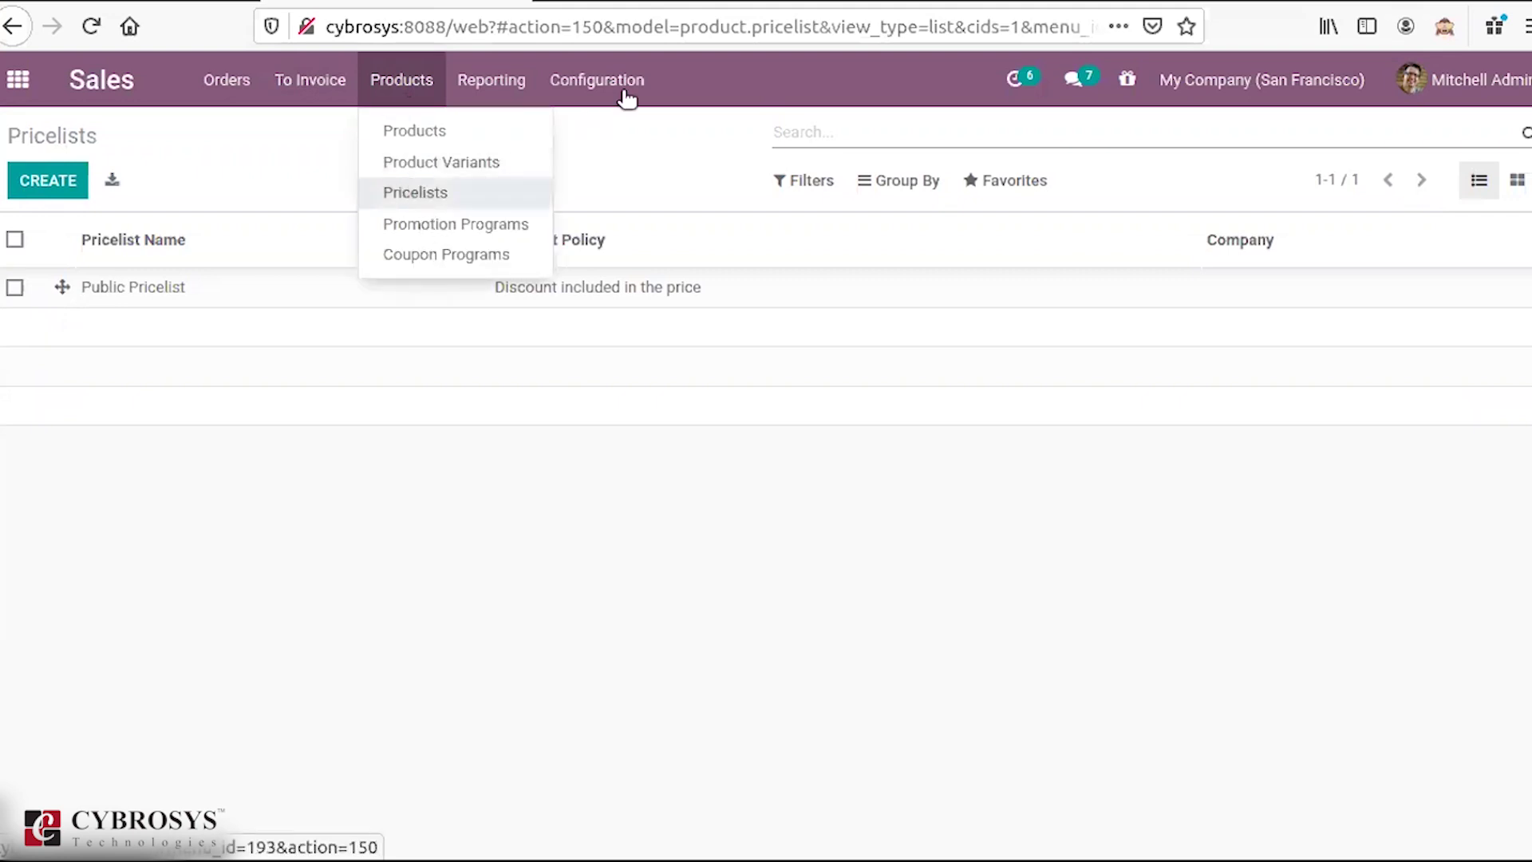
pyautogui.click(613, 93)
pyautogui.click(600, 130)
pyautogui.click(616, 89)
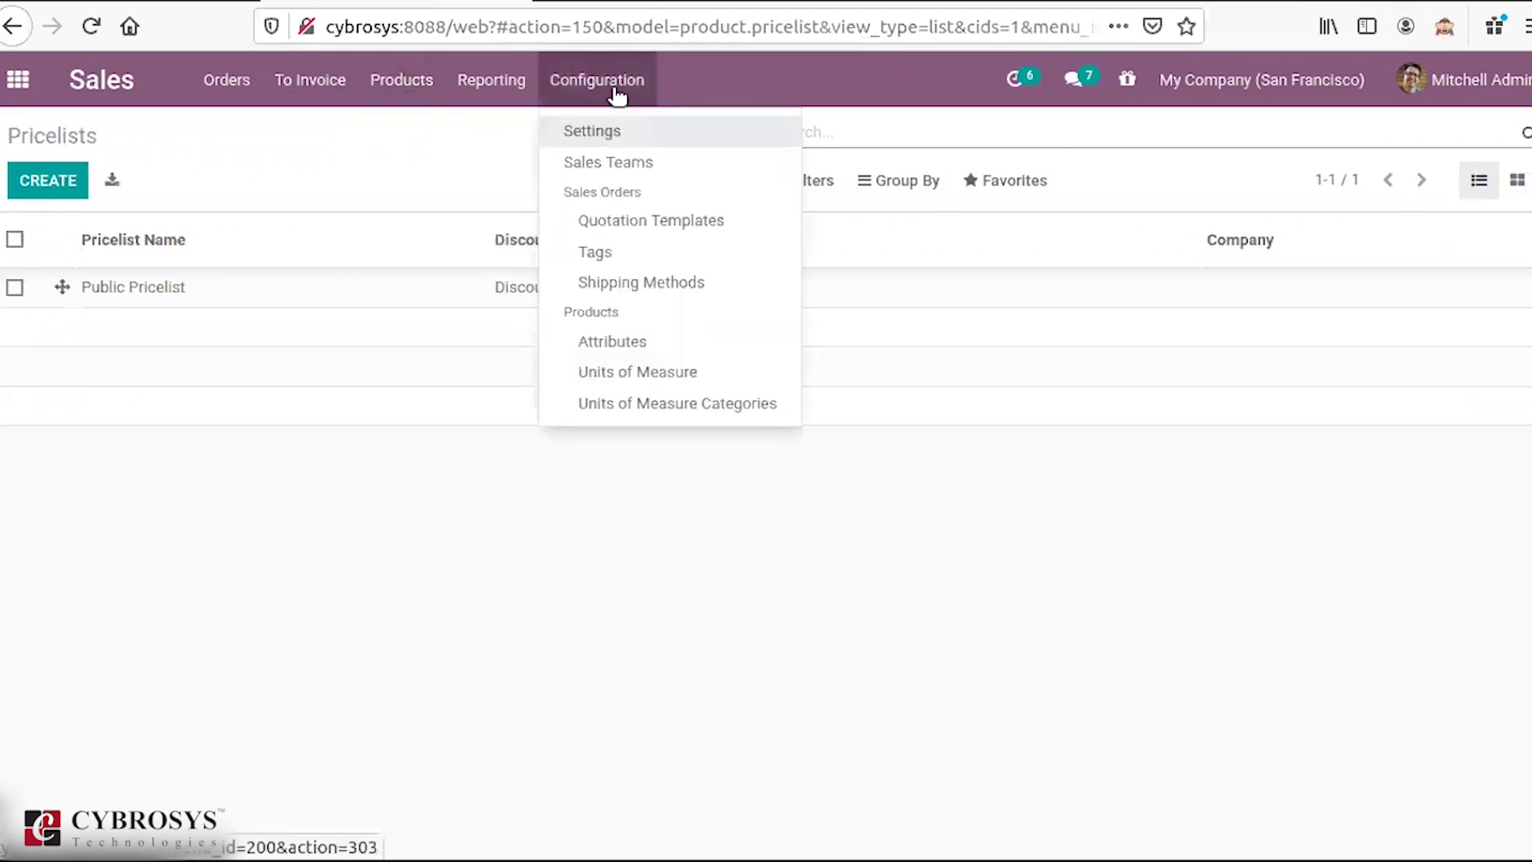
pyautogui.click(616, 92)
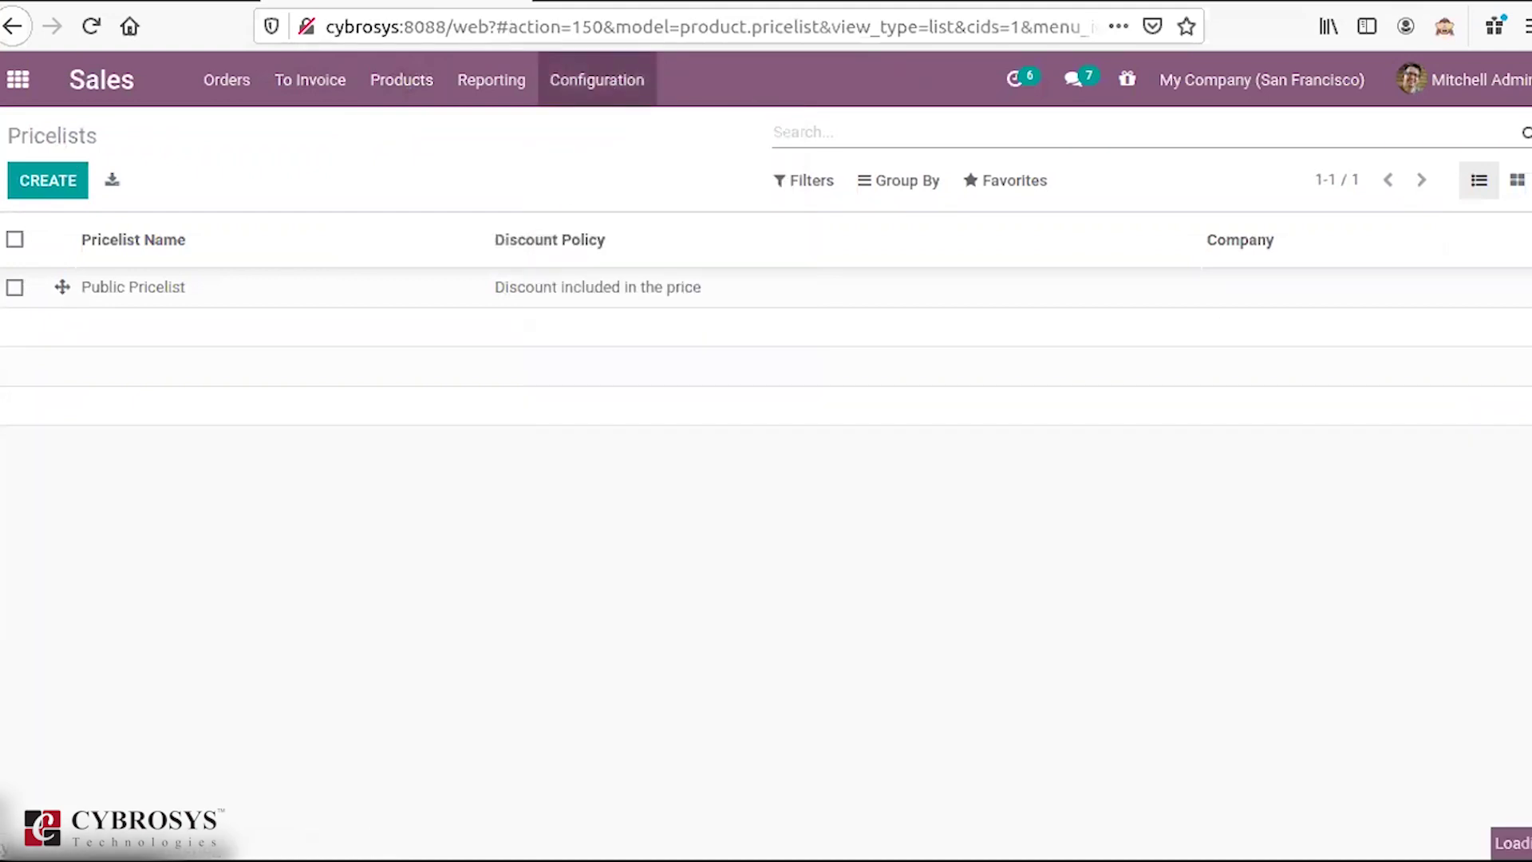
pyautogui.scroll(-2, 975, 336)
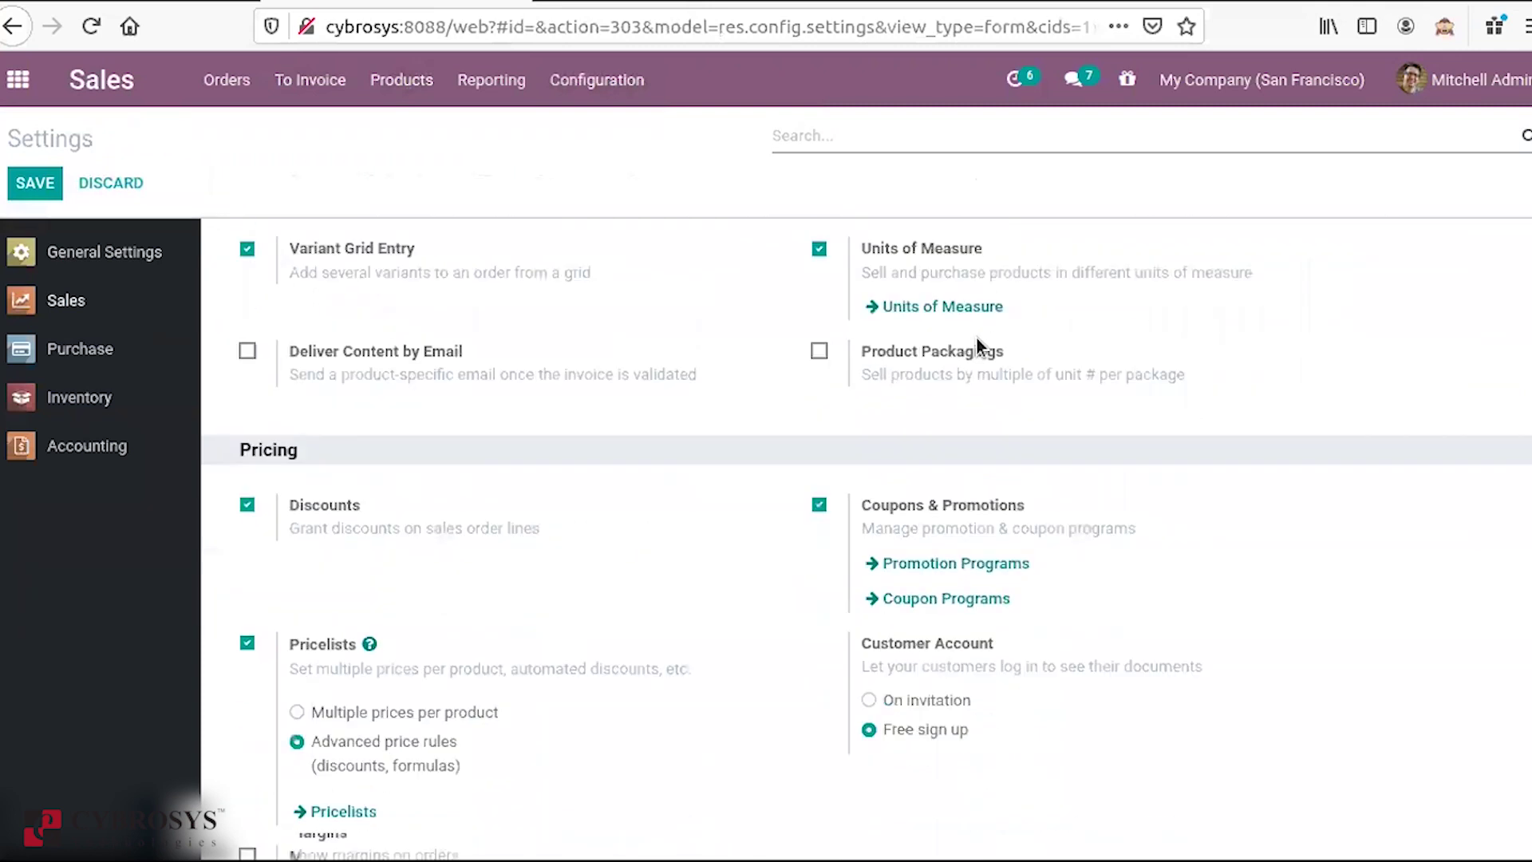
pyautogui.scroll(-2, 976, 342)
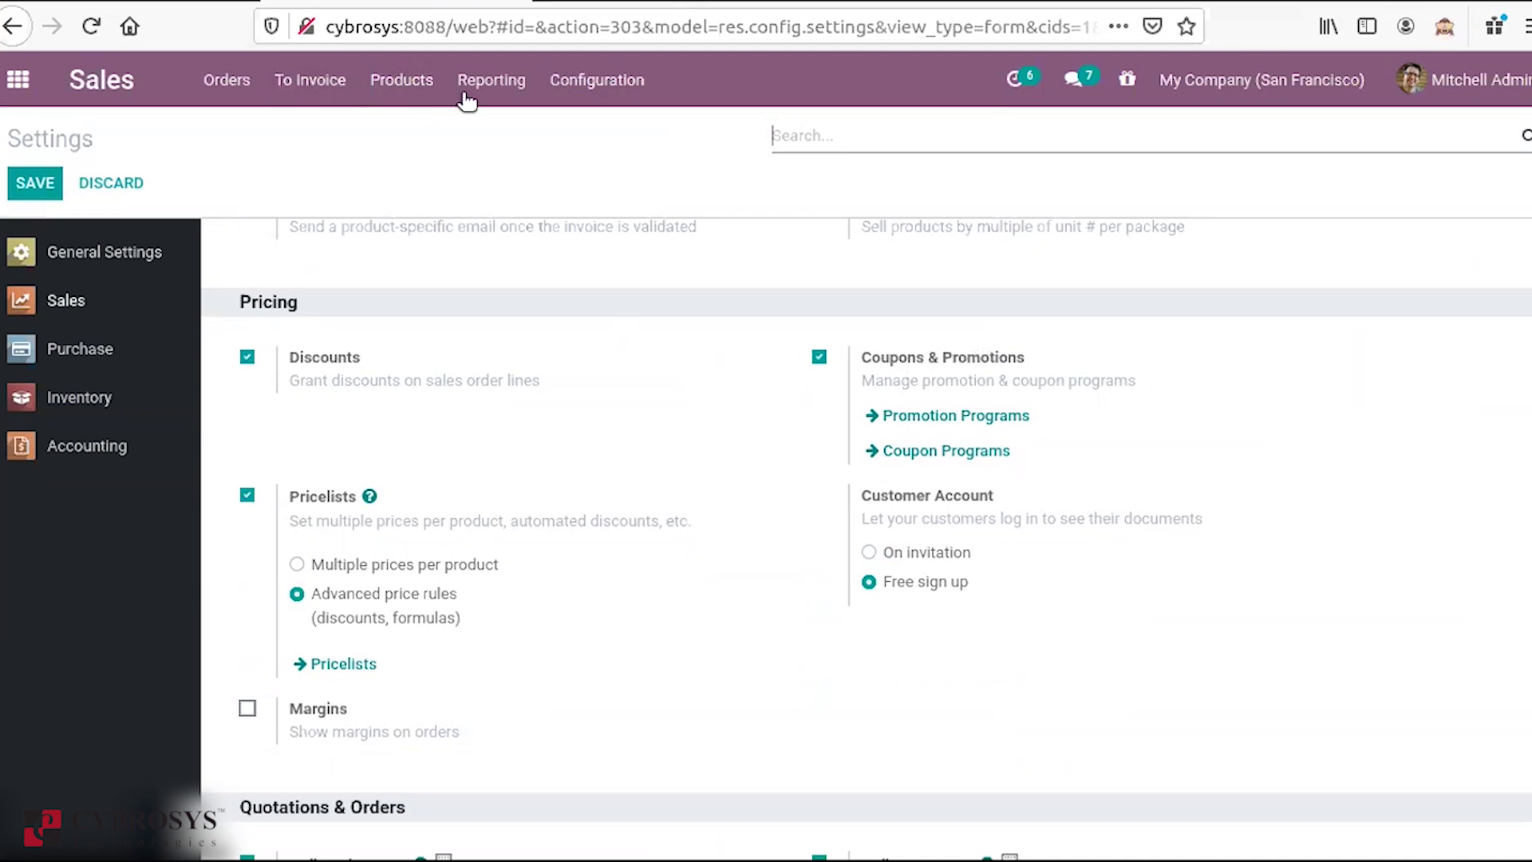
# Step: Open the promotion programs, view the "Code for 10% on orders" program and return to the list
pyautogui.click(407, 88)
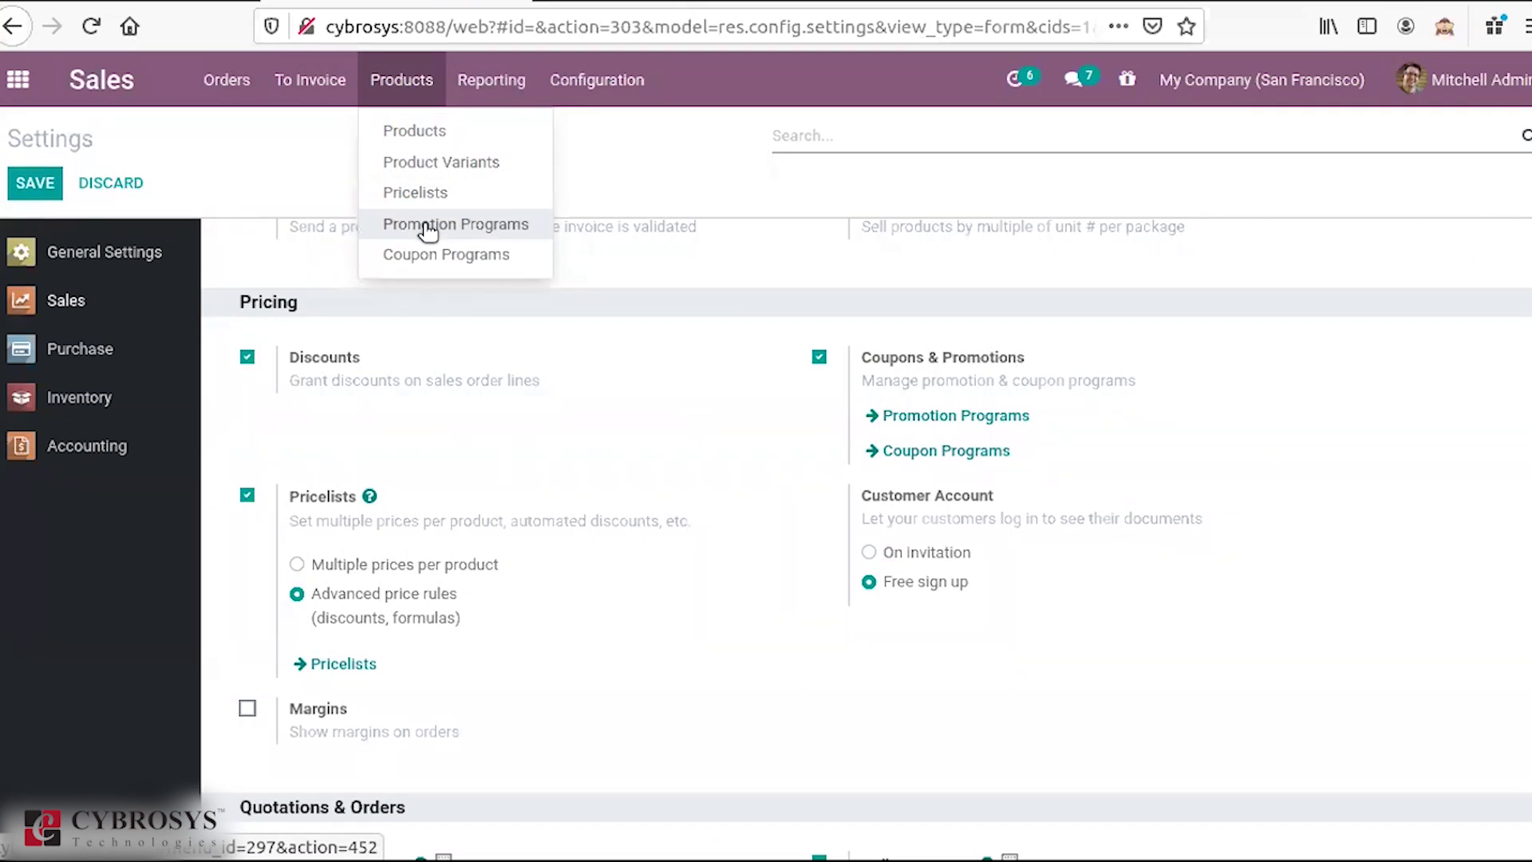
pyautogui.click(429, 227)
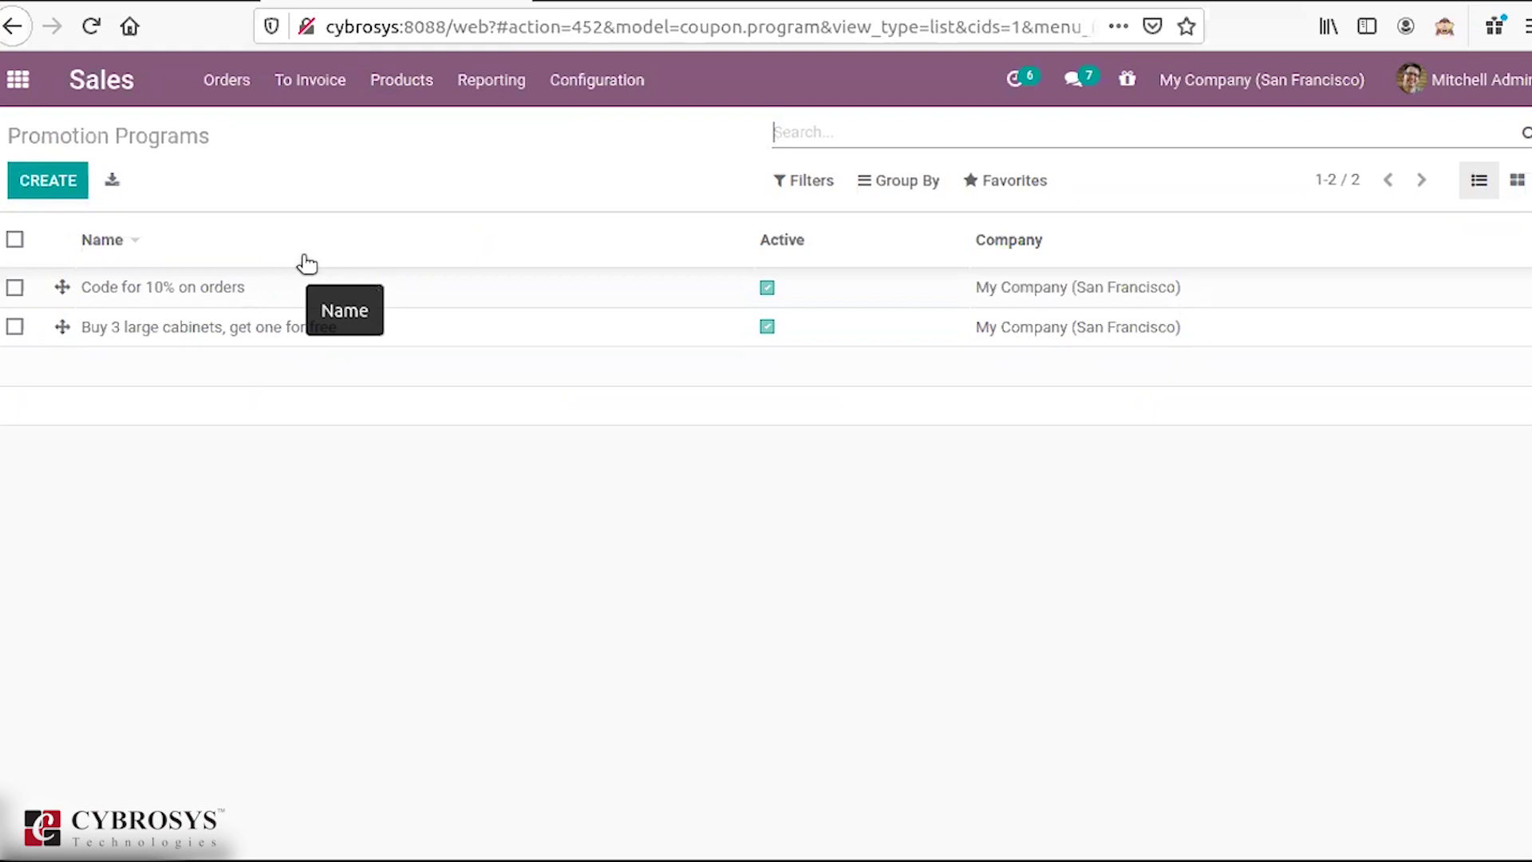
pyautogui.click(144, 295)
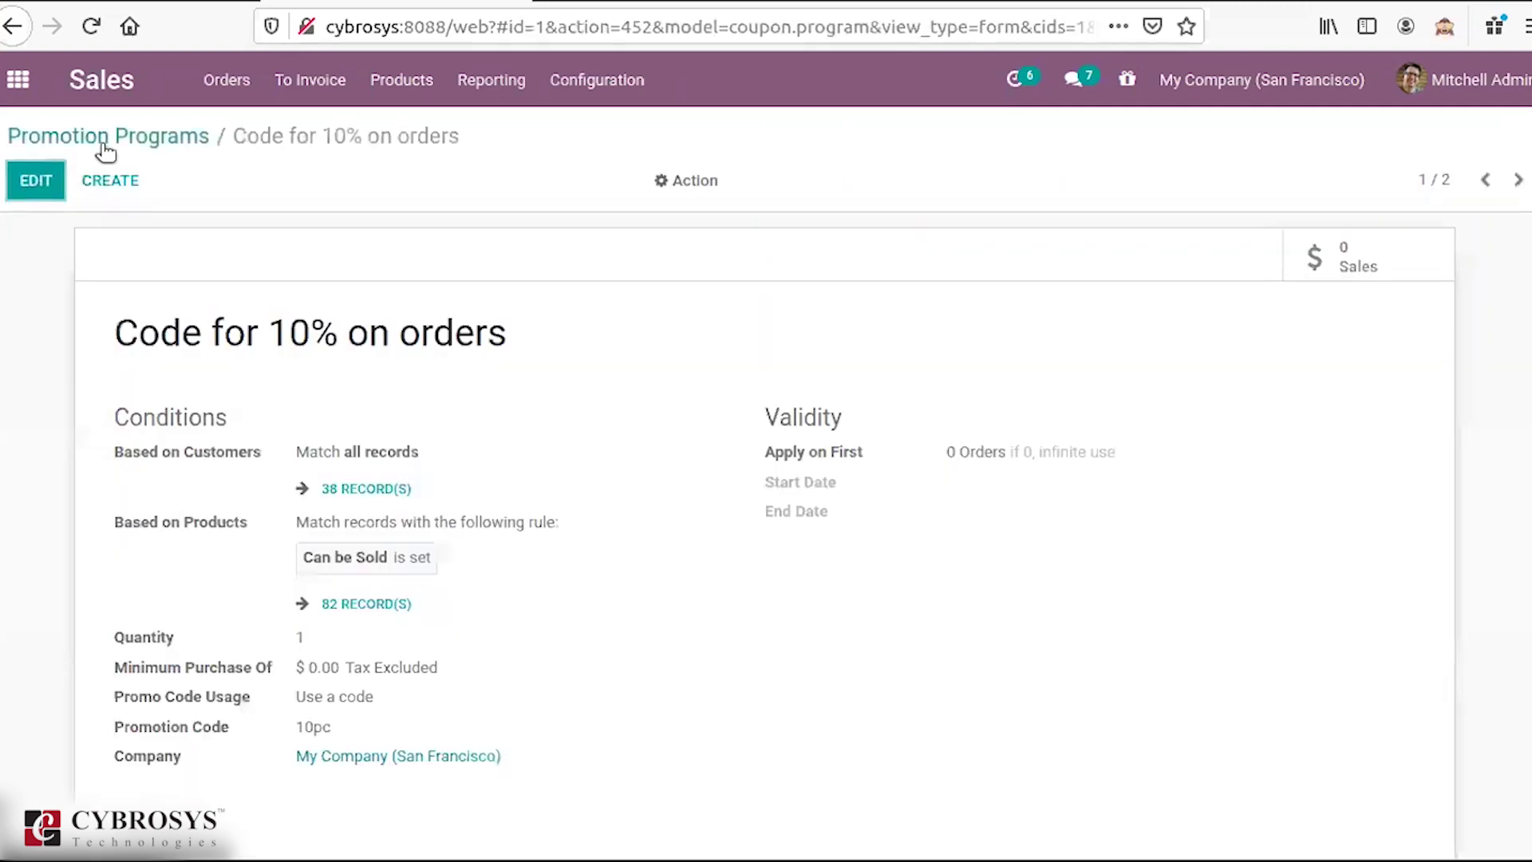
pyautogui.click(54, 190)
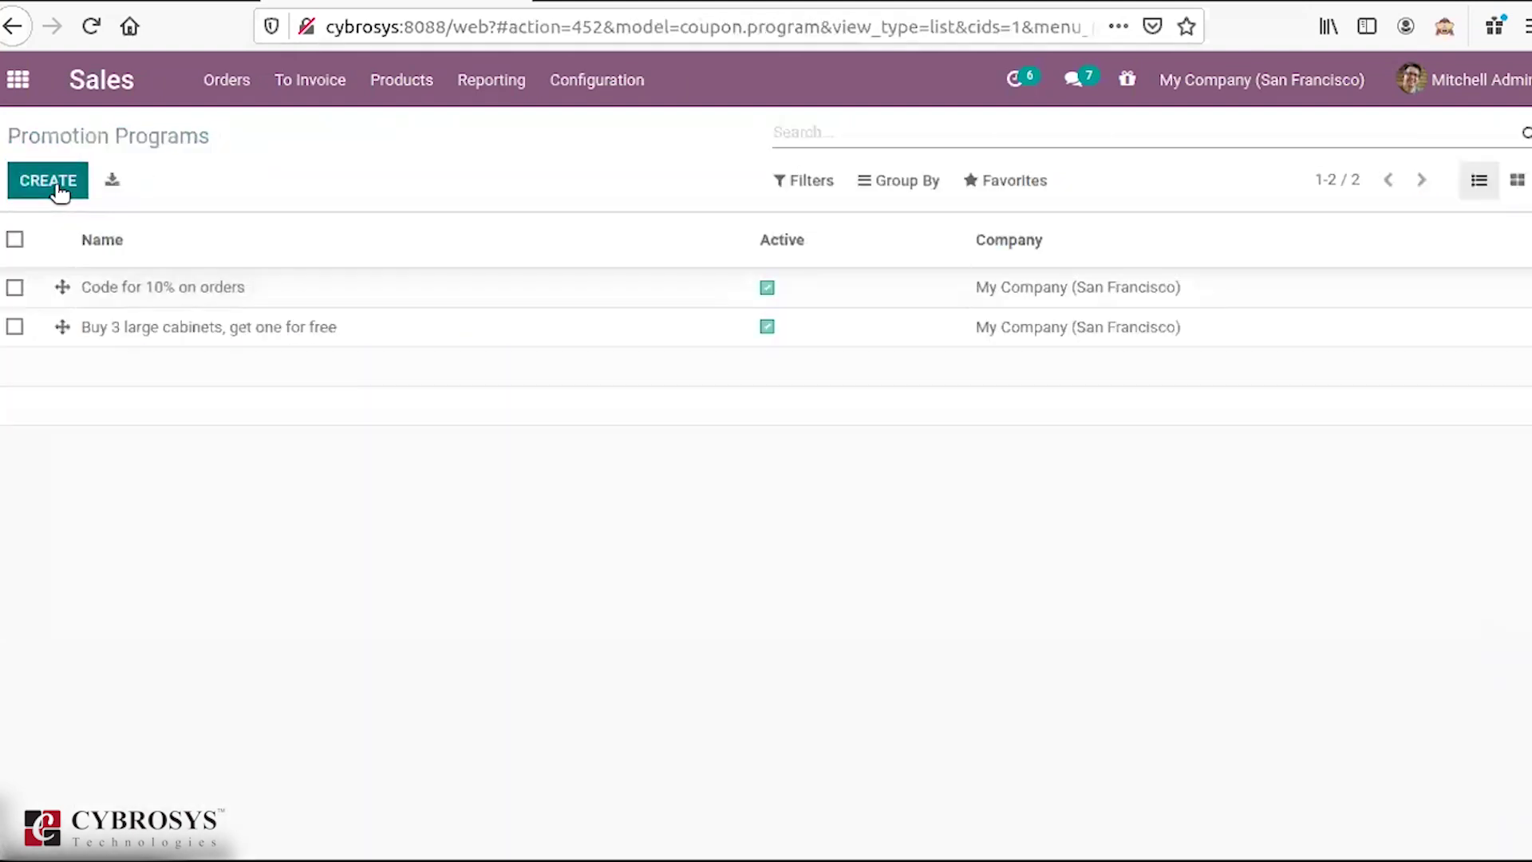
# Step: Start a new promotion program and put the cursor in its name field
pyautogui.click(53, 180)
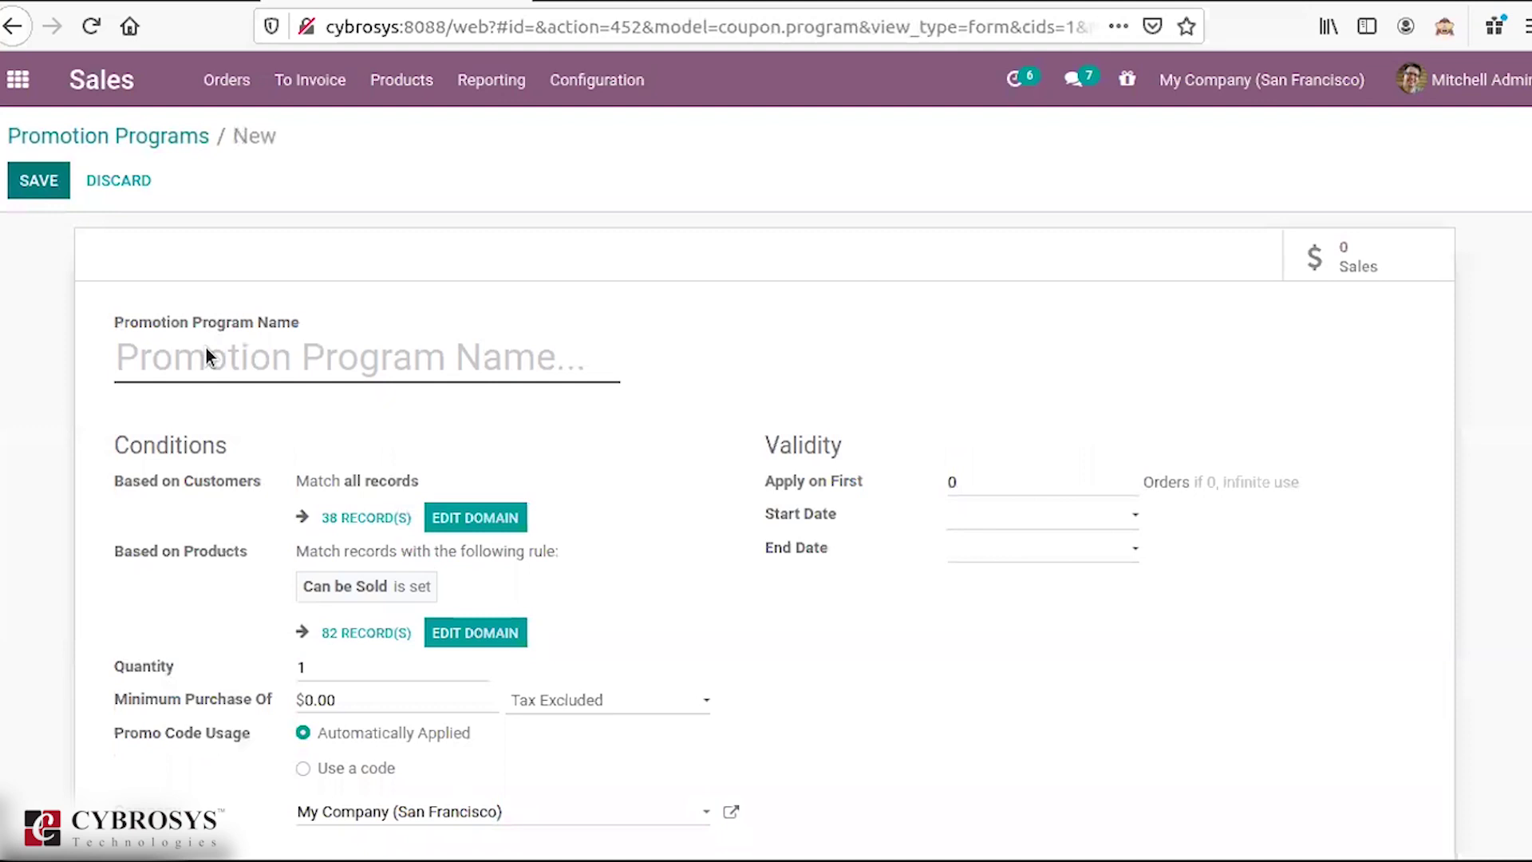
pyautogui.click(206, 351)
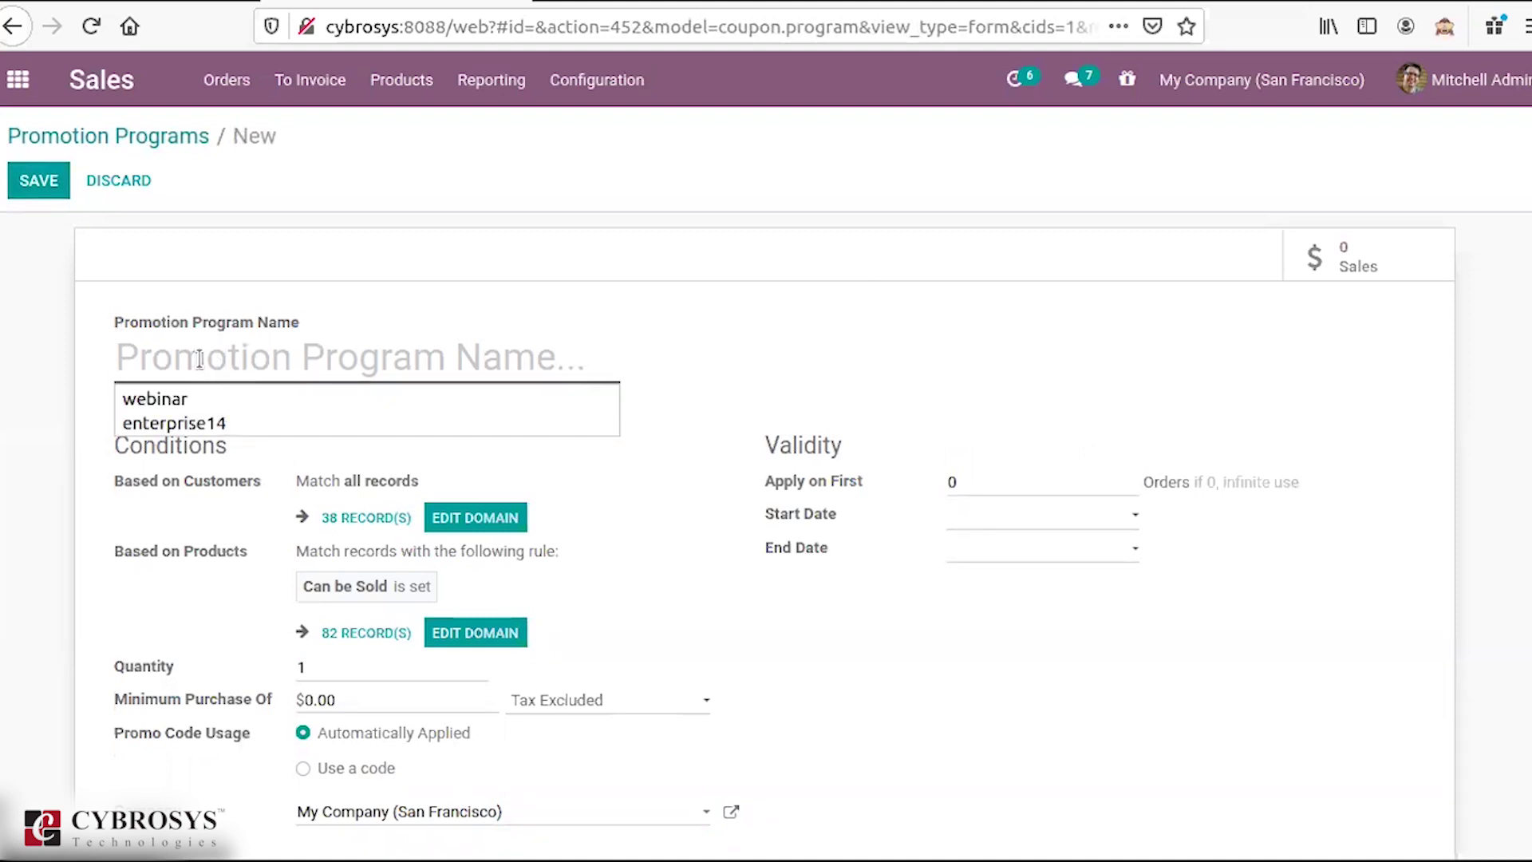
pyautogui.click(199, 361)
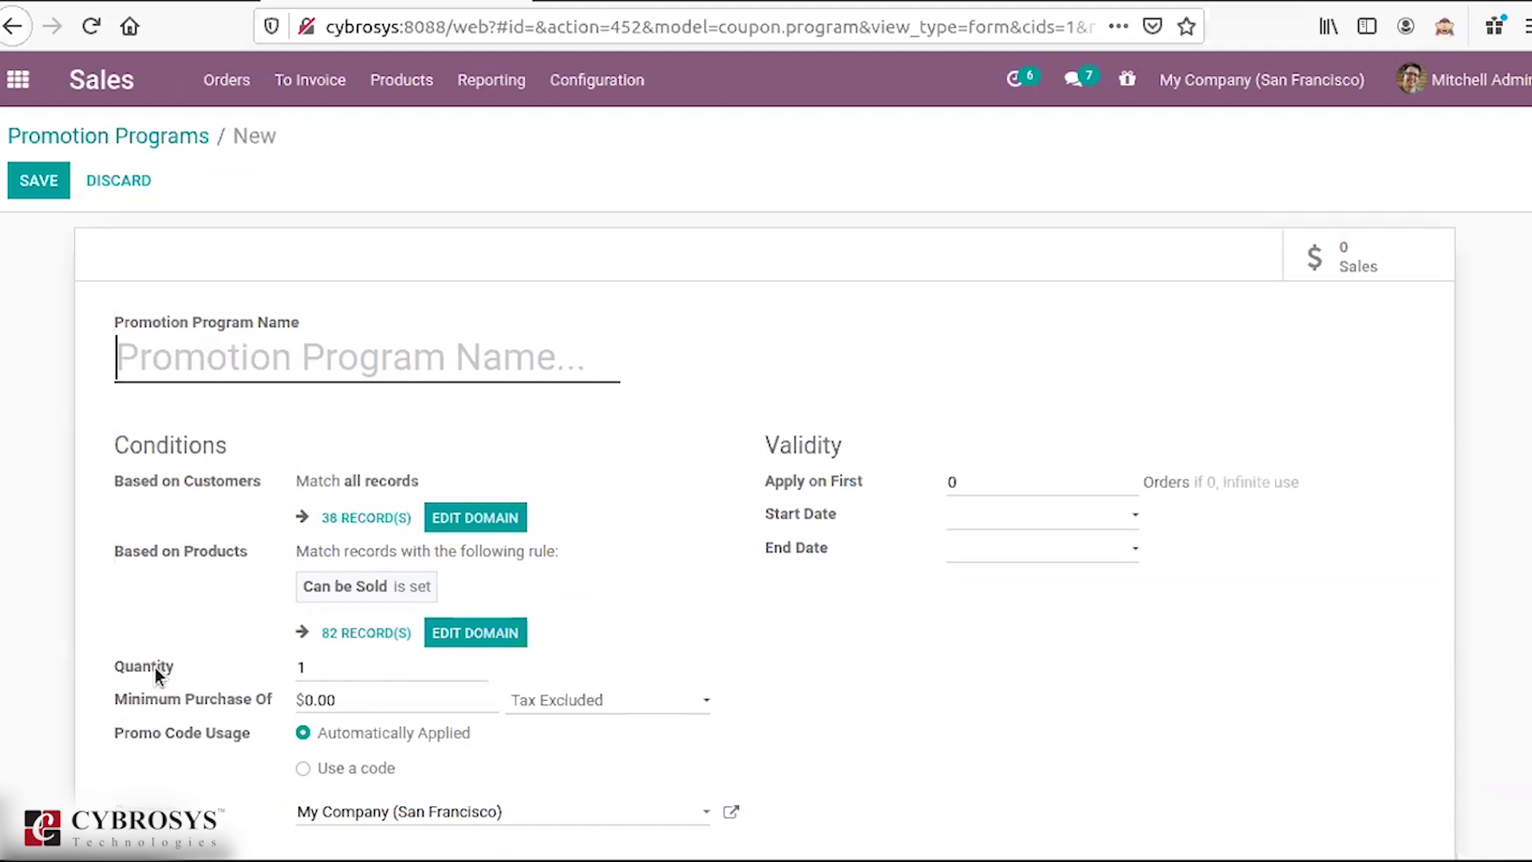
# Step: Examine the new program's quantity and minimum purchase conditions
pyautogui.moveTo(155, 667)
pyautogui.moveTo(339, 700); pyautogui.dragTo(306, 699)
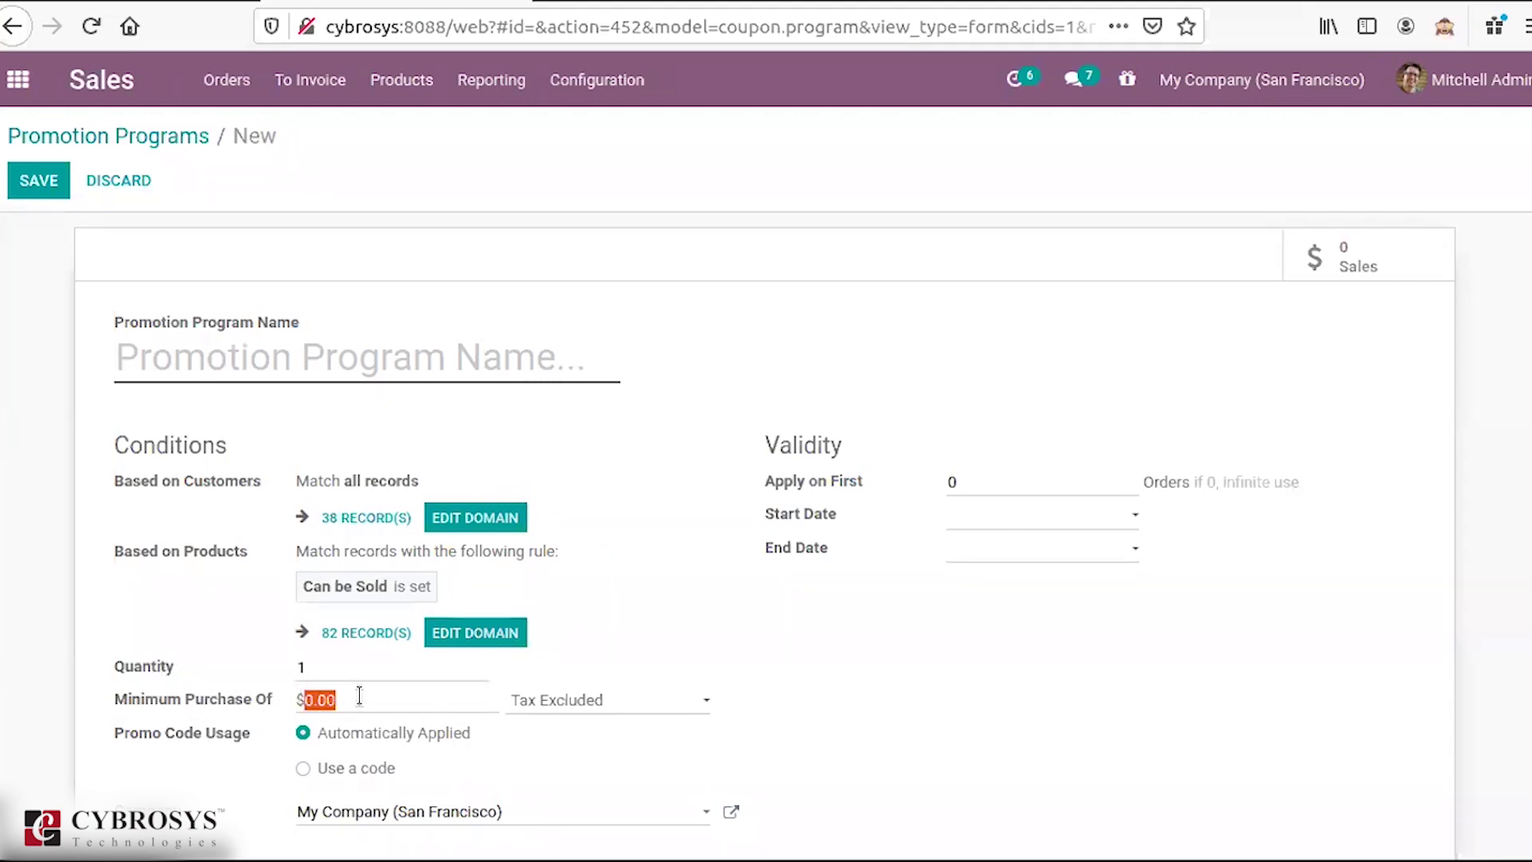
pyautogui.hotkey('shift', 'Right')
pyautogui.hotkey('shift', 'Right')
pyautogui.hotkey('shift', 'Left')
pyautogui.hotkey('shift', 'Left')
pyautogui.scroll(-3, 681, 670)
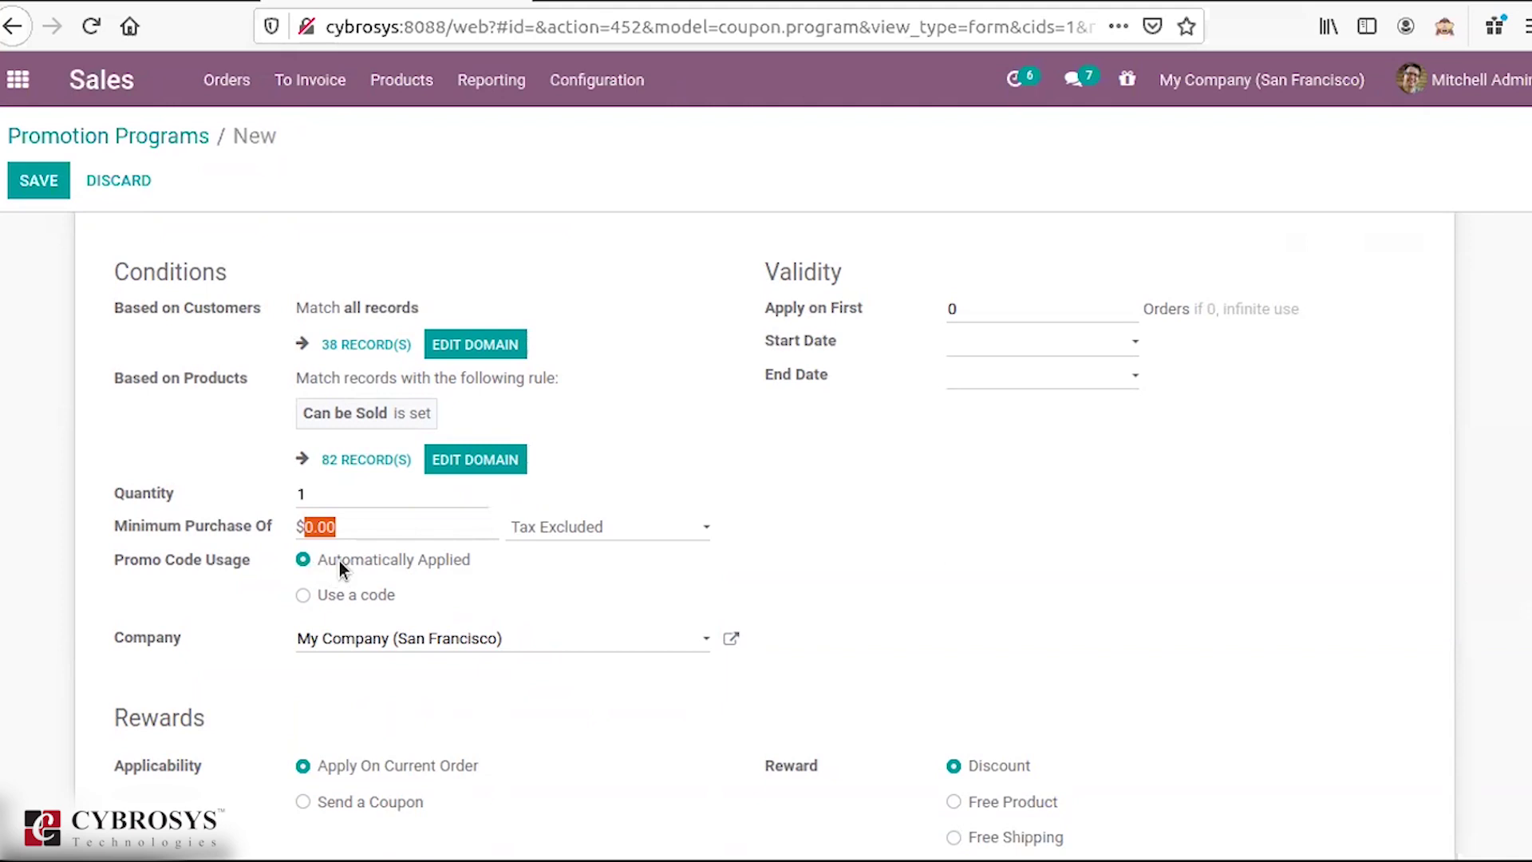
# Step: Try the Use a code option with its Promotion Code field, and return the promo code usage to Automatically Applied
pyautogui.click(307, 598)
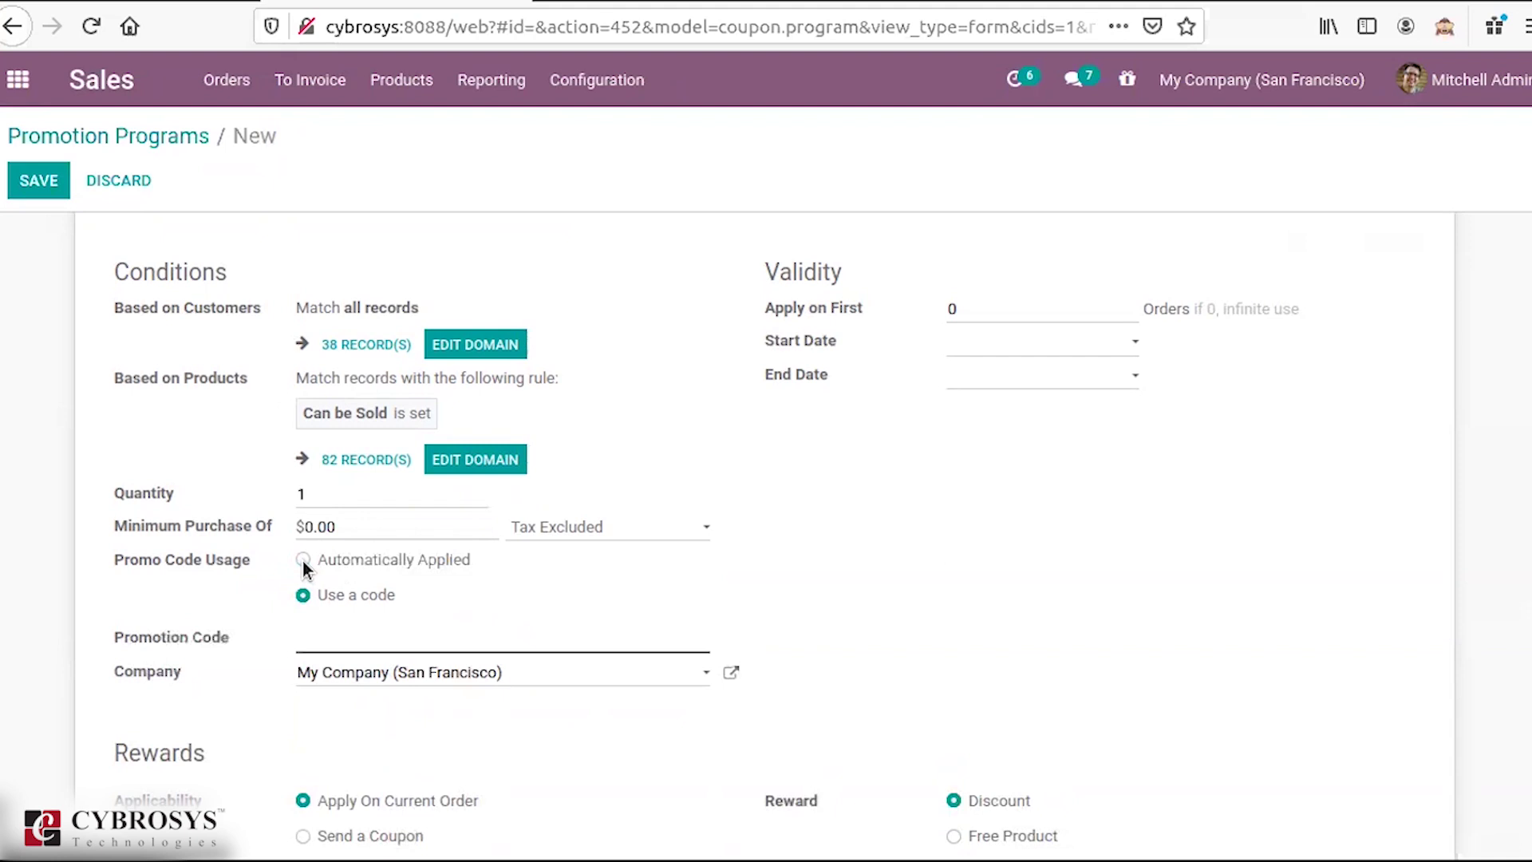
pyautogui.click(304, 561)
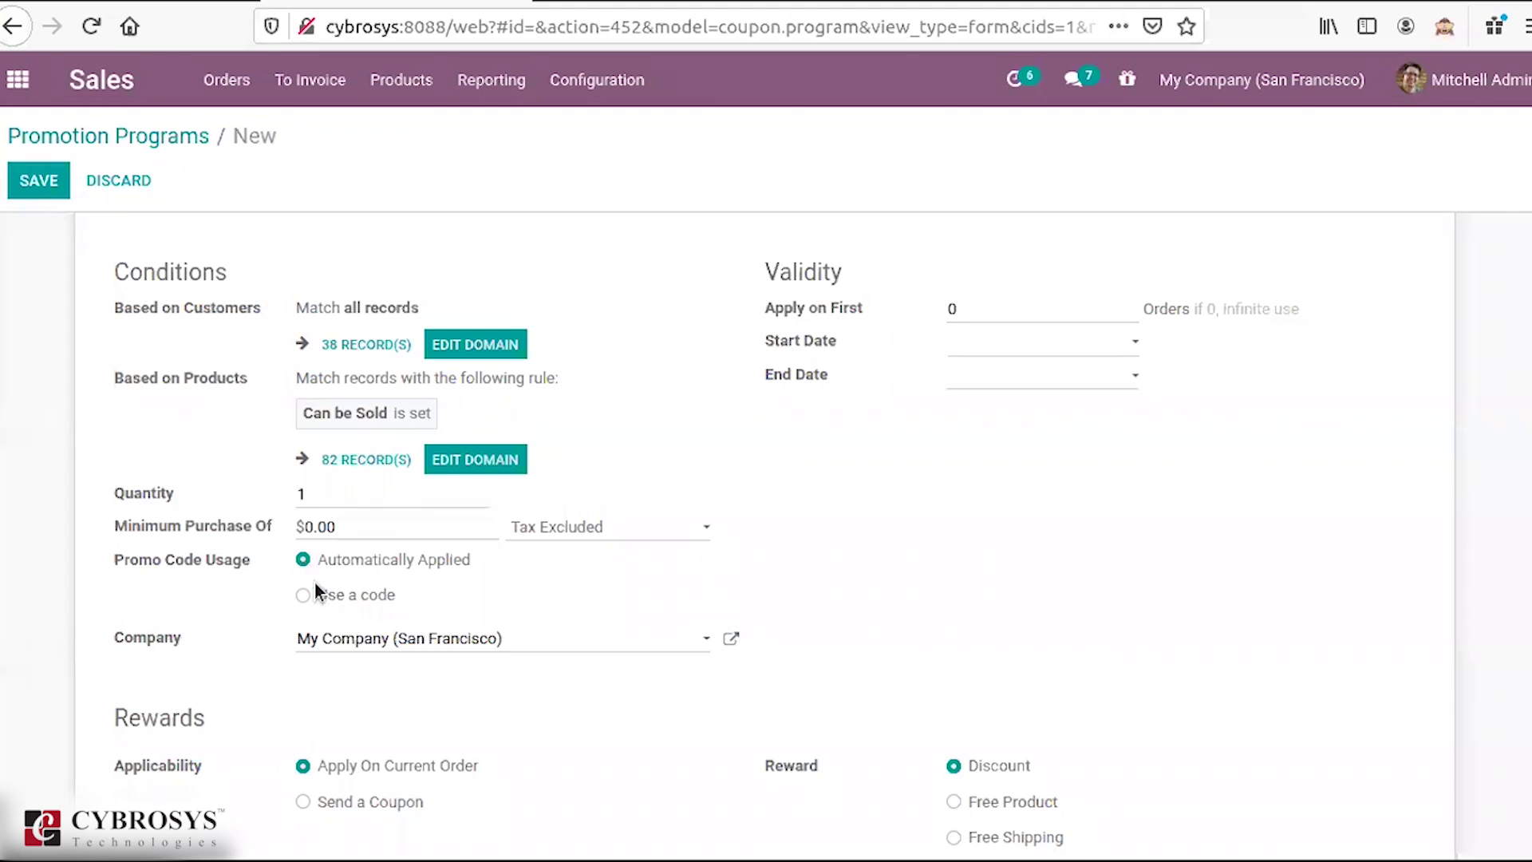
pyautogui.click(301, 595)
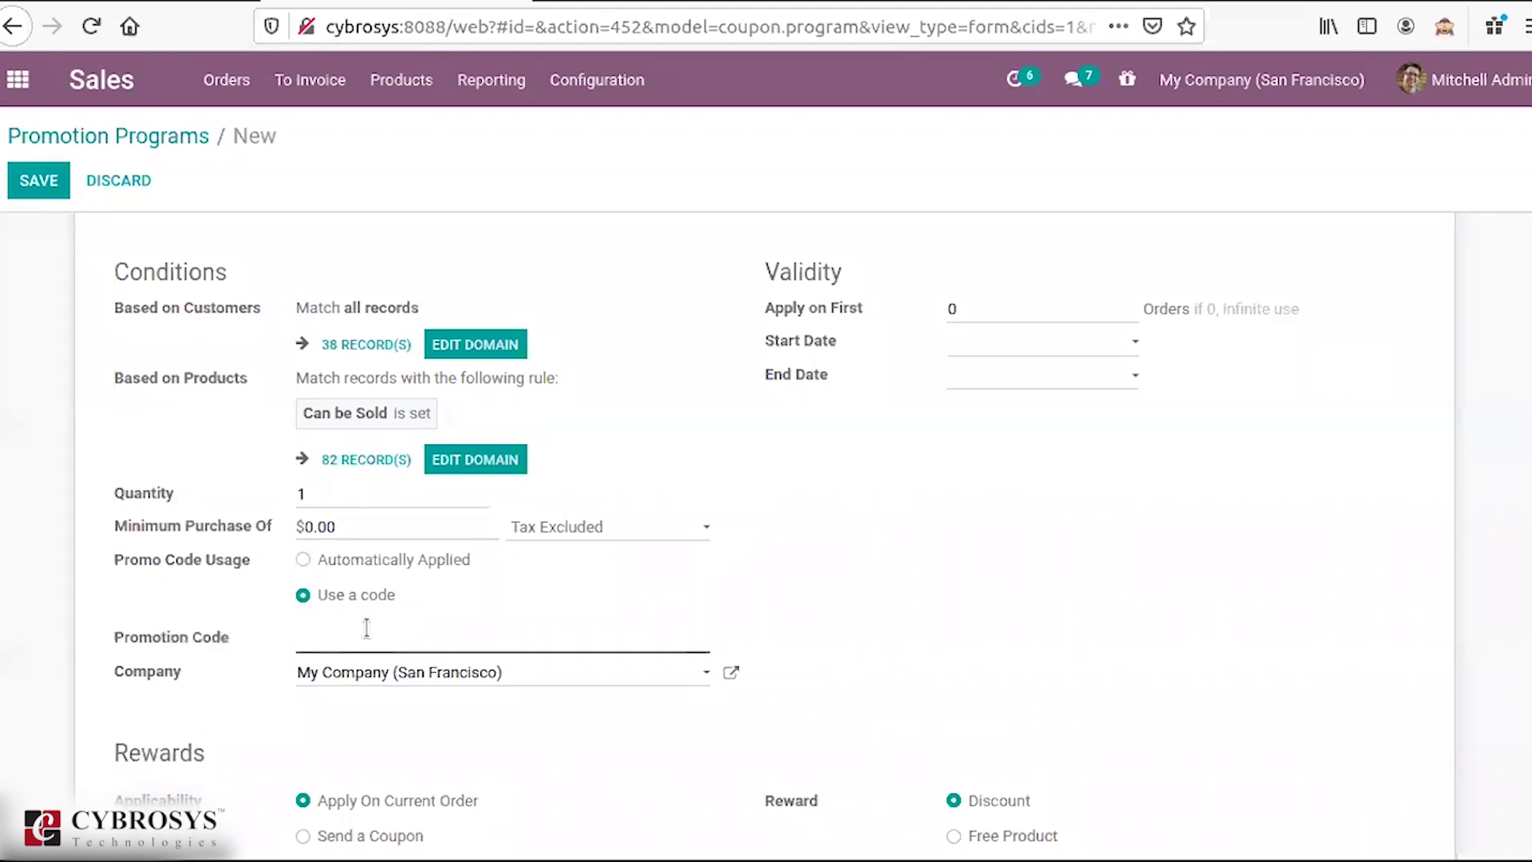
pyautogui.click(356, 641)
pyautogui.click(304, 560)
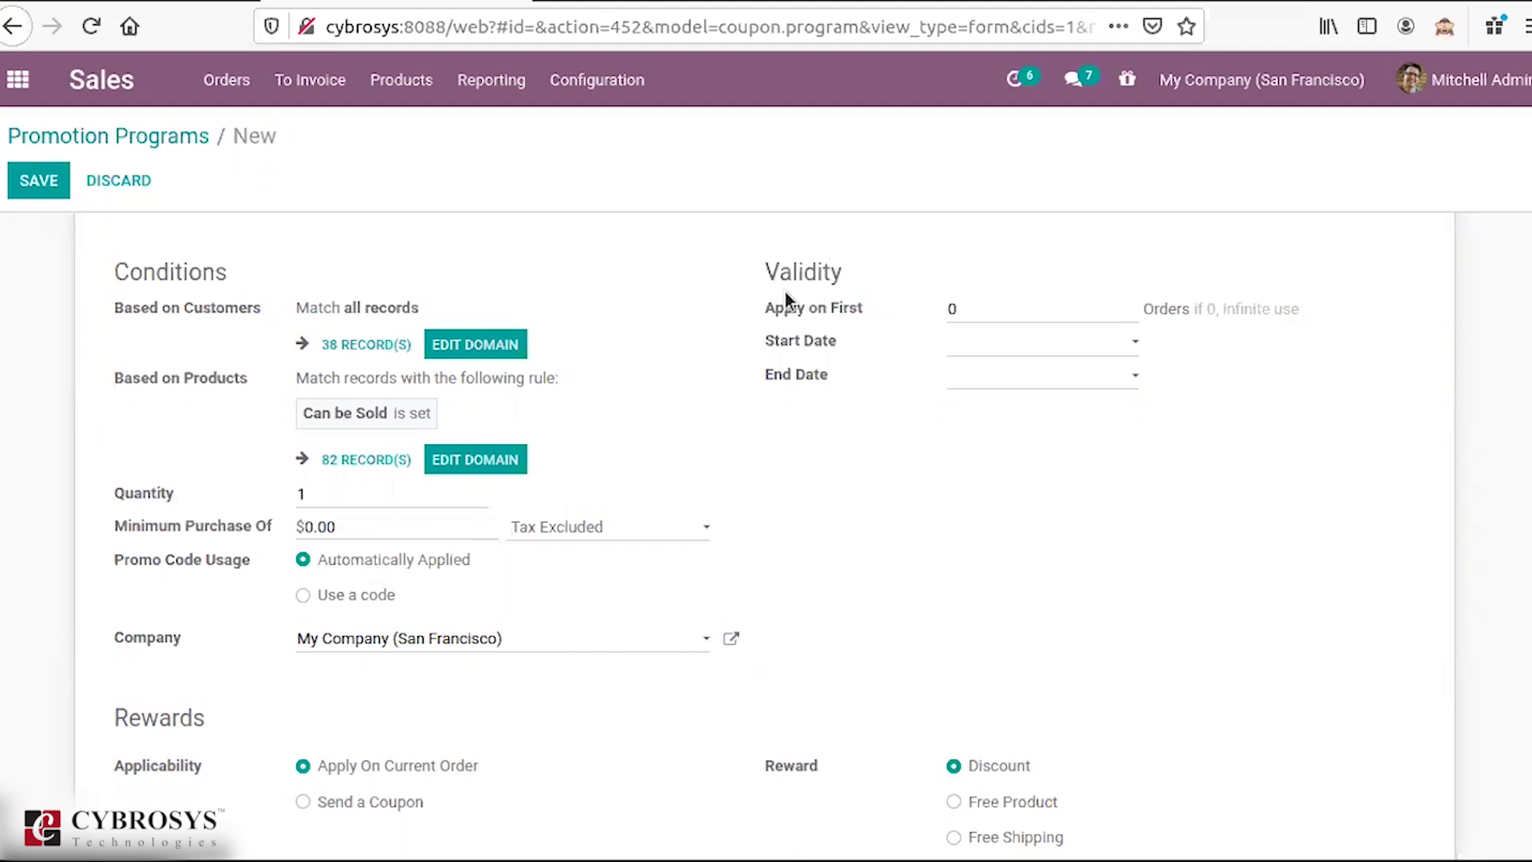
# Step: Check the program's Apply on First and Start Date validity fields without picking a date
pyautogui.click(982, 314)
pyautogui.click(997, 360)
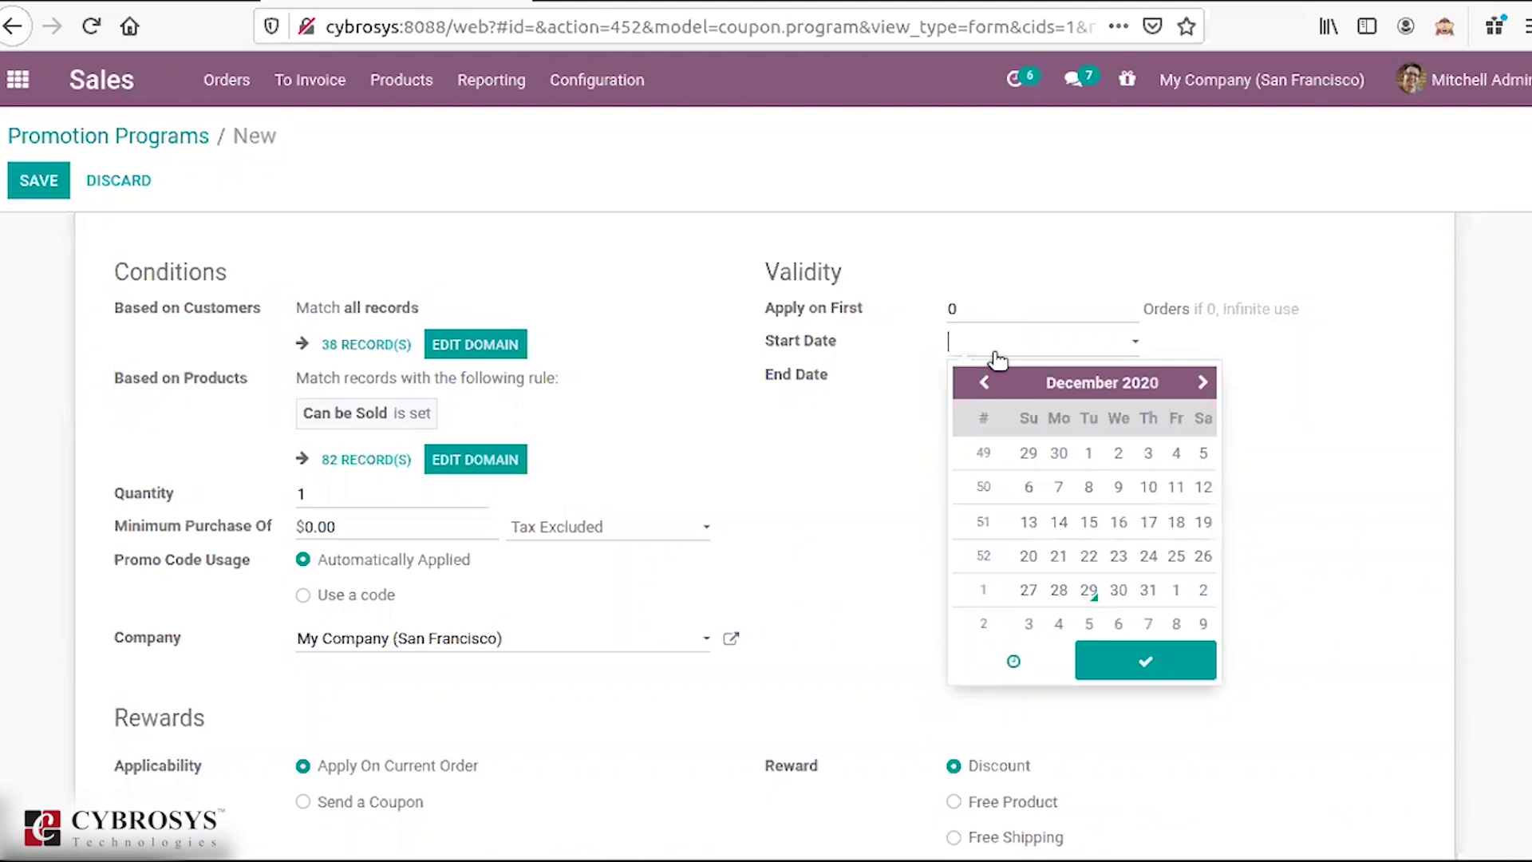
pyautogui.click(748, 420)
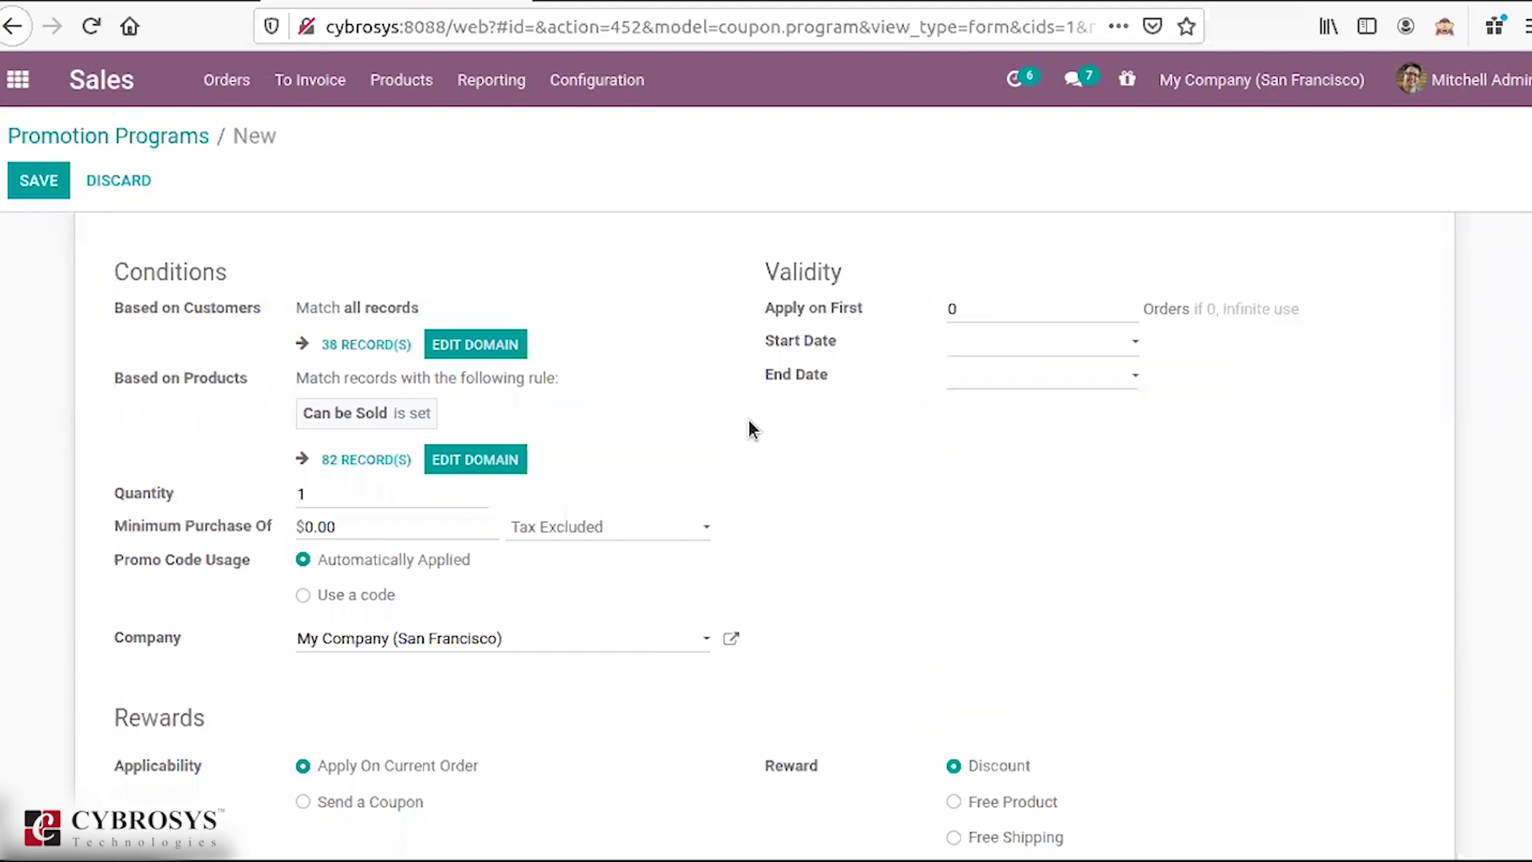
# Step: Set the program's reward applicability to Send a Coupon and the reward to Free Product
pyautogui.scroll(-5, 508, 360)
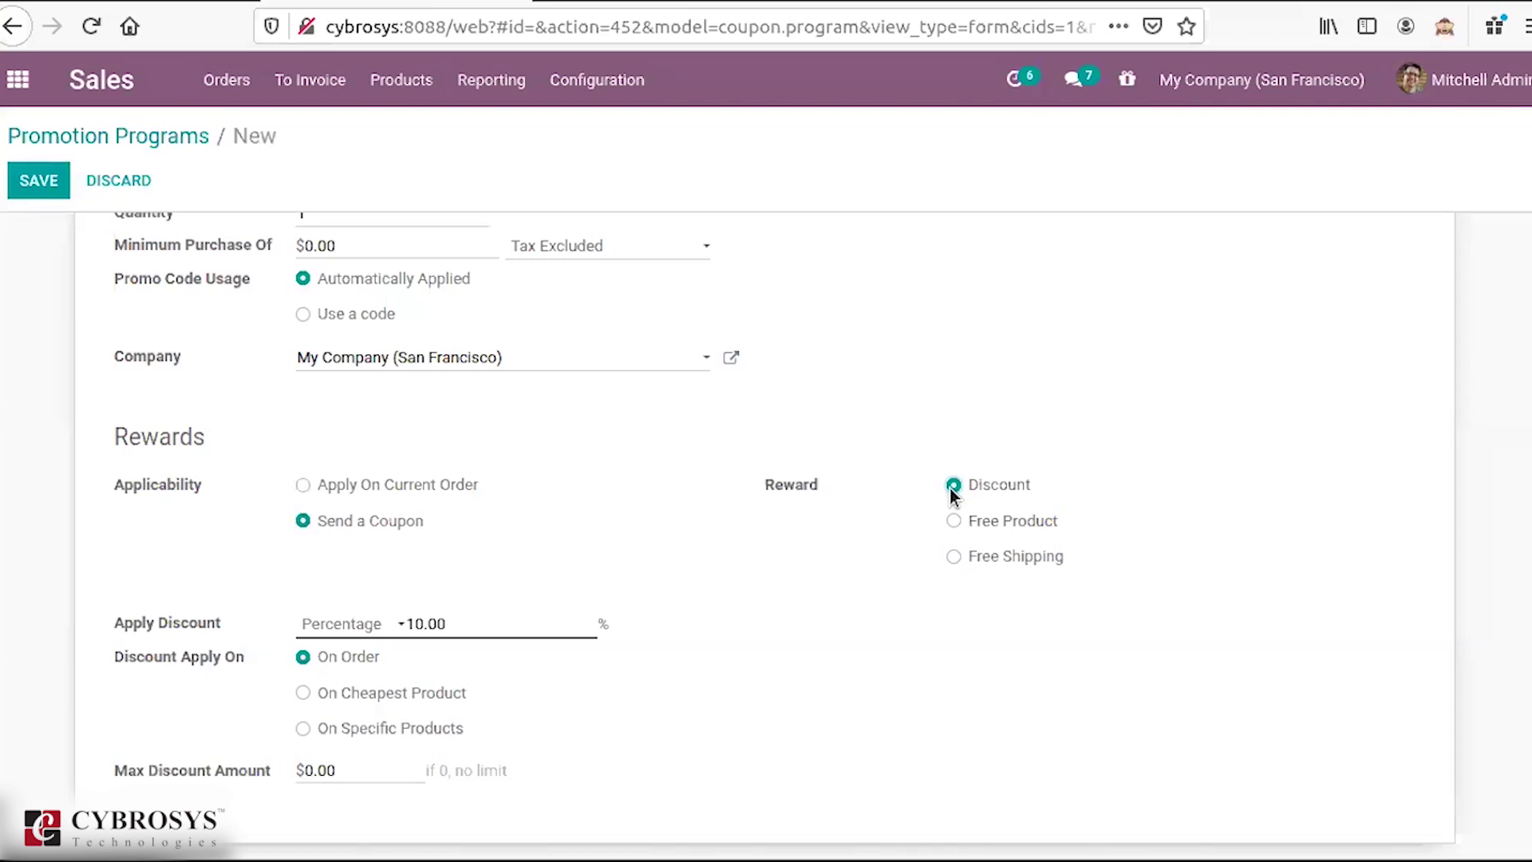
pyautogui.click(954, 522)
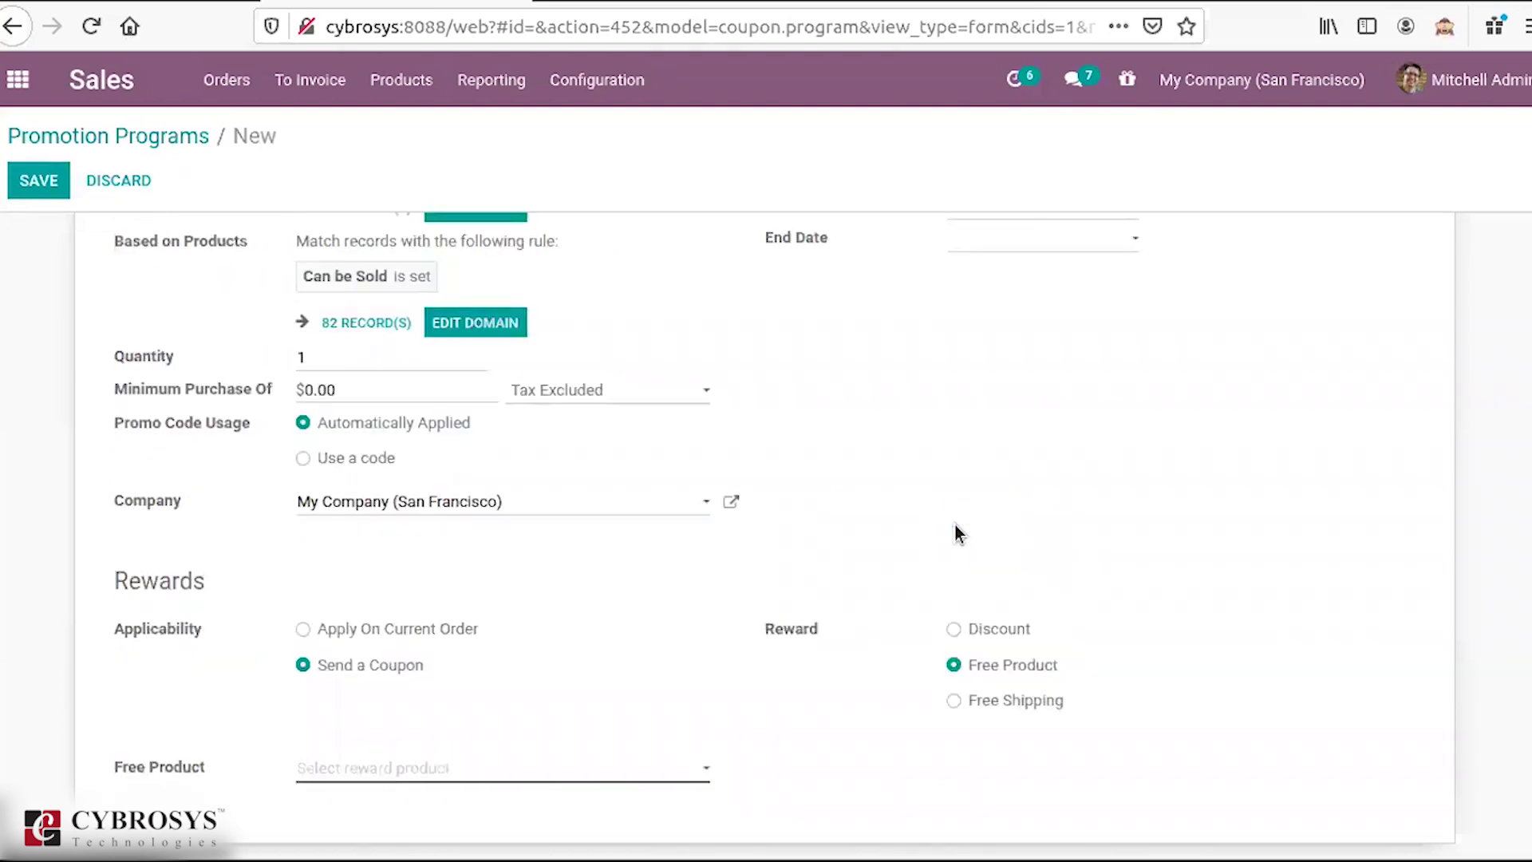
# Step: Check the list of free products for the reward, and try the Free Shipping reward on the new promotion program
pyautogui.scroll(-3, 766, 526)
pyautogui.click(675, 769)
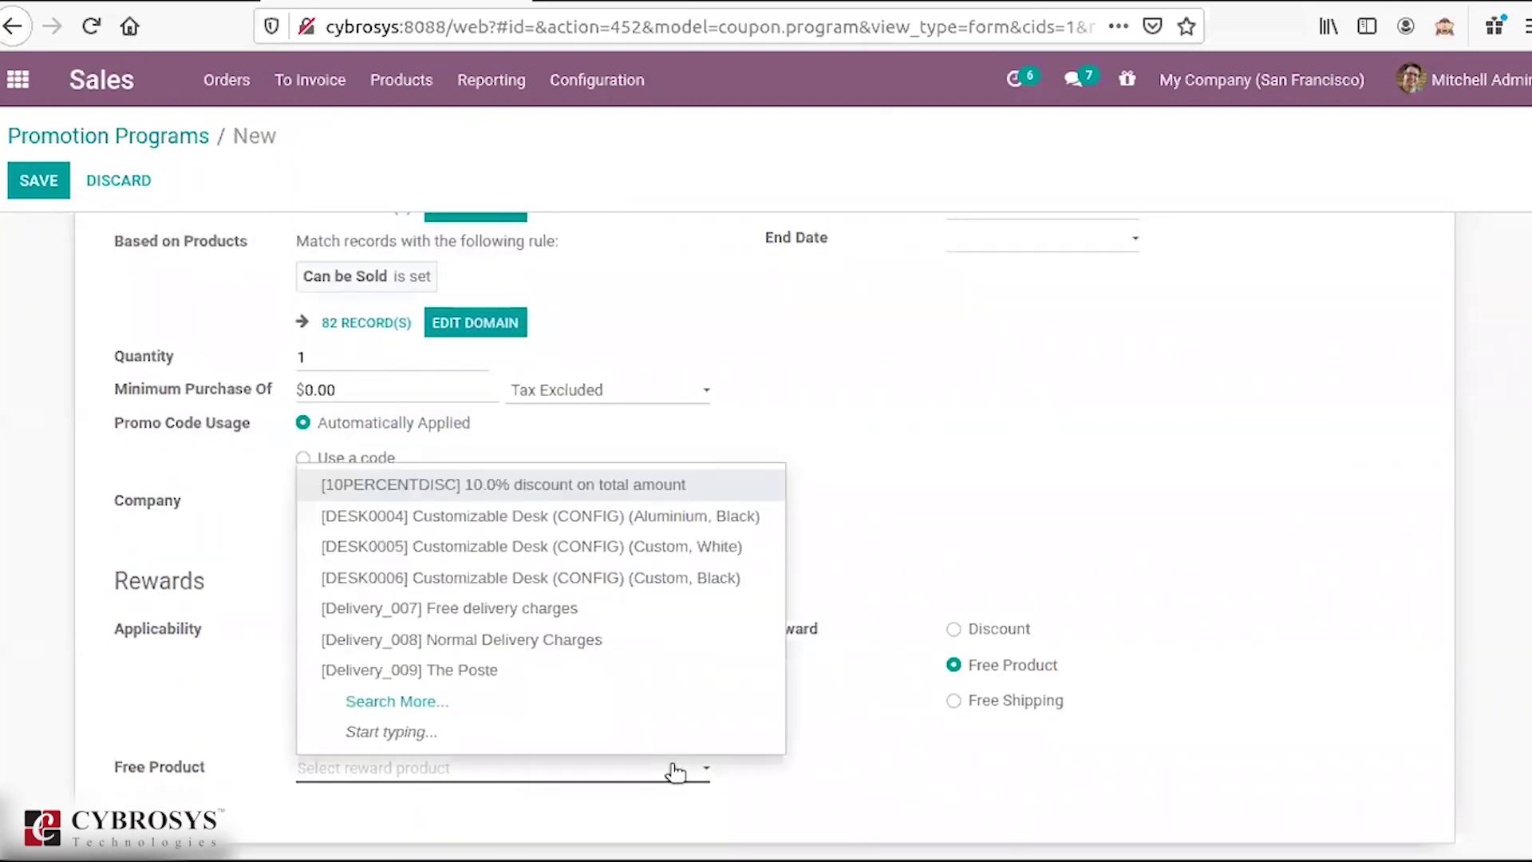
pyautogui.click(816, 708)
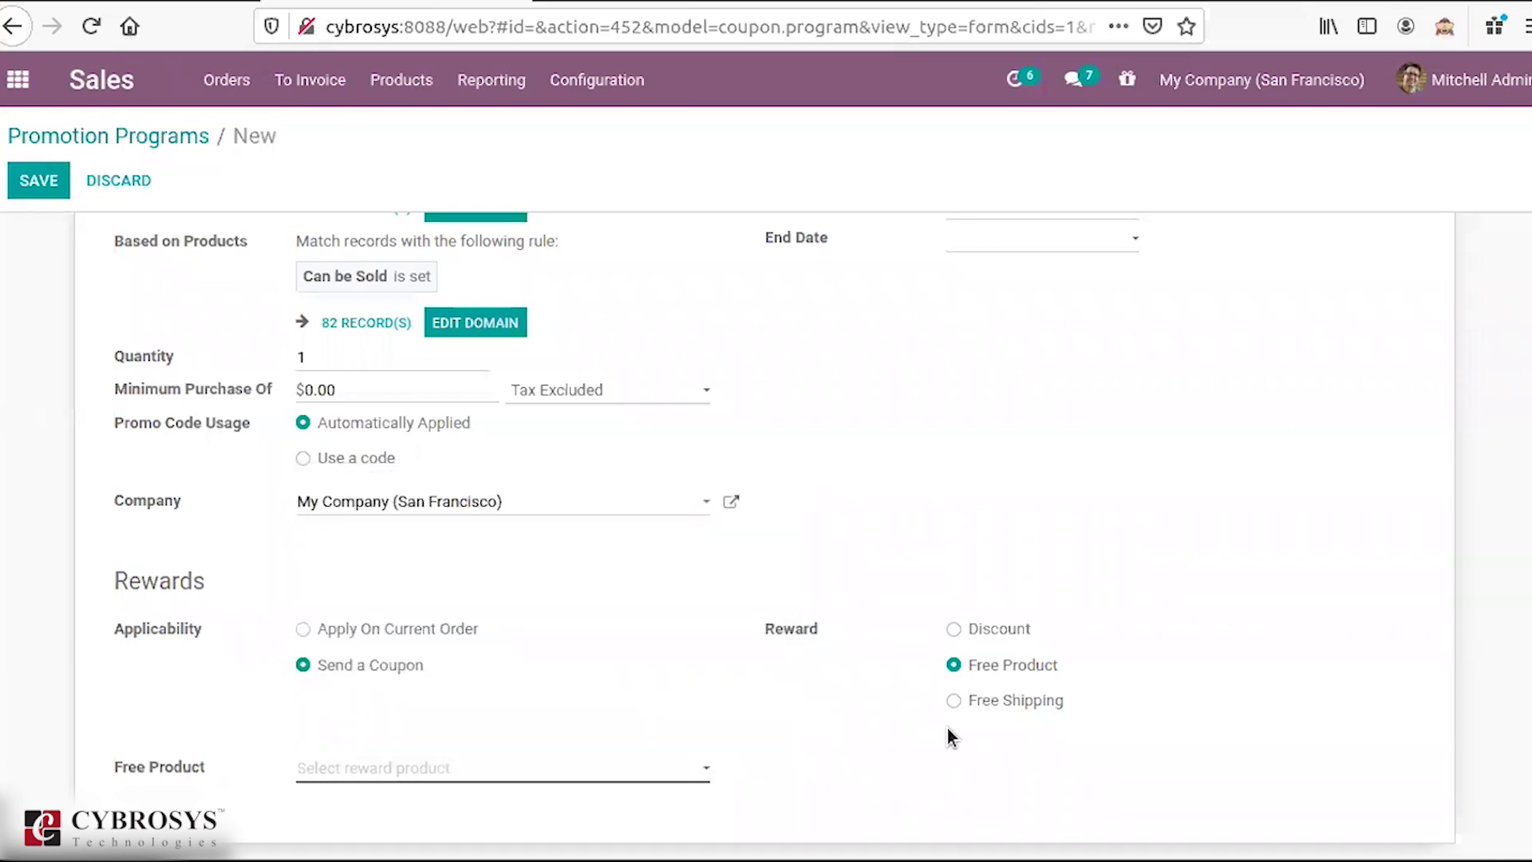
pyautogui.click(956, 703)
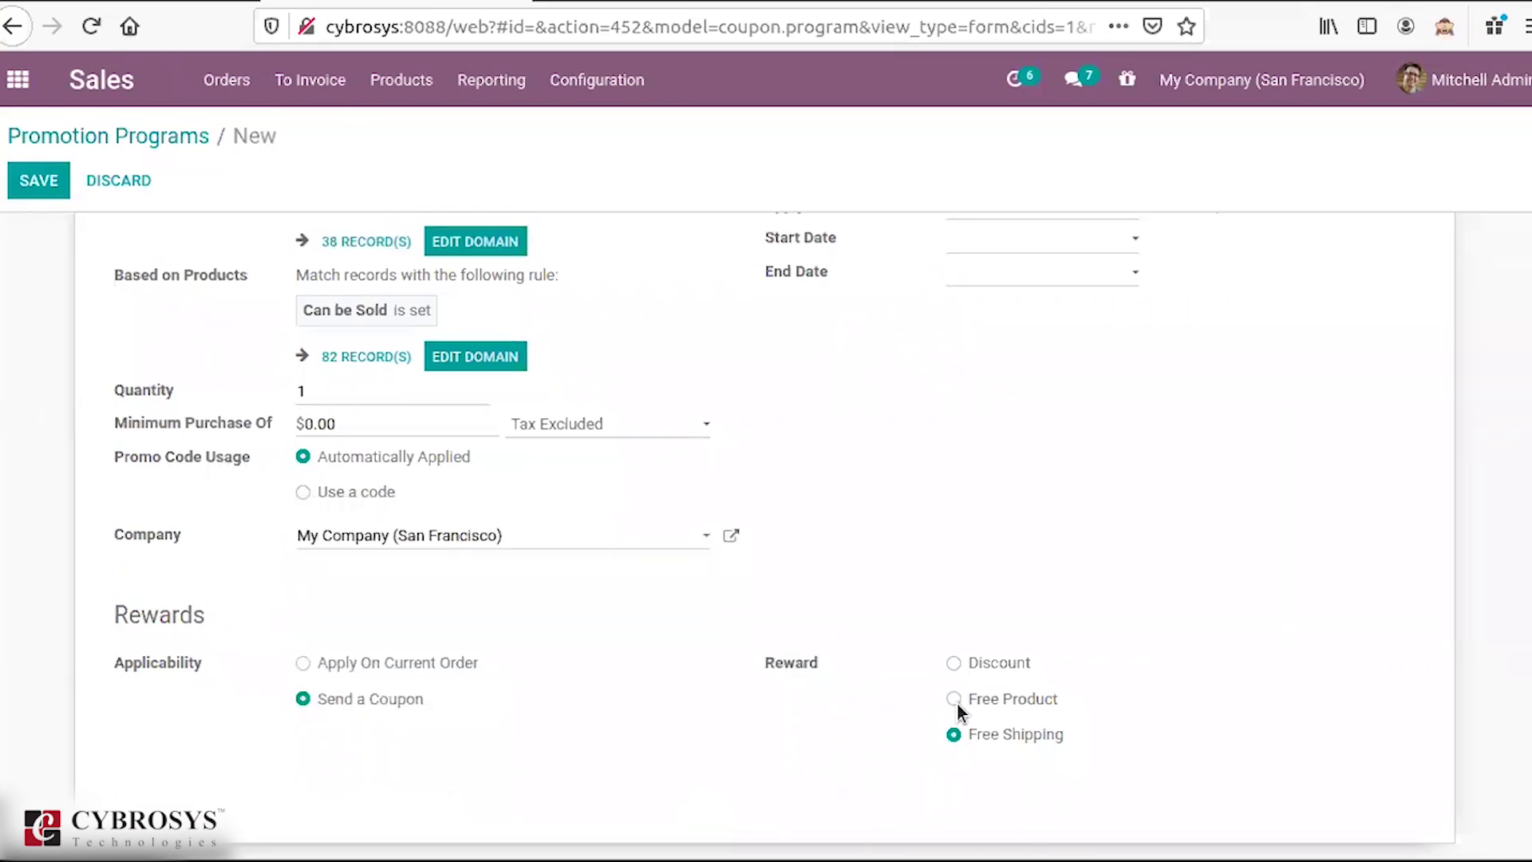
pyautogui.scroll(3, 1318, 627)
pyautogui.scroll(-3, 821, 535)
pyautogui.scroll(5, 766, 527)
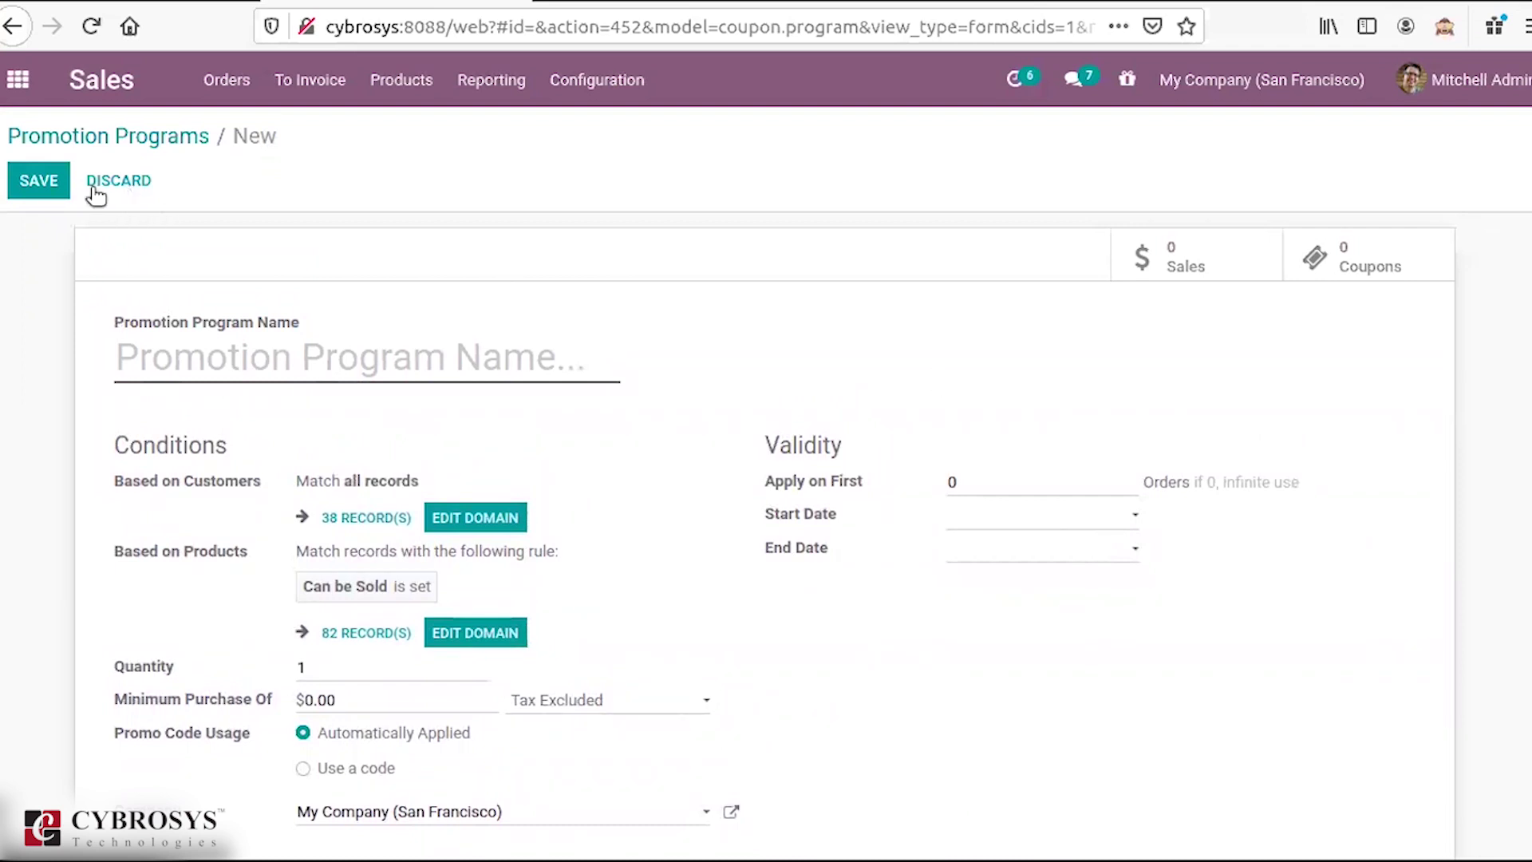
# Step: Leave the new promotion program form and look at the existing Code for 10% on orders program
pyautogui.click(93, 132)
pyautogui.click(421, 238)
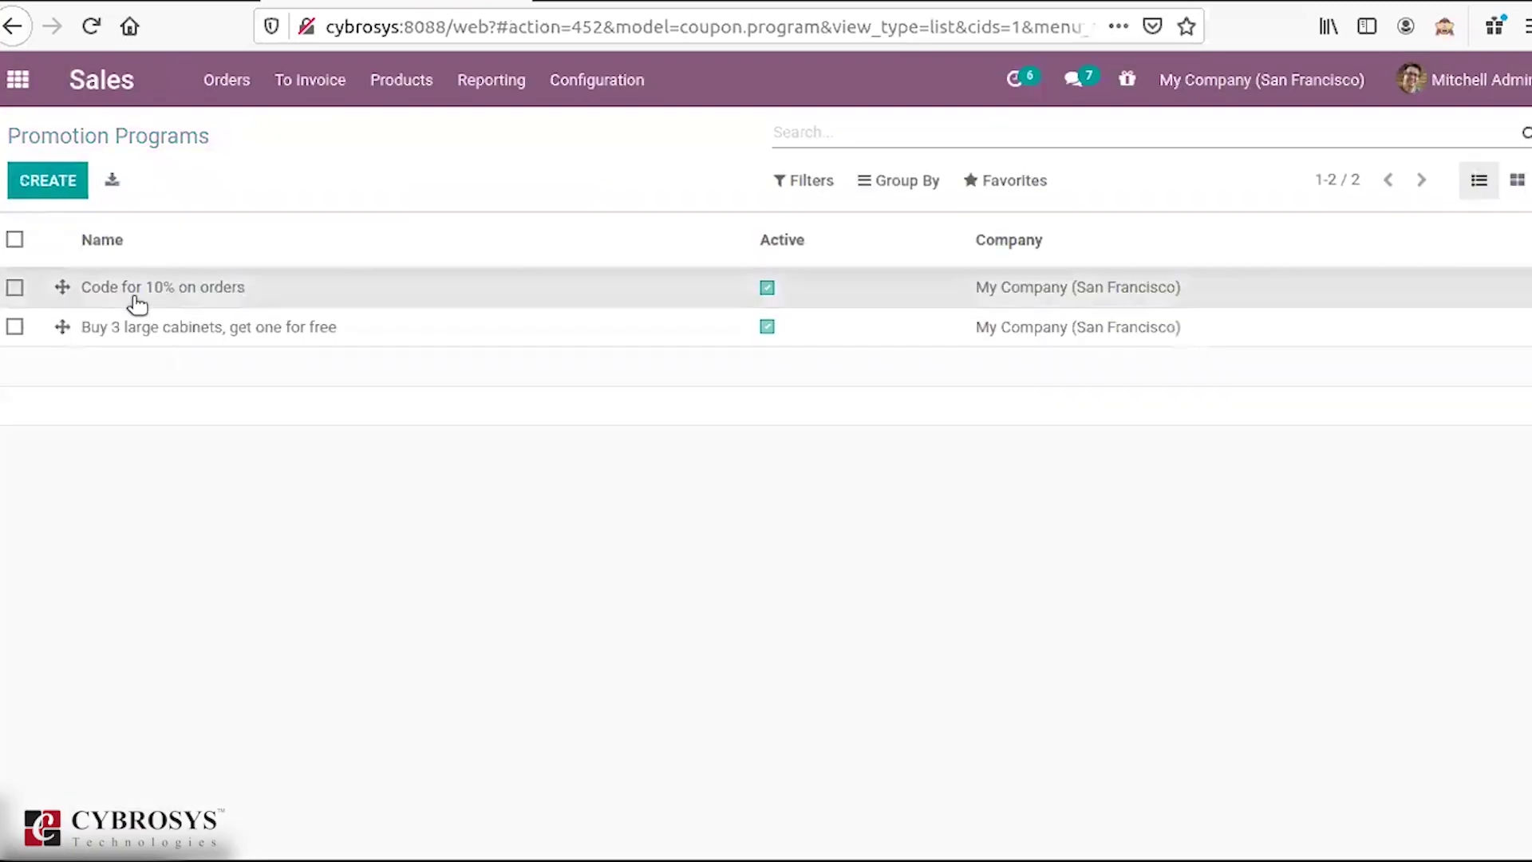
pyautogui.click(137, 295)
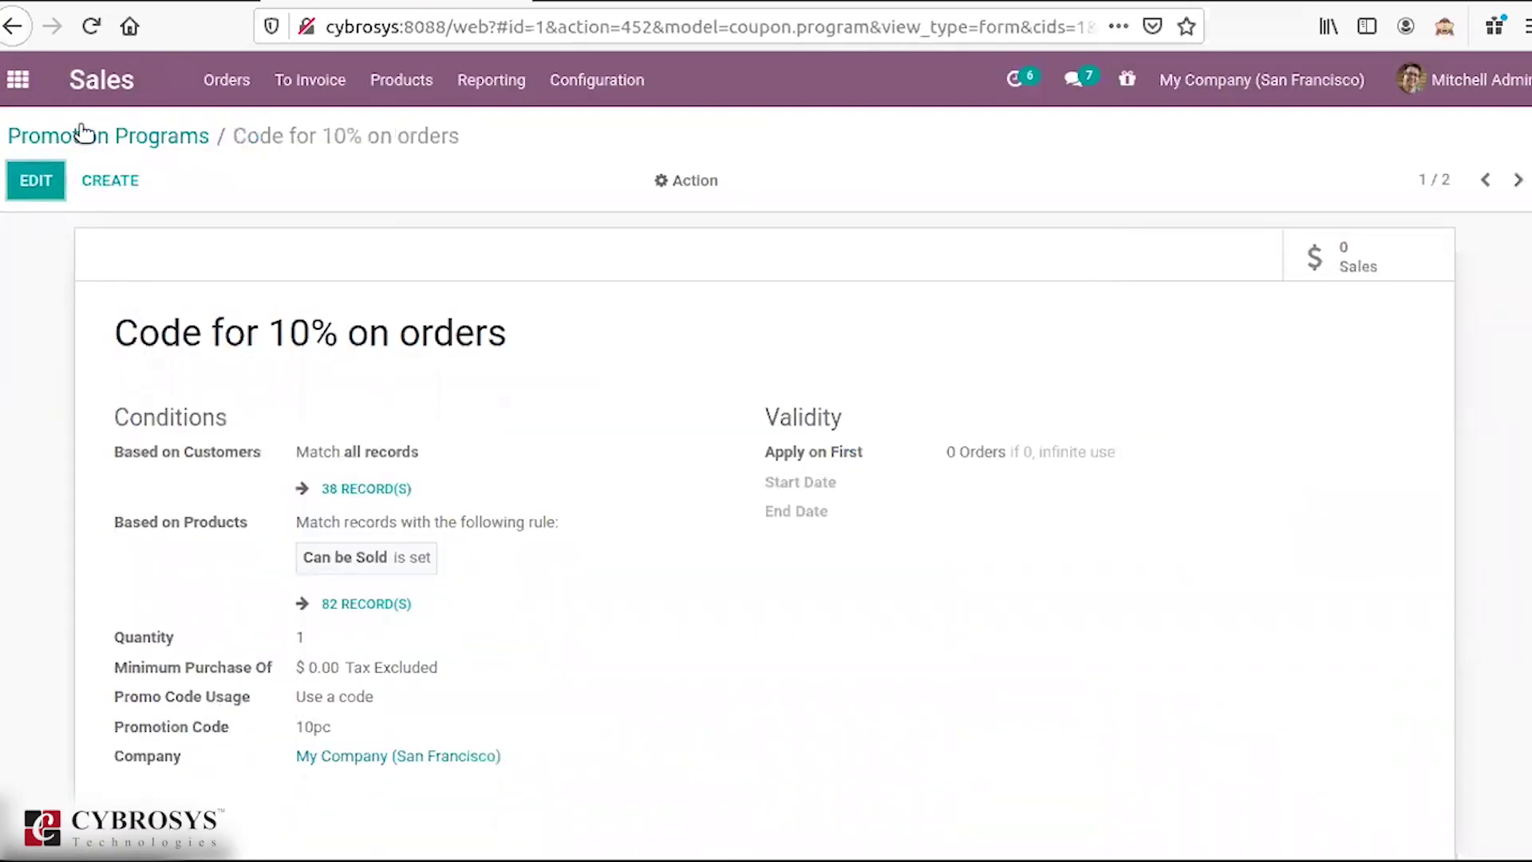
pyautogui.click(112, 137)
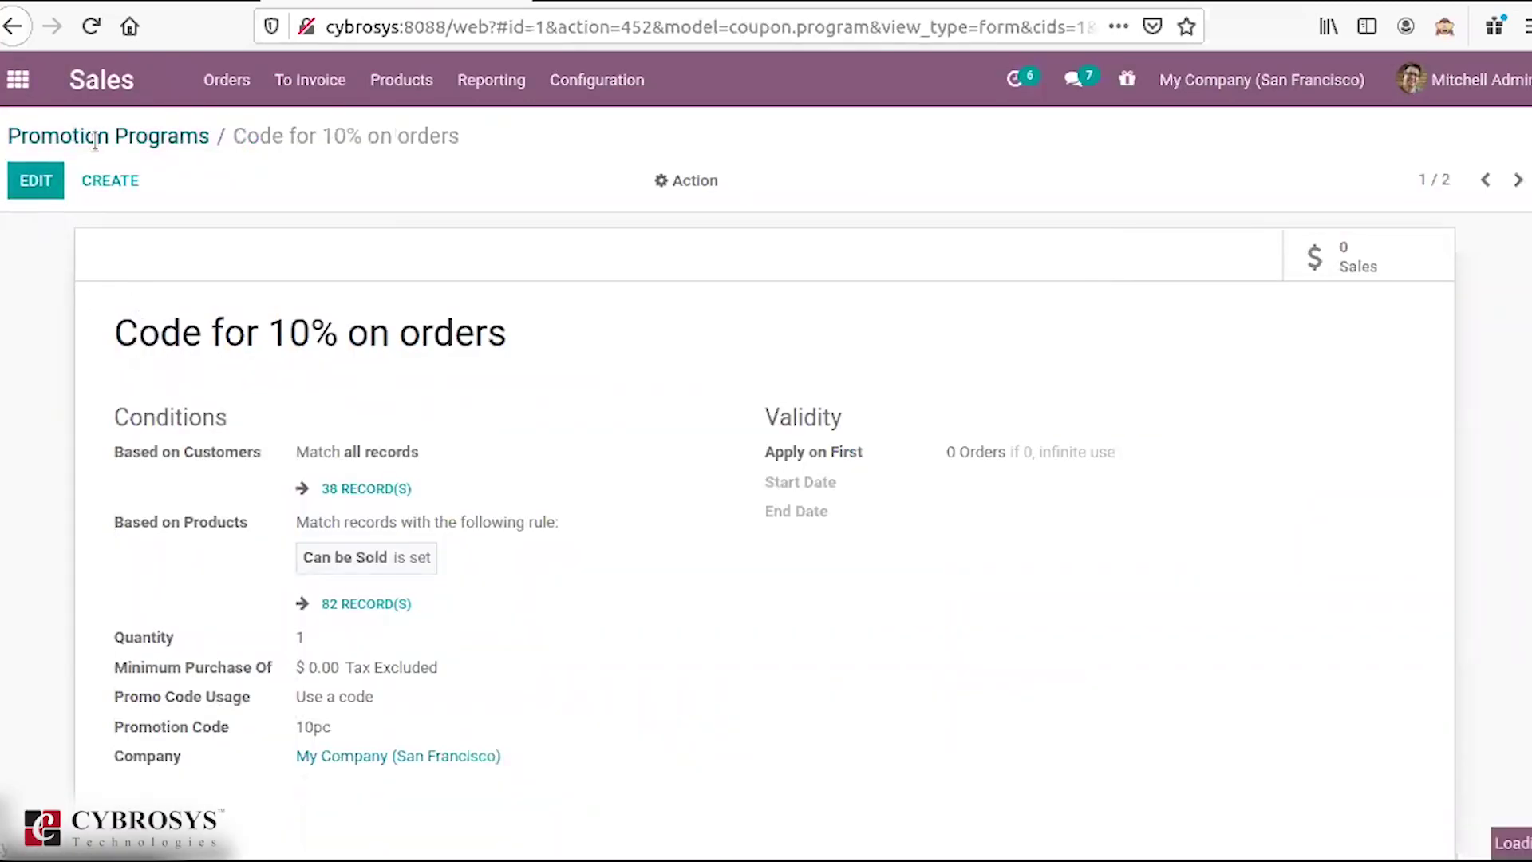
# Step: Create a new coupon program and name it 20% discount
pyautogui.click(397, 78)
pyautogui.click(408, 255)
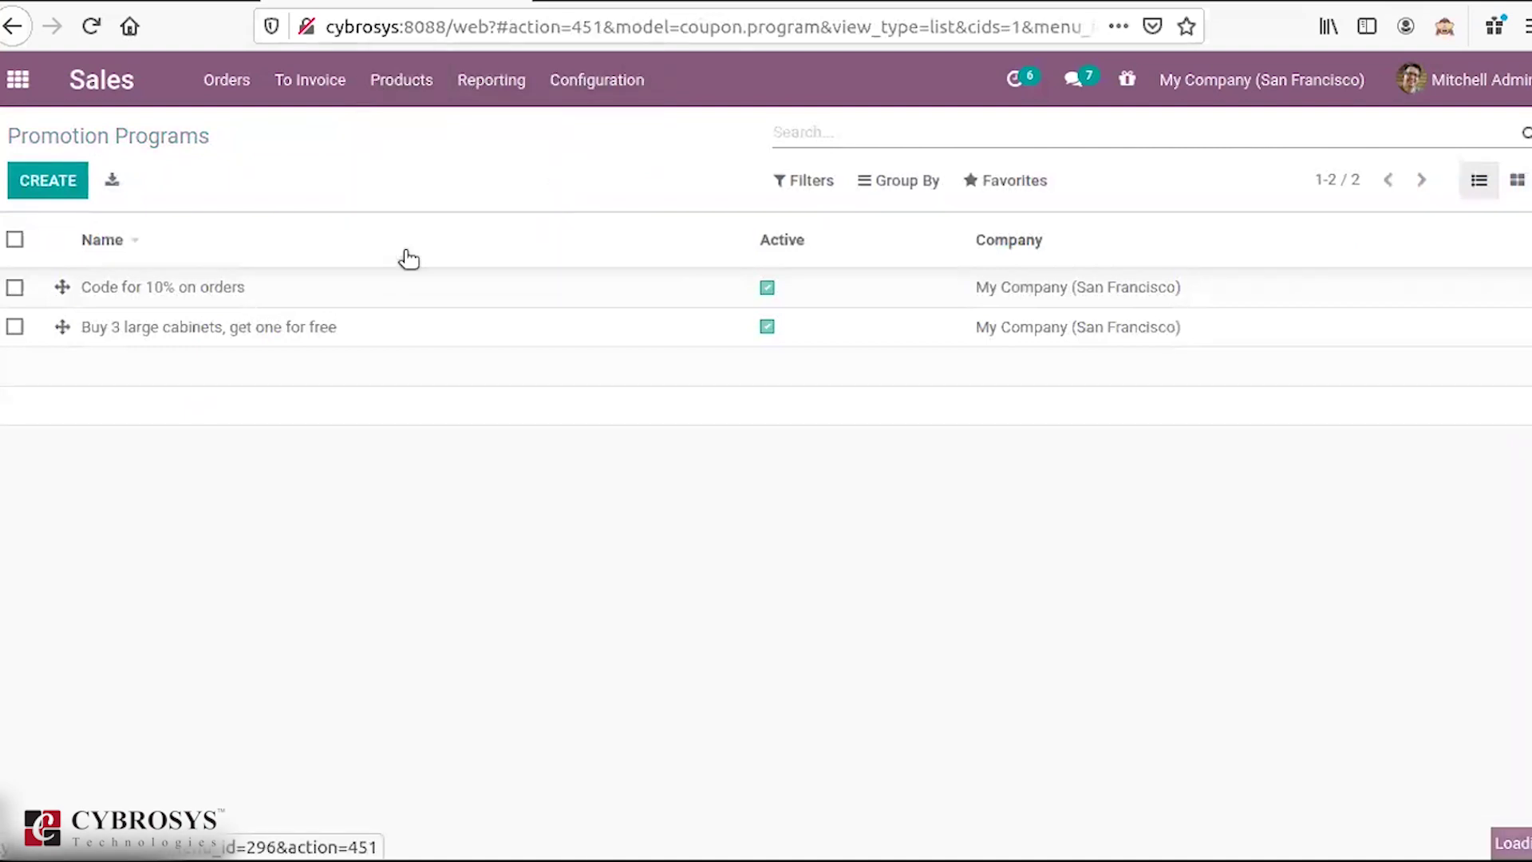
pyautogui.click(48, 182)
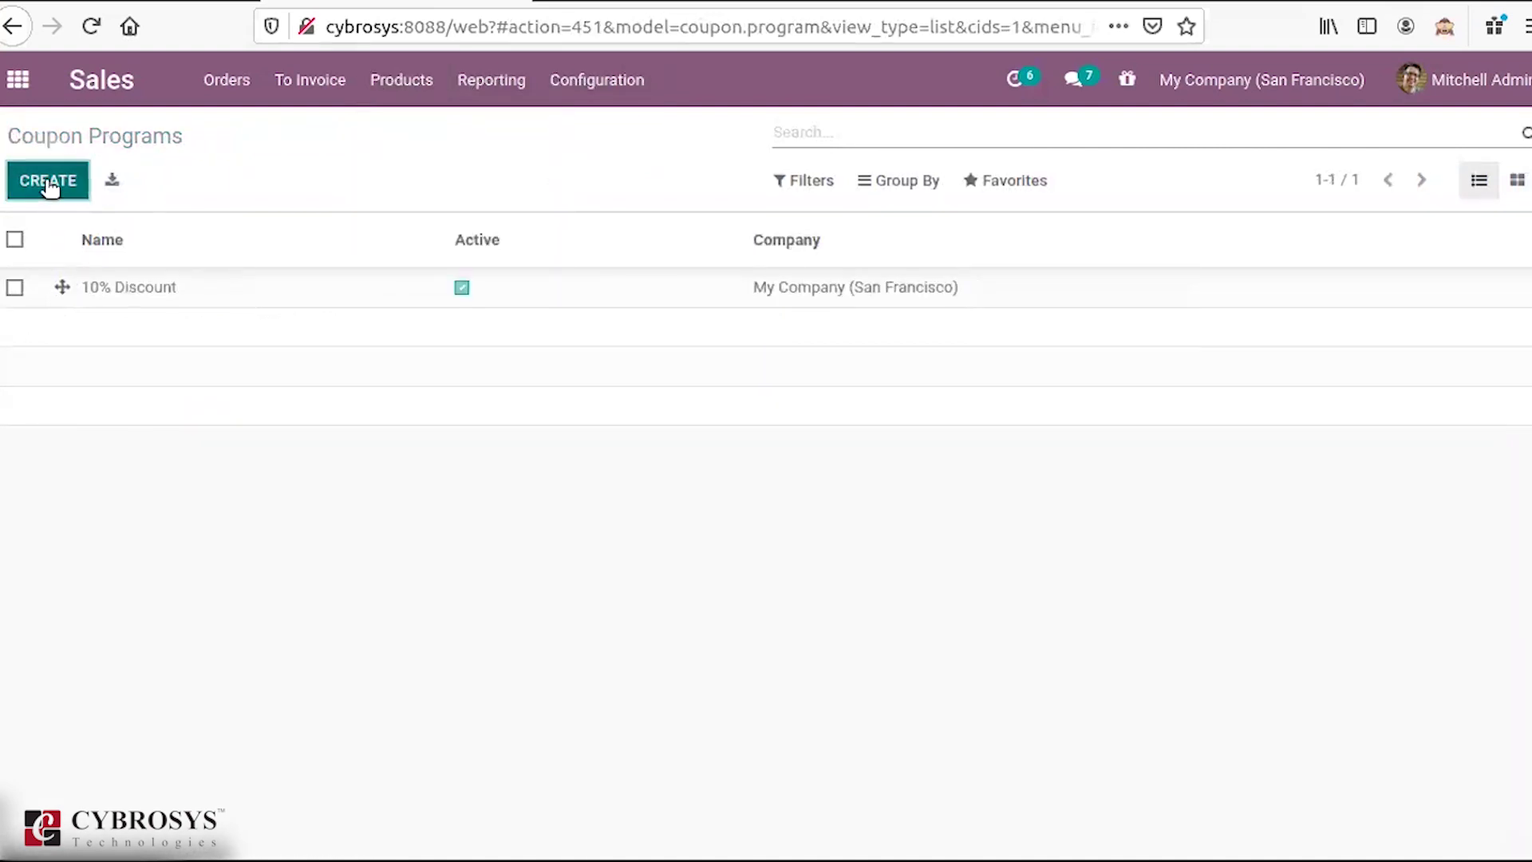
pyautogui.click(194, 403)
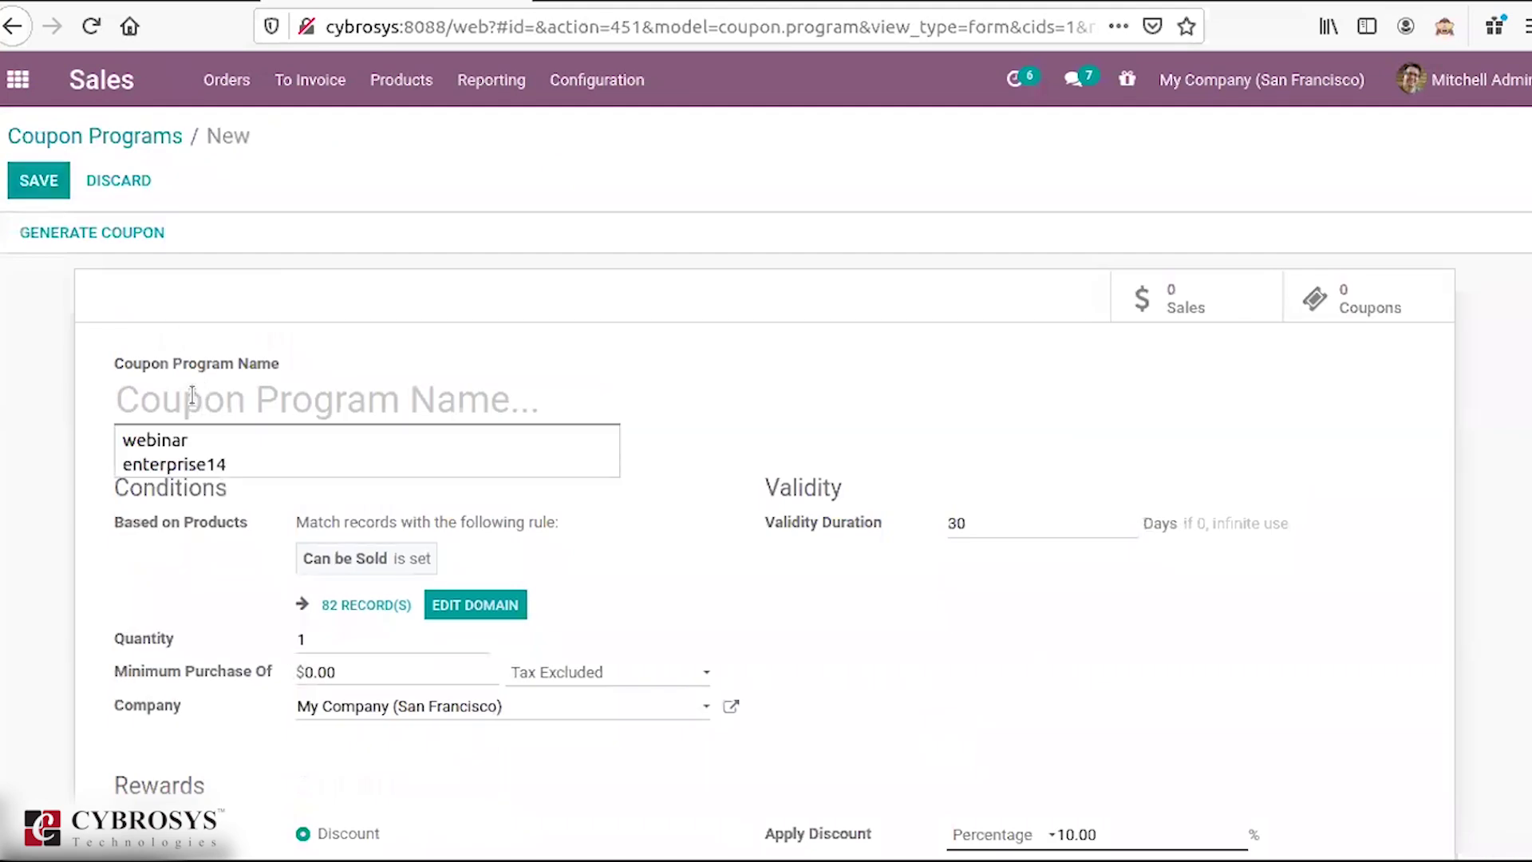
pyautogui.click(192, 397)
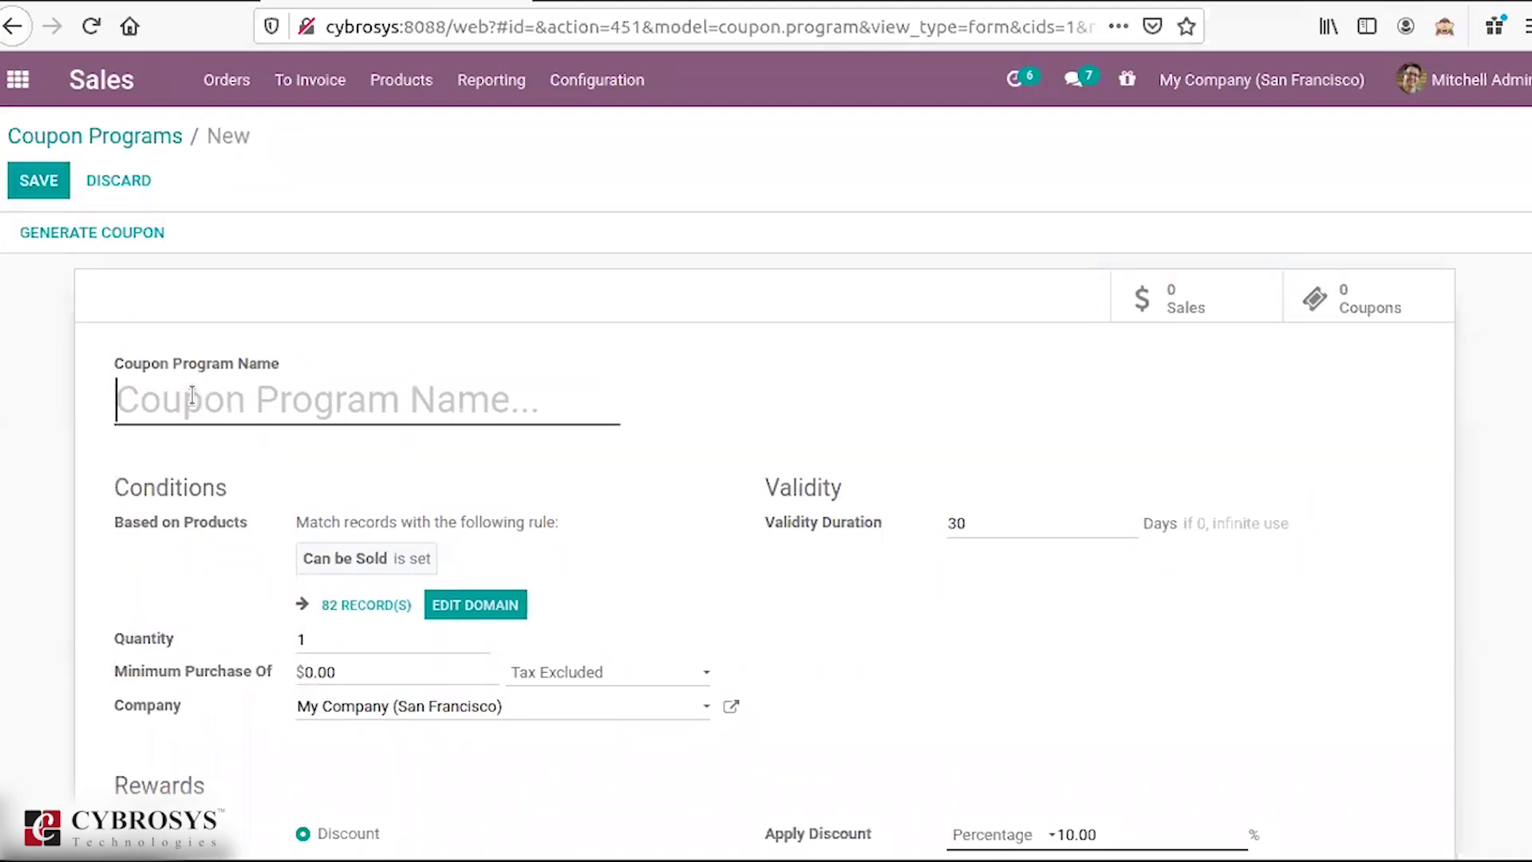
pyautogui.write('20')
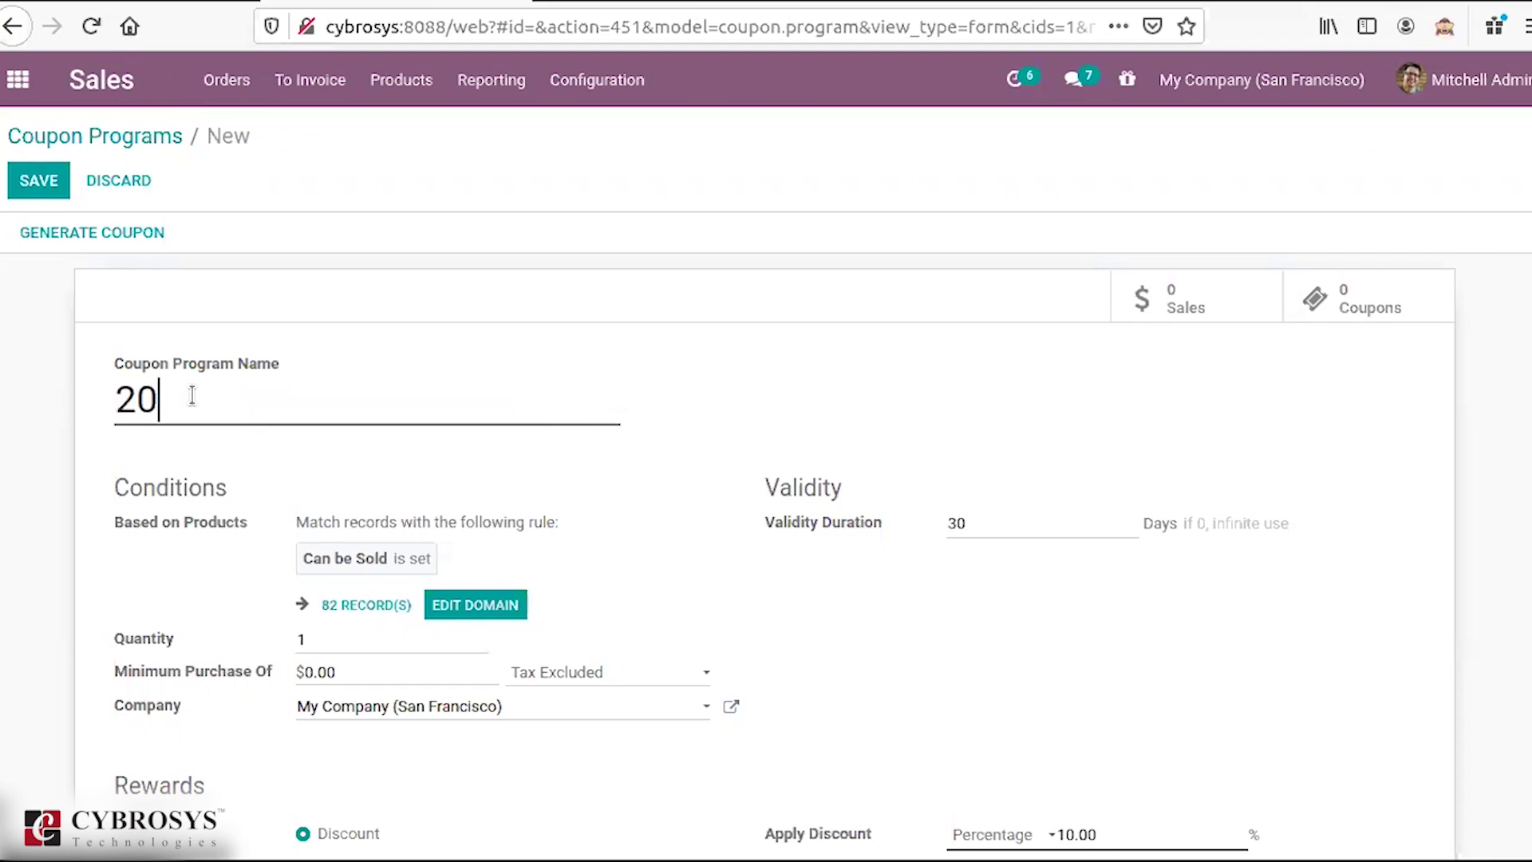
pyautogui.write('% discount')
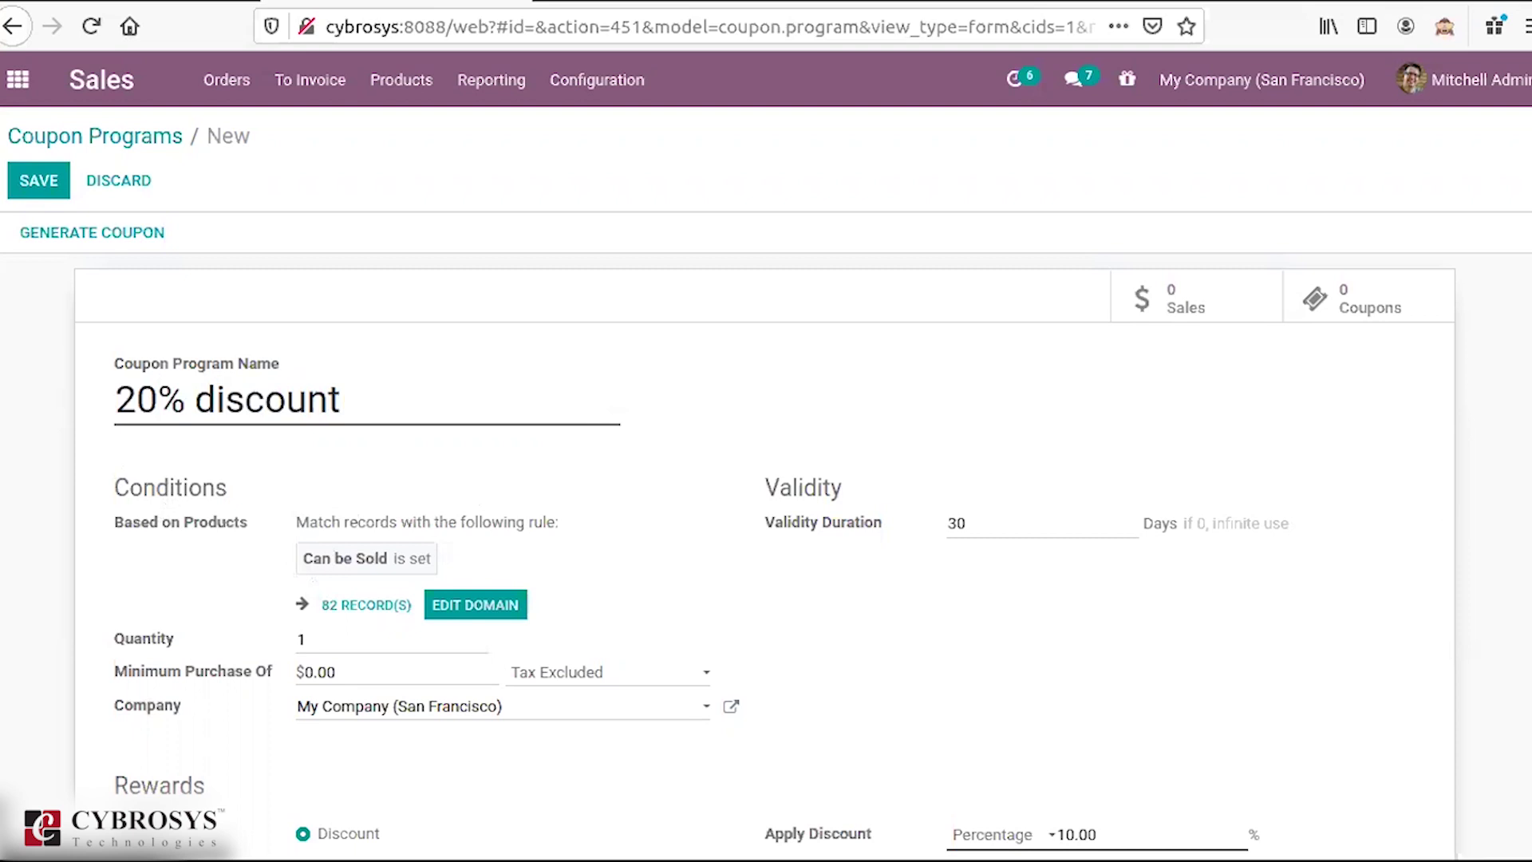
# Step: Set the coupon program's minimum purchase to $500
pyautogui.scroll(-3, 701, 520)
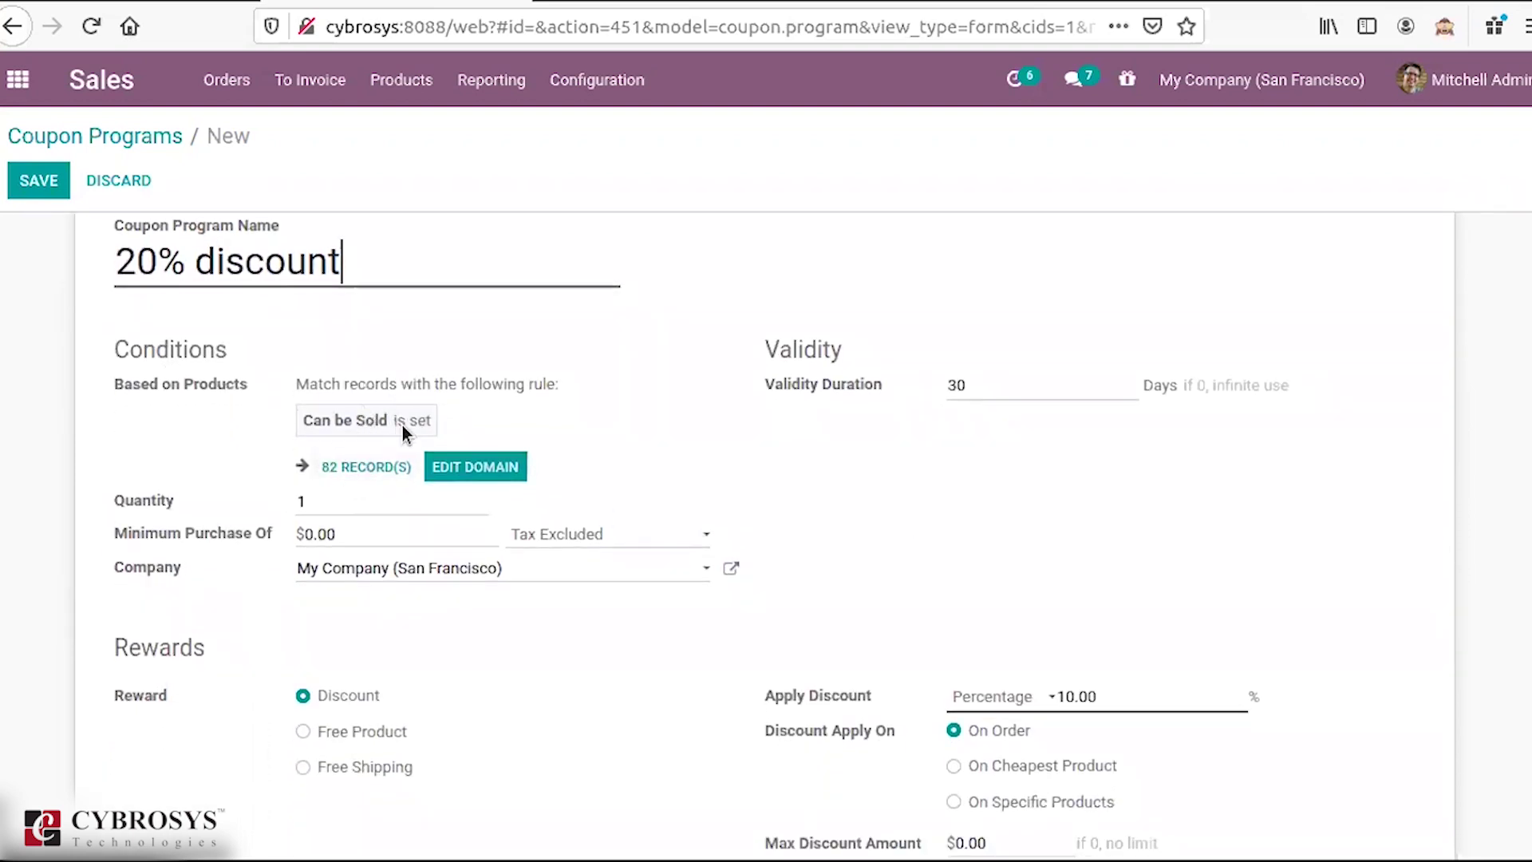
pyautogui.click(354, 540)
pyautogui.press('BackSpace')
pyautogui.press('BackSpace')
pyautogui.press('BackSpace')
pyautogui.press('BackSpace')
pyautogui.write('500')
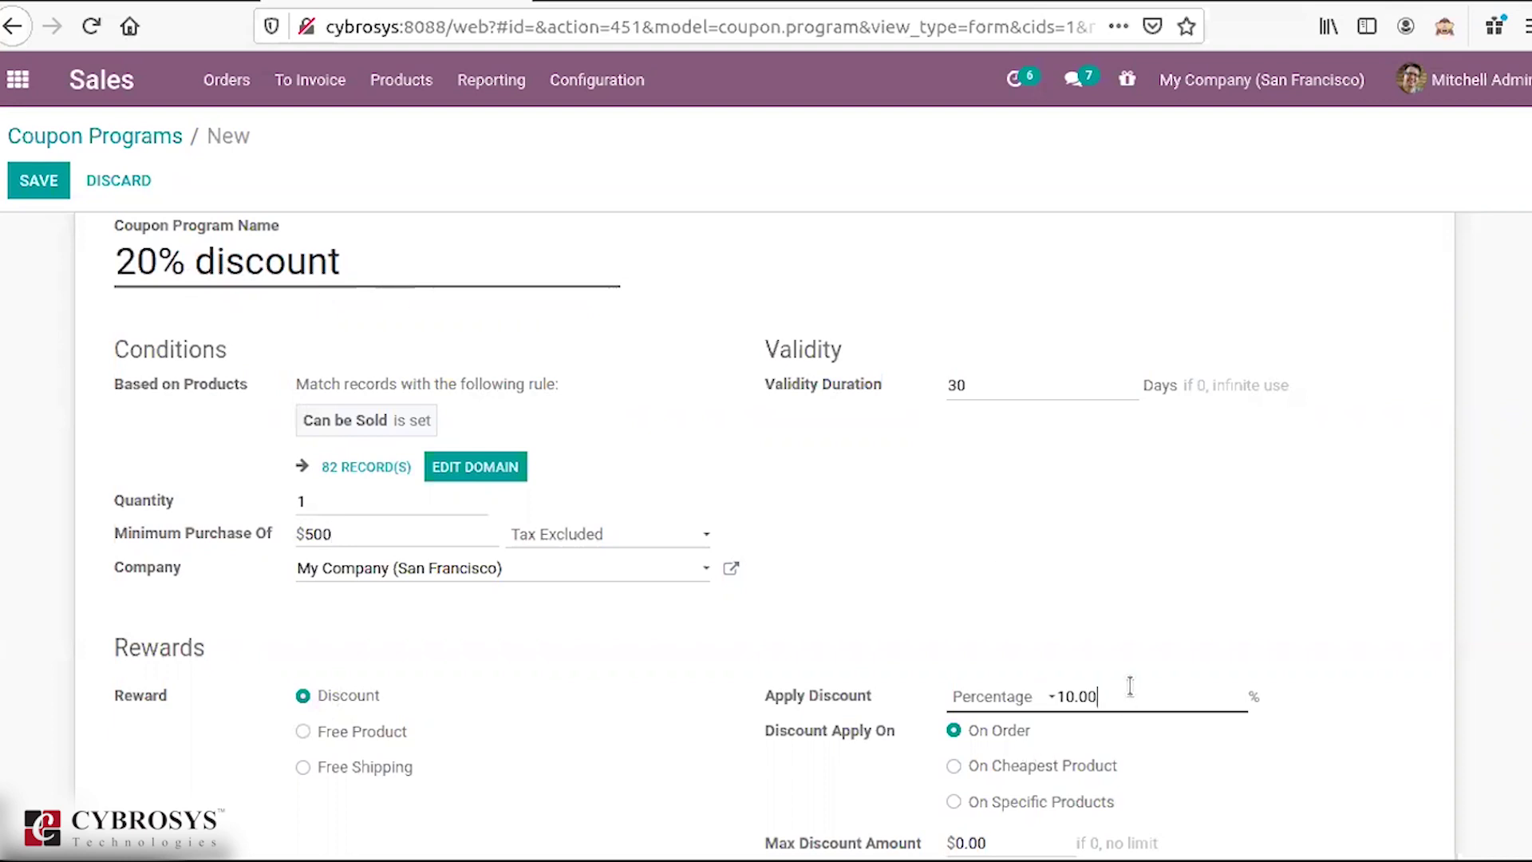
# Step: Set the coupon program's percentage discount to 20%
pyautogui.press('BackSpace')
pyautogui.press('BackSpace')
pyautogui.press('BackSpace')
pyautogui.press('BackSpace')
pyautogui.press('BackSpace')
pyautogui.write('20')
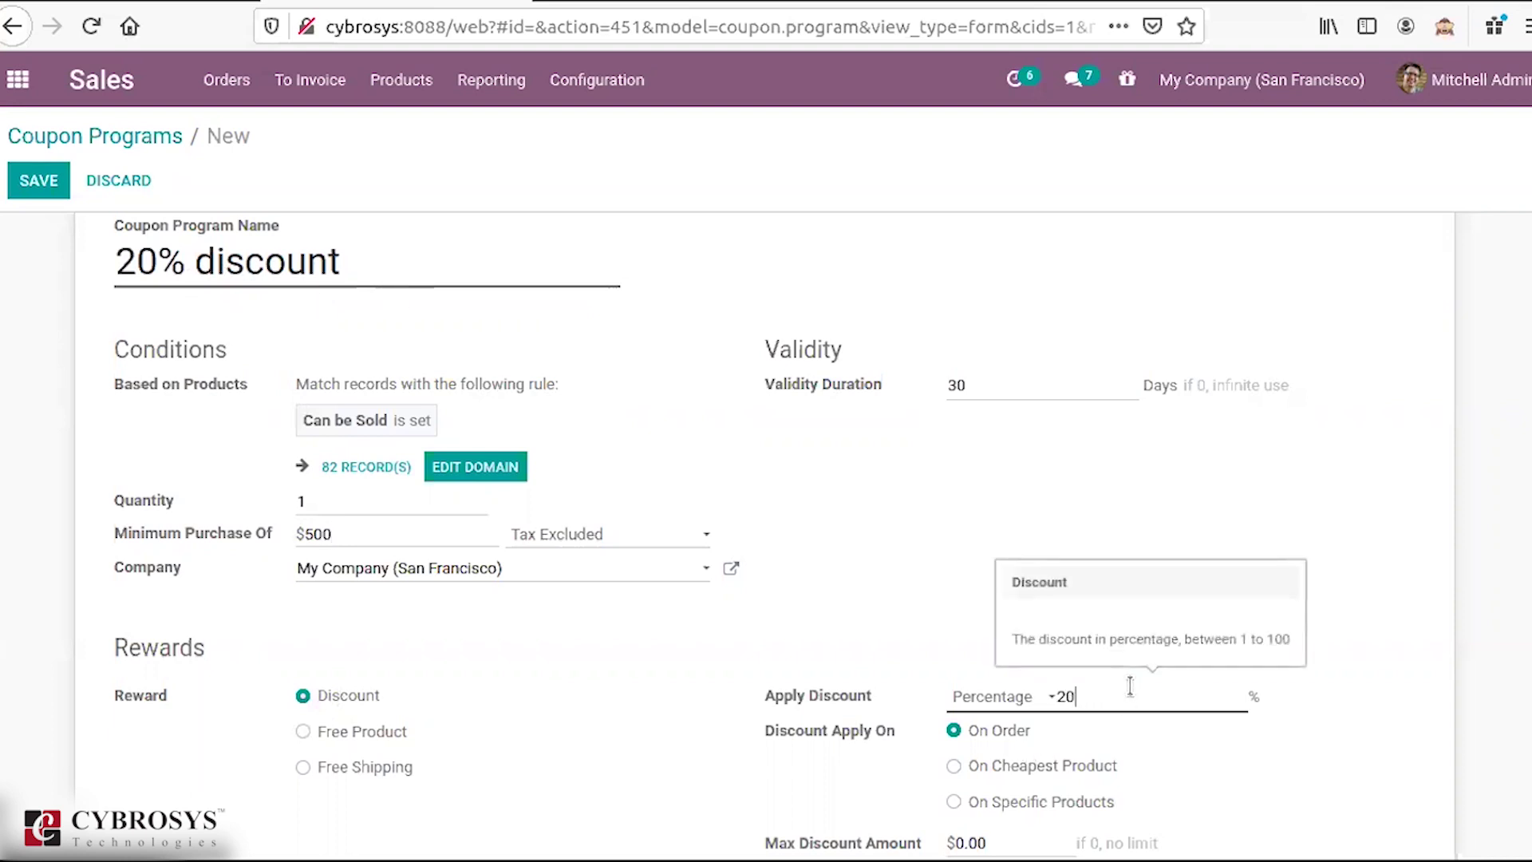
pyautogui.click(864, 576)
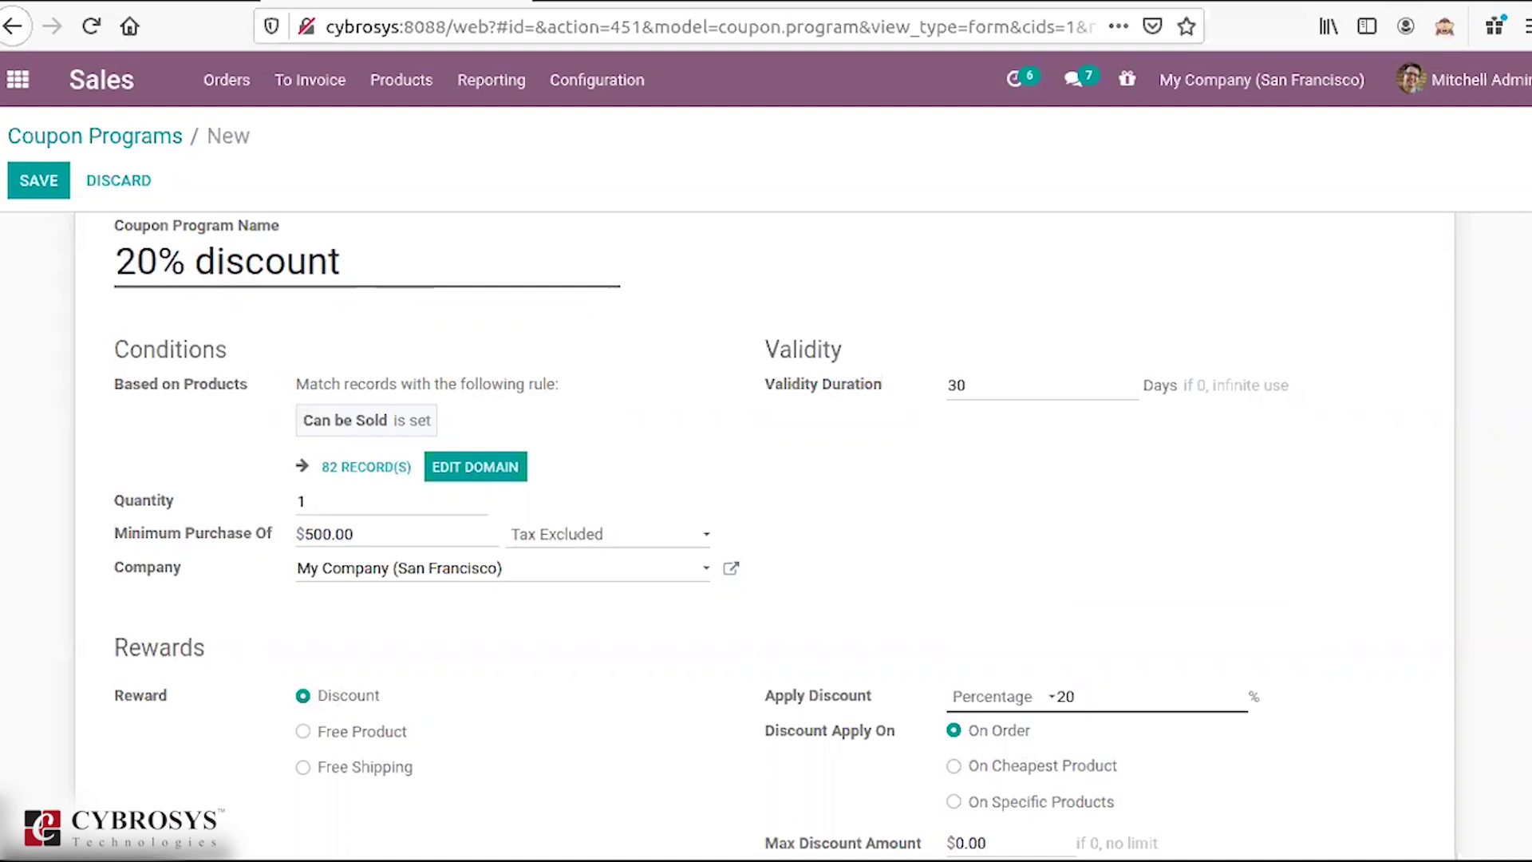
# Step: Try the On Specific Products option, return the discount to On Order, and save the coupon program
pyautogui.scroll(-2, 806, 745)
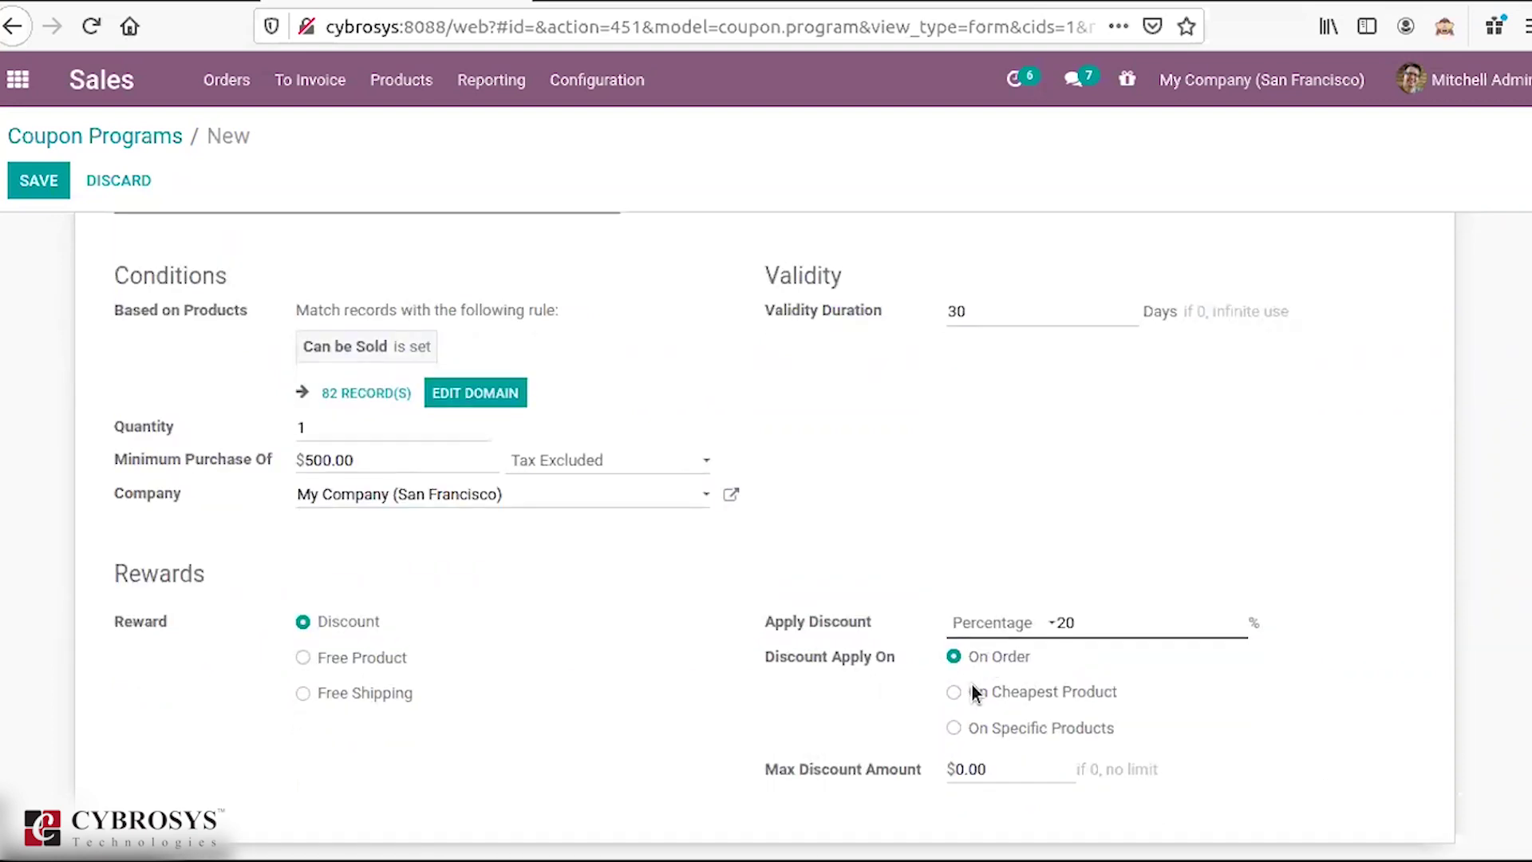
pyautogui.click(953, 726)
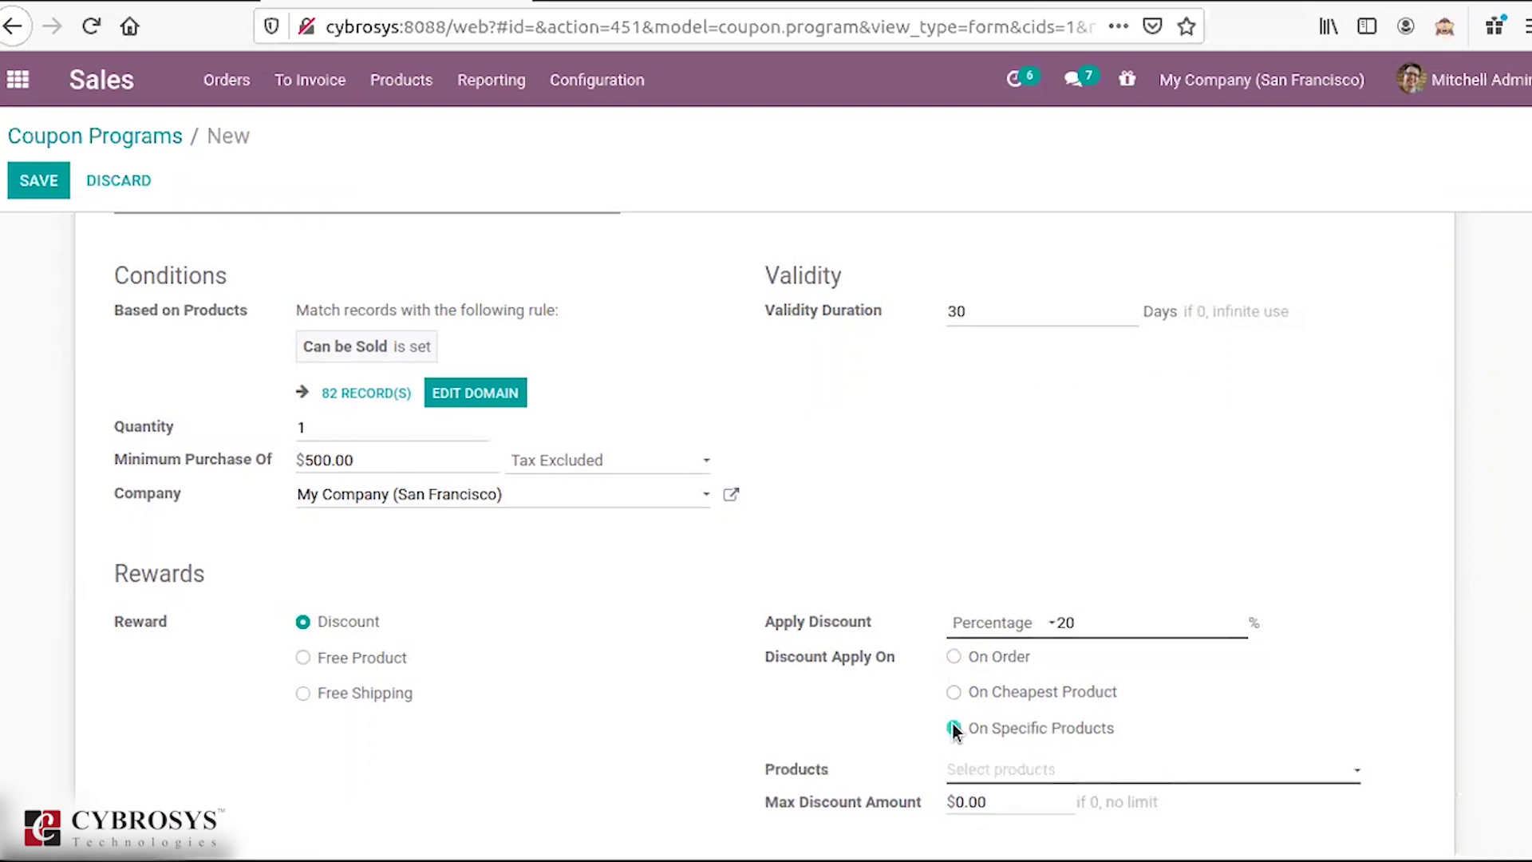
pyautogui.click(953, 659)
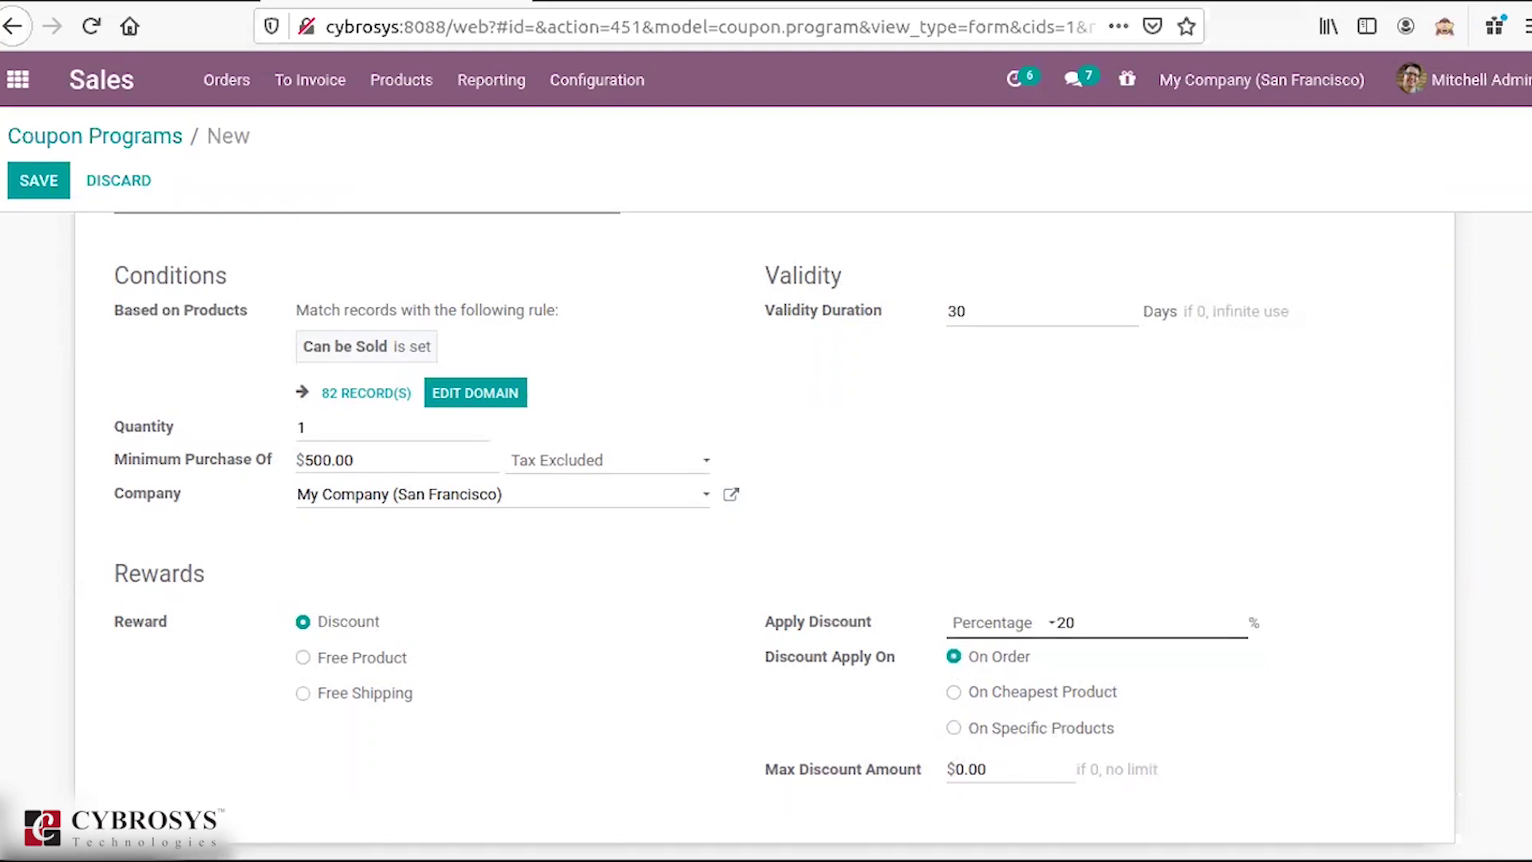
pyautogui.scroll(3, 766, 478)
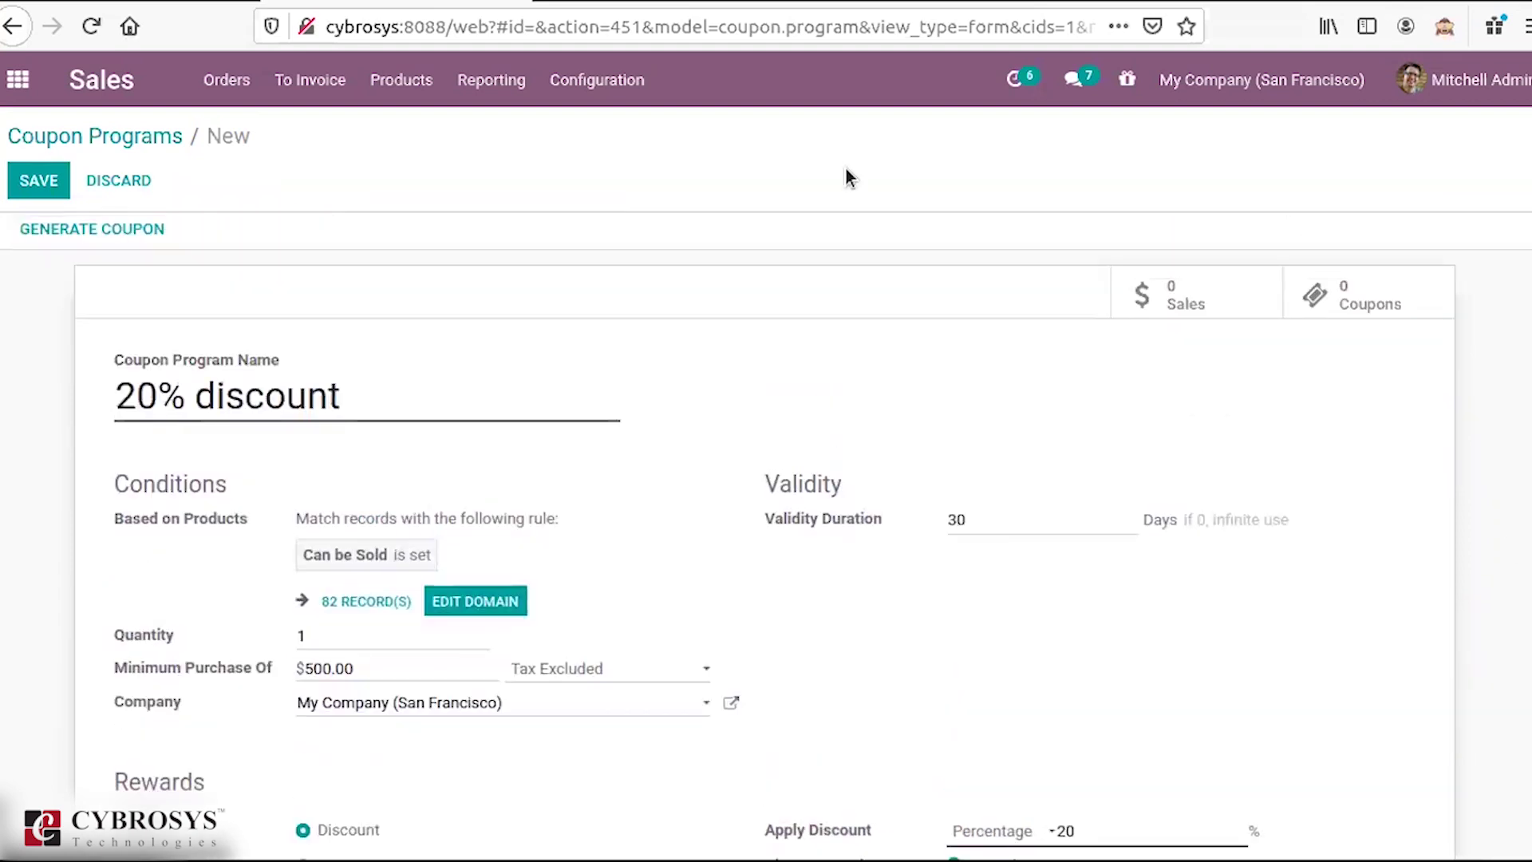
pyautogui.click(48, 188)
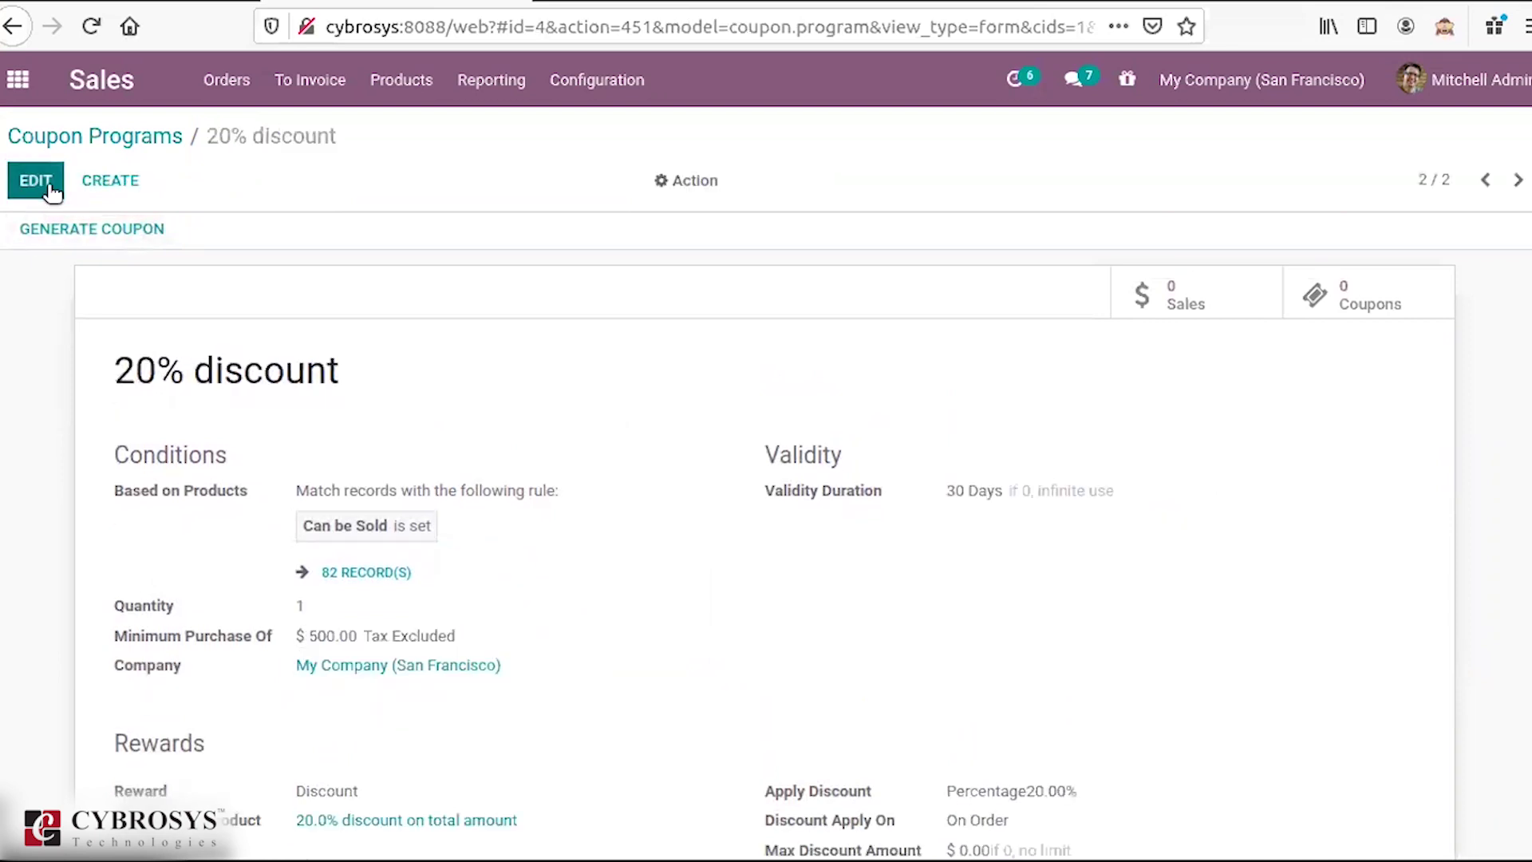
# Step: Generate 3 coupons for the 20% discount program with the Number of Coupons generation type
pyautogui.click(96, 227)
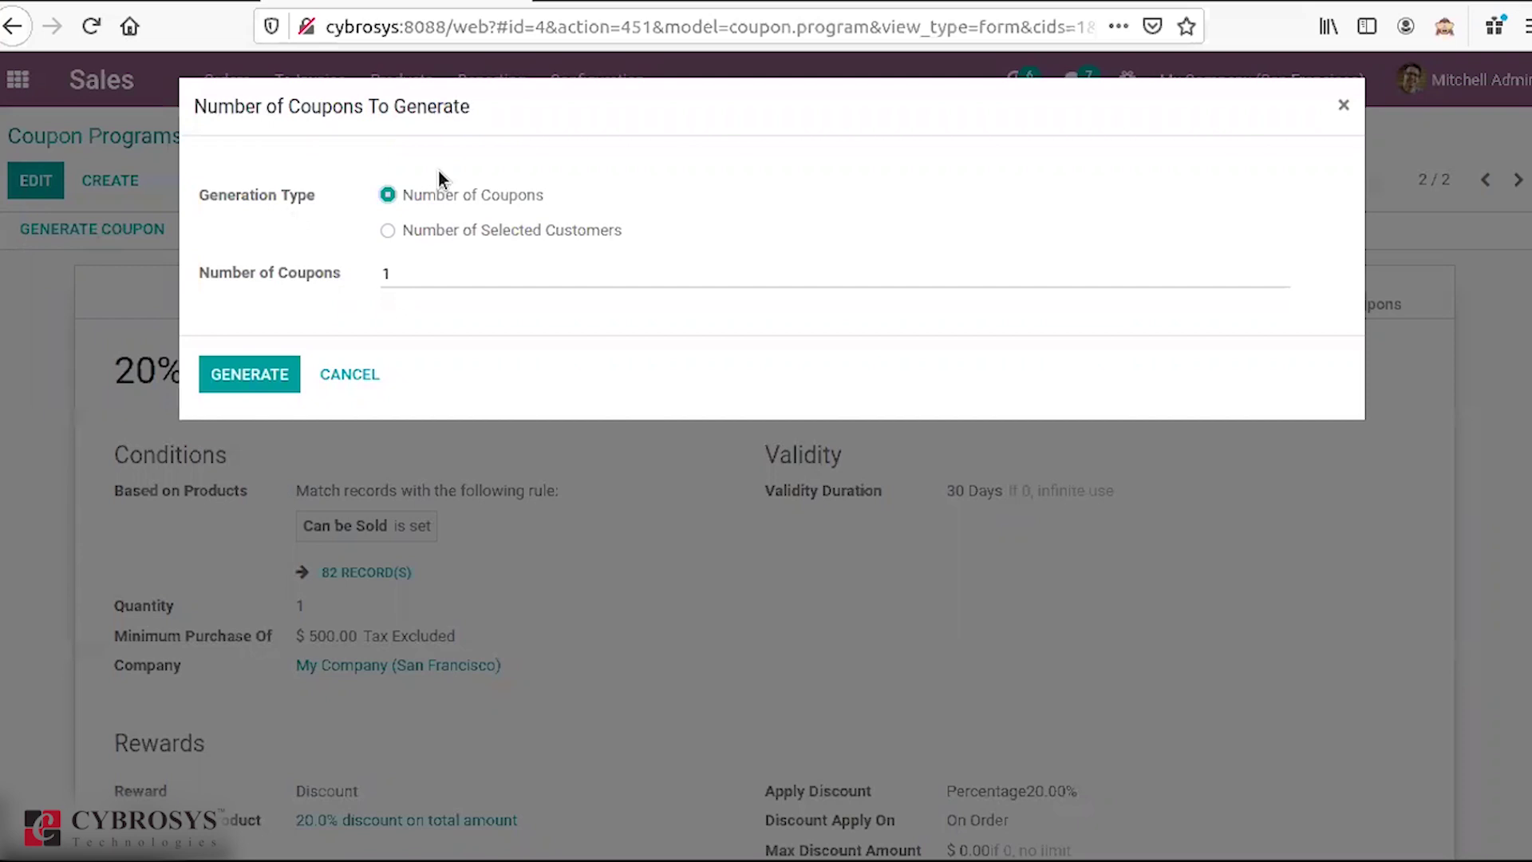
pyautogui.click(387, 232)
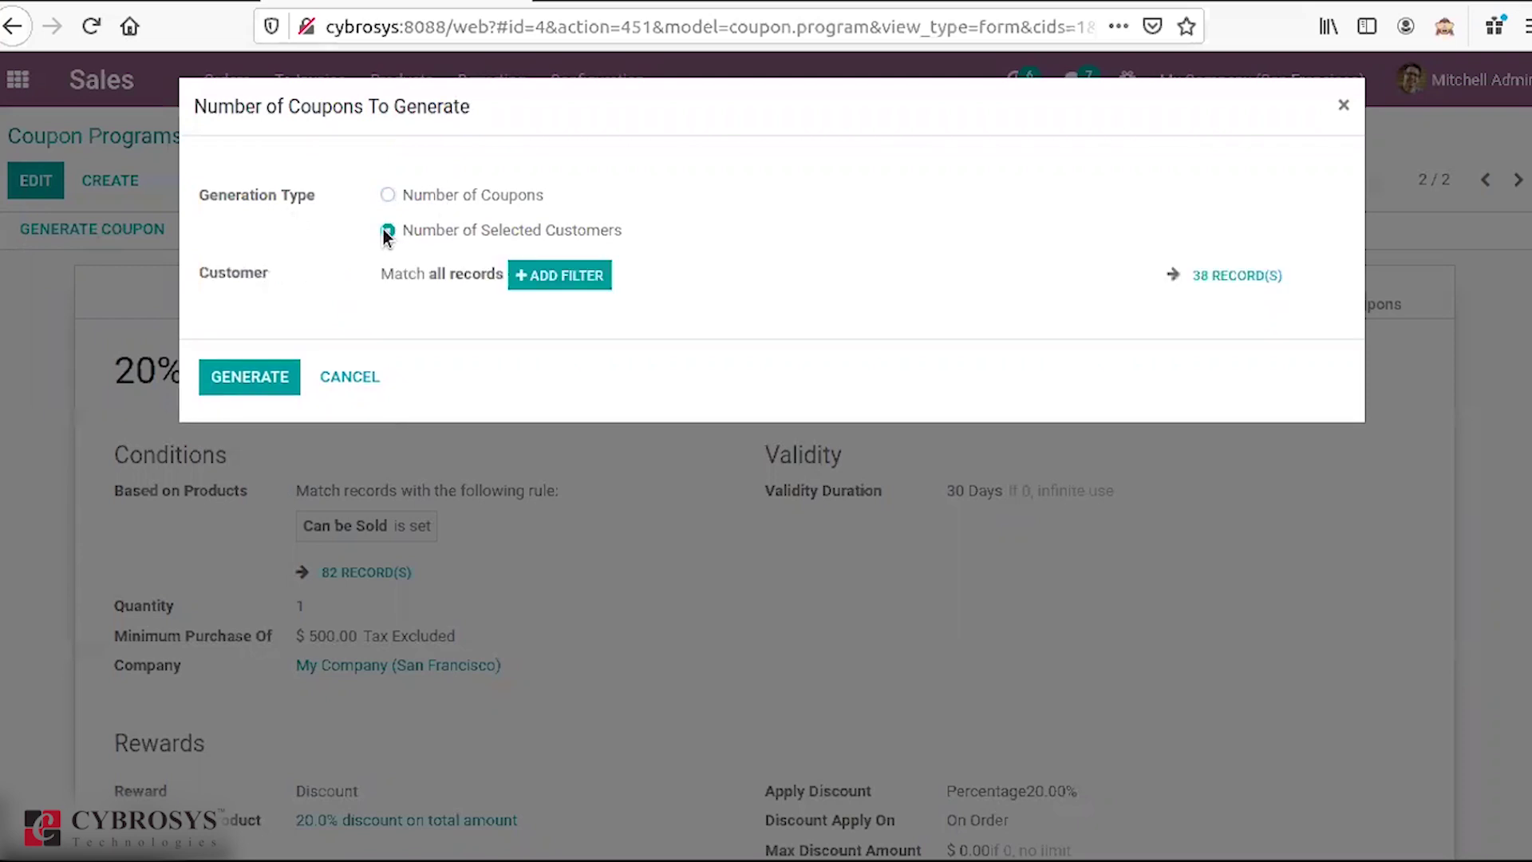
pyautogui.click(457, 195)
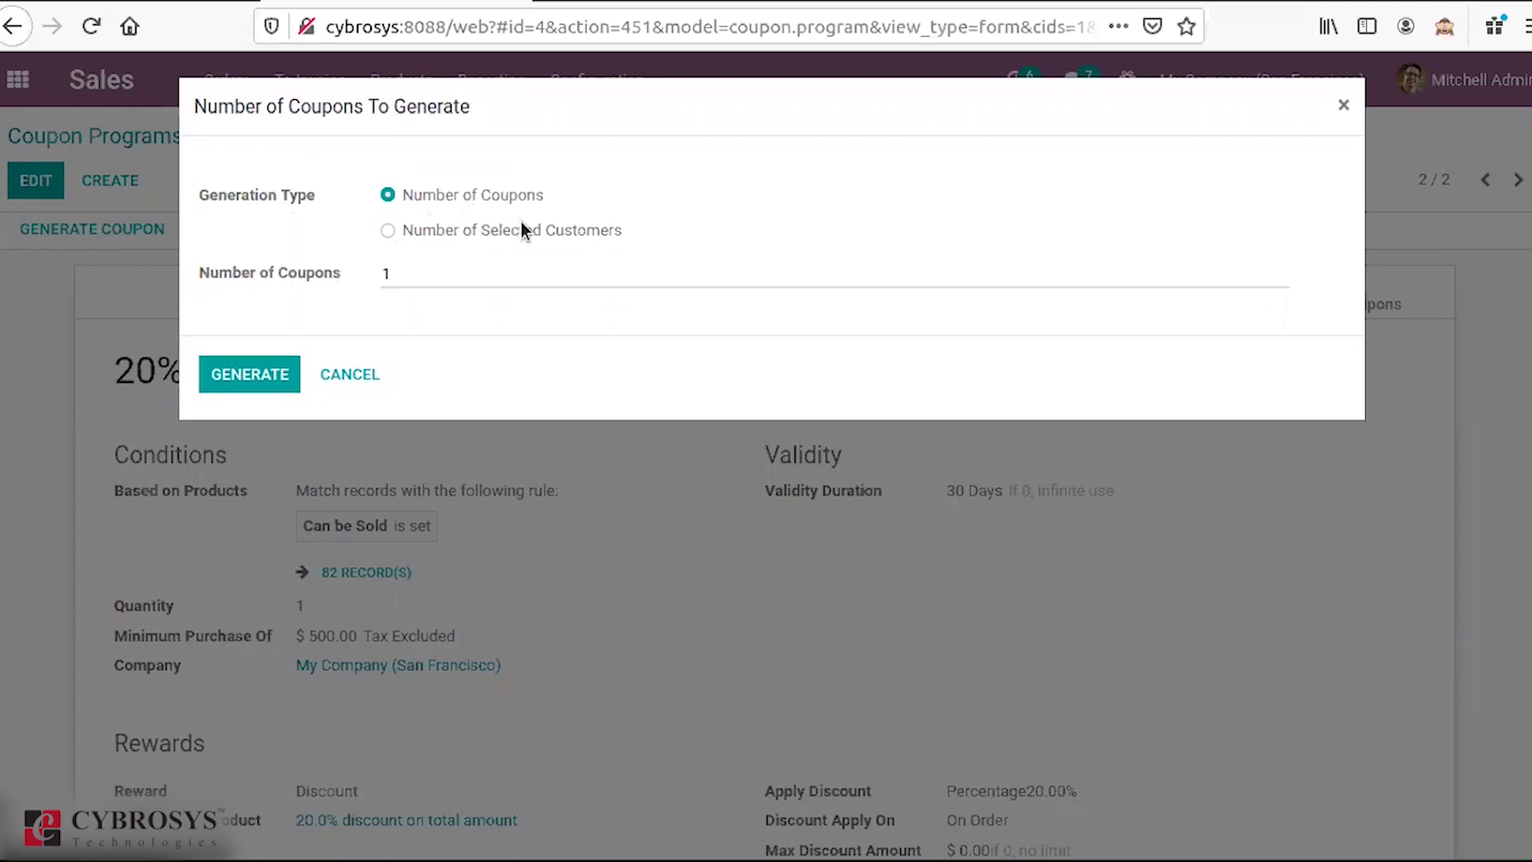
pyautogui.moveTo(389, 273); pyautogui.dragTo(354, 273)
pyautogui.click(240, 375)
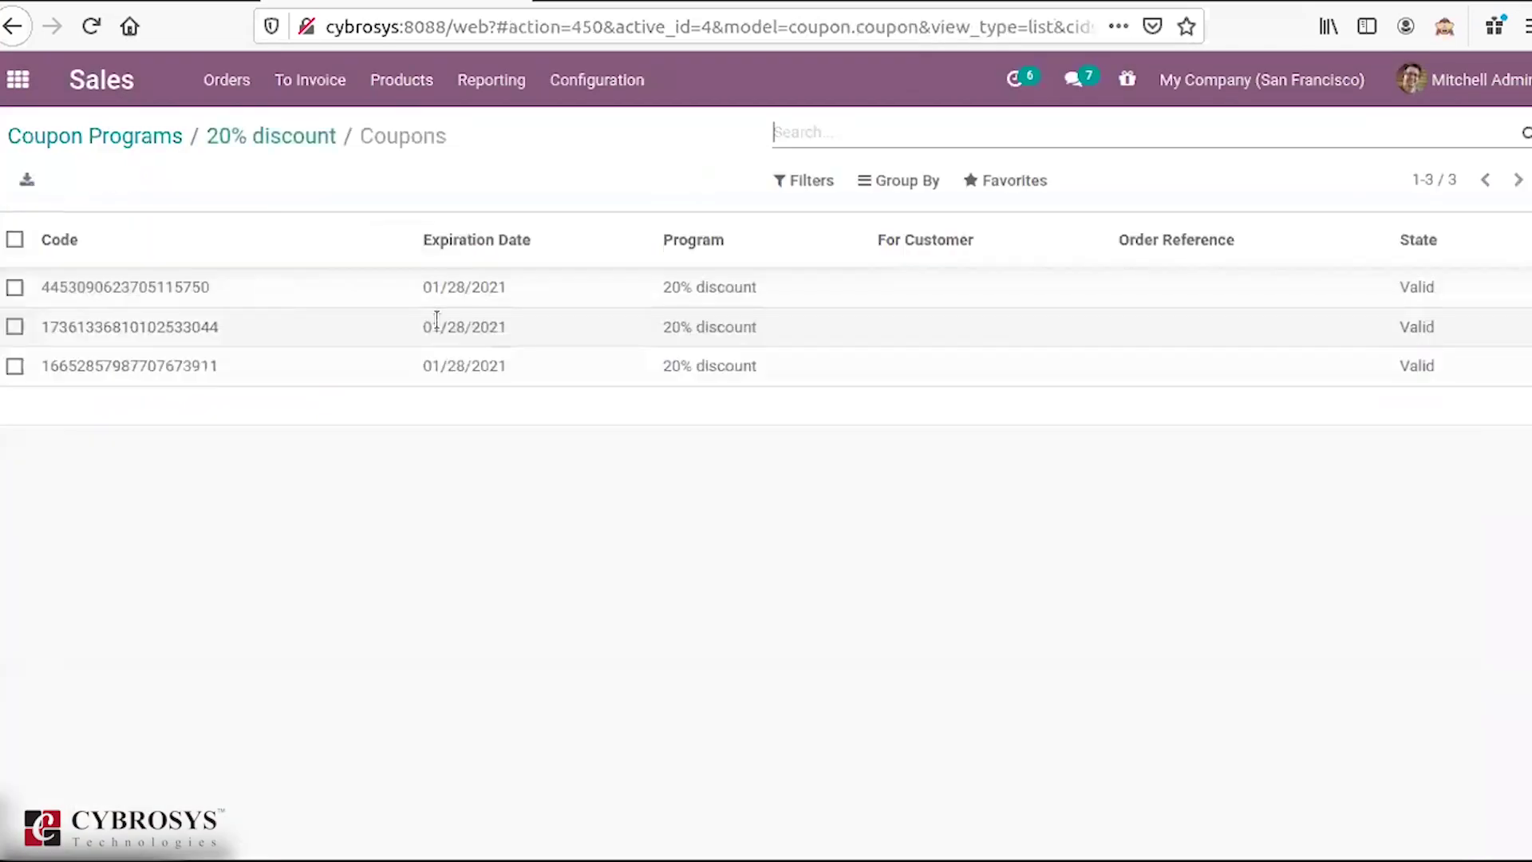
# Step: Open the first generated coupon, select its code, and return to the 20% discount program
pyautogui.click(437, 289)
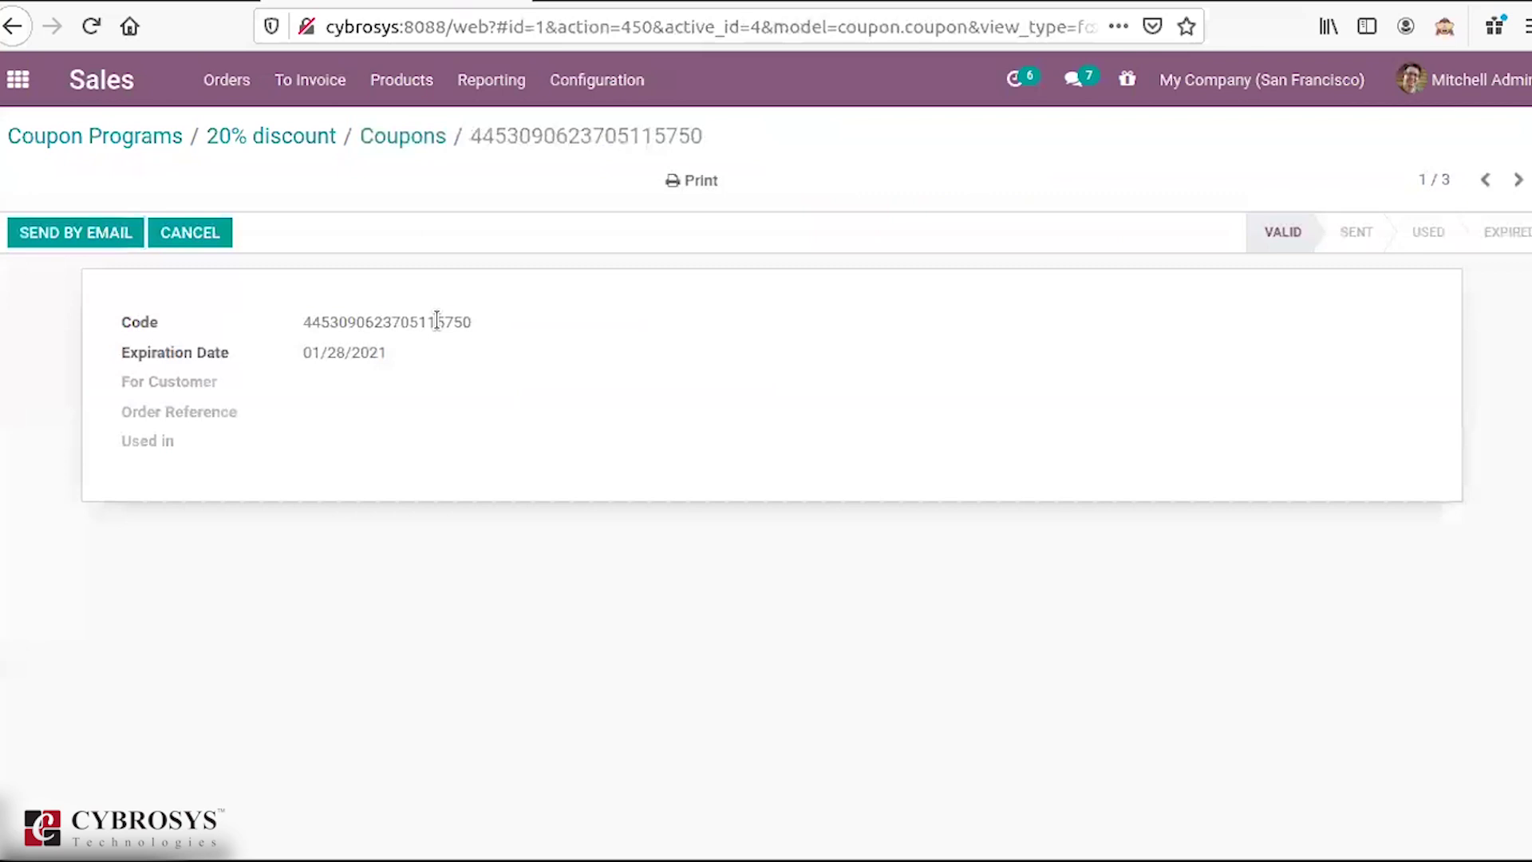
pyautogui.doubleClick(434, 321)
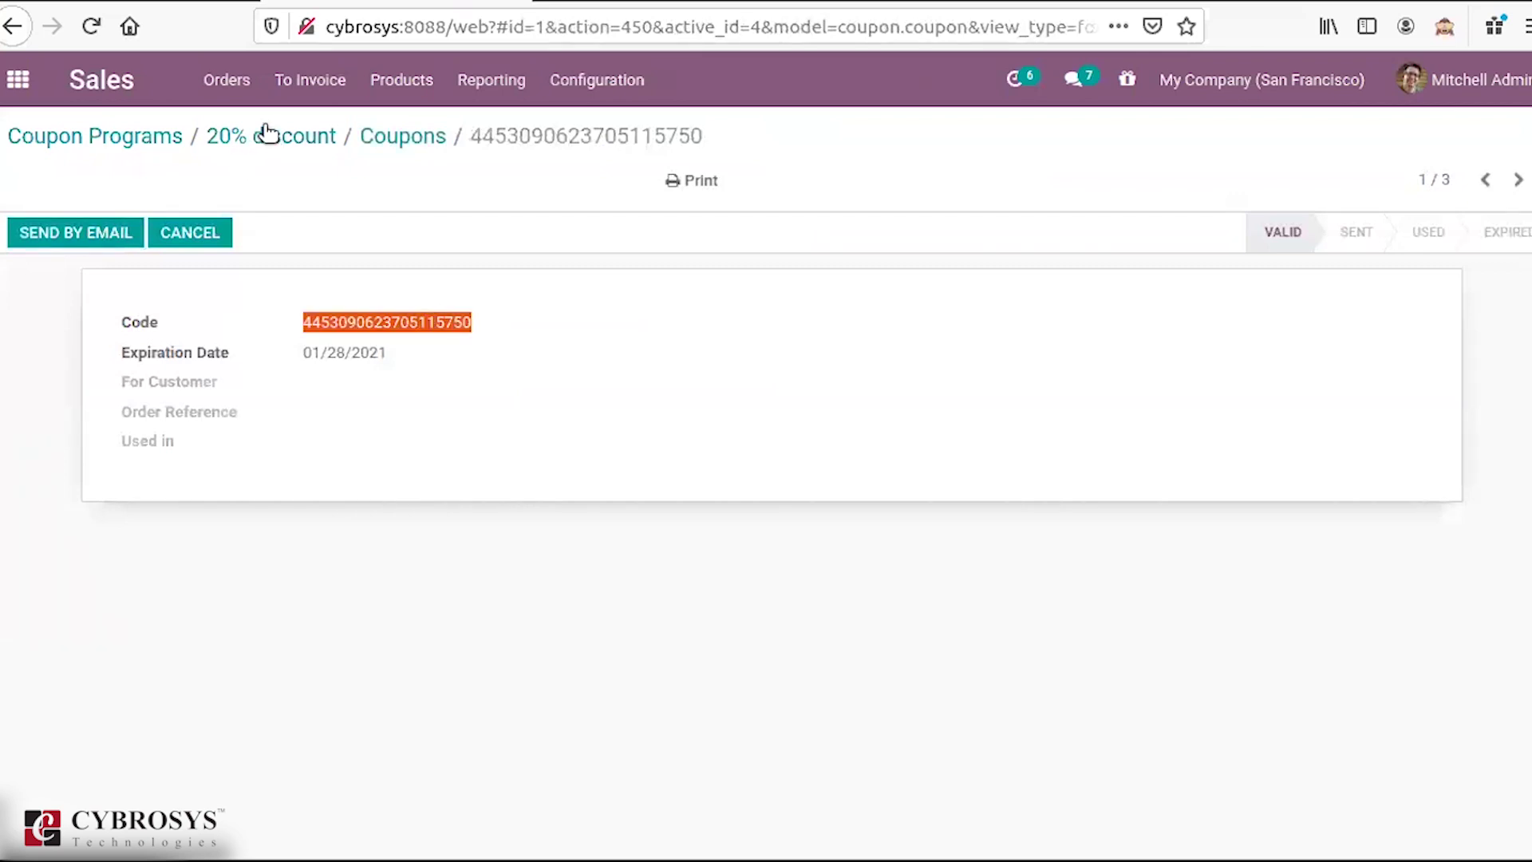
pyautogui.click(238, 139)
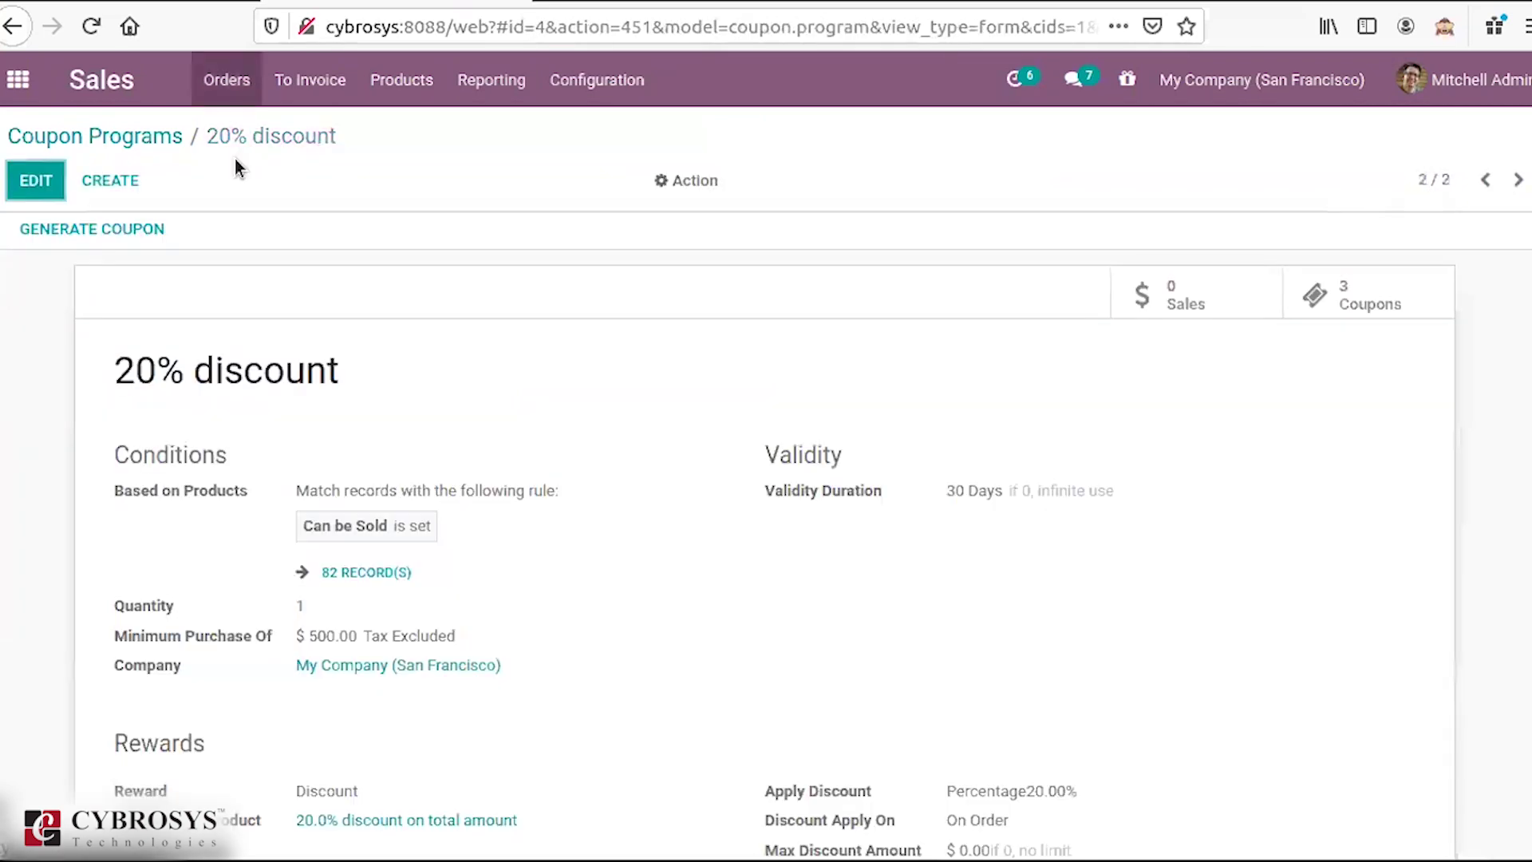
# Step: Create a new sales order and choose a Deco Addict contact as its customer
pyautogui.click(227, 80)
pyautogui.click(48, 171)
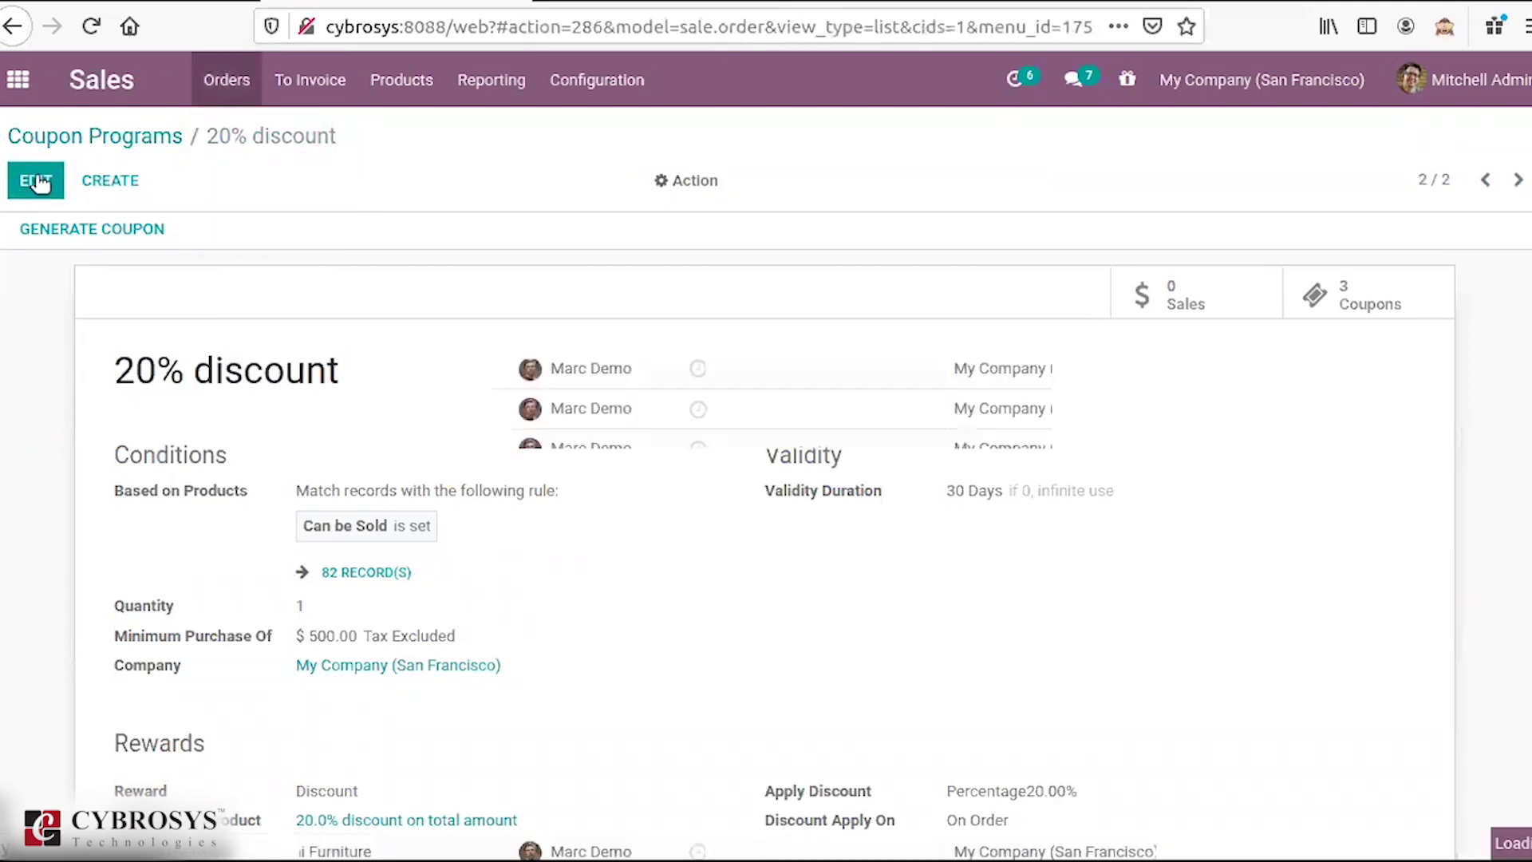
pyautogui.click(38, 180)
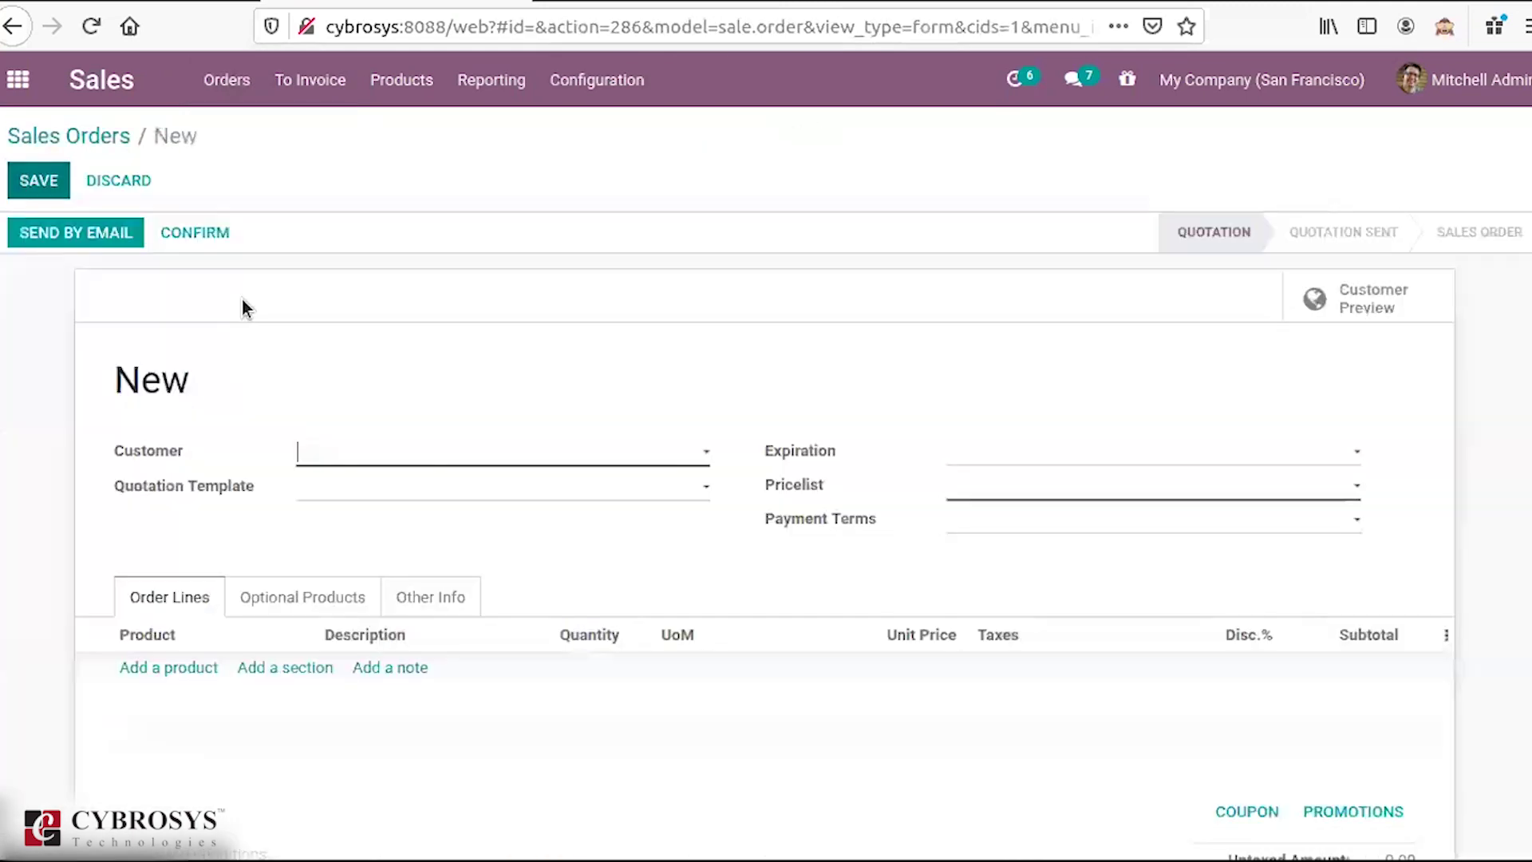
pyautogui.click(311, 461)
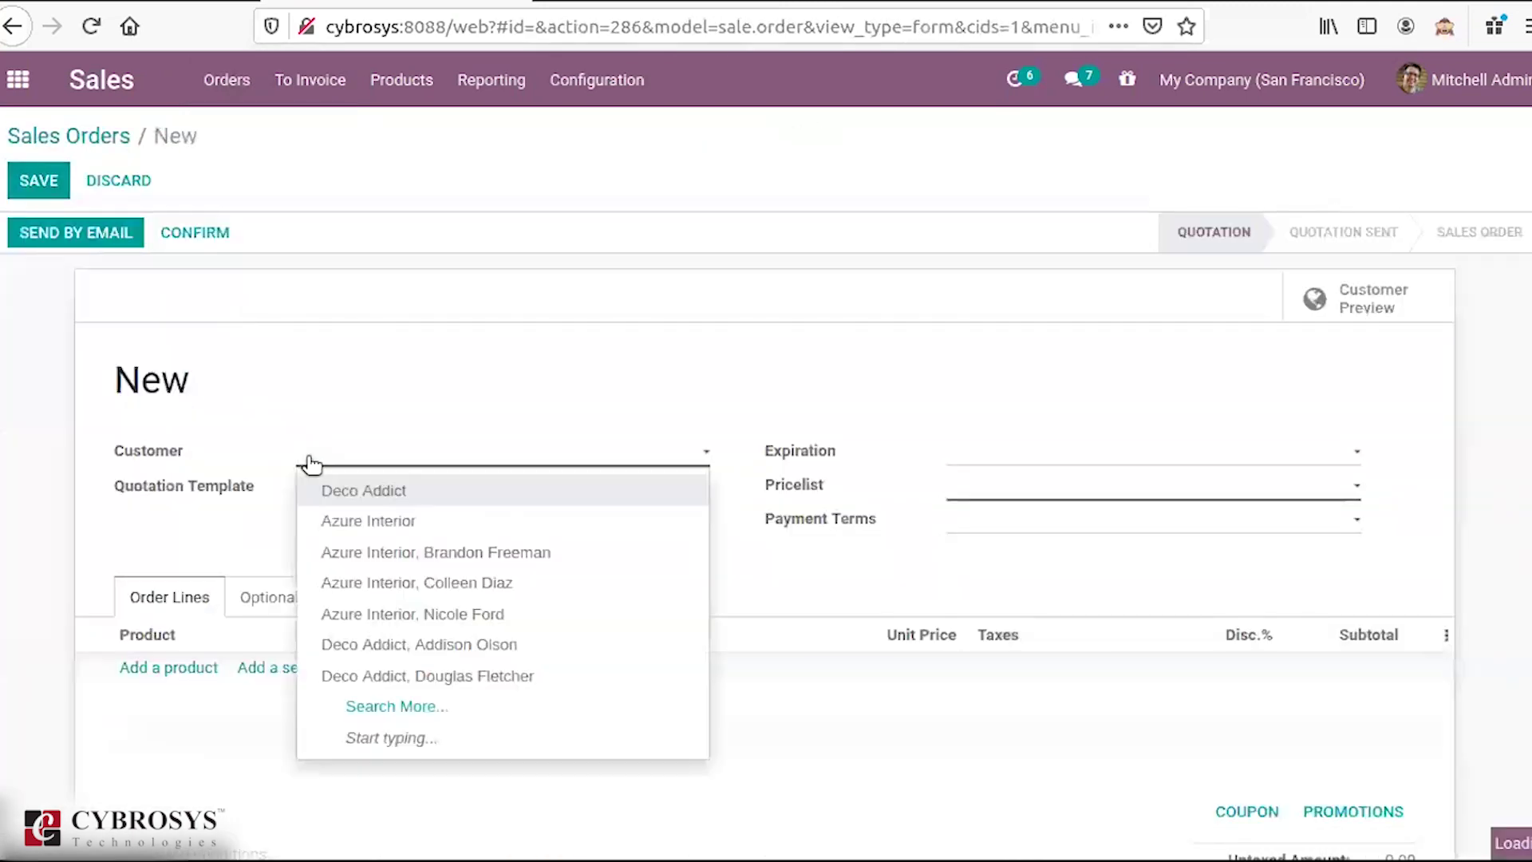
pyautogui.click(336, 643)
# Step: Add the Corner Desk Black product to the order lines with a quantity of 5 and confirm its configuration
pyautogui.click(201, 669)
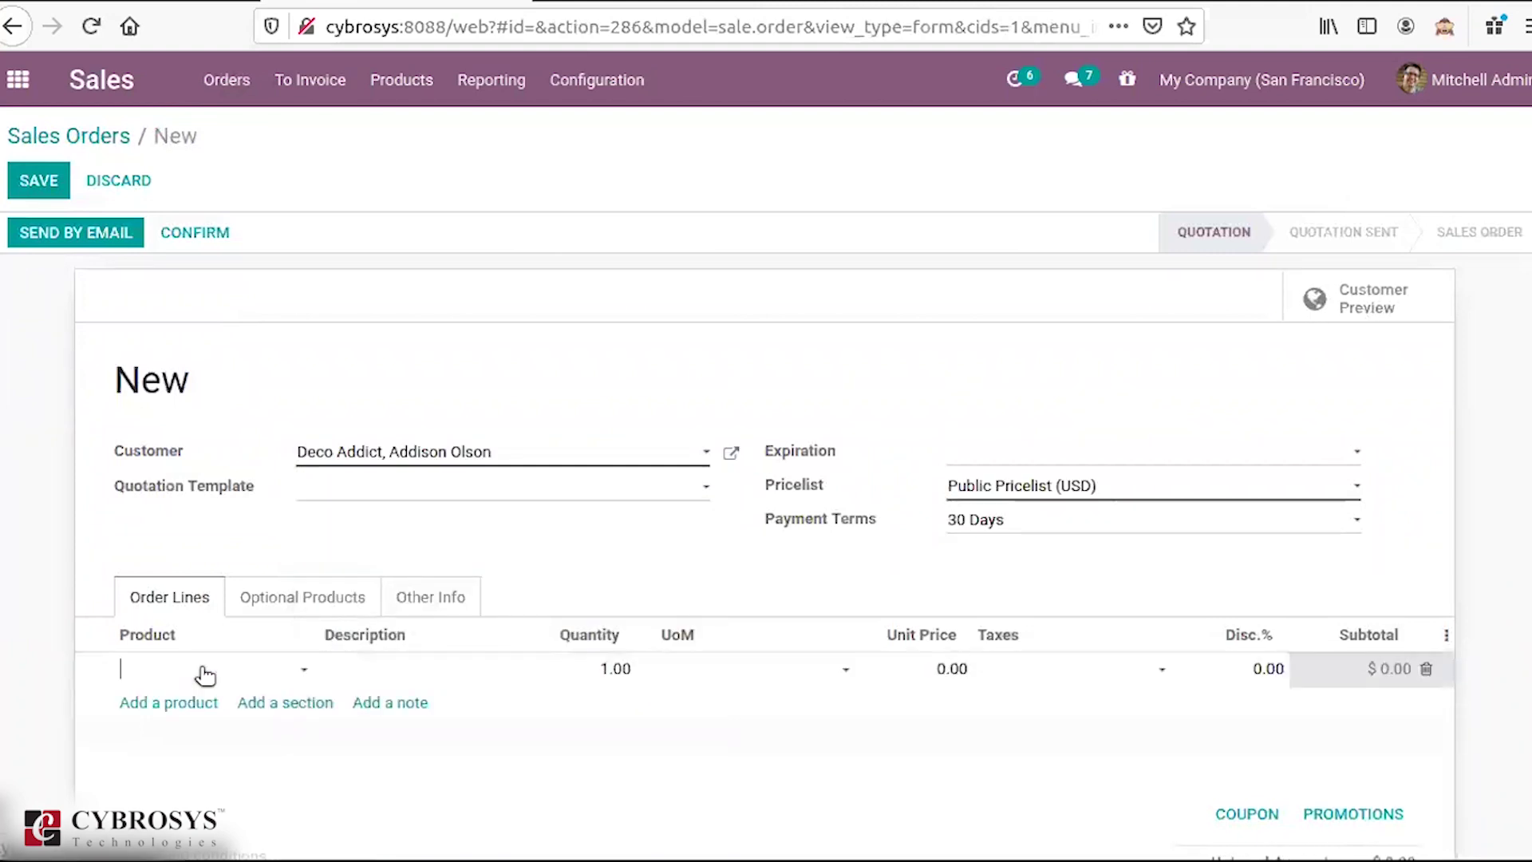
pyautogui.click(205, 672)
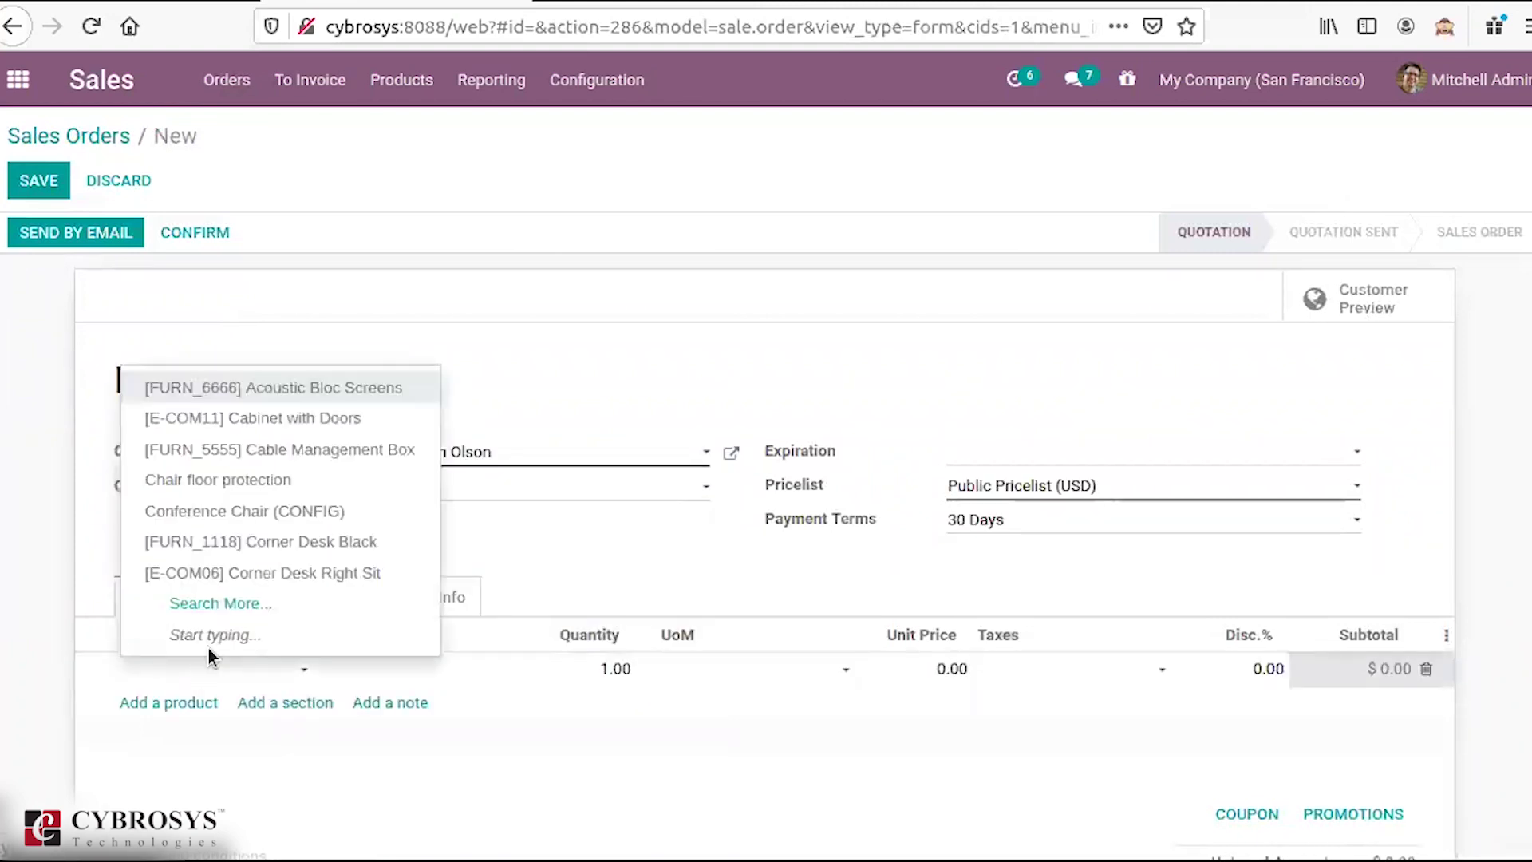
pyautogui.click(284, 541)
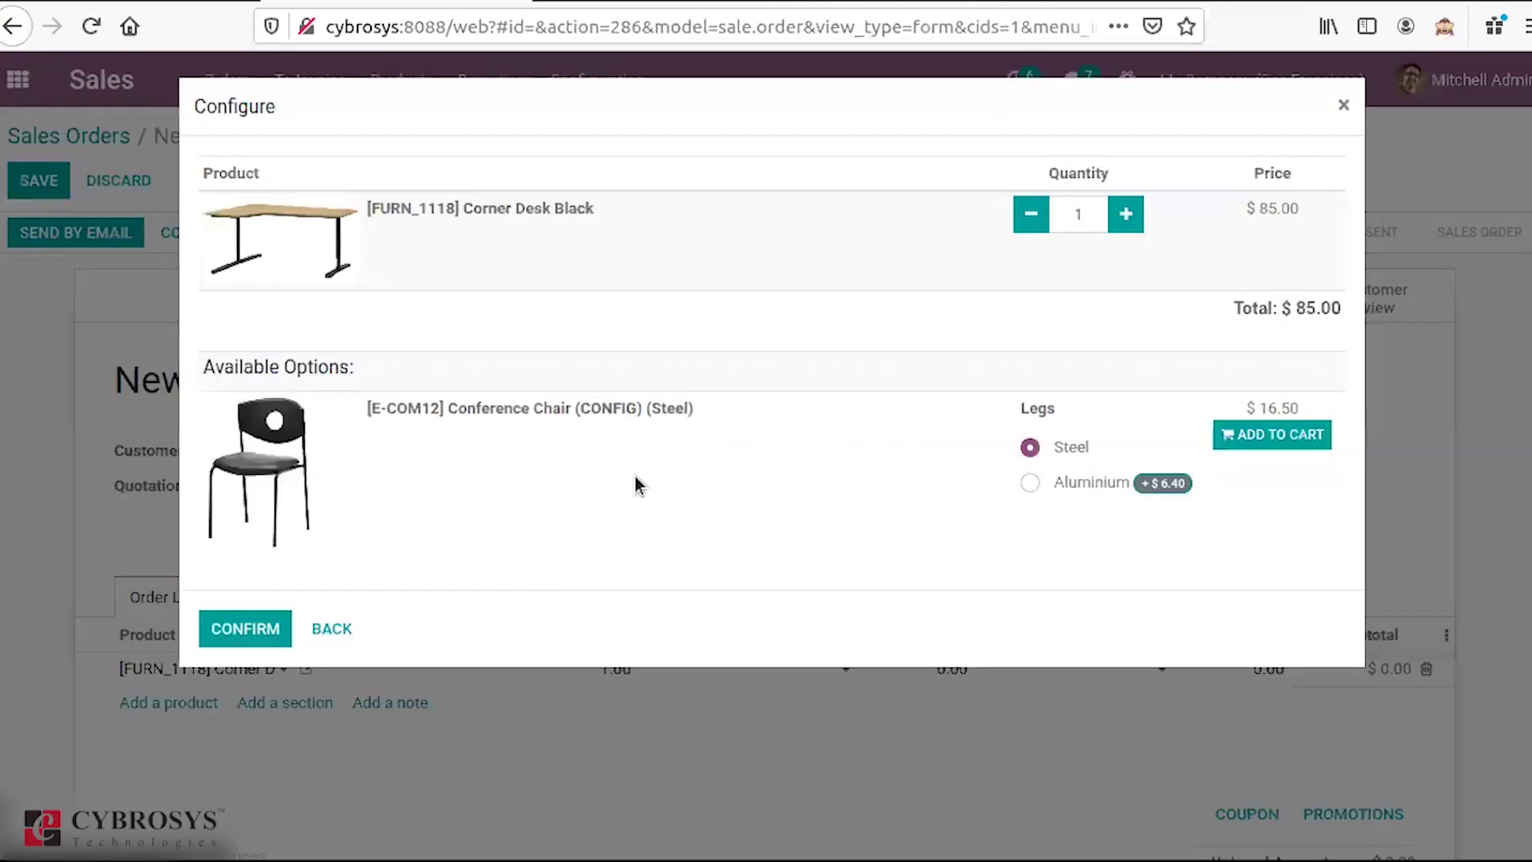
pyautogui.click(1127, 214)
pyautogui.click(1127, 214)
pyautogui.click(1127, 214)
pyautogui.click(1125, 214)
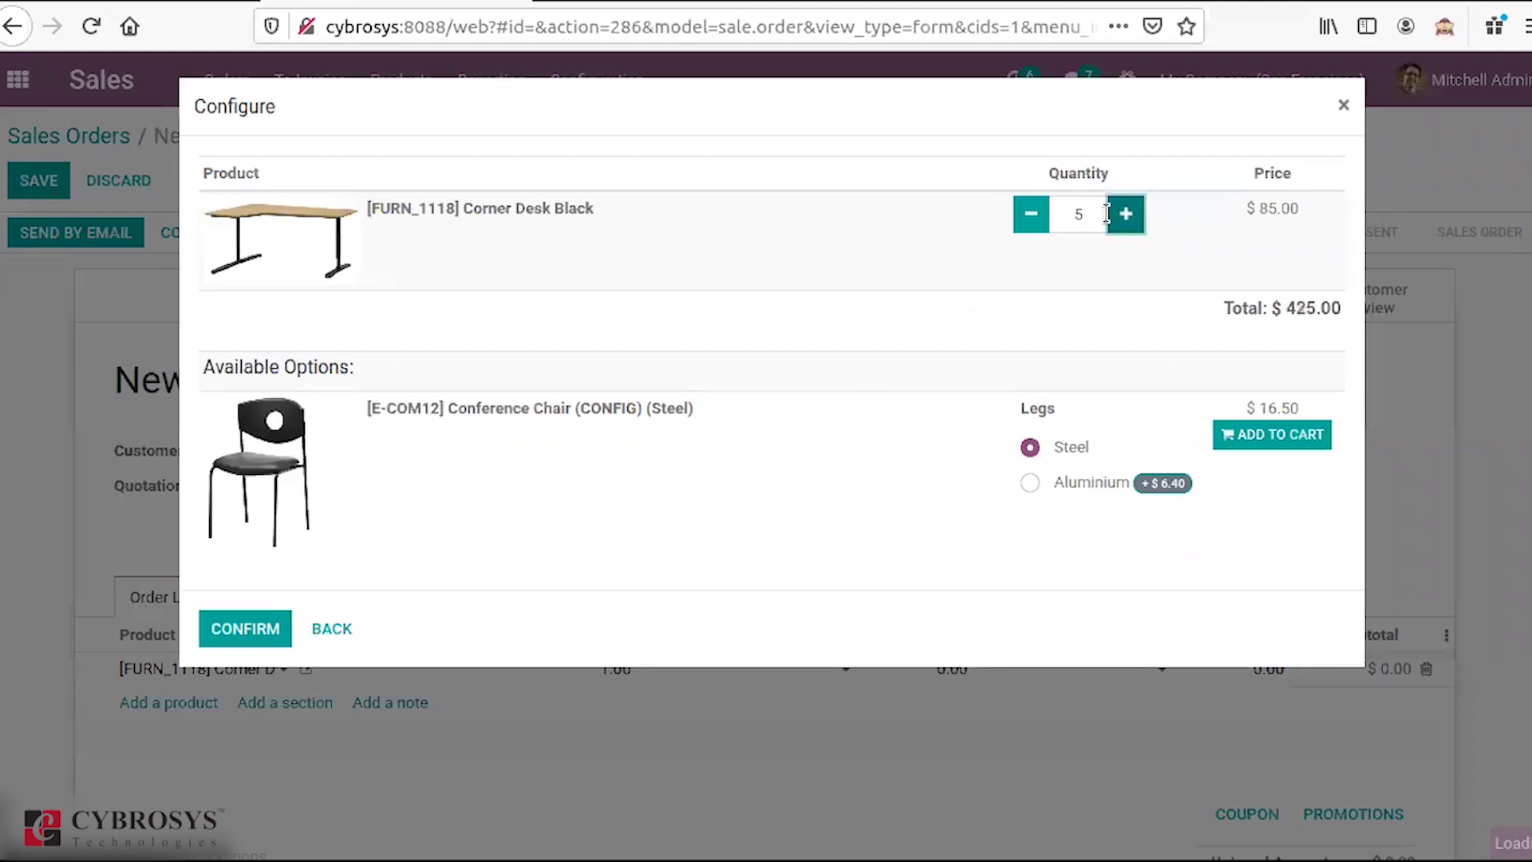
pyautogui.click(223, 634)
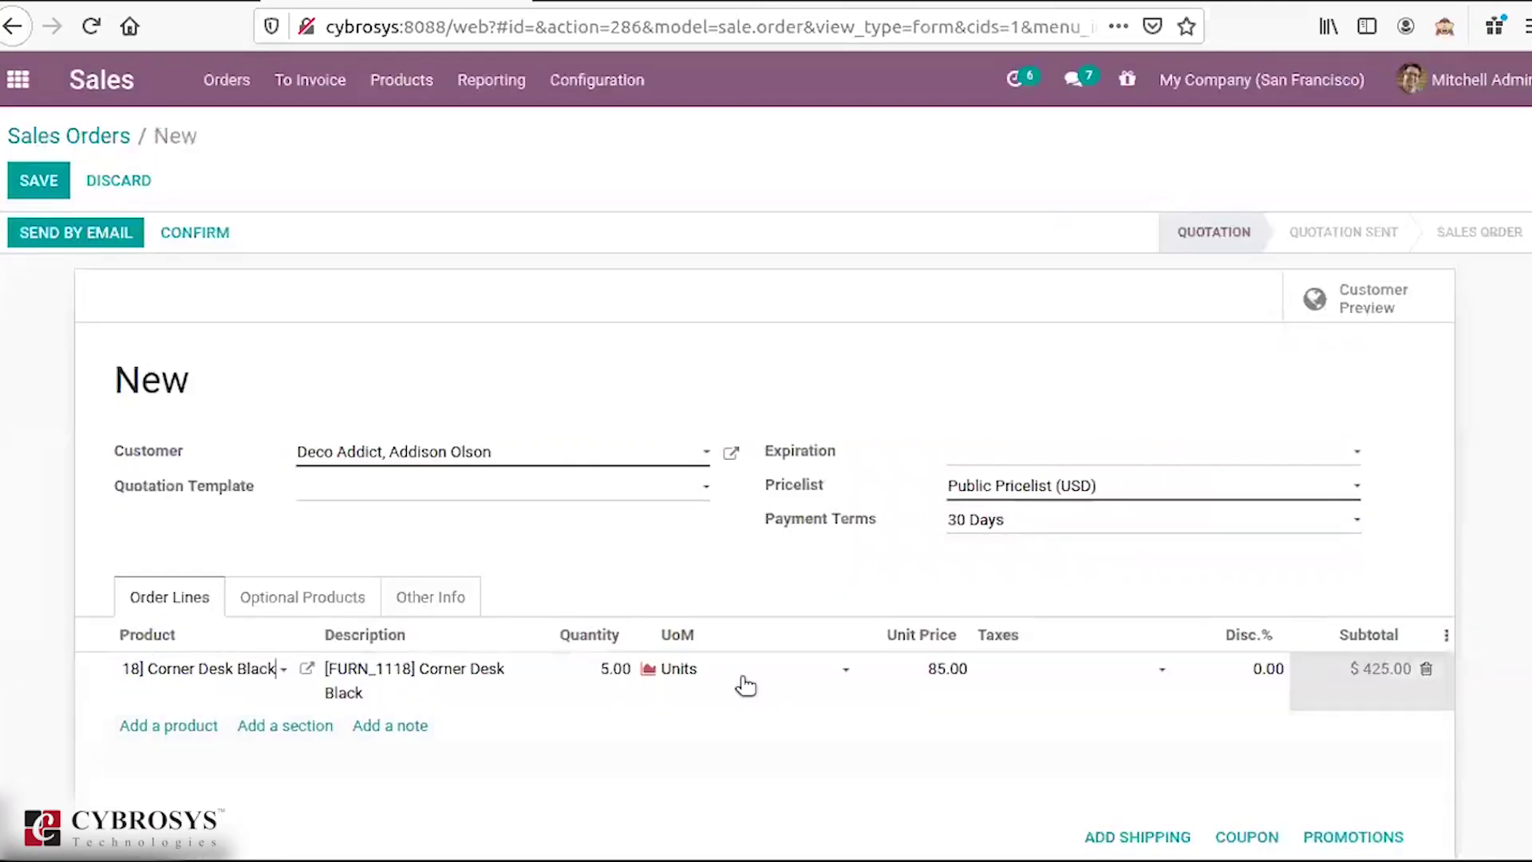
# Step: Set the unit price of the Corner Desk Black order line to 200
pyautogui.click(921, 675)
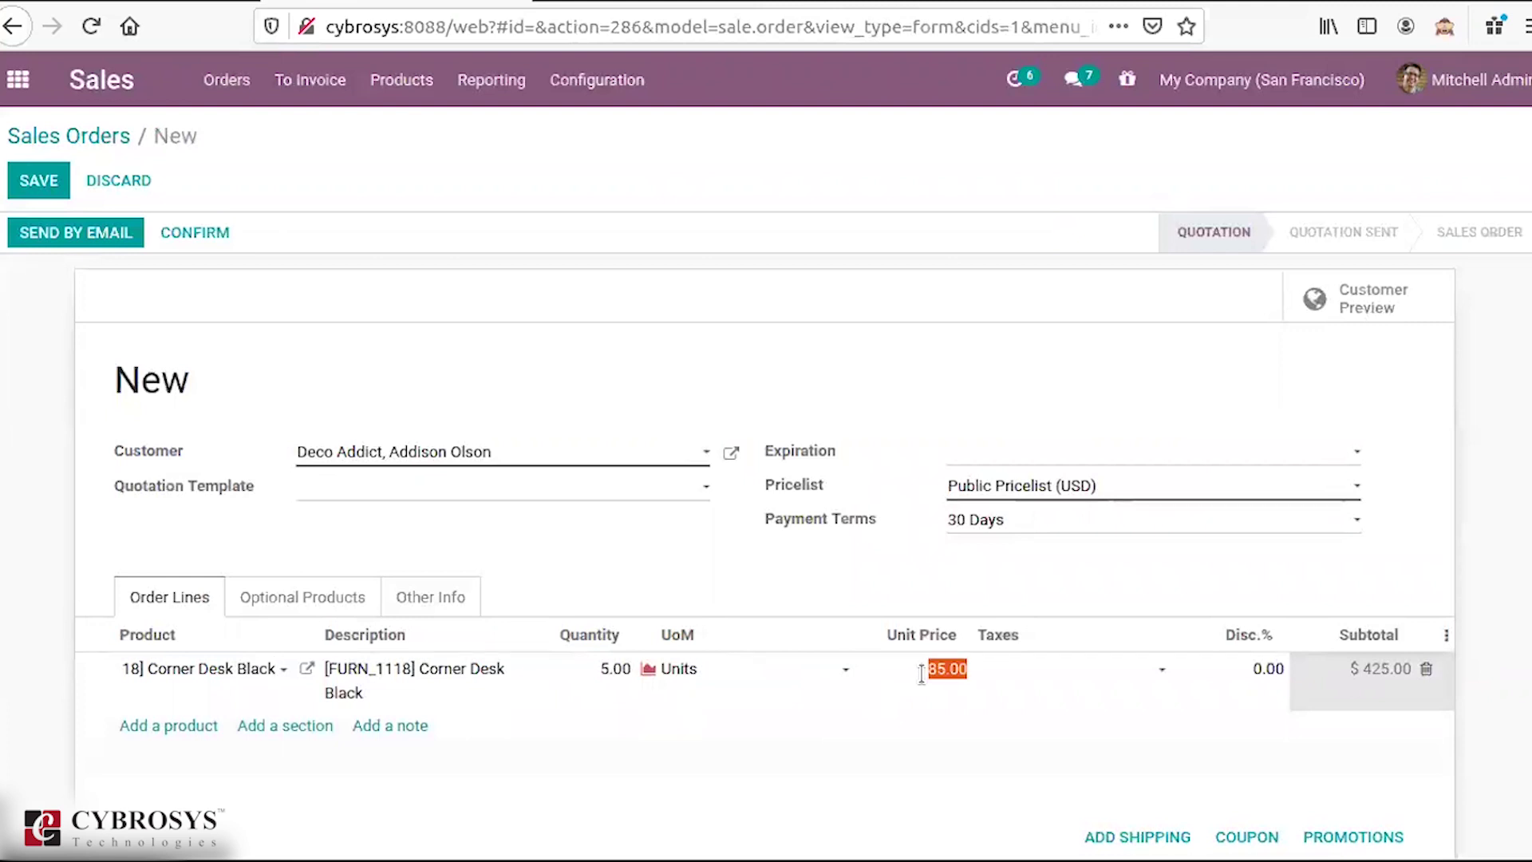
pyautogui.write('100')
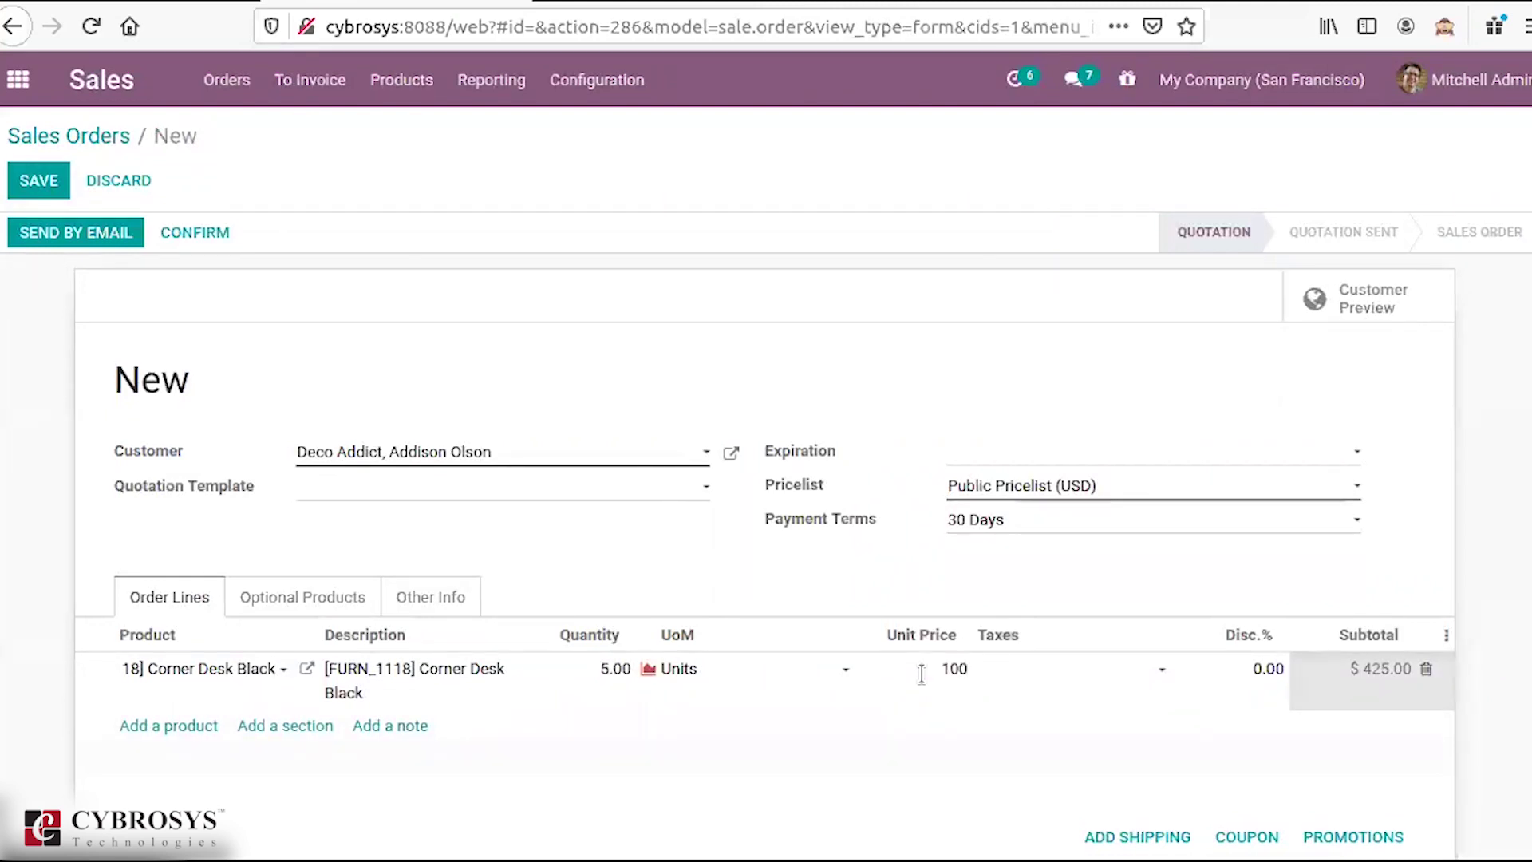
pyautogui.press('BackSpace')
pyautogui.press('BackSpace')
pyautogui.press('BackSpace')
pyautogui.write('200')
pyautogui.click(899, 553)
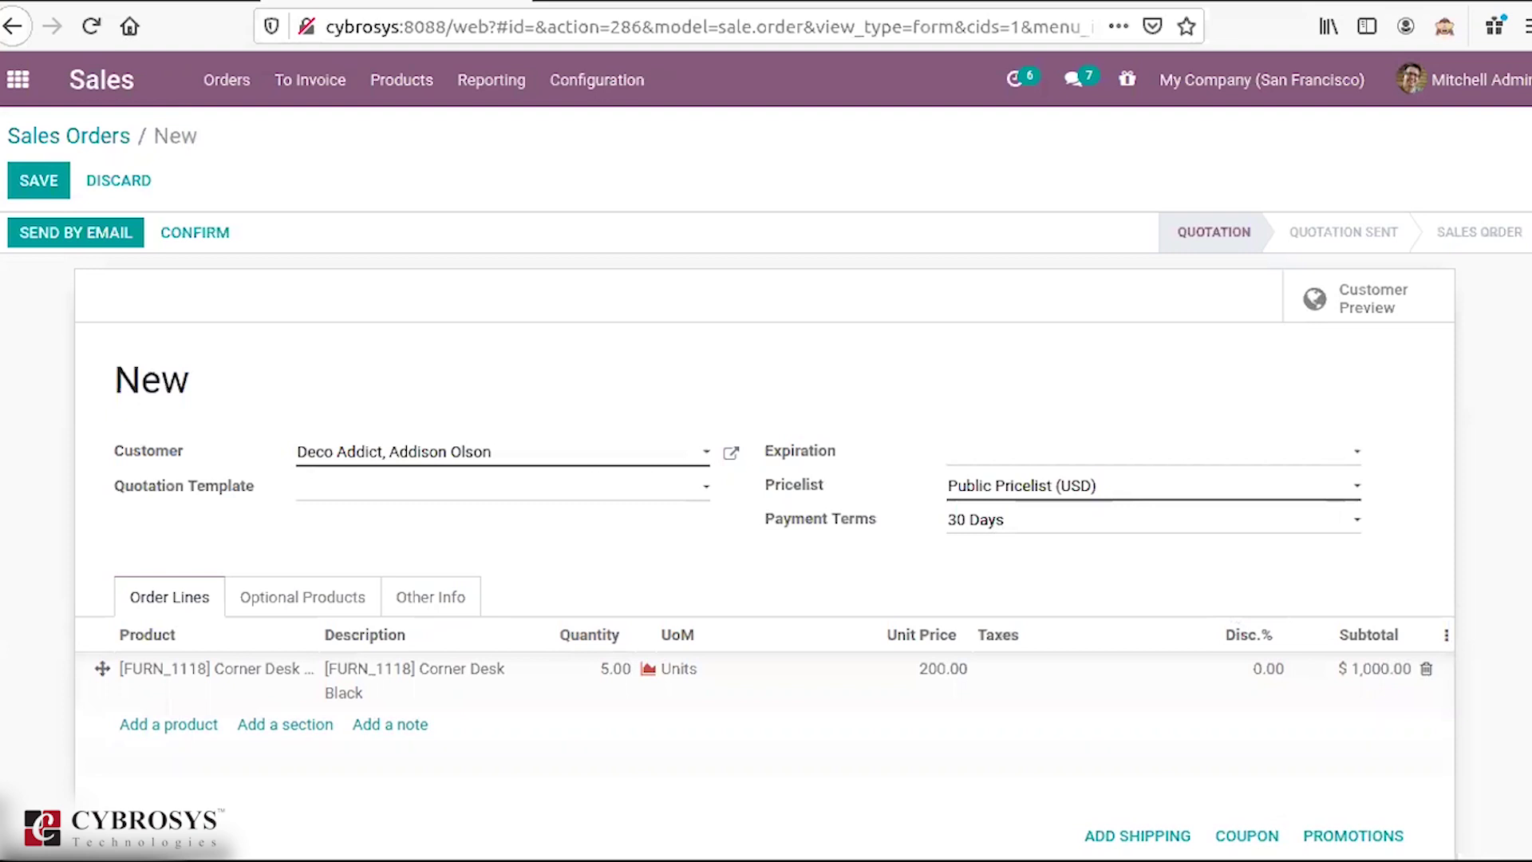
# Step: Set the quantity of the Corner Desk Black order line to 1
pyautogui.scroll(-2, 766, 559)
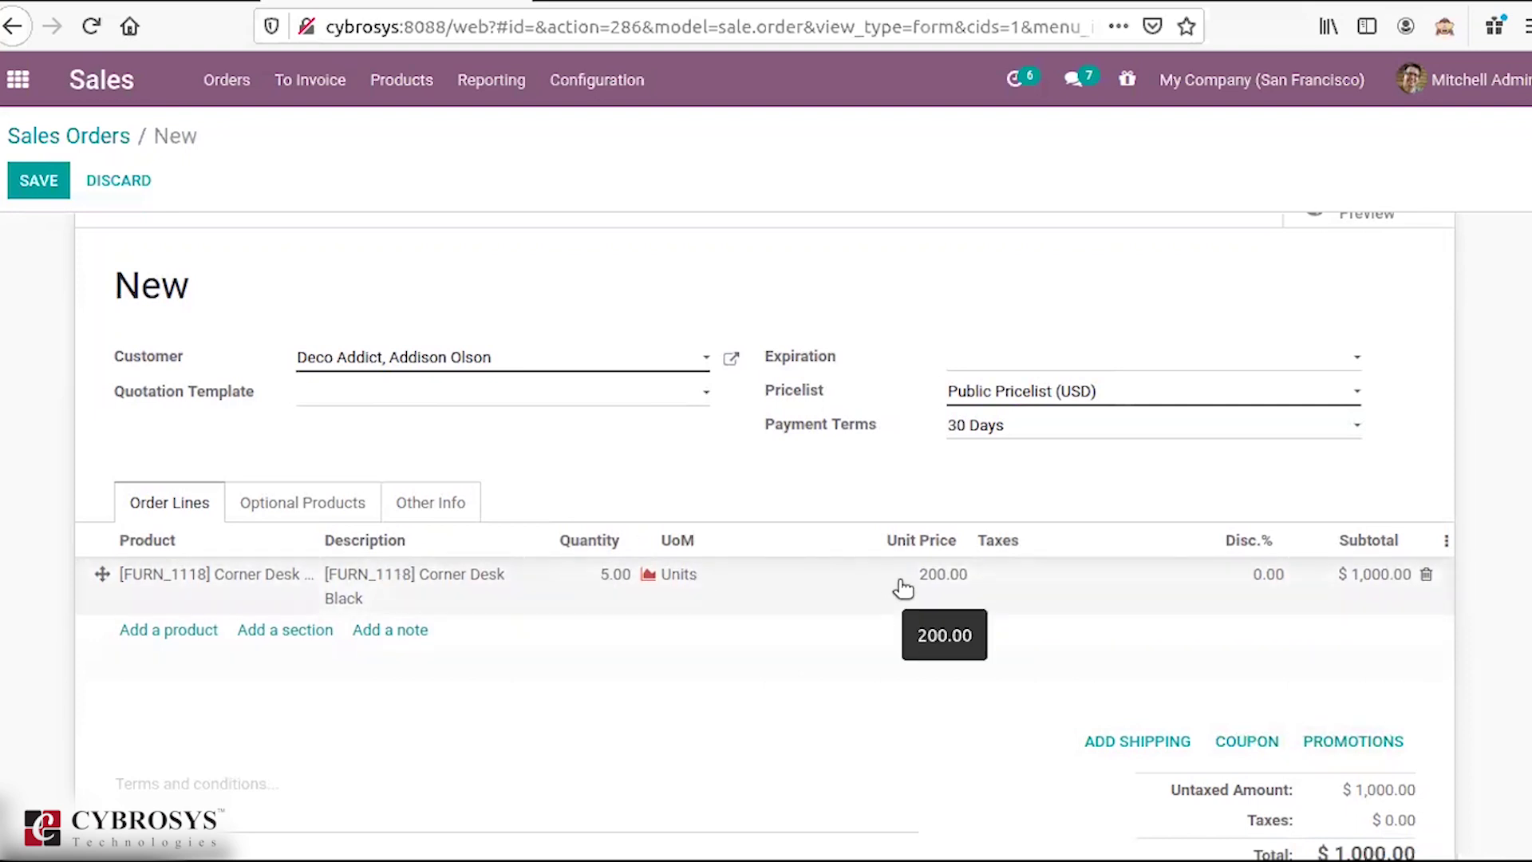
pyautogui.click(592, 573)
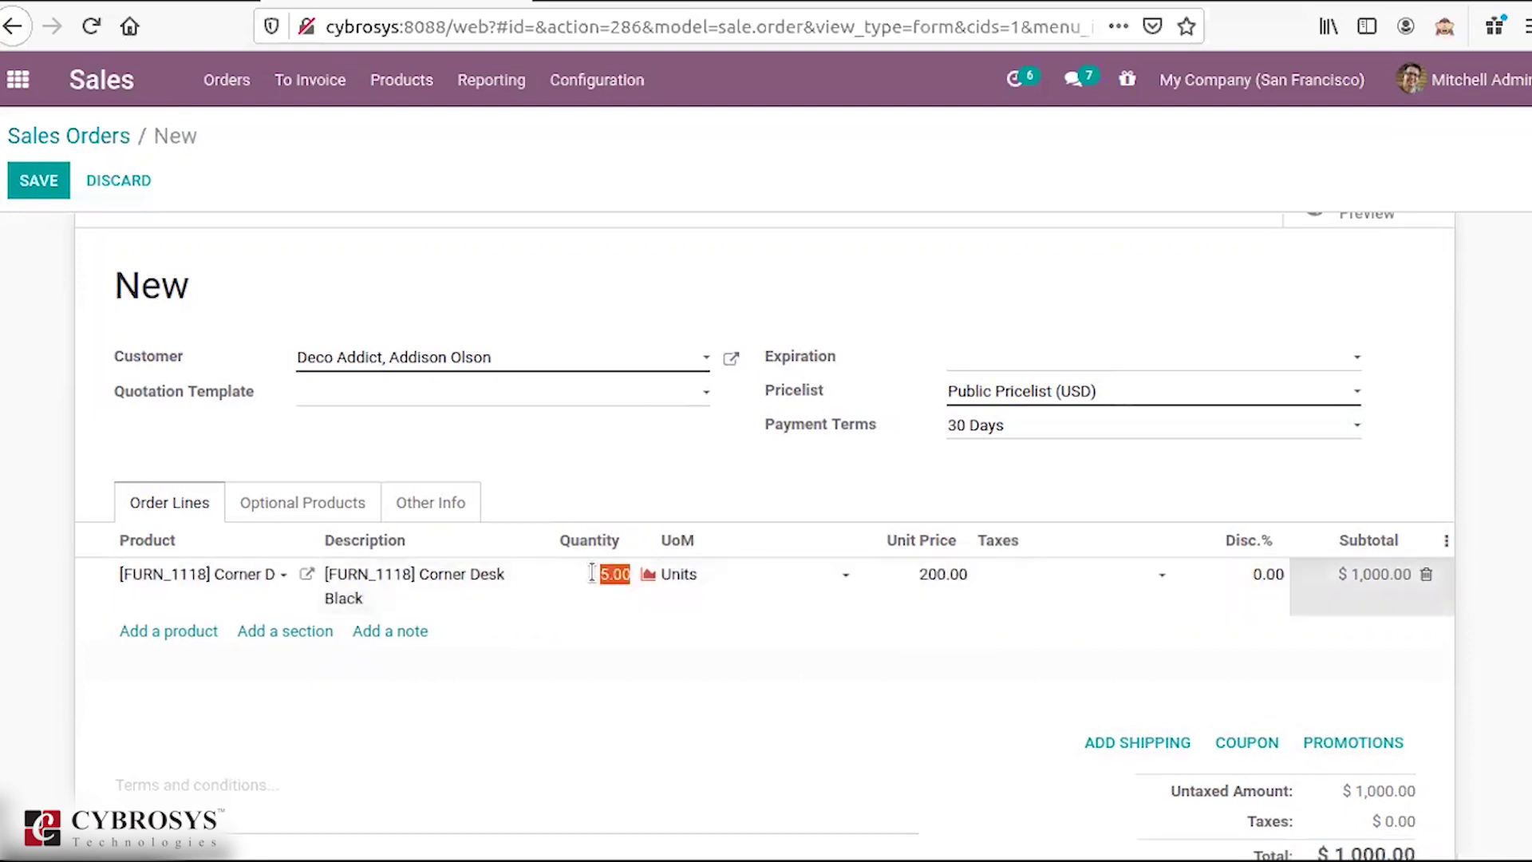
pyautogui.write('1')
pyautogui.click(663, 486)
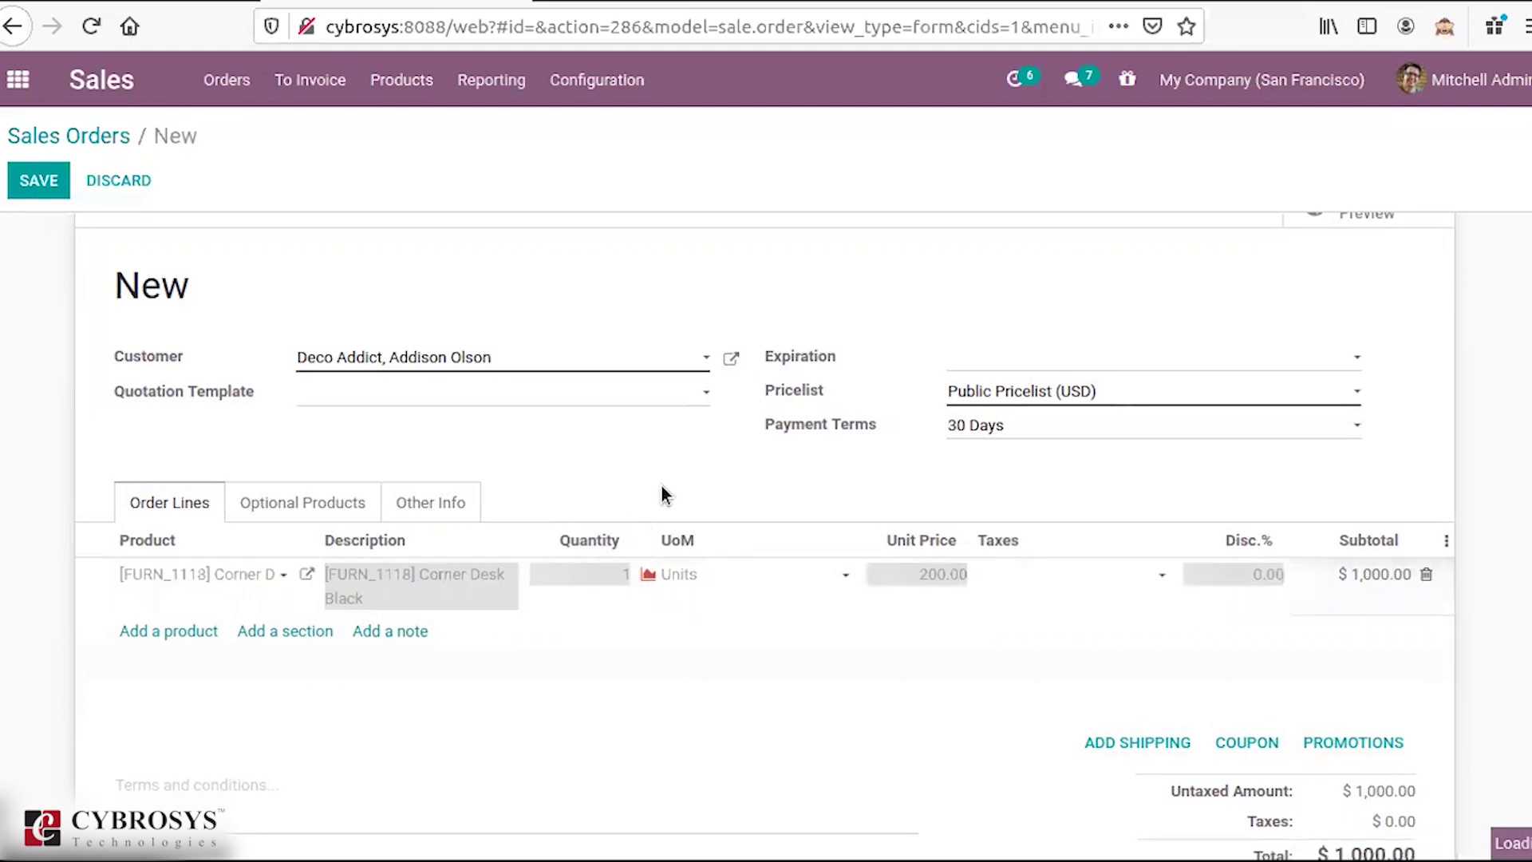
# Step: Set the unit price of the Corner Desk Black order line to 600
pyautogui.click(917, 576)
pyautogui.write('200')
pyautogui.press('BackSpace')
pyautogui.press('BackSpace')
pyautogui.press('BackSpace')
pyautogui.write('6000')
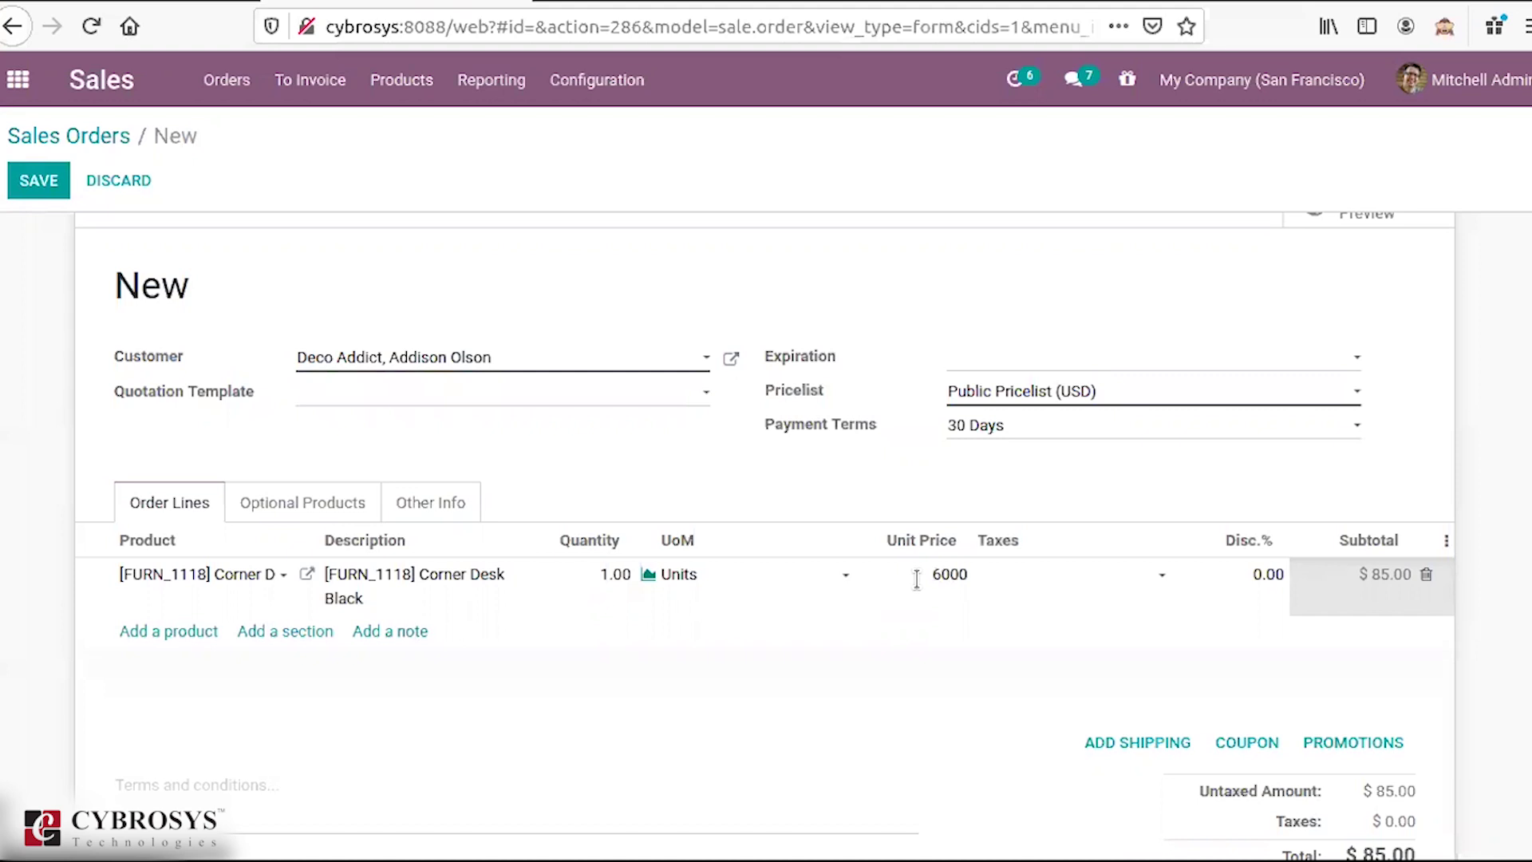
pyautogui.press('BackSpace')
pyautogui.click(907, 469)
# Step: Apply the copied coupon code to the sales order and leave edit mode
pyautogui.click(1248, 748)
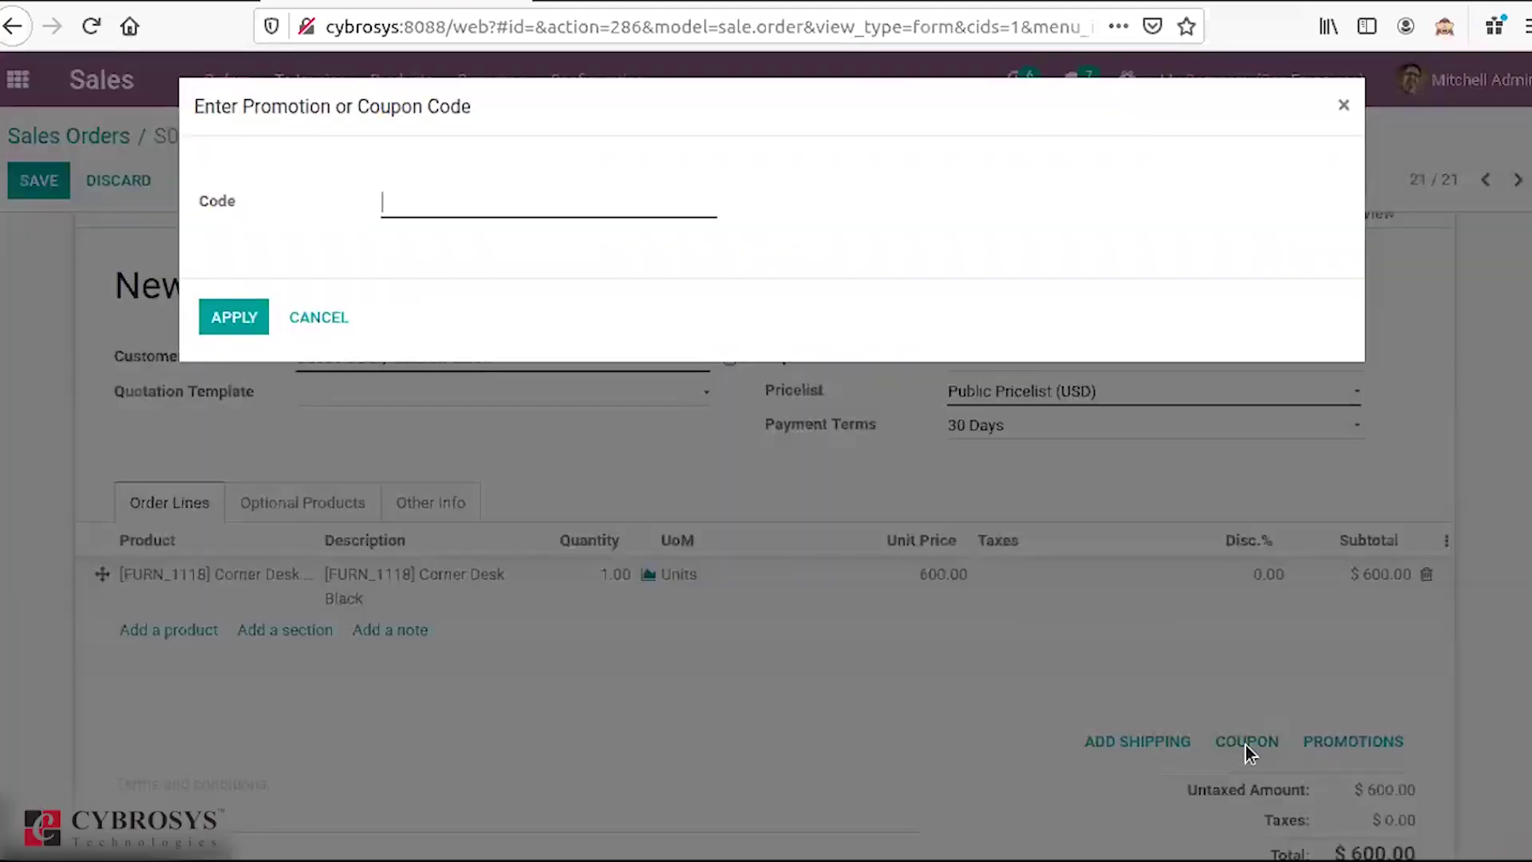
pyautogui.click(502, 209)
pyautogui.hotkey('ctrl', 'v')
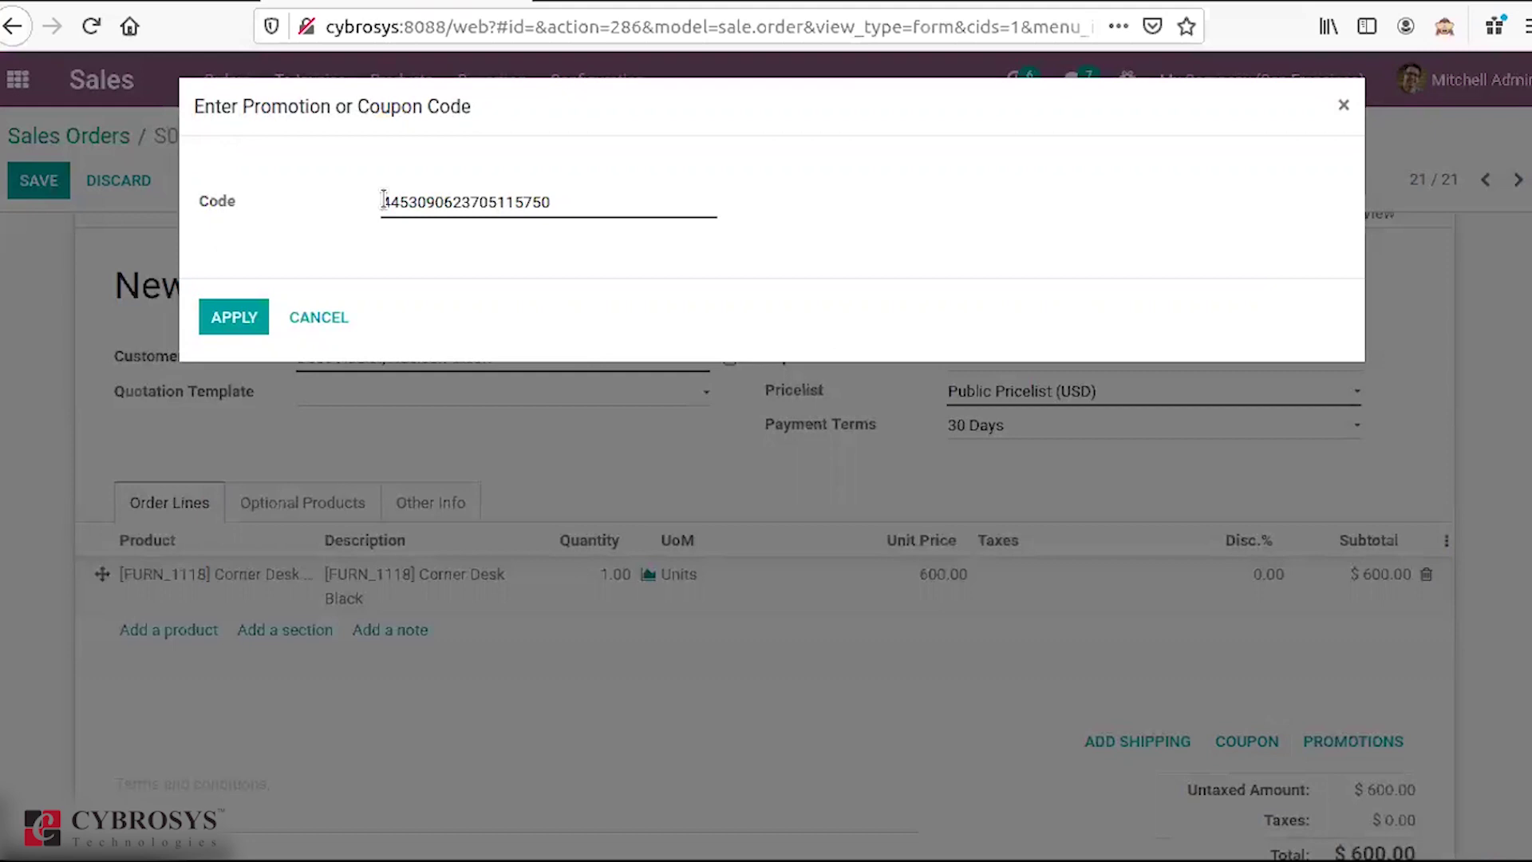
pyautogui.click(232, 321)
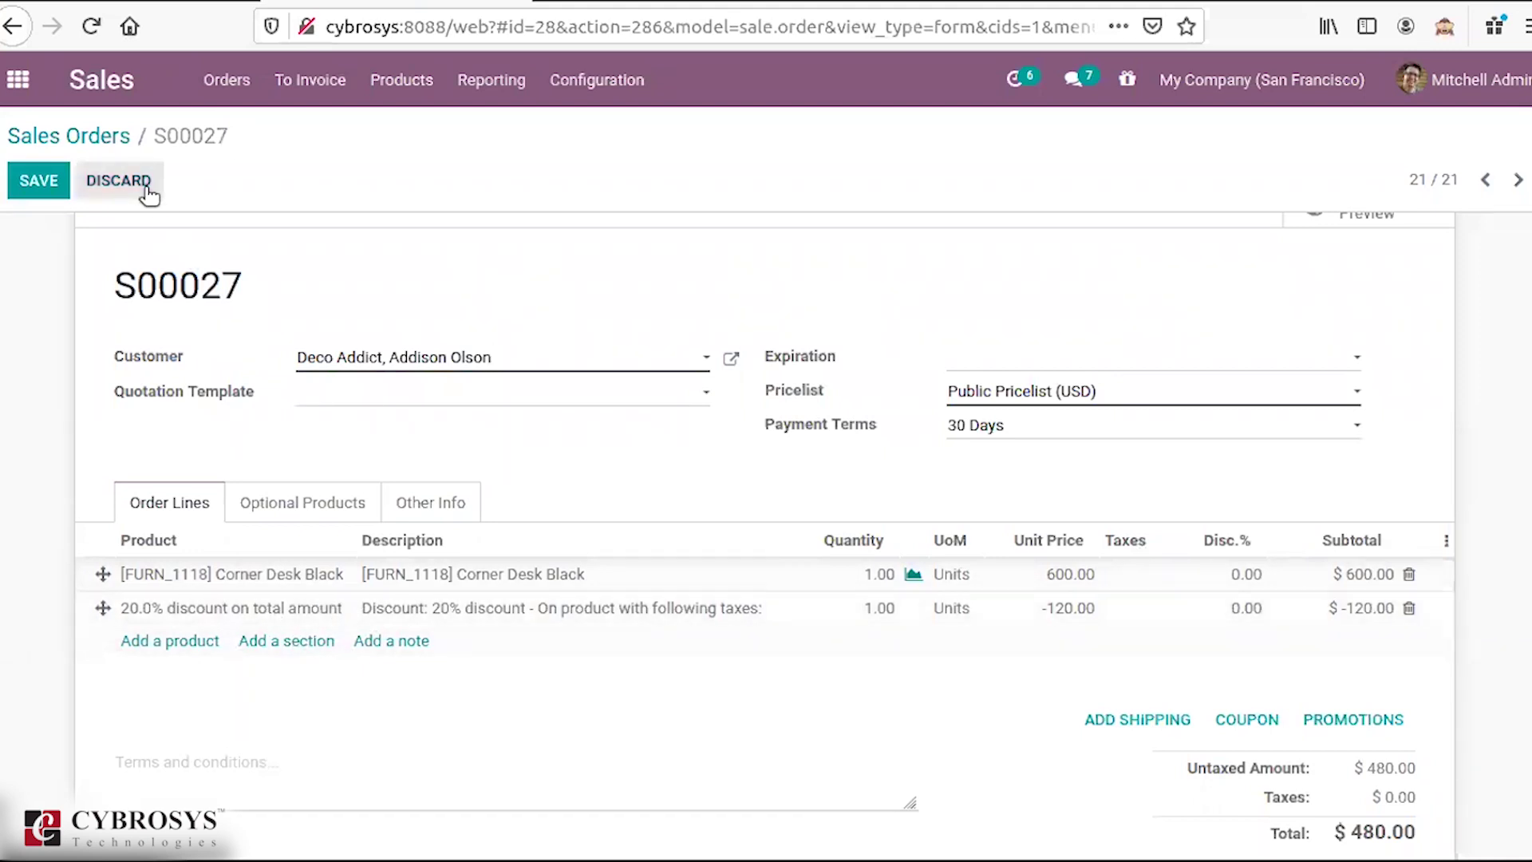
pyautogui.click(118, 180)
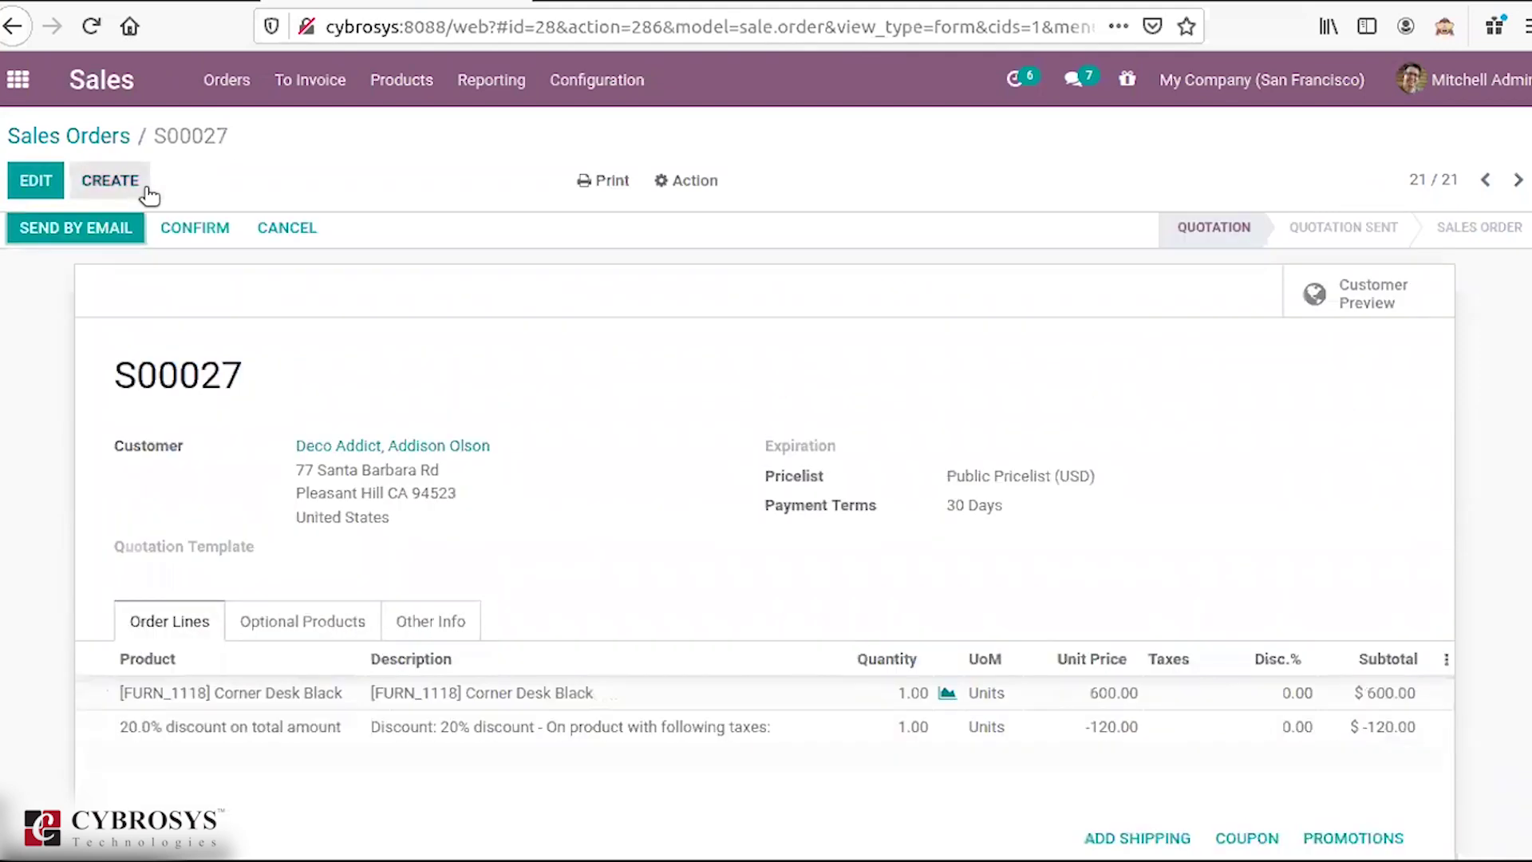
# Step: Check the state of the coupons generated for the 20% discount program and return to the program
pyautogui.click(424, 86)
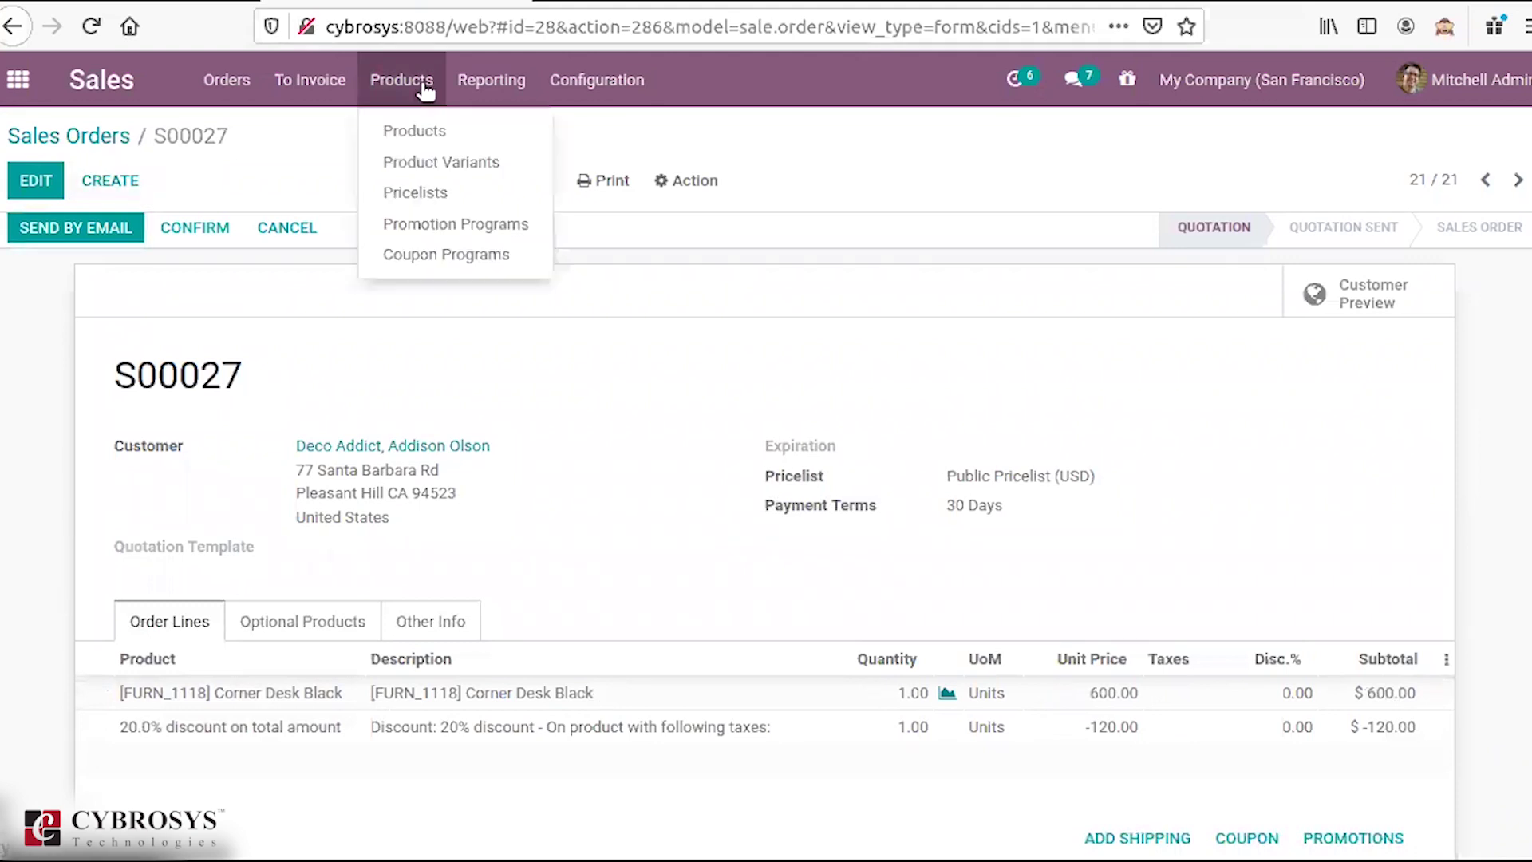
pyautogui.click(438, 252)
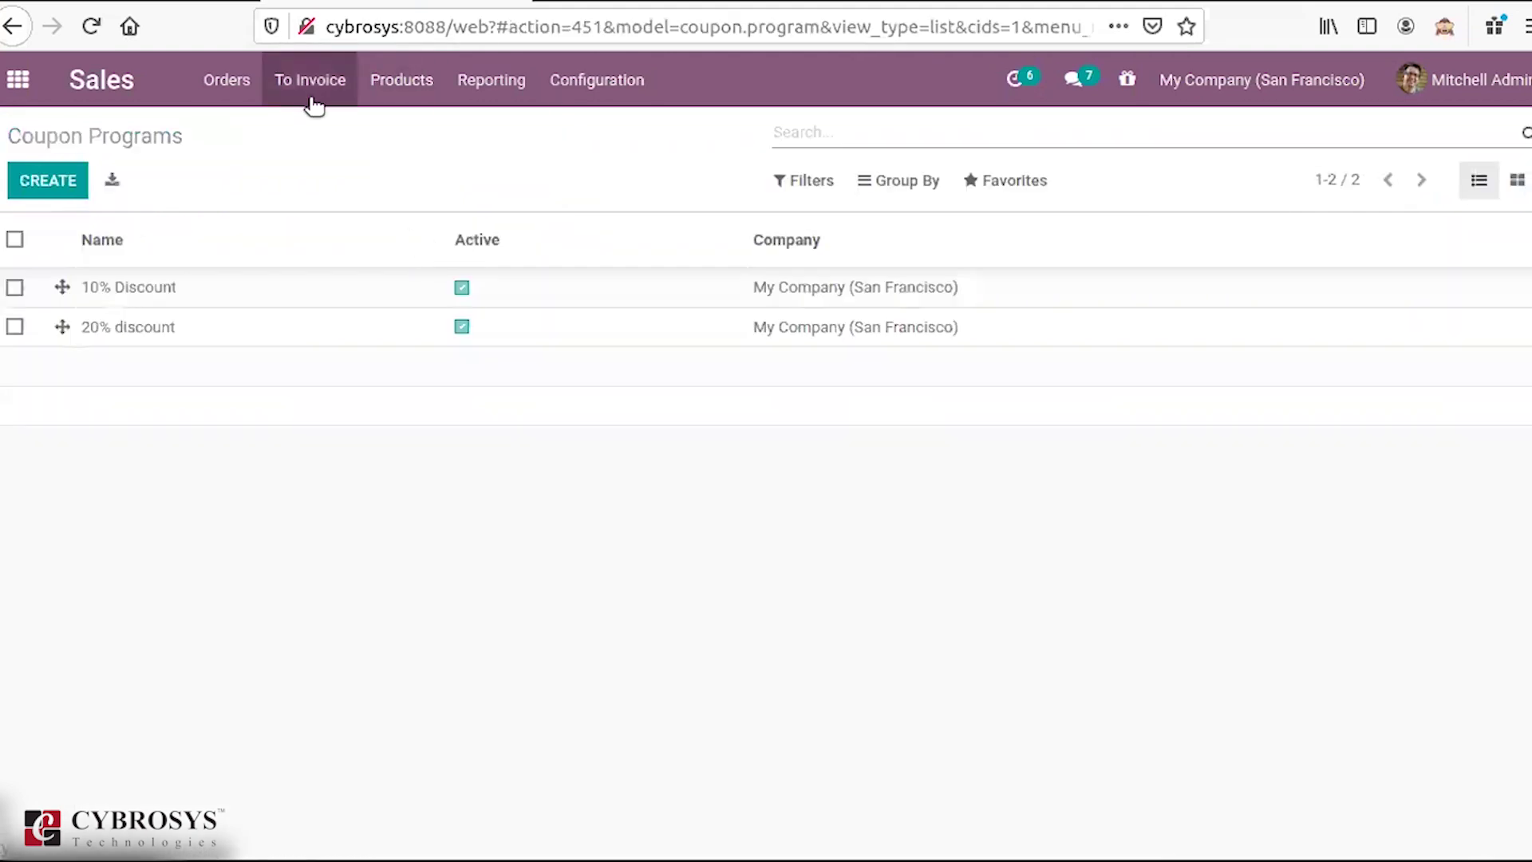
pyautogui.click(189, 327)
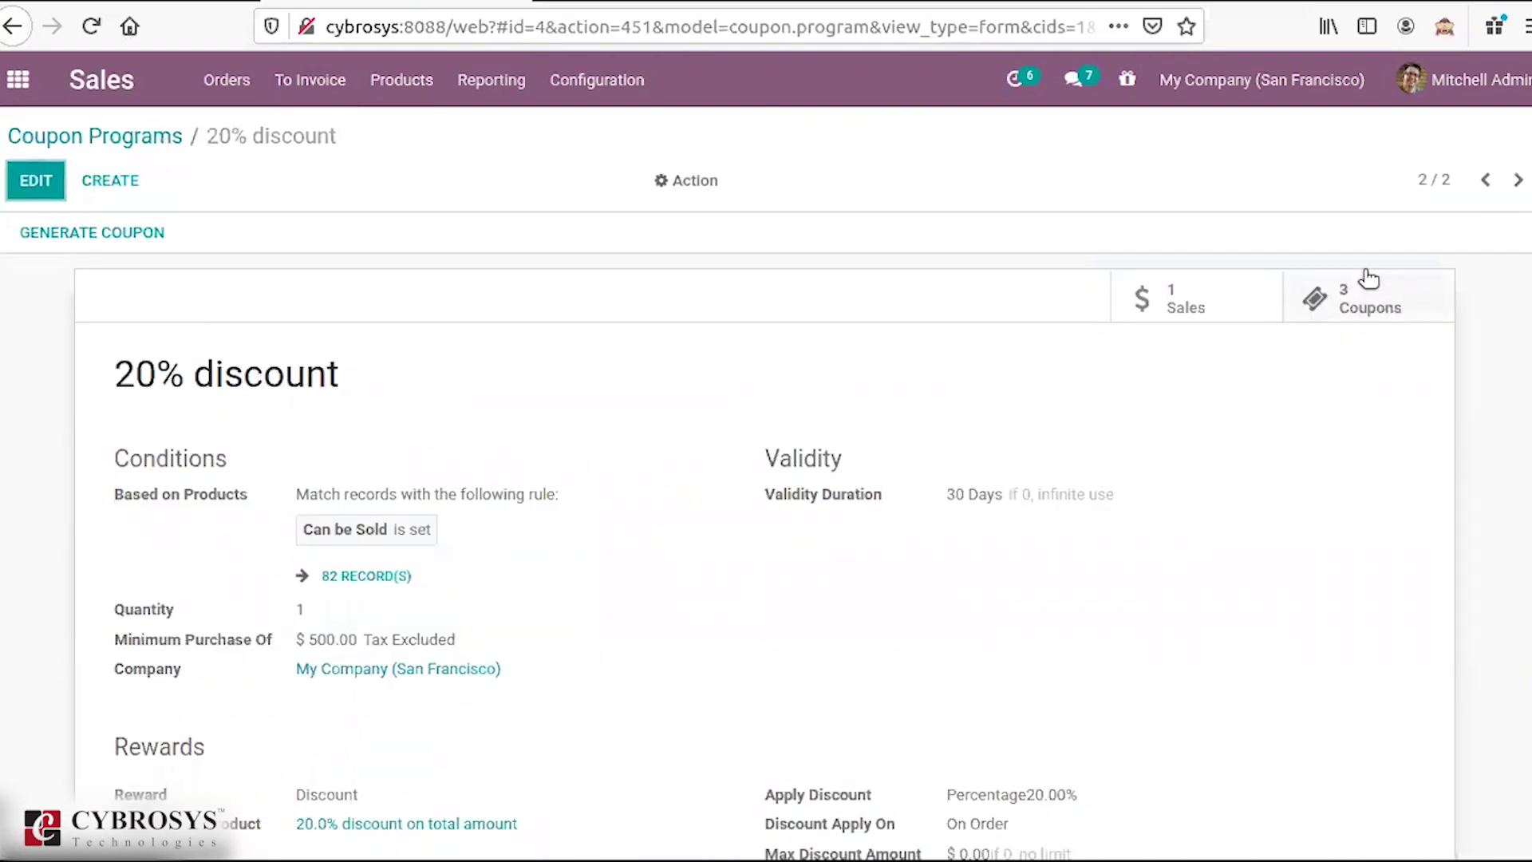
pyautogui.click(1366, 306)
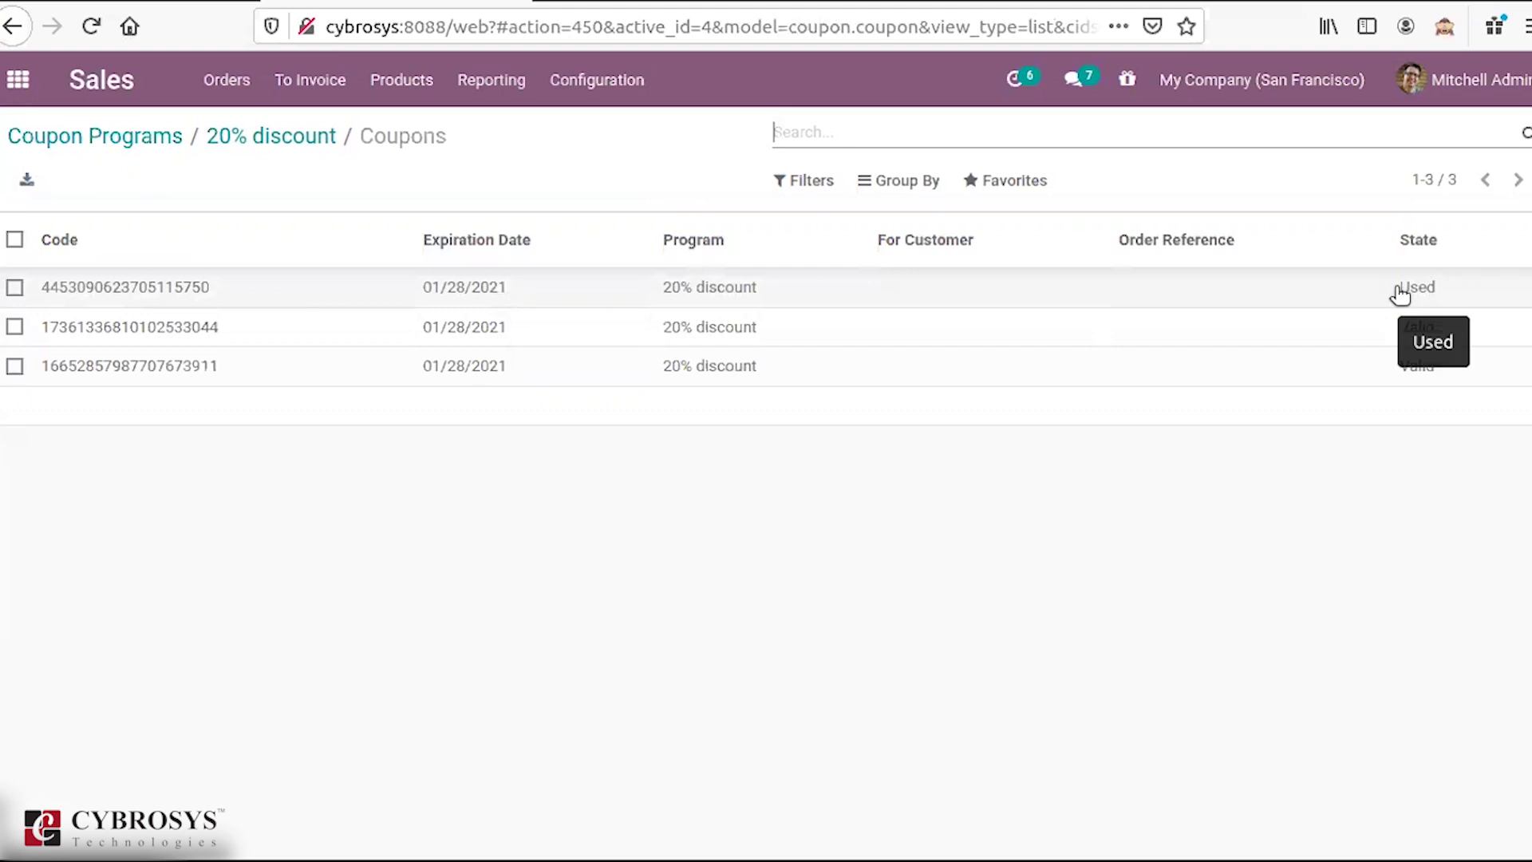
pyautogui.click(271, 137)
# Step: Open the Sales Teams dashboard to view the Europe and America teams
pyautogui.click(382, 92)
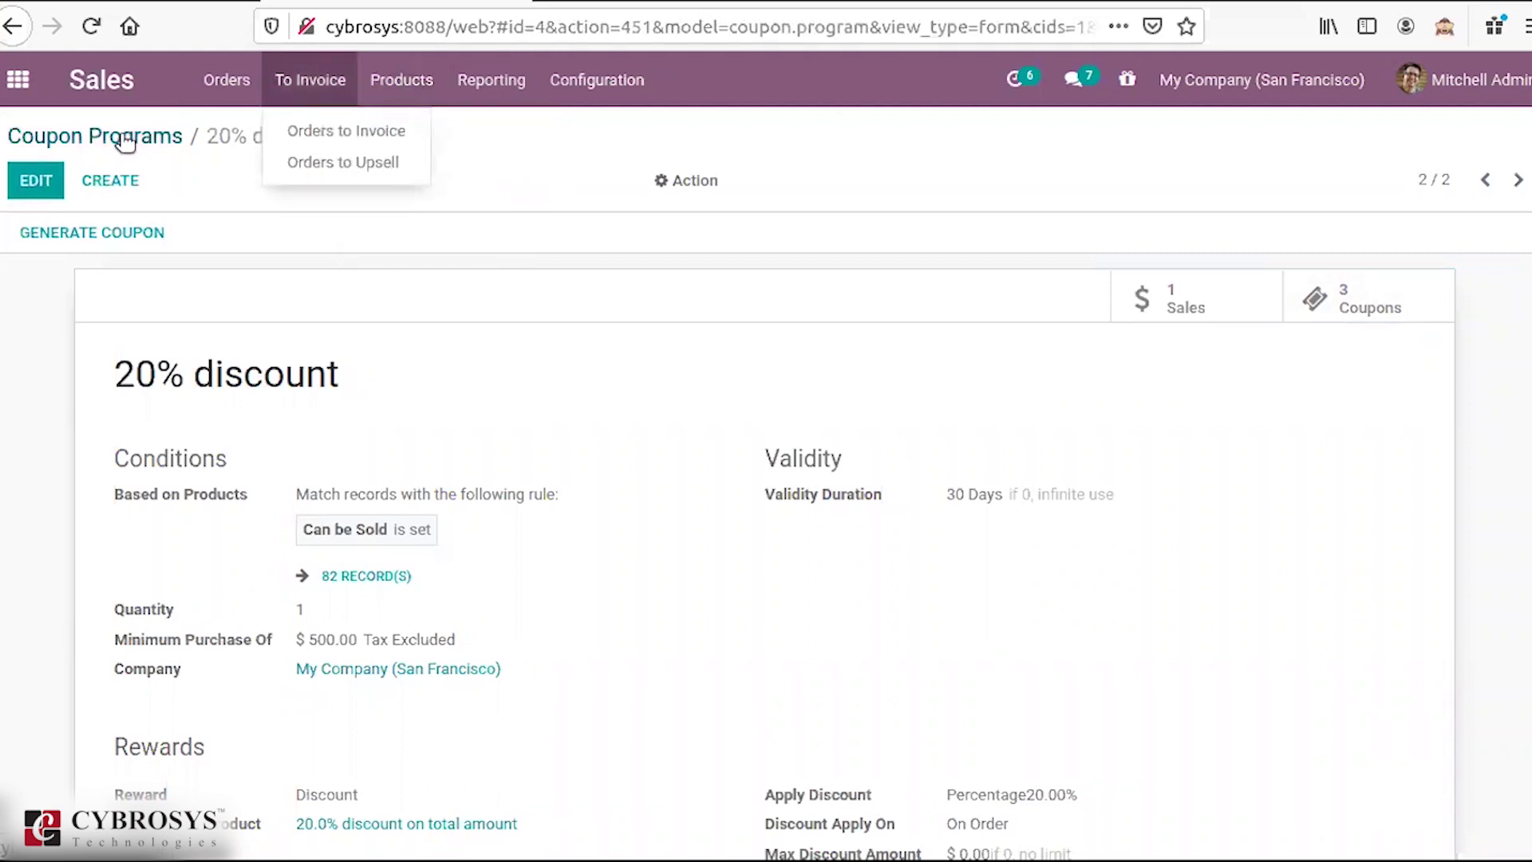
pyautogui.click(414, 89)
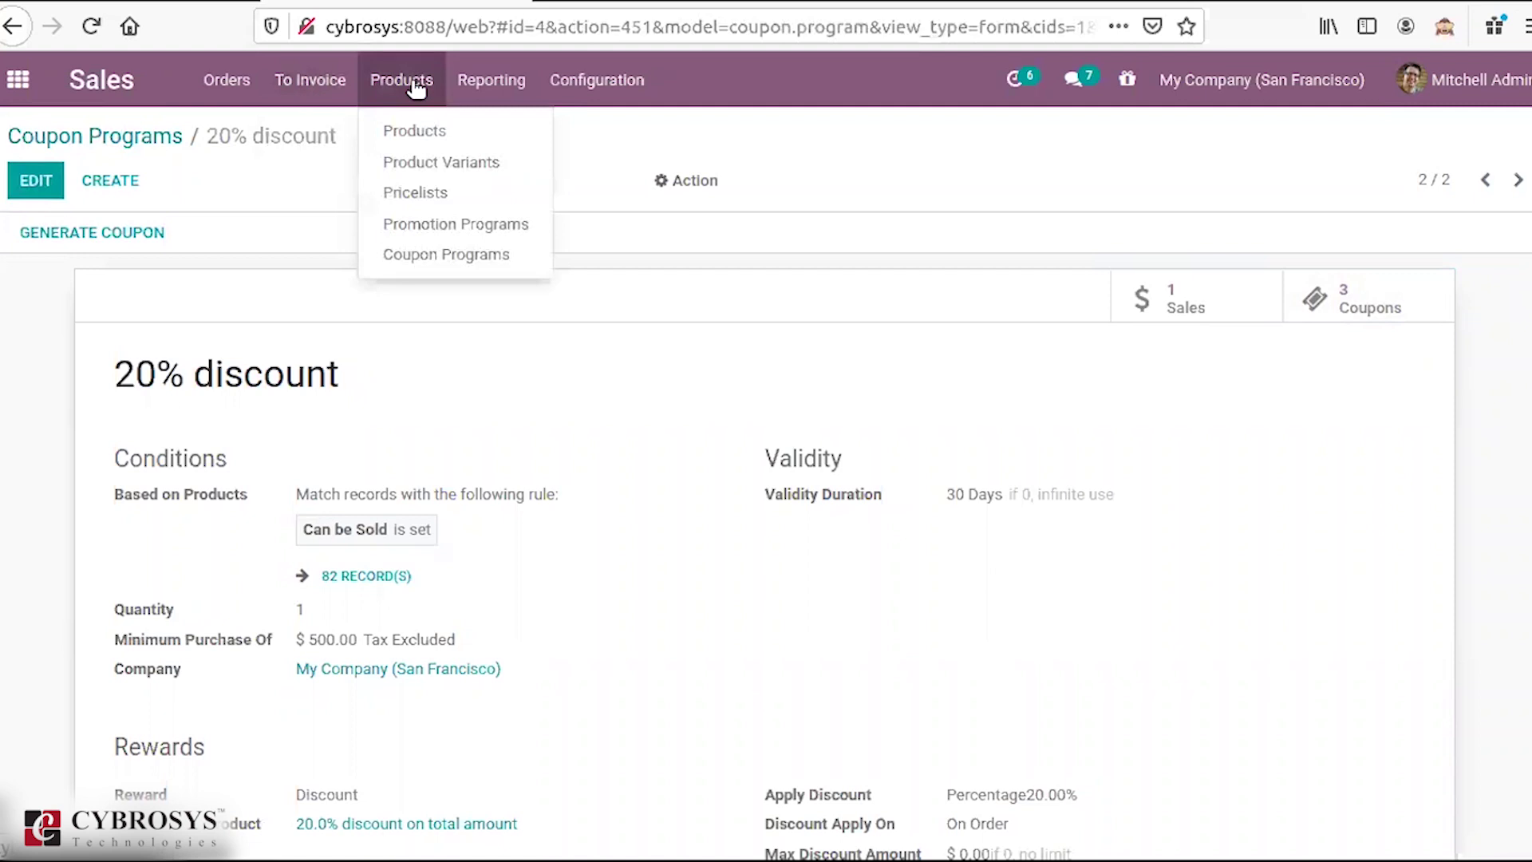
pyautogui.moveTo(597, 96)
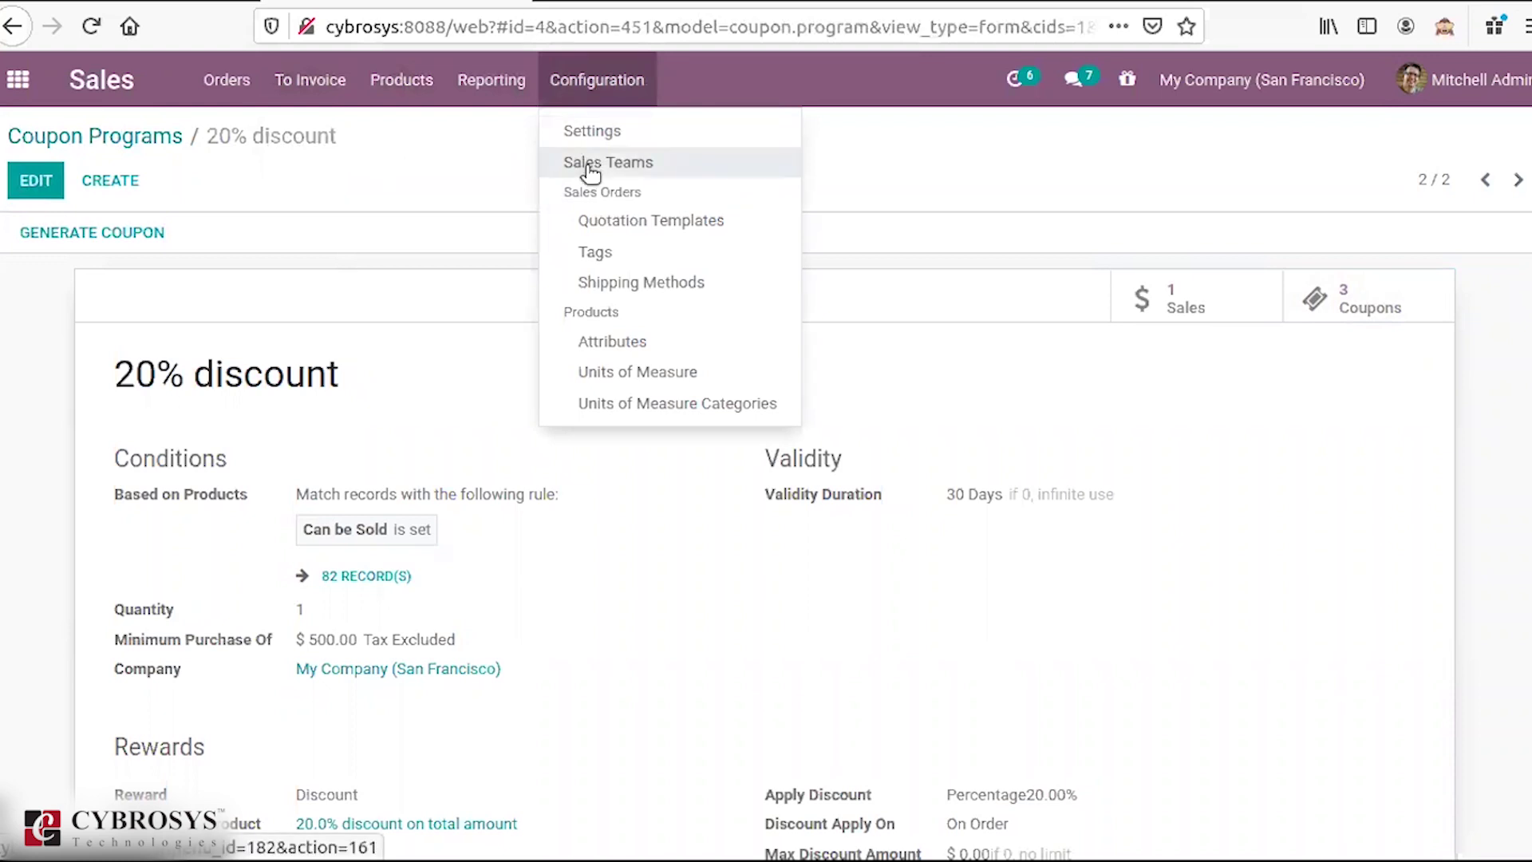
pyautogui.moveTo(238, 88)
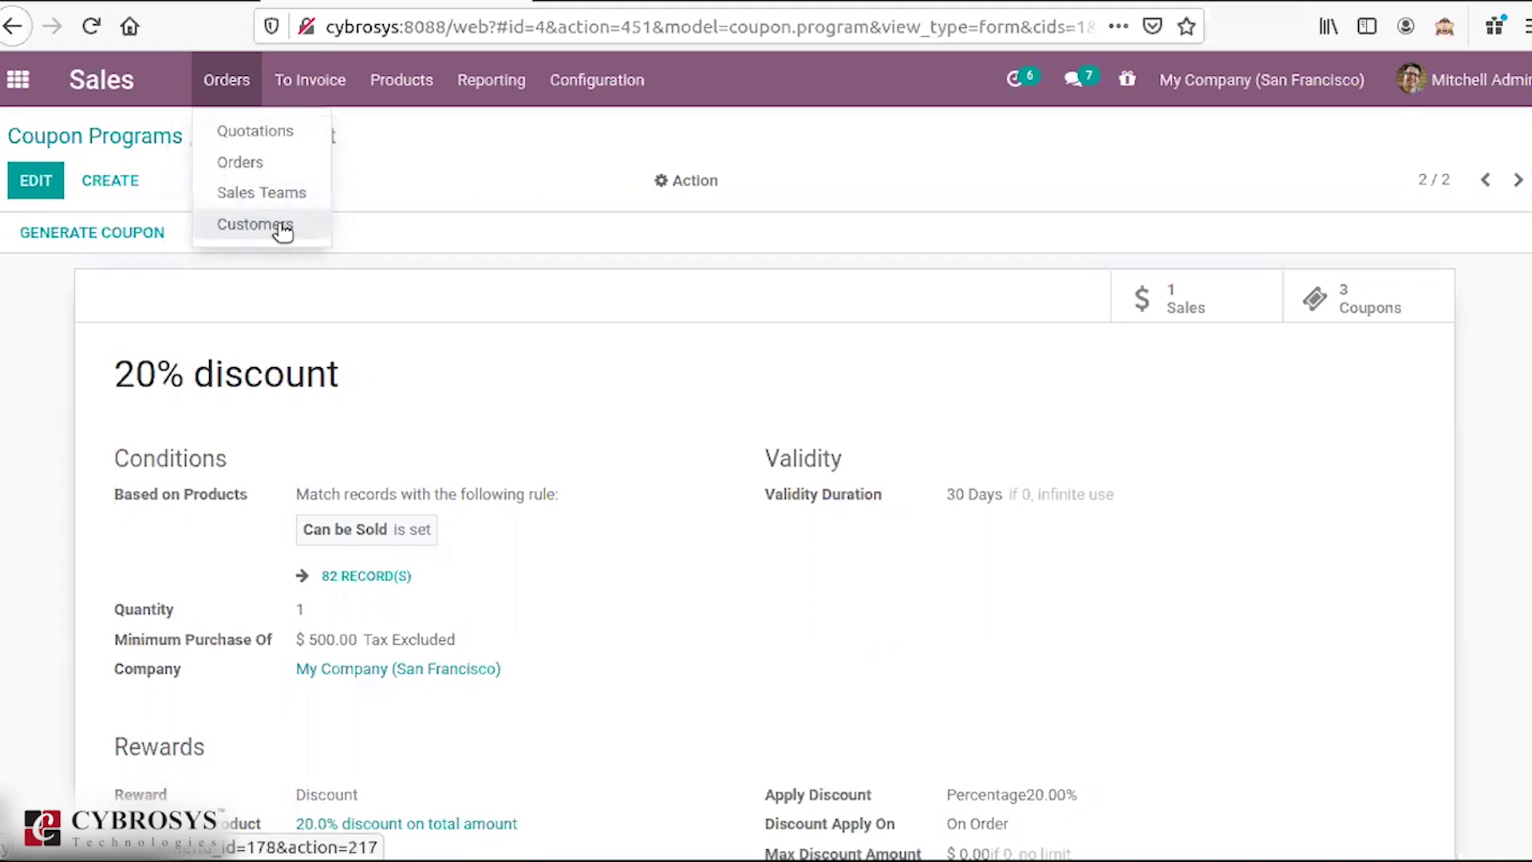
pyautogui.moveTo(566, 71)
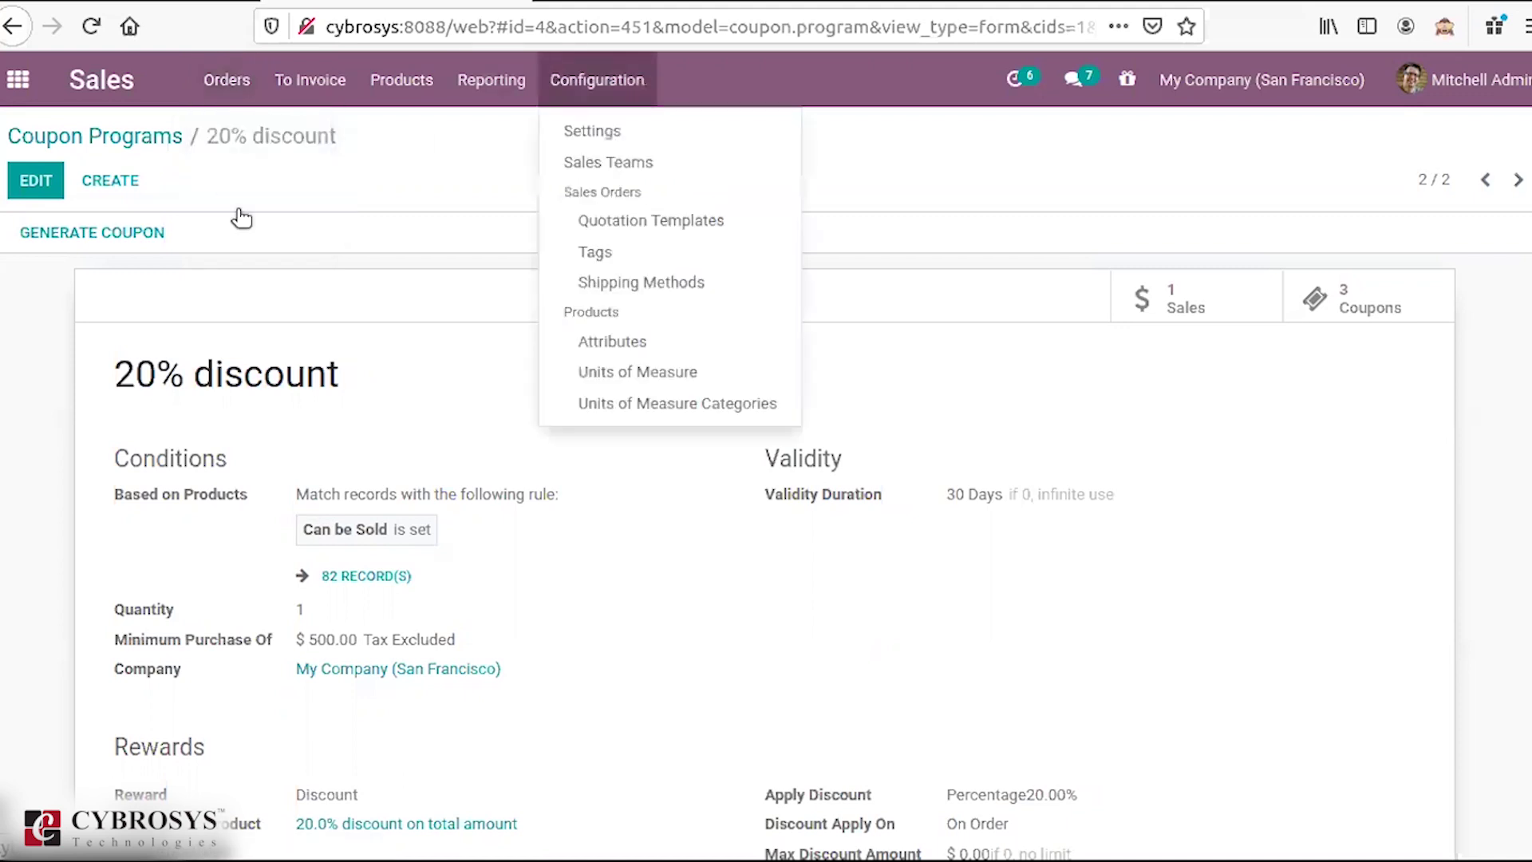
pyautogui.click(247, 198)
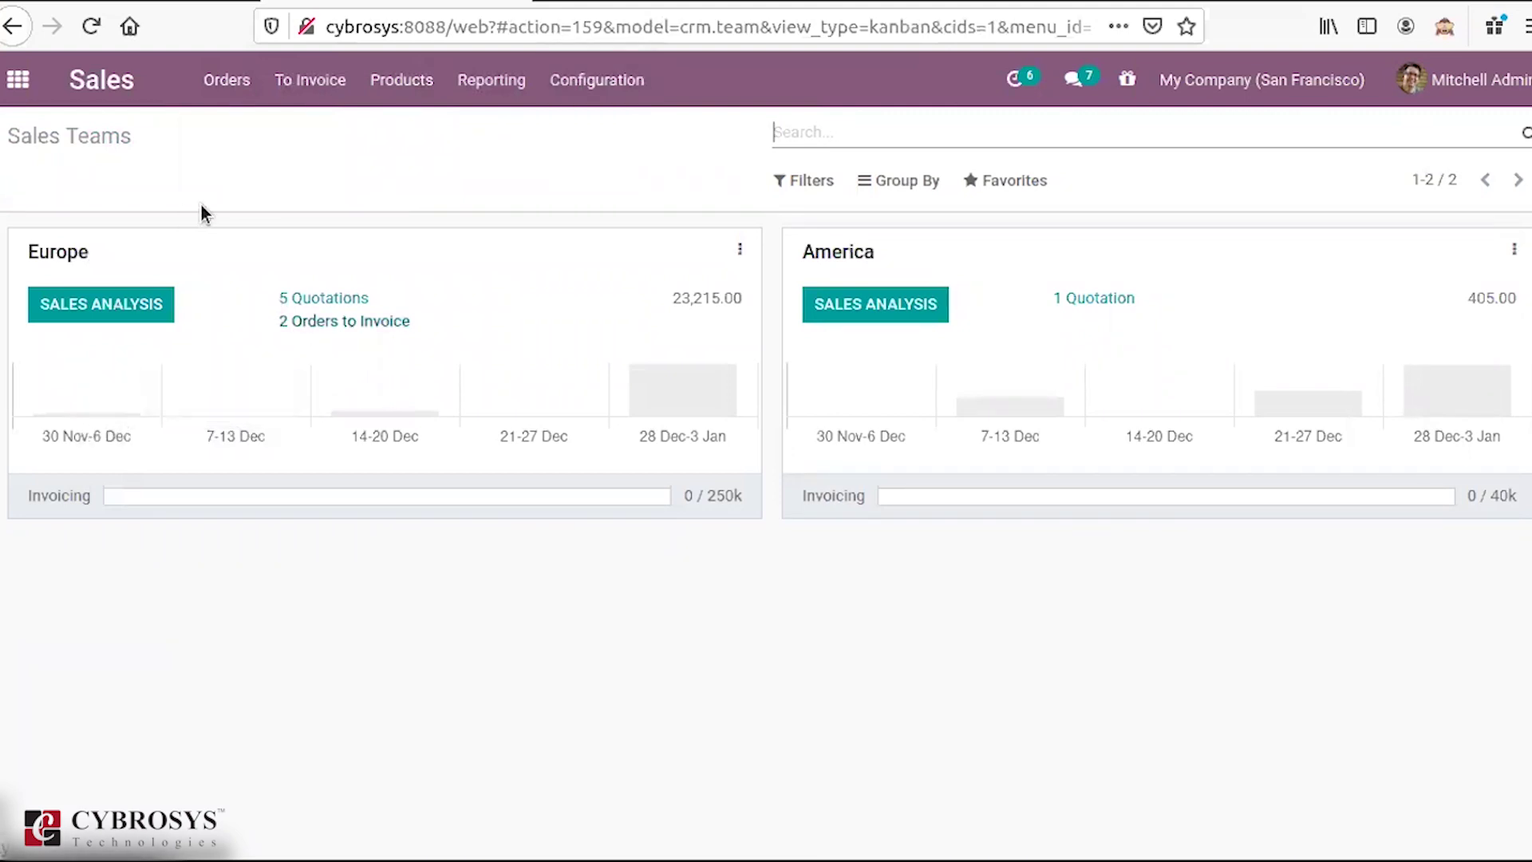
# Step: Open the Europe team's record from the Sales Teams configuration list
pyautogui.click(626, 90)
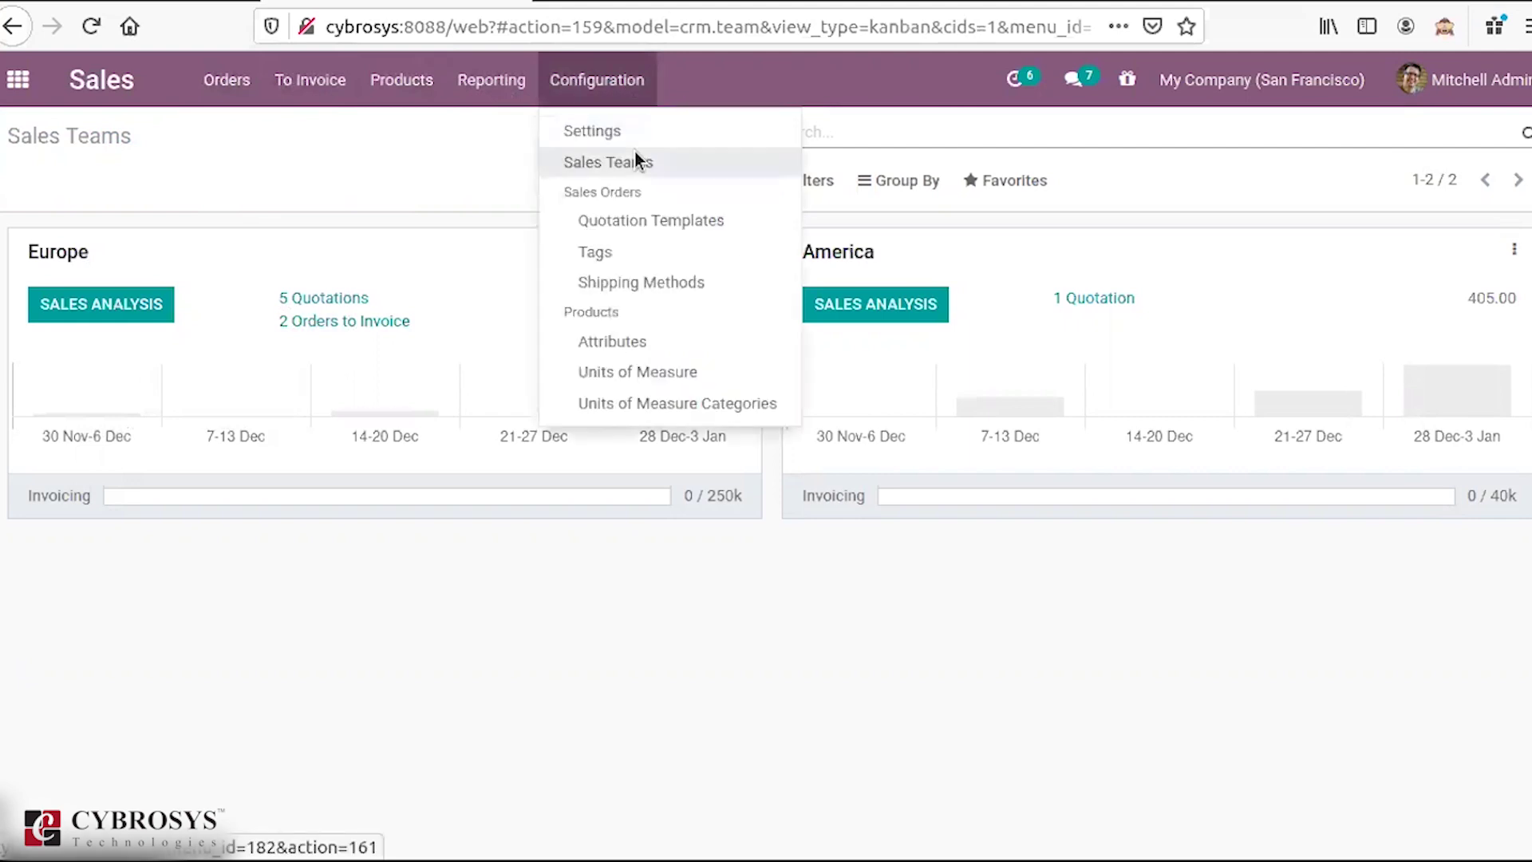
pyautogui.click(636, 161)
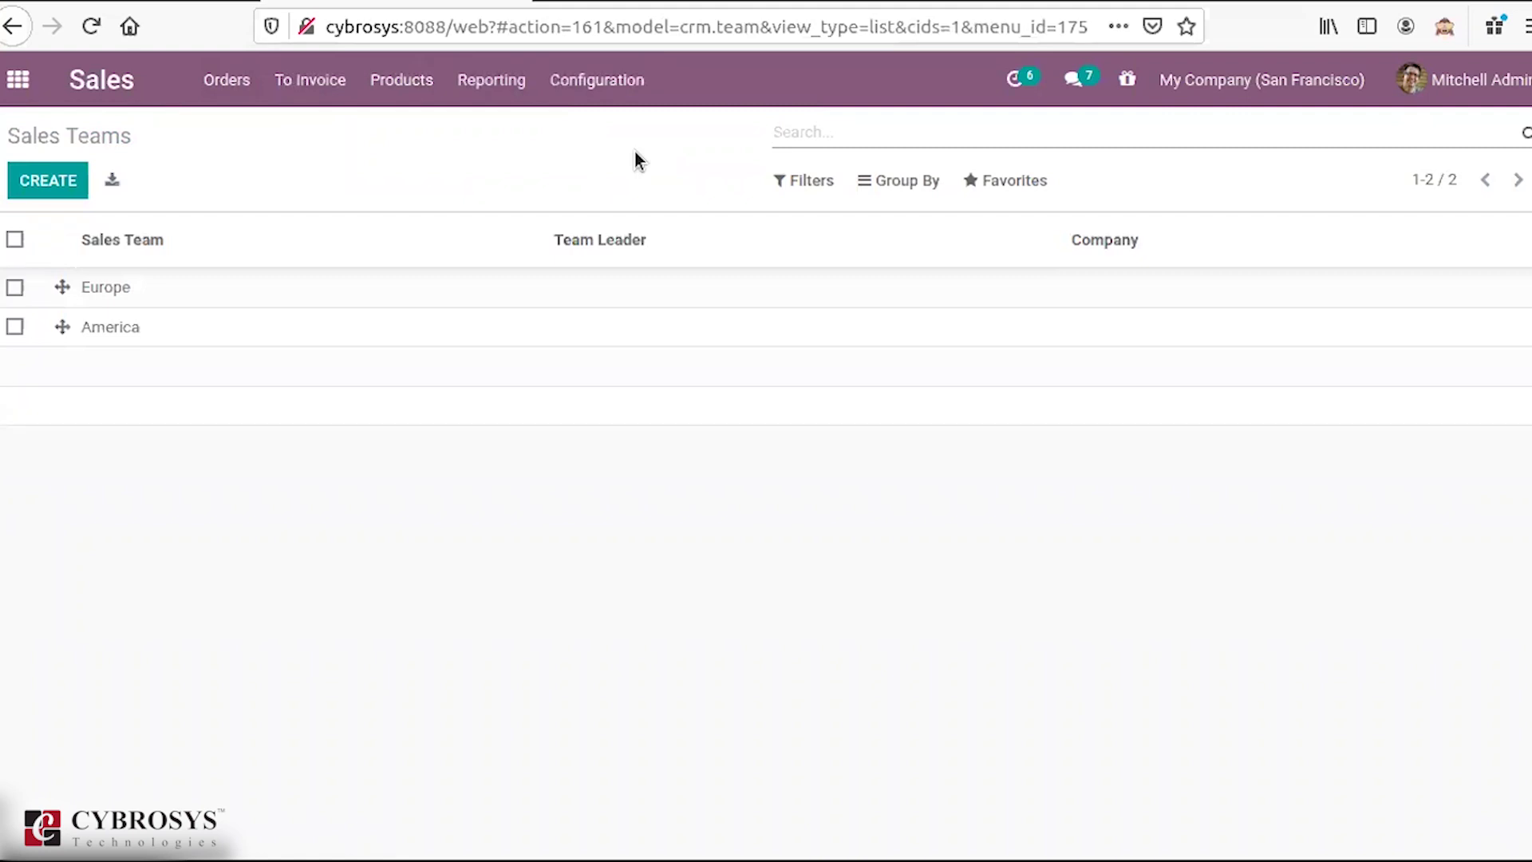
pyautogui.click(290, 289)
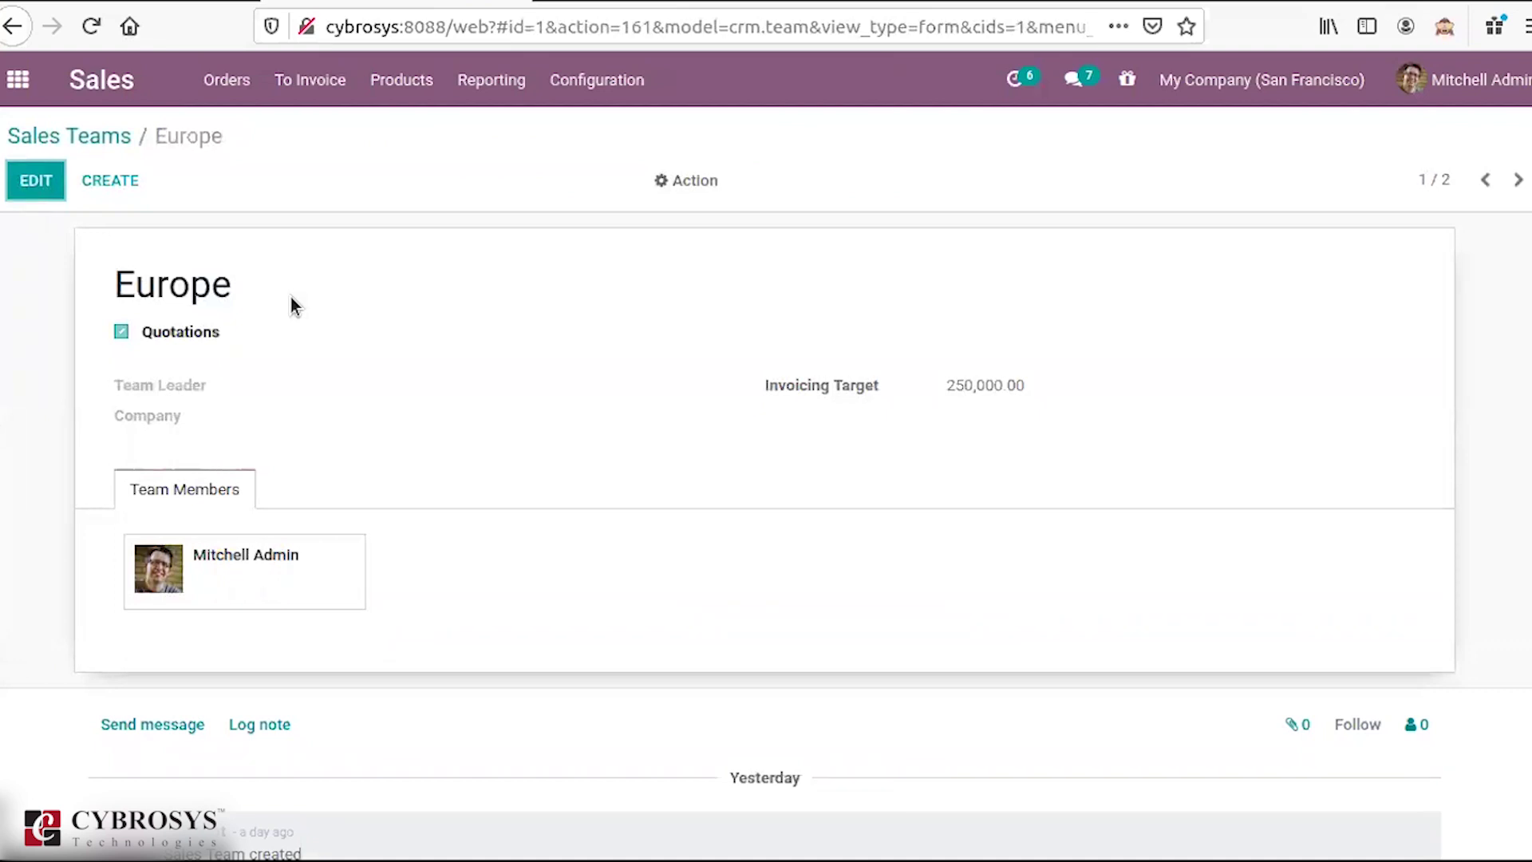
# Step: Examine the Europe team's editable team leader, invoicing target and member fields, and return to the teams list
pyautogui.click(36, 182)
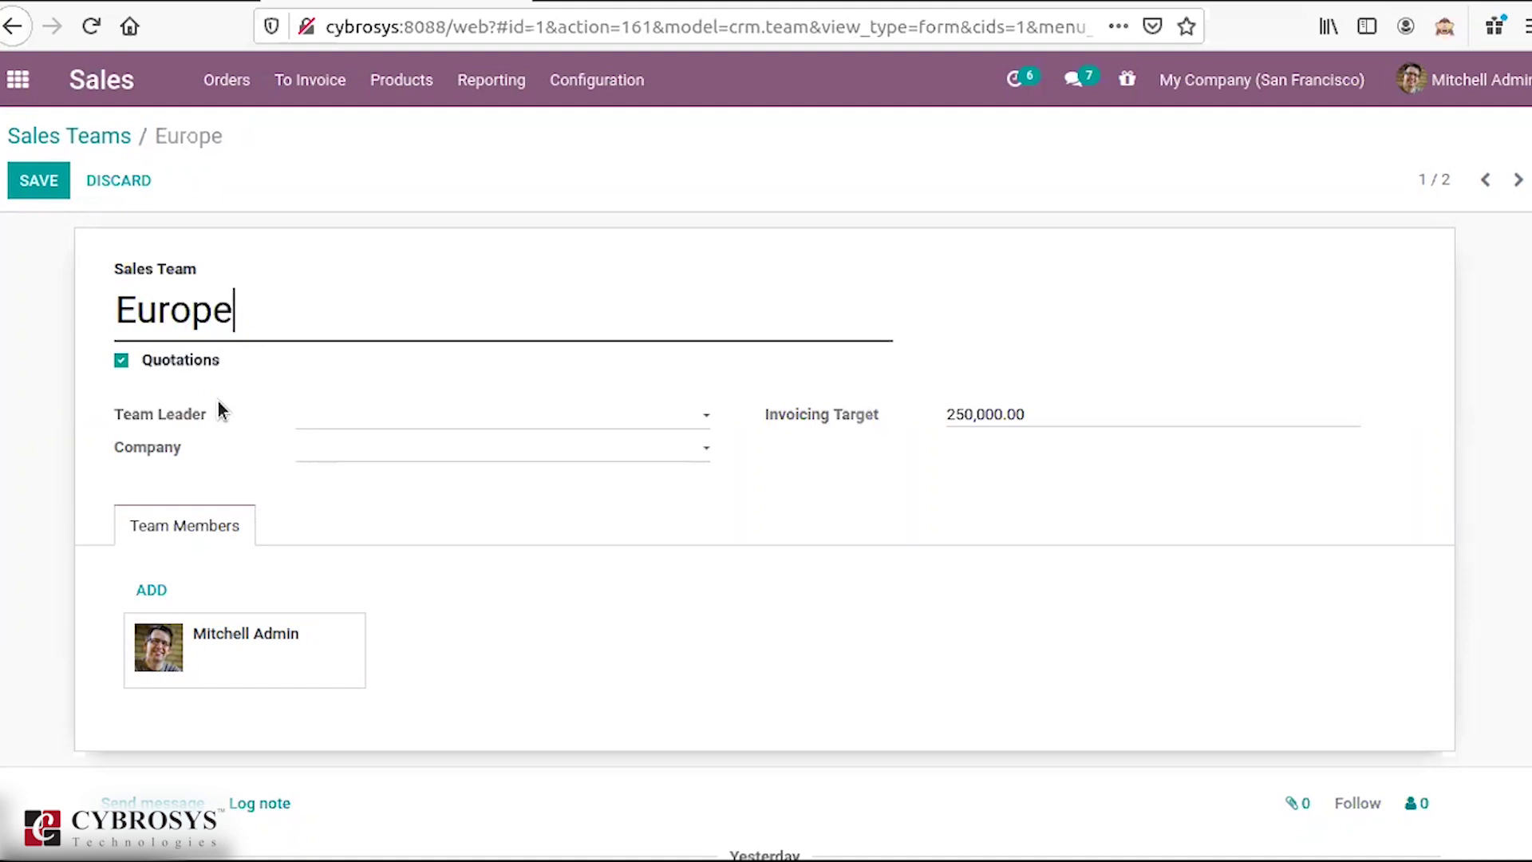
pyautogui.click(314, 416)
pyautogui.click(894, 413)
pyautogui.click(156, 592)
pyautogui.click(78, 128)
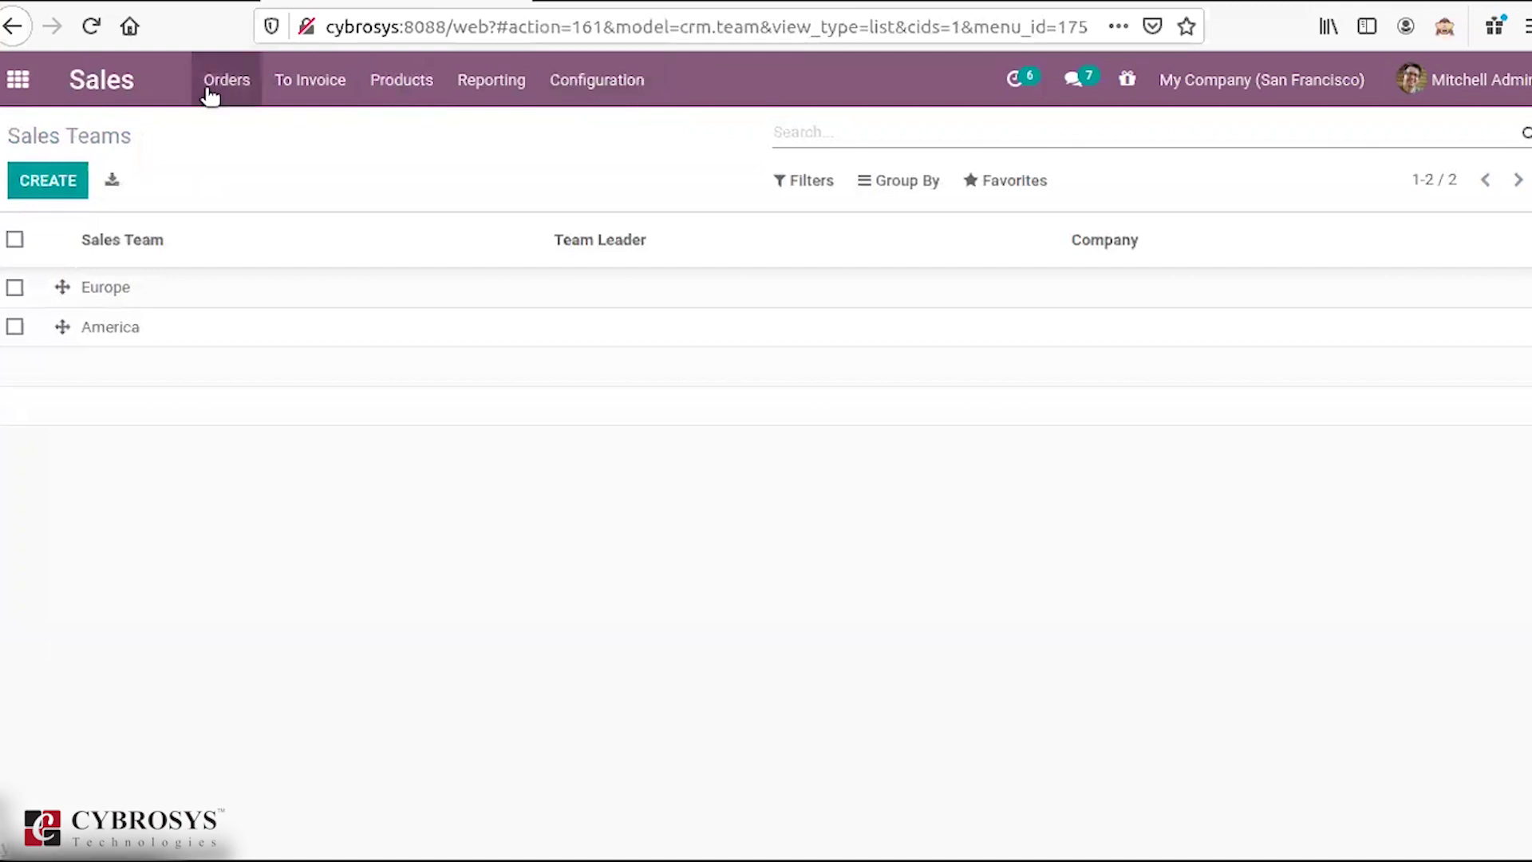
# Step: Go back to the Sales Teams dashboard, open Europe's invoicing target for editing, and close it without entering a value
pyautogui.click(209, 91)
pyautogui.click(246, 196)
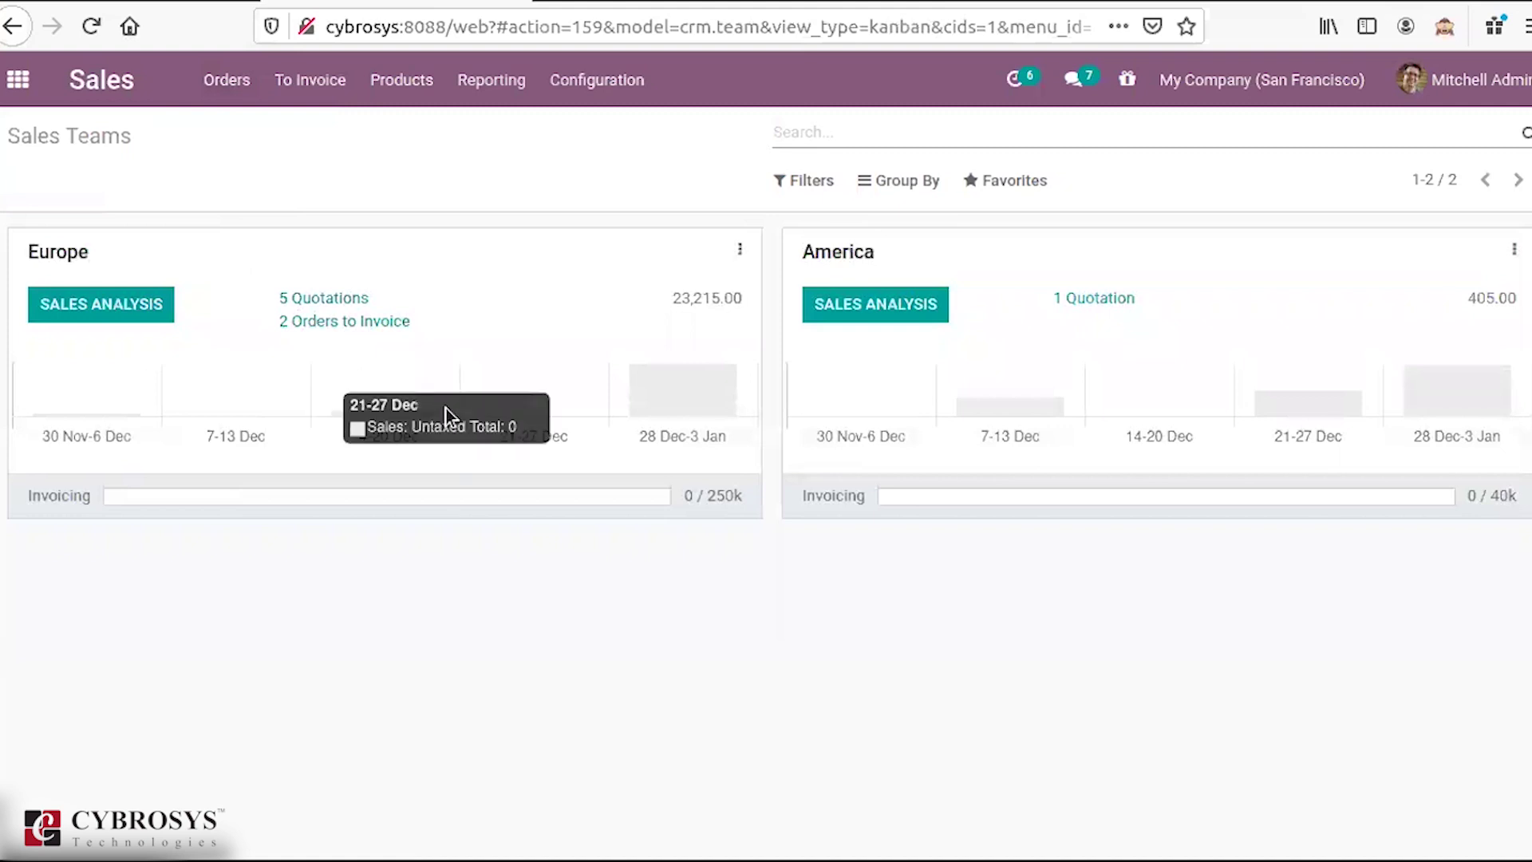
pyautogui.click(723, 493)
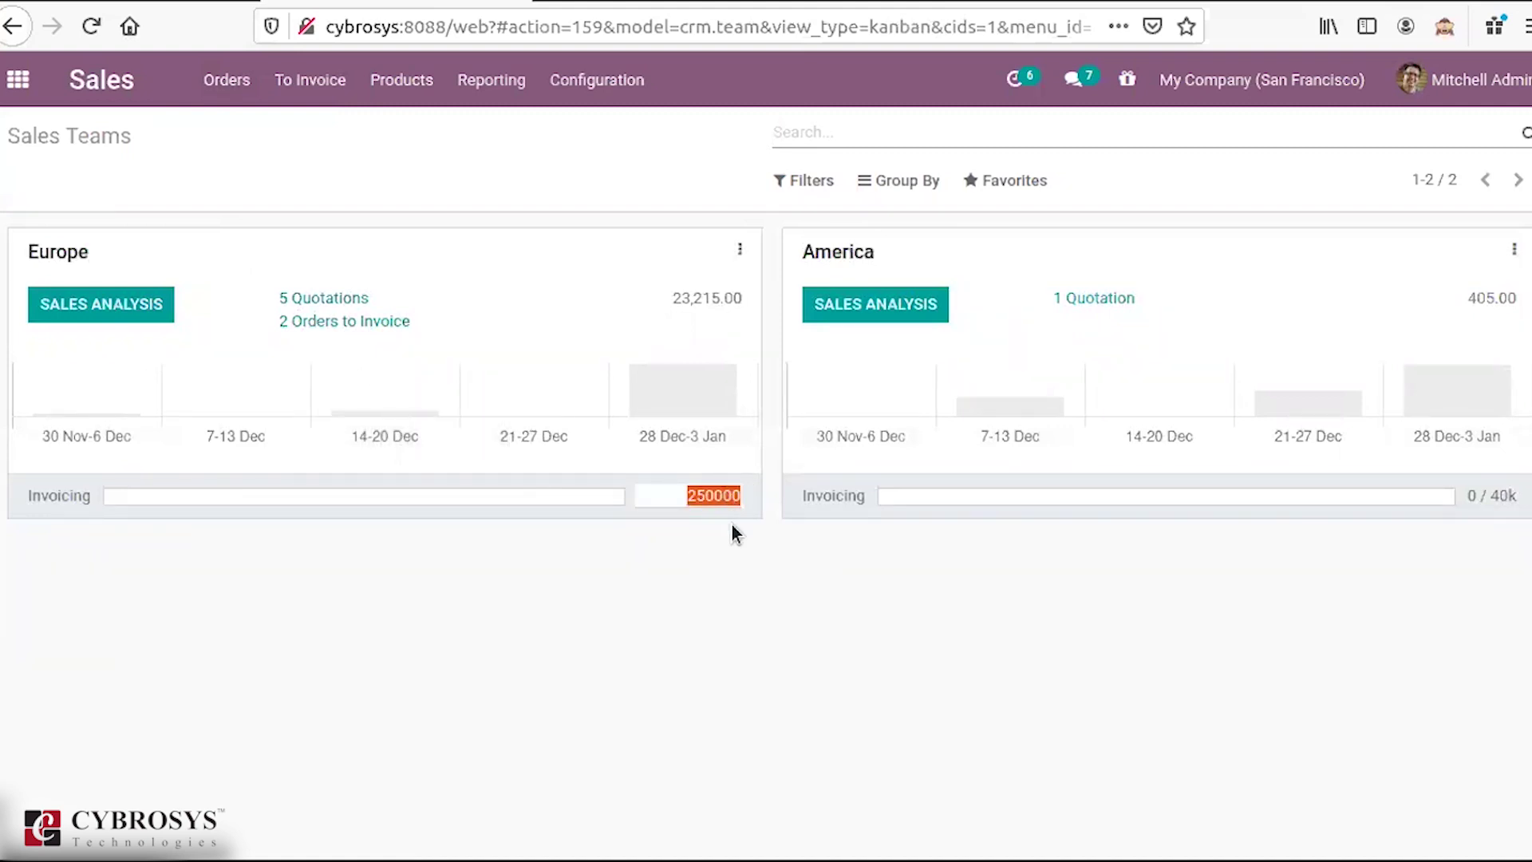
pyautogui.click(731, 524)
# Step: View the Europe team's quotations and return to the Sales Teams dashboard
pyautogui.click(339, 299)
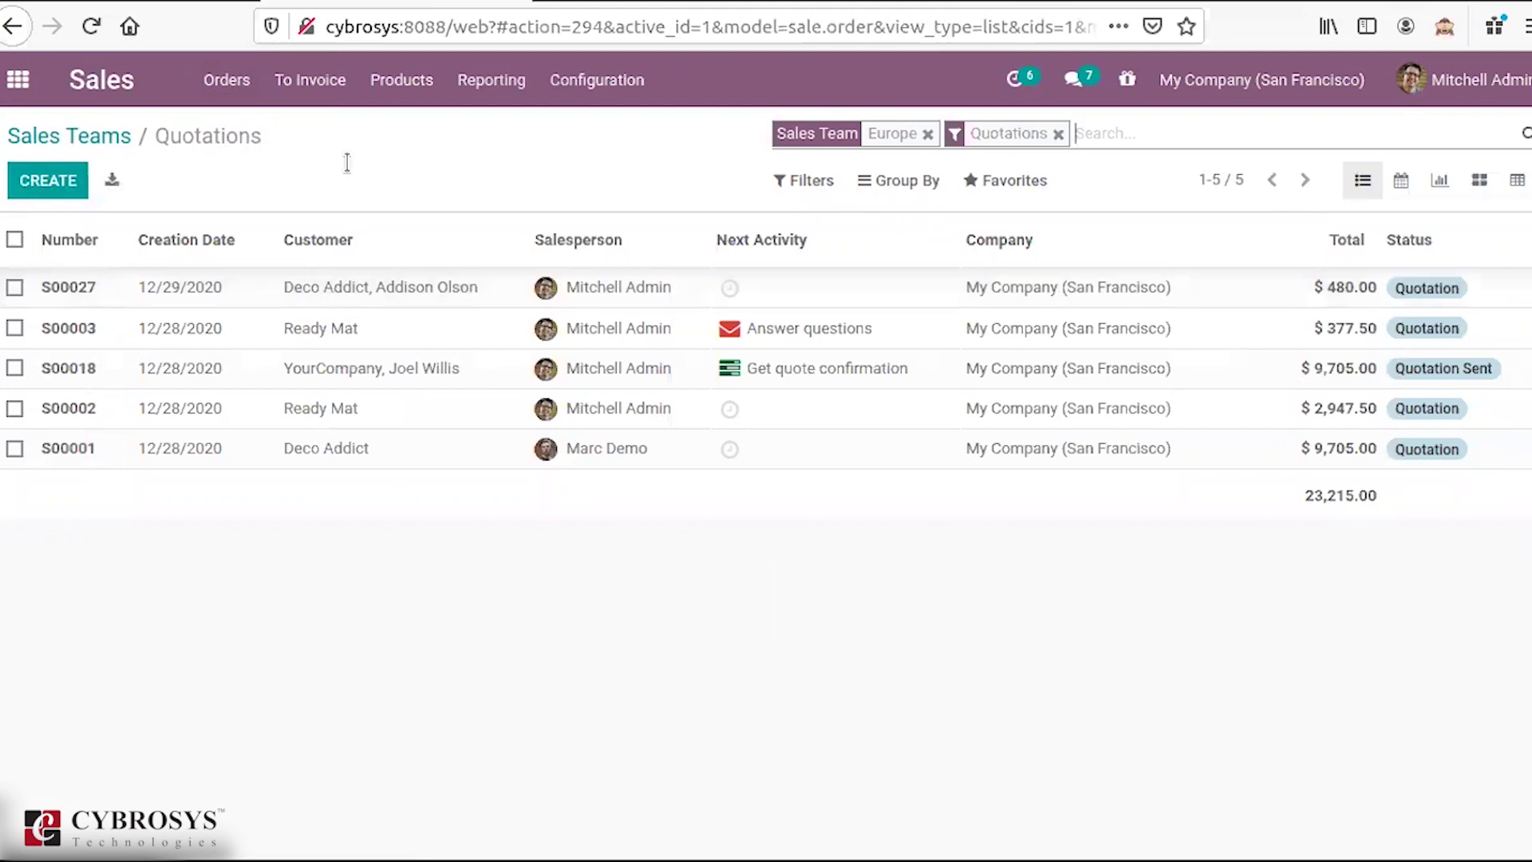
pyautogui.click(118, 137)
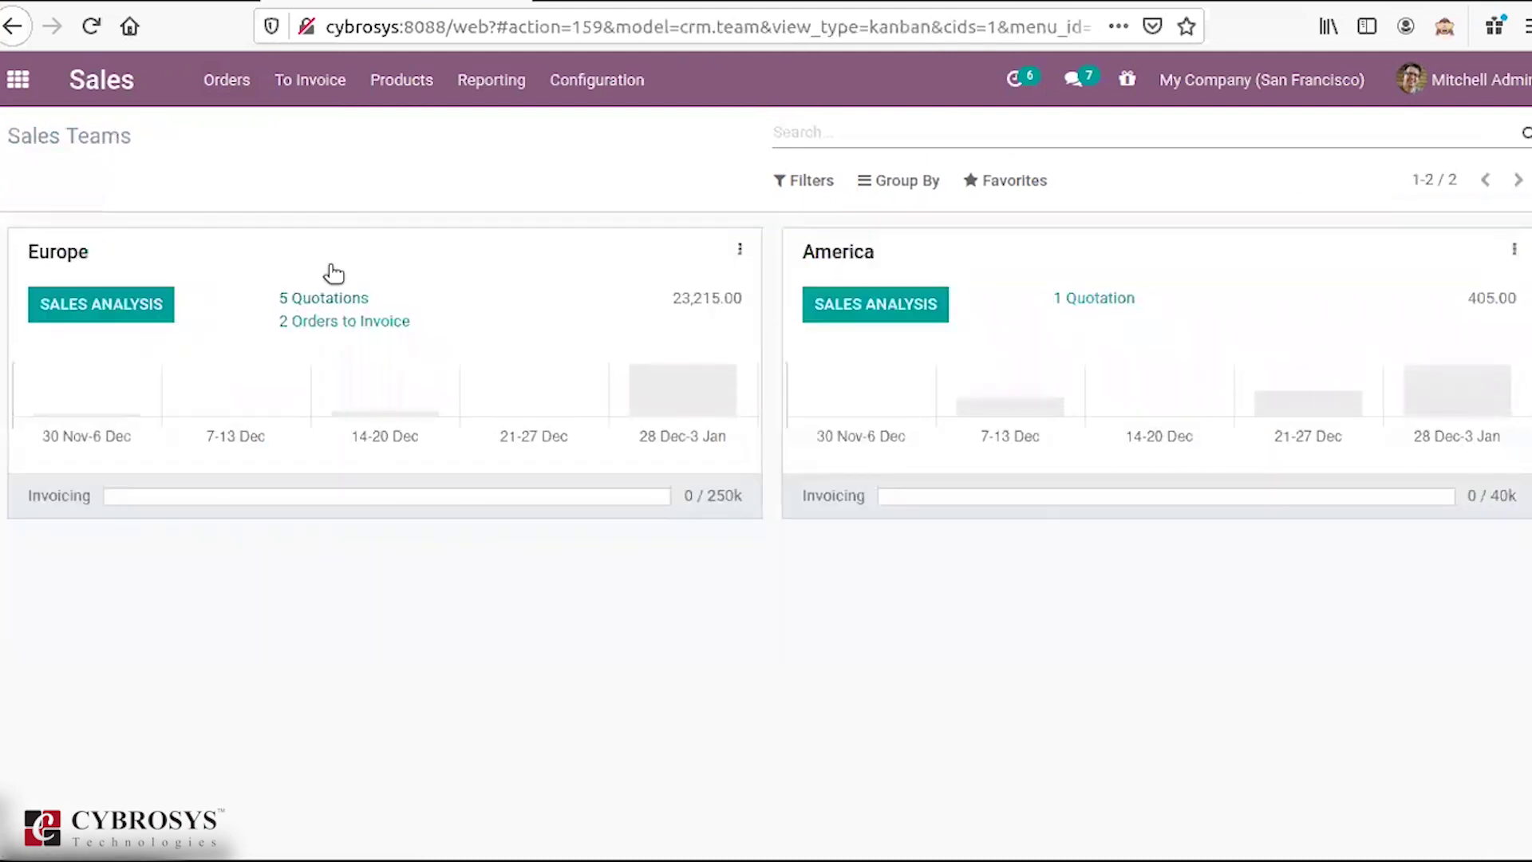
# Step: View the Europe team's orders to invoice and return to the Sales Teams dashboard
pyautogui.click(314, 323)
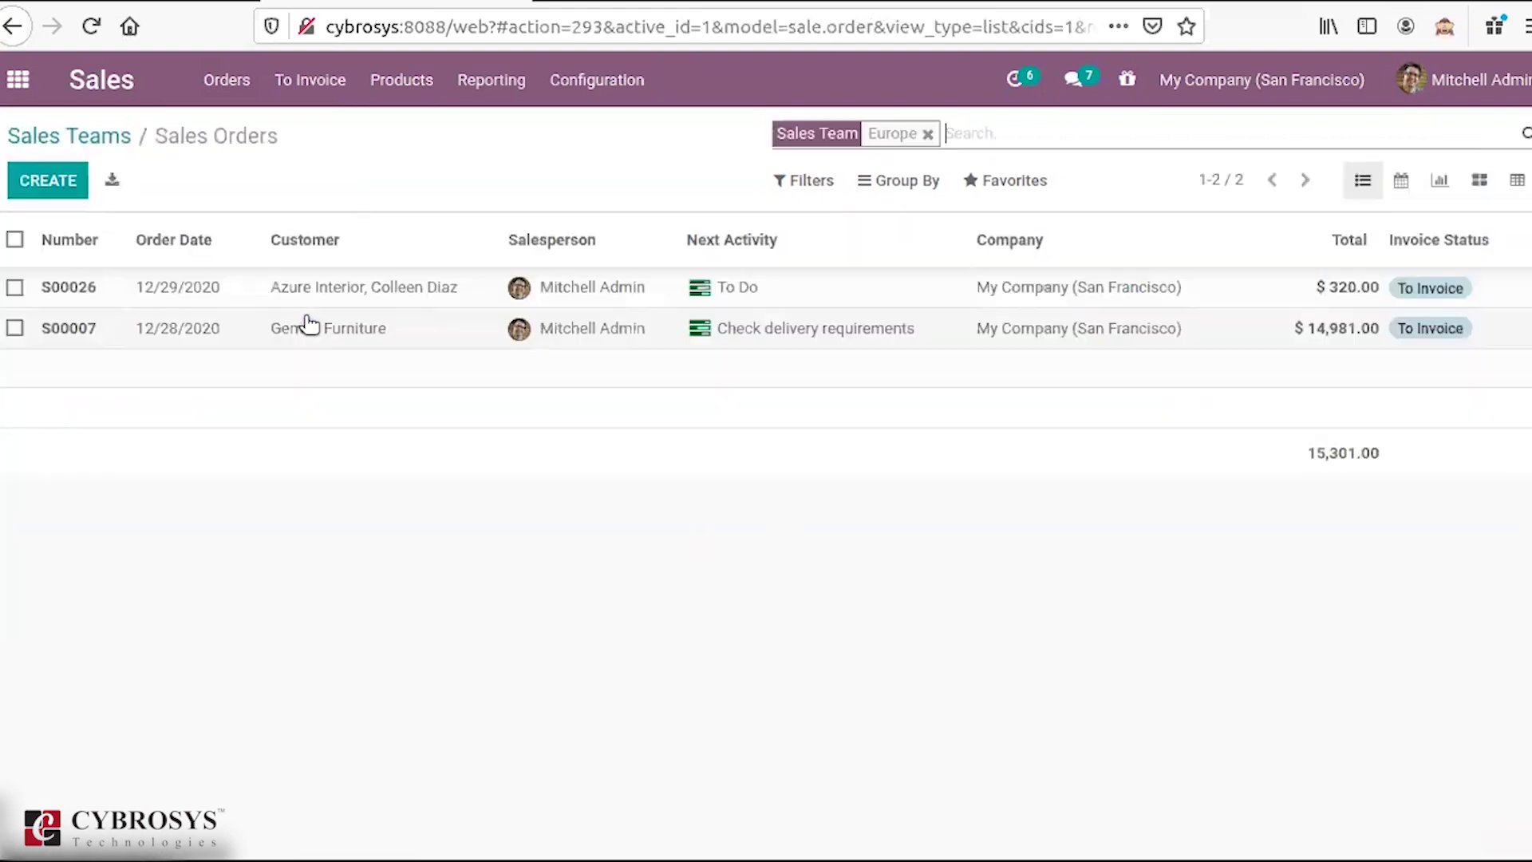
pyautogui.click(101, 141)
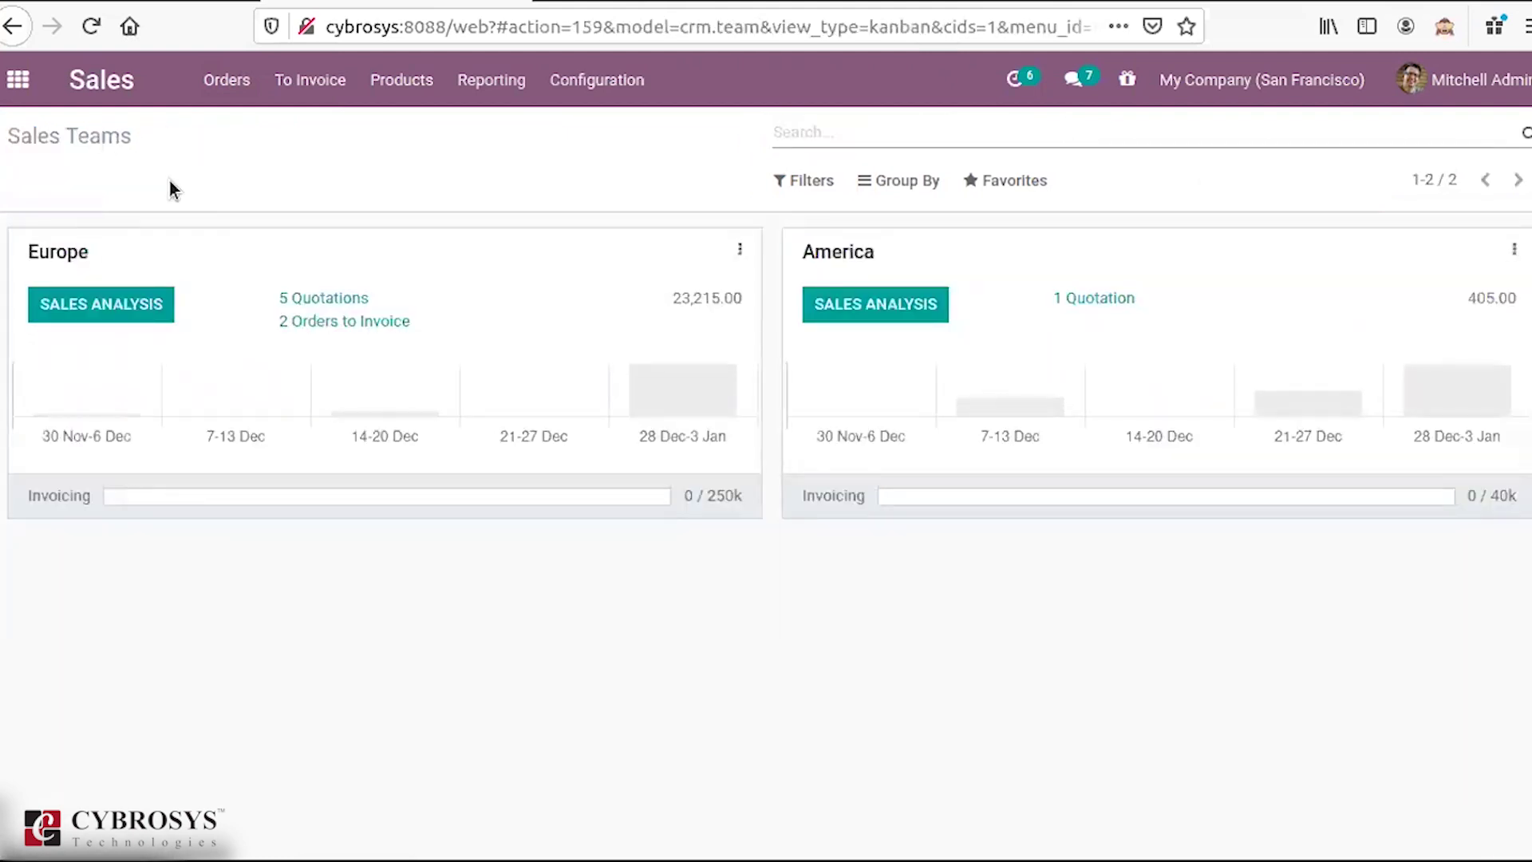
# Step: Open the customers overview and remove the Customer Invoices filter to list all customers
pyautogui.click(227, 88)
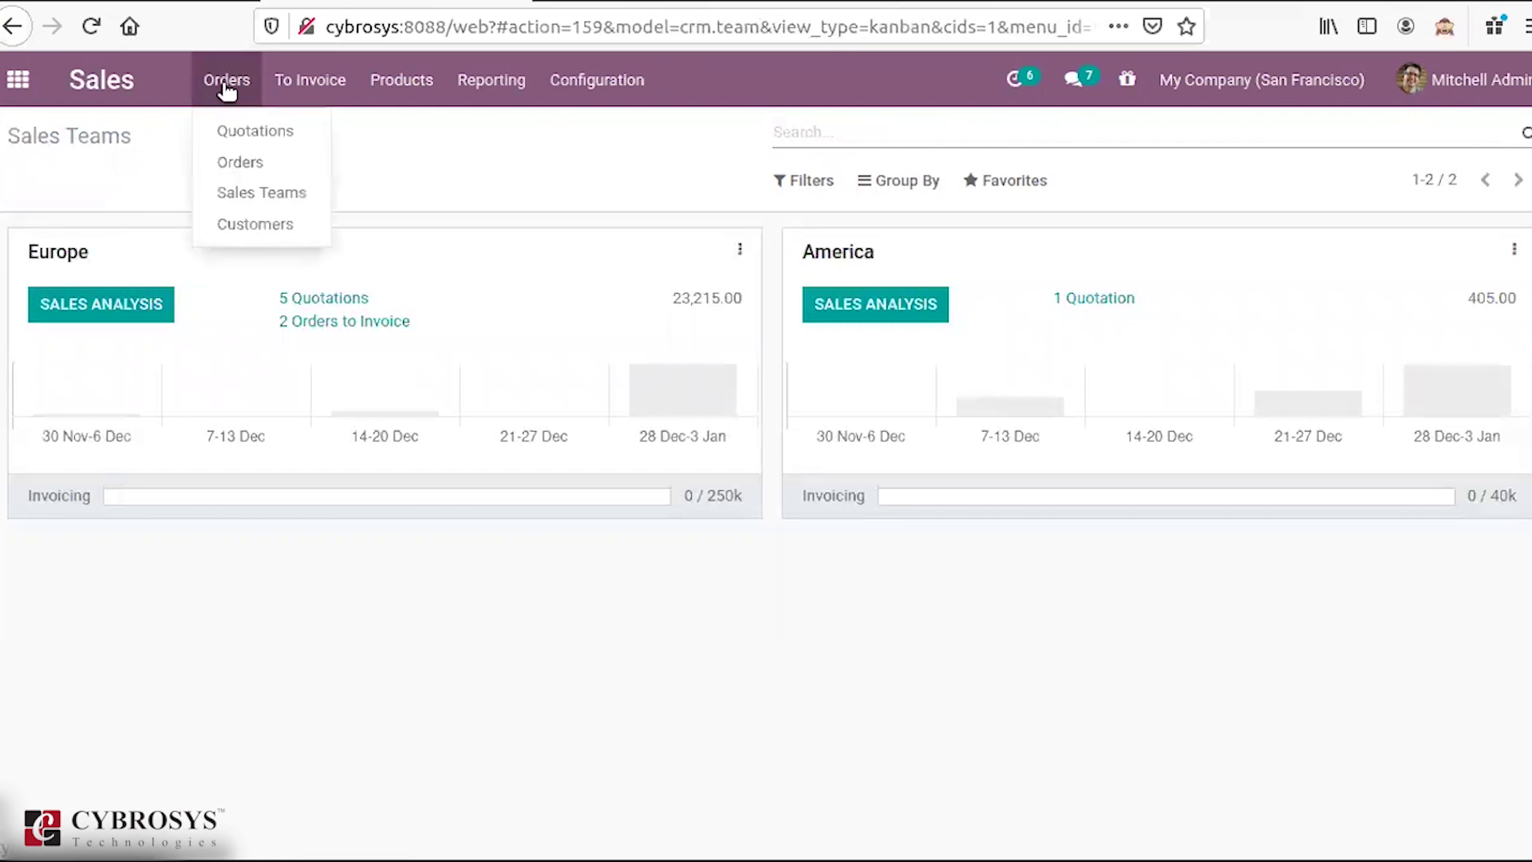
pyautogui.click(246, 224)
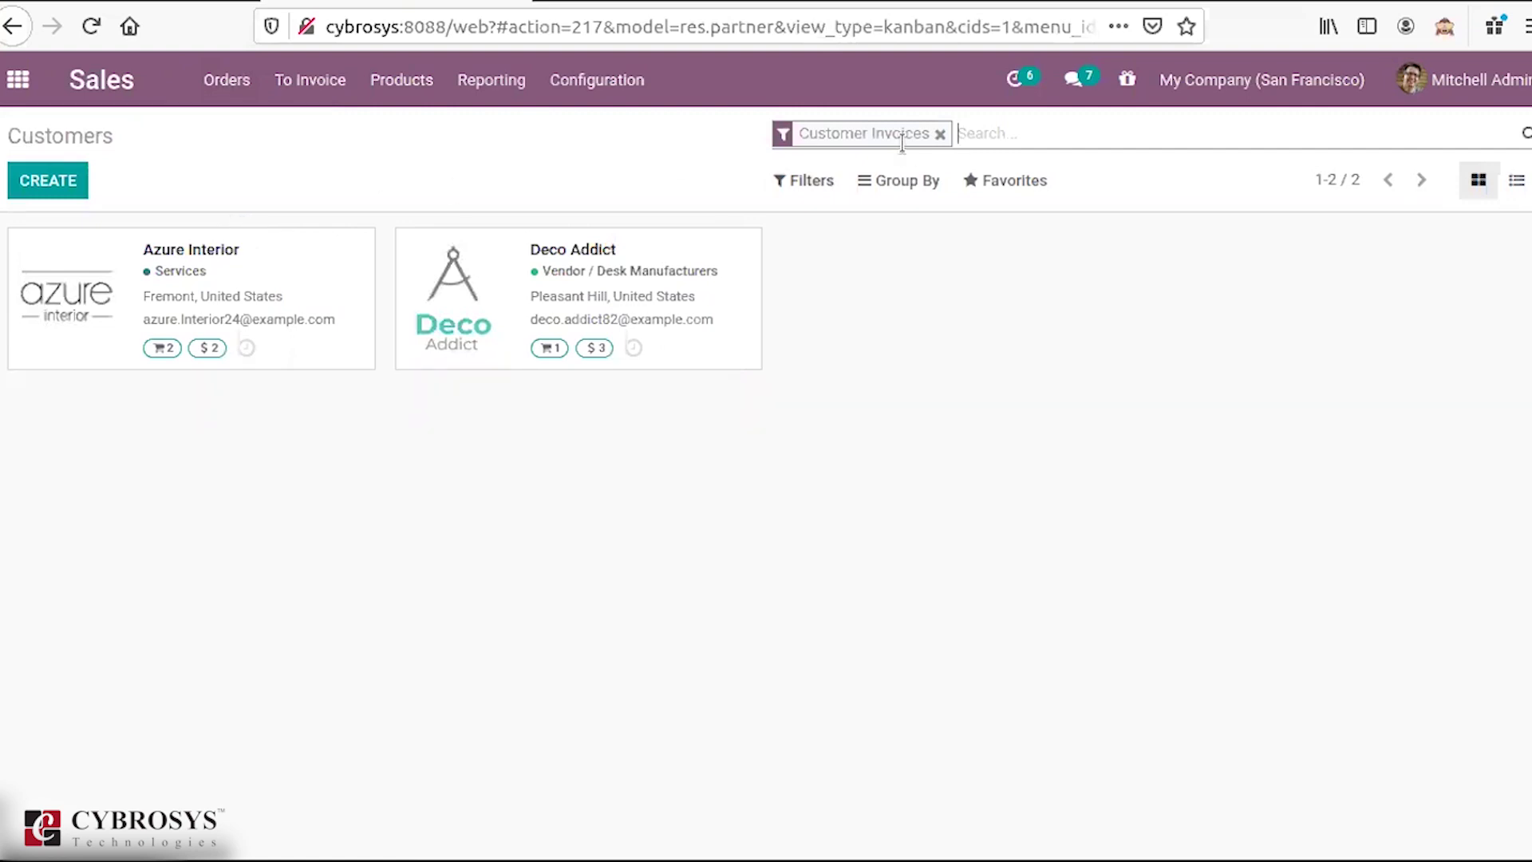
pyautogui.click(940, 134)
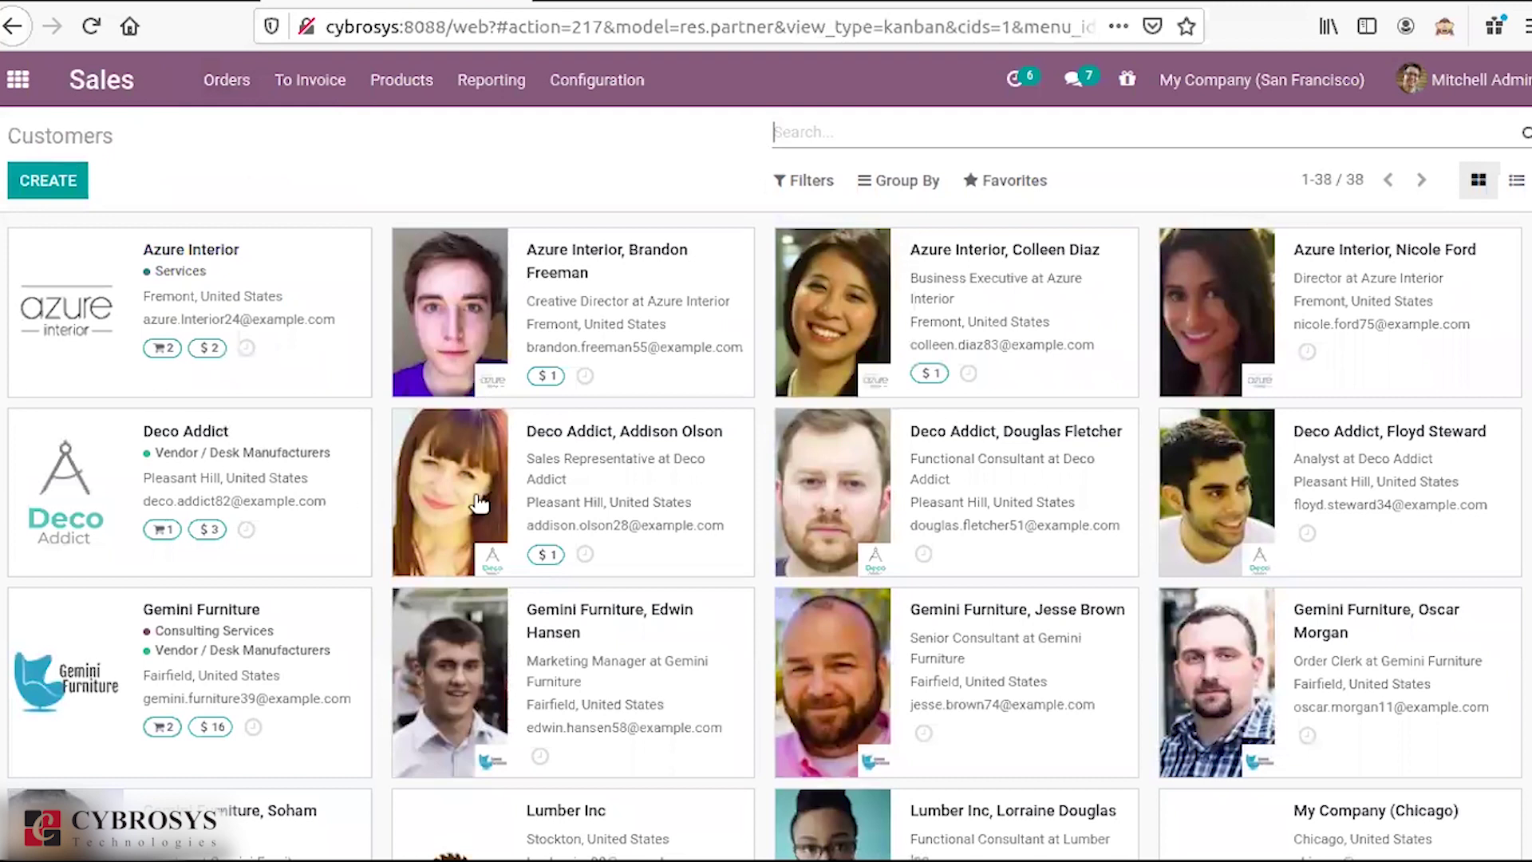
# Step: Start a new customer record of type Individual and go through its name, company, address and tax ID fields
pyautogui.click(33, 182)
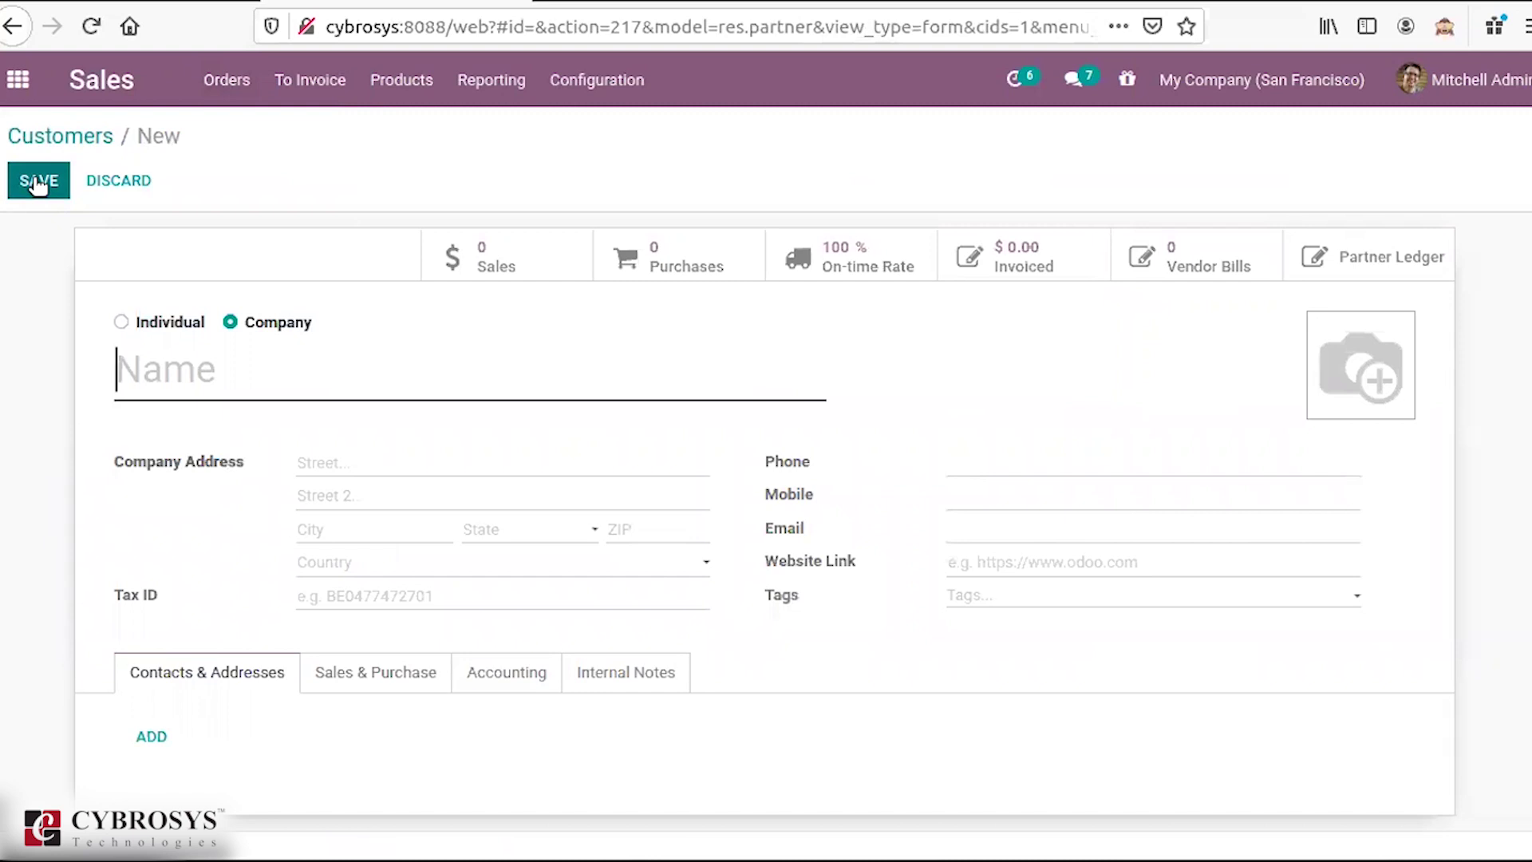
pyautogui.click(121, 323)
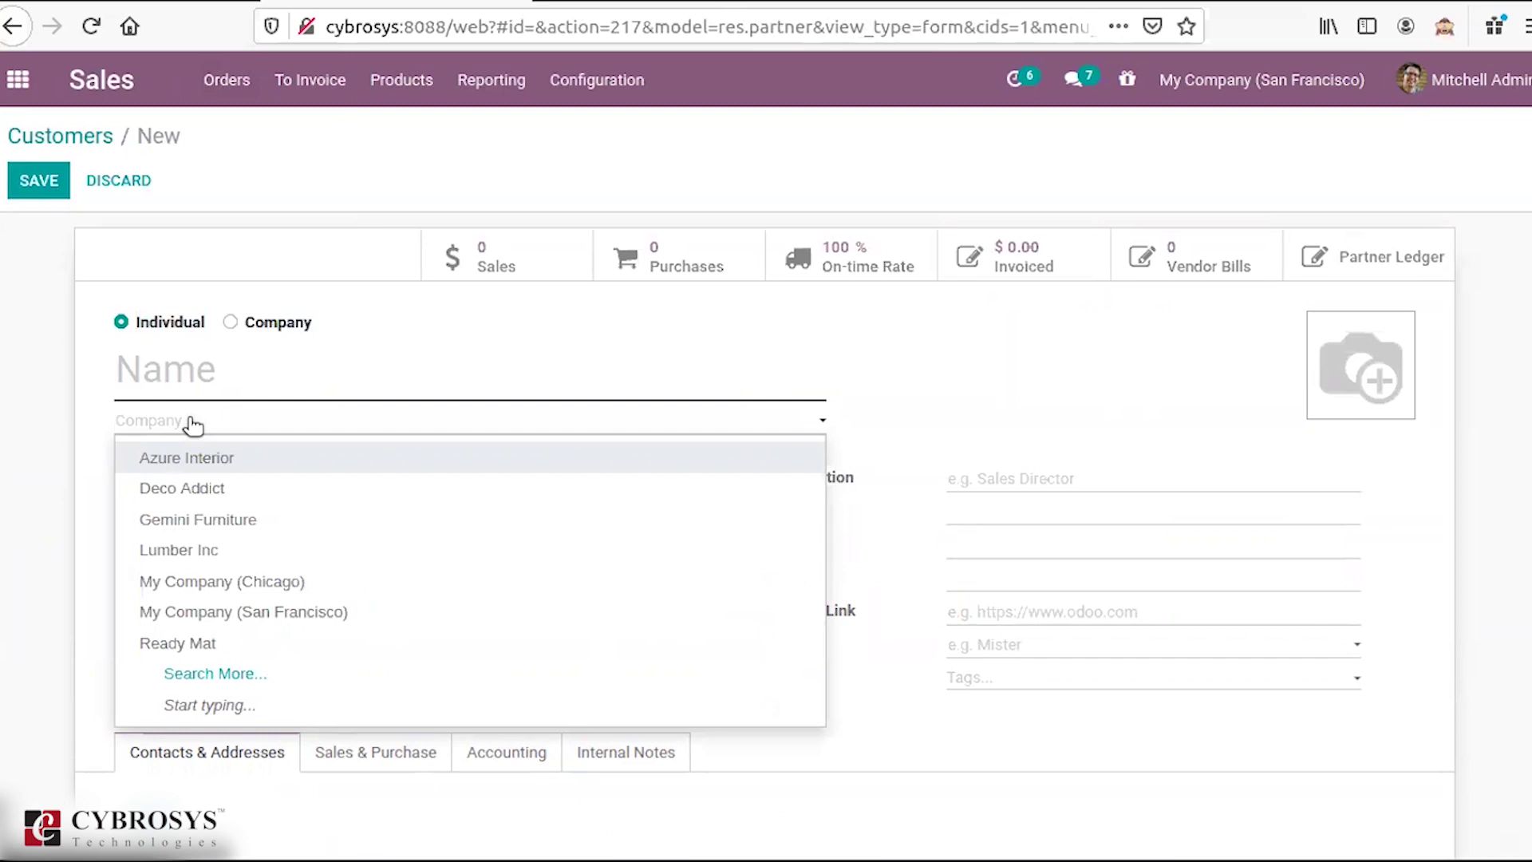
pyautogui.click(225, 371)
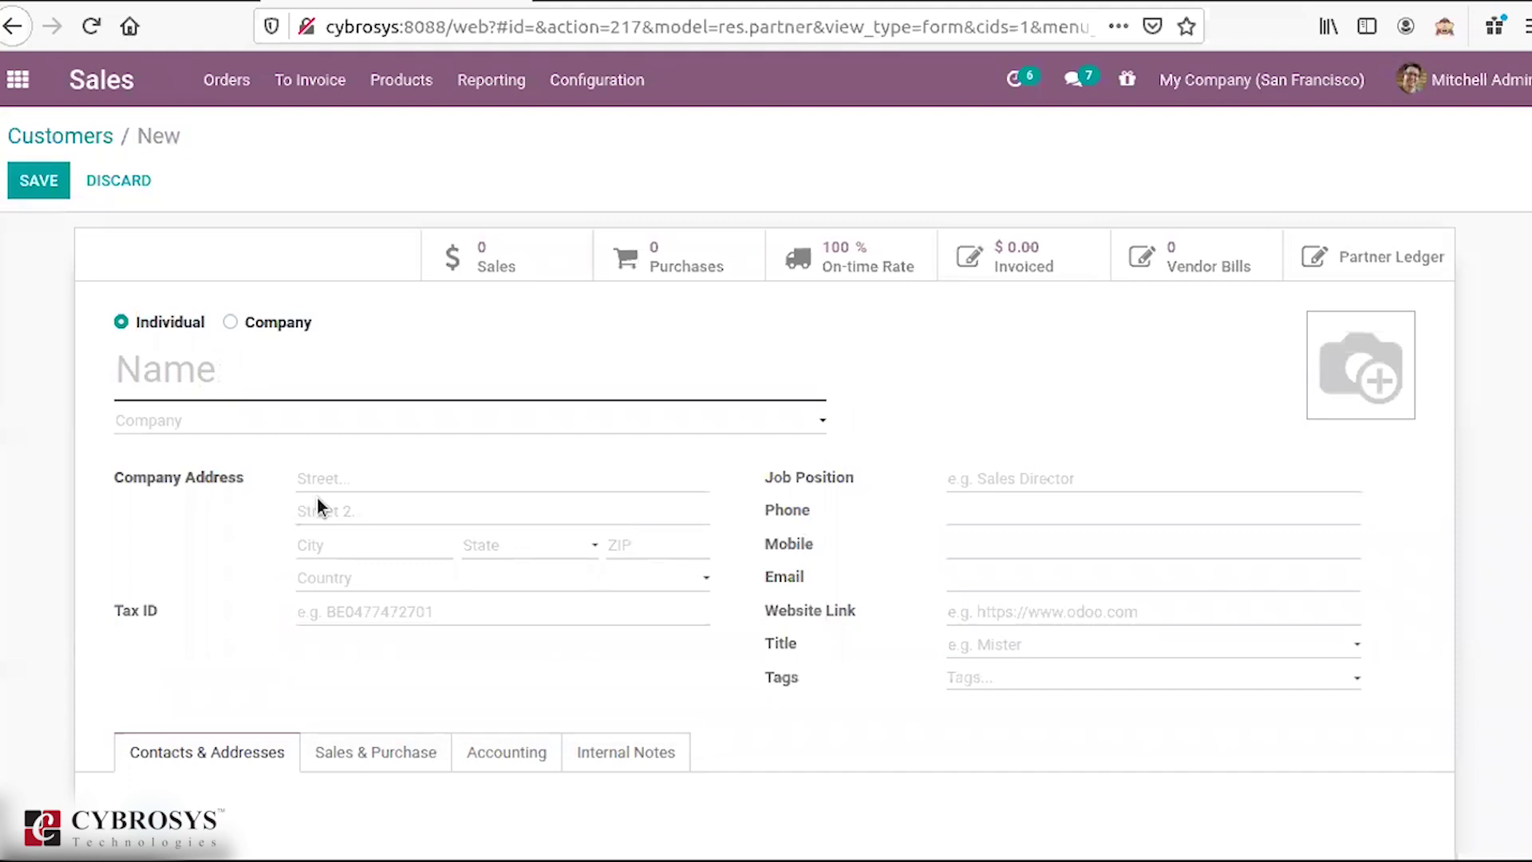
pyautogui.click(326, 613)
pyautogui.scroll(-3, 1037, 471)
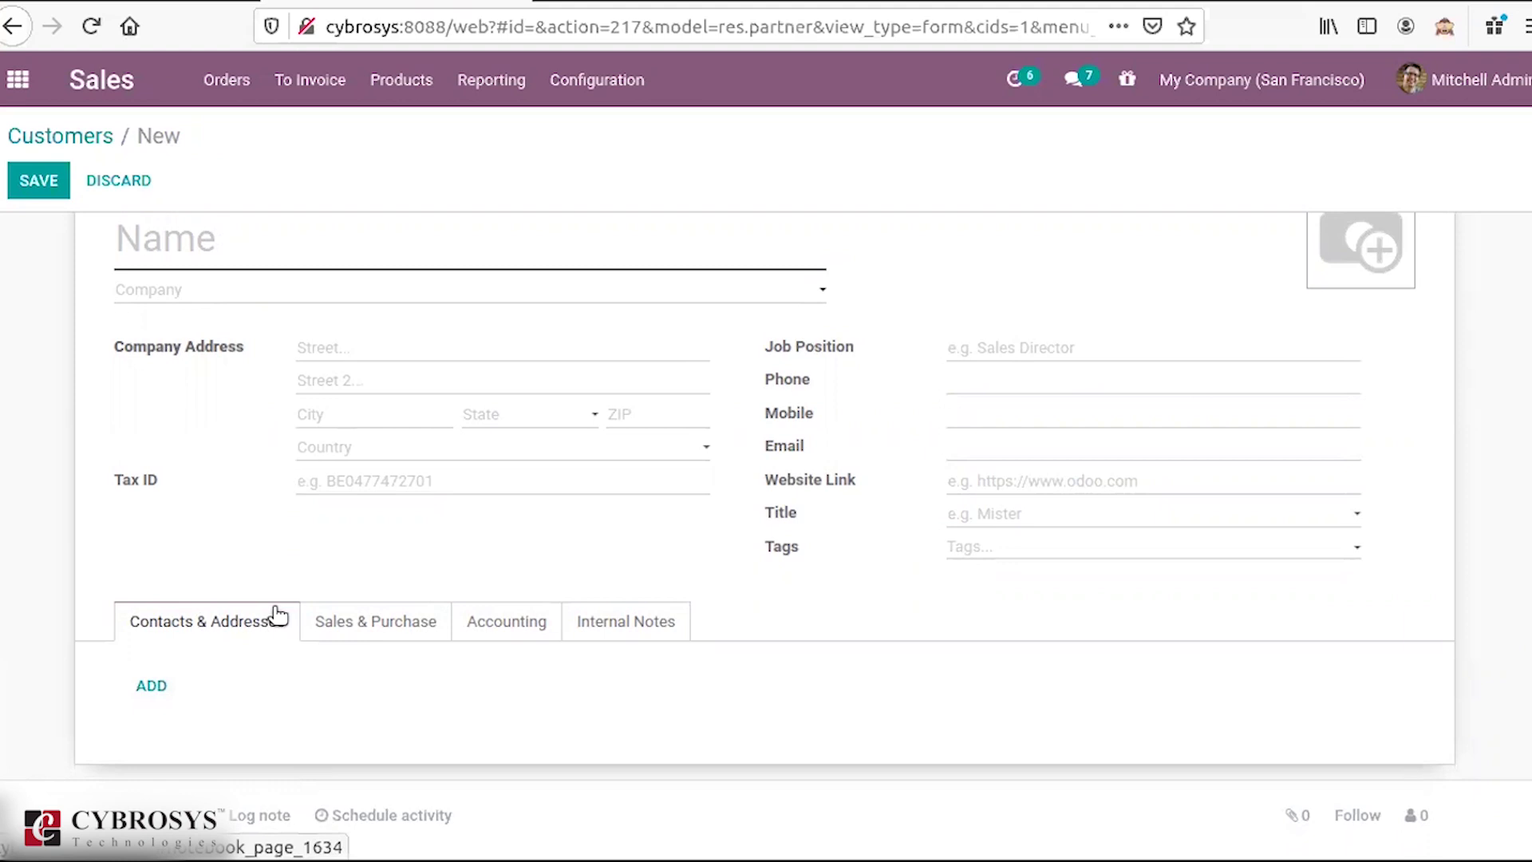
# Step: Compare the Contact, Invoice, Delivery and Private Address types for a new contact on the customer record, and discard that contact
pyautogui.click(149, 687)
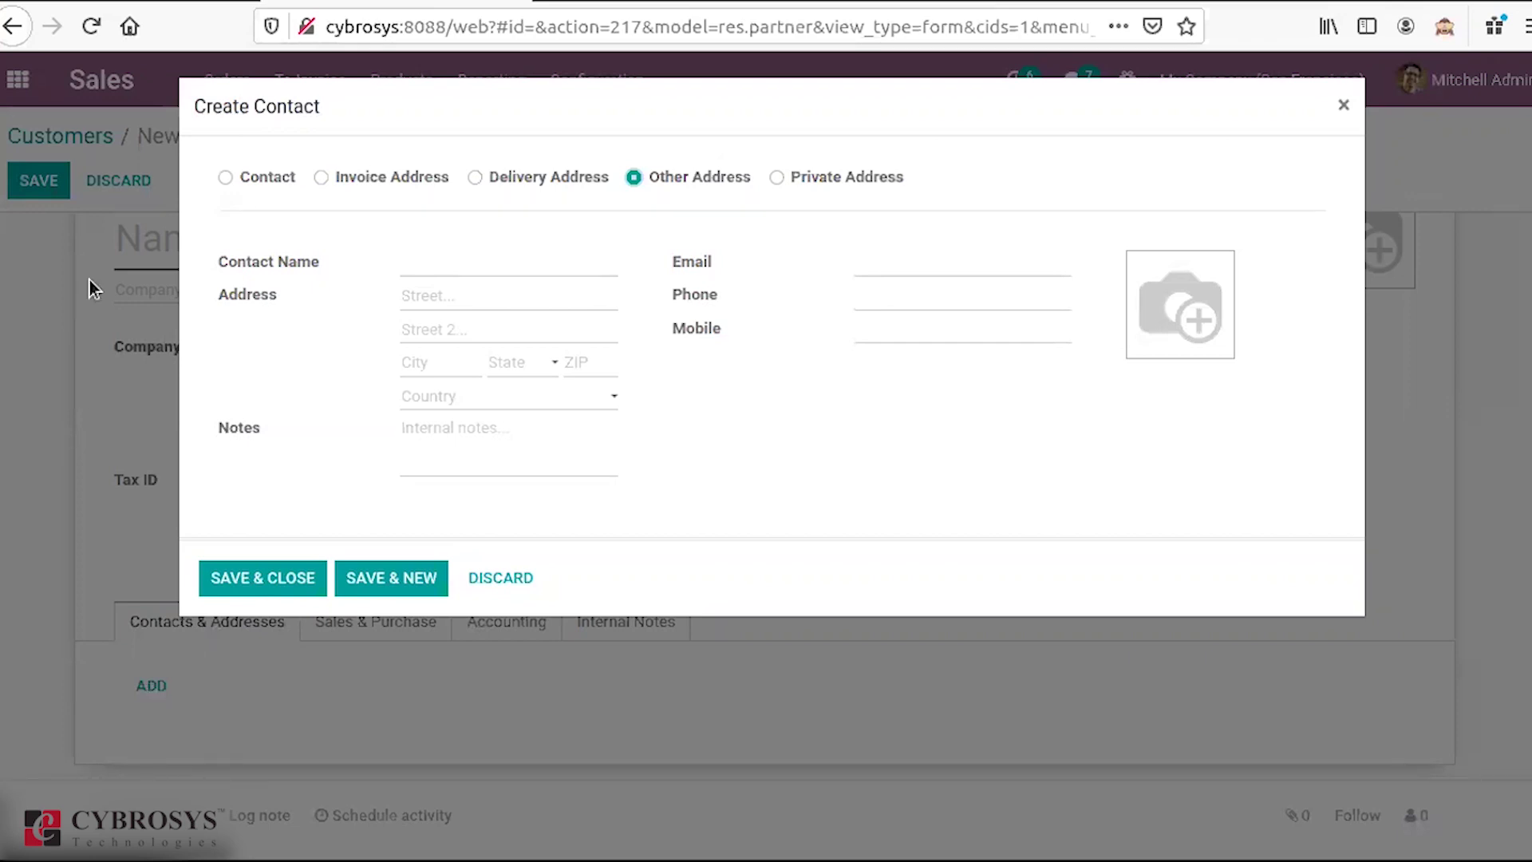
pyautogui.click(227, 176)
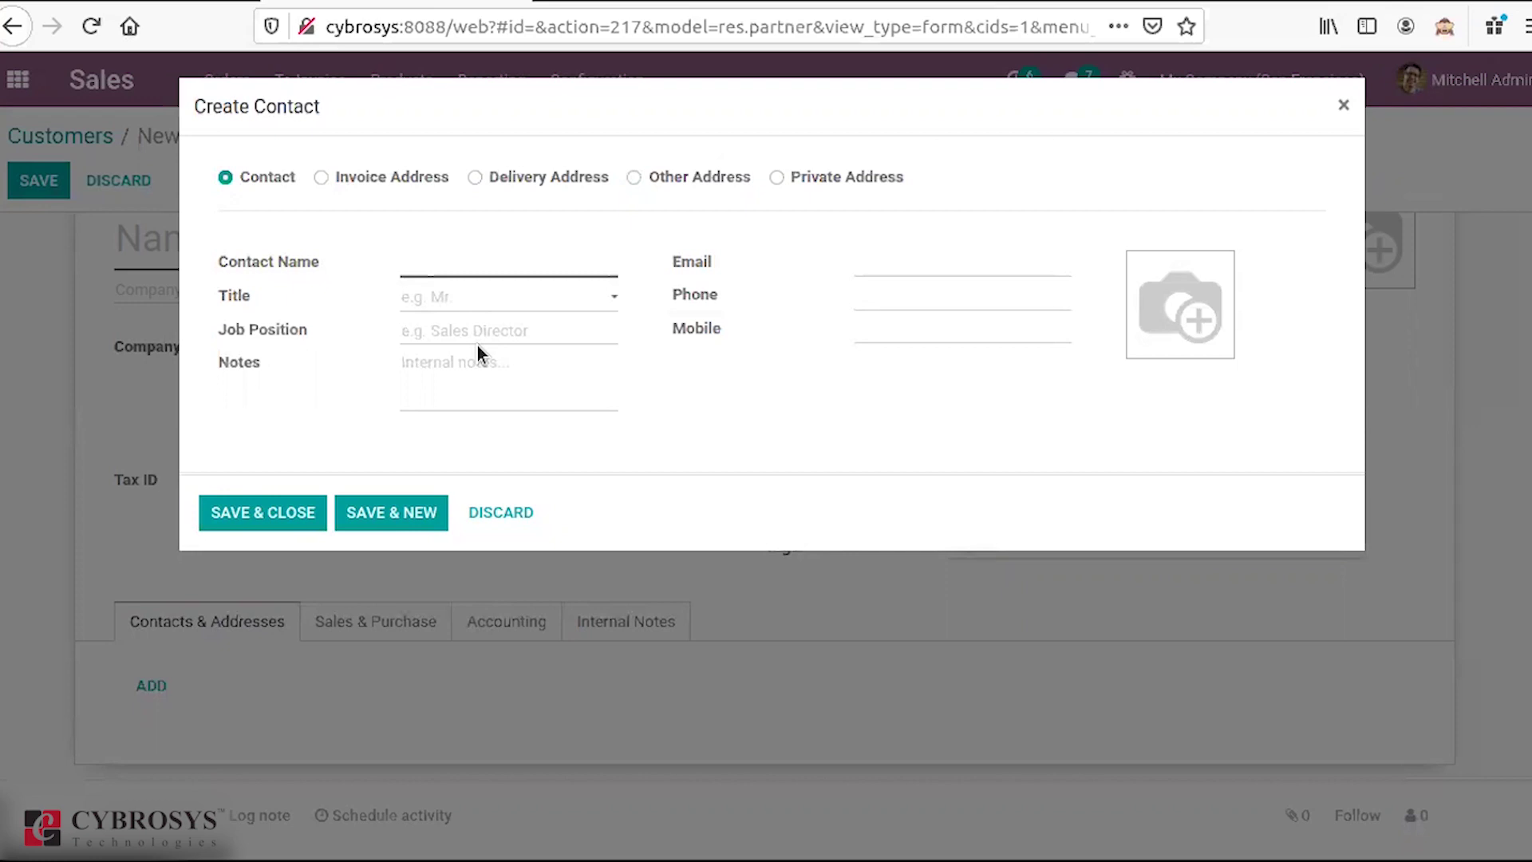
pyautogui.click(318, 183)
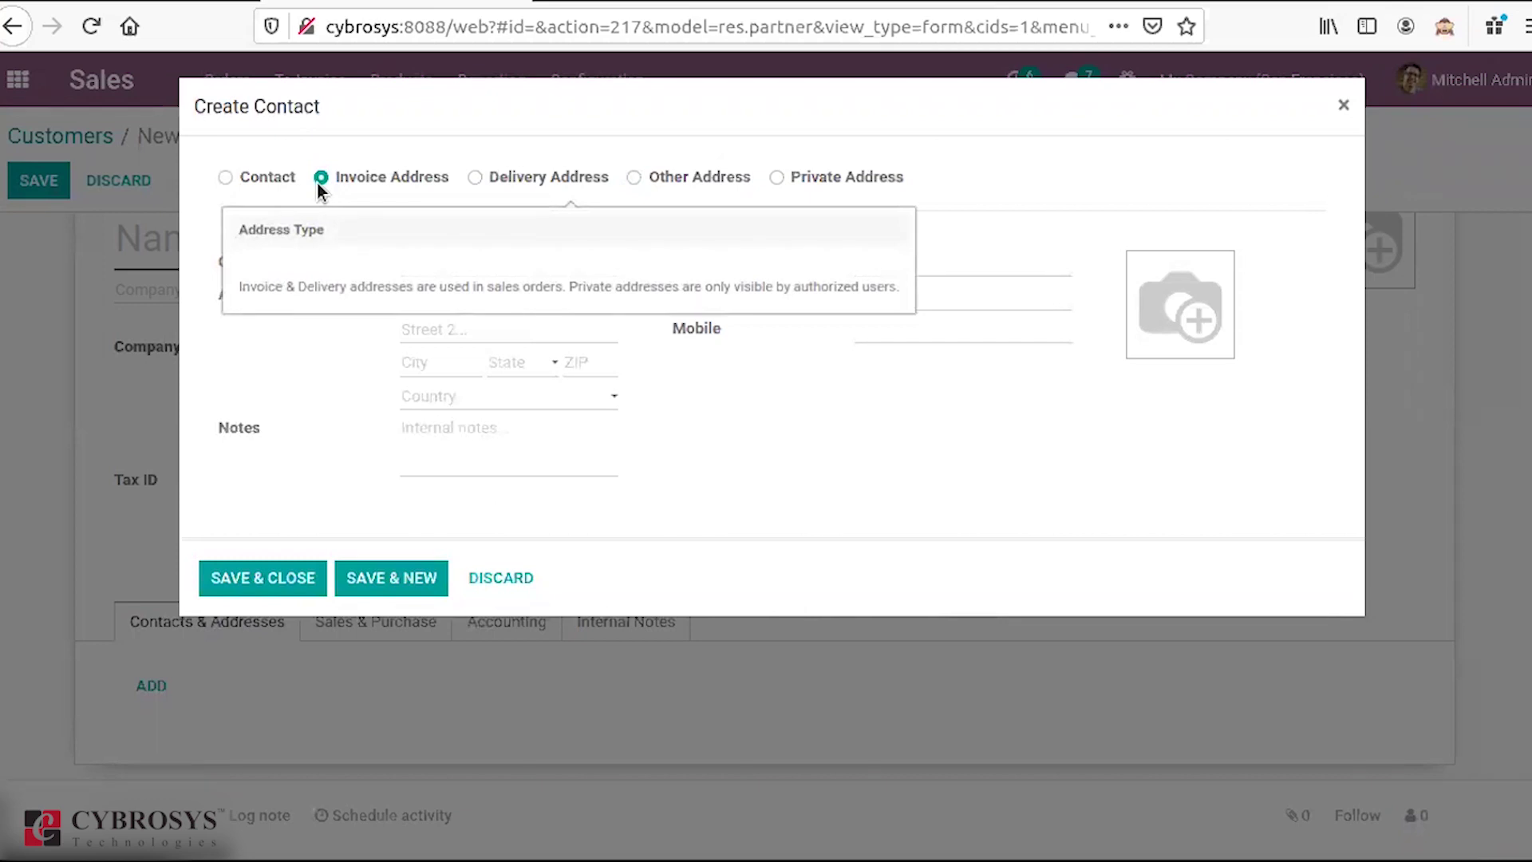
pyautogui.click(518, 178)
pyautogui.click(391, 175)
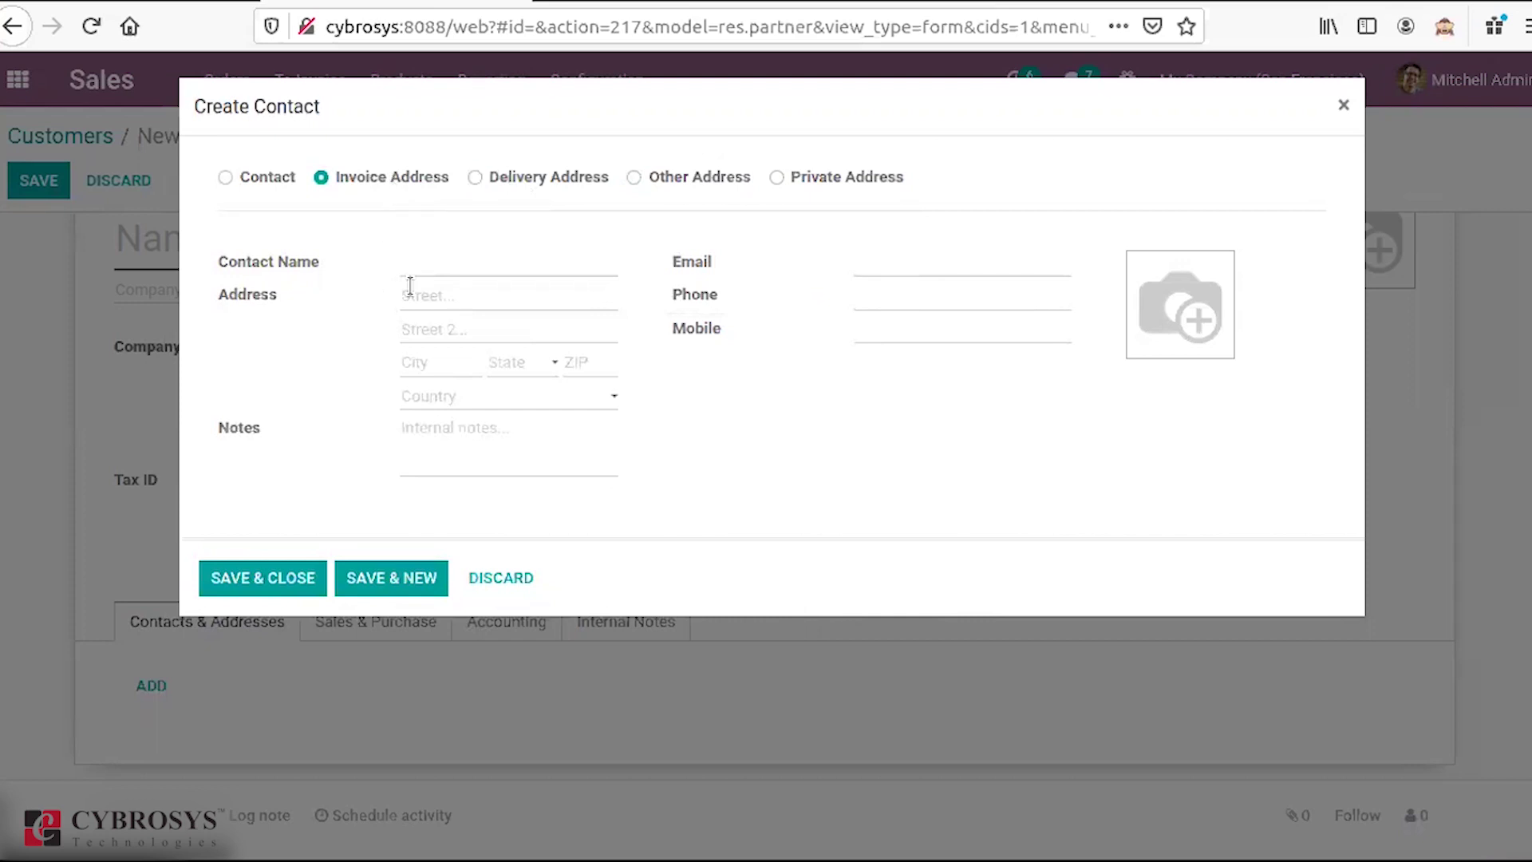
pyautogui.click(528, 185)
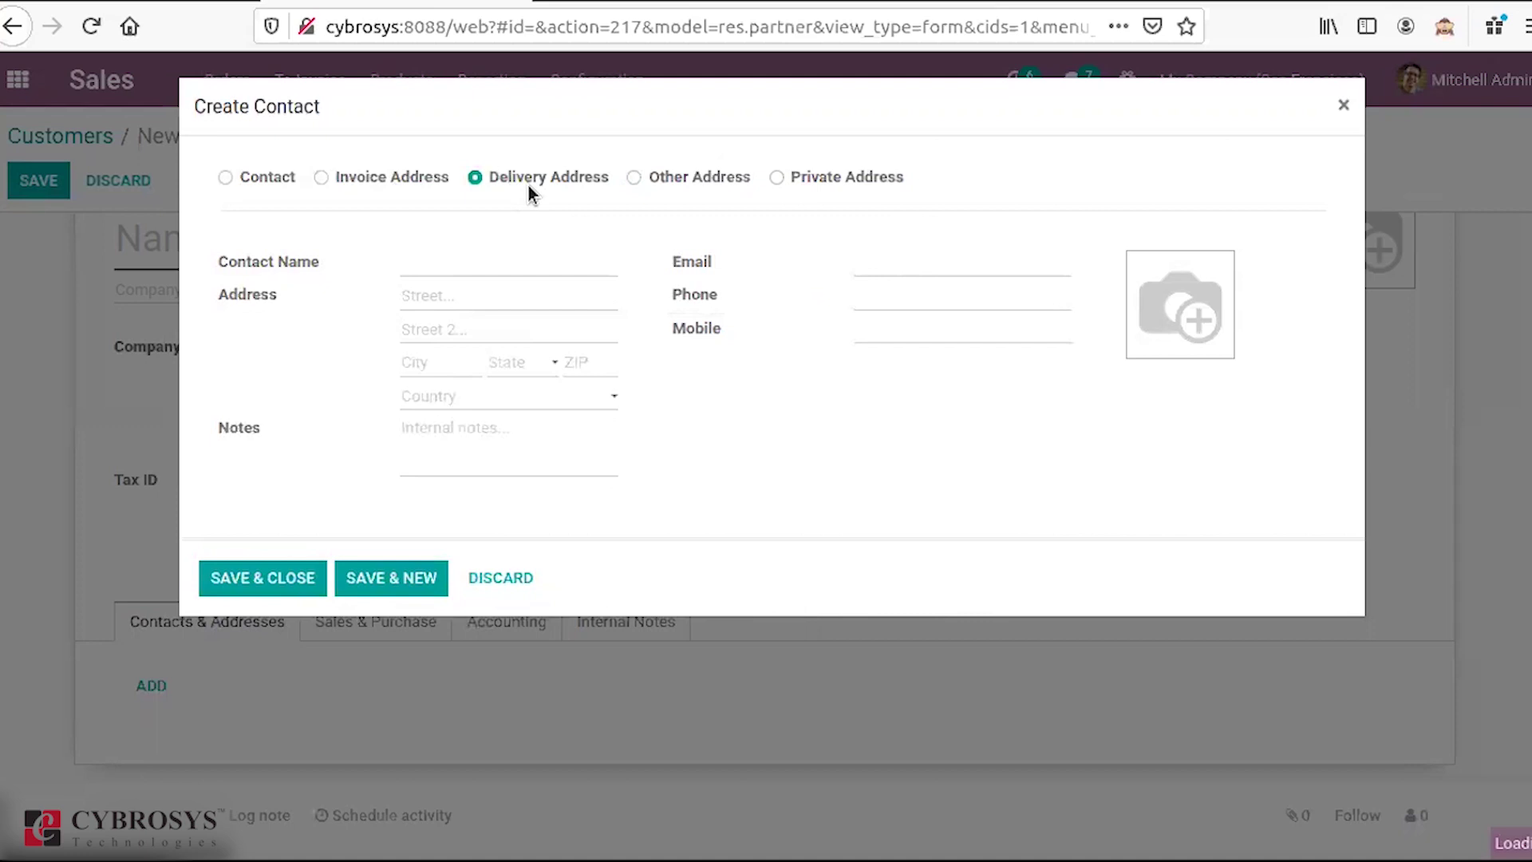
pyautogui.press('Right')
pyautogui.press('Right')
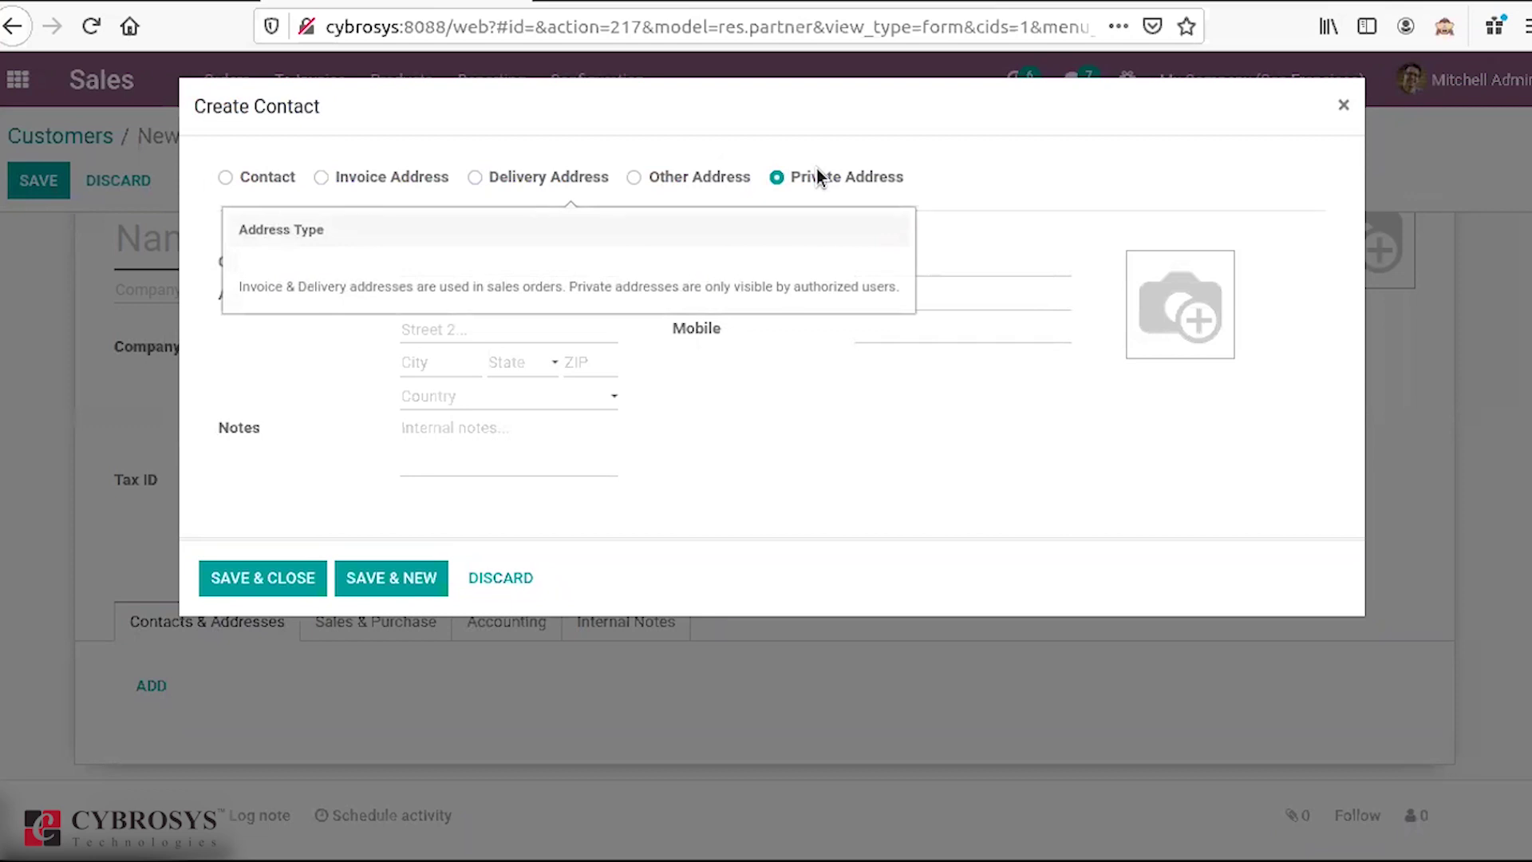
pyautogui.click(500, 578)
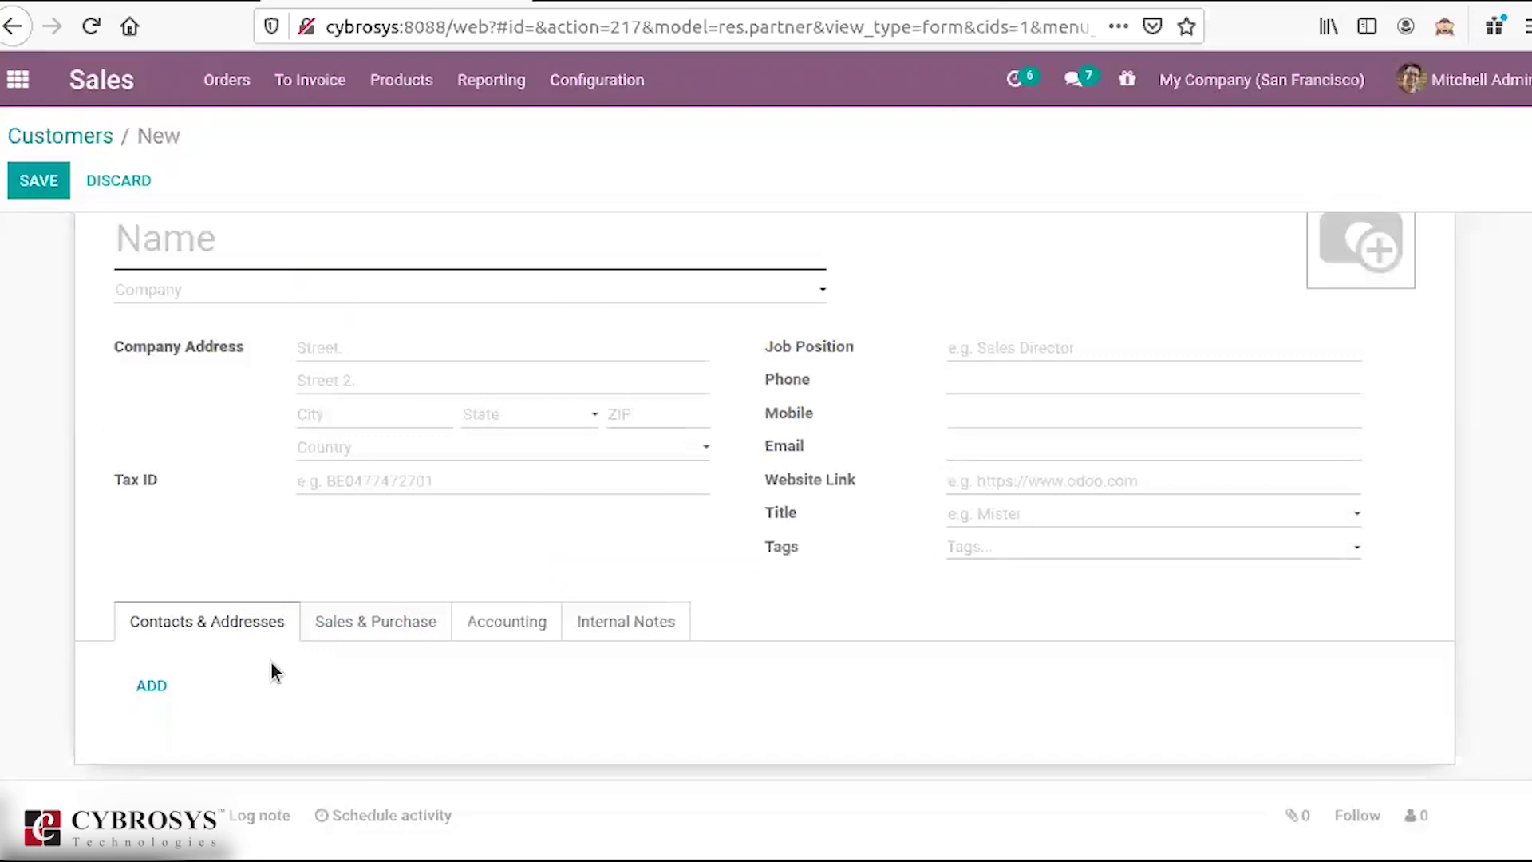
# Step: Examine the new customer's sales, purchase, fiscal and miscellaneous settings, including the salesperson choices and delivery method
pyautogui.click(378, 613)
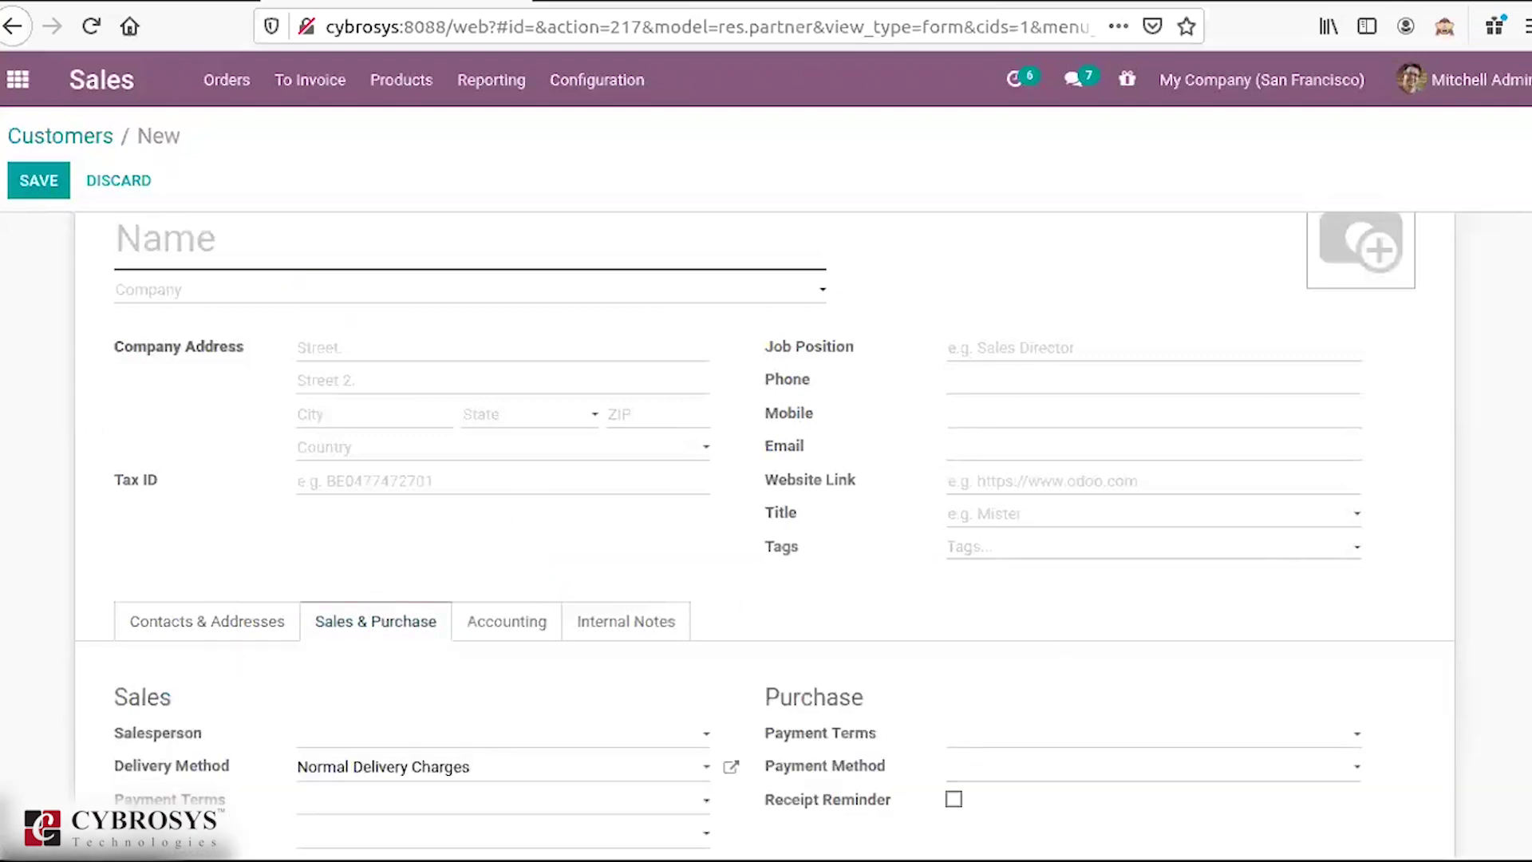
pyautogui.scroll(-3, 765, 531)
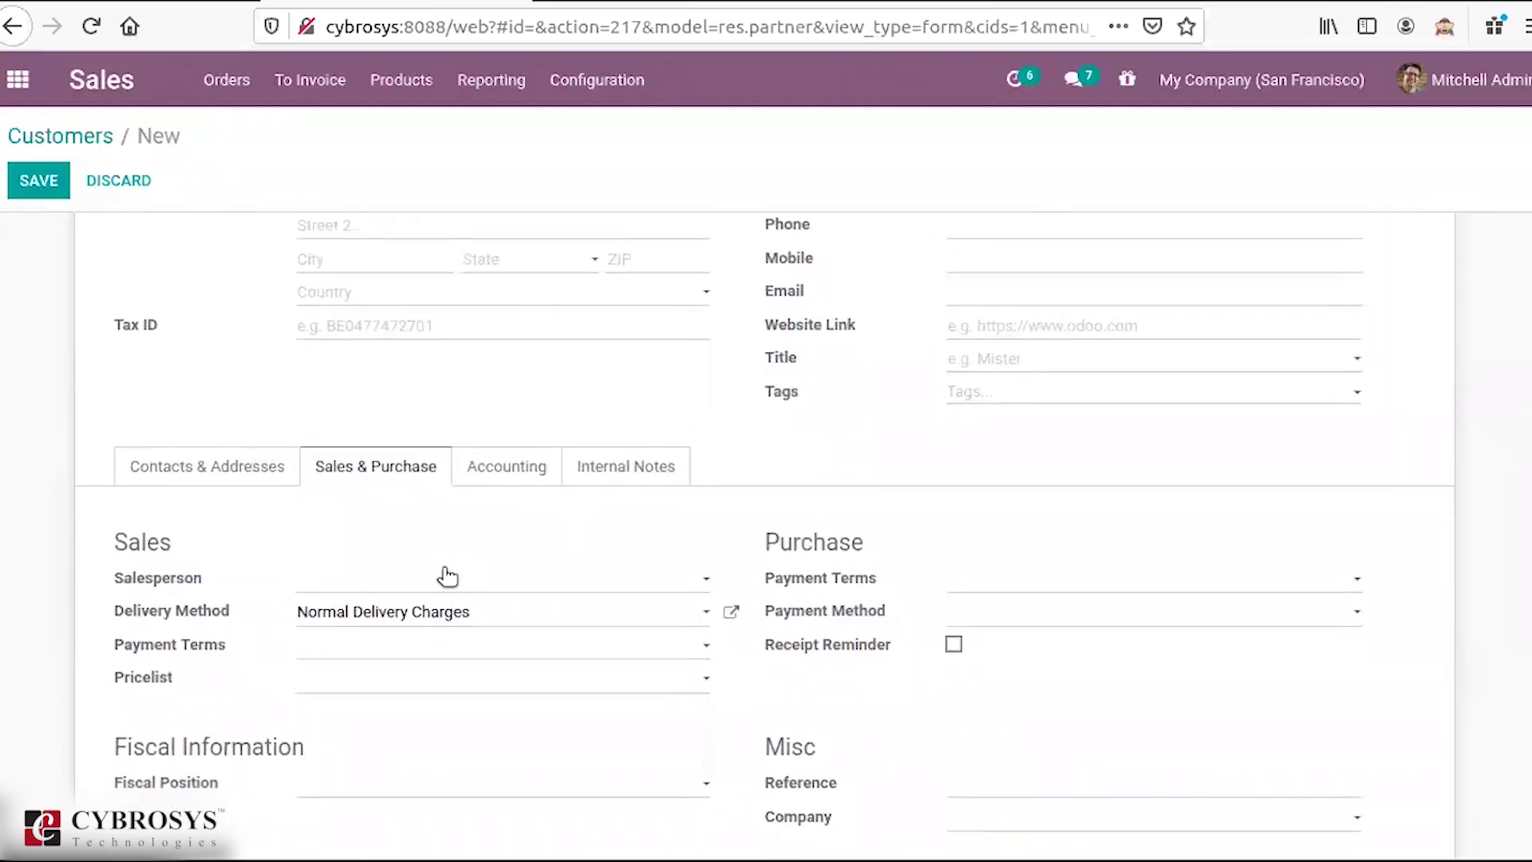
pyautogui.click(447, 576)
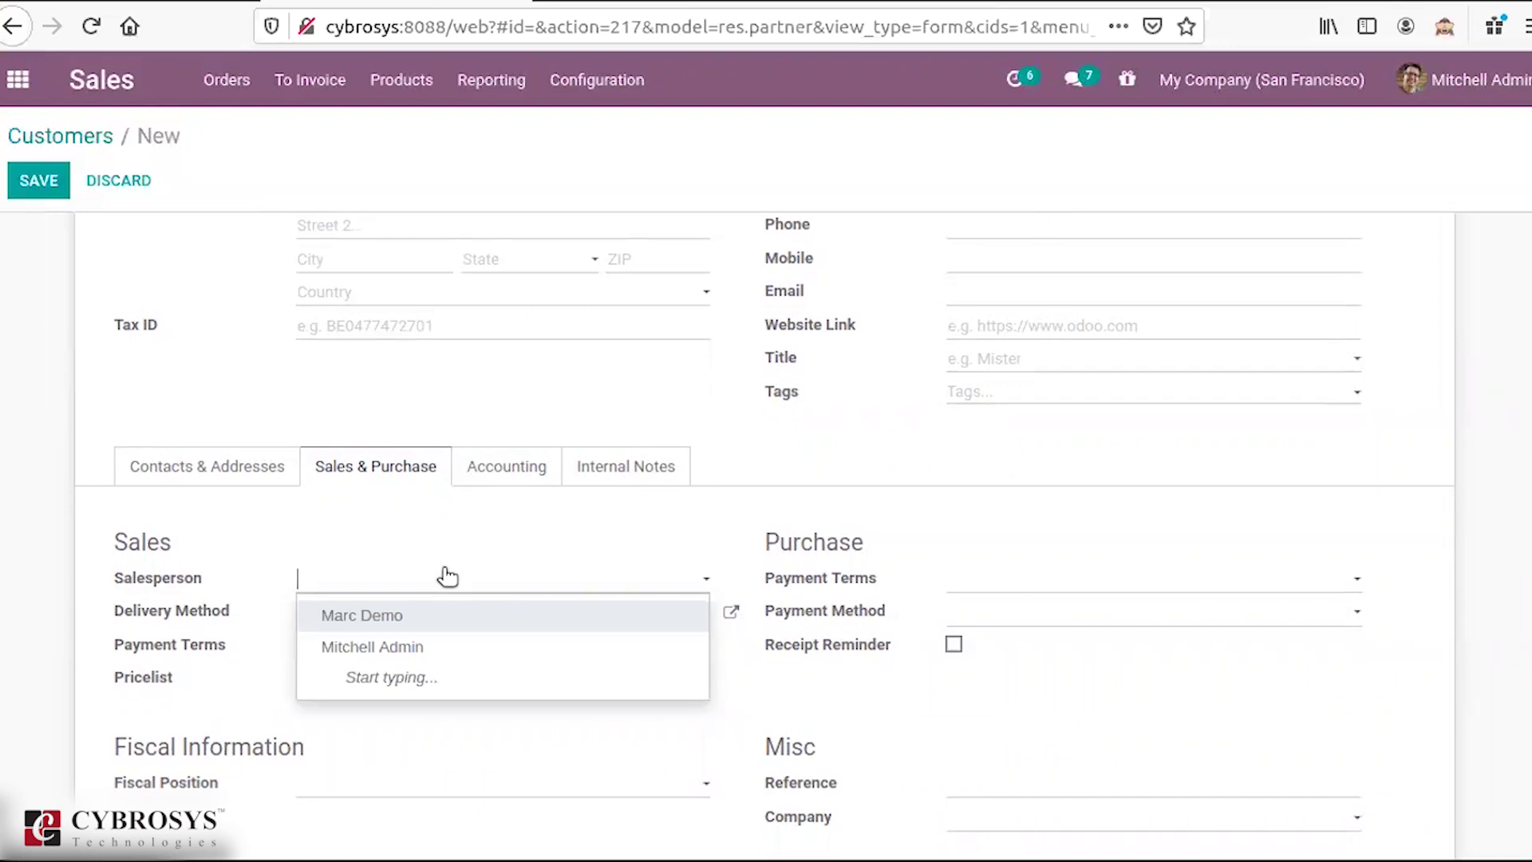
pyautogui.click(448, 576)
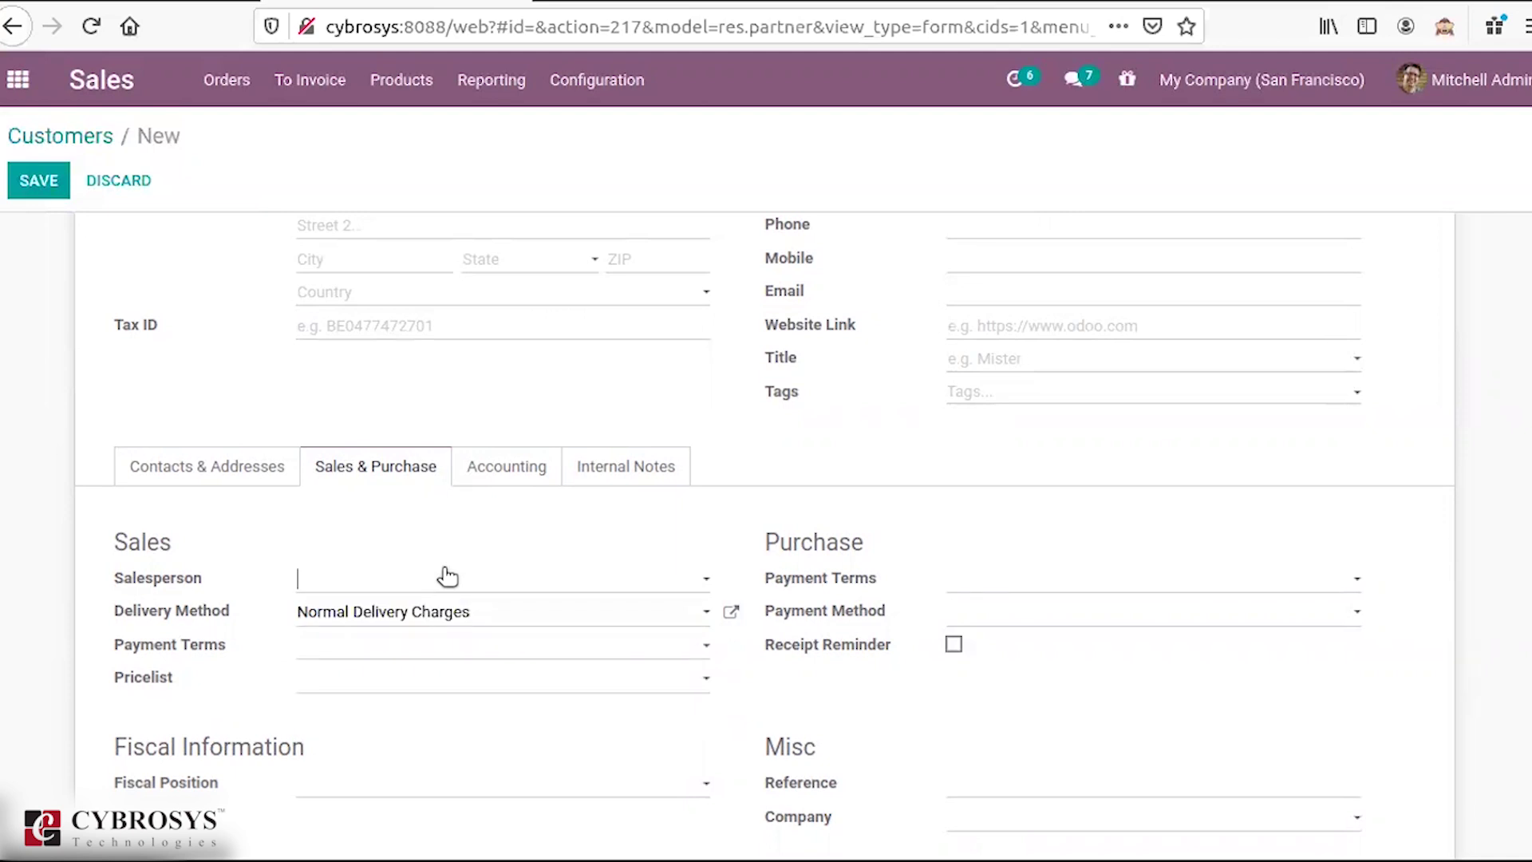
pyautogui.click(432, 621)
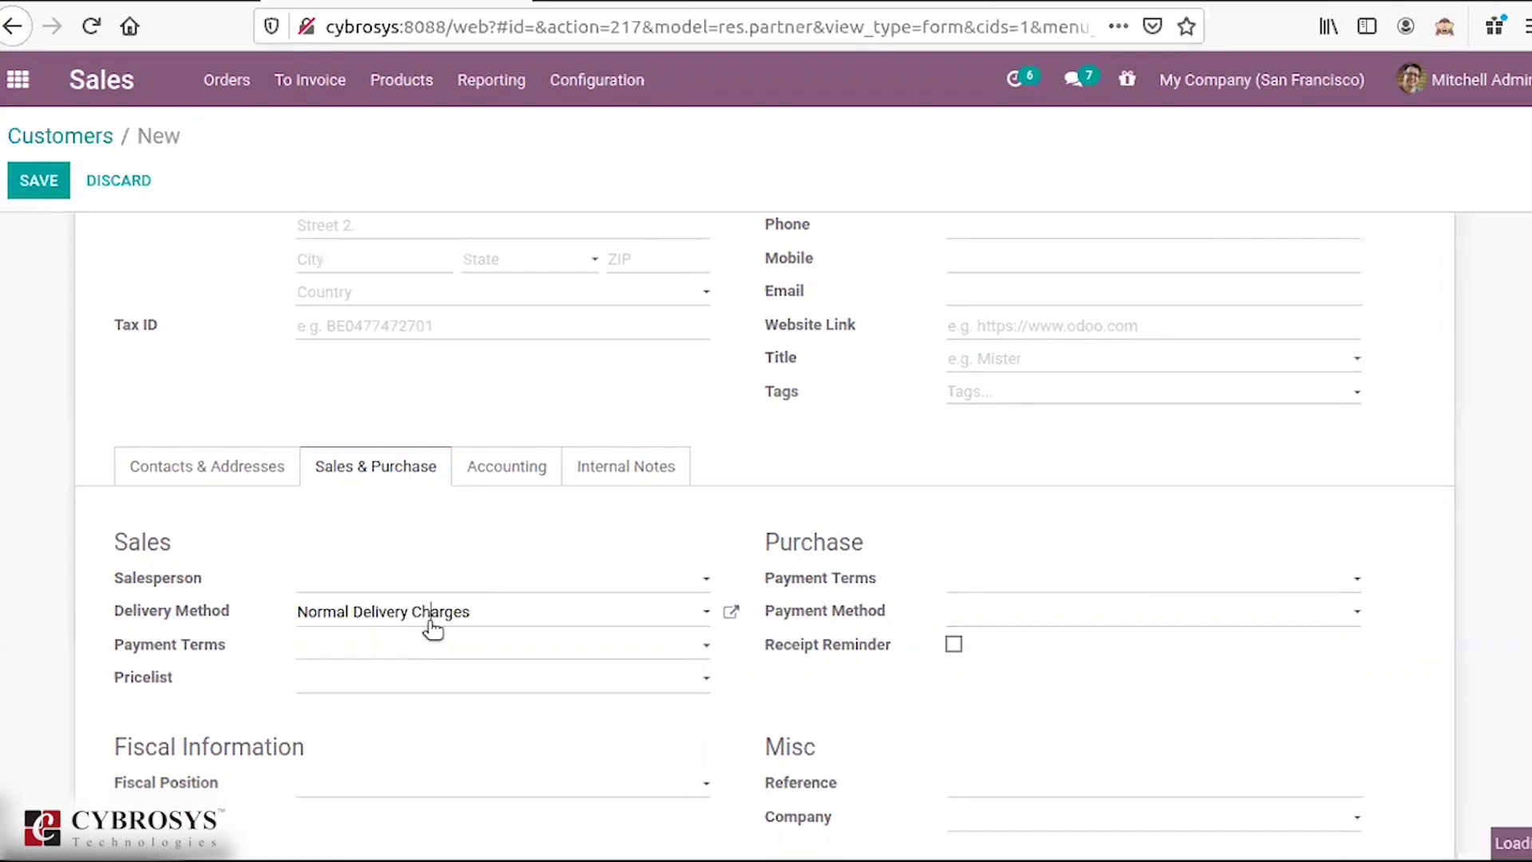
pyautogui.click(228, 615)
pyautogui.click(228, 614)
pyautogui.click(227, 615)
pyautogui.click(247, 664)
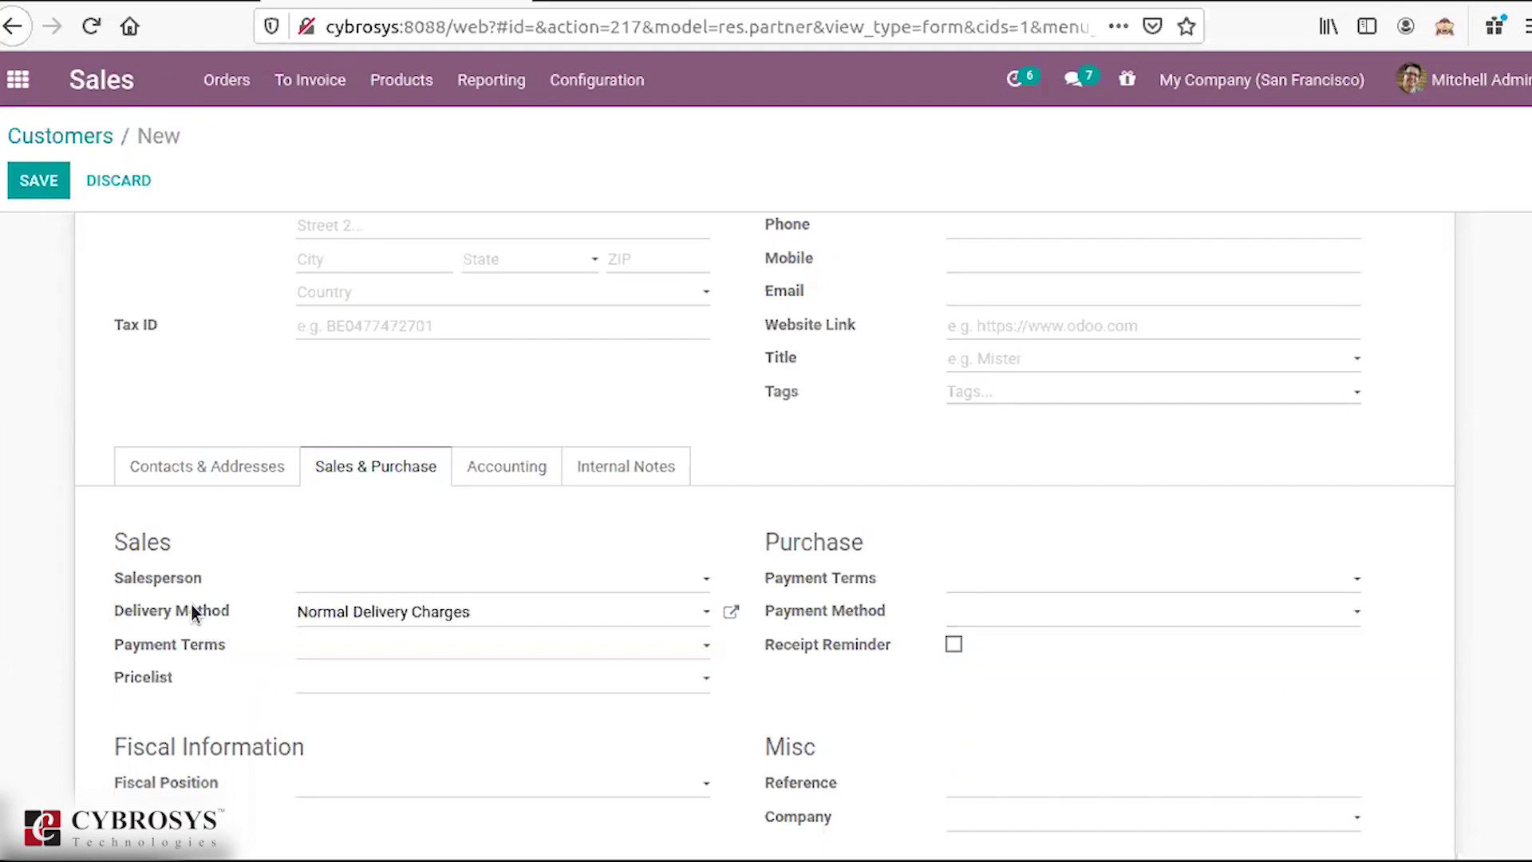
pyautogui.moveTo(192, 611)
pyautogui.moveTo(197, 649)
pyautogui.scroll(-3, 843, 438)
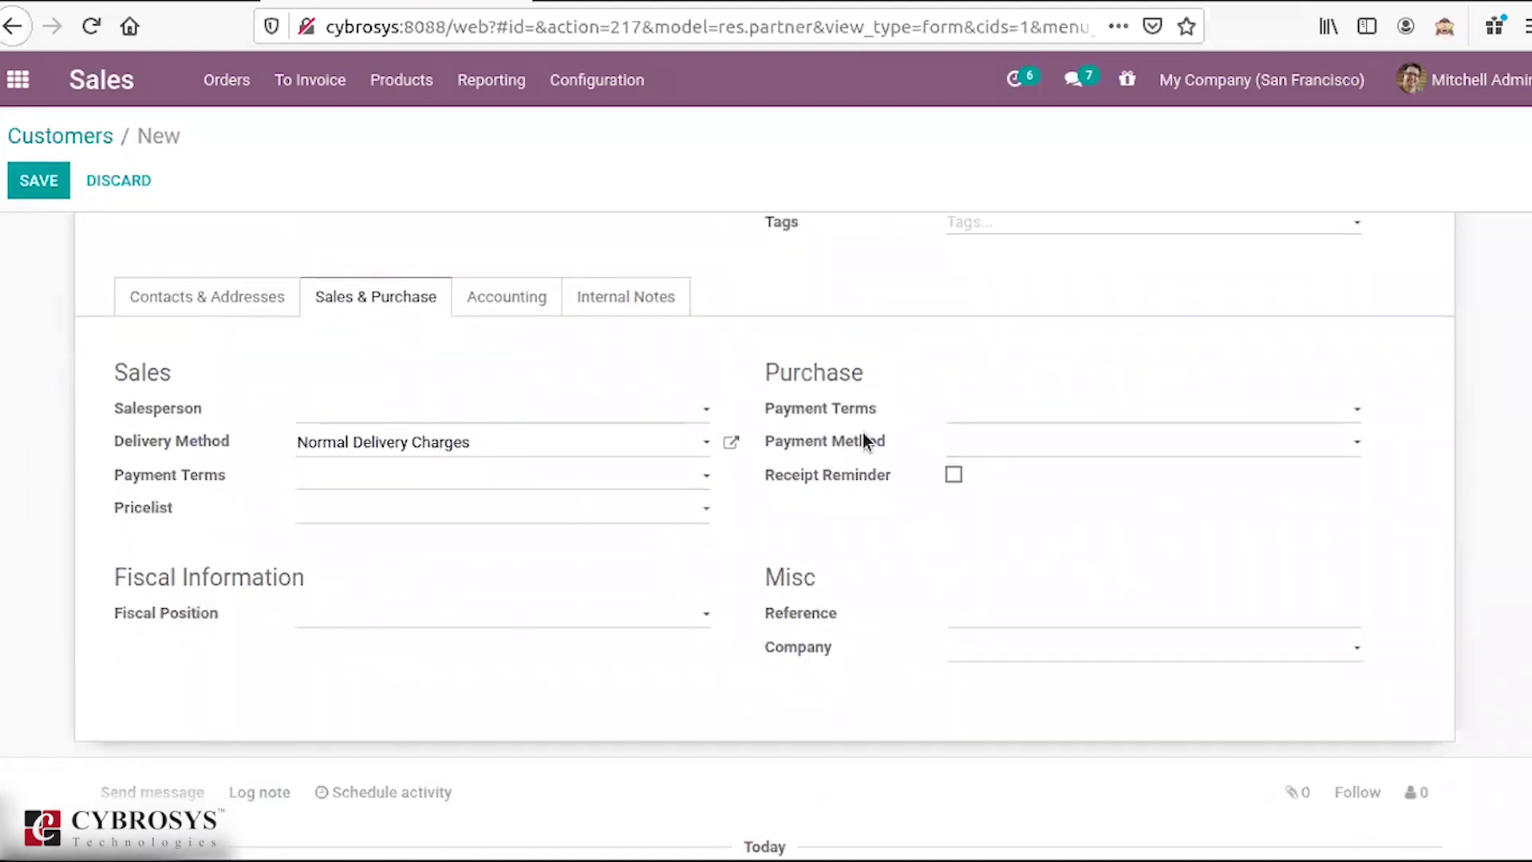
# Step: Review the new customer's accounting entries and internal notes, and return to the customers overview, discarding the unsaved record
pyautogui.click(472, 303)
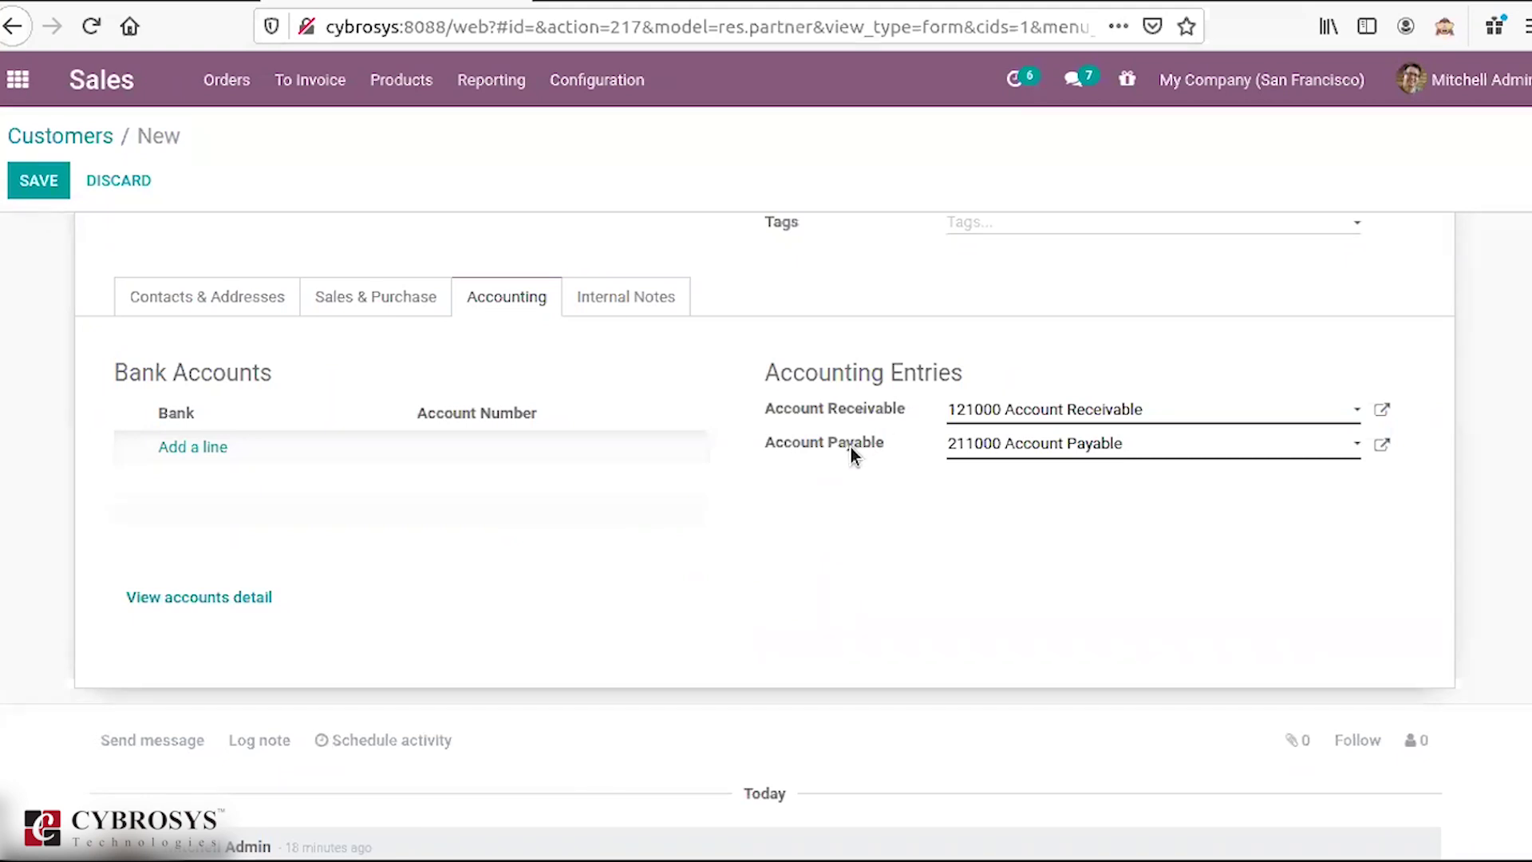
pyautogui.click(626, 295)
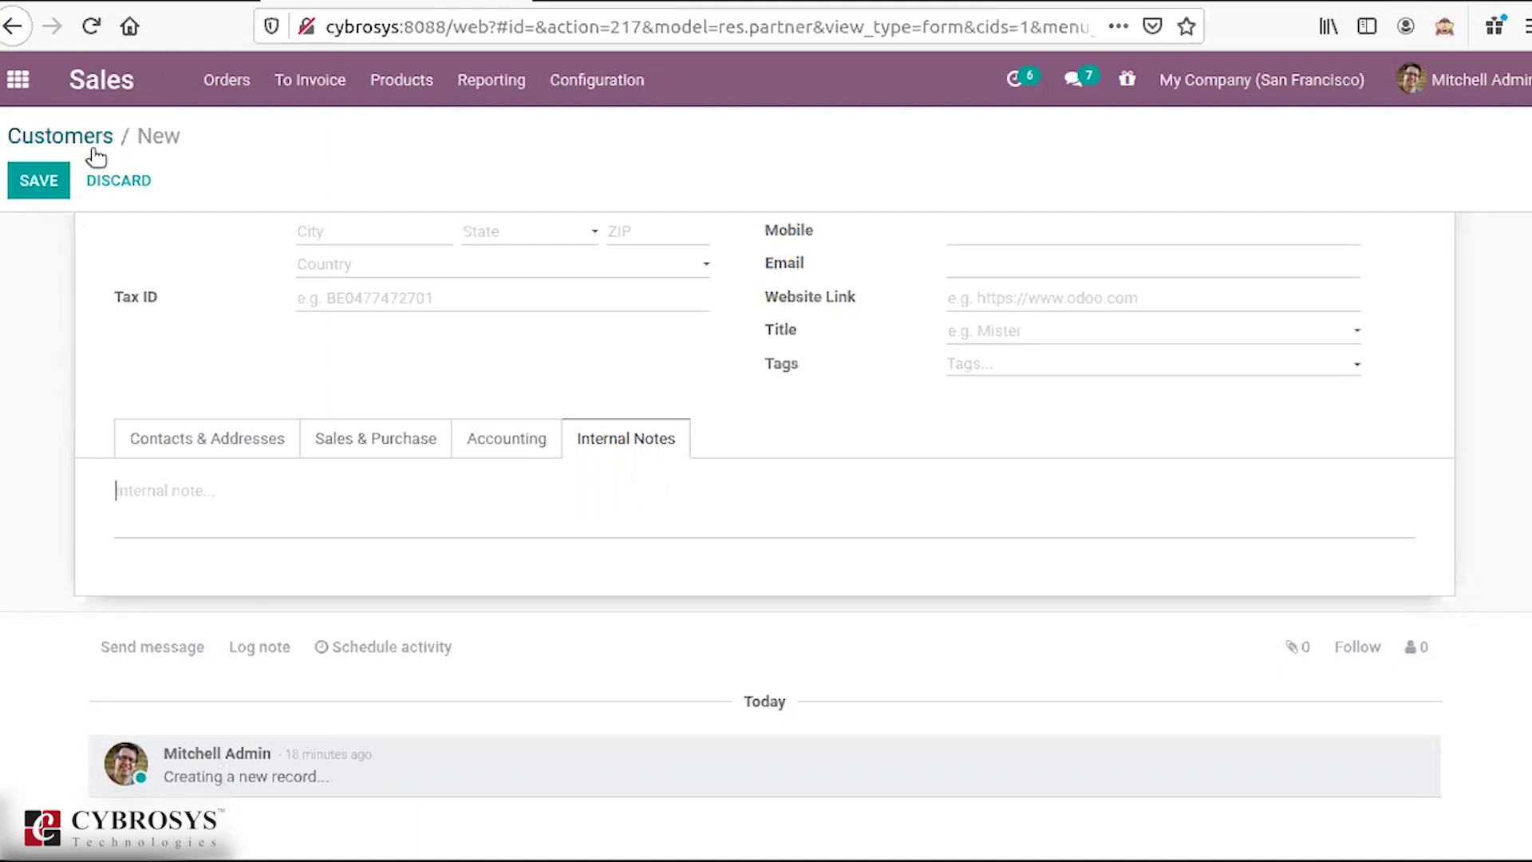
pyautogui.click(226, 92)
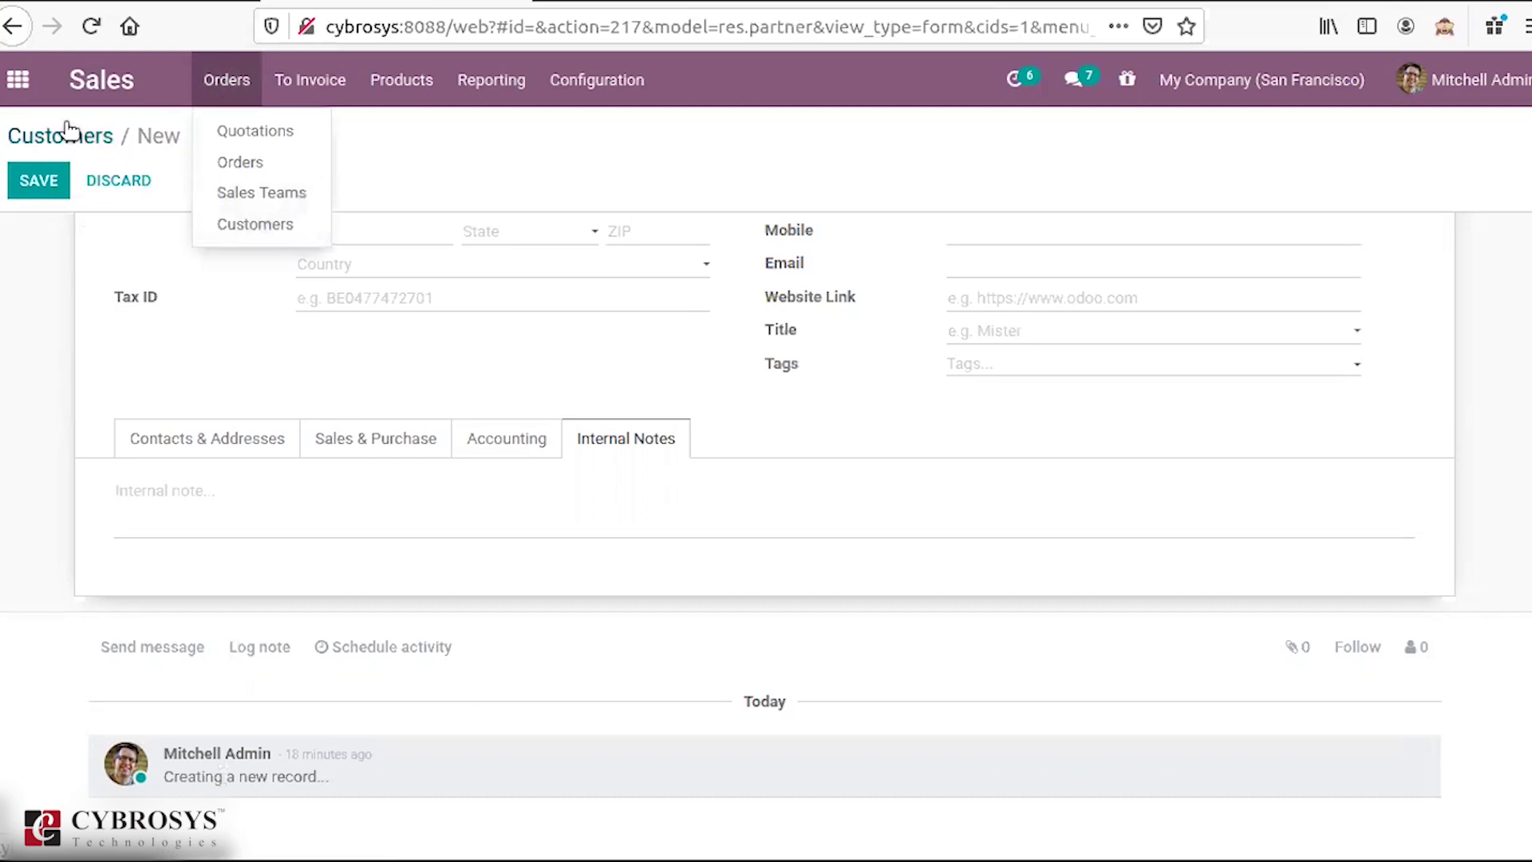
pyautogui.click(255, 224)
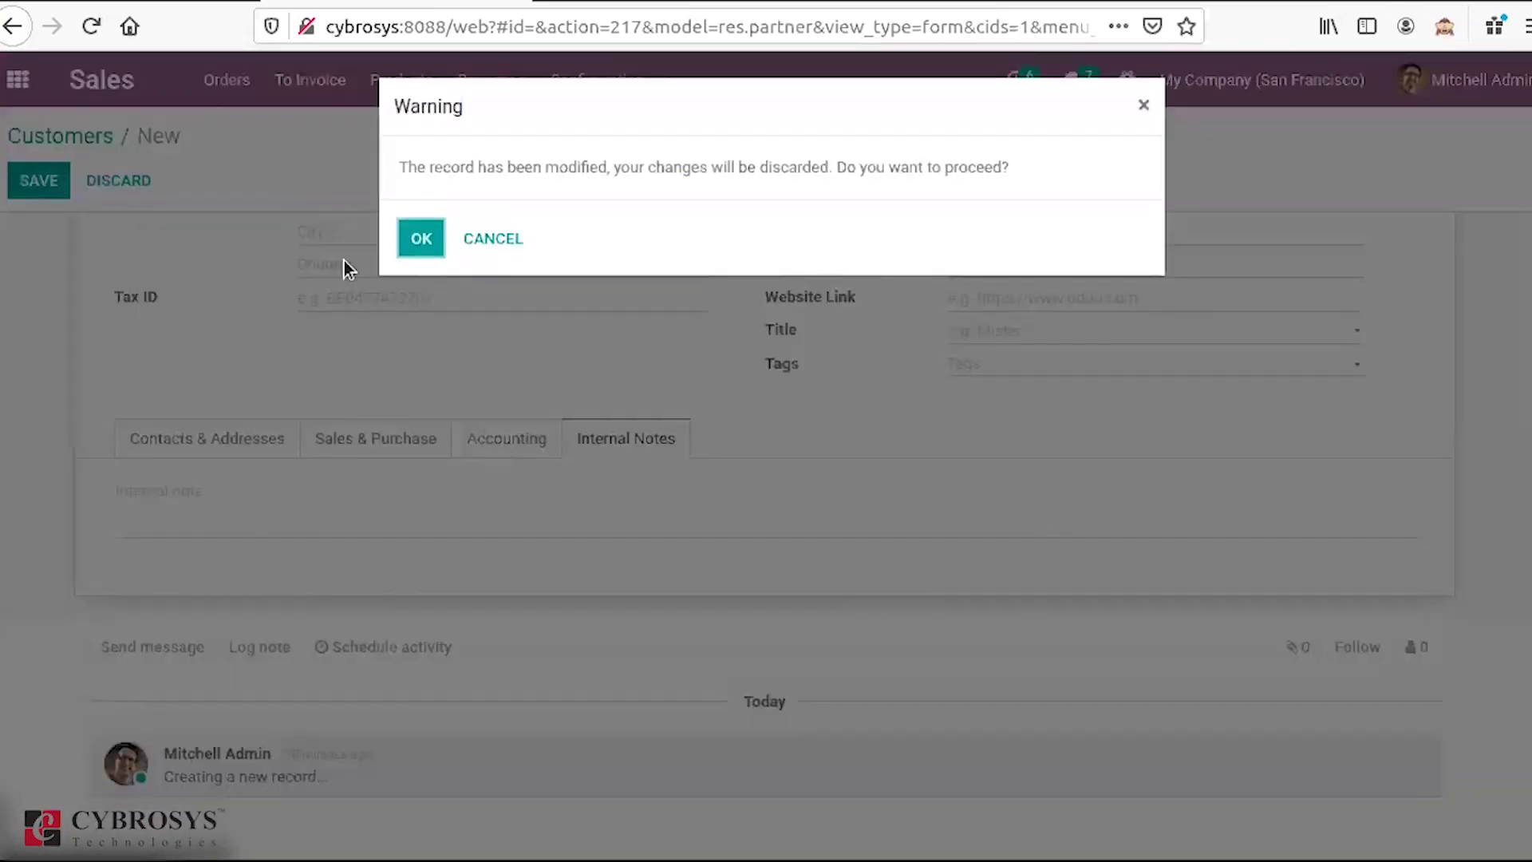
pyautogui.click(417, 239)
# Step: Create a new quotation template named Furniture and check its expiry and company fields
pyautogui.click(232, 83)
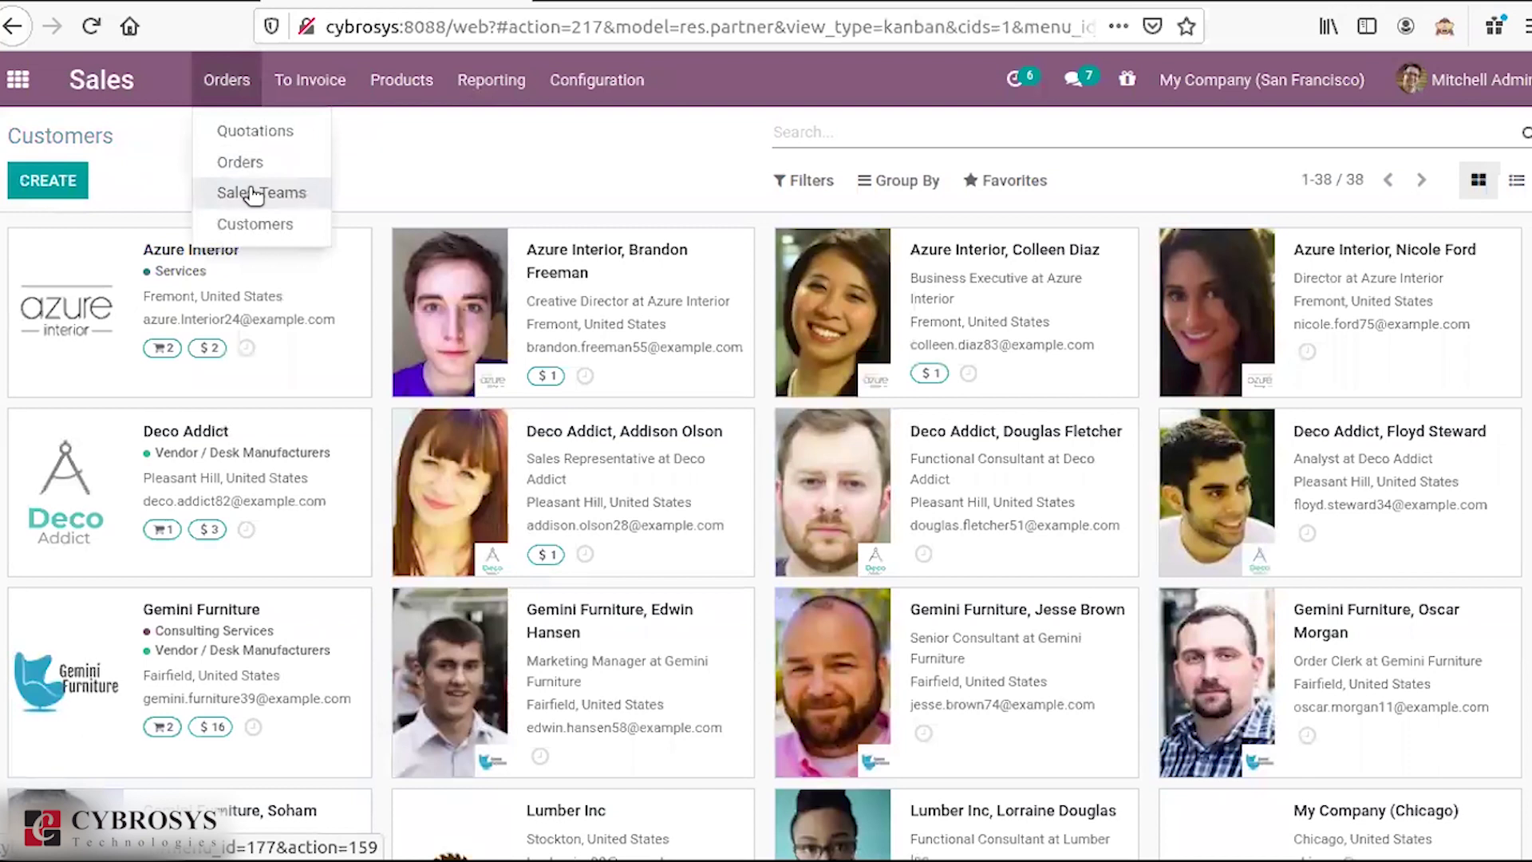
pyautogui.click(643, 83)
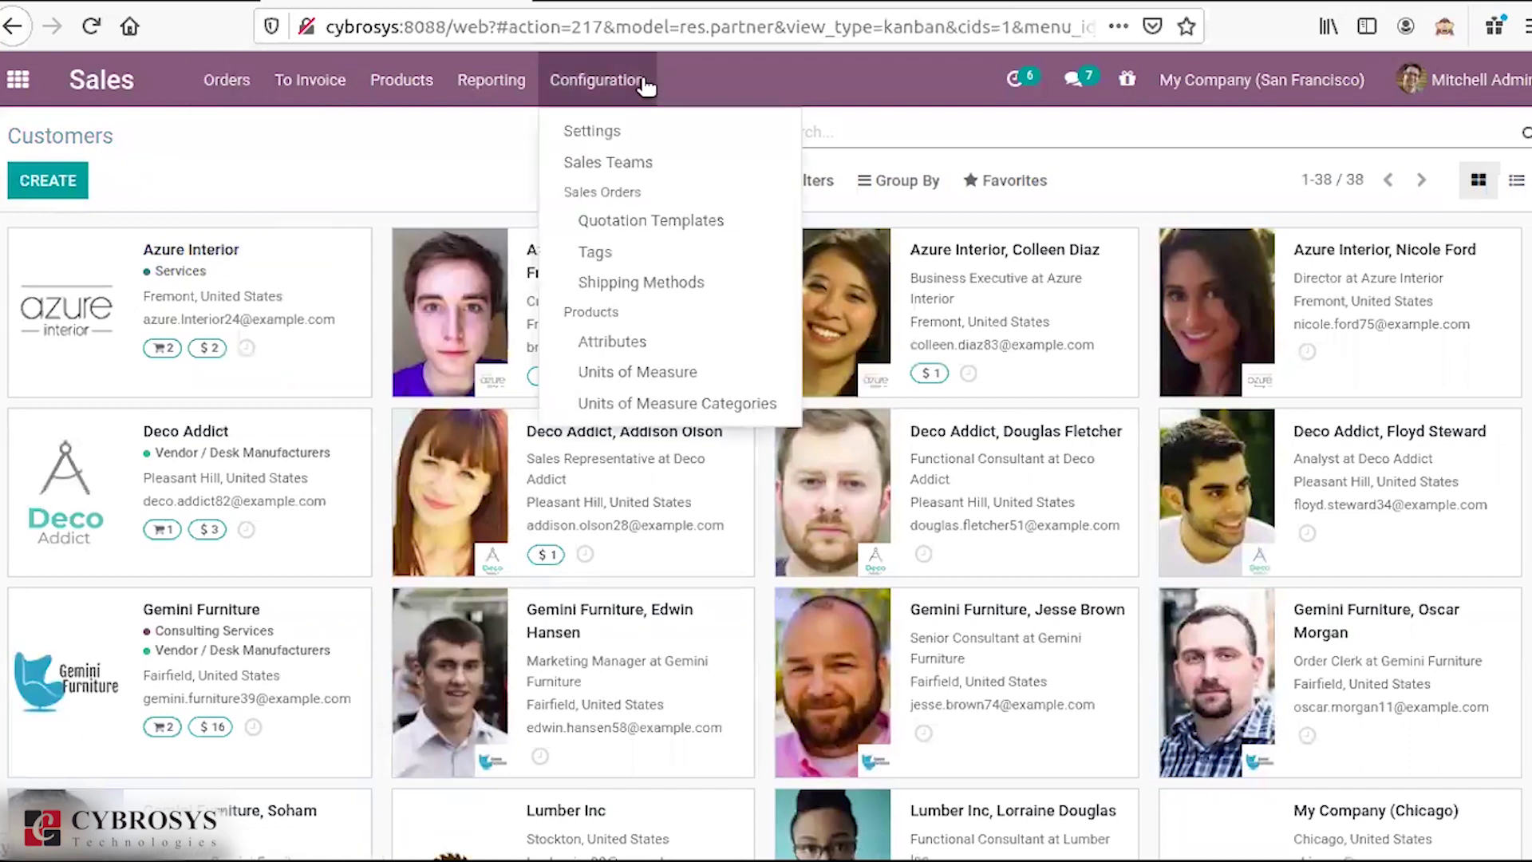
pyautogui.click(649, 223)
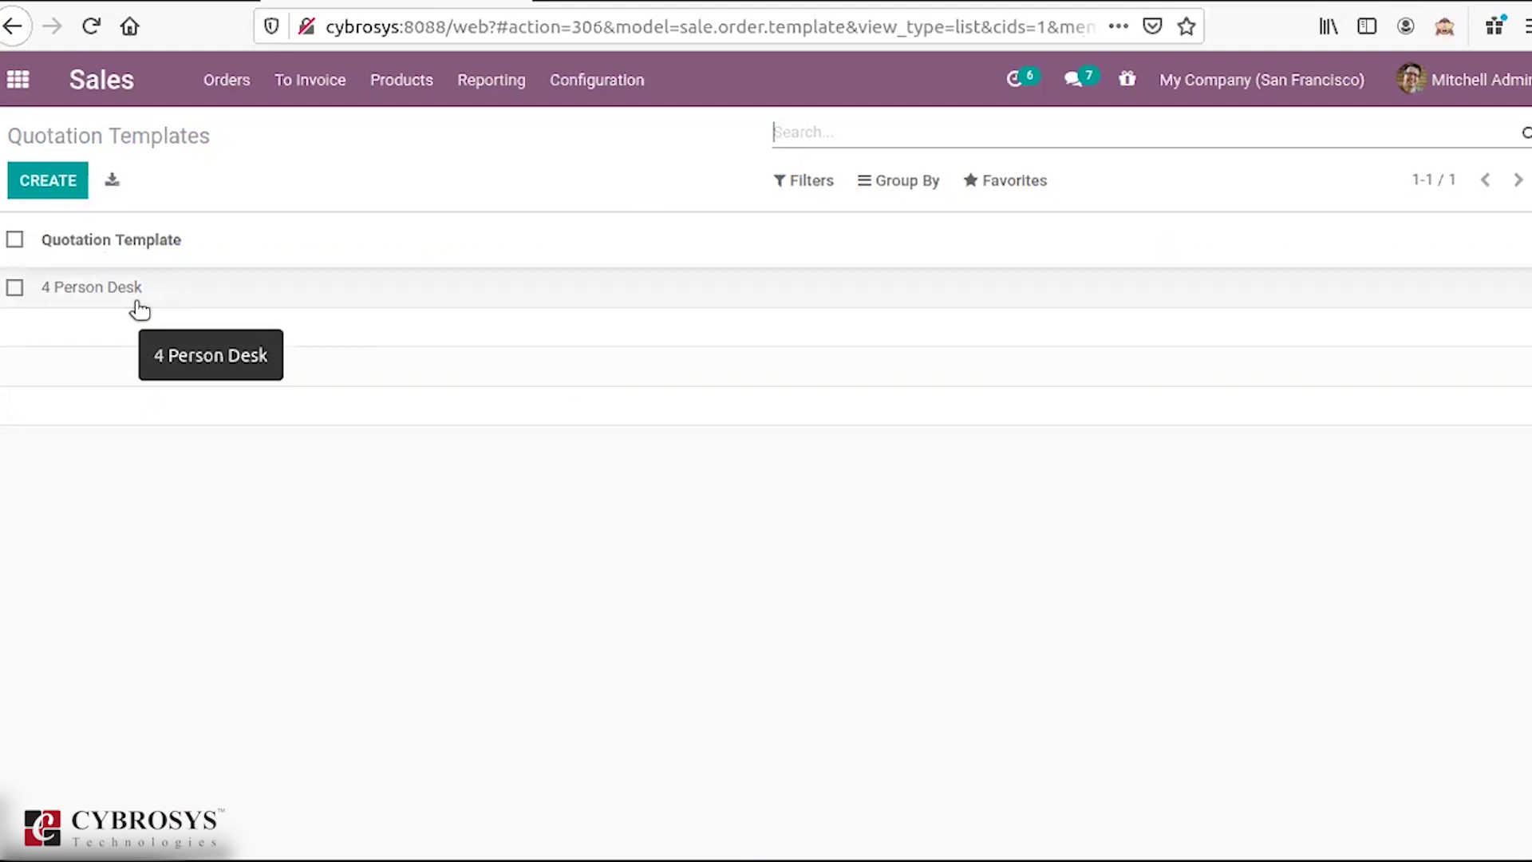
pyautogui.click(67, 180)
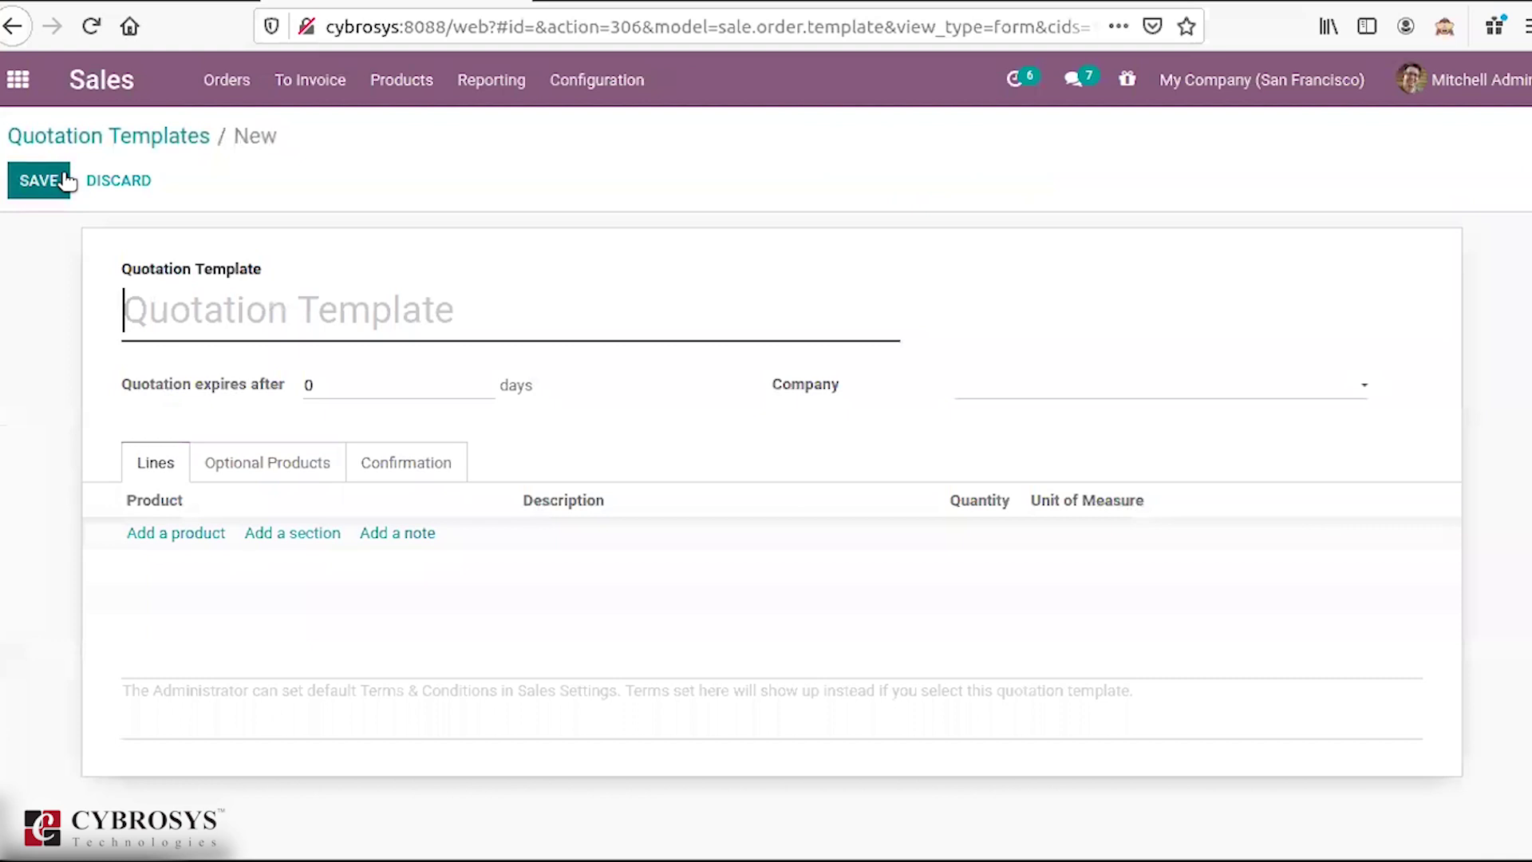
pyautogui.write('Furniture')
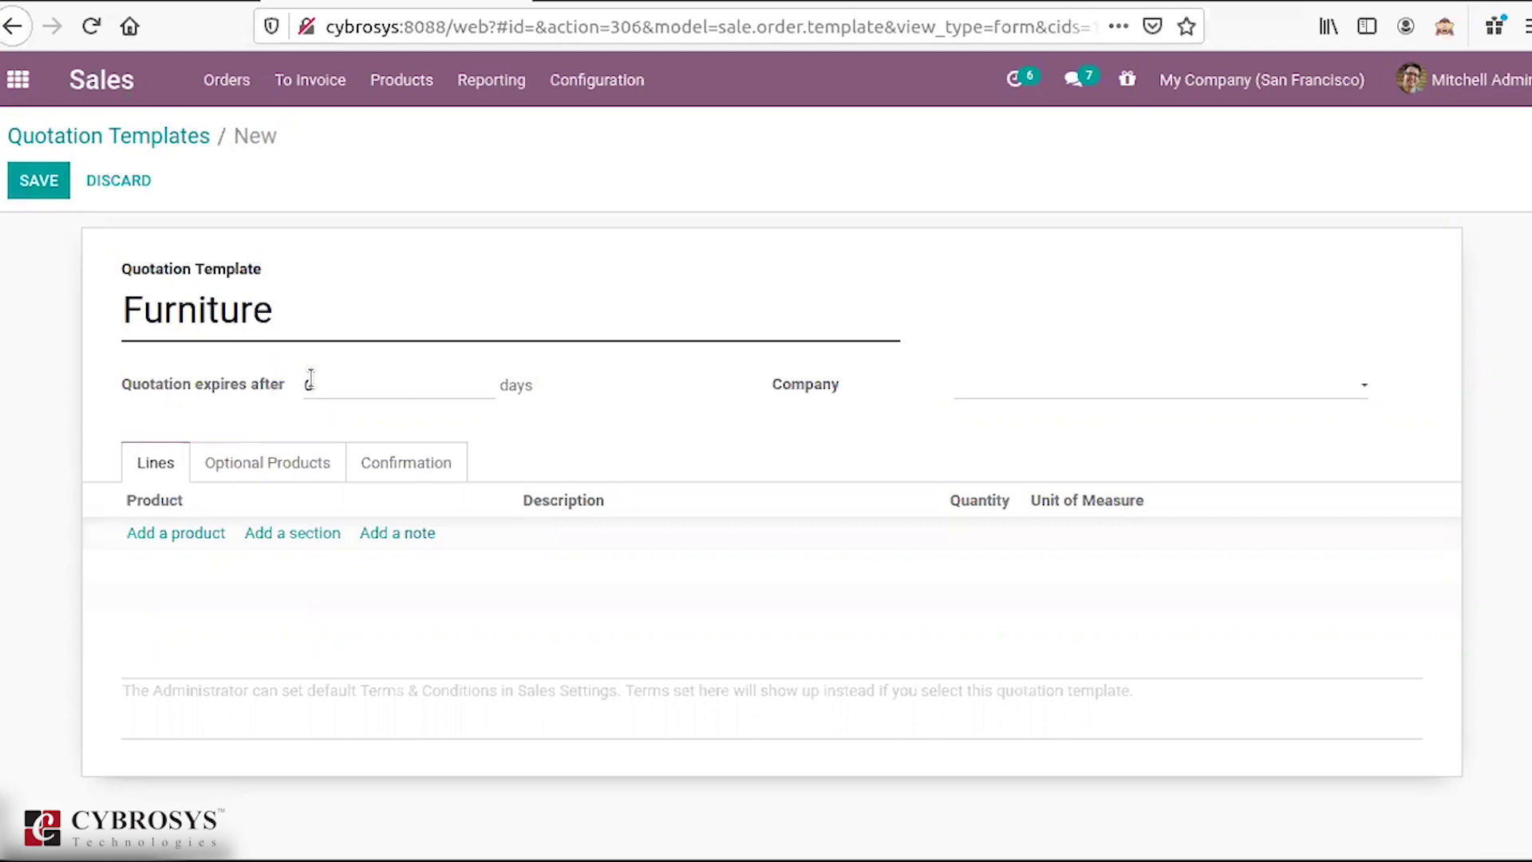
pyautogui.click(311, 379)
pyautogui.click(953, 391)
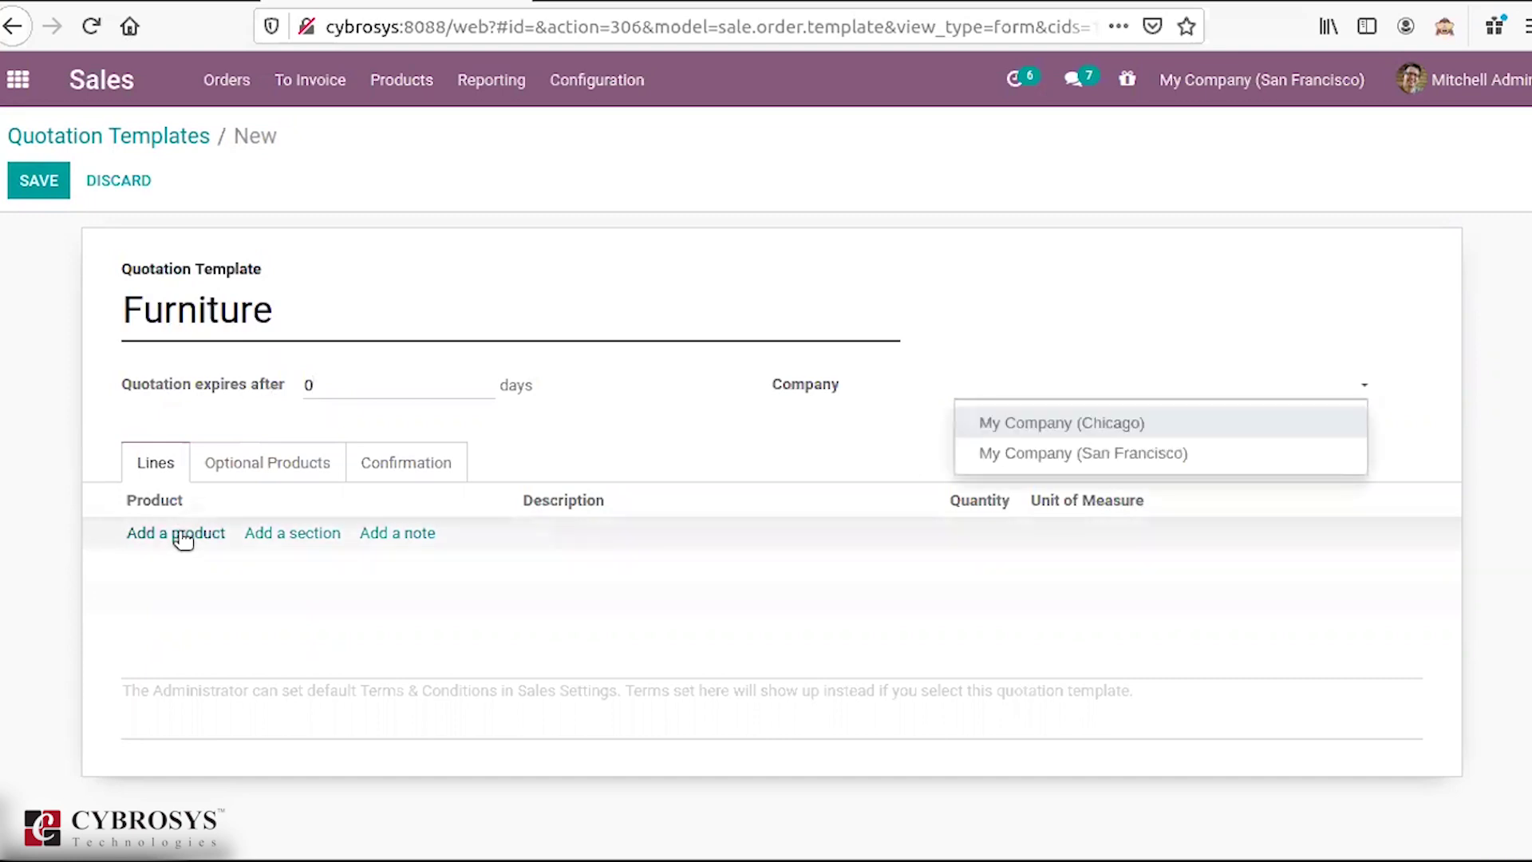
# Step: Add product lines for Large Cabinet, Large Desk and Large Meeting Table to the Furniture quotation template
pyautogui.click(183, 541)
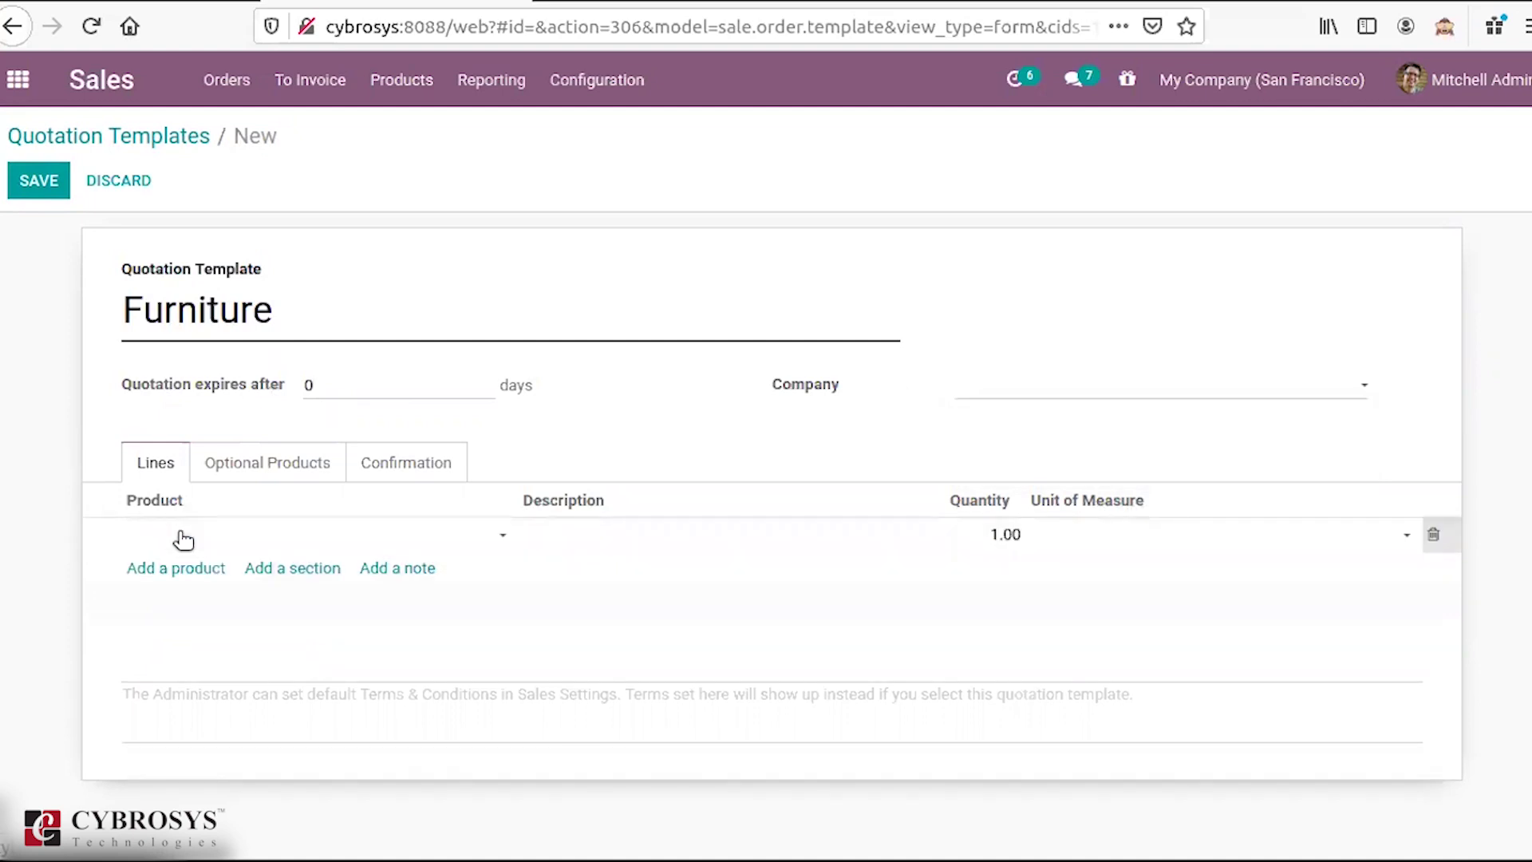
pyautogui.write('lar')
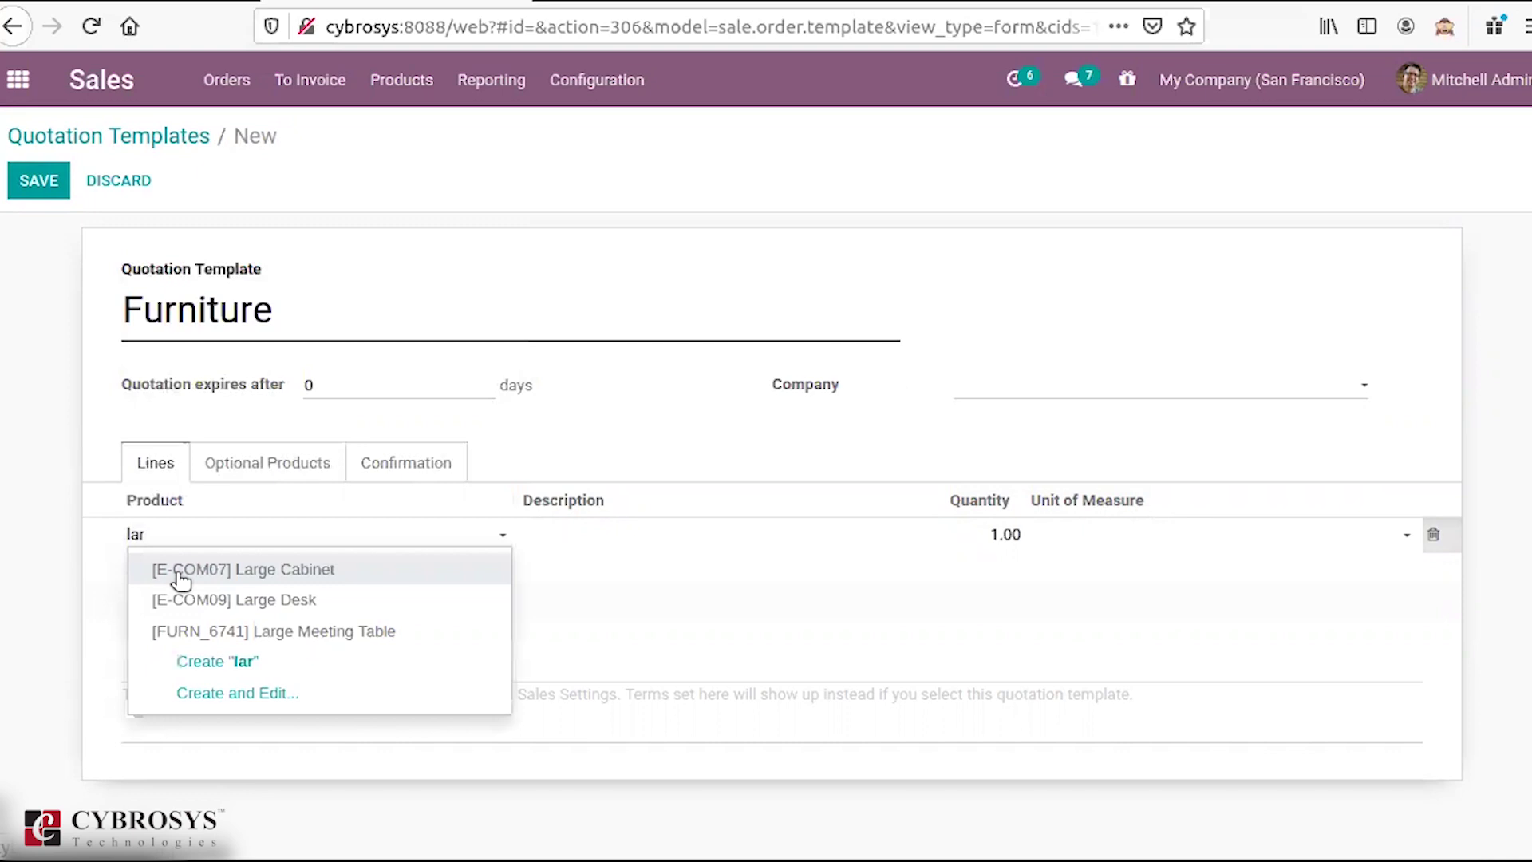
pyautogui.click(180, 571)
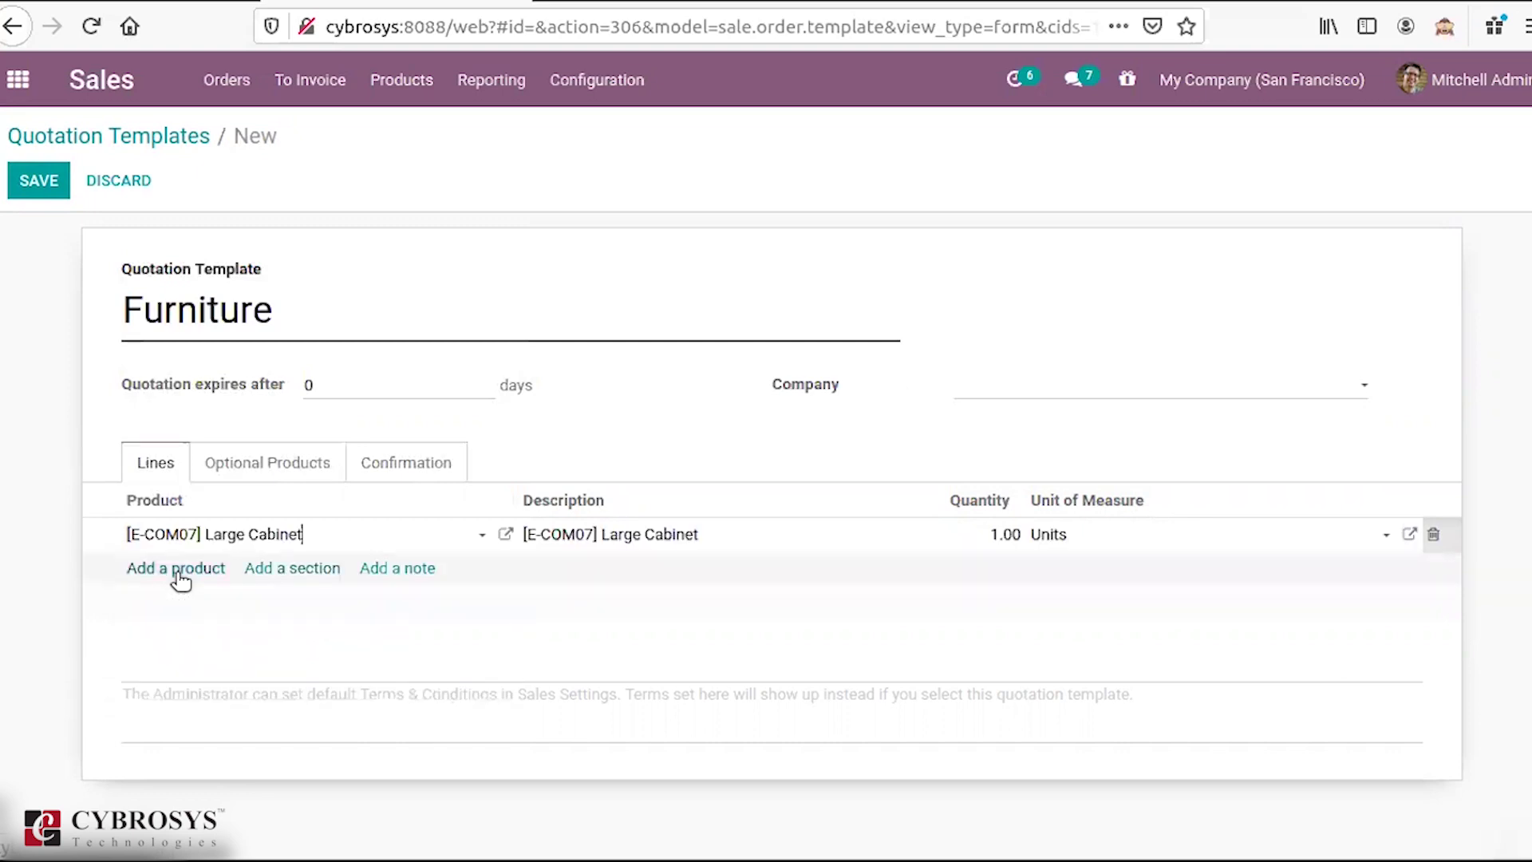
pyautogui.click(178, 572)
pyautogui.write('larg')
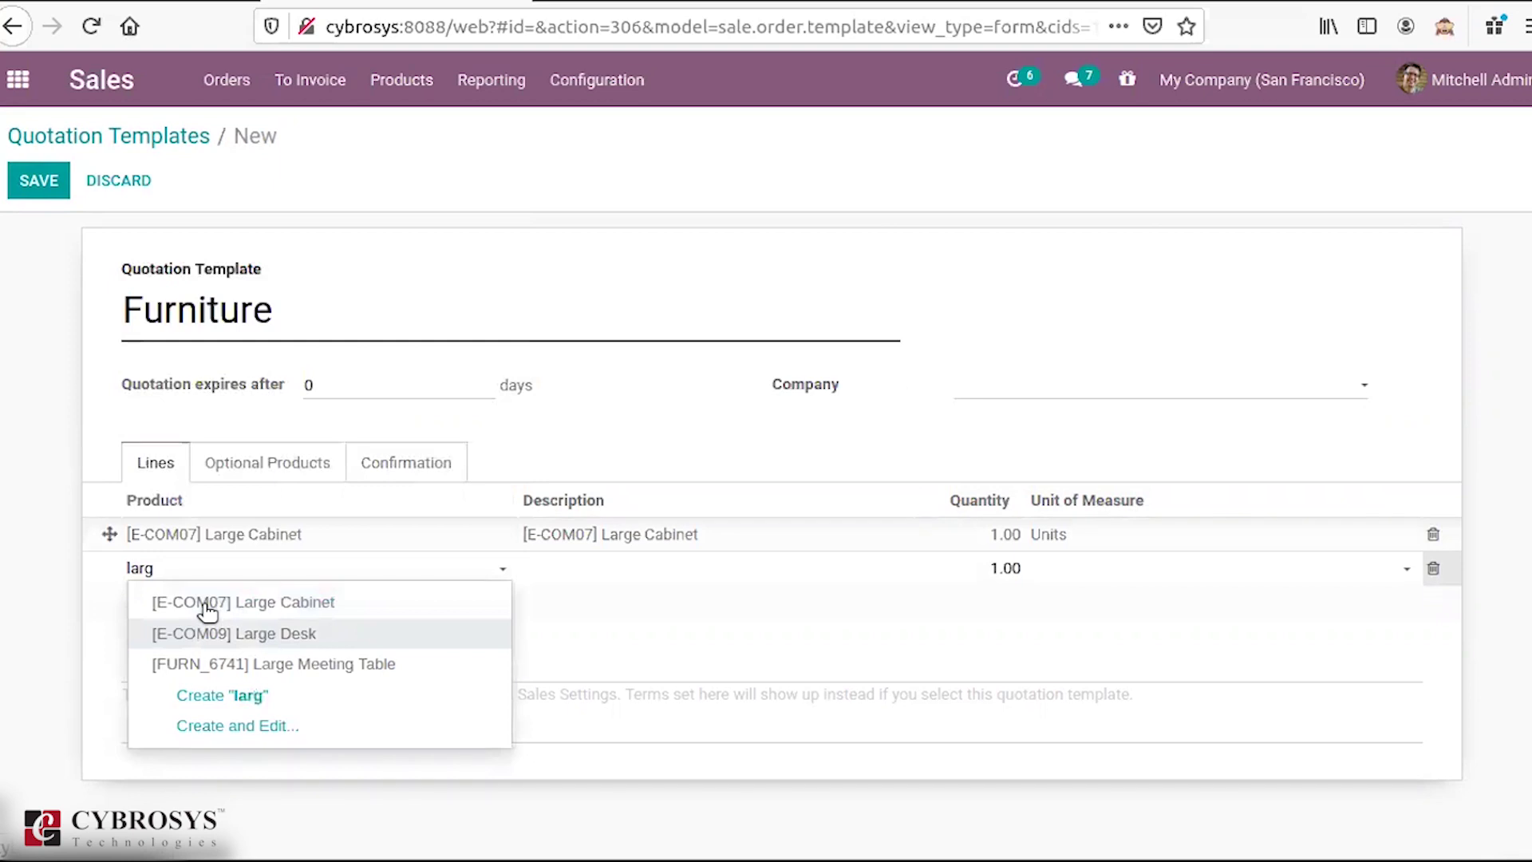
pyautogui.press('Return')
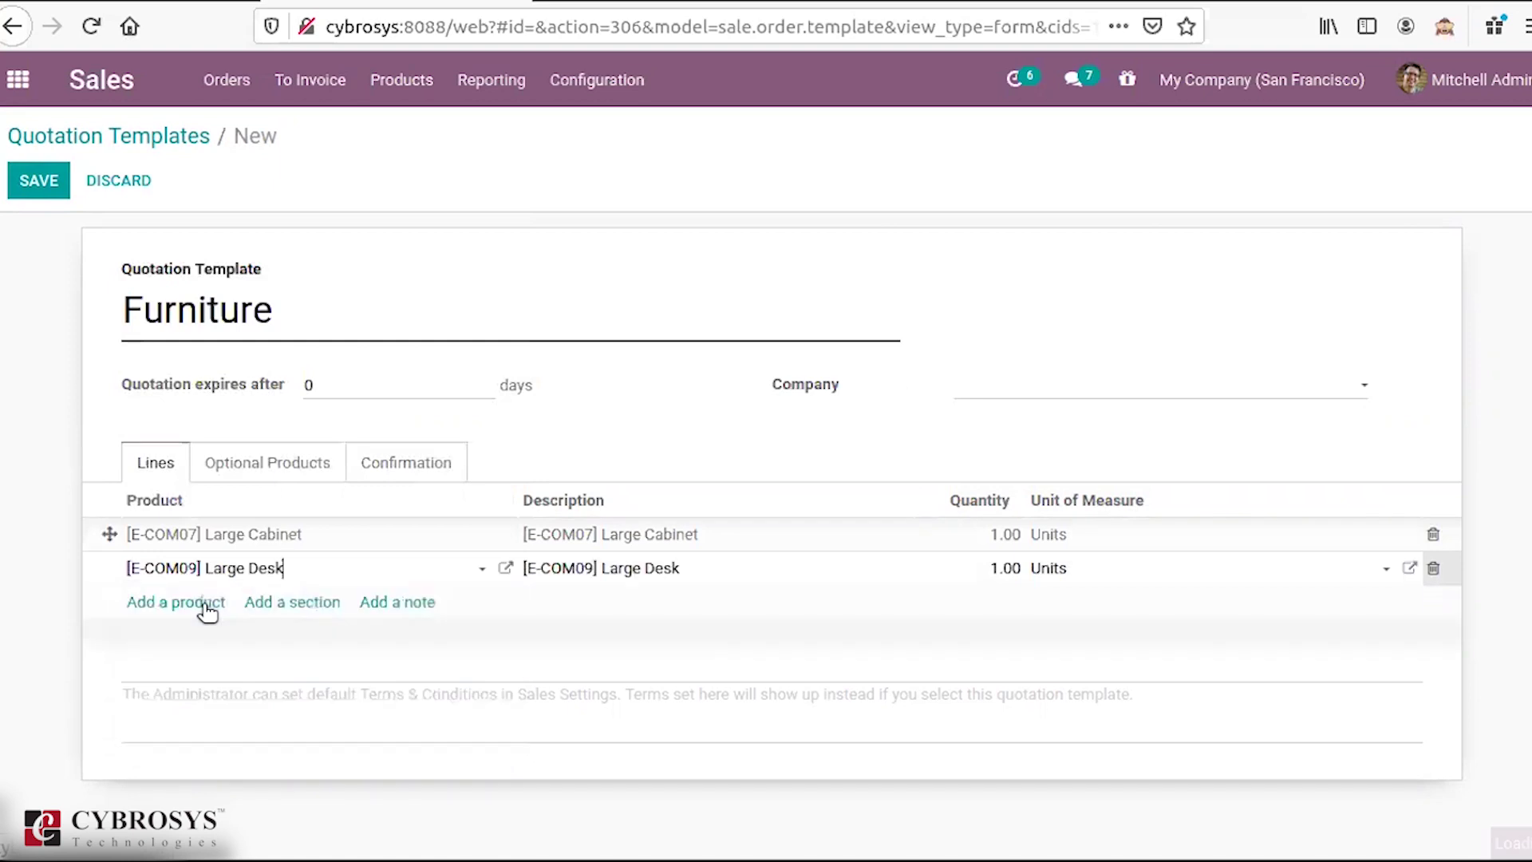
pyautogui.click(205, 604)
pyautogui.write('la')
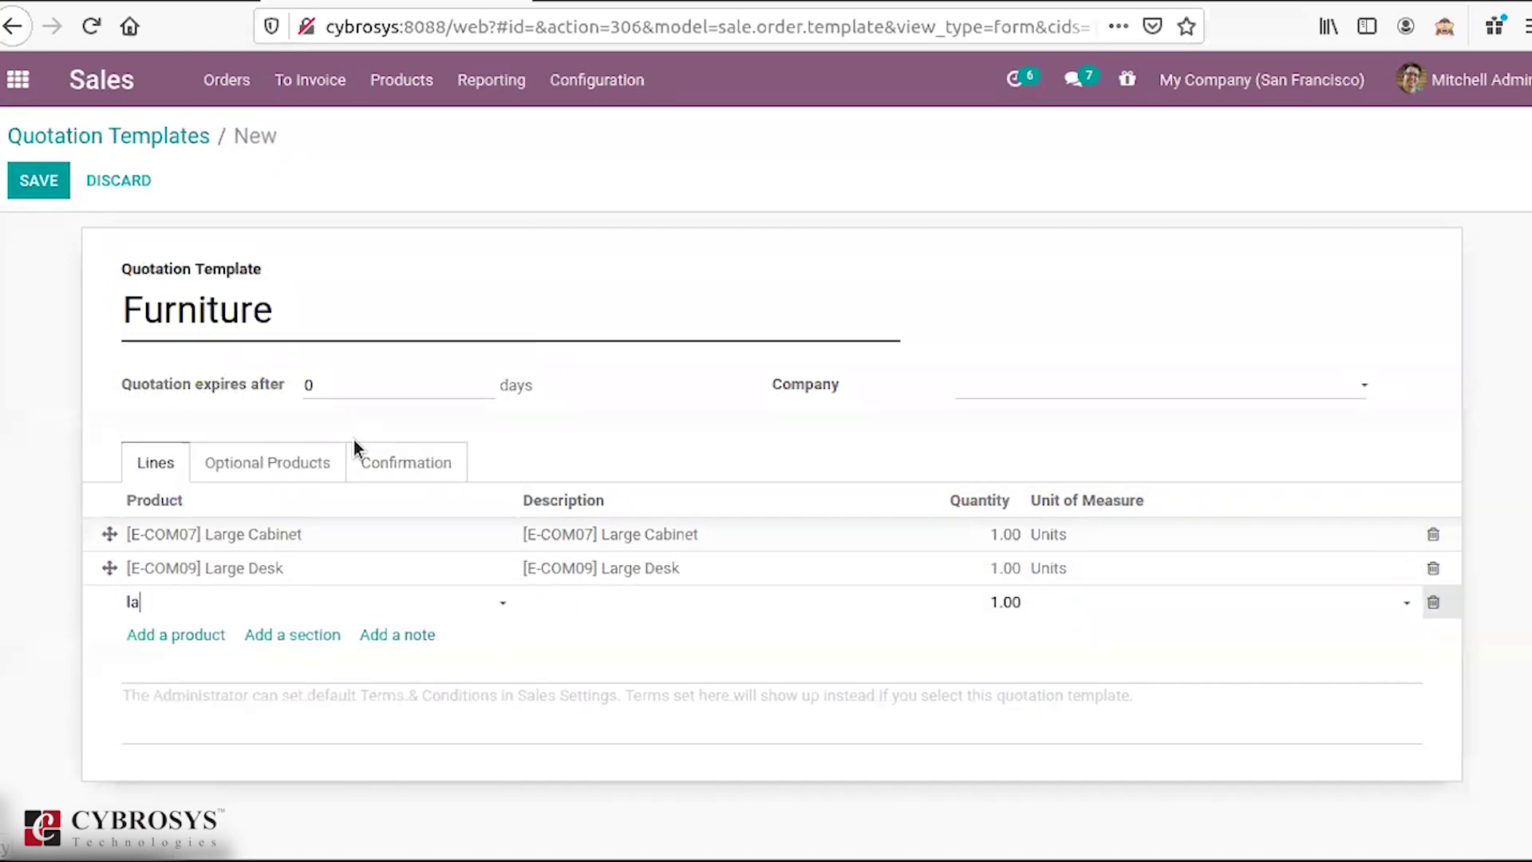
pyautogui.press('Return')
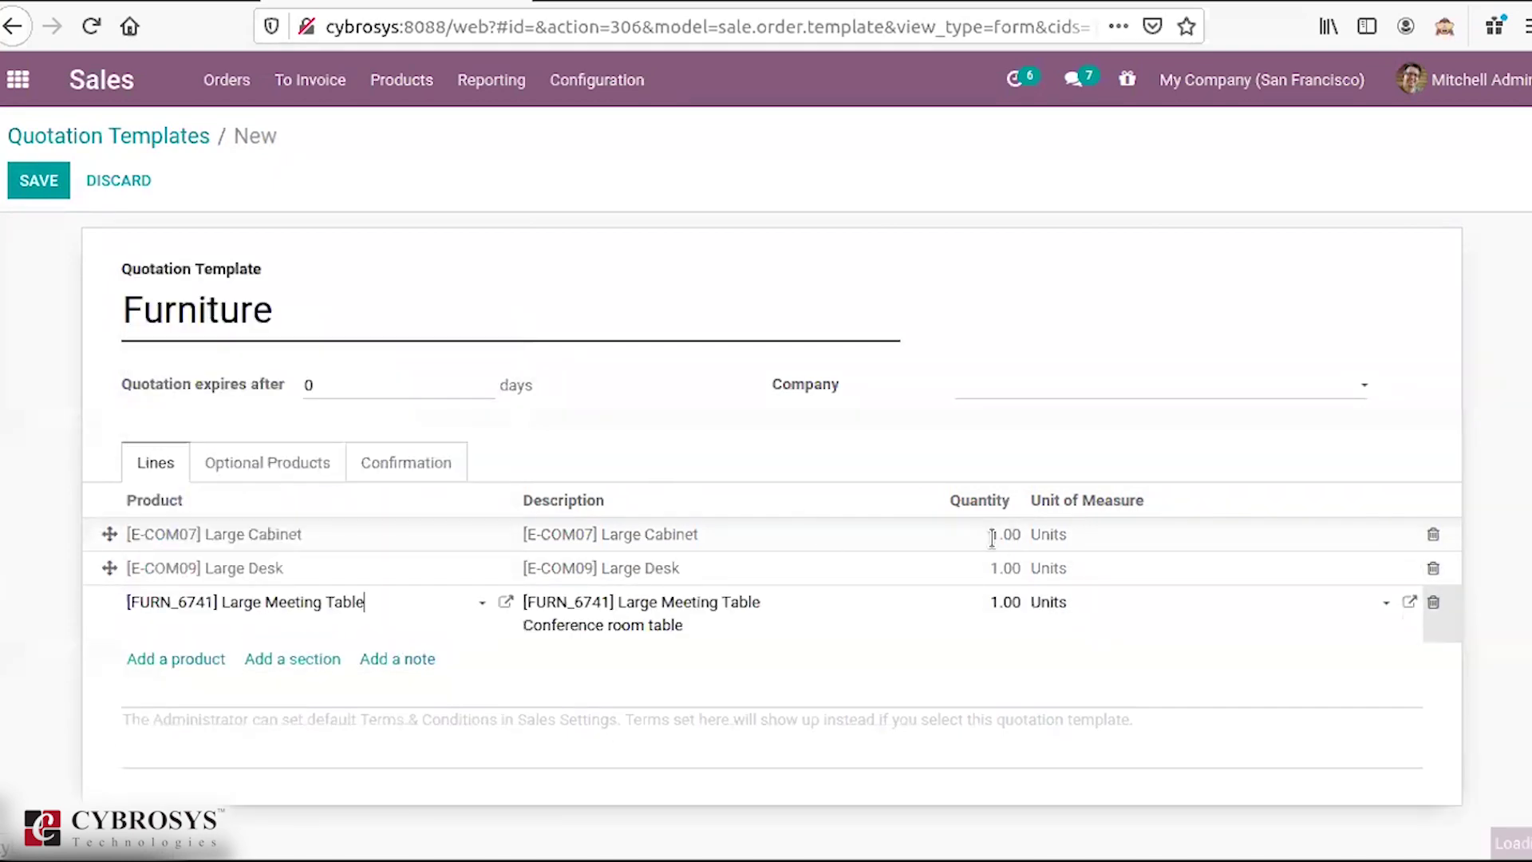
# Step: Set the Large Cabinet line's quantity to 2 and save the Furniture template
pyautogui.click(992, 537)
pyautogui.write('2')
pyautogui.click(54, 188)
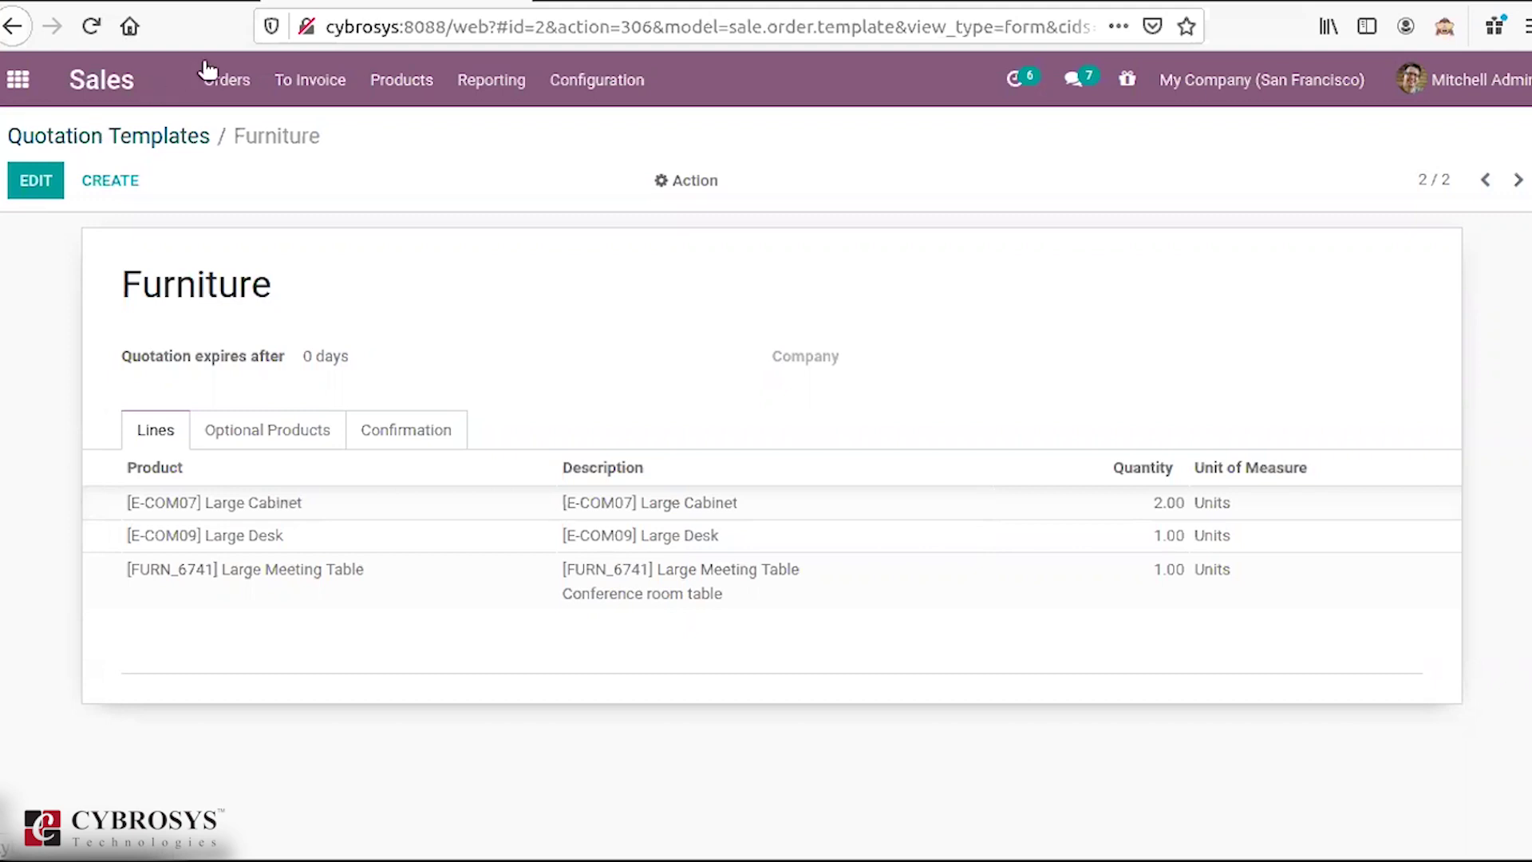
# Step: Try the Furniture template on a new quotation for Deco Addict, and discard that quotation
pyautogui.click(230, 87)
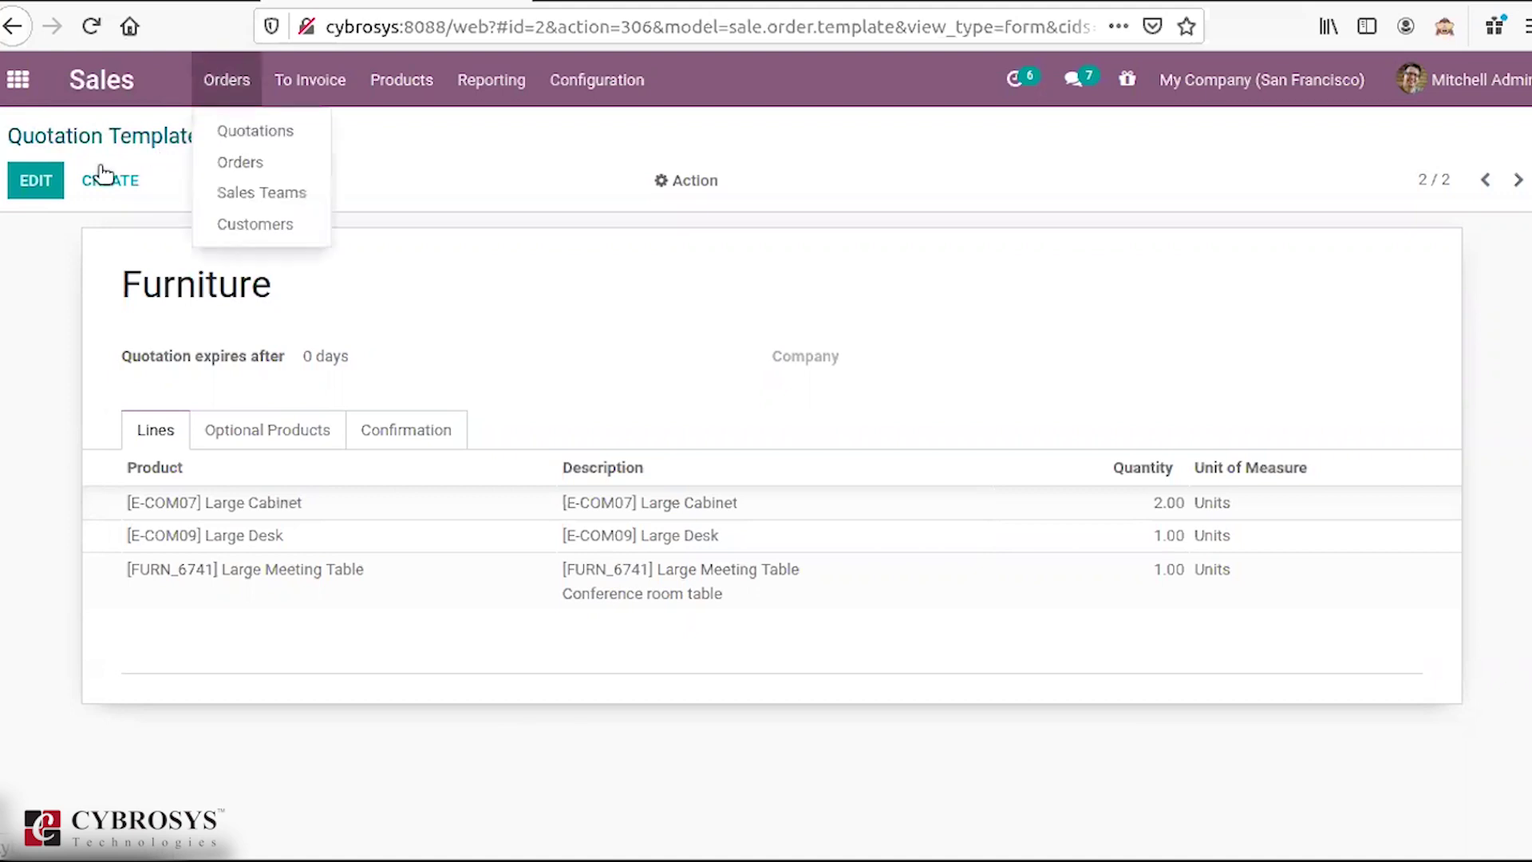
pyautogui.click(255, 133)
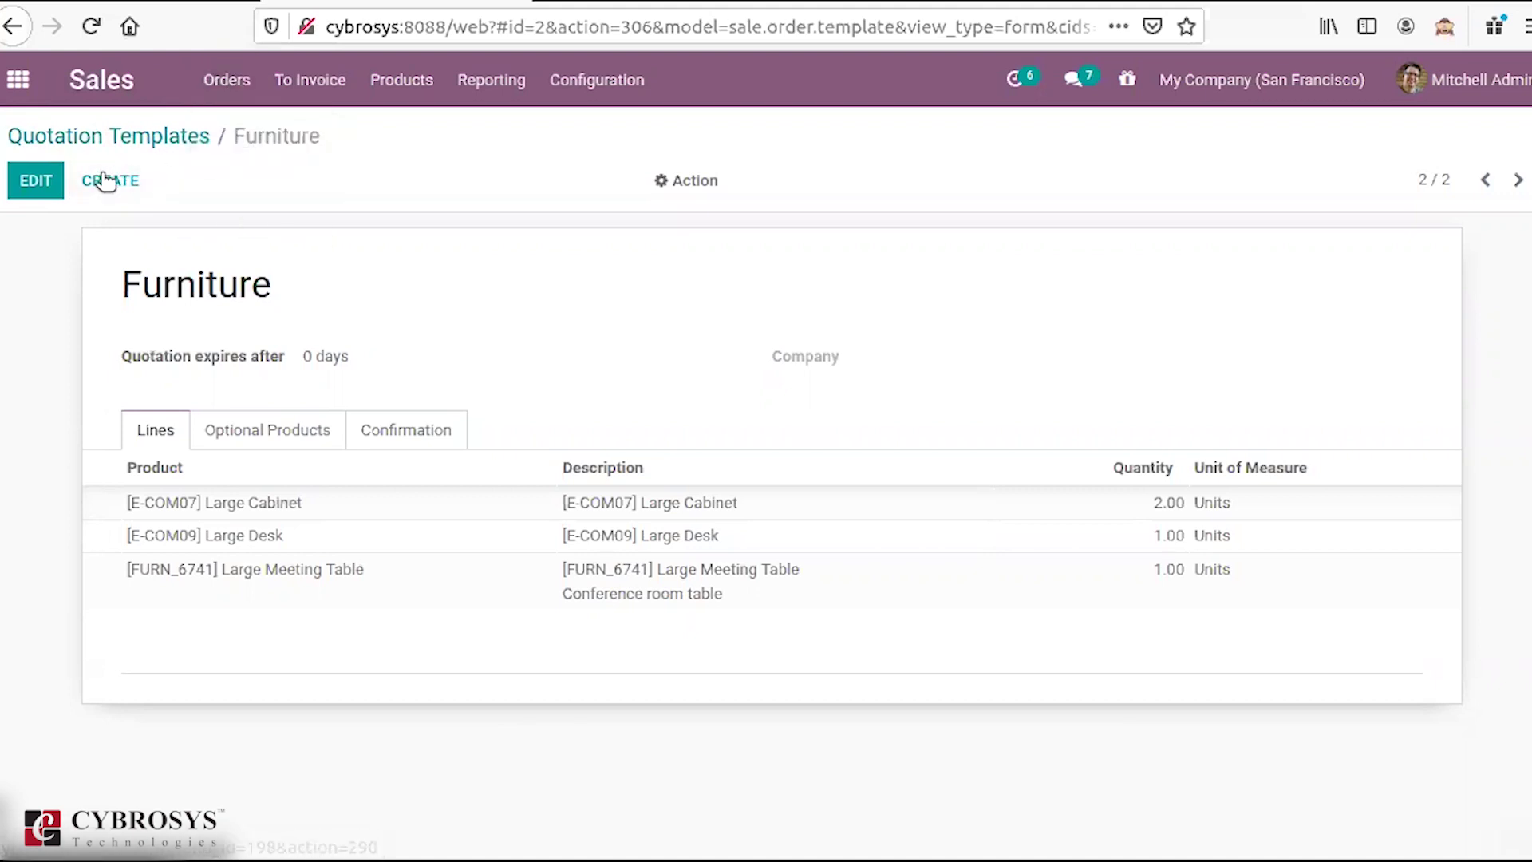
pyautogui.click(48, 181)
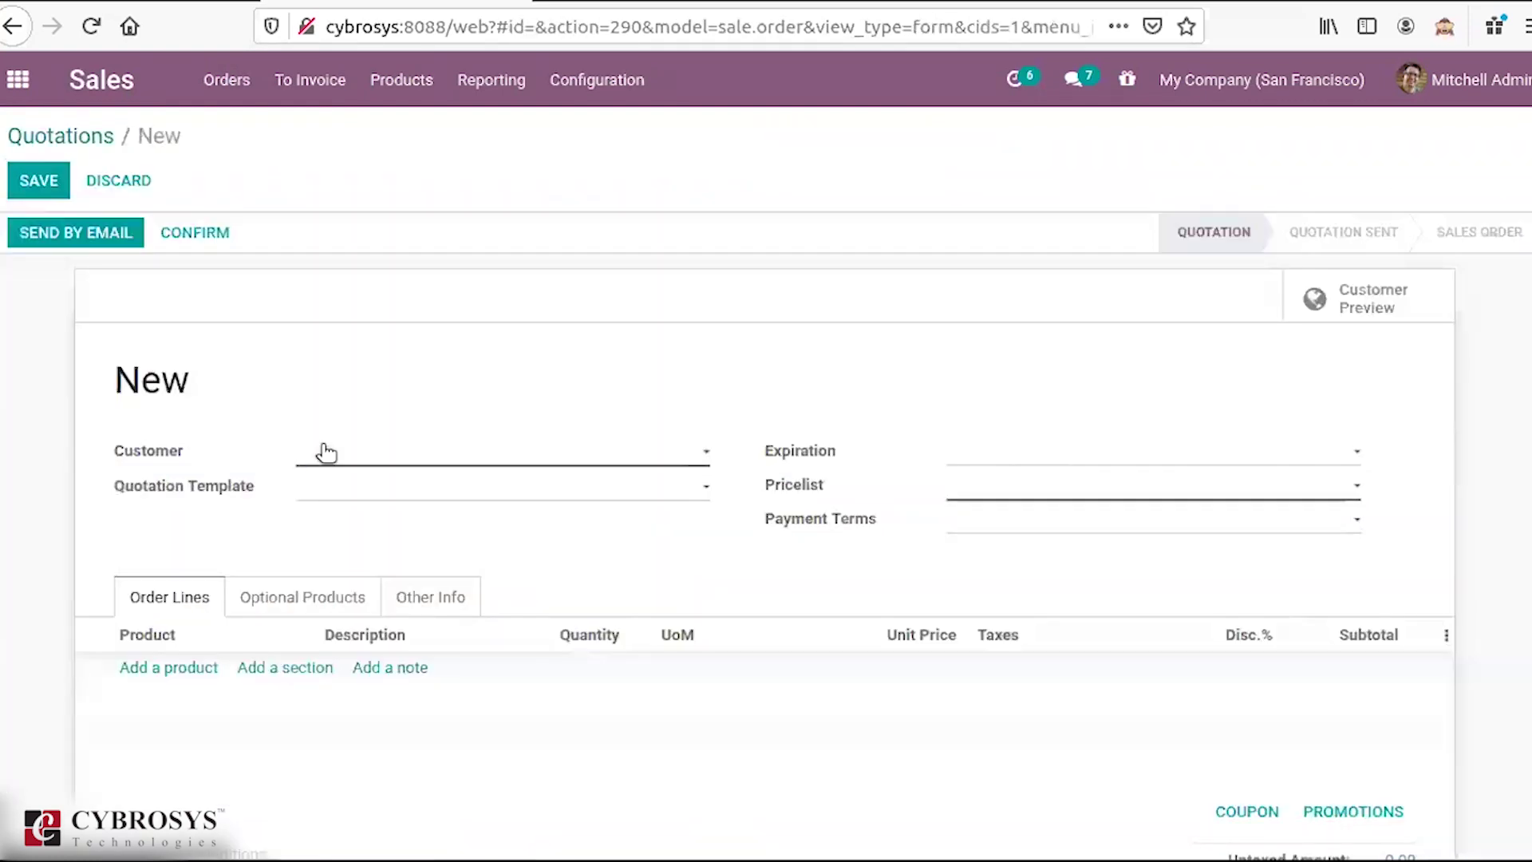
pyautogui.click(326, 461)
pyautogui.click(325, 496)
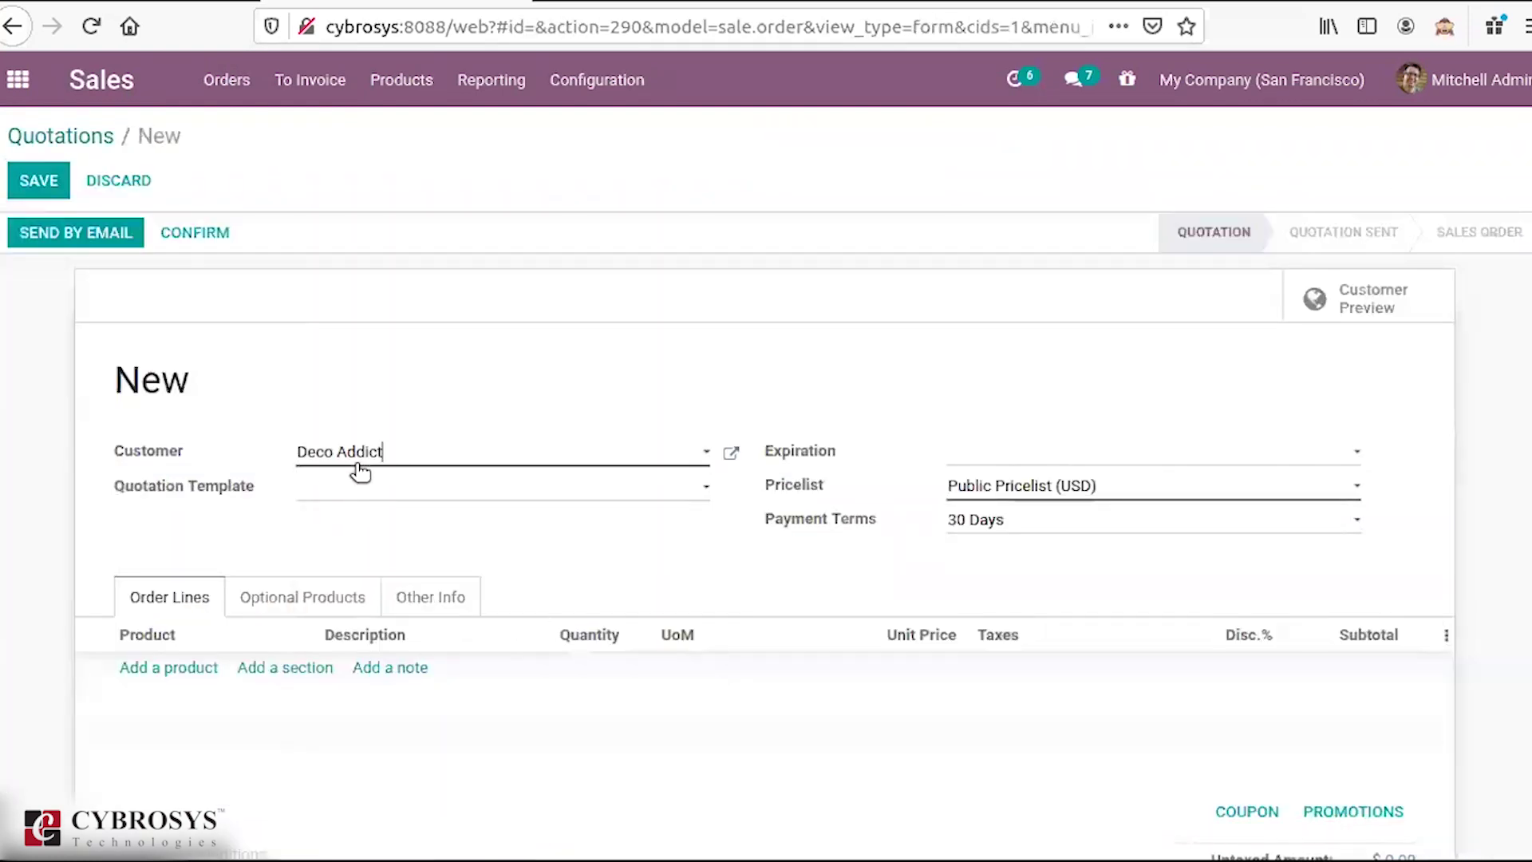
pyautogui.click(373, 492)
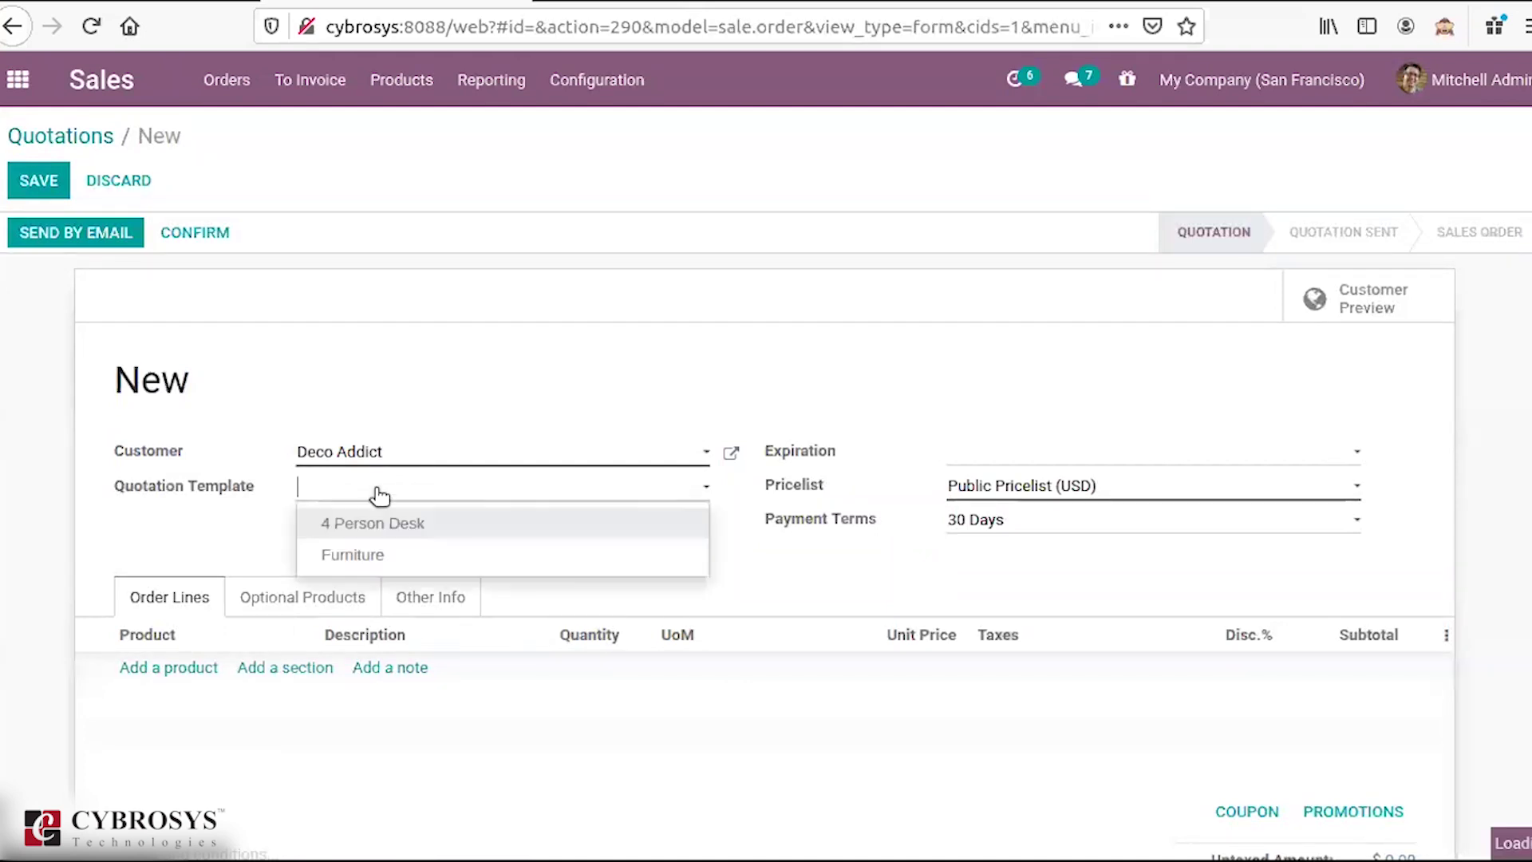
pyautogui.click(362, 554)
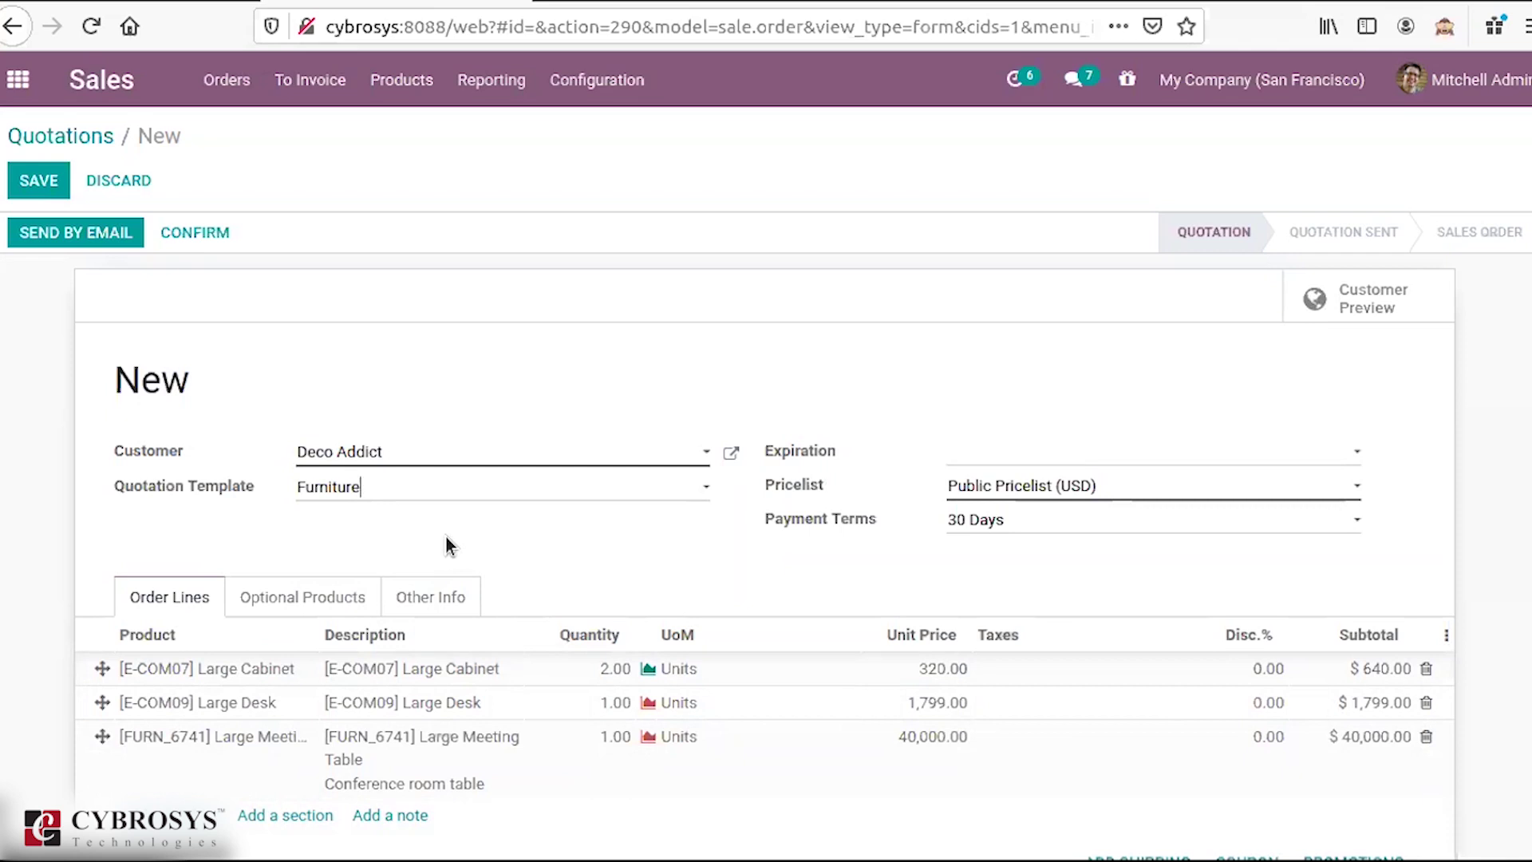
pyautogui.click(137, 193)
pyautogui.click(429, 252)
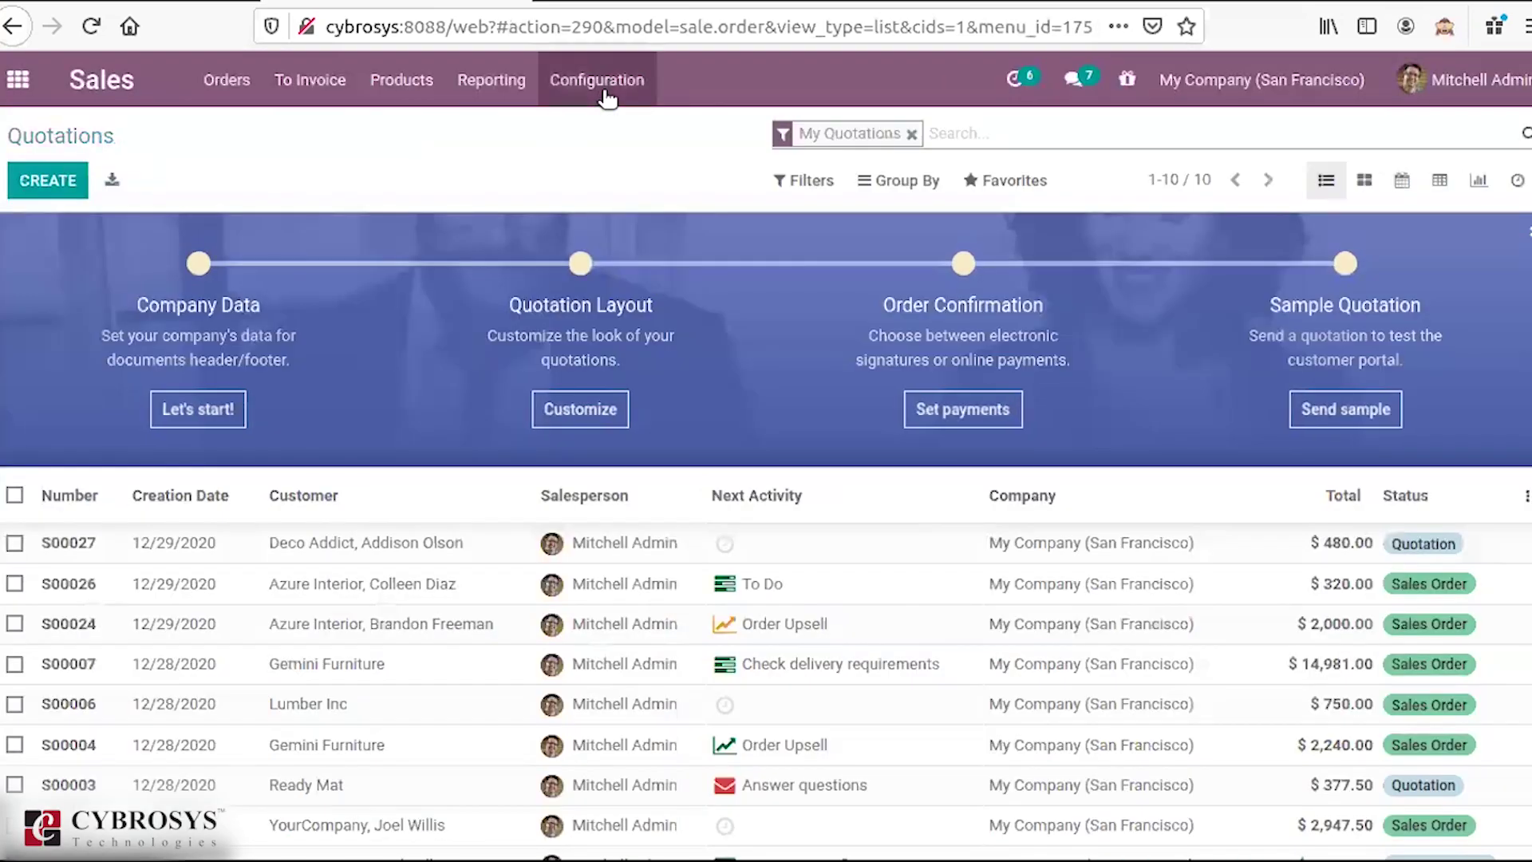
# Step: Create a sales order tag named test
pyautogui.click(606, 94)
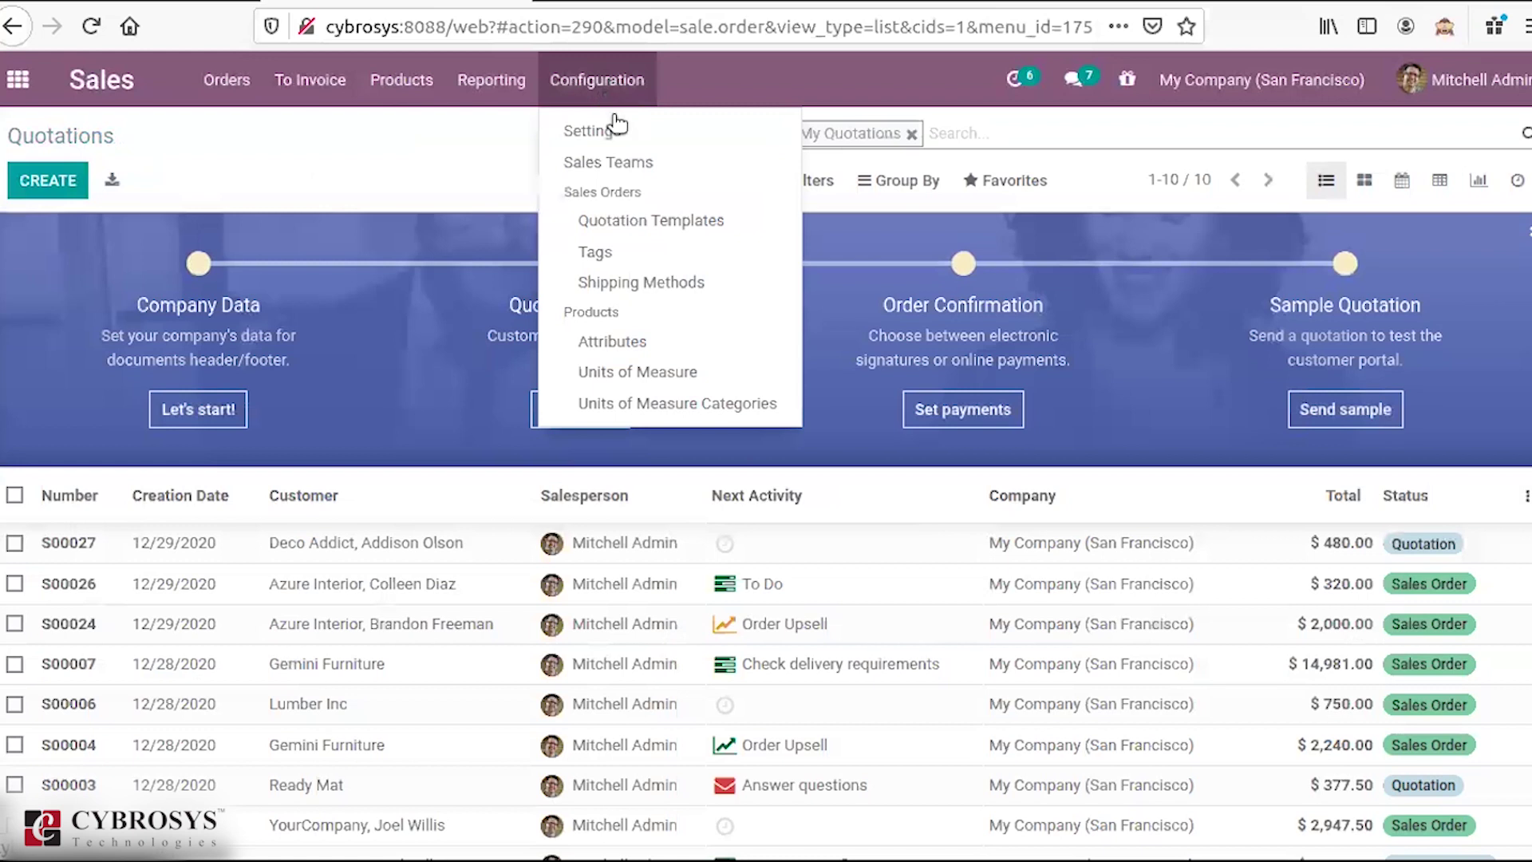
pyautogui.click(613, 251)
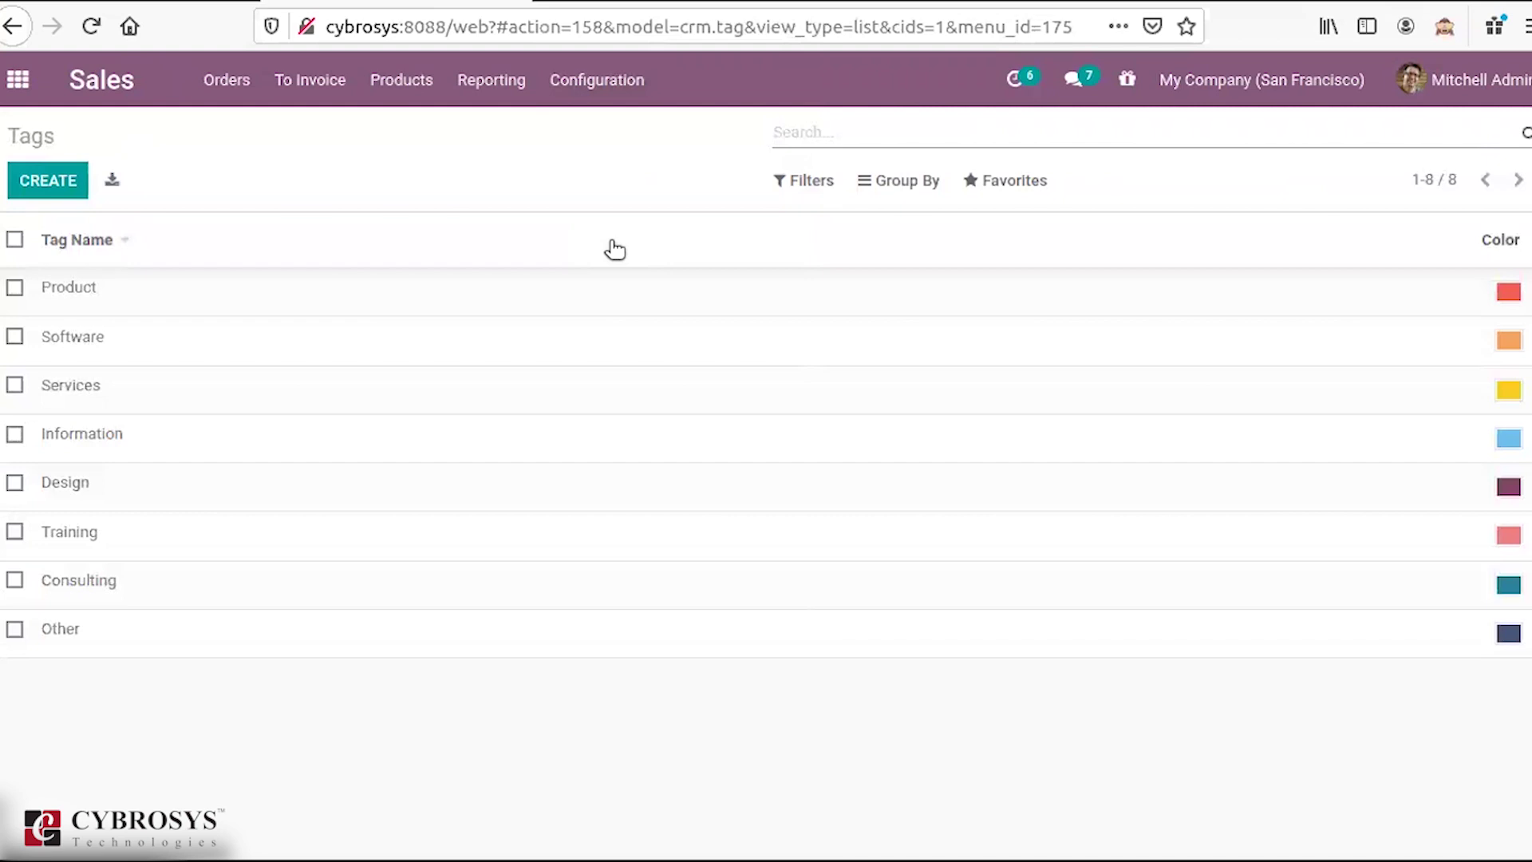
pyautogui.click(48, 179)
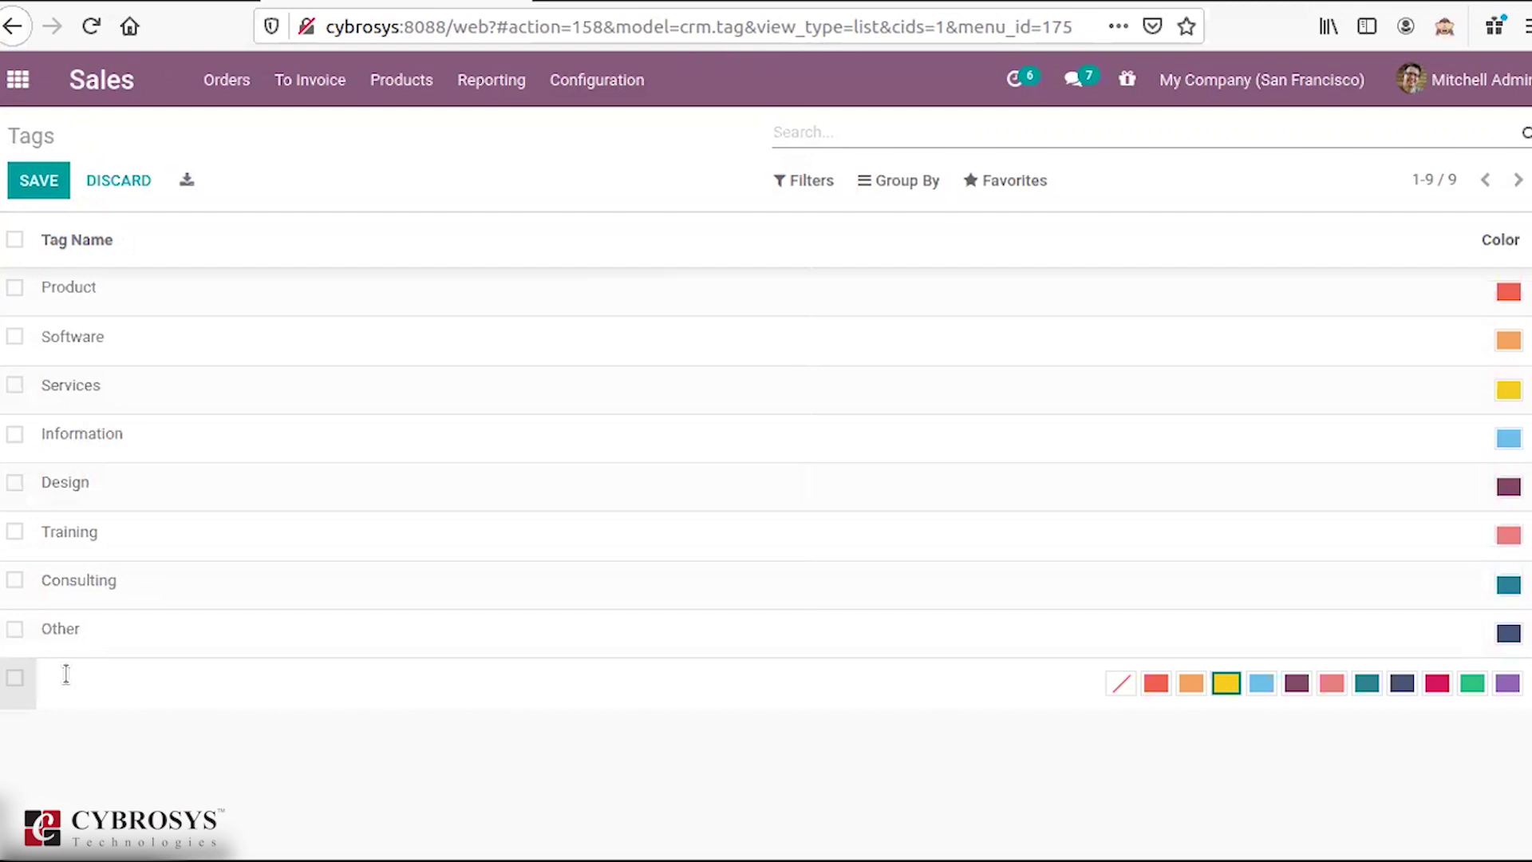
pyautogui.write('test')
pyautogui.click(98, 759)
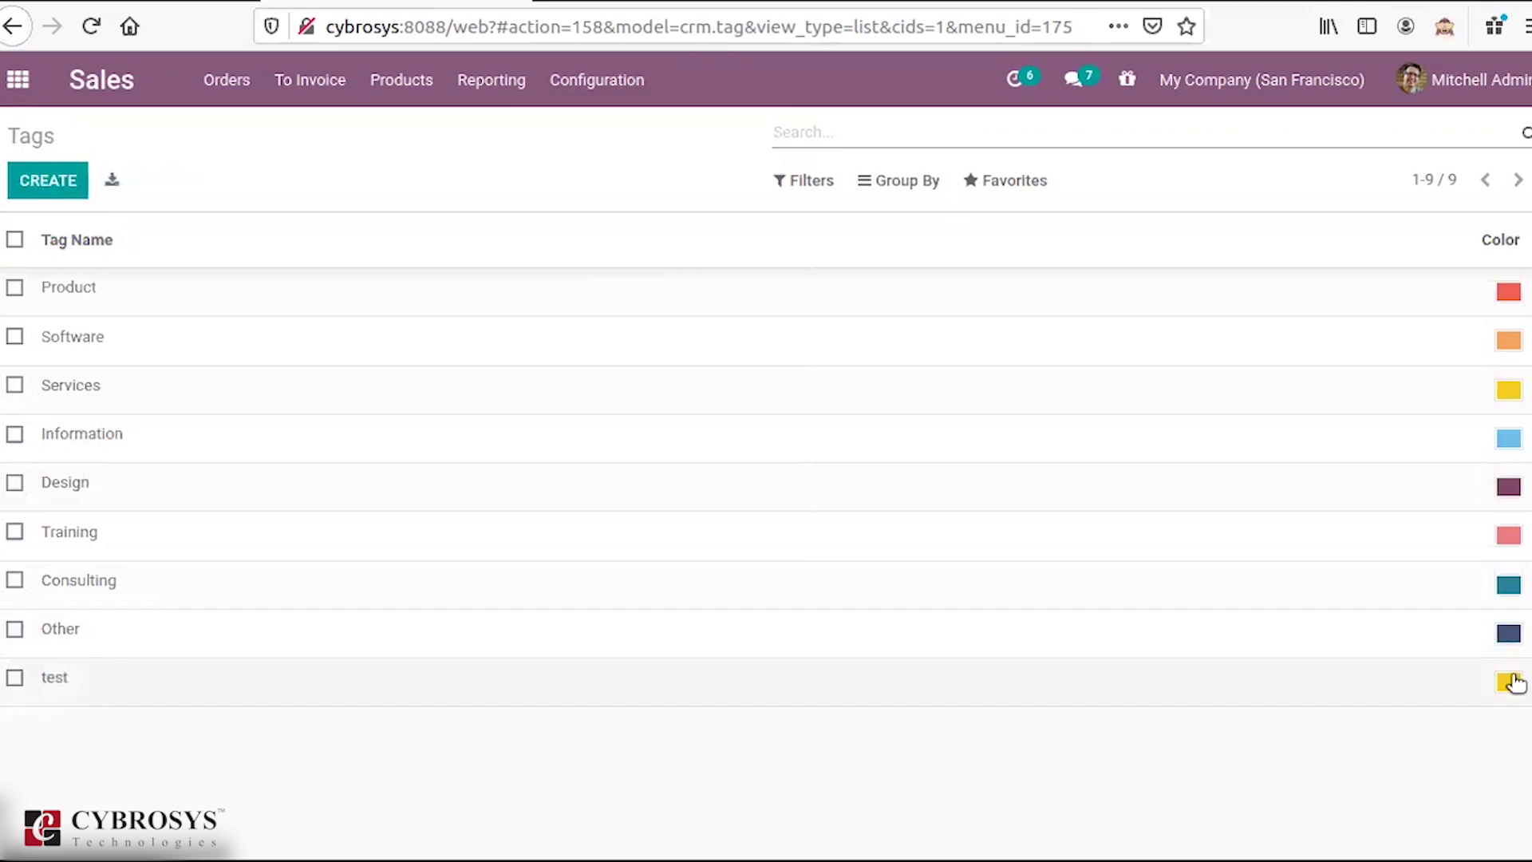
# Step: Try several colours on the test tag and set it to dark blue
pyautogui.click(1512, 682)
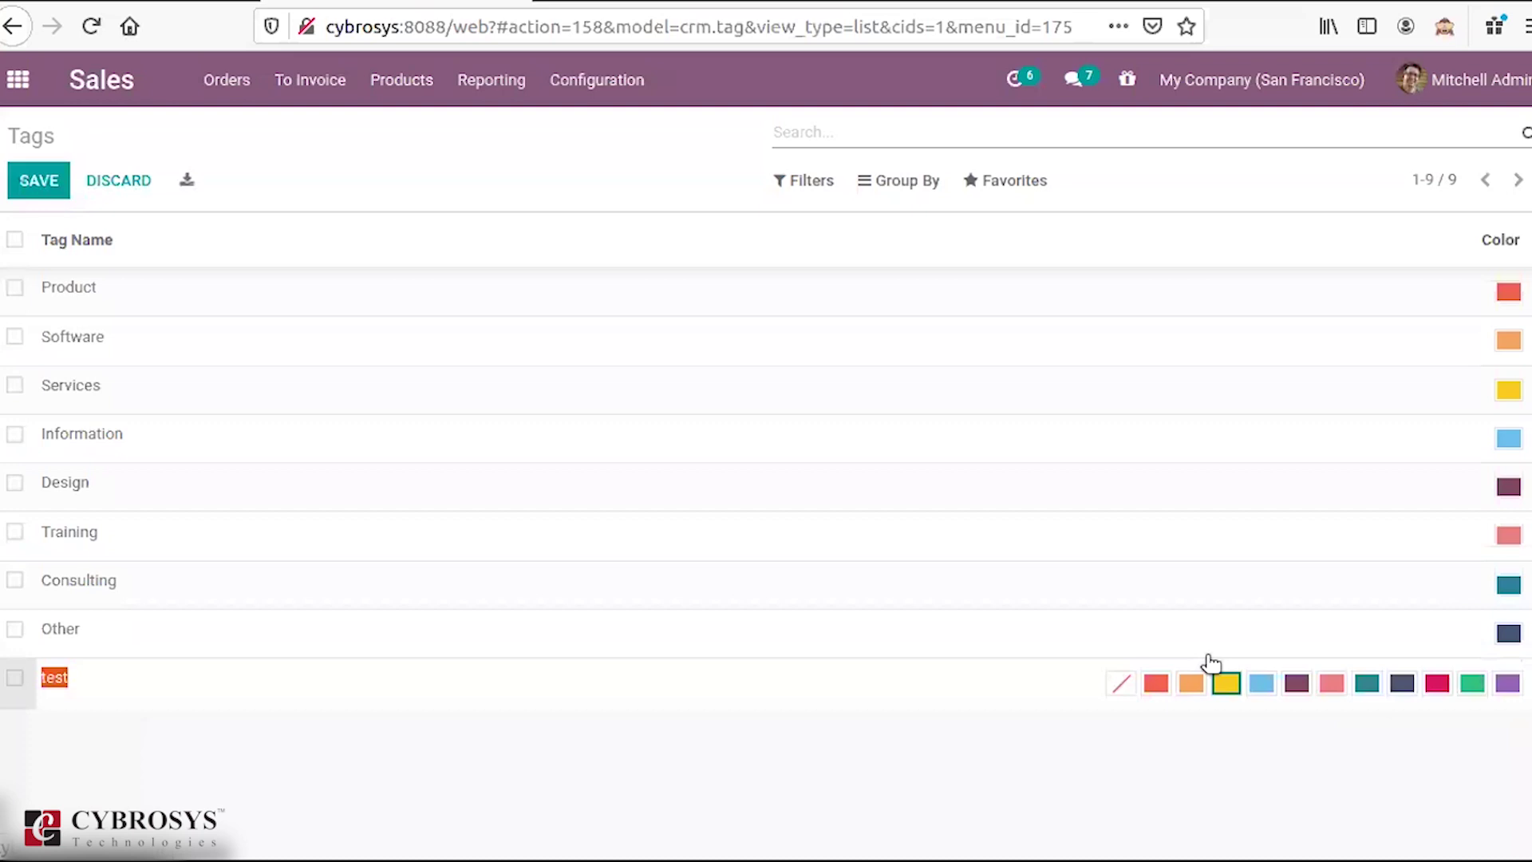
pyautogui.click(1258, 684)
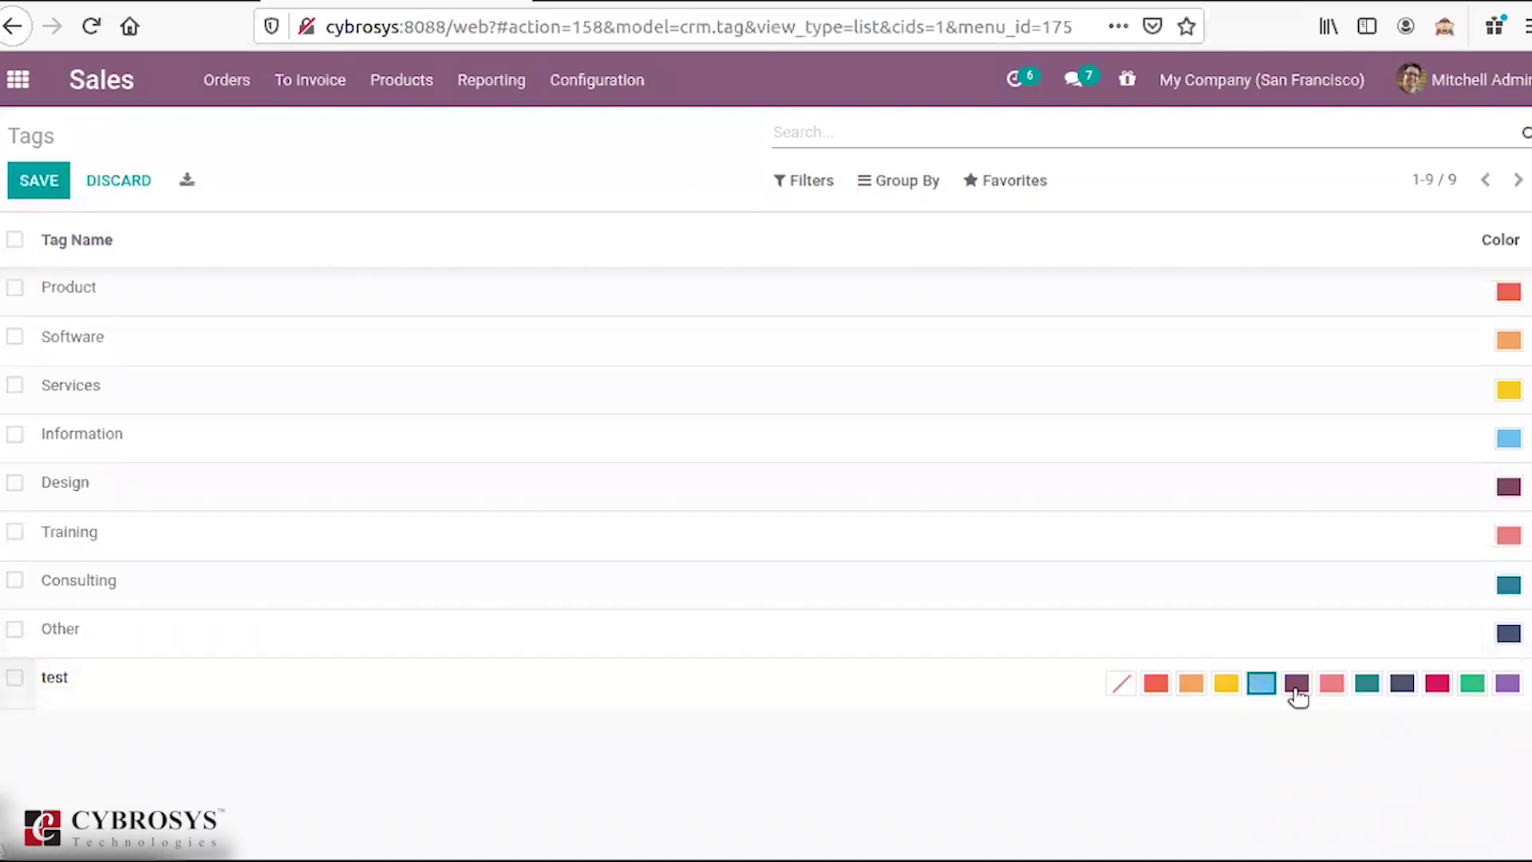
pyautogui.click(1300, 688)
pyautogui.click(1332, 686)
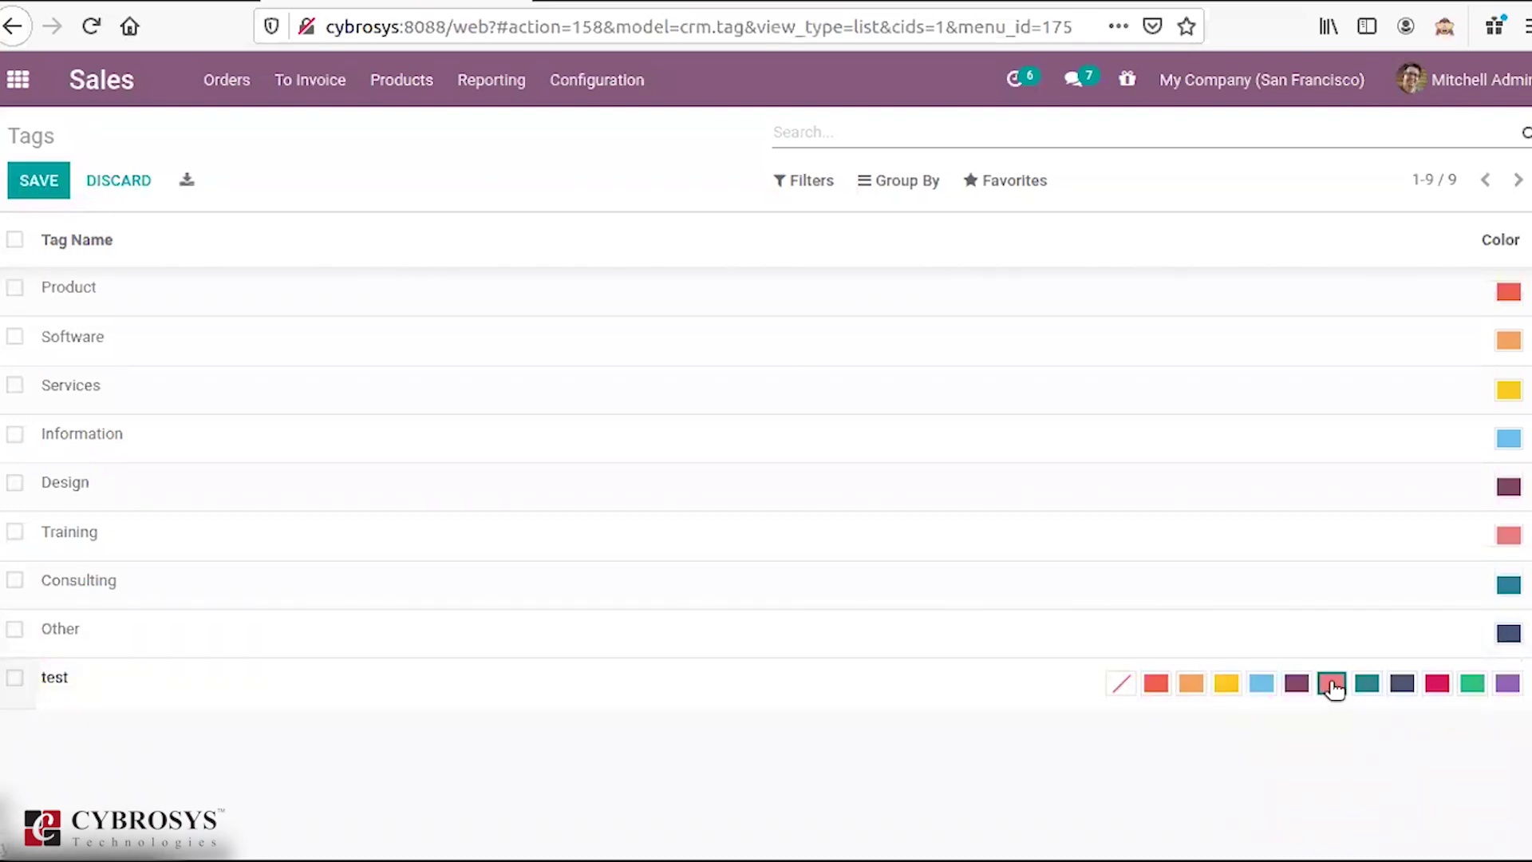
pyautogui.click(1369, 684)
pyautogui.click(1403, 685)
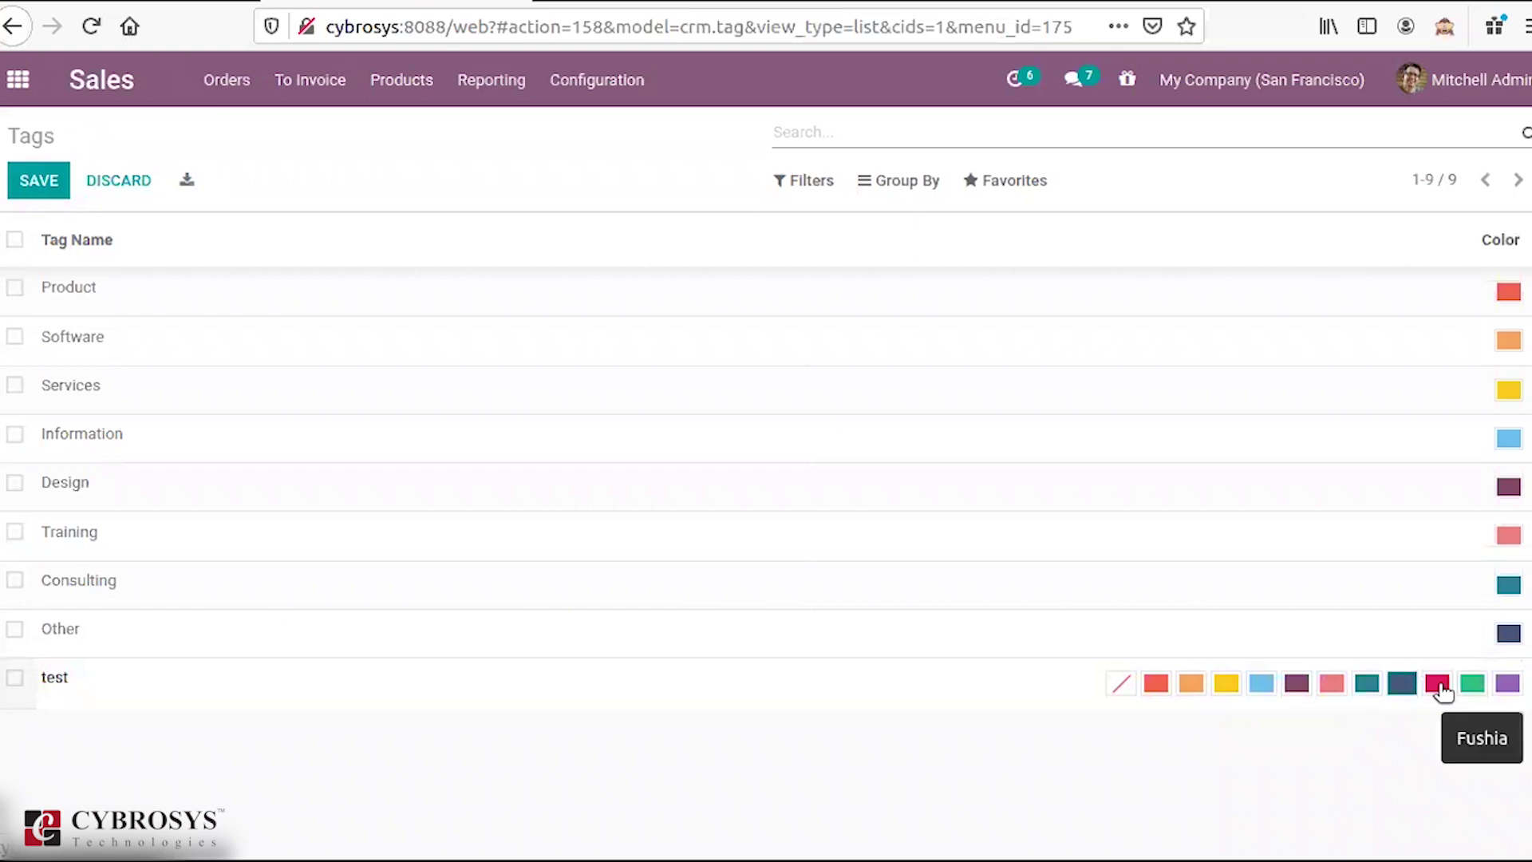
pyautogui.click(1308, 720)
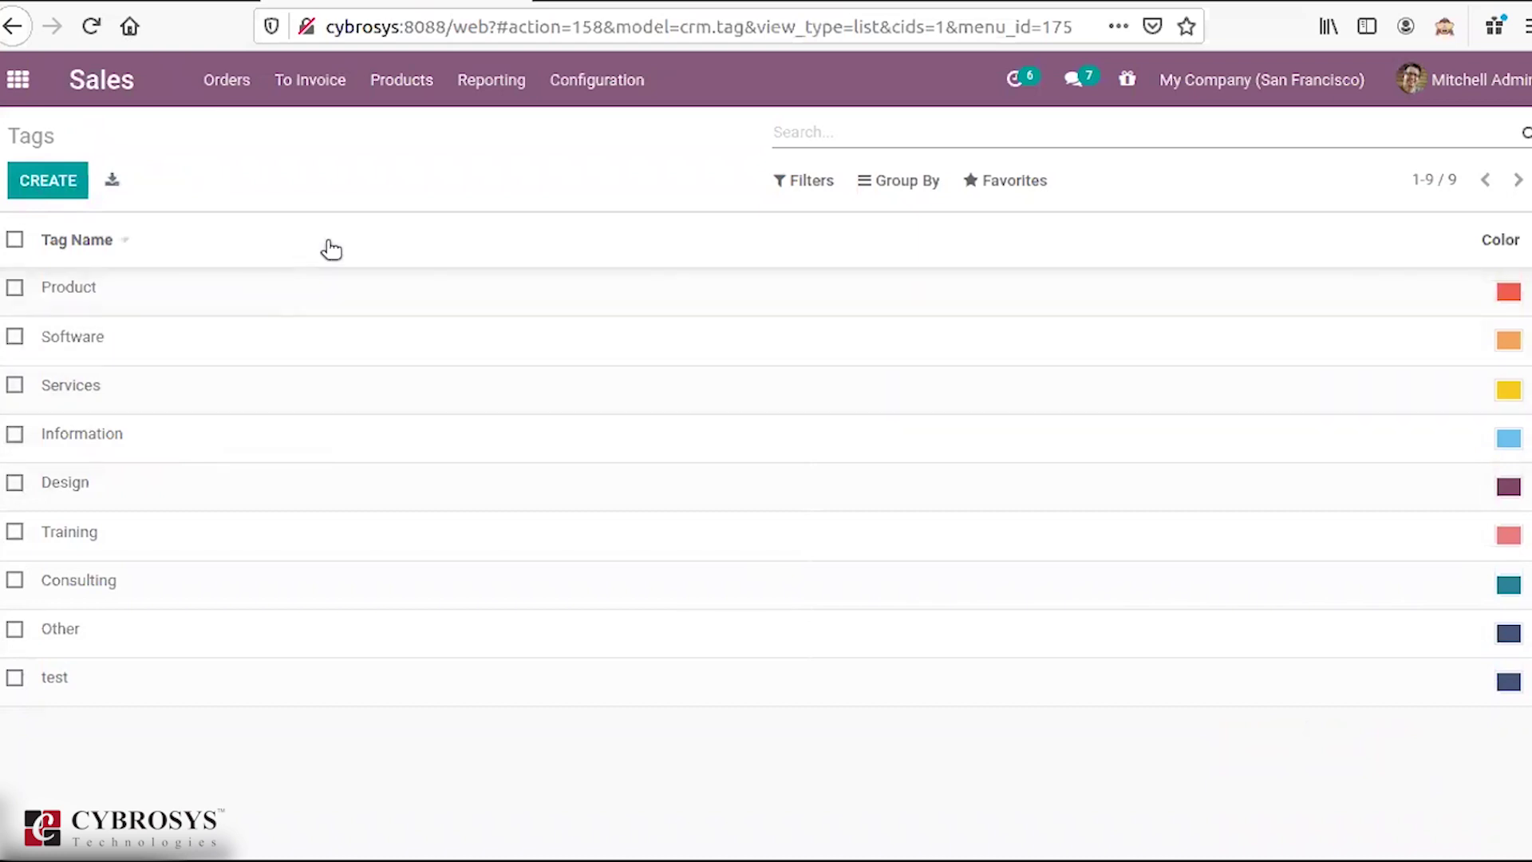
# Step: View the shipping methods list and examine the Shipping options in the Sales settings
pyautogui.click(556, 94)
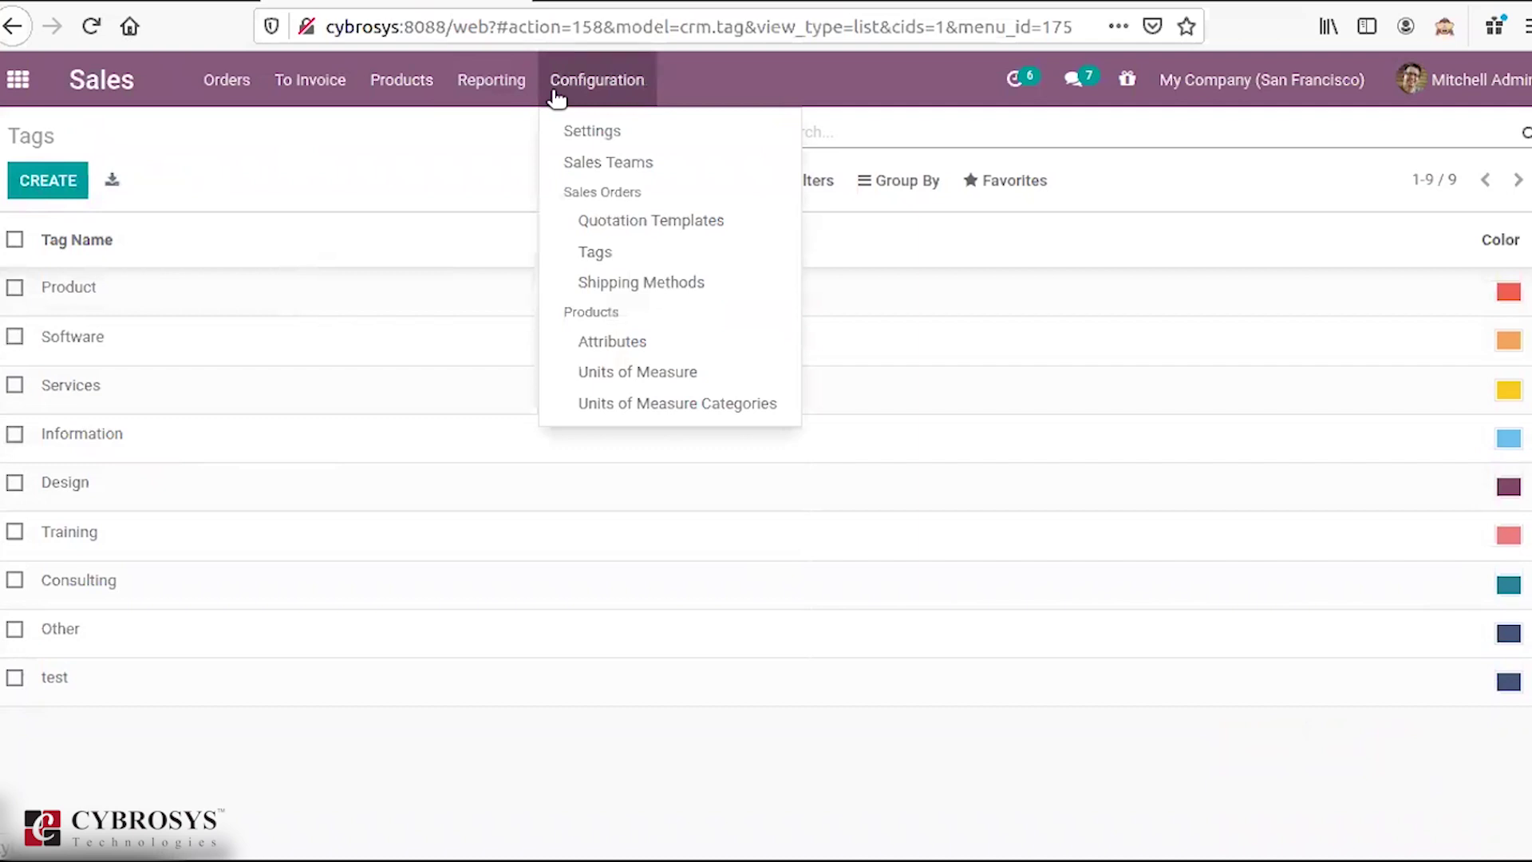
pyautogui.click(633, 281)
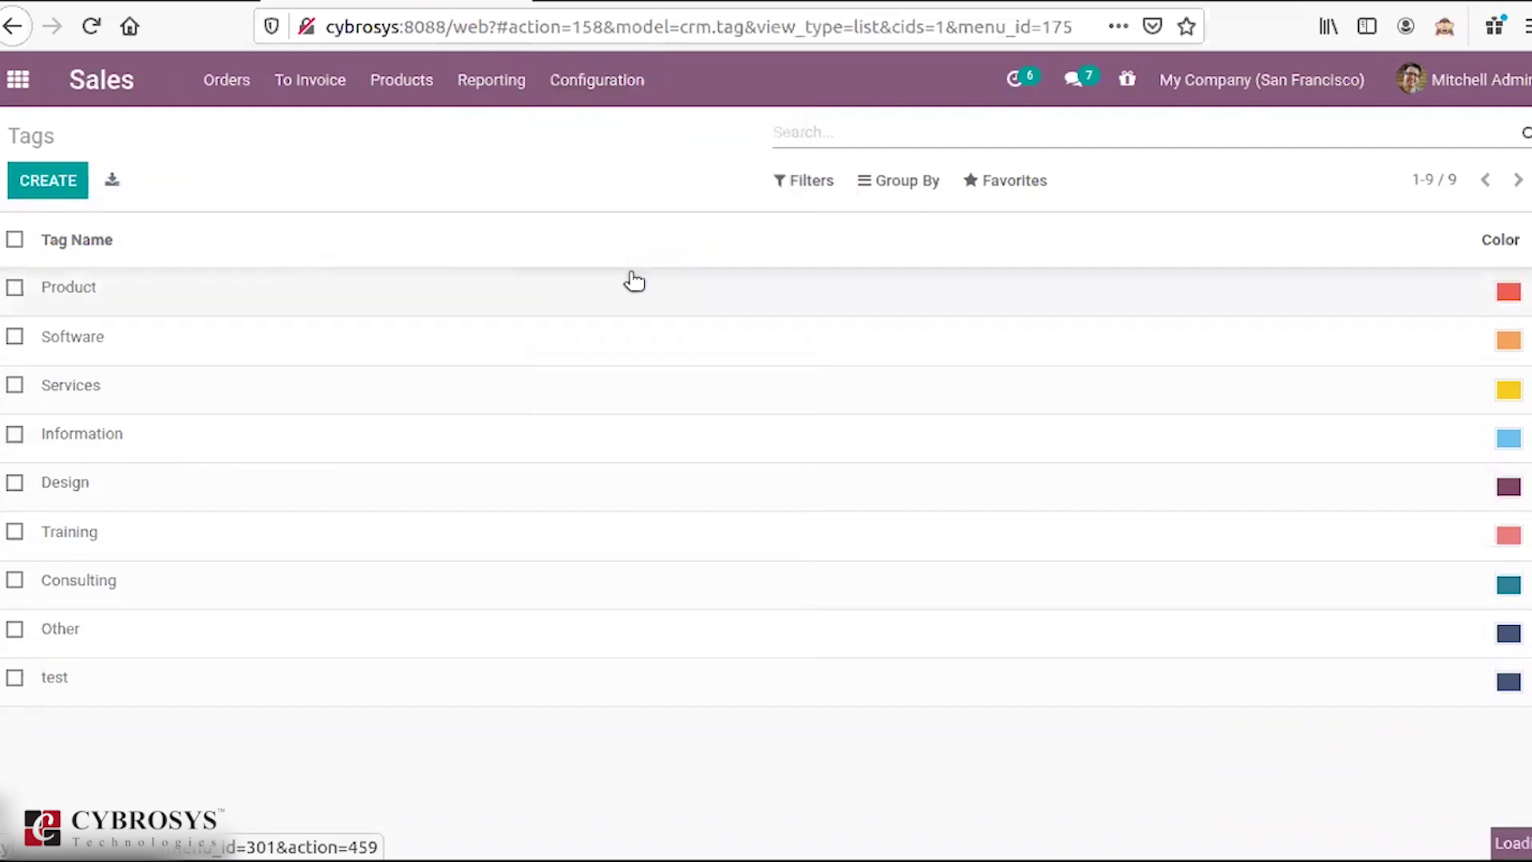
pyautogui.click(627, 97)
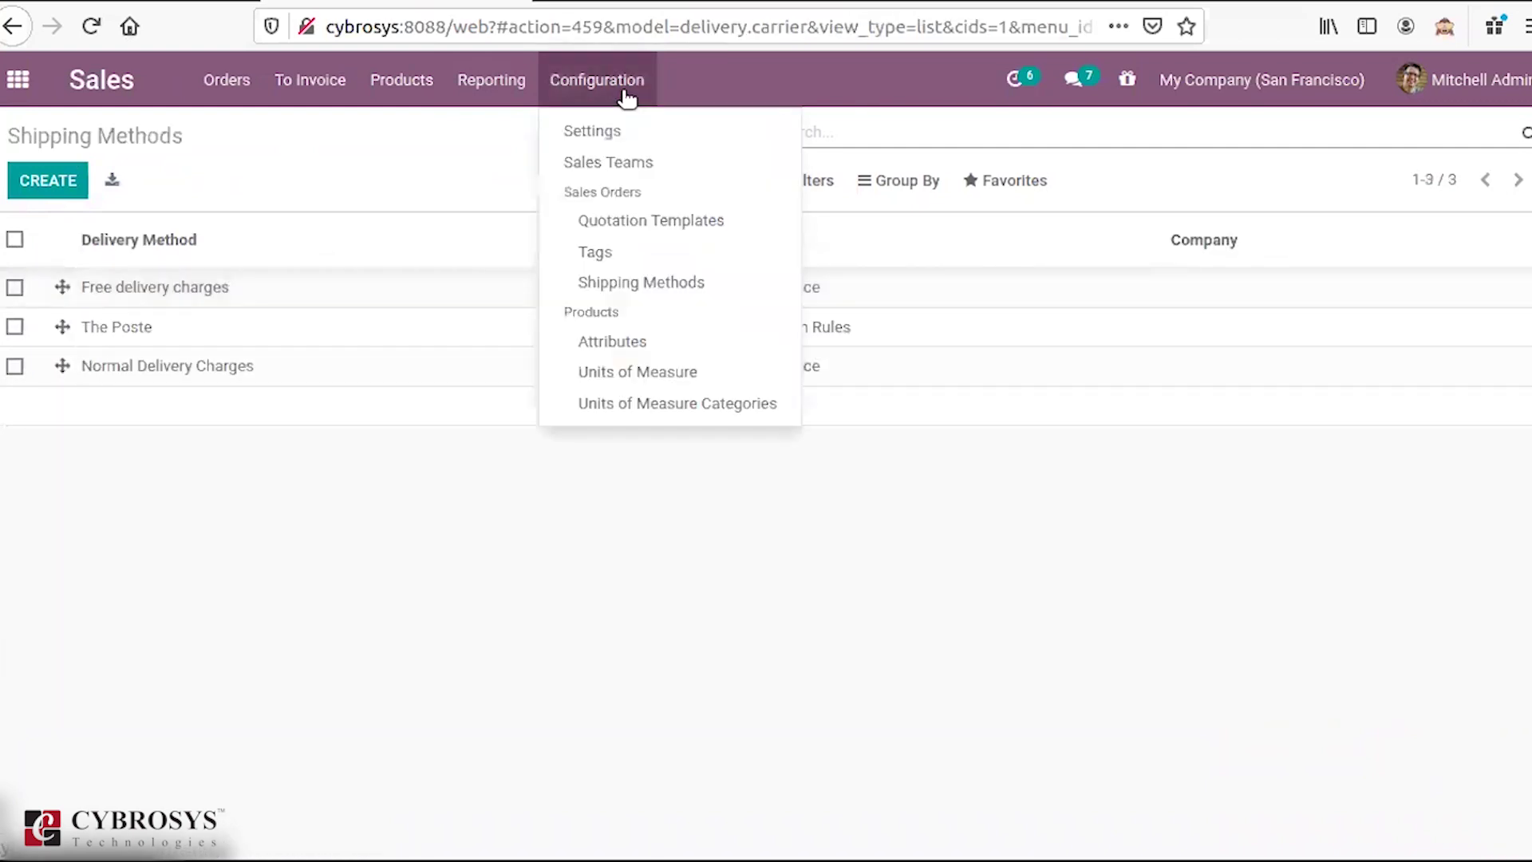
pyautogui.click(642, 148)
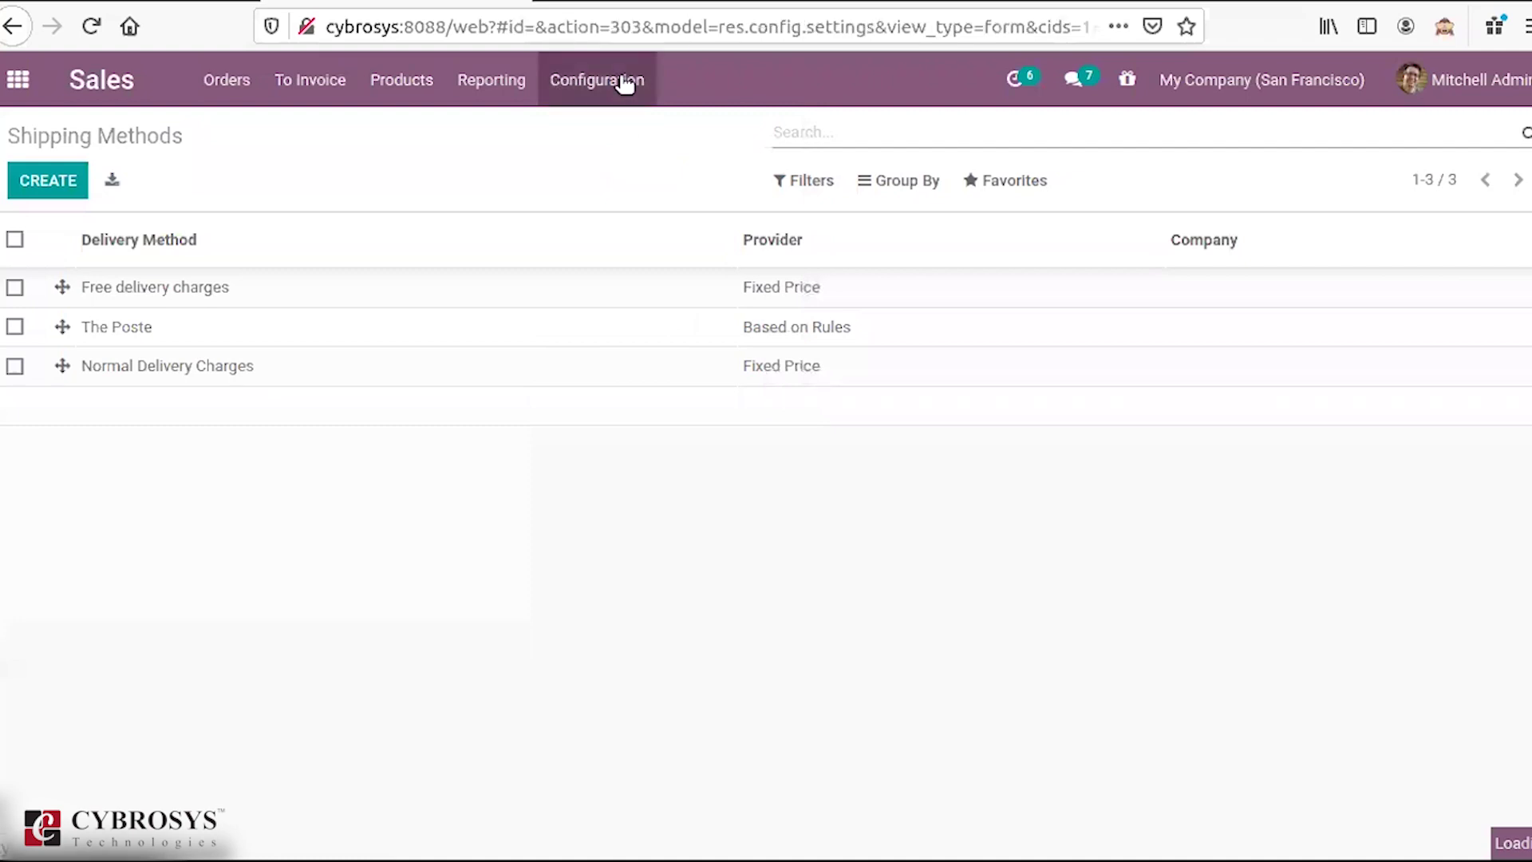
pyautogui.scroll(-6, 866, 538)
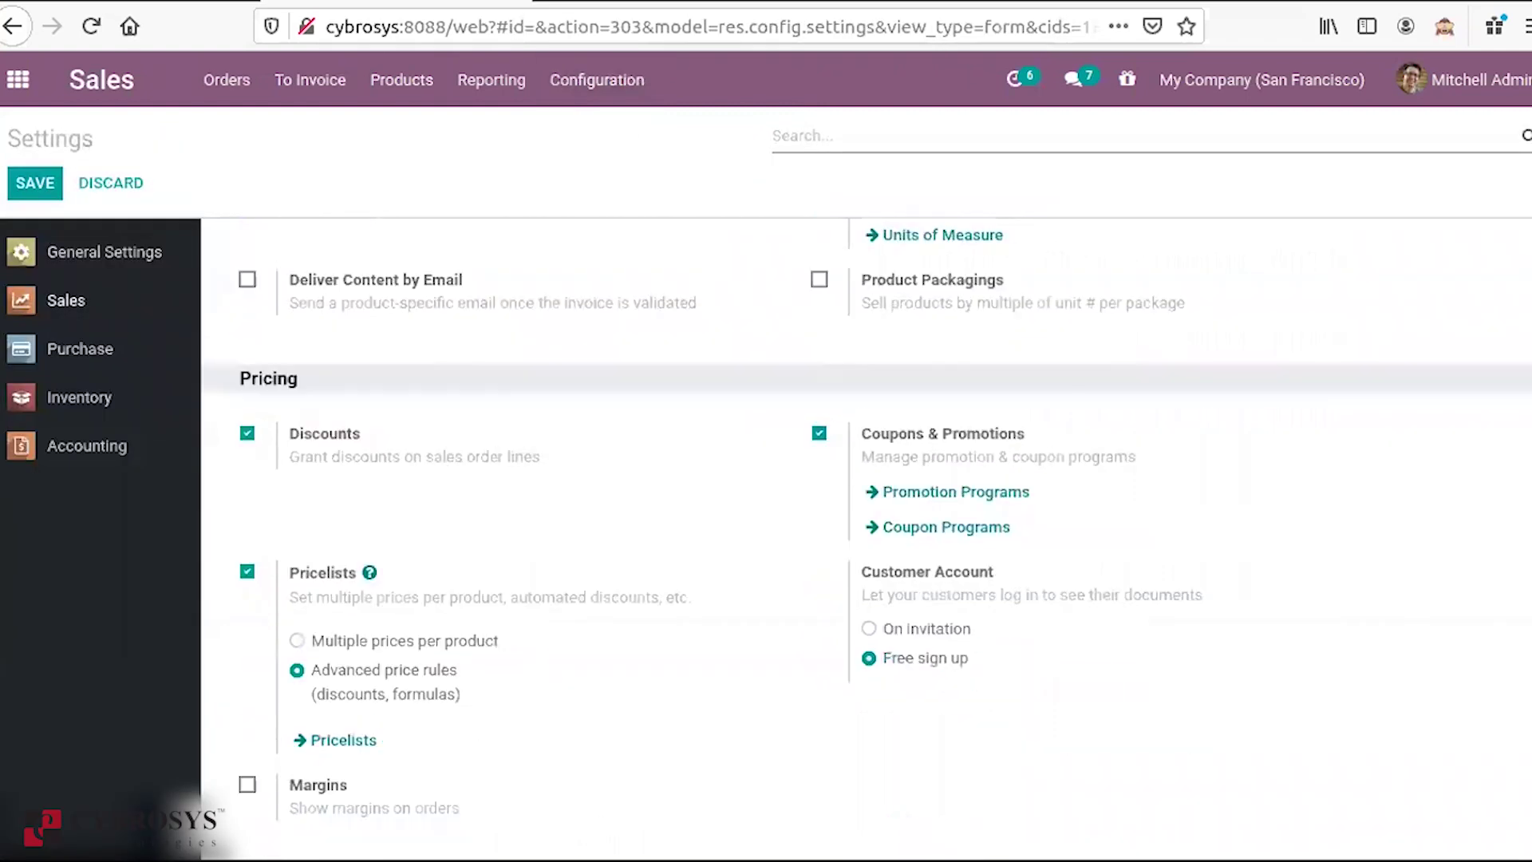
pyautogui.scroll(-9, 1478, 742)
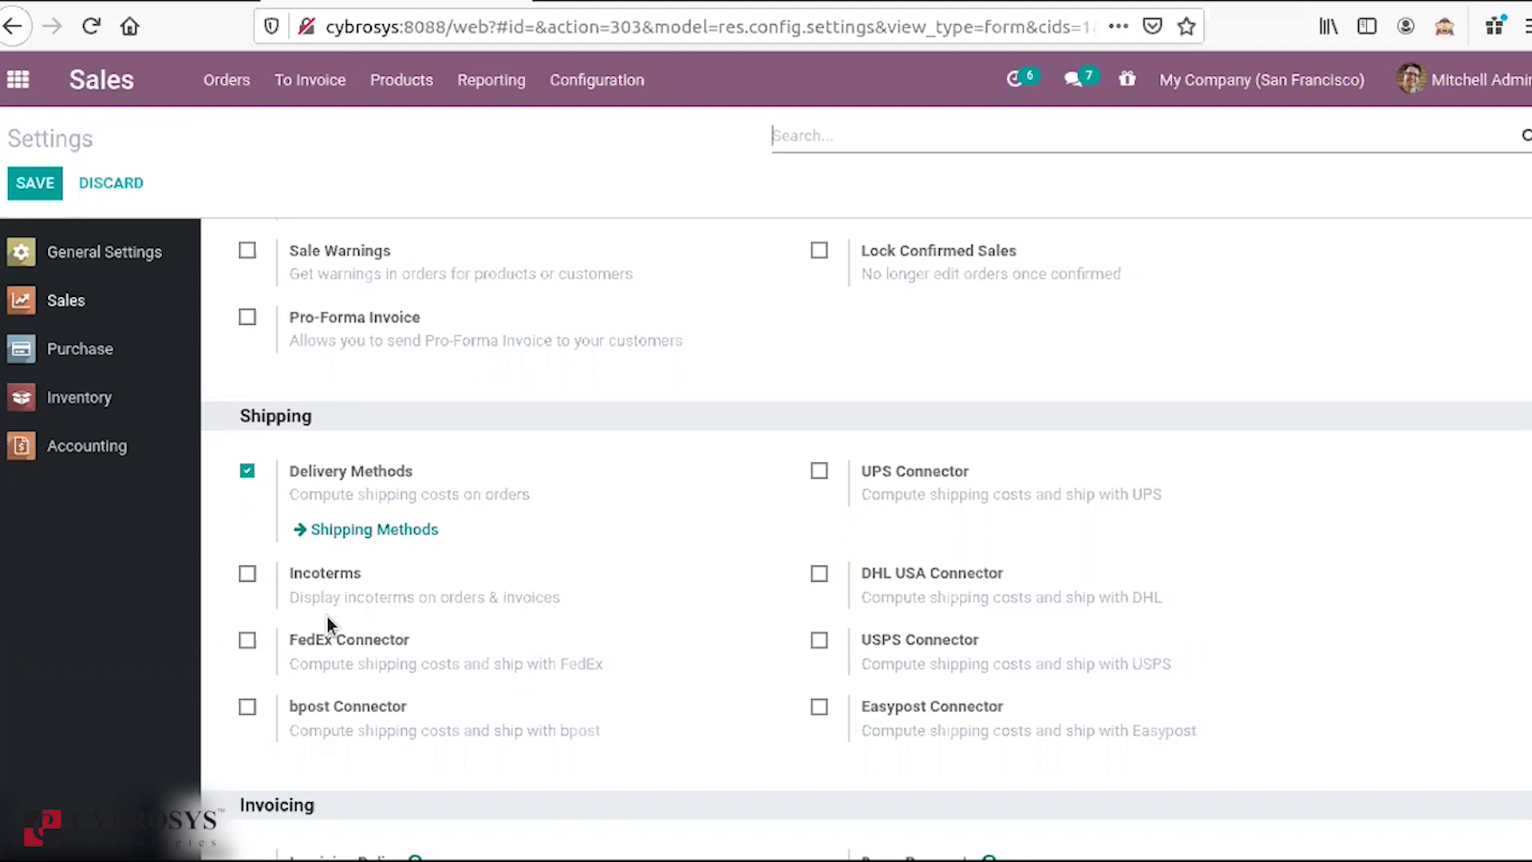
# Step: Leave the Sales settings without saving the UPS Connector change and open the shipping methods list
pyautogui.click(820, 472)
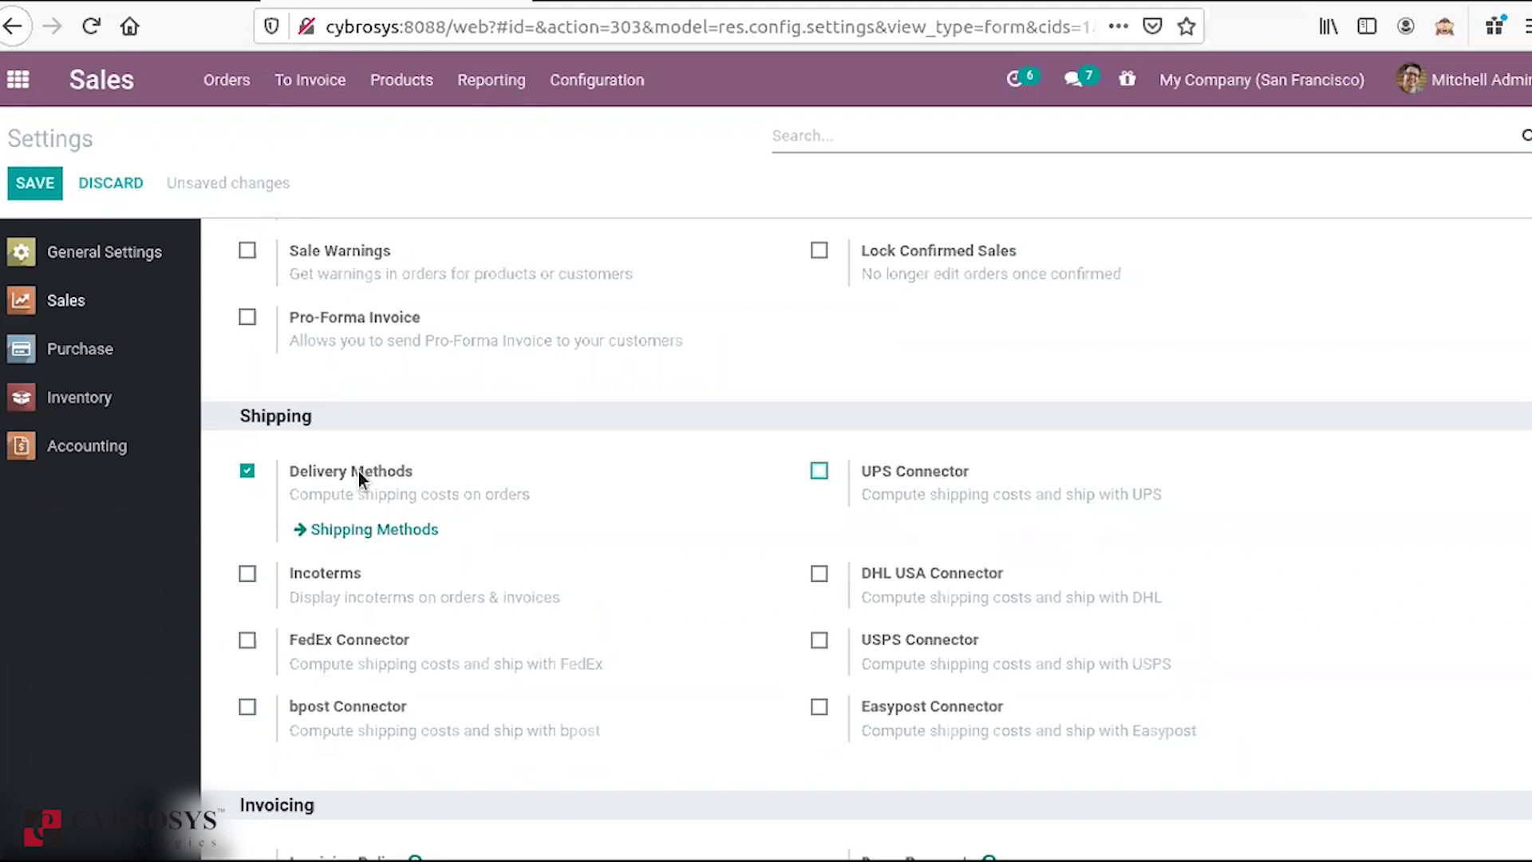
pyautogui.click(620, 86)
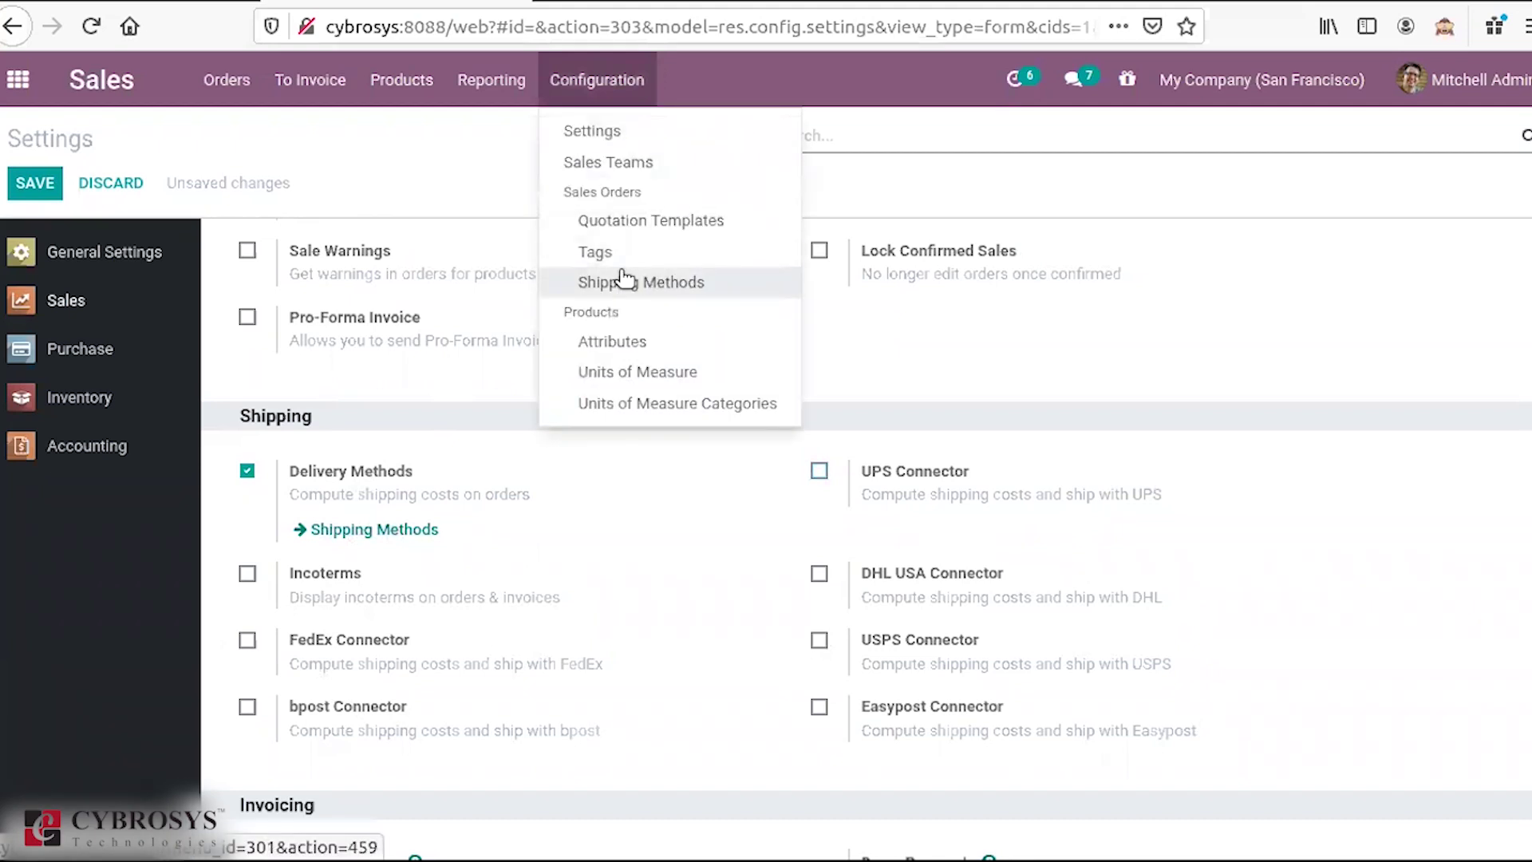
pyautogui.click(625, 279)
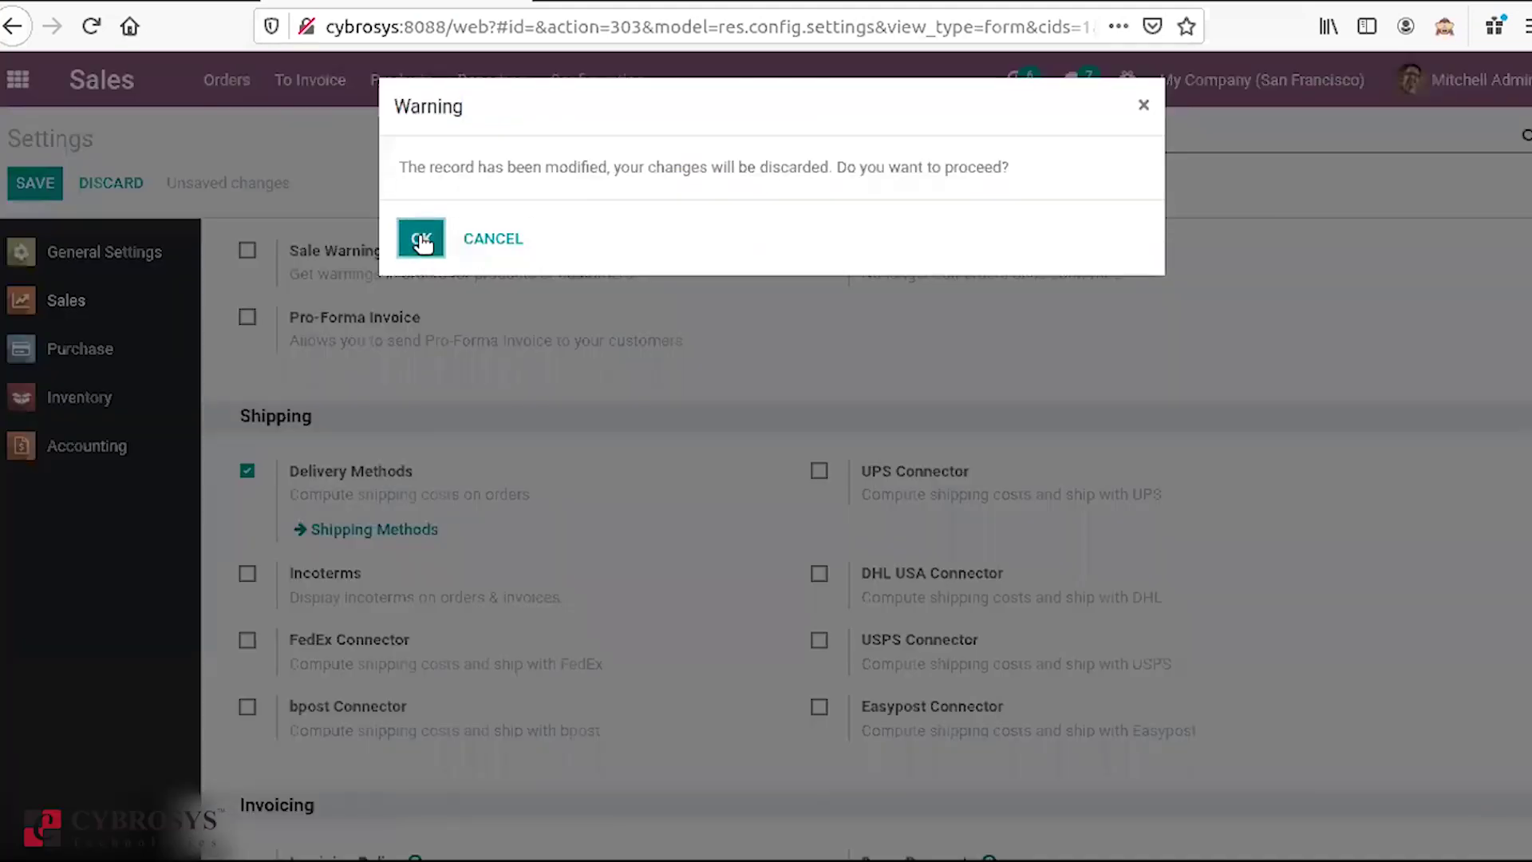
pyautogui.click(493, 238)
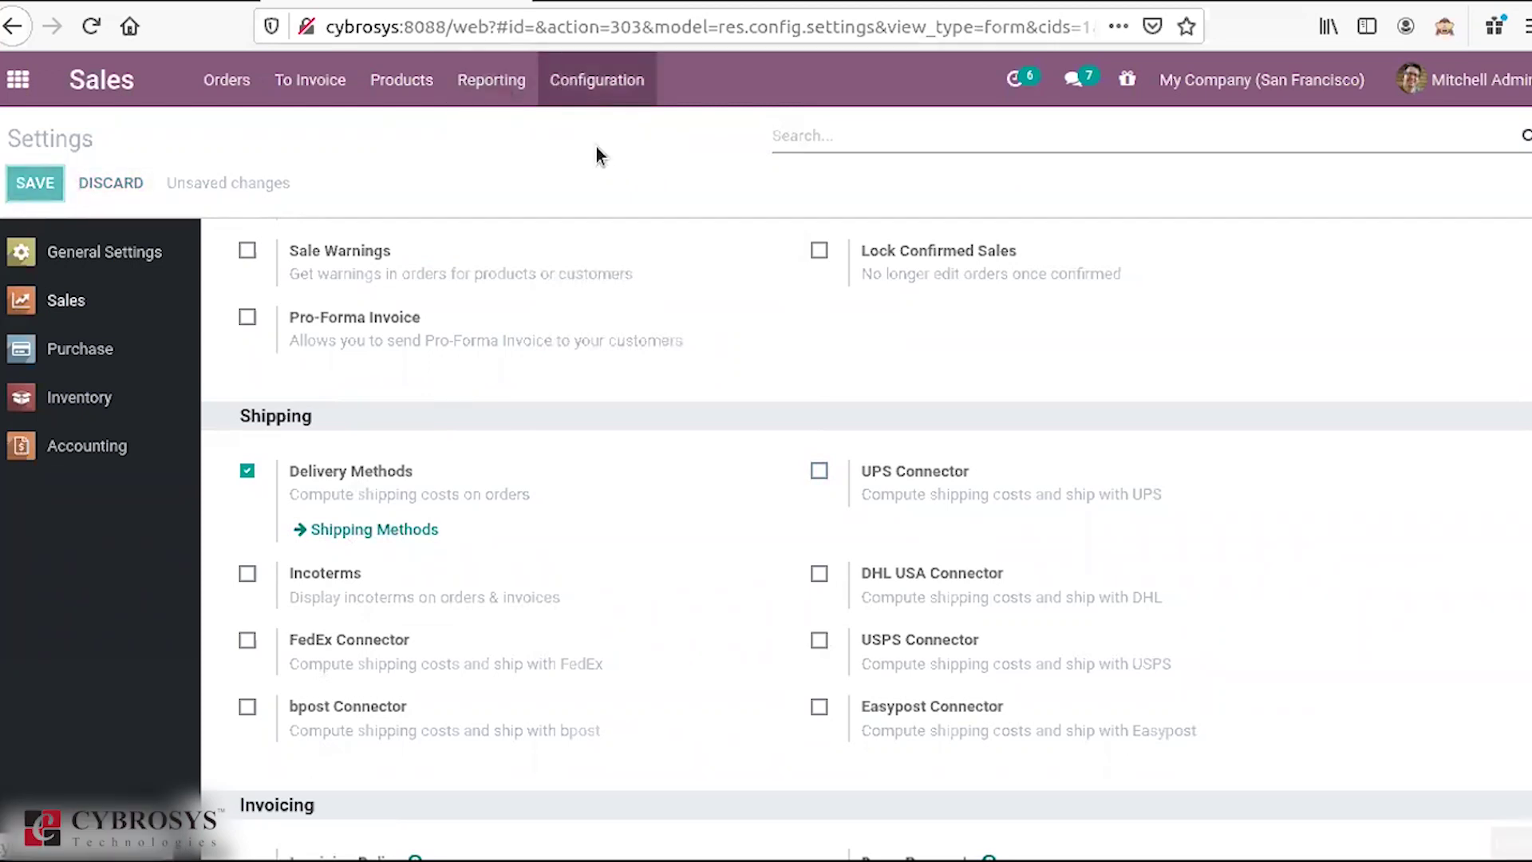
pyautogui.click(597, 80)
pyautogui.click(621, 284)
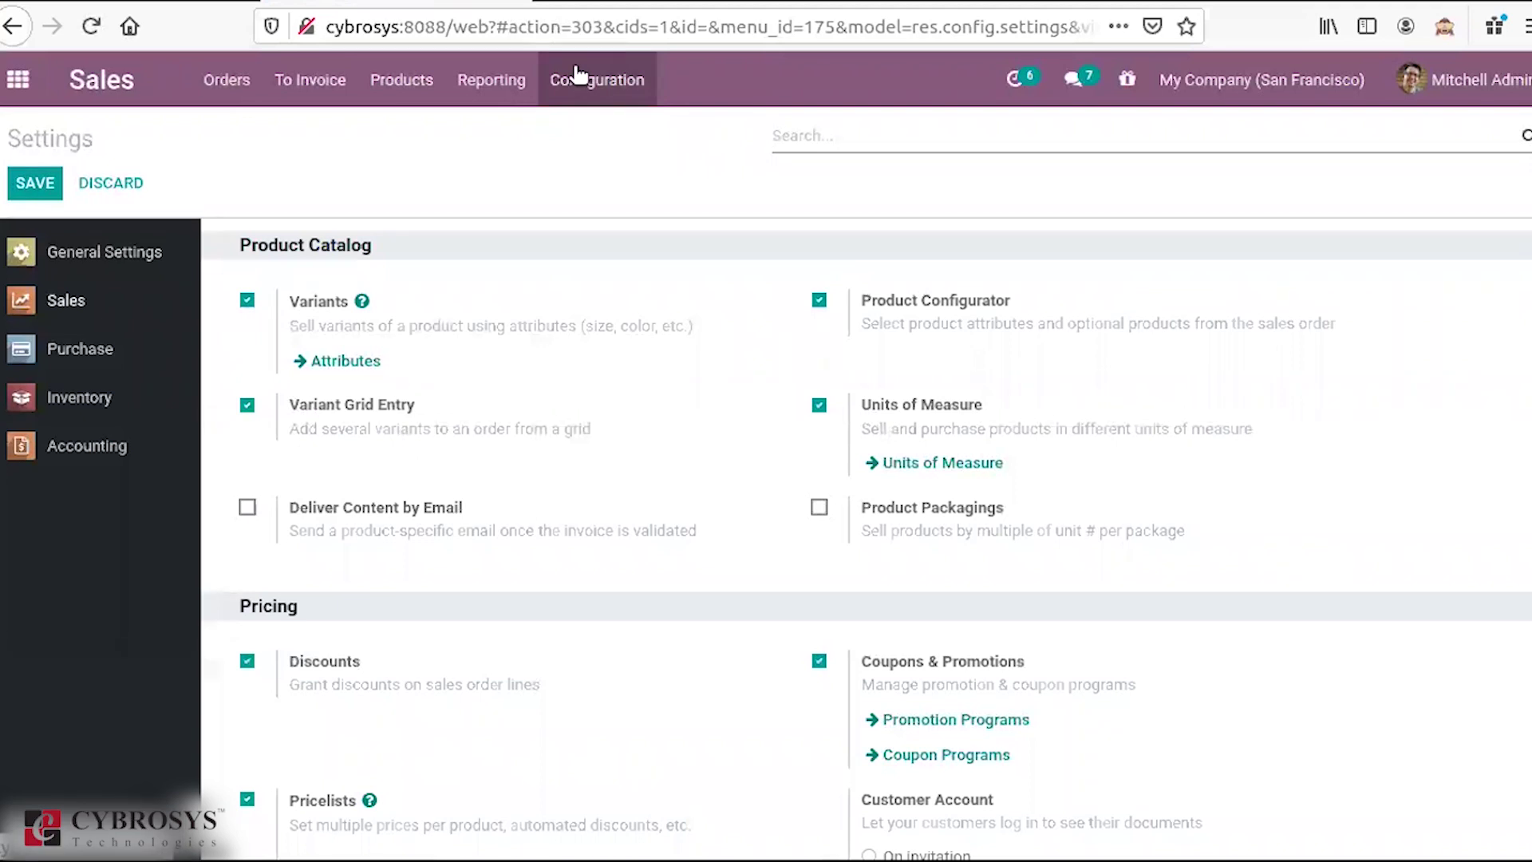
pyautogui.click(576, 76)
pyautogui.click(588, 289)
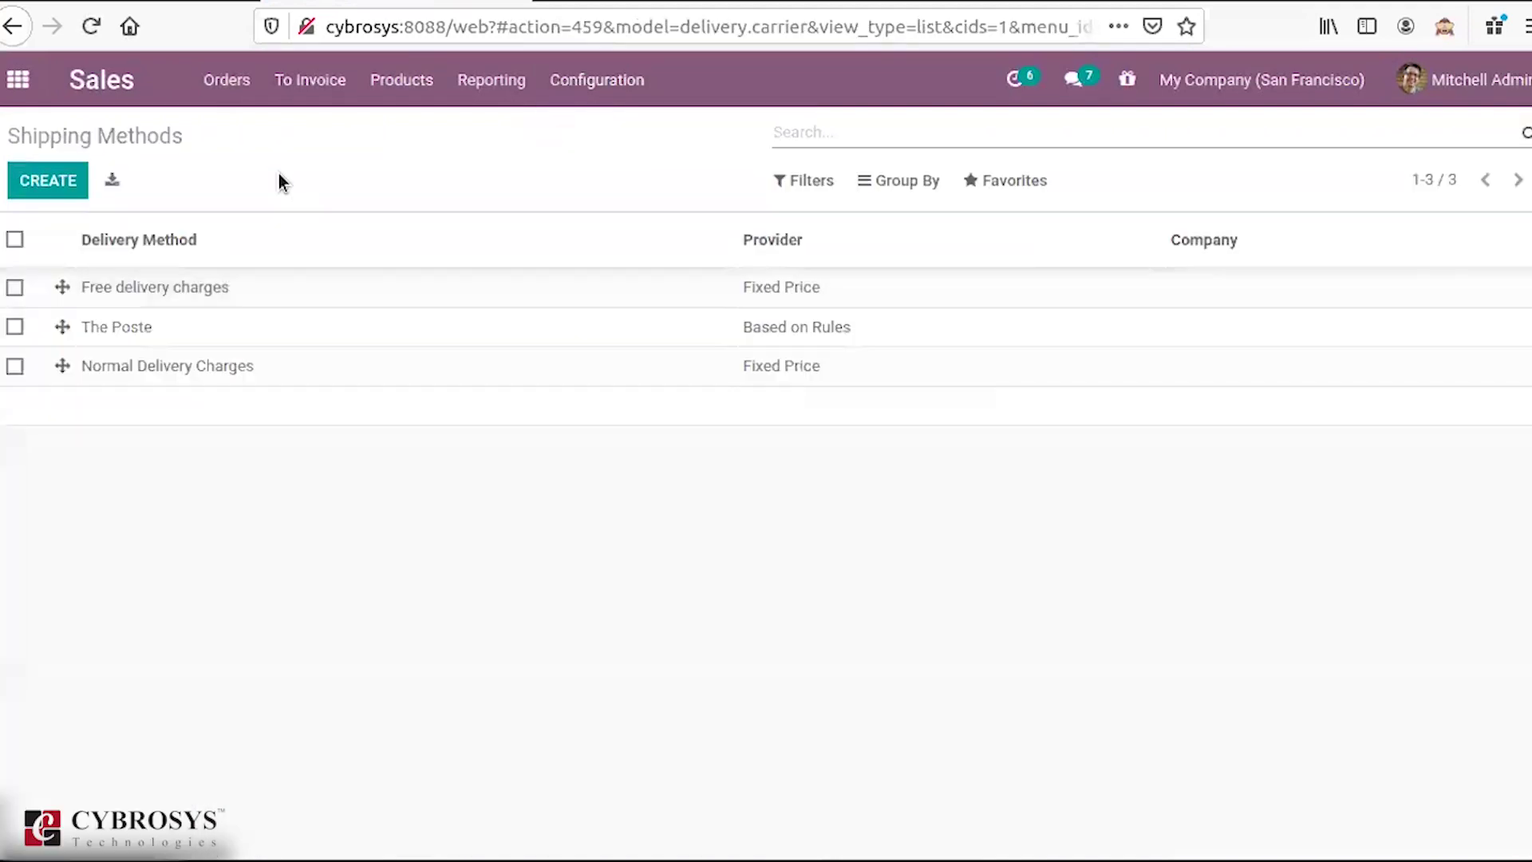
# Step: Start a new shipping method and examine its Provider options, Fixed Price and Delivery Product fields
pyautogui.click(36, 186)
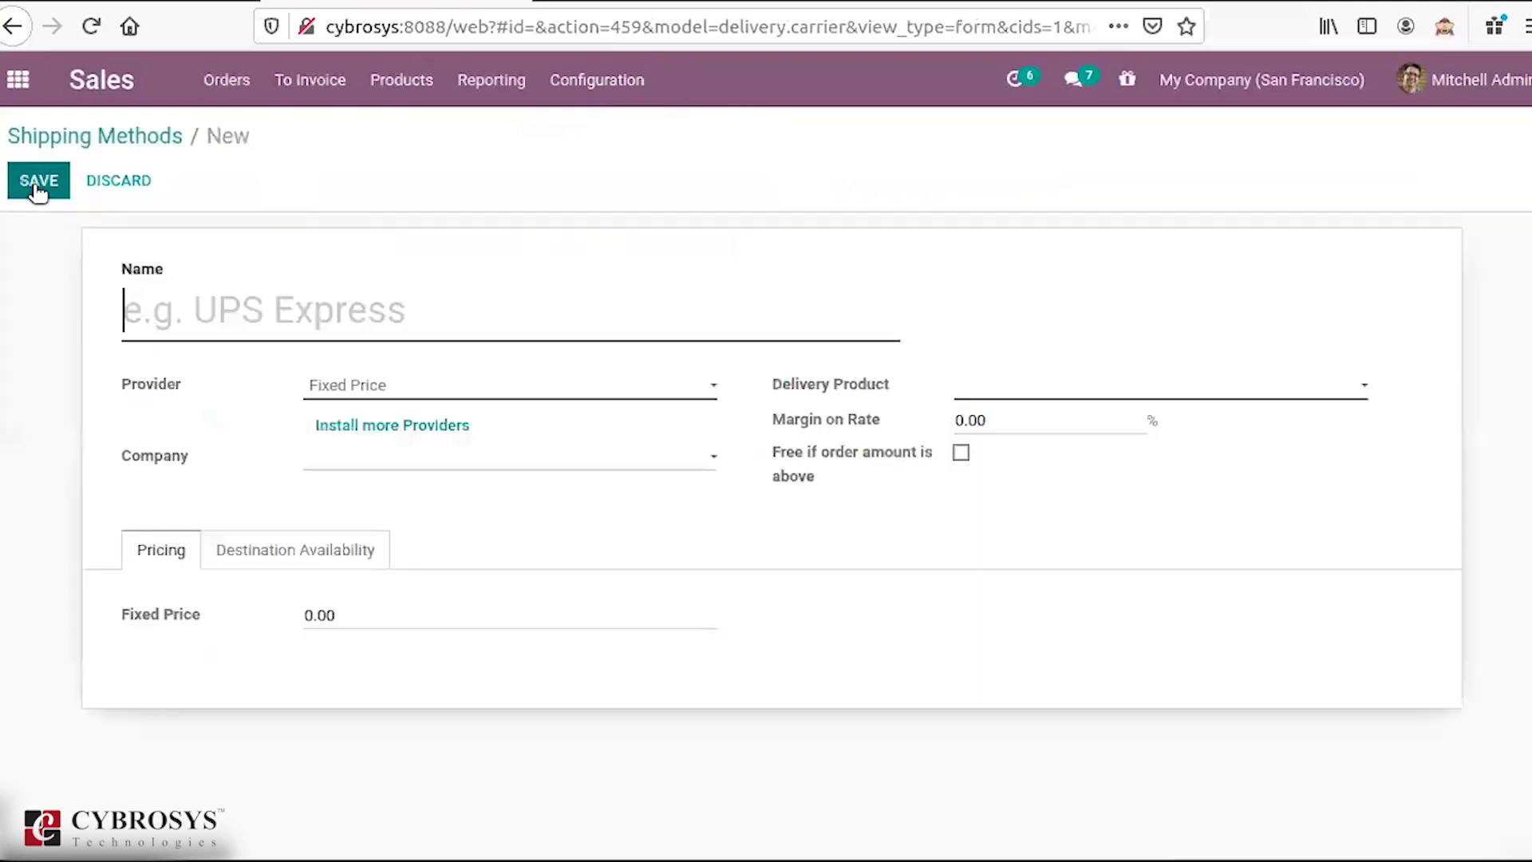
pyautogui.click(198, 323)
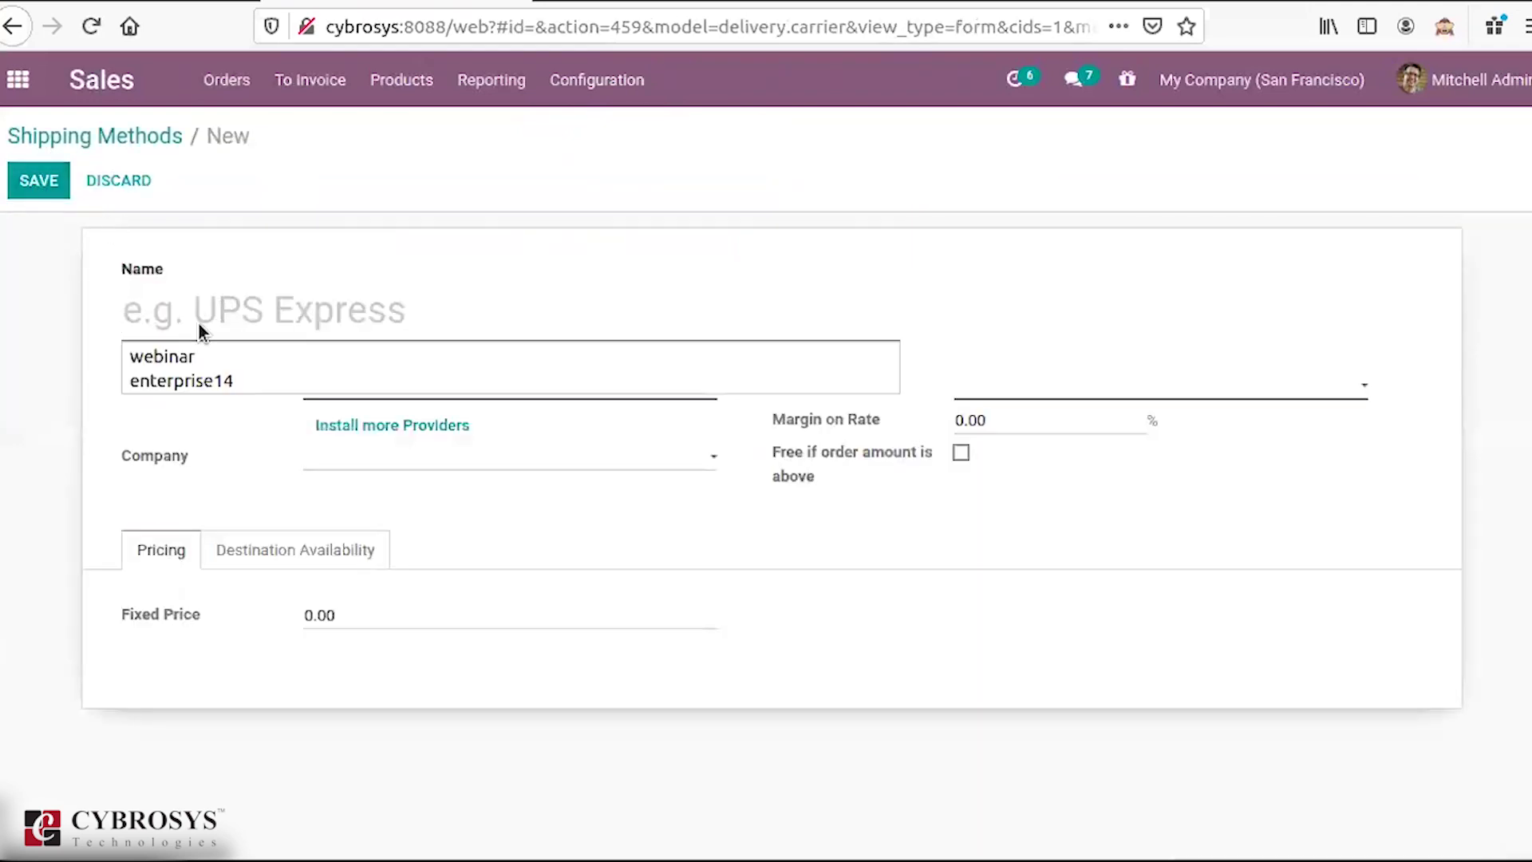
pyautogui.click(234, 314)
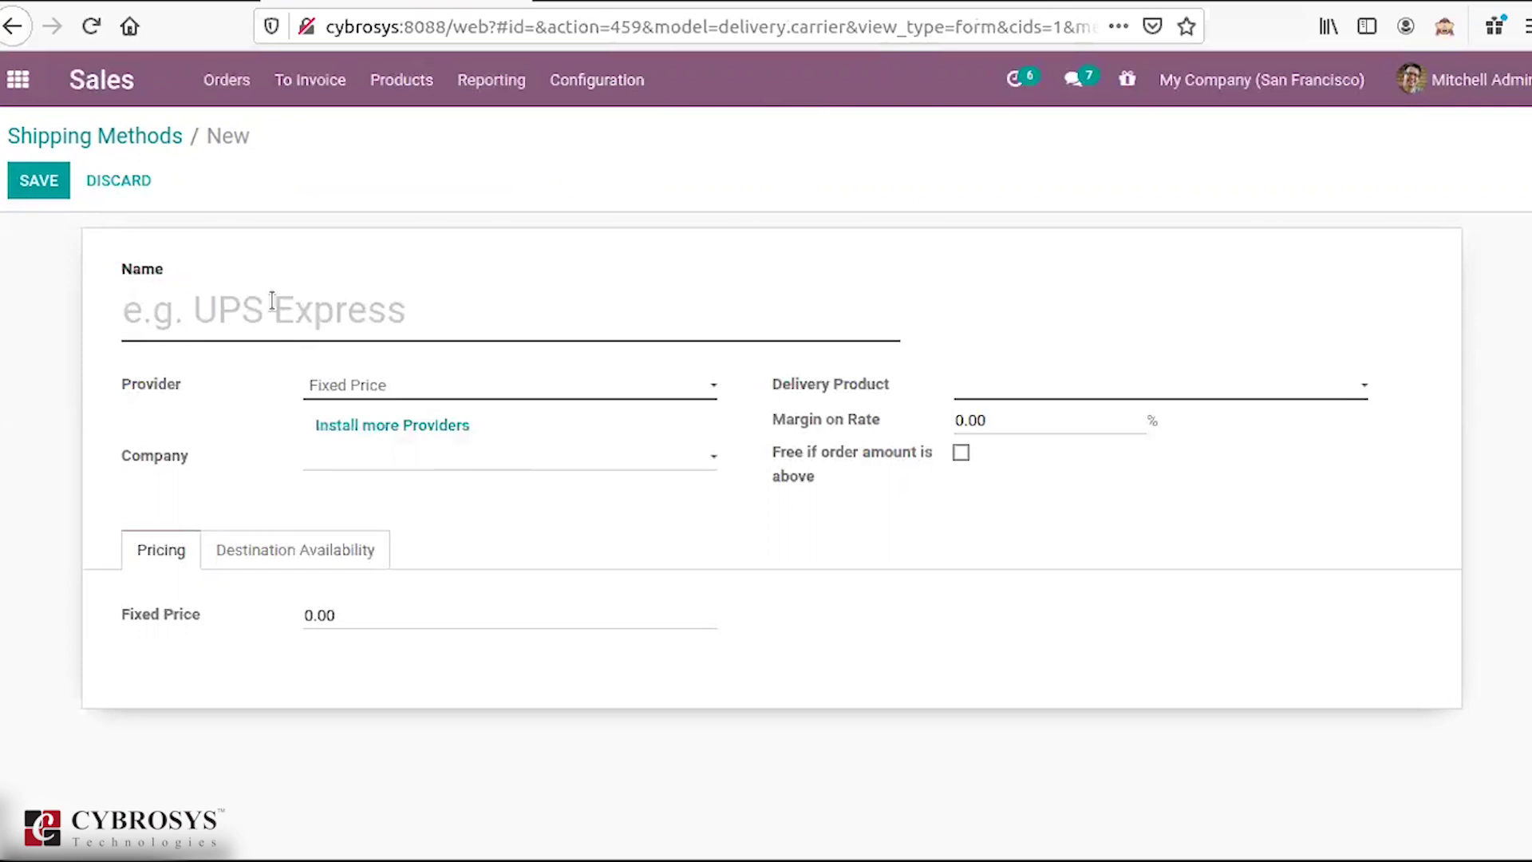
pyautogui.click(471, 391)
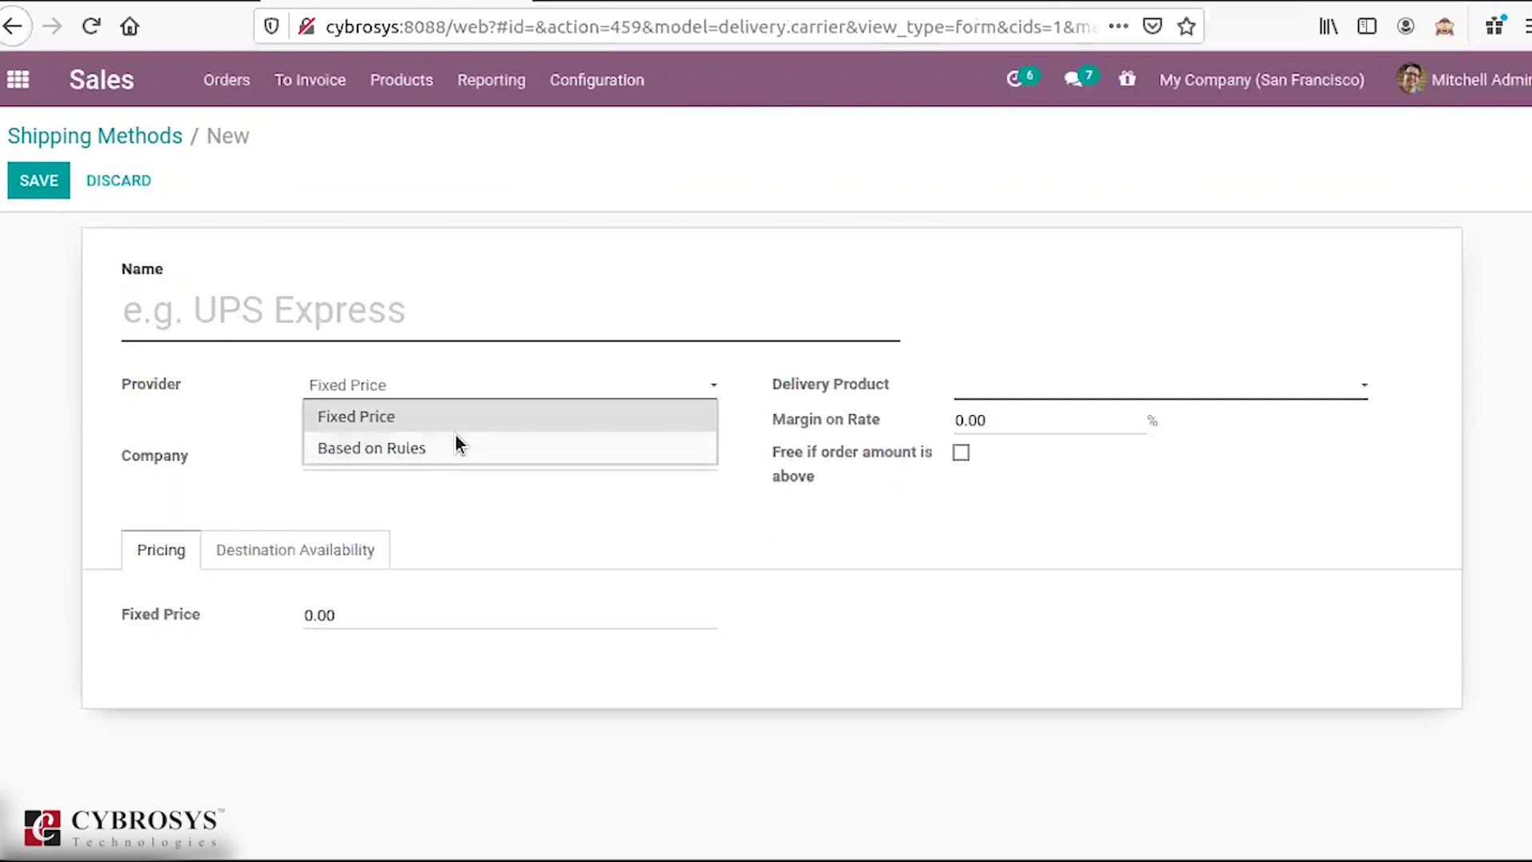
pyautogui.click(466, 424)
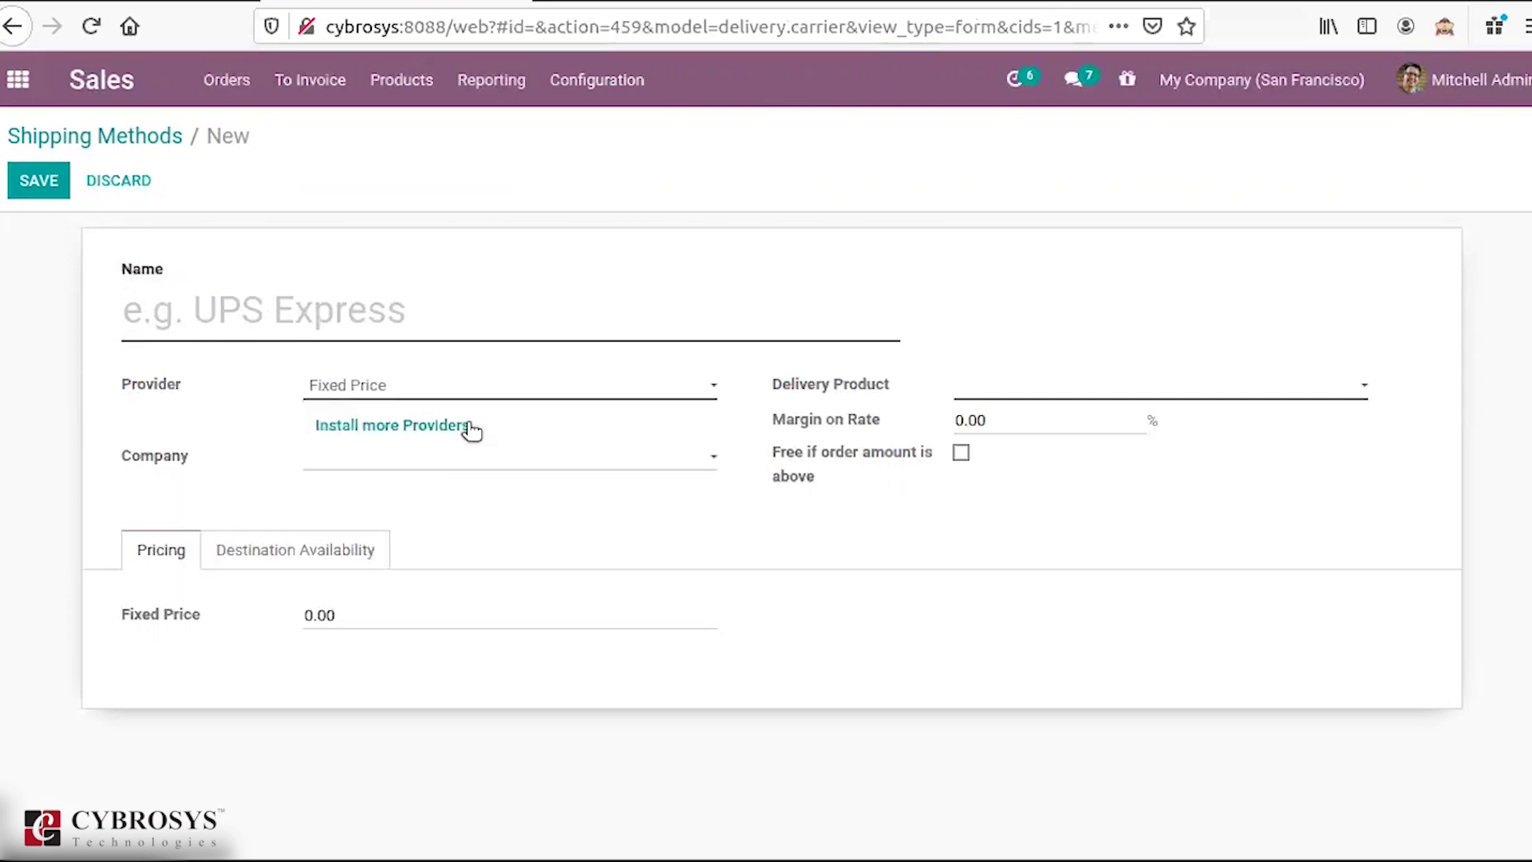
pyautogui.click(495, 391)
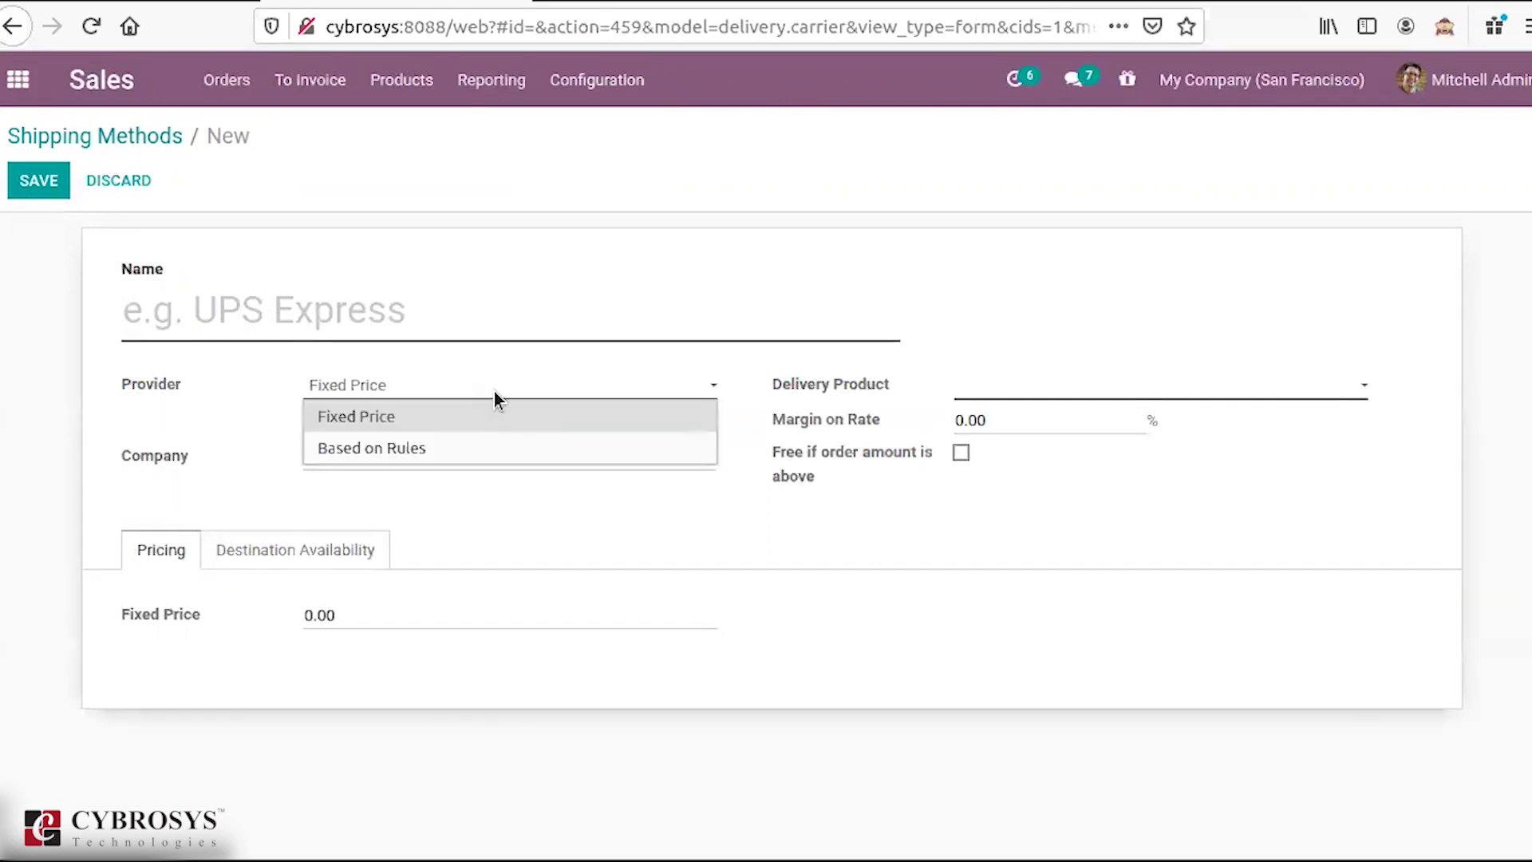
pyautogui.click(345, 623)
pyautogui.hotkey('ctrl', 'a')
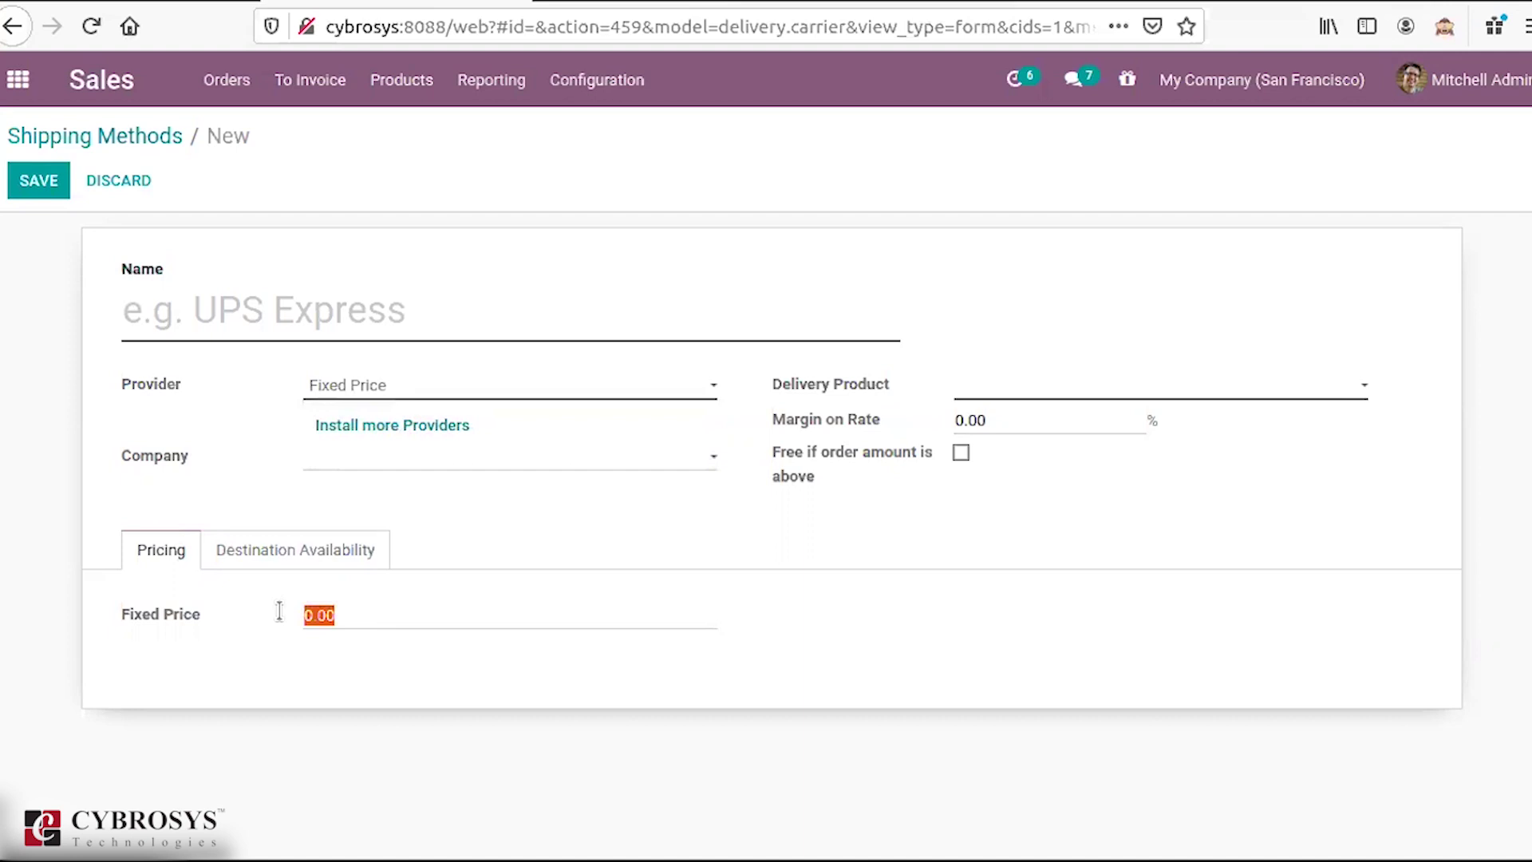
pyautogui.click(983, 391)
pyautogui.click(505, 608)
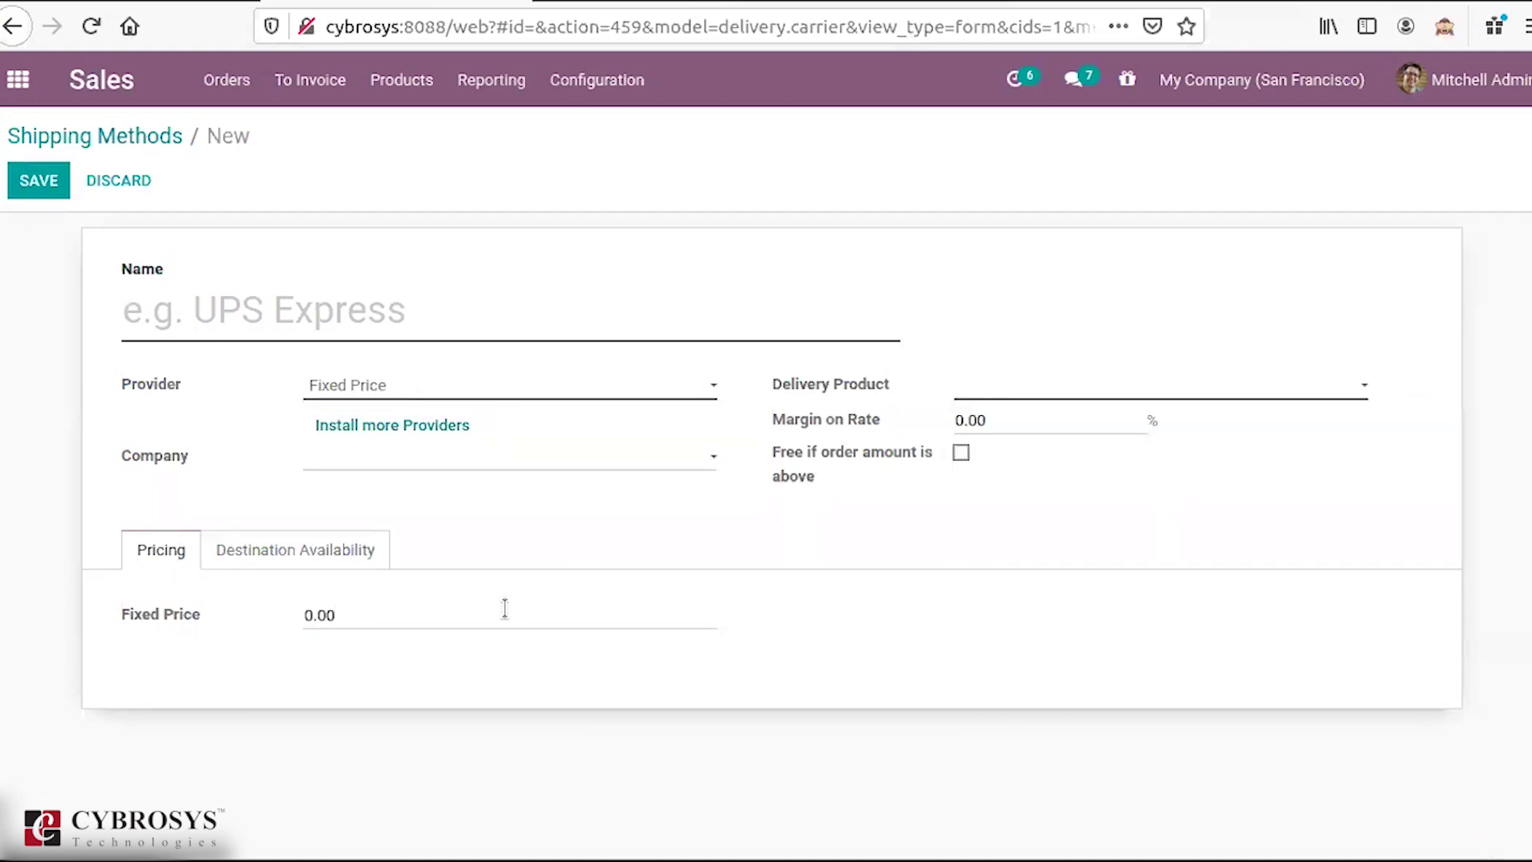
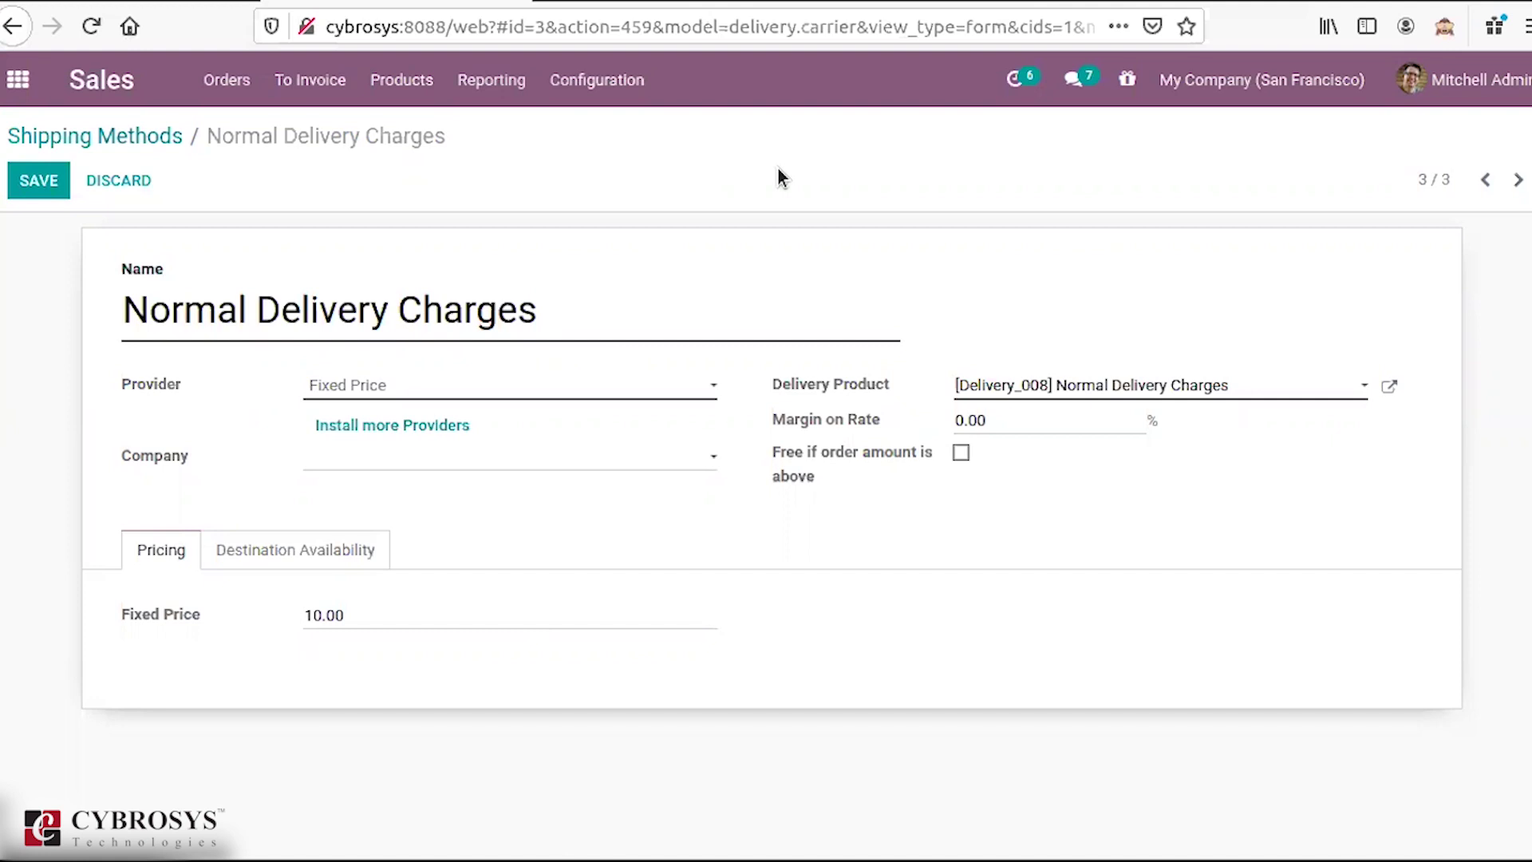
# Step: Examine the provider options, fixed price and destination availability of the Normal Delivery Charges shipping method
pyautogui.click(563, 394)
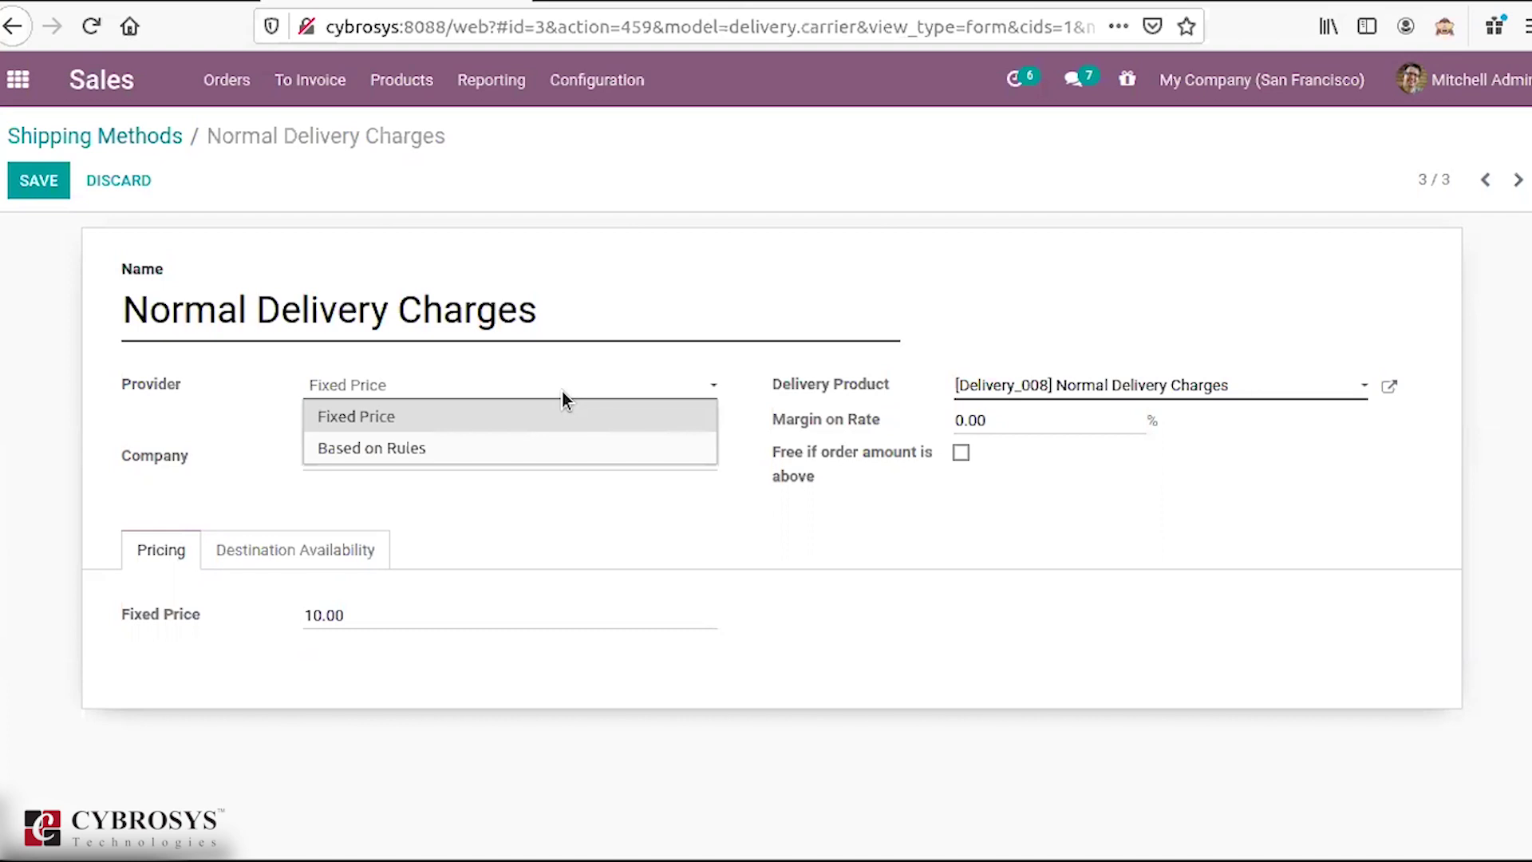
pyautogui.click(562, 391)
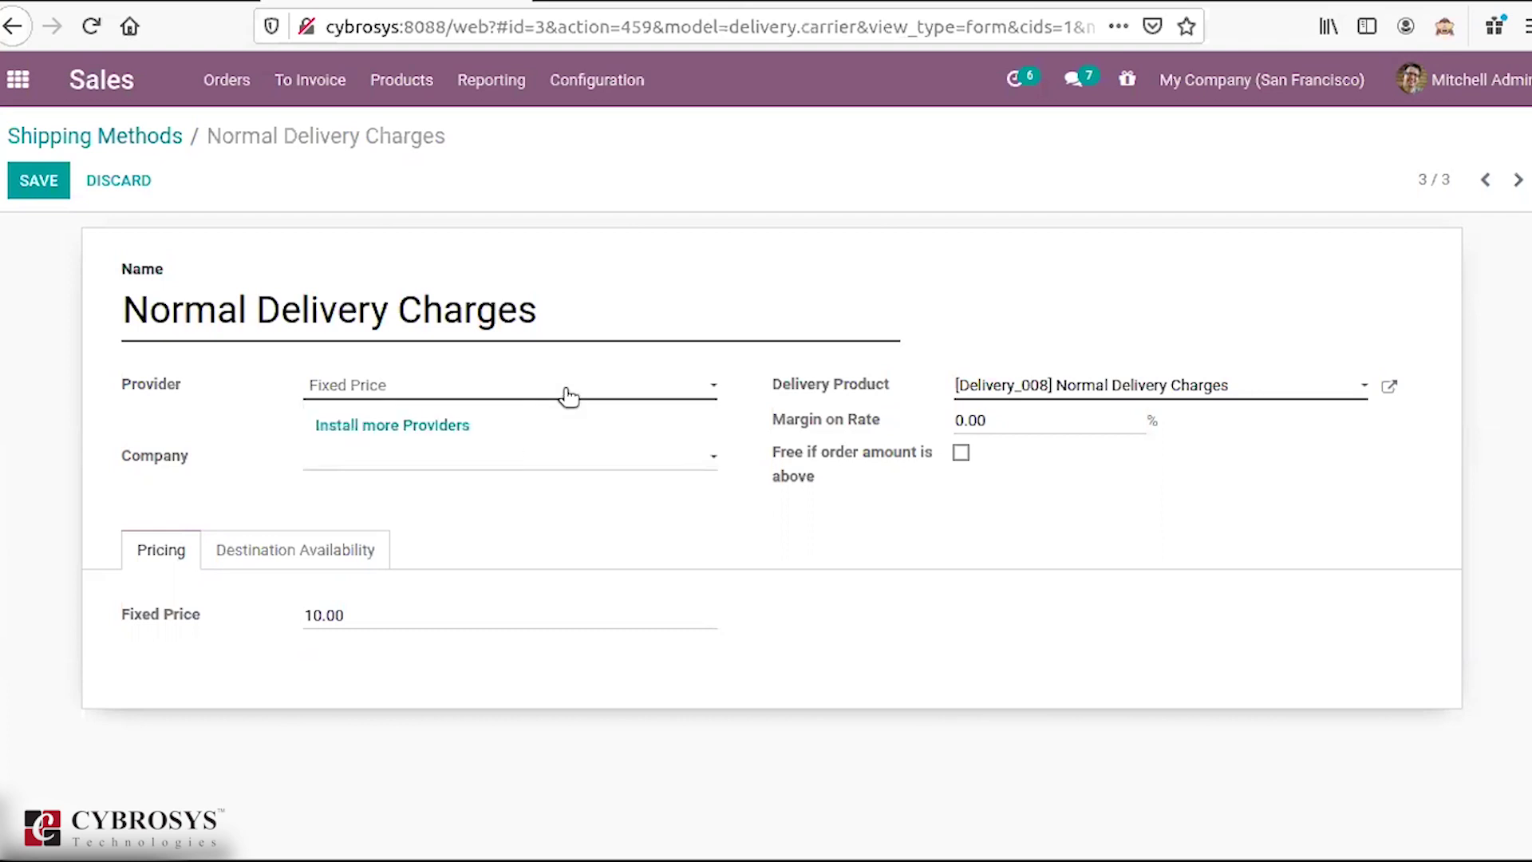
pyautogui.click(425, 619)
pyautogui.click(350, 573)
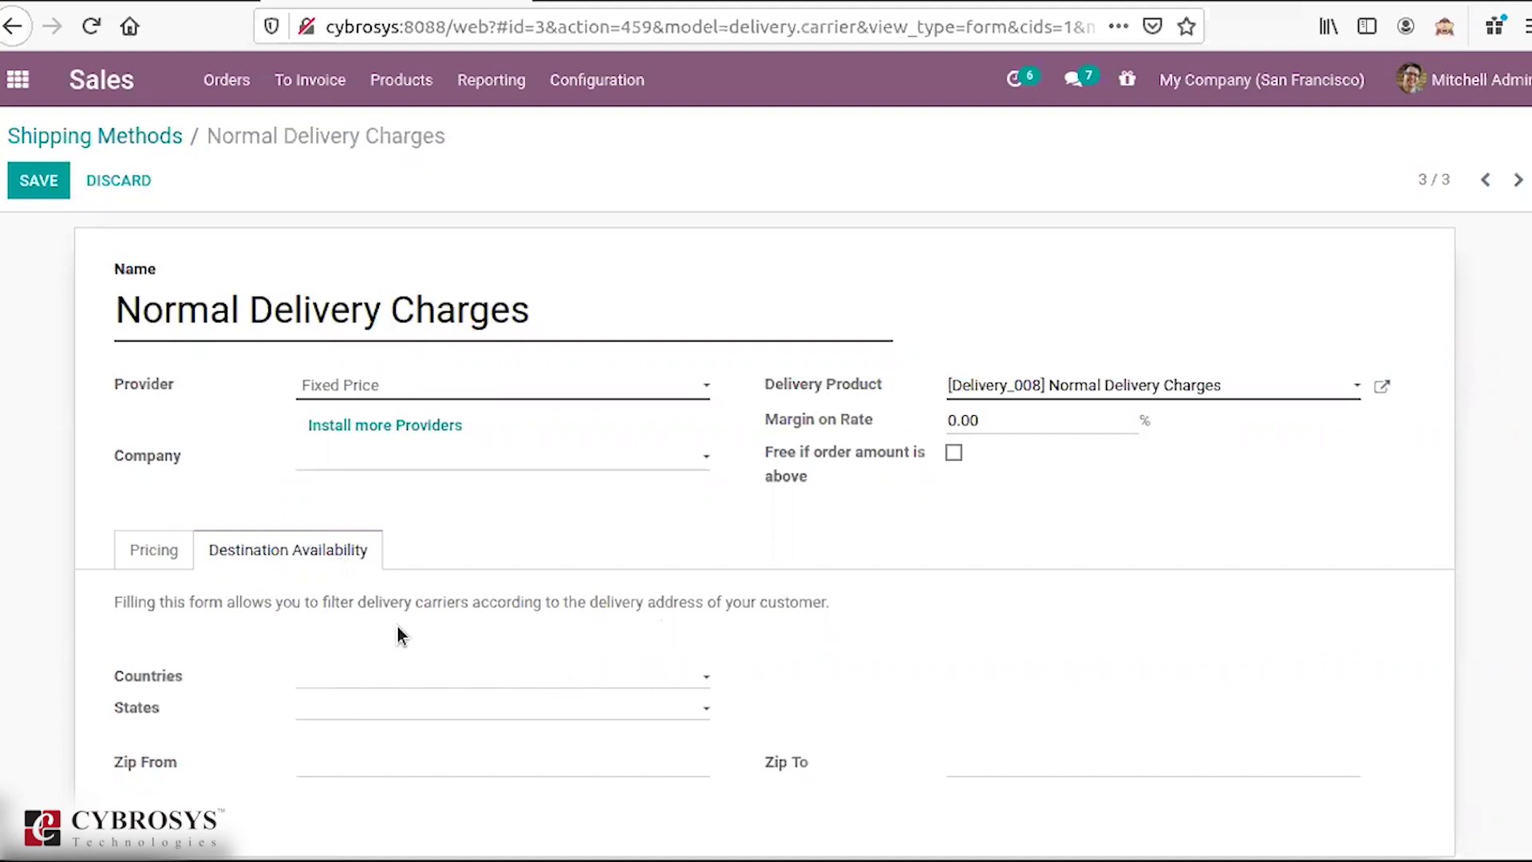
pyautogui.click(151, 554)
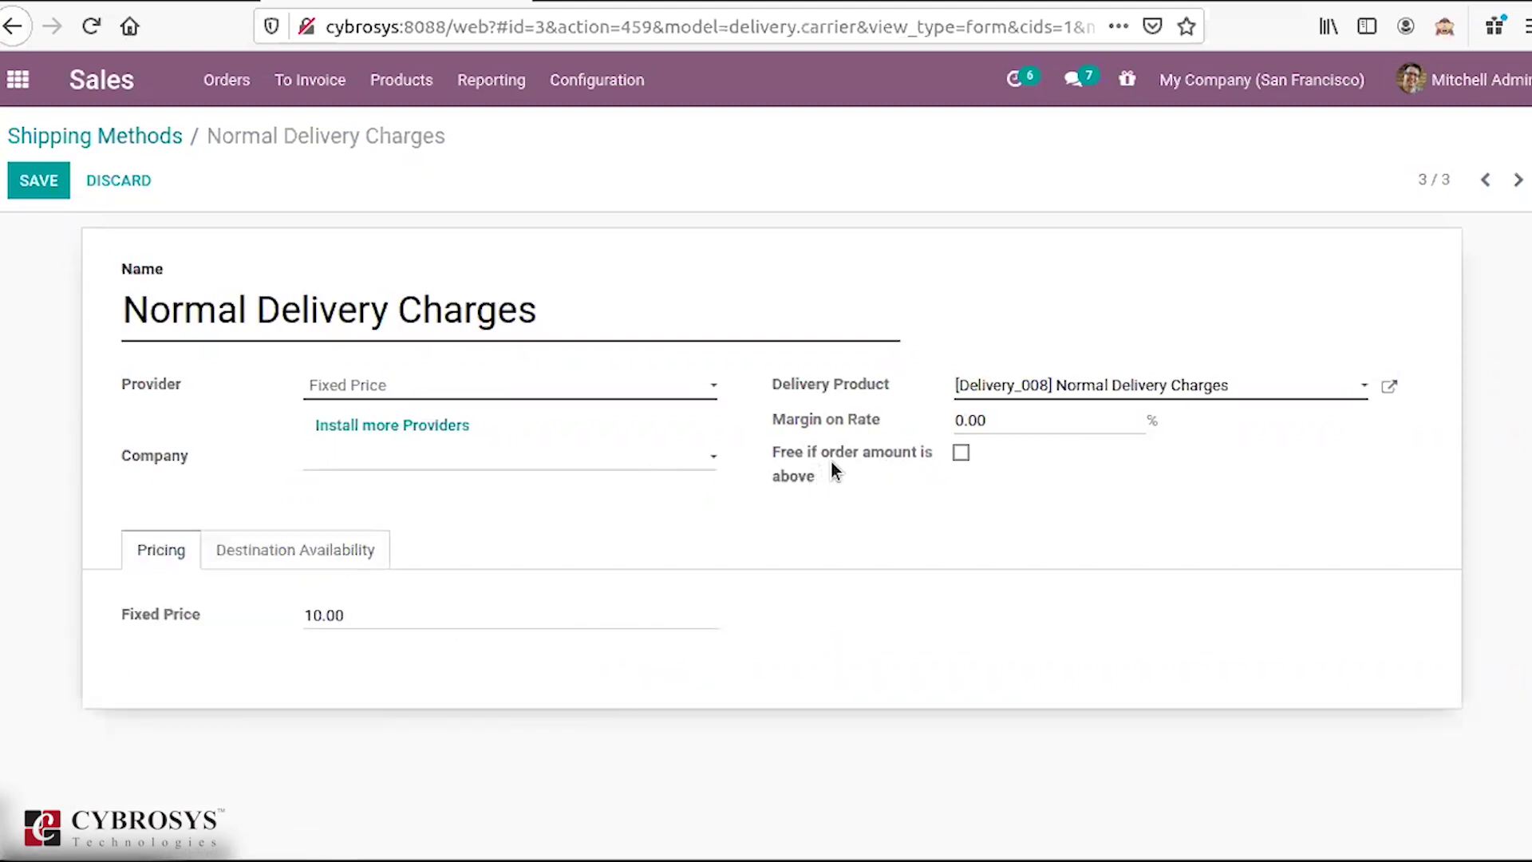
# Step: Enable the Free if order amount is above option on the Normal Delivery Charges shipping method
pyautogui.click(960, 453)
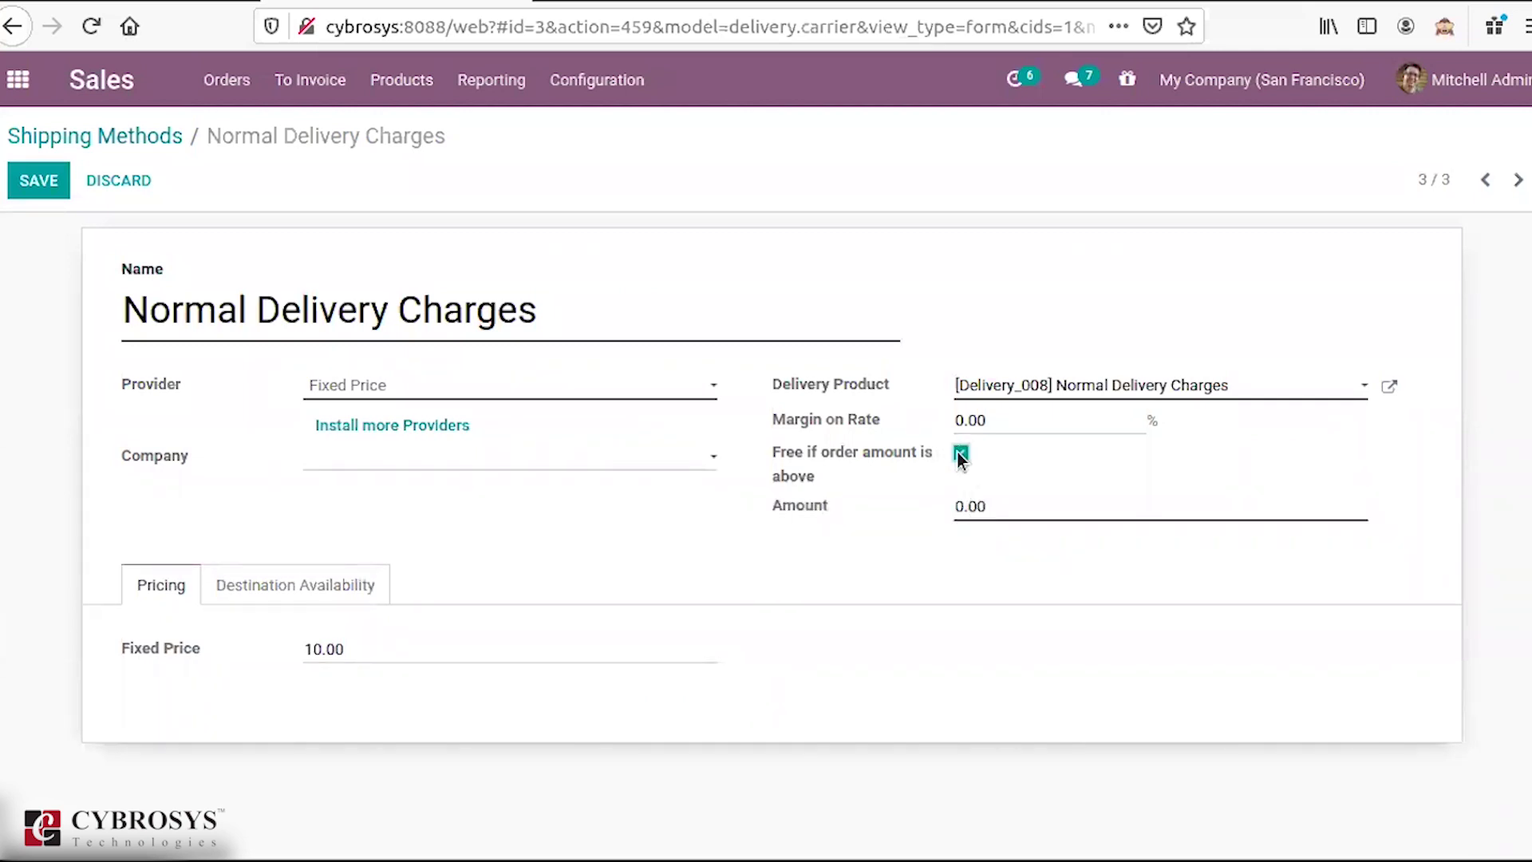
pyautogui.doubleClick(1001, 512)
pyautogui.click(1001, 512)
pyautogui.click(961, 453)
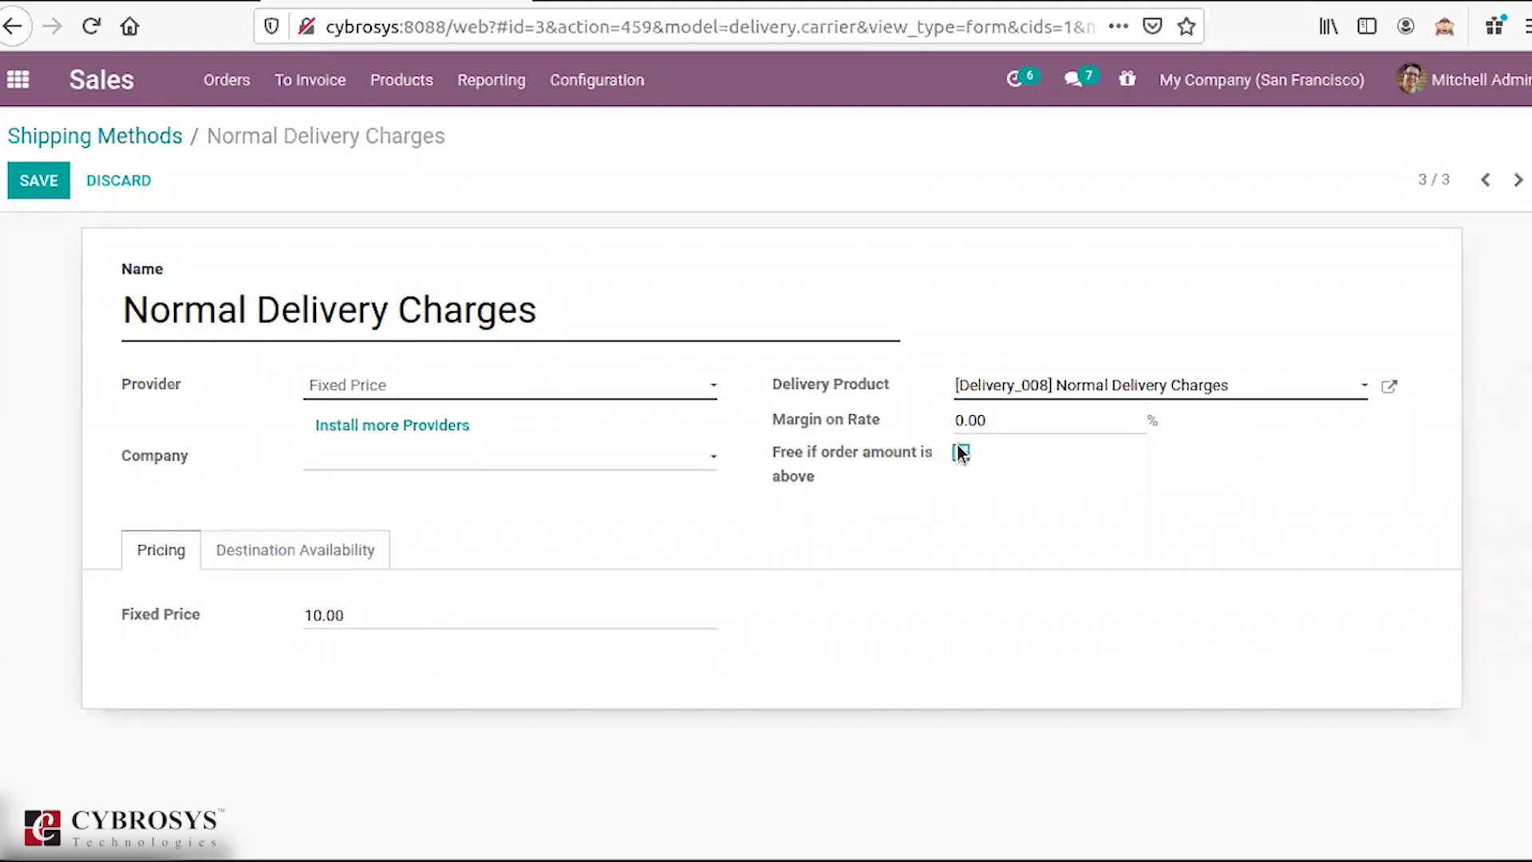
pyautogui.click(961, 453)
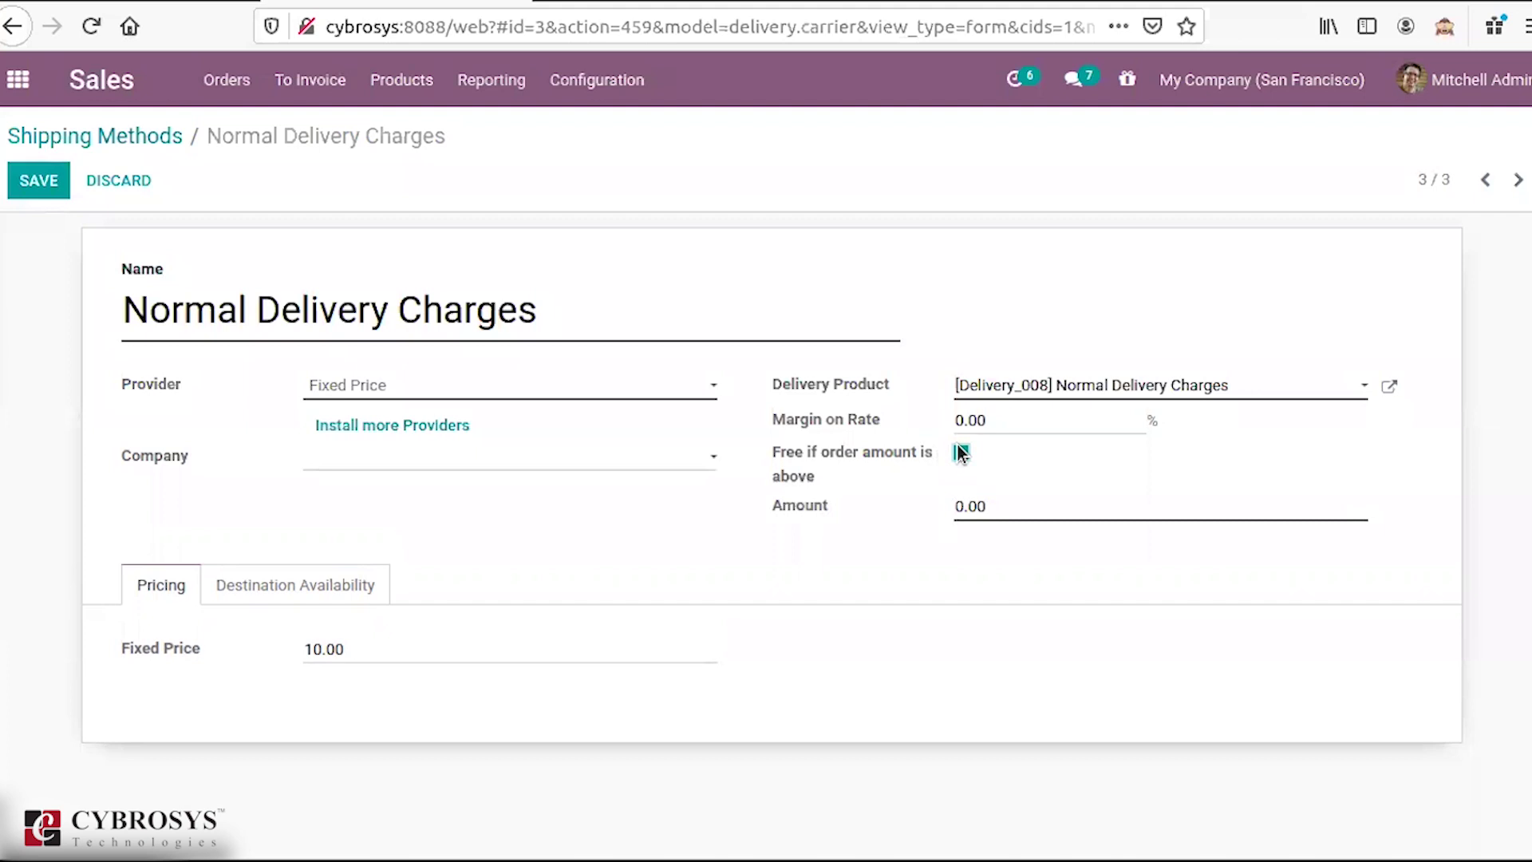
pyautogui.click(961, 452)
# Step: View the shipping providers available for installation and return to the Normal Delivery Charges method
pyautogui.click(465, 428)
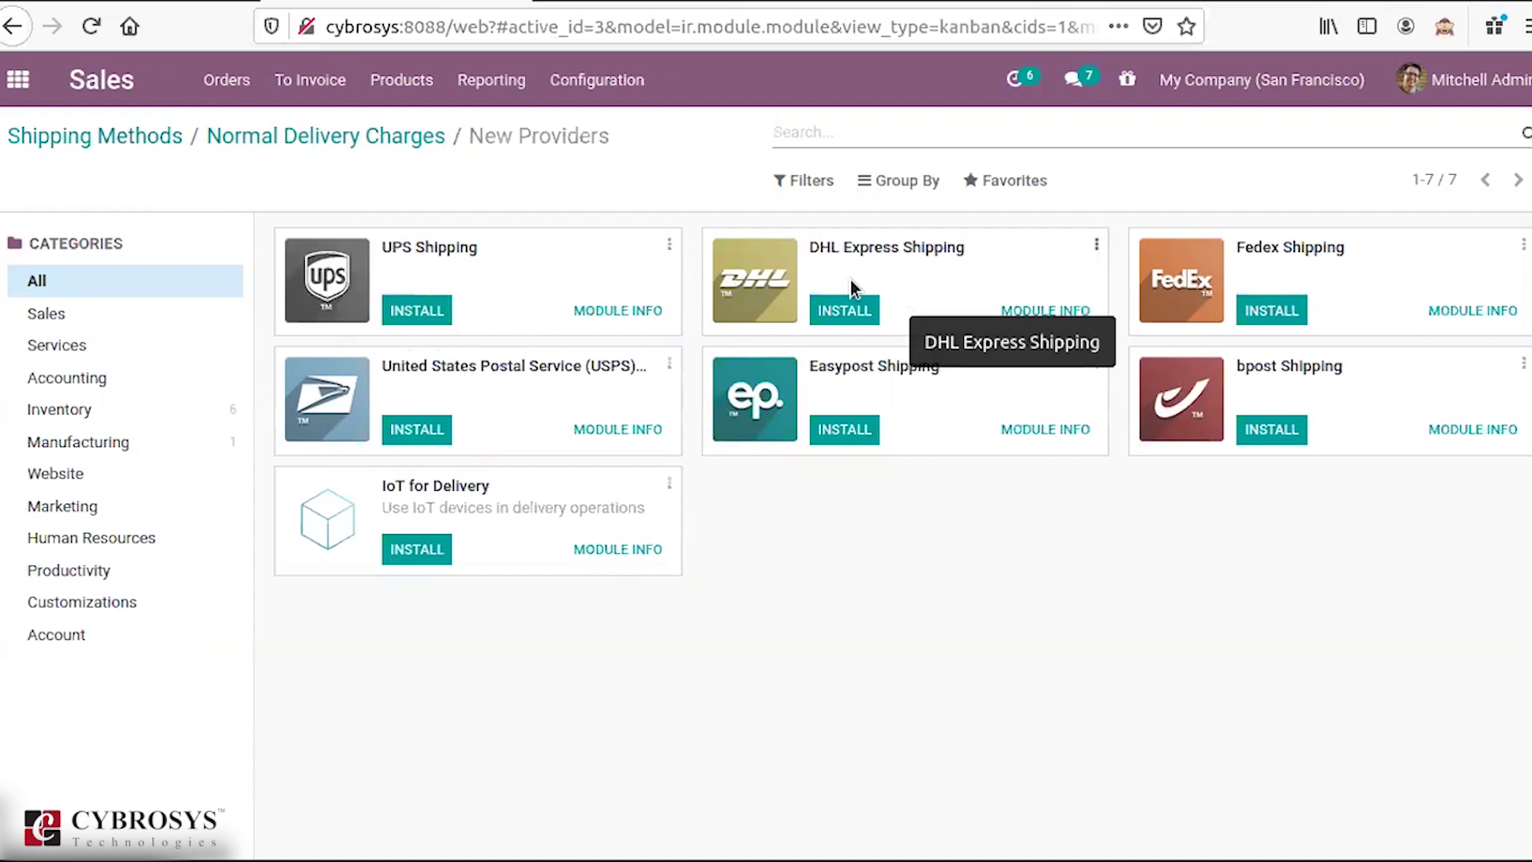
pyautogui.click(370, 142)
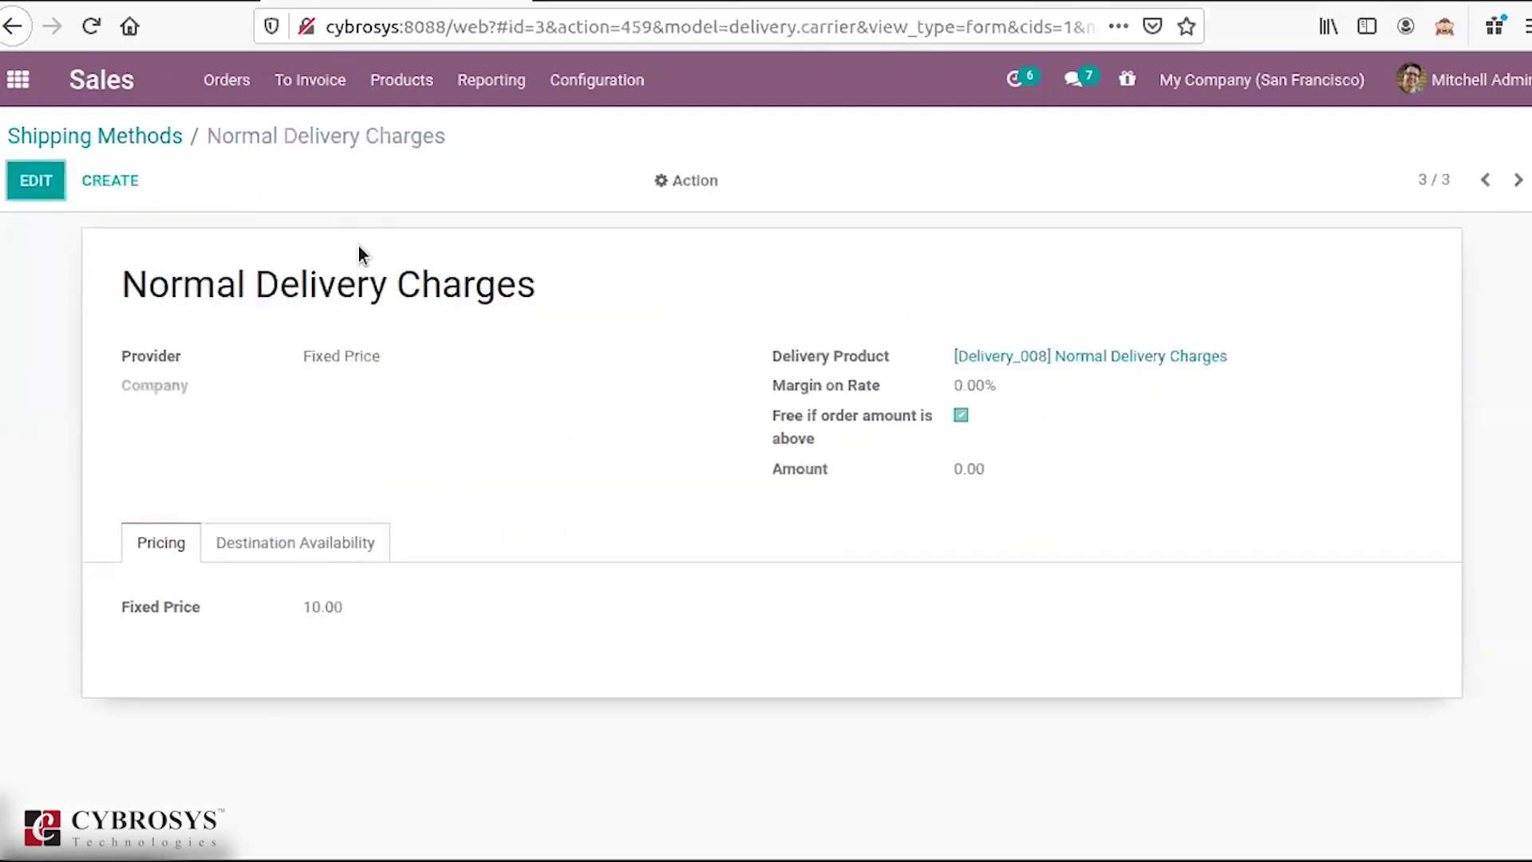
pyautogui.click(97, 142)
pyautogui.click(182, 364)
# Step: Set the free-shipping order amount of Normal Delivery Charges to 1000 and save the method
pyautogui.click(36, 179)
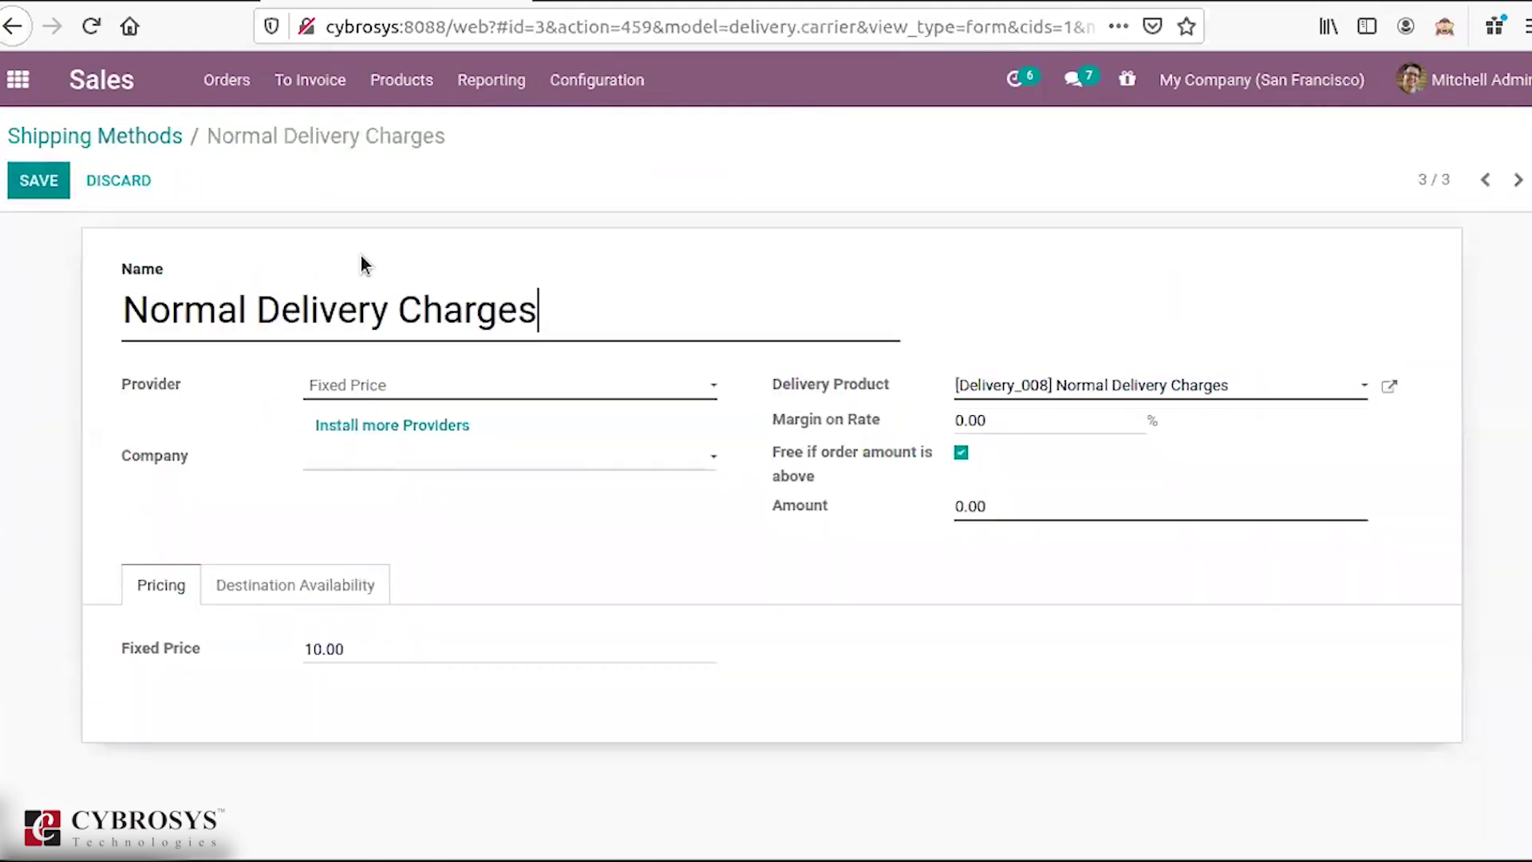
pyautogui.click(1067, 506)
pyautogui.moveTo(1067, 506); pyautogui.dragTo(934, 496)
pyautogui.write('1000')
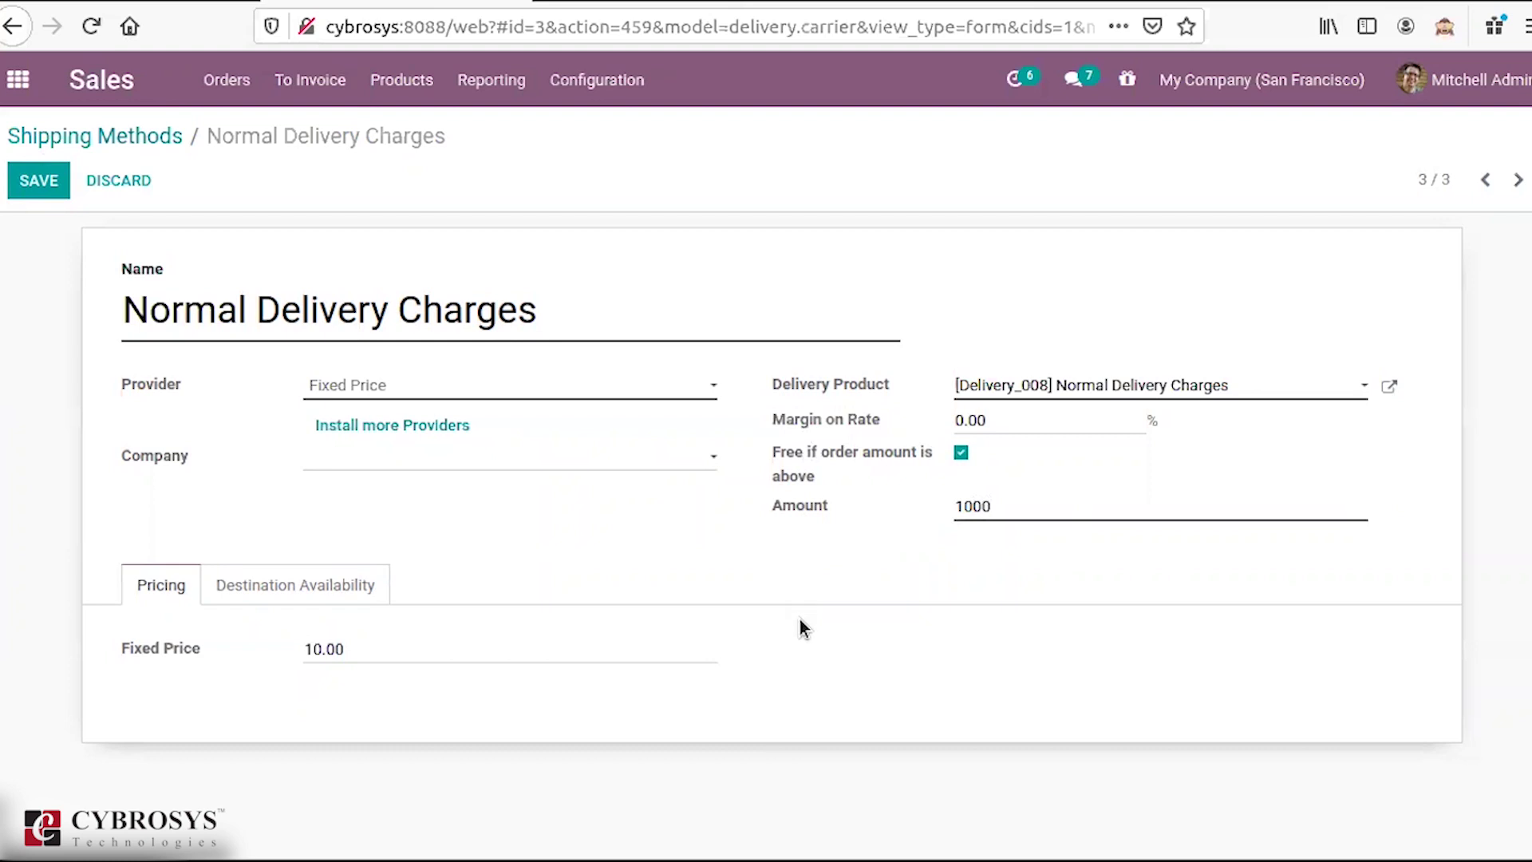
pyautogui.click(57, 190)
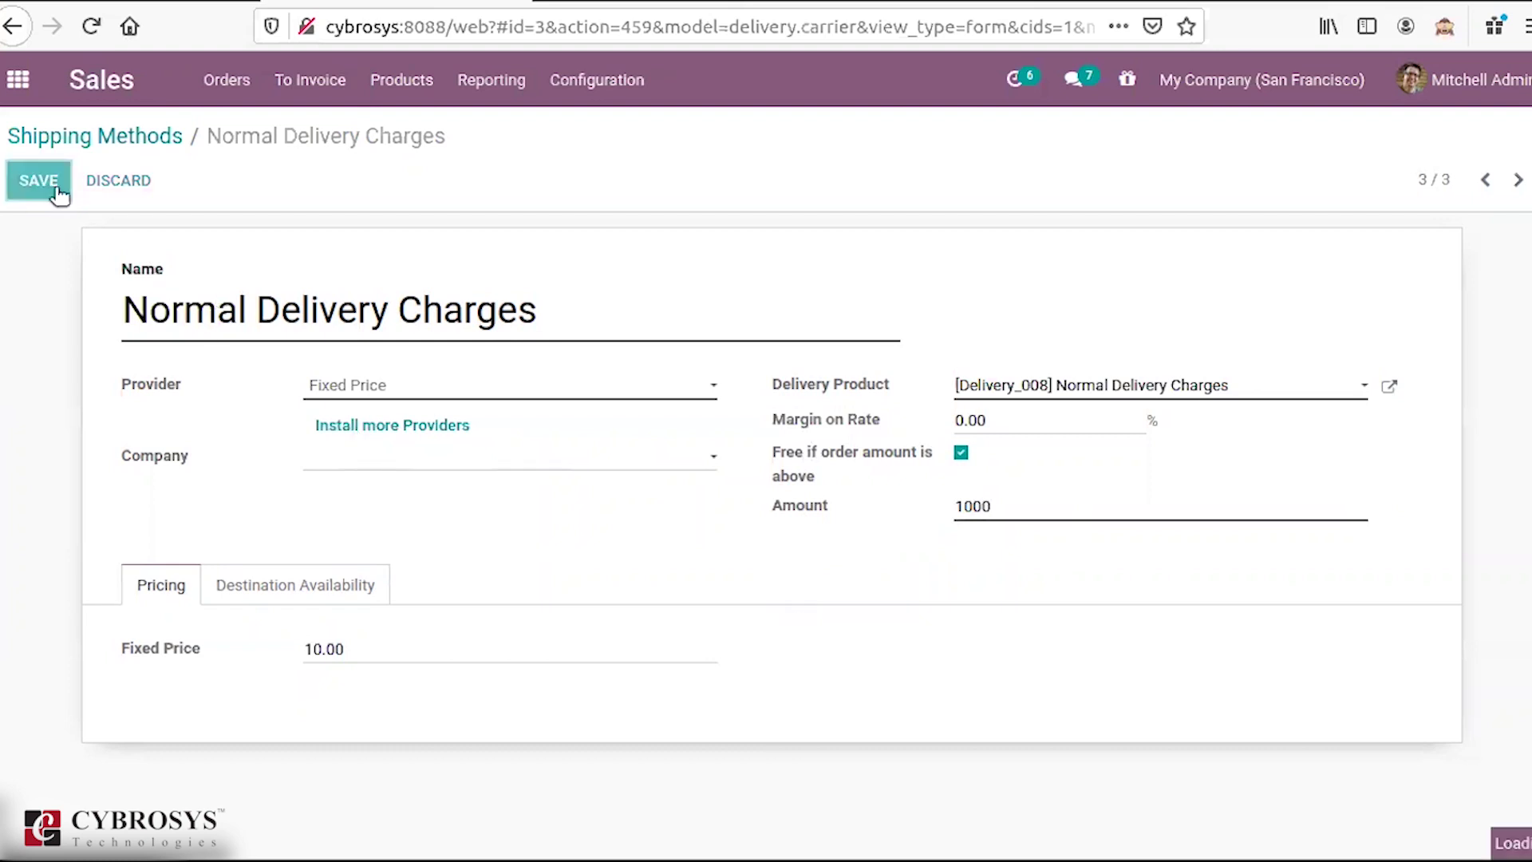
# Step: Create a new sales order and add one [FURN_1118] Corner Desk Black without the optional chair
pyautogui.click(222, 96)
pyautogui.click(225, 162)
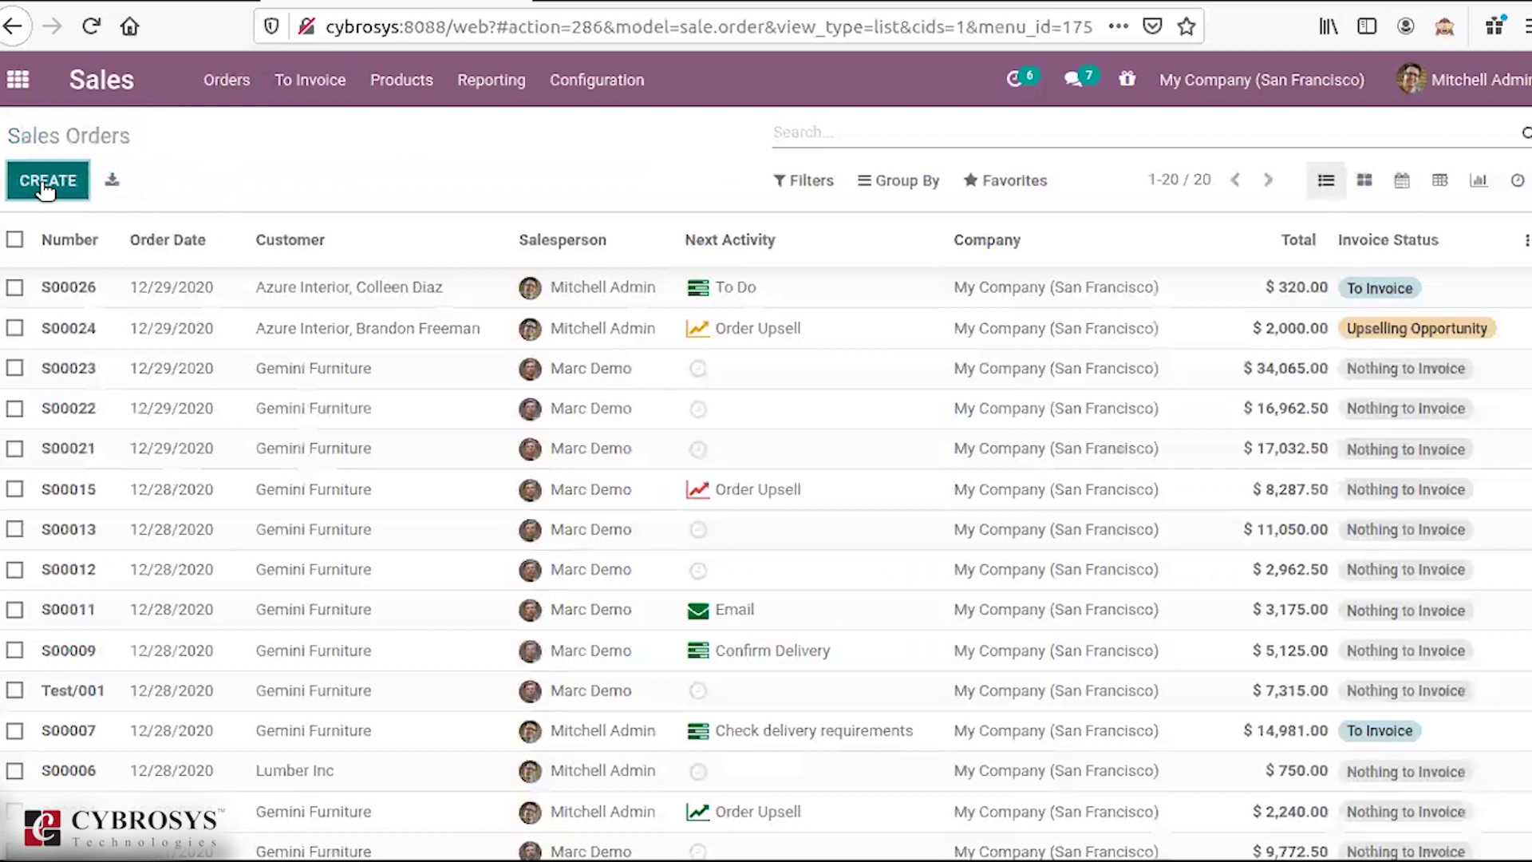
pyautogui.click(45, 182)
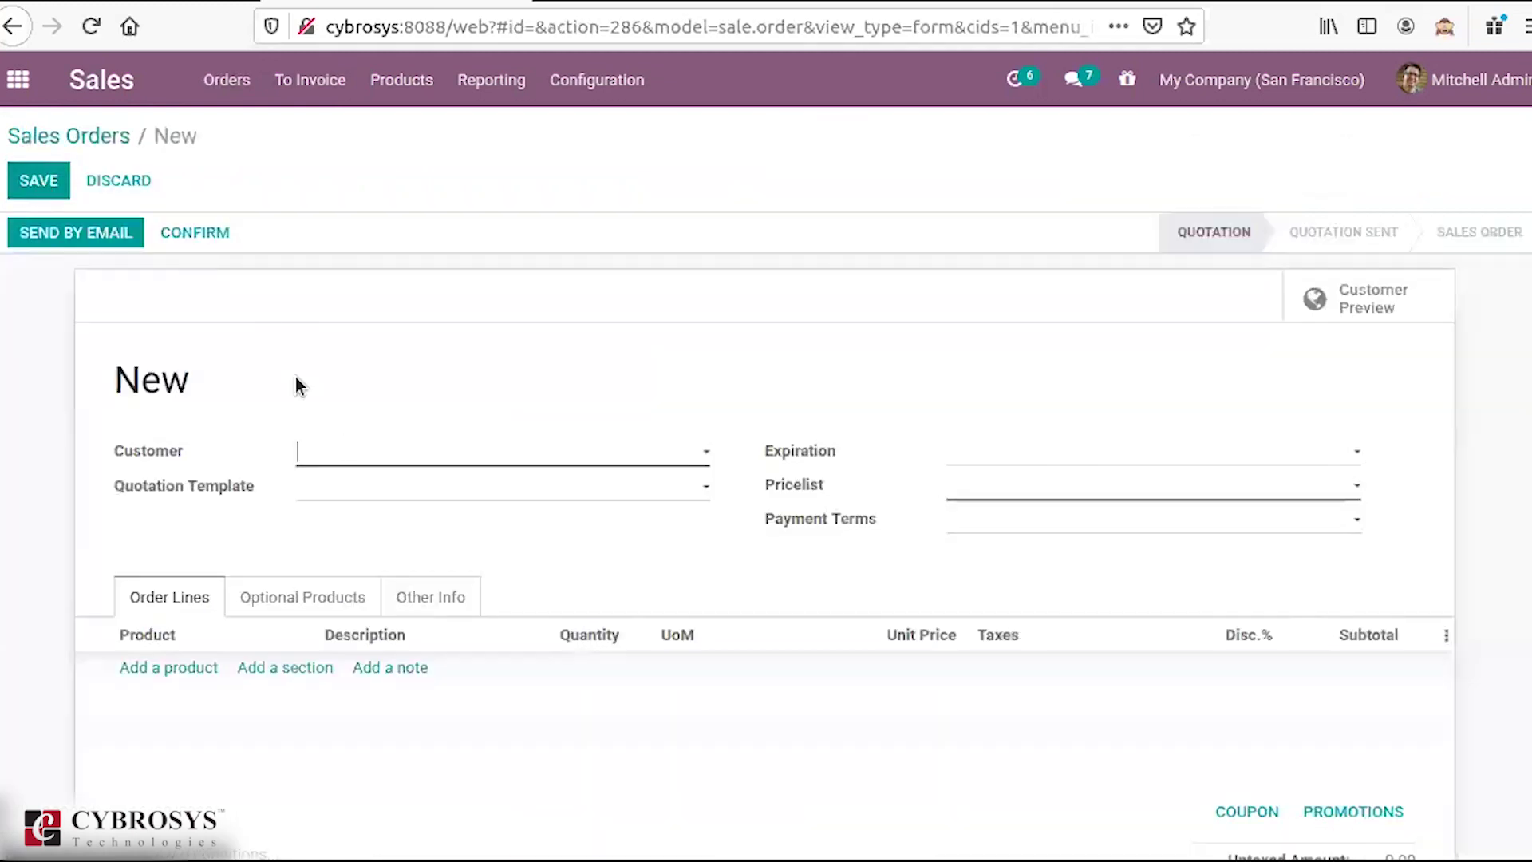
pyautogui.click(350, 450)
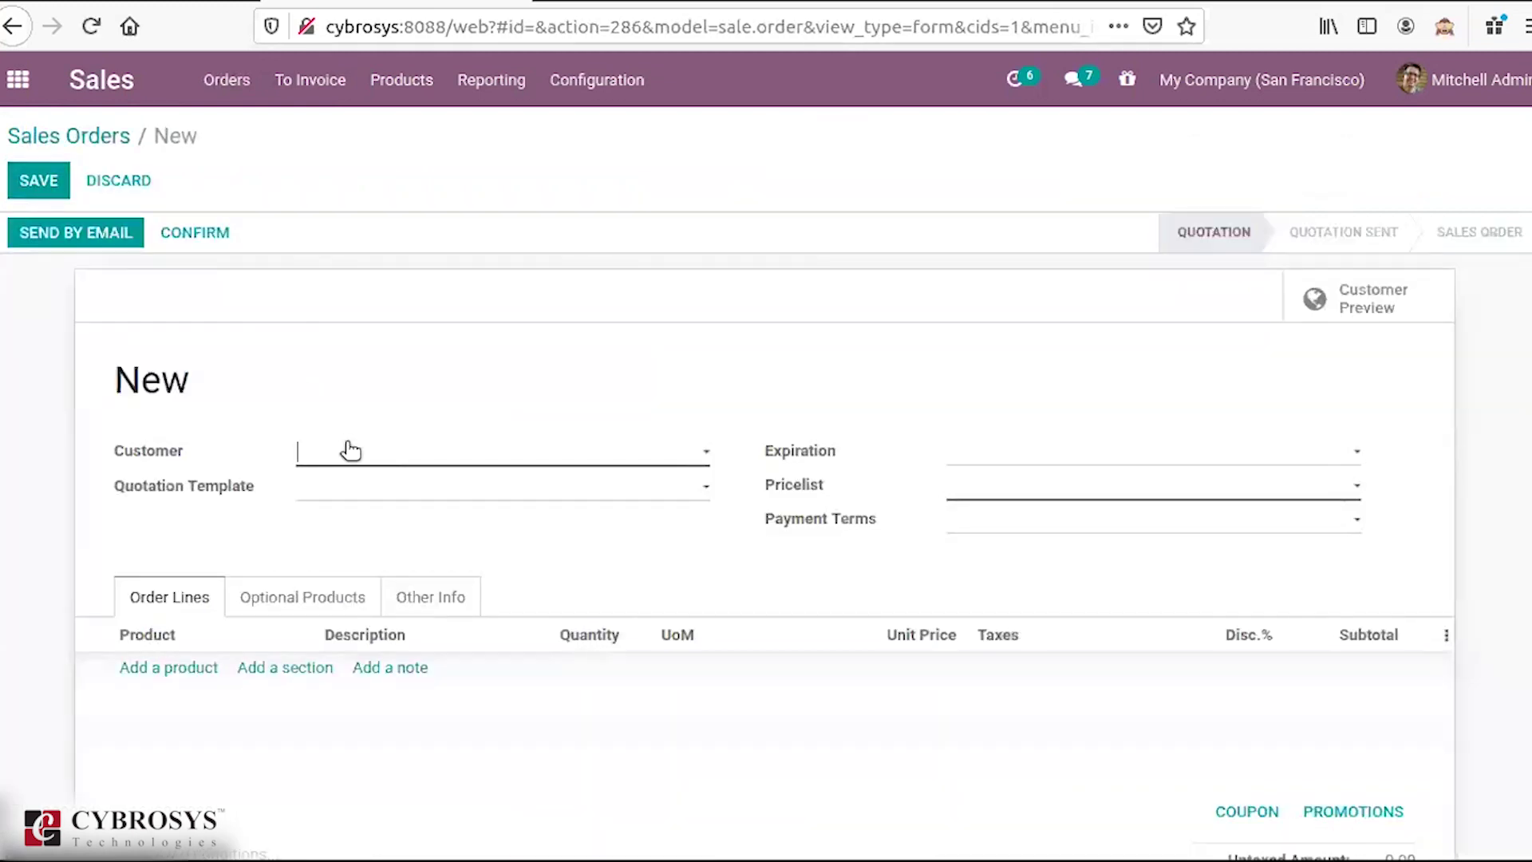
pyautogui.scroll(-2, 495, 503)
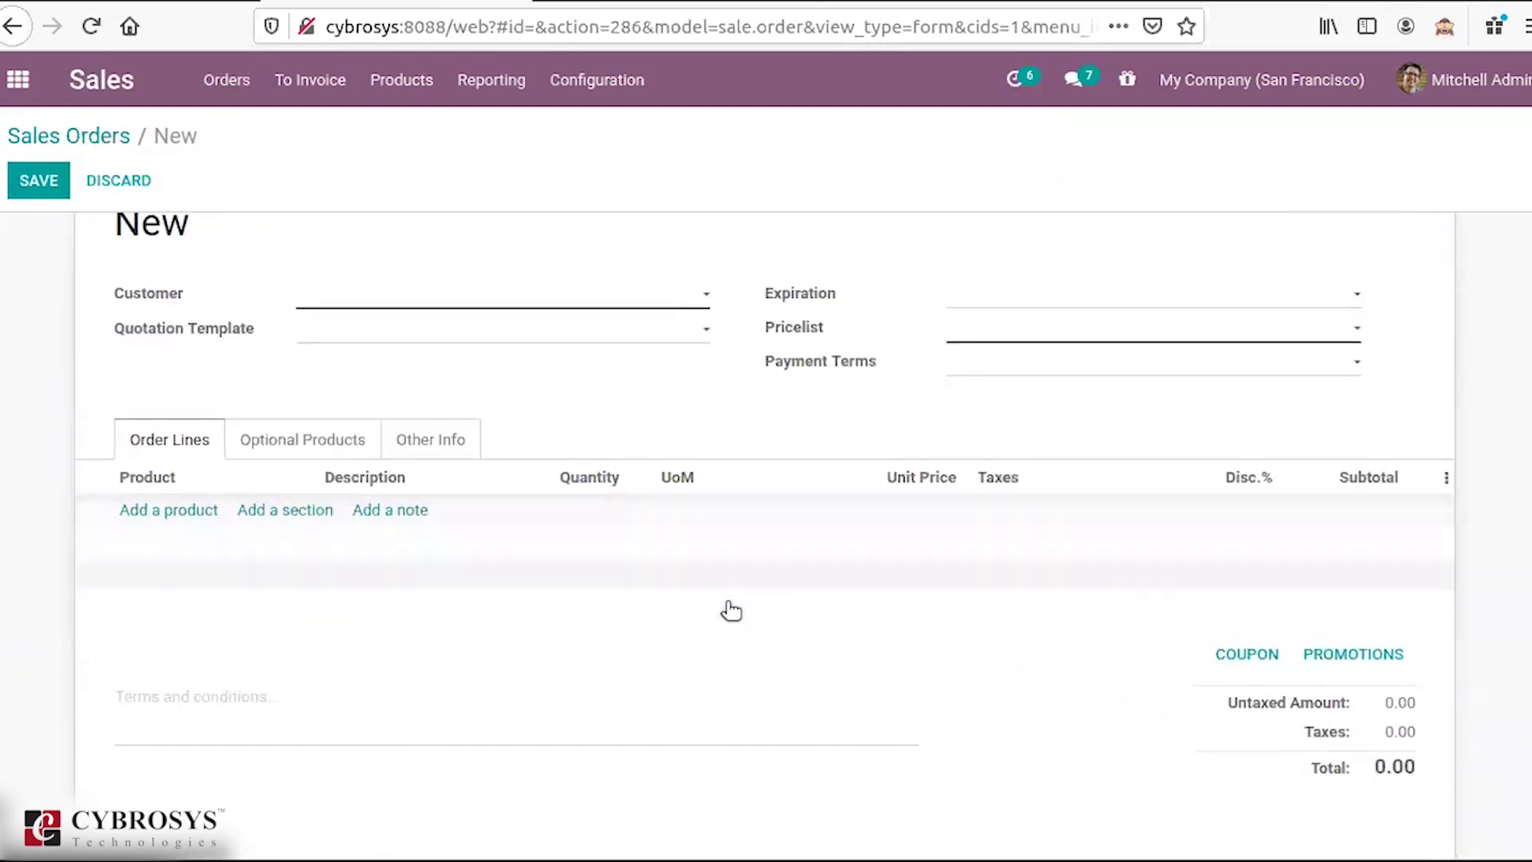
pyautogui.click(179, 518)
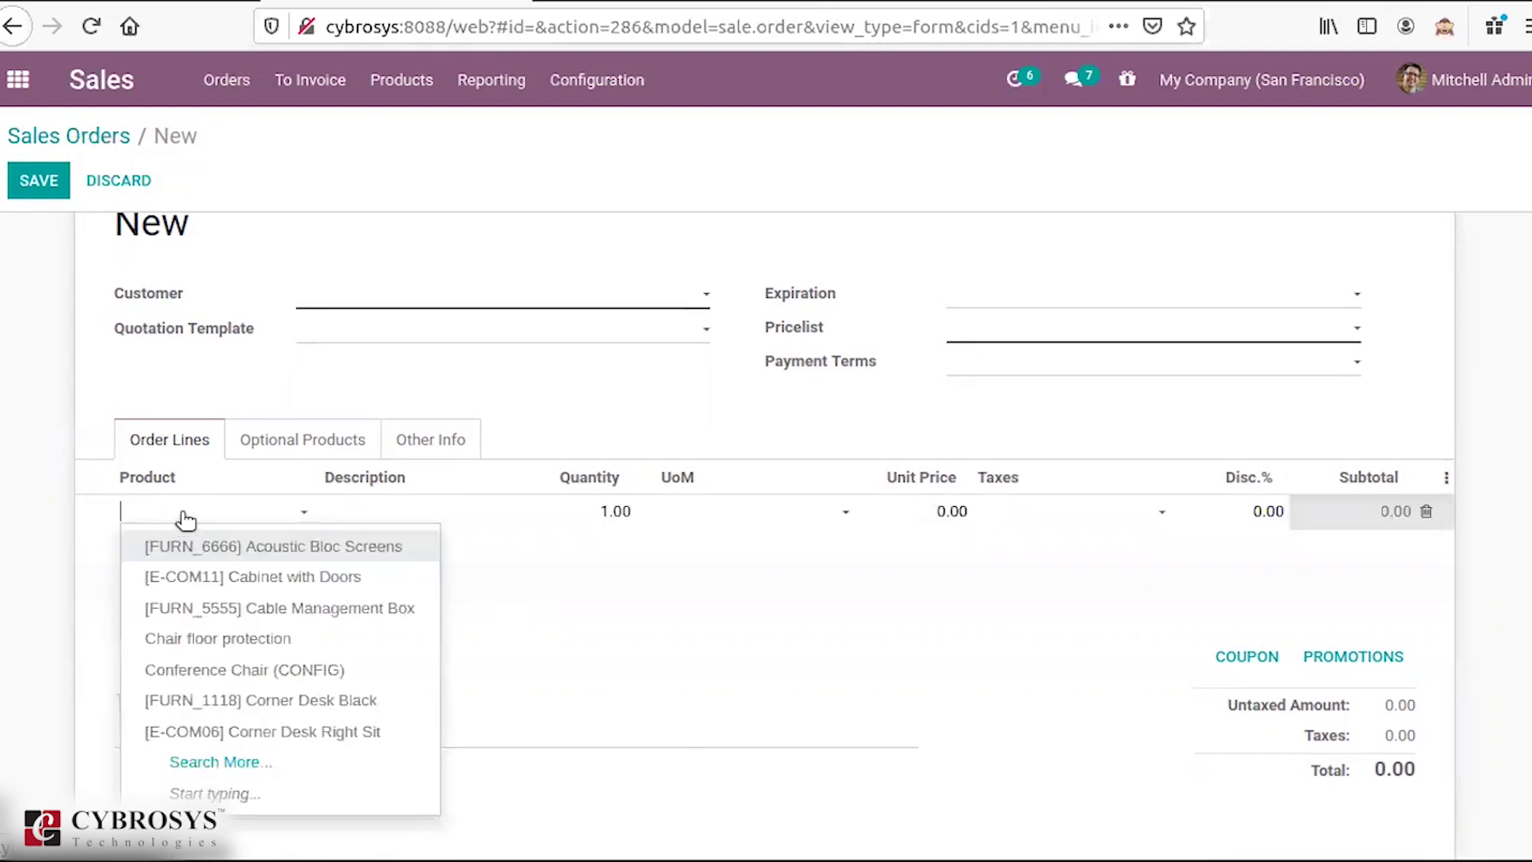
pyautogui.click(289, 702)
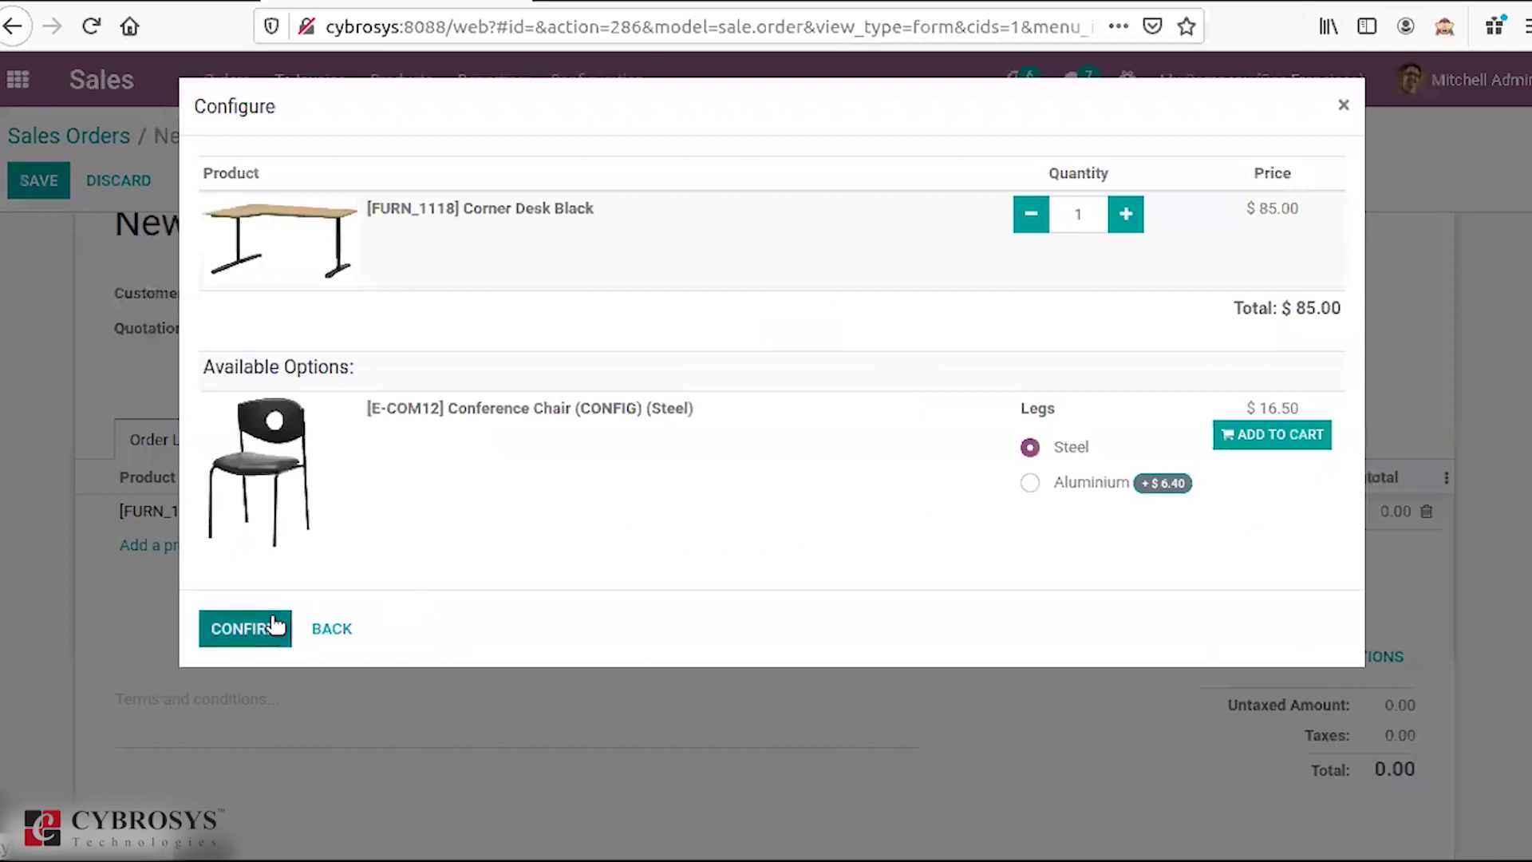
pyautogui.click(273, 625)
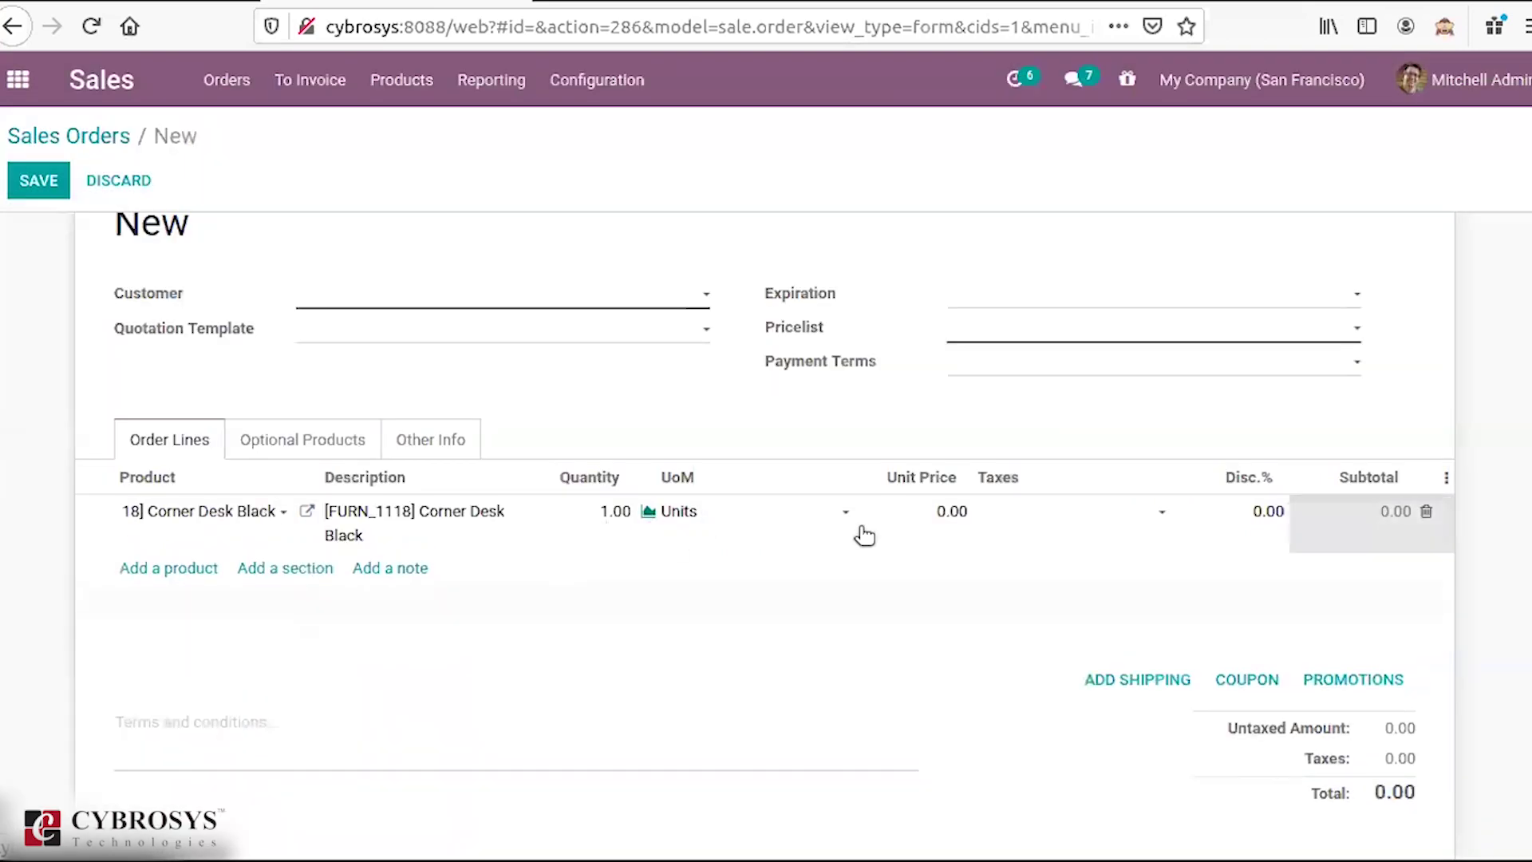
# Step: Set the Corner Desk Black order line to a unit price of 200 and a quantity of 7
pyautogui.click(926, 511)
pyautogui.write('2000')
pyautogui.press('BackSpace')
pyautogui.click(604, 512)
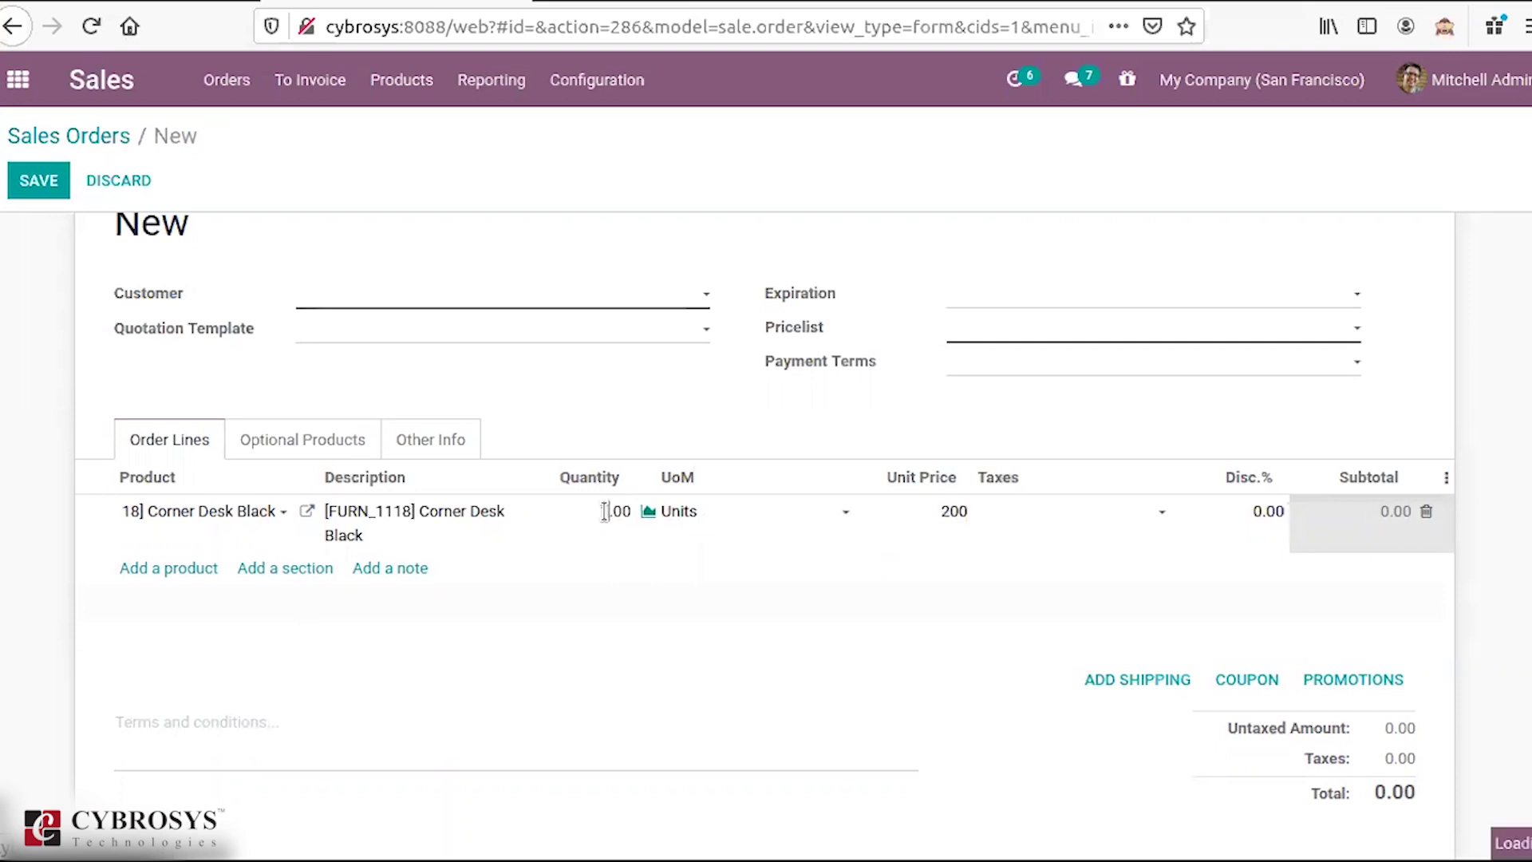
pyautogui.write('7')
pyautogui.click(626, 589)
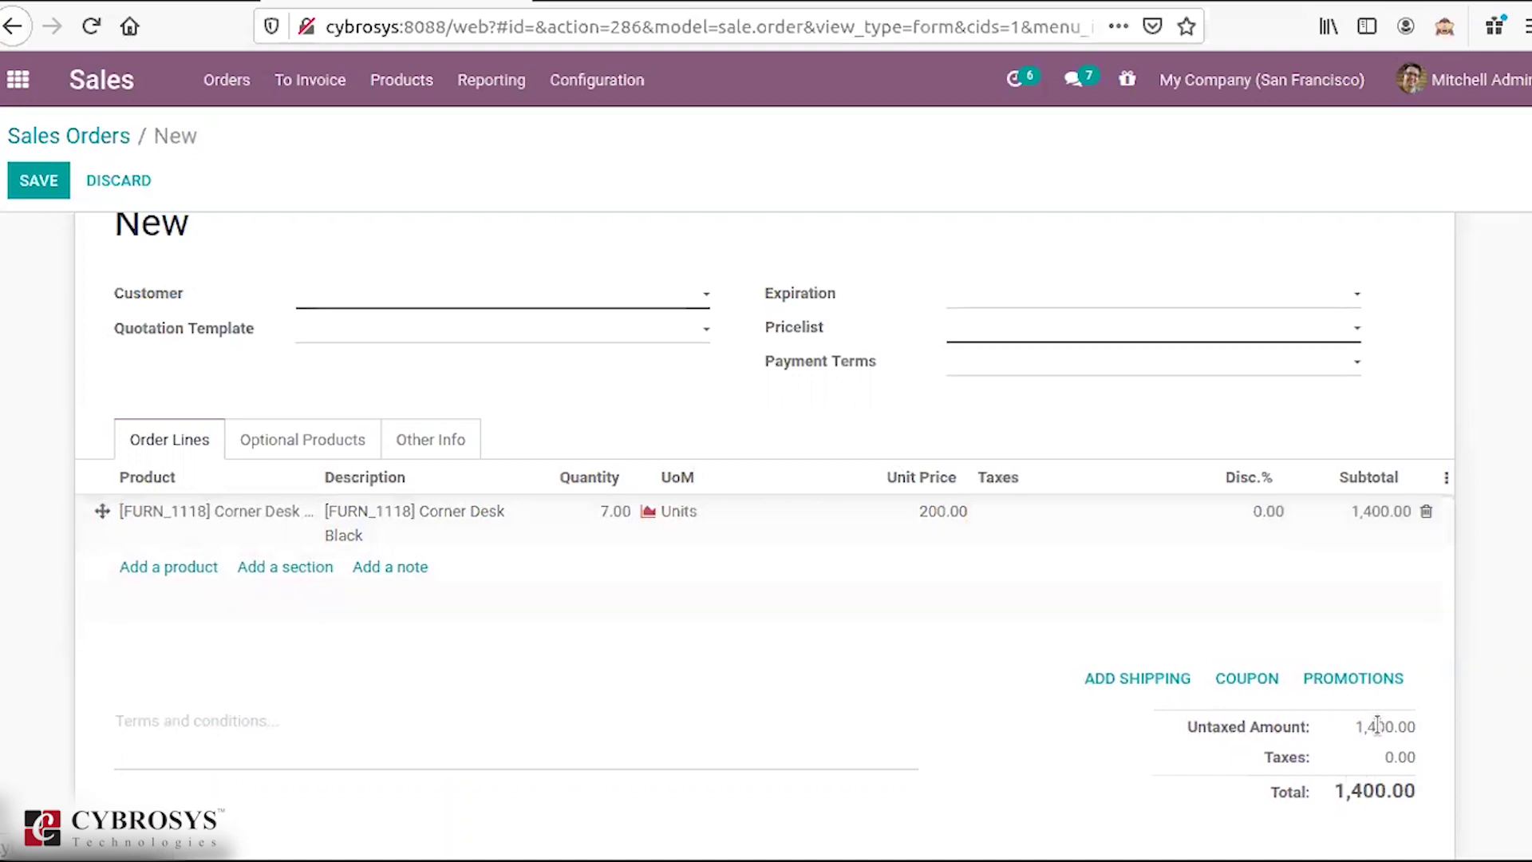
# Step: Select an Azure Interior contact as the customer of the sales order so that shipping can be added
pyautogui.click(1169, 683)
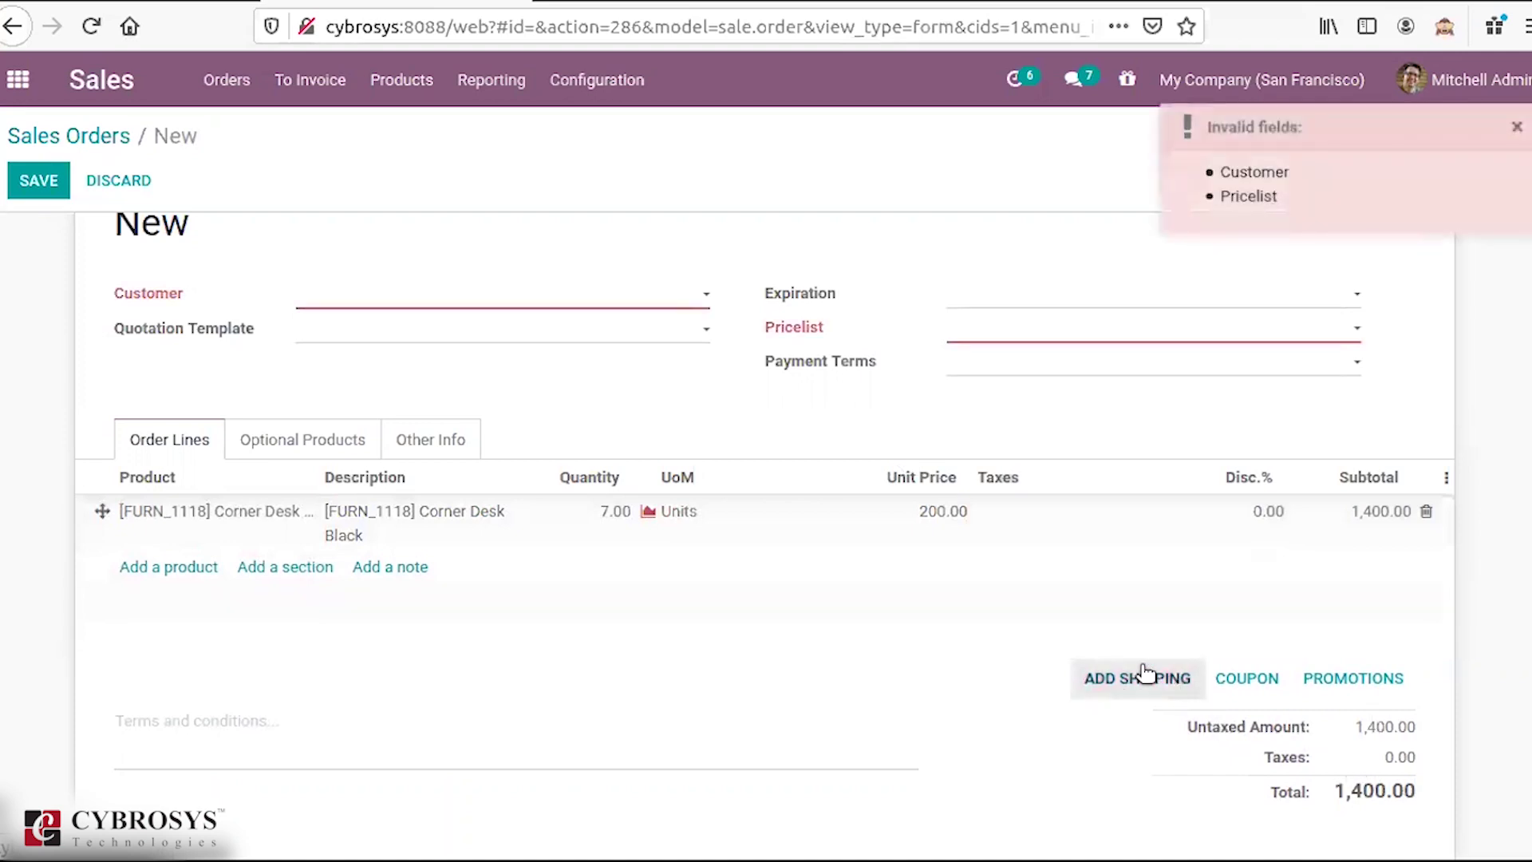
pyautogui.click(569, 302)
pyautogui.click(503, 430)
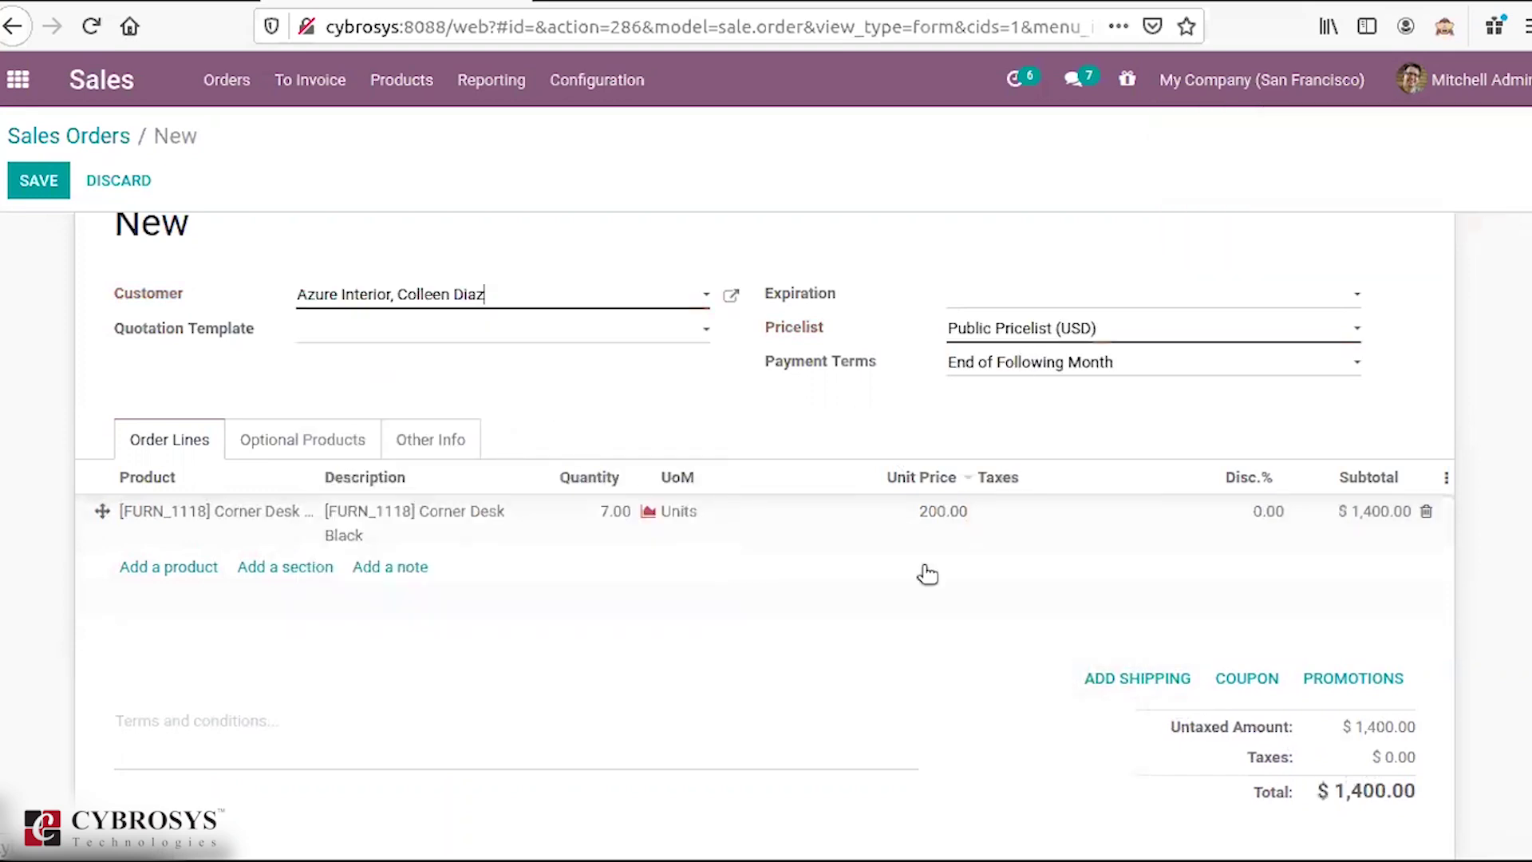
# Step: Check the Normal Delivery Charges cost and available shipping methods for the order, discard the shipping dialog and leave edit mode
pyautogui.click(1136, 677)
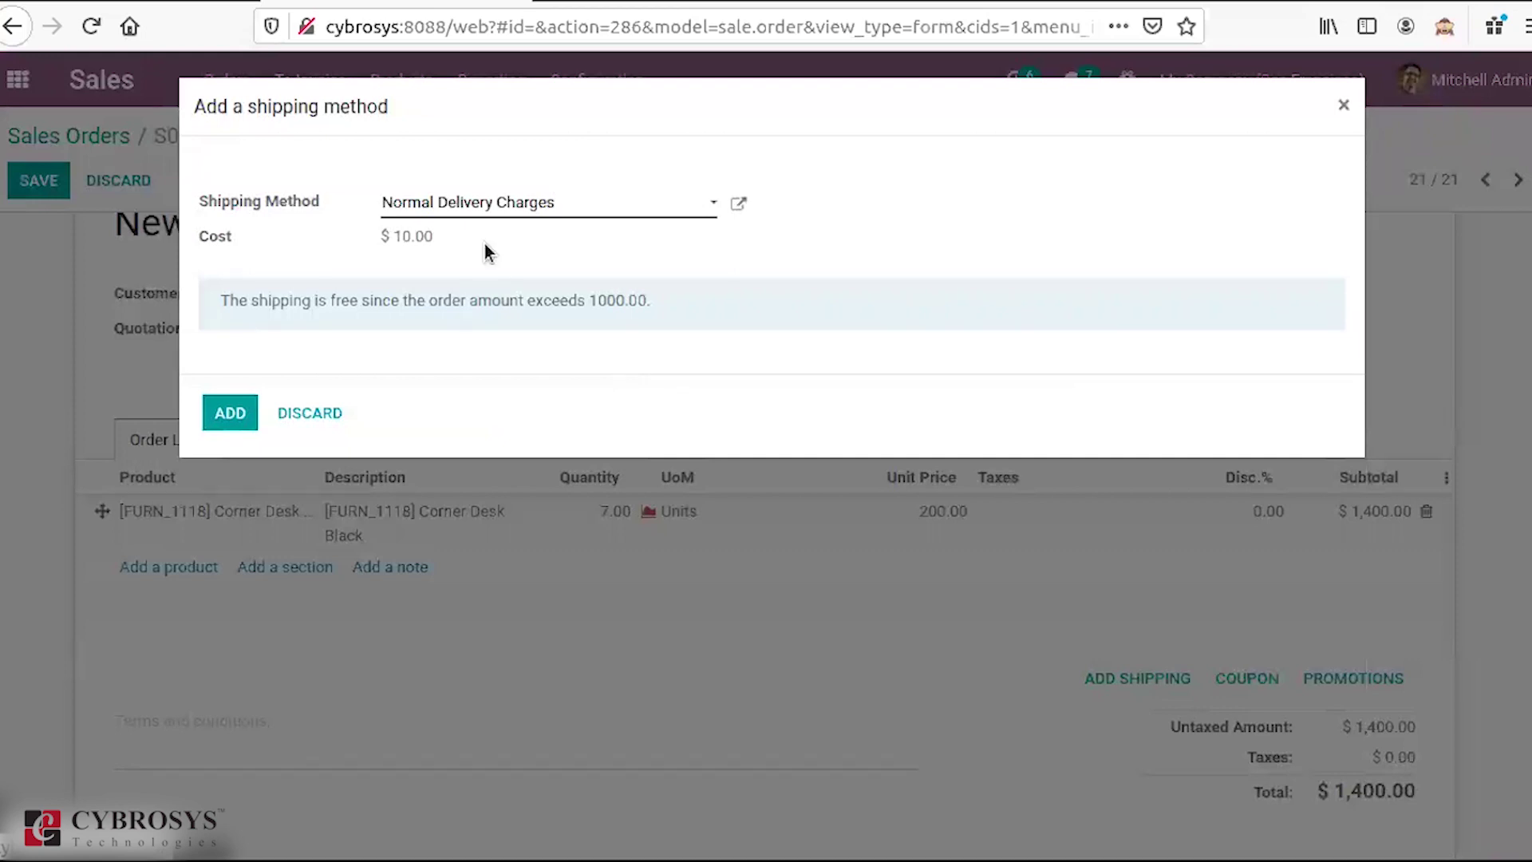
pyautogui.click(569, 219)
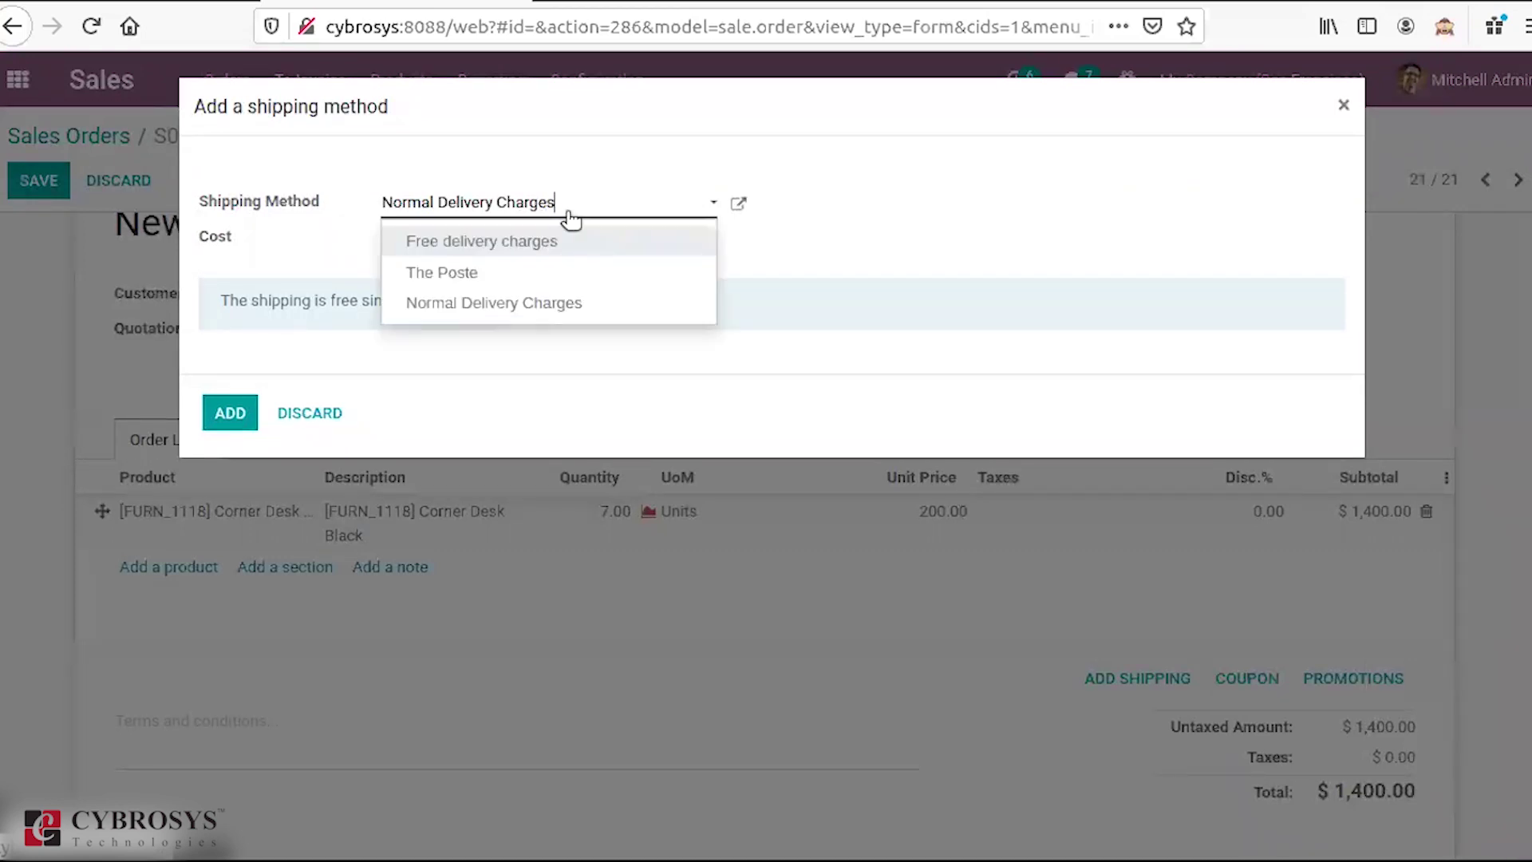
pyautogui.click(348, 241)
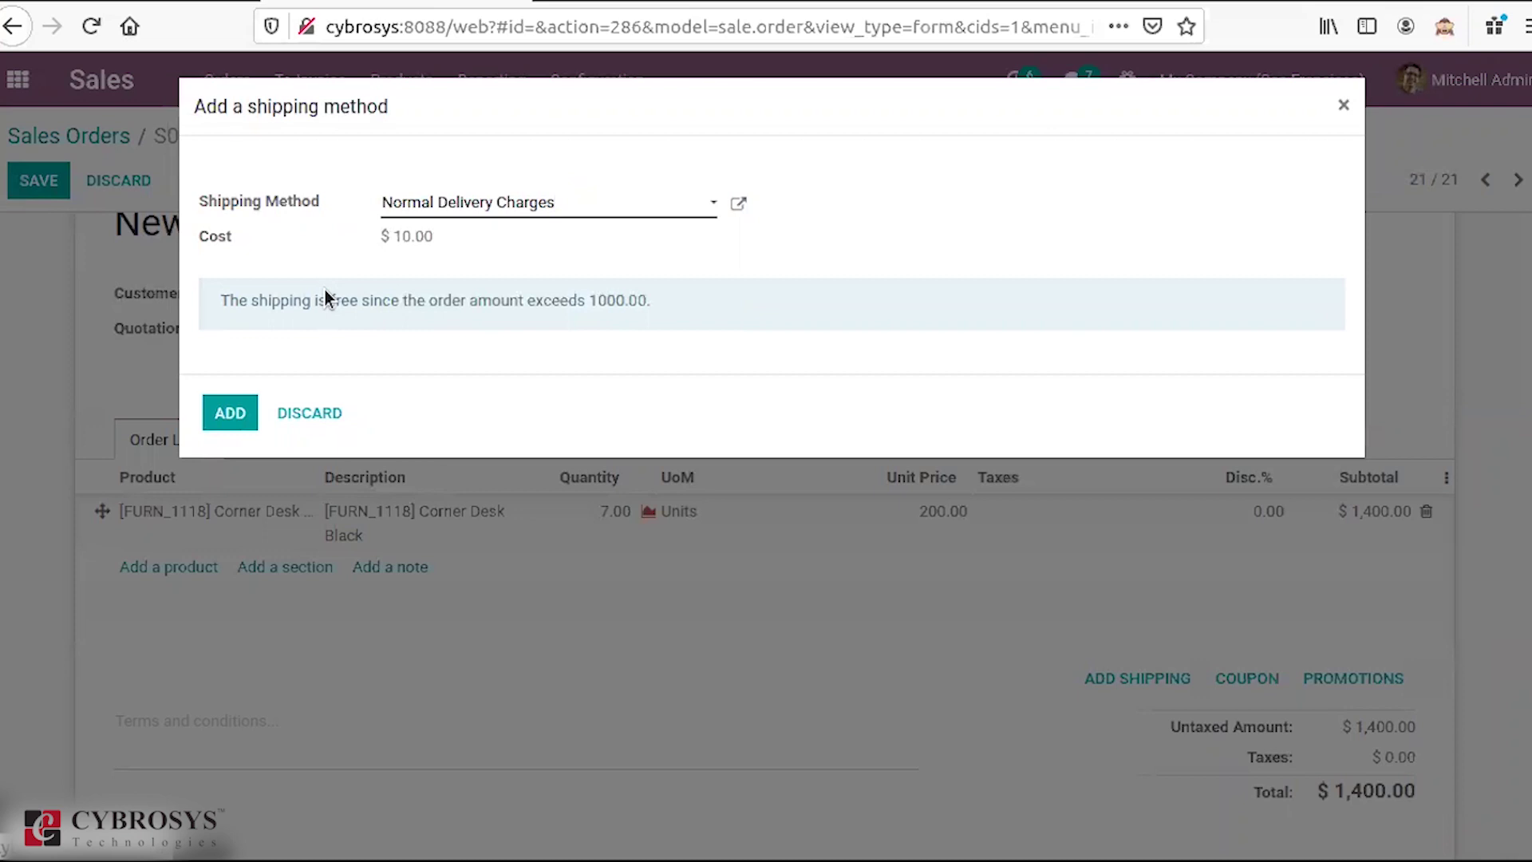
pyautogui.click(302, 417)
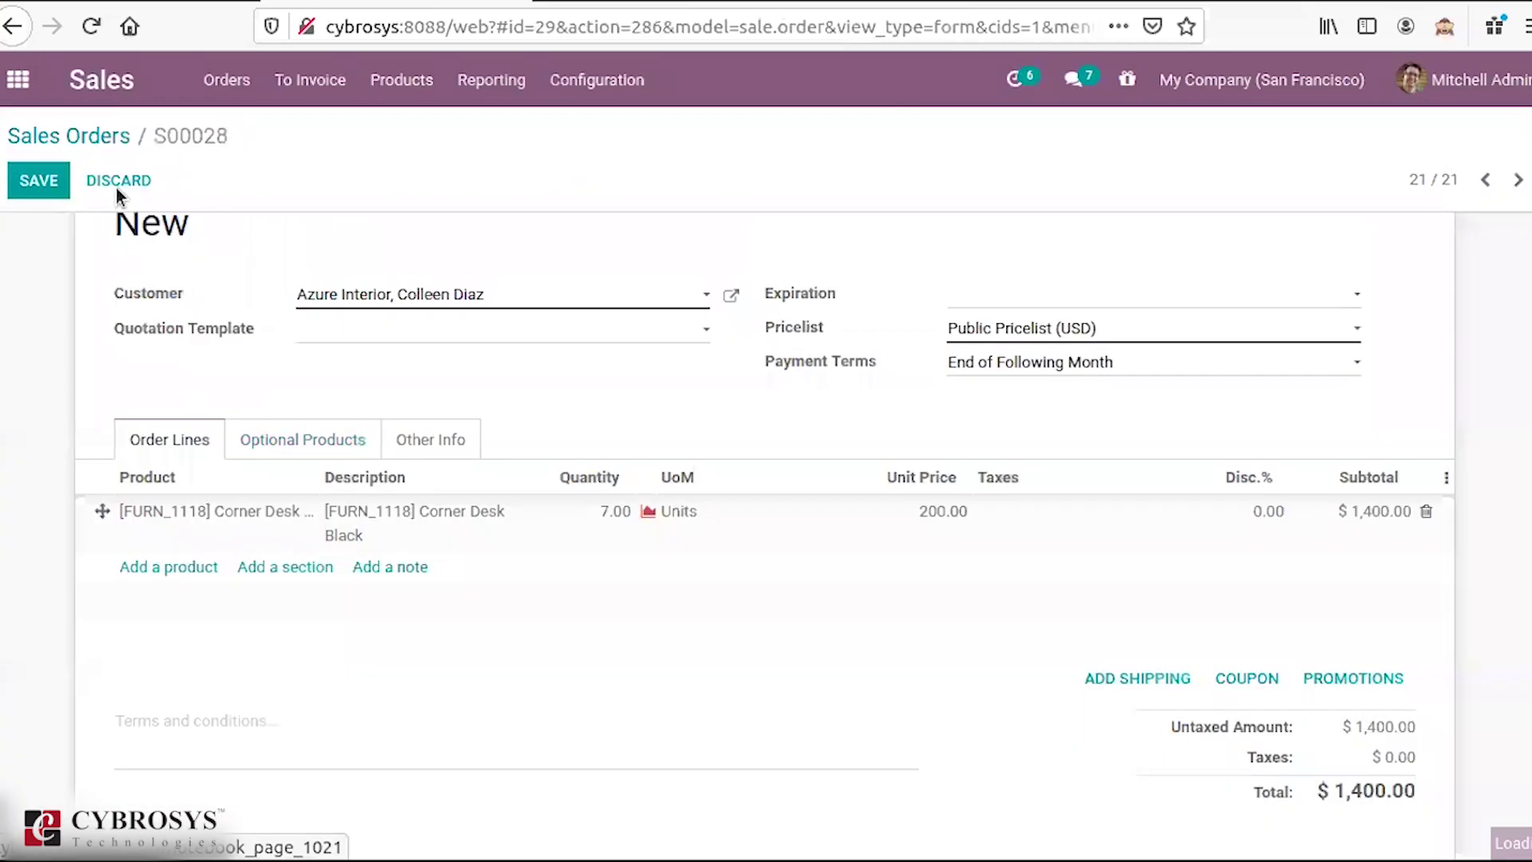
pyautogui.click(119, 184)
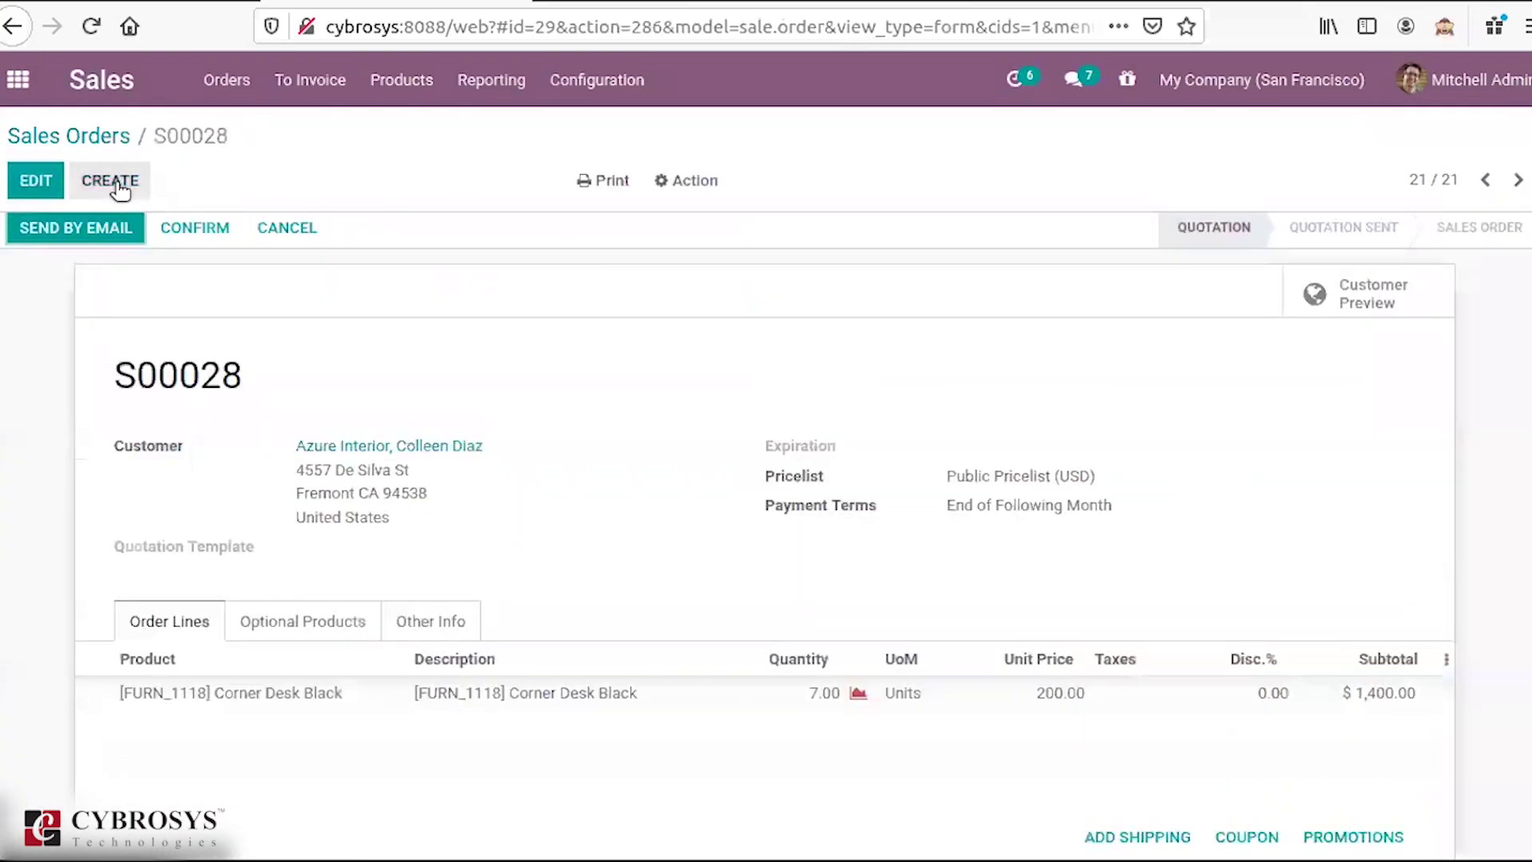
# Step: View the Units of Measure Categories, start a blank category line and discard it
pyautogui.click(593, 86)
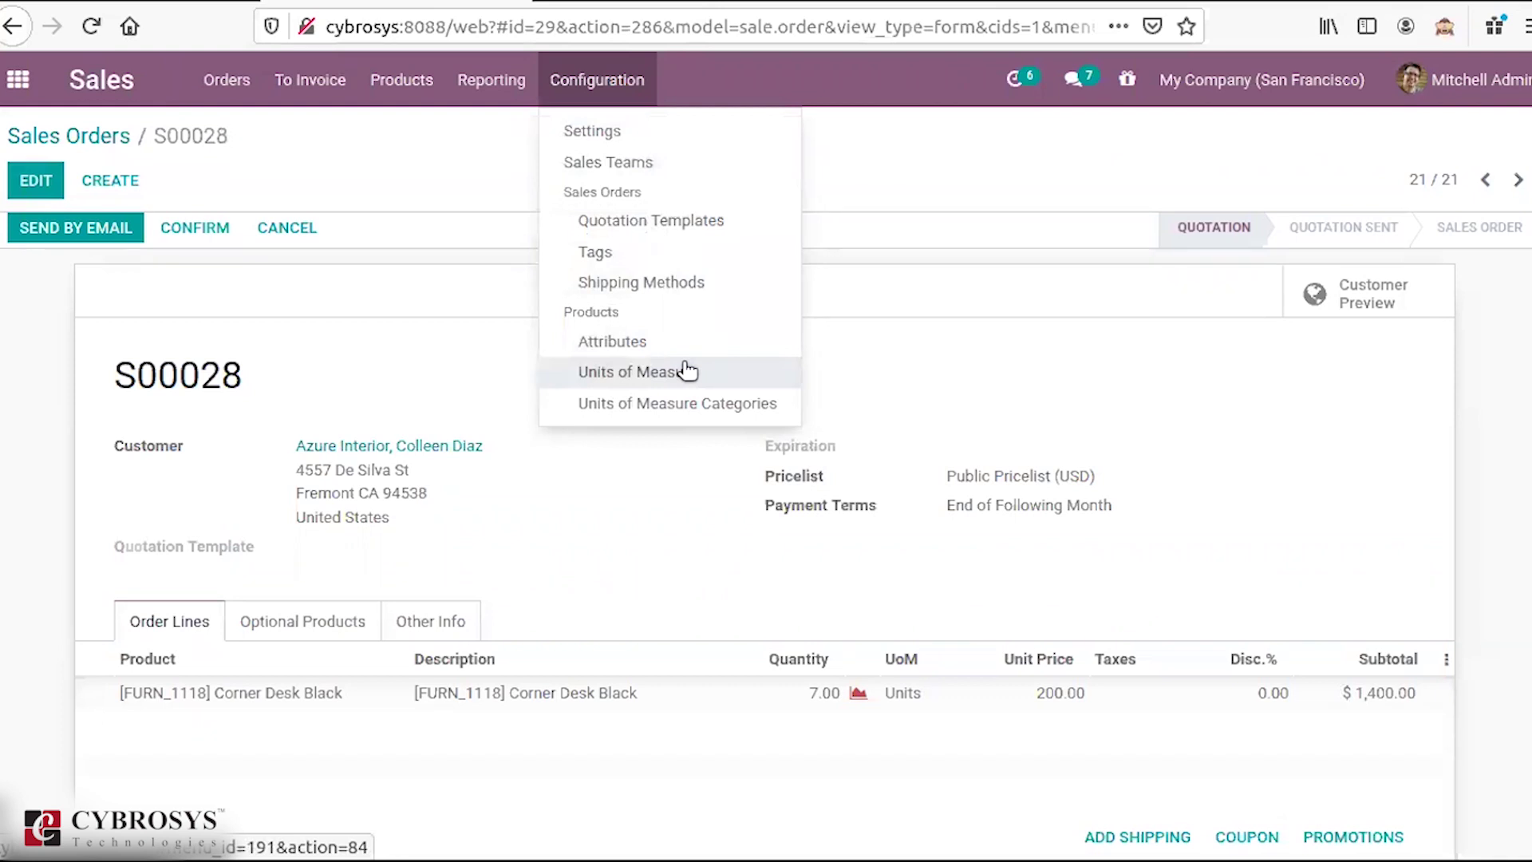
pyautogui.click(716, 406)
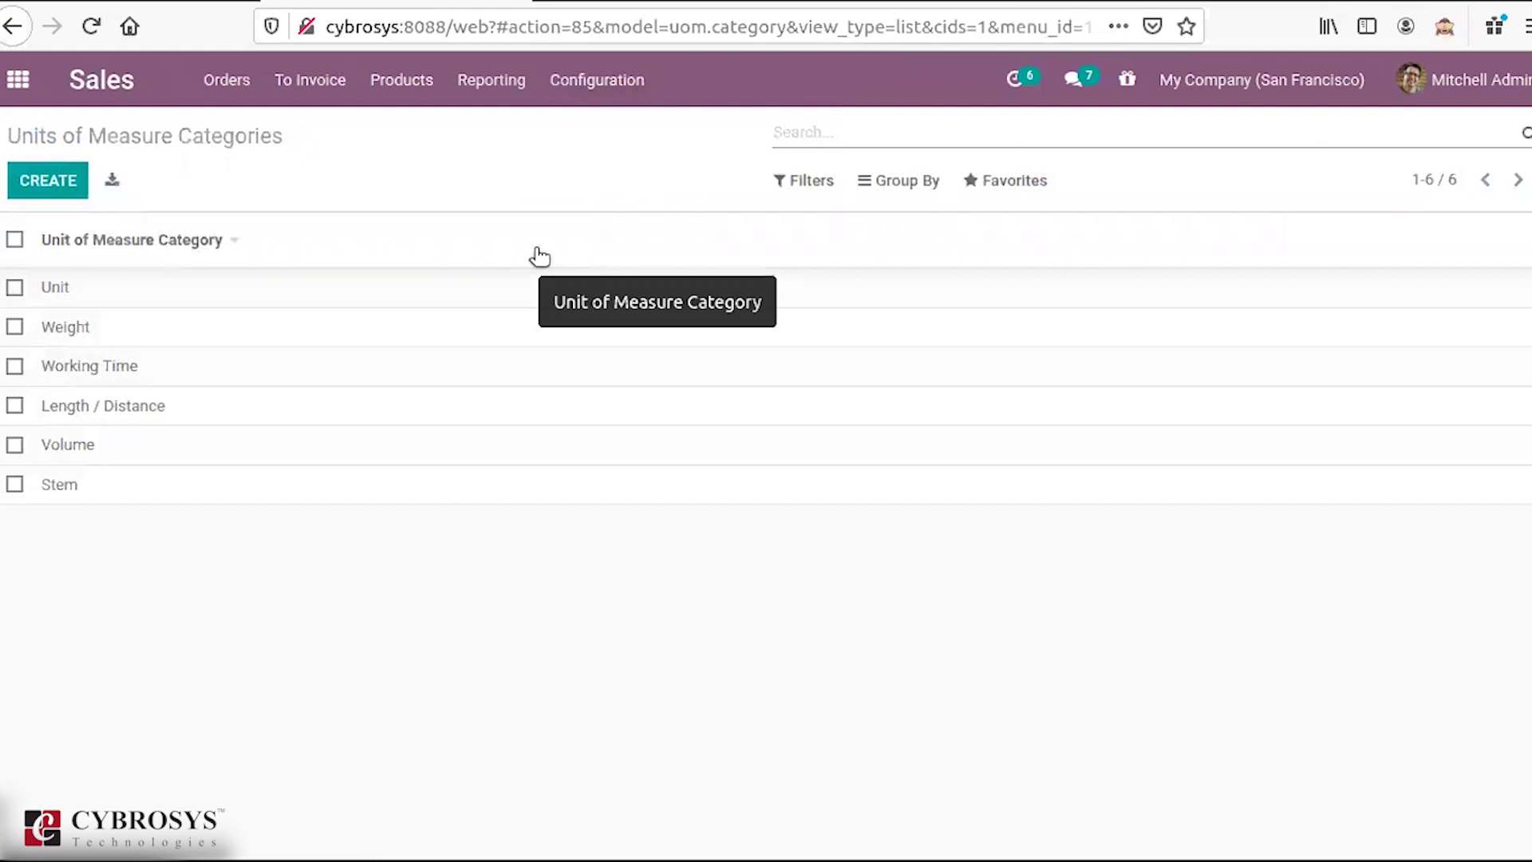
pyautogui.click(78, 188)
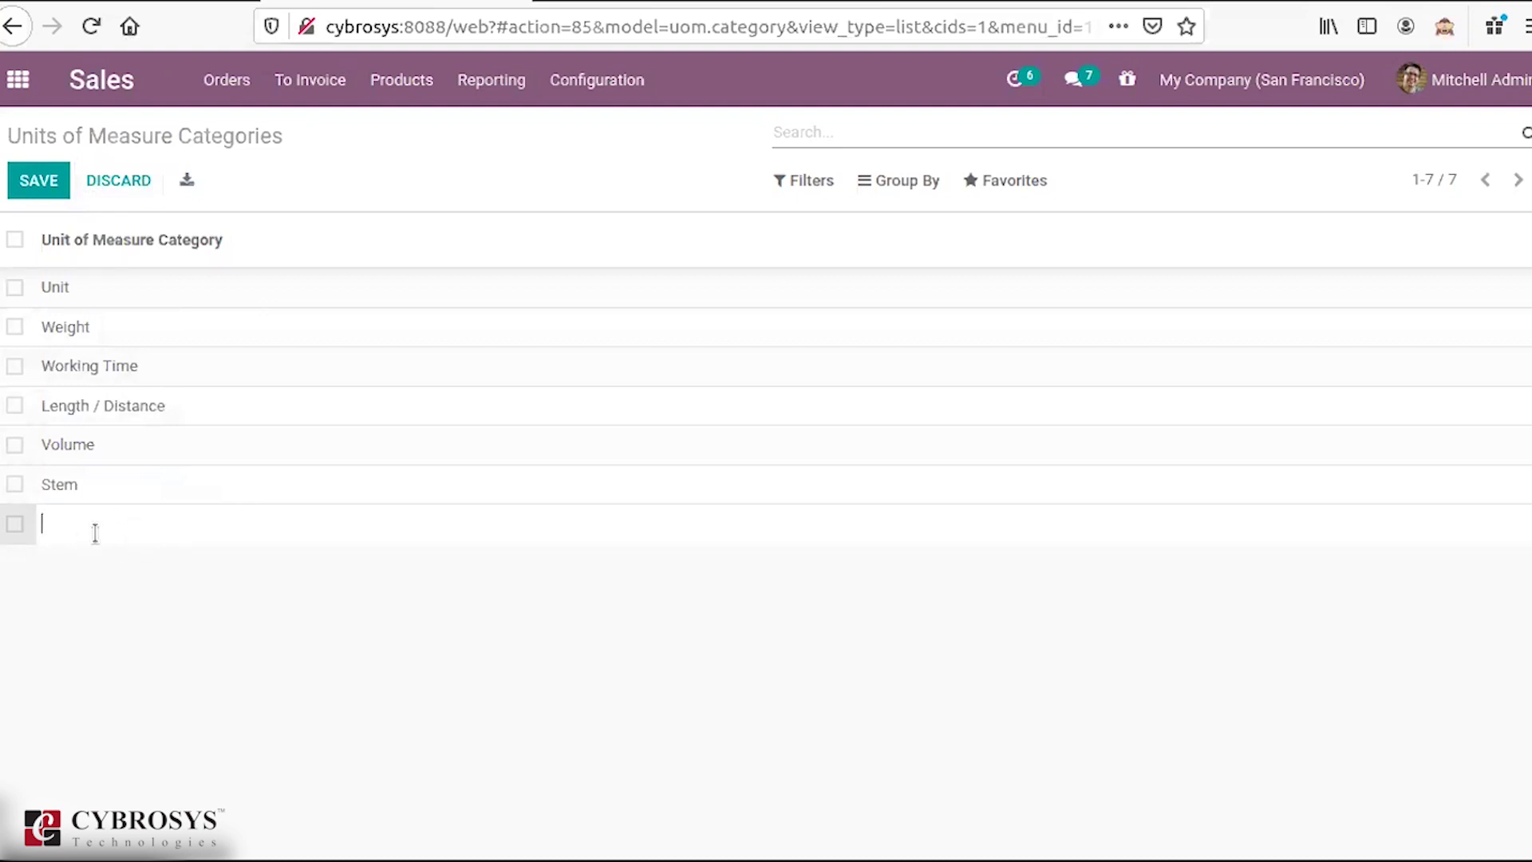
pyautogui.click(104, 178)
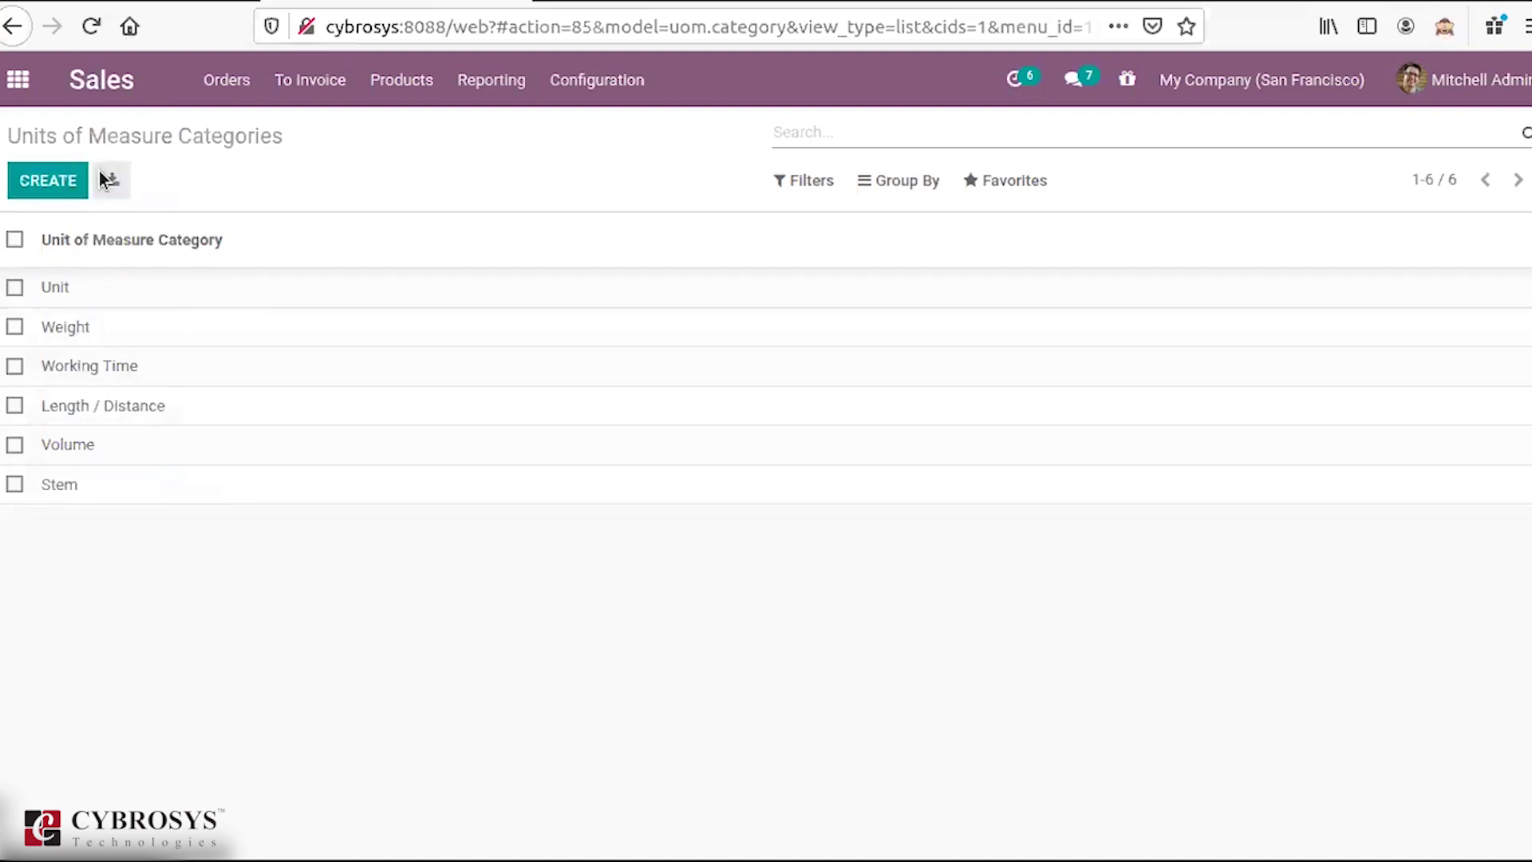
# Step: Examine the category and type options on a new unit of measure form and leave it without saving
pyautogui.click(629, 91)
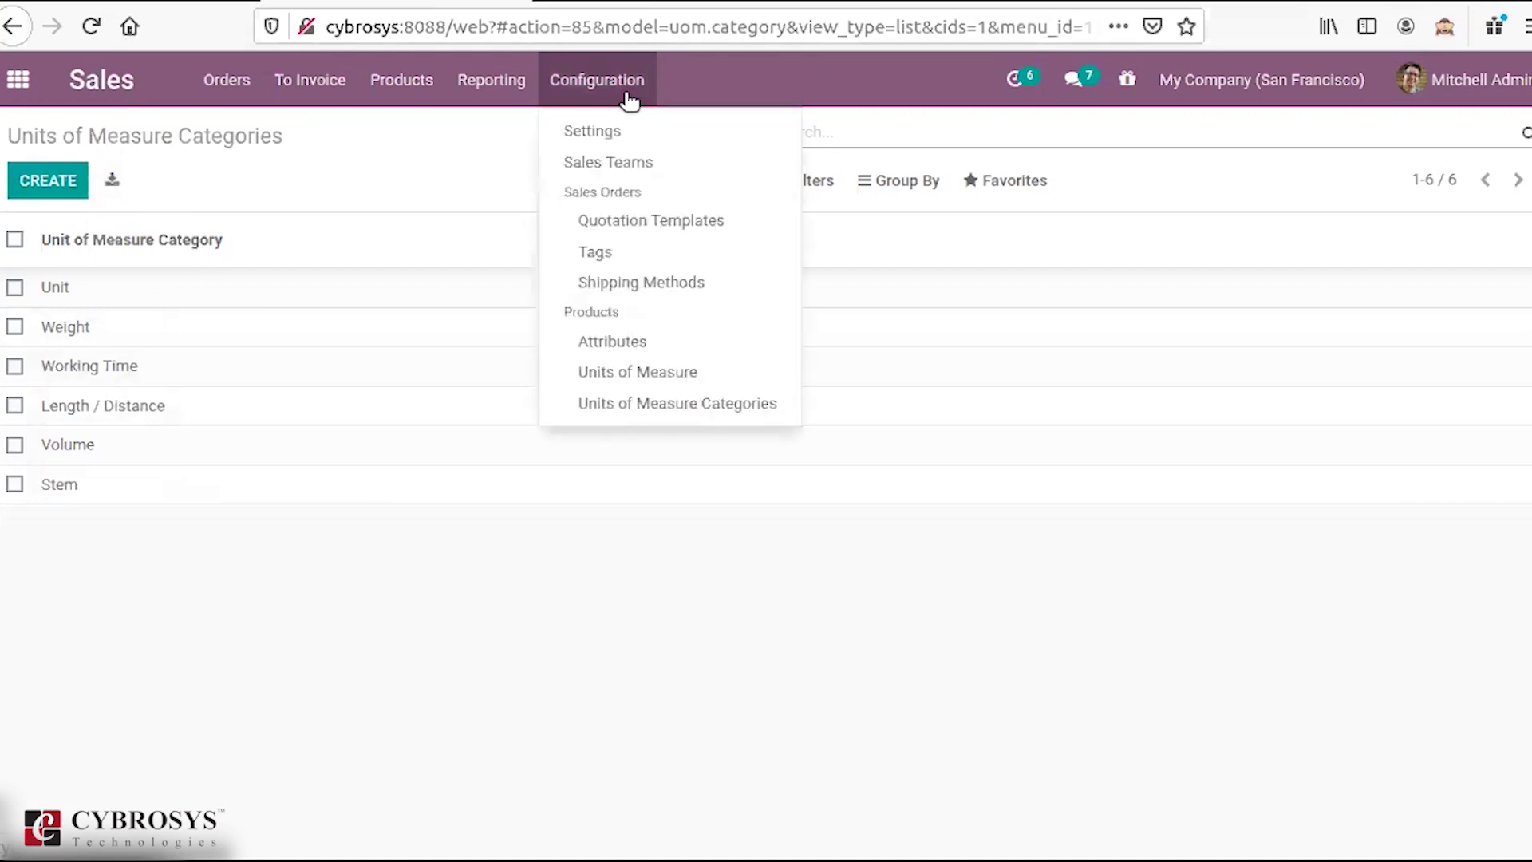
pyautogui.click(622, 370)
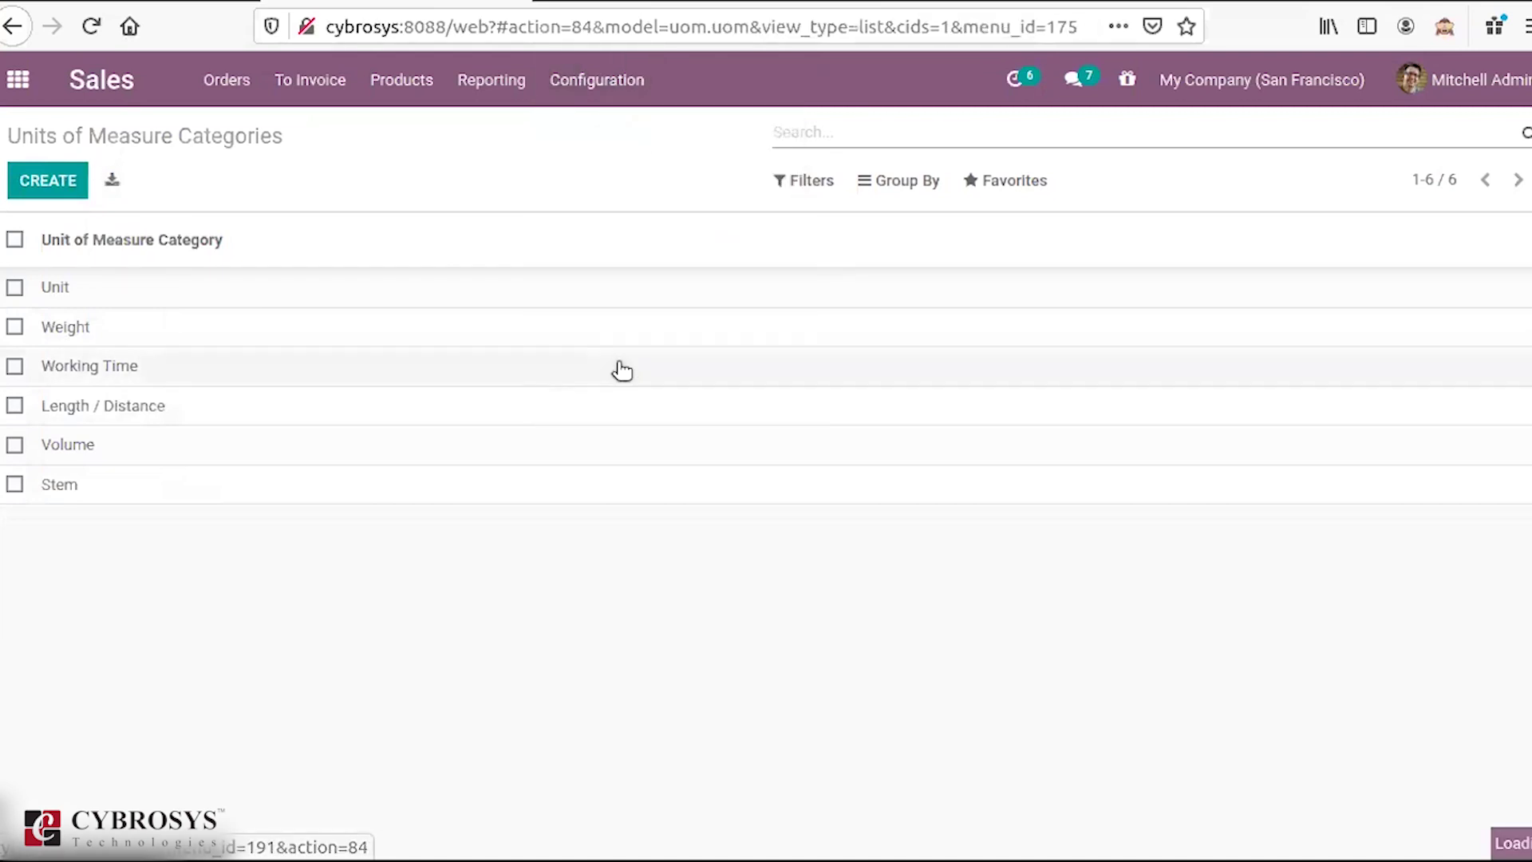
pyautogui.click(31, 190)
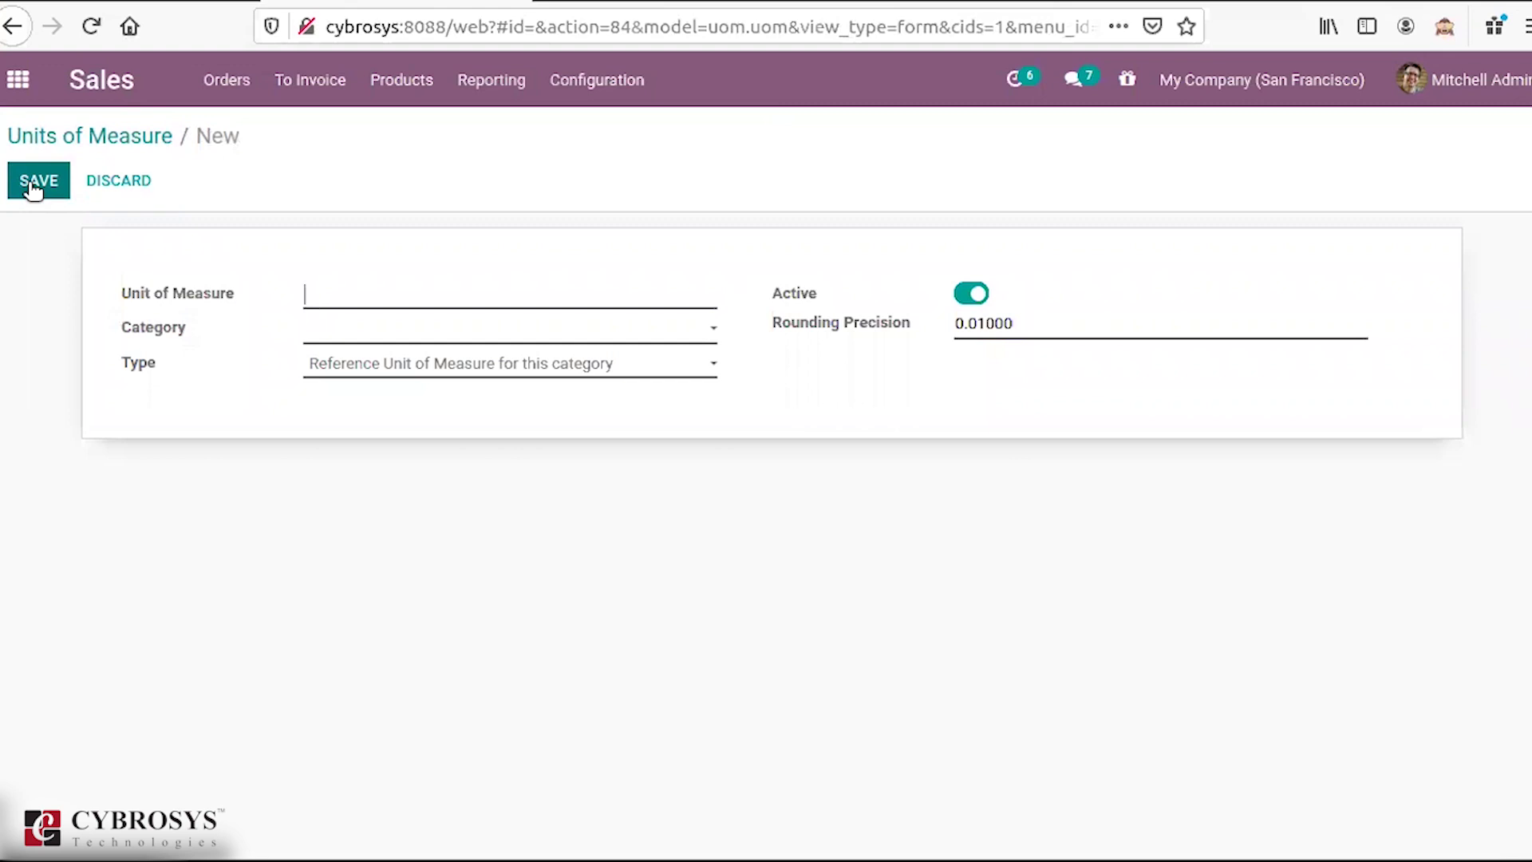
pyautogui.click(317, 300)
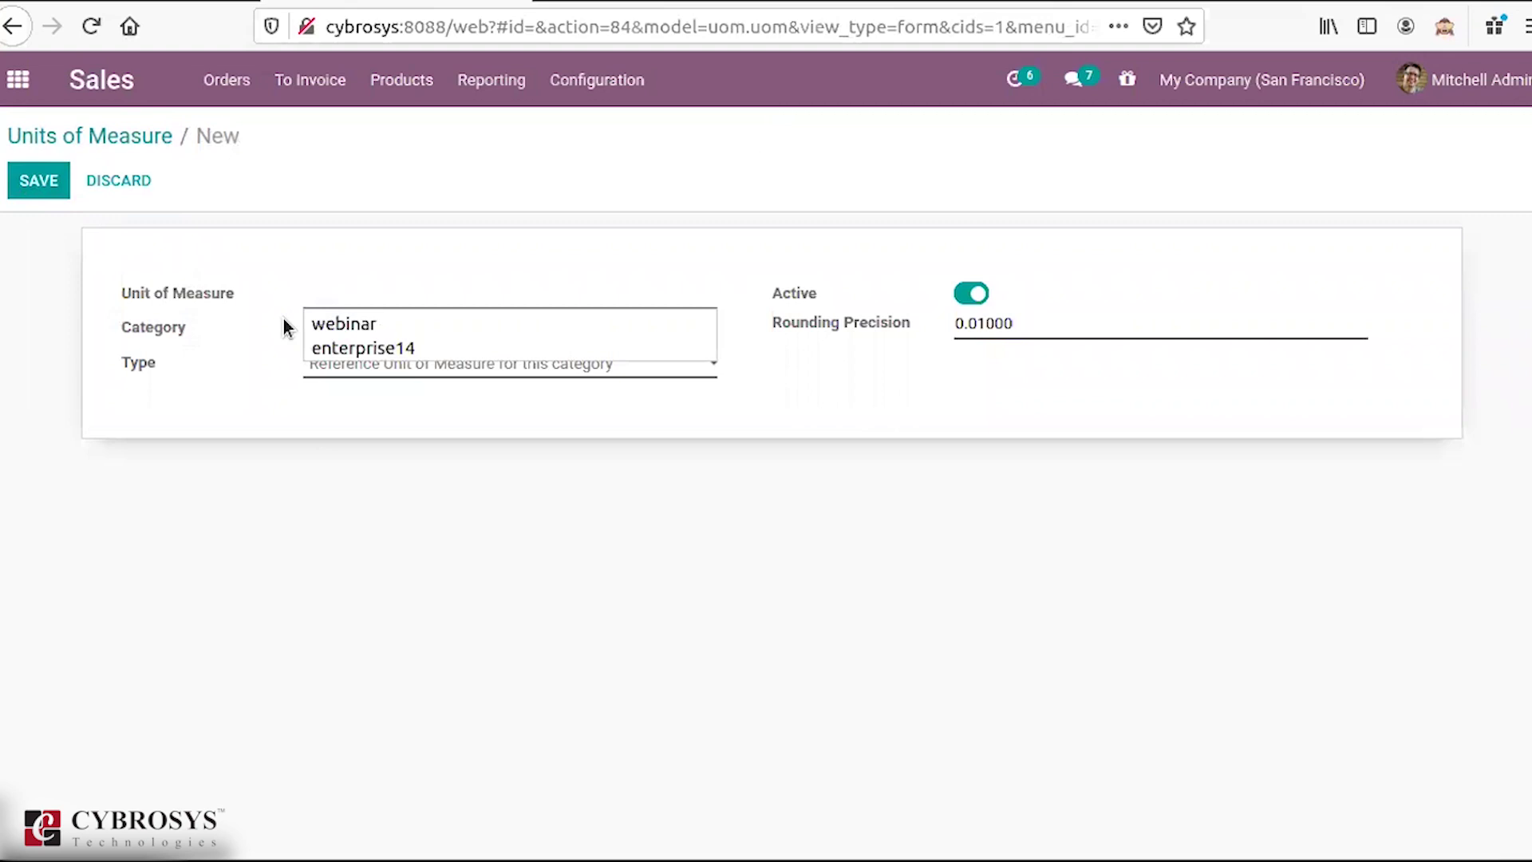
pyautogui.click(347, 332)
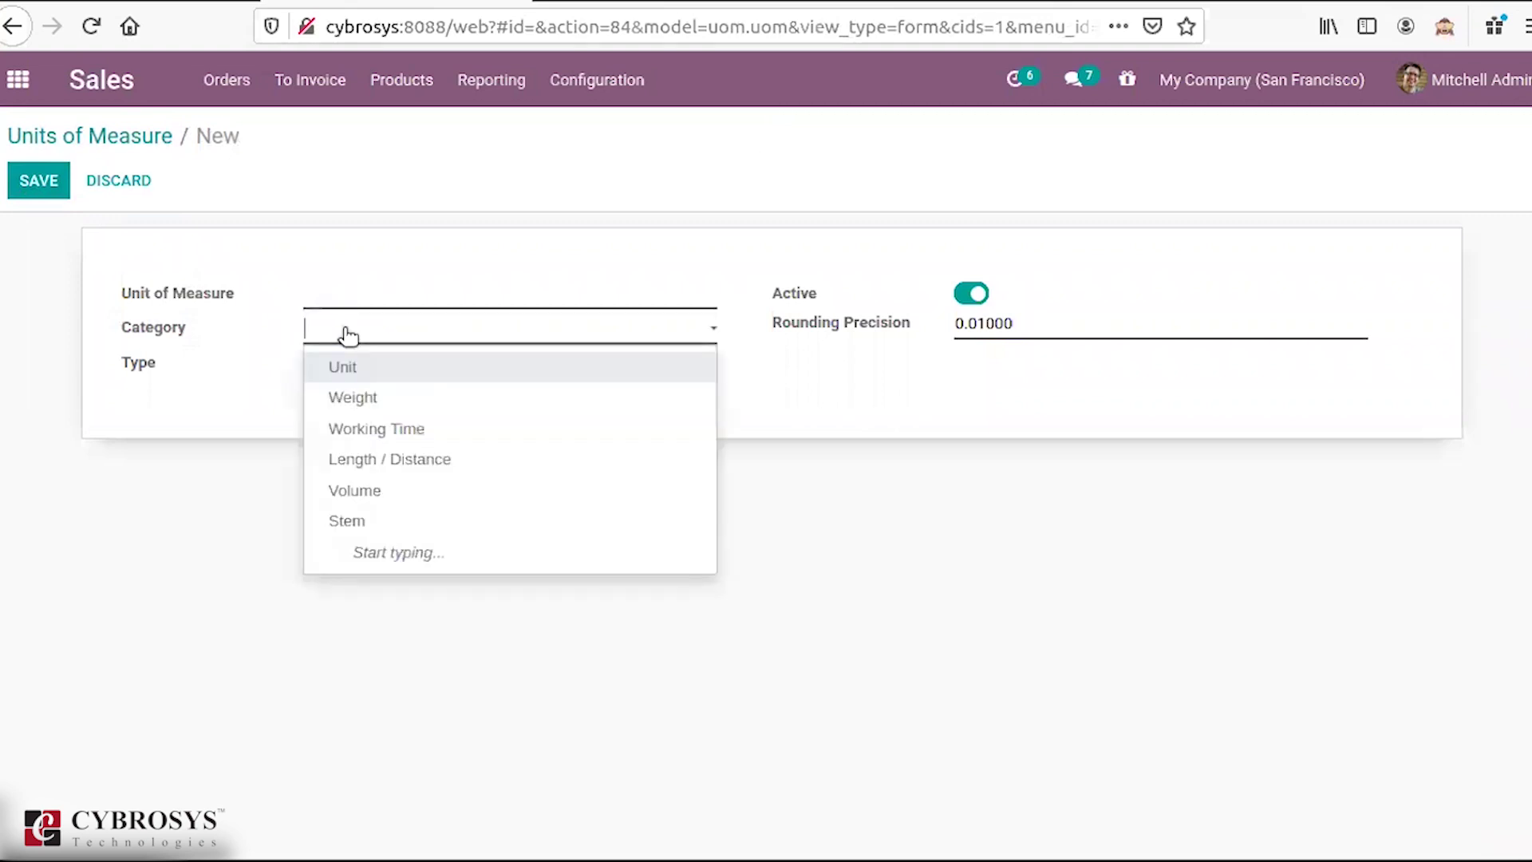
pyautogui.click(238, 387)
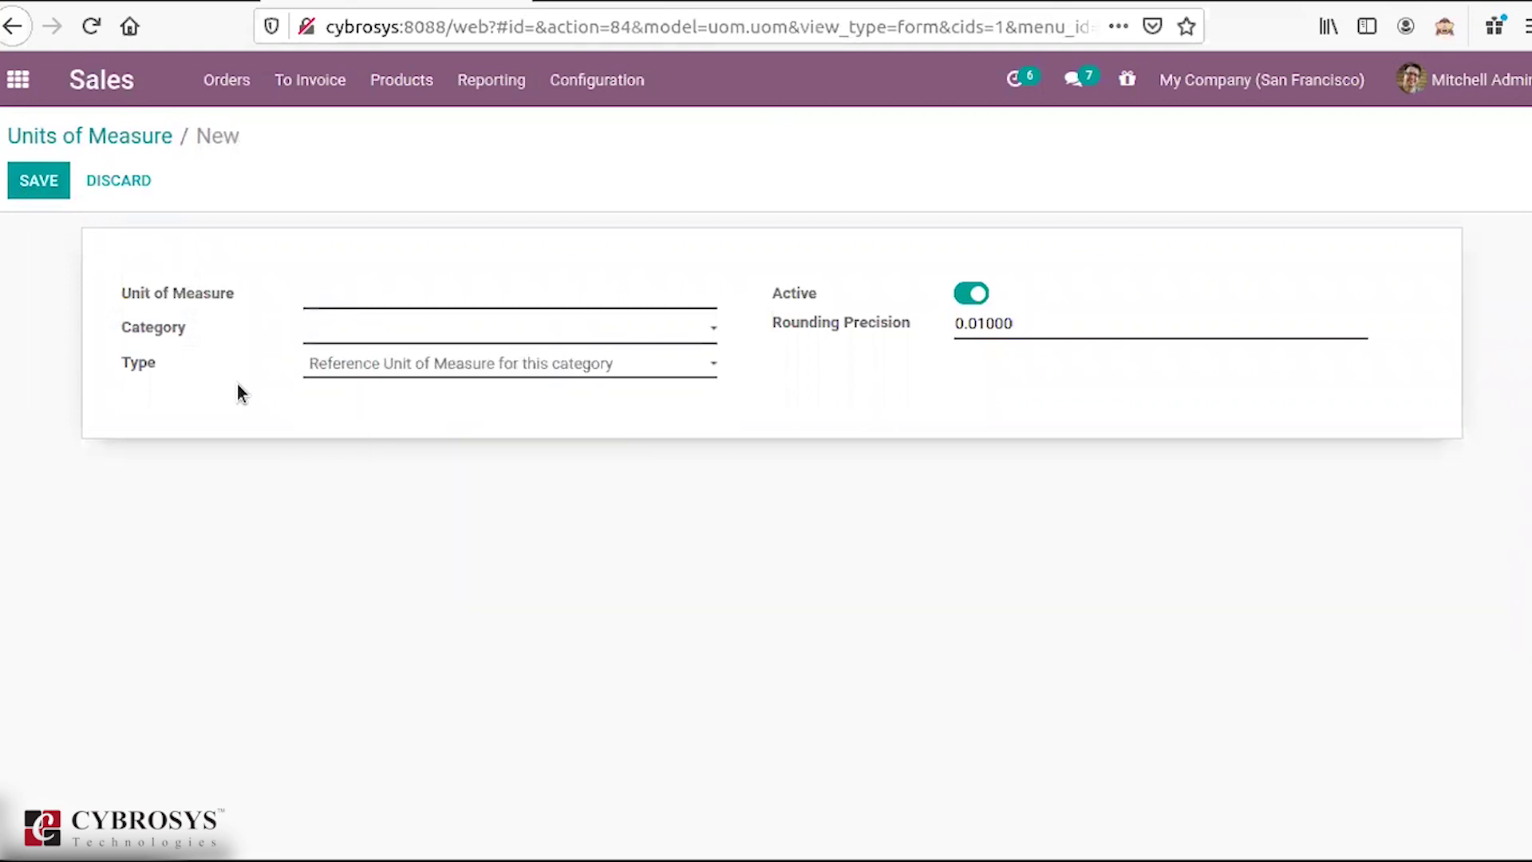
pyautogui.click(317, 375)
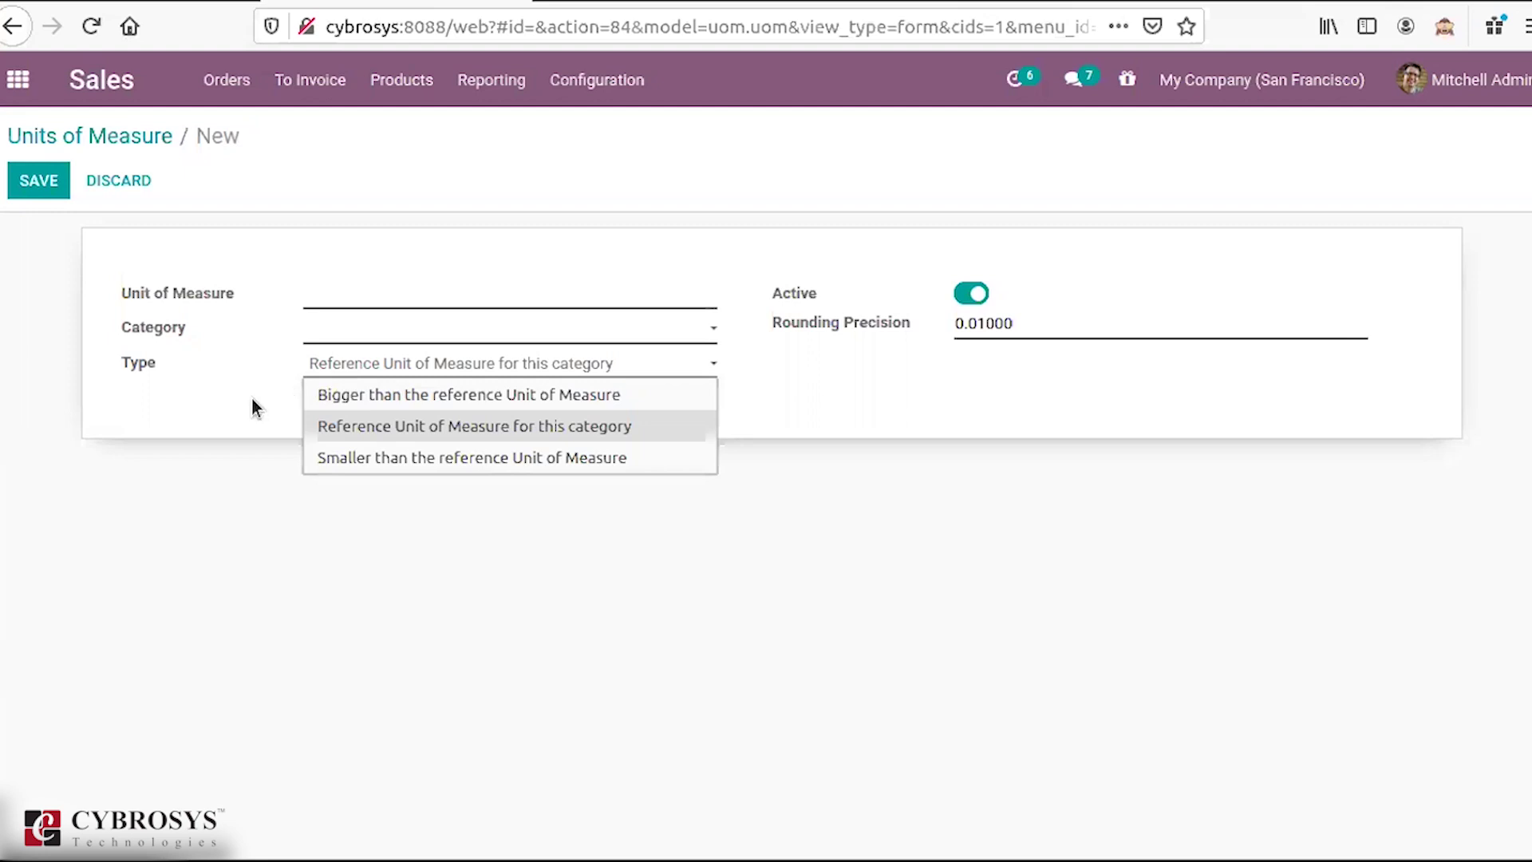
pyautogui.click(134, 150)
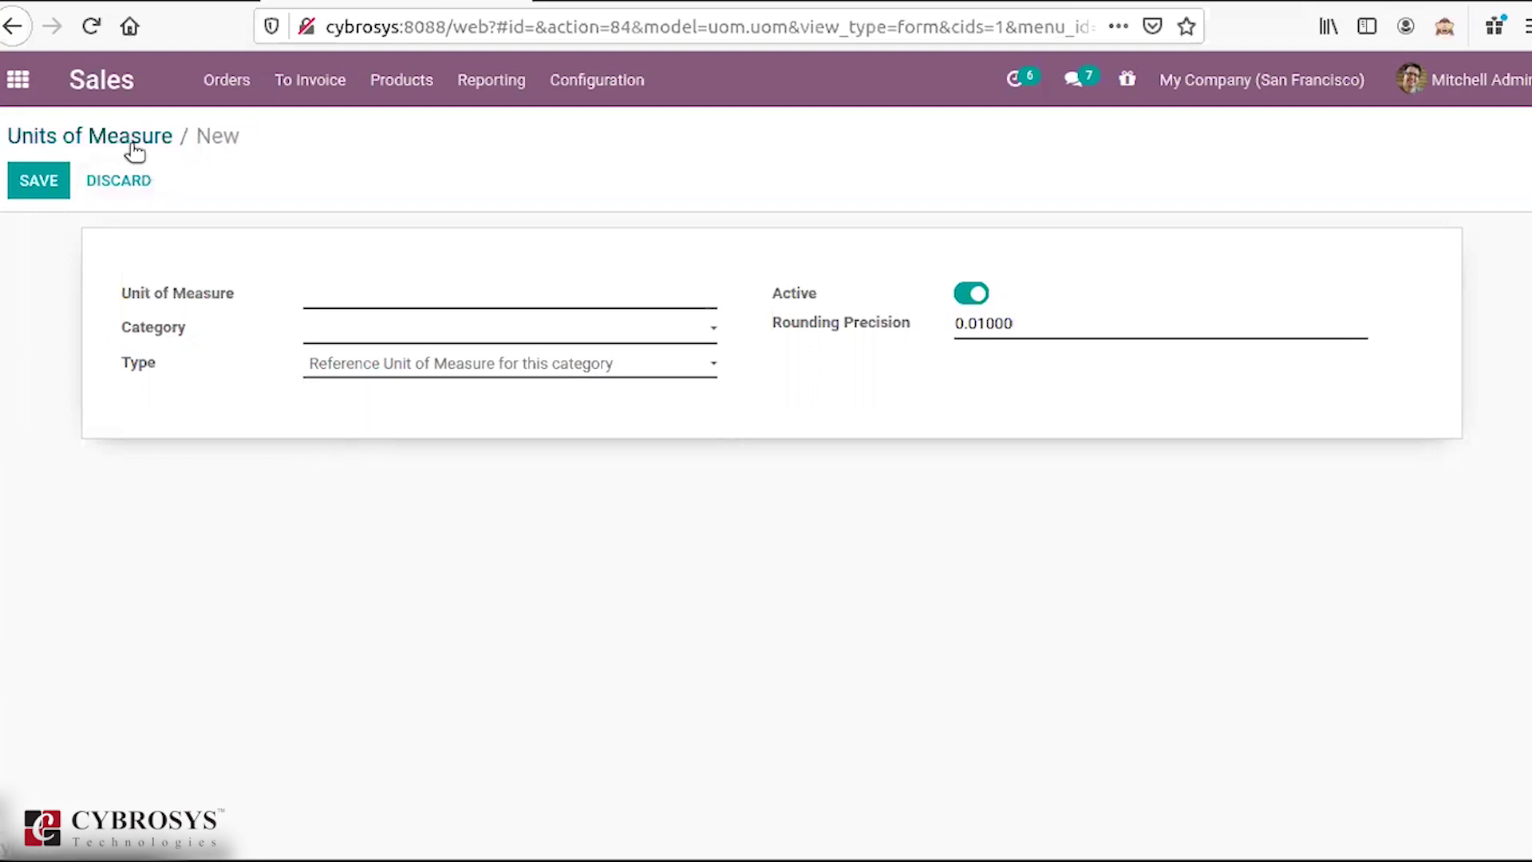
# Step: Review the Sales settings from the product catalog and pricing through quotations, shipping and invoicing
pyautogui.click(582, 77)
pyautogui.click(586, 132)
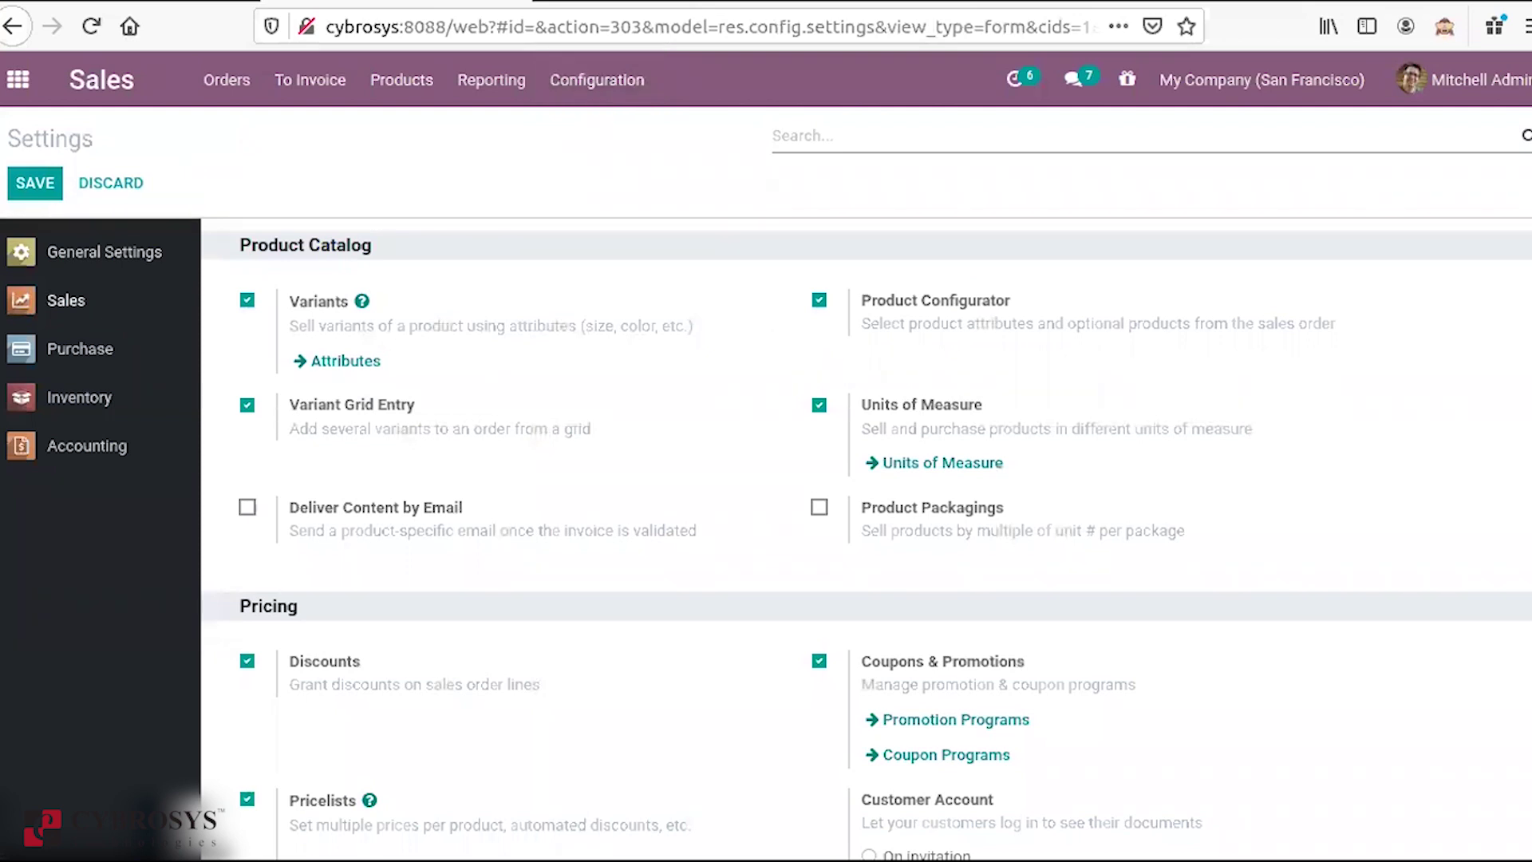
pyautogui.scroll(-10, 867, 540)
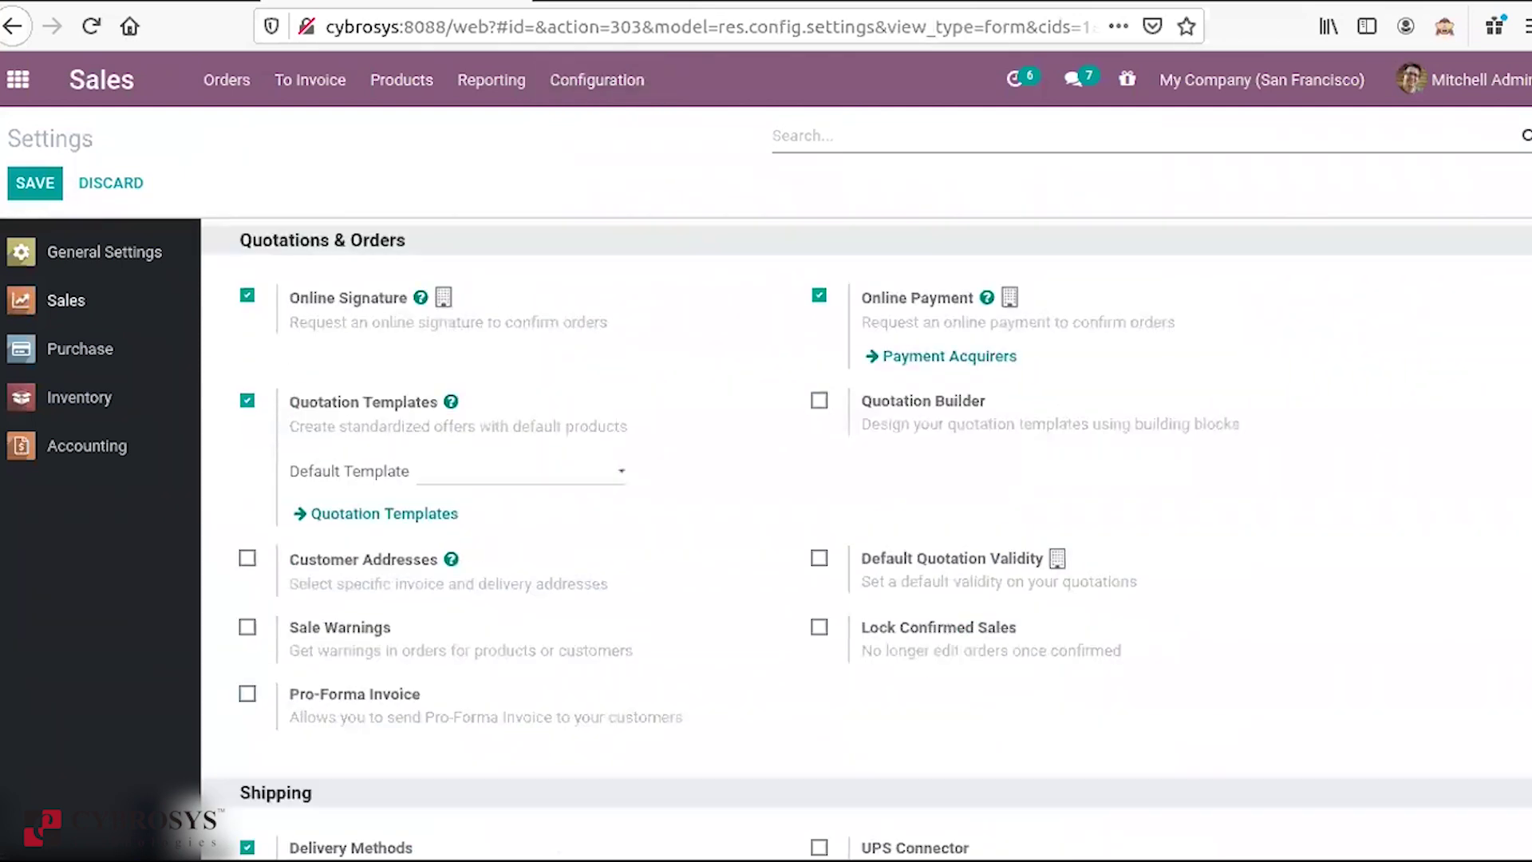
pyautogui.scroll(-3, 867, 493)
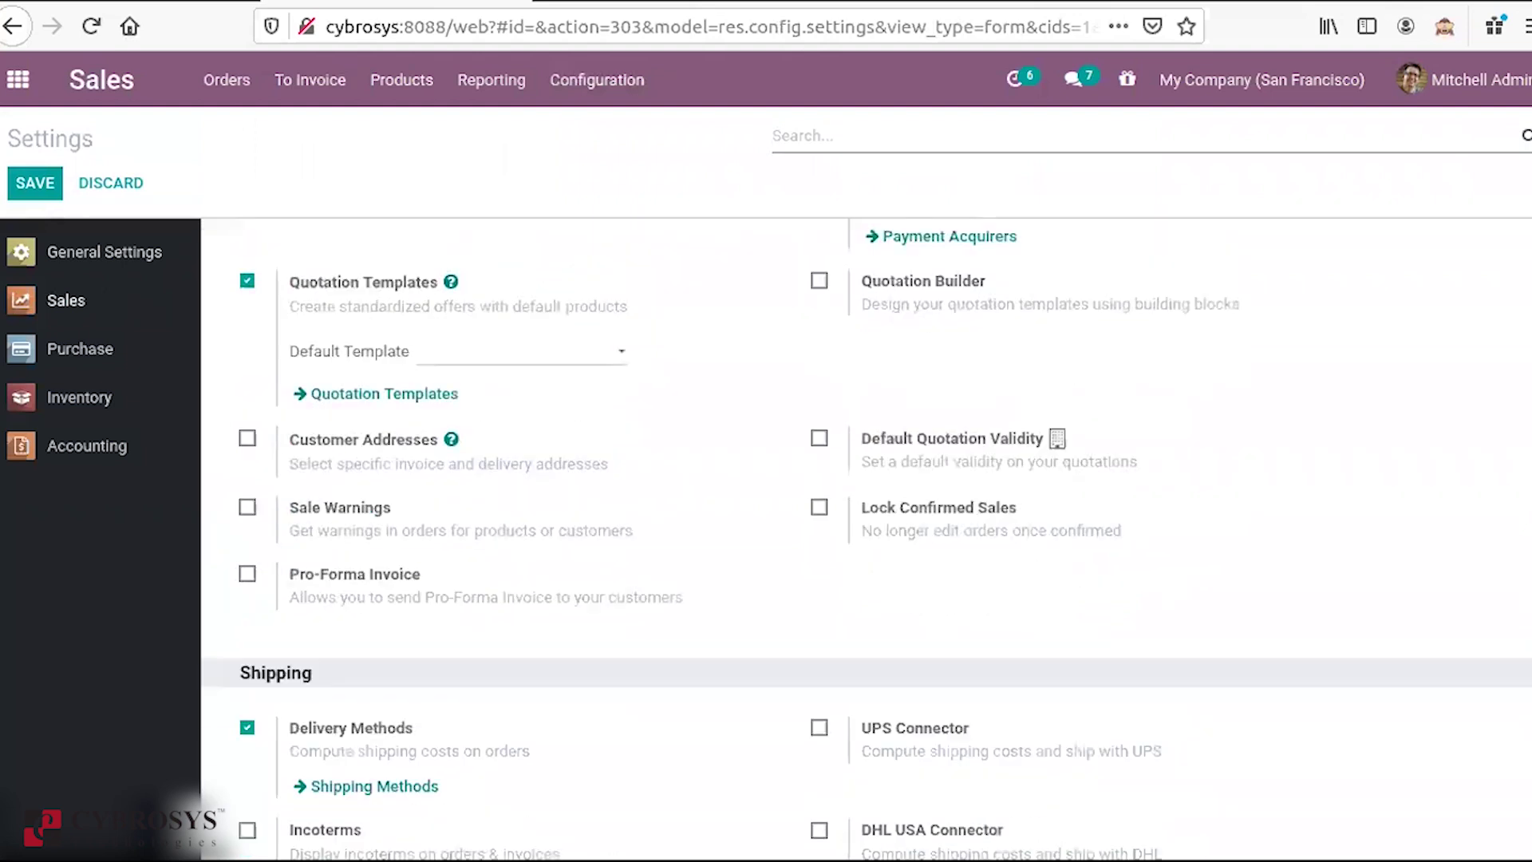
pyautogui.scroll(-3, 867, 493)
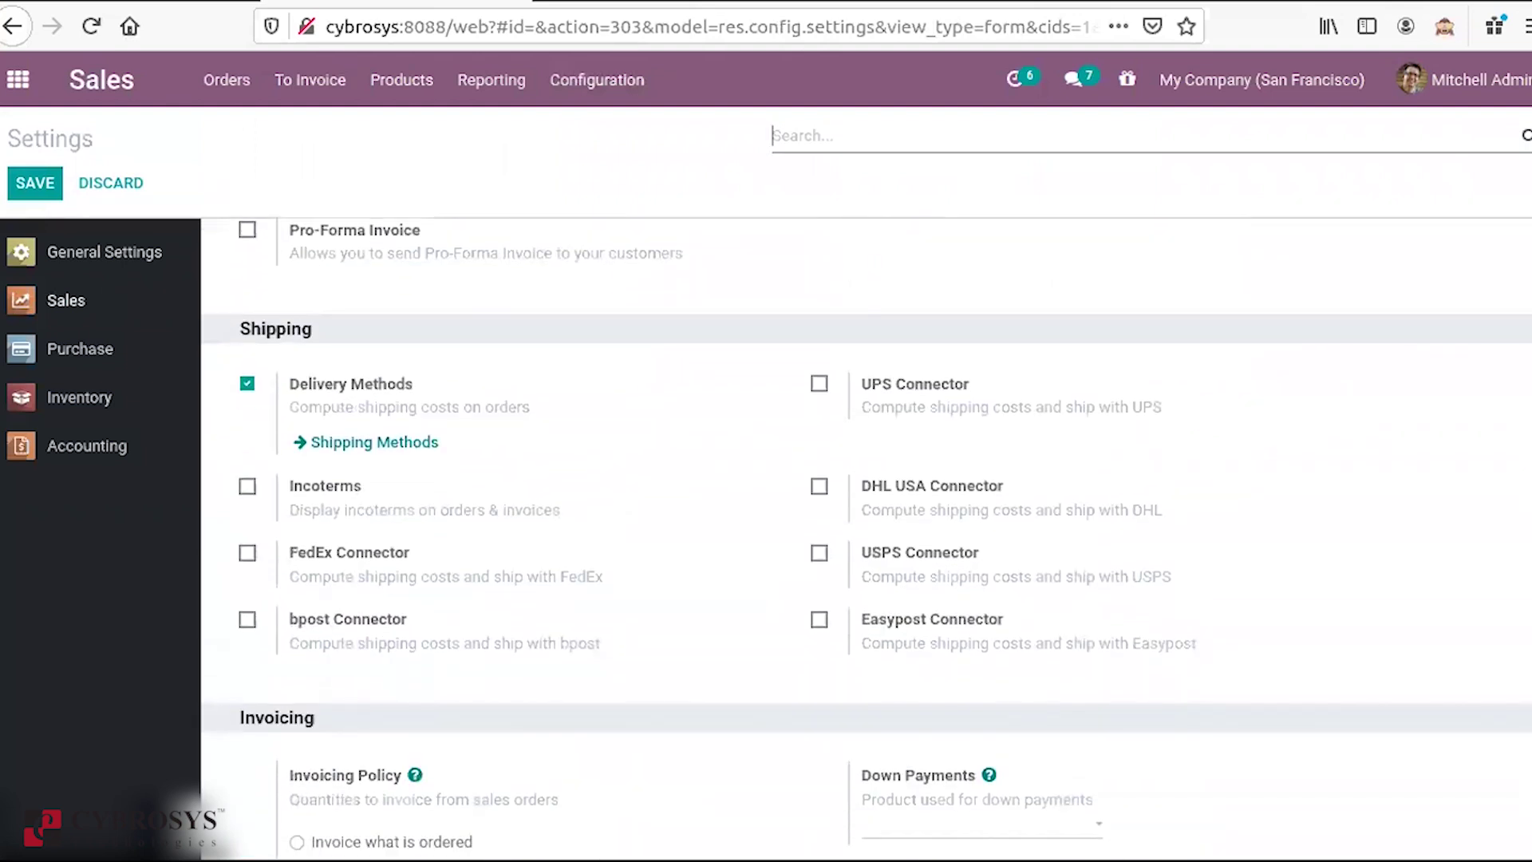
pyautogui.scroll(-3, 867, 493)
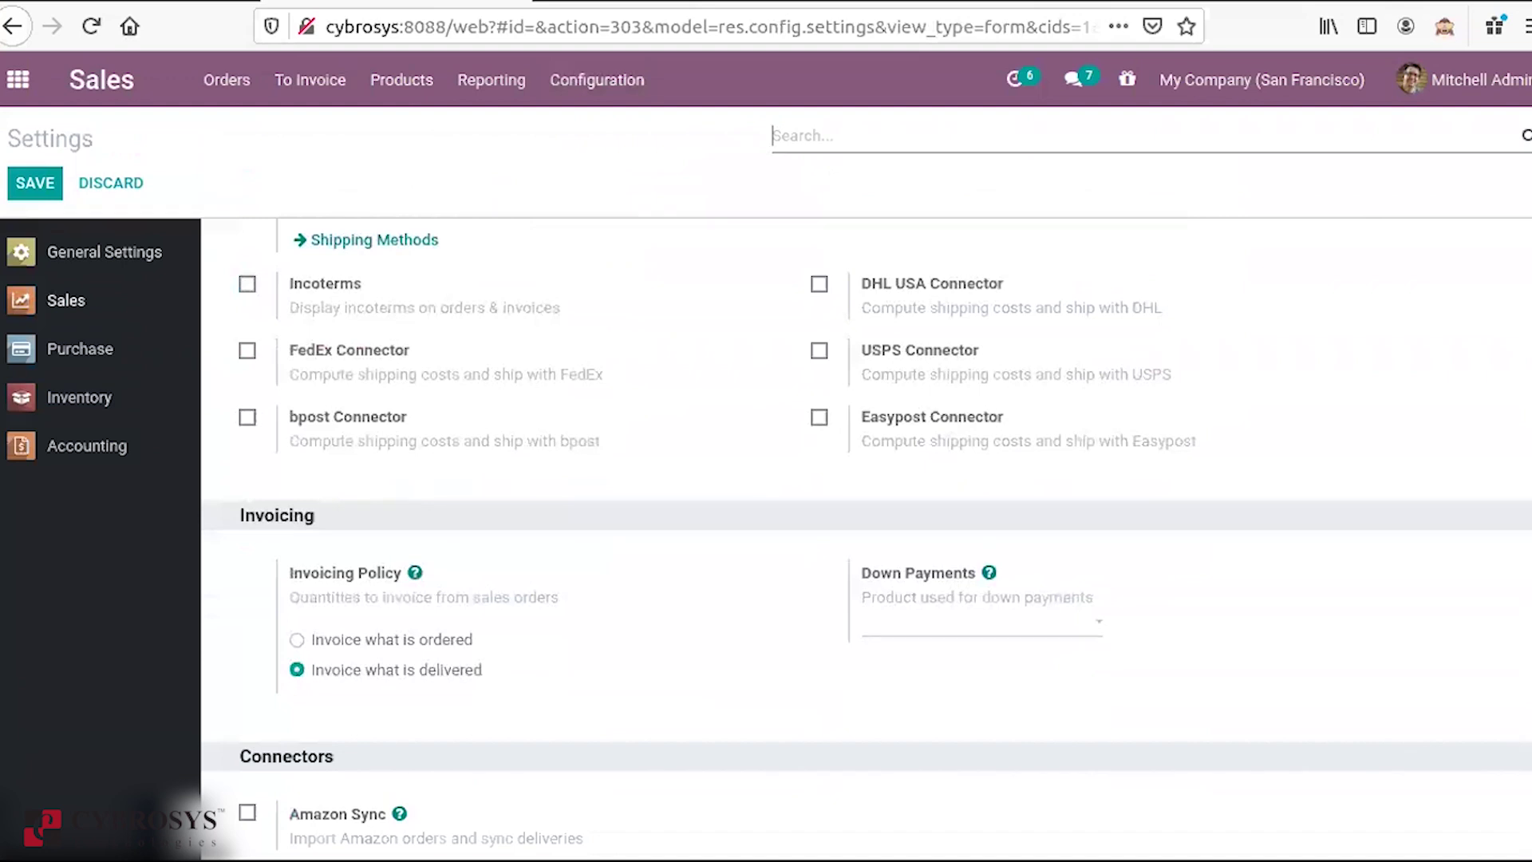
pyautogui.scroll(10, 867, 493)
pyautogui.scroll(5, 867, 478)
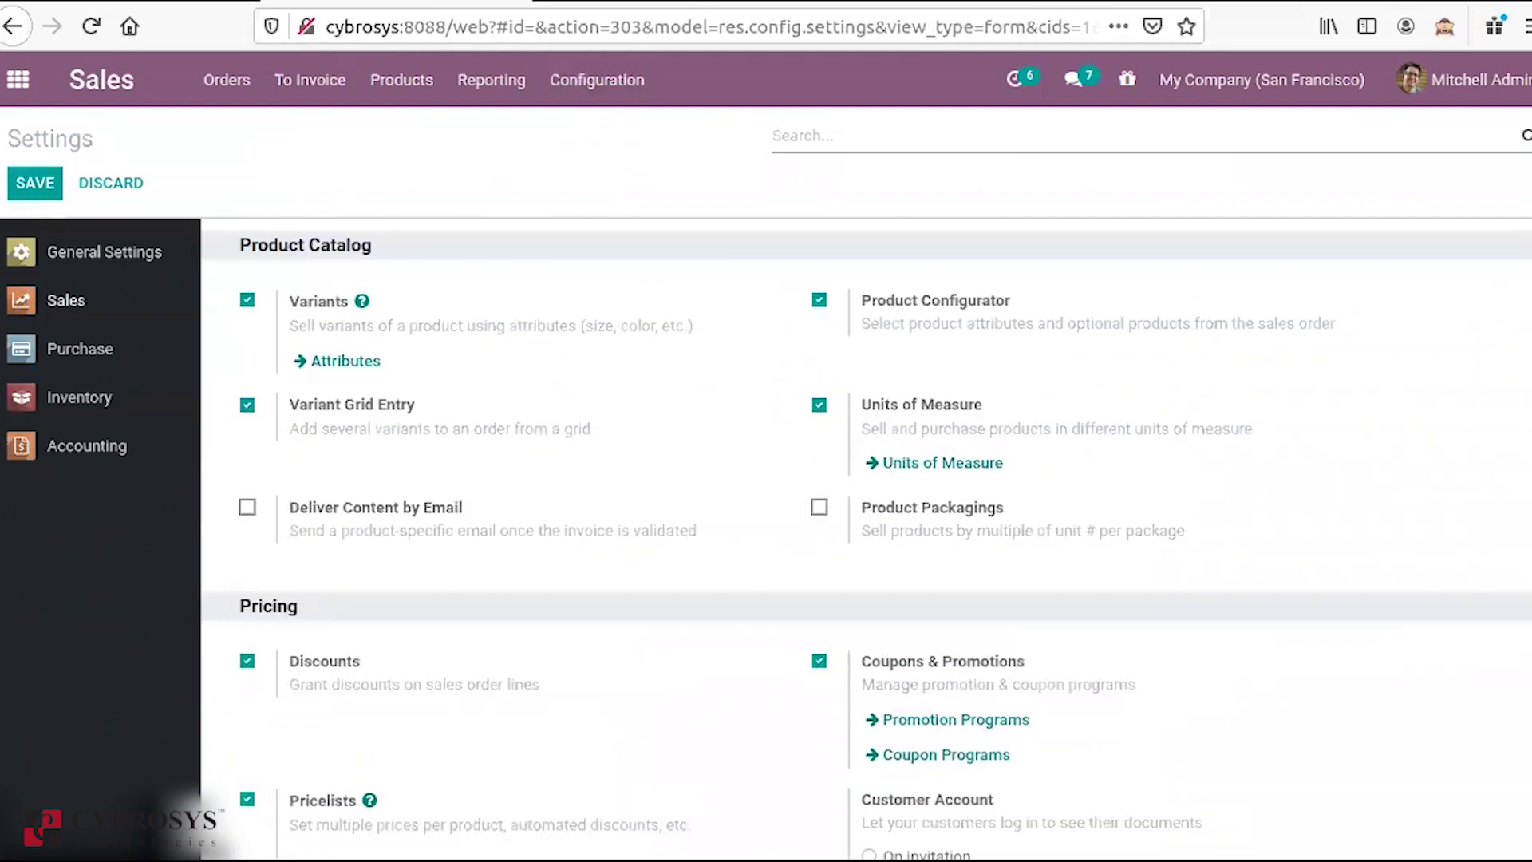
# Step: Switch to the Purchase app and examine its order types and the All RFQs and My RFQs summary
pyautogui.click(17, 86)
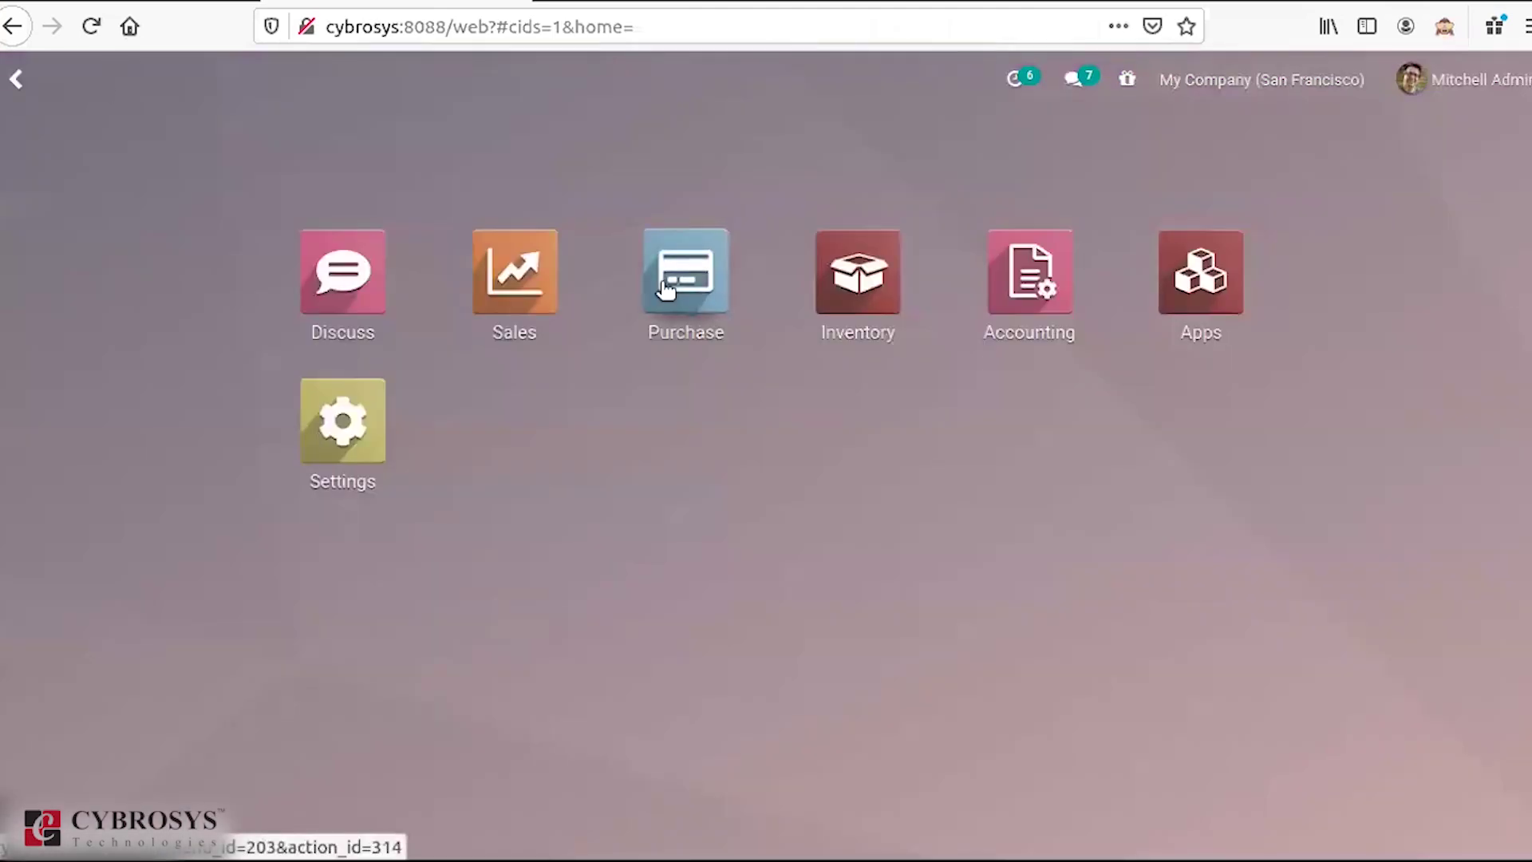
pyautogui.click(665, 284)
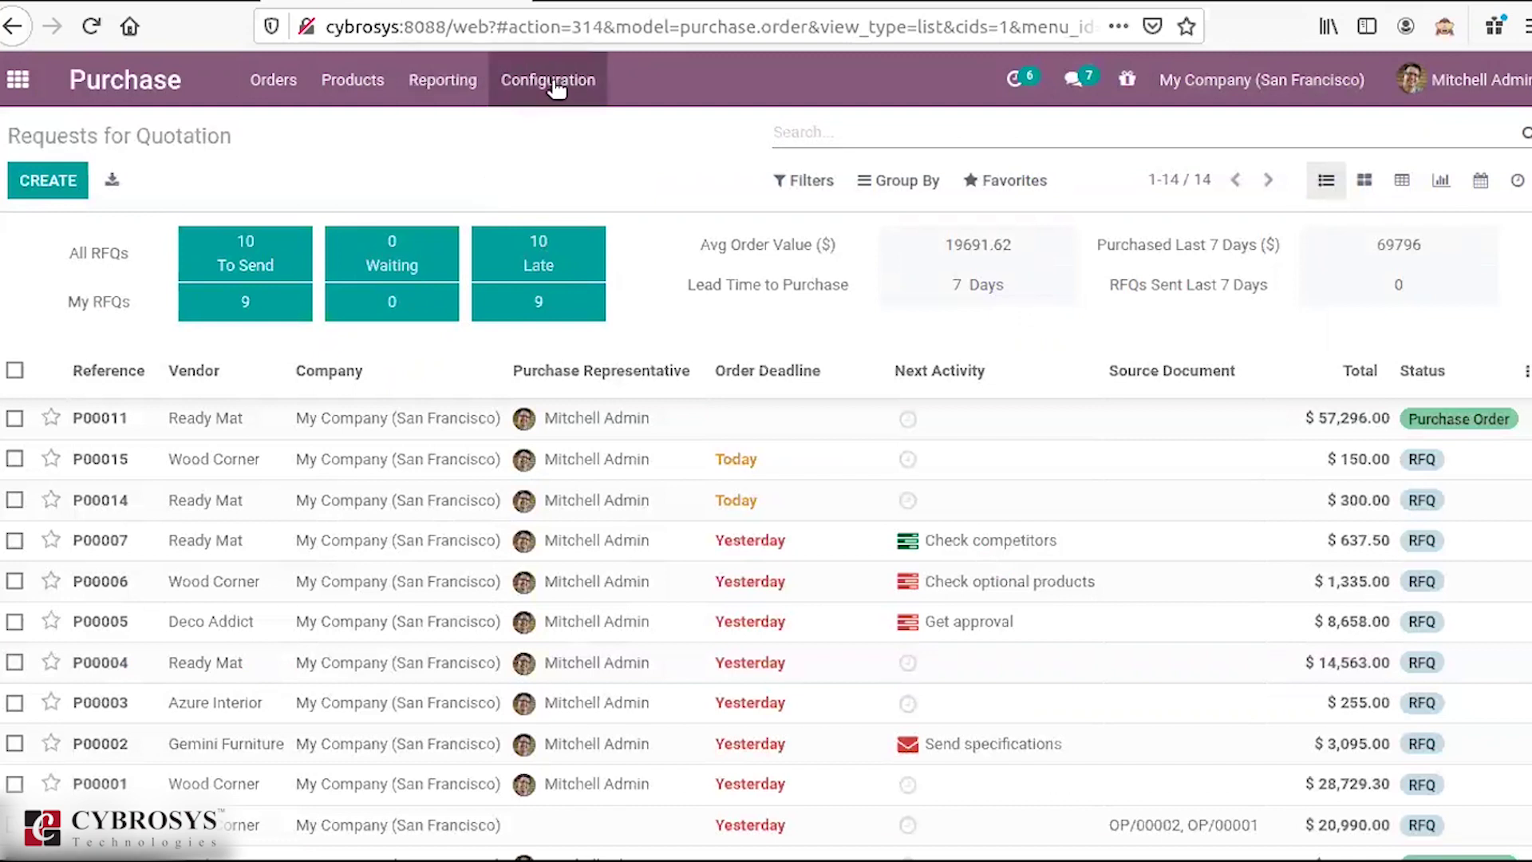
pyautogui.click(285, 90)
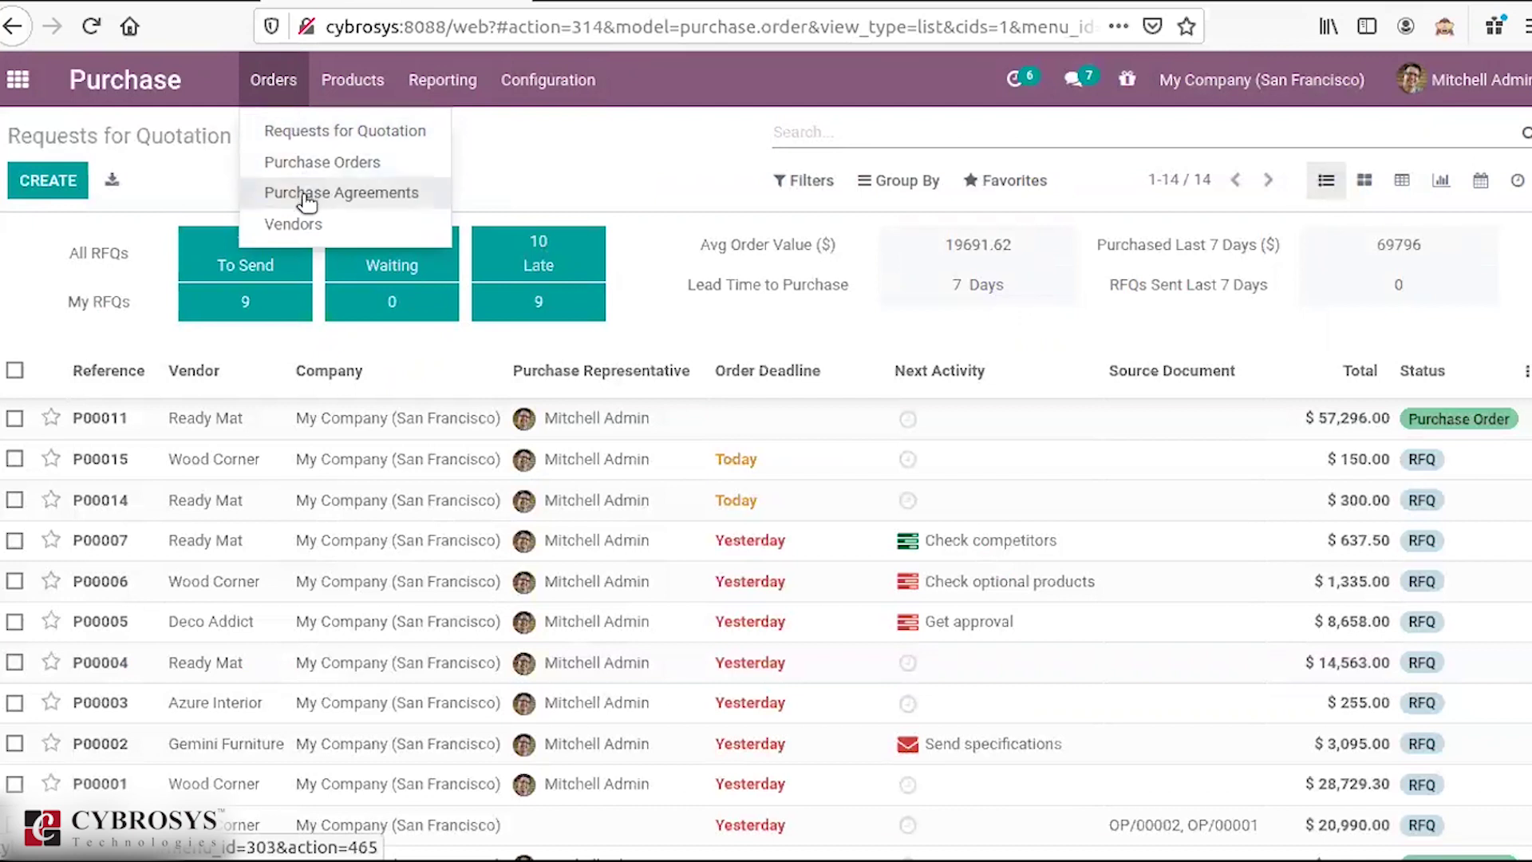
pyautogui.click(479, 188)
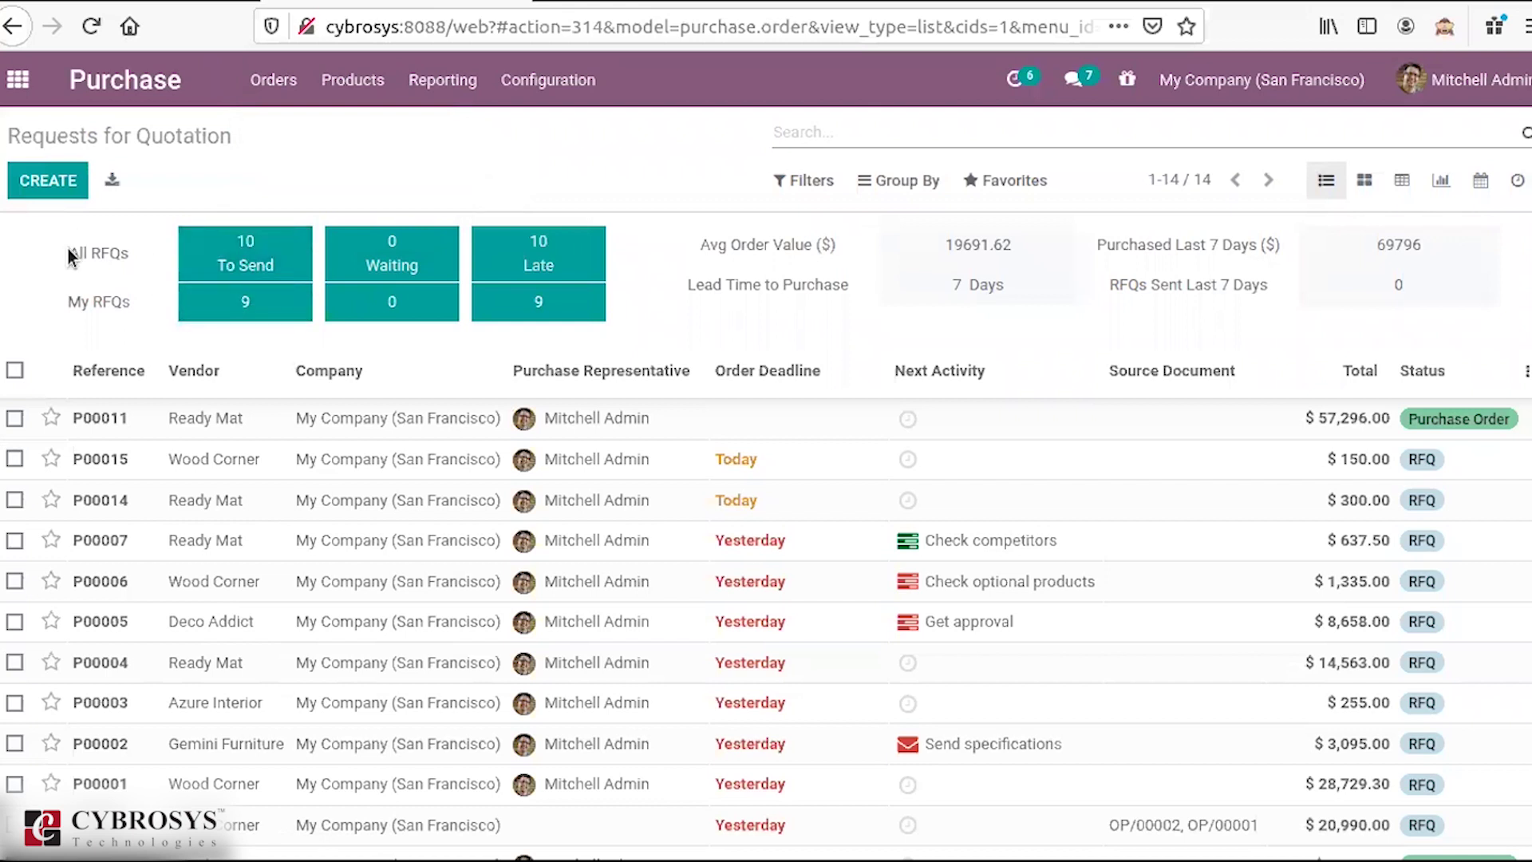
pyautogui.moveTo(68, 250); pyautogui.dragTo(67, 303)
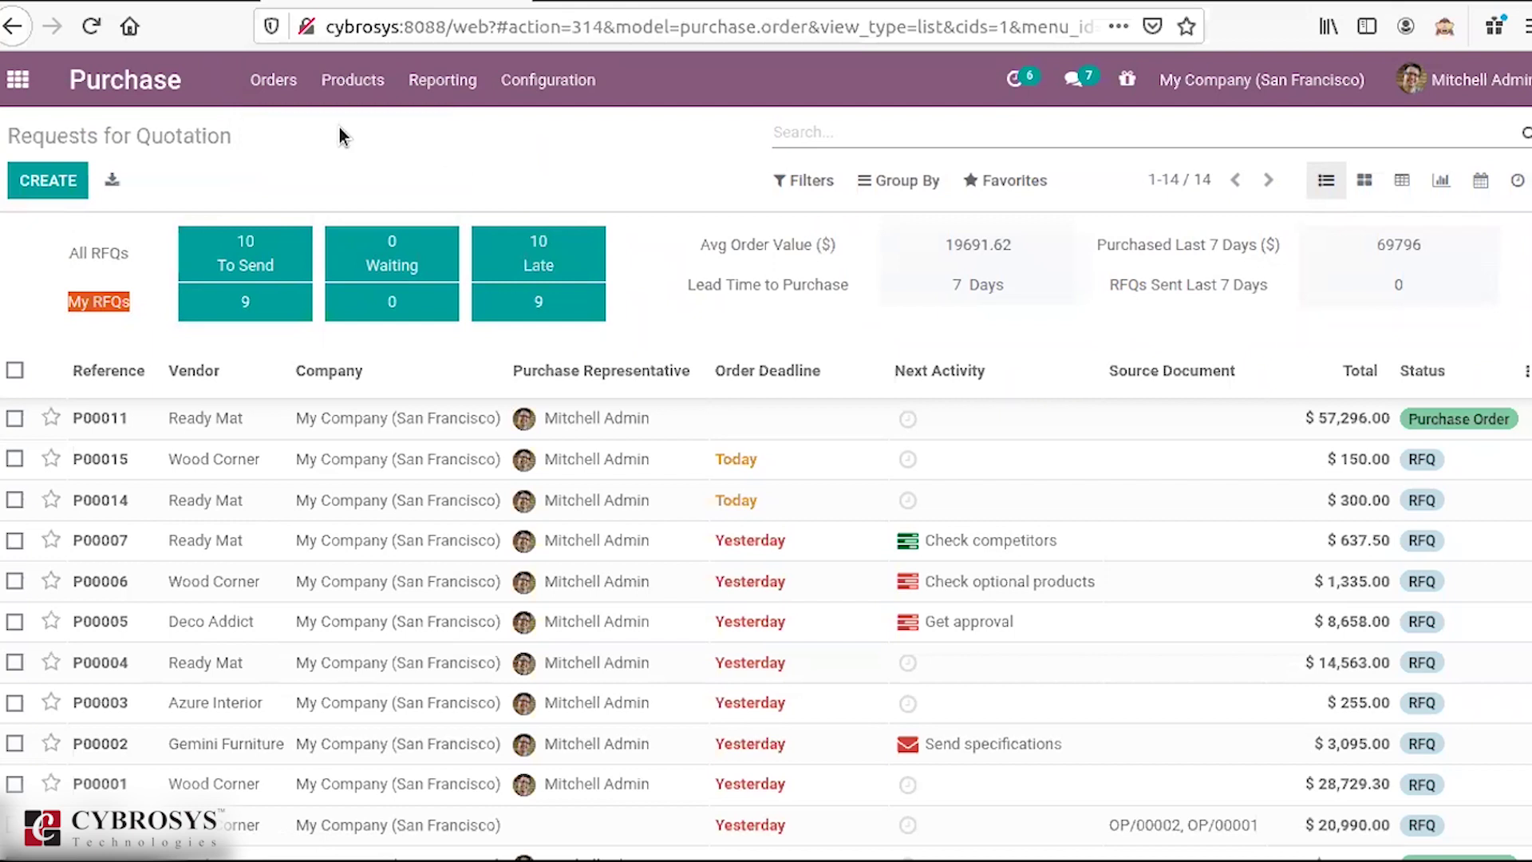
# Step: Create a new request for quotation with an Azure Interior contact as the vendor
pyautogui.click(53, 190)
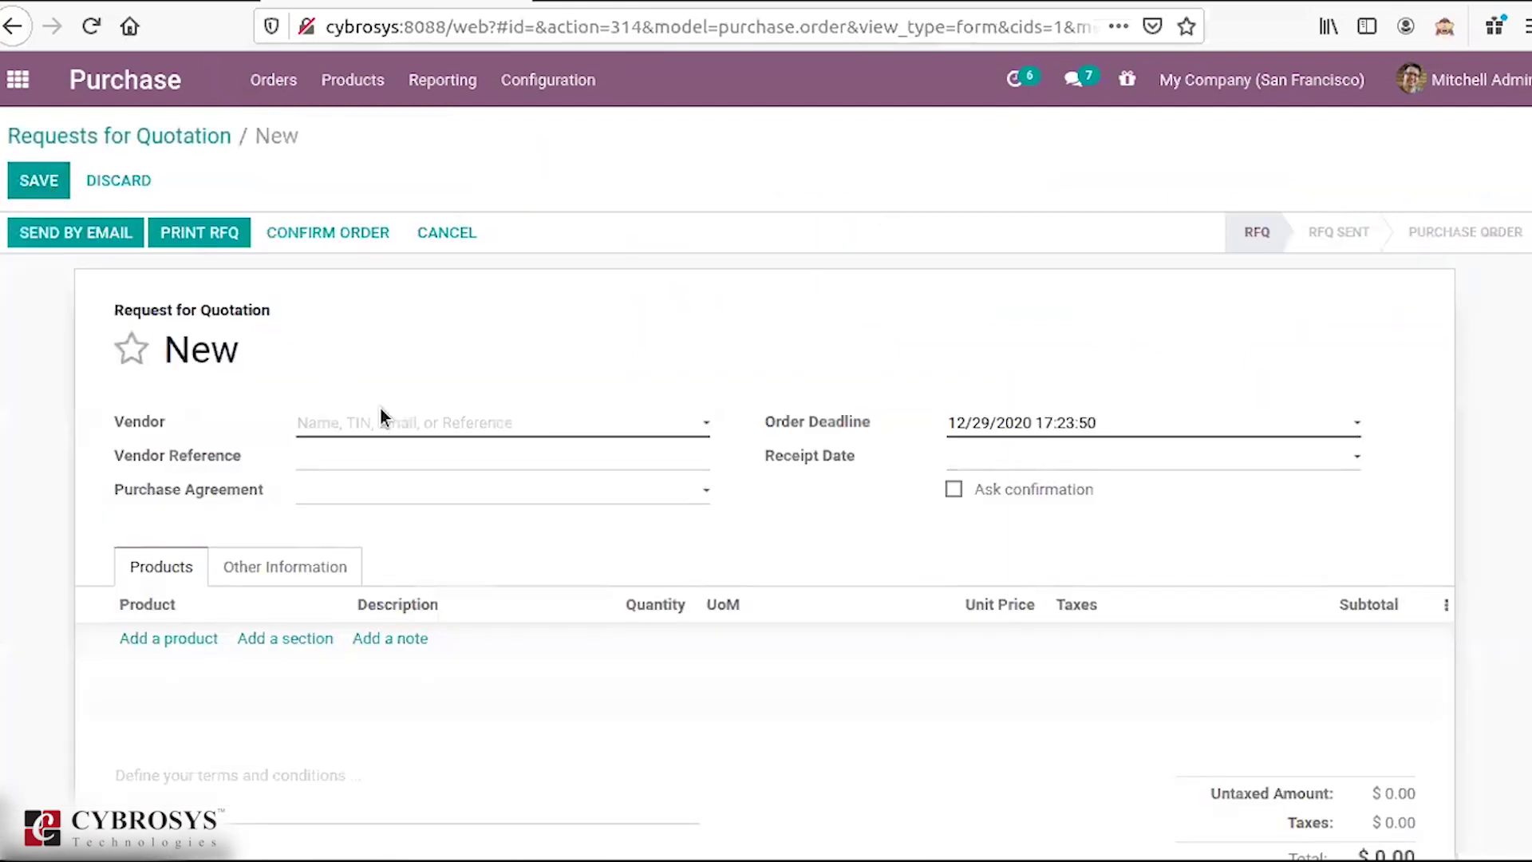
pyautogui.click(380, 419)
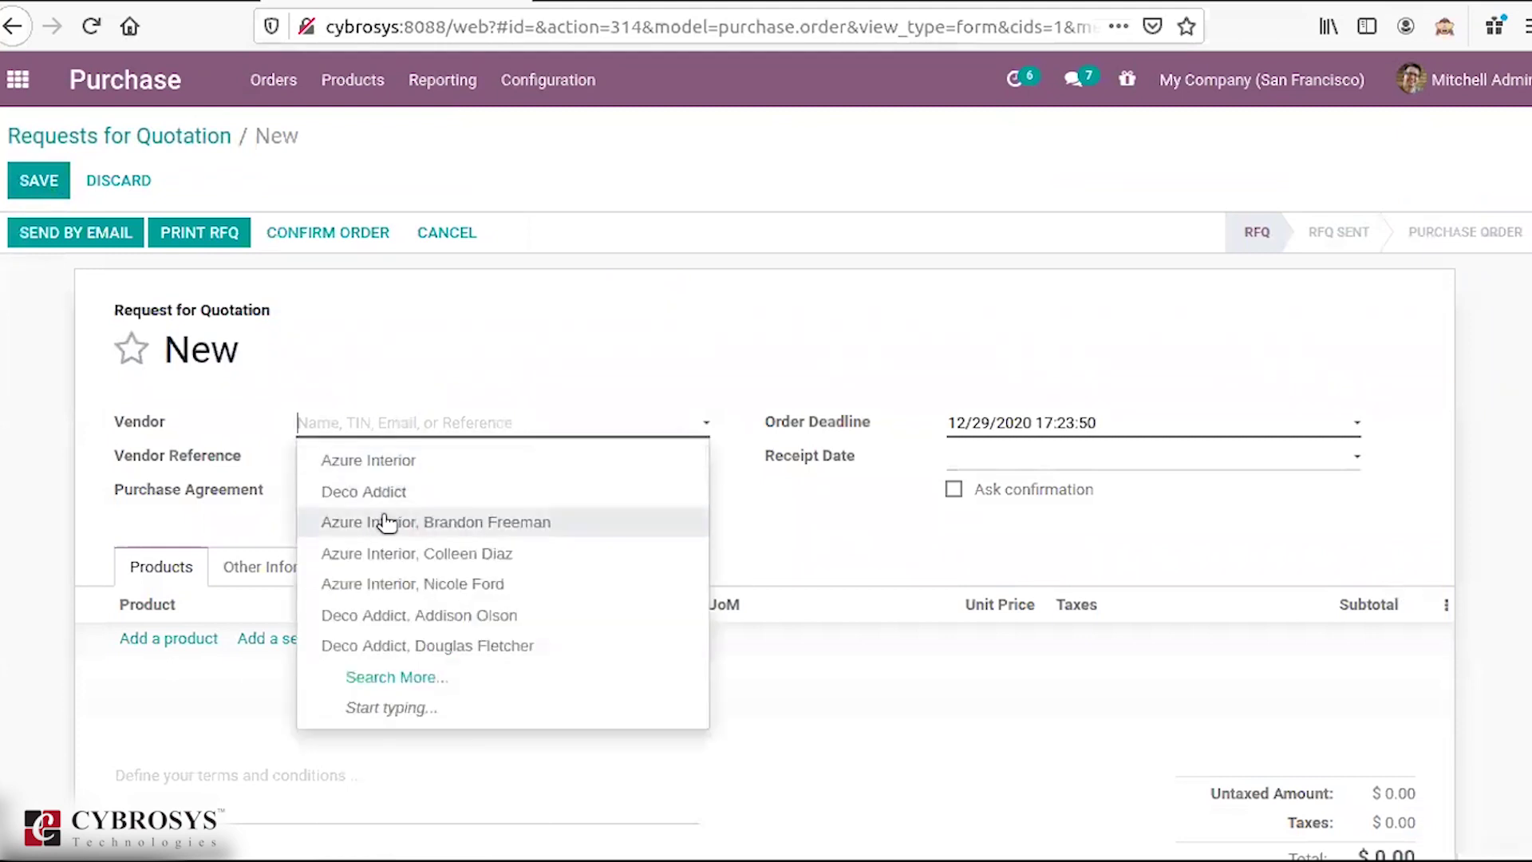
pyautogui.click(390, 583)
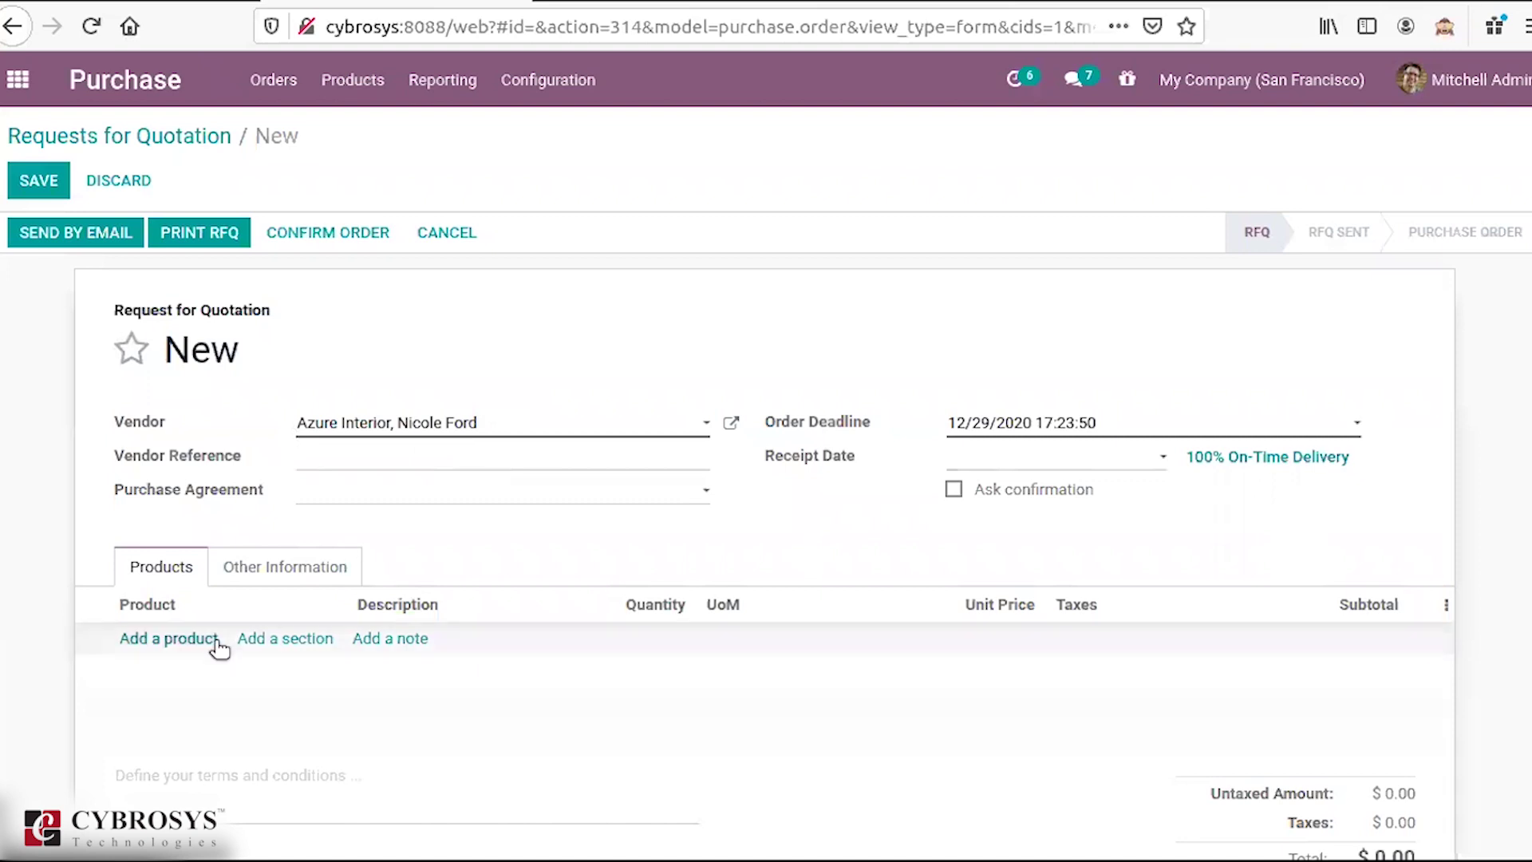
pyautogui.click(184, 638)
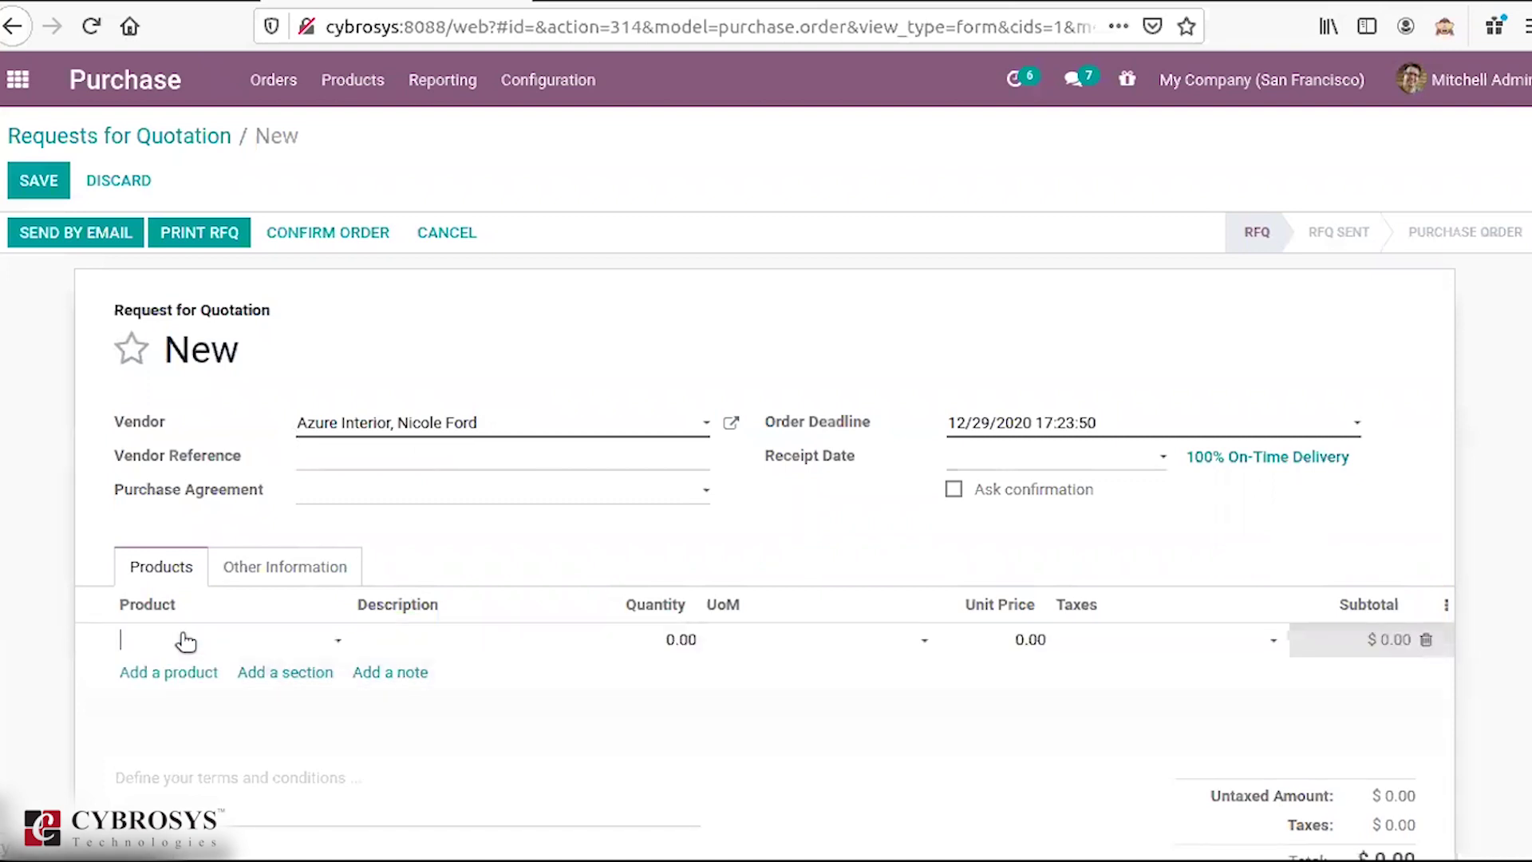
pyautogui.click(186, 640)
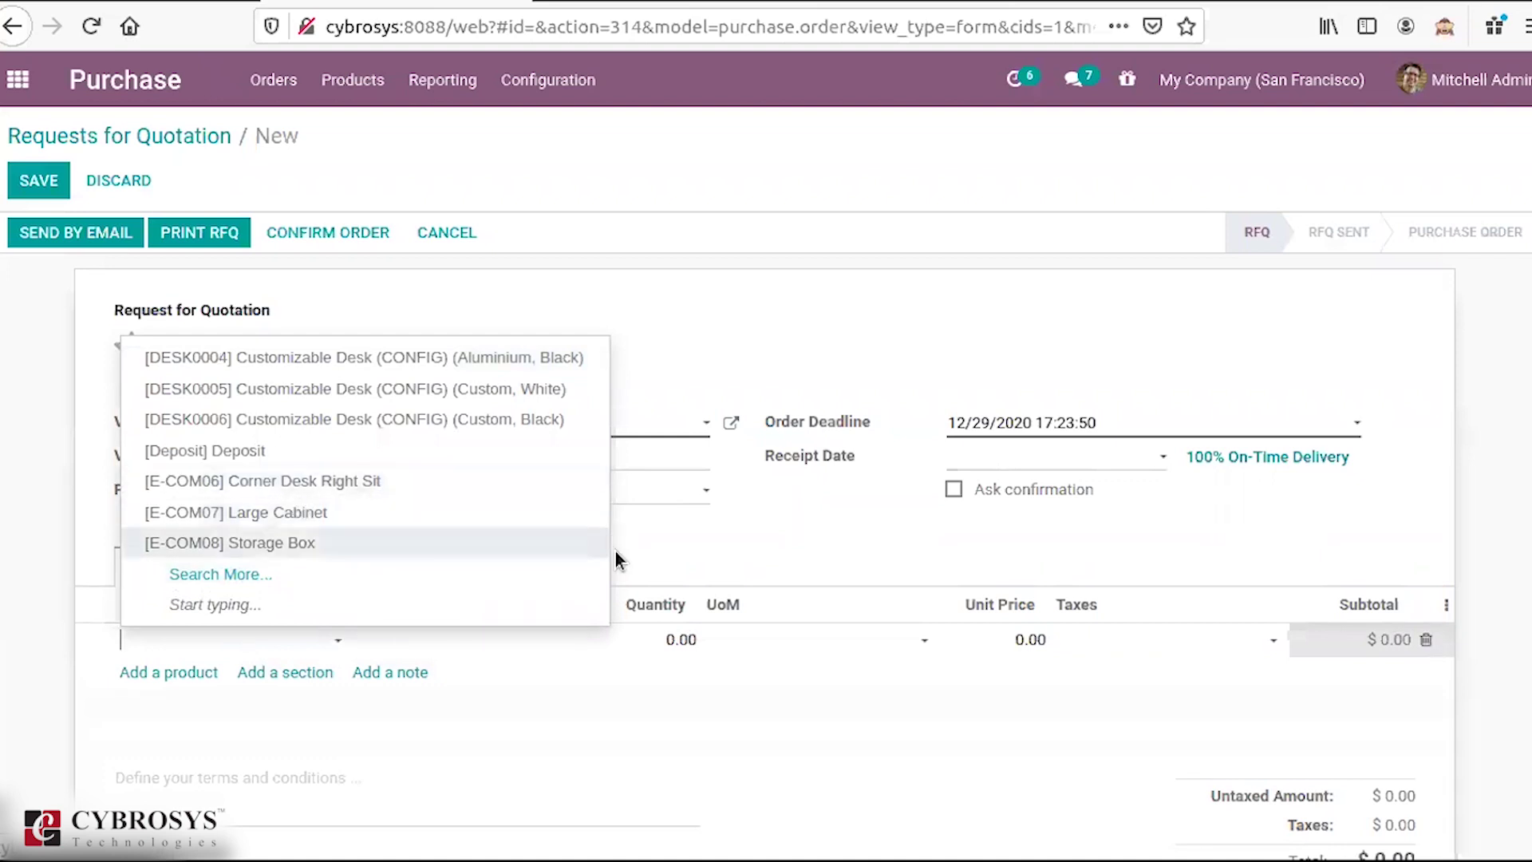
pyautogui.click(667, 558)
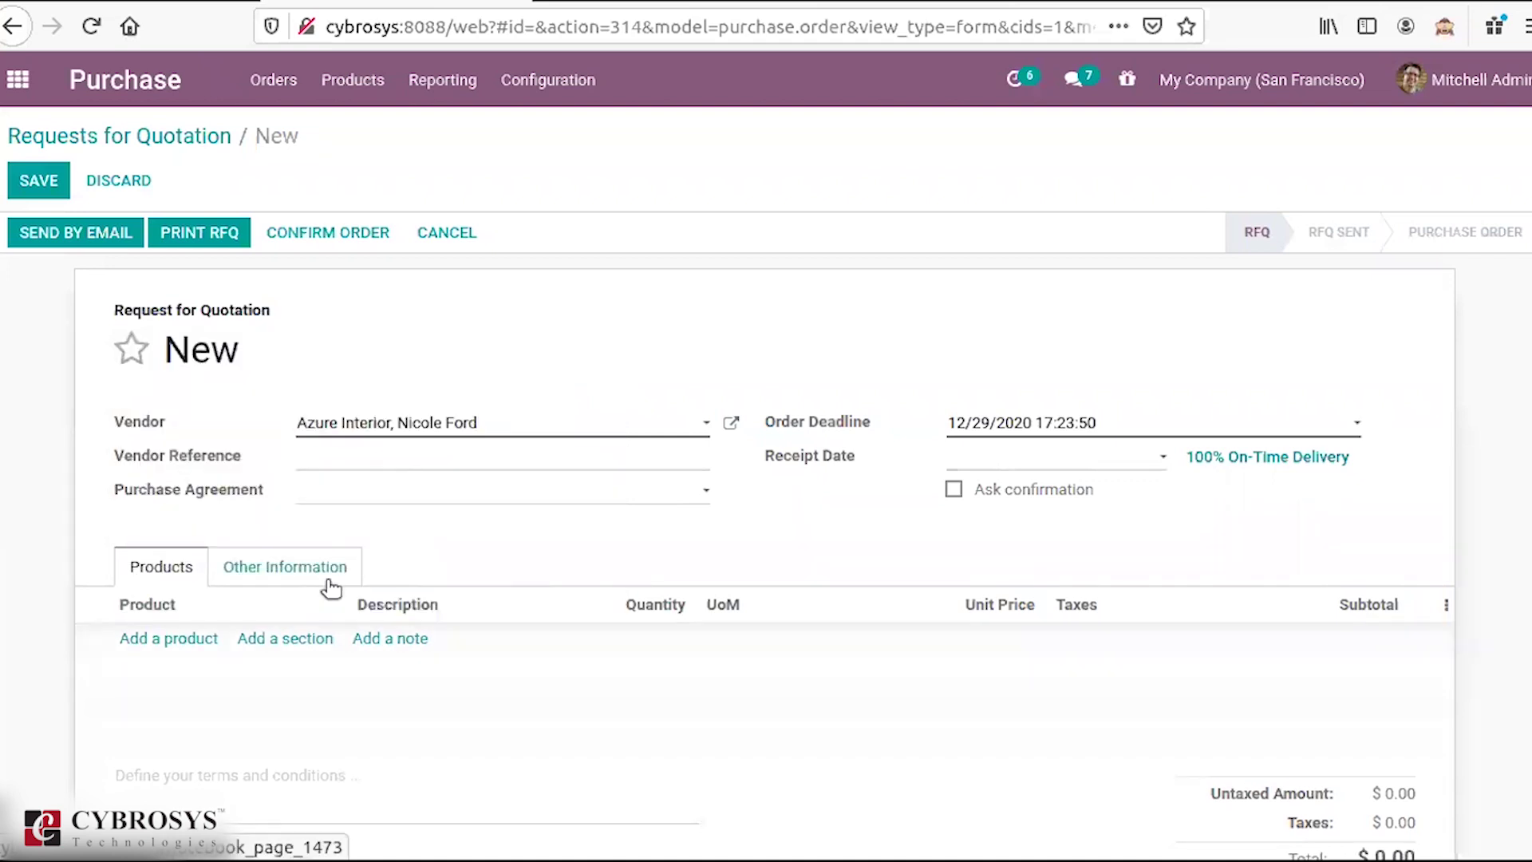
# Step: Review the representative, company, incoterm, payment terms and fiscal position fields in the request's other information
pyautogui.click(295, 572)
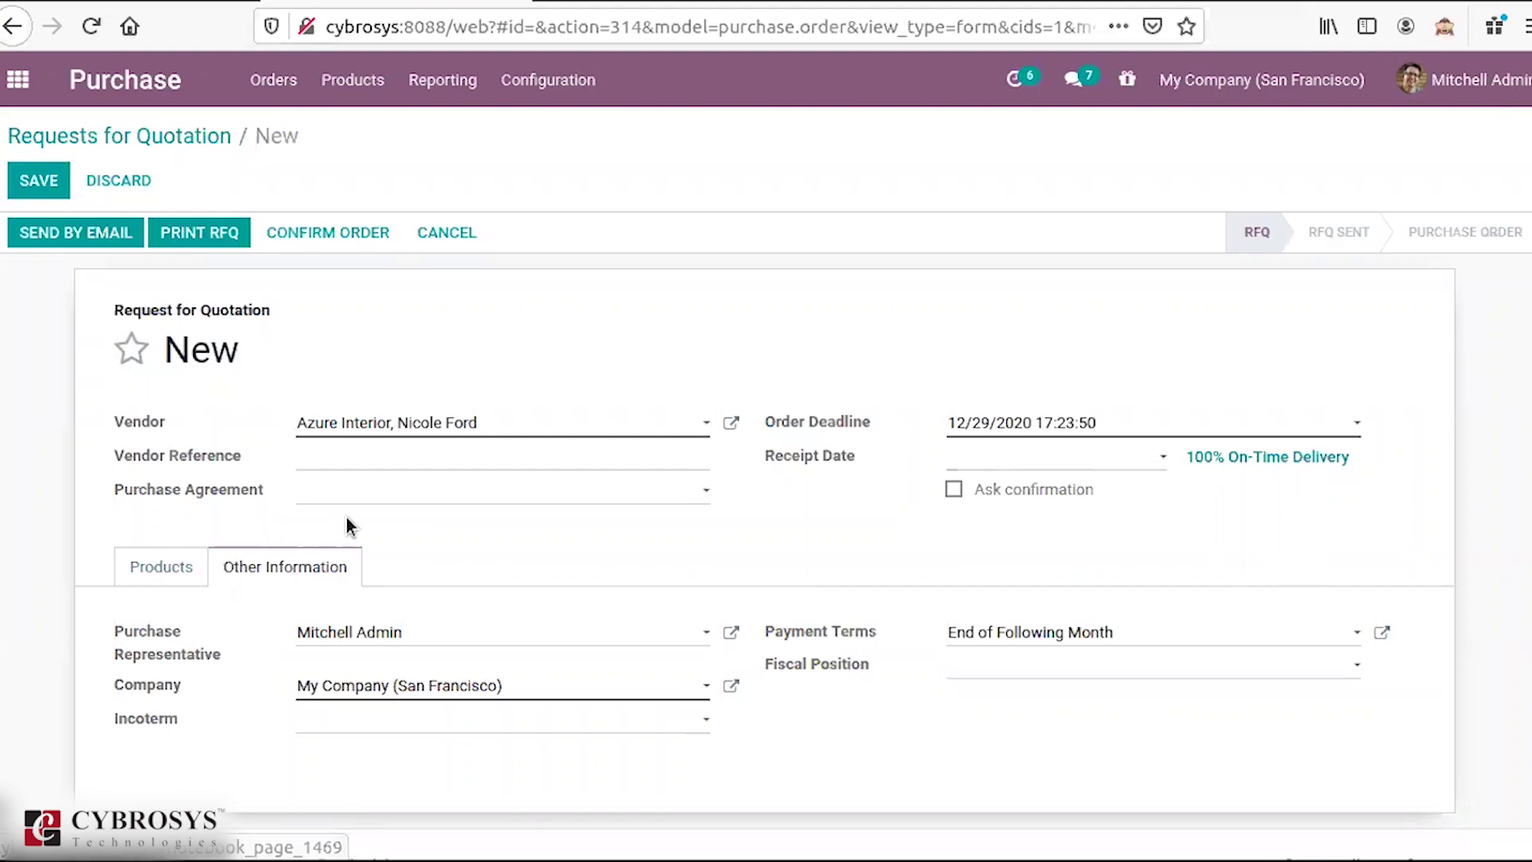
pyautogui.moveTo(860, 422)
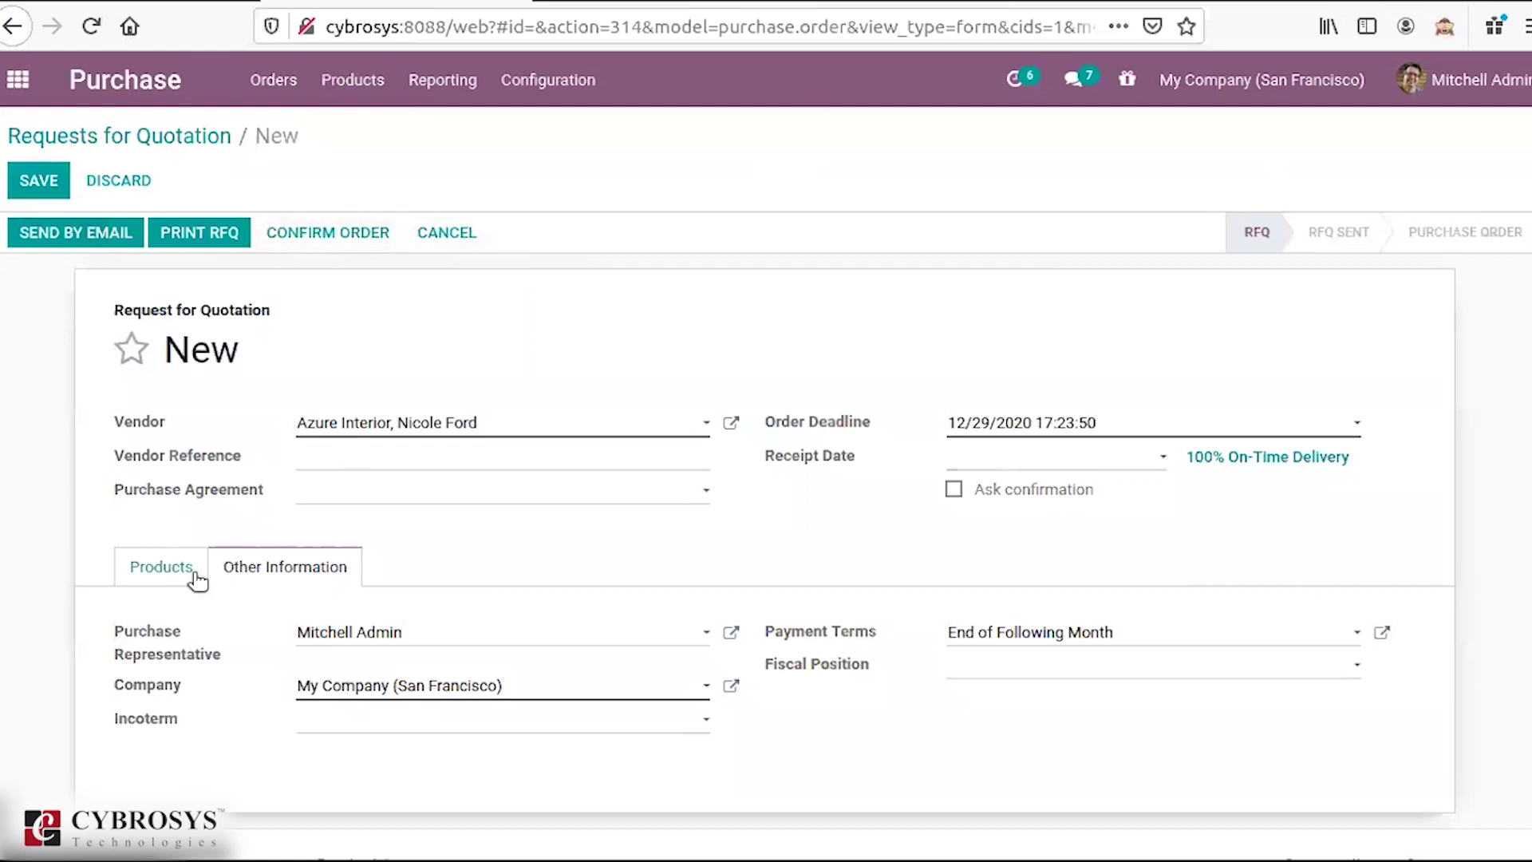
# Step: Add [E-COM07] Large Cabinet as a product line, save the request for quotation and confirm it as an order
pyautogui.click(149, 574)
pyautogui.click(192, 638)
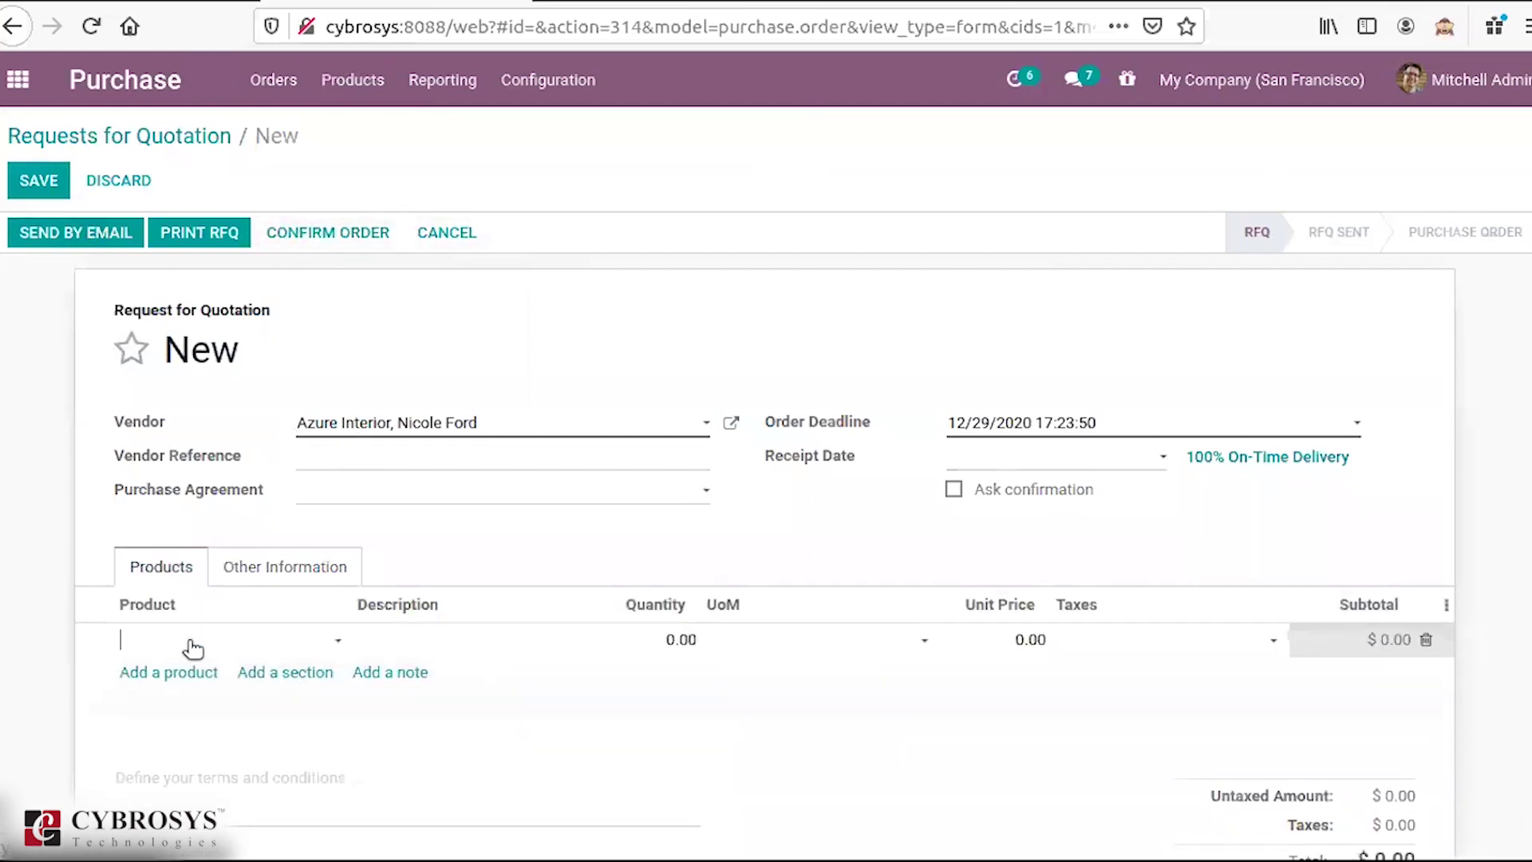
pyautogui.click(284, 511)
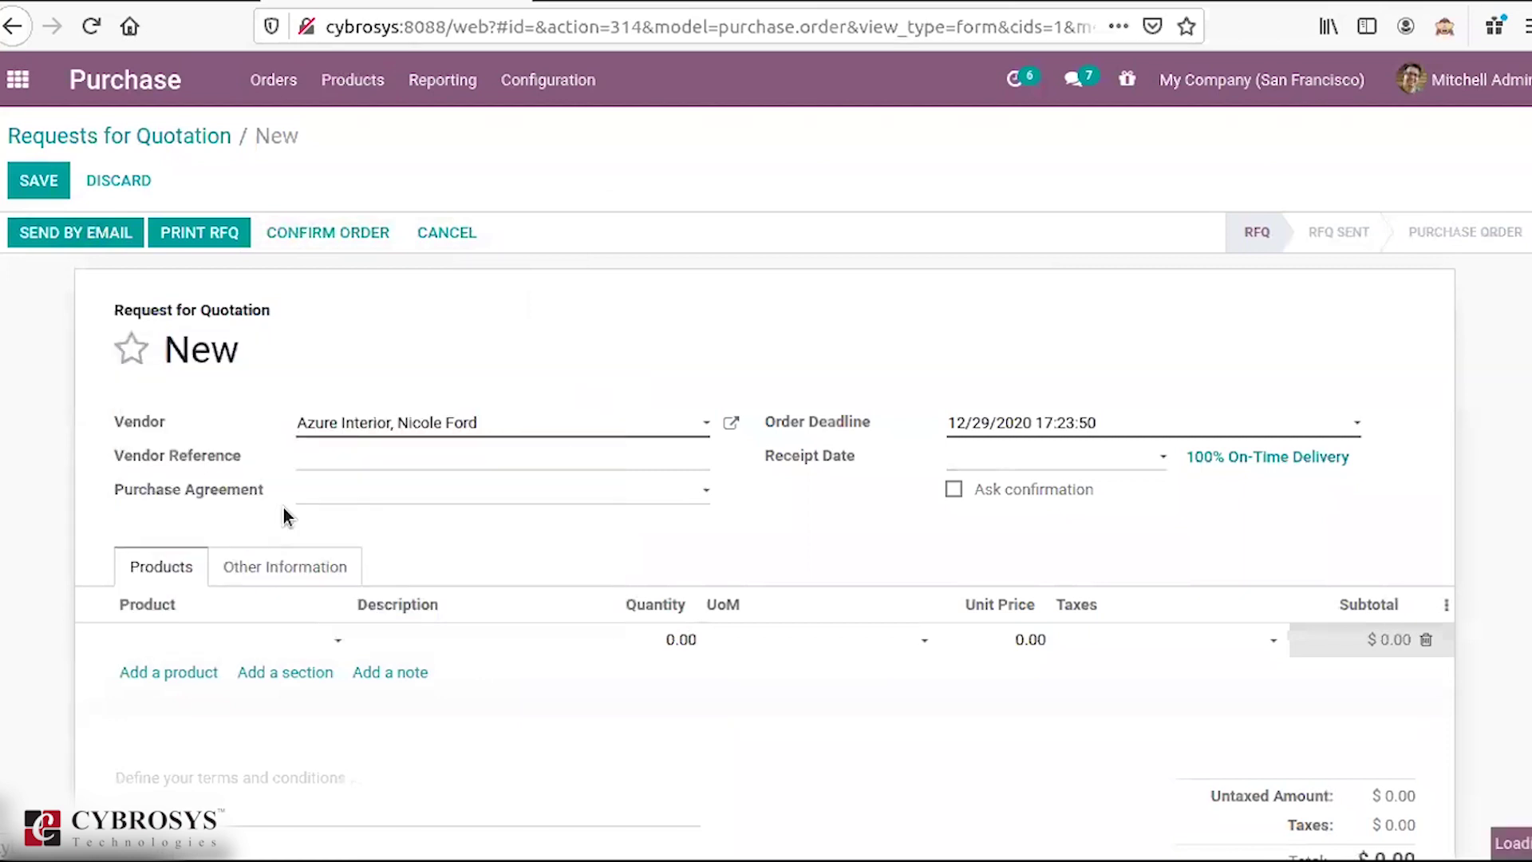
pyautogui.click(38, 180)
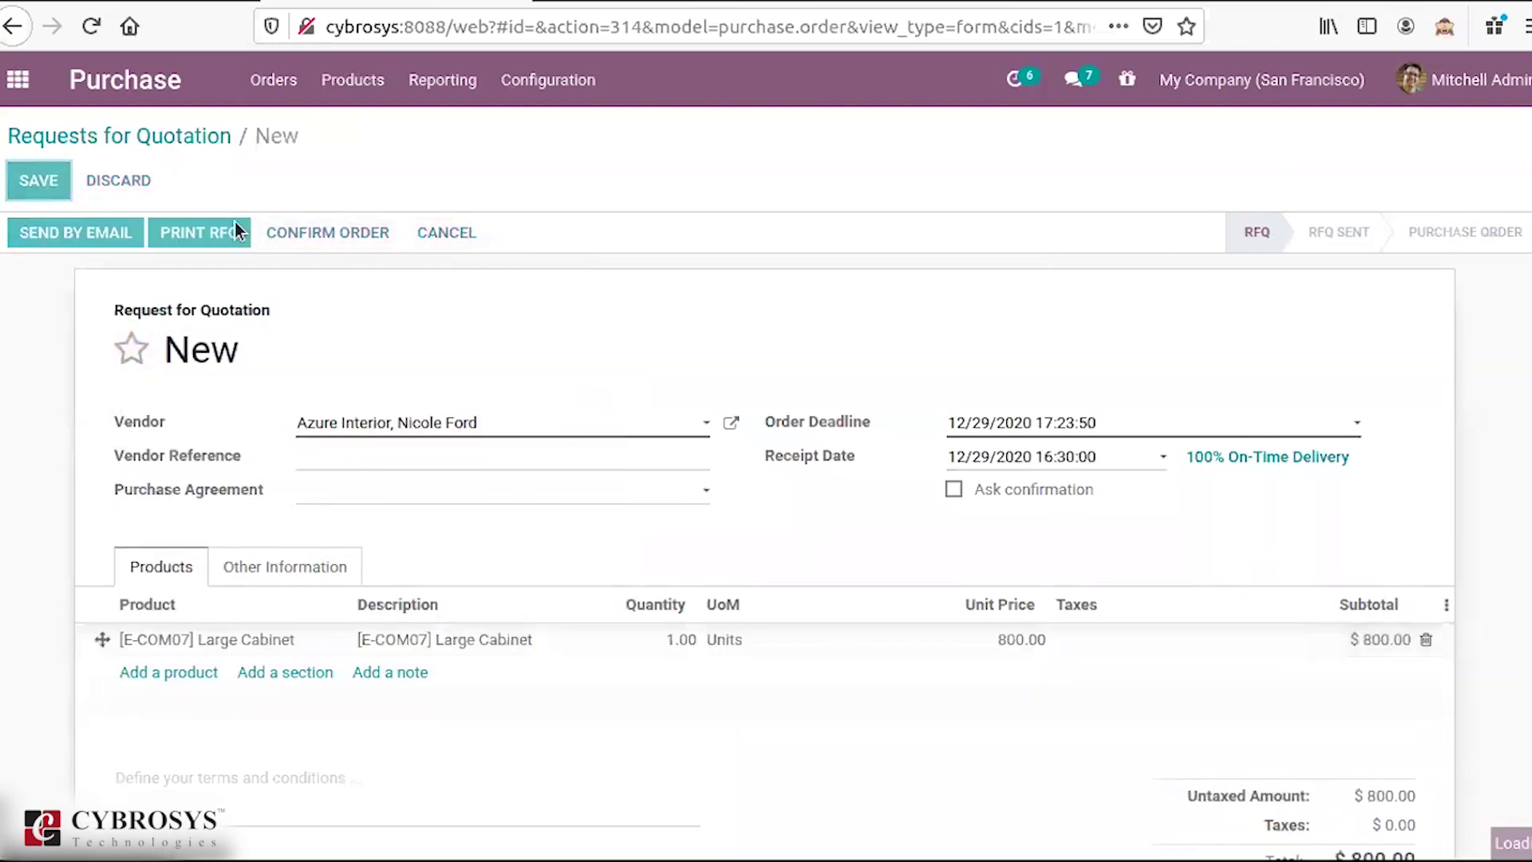
pyautogui.click(303, 237)
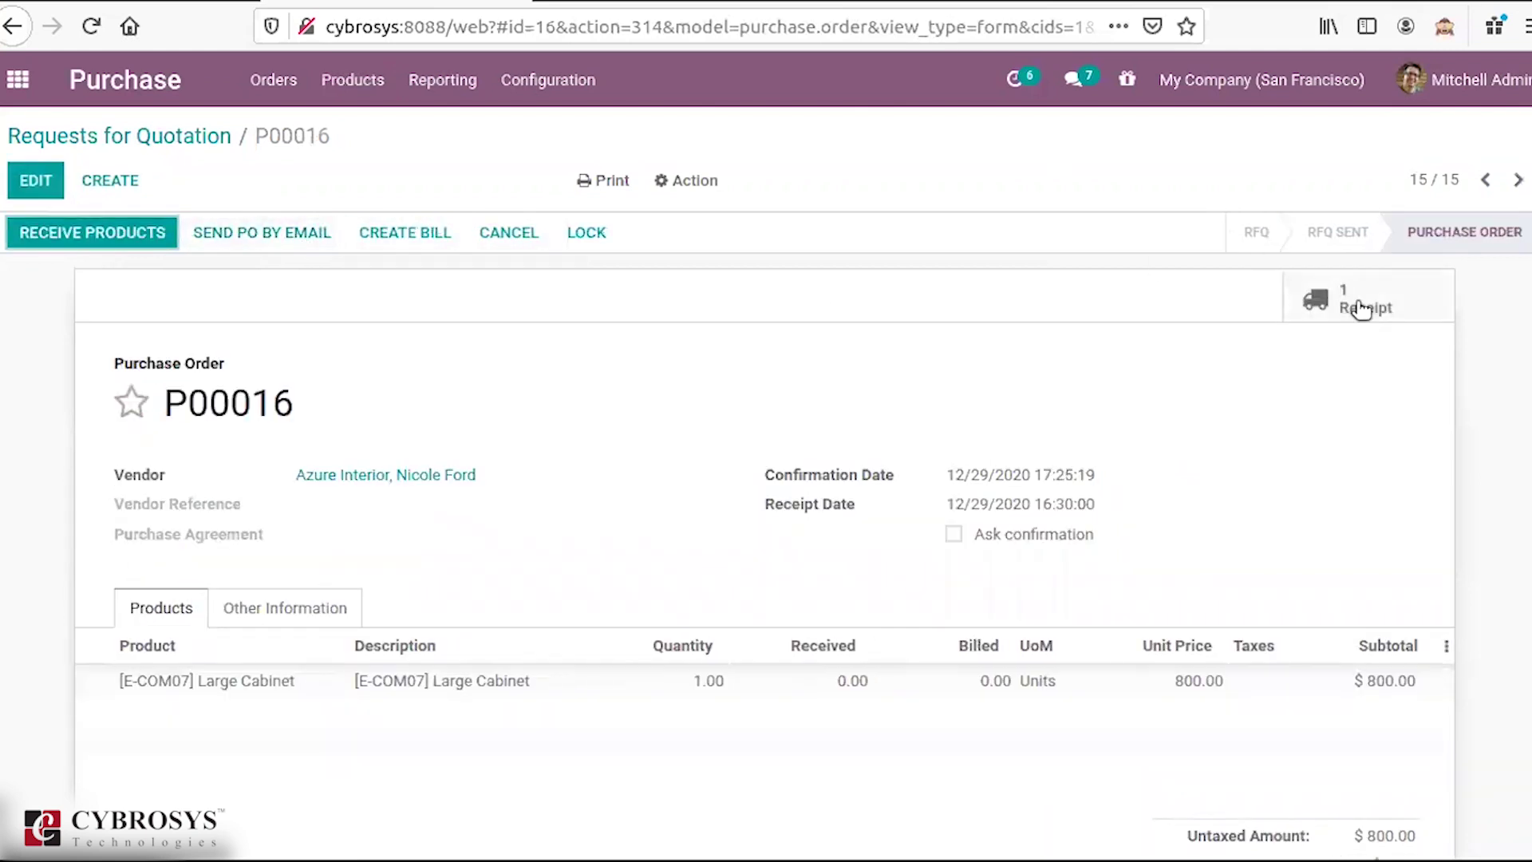
# Step: Receive the Large Cabinet by validating the order's receipt and create the vendor bill from the purchase order
pyautogui.click(97, 230)
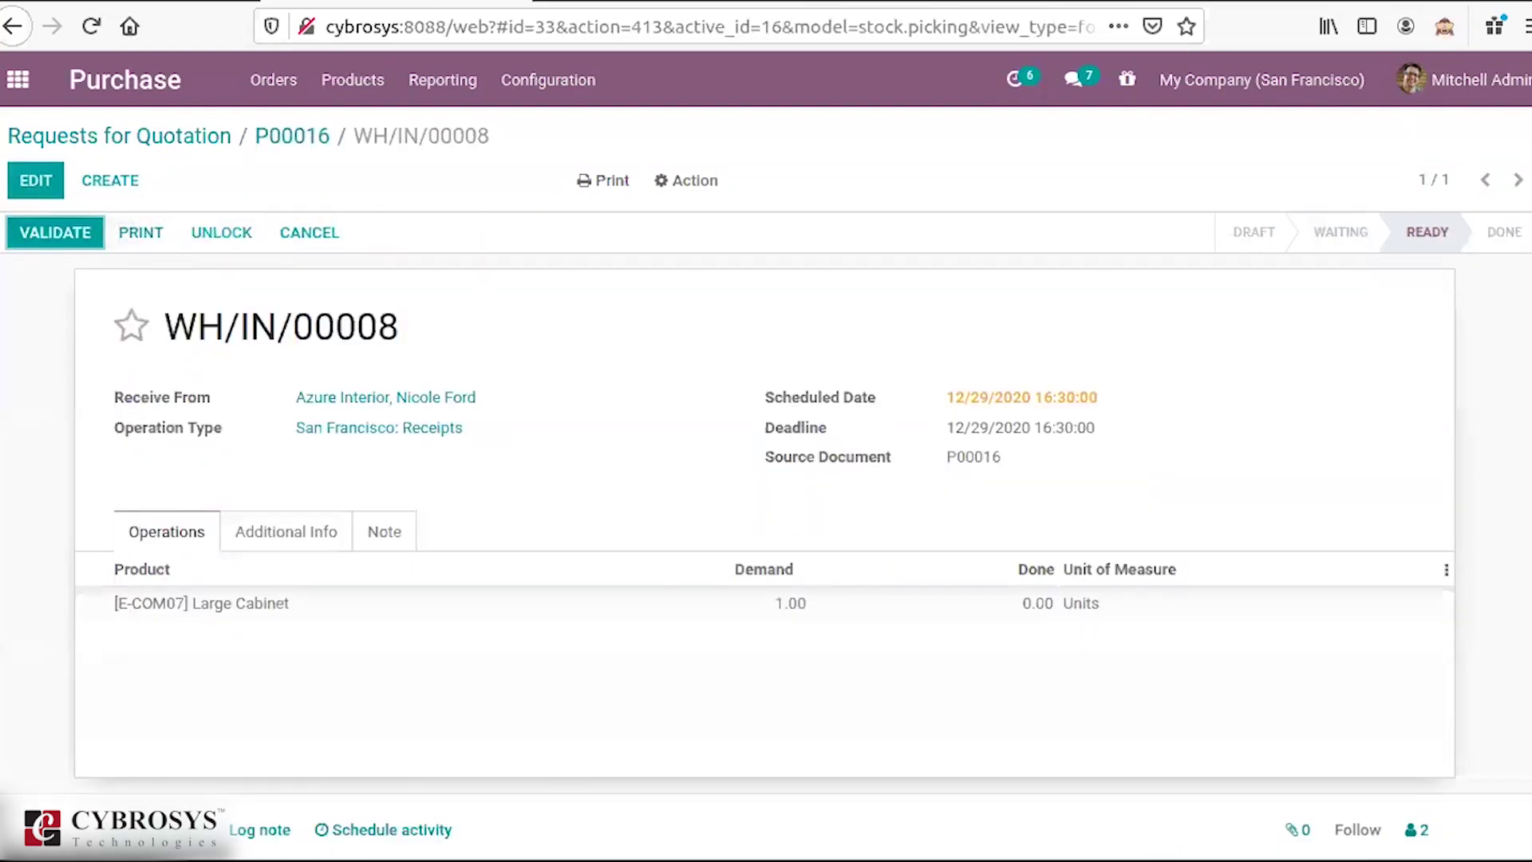
pyautogui.click(21, 228)
pyautogui.click(225, 299)
pyautogui.click(269, 134)
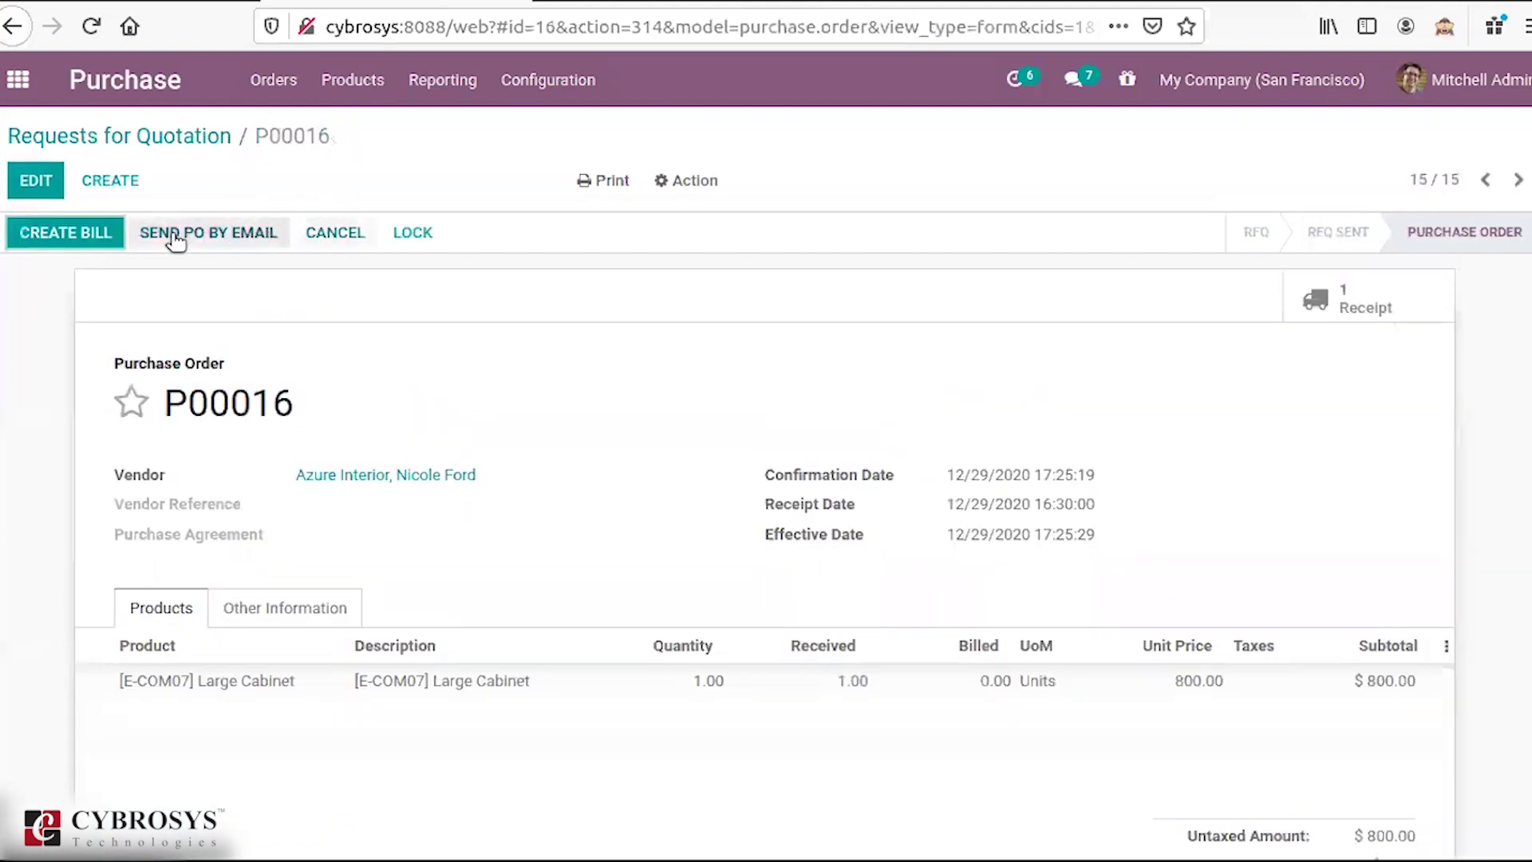
pyautogui.click(83, 233)
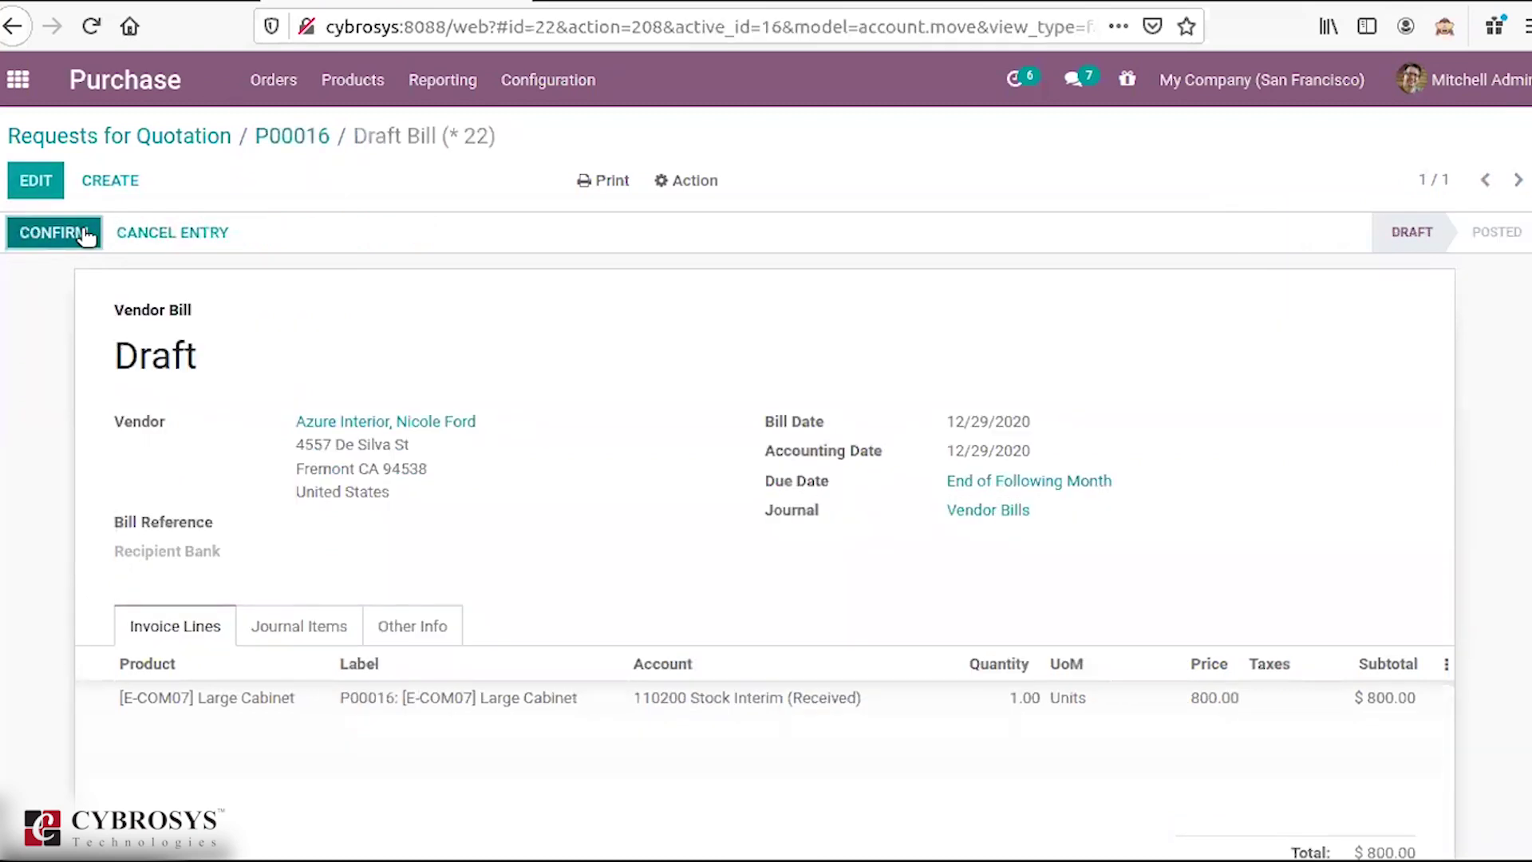
# Step: Leave the draft bill and review the list of purchase orders with their billing statuses
pyautogui.click(163, 137)
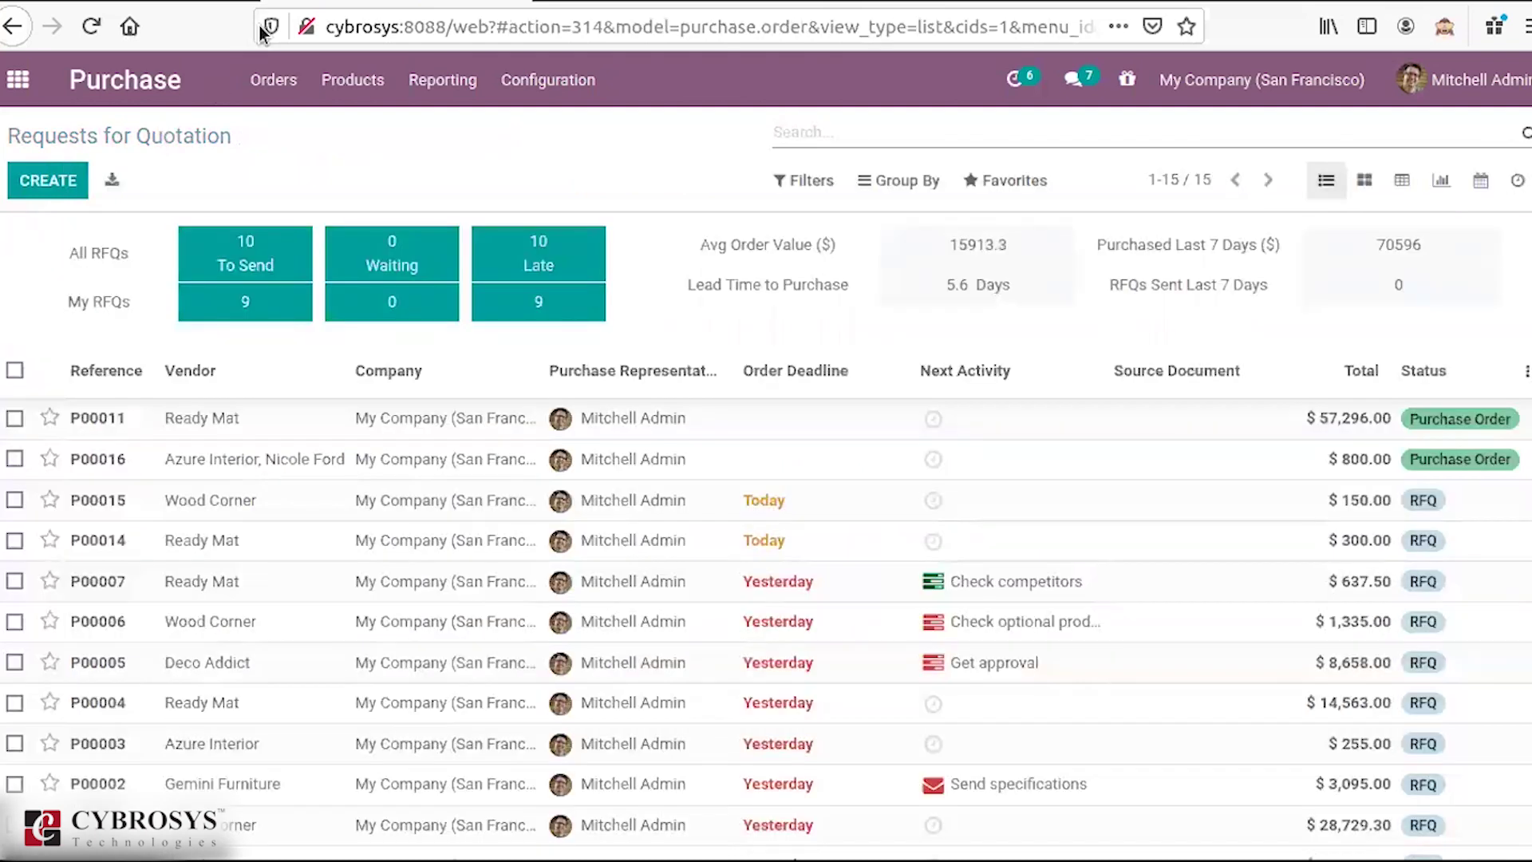
pyautogui.click(274, 79)
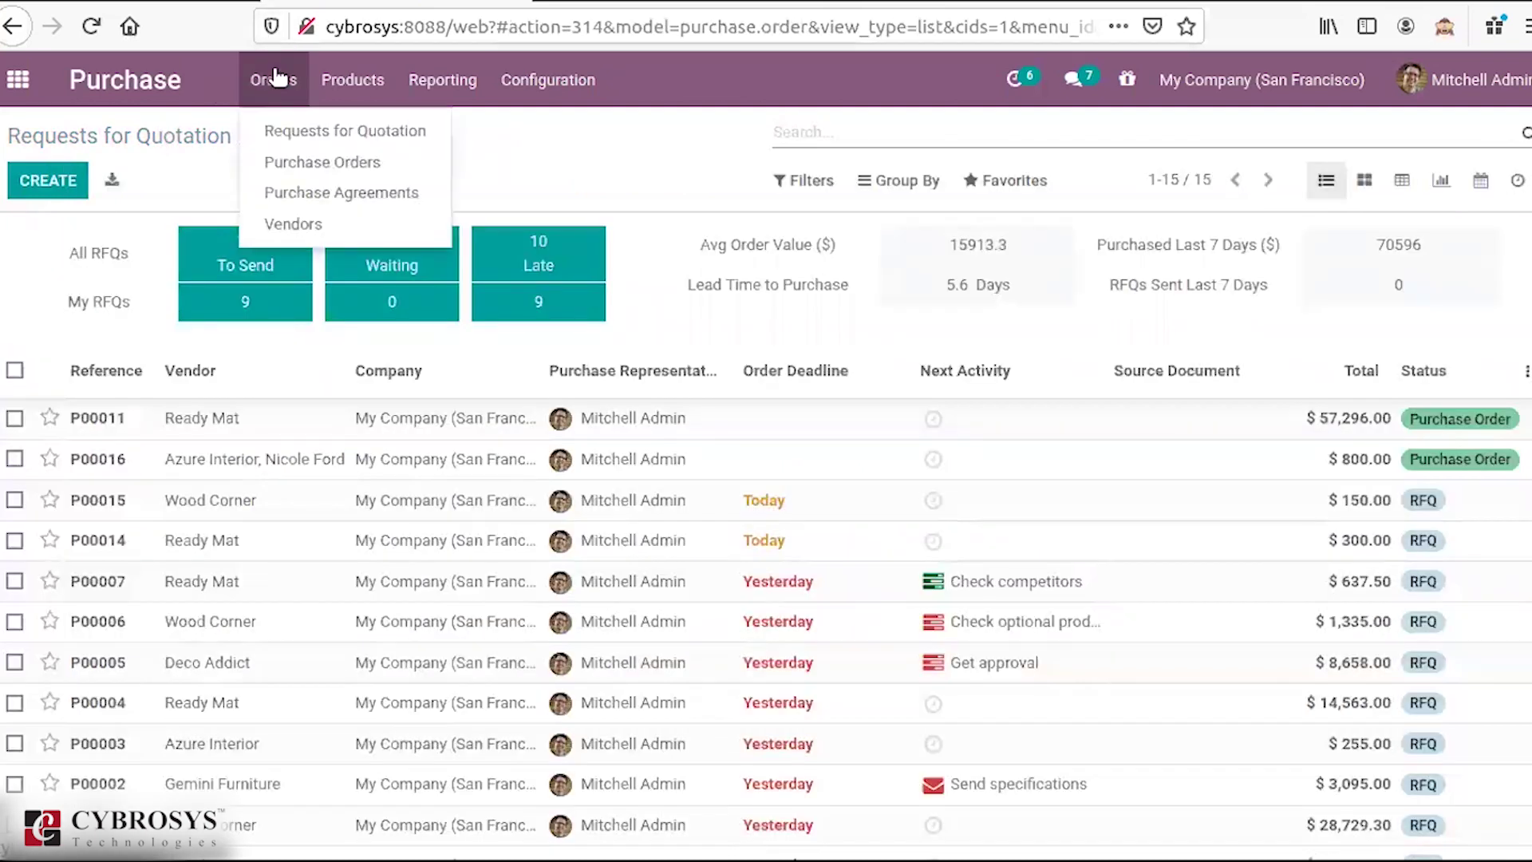
pyautogui.click(315, 167)
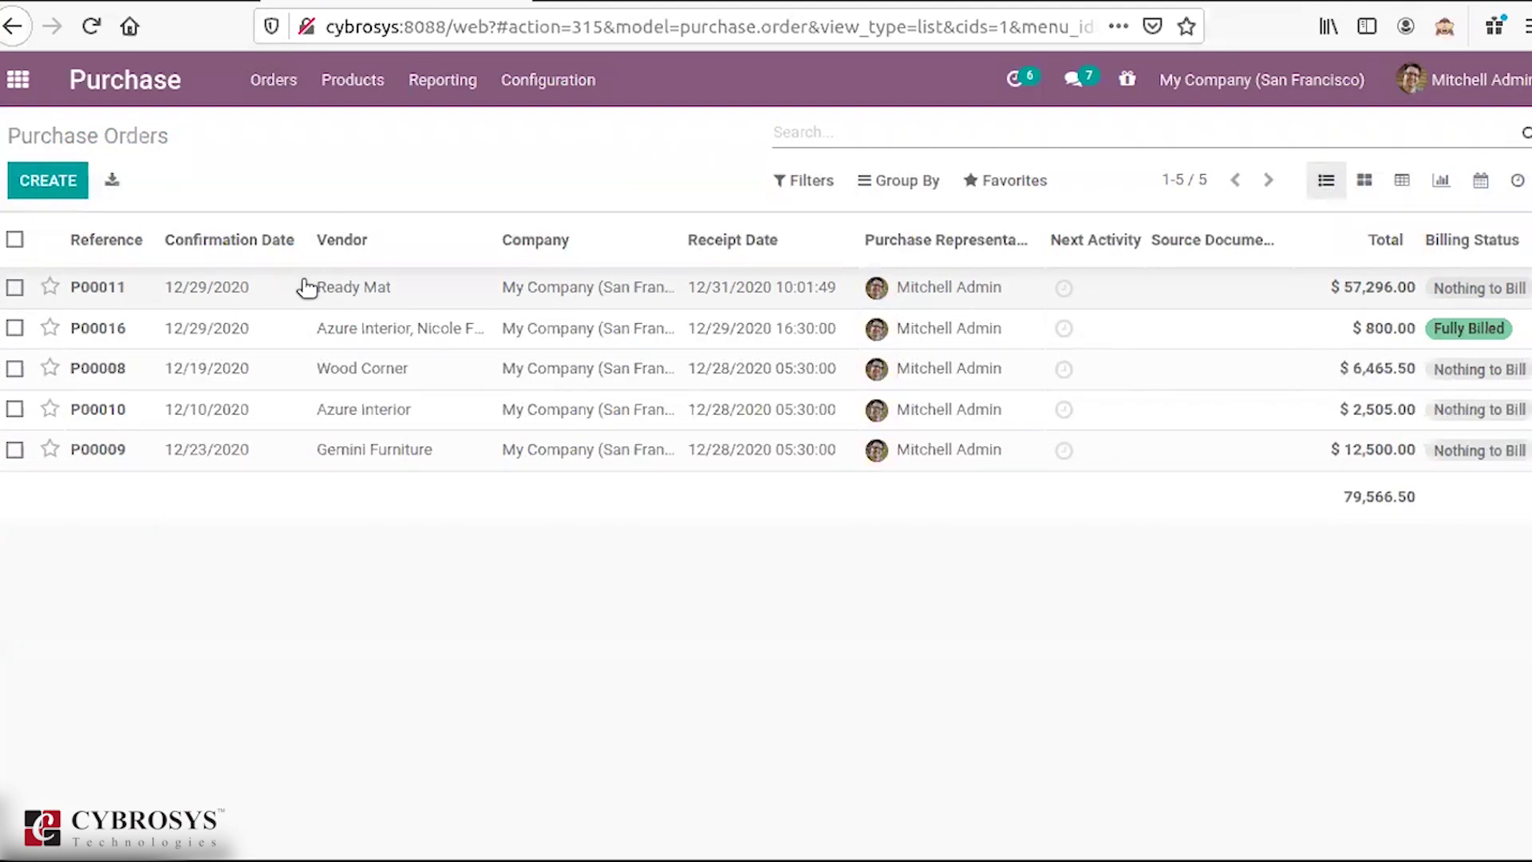
pyautogui.click(295, 88)
pyautogui.click(515, 180)
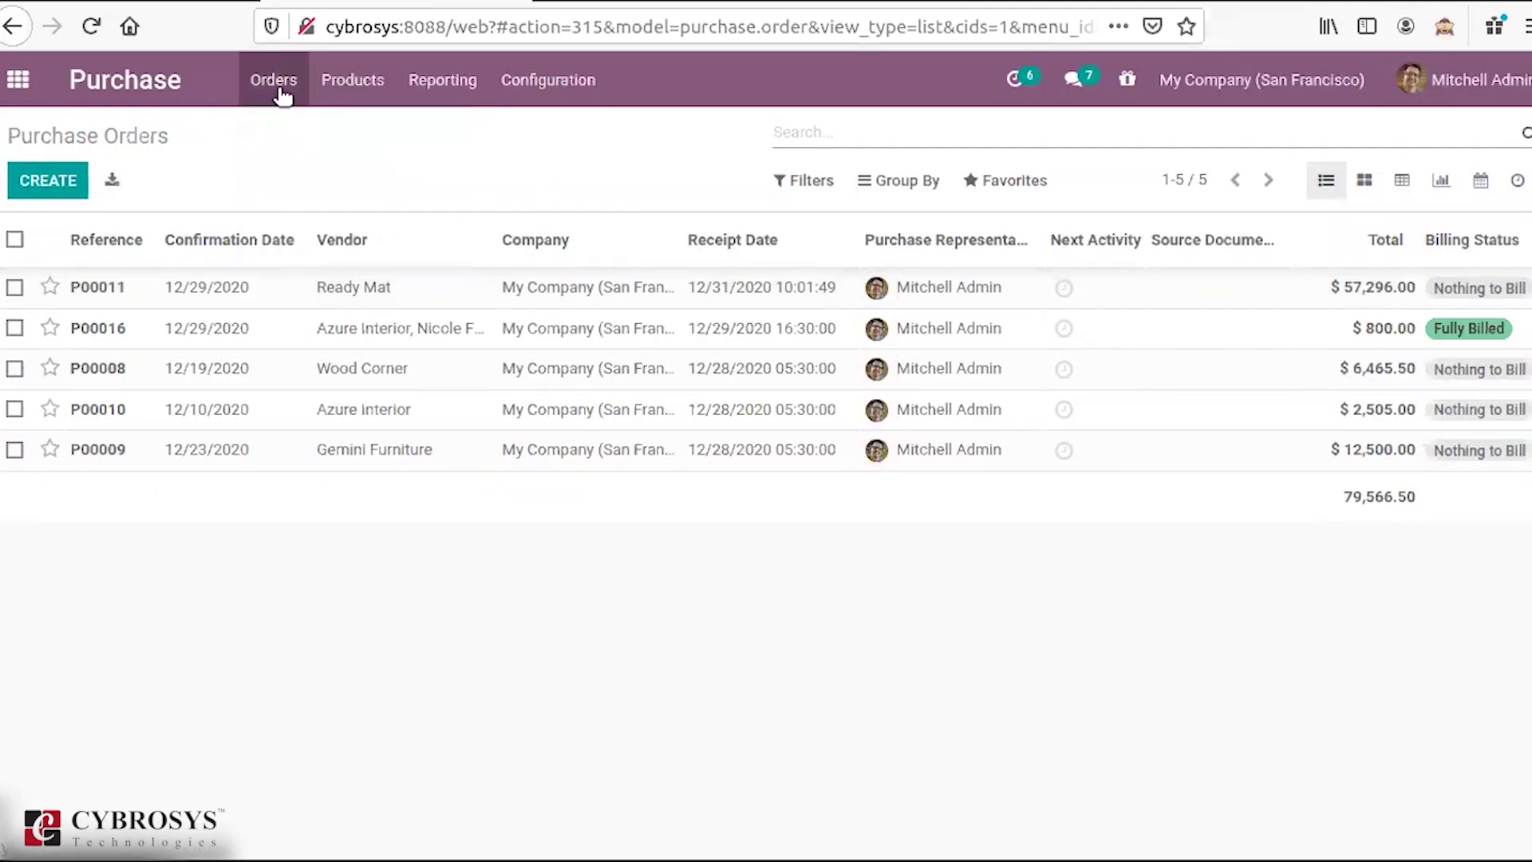
pyautogui.click(281, 96)
# Step: Check the Purchase Agreements option and its explanation in the Purchase settings, and view the existing purchase agreements
pyautogui.click(551, 84)
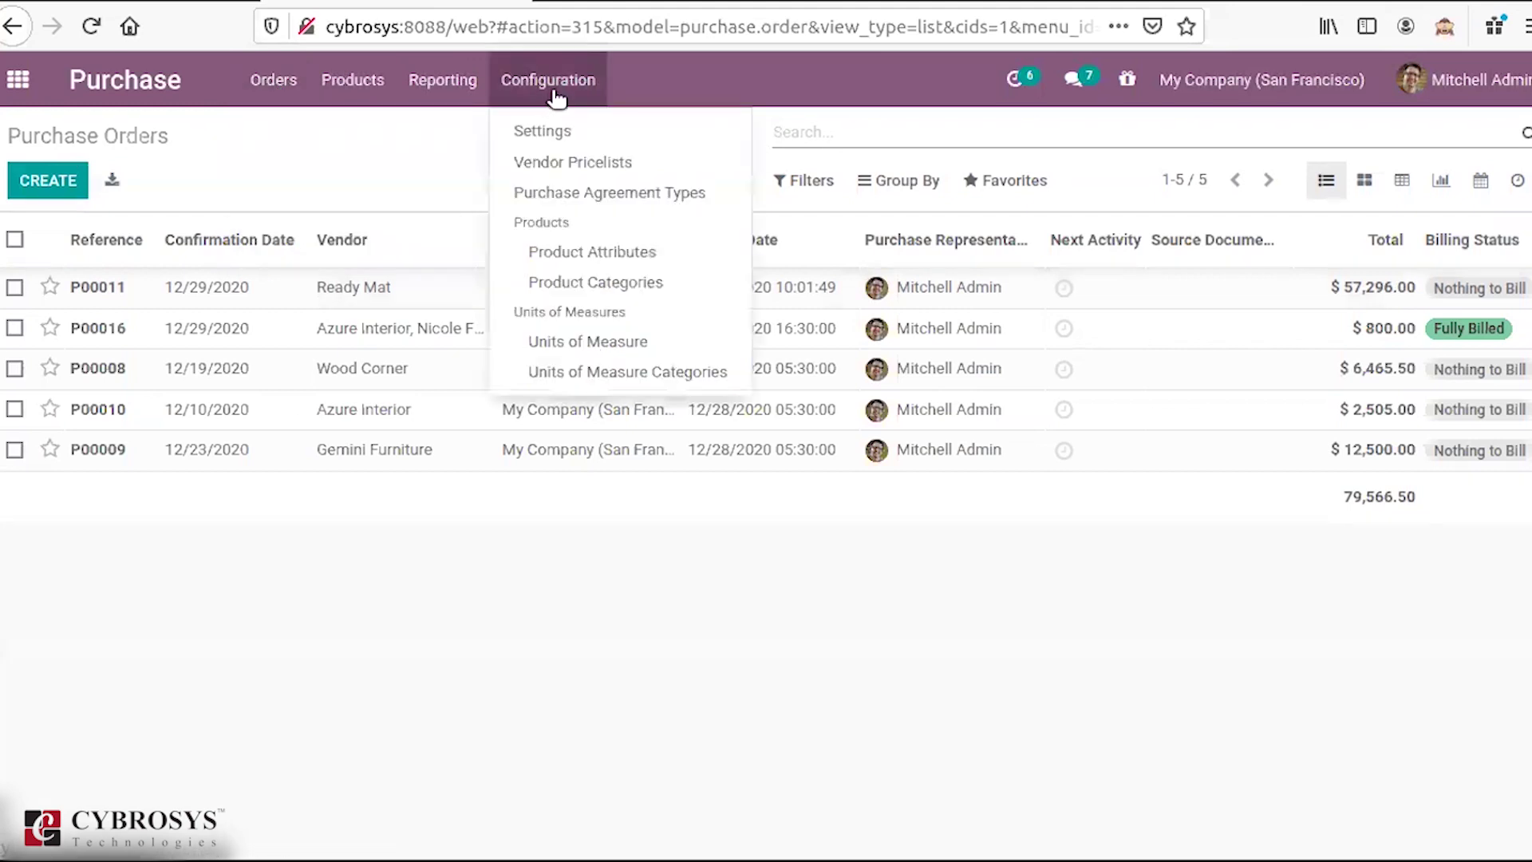
pyautogui.moveTo(549, 80)
pyautogui.click(541, 130)
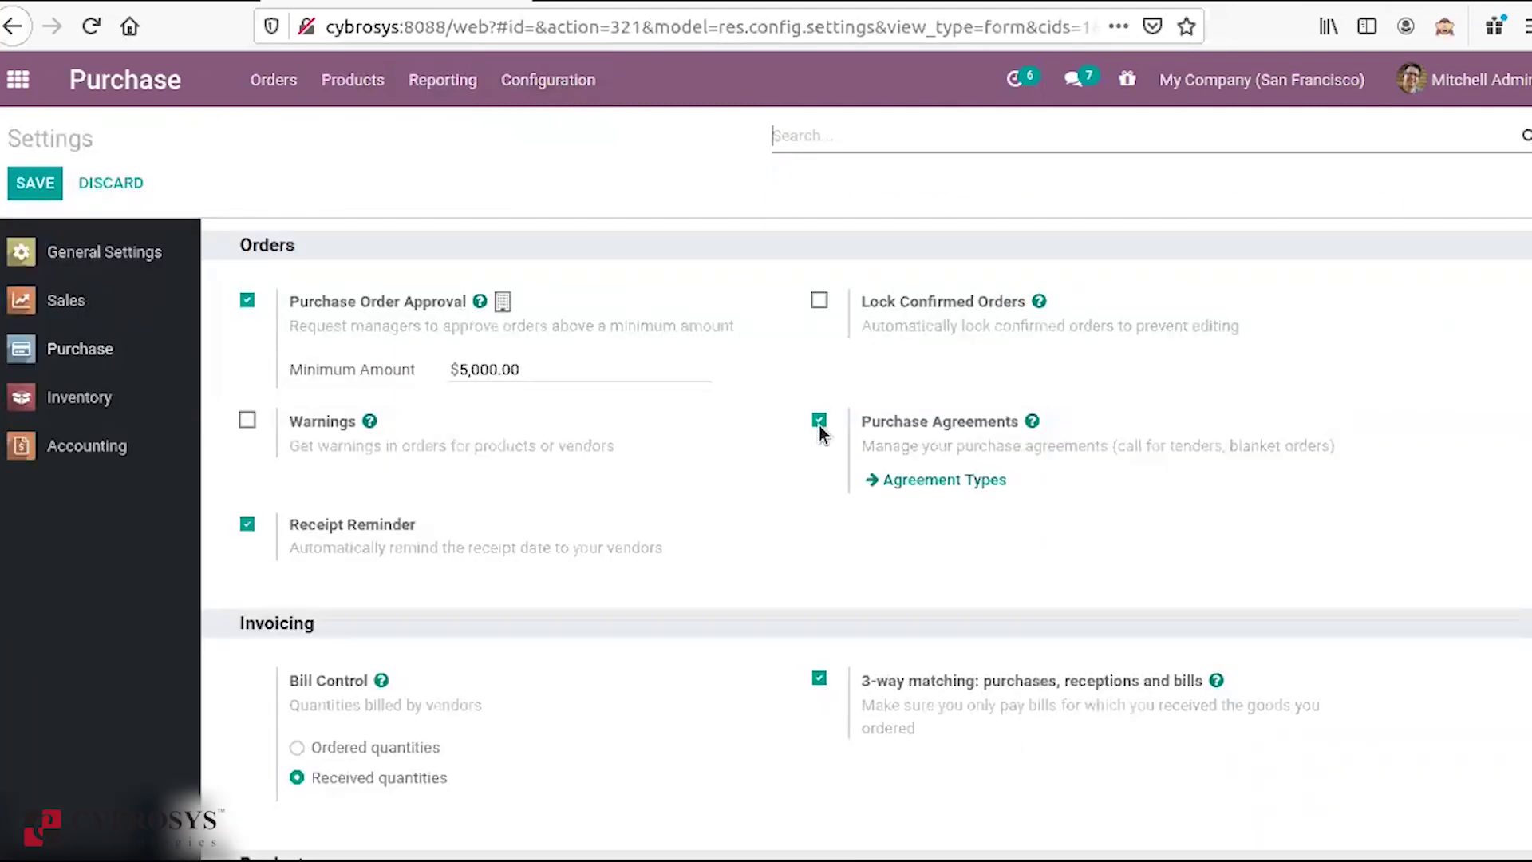
pyautogui.moveTo(860, 445)
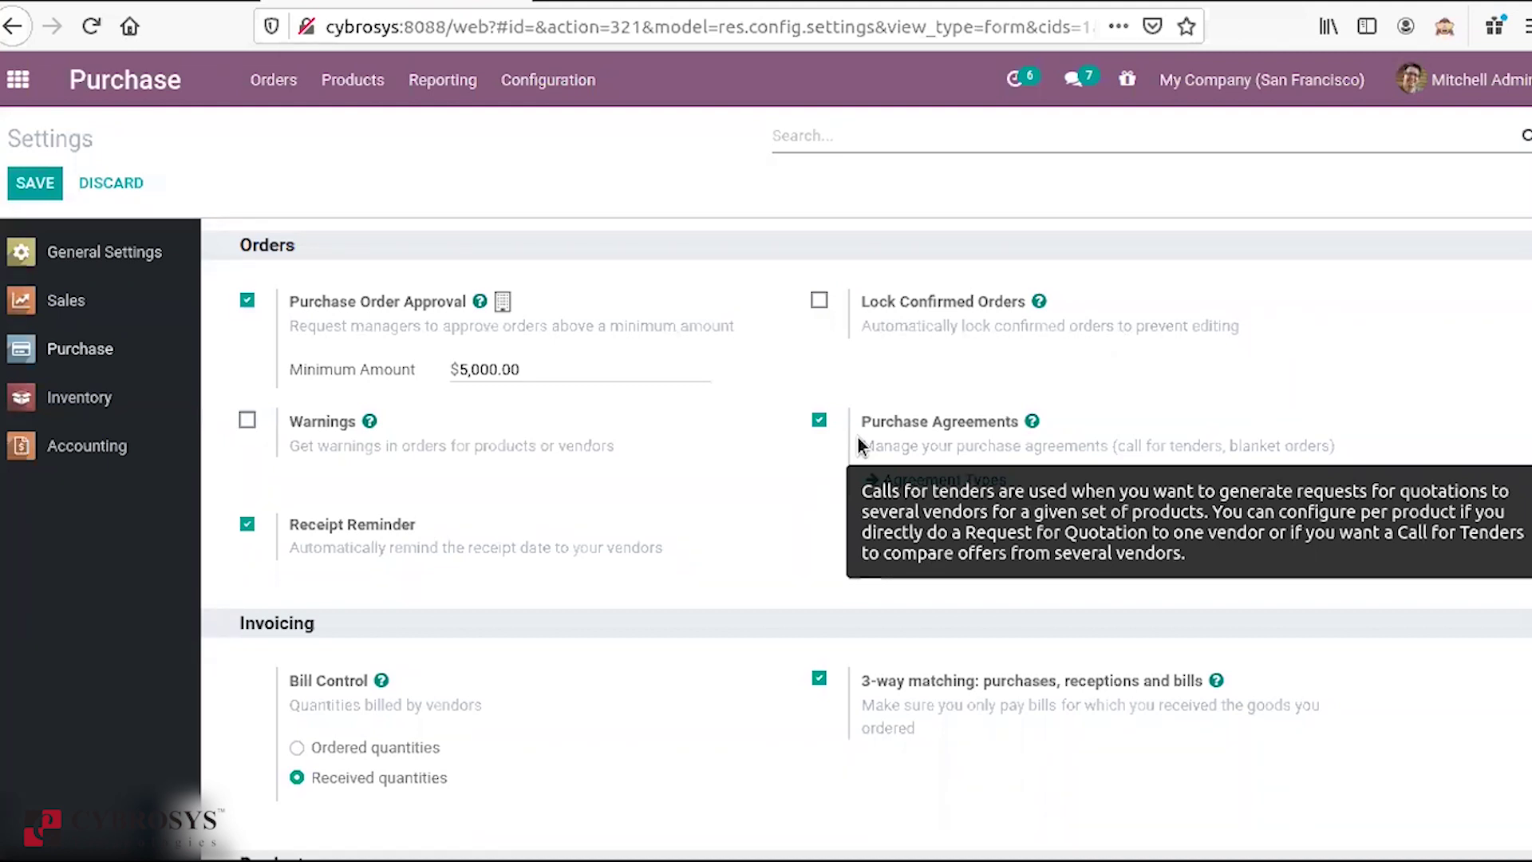
pyautogui.click(286, 71)
pyautogui.click(329, 191)
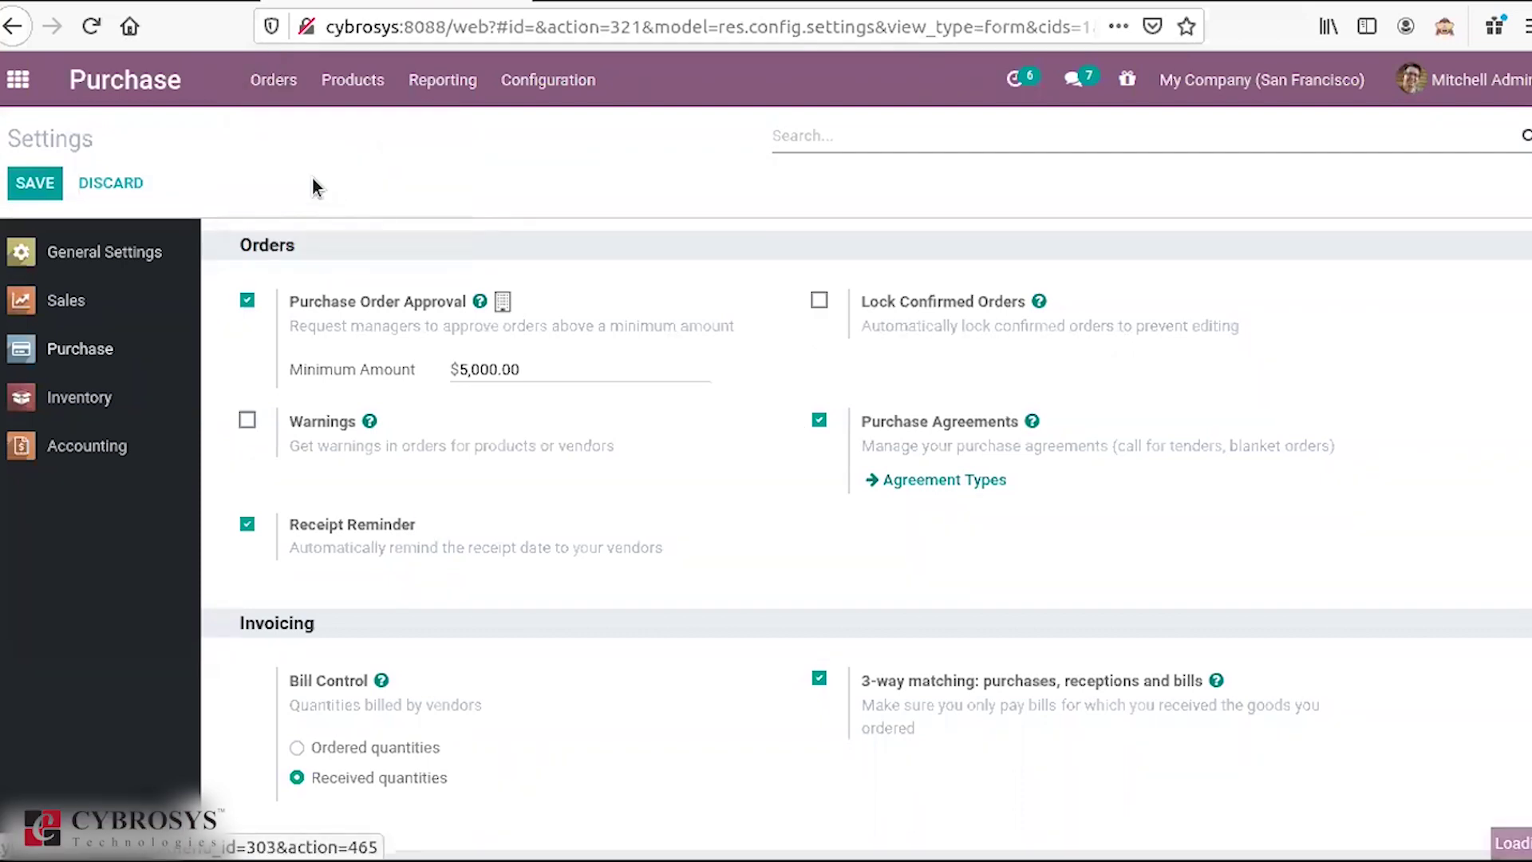
# Step: Set the Call for Tender agreement type's selection to "Select only one RFQ (exclusive)" and save it
pyautogui.click(529, 99)
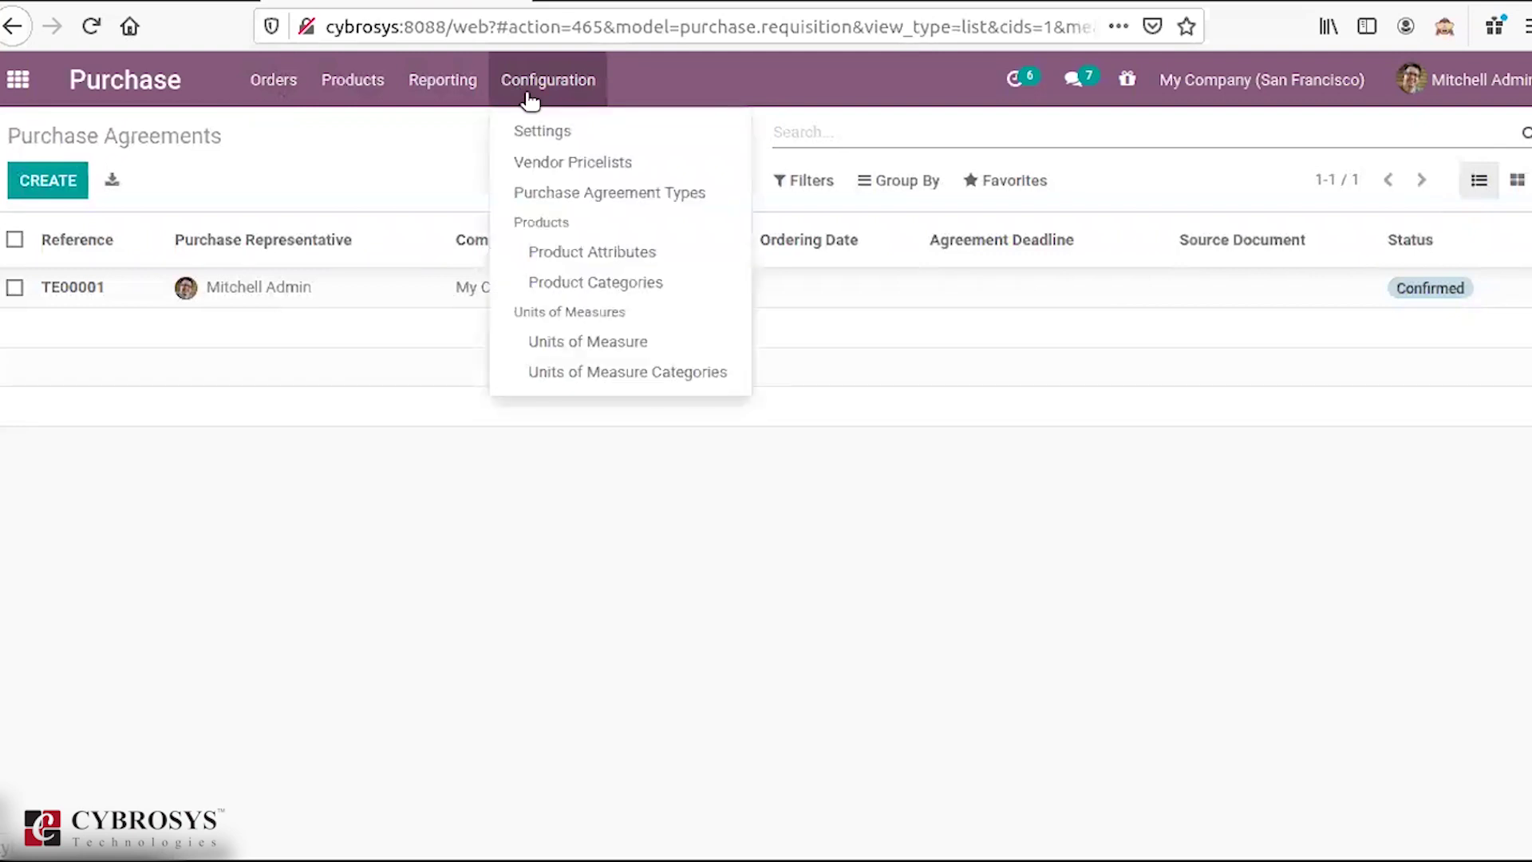
pyautogui.click(604, 199)
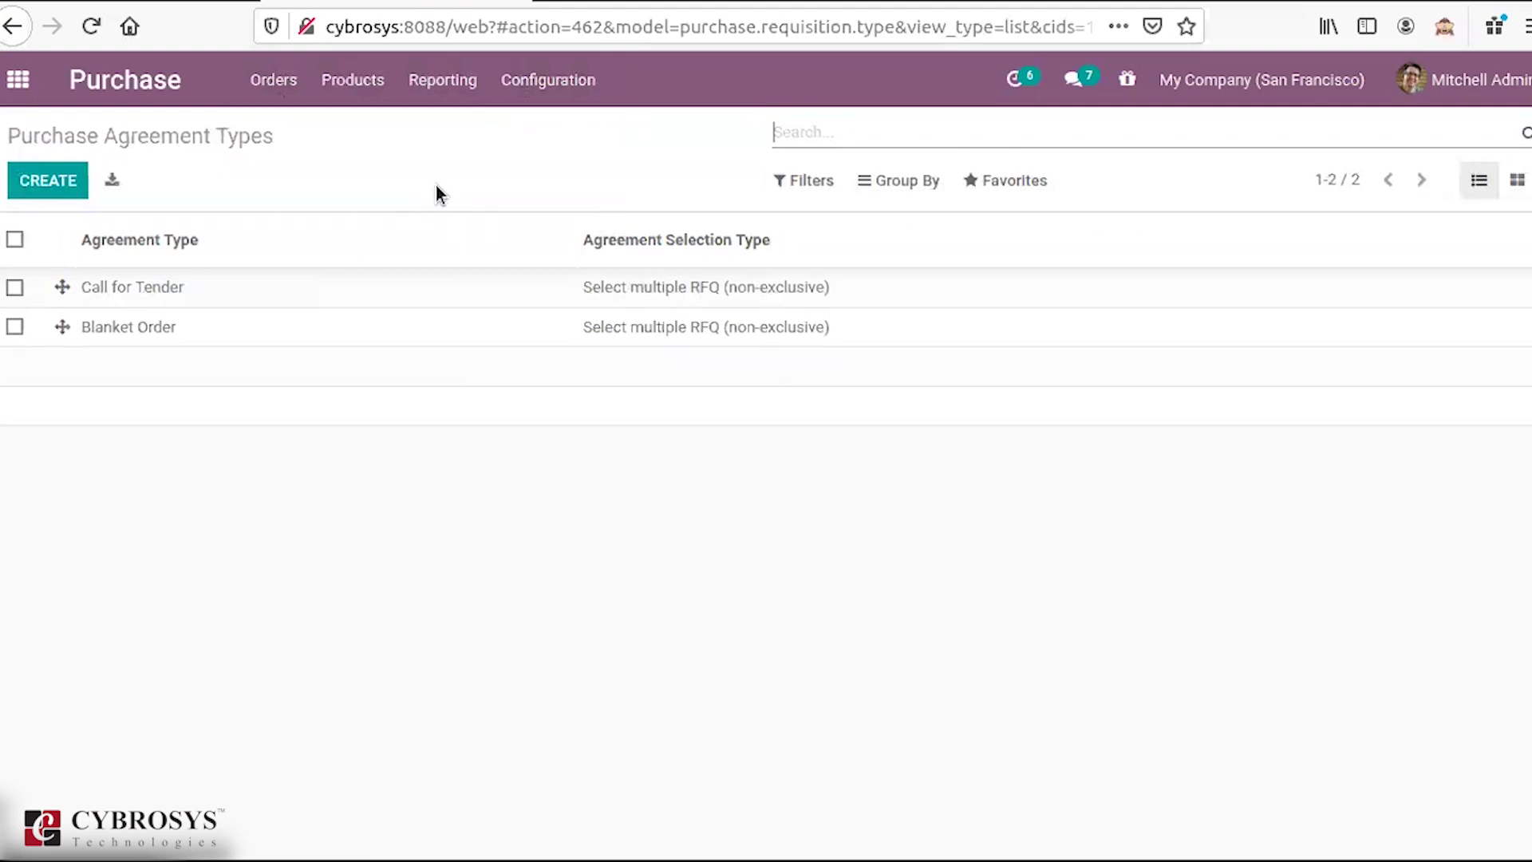
pyautogui.click(256, 289)
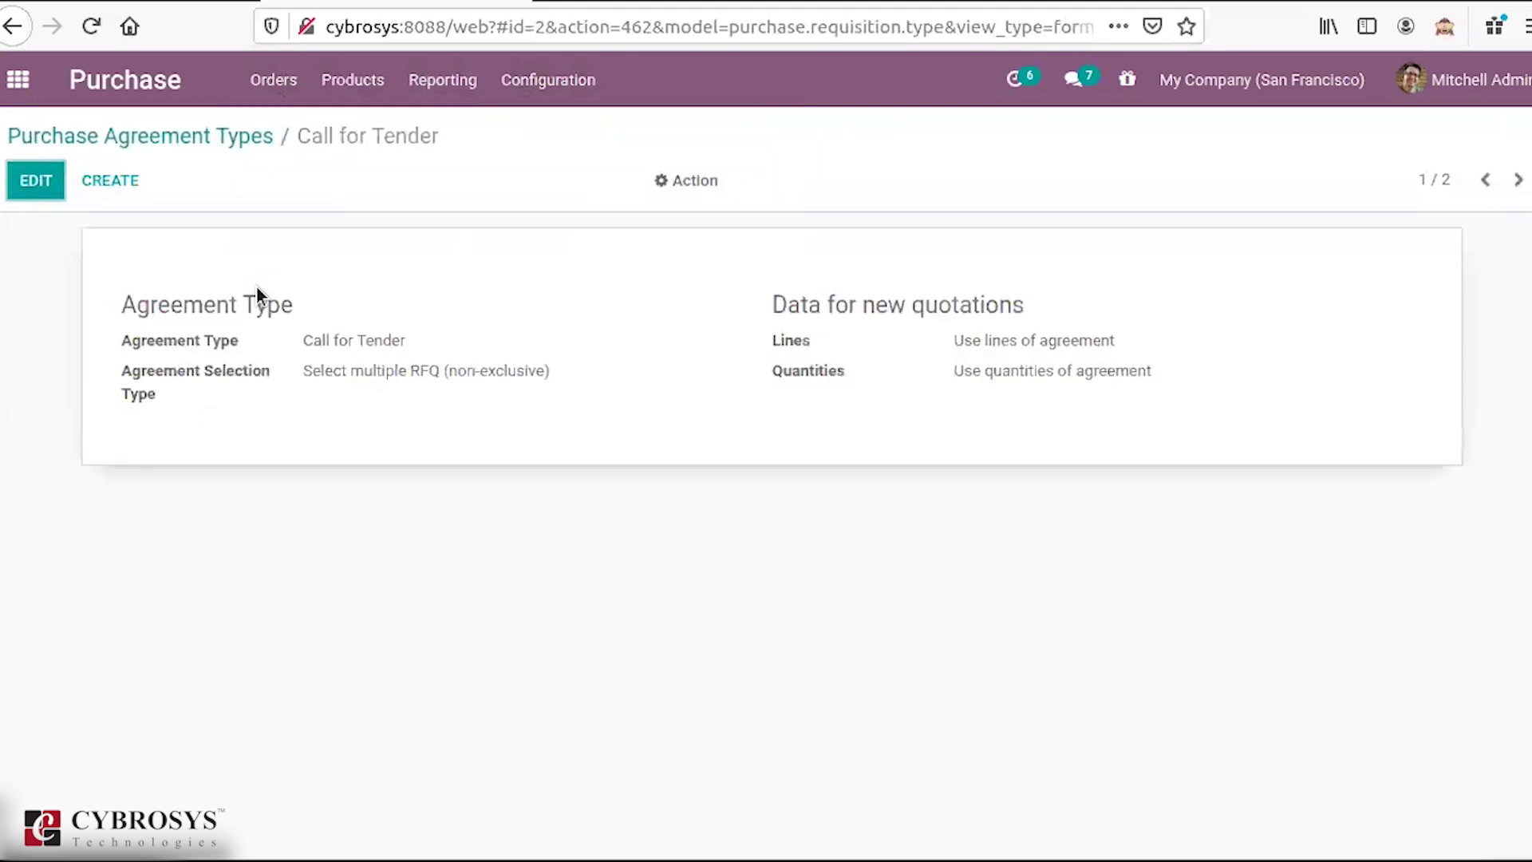
pyautogui.click(30, 188)
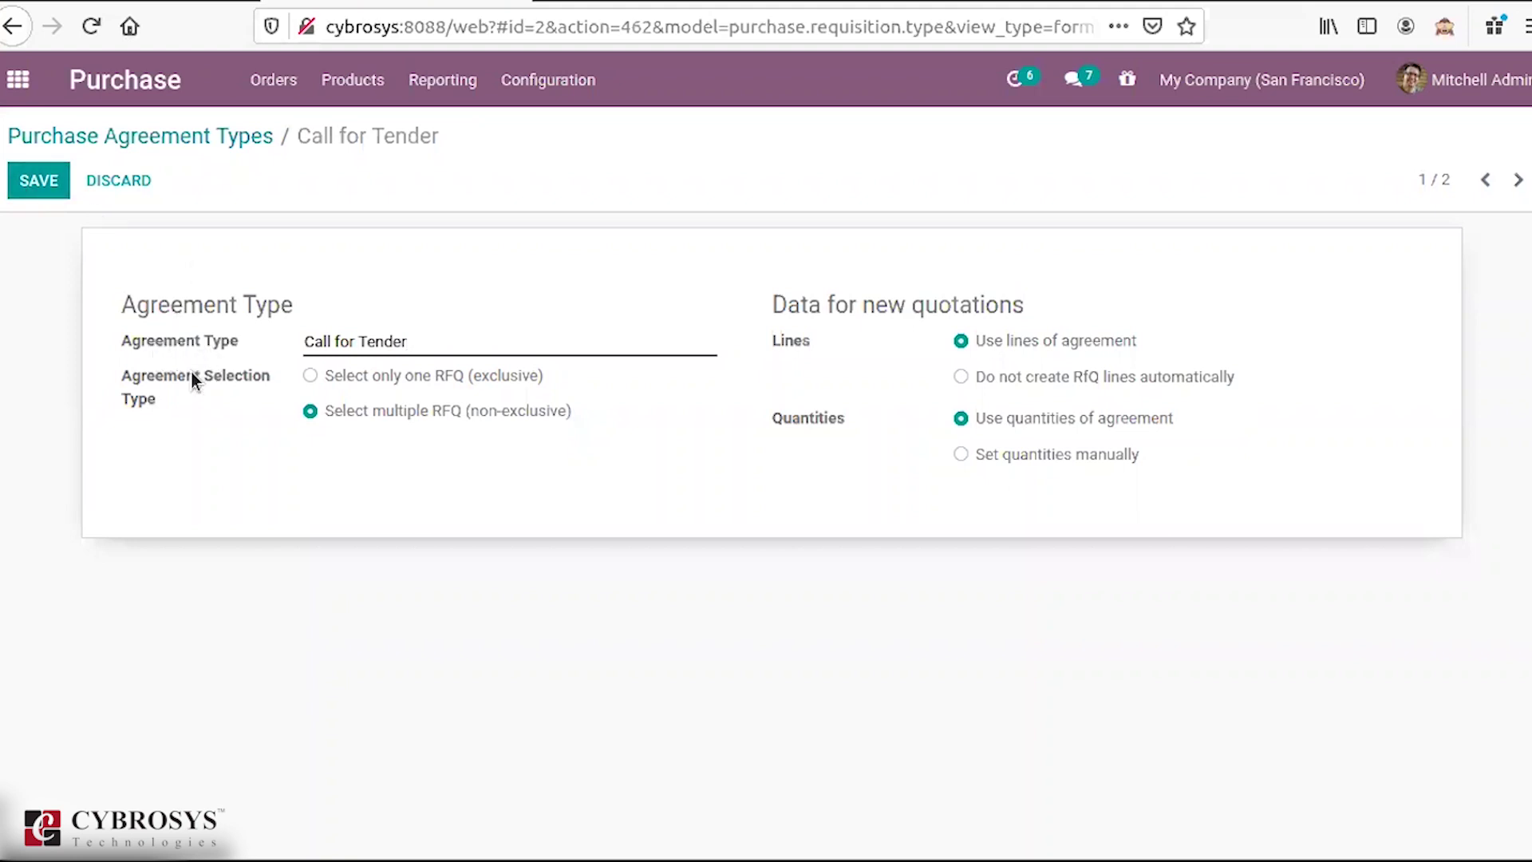
pyautogui.moveTo(178, 391)
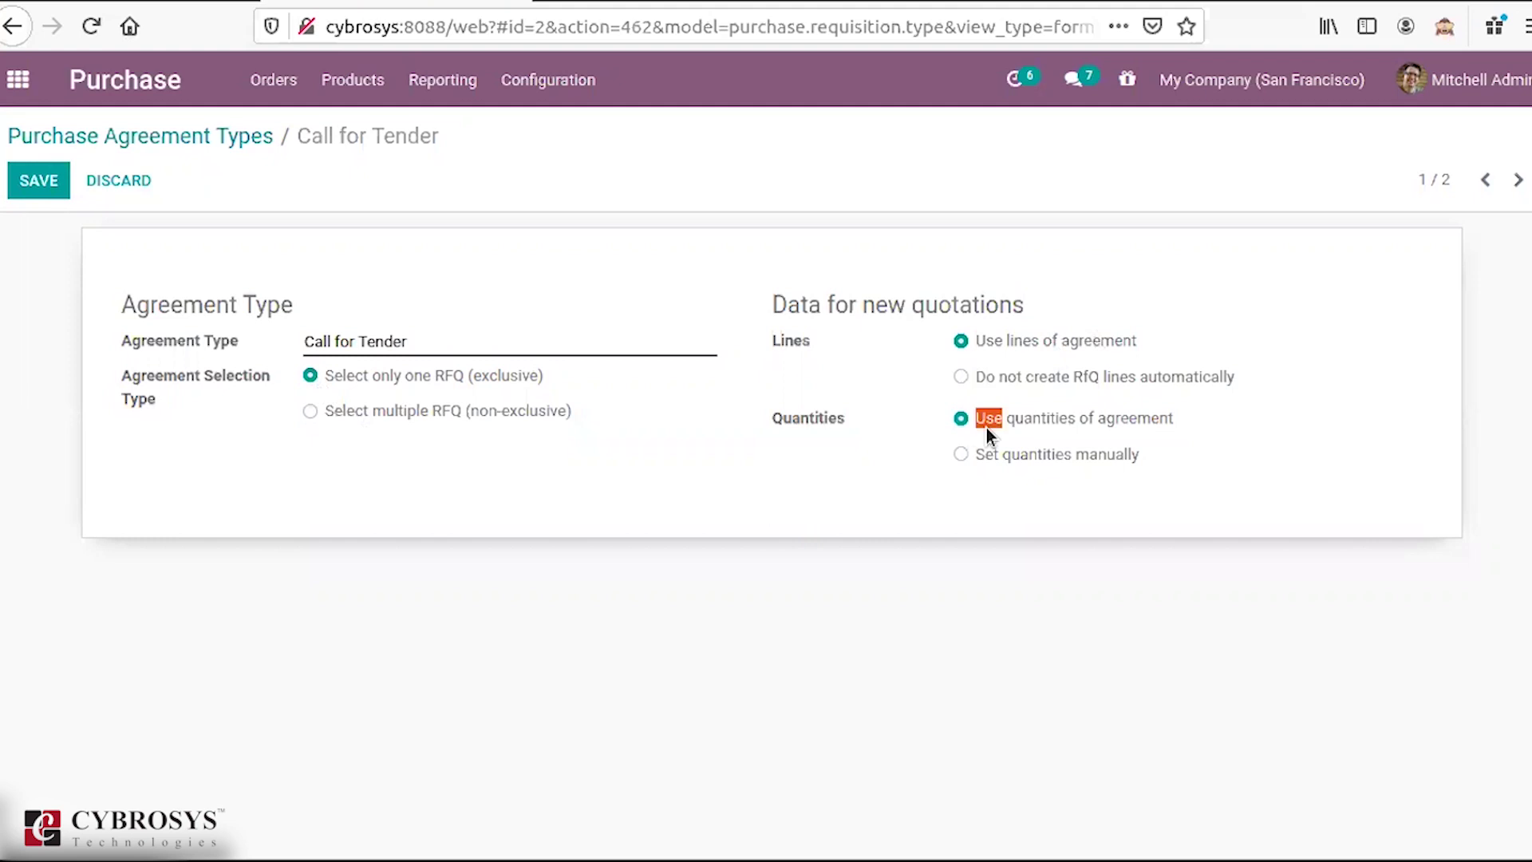
pyautogui.click(886, 415)
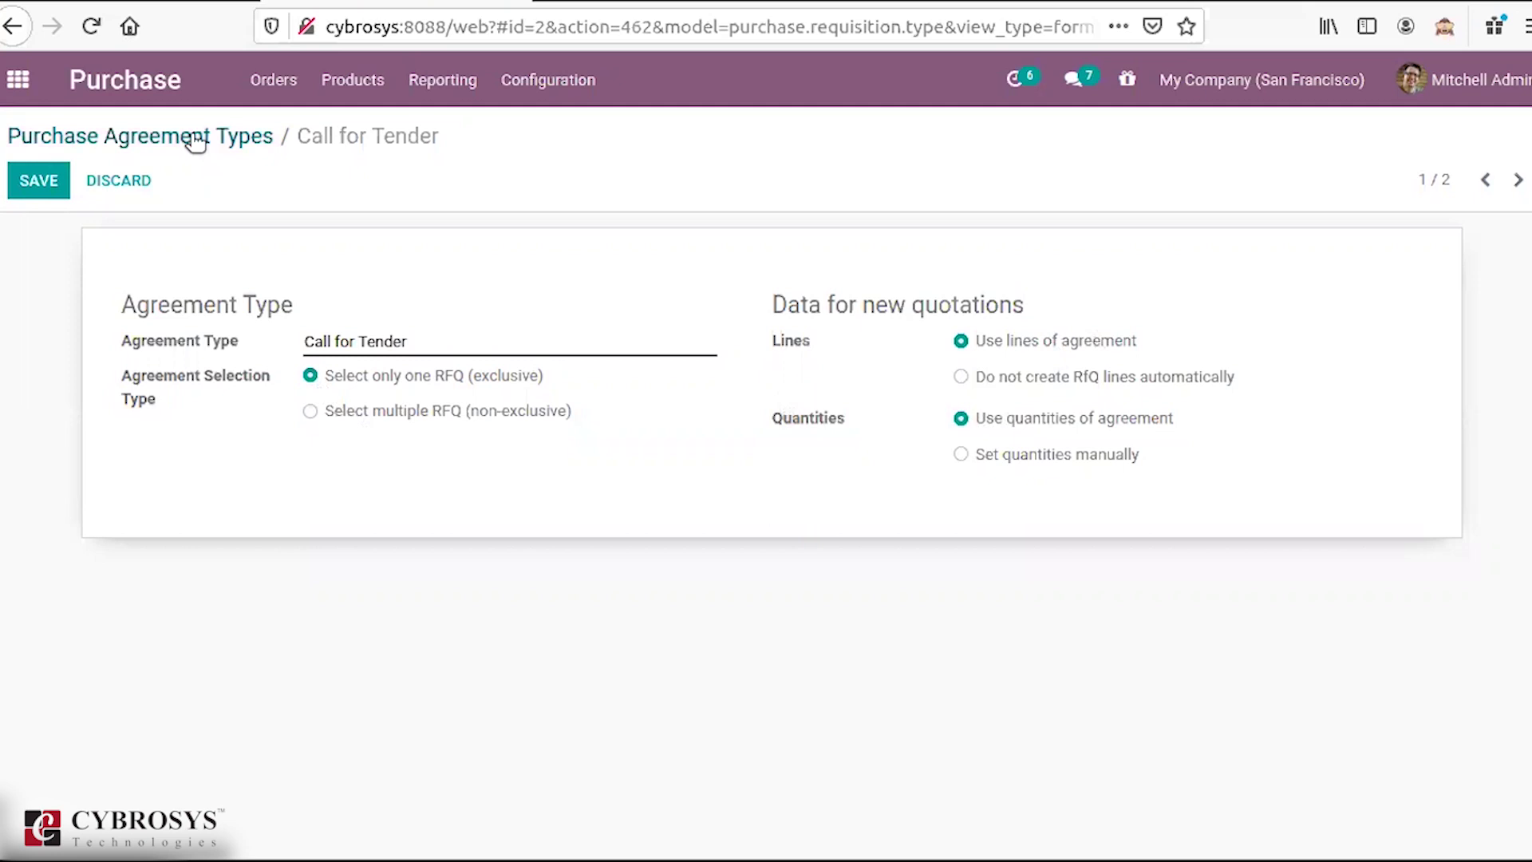
pyautogui.click(38, 185)
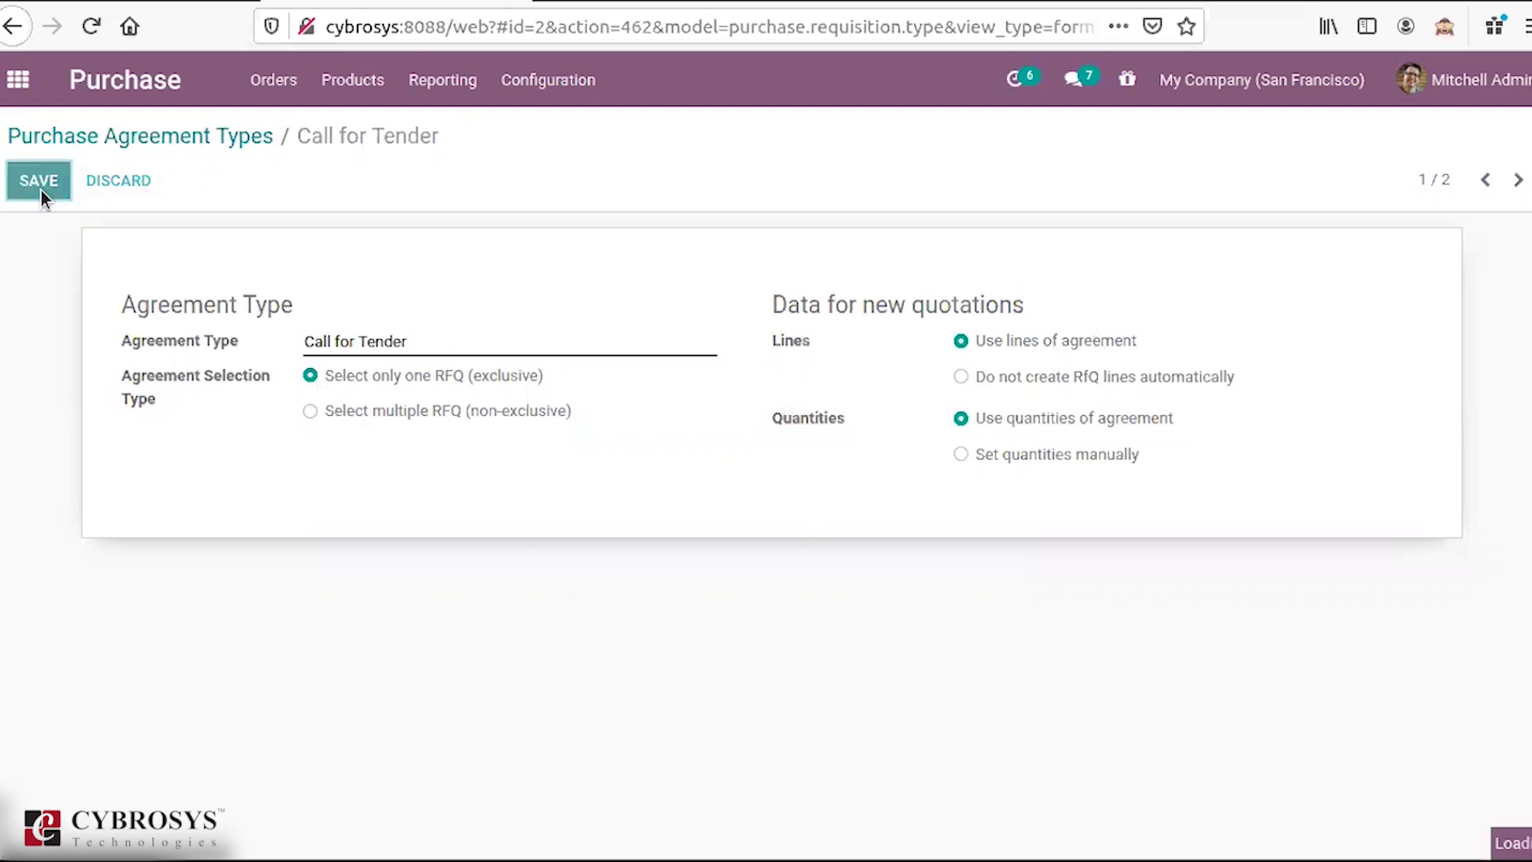
# Step: Start a new purchase agreement and add [E-COM07] Large Cabinet as its product line
pyautogui.click(296, 78)
pyautogui.click(331, 195)
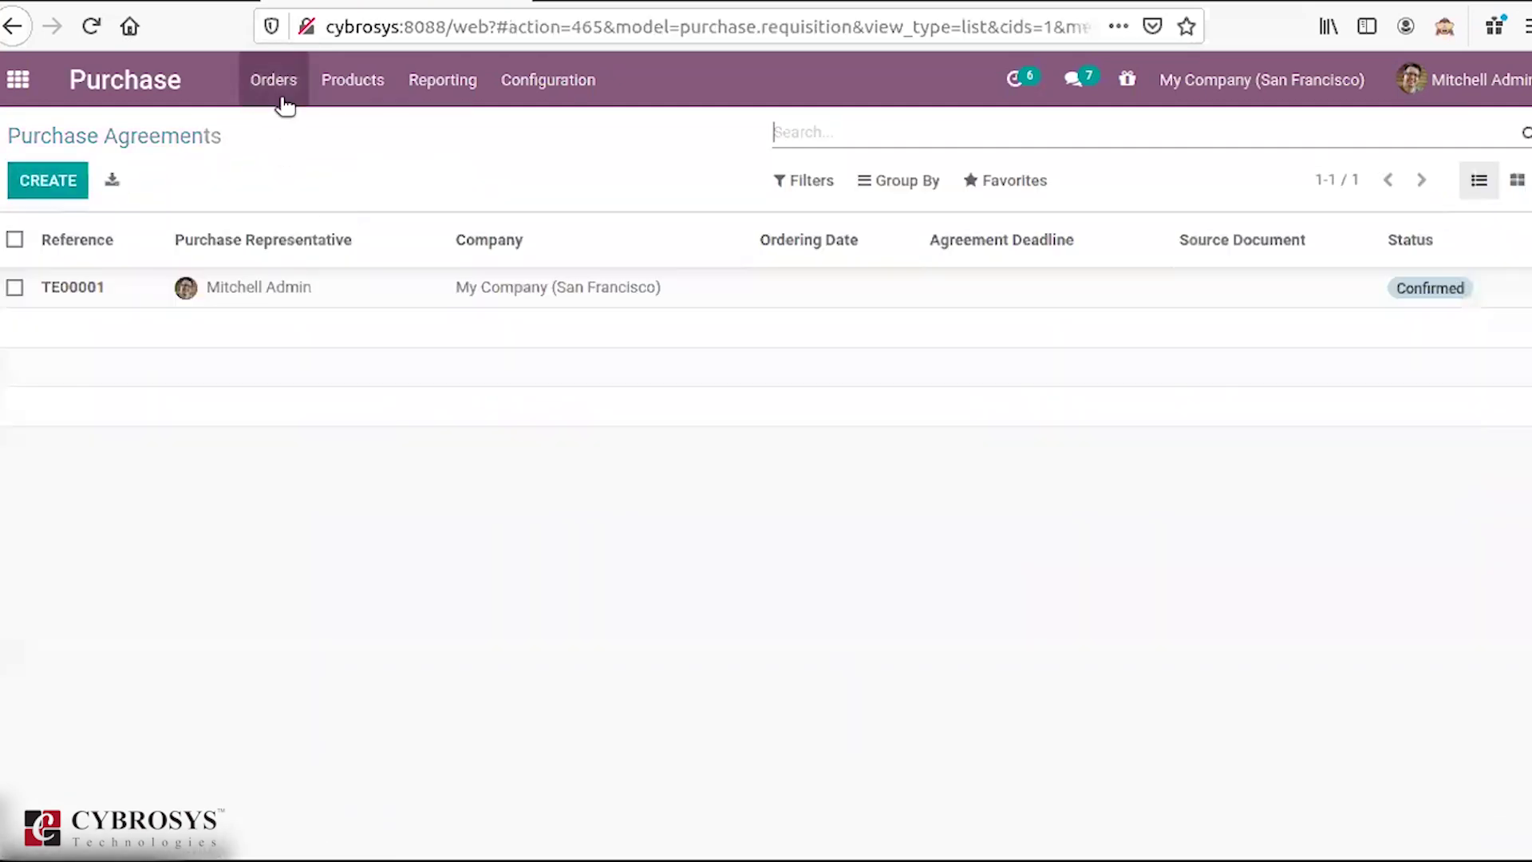
pyautogui.click(40, 183)
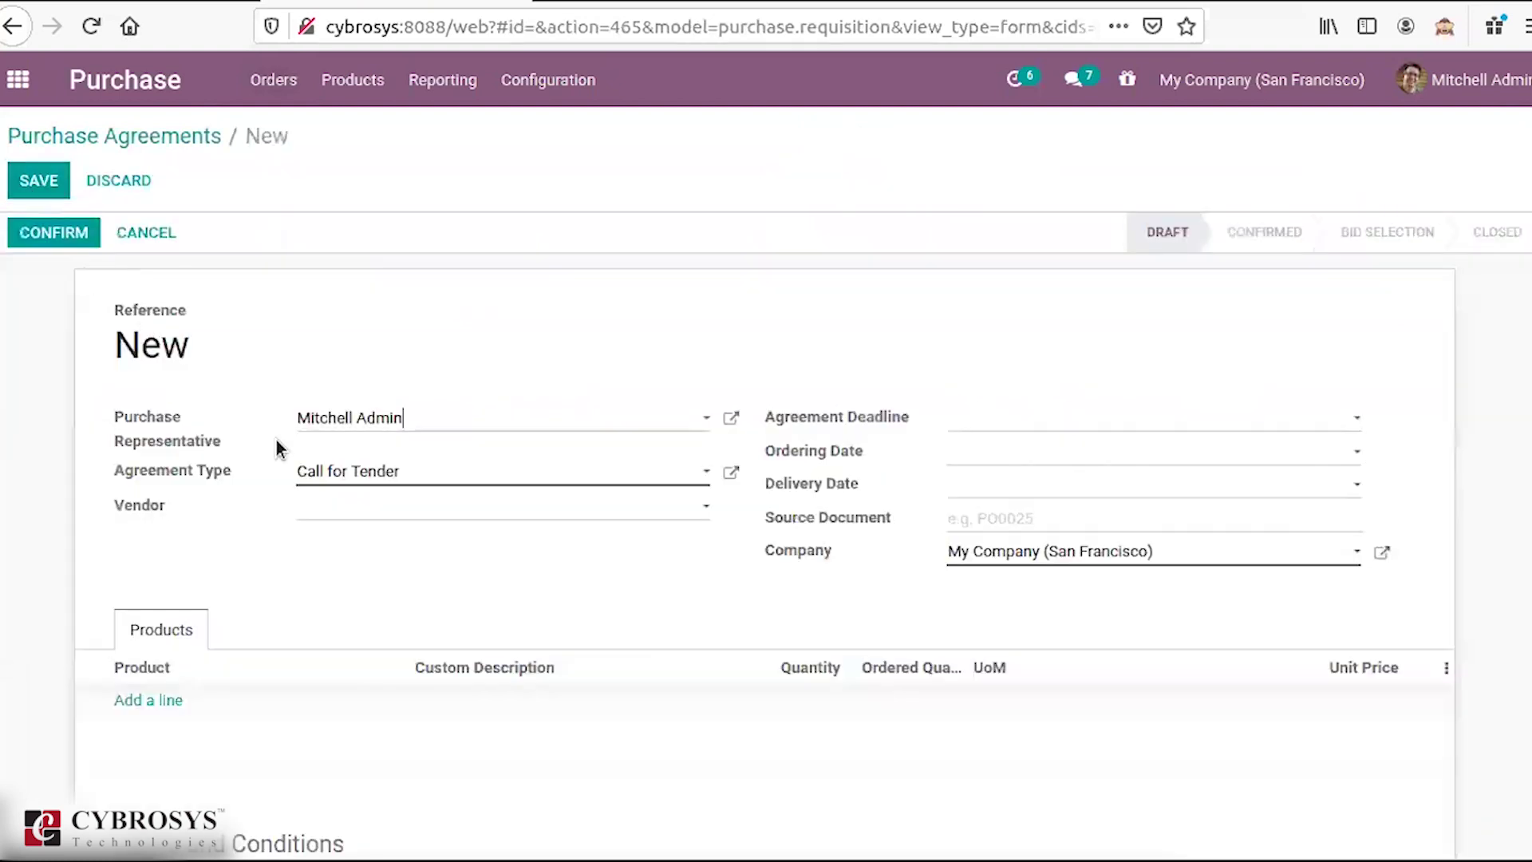
pyautogui.click(171, 699)
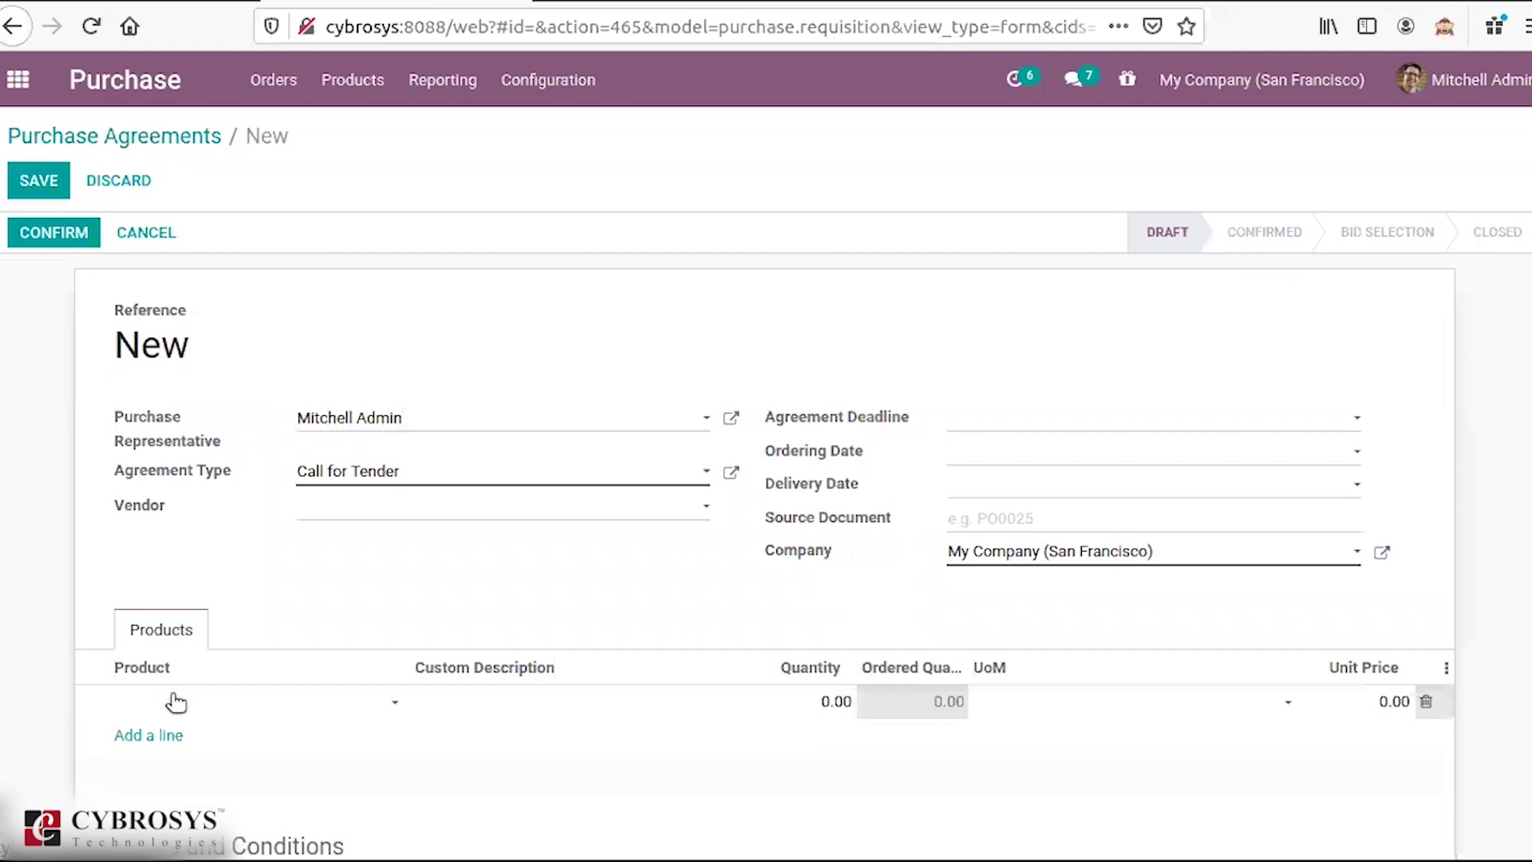
pyautogui.write('la')
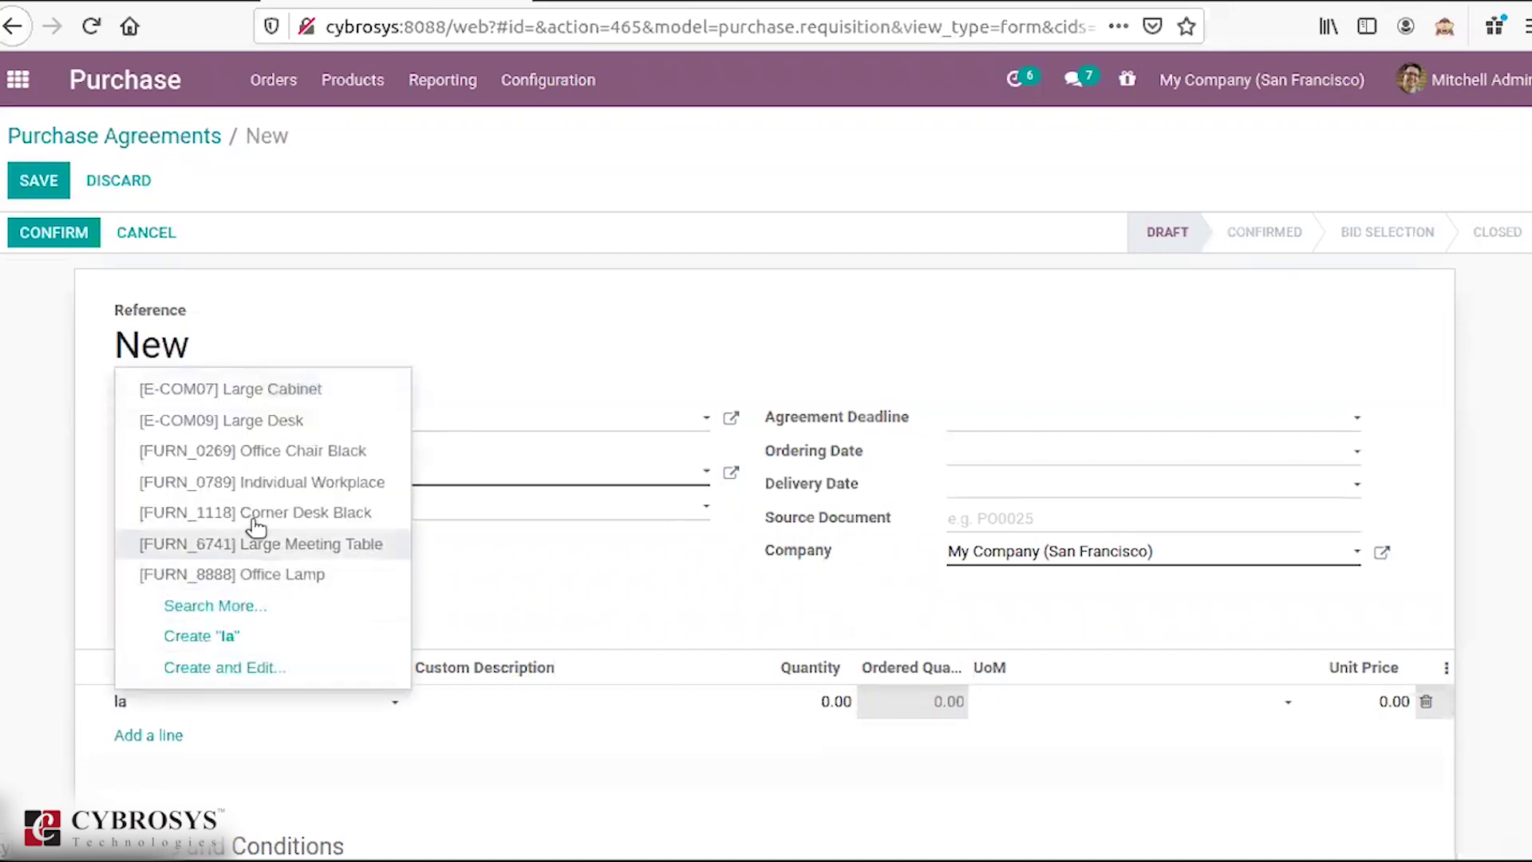
pyautogui.click(301, 390)
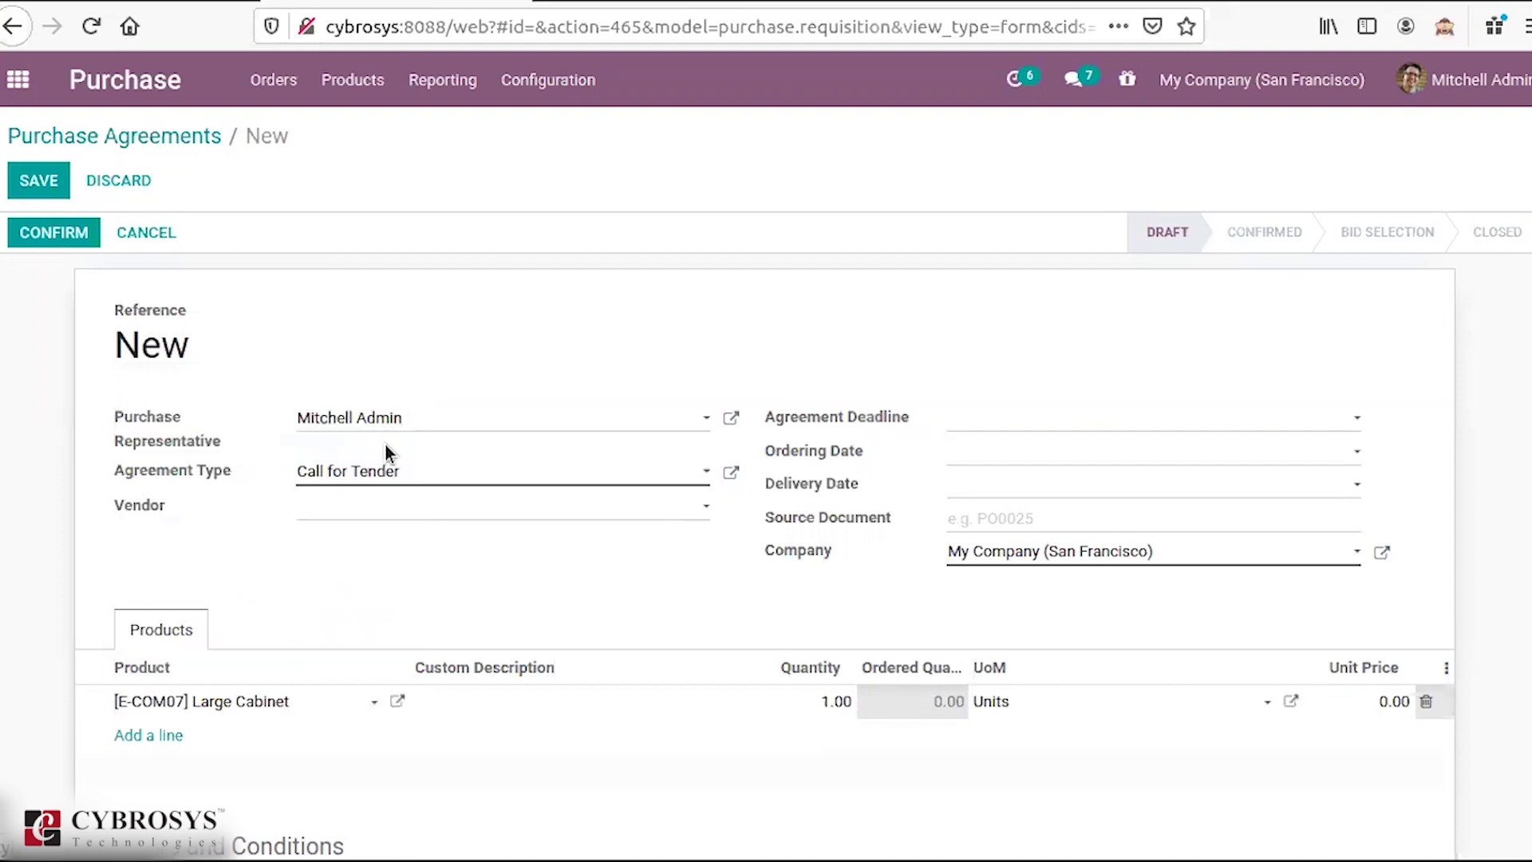
# Step: Keep Call for Tender as the agreement type, set the Large Cabinet's unit price to 100, and save and confirm the agreement
pyautogui.click(421, 477)
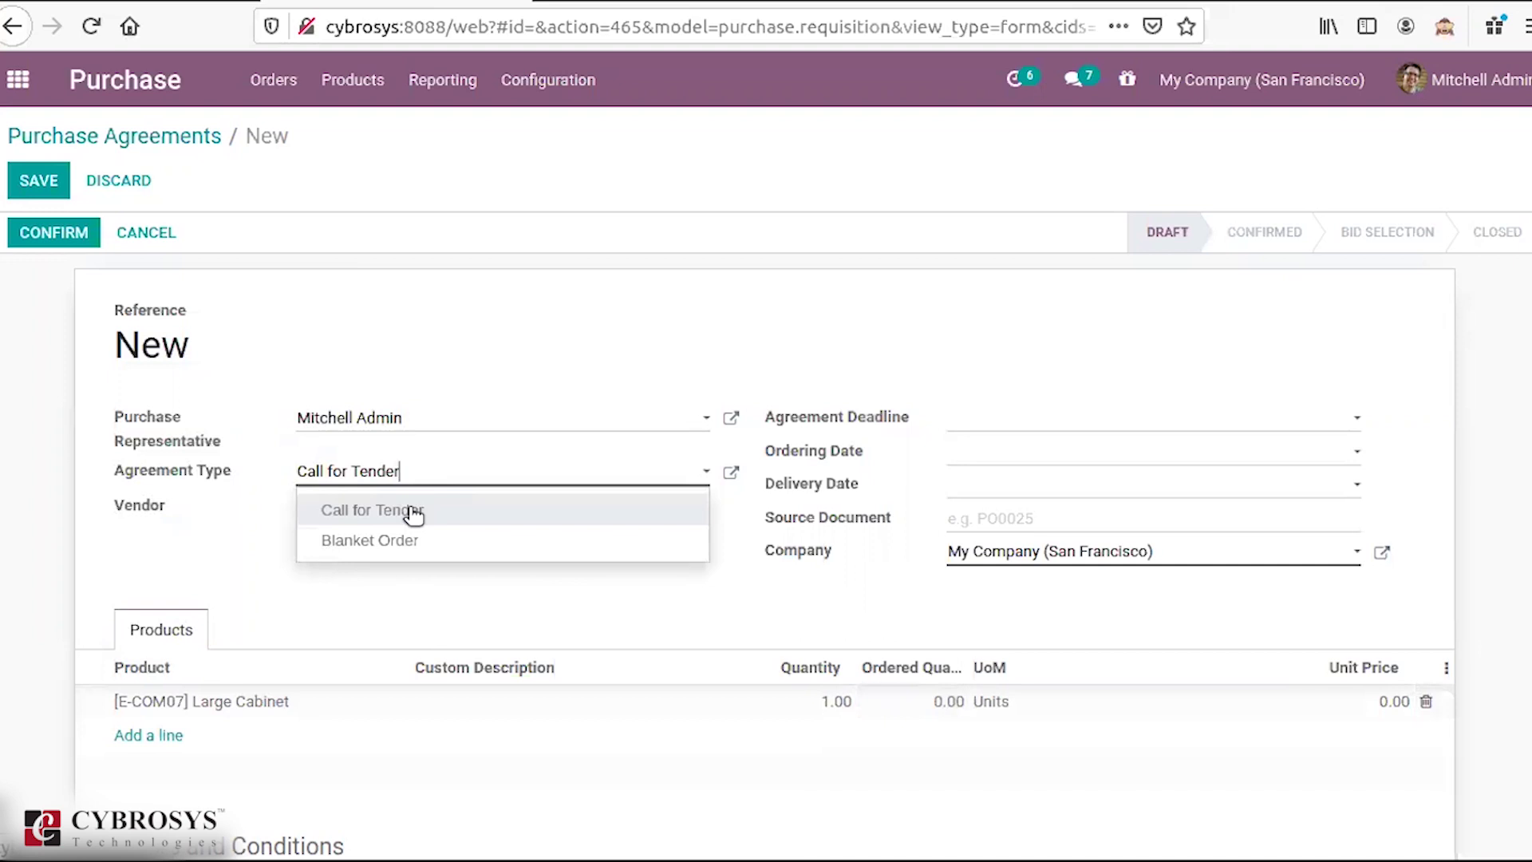
pyautogui.click(412, 513)
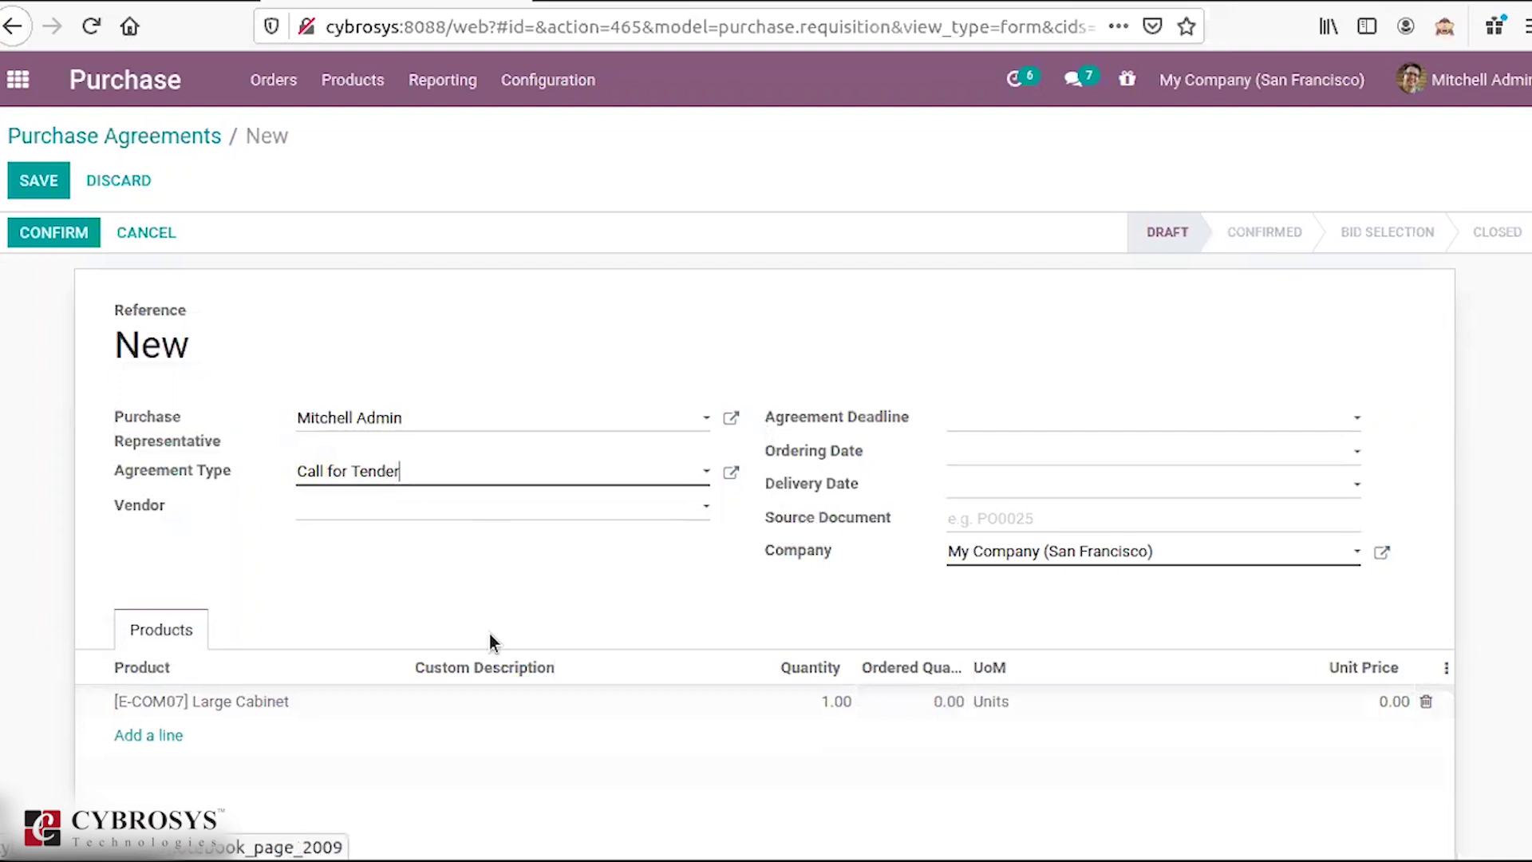
pyautogui.click(910, 707)
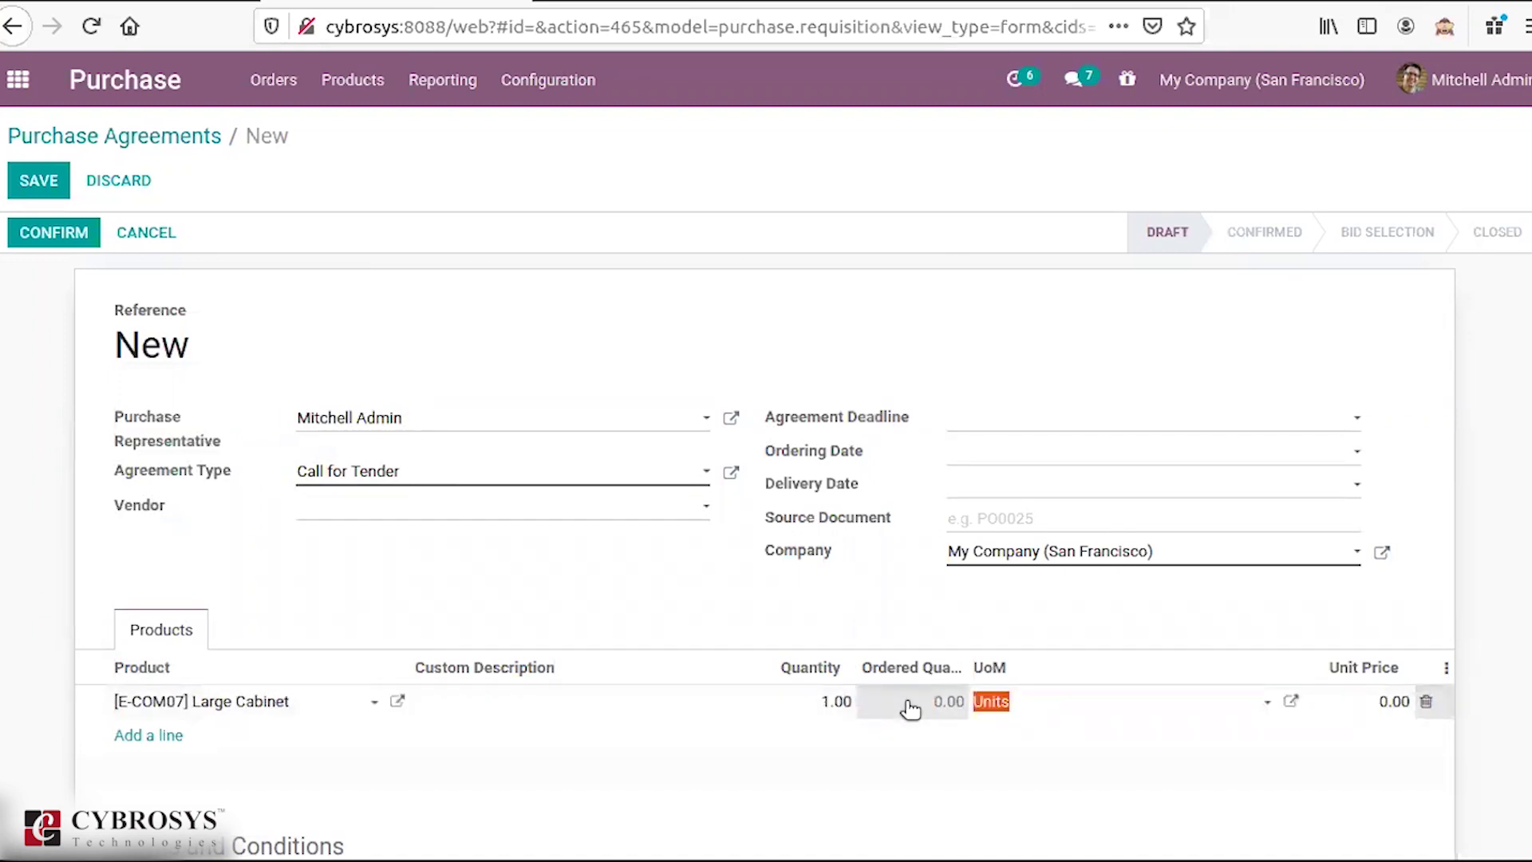
pyautogui.click(1390, 703)
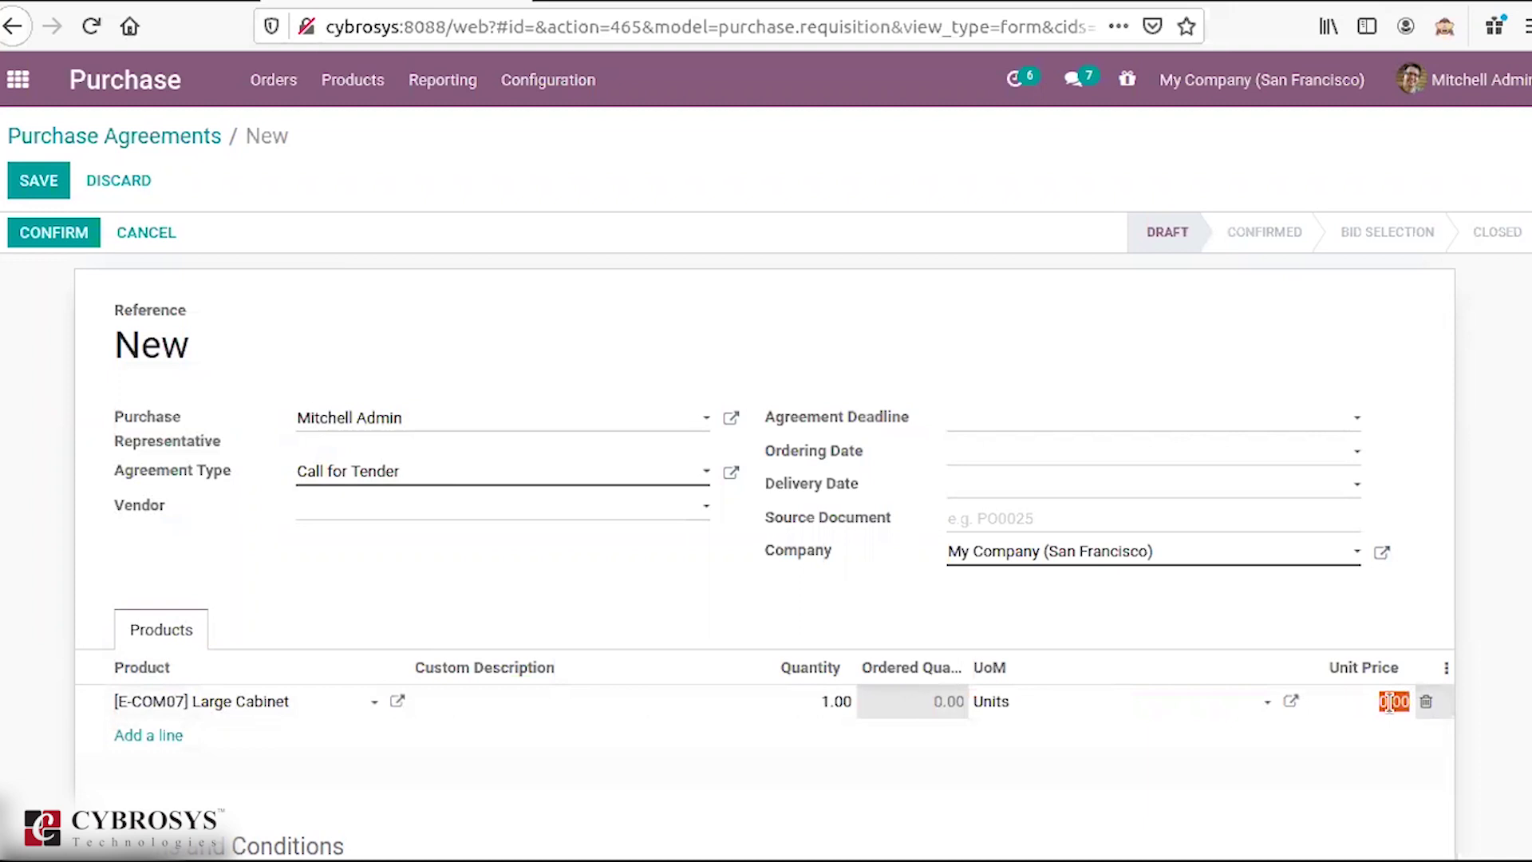
pyautogui.write('10.00')
pyautogui.click(36, 181)
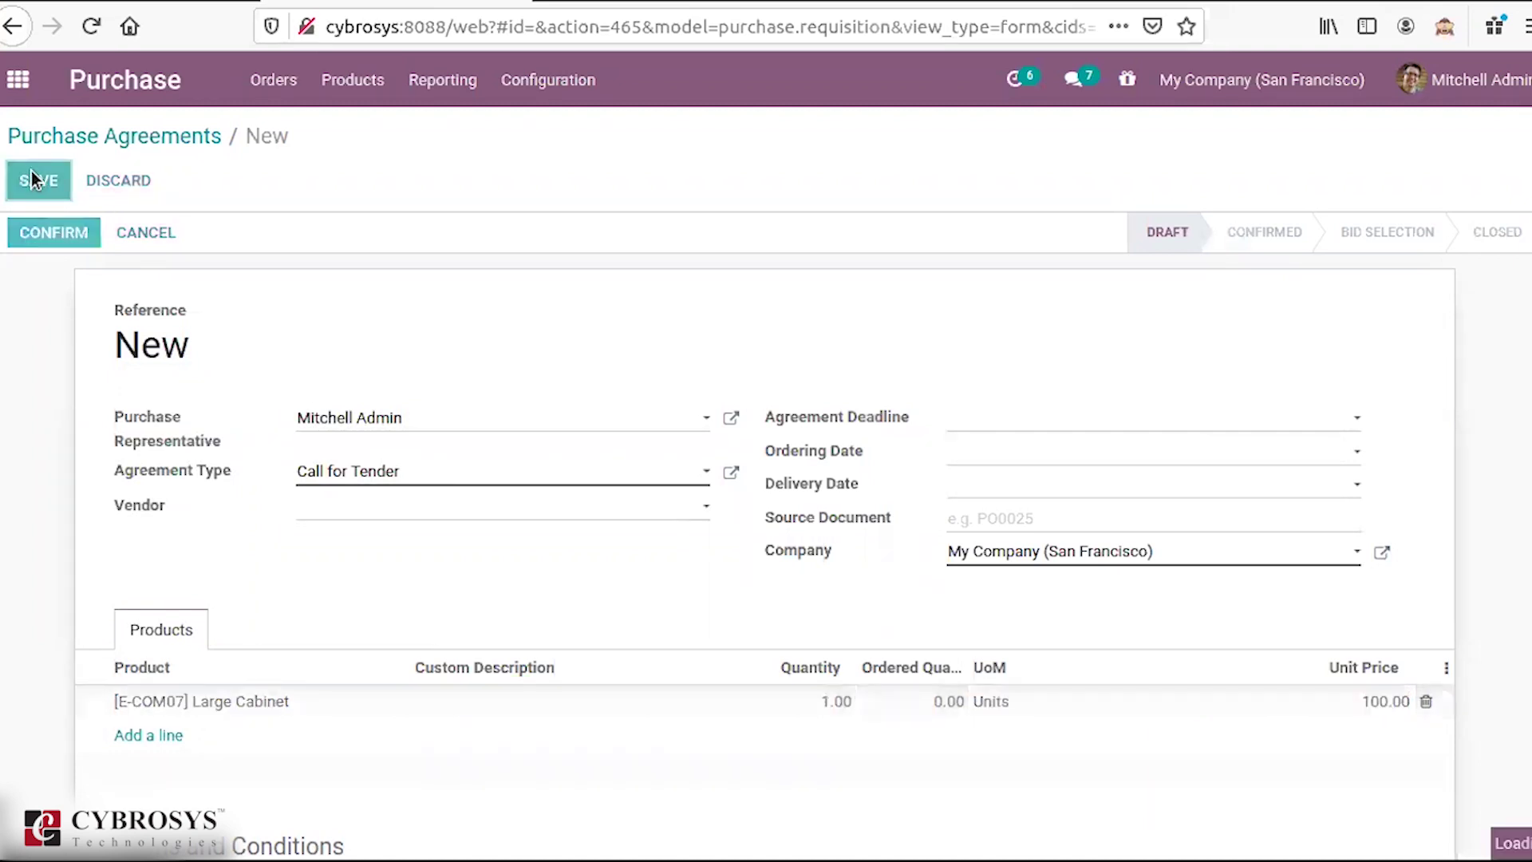
pyautogui.click(40, 233)
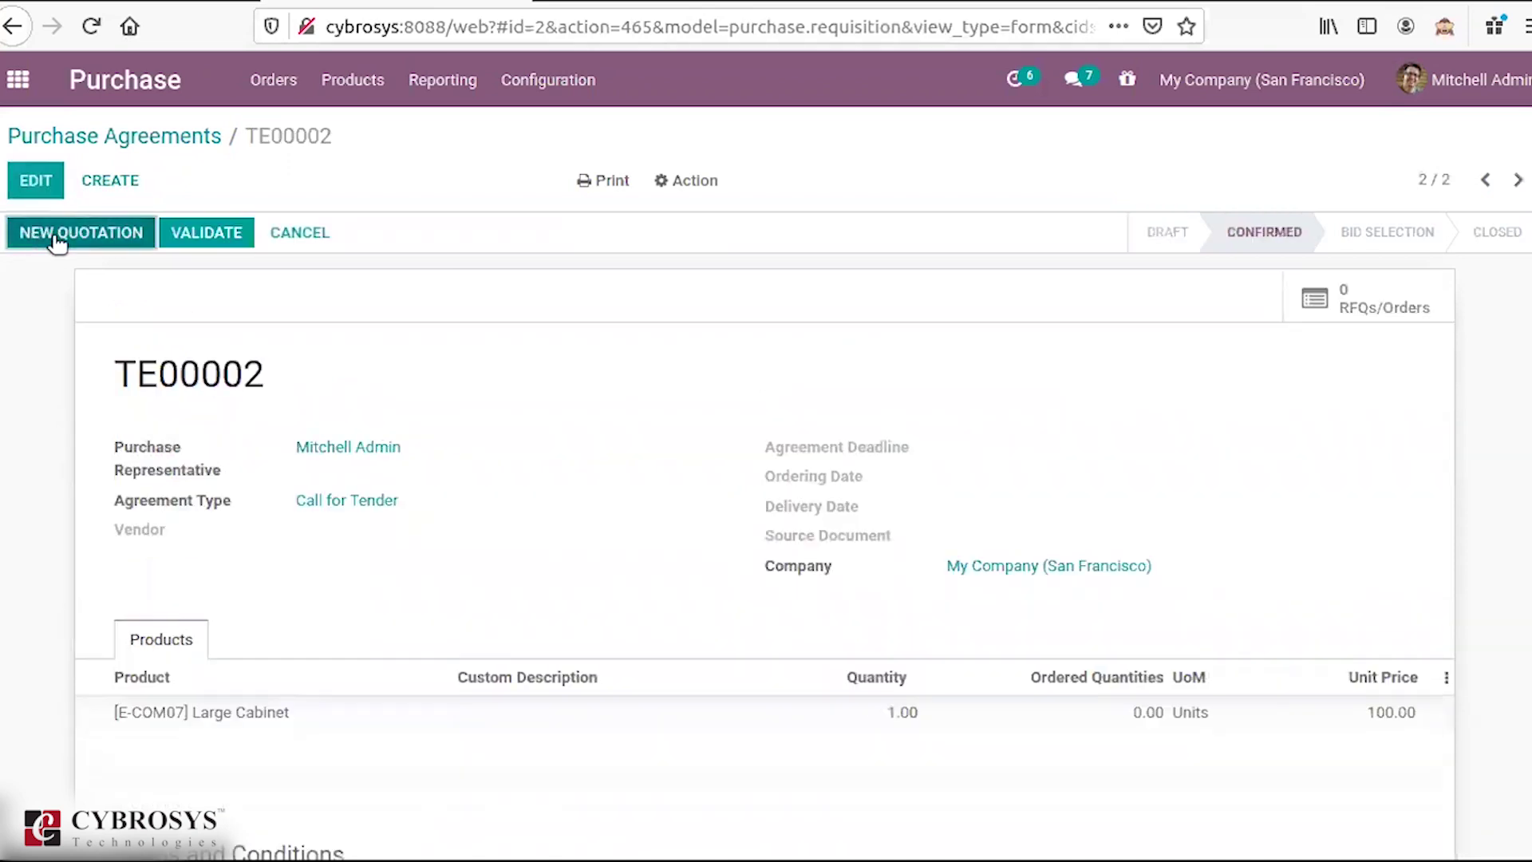
# Step: Create a quotation from the tender with an Azure Interior contact as vendor and a Large Cabinet unit price of 200, and save it
pyautogui.click(59, 238)
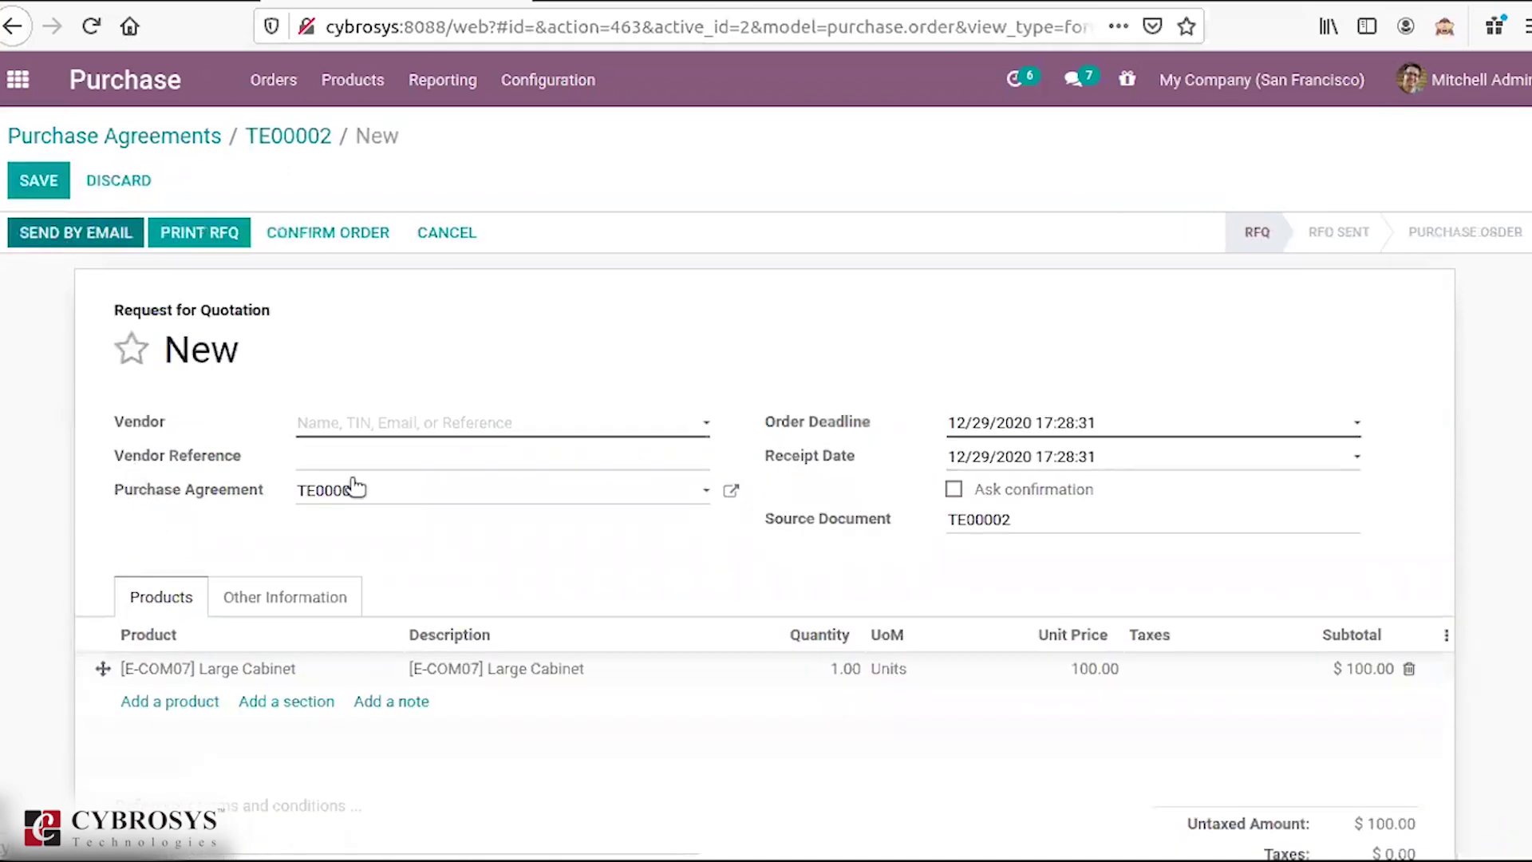
pyautogui.click(418, 439)
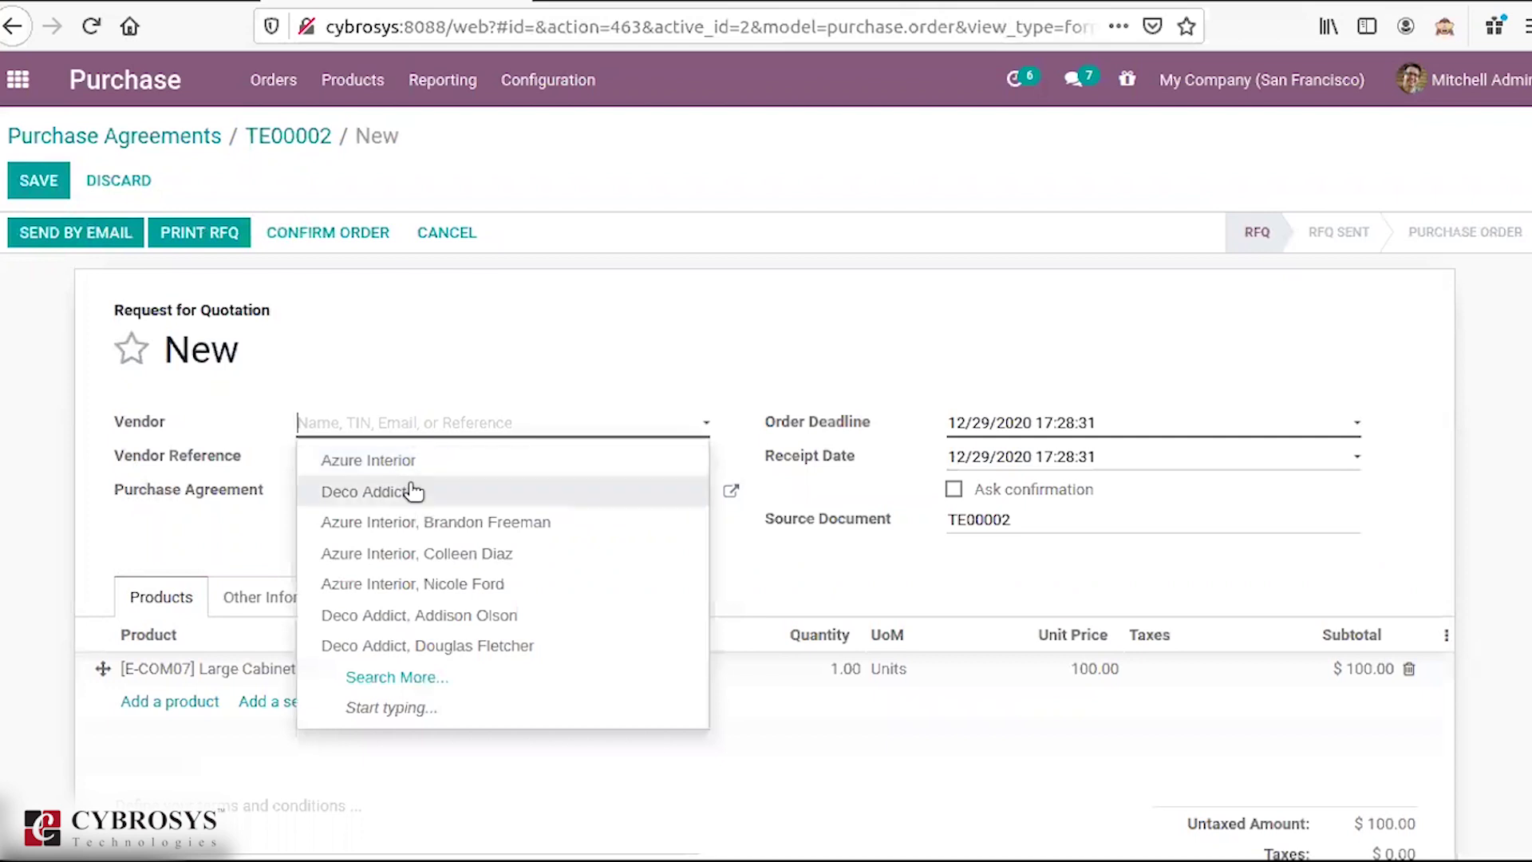
pyautogui.click(404, 551)
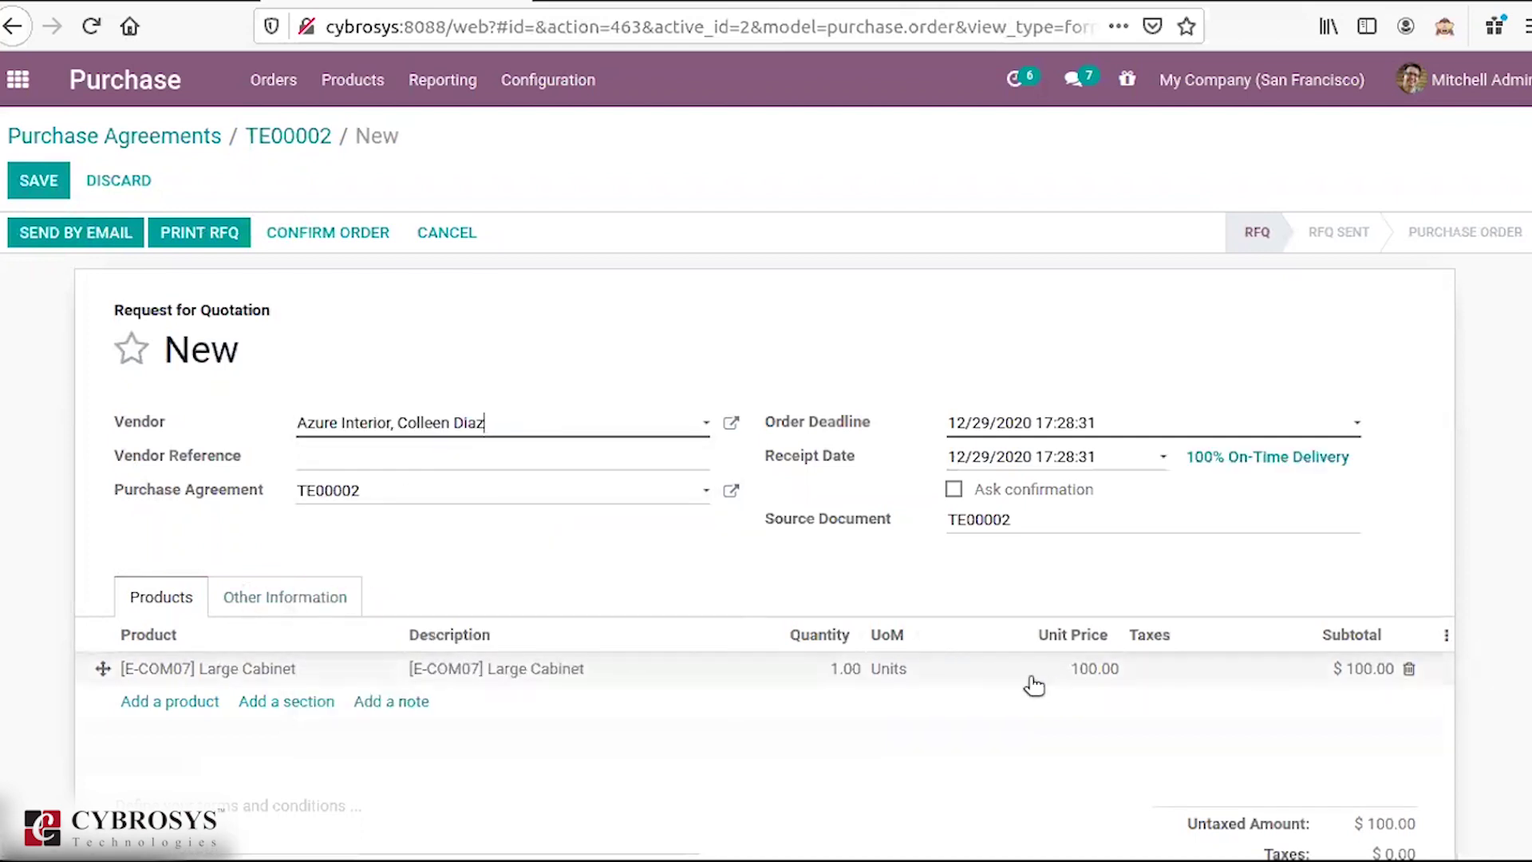
pyautogui.click(1061, 664)
pyautogui.write('200')
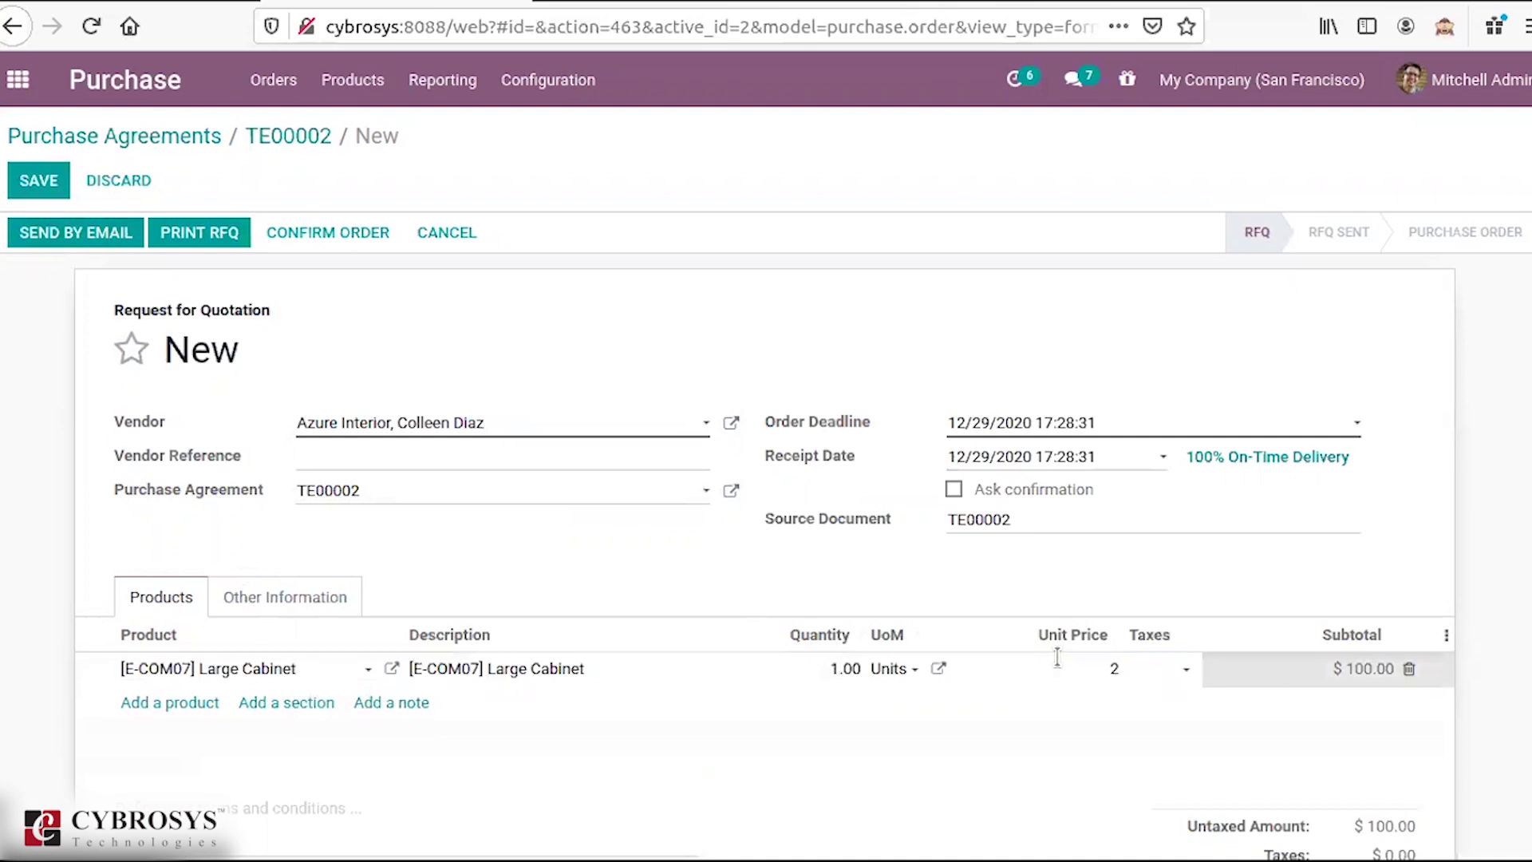
pyautogui.click(26, 190)
# Step: Try to send the saved request for quotation to the vendor by email
pyautogui.click(59, 233)
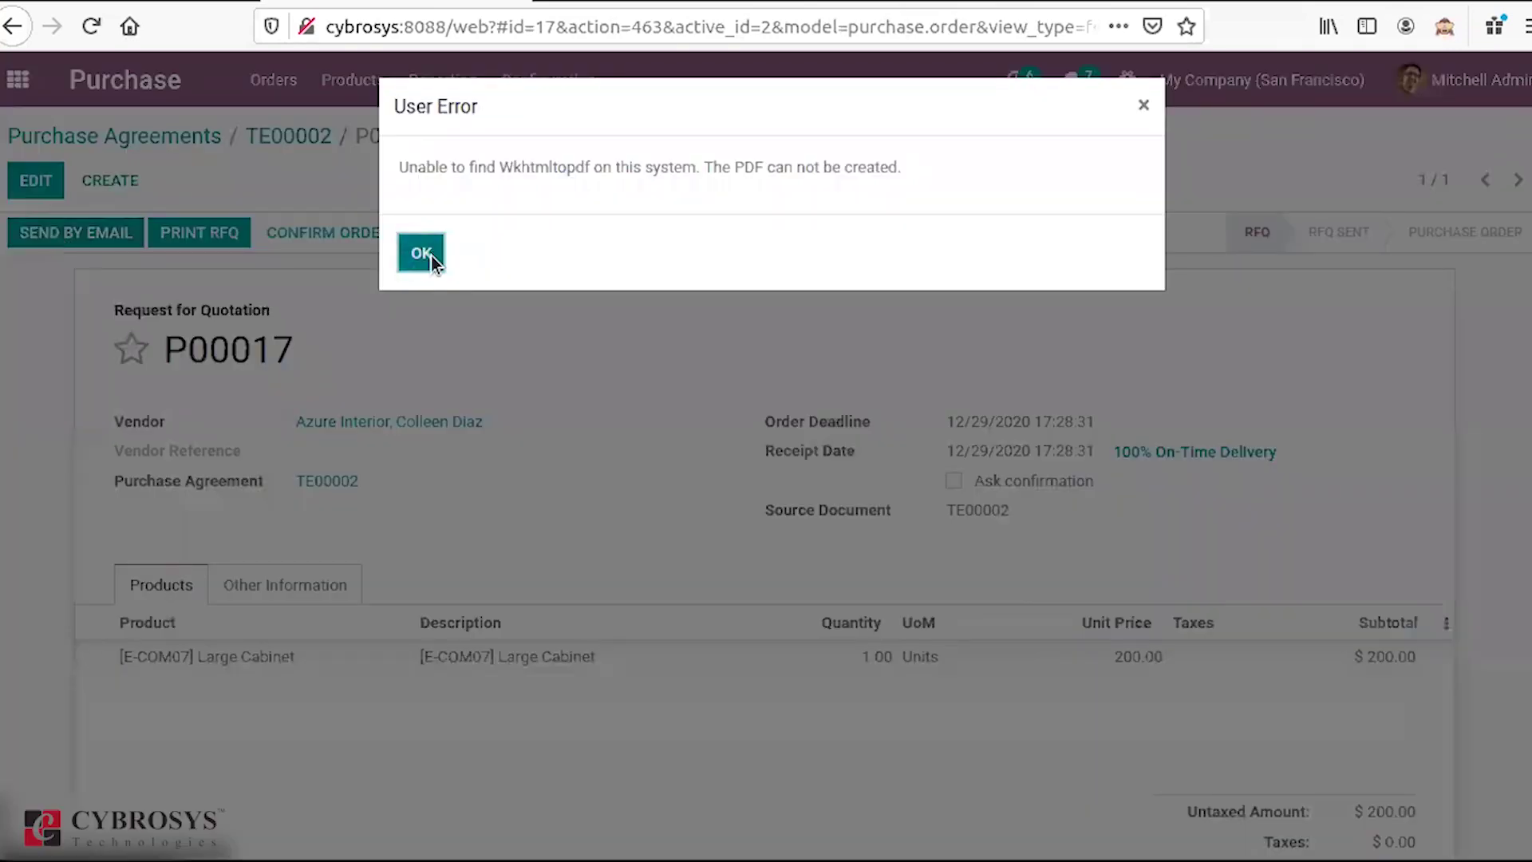
pyautogui.click(421, 253)
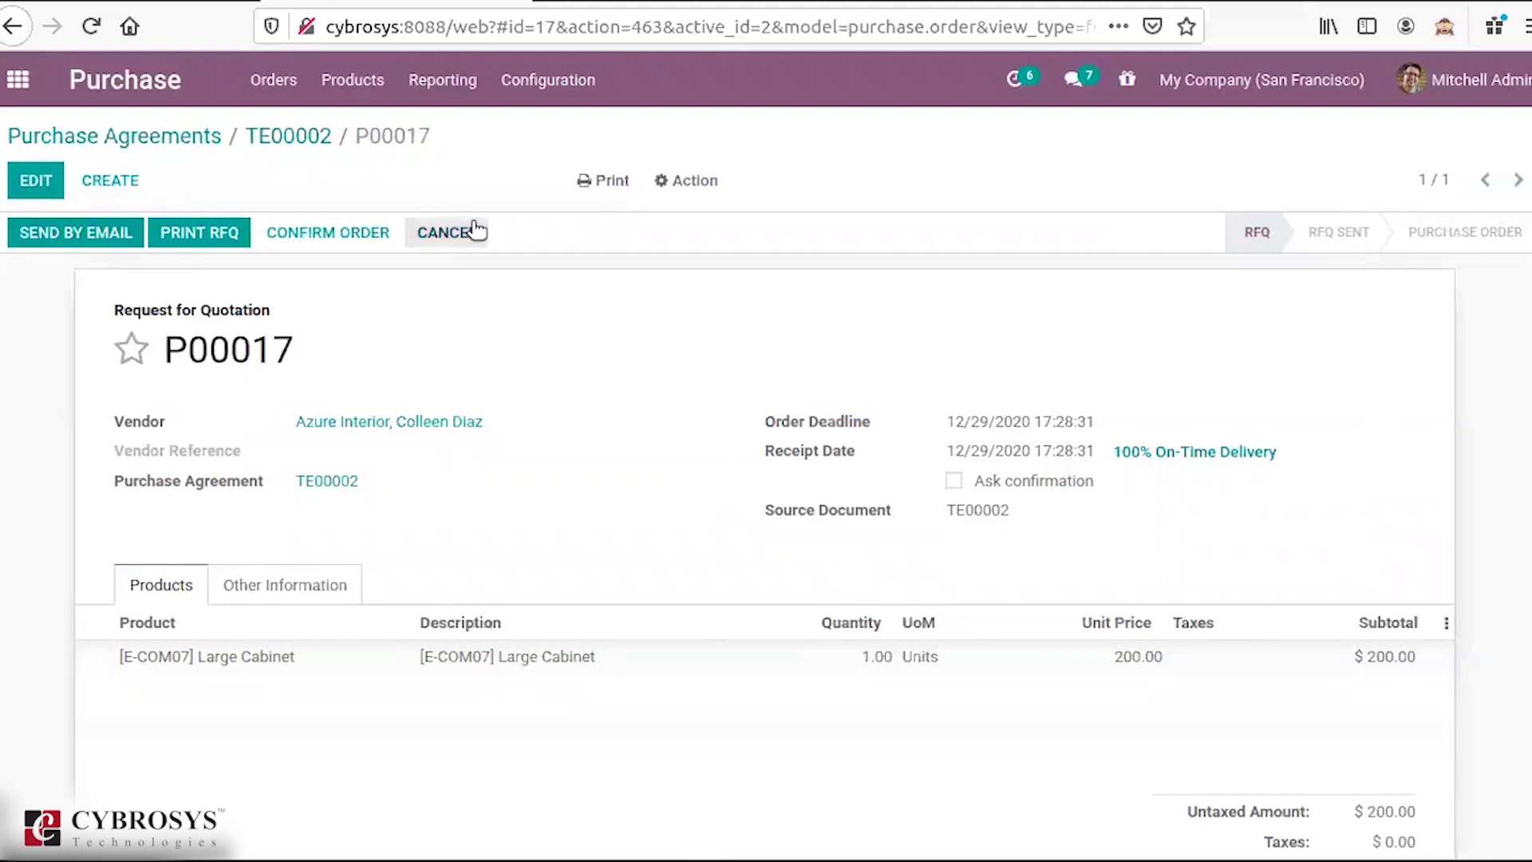
pyautogui.click(107, 241)
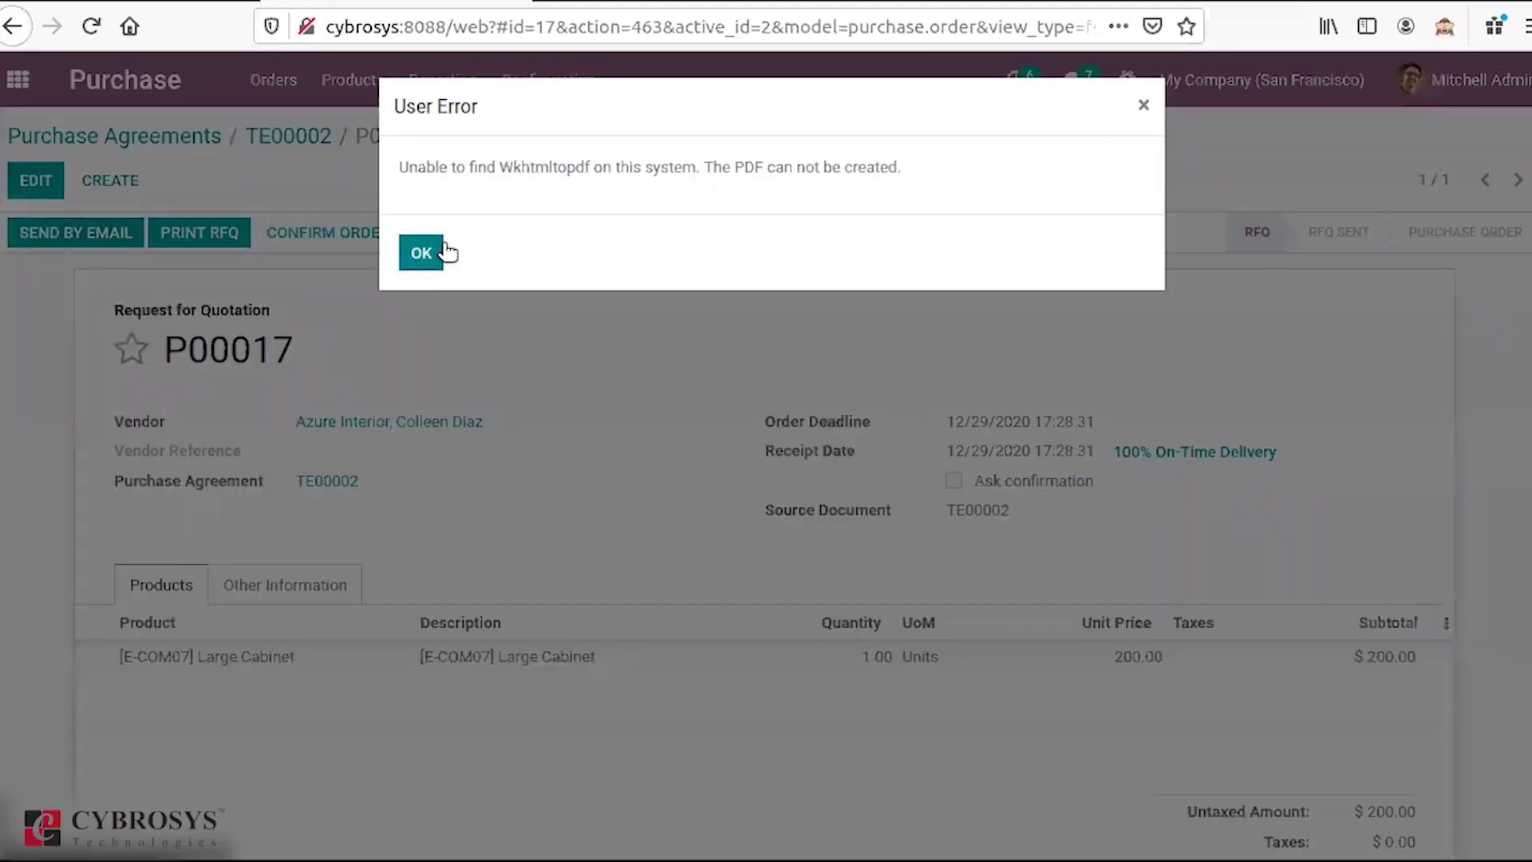
pyautogui.click(420, 253)
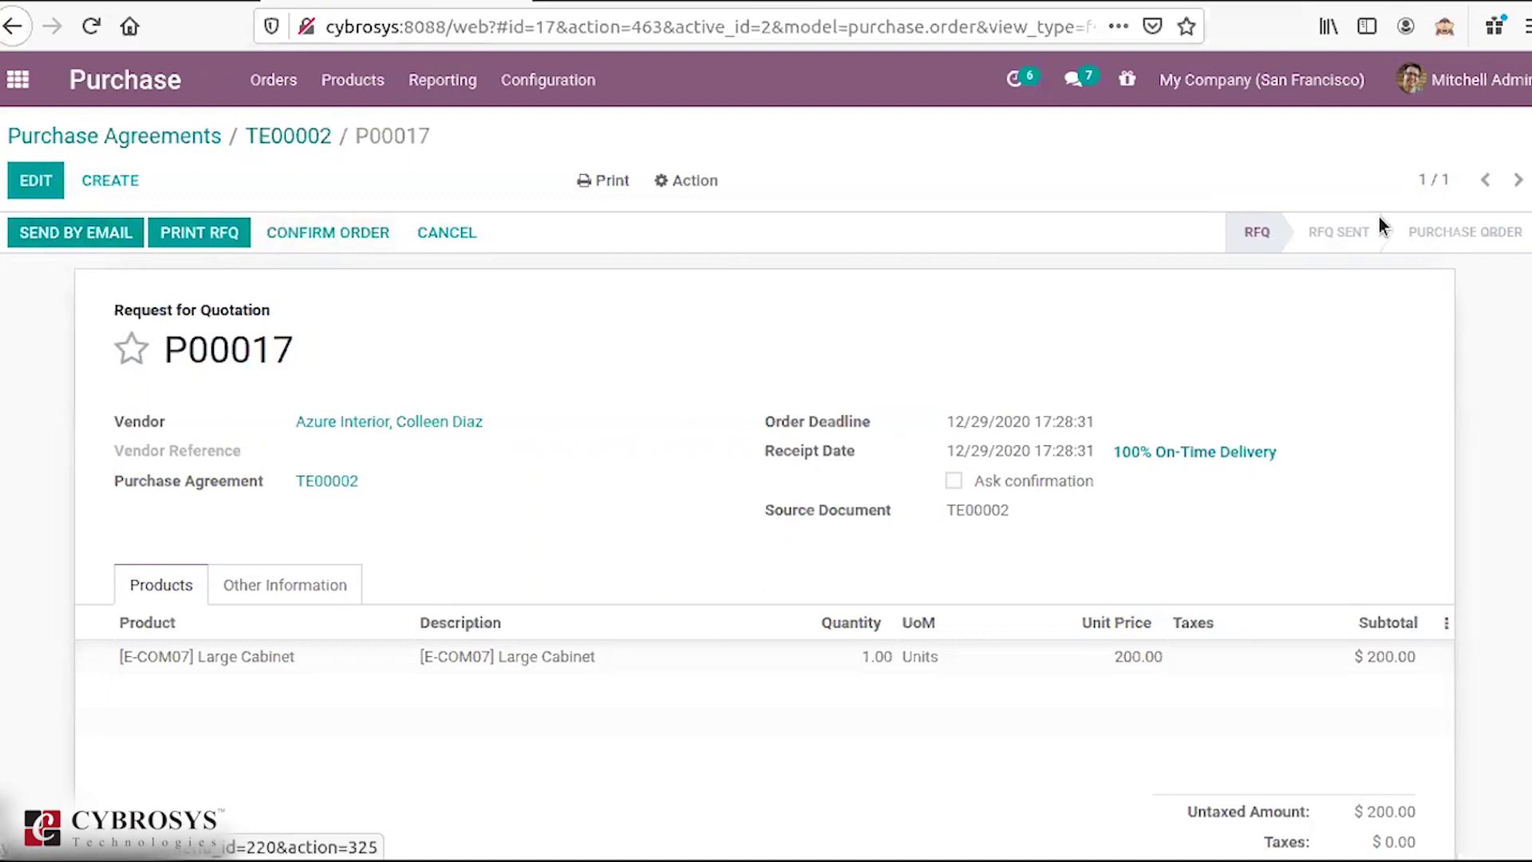
# Step: Check the vendor choices in another new quotation for the tender and view the list of all requests for quotation
pyautogui.click(142, 184)
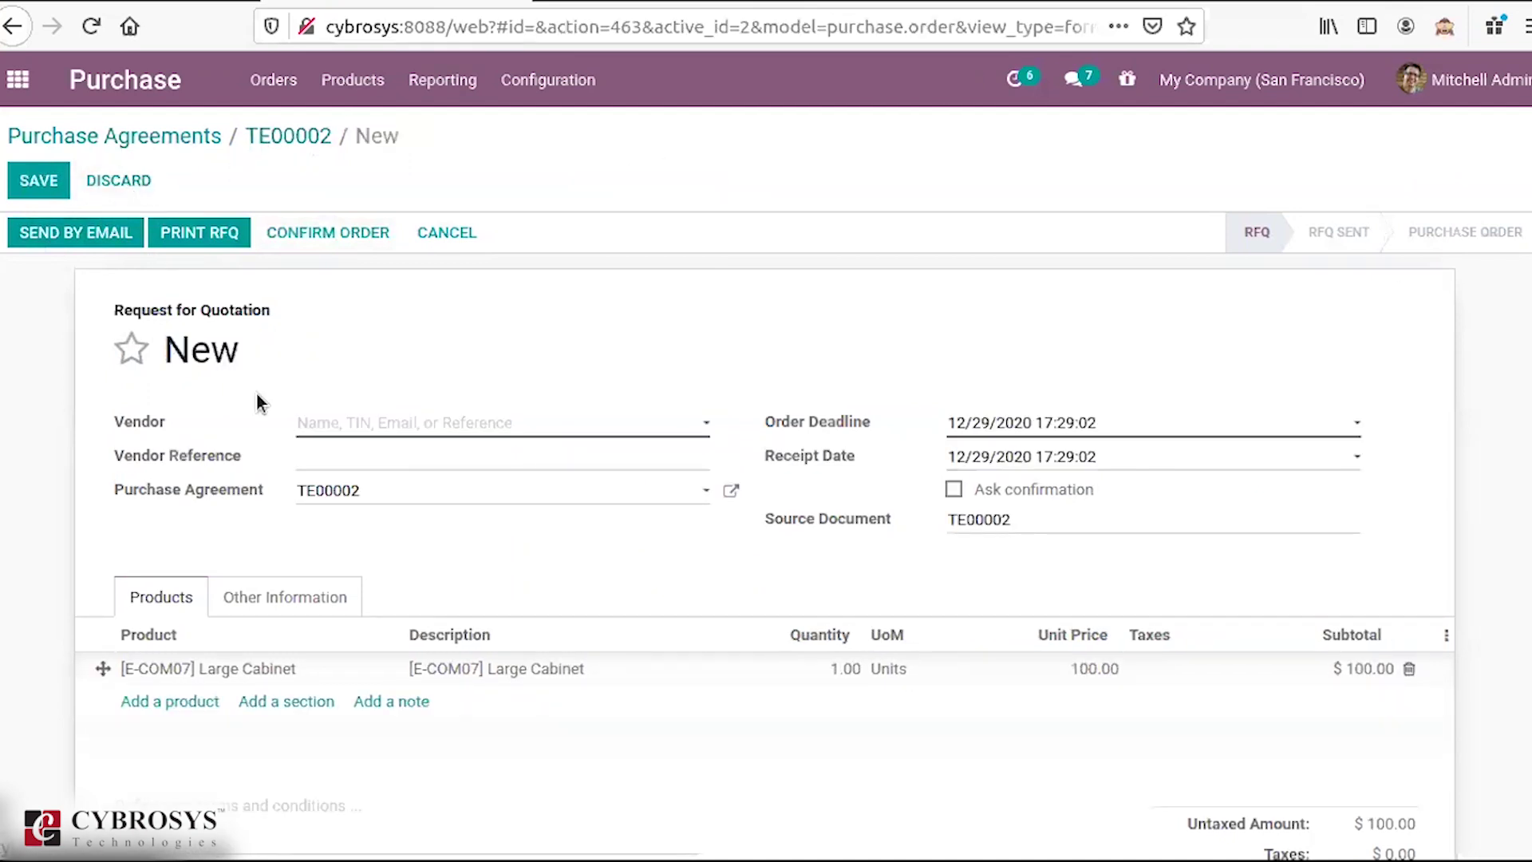
pyautogui.click(336, 431)
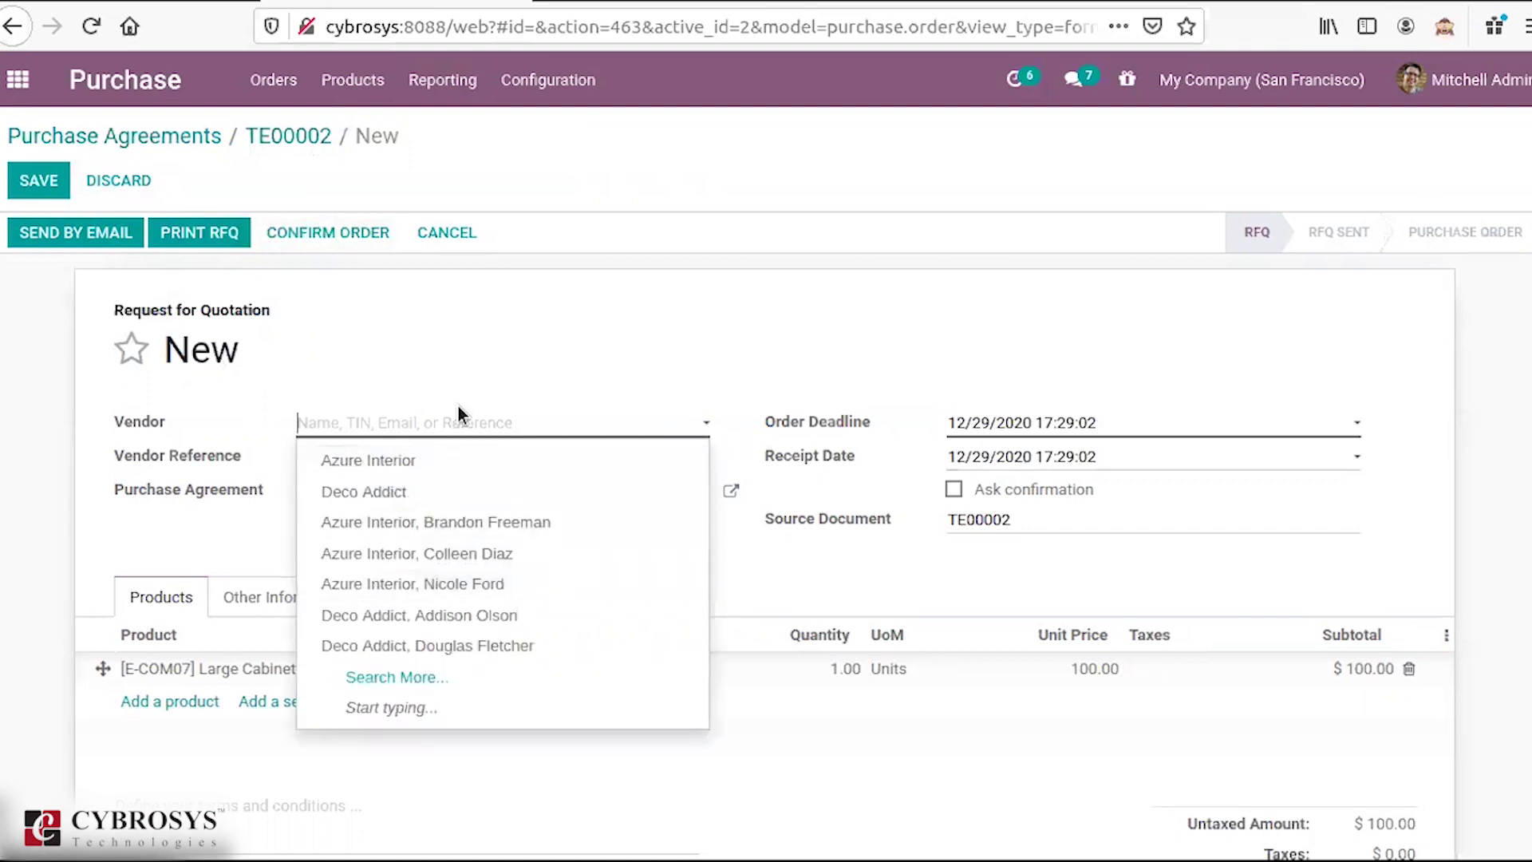
pyautogui.click(273, 80)
pyautogui.click(271, 131)
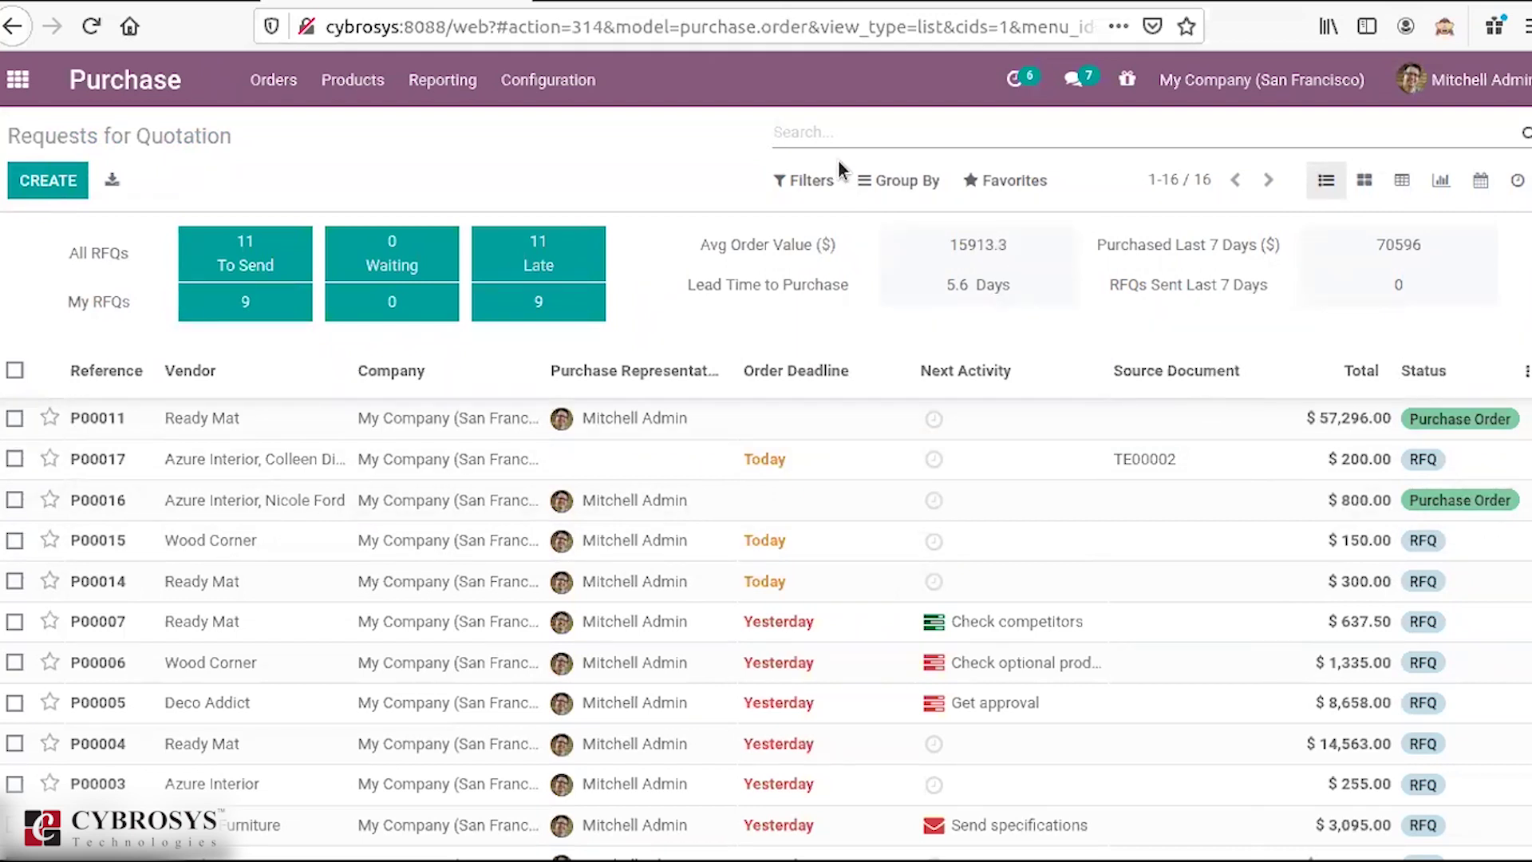
# Step: Examine the Blanket Order agreement type's selection, line and quantity options, and return to the list of purchase agreement types
pyautogui.click(365, 80)
pyautogui.click(573, 94)
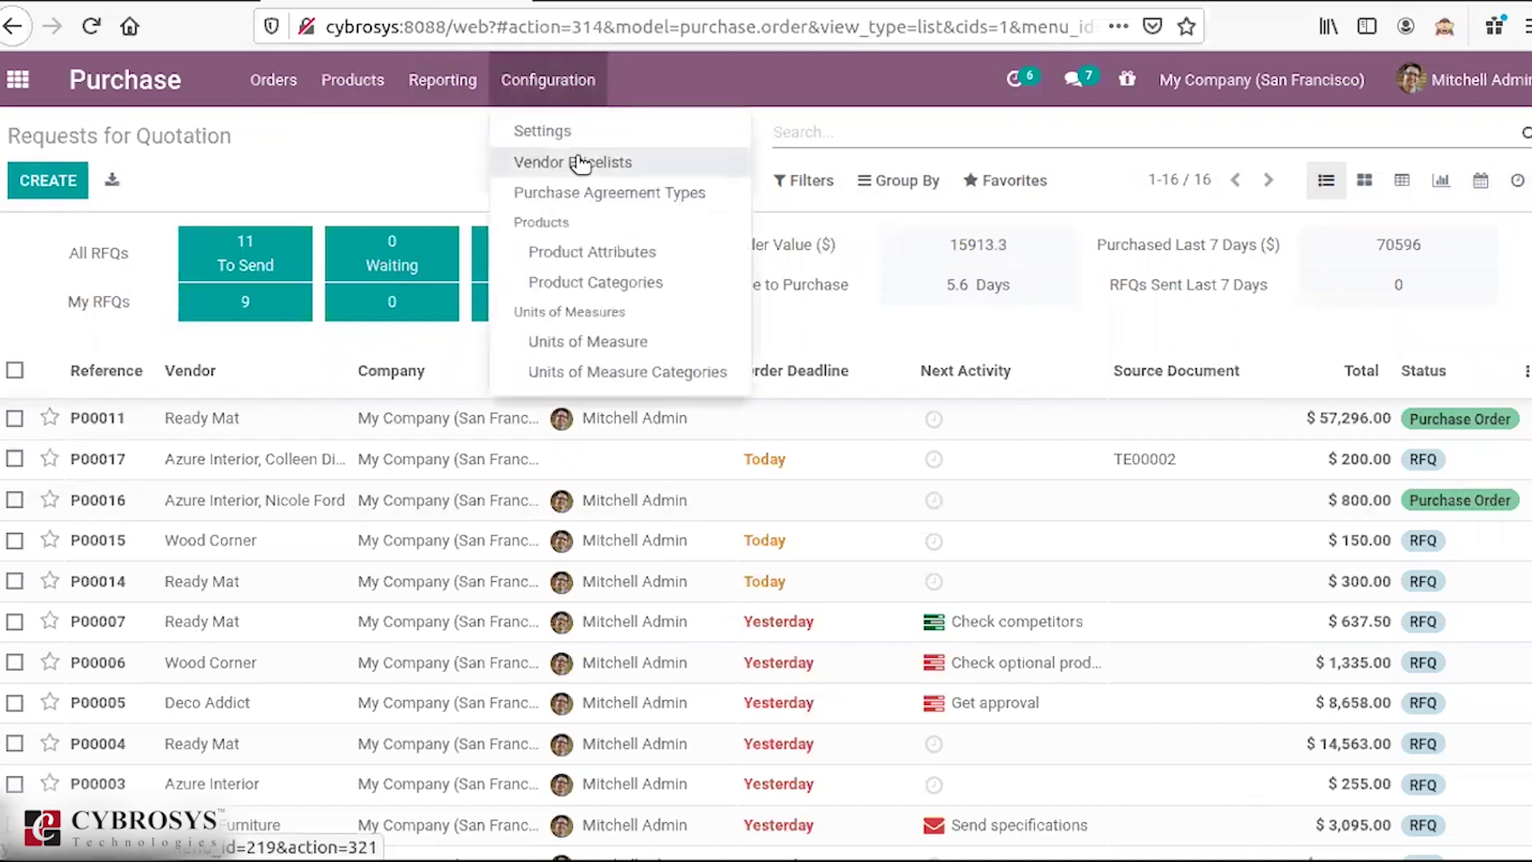
pyautogui.click(598, 195)
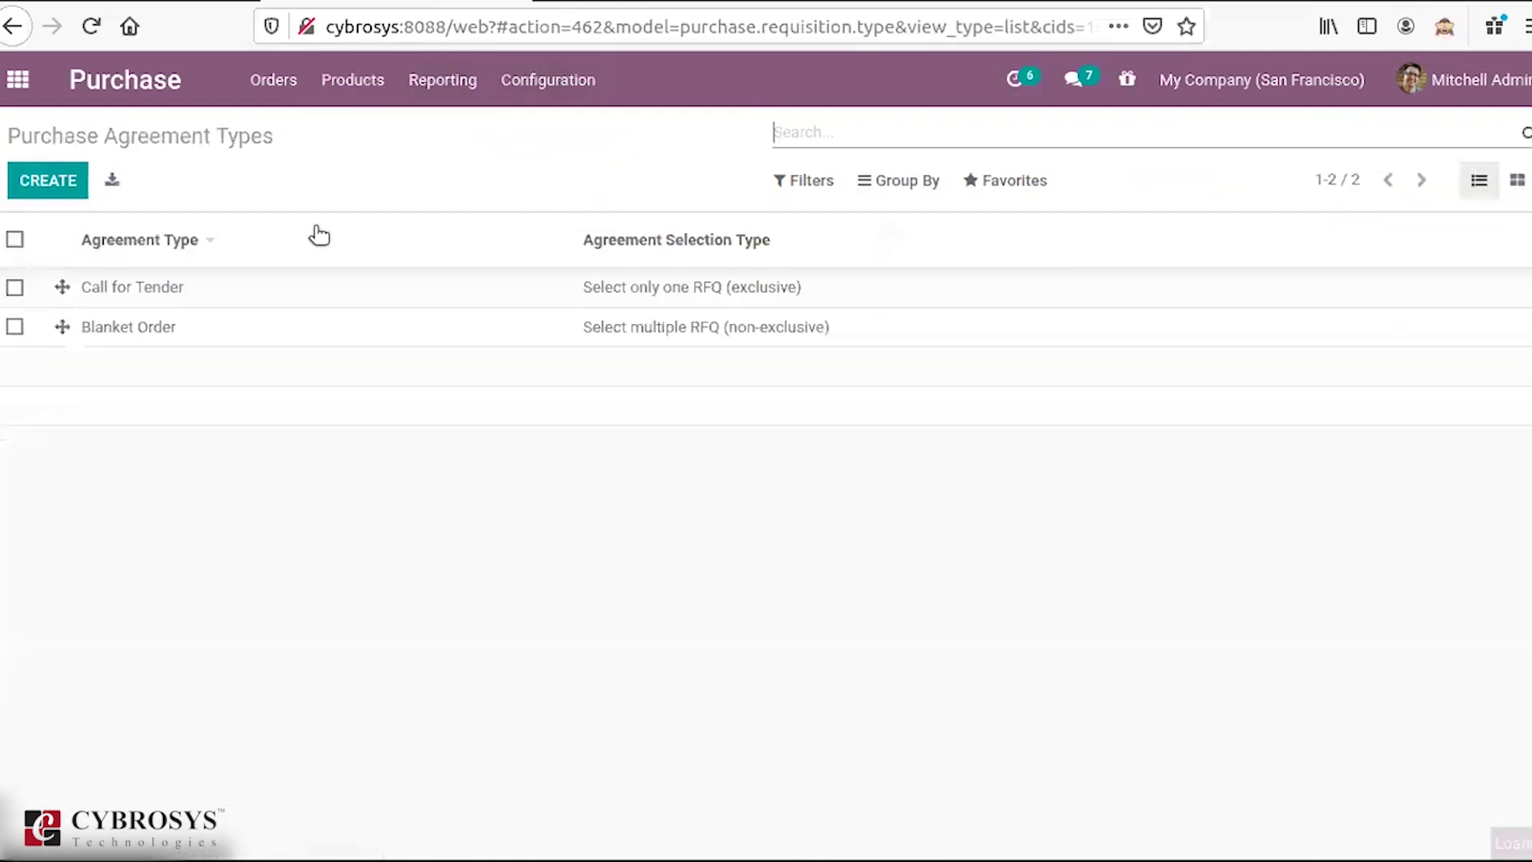
pyautogui.click(159, 339)
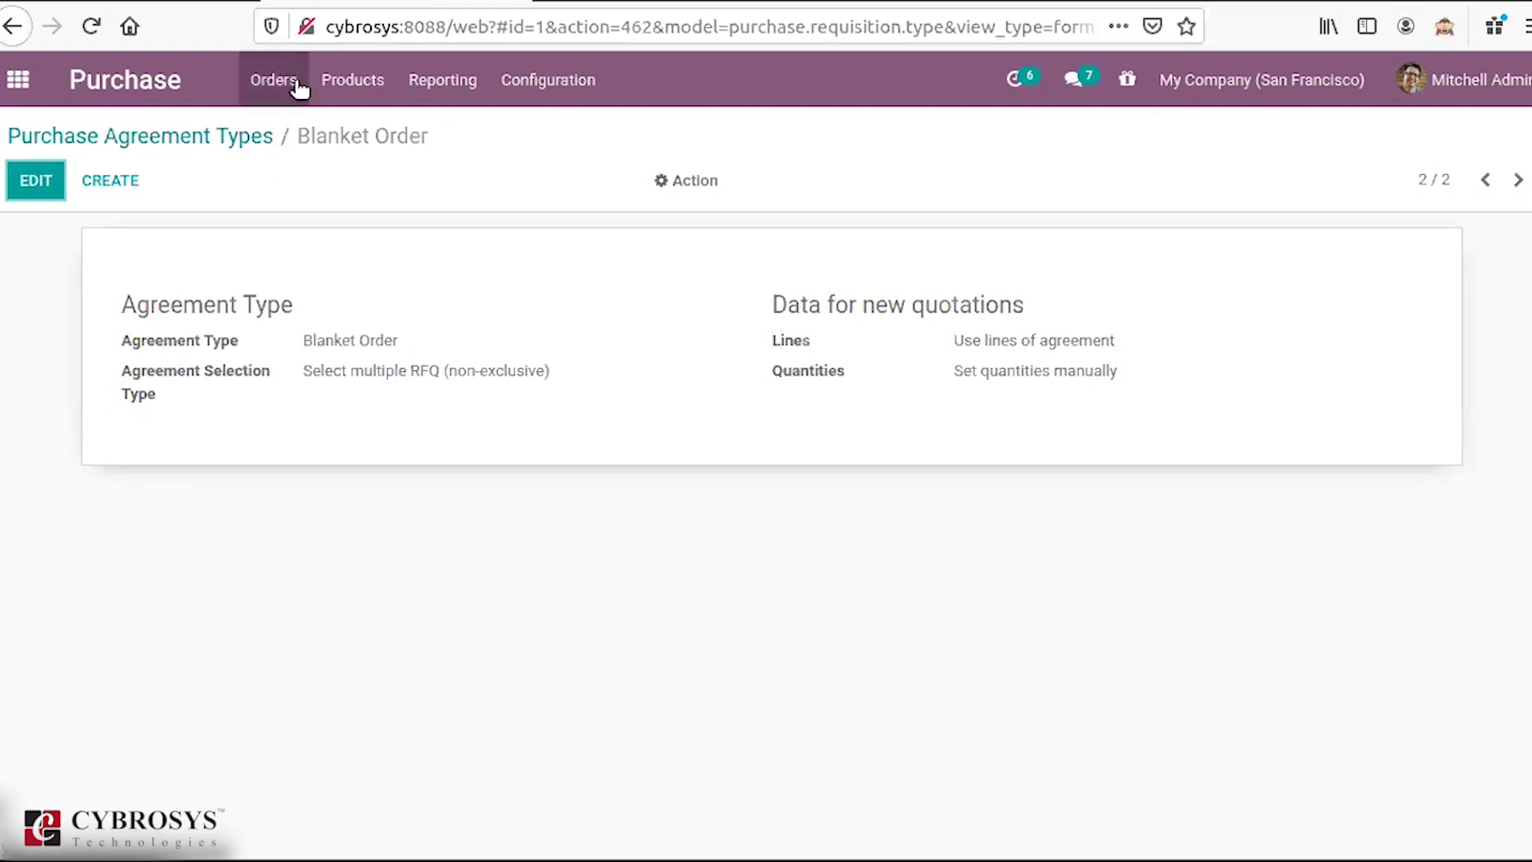
pyautogui.click(30, 180)
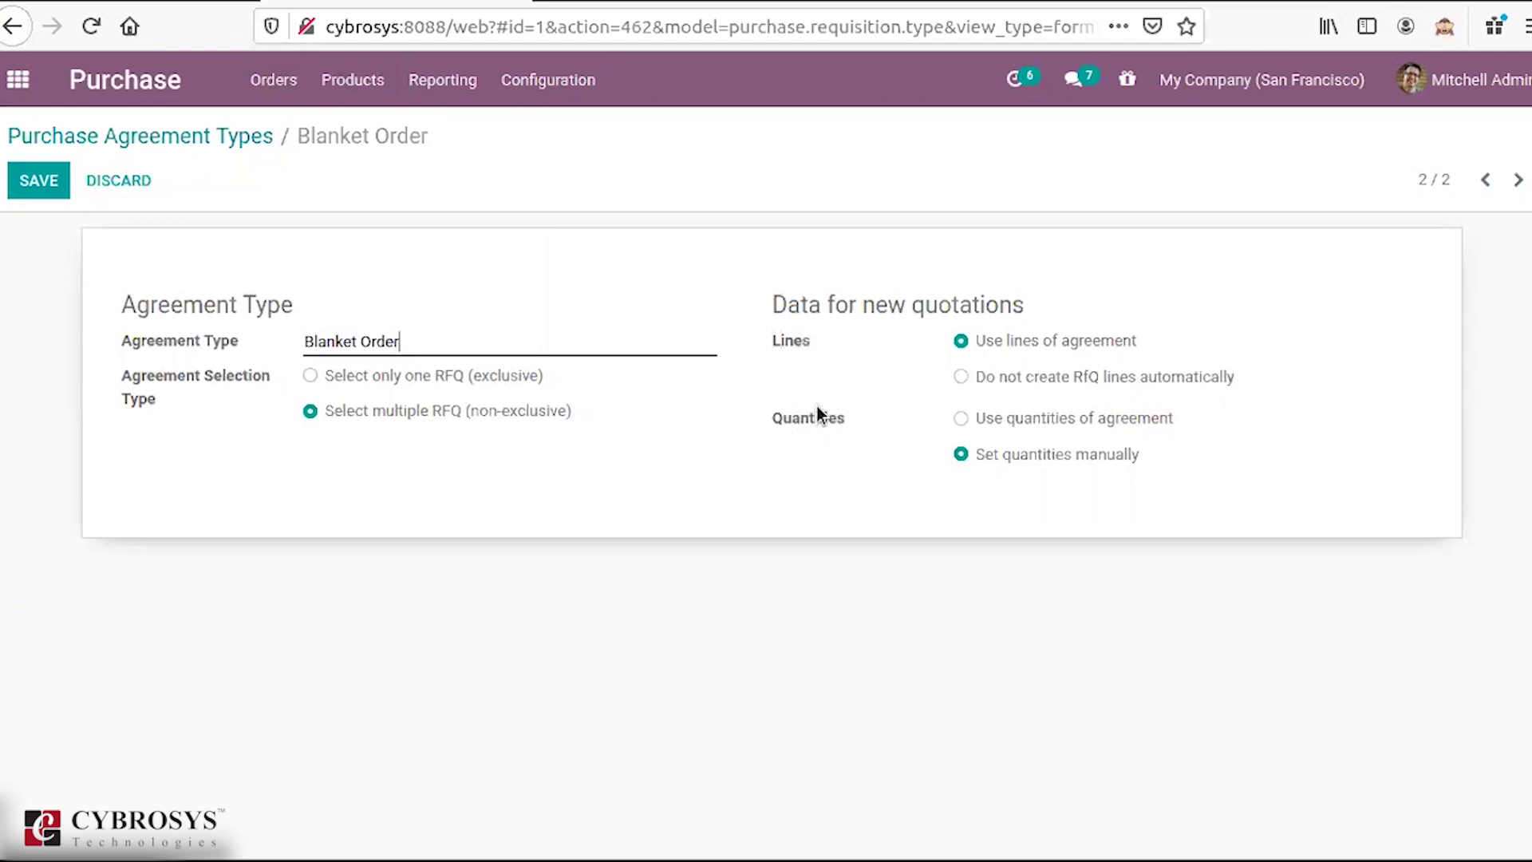
pyautogui.click(222, 137)
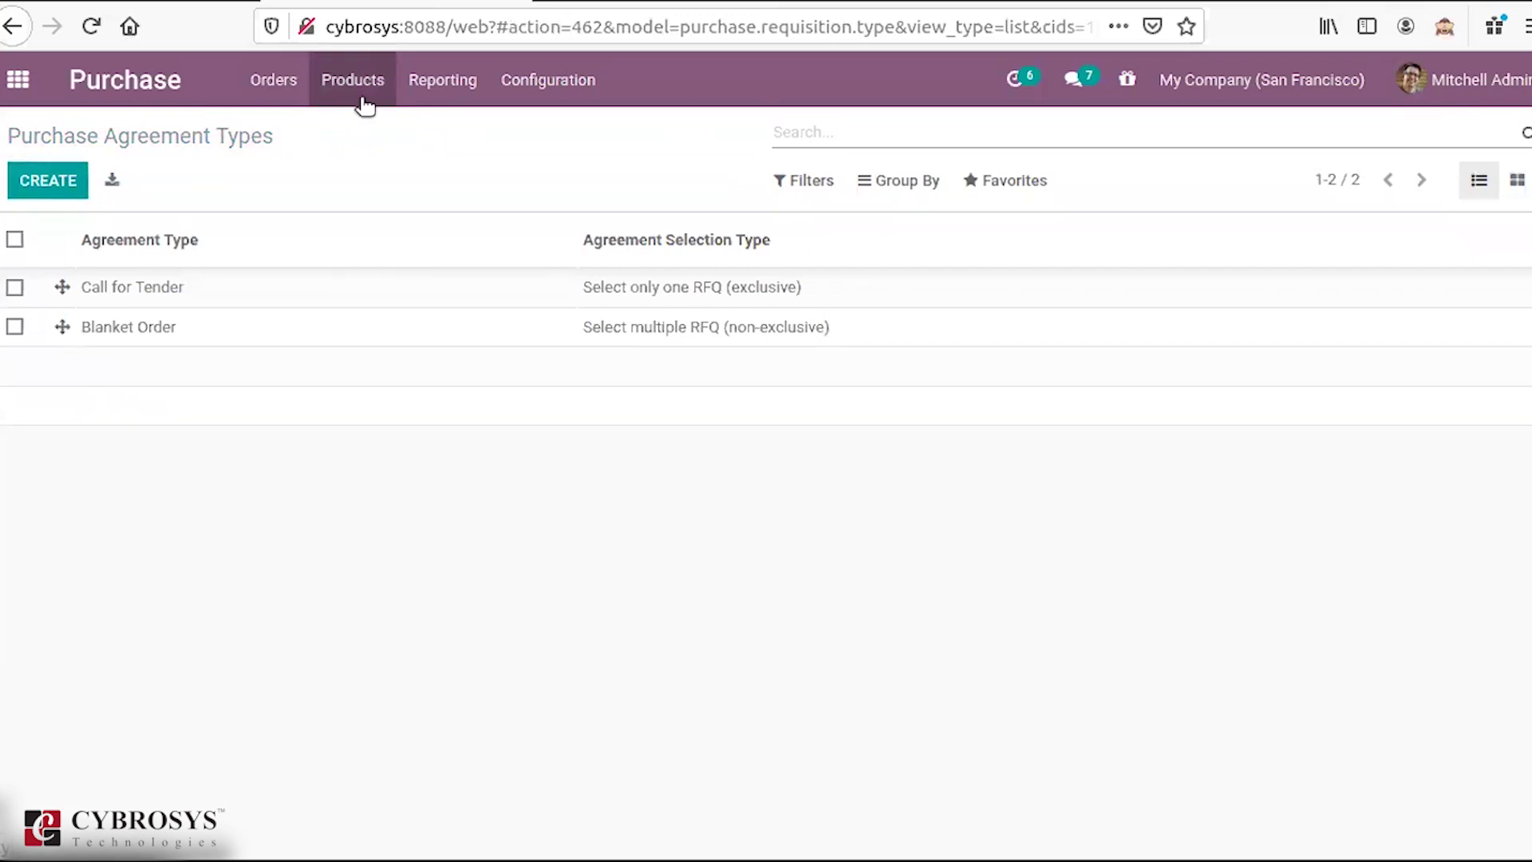
# Step: Open a blank vendor form and examine its contacts, sales and purchase, accounting and internal notes sections
pyautogui.click(279, 87)
pyautogui.click(299, 224)
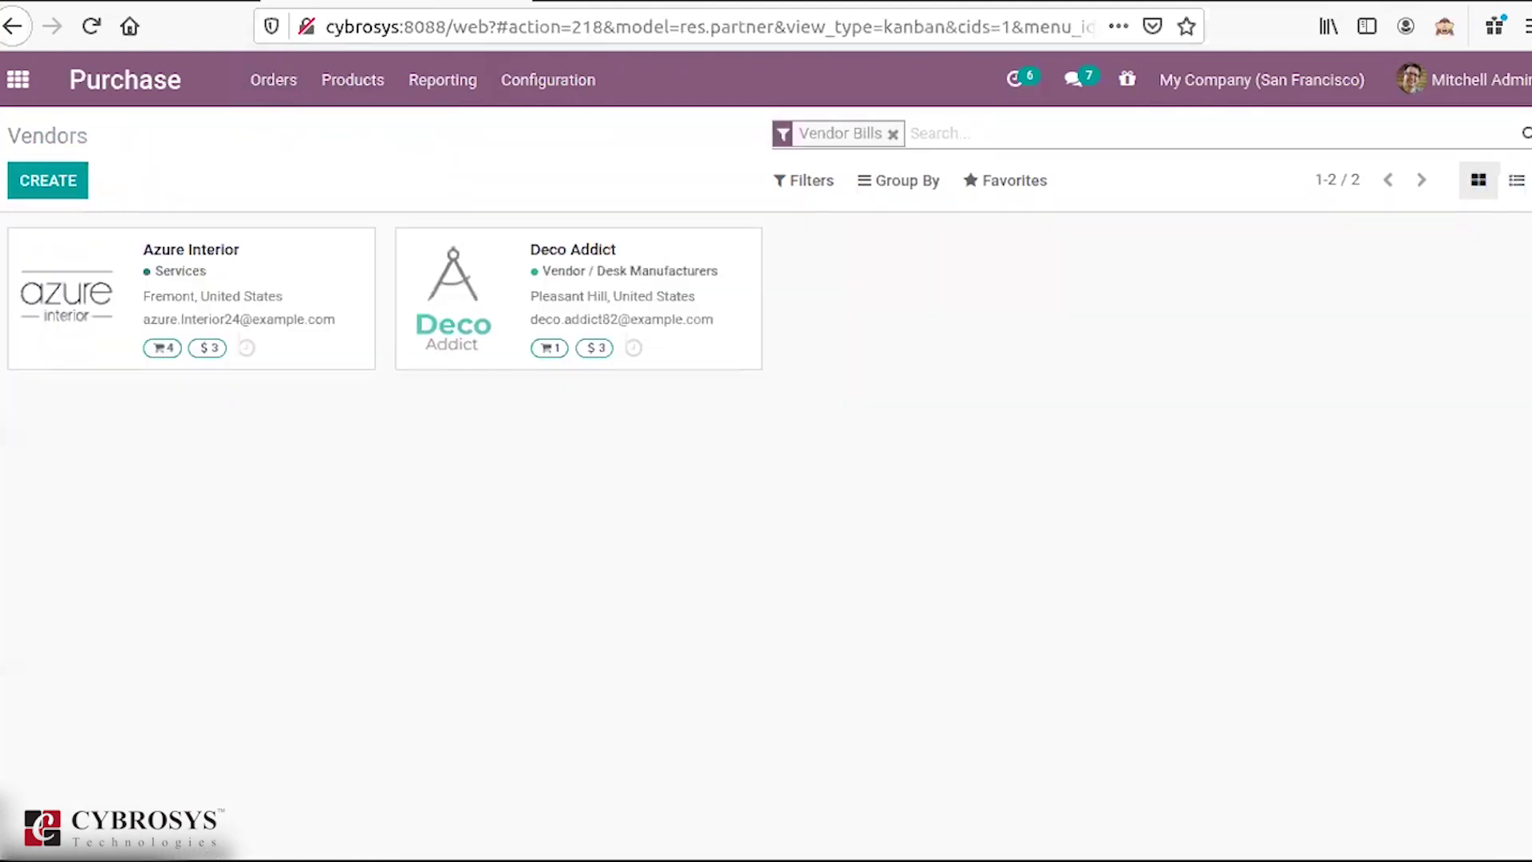
pyautogui.click(48, 183)
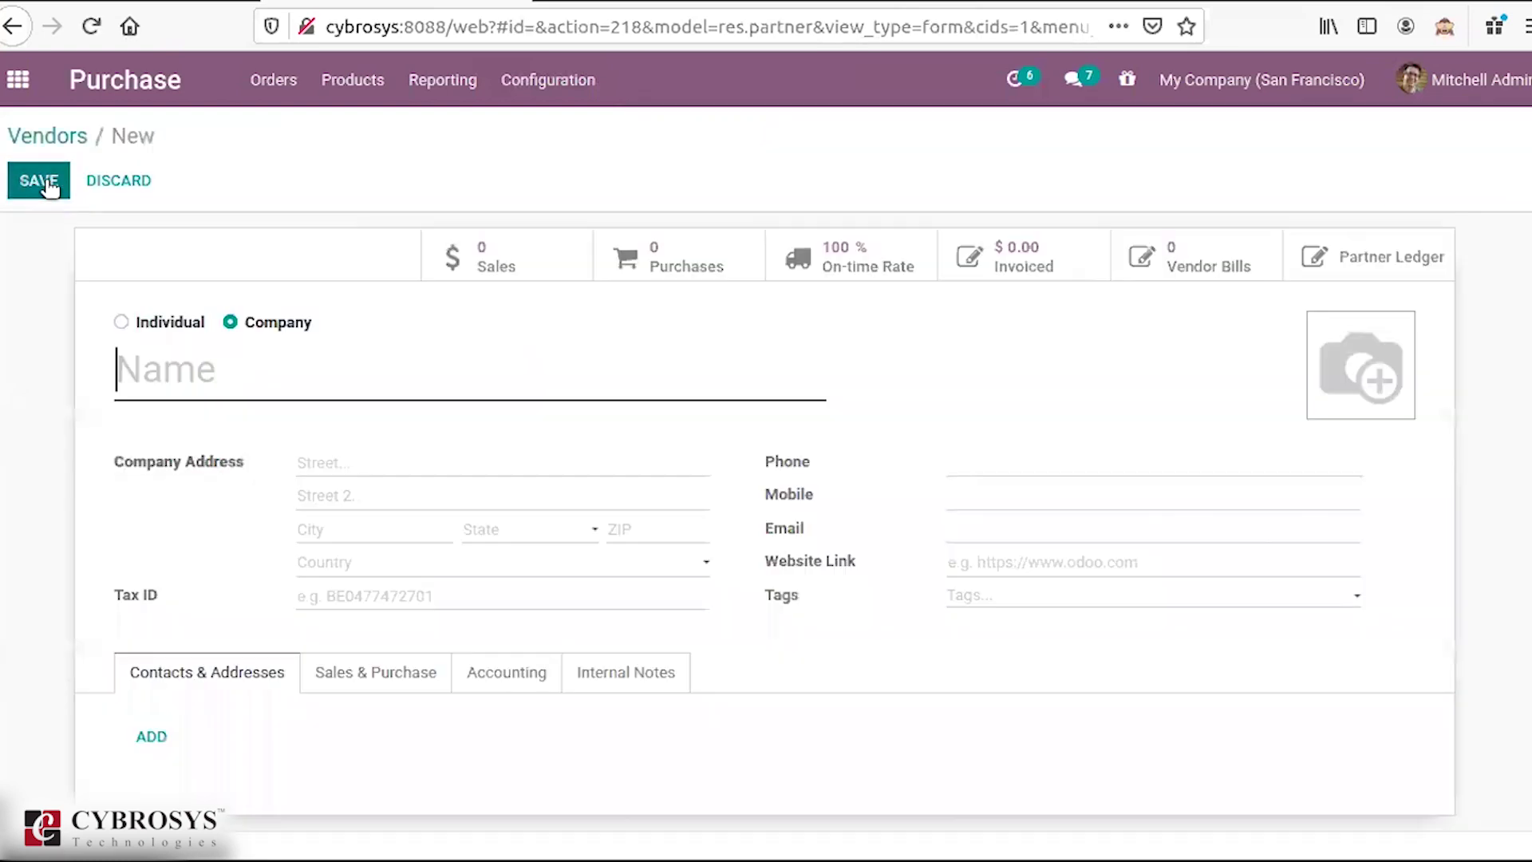
pyautogui.click(386, 675)
pyautogui.click(489, 680)
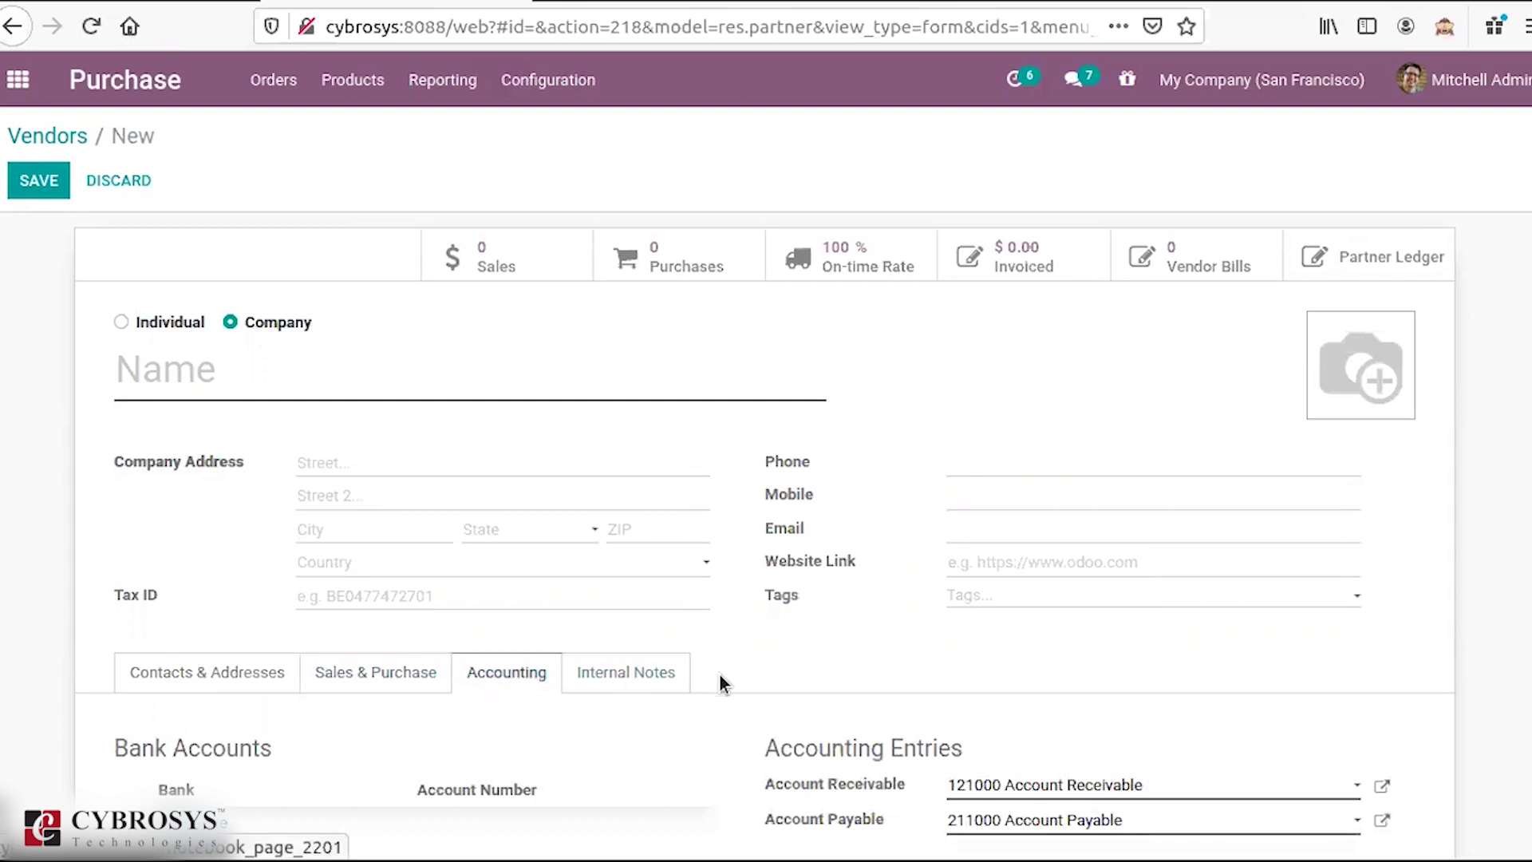
pyautogui.scroll(-3, 766, 535)
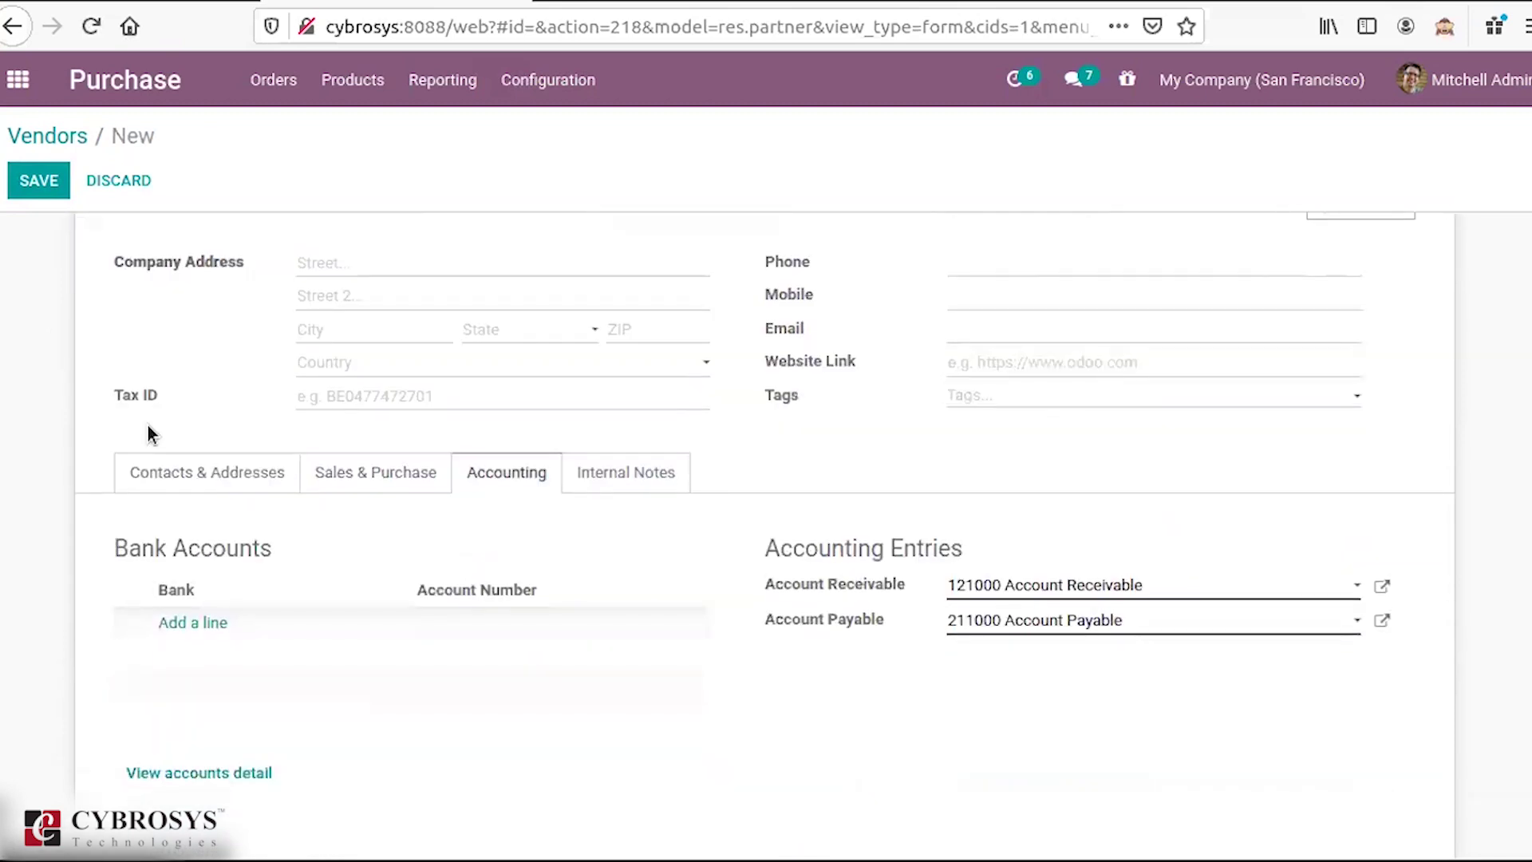
pyautogui.click(174, 481)
pyautogui.click(351, 481)
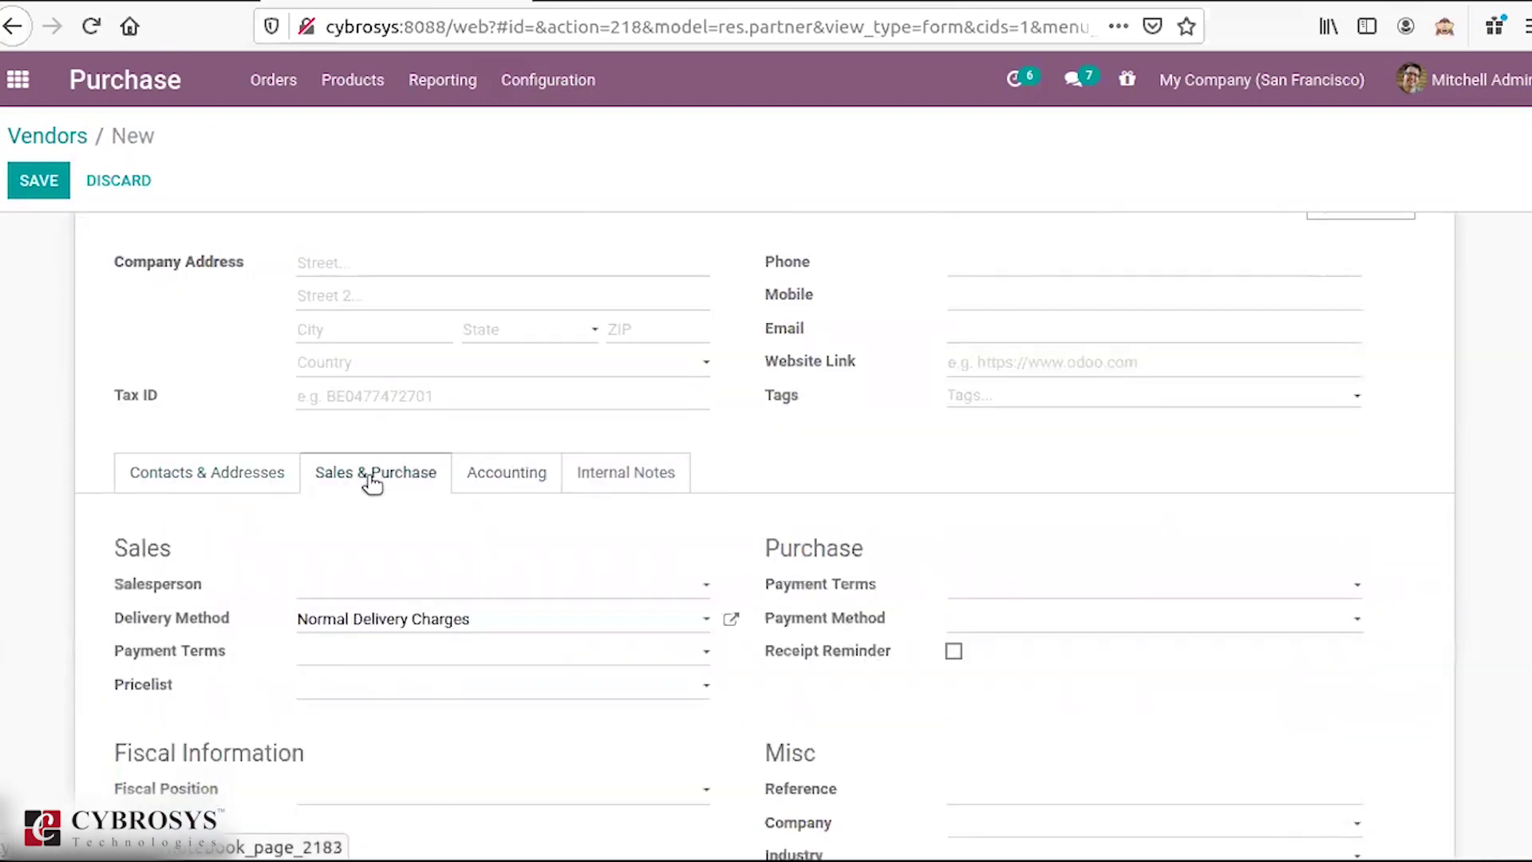
pyautogui.click(490, 481)
pyautogui.click(670, 473)
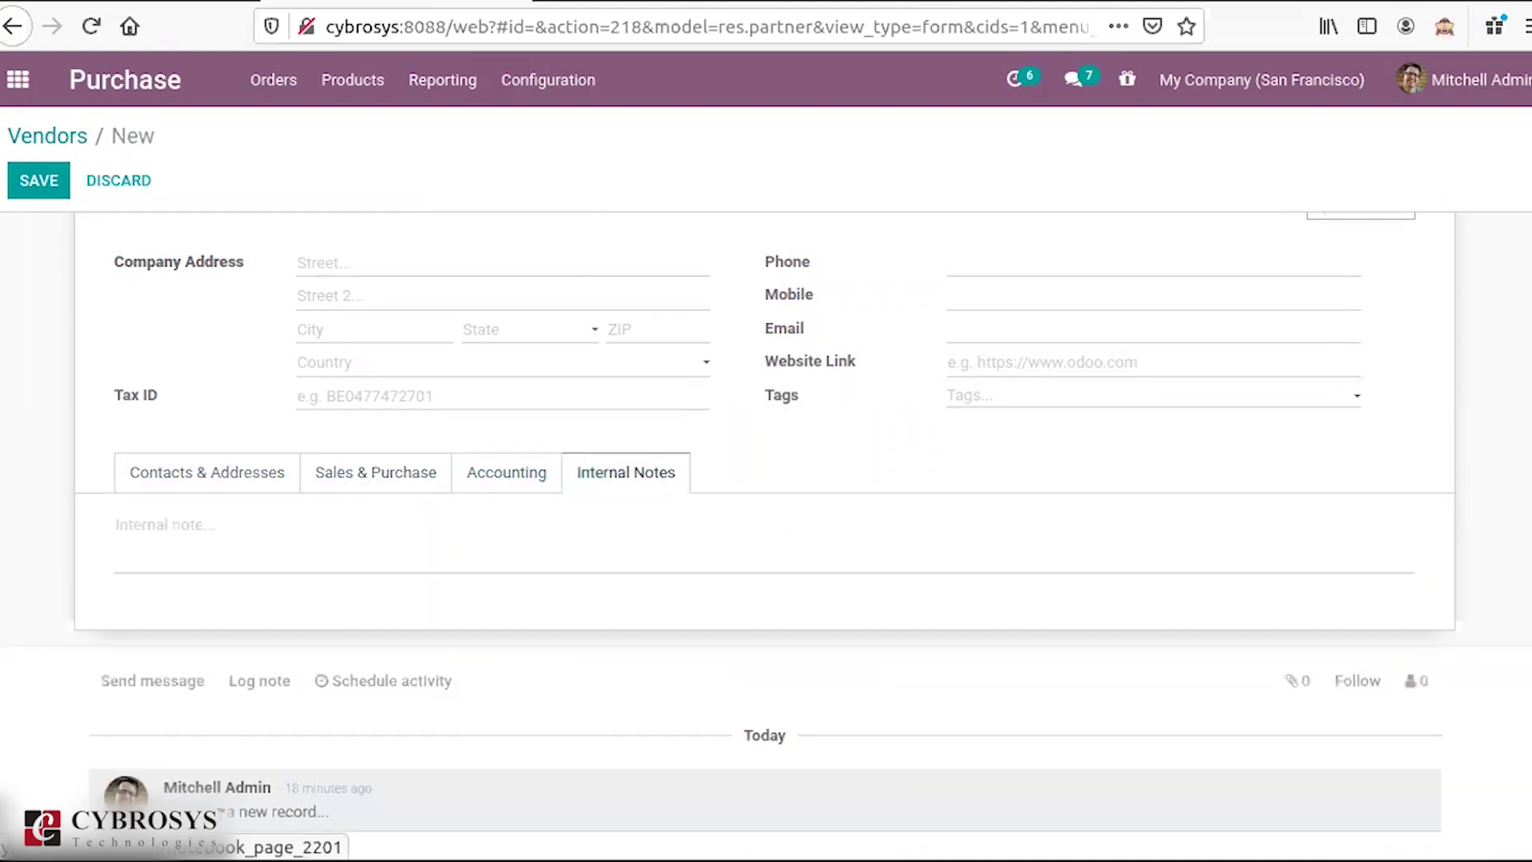
pyautogui.scroll(3, 766, 479)
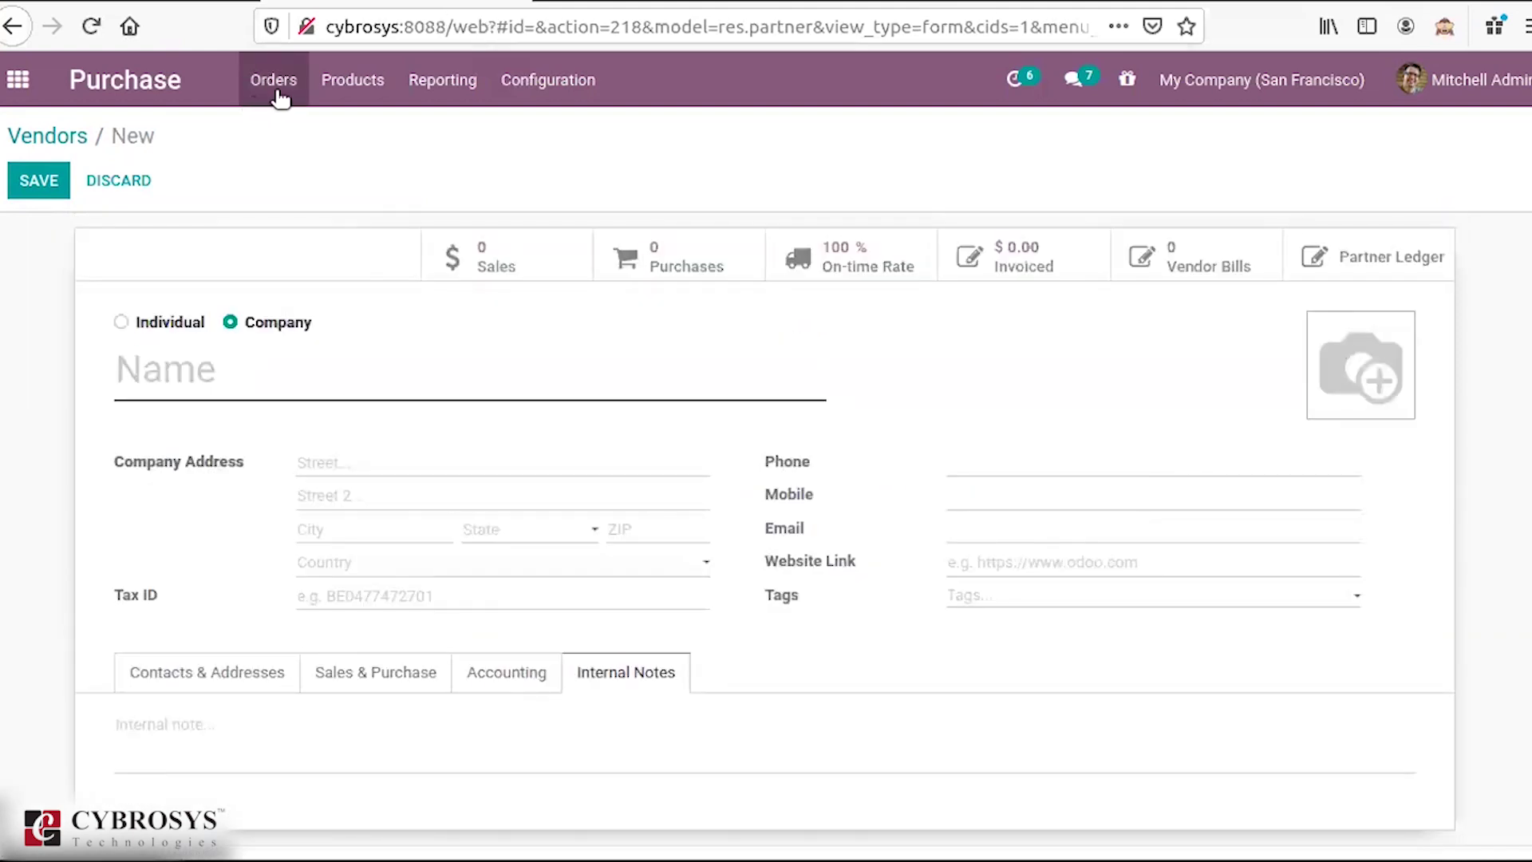
# Step: Leave the blank vendor form and view the catalogue of products that can be purchased
pyautogui.click(255, 102)
pyautogui.click(355, 96)
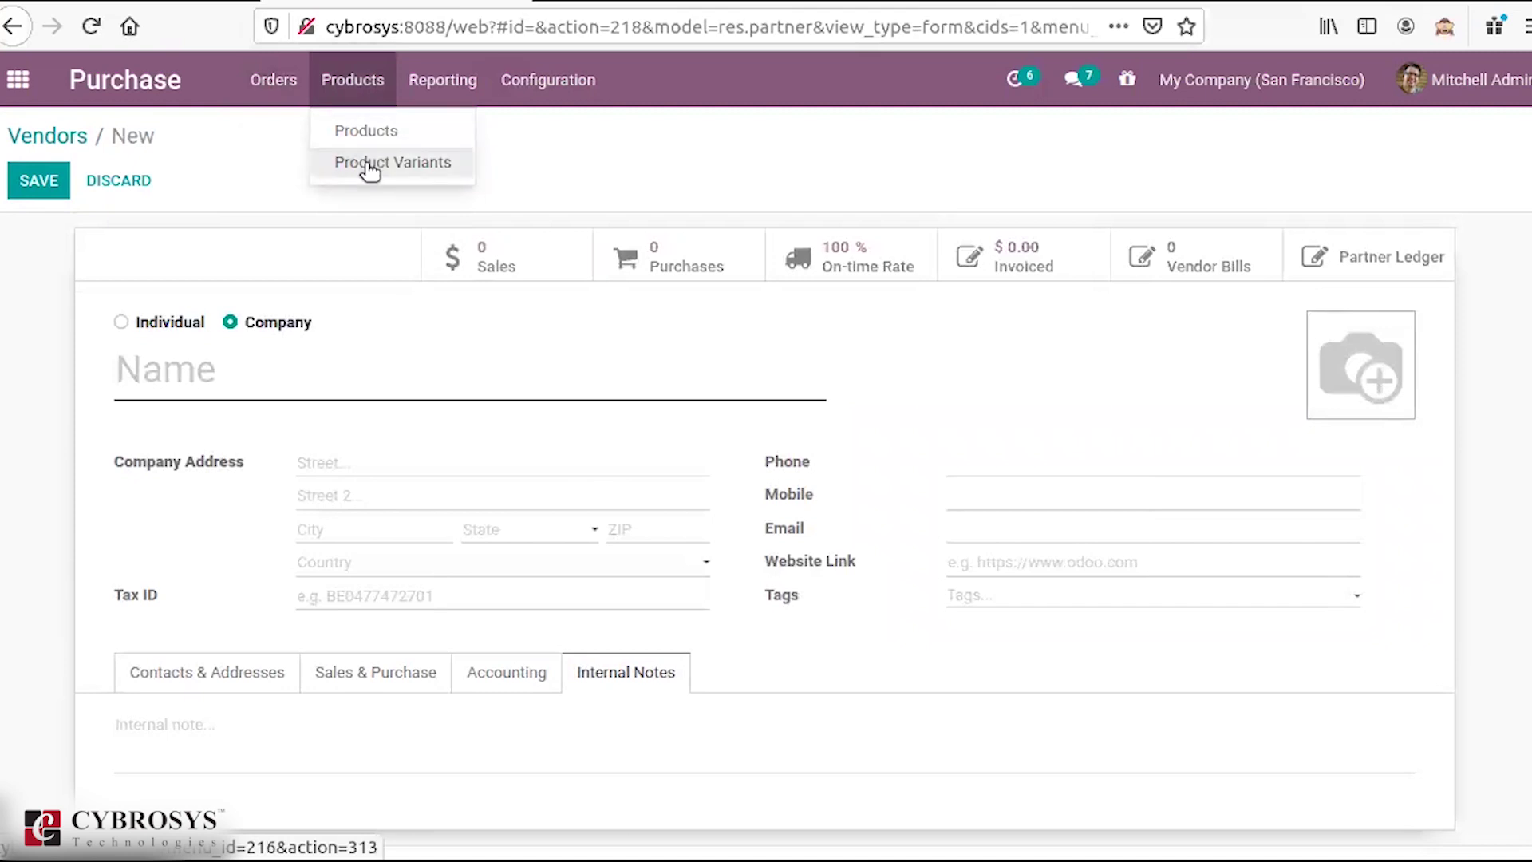
pyautogui.click(380, 136)
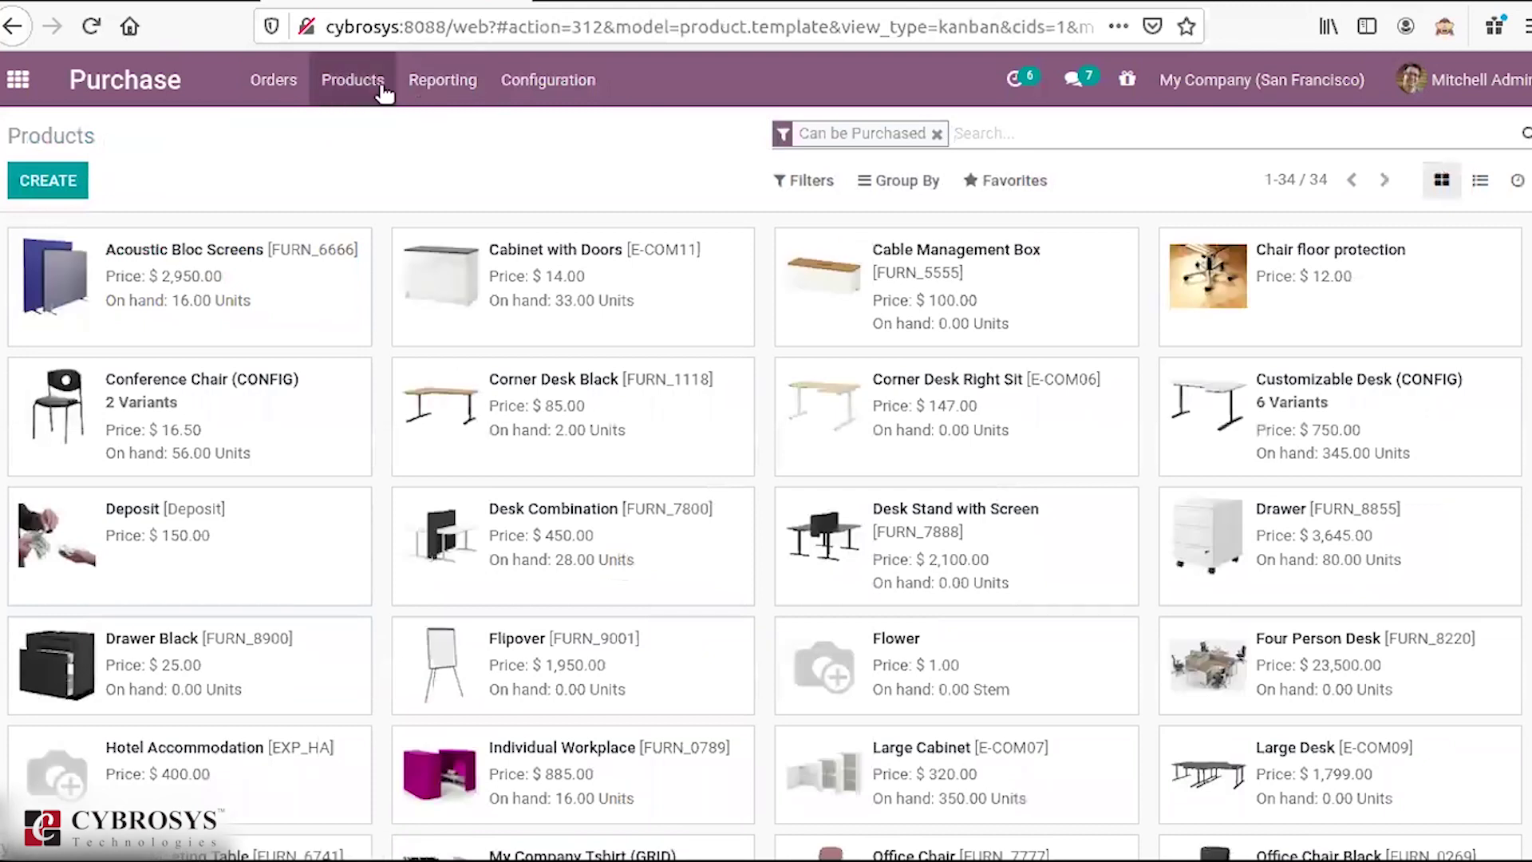
# Step: Open a blank vendor pricelist and examine its vendor choices and the product choices in its pricelist section
pyautogui.click(517, 94)
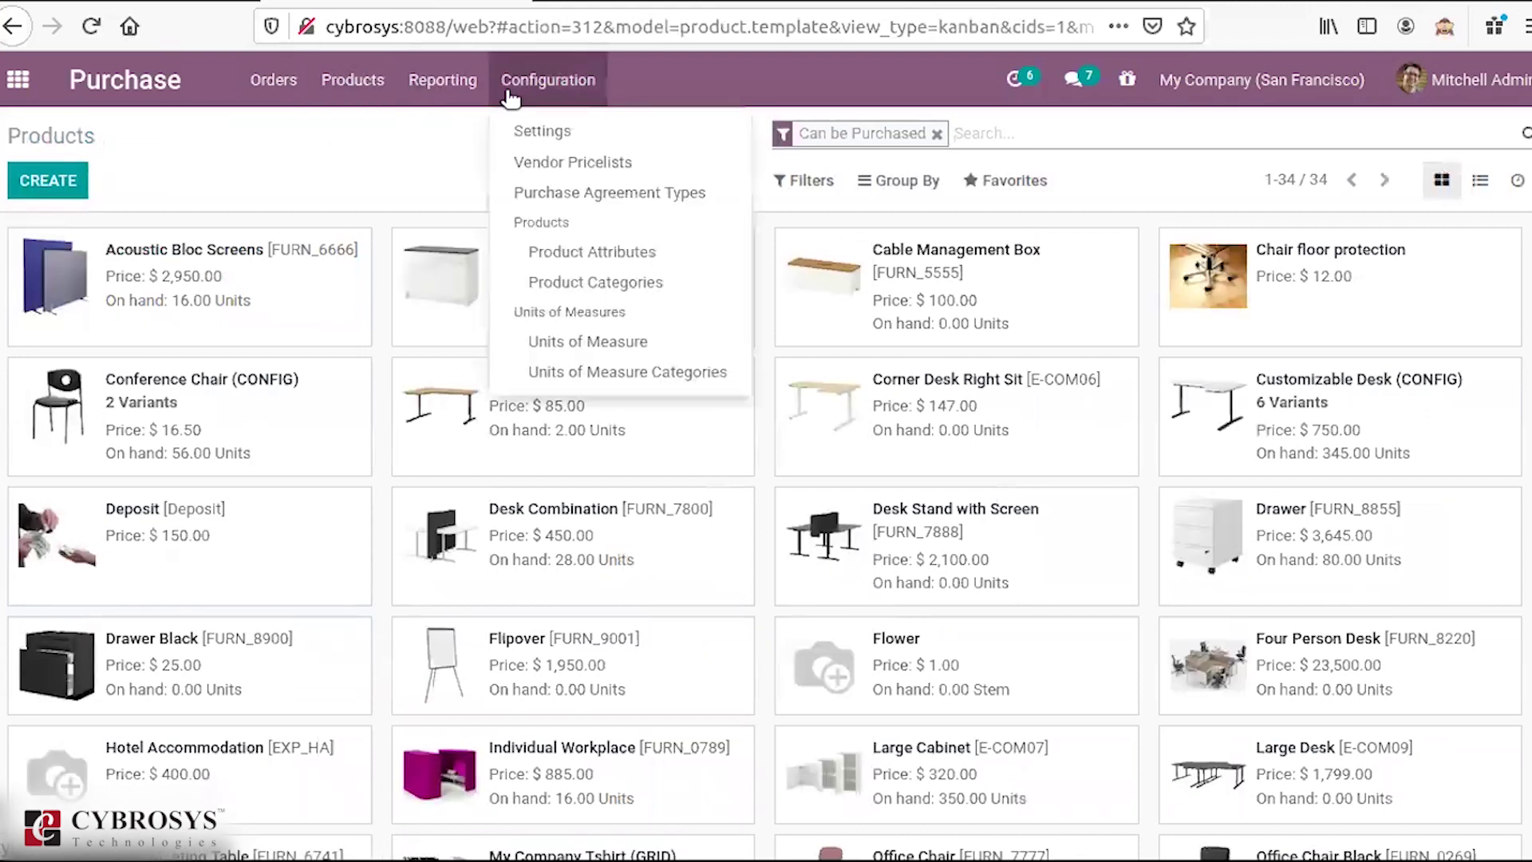
pyautogui.click(563, 161)
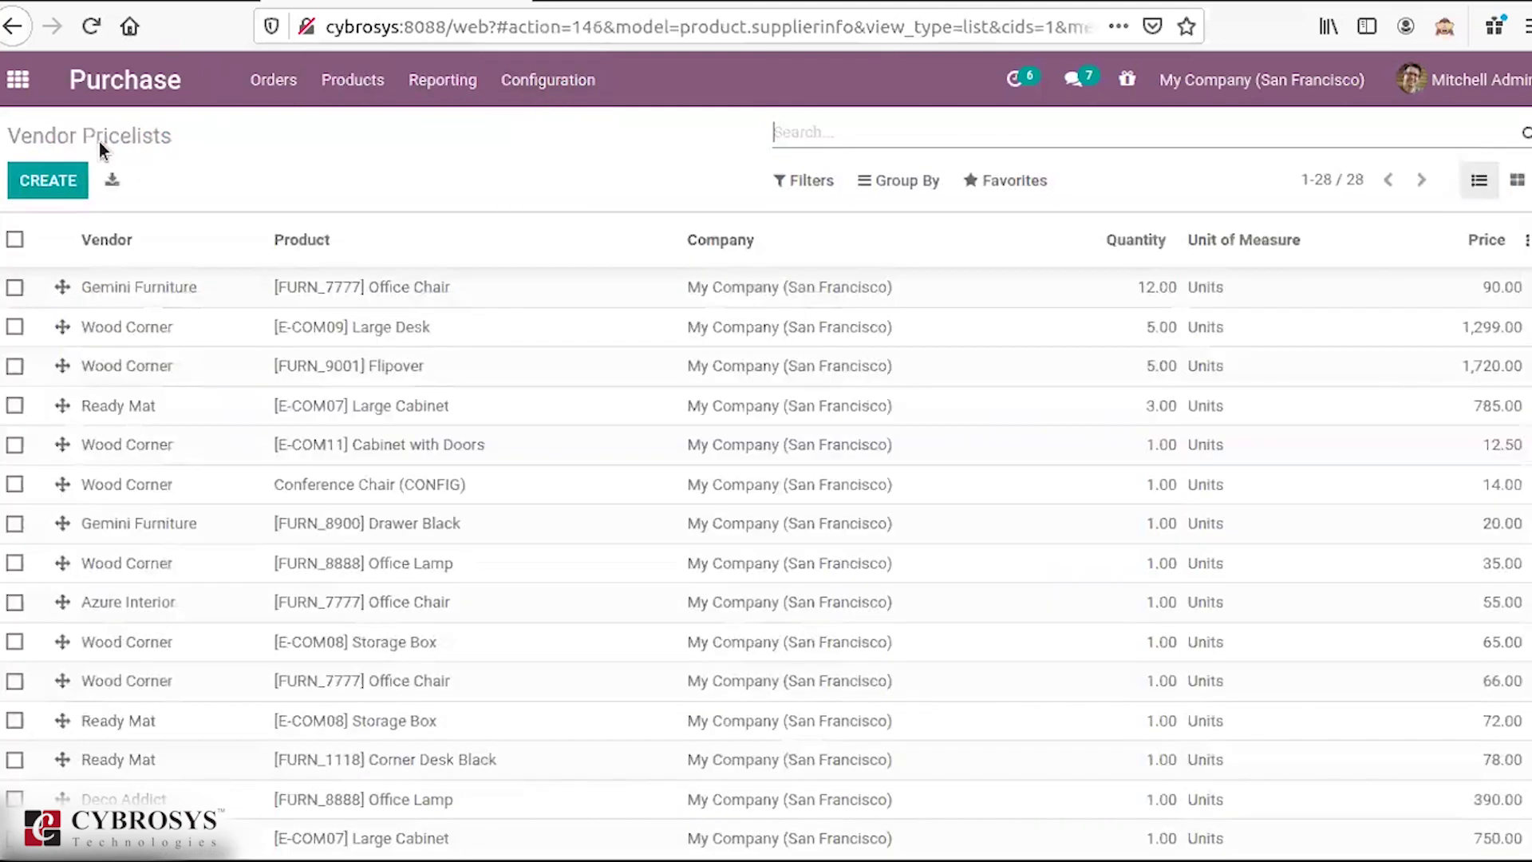
pyautogui.click(22, 191)
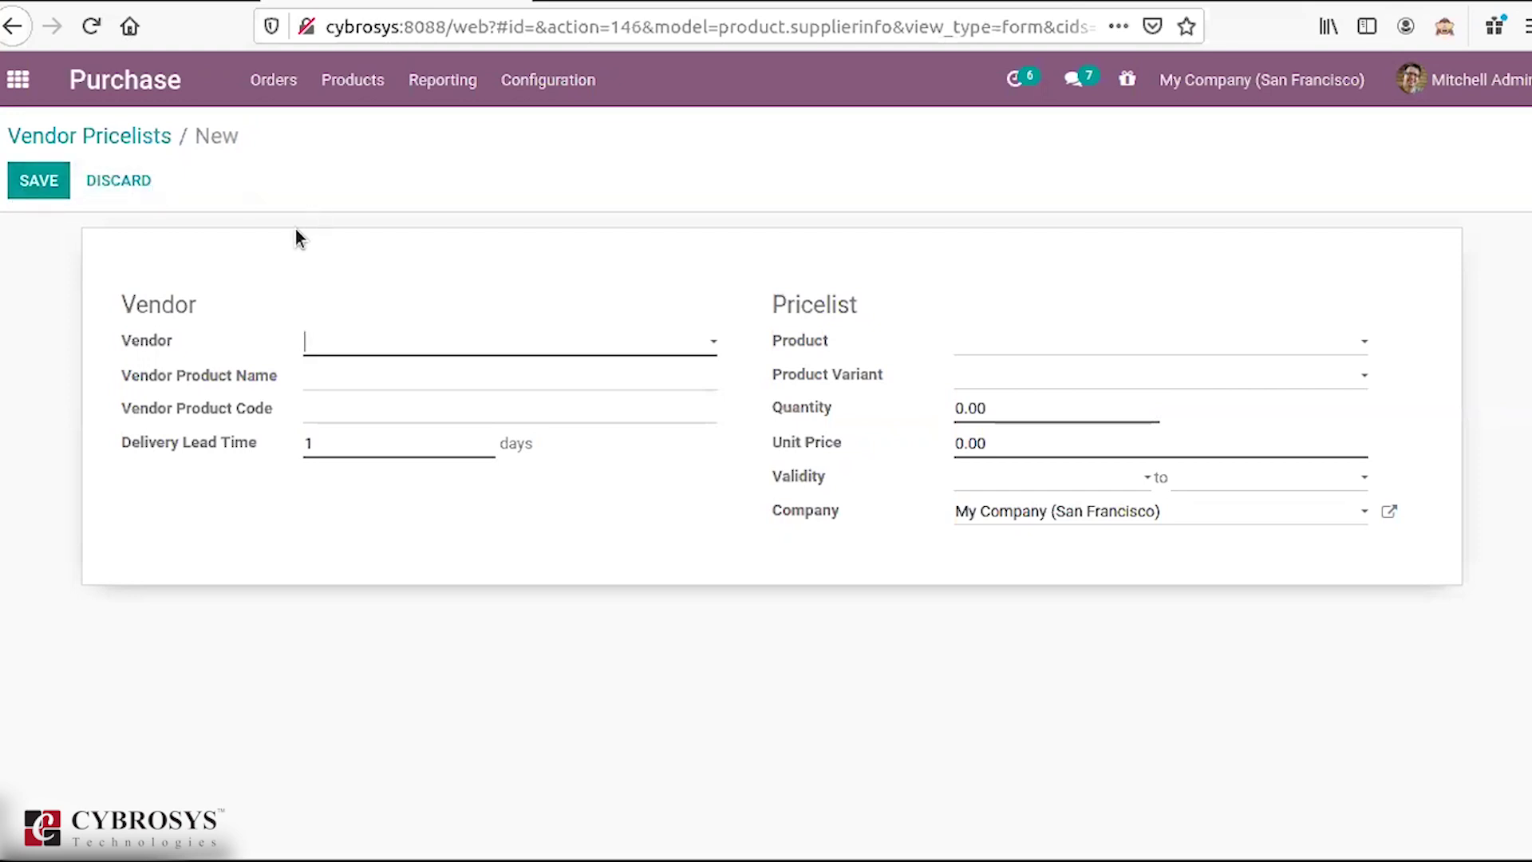
pyautogui.click(343, 339)
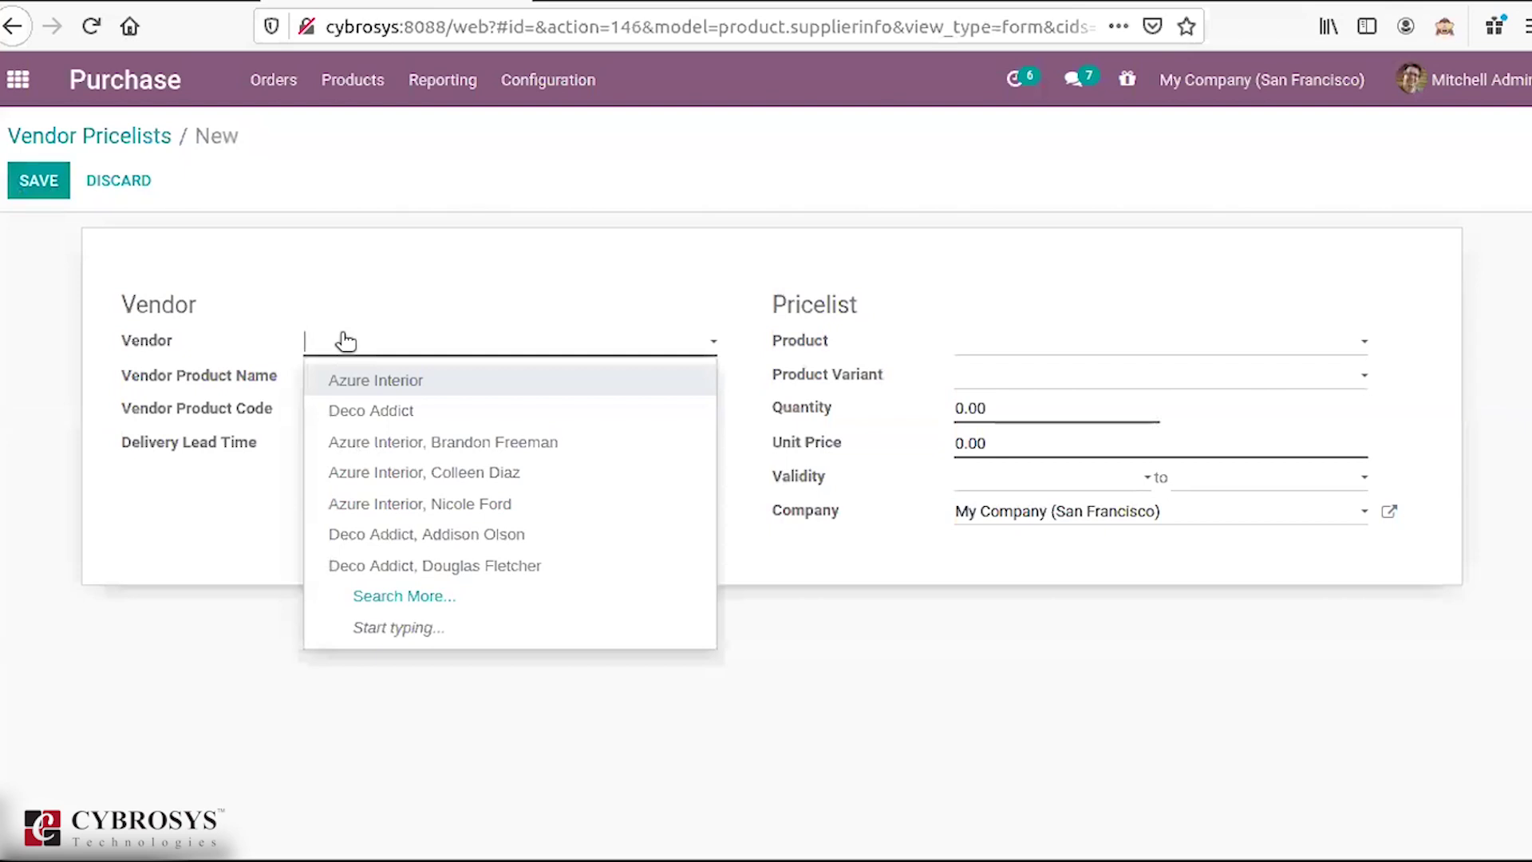
pyautogui.click(402, 320)
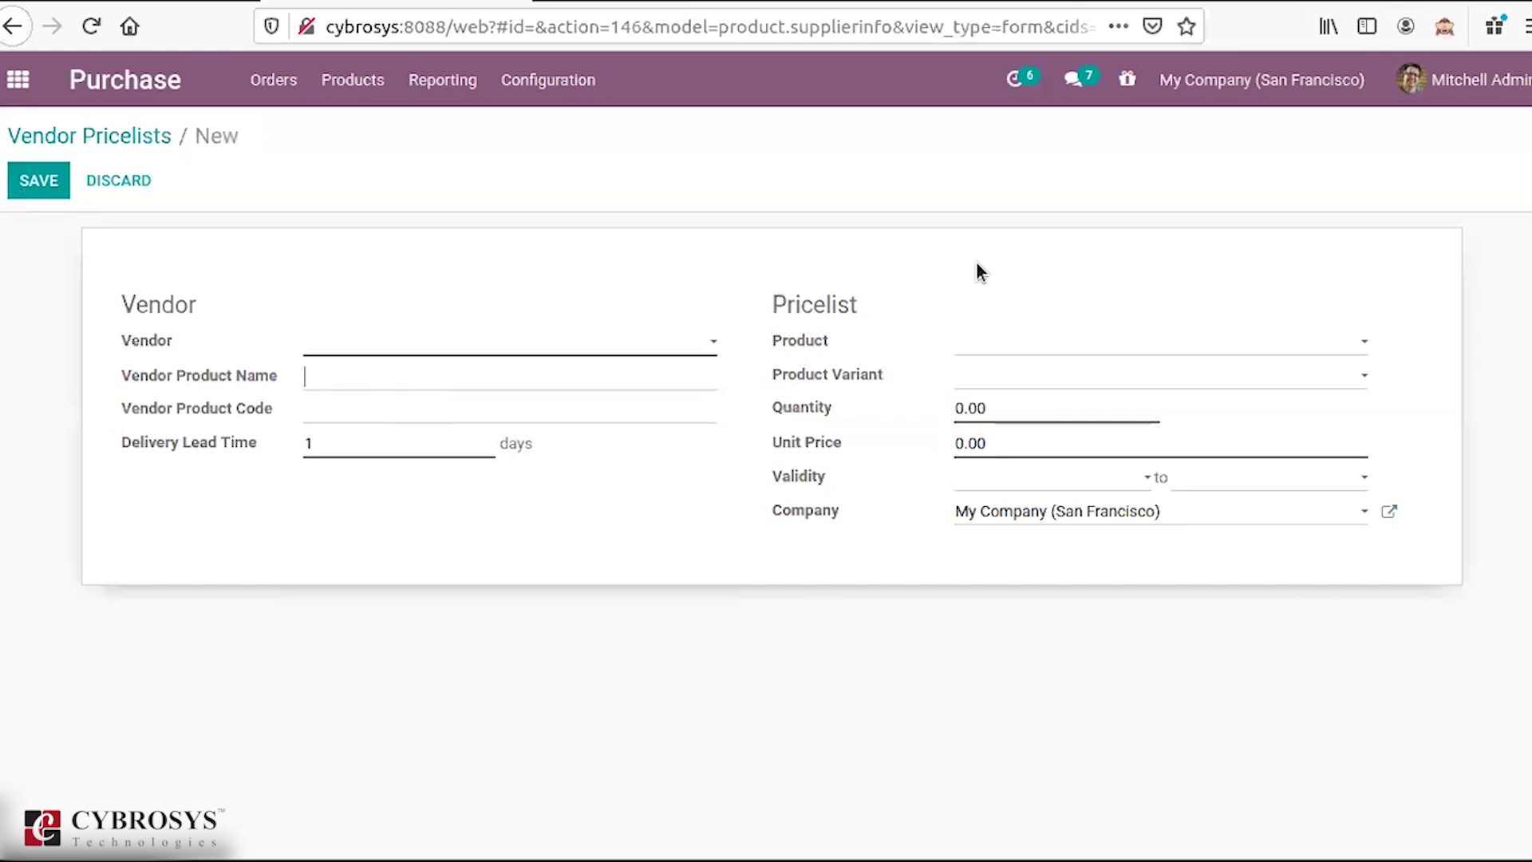
pyautogui.doubleClick(872, 309)
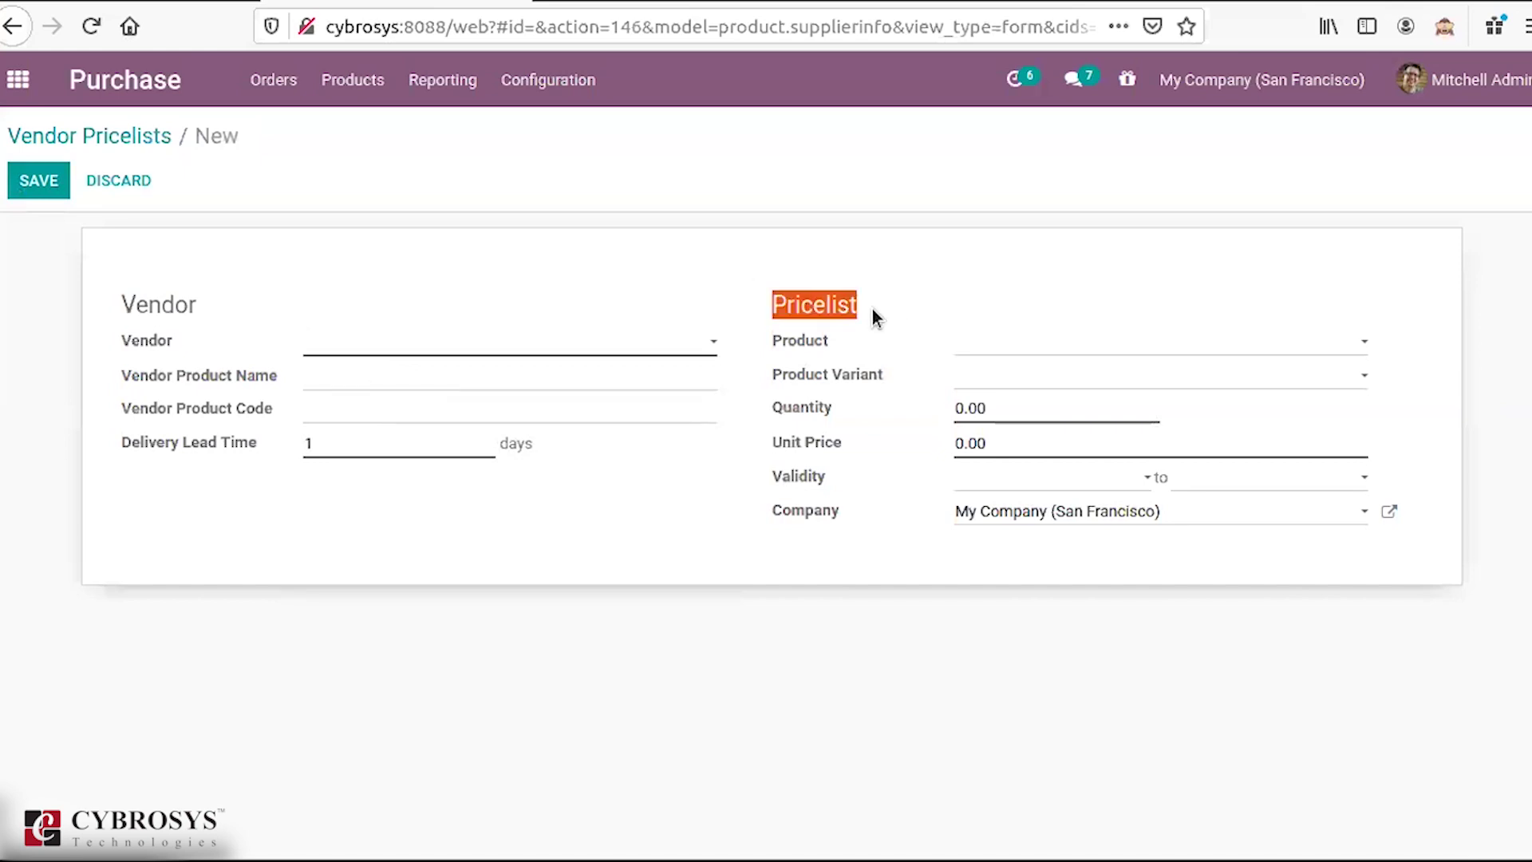
pyautogui.click(971, 353)
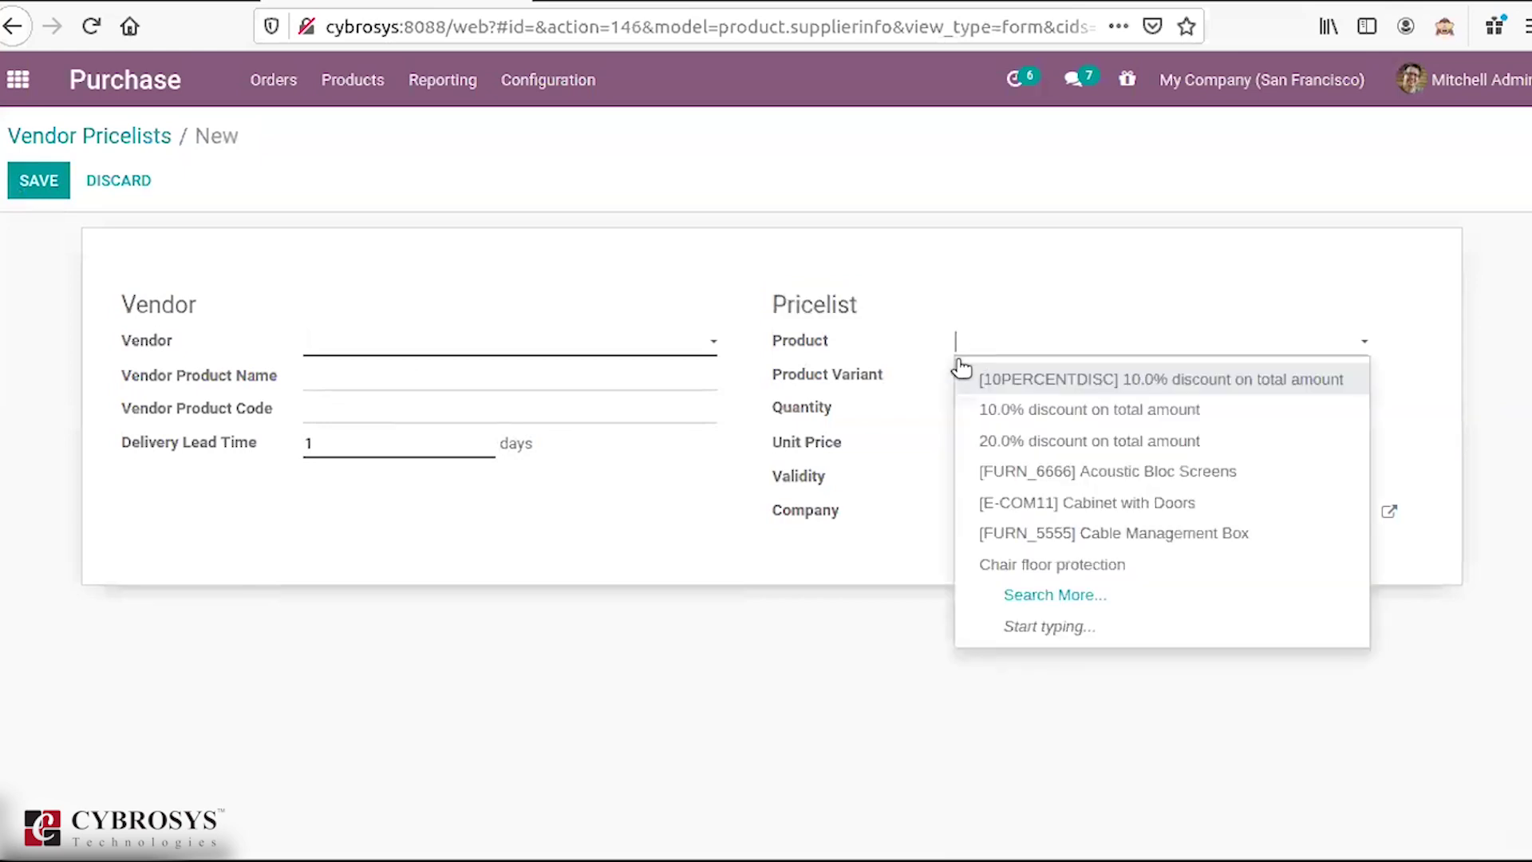
pyautogui.click(948, 410)
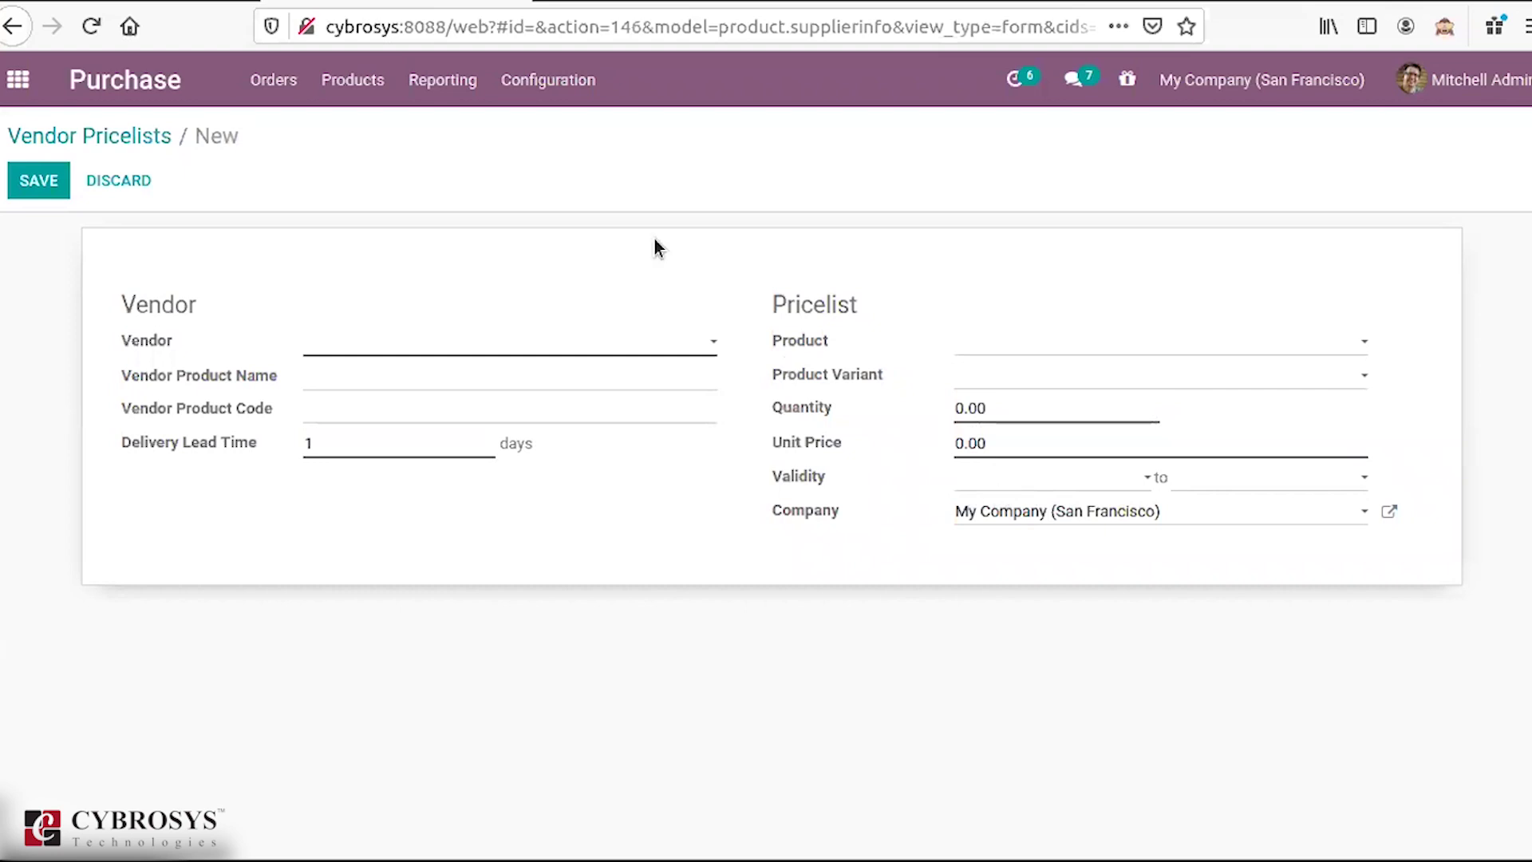
# Step: Open the purchase settings, switch Purchase Order Approval off and on again, and inspect its minimum amount
pyautogui.click(520, 94)
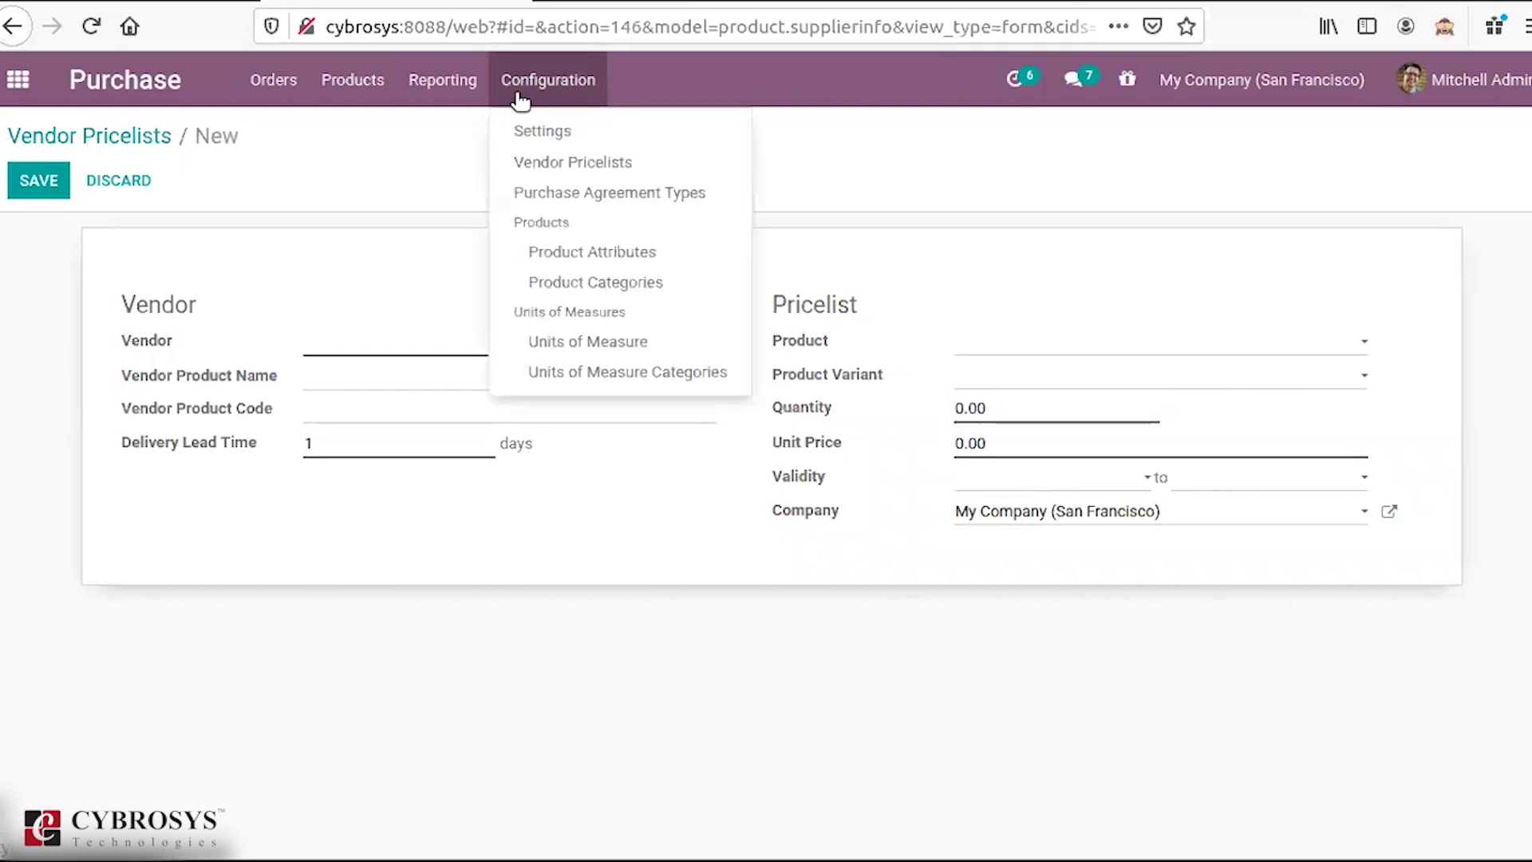
pyautogui.click(547, 130)
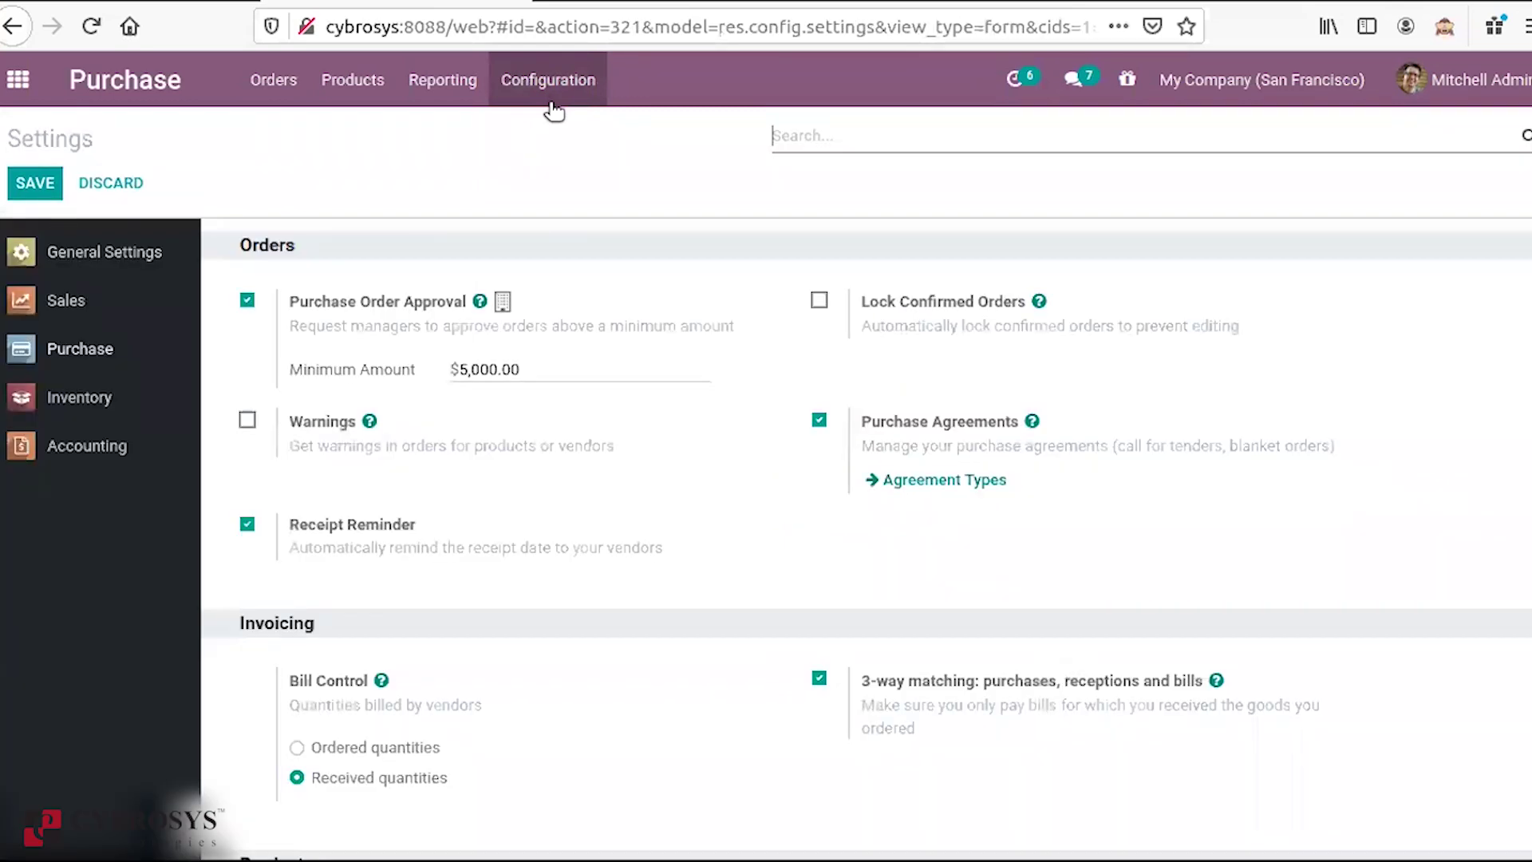
pyautogui.click(390, 300)
pyautogui.click(390, 301)
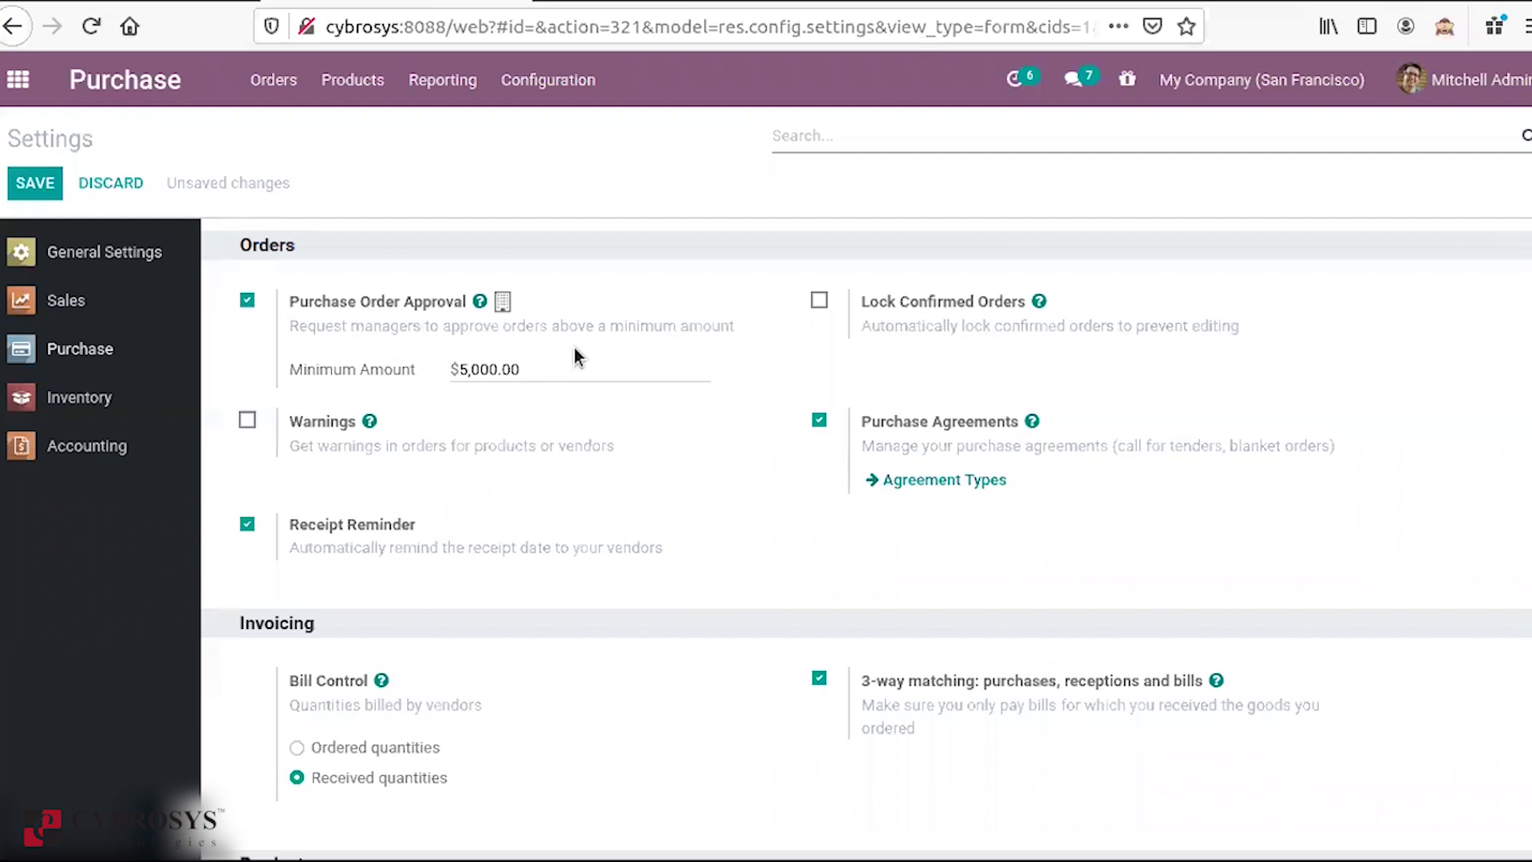
pyautogui.doubleClick(558, 368)
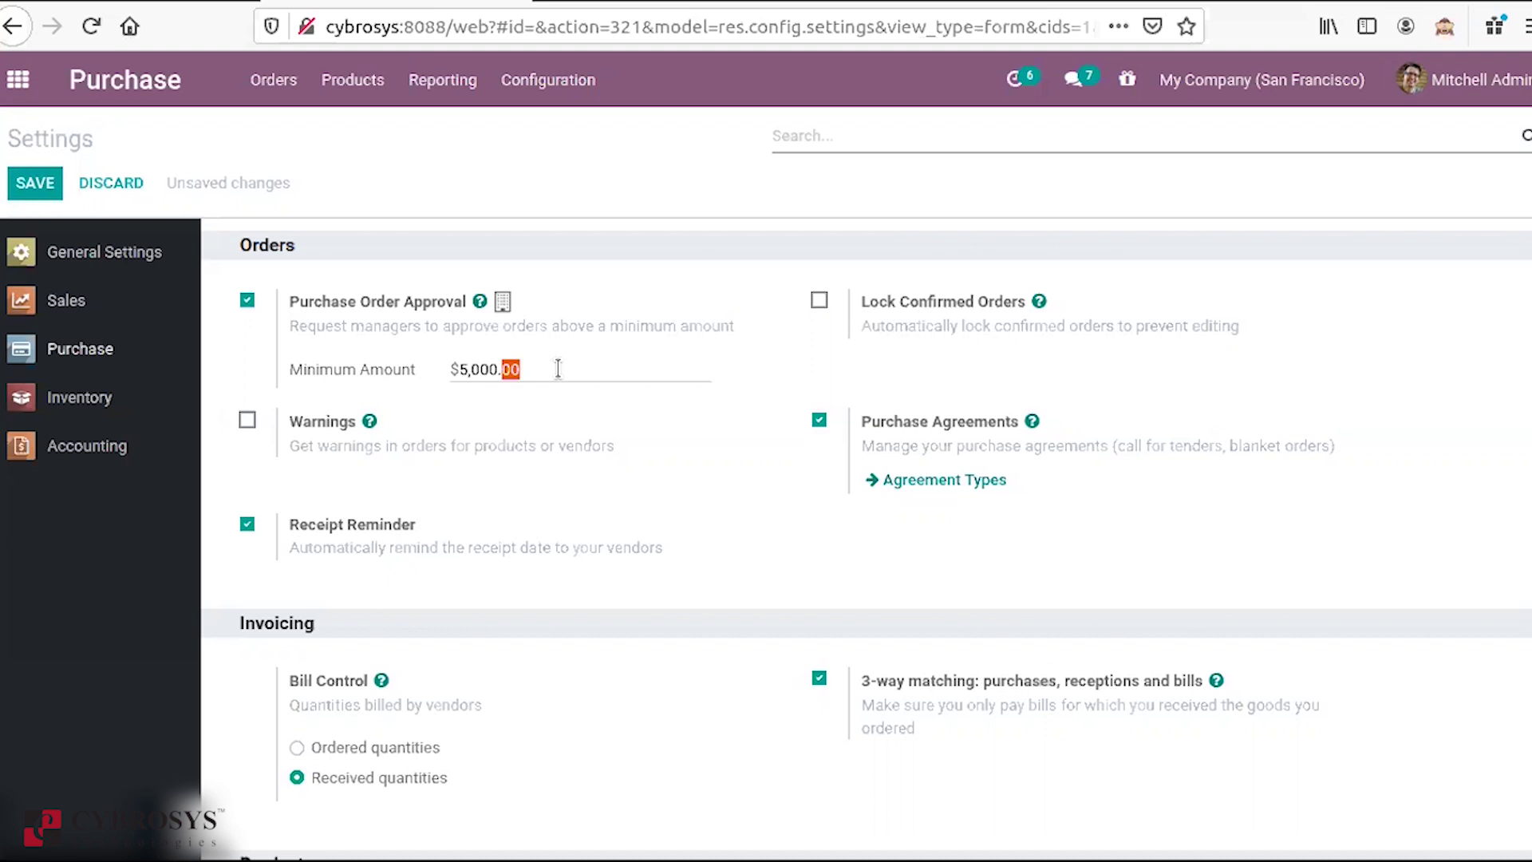
# Step: Leave the purchase settings without saving and view the list of product attributes
pyautogui.click(590, 92)
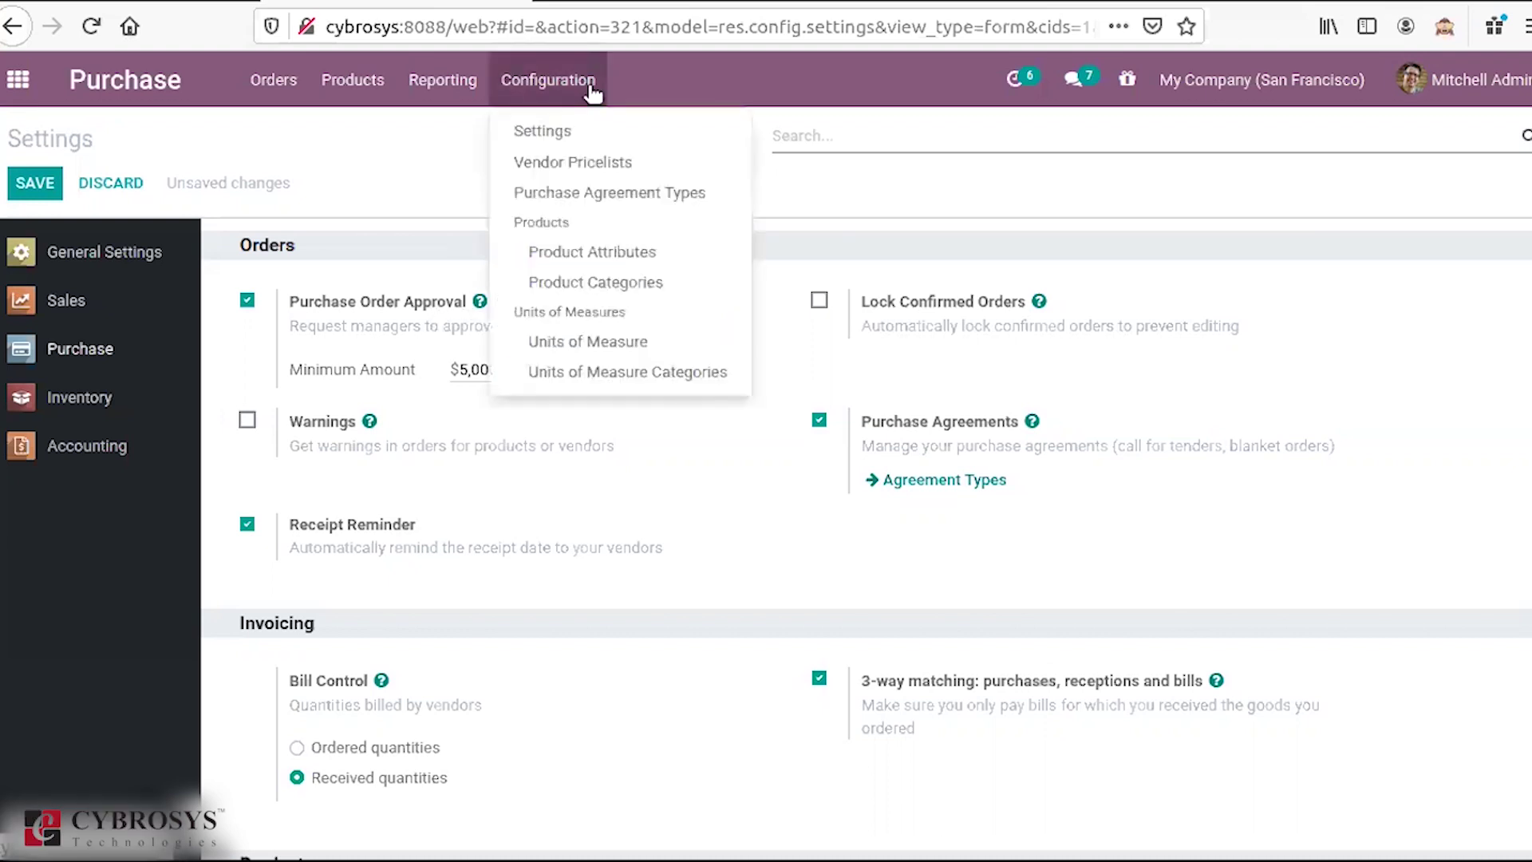
pyautogui.click(580, 251)
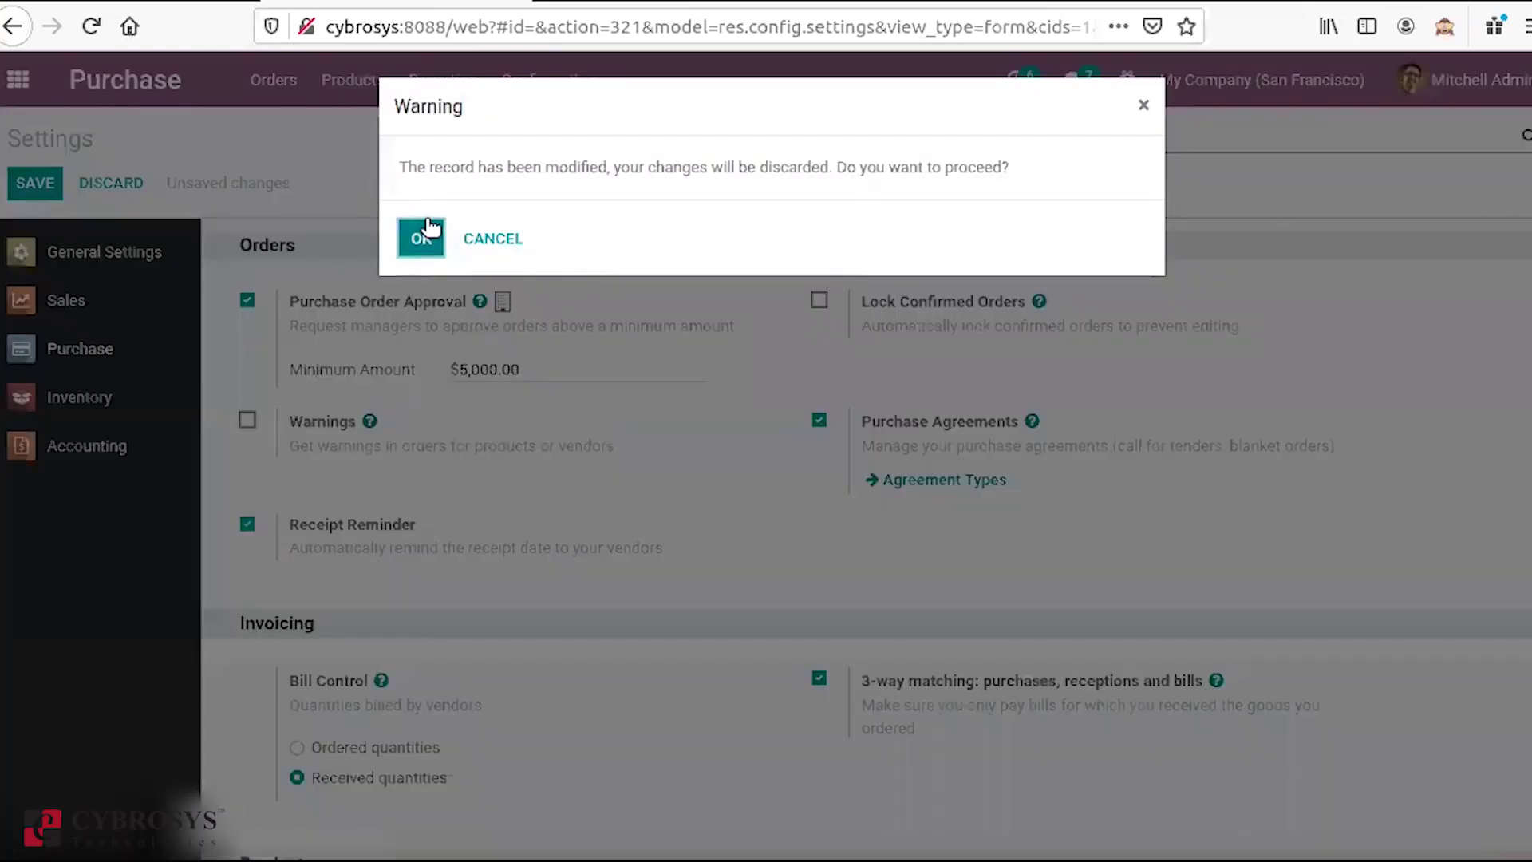
pyautogui.click(428, 229)
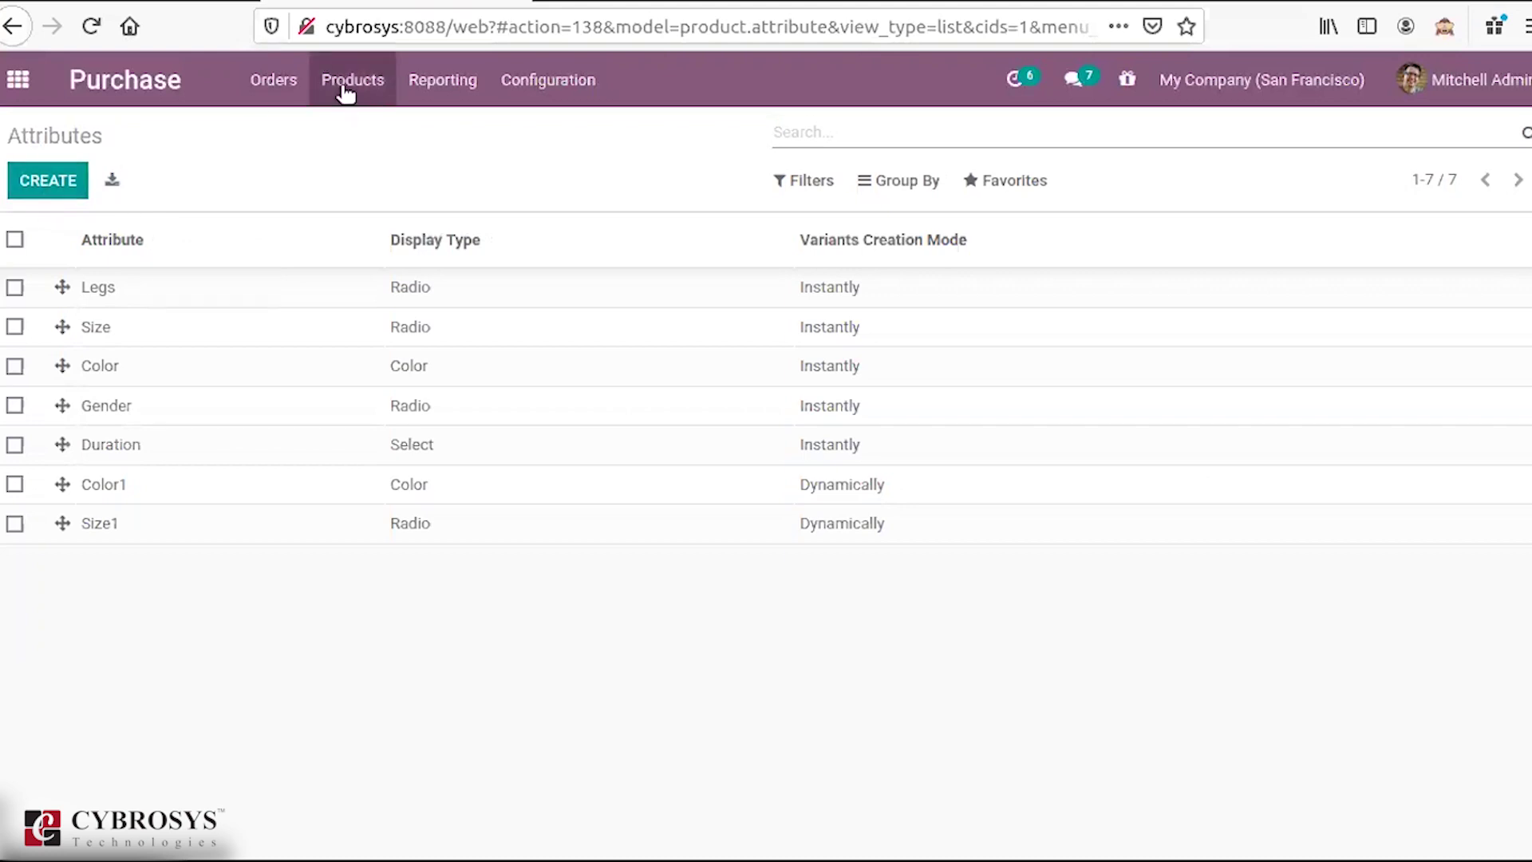
# Step: Open a blank product category and check its parent category and force removal strategy choices
pyautogui.click(512, 91)
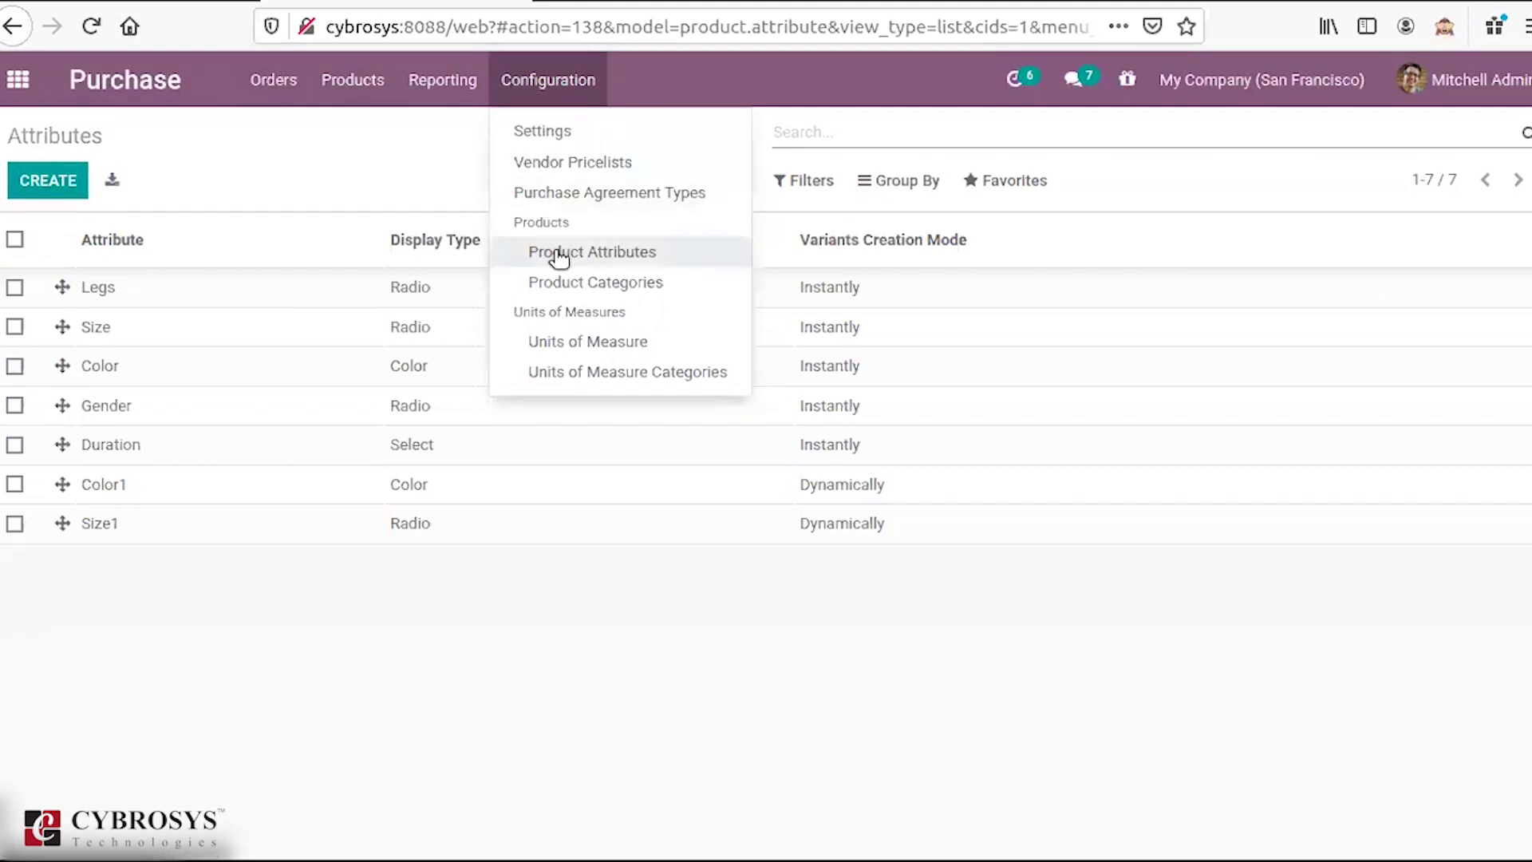
pyautogui.click(568, 283)
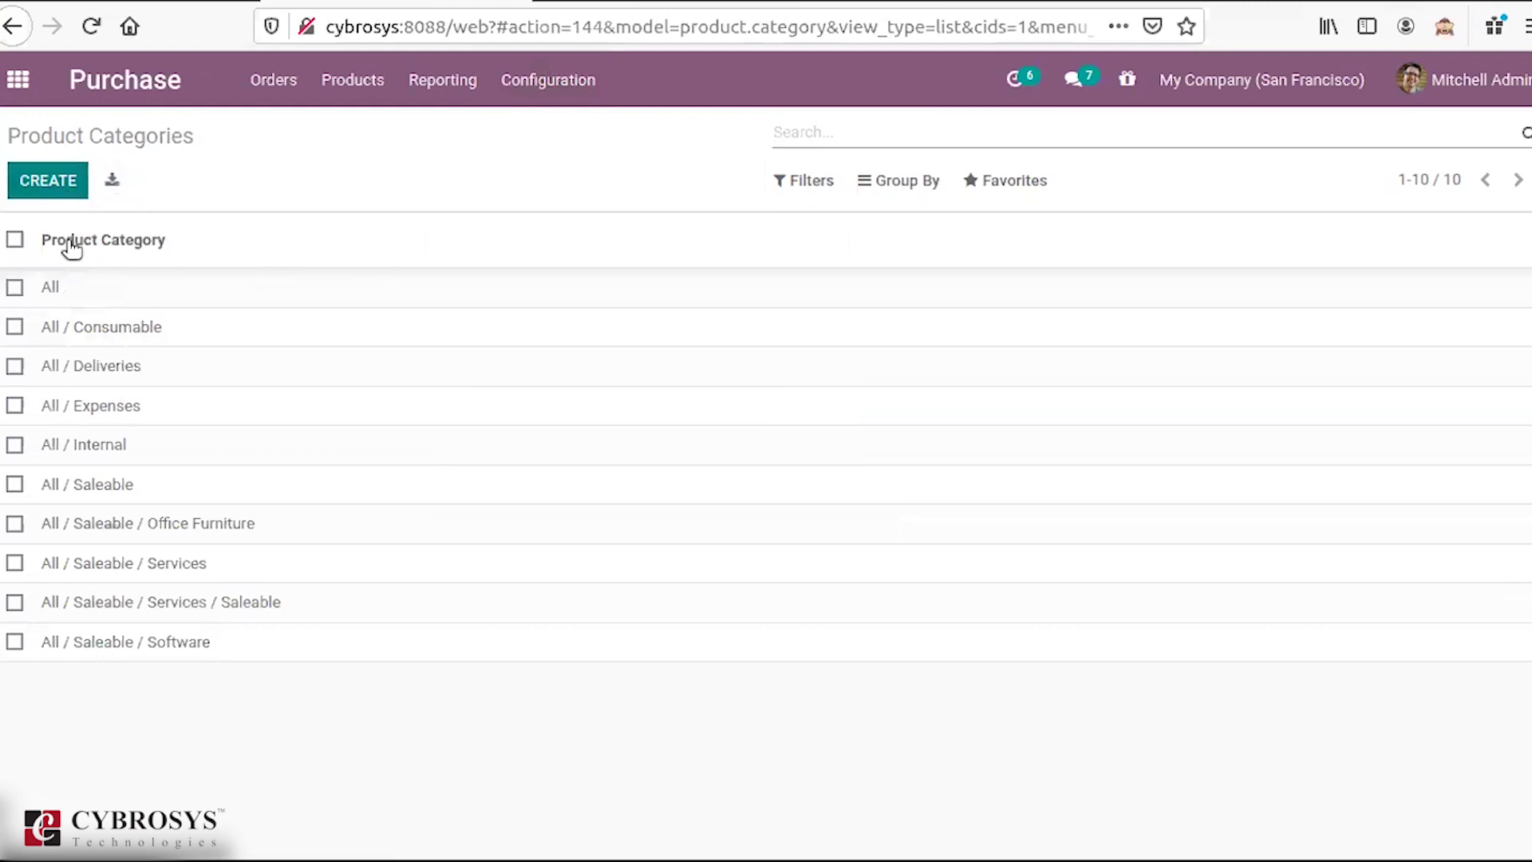
pyautogui.click(48, 182)
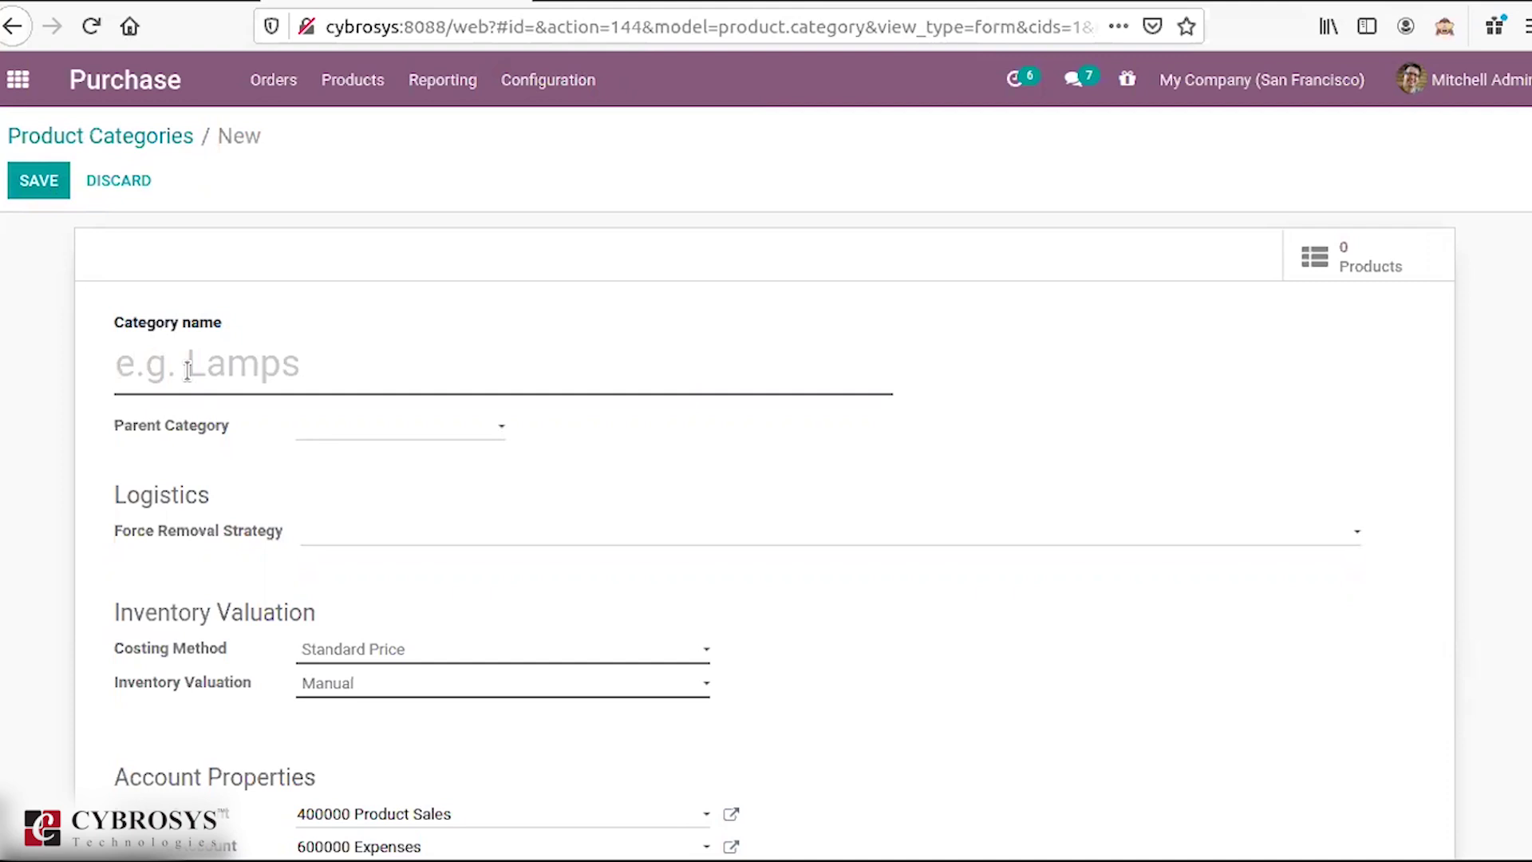
pyautogui.click(335, 431)
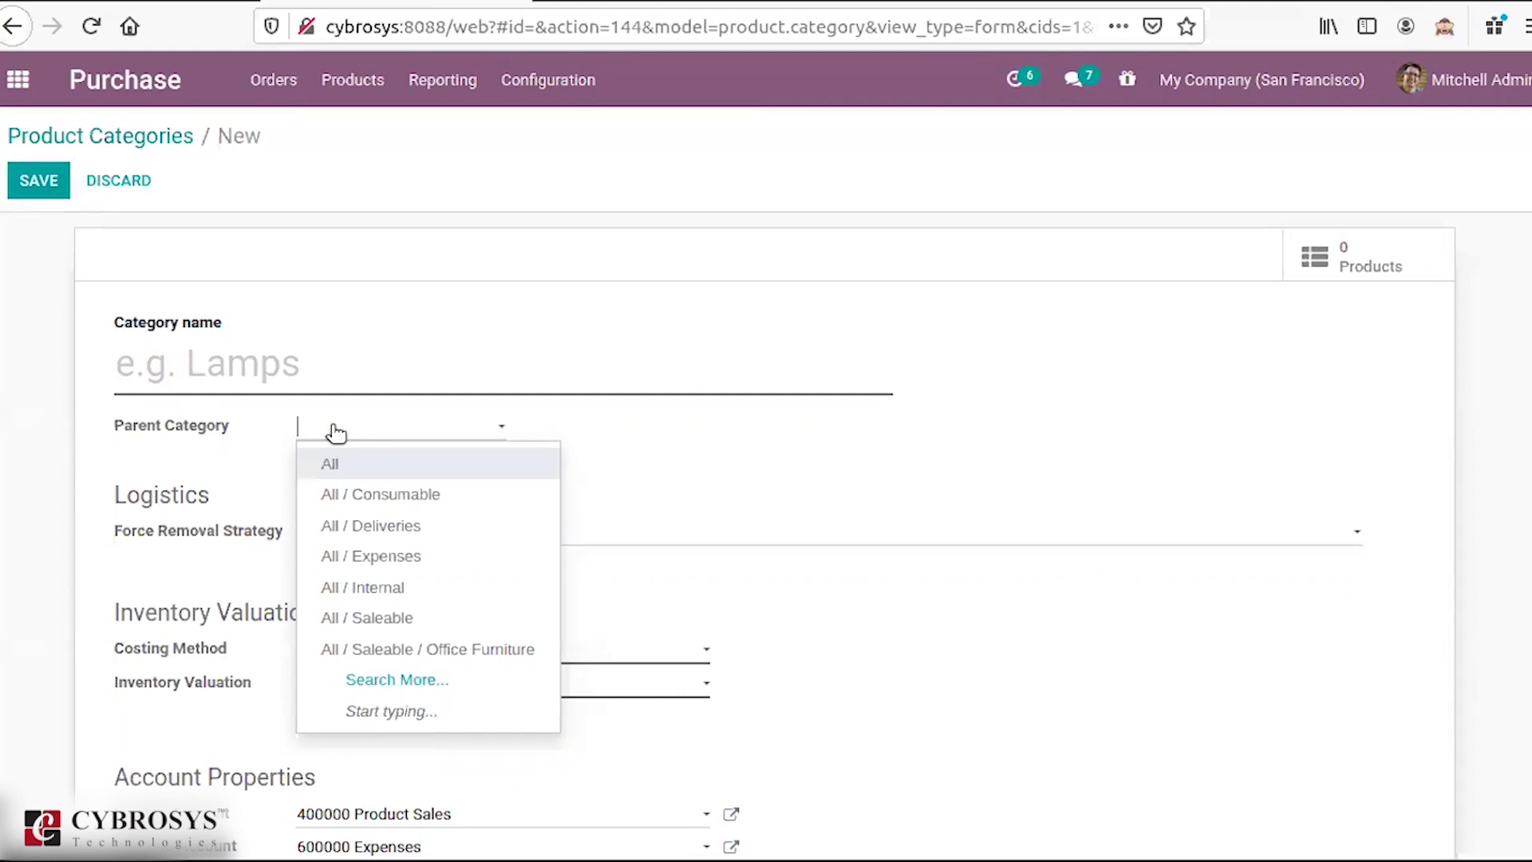
pyautogui.click(229, 493)
pyautogui.click(308, 533)
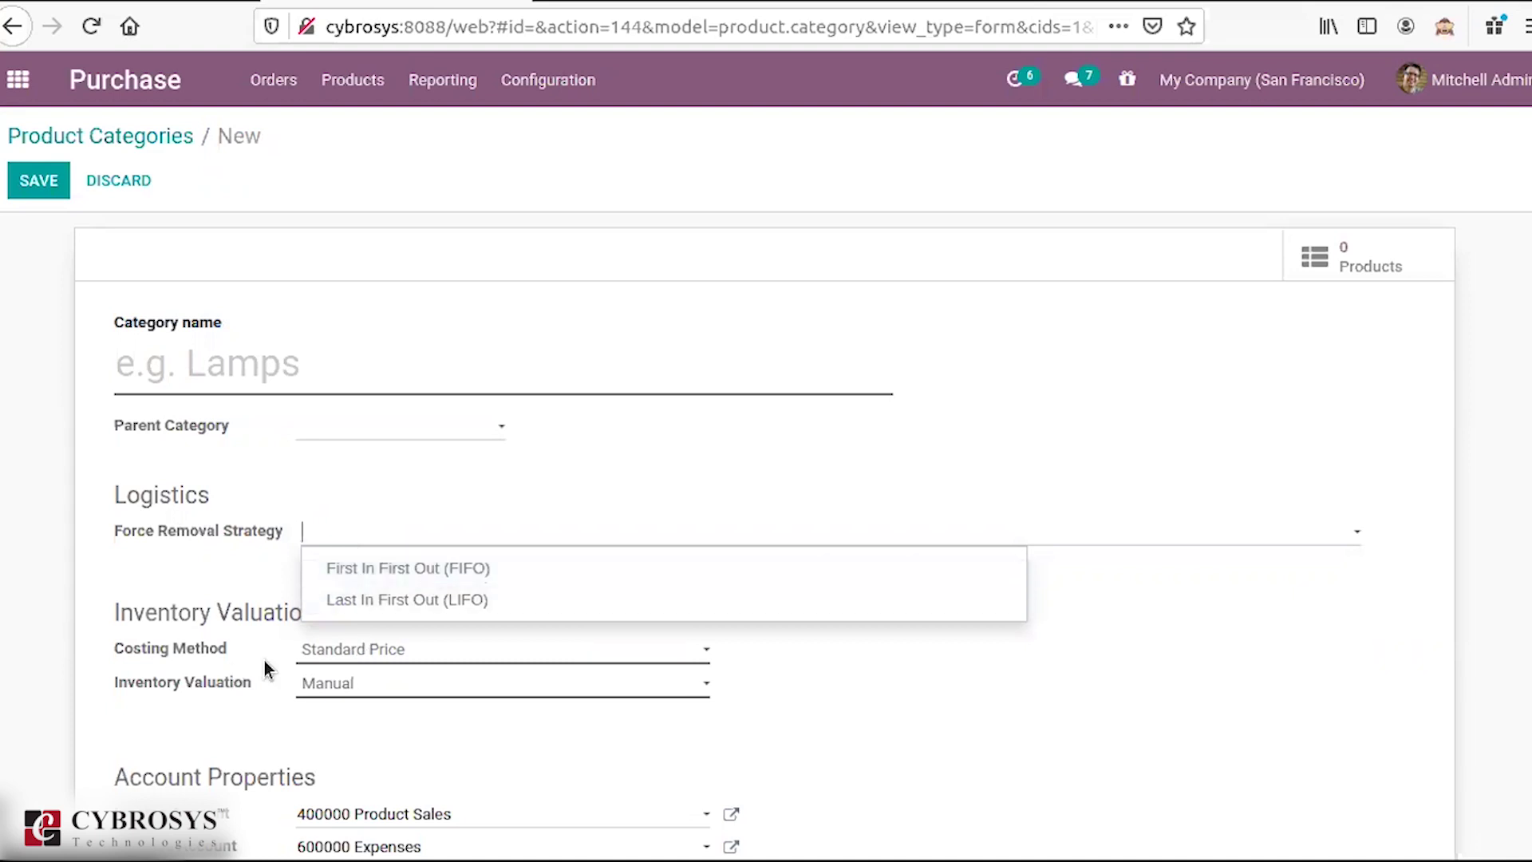
# Step: Examine the new category's costing method and inventory valuation choices and its income and expense accounts
pyautogui.click(332, 648)
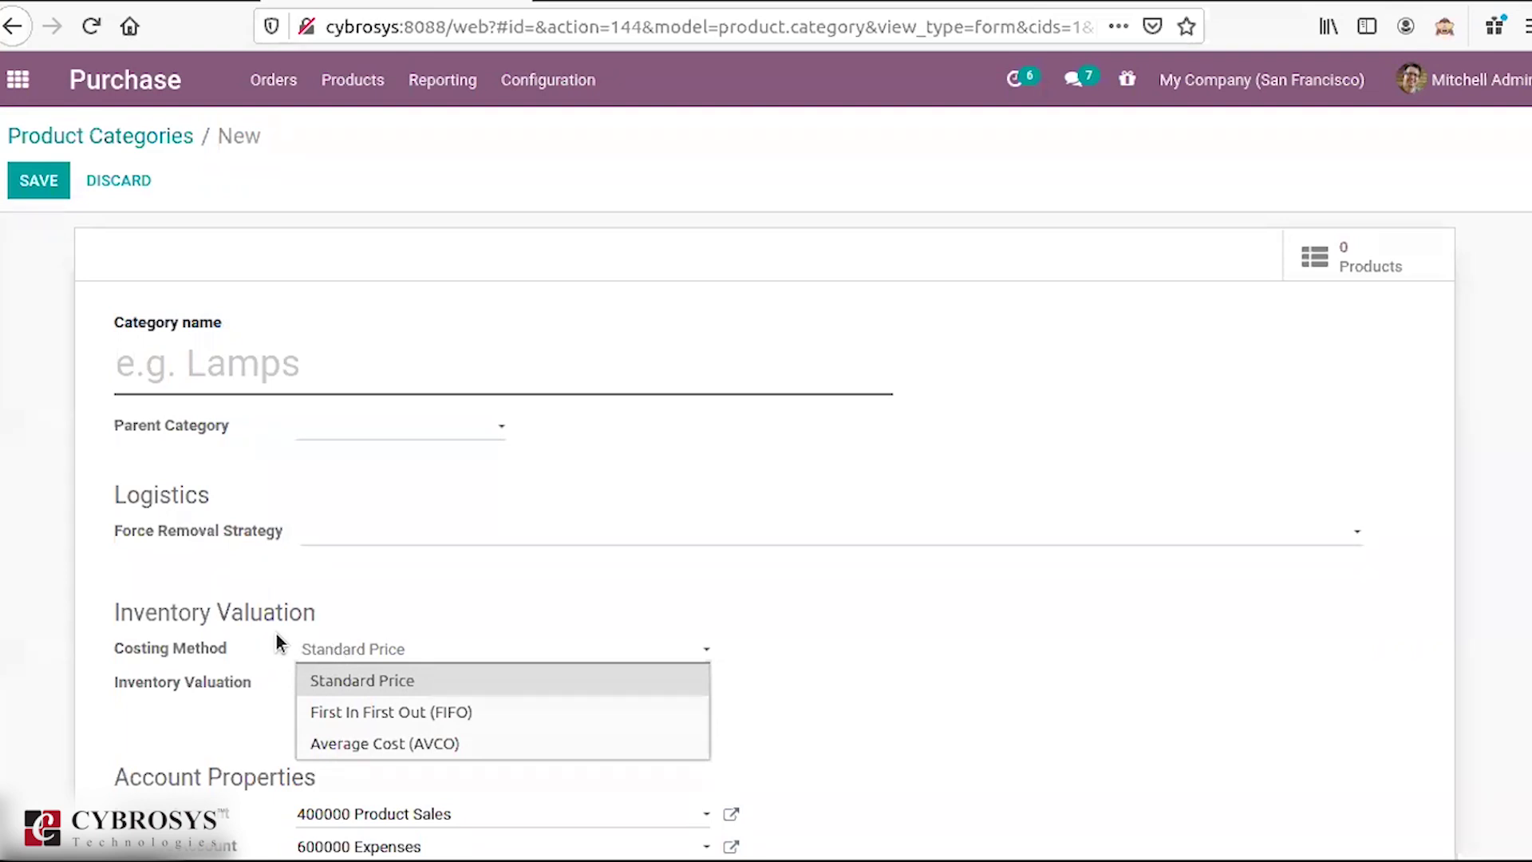
pyautogui.click(452, 534)
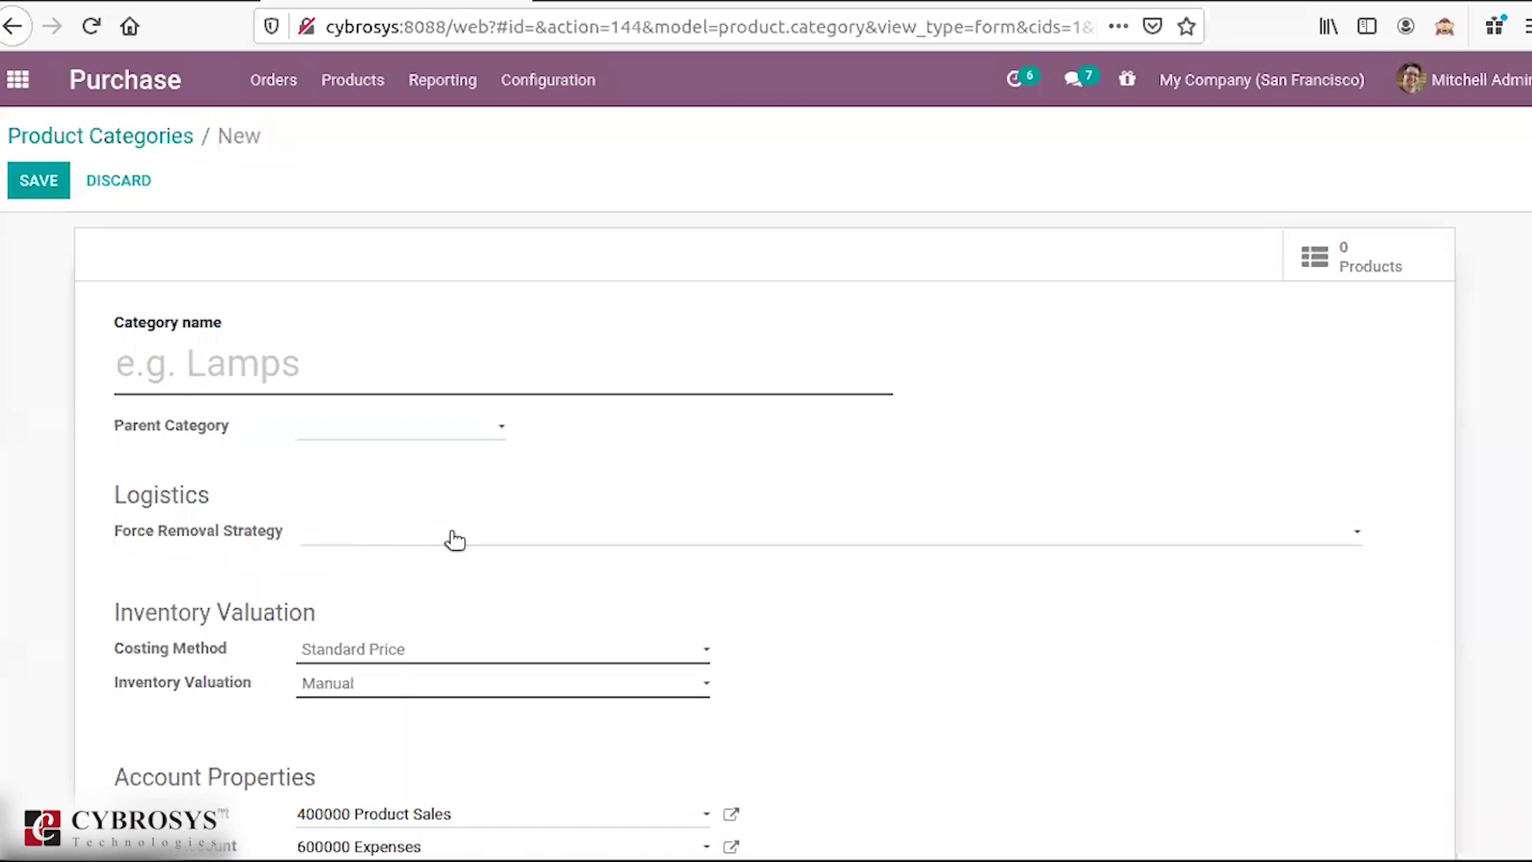
pyautogui.click(356, 687)
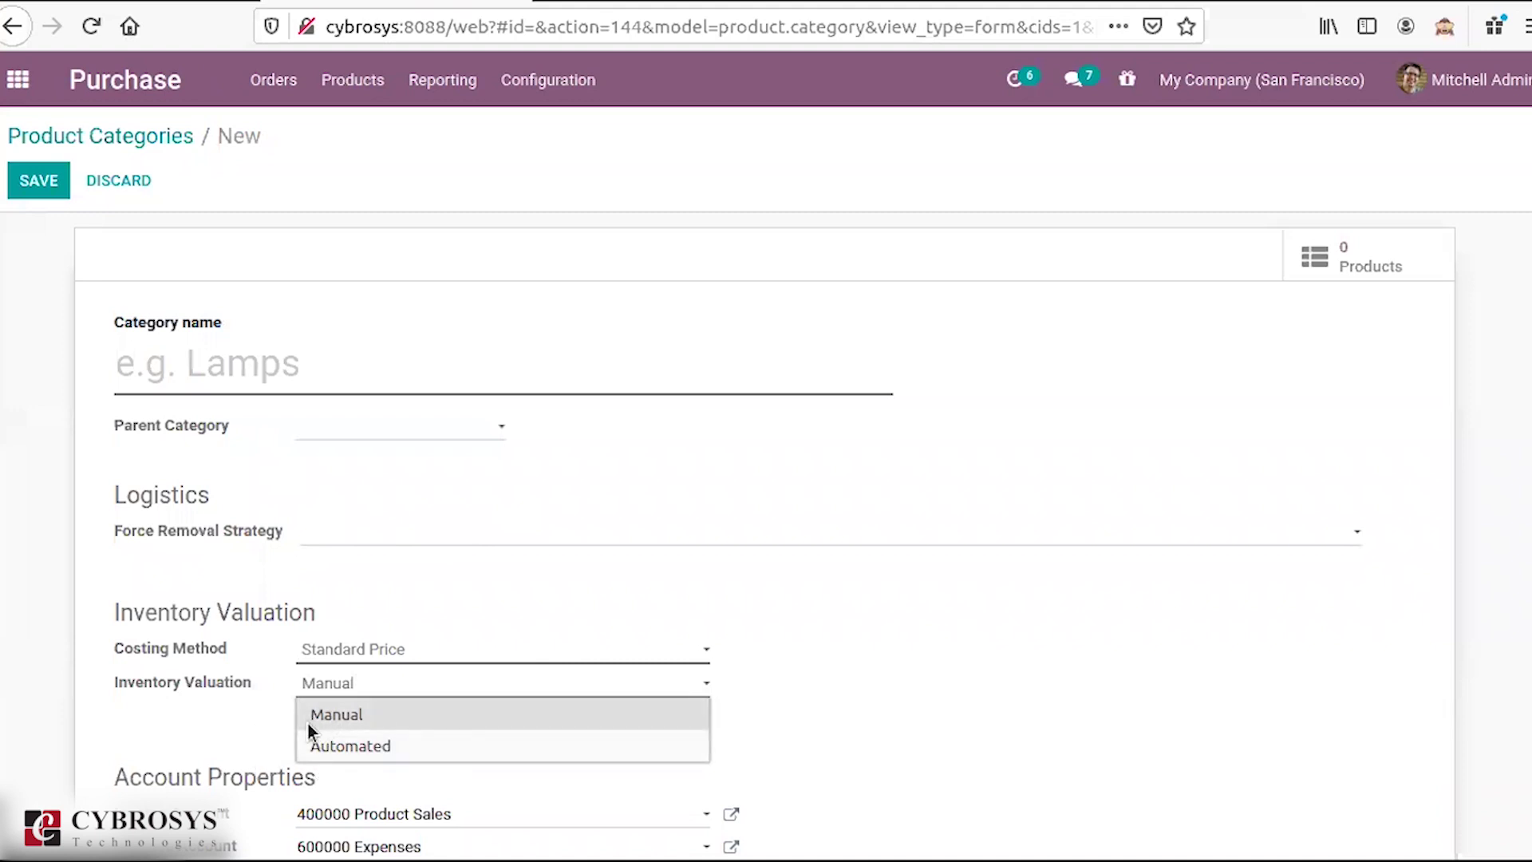
pyautogui.click(233, 722)
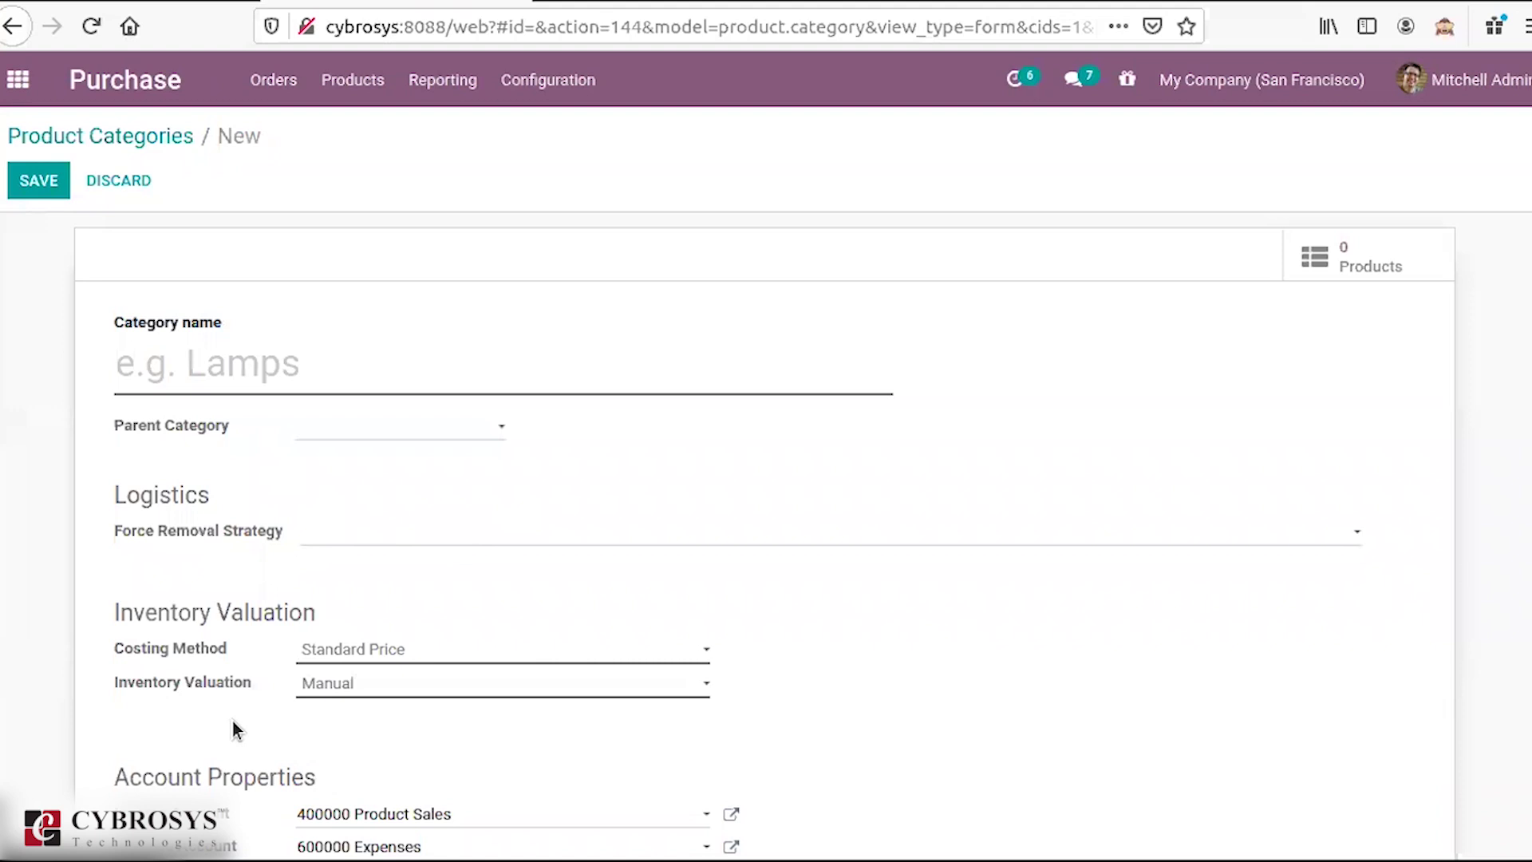
pyautogui.click(320, 690)
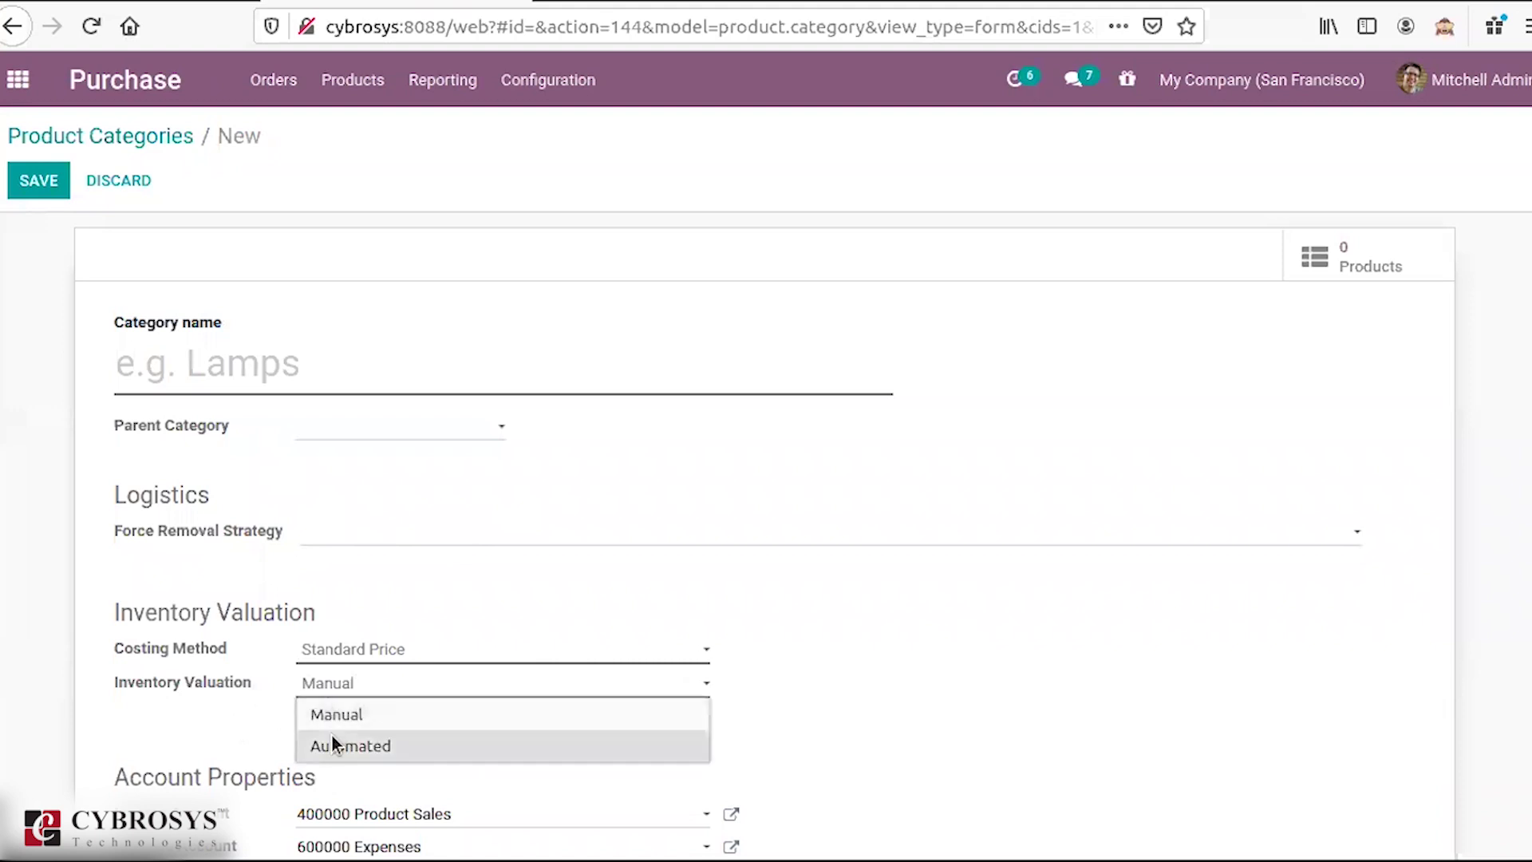
pyautogui.click(240, 723)
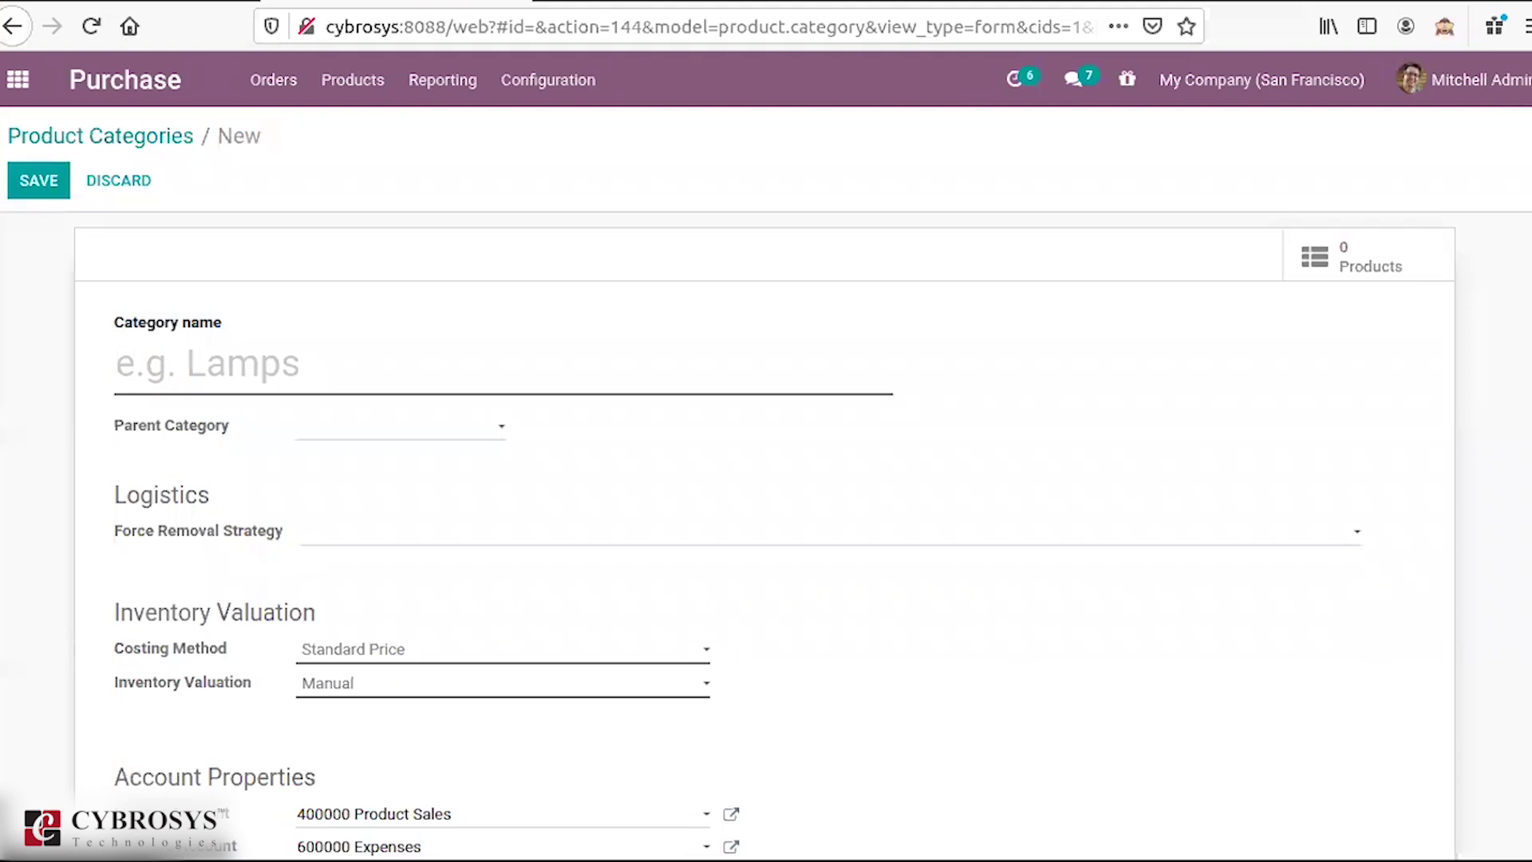
pyautogui.scroll(-1, 766, 527)
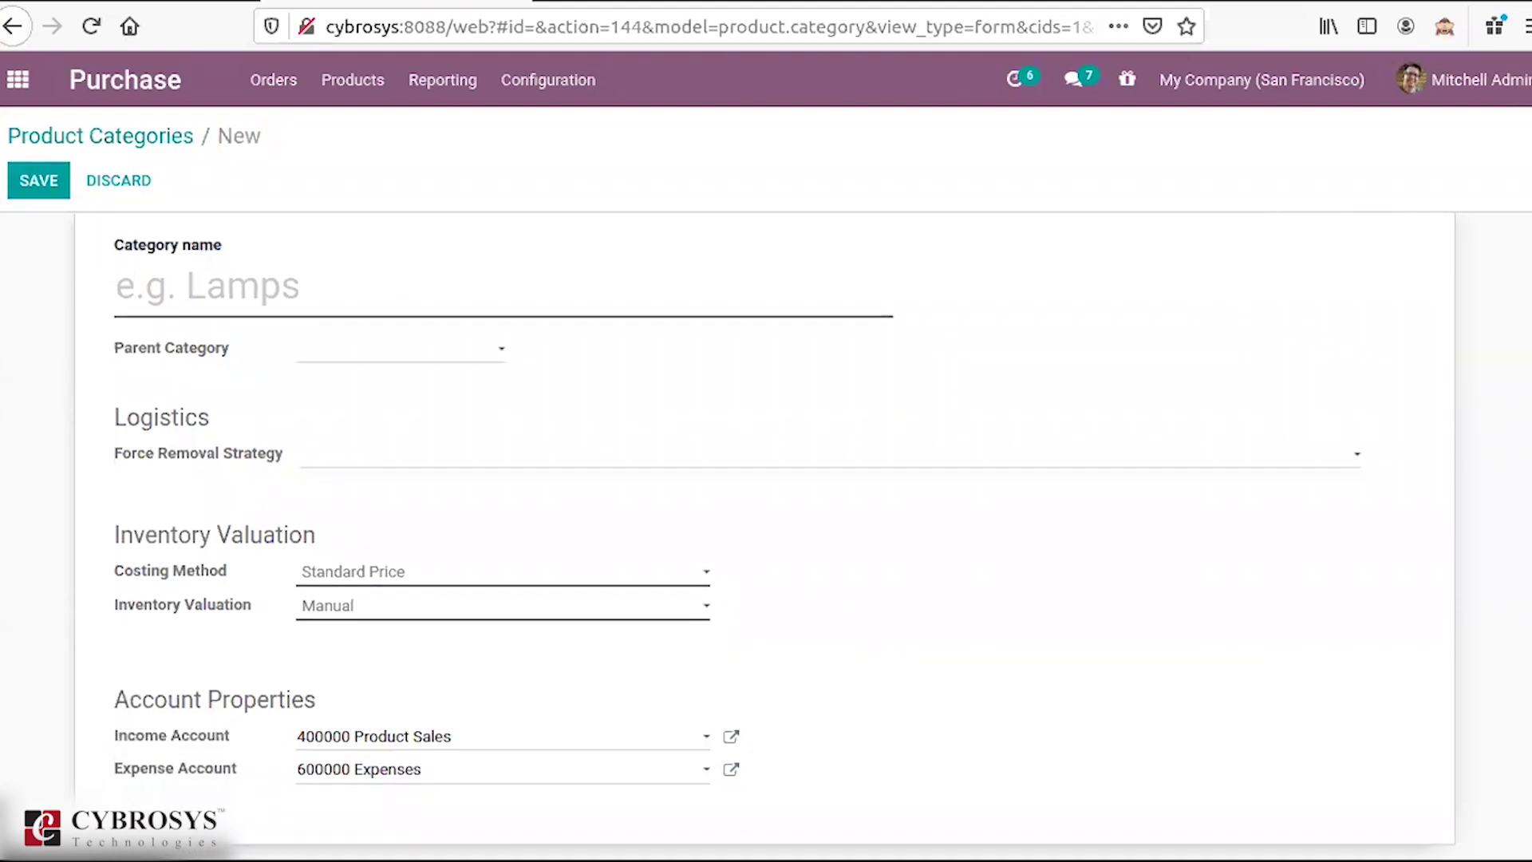
# Step: Leave the blank product category and review the 3-way matching option in the purchase settings
pyautogui.click(72, 134)
pyautogui.click(547, 78)
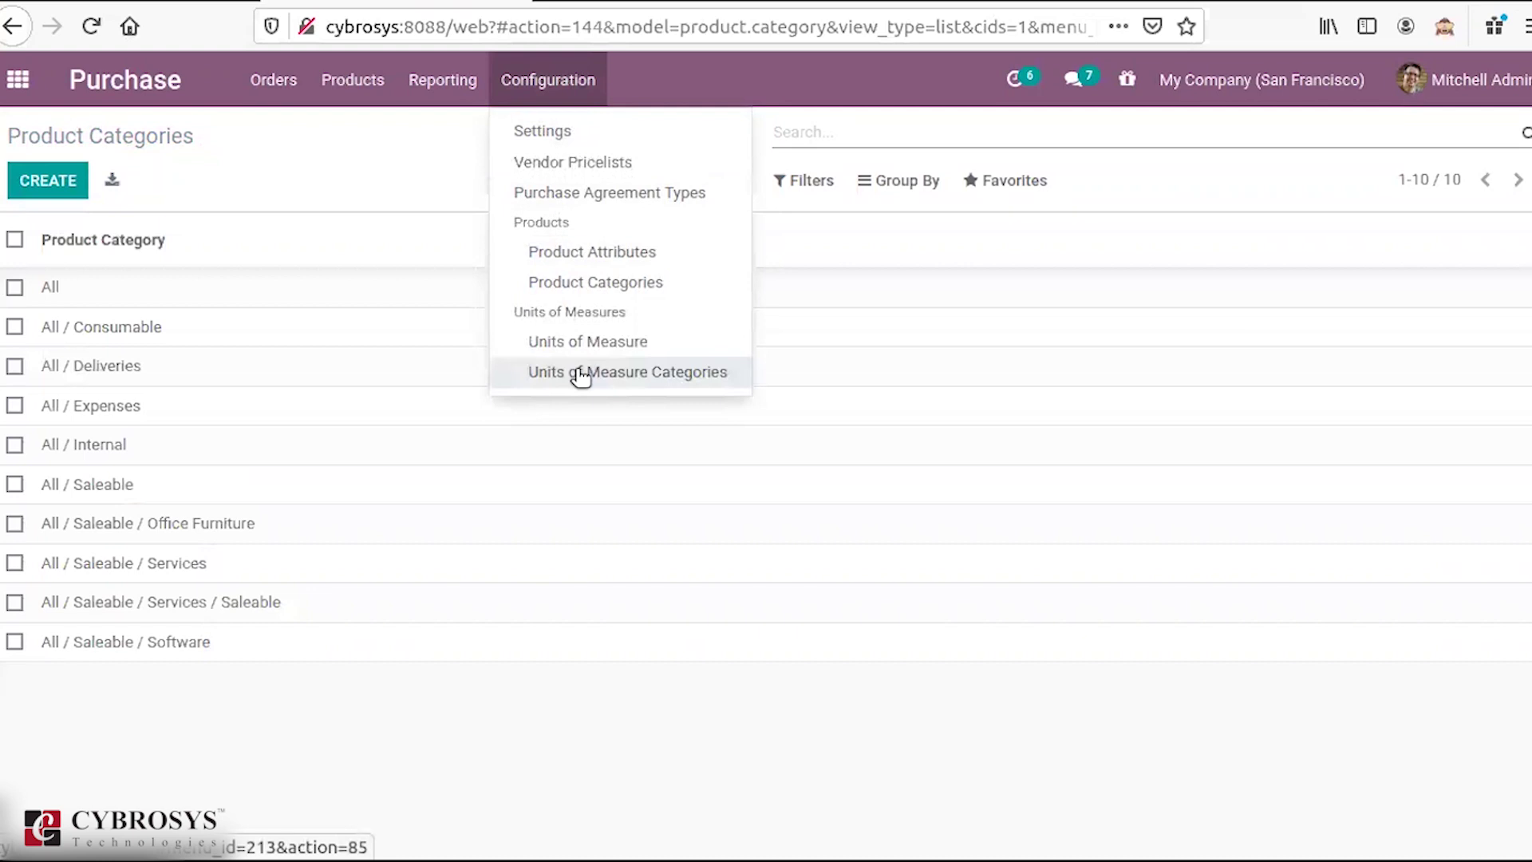
pyautogui.click(568, 131)
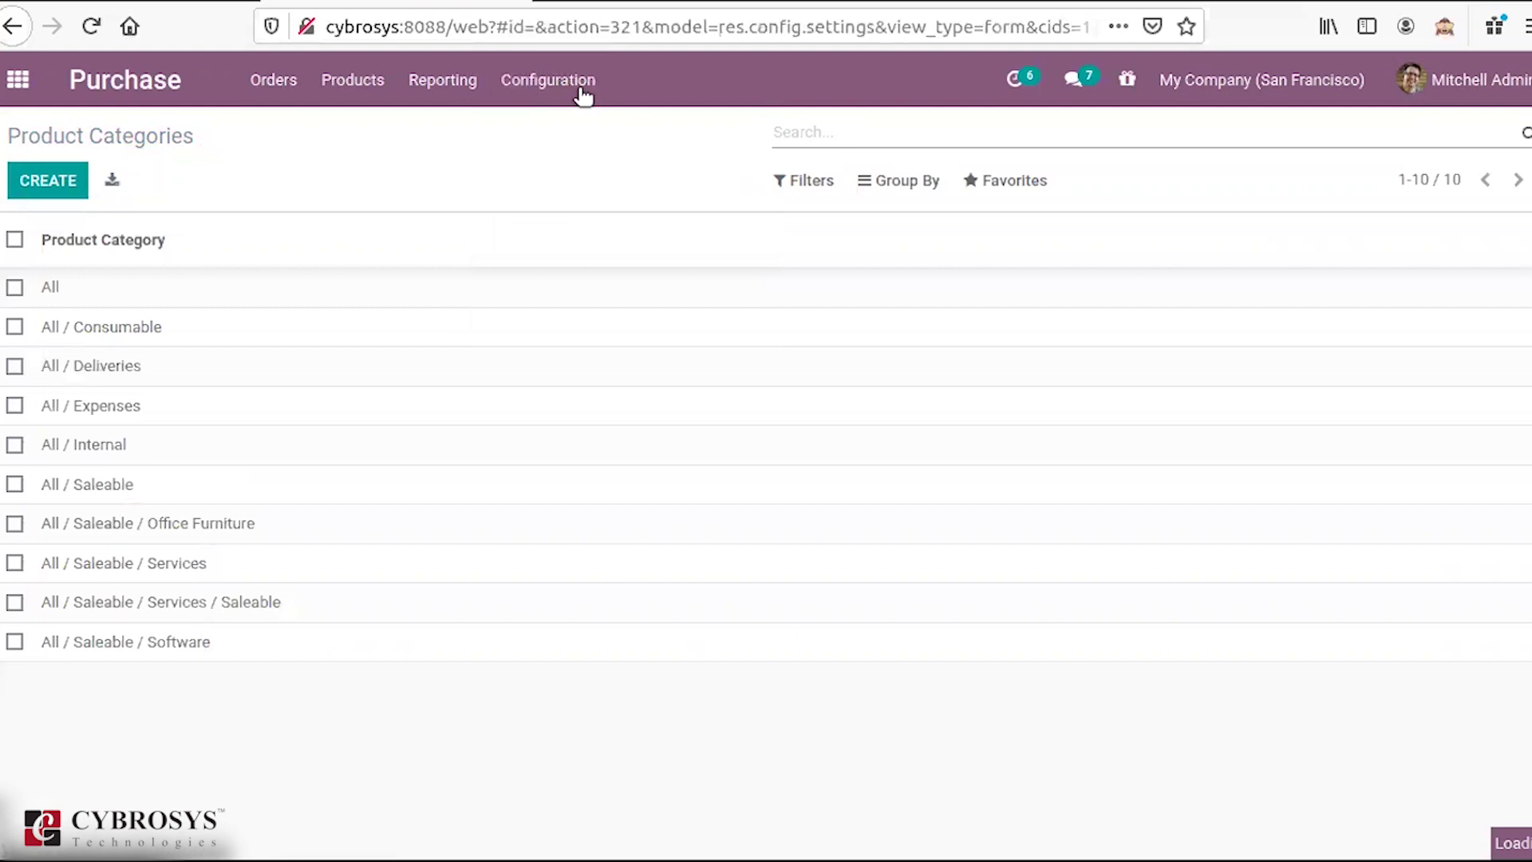
pyautogui.click(581, 91)
pyautogui.click(784, 549)
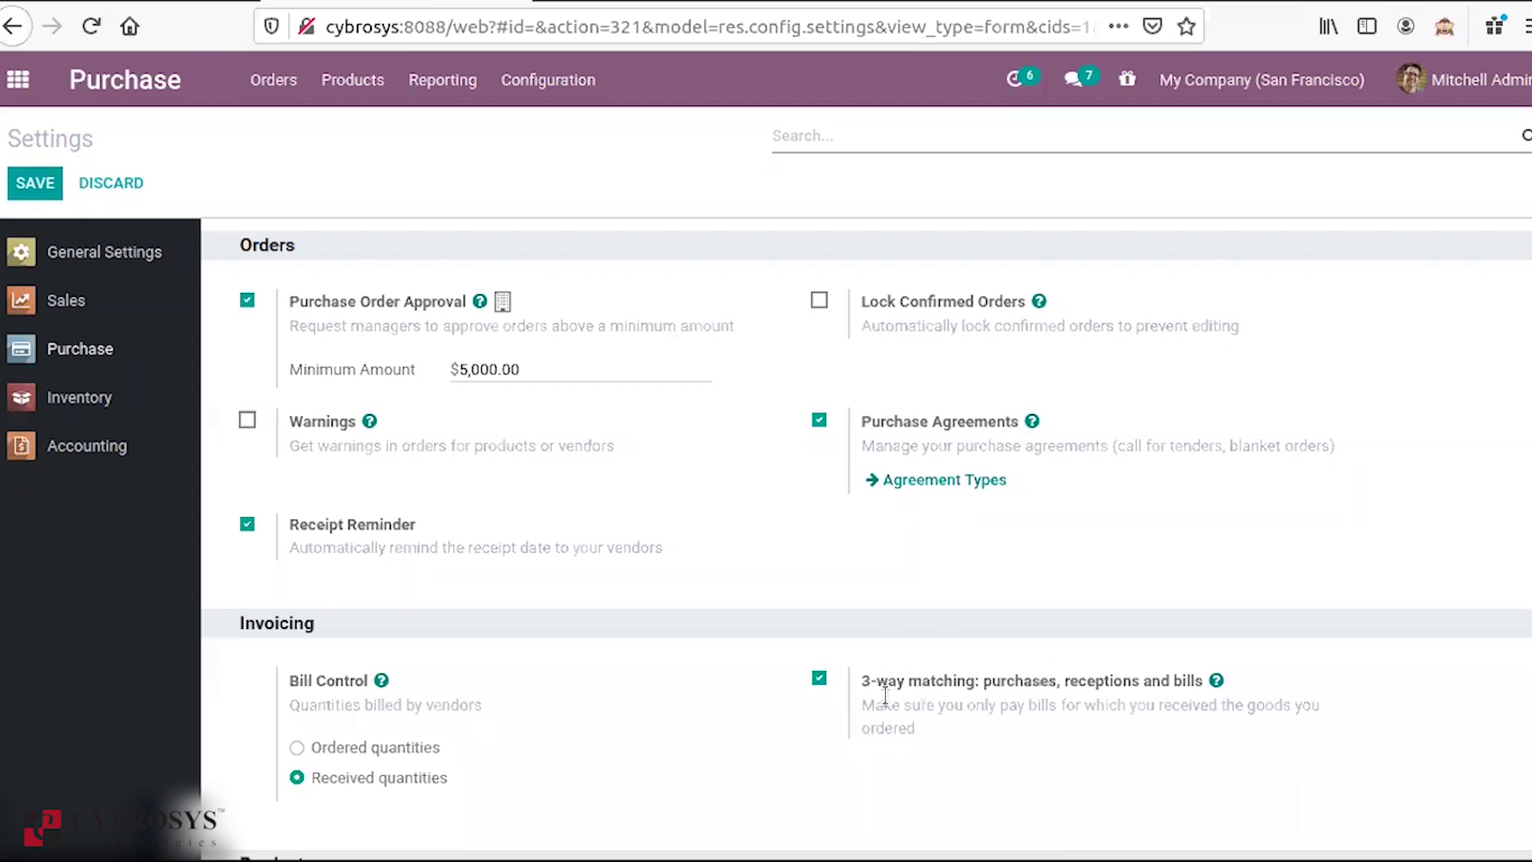
pyautogui.moveTo(885, 696)
pyautogui.moveTo(934, 702)
# Step: Open the purchase analysis report and view the measures available for its chart
pyautogui.click(567, 94)
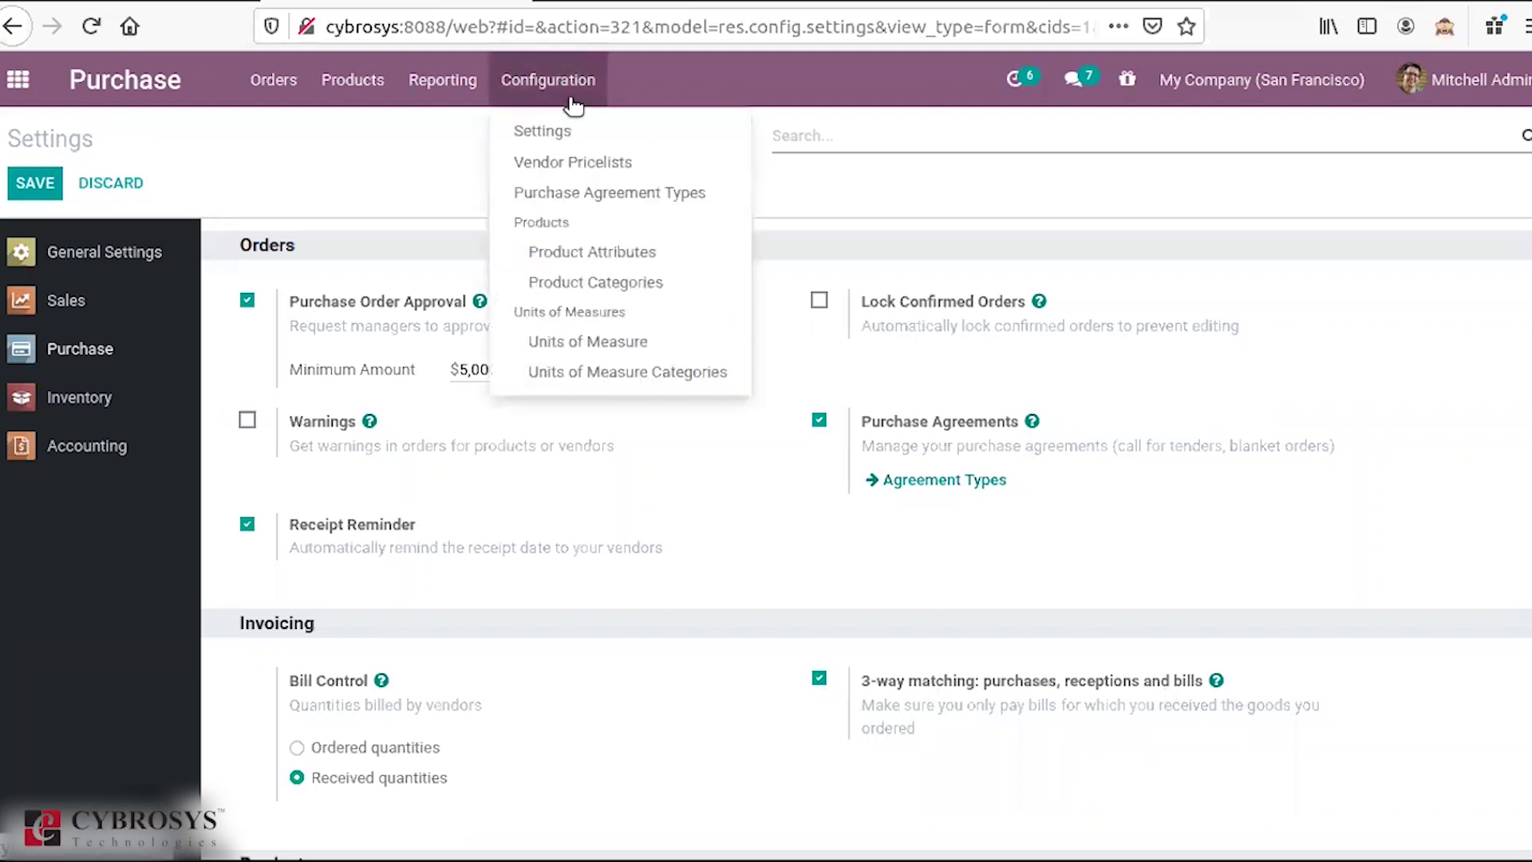
pyautogui.click(467, 98)
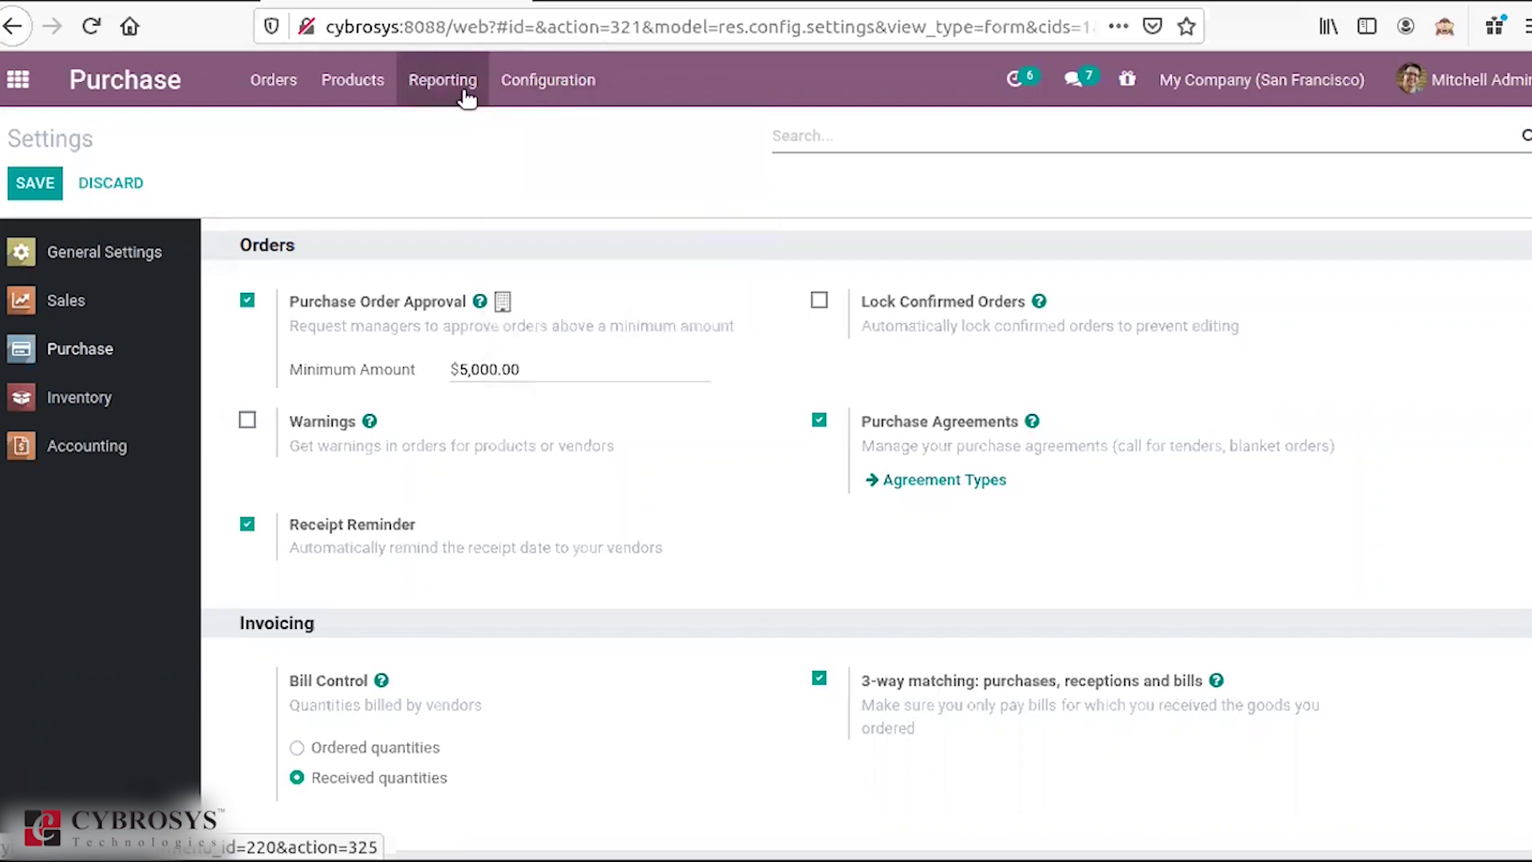
pyautogui.click(549, 95)
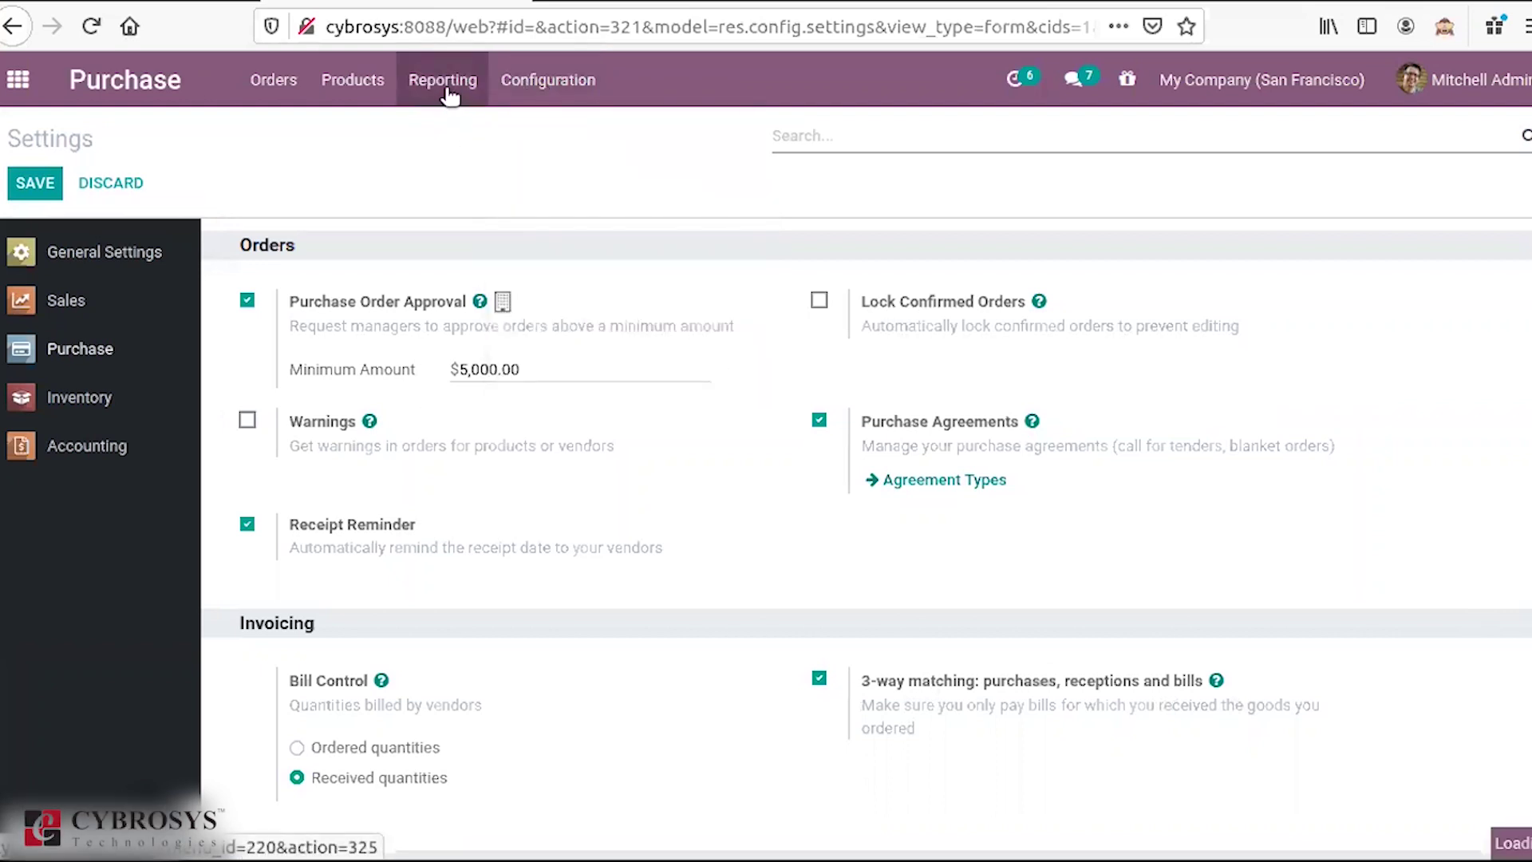
pyautogui.click(452, 95)
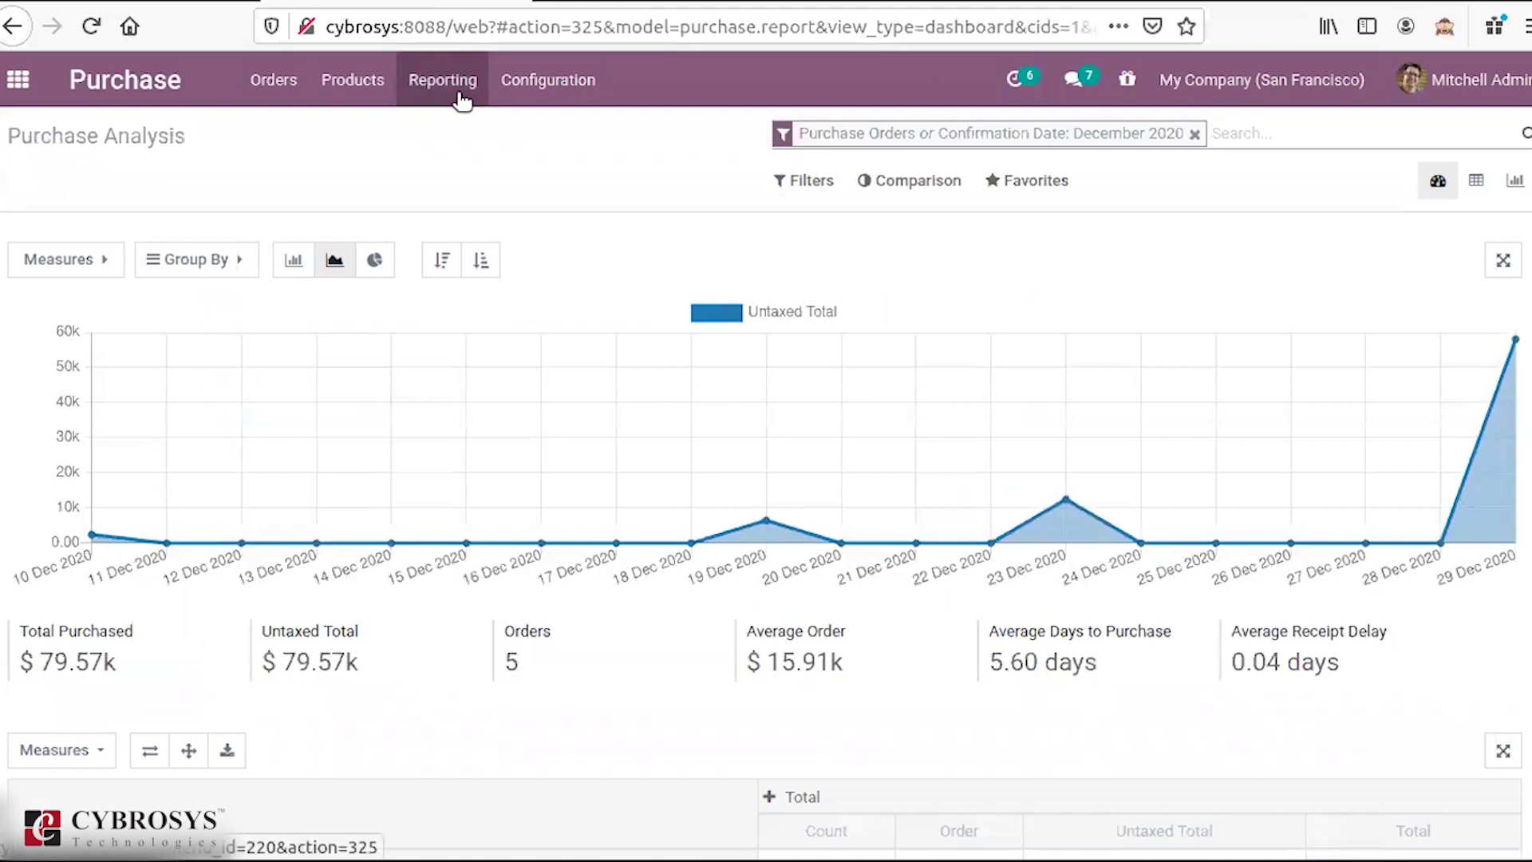
pyautogui.click(94, 259)
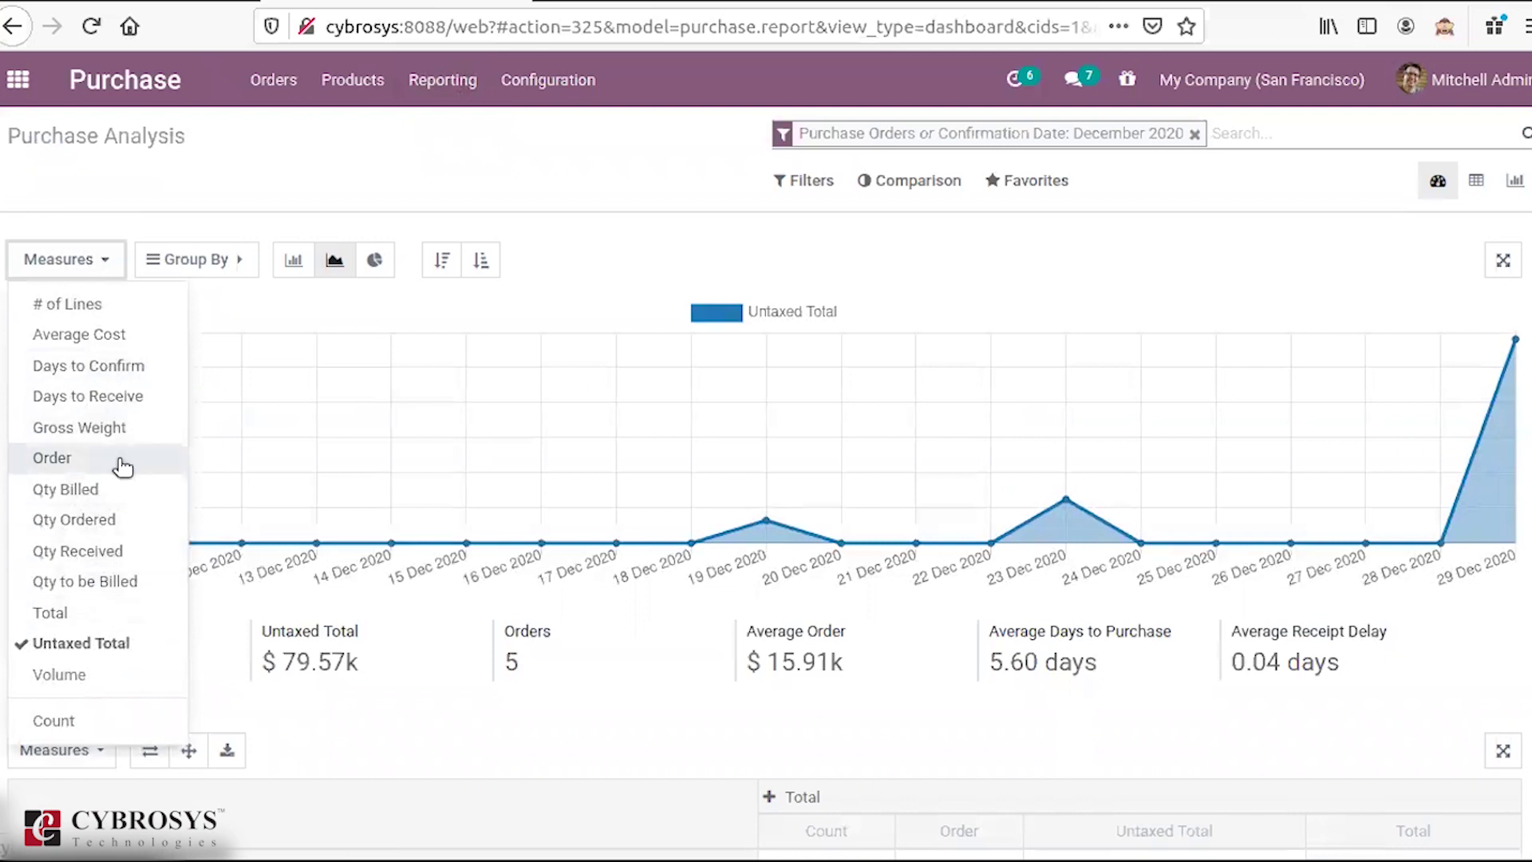
# Step: Chart the Qty Received measure grouped additionally by Currency and Order, and display it as a bar chart
pyautogui.click(79, 550)
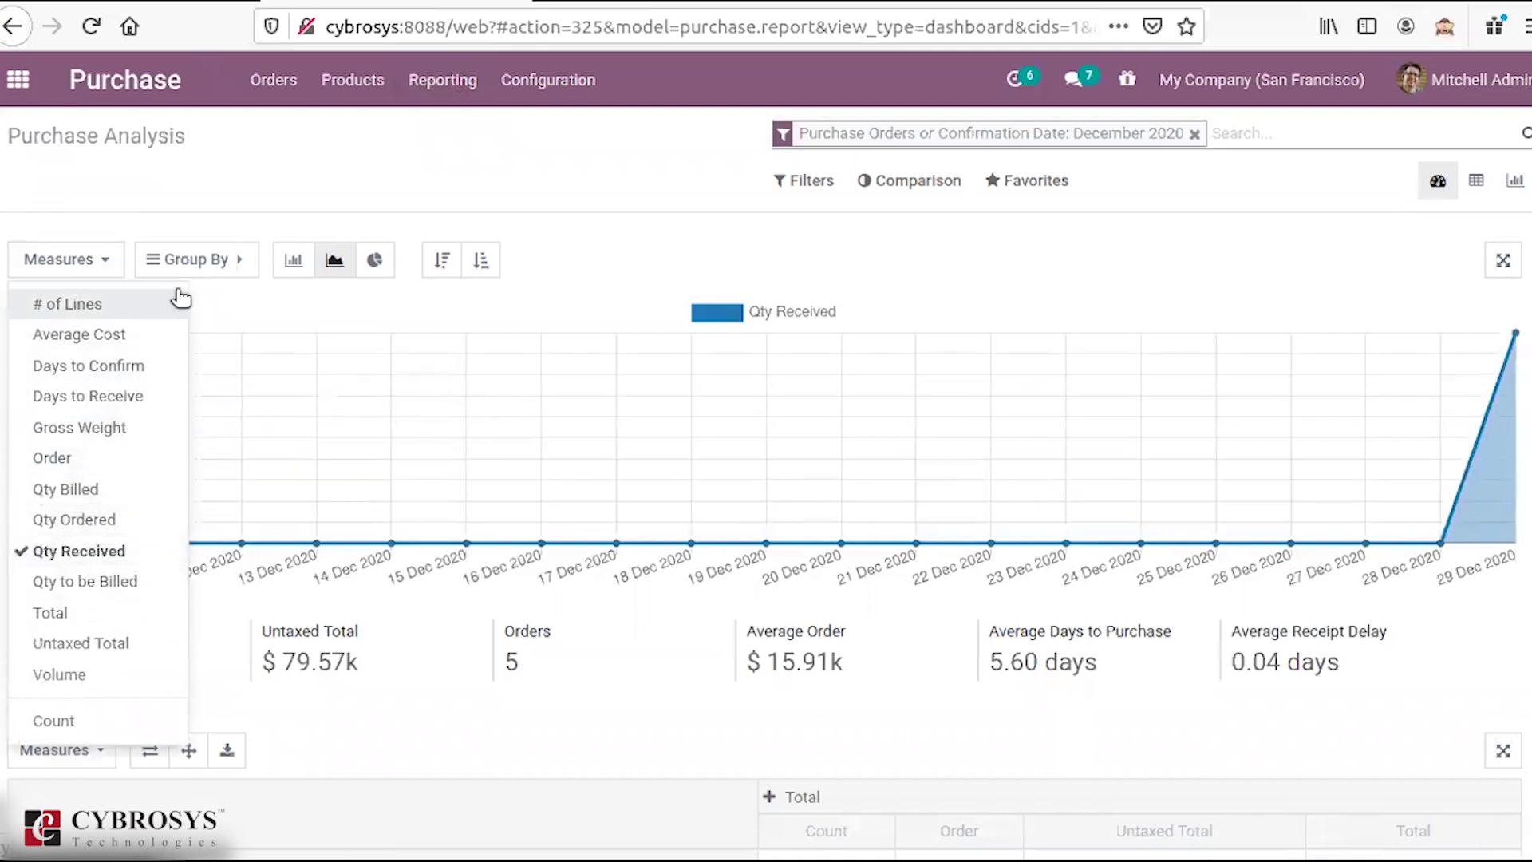
pyautogui.click(230, 270)
pyautogui.click(212, 464)
pyautogui.click(212, 582)
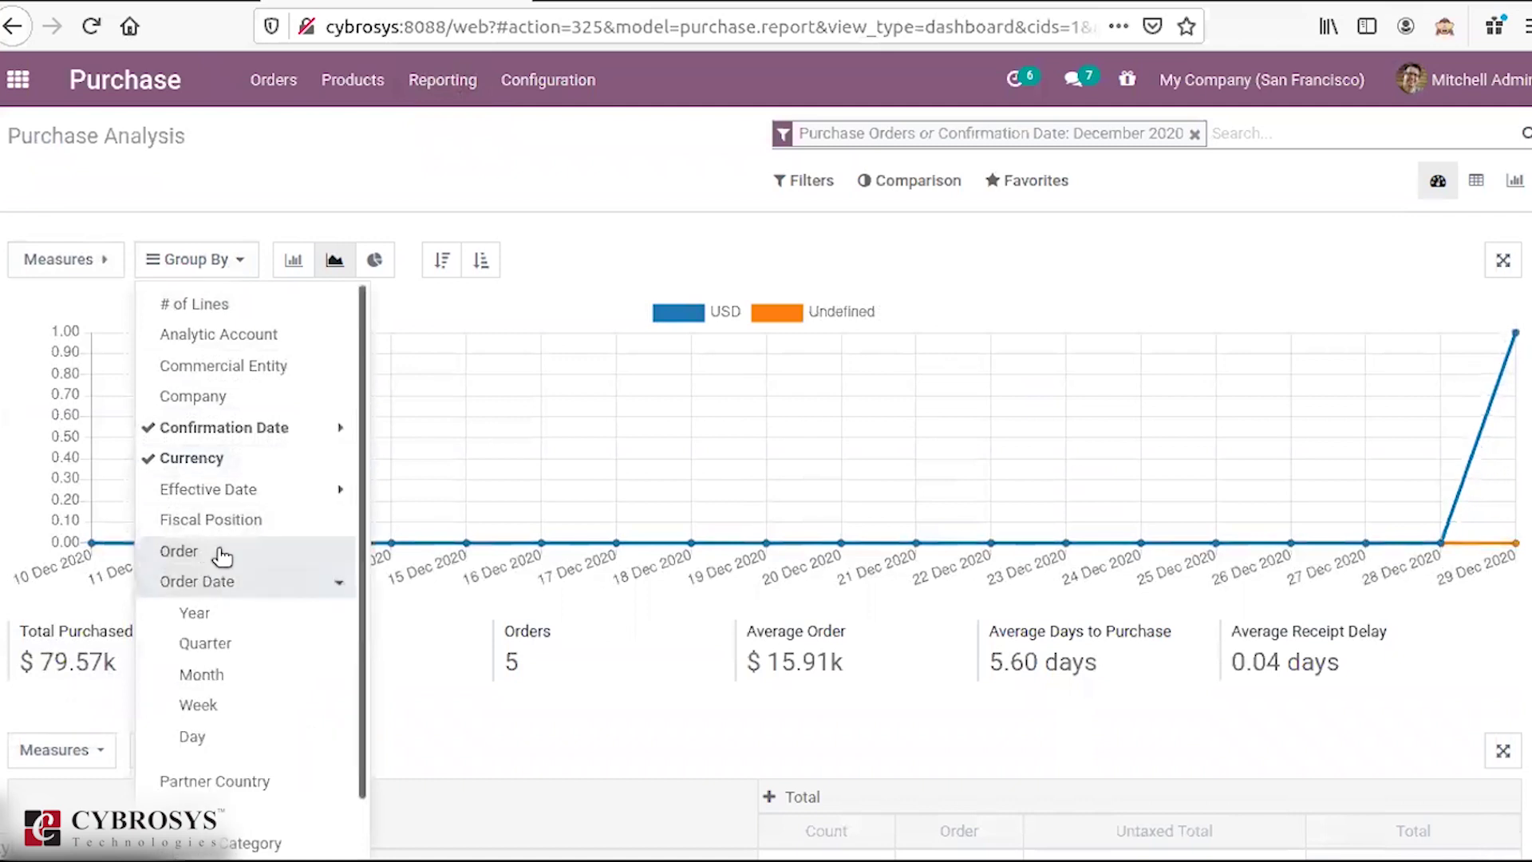
pyautogui.click(215, 550)
pyautogui.click(171, 428)
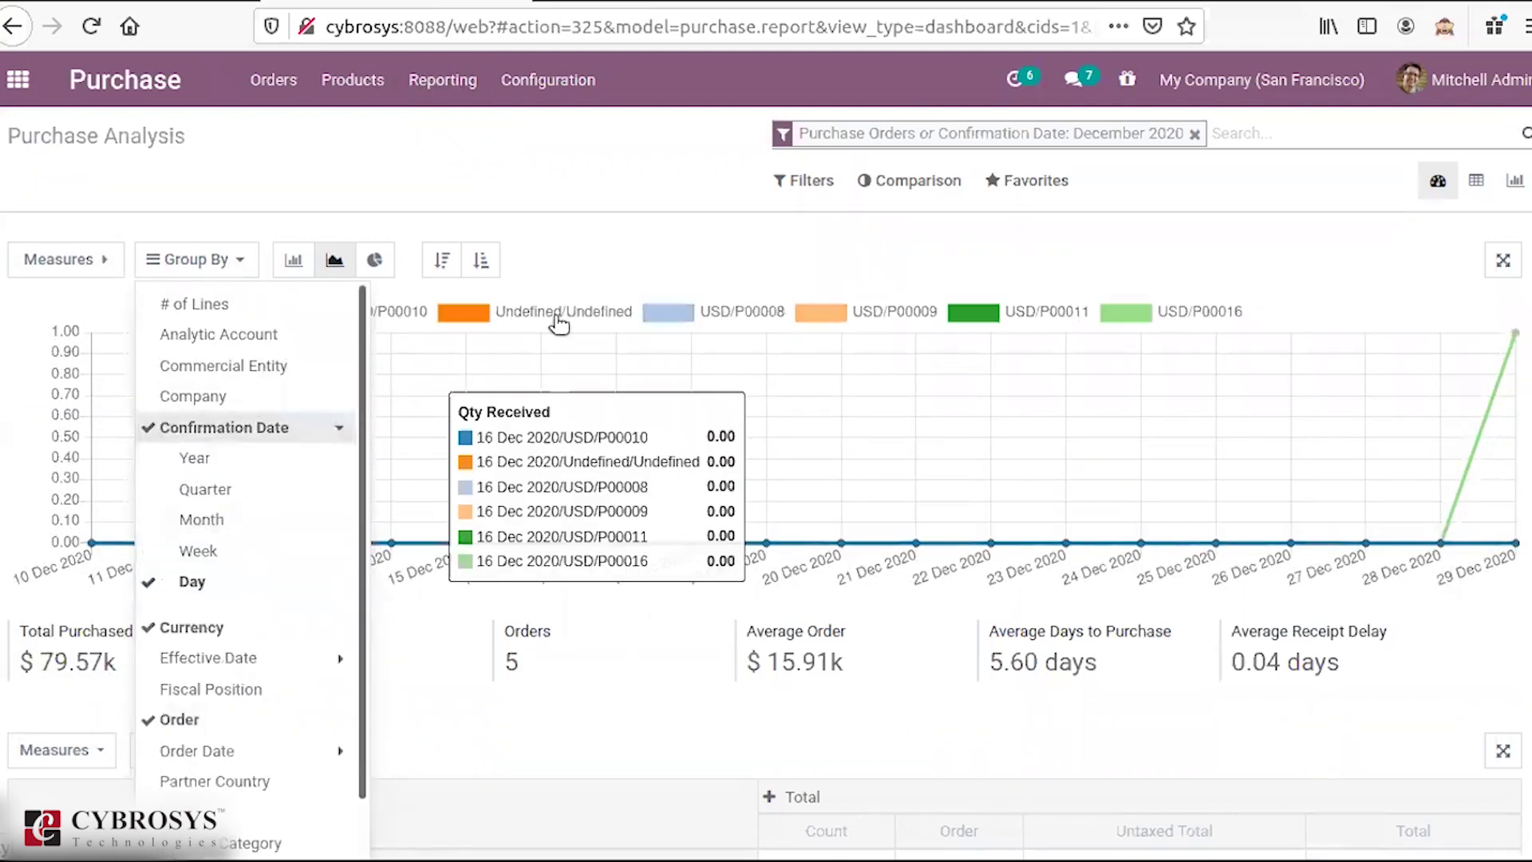
pyautogui.click(293, 263)
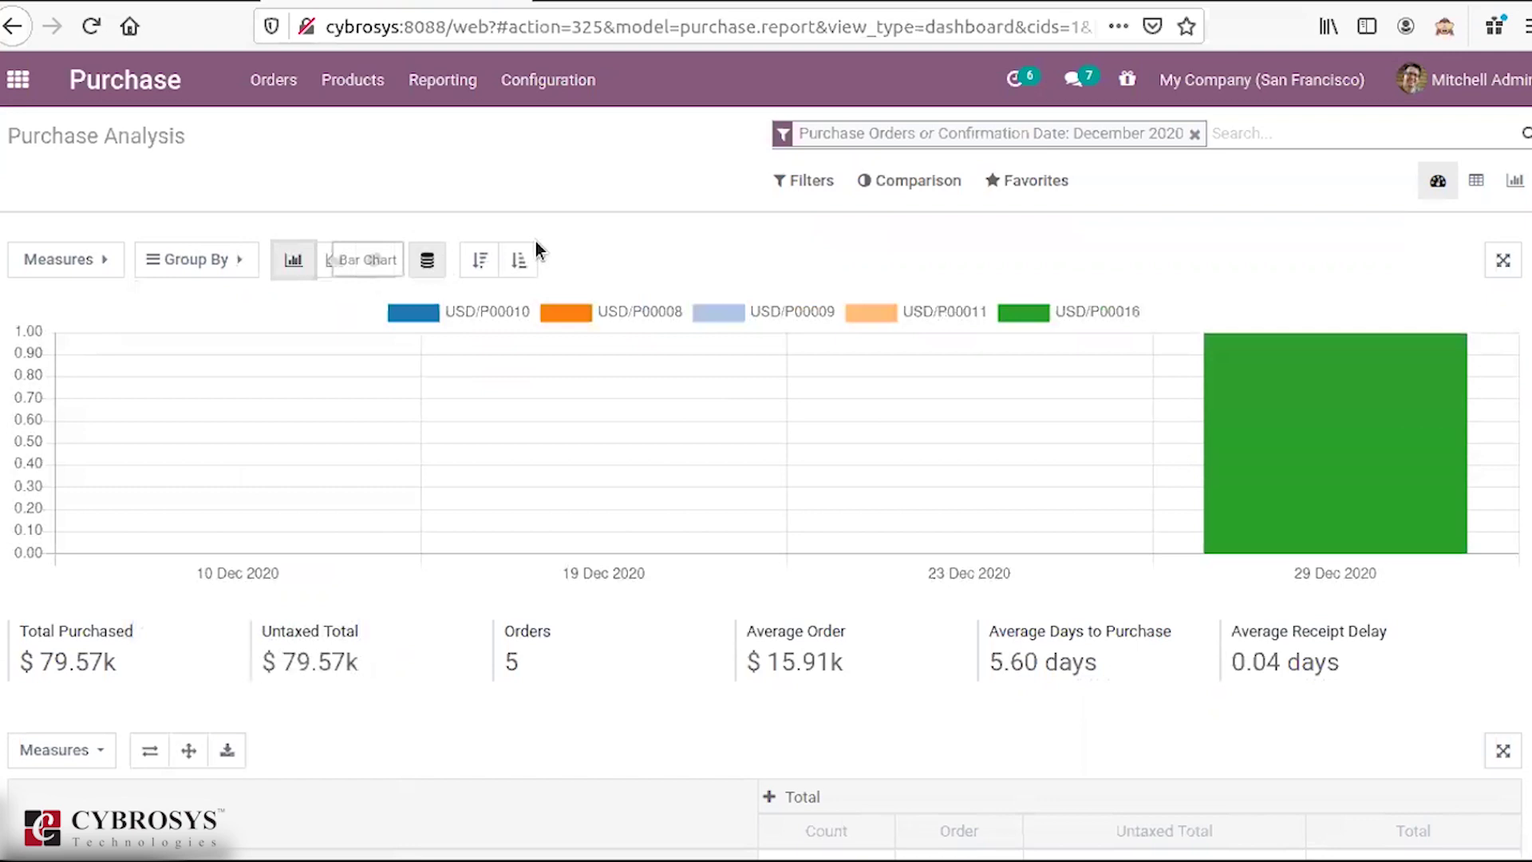
# Step: Show the purchase analysis as a pivot table and regroup its total row by Order instead of product category
pyautogui.click(1477, 181)
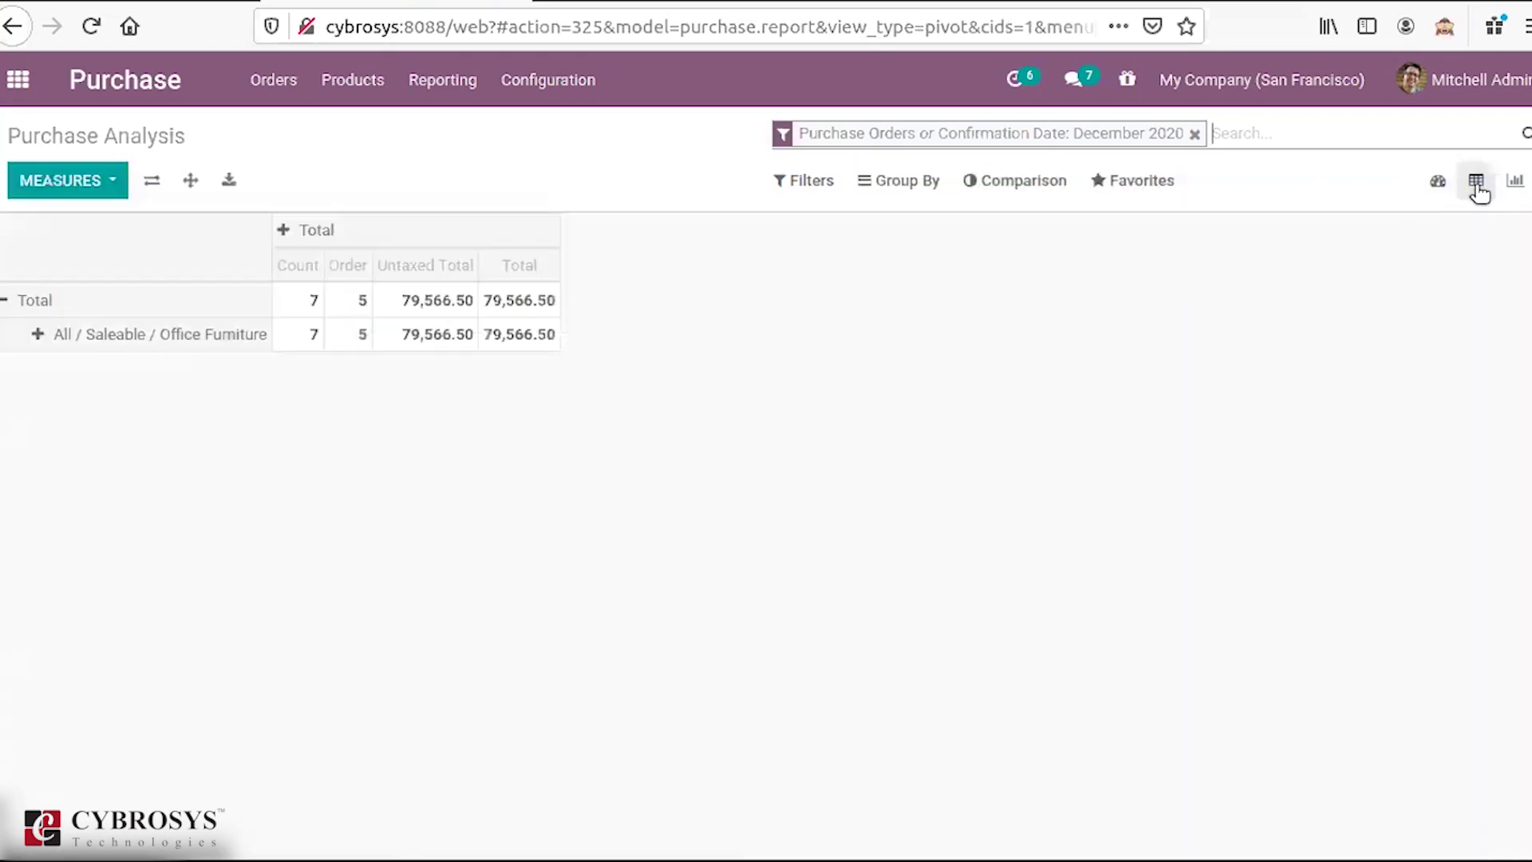
pyautogui.click(28, 303)
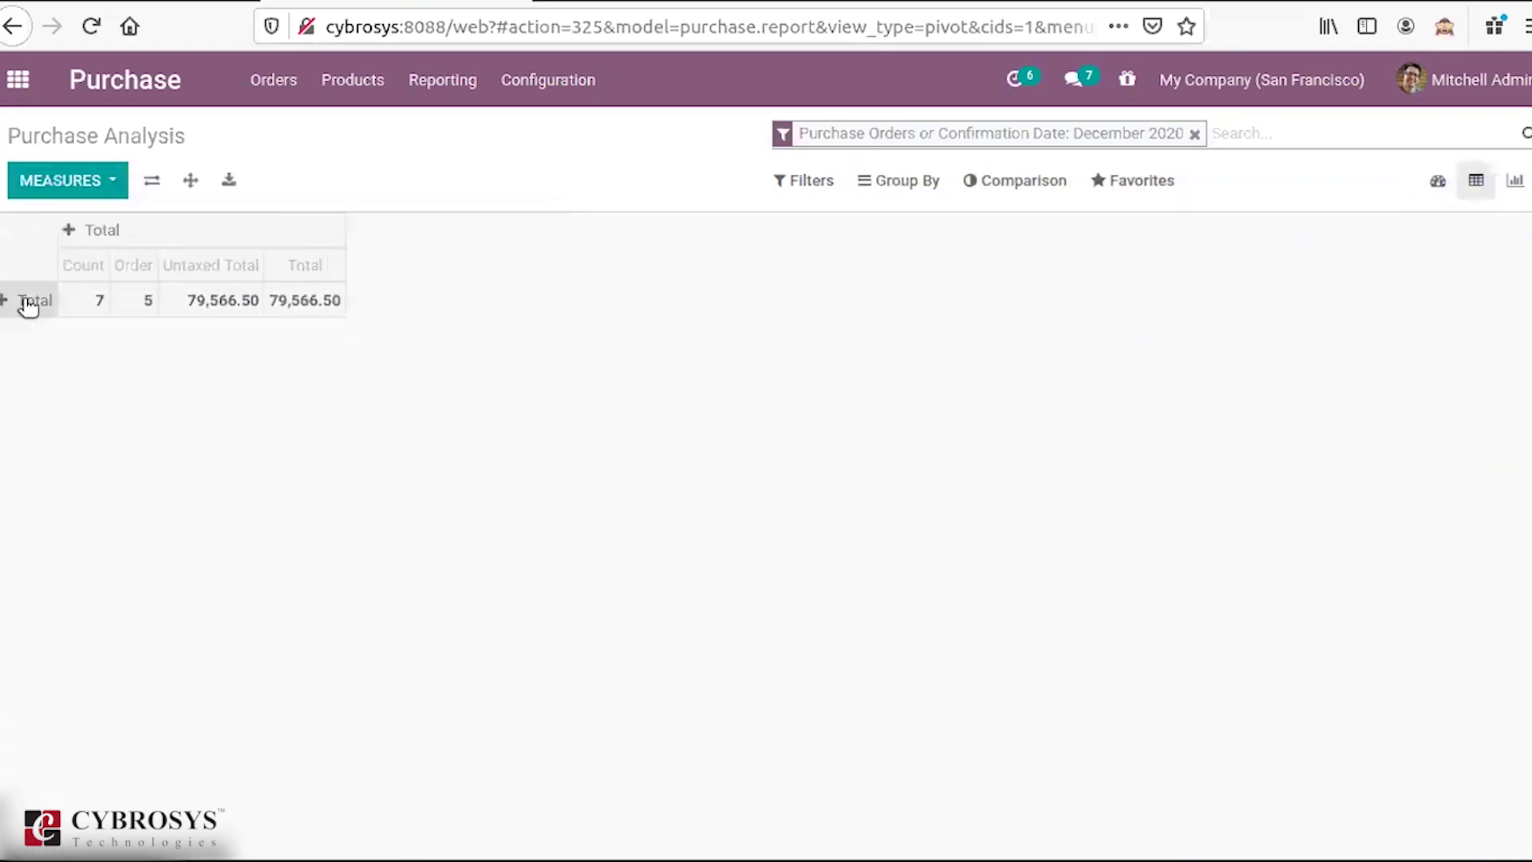
pyautogui.click(28, 302)
pyautogui.moveTo(77, 527)
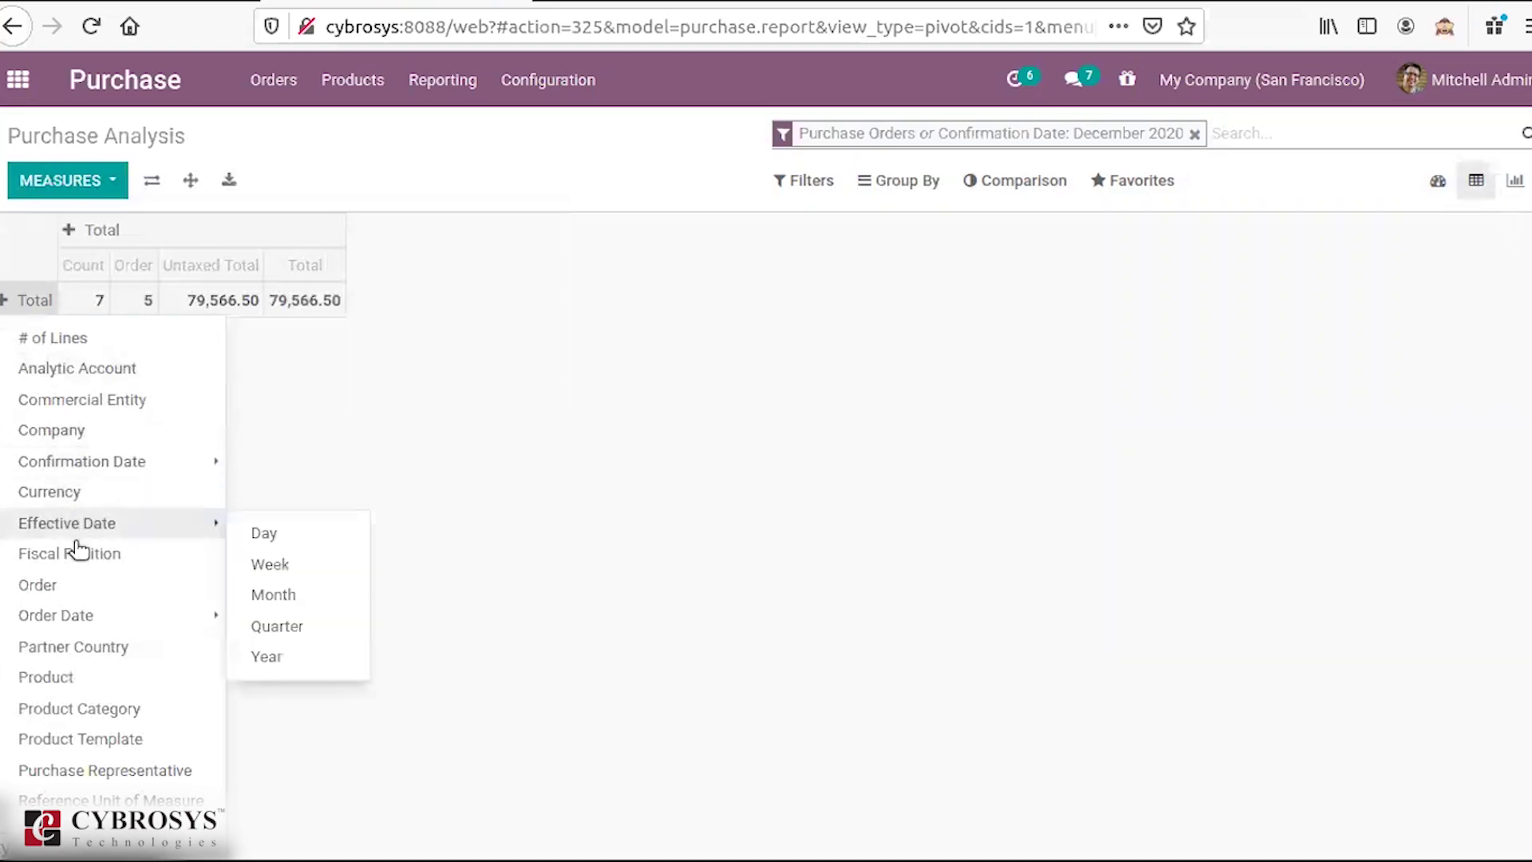
pyautogui.click(70, 589)
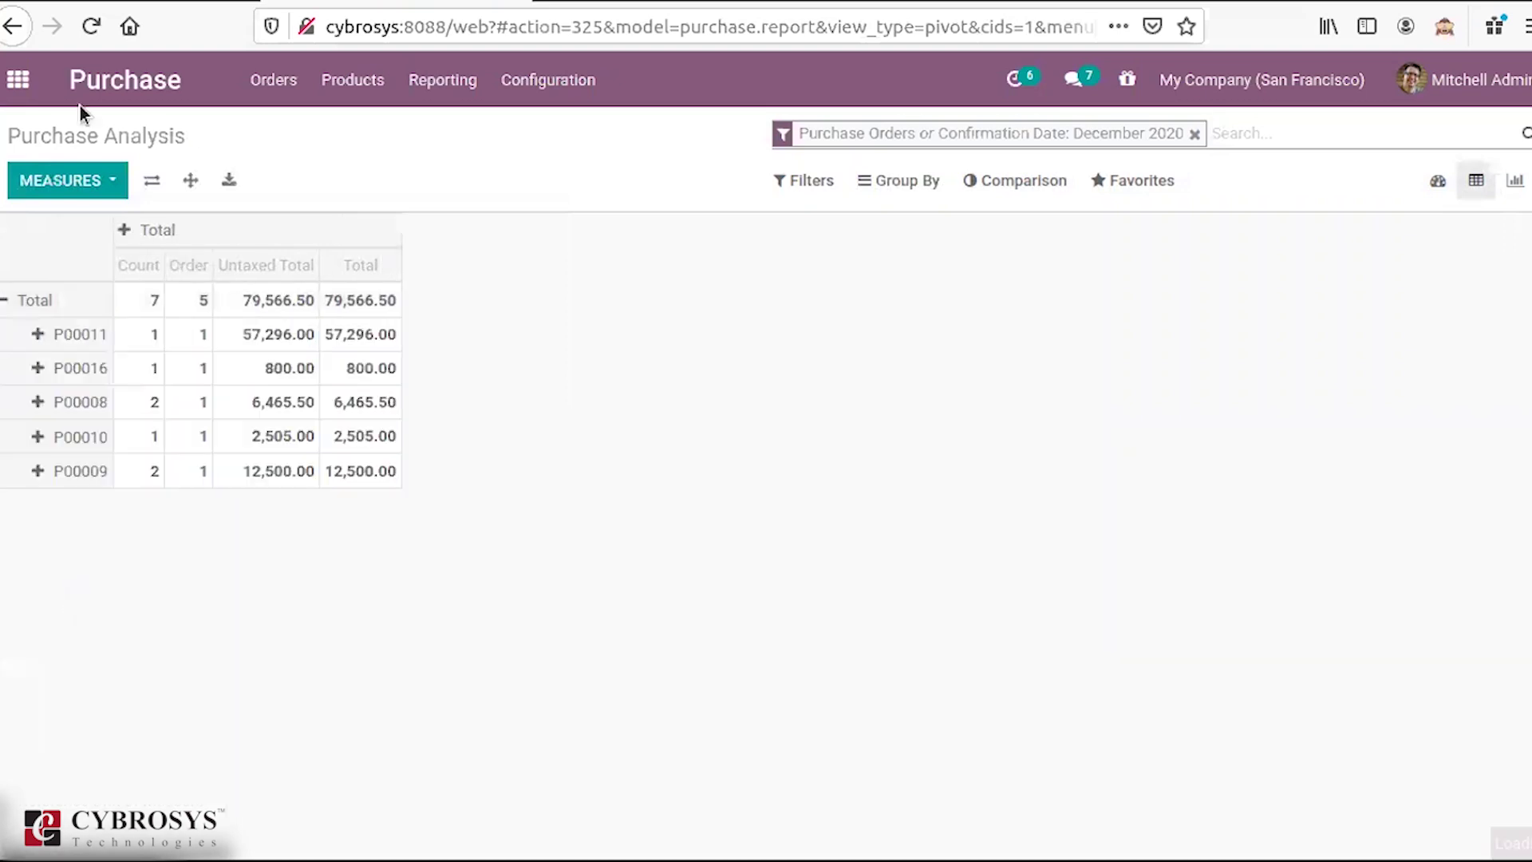
# Step: Open the grouping choices for the pivot table's Total column header
pyautogui.click(159, 233)
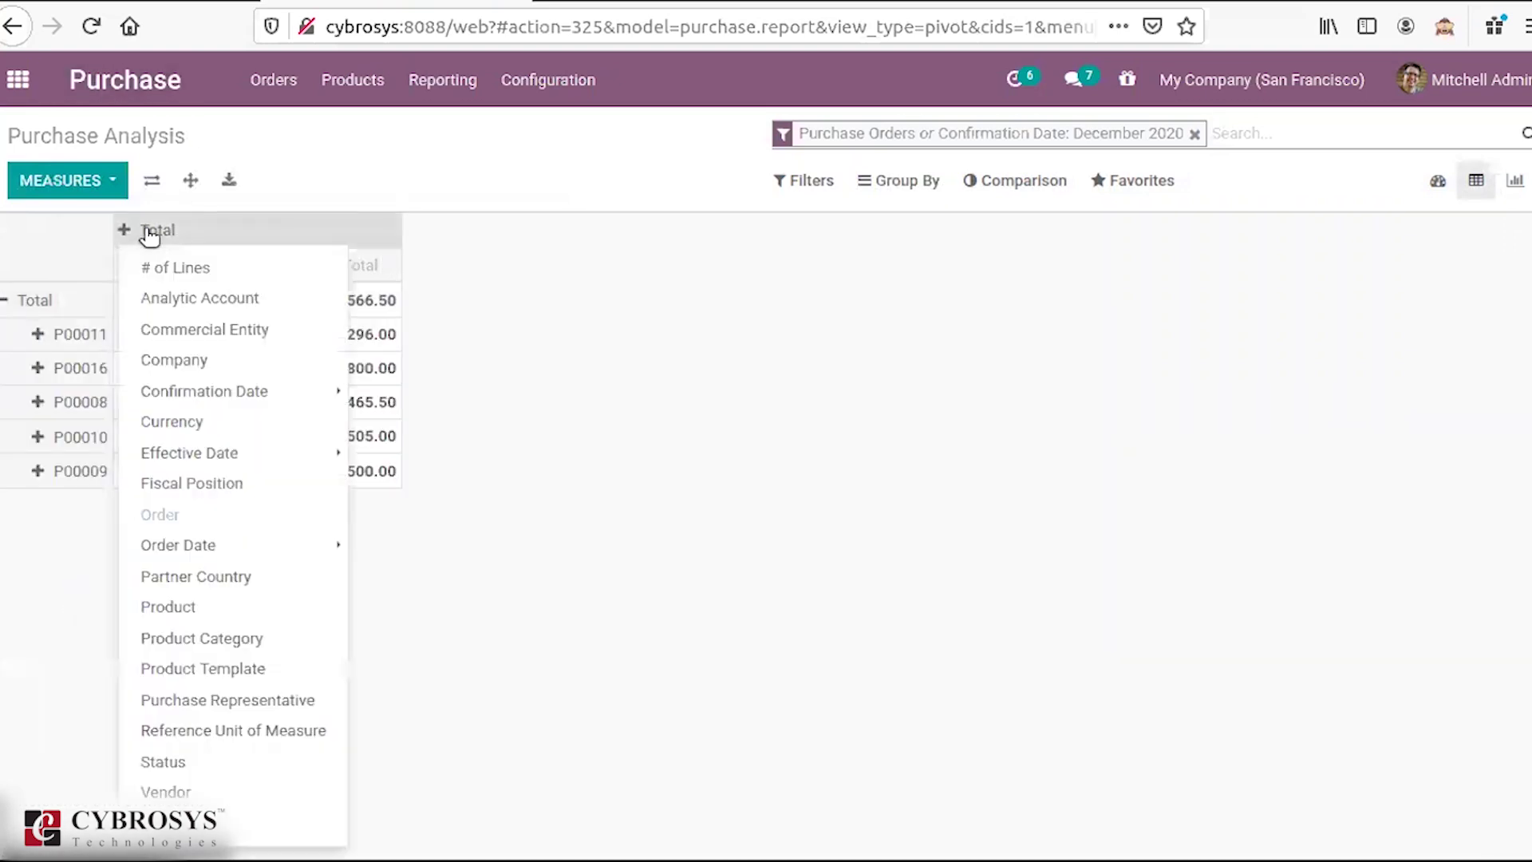
# Step: Break down the Total column of the purchase analysis pivot by Product
pyautogui.click(208, 609)
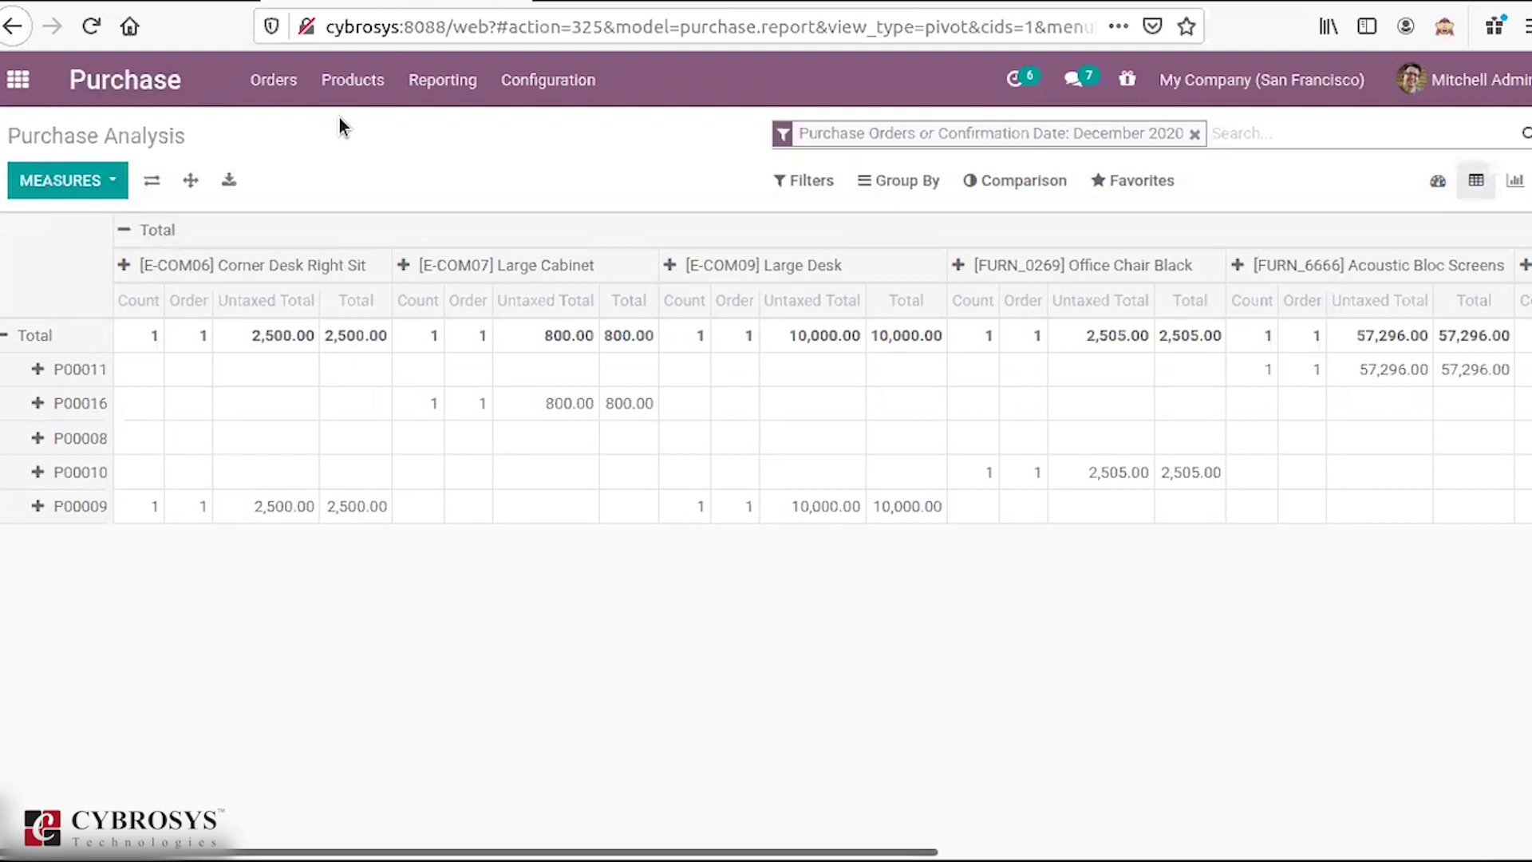
# Step: Switch from the Purchase app to the Accounting app
pyautogui.click(29, 79)
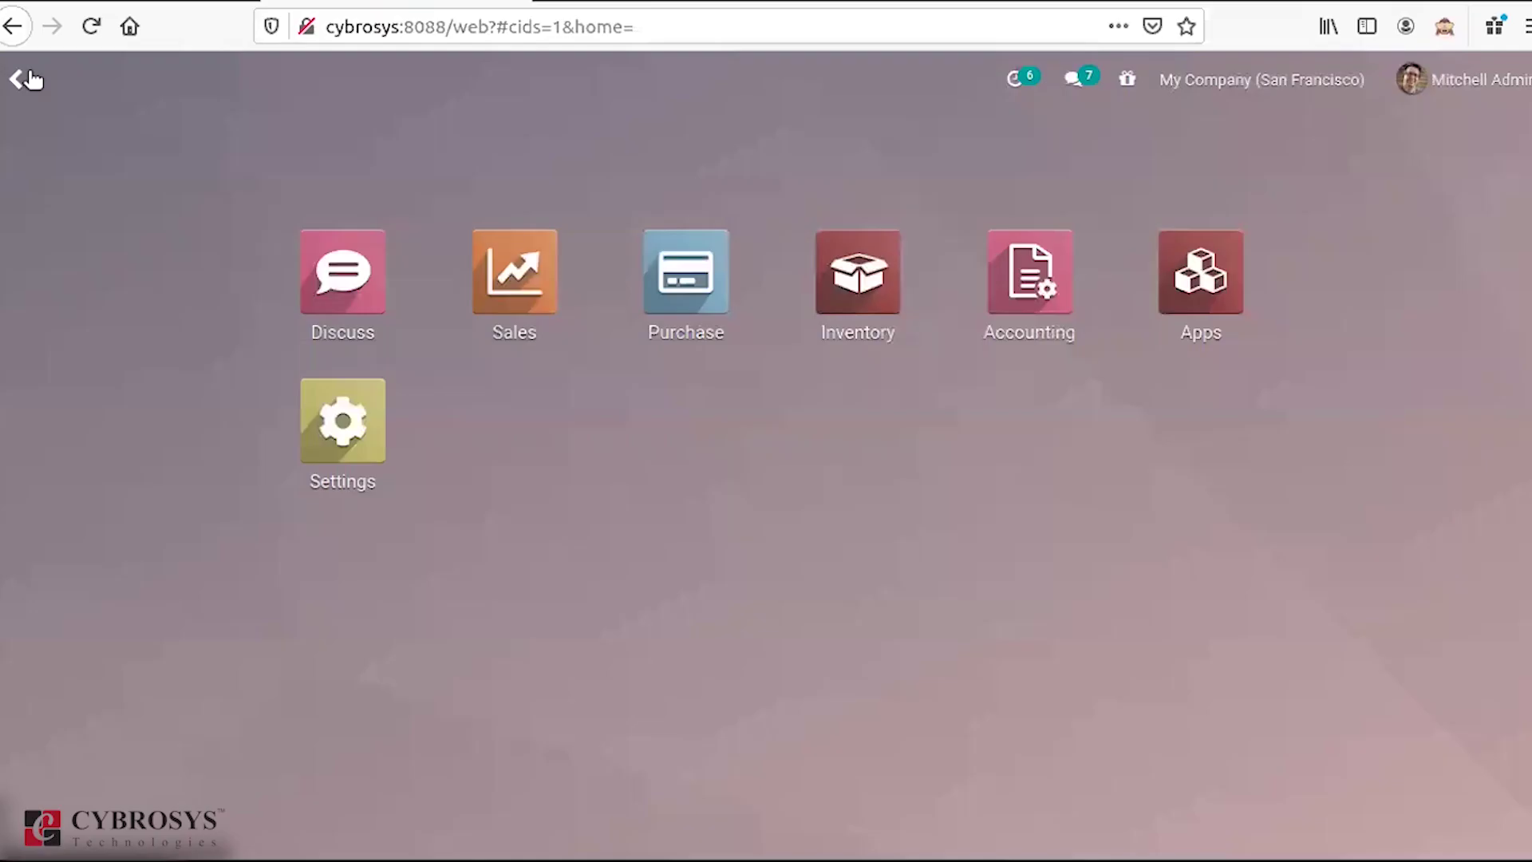
pyautogui.click(1062, 316)
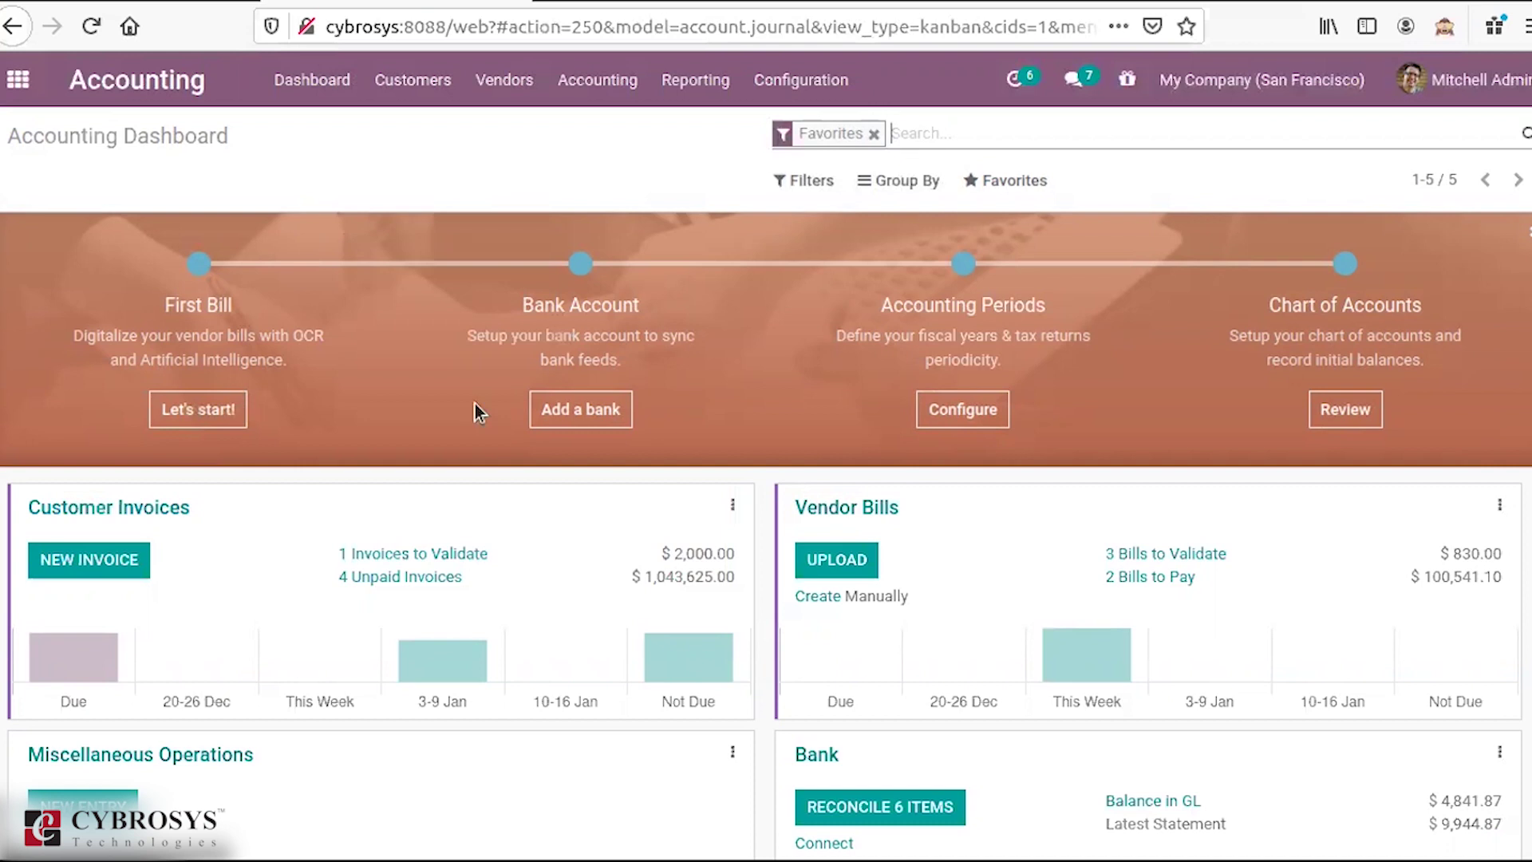
# Step: Look over the setup forms for adding a bank account and for accounting periods, leaving both without applying anything
pyautogui.click(586, 415)
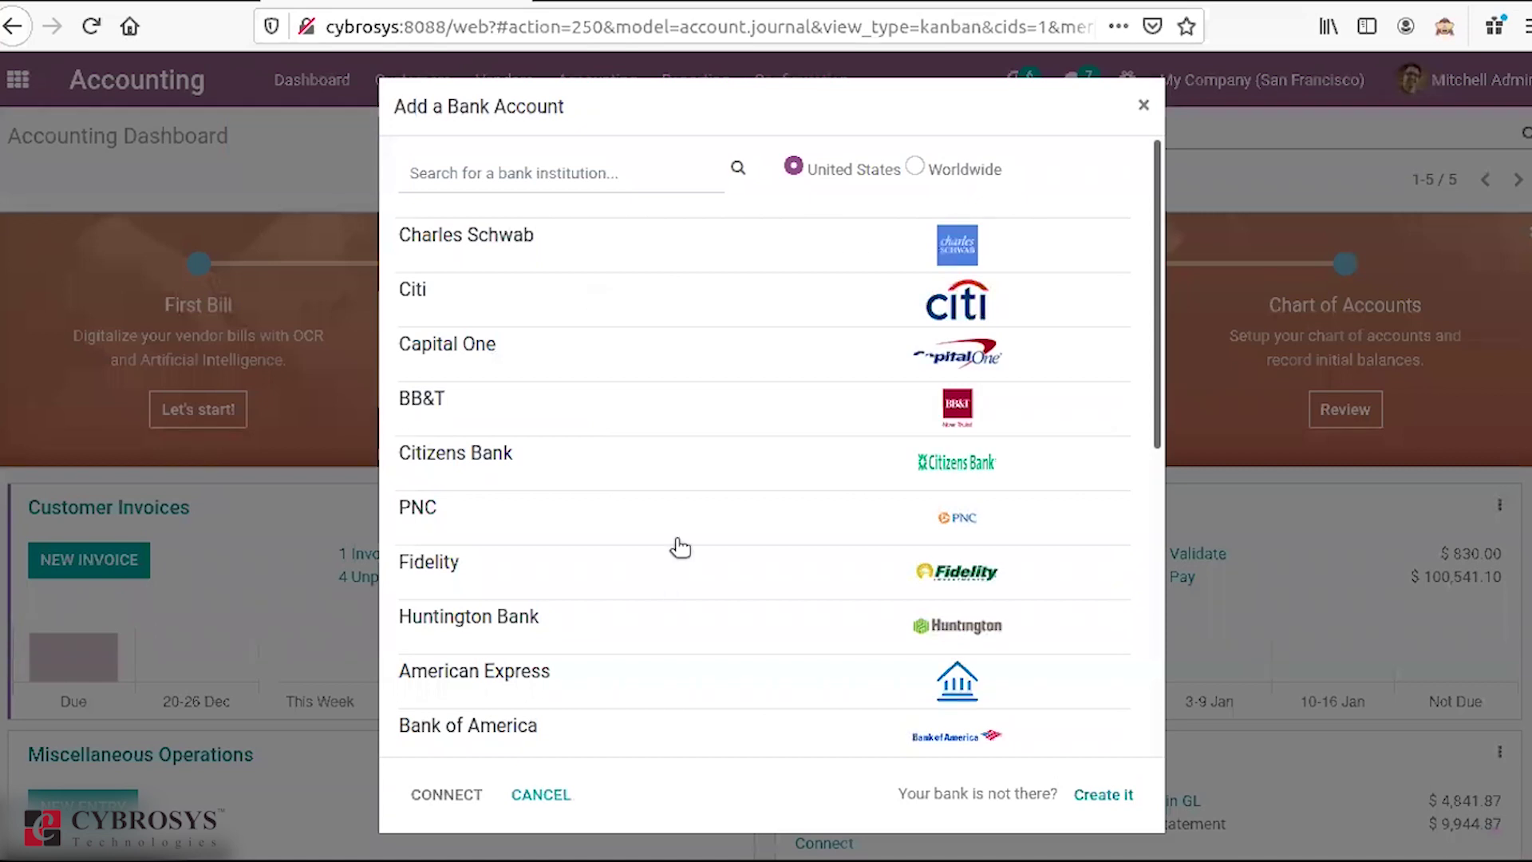
pyautogui.click(1144, 106)
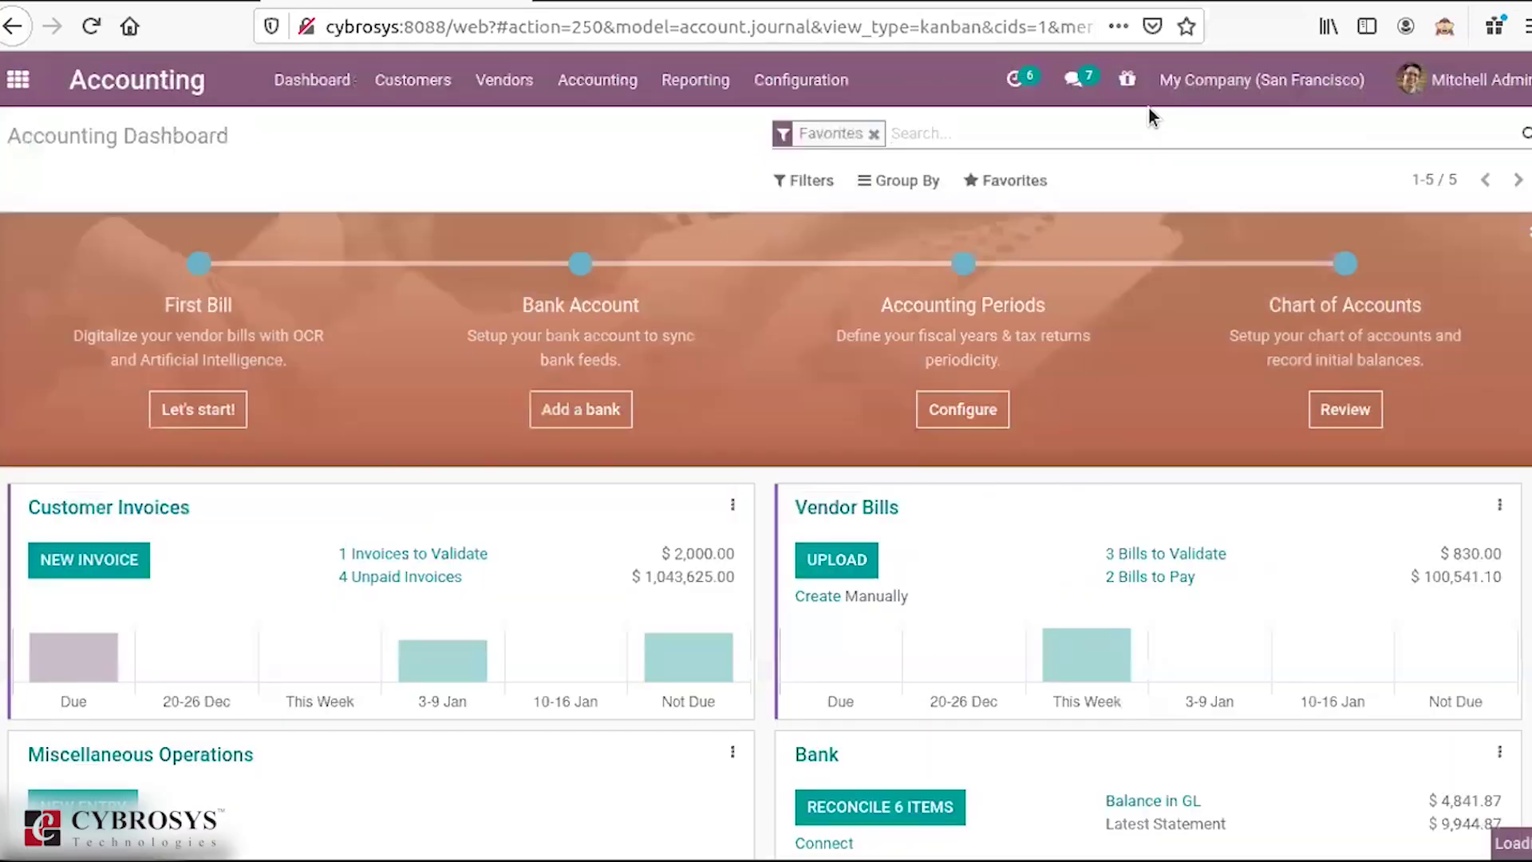
pyautogui.click(960, 407)
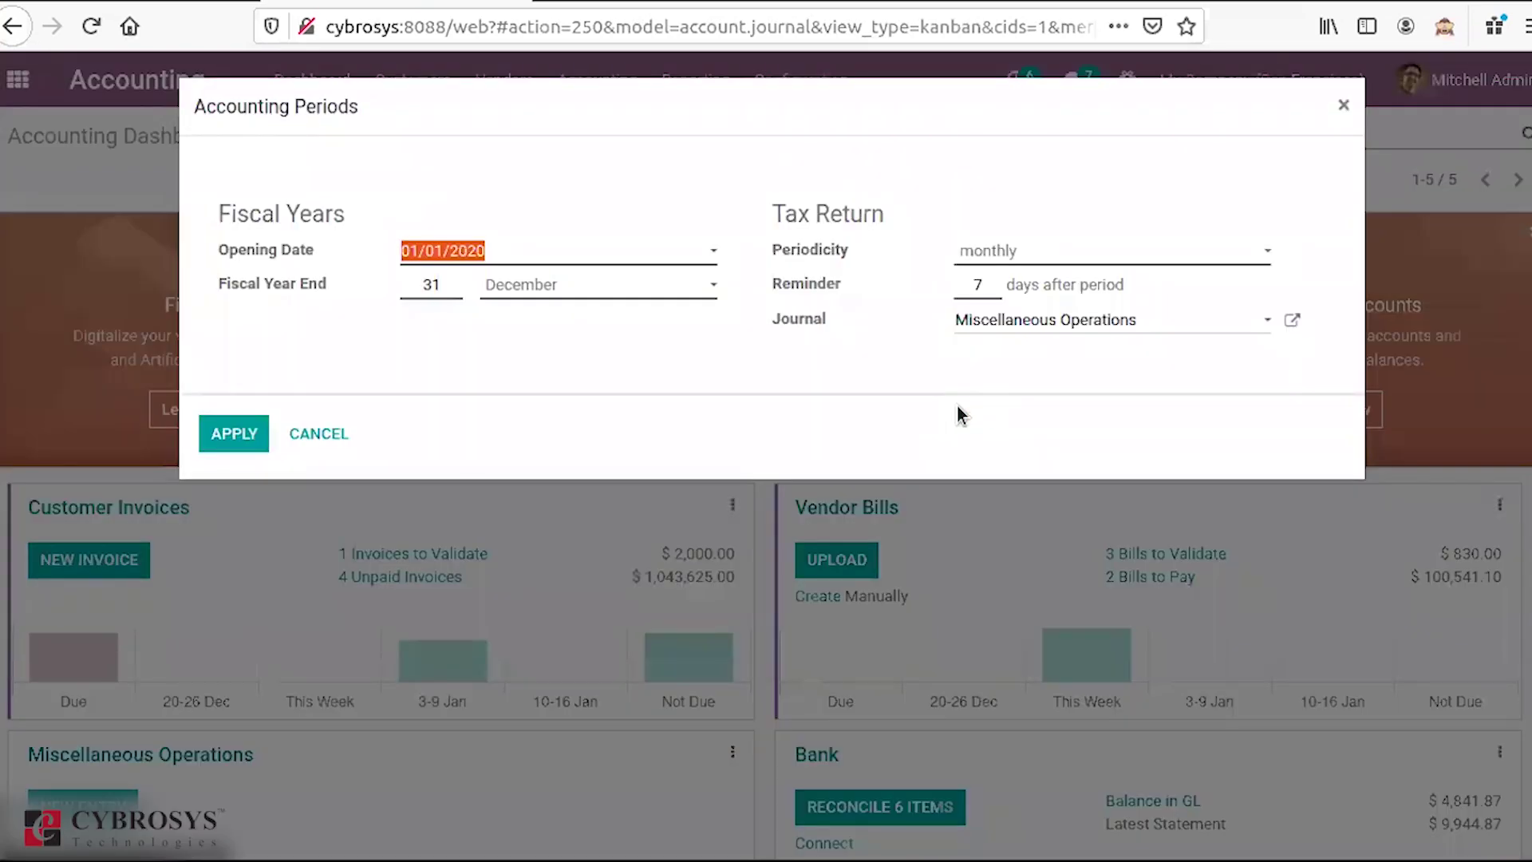
pyautogui.click(631, 258)
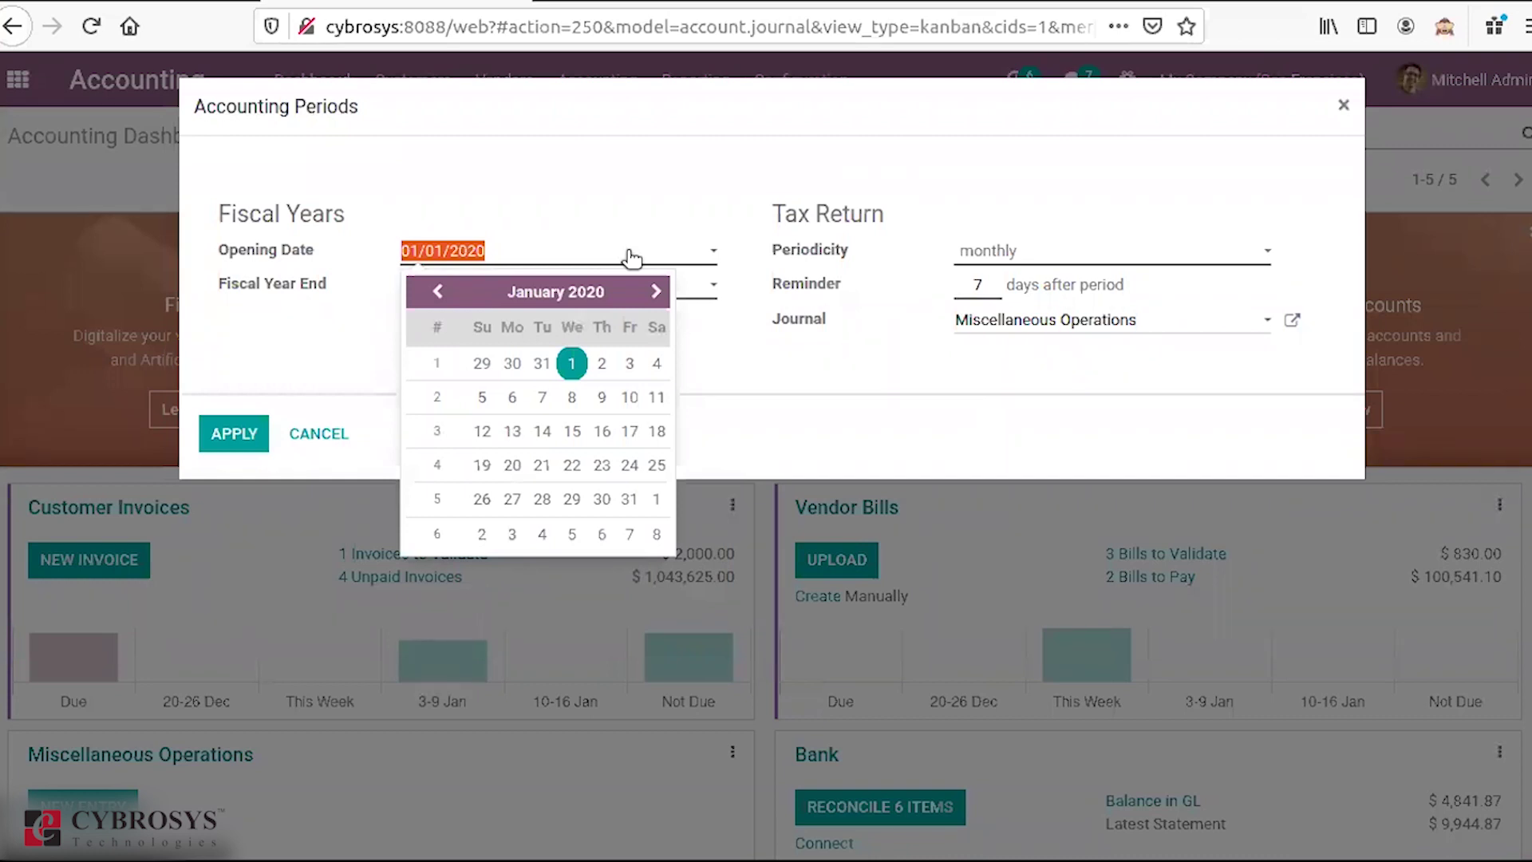
pyautogui.click(378, 328)
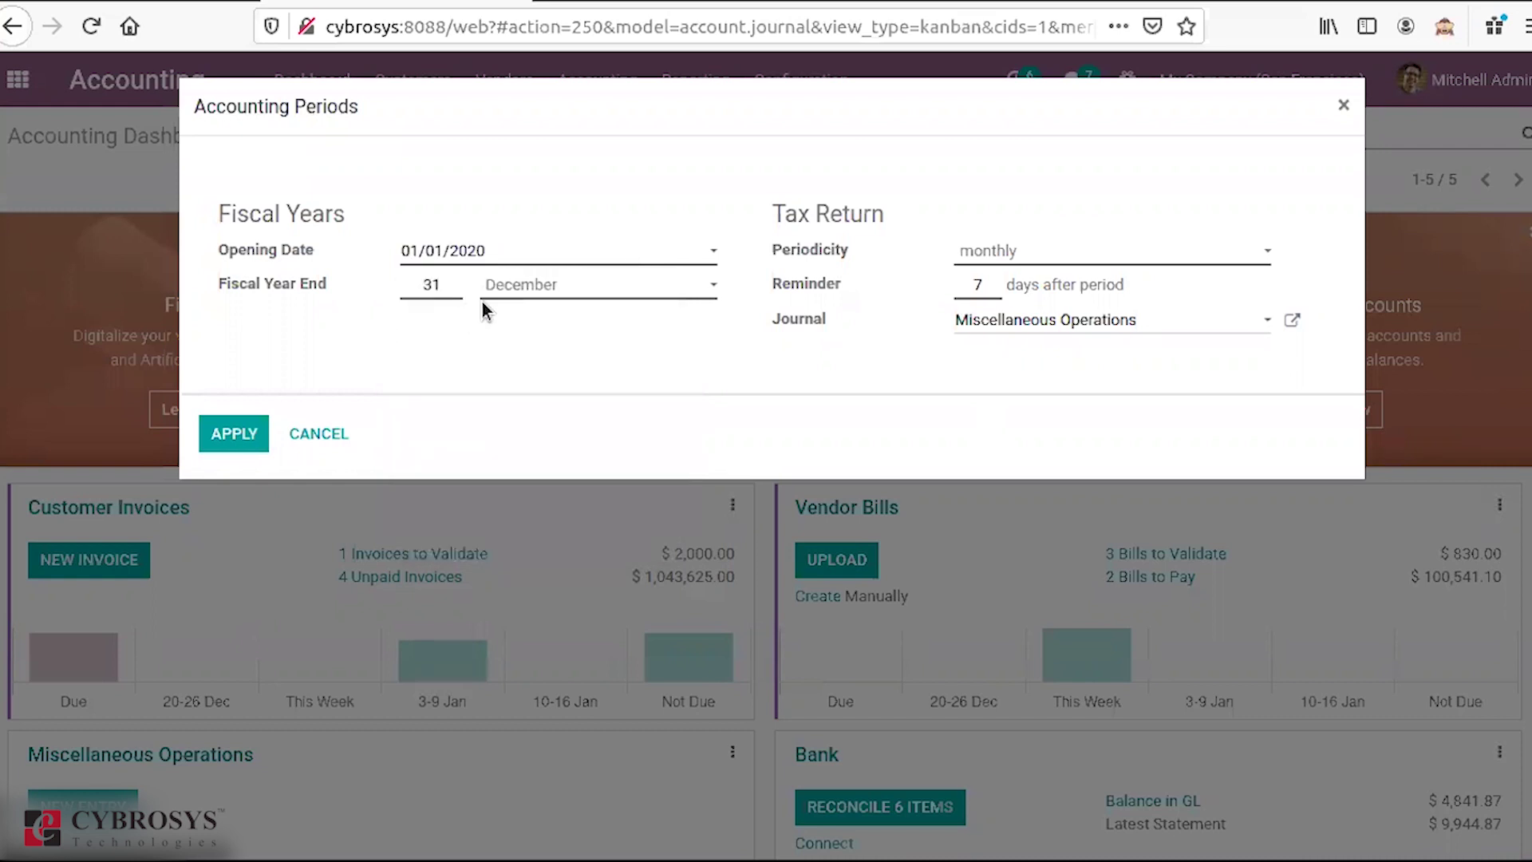
pyautogui.click(309, 433)
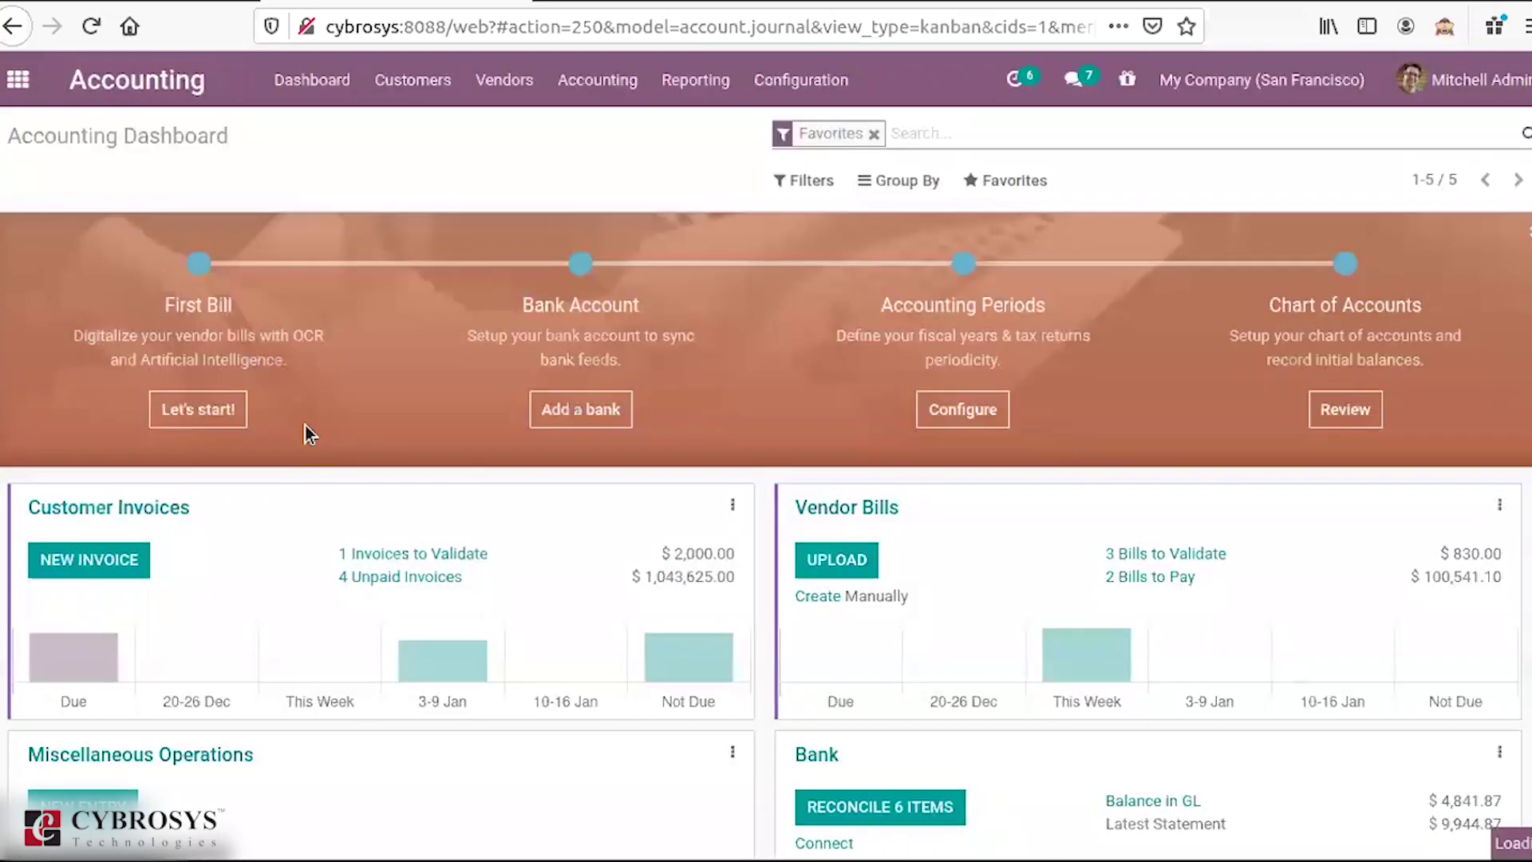
# Step: Review the chart of accounts from the setup banner, and go back to look over the Accounting dashboard's journal cards
pyautogui.click(1345, 410)
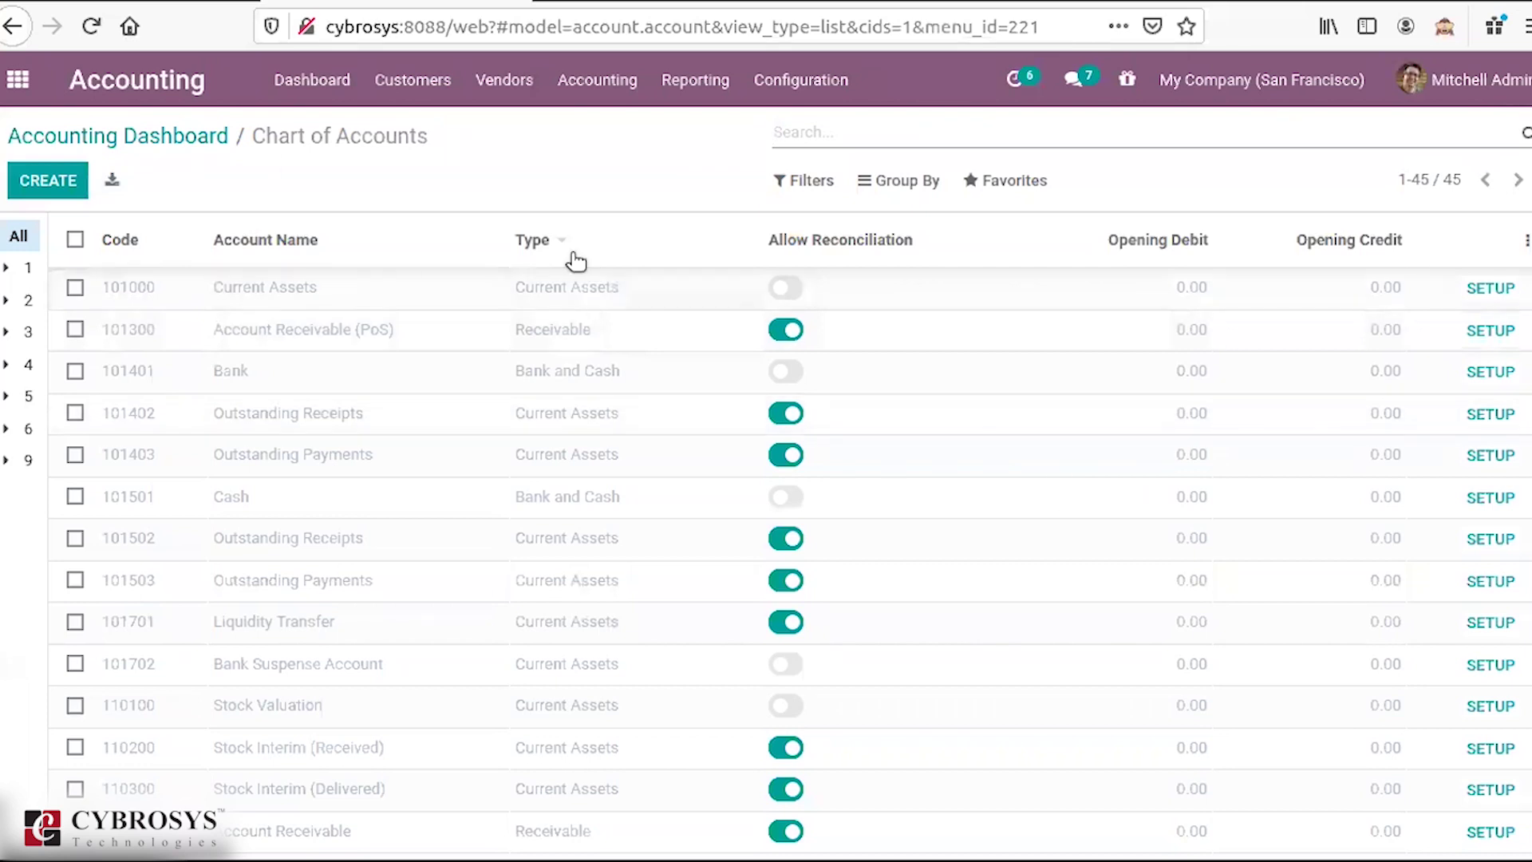
pyautogui.click(199, 131)
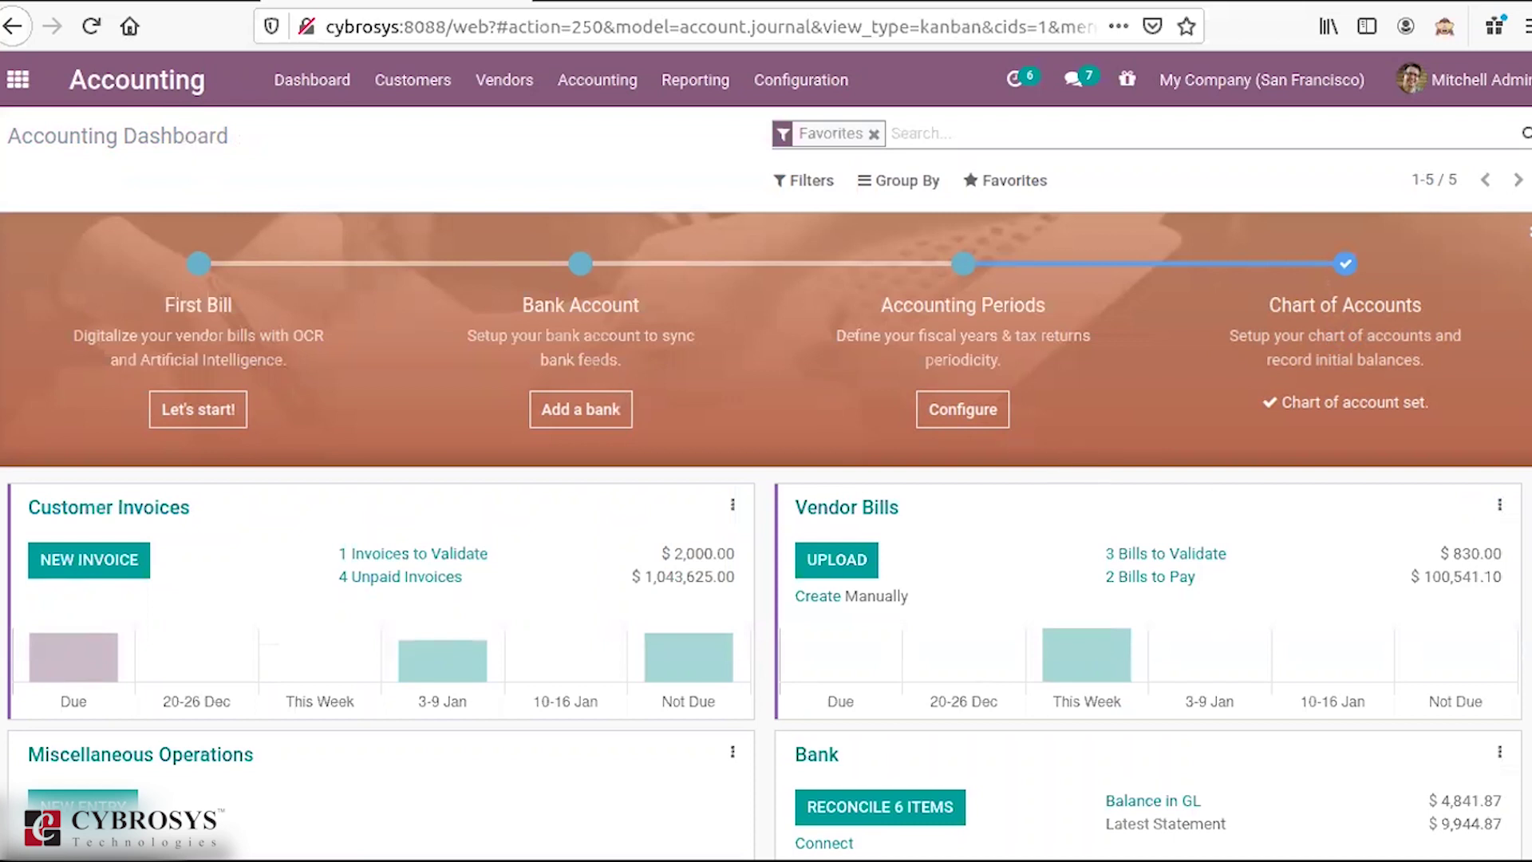
pyautogui.scroll(-5, 765, 663)
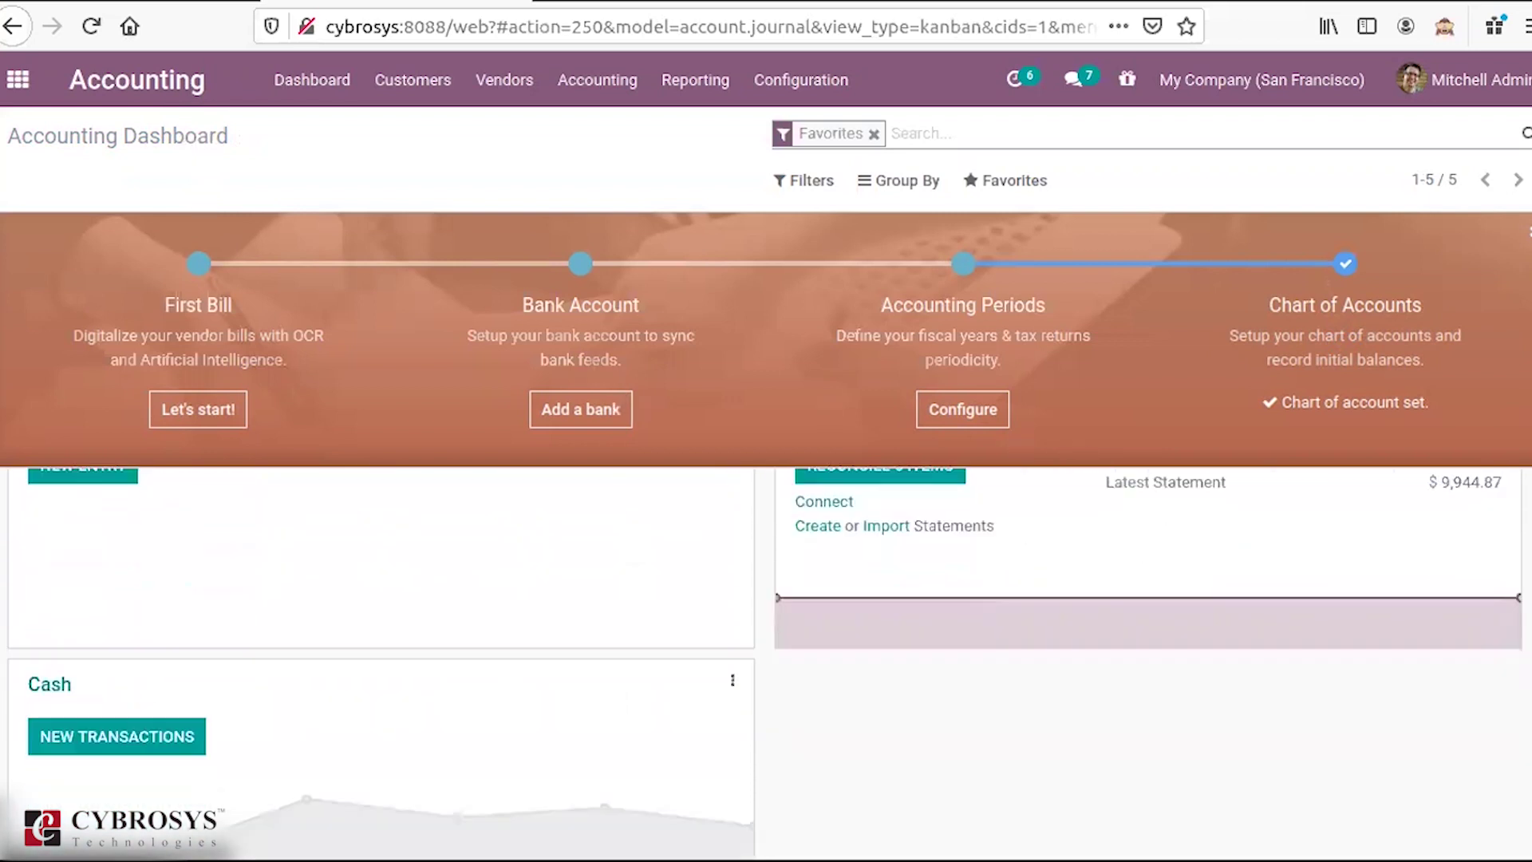
pyautogui.scroll(5, 765, 662)
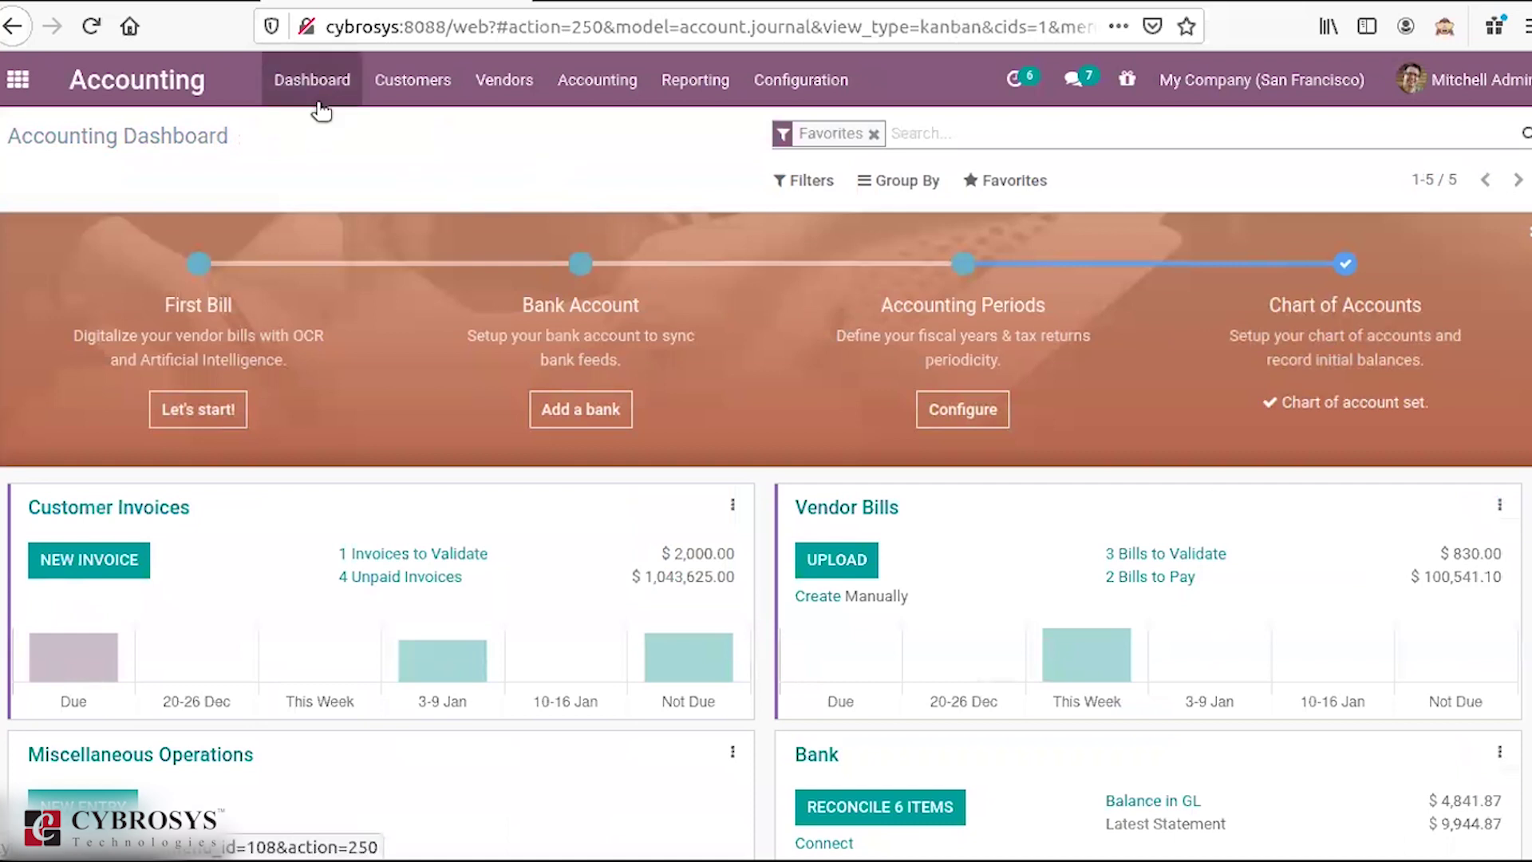
# Step: Open the list of customer invoices
pyautogui.click(385, 104)
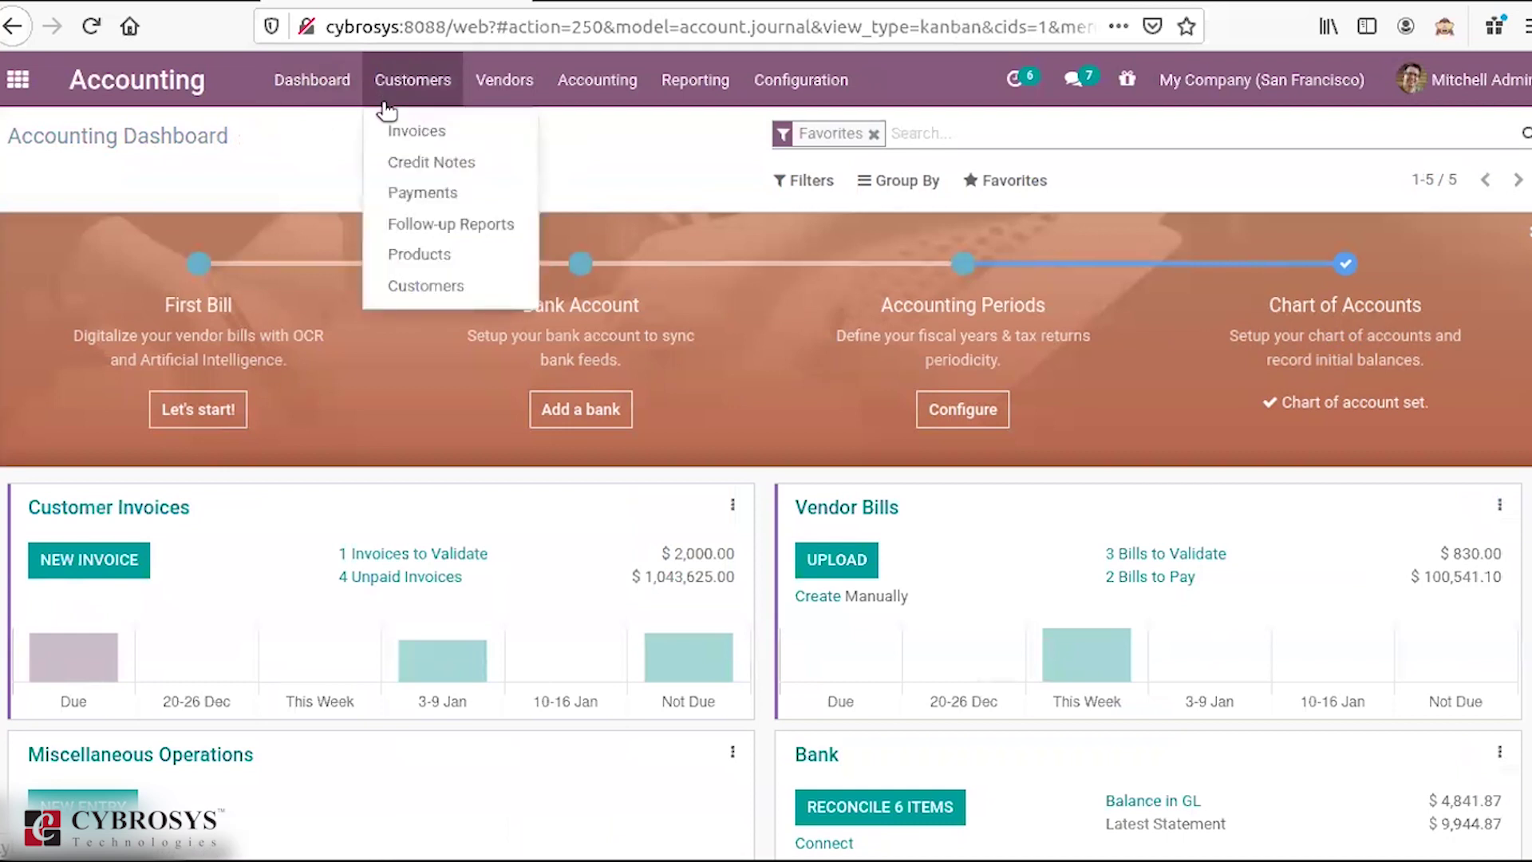
pyautogui.click(479, 96)
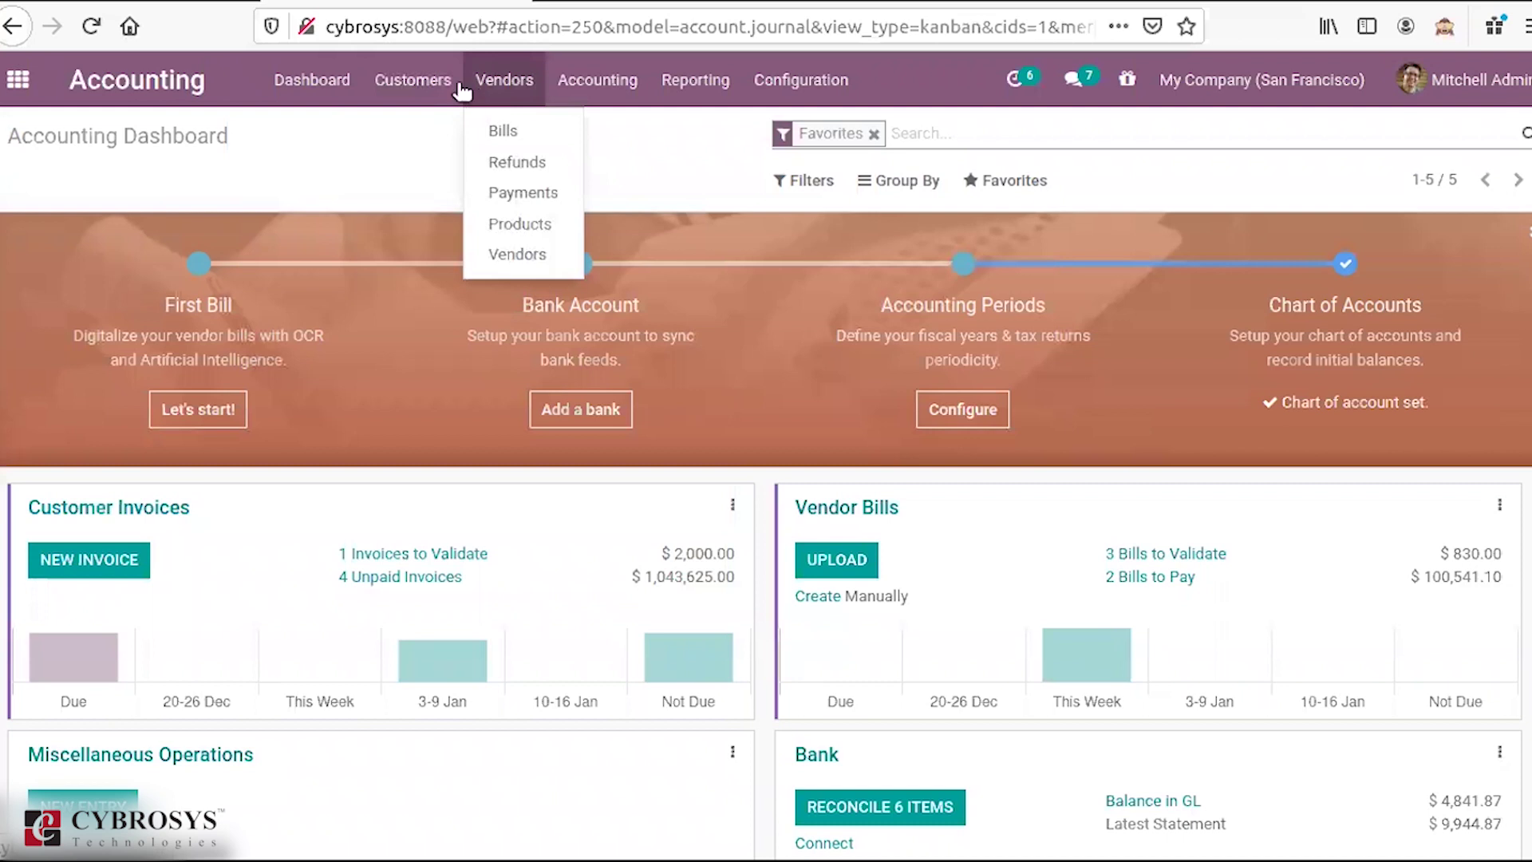
pyautogui.moveTo(446, 90)
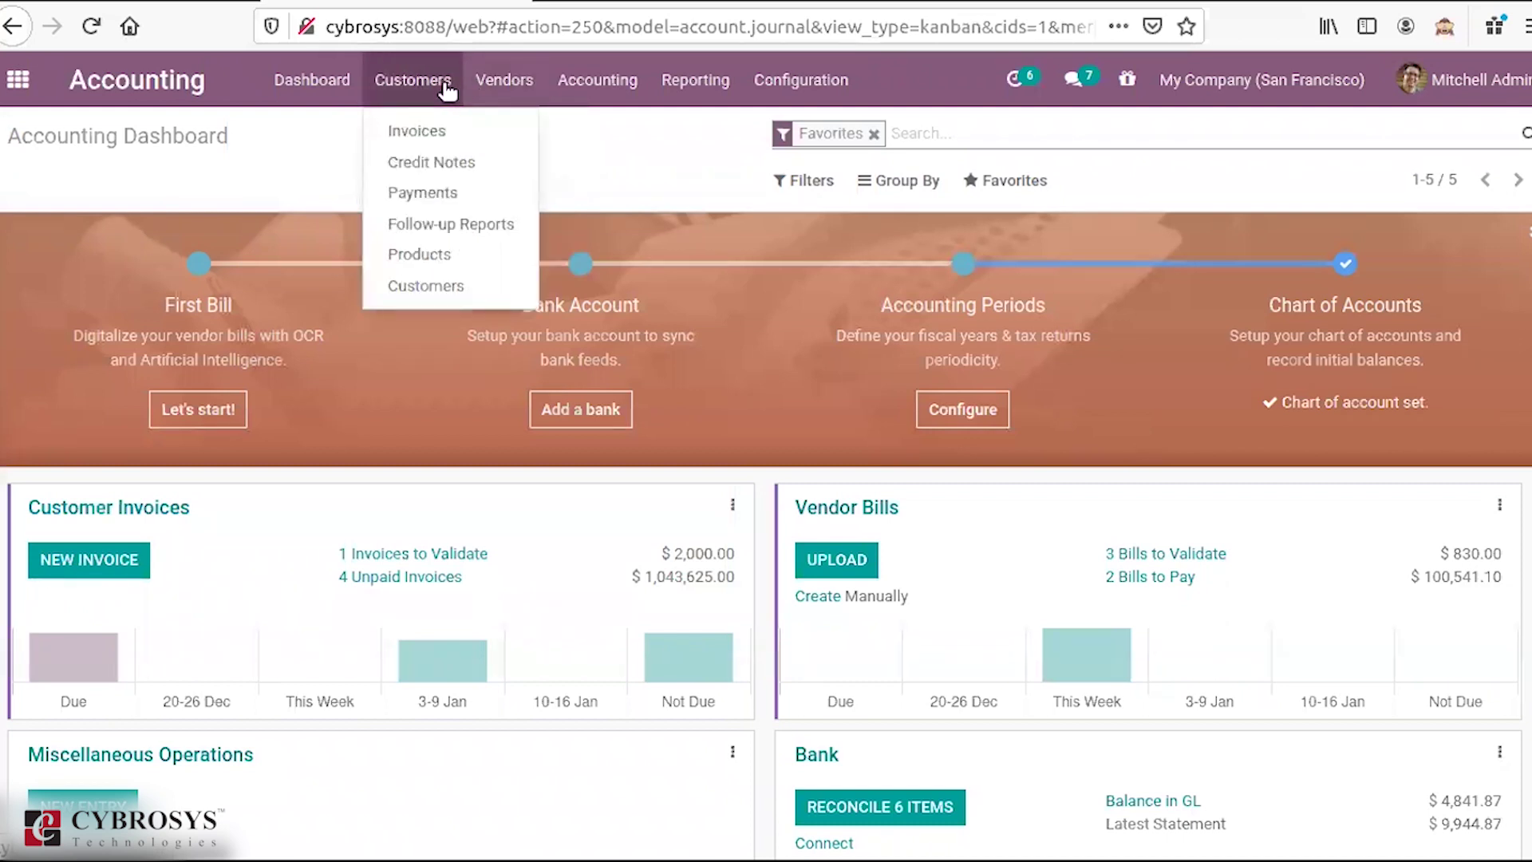
pyautogui.moveTo(527, 77)
pyautogui.click(413, 133)
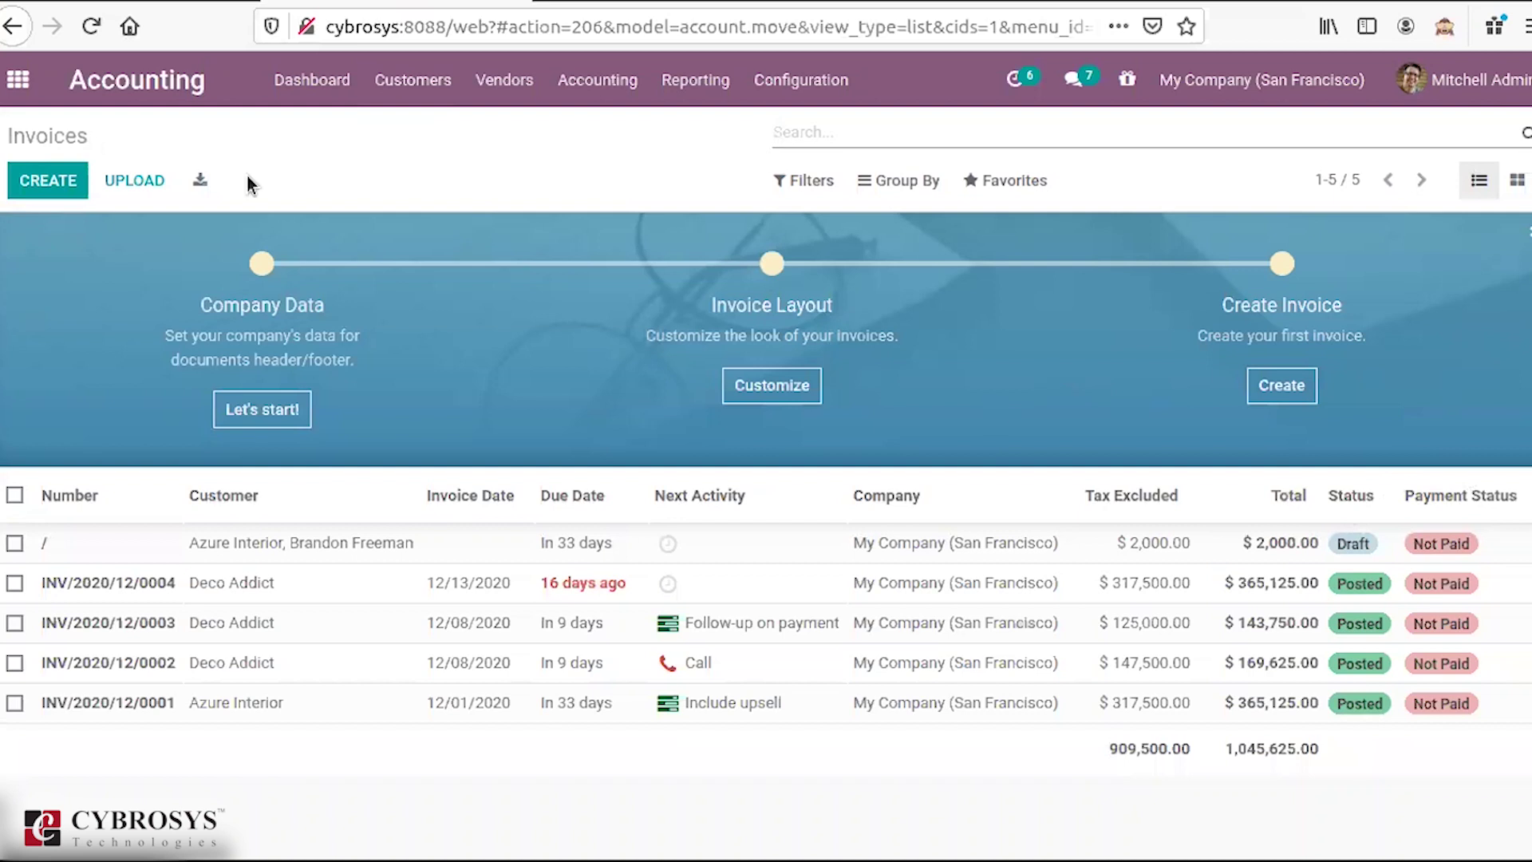
# Step: Start a new customer invoice for an individual contact at Azure Interior, leaving the invoice date empty
pyautogui.click(56, 173)
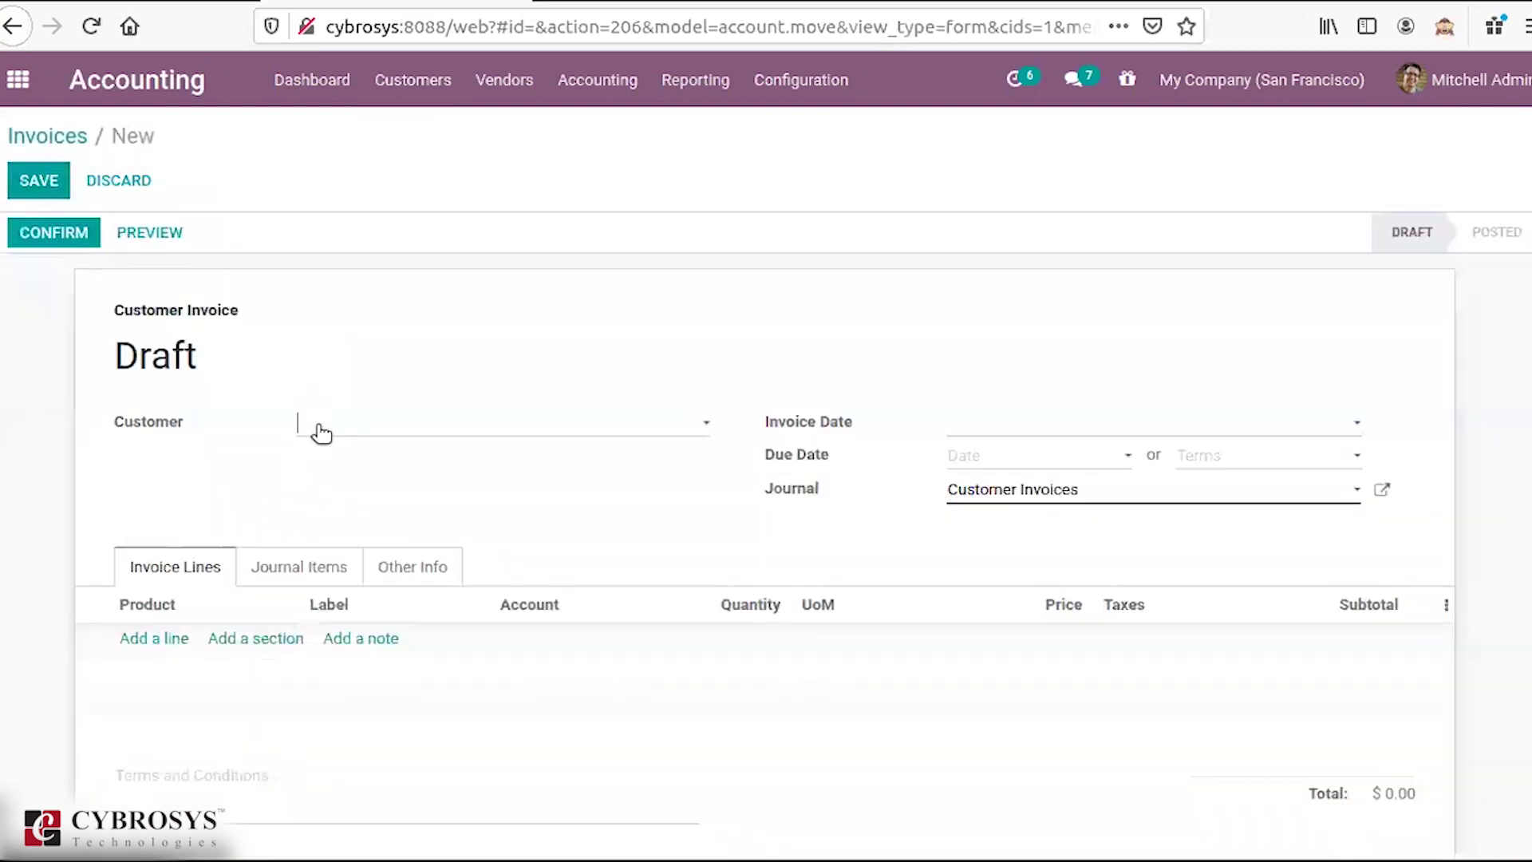
pyautogui.click(322, 432)
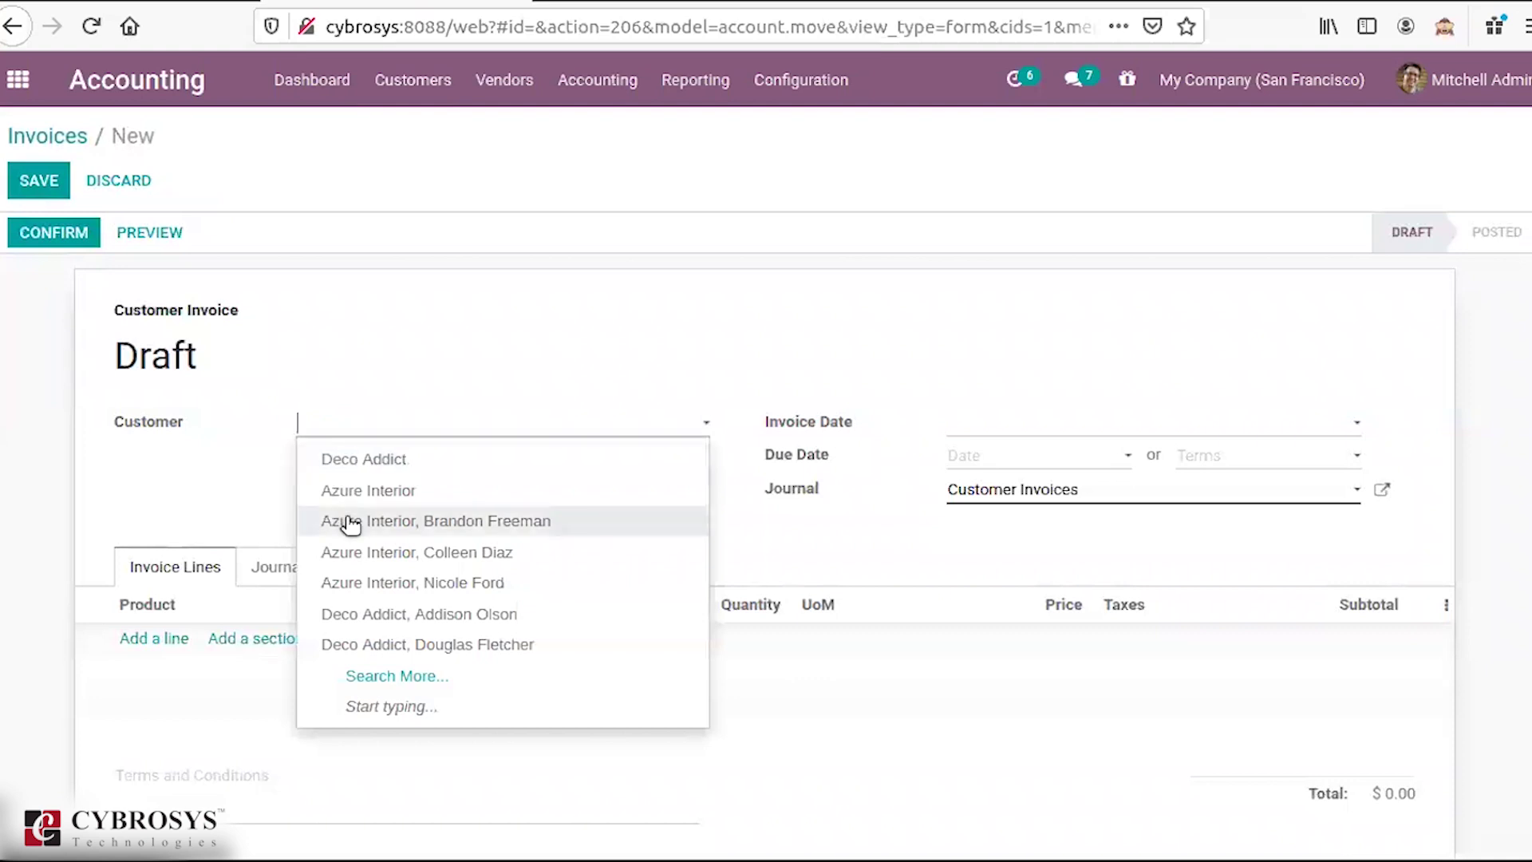
pyautogui.click(367, 553)
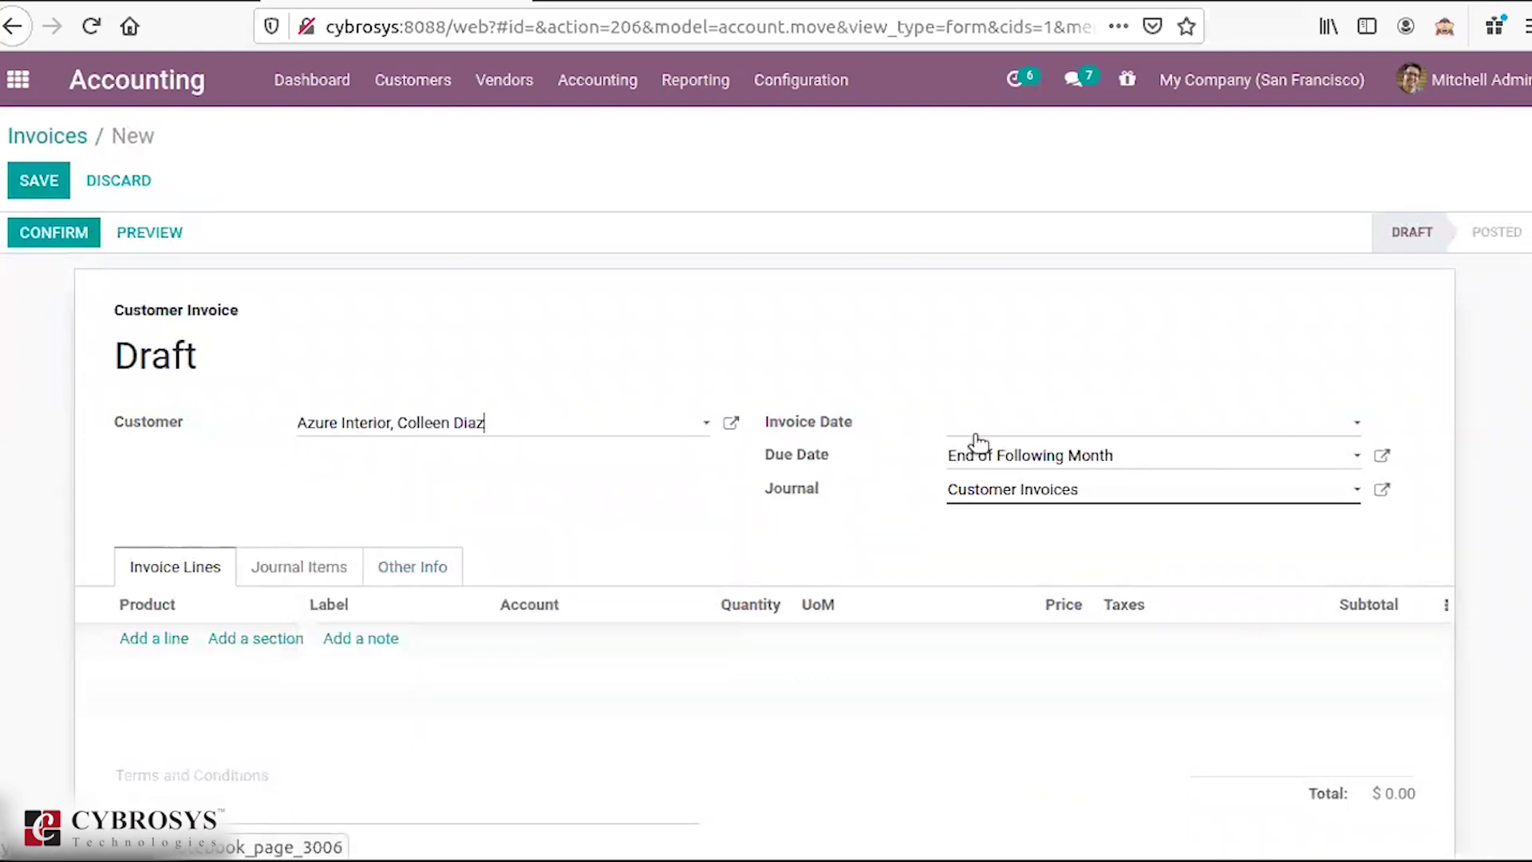
pyautogui.click(1014, 422)
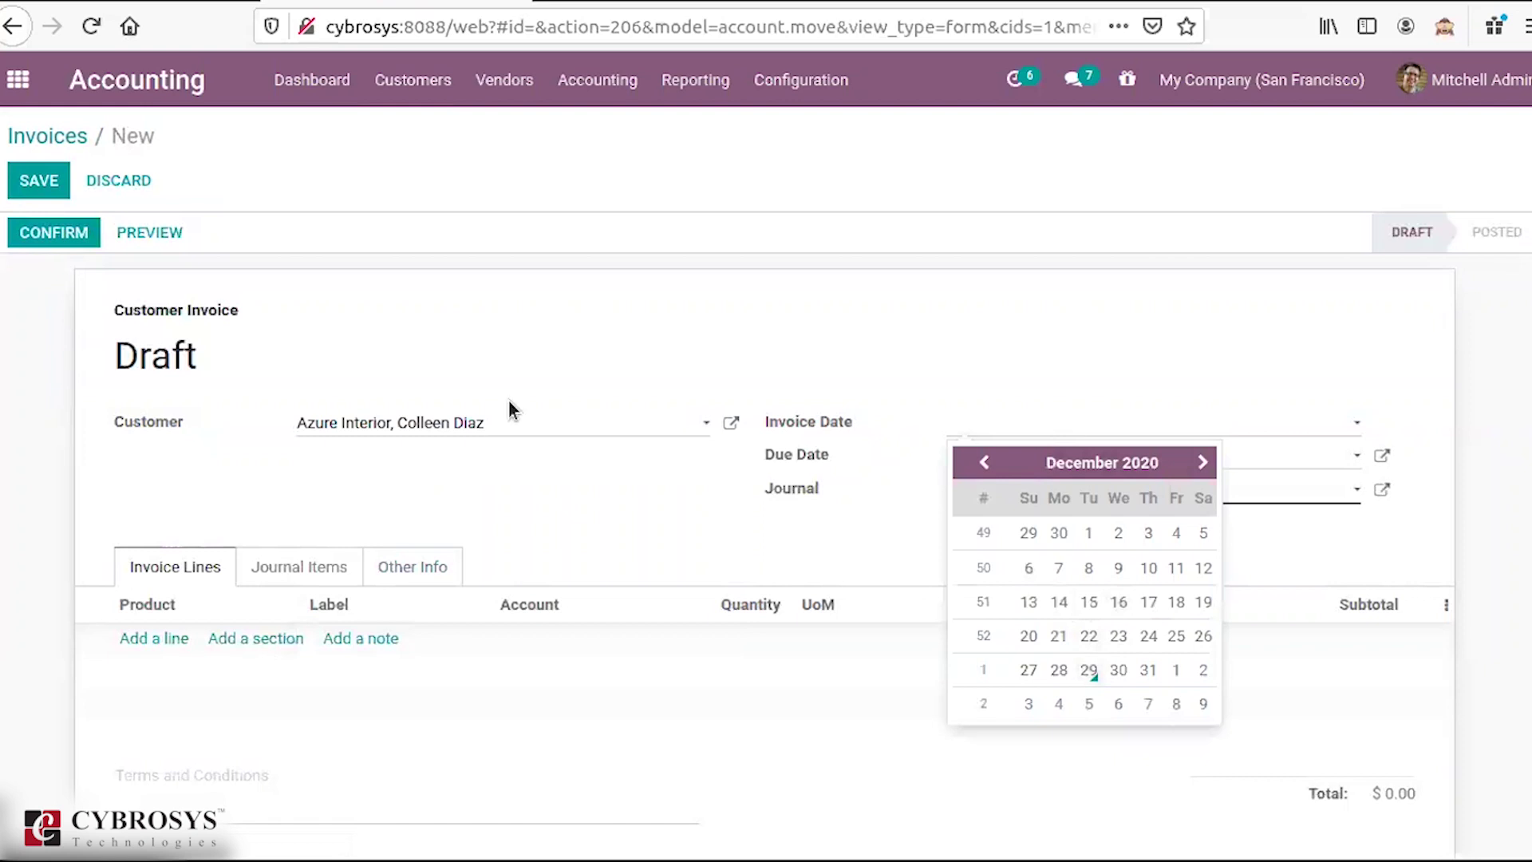
pyautogui.click(558, 293)
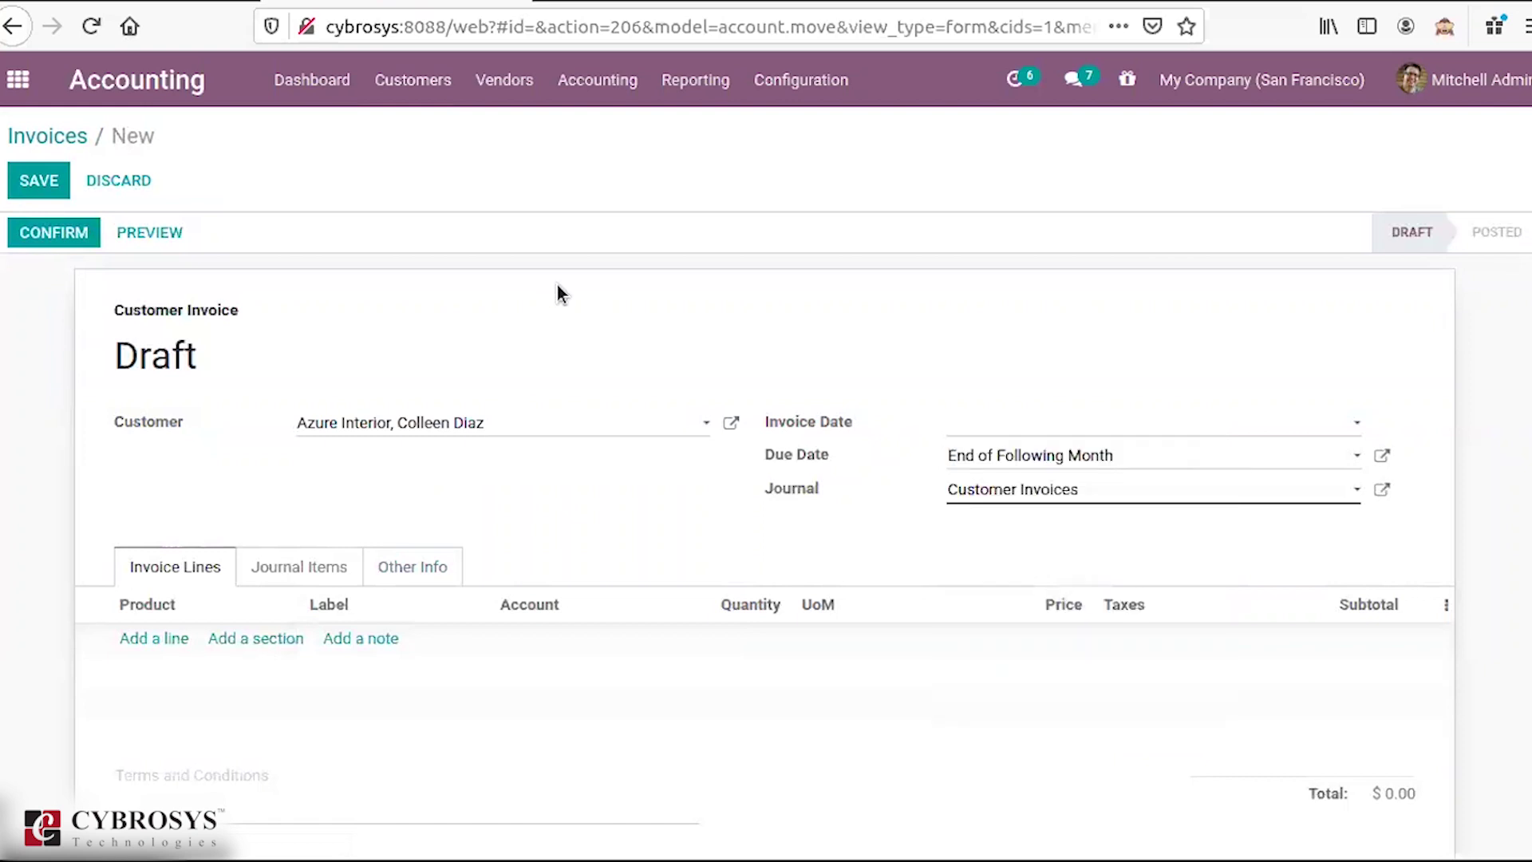
# Step: Add the [E-COM07] Large Cabinet product as an invoice line, remove its 15% tax, and confirm the invoice
pyautogui.click(154, 638)
pyautogui.click(178, 643)
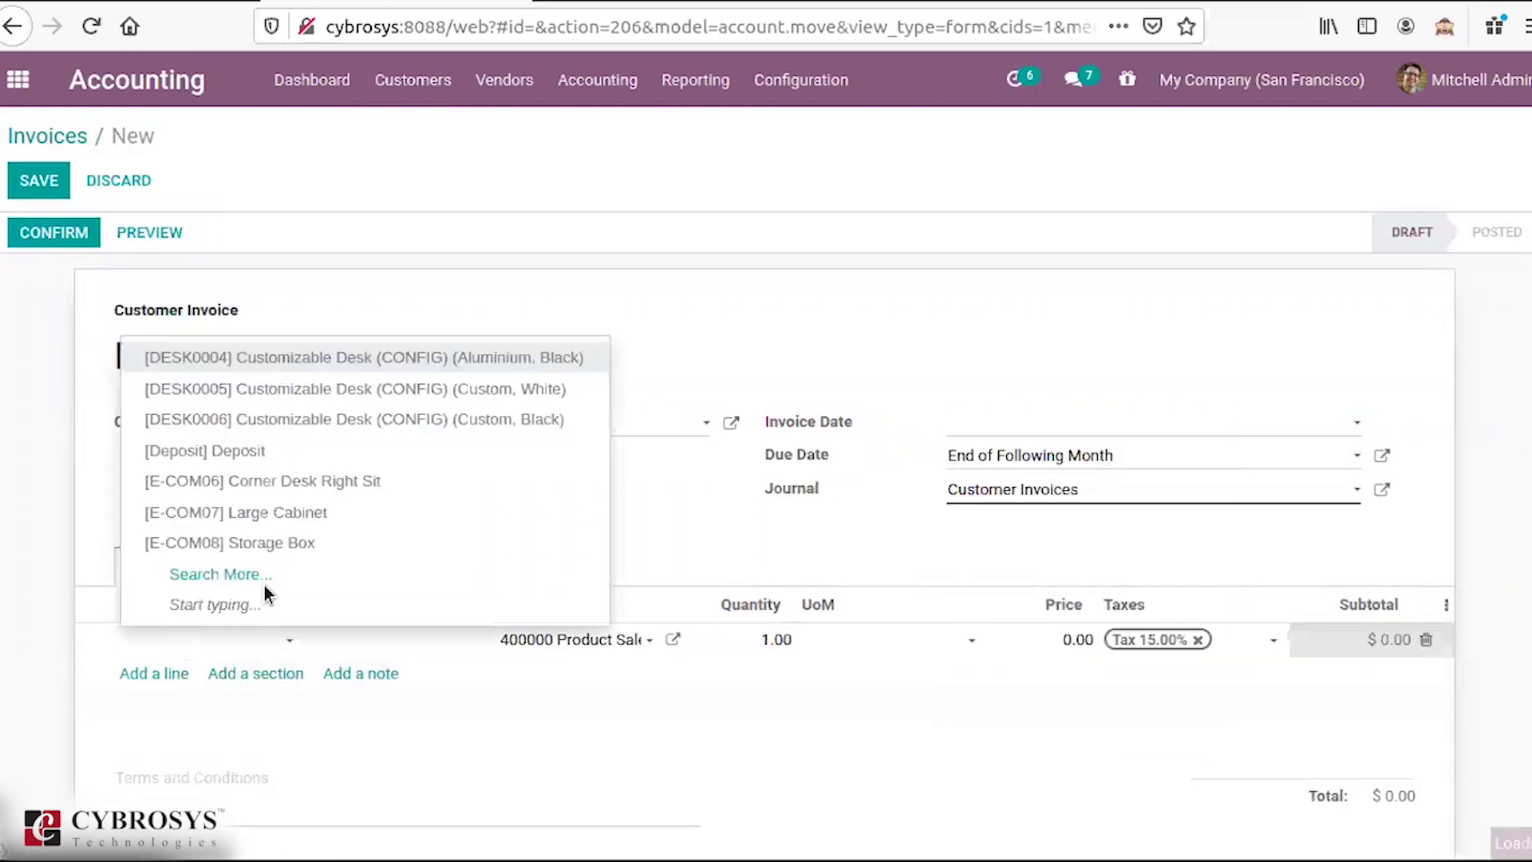
pyautogui.click(357, 517)
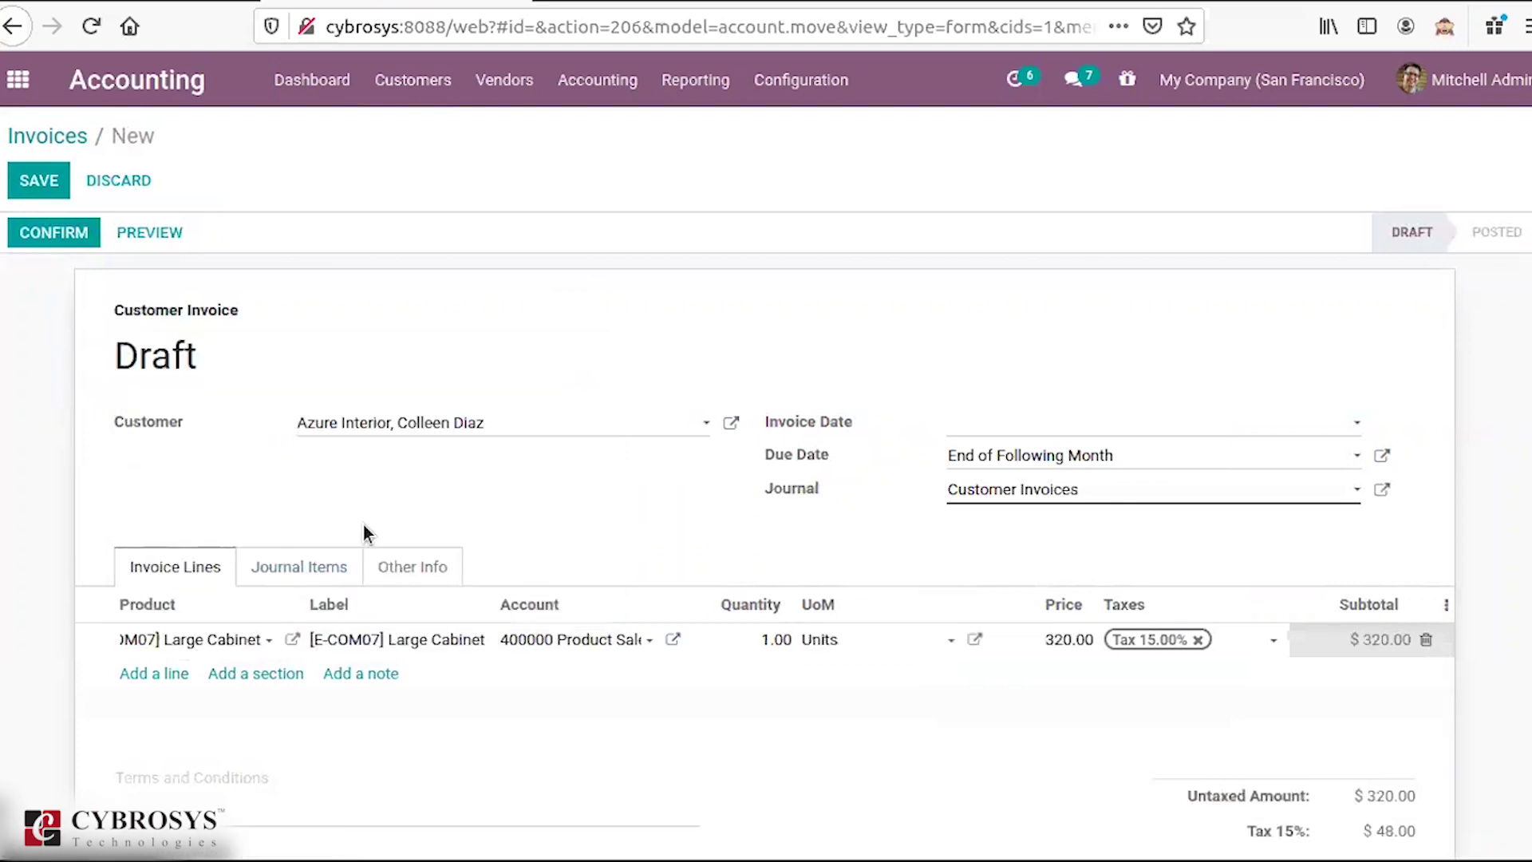
pyautogui.click(1197, 640)
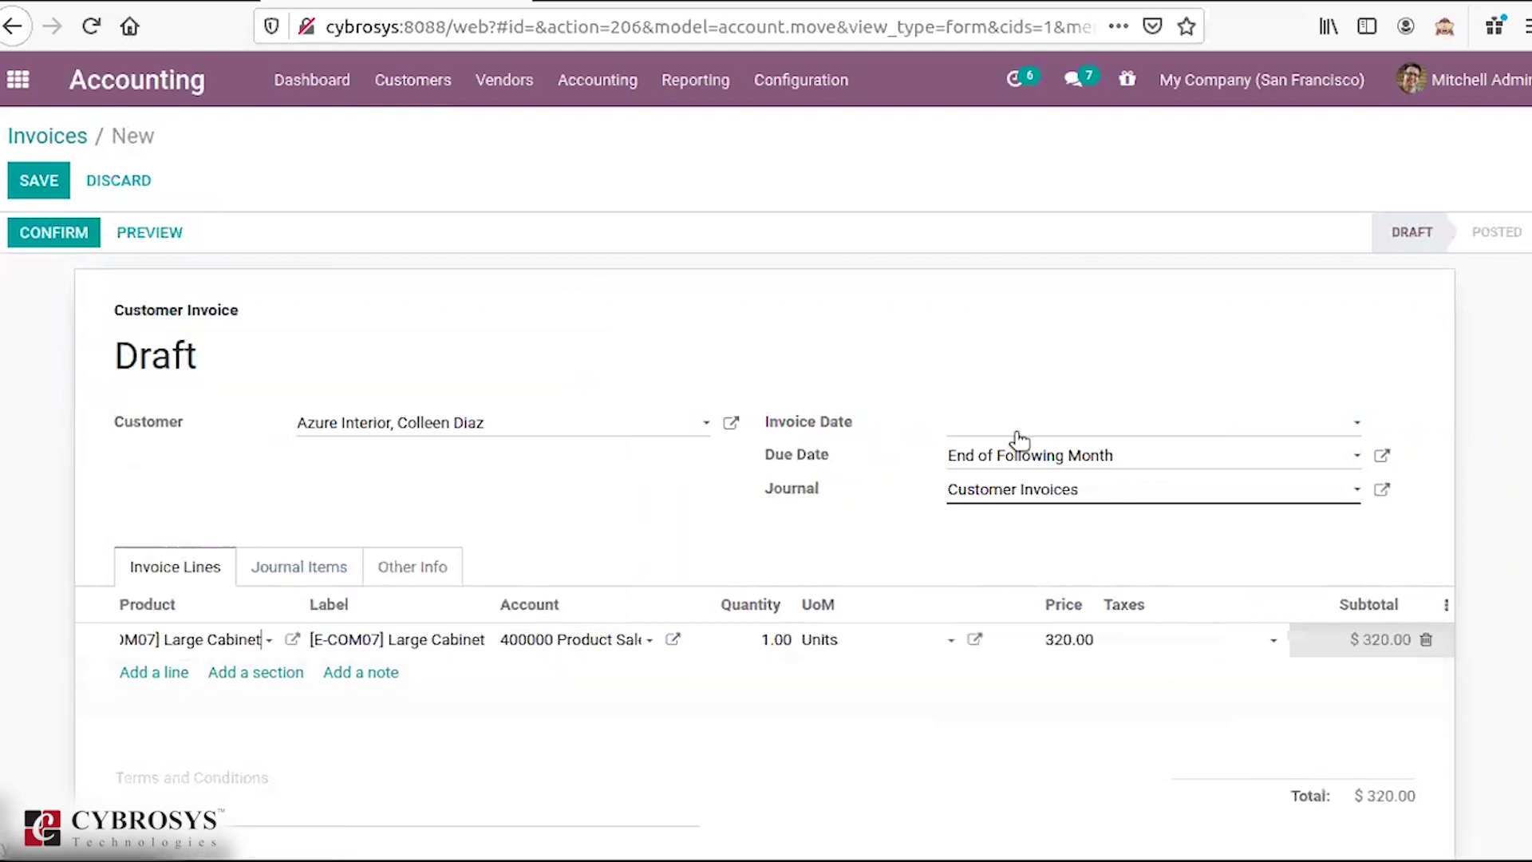
pyautogui.click(22, 233)
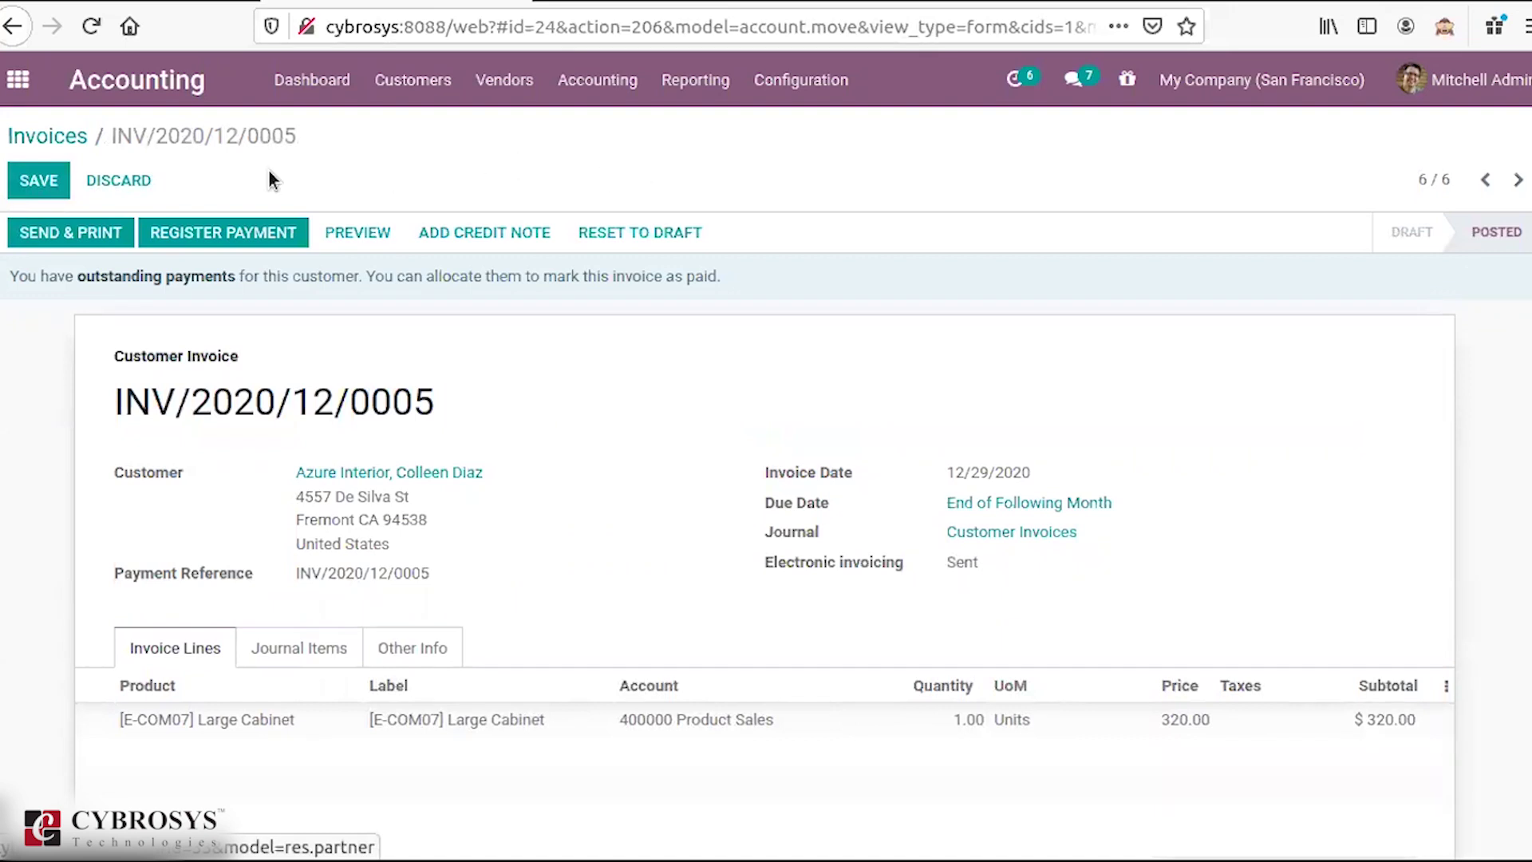
# Step: Check the payment registration form without creating a payment, and view the confirmed invoice's journal items
pyautogui.click(191, 238)
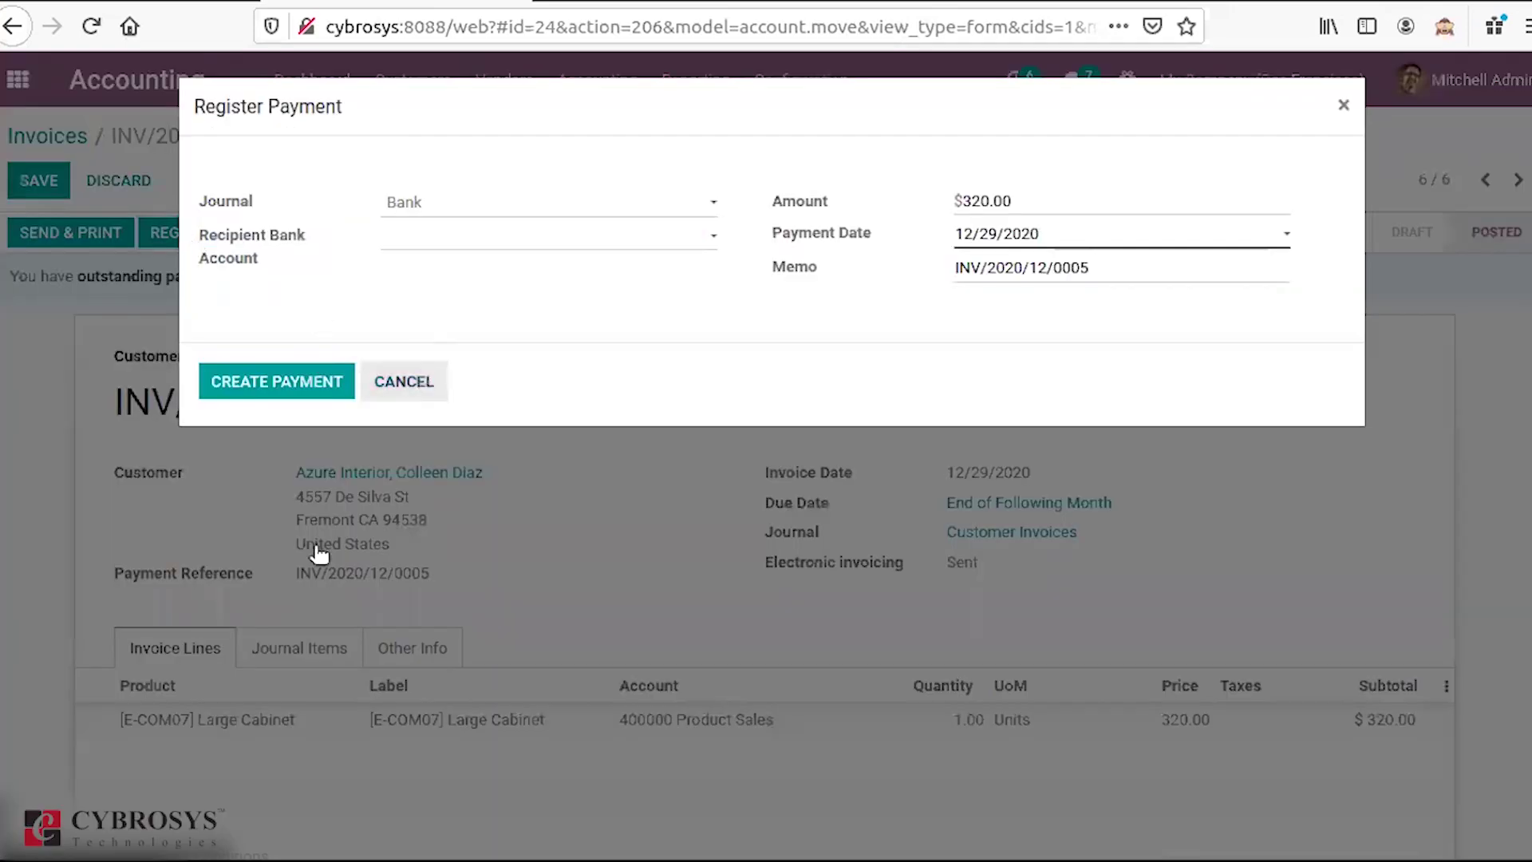
pyautogui.click(426, 382)
pyautogui.click(313, 660)
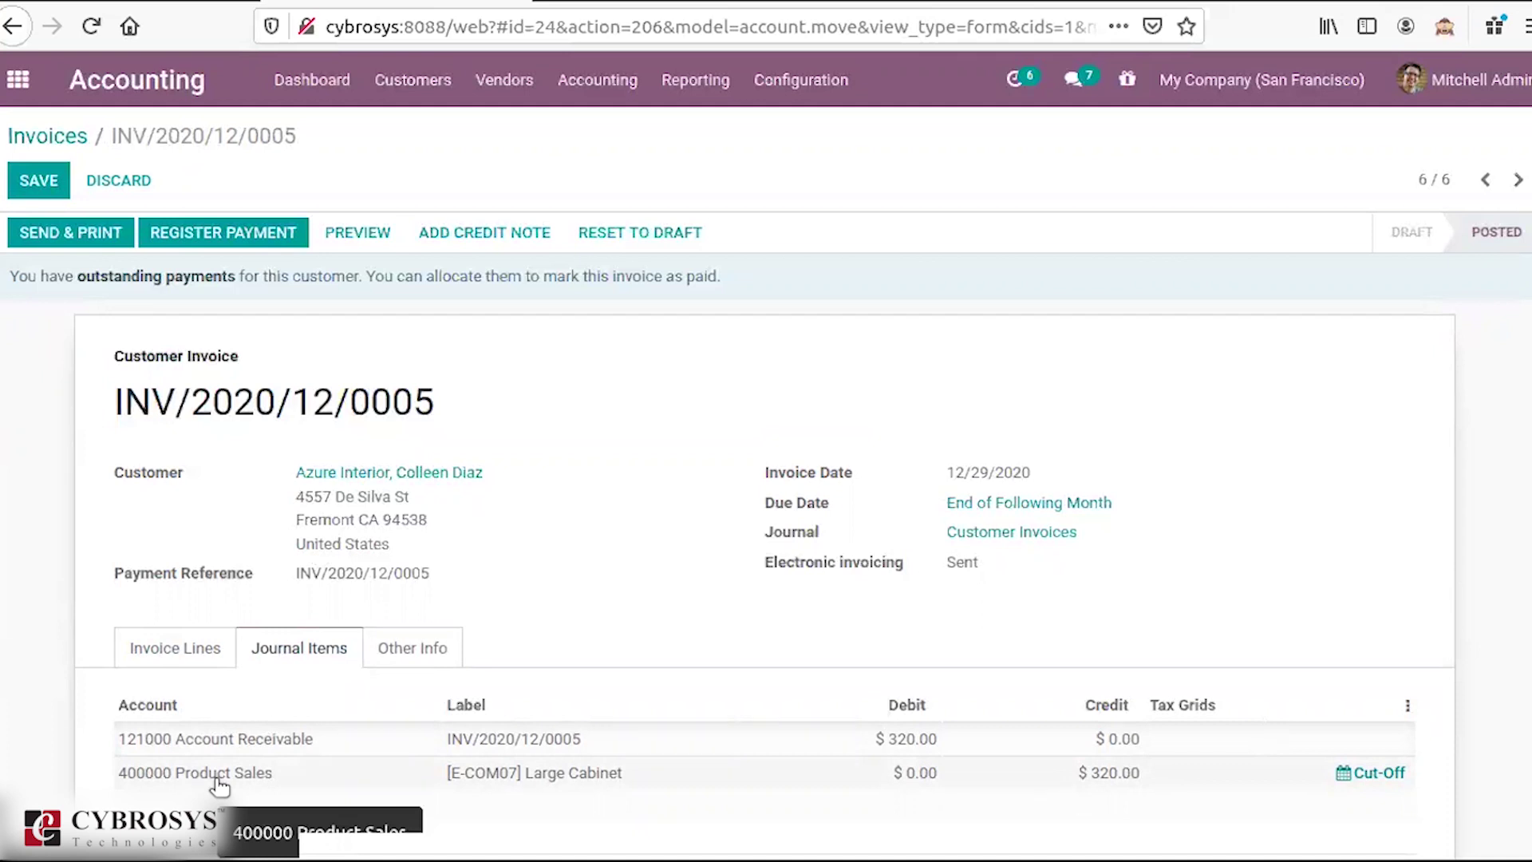
# Step: Register a $320.00 payment for the invoice with the Bank journal, dated 12/29/2020, without a recipient bank account
pyautogui.click(255, 234)
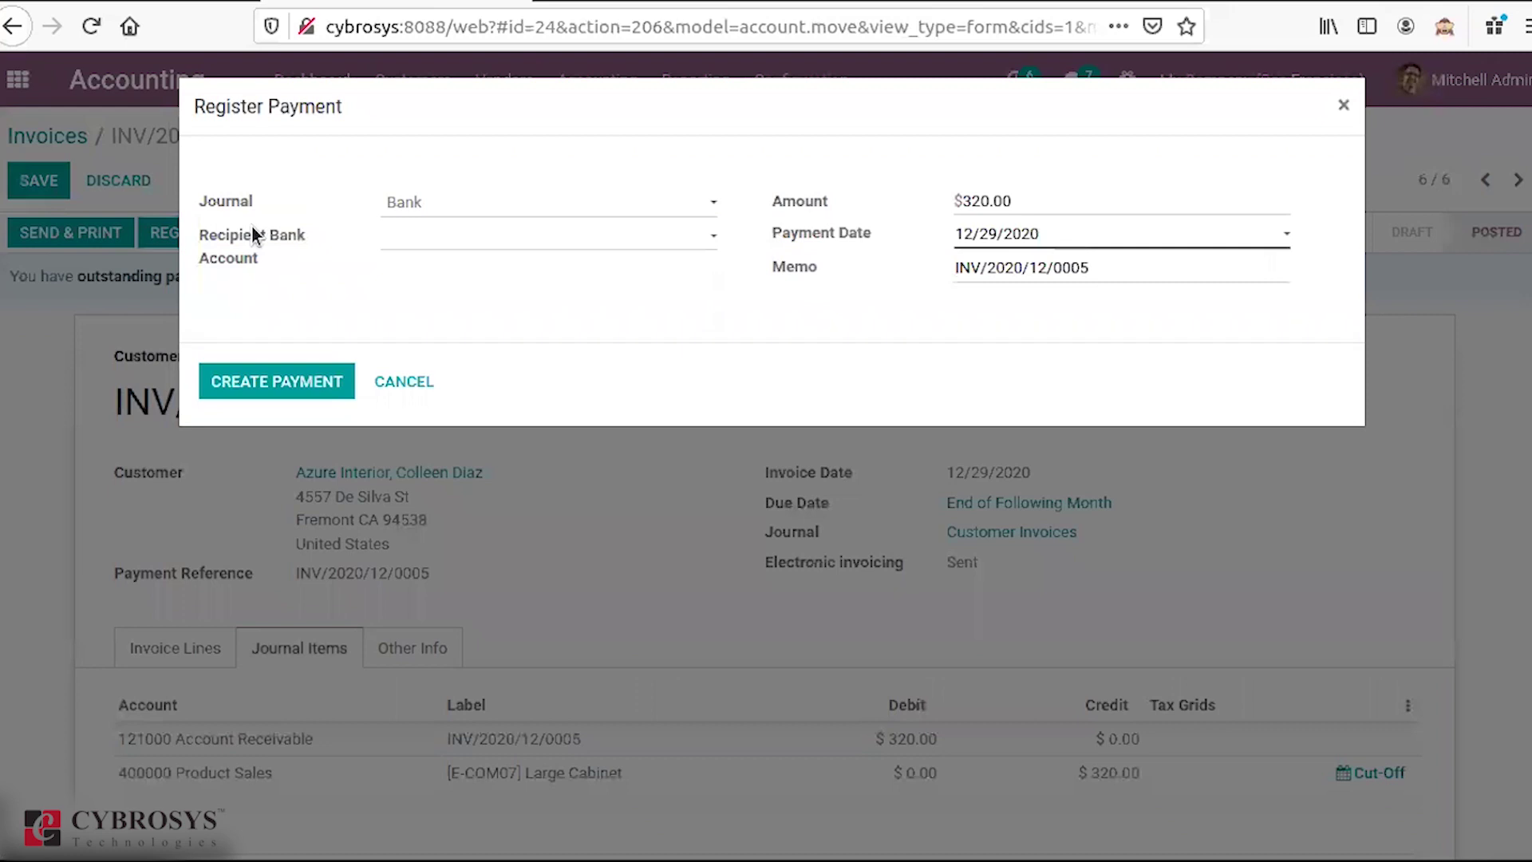
pyautogui.click(431, 202)
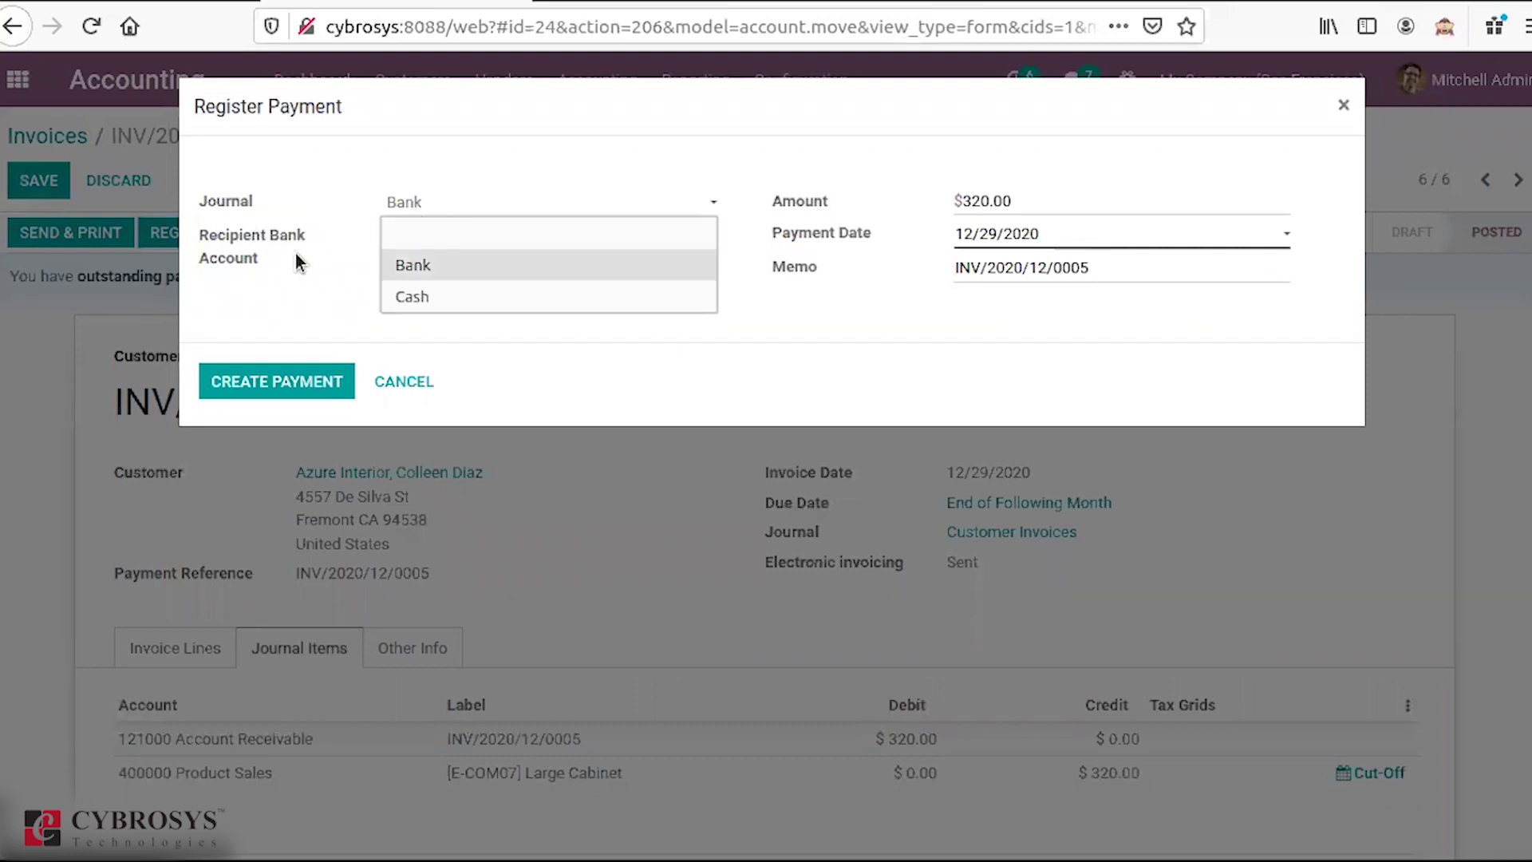
pyautogui.click(321, 260)
pyautogui.click(415, 249)
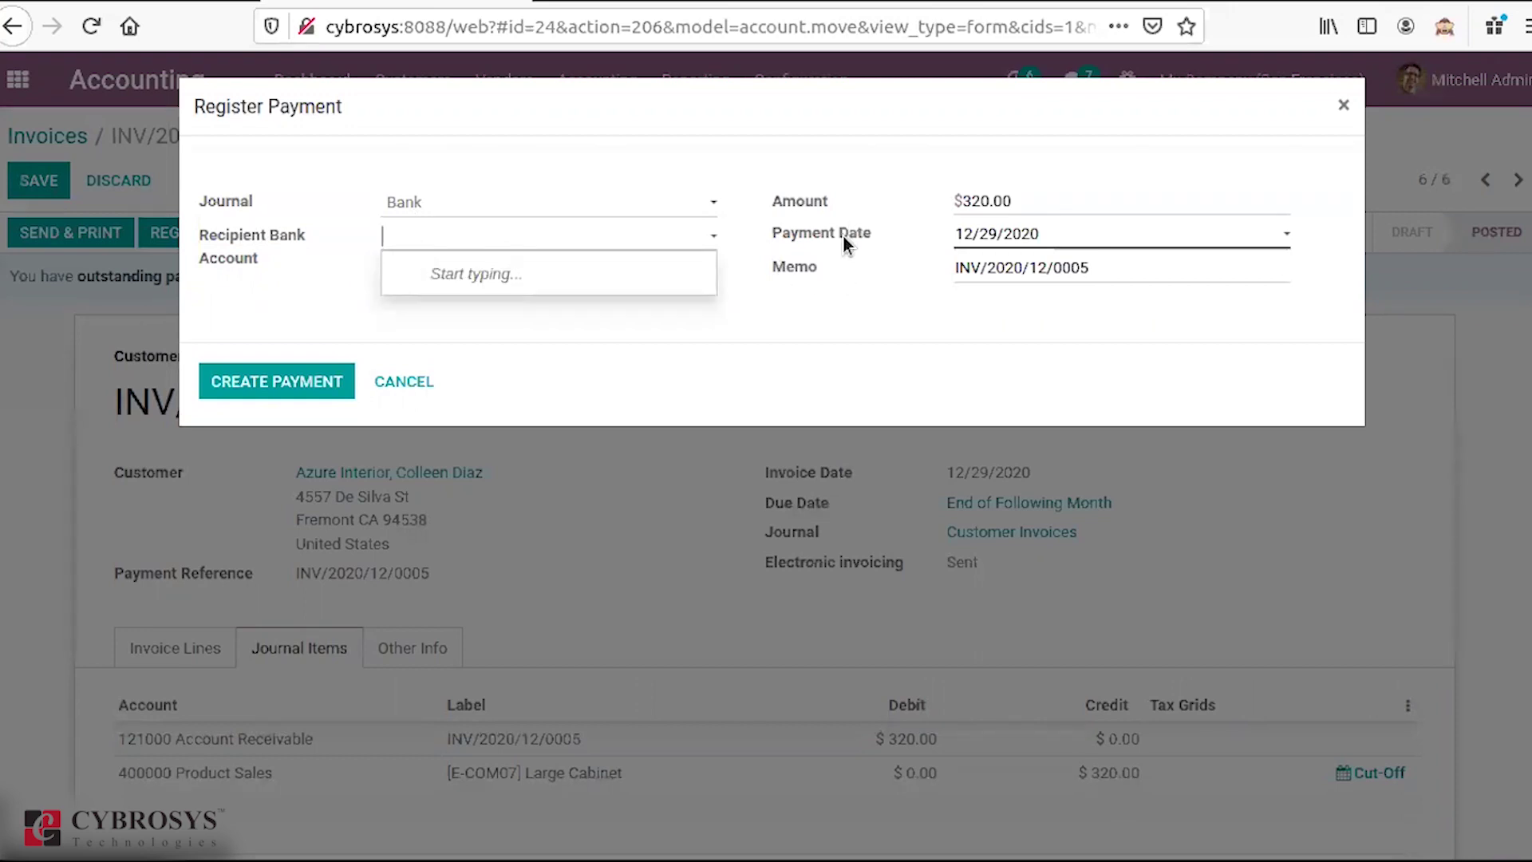
pyautogui.click(797, 199)
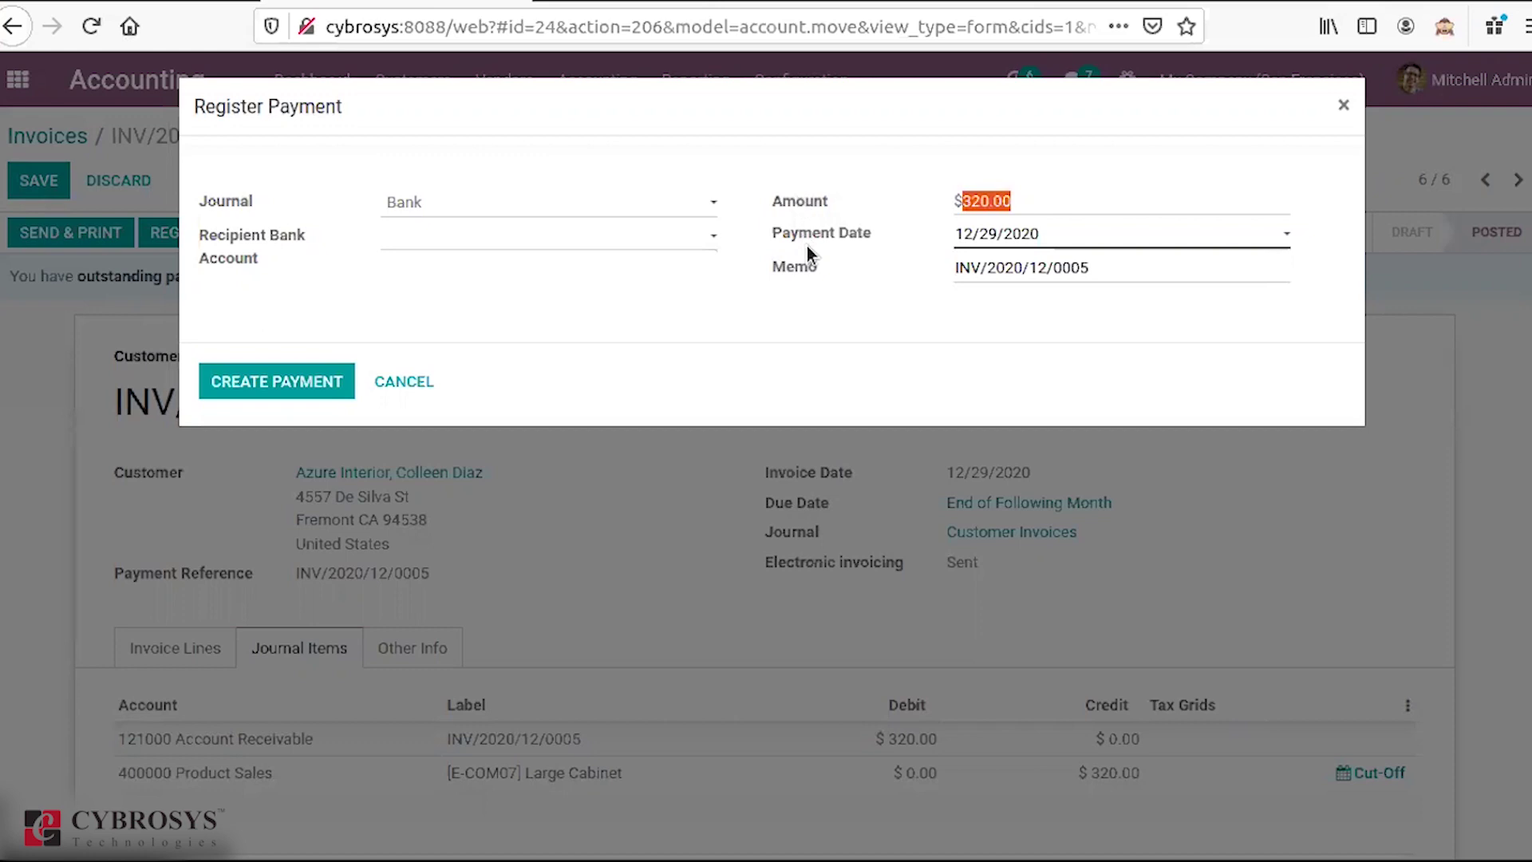
pyautogui.click(309, 391)
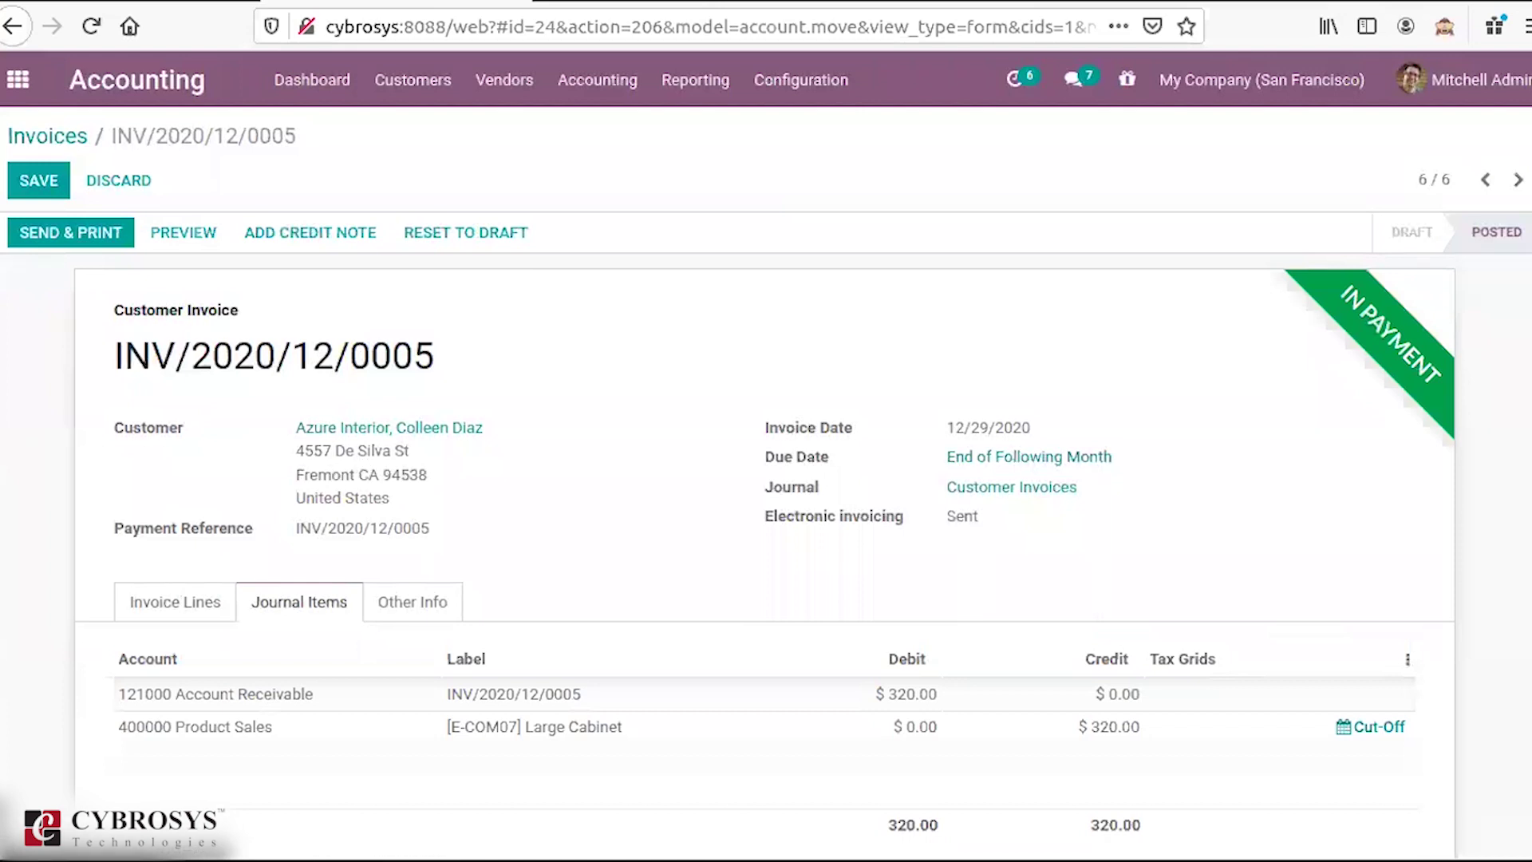
pyautogui.scroll(-4, 1297, 307)
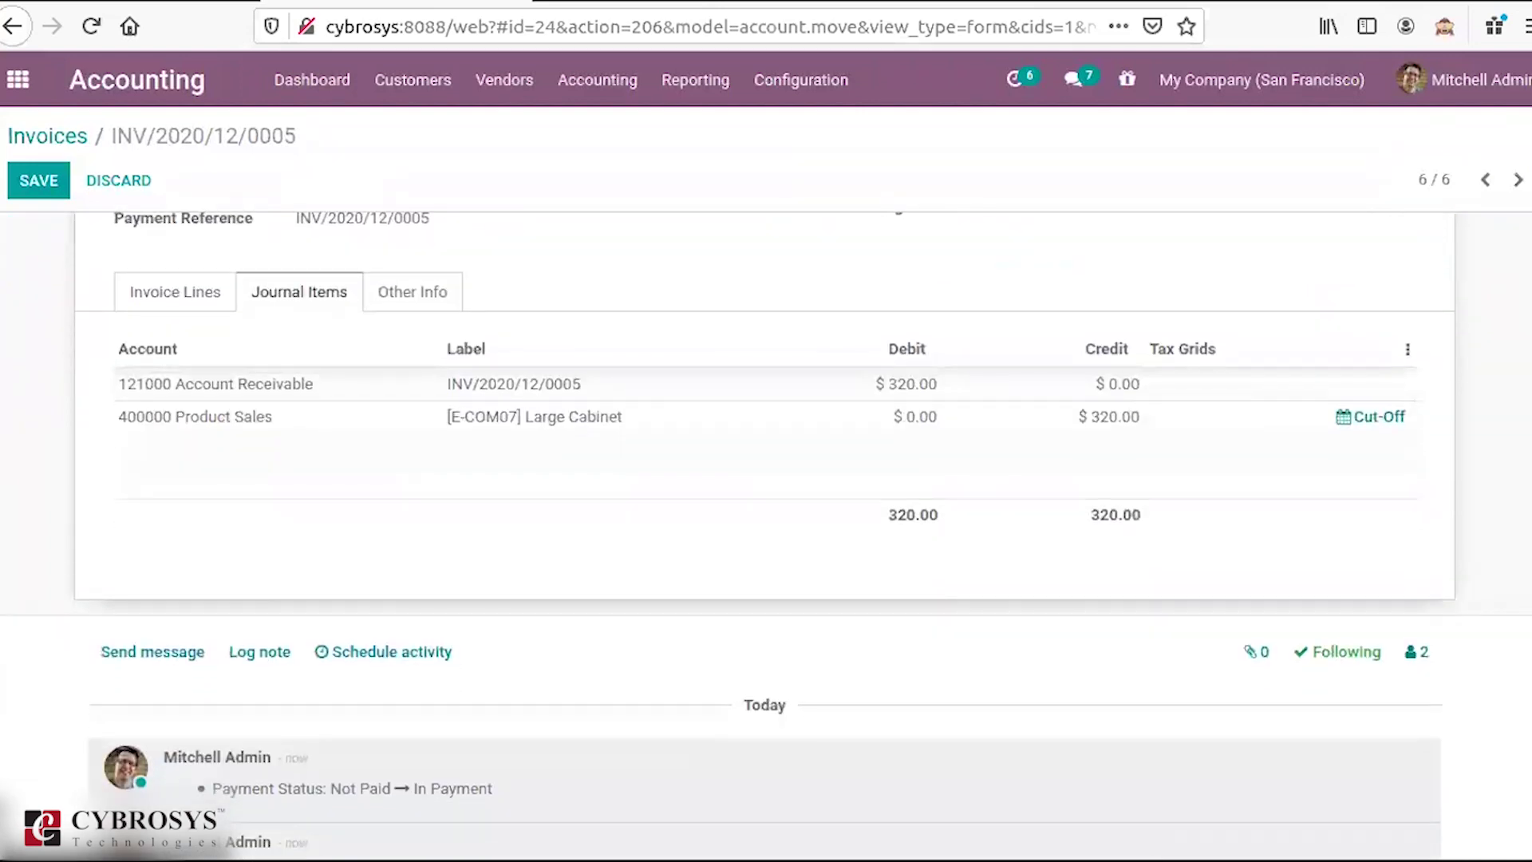
pyautogui.scroll(3, 345, 537)
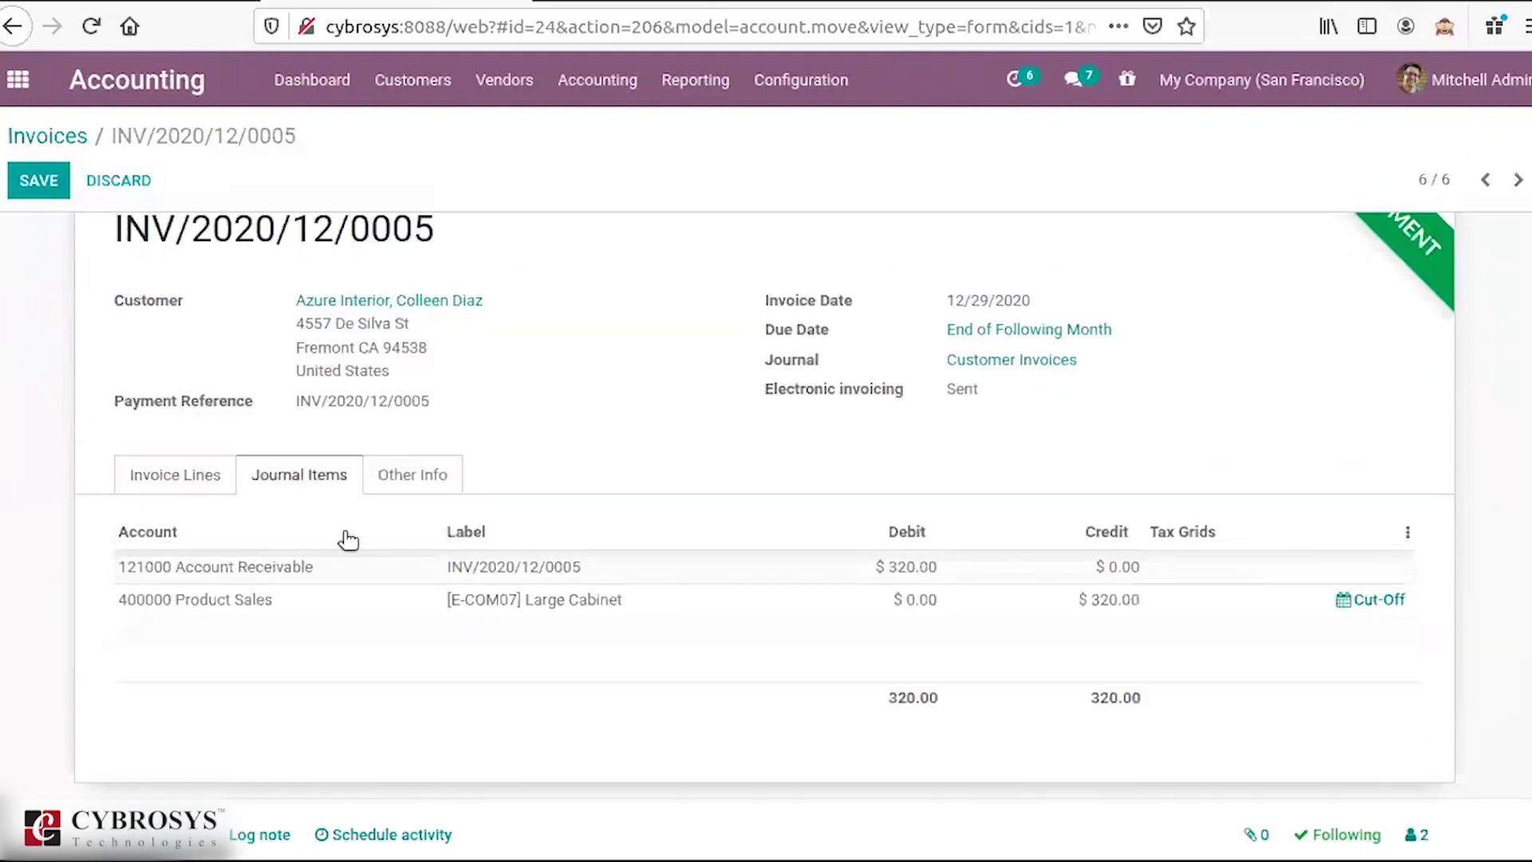
# Step: Review the paid invoice's lines and the payment shown under its total, then return to the customer invoices list
pyautogui.click(202, 475)
pyautogui.scroll(-2, 1513, 455)
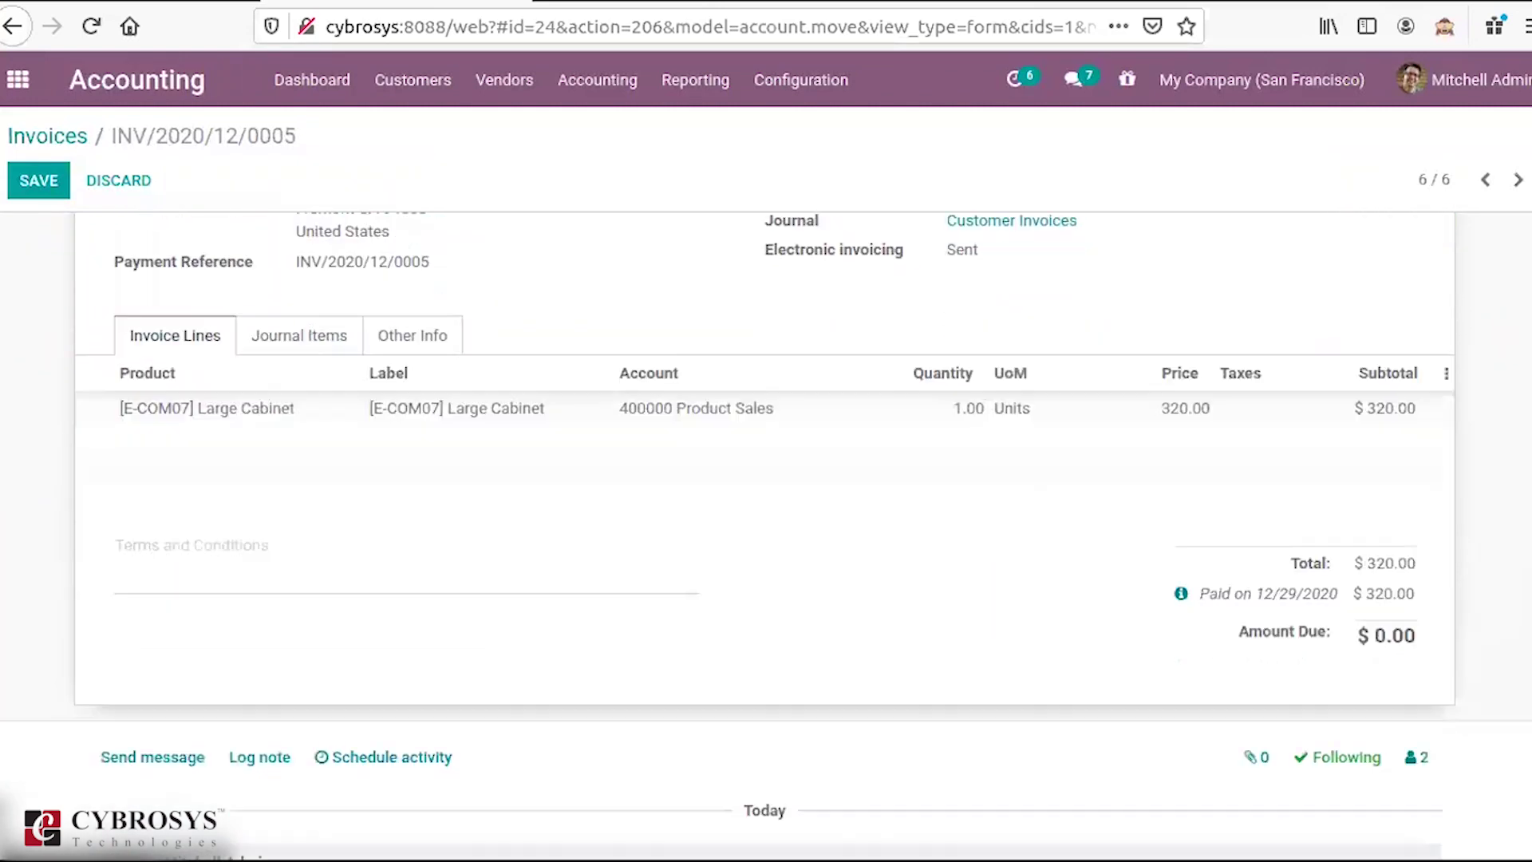
pyautogui.scroll(-1, 766, 536)
pyautogui.scroll(3, 766, 519)
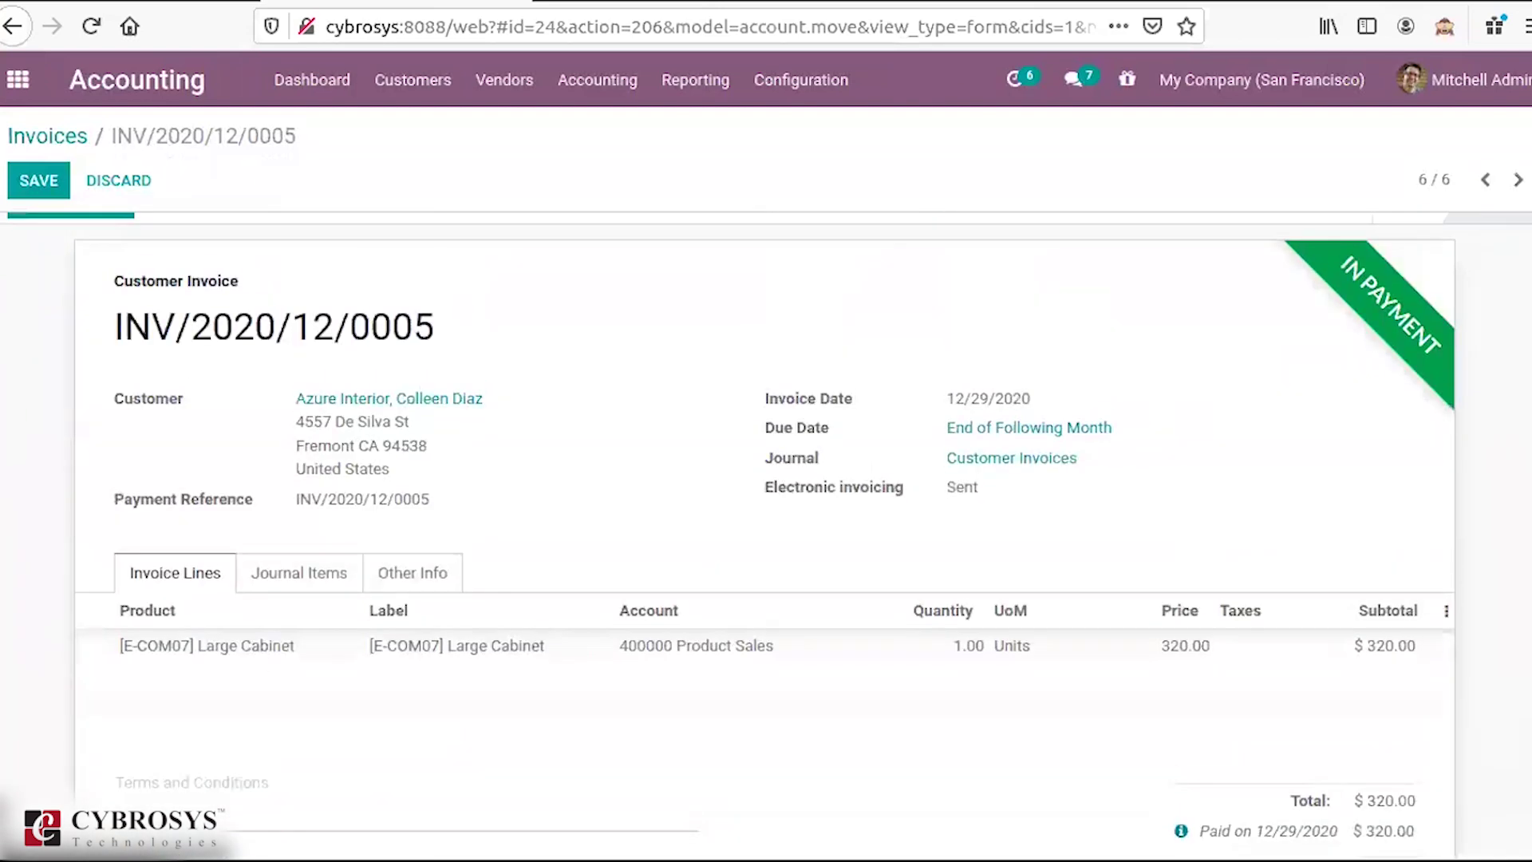
pyautogui.click(397, 97)
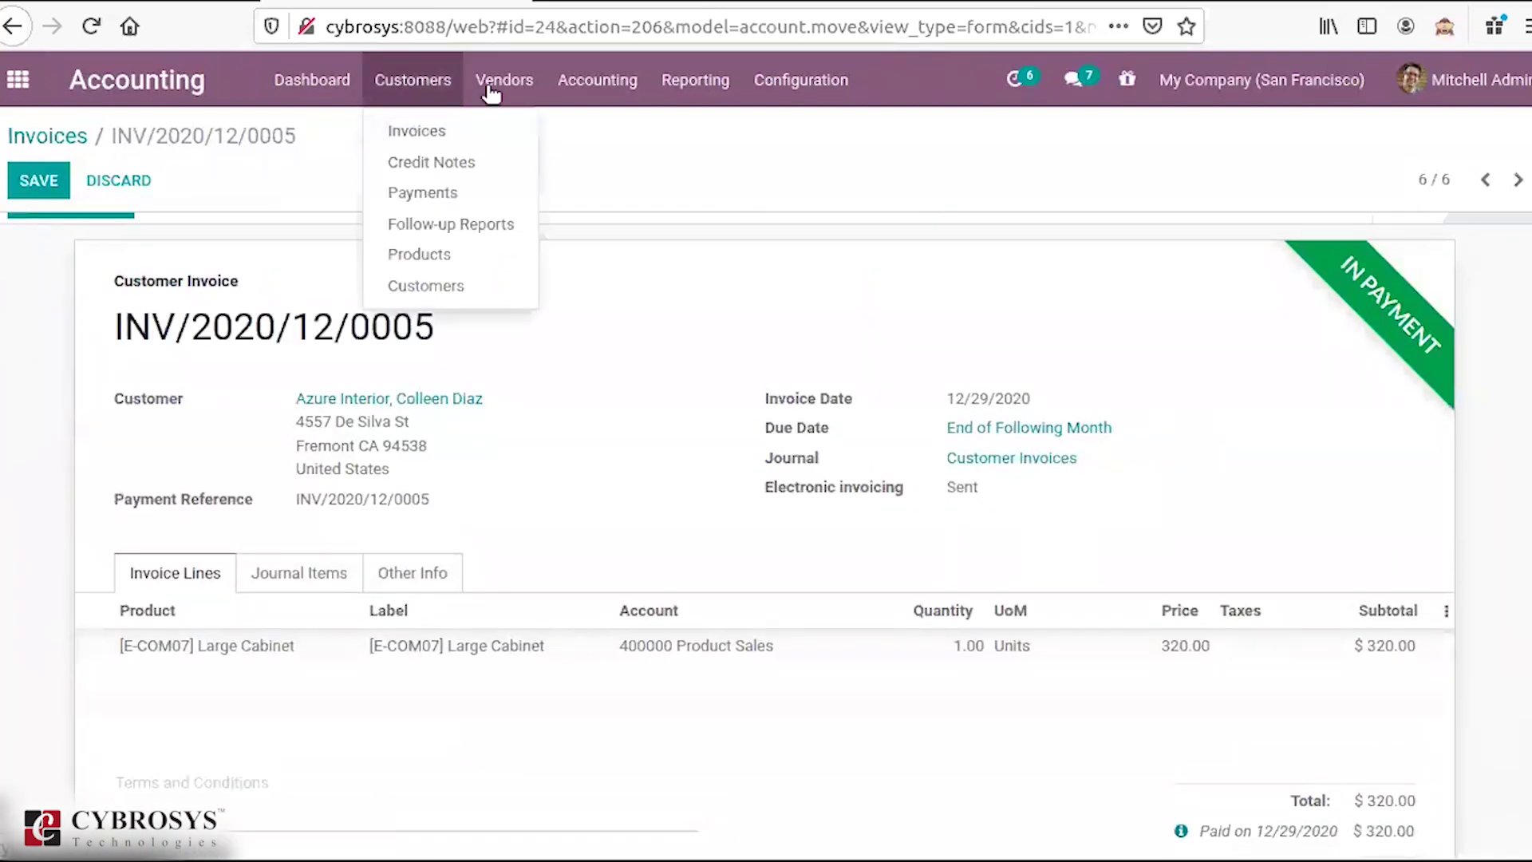
pyautogui.moveTo(491, 94)
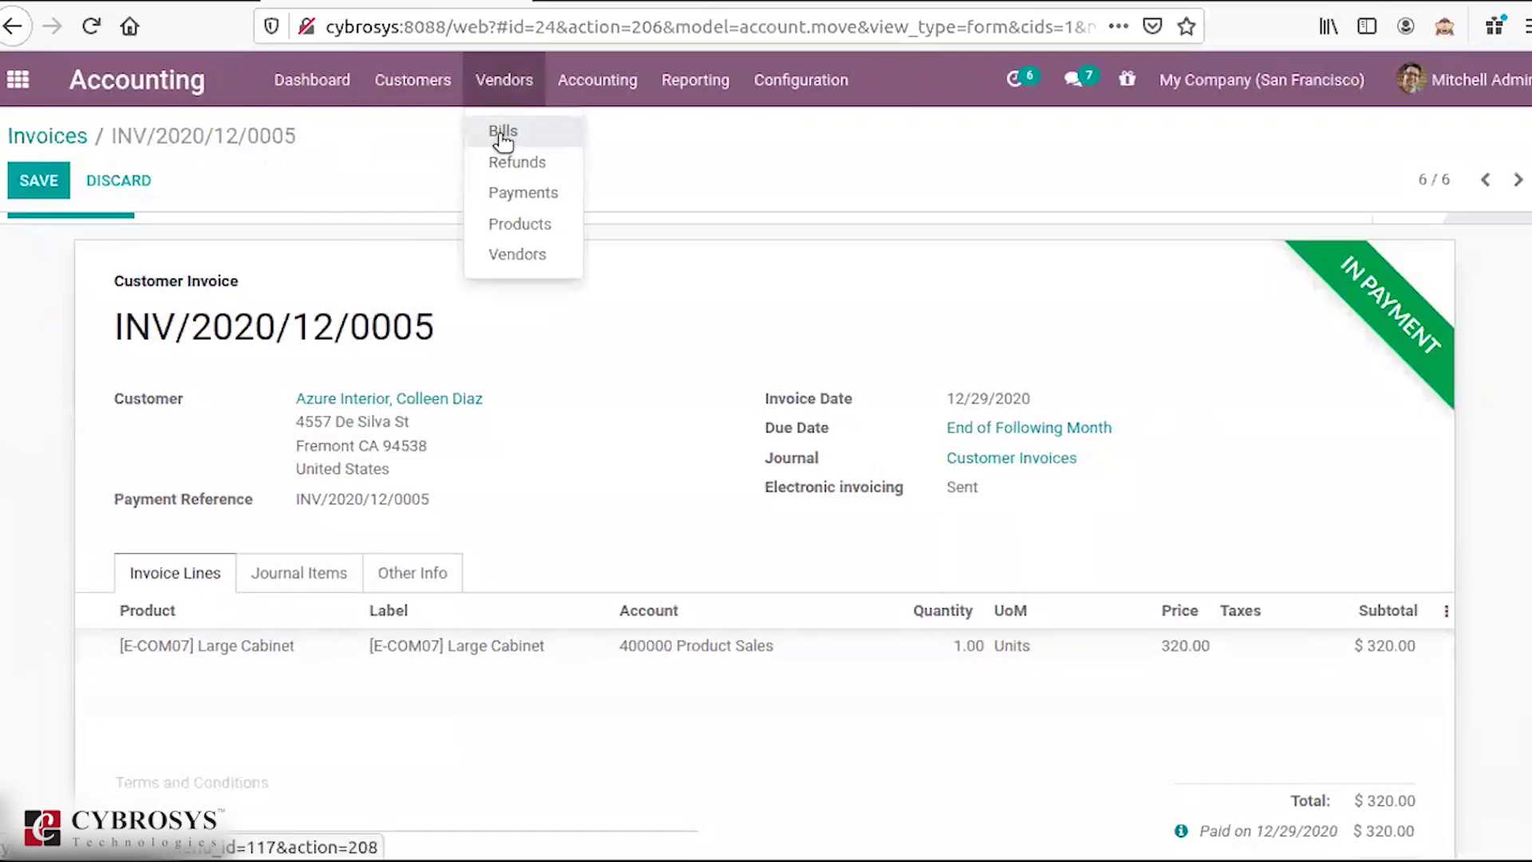
pyautogui.moveTo(413, 94)
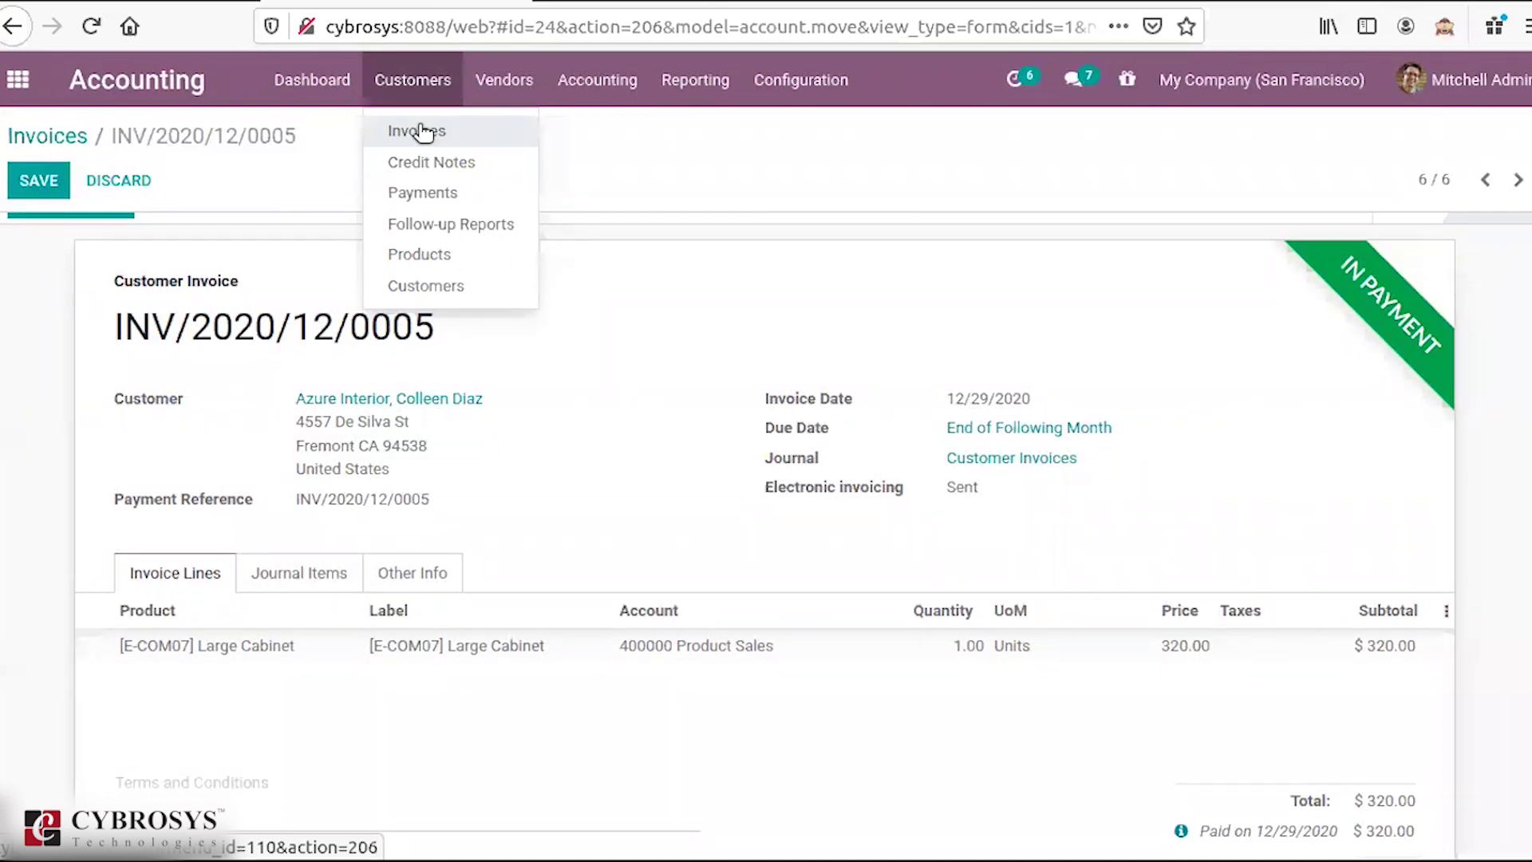
pyautogui.click(419, 130)
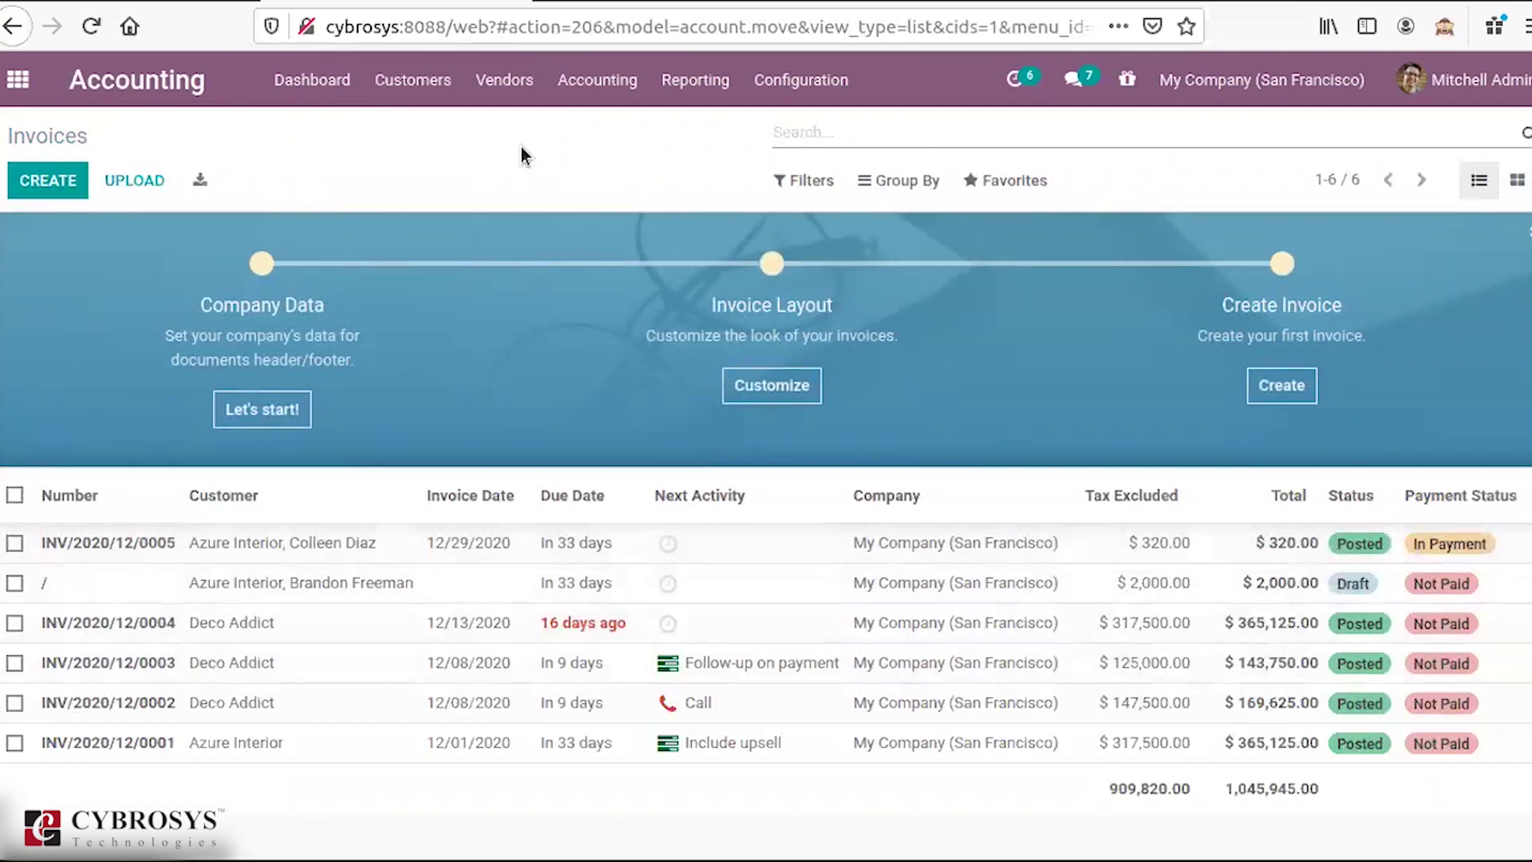
# Step: Open the customer credit notes list and view a blank credit note form
pyautogui.click(412, 80)
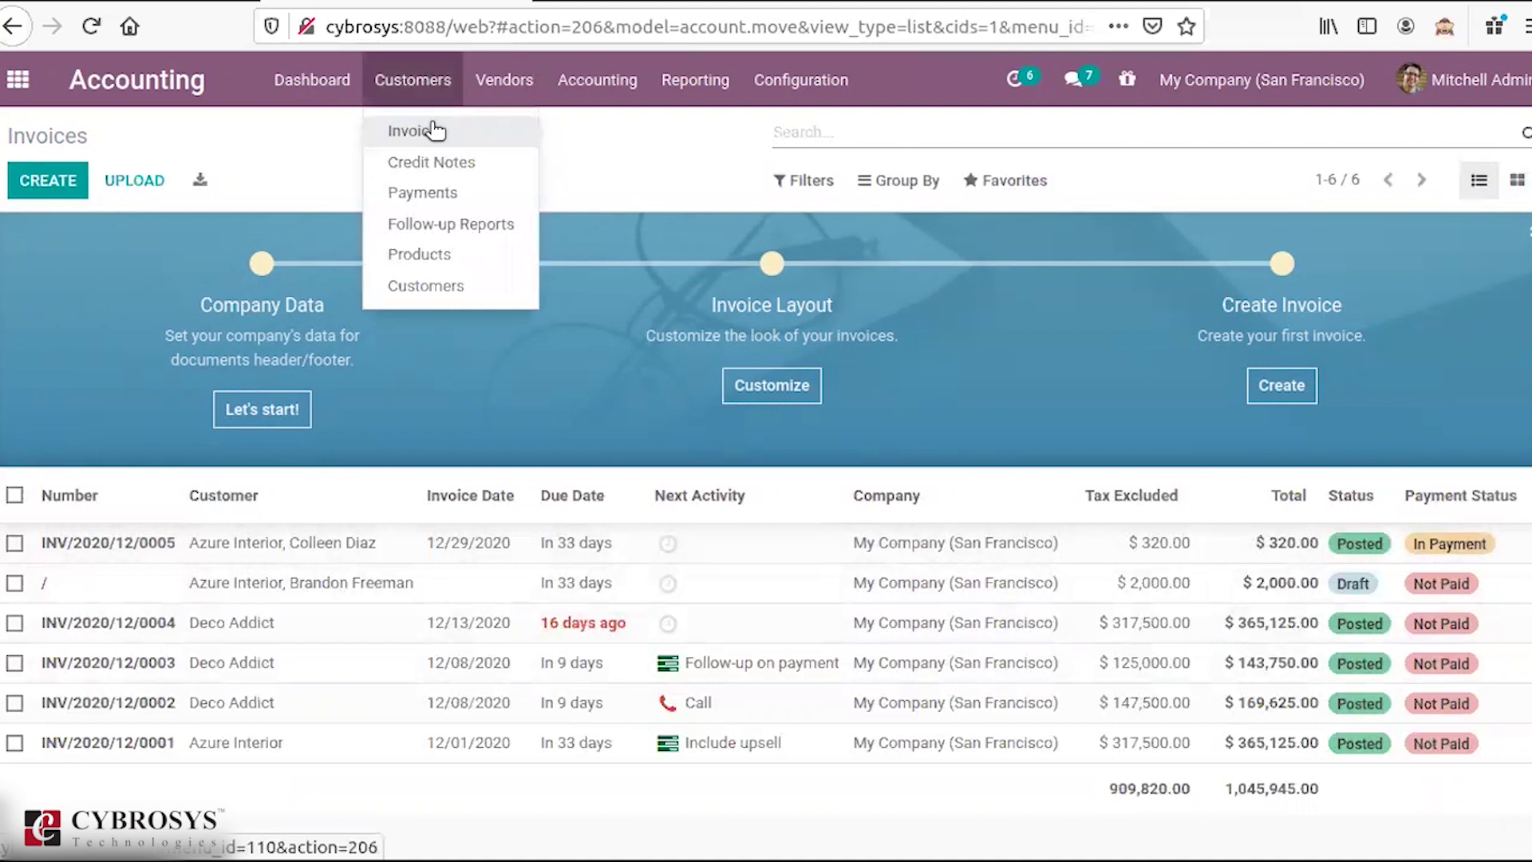
pyautogui.click(436, 160)
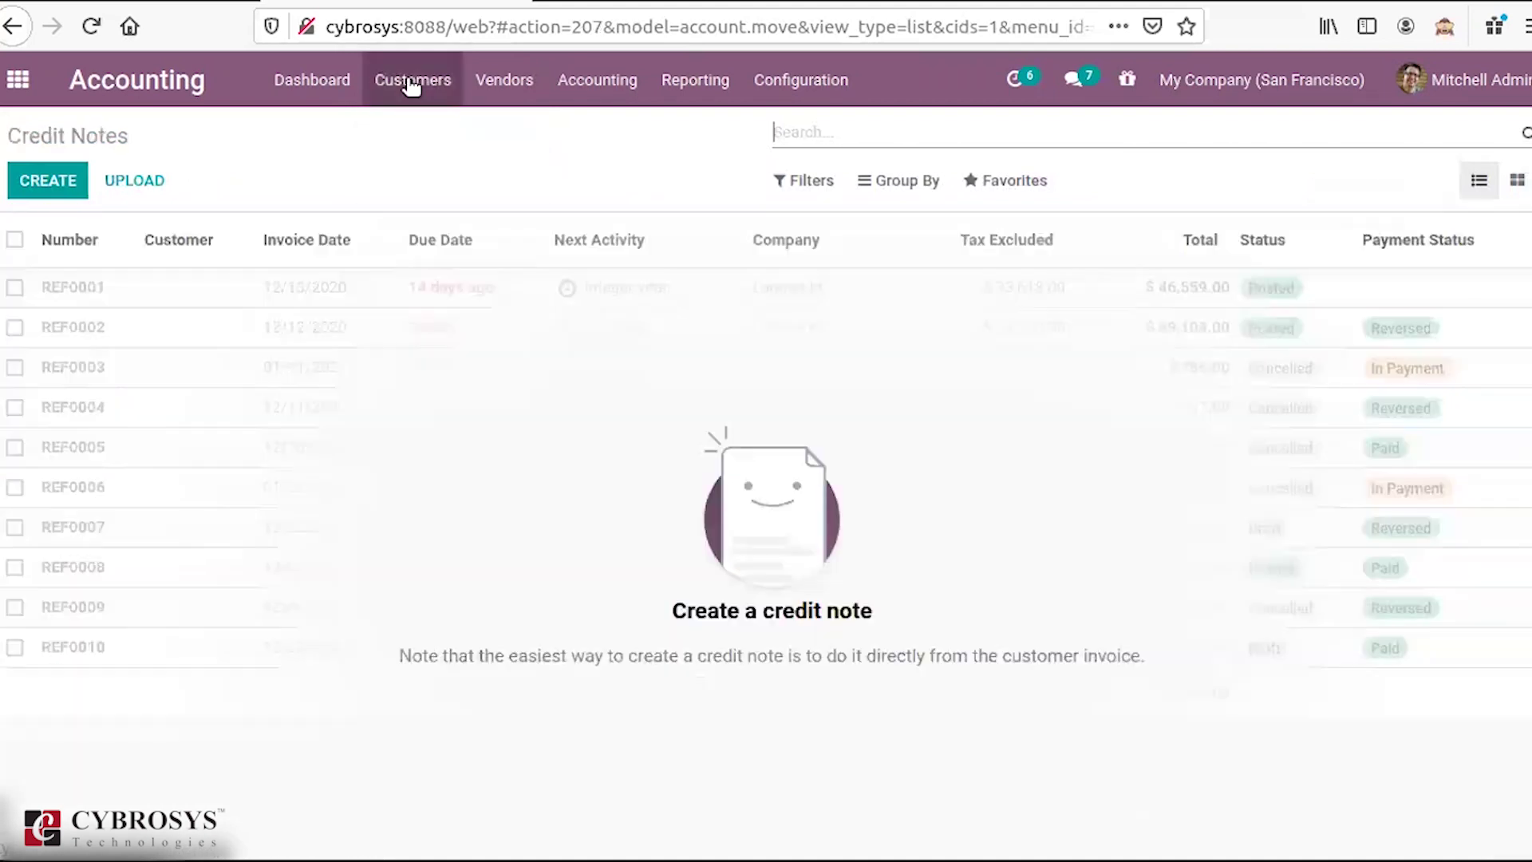
pyautogui.click(71, 191)
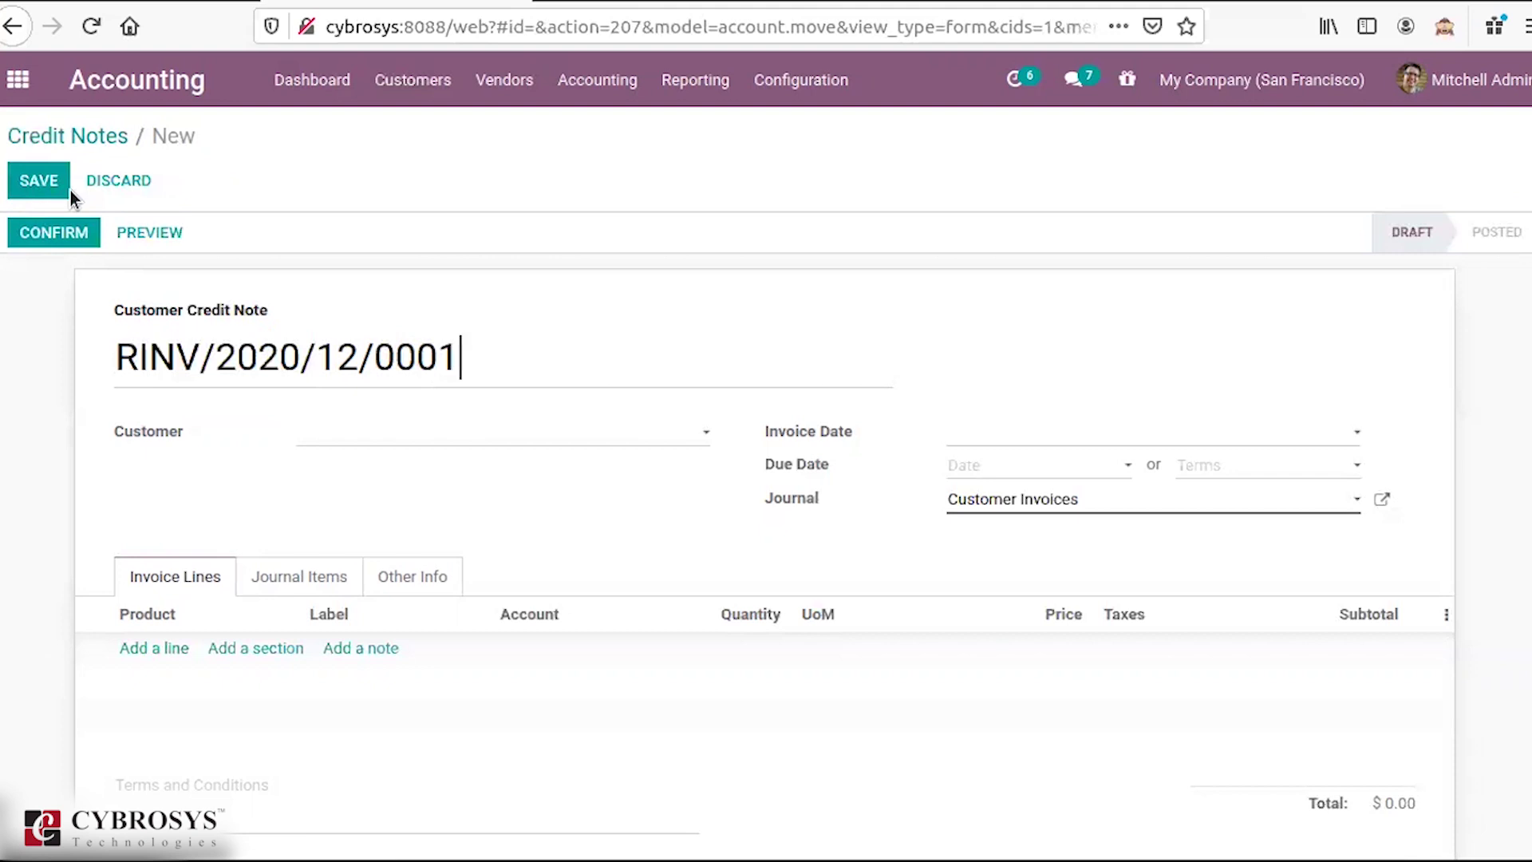
# Step: Reopen the $320.00 Azure Interior invoice and view its credit note form without reversing the invoice
pyautogui.click(408, 82)
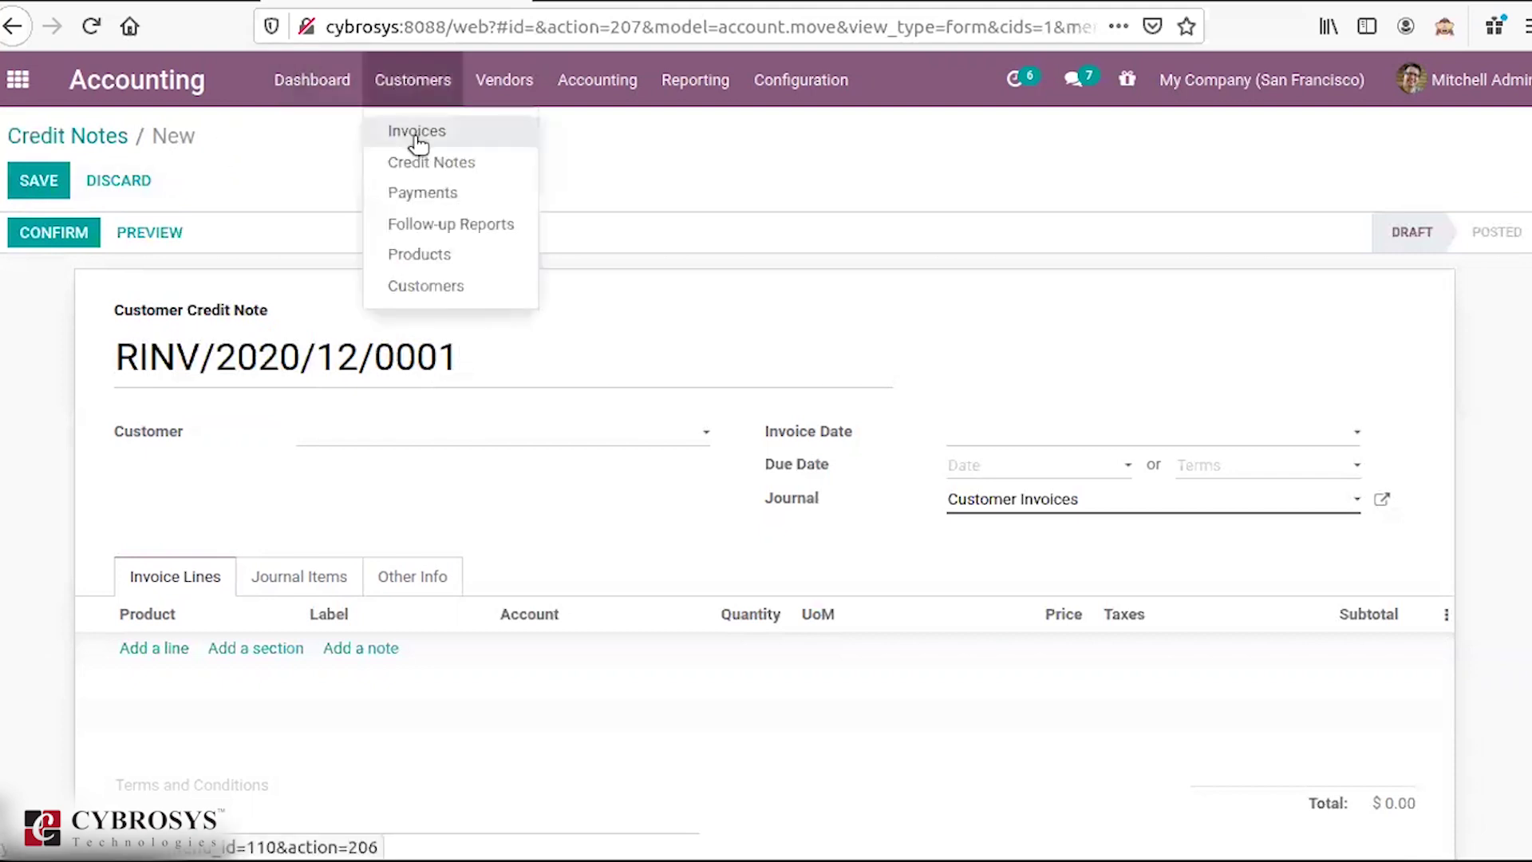
pyautogui.click(416, 134)
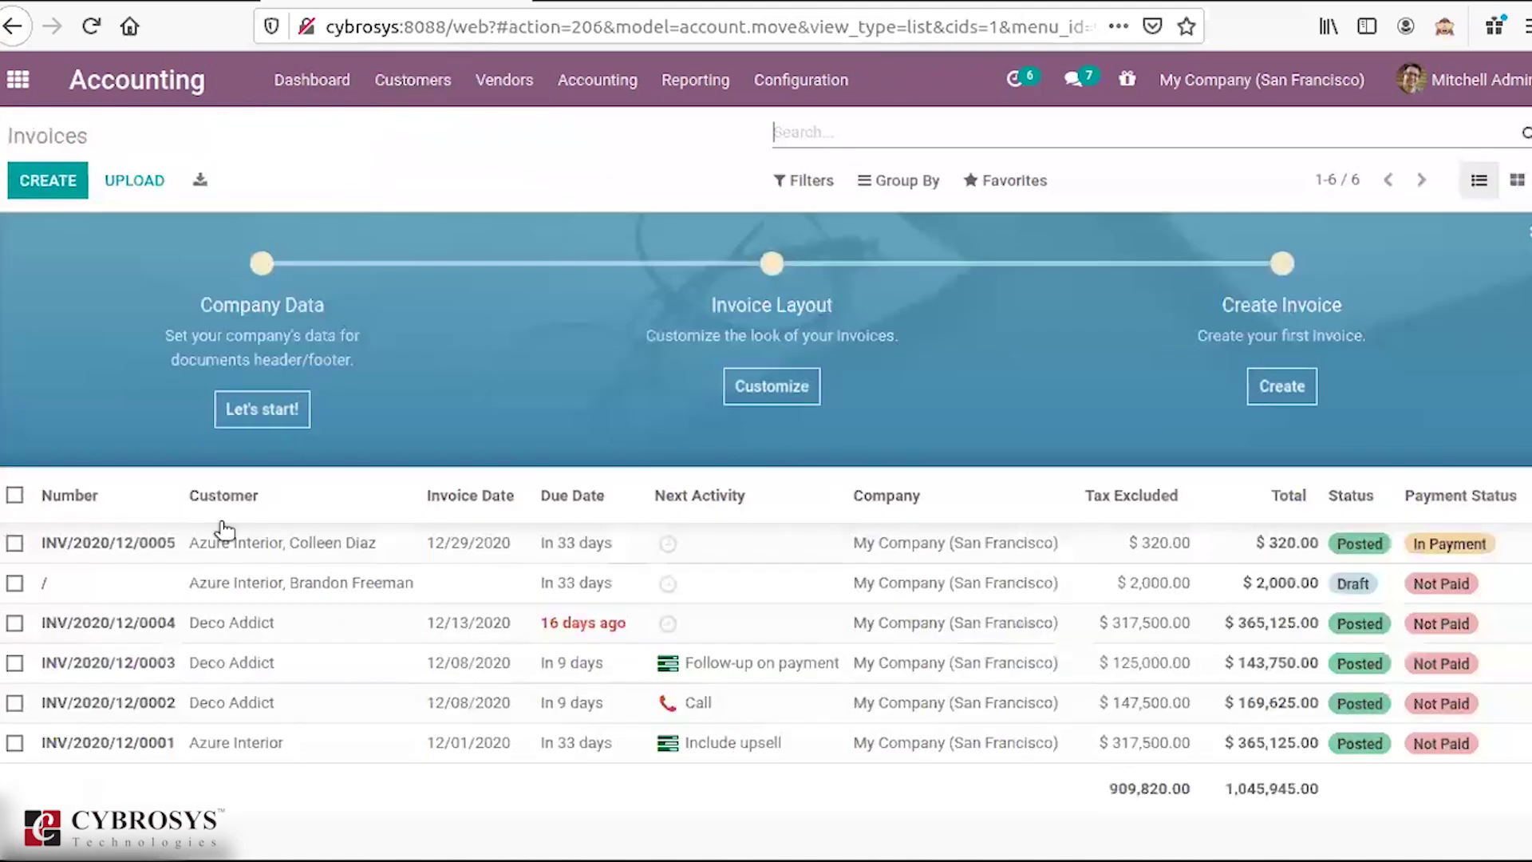
pyautogui.click(287, 559)
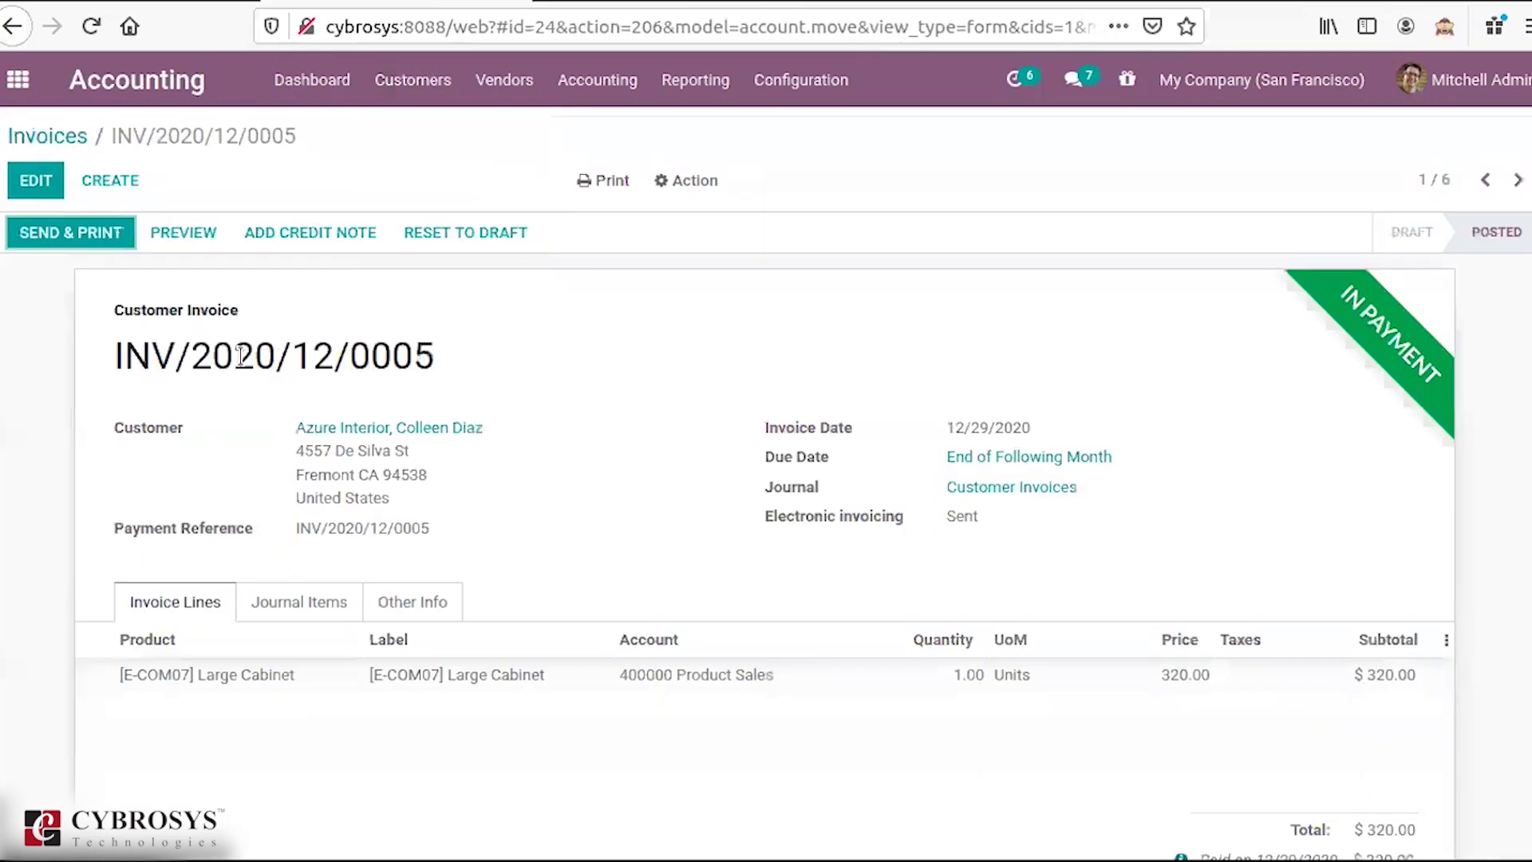
pyautogui.click(333, 238)
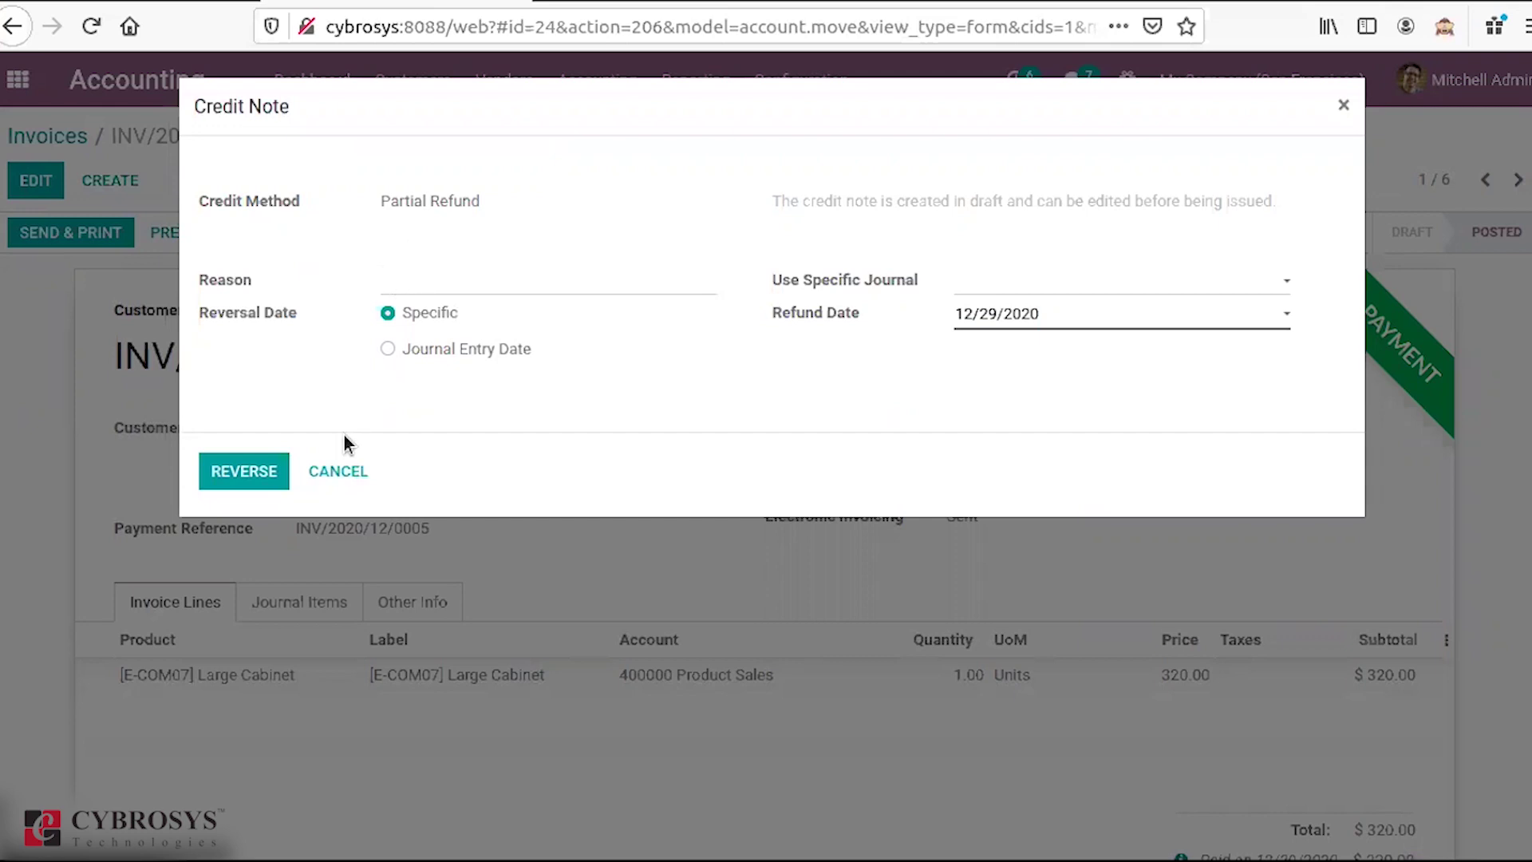
pyautogui.click(343, 472)
# Step: Draft a new customer credit note for Azure Interior with the [E-COM07] Large Cabinet product as its line
pyautogui.click(385, 85)
pyautogui.click(414, 163)
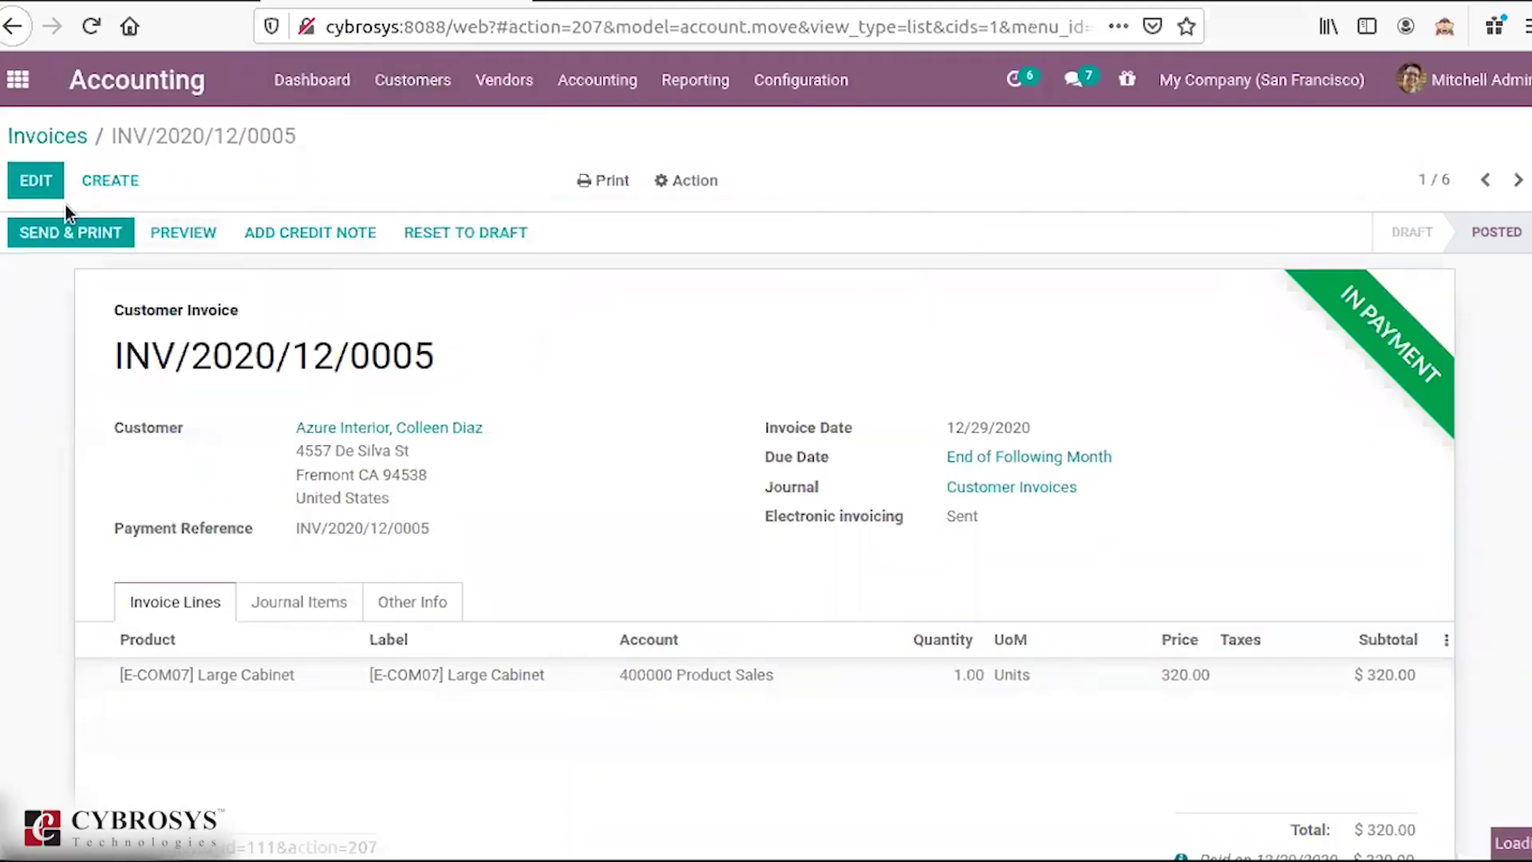
pyautogui.click(48, 181)
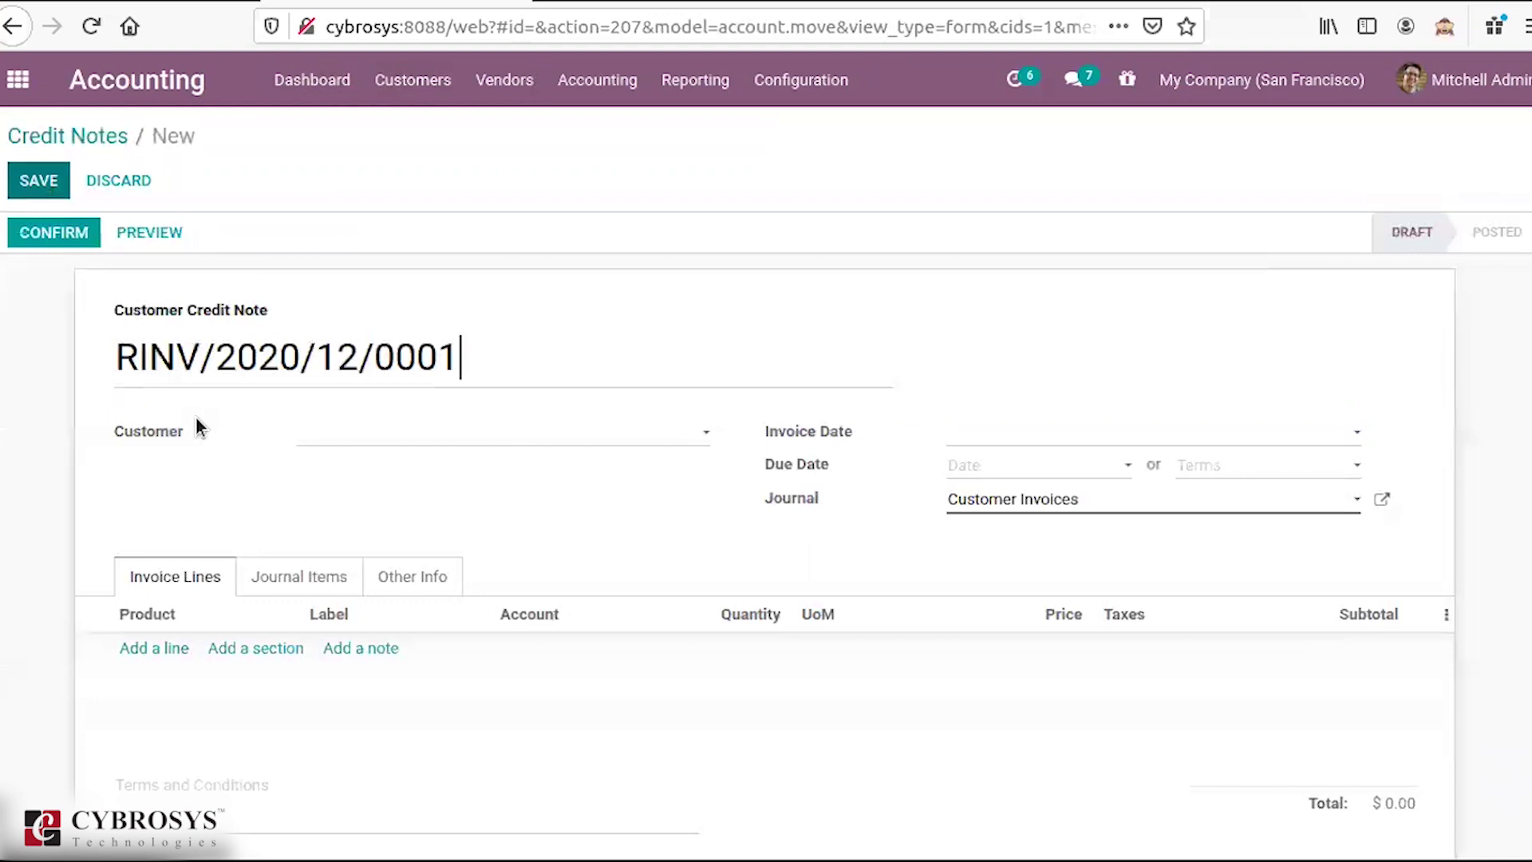
pyautogui.click(323, 441)
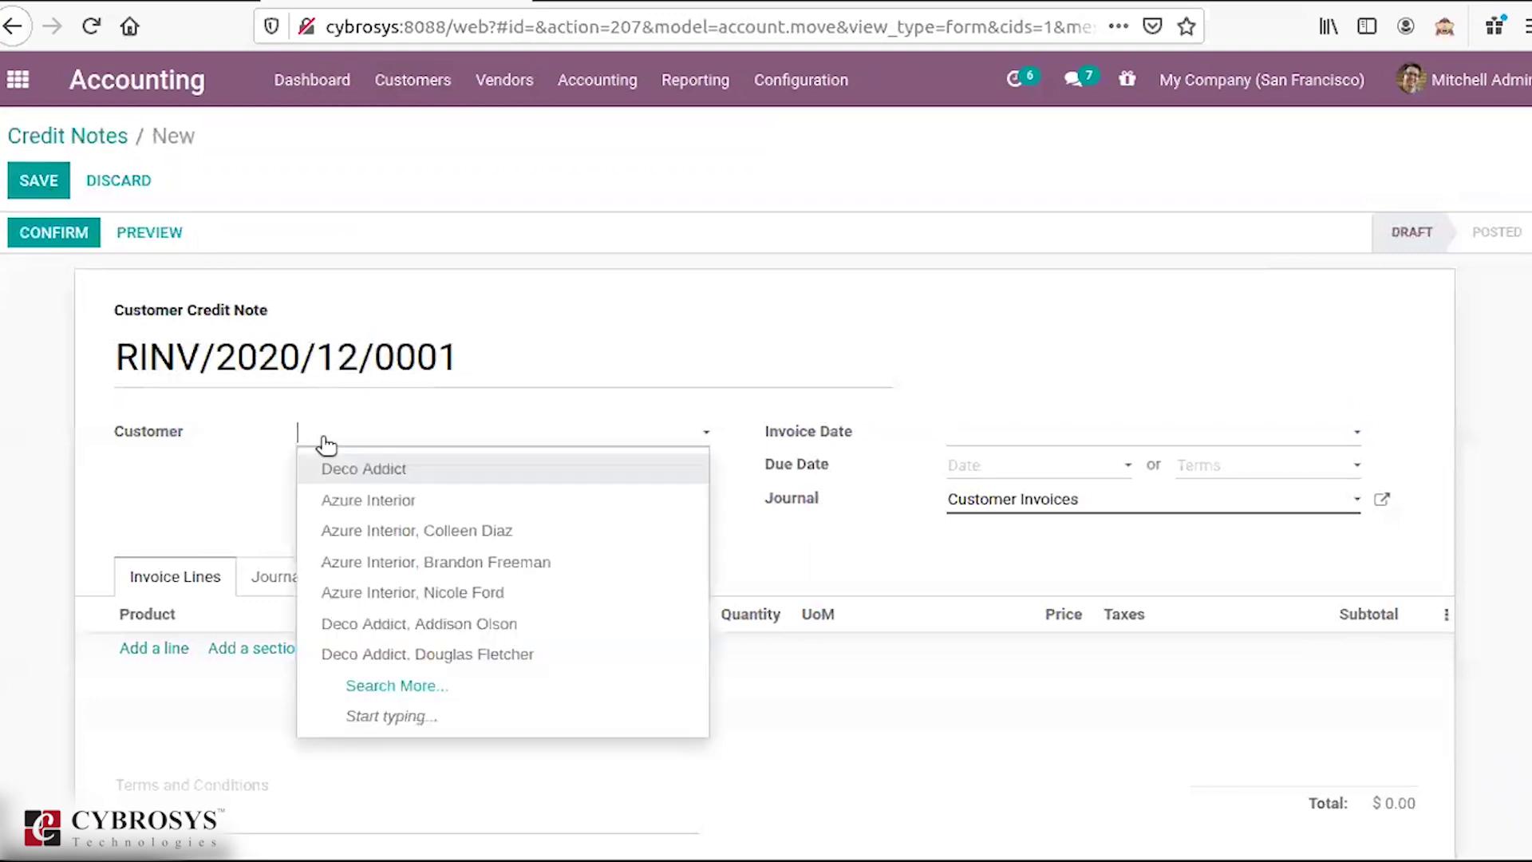
pyautogui.click(338, 500)
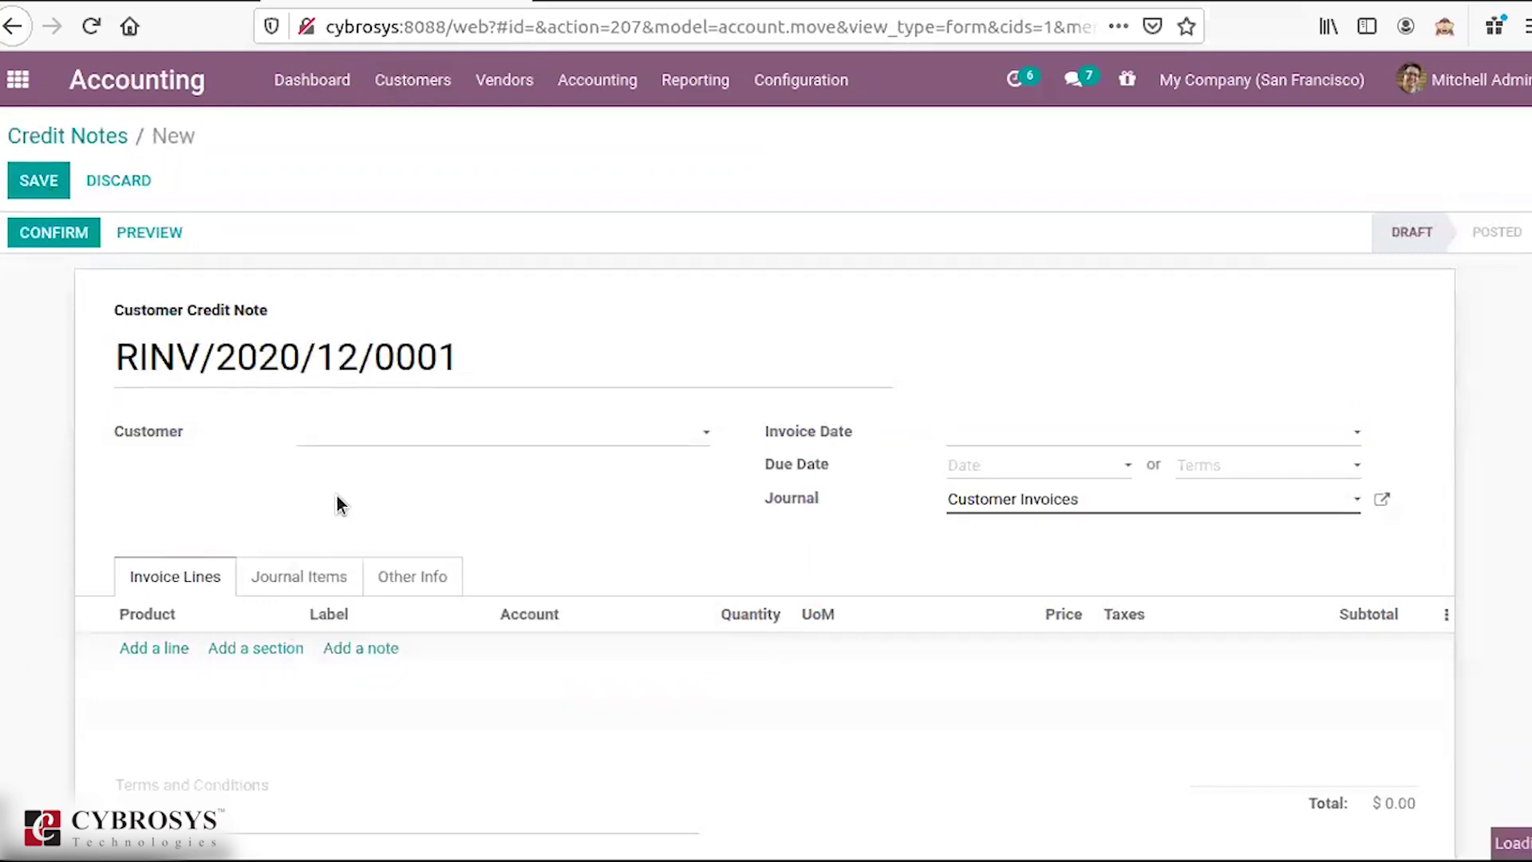
pyautogui.click(142, 650)
pyautogui.click(142, 651)
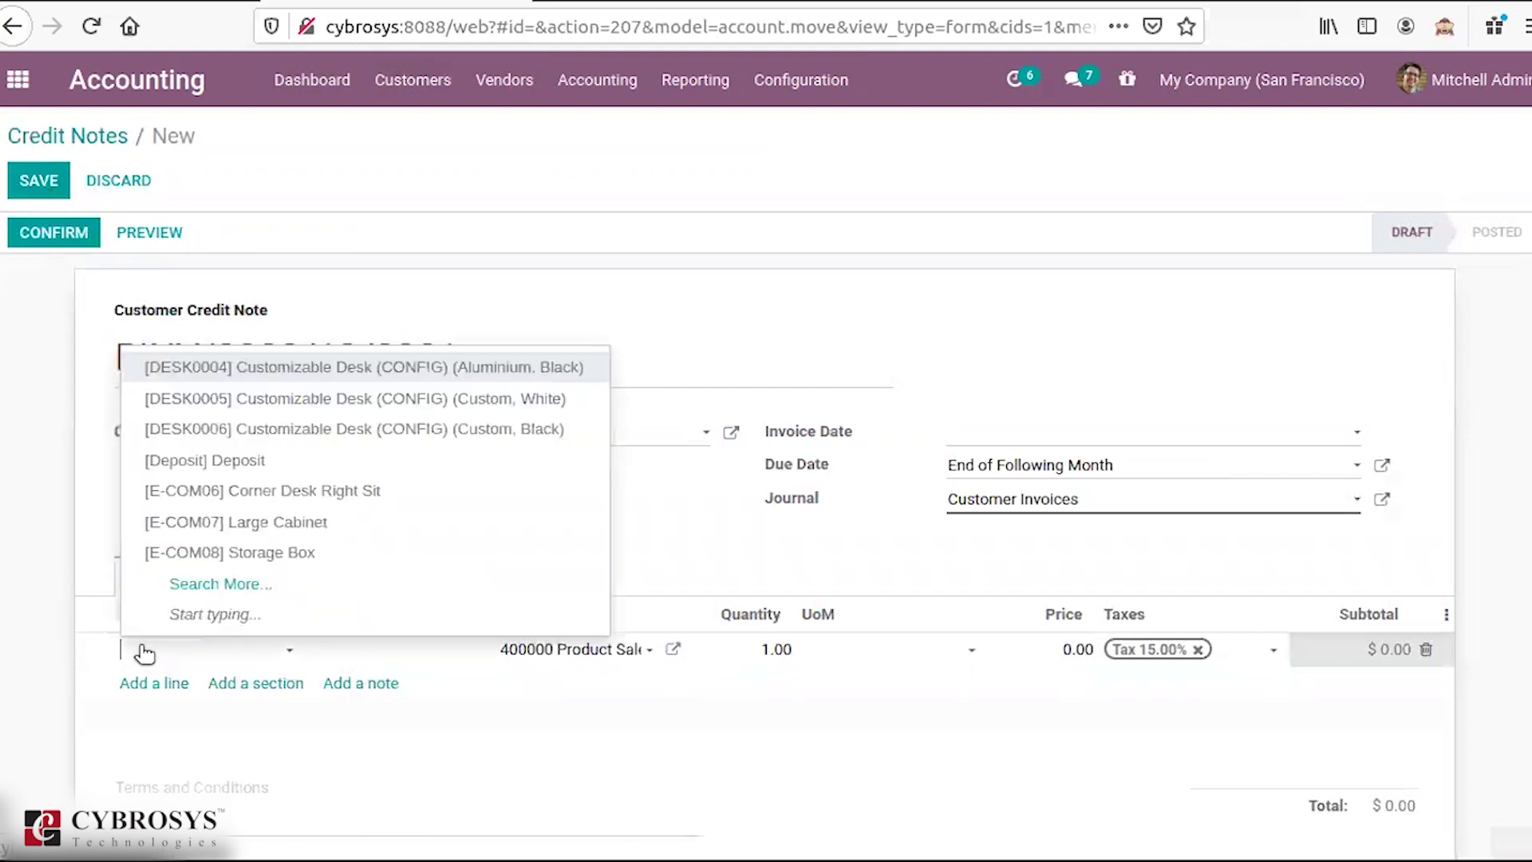
pyautogui.click(302, 525)
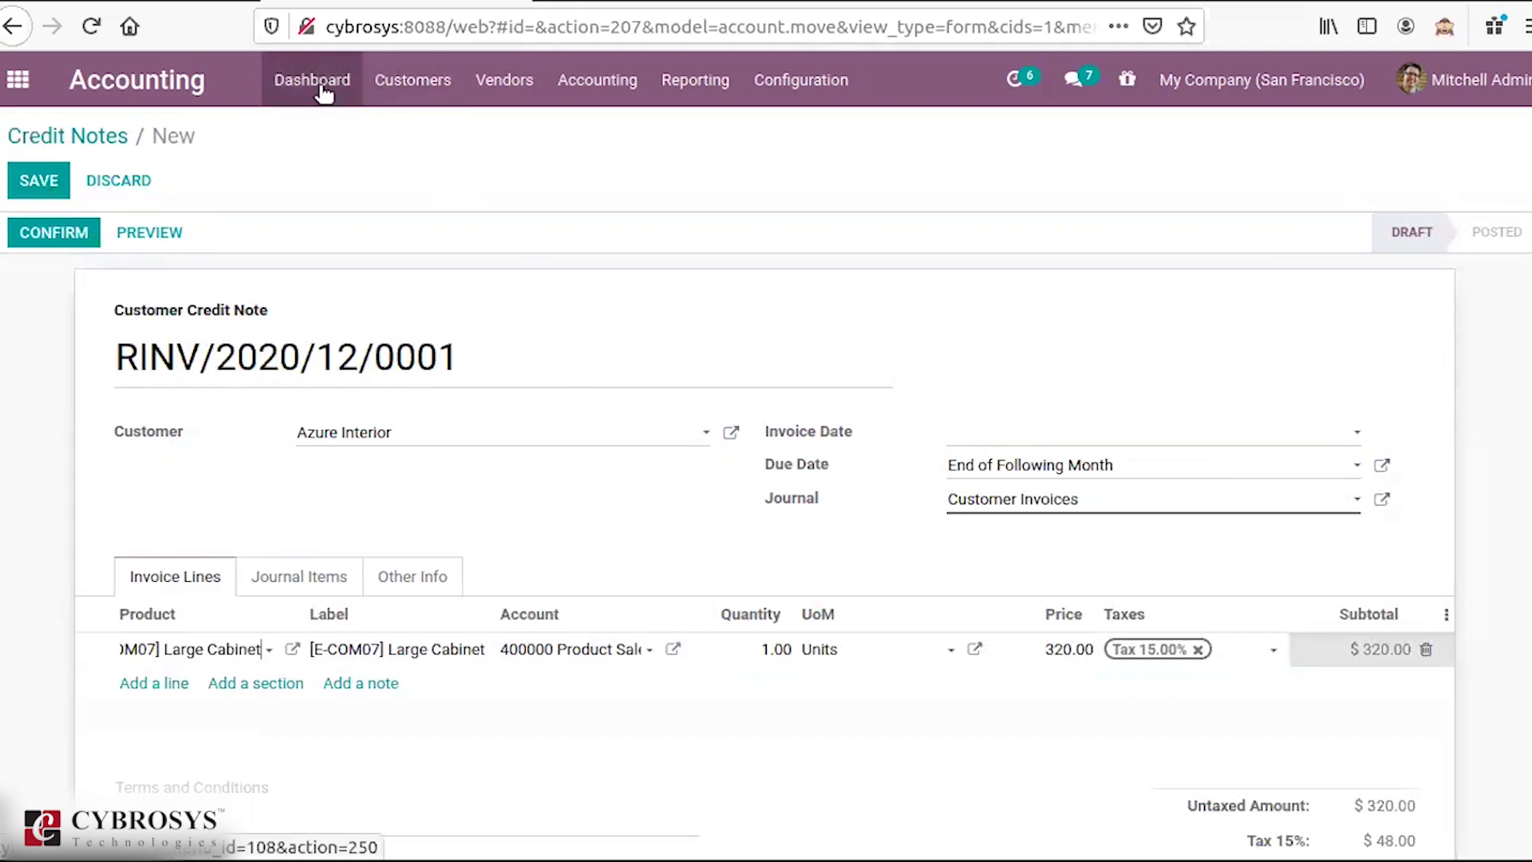
# Step: On the Deco Addict invoice dated 12/13/2020, compare the Full Refund and "Full refund and new draft invoice" credit methods without issuing a credit note
pyautogui.click(386, 86)
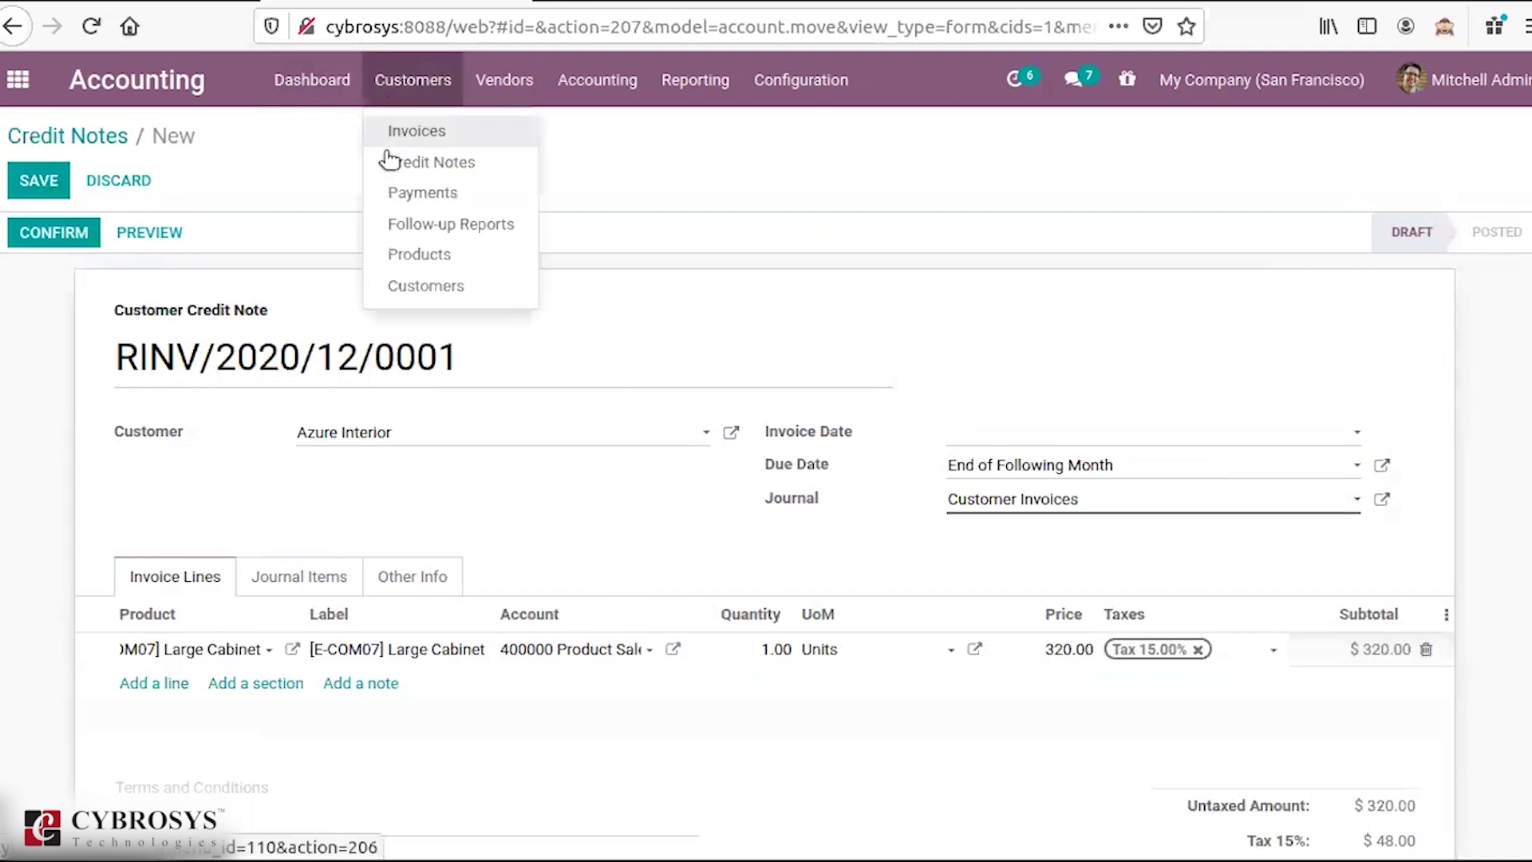
pyautogui.click(402, 131)
pyautogui.click(417, 238)
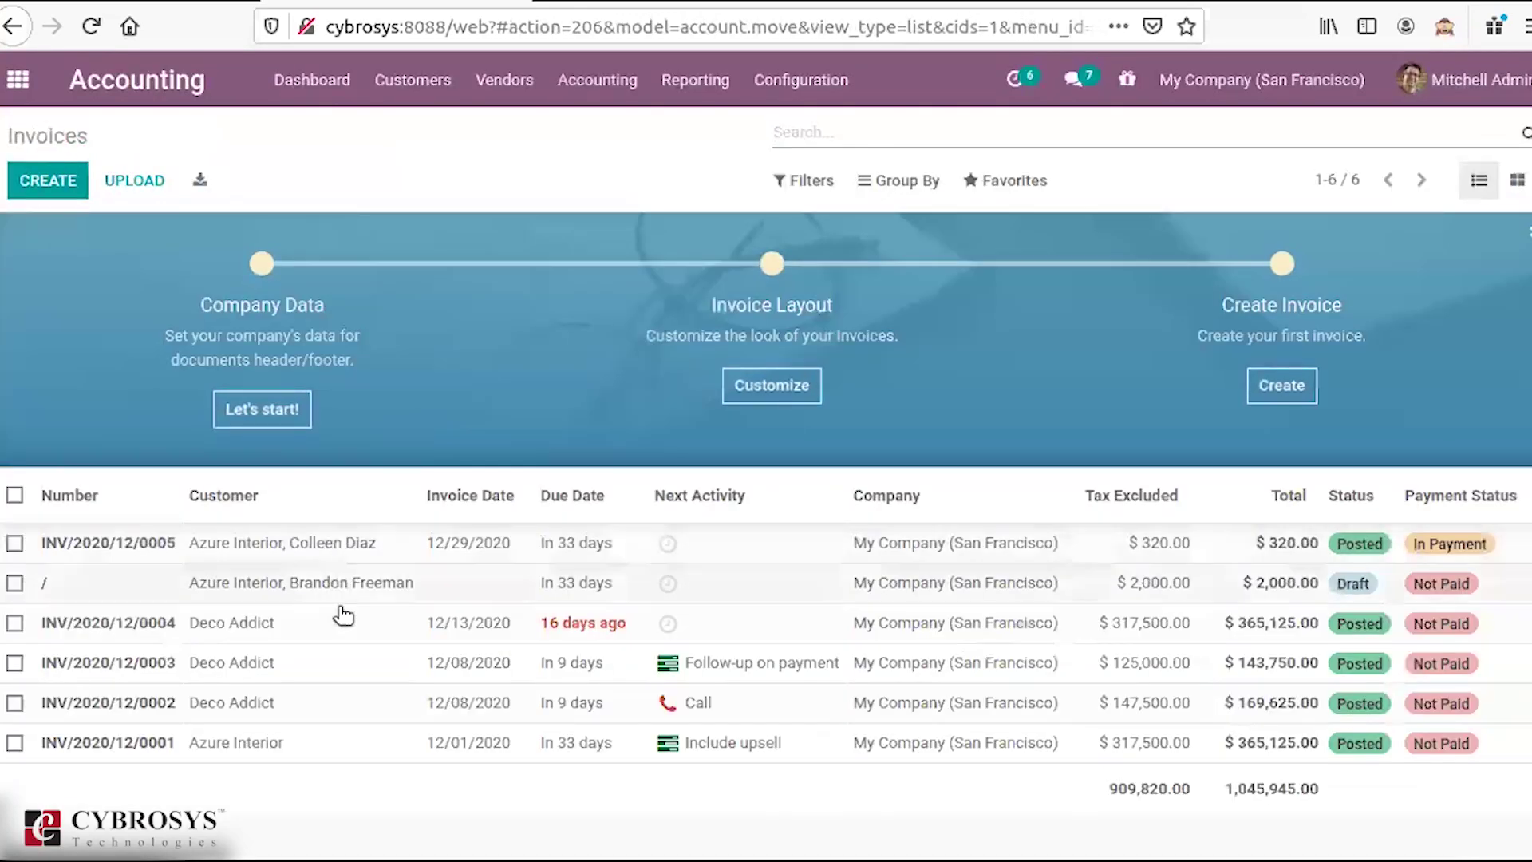
pyautogui.click(341, 624)
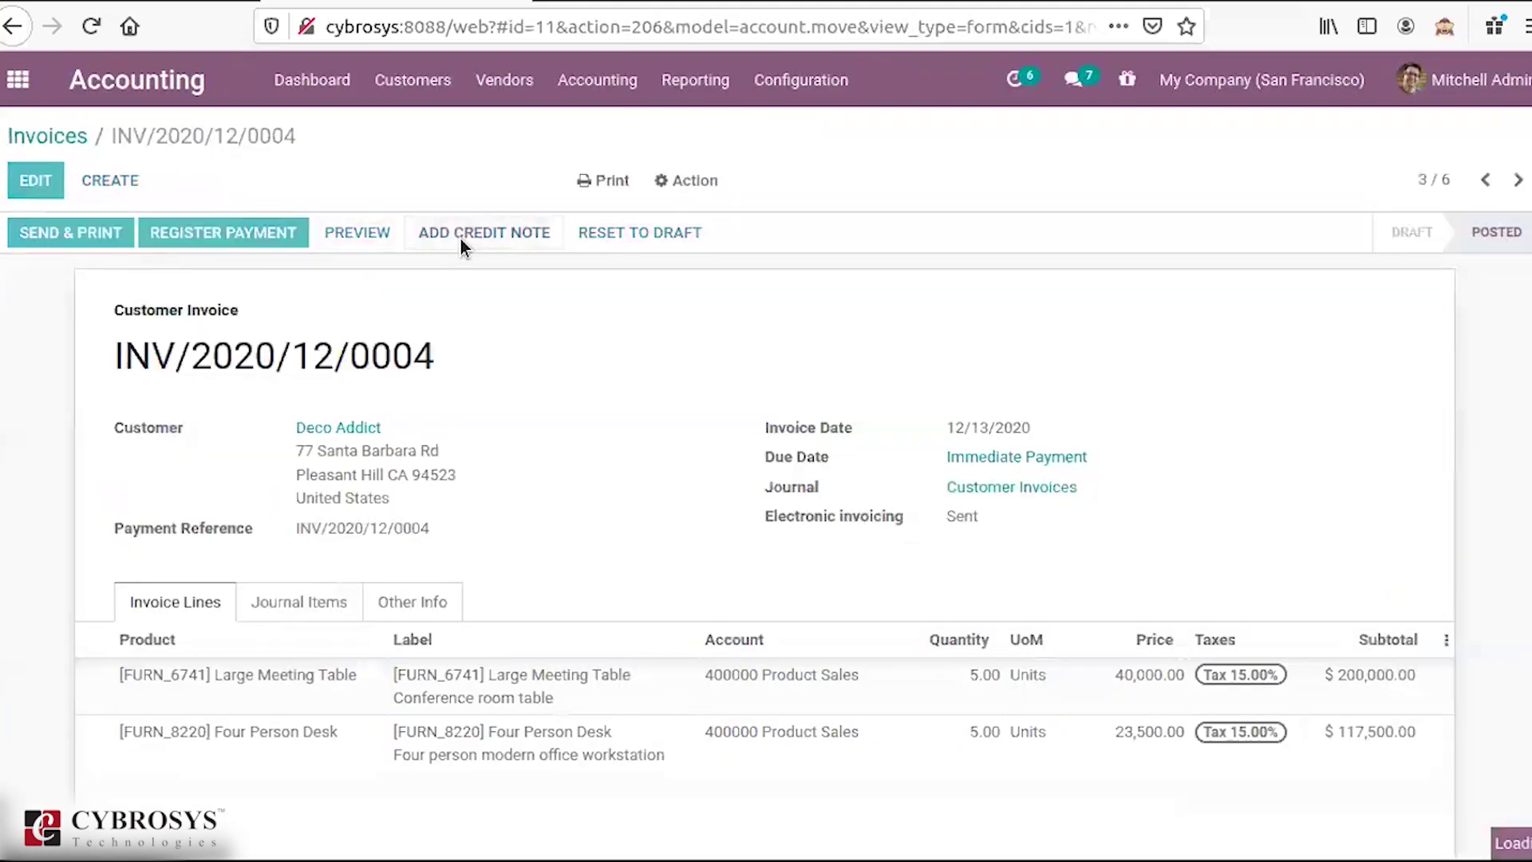
pyautogui.click(461, 237)
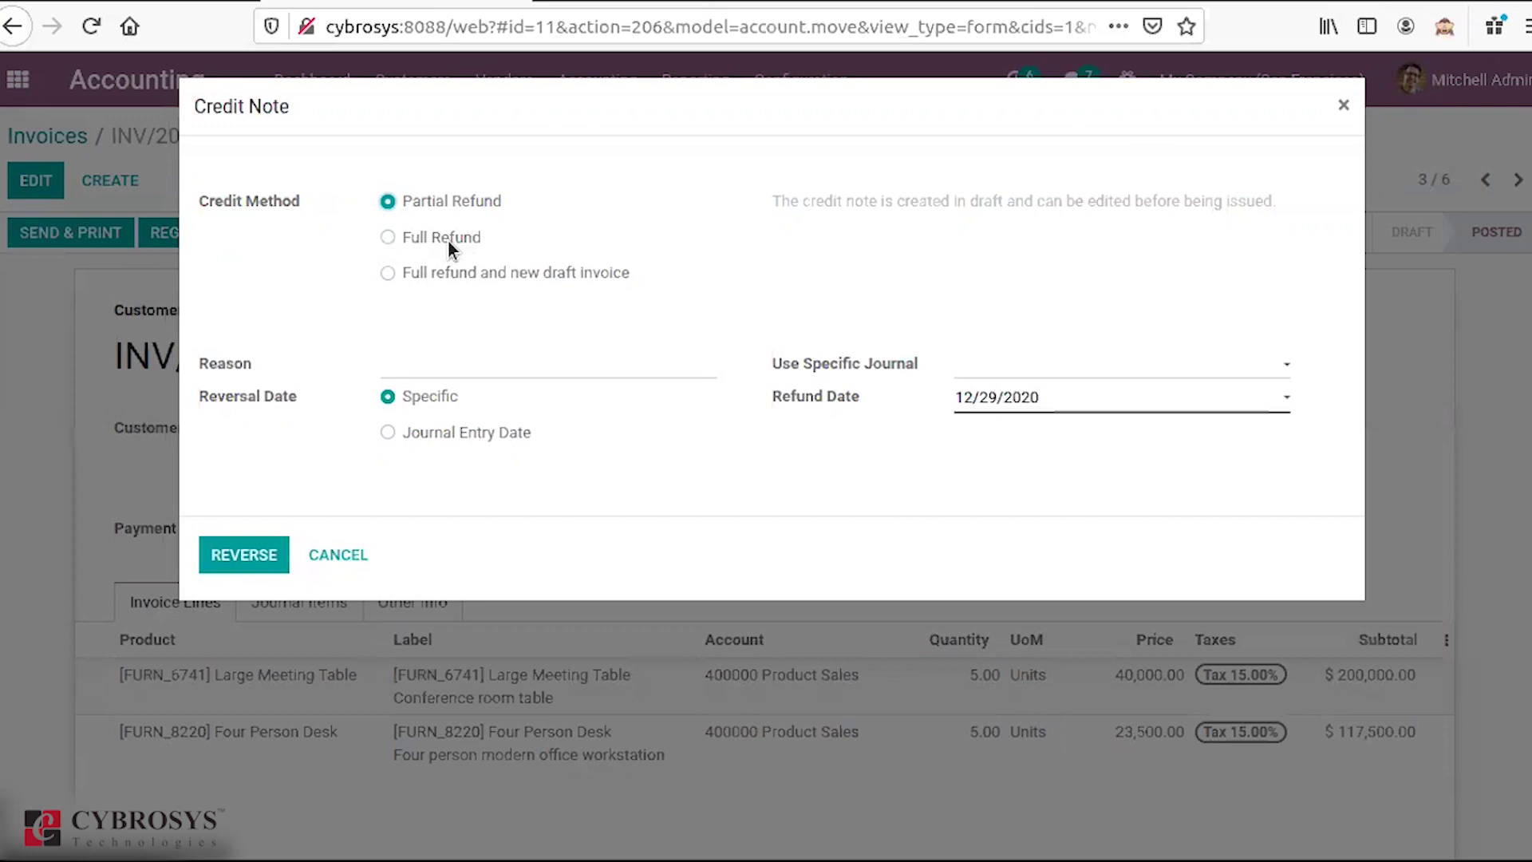
pyautogui.click(386, 238)
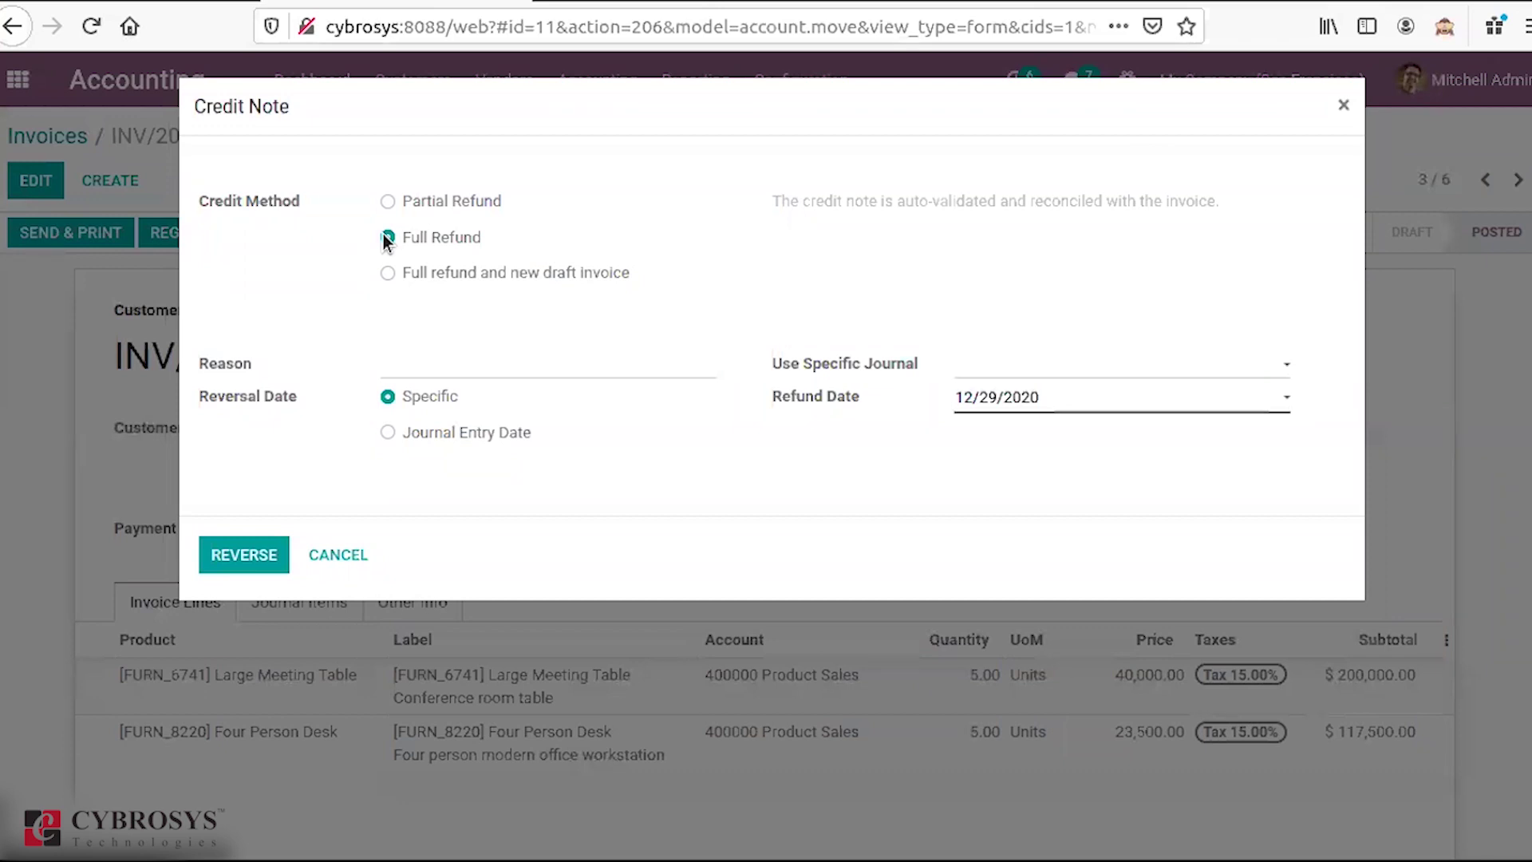
pyautogui.click(388, 273)
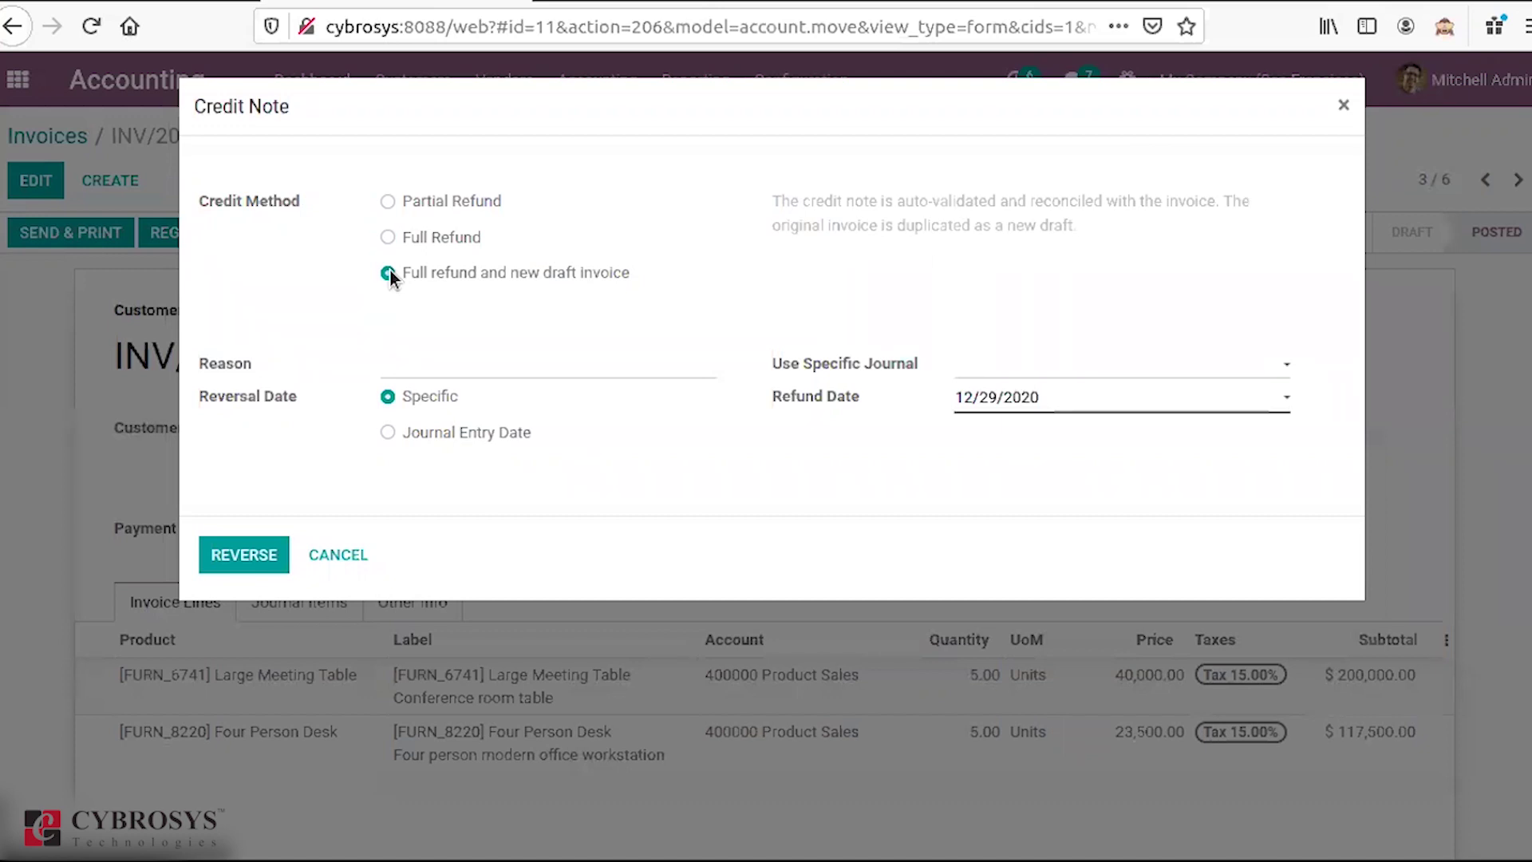
pyautogui.click(403, 370)
pyautogui.click(341, 554)
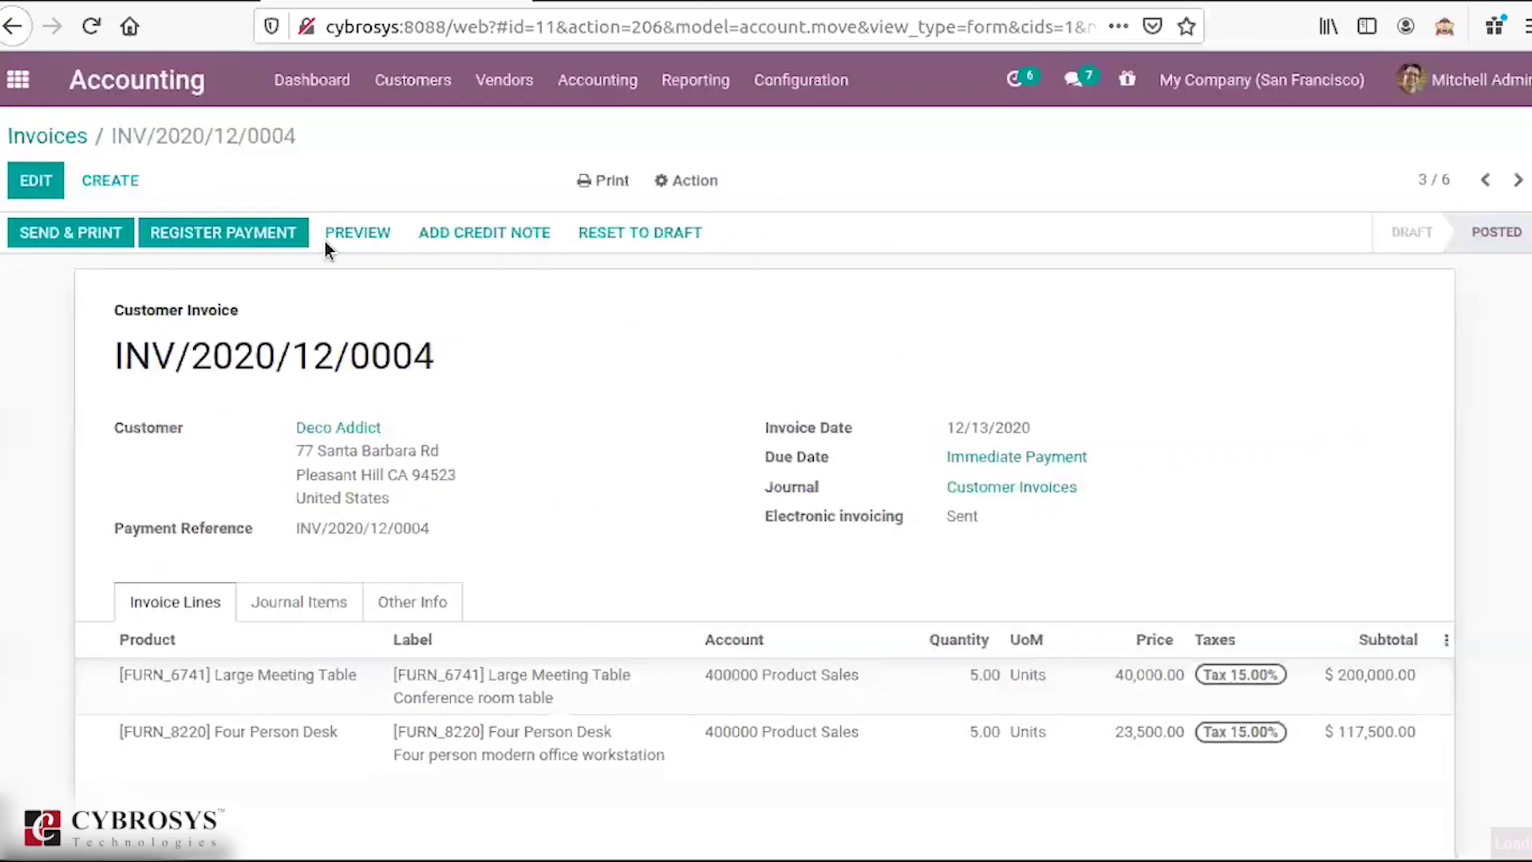
# Step: View a blank customer payment form without saving it, and return to the customer payments list
pyautogui.click(413, 90)
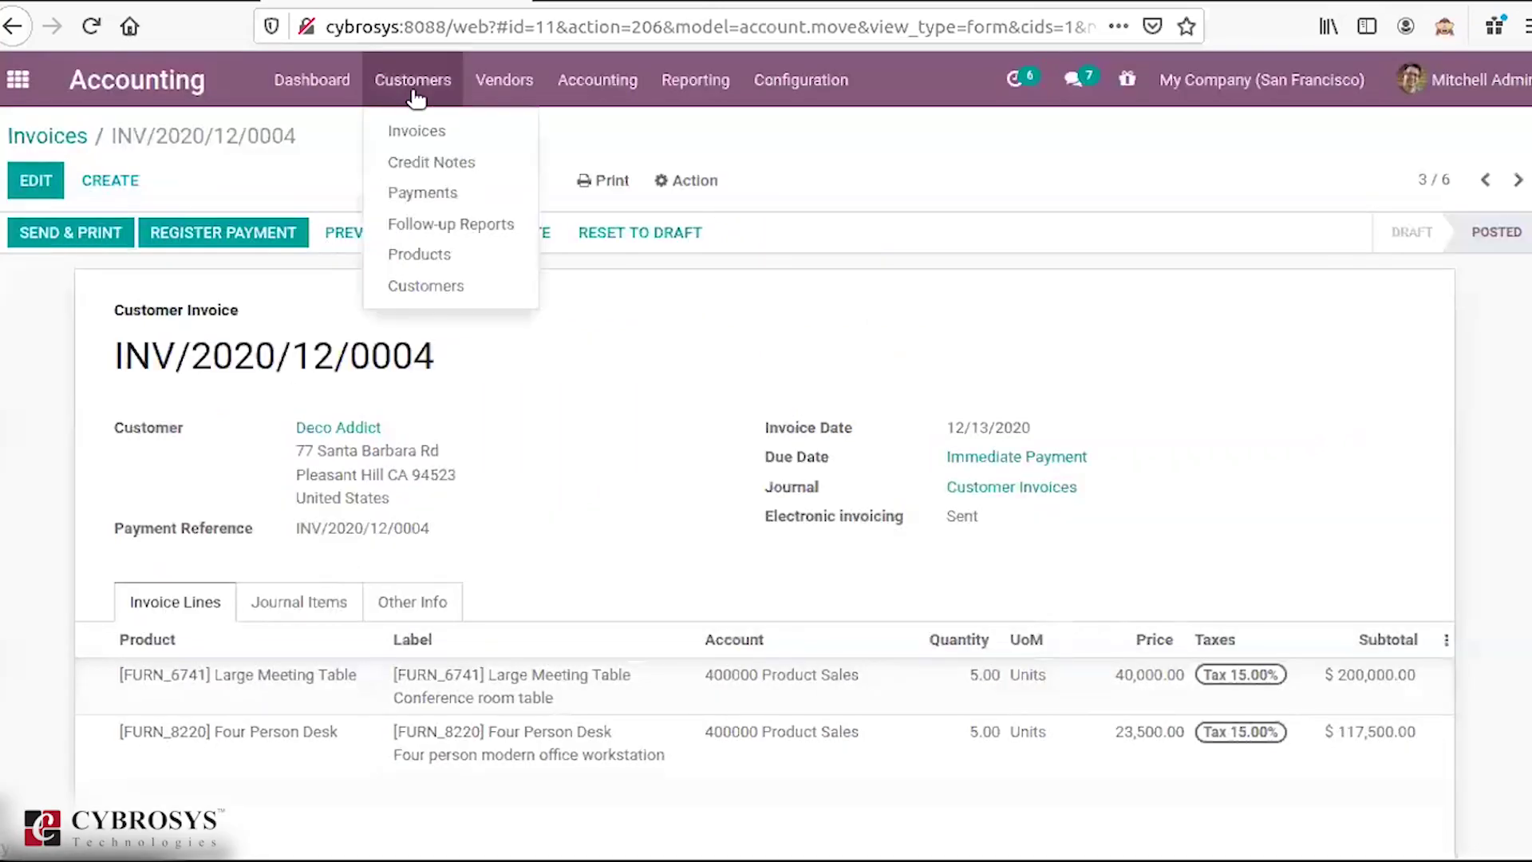
pyautogui.click(418, 195)
pyautogui.click(49, 185)
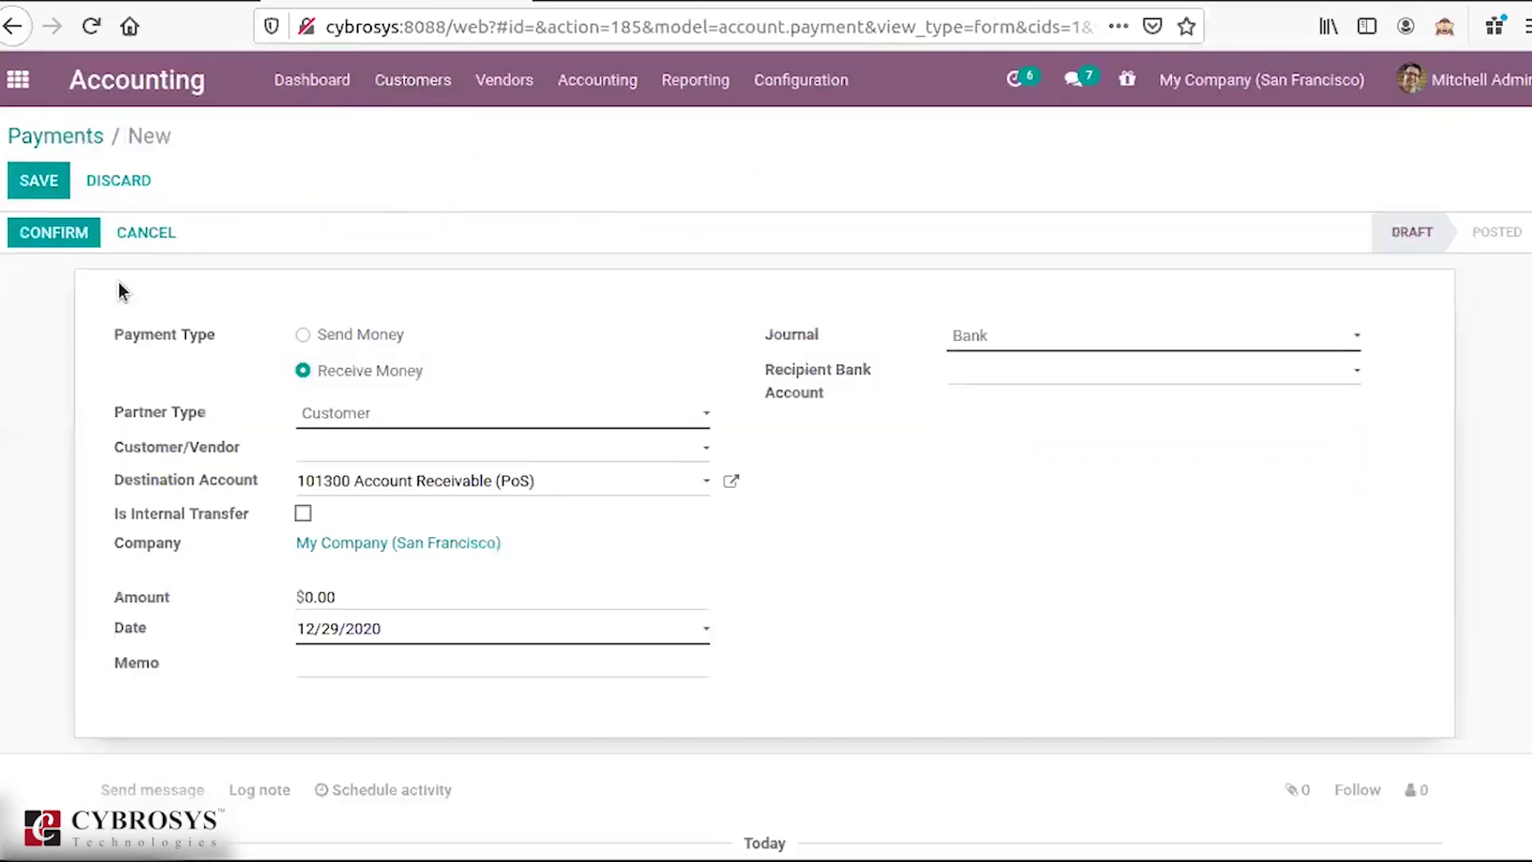
pyautogui.click(64, 138)
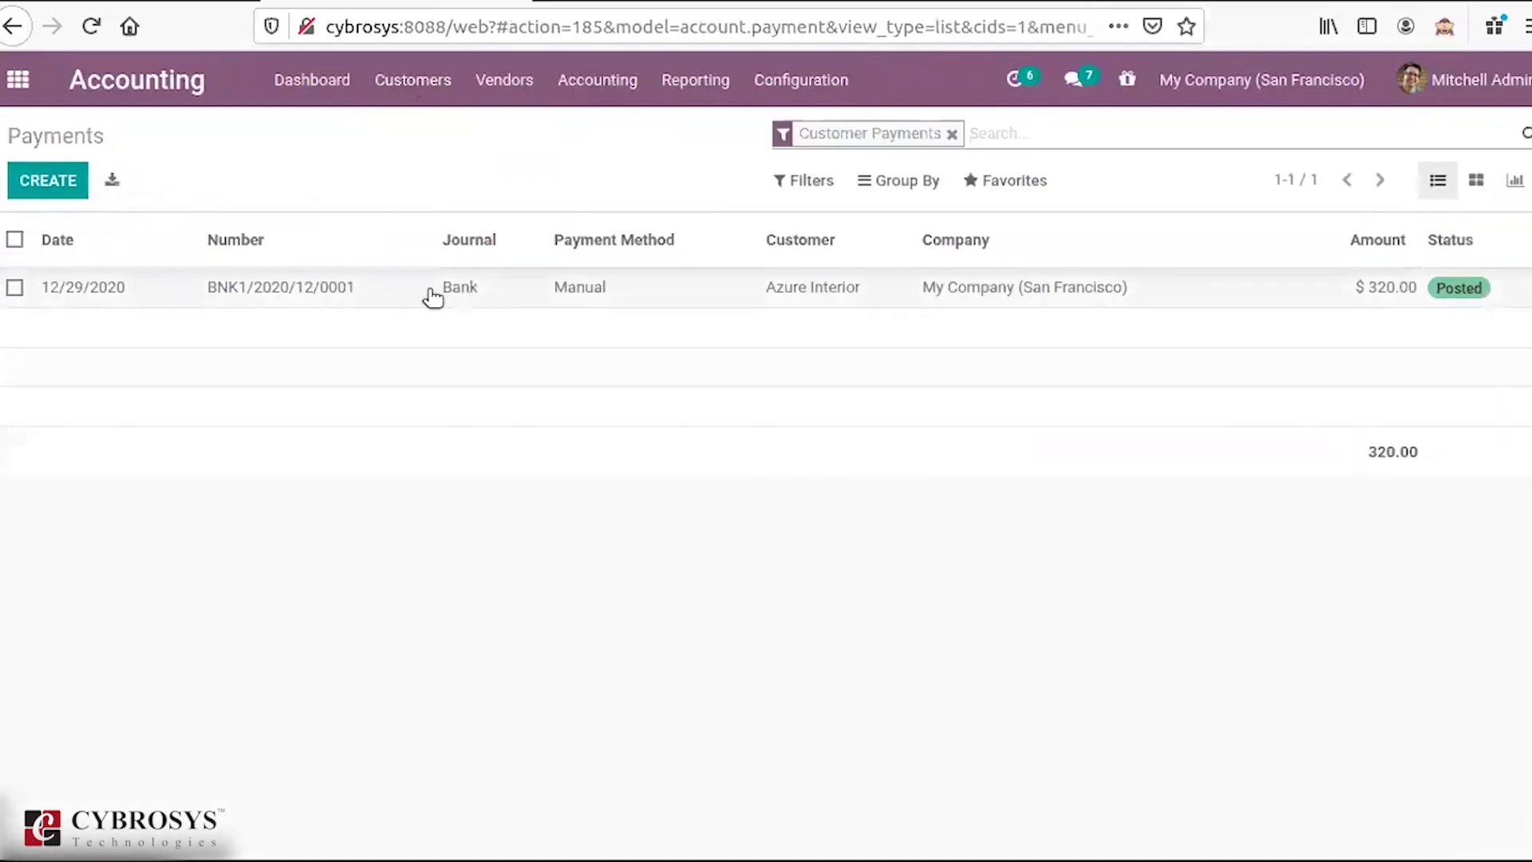
# Step: Inspect the posted $320.00 Azure Interior payment and its editable fields, leaving it without changes
pyautogui.click(107, 290)
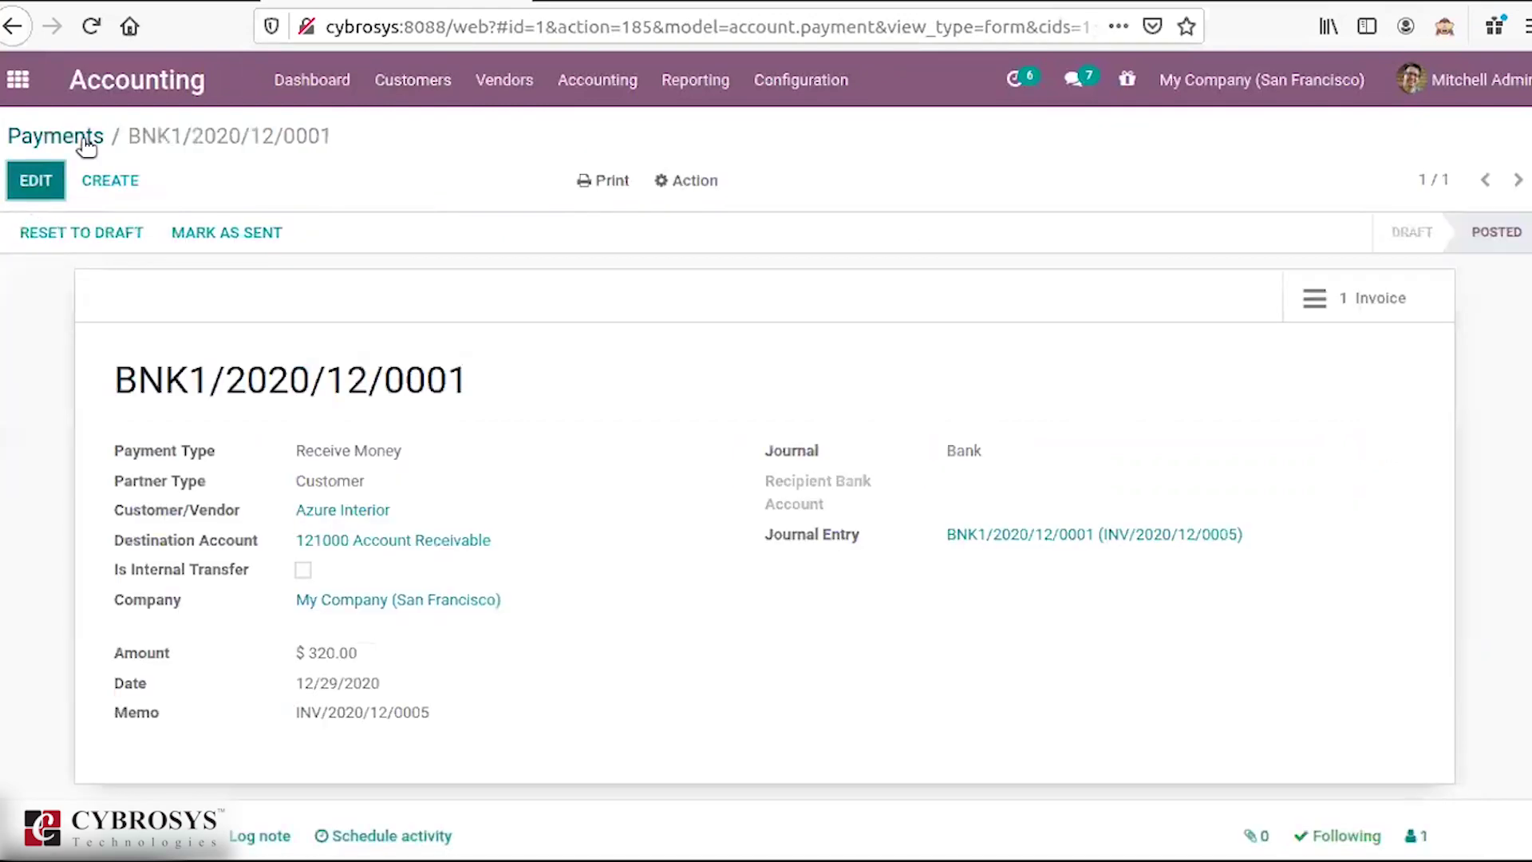
pyautogui.click(33, 181)
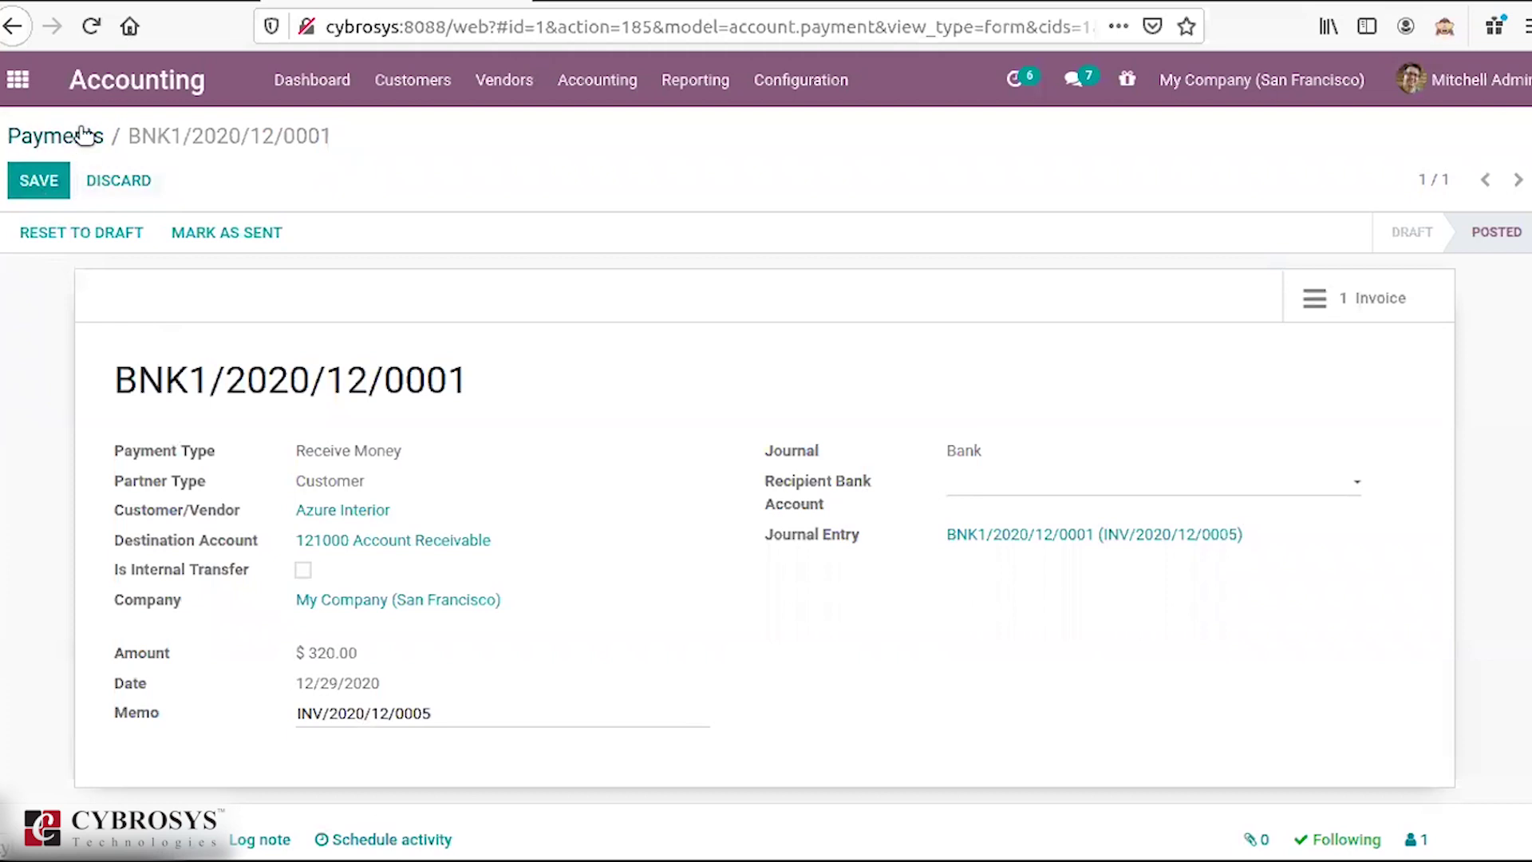
pyautogui.click(84, 136)
# Step: Start a new payment, check the available partner types, and compare the Send Money and Receive Money payment types, leaving Receive Money selected
pyautogui.click(57, 187)
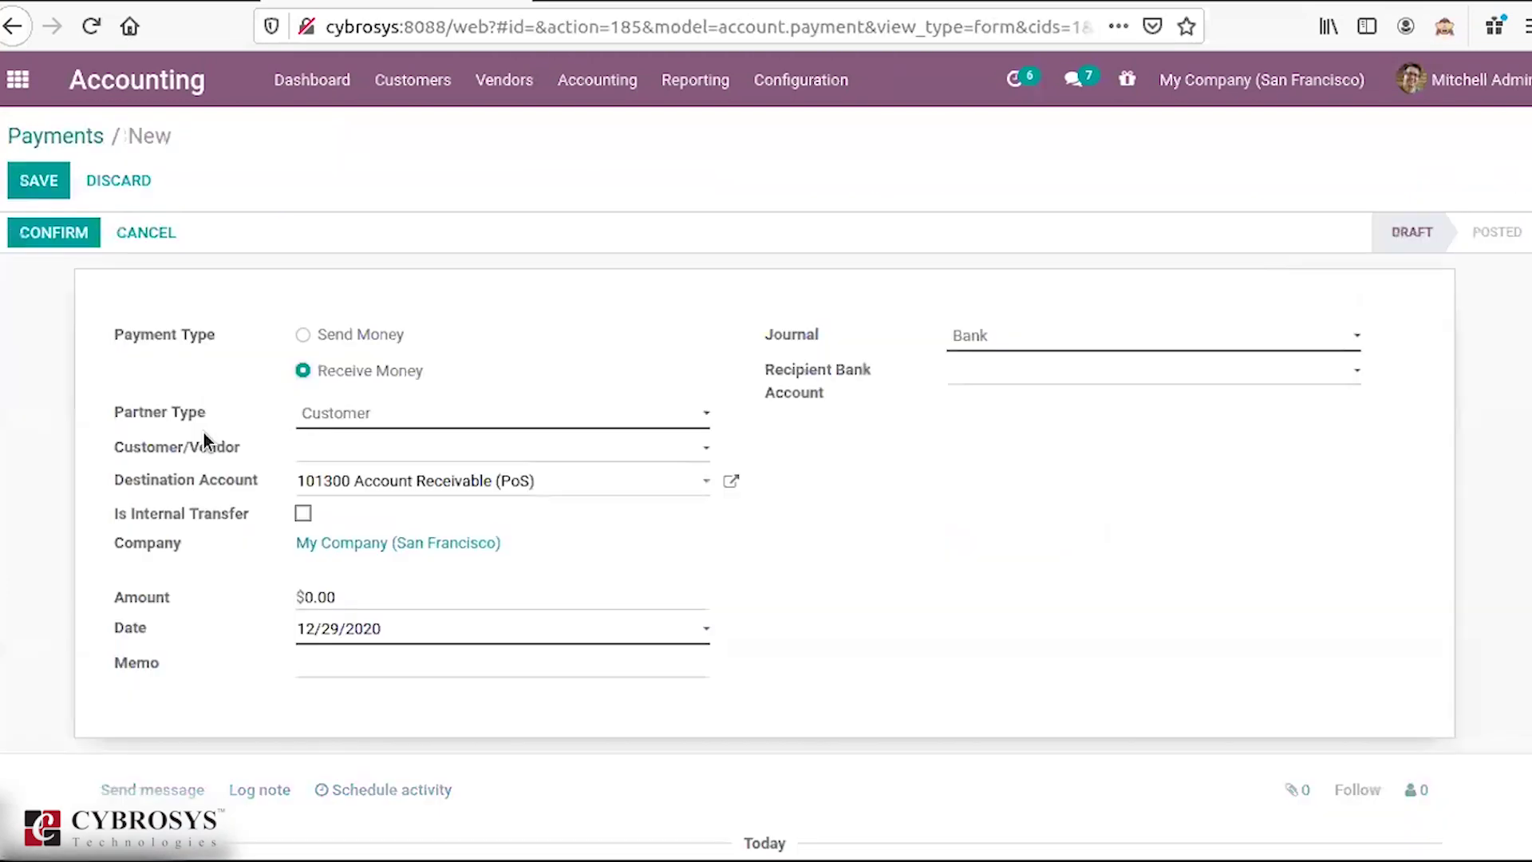
pyautogui.click(389, 418)
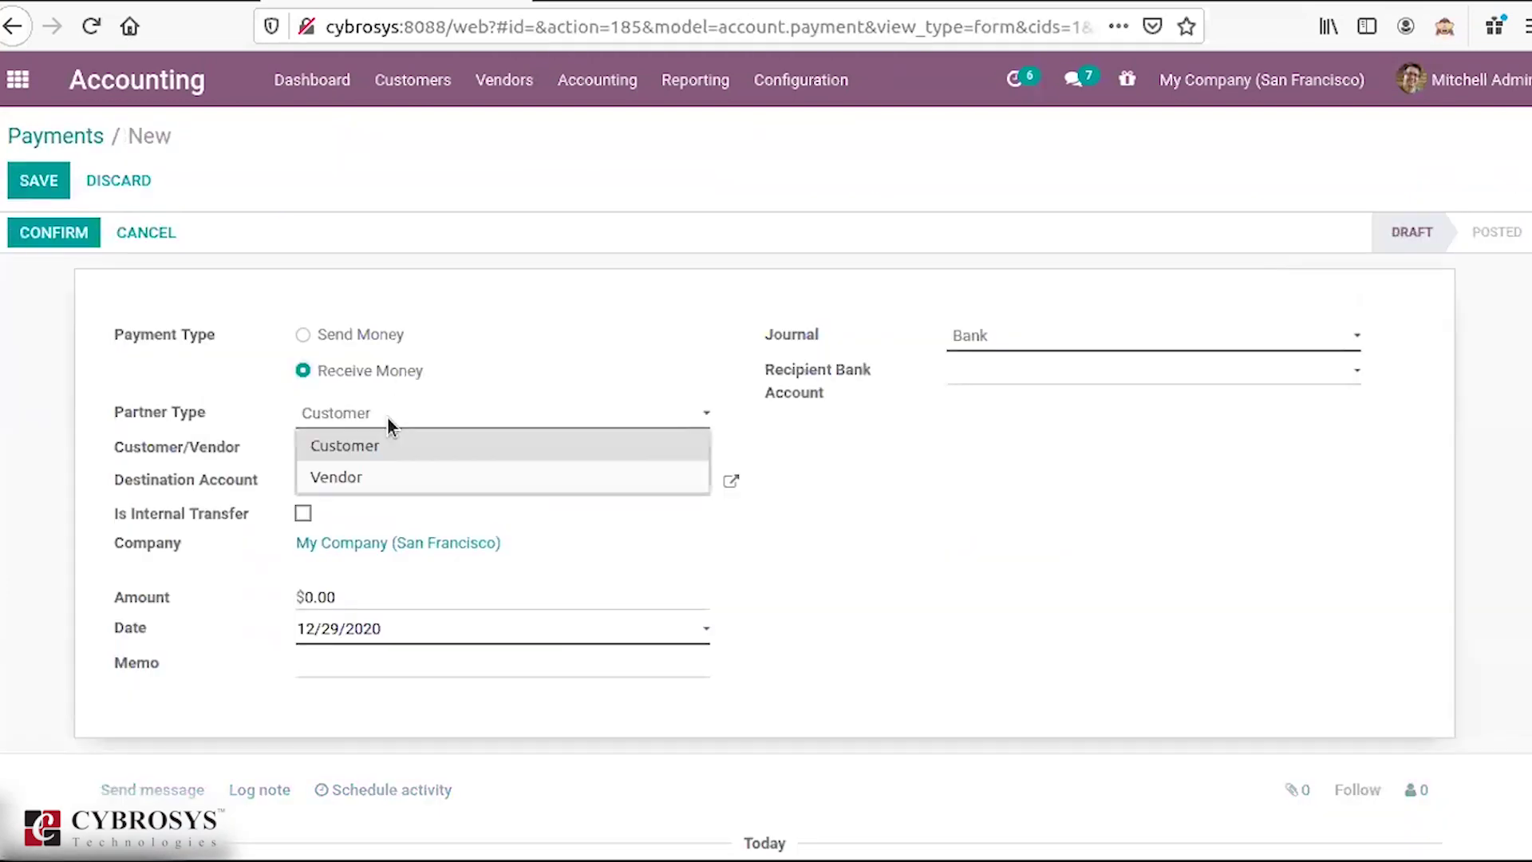
pyautogui.click(453, 337)
pyautogui.click(387, 336)
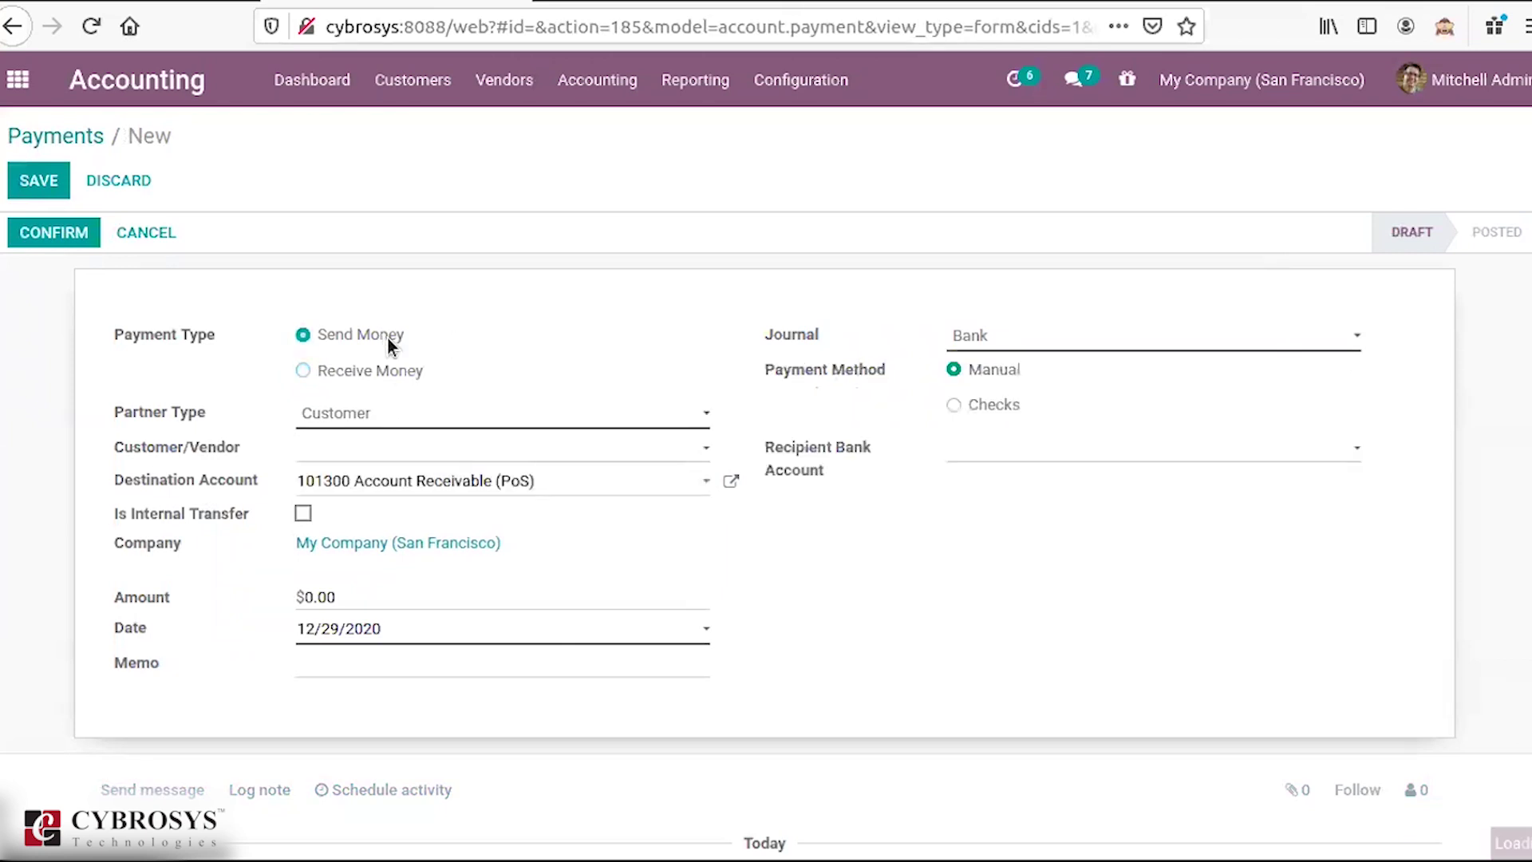
pyautogui.click(373, 372)
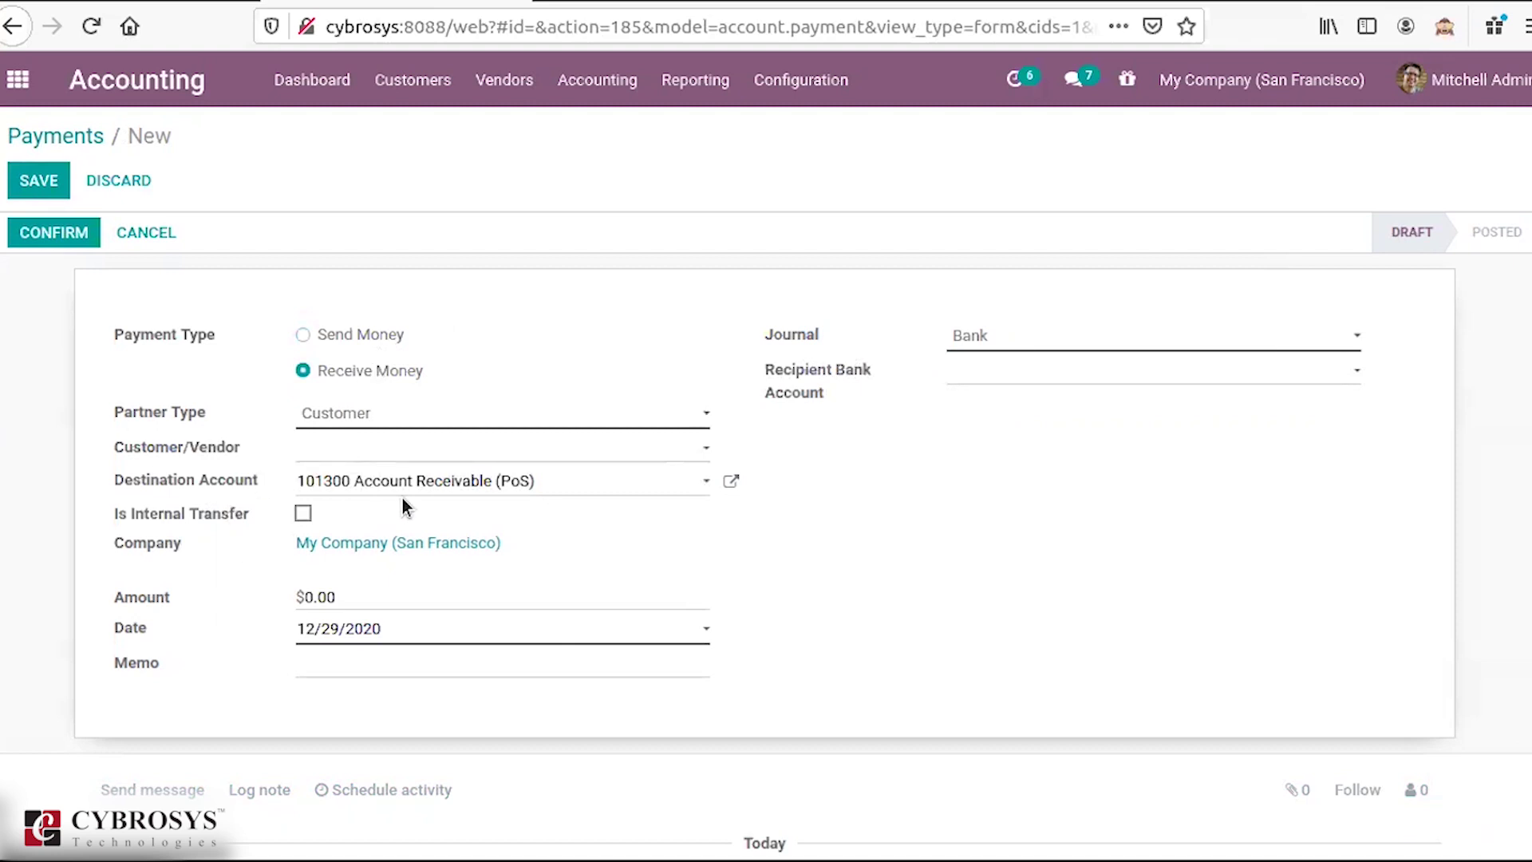
# Step: Inspect the new payment's Amount field and return to the payments list without saving the payment
pyautogui.click(344, 601)
pyautogui.doubleClick(344, 601)
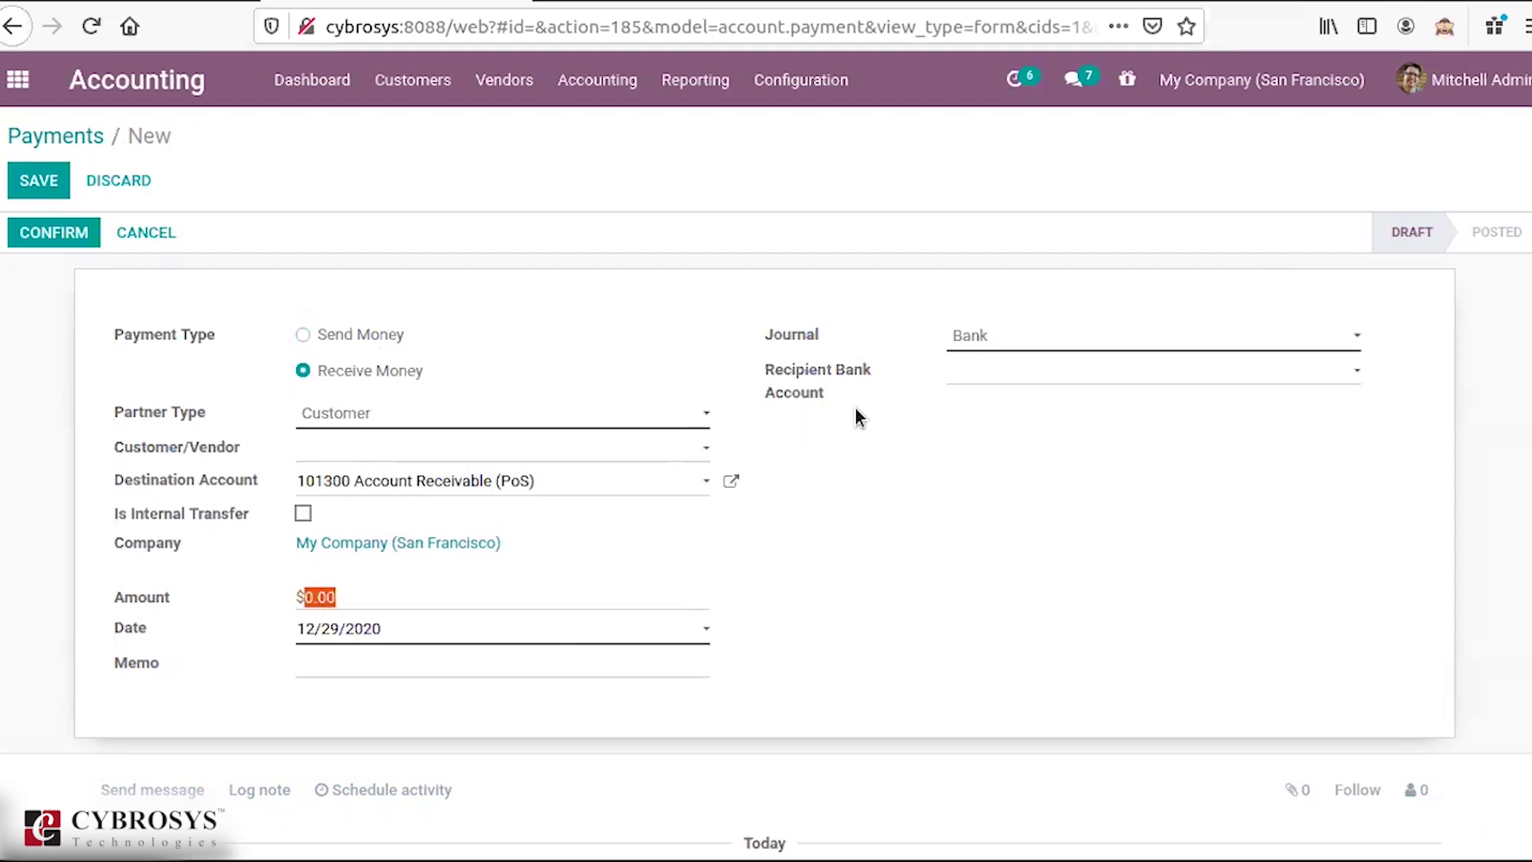
pyautogui.click(88, 138)
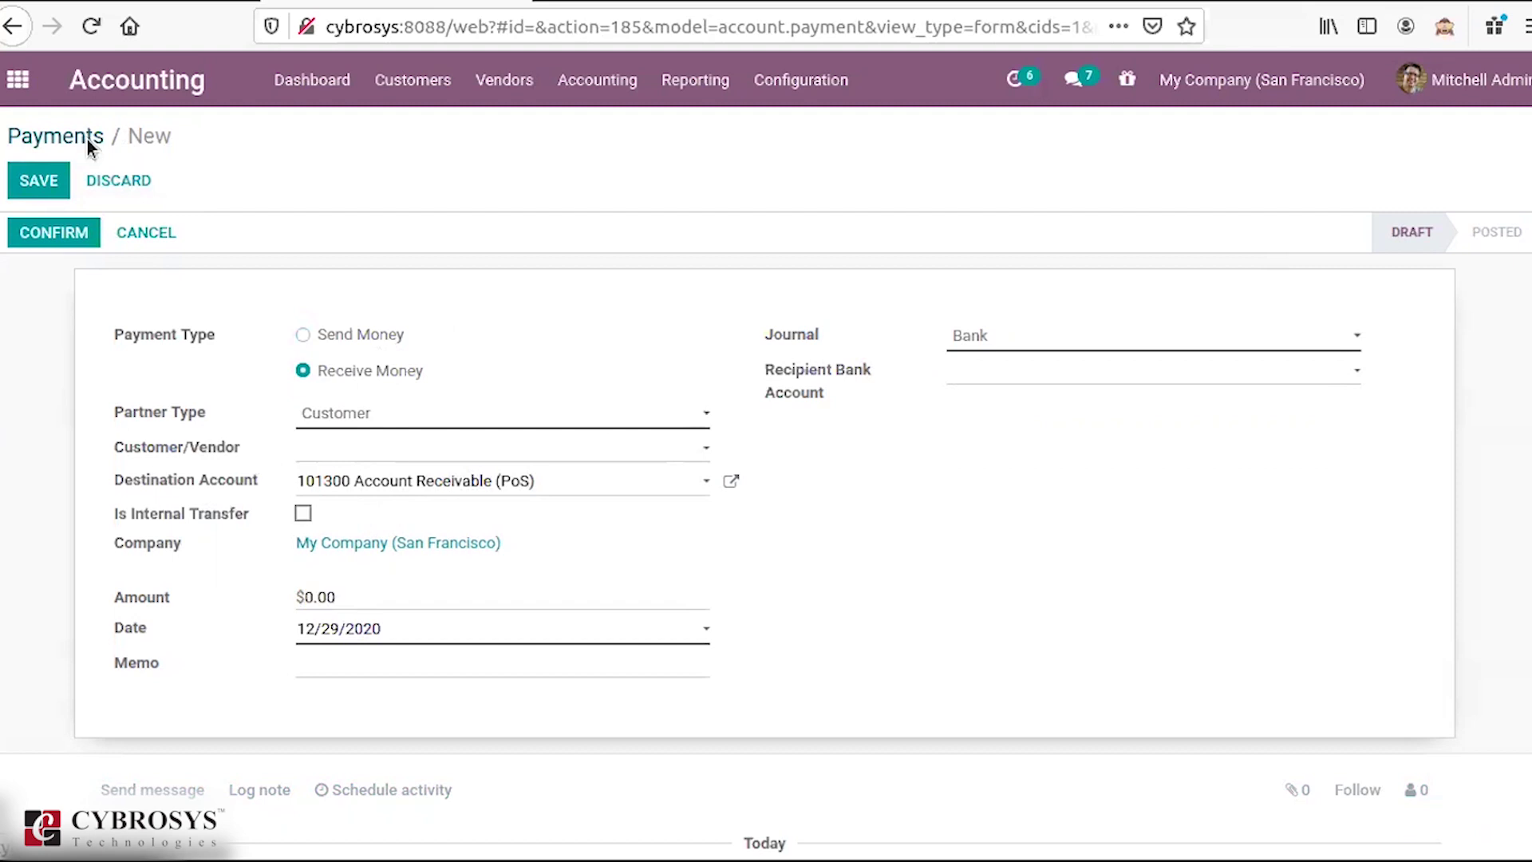
pyautogui.click(432, 241)
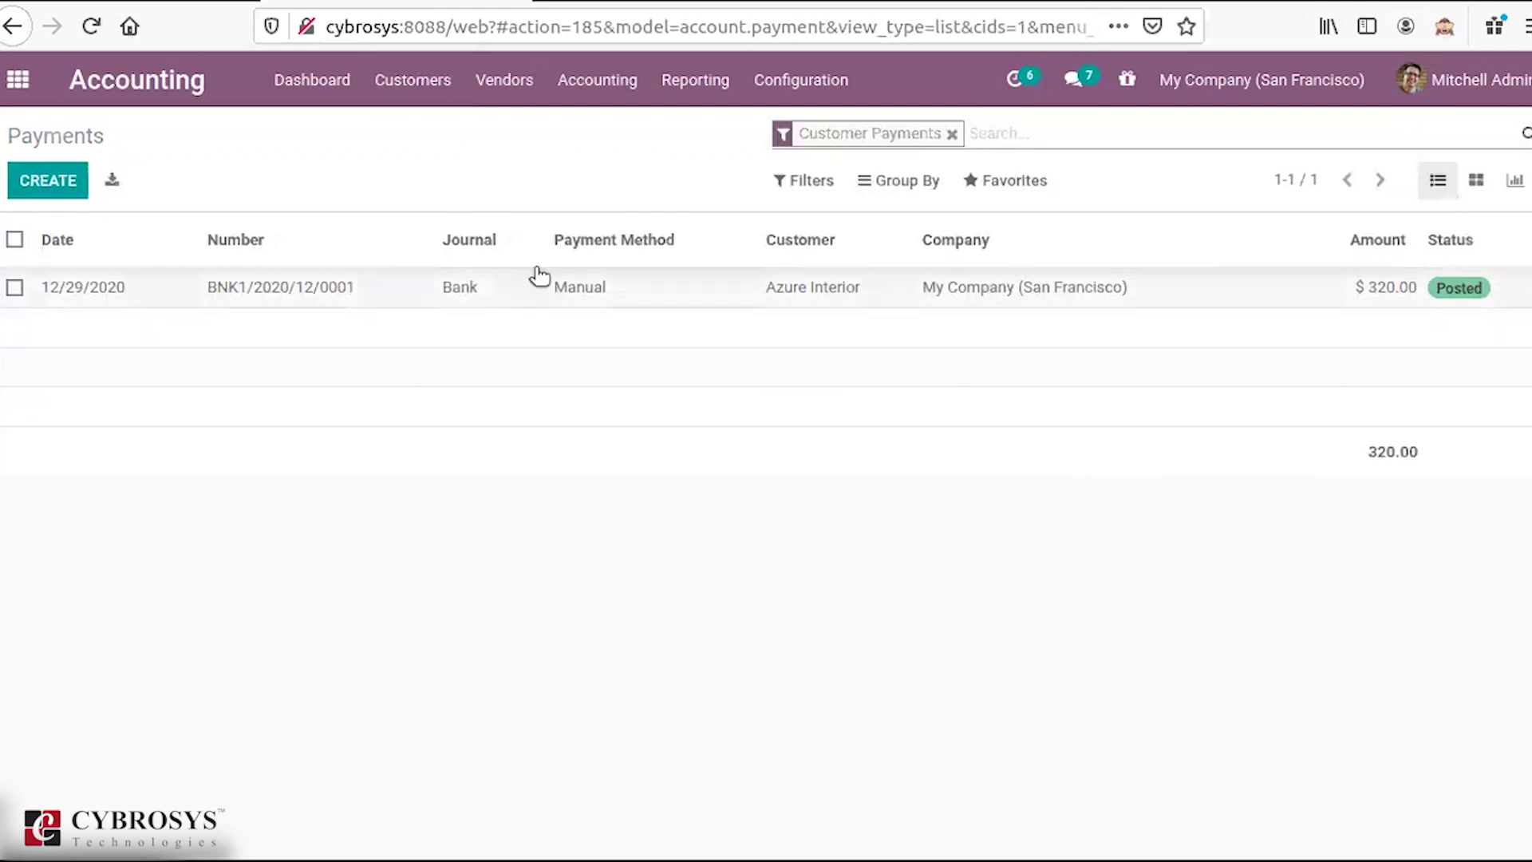
# Step: View the customer follow-up reports, and open the list of follow-up levels configured for overdue payments
pyautogui.click(398, 85)
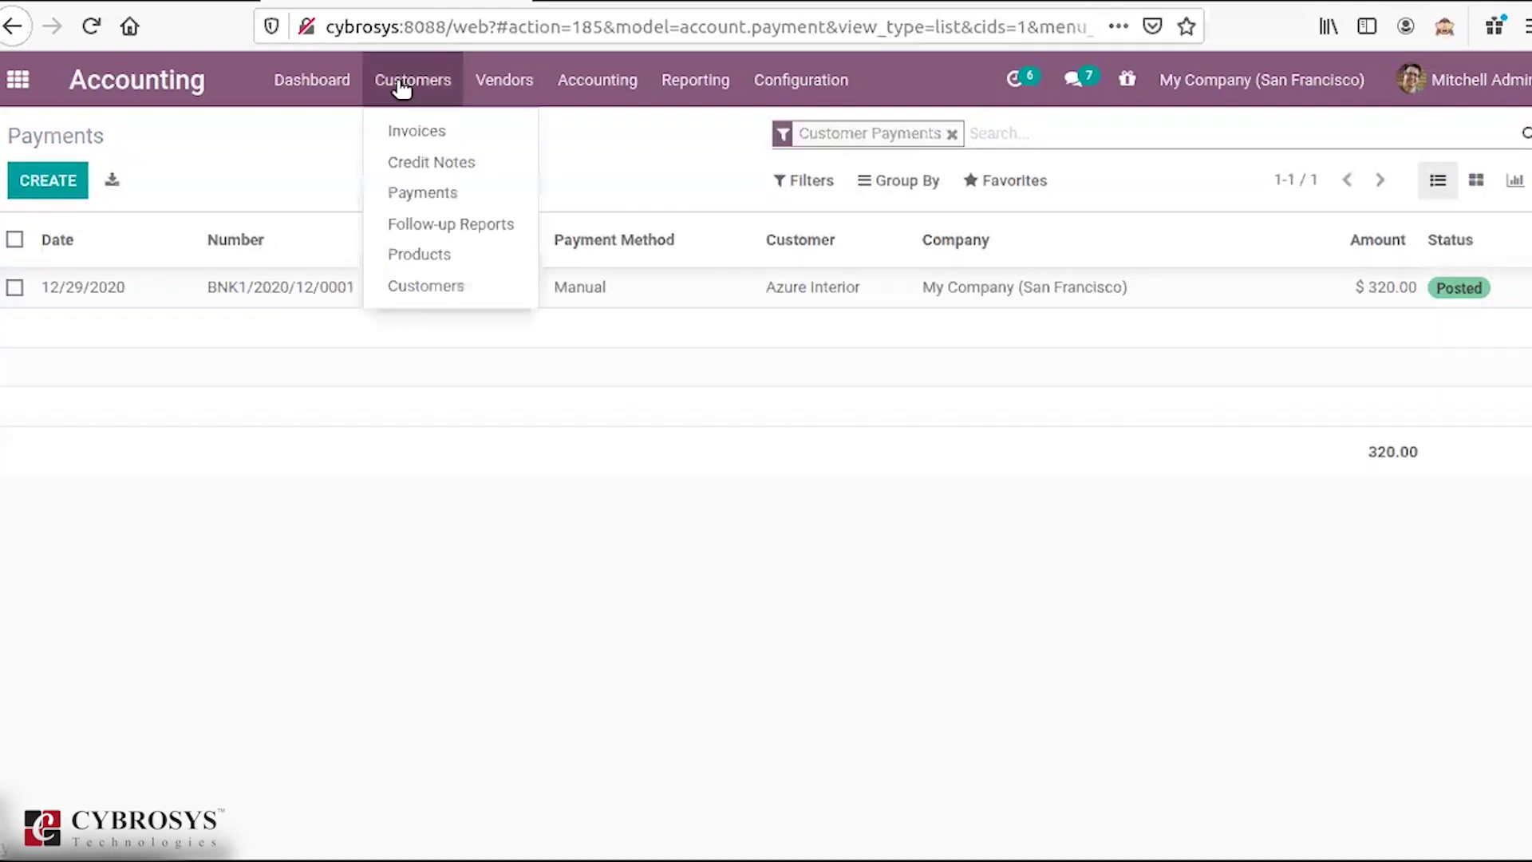
pyautogui.click(451, 224)
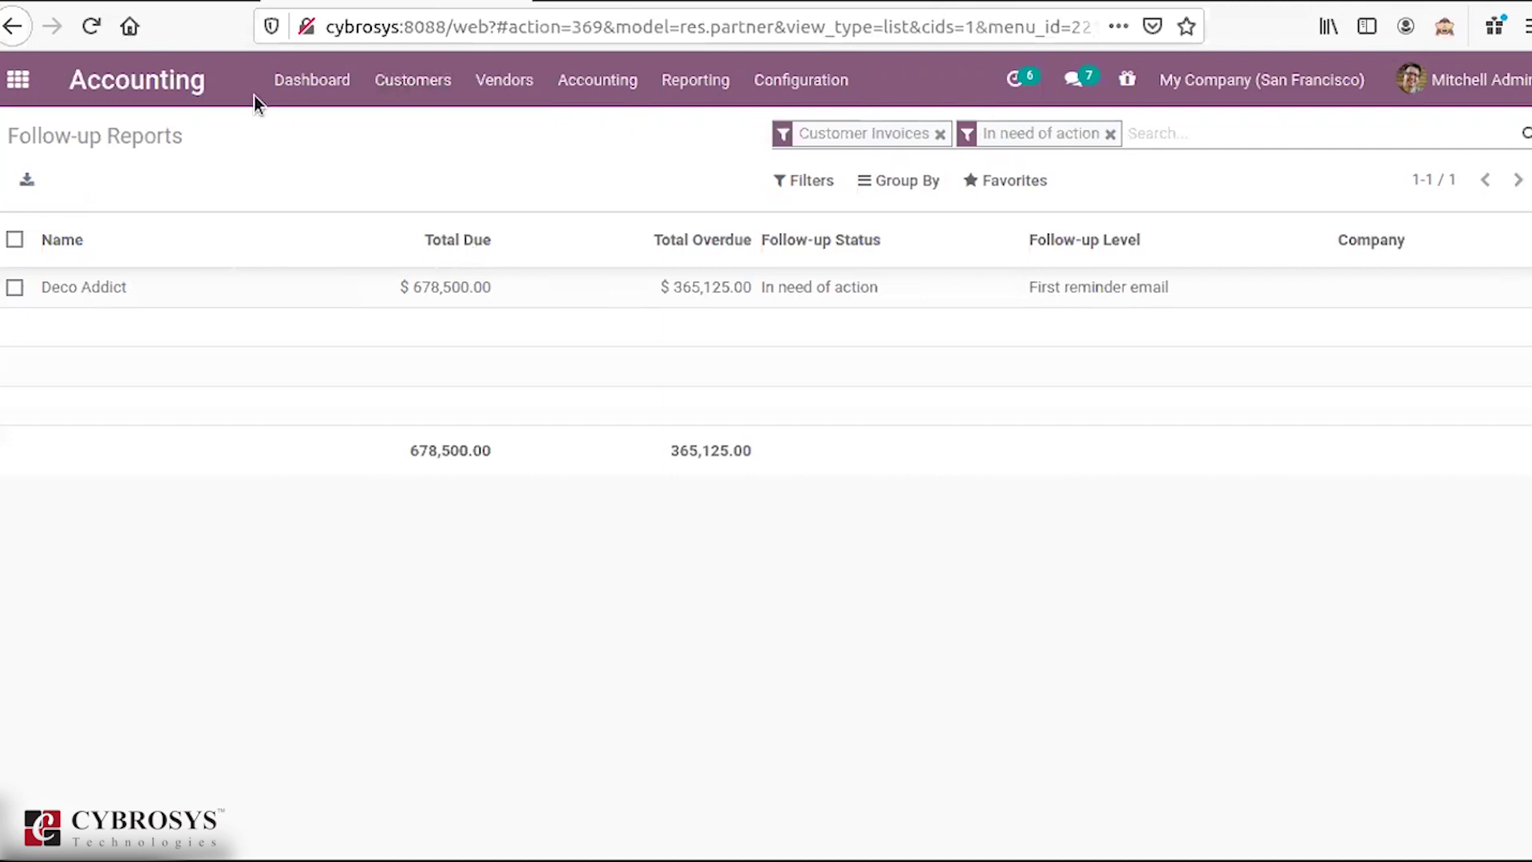
pyautogui.click(766, 97)
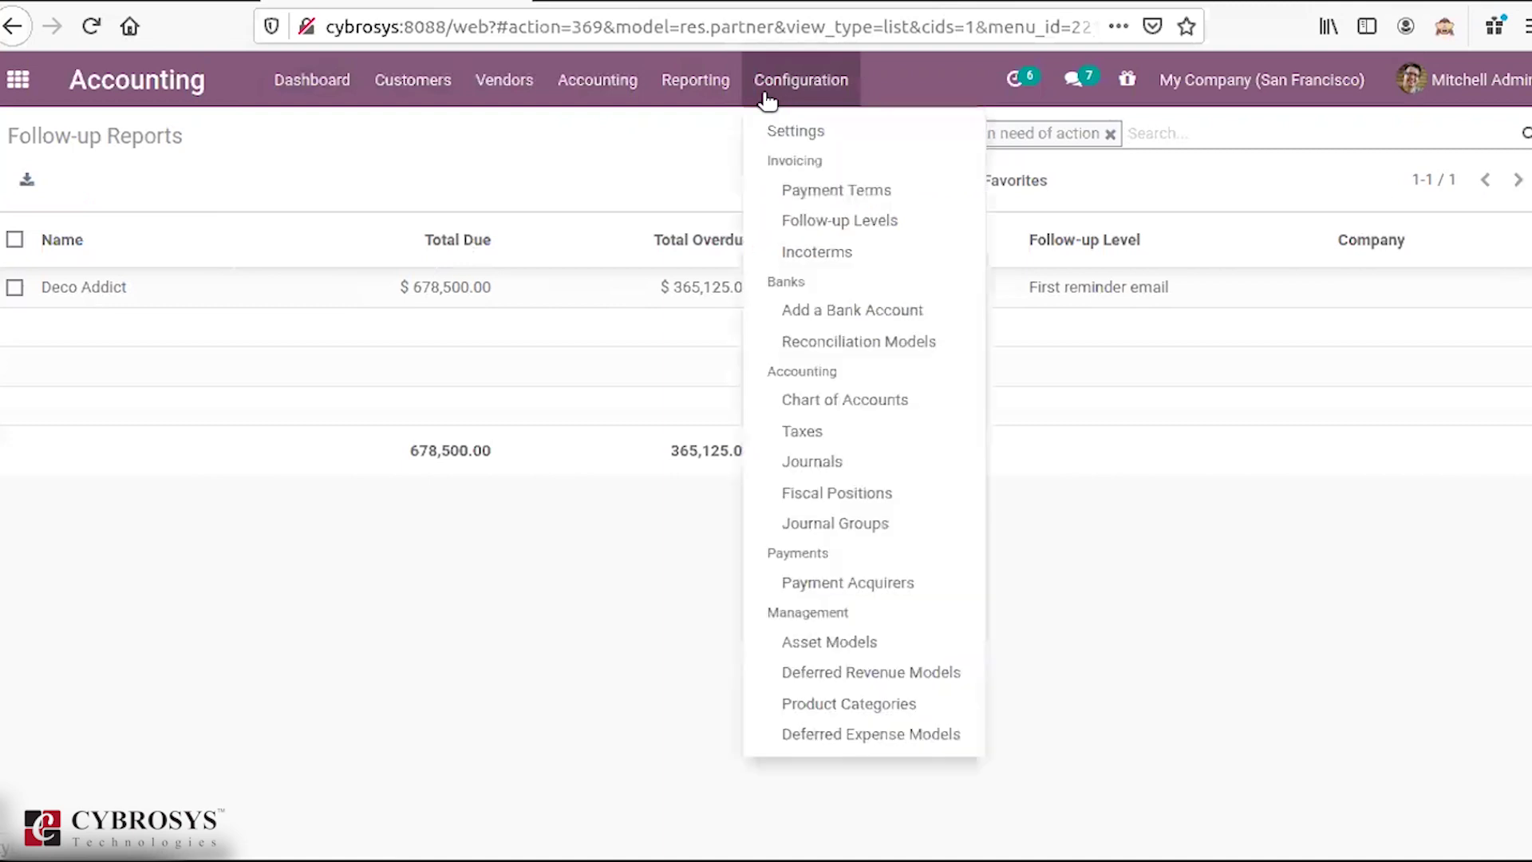
pyautogui.click(820, 229)
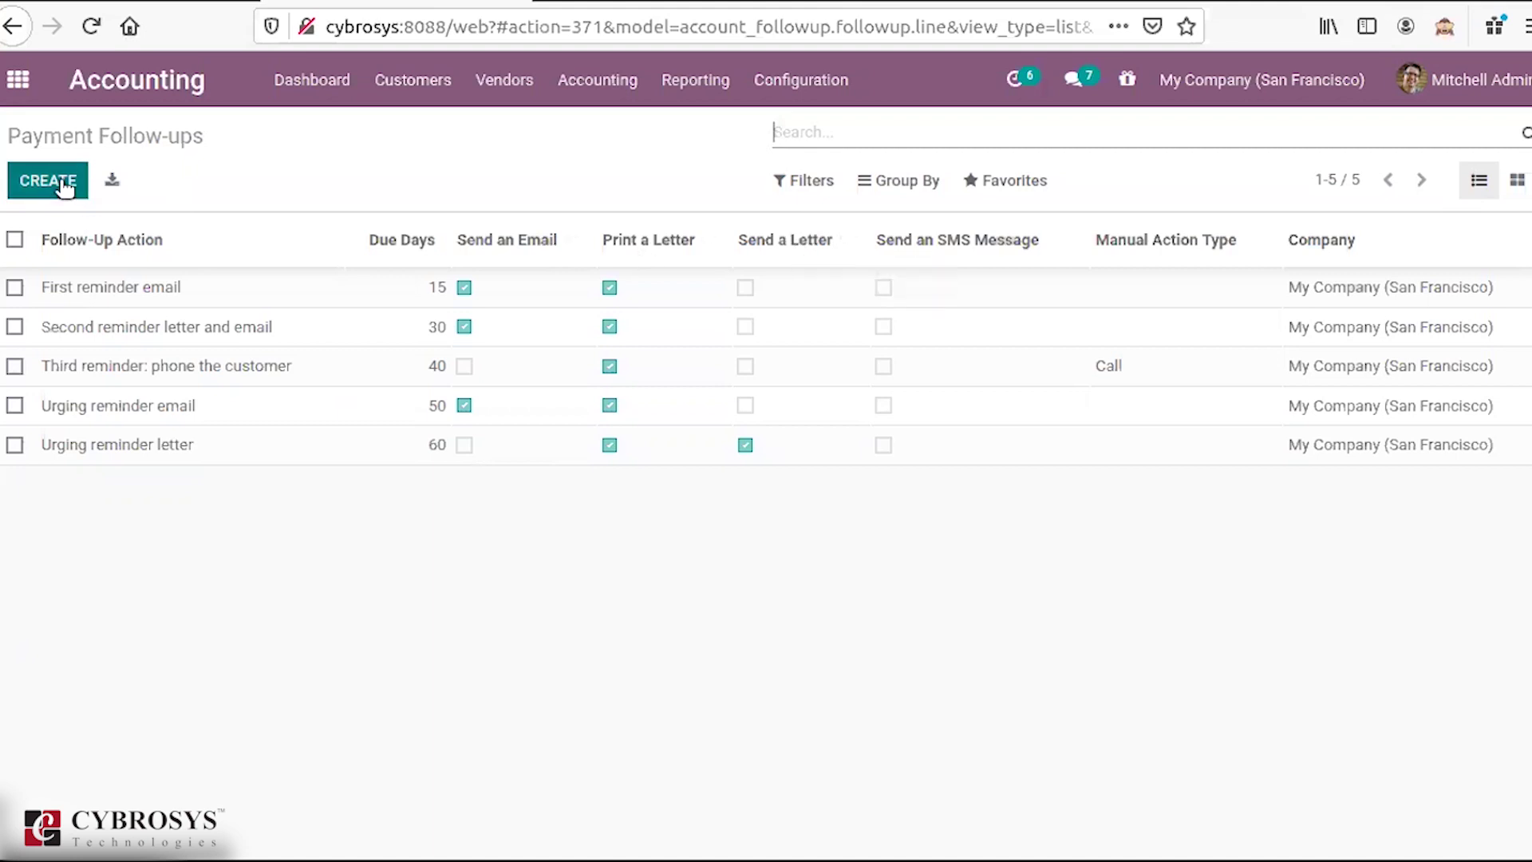
# Step: Inspect the editable settings of the First reminder email follow-up level without changing them, and view a blank follow-up level form
pyautogui.click(114, 289)
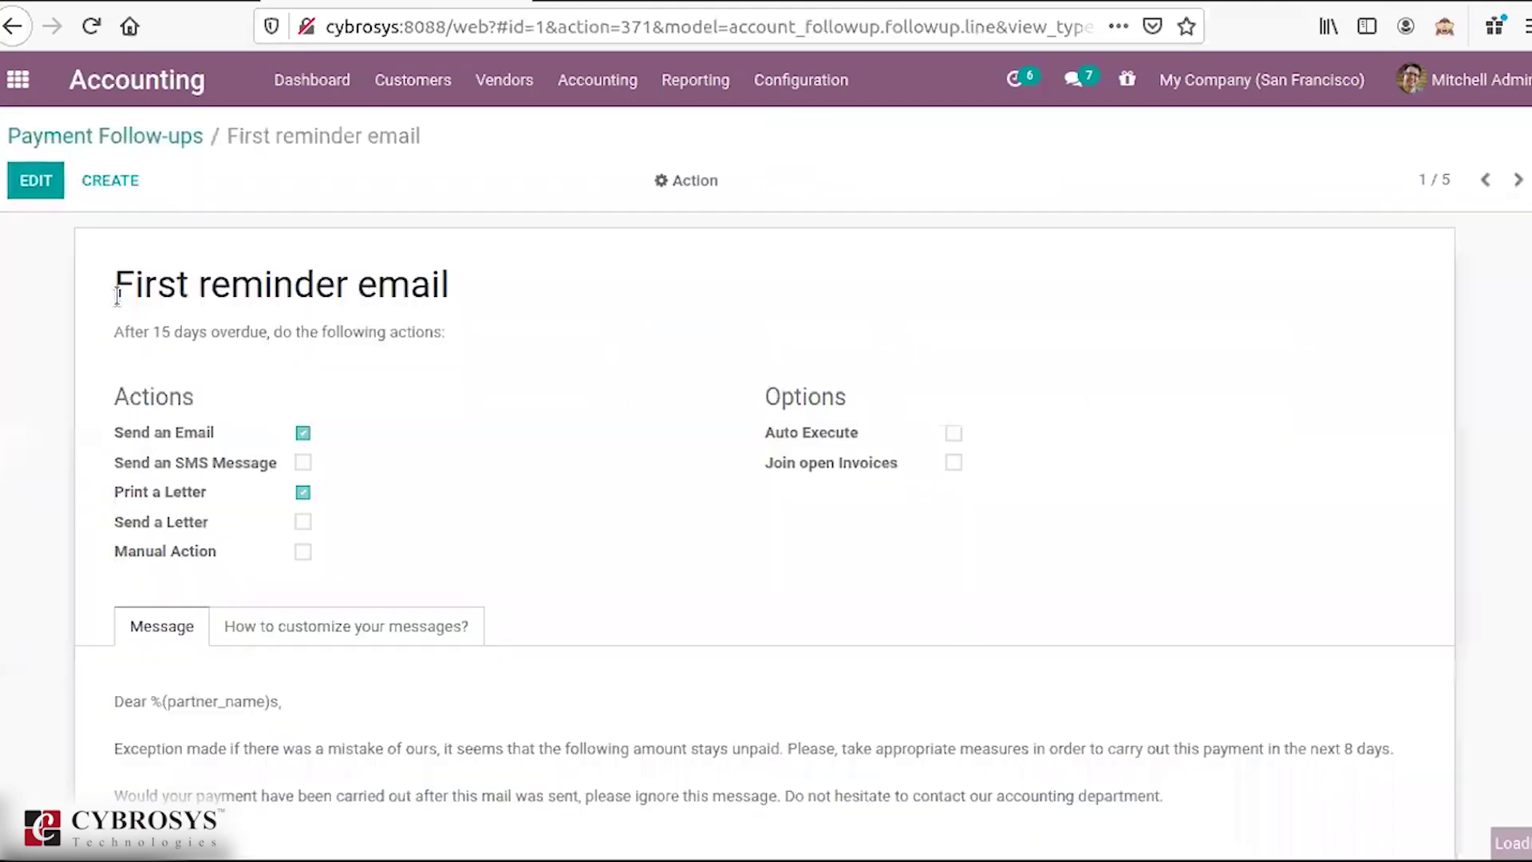
pyautogui.click(38, 180)
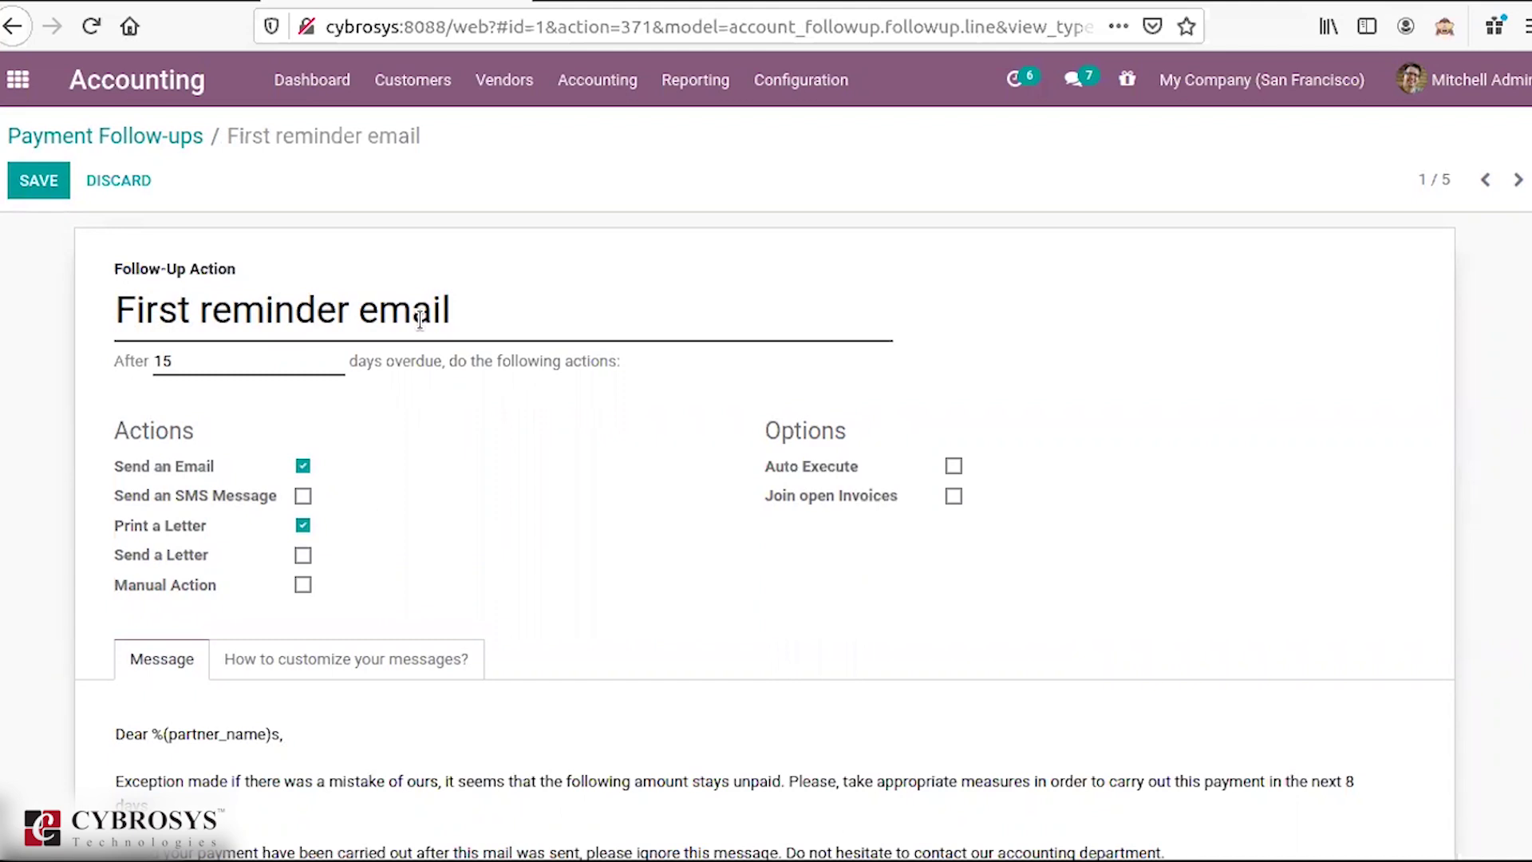
pyautogui.click(311, 373)
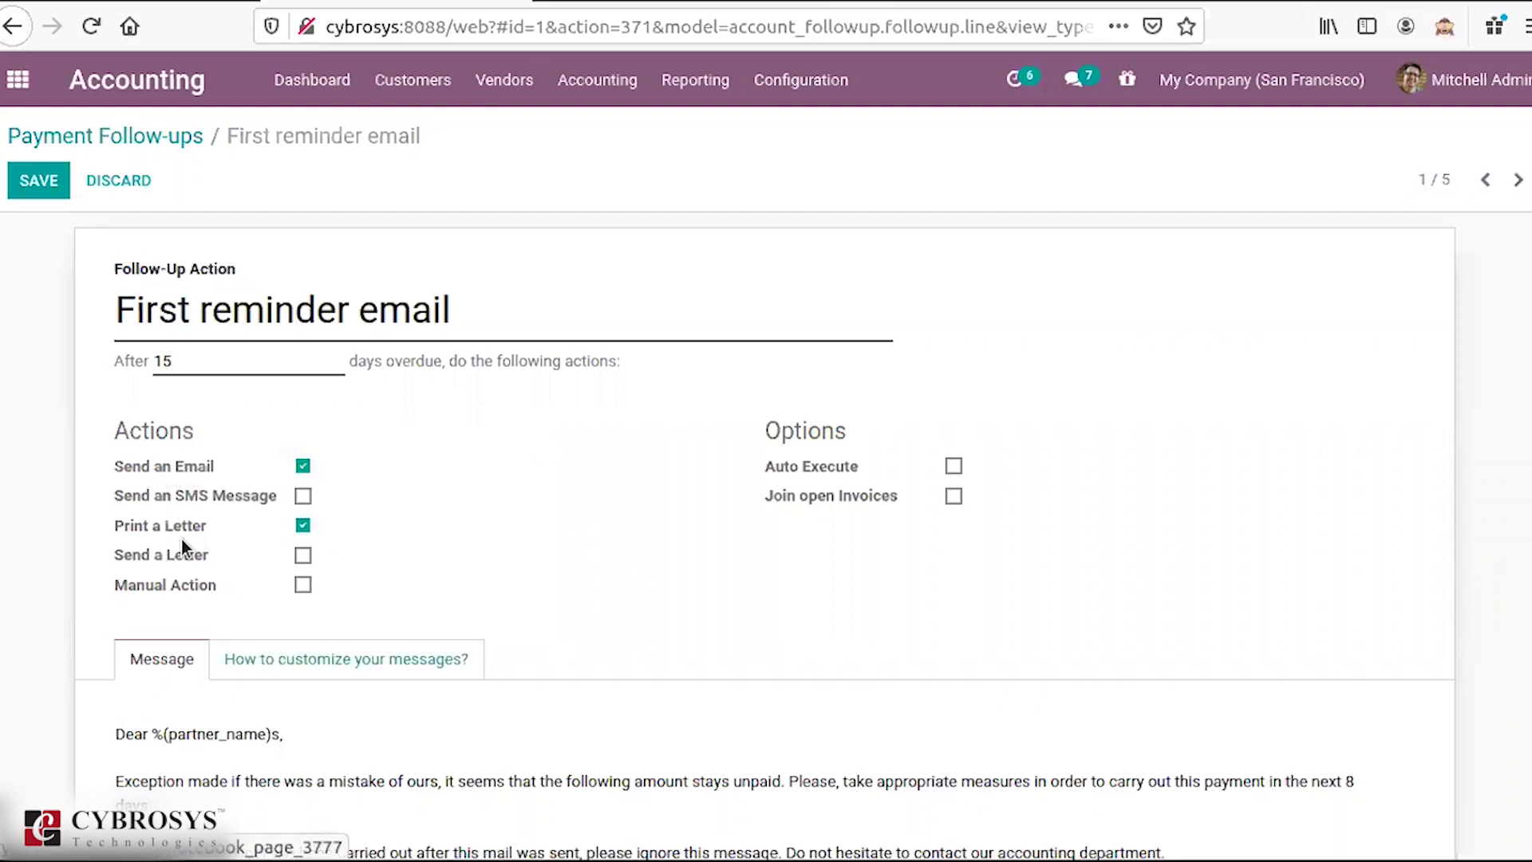
pyautogui.click(145, 136)
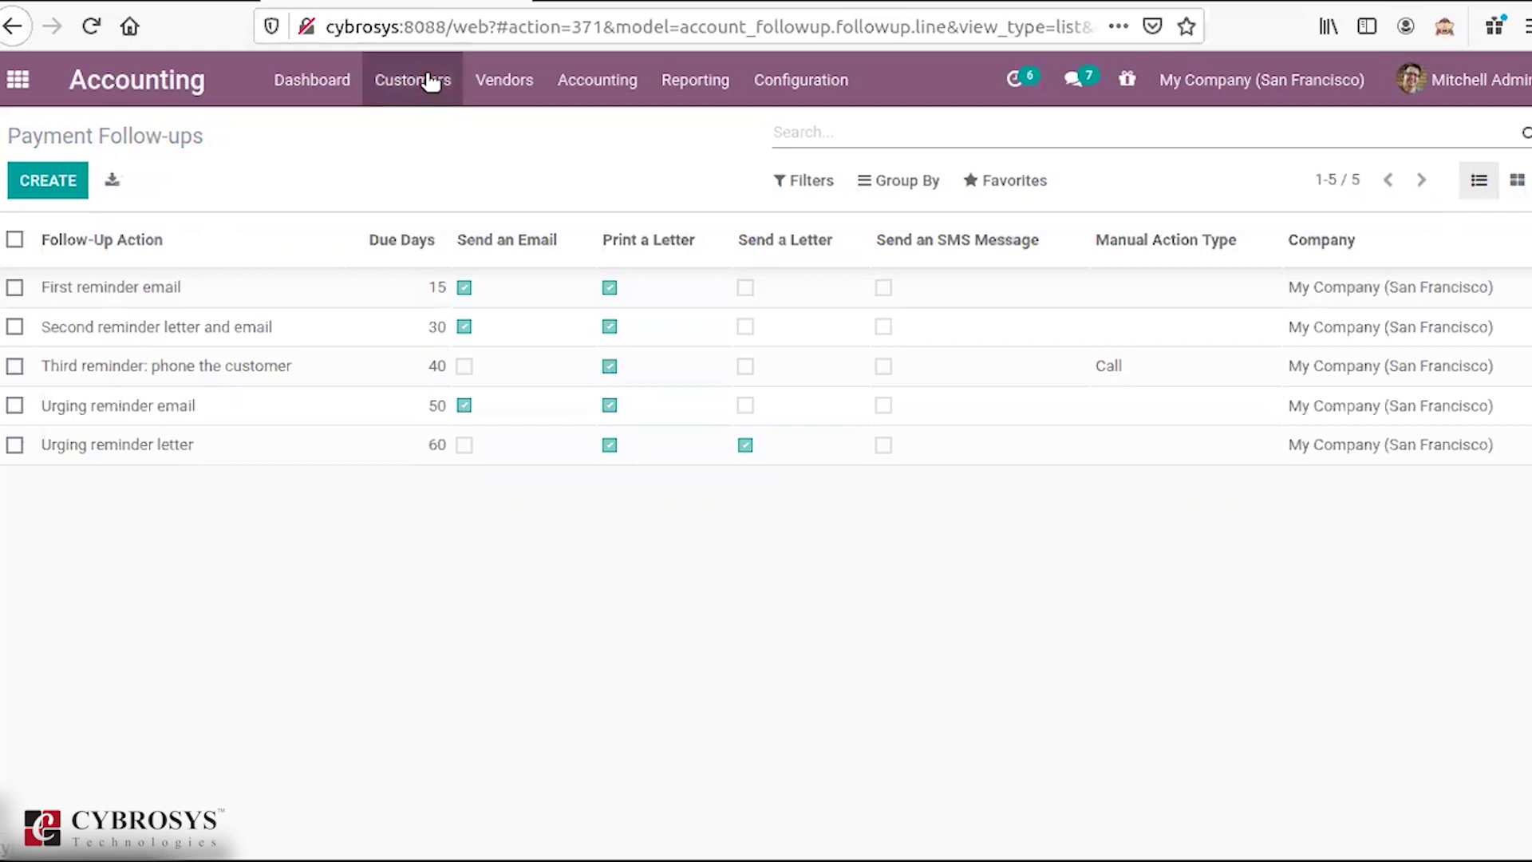
pyautogui.click(60, 179)
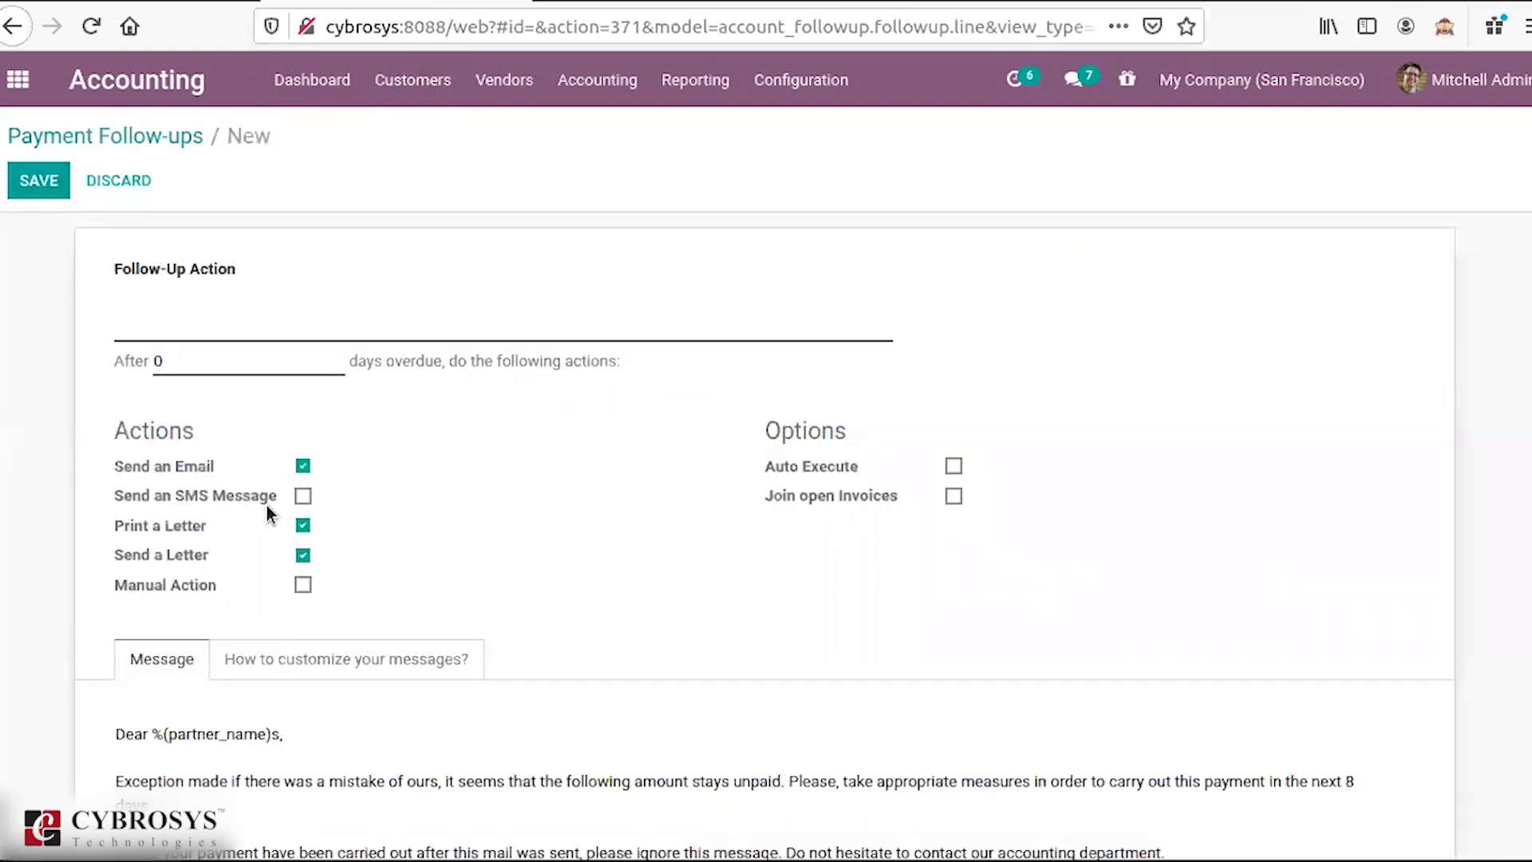
# Step: Go back to the customer follow-up reports, examine Deco Addict's overdue report and its sending options, and return to the list
pyautogui.click(393, 84)
pyautogui.click(405, 224)
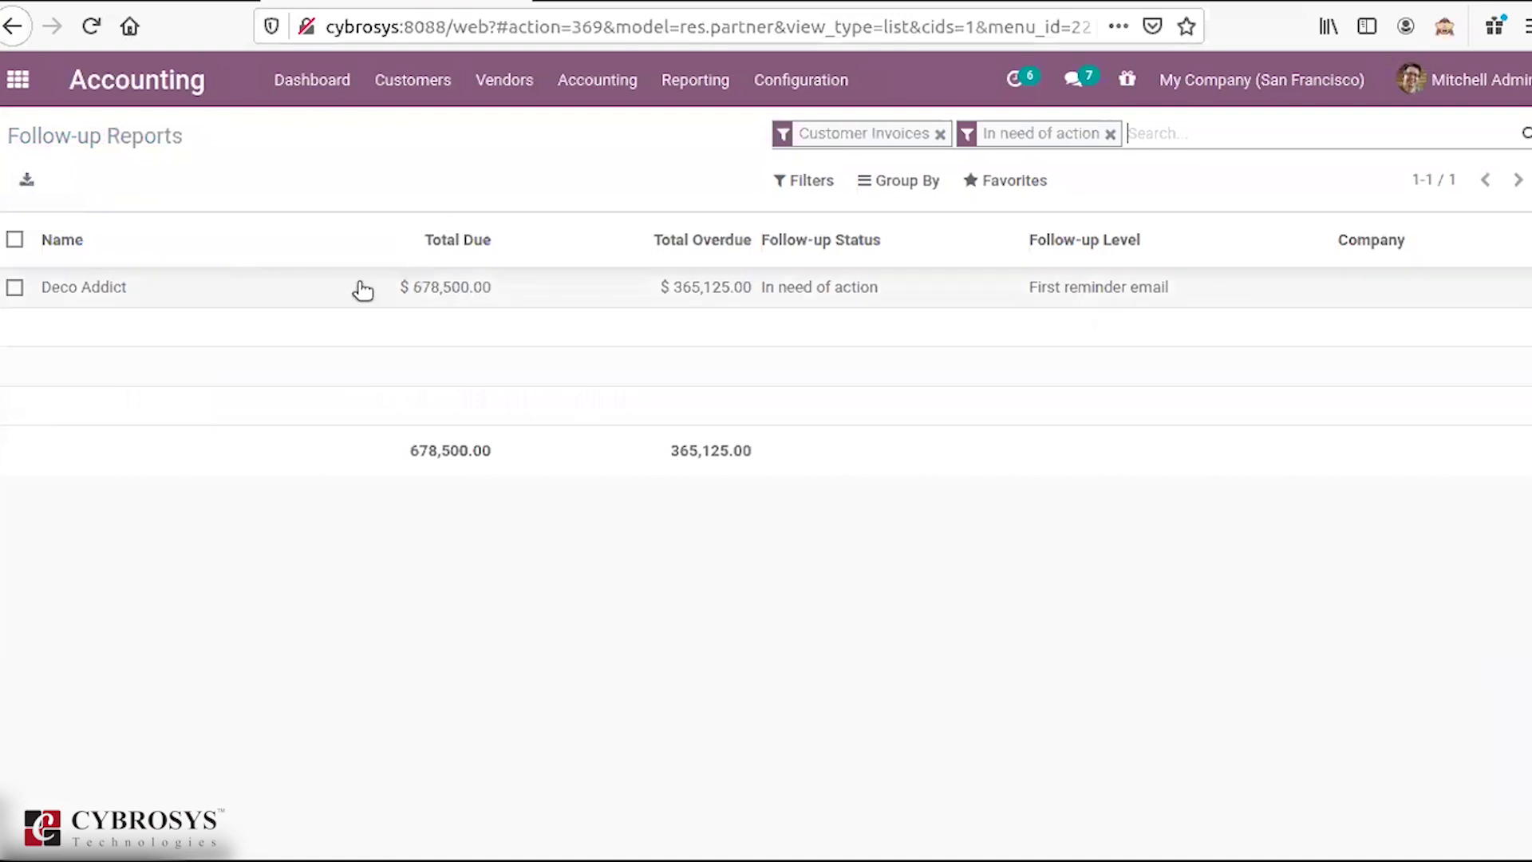
pyautogui.click(711, 271)
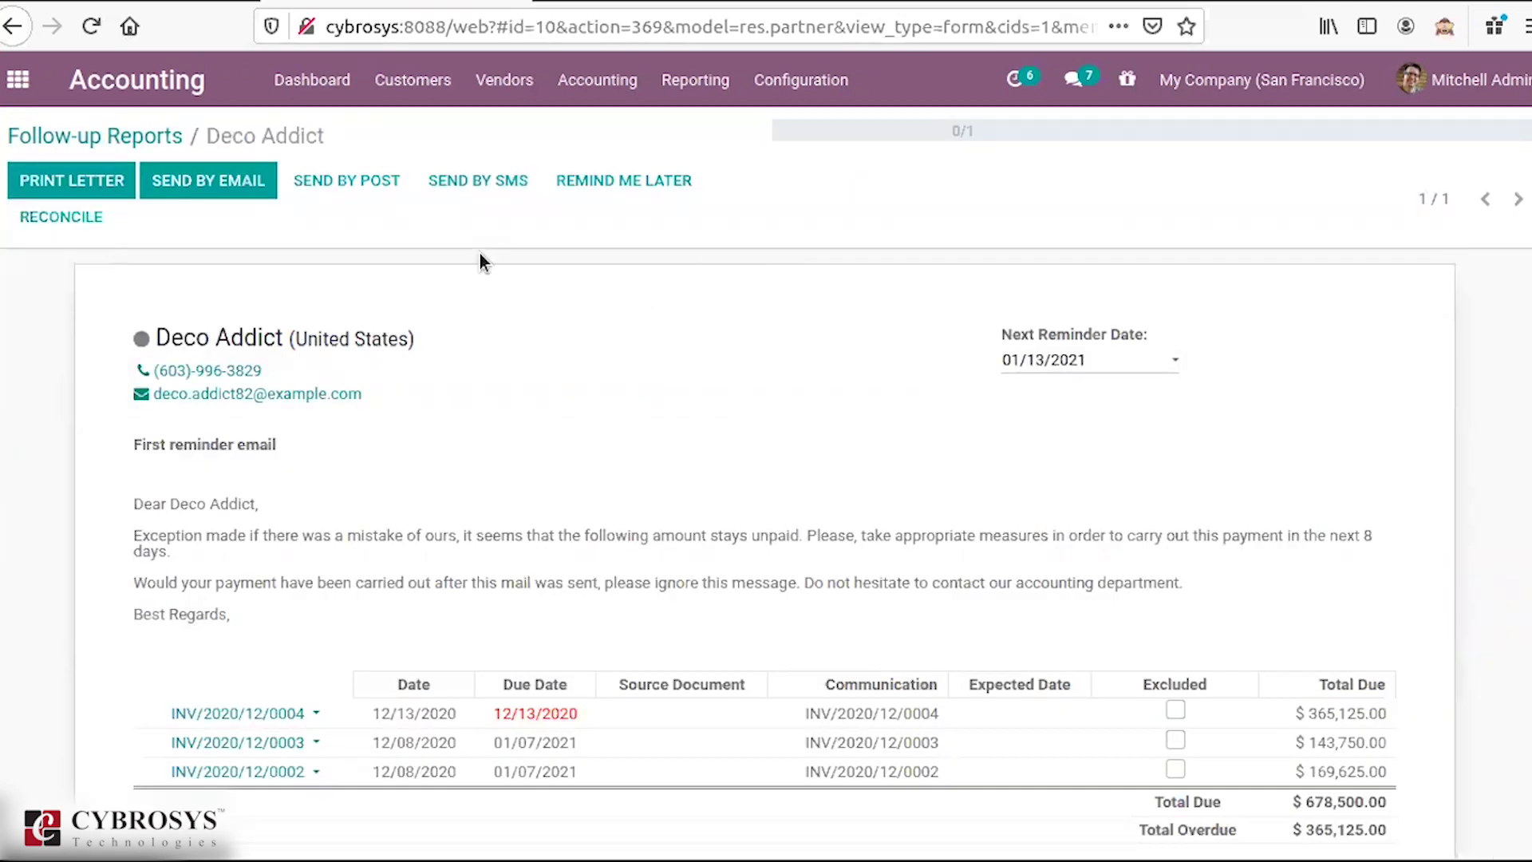
pyautogui.click(165, 138)
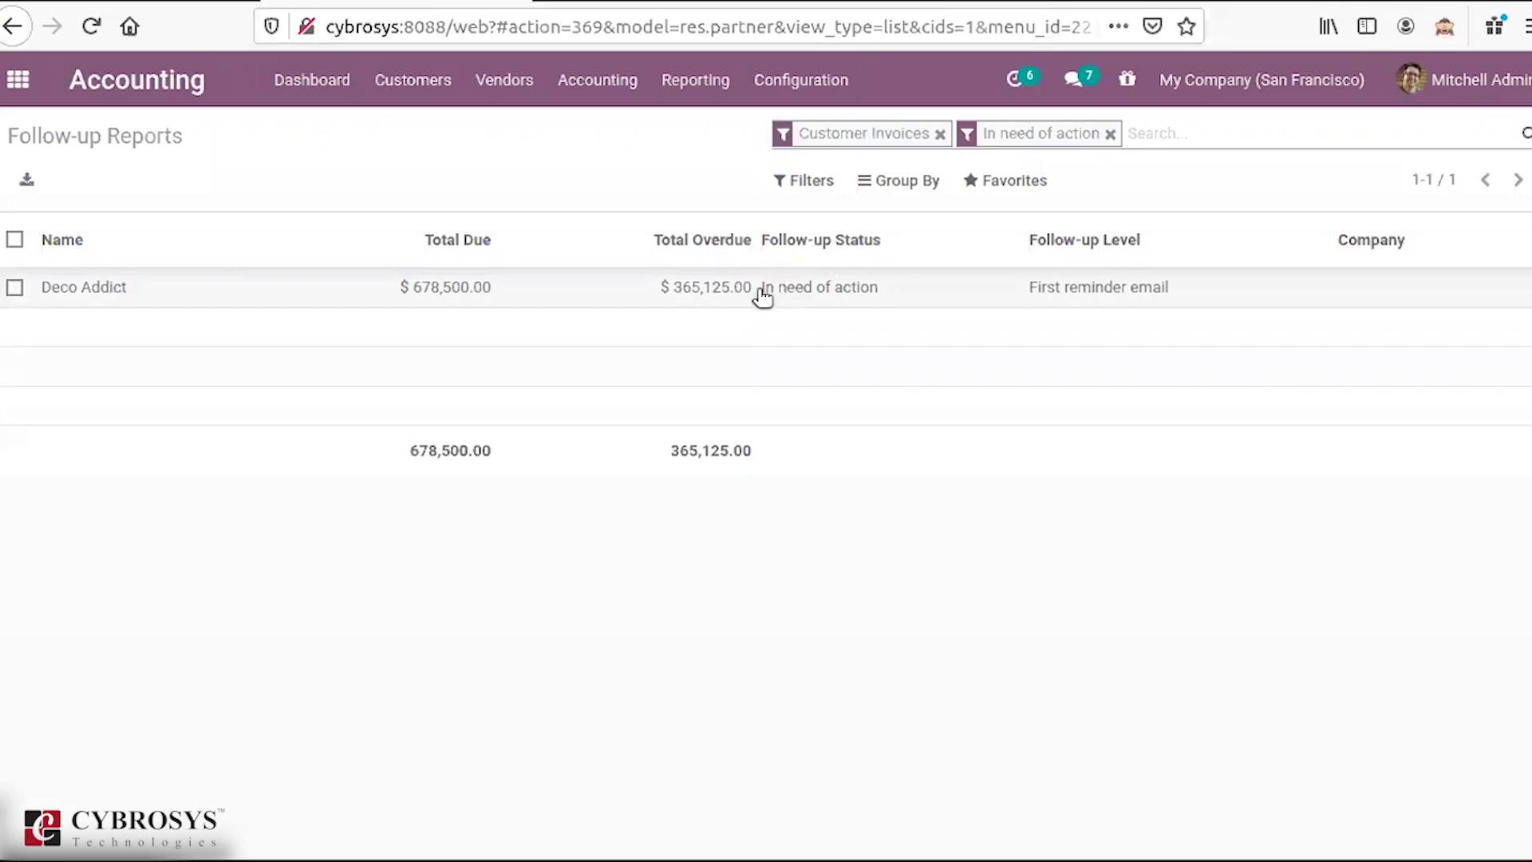
# Step: Reopen Deco Addict's follow-up report, view the linked customer record, and return to the follow-up reports list
pyautogui.click(570, 284)
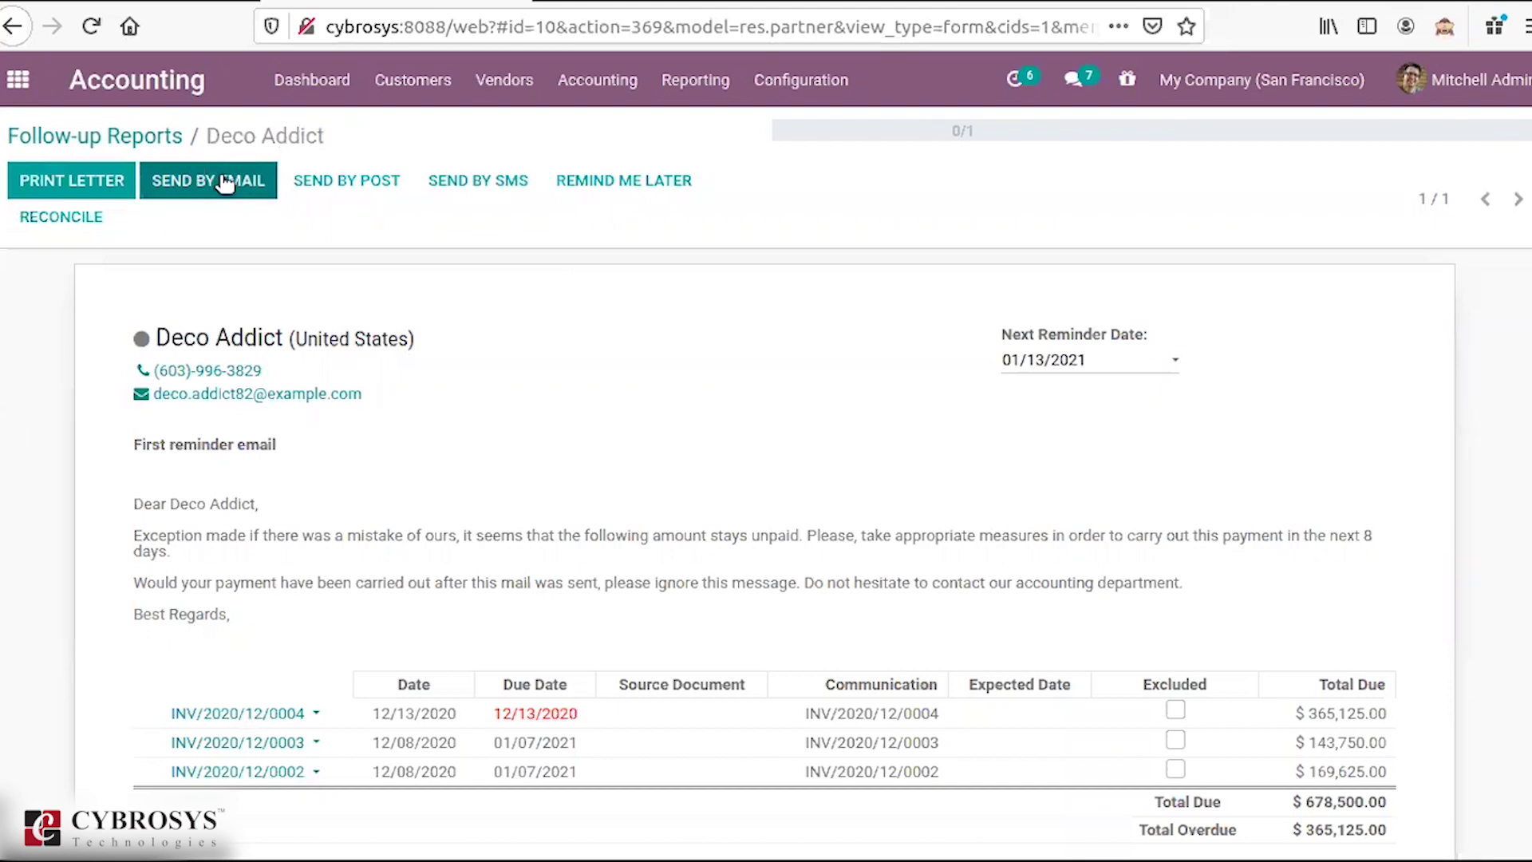
pyautogui.doubleClick(188, 342)
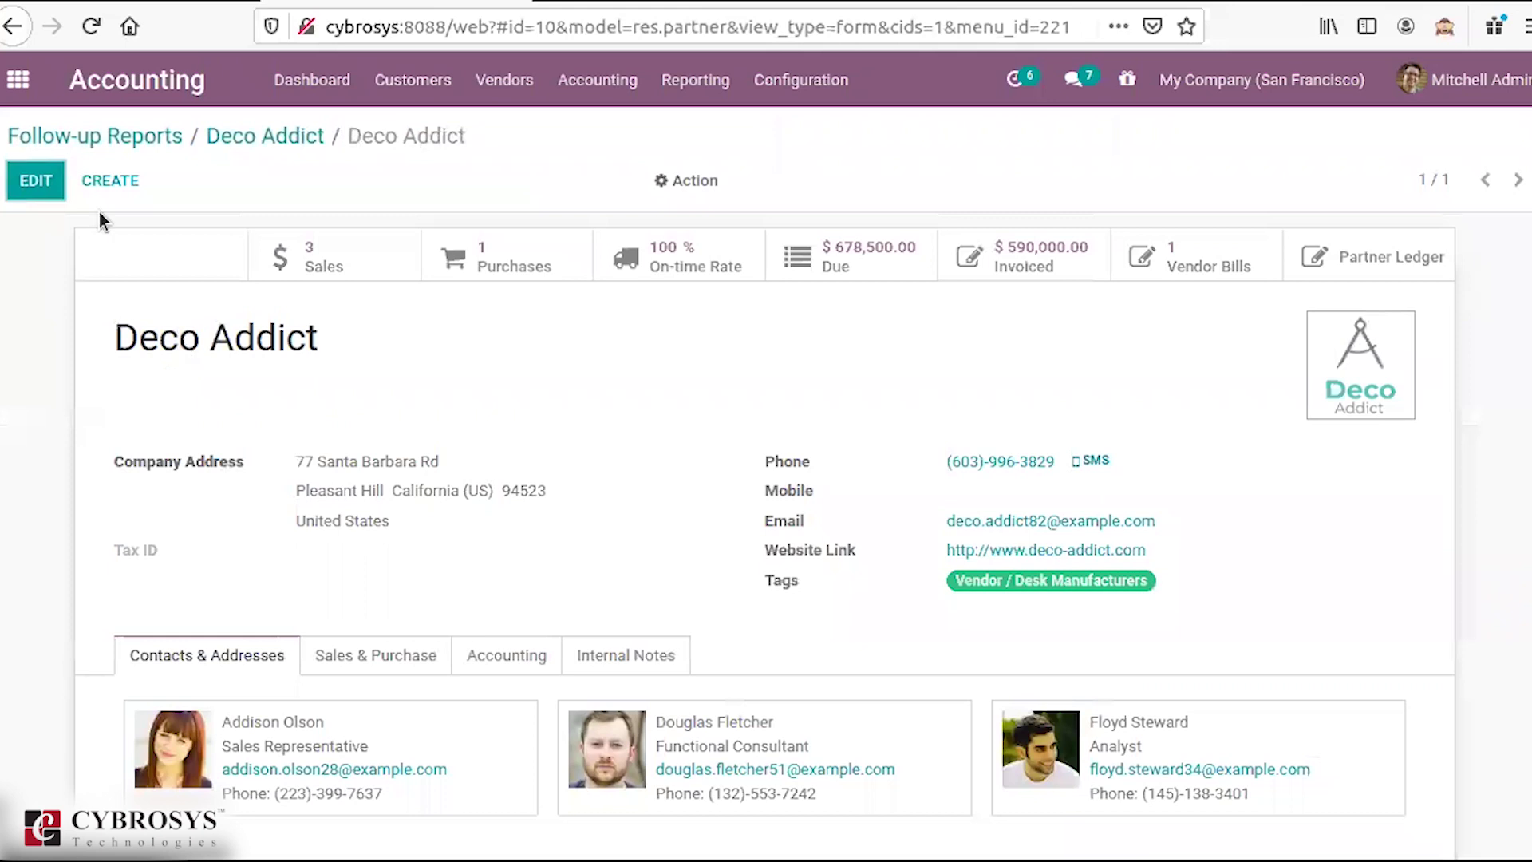
pyautogui.click(262, 139)
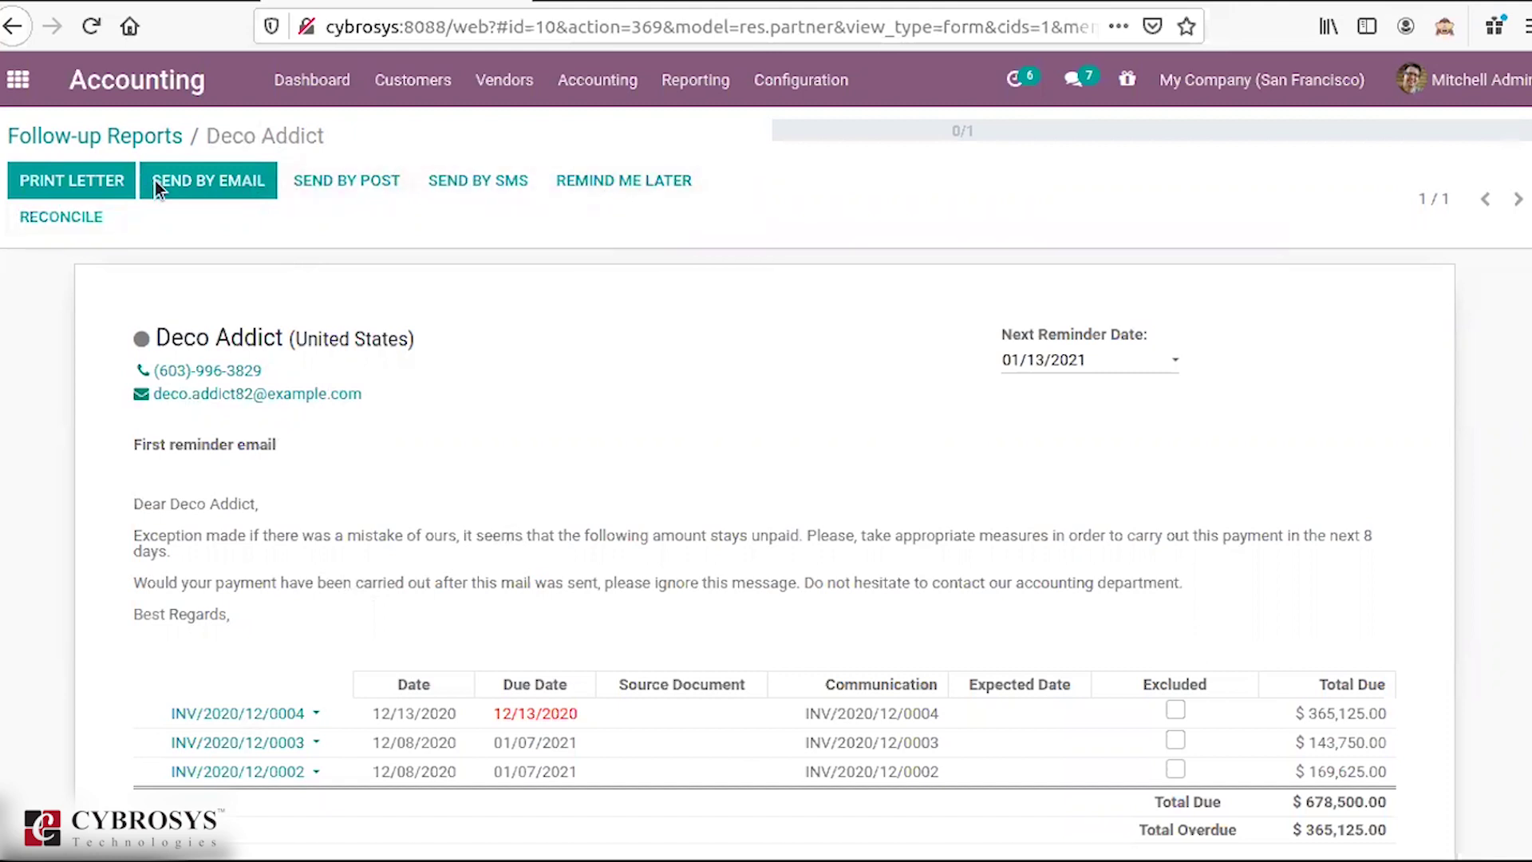
pyautogui.click(92, 133)
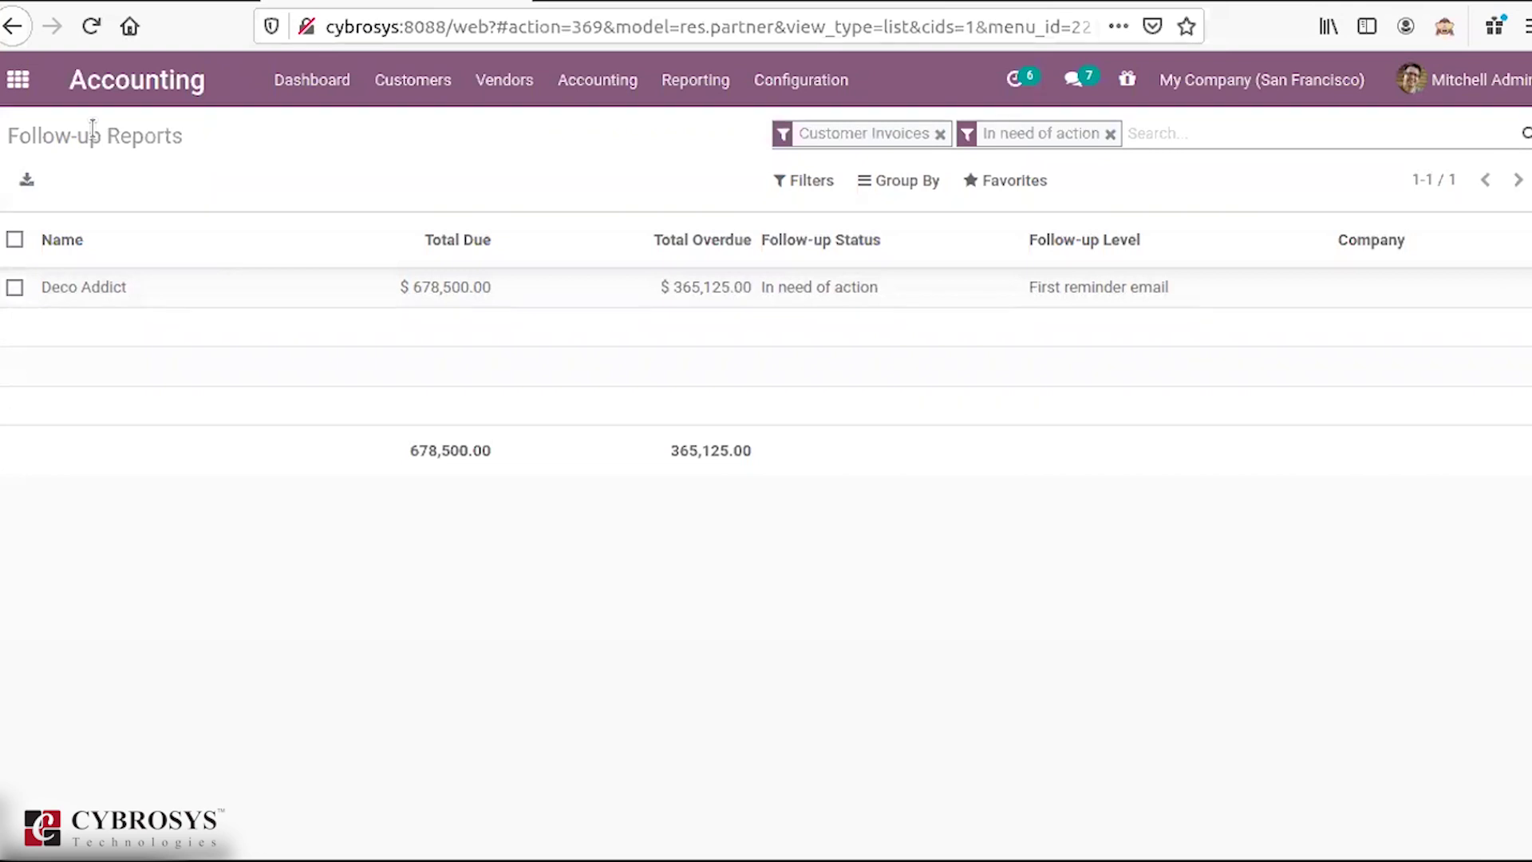
# Step: View the accounting dashboard, the products that can be sold, and the customers without the Customer Invoices filter
pyautogui.click(323, 104)
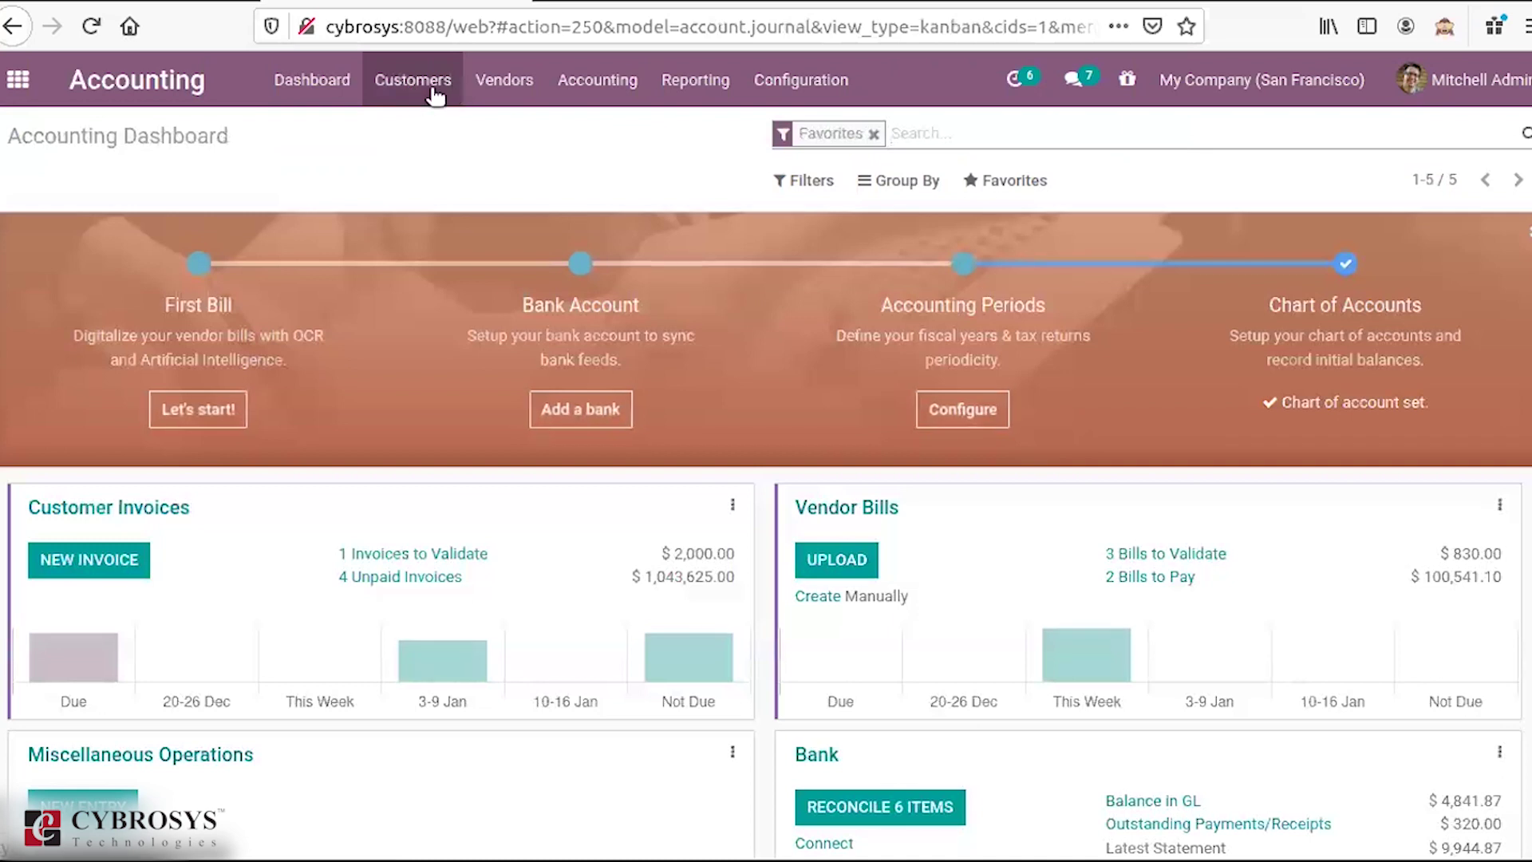
pyautogui.click(435, 95)
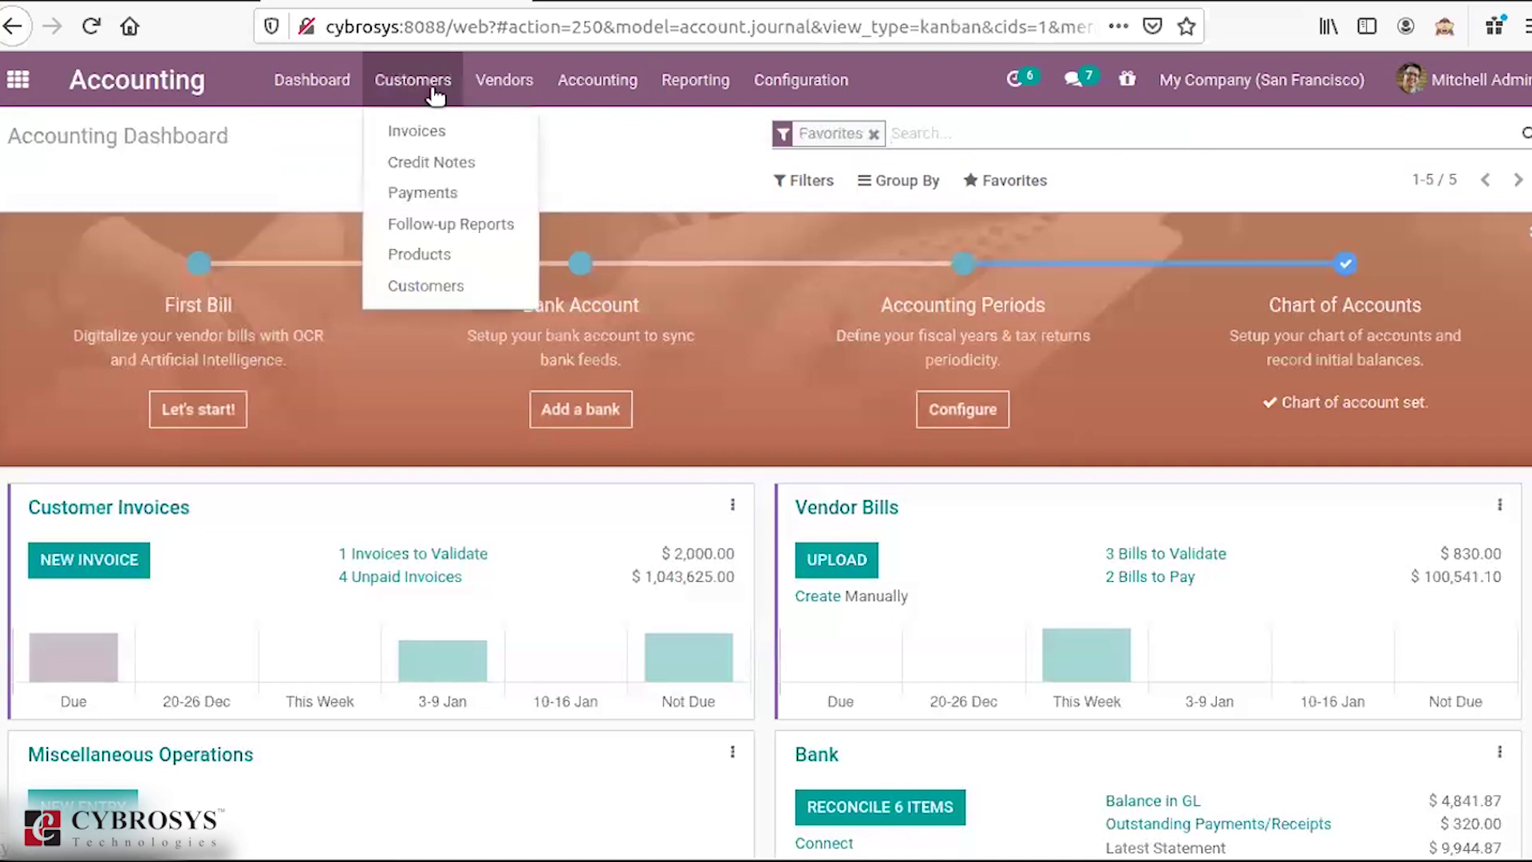
pyautogui.click(435, 252)
pyautogui.click(425, 94)
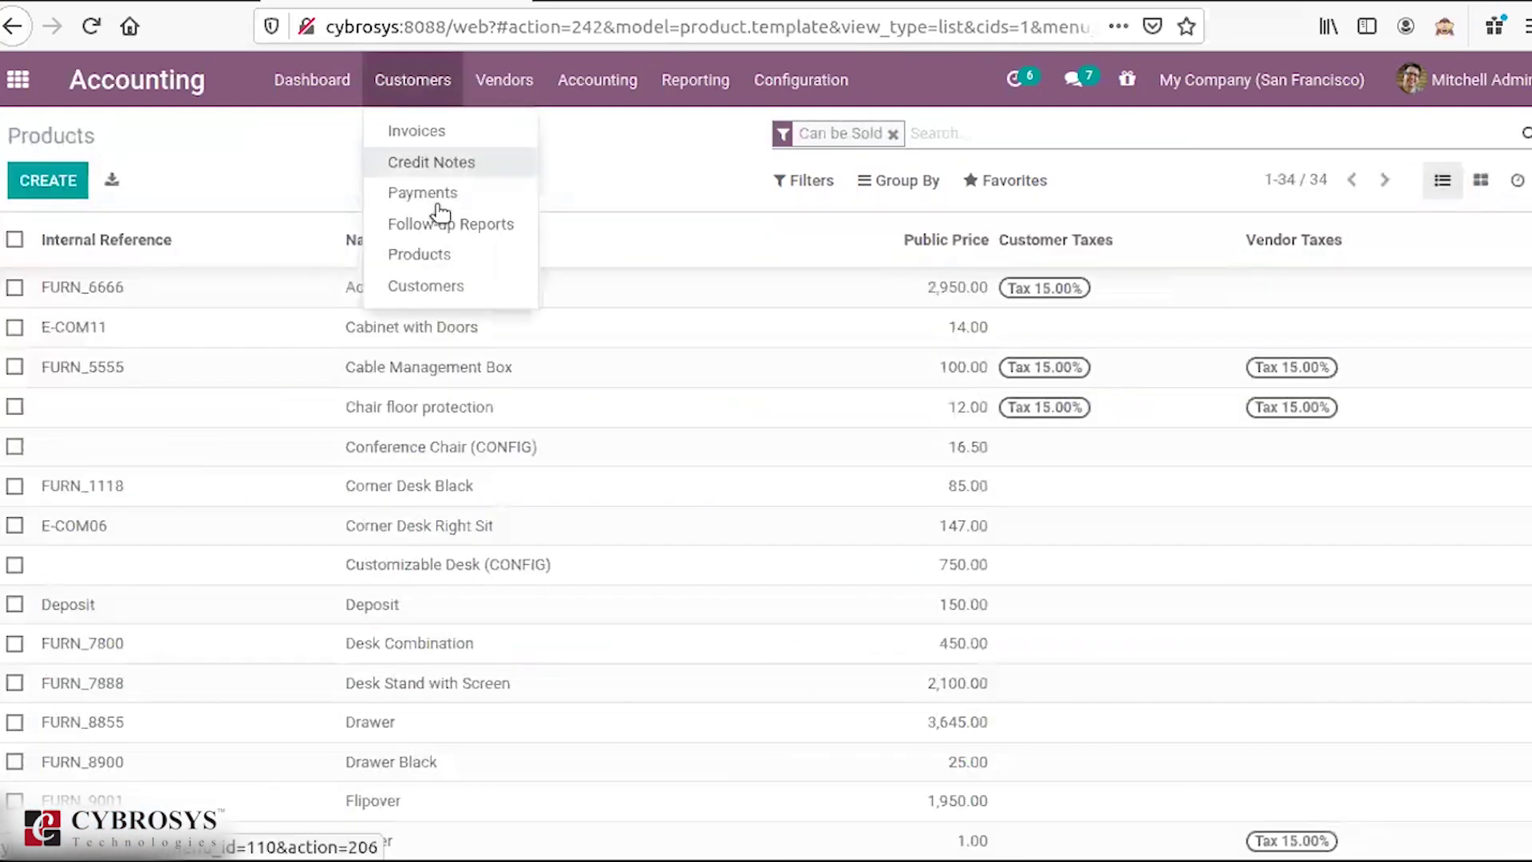
pyautogui.click(454, 287)
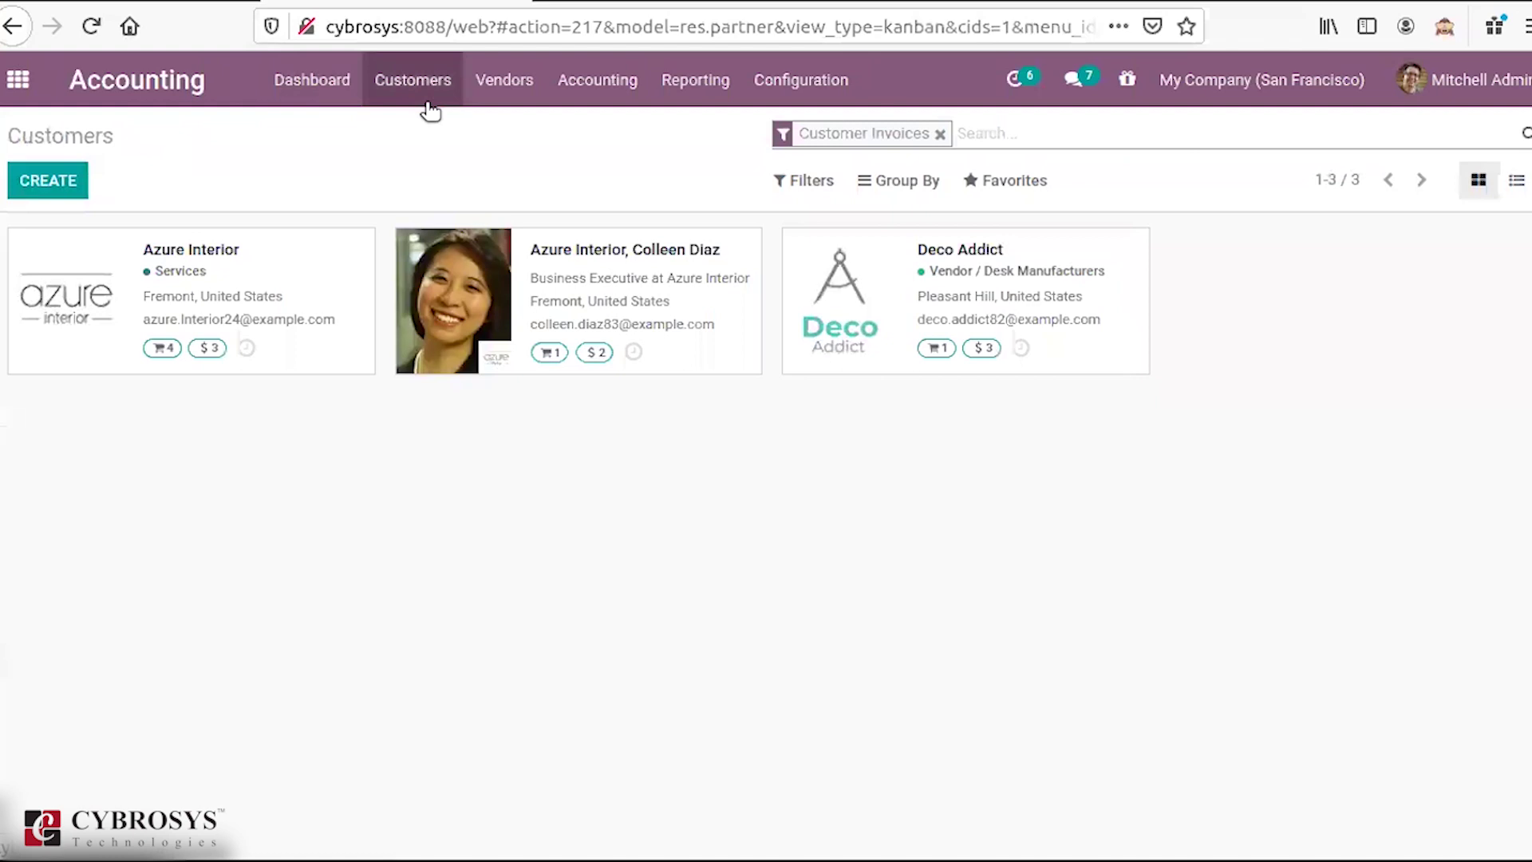
pyautogui.click(940, 134)
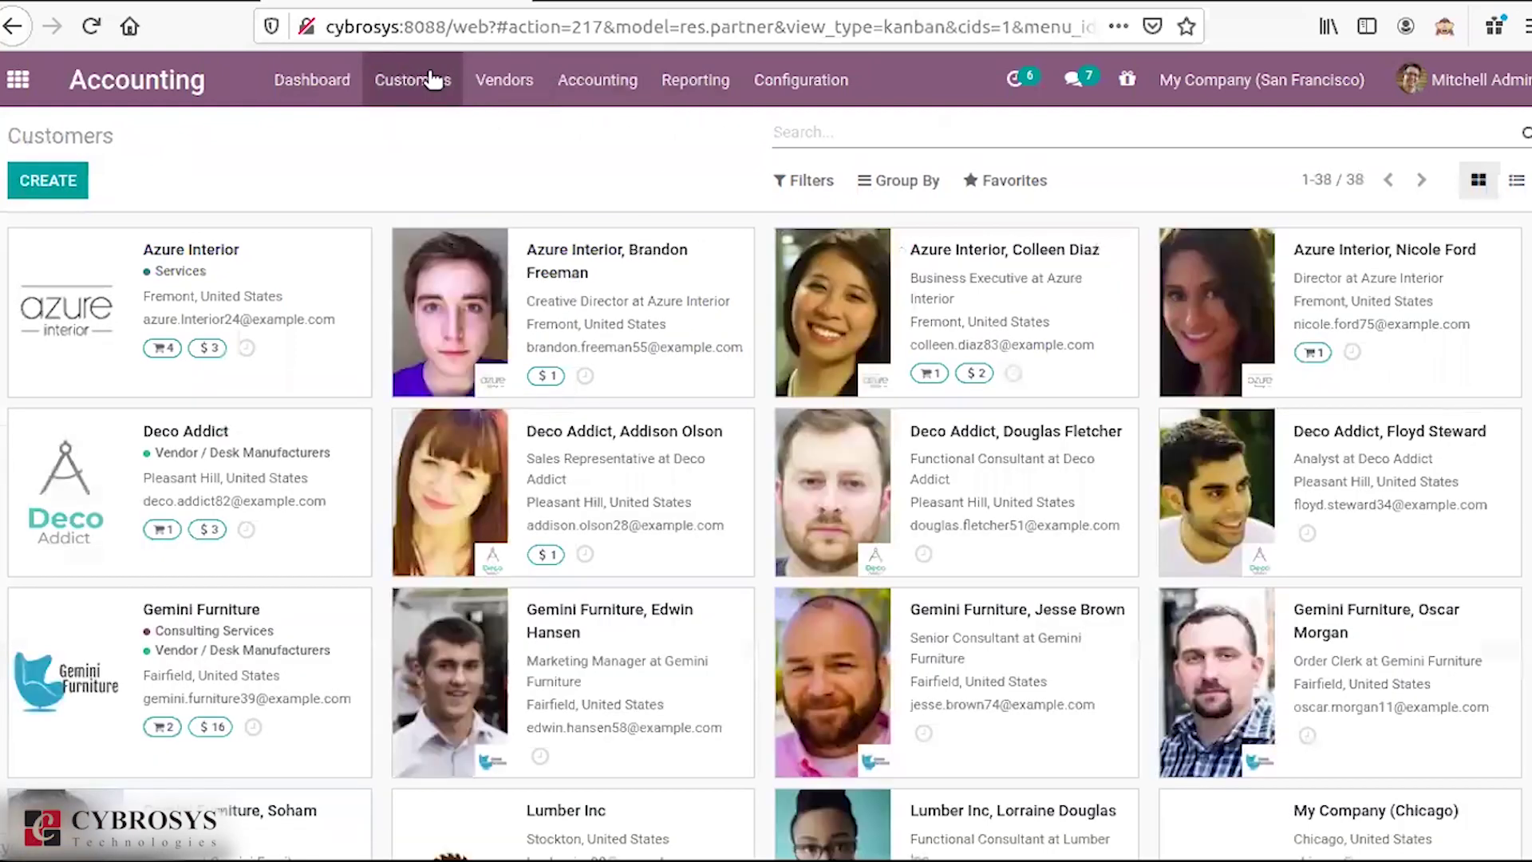
# Step: Open the vendor bills and view a blank vendor bill form without filling it in
pyautogui.click(421, 78)
pyautogui.click(491, 88)
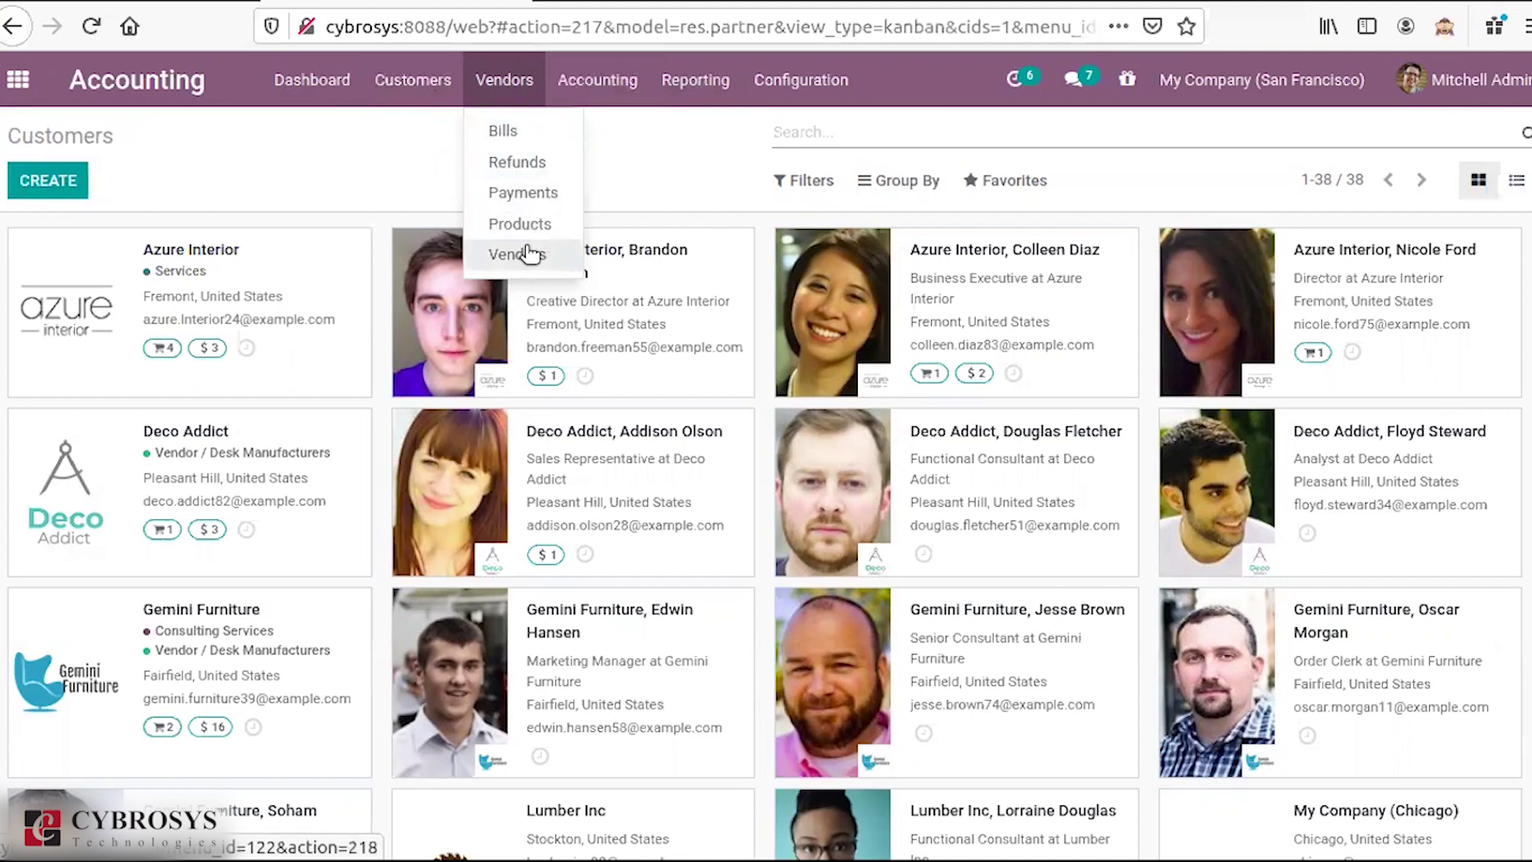
pyautogui.click(524, 141)
pyautogui.click(49, 182)
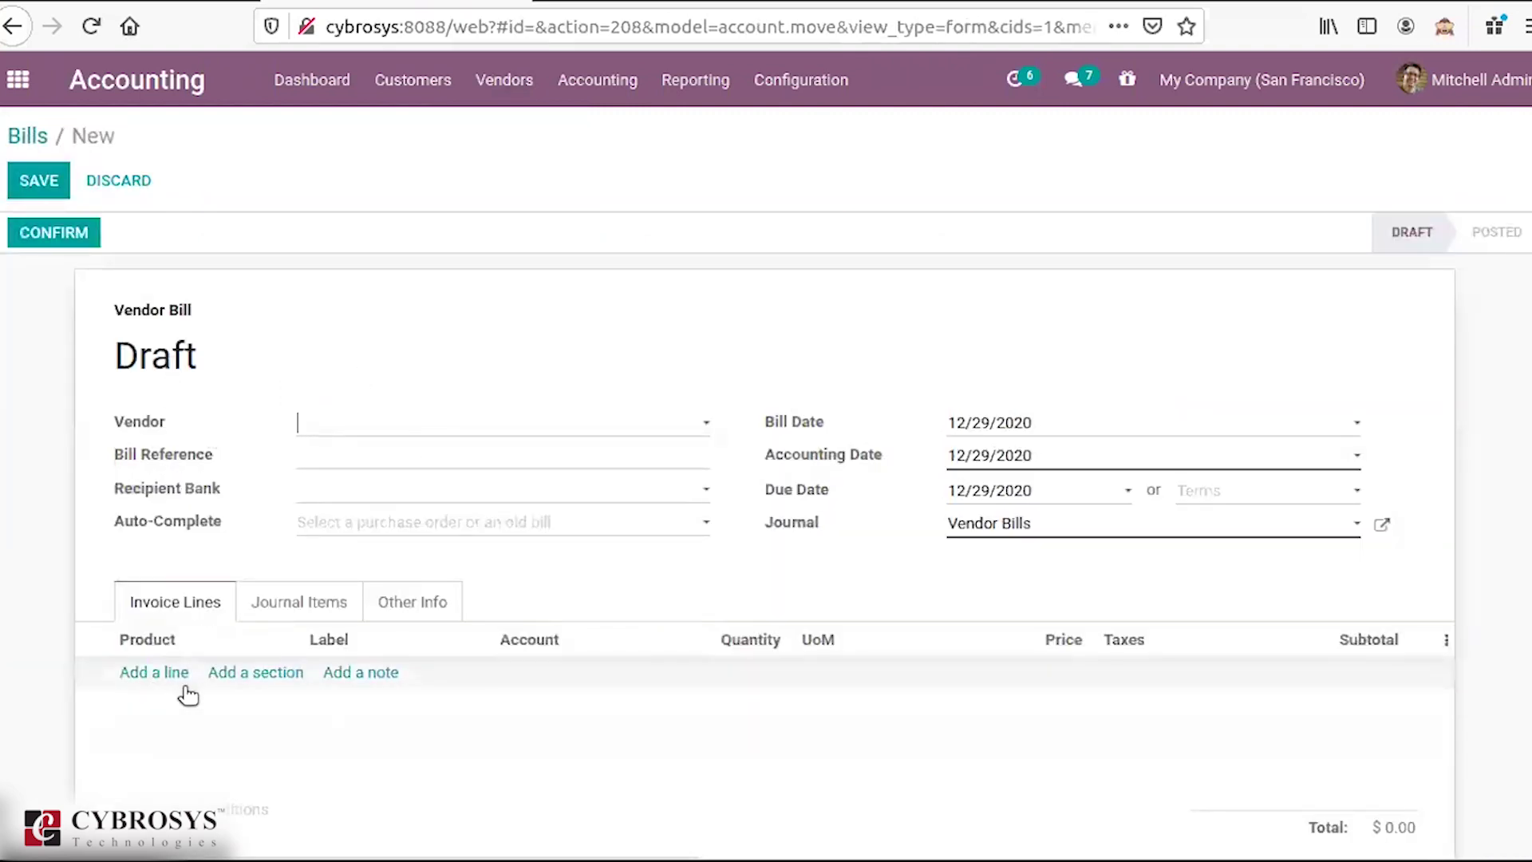
# Step: Open the vendor refunds and view a blank vendor credit note form without filling it in
pyautogui.click(520, 92)
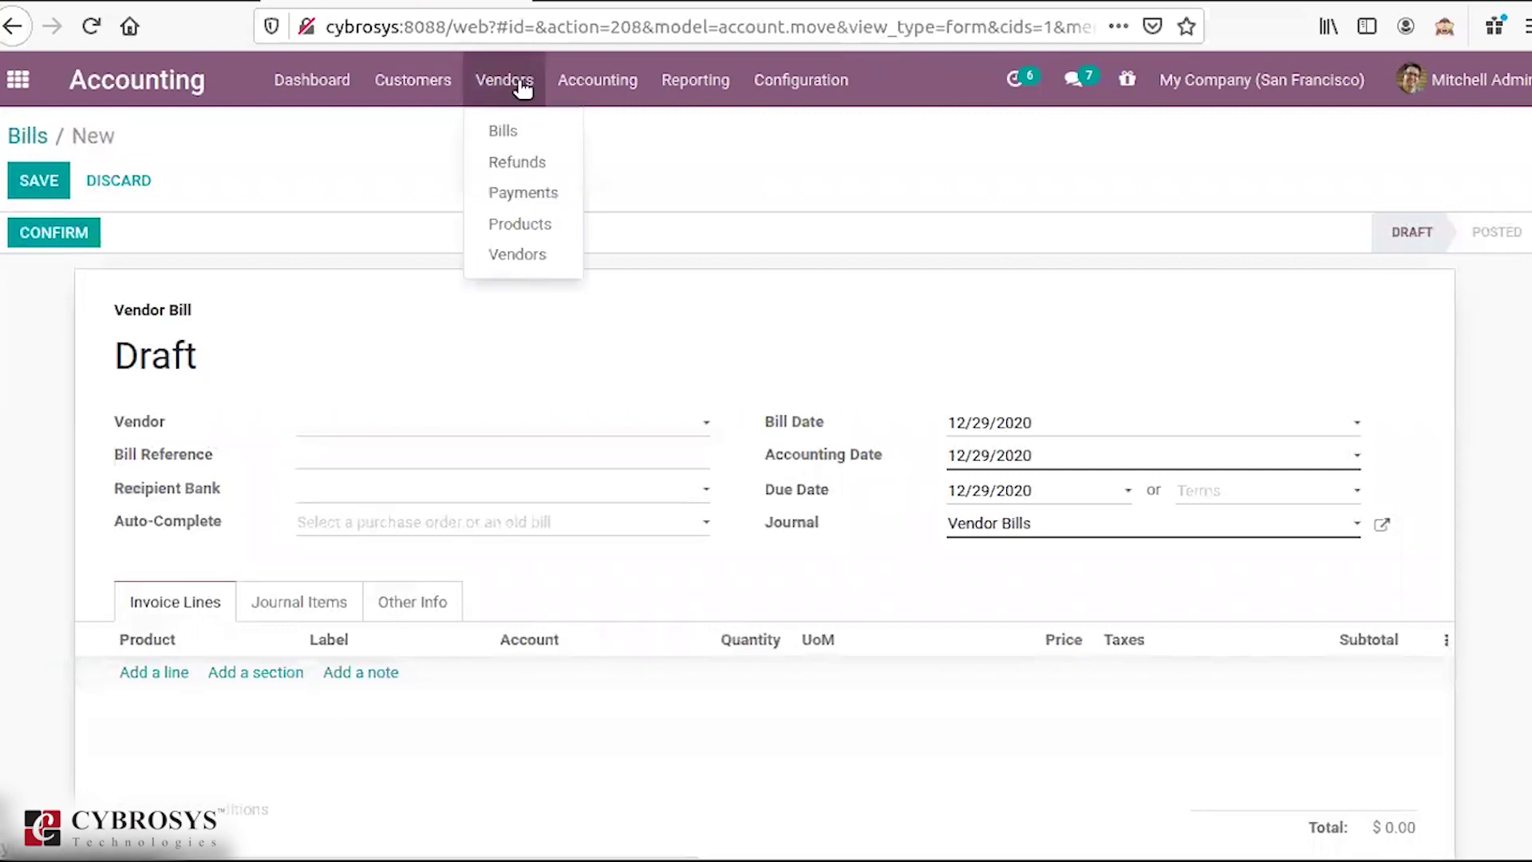
pyautogui.click(518, 162)
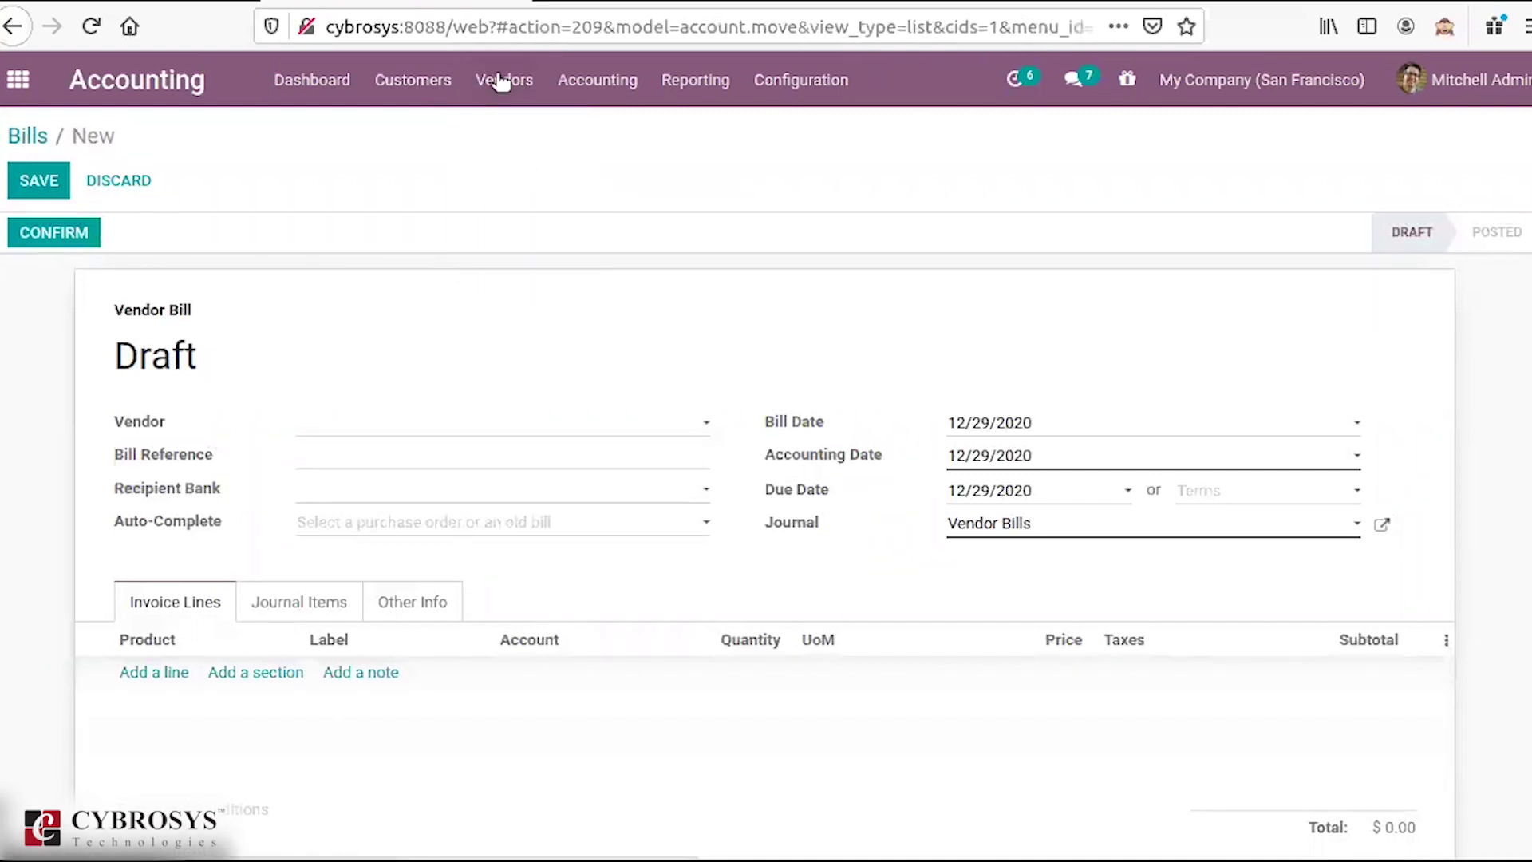
pyautogui.click(32, 190)
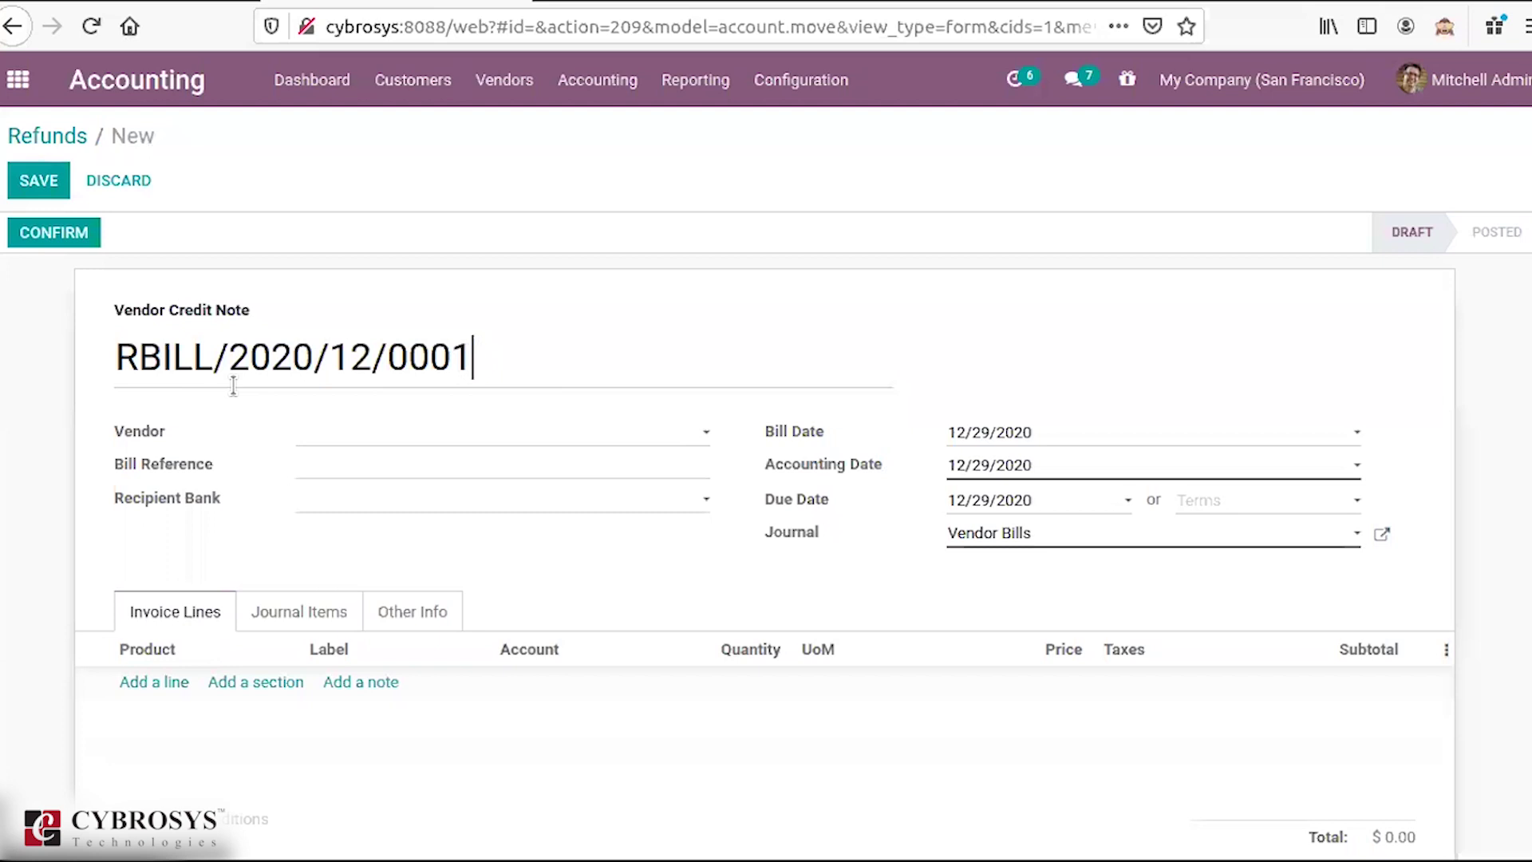
# Step: View the products that can be purchased, and open the list of miscellaneous journal entries
pyautogui.click(505, 102)
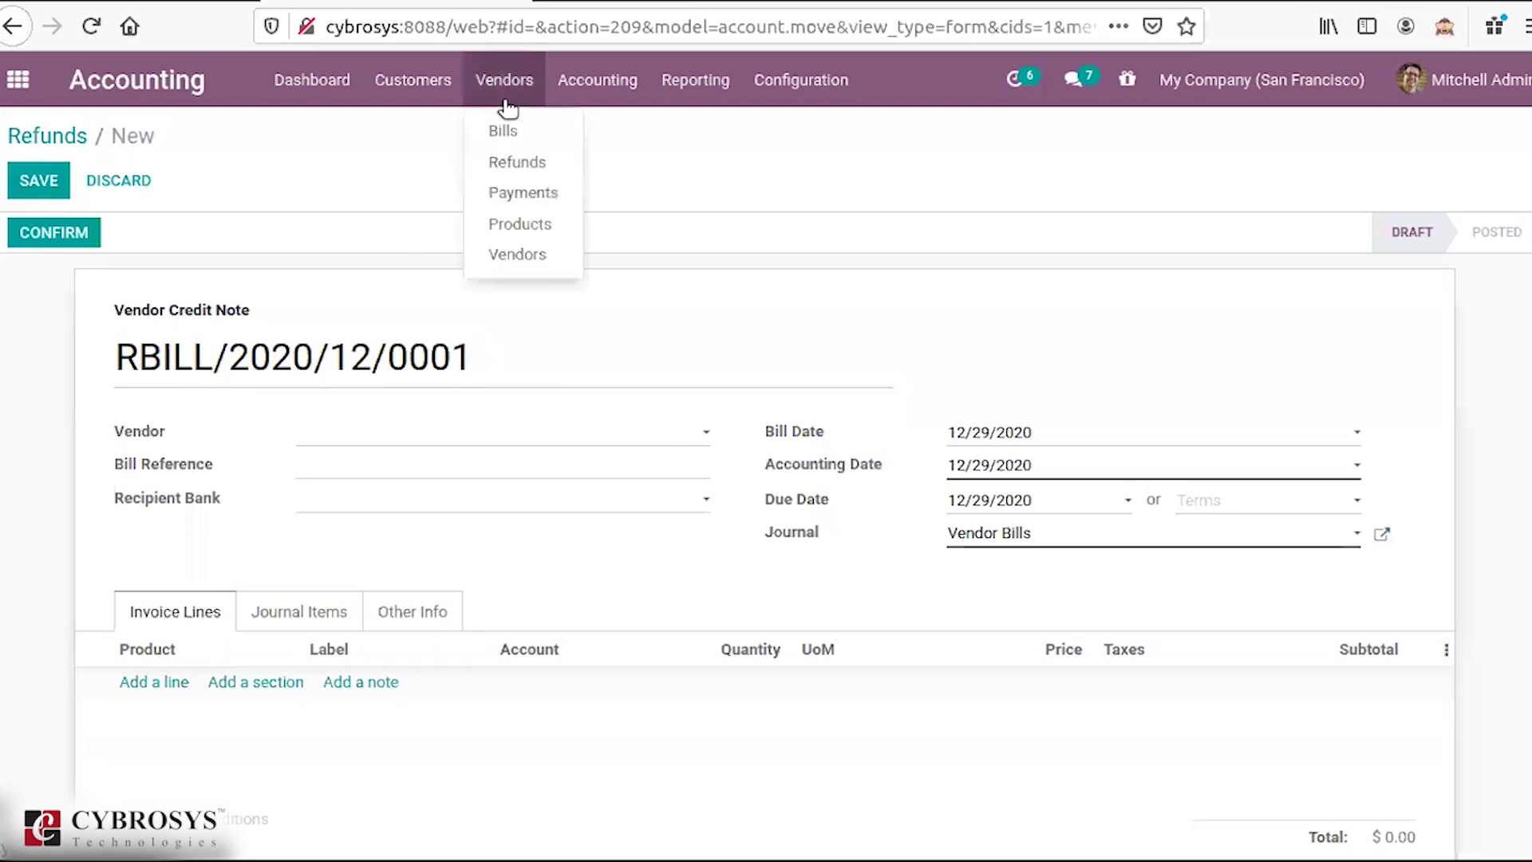
pyautogui.click(509, 58)
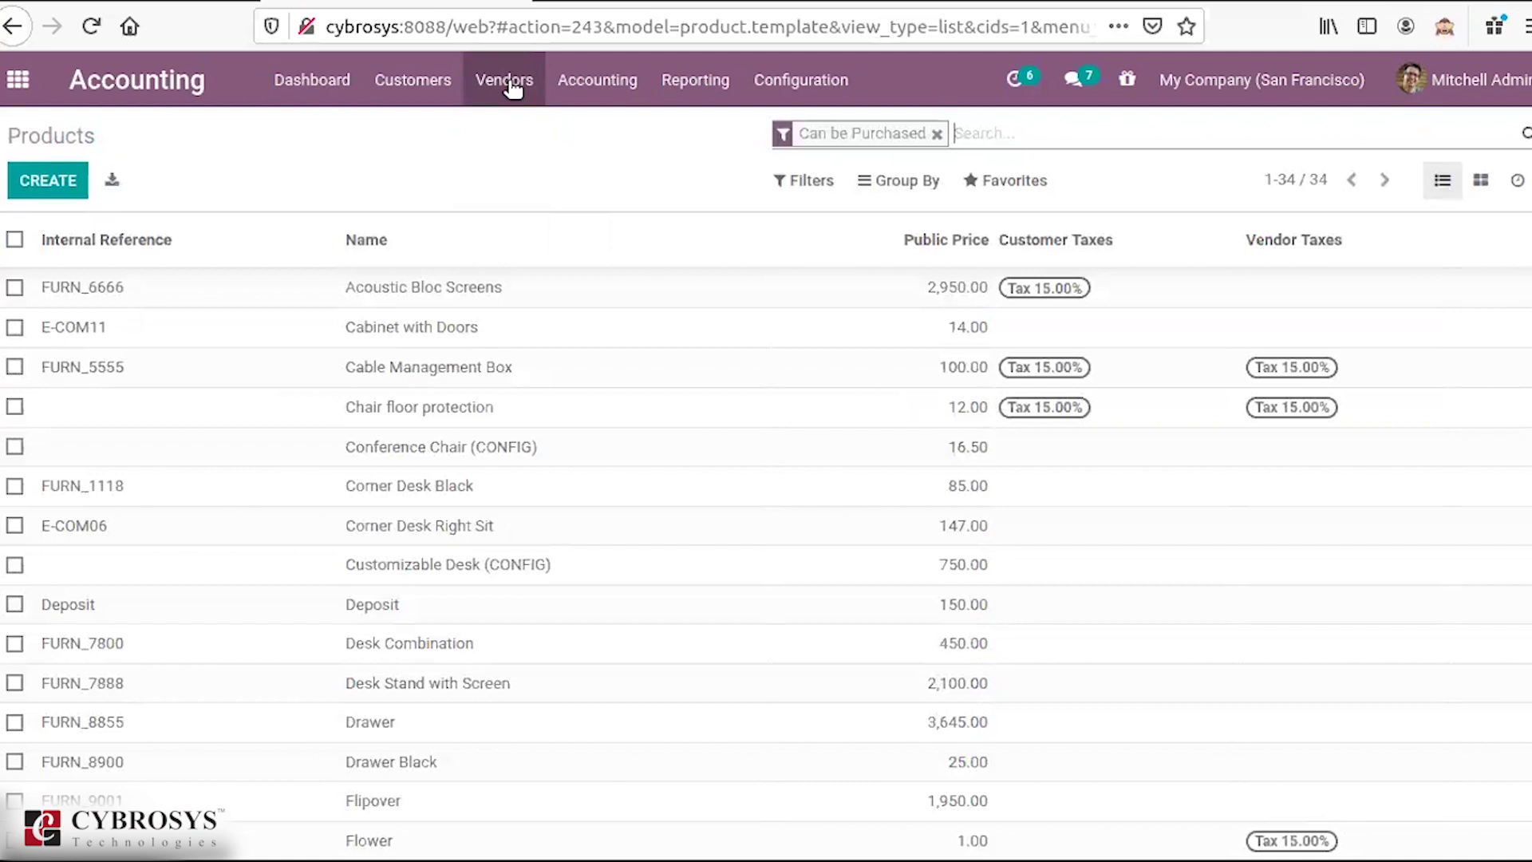
pyautogui.click(511, 83)
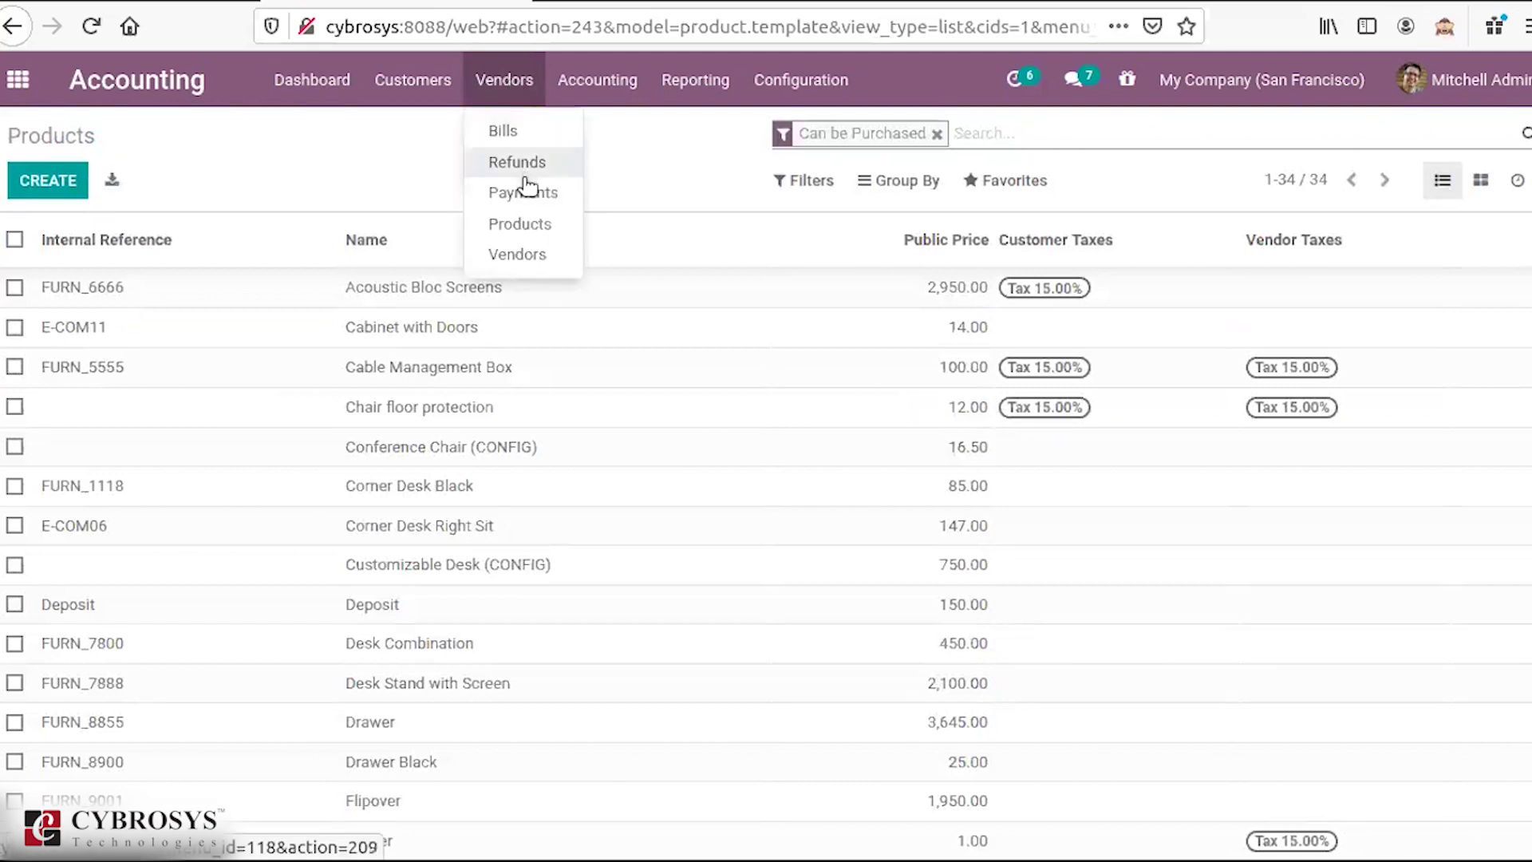
pyautogui.click(613, 72)
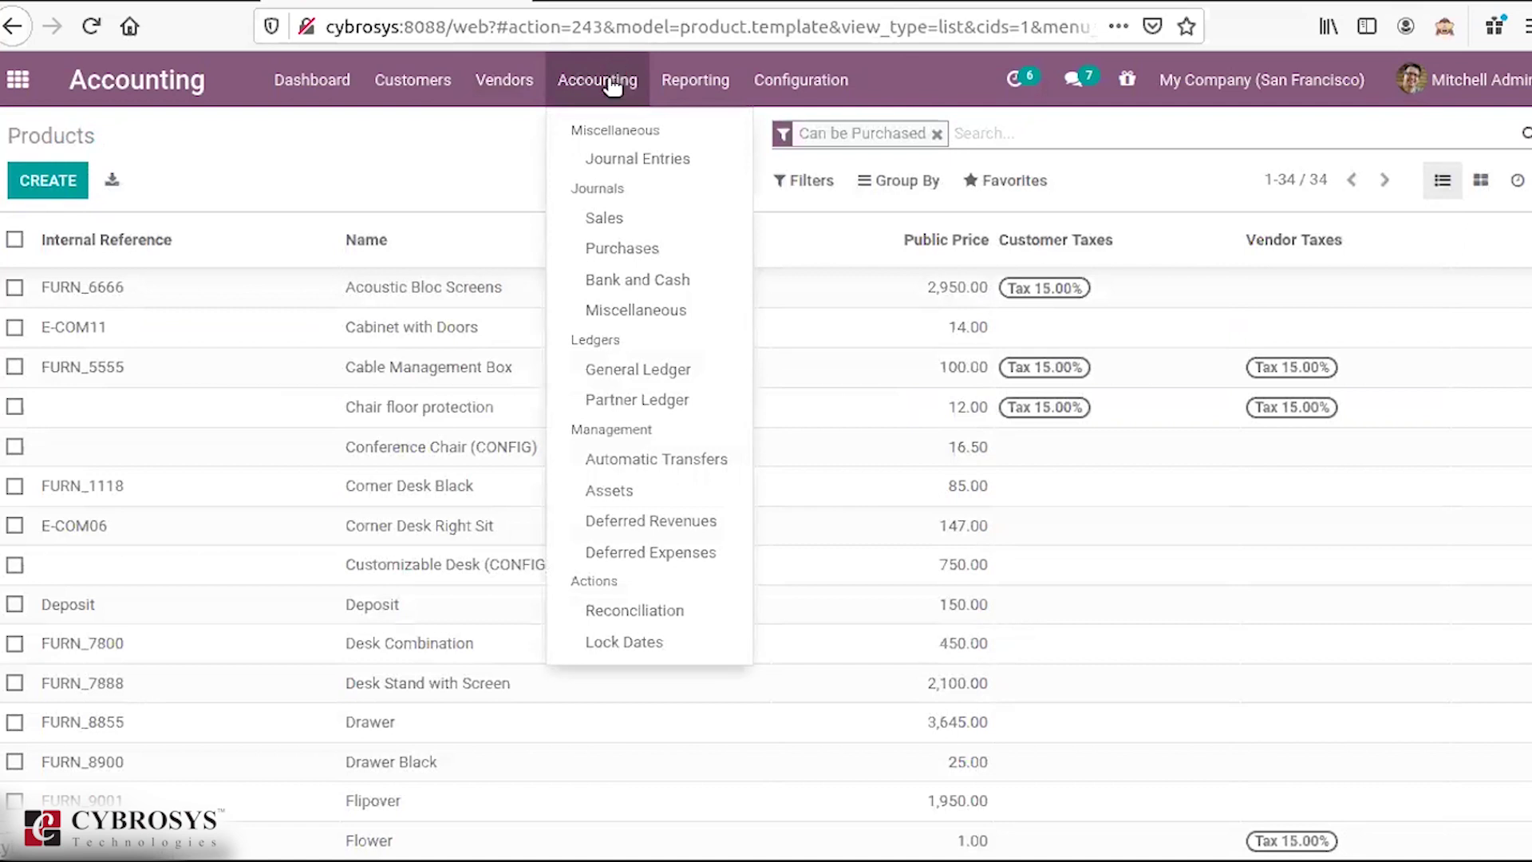
pyautogui.click(632, 158)
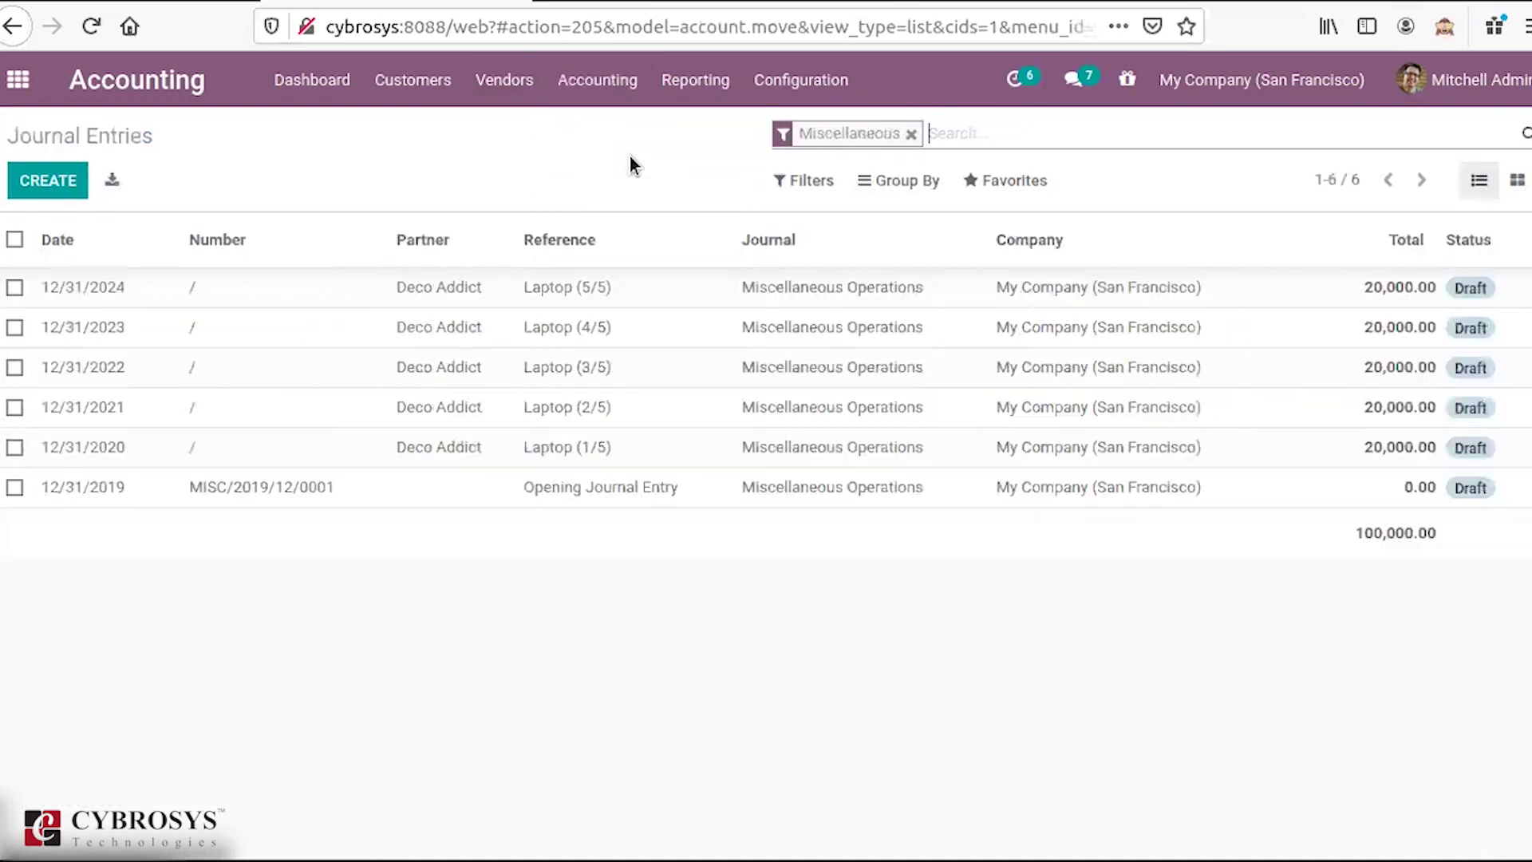
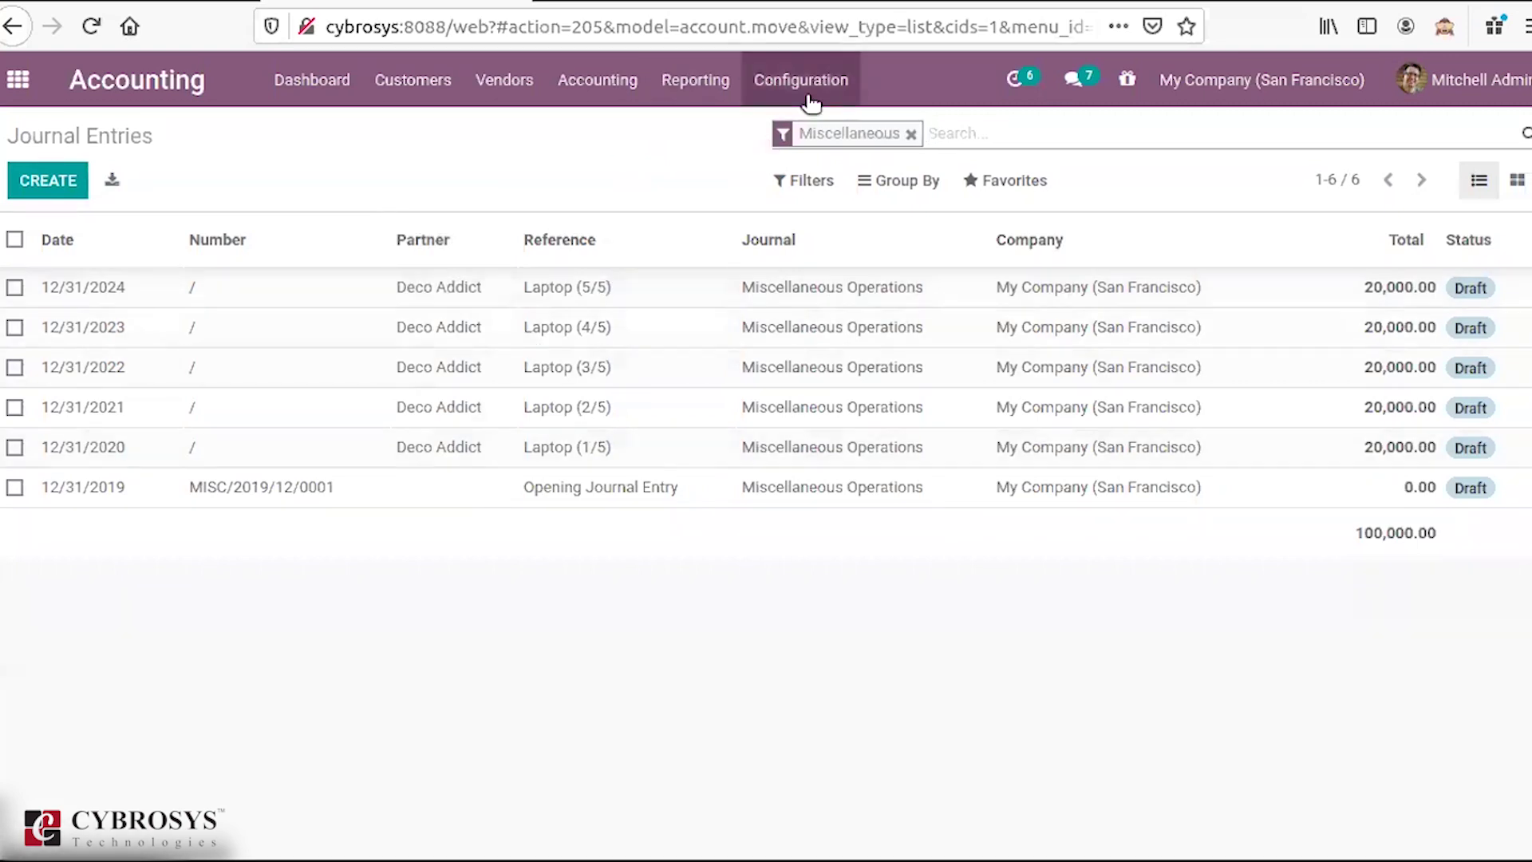
# Step: Remove the Miscellaneous filter from the journal entries and look through the entries of all journals
pyautogui.click(910, 134)
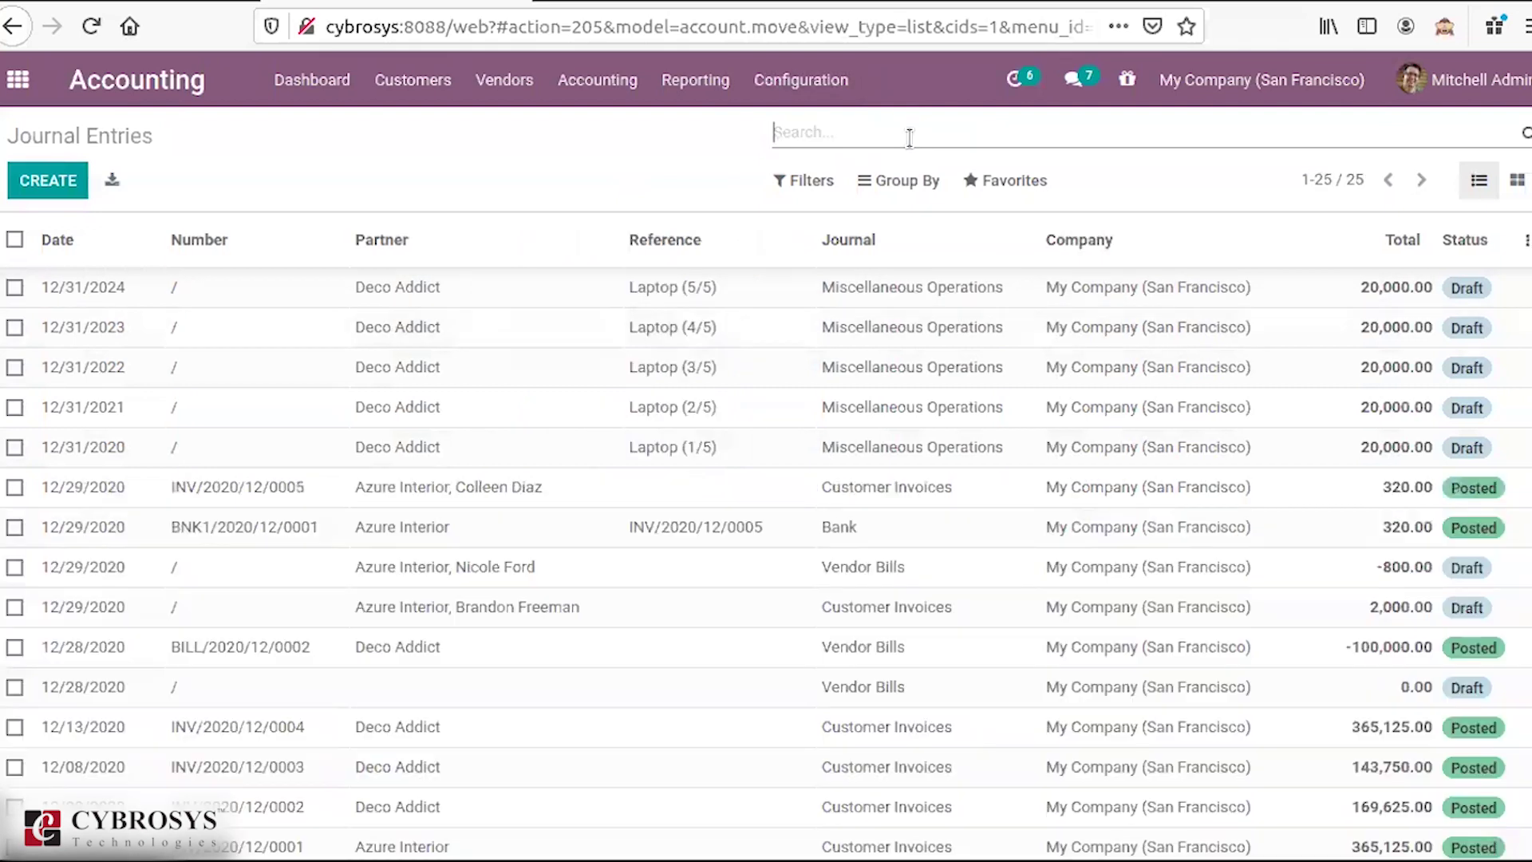
pyautogui.scroll(-5, 1019, 334)
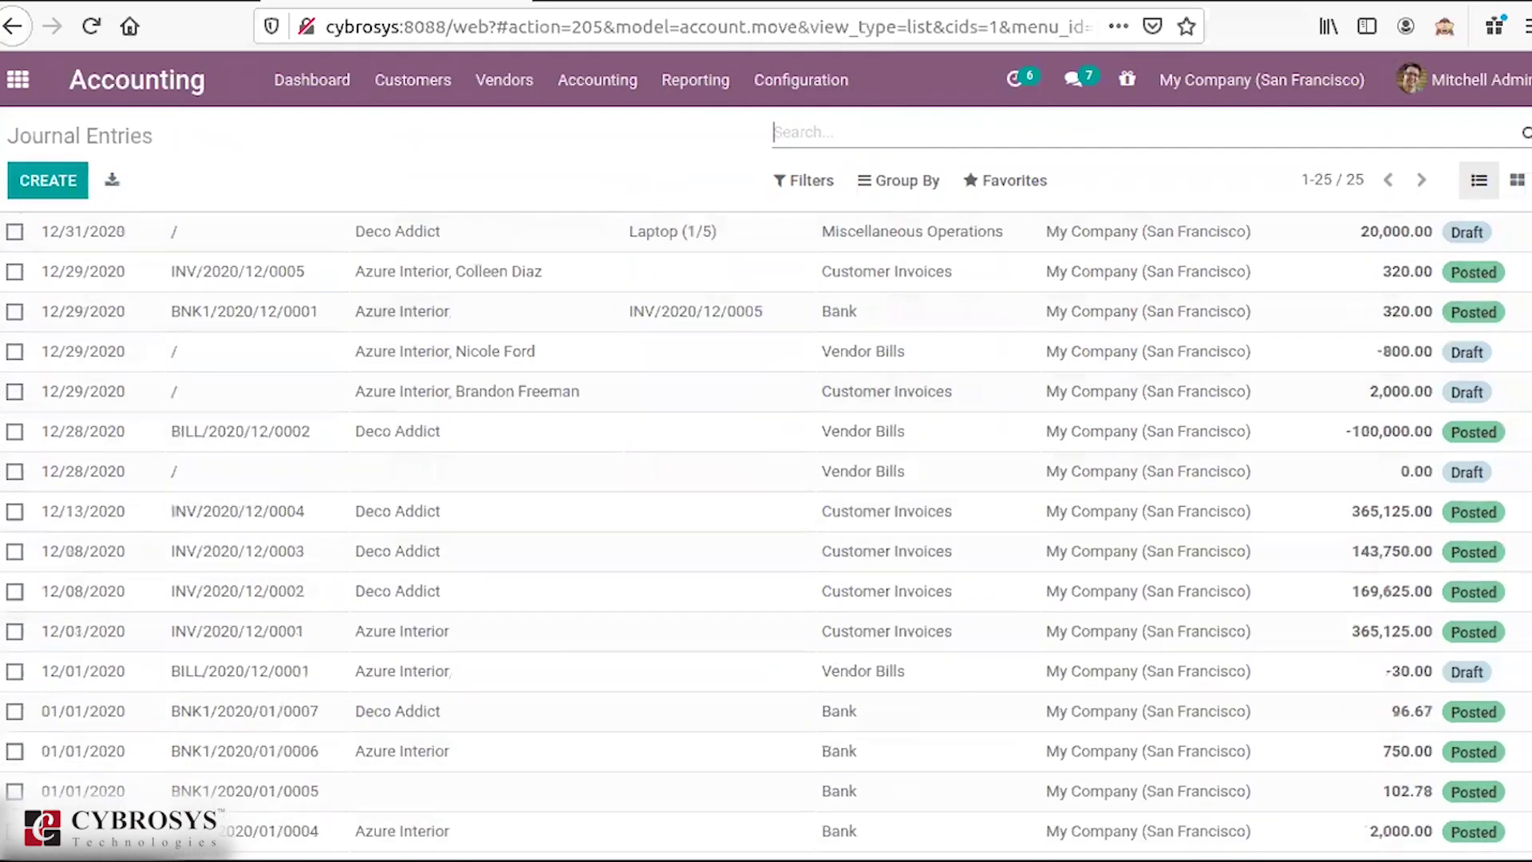
pyautogui.scroll(5, 1020, 334)
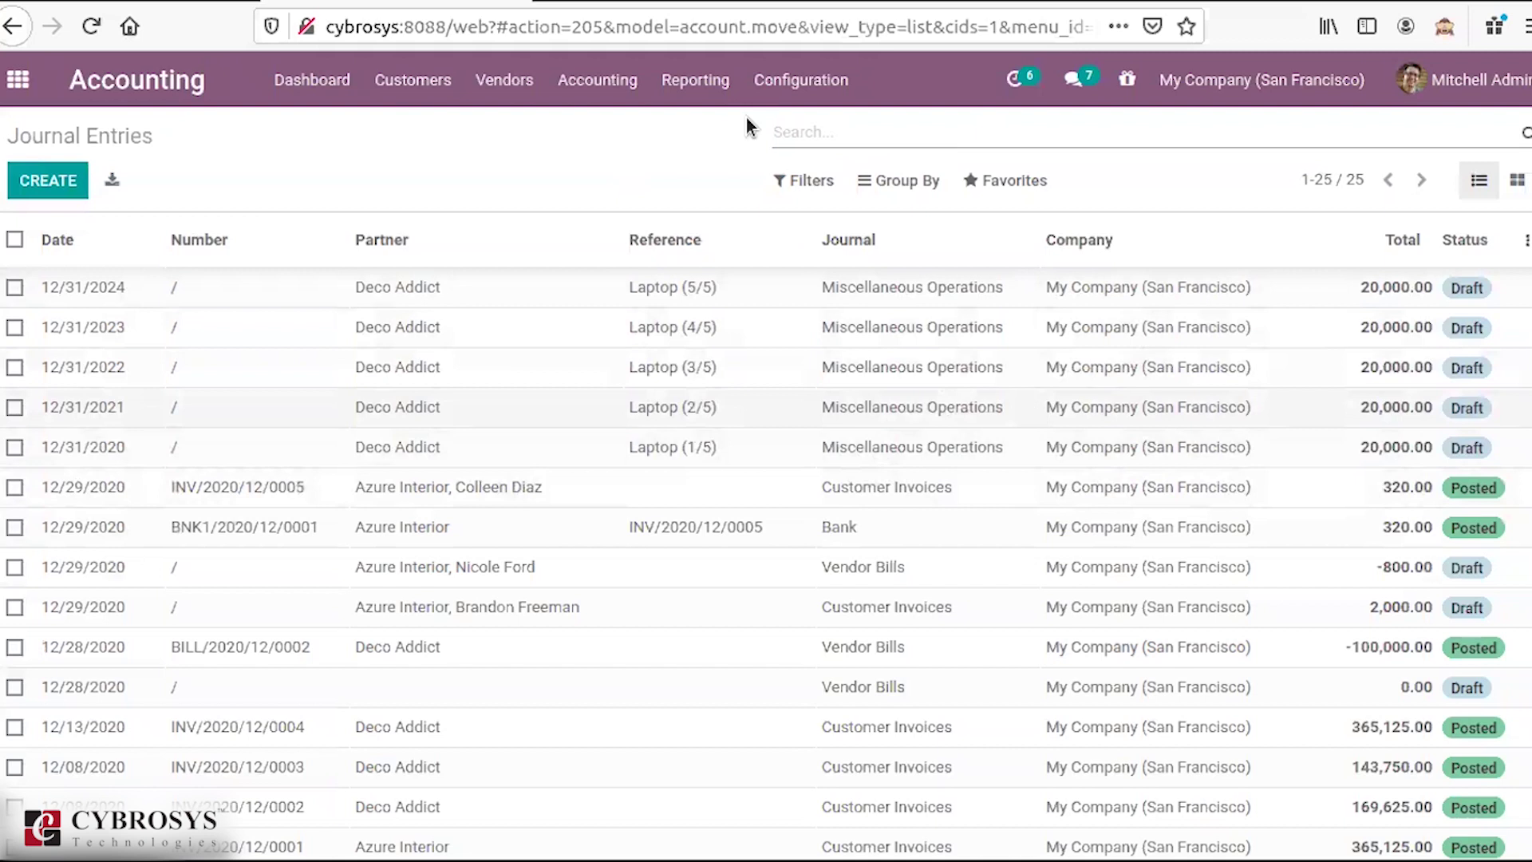
# Step: Open the list of configured journals, view the Customer Invoices journal's settings, and return to the list
pyautogui.click(791, 80)
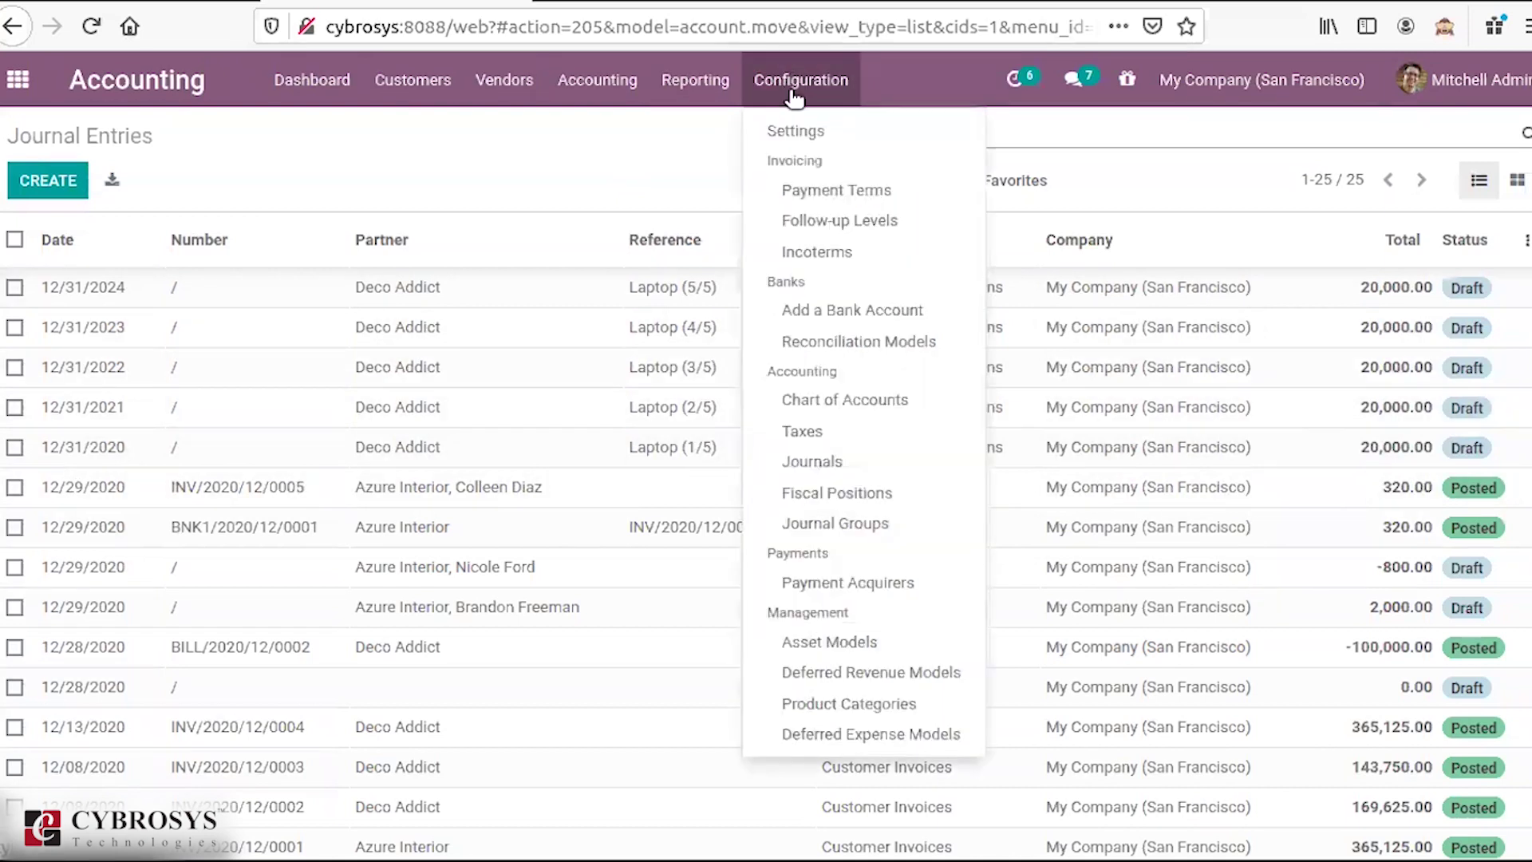
pyautogui.click(816, 460)
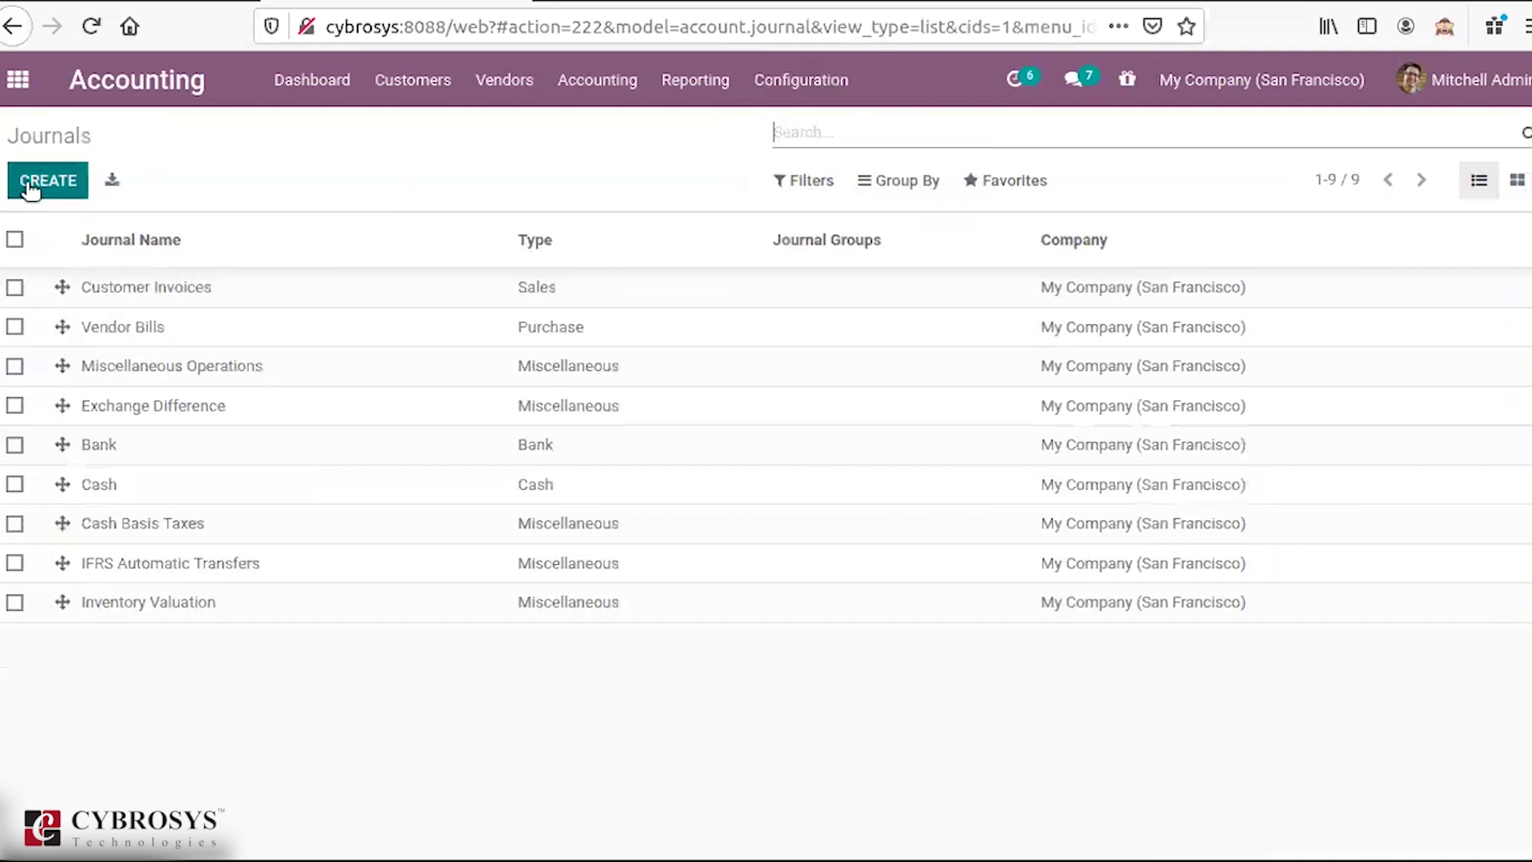
pyautogui.click(205, 303)
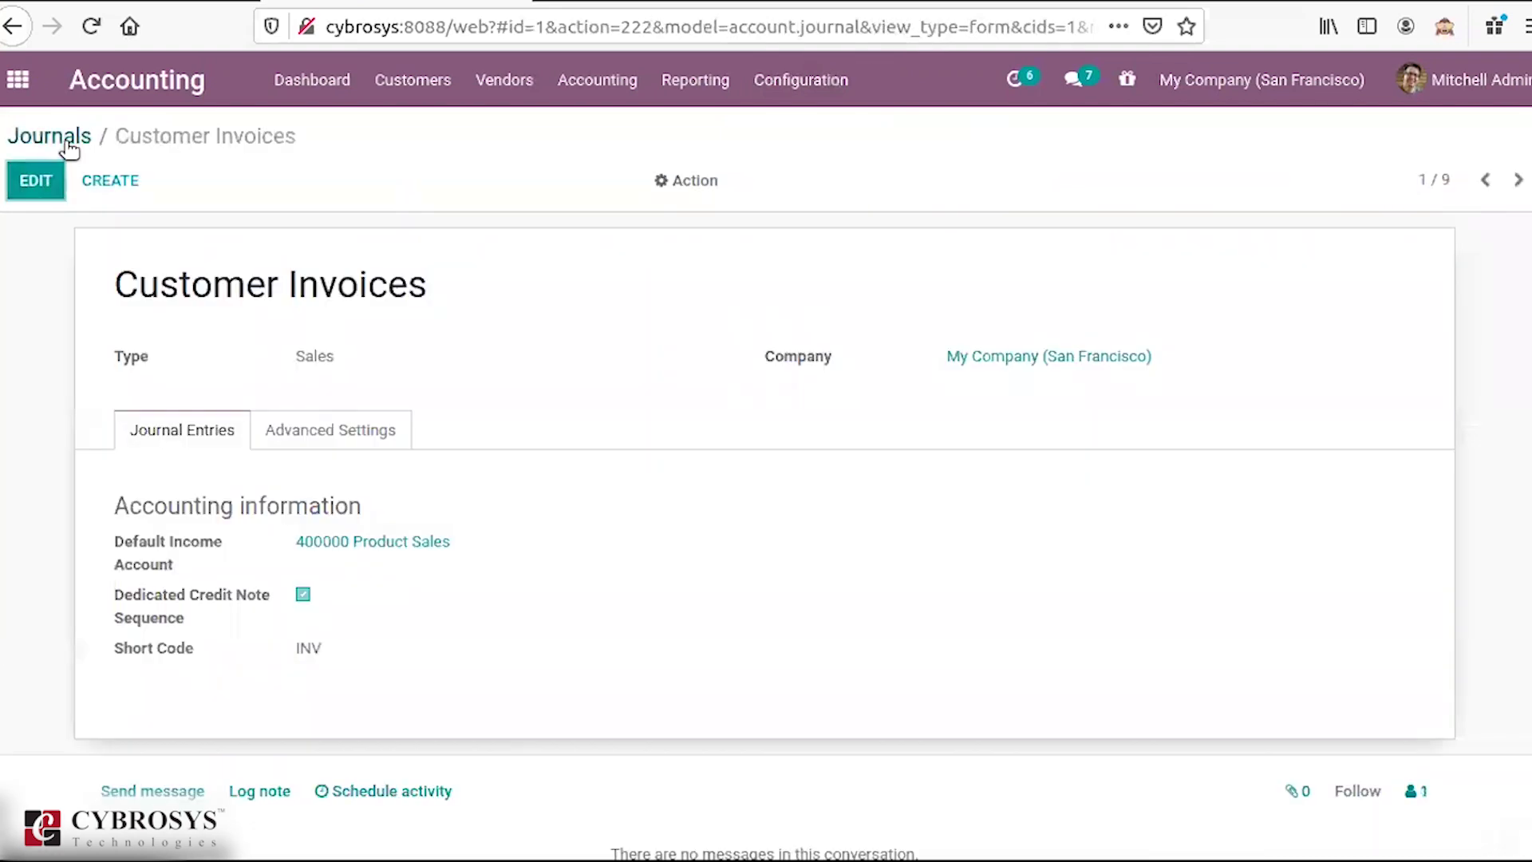
pyautogui.click(68, 142)
# Step: Open a blank journal form, view its type options, payments configuration and advanced settings, and leave without filling it in
pyautogui.click(41, 181)
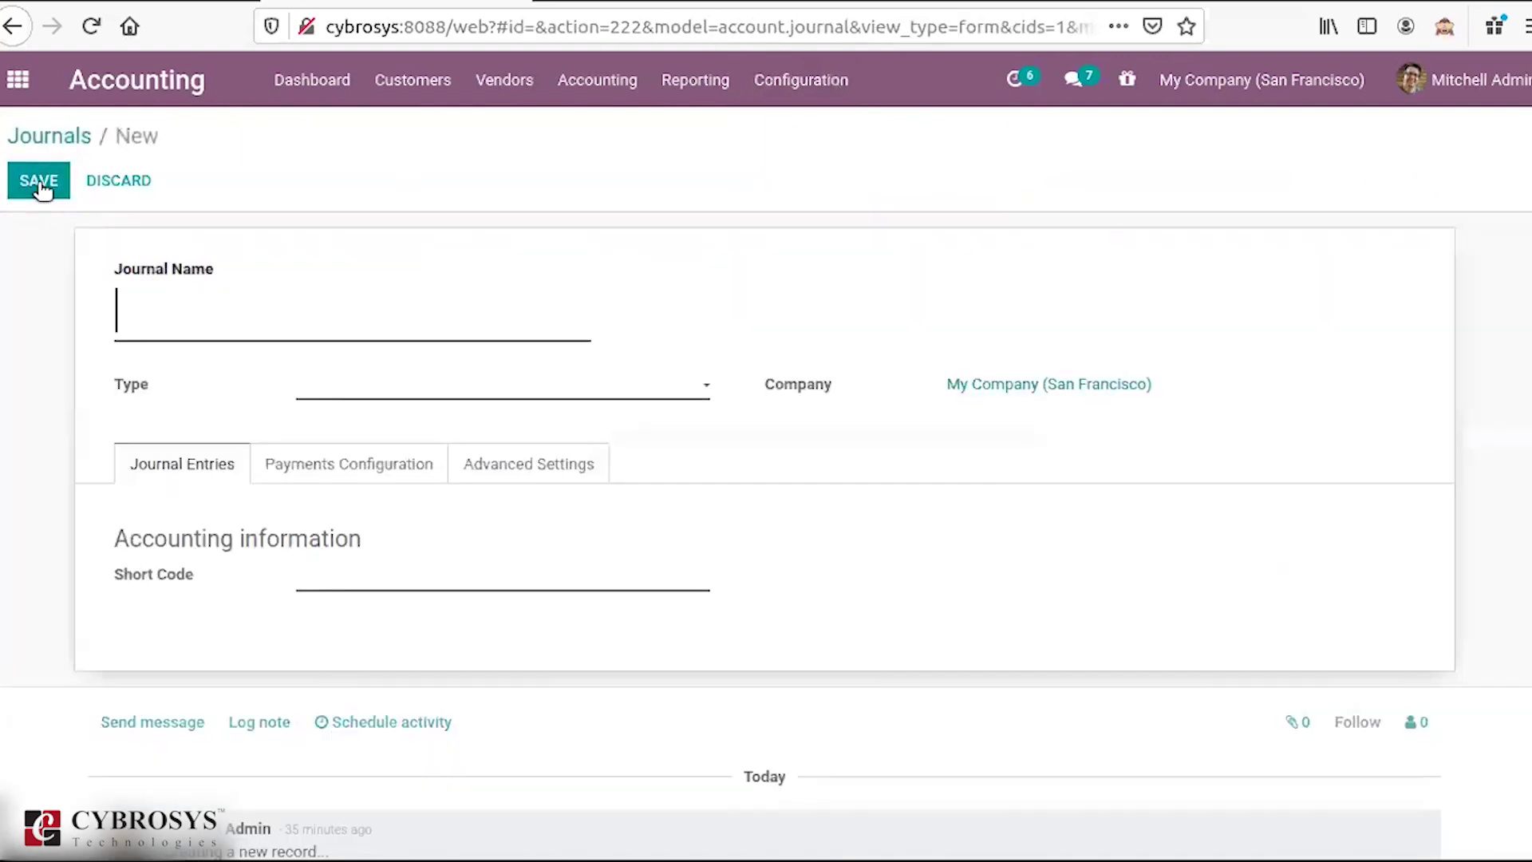
pyautogui.click(276, 318)
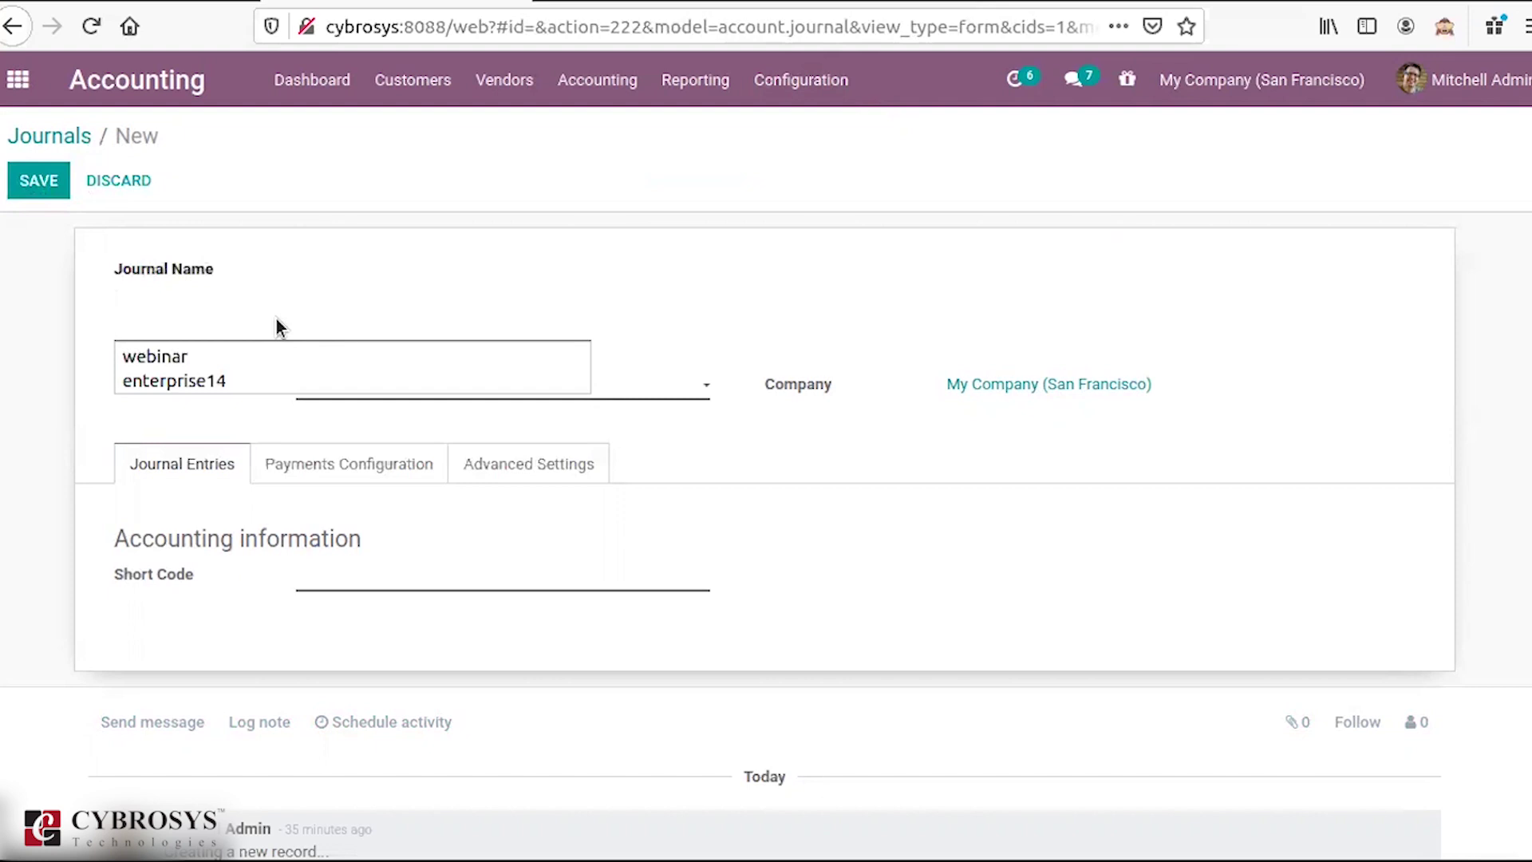
pyautogui.press('Escape')
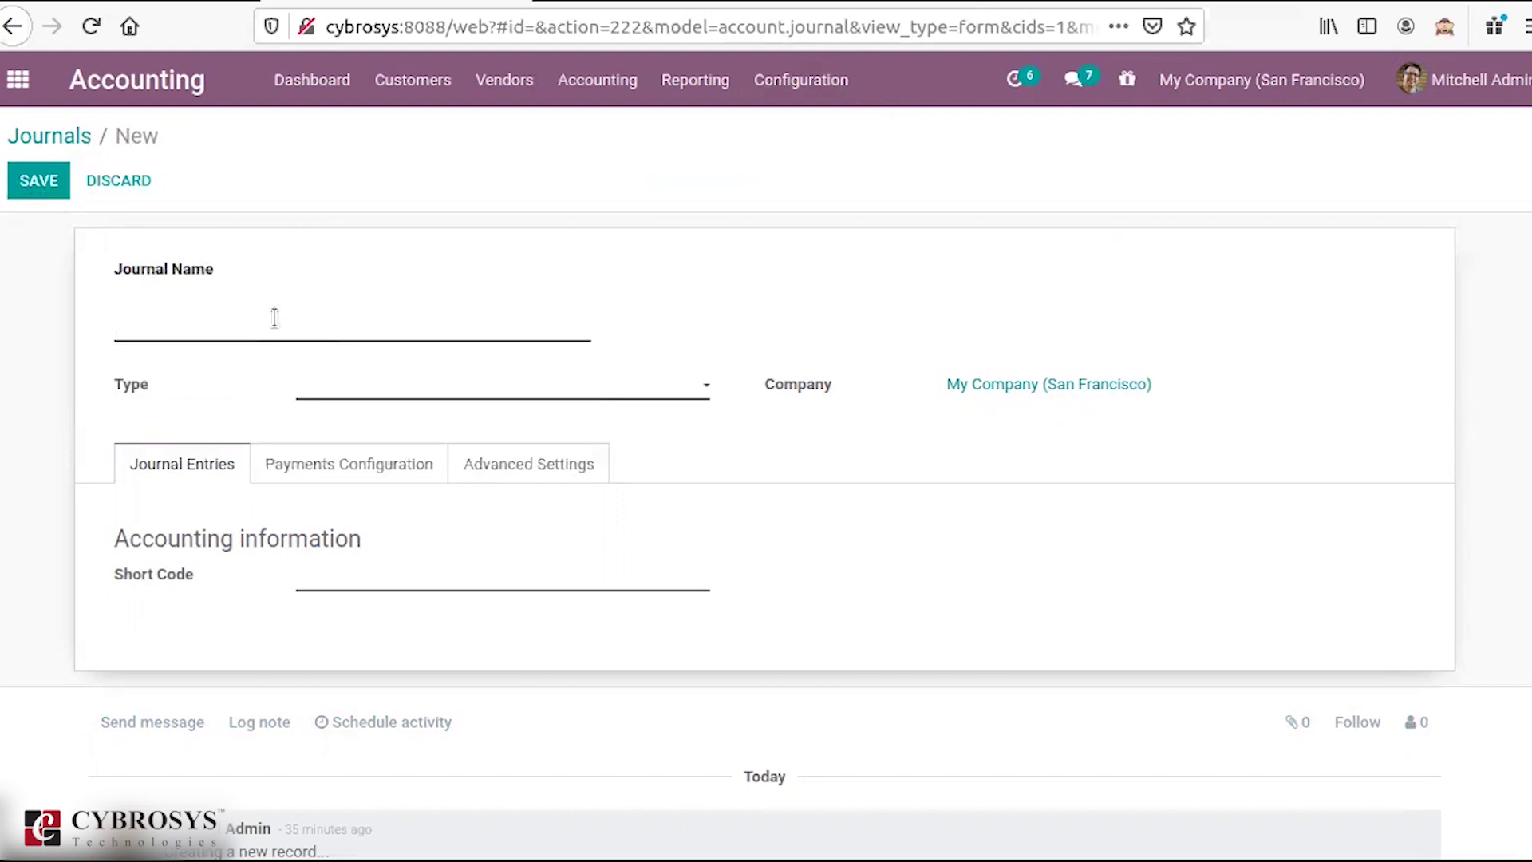
pyautogui.click(382, 393)
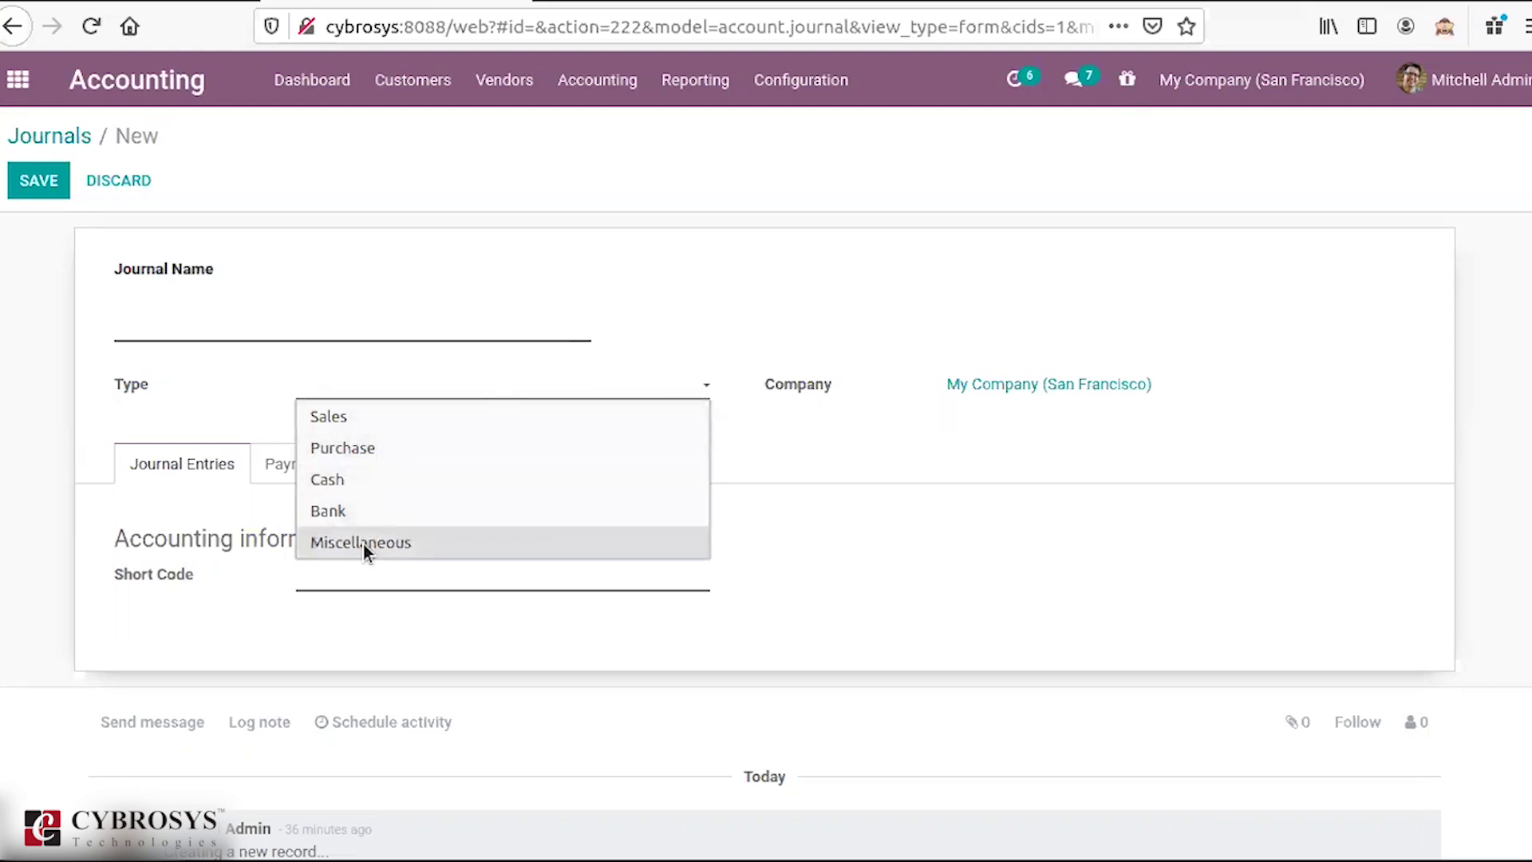
pyautogui.click(175, 390)
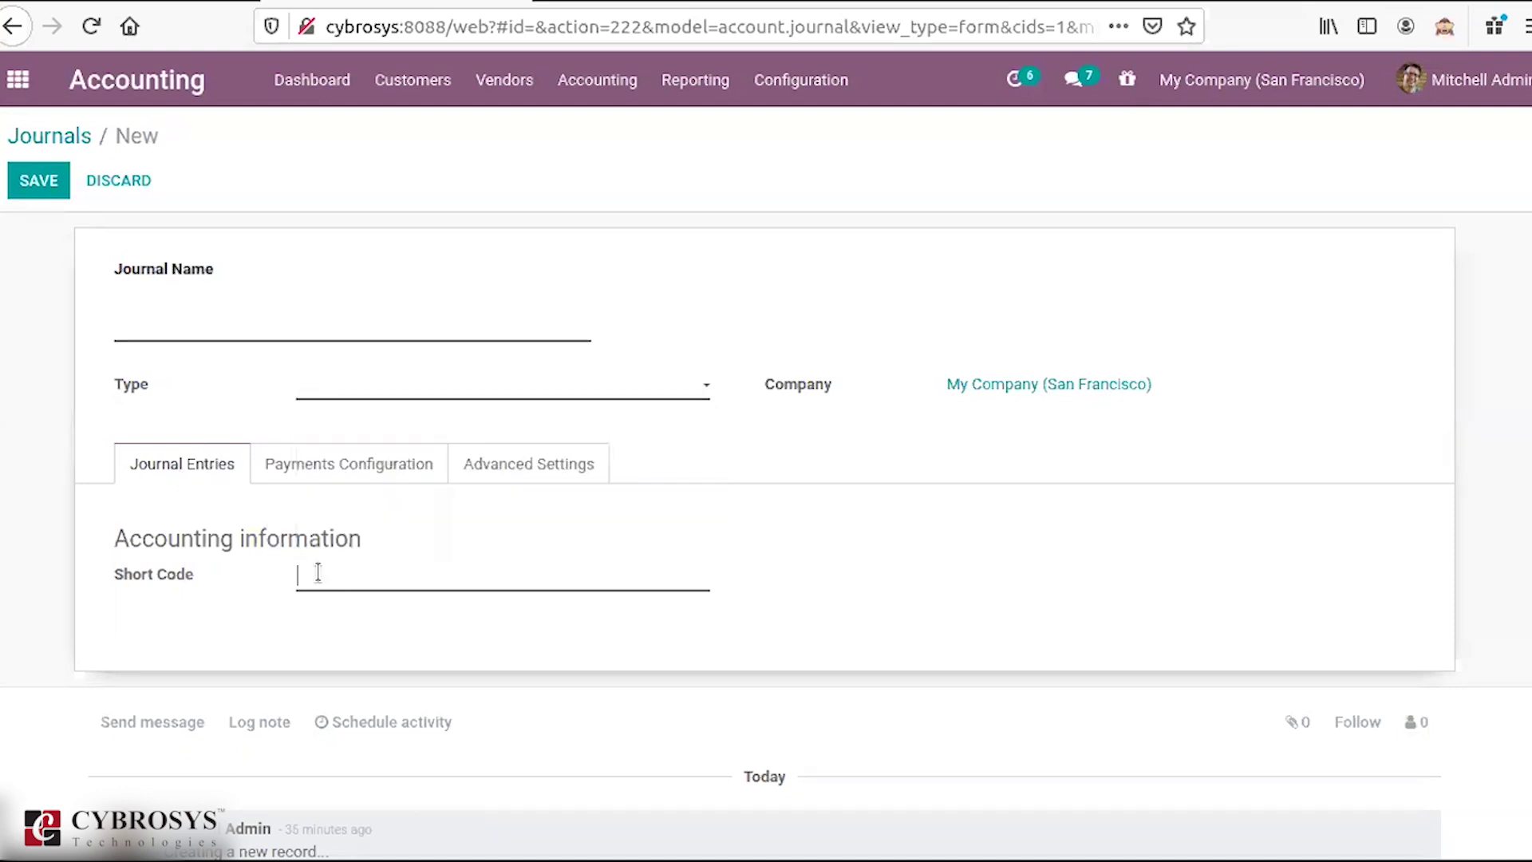
pyautogui.click(300, 467)
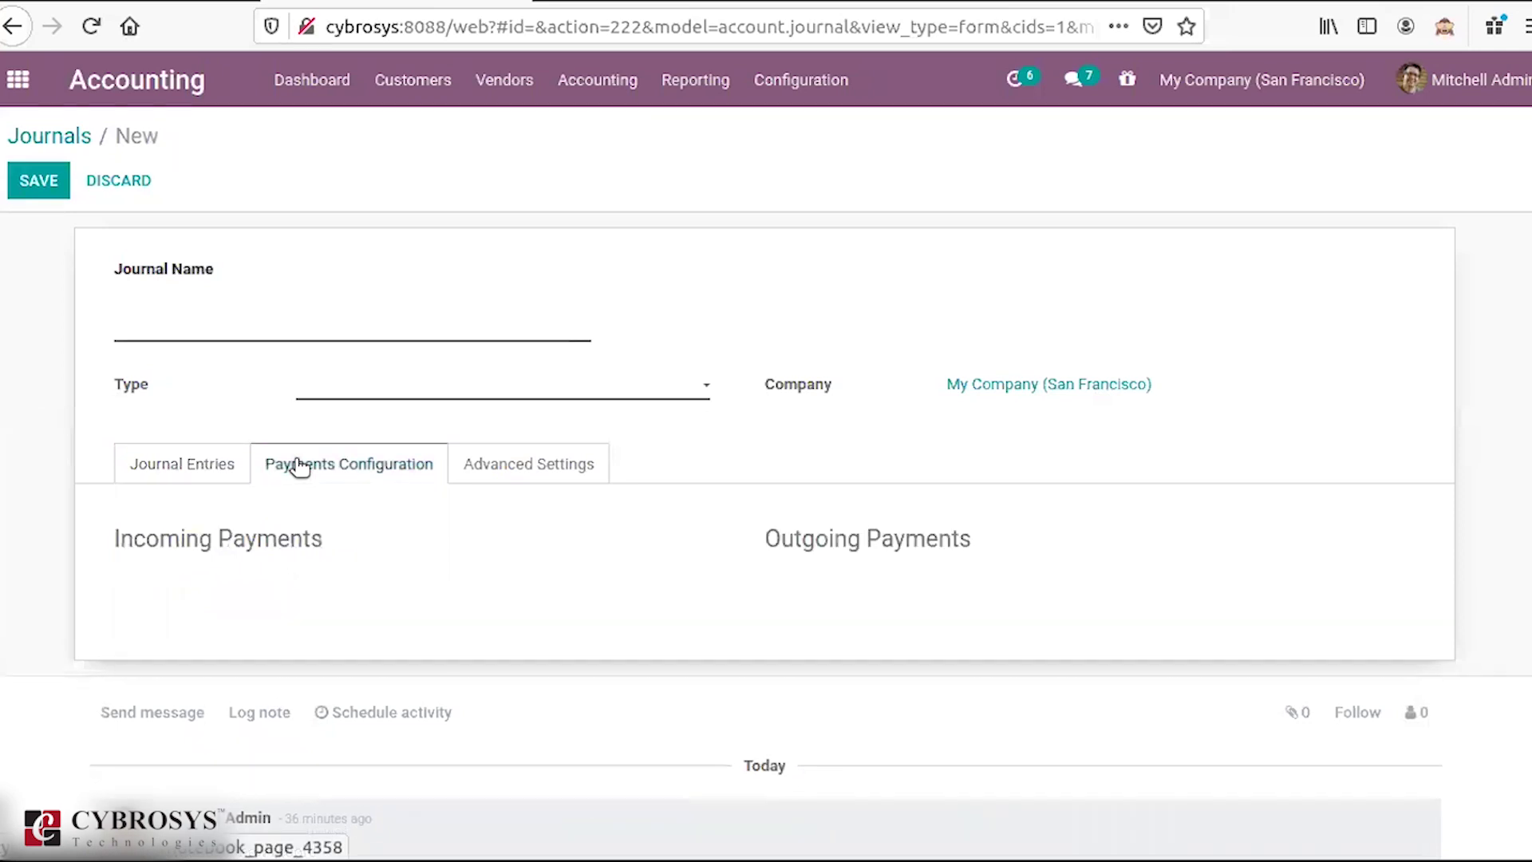
pyautogui.click(484, 482)
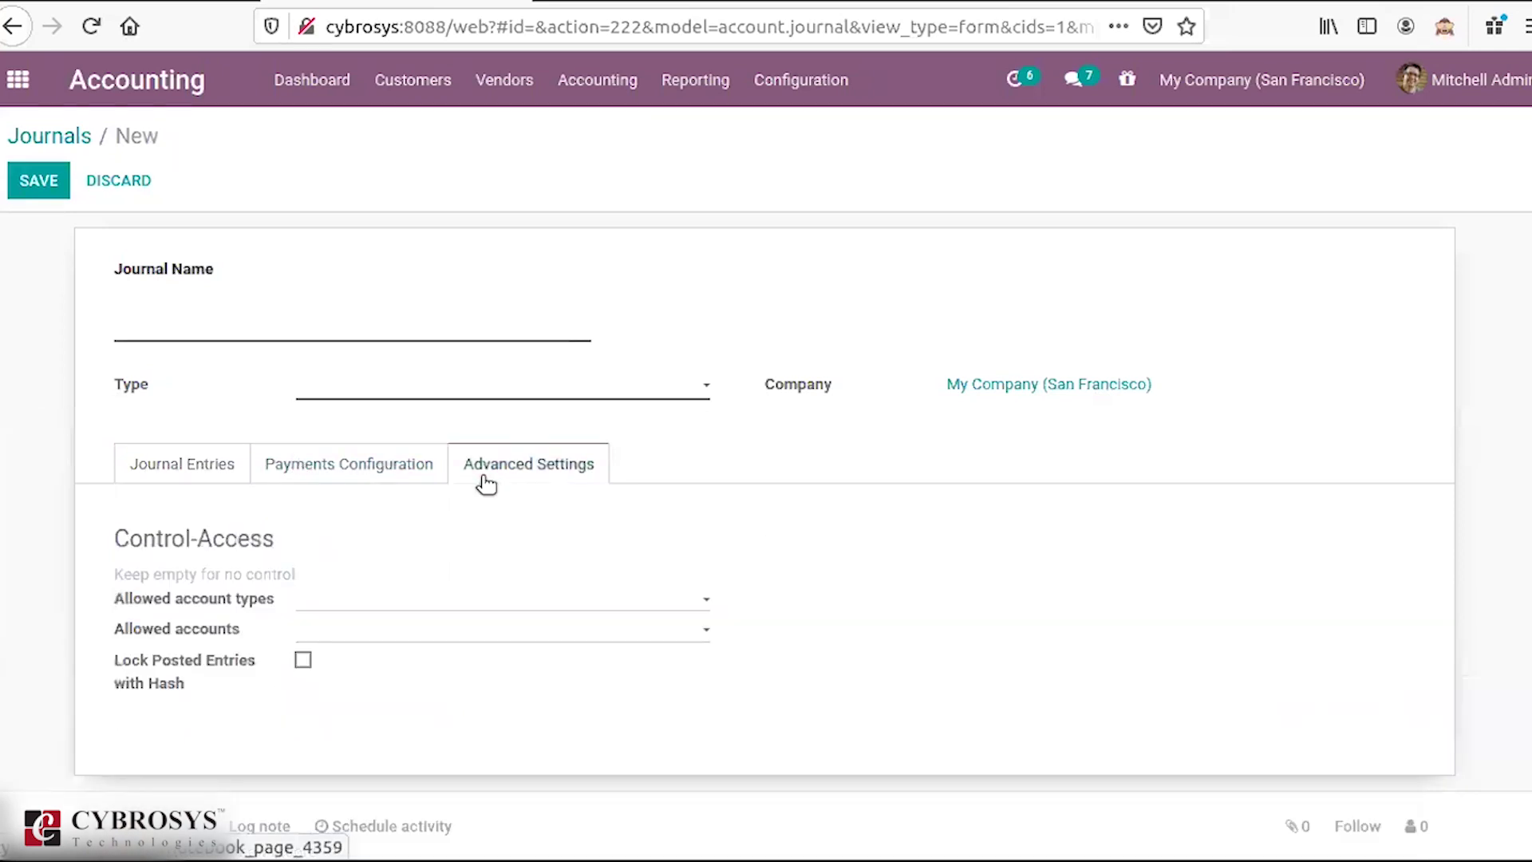
pyautogui.click(56, 137)
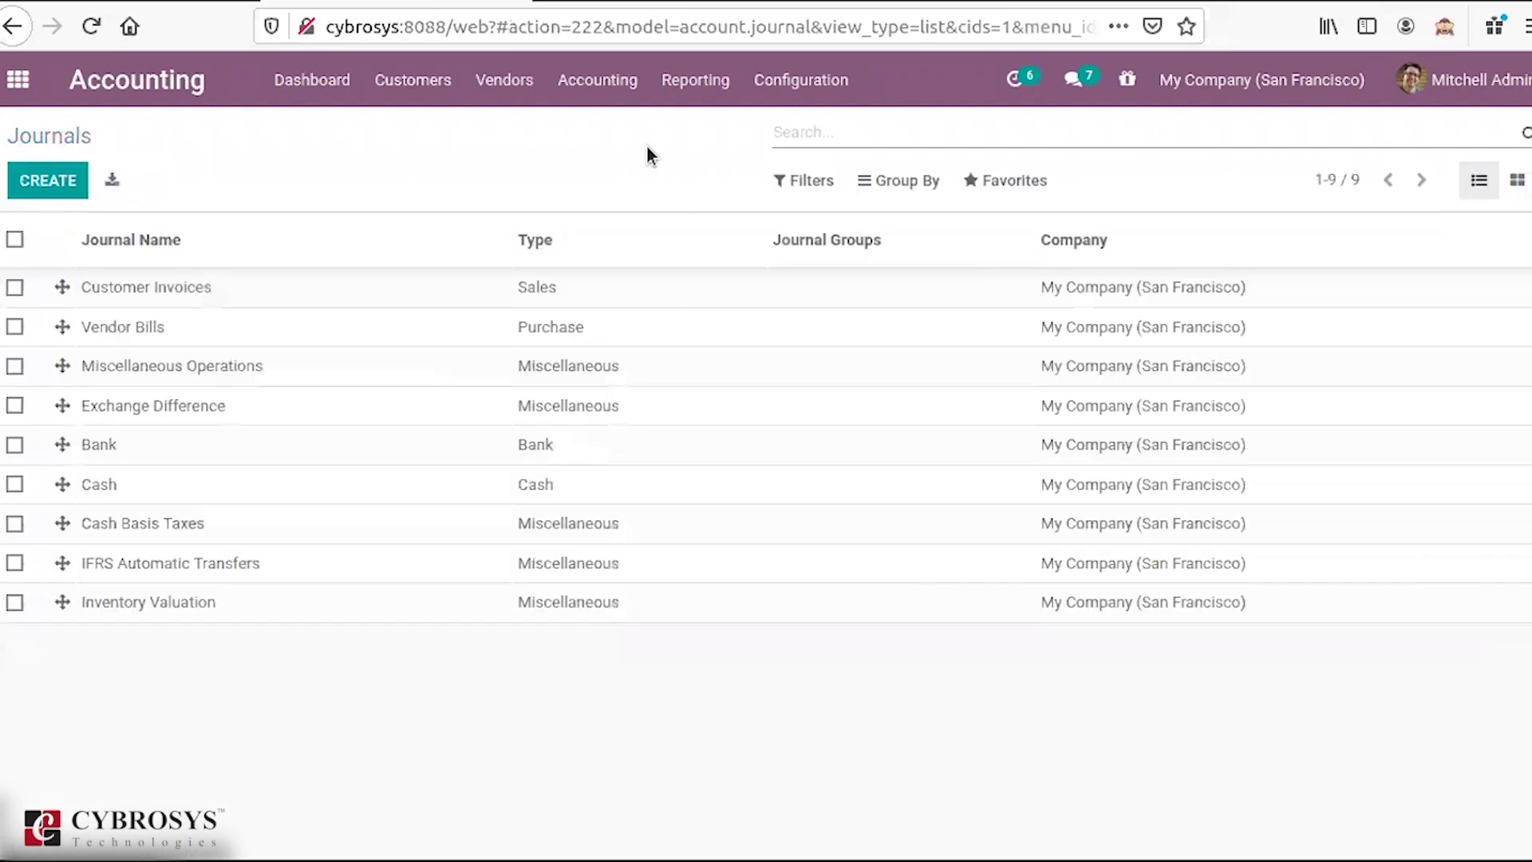
# Step: View the Vendor Bills journal's advanced settings and accounting information, and return to the journals list
pyautogui.click(798, 83)
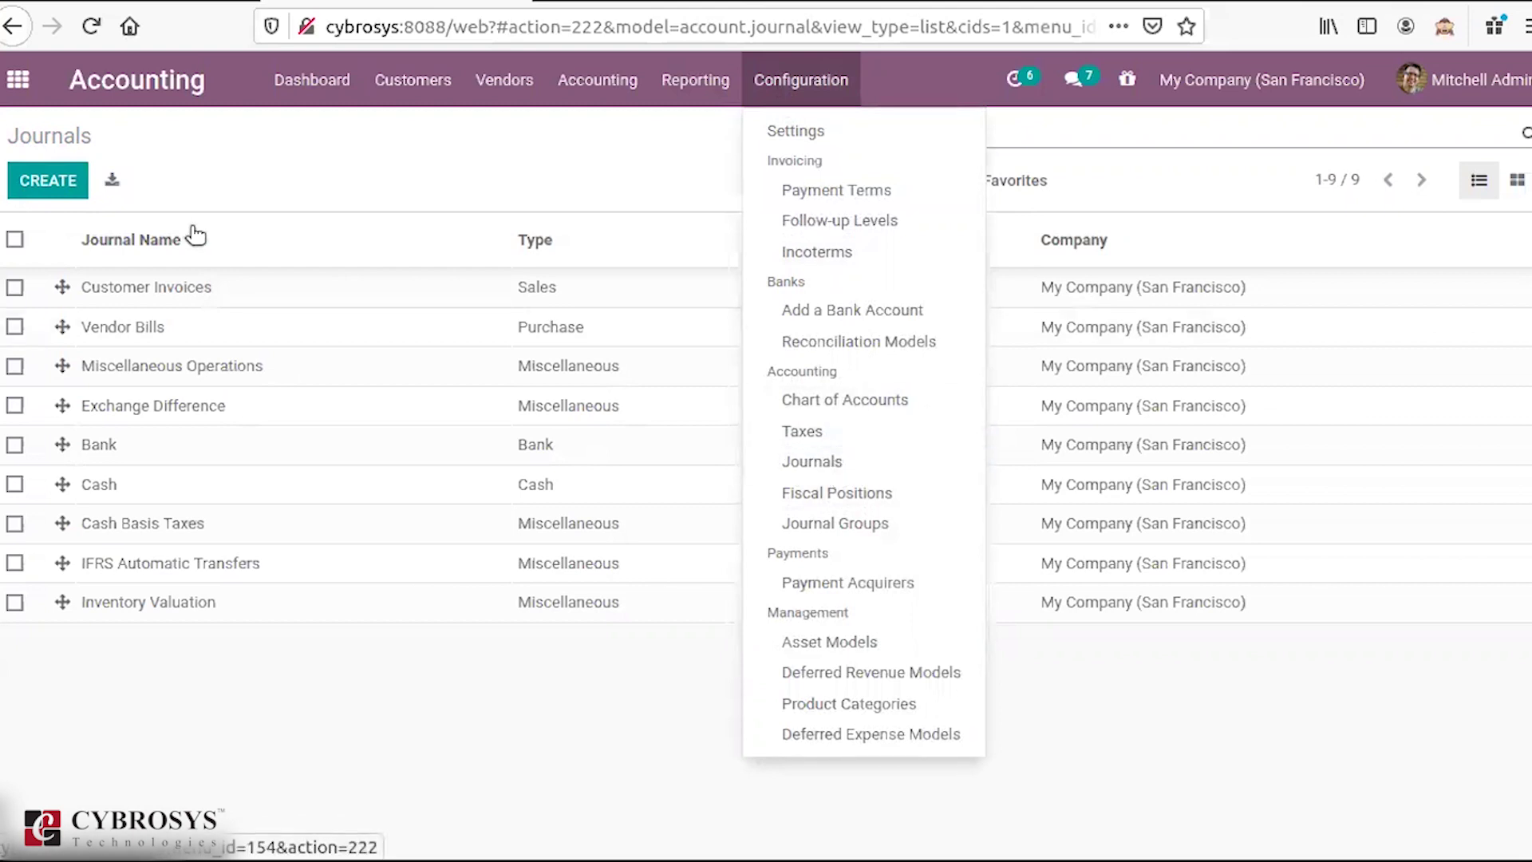
pyautogui.click(151, 328)
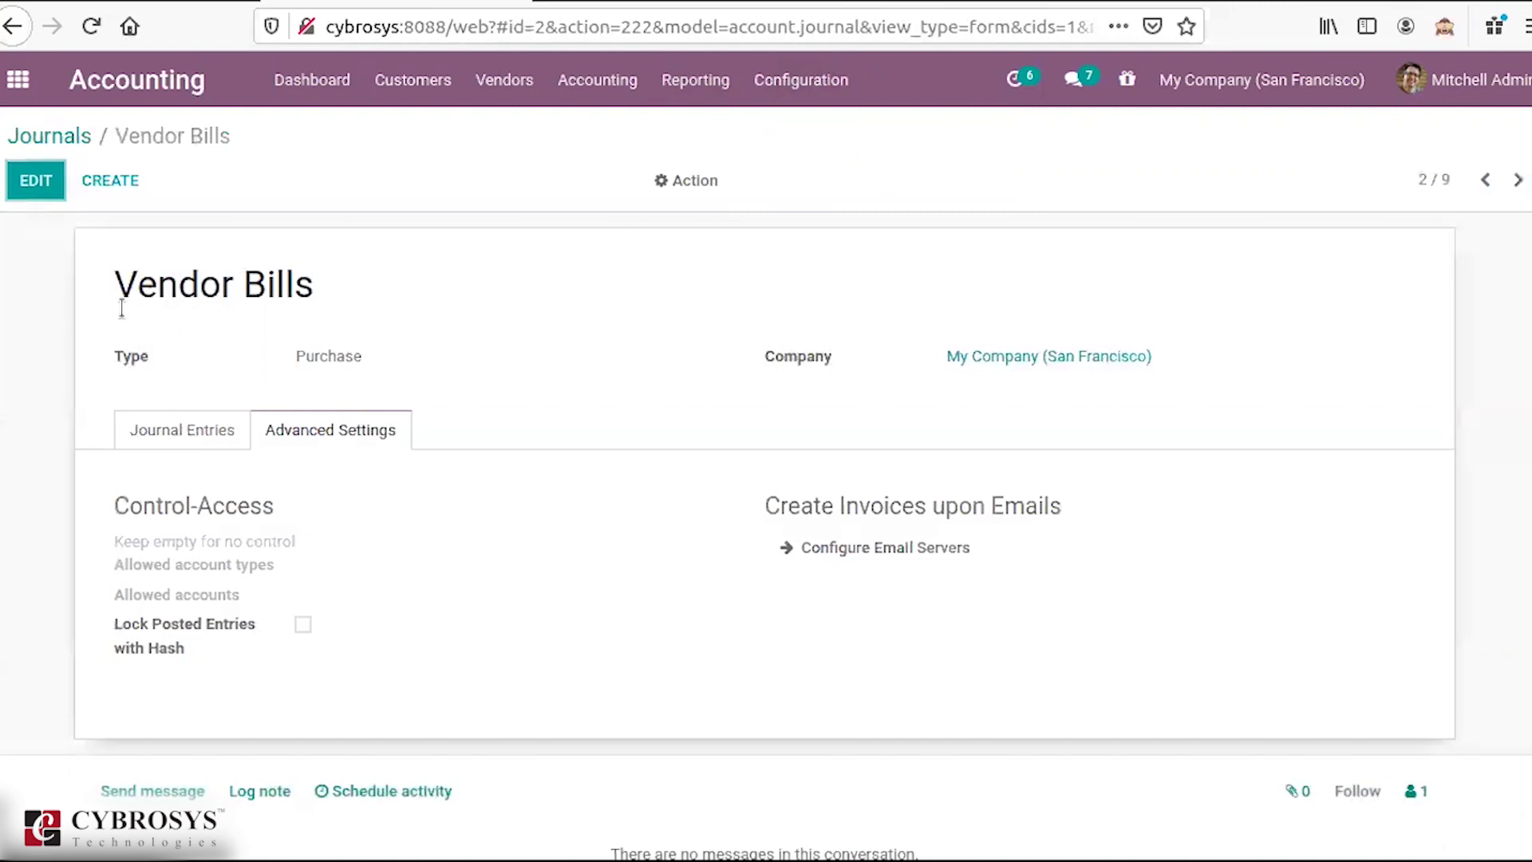
pyautogui.click(171, 435)
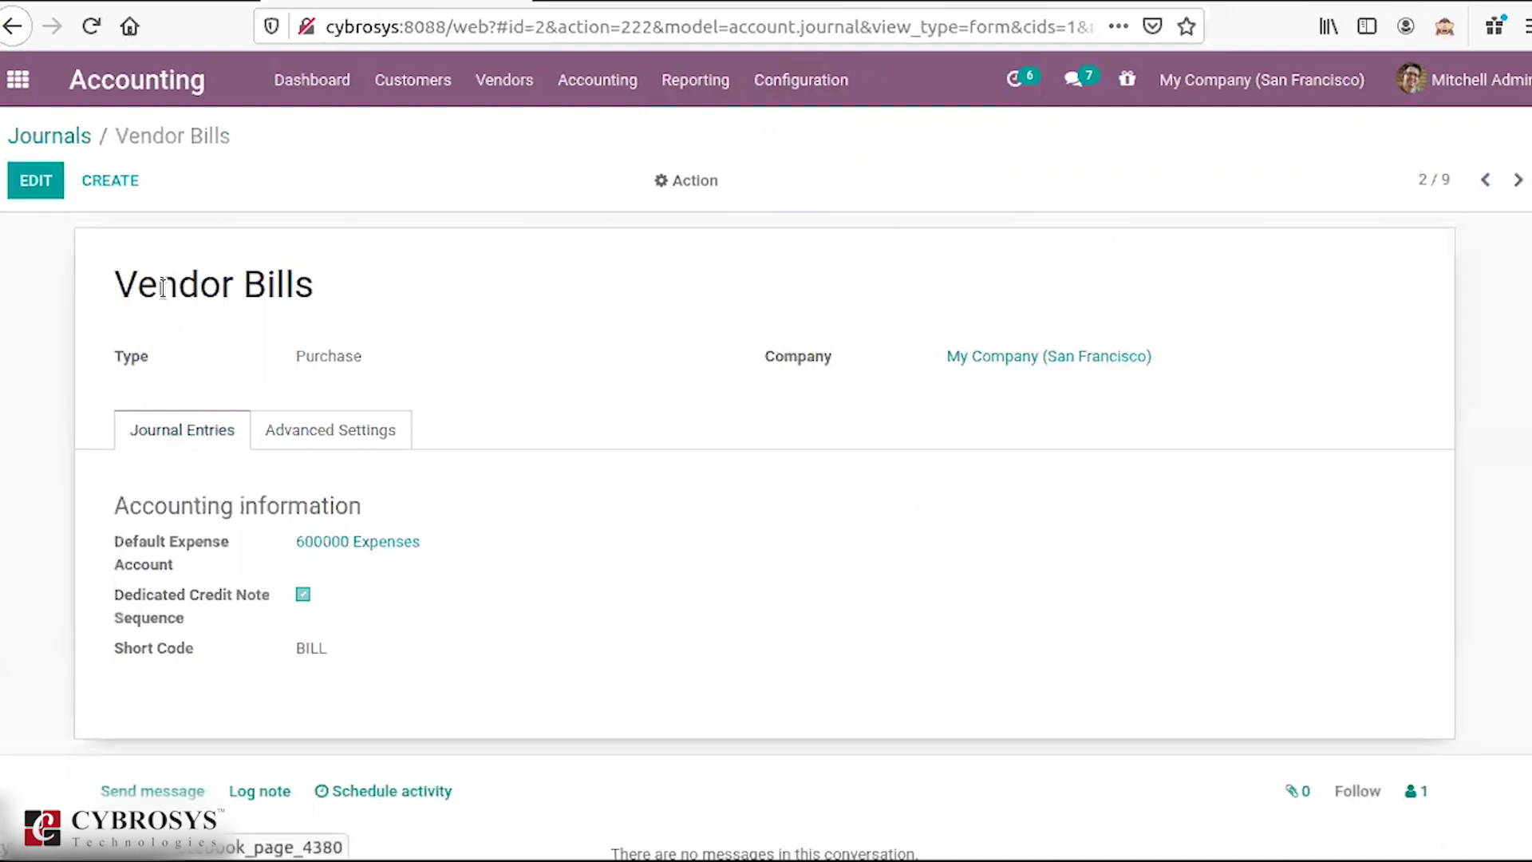
pyautogui.click(79, 142)
# Step: Open the posted sales journal items grouped by journal entry and look through them
pyautogui.click(597, 89)
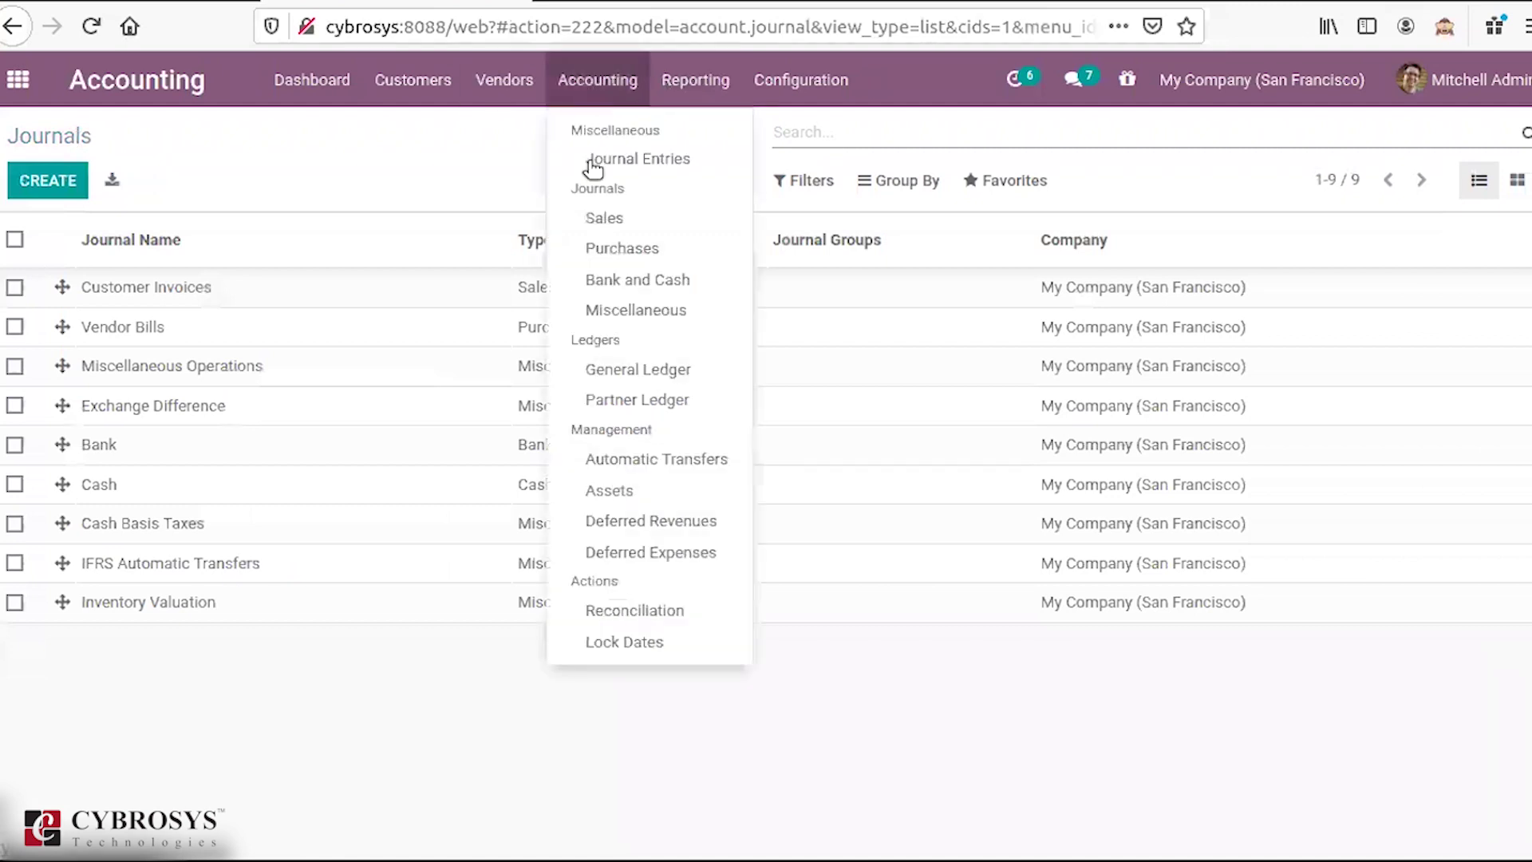
pyautogui.click(610, 220)
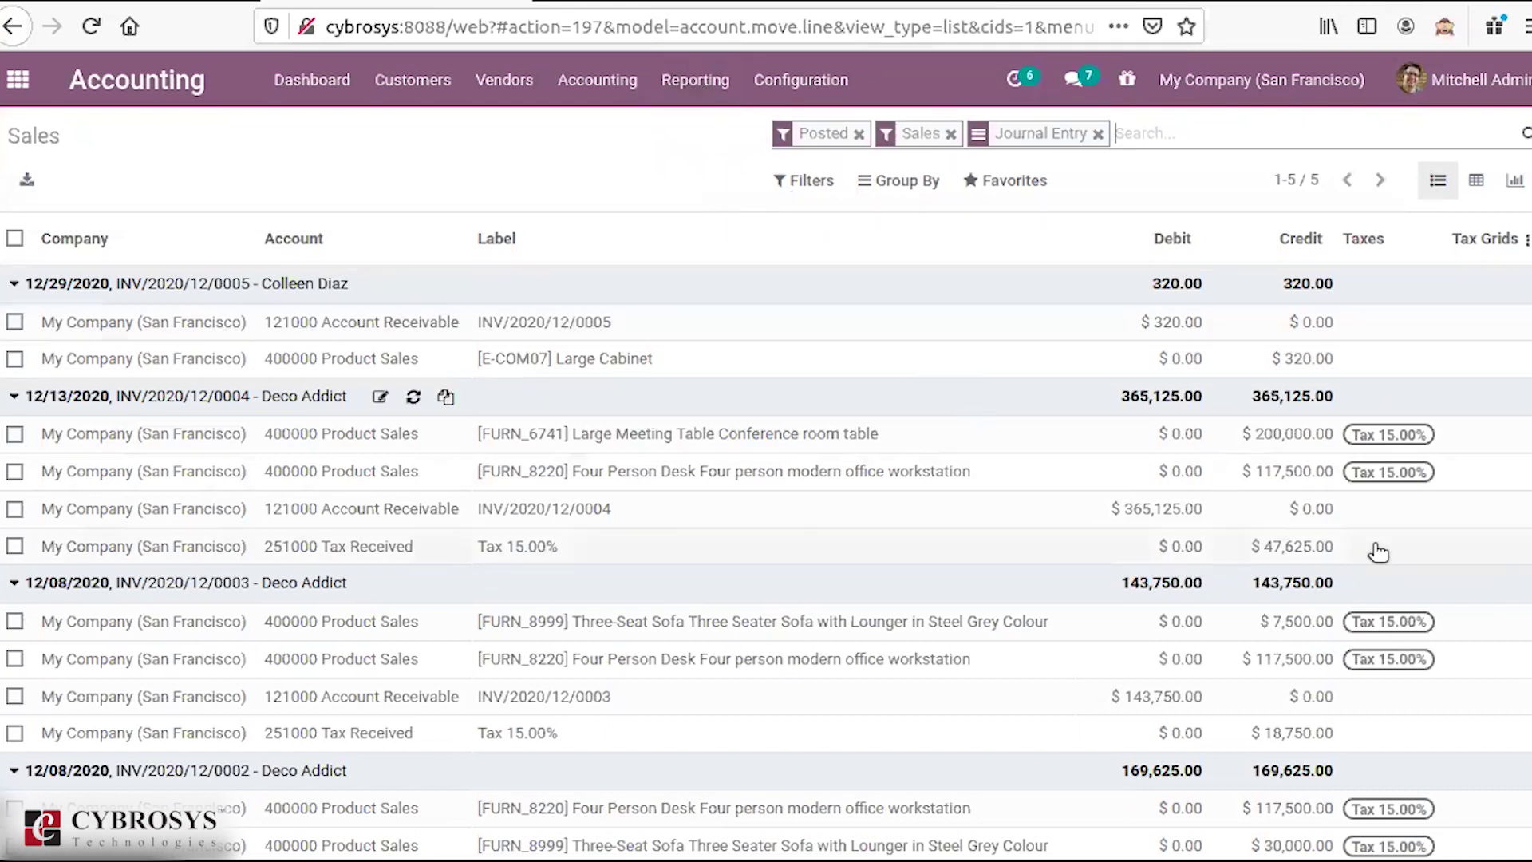
pyautogui.scroll(-5, 766, 541)
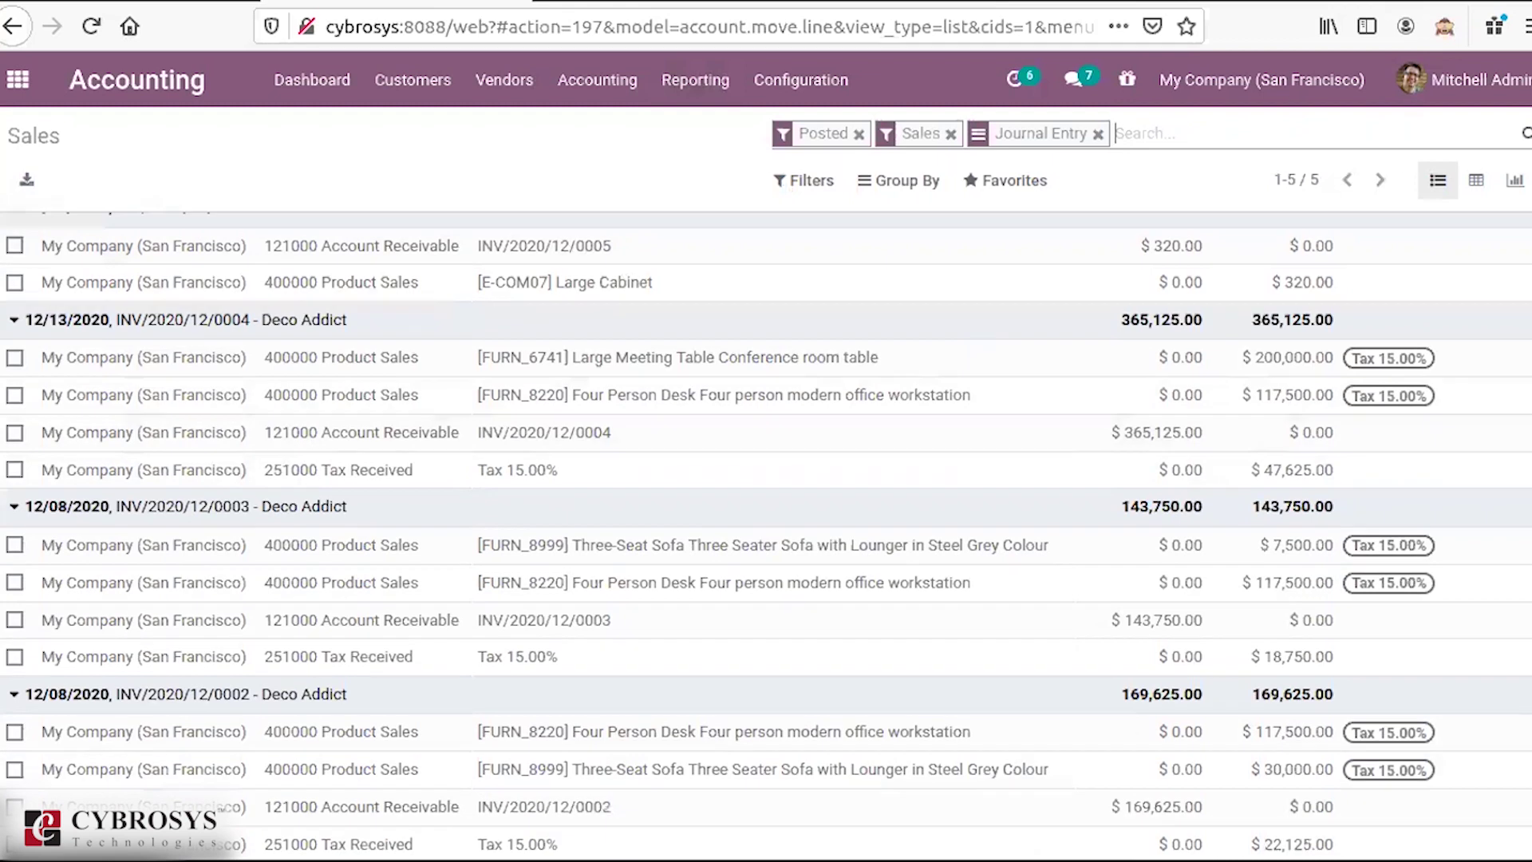
pyautogui.scroll(5, 766, 534)
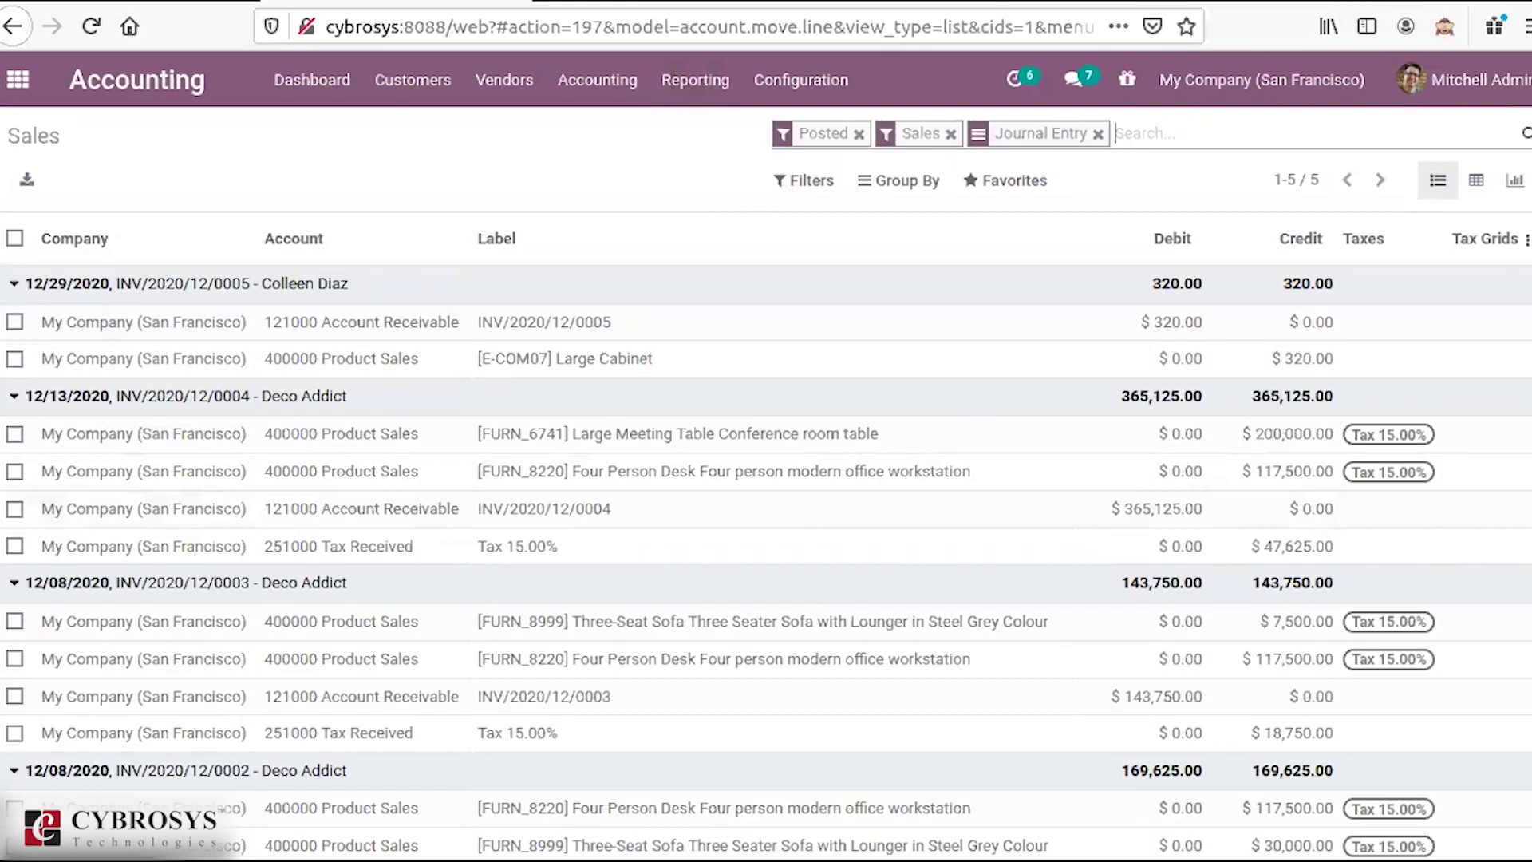
# Step: View the posted journal items of the purchase, bank and cash, and miscellaneous journals in turn
pyautogui.click(598, 80)
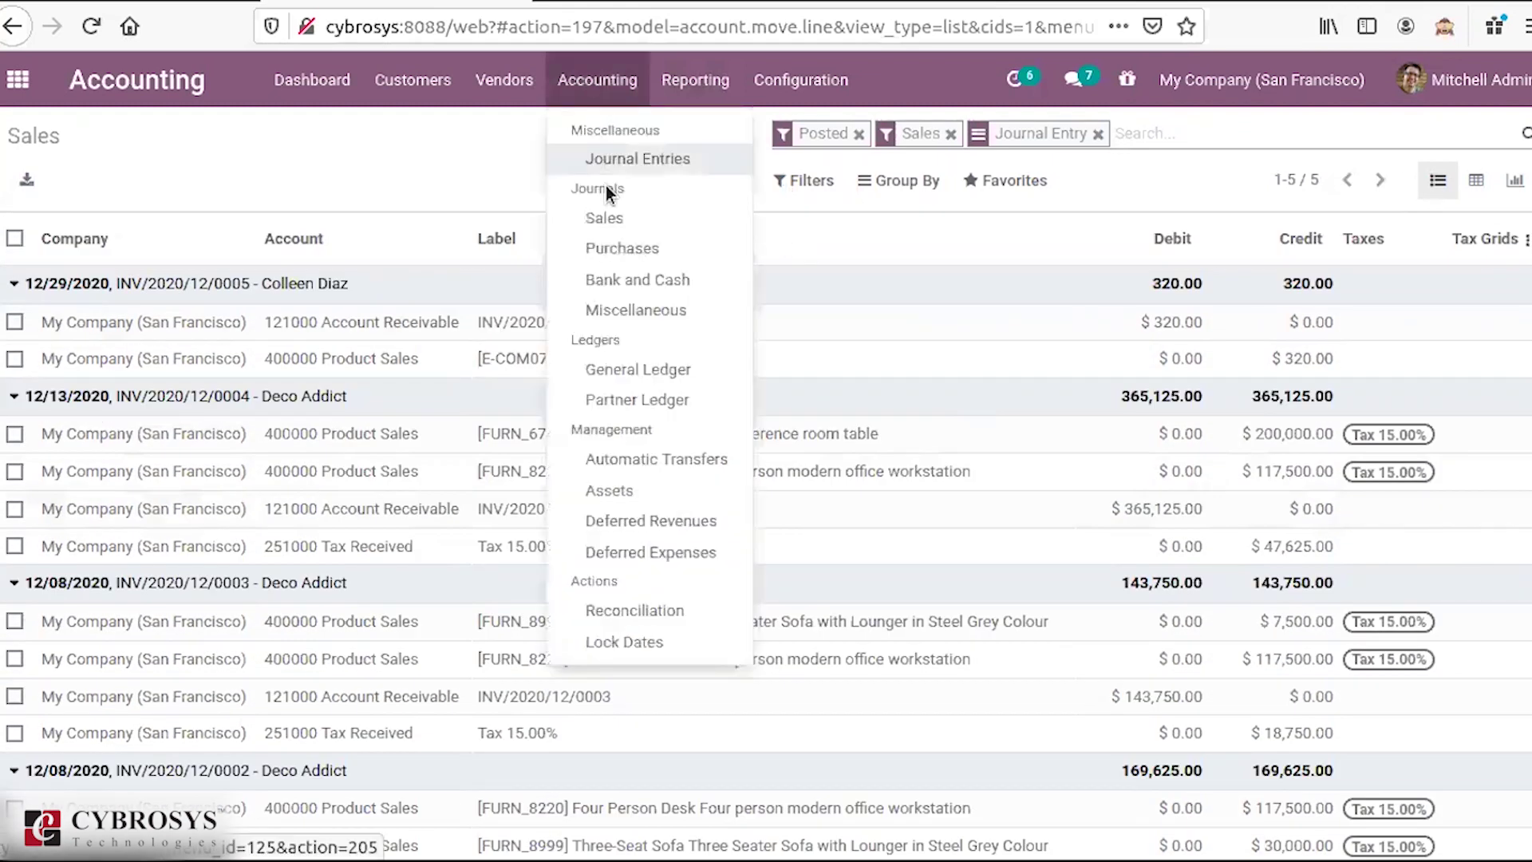
pyautogui.click(615, 249)
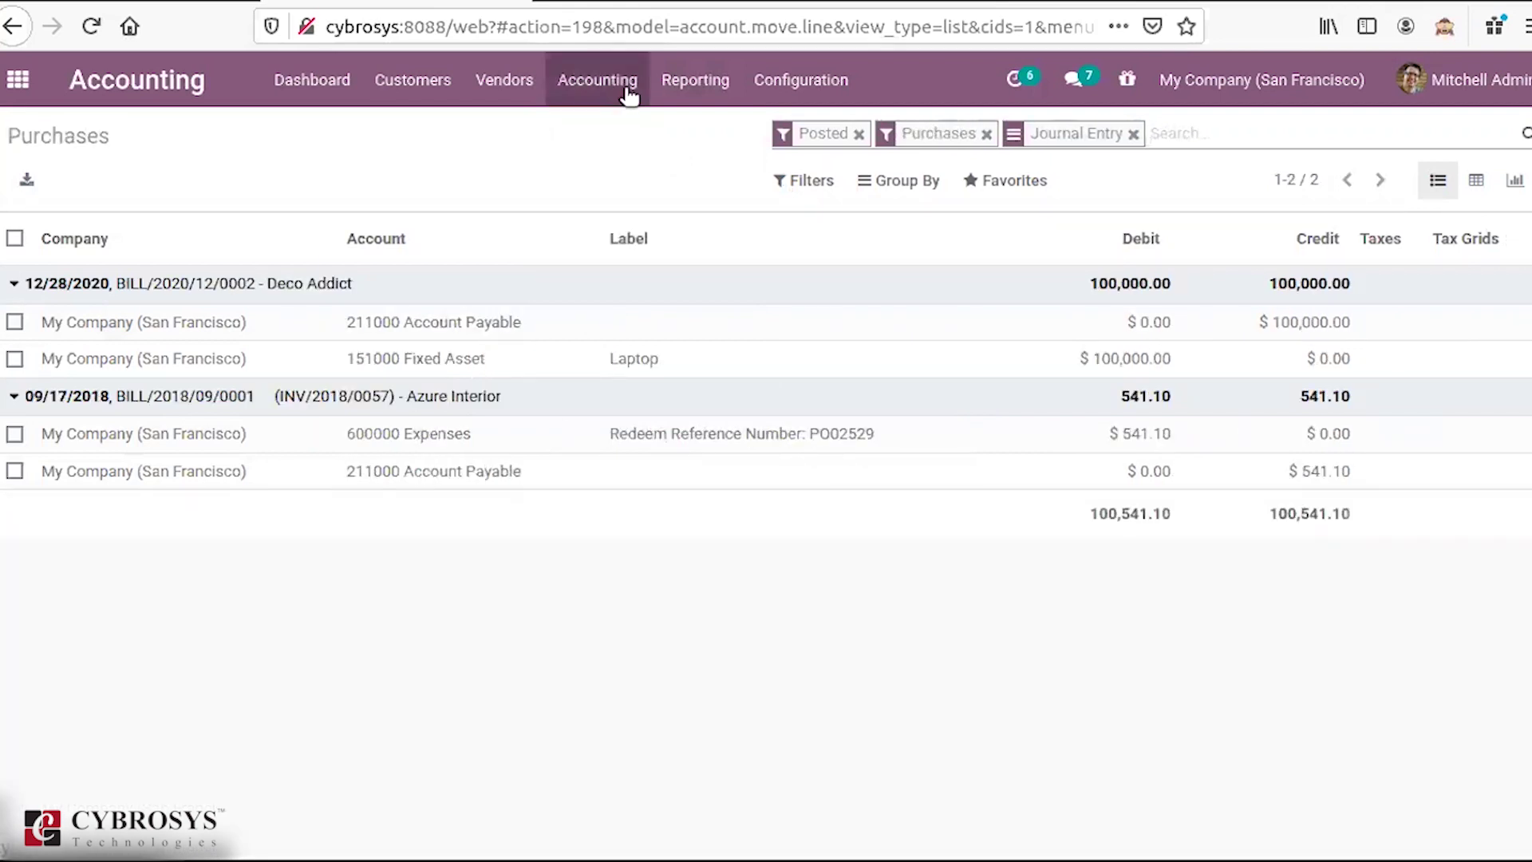
pyautogui.click(568, 96)
pyautogui.click(605, 281)
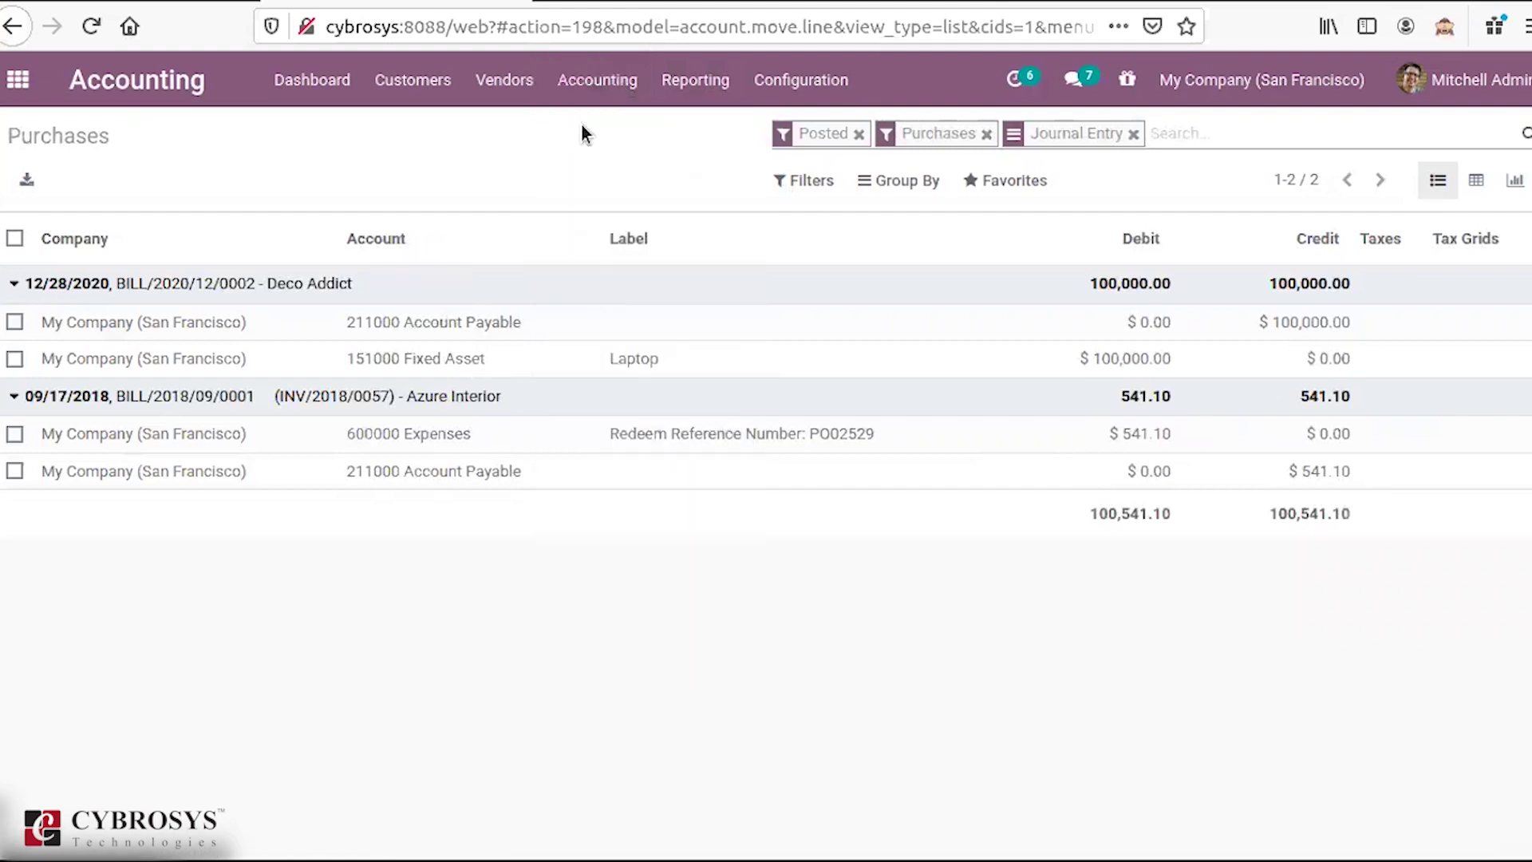
pyautogui.click(610, 97)
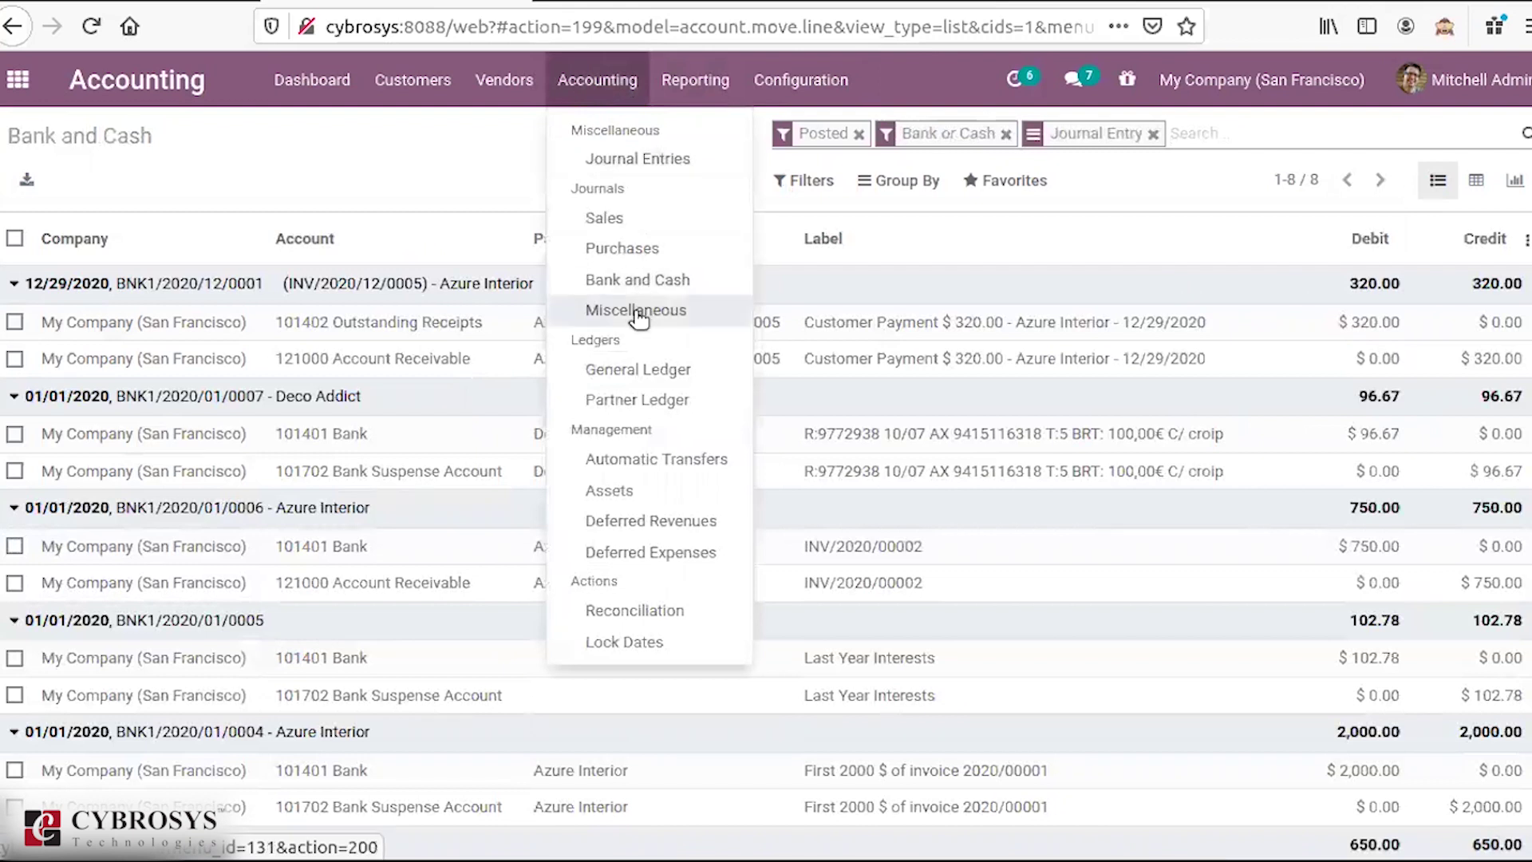
pyautogui.click(636, 311)
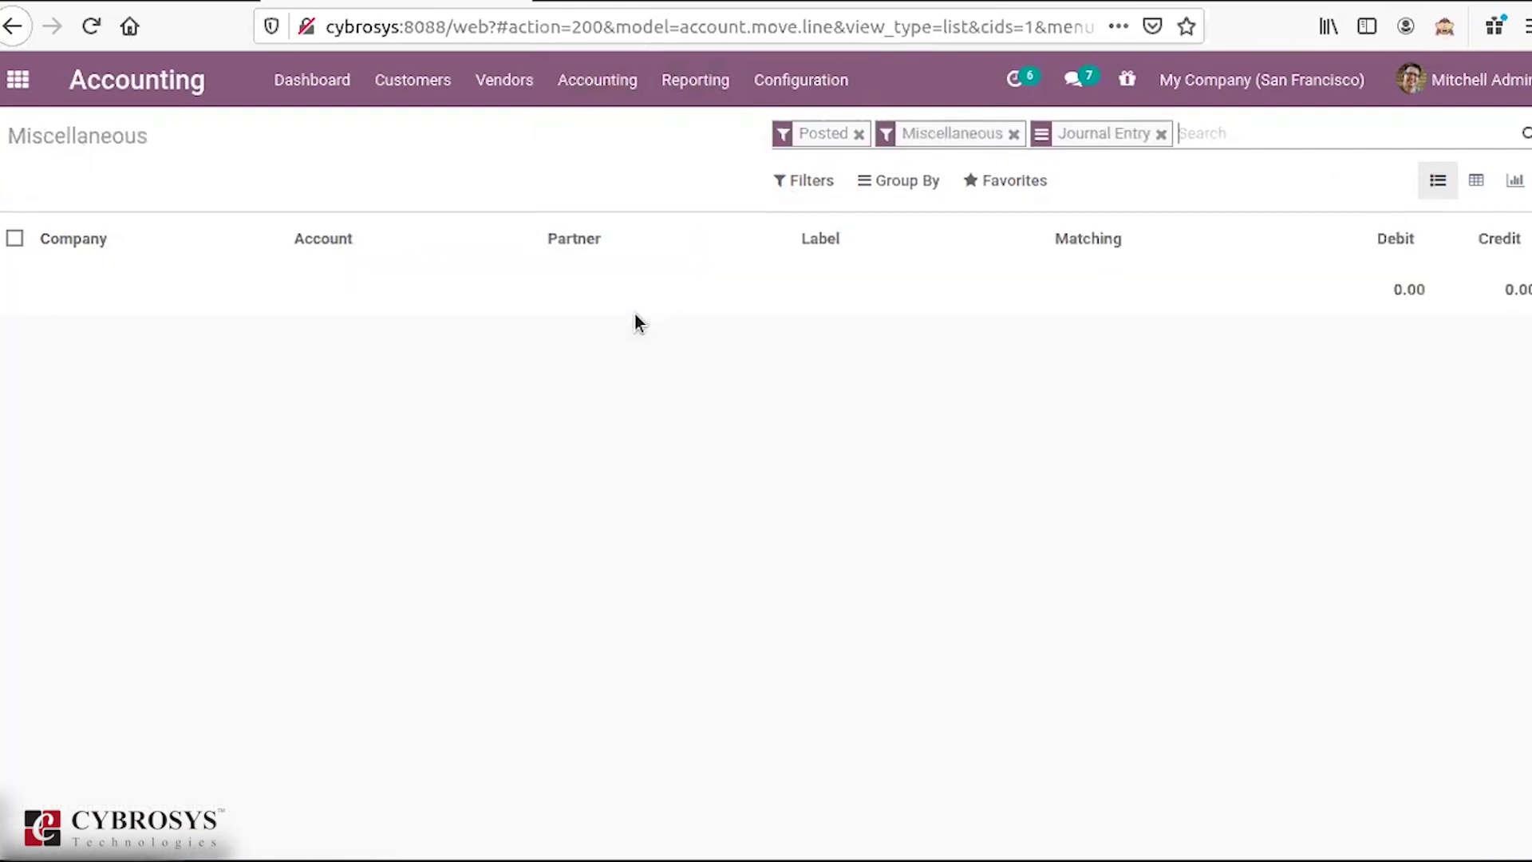
# Step: Open the General Ledger, remove its Account grouping and Posted filter, and look through all the ledger lines
pyautogui.click(603, 82)
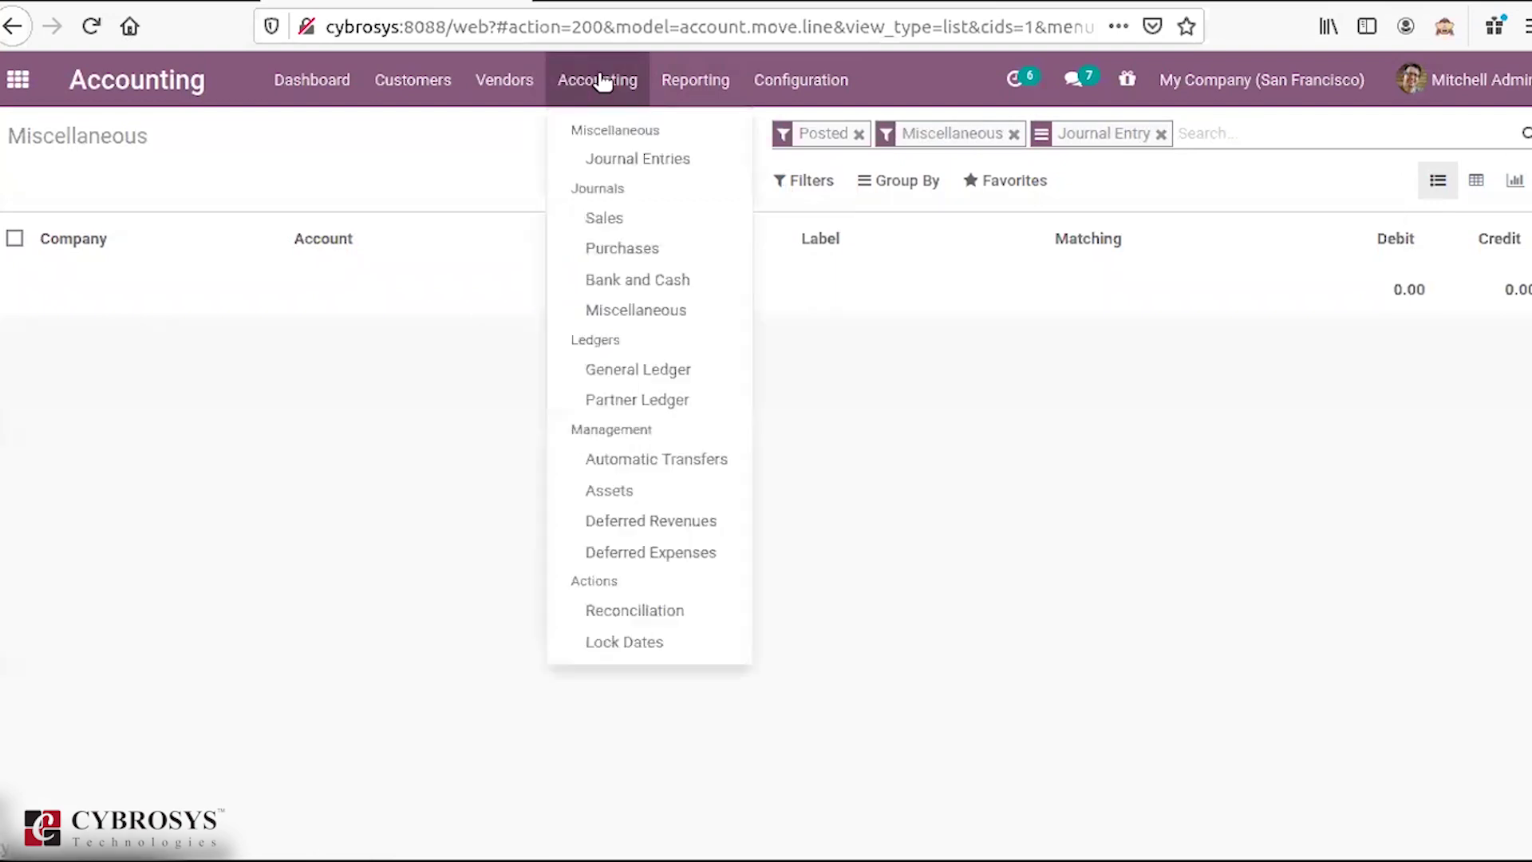
pyautogui.click(622, 380)
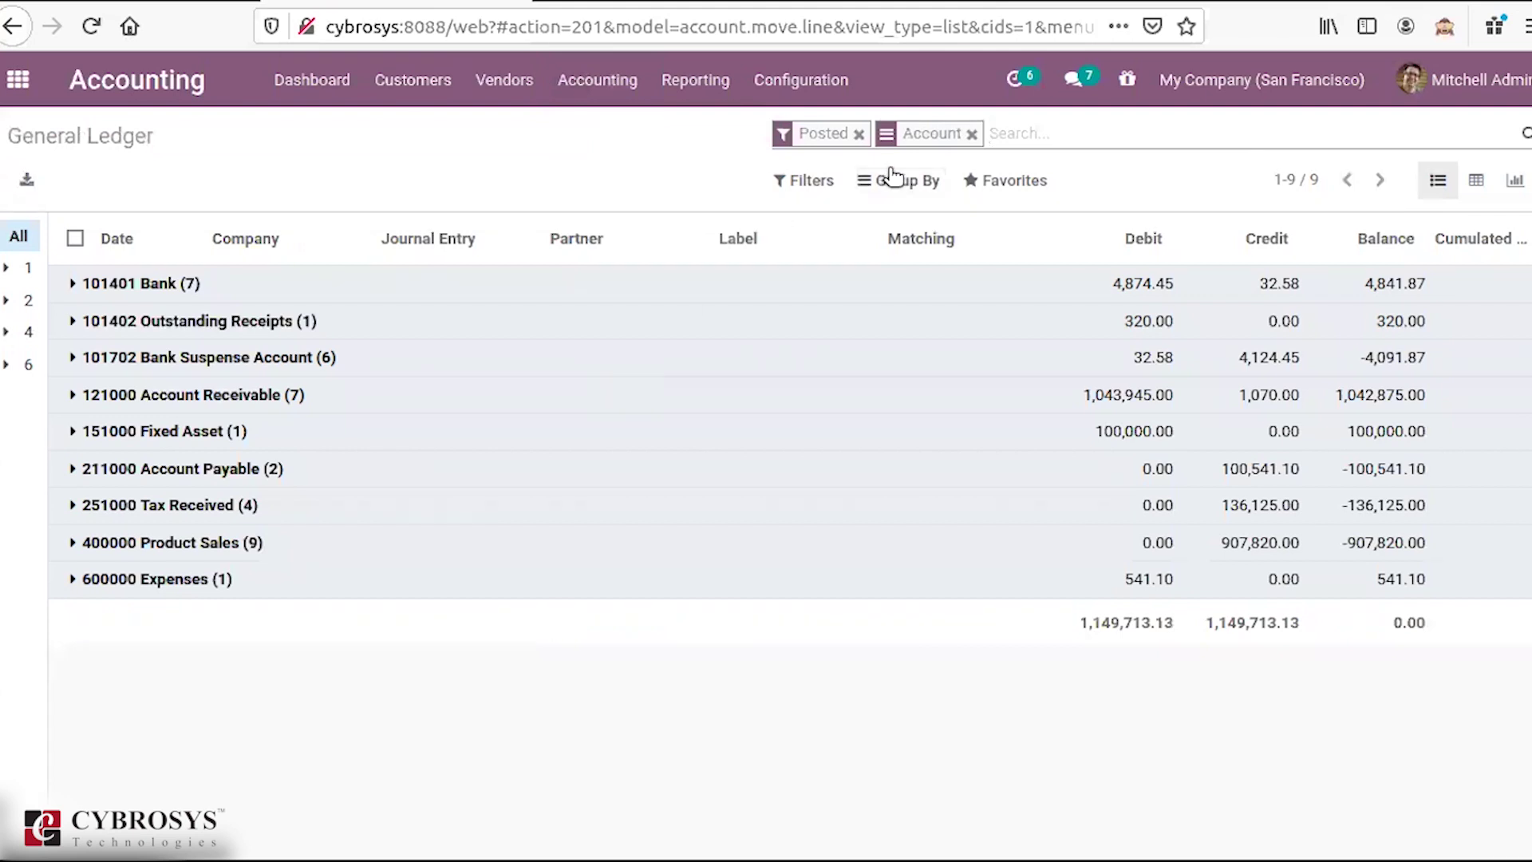
pyautogui.click(973, 134)
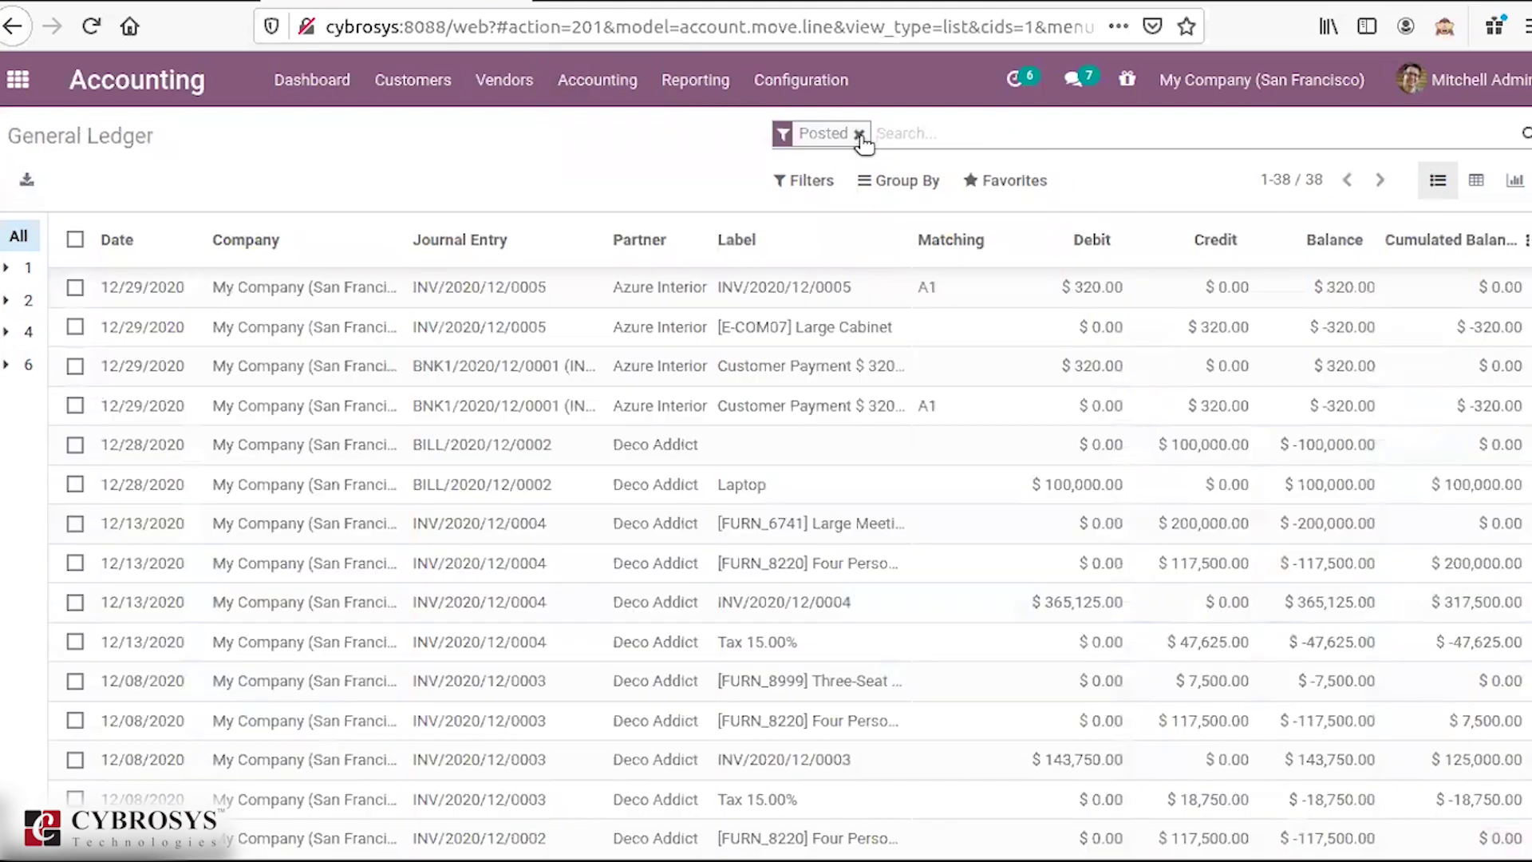
pyautogui.click(859, 134)
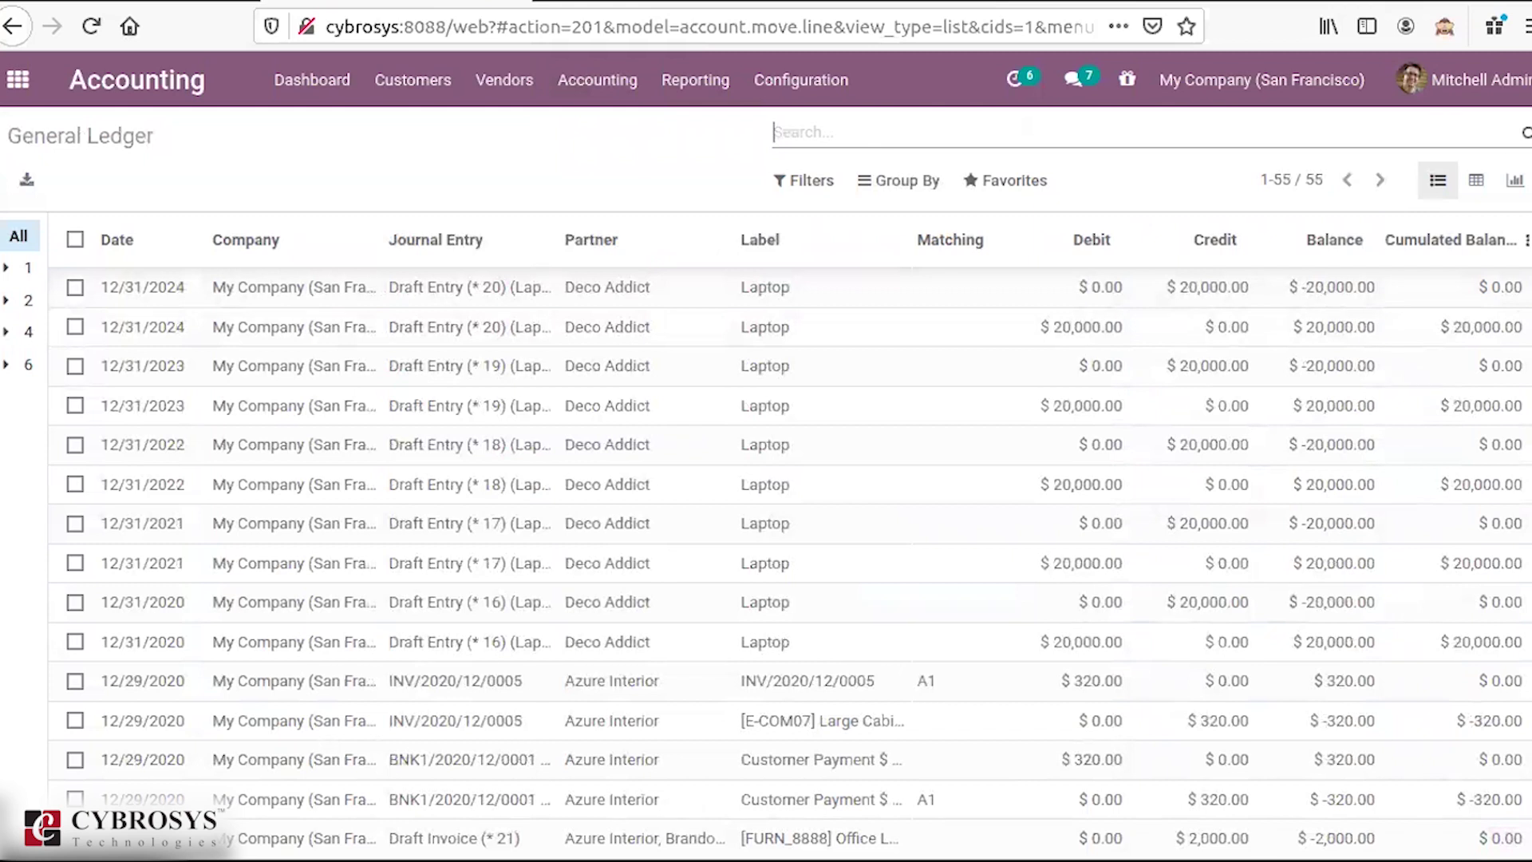
pyautogui.scroll(-5, 790, 535)
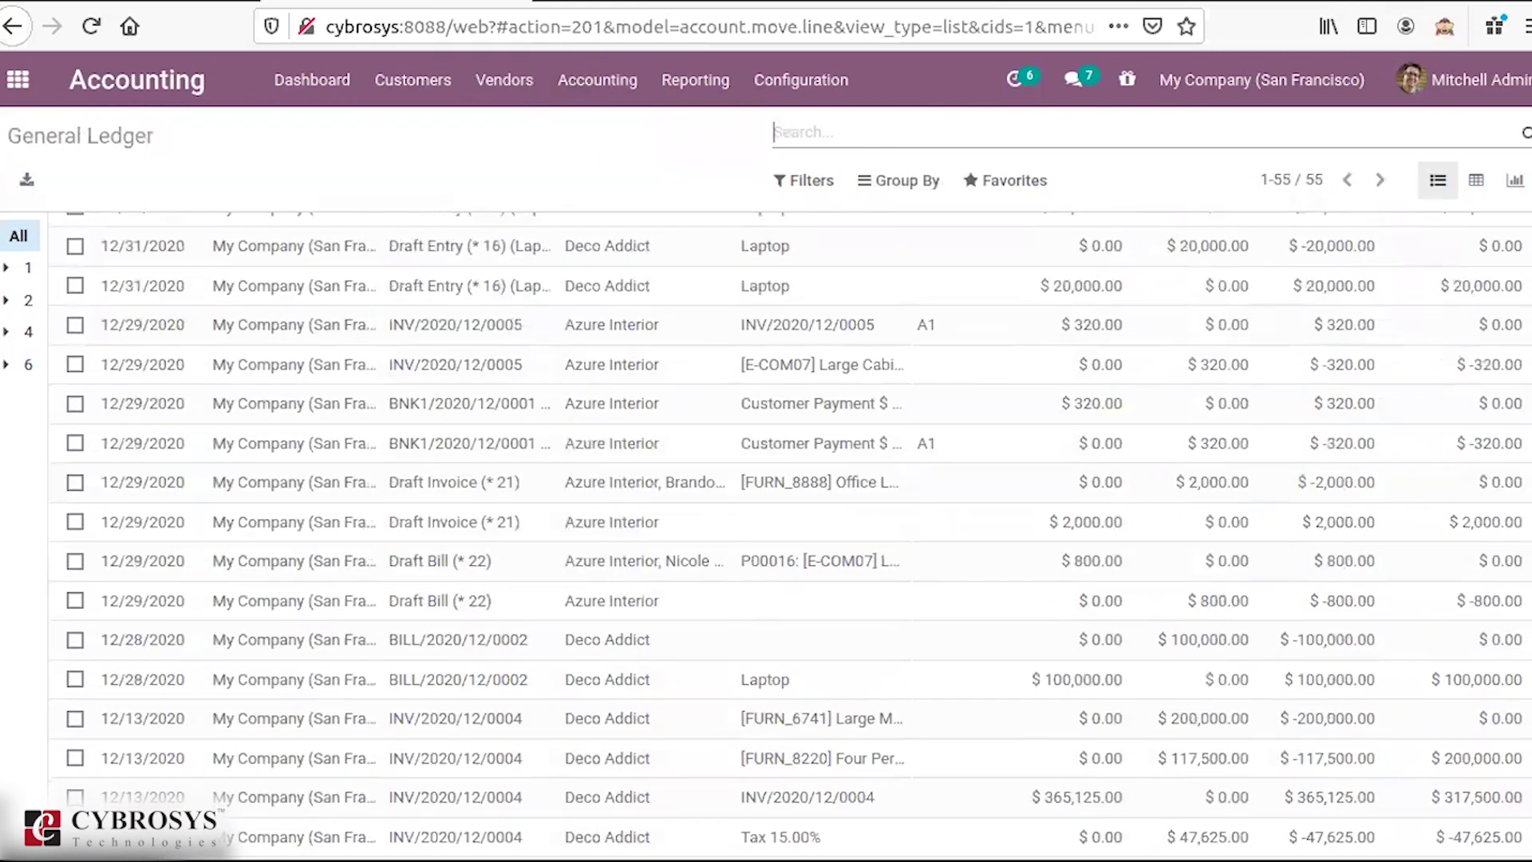
pyautogui.scroll(-7, 790, 534)
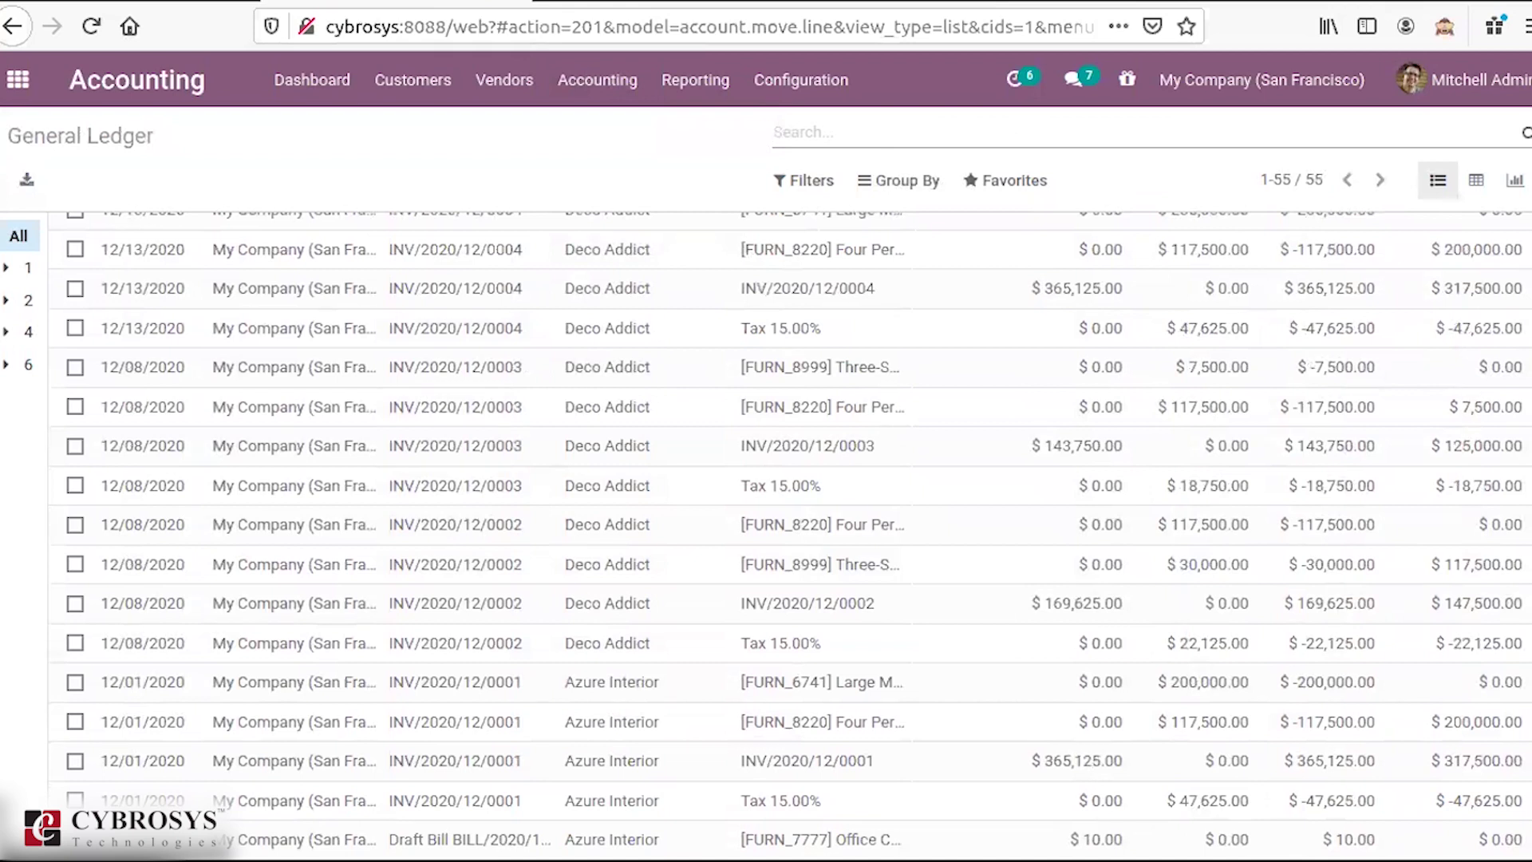
pyautogui.scroll(-2, 790, 535)
pyautogui.scroll(8, 790, 535)
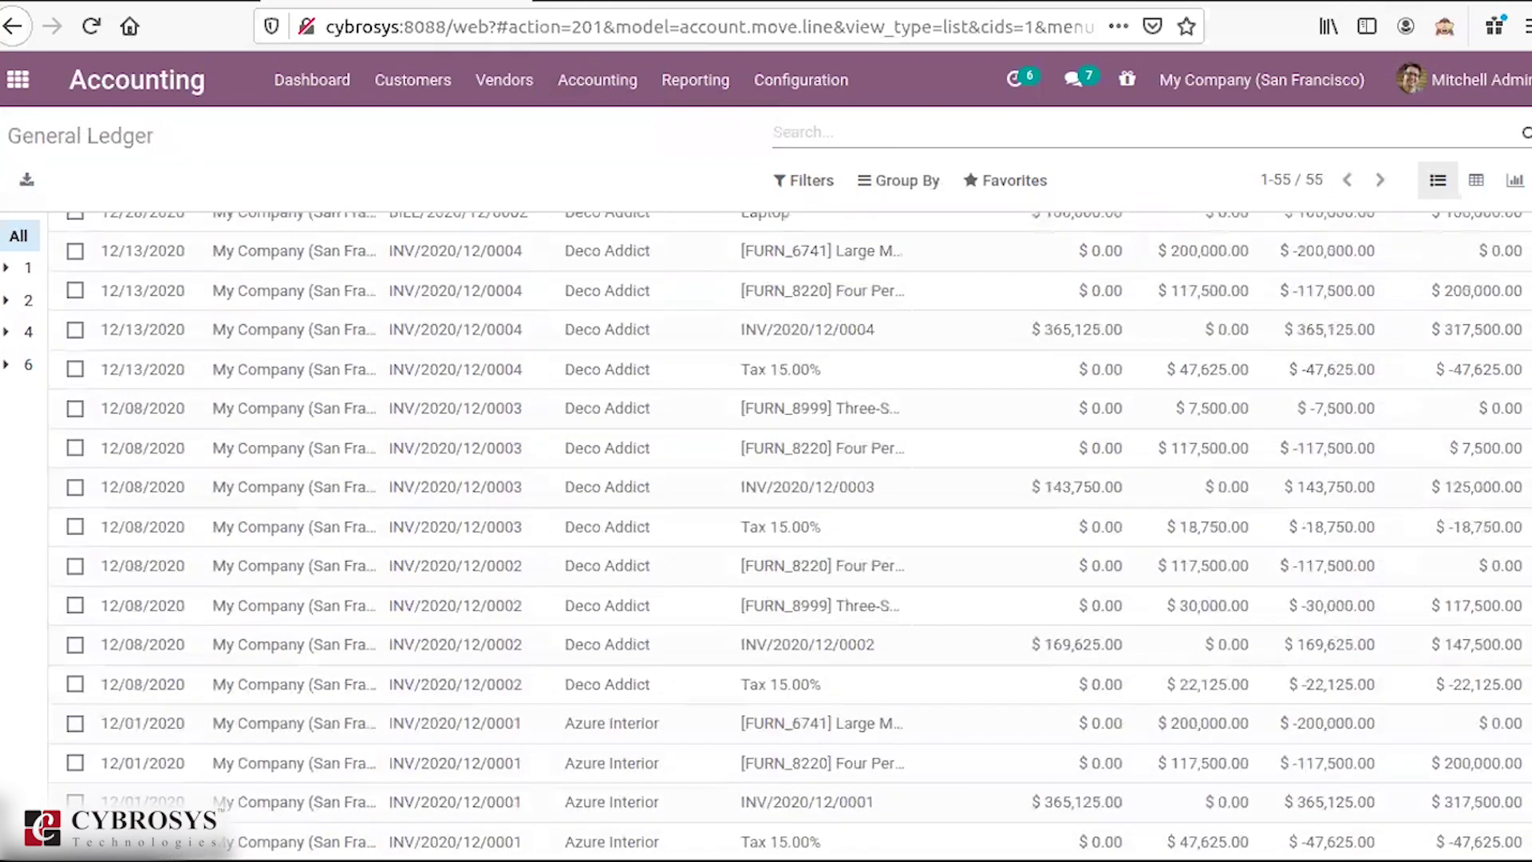
pyautogui.scroll(1, 790, 534)
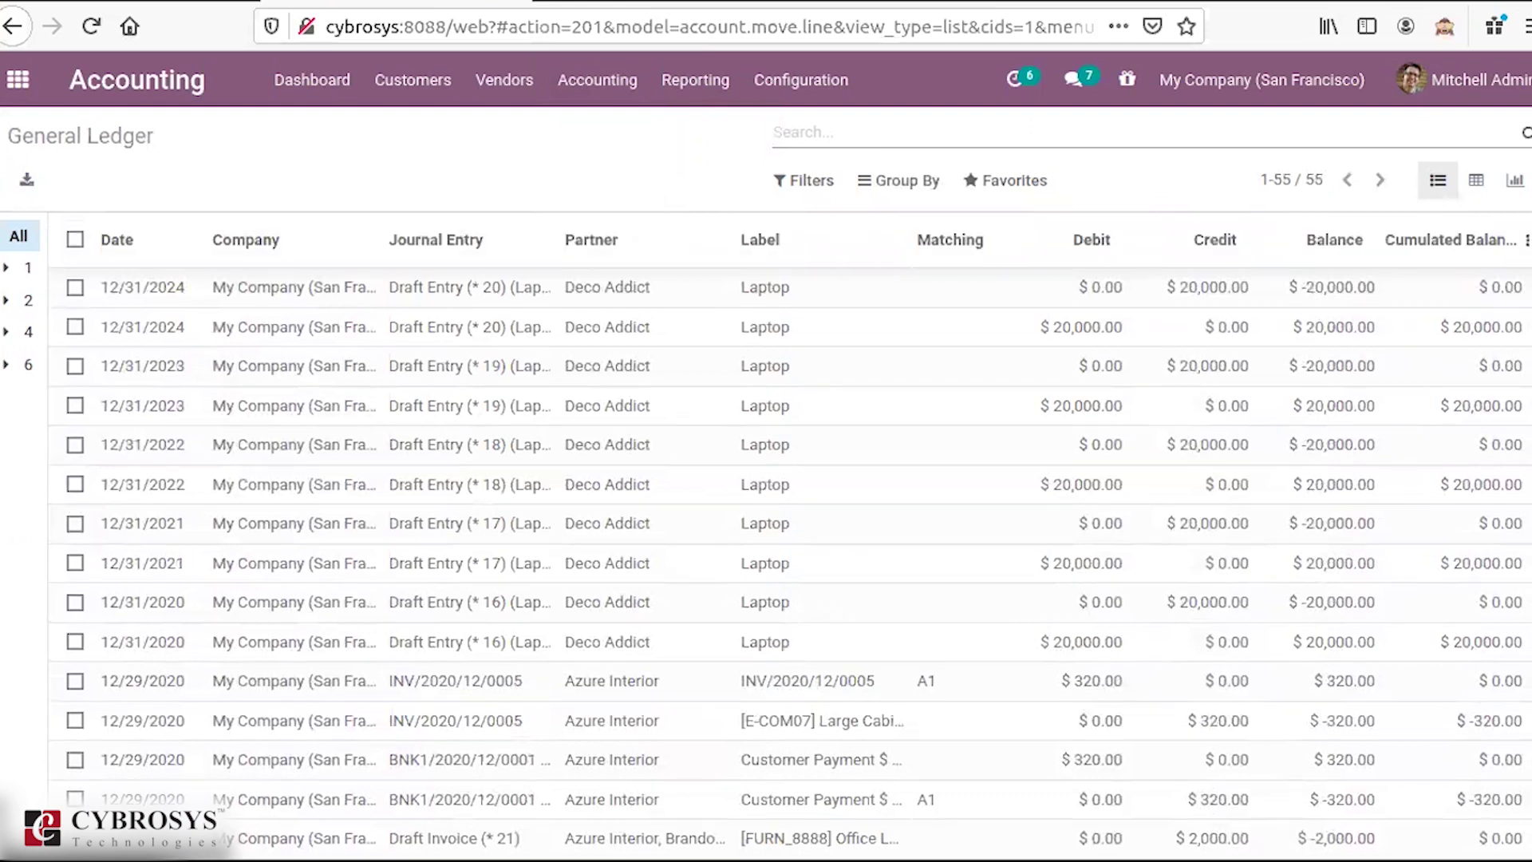
pyautogui.click(592, 101)
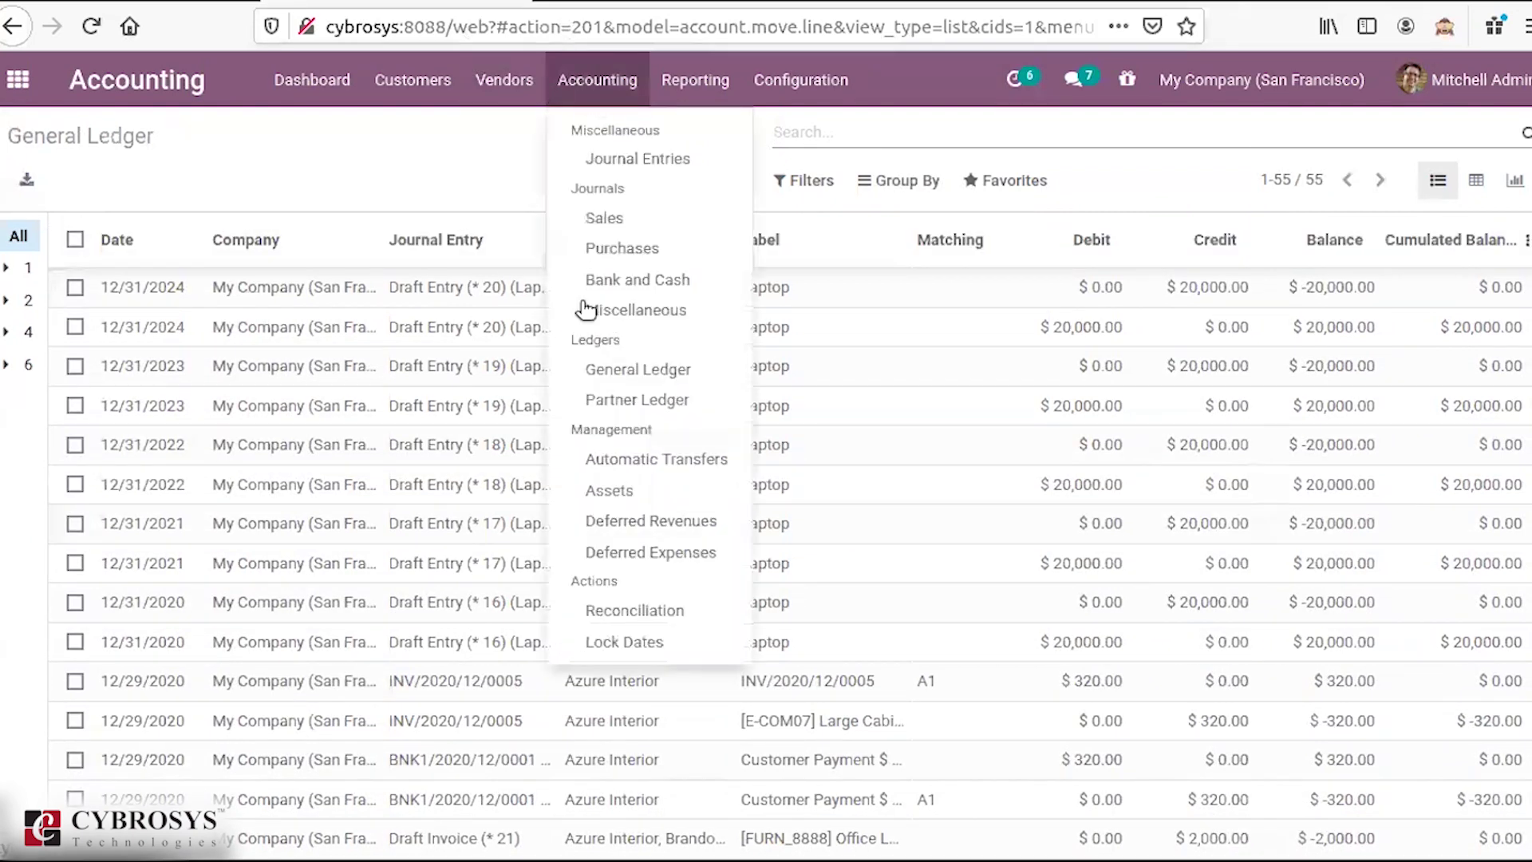
# Step: Open the Partner Ledger and remove its Unreconciled, Payable or Receivable, and Posted filters, keeping the Partner grouping
pyautogui.click(621, 401)
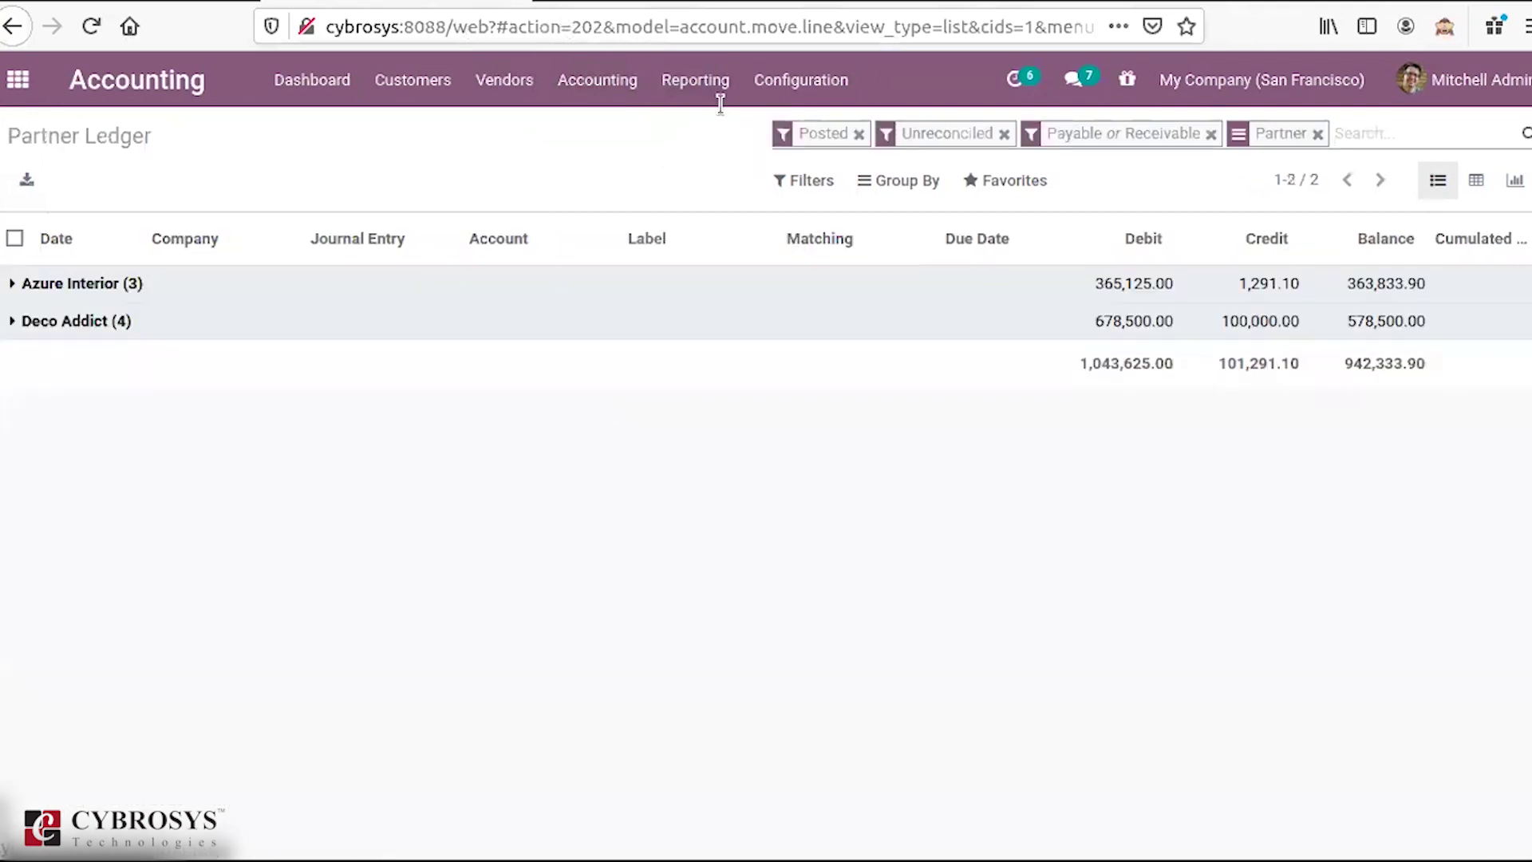
pyautogui.click(1003, 134)
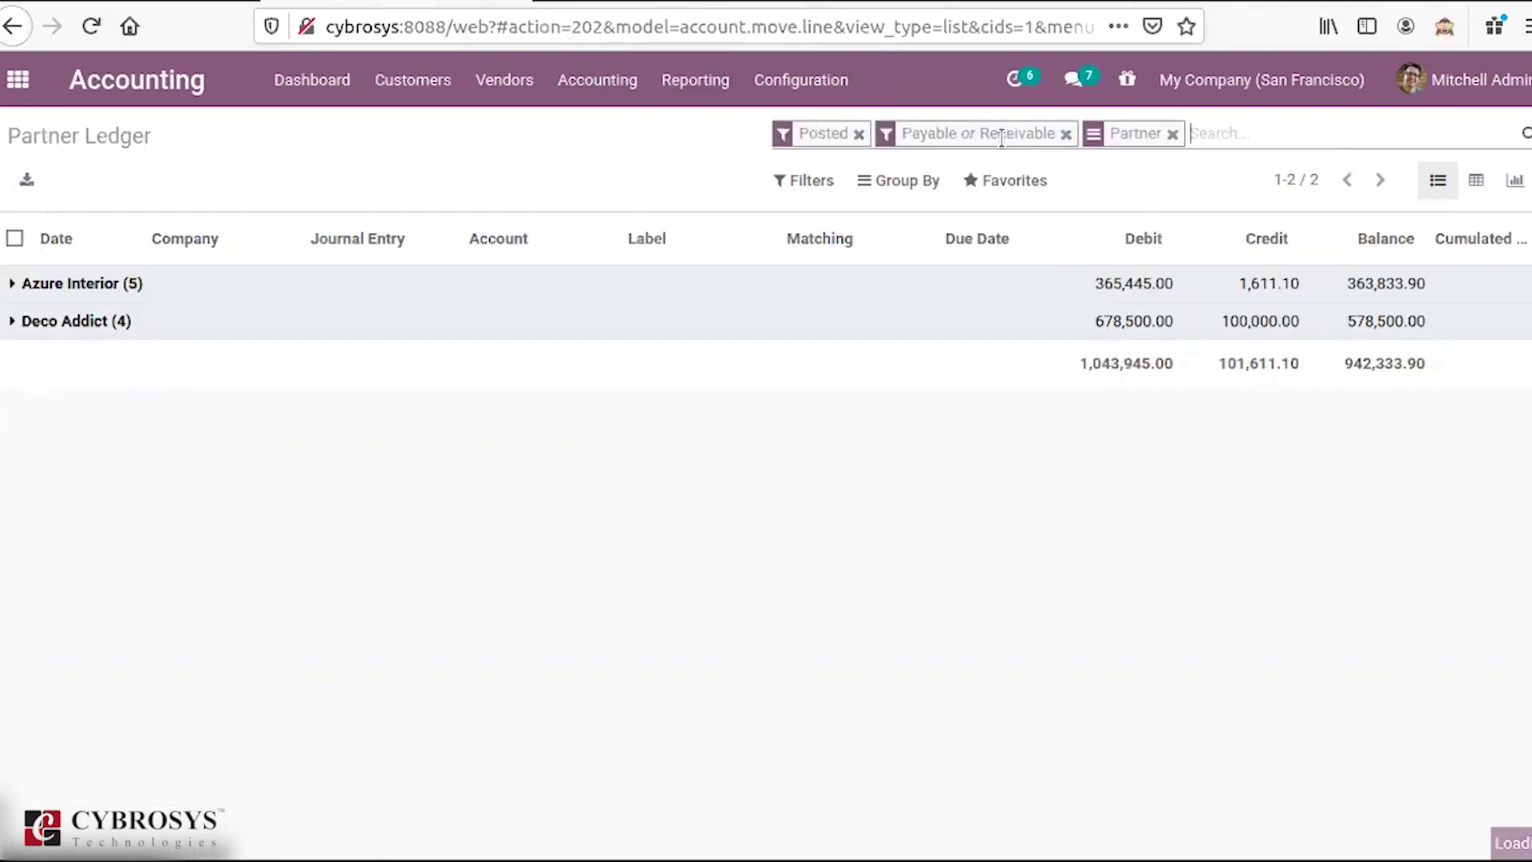
pyautogui.click(1065, 134)
pyautogui.click(860, 136)
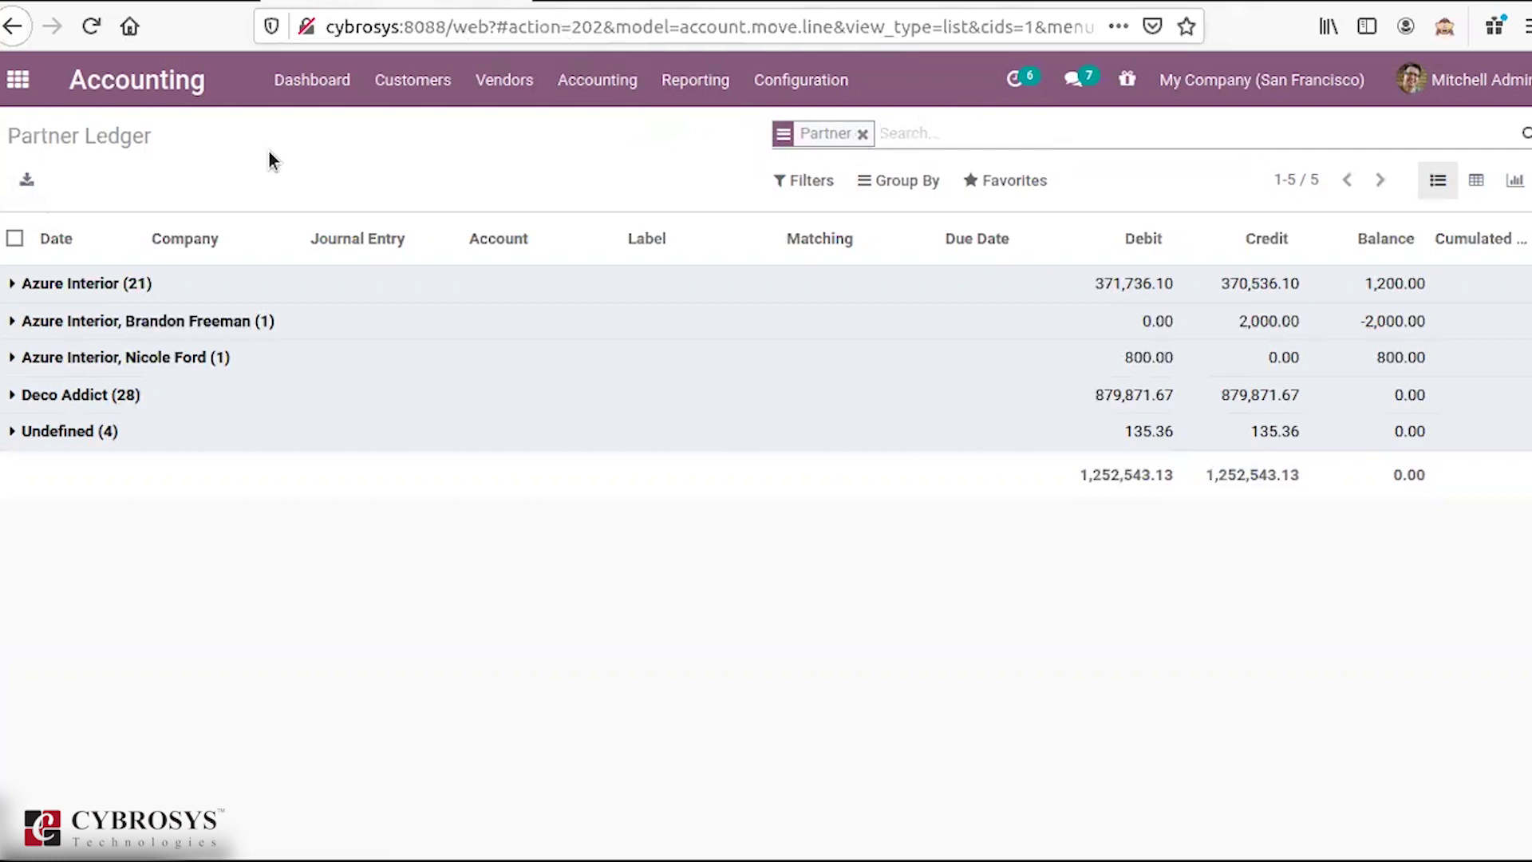
# Step: Expand the Azure Interior, its two contacts' and Deco Addict groups in the Partner Ledger and look through their lines
pyautogui.click(10, 284)
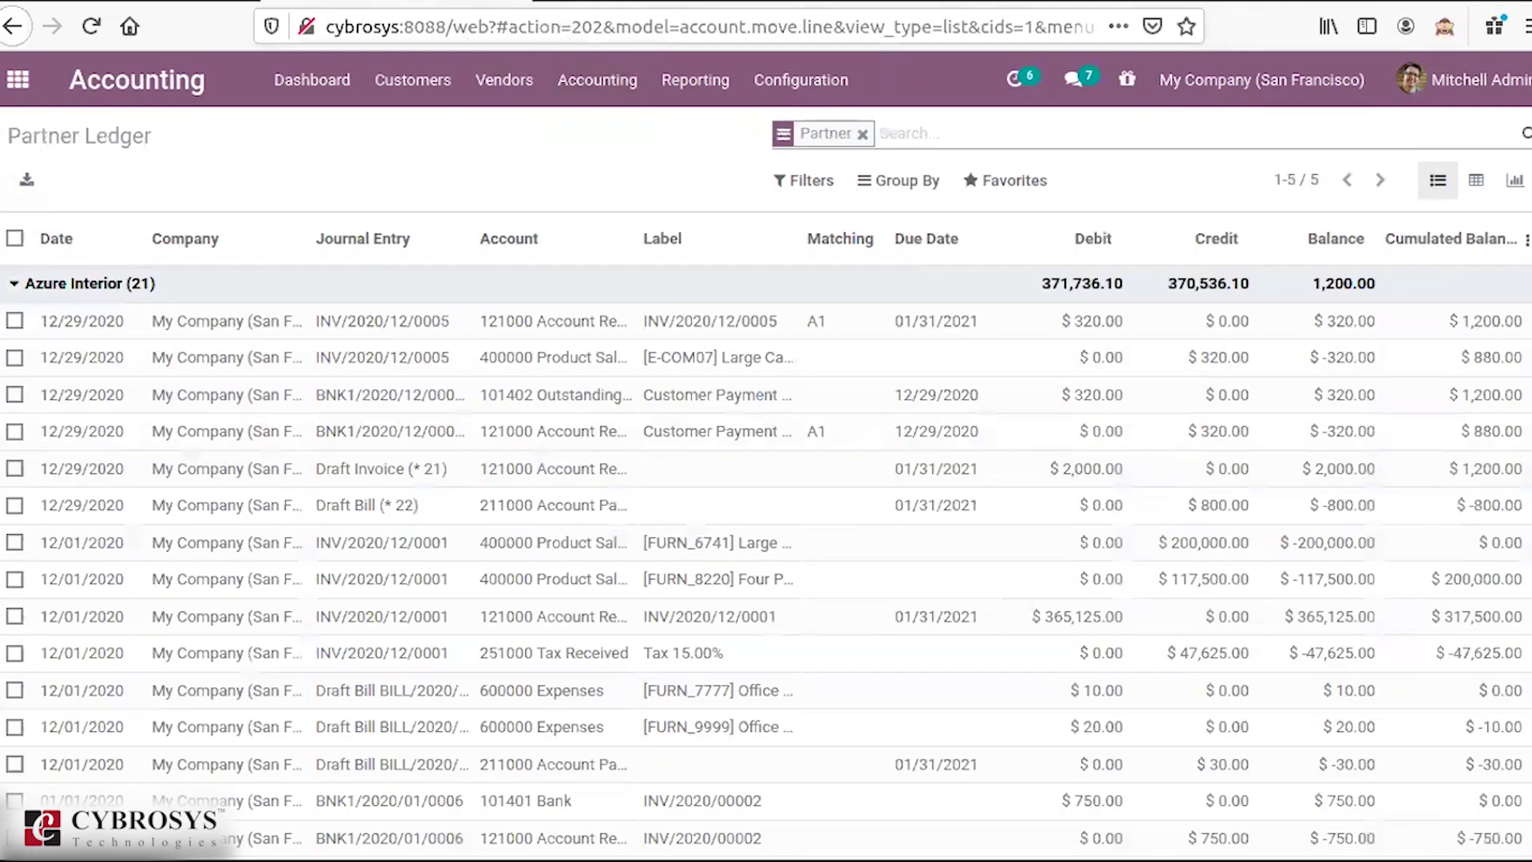
pyautogui.scroll(-5, 360, 754)
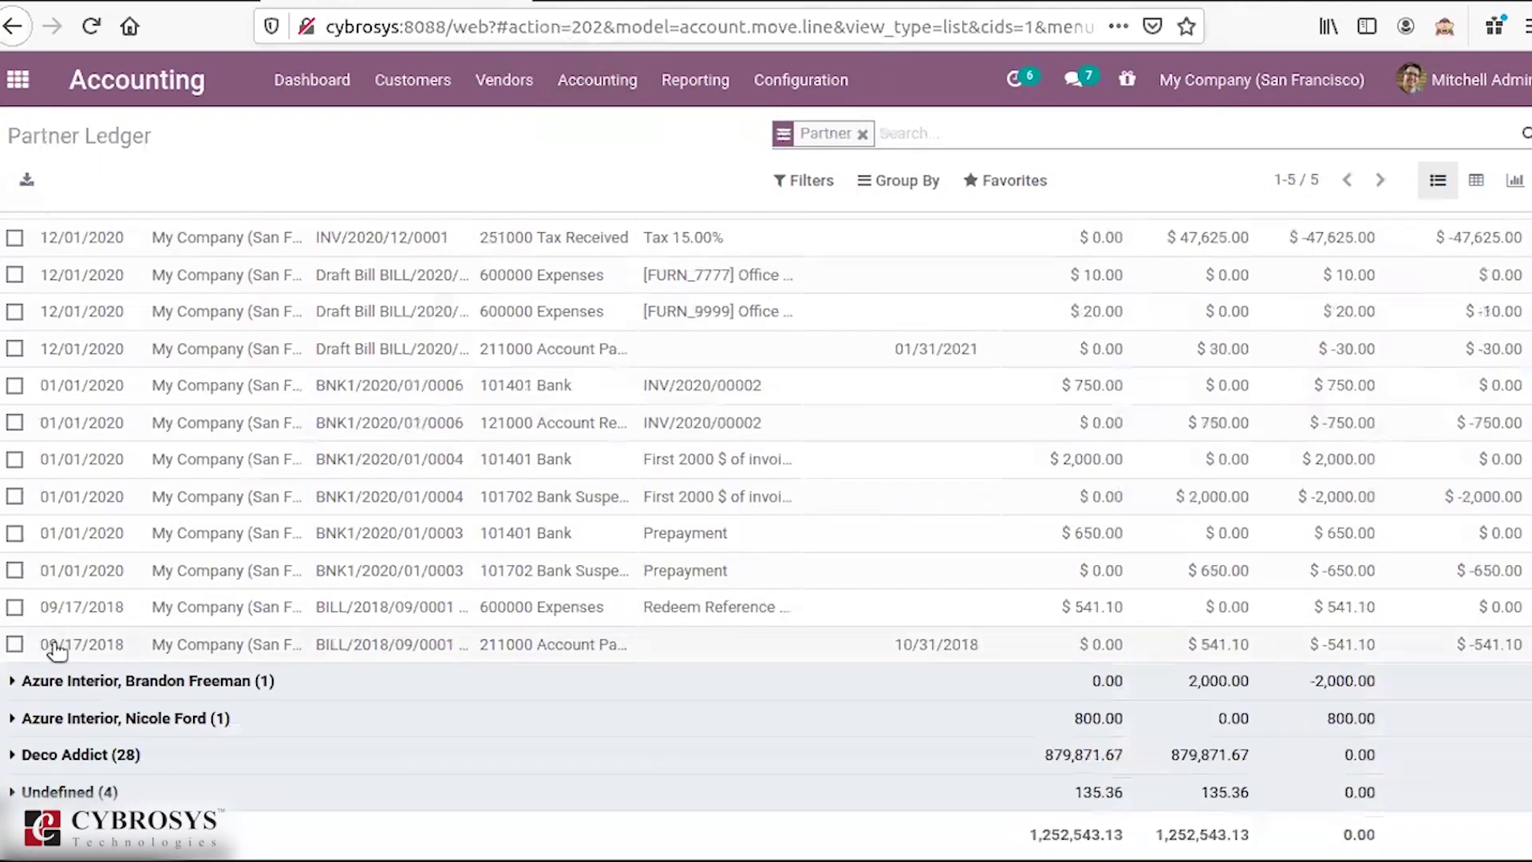
pyautogui.click(13, 680)
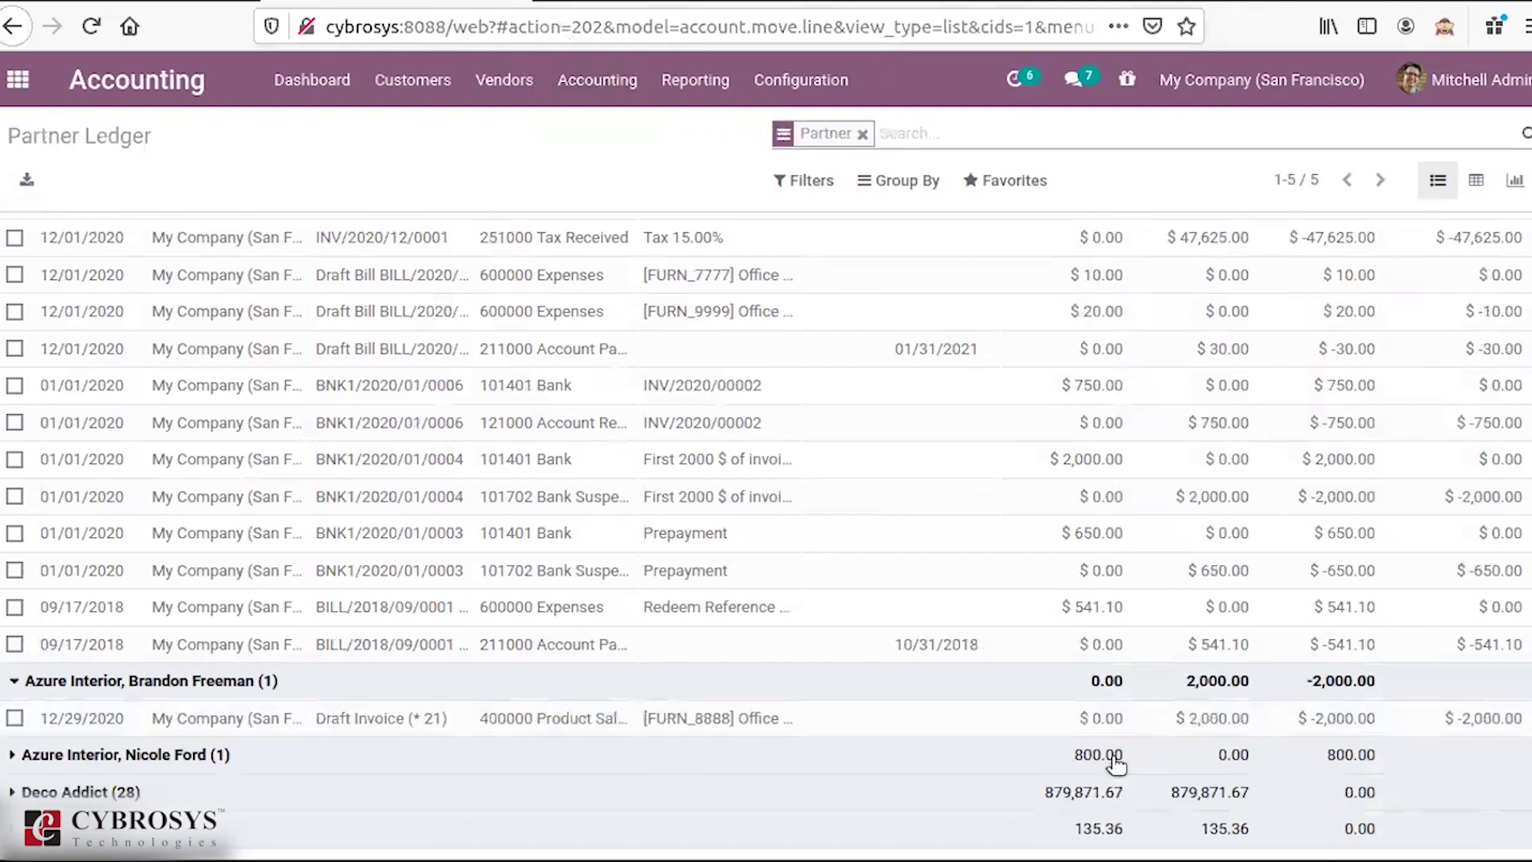
pyautogui.scroll(-1, 371, 795)
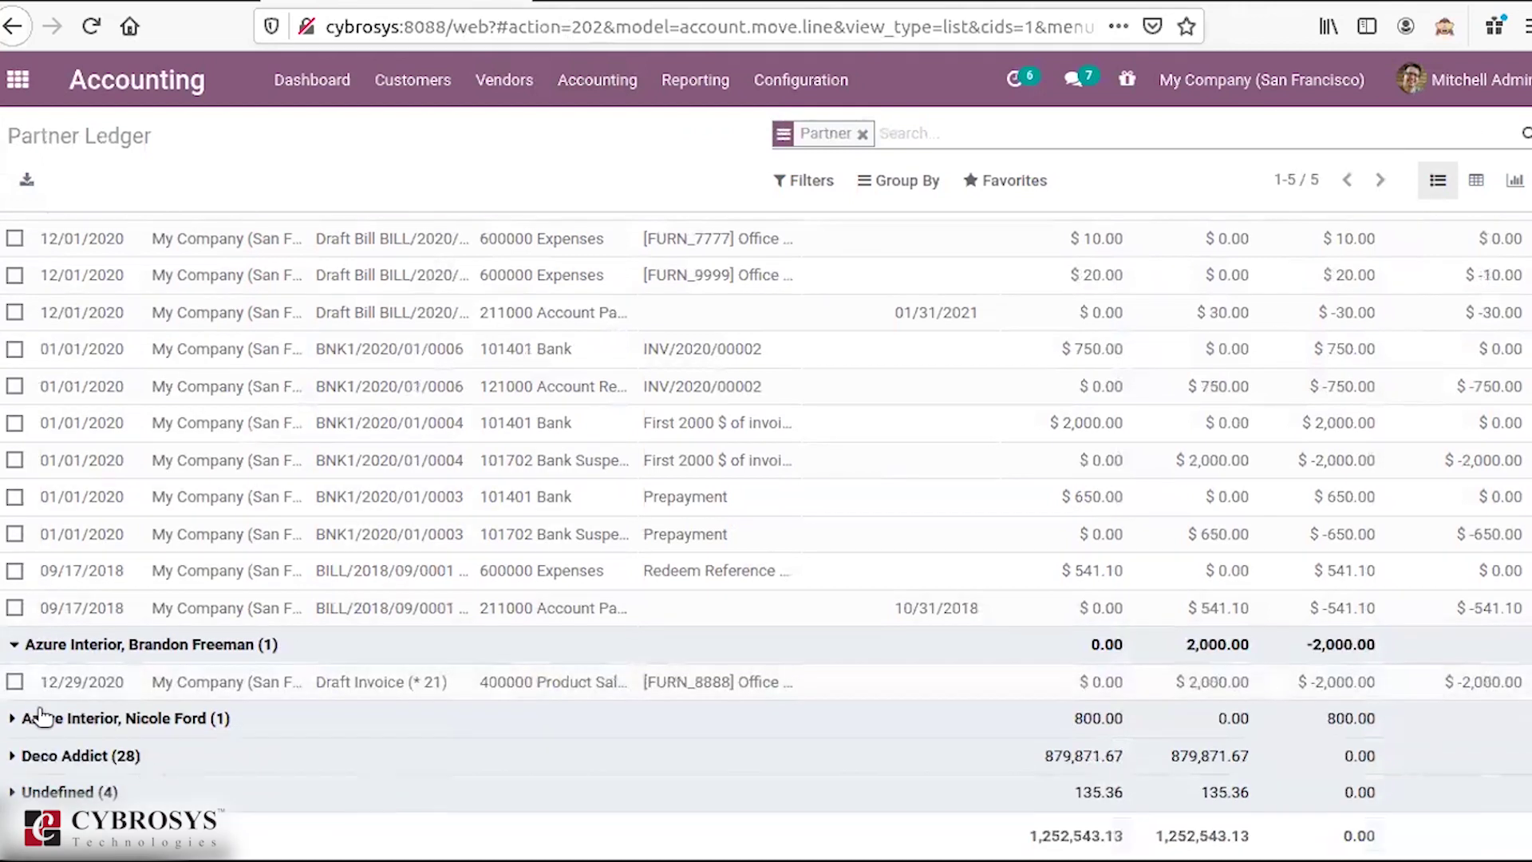
pyautogui.click(14, 718)
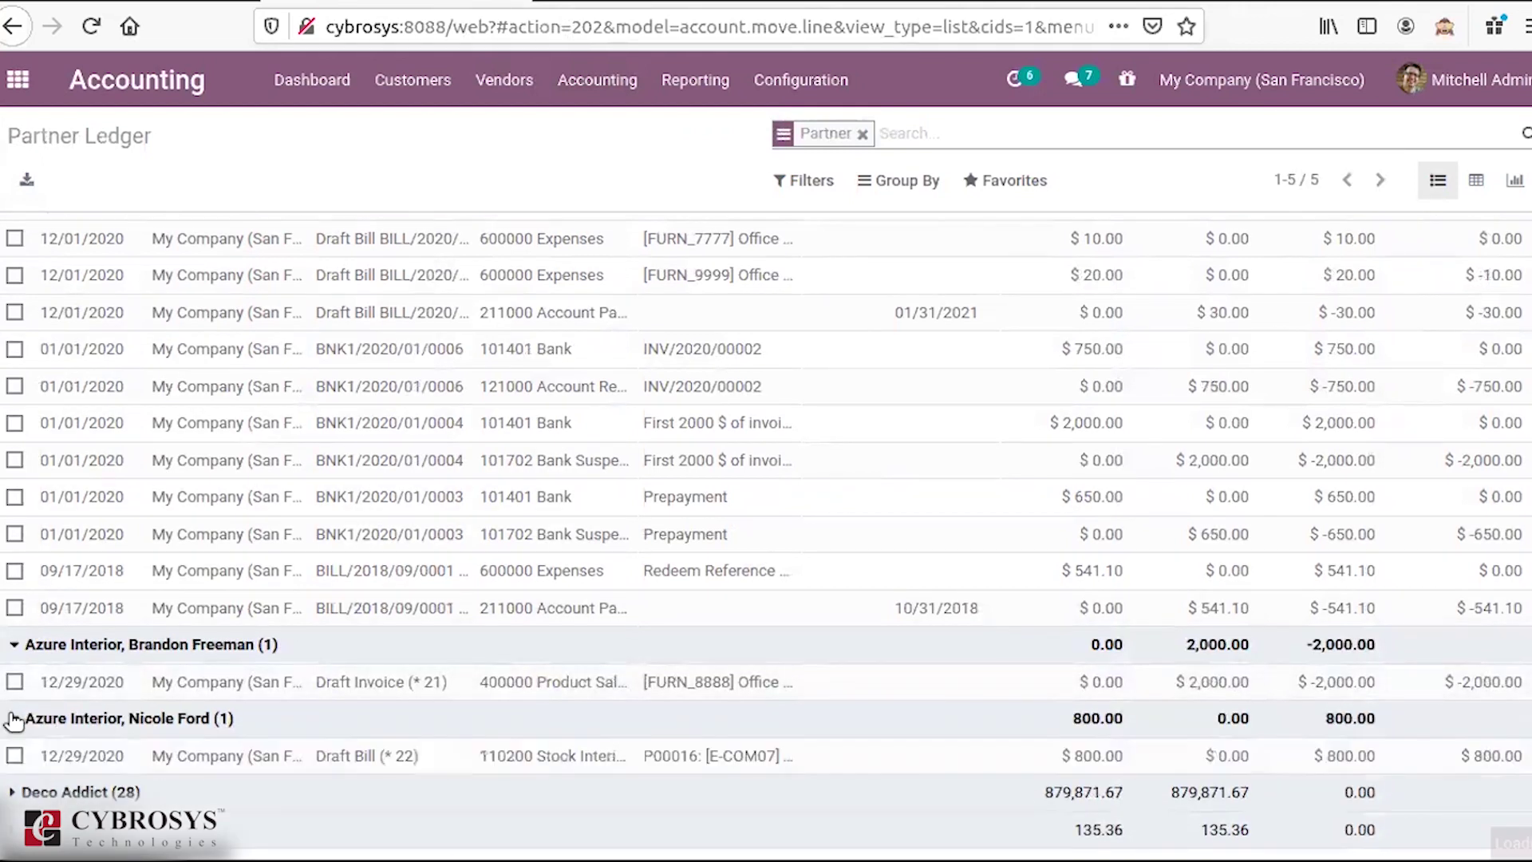
pyautogui.click(11, 792)
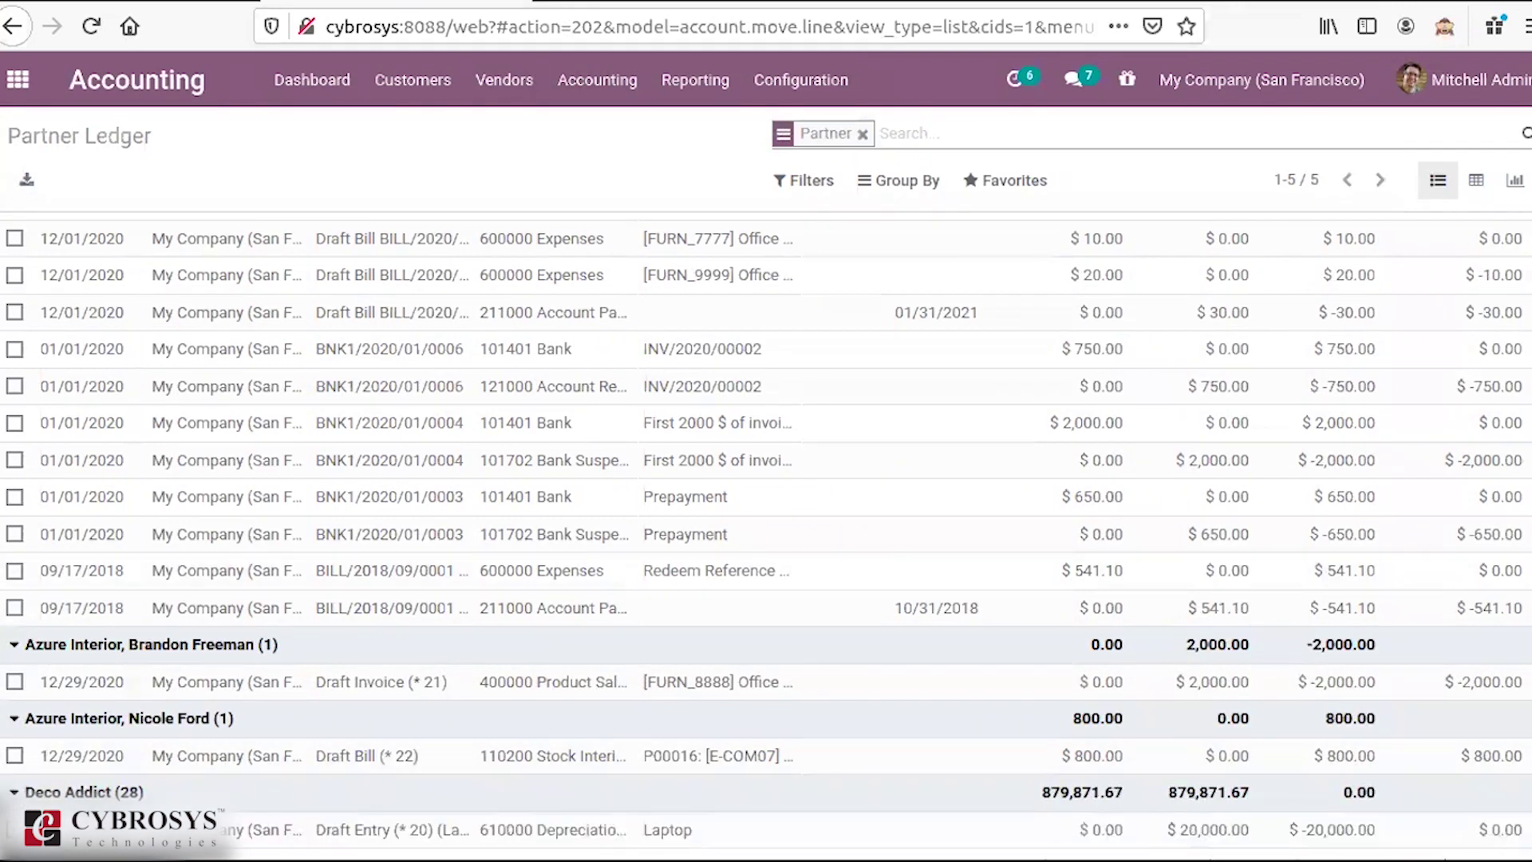
pyautogui.scroll(-15, 766, 536)
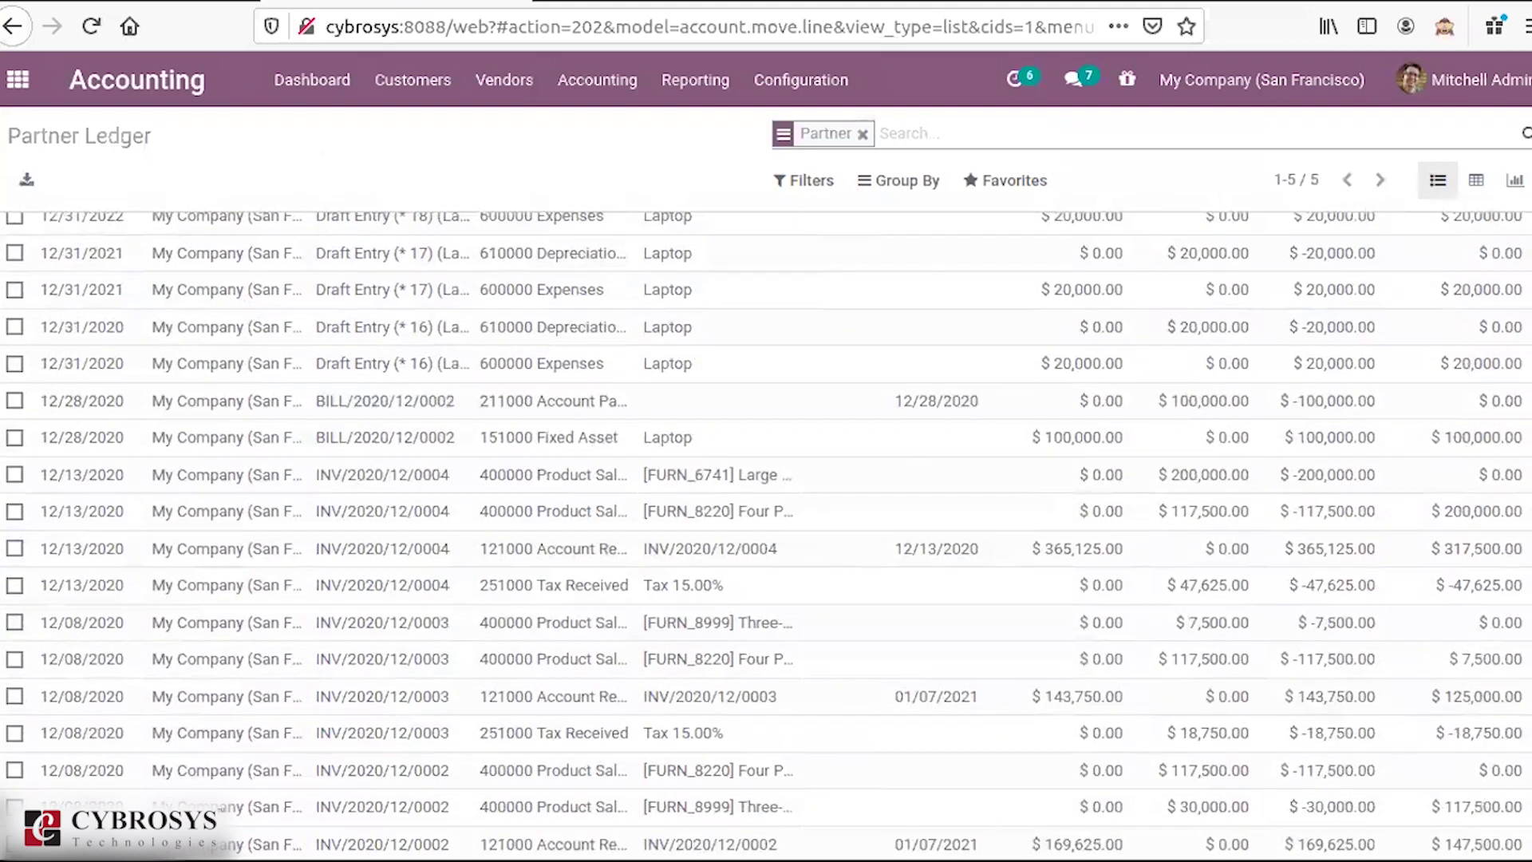
pyautogui.scroll(-3, 766, 536)
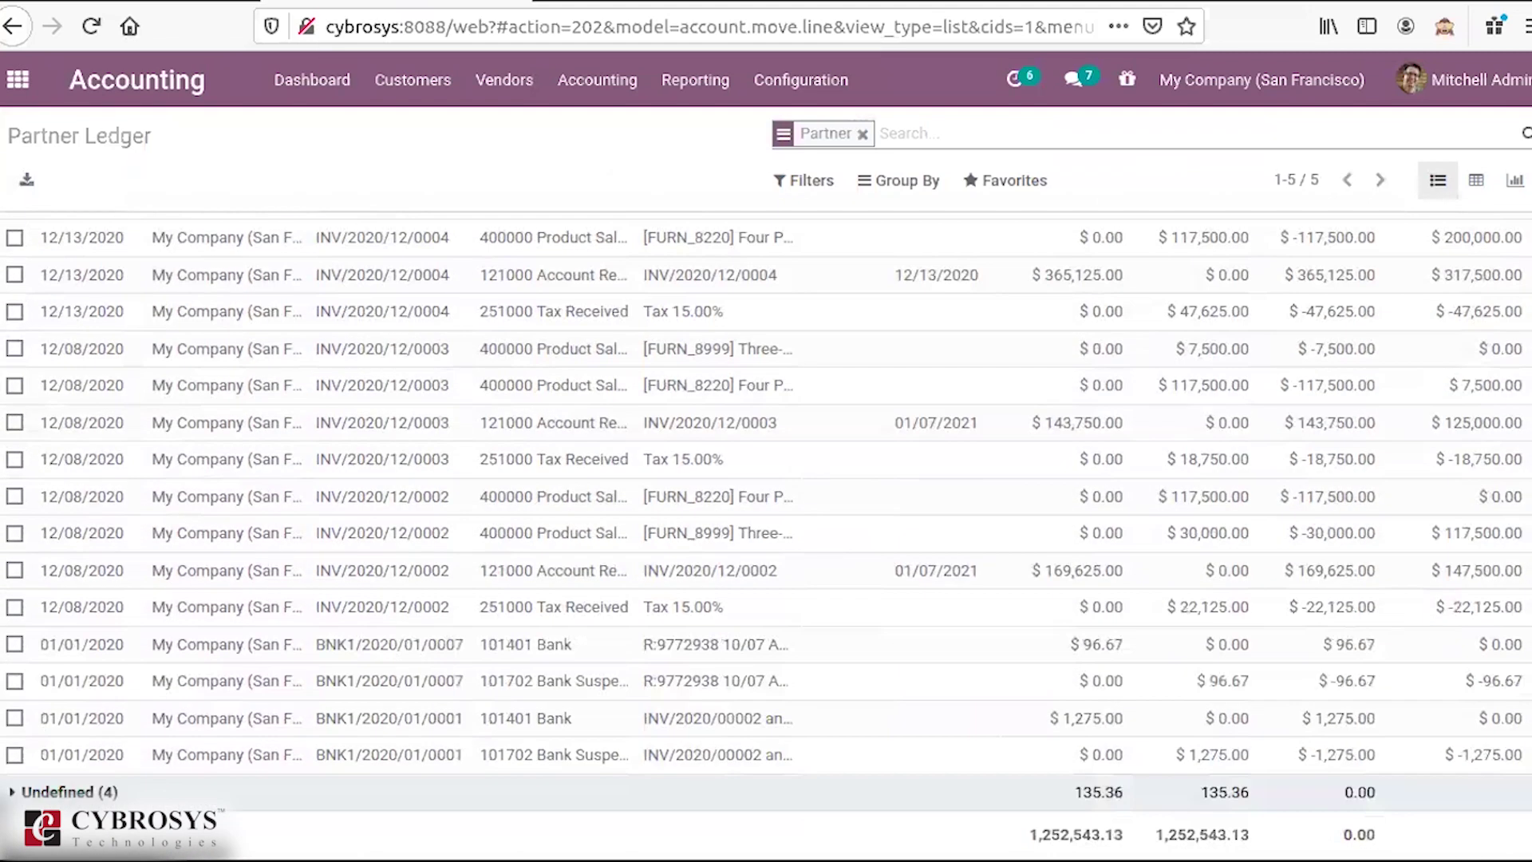
pyautogui.scroll(20, 766, 536)
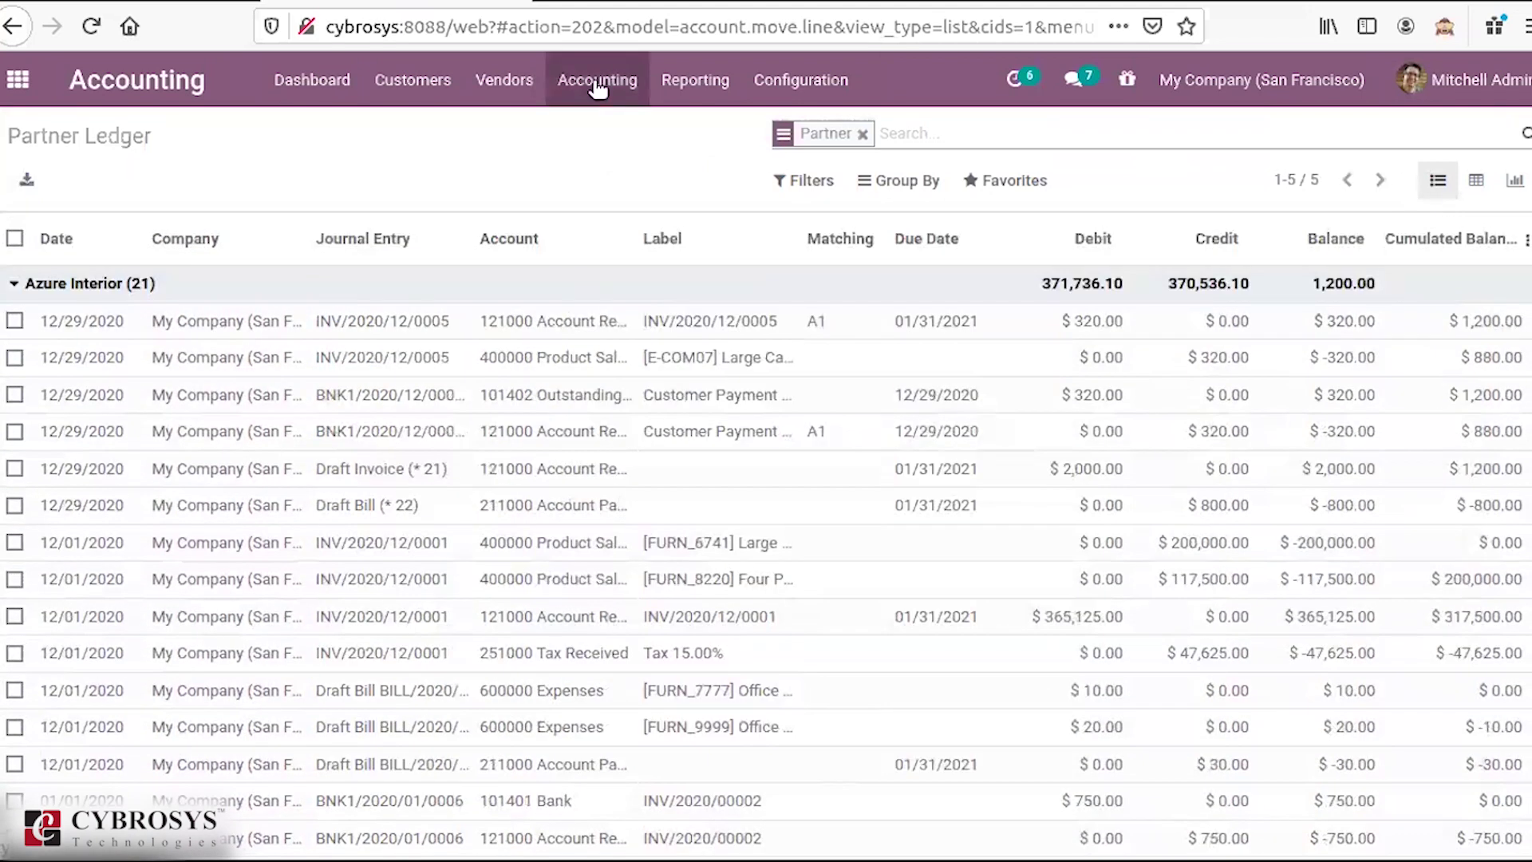
# Step: Open the Yearly liabilites auto transfers record under Automatic Transfers, view its frequency options in edit mode, and return to the list
pyautogui.click(598, 83)
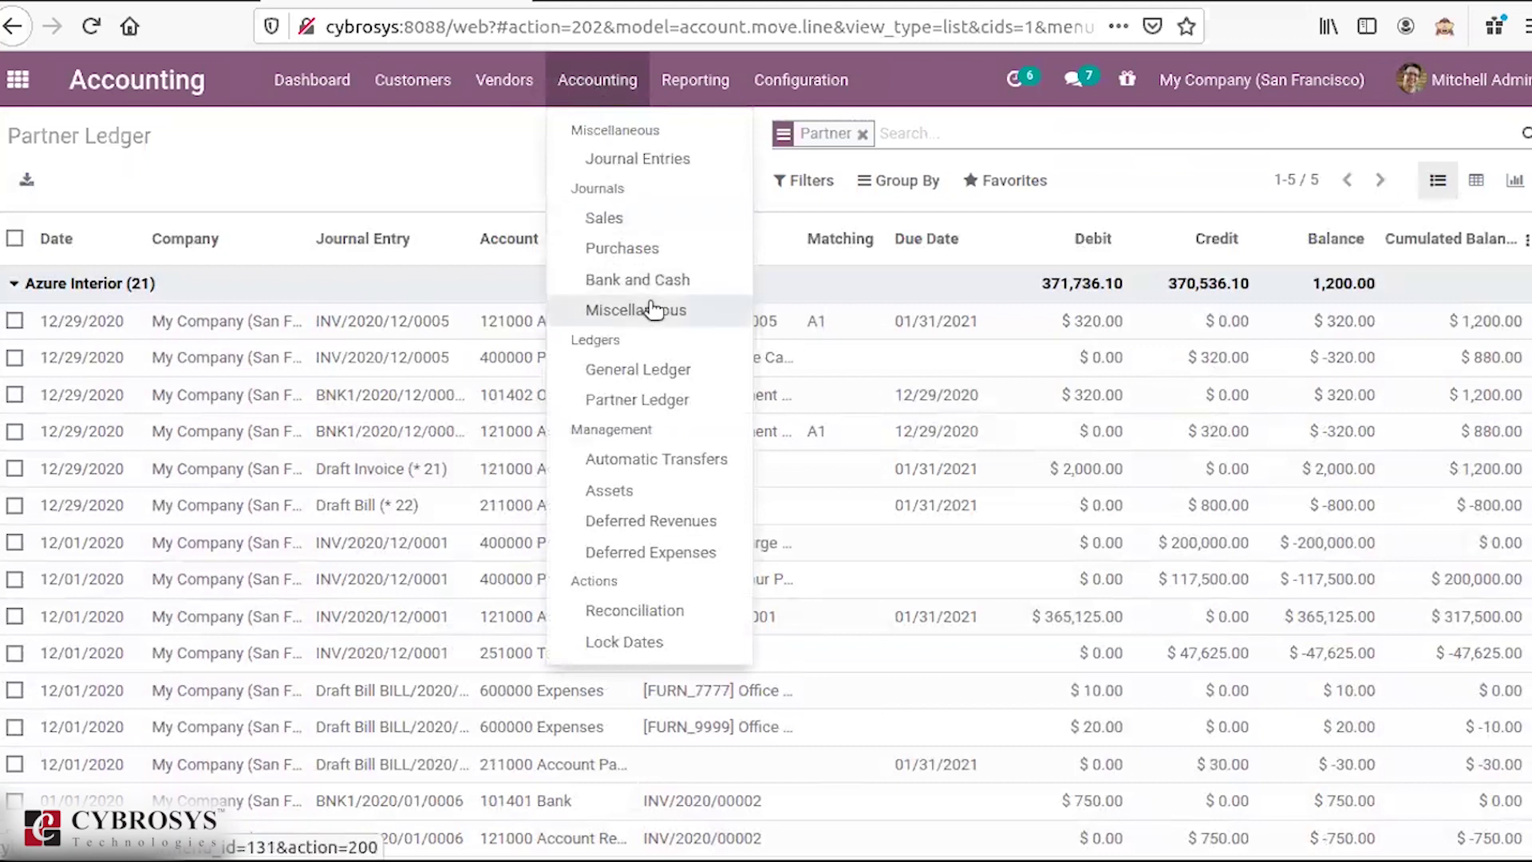
pyautogui.click(663, 471)
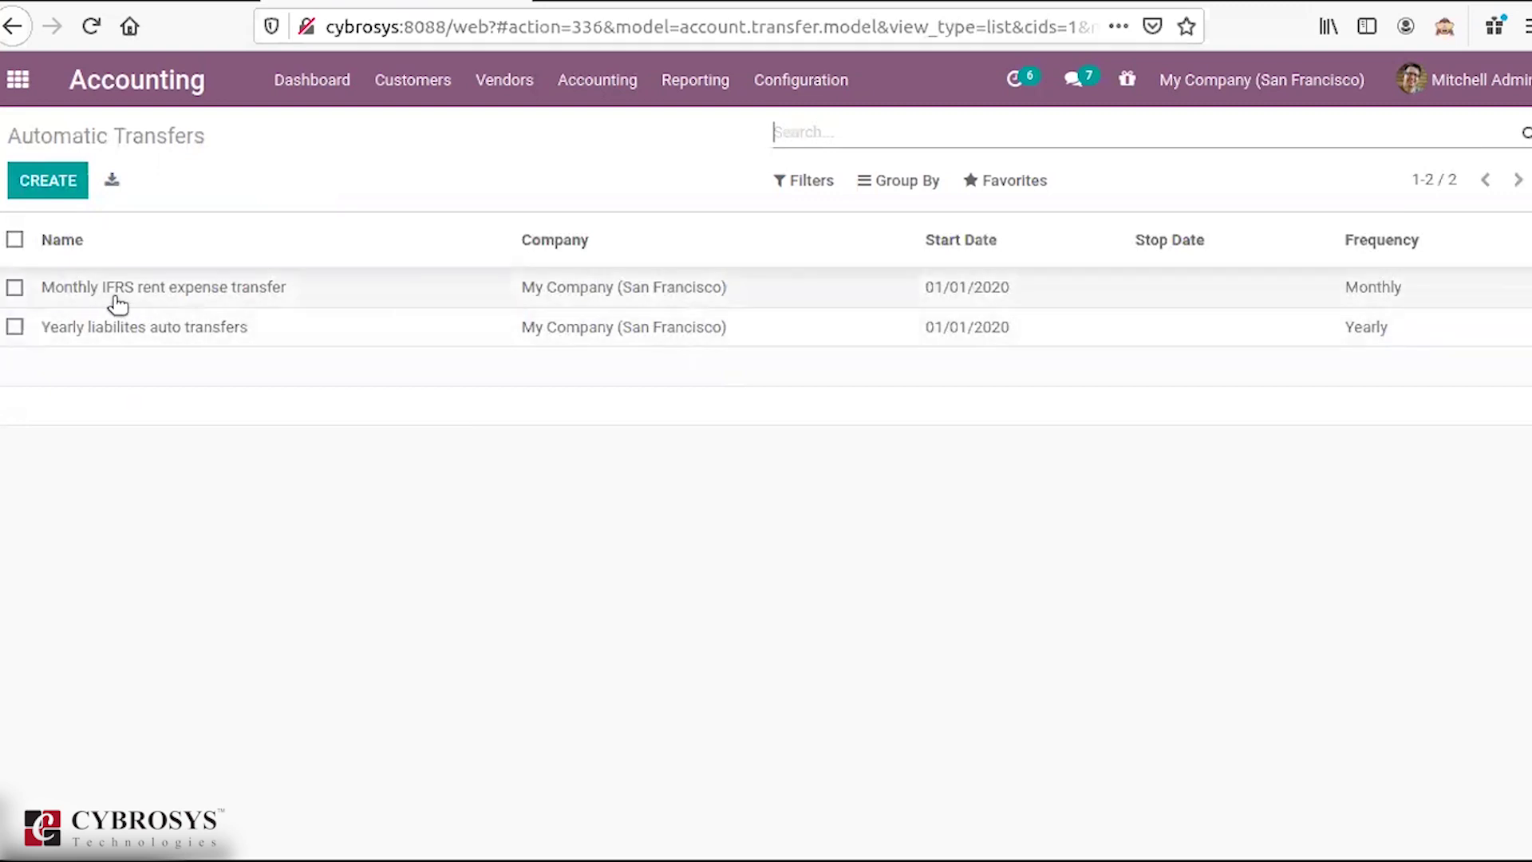
pyautogui.click(124, 343)
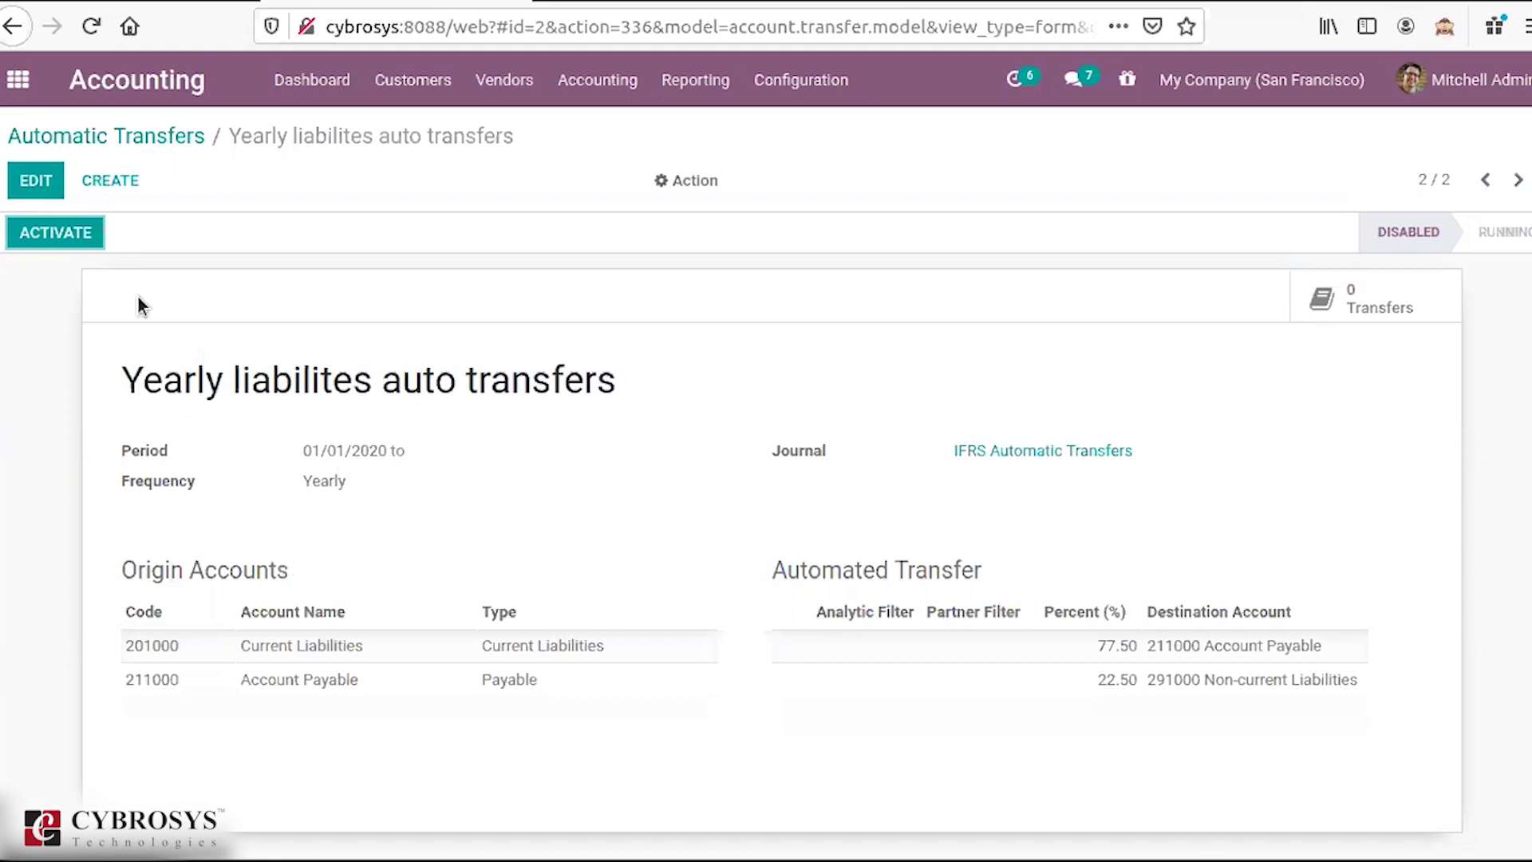
pyautogui.click(36, 181)
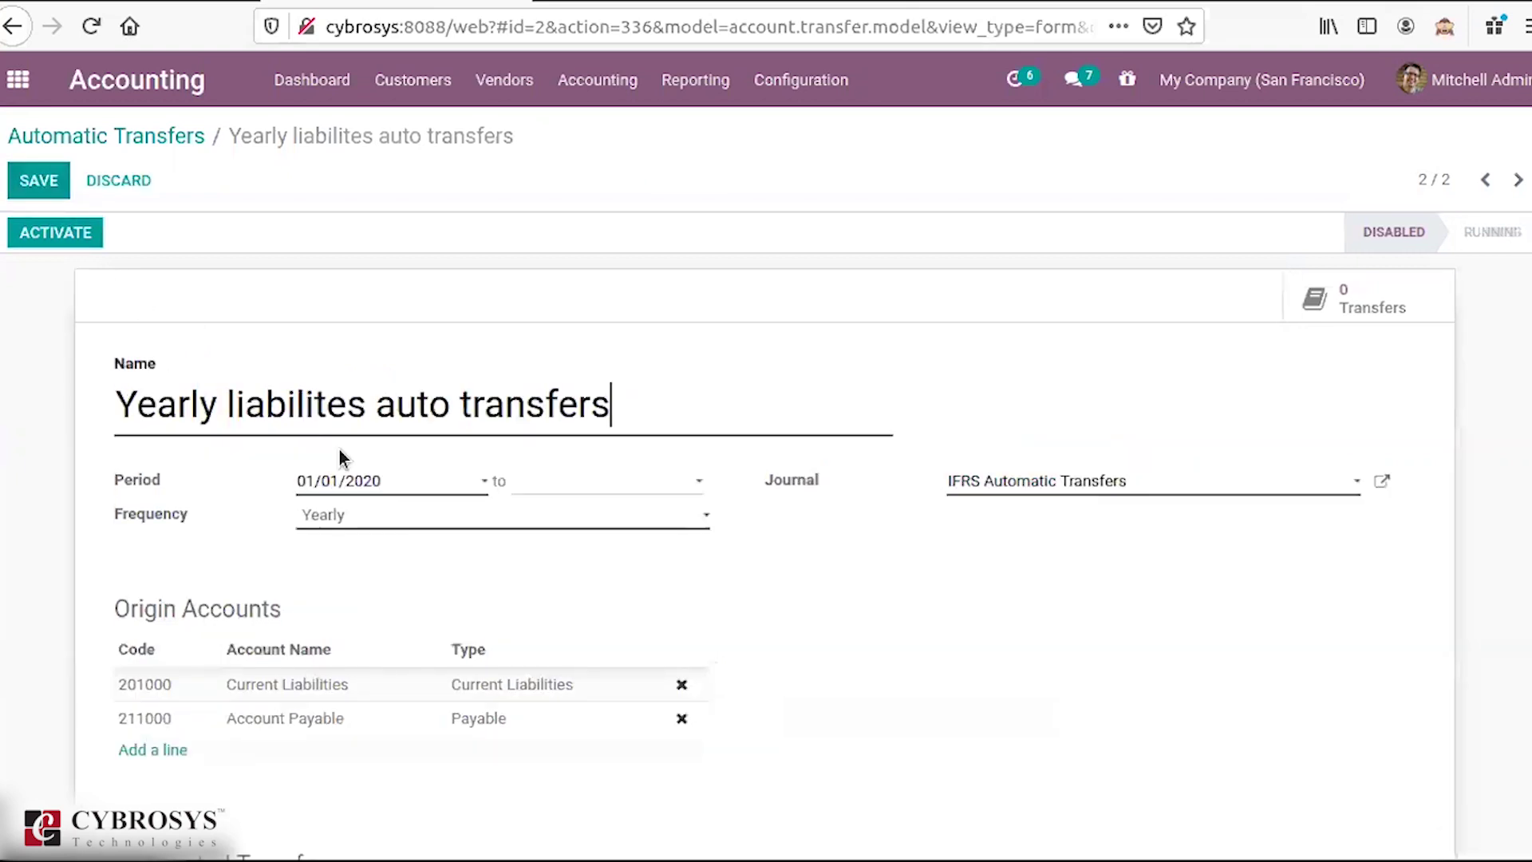
pyautogui.click(359, 518)
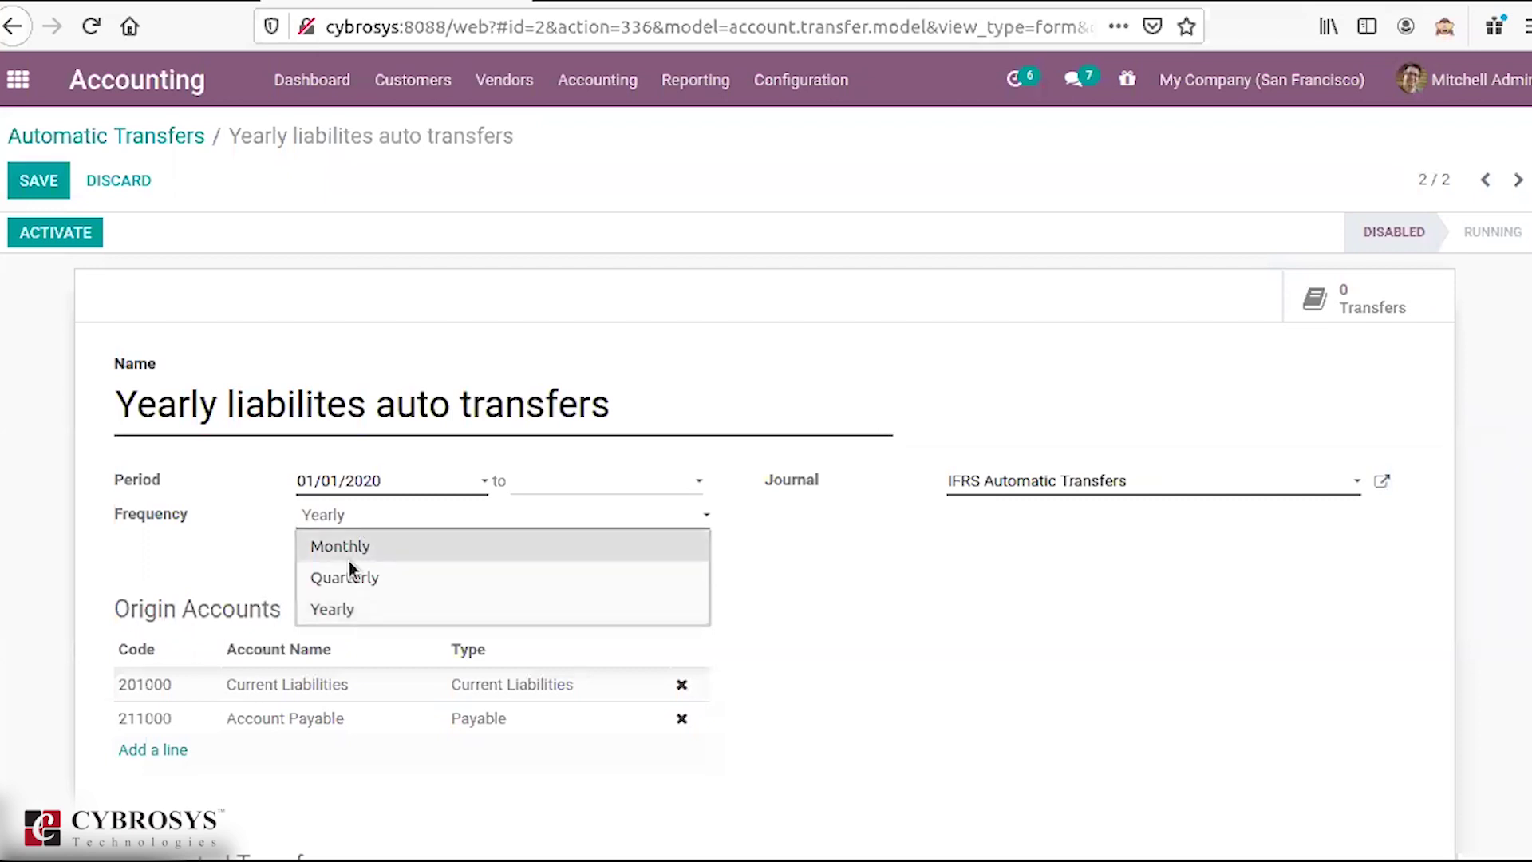
pyautogui.click(241, 563)
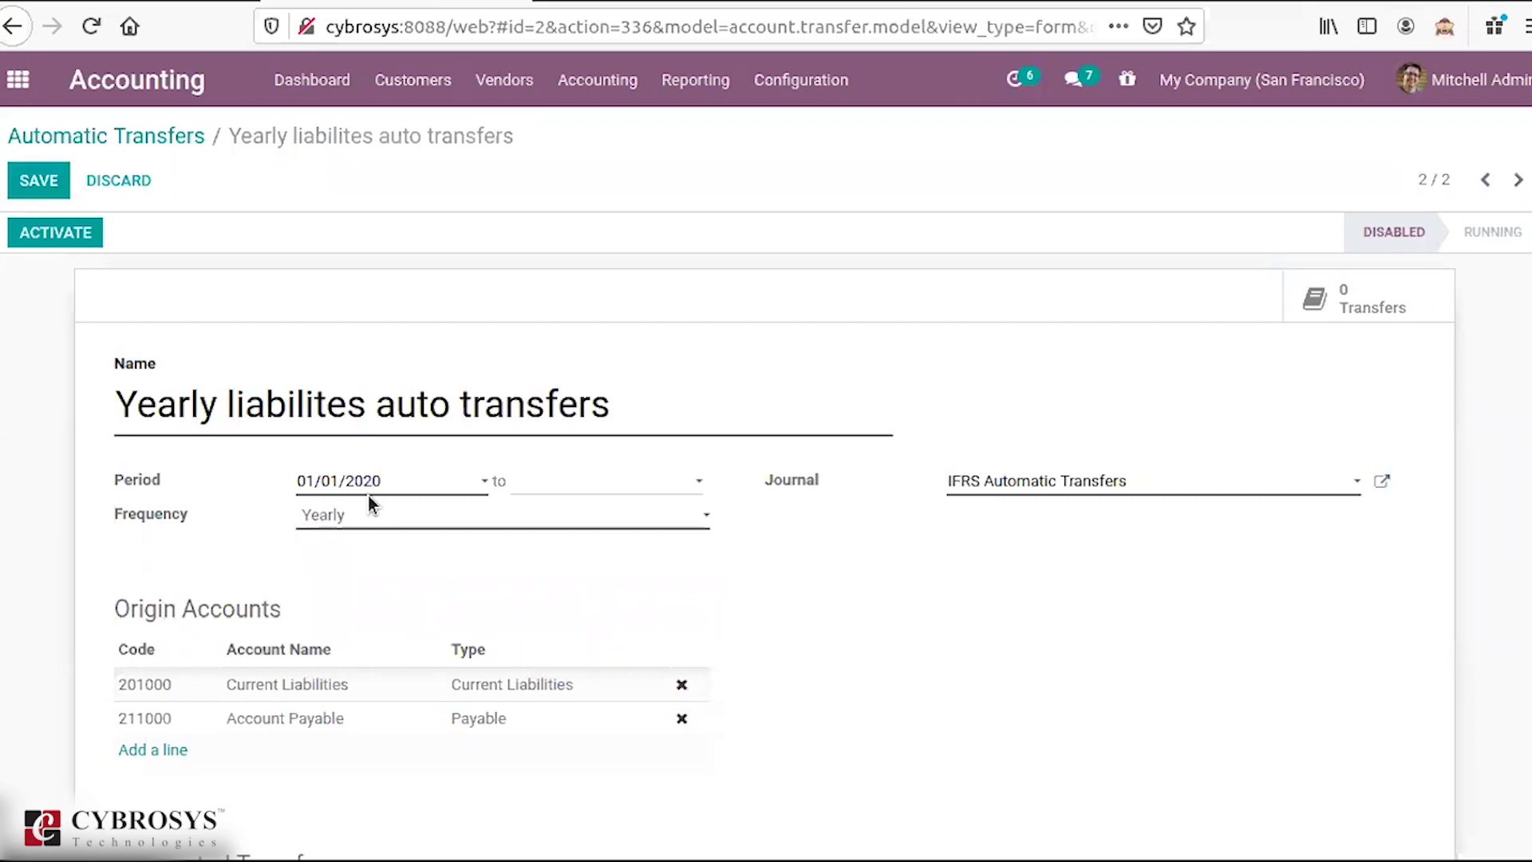
pyautogui.click(144, 144)
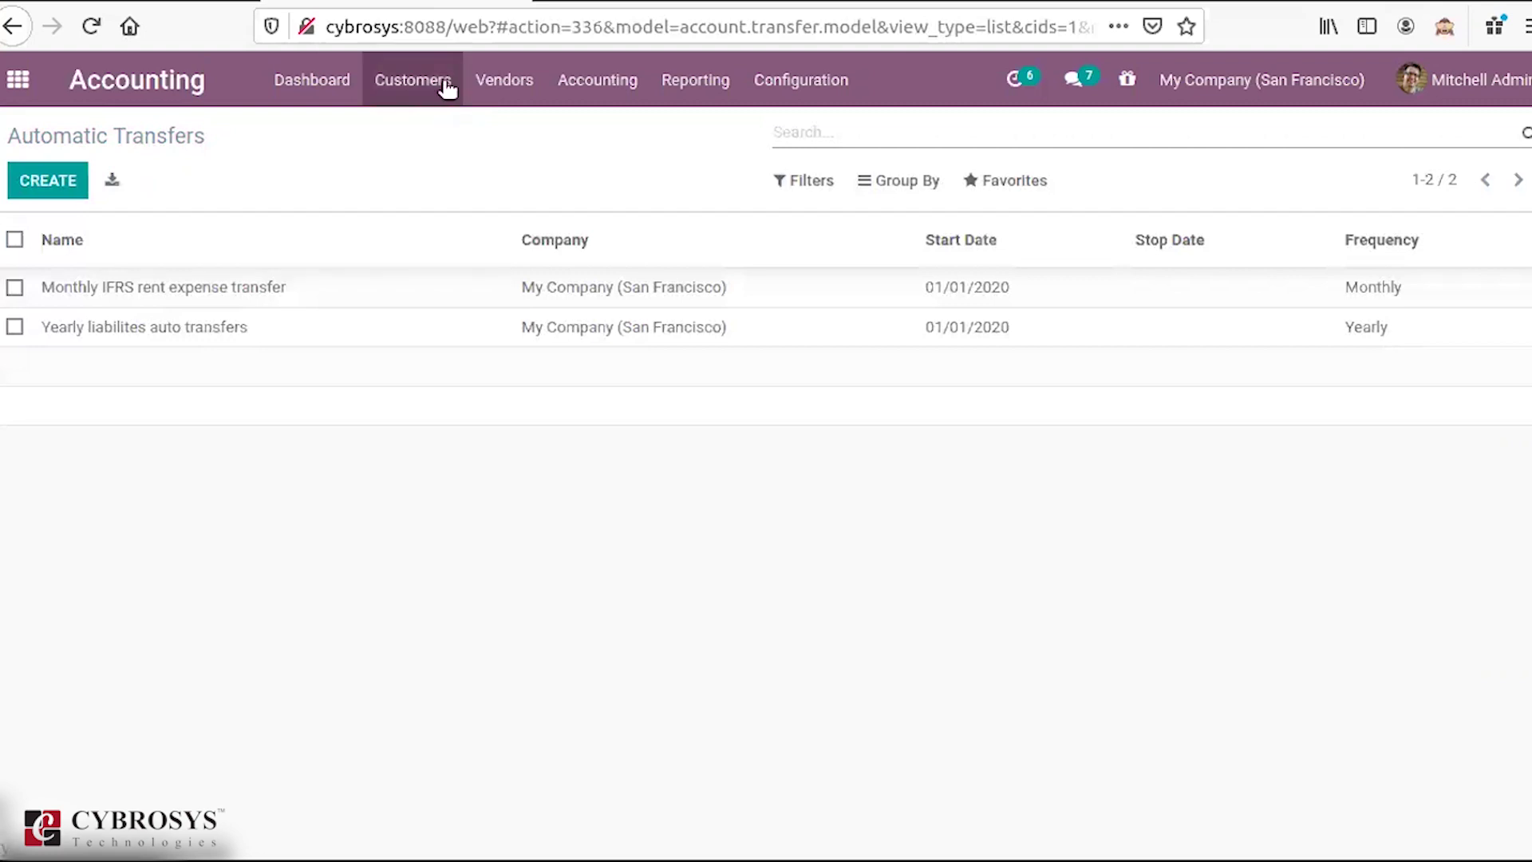
# Step: View the Assets list and open the Assest Model for Laptop(5 years) from the asset models
pyautogui.click(607, 92)
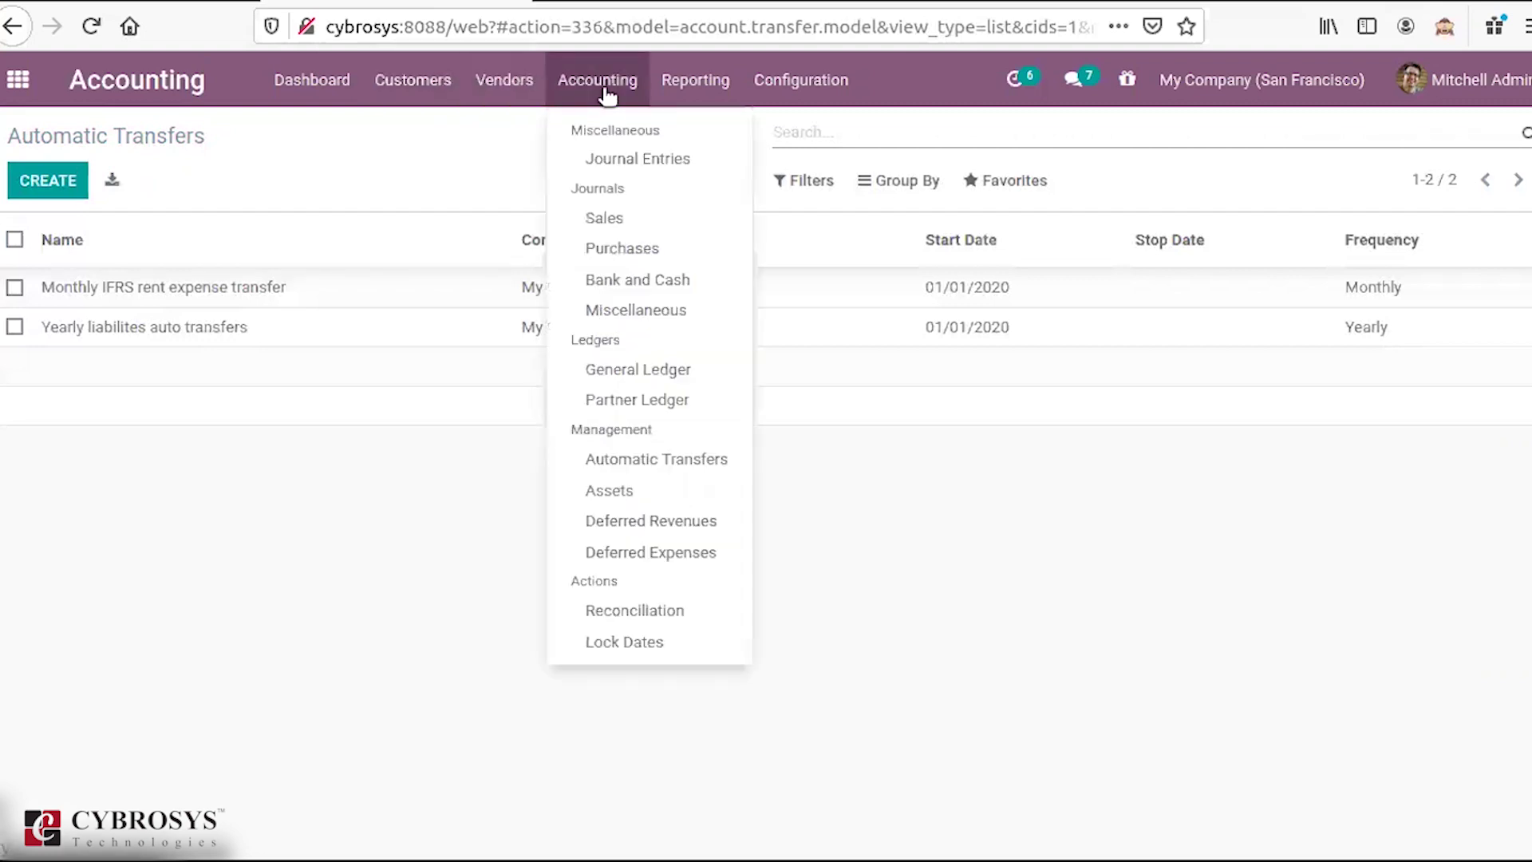
pyautogui.click(625, 496)
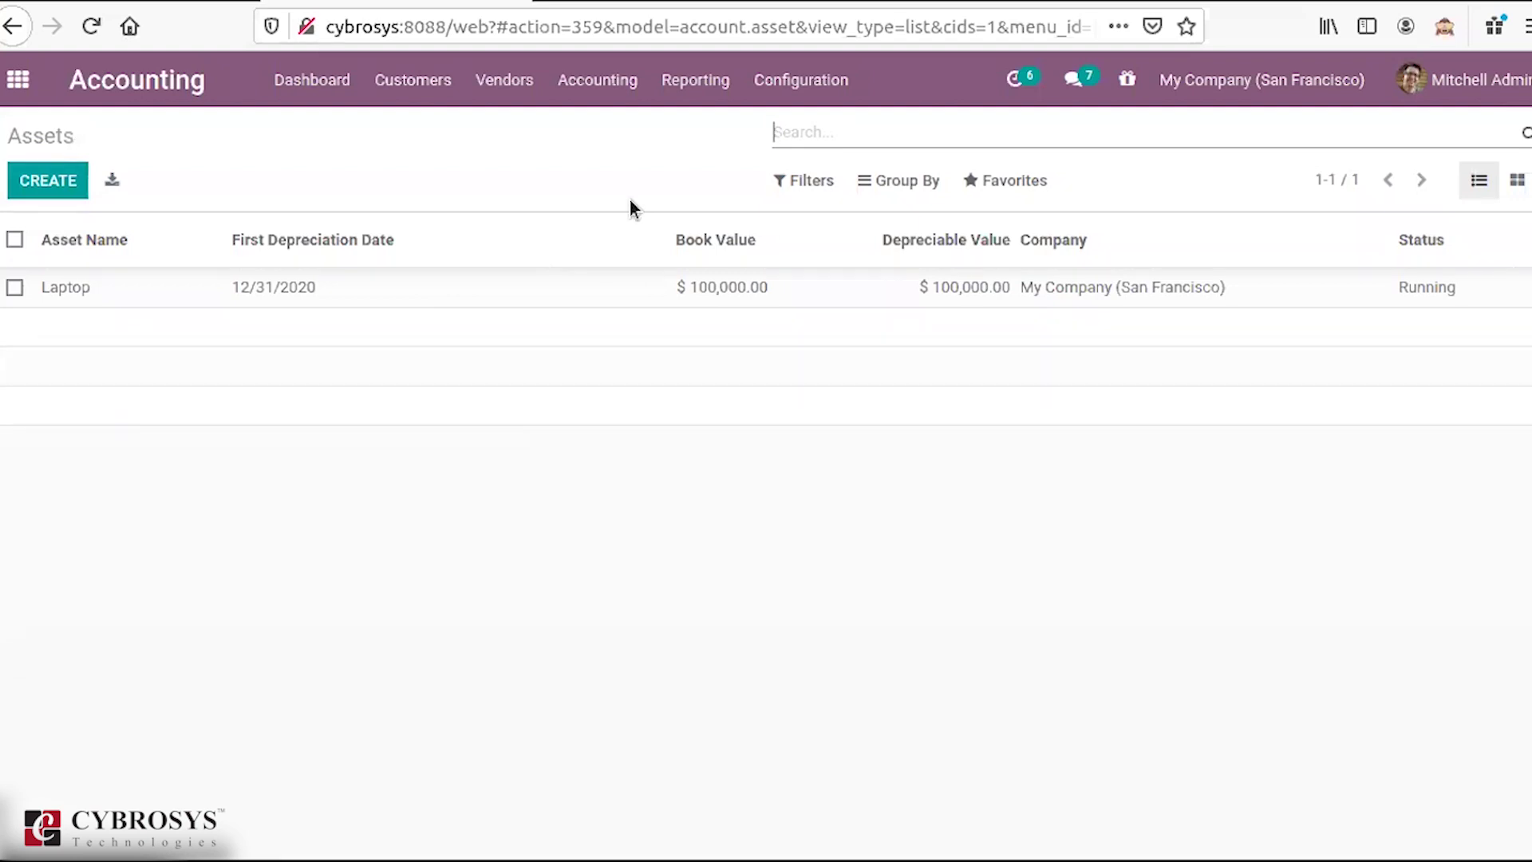
pyautogui.click(816, 98)
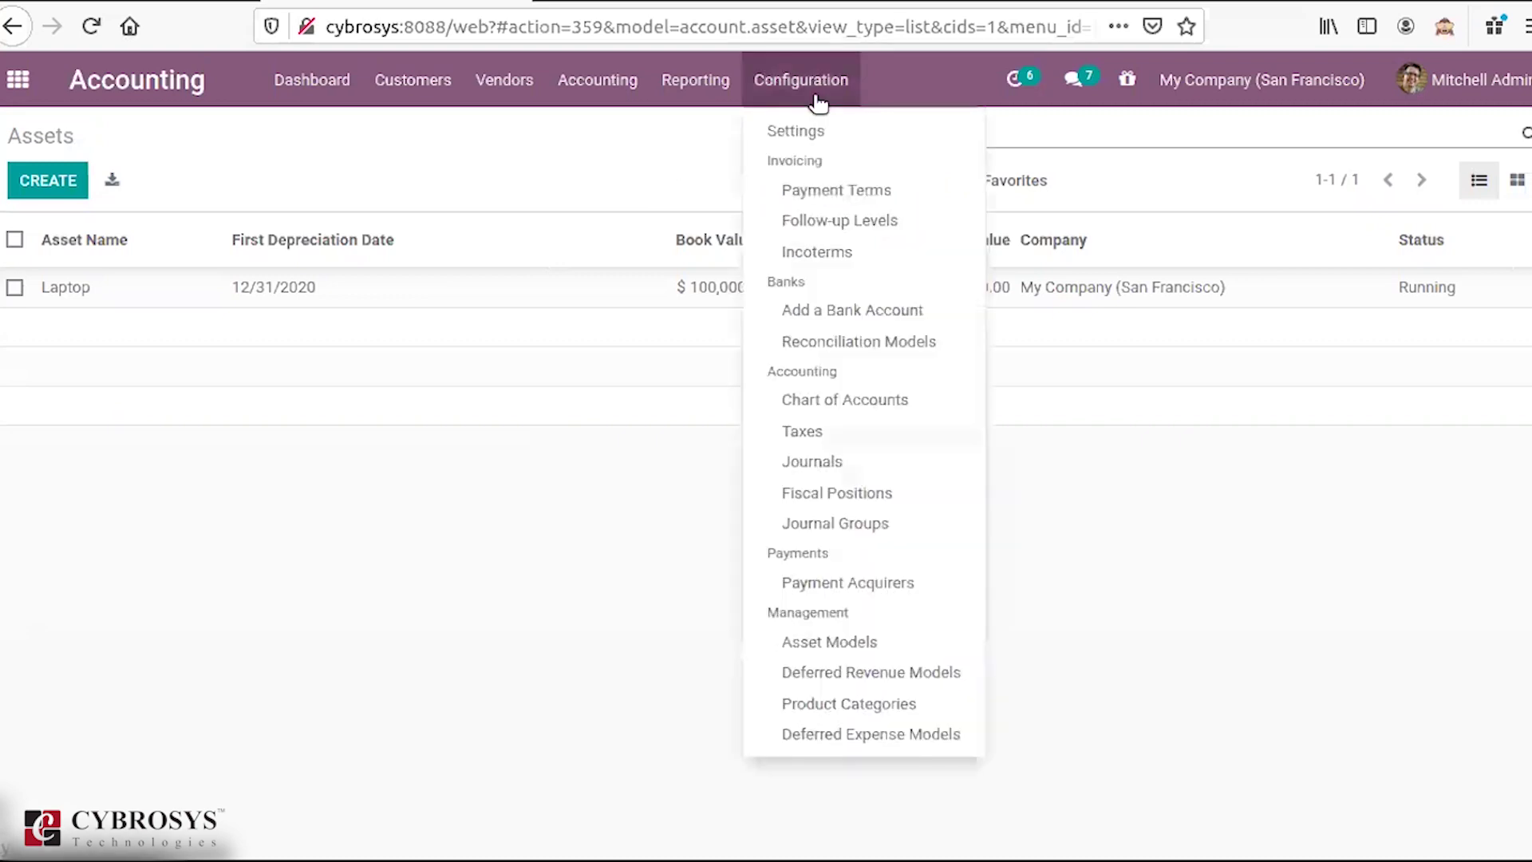
pyautogui.click(843, 643)
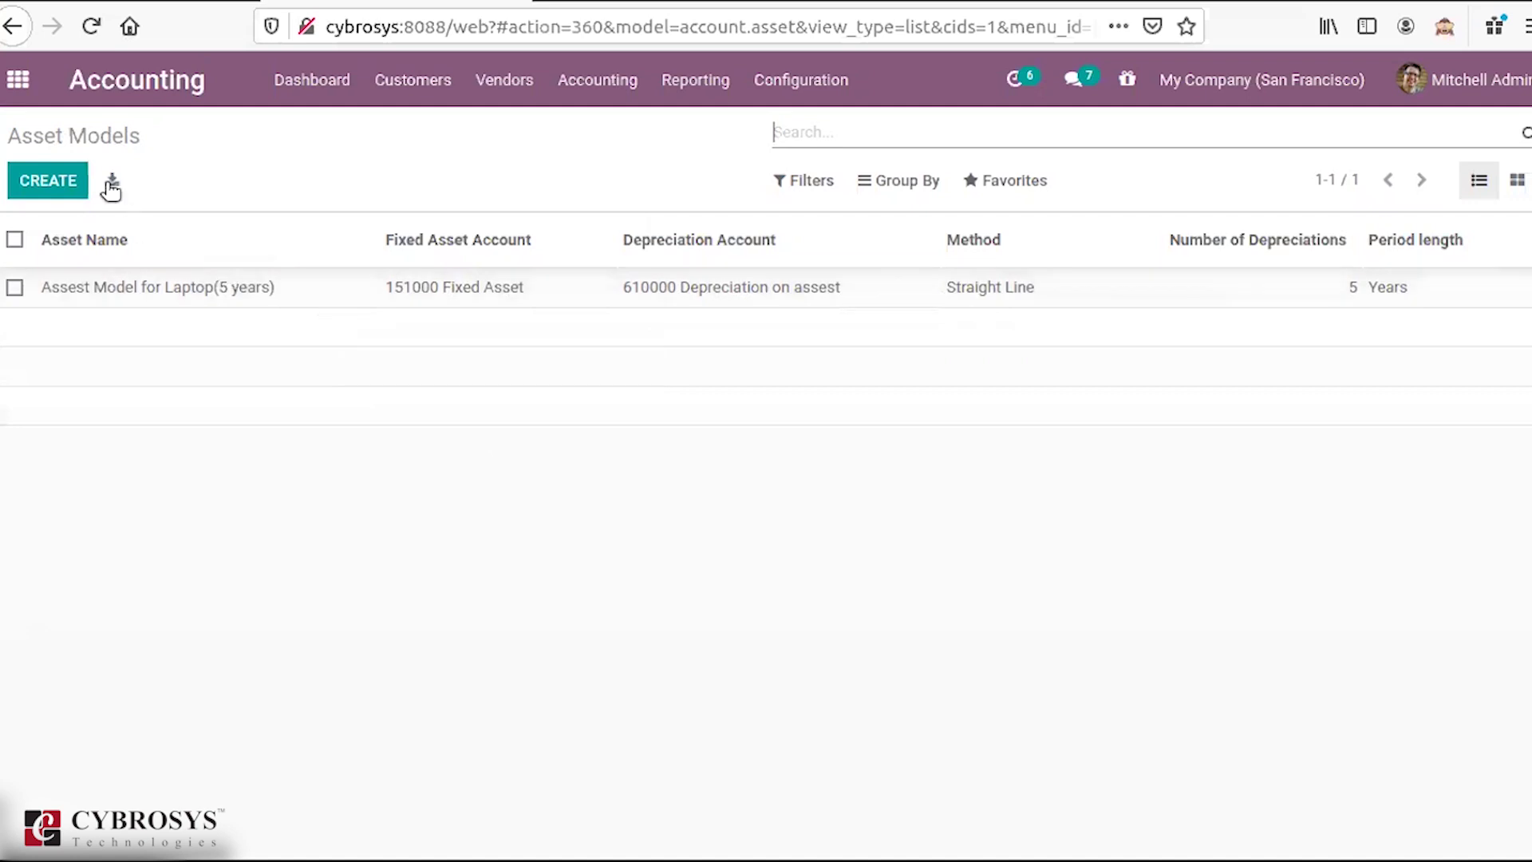
pyautogui.click(177, 288)
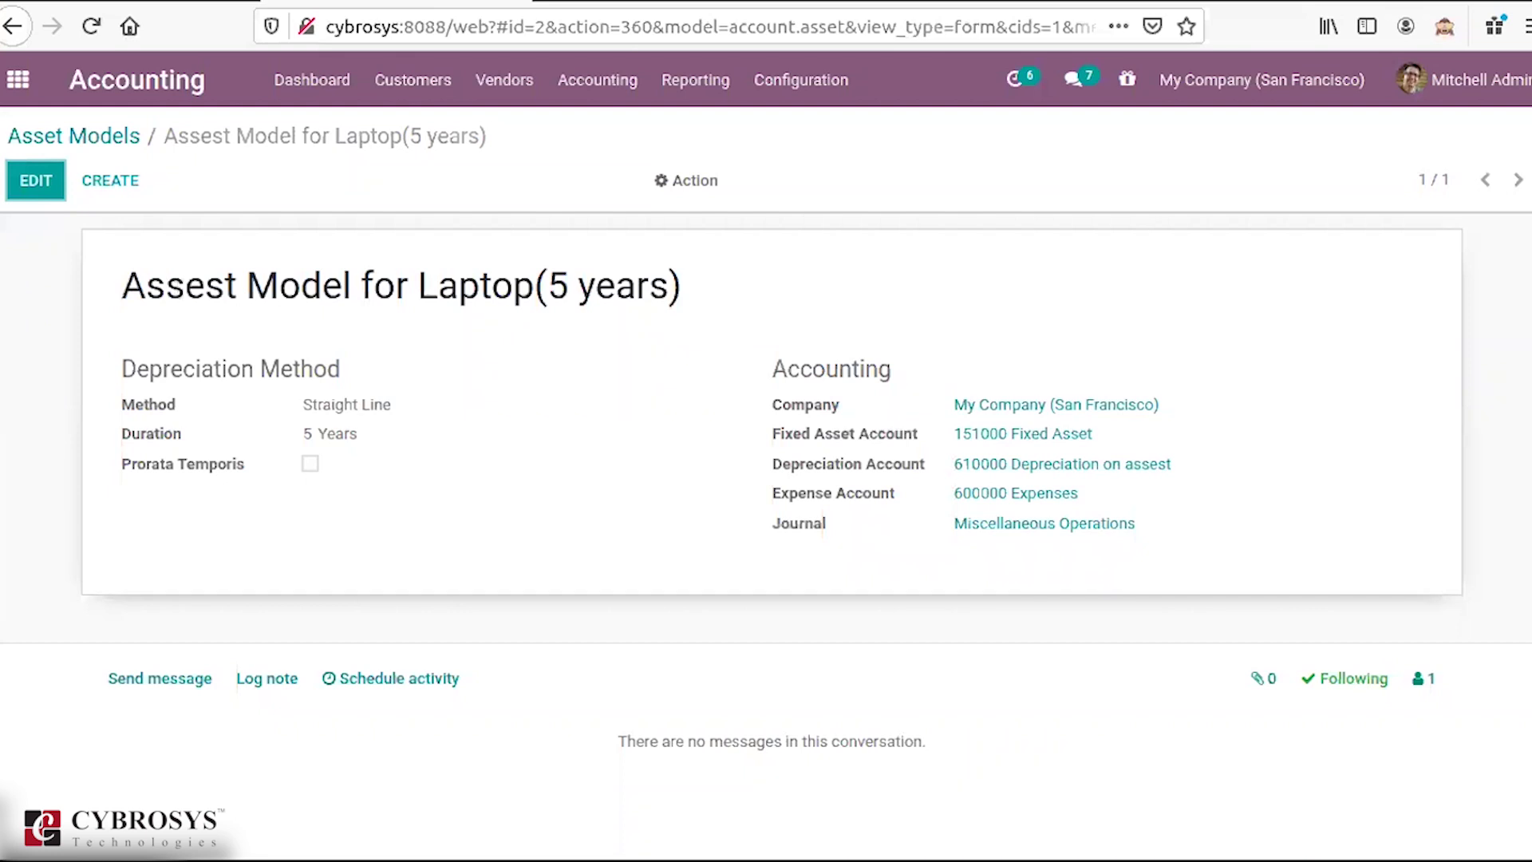
# Step: Try the Degressive and Accelerated Degressive methods on the laptop asset model, restore Straight Line, and return to the asset models list
pyautogui.click(31, 186)
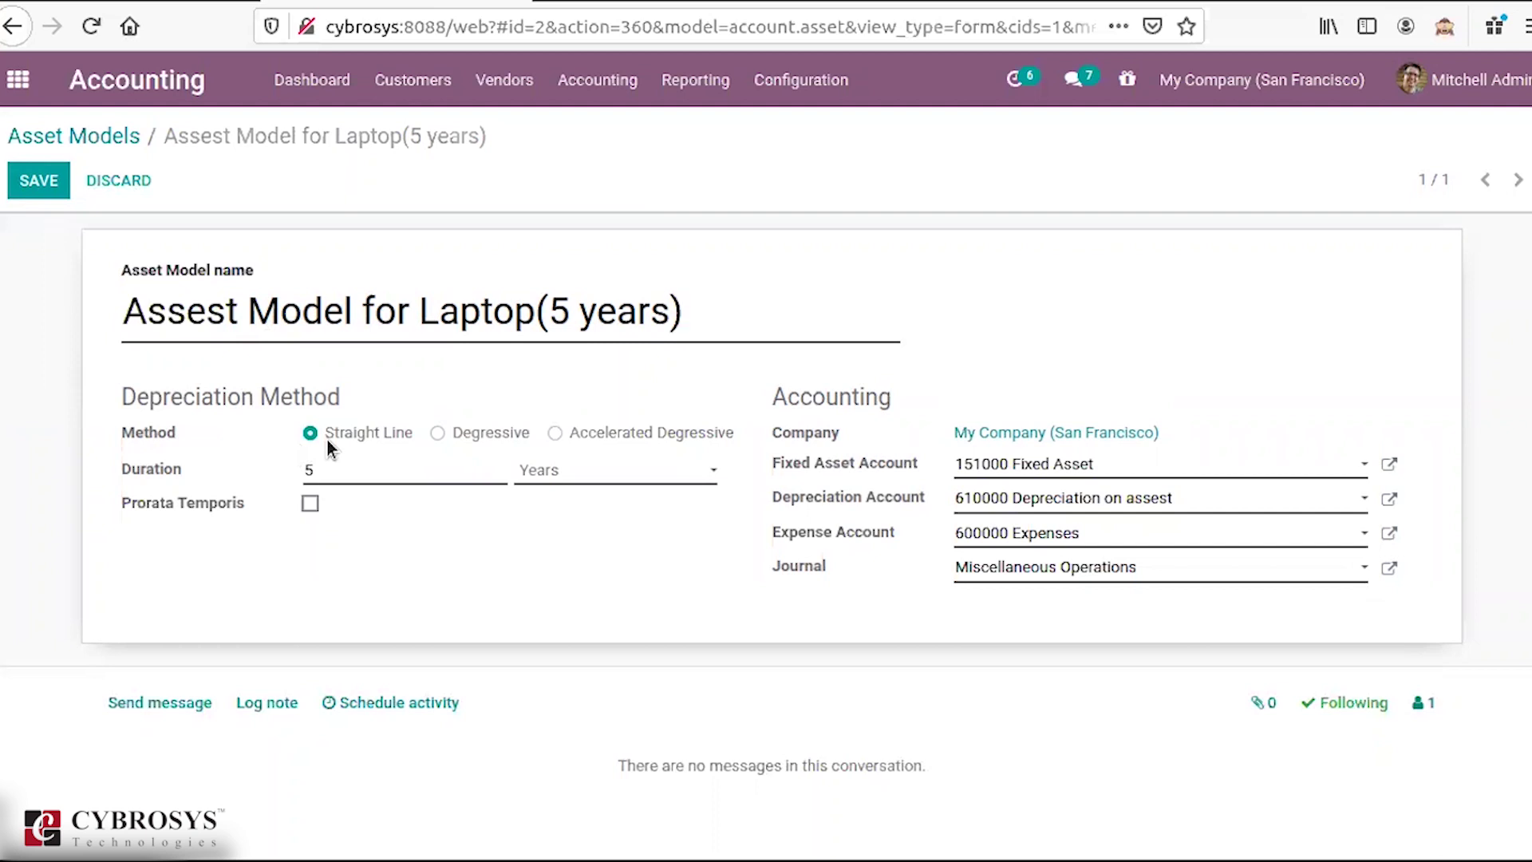
pyautogui.click(497, 433)
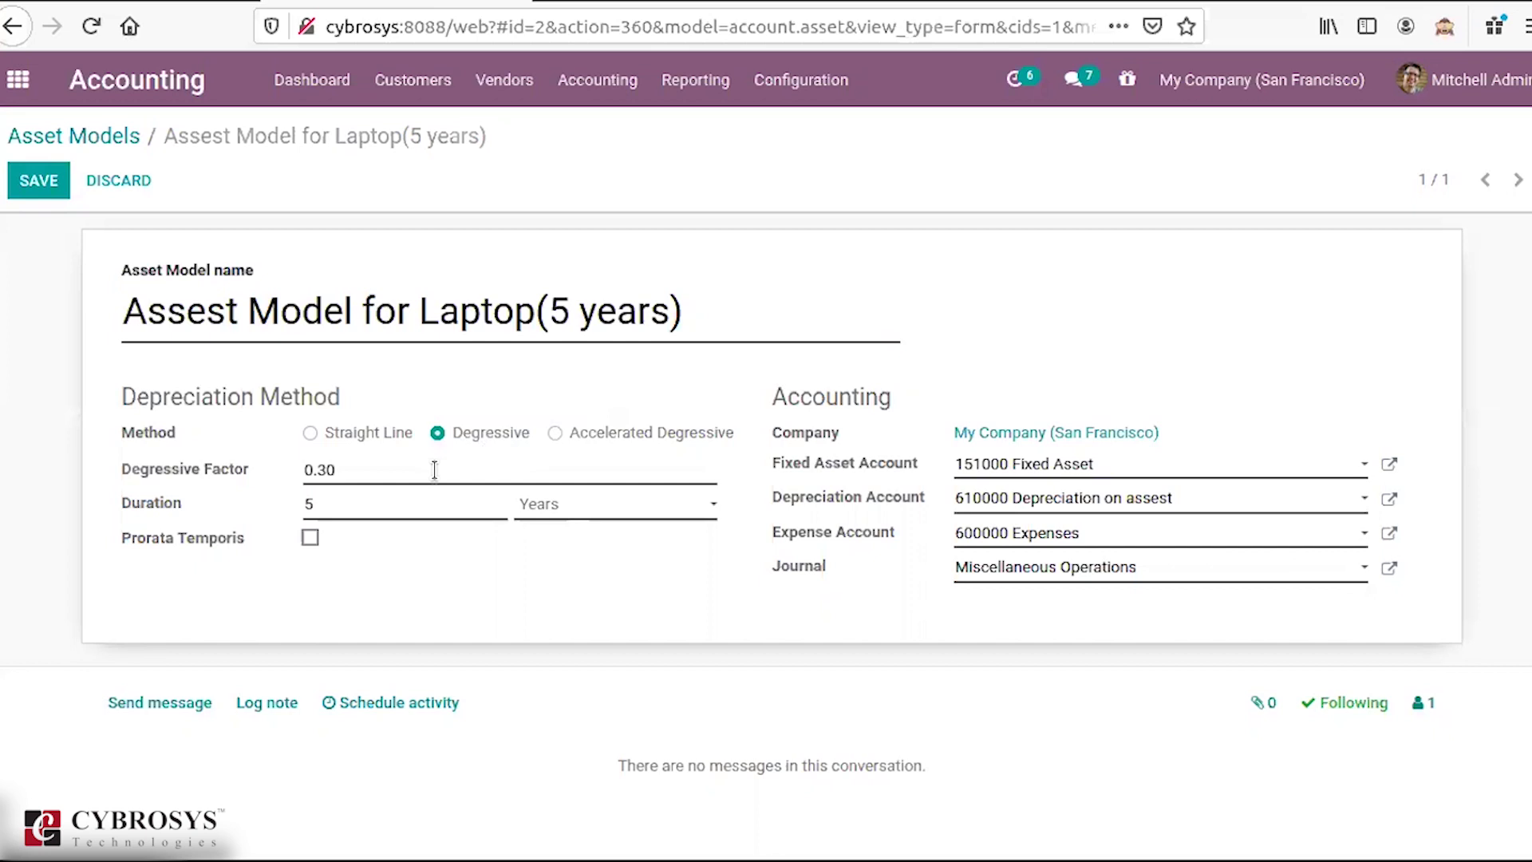
pyautogui.click(554, 433)
pyautogui.click(356, 434)
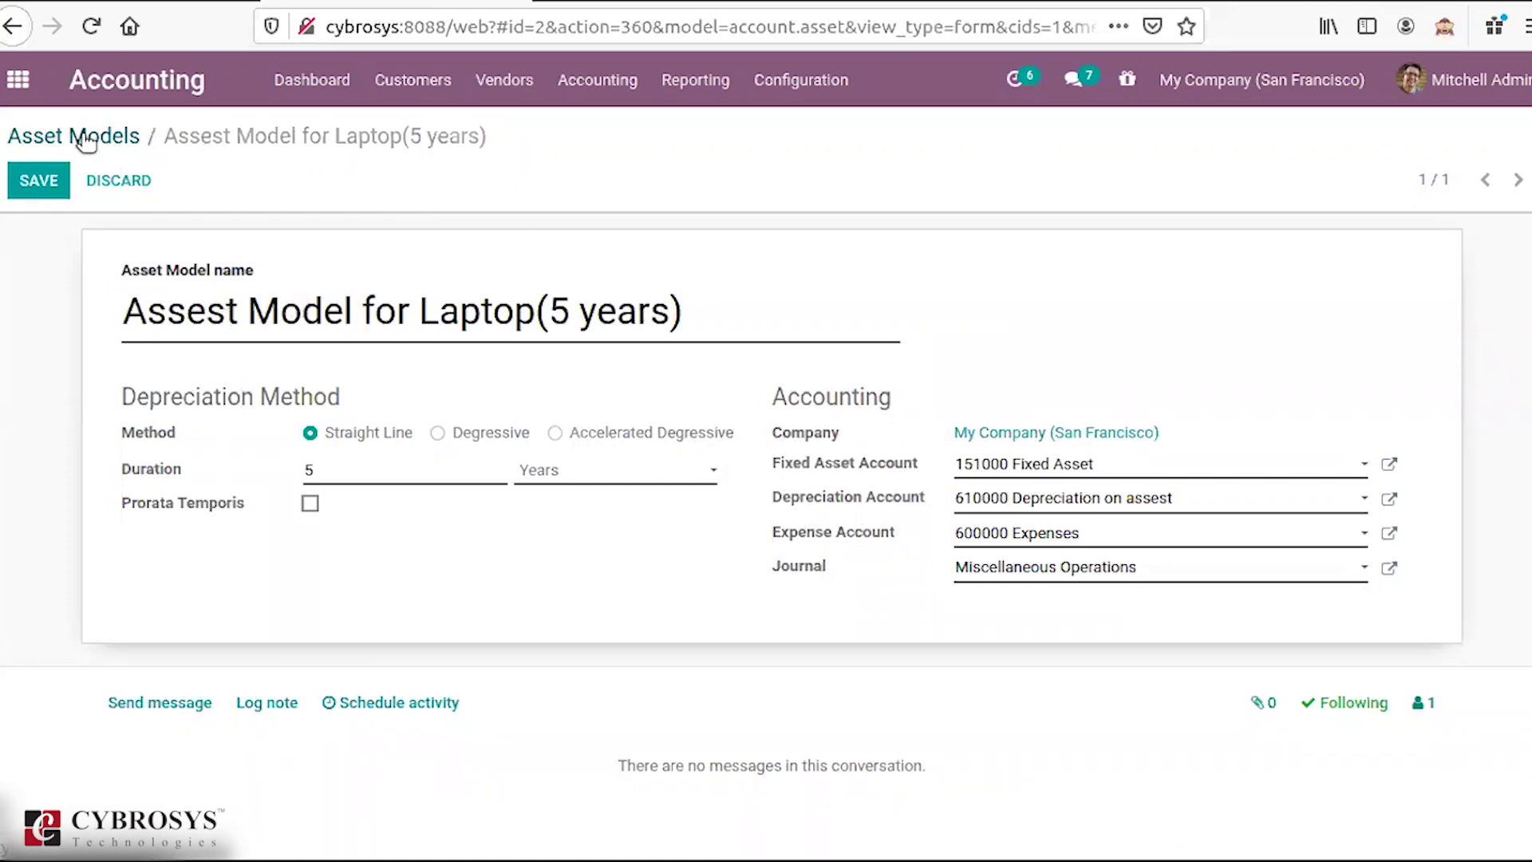
pyautogui.click(126, 138)
pyautogui.click(423, 241)
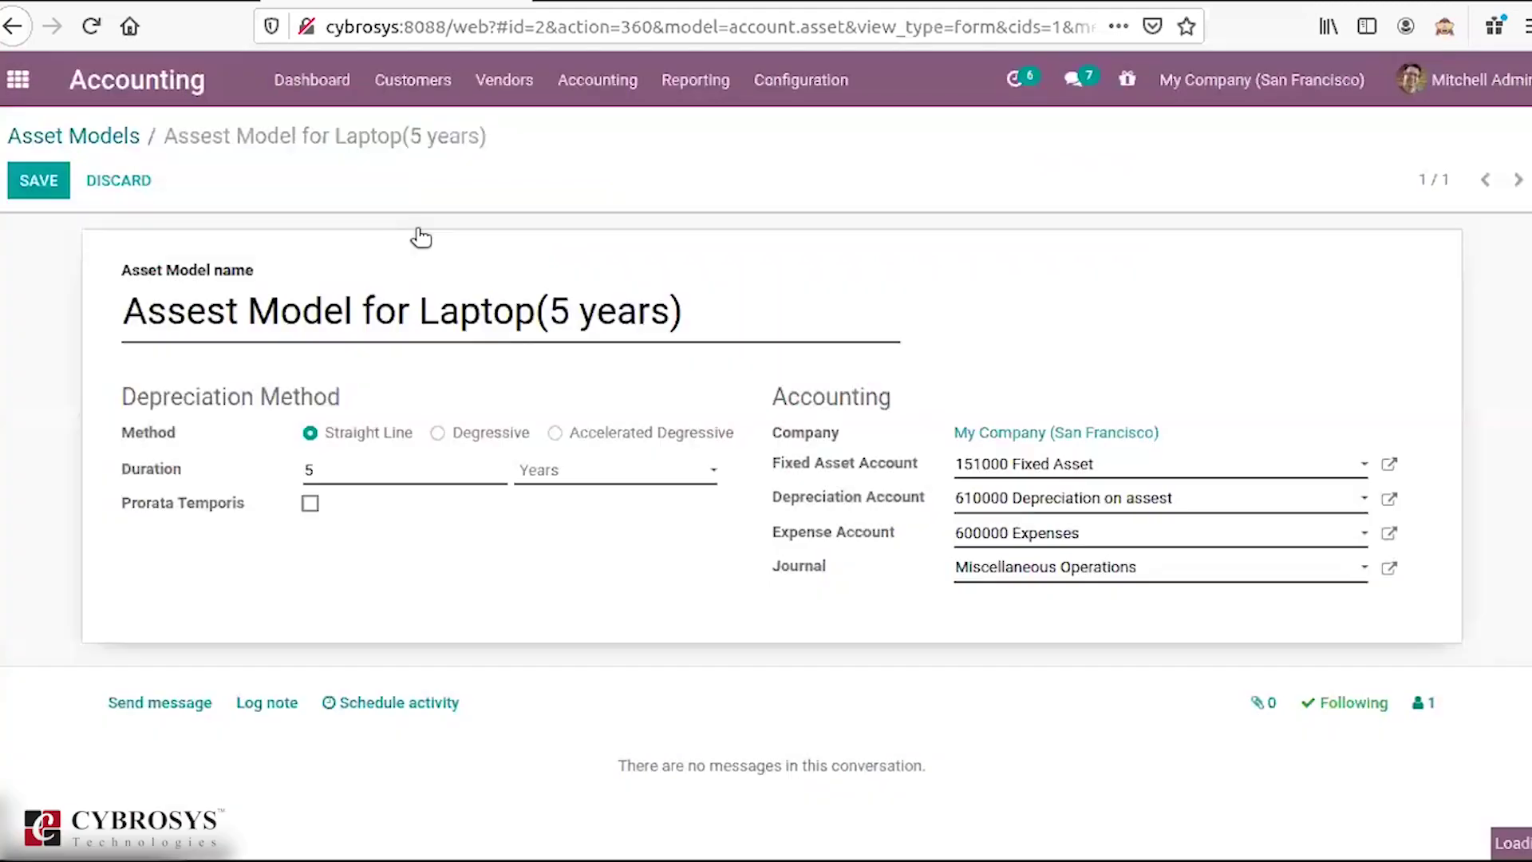
# Step: Reopen the laptop asset model, view the asset options of its 151000 Fixed Asset account, and return to the model
pyautogui.click(582, 94)
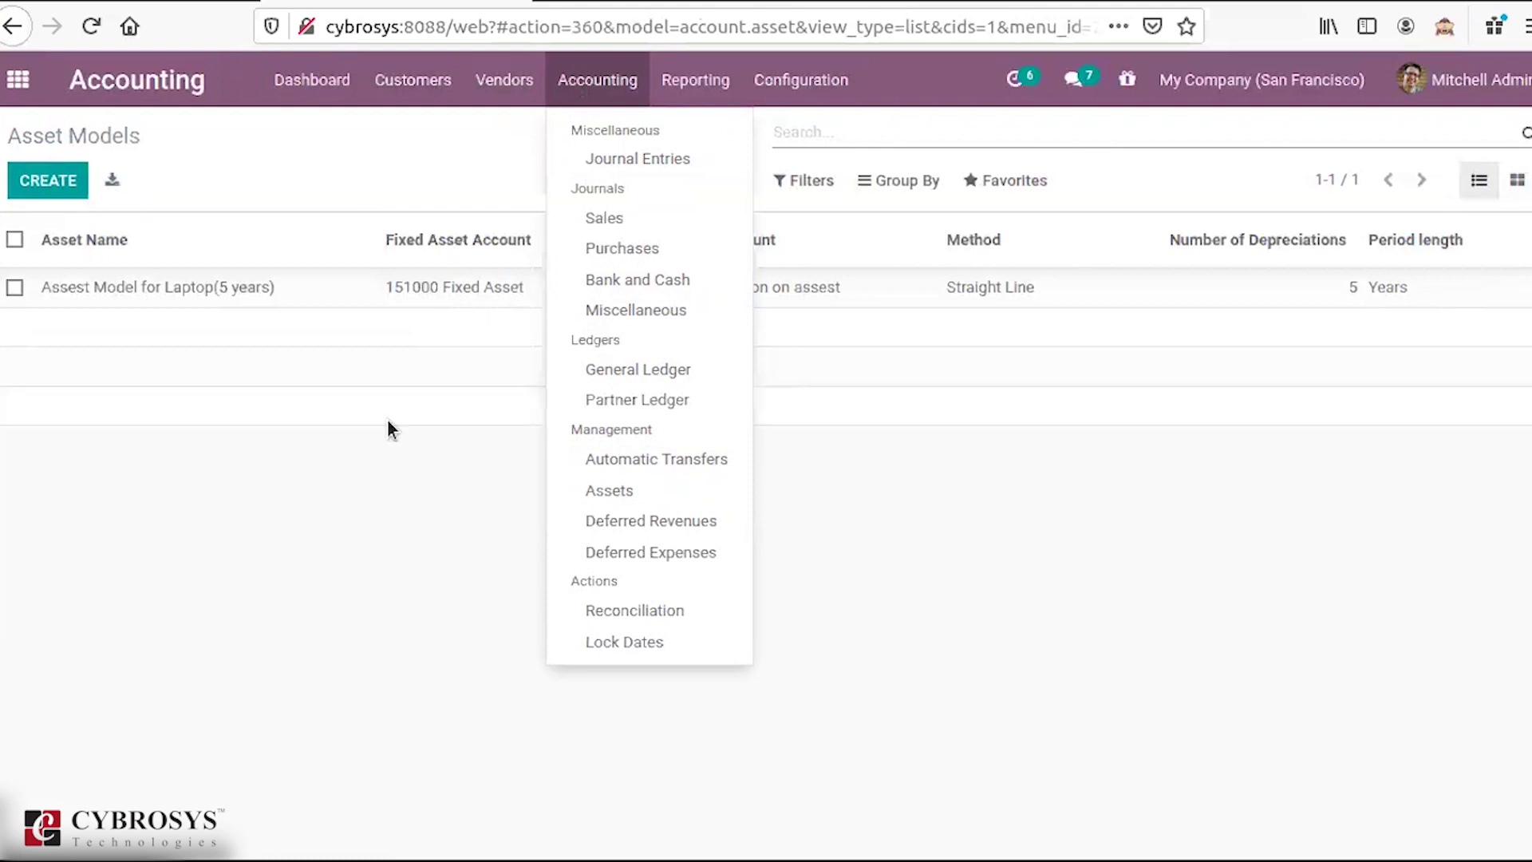
pyautogui.click(332, 499)
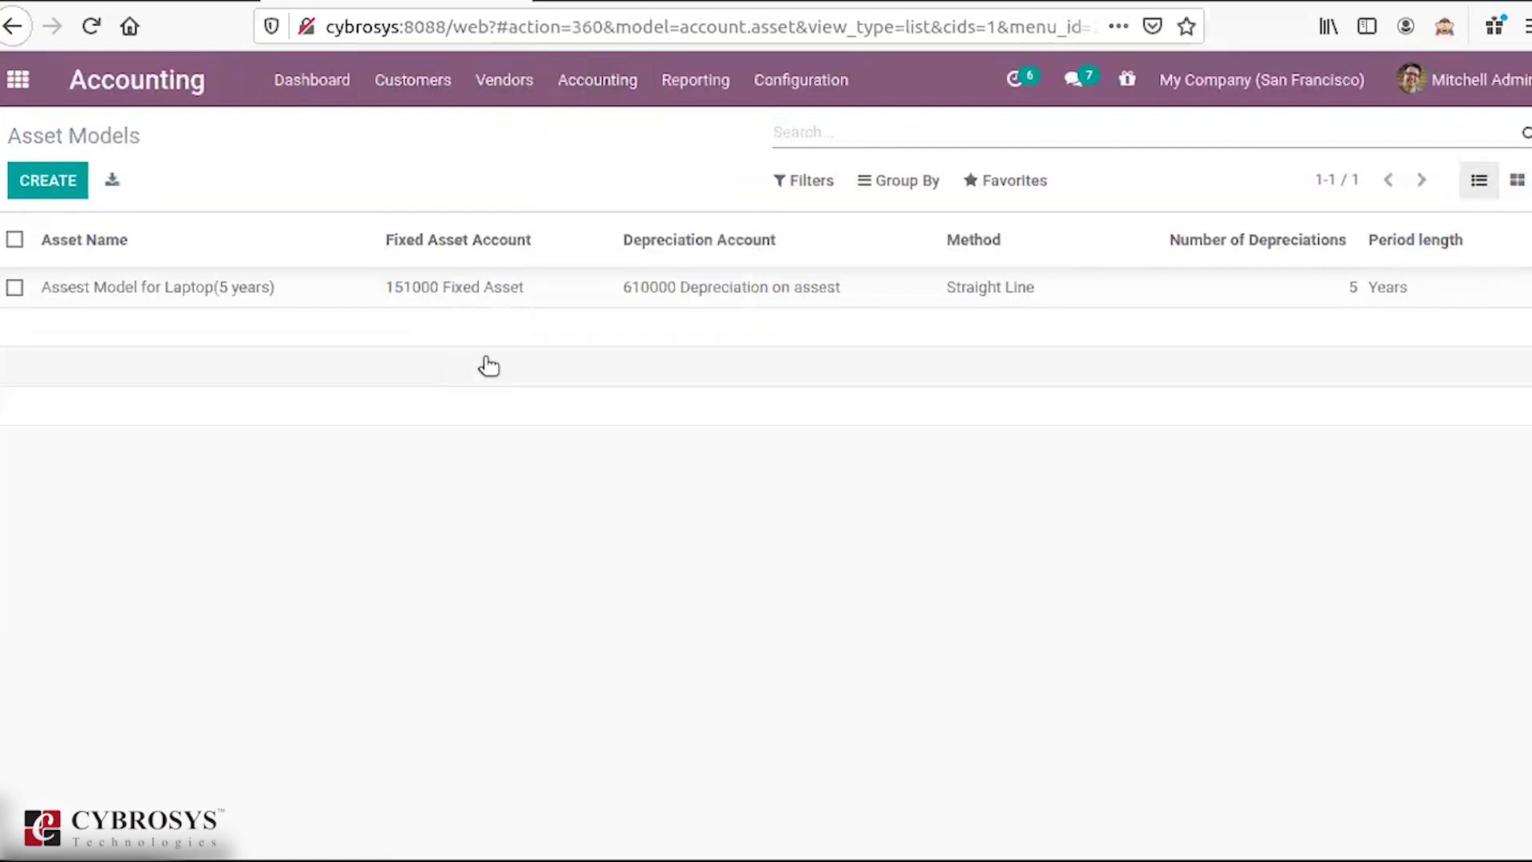
pyautogui.click(559, 288)
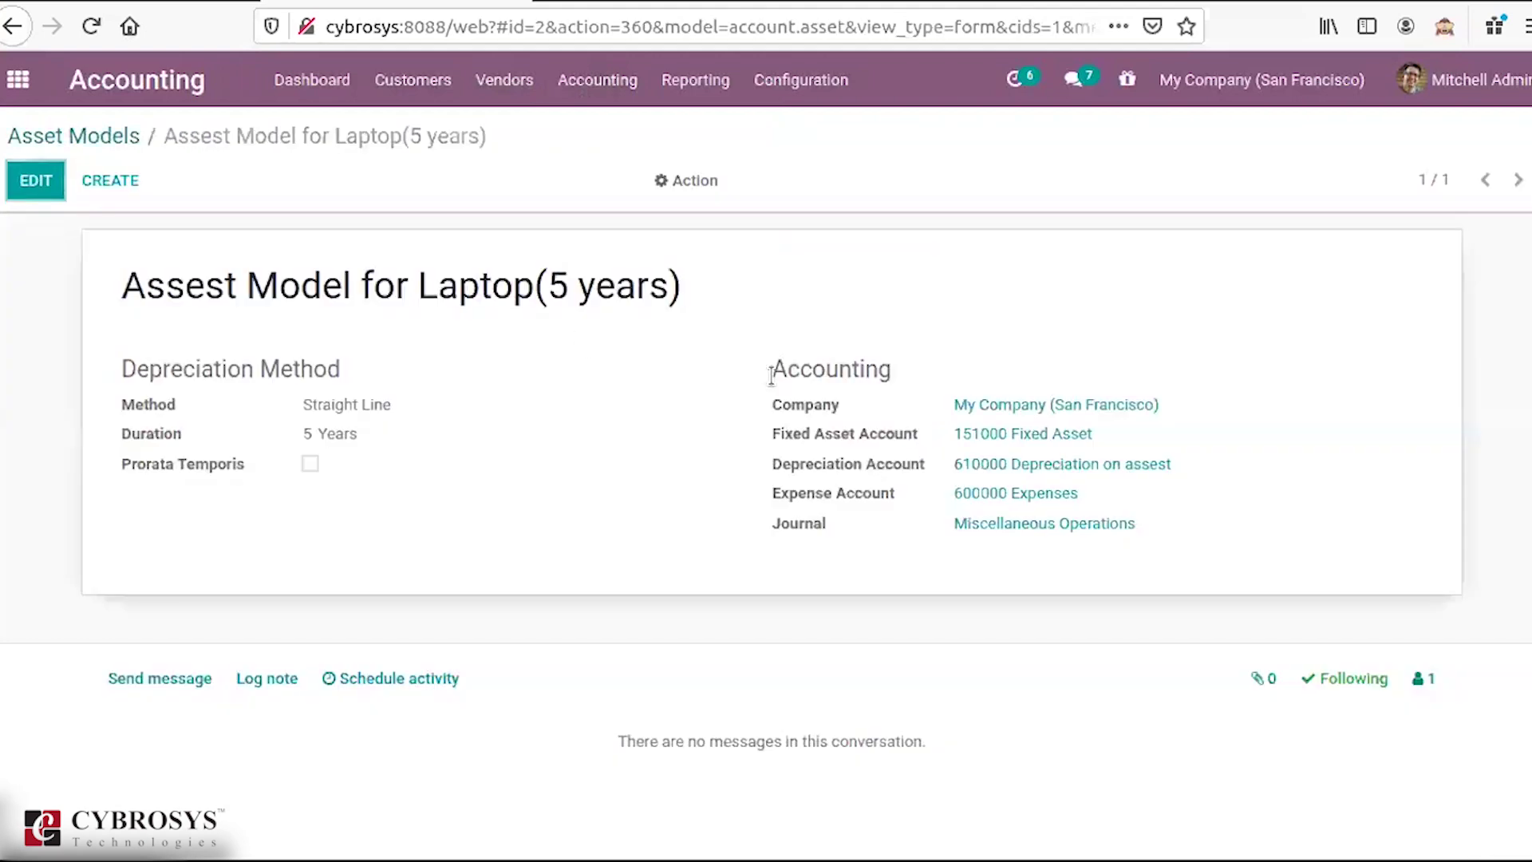
pyautogui.click(1034, 438)
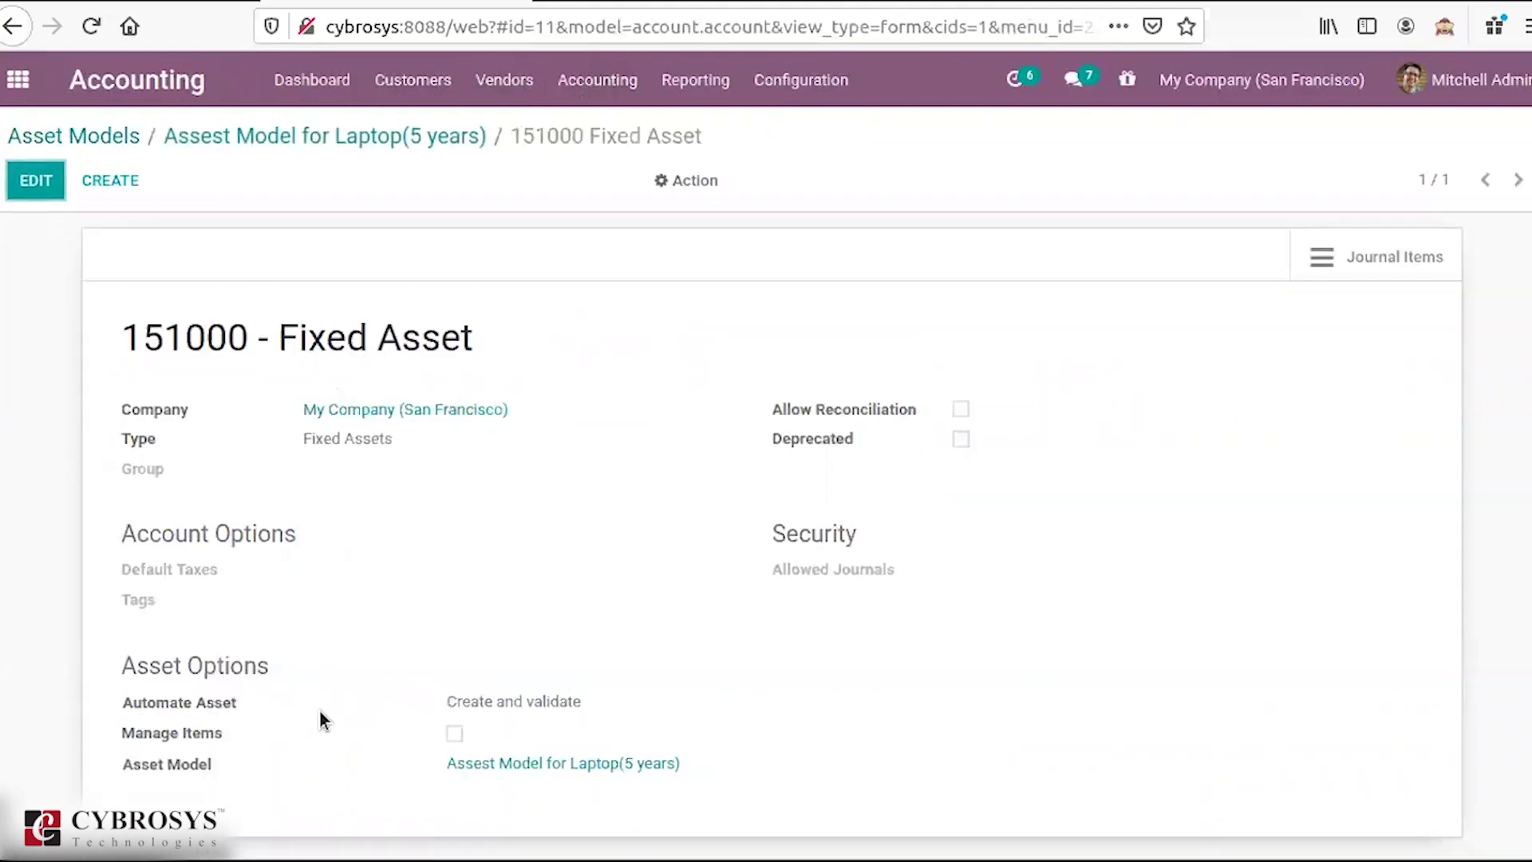
pyautogui.click(311, 141)
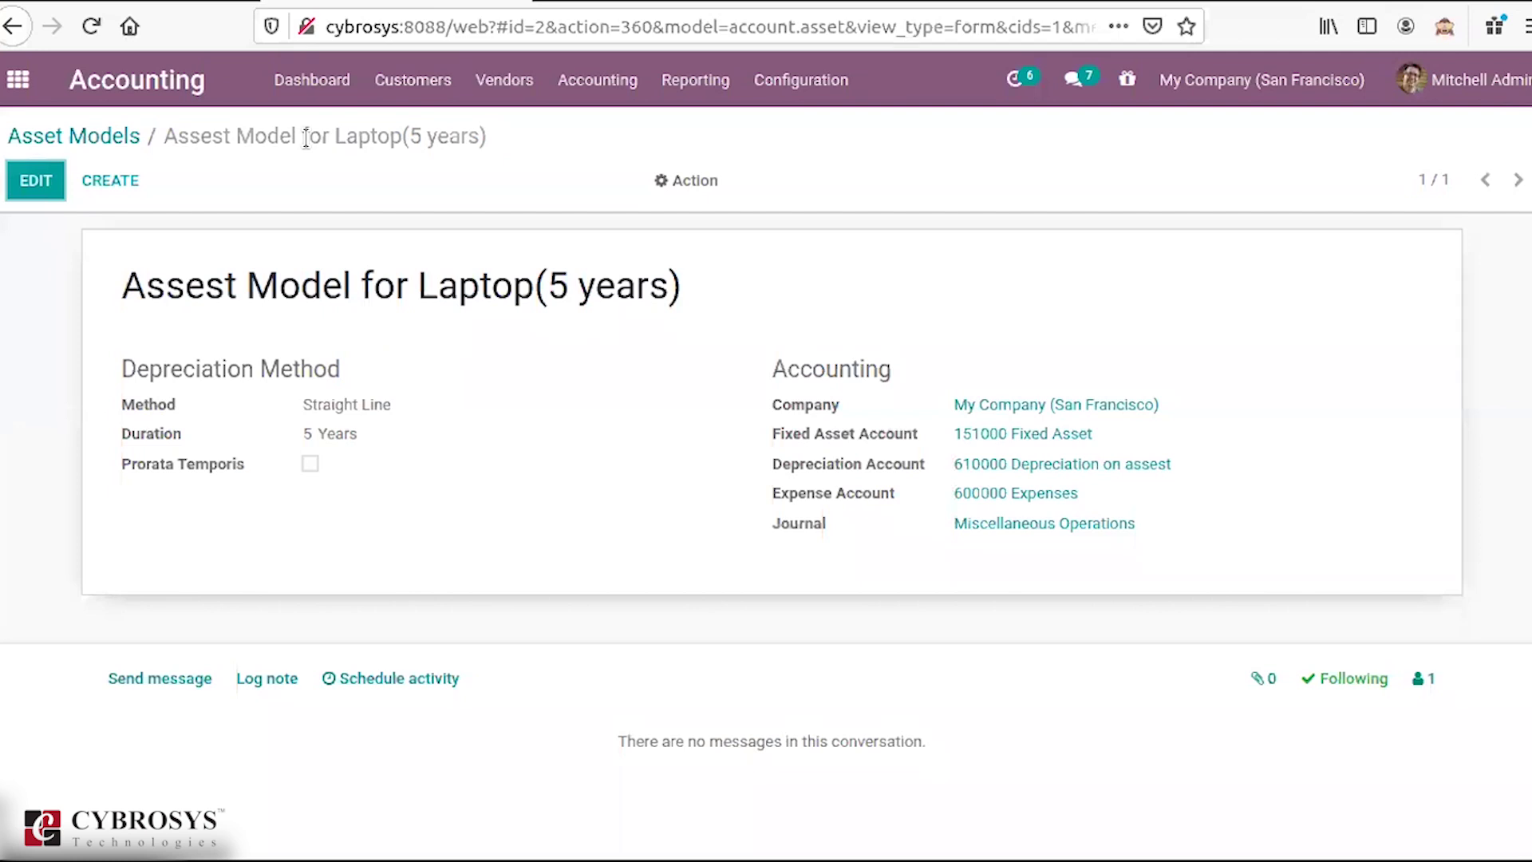
# Step: Switch to the Purchase app, view the $800.00 Azure Interior purchase order, and return to the Requests for Quotation list
pyautogui.click(19, 79)
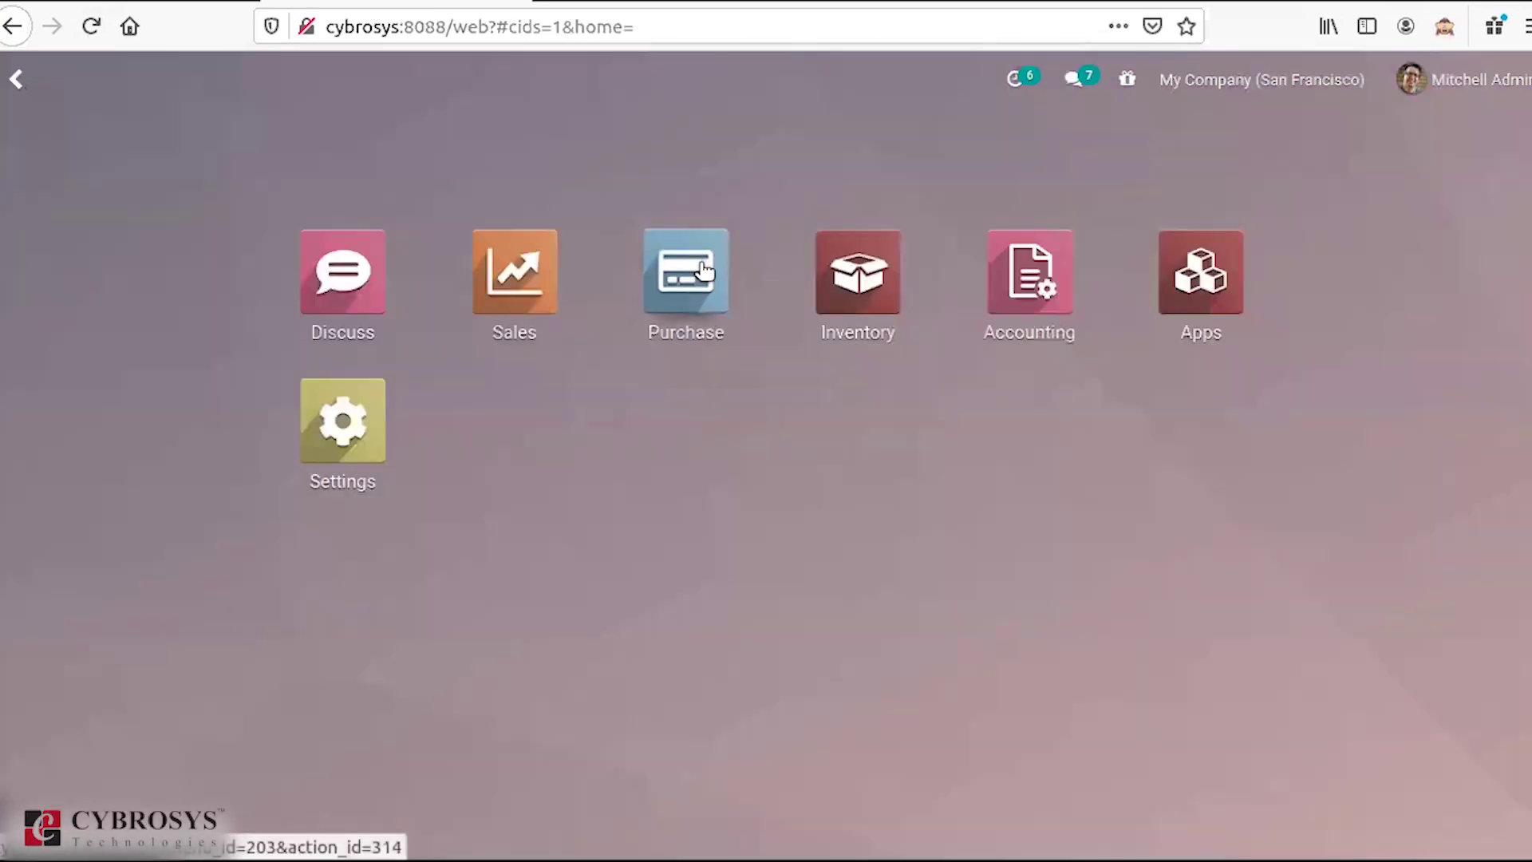
pyautogui.click(704, 267)
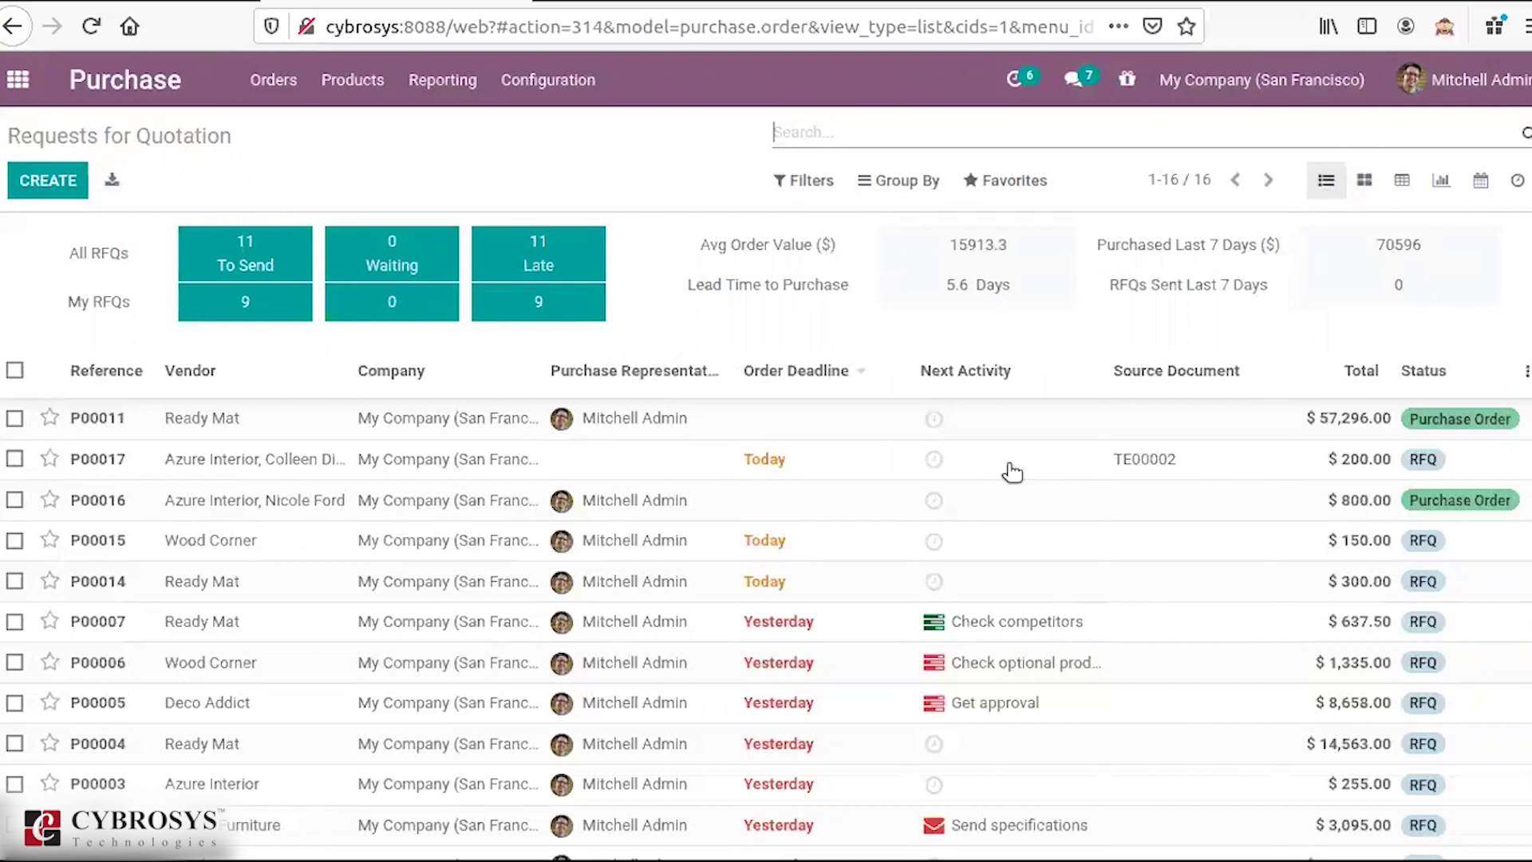
pyautogui.scroll(-1, 372, 479)
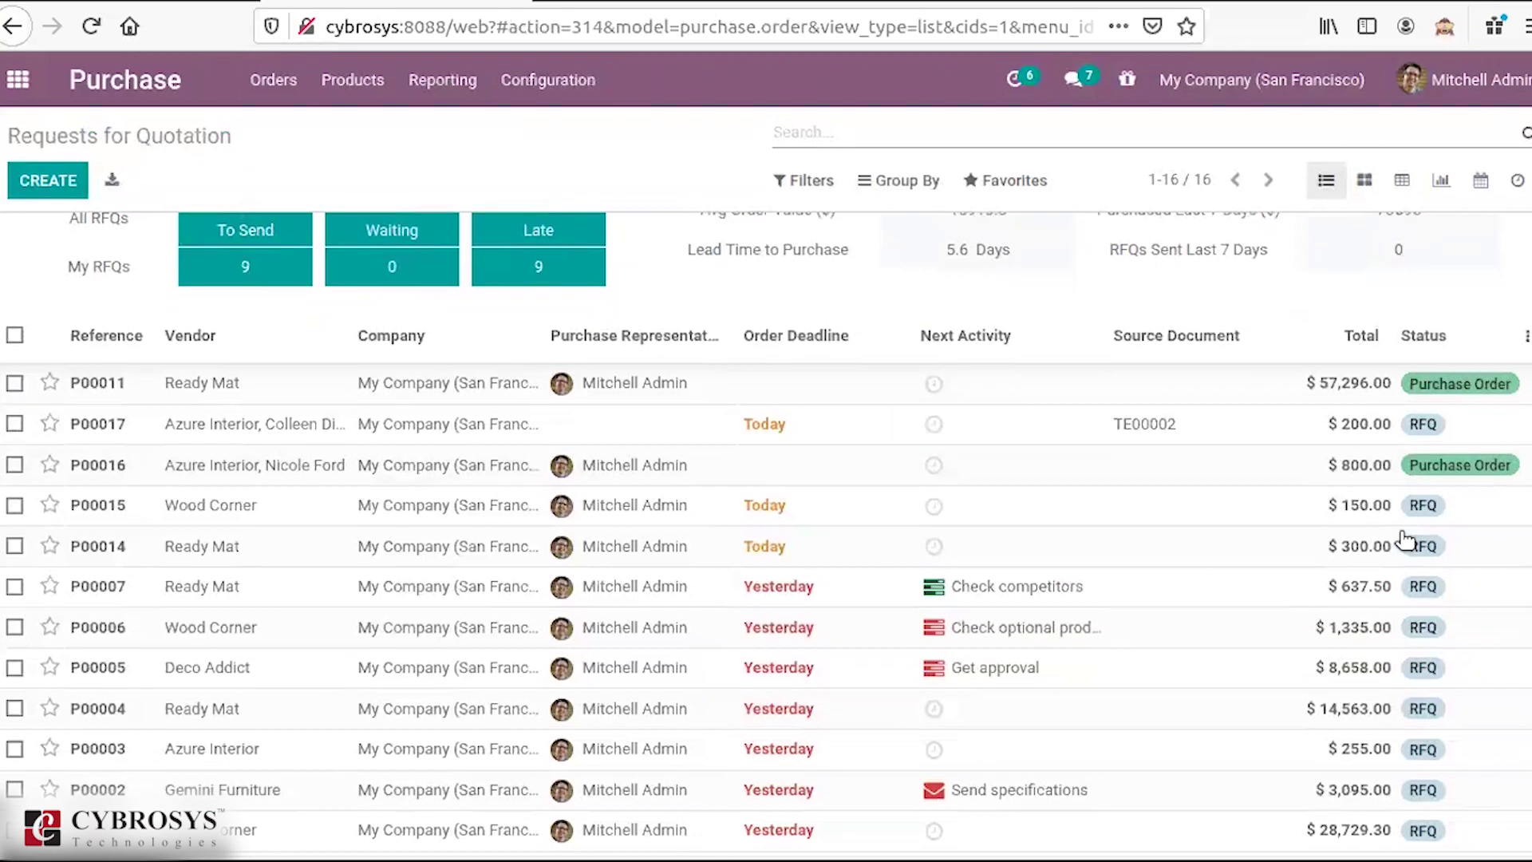
pyautogui.click(255, 467)
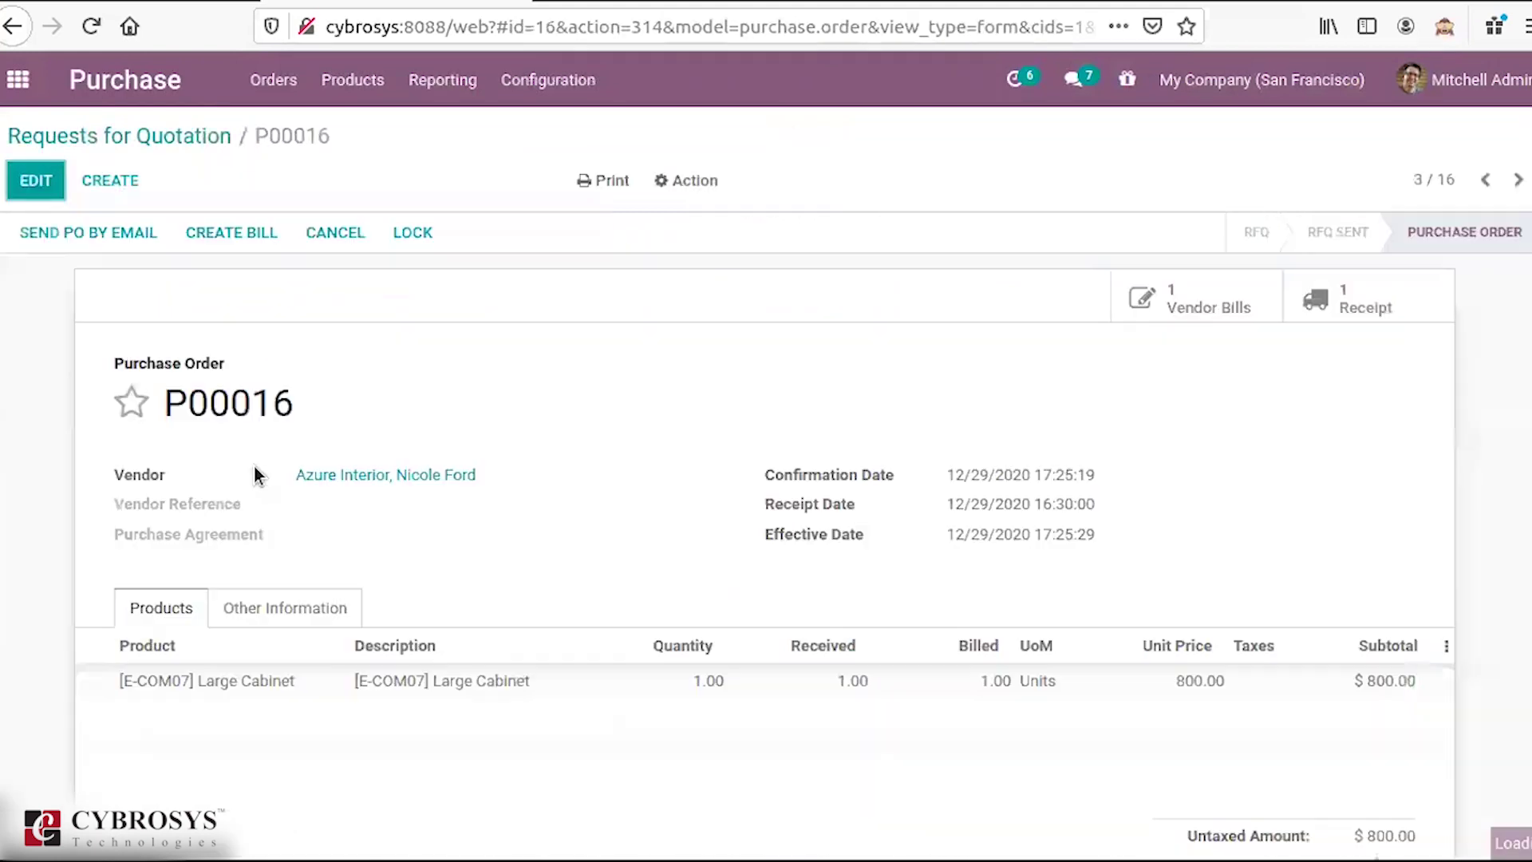
pyautogui.click(118, 136)
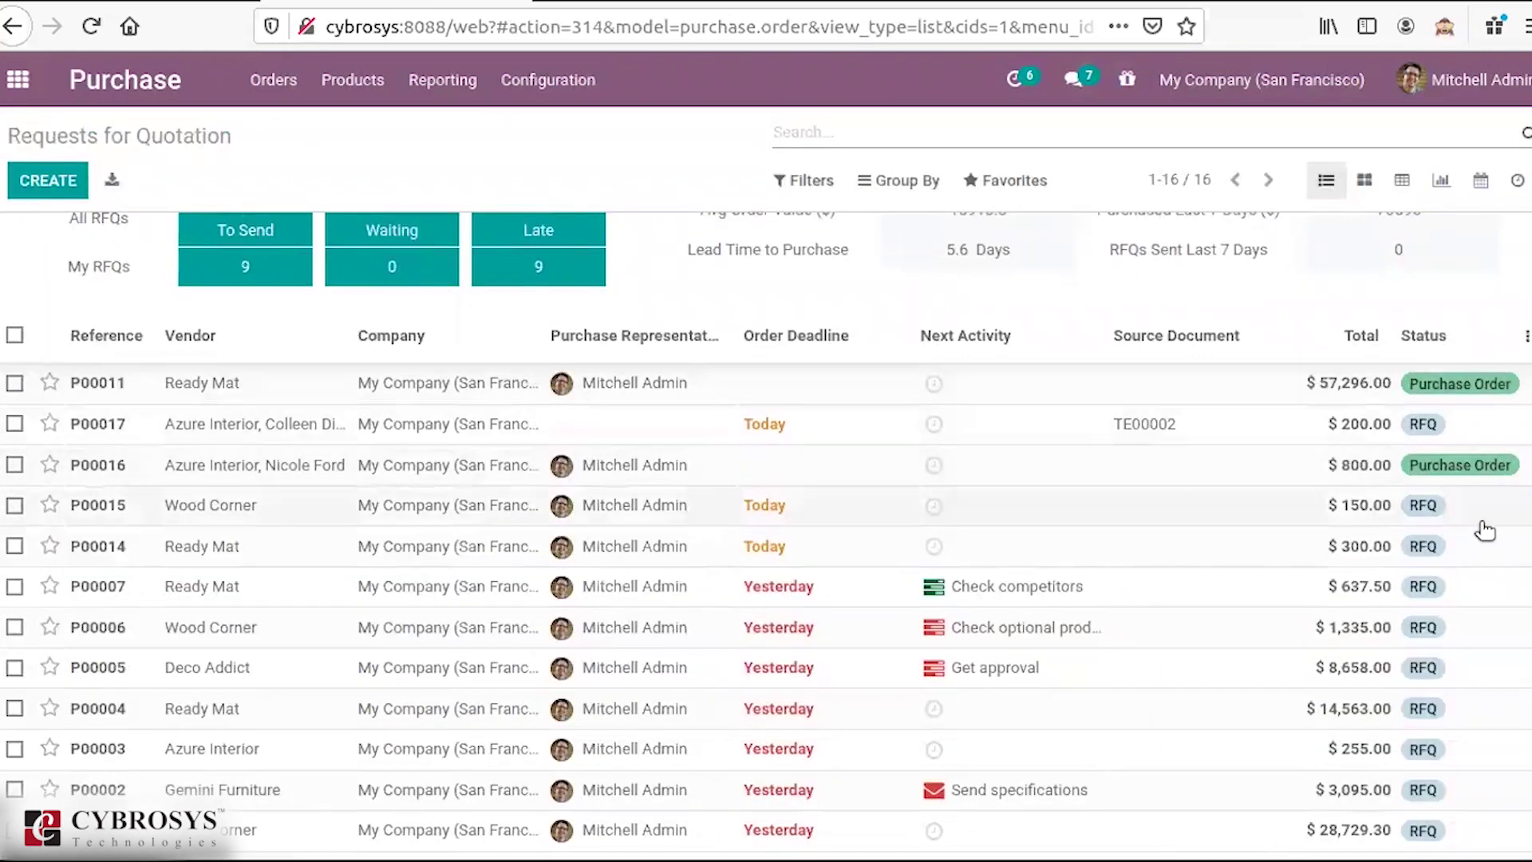
pyautogui.scroll(-5, 766, 535)
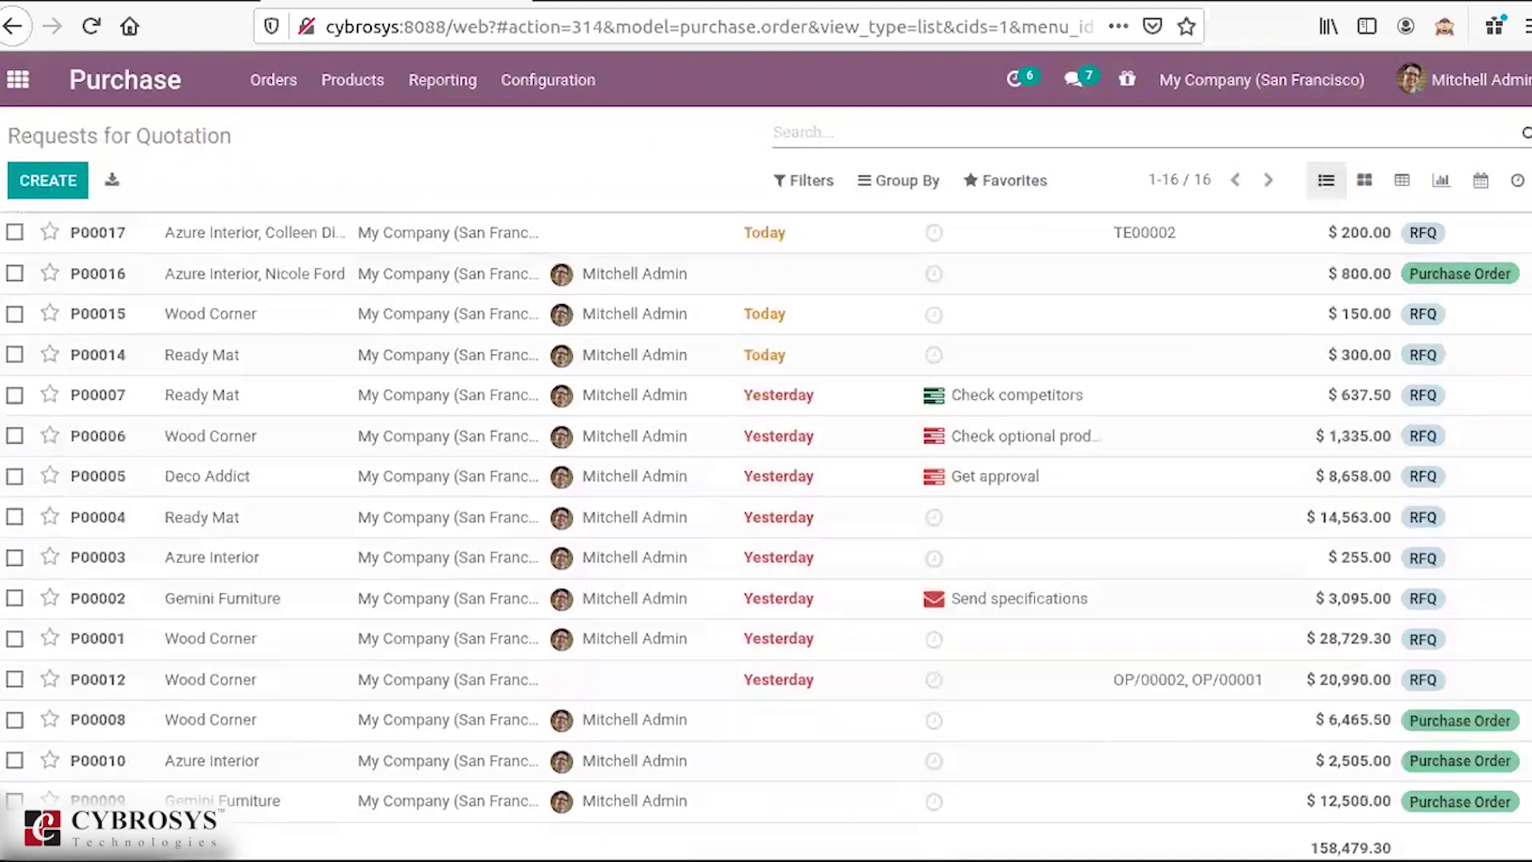
pyautogui.scroll(5, 698, 184)
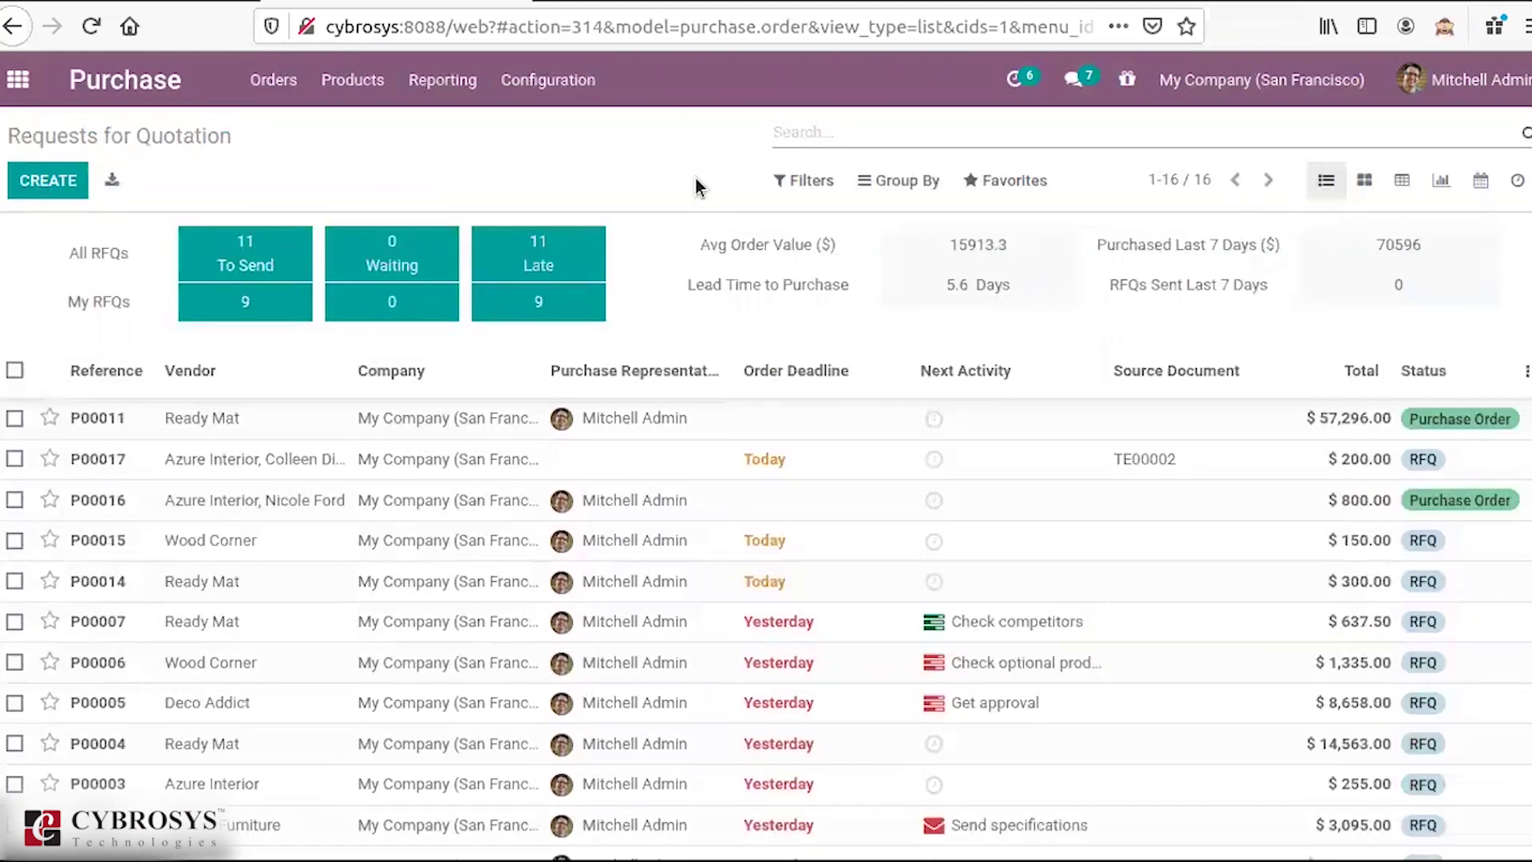
# Step: Switch back to the Accounting app and open the Laptop record from the Assets list
pyautogui.click(20, 85)
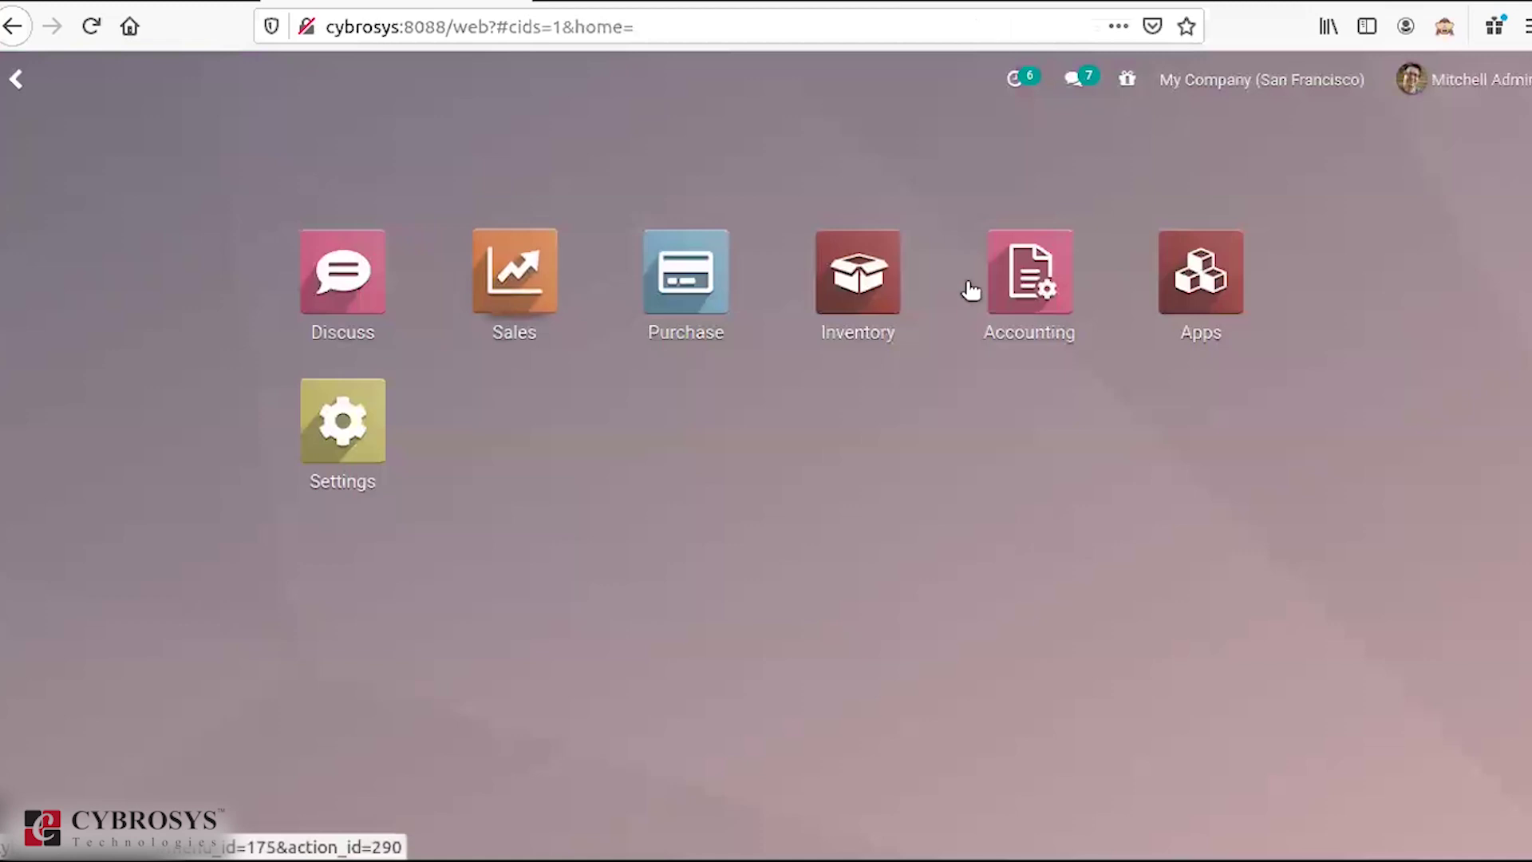
pyautogui.click(1059, 310)
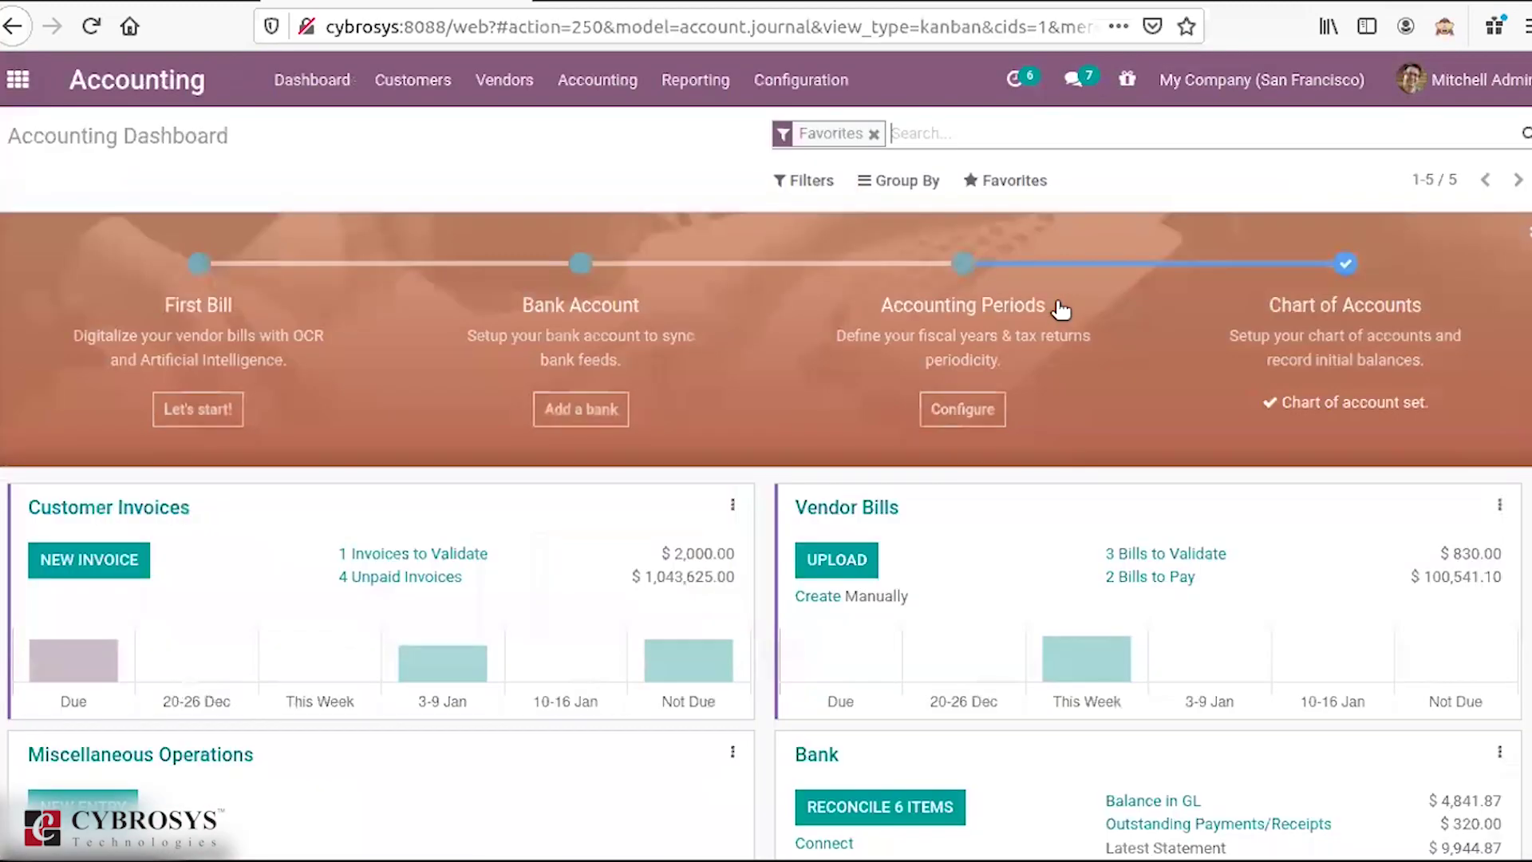
pyautogui.click(590, 89)
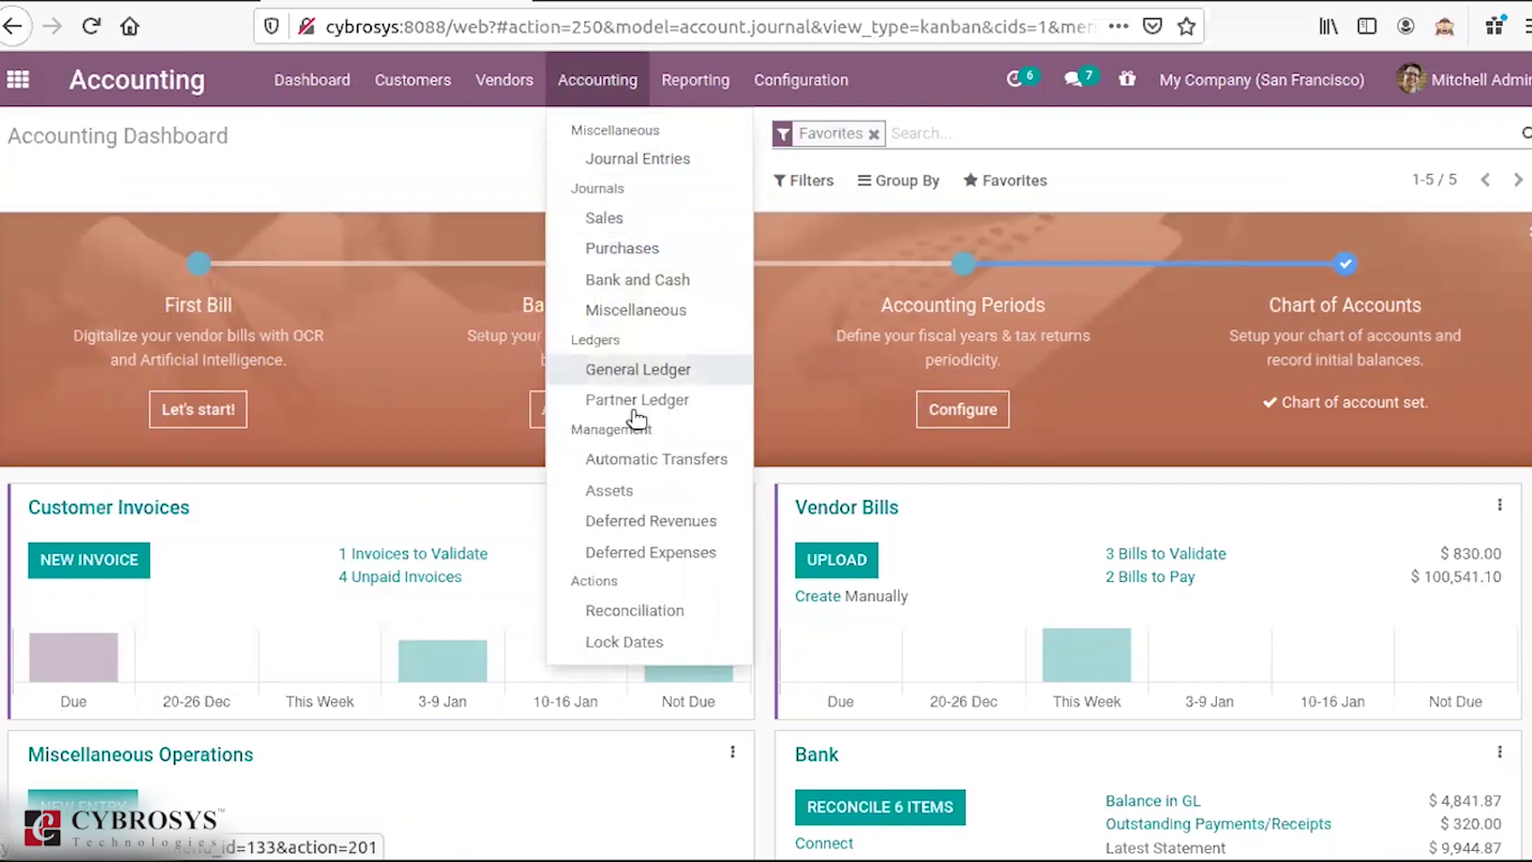
pyautogui.click(621, 489)
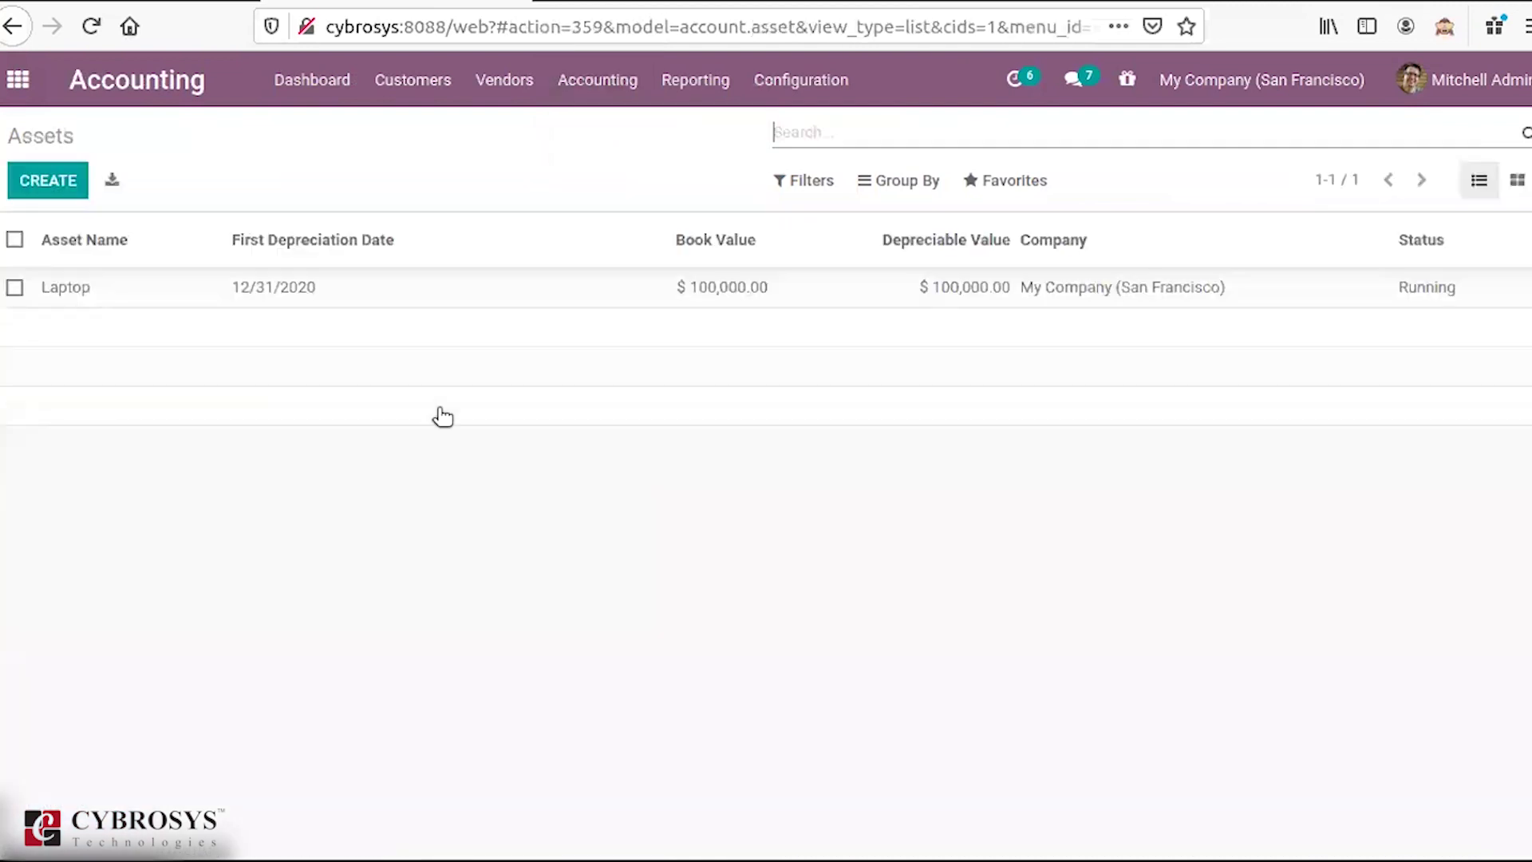
pyautogui.click(343, 300)
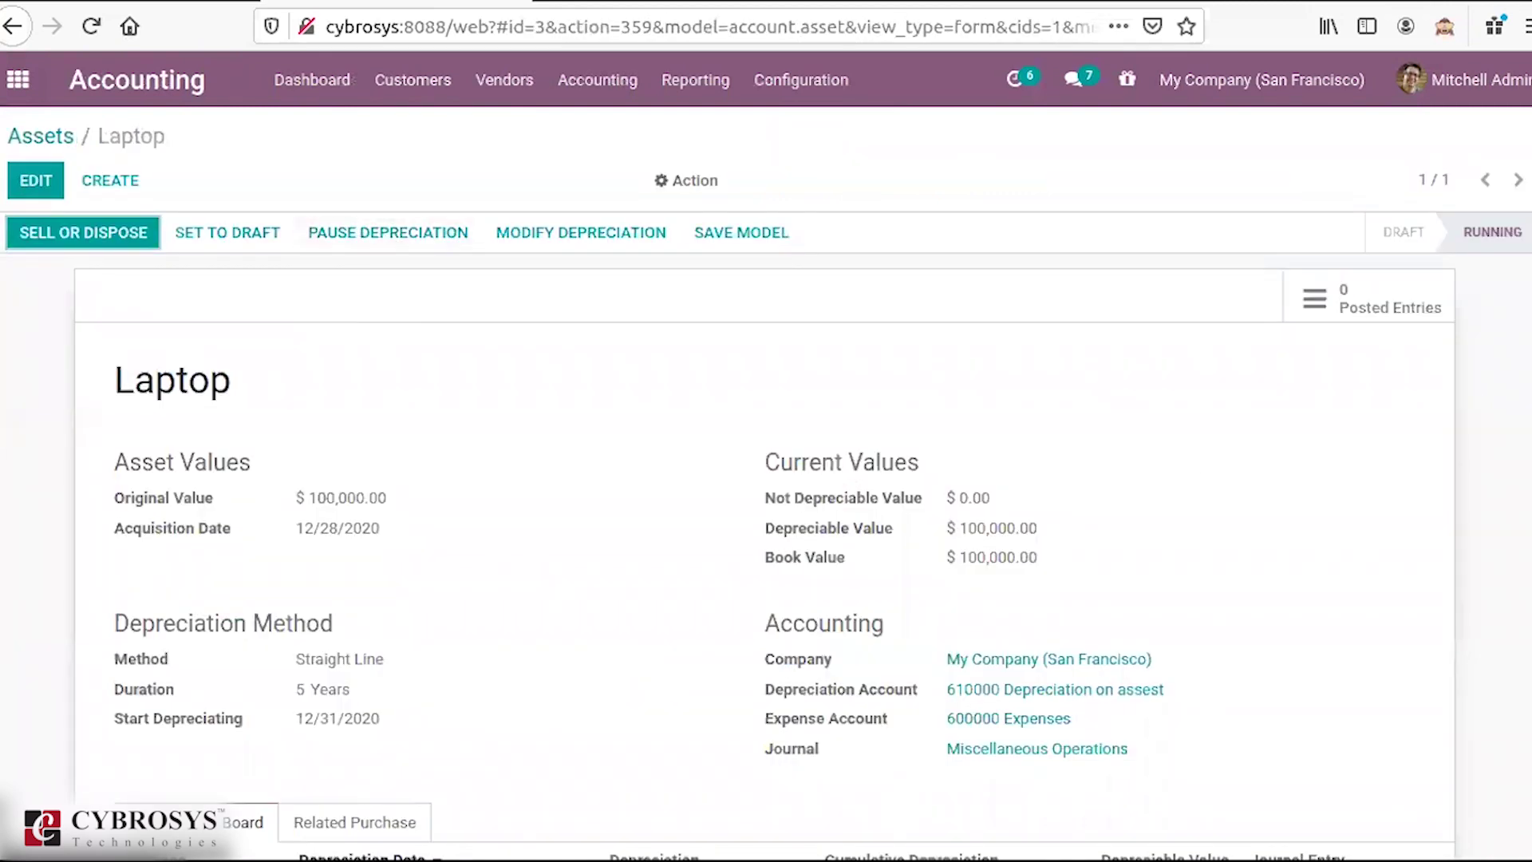
# Step: Examine the Laptop asset's depreciation board, related purchase and depreciation method details
pyautogui.scroll(-5, 766, 534)
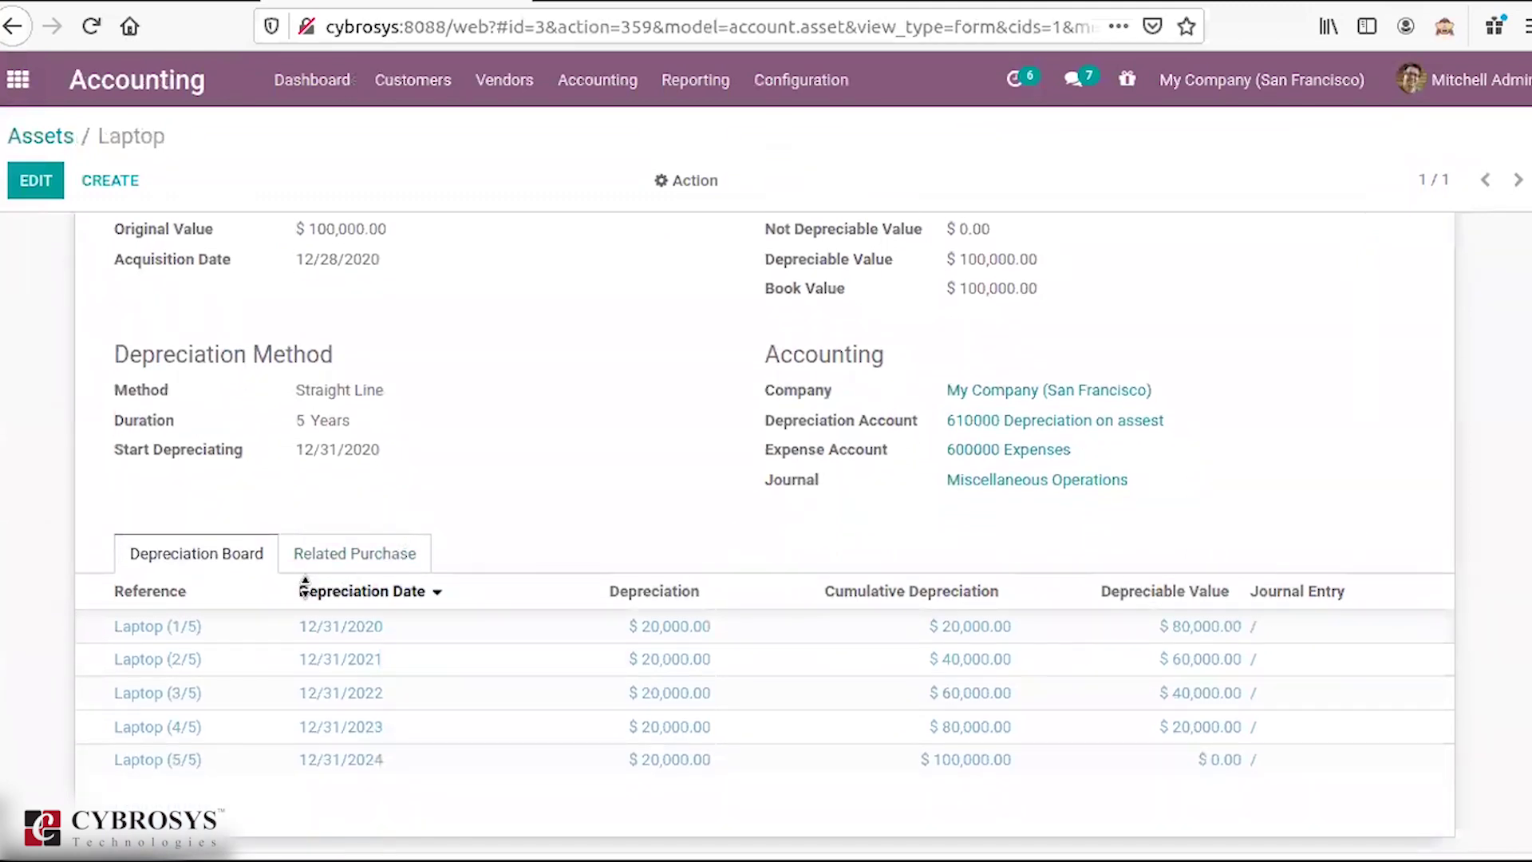
pyautogui.click(373, 562)
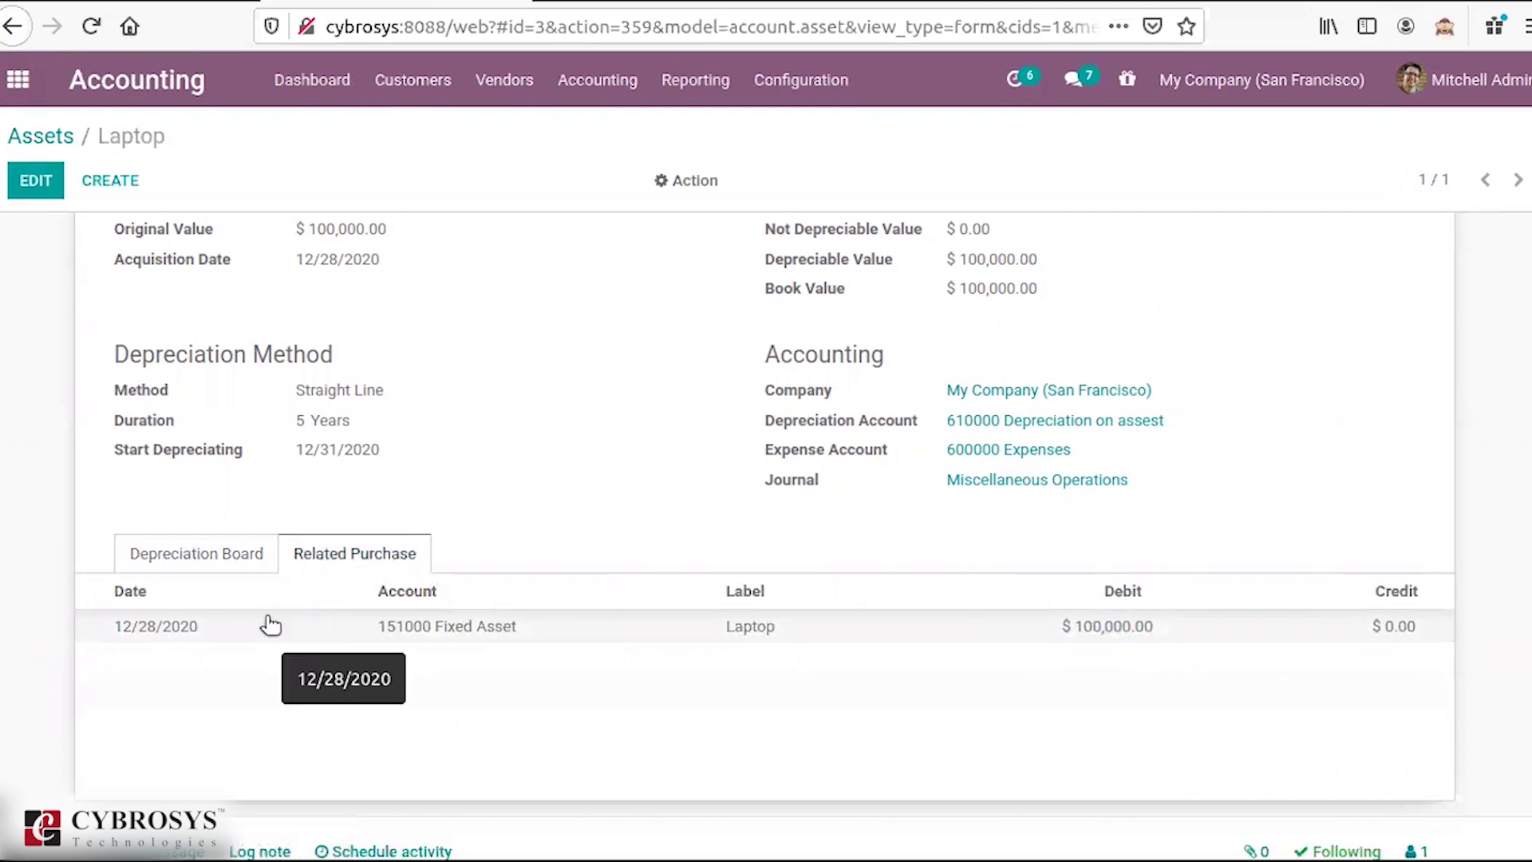
pyautogui.click(223, 558)
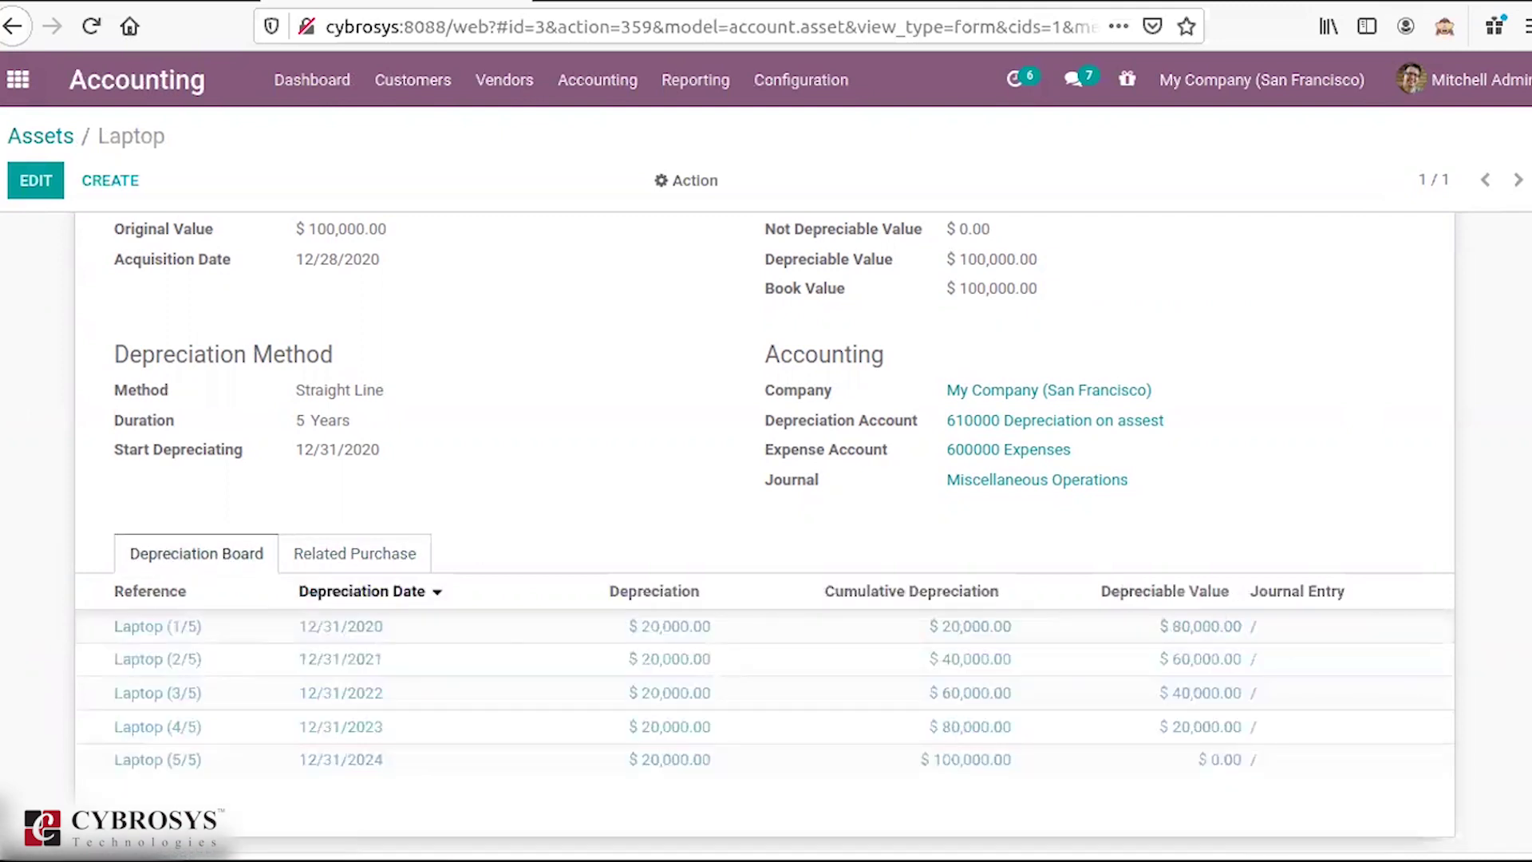
pyautogui.scroll(3, 766, 519)
pyautogui.scroll(-1, 766, 519)
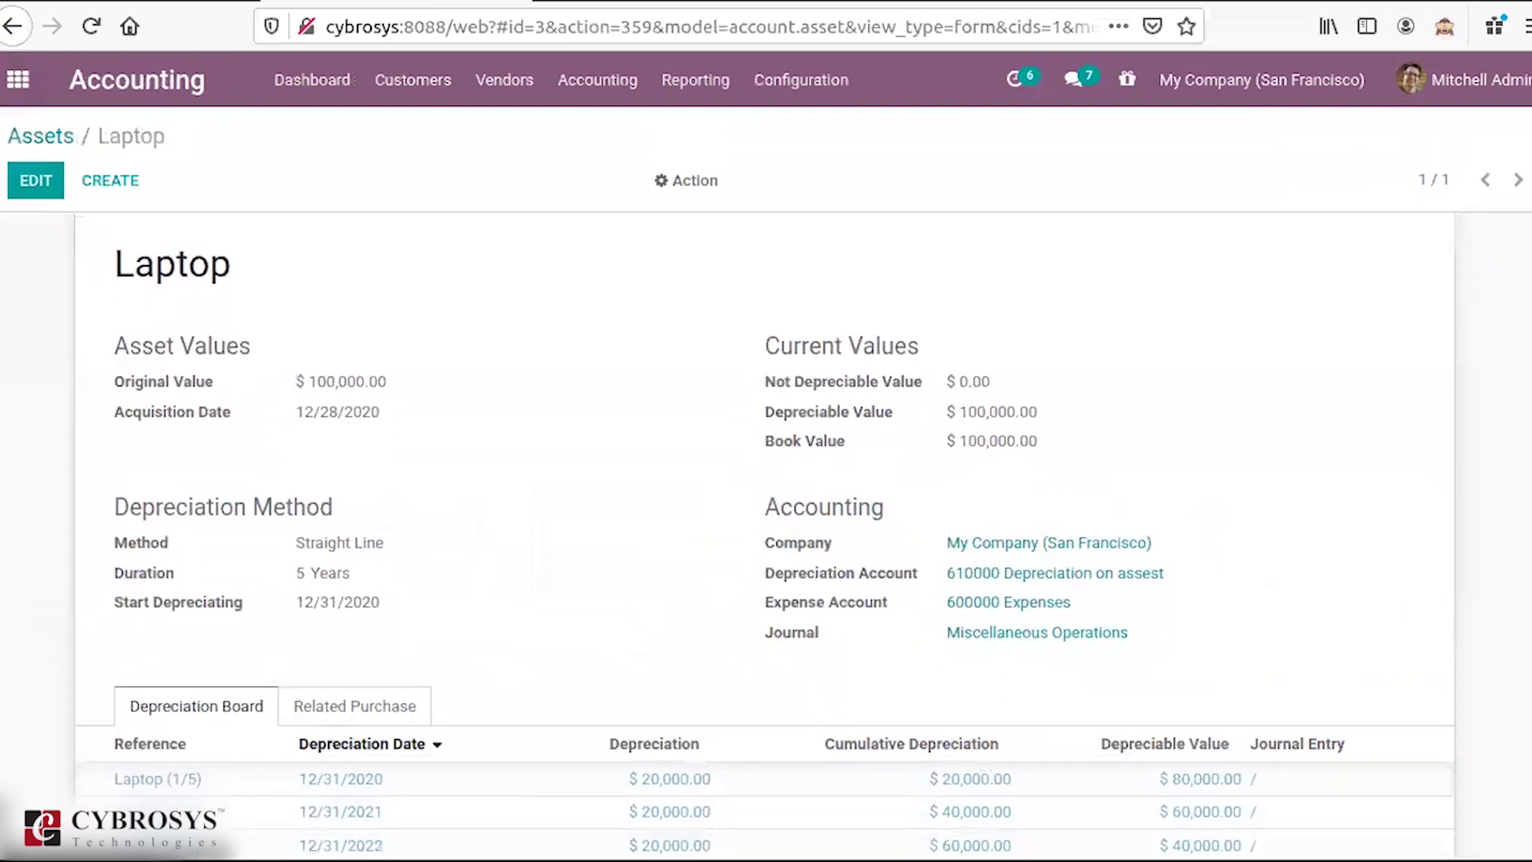
pyautogui.scroll(-1, 766, 534)
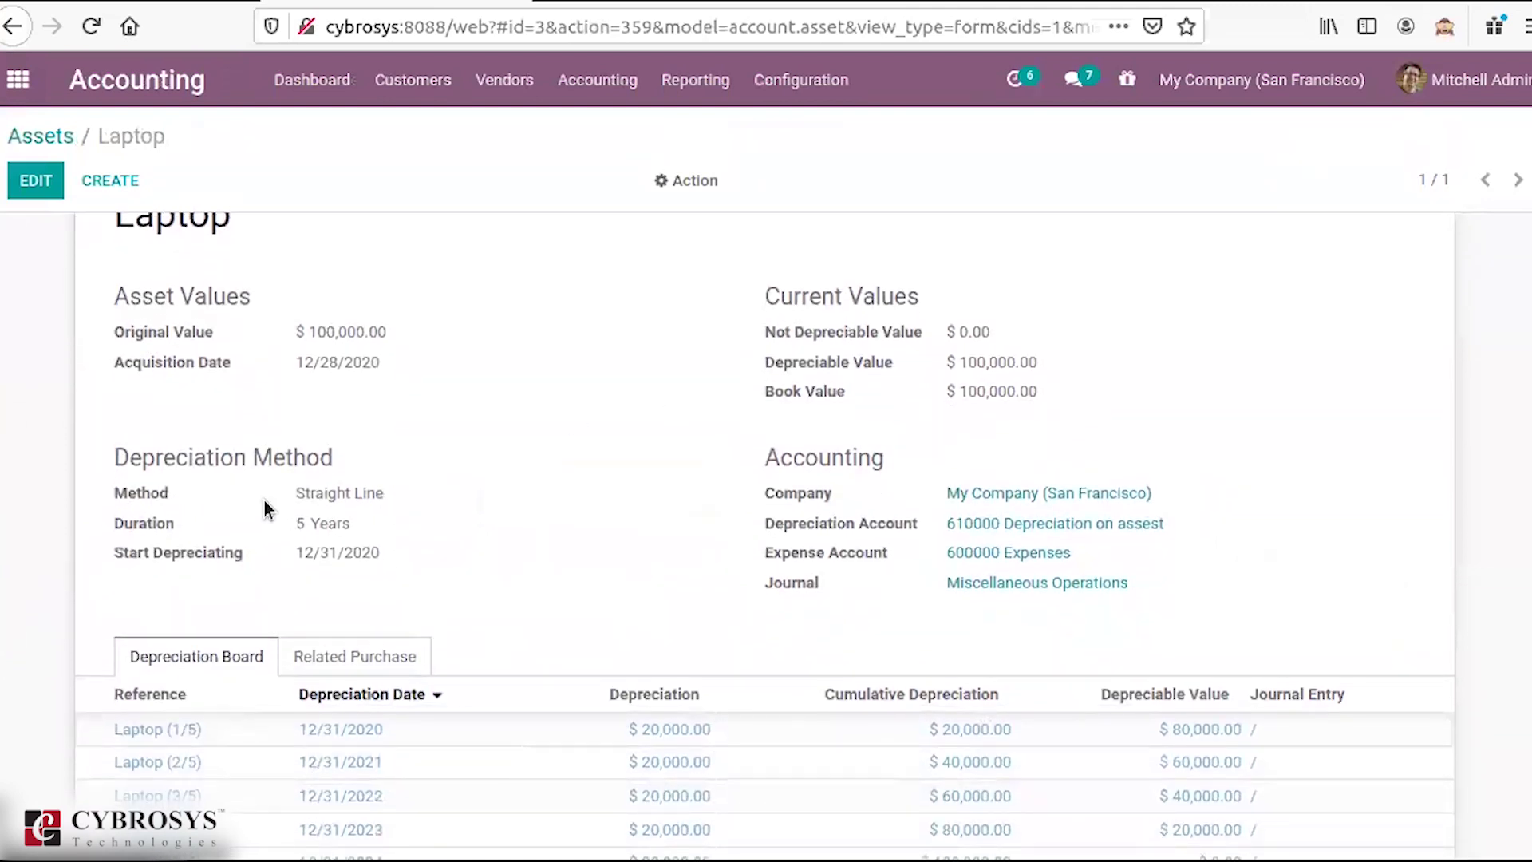
# Step: View the Laptop asset in edit mode, then open the Laptop (1/5) entry from its posted entries
pyautogui.click(36, 180)
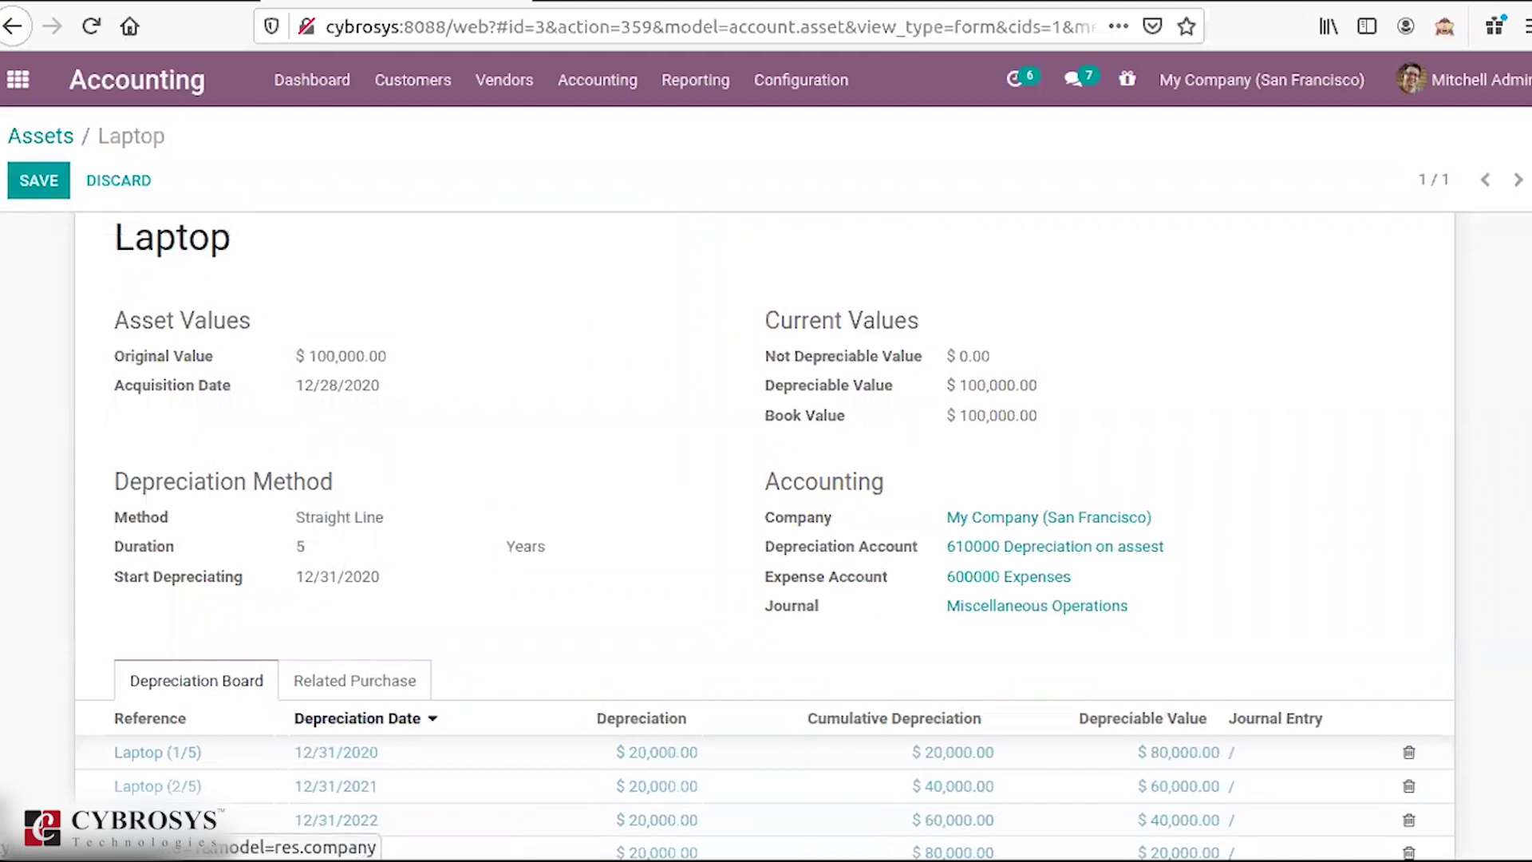
pyautogui.scroll(5, 766, 479)
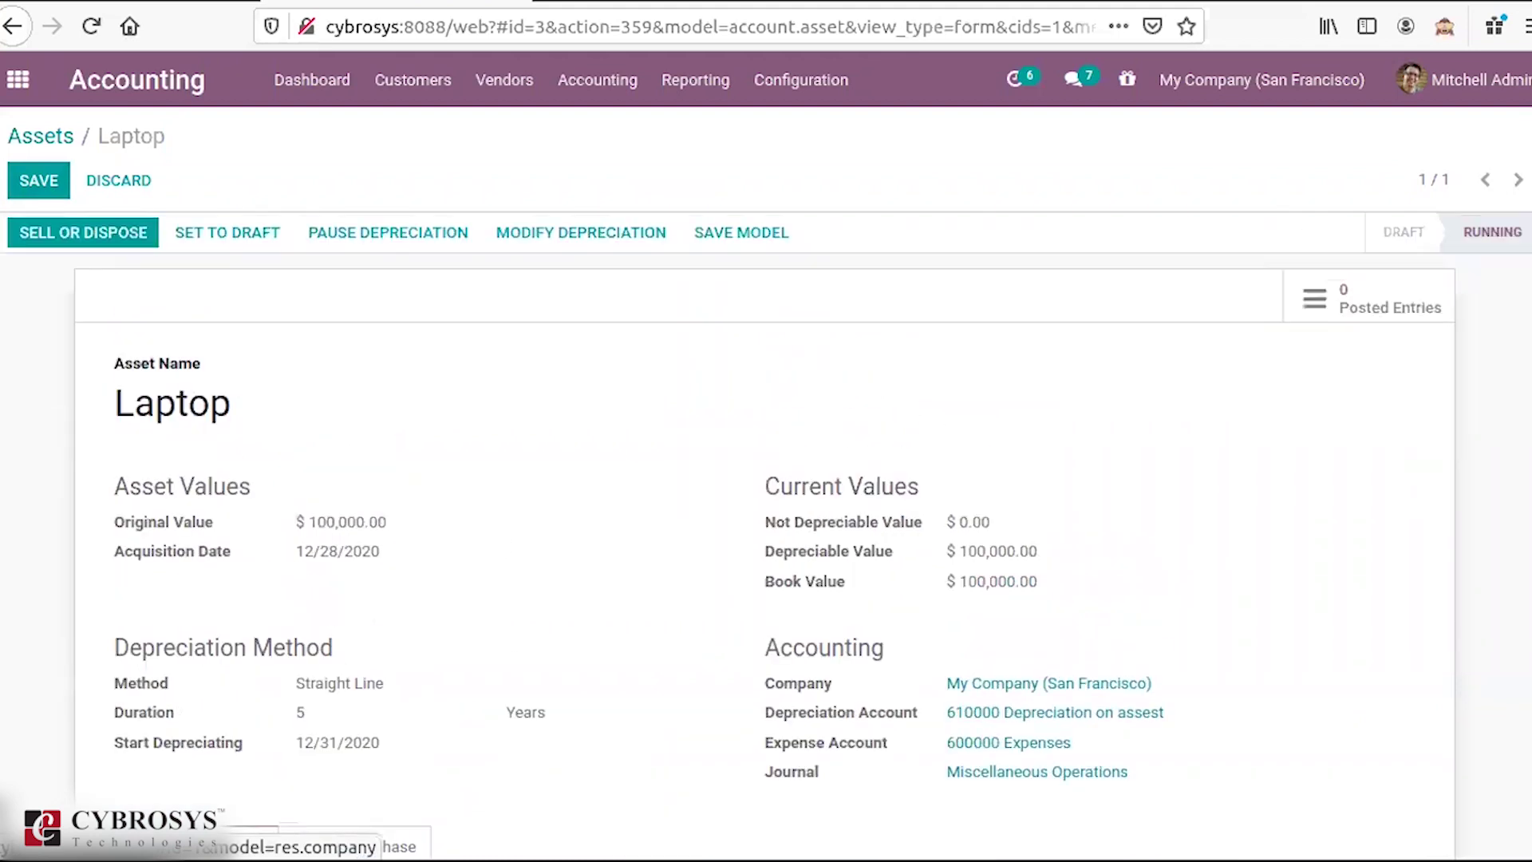
pyautogui.click(1365, 307)
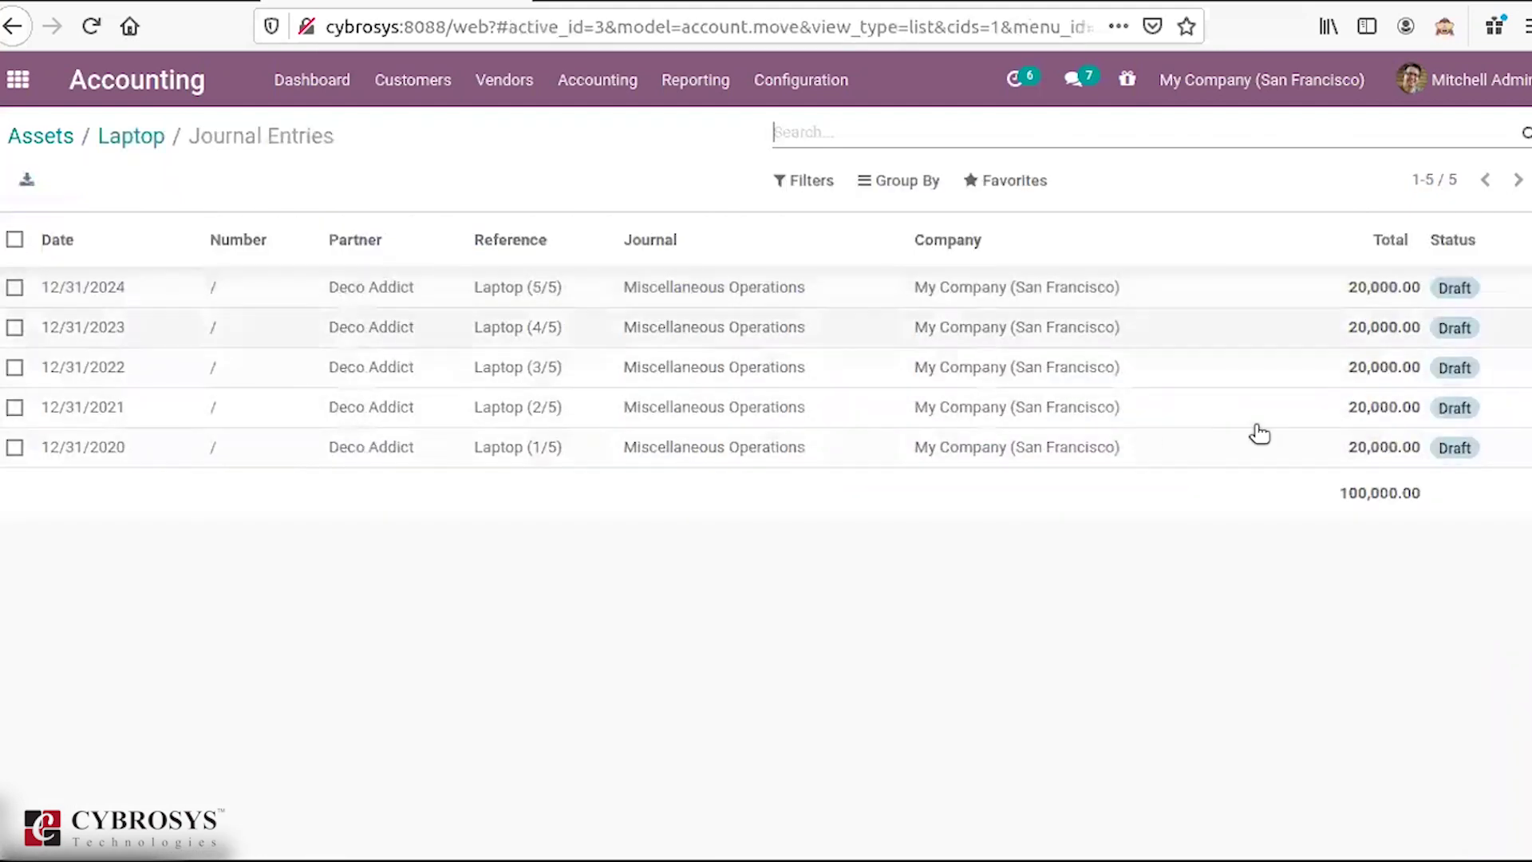
pyautogui.click(1117, 456)
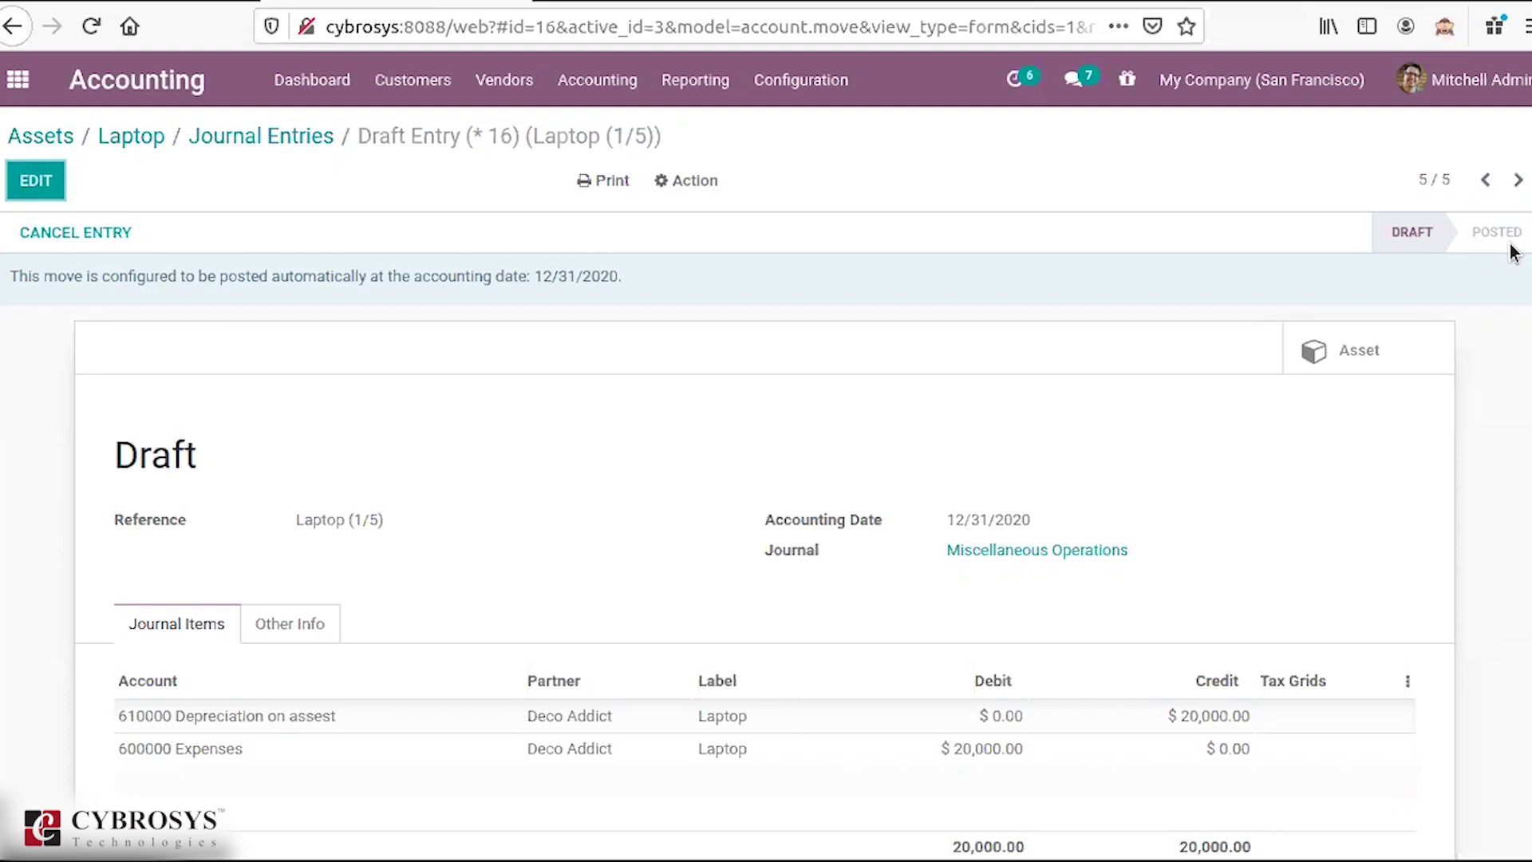
# Step: Open the posted Deco Addict vendor bill and view the Laptop asset linked to it
pyautogui.click(515, 87)
pyautogui.click(506, 133)
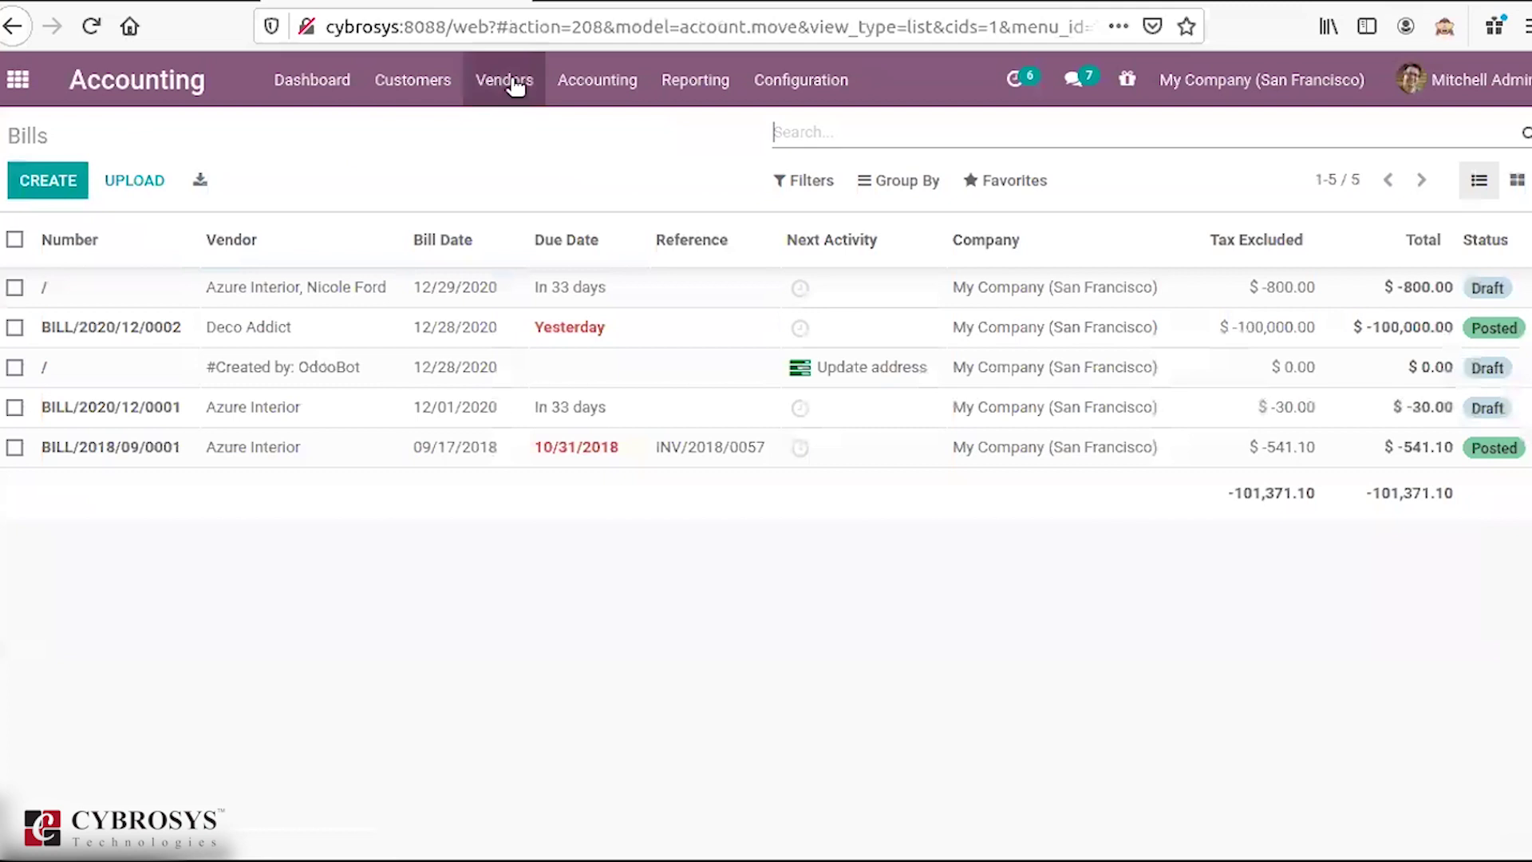
pyautogui.click(373, 334)
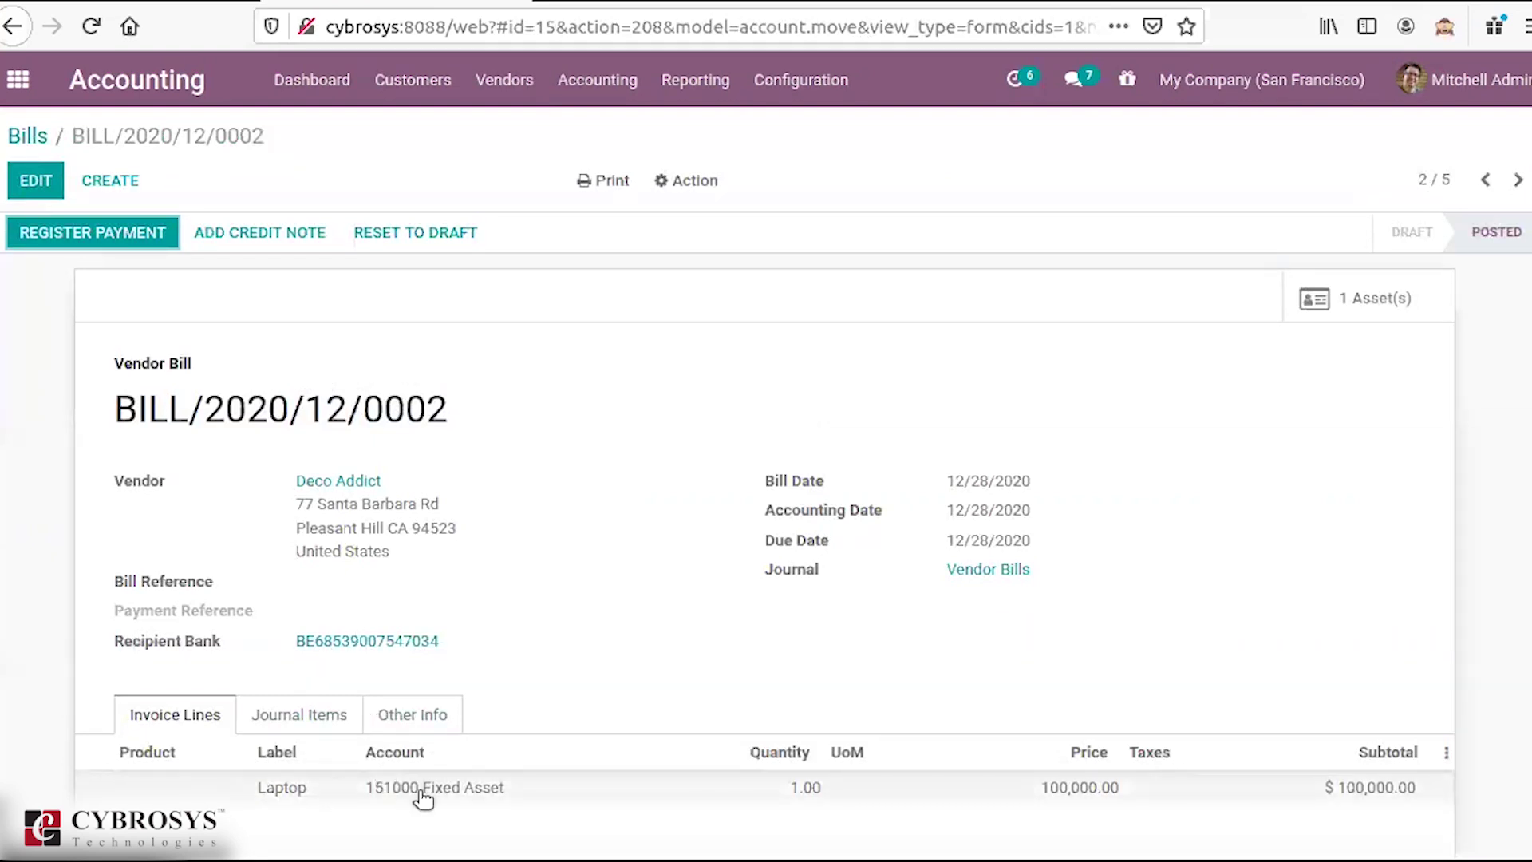
pyautogui.click(1348, 295)
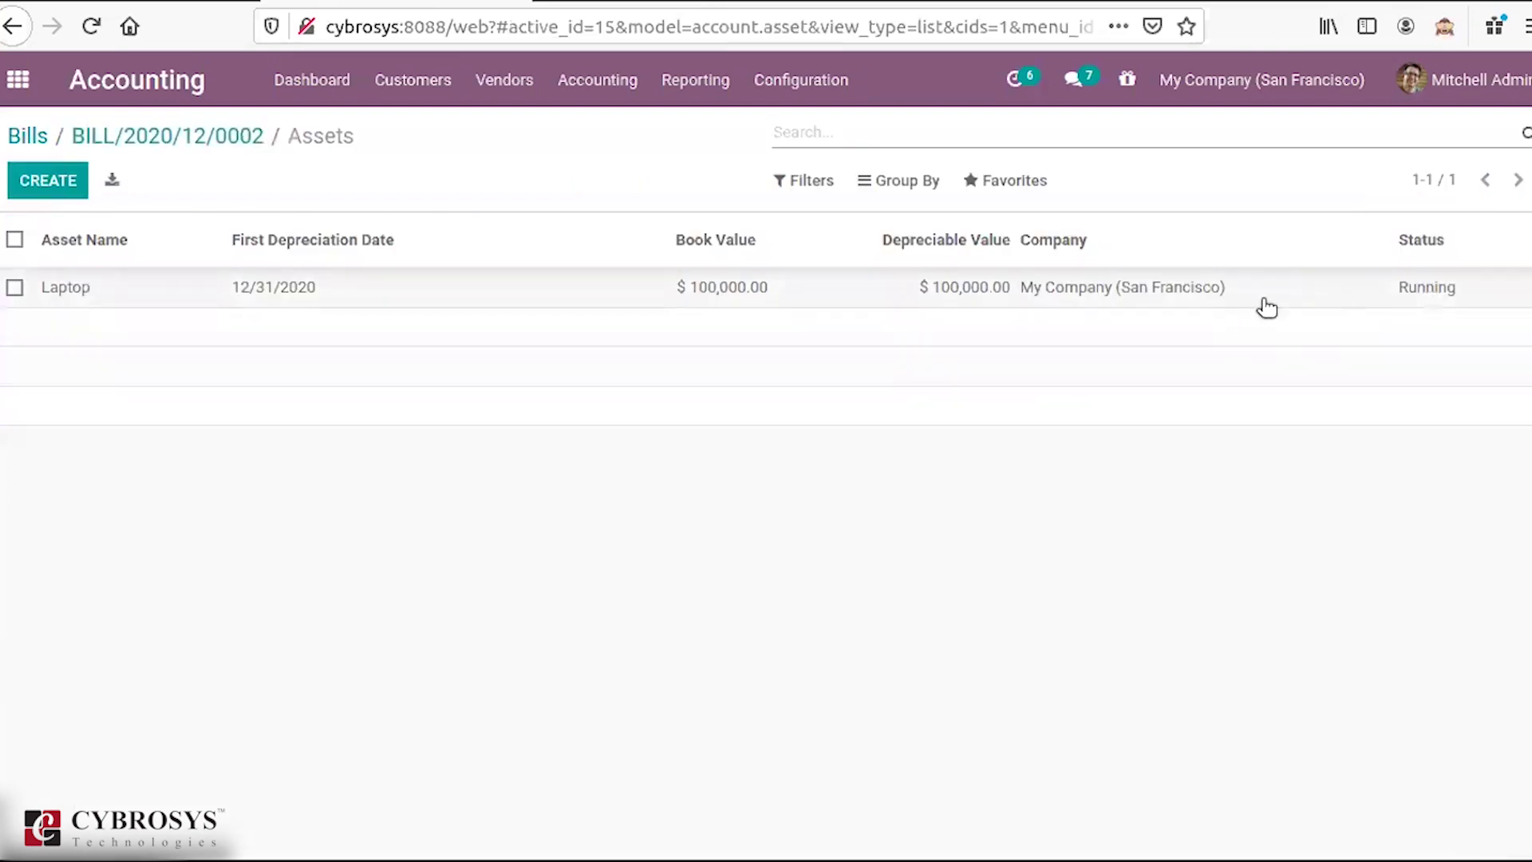
pyautogui.click(1345, 303)
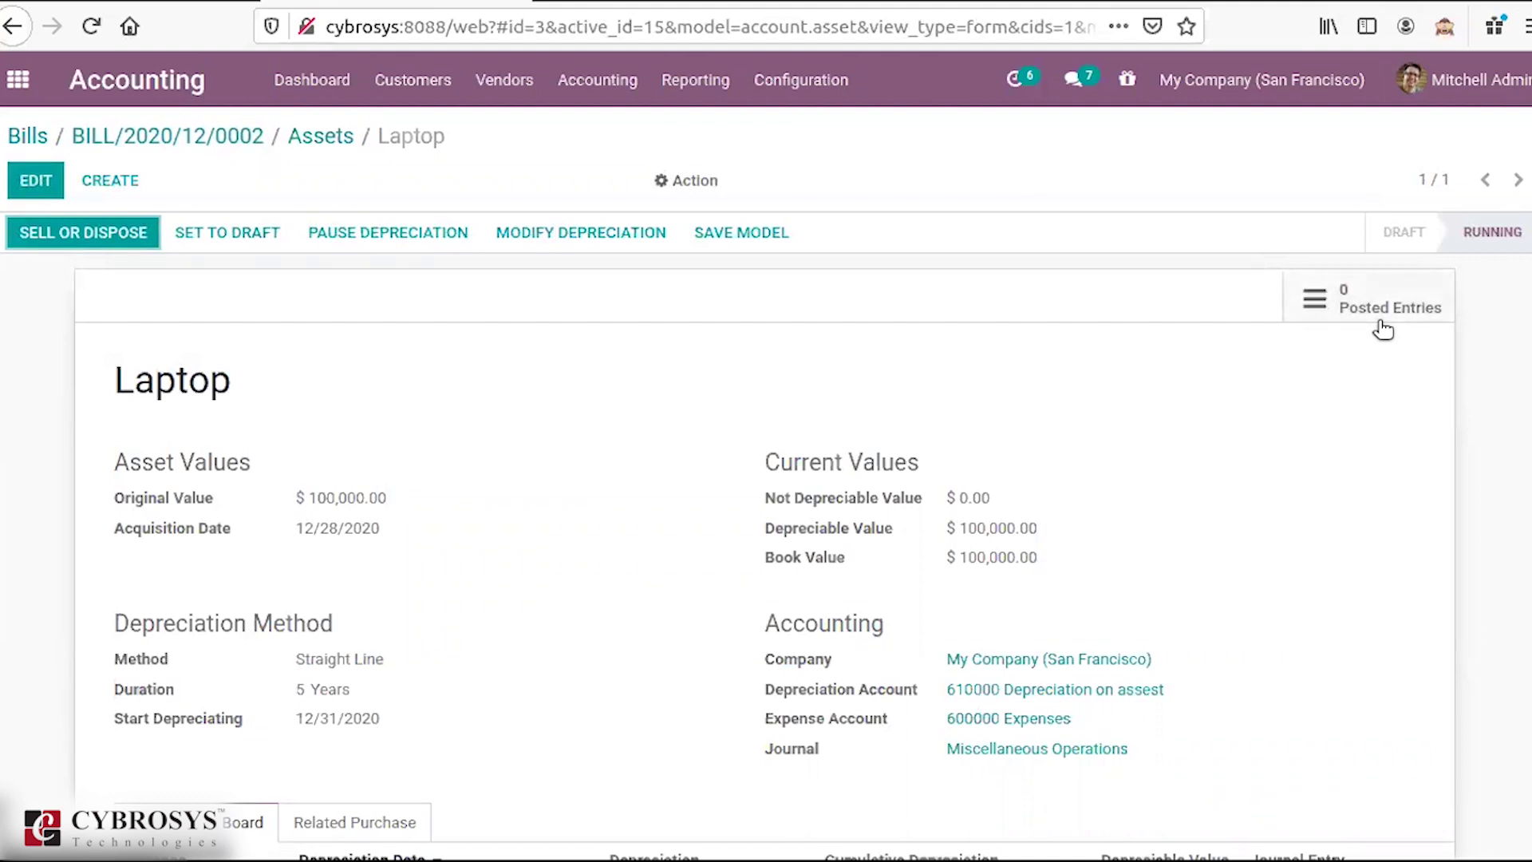
# Step: View the Deferred Revenues list and open a blank form for a new deferred revenue model
pyautogui.click(592, 97)
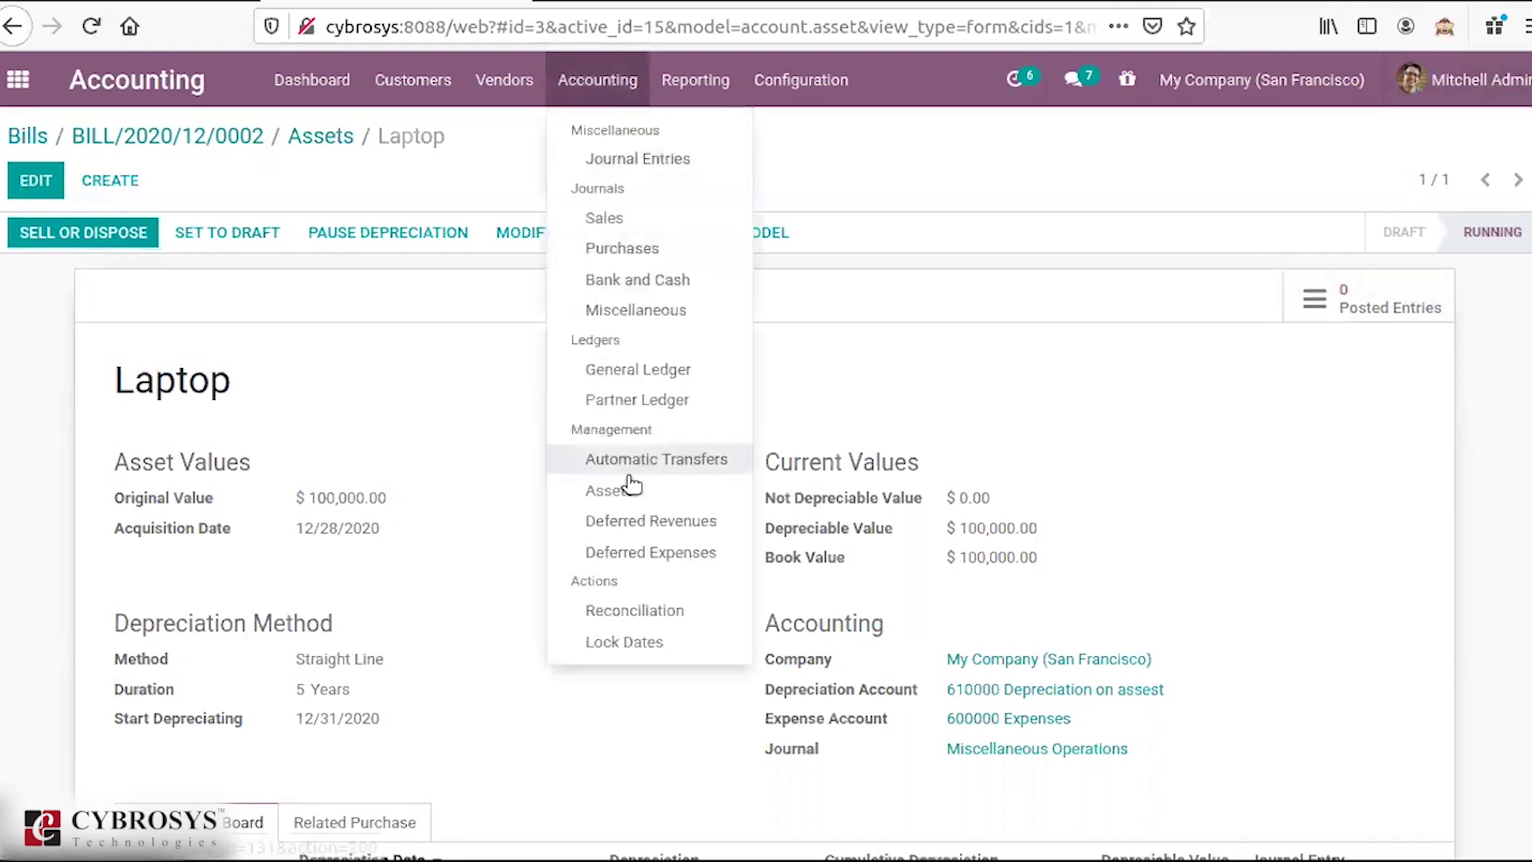
pyautogui.click(667, 527)
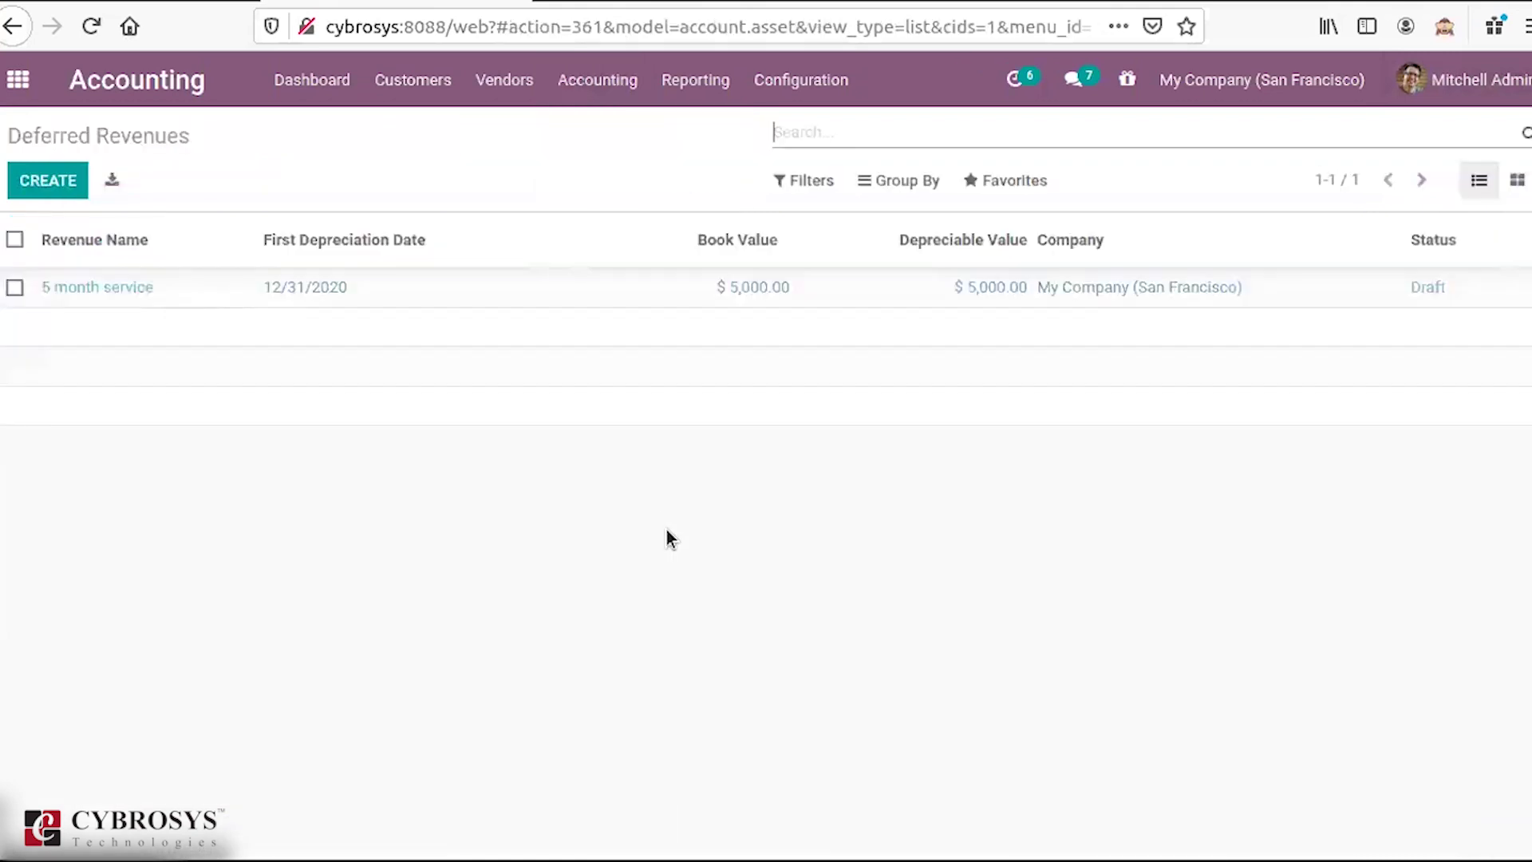
pyautogui.click(802, 93)
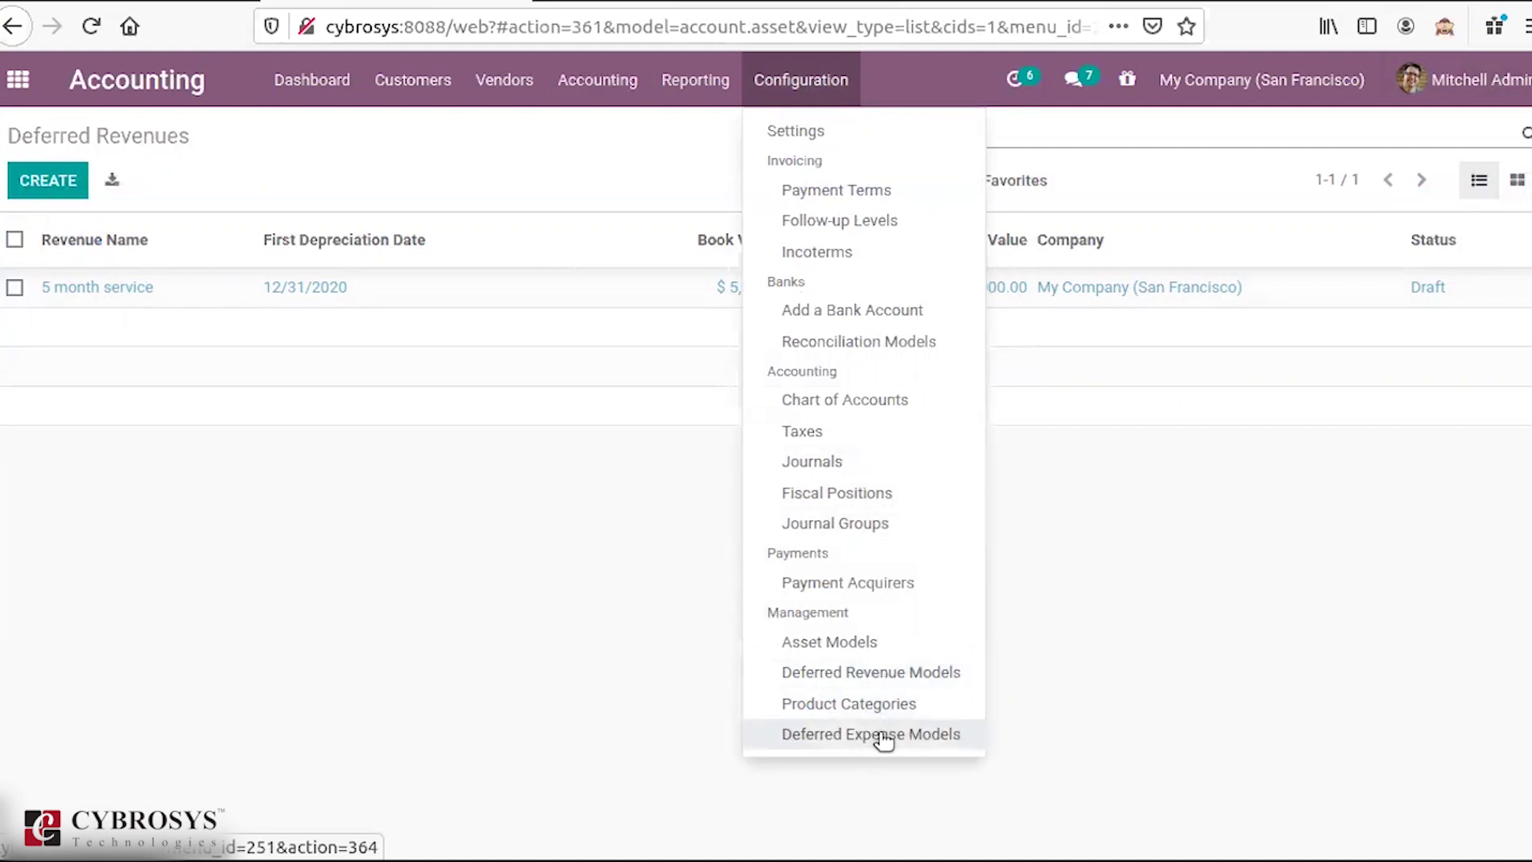
pyautogui.click(937, 678)
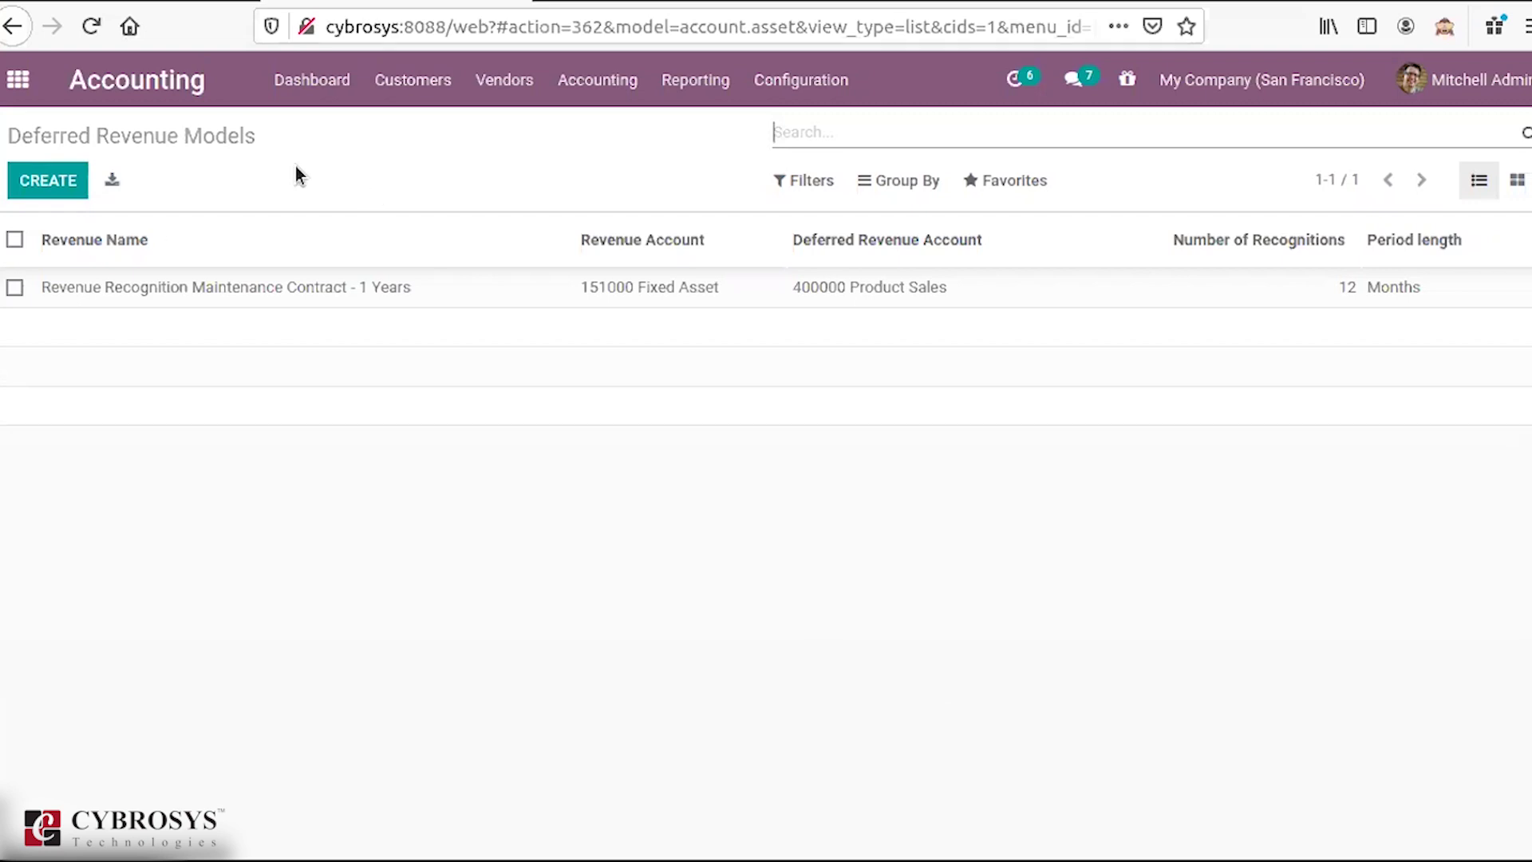
pyautogui.click(62, 178)
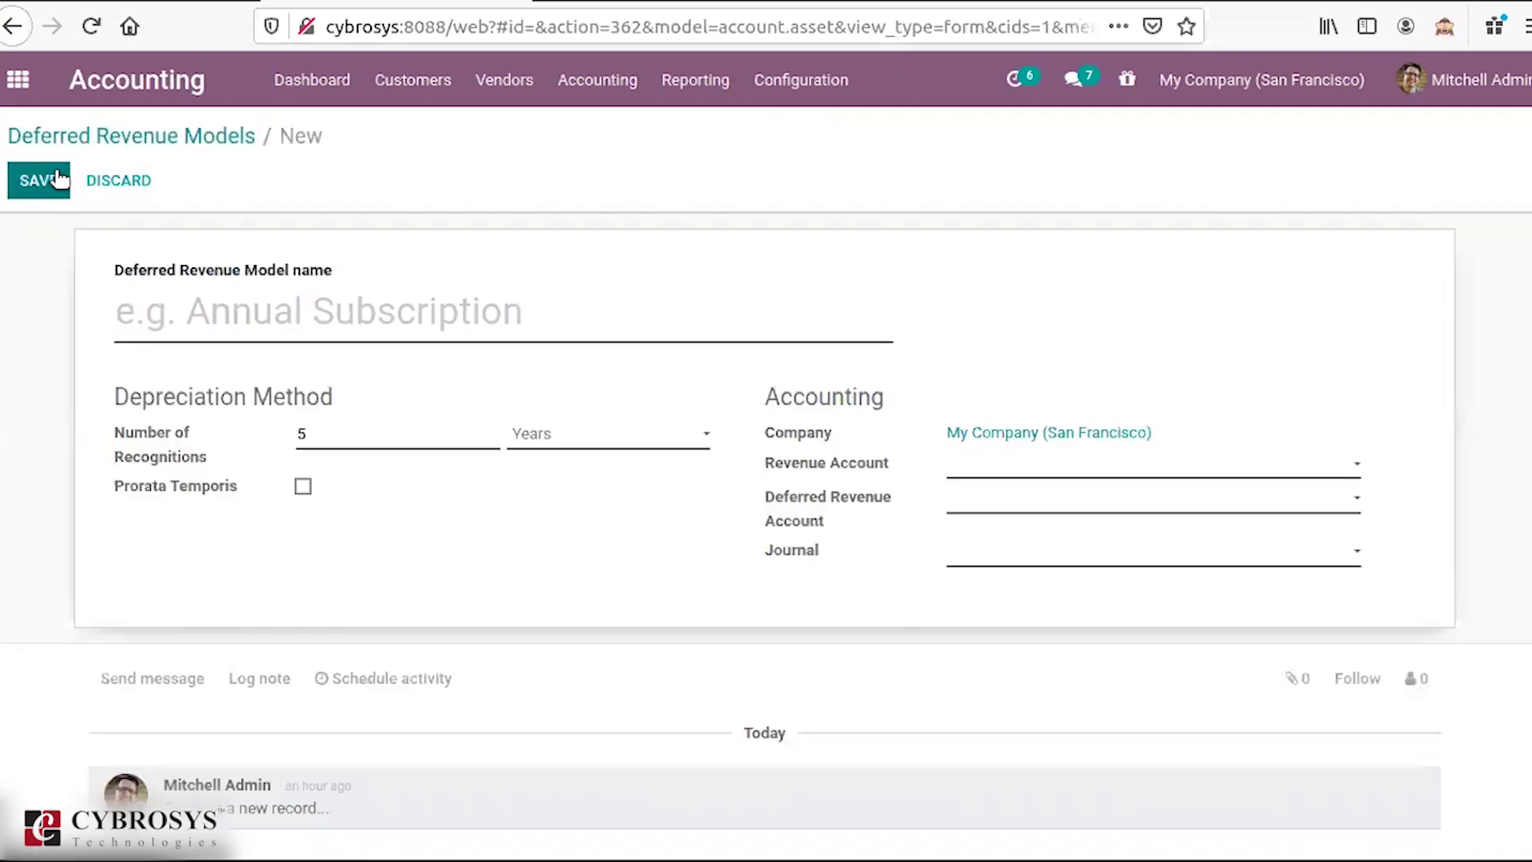
# Step: Open the 5 month service deferred revenue in edit mode and examine its recognition and accounting fields
pyautogui.click(600, 94)
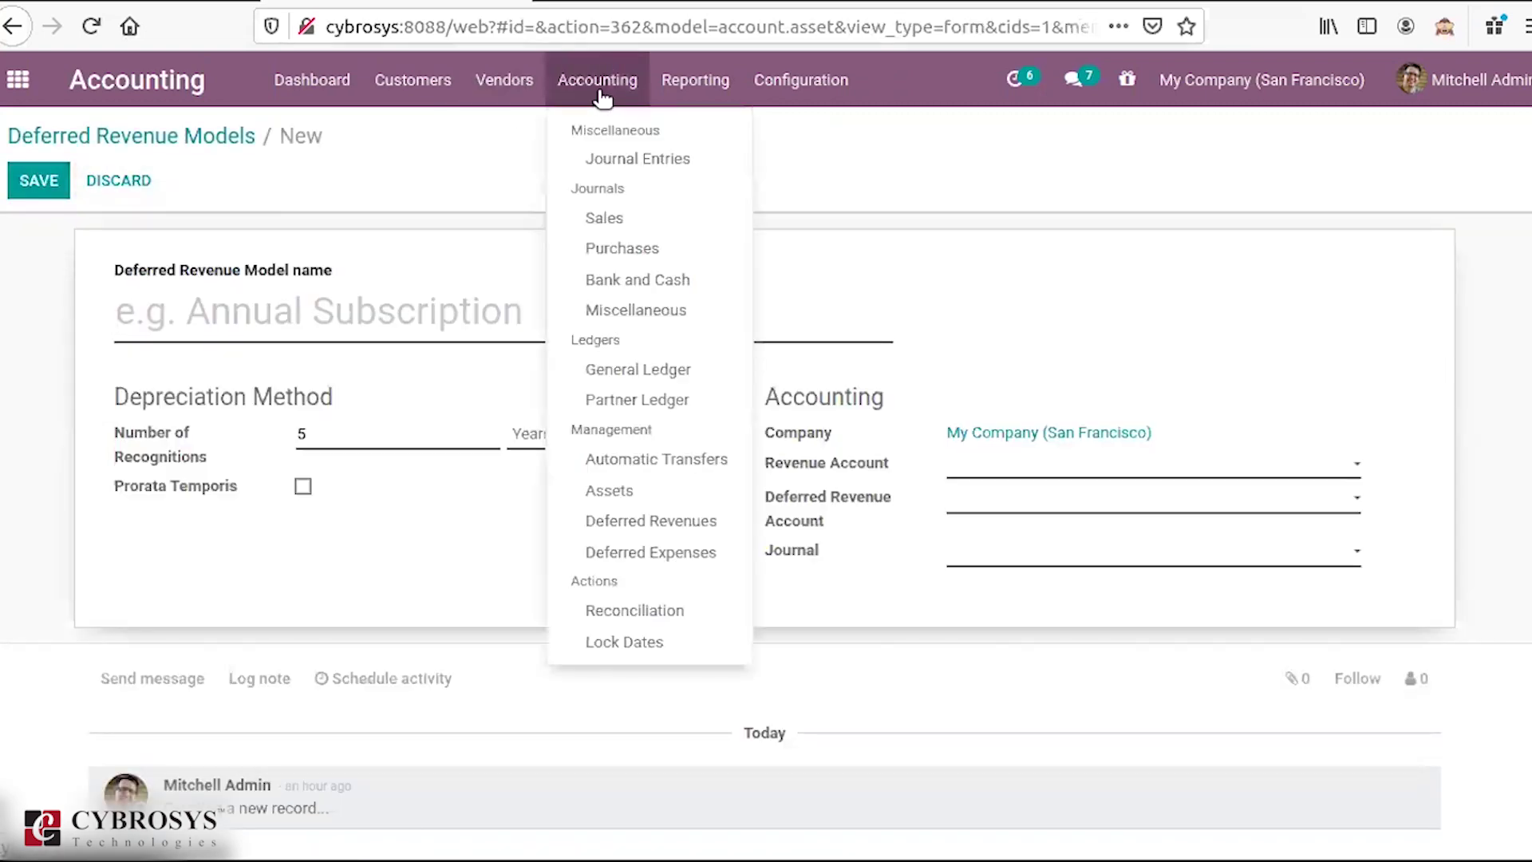
pyautogui.click(636, 522)
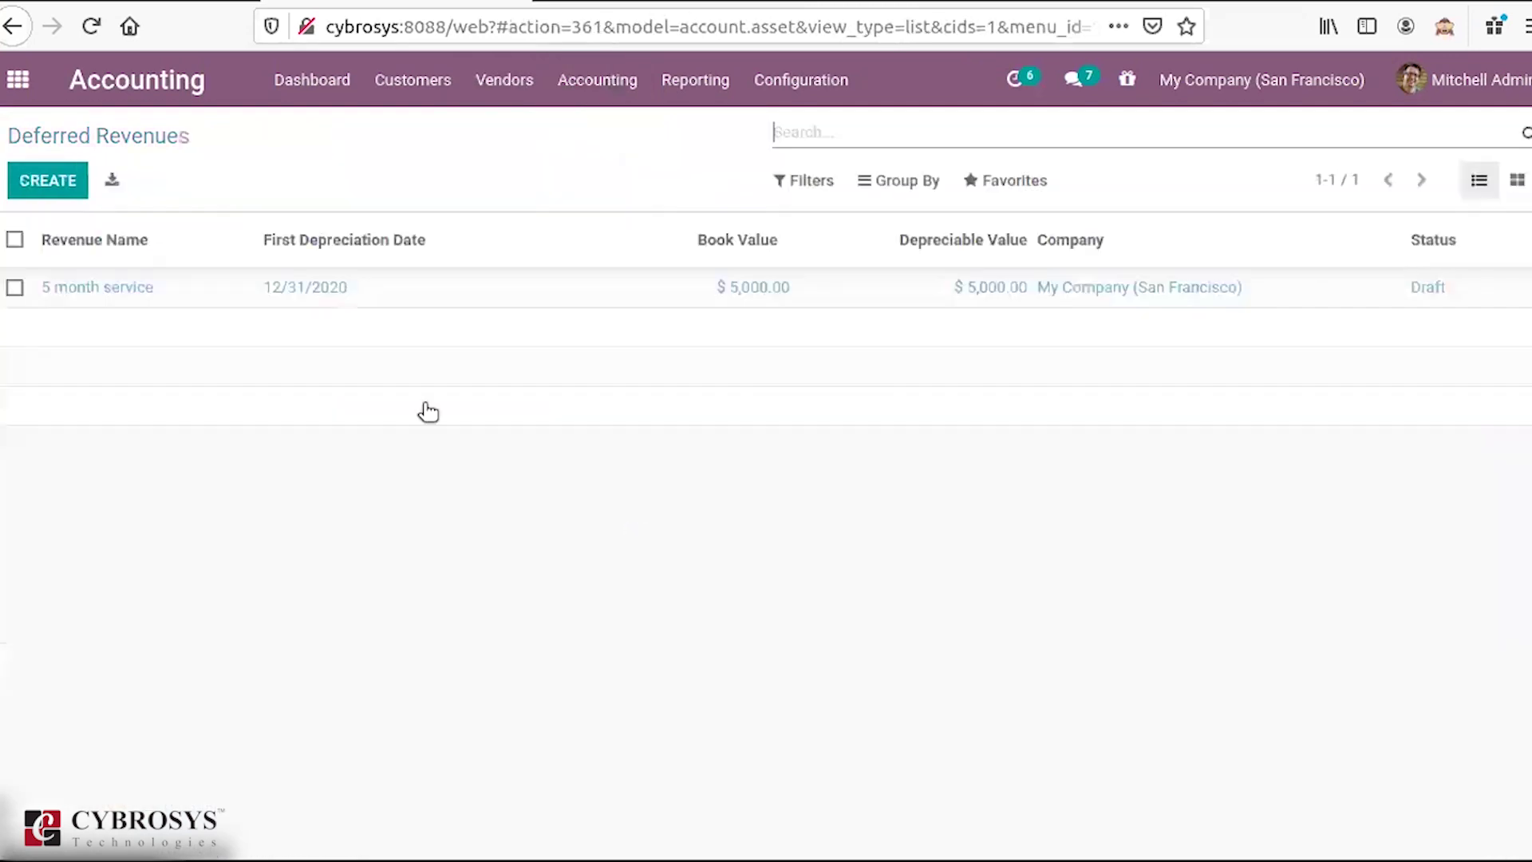
pyautogui.click(96, 286)
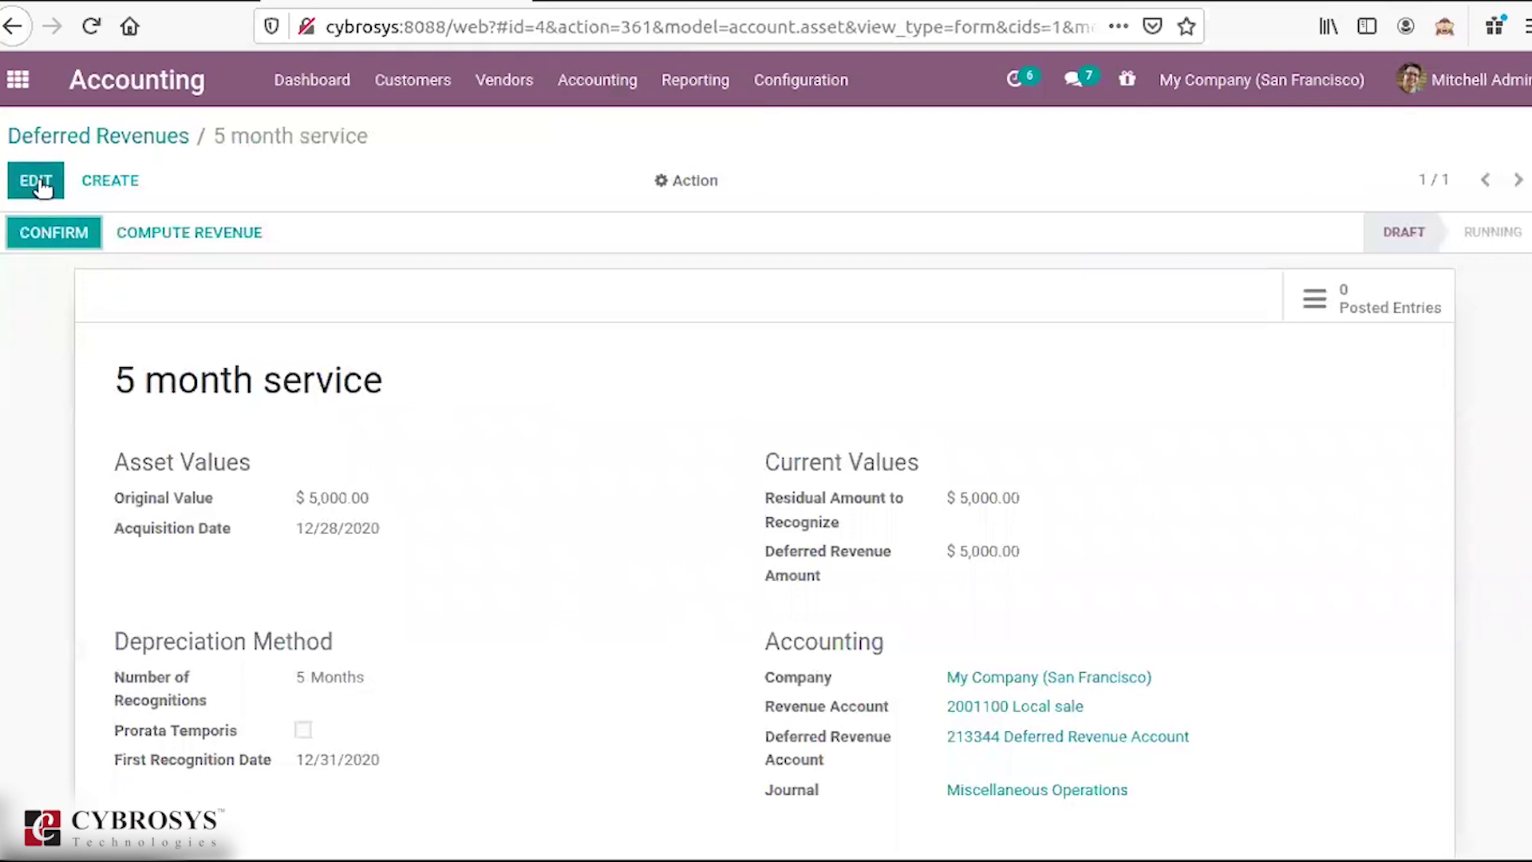
pyautogui.click(36, 181)
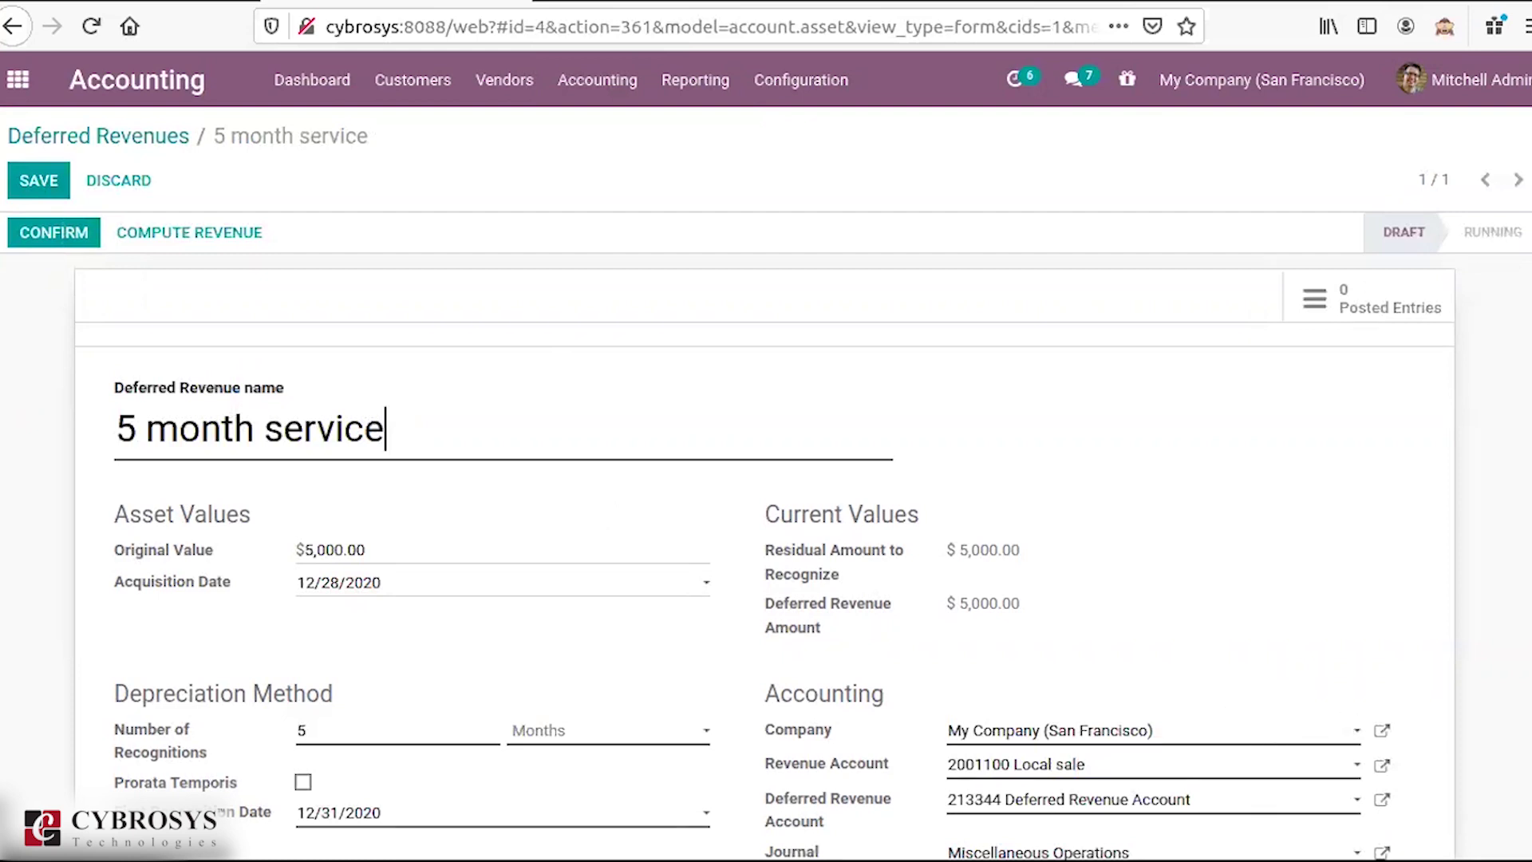
pyautogui.scroll(-2, 766, 535)
pyautogui.scroll(-2, 766, 535)
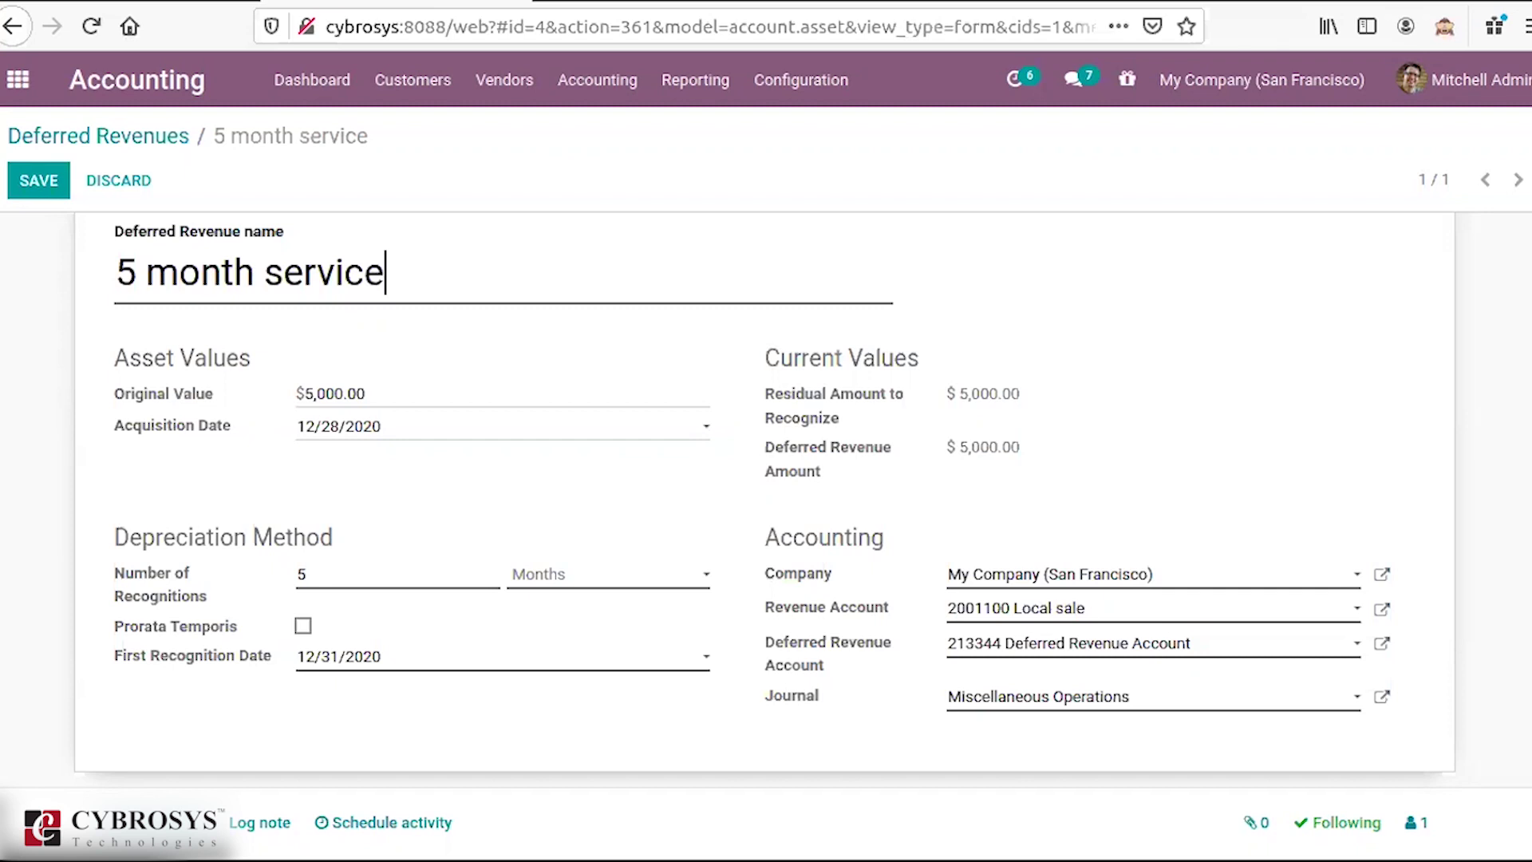
# Step: Compute the revenue schedule for the 5 month service deferred revenue and review its Revenue Board lines
pyautogui.scroll(-3, 766, 519)
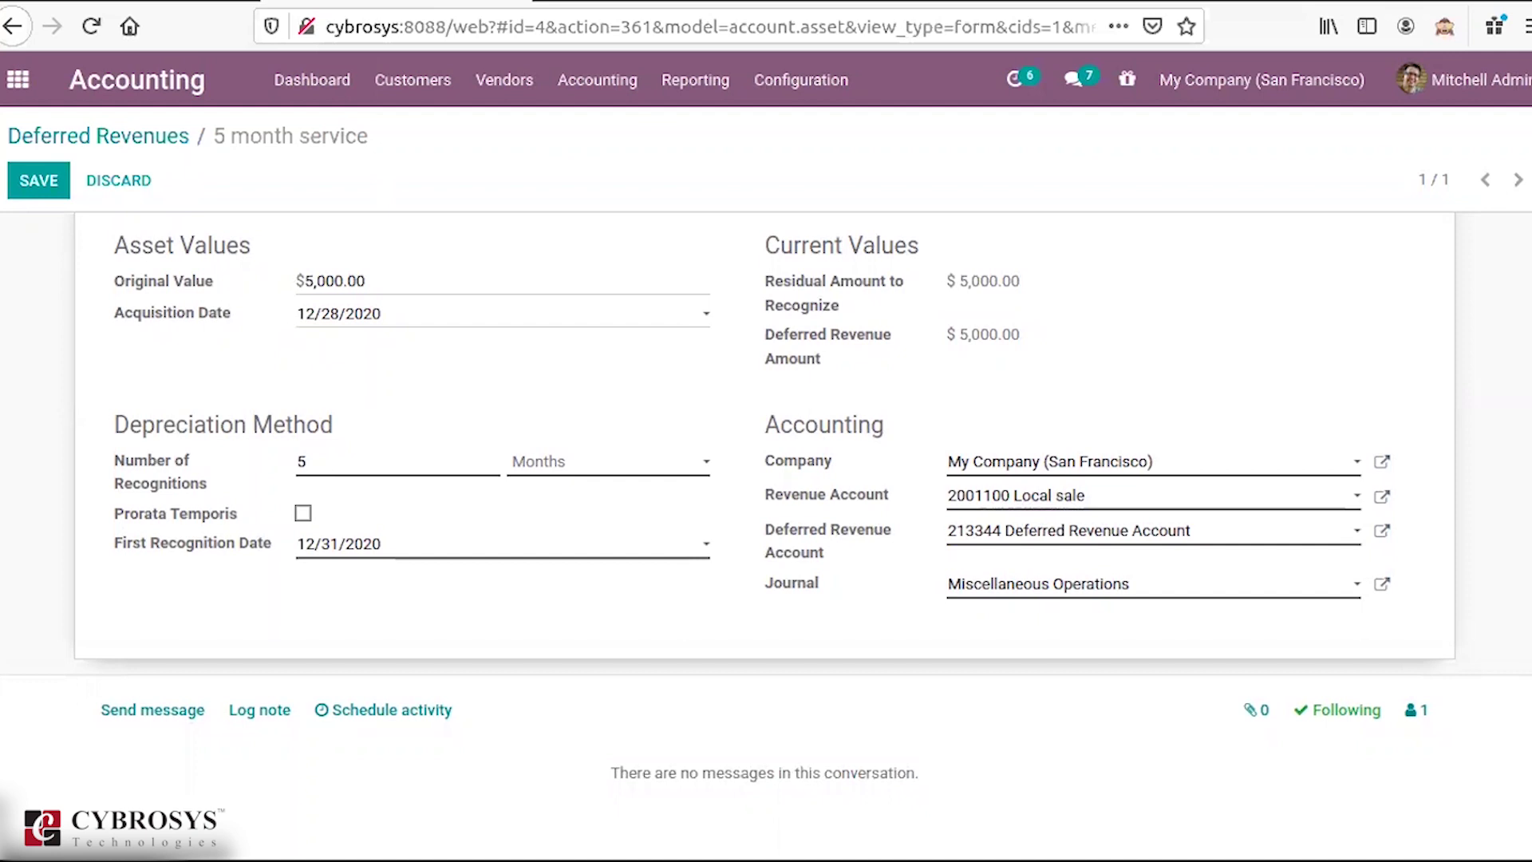
pyautogui.scroll(3, 766, 518)
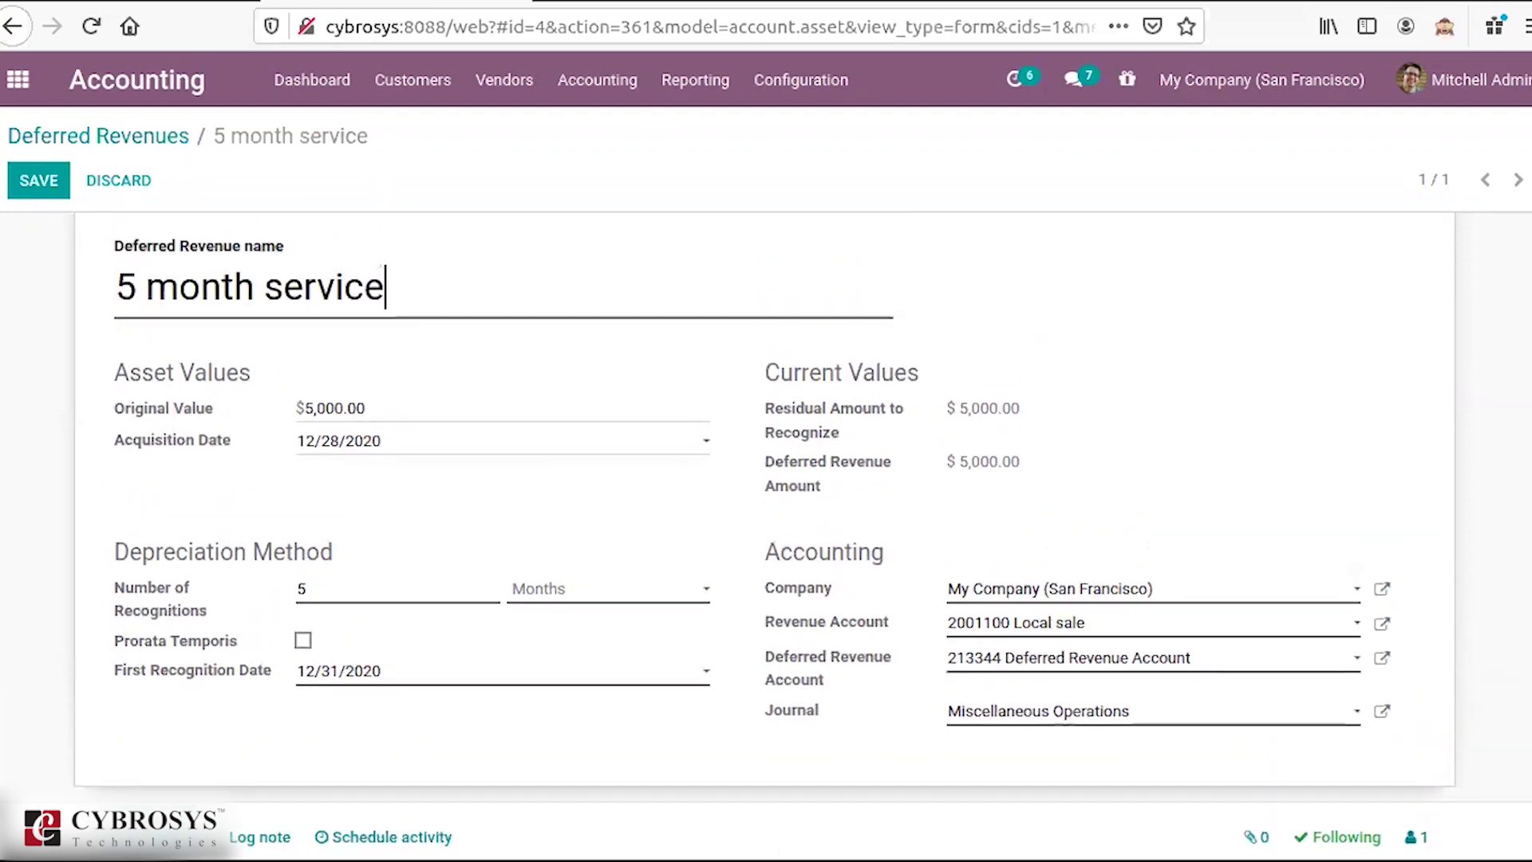
pyautogui.scroll(2, 766, 519)
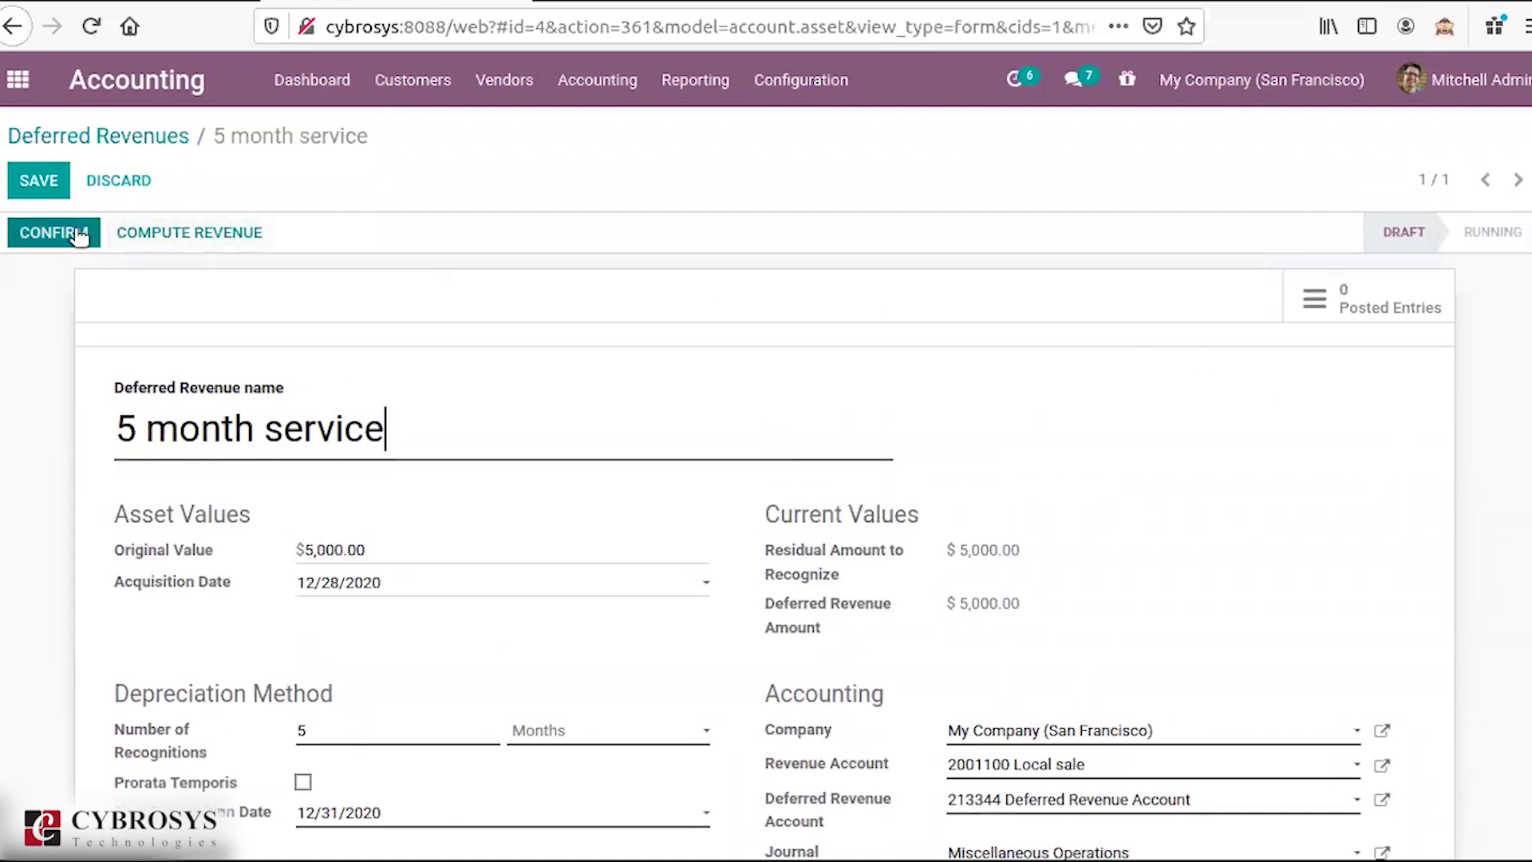
pyautogui.click(146, 231)
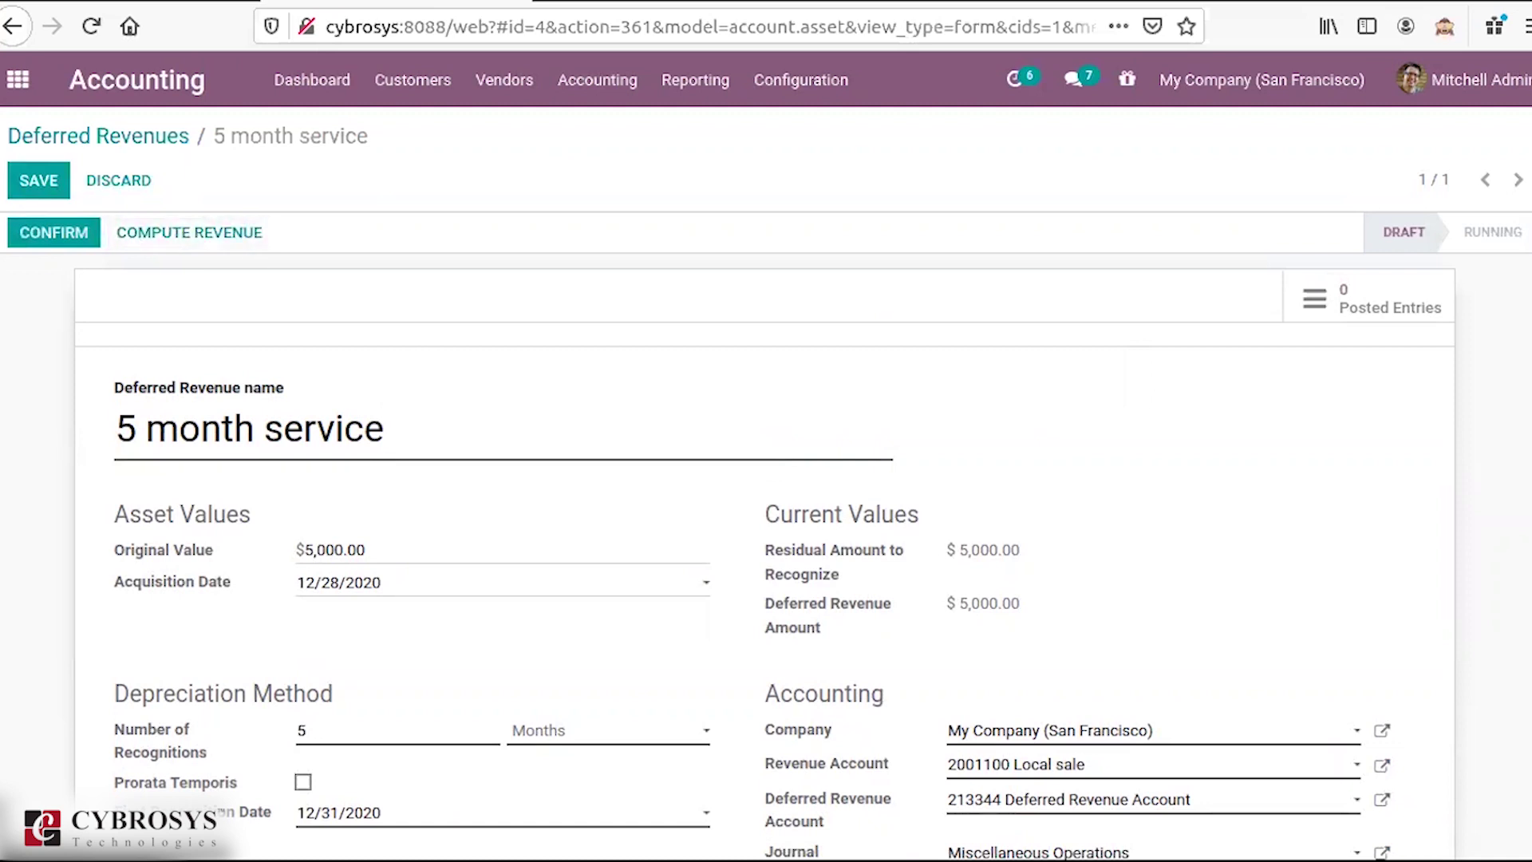
pyautogui.scroll(-6, 593, 619)
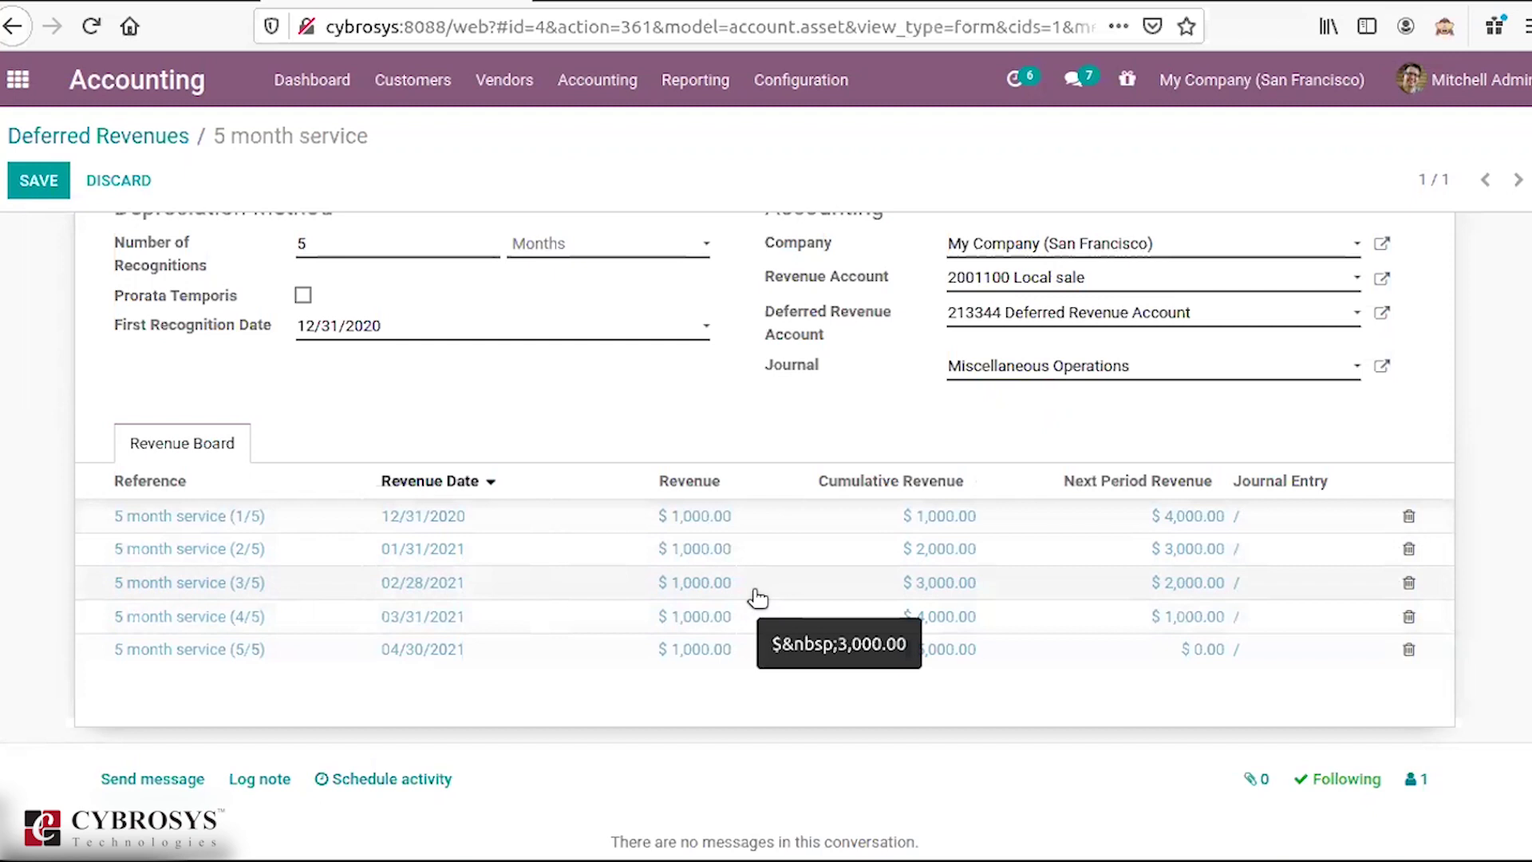
pyautogui.click(758, 528)
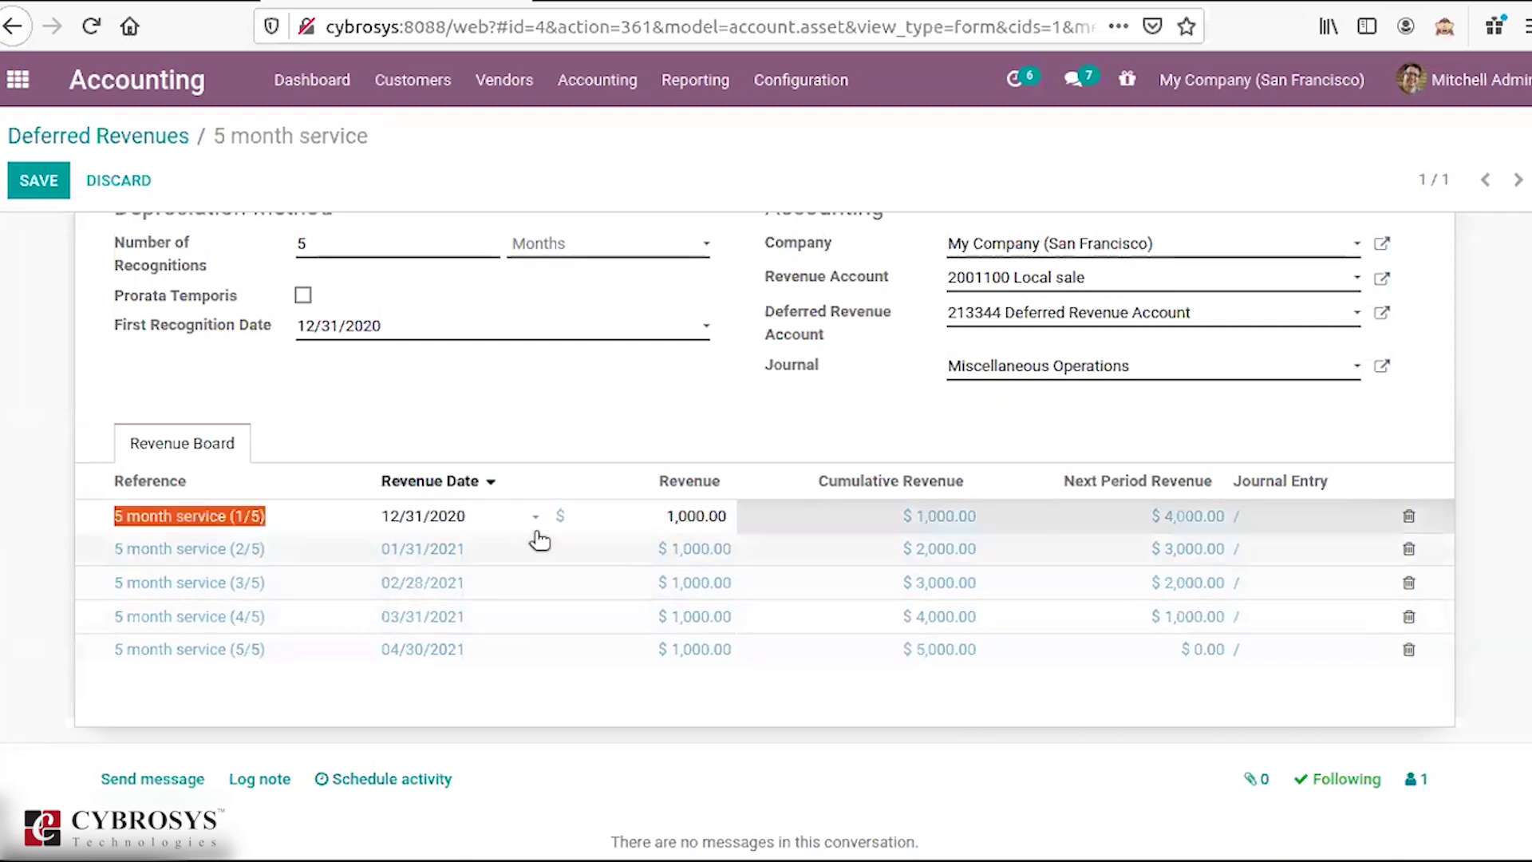
pyautogui.click(404, 455)
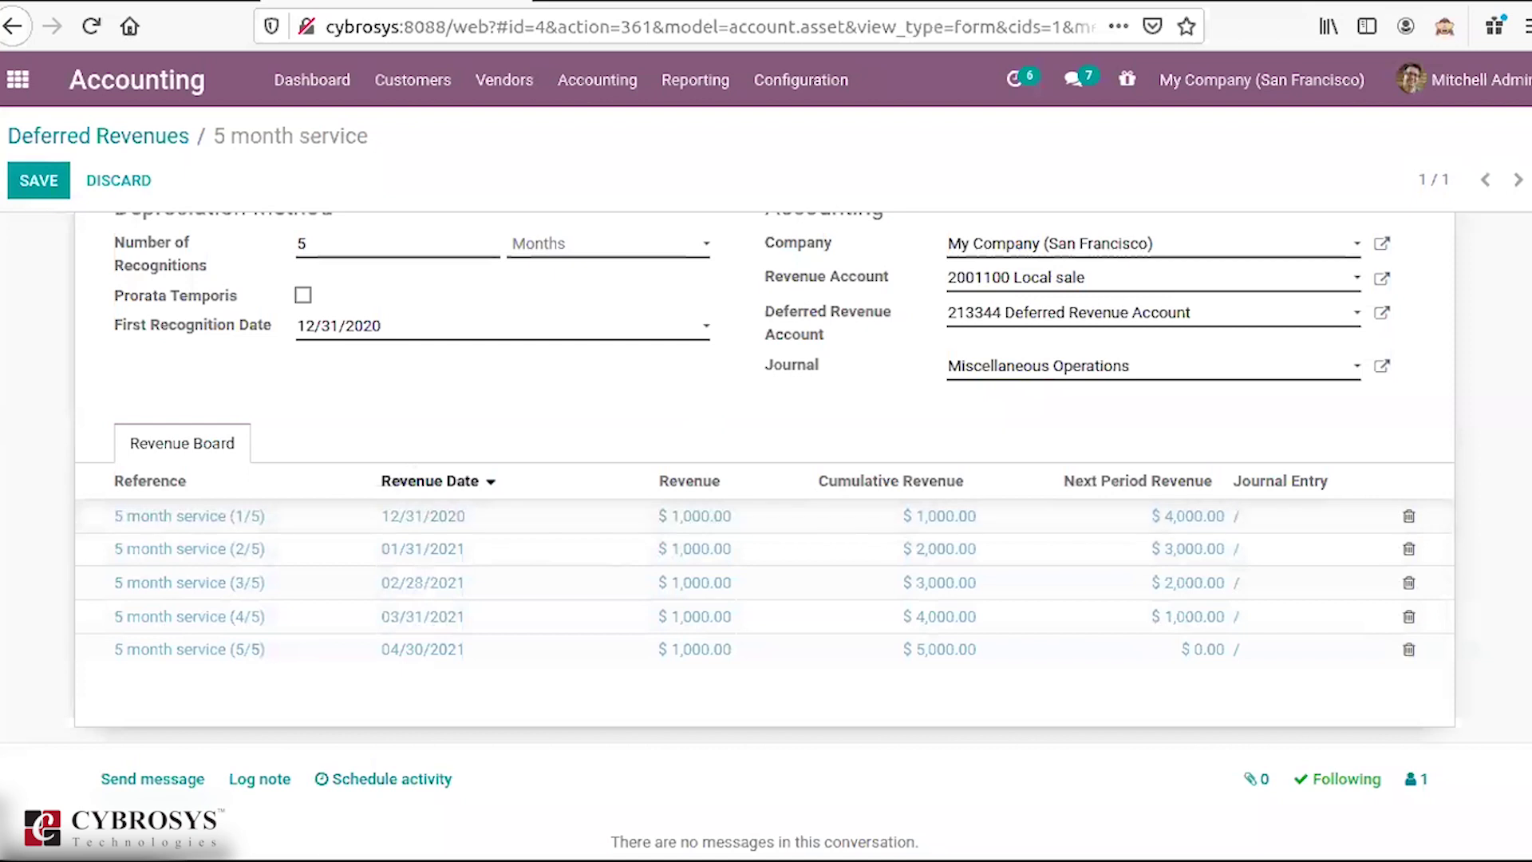
# Step: View the journal entries of the 5 month service deferred revenue, including the draft 5 month service (5/5) entry
pyautogui.scroll(6, 1374, 292)
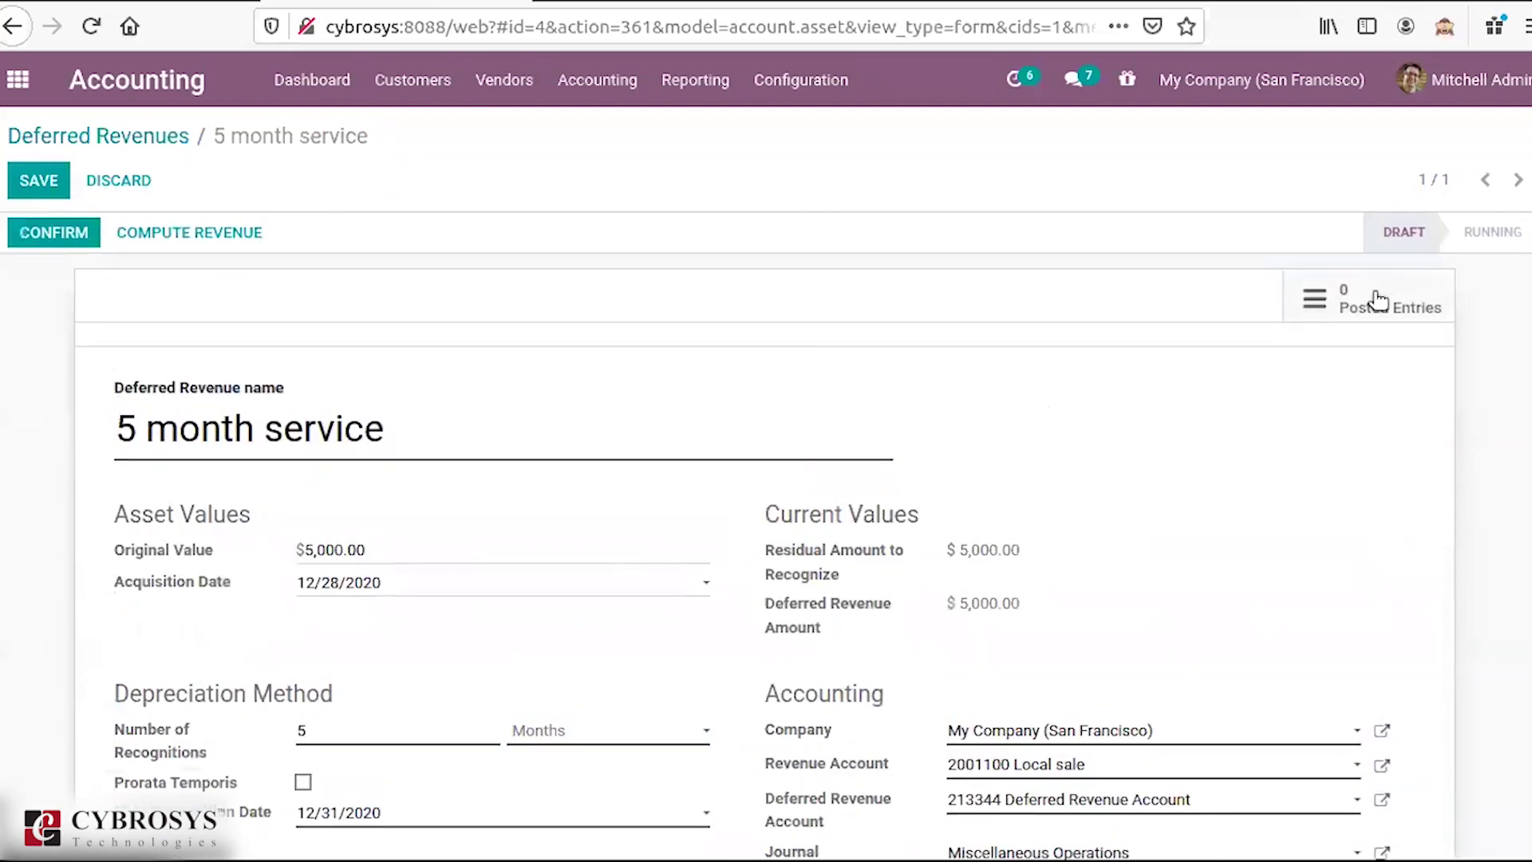
pyautogui.click(1374, 295)
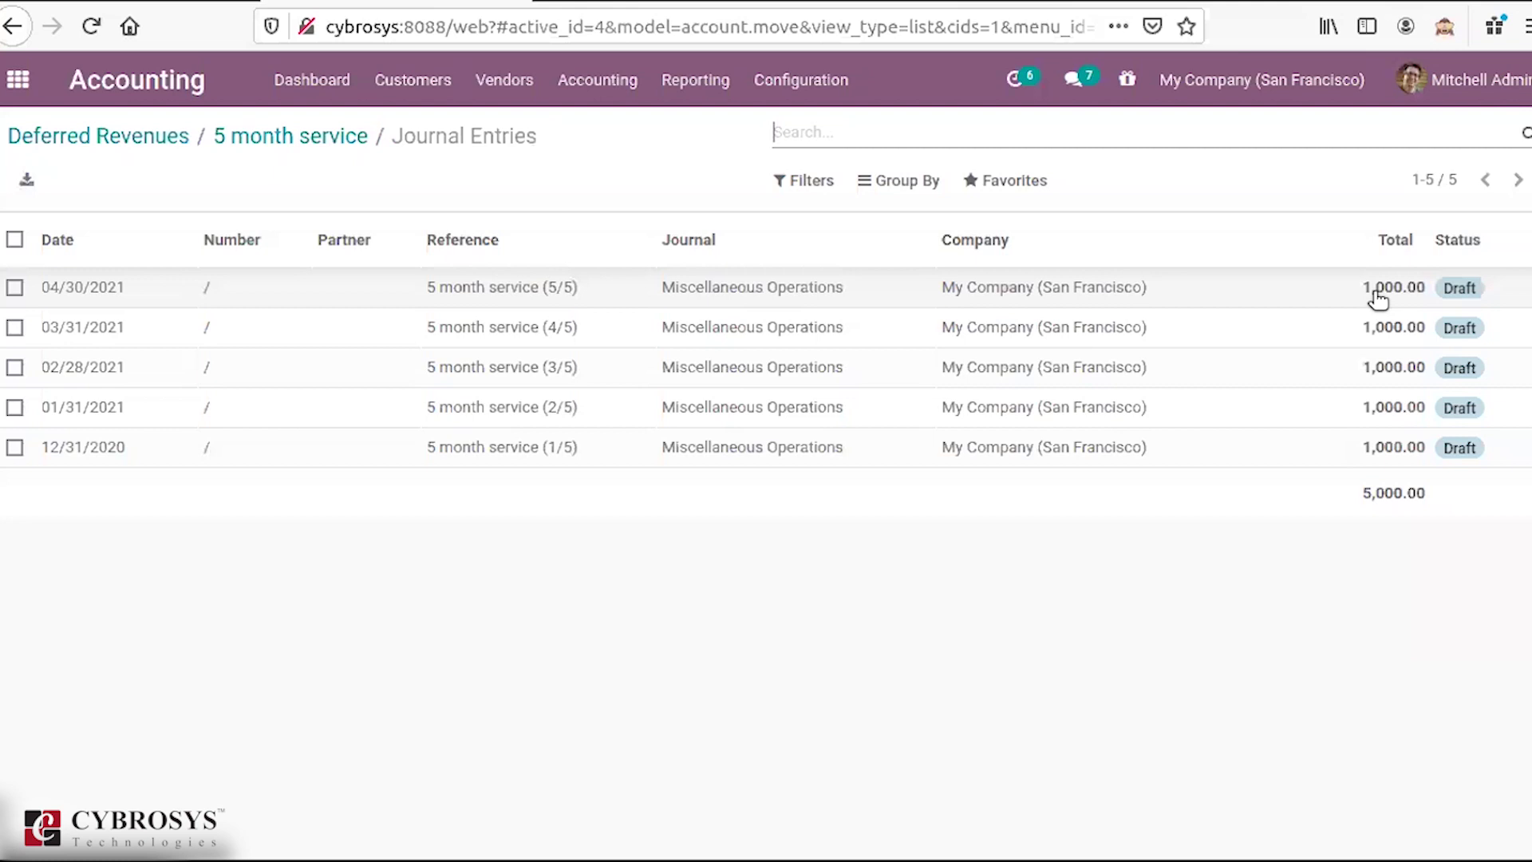
pyautogui.click(1286, 305)
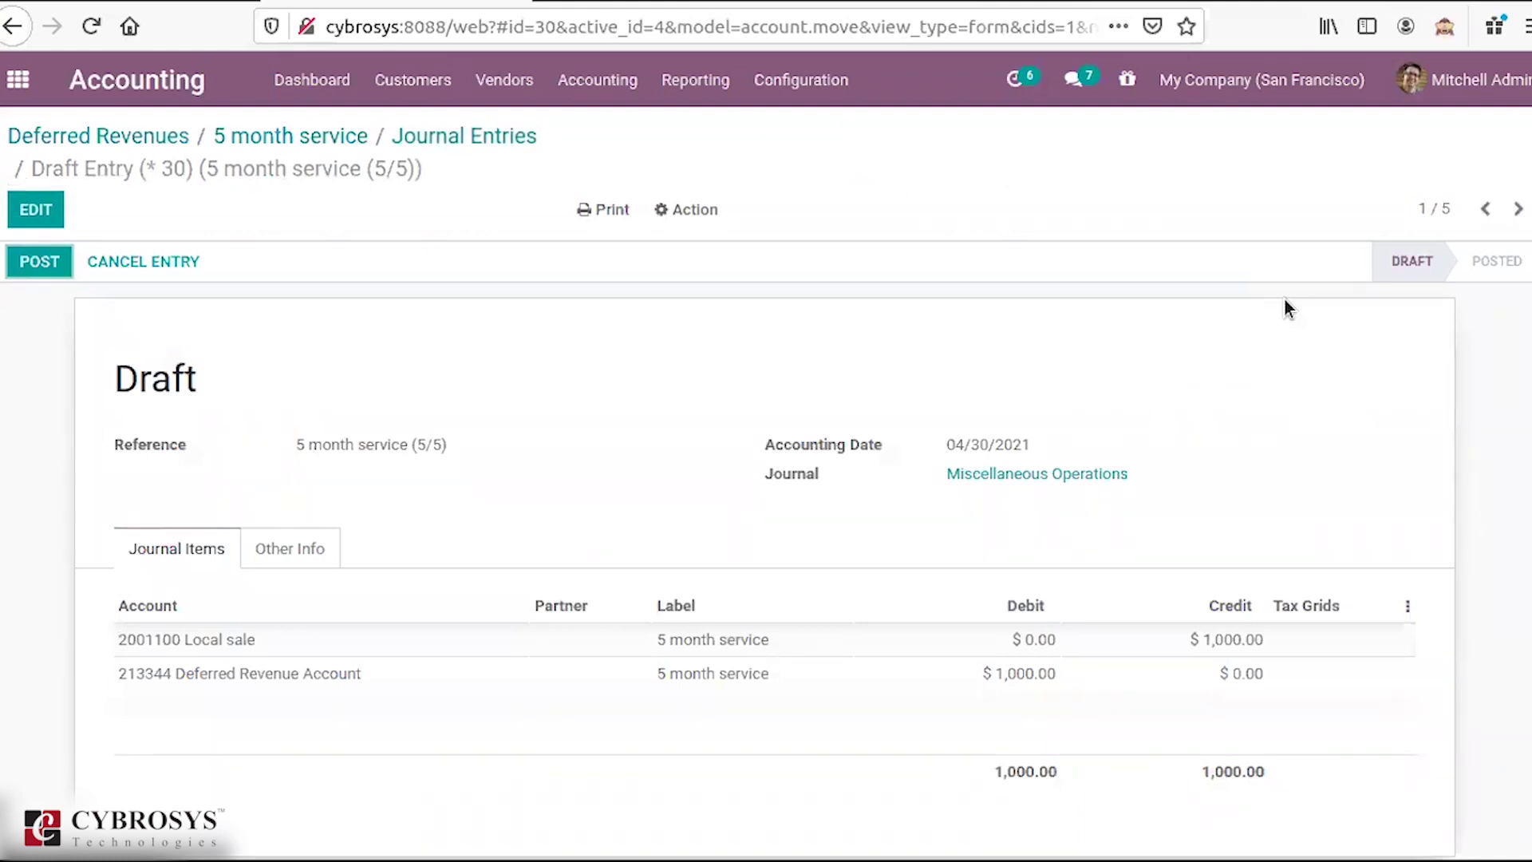
pyautogui.click(479, 138)
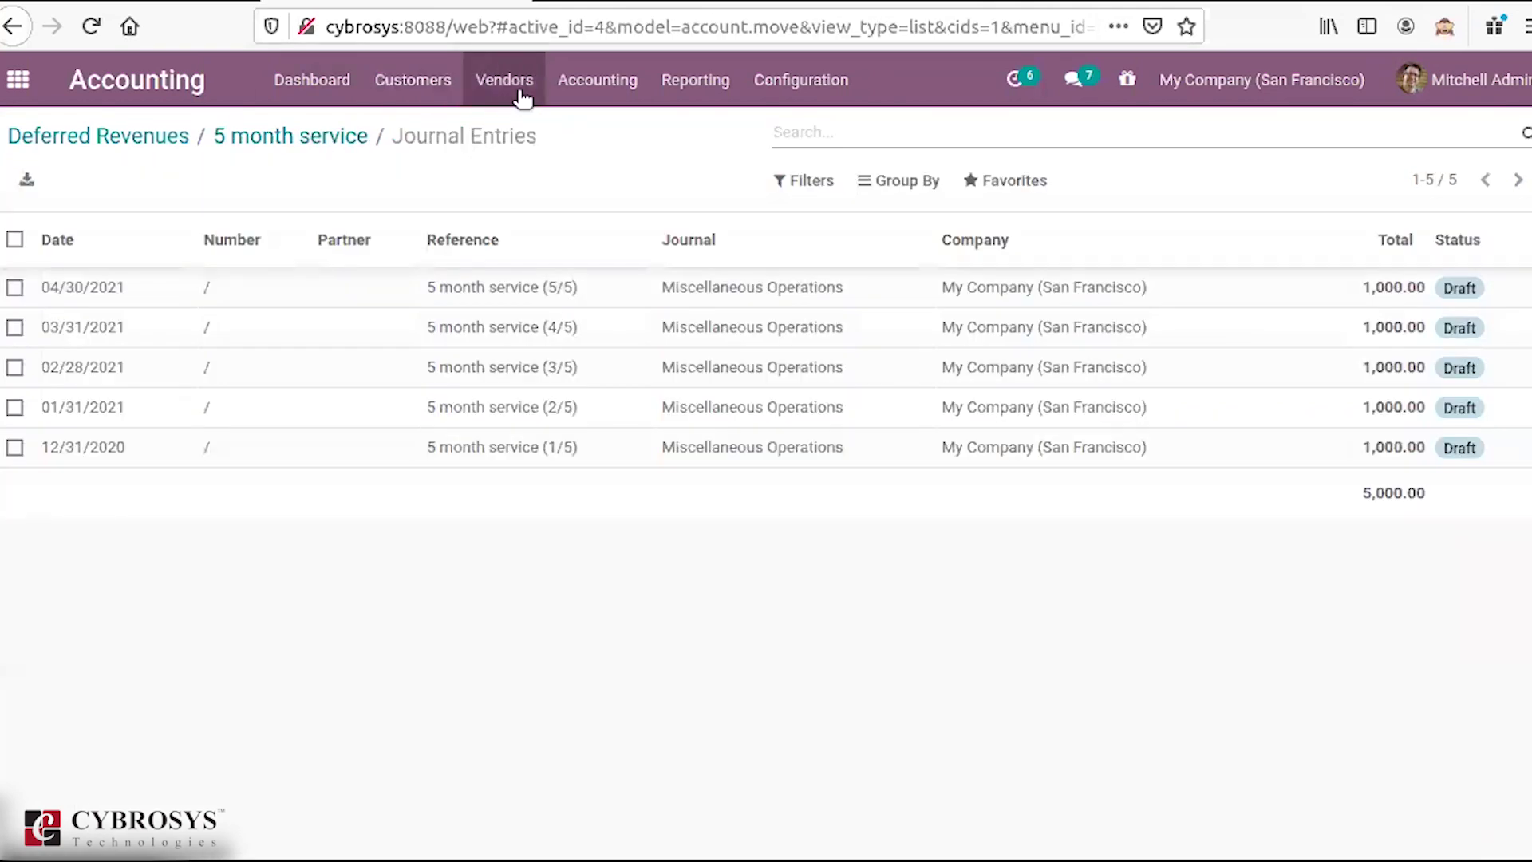
# Step: View the Deferred Expenses list, a blank deferred expense form and the available configuration options, then return to the list
pyautogui.click(596, 83)
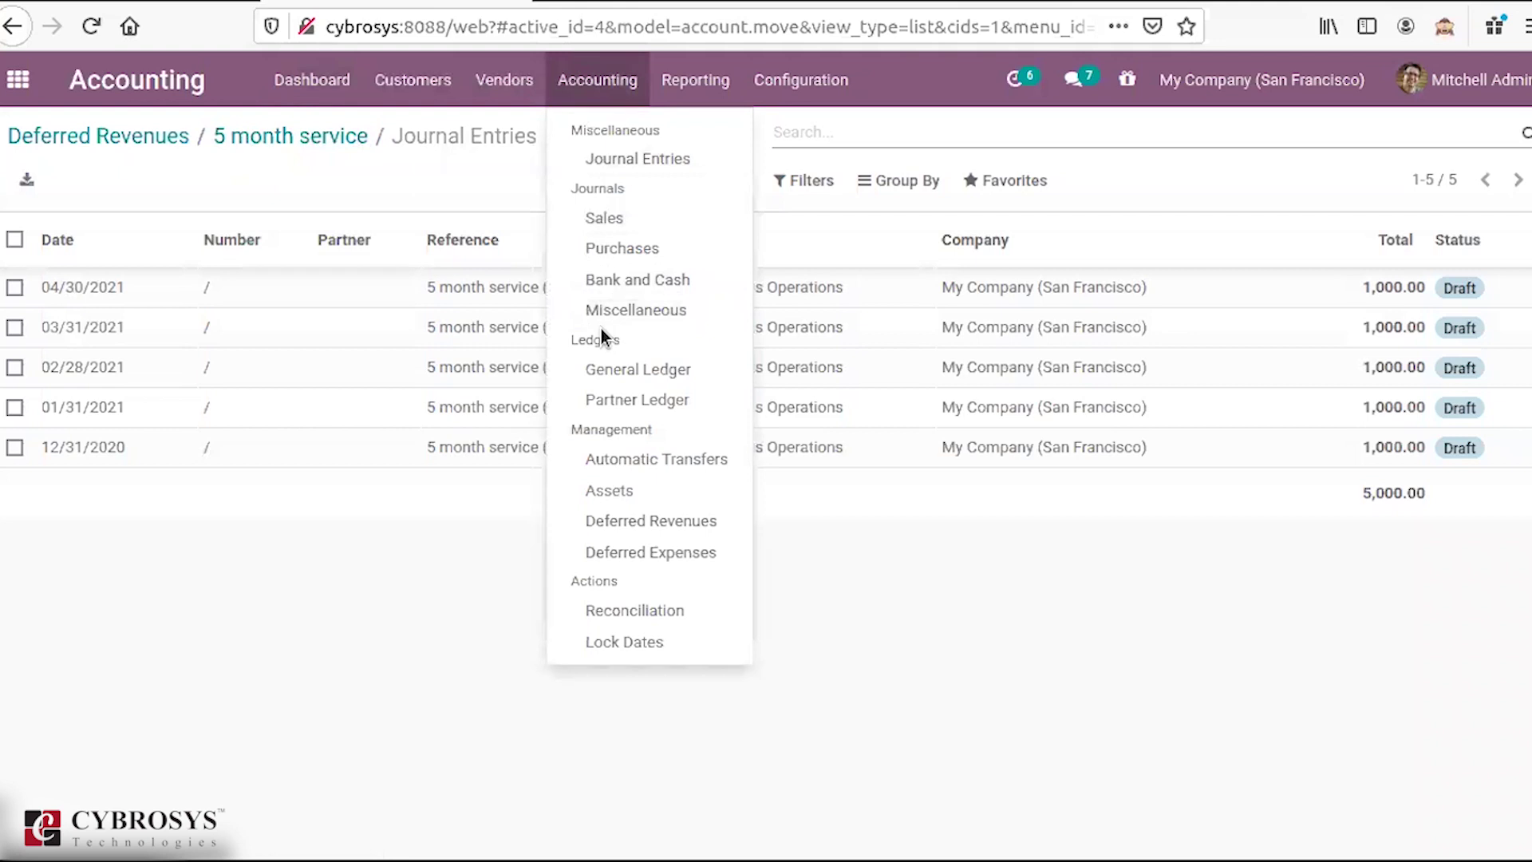
pyautogui.click(588, 552)
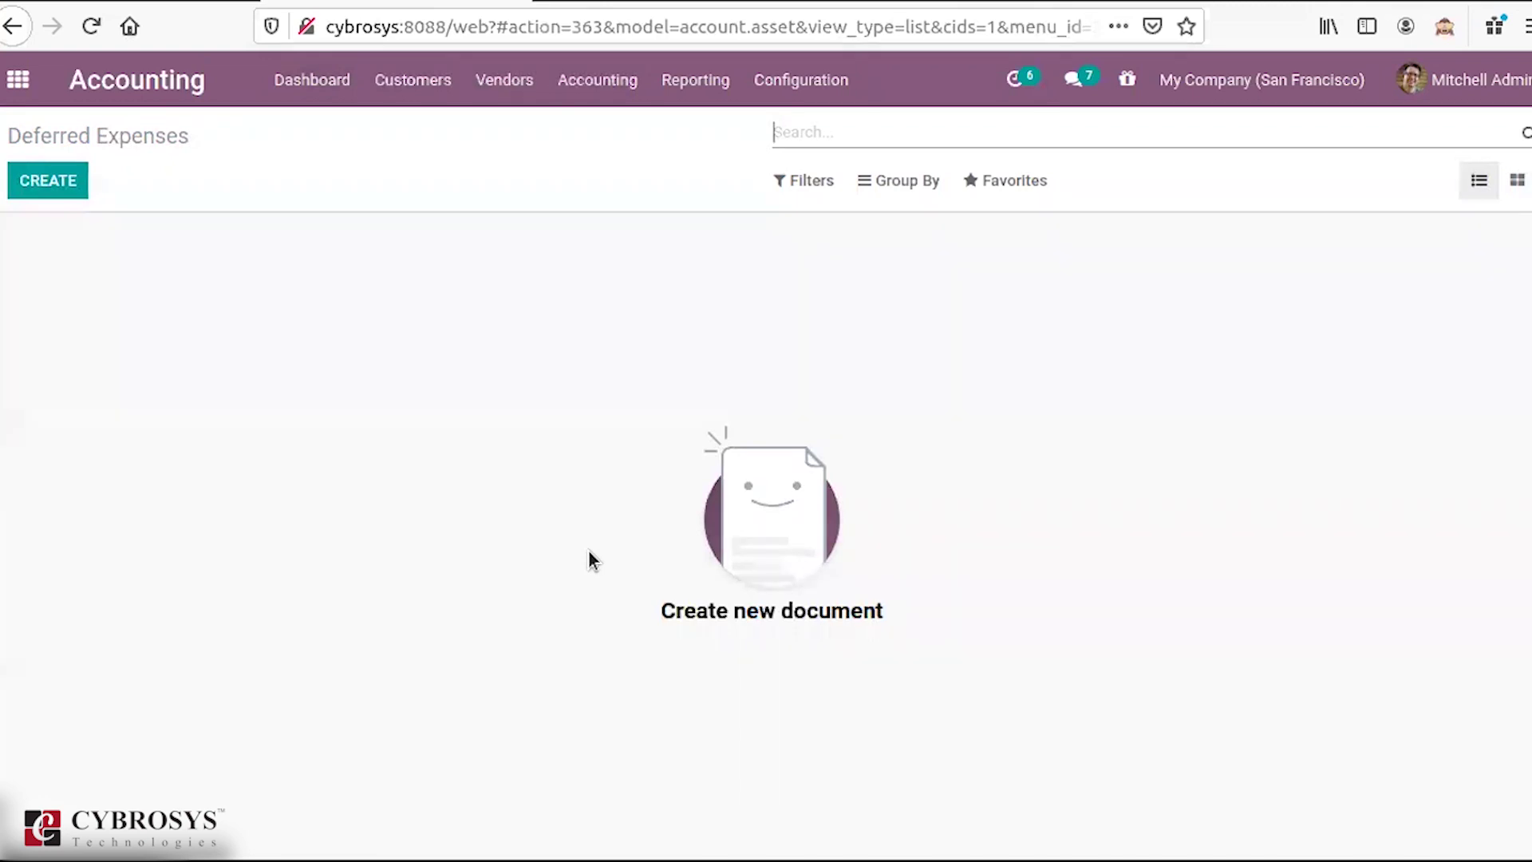
pyautogui.click(29, 198)
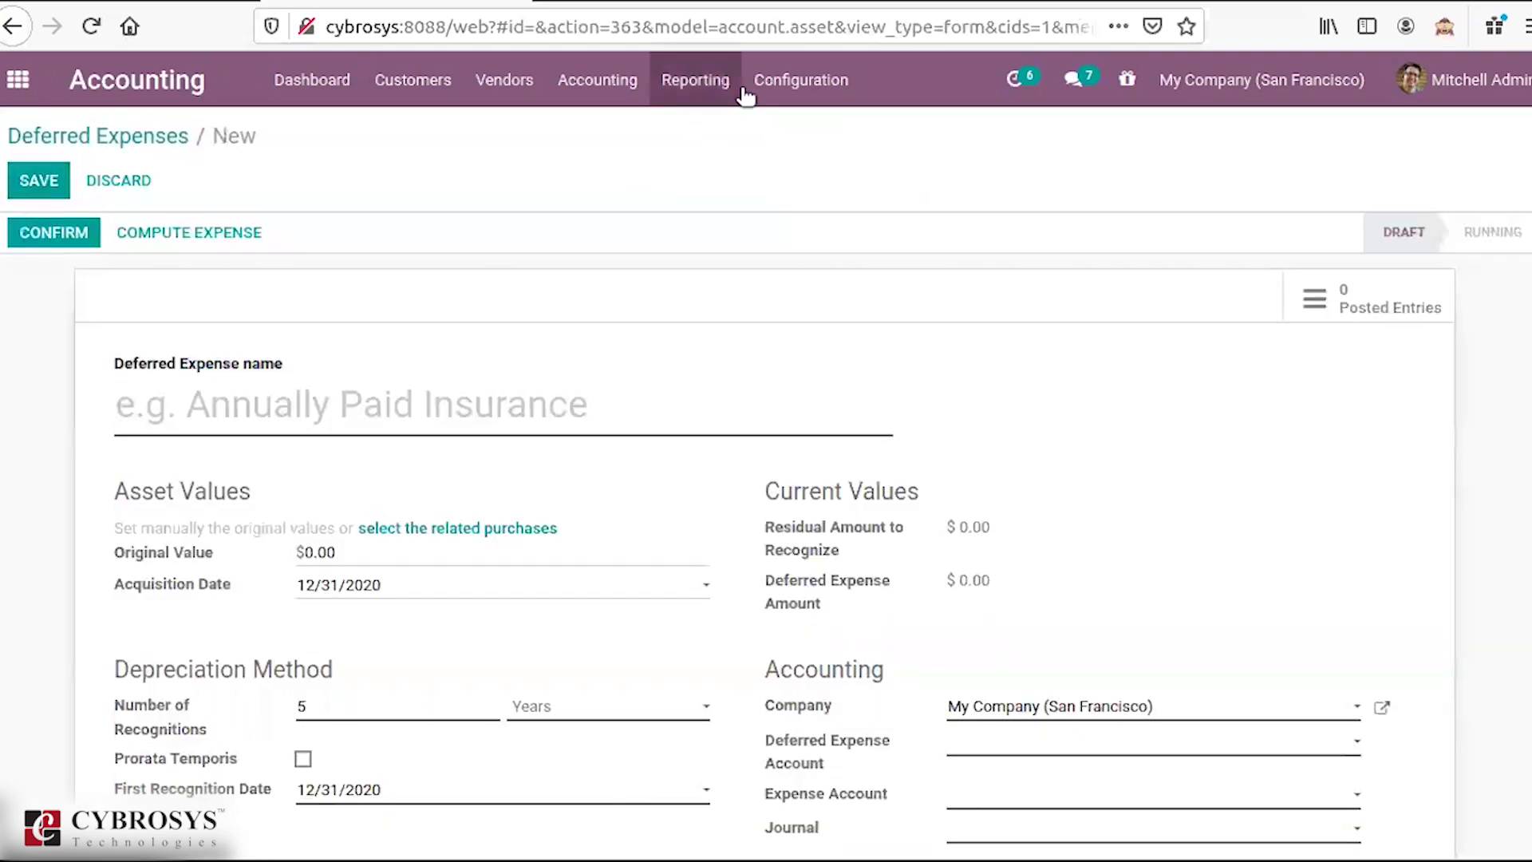
pyautogui.click(788, 78)
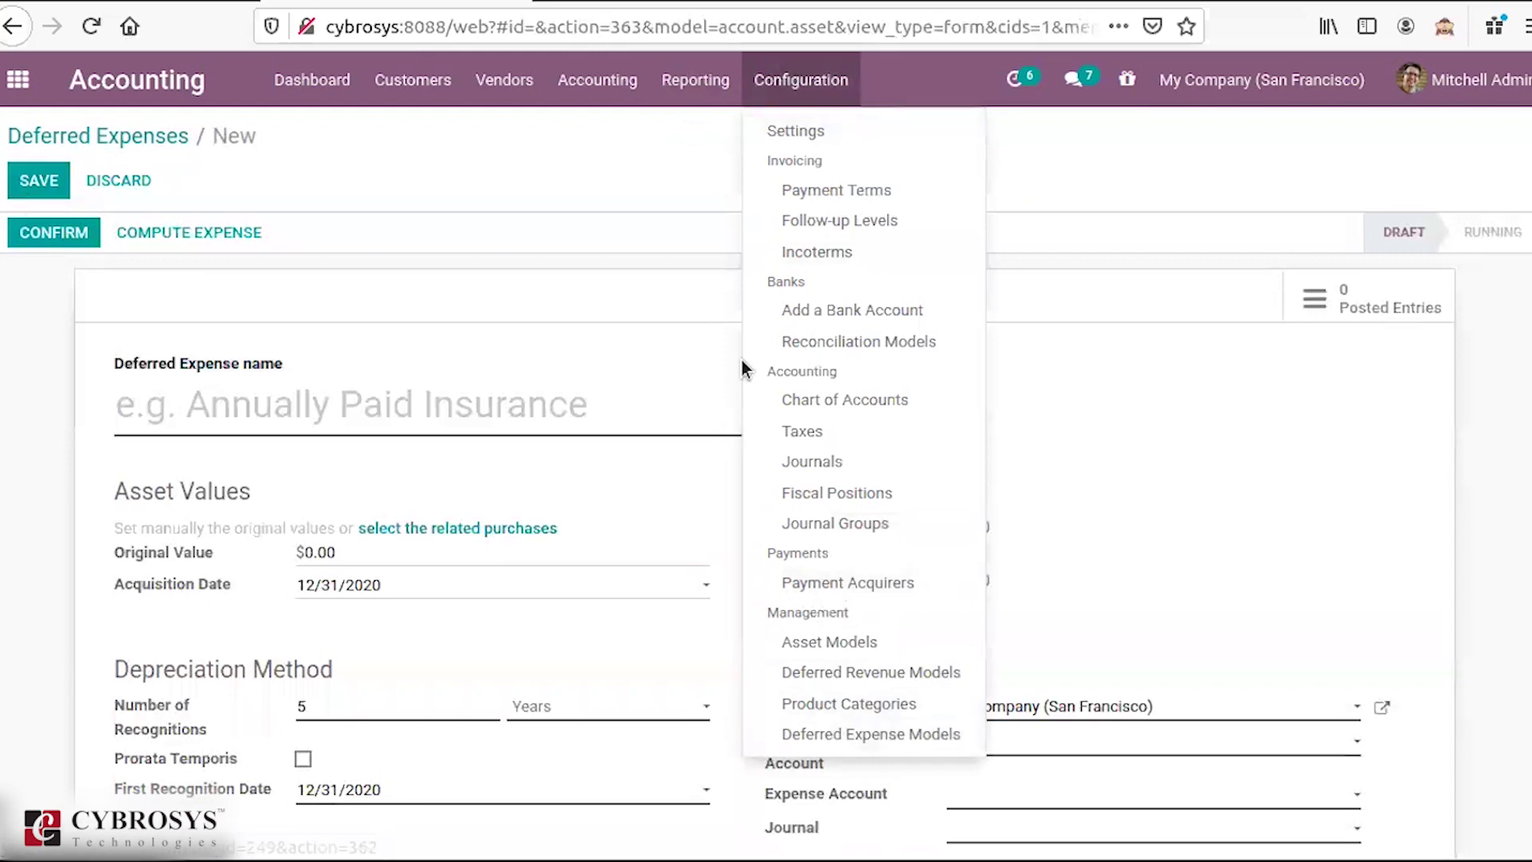
pyautogui.click(682, 308)
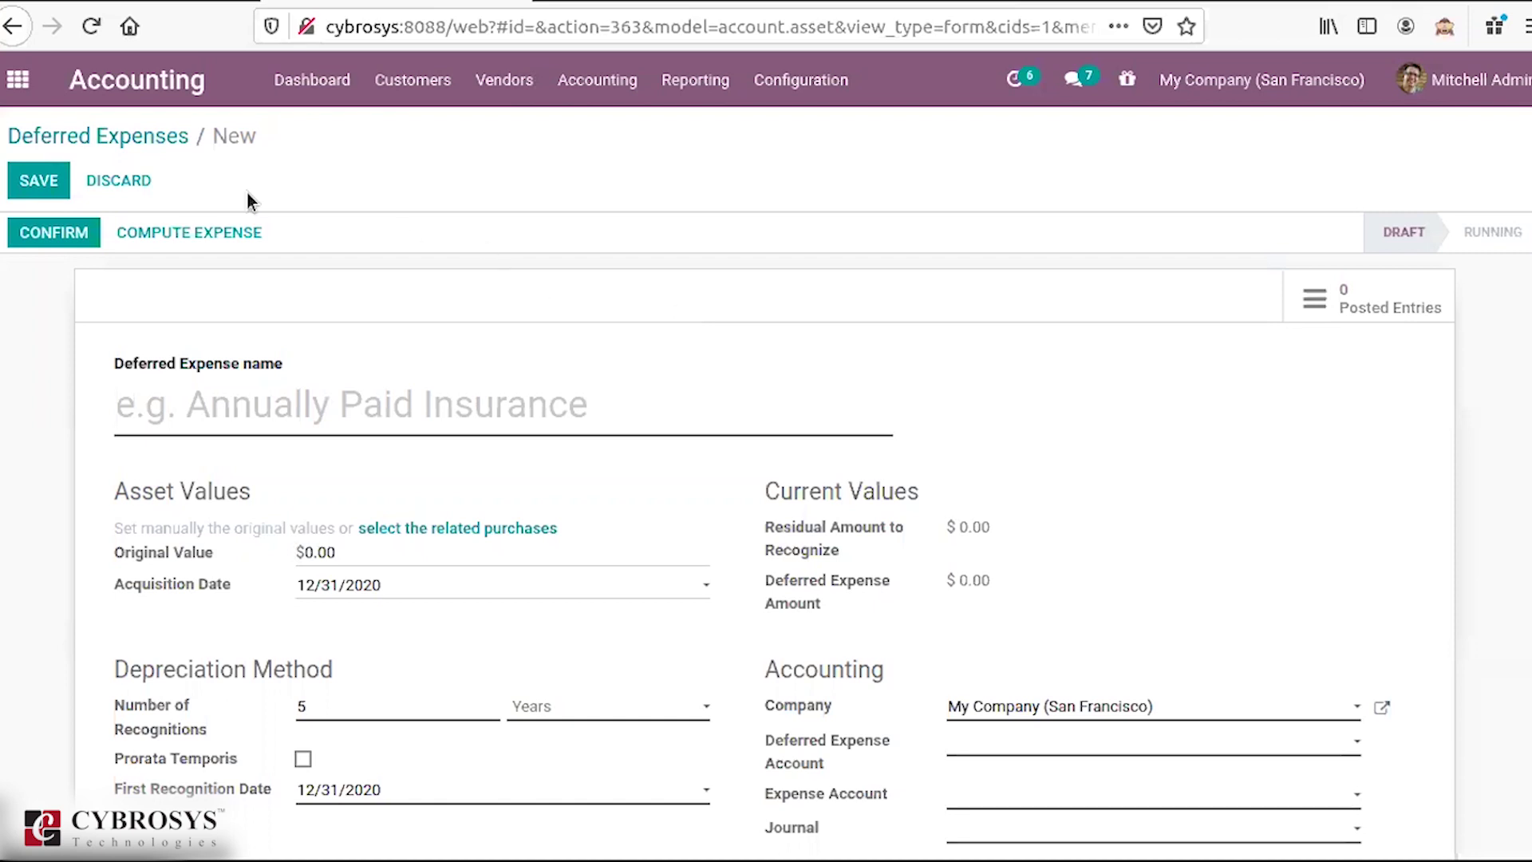
pyautogui.click(175, 144)
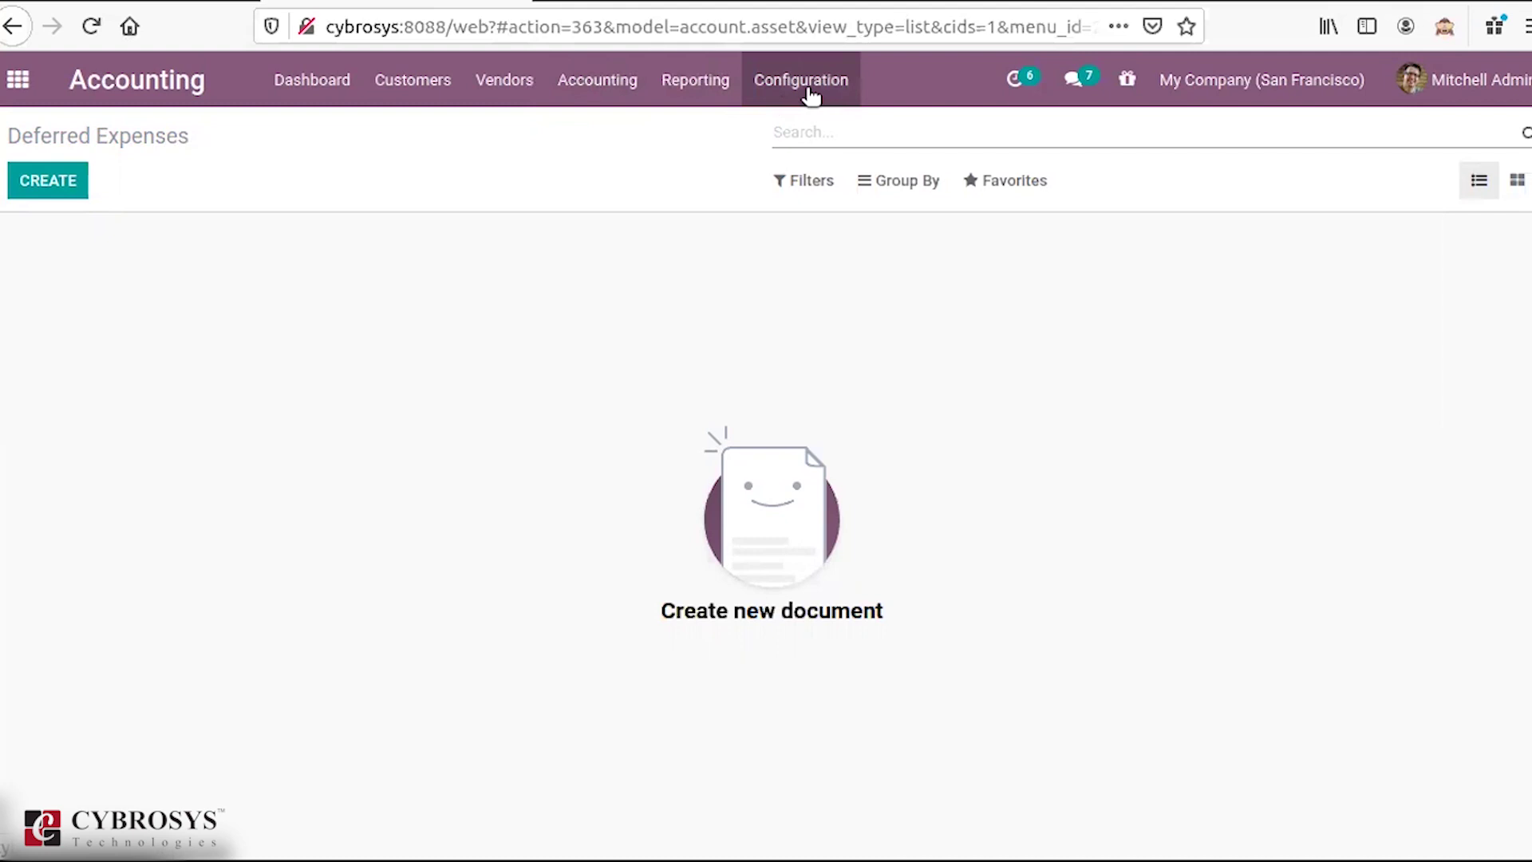
# Step: View the Reconciliation page and a blank Bank journal statement, then return to the Accounting Dashboard
pyautogui.click(631, 94)
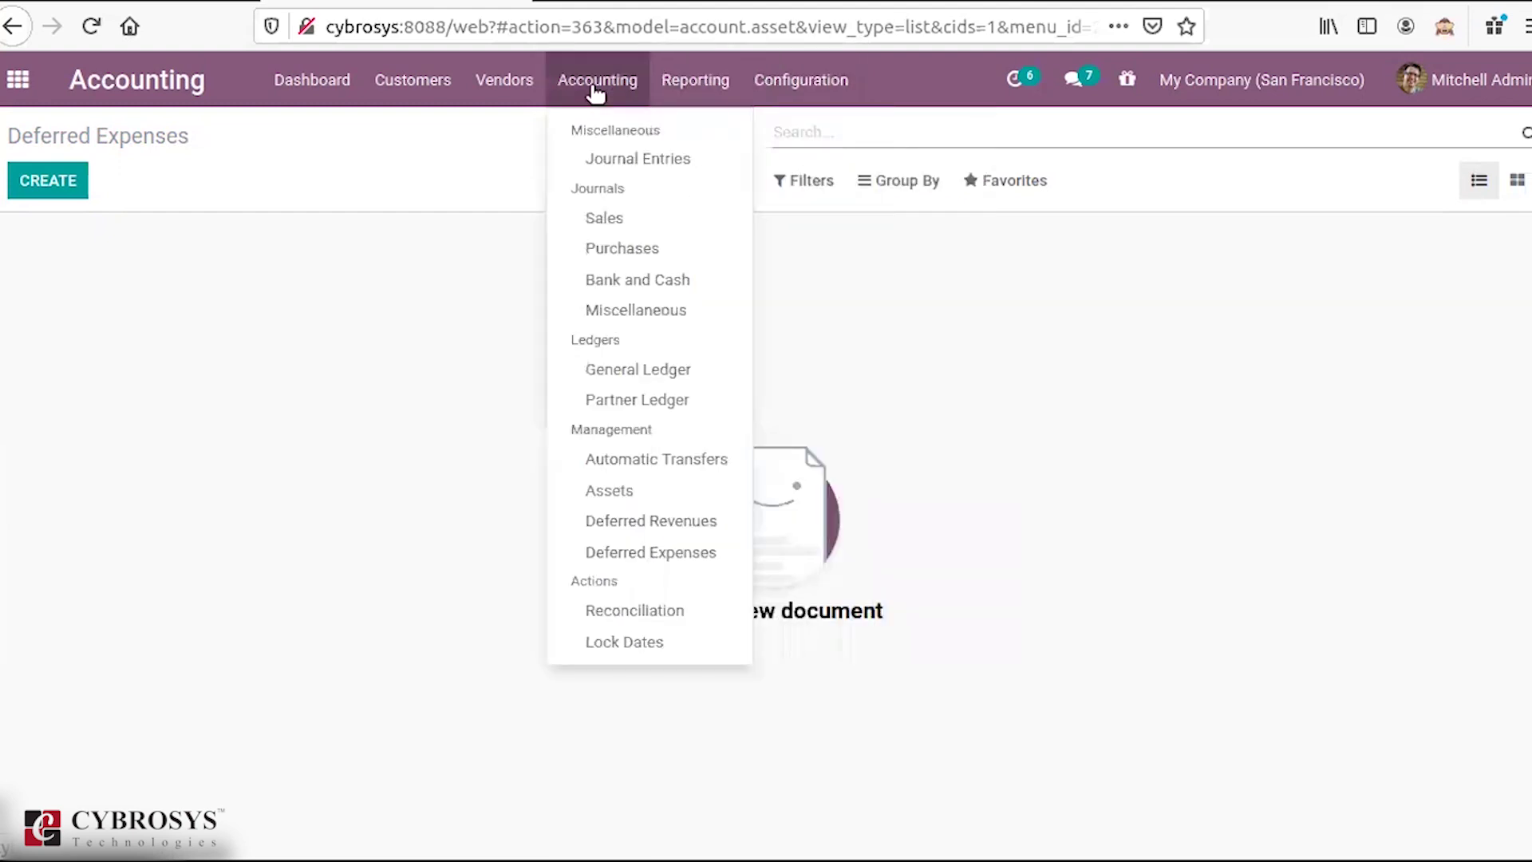
pyautogui.click(609, 610)
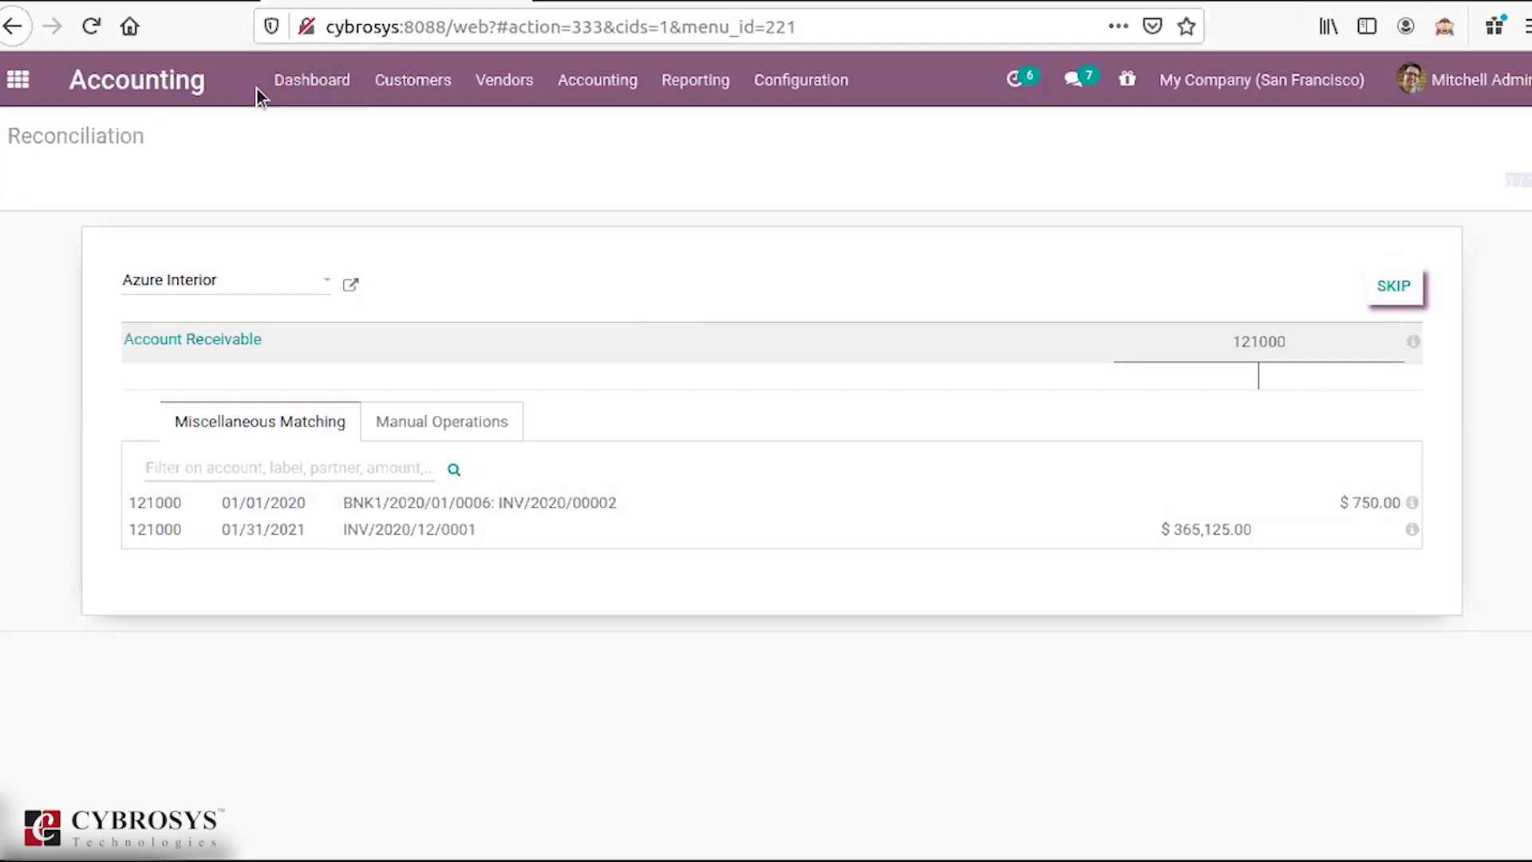
pyautogui.click(307, 87)
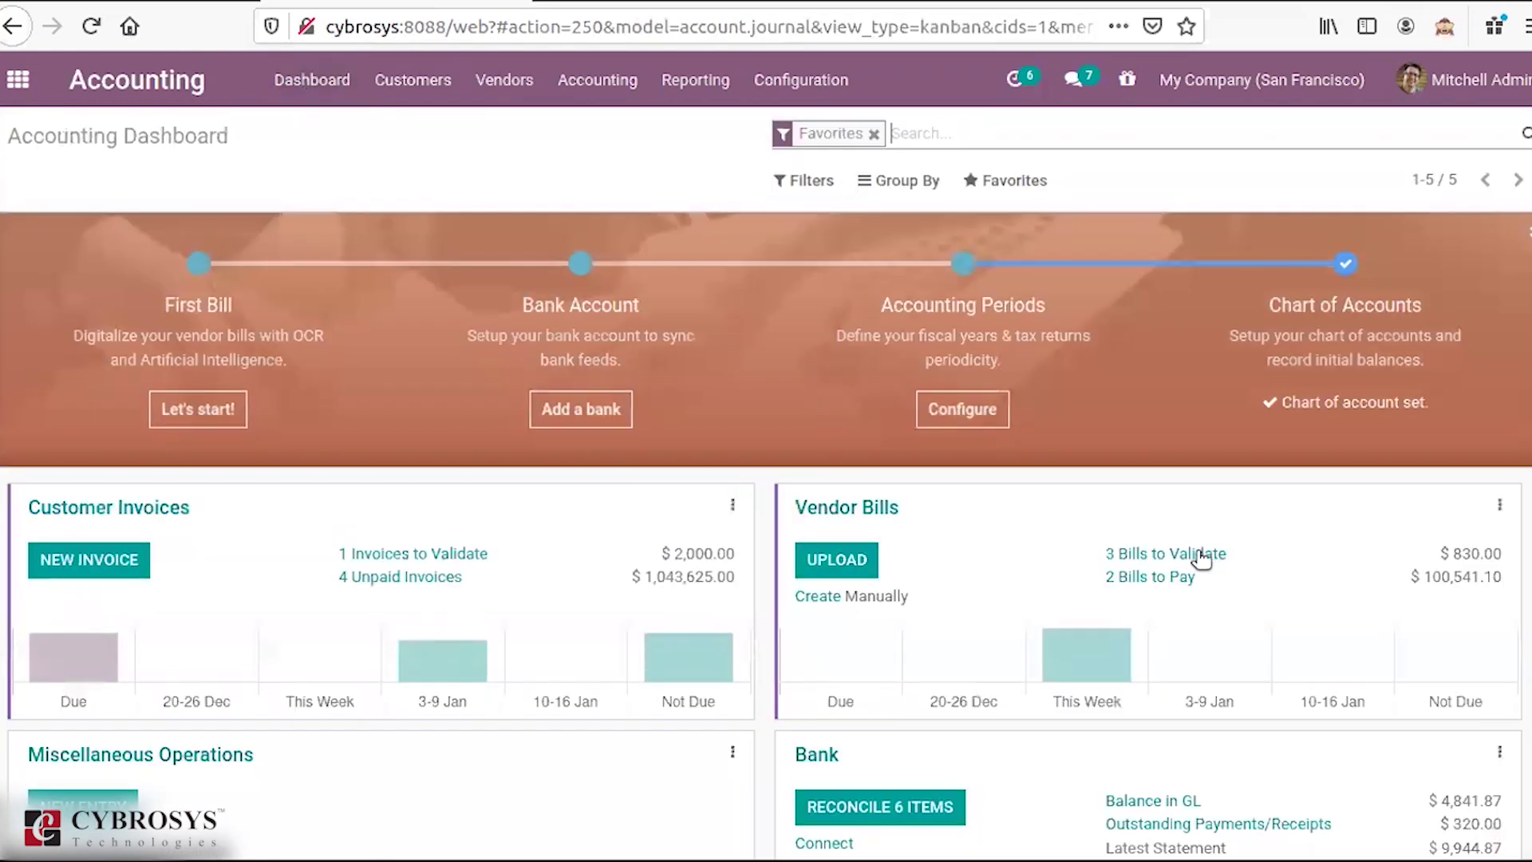
pyautogui.scroll(-3, 822, 659)
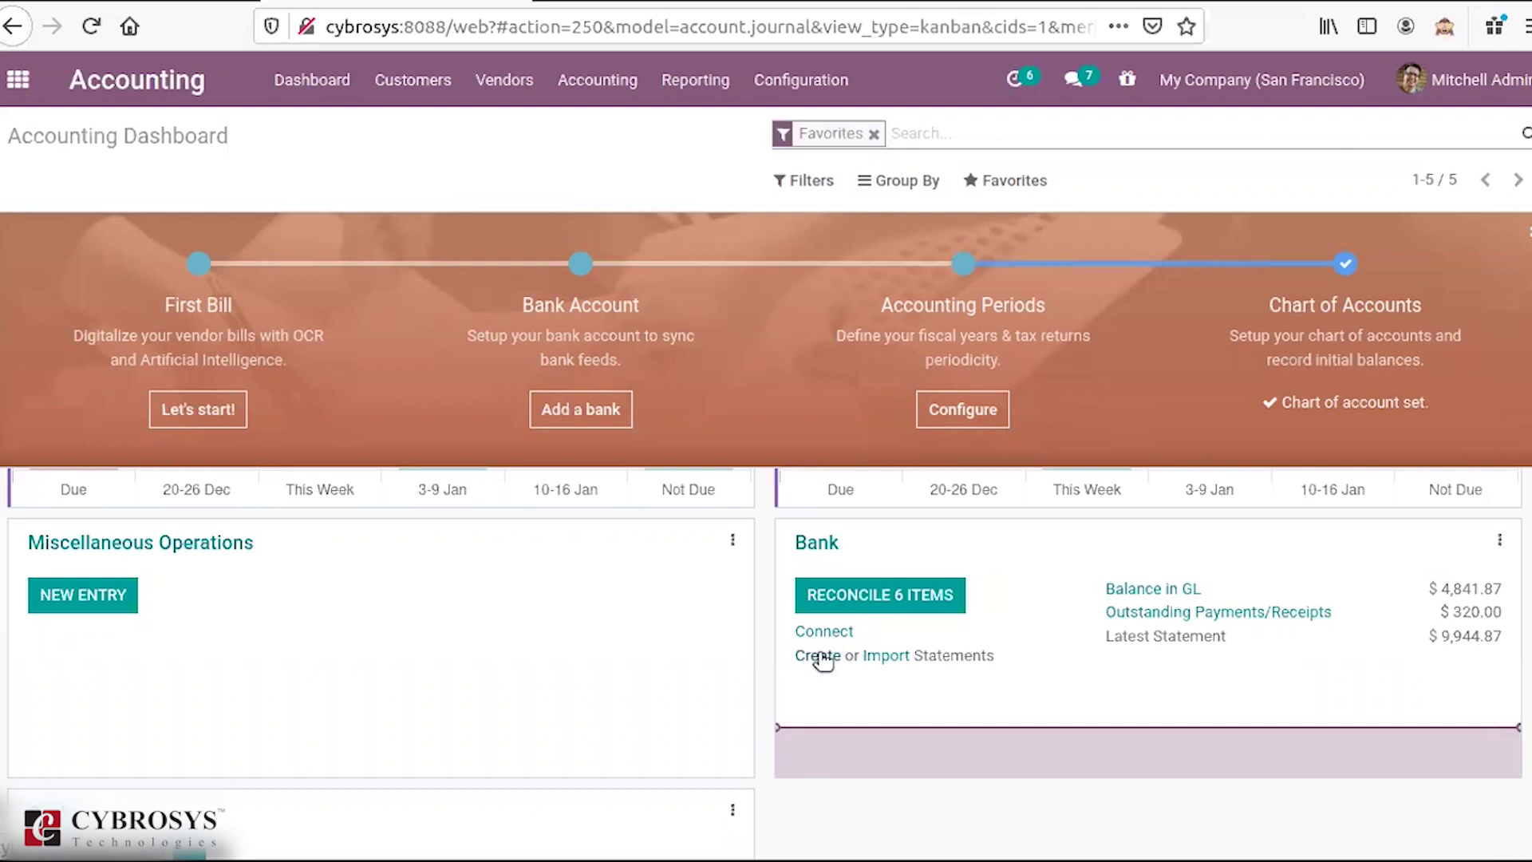
pyautogui.click(818, 655)
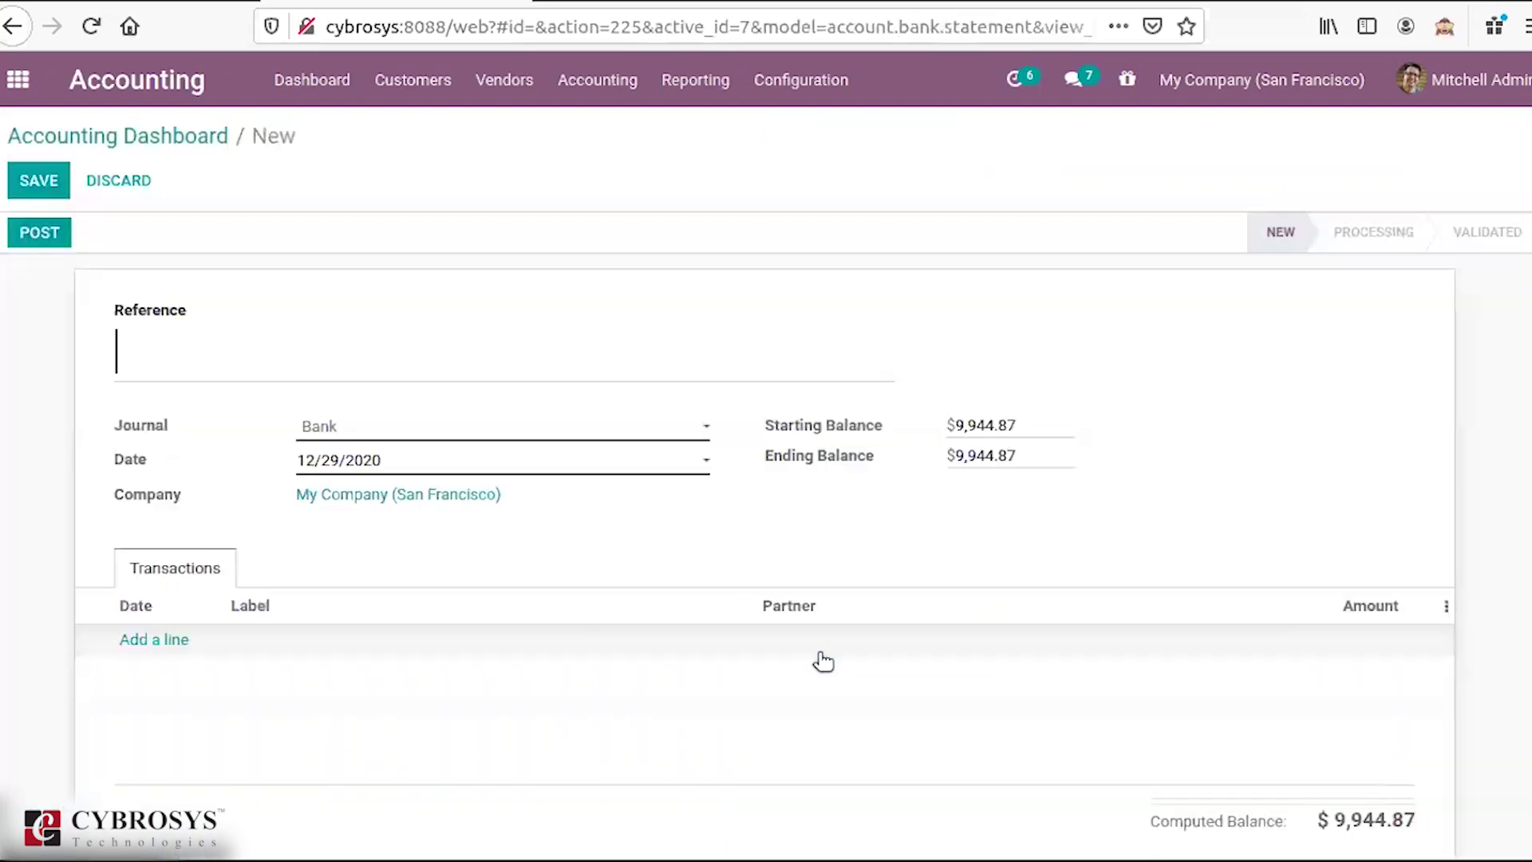
pyautogui.click(152, 132)
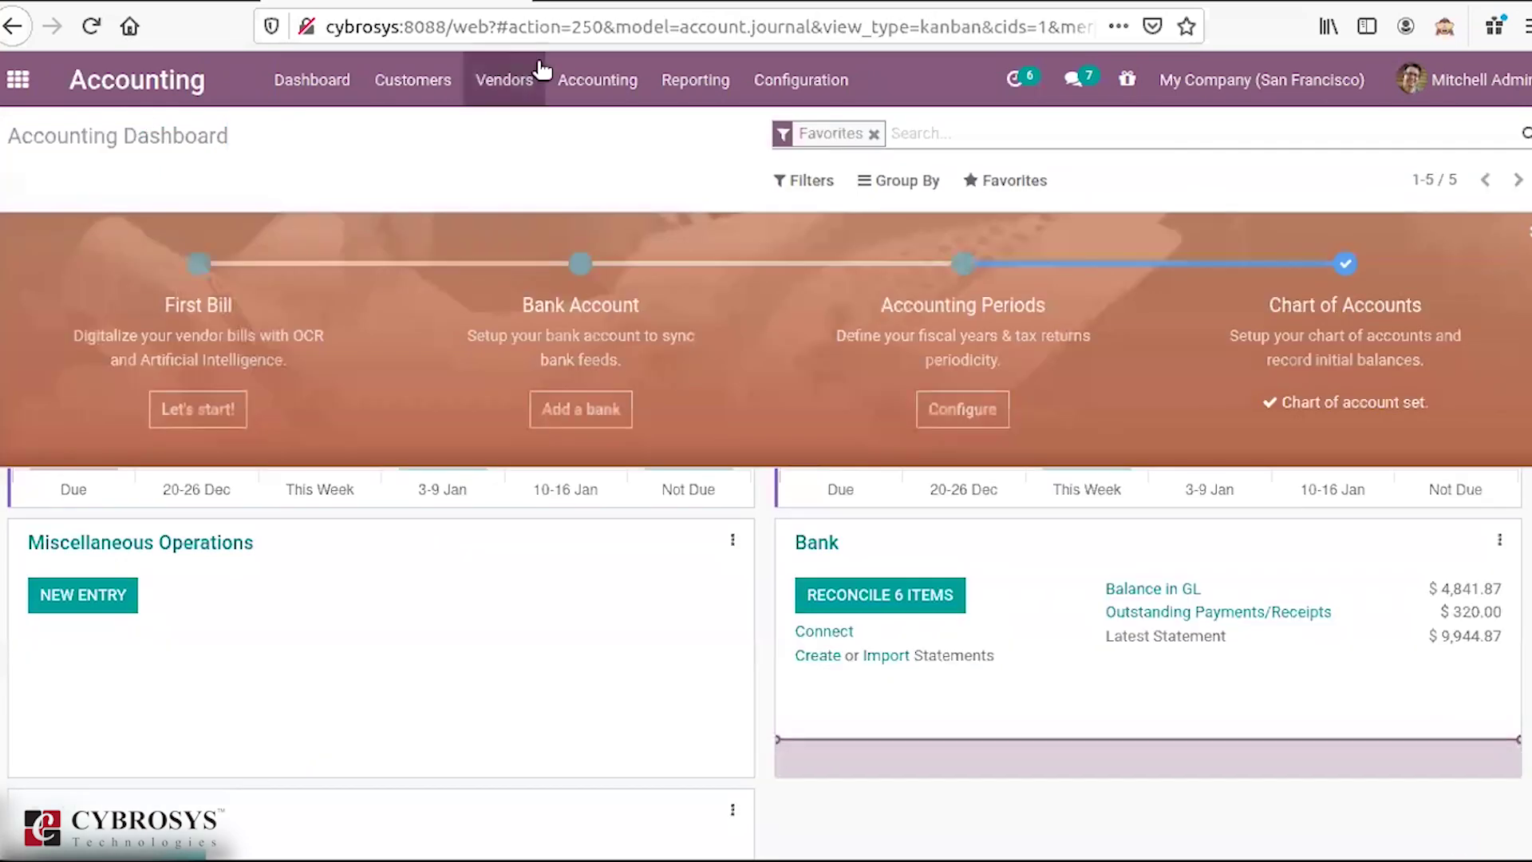
pyautogui.click(629, 80)
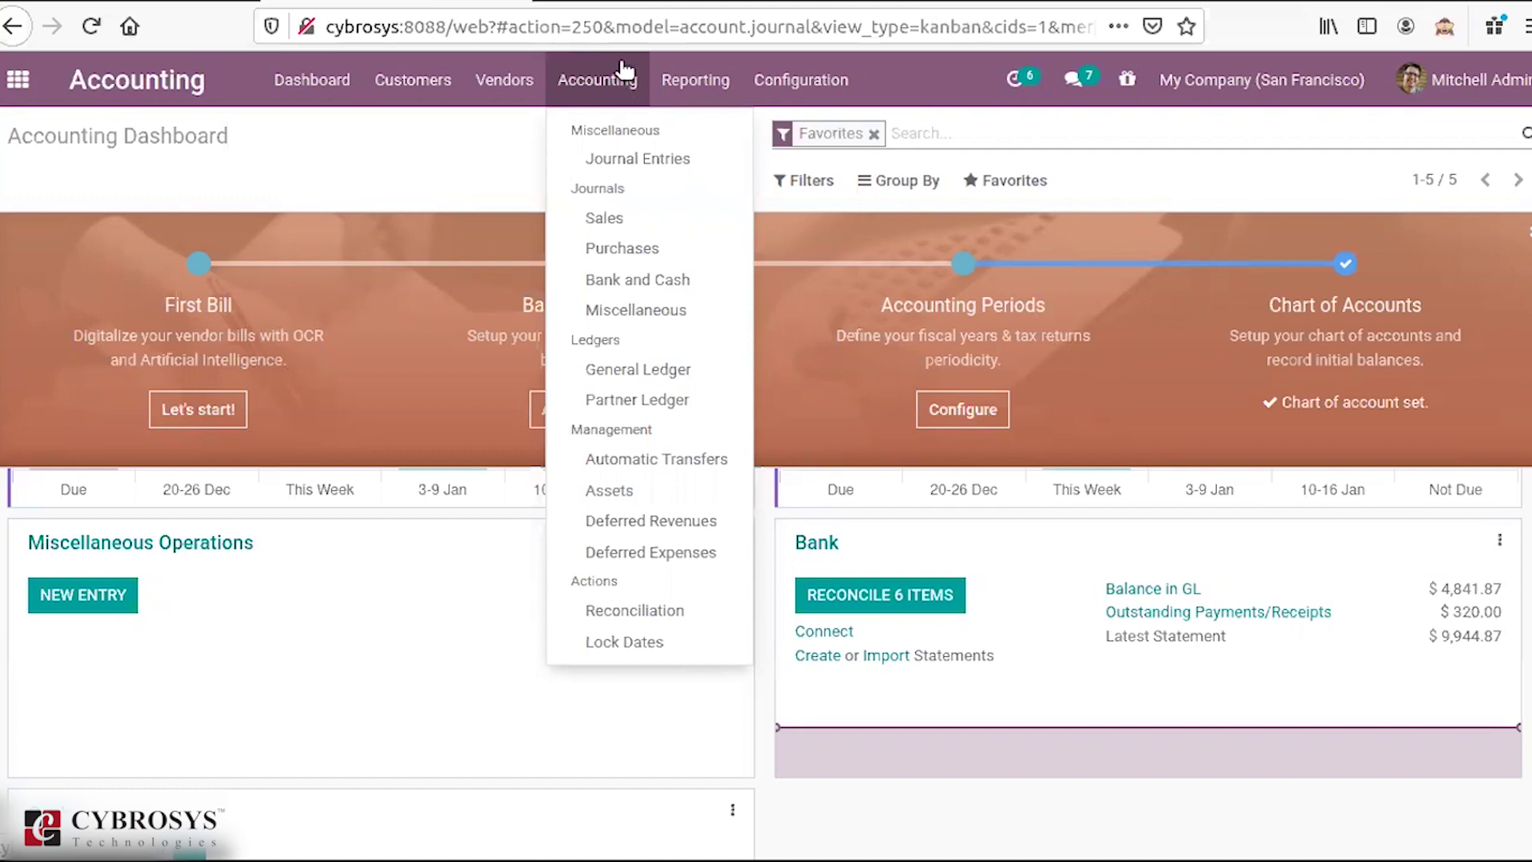
pyautogui.click(627, 643)
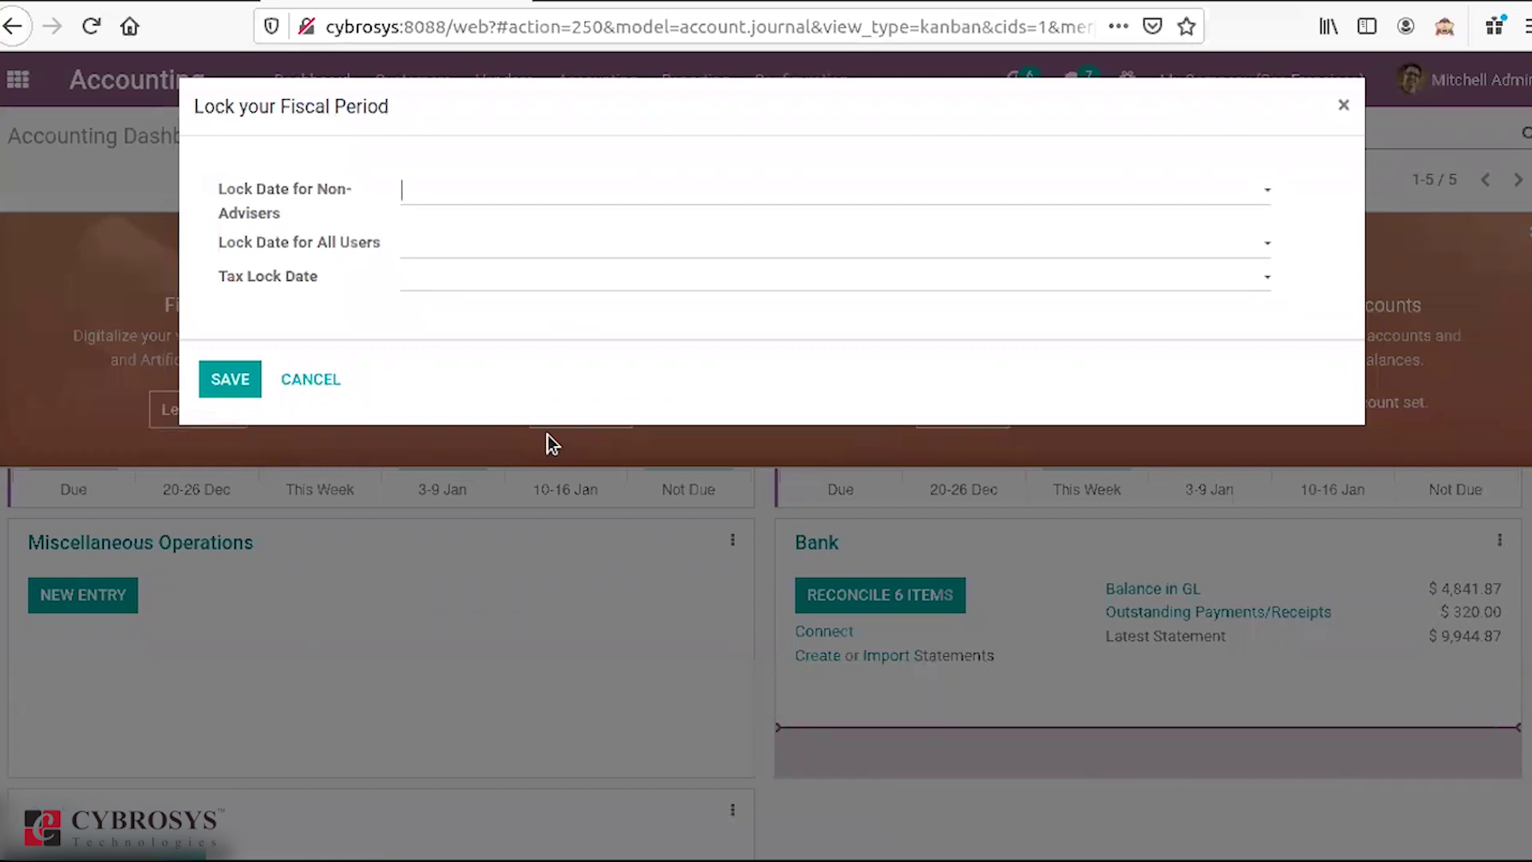
pyautogui.click(302, 384)
# Step: View the Reconciliation Models list and a blank form for a new model, then return to the list
pyautogui.click(818, 78)
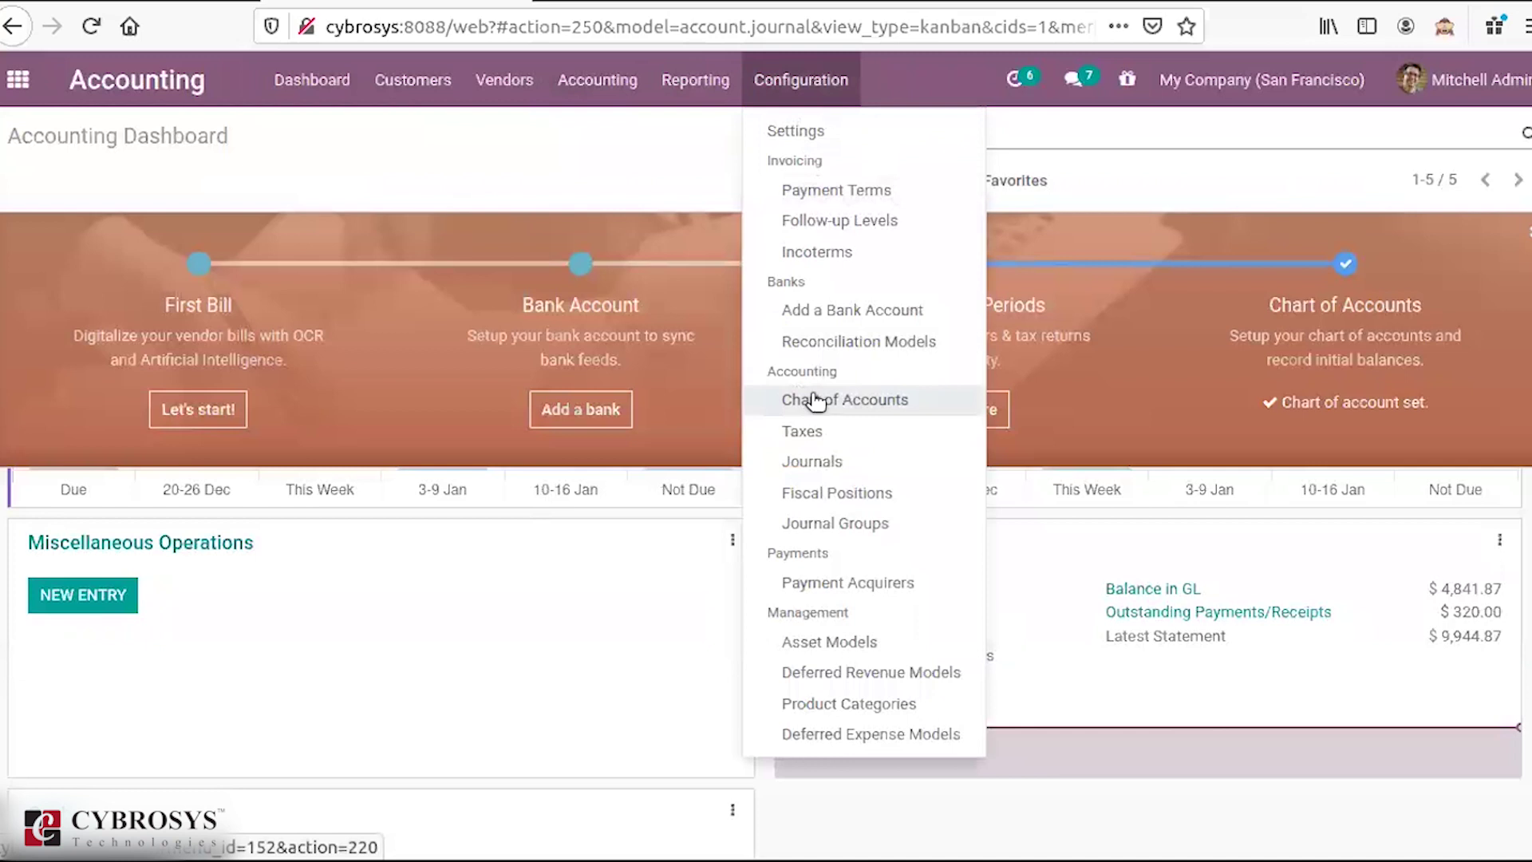
pyautogui.click(856, 343)
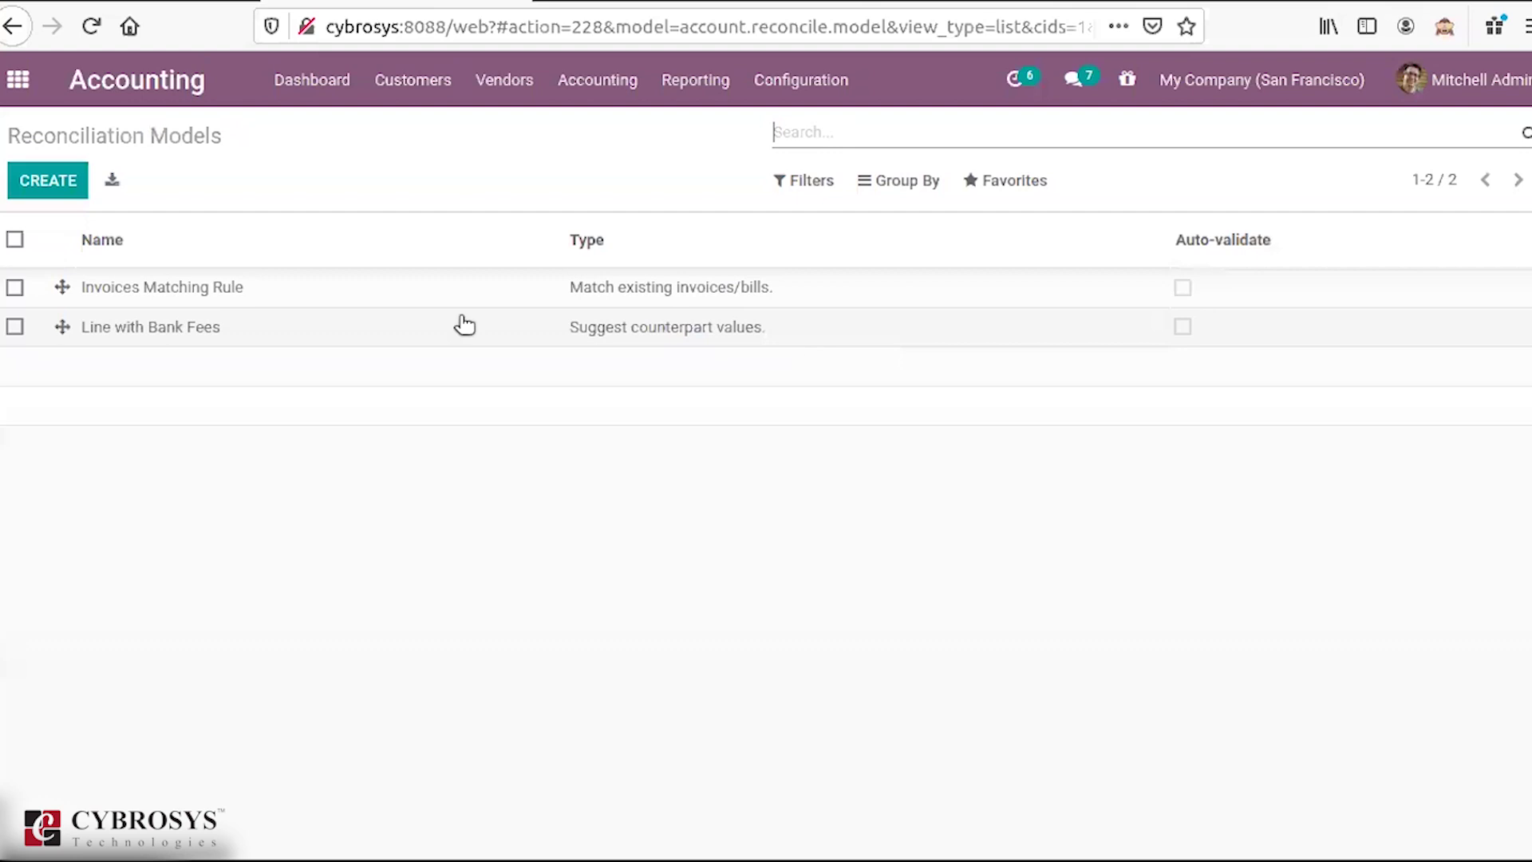
pyautogui.click(48, 181)
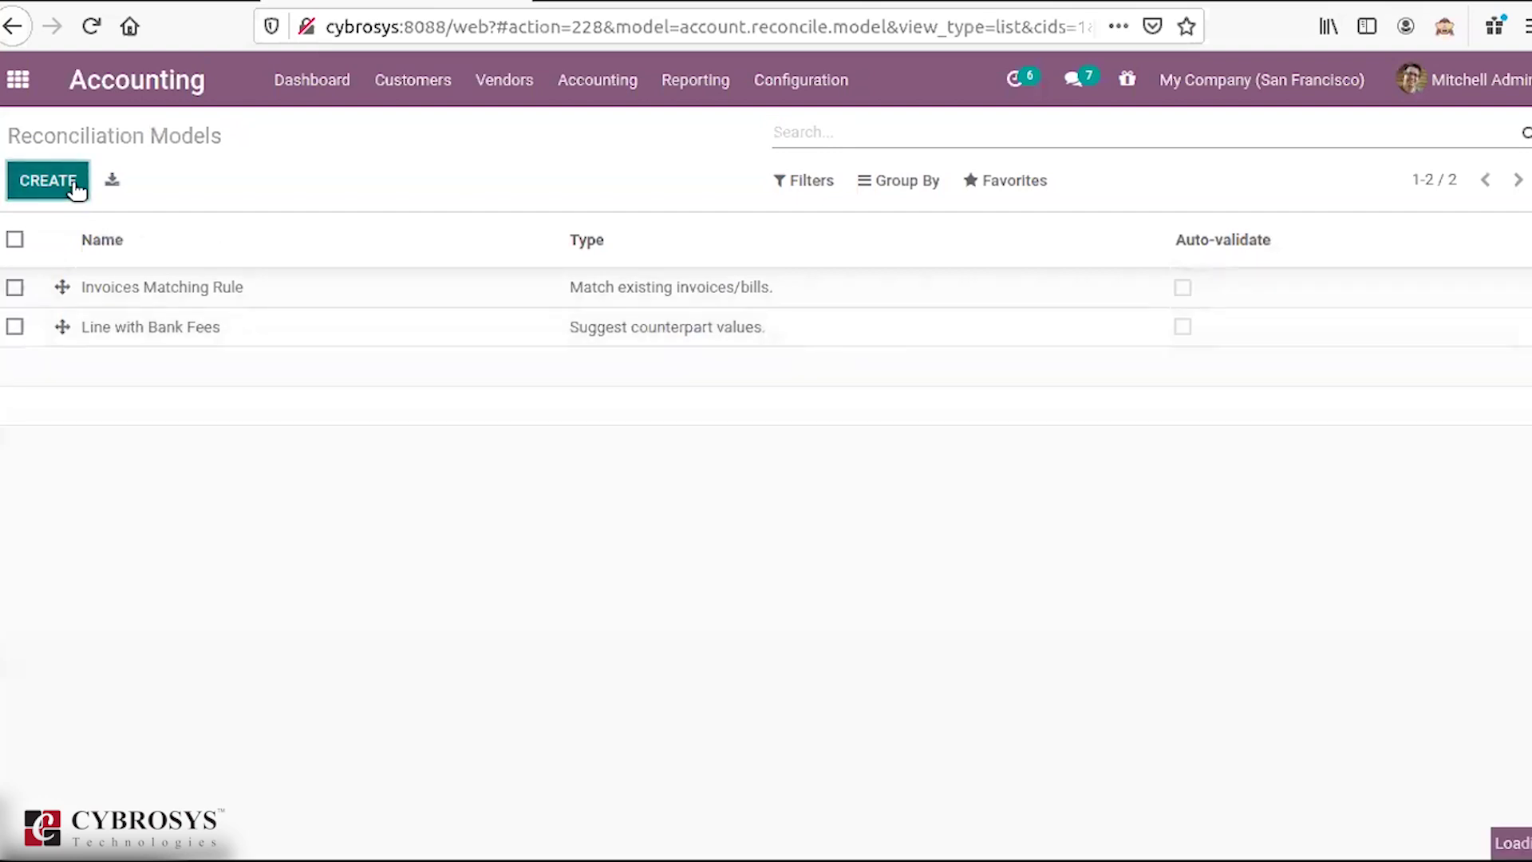
pyautogui.click(350, 386)
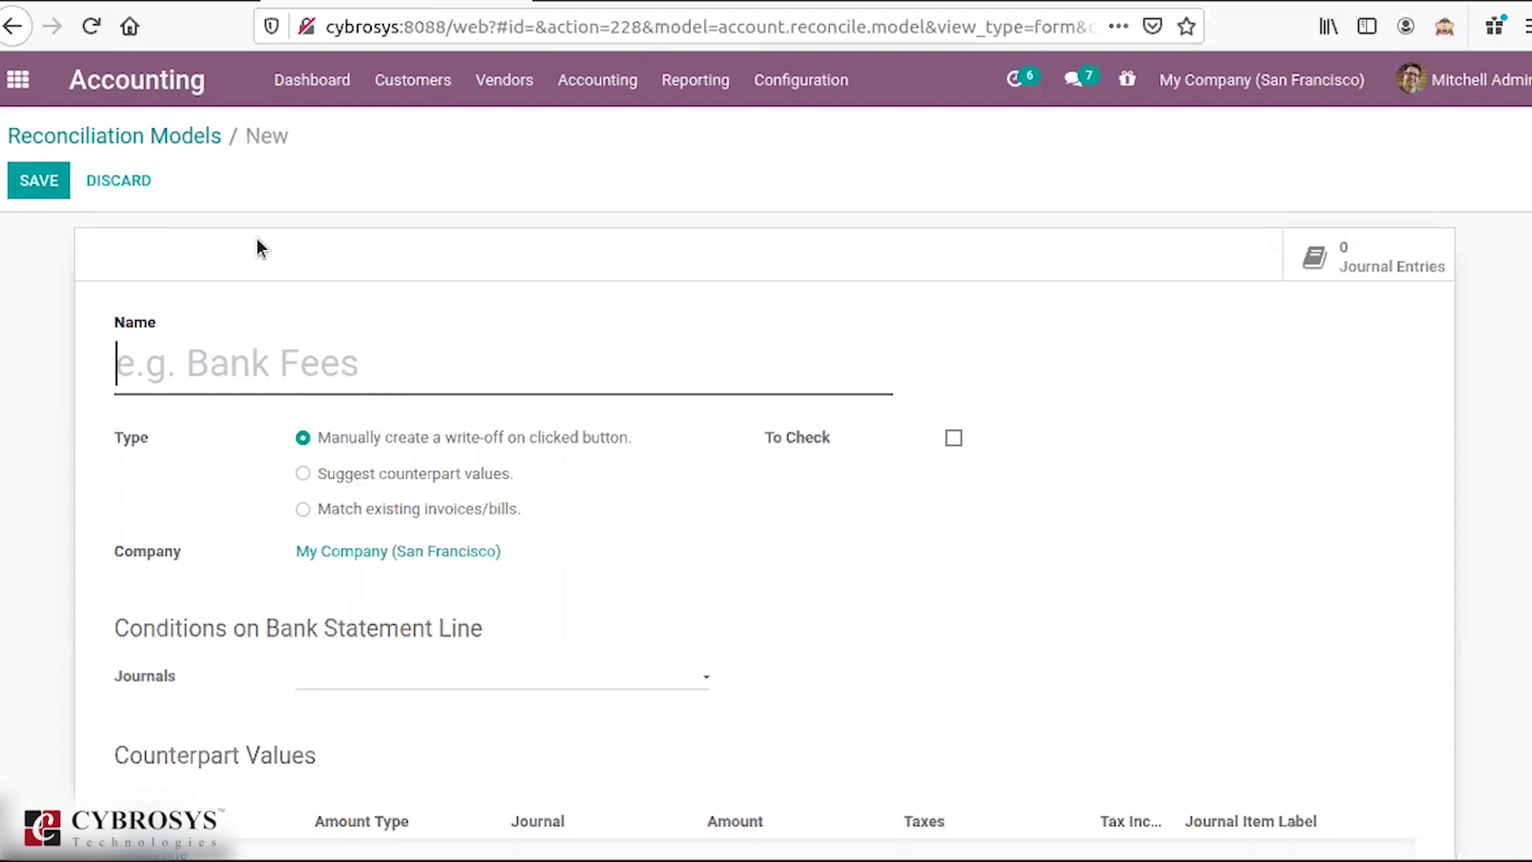
pyautogui.click(189, 144)
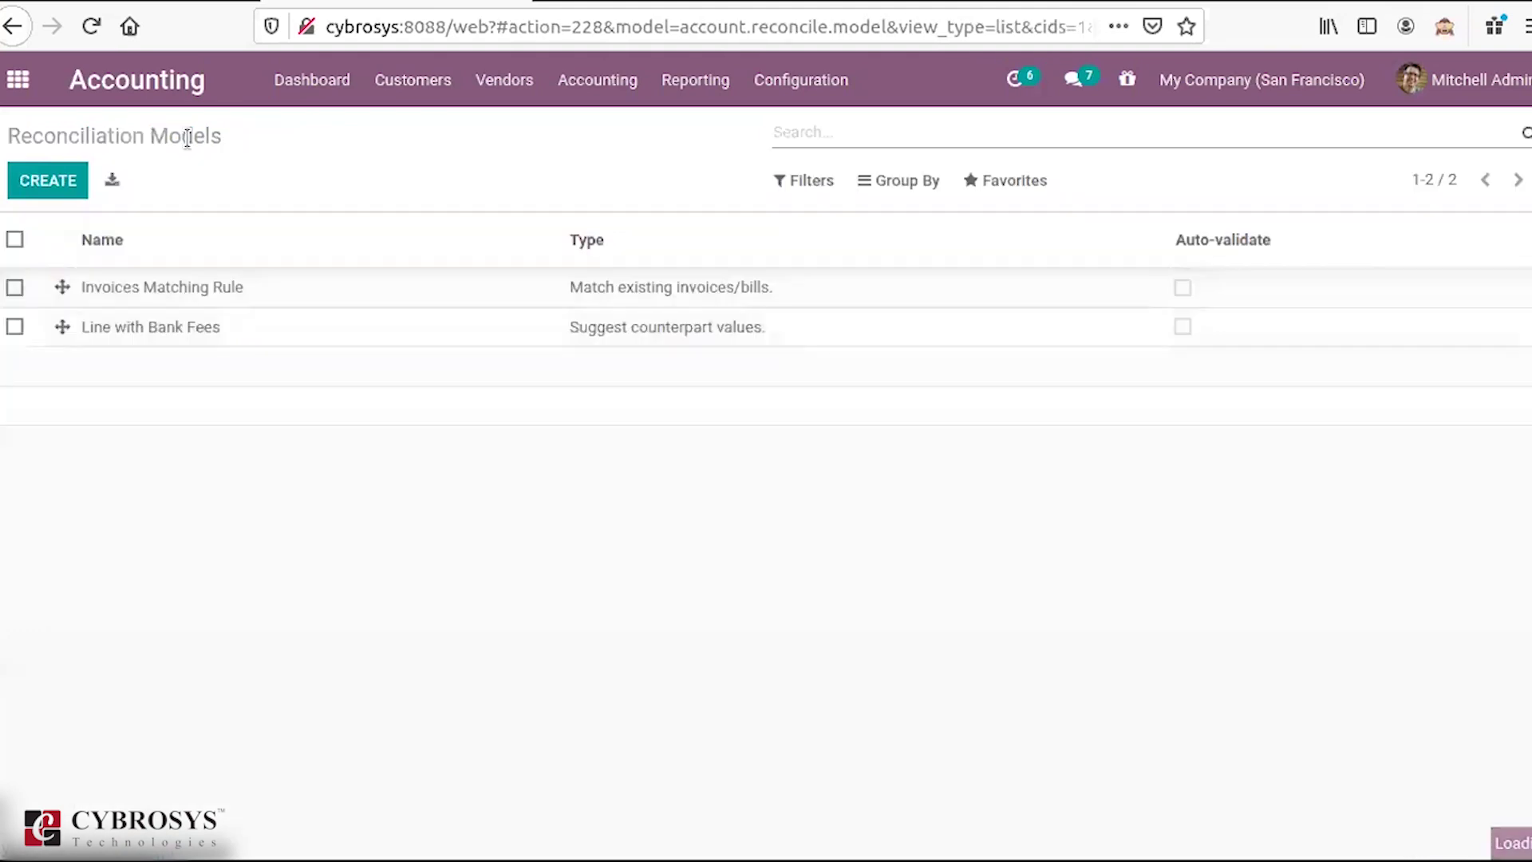
# Step: View the fiscal period lock date settings and the date pickers for non-advisers, all users and tax, then cancel without setting any
pyautogui.click(581, 100)
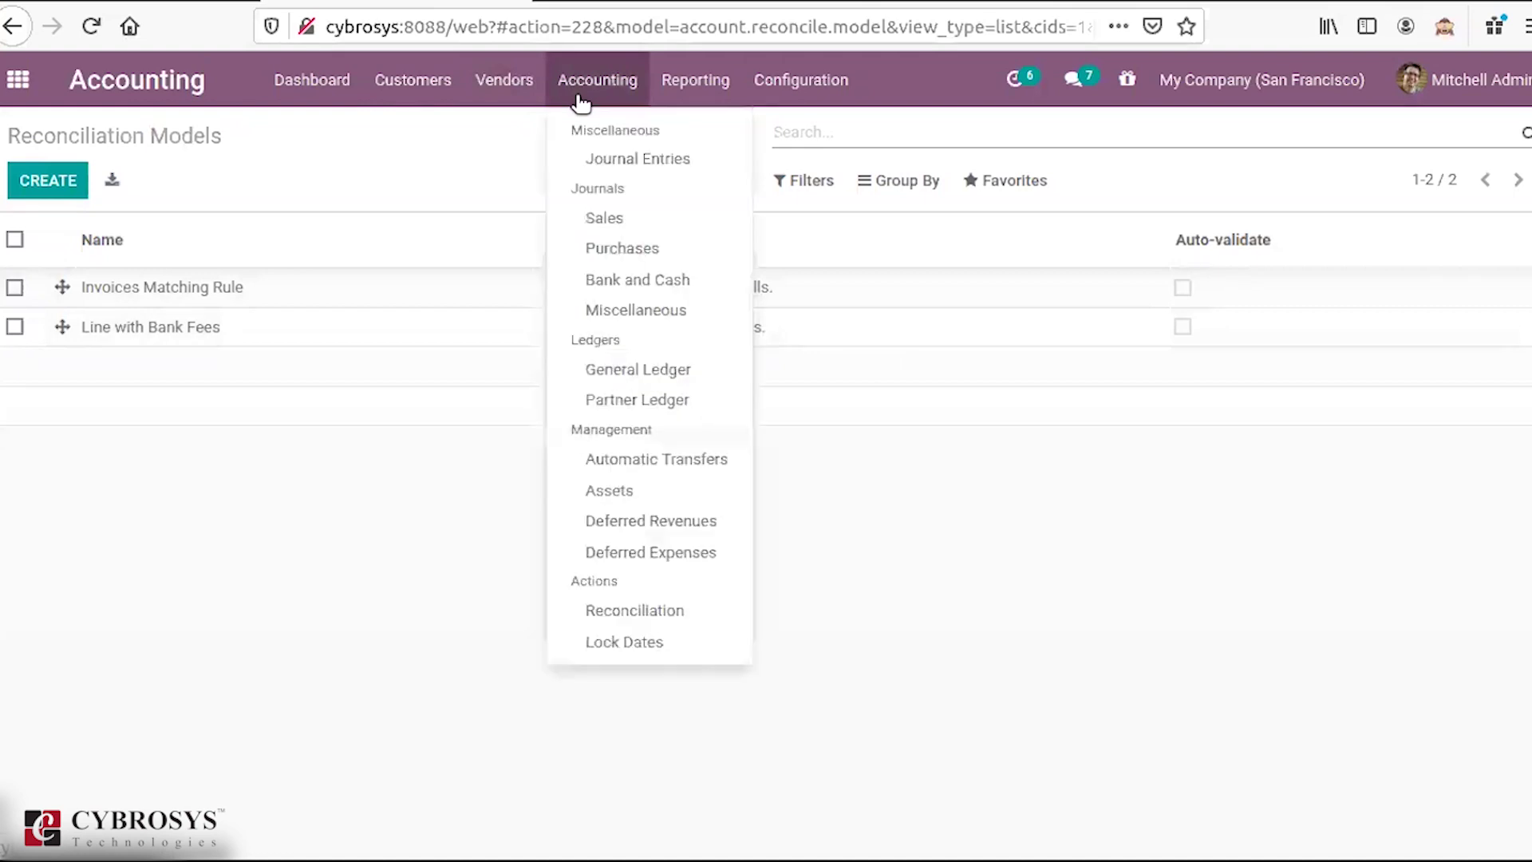
pyautogui.click(625, 642)
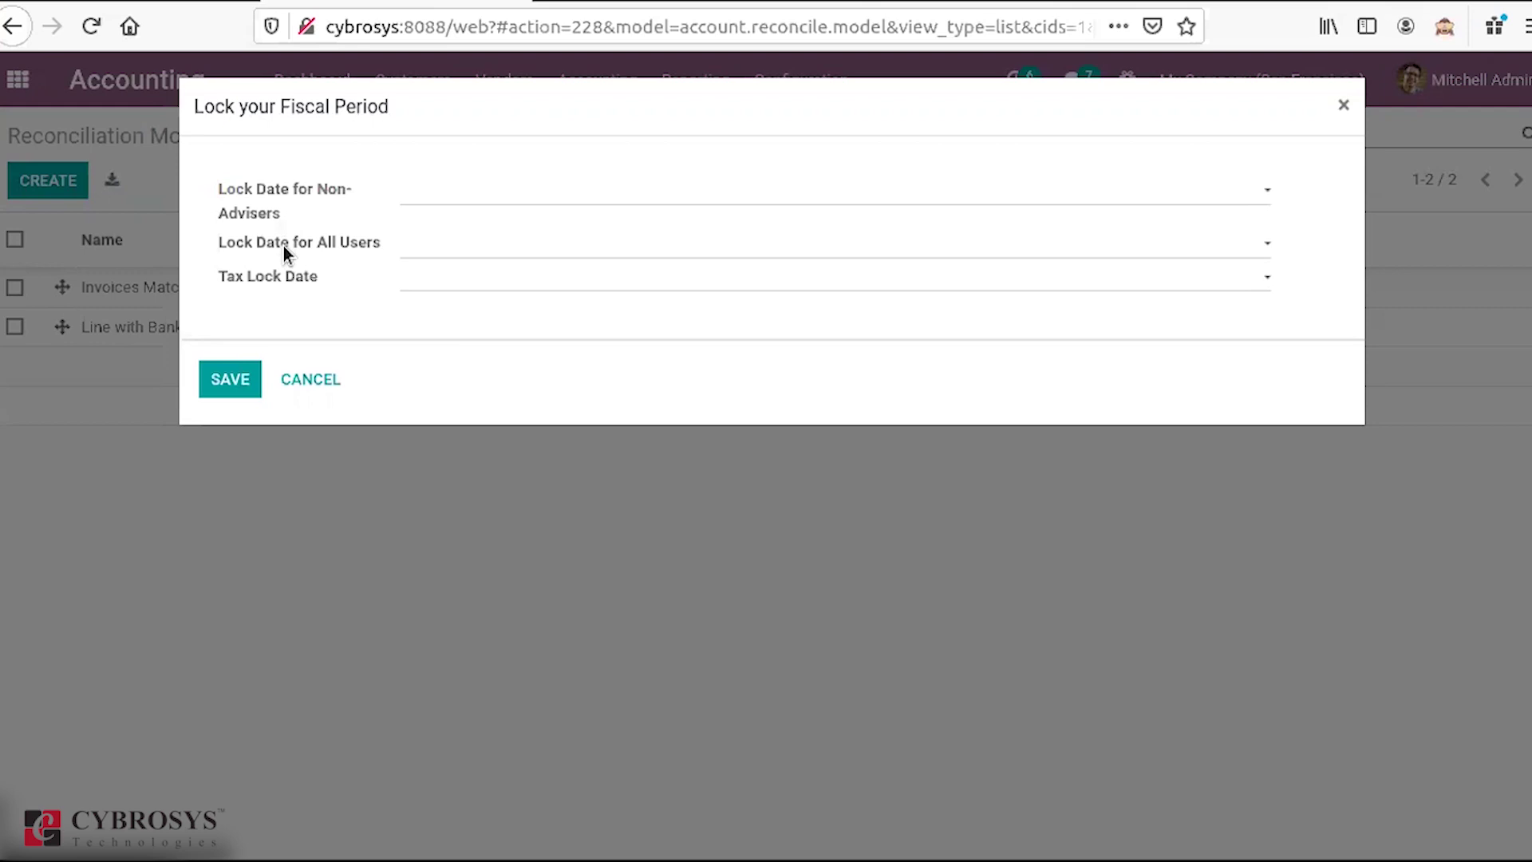
pyautogui.moveTo(284, 246)
pyautogui.click(541, 195)
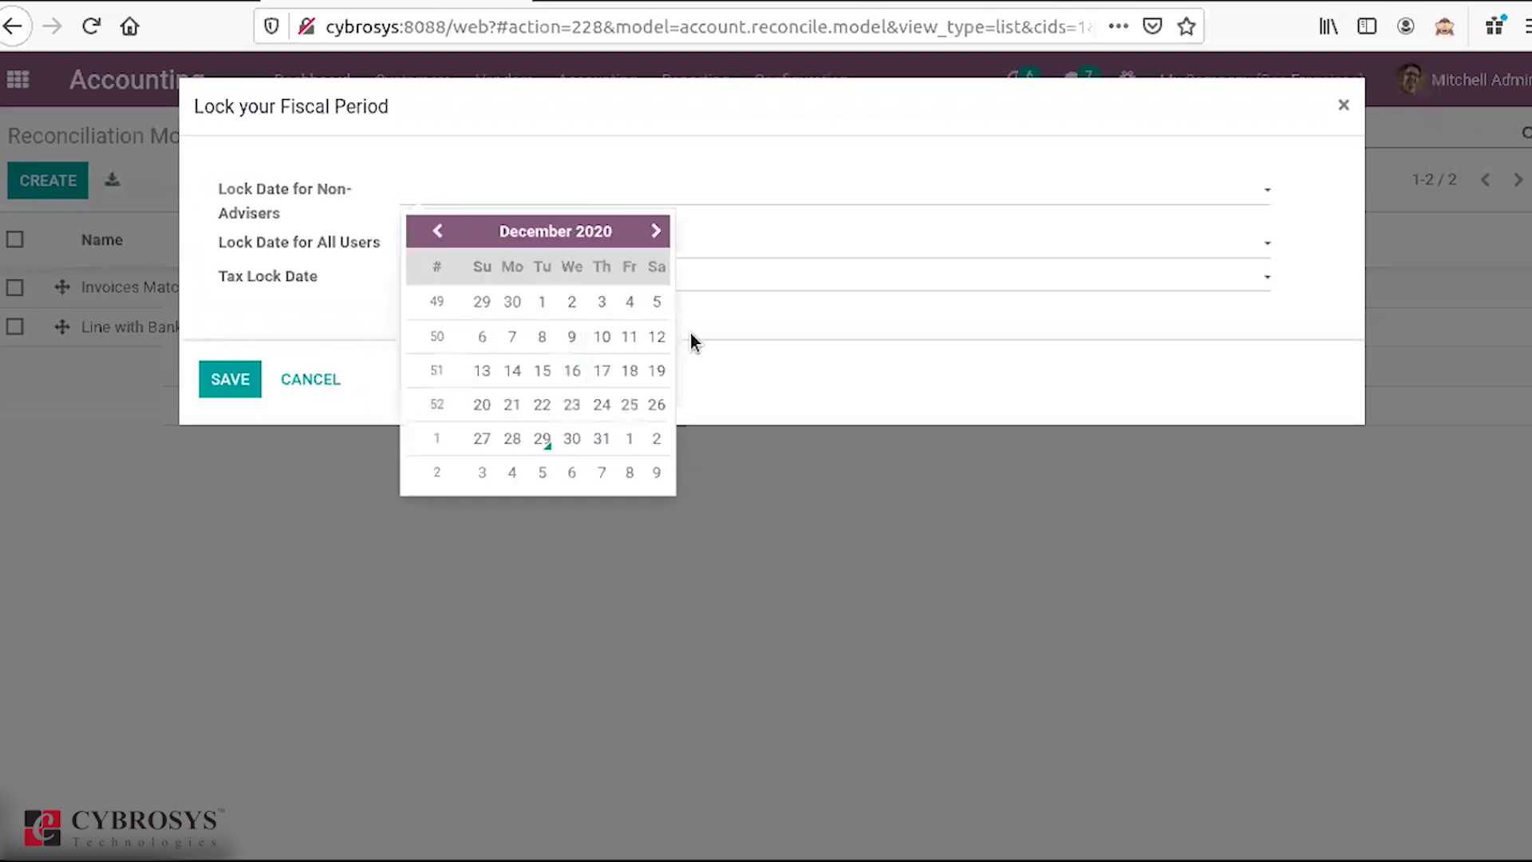
pyautogui.click(770, 245)
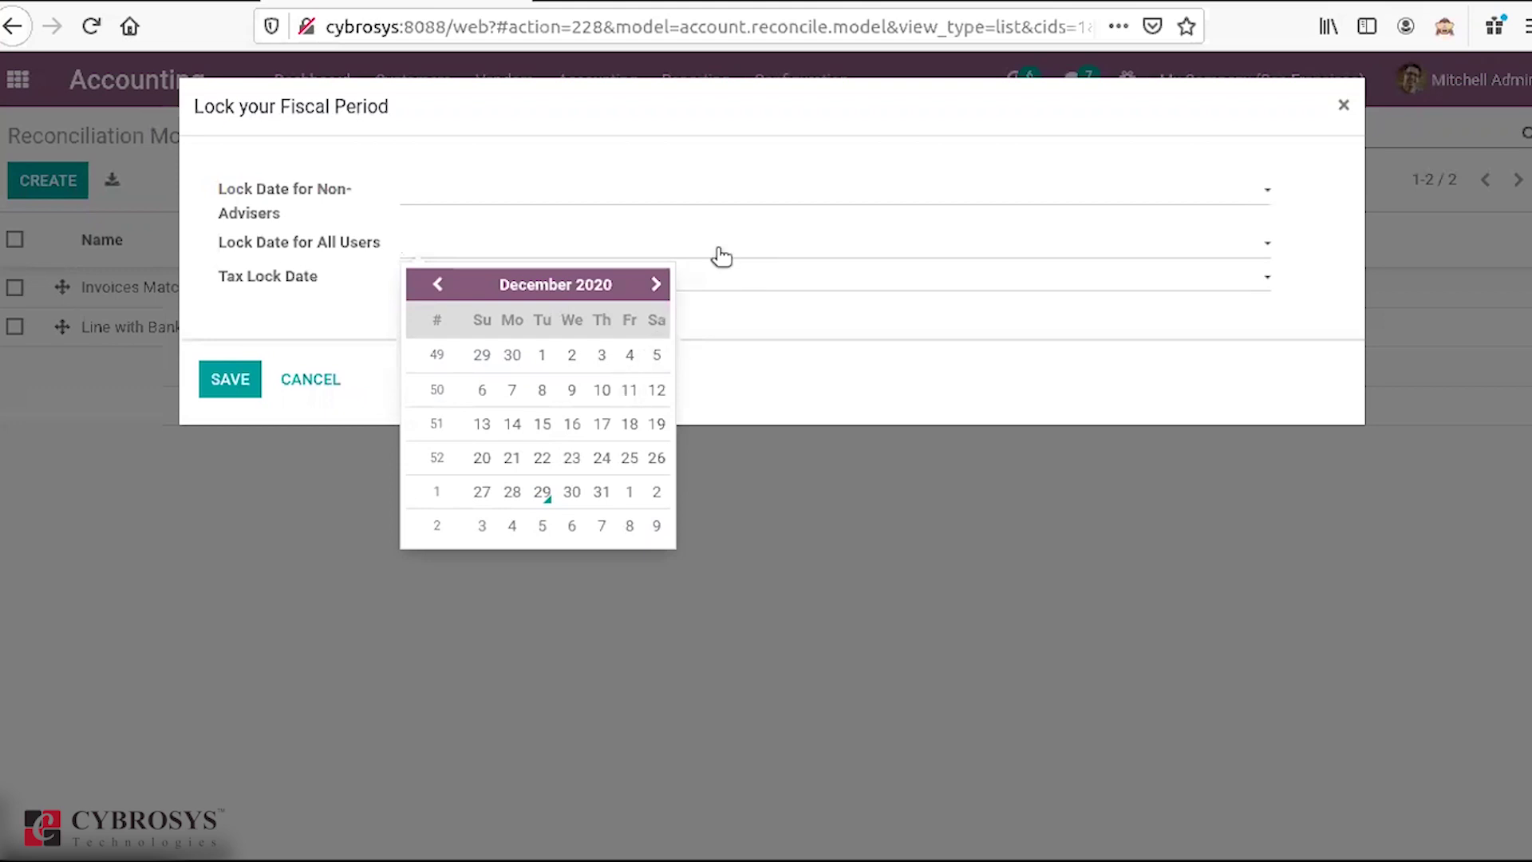
pyautogui.click(712, 289)
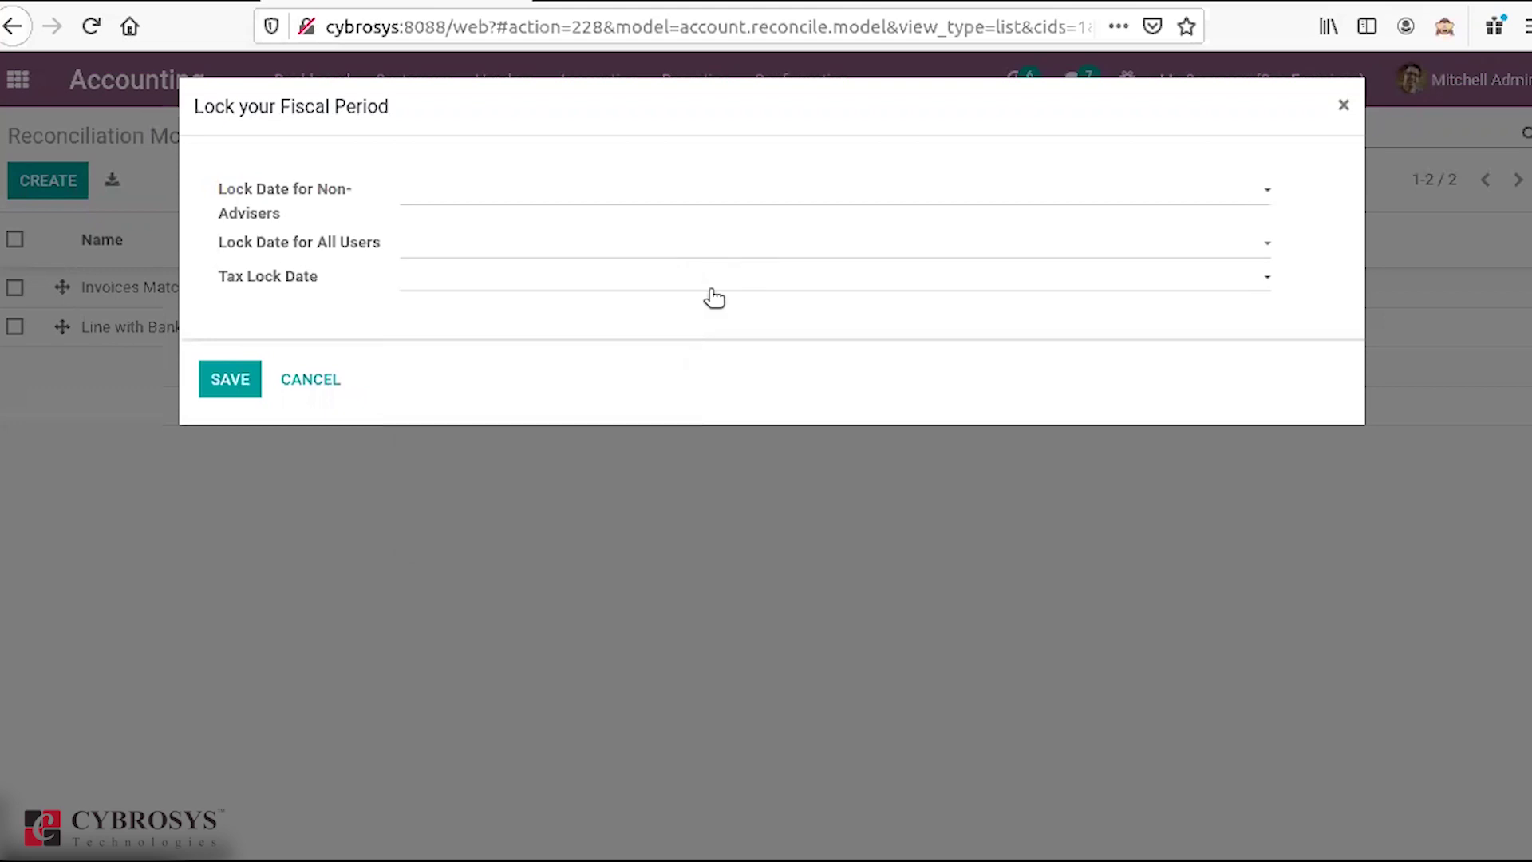
pyautogui.click(721, 284)
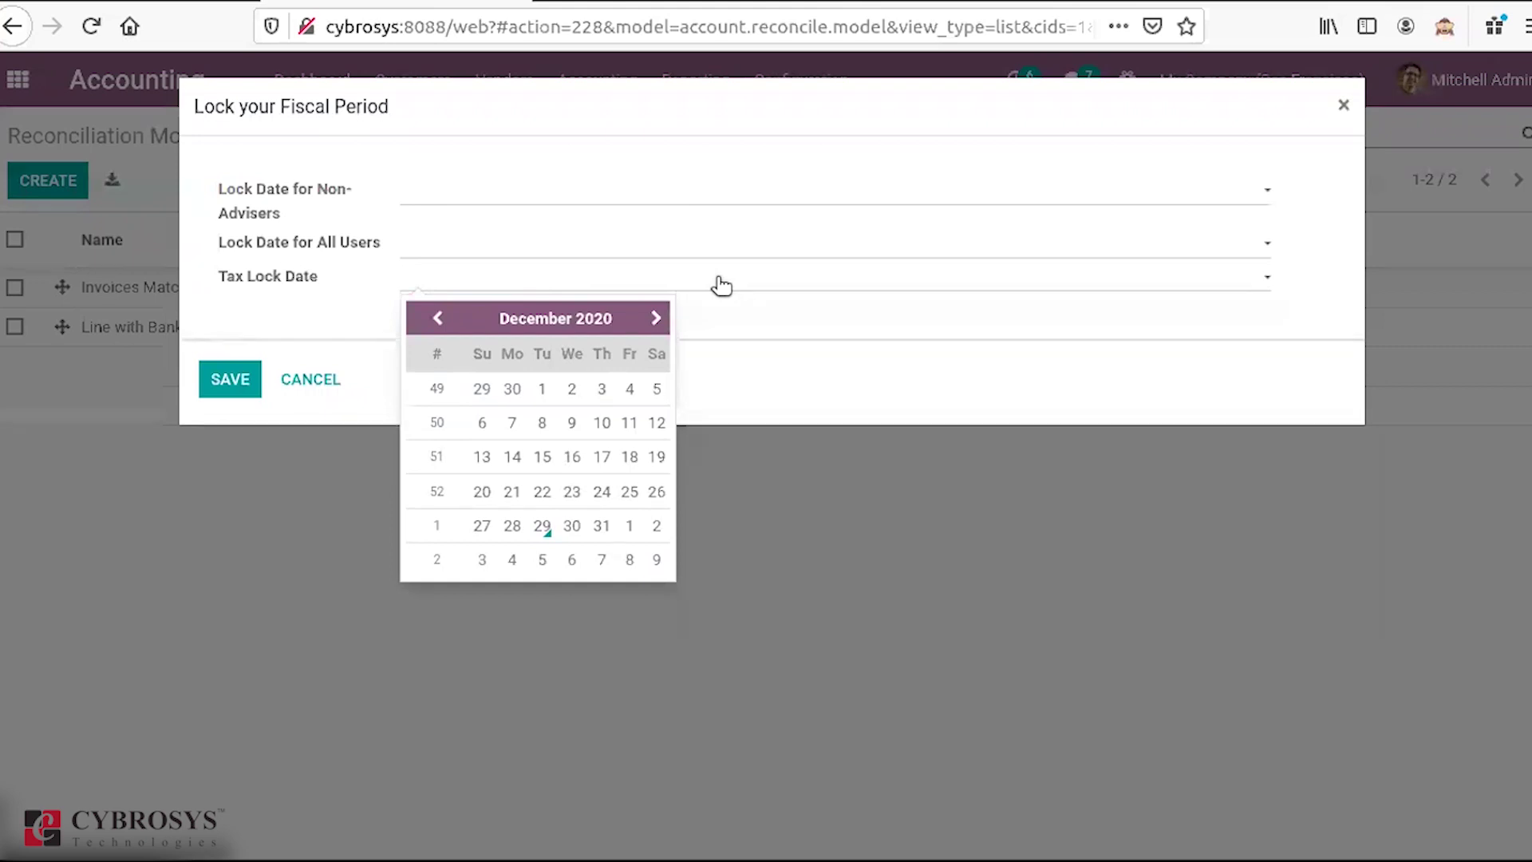
pyautogui.click(720, 279)
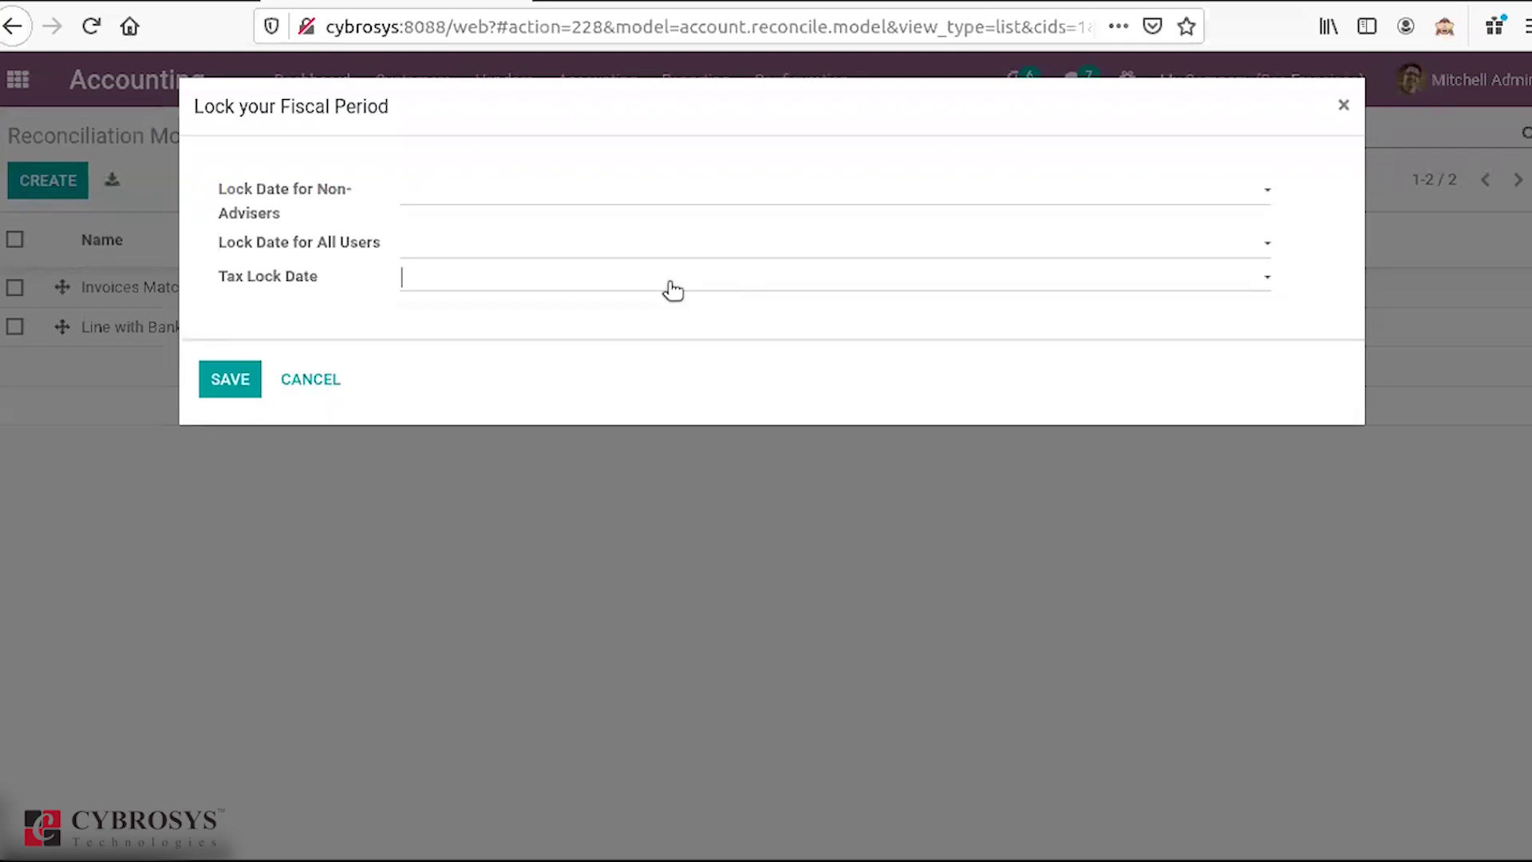
pyautogui.click(310, 381)
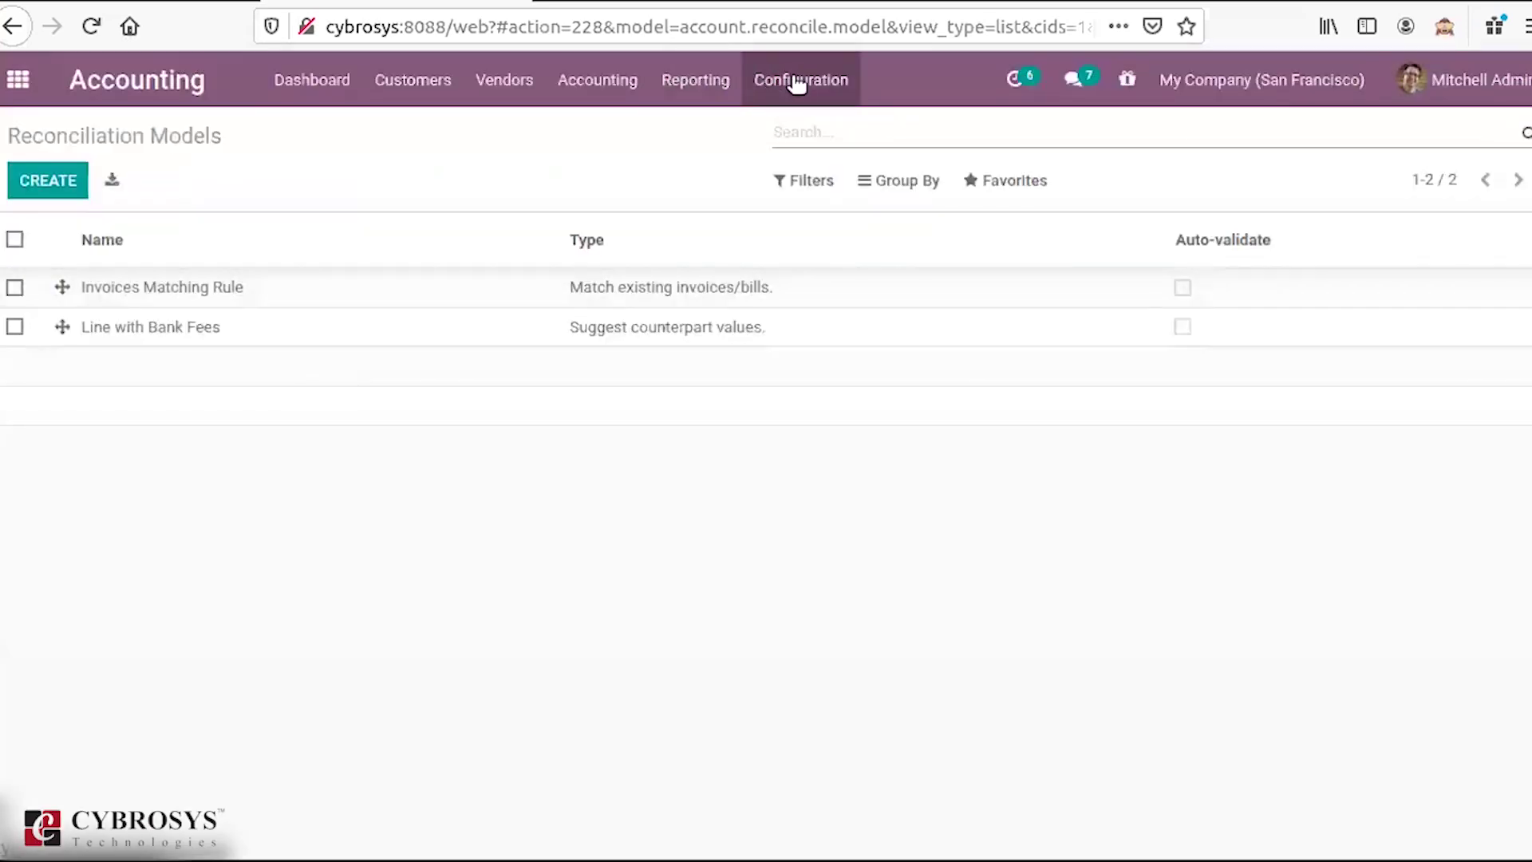
# Step: View the available configuration and reporting options, then examine the assets, liabilities and equity in the Balance Sheet report
pyautogui.click(796, 83)
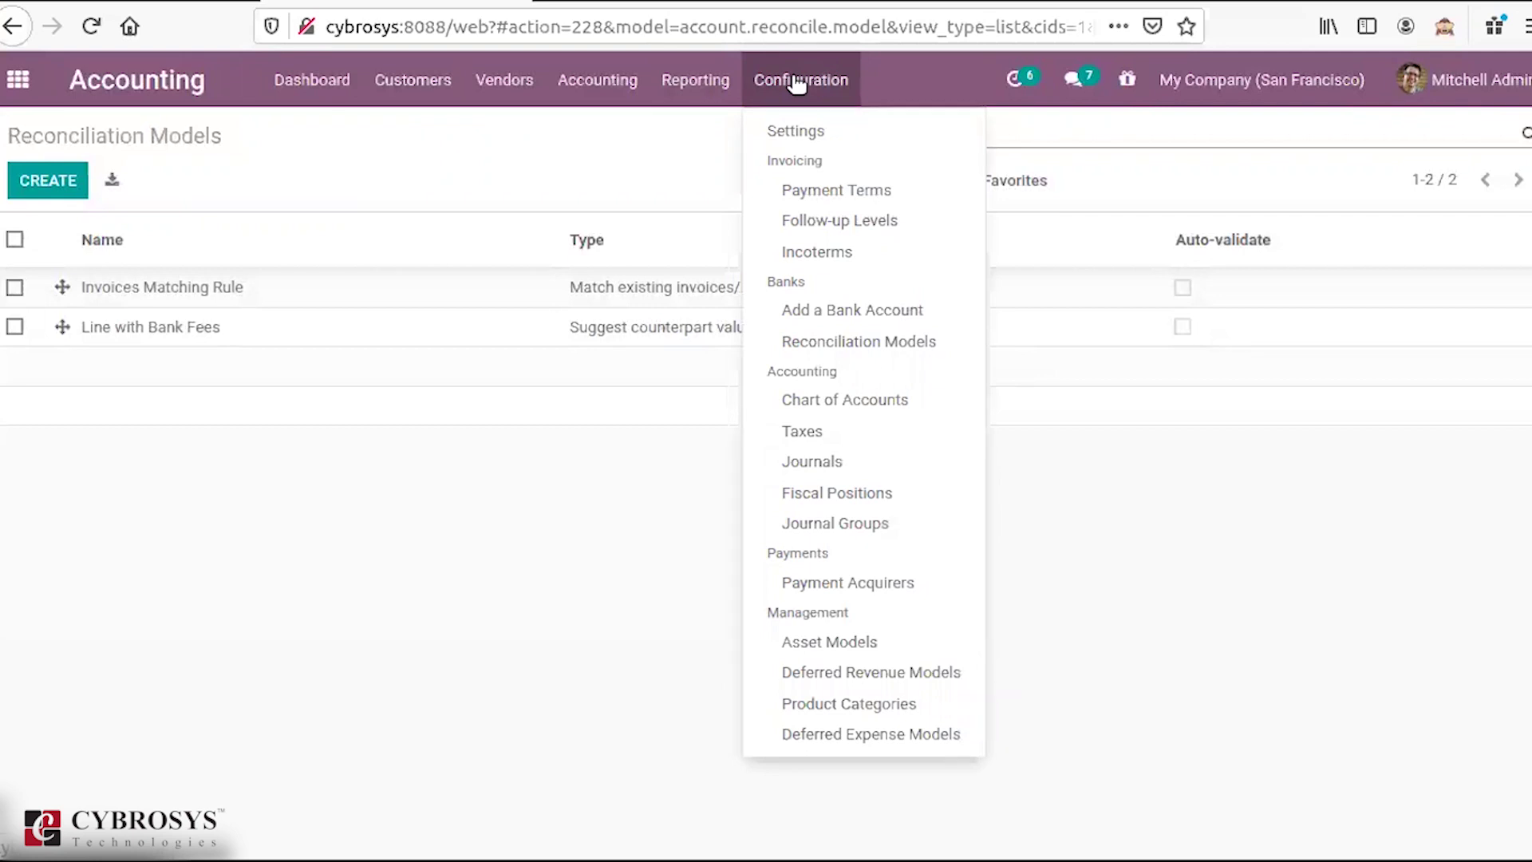
pyautogui.moveTo(671, 83)
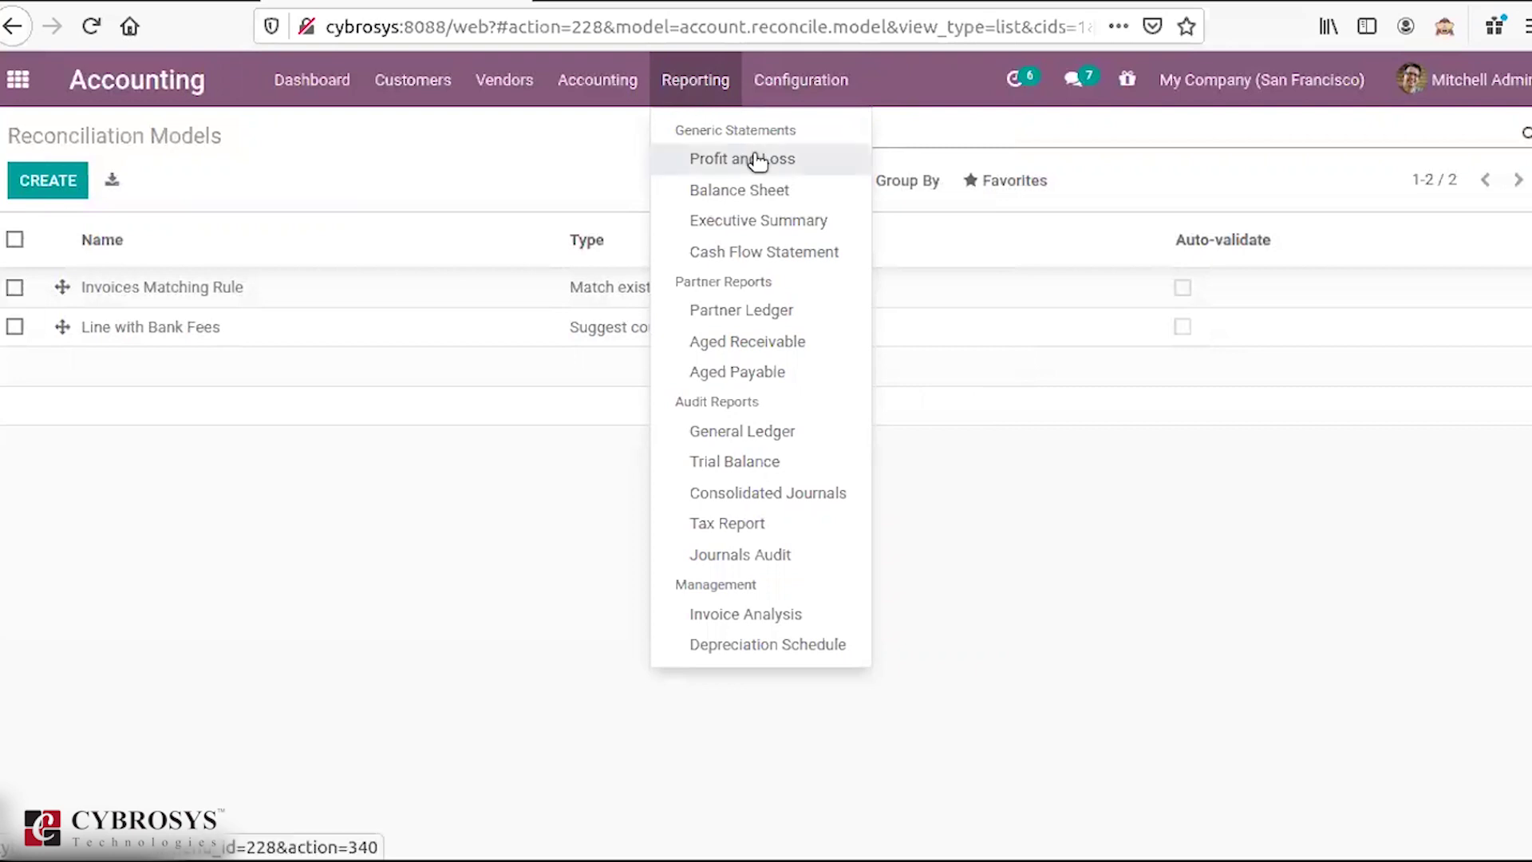
pyautogui.click(780, 191)
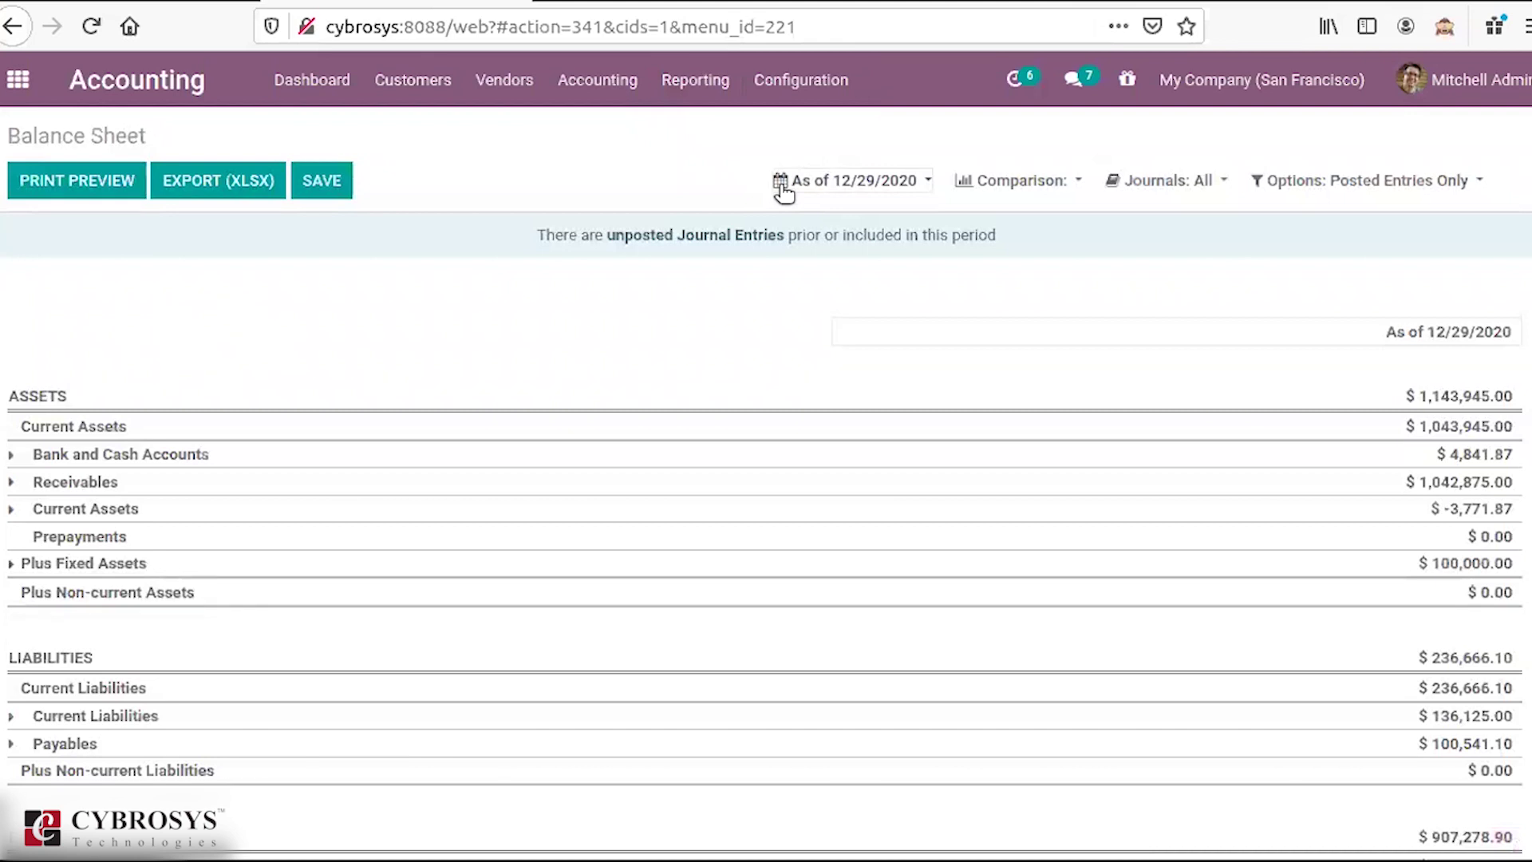
pyautogui.scroll(-5, 766, 535)
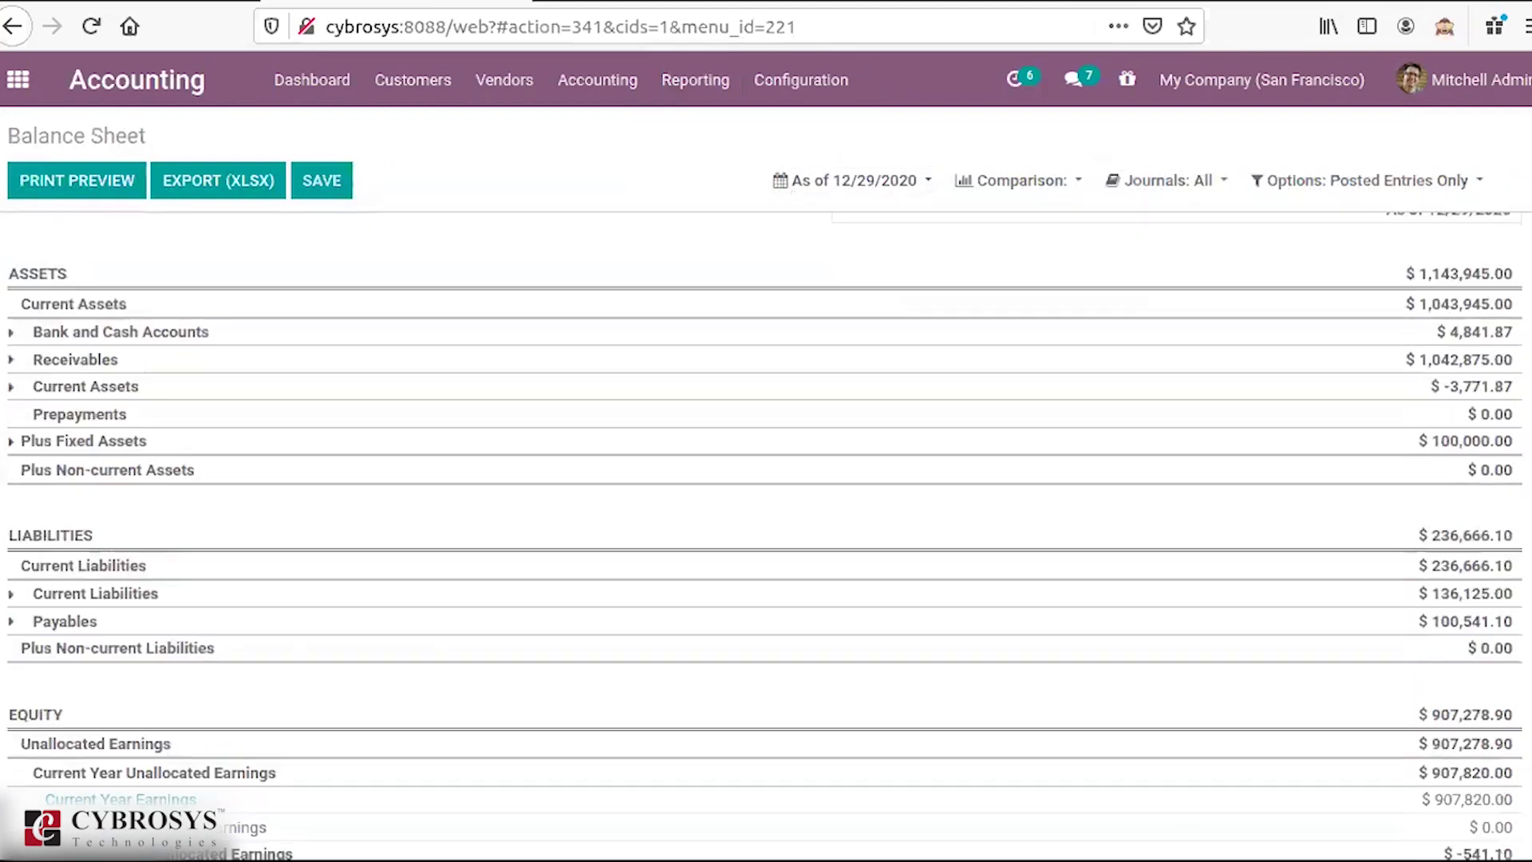
pyautogui.scroll(-5, 765, 535)
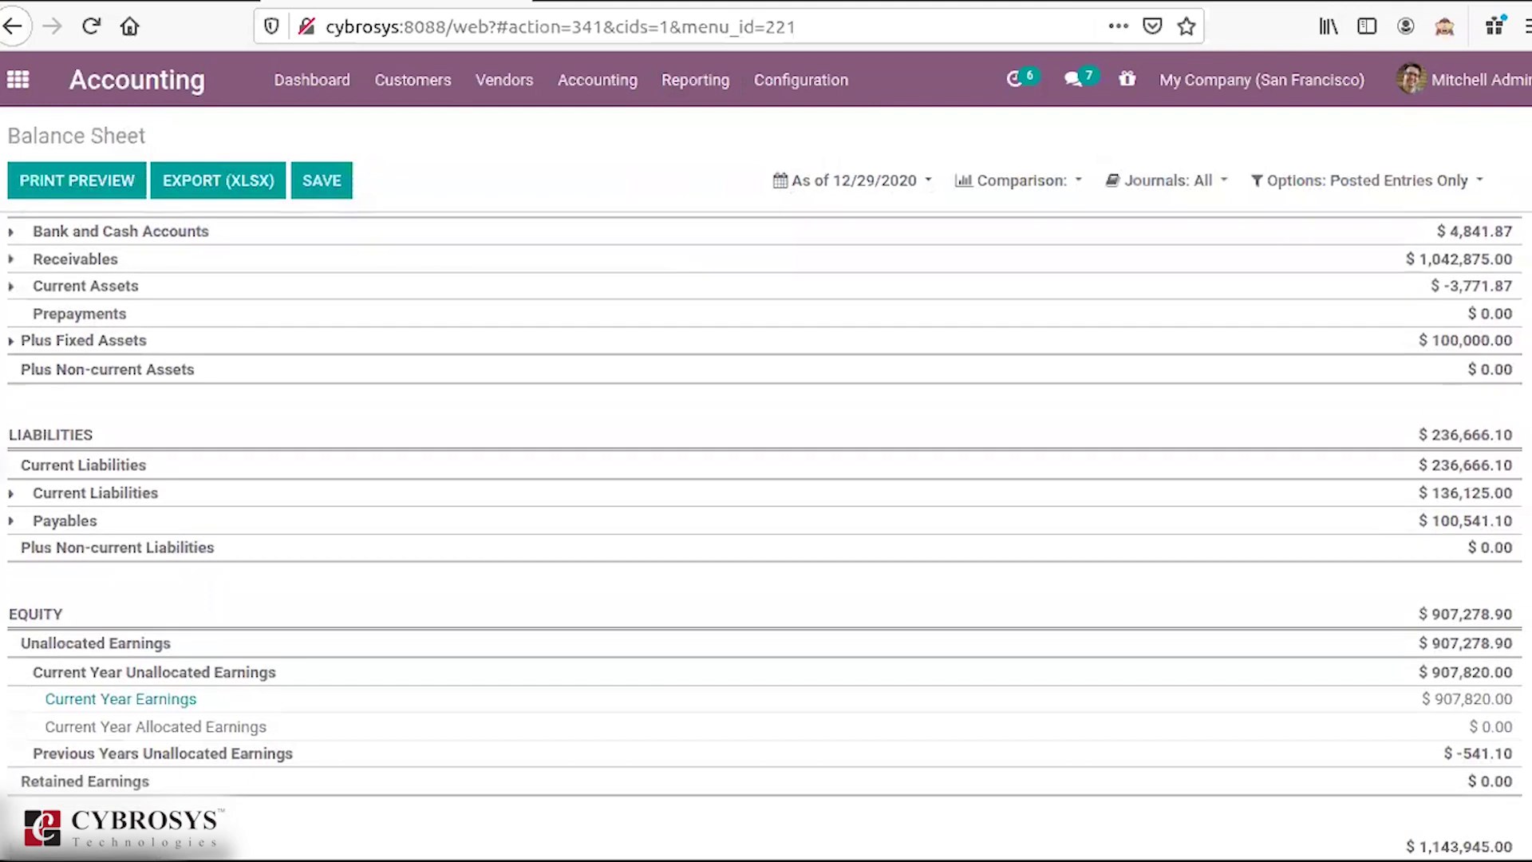
pyautogui.scroll(5, 766, 535)
pyautogui.scroll(5, 766, 535)
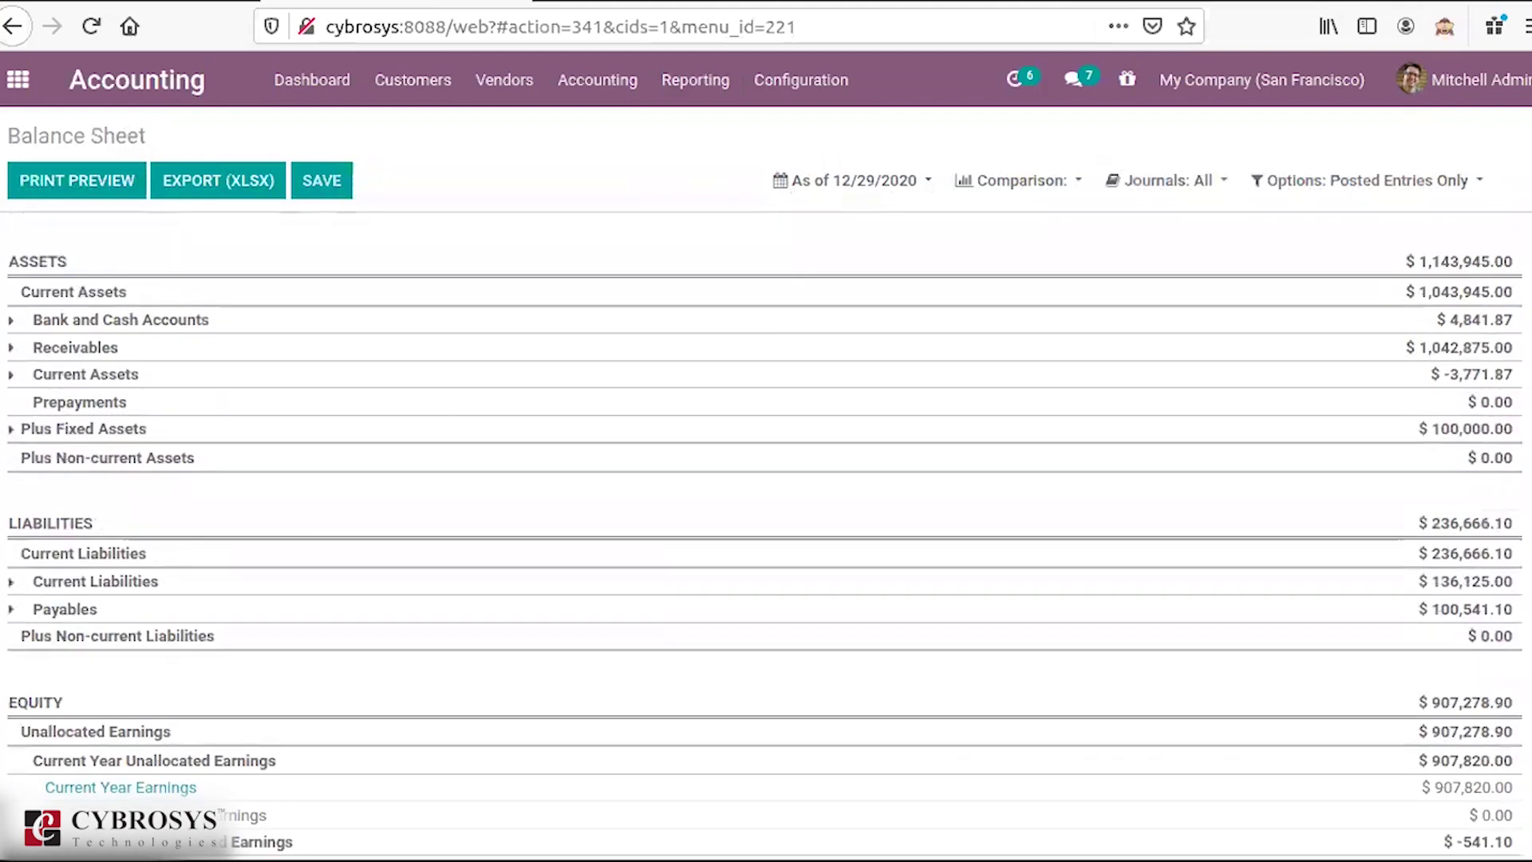
# Step: View the Aged Payable report and the Aged Receivable report
pyautogui.click(660, 97)
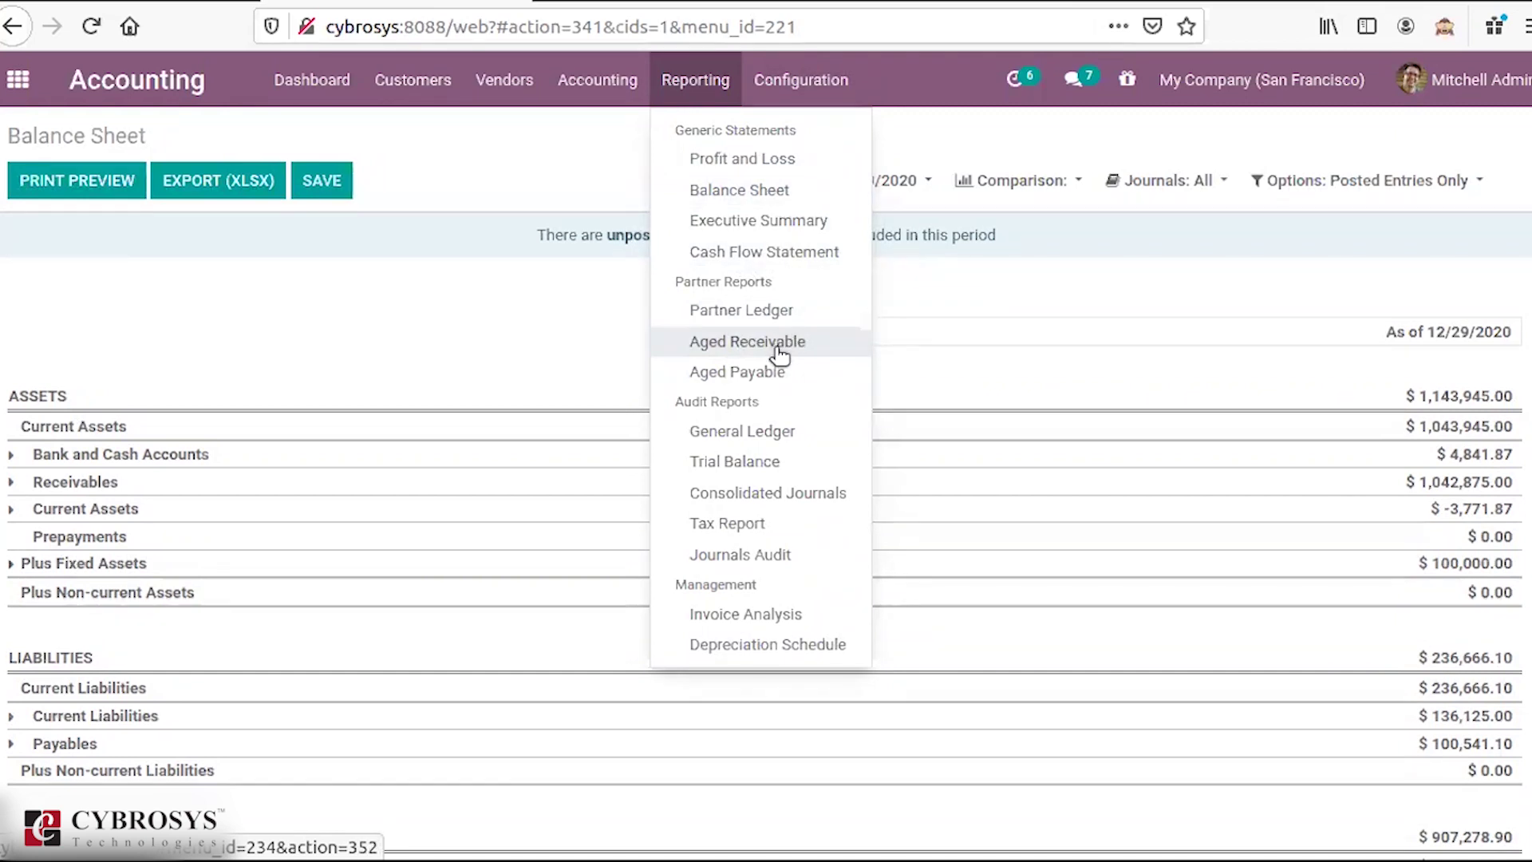
pyautogui.click(738, 371)
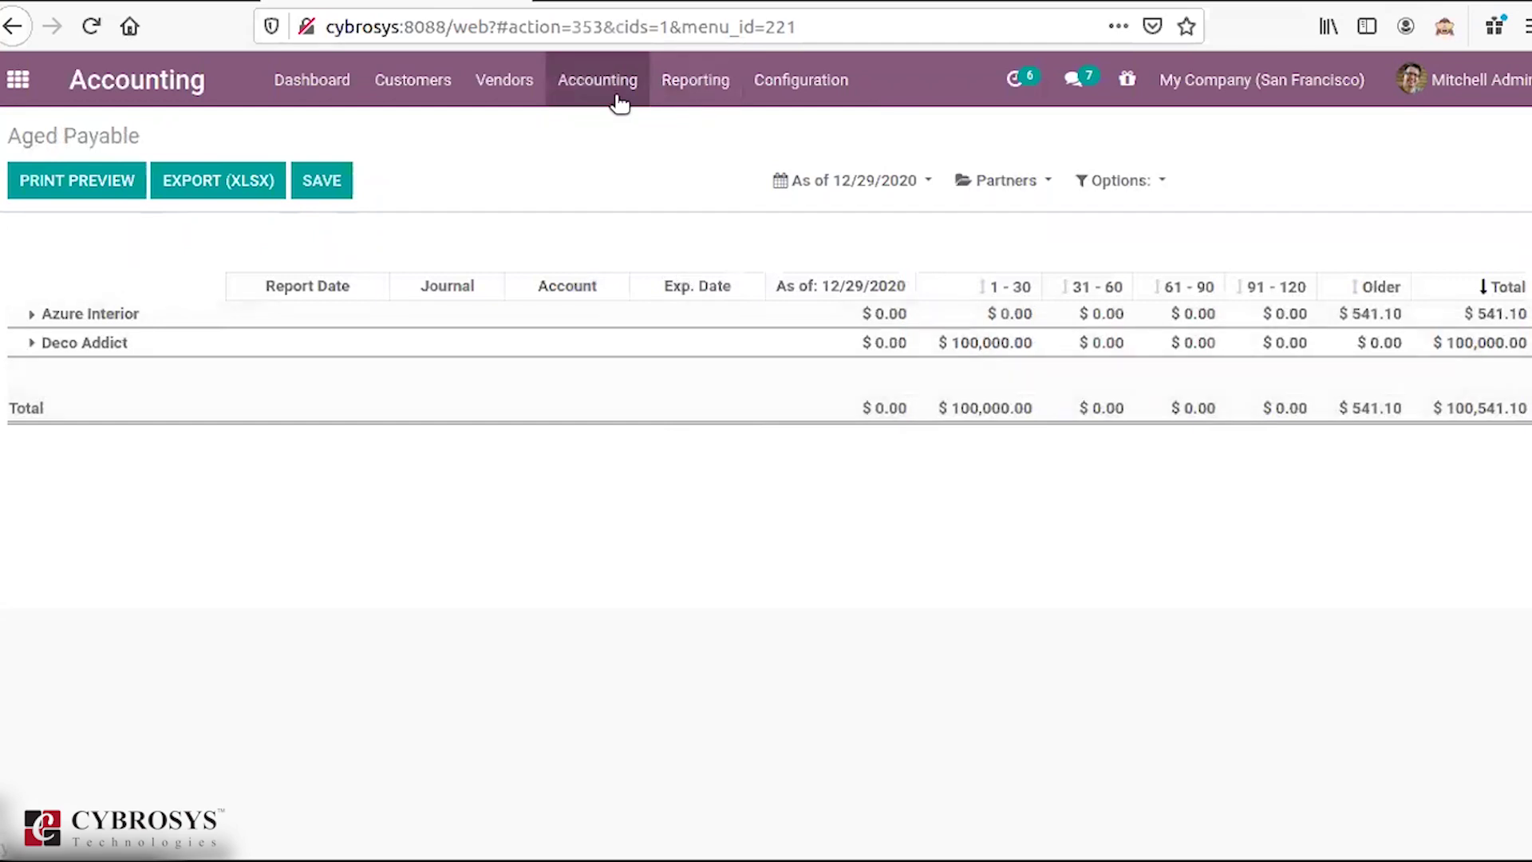
pyautogui.click(696, 94)
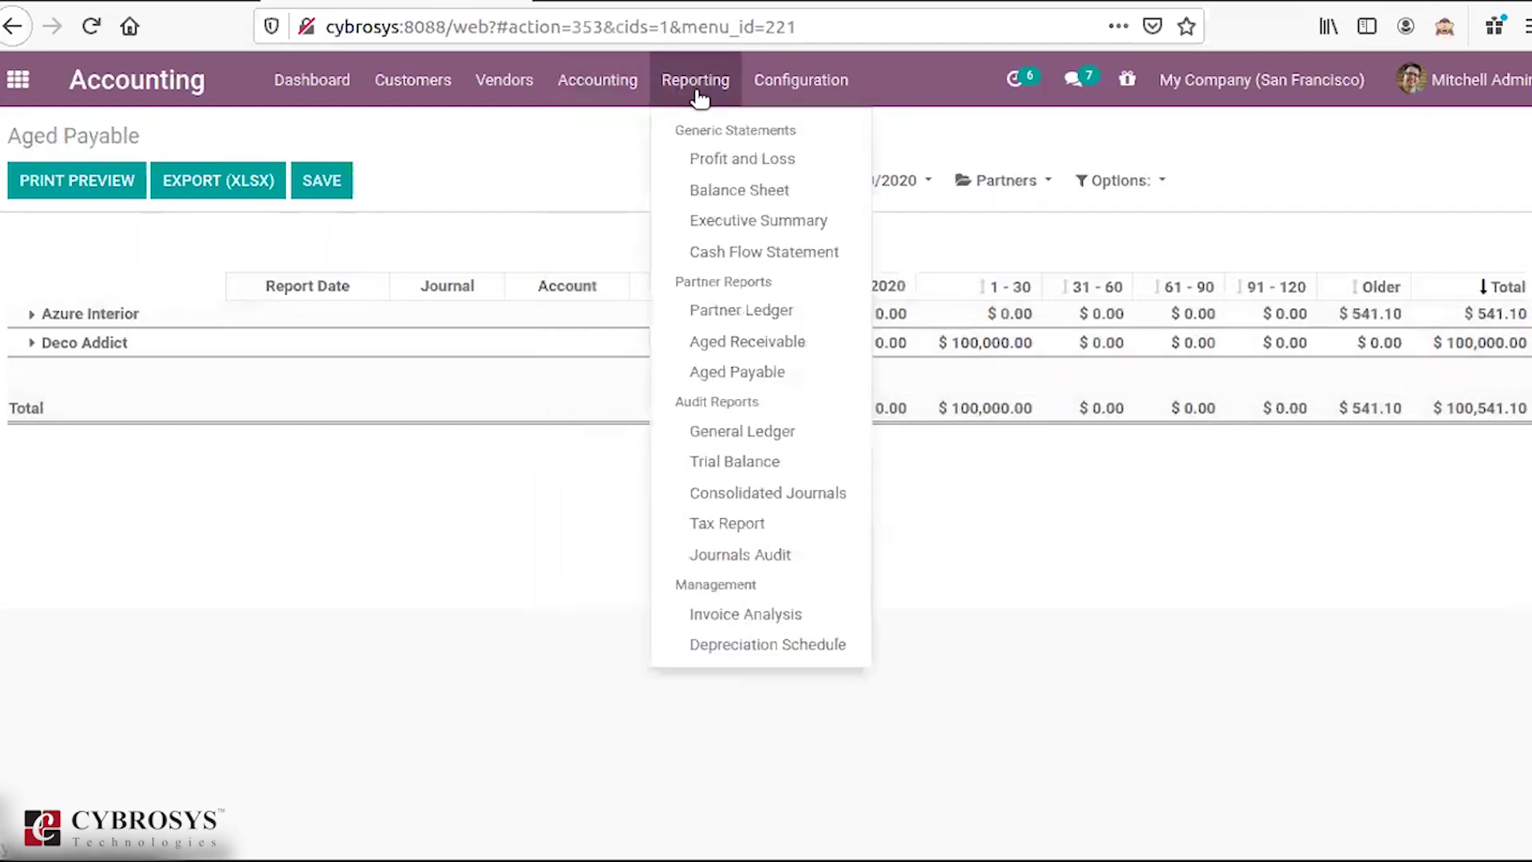
pyautogui.click(809, 343)
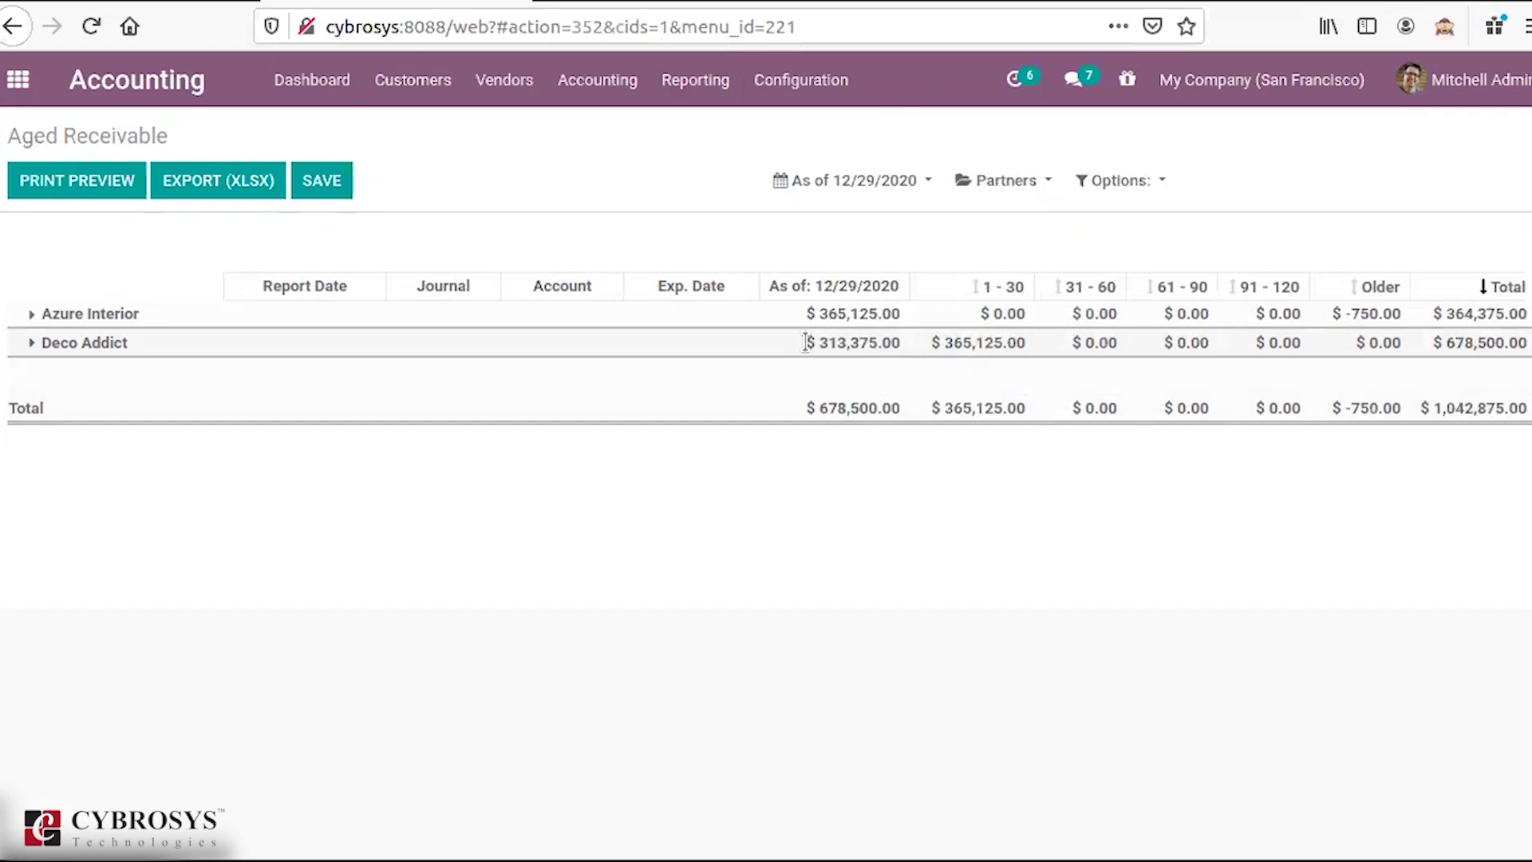
# Step: View the Tax Report and the list of other available reports
pyautogui.click(691, 80)
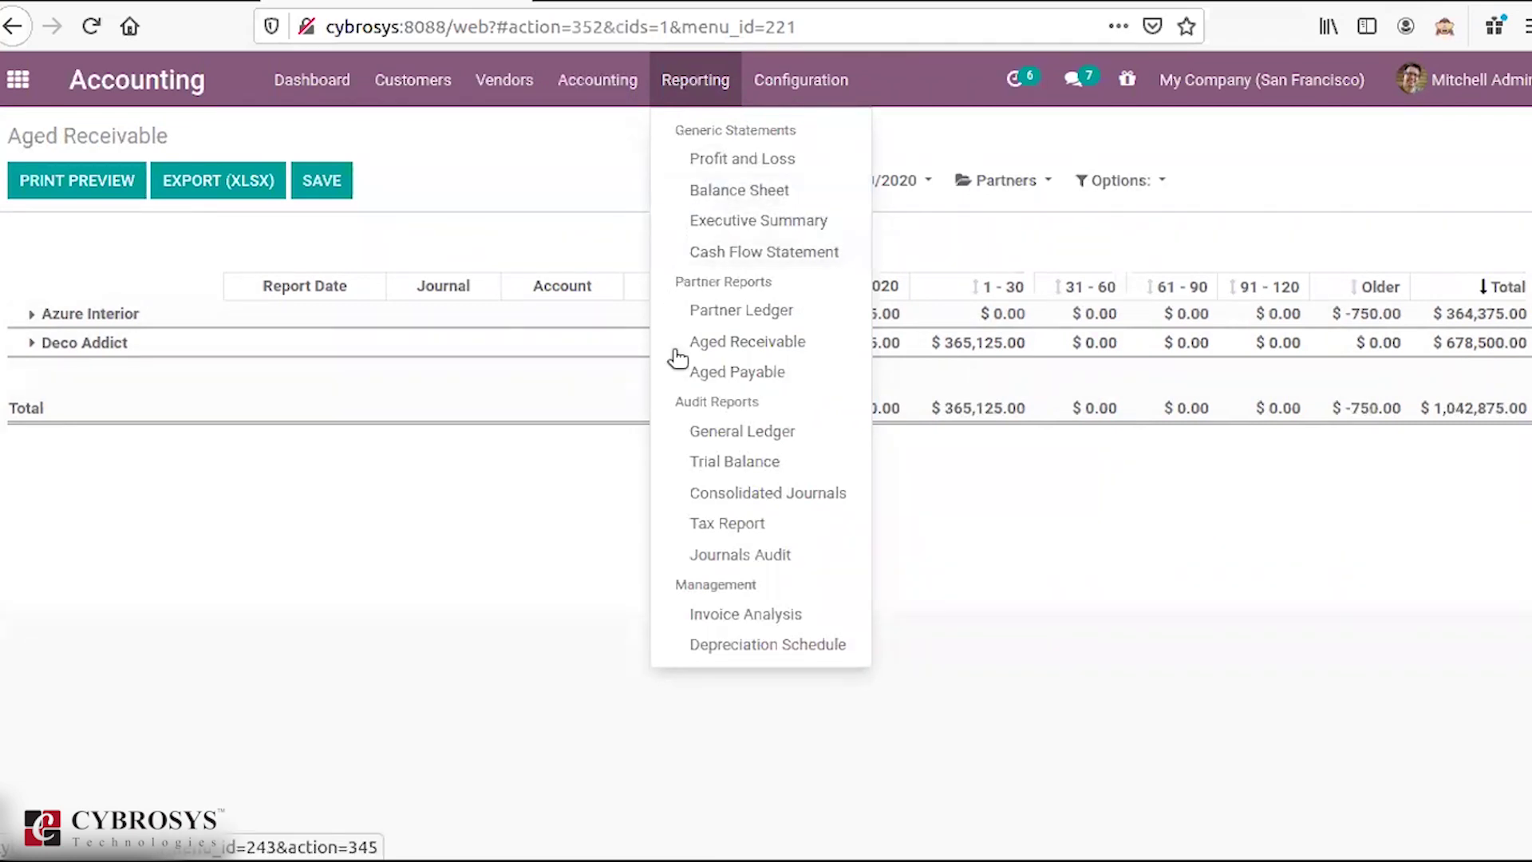
pyautogui.click(732, 524)
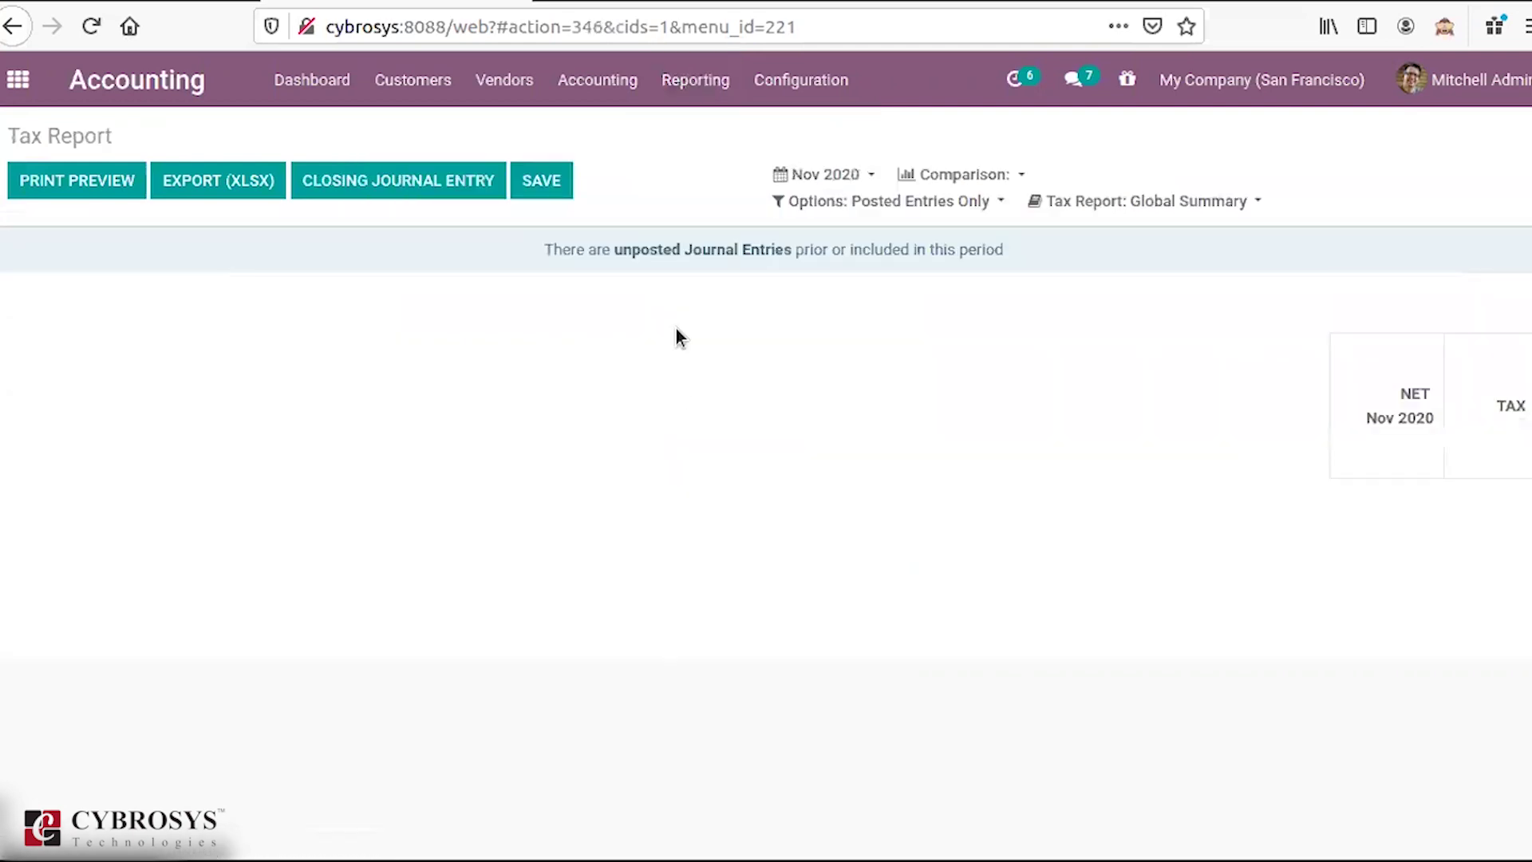
pyautogui.click(684, 89)
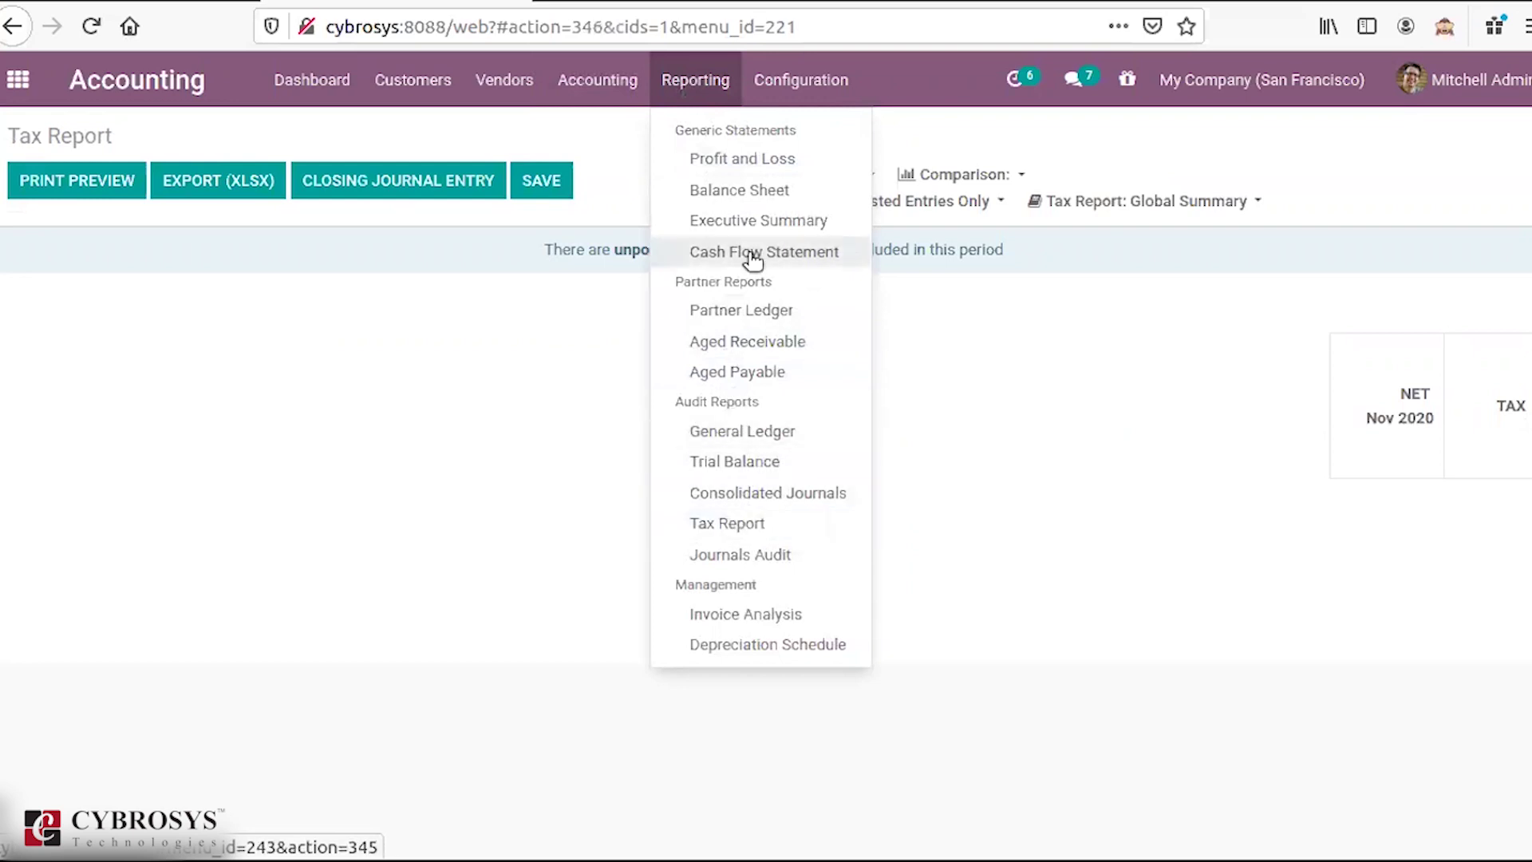
# Step: View the Payment Terms list and the Immediate Payment term in edit mode, then return to the list
pyautogui.click(816, 96)
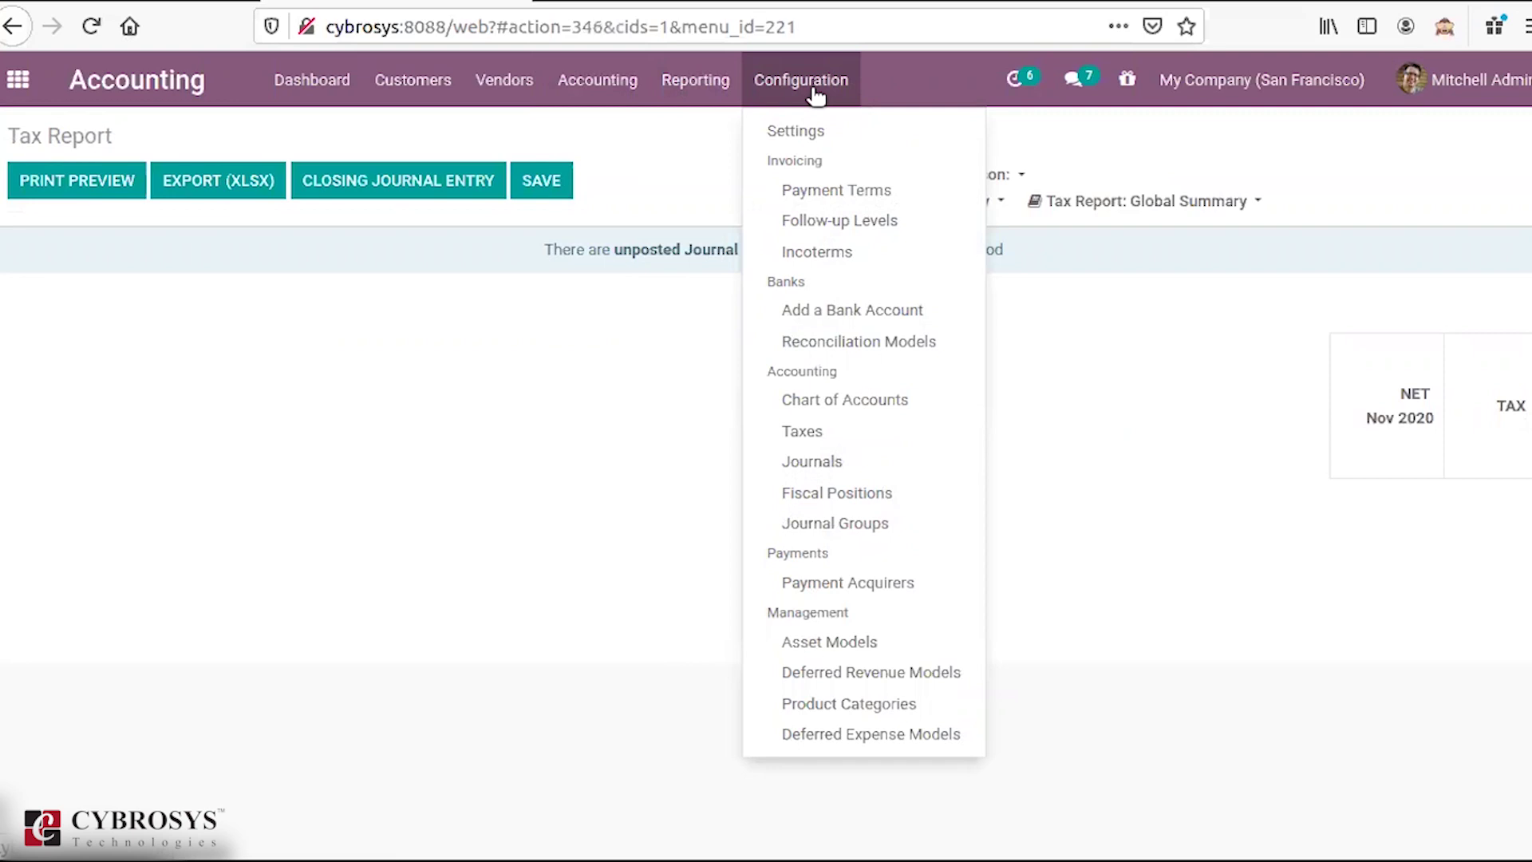
pyautogui.click(816, 199)
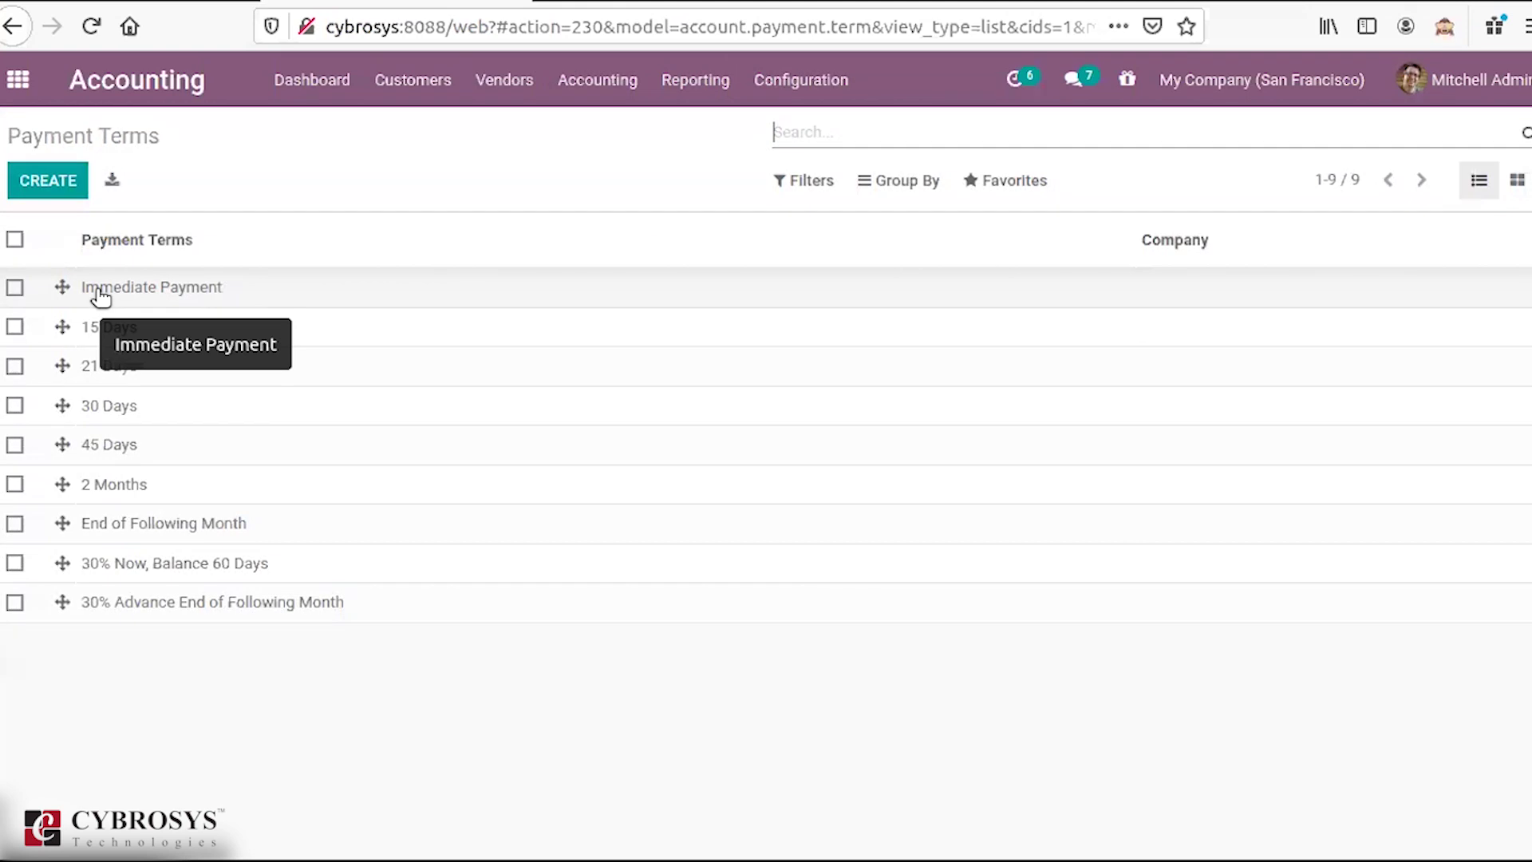
pyautogui.click(98, 294)
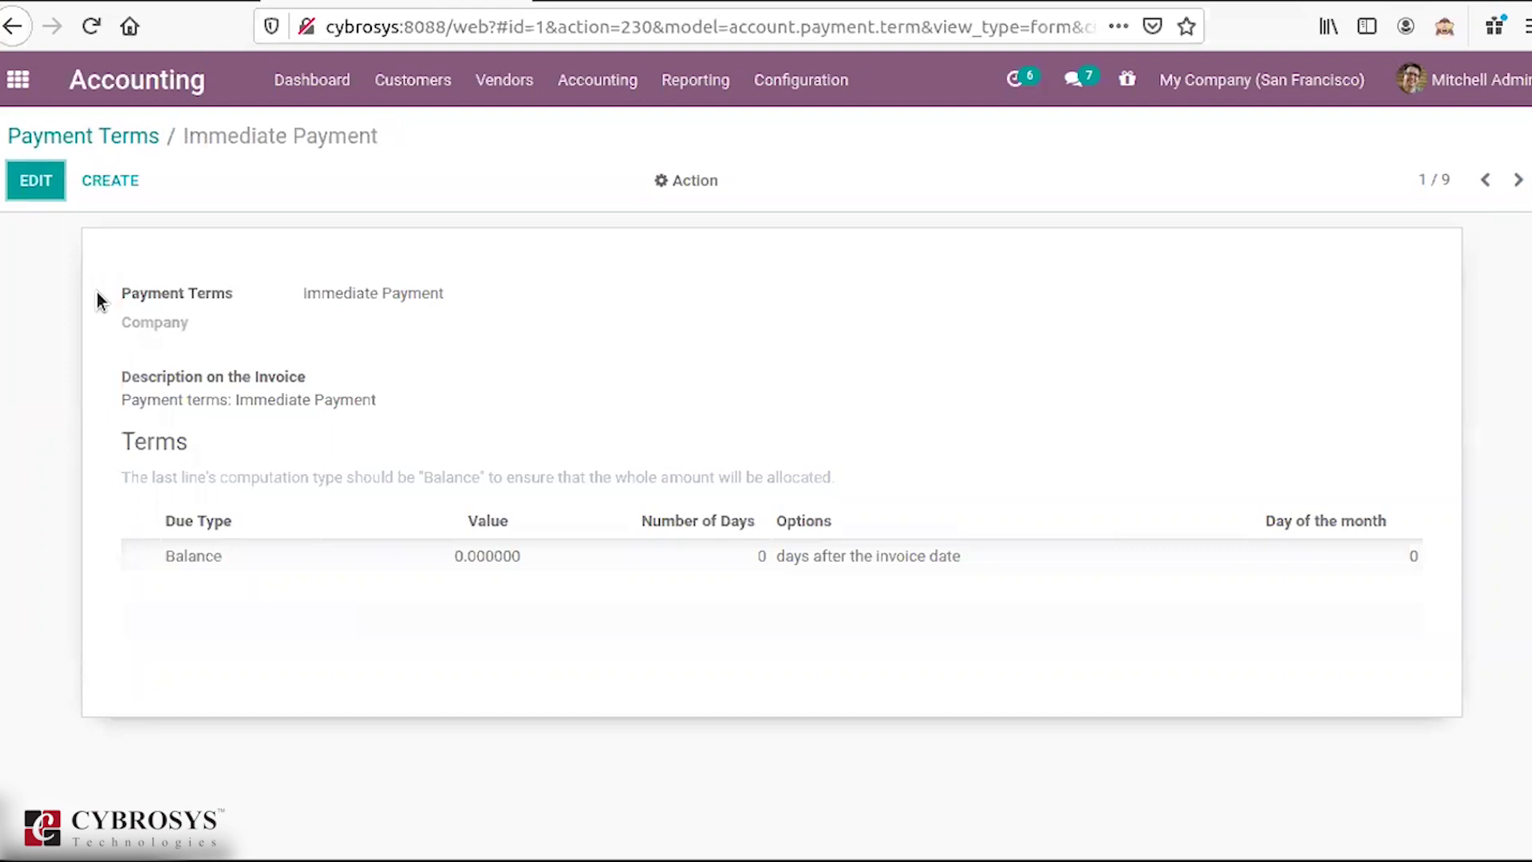
pyautogui.click(34, 193)
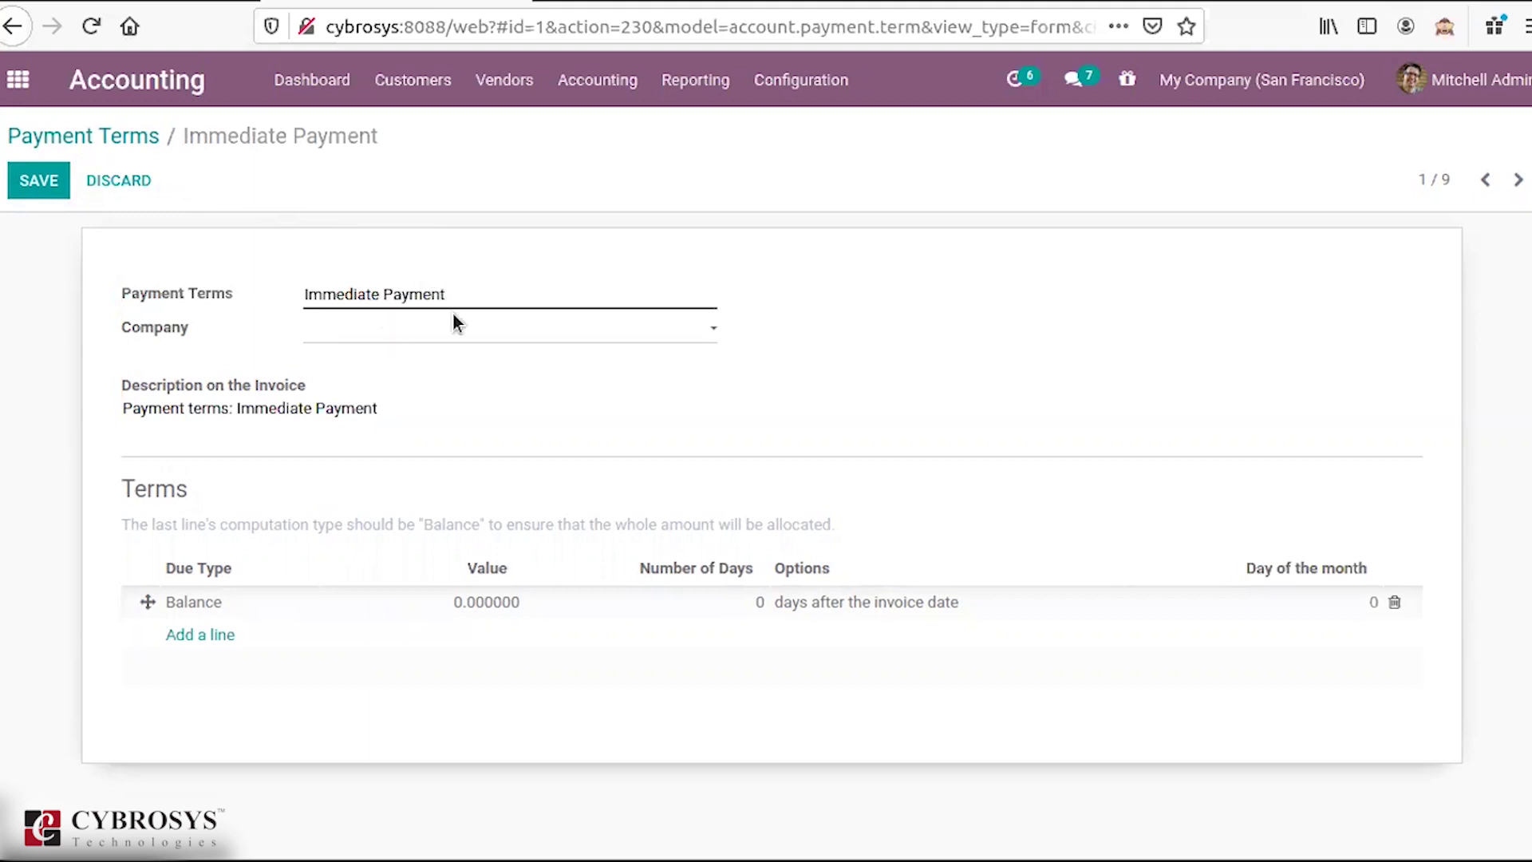
pyautogui.click(137, 143)
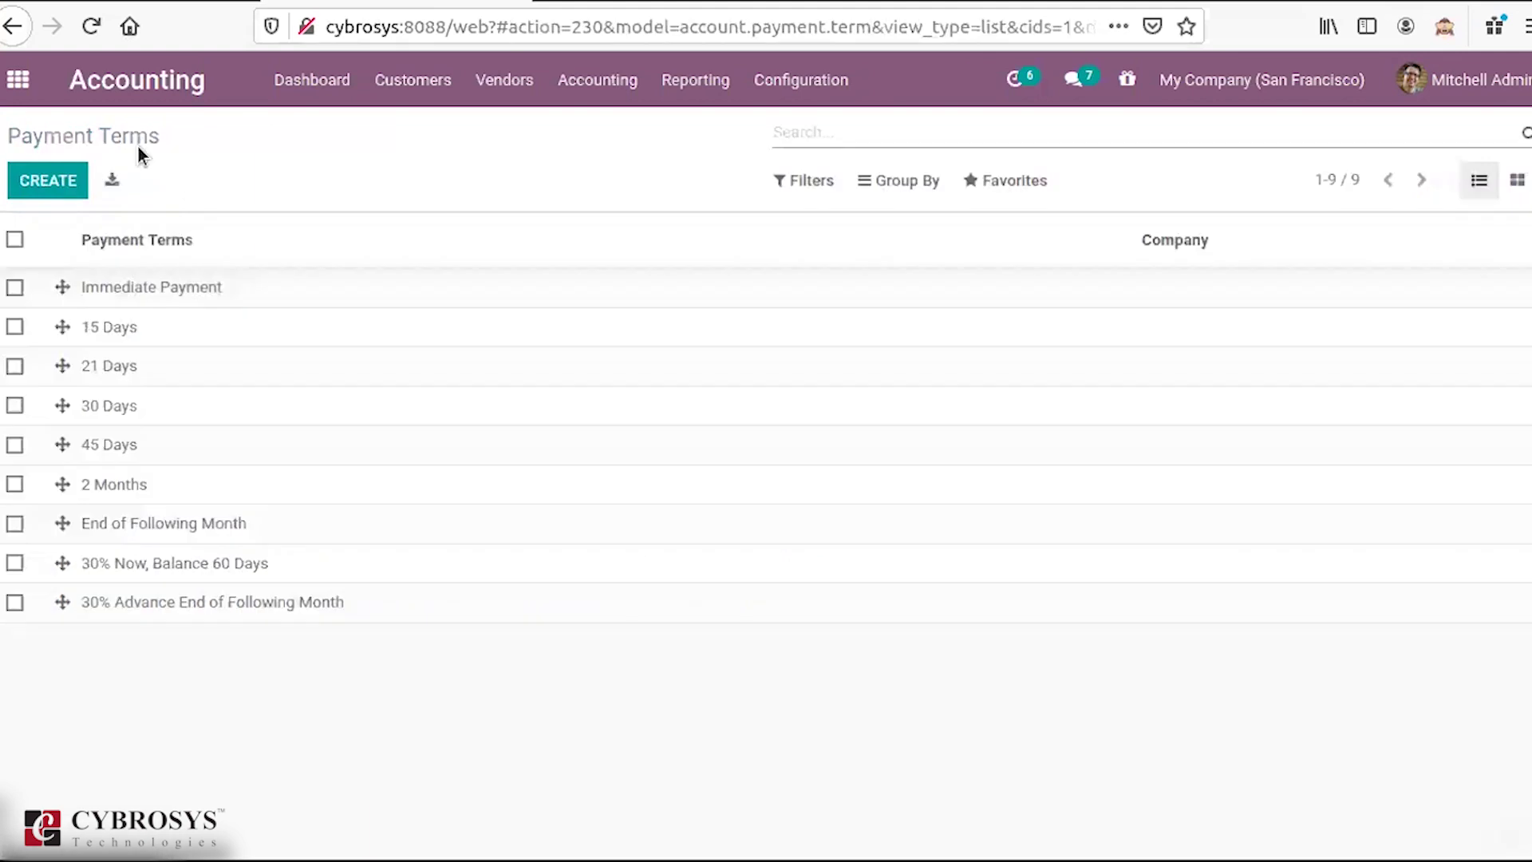
# Step: View the 15 Days payment term in edit mode and a blank new term line, then discard the line
pyautogui.click(209, 340)
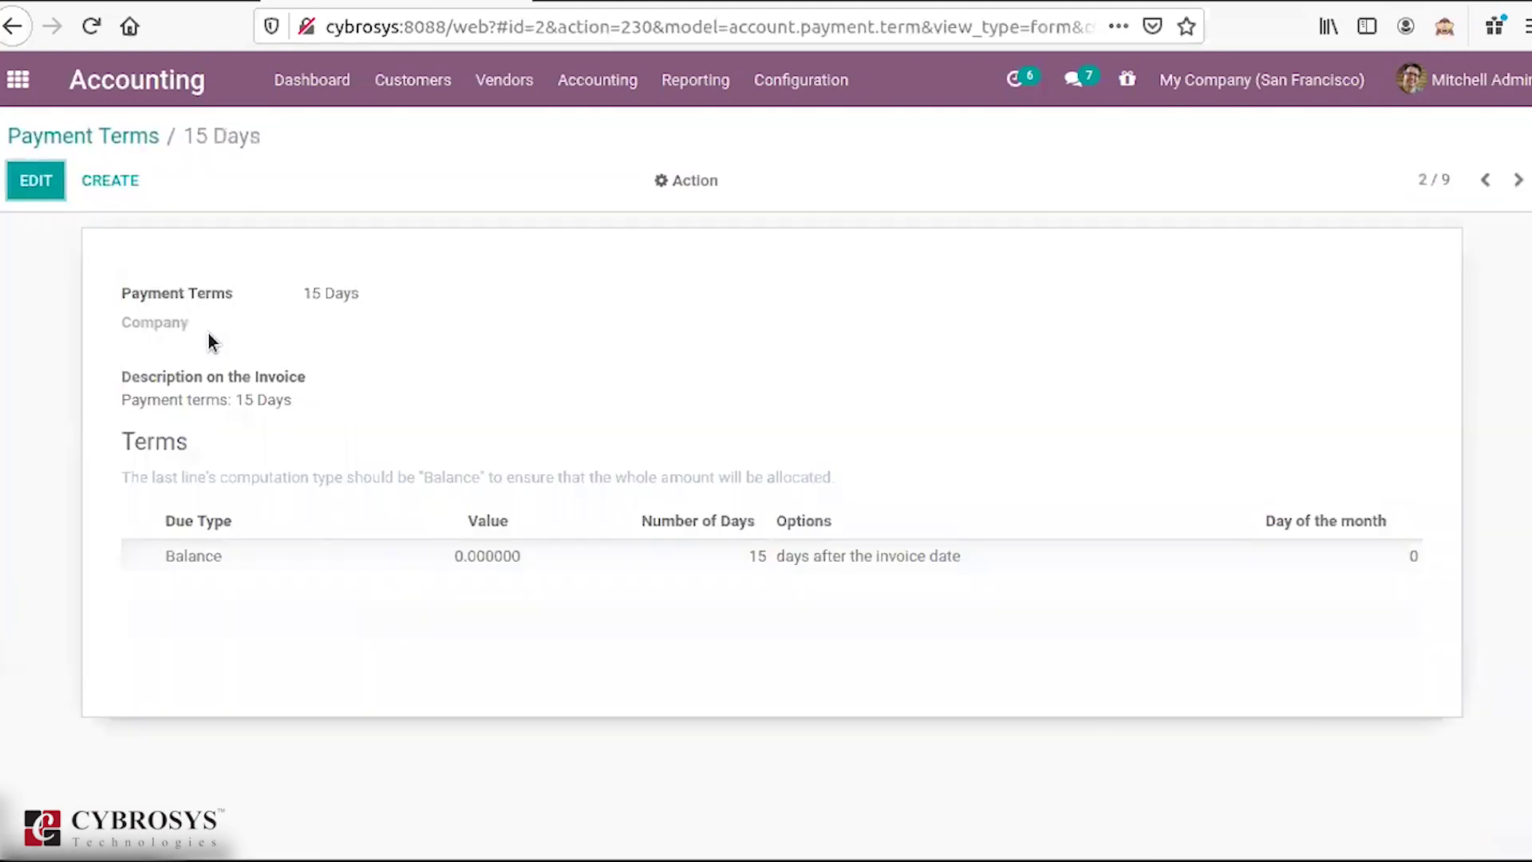
pyautogui.click(26, 183)
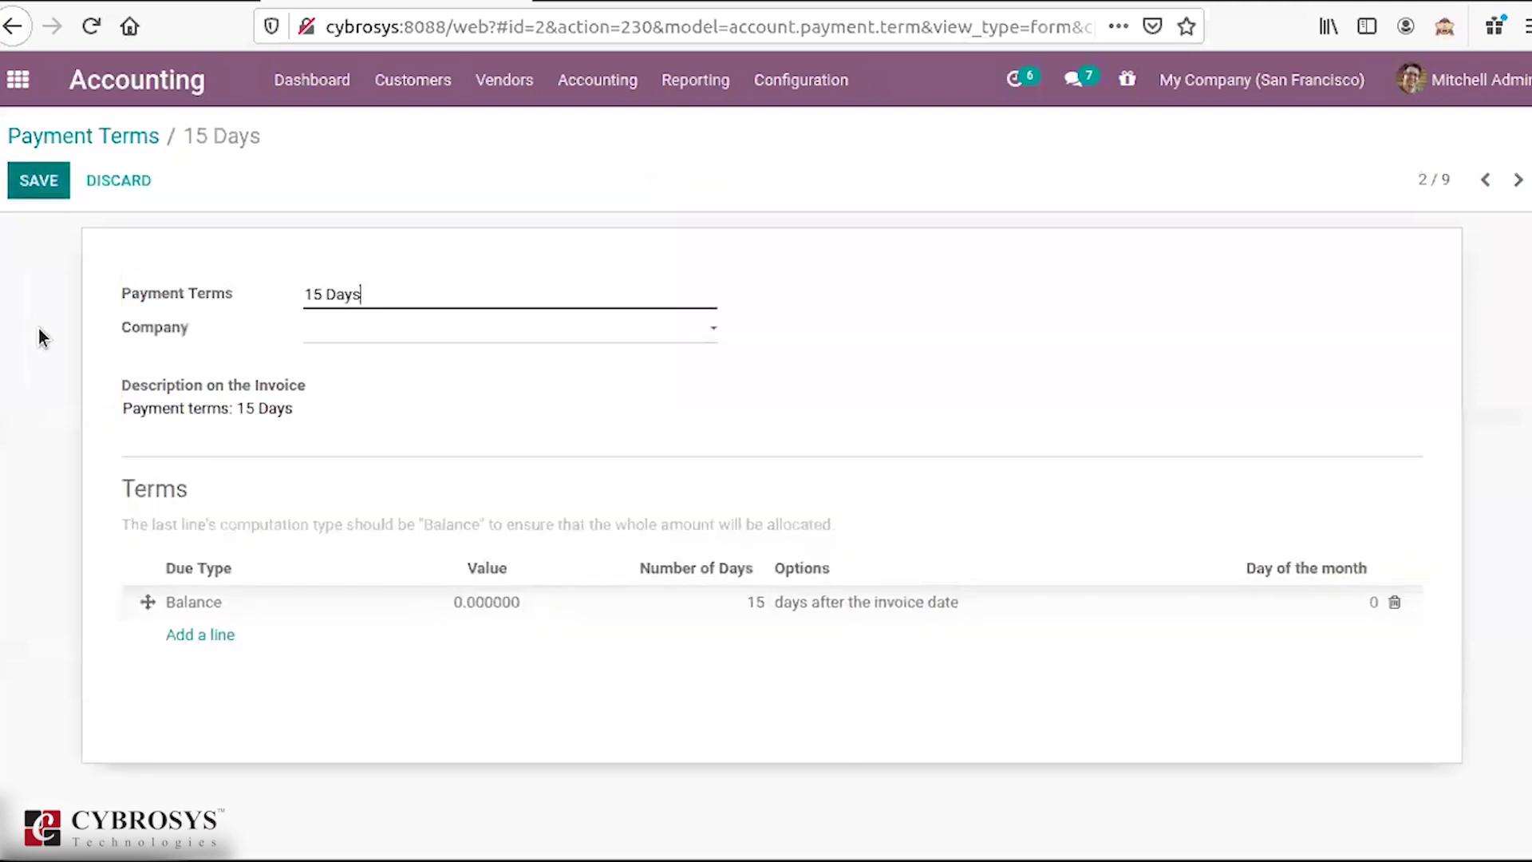
pyautogui.click(197, 640)
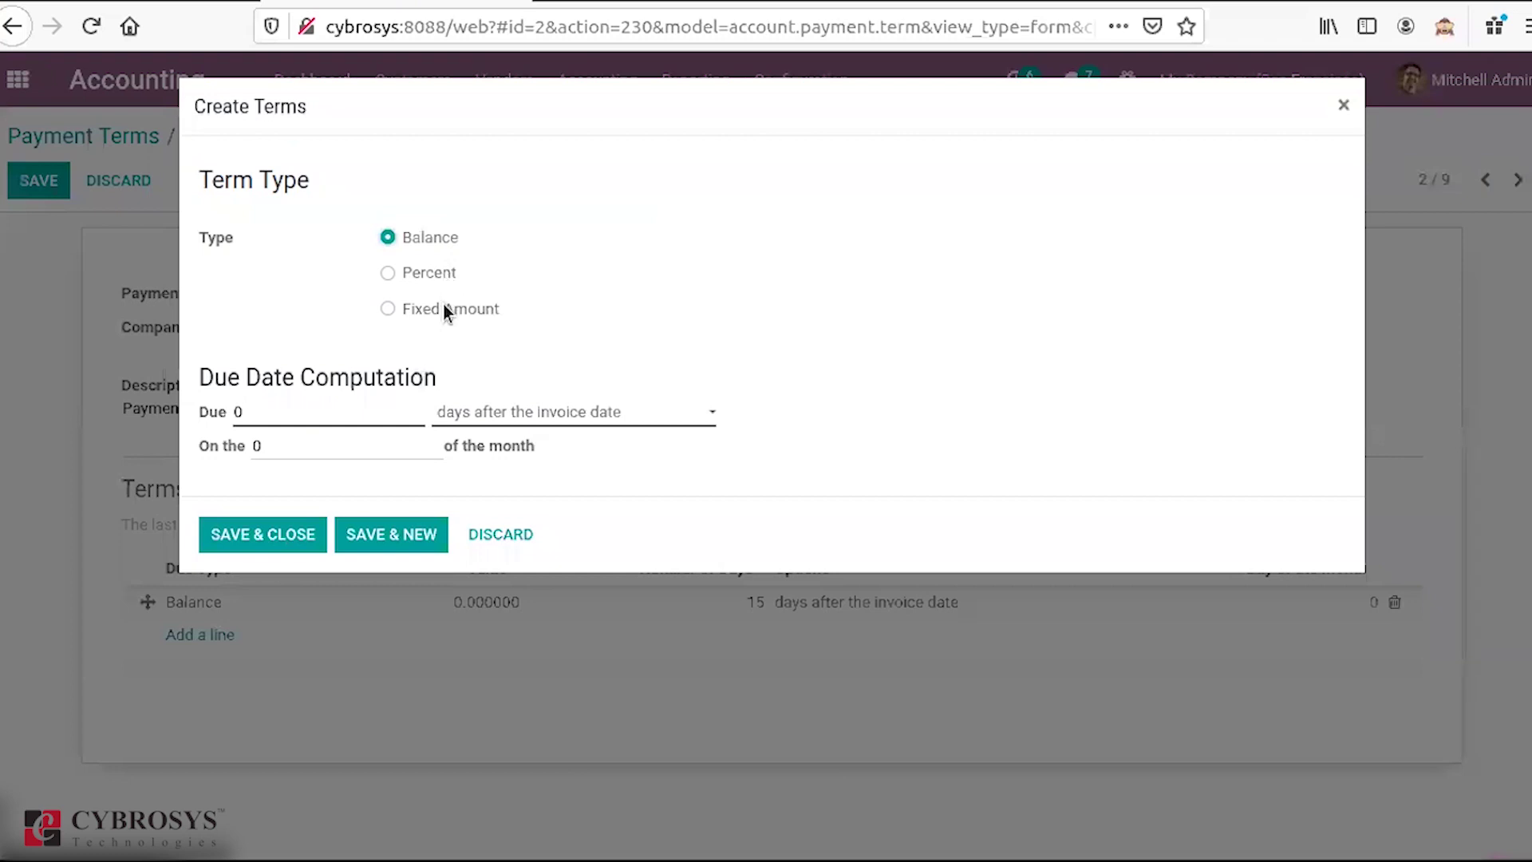
pyautogui.click(488, 536)
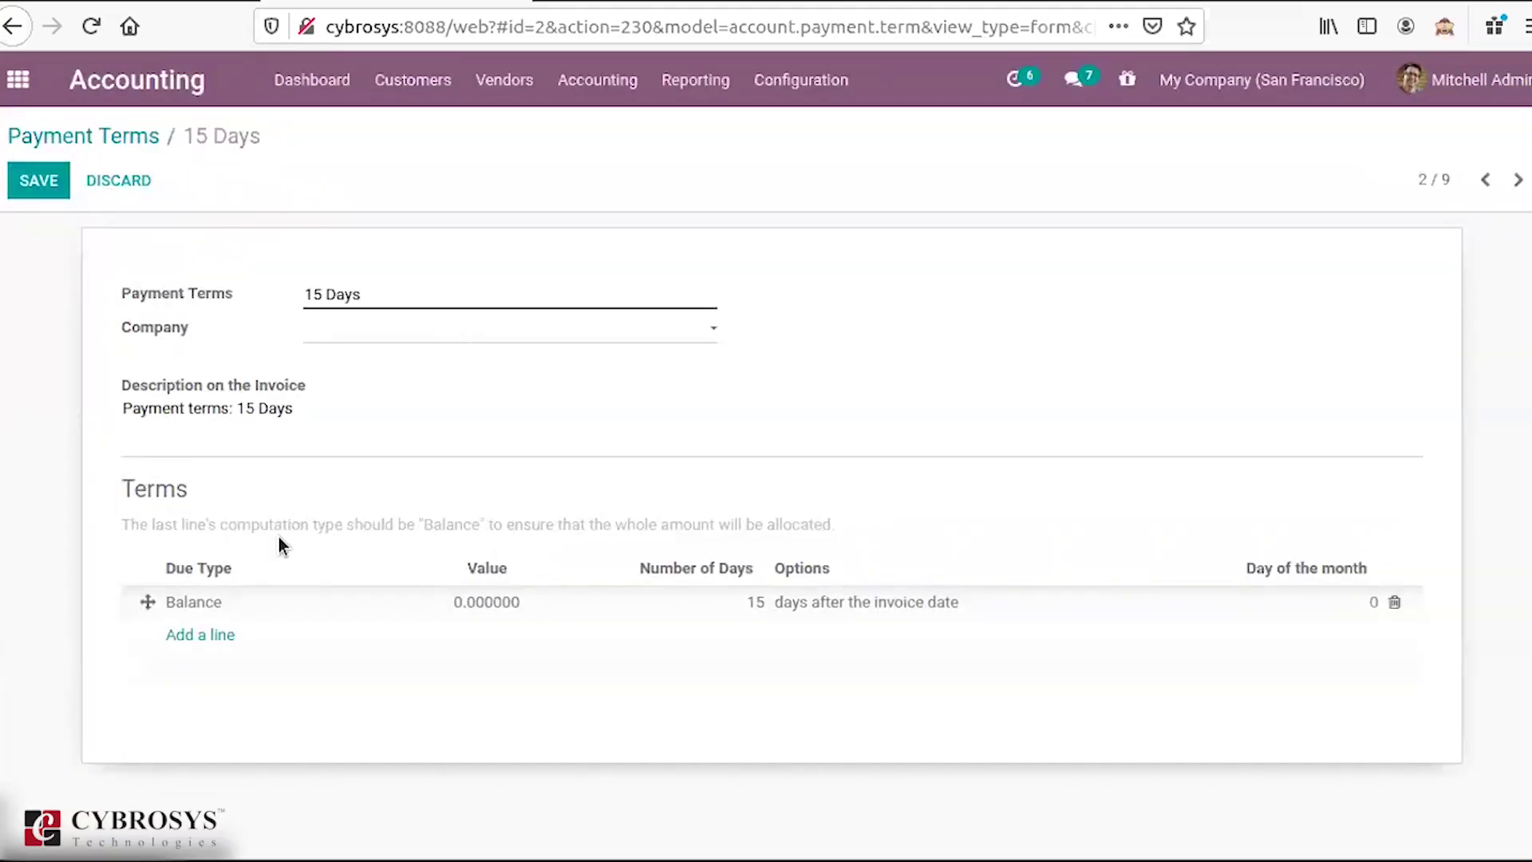
# Step: Examine the Percent and Balance types for a new term line of 15 Days, discard it and return to the Payment Terms list
pyautogui.click(201, 634)
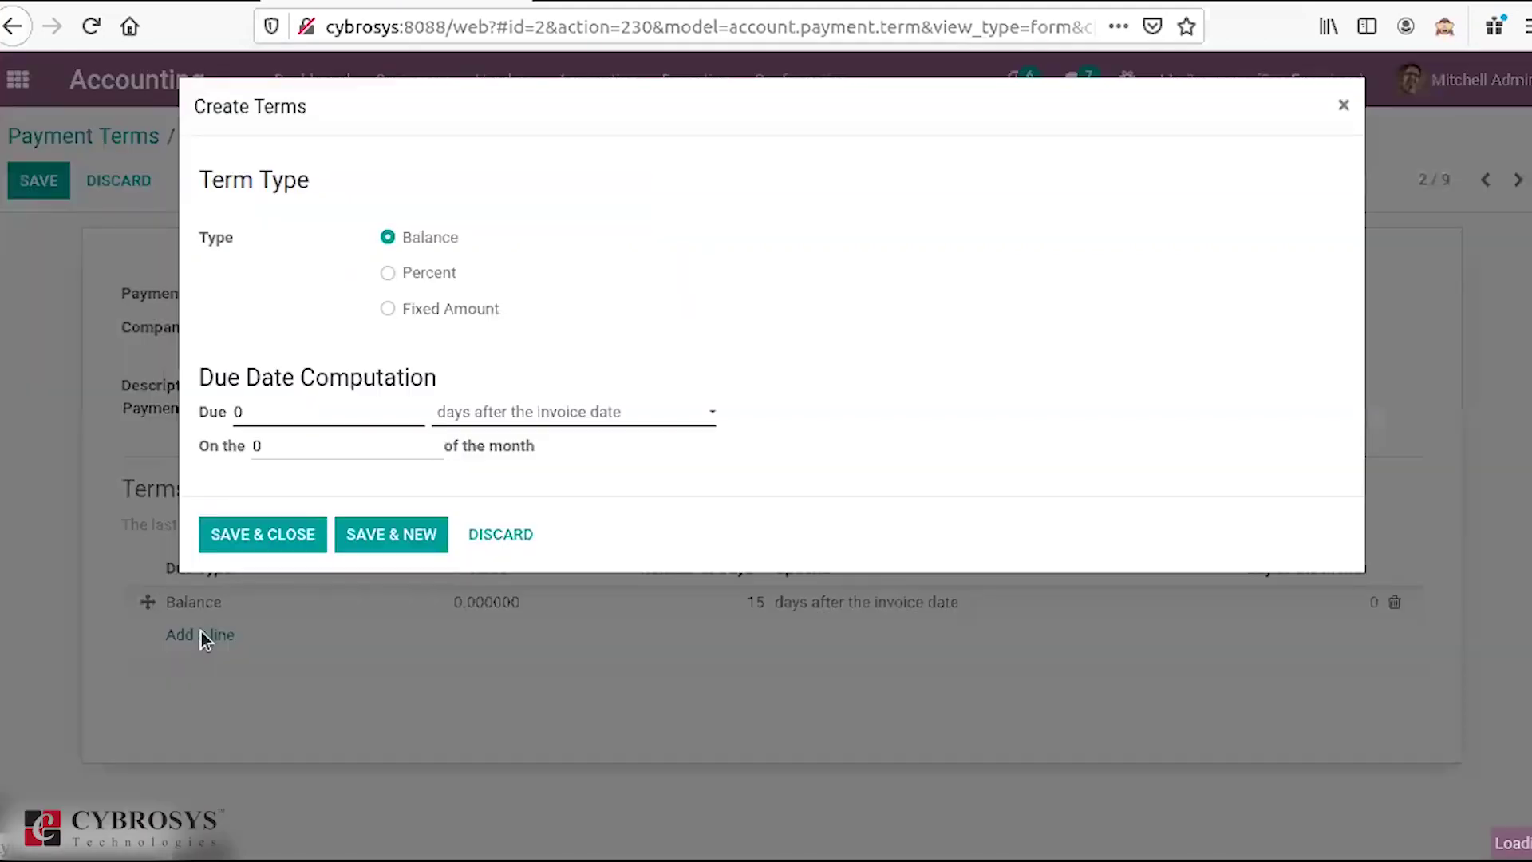
pyautogui.click(388, 273)
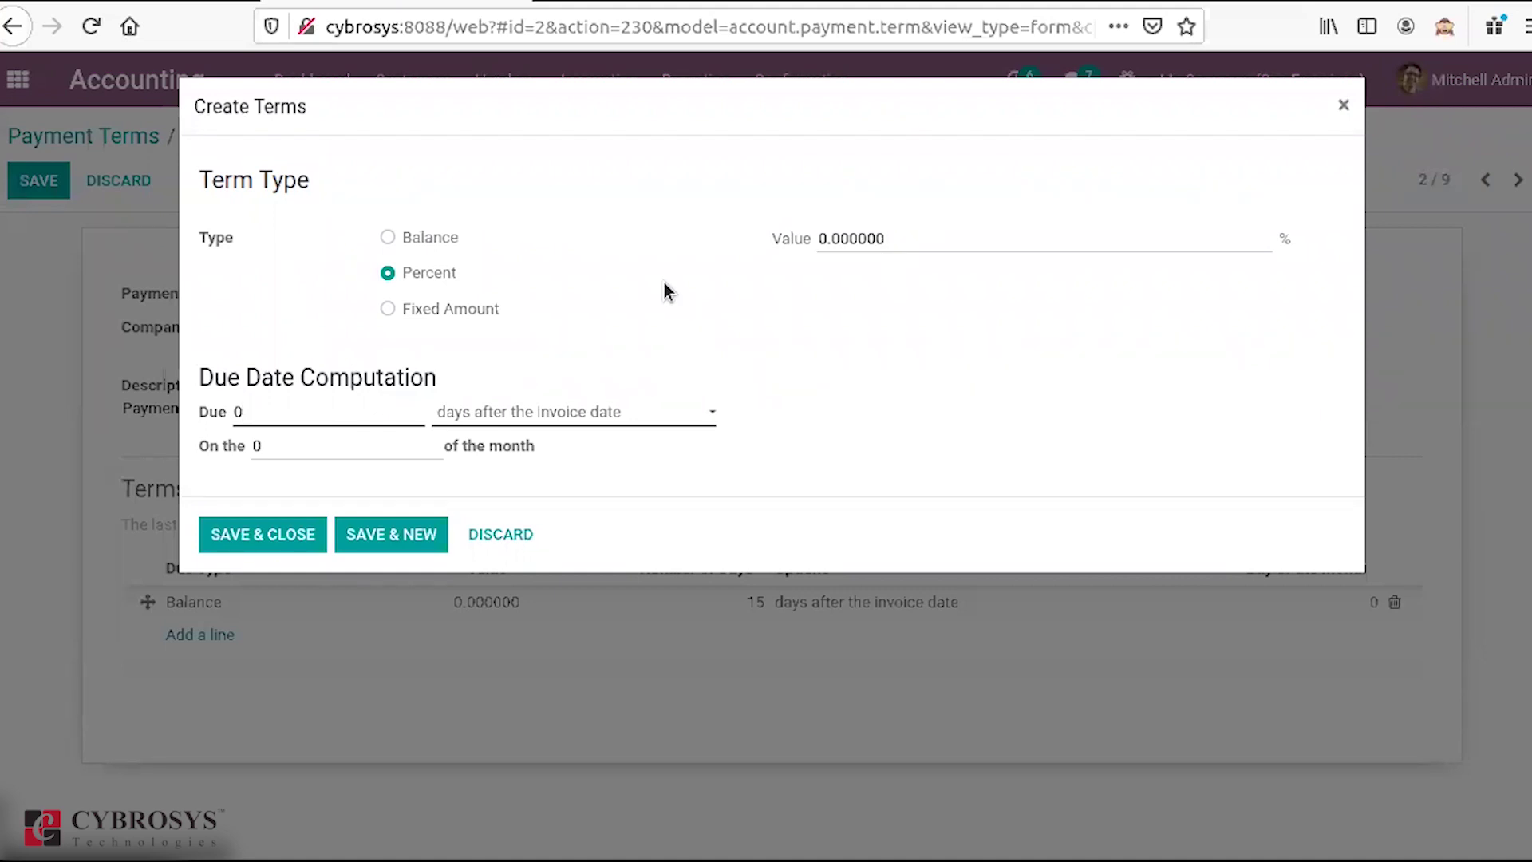
pyautogui.click(389, 237)
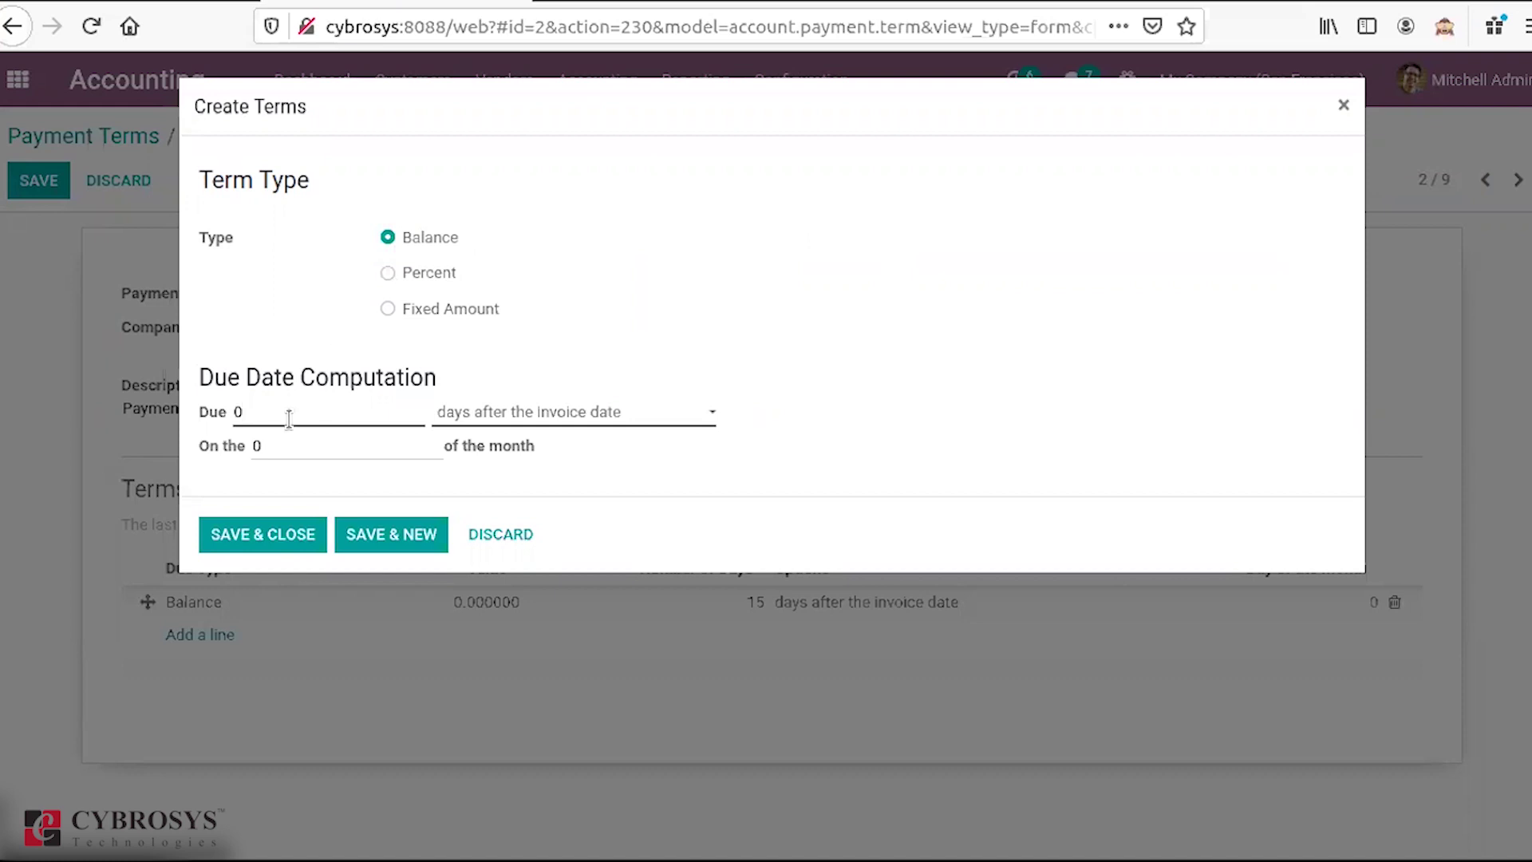
pyautogui.click(505, 547)
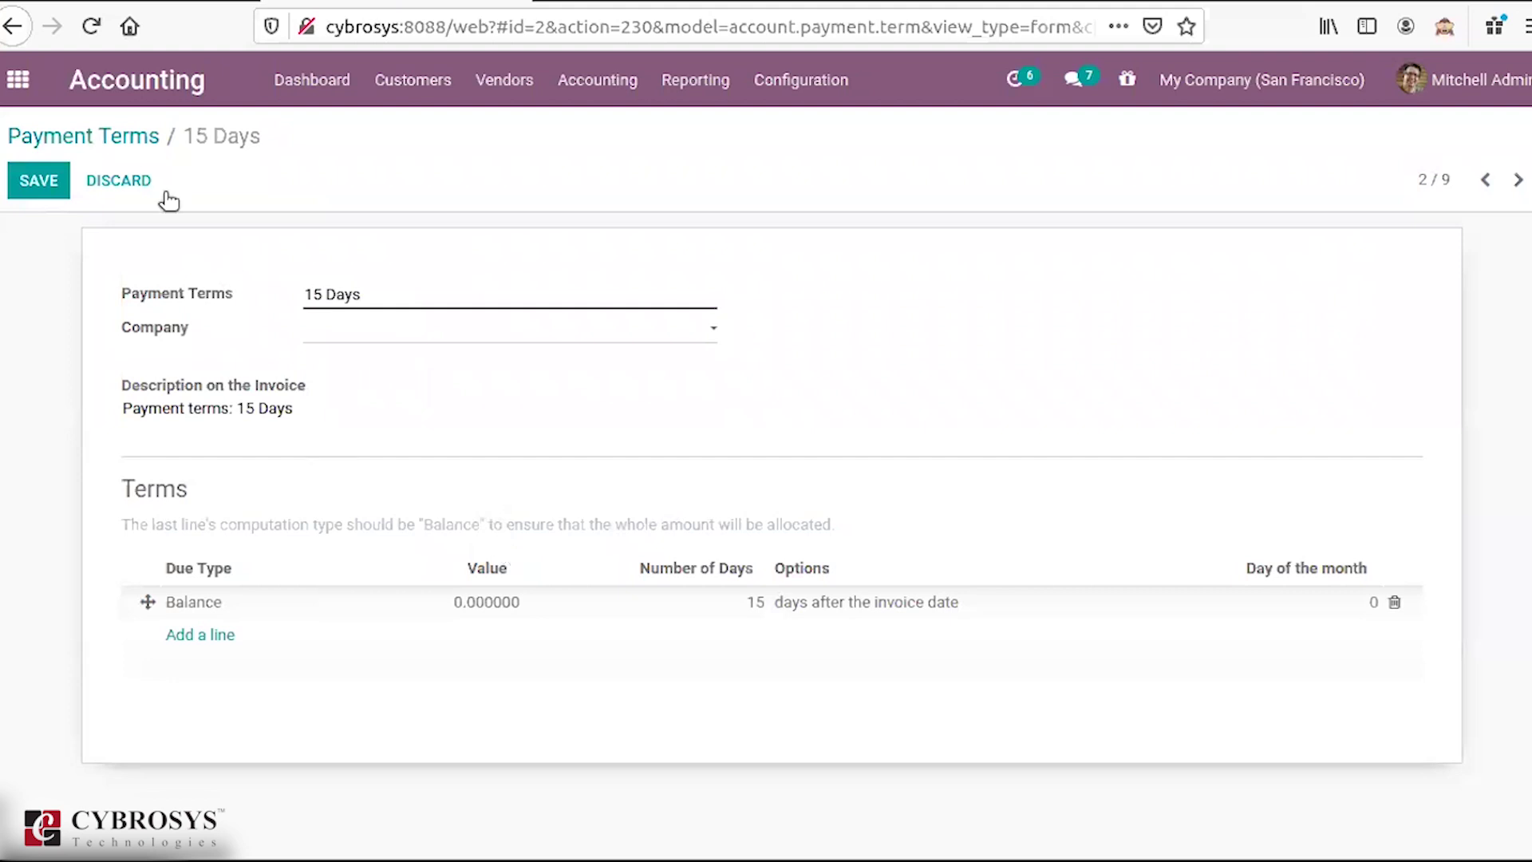
pyautogui.click(135, 136)
# Step: View the available bank institutions for adding a bank account and the blank bank account creation form, then cancel it
pyautogui.click(797, 80)
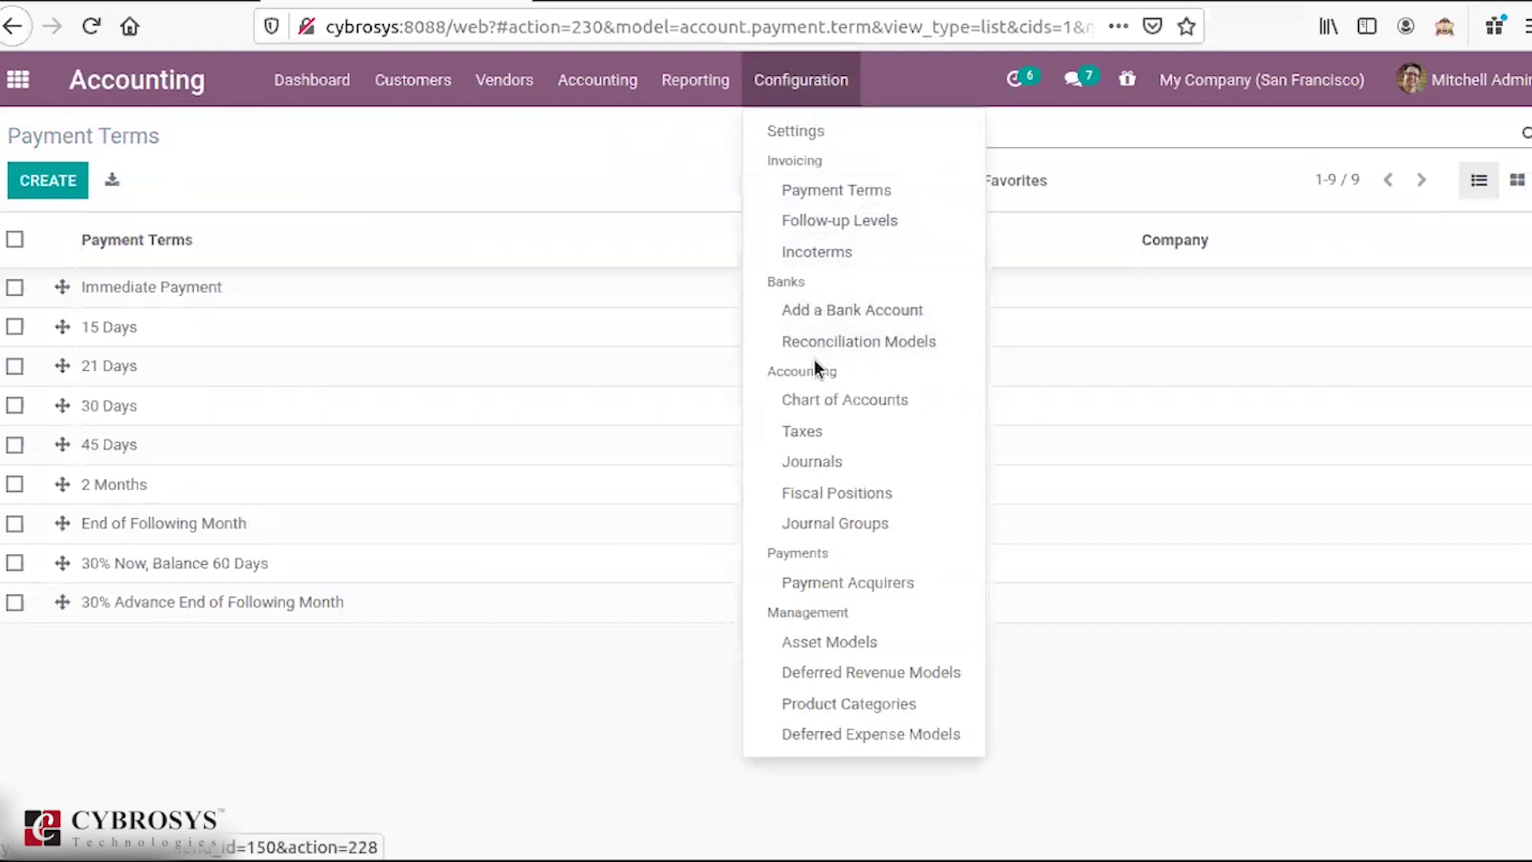
pyautogui.click(849, 312)
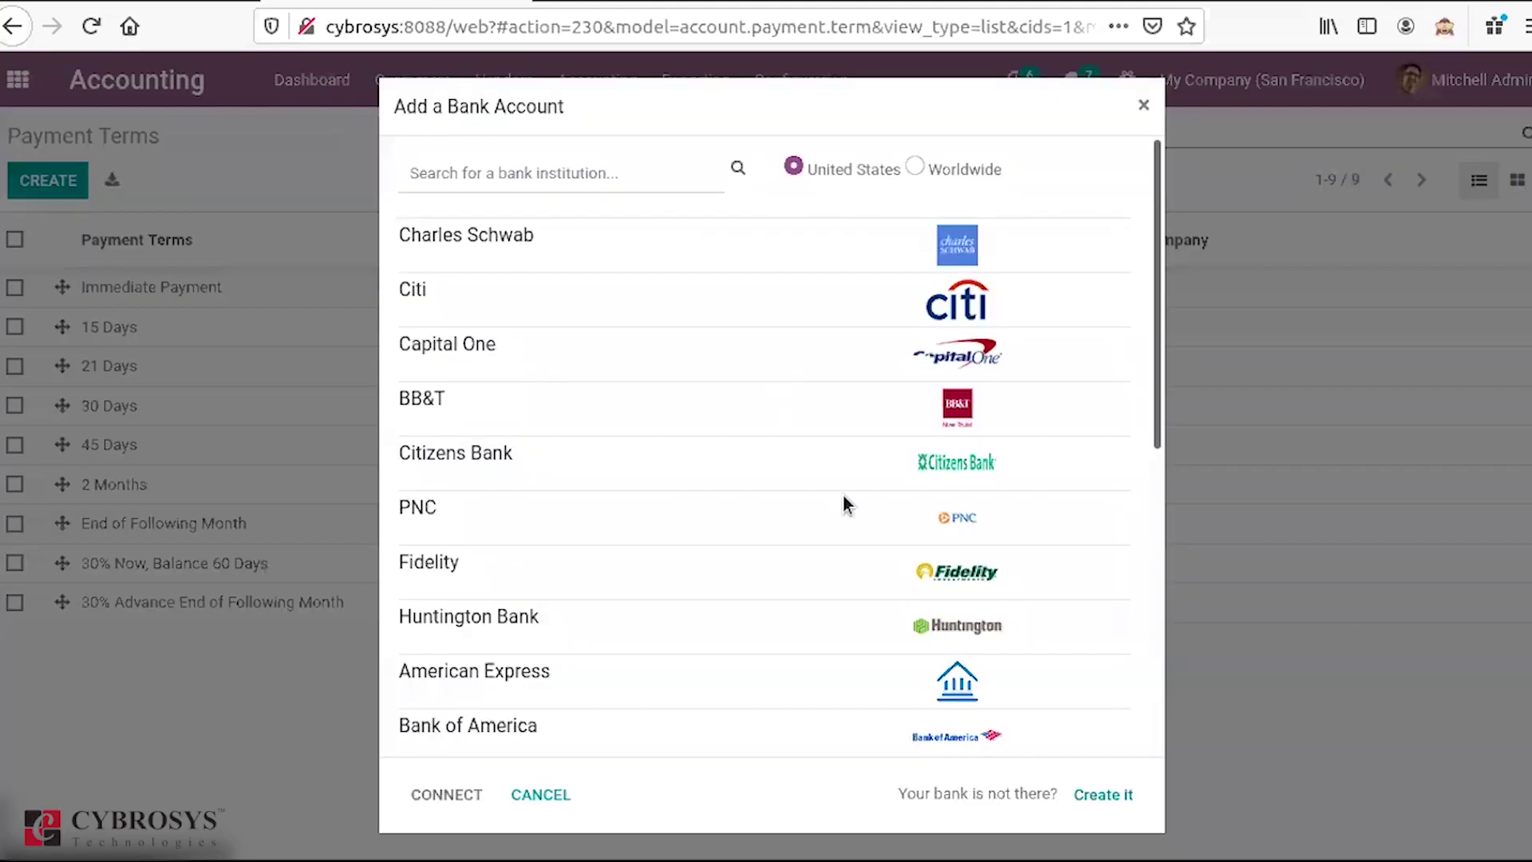
pyautogui.click(1106, 794)
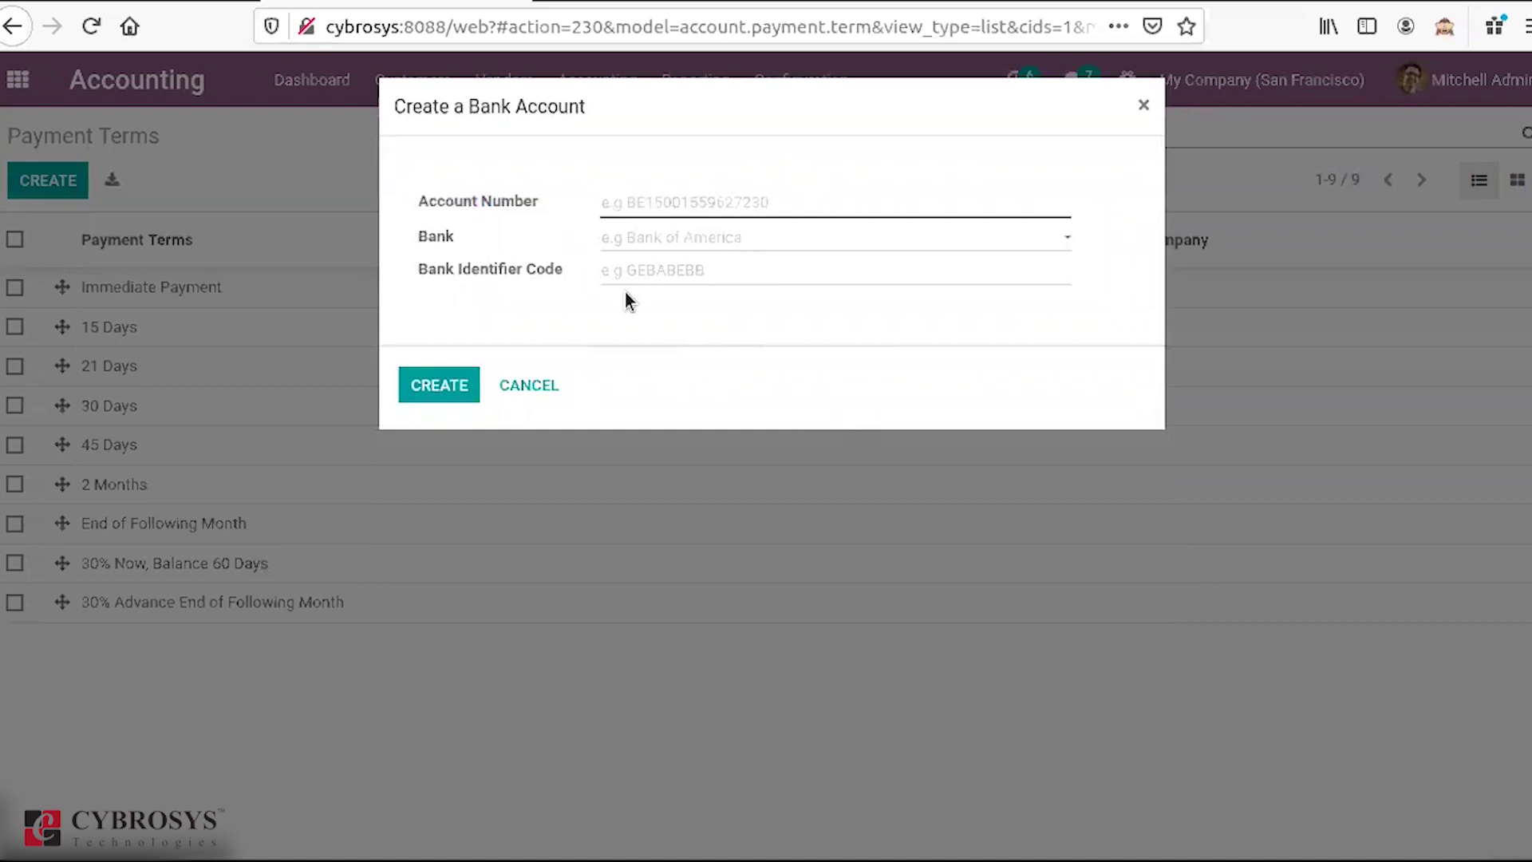
pyautogui.click(525, 396)
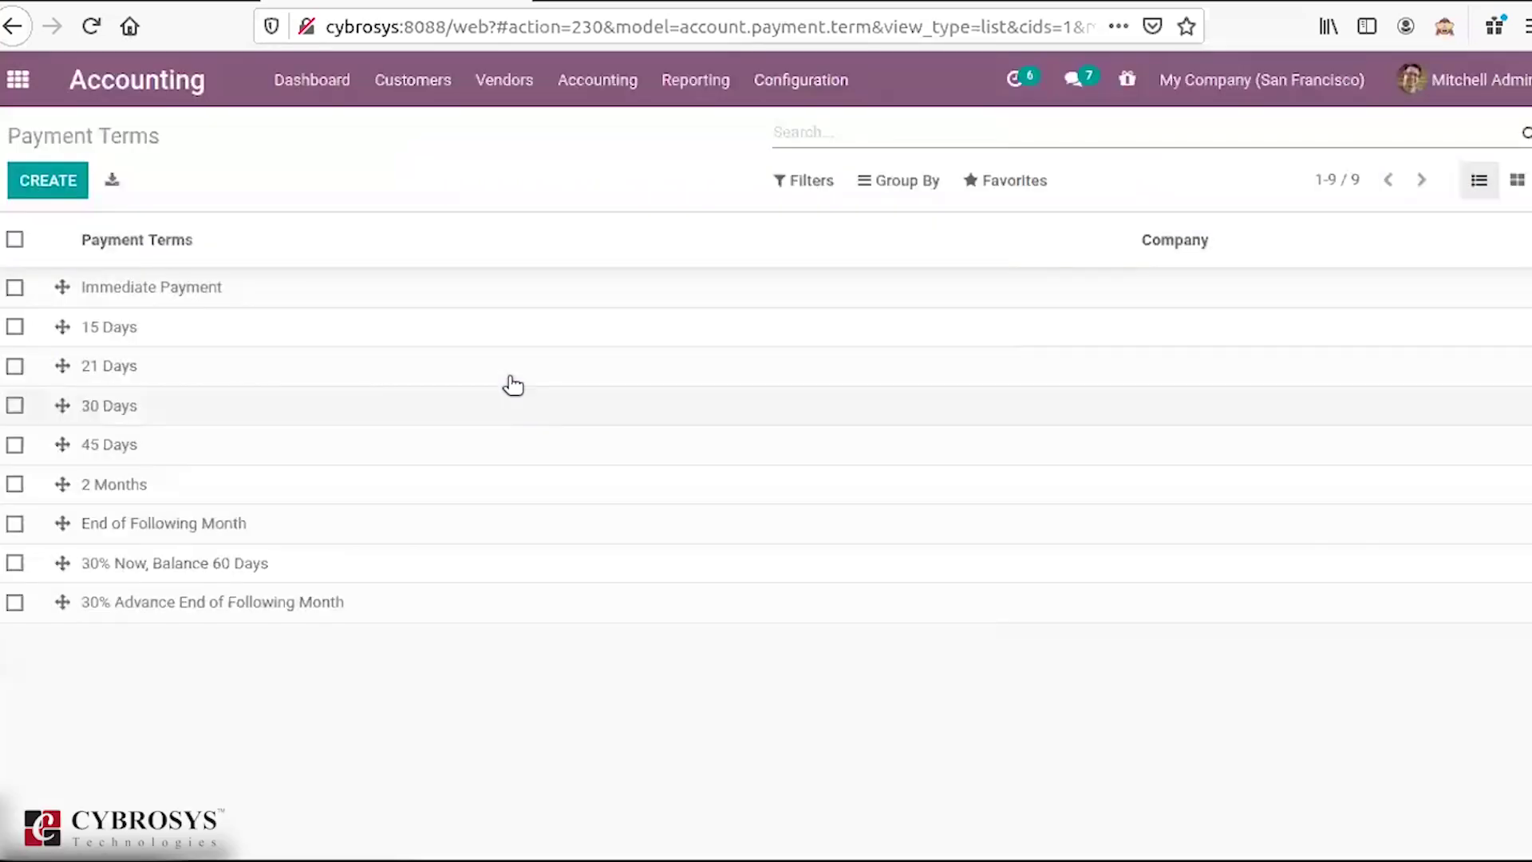
# Step: View the Chart of Accounts and the account types offered for a blank new account line, then discard the line
pyautogui.click(790, 81)
pyautogui.click(830, 399)
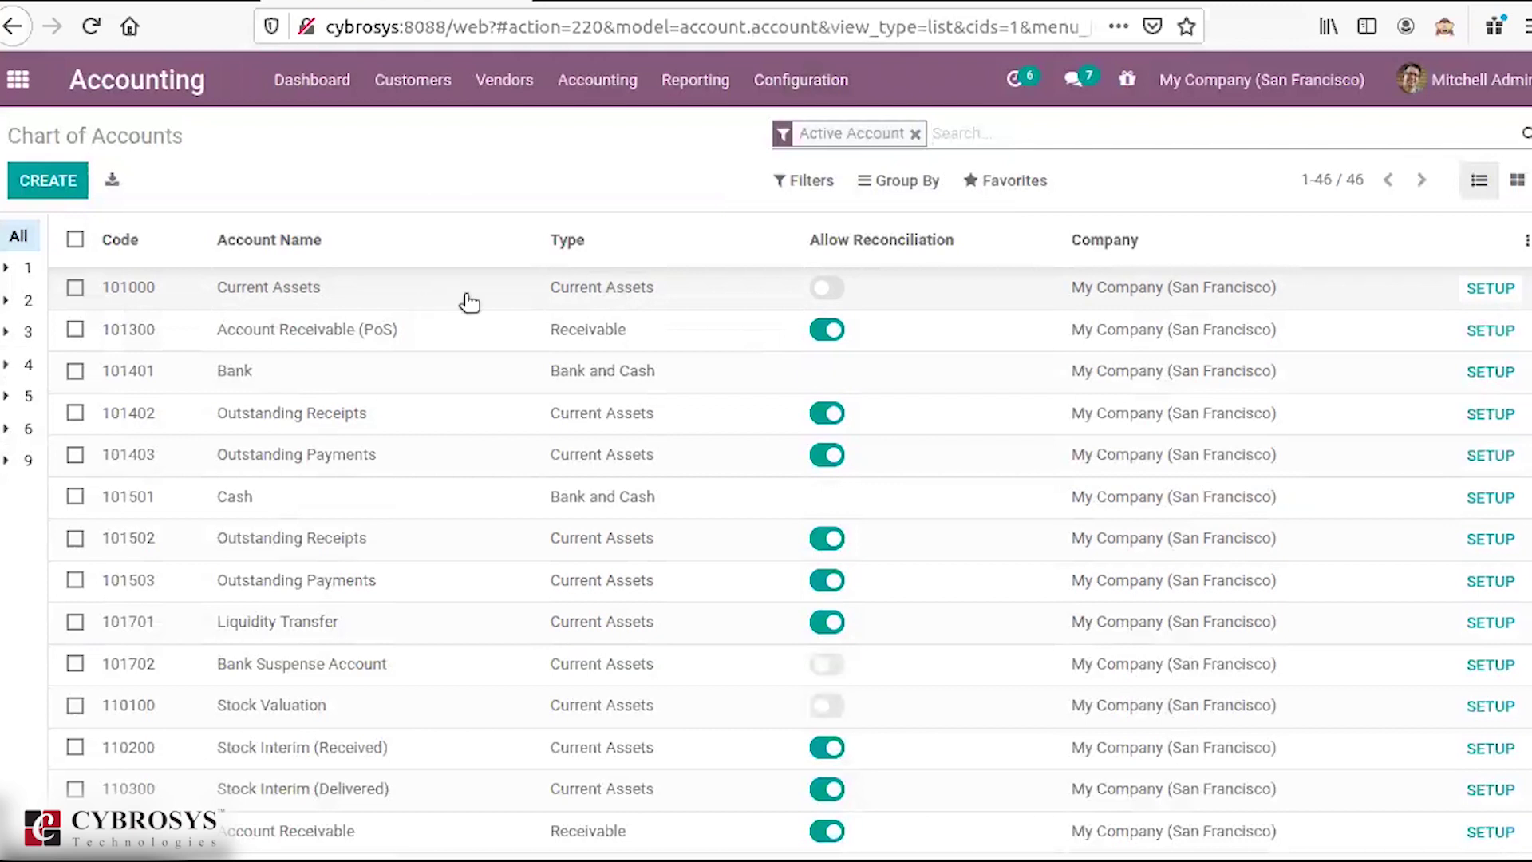
pyautogui.click(64, 193)
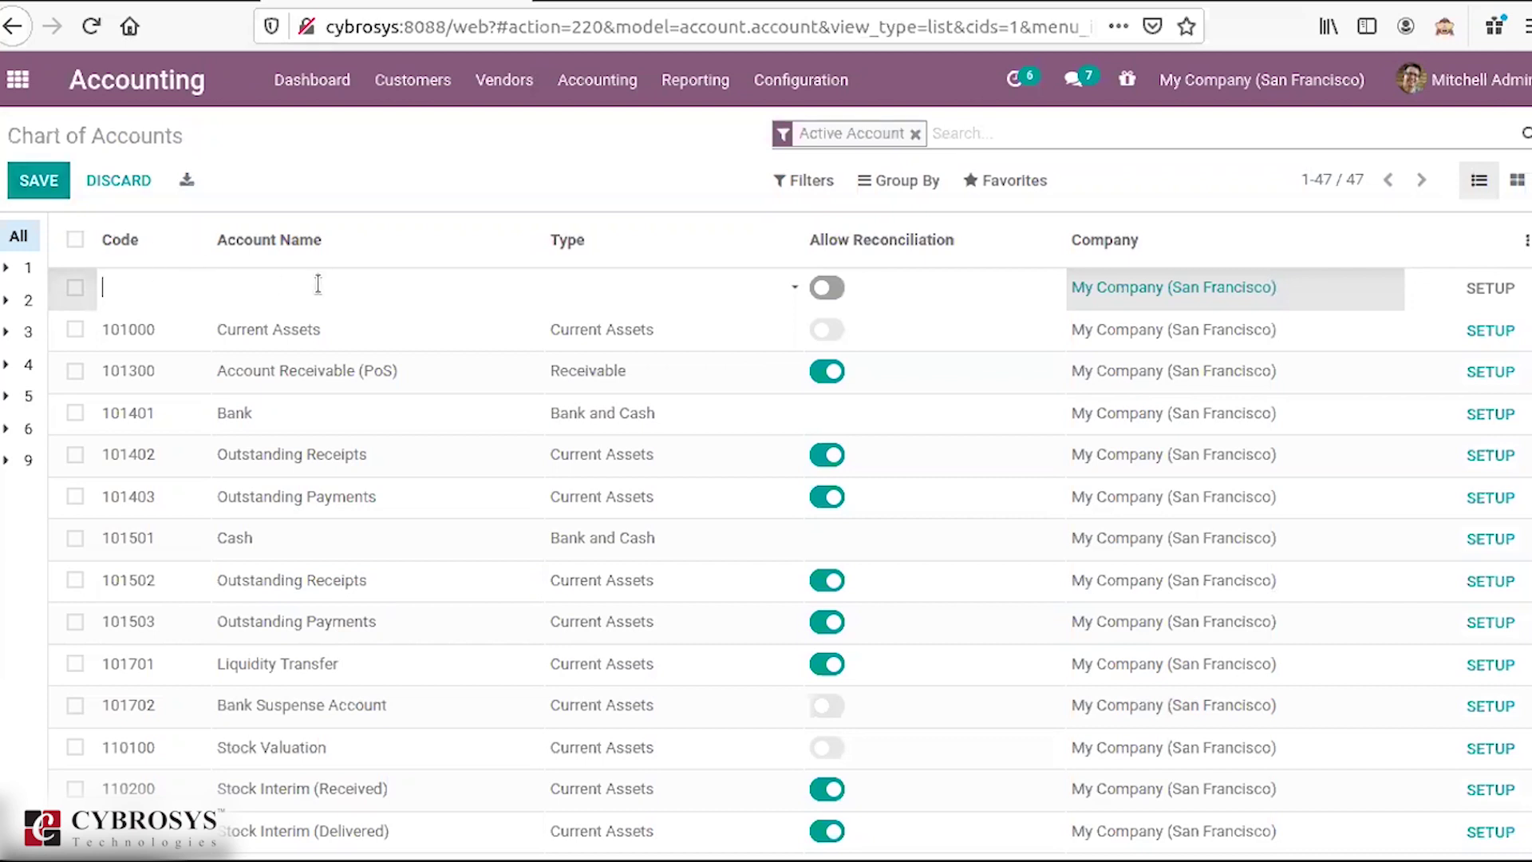
pyautogui.click(578, 293)
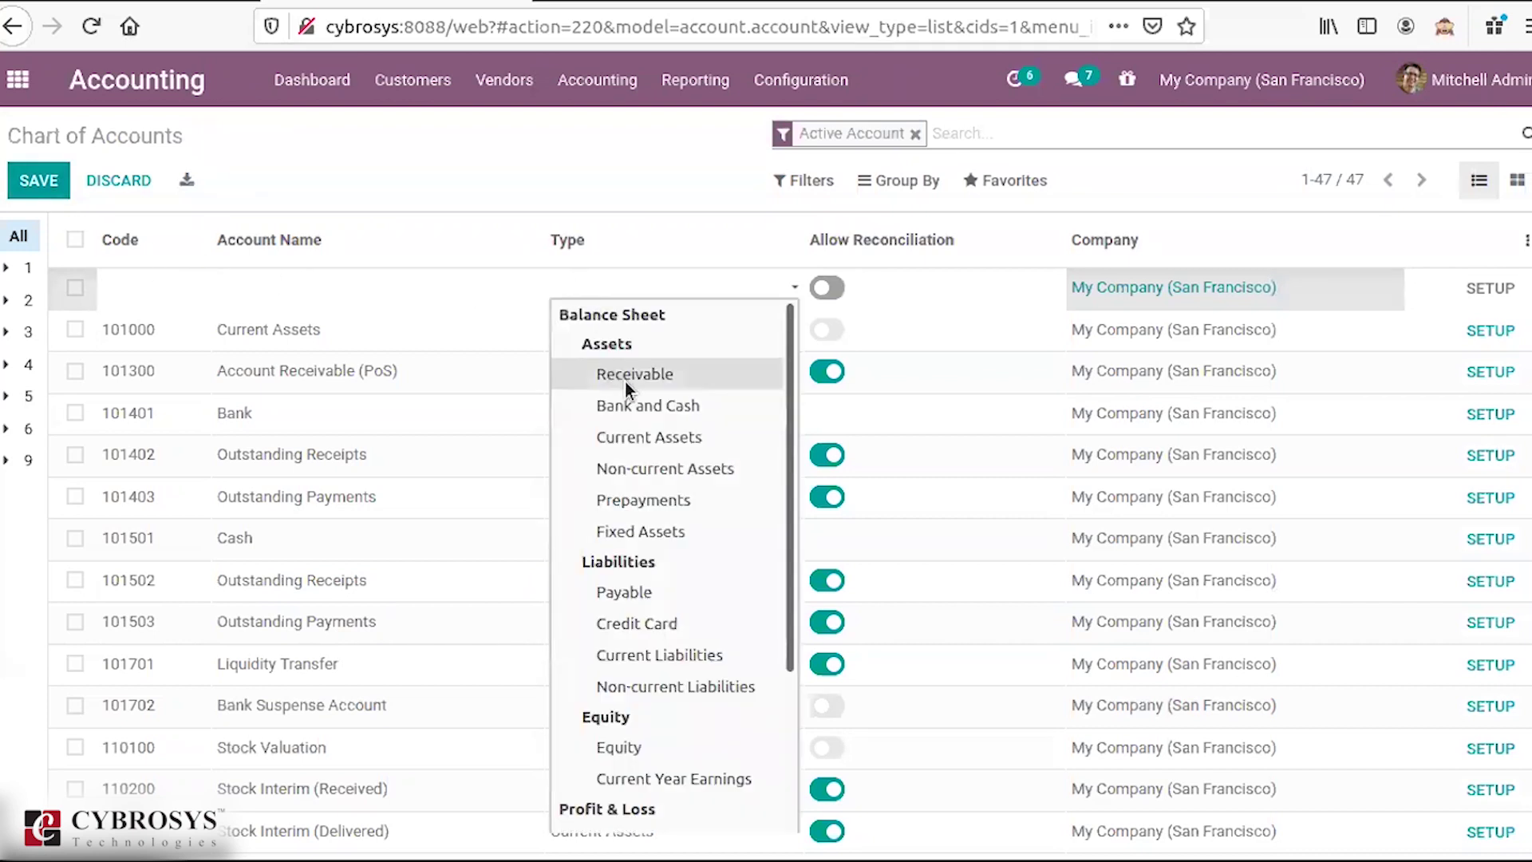
pyautogui.moveTo(788, 391); pyautogui.dragTo(809, 347)
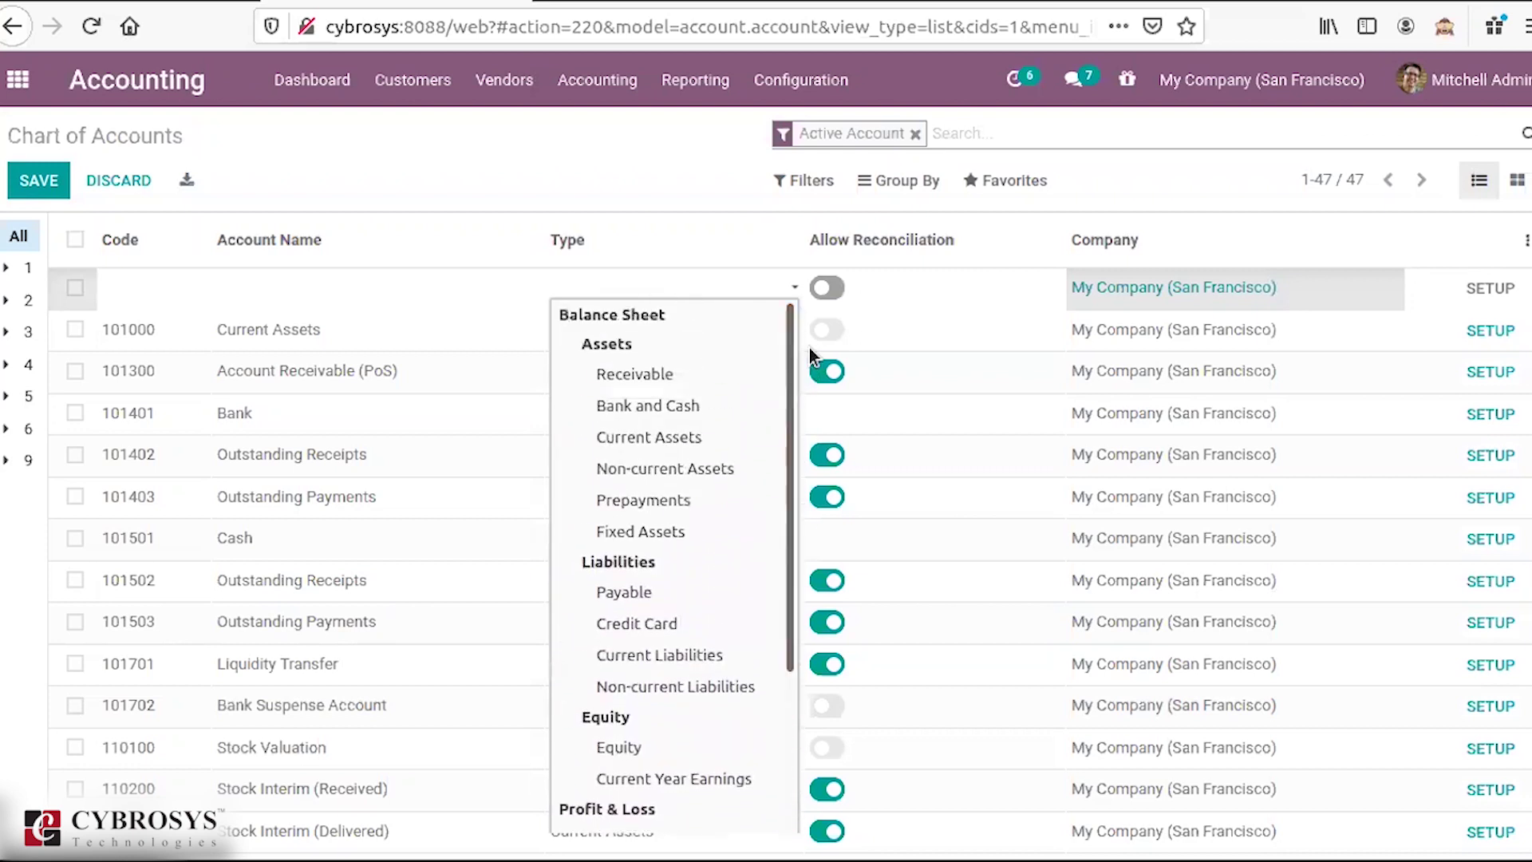
pyautogui.click(741, 193)
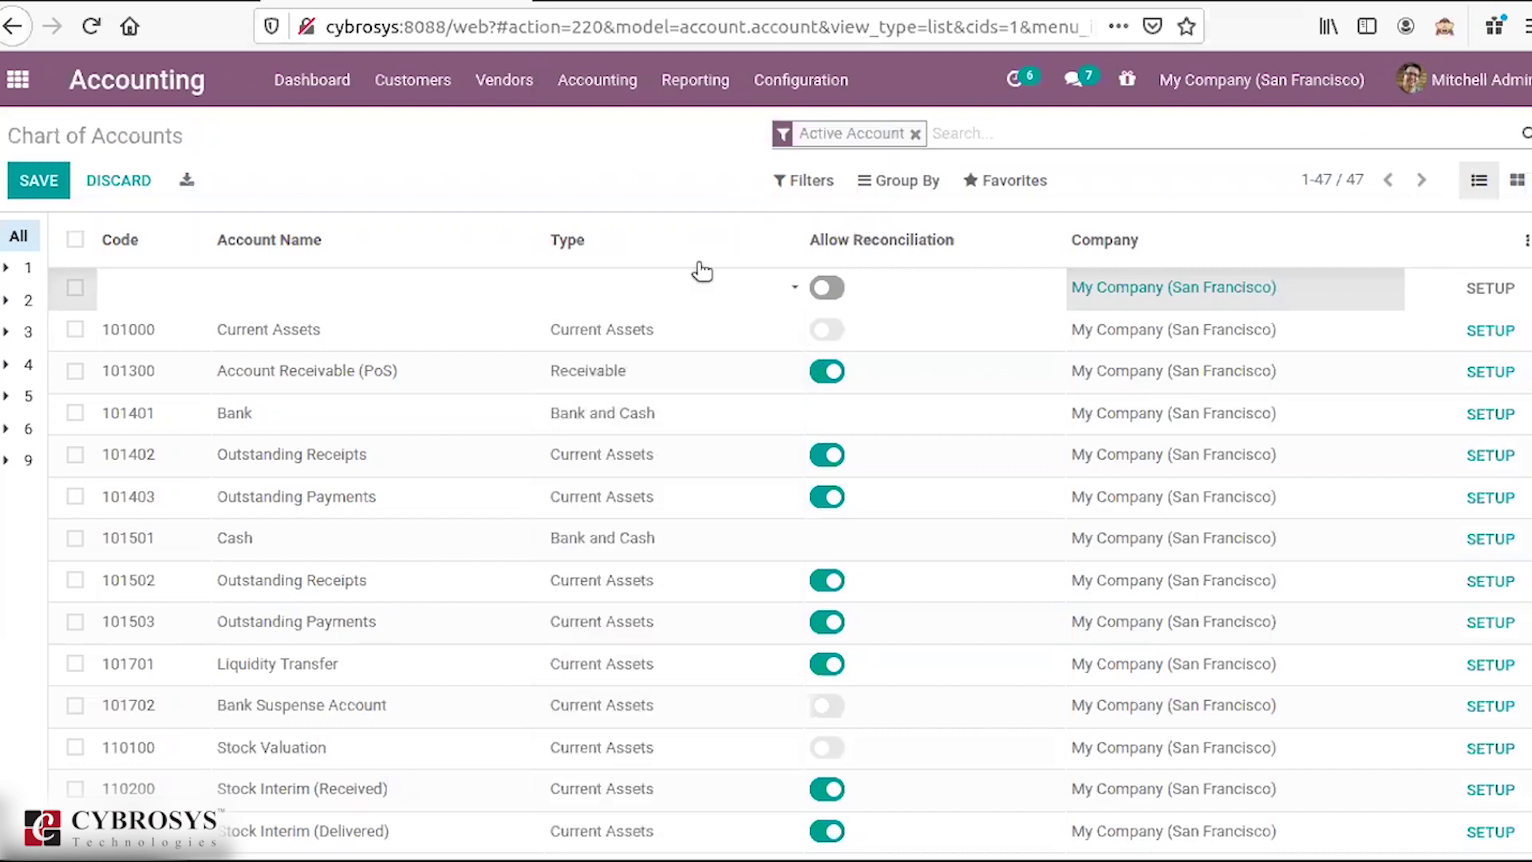
pyautogui.click(144, 182)
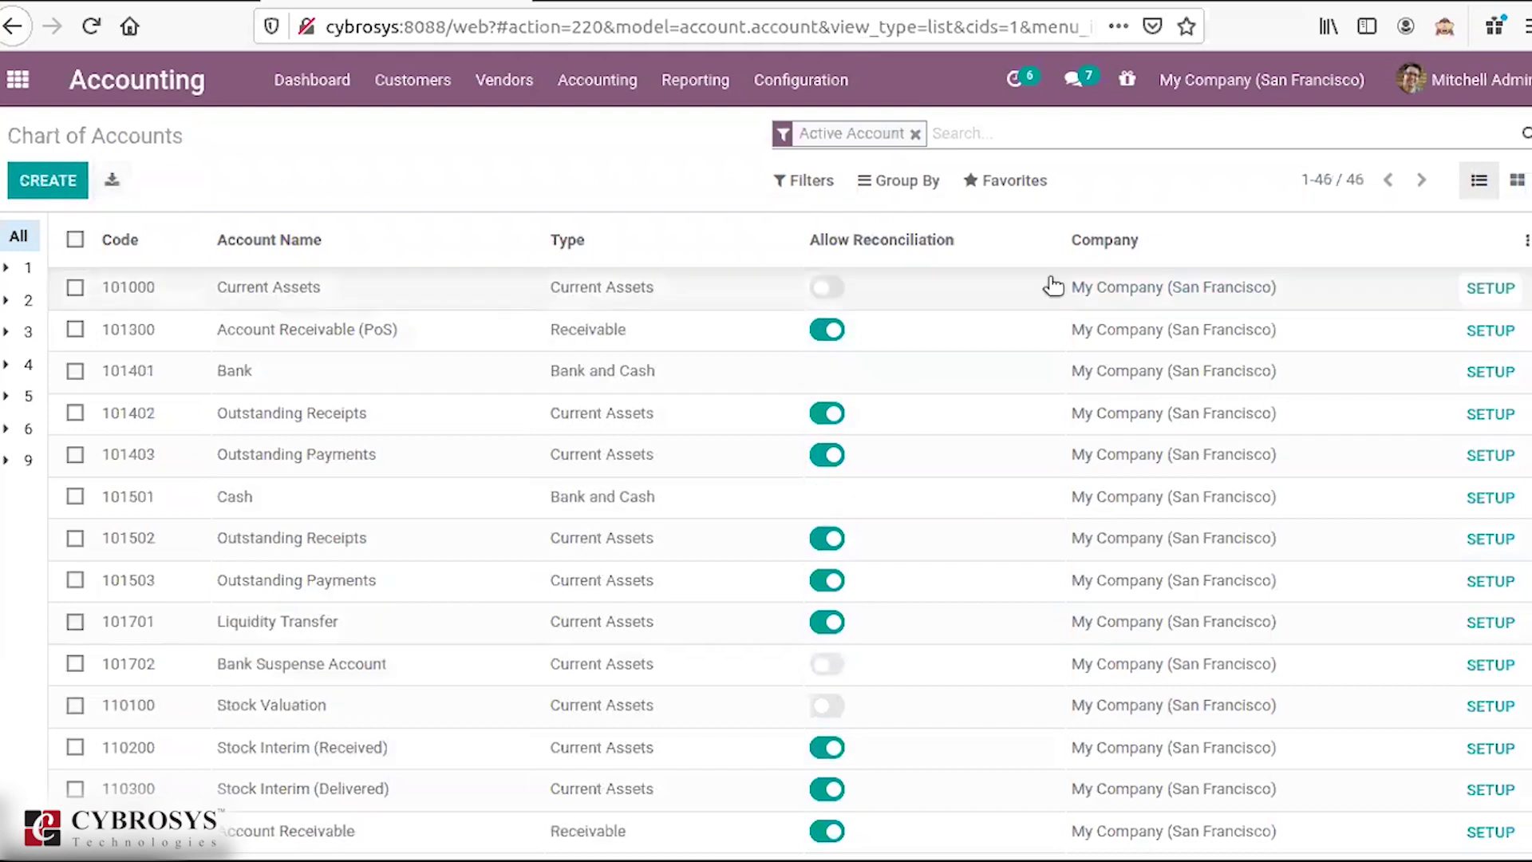
# Step: Open the setup of the 101000 Current Assets account in edit mode and examine its Group, Tags and Deferred Expense options
pyautogui.click(1471, 297)
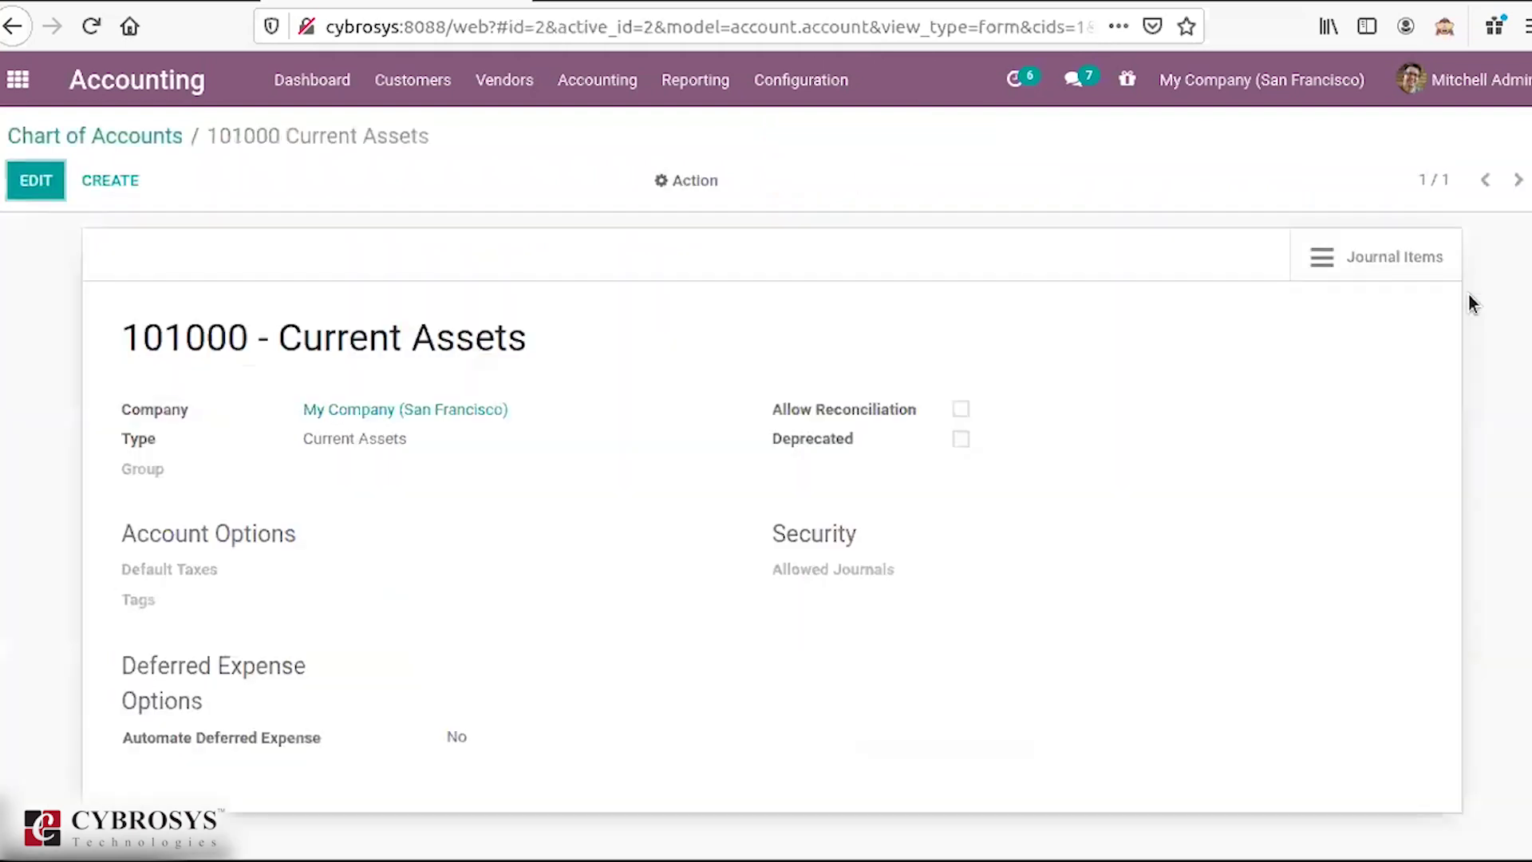
pyautogui.click(37, 190)
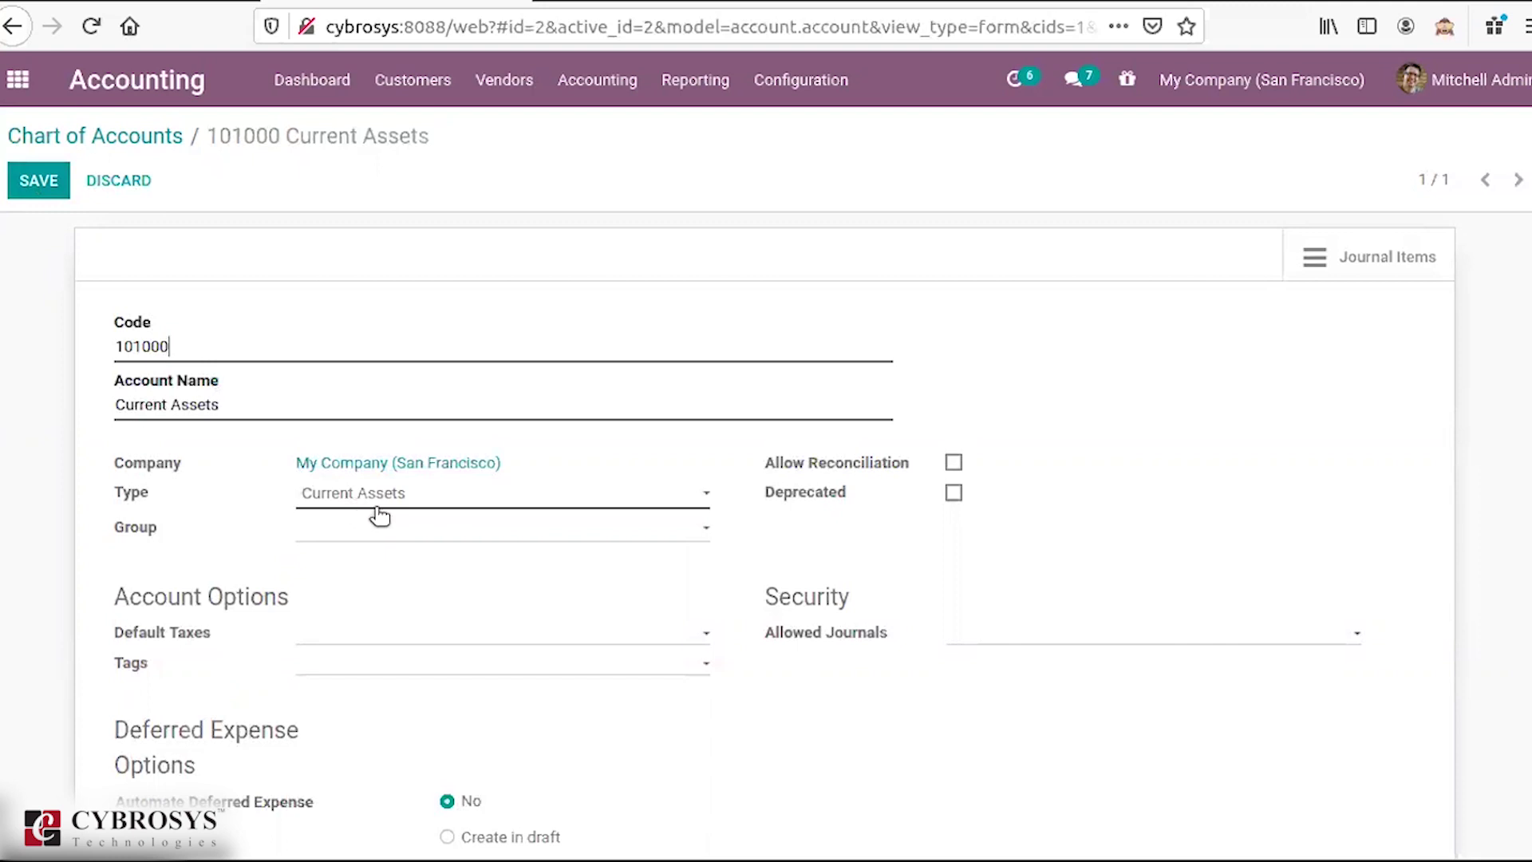
pyautogui.click(404, 538)
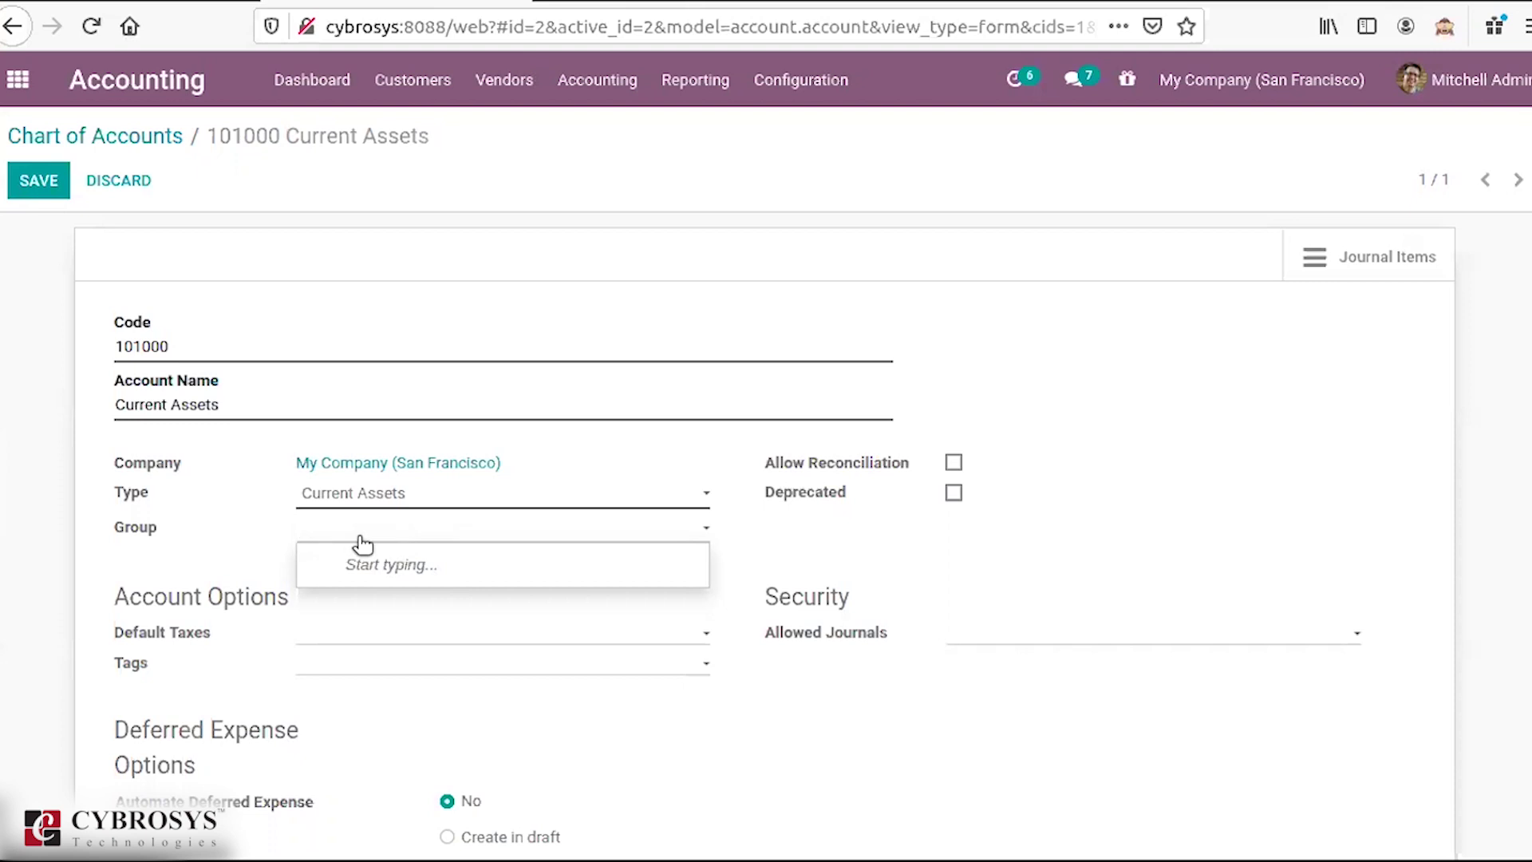
pyautogui.click(211, 546)
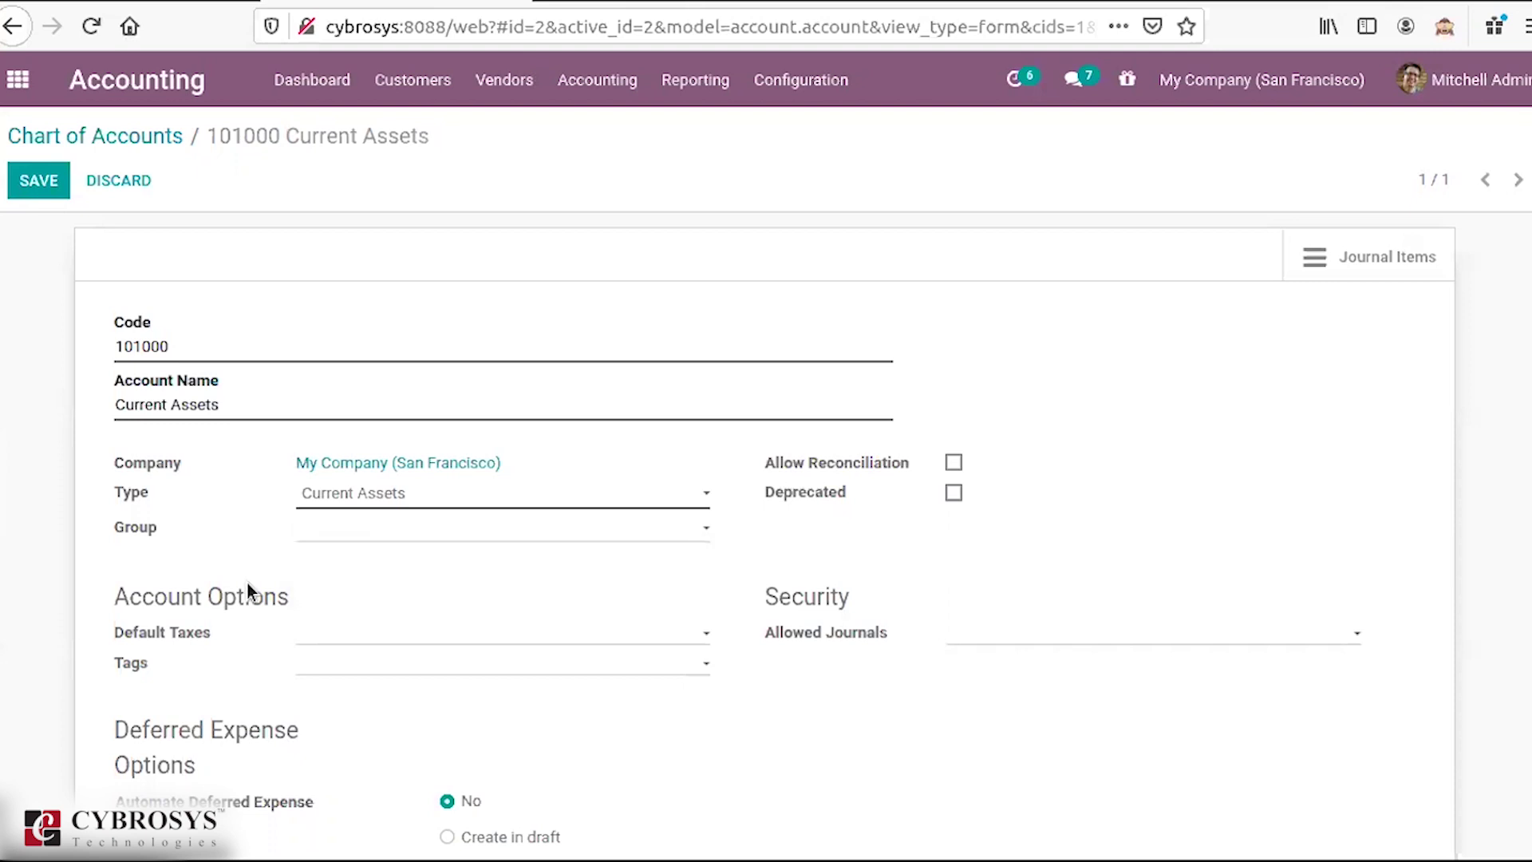
pyautogui.click(337, 666)
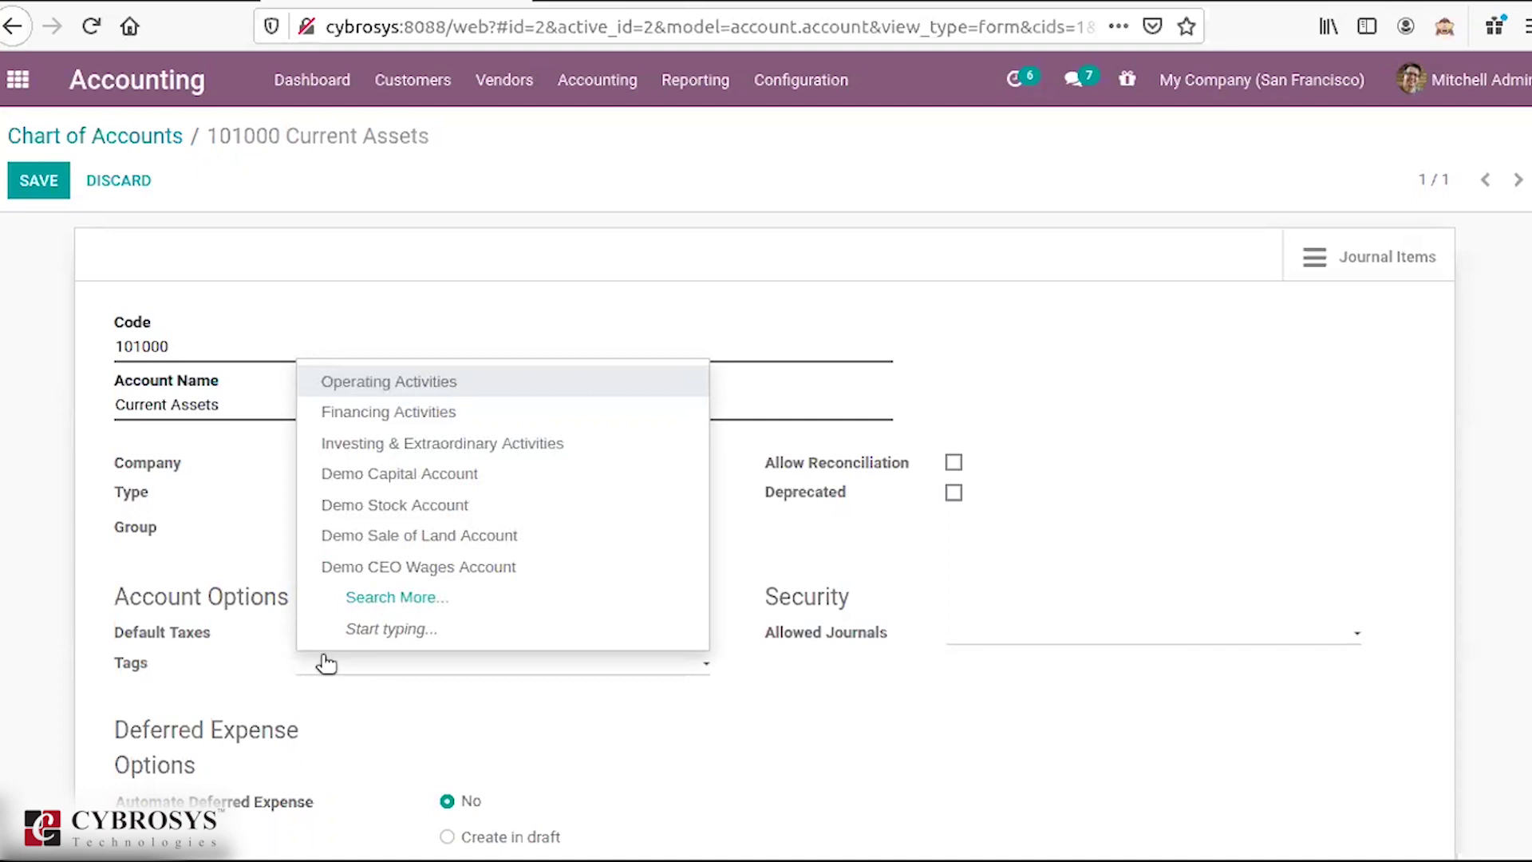
pyautogui.click(342, 725)
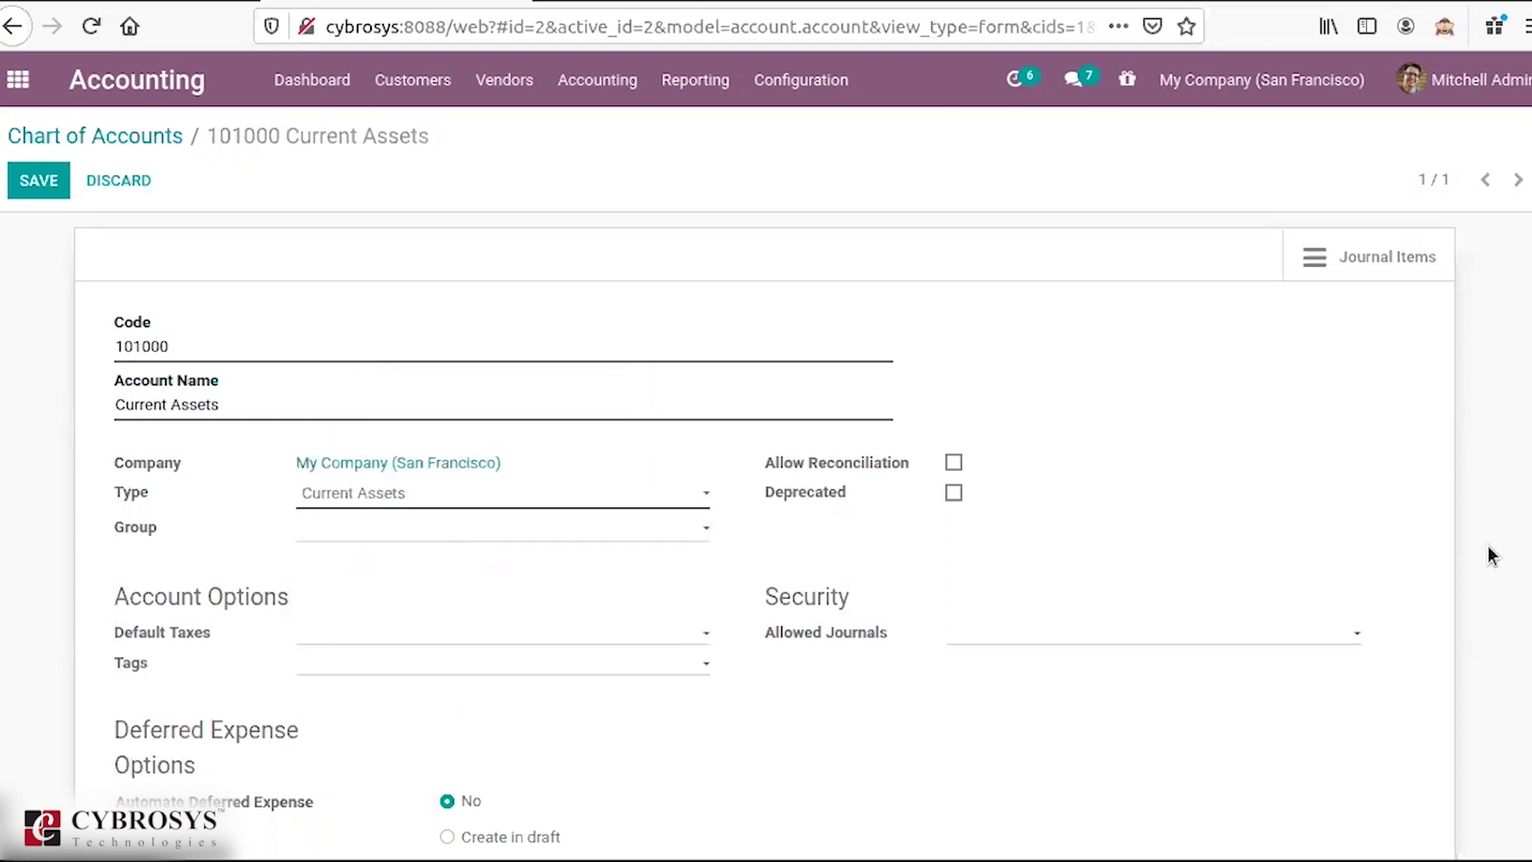
pyautogui.scroll(-3, 888, 583)
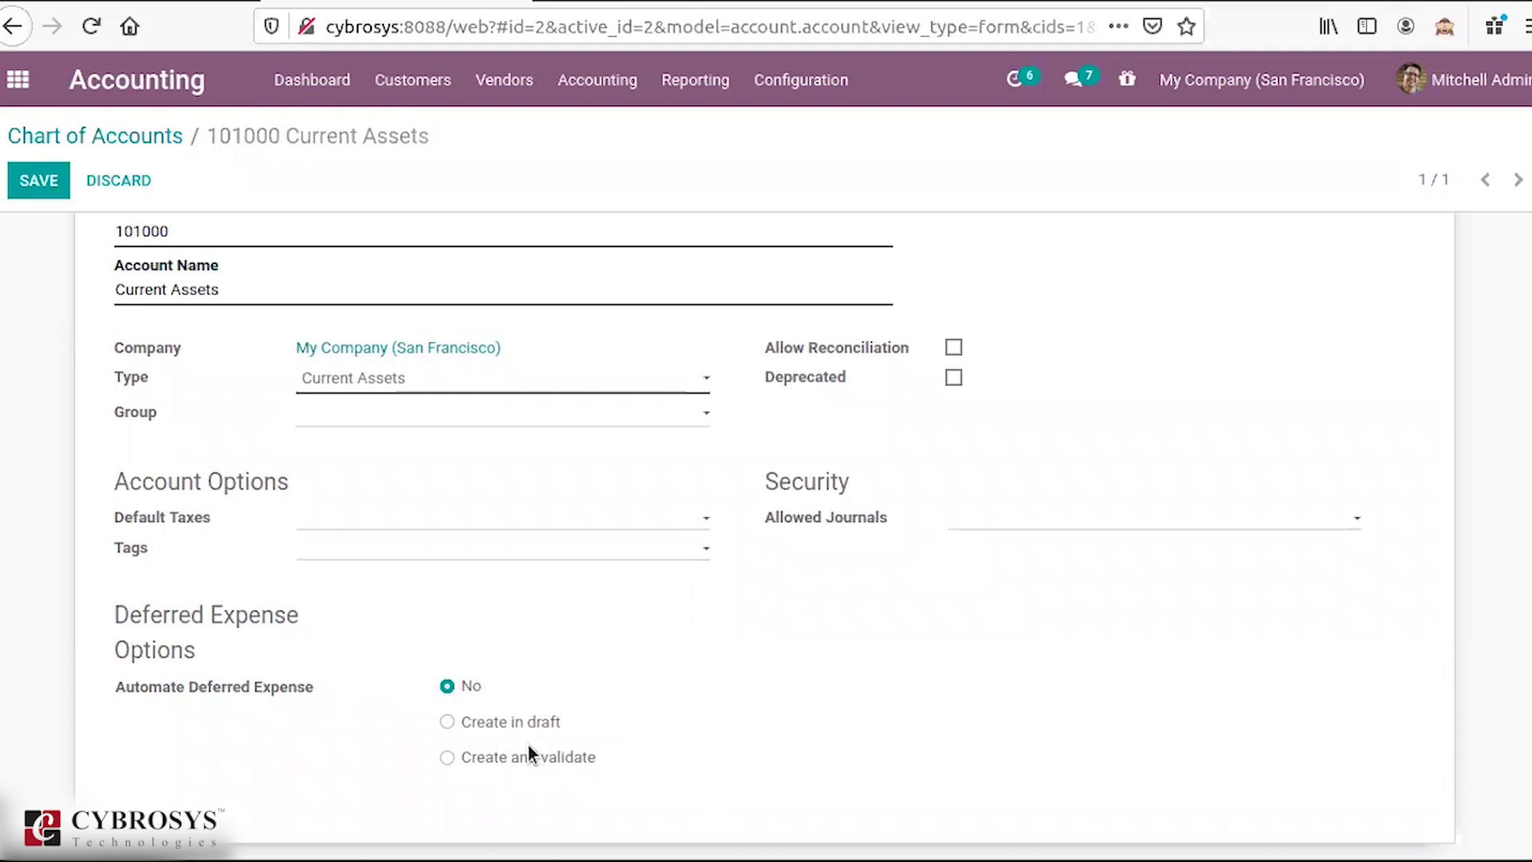
# Step: Examine the Create in draft and Create and validate options for Automate Deferred Expense, restore No and return to the Chart of Accounts
pyautogui.click(473, 728)
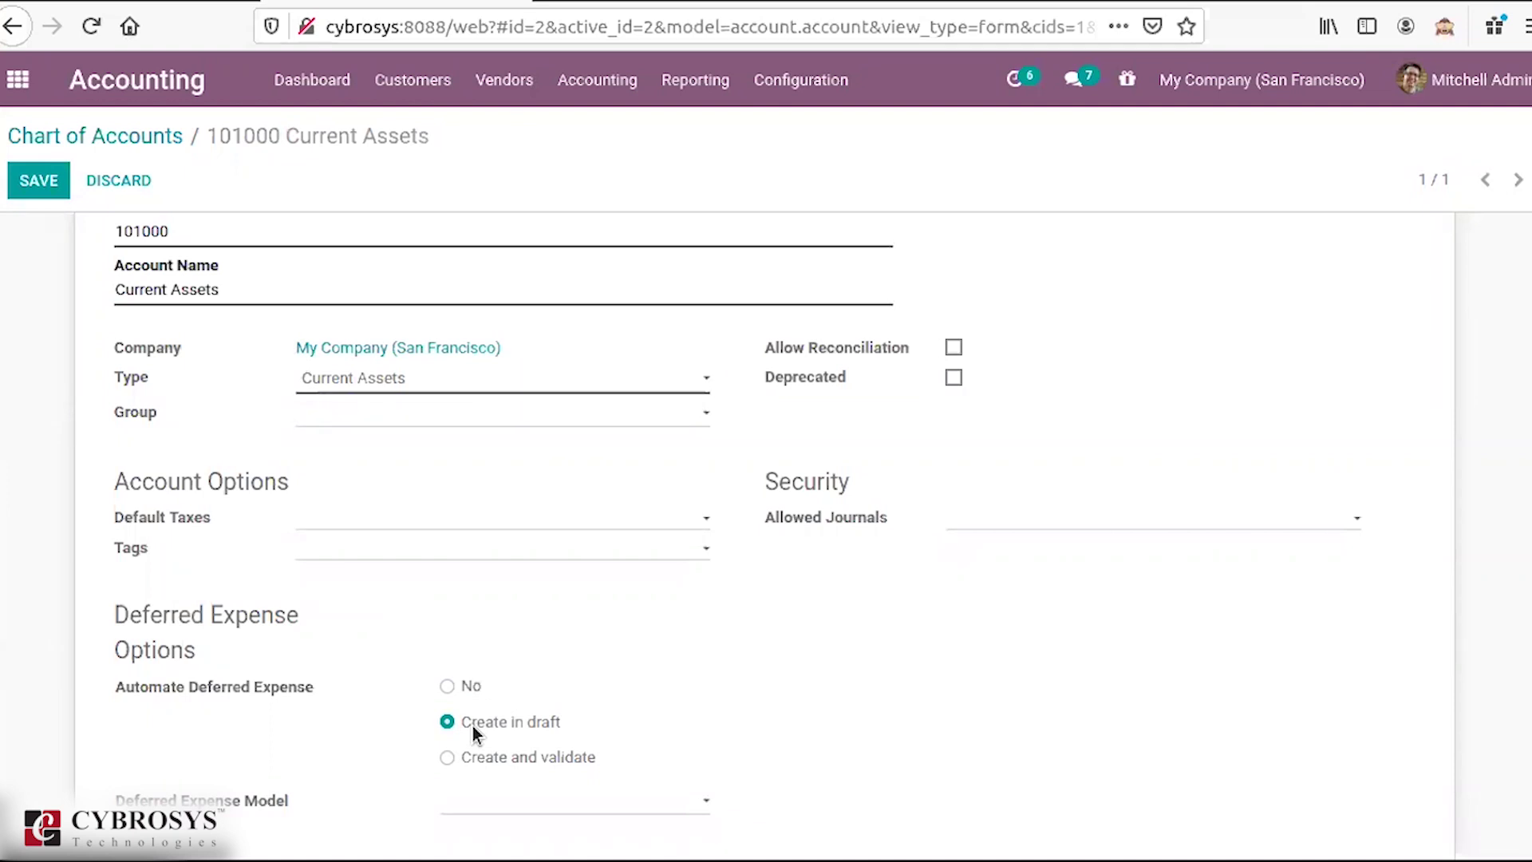
pyautogui.click(461, 758)
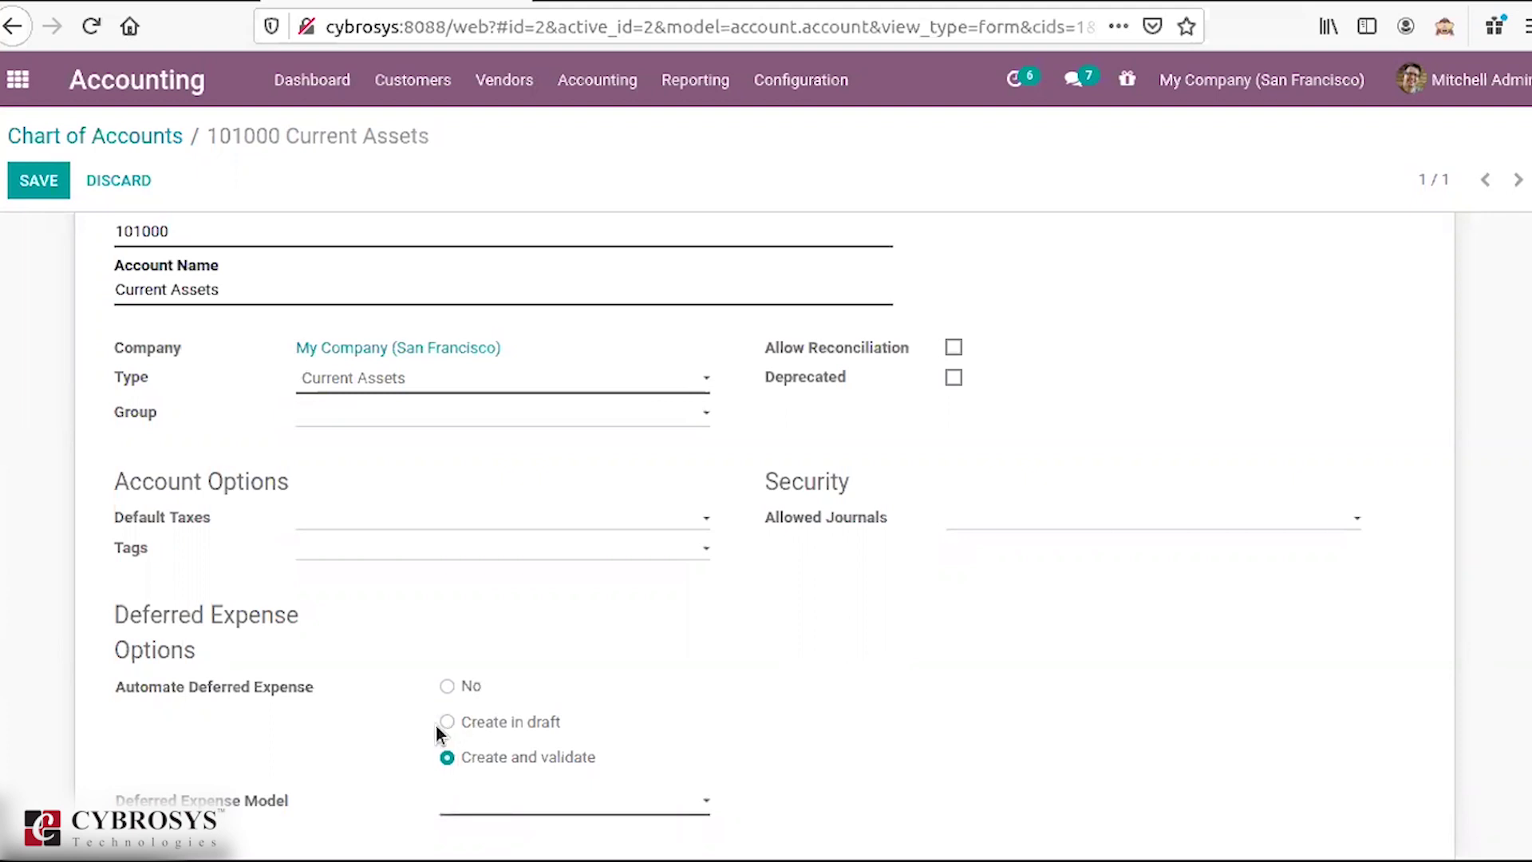
pyautogui.click(447, 723)
pyautogui.click(448, 686)
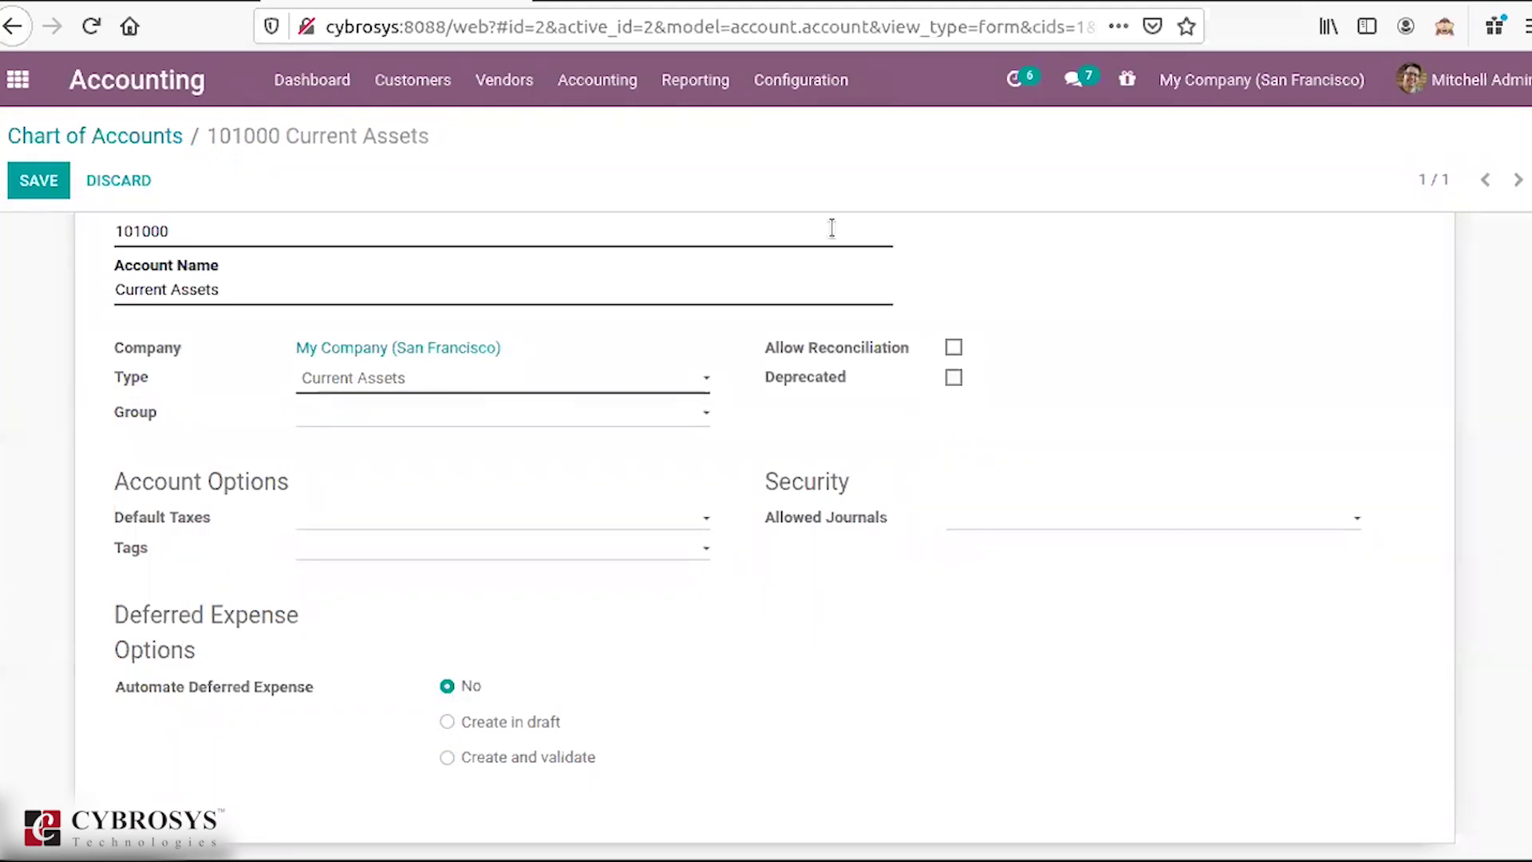
pyautogui.click(150, 136)
pyautogui.click(420, 239)
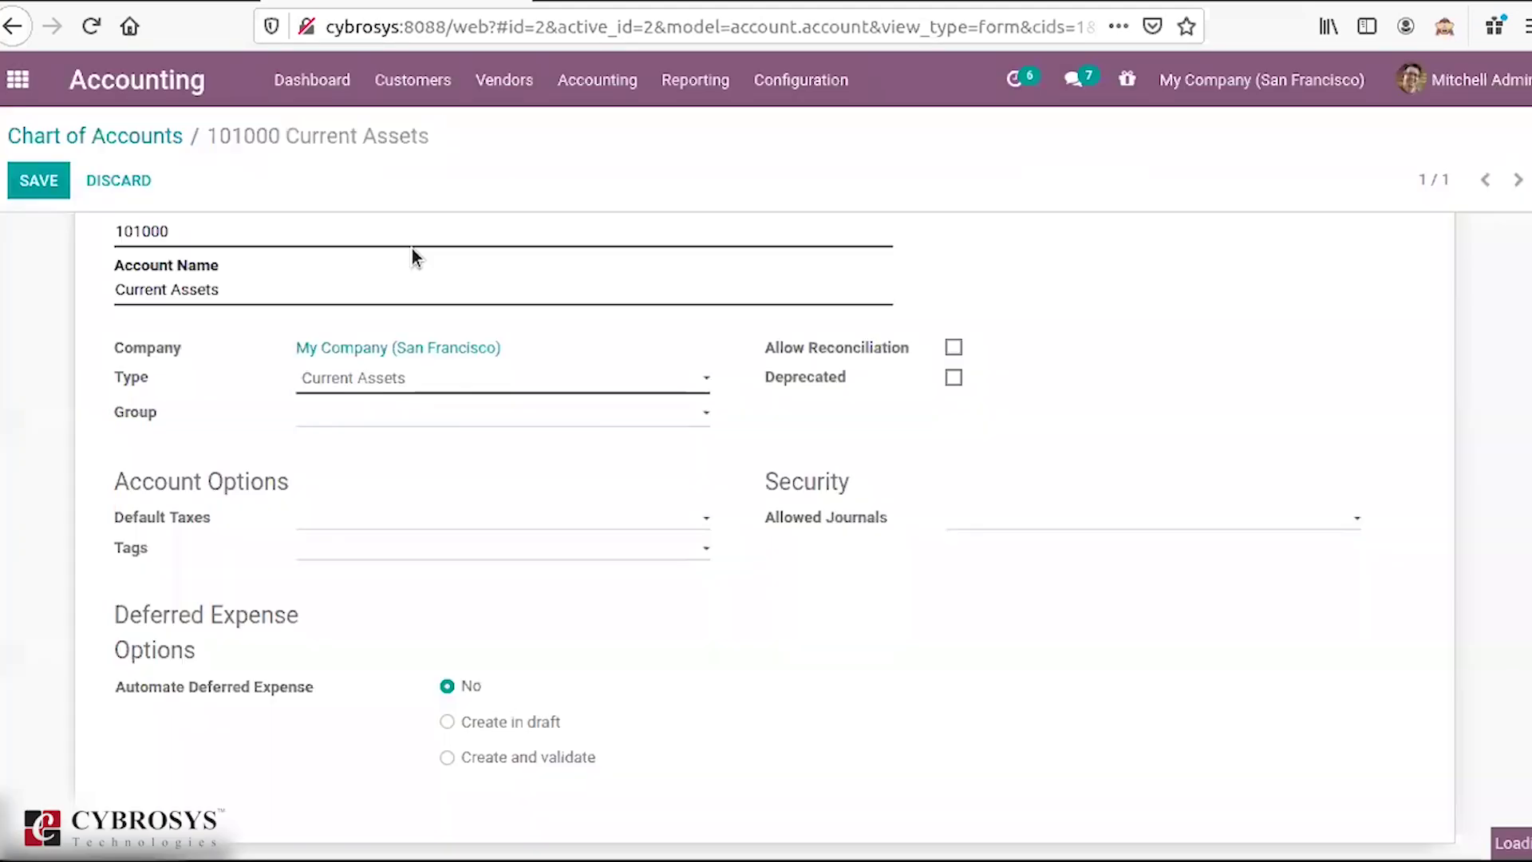
# Step: View the Fiscal Positions list and a blank new fiscal position form, then return to the list
pyautogui.click(840, 88)
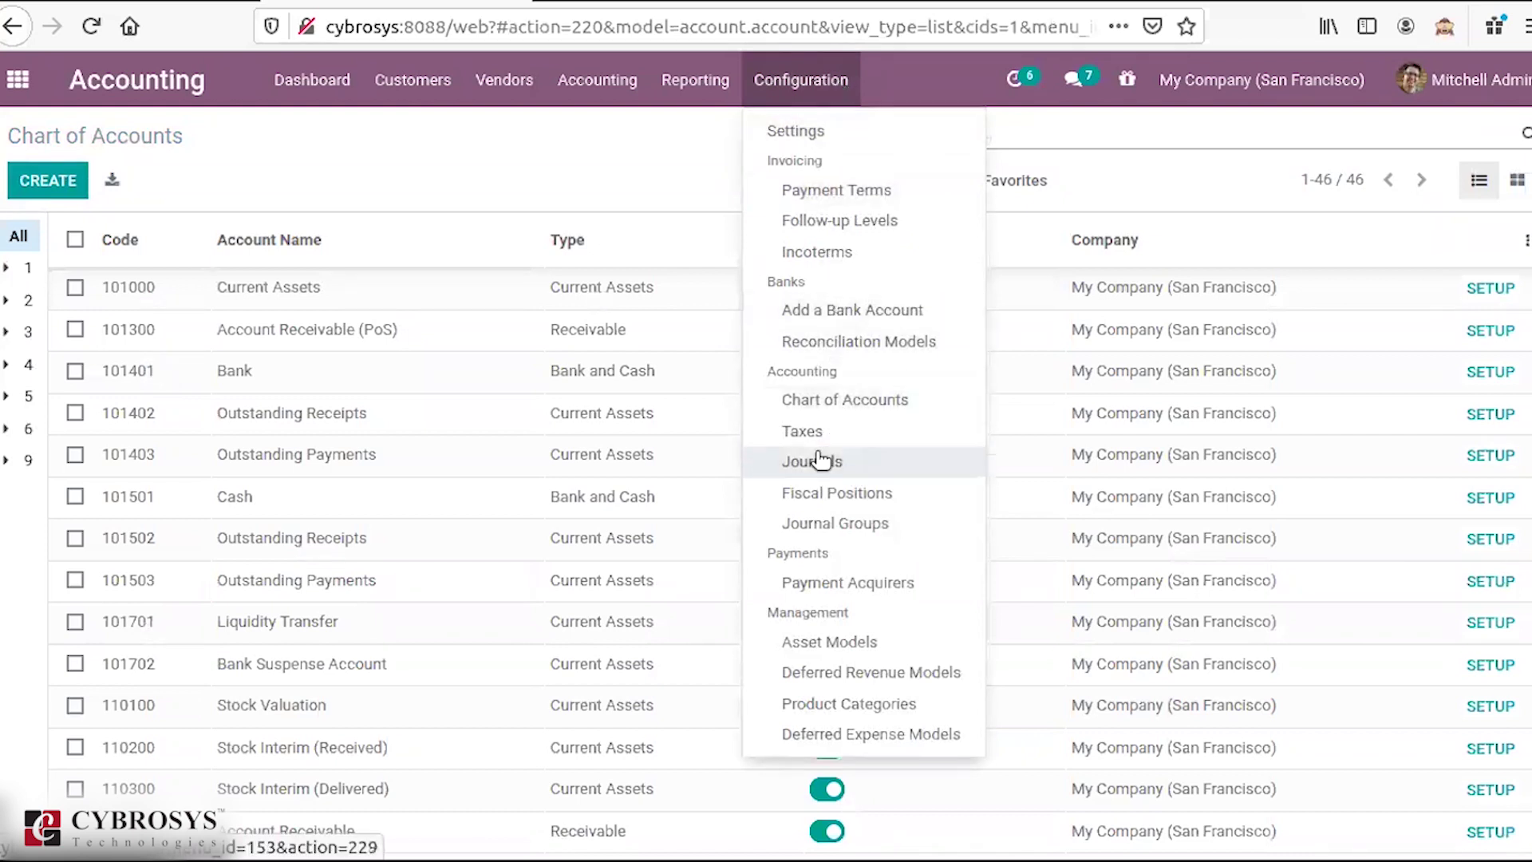
pyautogui.click(830, 493)
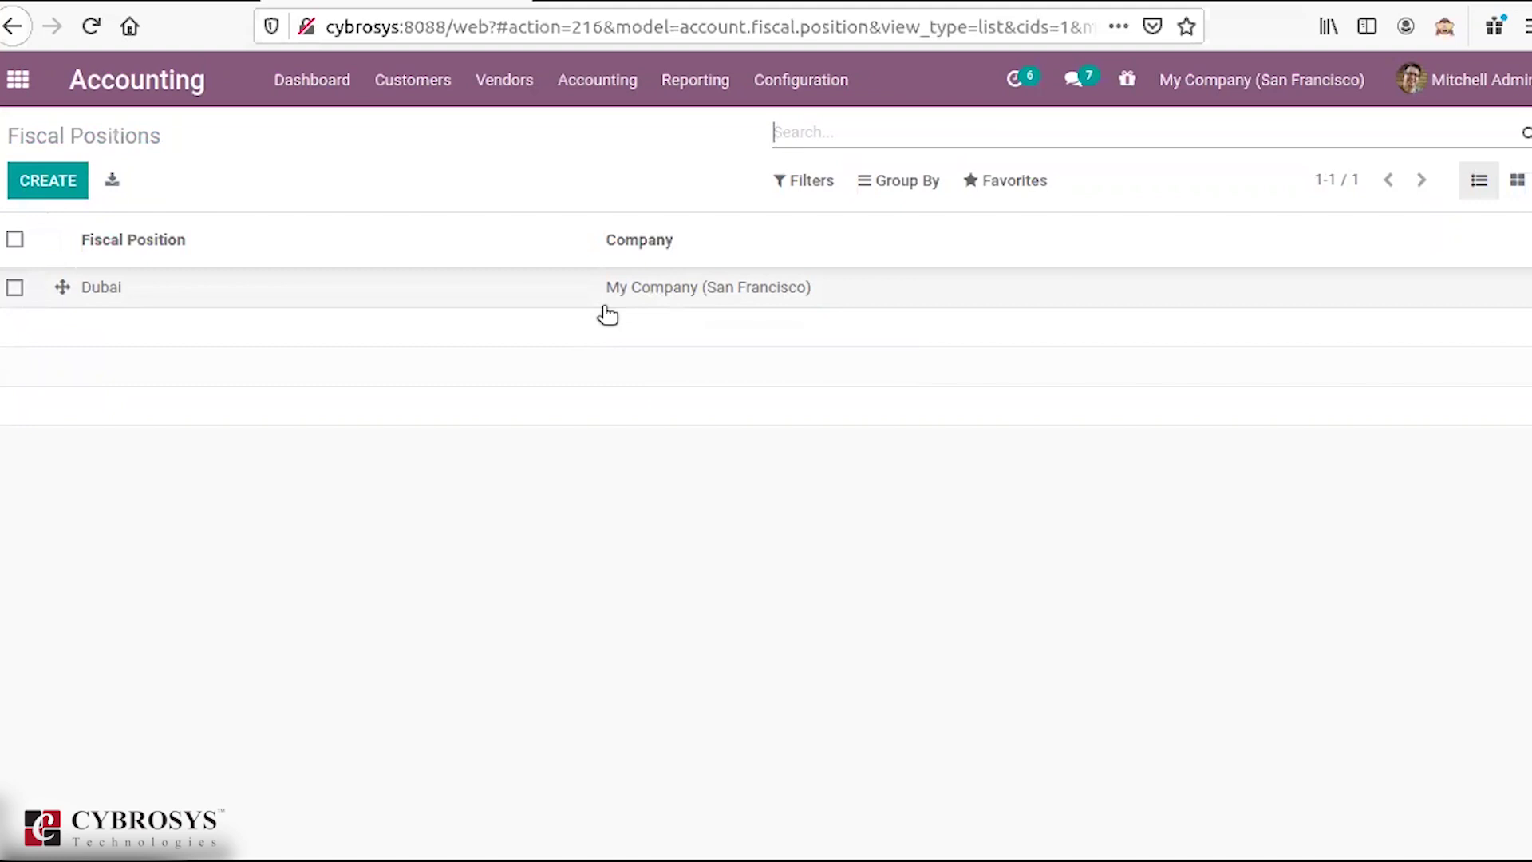
pyautogui.click(48, 181)
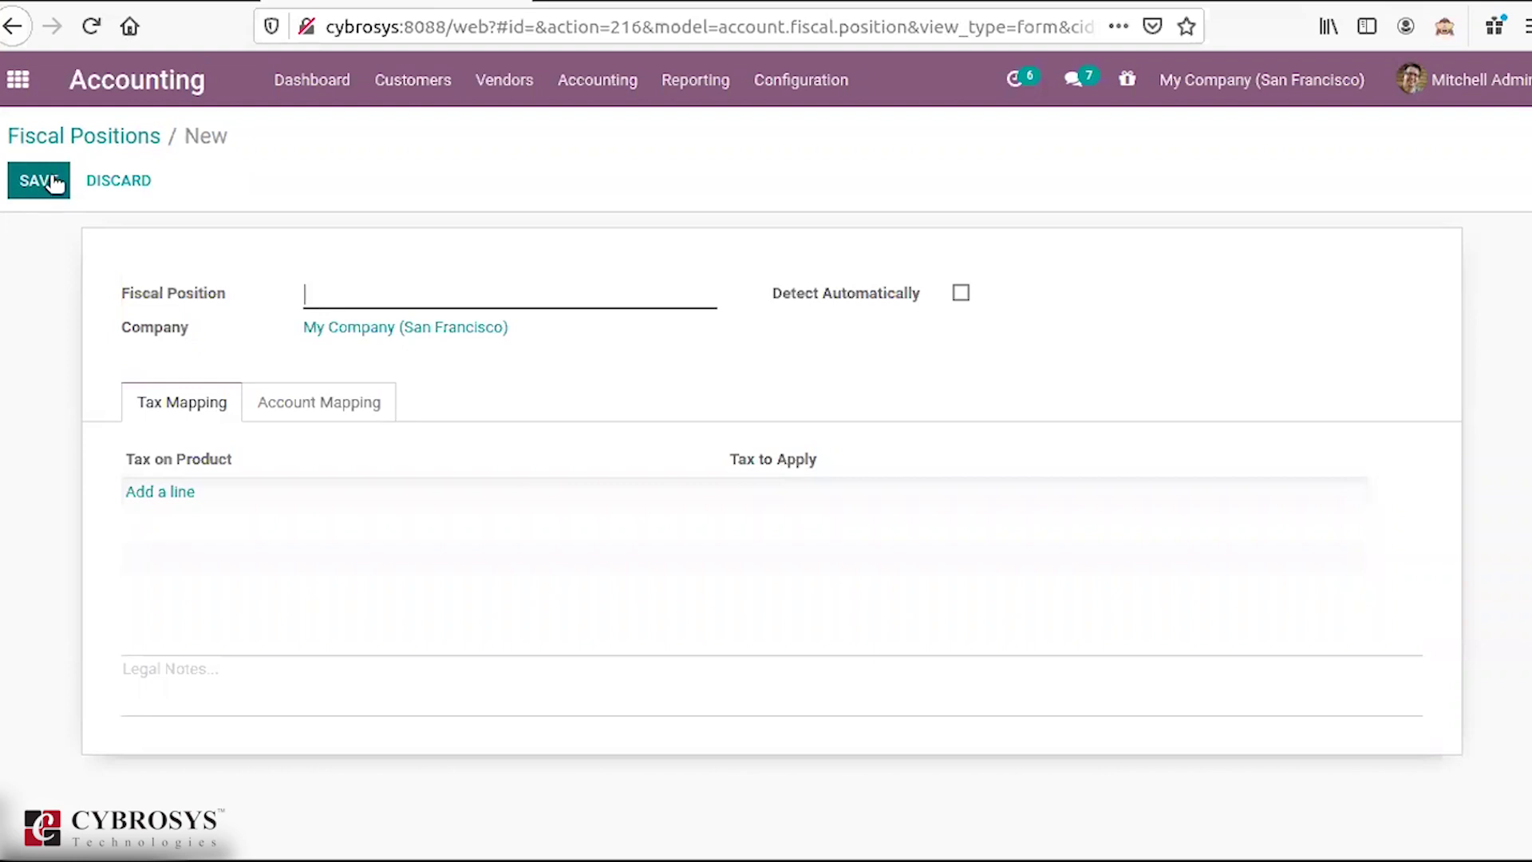
pyautogui.click(128, 142)
# Step: View the Dubai fiscal position's tax mapping and account mapping in edit mode, then save the record
pyautogui.click(96, 286)
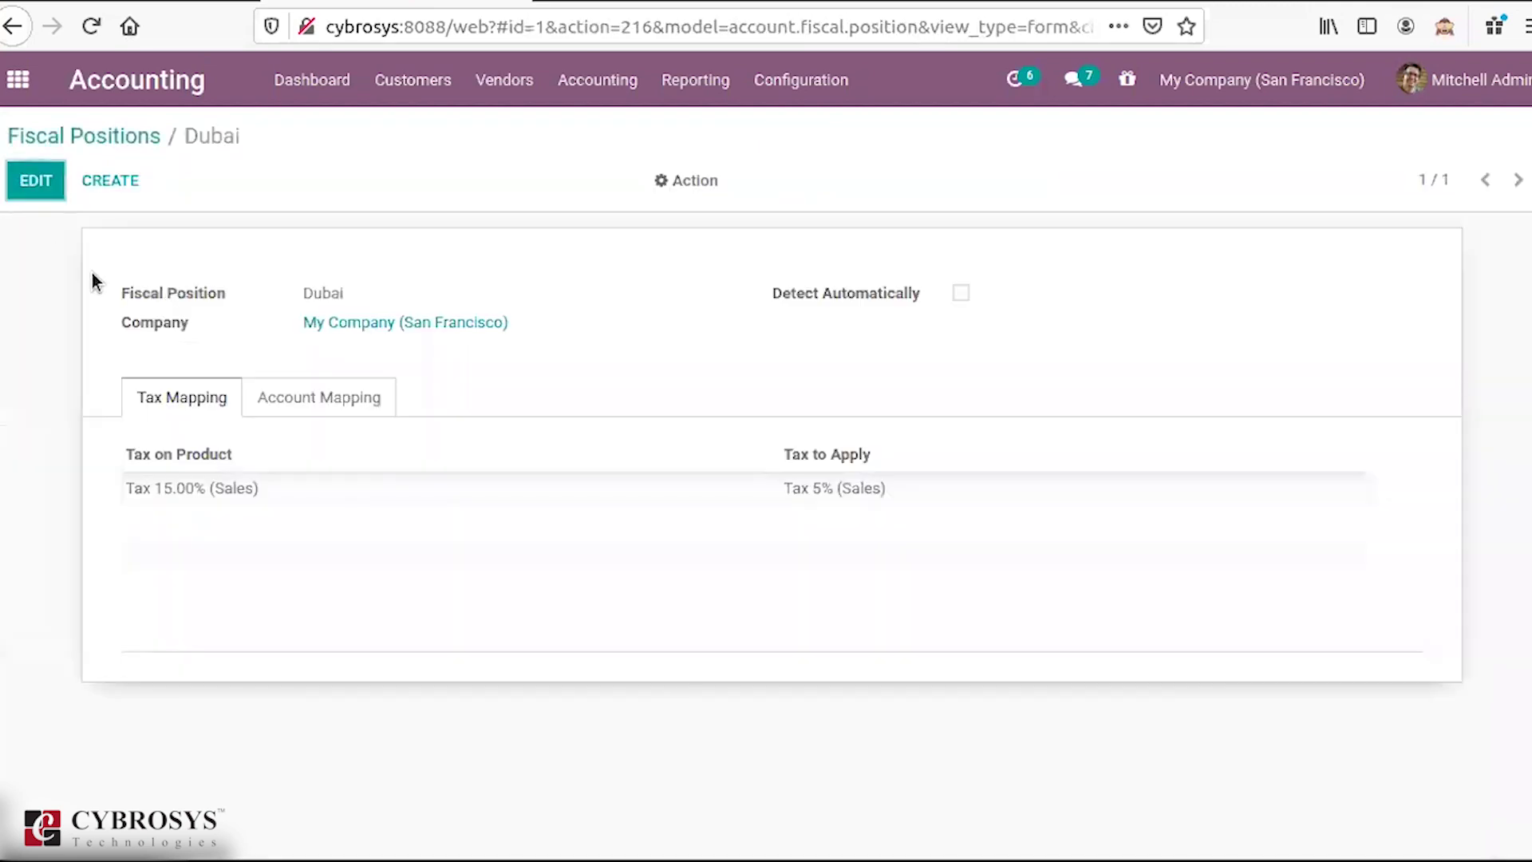
pyautogui.click(32, 182)
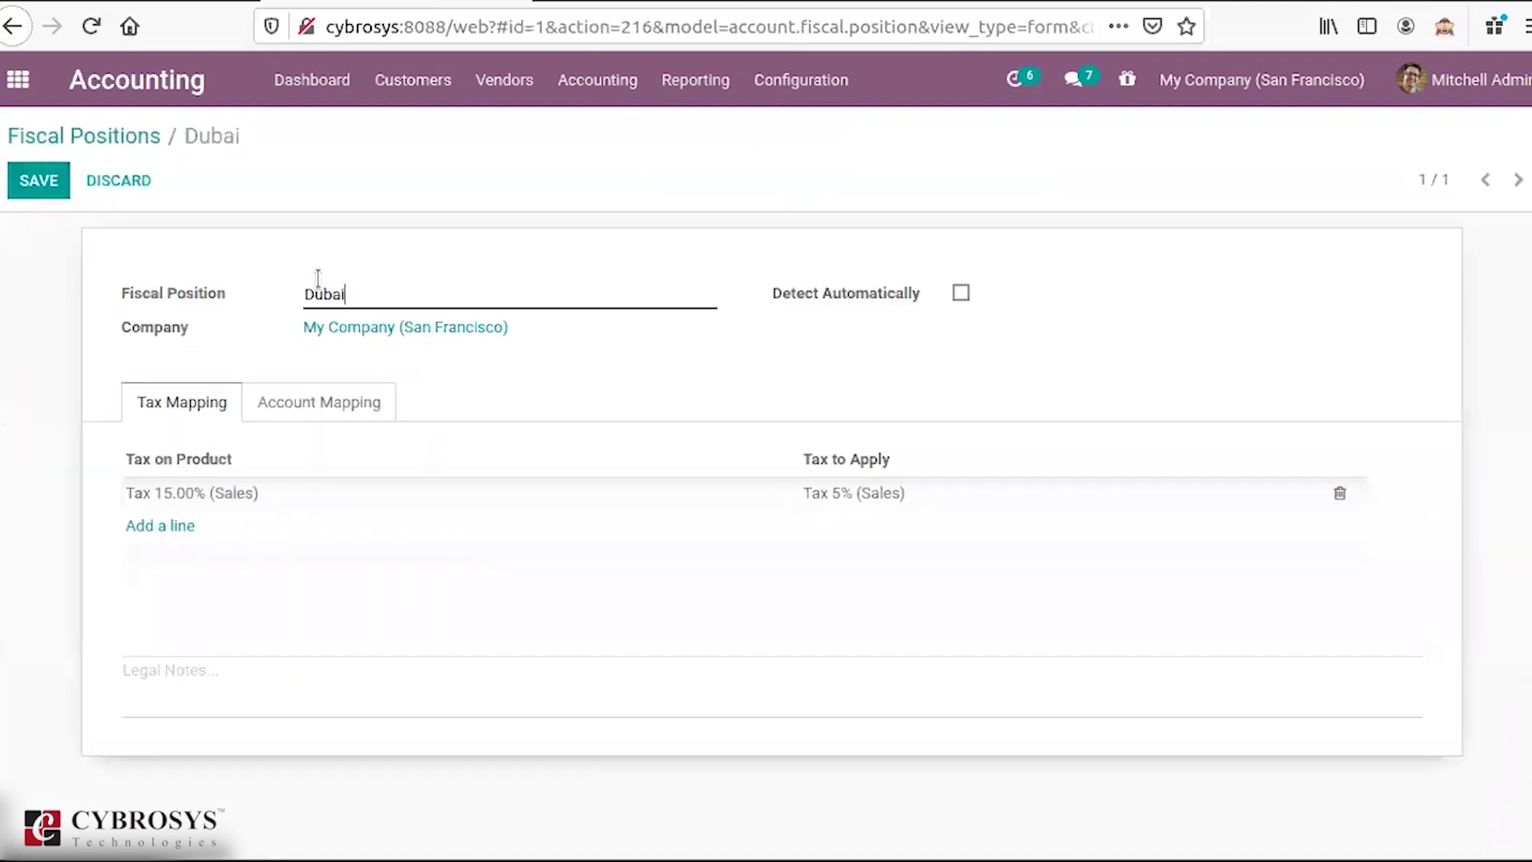
pyautogui.doubleClick(366, 292)
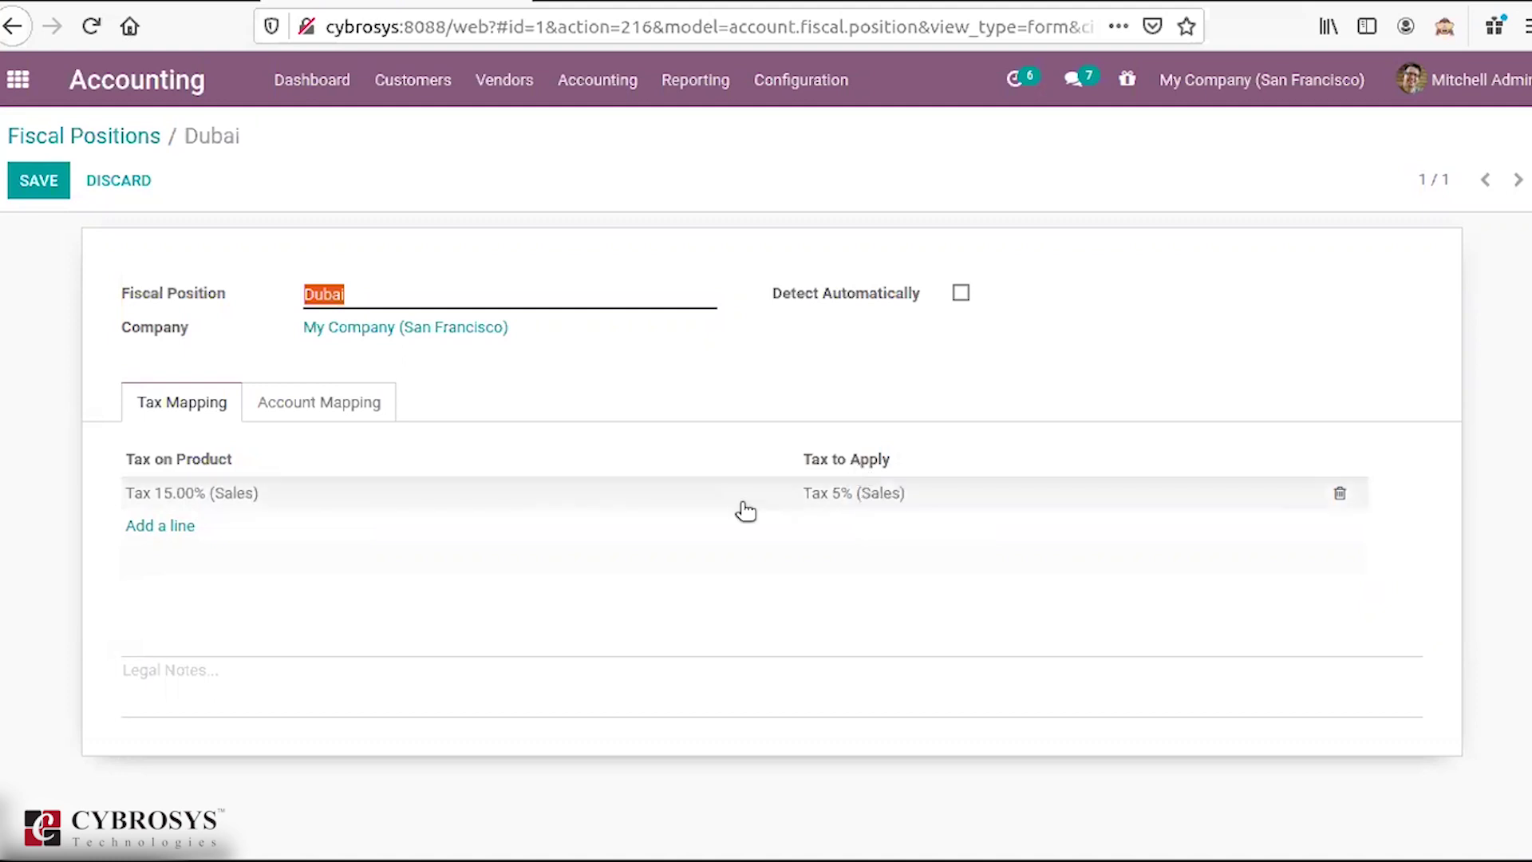
pyautogui.click(319, 397)
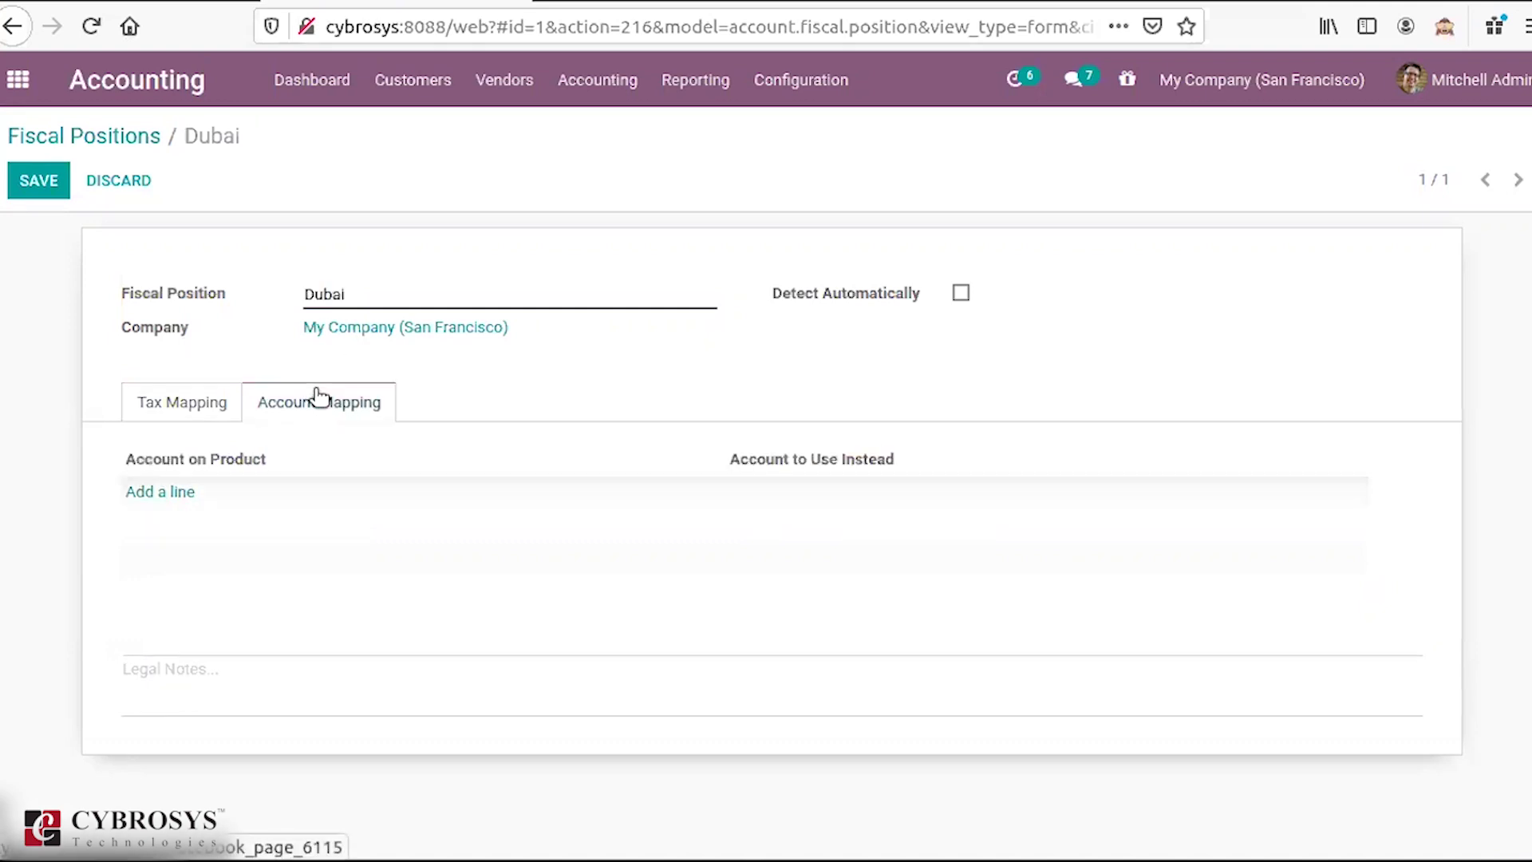
pyautogui.click(210, 414)
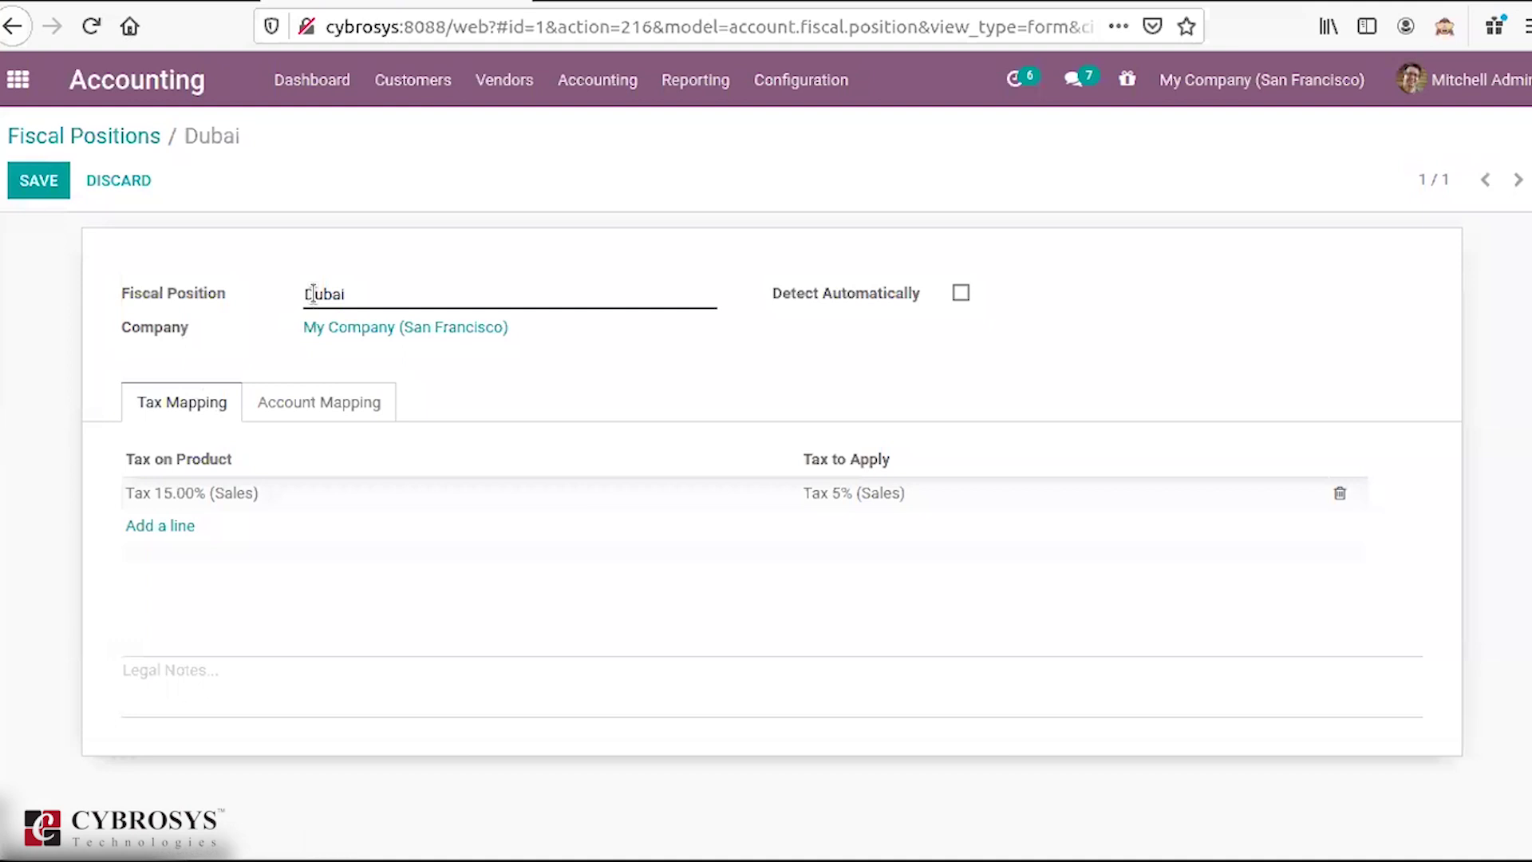
pyautogui.click(47, 183)
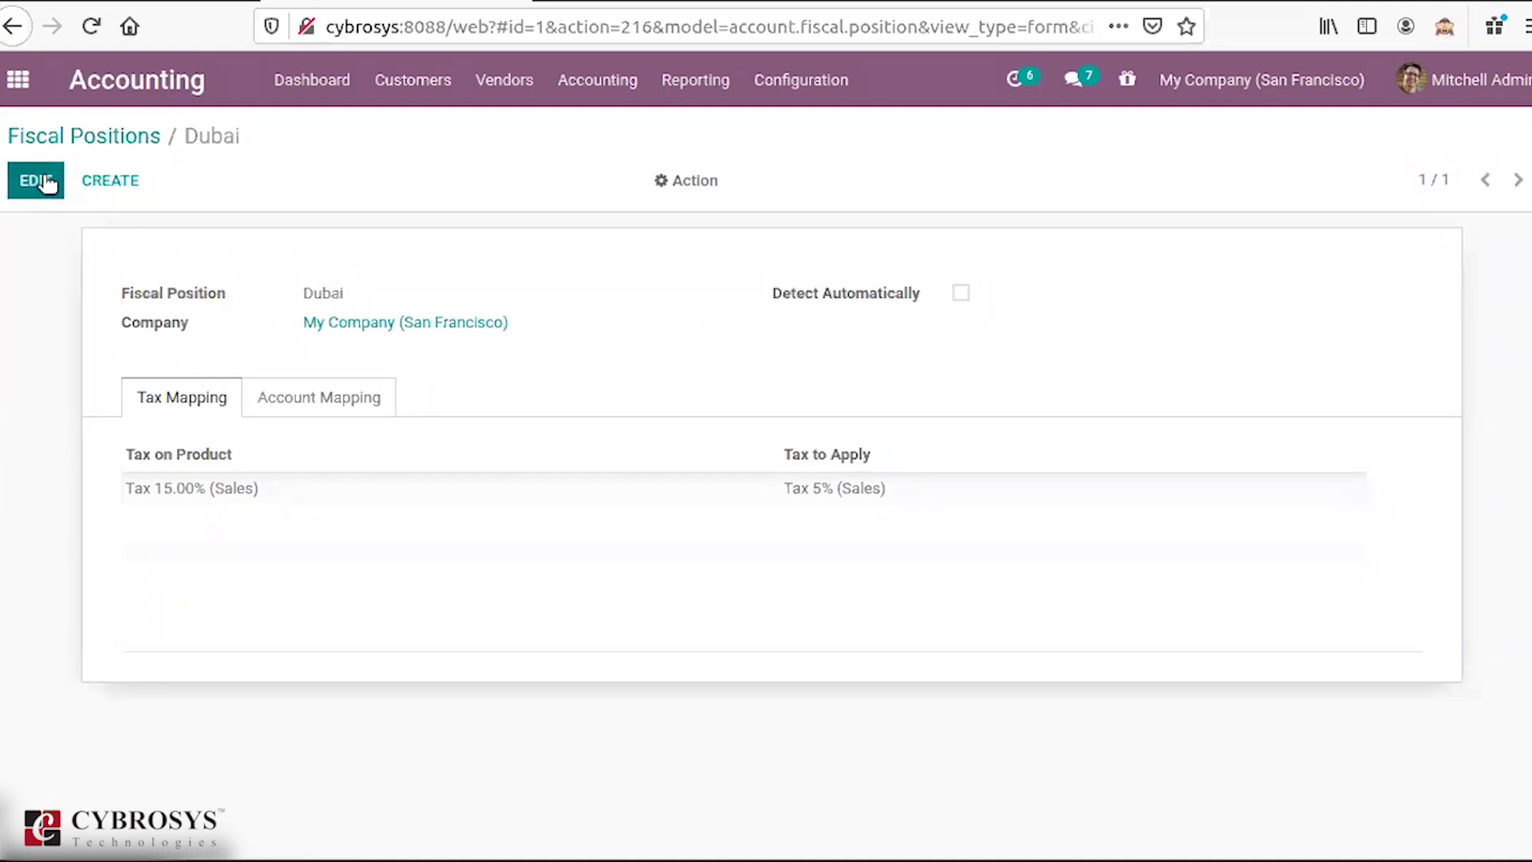
# Step: Open the Deco Addict customer in edit mode and view the Fiscal Position among its sales and purchase details
pyautogui.click(411, 88)
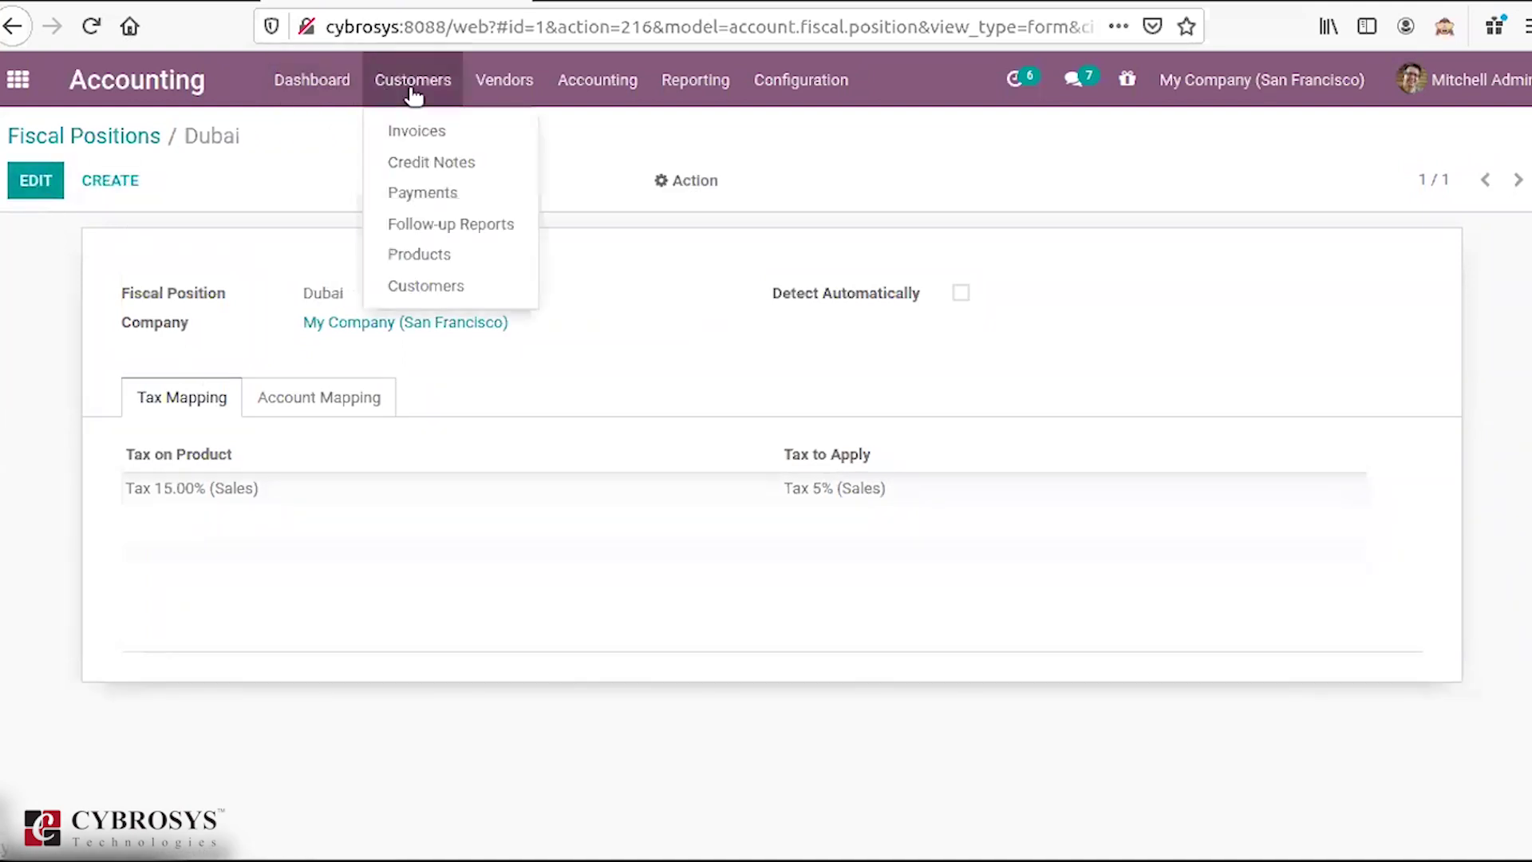
pyautogui.click(431, 285)
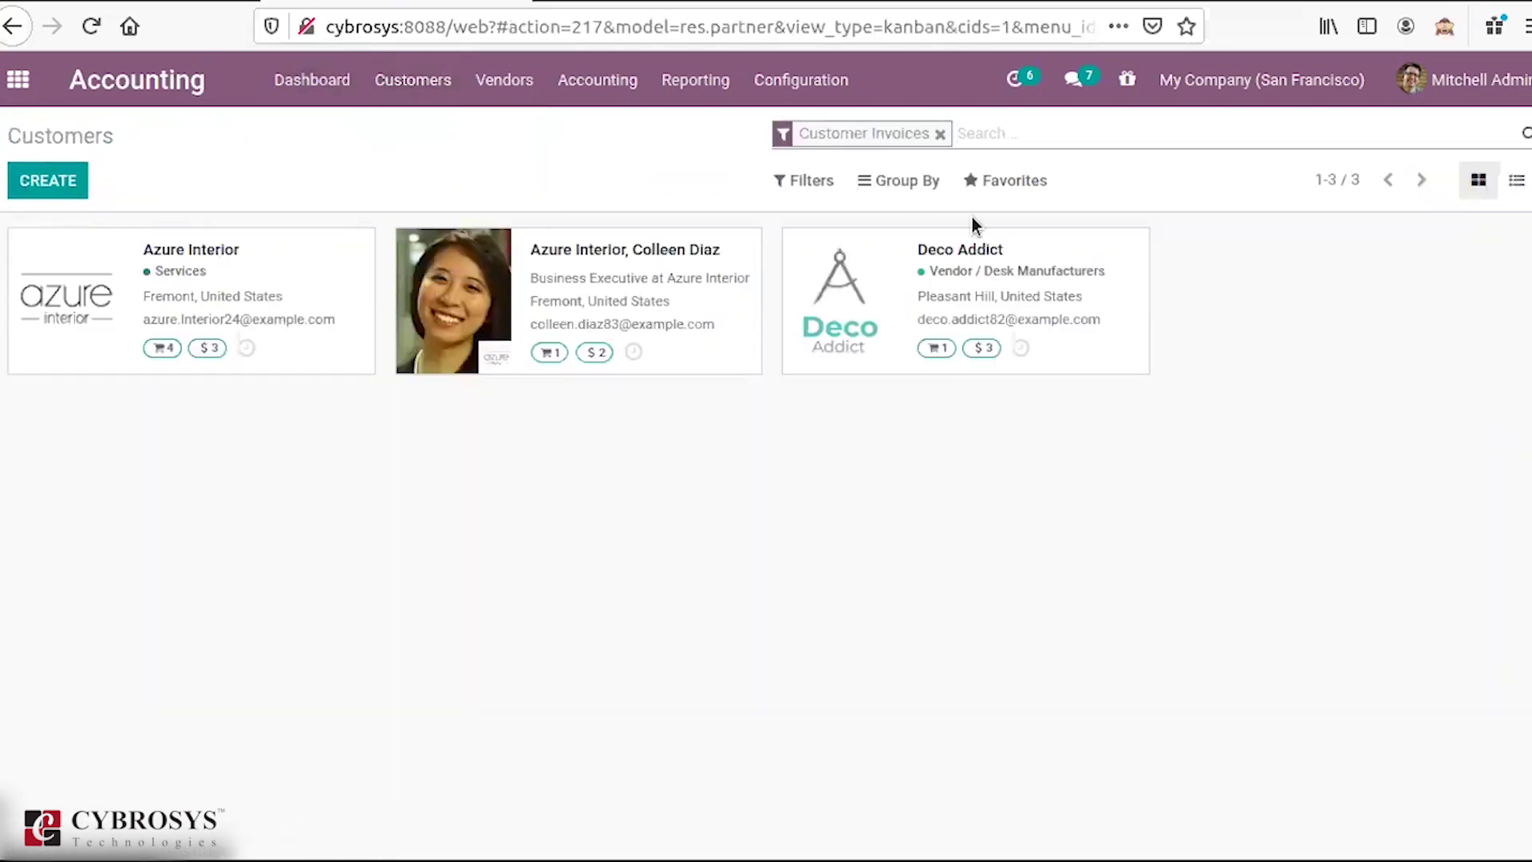
pyautogui.click(978, 284)
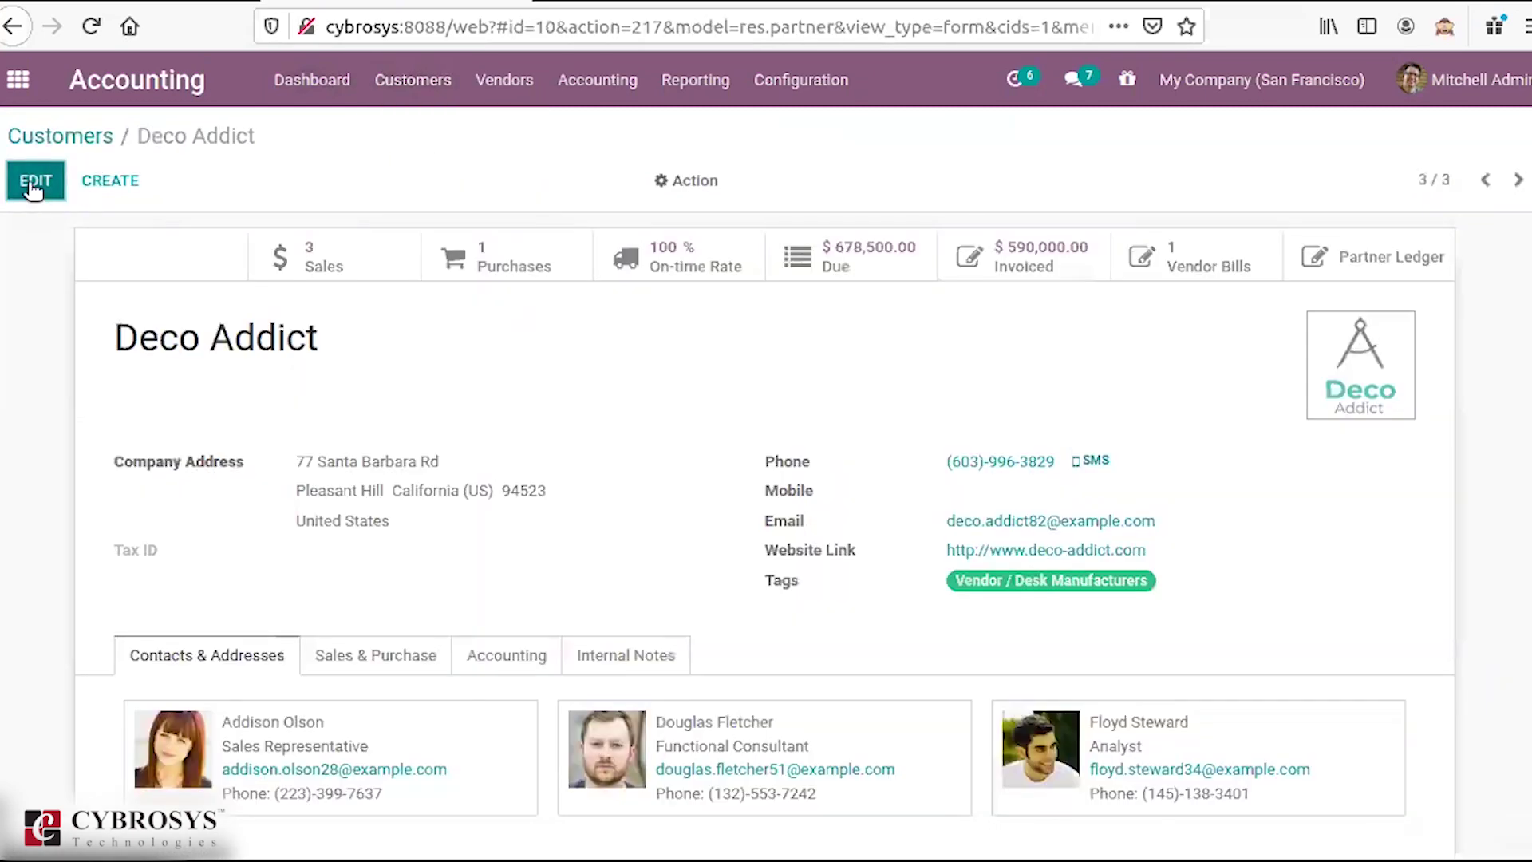
pyautogui.click(29, 179)
pyautogui.scroll(-3, 375, 448)
pyautogui.click(381, 471)
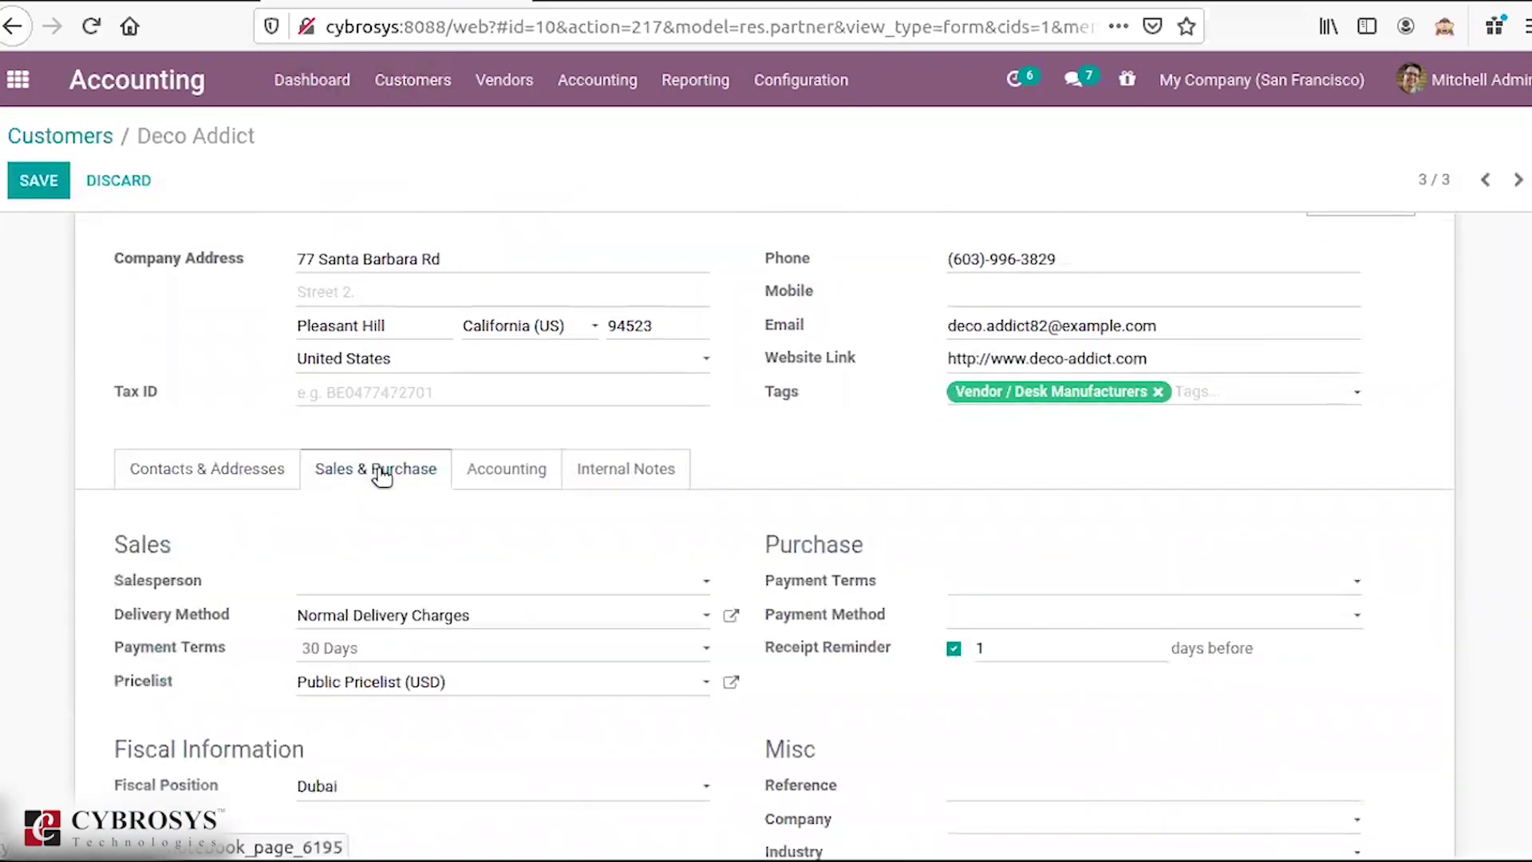
pyautogui.scroll(-2, 235, 630)
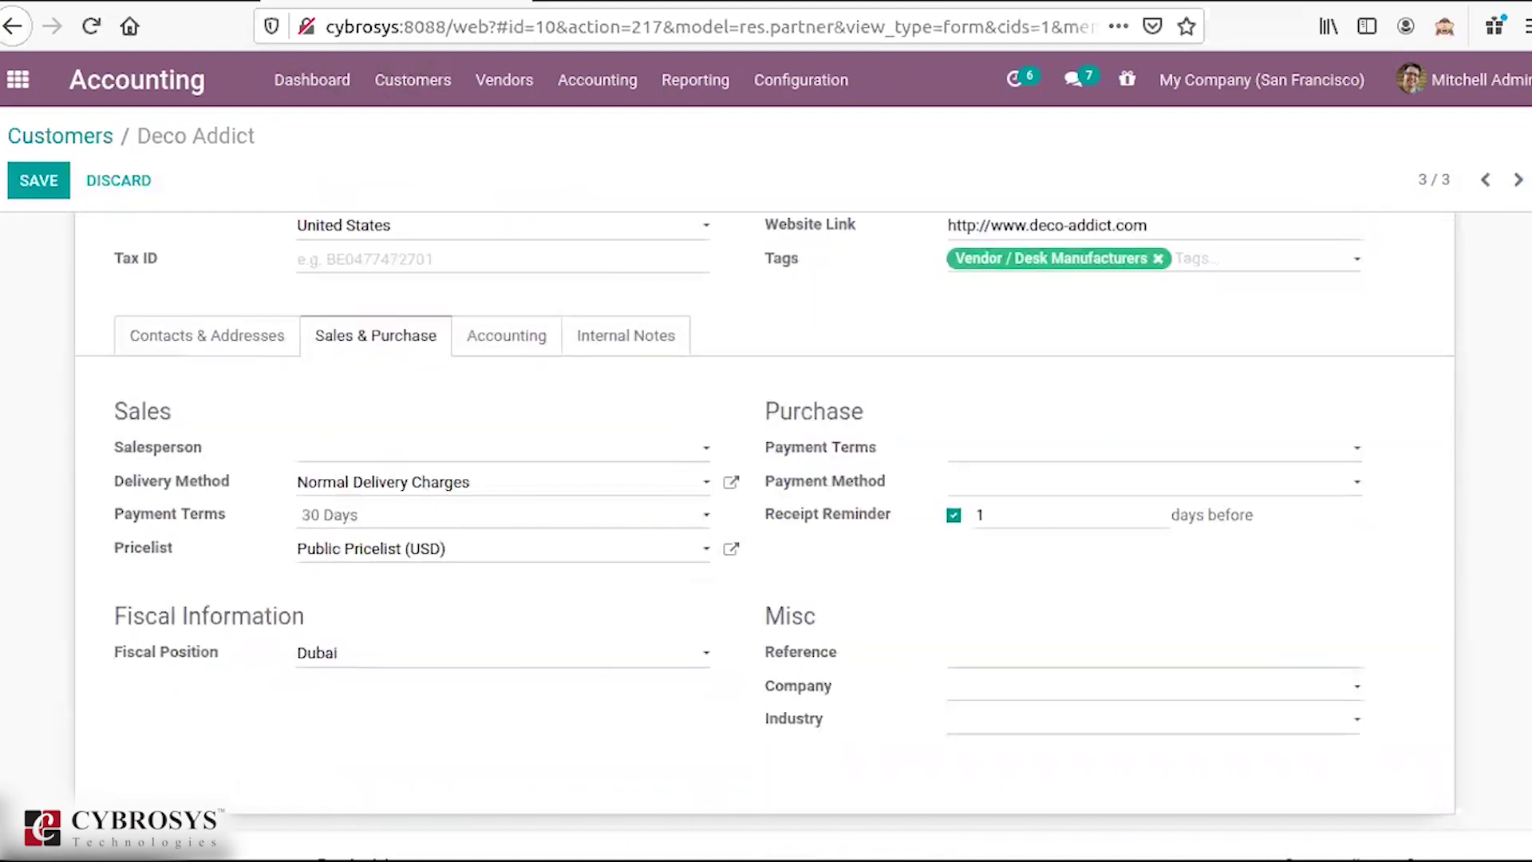
# Step: Leave the Deco Addict customer record and open the Dubai fiscal position to view its tax mapping
pyautogui.click(81, 142)
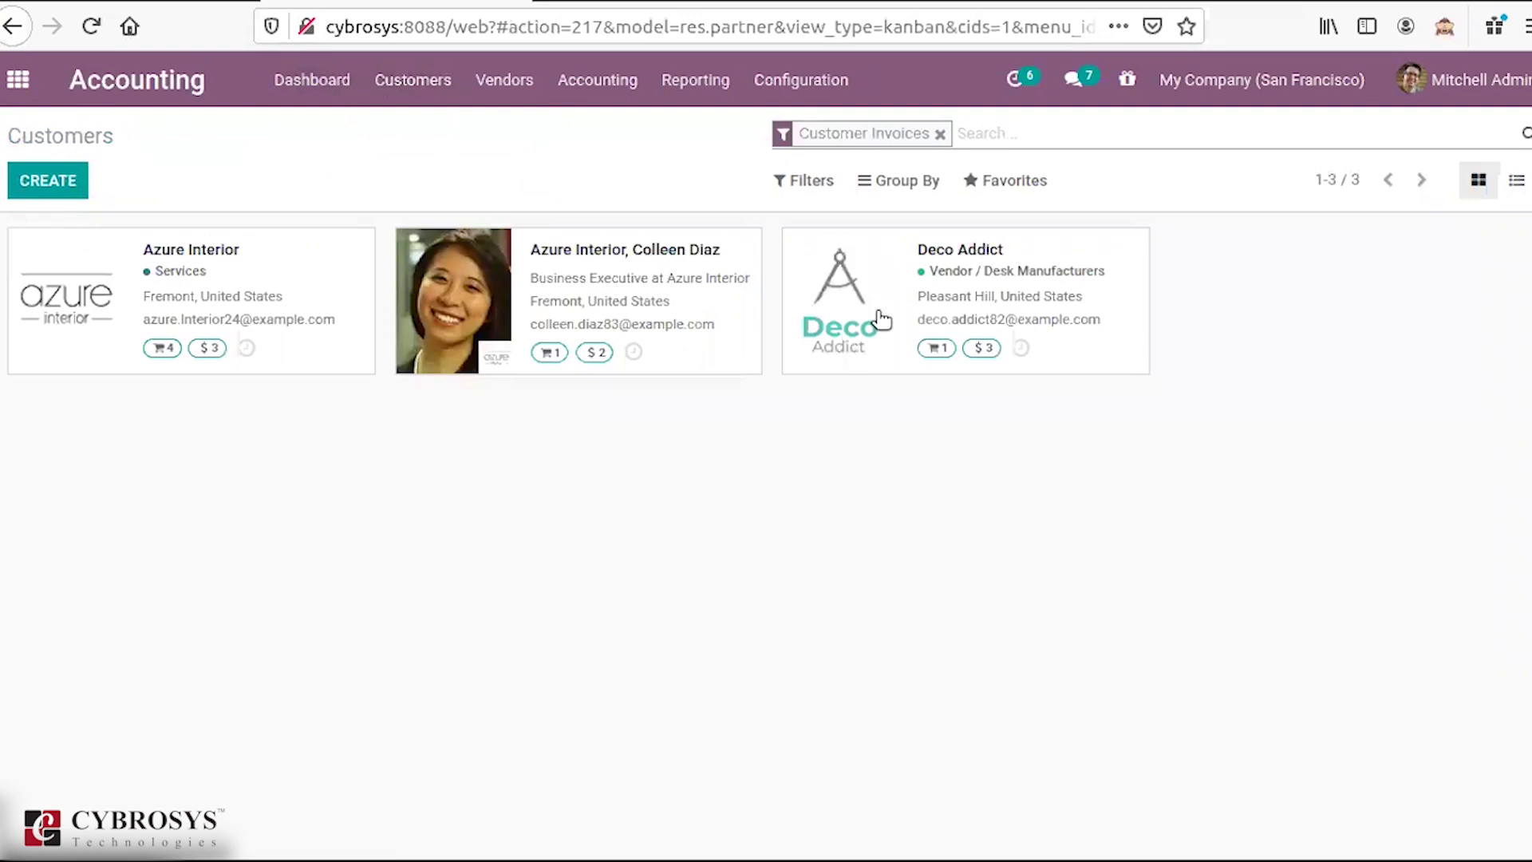
pyautogui.click(767, 86)
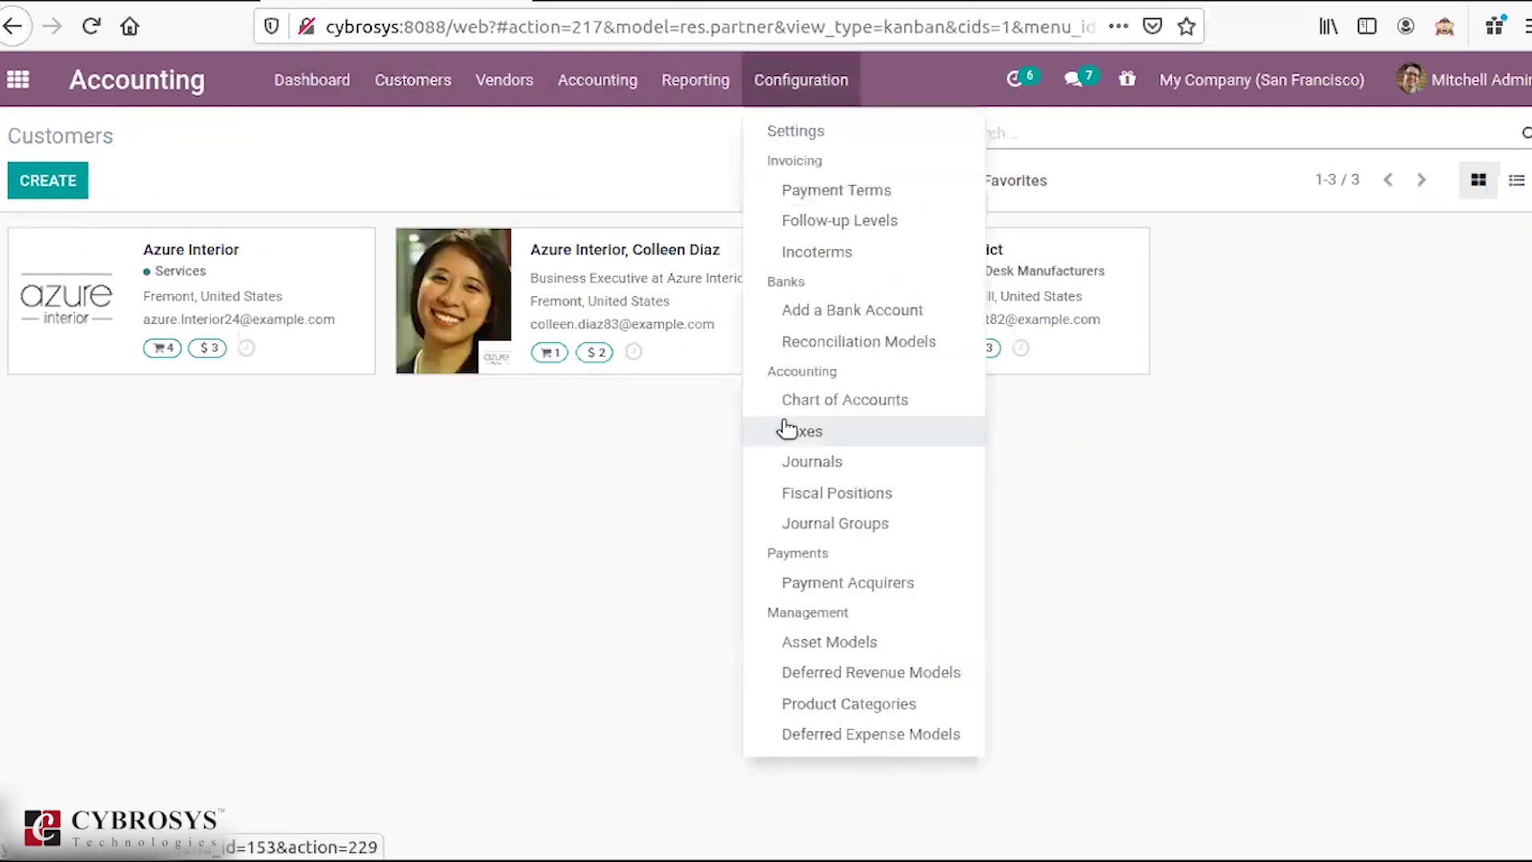
pyautogui.click(828, 498)
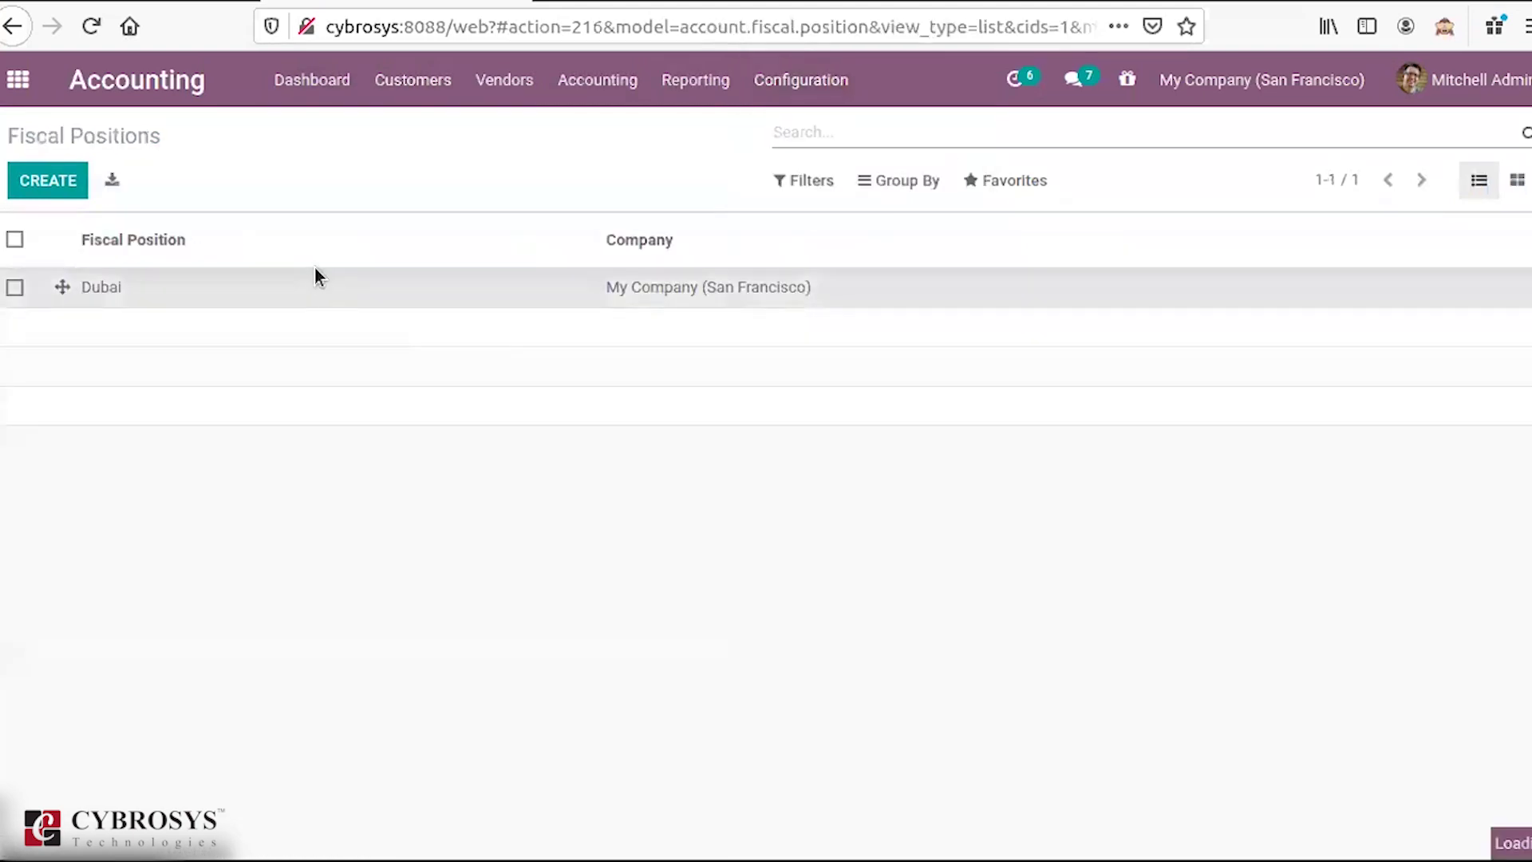
pyautogui.click(319, 275)
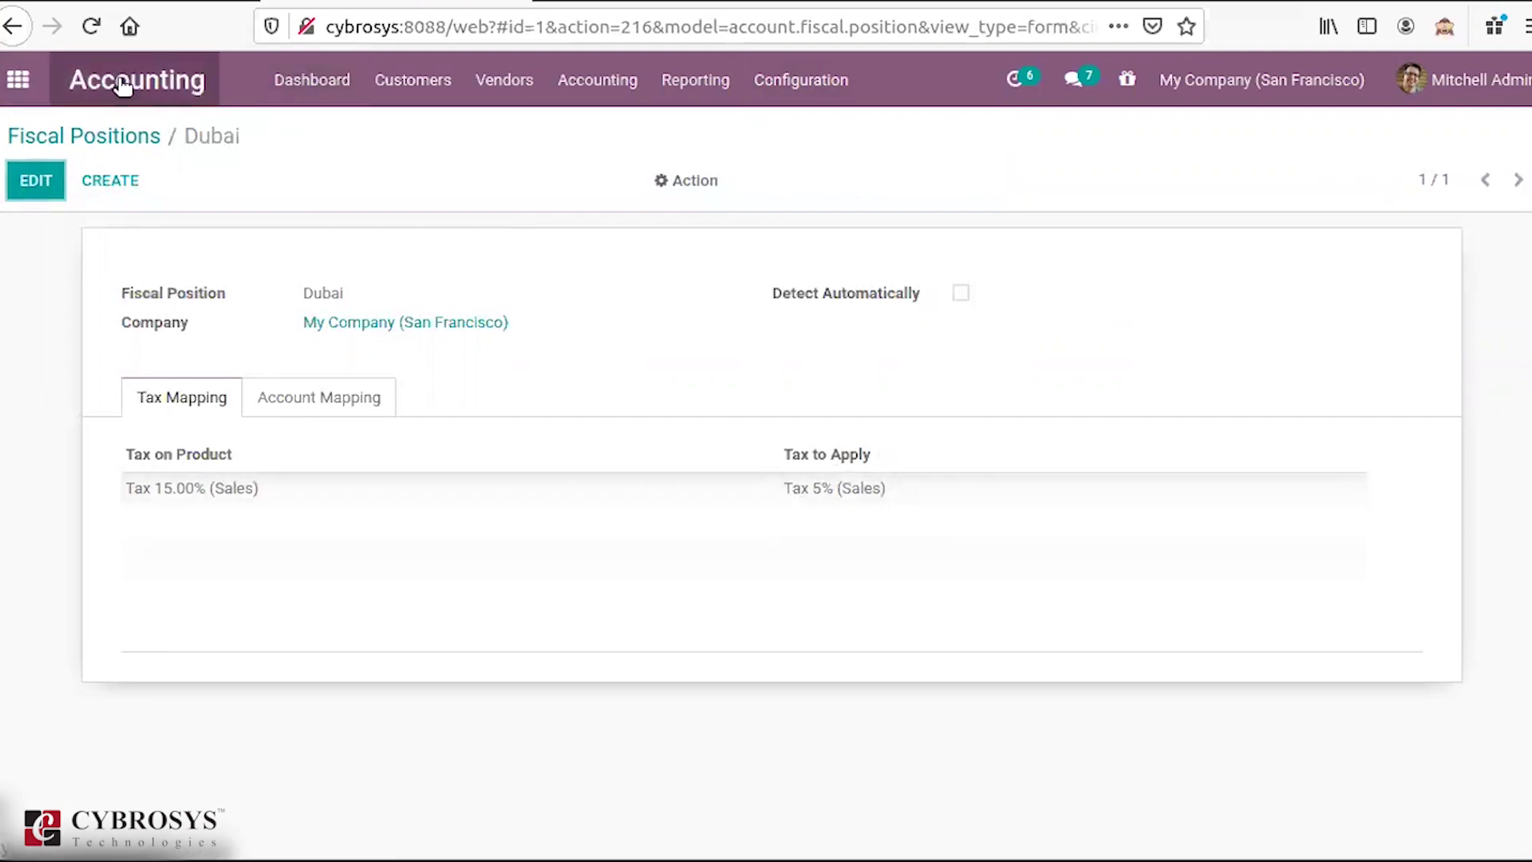
# Step: Switch to the Sales app and start a new quotation for Deco Addict with the product Acoustic Bloc Screens
pyautogui.click(387, 87)
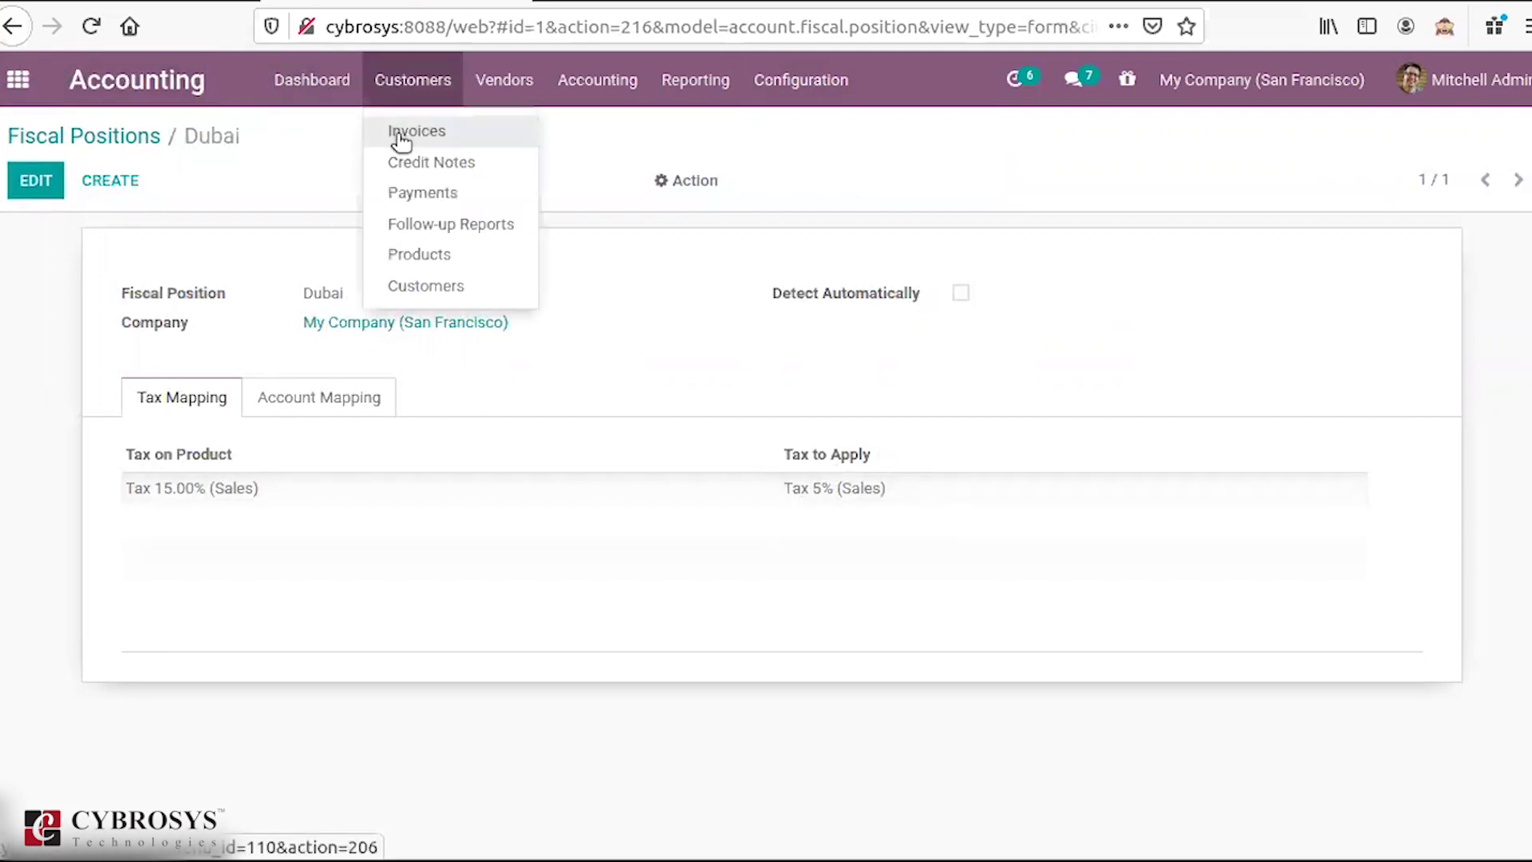
pyautogui.click(18, 79)
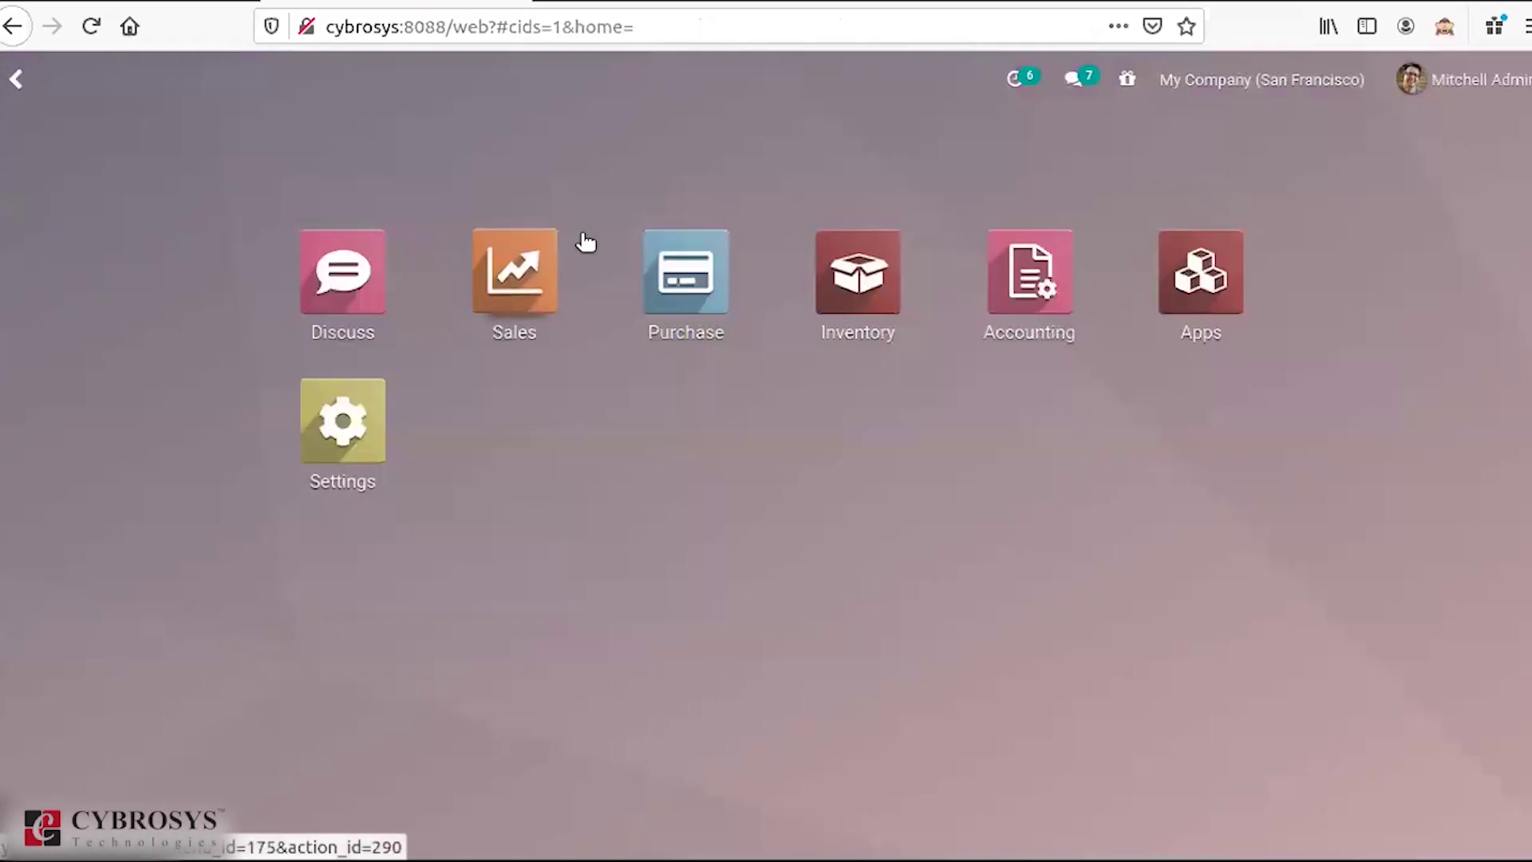
pyautogui.click(523, 271)
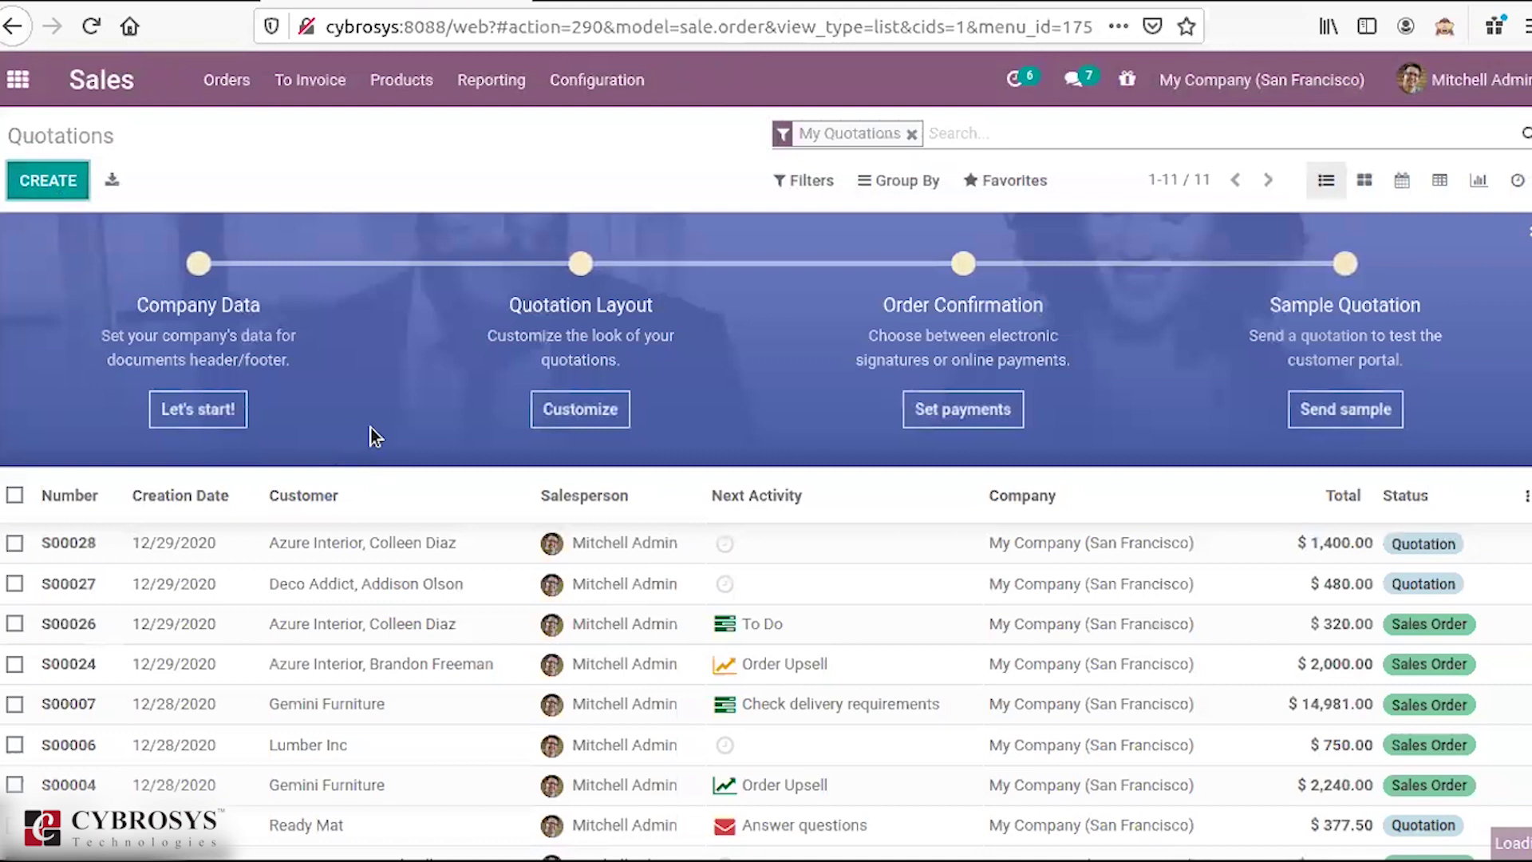
pyautogui.hotkey('alt', 'c')
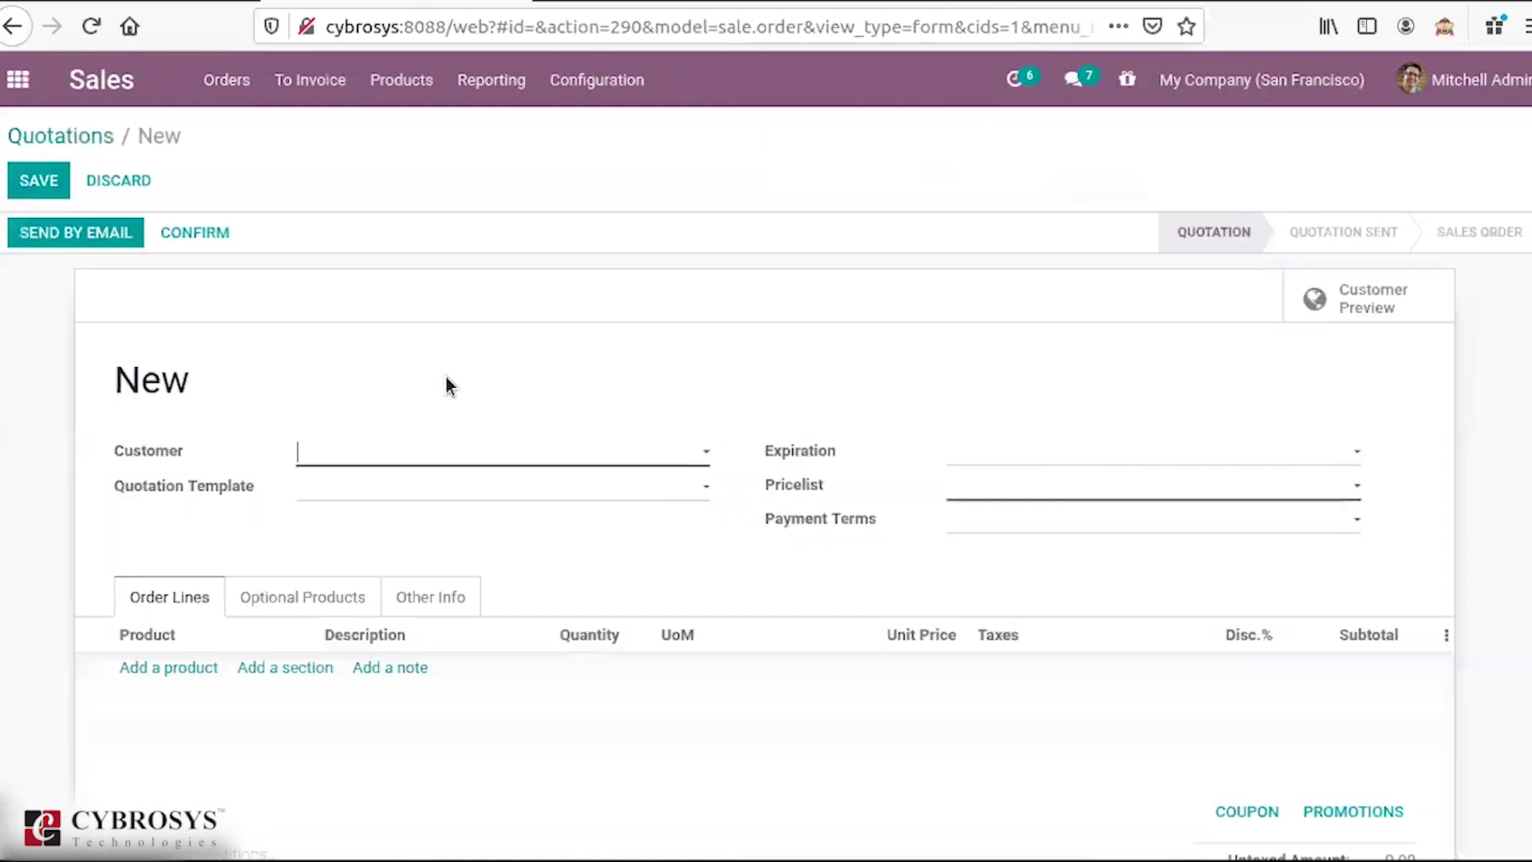
pyautogui.click(391, 463)
pyautogui.click(386, 489)
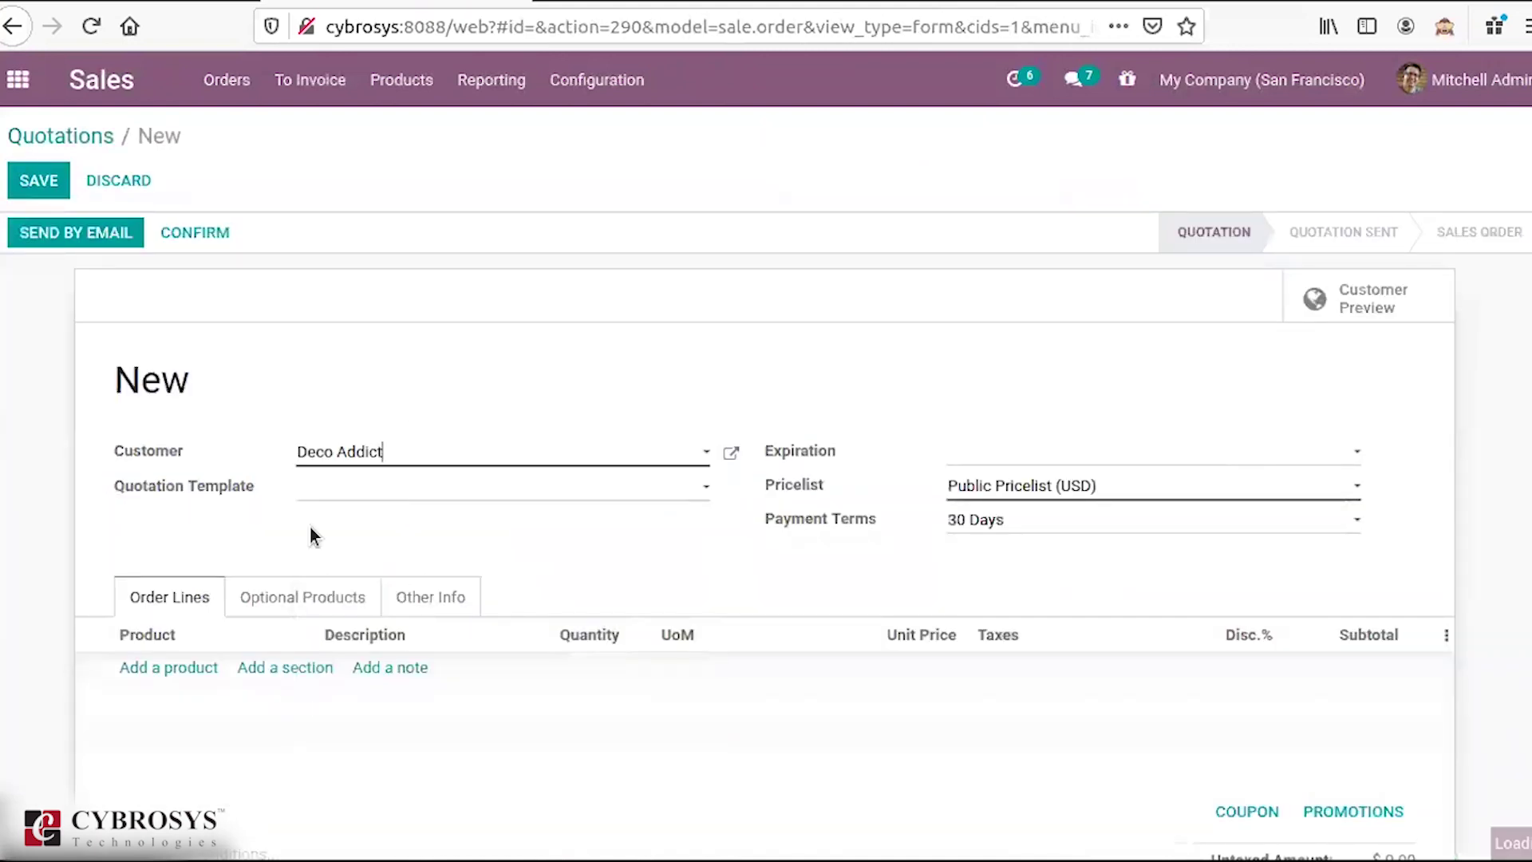
pyautogui.click(162, 670)
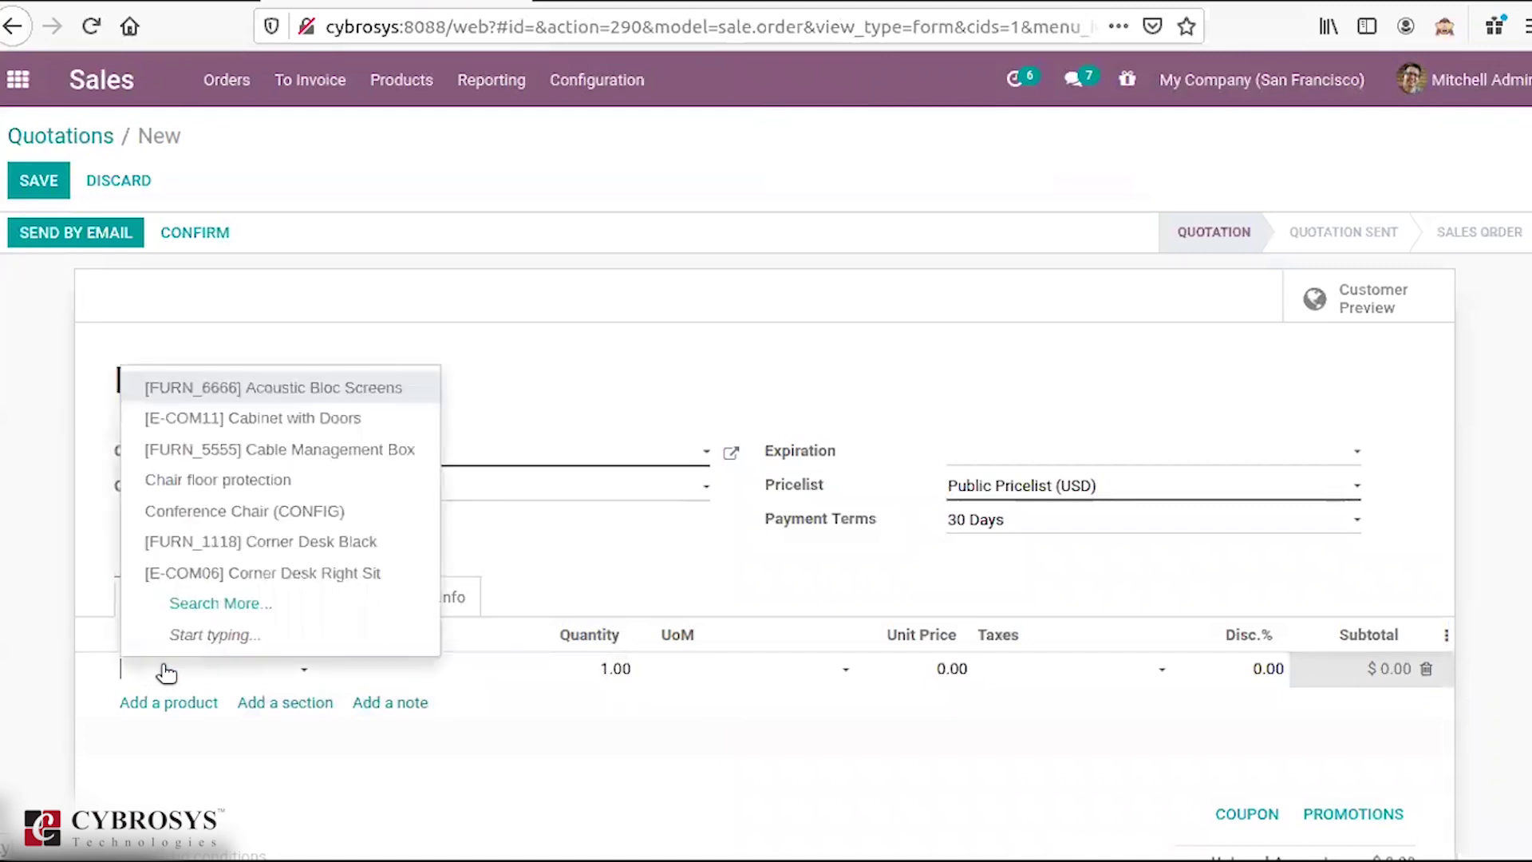
pyautogui.click(357, 389)
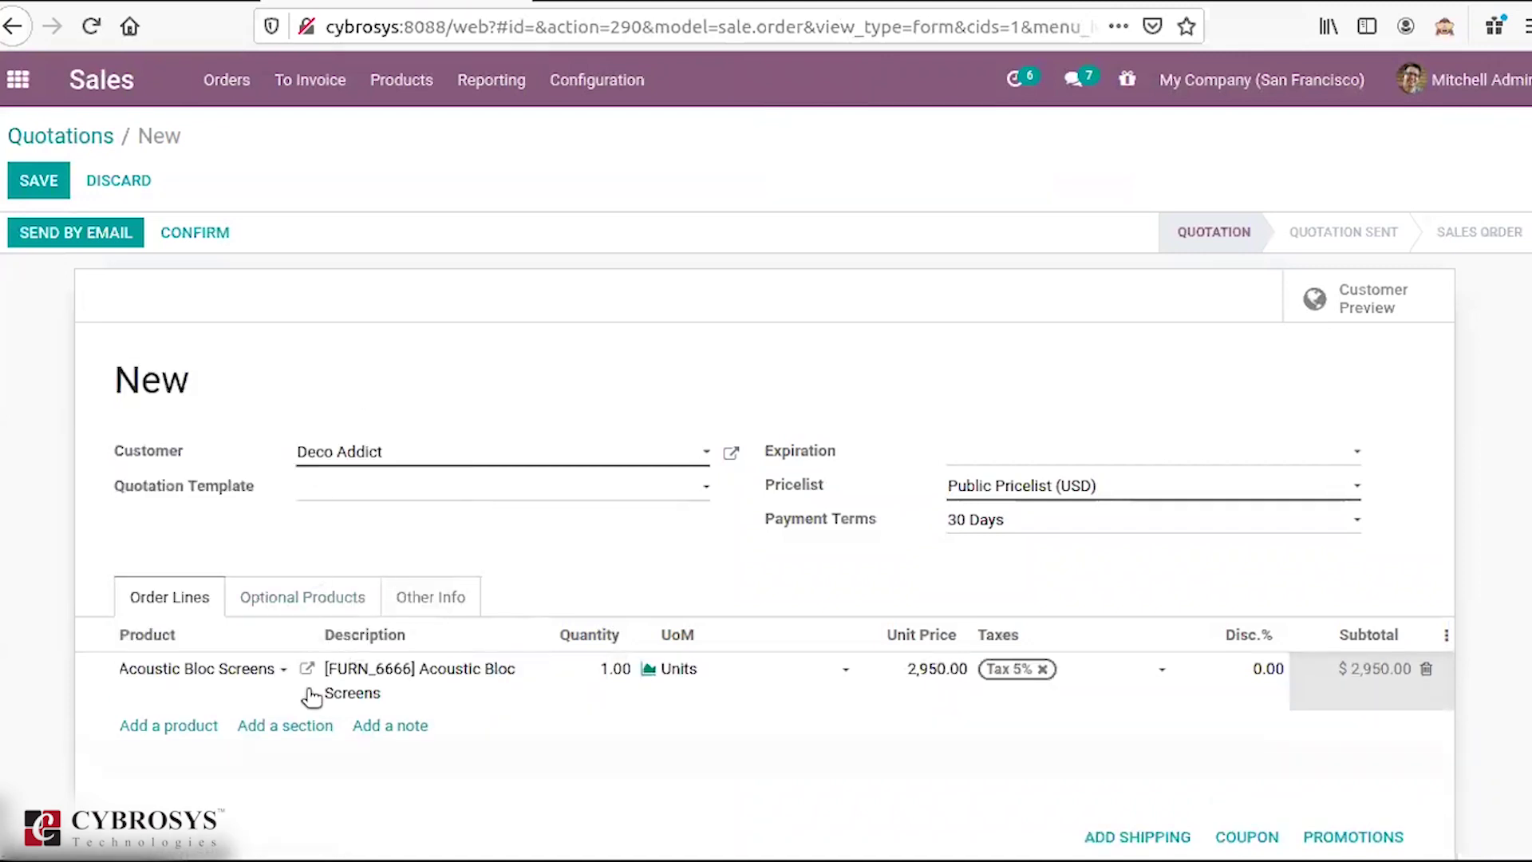
# Step: Compare the customer taxes on the Acoustic Bloc Screens product record with the tax on its quotation line
pyautogui.click(307, 669)
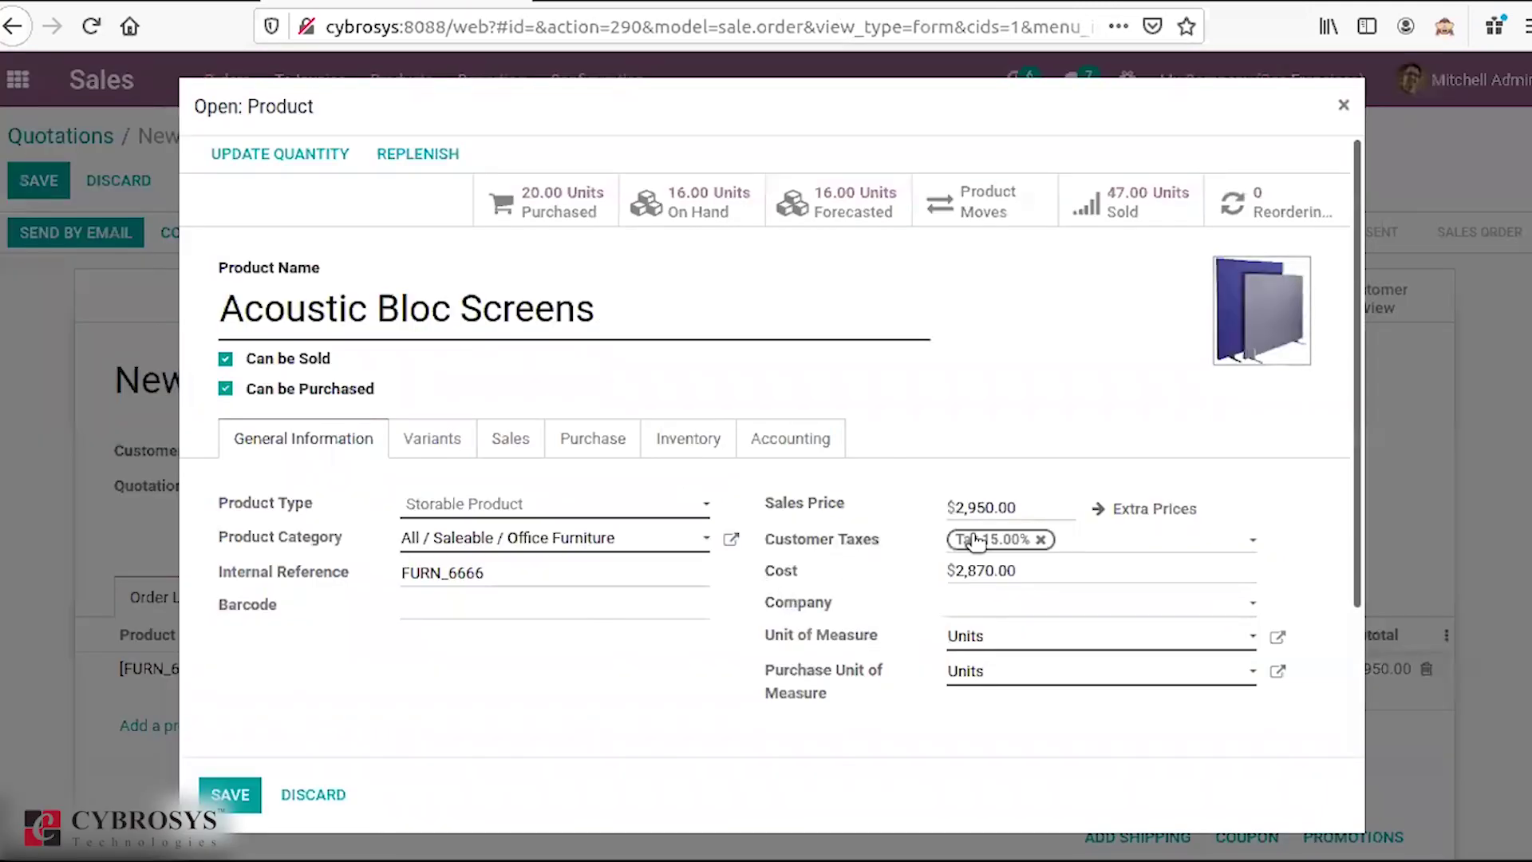
pyautogui.click(229, 795)
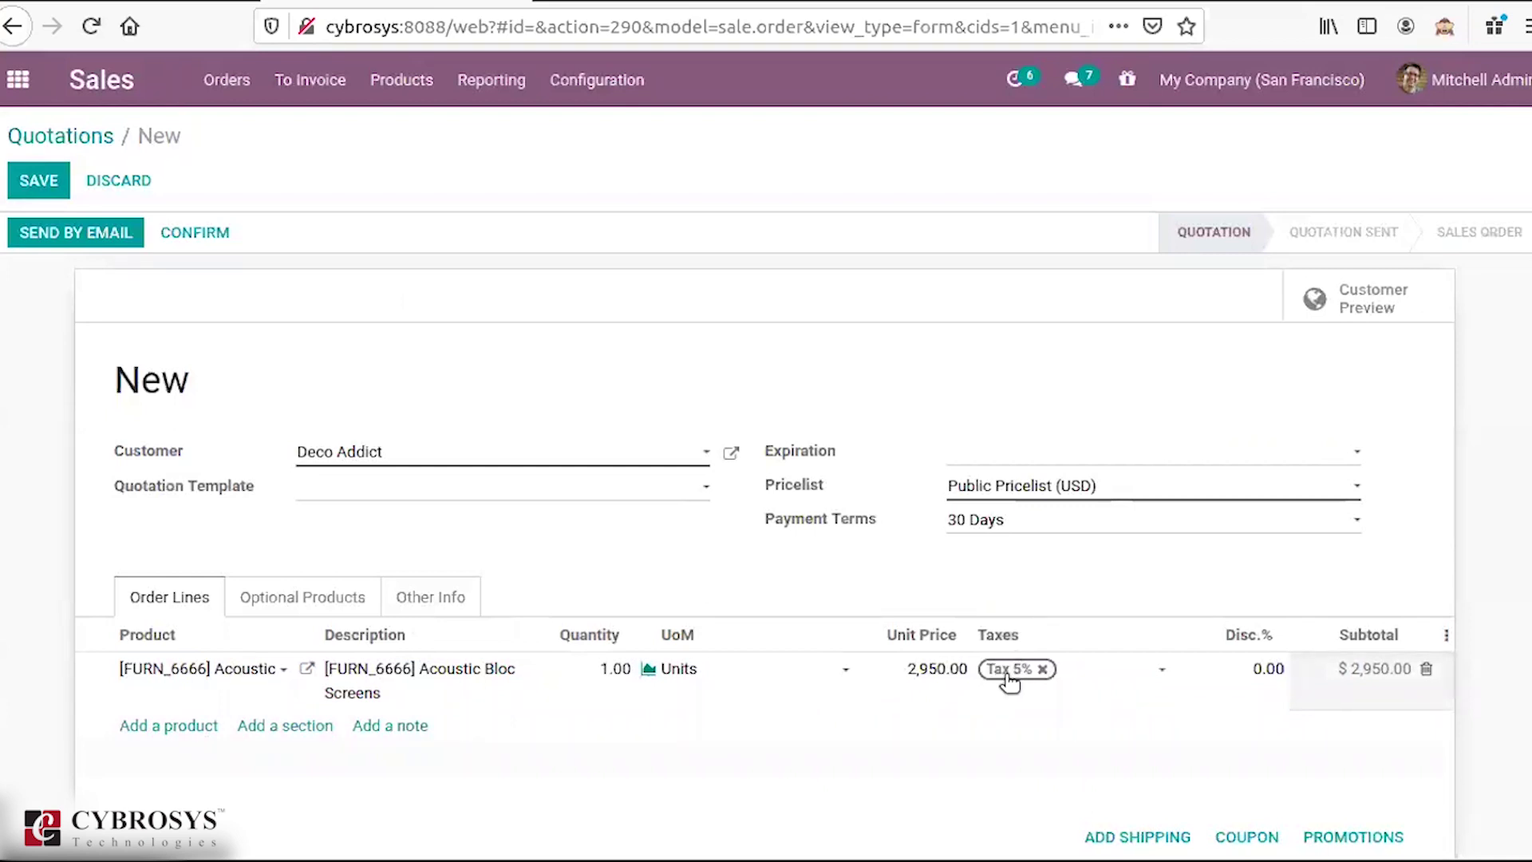
pyautogui.click(306, 670)
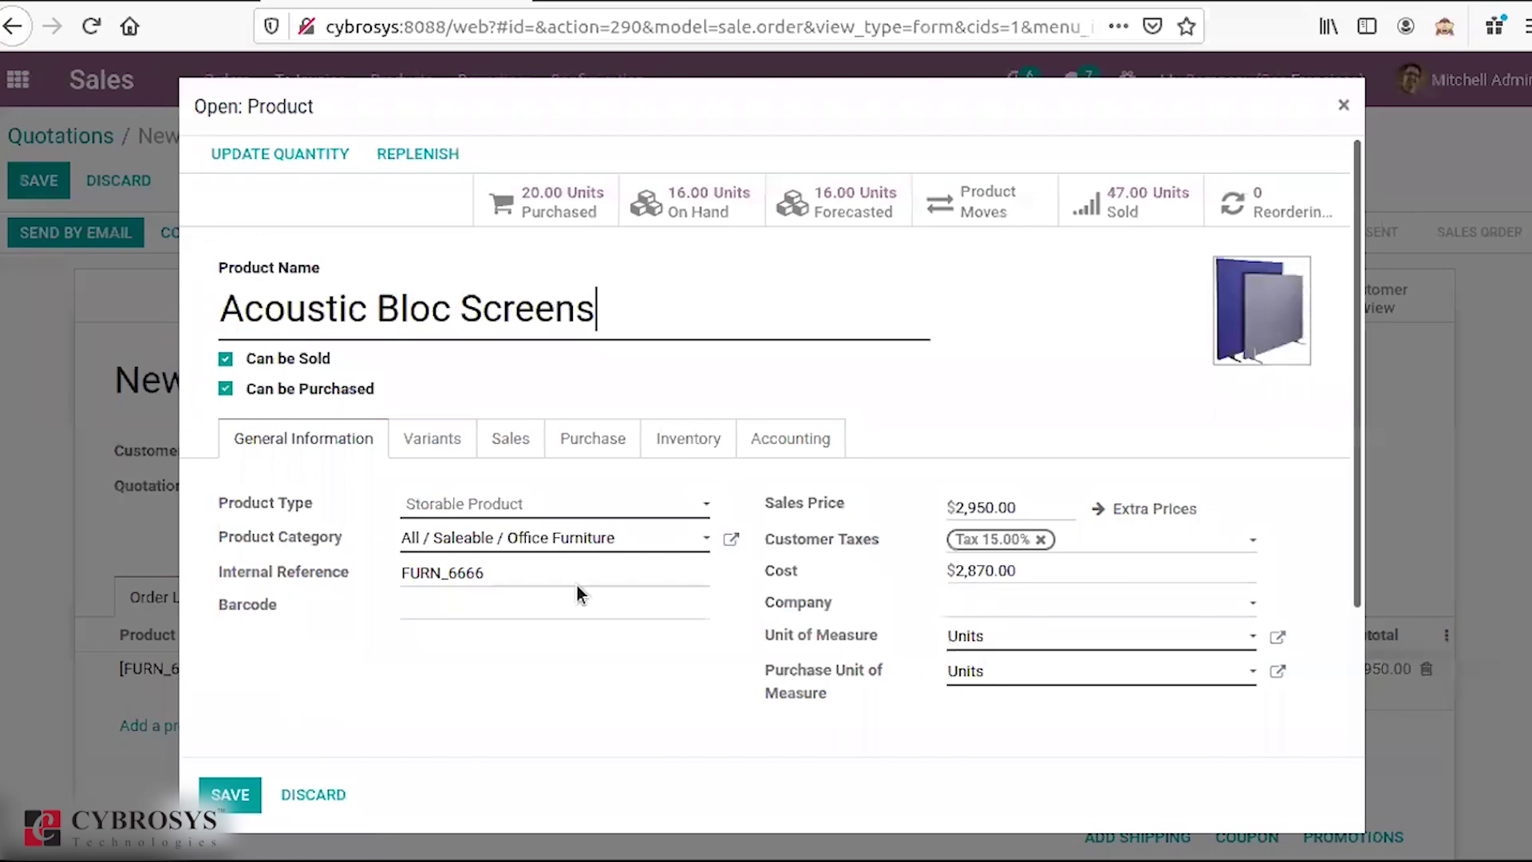
pyautogui.click(1344, 106)
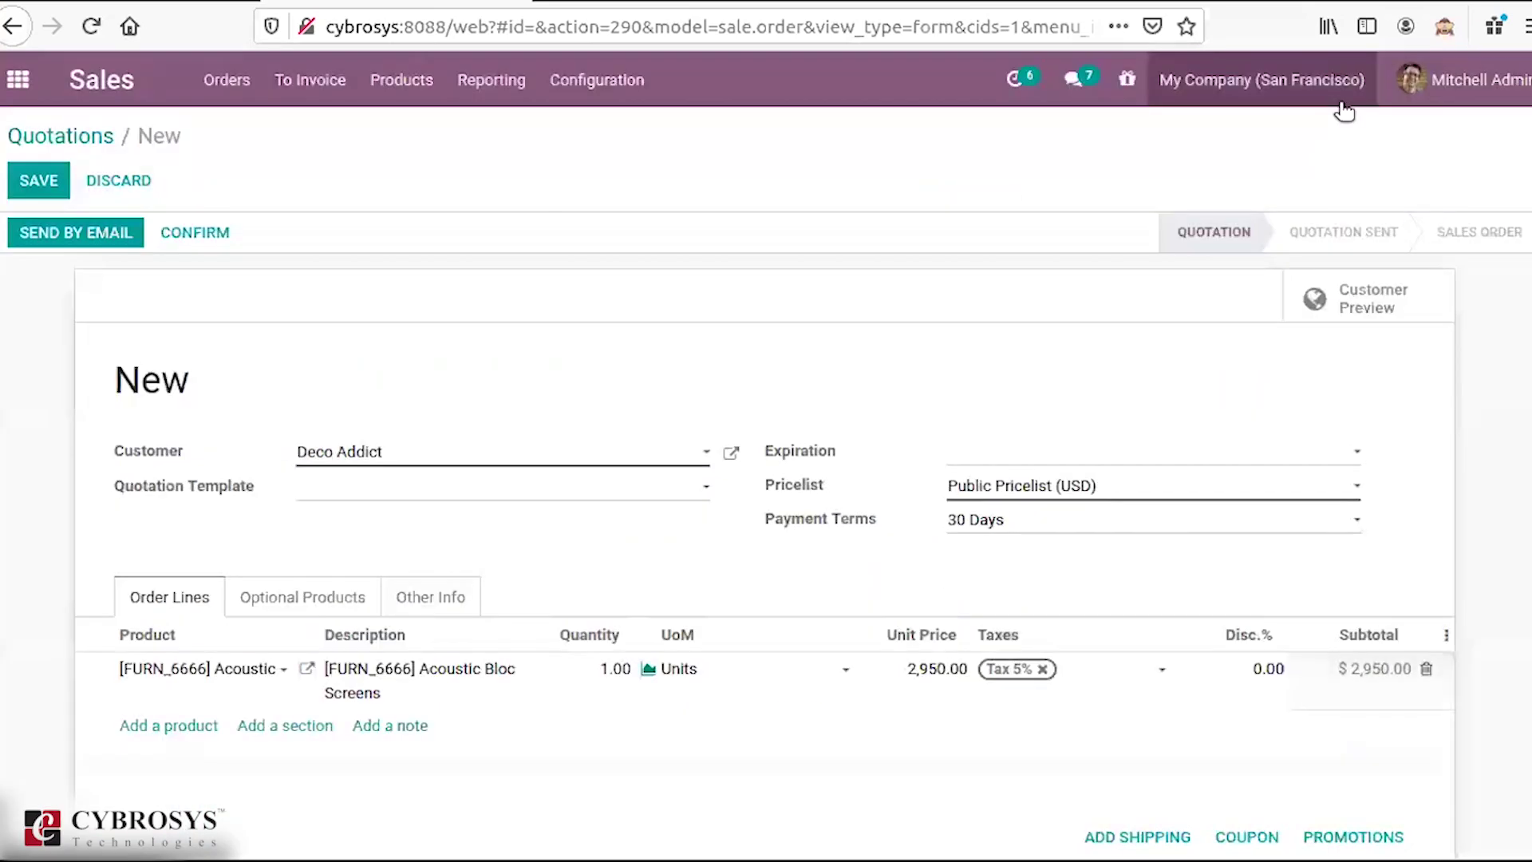
# Step: Discard the unsaved Deco Addict quotation and switch back to the Accounting app
pyautogui.click(18, 79)
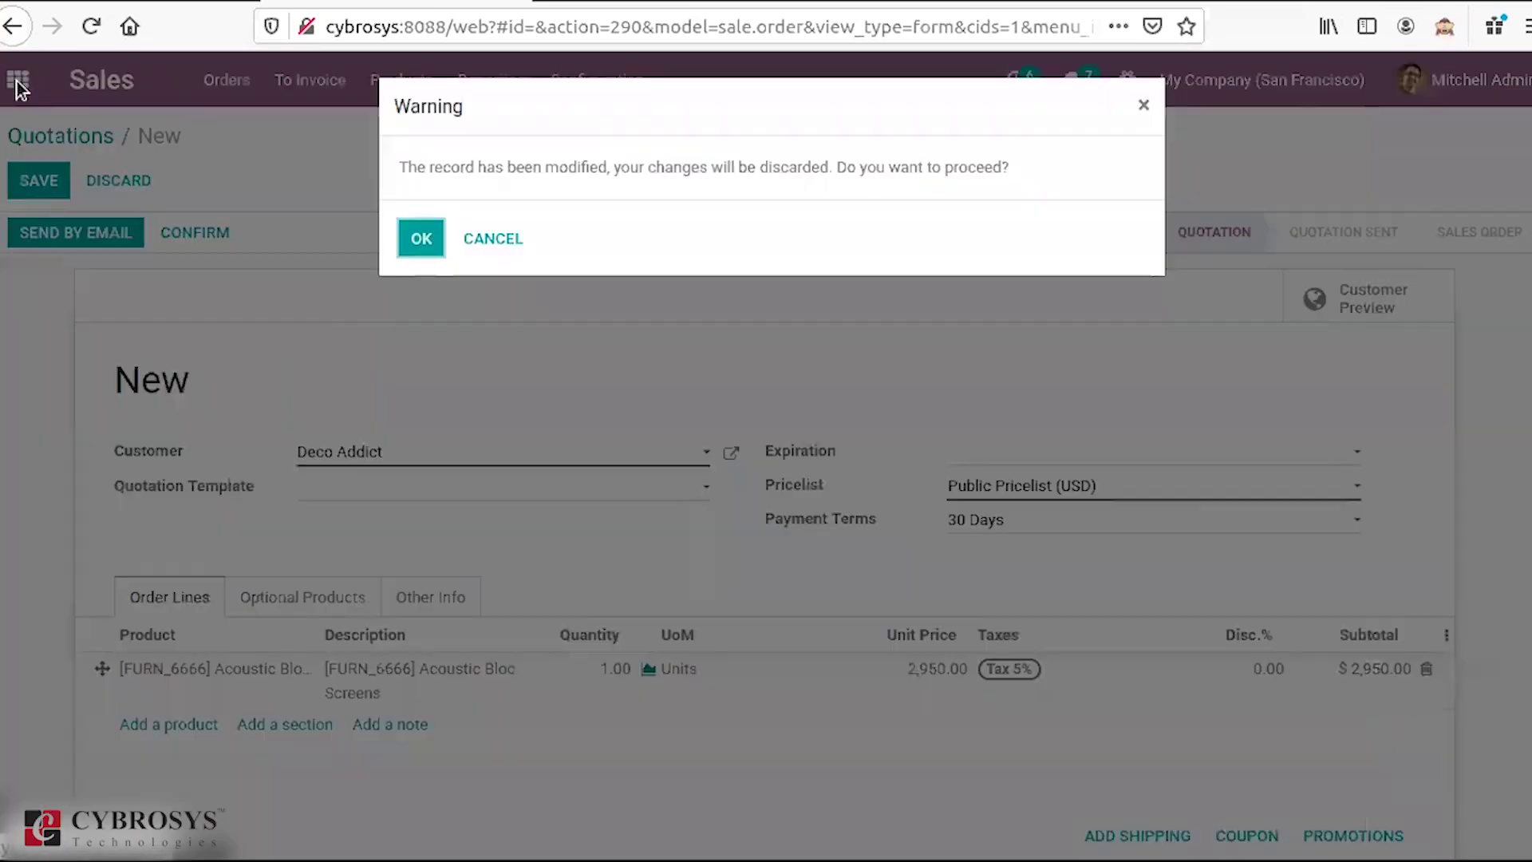
pyautogui.click(419, 238)
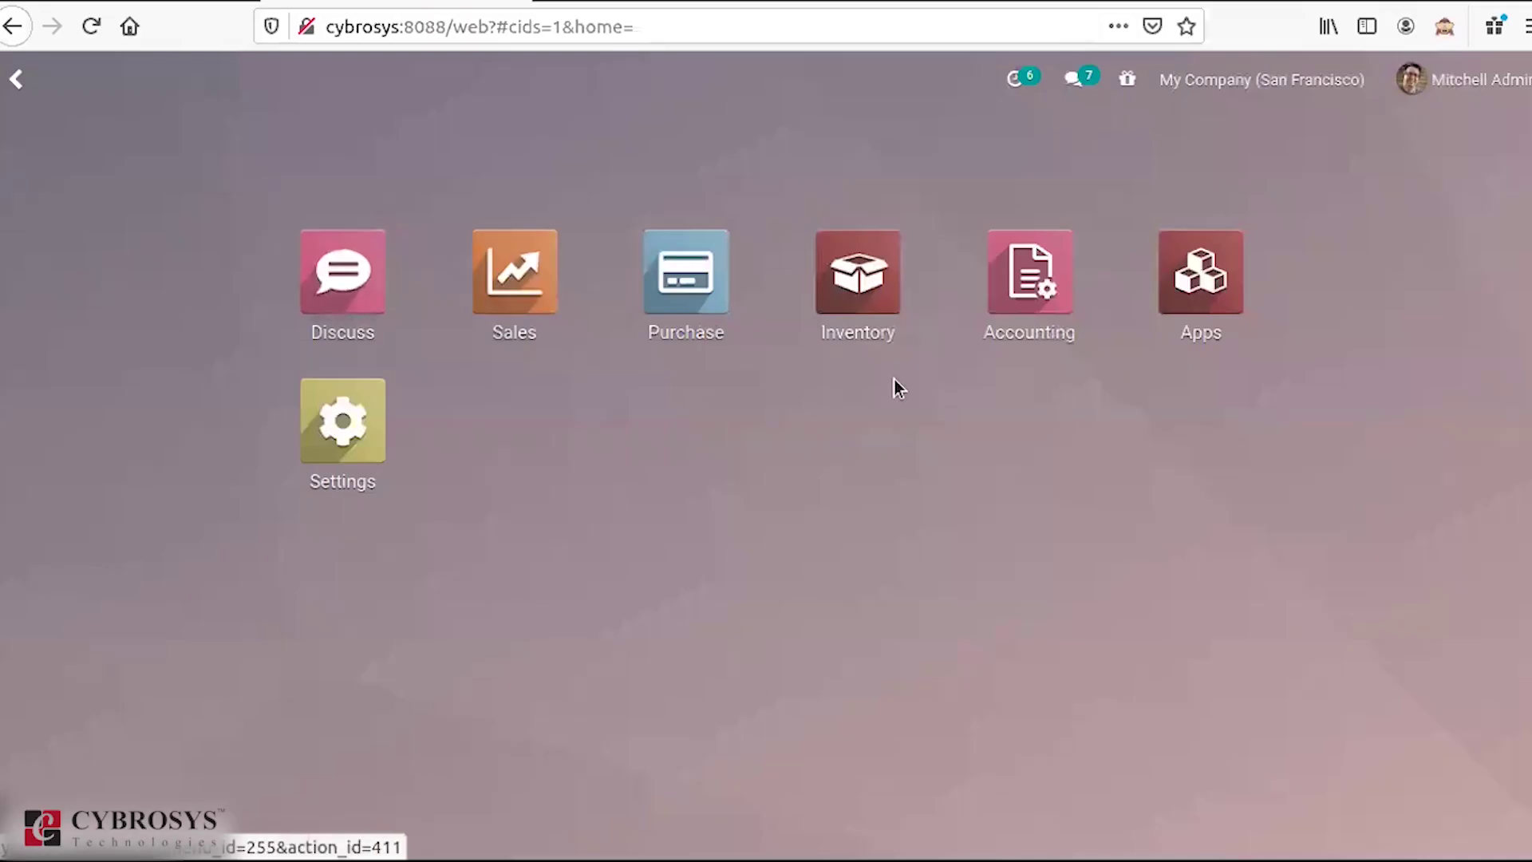
pyautogui.click(1029, 299)
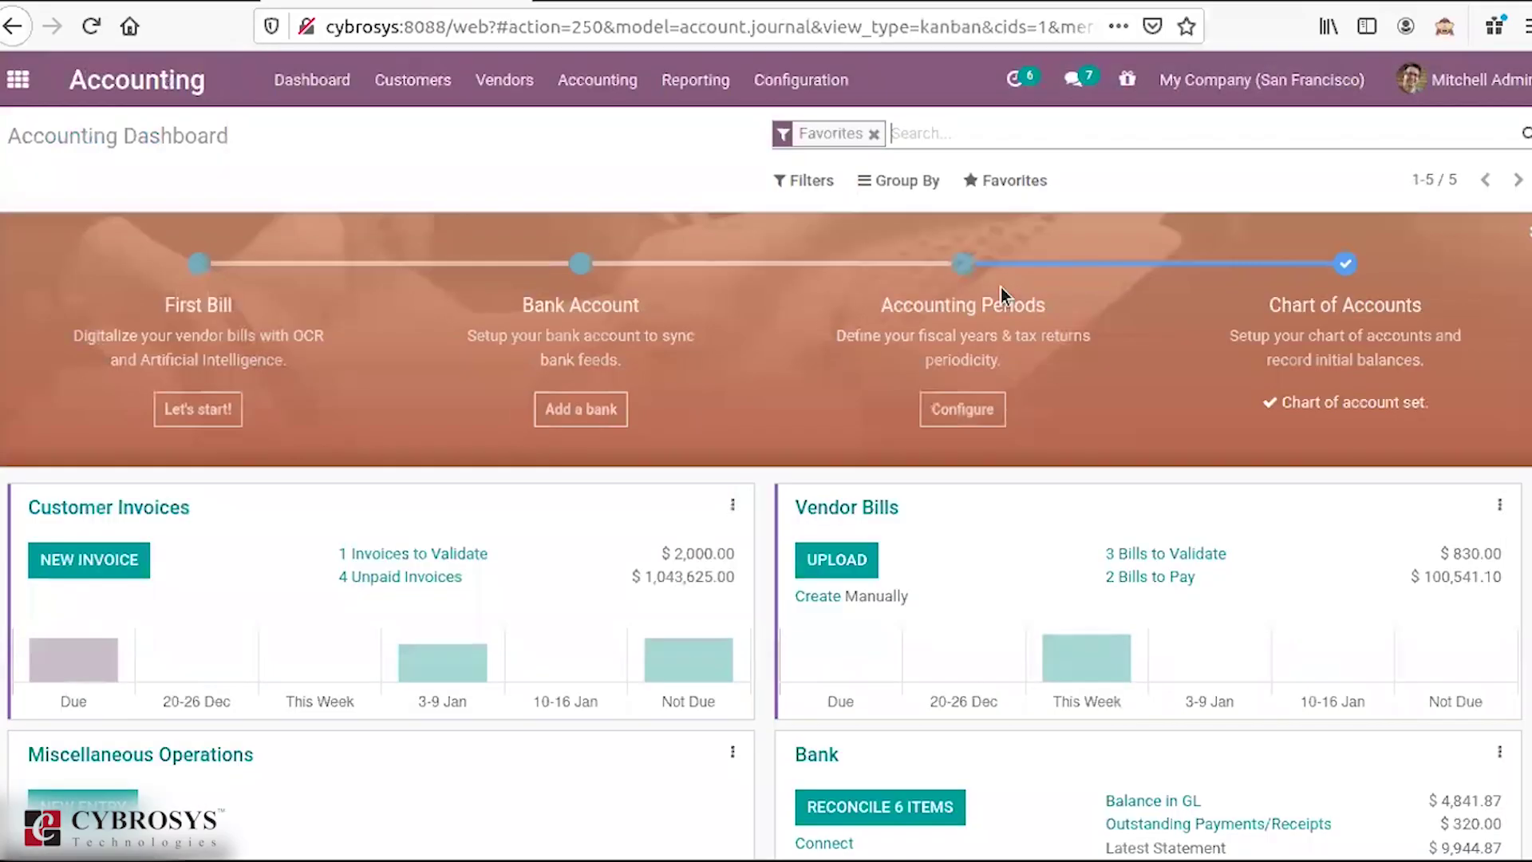
# Step: Open the Dubai fiscal position, view its account mapping and tax mapping, and return to the Fiscal Positions list
pyautogui.click(798, 80)
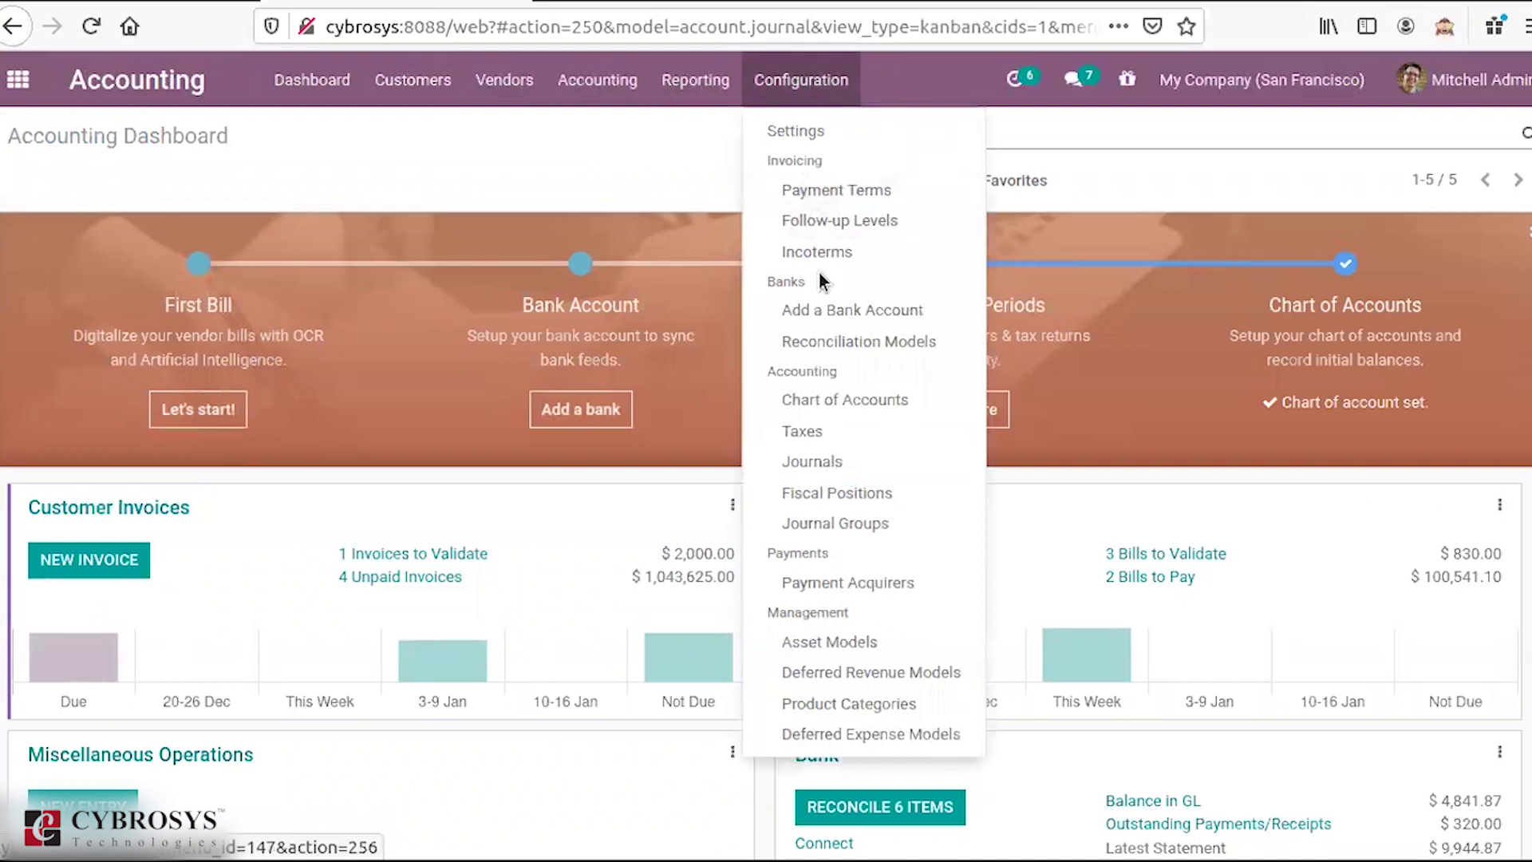
pyautogui.click(833, 492)
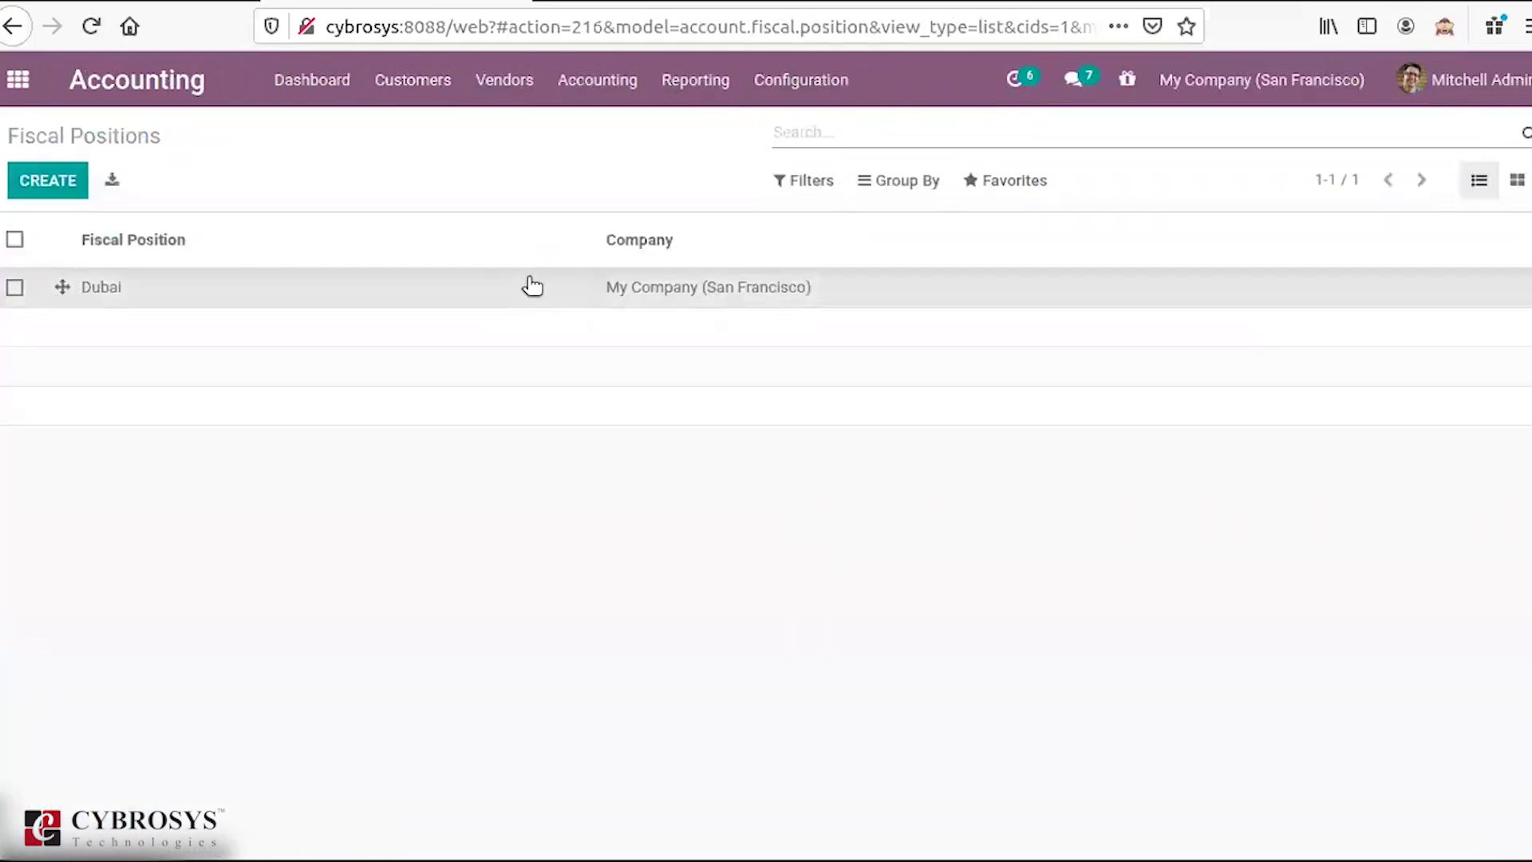
pyautogui.click(530, 286)
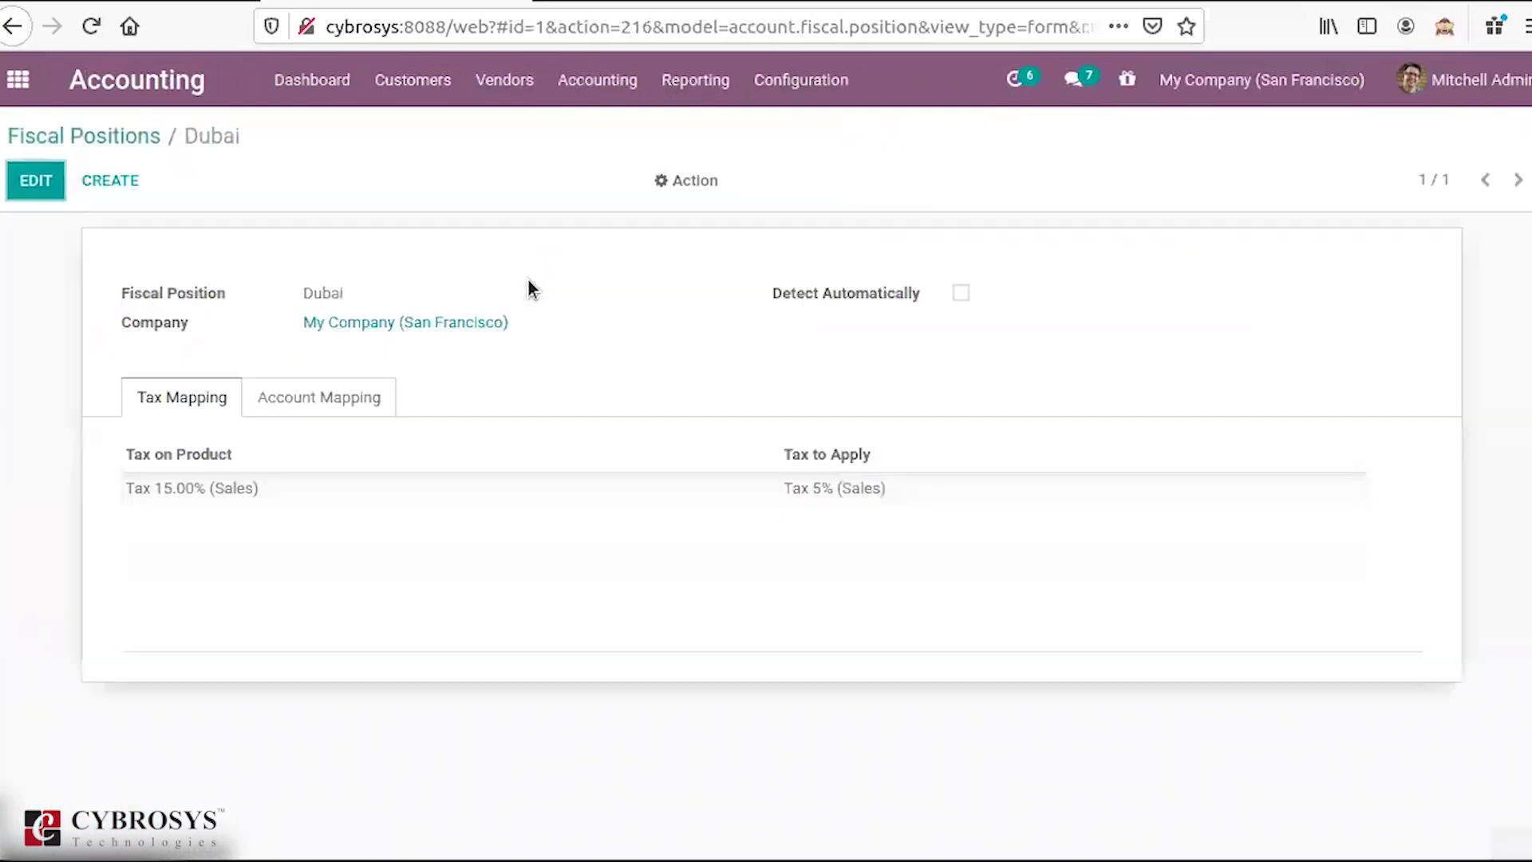
pyautogui.click(345, 396)
pyautogui.click(143, 397)
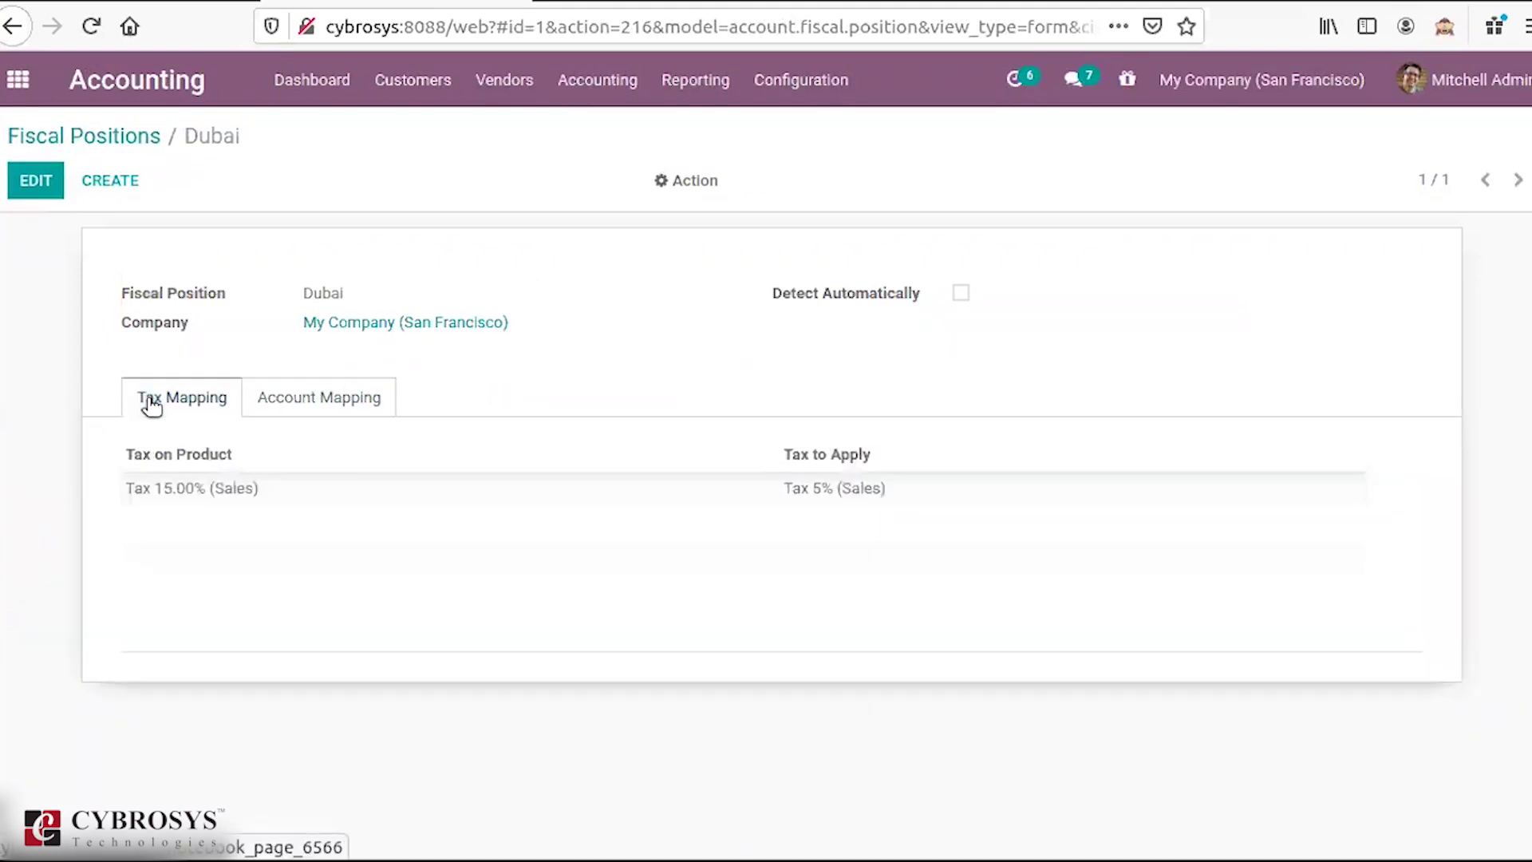
pyautogui.click(128, 134)
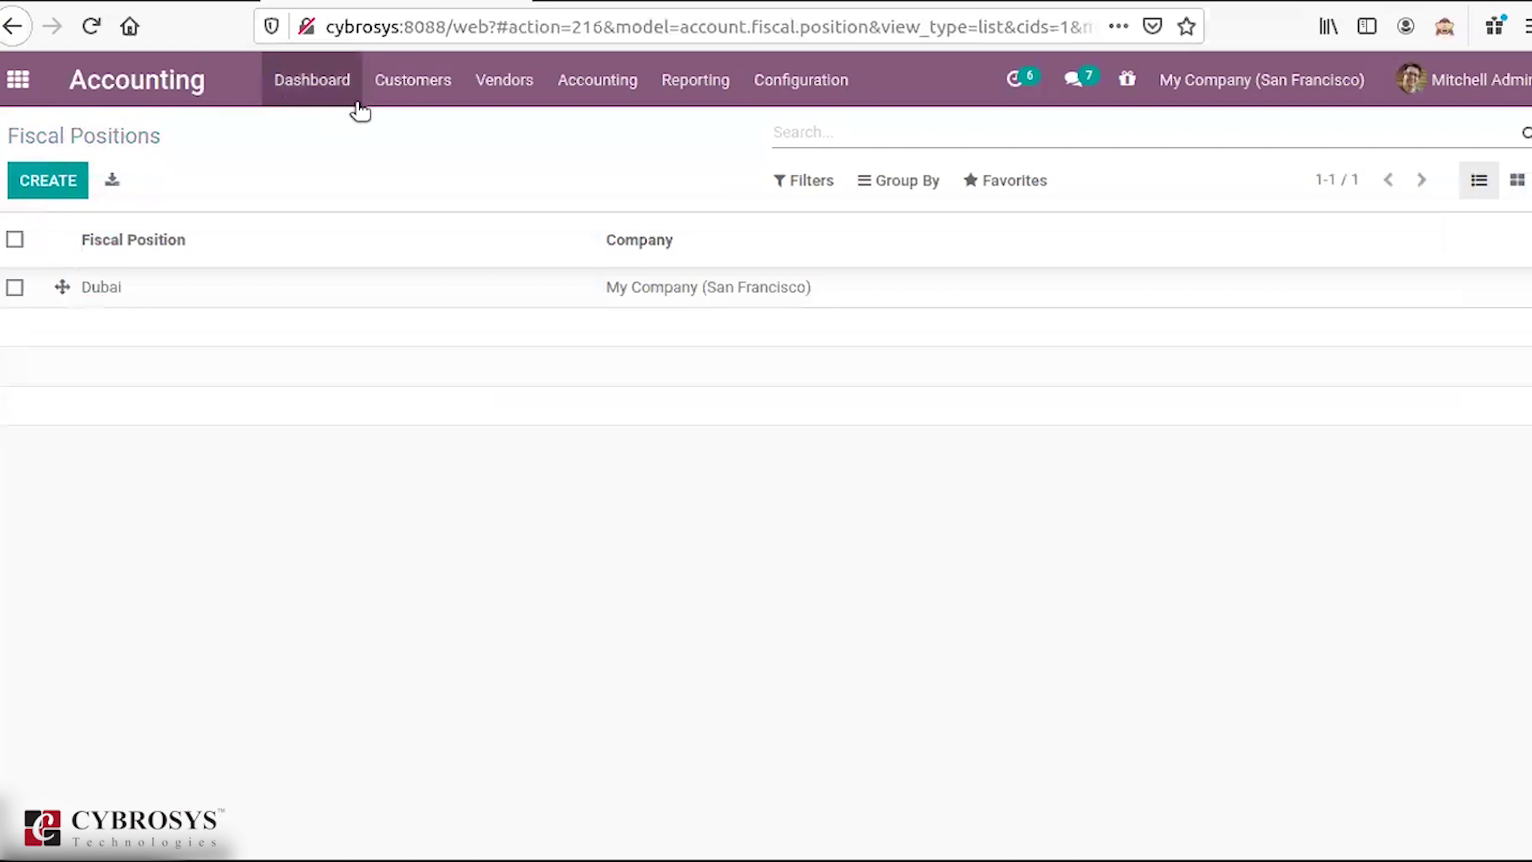
# Step: View the Payment Acquirers and a blank new payment acquirer form, and return to the overview
pyautogui.click(829, 74)
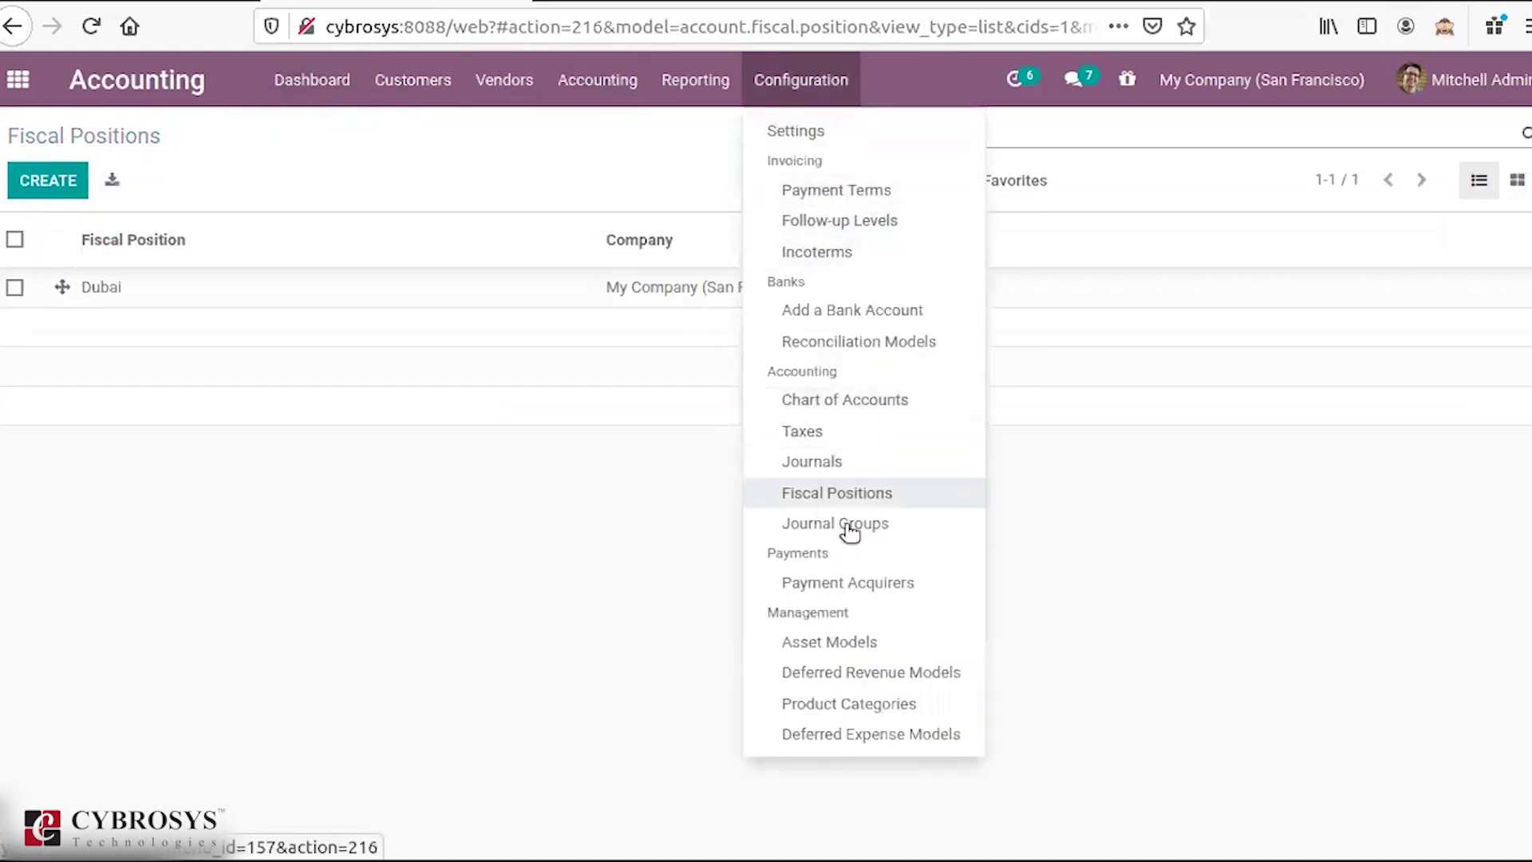
pyautogui.click(848, 583)
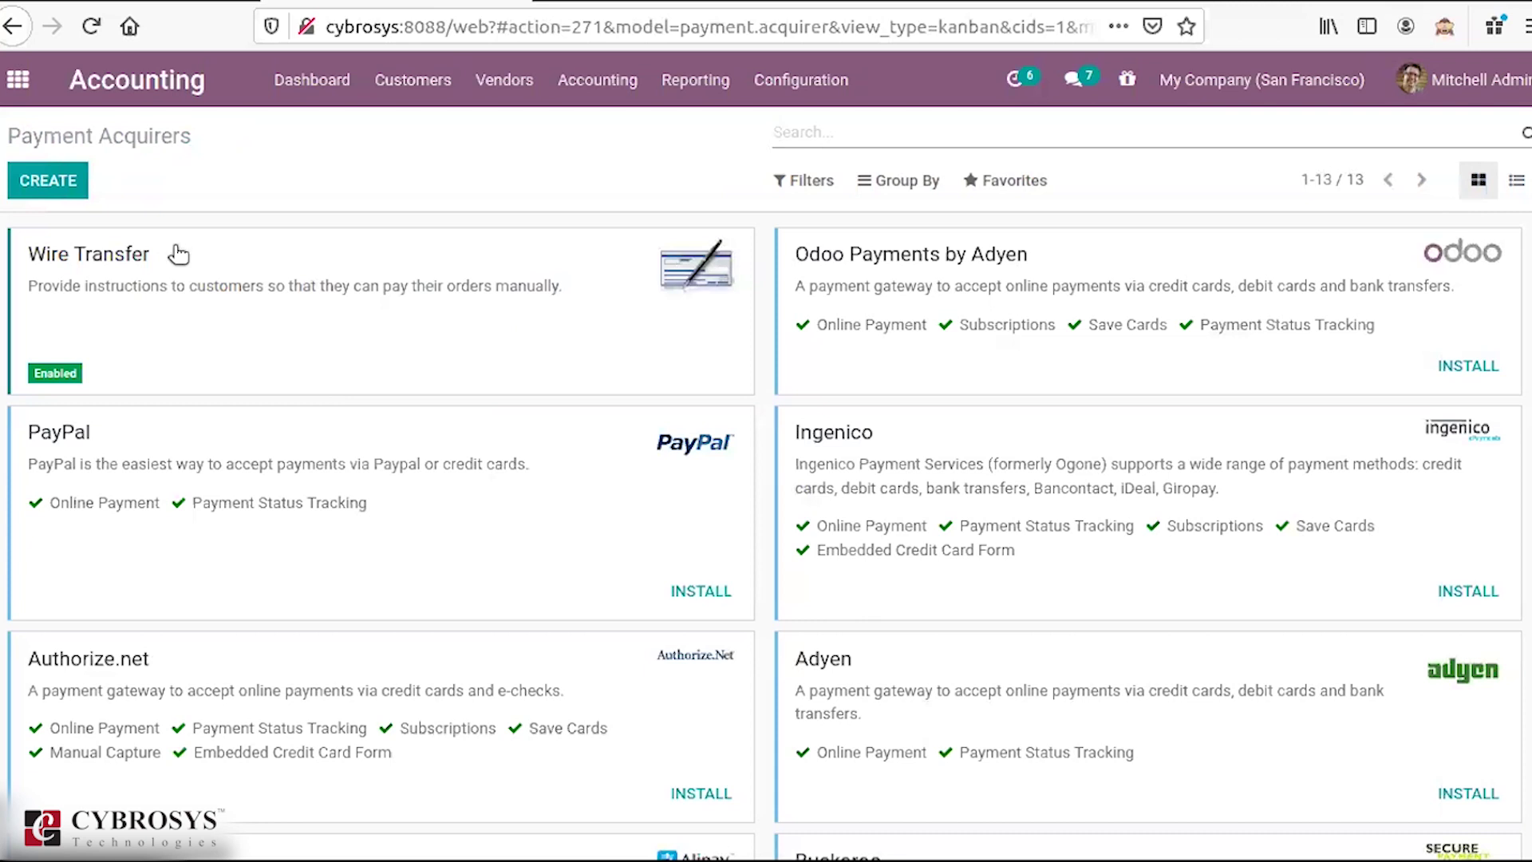
pyautogui.click(33, 190)
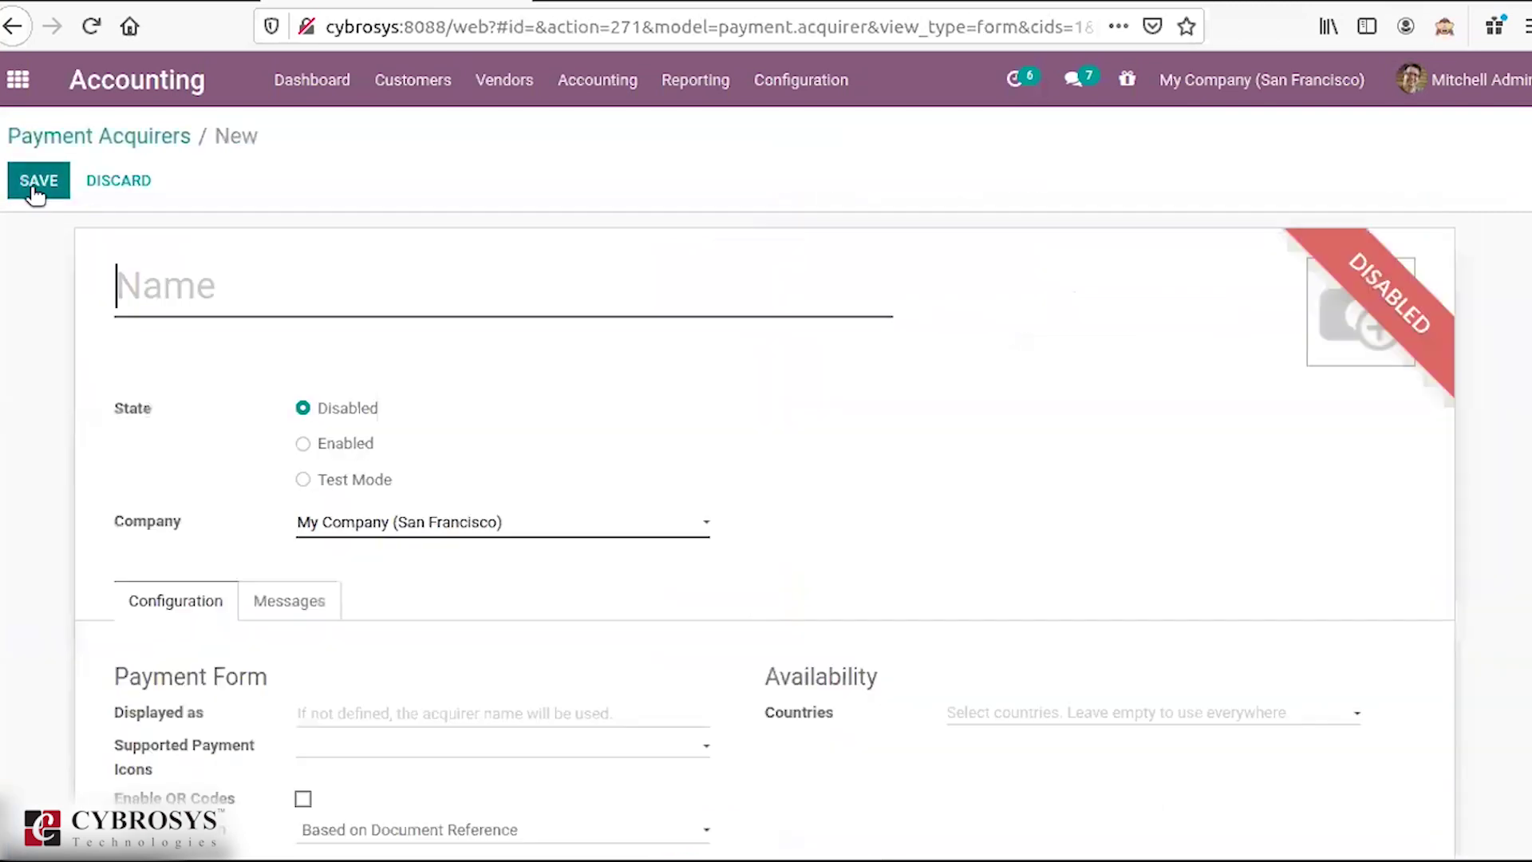
pyautogui.click(130, 134)
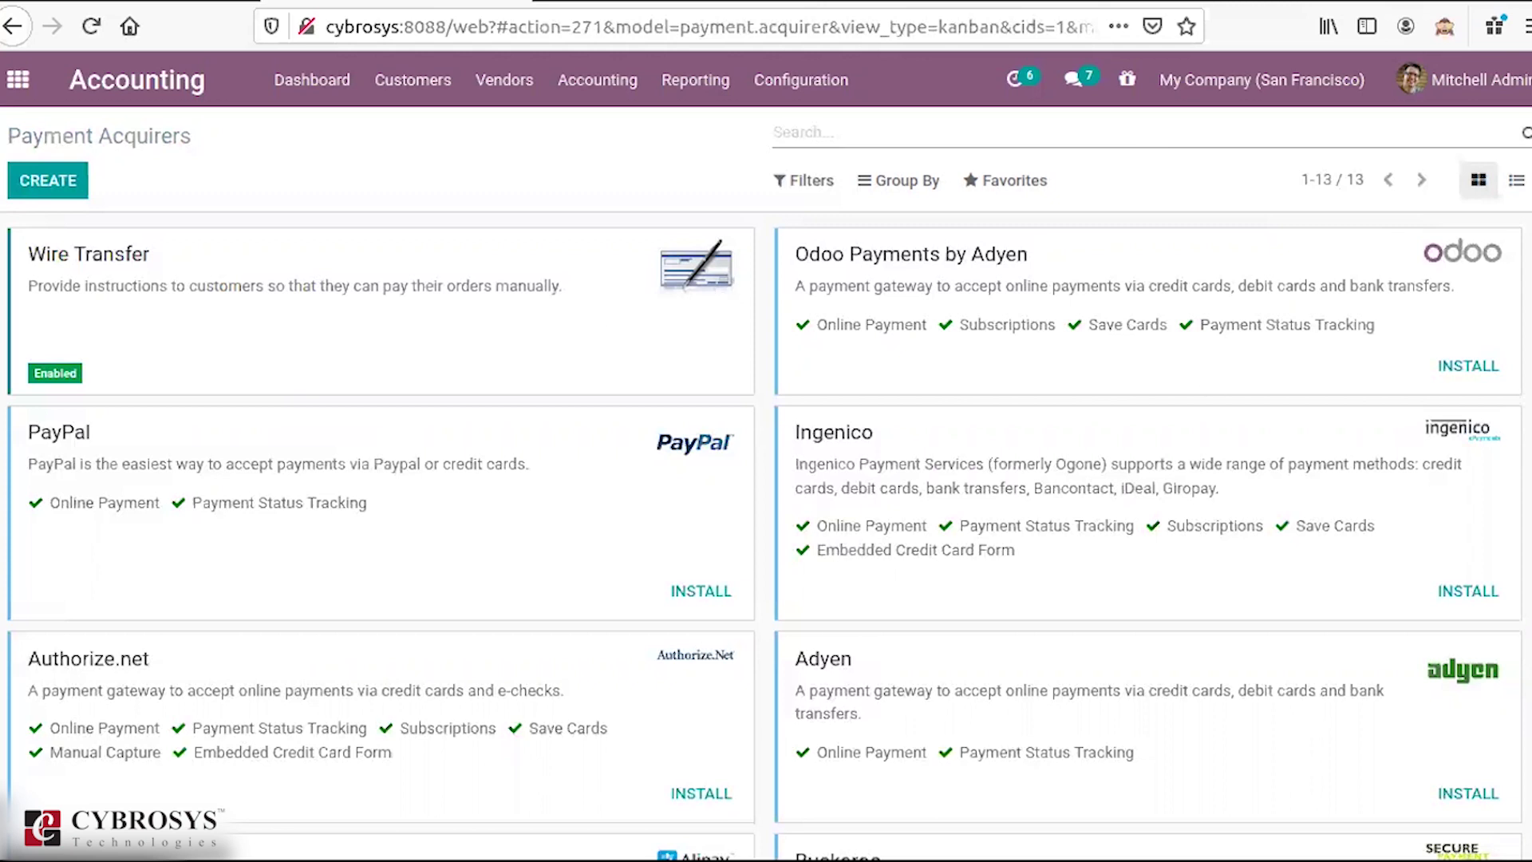
# Step: Look through the available payment acquirers, view the Alipay record, and return to the overview
pyautogui.scroll(-5, 734, 383)
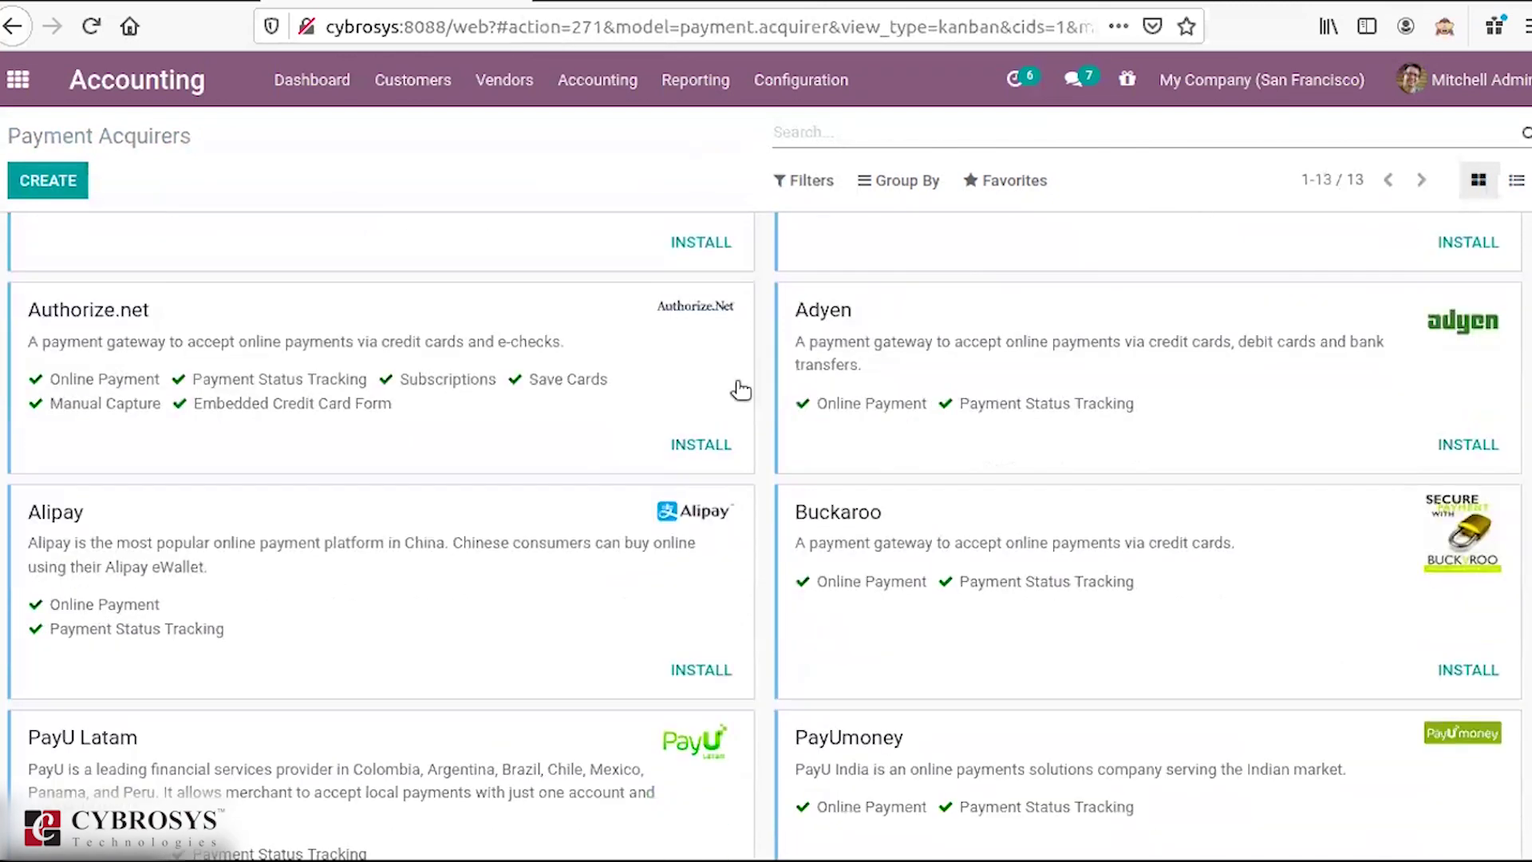
pyautogui.click(445, 587)
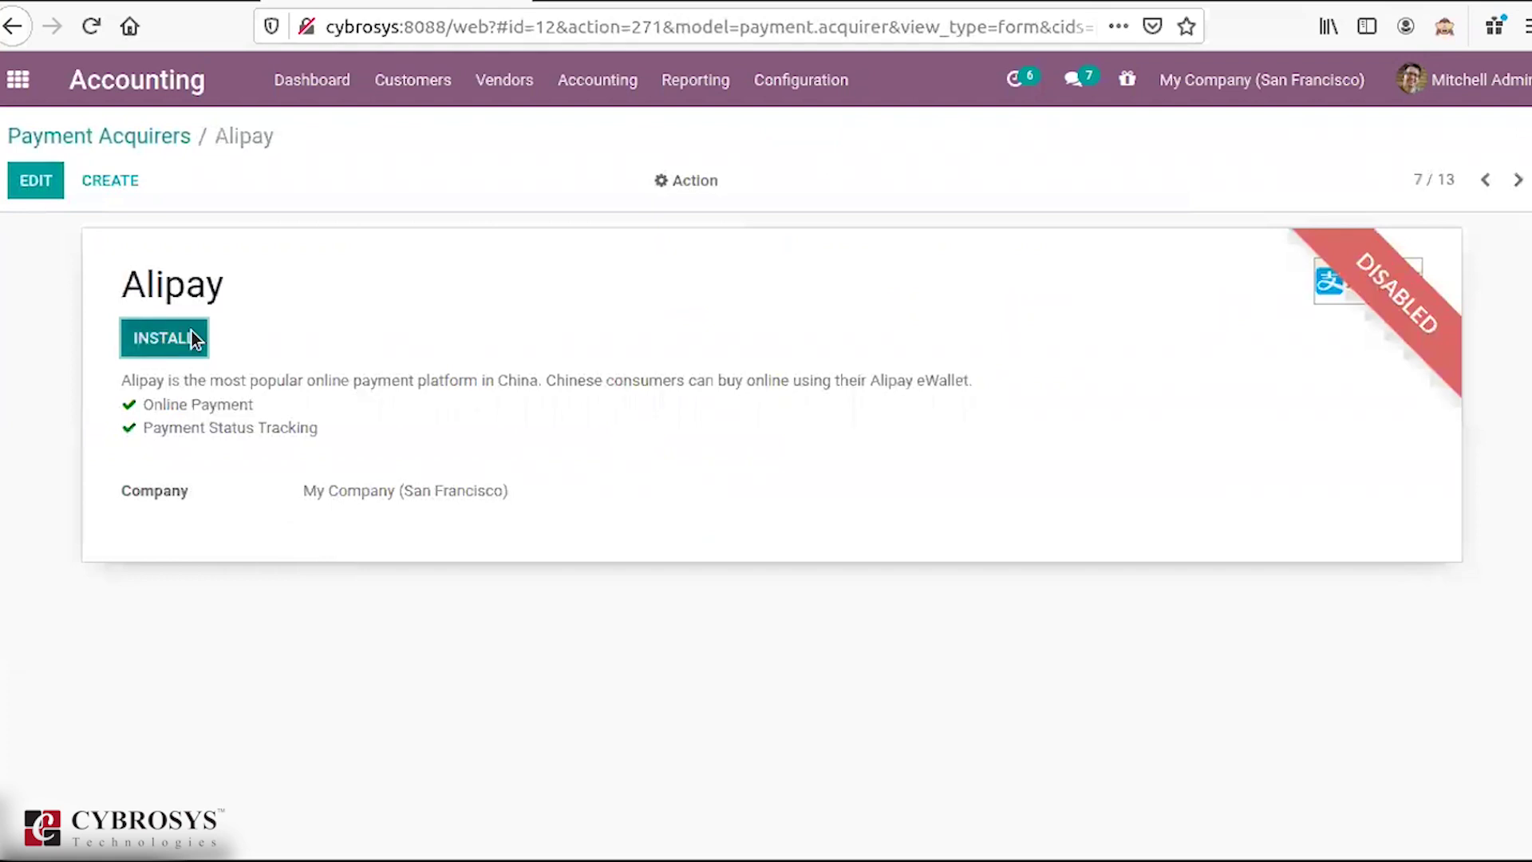
pyautogui.click(111, 137)
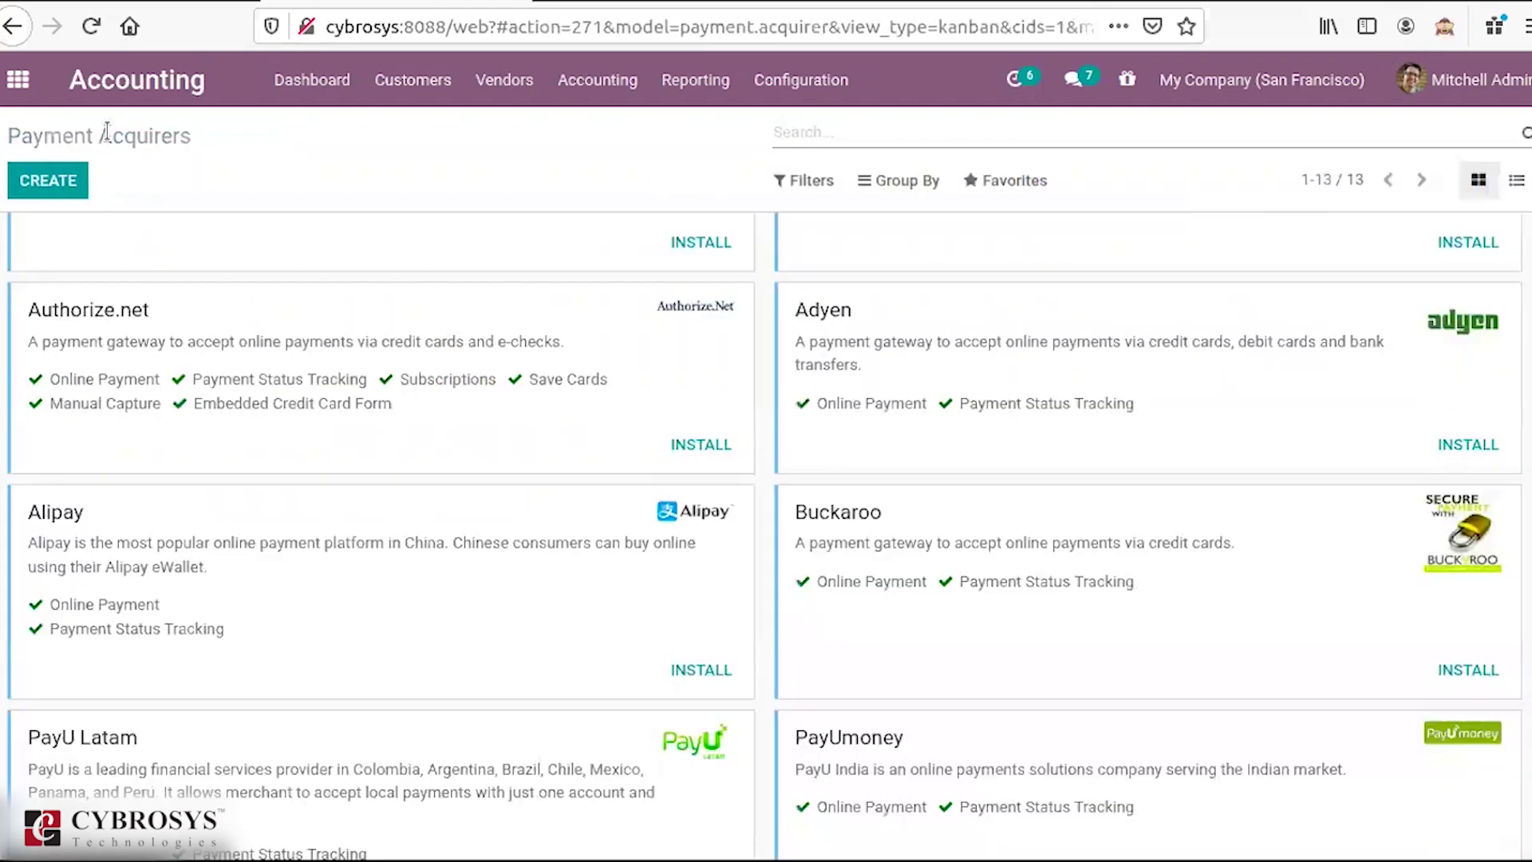
# Step: Review the available configuration and reporting entries, and switch to the Legal Statements slide in Google Slides
pyautogui.click(825, 98)
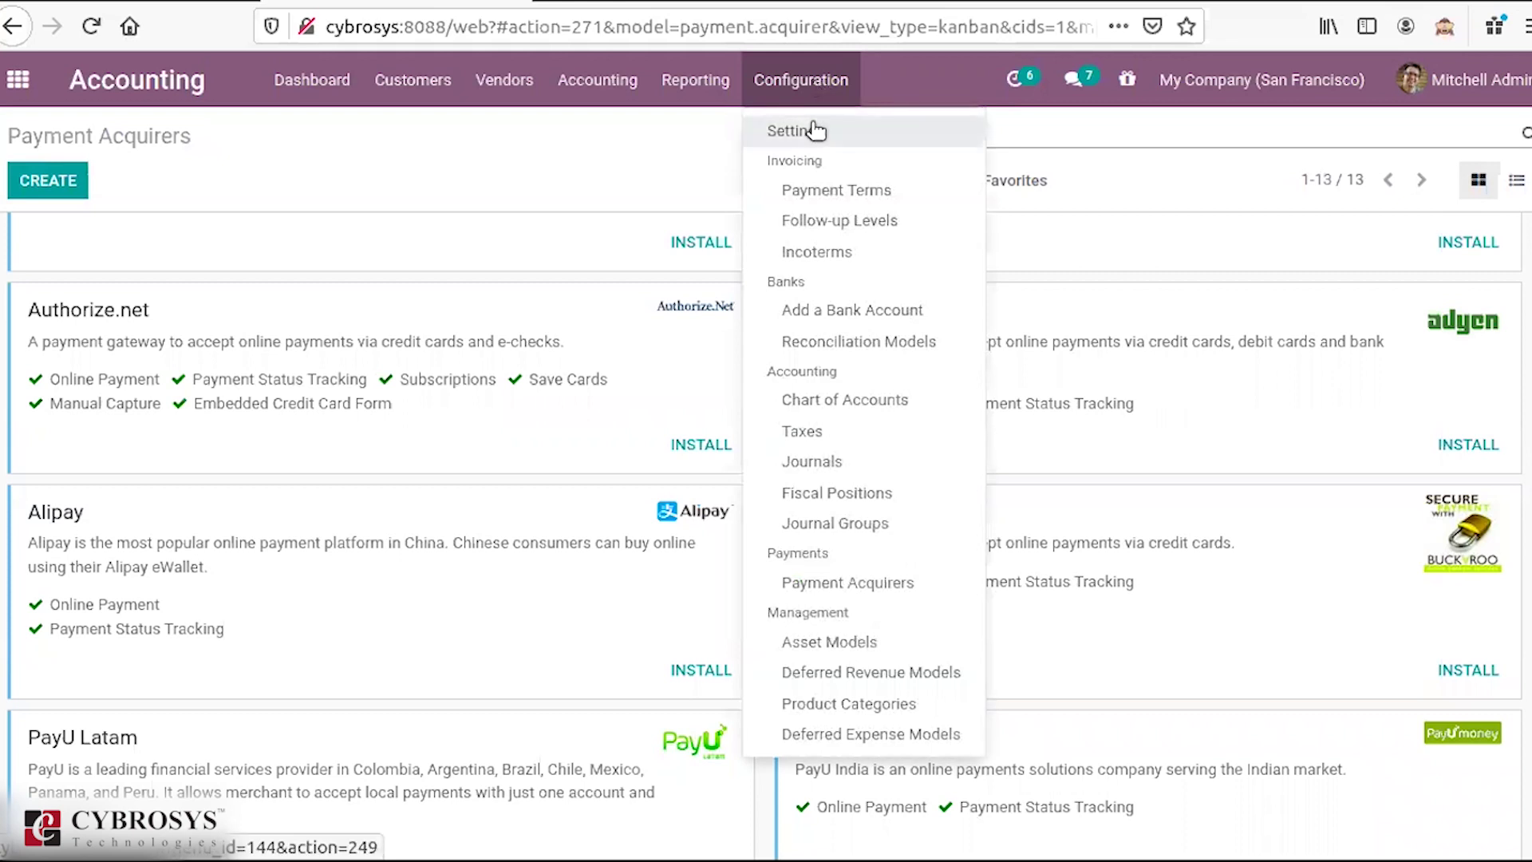
pyautogui.click(718, 82)
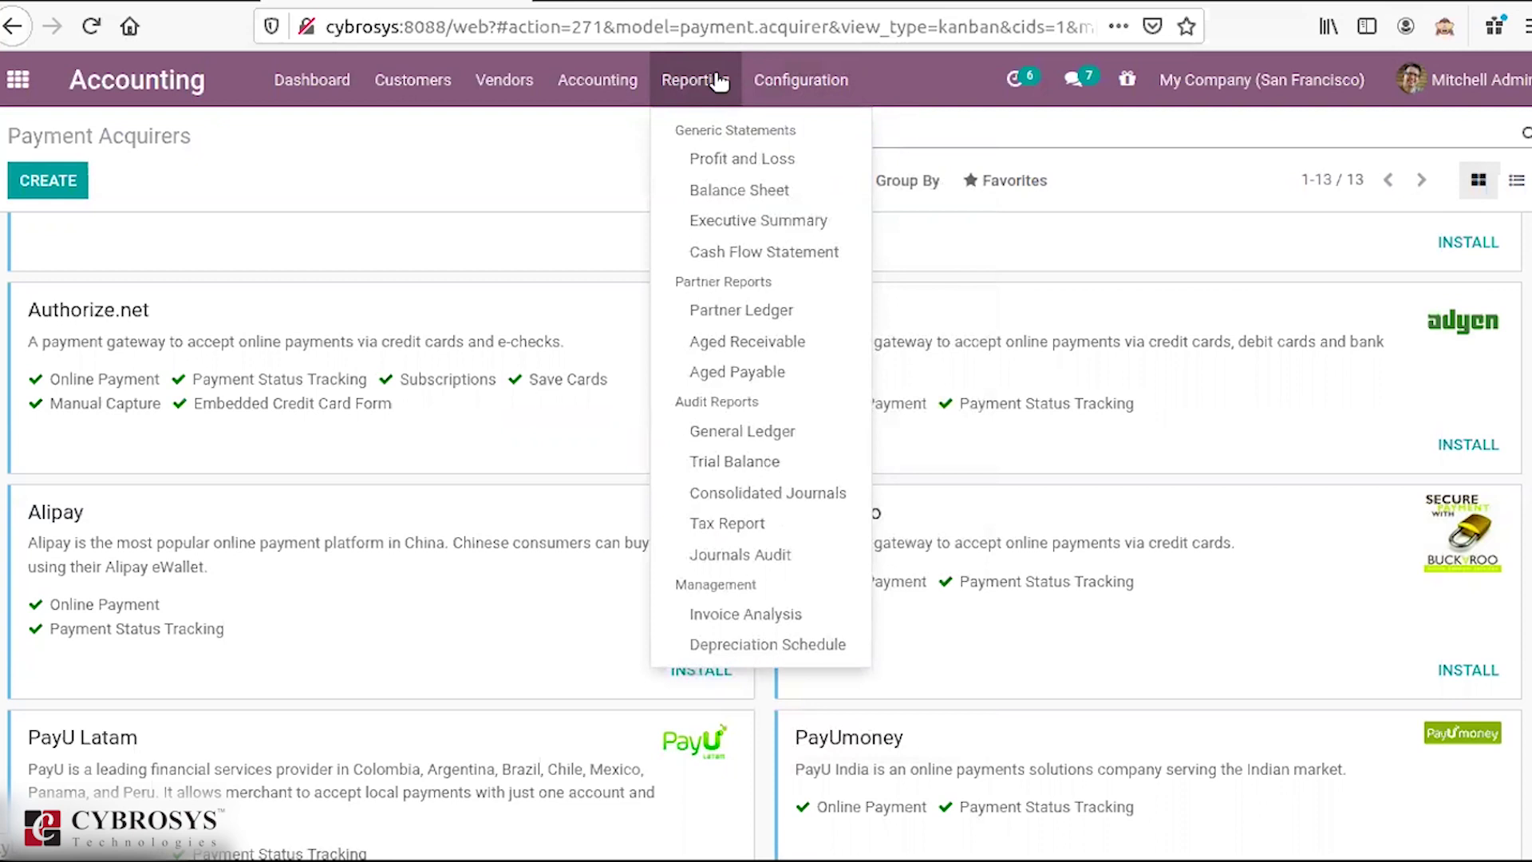
pyautogui.click(804, 80)
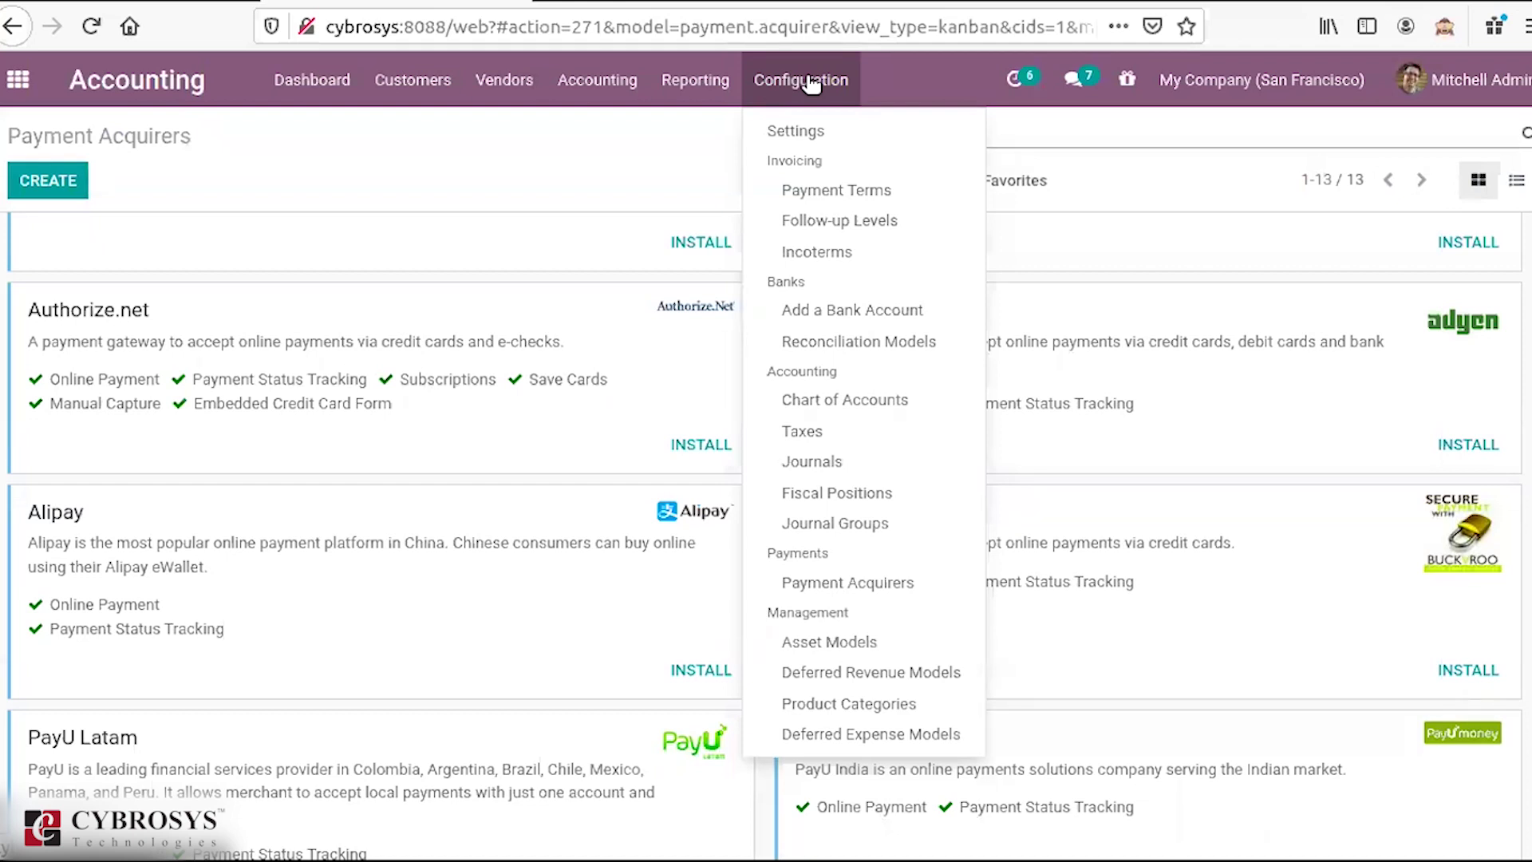
pyautogui.click(24, 80)
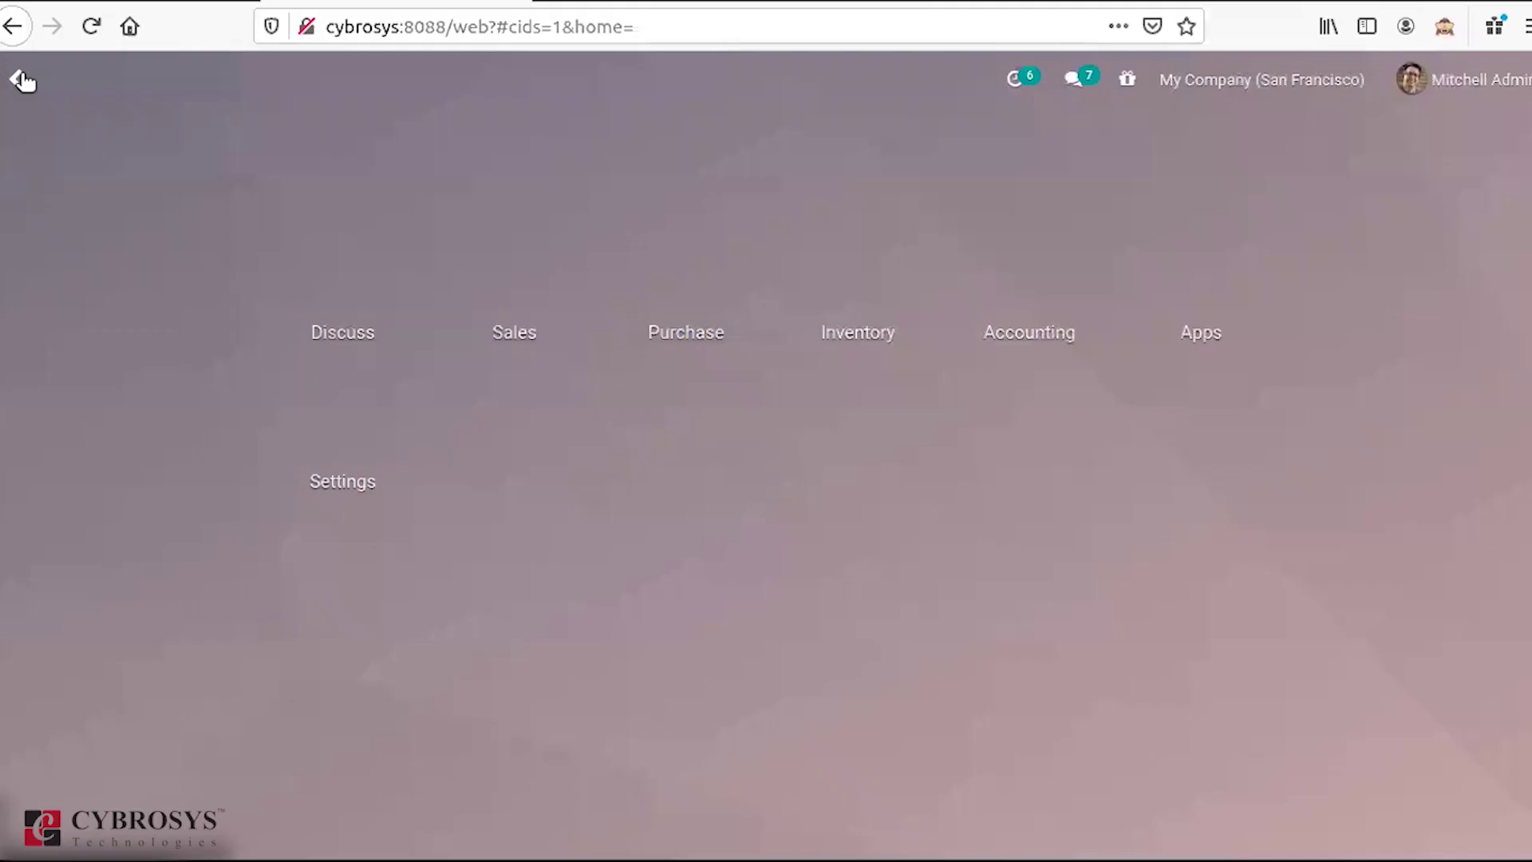
pyautogui.click(151, 4)
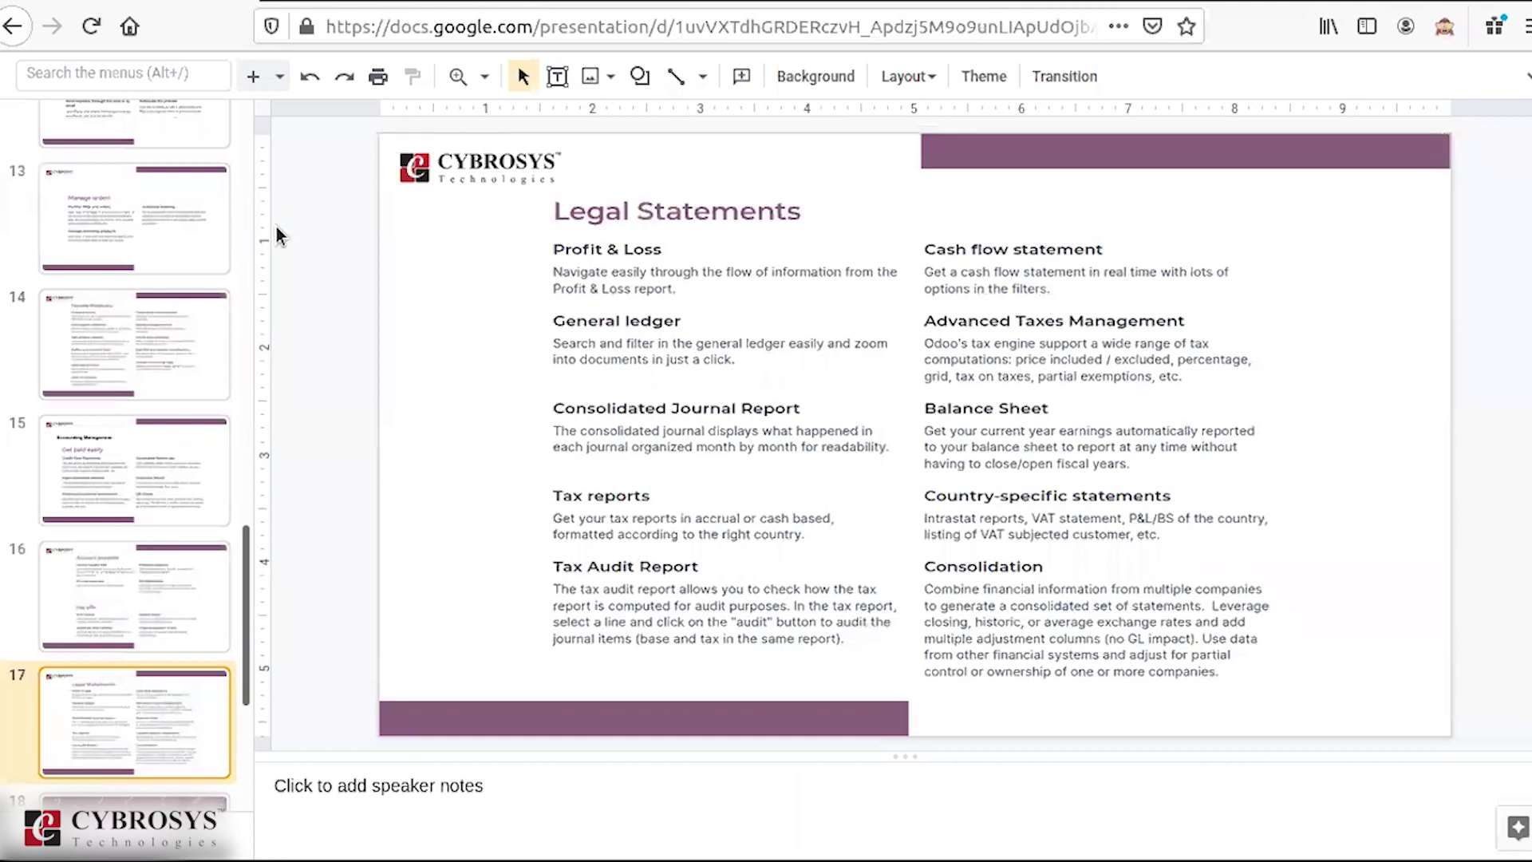